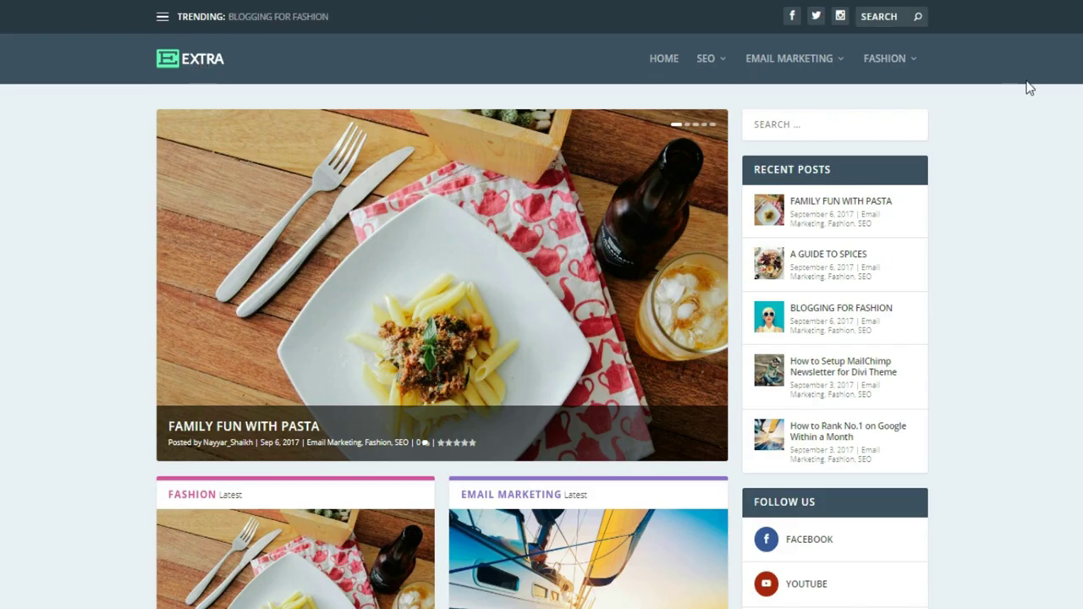
# Advance the featured slider two posts, from Family Fun With Pasta to Blogging for Fashion
pyautogui.moveTo(788, 75)
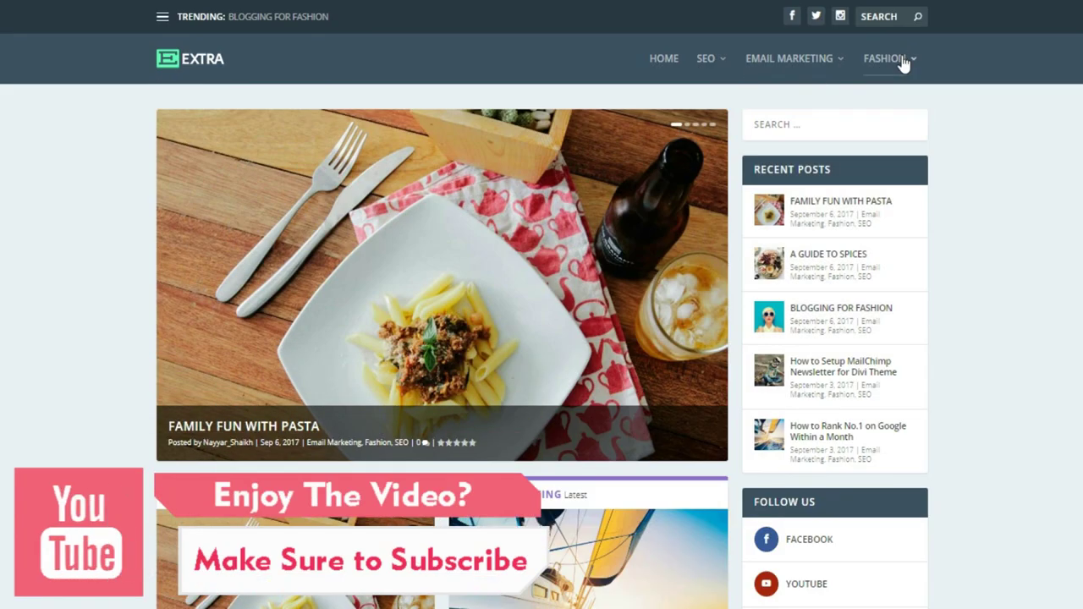
pyautogui.moveTo(903, 65)
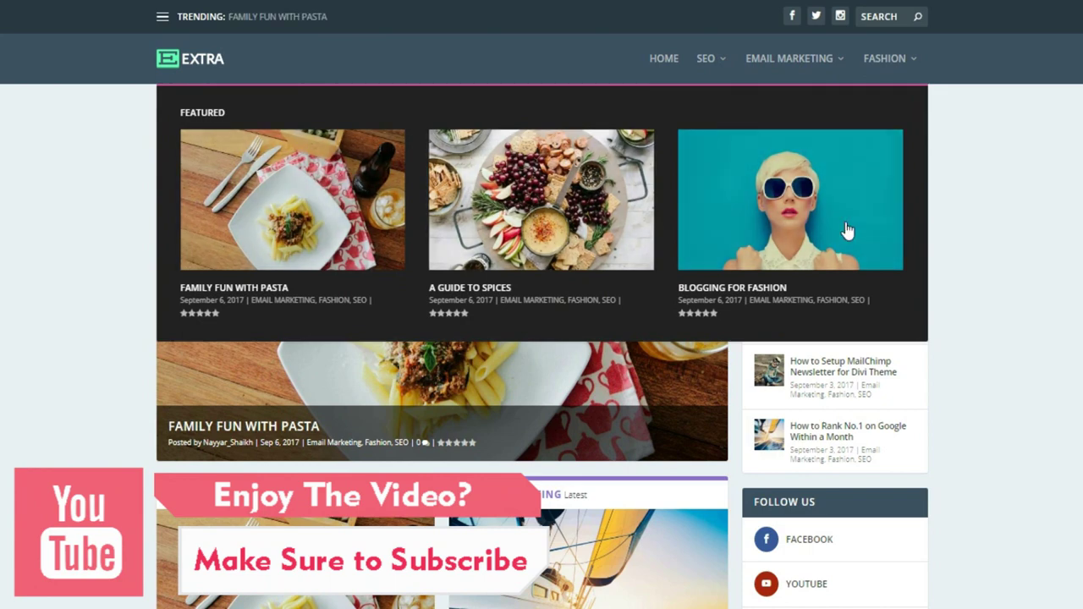
pyautogui.moveTo(819, 69)
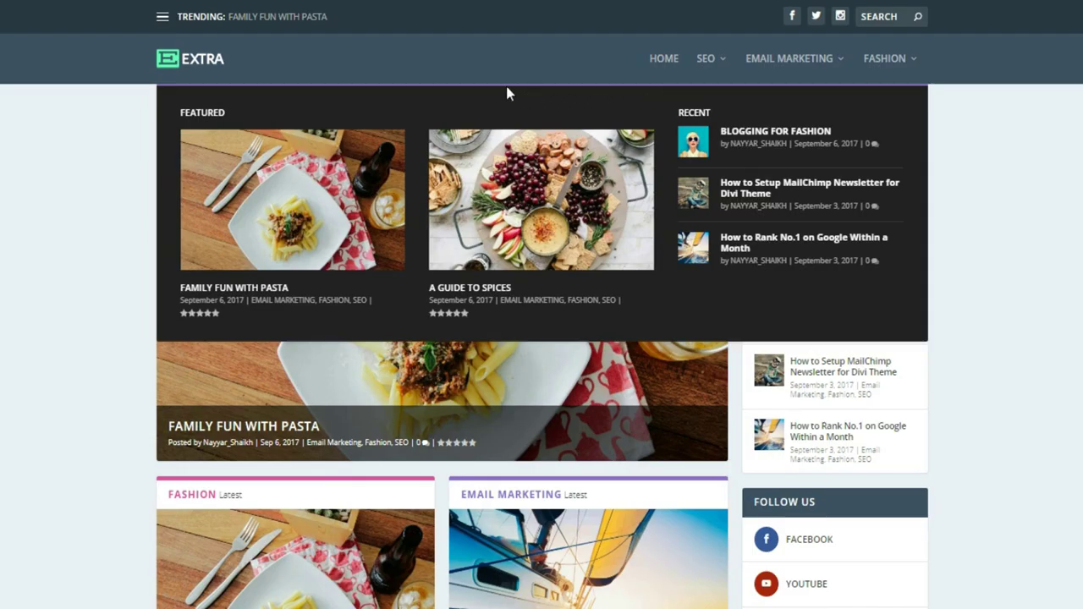
pyautogui.moveTo(873, 80)
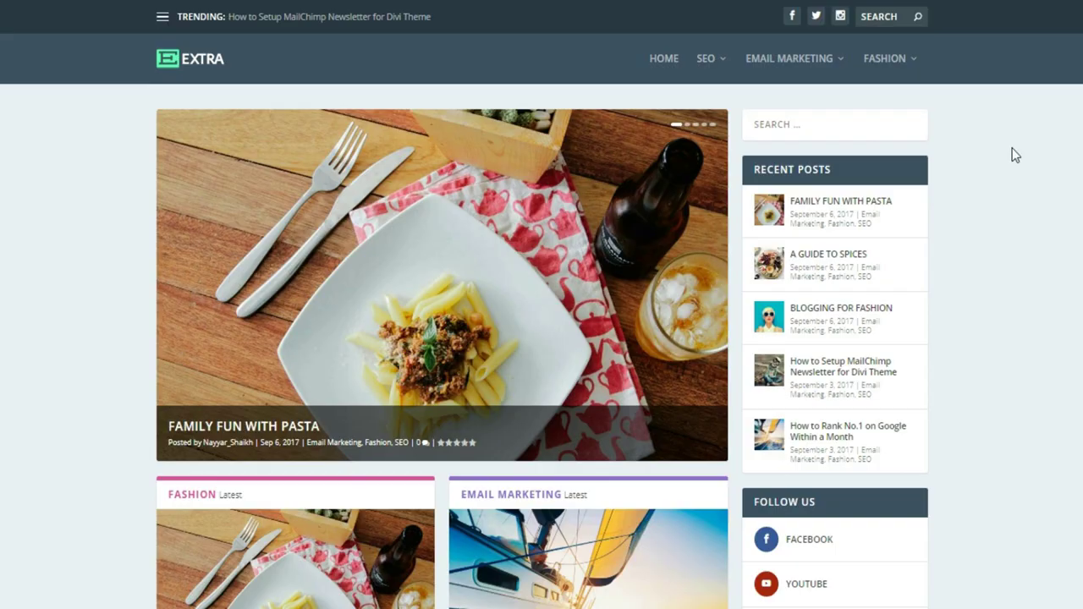
pyautogui.moveTo(537, 201)
pyautogui.click(703, 287)
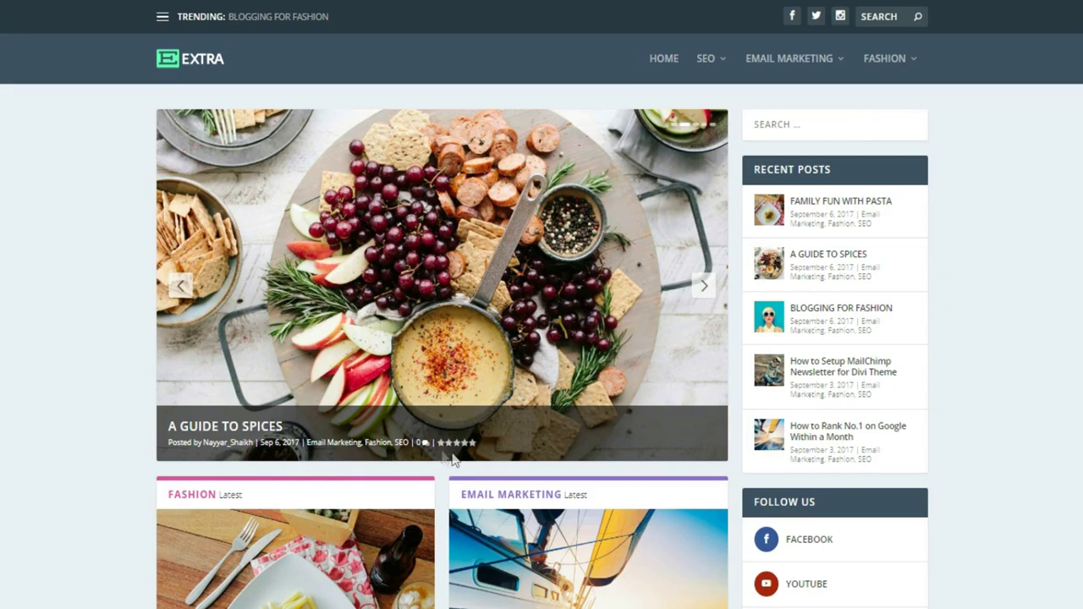
pyautogui.click(706, 288)
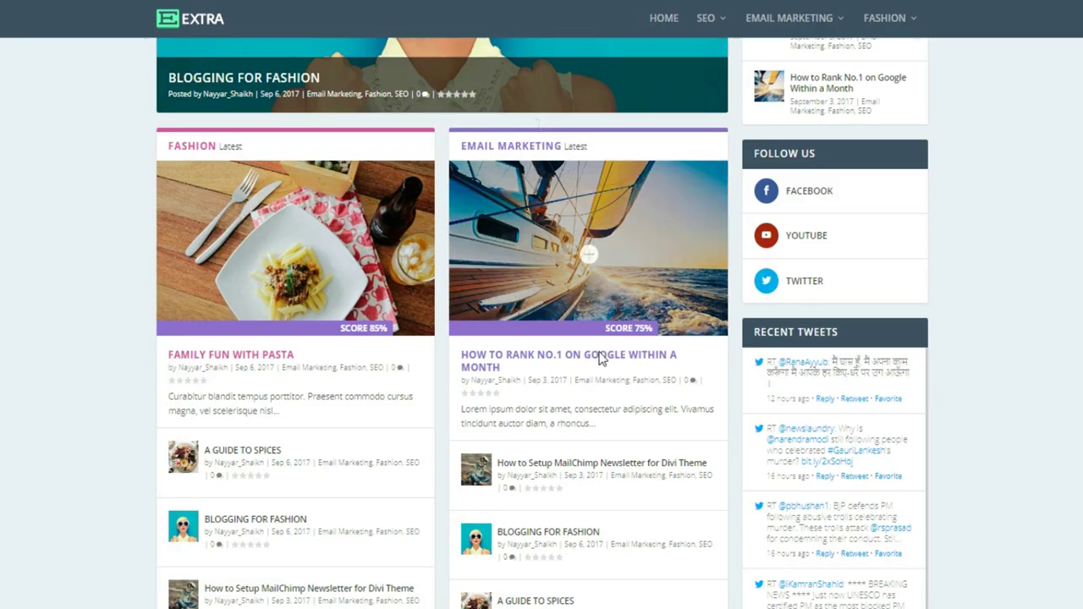
# Slide the All Latest carousel two posts so the MailChimp newsletter post leads
pyautogui.scroll(-2, 602, 363)
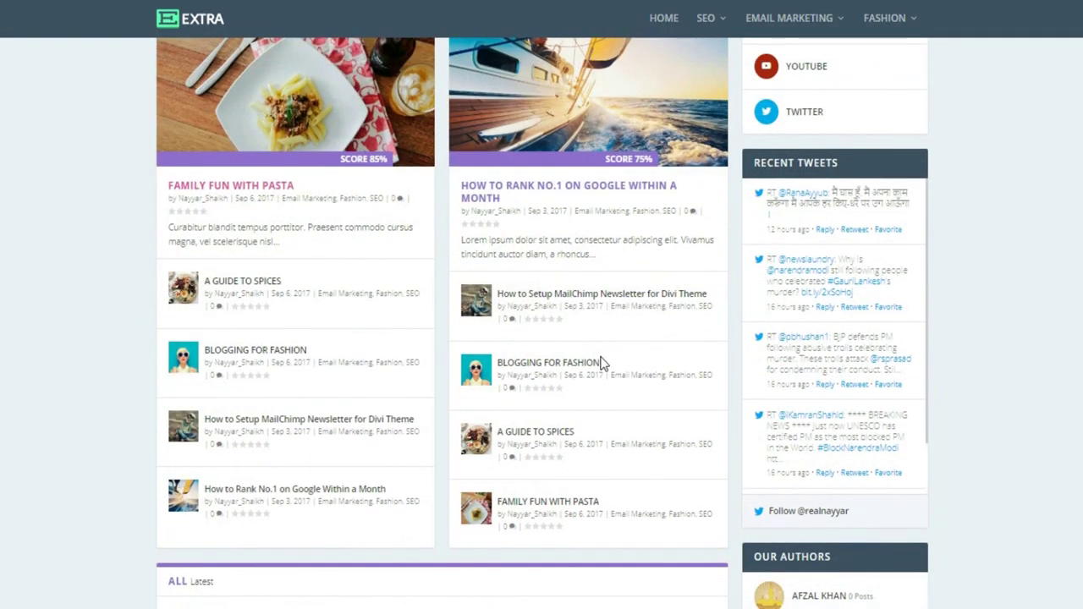
pyautogui.scroll(-2, 602, 362)
pyautogui.scroll(-1, 616, 413)
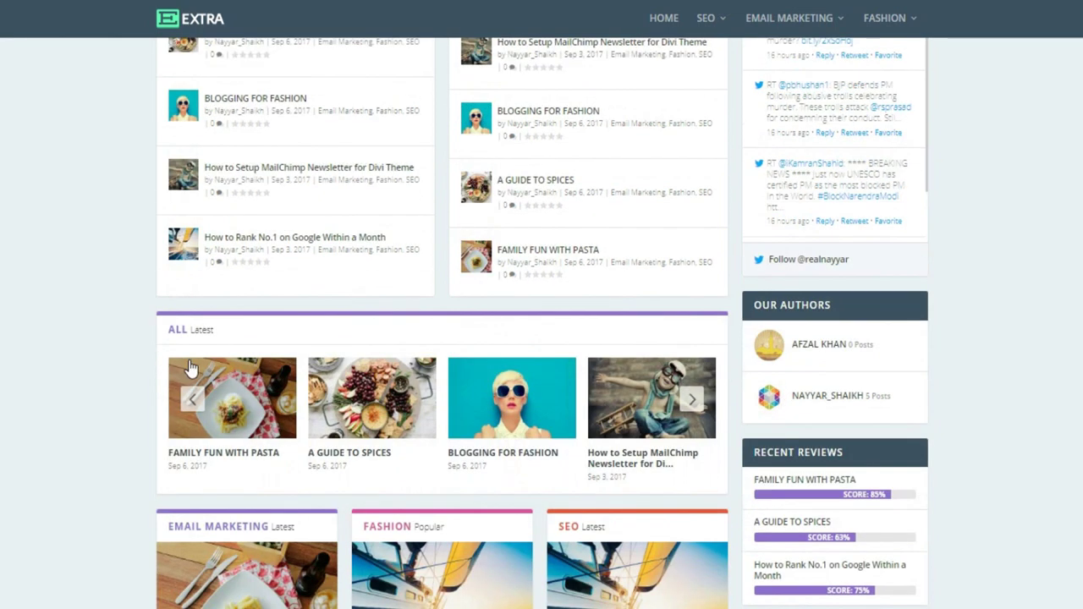
pyautogui.click(693, 402)
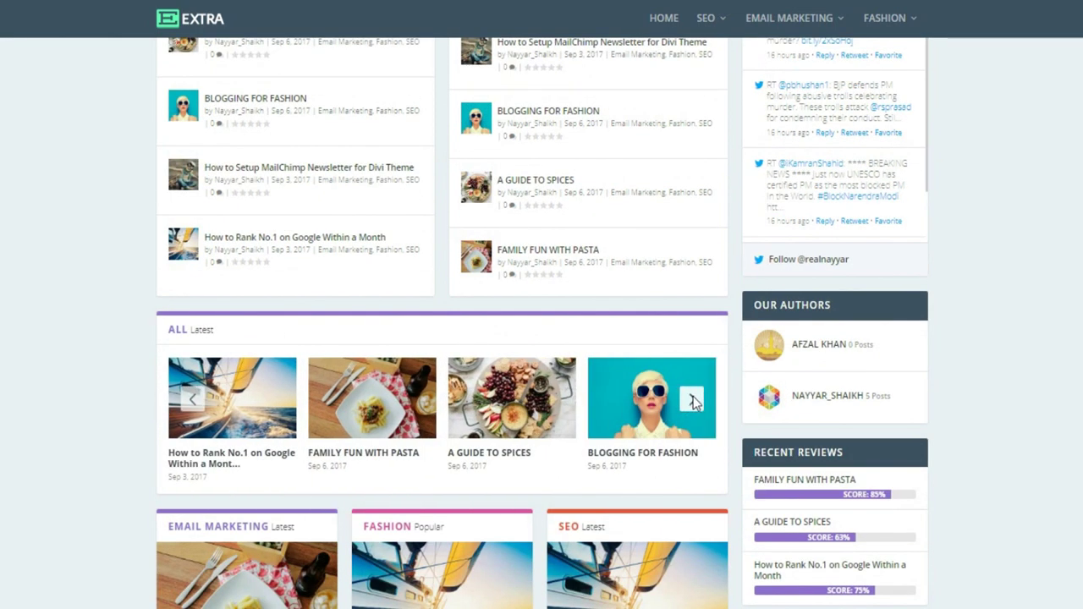
pyautogui.click(693, 397)
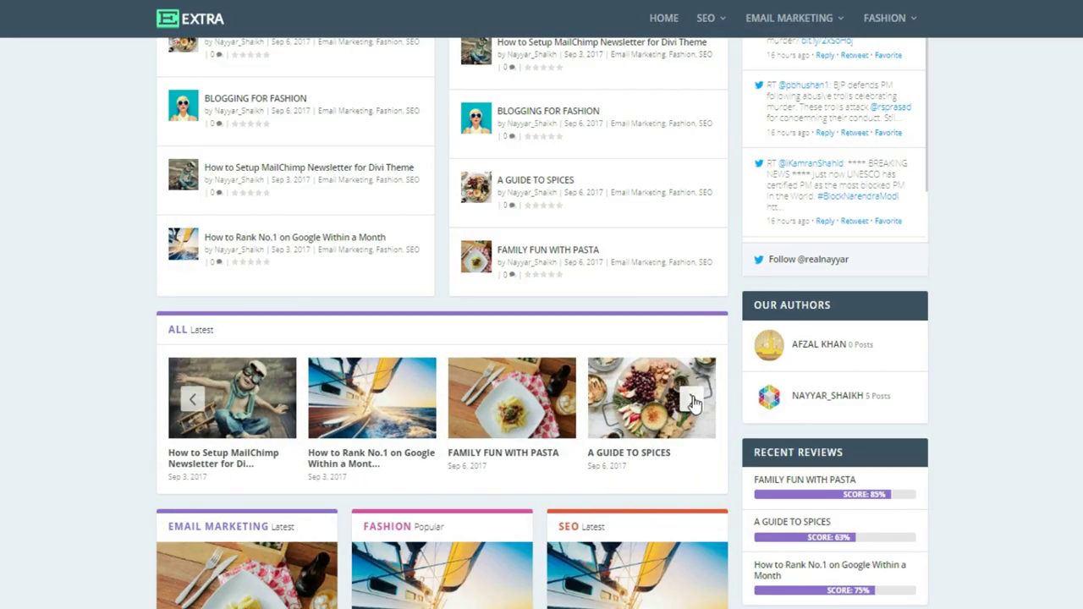
# Scroll down to the tabbed category section listing Fashion, Email Marketing and SEO posts
pyautogui.scroll(-4, 694, 404)
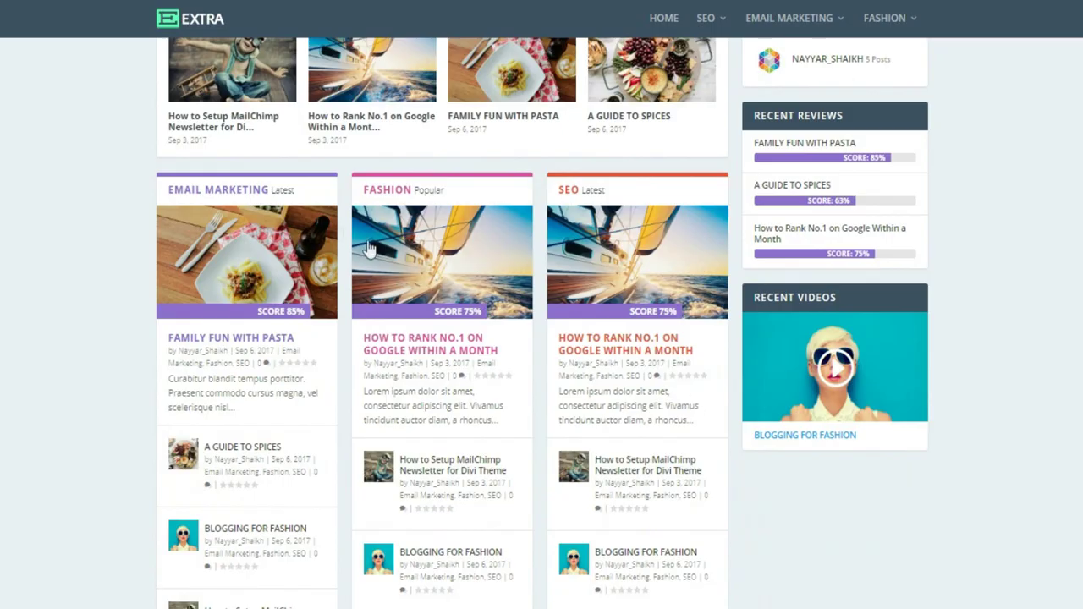
pyautogui.scroll(3, 620, 378)
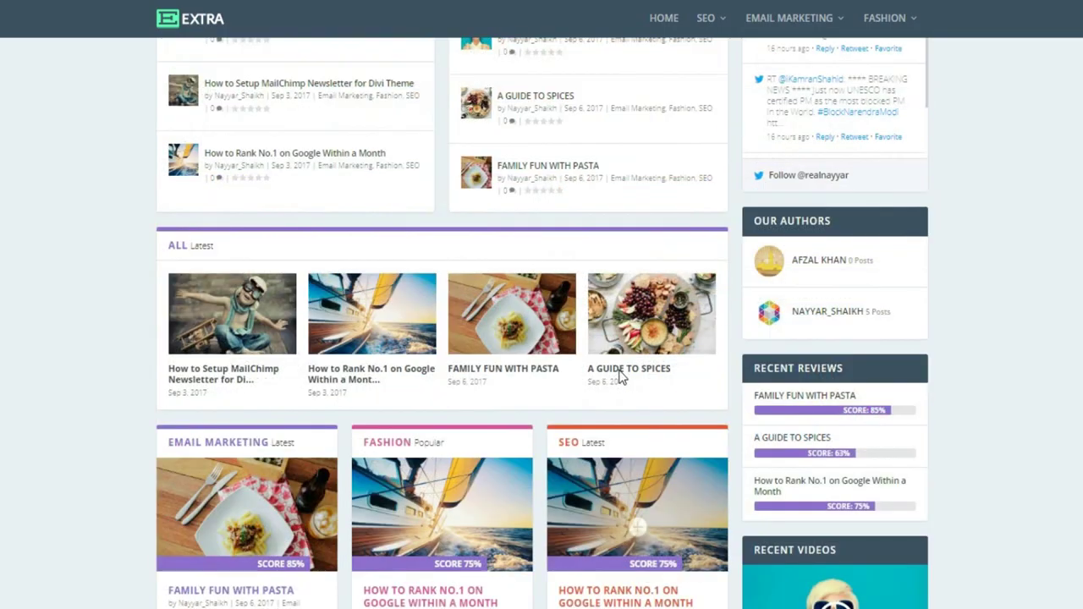
pyautogui.scroll(5, 620, 379)
pyautogui.scroll(2, 381, 194)
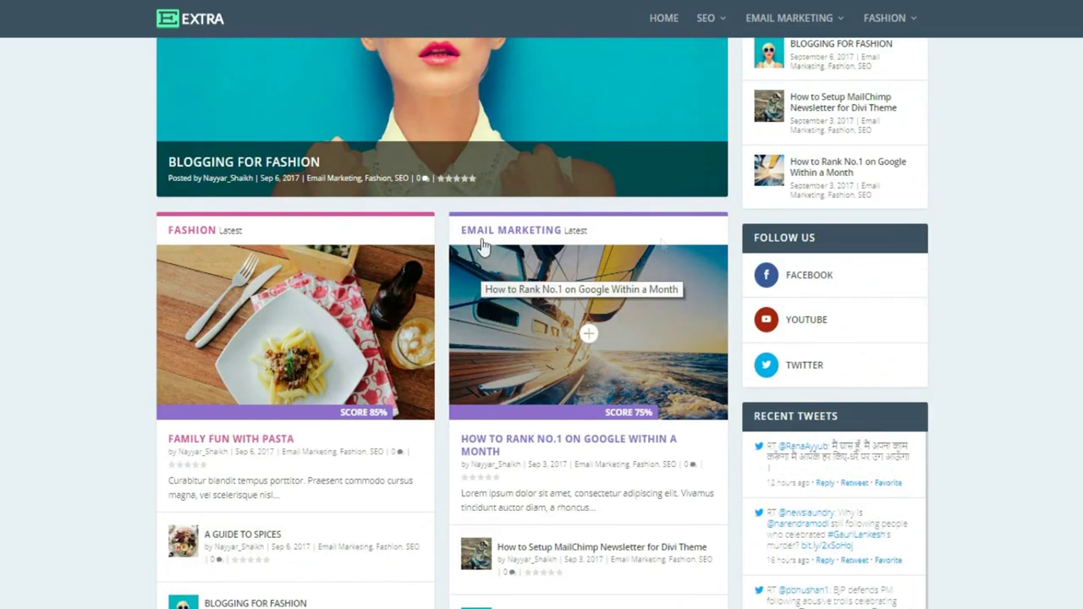
pyautogui.scroll(-9, 660, 335)
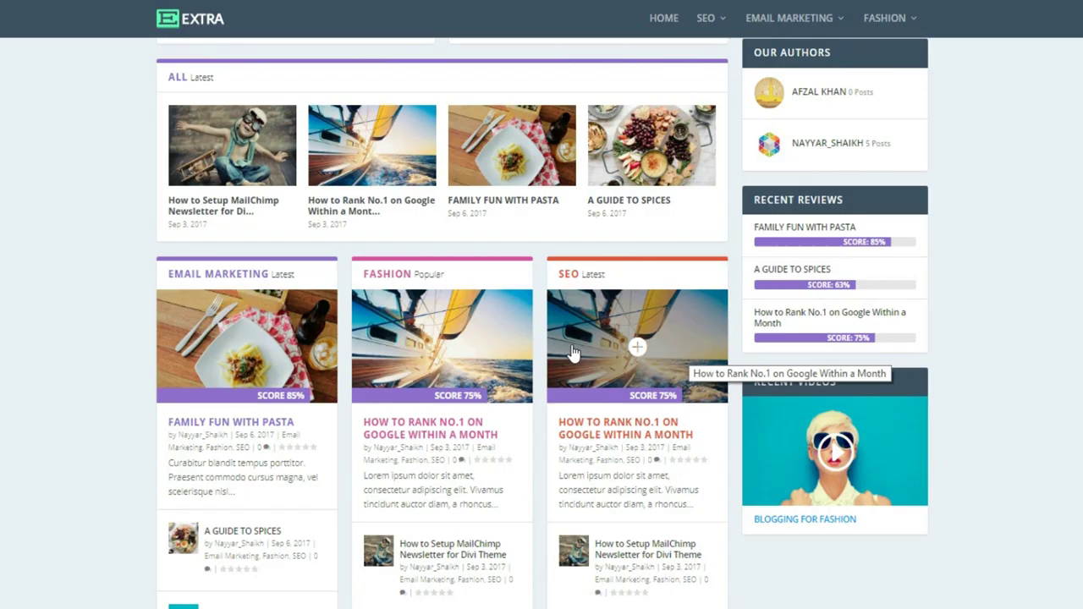
pyautogui.scroll(-7, 580, 368)
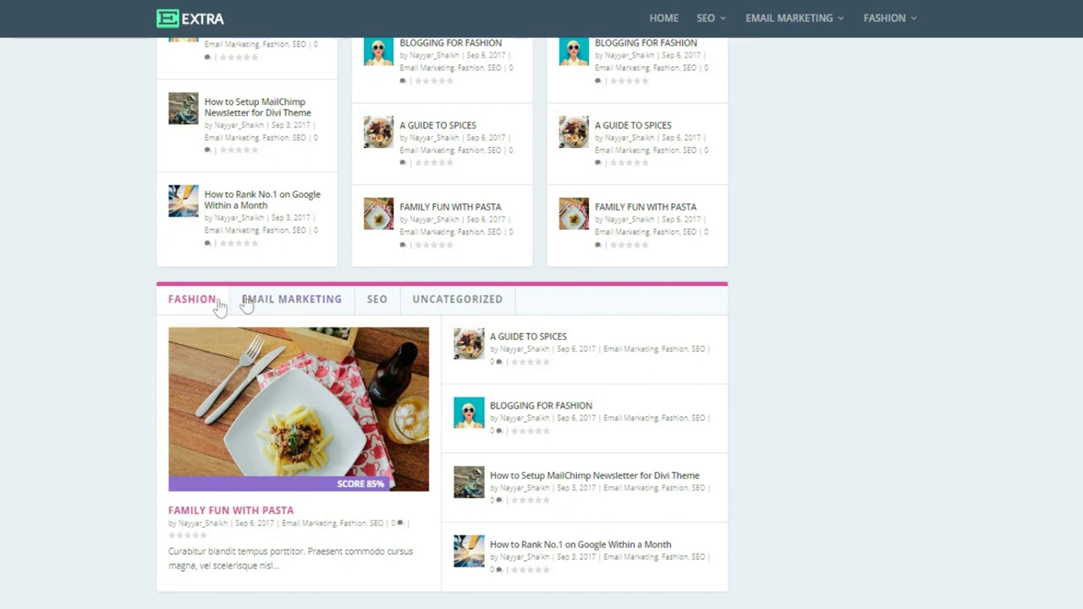
# Show the SEO posts in the tabbed category section, then scroll back to the page top
pyautogui.click(273, 302)
pyautogui.click(377, 305)
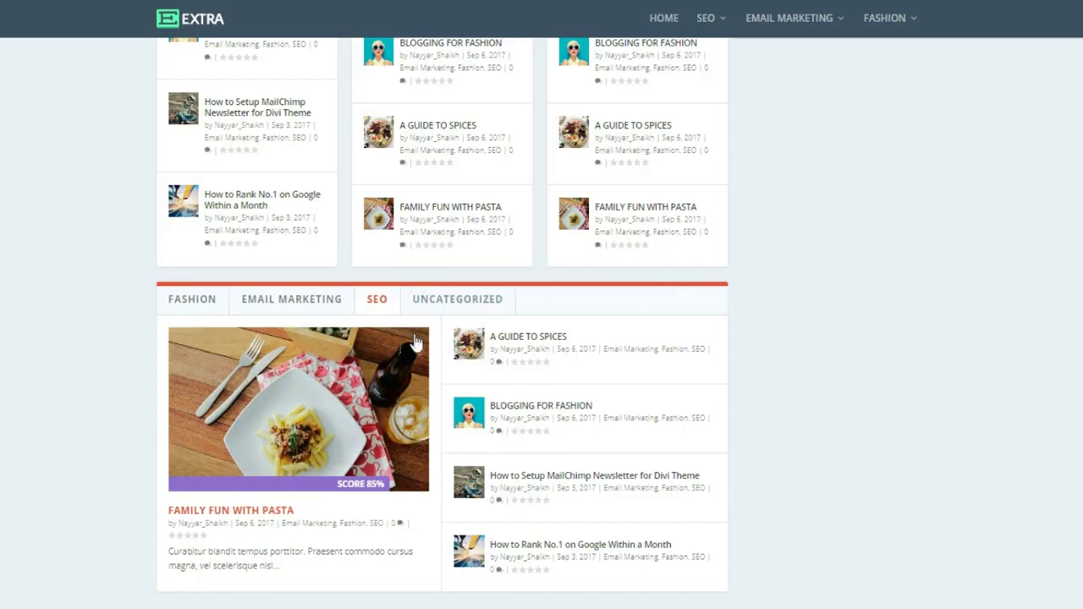
pyautogui.scroll(-10, 680, 474)
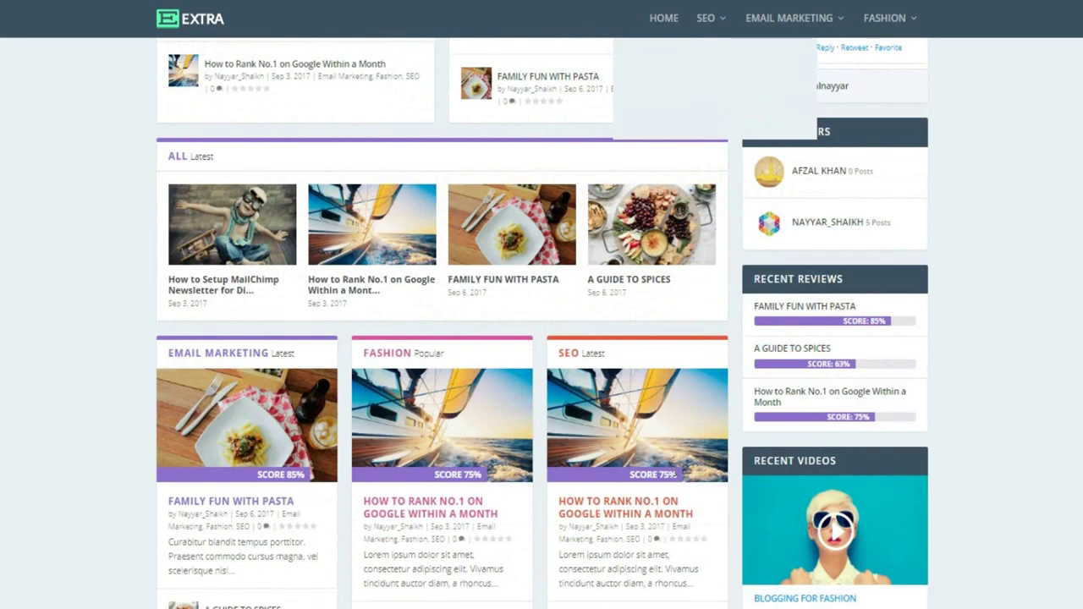
pyautogui.scroll(15, 676, 471)
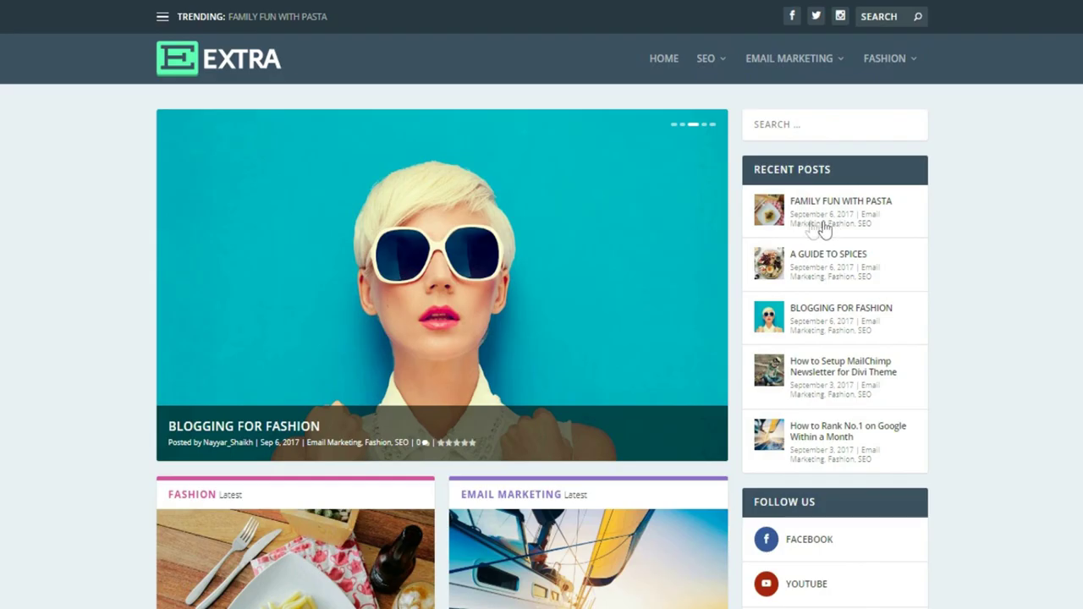
# Play the clip in the Recent Videos widget further down the homepage
pyautogui.scroll(-4, 968, 363)
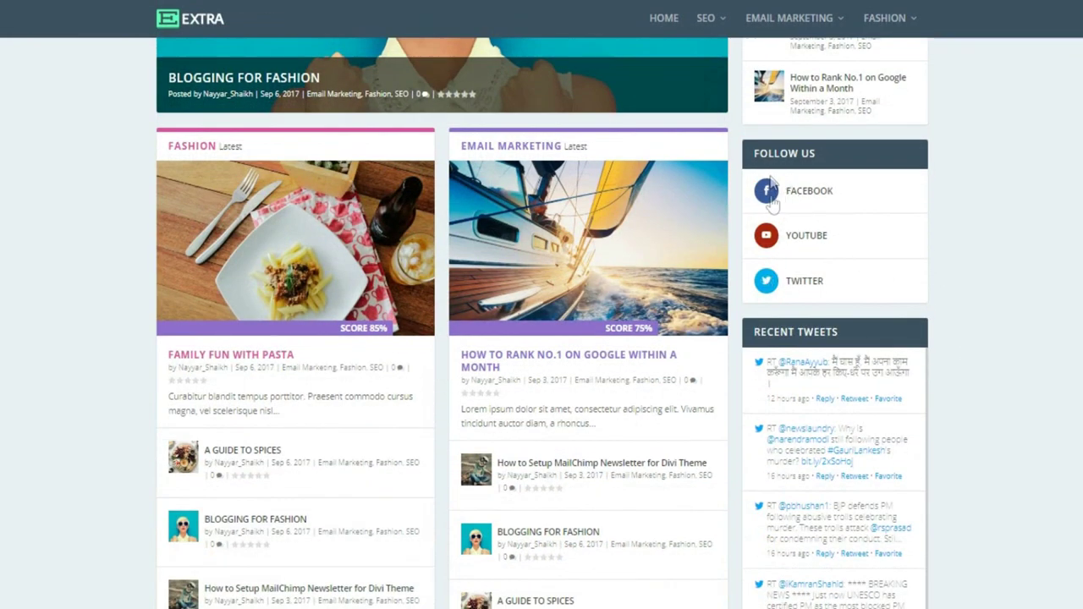
pyautogui.scroll(-3, 1029, 281)
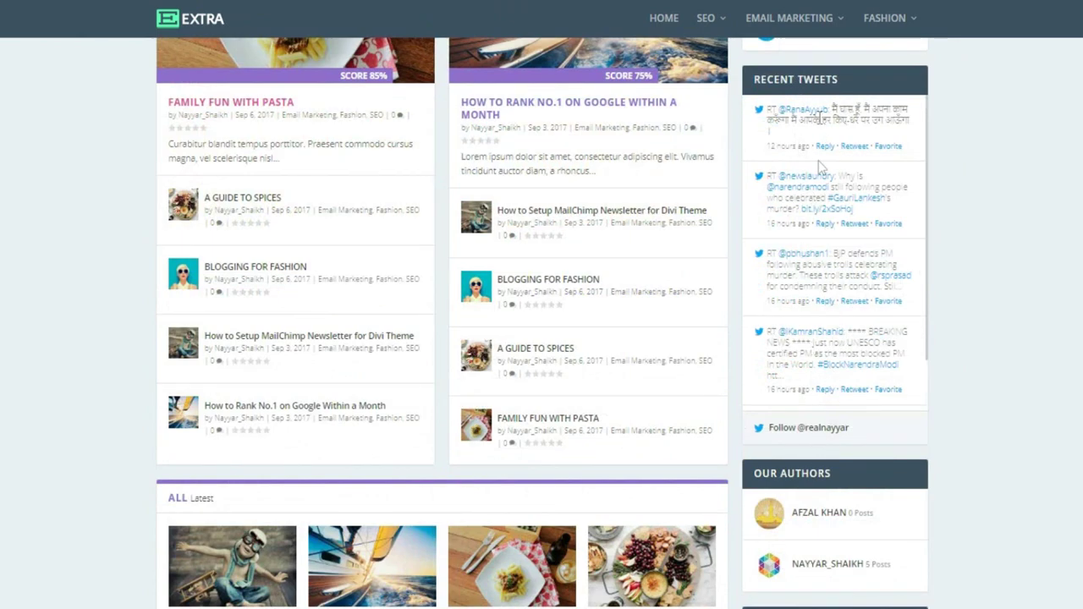
pyautogui.scroll(-3, 1023, 431)
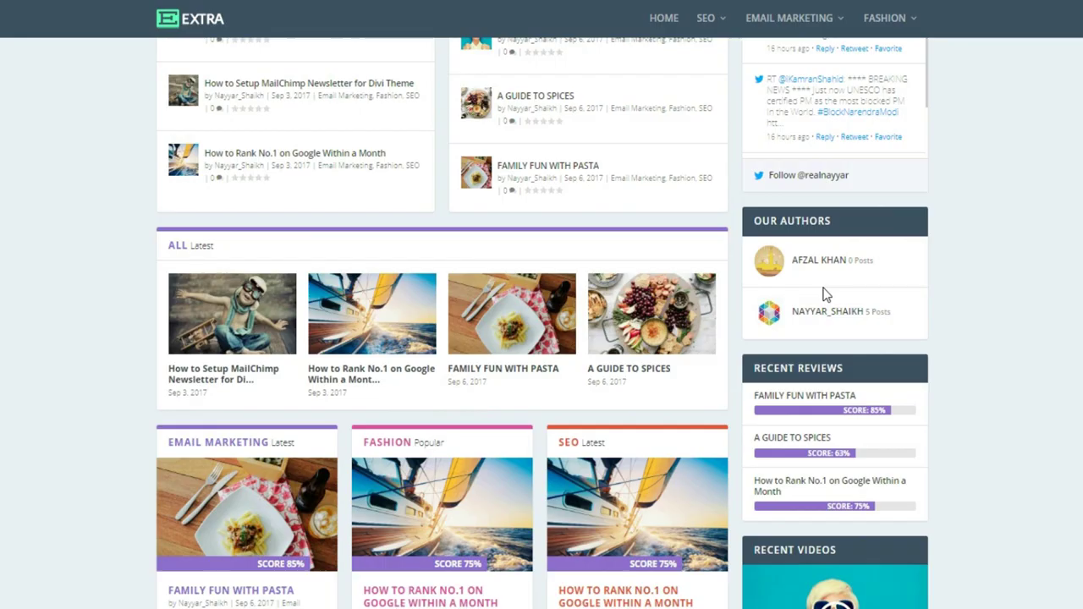
pyautogui.scroll(-1, 868, 313)
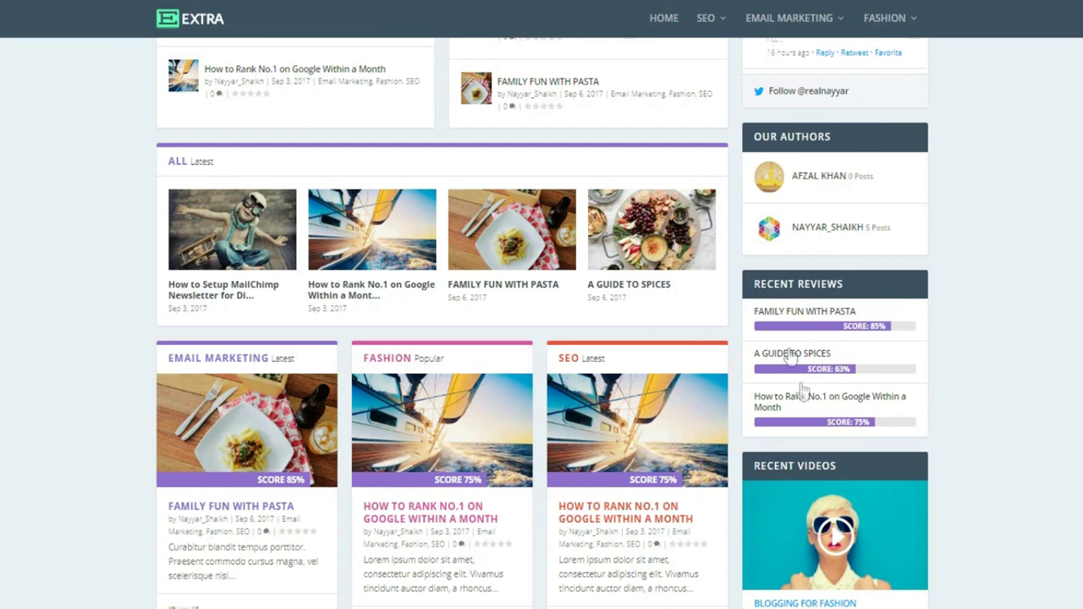
pyautogui.scroll(-3, 993, 366)
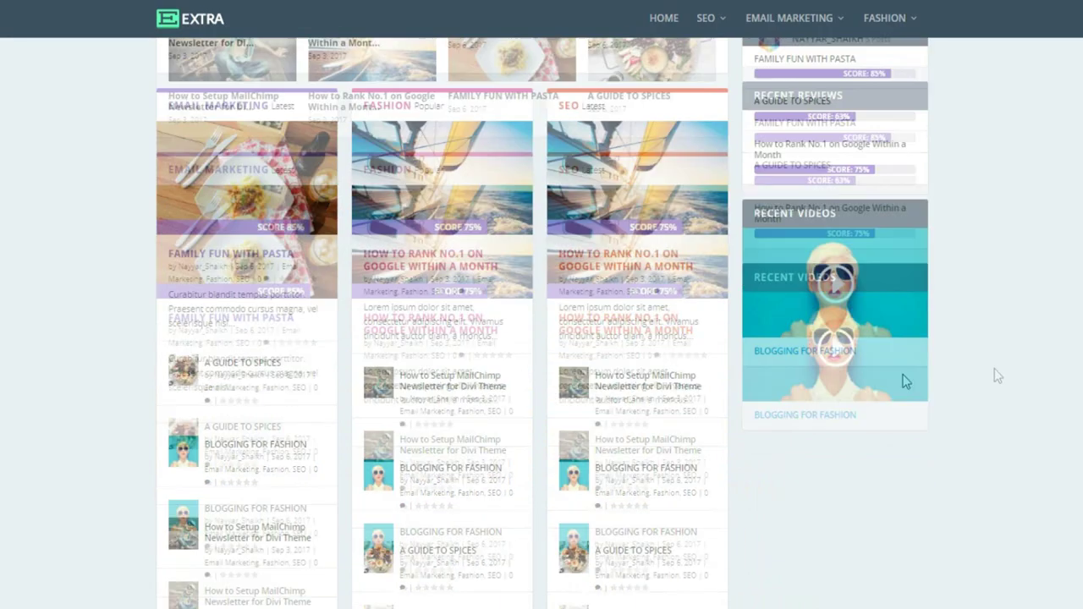
pyautogui.click(841, 286)
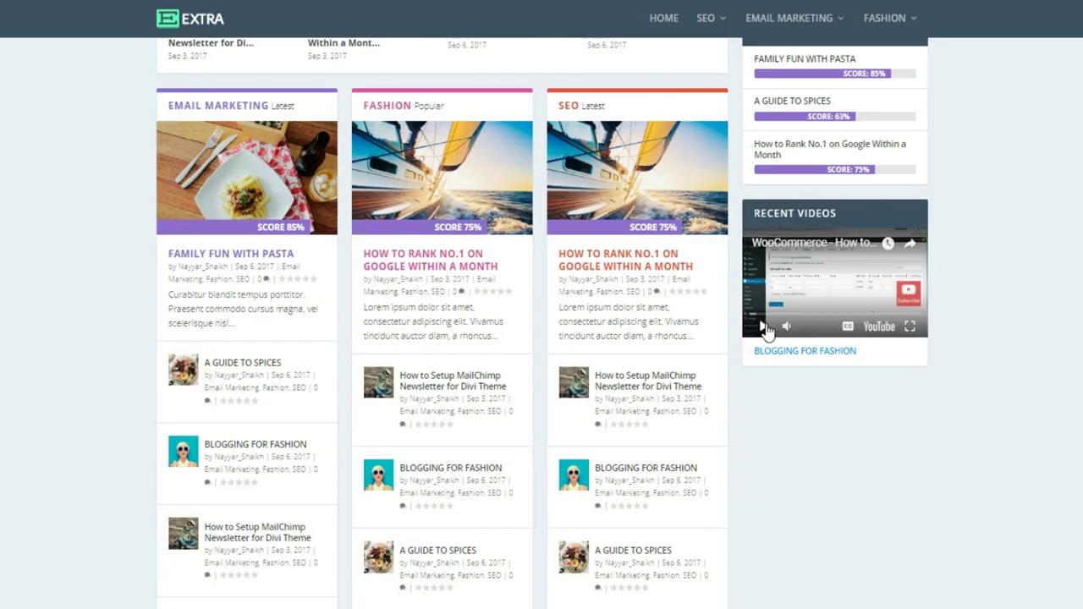
pyautogui.scroll(15, 951, 394)
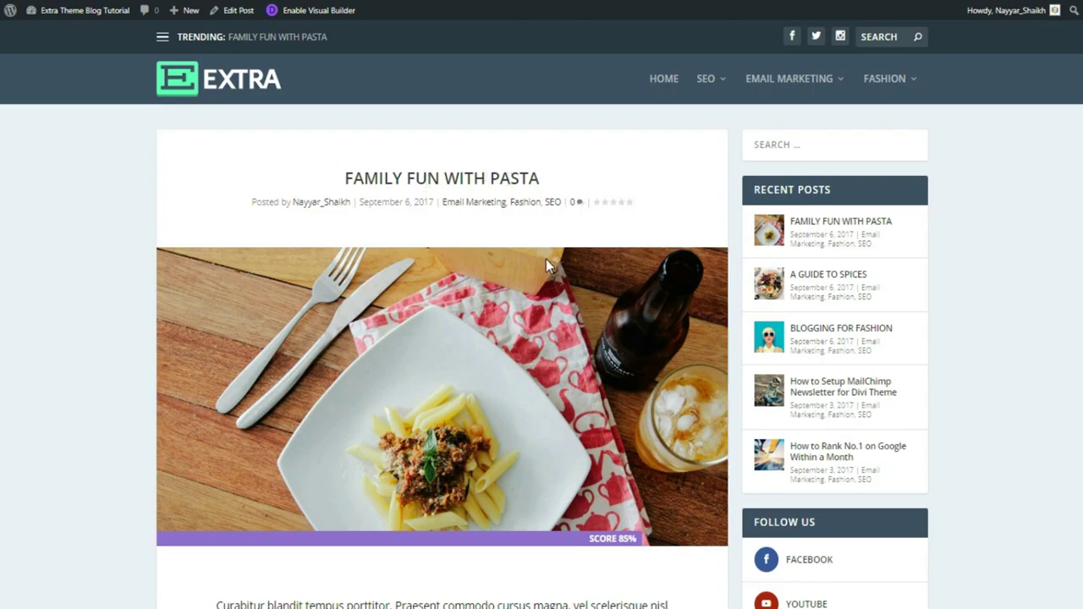
pyautogui.scroll(-5, 497, 447)
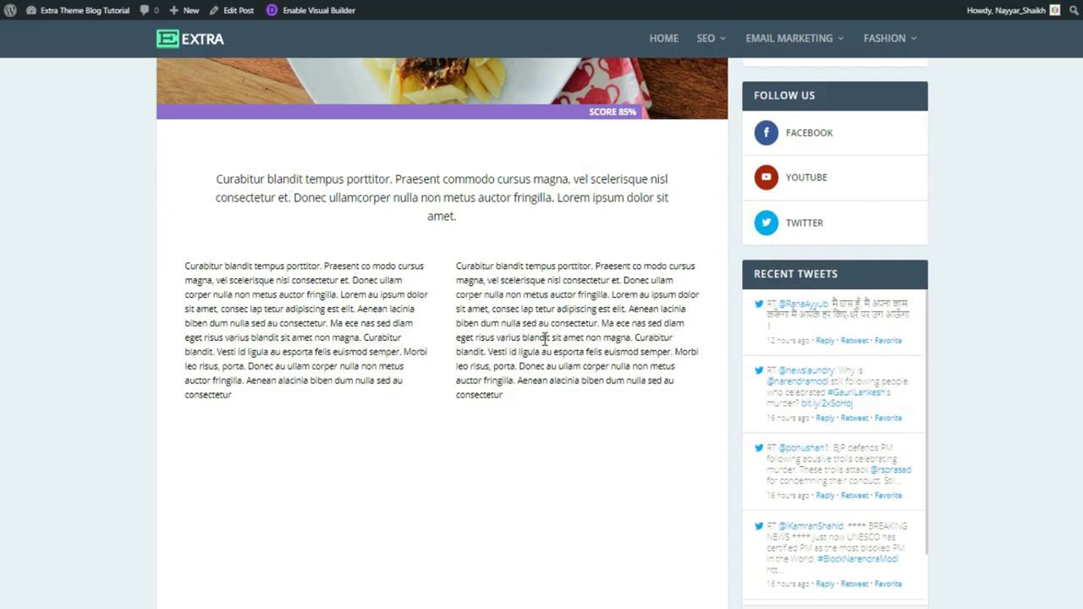
pyautogui.scroll(-3, 545, 338)
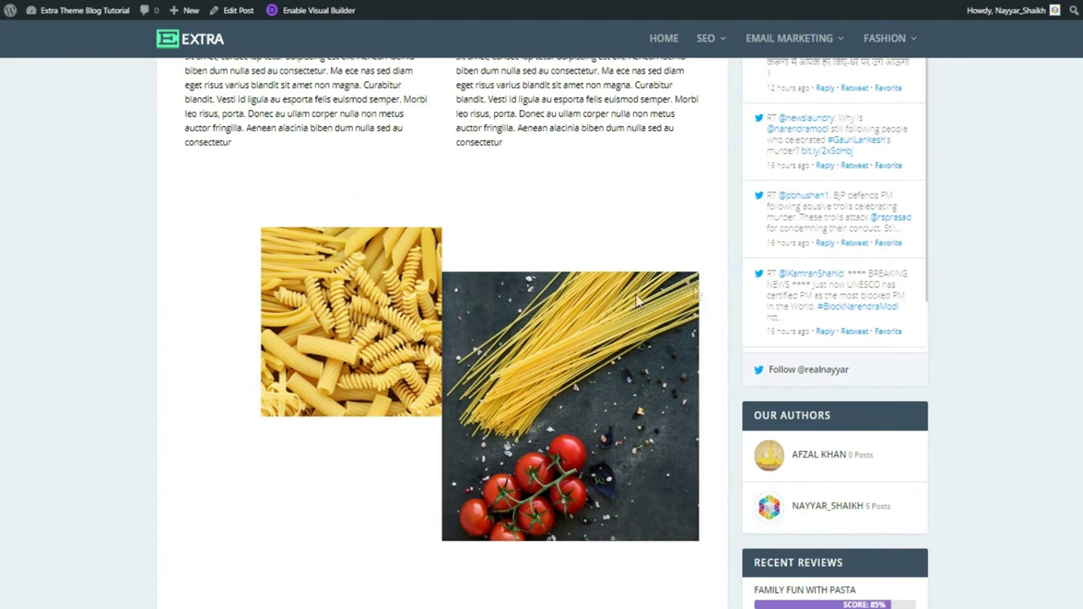
pyautogui.scroll(-2, 621, 308)
pyautogui.scroll(2, 513, 304)
pyautogui.scroll(-6, 485, 307)
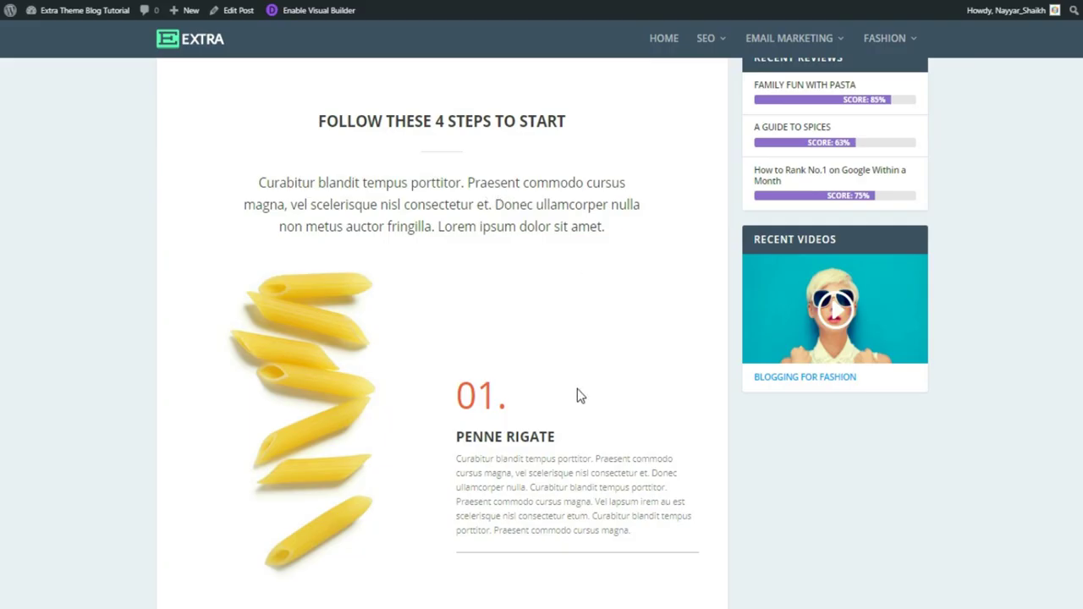
# Scroll through the body of the Family Fun With Pasta post
pyautogui.scroll(-6, 576, 395)
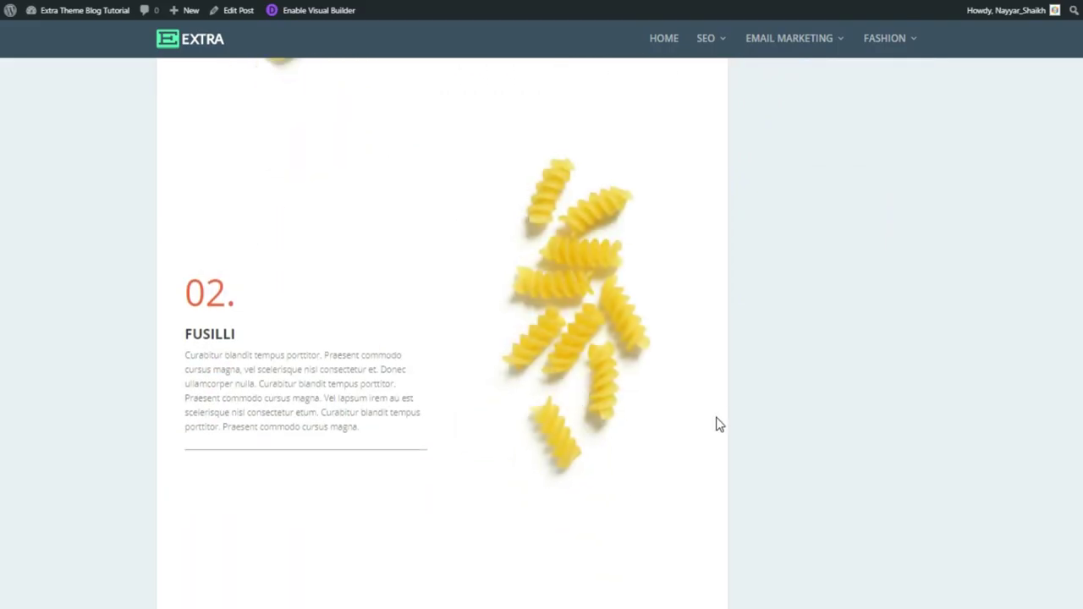
pyautogui.scroll(-1, 719, 423)
pyautogui.scroll(-4, 719, 423)
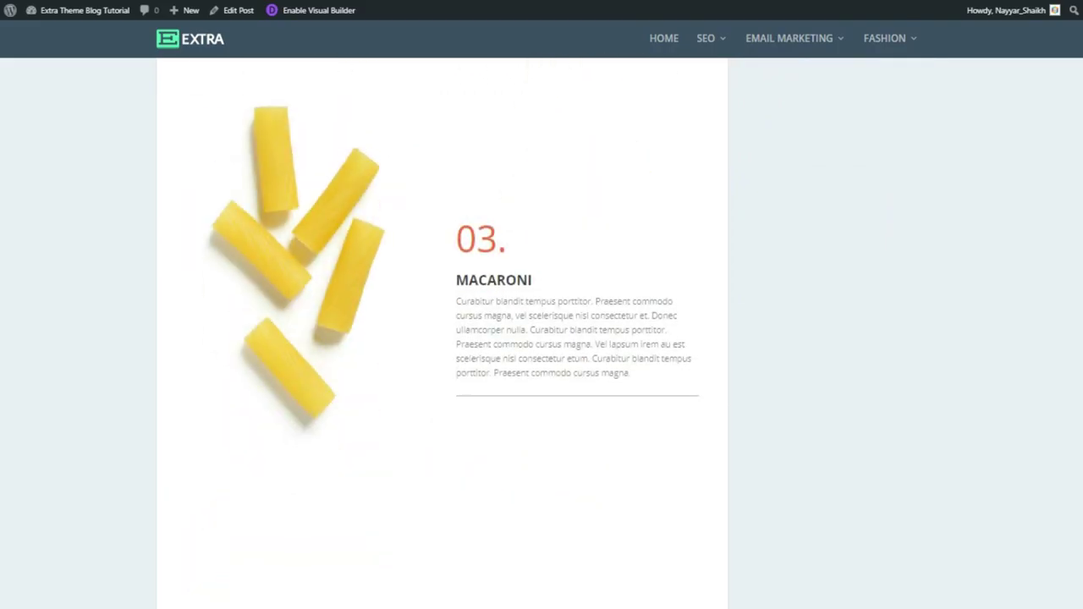
pyautogui.scroll(-5, 442, 334)
pyautogui.scroll(-5, 1017, 411)
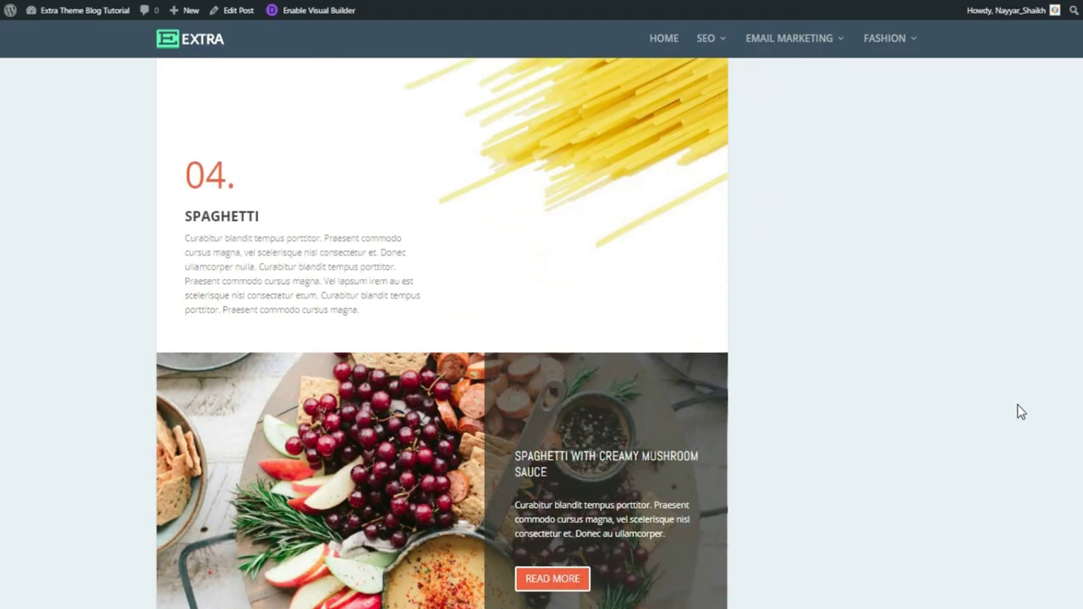
pyautogui.scroll(-2, 938, 406)
pyautogui.scroll(3, 938, 406)
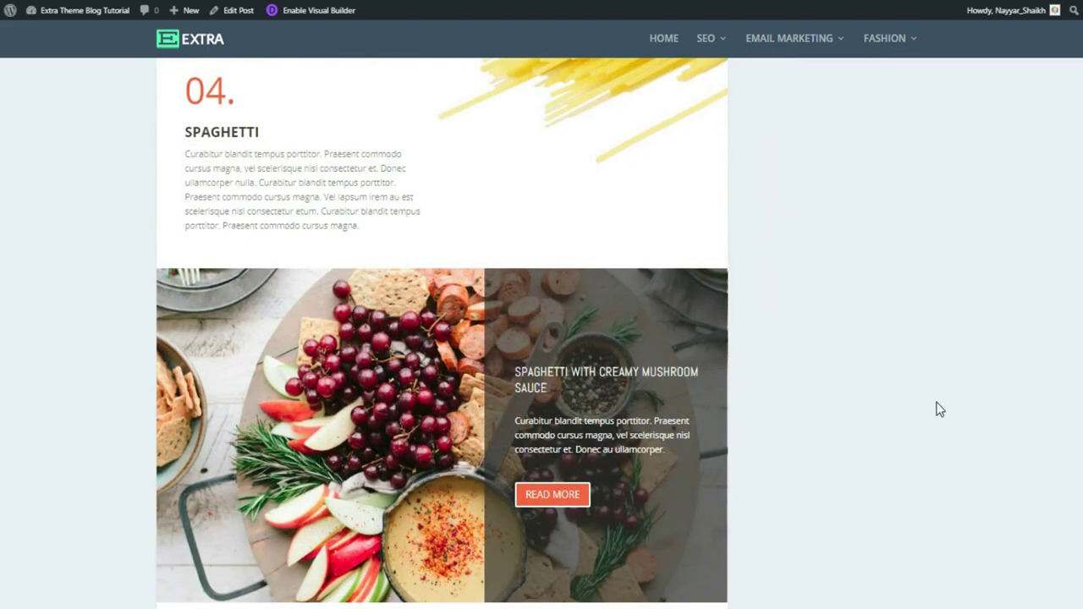
pyautogui.scroll(-2, 384, 402)
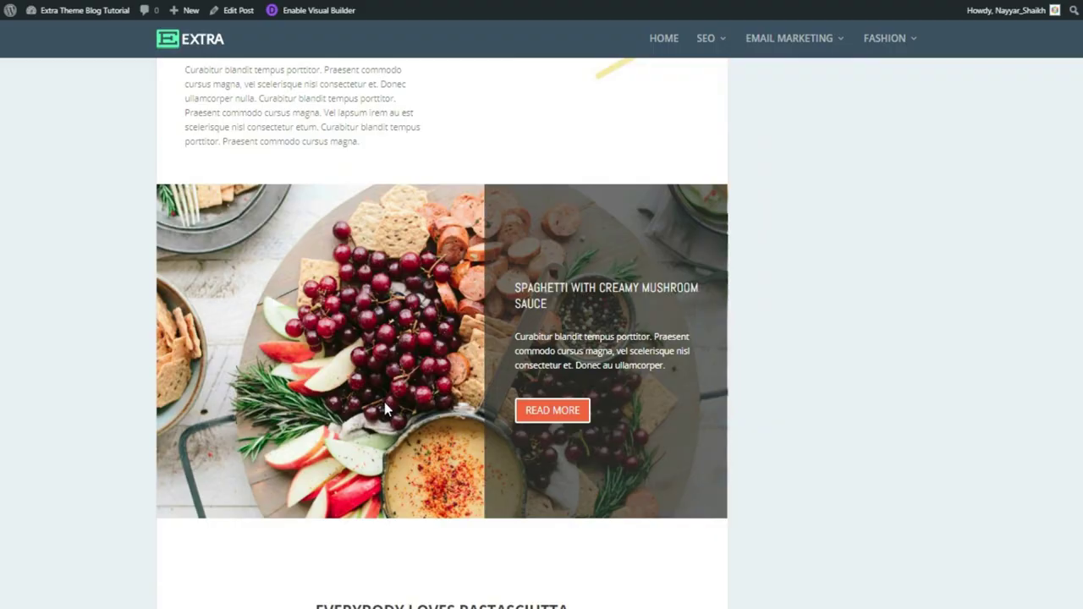
pyautogui.scroll(2, 384, 402)
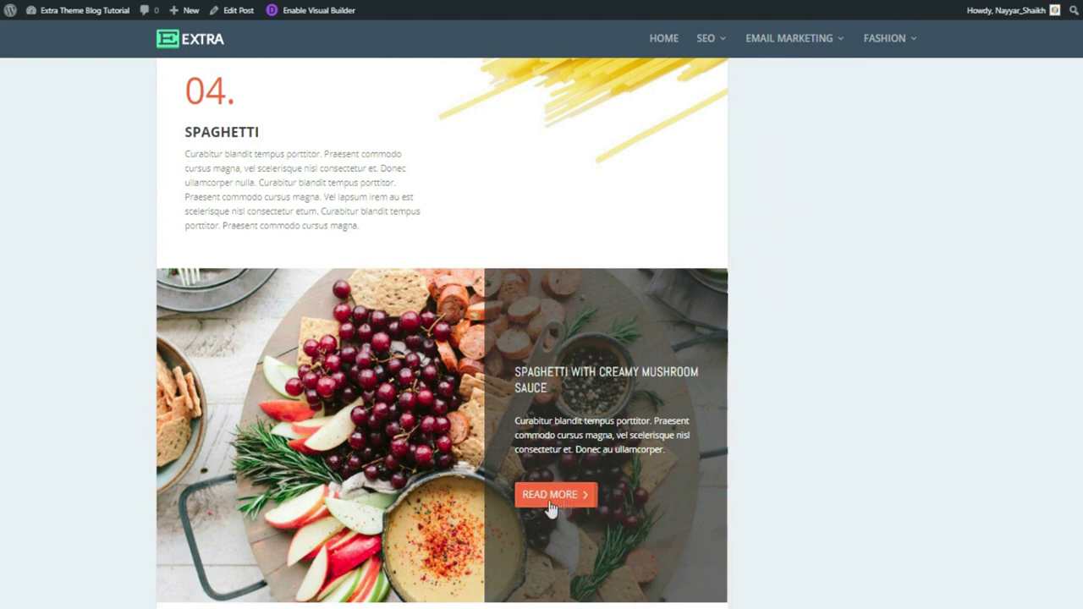
pyautogui.scroll(-4, 938, 437)
pyautogui.scroll(5, 937, 436)
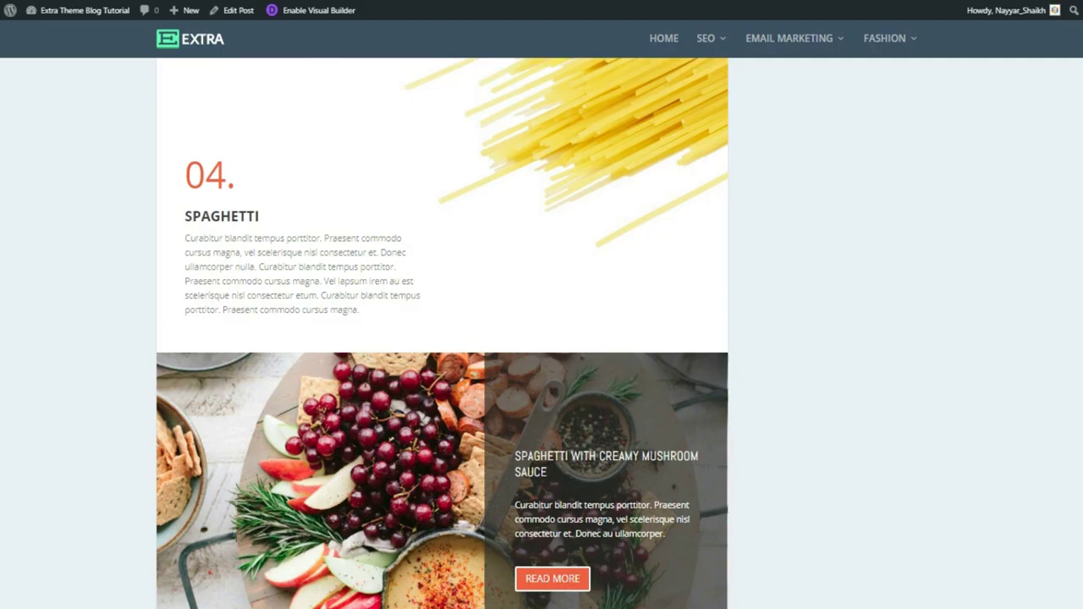
pyautogui.scroll(4, 443, 333)
pyautogui.scroll(-5, 442, 333)
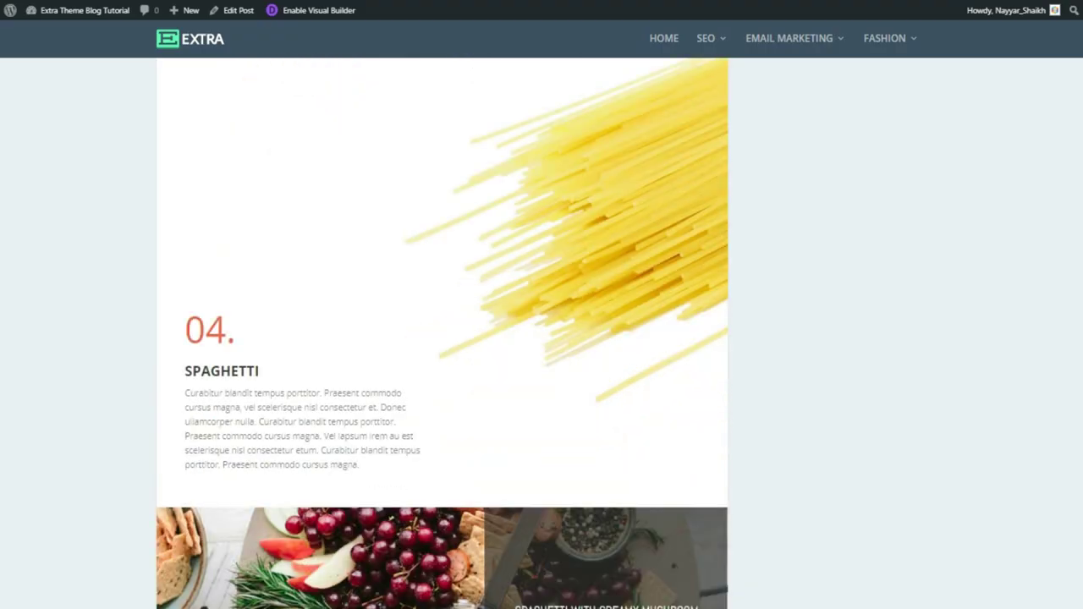
pyautogui.scroll(-8, 442, 333)
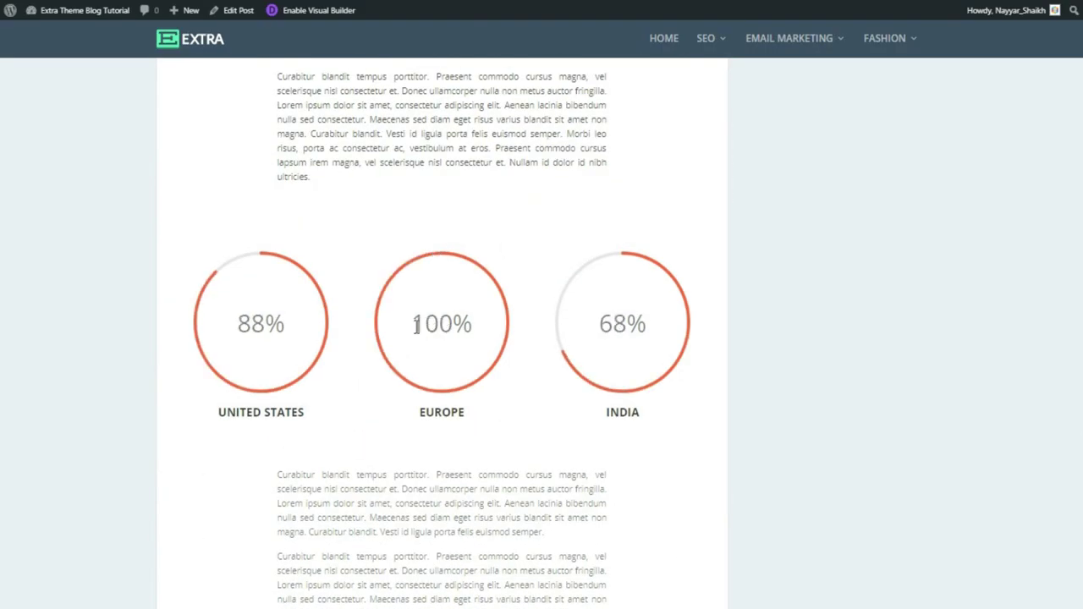
pyautogui.scroll(2, 427, 334)
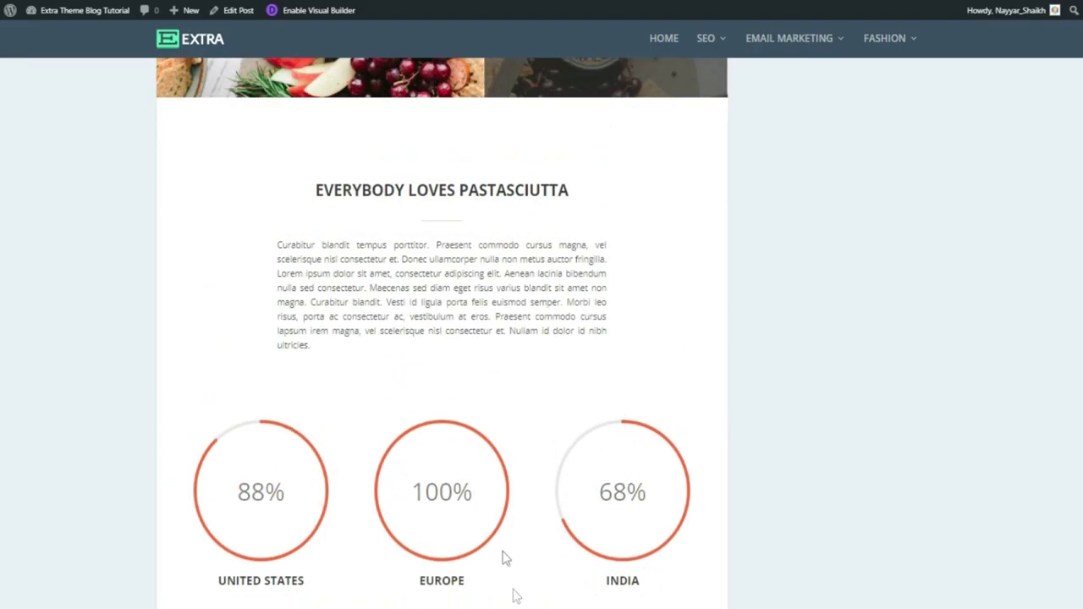
pyautogui.scroll(-1, 530, 488)
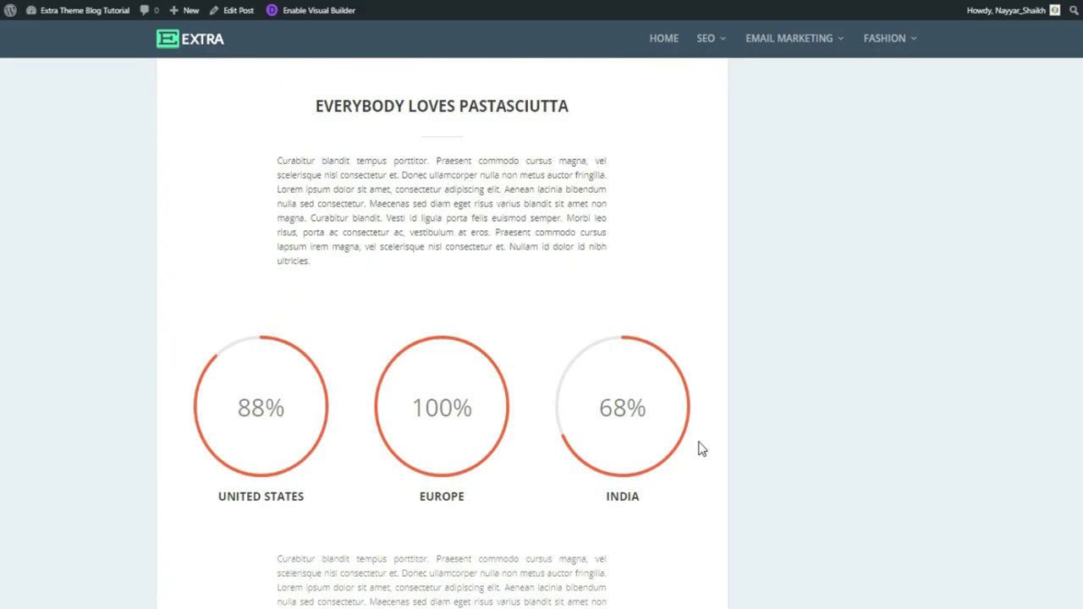
pyautogui.scroll(-3, 701, 449)
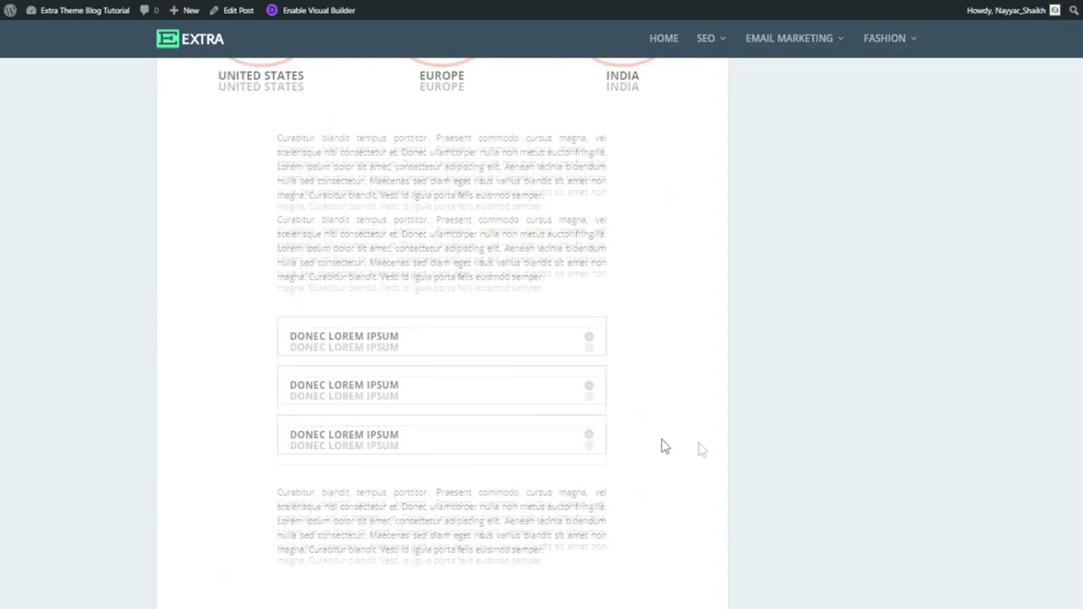
# Expand all three DONEC LOREM IPSUM accordion sections, then jump back to the post's top
pyautogui.click(589, 337)
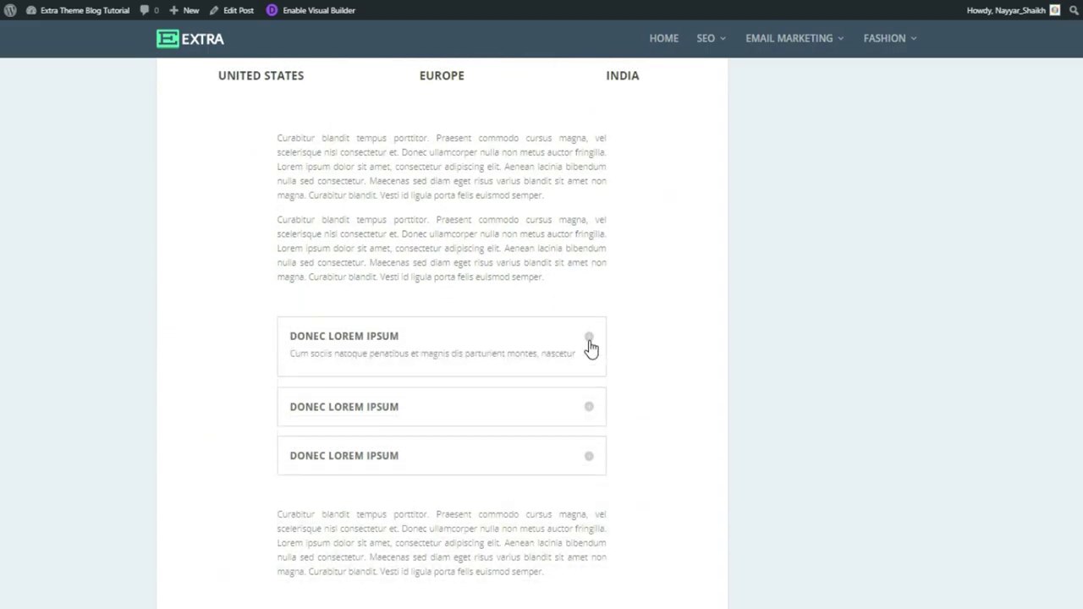
pyautogui.scroll(-2, 604, 310)
pyautogui.click(591, 292)
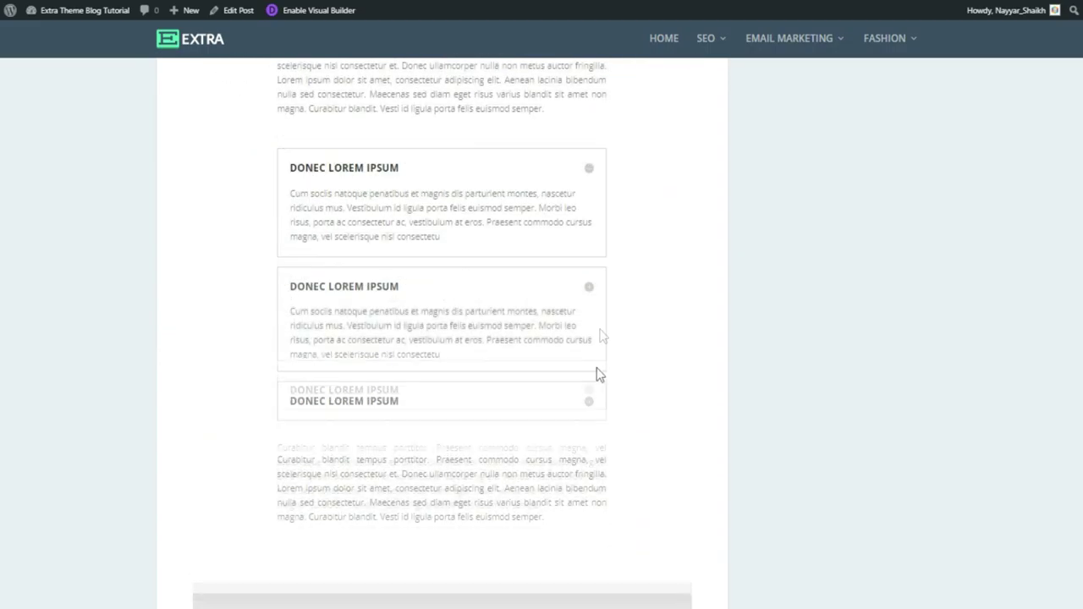
pyautogui.click(588, 408)
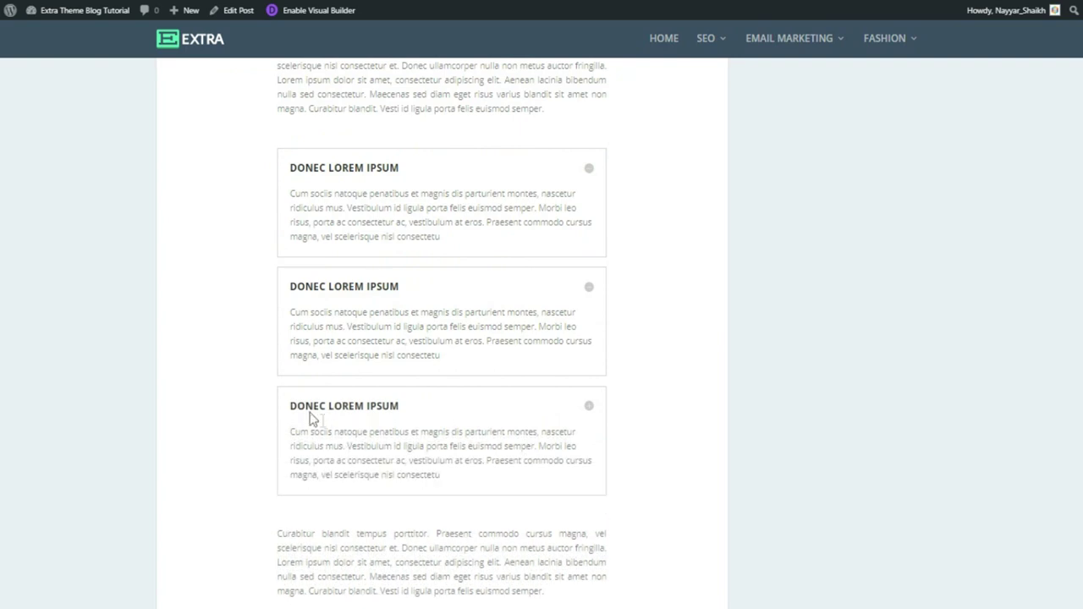
pyautogui.scroll(-4, 346, 459)
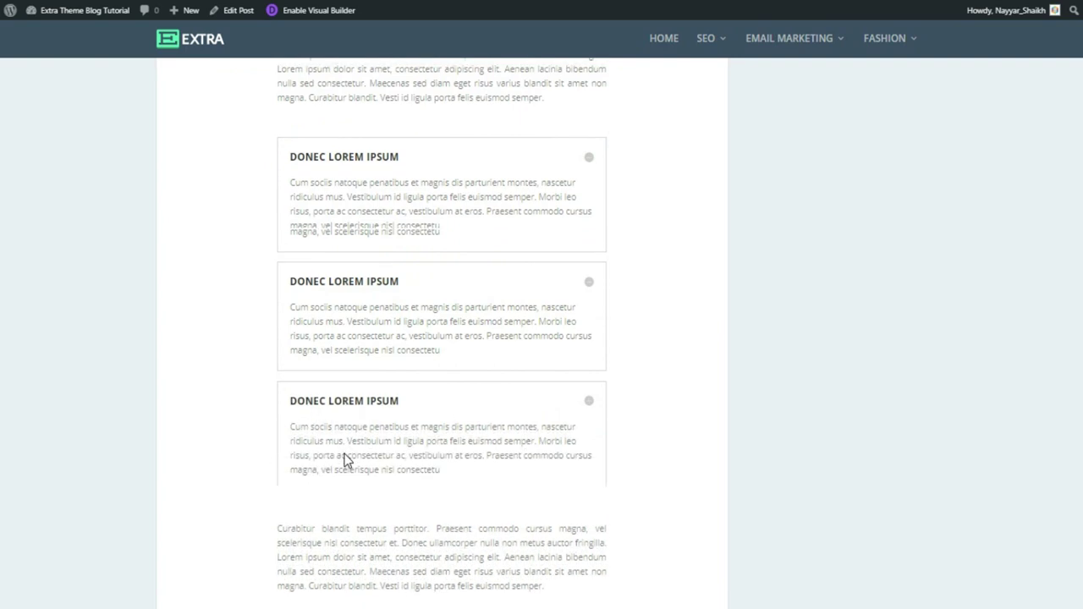
pyautogui.scroll(-2, 346, 455)
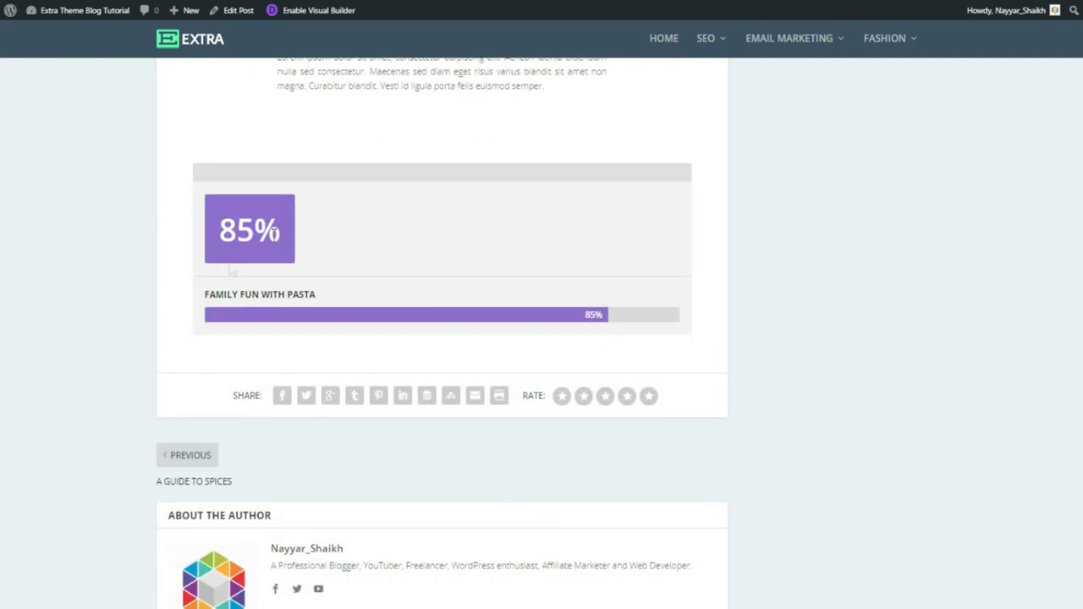
pyautogui.scroll(-6, 441, 334)
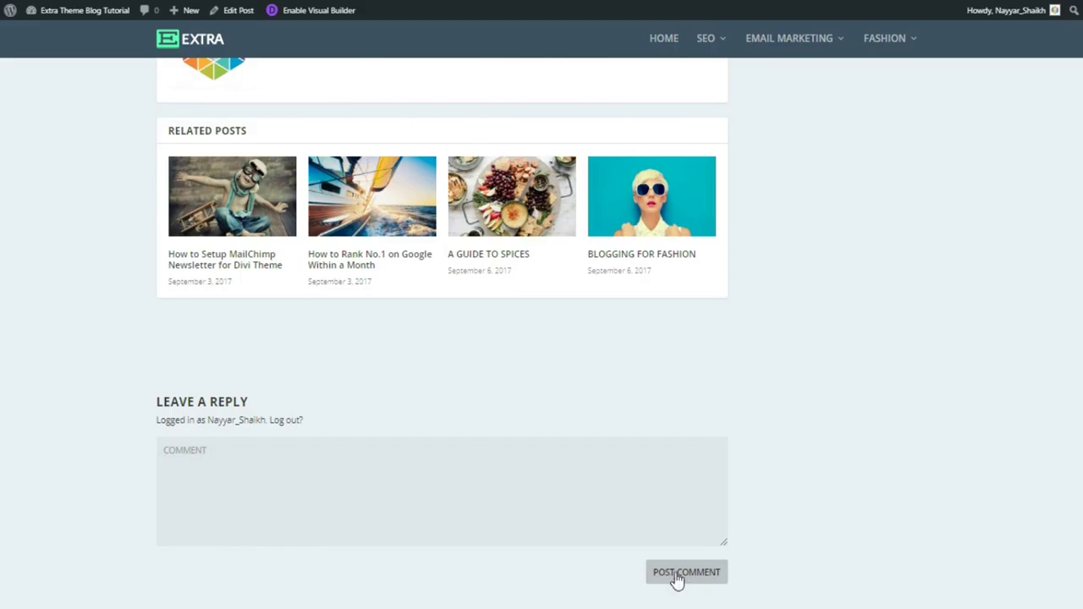
pyautogui.press('Home')
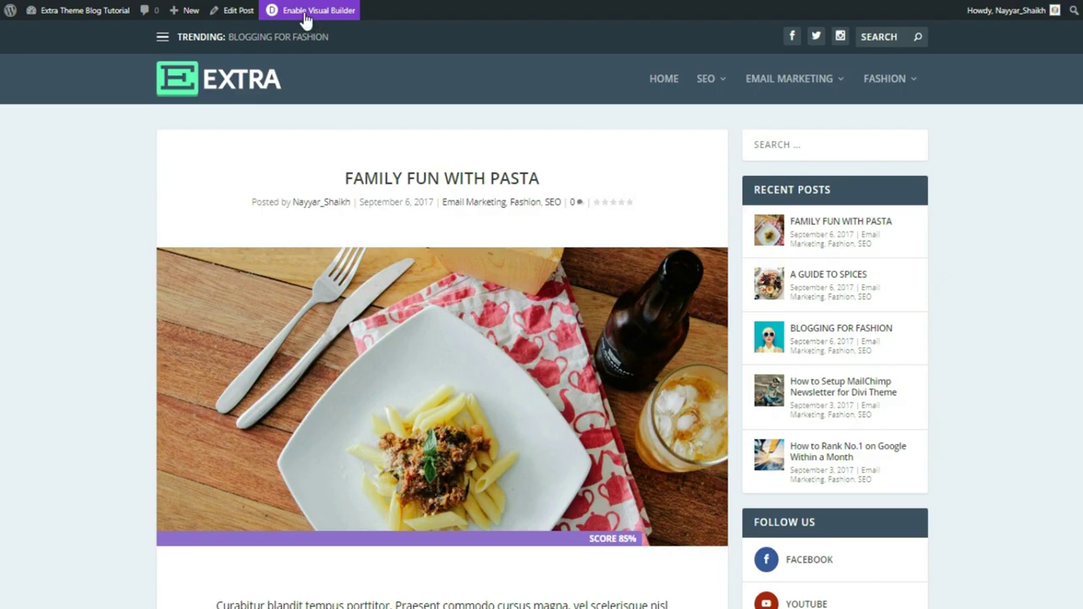
# Enable the Visual Builder and replace the intro's opening words with 'MNayuyaanjasn ksmfdaklam'
pyautogui.click(304, 12)
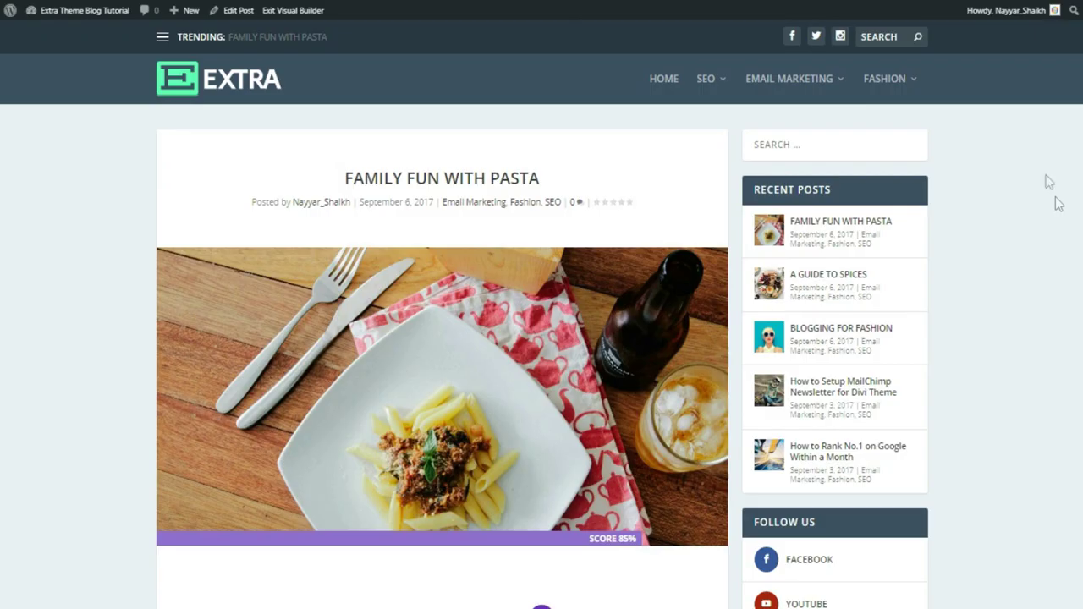
pyautogui.scroll(-3, 1057, 204)
pyautogui.scroll(-2, 1054, 220)
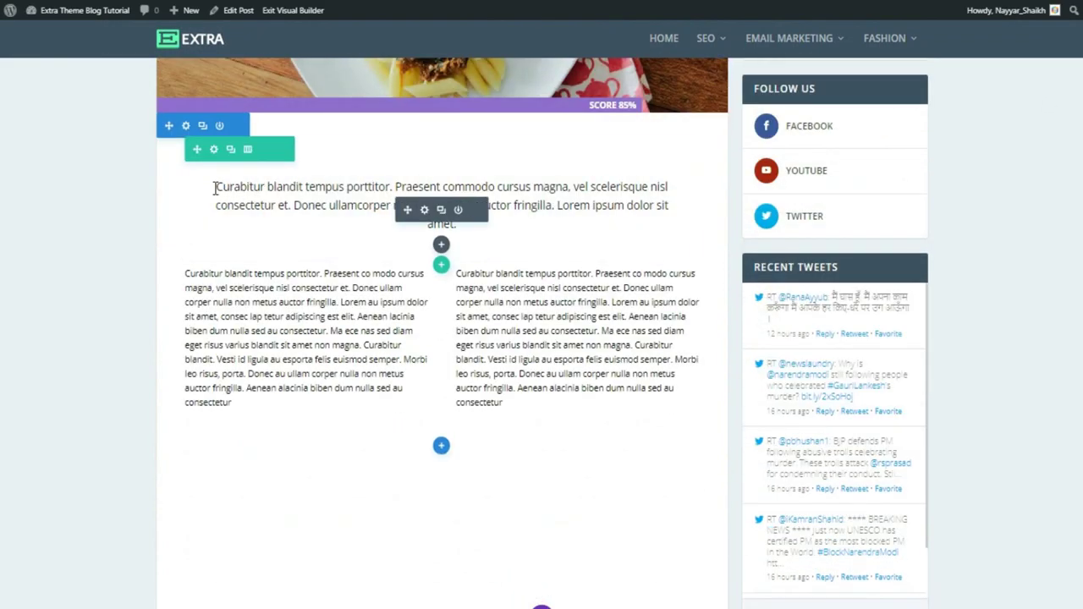
pyautogui.click(217, 187)
pyautogui.moveTo(217, 187); pyautogui.dragTo(403, 181)
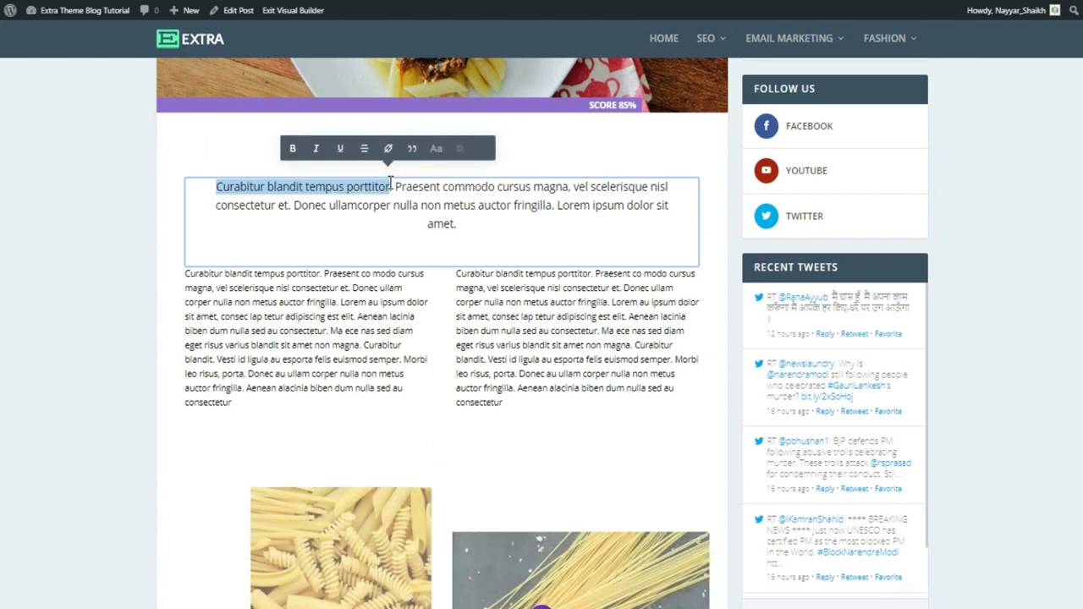
pyautogui.write('MNayuyaanjasn ksmfdaklam')
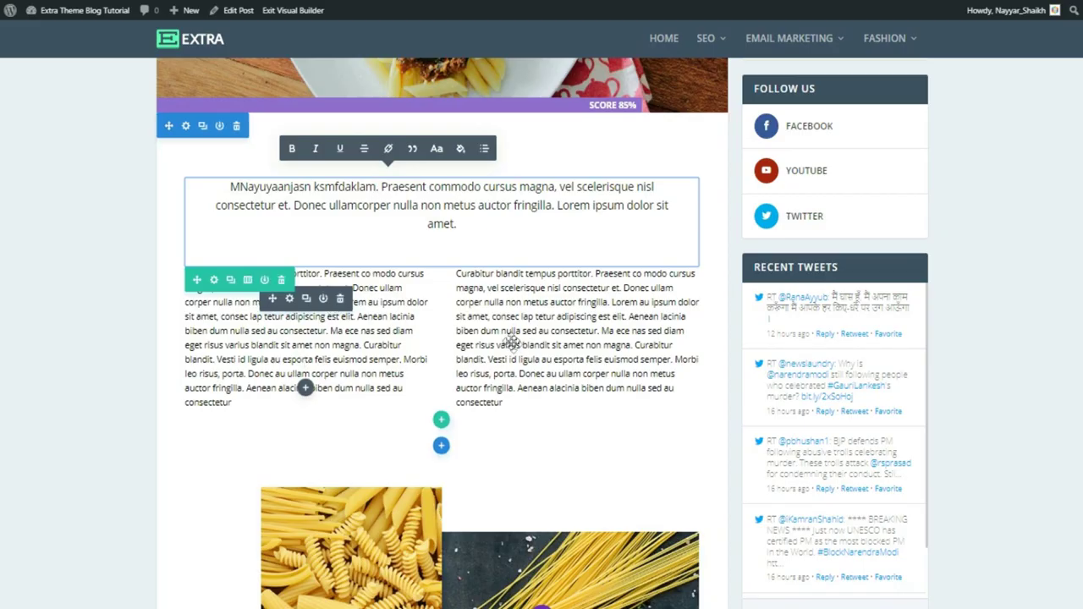
# Delete the right column text from 'Ma ece nas' onward and raise the section's bottom padding to 162px
pyautogui.moveTo(602, 328); pyautogui.dragTo(645, 402)
pyautogui.press('BackSpace')
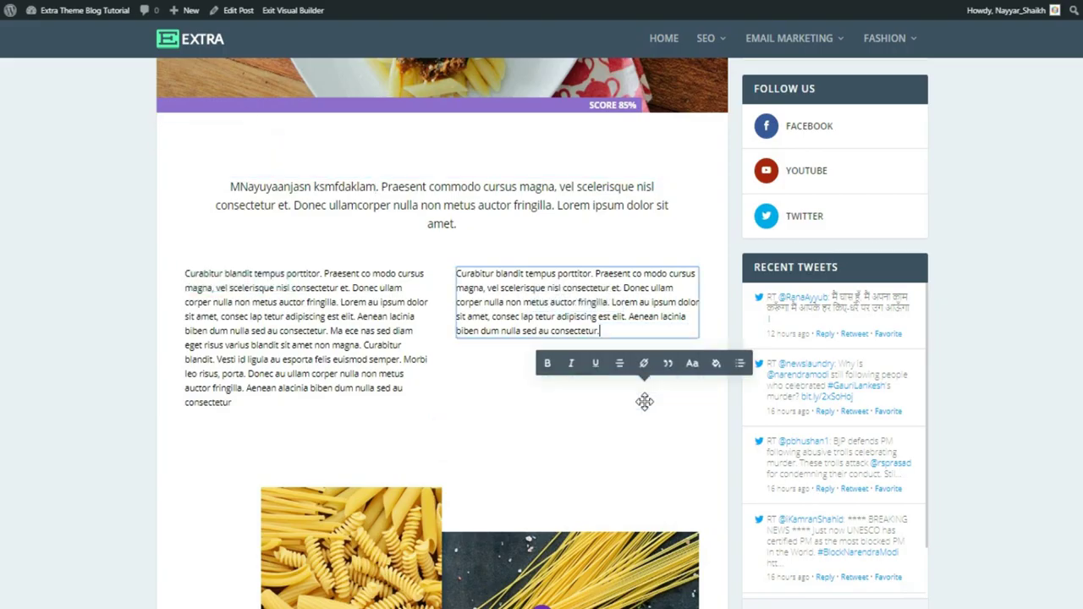
pyautogui.scroll(-1, 1079, 387)
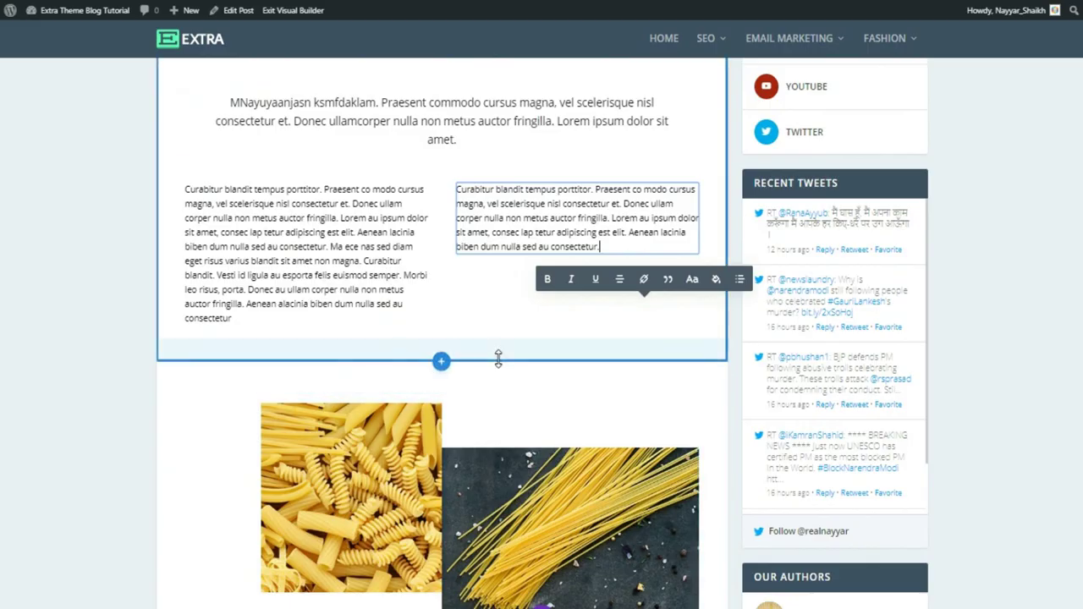
pyautogui.moveTo(499, 359); pyautogui.dragTo(504, 438)
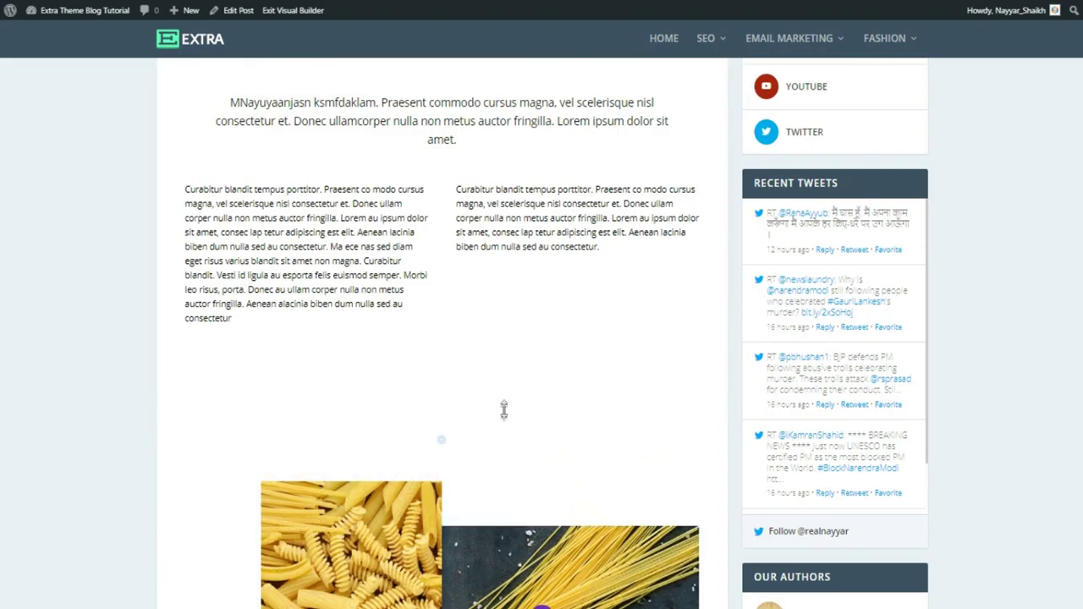
pyautogui.scroll(-3, 517, 399)
pyautogui.scroll(-2, 519, 398)
pyautogui.scroll(2, 523, 392)
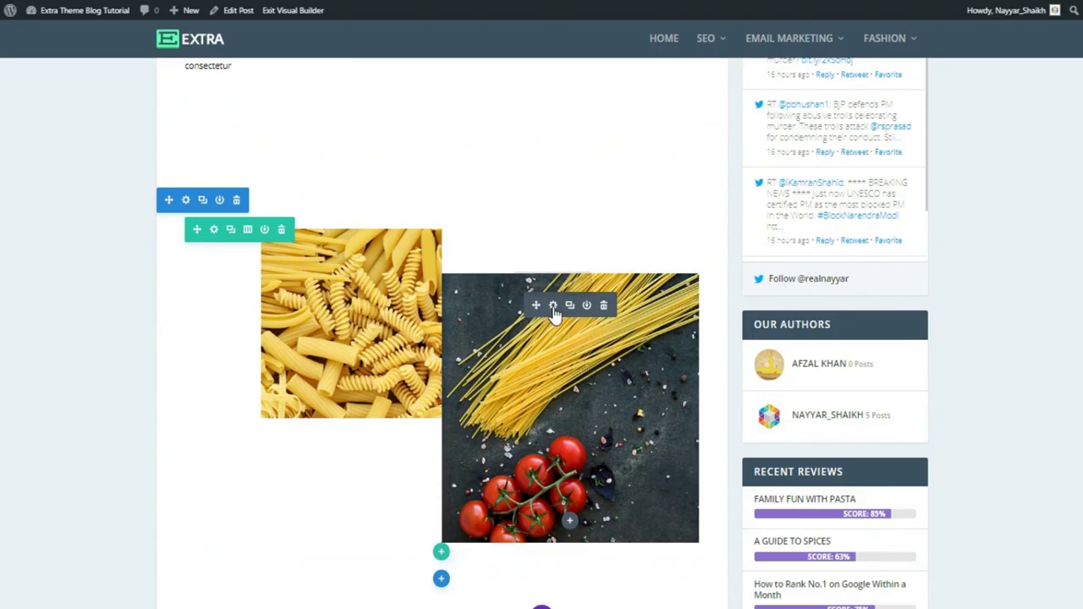
# Swap the spaghetti image for cropped-Logo.jpg from the Media Library and save the module
pyautogui.click(553, 307)
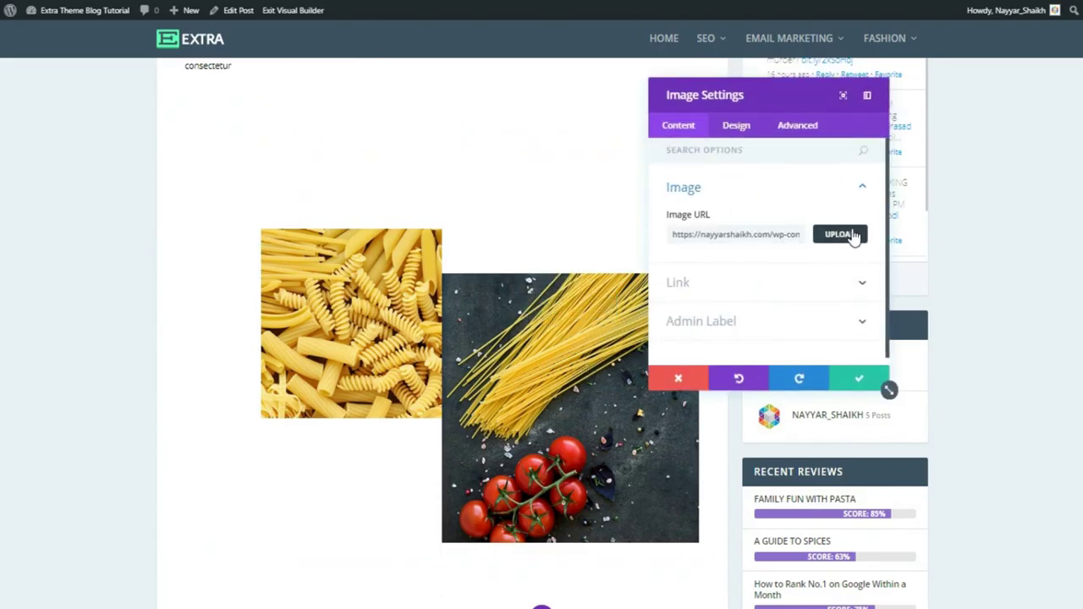
pyautogui.click(855, 237)
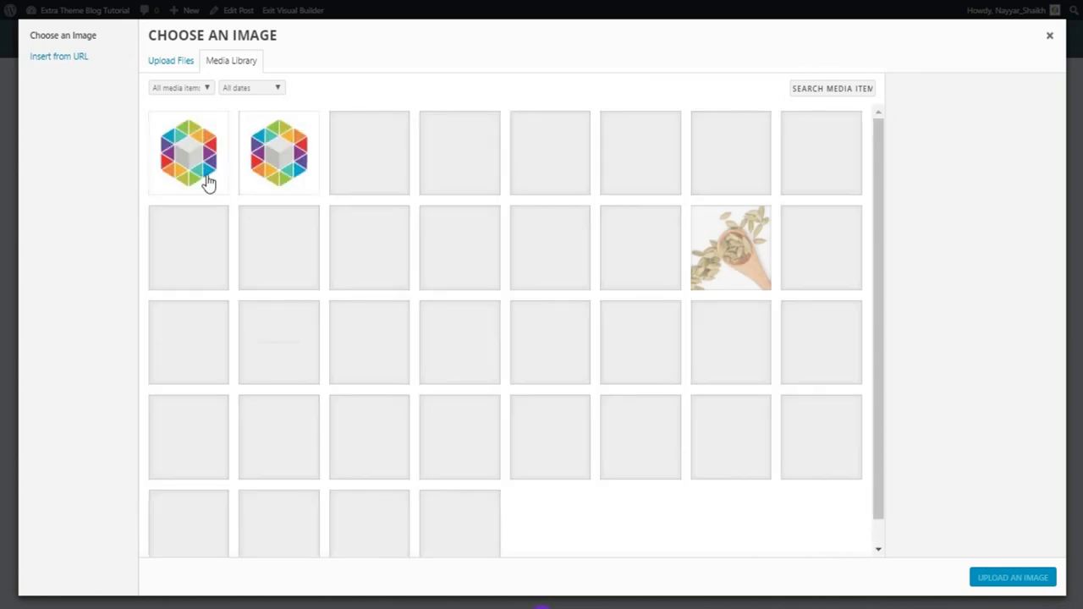
pyautogui.click(216, 181)
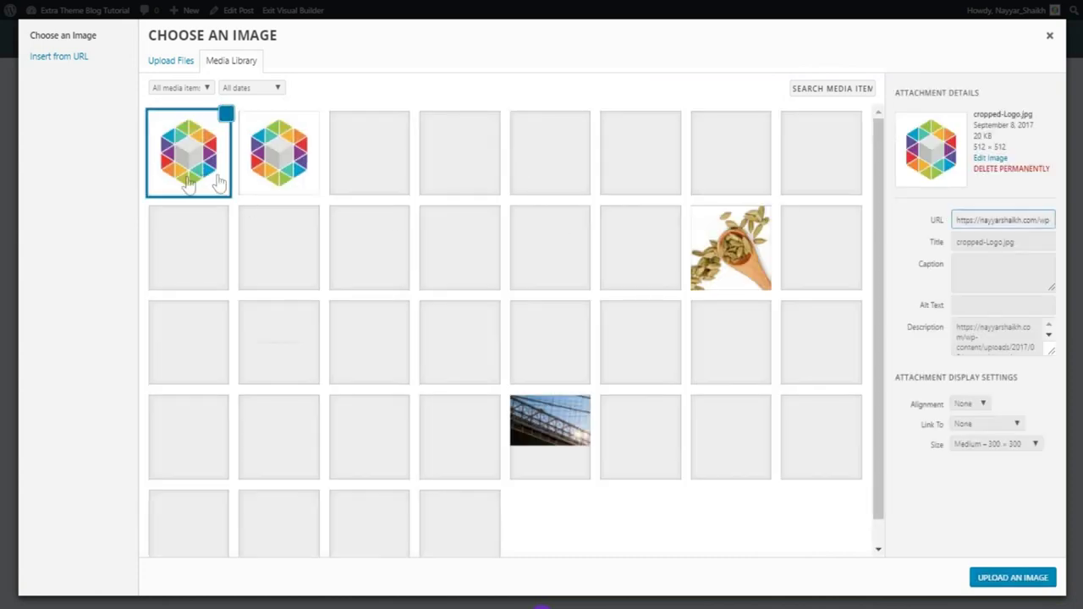
pyautogui.click(1007, 584)
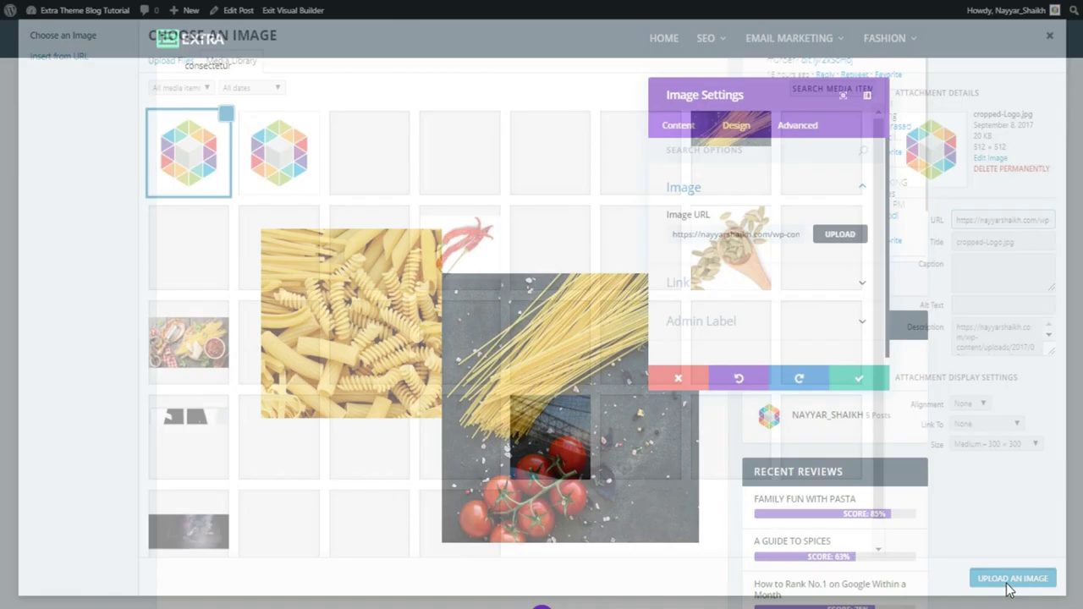
pyautogui.click(880, 384)
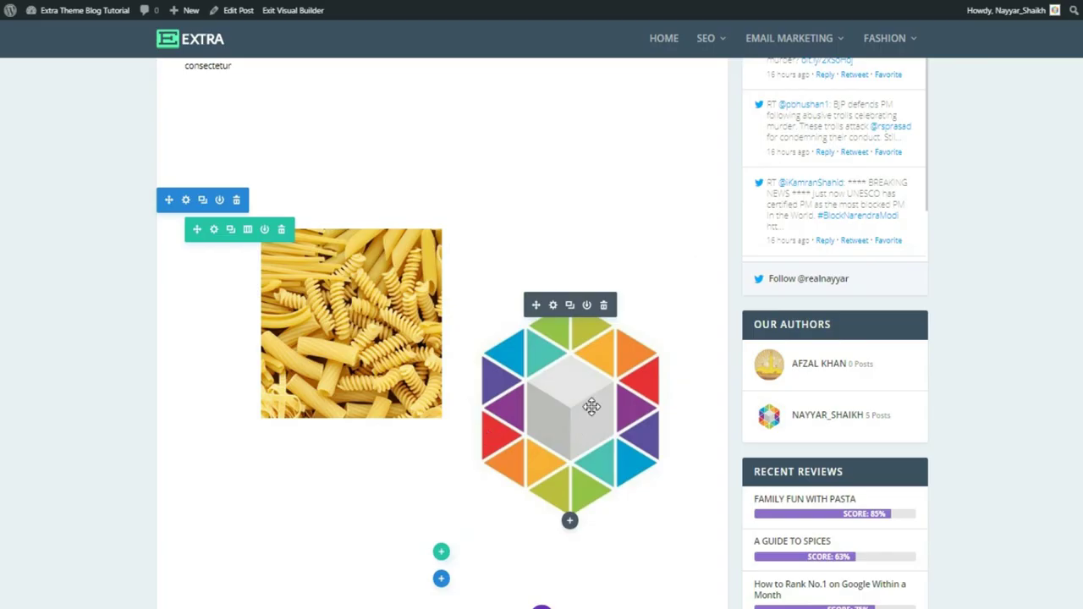
# Drag the Penne Rigate row's right padding out to 262px in the Visual Builder
pyautogui.scroll(-5, 592, 407)
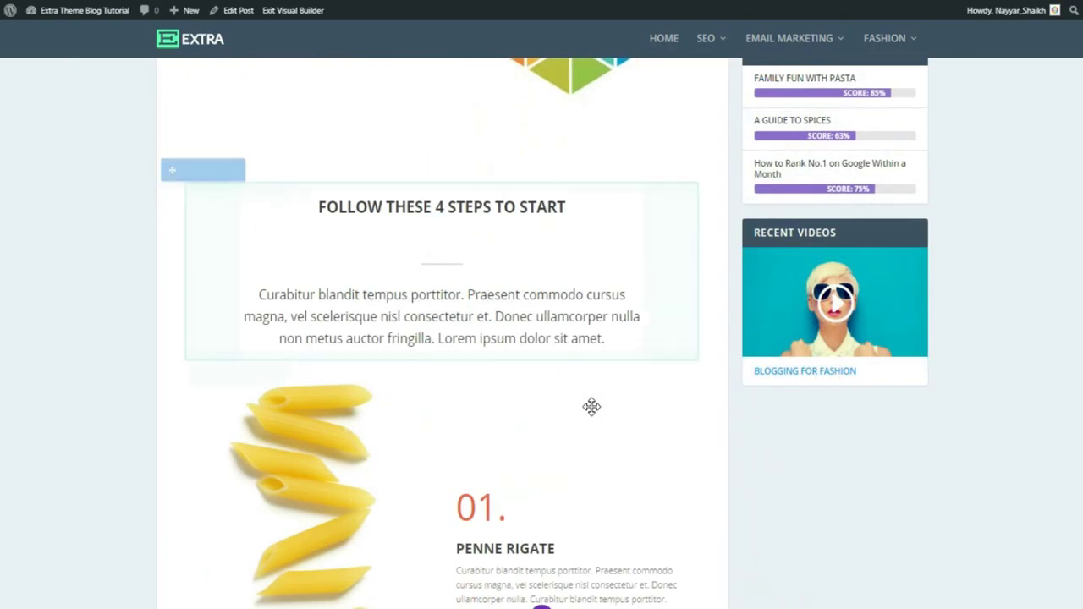
pyautogui.scroll(-1, 592, 407)
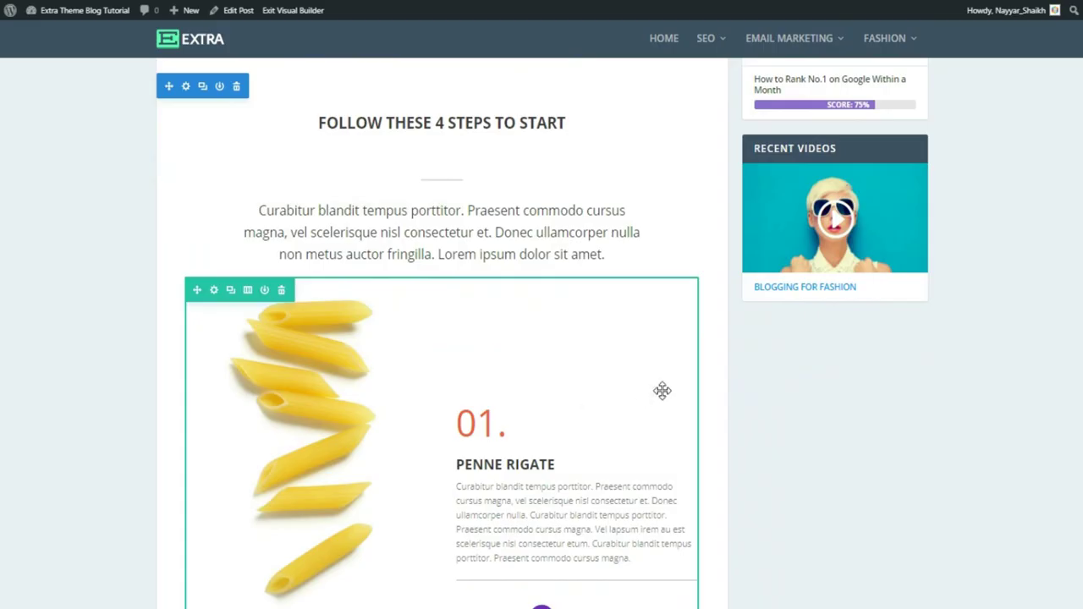
pyautogui.scroll(3, 661, 390)
pyautogui.scroll(-3, 711, 383)
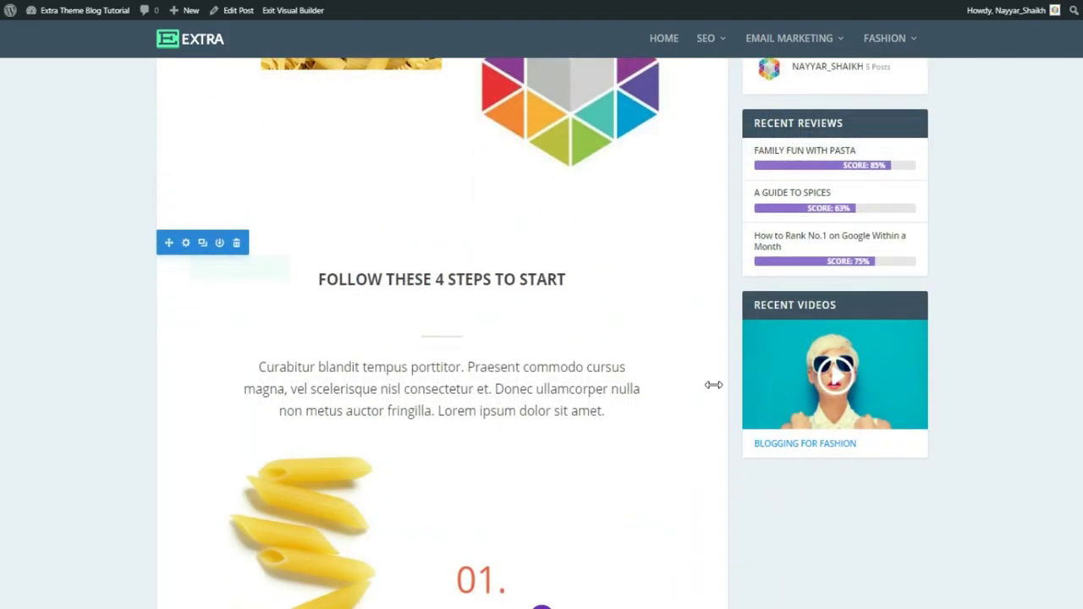
pyautogui.scroll(-1, 709, 382)
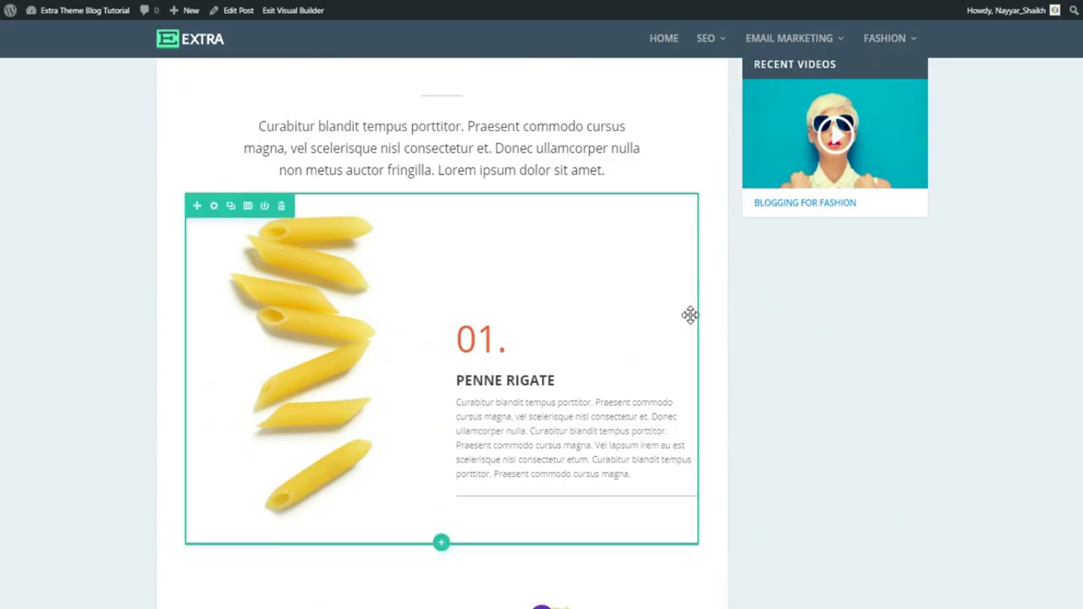
pyautogui.moveTo(649, 315); pyautogui.dragTo(634, 375)
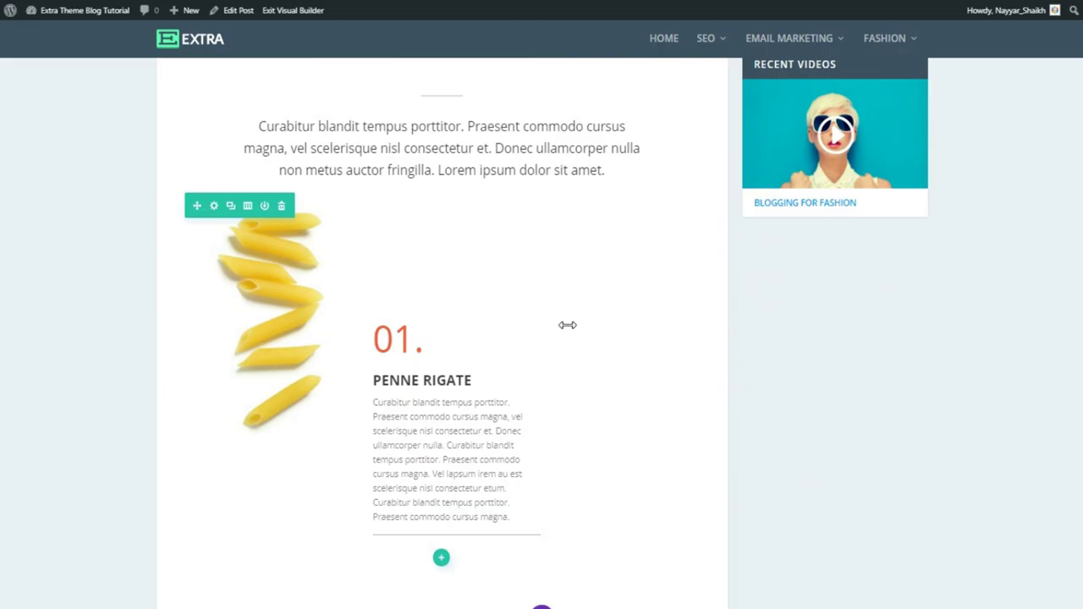
pyautogui.scroll(-4, 791, 410)
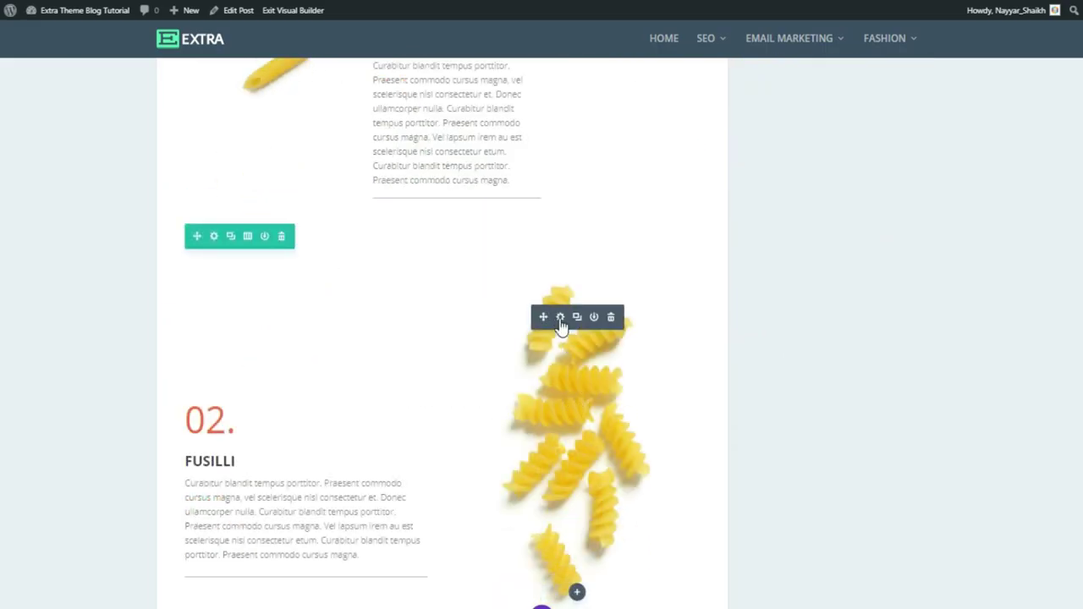
pyautogui.scroll(1, 718, 477)
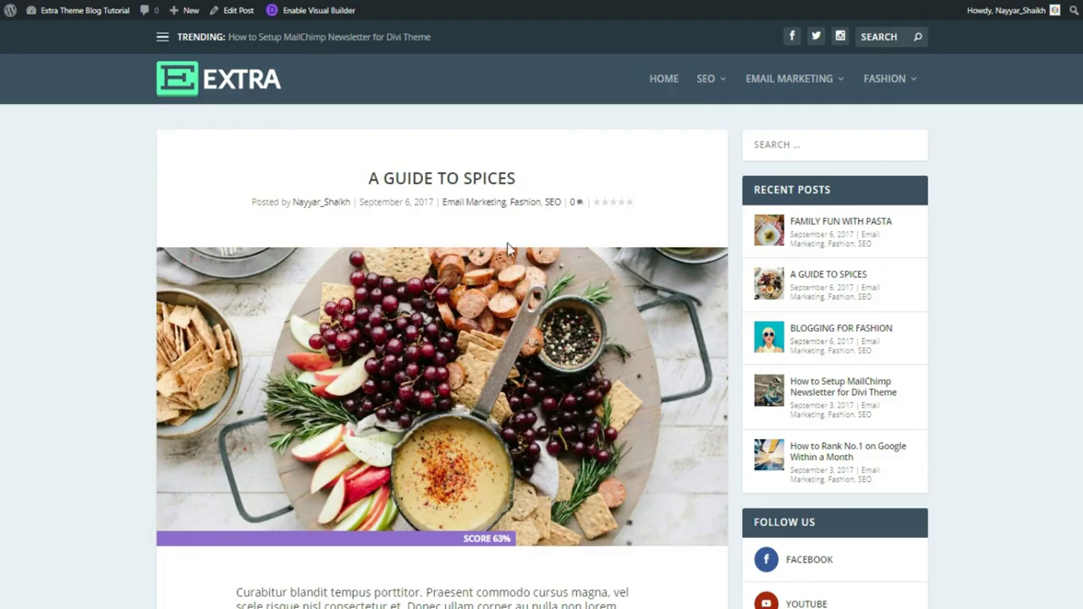
# Scroll through the A Guide to Spices post's Cloves, Hawthorn, Chiles and Dried Orange sections
pyautogui.scroll(-3, 485, 196)
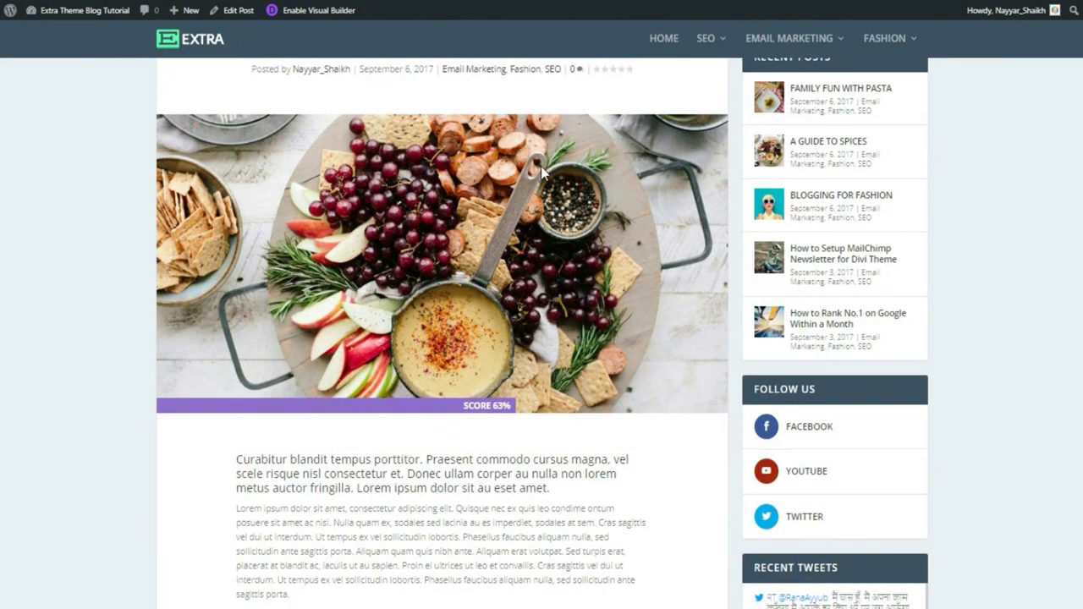
pyautogui.scroll(-8, 554, 305)
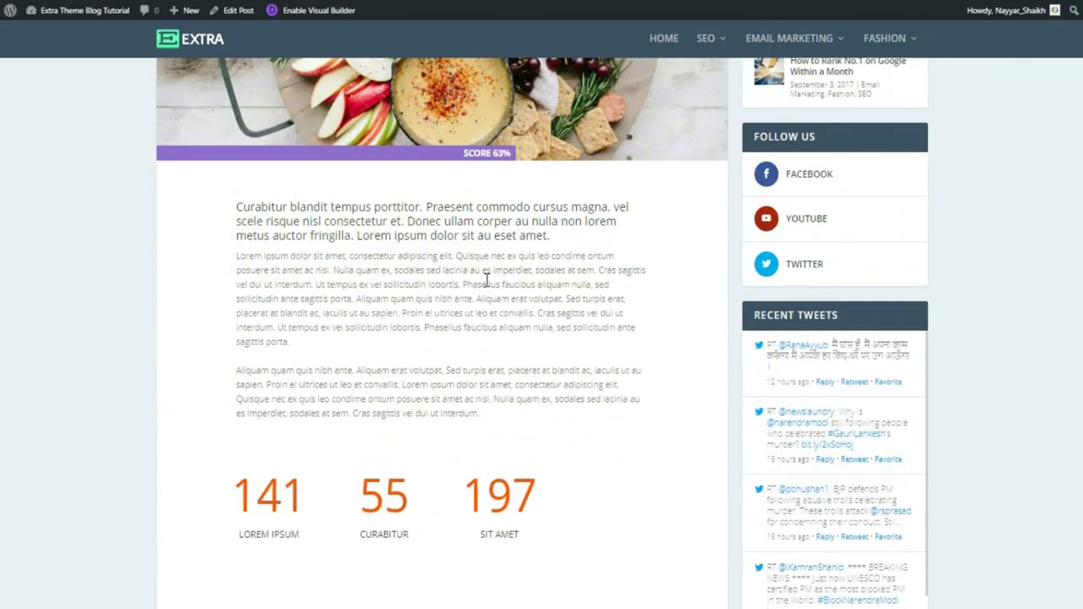
pyautogui.scroll(-8, 447, 466)
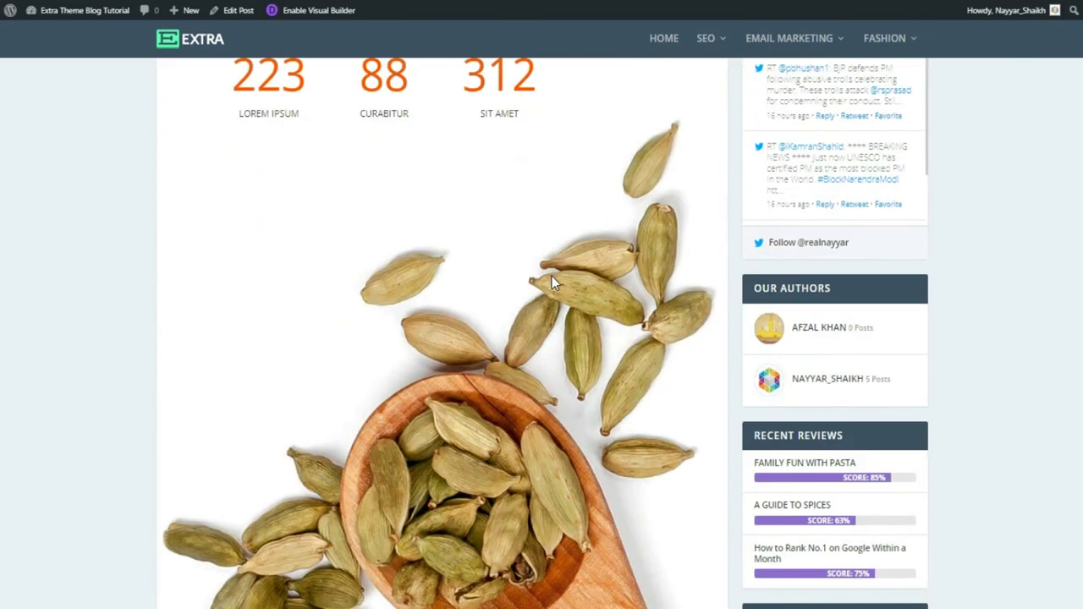
pyautogui.scroll(-10, 559, 398)
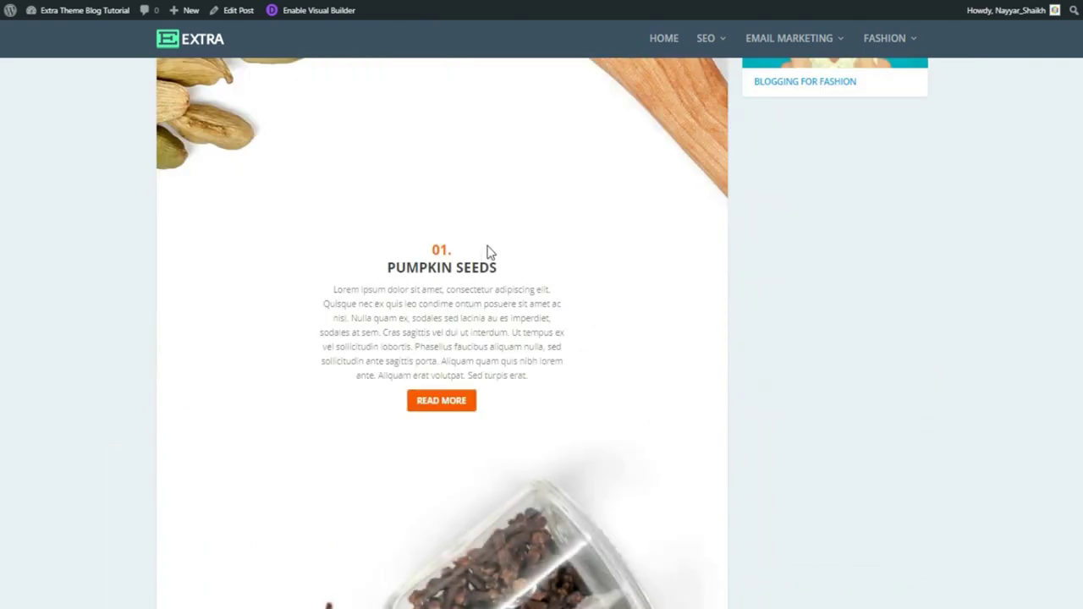
pyautogui.scroll(-9, 481, 394)
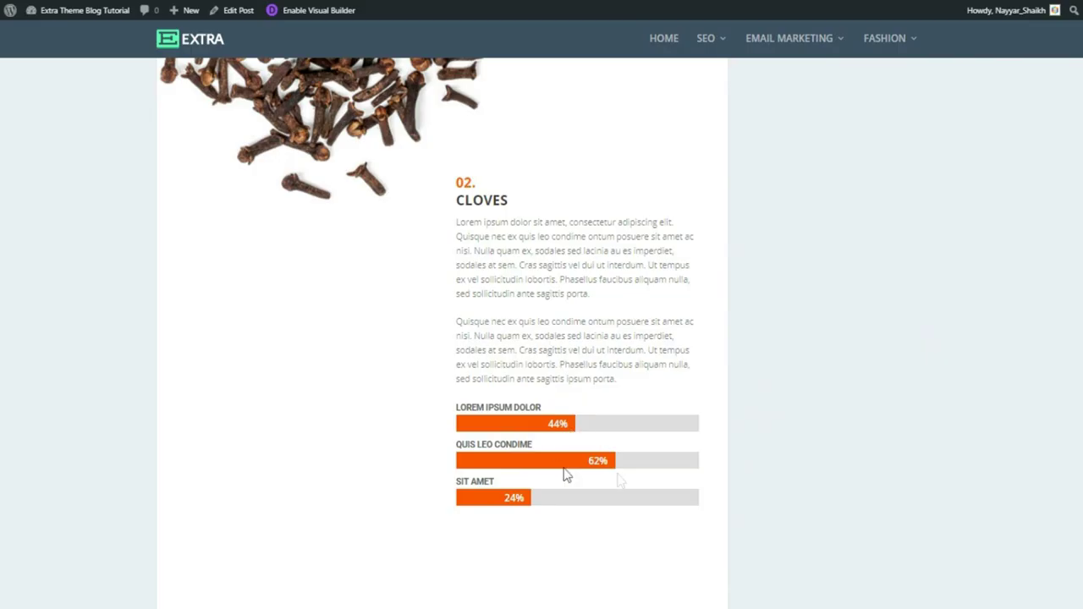
pyautogui.scroll(-10, 590, 499)
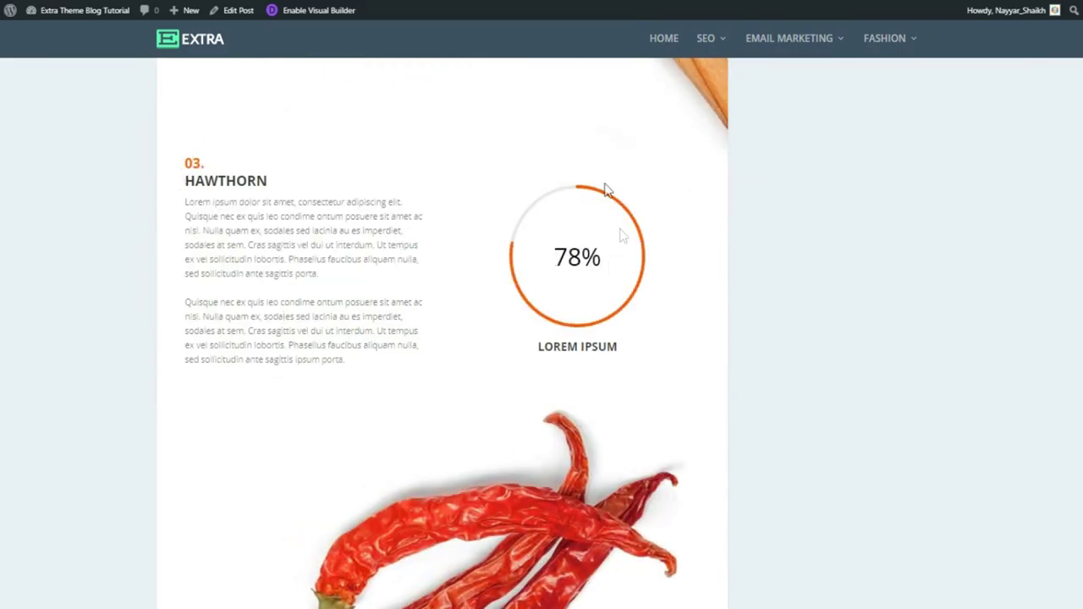
pyautogui.scroll(-1, 734, 319)
pyautogui.scroll(-4, 297, 314)
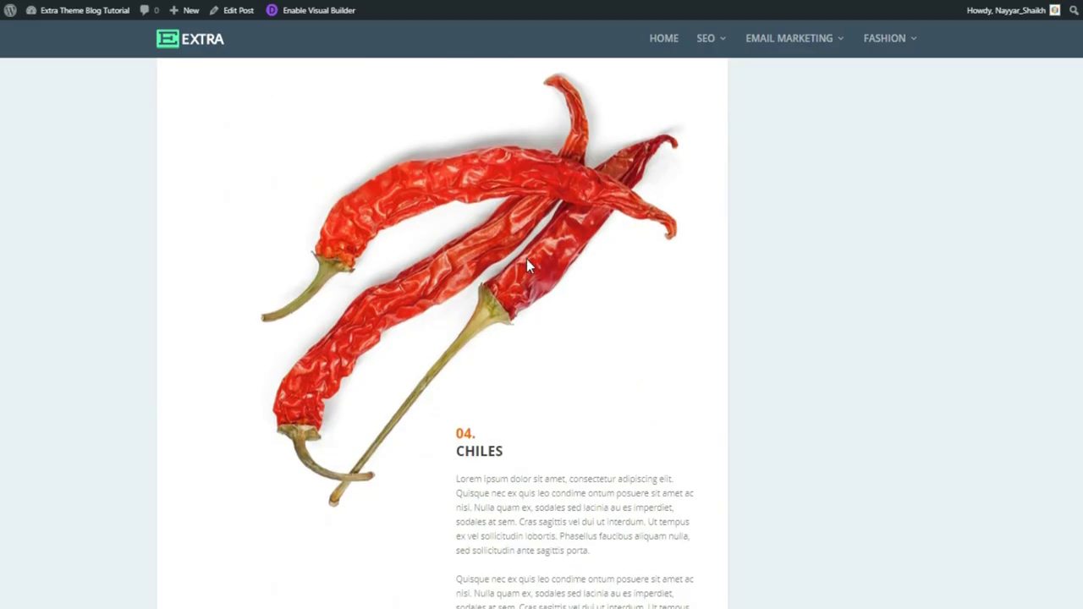
pyautogui.scroll(-5, 526, 261)
pyautogui.scroll(-2, 539, 279)
pyautogui.scroll(-10, 442, 333)
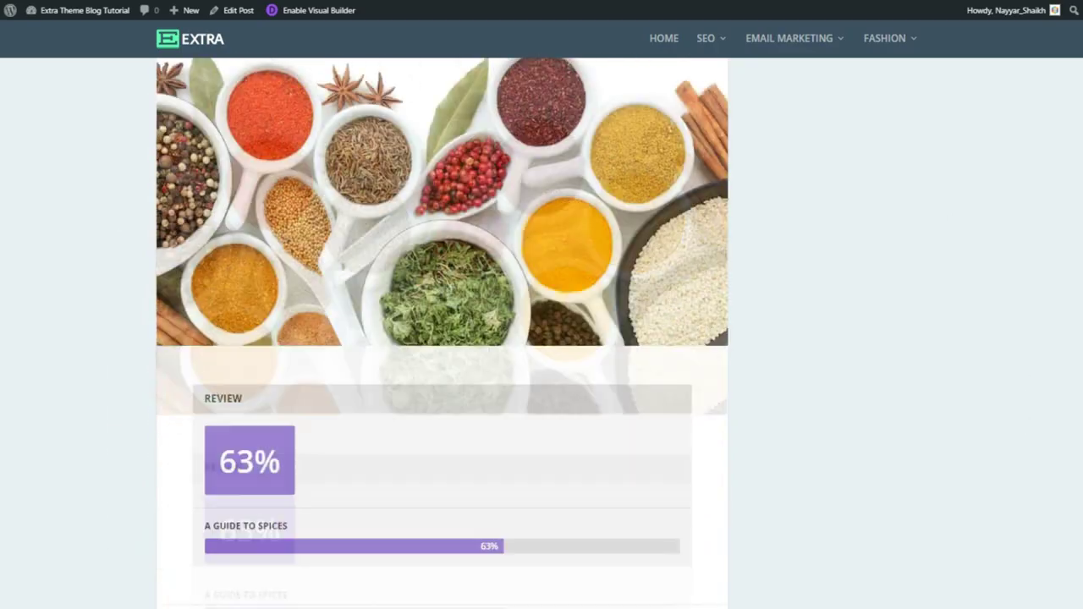
pyautogui.scroll(-9, 442, 333)
pyautogui.scroll(4, 442, 333)
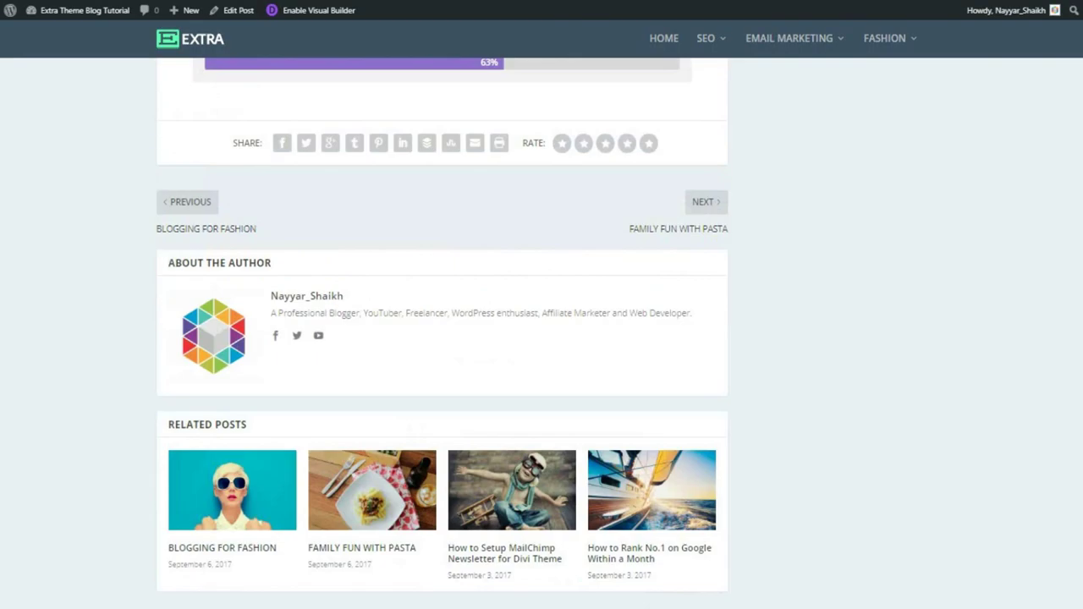
pyautogui.scroll(20, 442, 334)
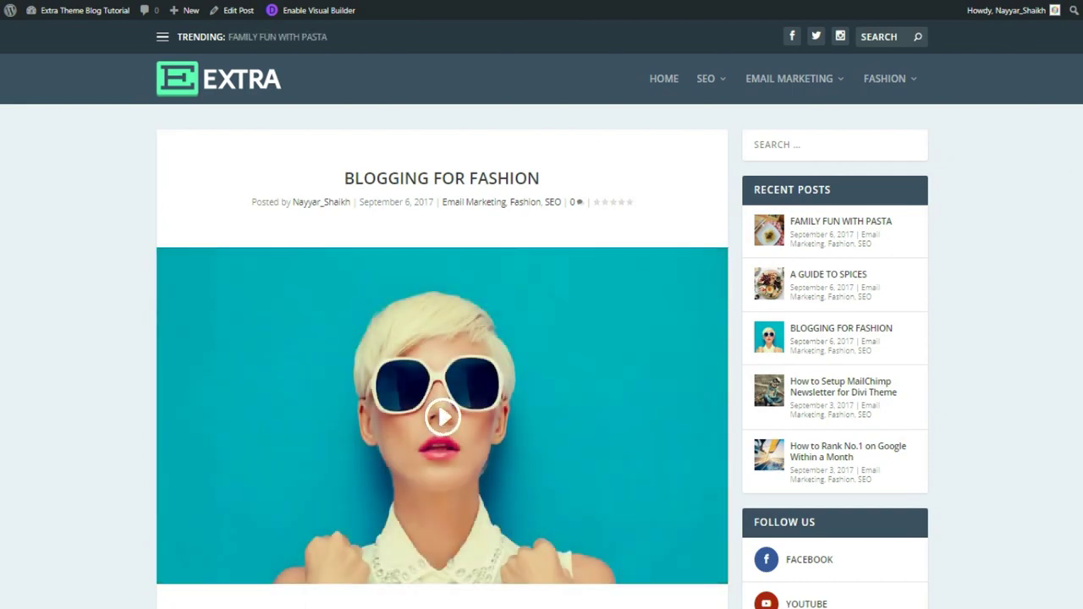
pyautogui.scroll(-5, 1040, 187)
pyautogui.scroll(-3, 541, 339)
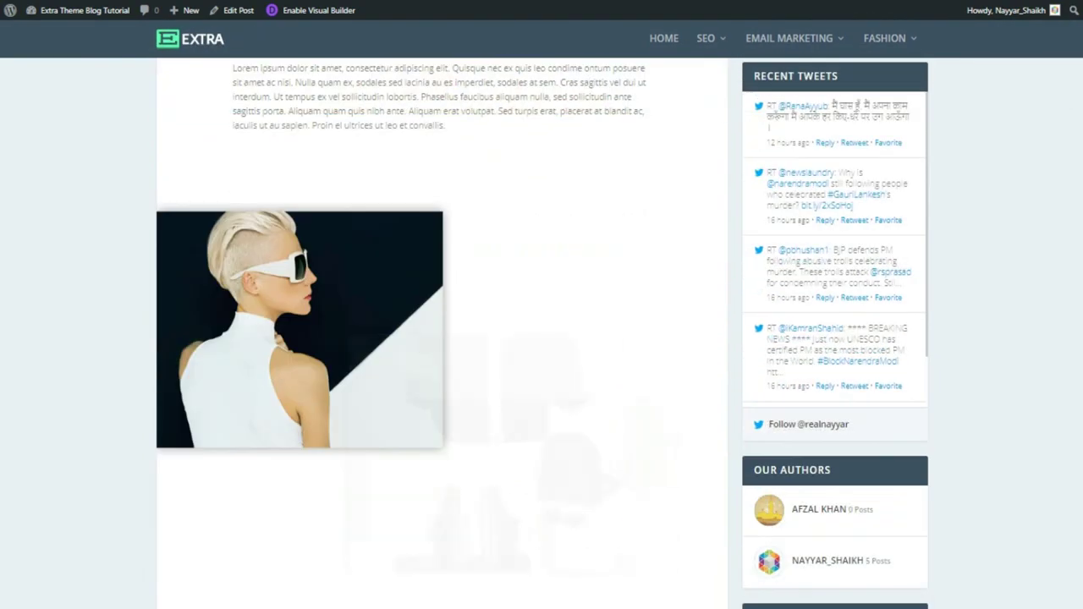
pyautogui.scroll(-1, 542, 338)
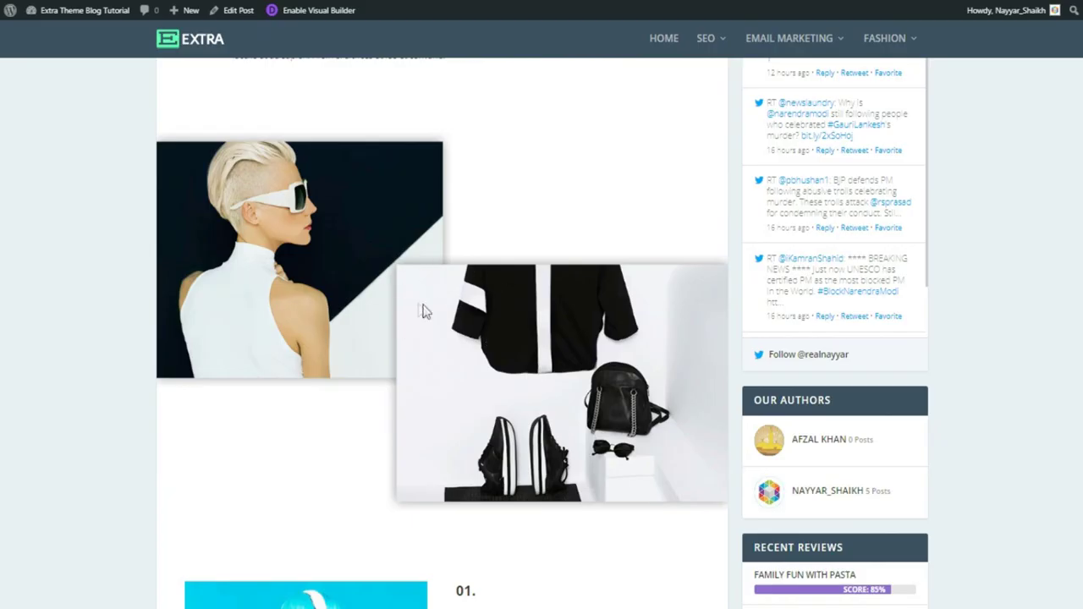
pyautogui.scroll(-5, 568, 375)
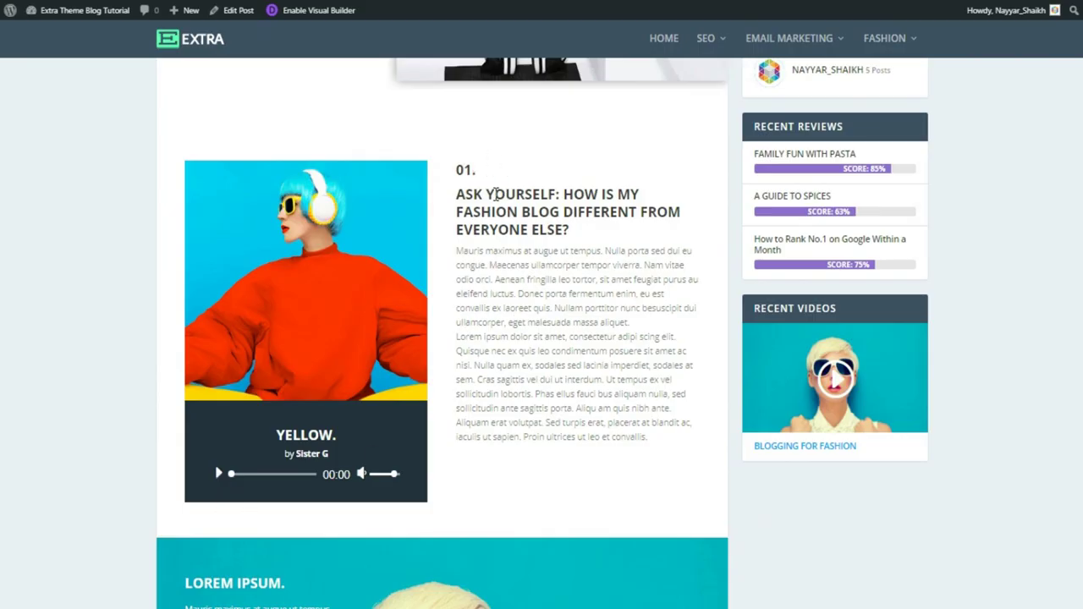
pyautogui.scroll(-5, 601, 360)
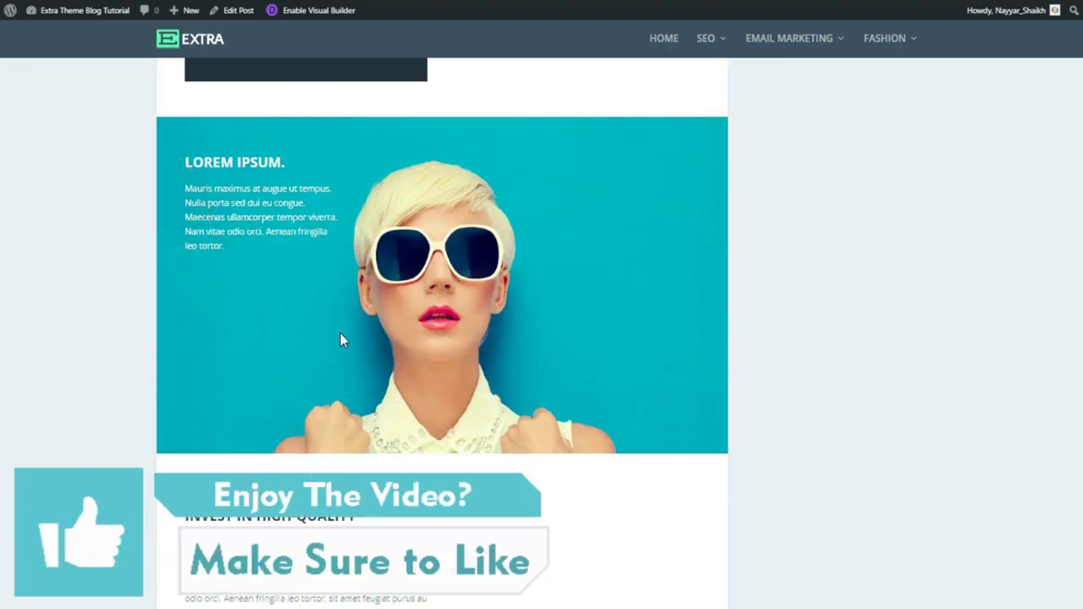
pyautogui.scroll(-4, 342, 340)
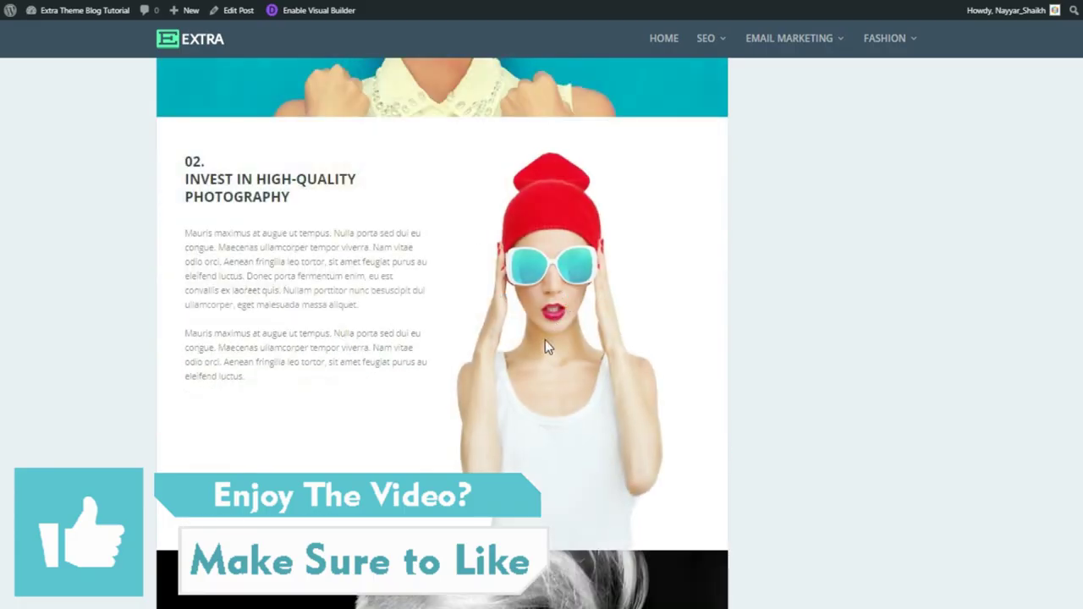
pyautogui.scroll(-5, 621, 382)
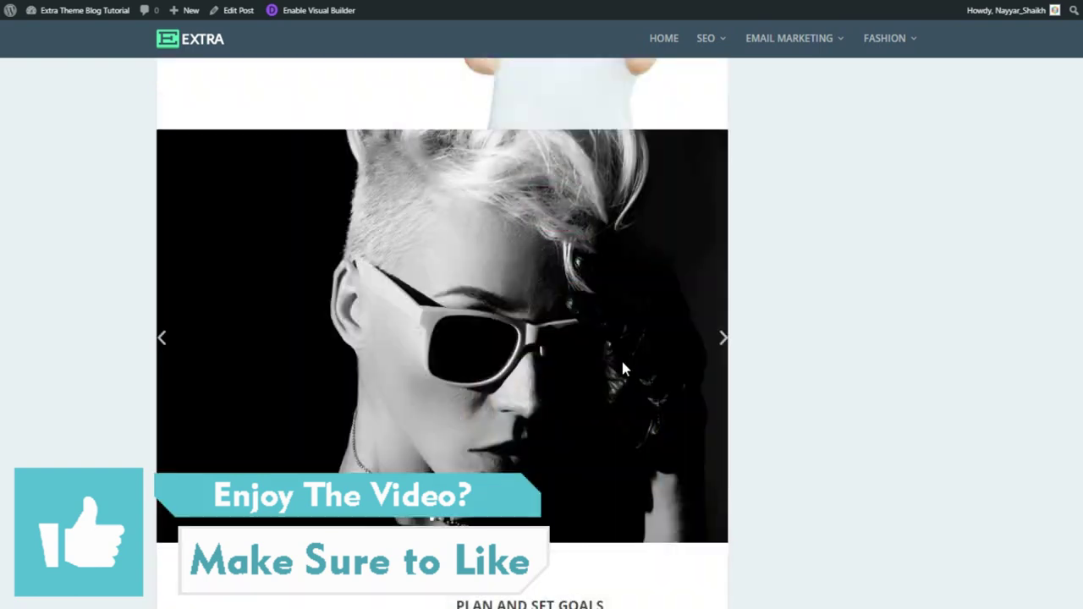
pyautogui.click(707, 347)
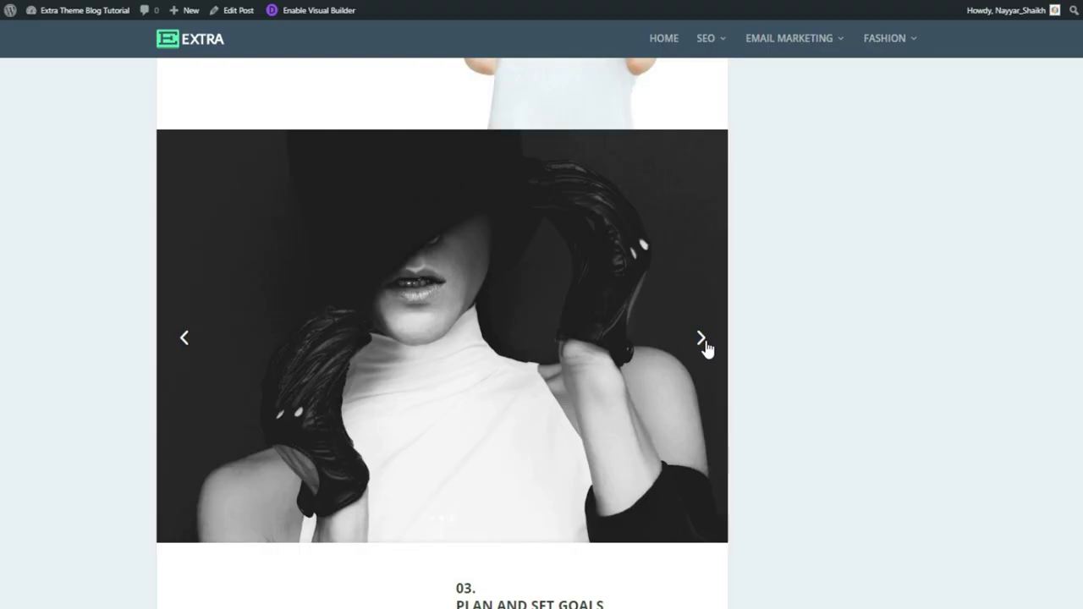
pyautogui.click(706, 348)
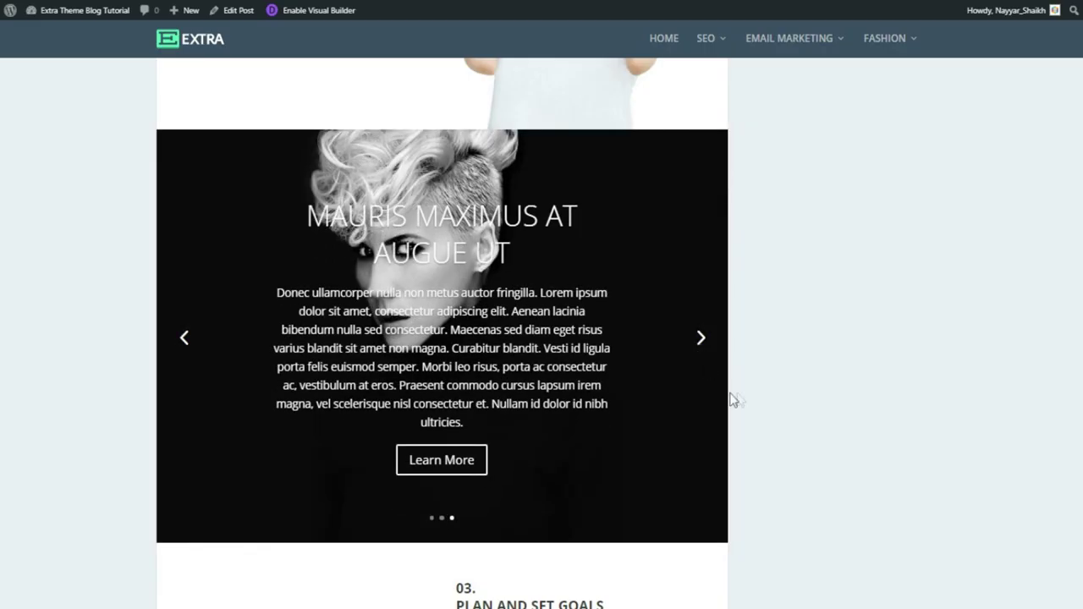
pyautogui.scroll(-4, 758, 398)
pyautogui.scroll(-1, 759, 398)
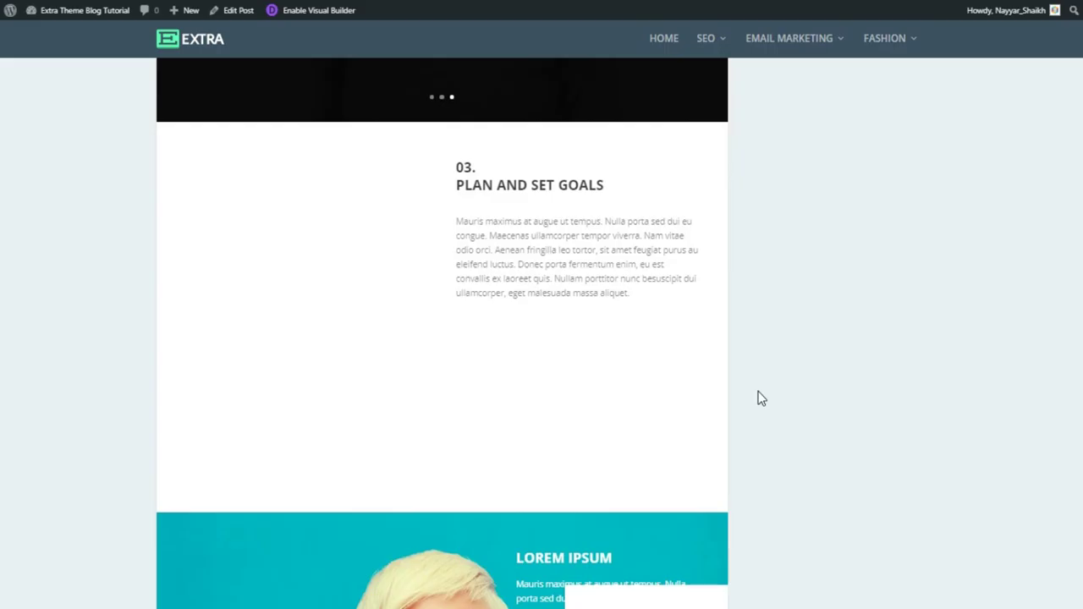
pyautogui.scroll(-4, 758, 398)
pyautogui.scroll(-3, 726, 381)
pyautogui.scroll(-3, 728, 386)
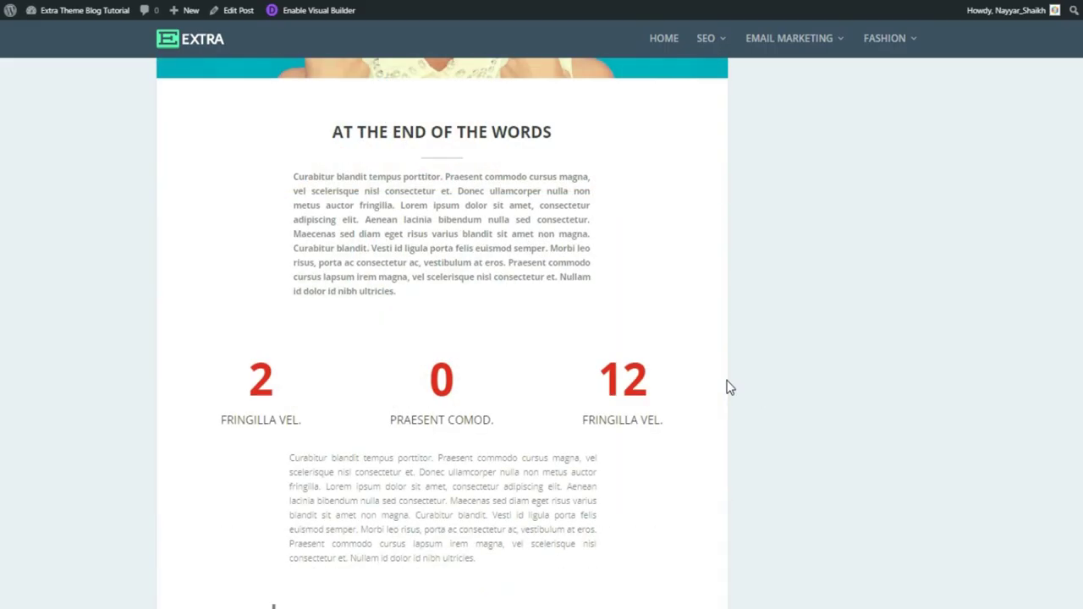
pyautogui.scroll(-10, 720, 345)
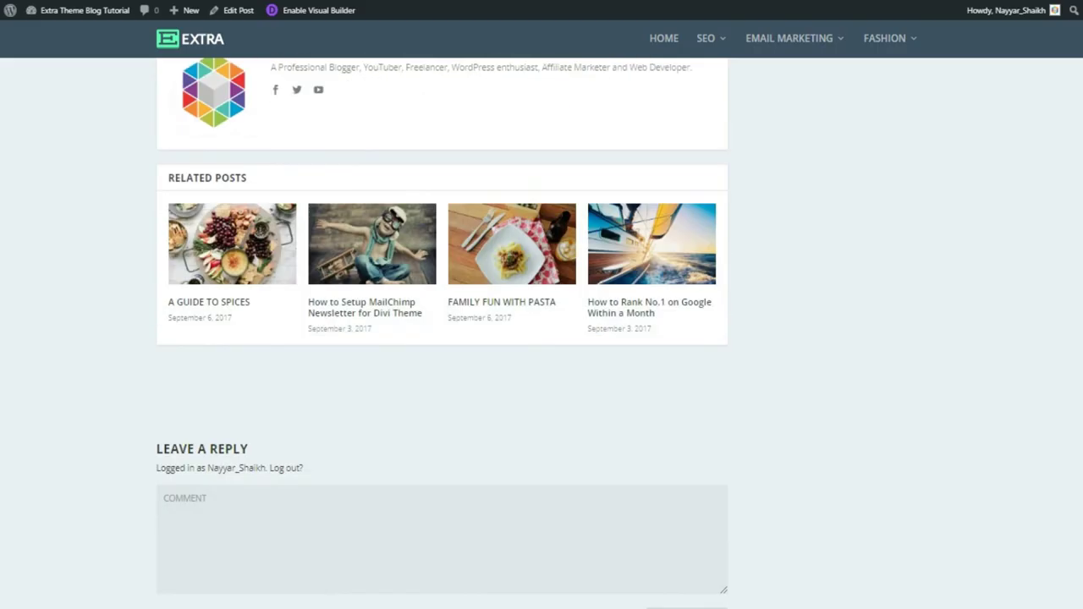
pyautogui.scroll(15, 441, 339)
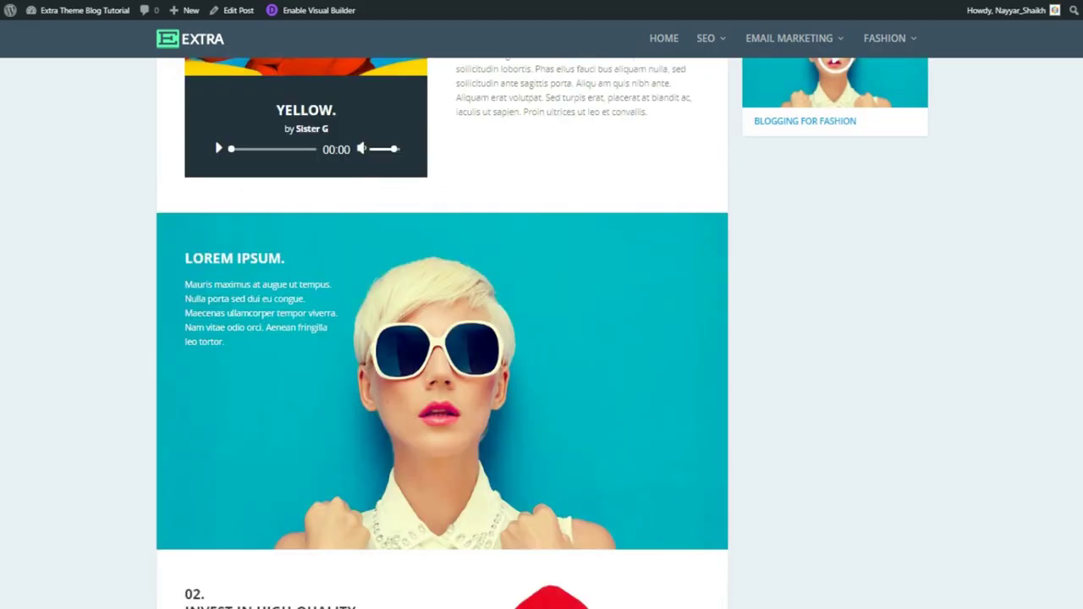
pyautogui.scroll(10, 1049, 173)
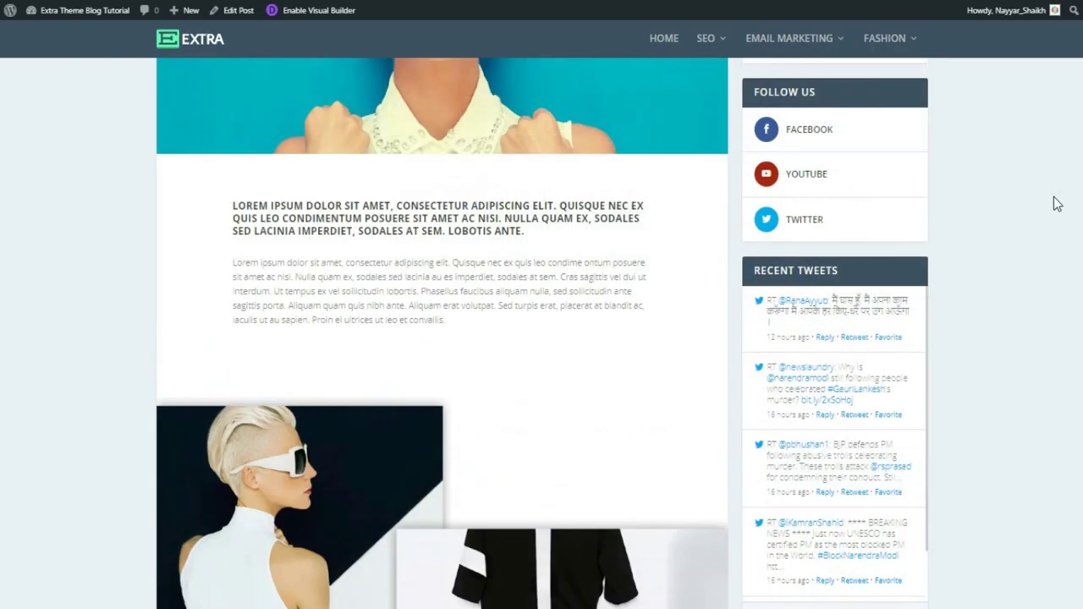
pyautogui.scroll(5, 1056, 203)
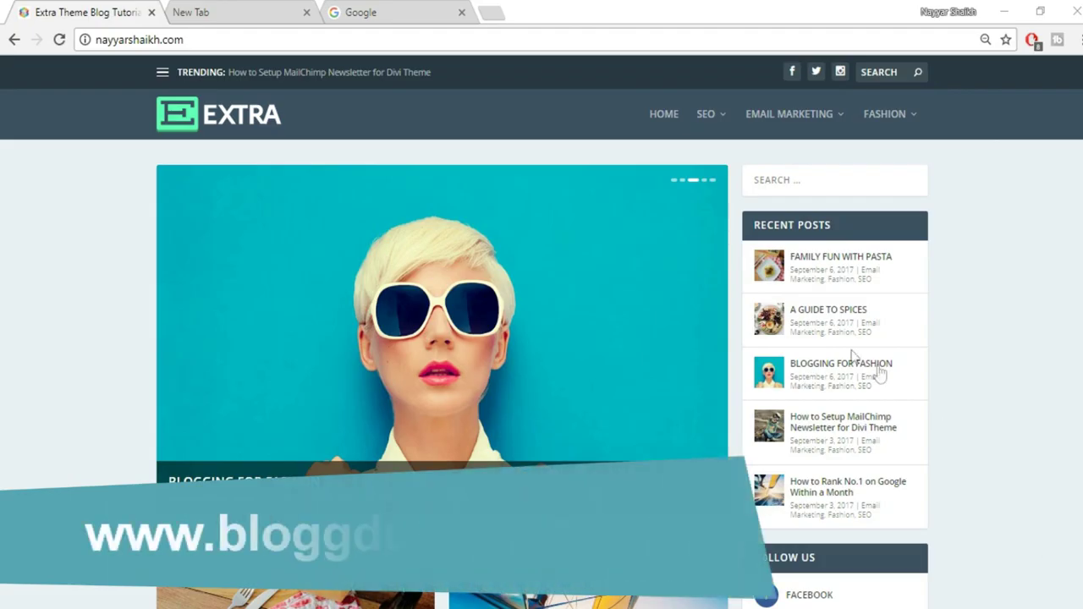
# In the new tab, go to bloggdude.com/tmd using the address-bar suggestion
pyautogui.click(228, 13)
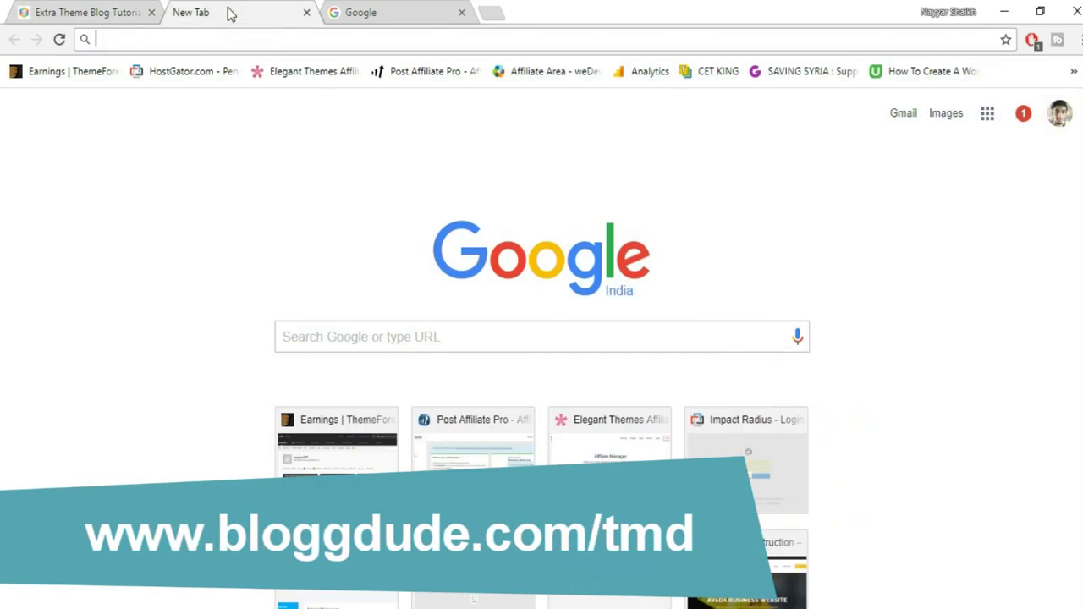
pyautogui.write('b')
pyautogui.press('Right')
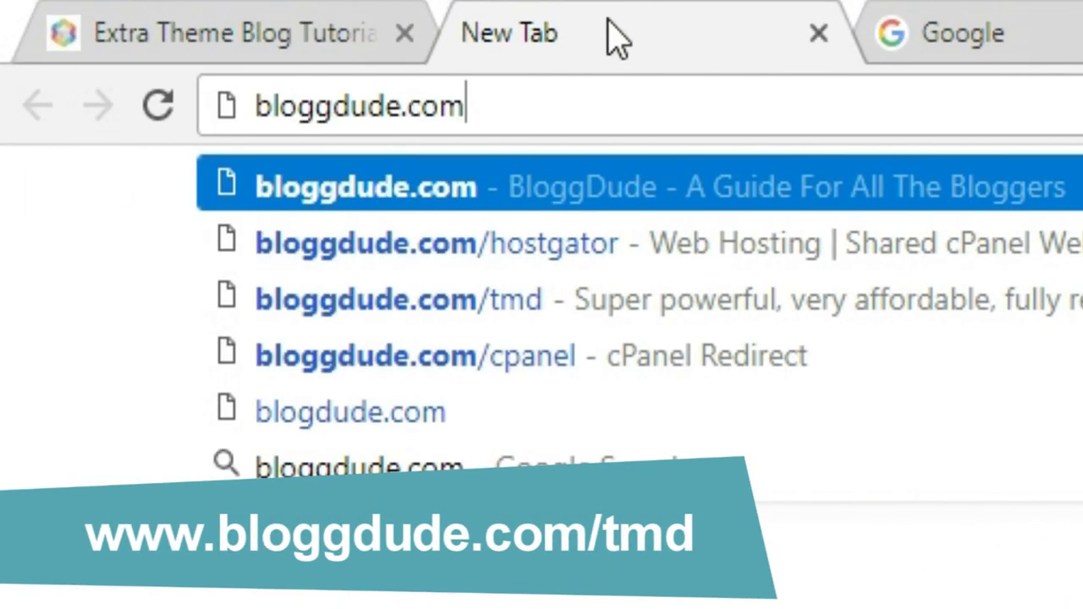
pyautogui.press('Down')
pyautogui.press('Down')
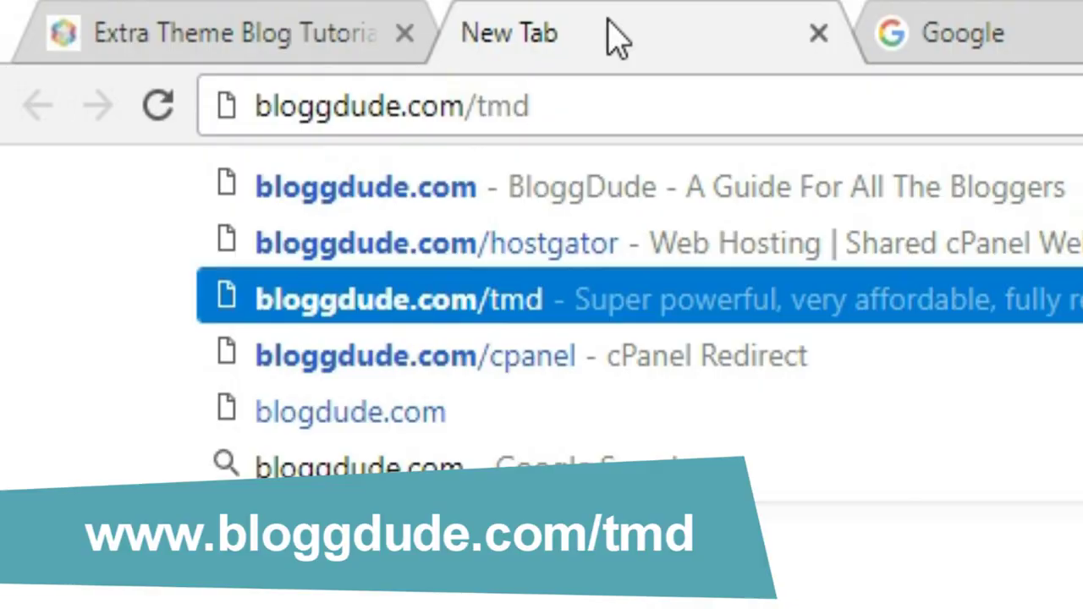
pyautogui.press('Return')
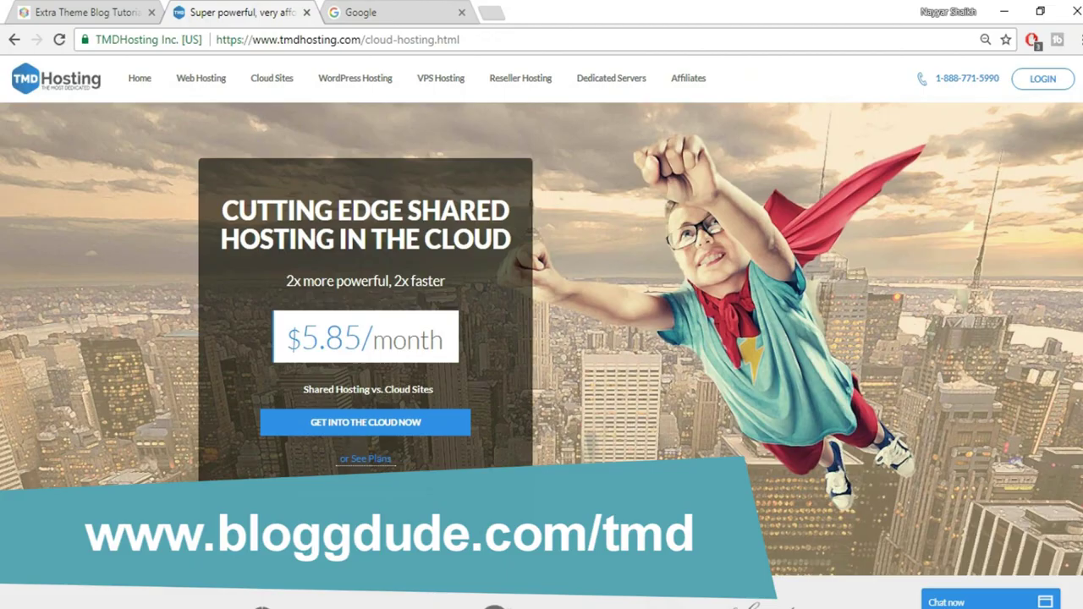
# Scroll to the Summer, Rain and Storm Cloud prices and highlight SSD in Storm Cloud's SSD Space row
pyautogui.scroll(-15, 541, 339)
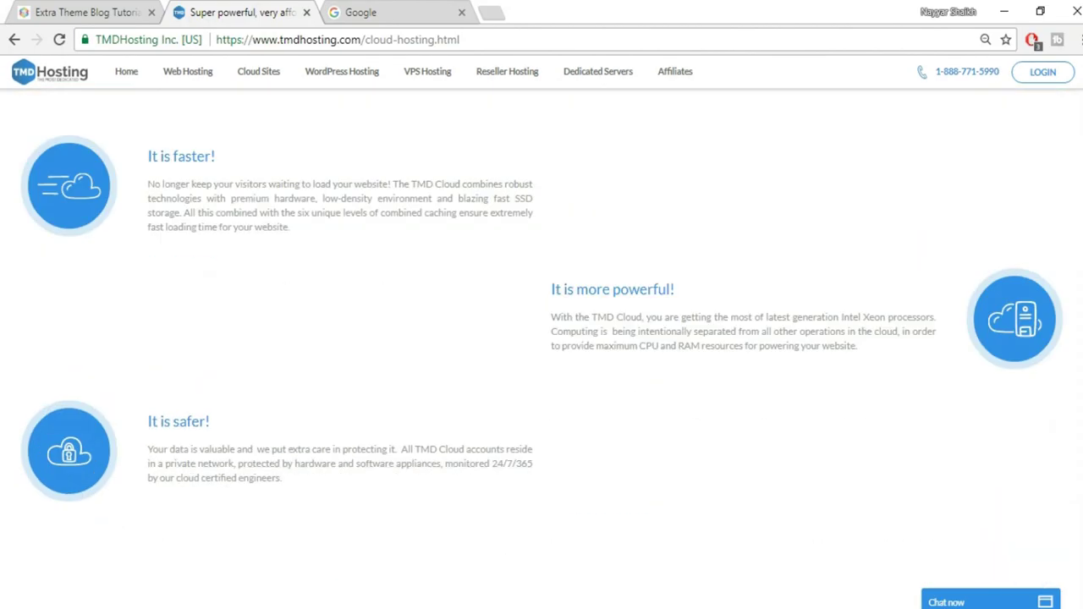
pyautogui.scroll(-8, 542, 338)
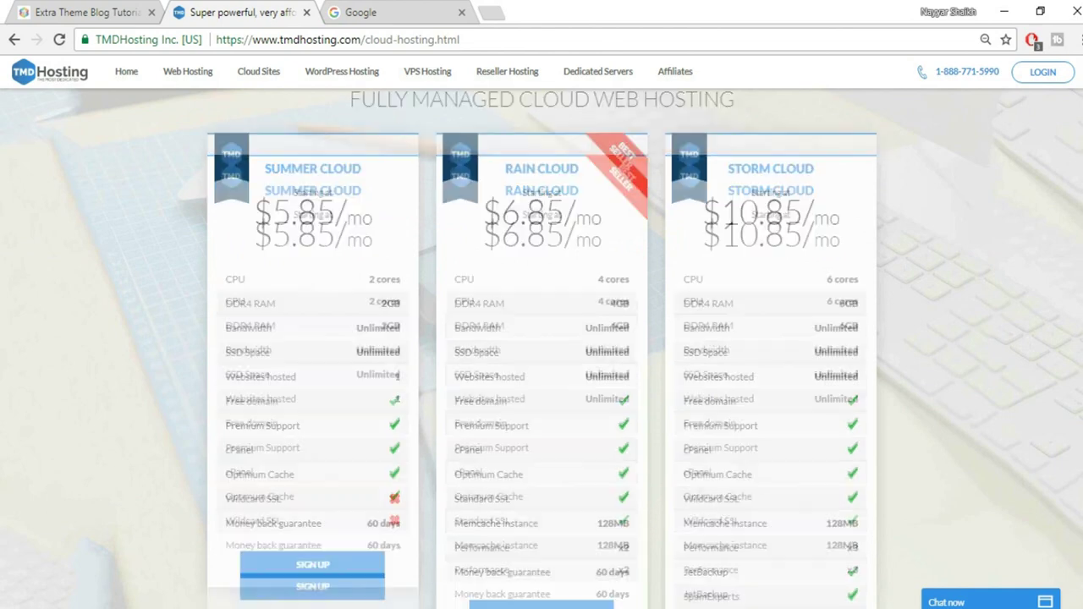
pyautogui.scroll(-1, 542, 356)
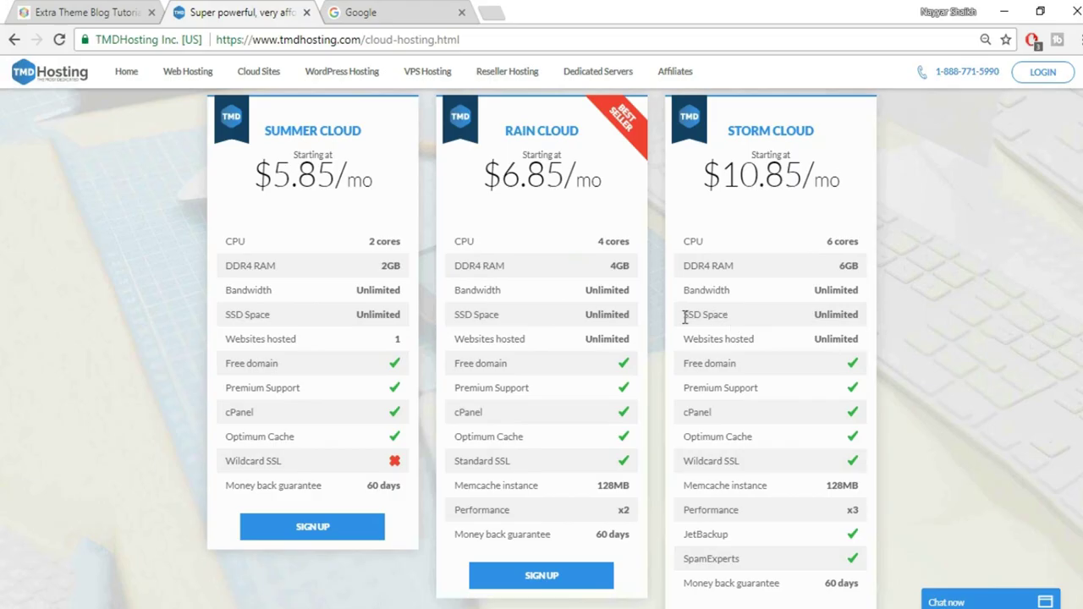
pyautogui.moveTo(684, 315); pyautogui.dragTo(706, 313)
# Search Google Images for 'ssd vs hdd web hosting' and enlarge the first SSD-vs-HDD speed chart
pyautogui.click(439, 8)
pyautogui.write('ssd')
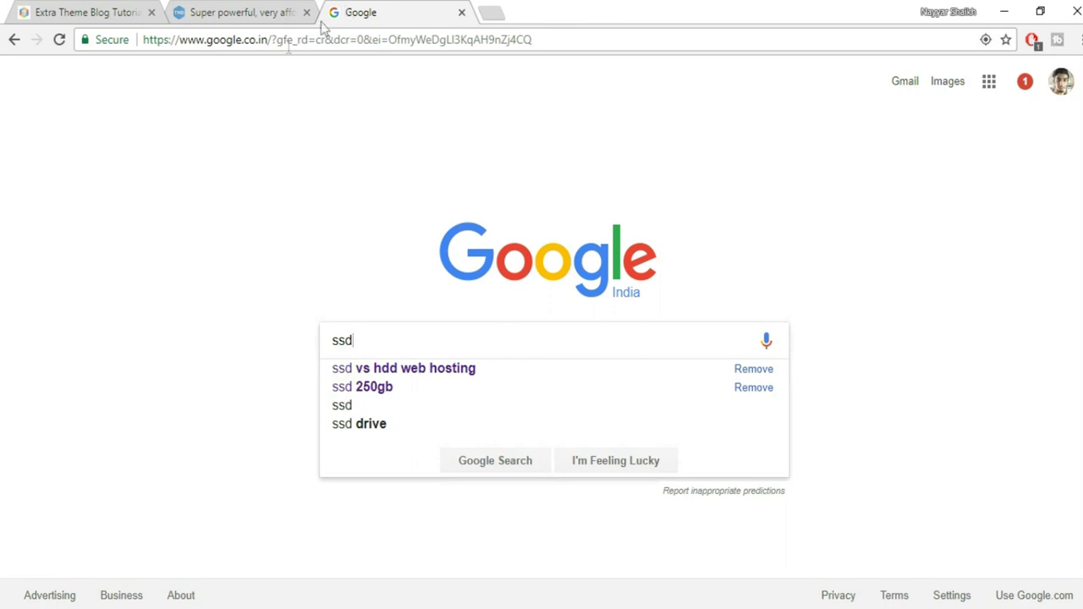
pyautogui.click(438, 373)
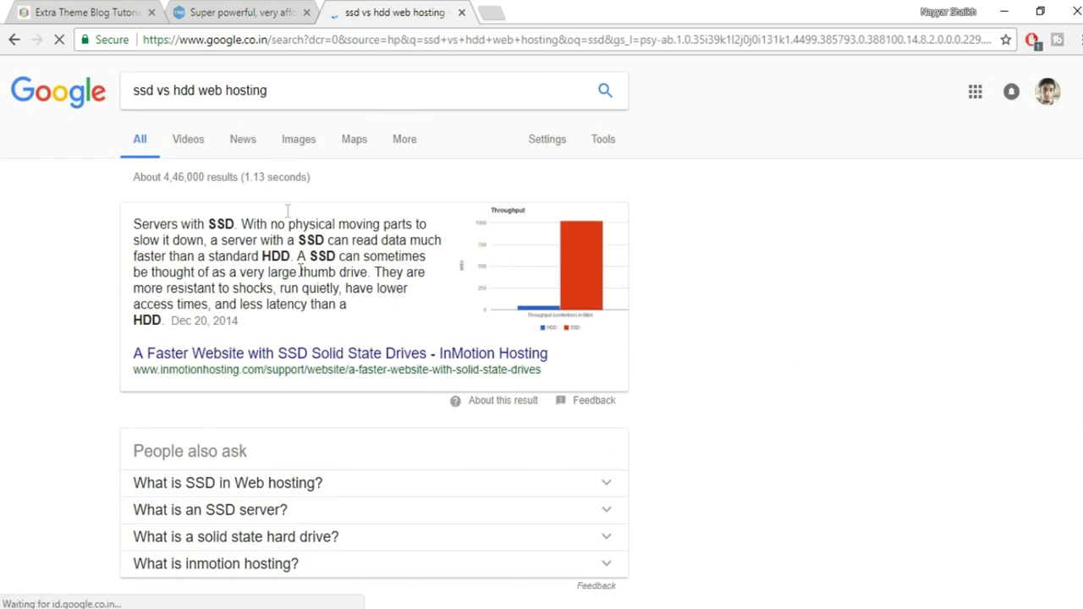
pyautogui.click(294, 145)
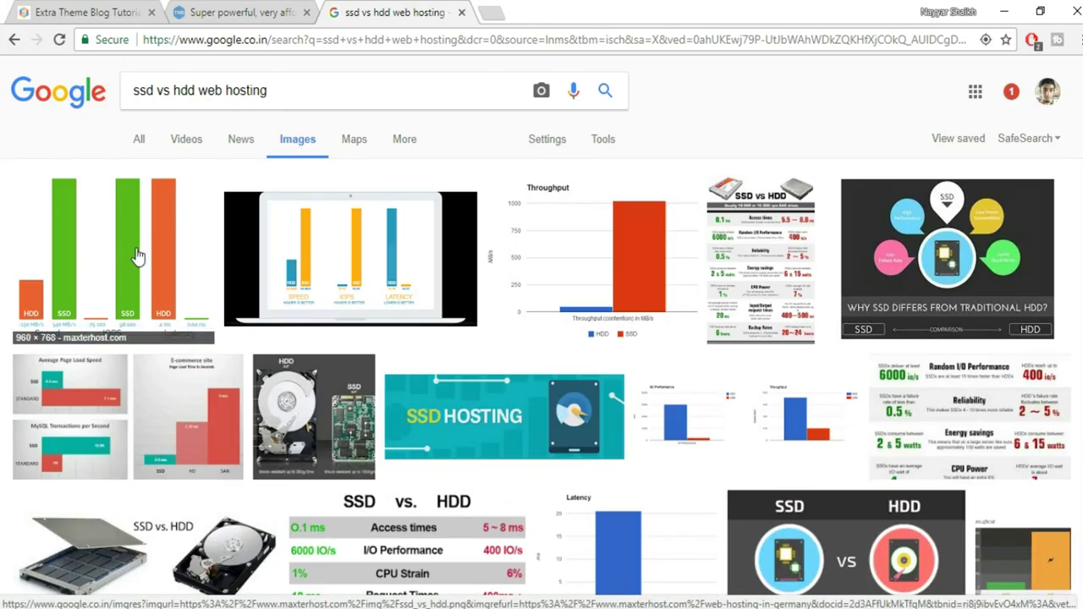
pyautogui.click(138, 256)
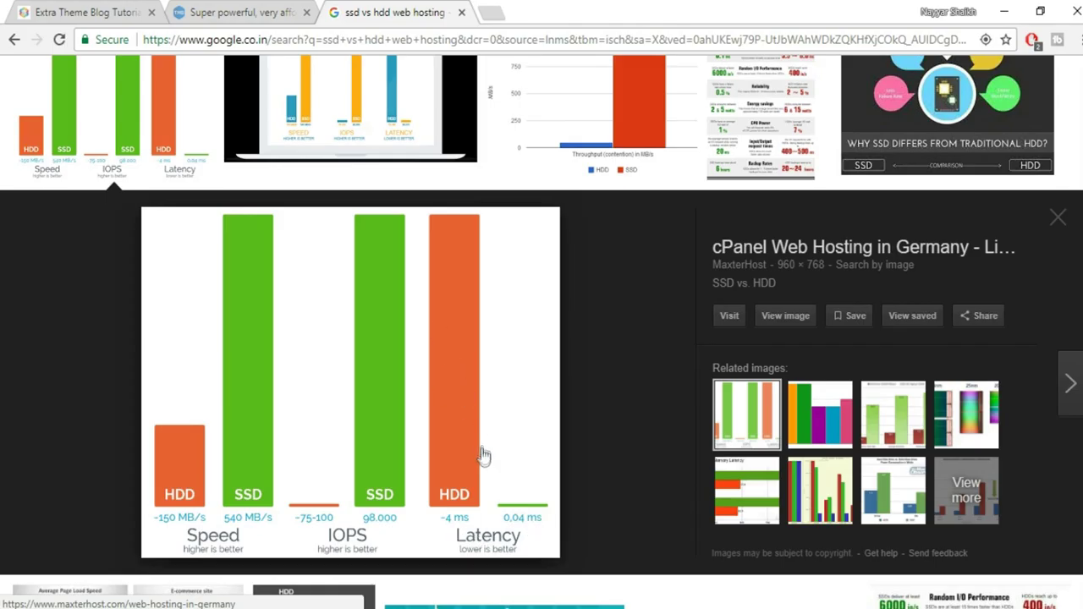
pyautogui.scroll(2, 693, 478)
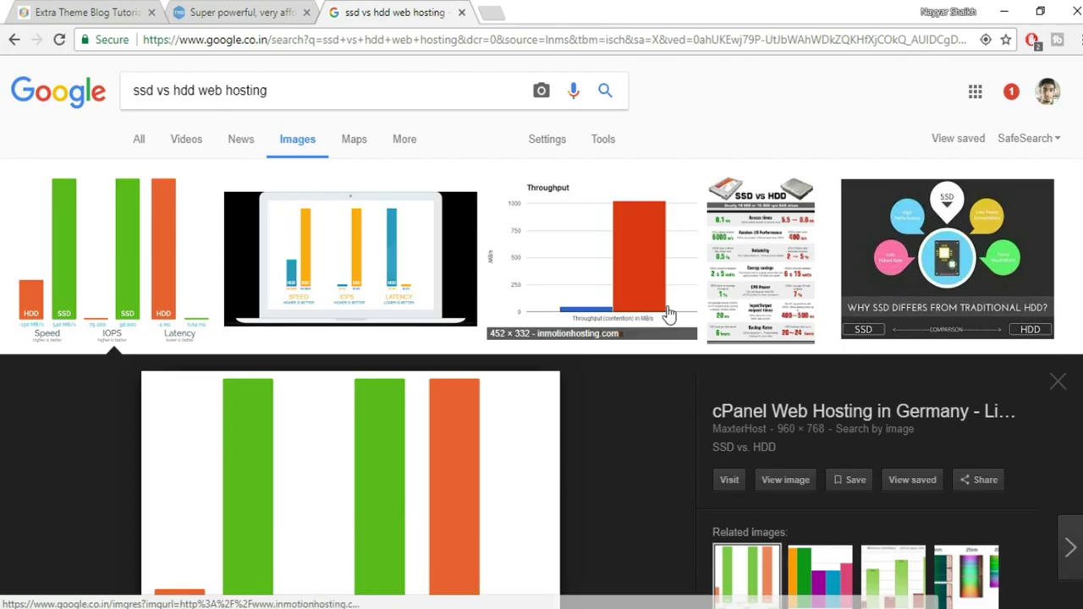
# Back on TMDHosting, highlight Rain Cloud's 6.85/mo price and compare the three cloud plans' feature lists
pyautogui.click(286, 10)
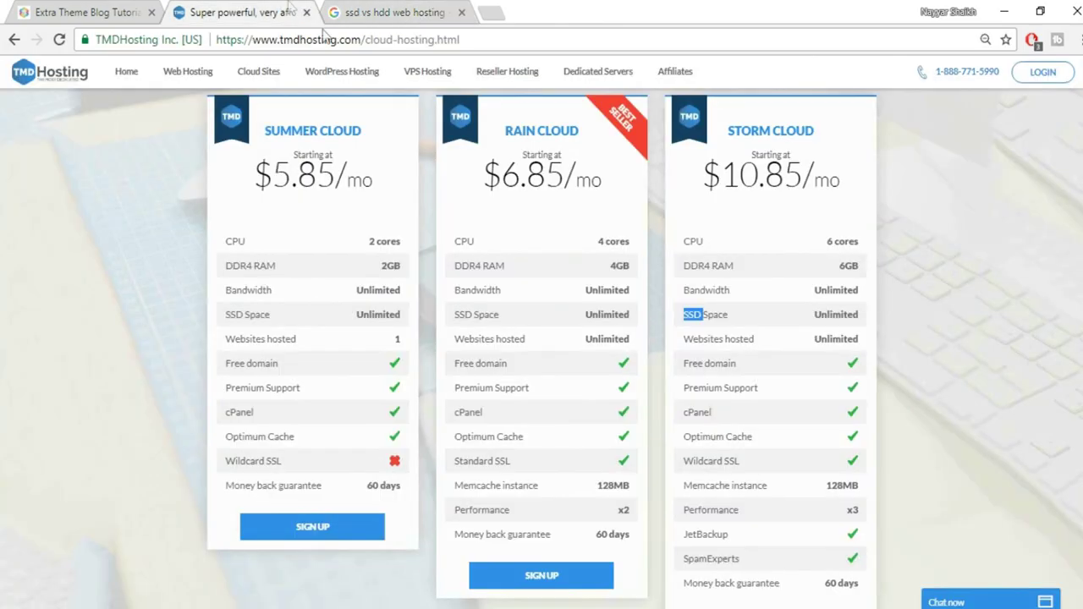
pyautogui.moveTo(504, 178); pyautogui.dragTo(614, 191)
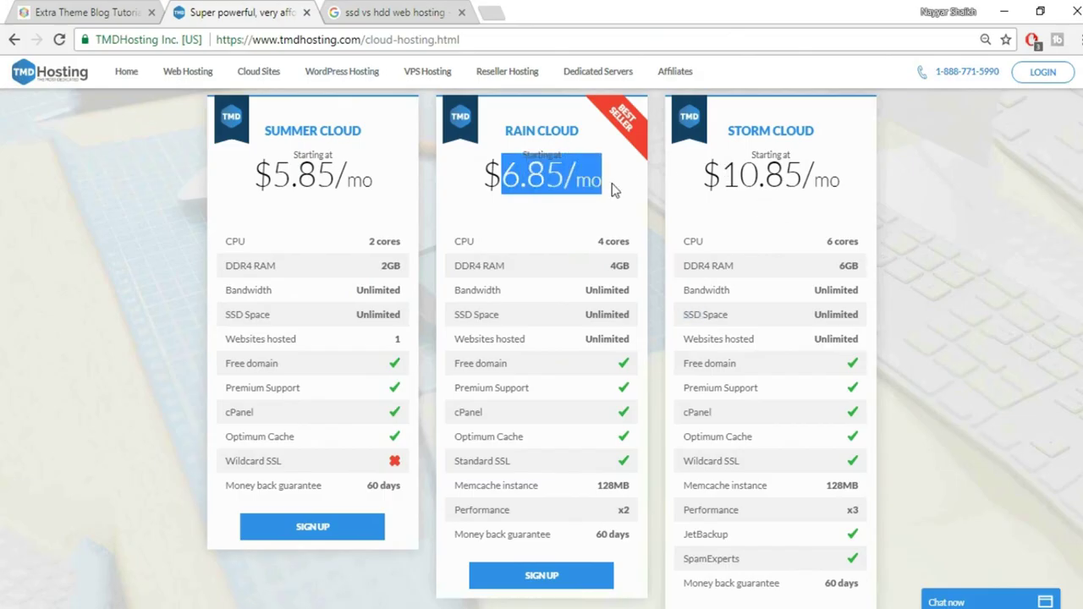
pyautogui.click(907, 472)
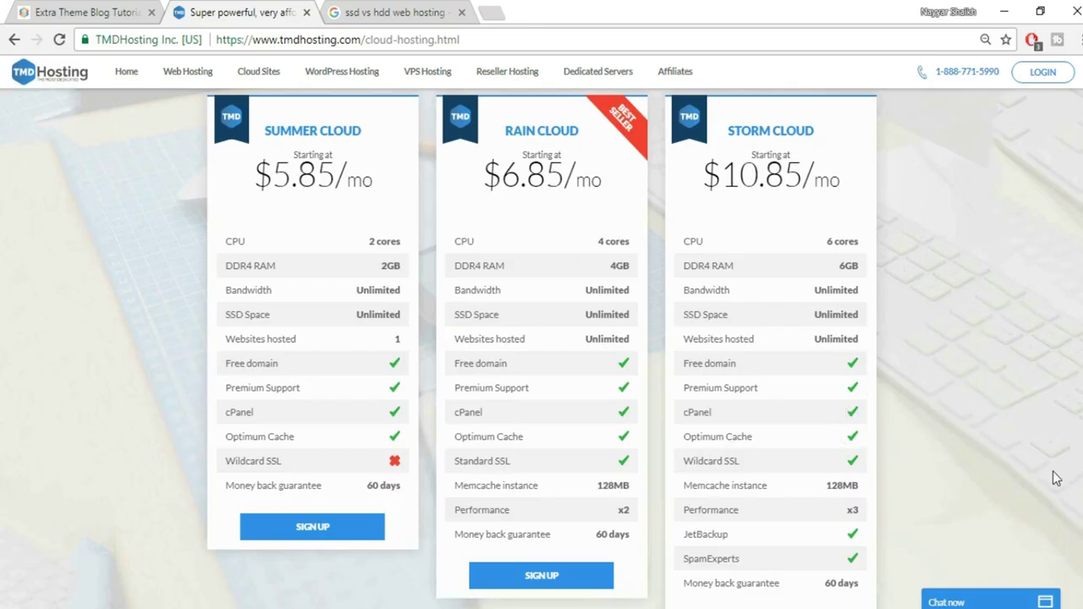
pyautogui.scroll(-1, 1057, 476)
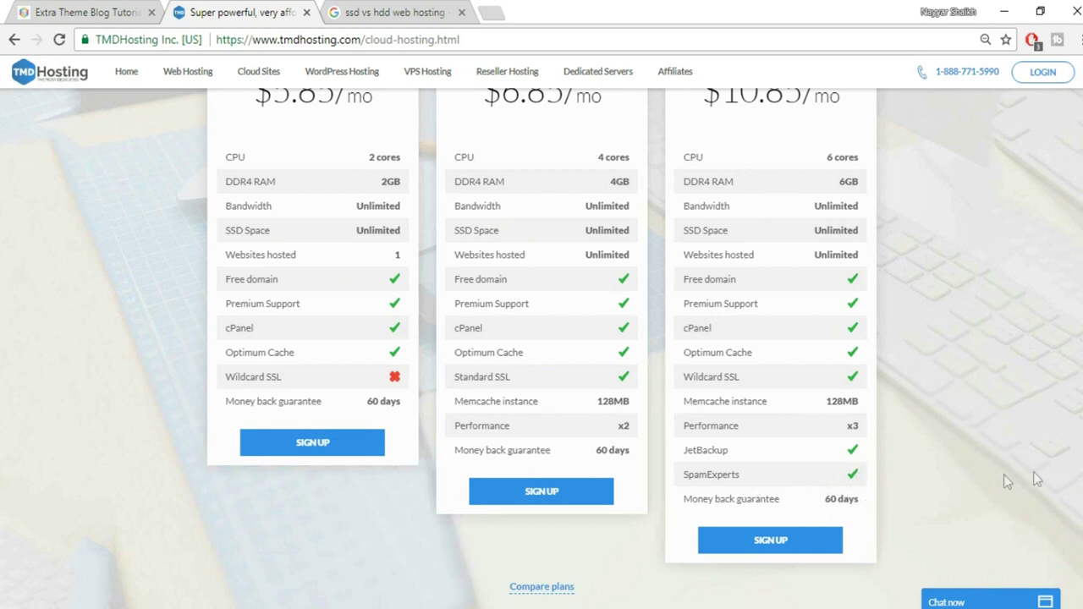
pyautogui.scroll(2, 769, 302)
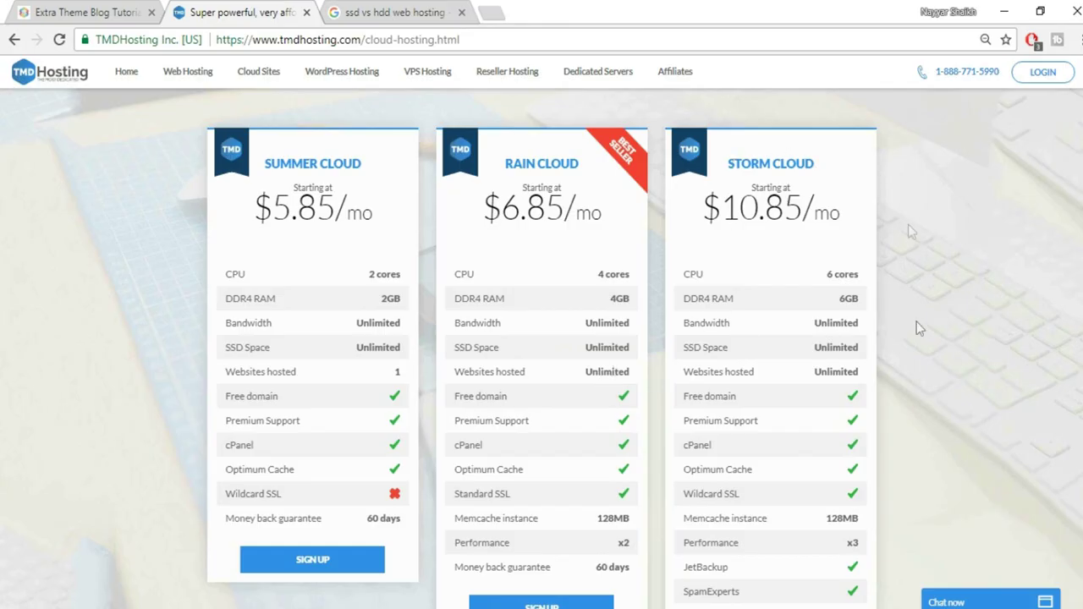
pyautogui.scroll(-3, 917, 351)
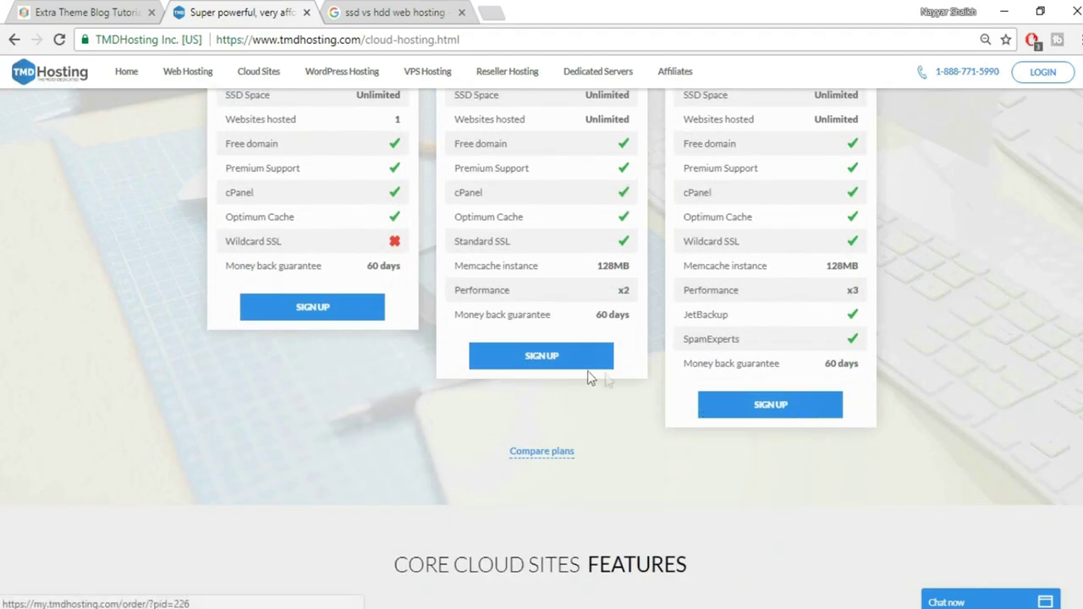
pyautogui.scroll(4, 920, 446)
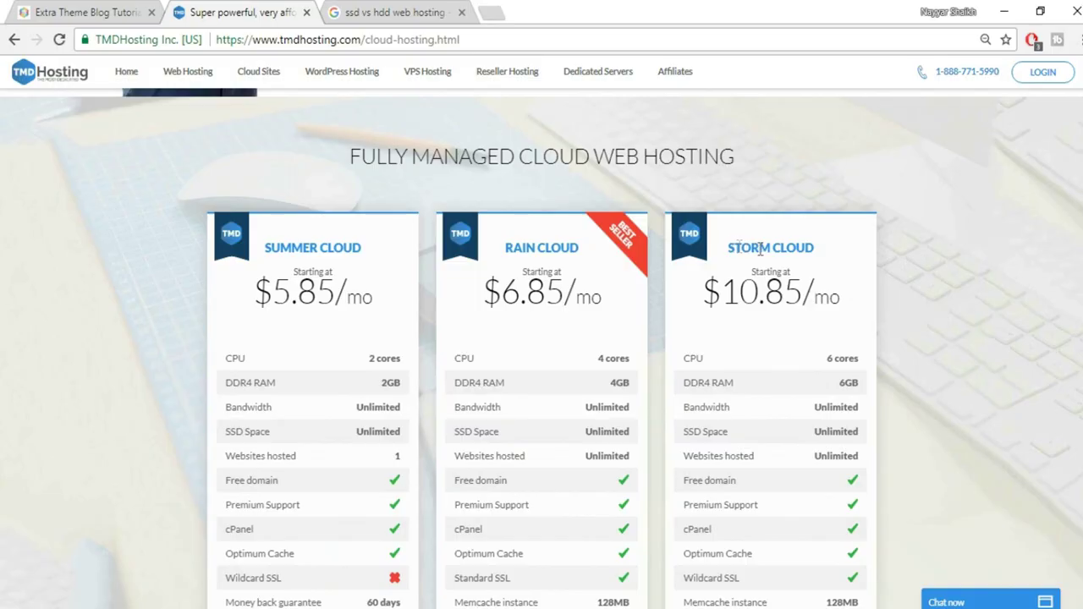
pyautogui.scroll(-4, 917, 396)
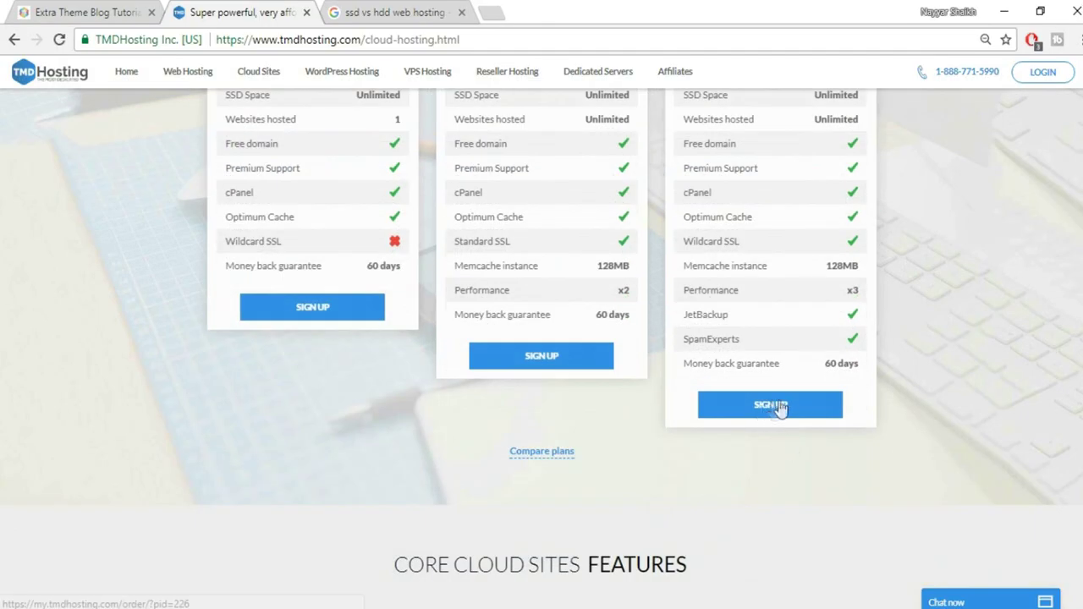
# Sign up for Storm Cloud, claim a free .com domain name, and continue to the contact details
pyautogui.click(772, 405)
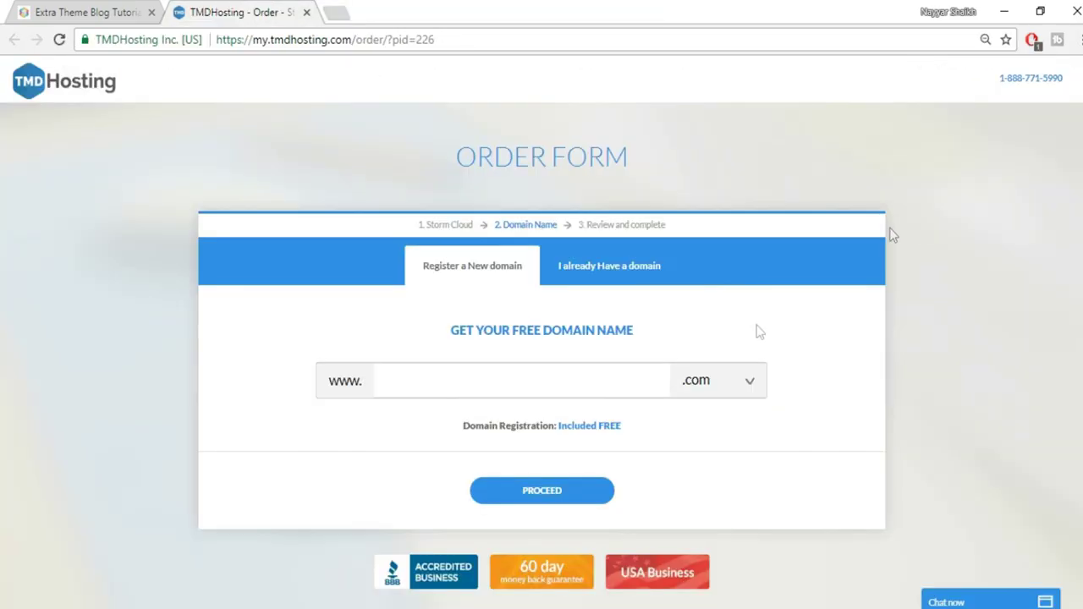
pyautogui.click(593, 384)
pyautogui.write('nayyarshaikj2')
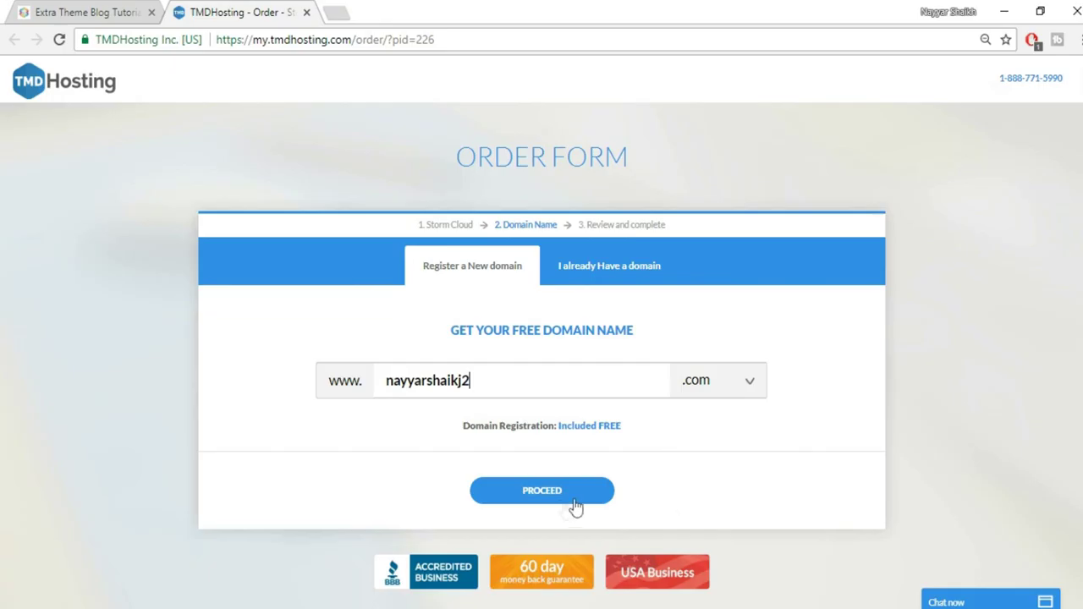
pyautogui.click(530, 495)
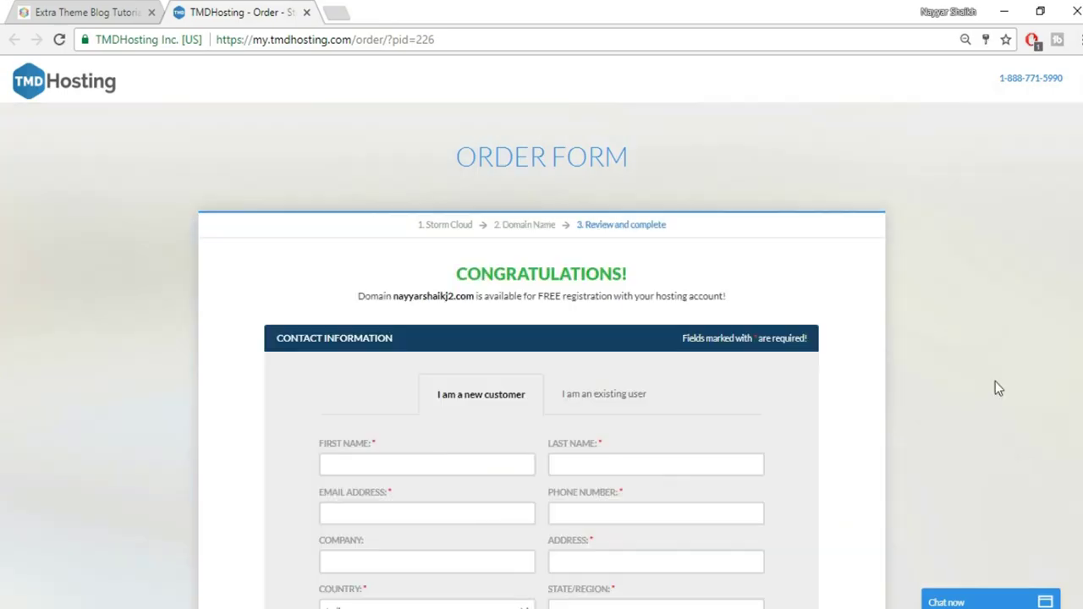
pyautogui.scroll(-3, 961, 331)
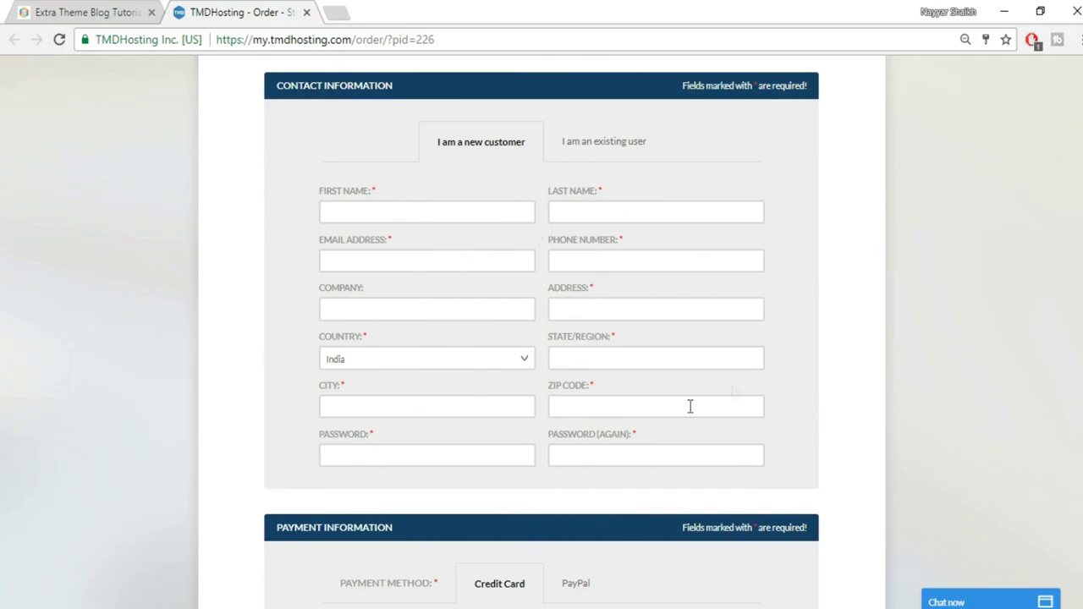
pyautogui.scroll(-4, 908, 338)
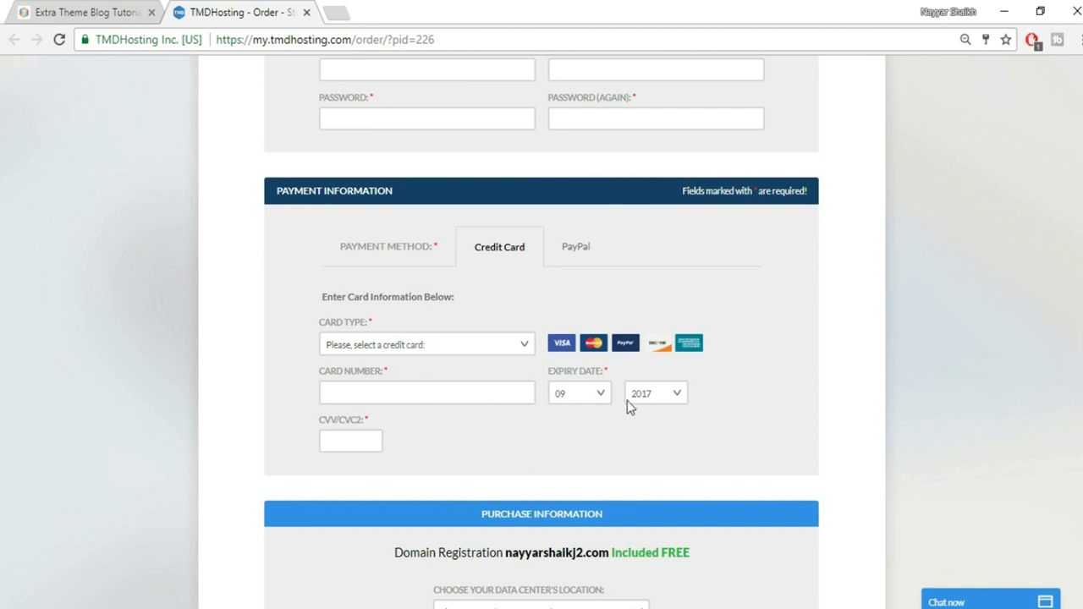
# Select PayPal as the payment method for the Storm Cloud order
pyautogui.click(578, 254)
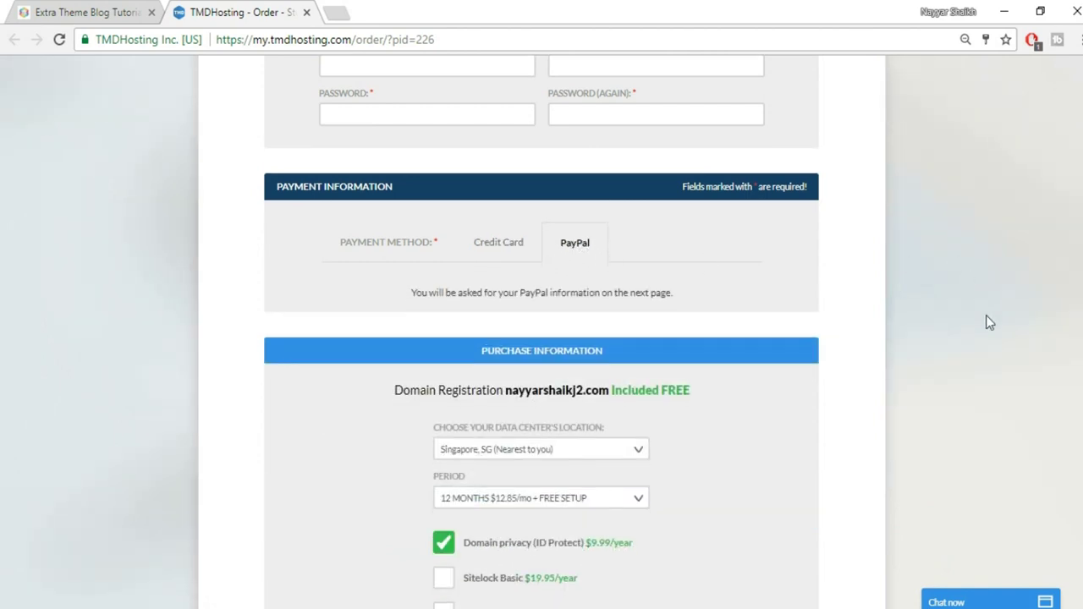
pyautogui.scroll(-3, 986, 315)
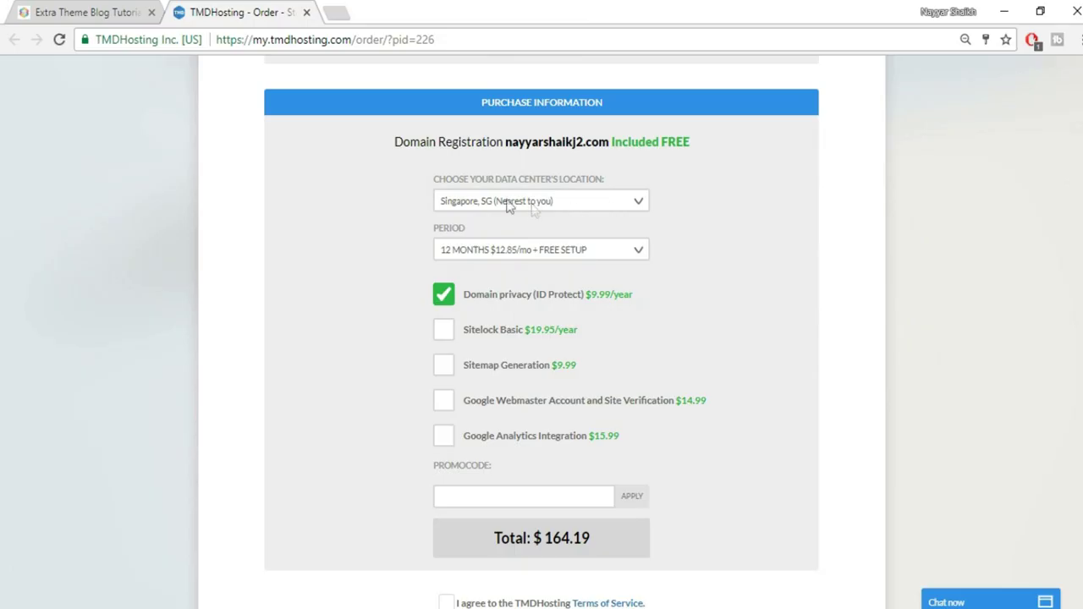
# Keep Singapore as the data center and 12 months as the billing period
pyautogui.click(606, 205)
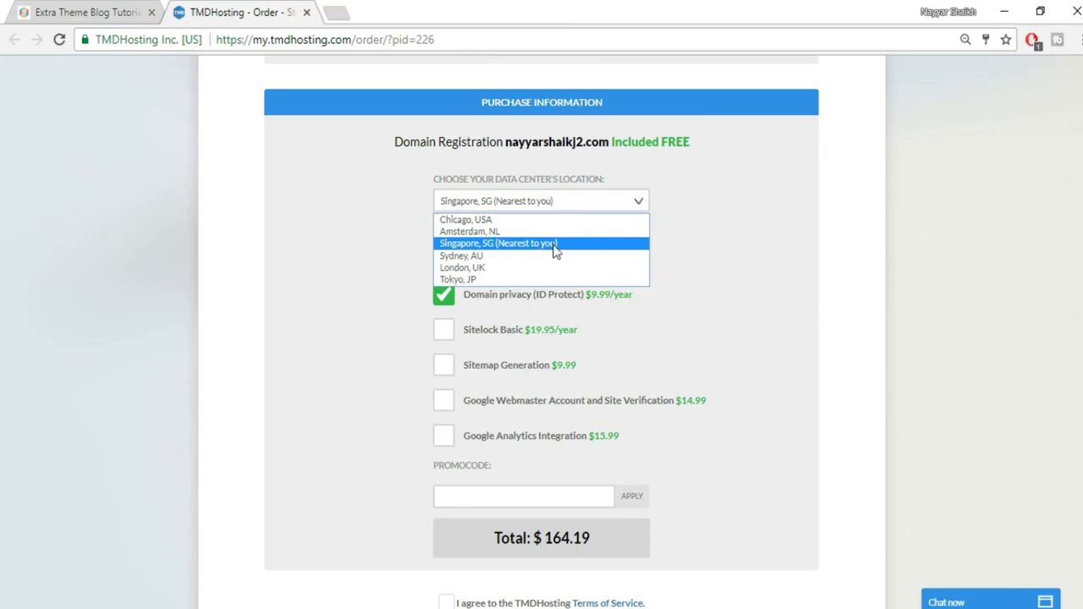
pyautogui.click(728, 244)
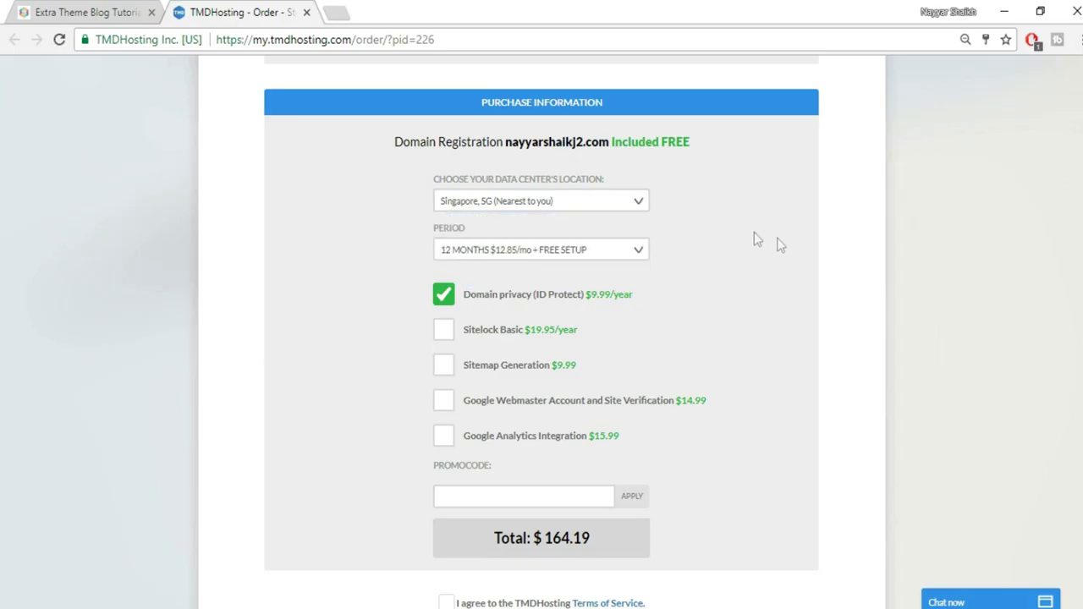
pyautogui.click(523, 254)
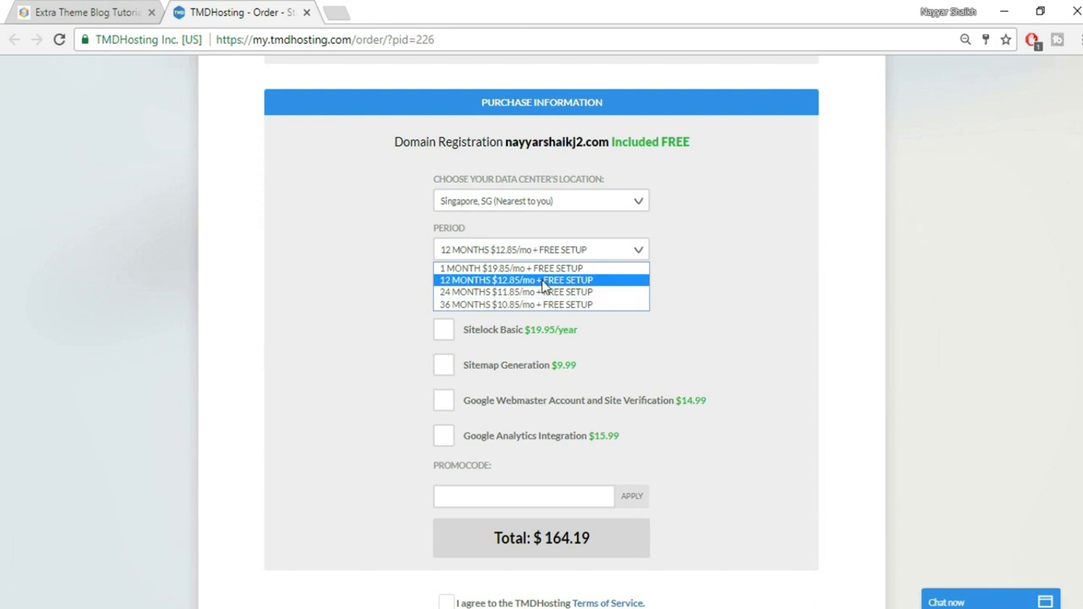
pyautogui.click(543, 283)
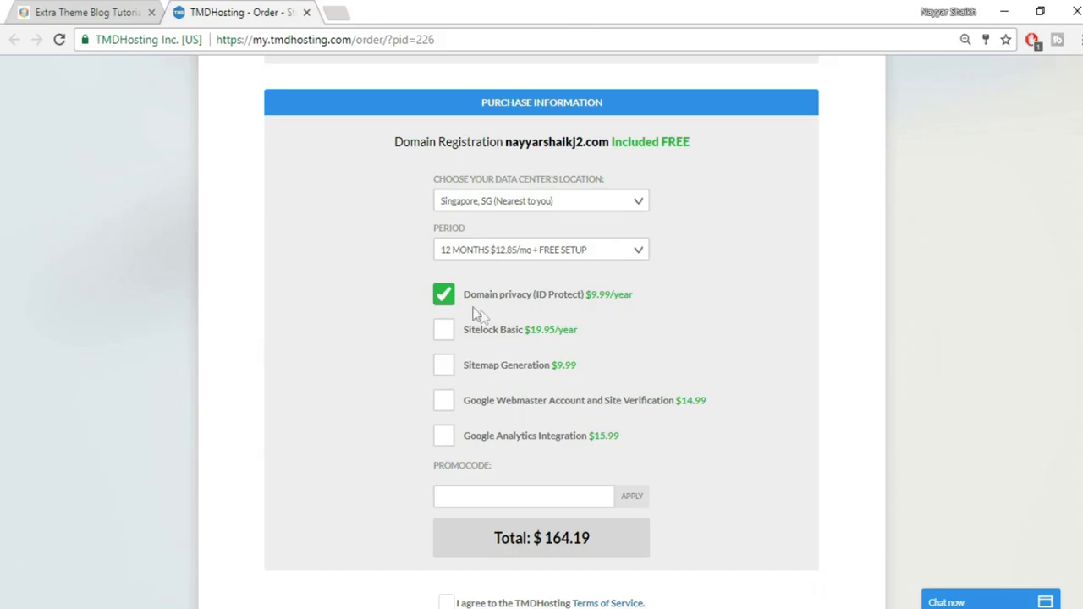
# Turn off Domain privacy, dropping the order total from $164.19 to $154.20
pyautogui.click(444, 305)
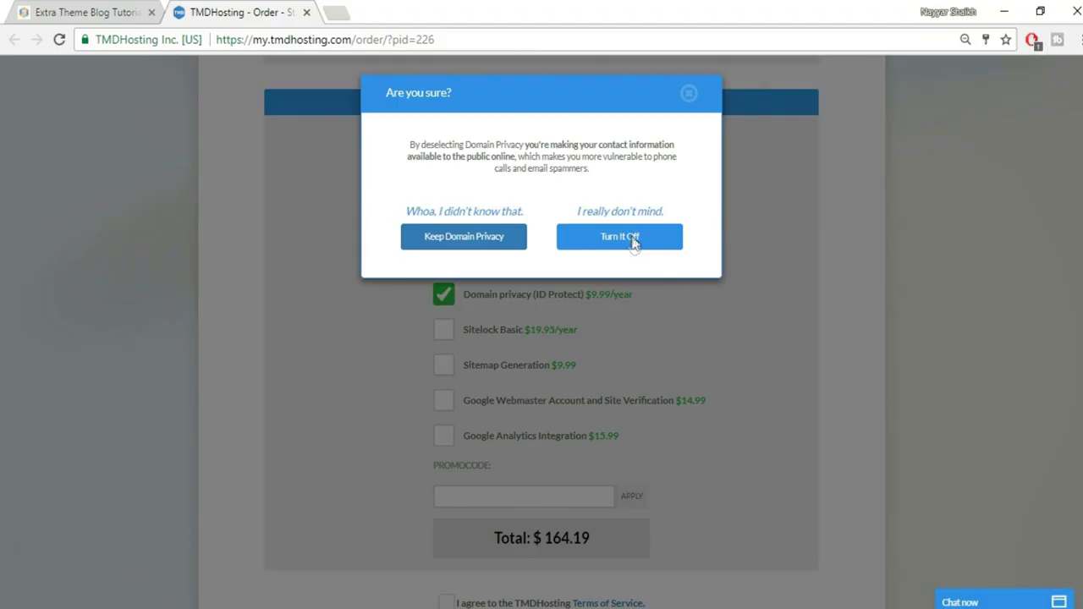
pyautogui.click(622, 237)
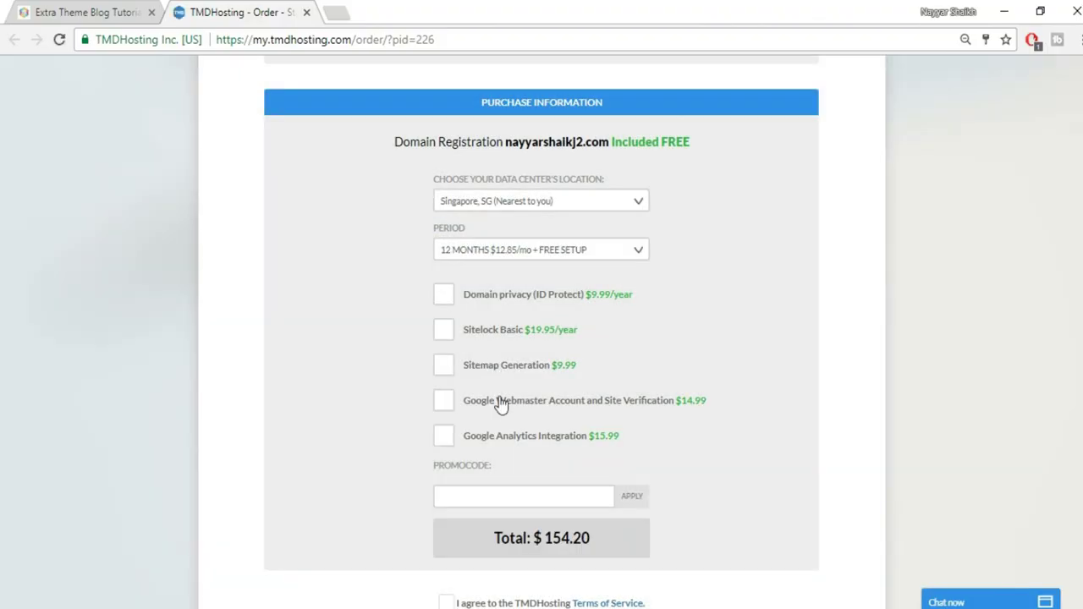
pyautogui.scroll(-3, 752, 355)
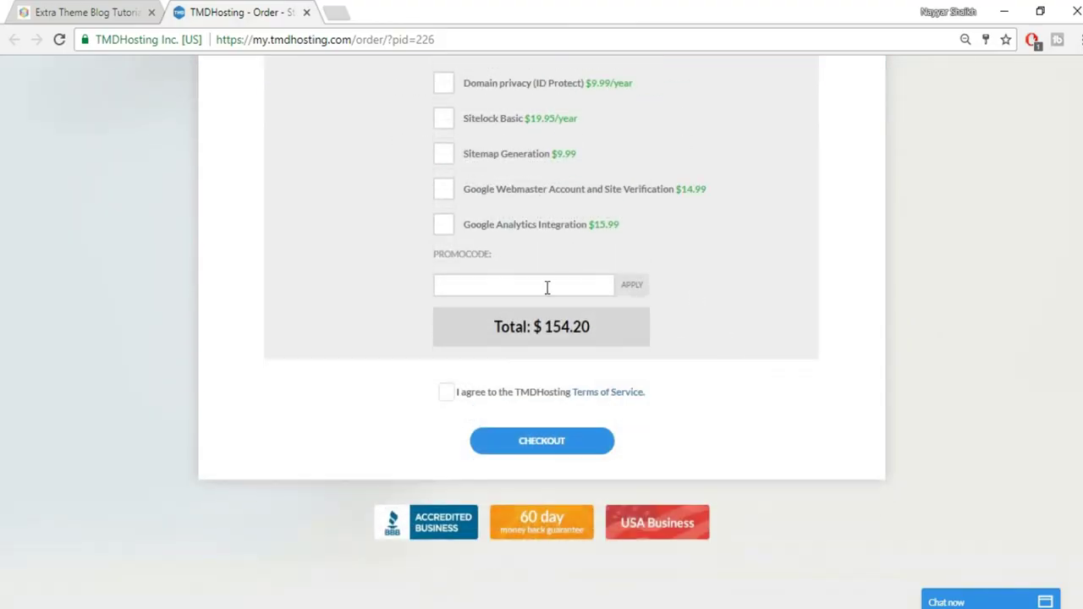
pyautogui.click(546, 288)
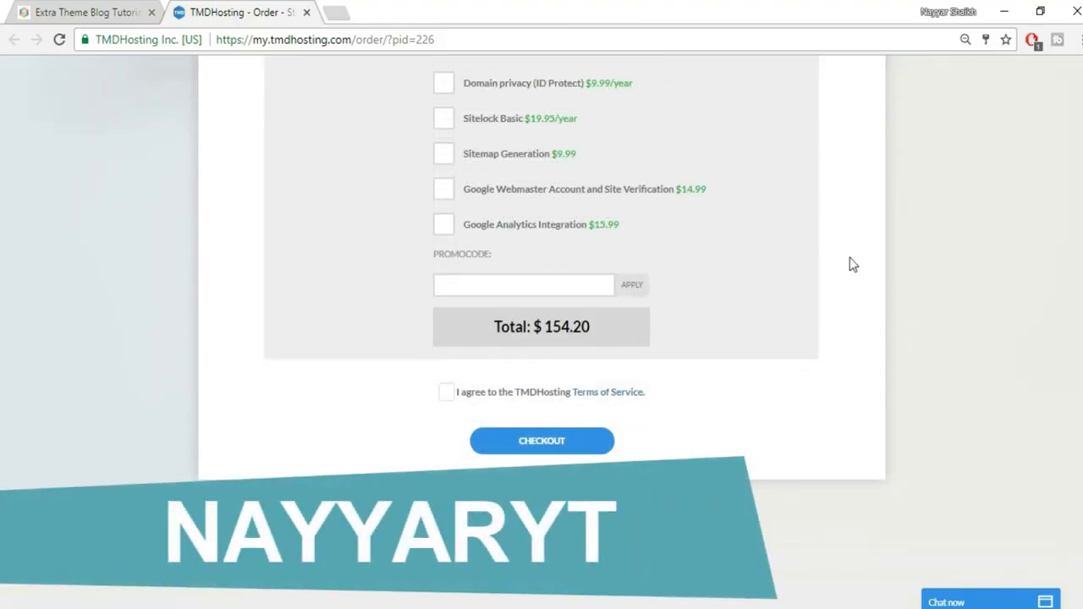
# Apply the promo code for 7% off, totalling $143.41, and accept the Terms of Service
pyautogui.write('nayyaryt')
pyautogui.click(635, 292)
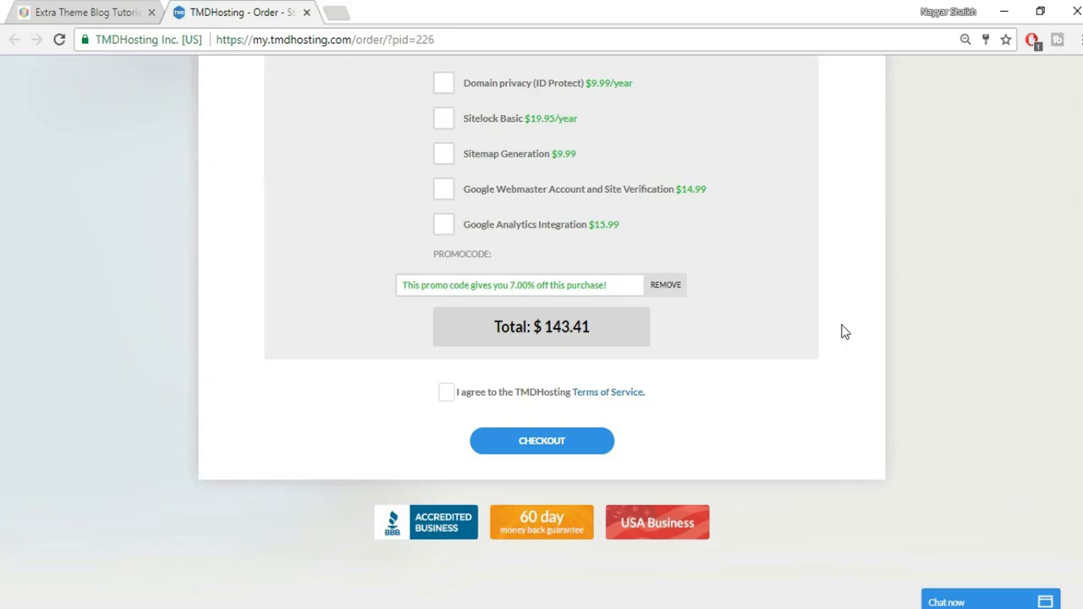
pyautogui.click(447, 397)
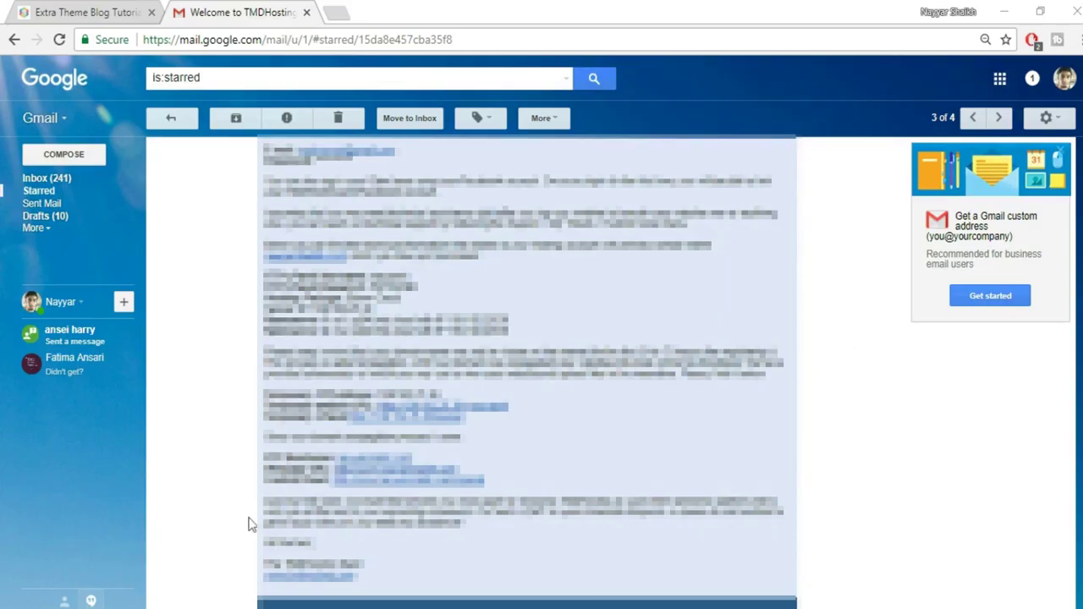
# Open the welcome email's cPanel link in a new tab and switch to that tab
pyautogui.rightClick(383, 489)
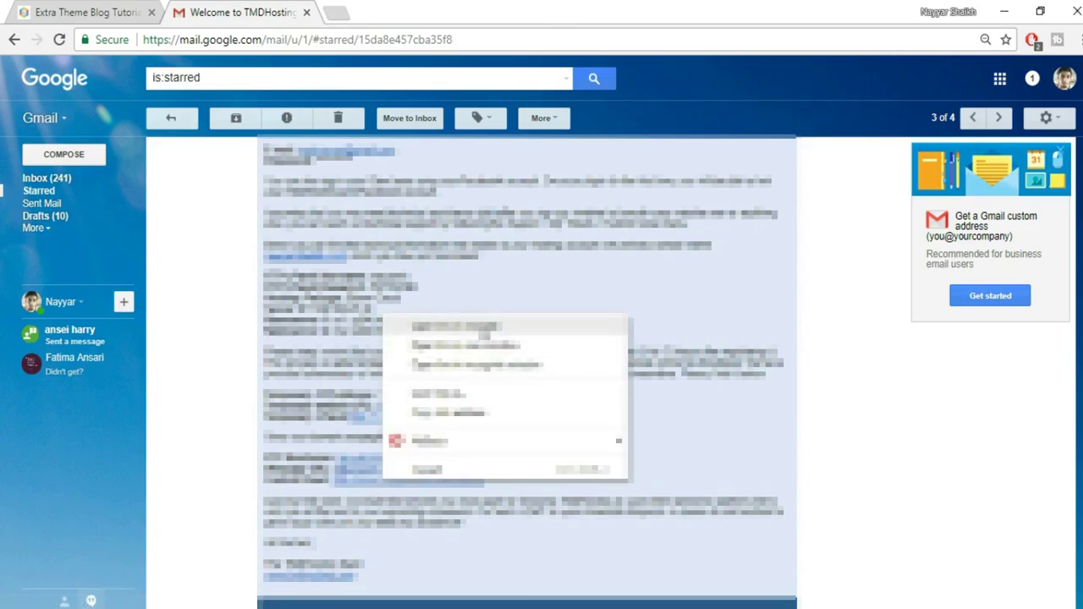
pyautogui.click(482, 334)
pyautogui.click(330, 14)
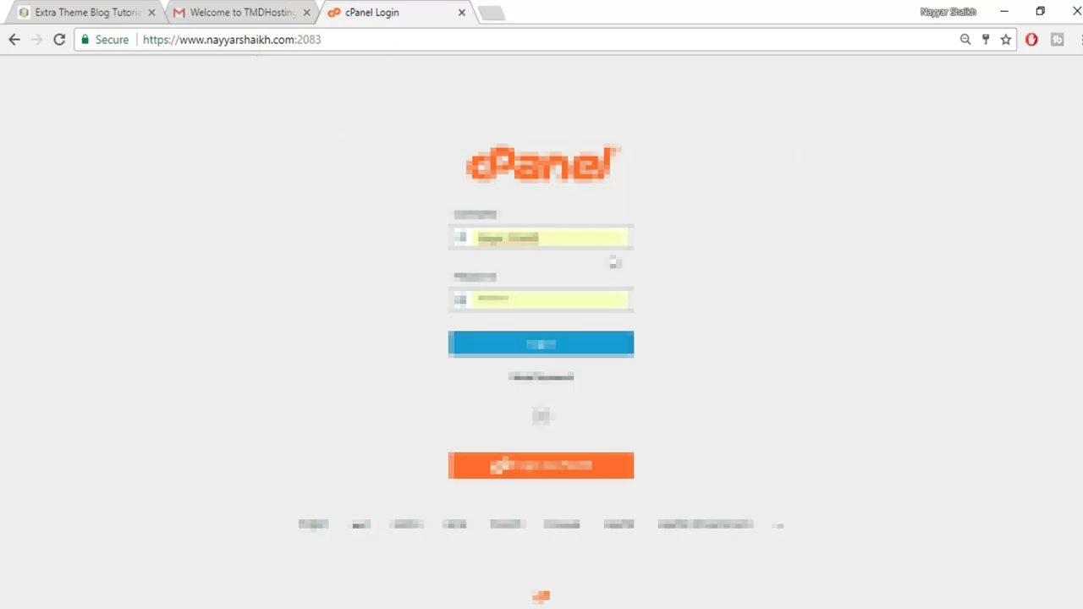
# Log in to cPanel using Chrome's saved username and password
pyautogui.click(188, 12)
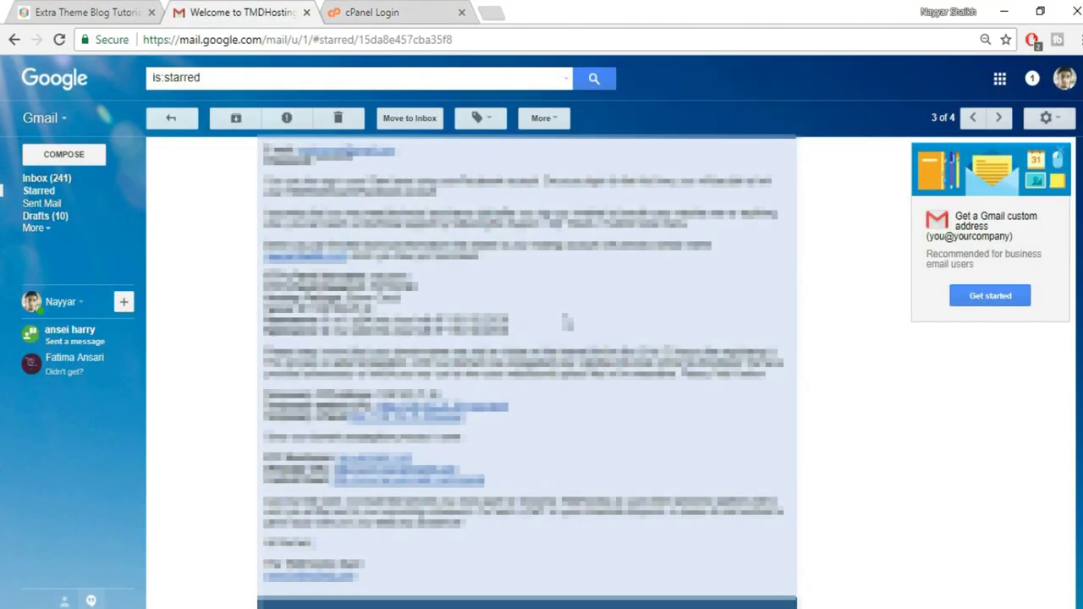
pyautogui.click(406, 11)
pyautogui.doubleClick(507, 237)
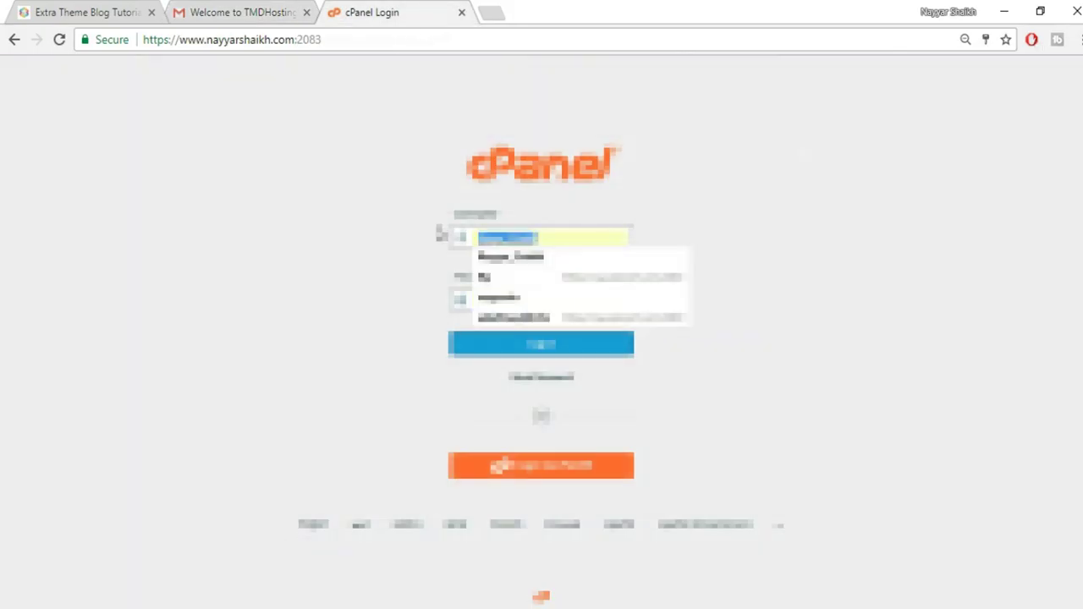
pyautogui.click(518, 296)
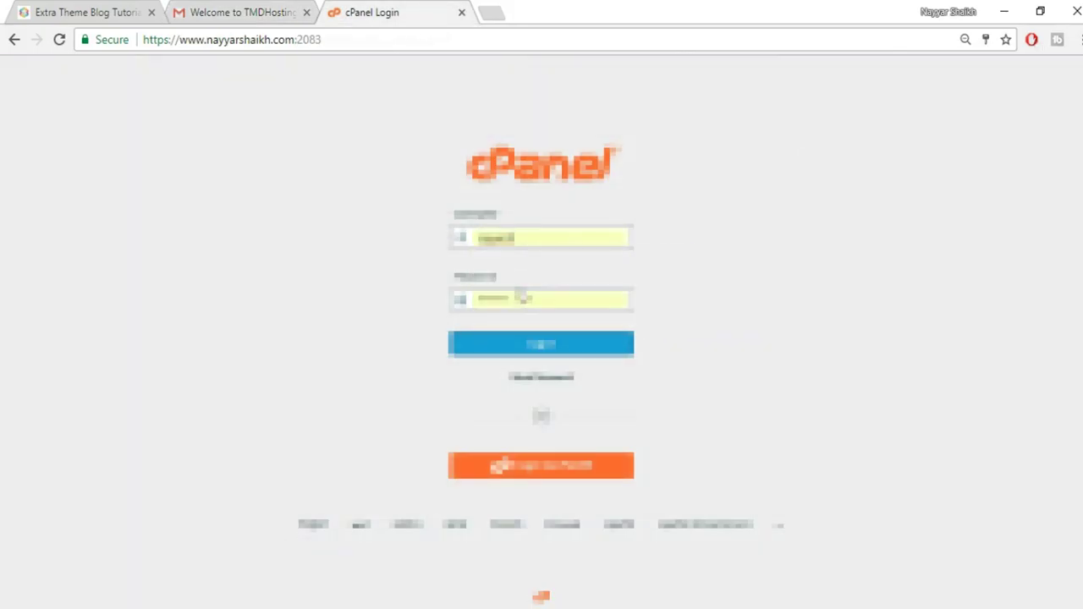
pyautogui.click(507, 349)
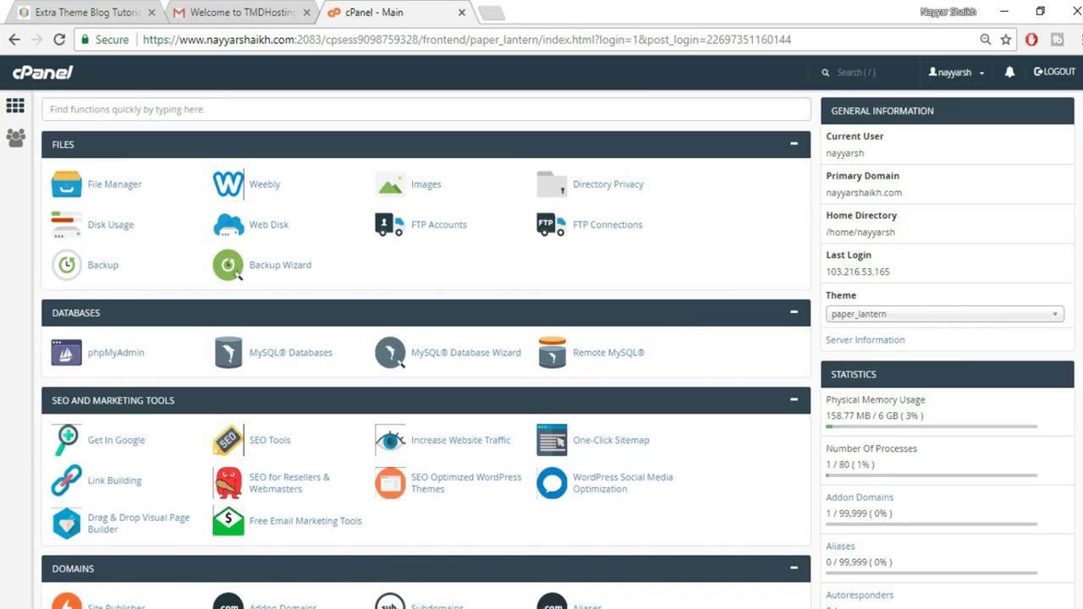
# Open the WordPress 4.8.1 page in cPanel's Softaculous Apps Installer
pyautogui.scroll(-10, 425, 339)
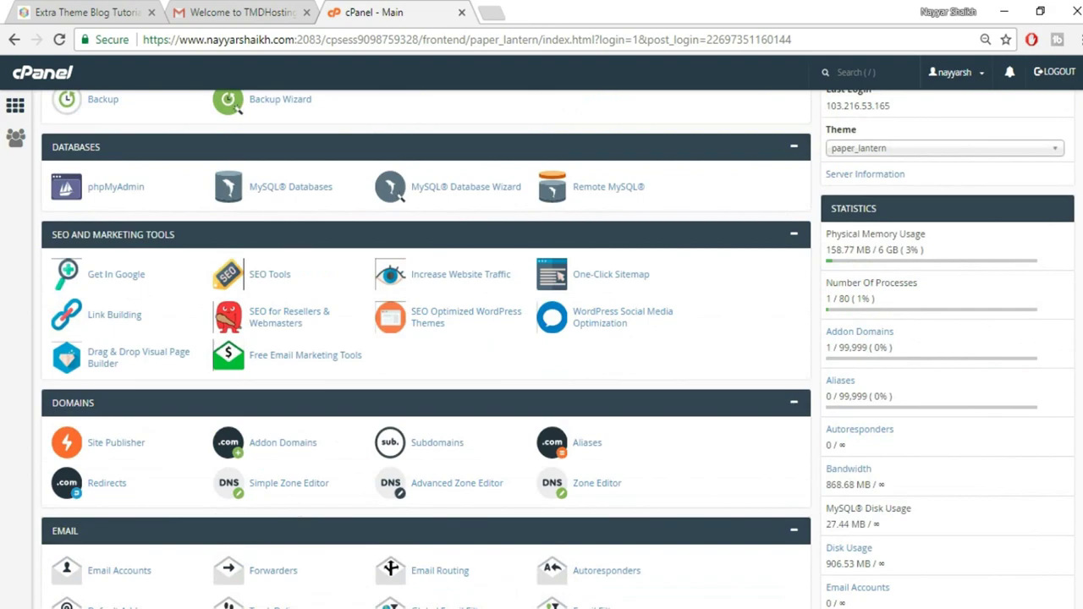
pyautogui.scroll(-4, 237, 213)
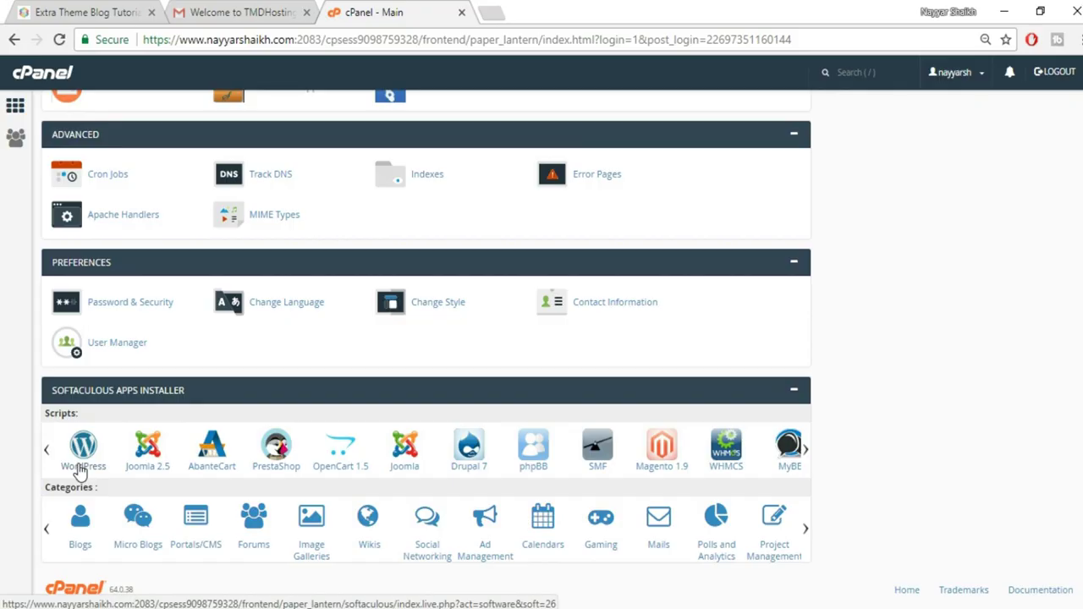
pyautogui.click(88, 465)
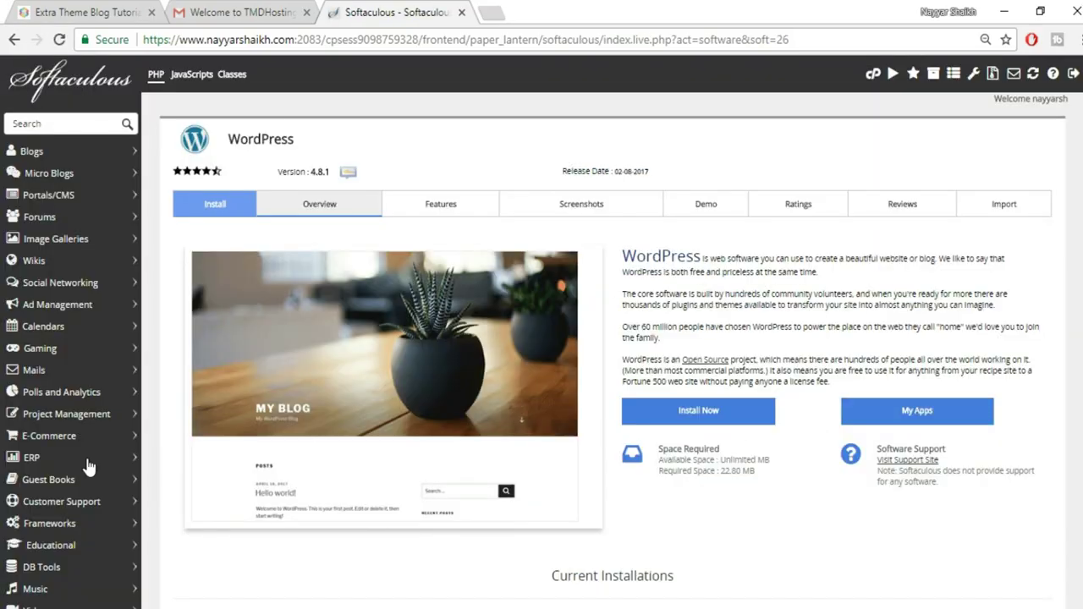
pyautogui.scroll(-3, 900, 438)
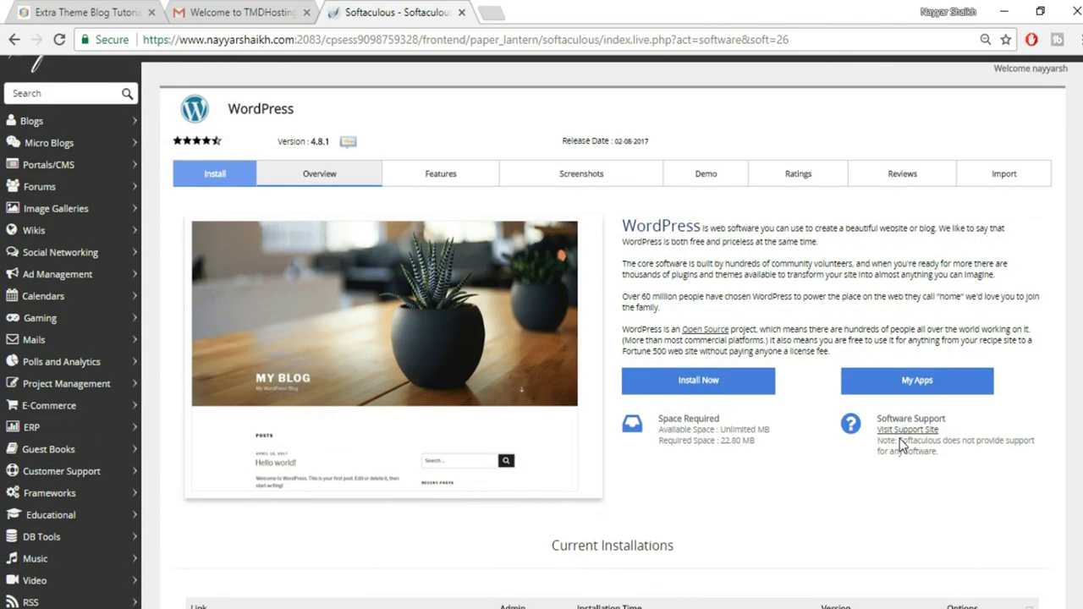
pyautogui.scroll(3, 900, 439)
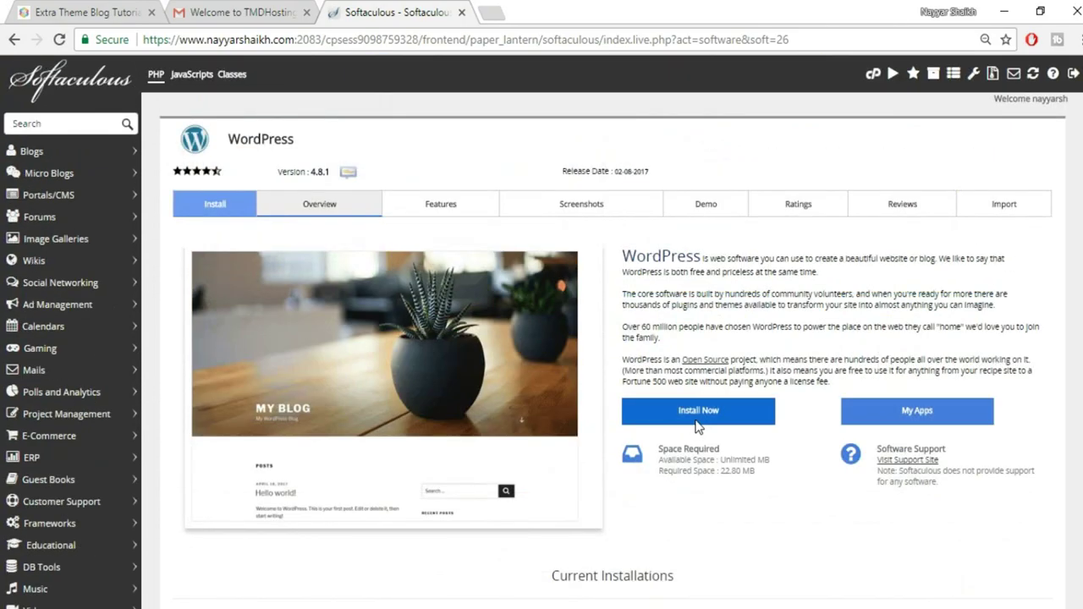
pyautogui.click(725, 413)
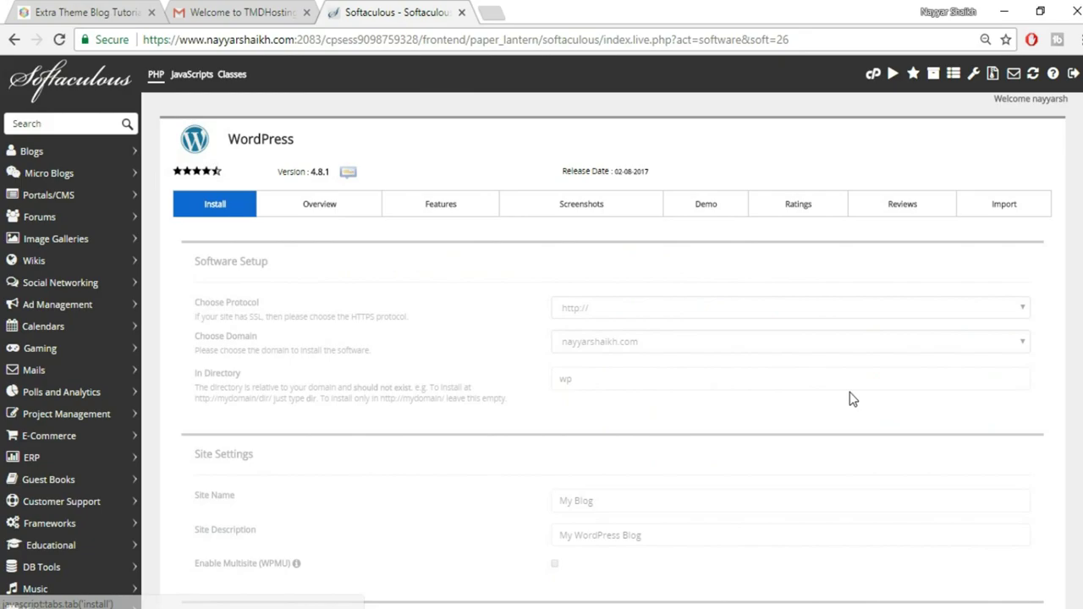
pyautogui.click(850, 391)
pyautogui.click(621, 341)
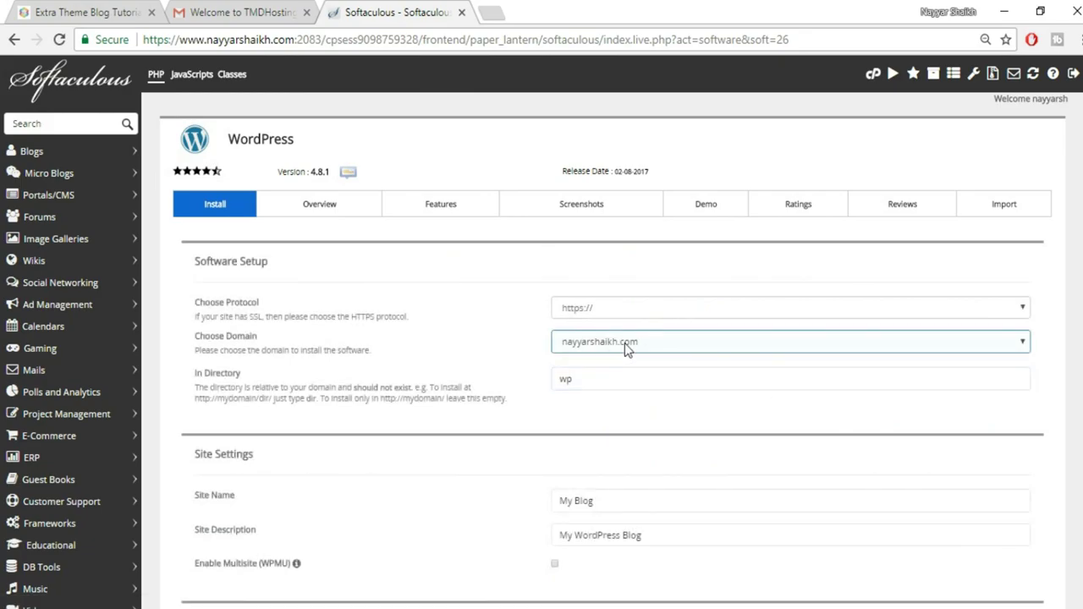
pyautogui.click(673, 344)
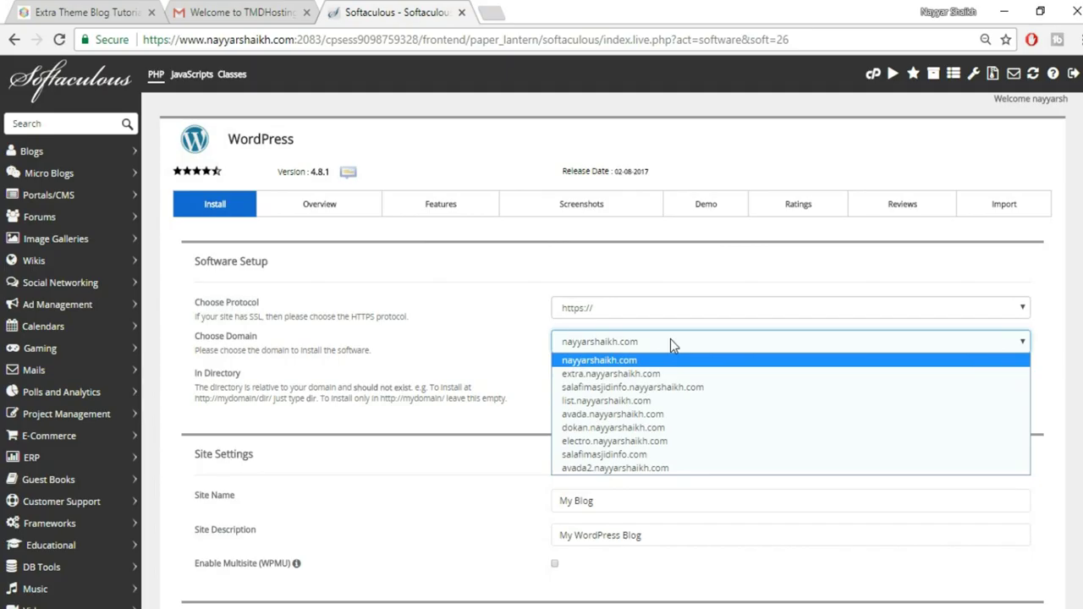
pyautogui.click(670, 343)
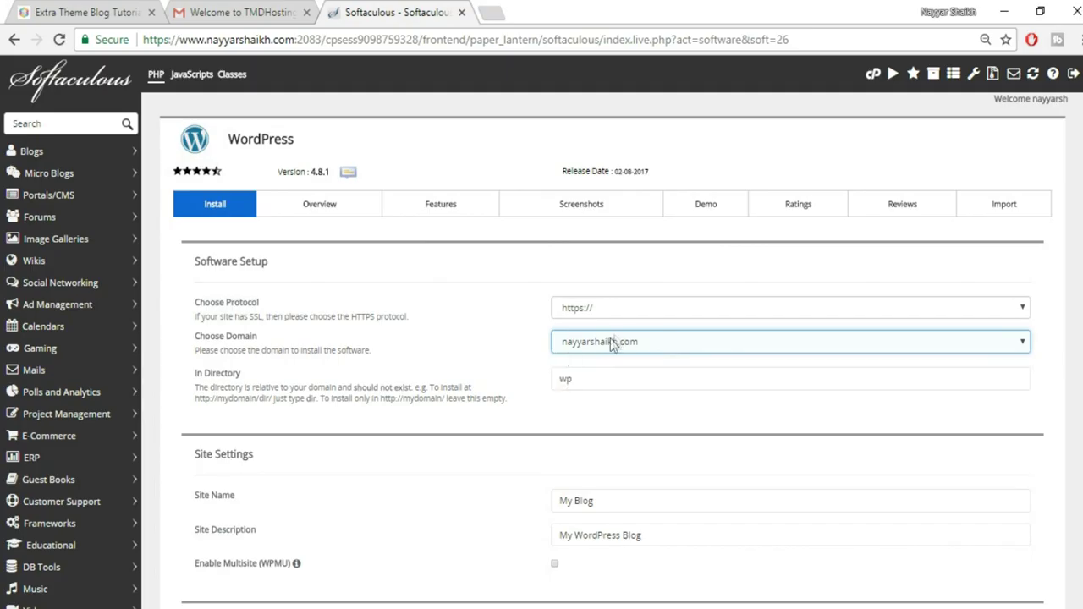
pyautogui.click(665, 350)
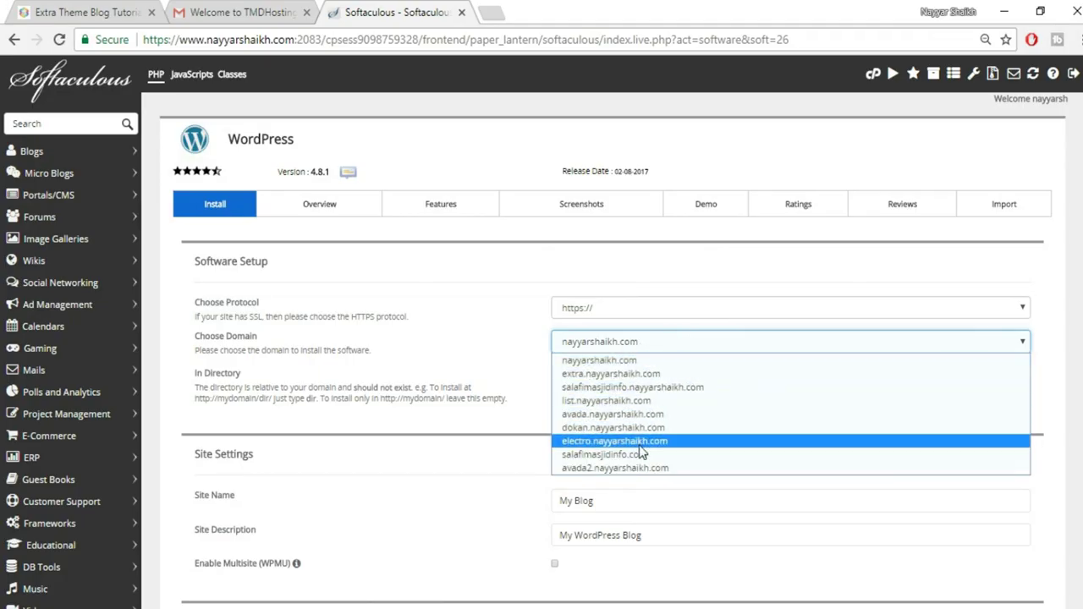
pyautogui.click(618, 374)
# Delete the default 'wp' install directory so WordPress installs at the subdomain root
pyautogui.moveTo(652, 380); pyautogui.dragTo(494, 392)
pyautogui.press('BackSpace')
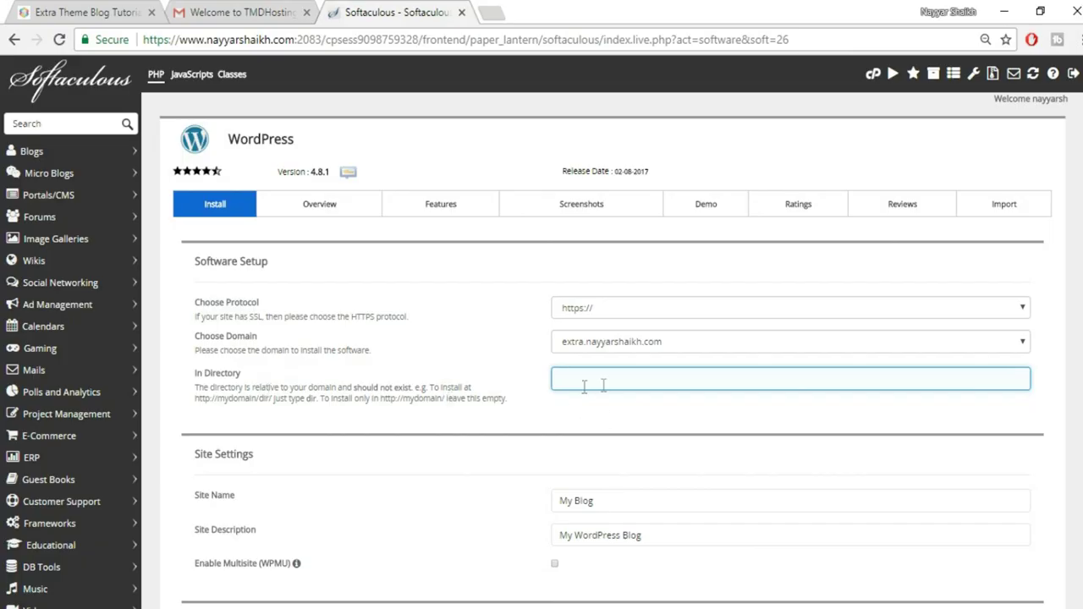
pyautogui.click(597, 399)
pyautogui.click(617, 382)
pyautogui.click(595, 412)
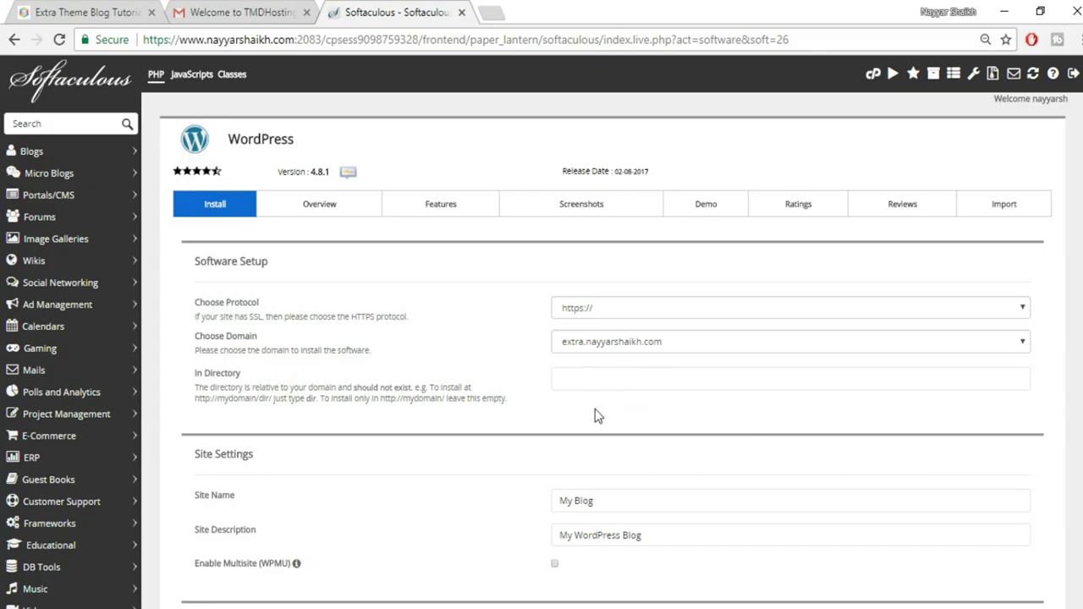
pyautogui.scroll(-3, 756, 440)
# Review the Site Name and Site Description fields, leaving the description unchanged
pyautogui.click(660, 256)
pyautogui.click(285, 254)
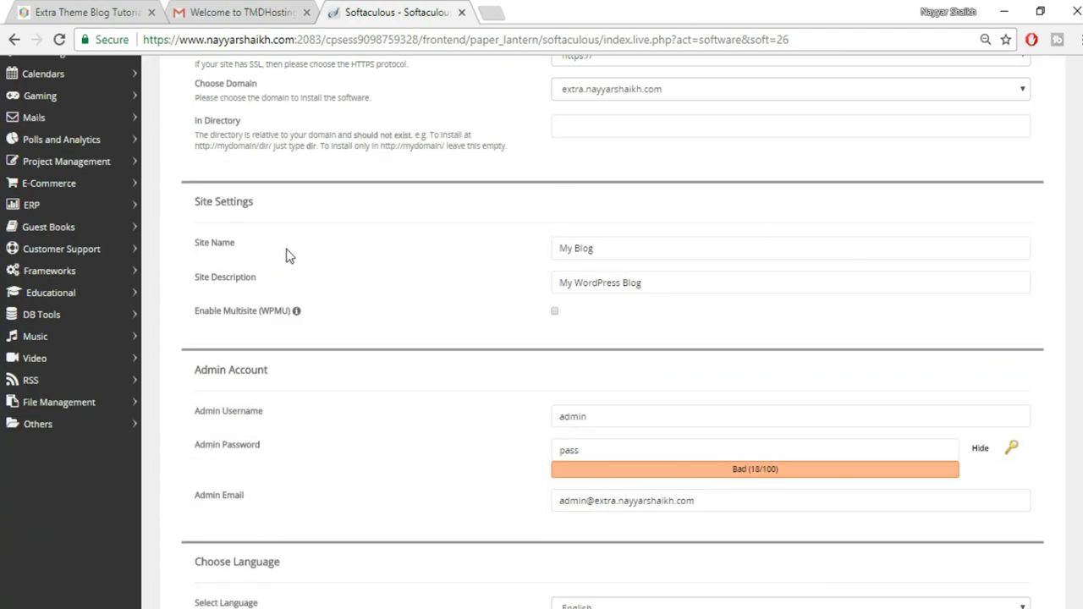
pyautogui.click(647, 252)
pyautogui.click(716, 282)
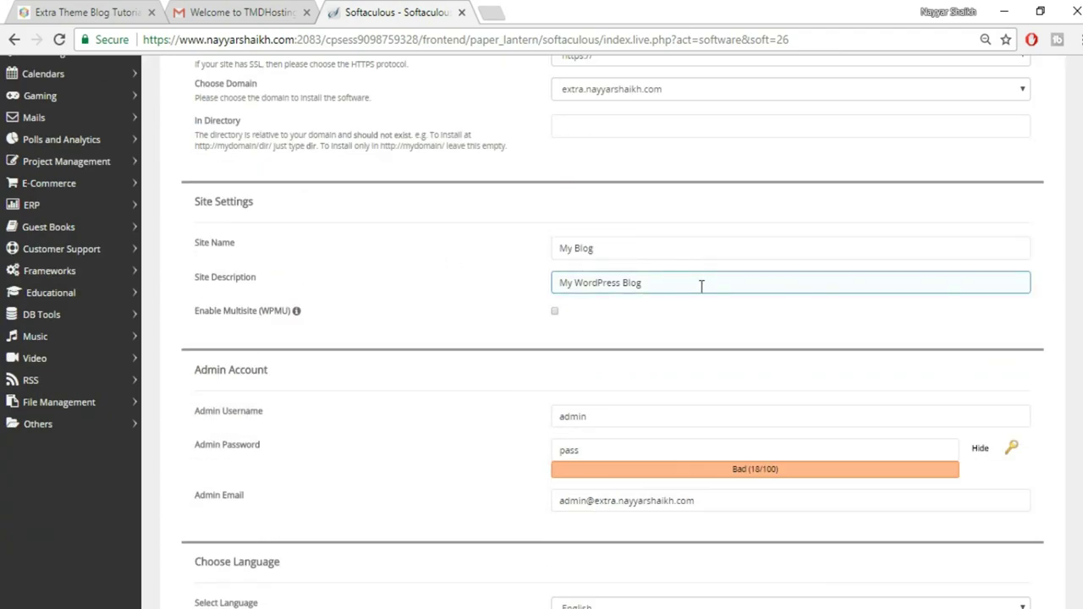
pyautogui.click(618, 250)
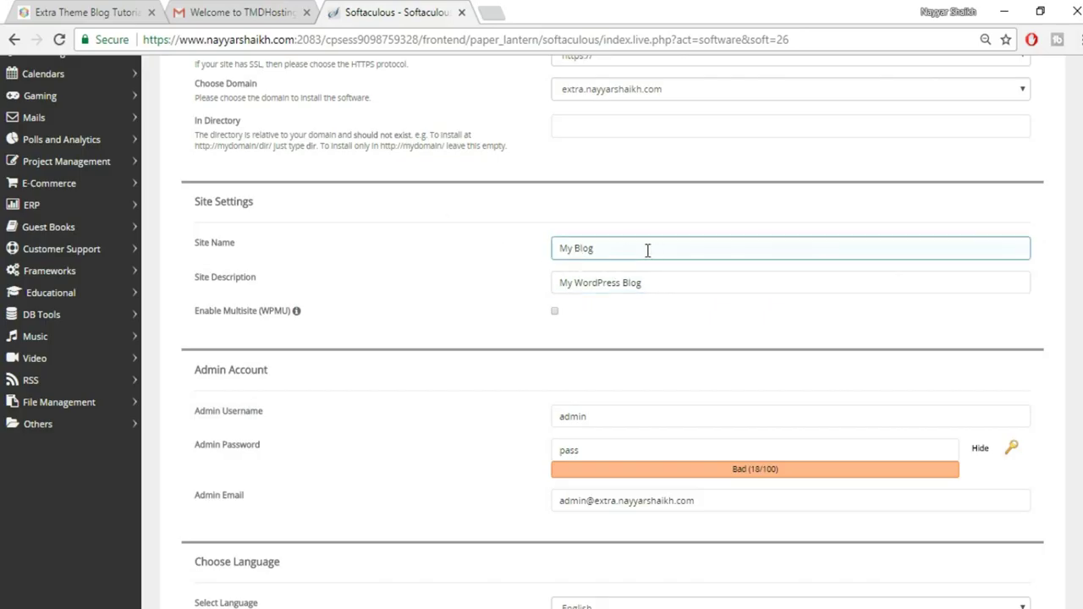
pyautogui.click(84, 12)
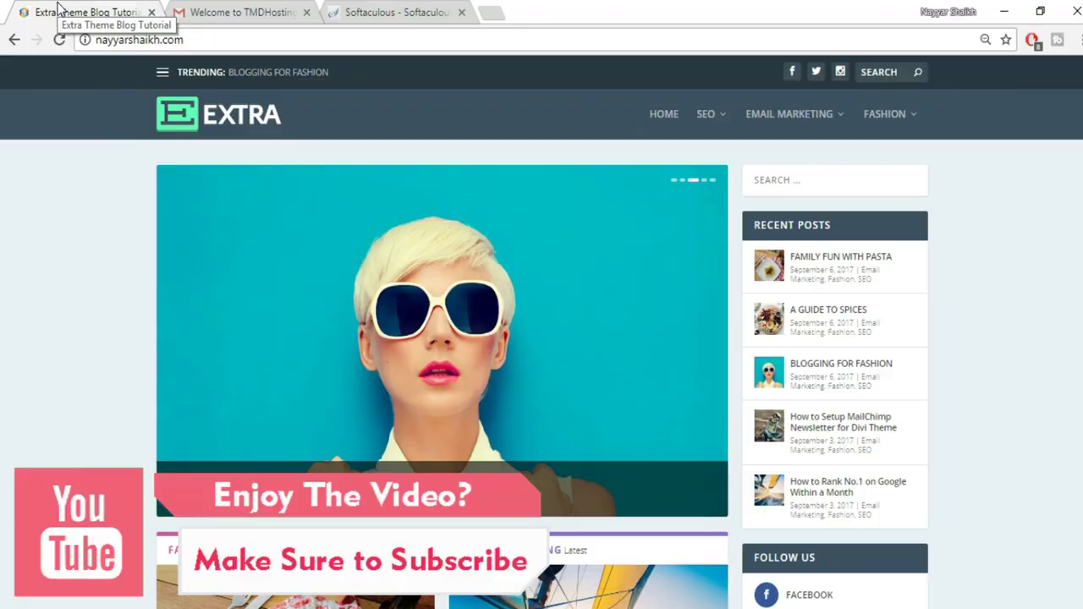
pyautogui.click(389, 12)
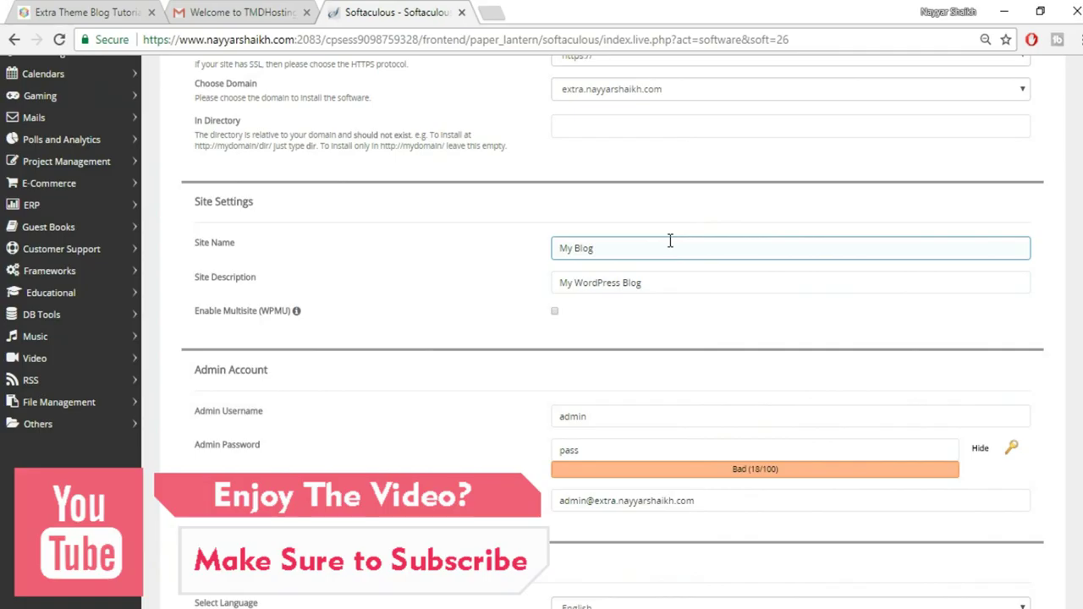
pyautogui.press('Tab')
pyautogui.click(853, 358)
pyautogui.scroll(-3, 853, 358)
# Replace the default admin username with the suggested name and set a new admin password
pyautogui.click(624, 247)
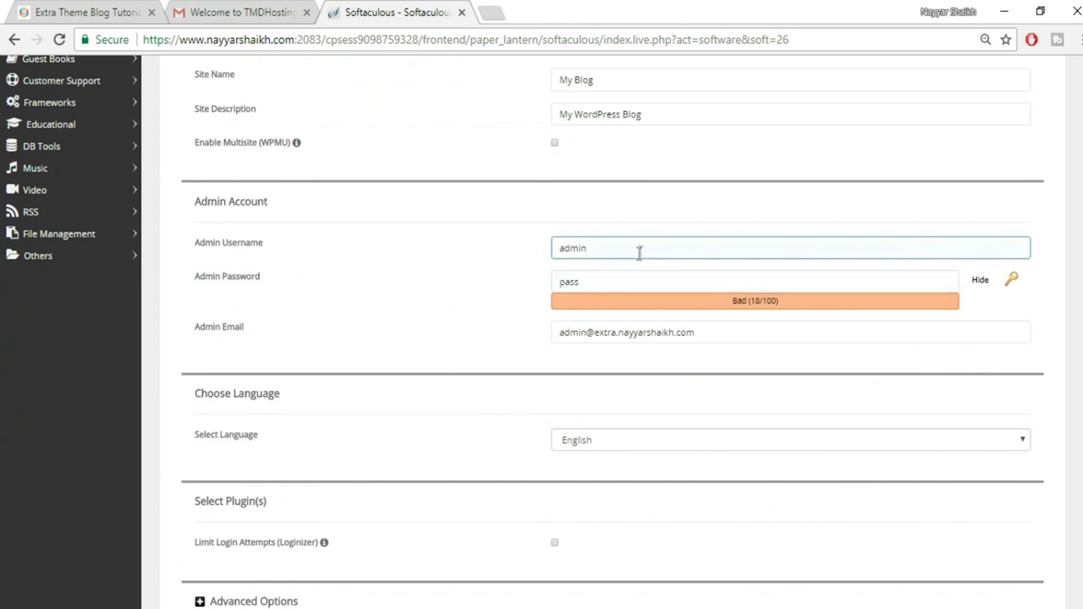
pyautogui.click(649, 270)
pyautogui.moveTo(638, 245); pyautogui.dragTo(537, 256)
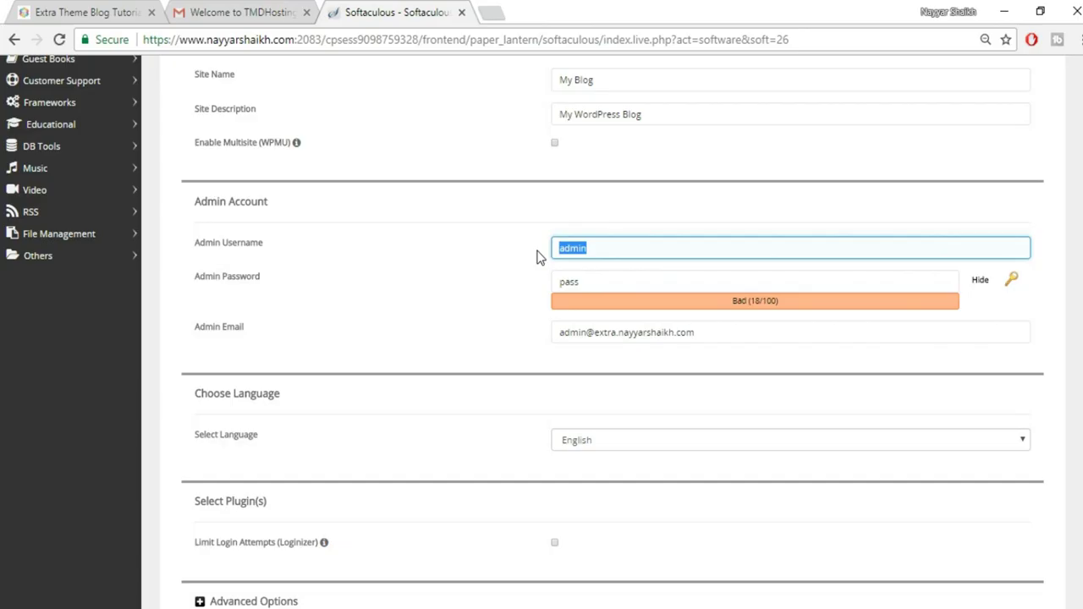
pyautogui.press('BackSpace')
pyautogui.write('Nayyar_Shaikh')
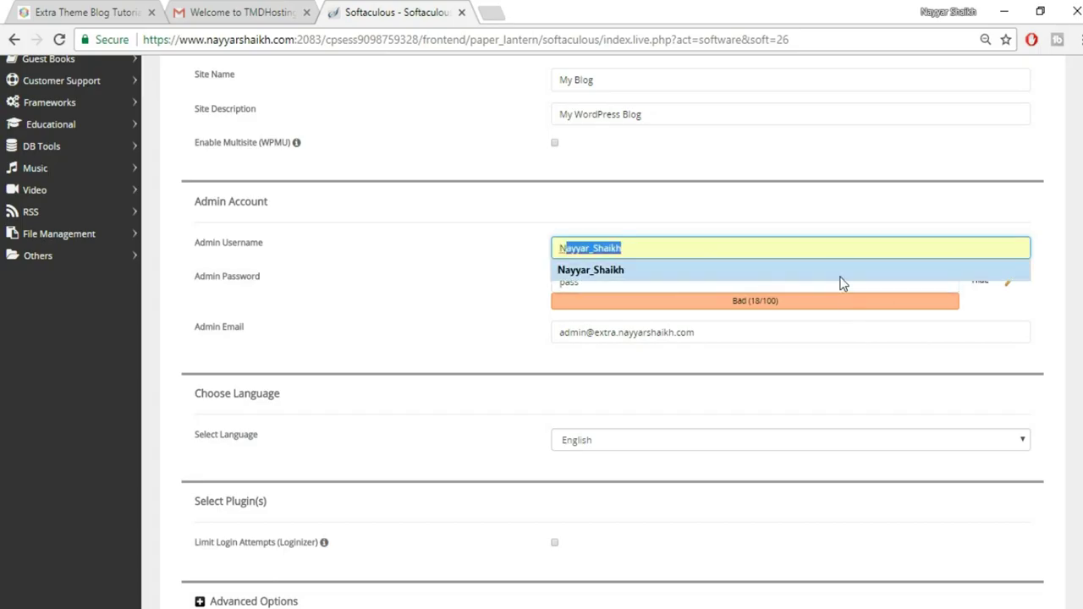
pyautogui.click(841, 275)
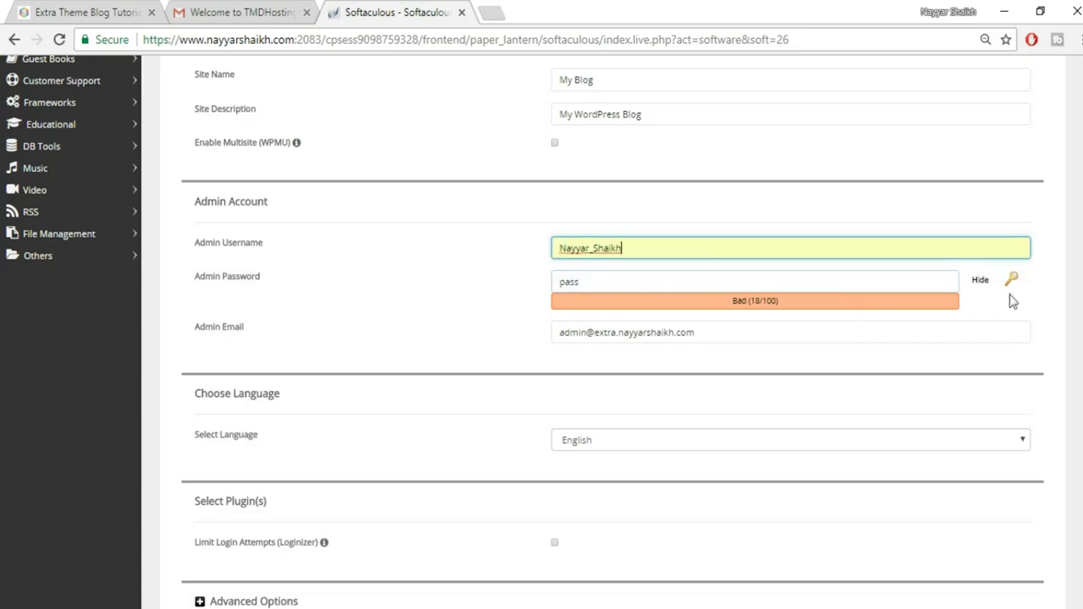
pyautogui.click(981, 281)
pyautogui.doubleClick(725, 286)
pyautogui.write('****')
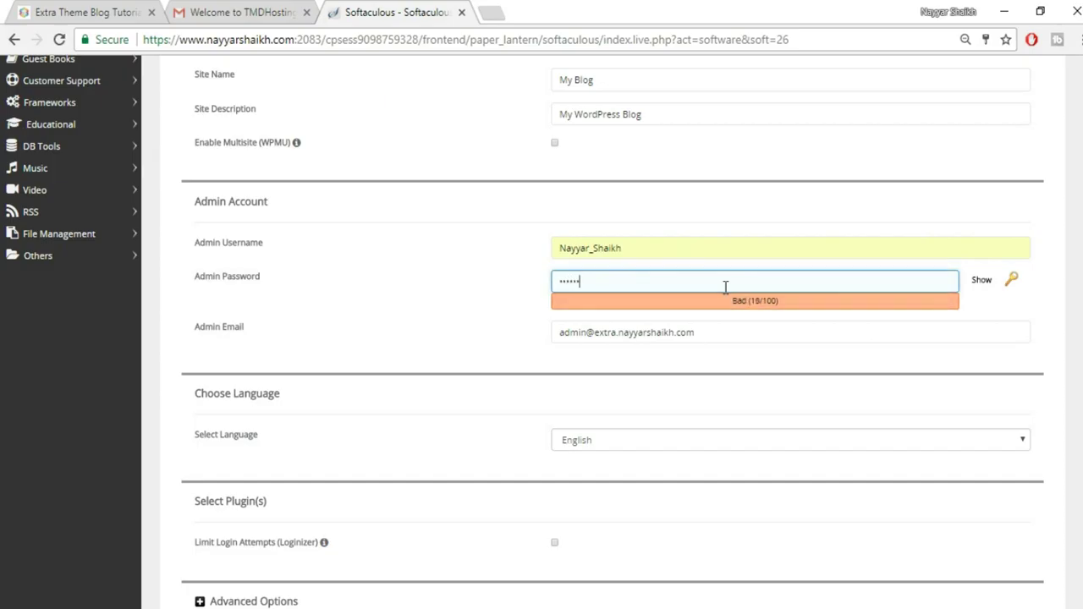
# Replace the default admin email with the site owner's own address
pyautogui.click(761, 330)
pyautogui.moveTo(762, 330); pyautogui.dragTo(511, 331)
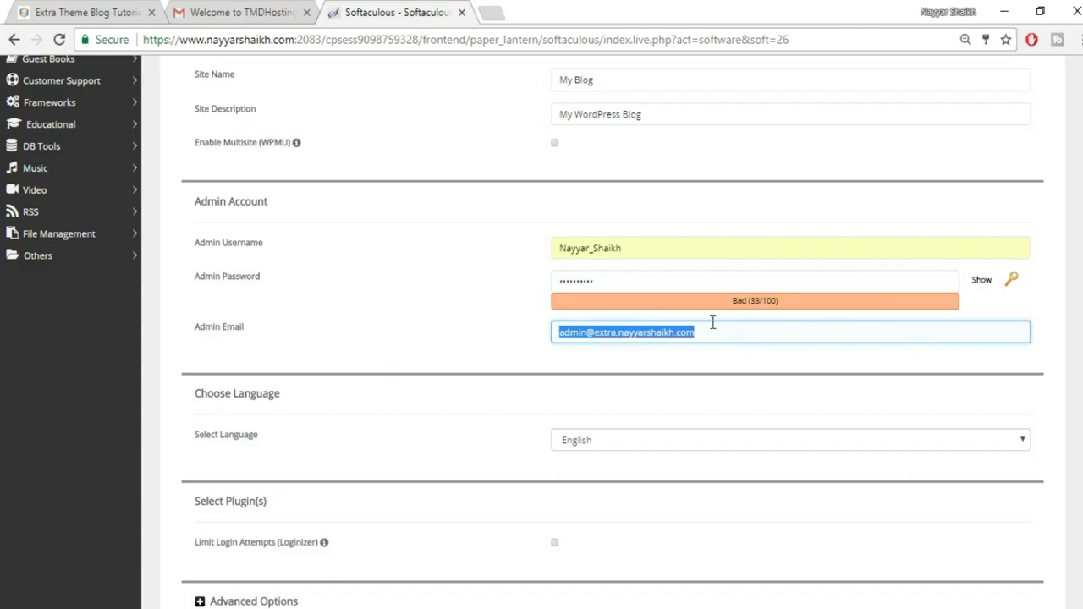
pyautogui.write('r')
pyautogui.click(668, 354)
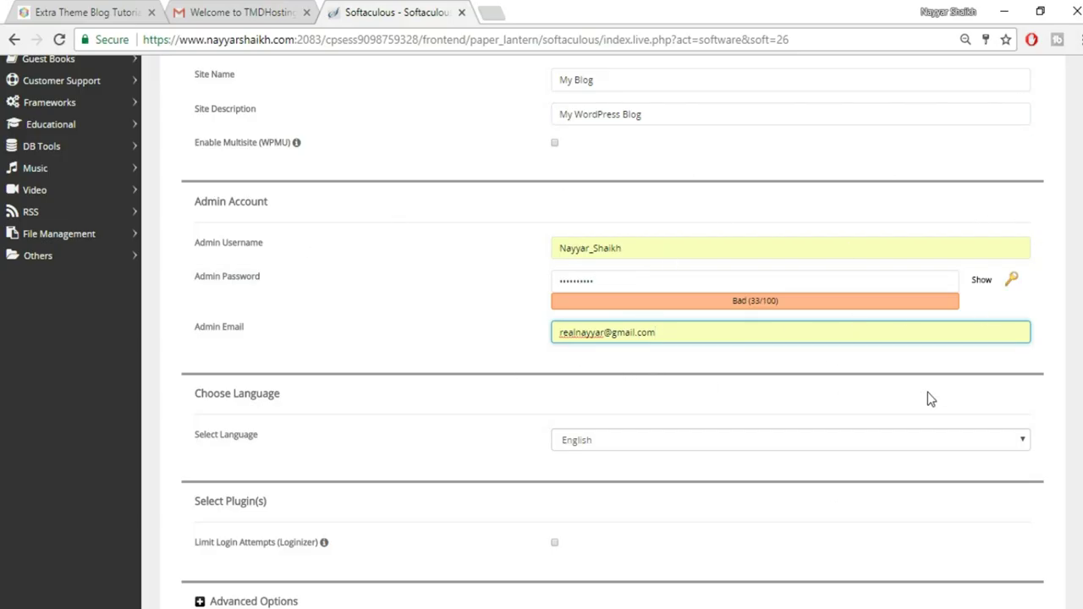
pyautogui.scroll(-7, 927, 392)
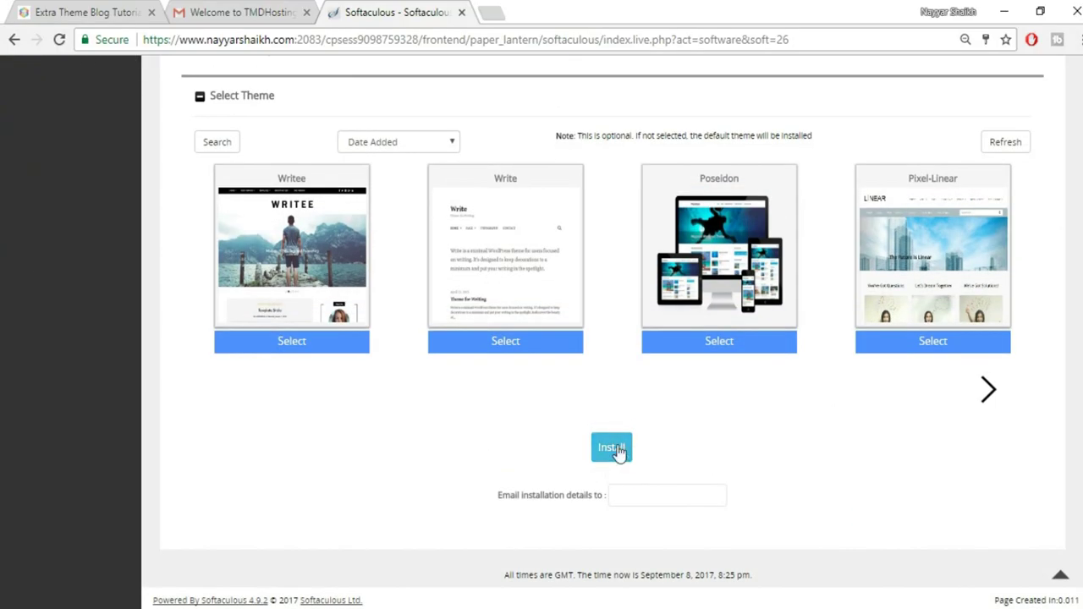
# Run the WordPress installation for the extra subdomain from the completed form
pyautogui.click(617, 451)
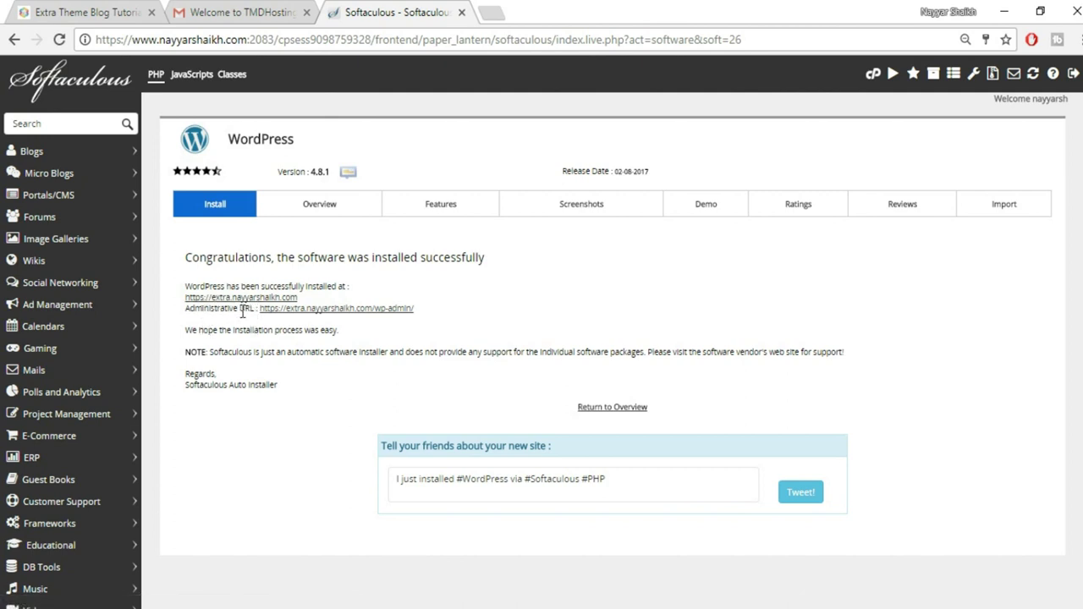
# Open the new site's admin dashboard and its live front page, each in a new tab
pyautogui.rightClick(369, 311)
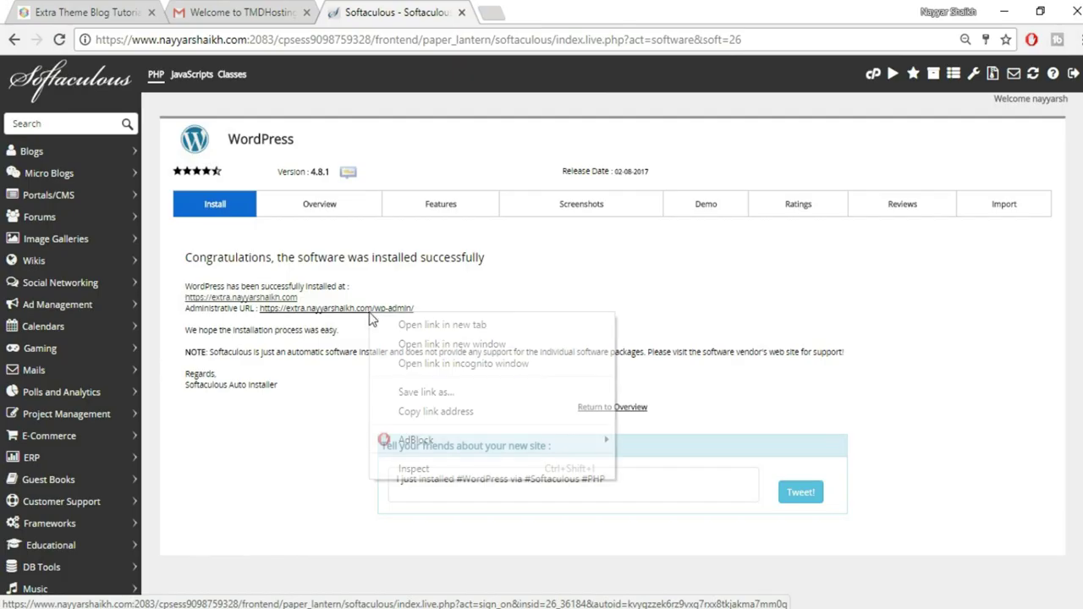
pyautogui.click(419, 329)
pyautogui.hotkey('ctrl', 'Tab')
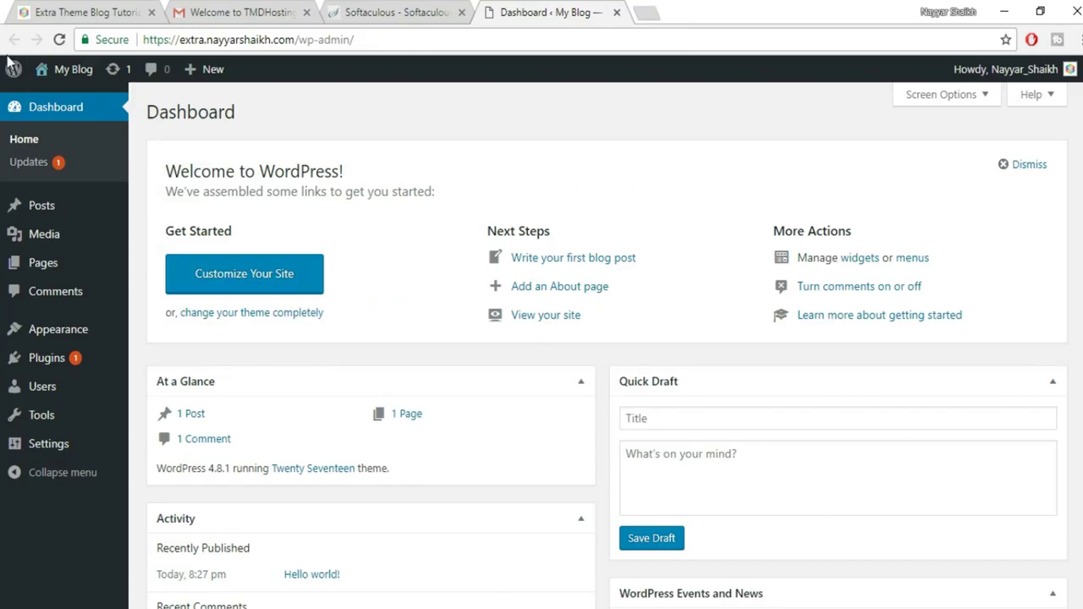
pyautogui.moveTo(46, 72)
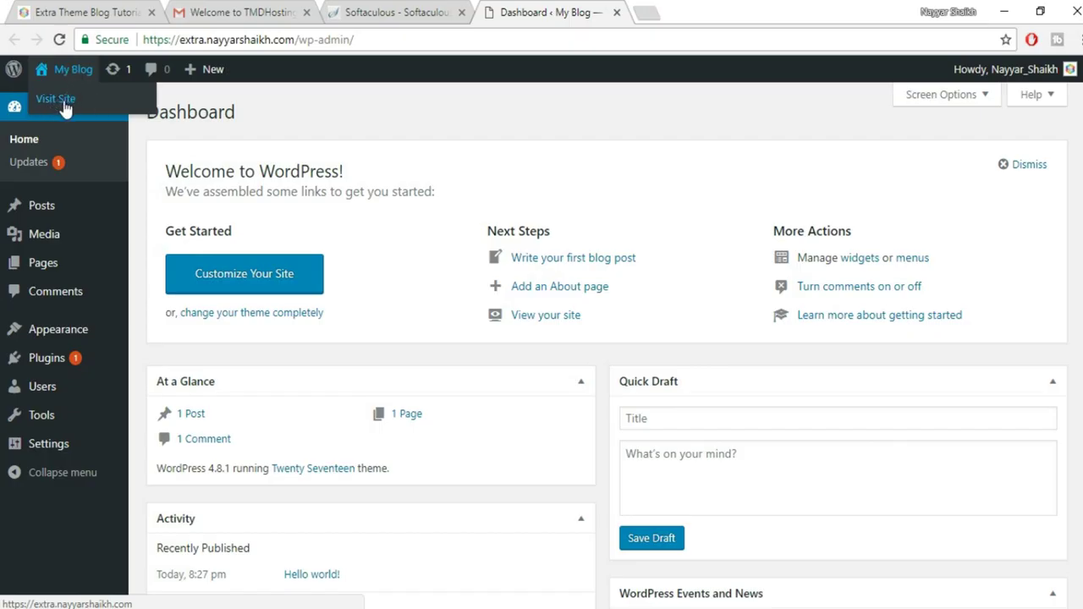
pyautogui.rightClick(64, 103)
pyautogui.click(119, 113)
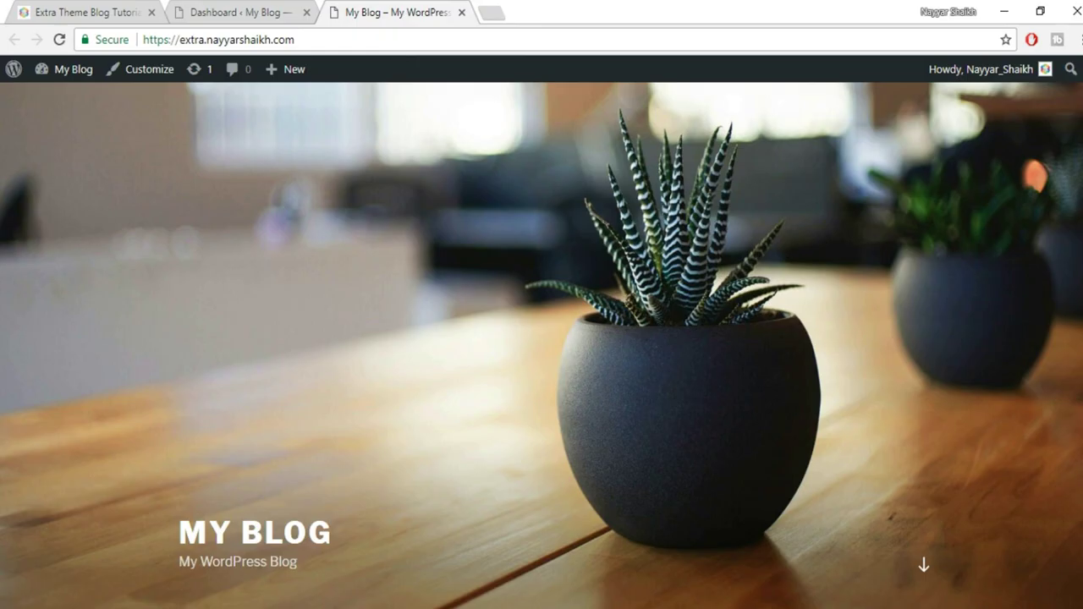
# Scroll through the MY BLOG front page with its Hello world! post, then return to the dashboard
pyautogui.scroll(-10, 542, 338)
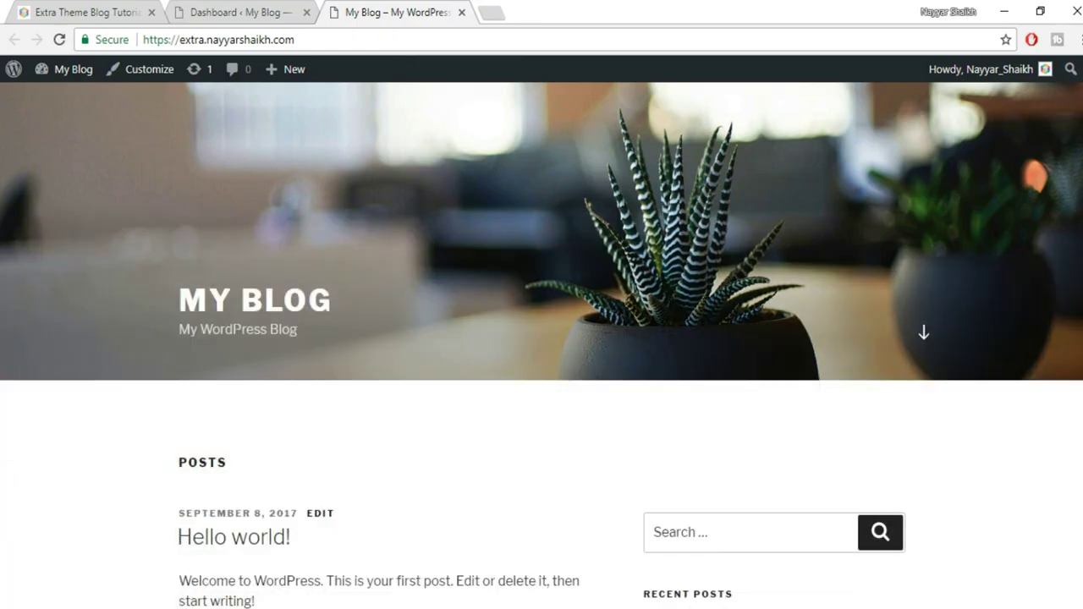
pyautogui.scroll(12, 902, 154)
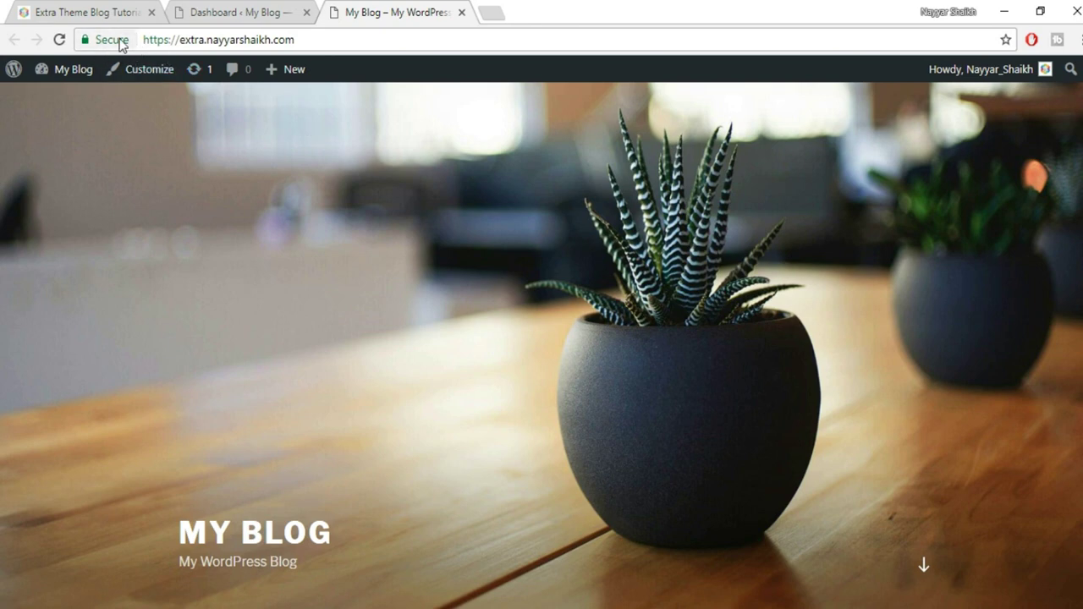
pyautogui.click(238, 10)
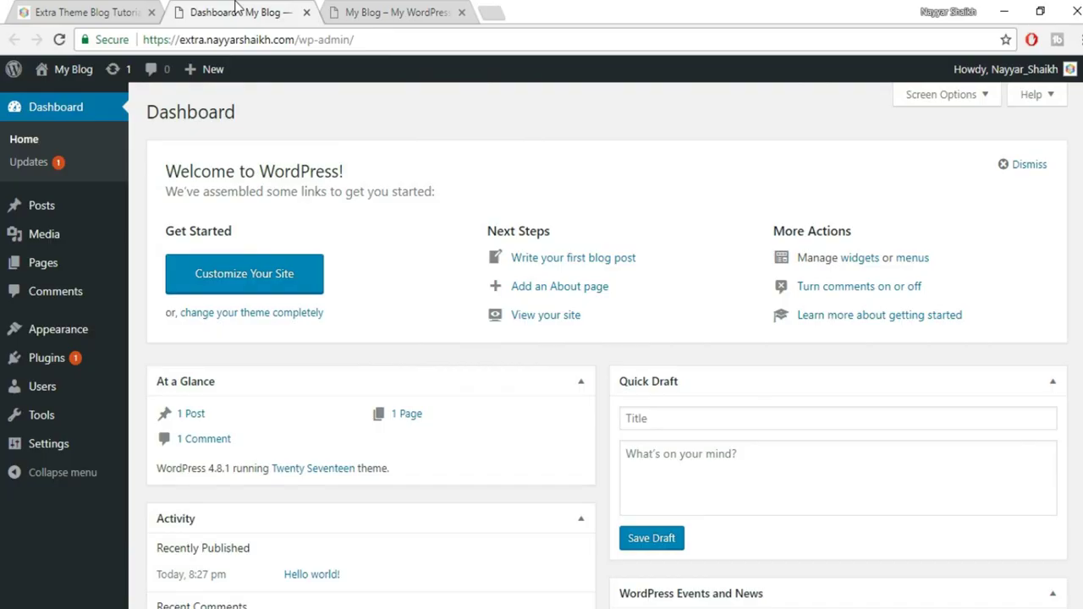
# Compare the new blog with the Extra demo site, then enter bloggdude.com/divi10 in a new tab
pyautogui.click(358, 12)
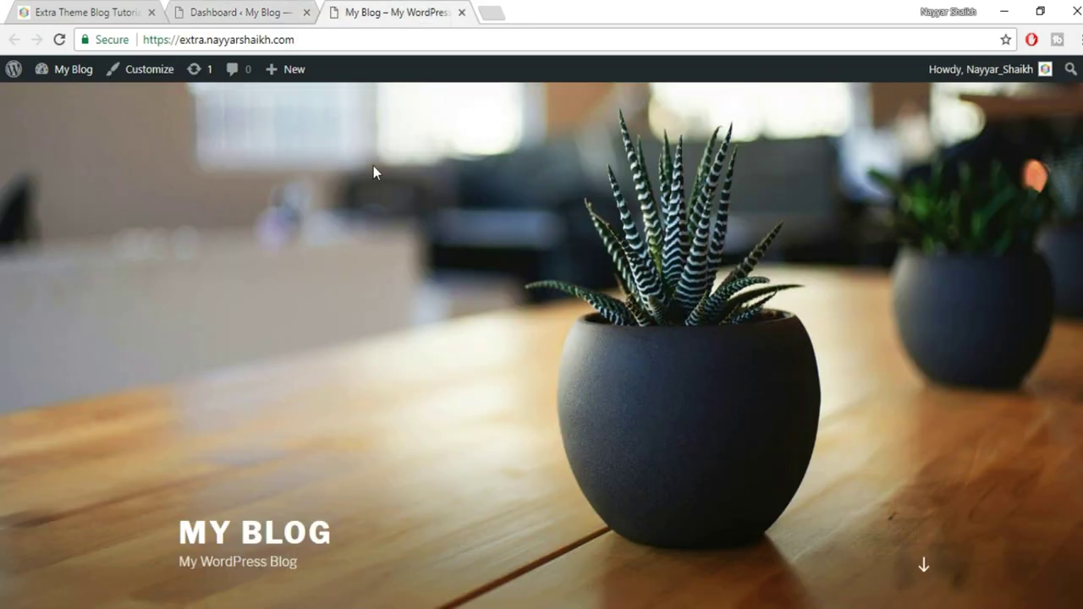
pyautogui.click(100, 11)
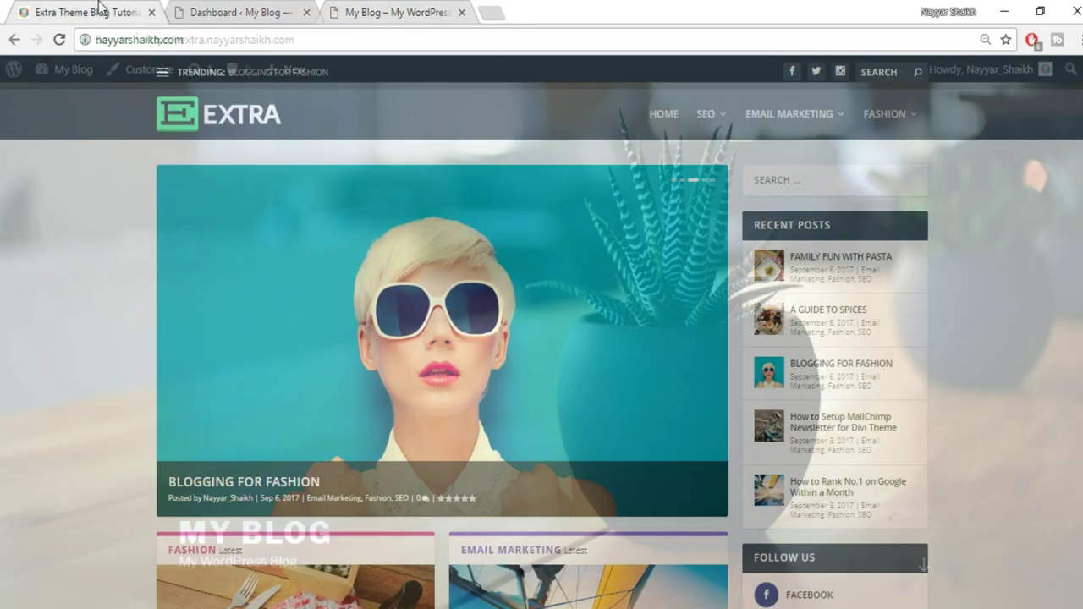
pyautogui.scroll(-7, 694, 271)
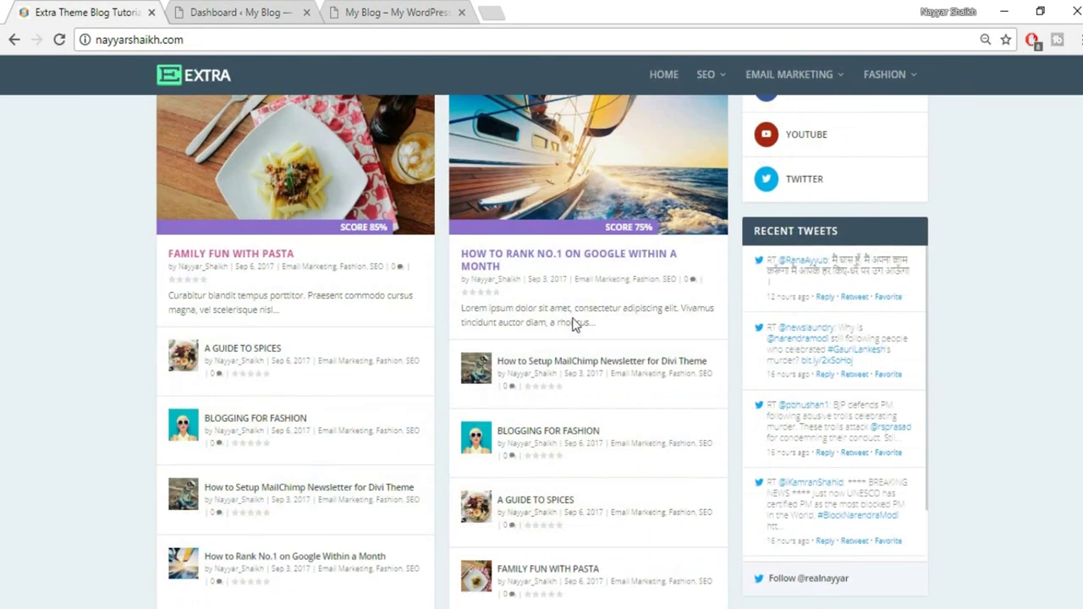
pyautogui.scroll(-3, 592, 356)
pyautogui.scroll(15, 612, 398)
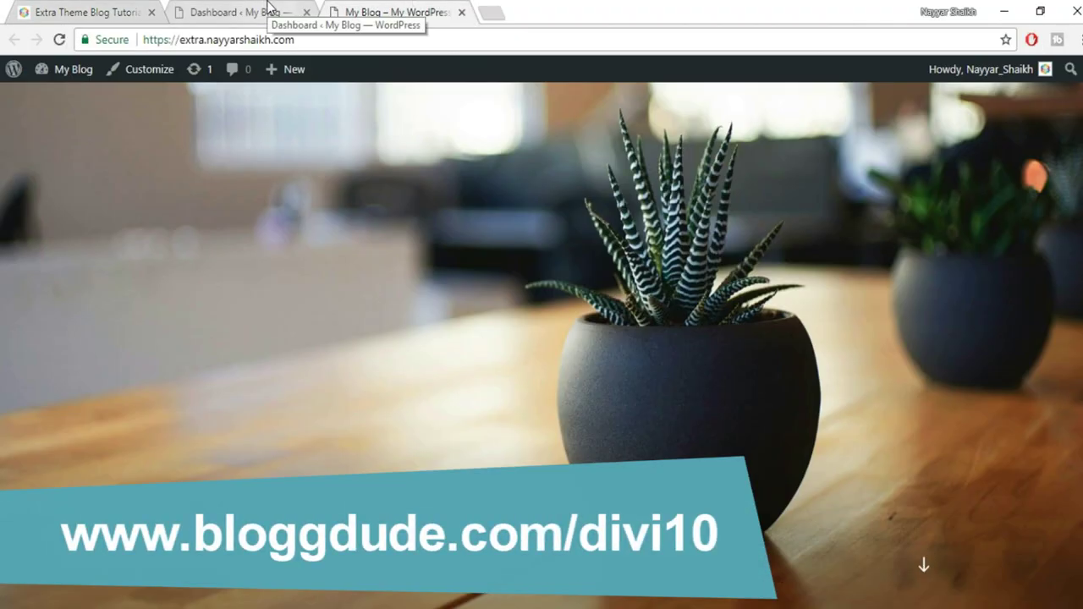
pyautogui.click(493, 12)
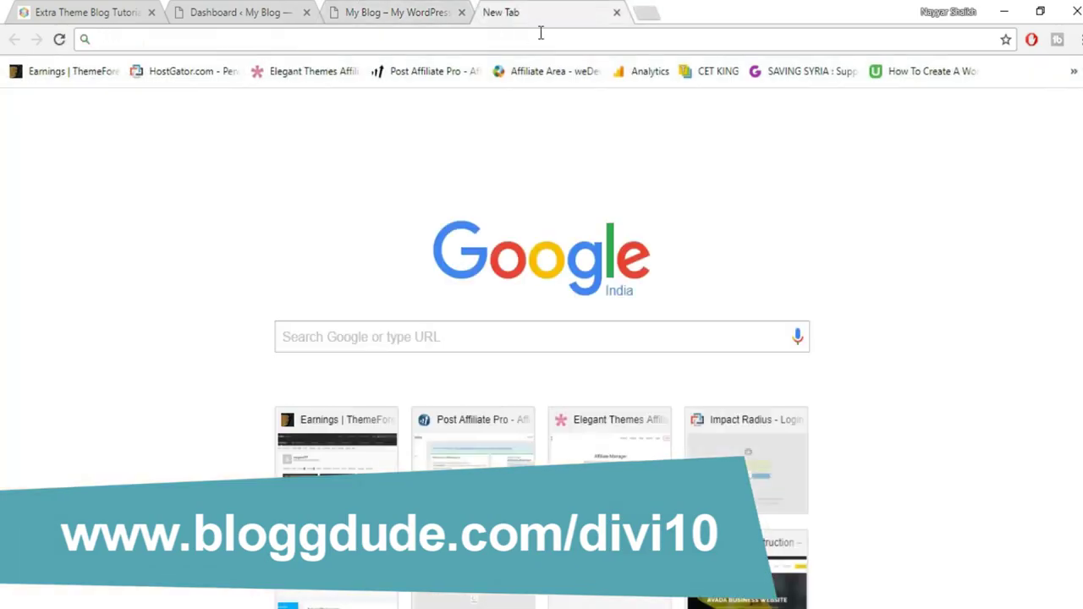
pyautogui.write('bloggdude.com/divi')
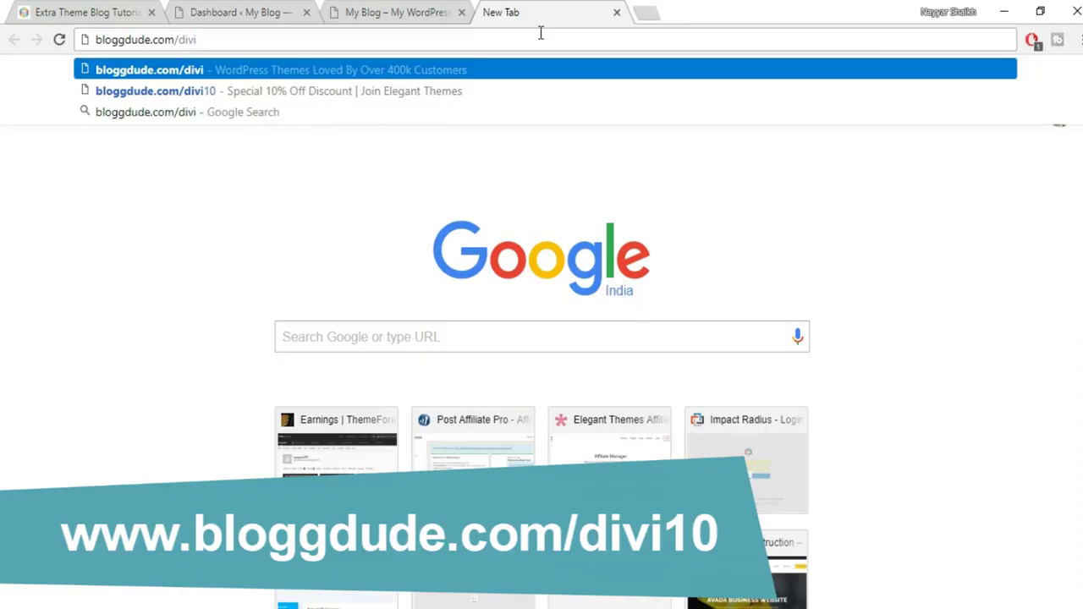
pyautogui.write('10')
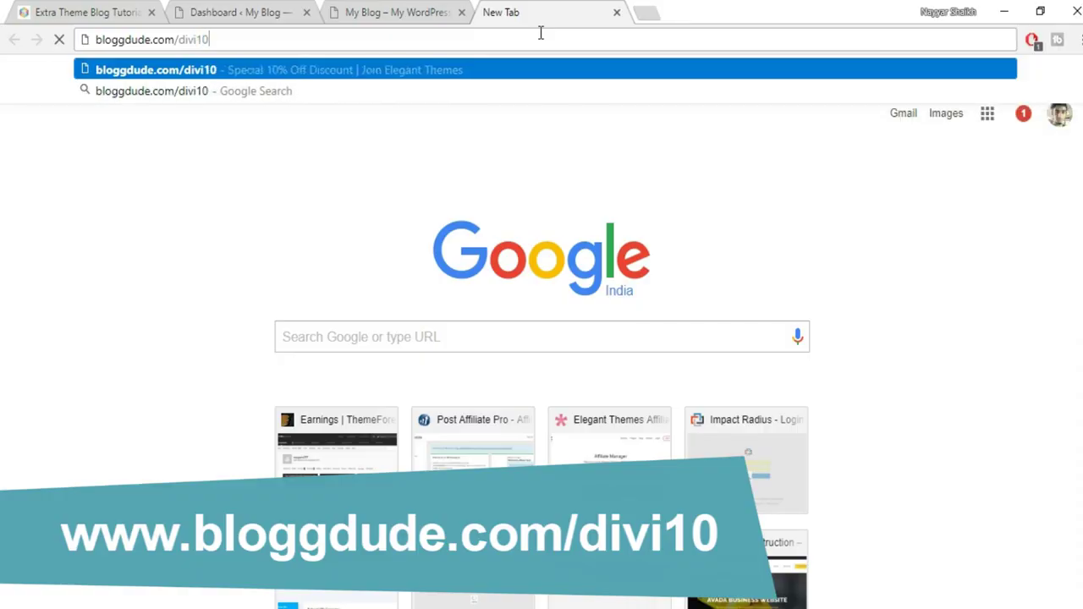
# Load bloggdude.com/divi10 and scroll to the Yearly $80 and Lifetime $224 pricing cards
pyautogui.press('Return')
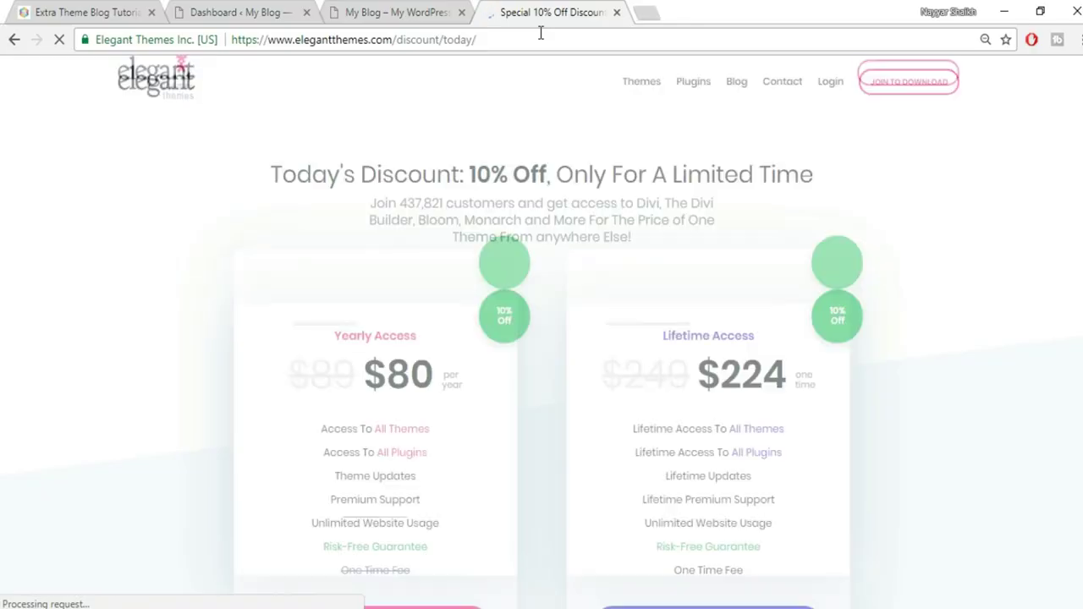
pyautogui.scroll(-2, 541, 339)
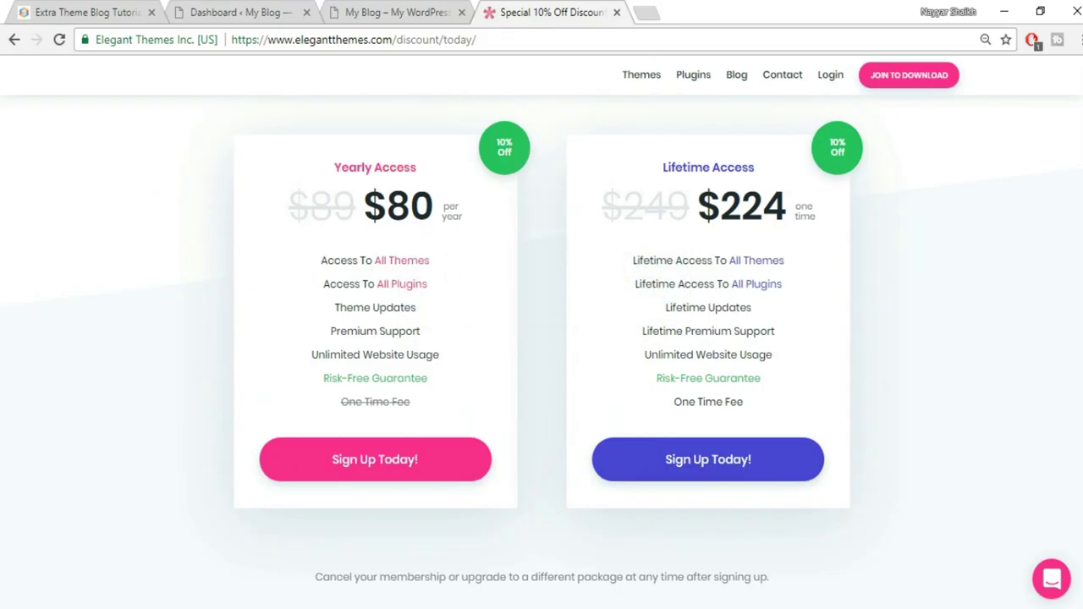
pyautogui.moveTo(405, 275)
# Look over the Lifetime plan registration page, then close it and return to the dashboard
pyautogui.click(721, 462)
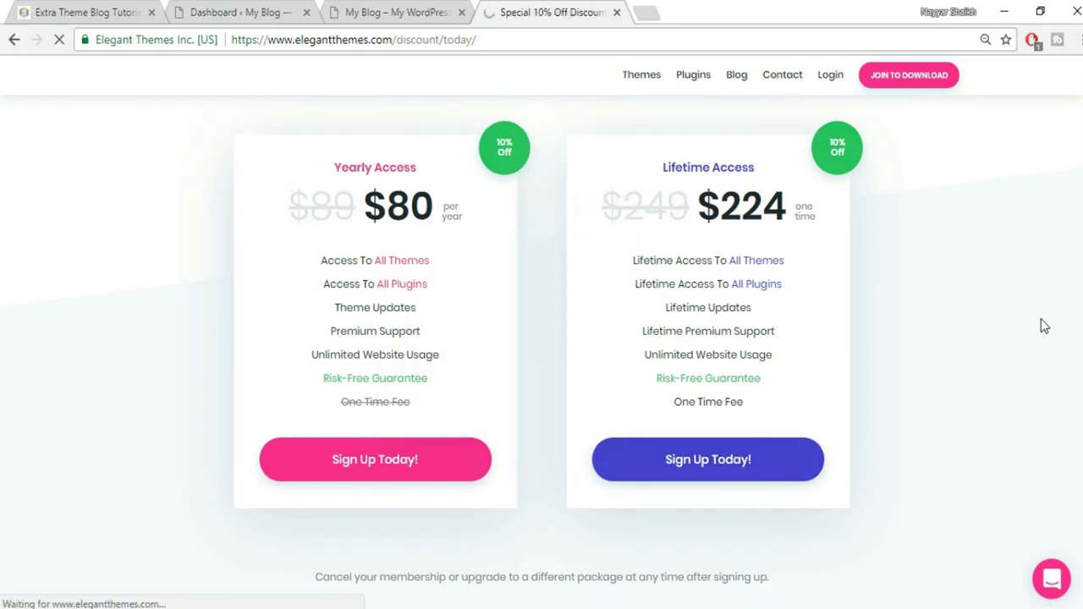
pyautogui.click(490, 271)
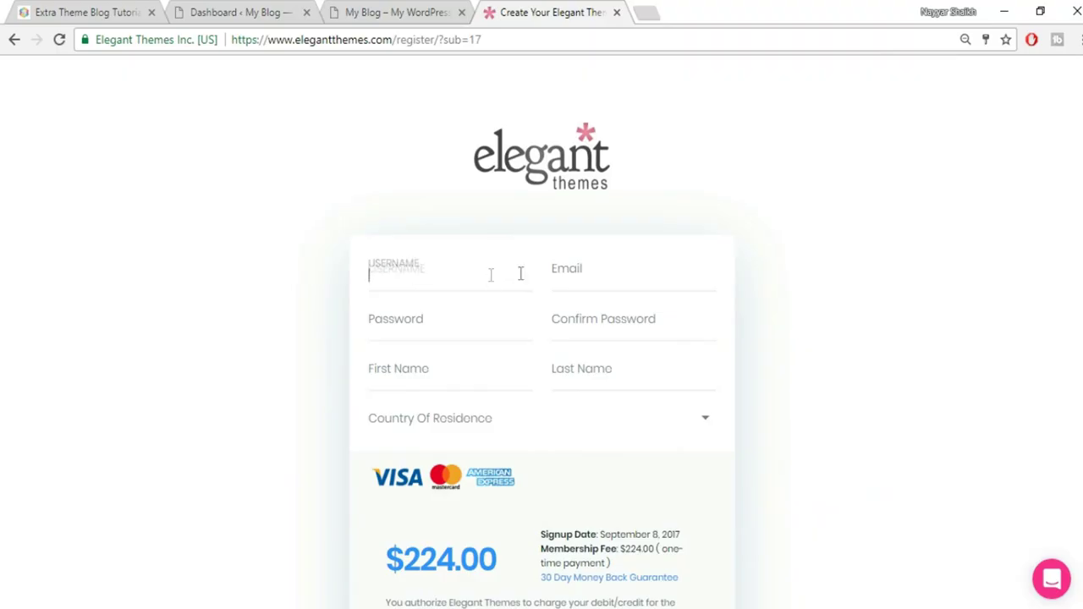
pyautogui.scroll(-1, 544, 279)
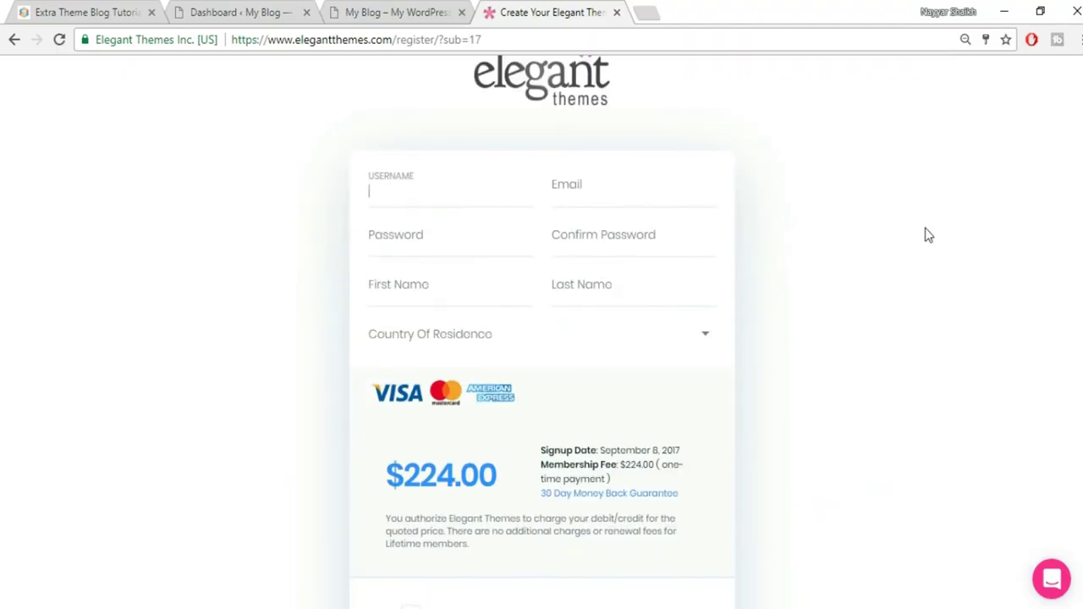
pyautogui.scroll(-2, 925, 236)
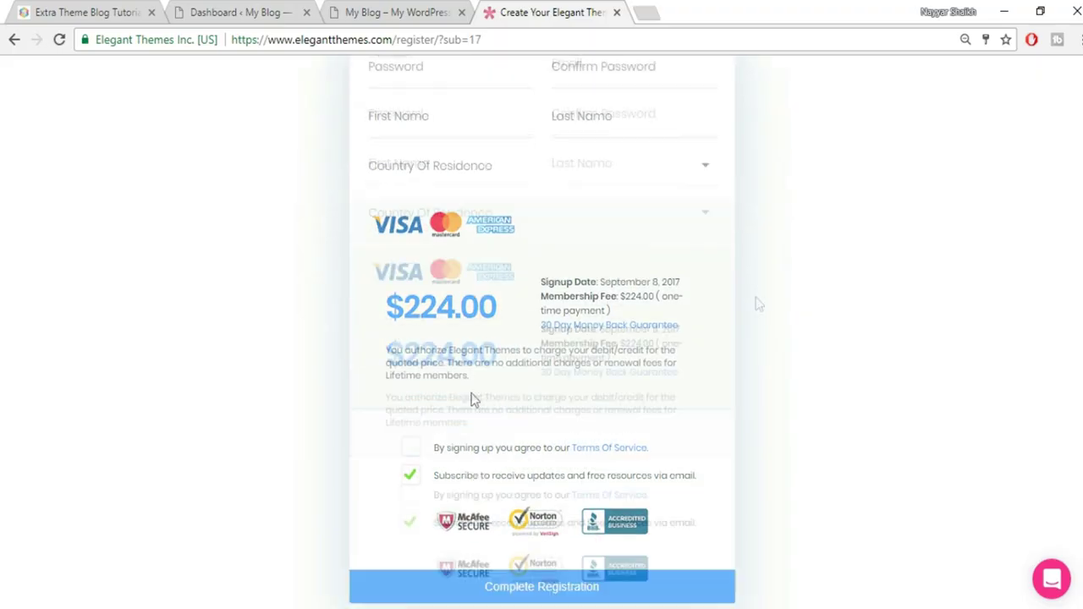
pyautogui.scroll(3, 889, 433)
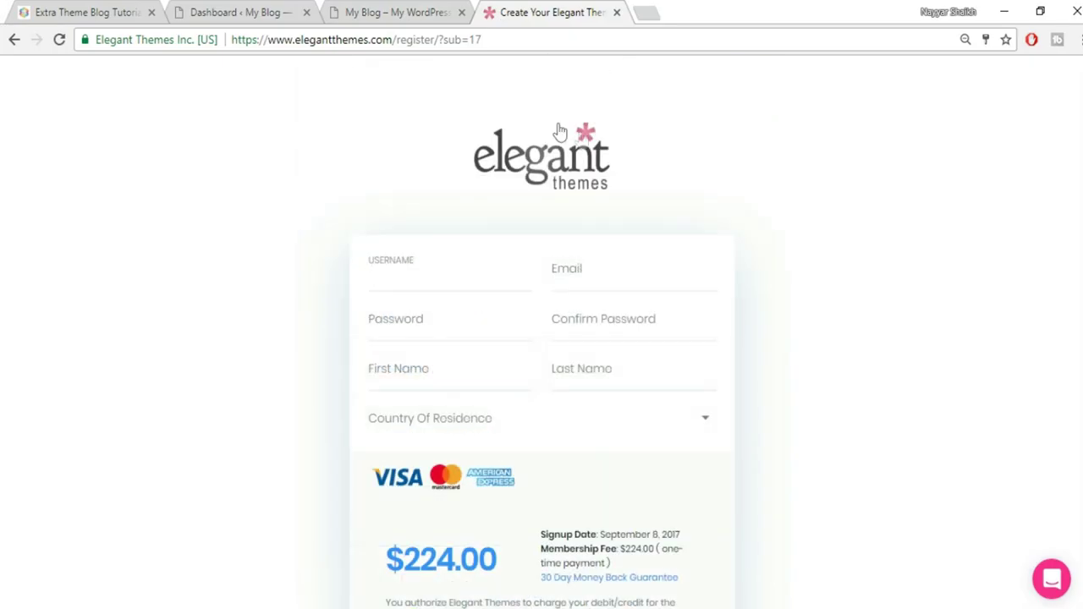
pyautogui.click(113, 7)
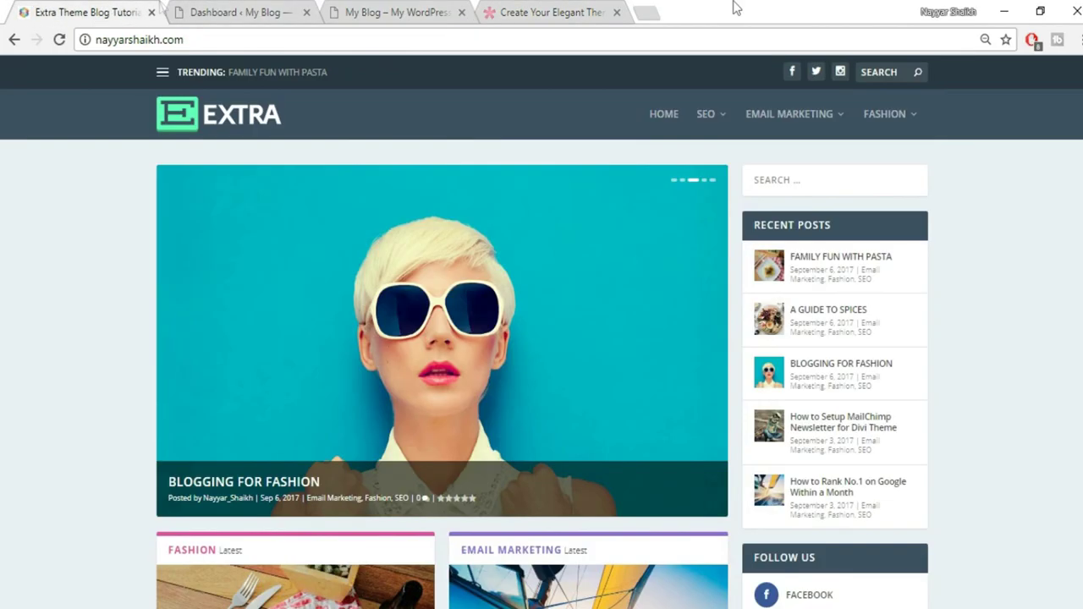
pyautogui.click(617, 13)
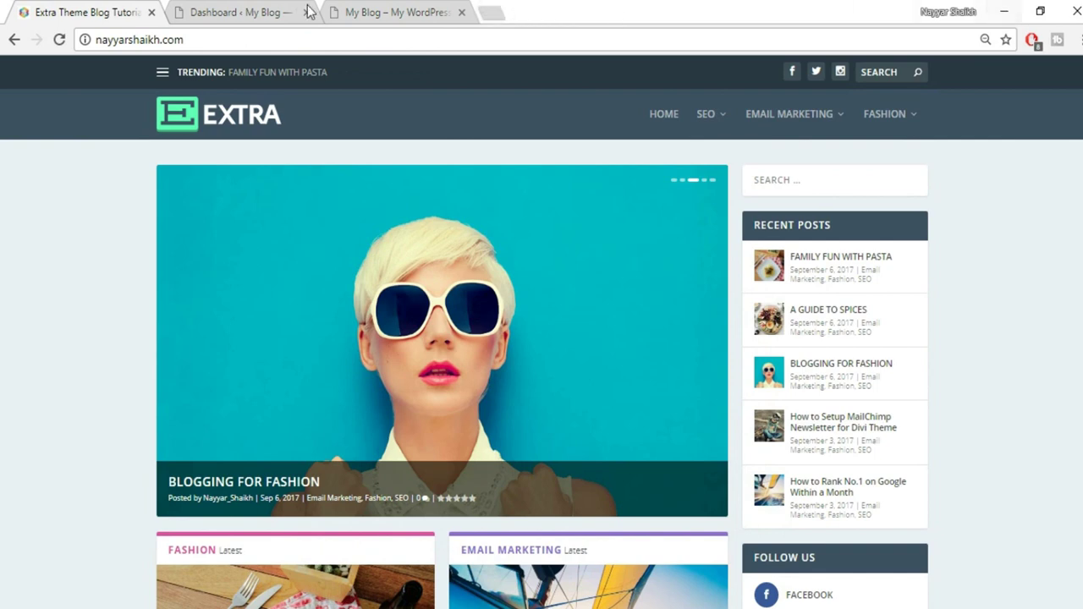
pyautogui.click(279, 11)
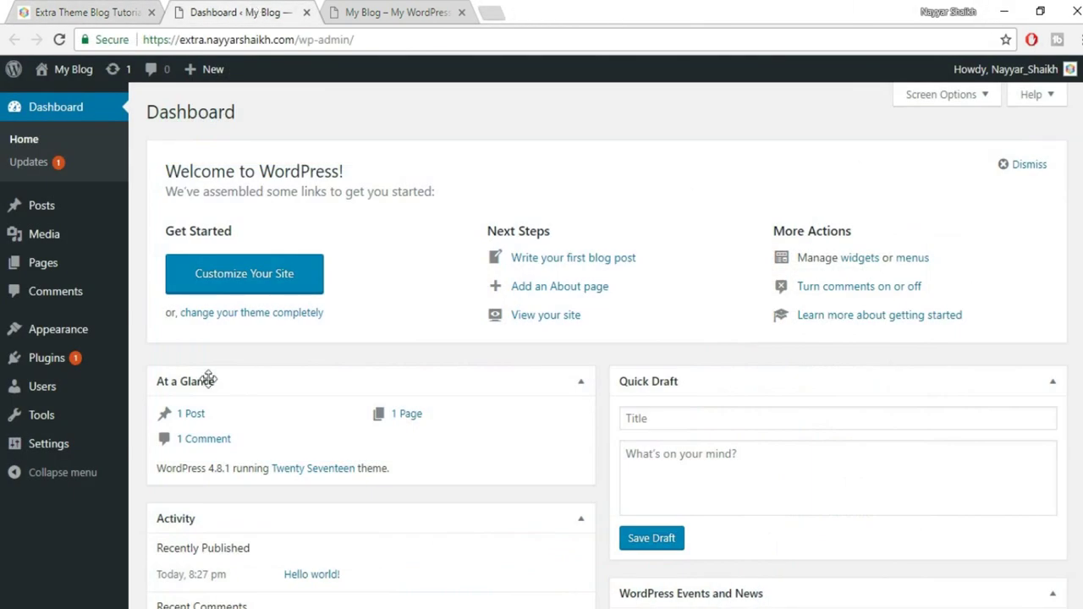
# Choose Extra.zip from the Desktop's Extra folder in the Upload Theme form
pyautogui.moveTo(68, 332)
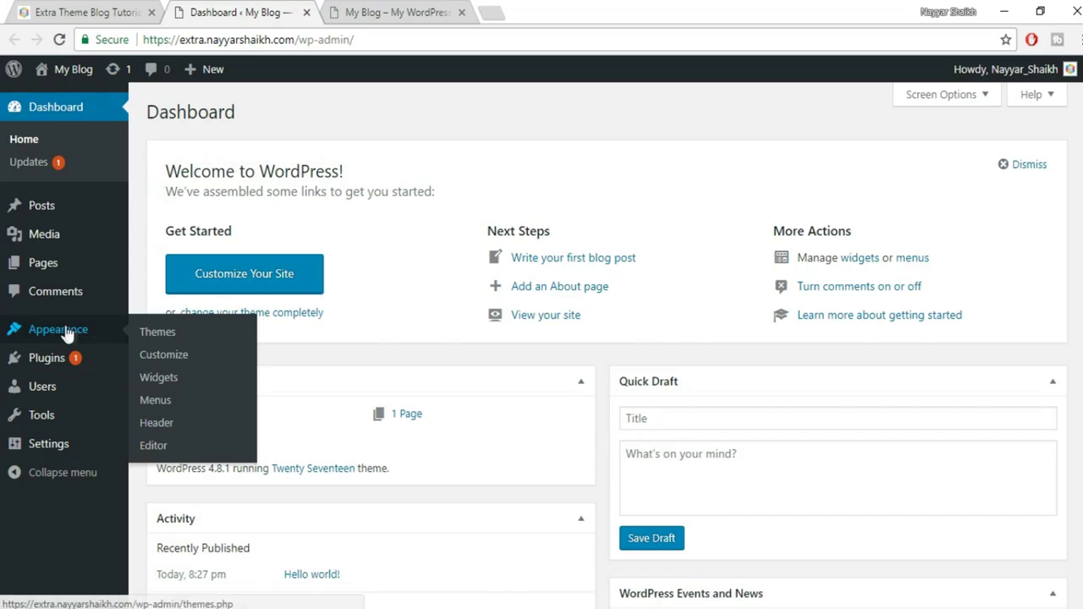
pyautogui.click(160, 331)
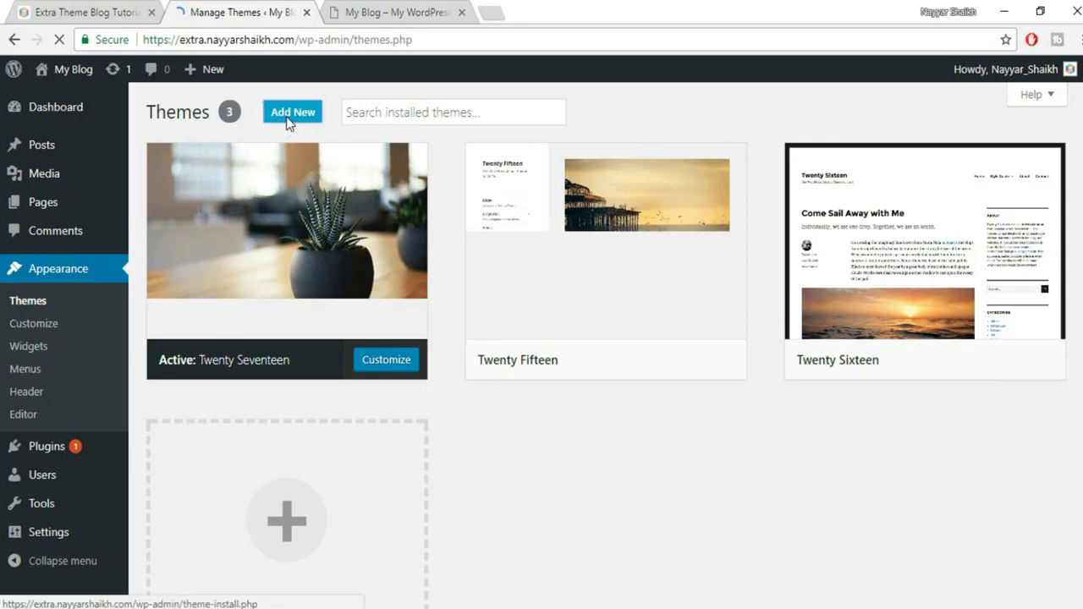
pyautogui.click(289, 124)
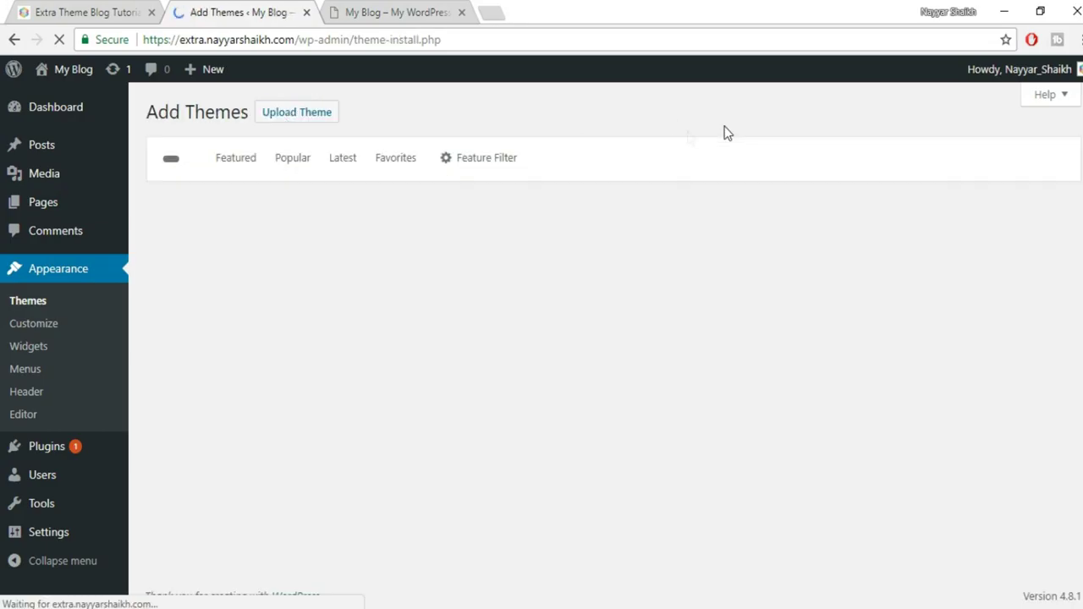
pyautogui.click(312, 120)
pyautogui.click(486, 267)
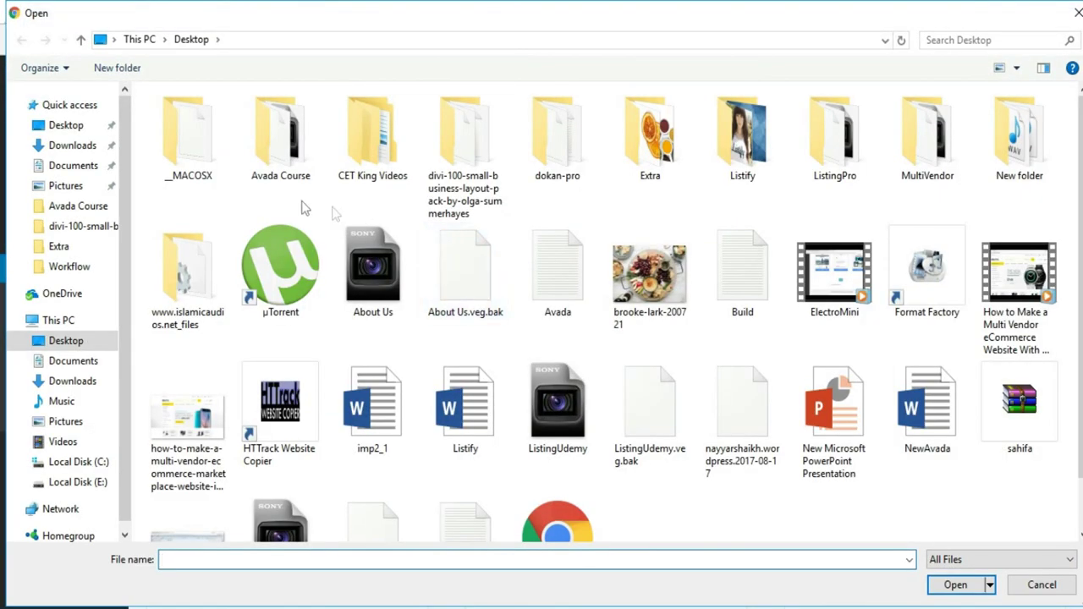
pyautogui.doubleClick(679, 172)
pyautogui.scroll(-3, 1020, 462)
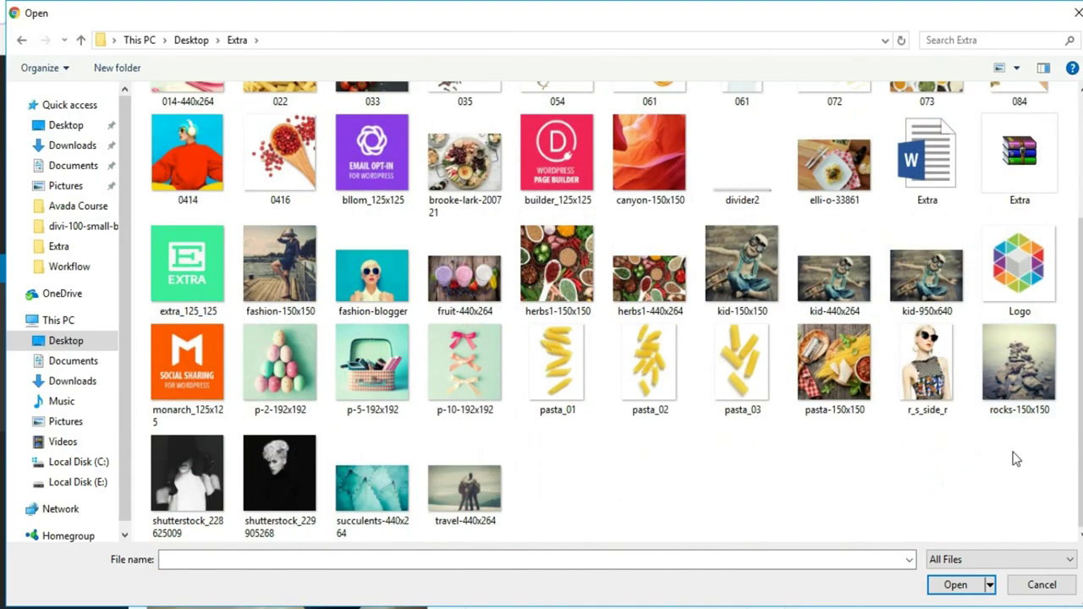
pyautogui.click(1020, 172)
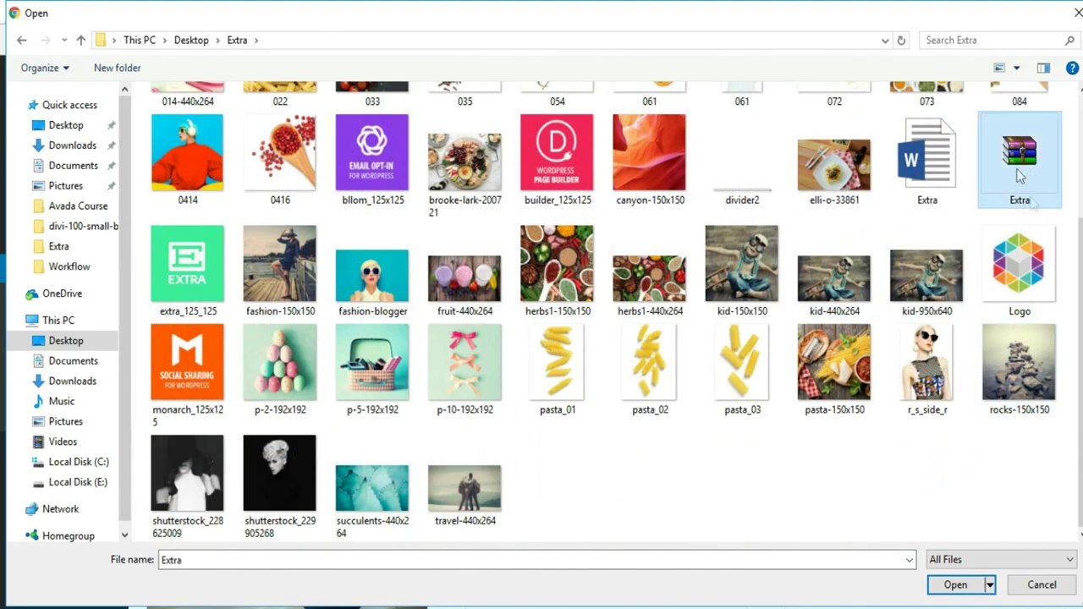
pyautogui.click(956, 585)
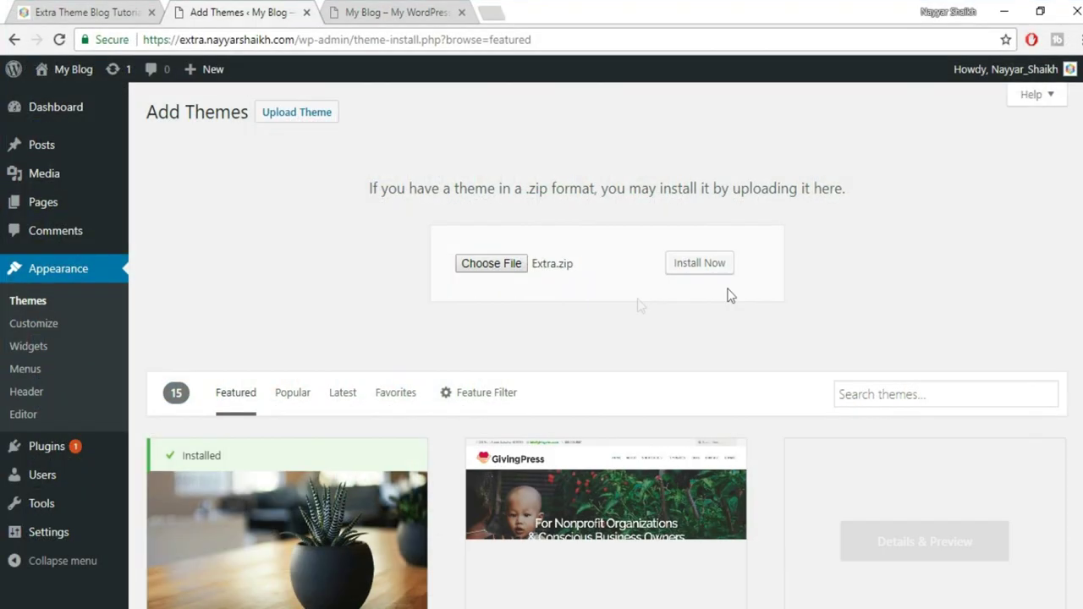
# Install the uploaded Extra.zip theme and activate it
pyautogui.click(709, 272)
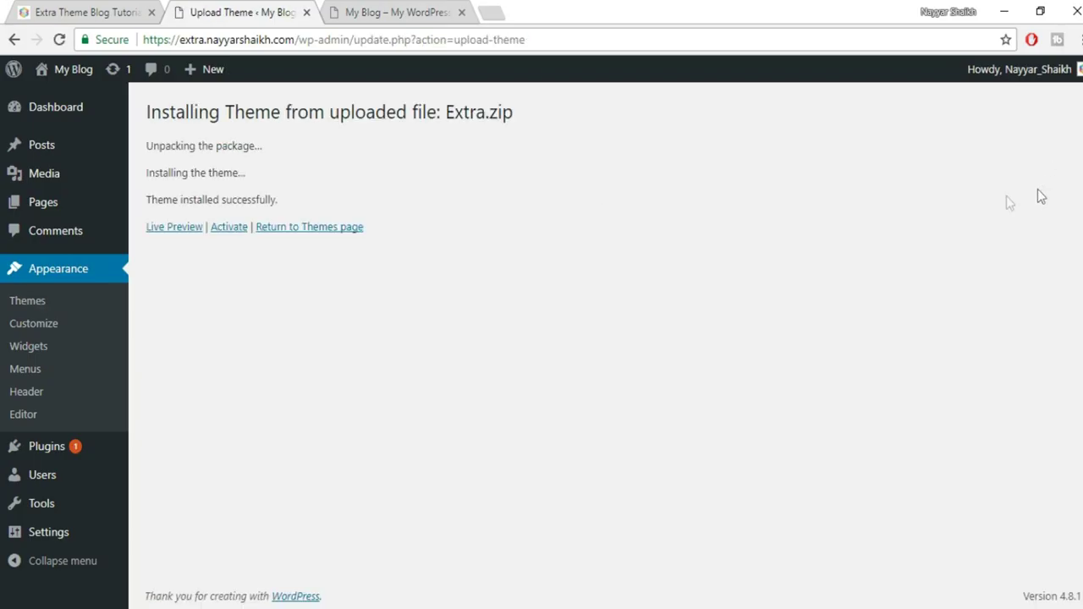
pyautogui.click(231, 236)
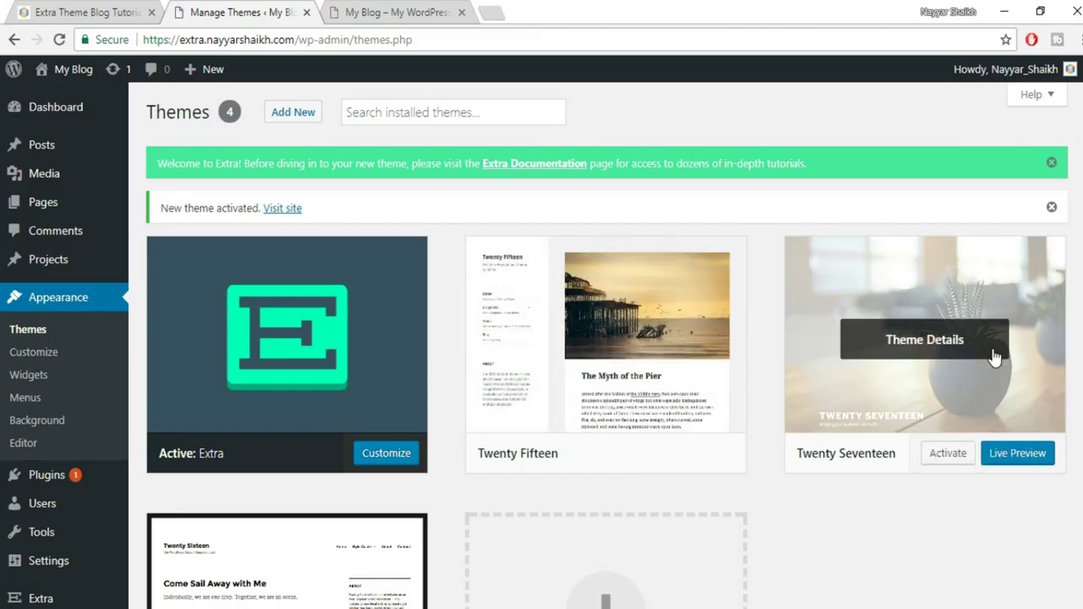
# Delete the Twenty Fifteen, Twenty Seventeen and Twenty Sixteen themes, then go to the My Blog tab
pyautogui.scroll(-1, 888, 347)
pyautogui.click(635, 288)
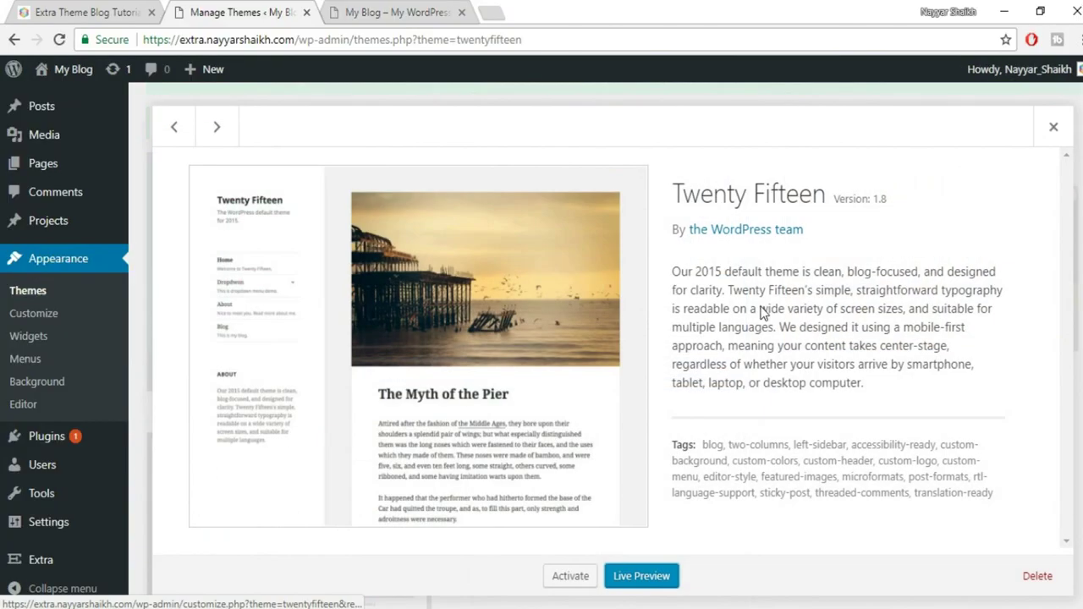
pyautogui.click(1039, 579)
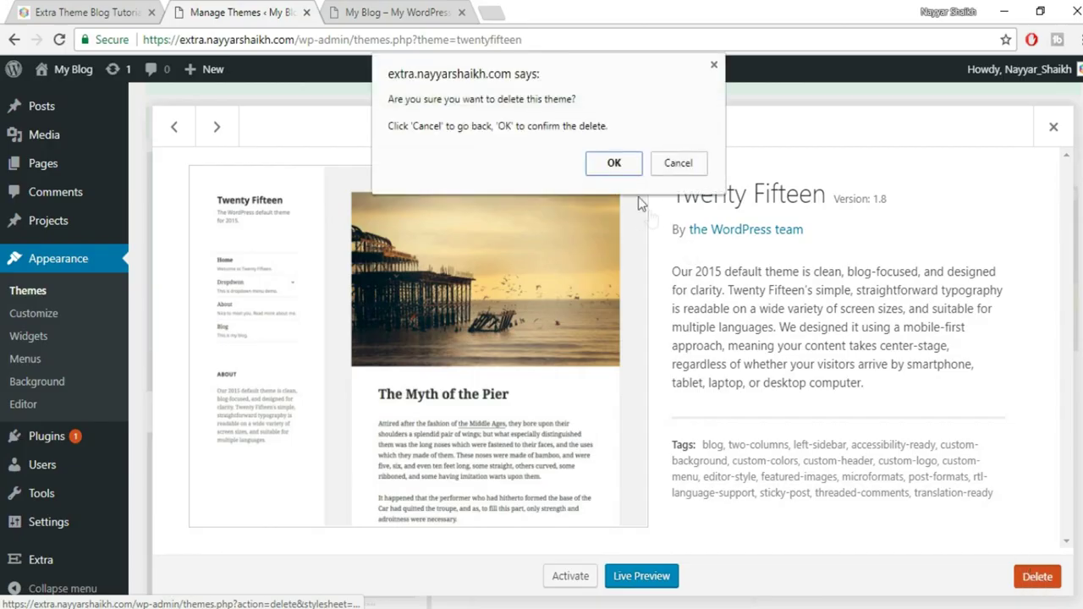
pyautogui.click(613, 166)
pyautogui.click(601, 270)
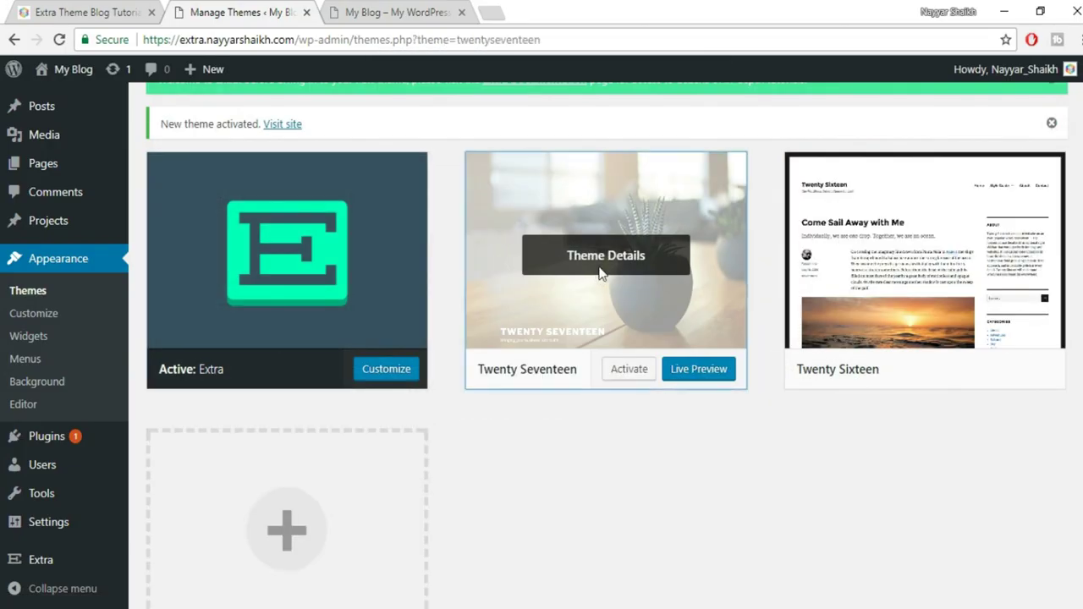
pyautogui.click(1037, 579)
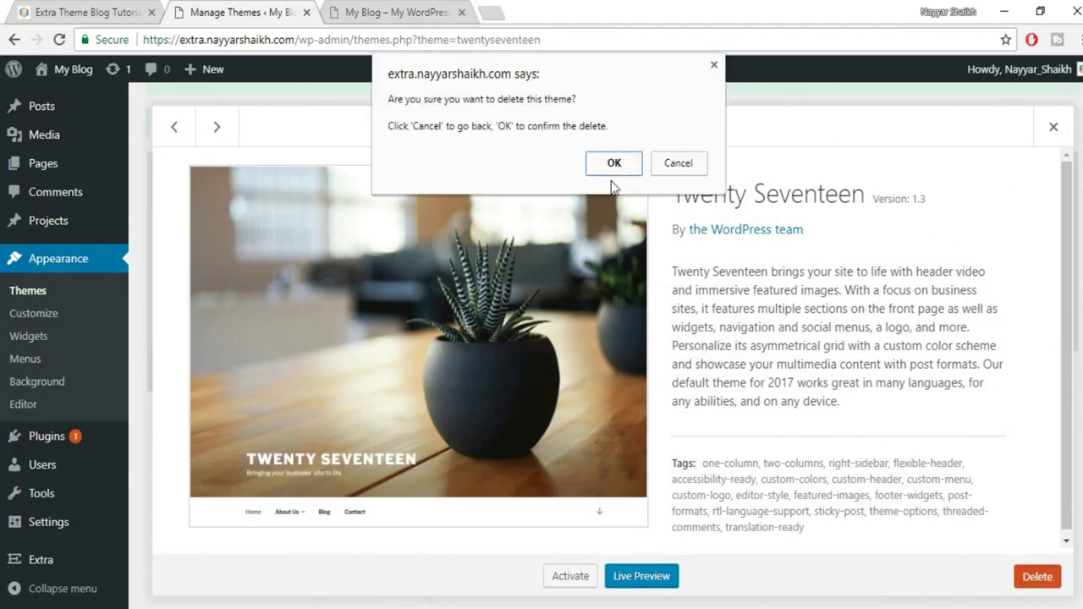
pyautogui.click(613, 162)
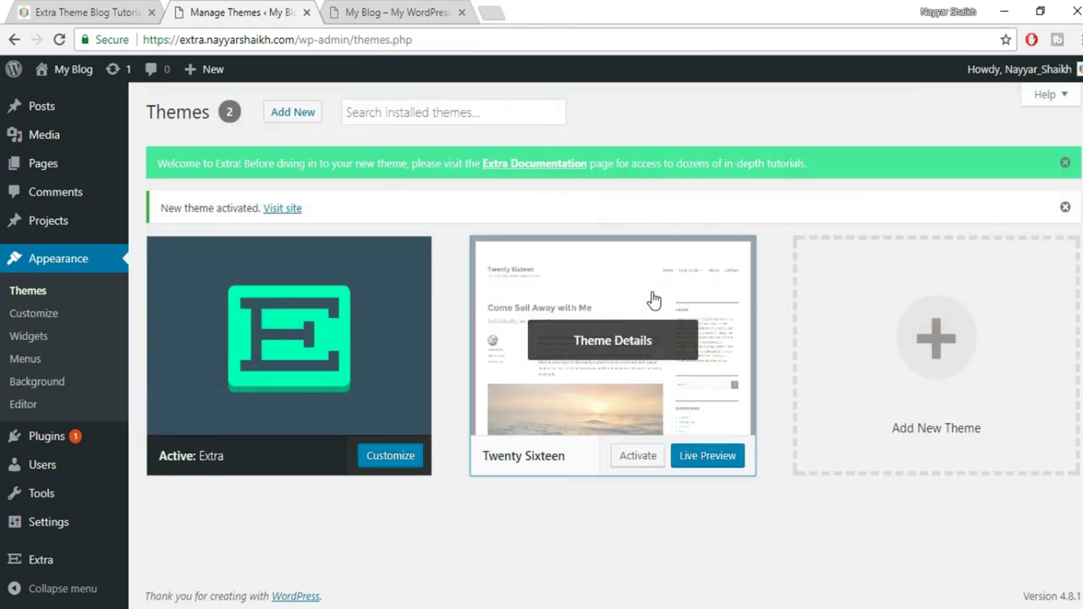
pyautogui.click(653, 300)
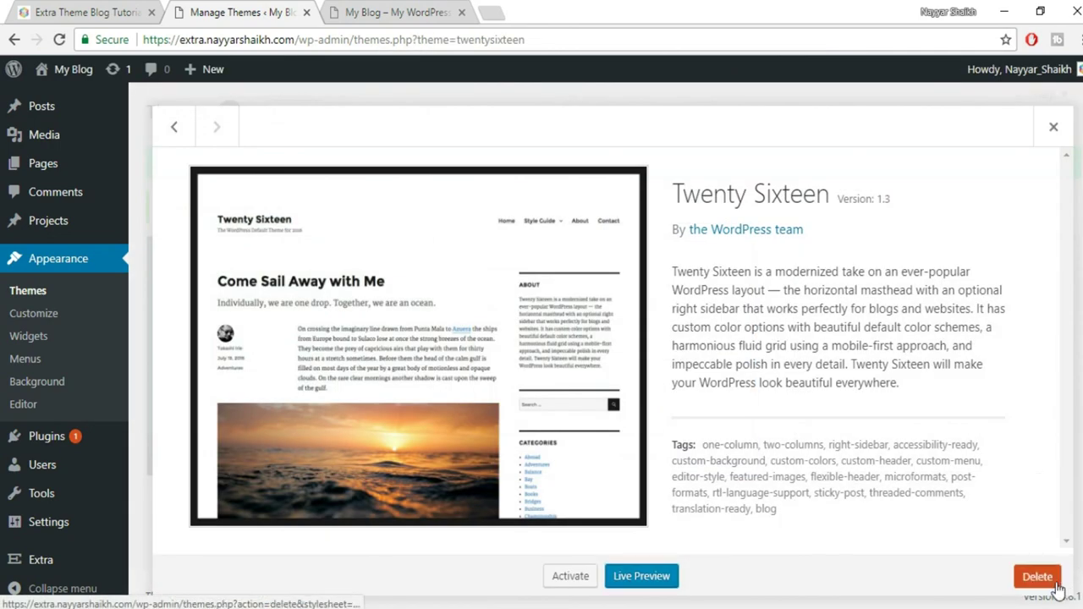
pyautogui.click(1037, 577)
pyautogui.click(614, 163)
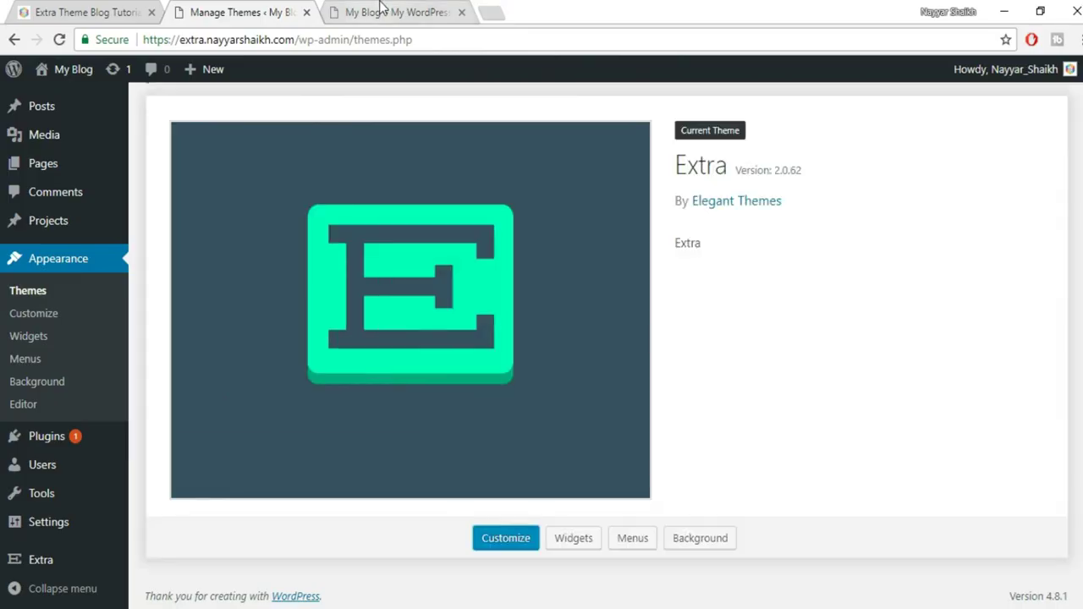
pyautogui.click(380, 12)
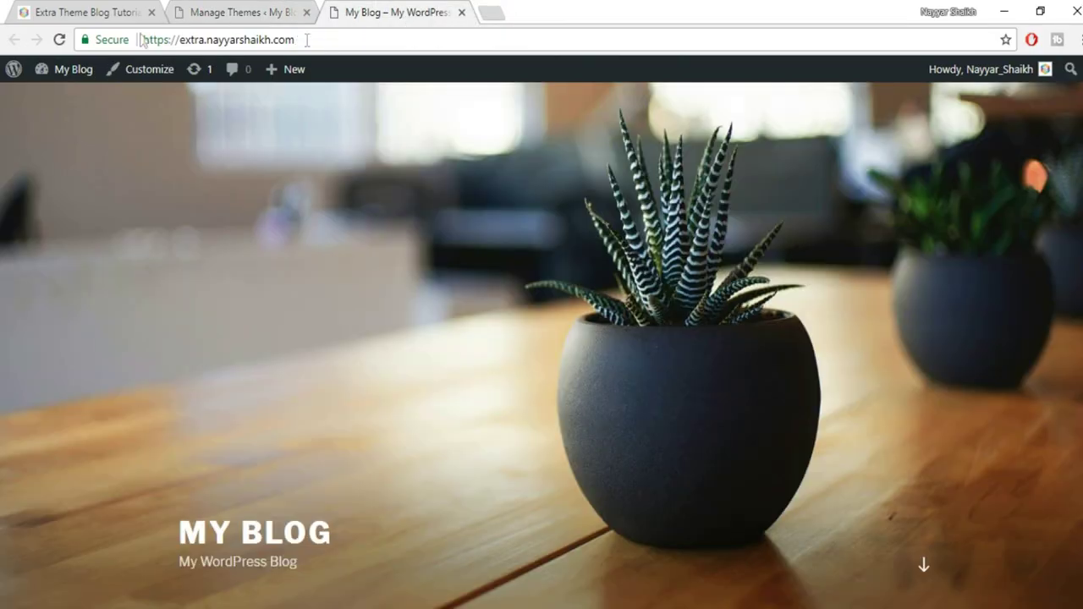
# Reload the blog front page and zoom out to review it in the Extra theme layout
pyautogui.click(59, 40)
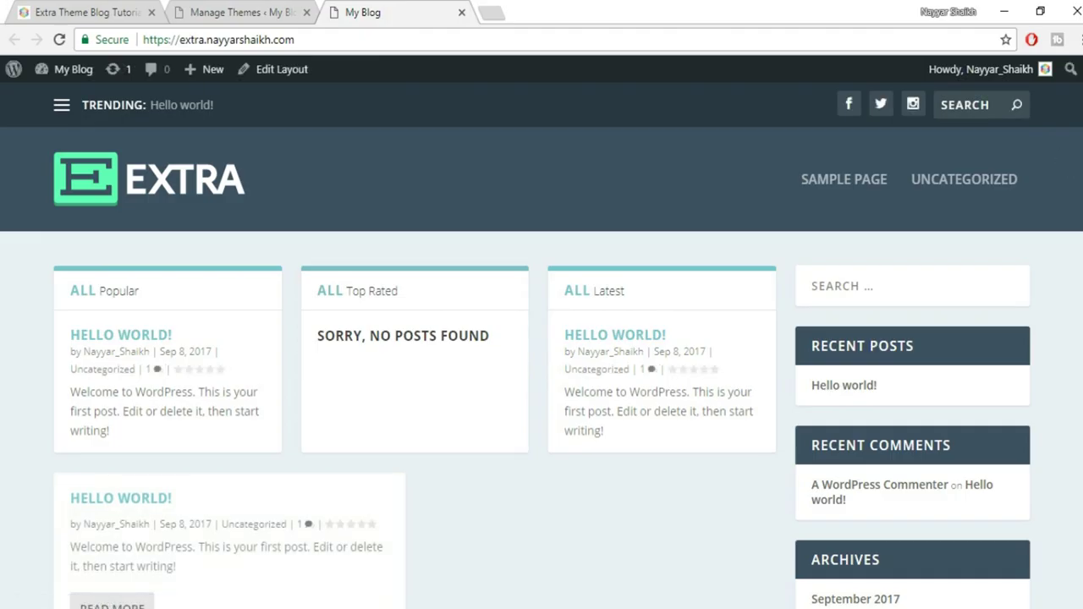
pyautogui.hotkey('ctrl', '-')
pyautogui.hotkey('ctrl', '-')
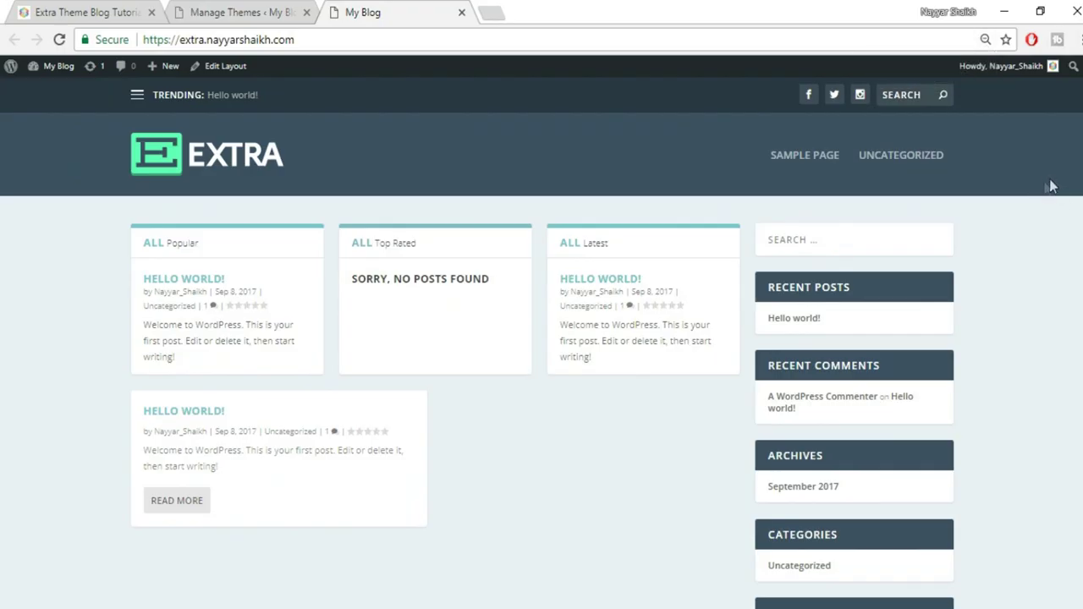
pyautogui.scroll(-3, 542, 339)
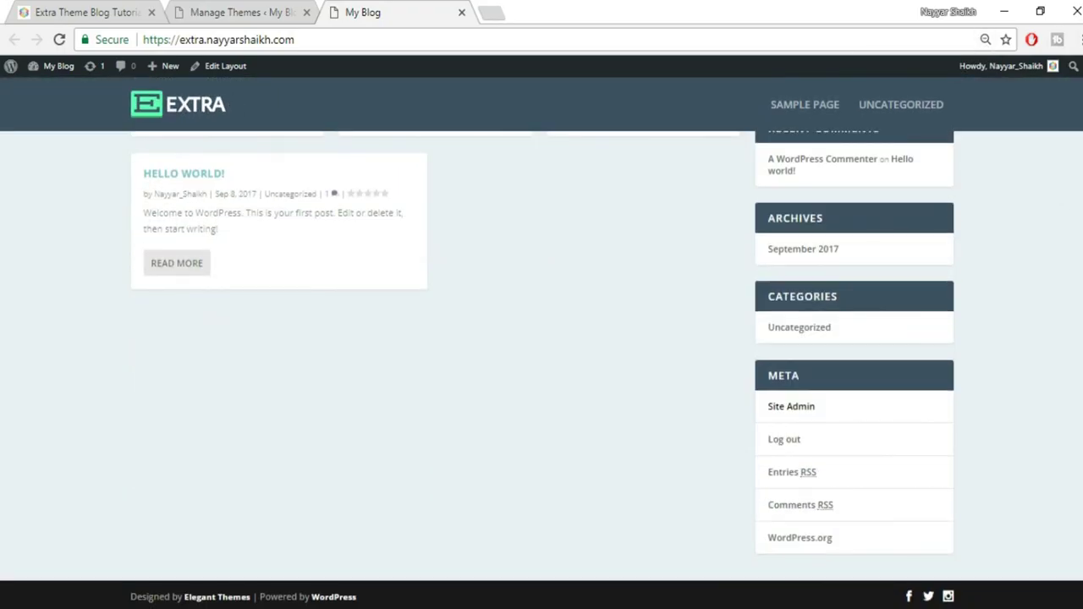
pyautogui.scroll(2, 542, 339)
pyautogui.scroll(1, 541, 338)
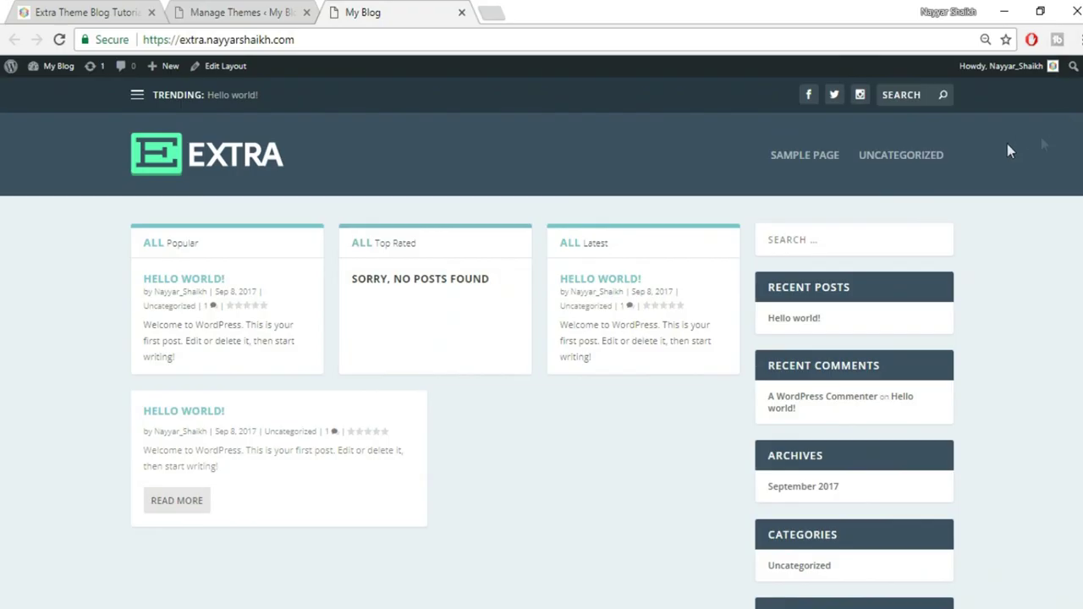
# Look through the blog and Extra tutorial tabs, ending back on the themes admin page
pyautogui.click(214, 12)
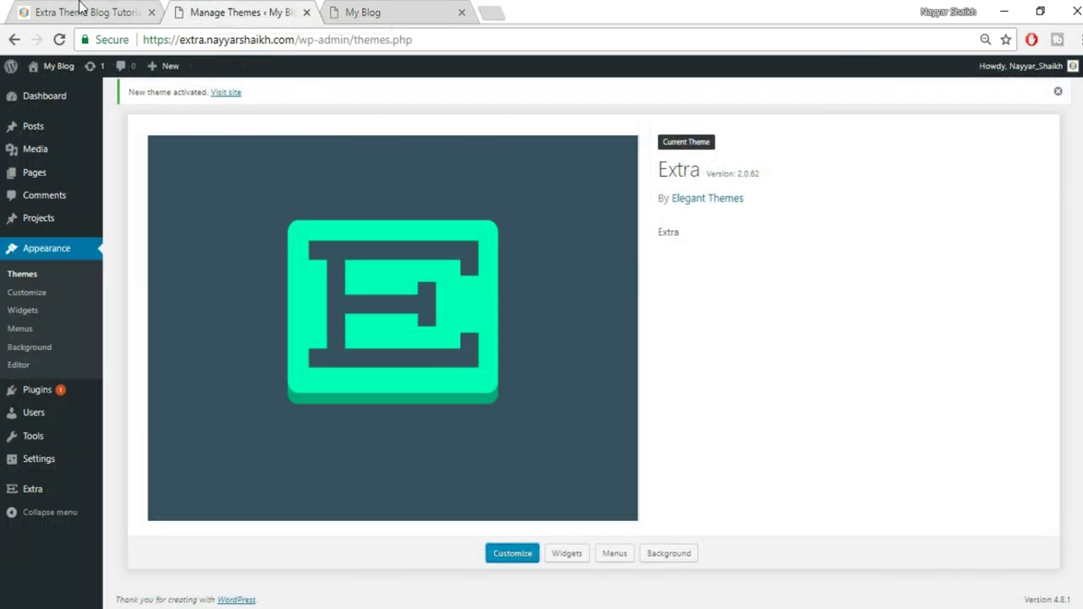
pyautogui.click(357, 9)
pyautogui.click(84, 11)
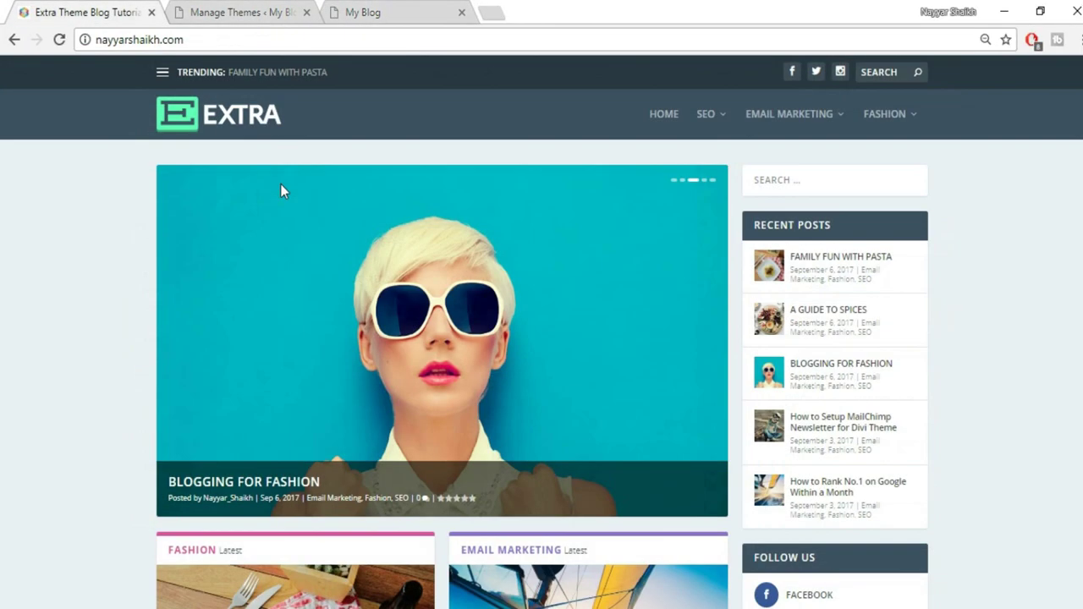
pyautogui.click(219, 12)
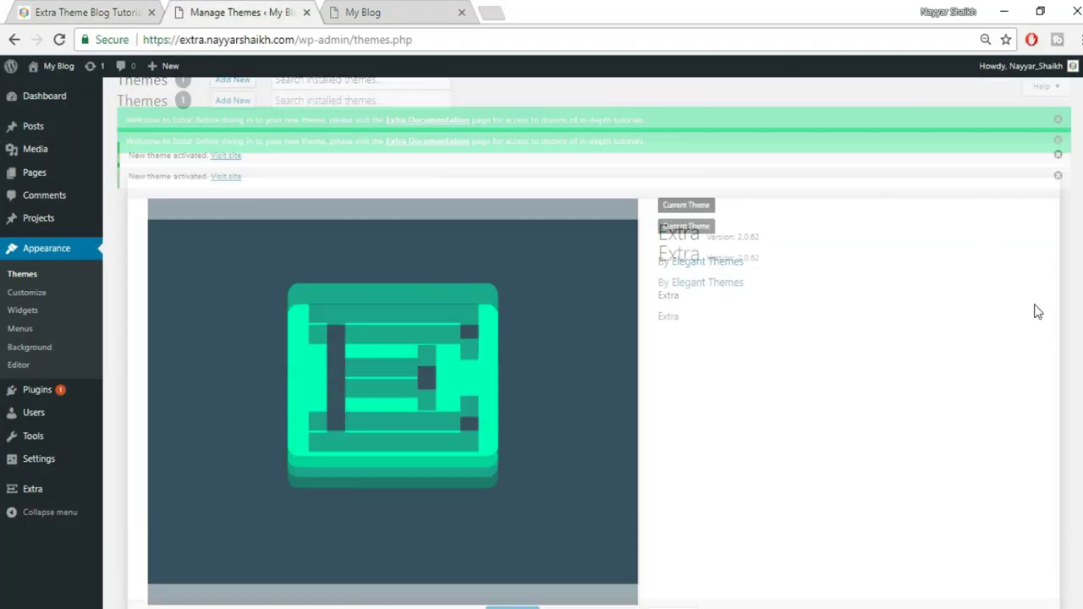
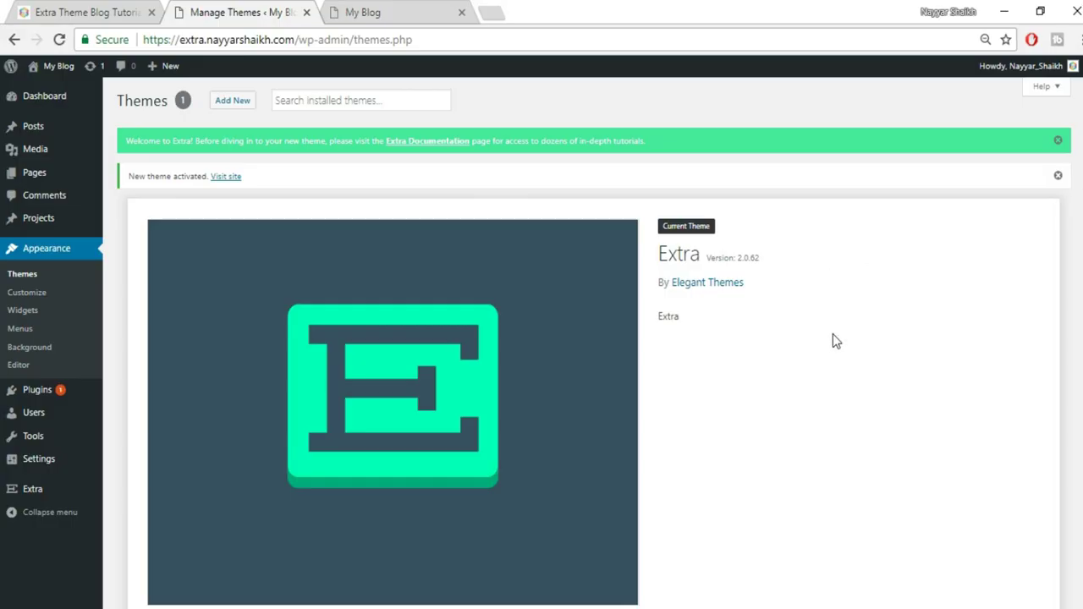
# Start a new blank post from the Posts menu
pyautogui.click(29, 136)
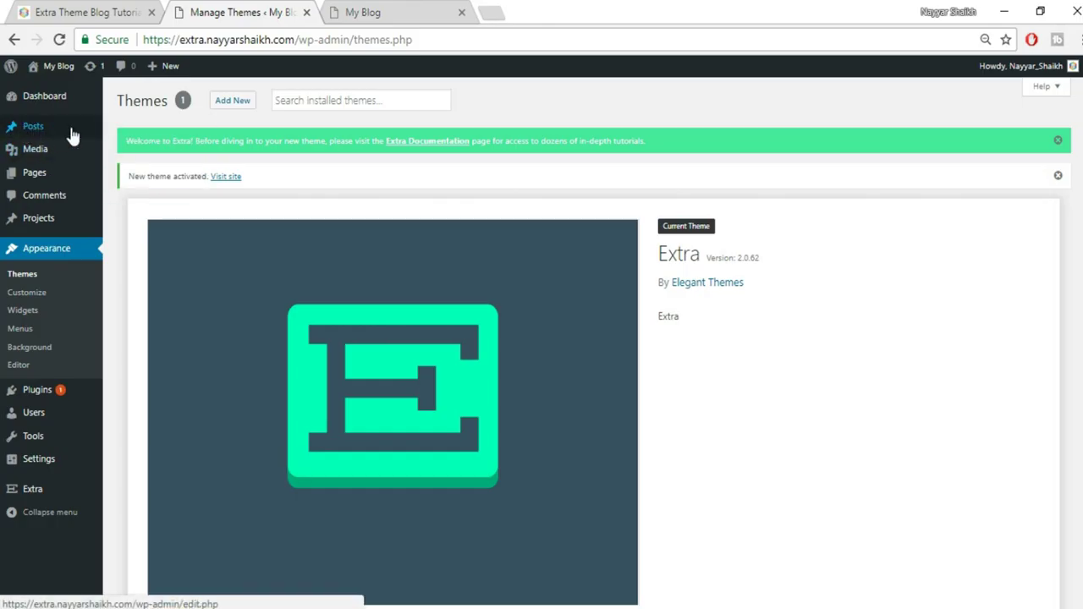
pyautogui.moveTo(30, 129)
pyautogui.click(129, 149)
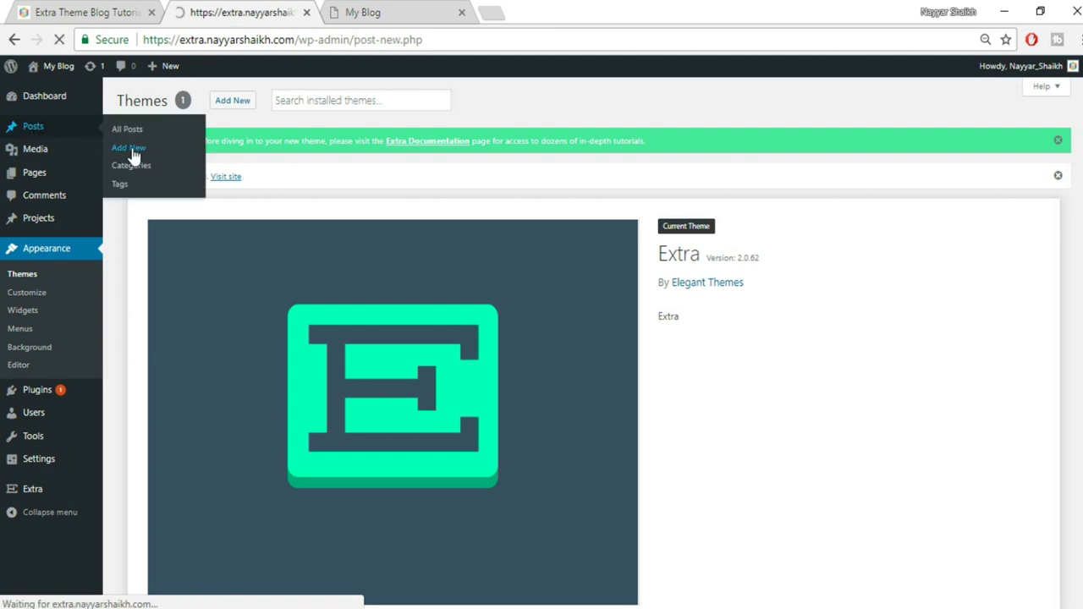
# In the blog tab, open the published 'Family Fun With Pasta' post and scroll through its layout
pyautogui.click(67, 12)
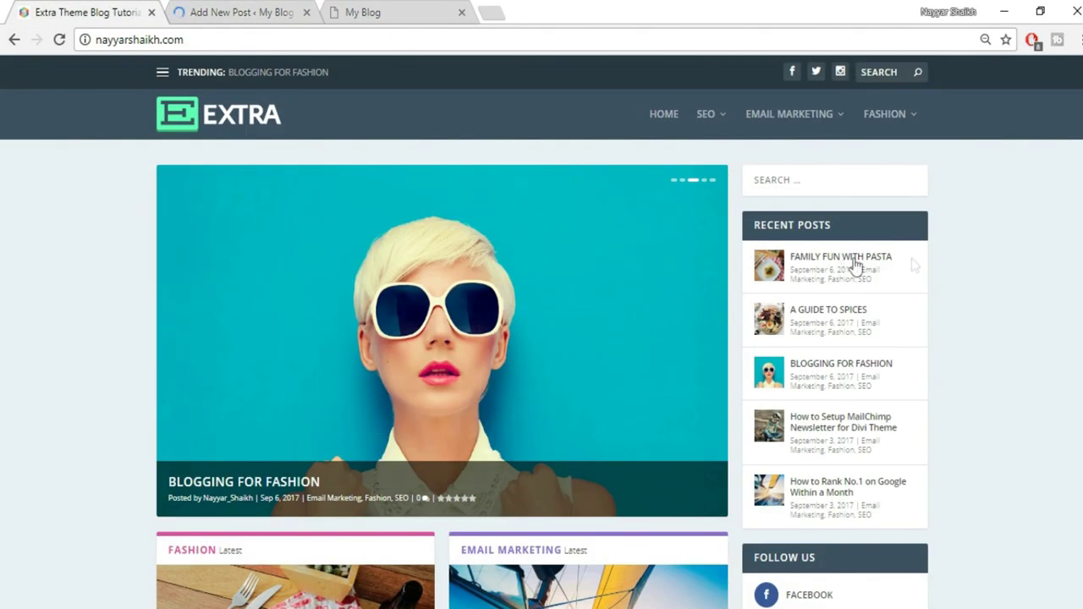
pyautogui.click(832, 261)
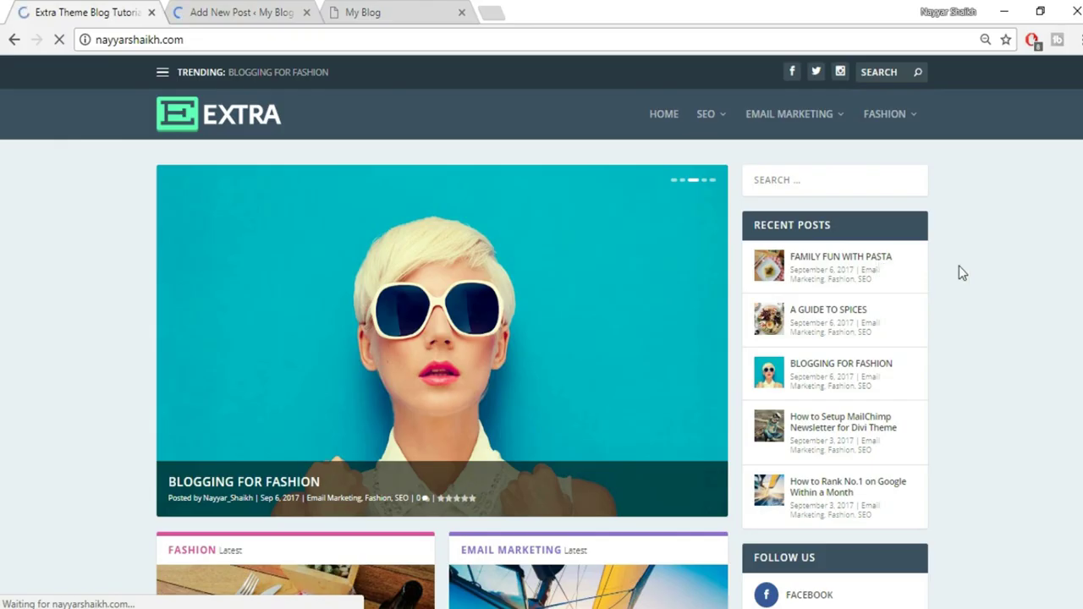
pyautogui.scroll(-12, 541, 361)
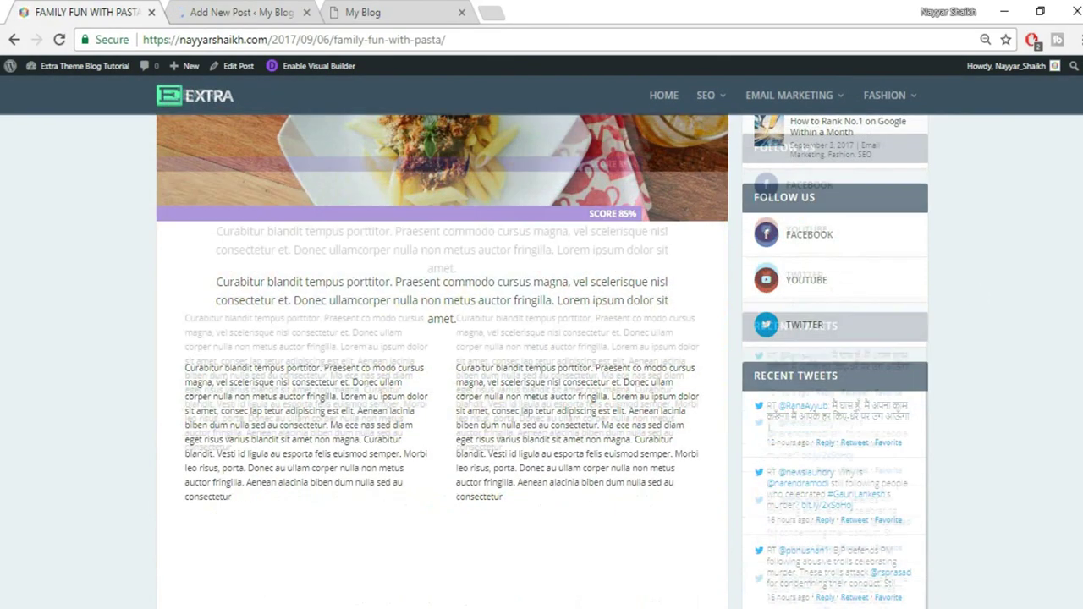
pyautogui.scroll(-15, 542, 361)
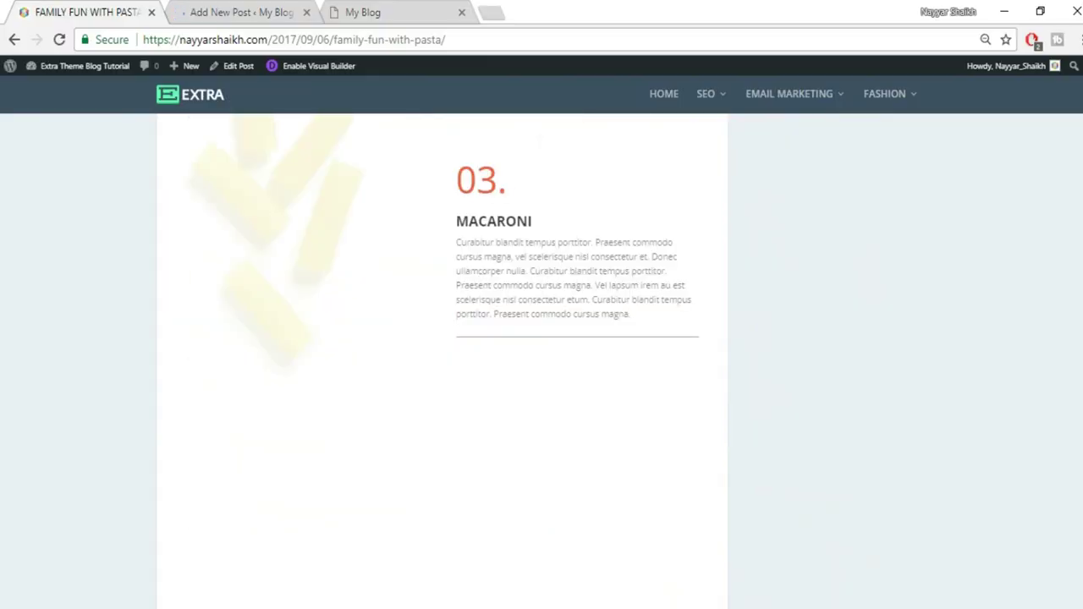
pyautogui.scroll(-5, 542, 361)
pyautogui.scroll(-10, 1078, 366)
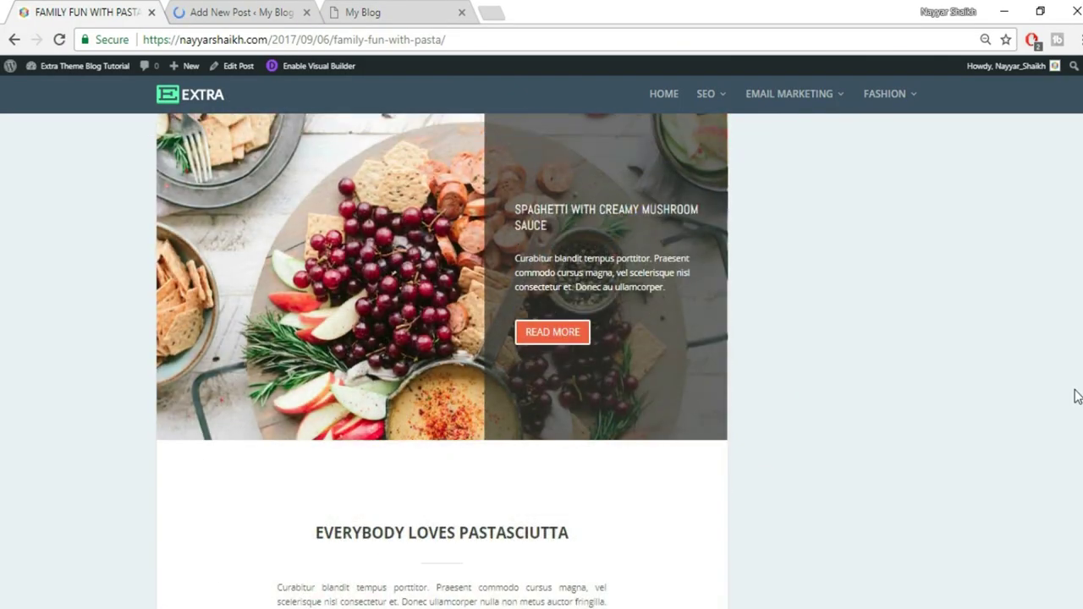
pyautogui.scroll(20, 1008, 395)
pyautogui.scroll(5, 541, 361)
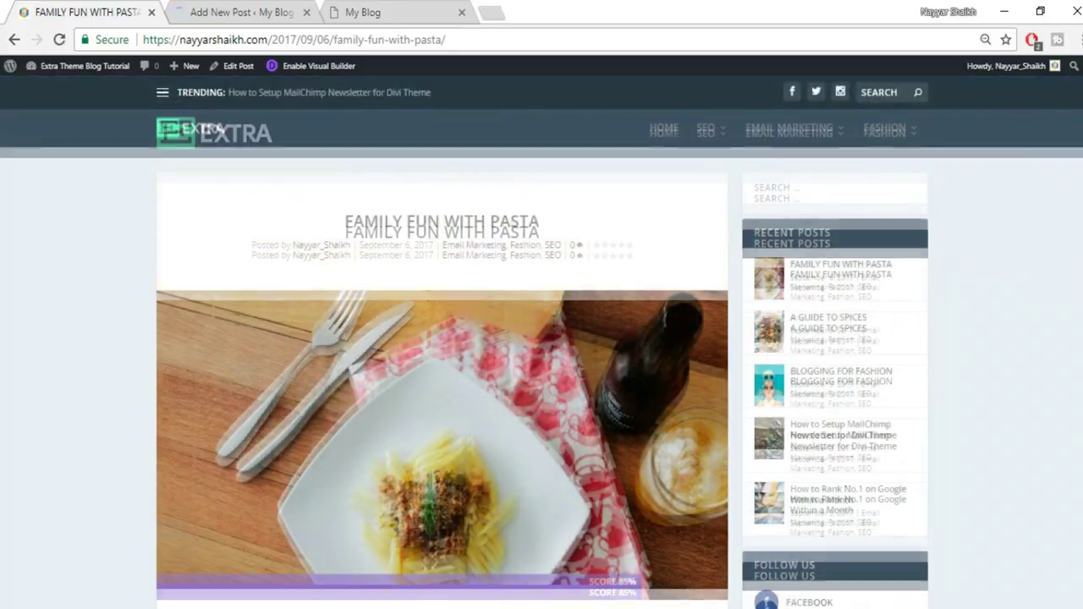
# Title the new draft 'Family Fun With Pasta', then return to the reference post's body
pyautogui.click(226, 8)
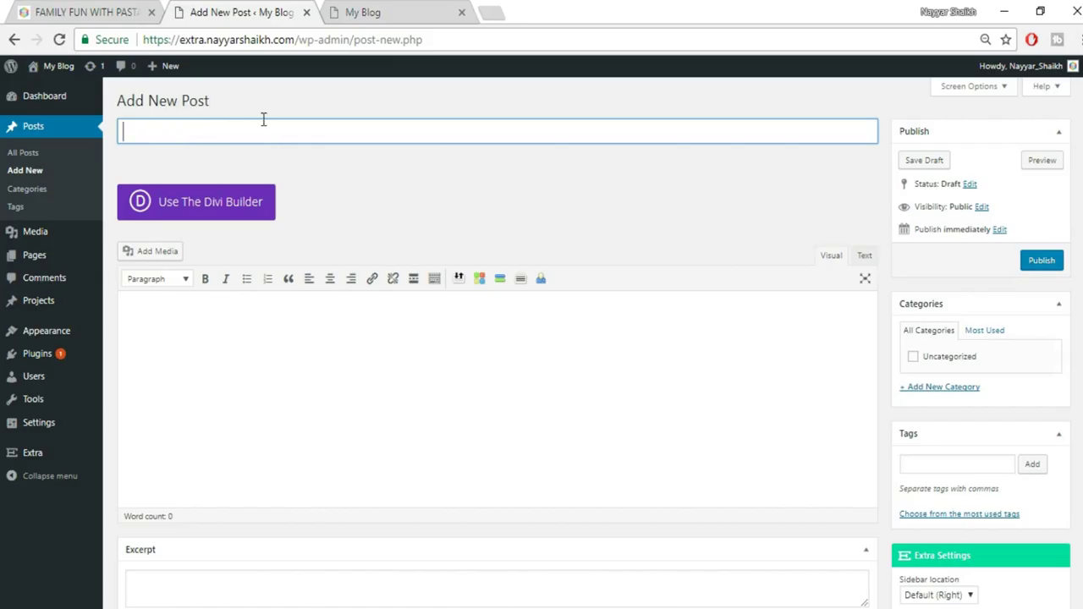
pyautogui.write('amily Fun With Pasta')
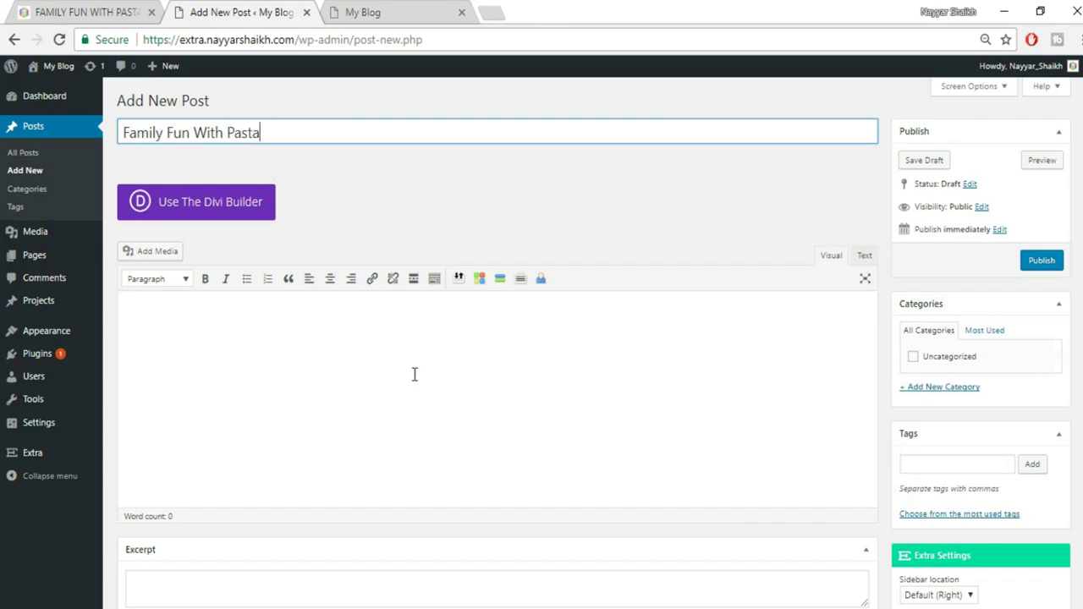
pyautogui.click(379, 358)
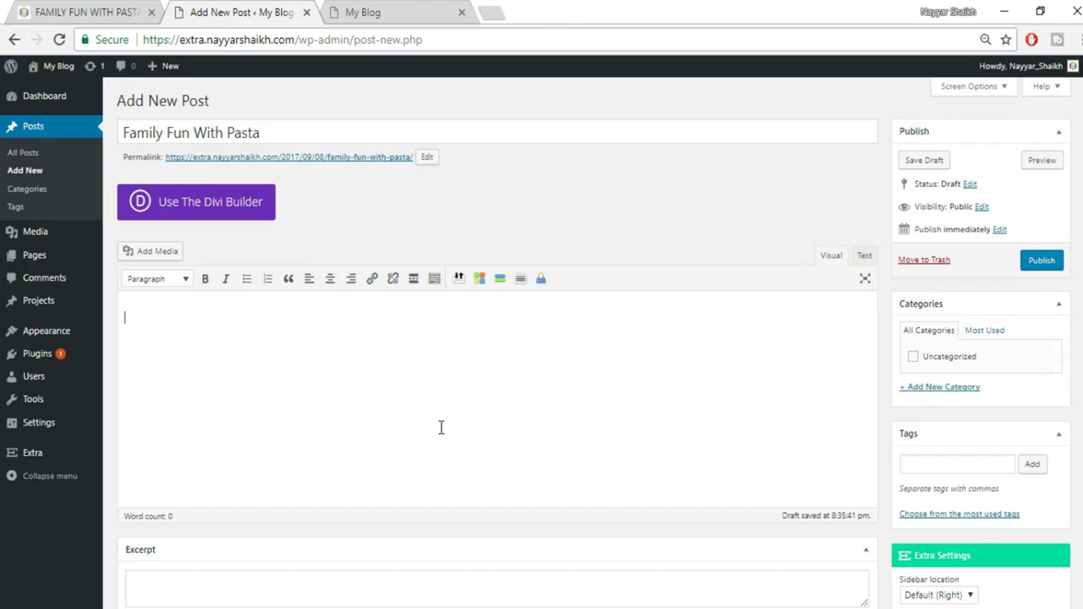
pyautogui.click(72, 9)
pyautogui.scroll(-5, 365, 389)
# Copy the reference's first-column paragraph and paste it into the draft body twice
pyautogui.moveTo(185, 323); pyautogui.dragTo(289, 472)
pyautogui.hotkey('ctrl', 'c')
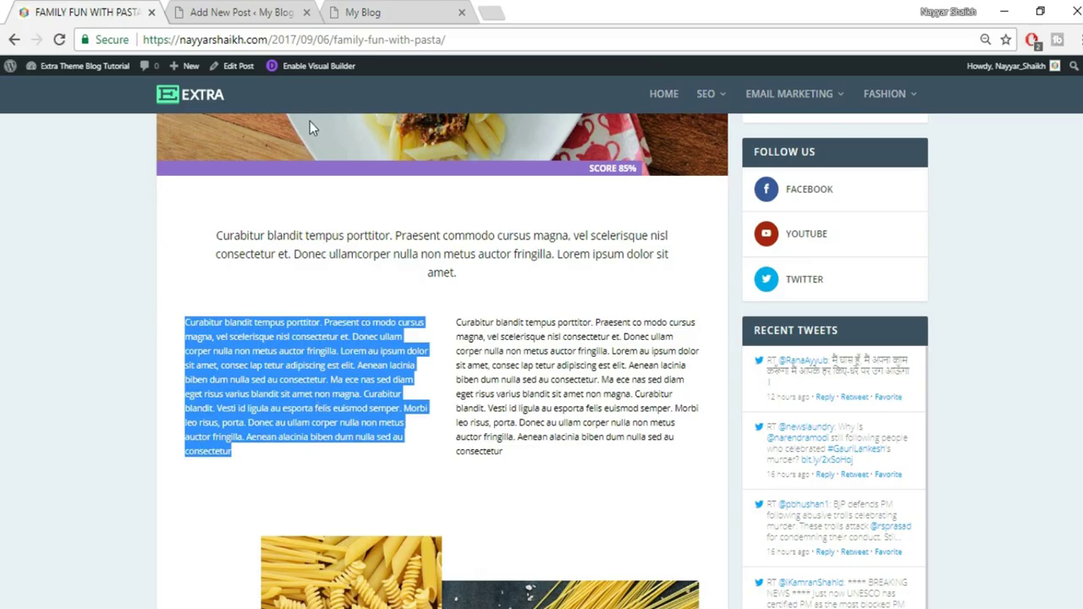
pyautogui.click(273, 10)
pyautogui.click(868, 256)
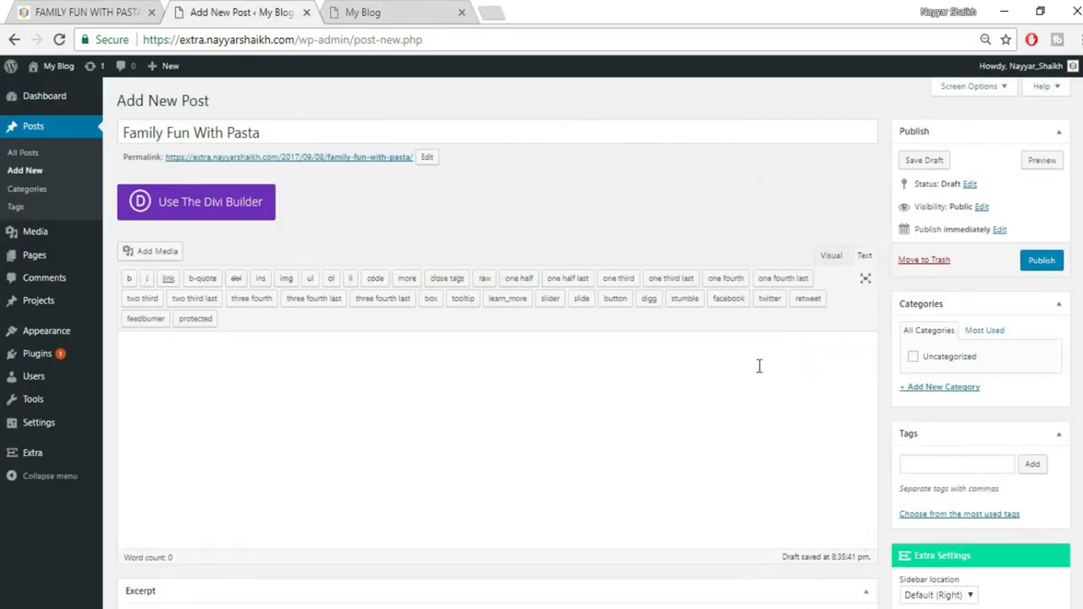
pyautogui.hotkey('ctrl', 'v')
pyautogui.click(831, 255)
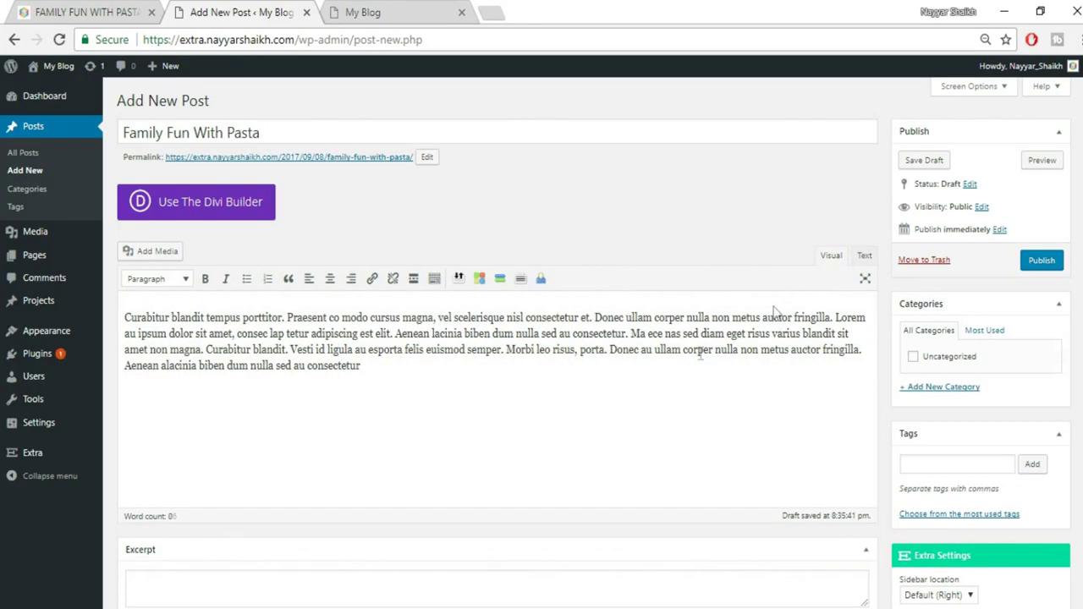
pyautogui.hotkey('ctrl', 'v')
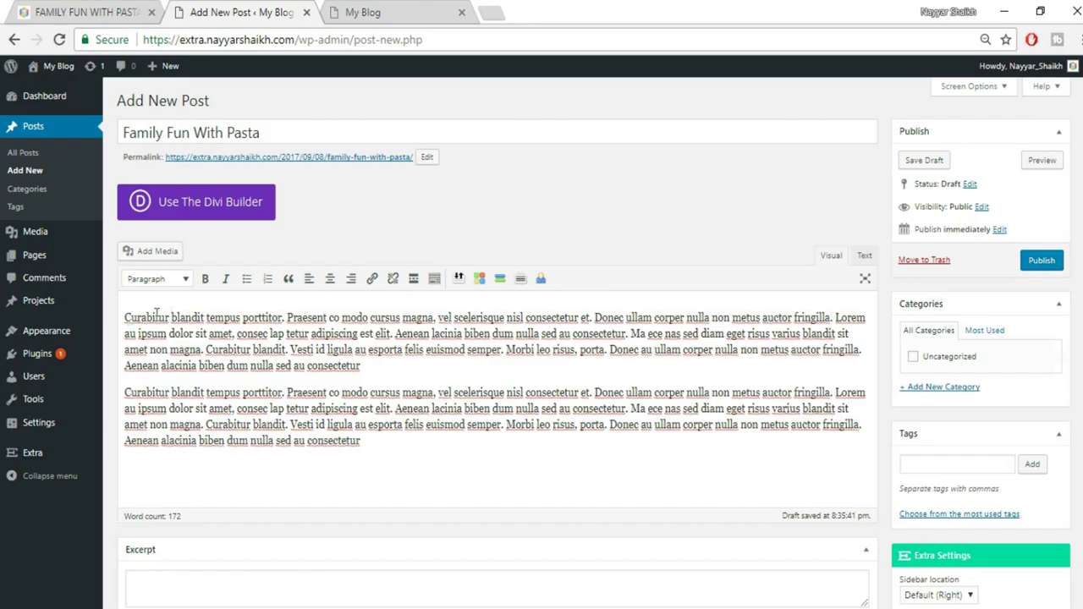
pyautogui.moveTo(283, 317); pyautogui.dragTo(117, 319)
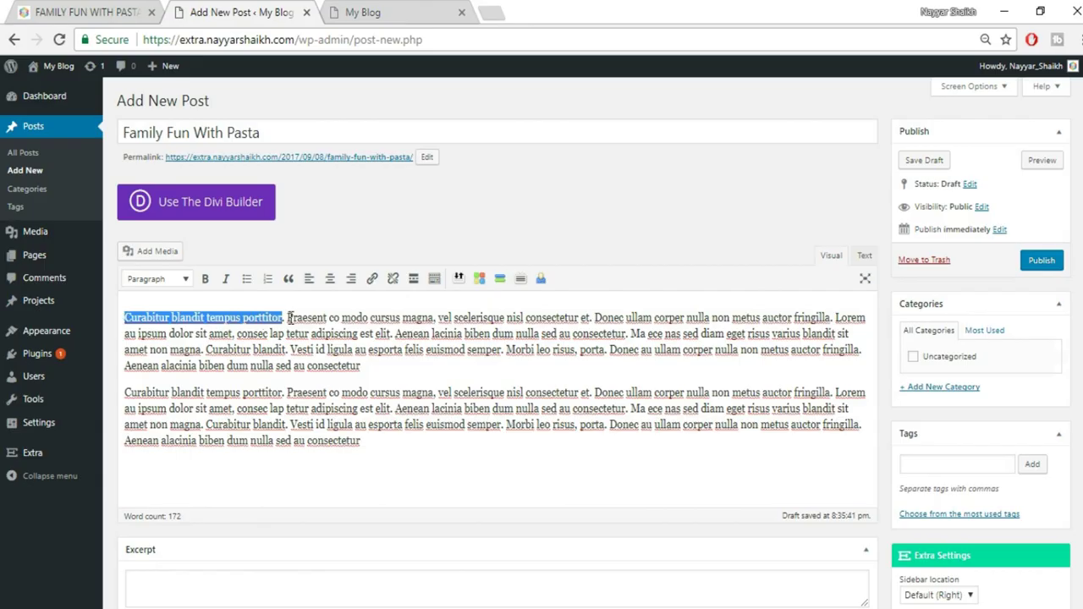
# Make 'Curabitur blandit tempus porttitor.' a Heading 2, keeping the Praesent text a paragraph
pyautogui.click(171, 280)
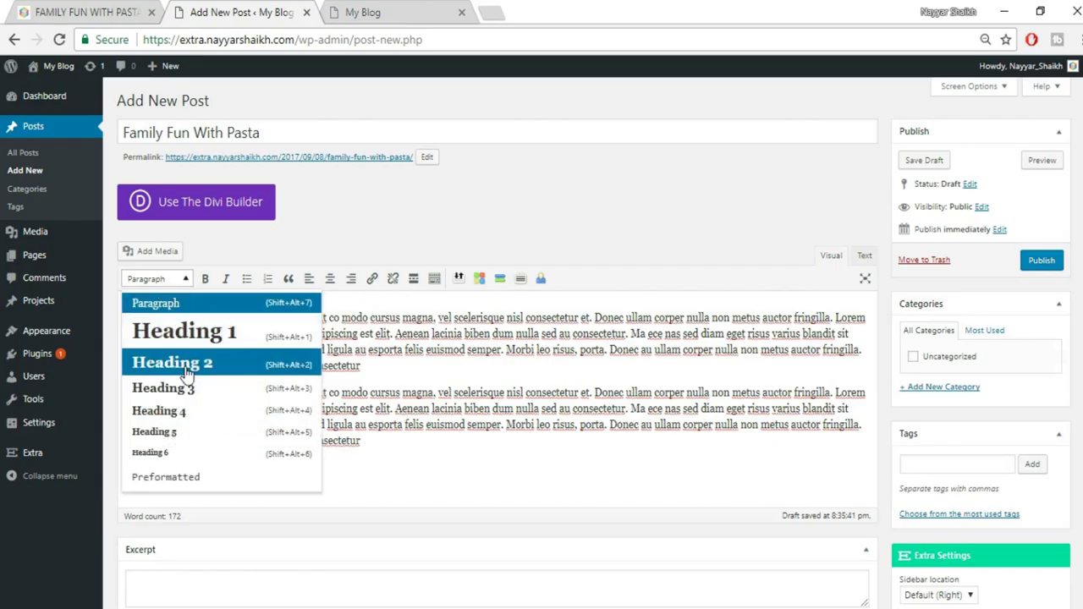
pyautogui.click(186, 365)
pyautogui.click(412, 330)
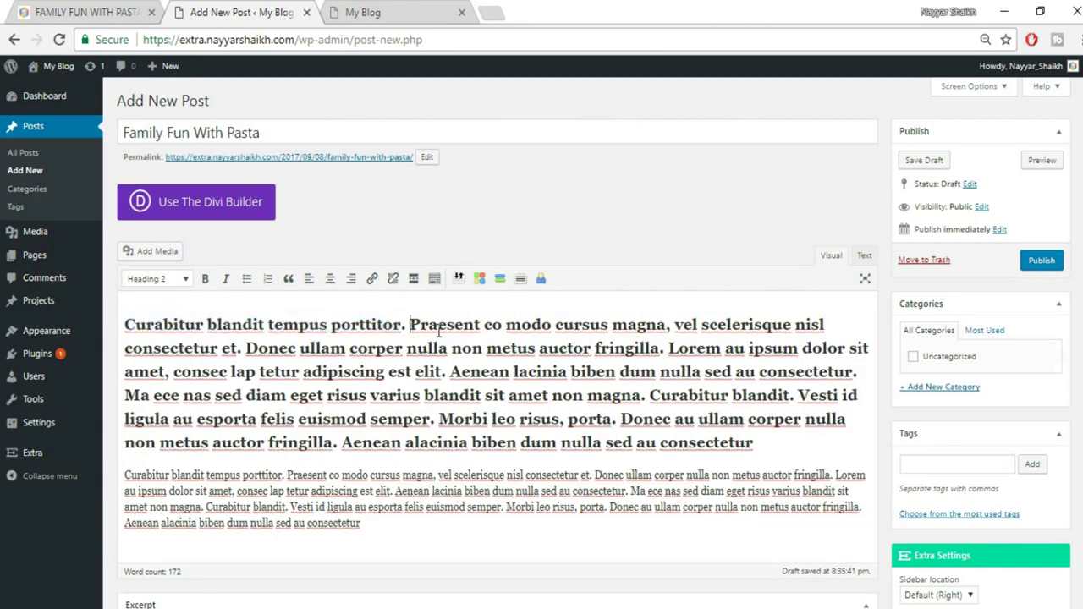
pyautogui.press('Return')
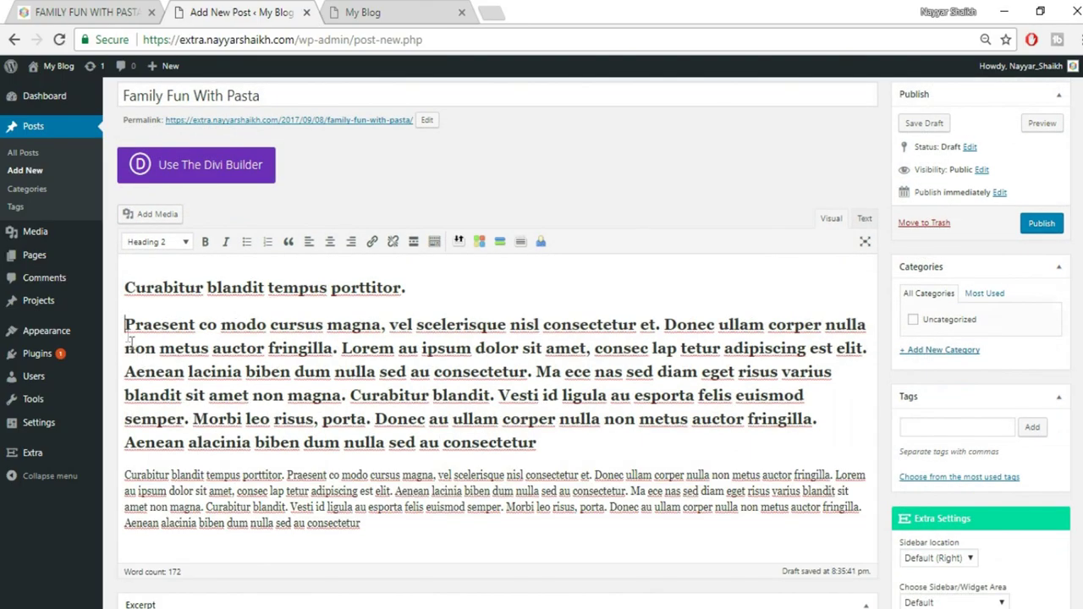
pyautogui.moveTo(127, 330); pyautogui.dragTo(603, 435)
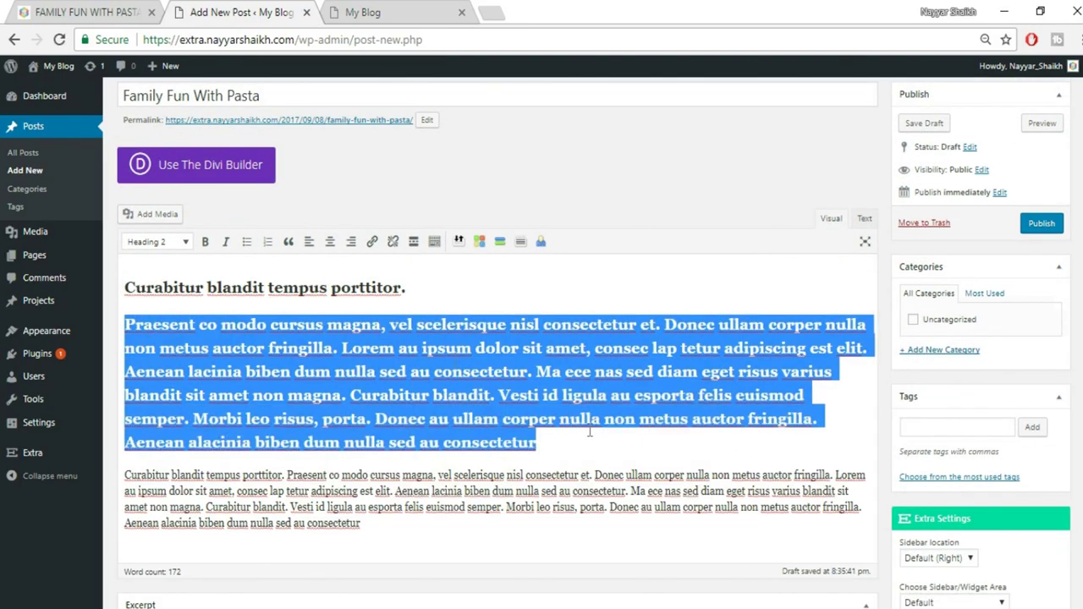
pyautogui.click(174, 244)
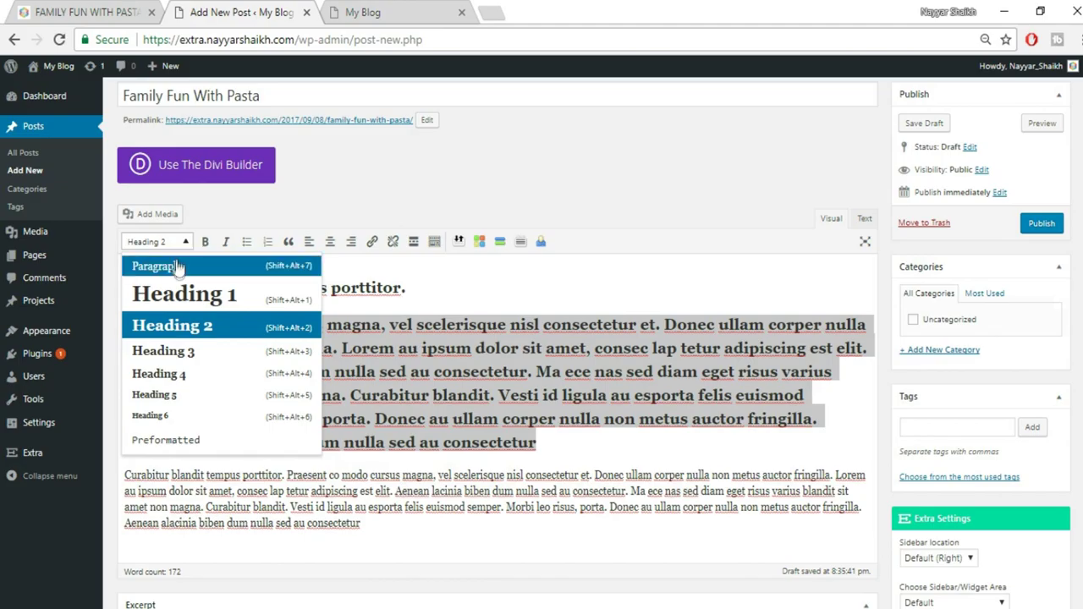
pyautogui.click(180, 269)
# Make the word 'Praesent' bold and italic
pyautogui.click(393, 352)
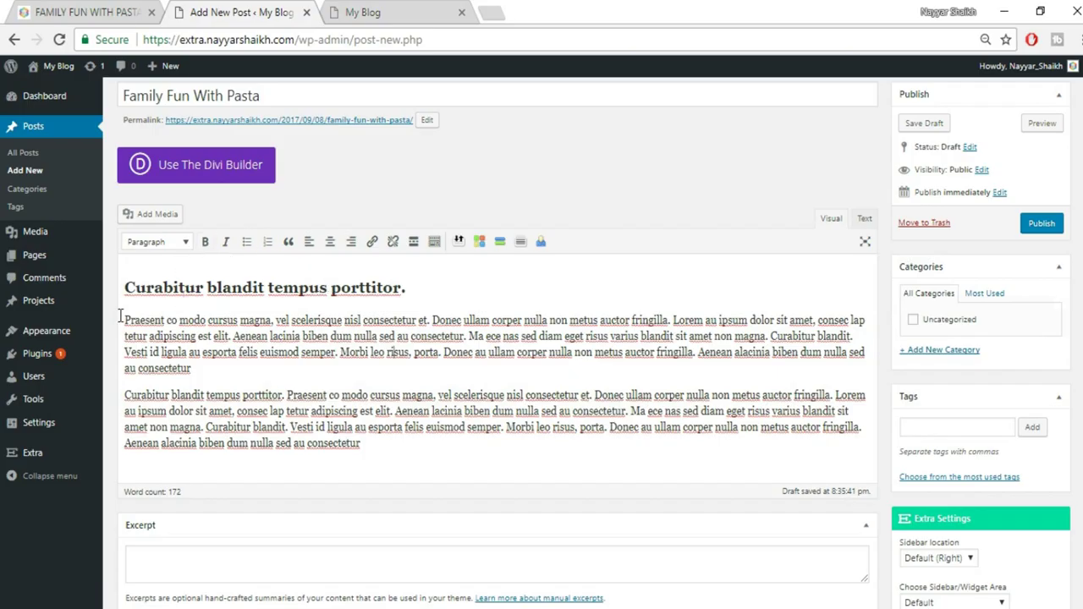
pyautogui.moveTo(166, 319); pyautogui.dragTo(116, 320)
pyautogui.click(207, 242)
pyautogui.click(227, 244)
pyautogui.click(352, 355)
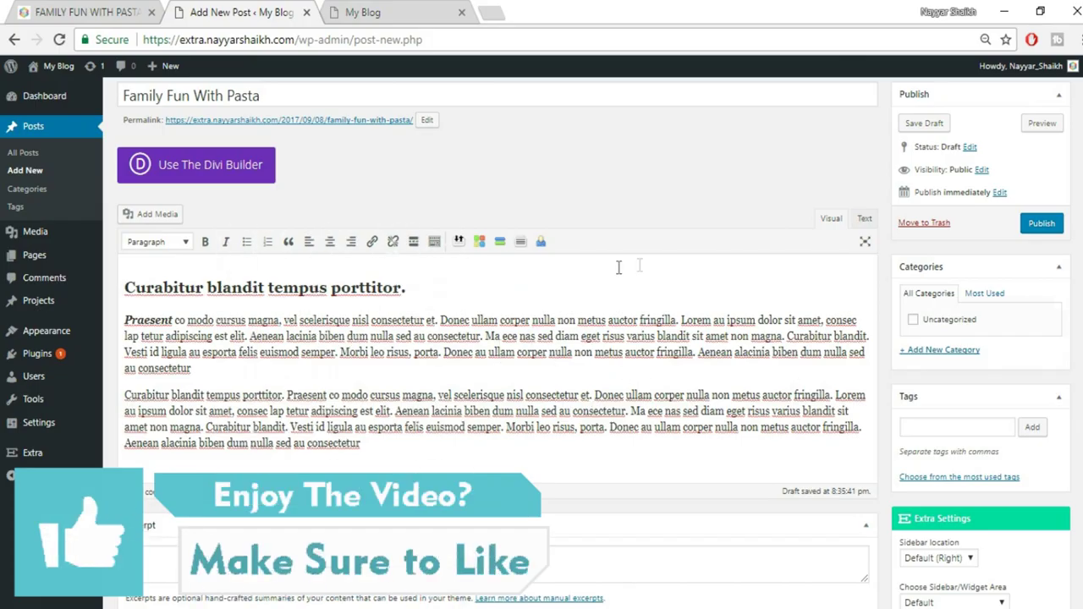
# Strike through 'Curabitur' in the second paragraph and add a horizontal line below the text
pyautogui.click(433, 243)
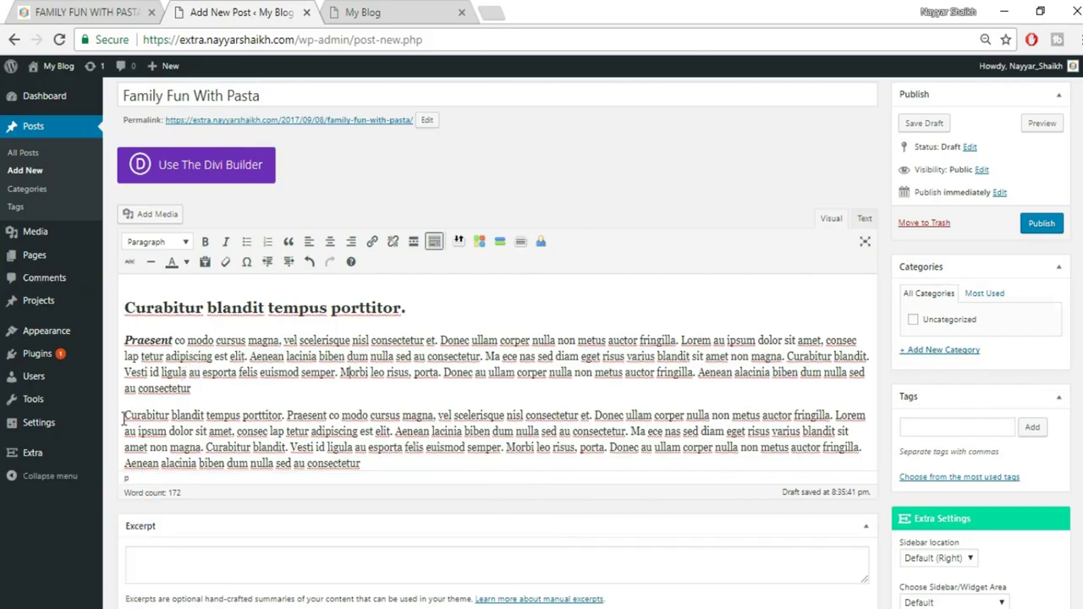
pyautogui.moveTo(171, 414); pyautogui.dragTo(123, 415)
pyautogui.click(130, 262)
pyautogui.click(191, 419)
pyautogui.press('Return')
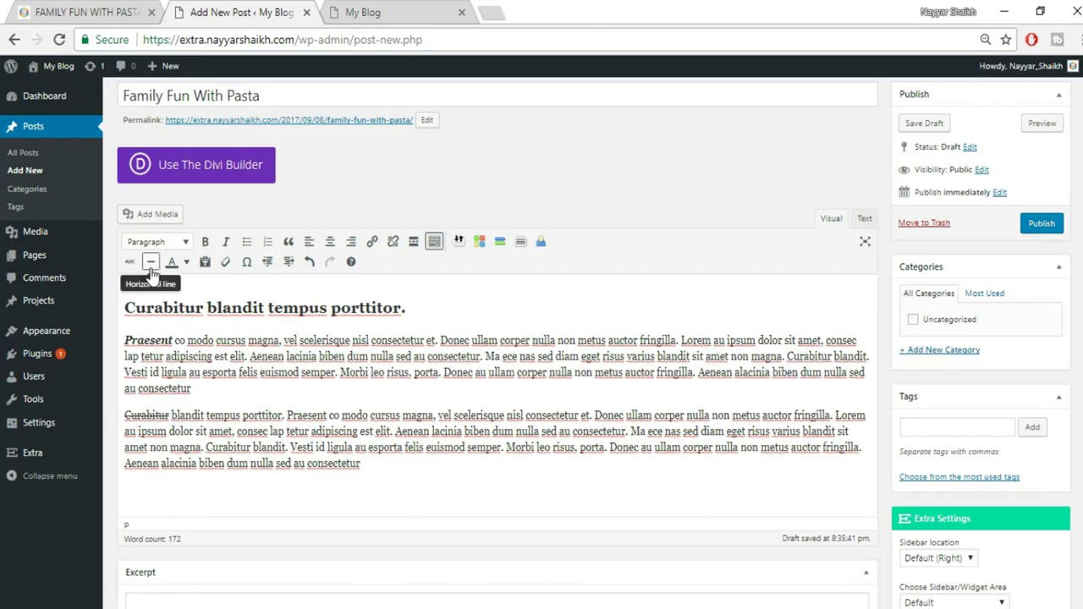
pyautogui.click(151, 261)
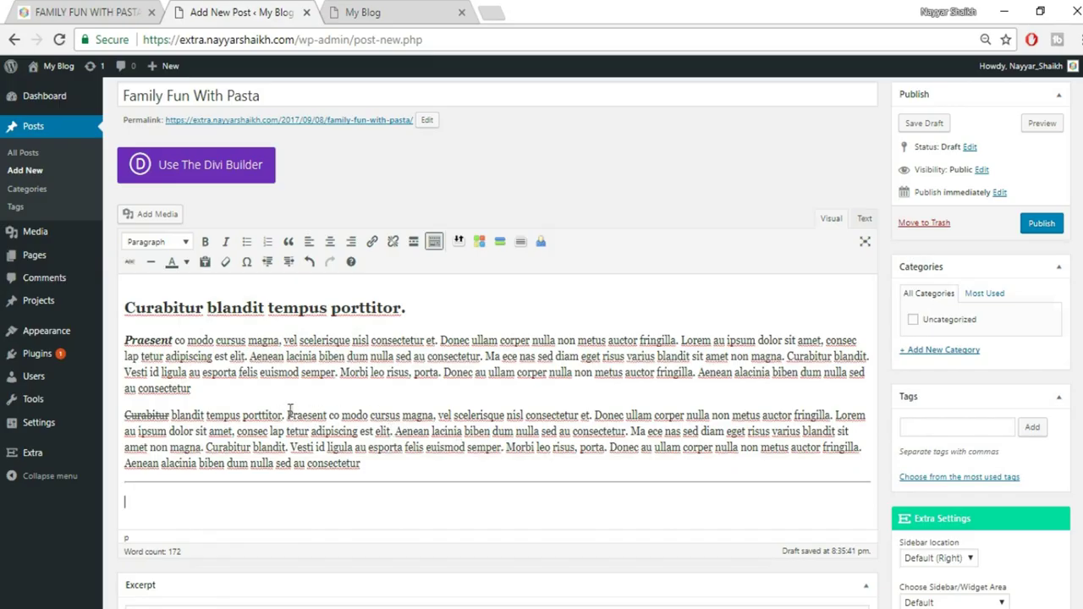
# Colour the word 'Praesent' in the second paragraph red
pyautogui.moveTo(288, 415); pyautogui.dragTo(336, 414)
pyautogui.click(186, 267)
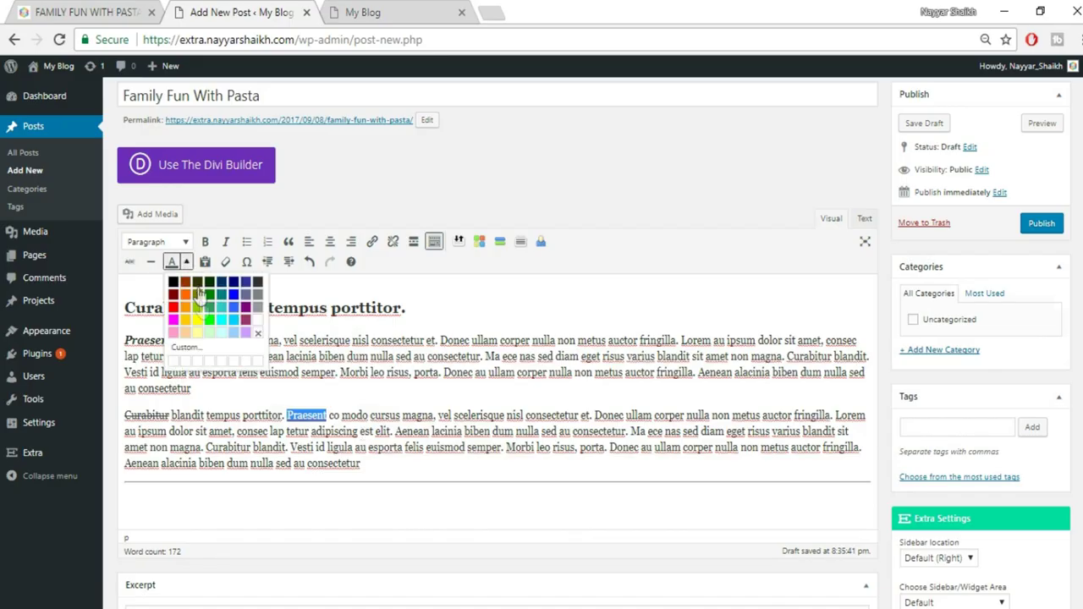
pyautogui.click(174, 309)
pyautogui.click(453, 447)
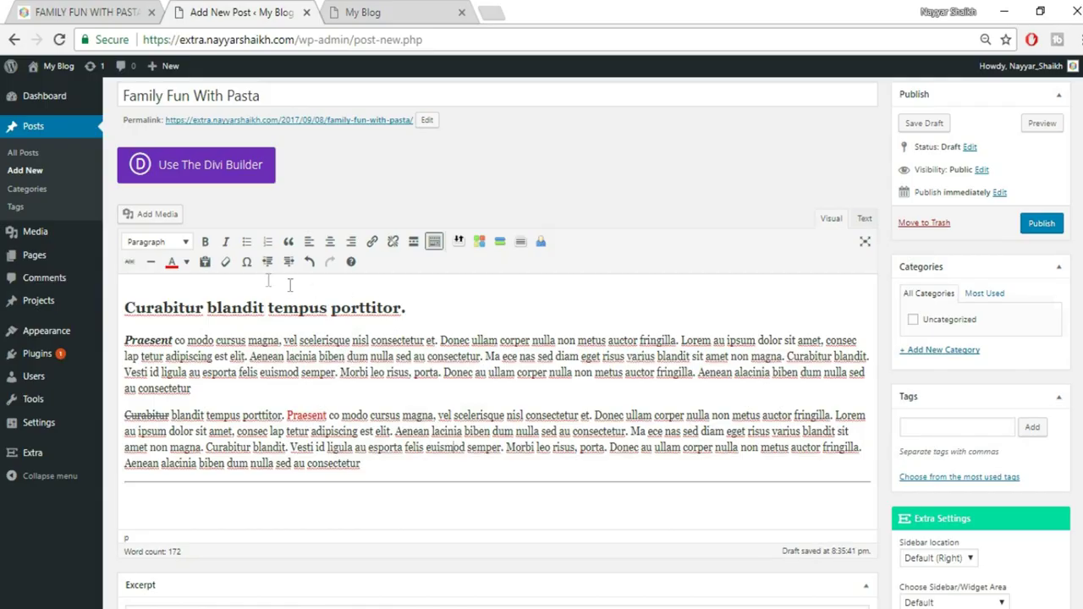
# Browse the special character list, then close it and return to the post title
pyautogui.click(247, 264)
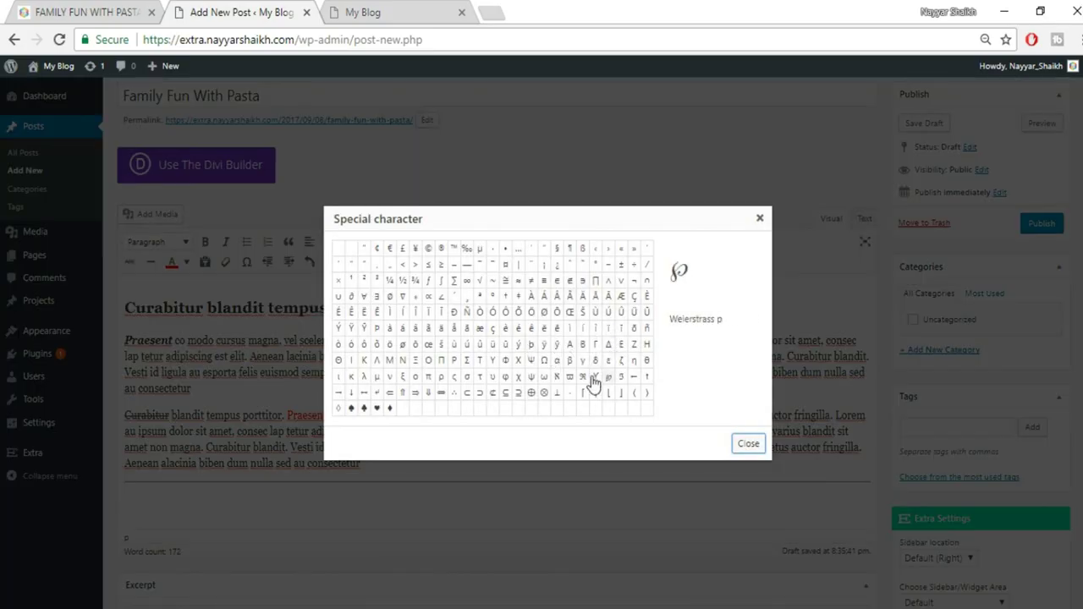
pyautogui.scroll(-1, 317, 435)
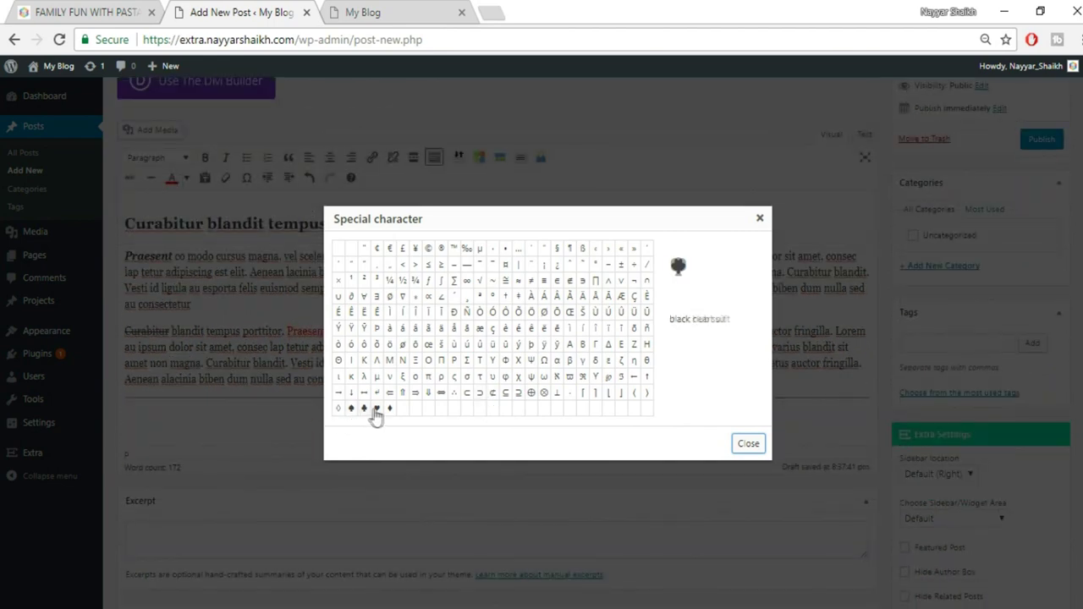
pyautogui.click(759, 220)
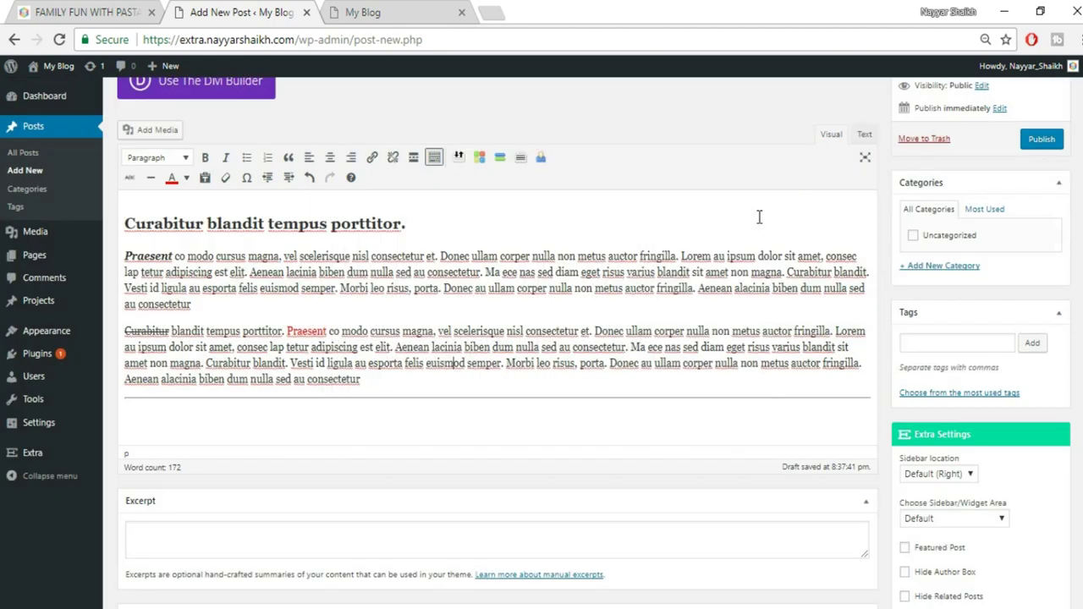
pyautogui.scroll(1, 780, 381)
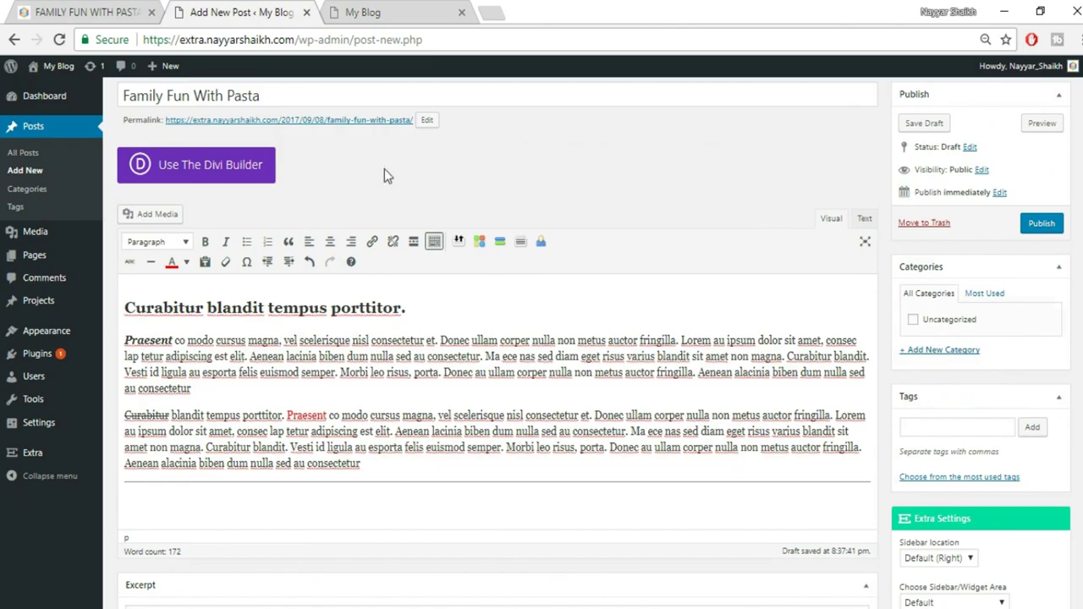
# Add a new 'Famous' category and tick it for the post
pyautogui.scroll(1, 384, 169)
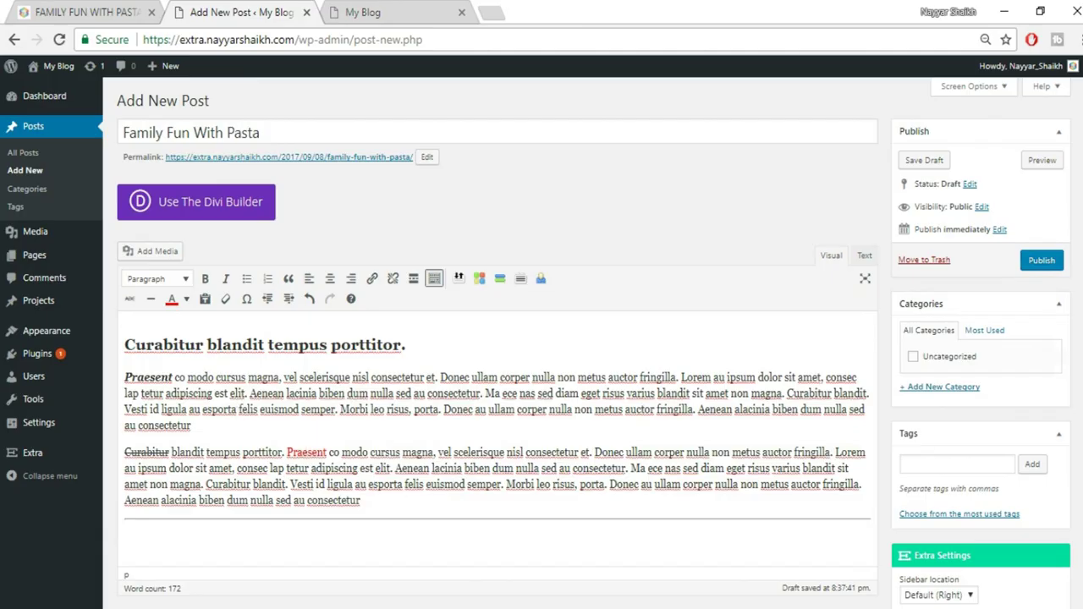
pyautogui.click(928, 390)
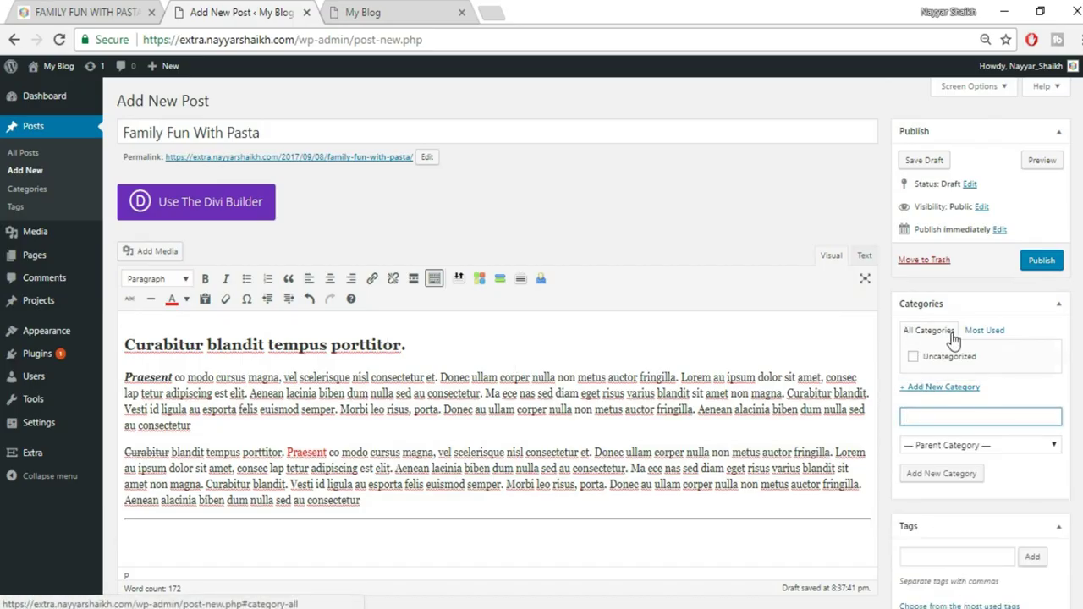
pyautogui.write('us')
pyautogui.click(969, 476)
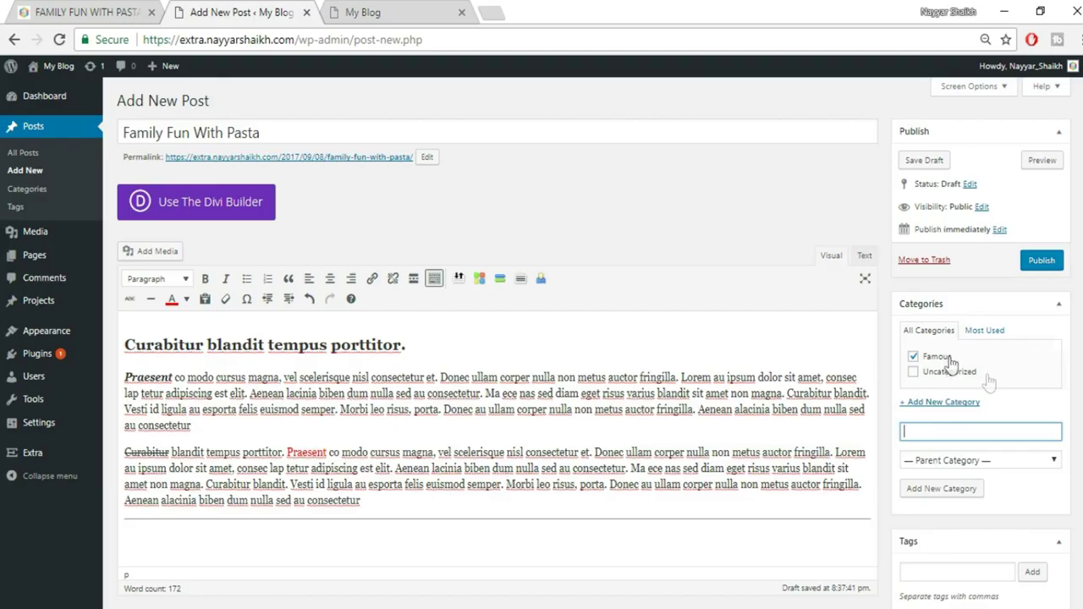
pyautogui.scroll(-3, 940, 332)
pyautogui.click(938, 323)
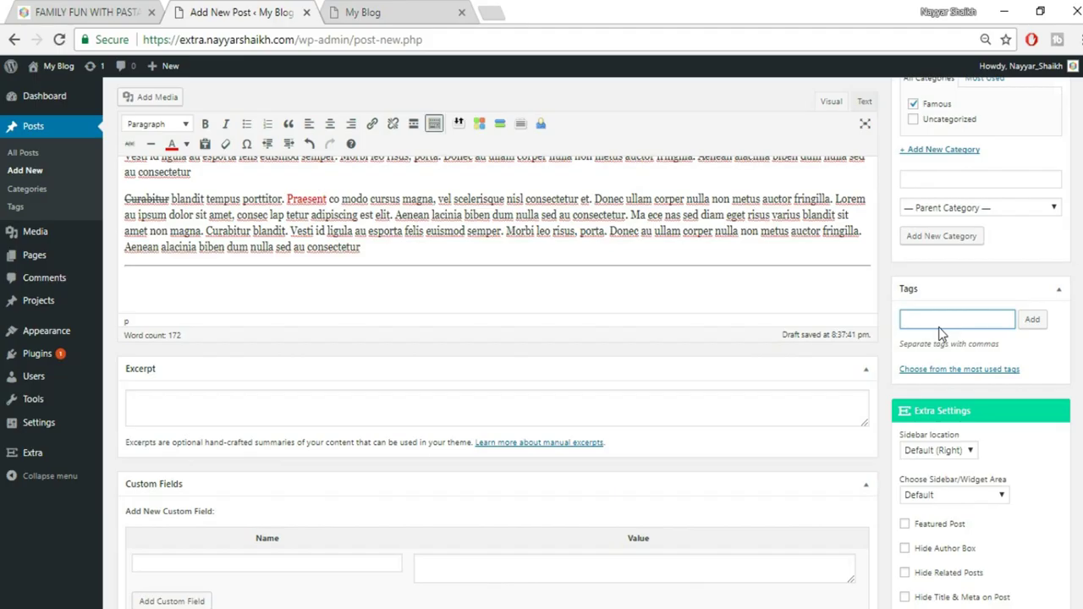
# Add the tags 'SEO' and 'Website' to the post
pyautogui.write('SEO, Website')
pyautogui.click(1033, 320)
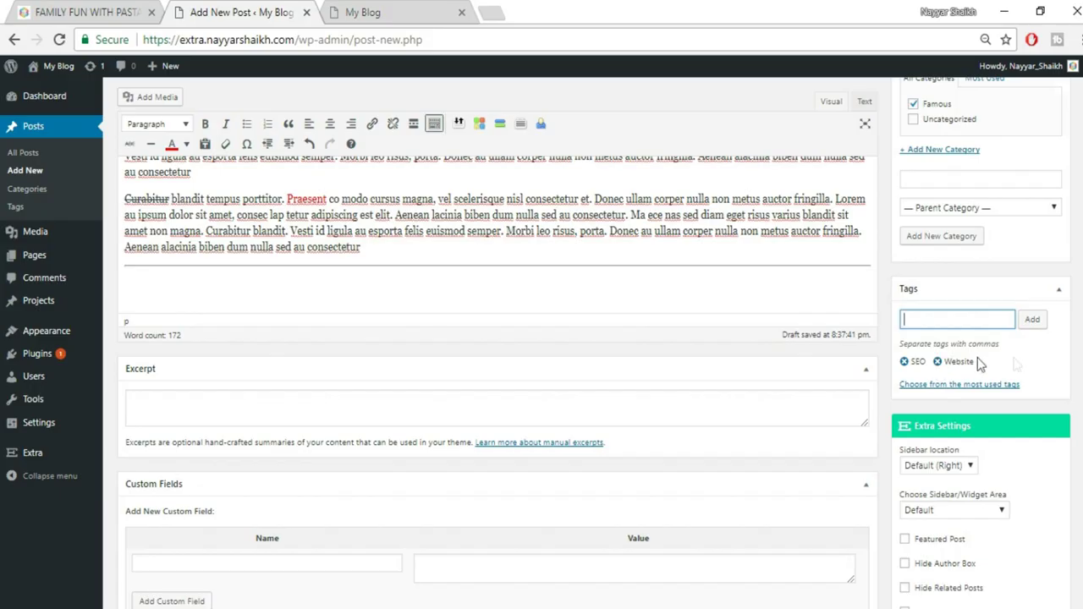
pyautogui.scroll(-3, 1072, 313)
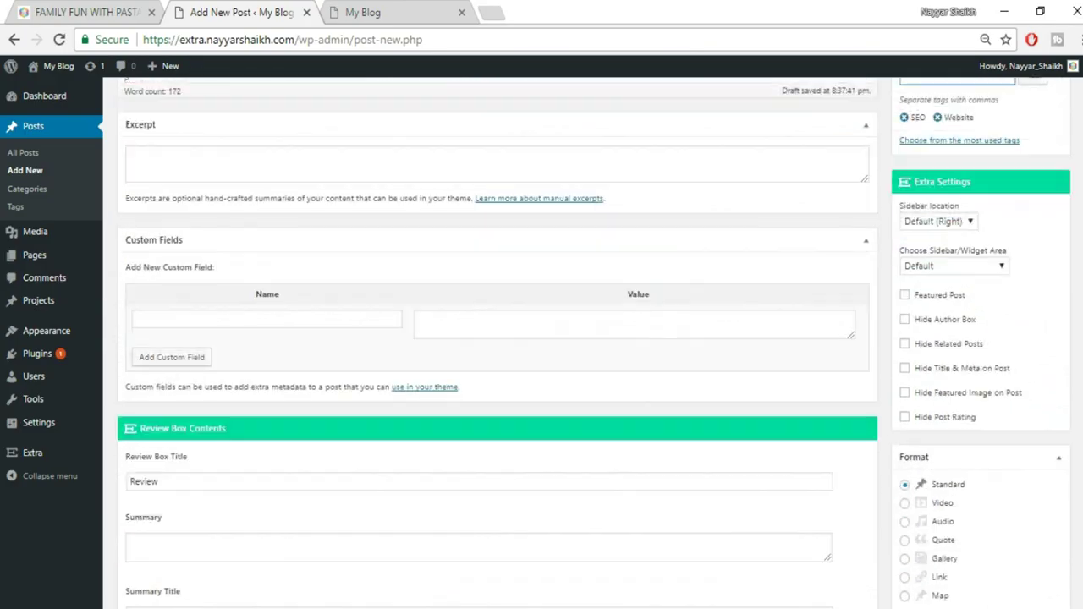
pyautogui.click(969, 216)
pyautogui.click(954, 233)
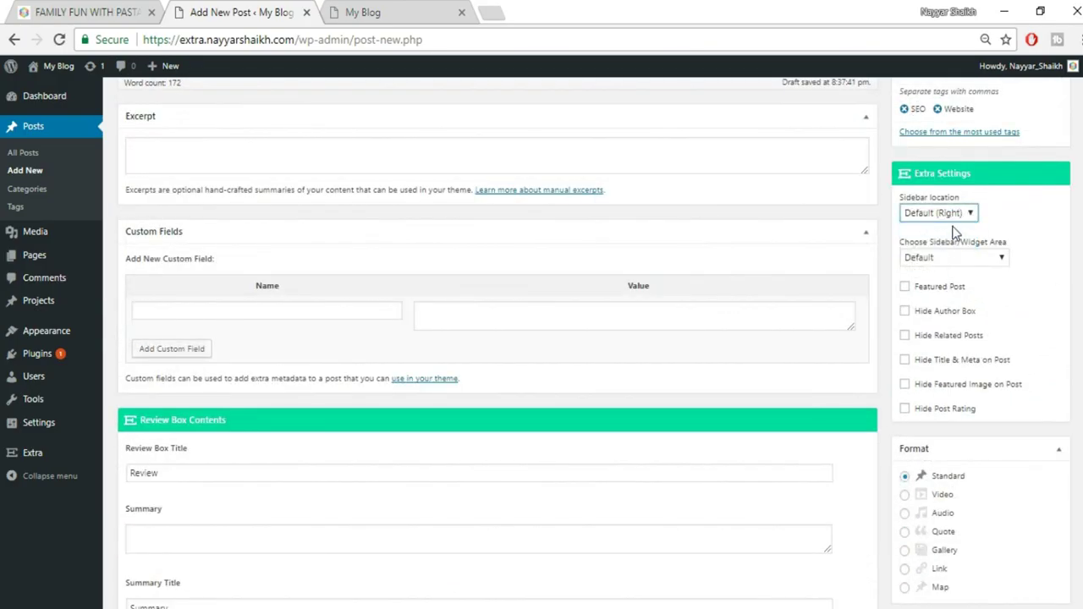
pyautogui.click(944, 218)
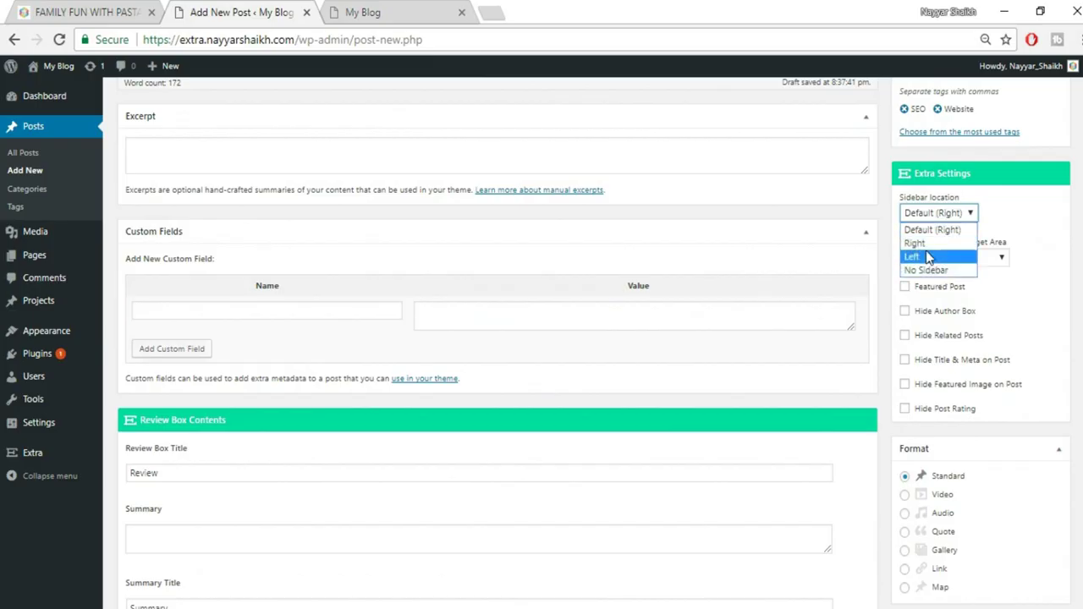
pyautogui.click(1012, 225)
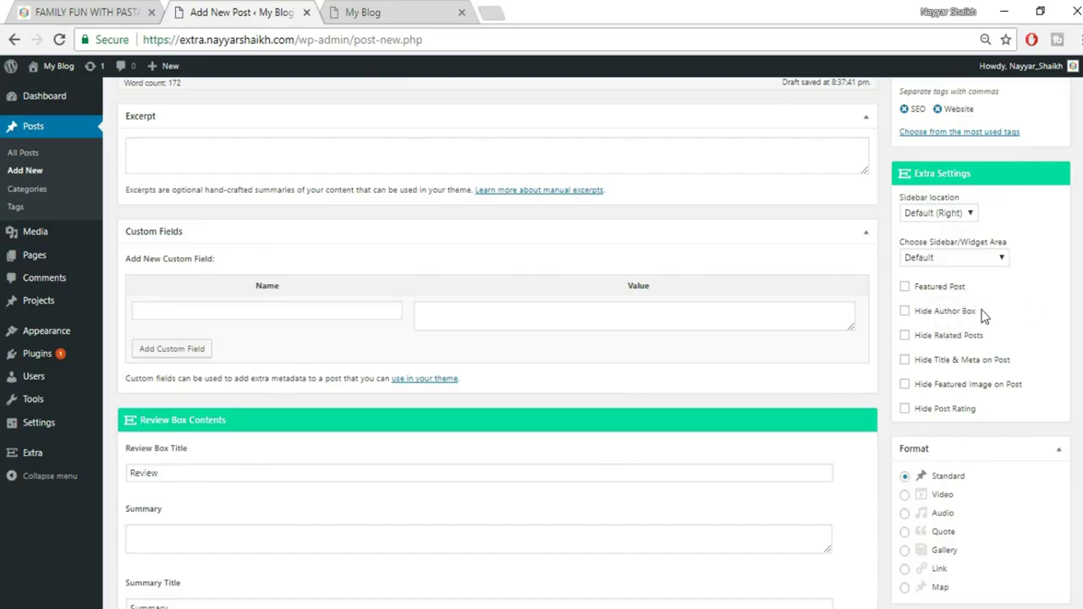
pyautogui.click(127, 10)
pyautogui.scroll(-15, 542, 356)
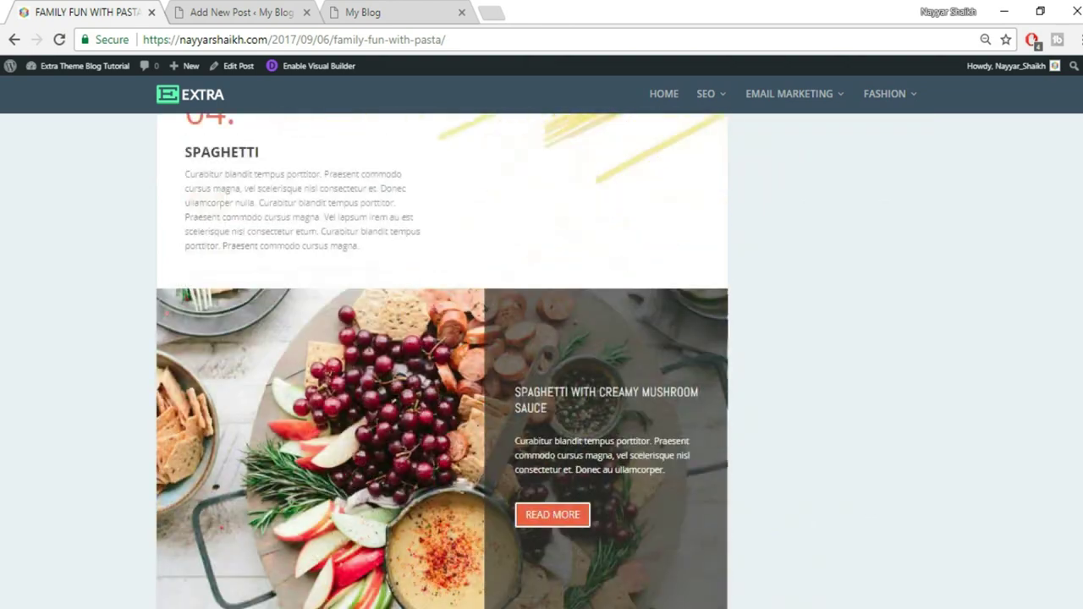
pyautogui.scroll(-20, 1037, 522)
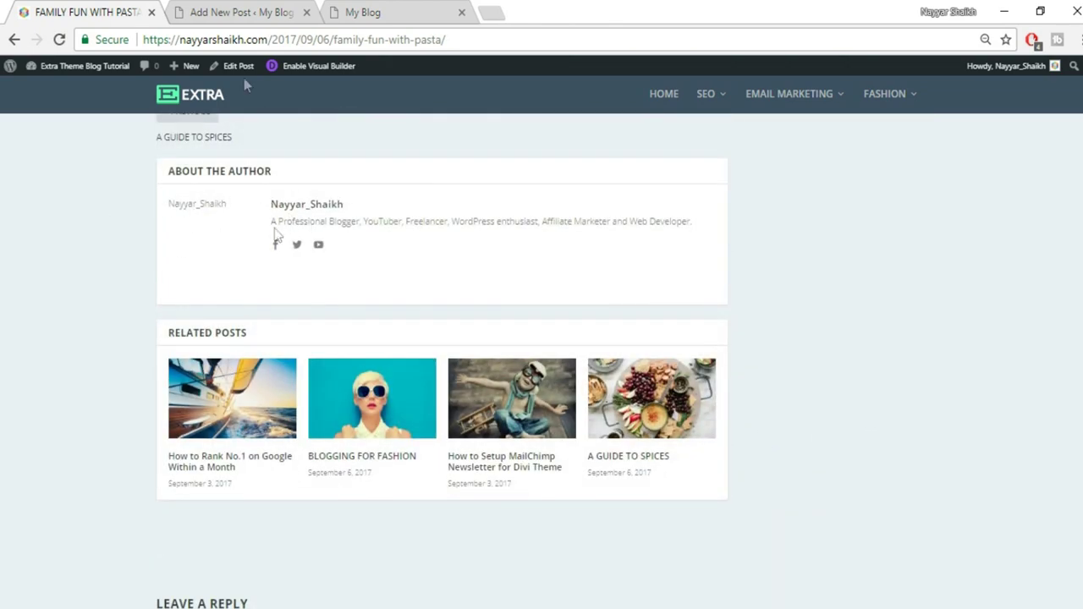
pyautogui.click(233, 11)
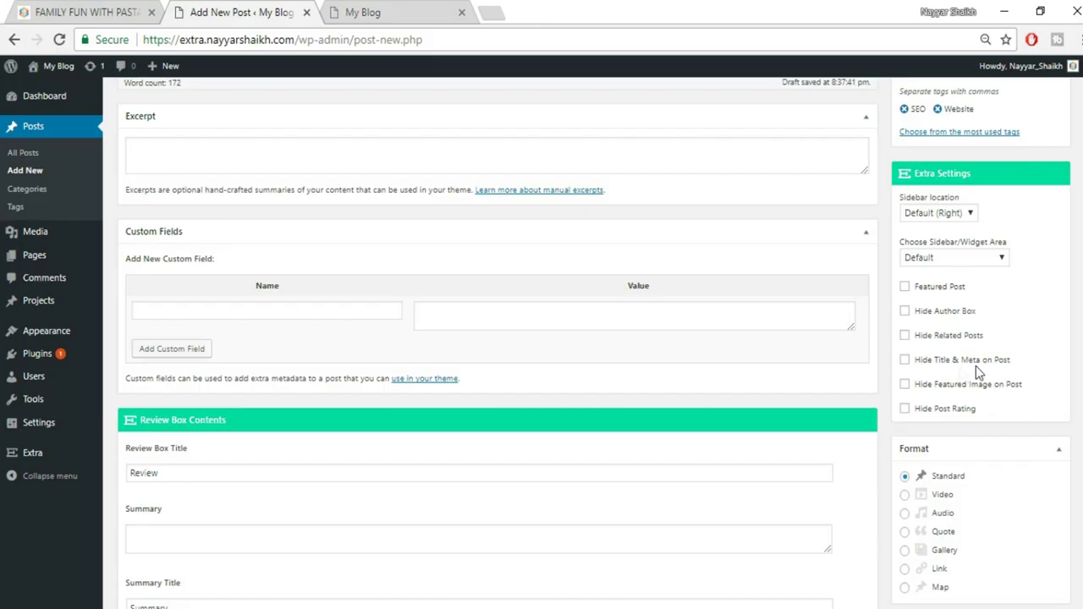
pyautogui.click(116, 7)
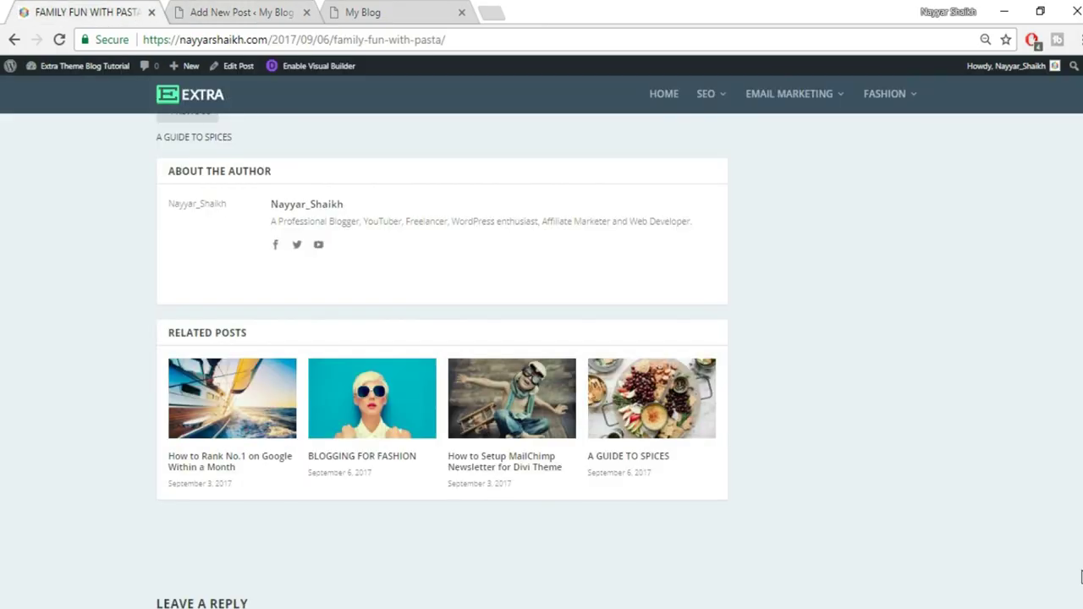
pyautogui.scroll(20, 404, 232)
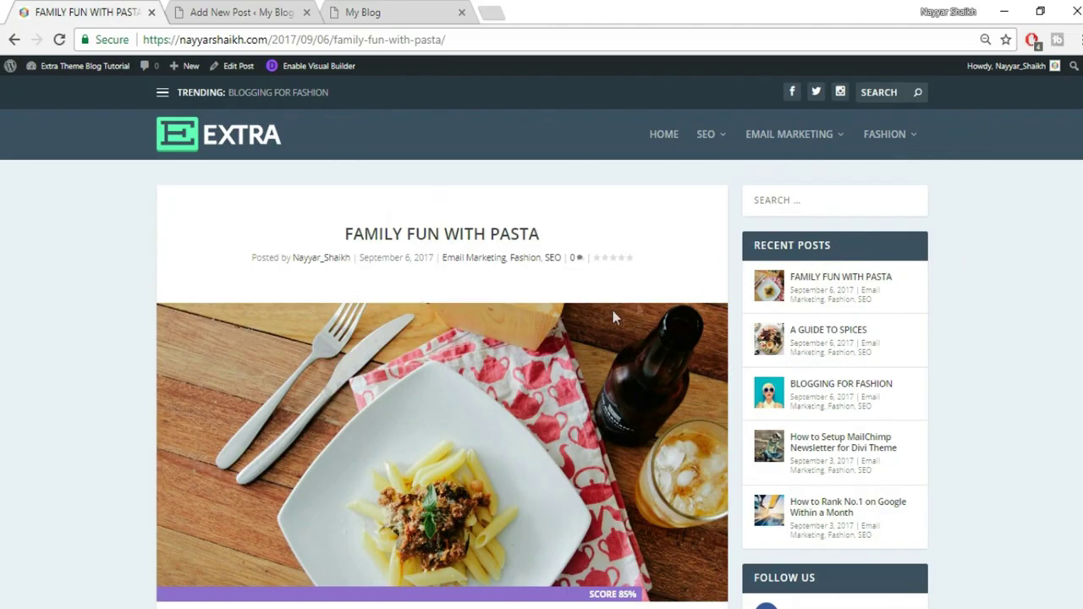
pyautogui.click(267, 8)
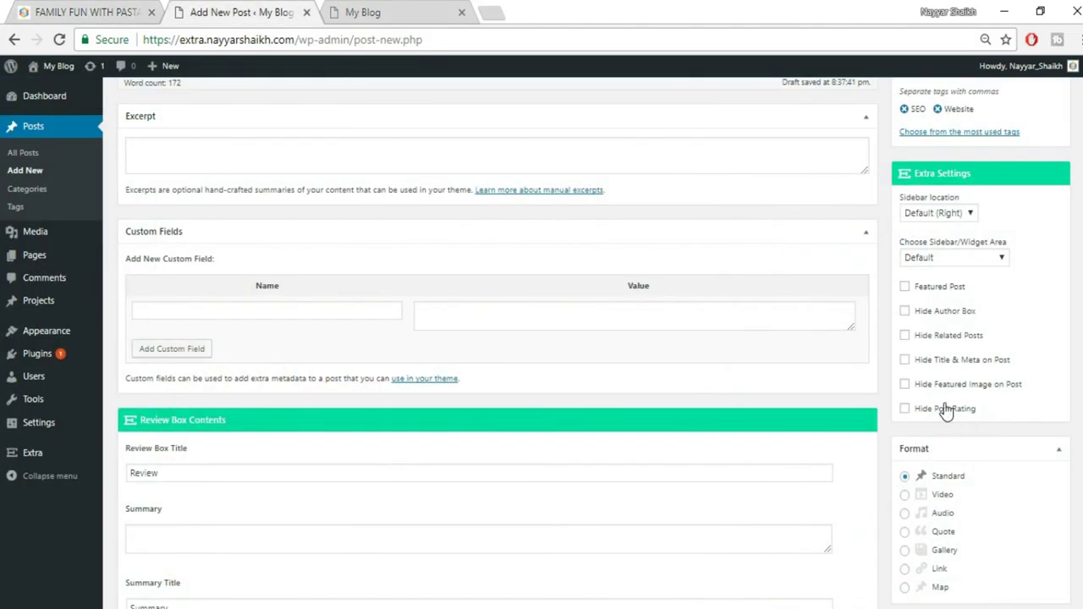
pyautogui.click(25, 9)
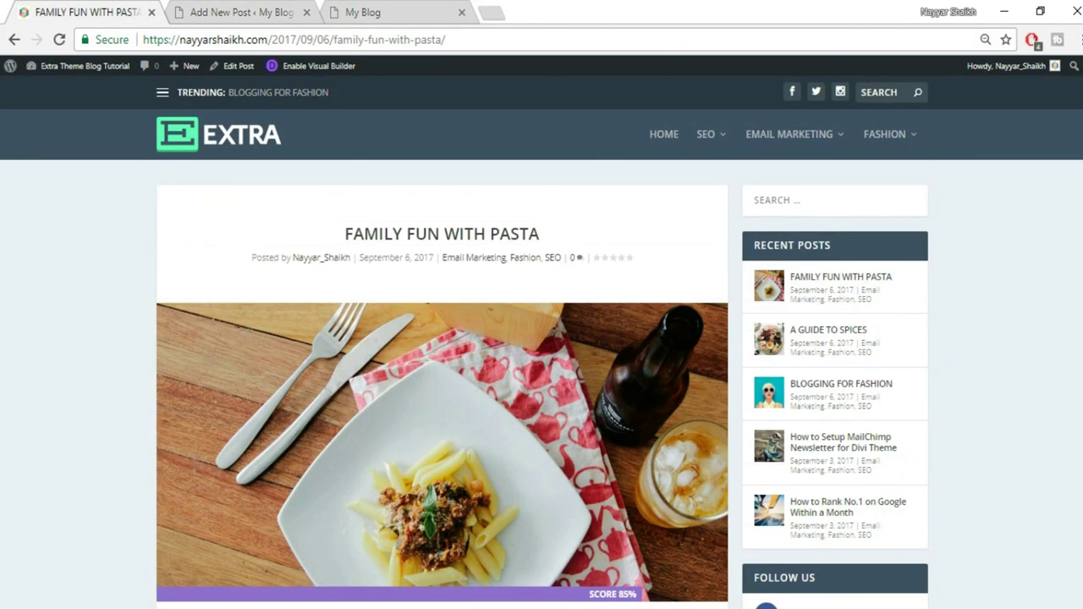
pyautogui.scroll(-15, 541, 339)
pyautogui.scroll(-12, 383, 364)
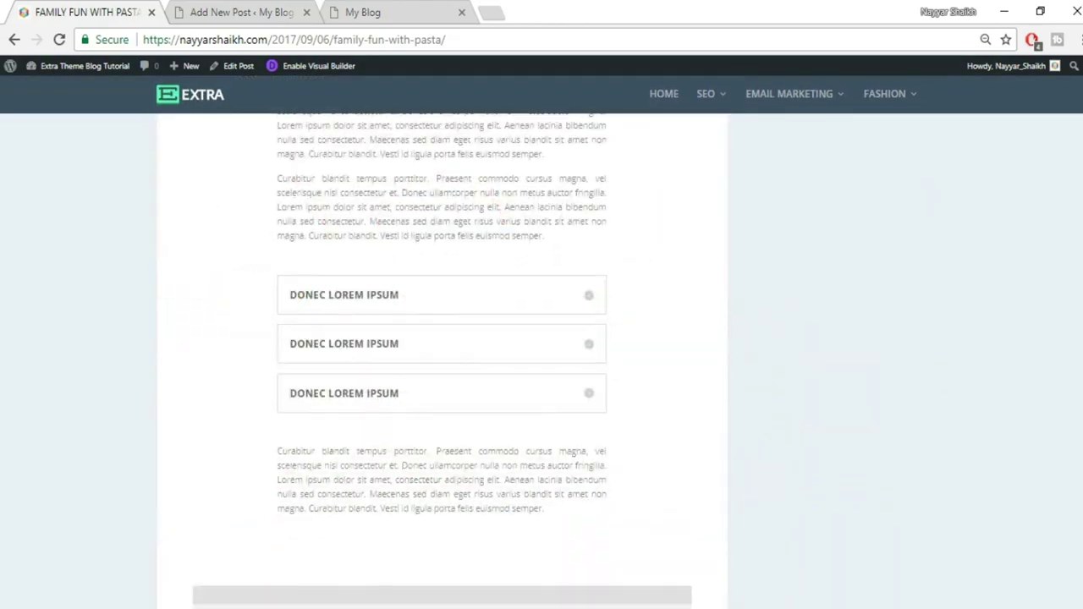
pyautogui.click(175, 10)
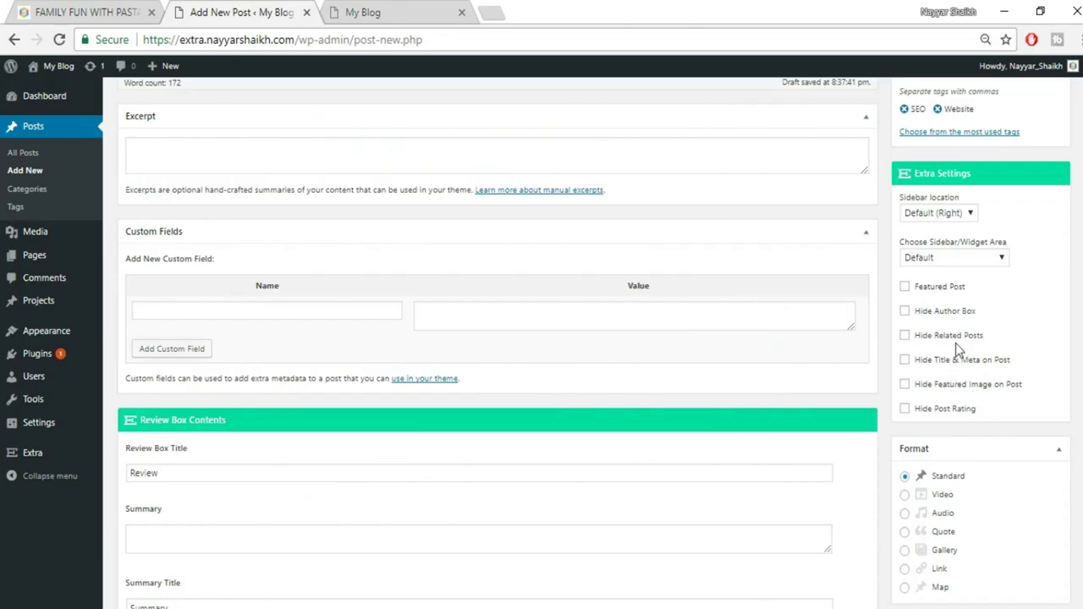
pyautogui.scroll(-1, 948, 373)
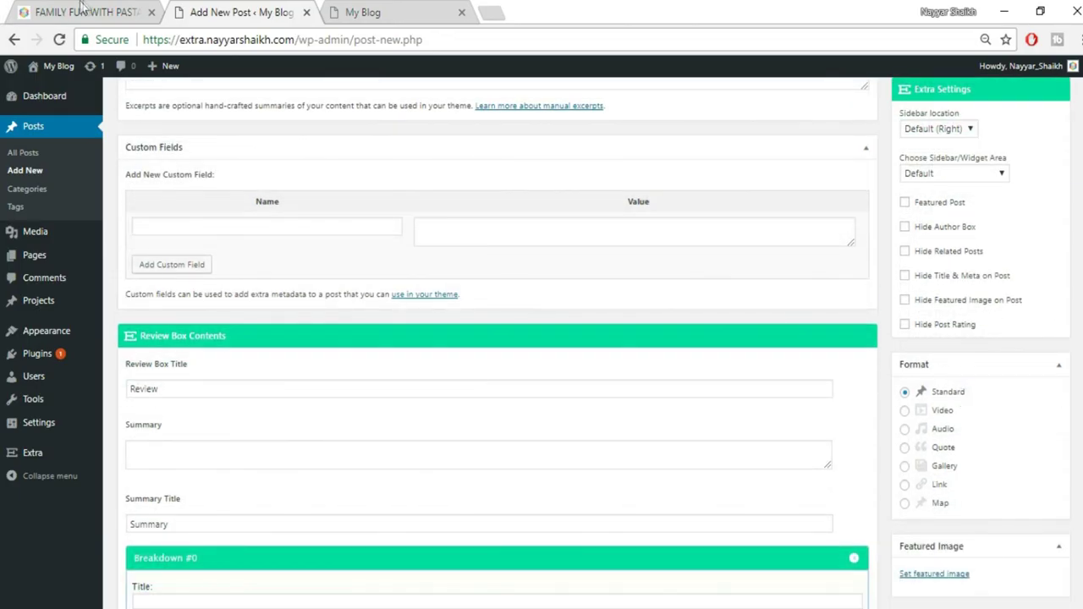
pyautogui.click(88, 10)
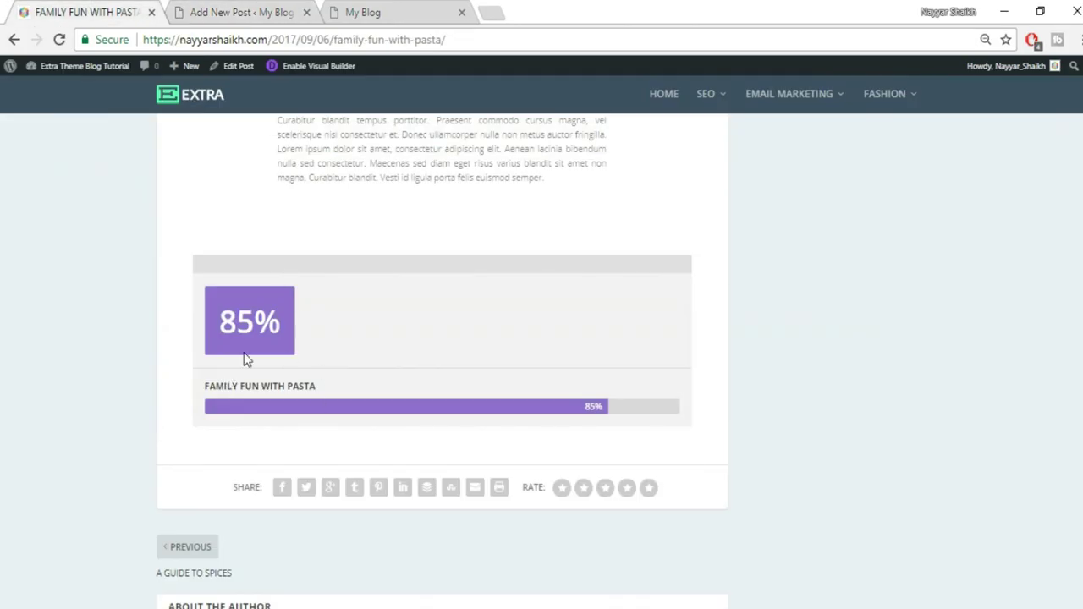
pyautogui.click(248, 10)
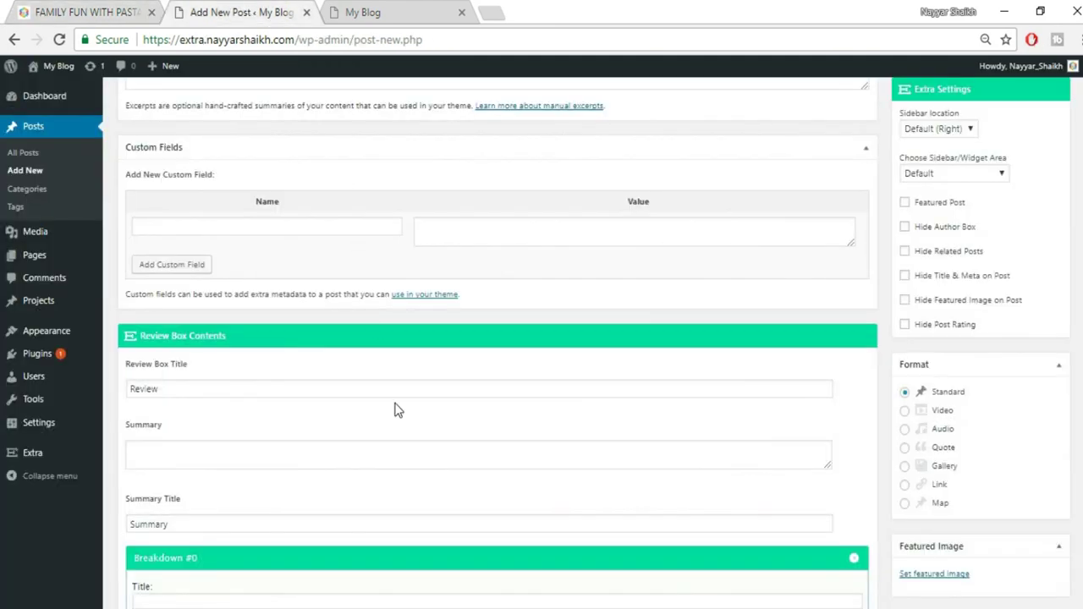
pyautogui.scroll(-1, 395, 409)
# Give the first review breakdown the title 'Design' with a 90% rating
pyautogui.click(179, 461)
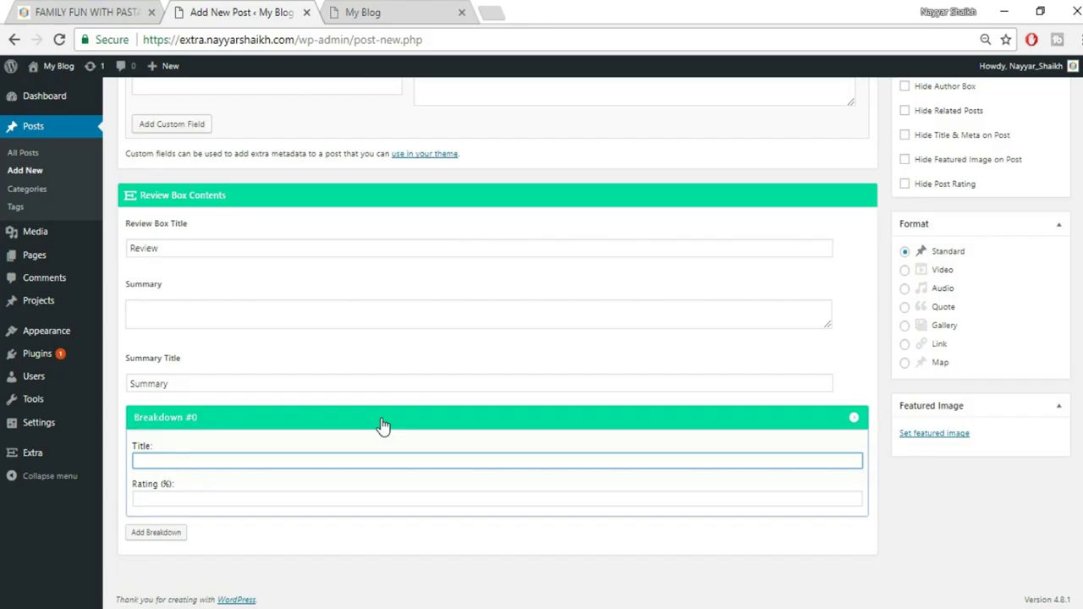
pyautogui.write('Design')
pyautogui.click(330, 516)
pyautogui.click(339, 499)
pyautogui.write('90')
pyautogui.press('Return')
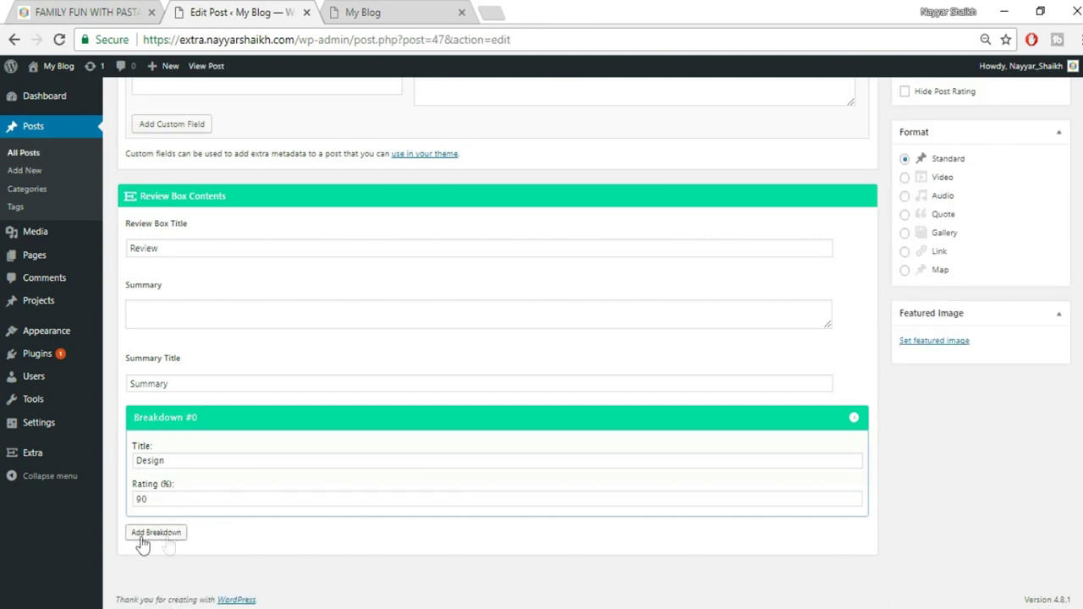
# Add a second breakdown titled 'Easy' rated 80%
pyautogui.click(157, 532)
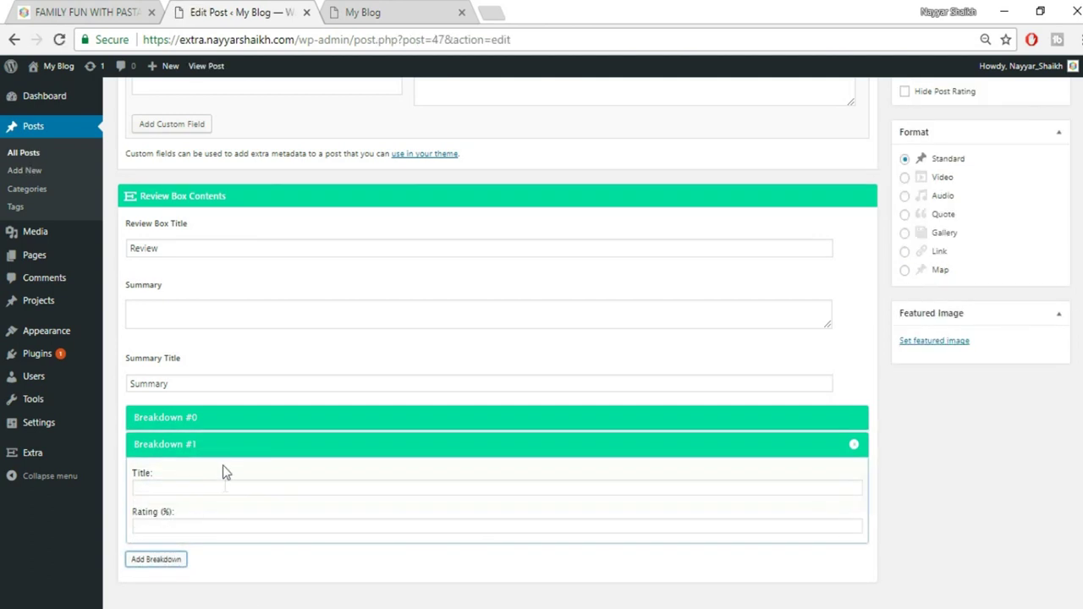
pyautogui.click(212, 486)
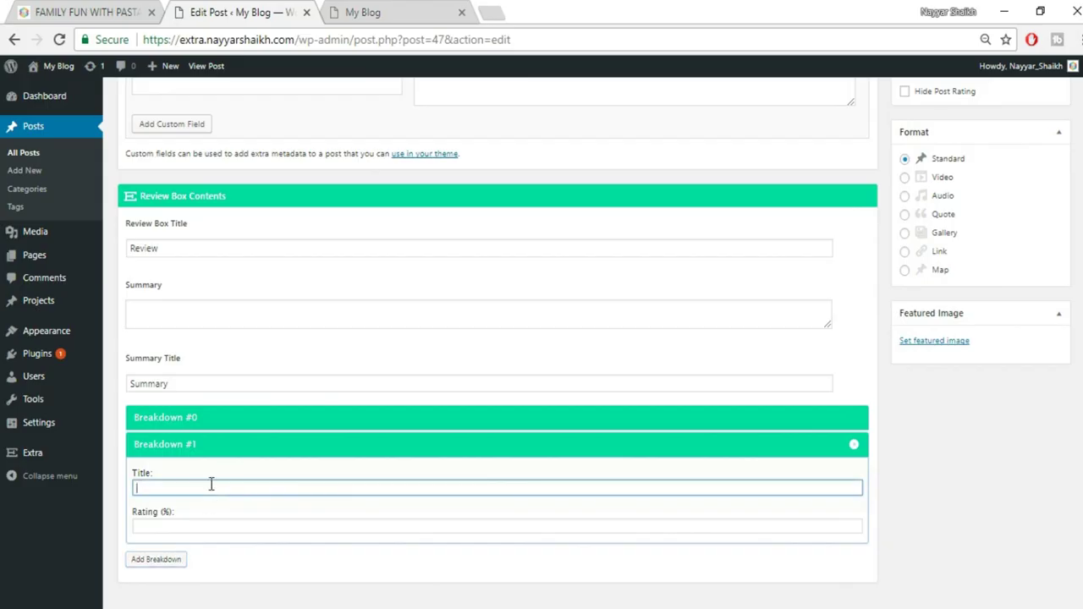
pyautogui.write('Easy')
pyautogui.press('Tab')
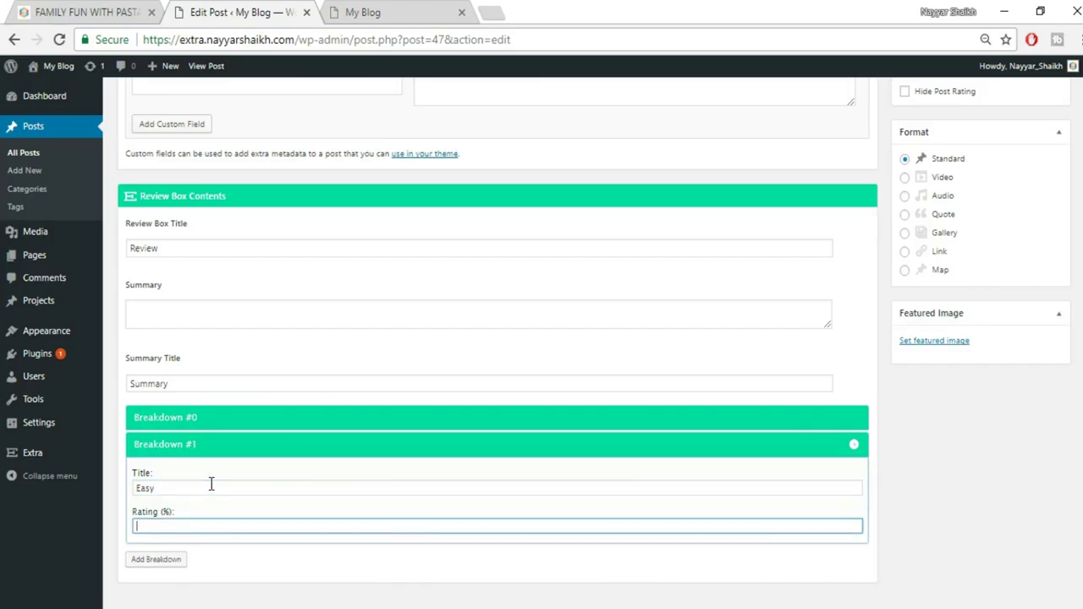
pyautogui.write('80')
# Add a 'Mobile Friendly' breakdown rated 70%, then add one more empty breakdown
pyautogui.click(170, 560)
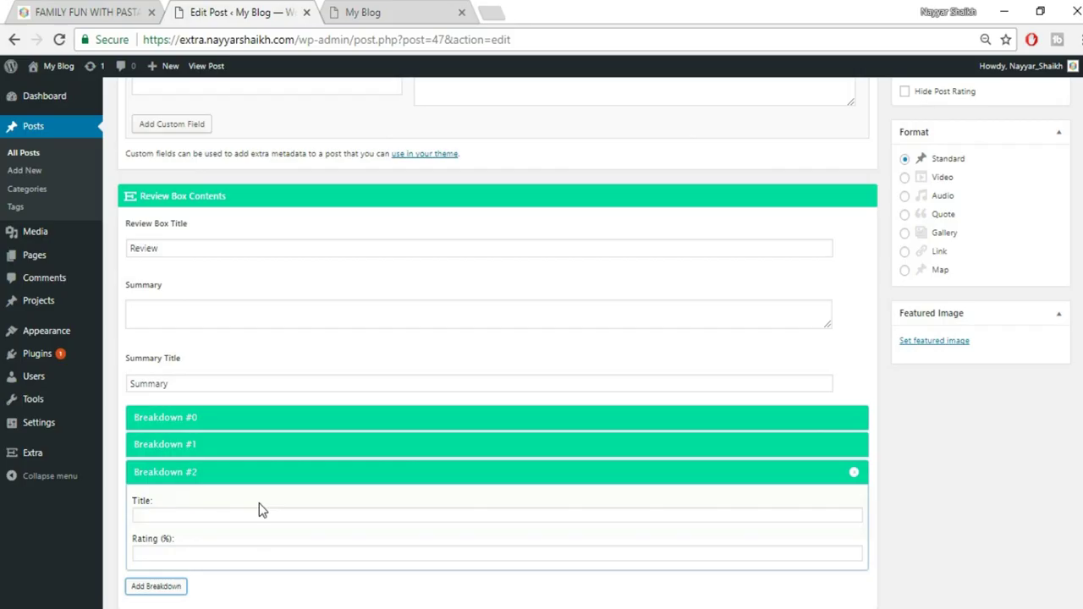
pyautogui.click(342, 515)
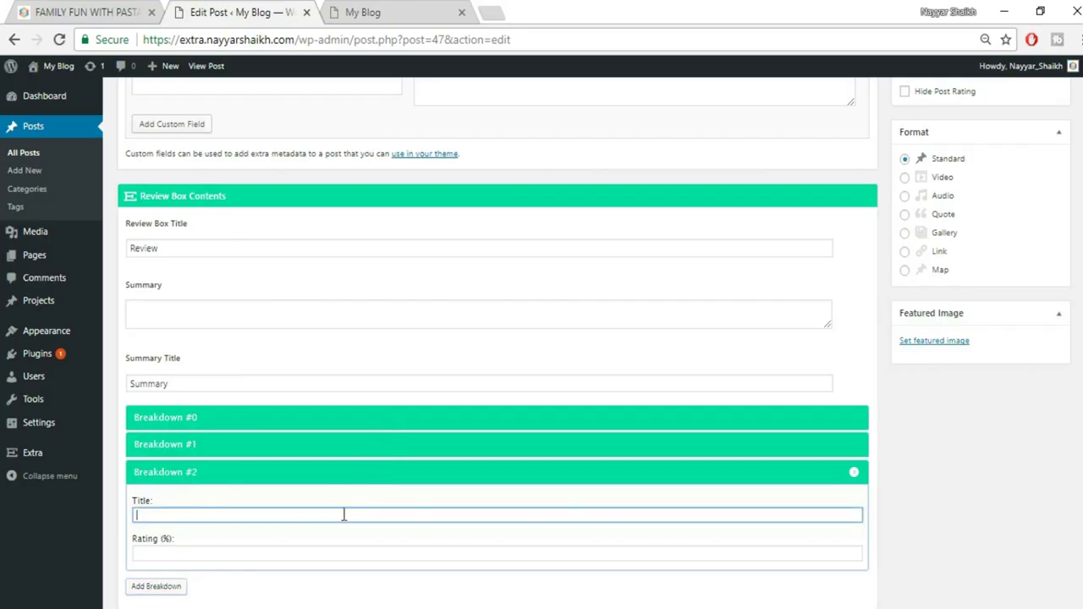
pyautogui.write('Mobile Friendly')
pyautogui.click(307, 555)
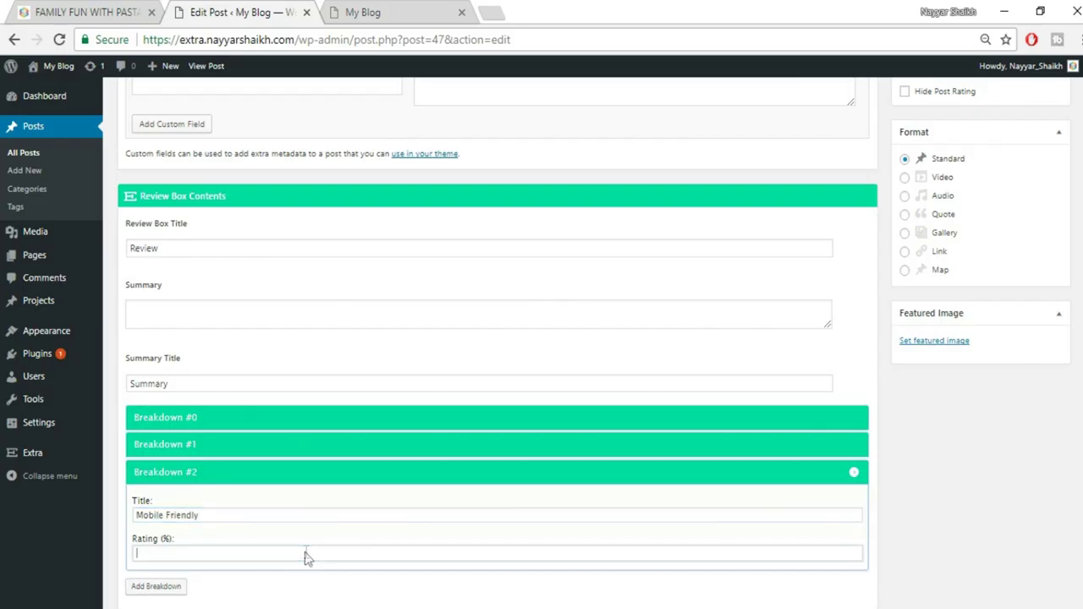
pyautogui.write('70')
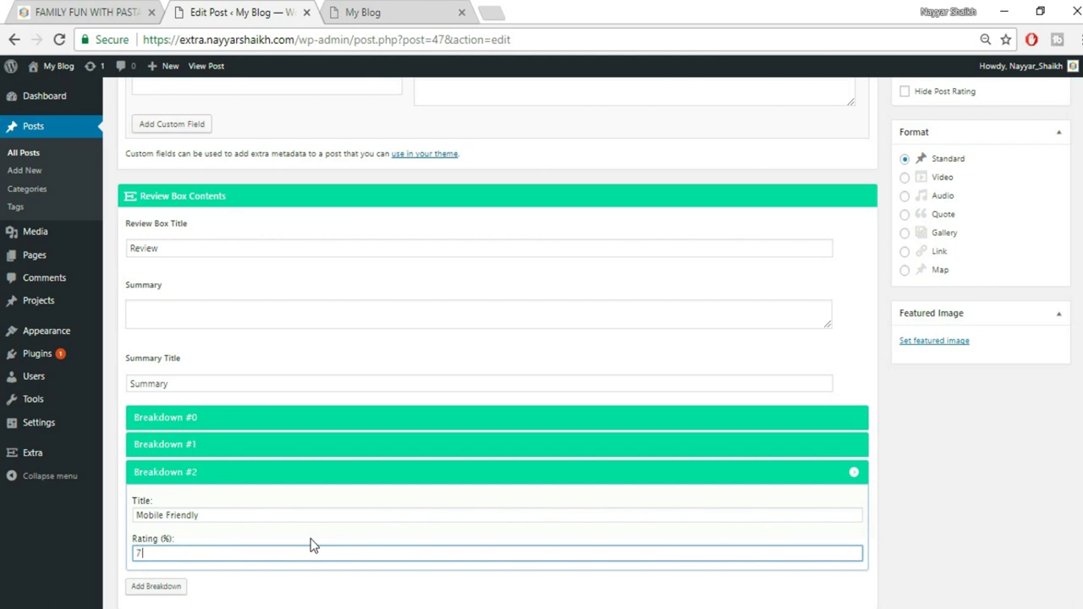
pyautogui.click(172, 585)
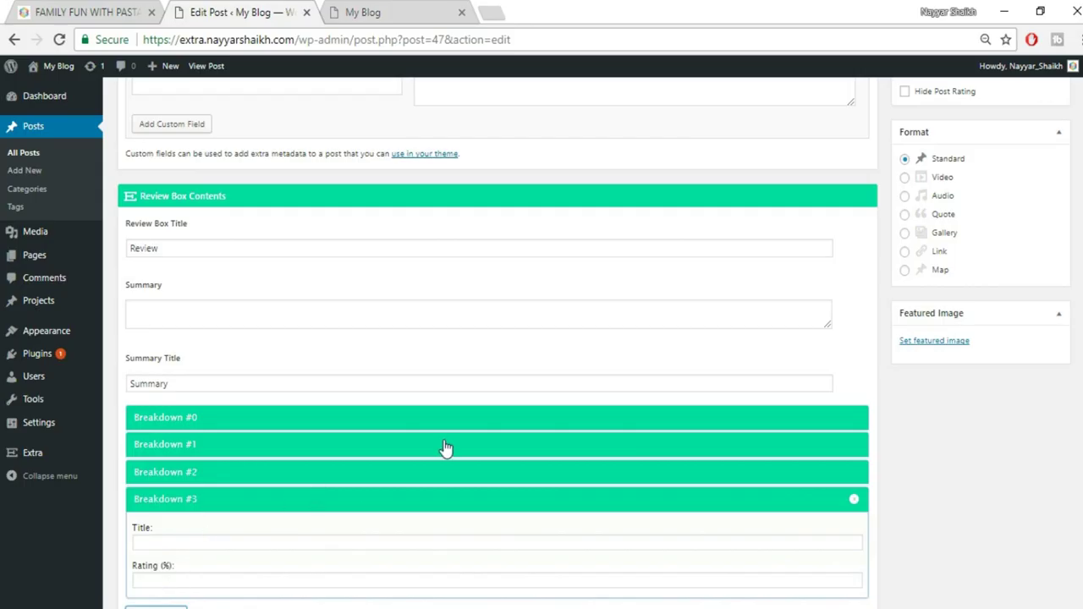
pyautogui.scroll(1, 343, 394)
pyautogui.click(224, 330)
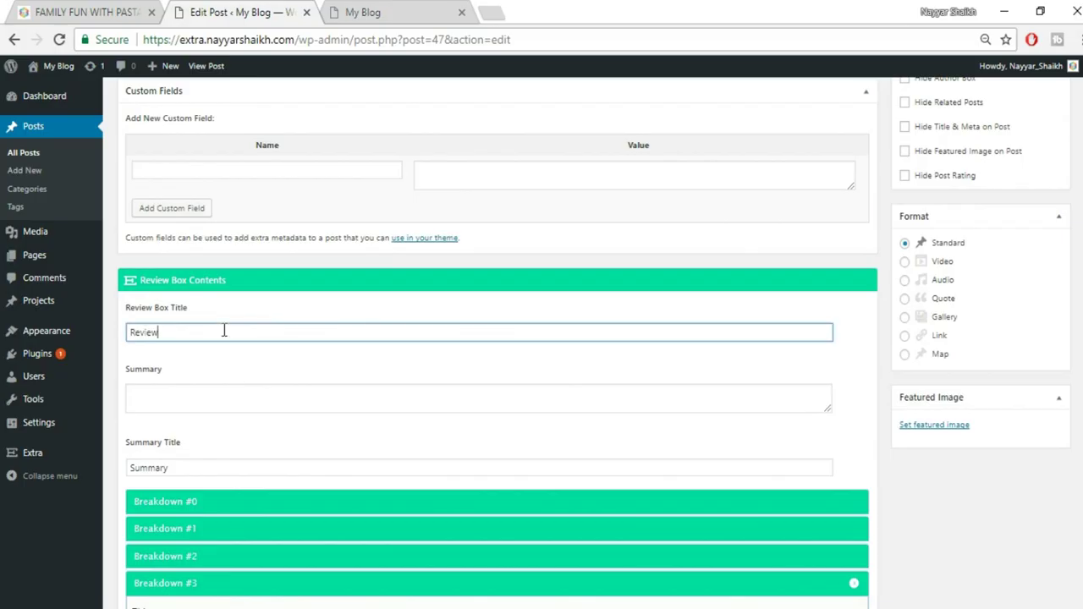
# Enter 'This theme is just Amazing!' in the review box Summary field
pyautogui.click(187, 400)
pyautogui.write('Th')
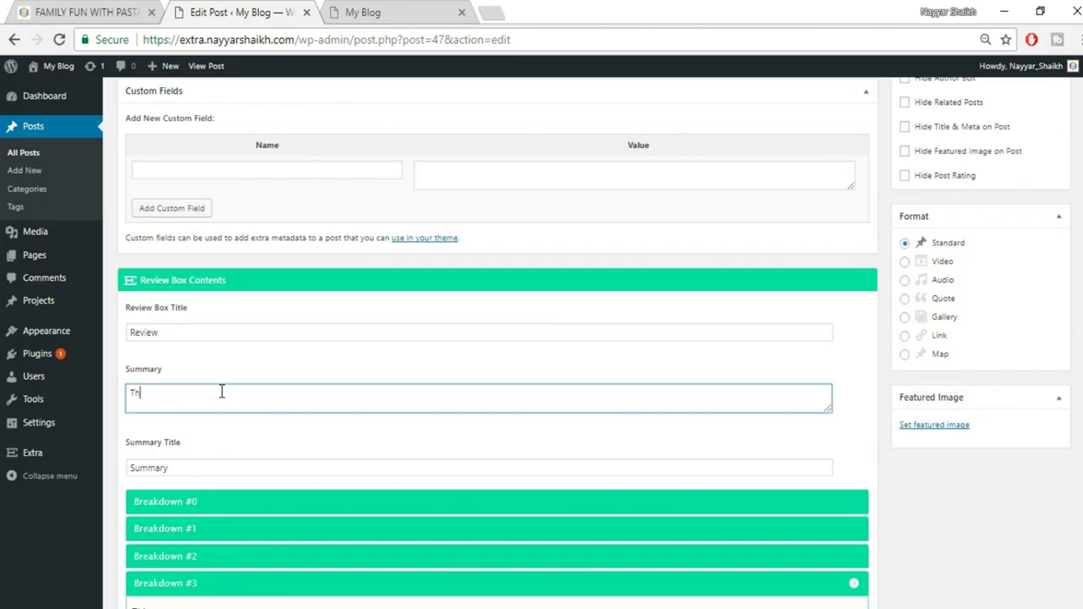
pyautogui.write('is theme is just Amazing!')
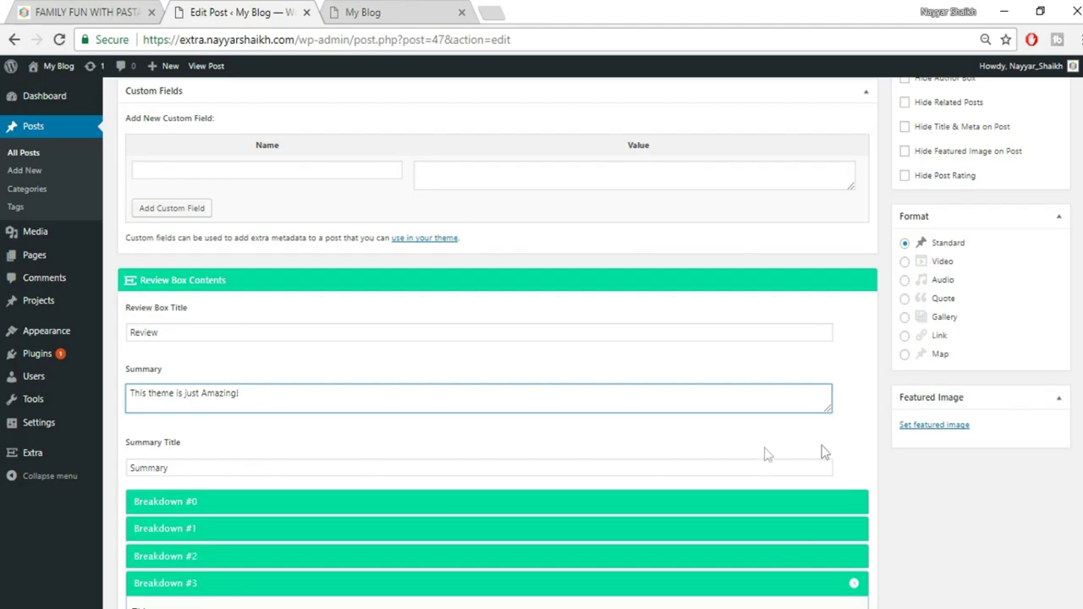
pyautogui.scroll(-2, 951, 539)
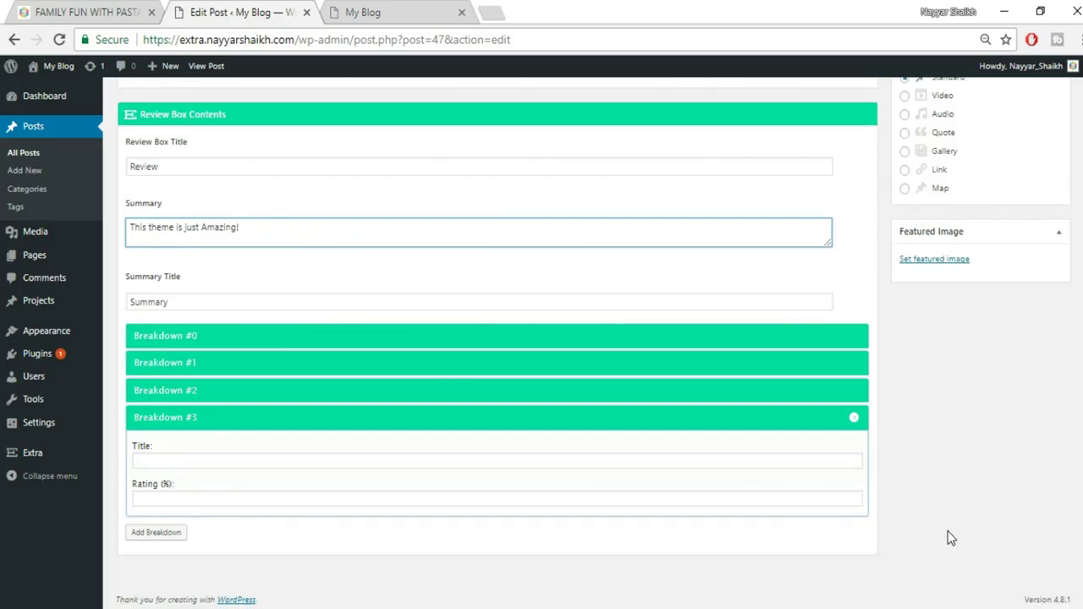
pyautogui.scroll(5, 951, 539)
pyautogui.scroll(-3, 1075, 508)
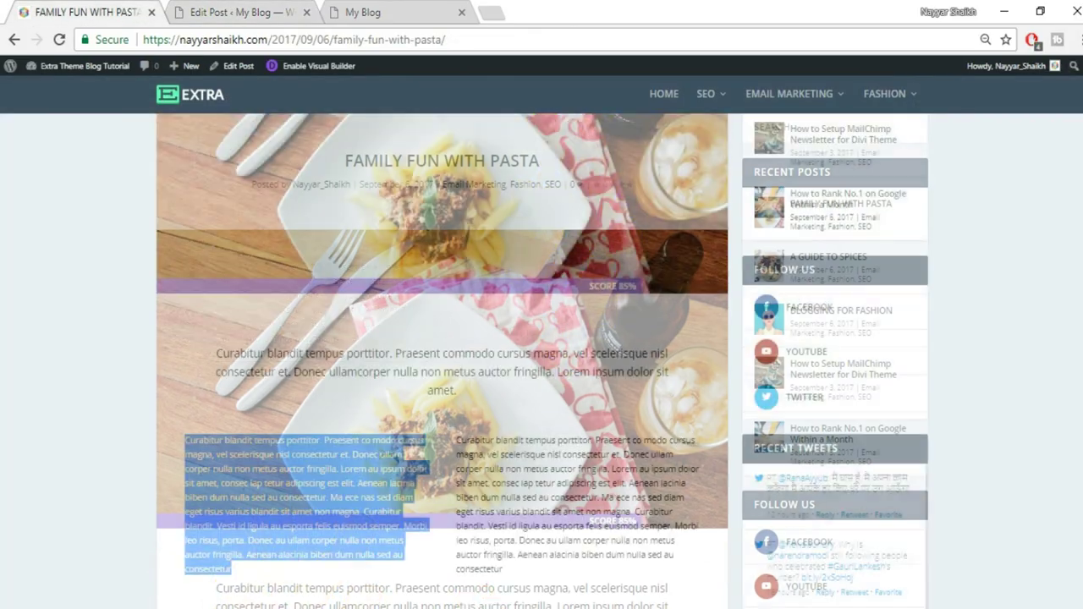
pyautogui.scroll(-1, 631, 383)
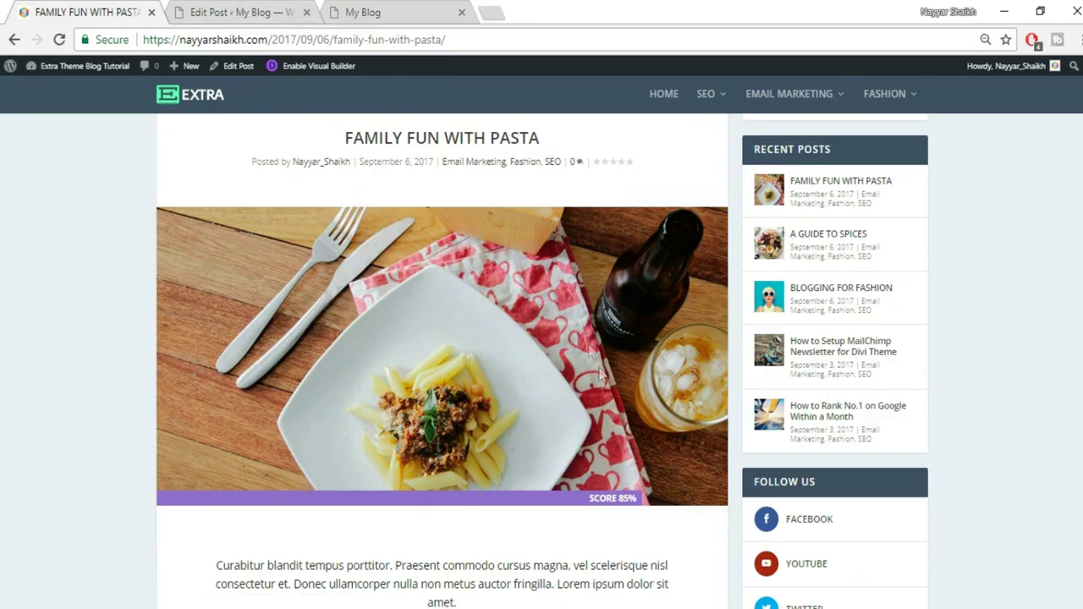
pyautogui.scroll(2, 601, 376)
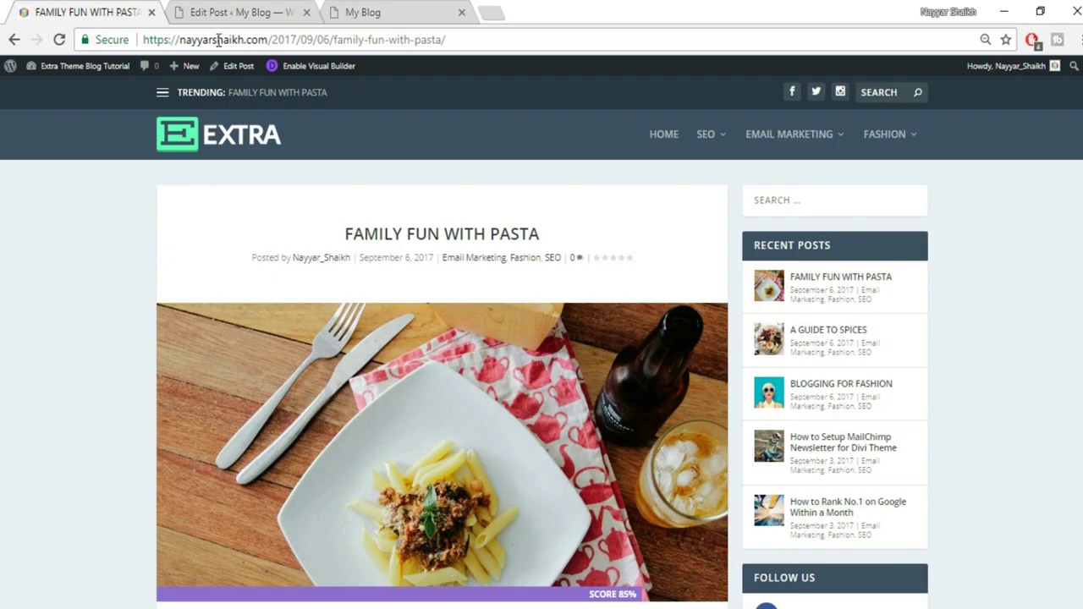
# Upload kid-950x640.jpg from the computer and set it as the post's featured image
pyautogui.click(269, 15)
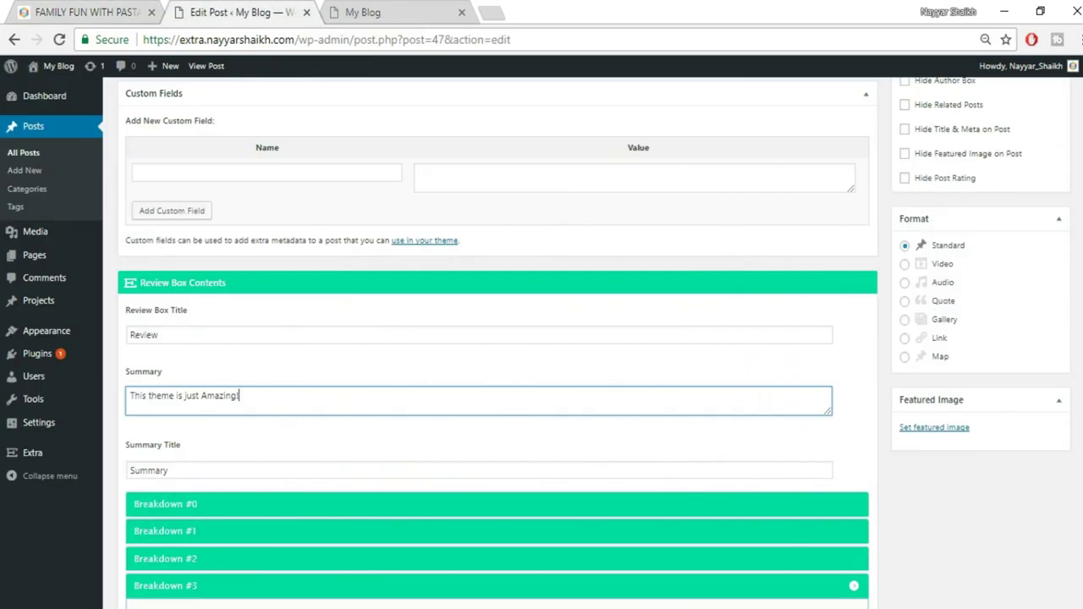
pyautogui.click(934, 429)
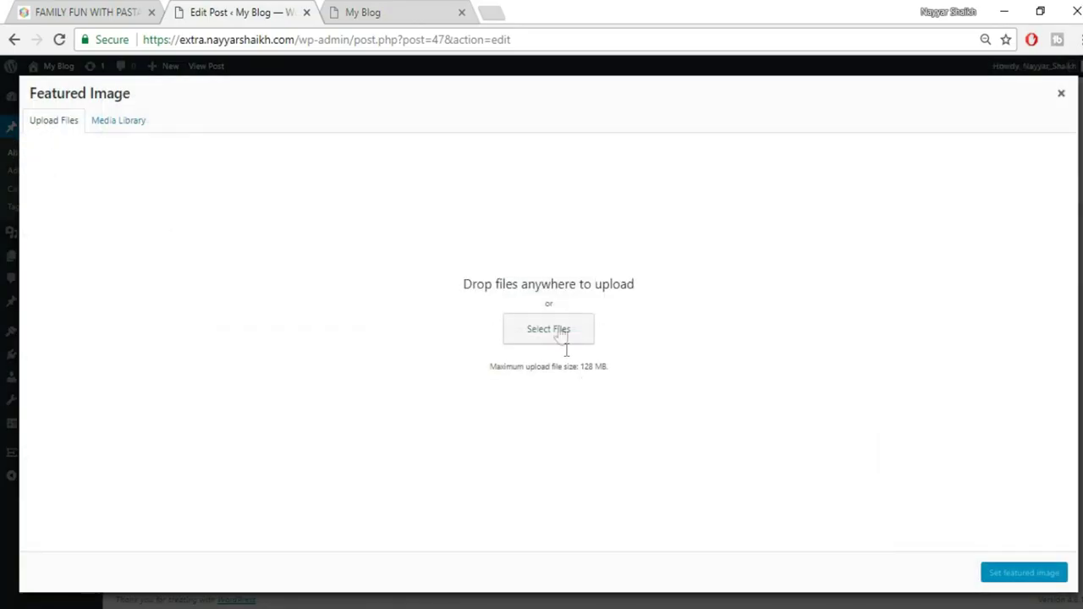
pyautogui.click(560, 334)
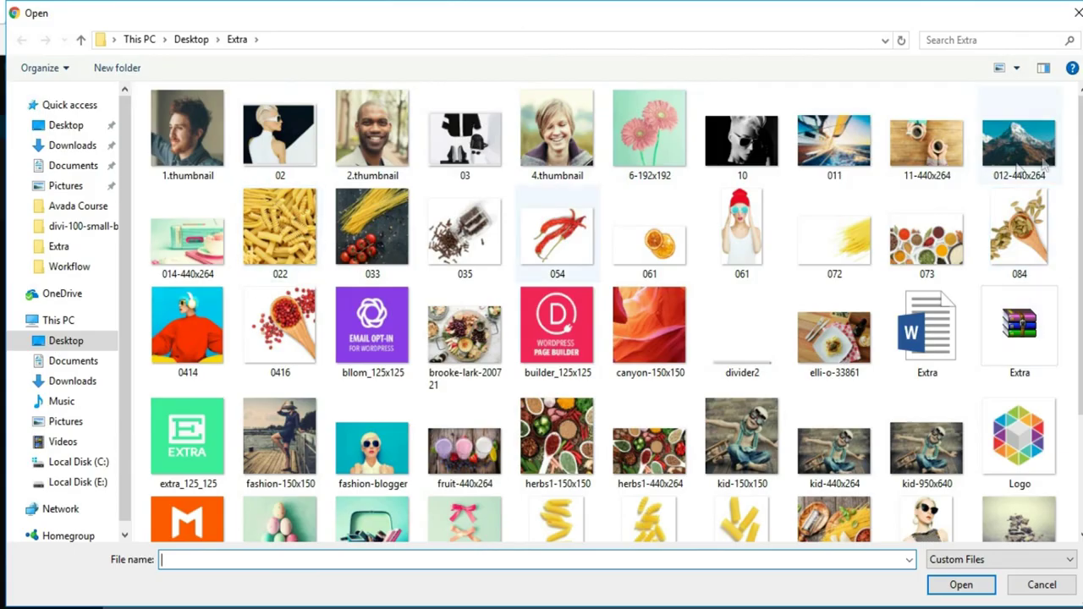
pyautogui.scroll(-2, 674, 250)
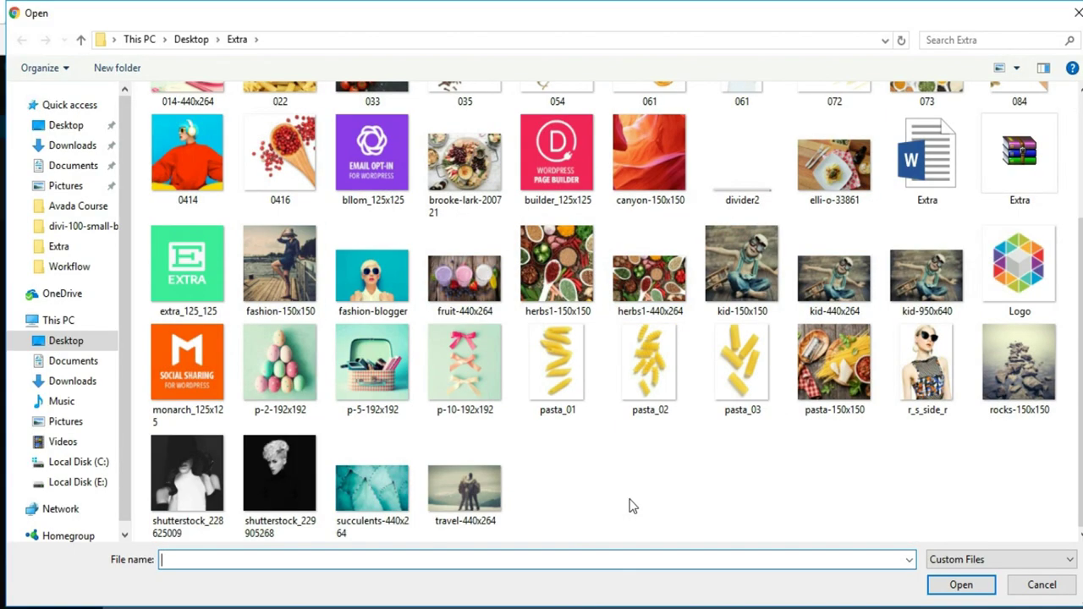
pyautogui.scroll(2, 629, 506)
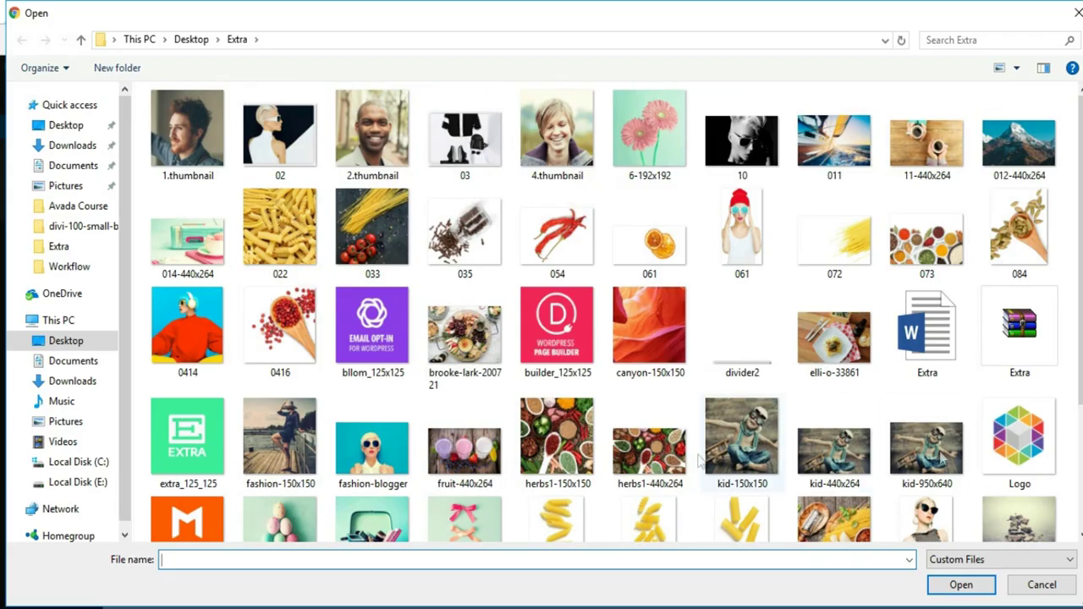
pyautogui.scroll(-2, 1068, 459)
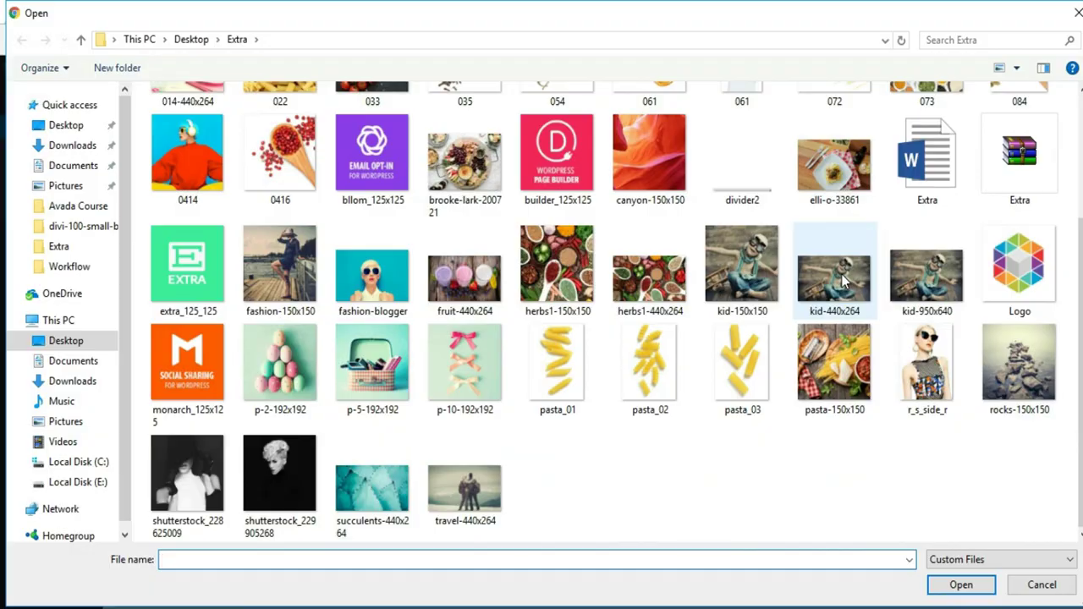
pyautogui.click(927, 280)
pyautogui.click(957, 586)
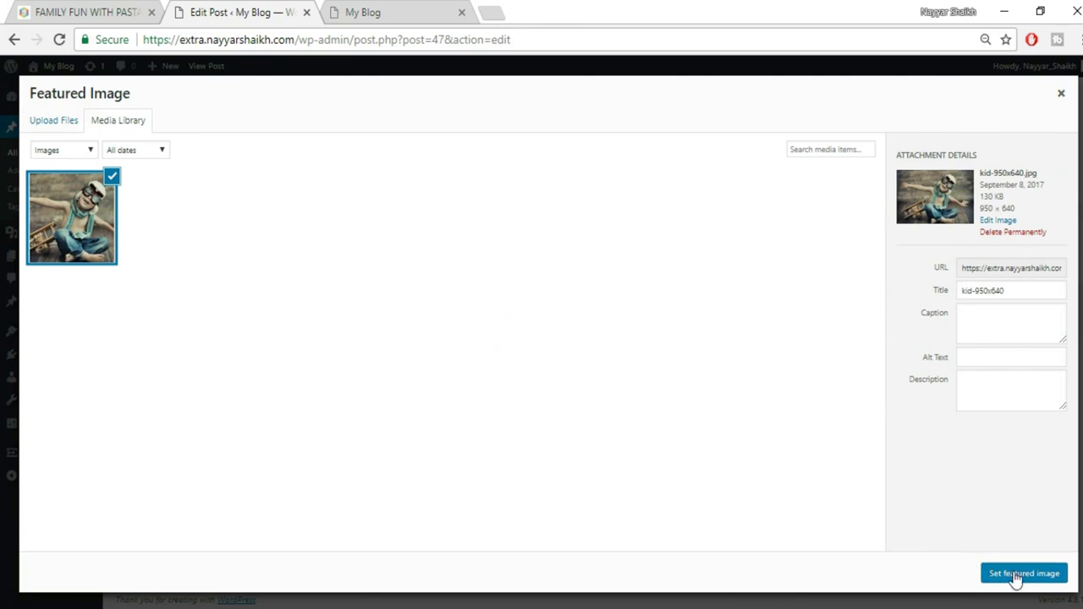
pyautogui.click(1017, 575)
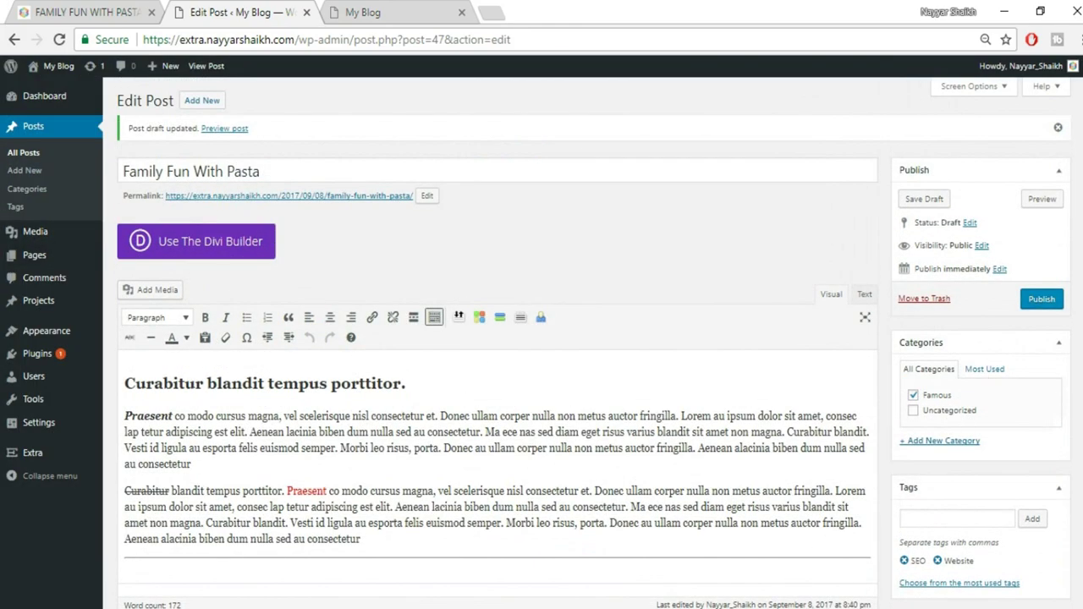
# Publish the Family Fun With Pasta post and open its View post link in a new tab
pyautogui.click(1040, 306)
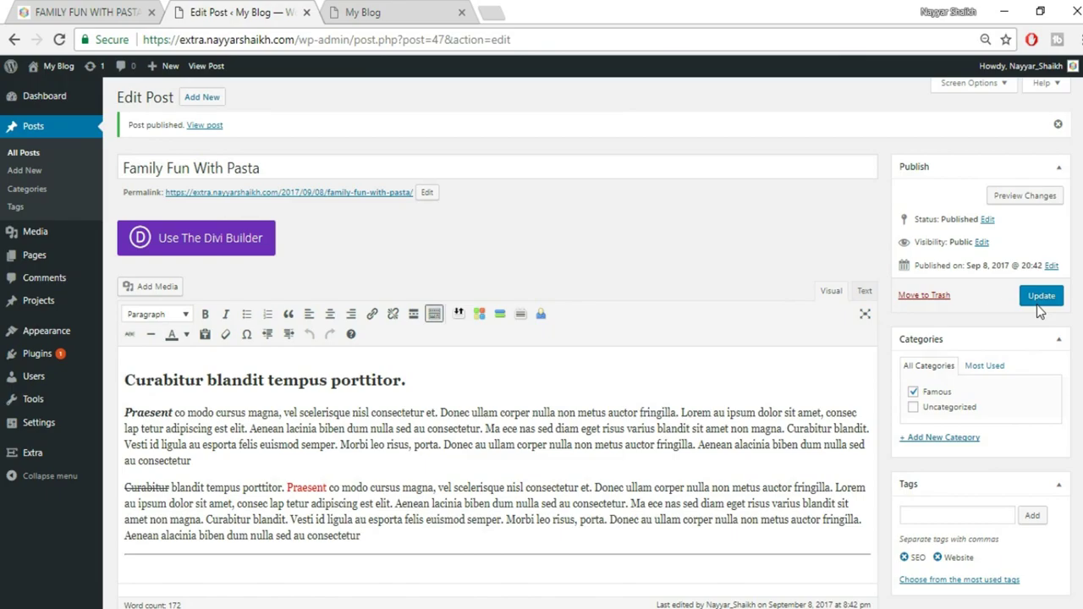
pyautogui.rightClick(204, 128)
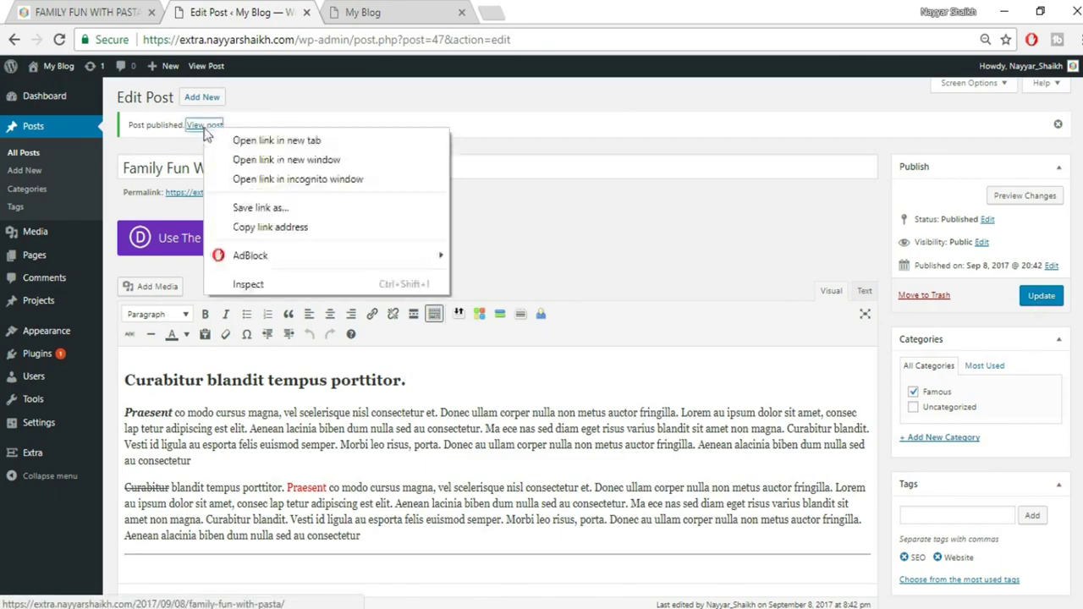
pyautogui.click(218, 141)
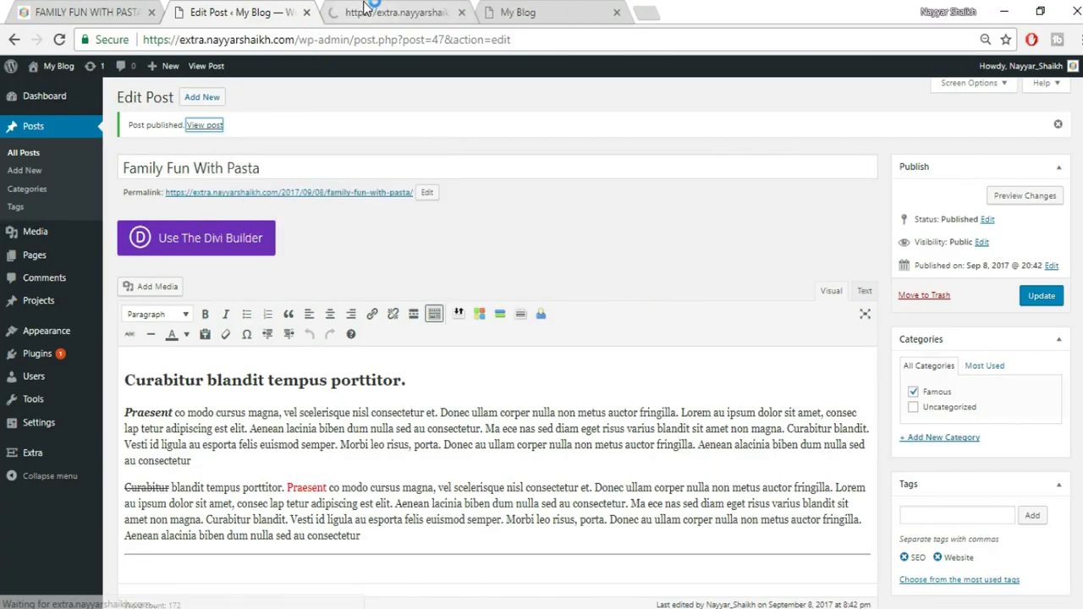
pyautogui.click(364, 8)
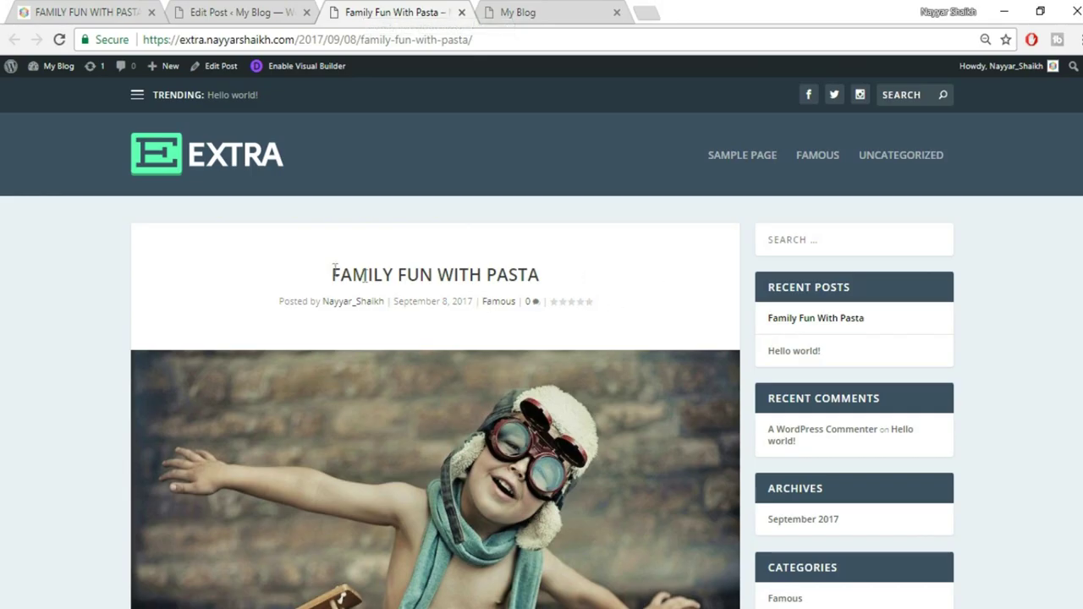
pyautogui.moveTo(330, 283); pyautogui.dragTo(592, 286)
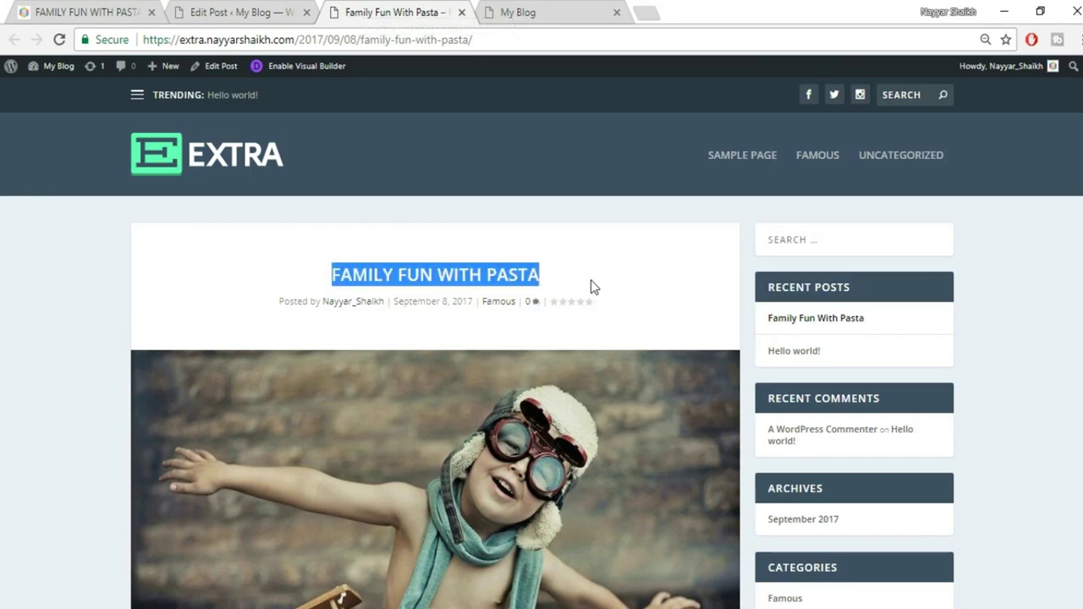
pyautogui.click(363, 321)
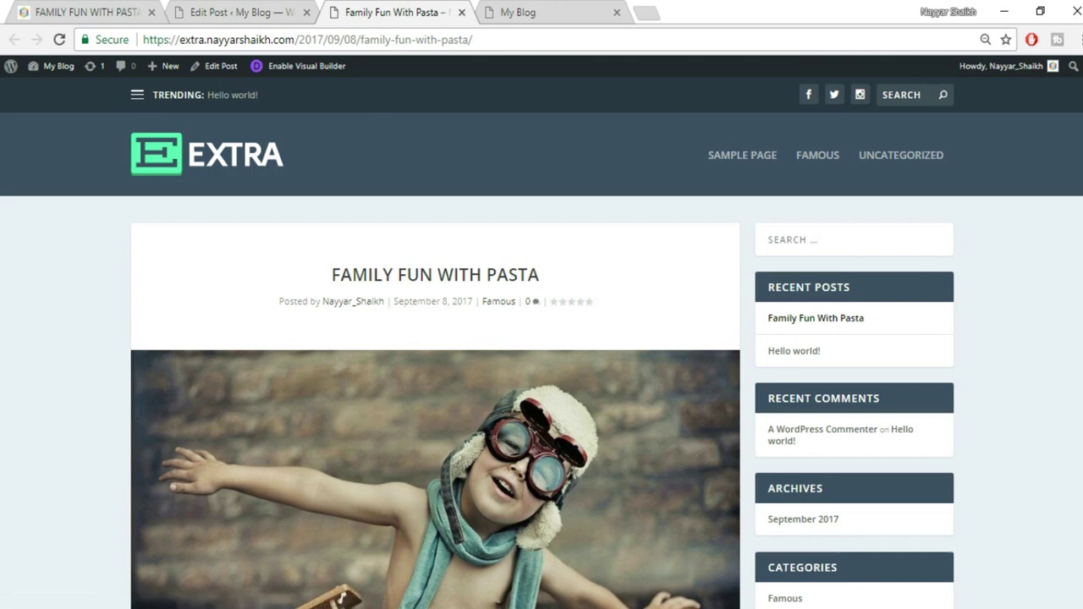
pyautogui.scroll(-3, 334, 264)
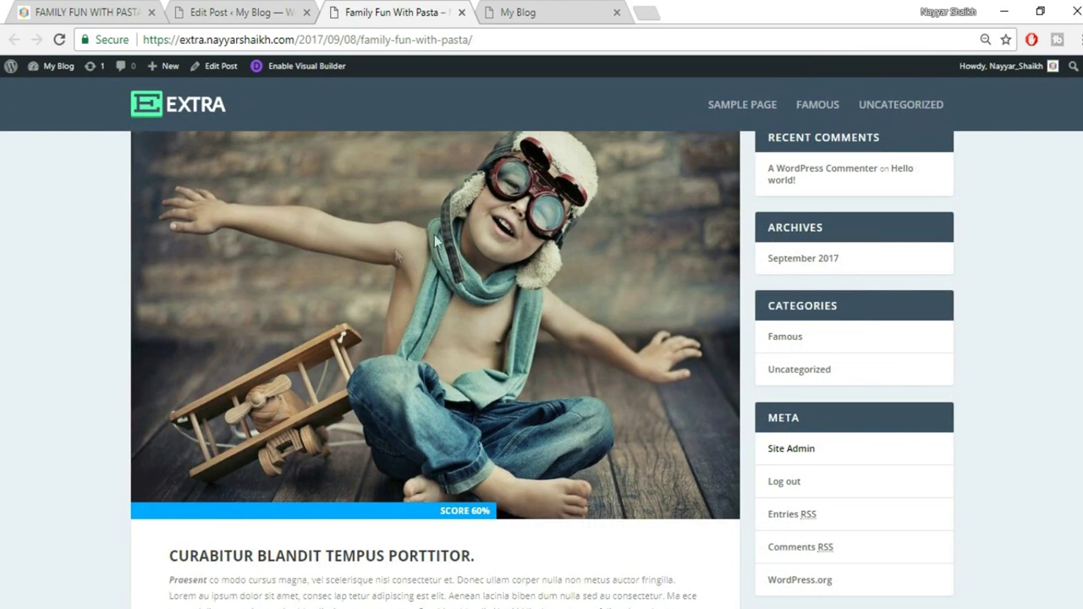
pyautogui.scroll(-1, 534, 323)
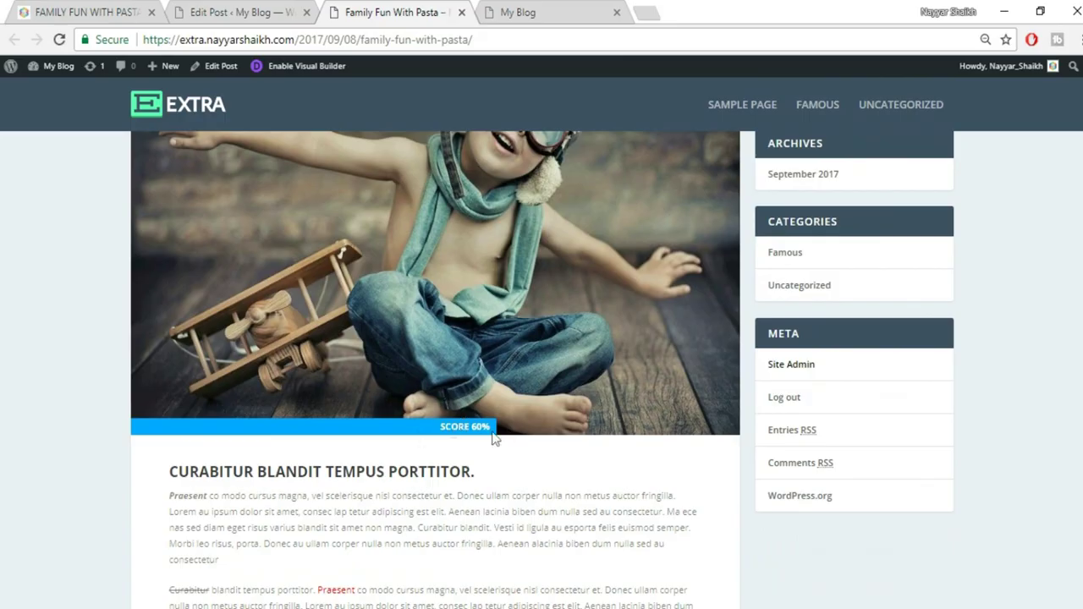
pyautogui.scroll(-3, 355, 403)
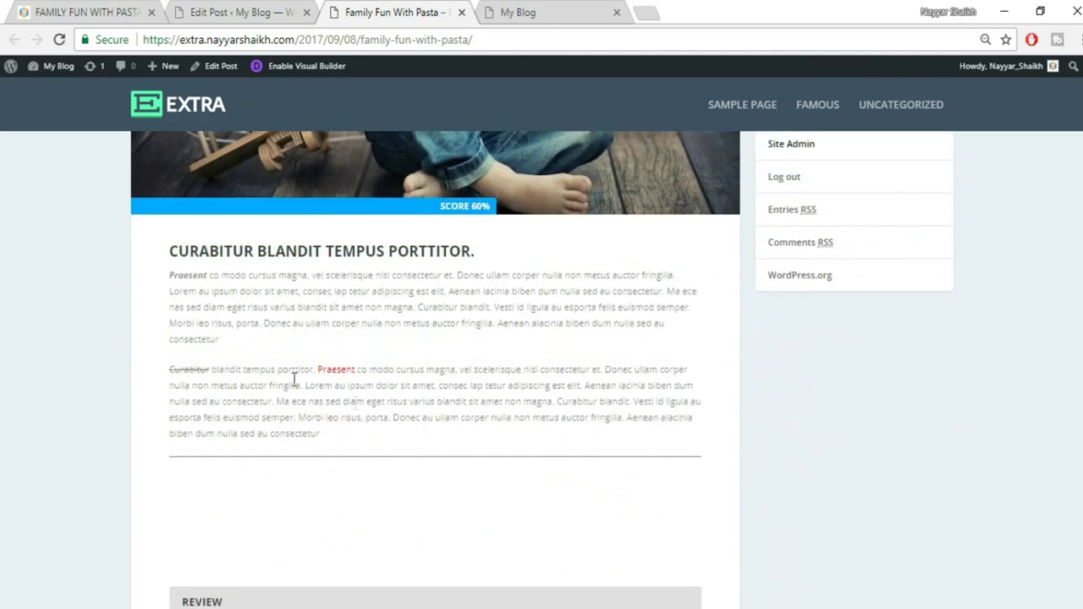
pyautogui.moveTo(162, 259); pyautogui.dragTo(528, 450)
pyautogui.click(527, 449)
pyautogui.click(304, 10)
pyautogui.click(346, 9)
pyautogui.moveTo(171, 369); pyautogui.dragTo(394, 369)
pyautogui.moveTo(318, 370); pyautogui.dragTo(354, 371)
pyautogui.click(414, 300)
pyautogui.moveTo(489, 265); pyautogui.dragTo(201, 275)
pyautogui.click(169, 291)
pyautogui.click(340, 315)
pyautogui.scroll(-5, 338, 339)
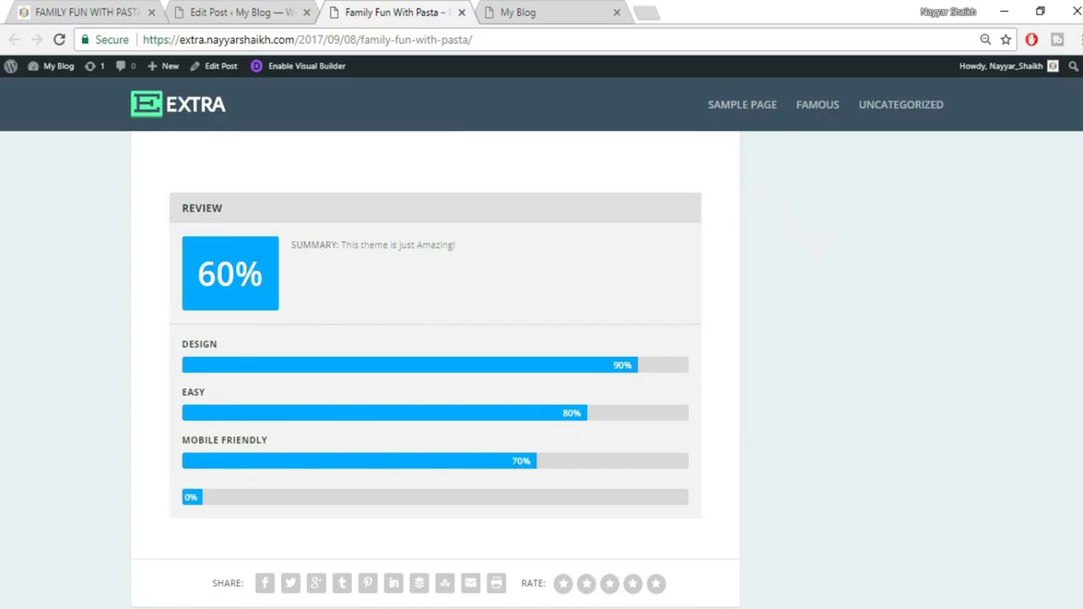
pyautogui.scroll(-5, 435, 368)
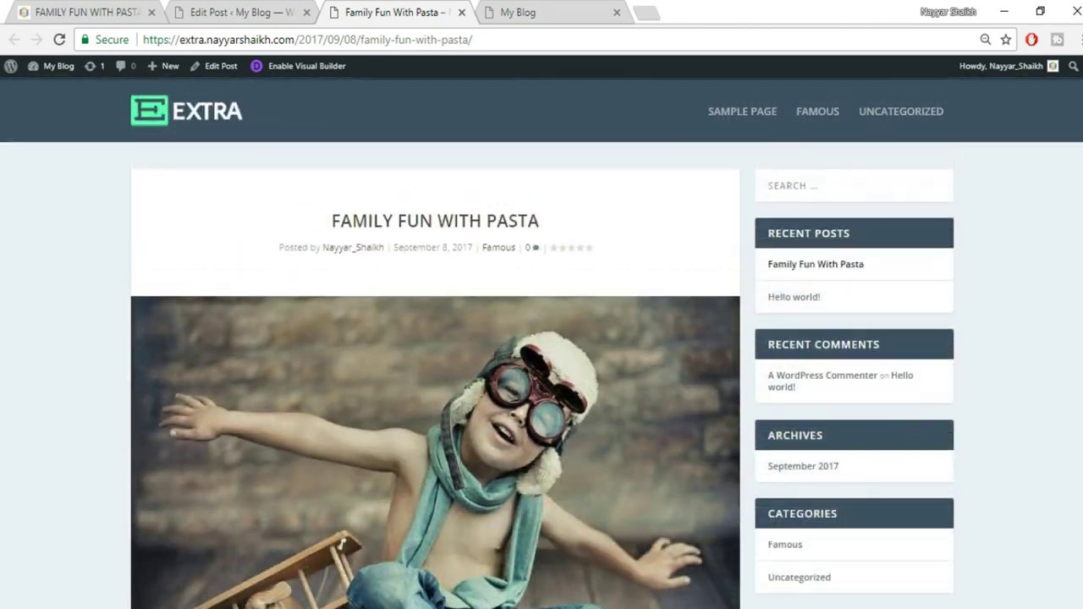
pyautogui.scroll(2, 1068, 326)
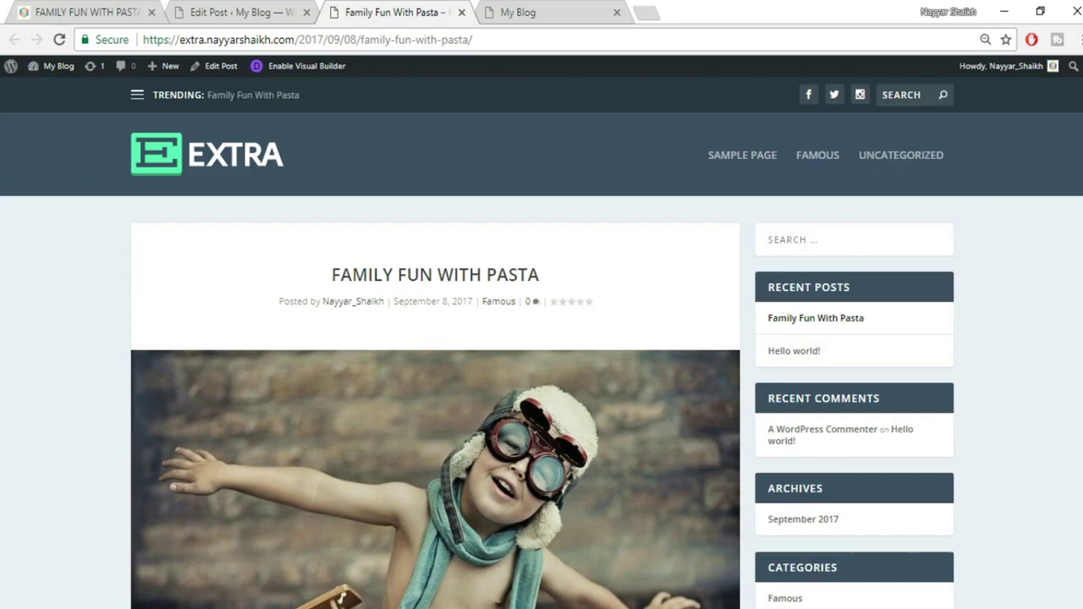
pyautogui.scroll(-1, 643, 302)
pyautogui.scroll(-10, 409, 444)
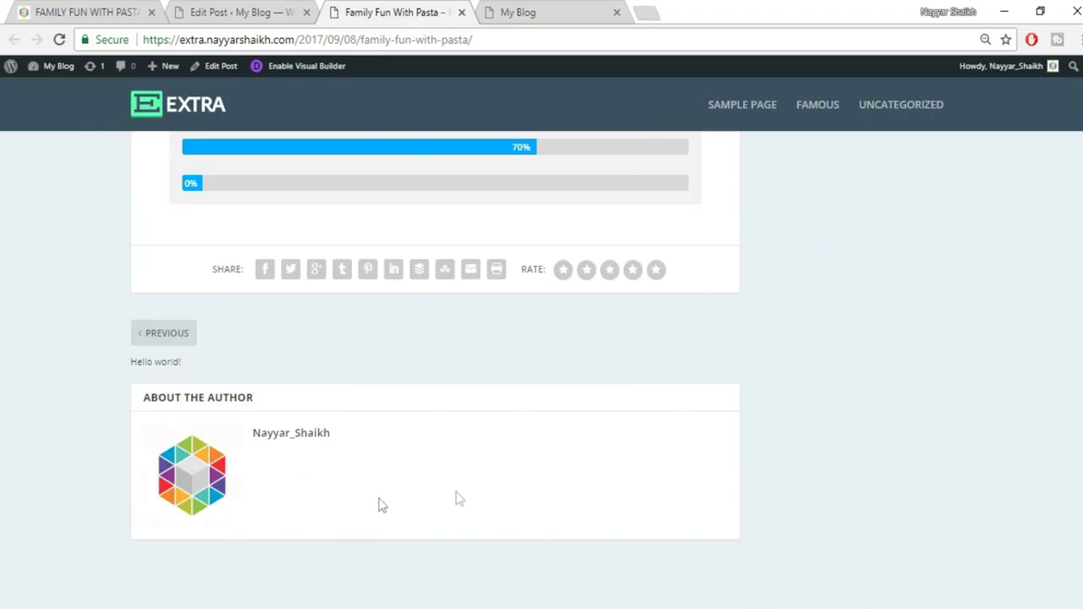
# Select the author bio line on the reference post, then return to the post editor
pyautogui.click(85, 12)
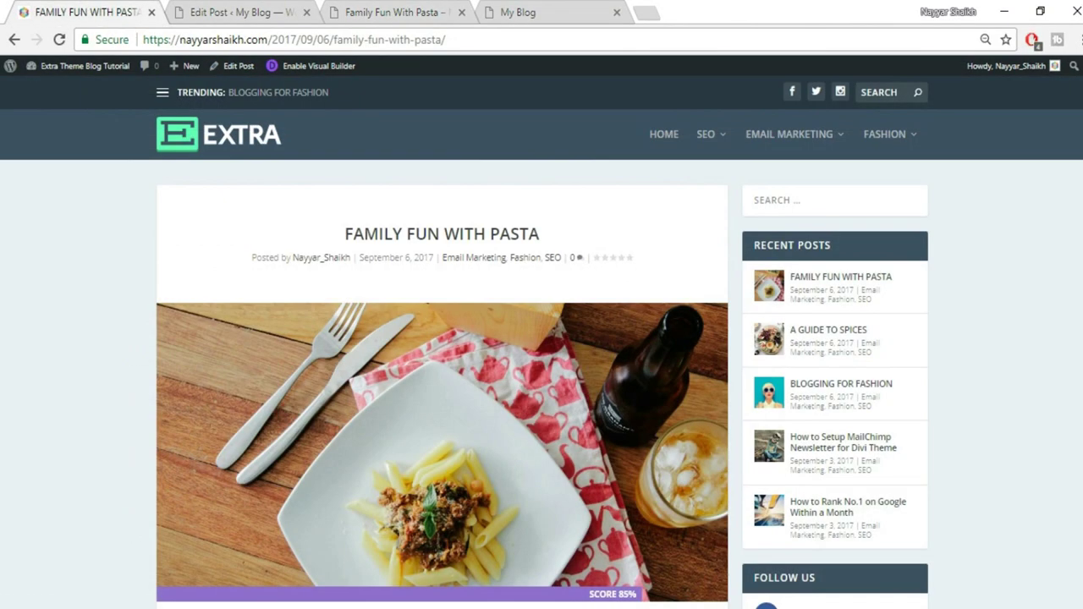
pyautogui.scroll(-20, 541, 345)
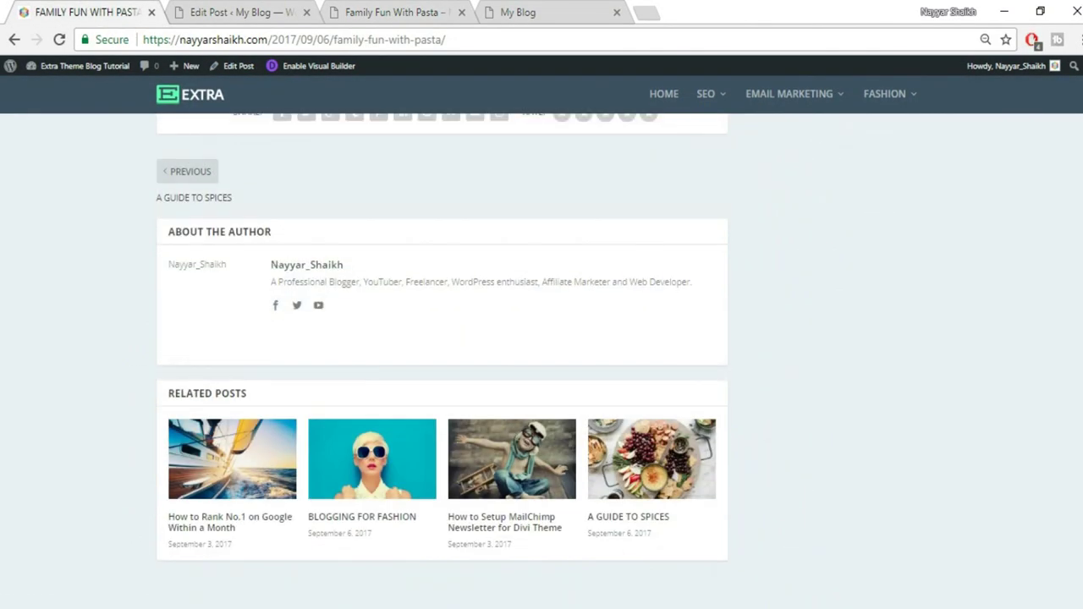
pyautogui.tripleClick(308, 273)
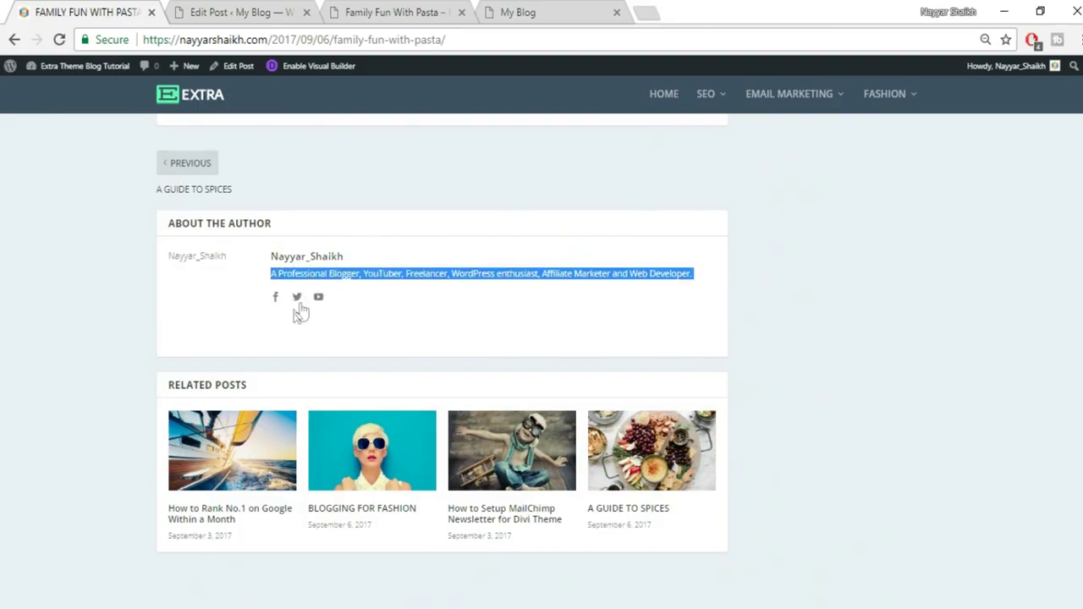
pyautogui.click(218, 10)
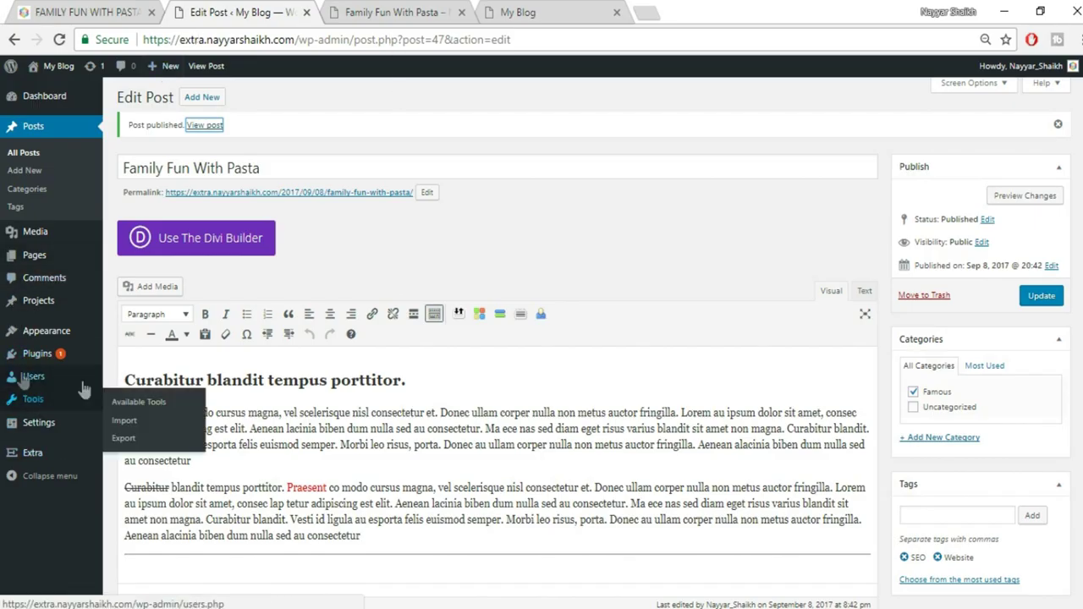
# Open the Users list and edit the administrator's own profile
pyautogui.moveTo(54, 385)
pyautogui.click(50, 378)
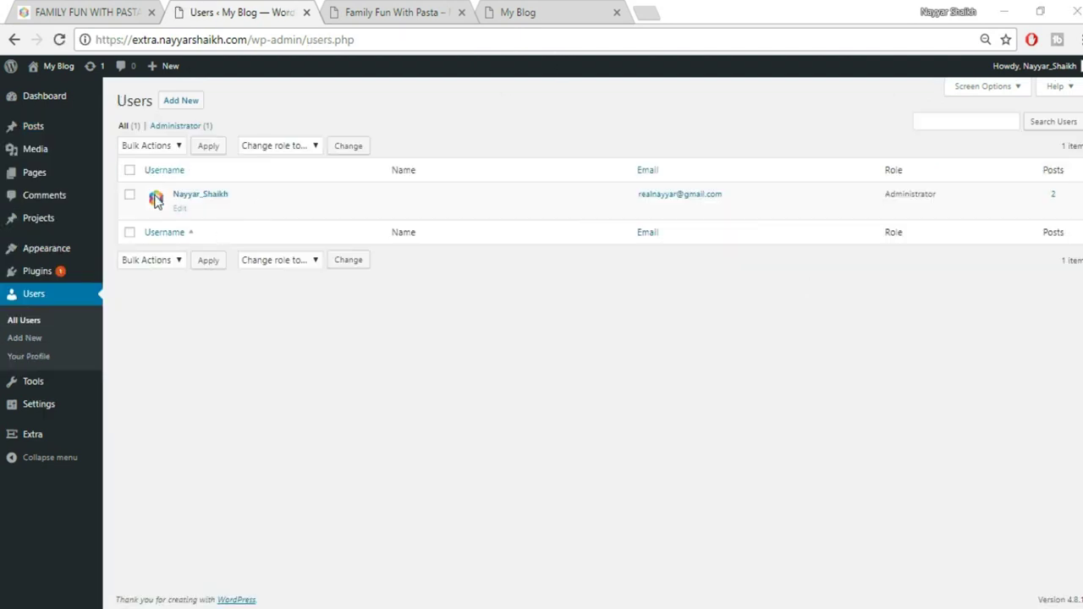
pyautogui.moveTo(203, 200)
pyautogui.click(180, 209)
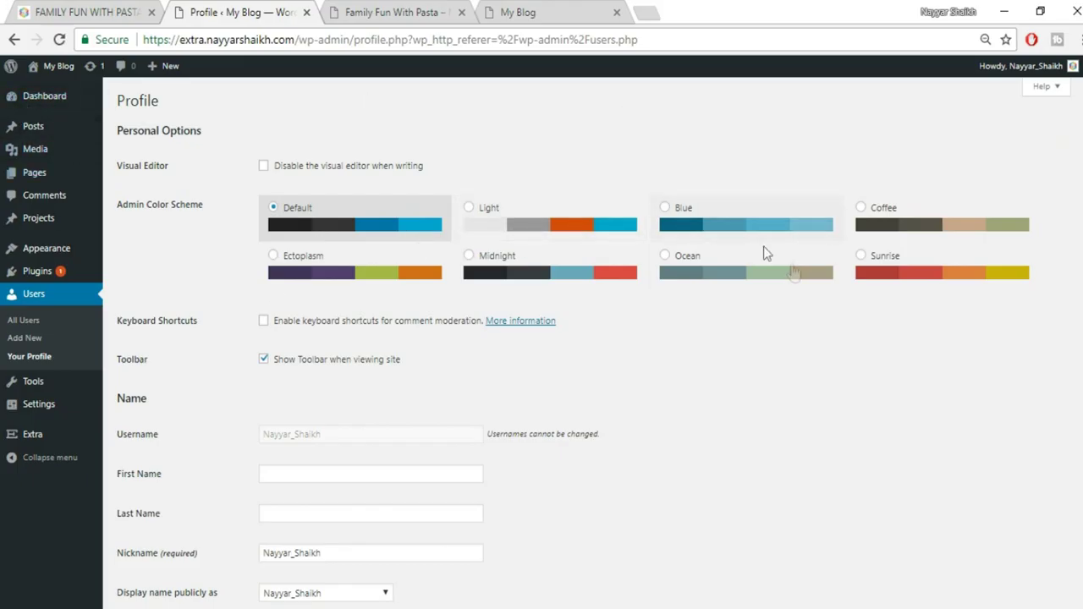
pyautogui.click(893, 227)
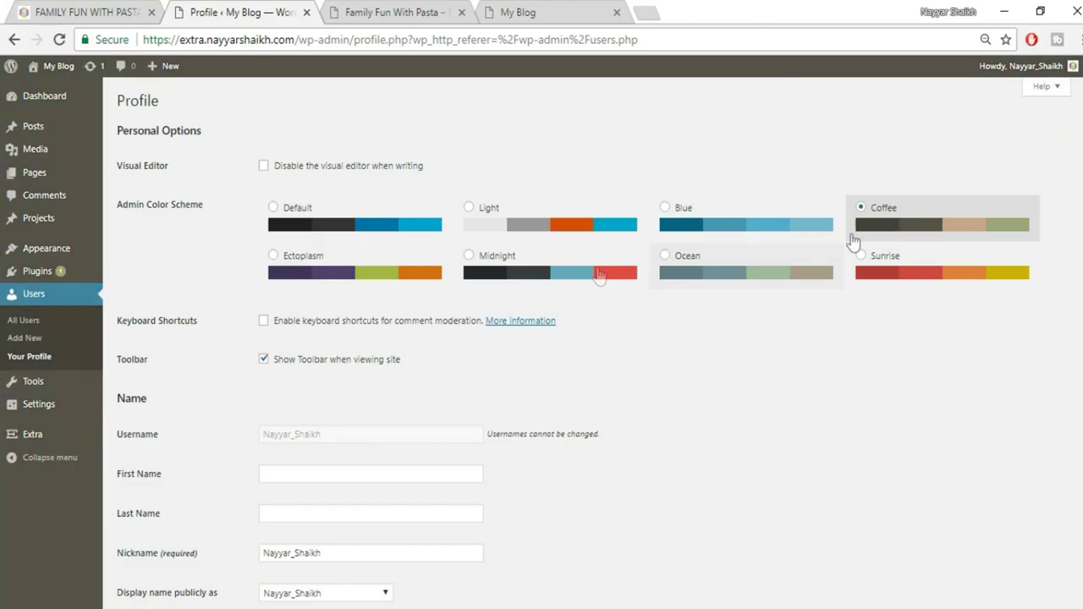
pyautogui.click(362, 288)
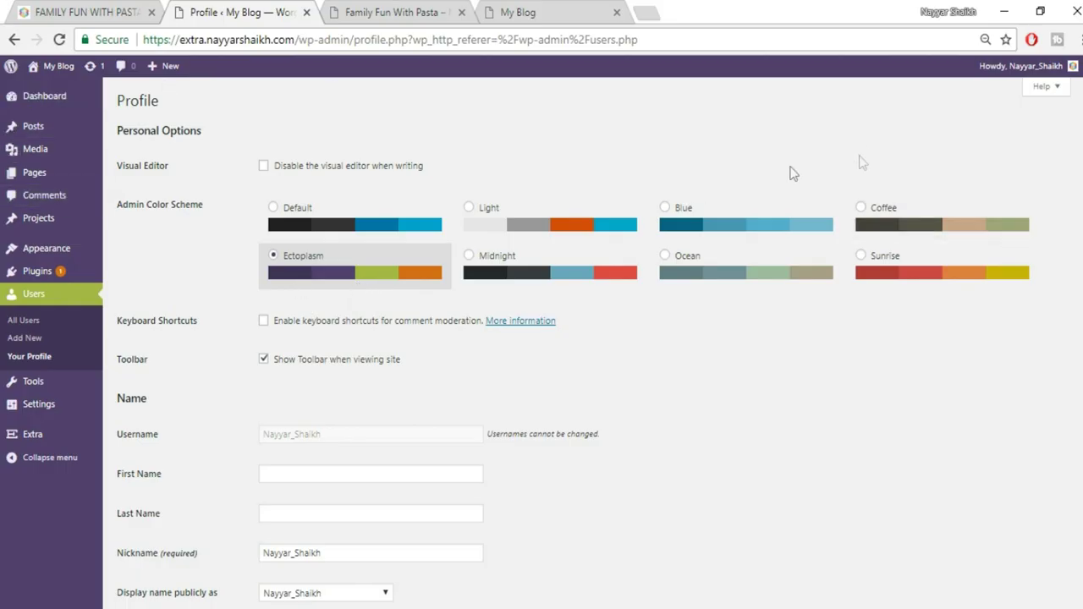
pyautogui.click(939, 271)
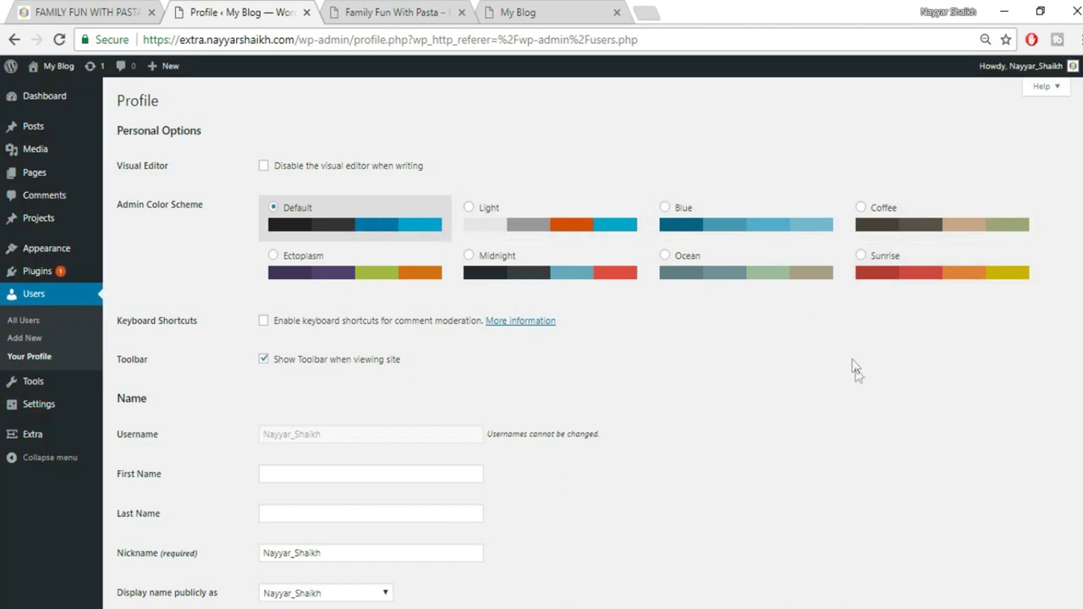
pyautogui.scroll(-3, 859, 380)
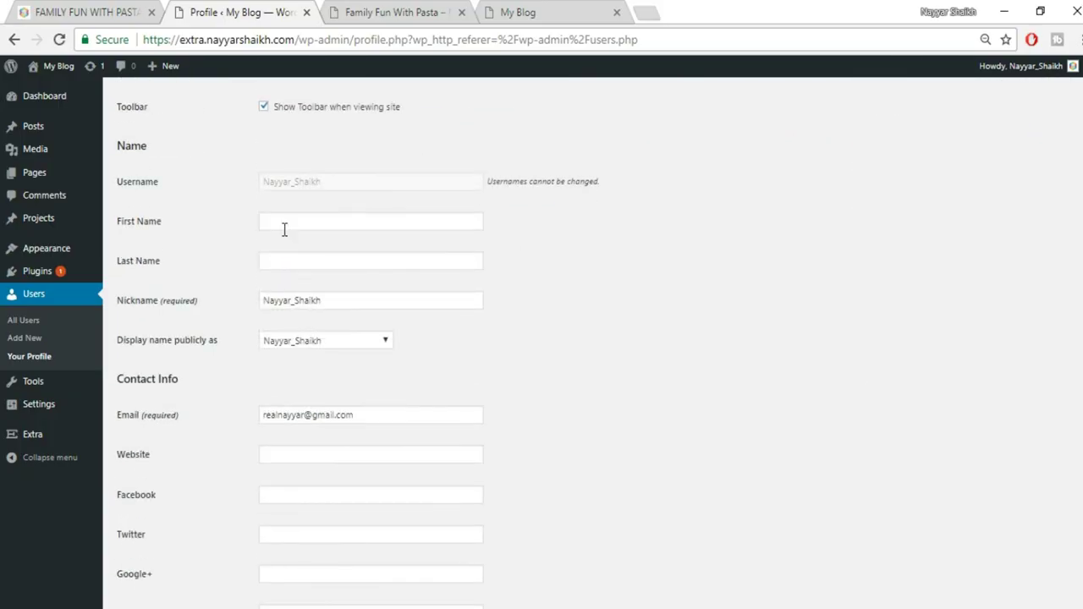
# Enter the user's first and last name and display the full name publicly
pyautogui.click(313, 224)
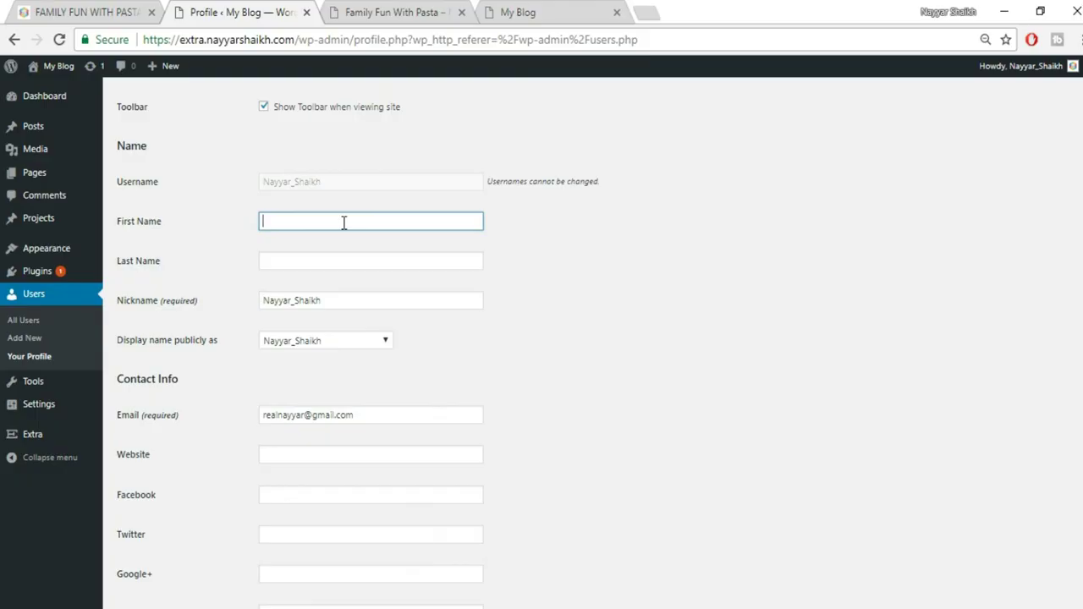
pyautogui.write('Nayyar')
pyautogui.press('Tab')
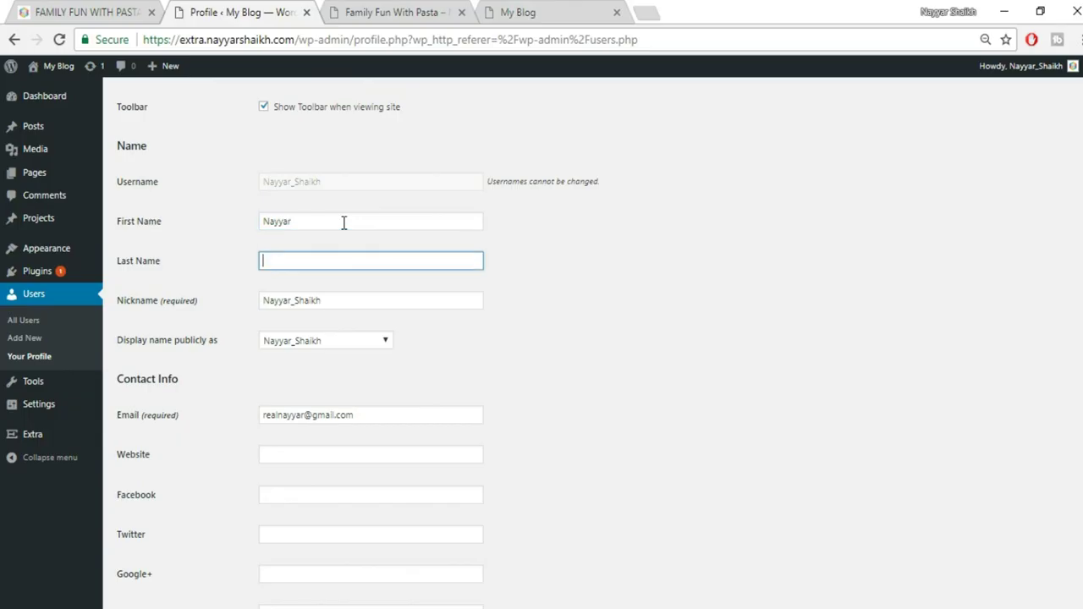
pyautogui.write('Sh')
pyautogui.press('Down')
pyautogui.press('Tab')
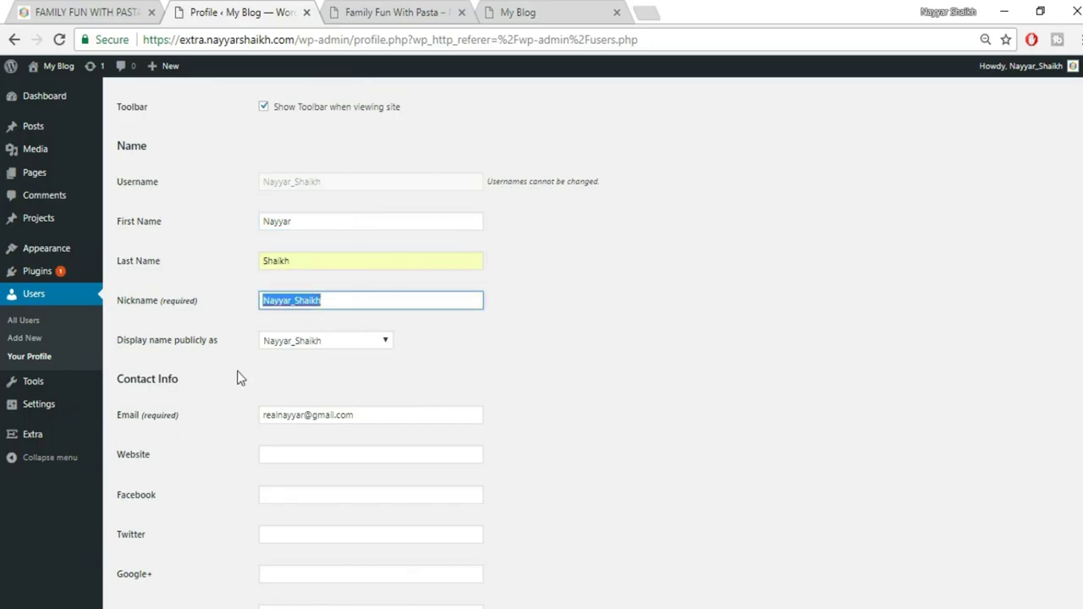
pyautogui.click(317, 345)
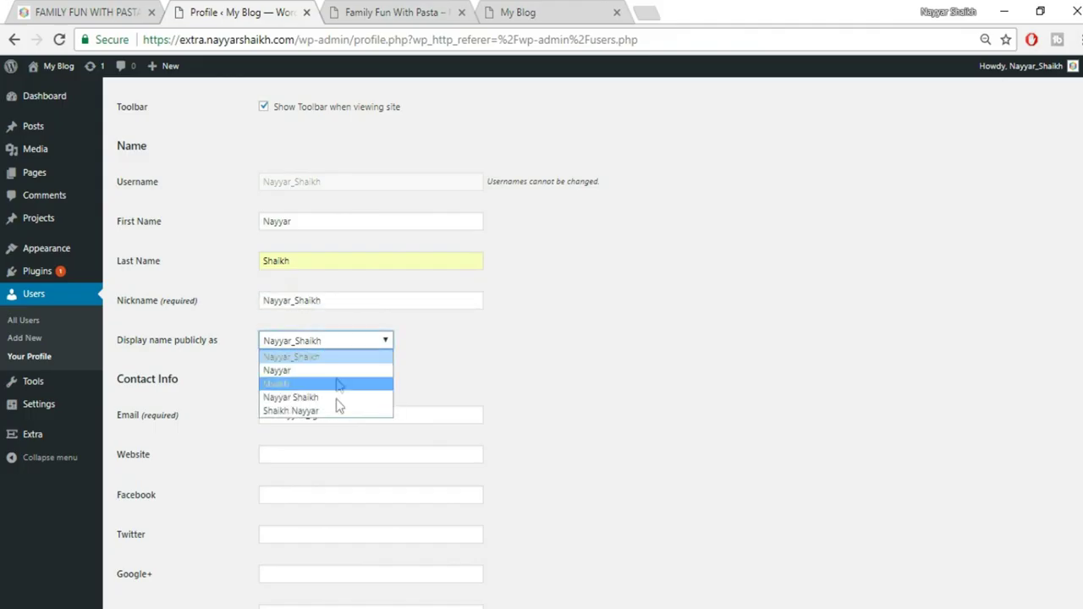
pyautogui.click(339, 404)
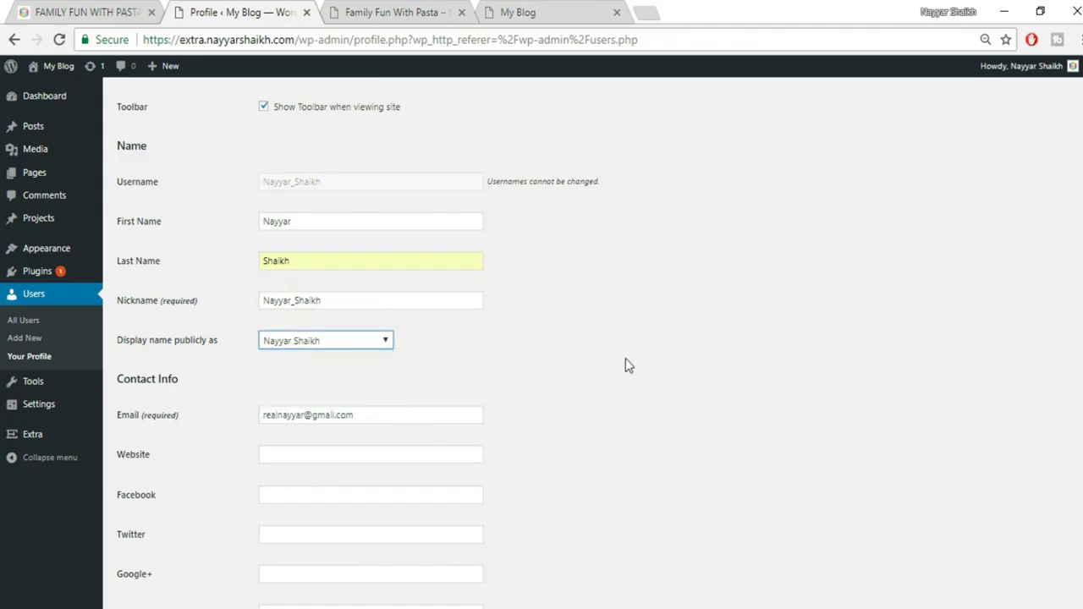
# Fill in the saved website, Facebook and Twitter links, adding the missing .com to Facebook
pyautogui.scroll(-2, 593, 338)
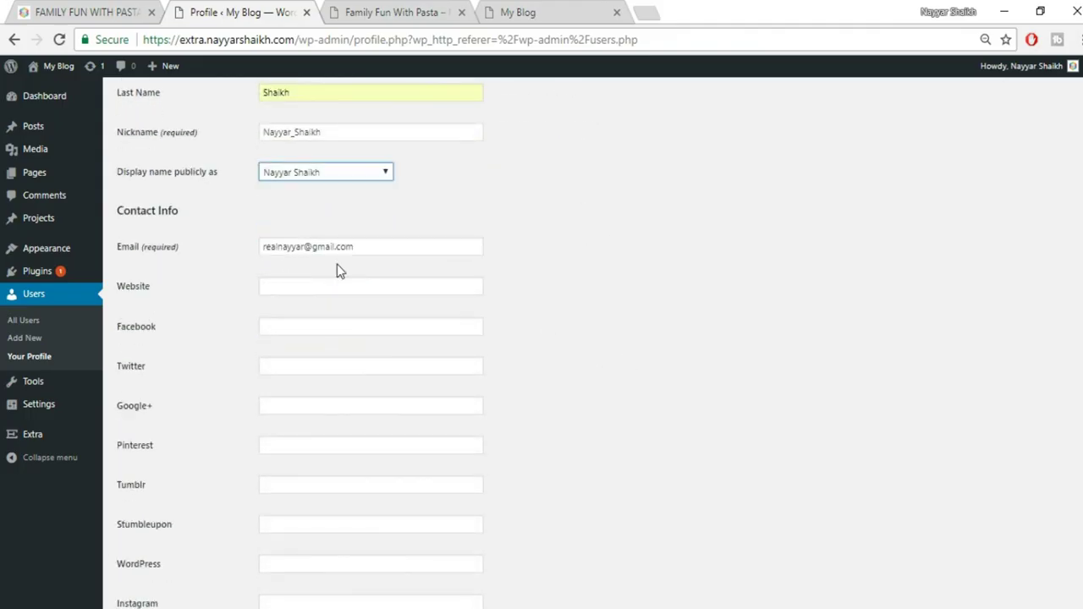
pyautogui.click(358, 290)
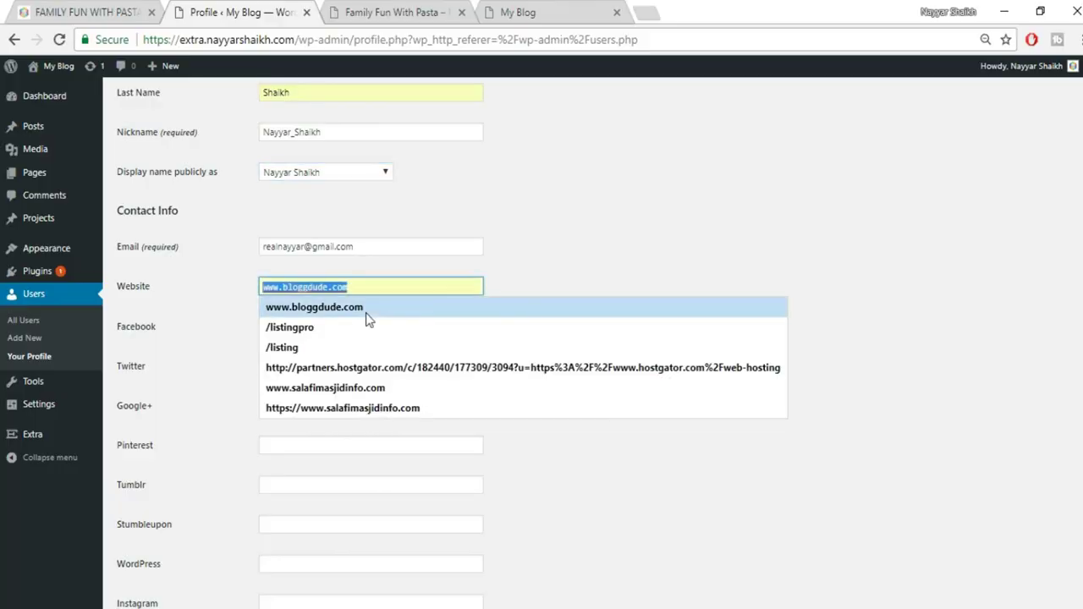
pyautogui.click(370, 308)
pyautogui.click(397, 330)
pyautogui.click(381, 358)
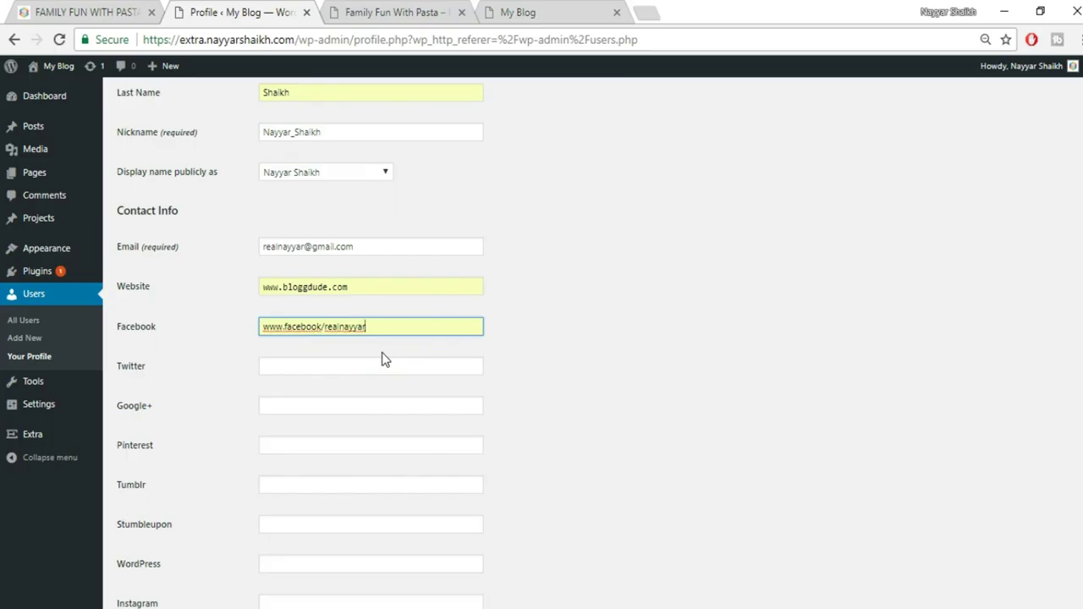
pyautogui.click(322, 327)
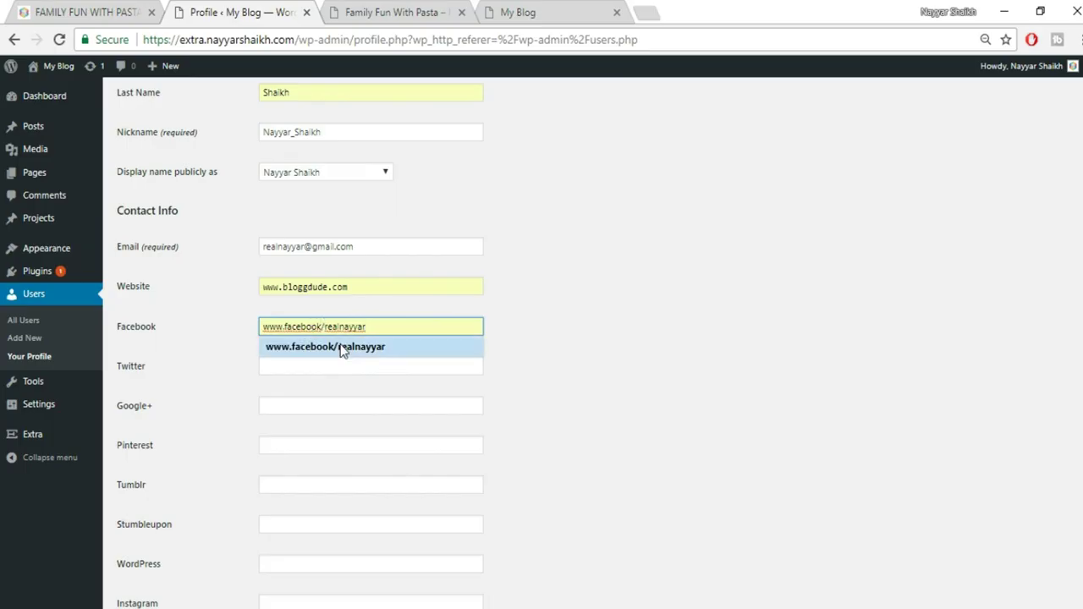
pyautogui.press('Left')
pyautogui.press('Left')
pyautogui.press('Left')
pyautogui.press('Left')
pyautogui.press('Left')
pyautogui.press('Left')
pyautogui.press('Left')
pyautogui.write('.com')
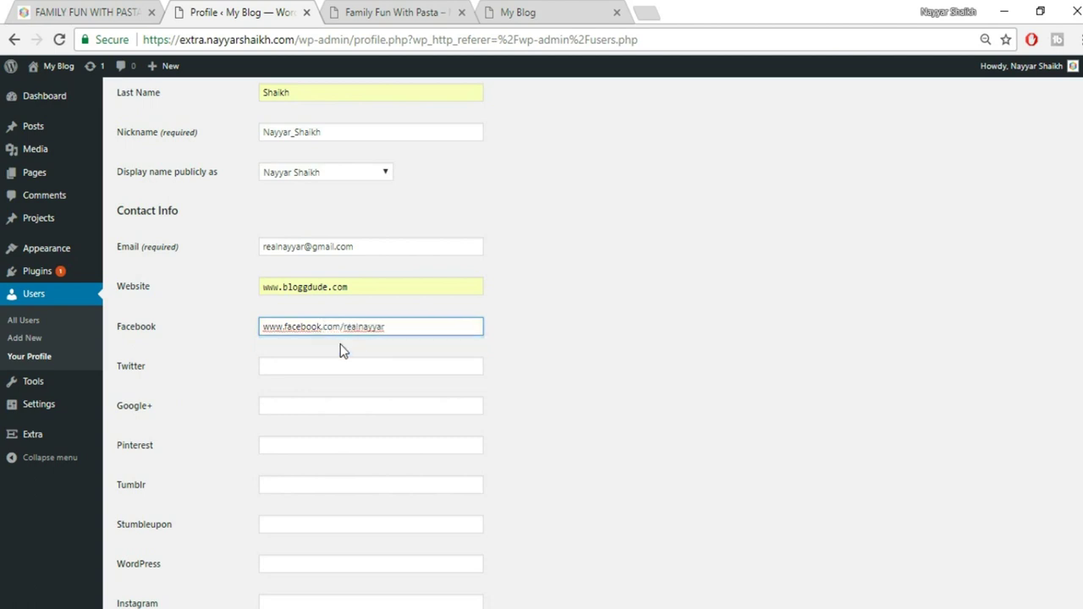
pyautogui.click(345, 360)
pyautogui.press('Down')
pyautogui.press('Down')
pyautogui.press('Tab')
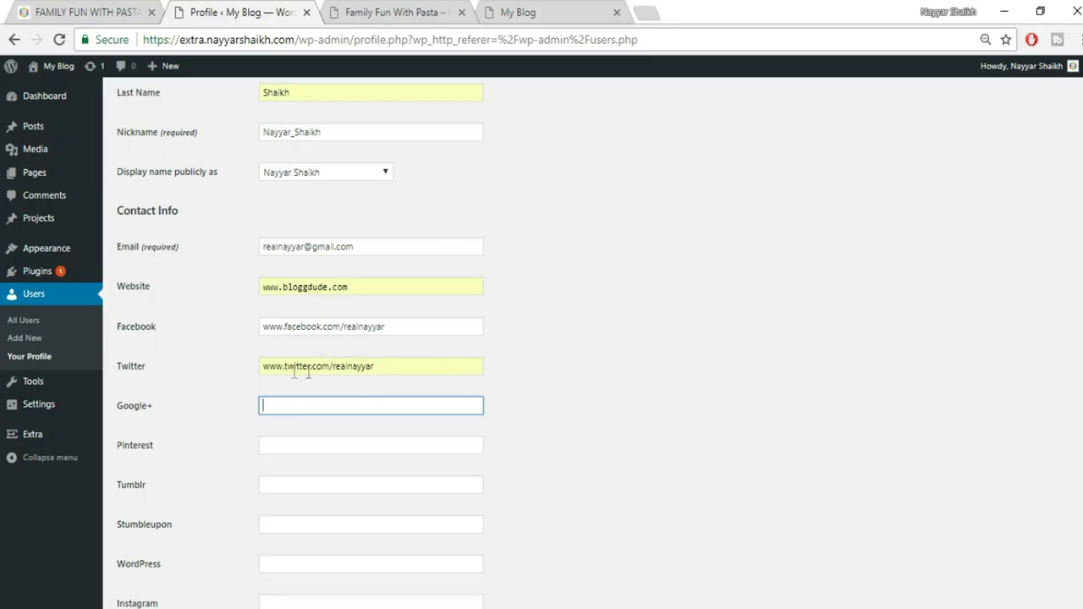
# Check the second pasta post, then scroll the reference post to its About the Author box
pyautogui.scroll(-3, 346, 482)
pyautogui.scroll(-8, 345, 489)
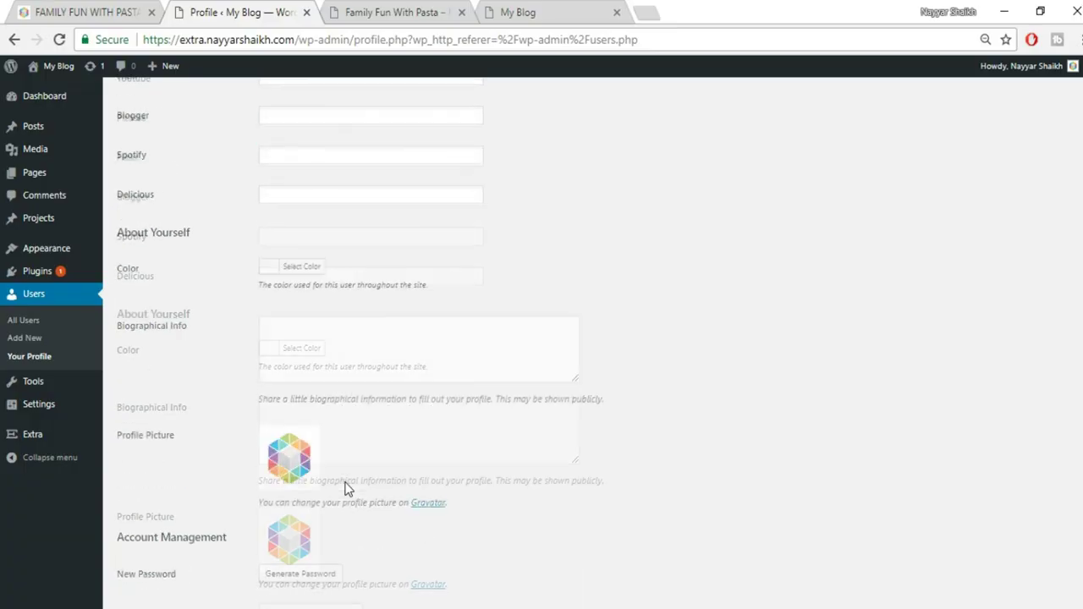
pyautogui.scroll(-1, 292, 476)
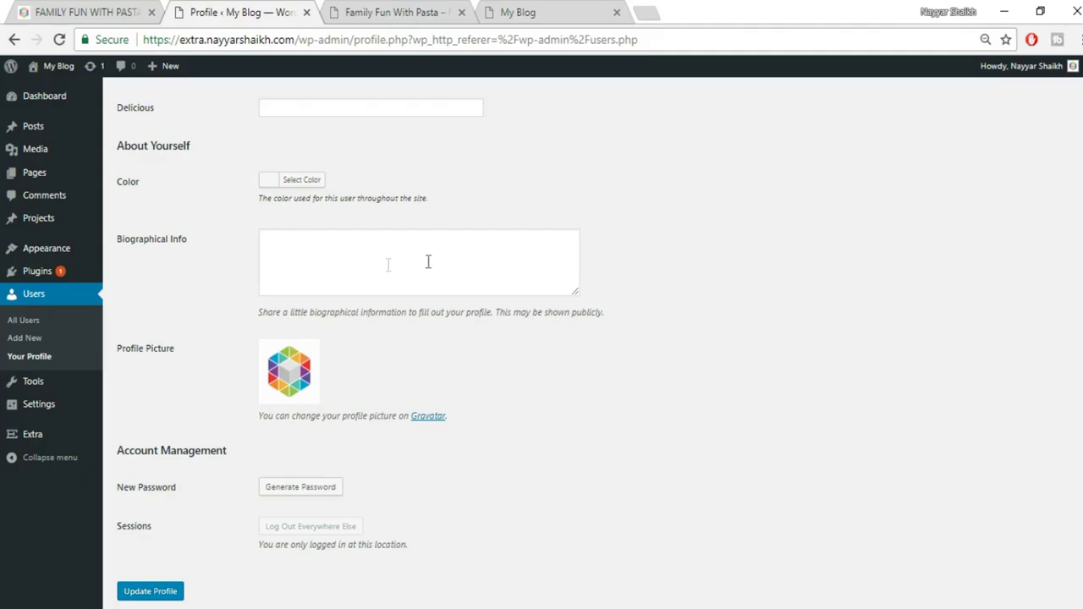
pyautogui.click(386, 12)
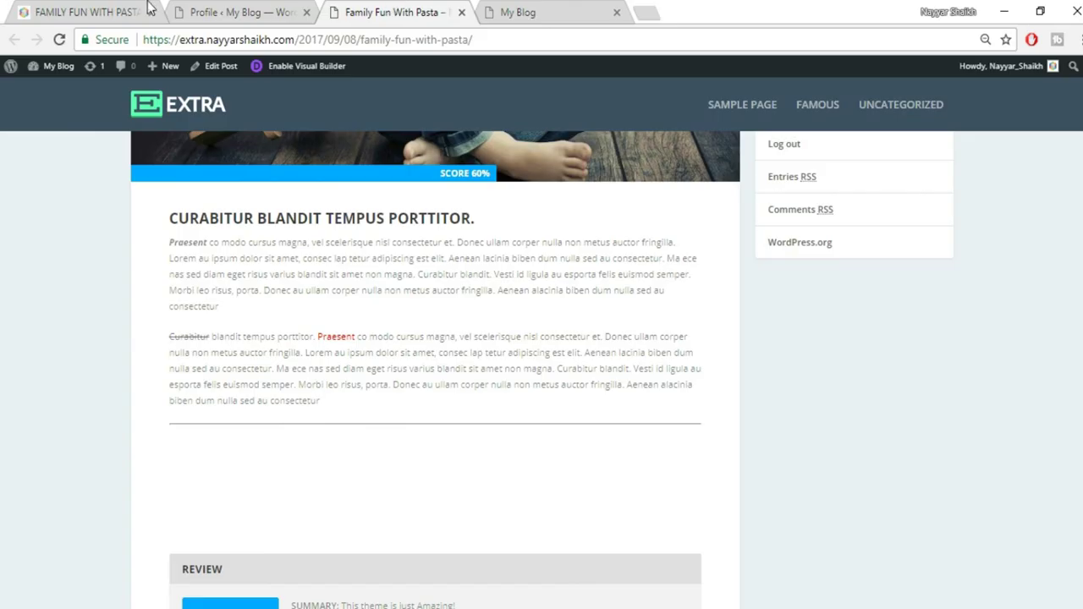
pyautogui.click(185, 10)
pyautogui.click(72, 15)
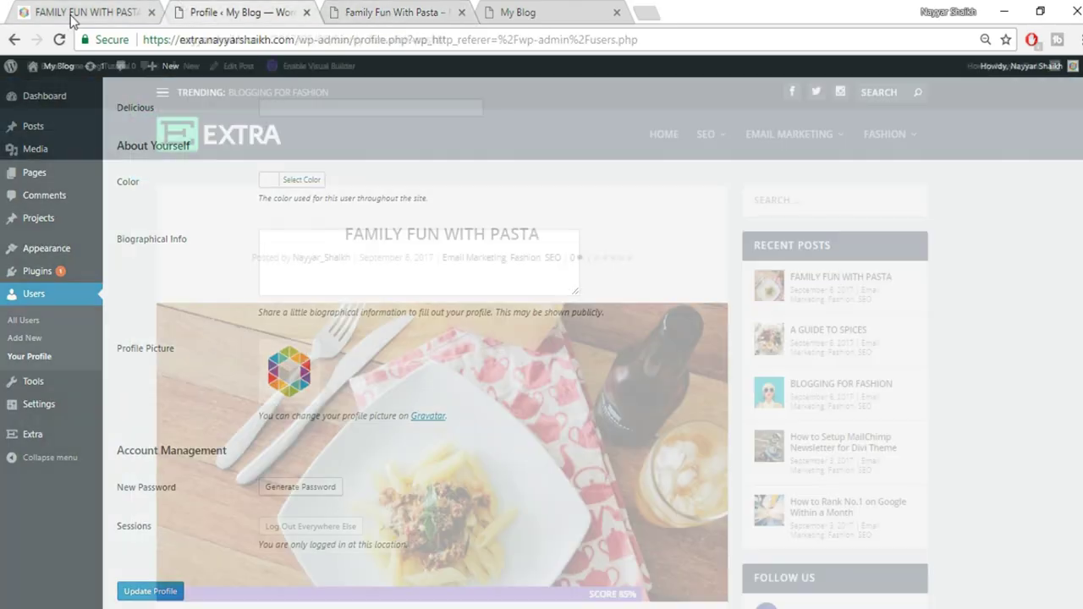
pyautogui.scroll(-10, 871, 203)
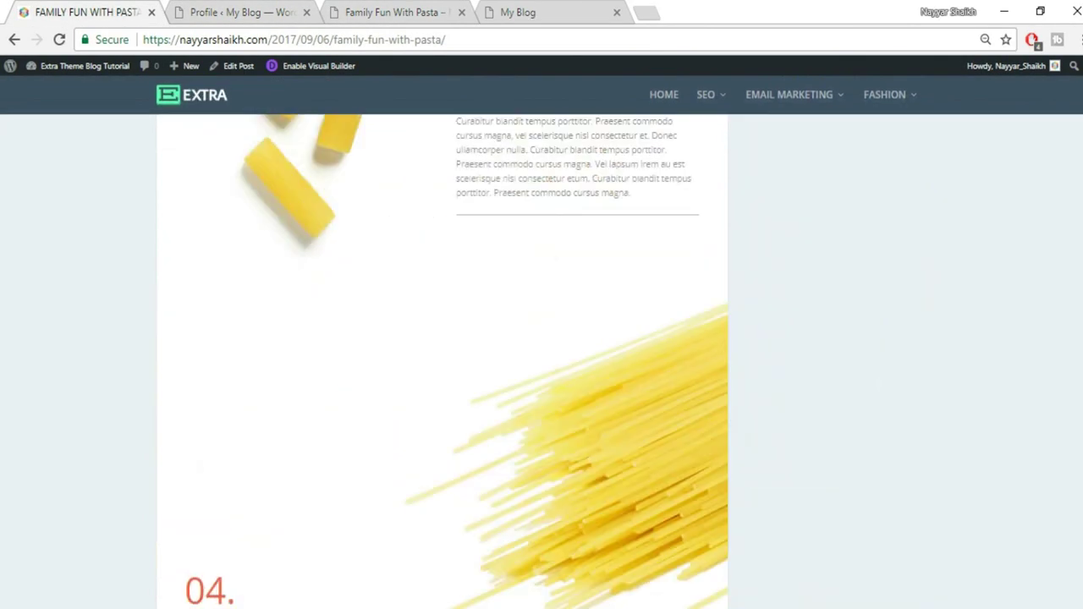
pyautogui.scroll(-15, 1079, 483)
pyautogui.scroll(8, 1079, 482)
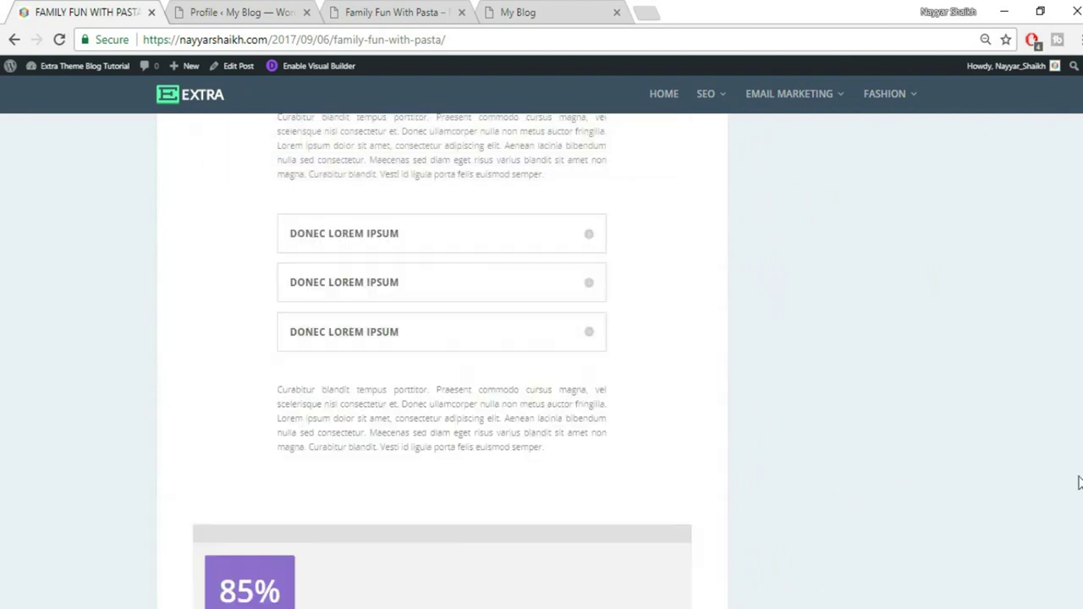
pyautogui.scroll(-10, 1079, 482)
pyautogui.scroll(3, 1079, 534)
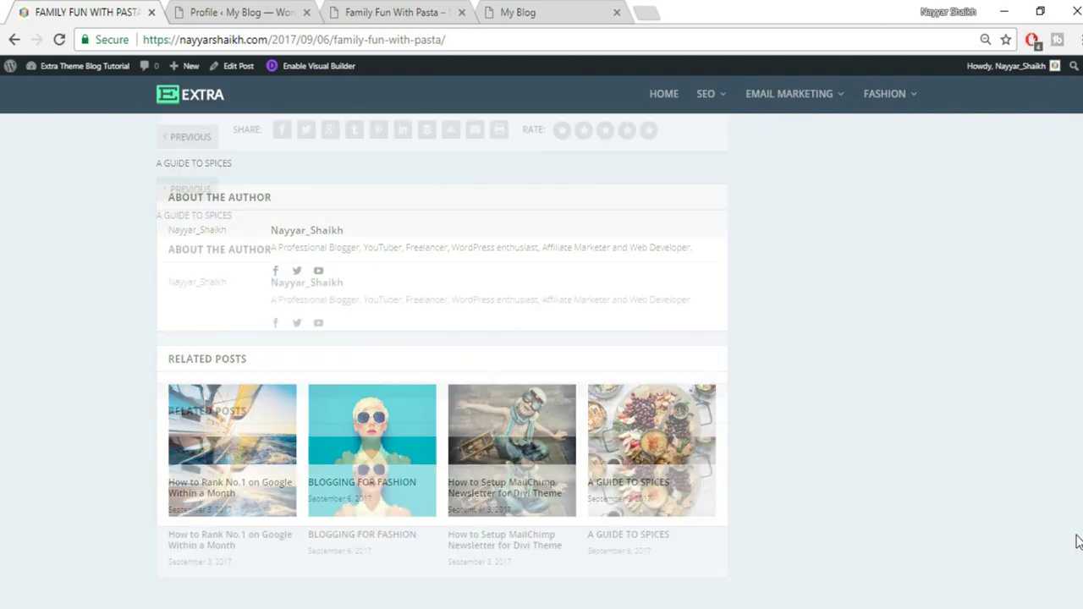
# Paste the reference post's author bio into Biographical Info and update the profile
pyautogui.moveTo(270, 317); pyautogui.dragTo(724, 328)
pyautogui.hotkey('ctrl', 'c')
pyautogui.click(288, 10)
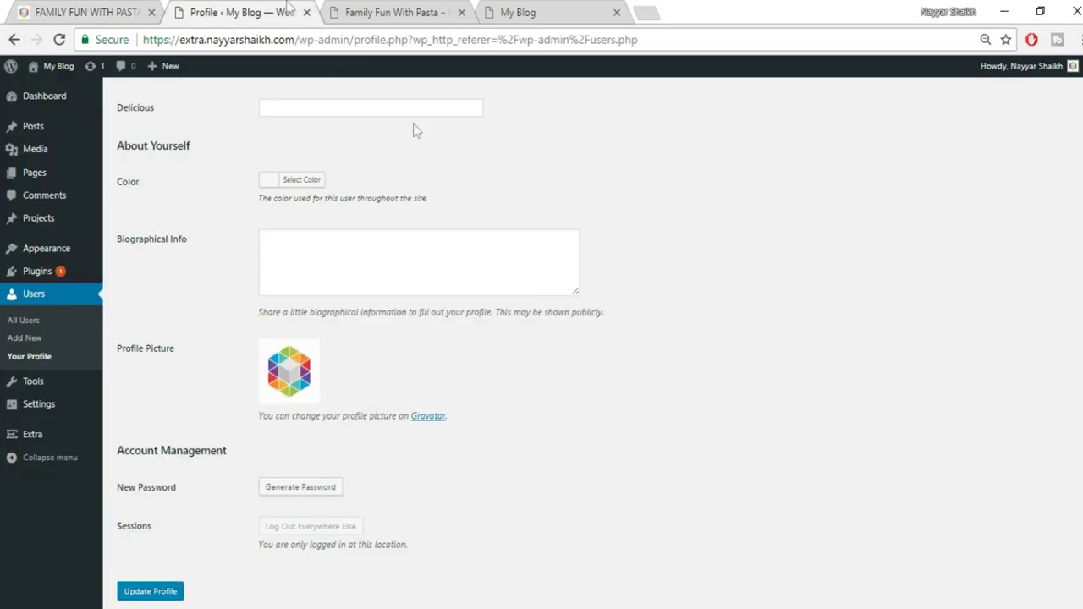
pyautogui.click(385, 293)
pyautogui.hotkey('ctrl', 'v')
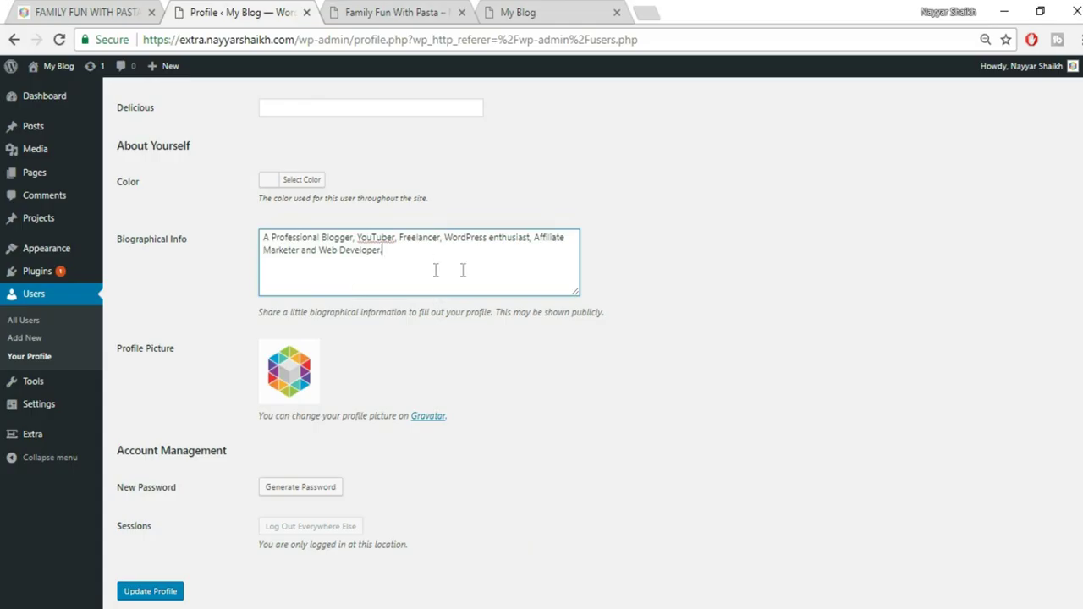
pyautogui.scroll(-1, 711, 421)
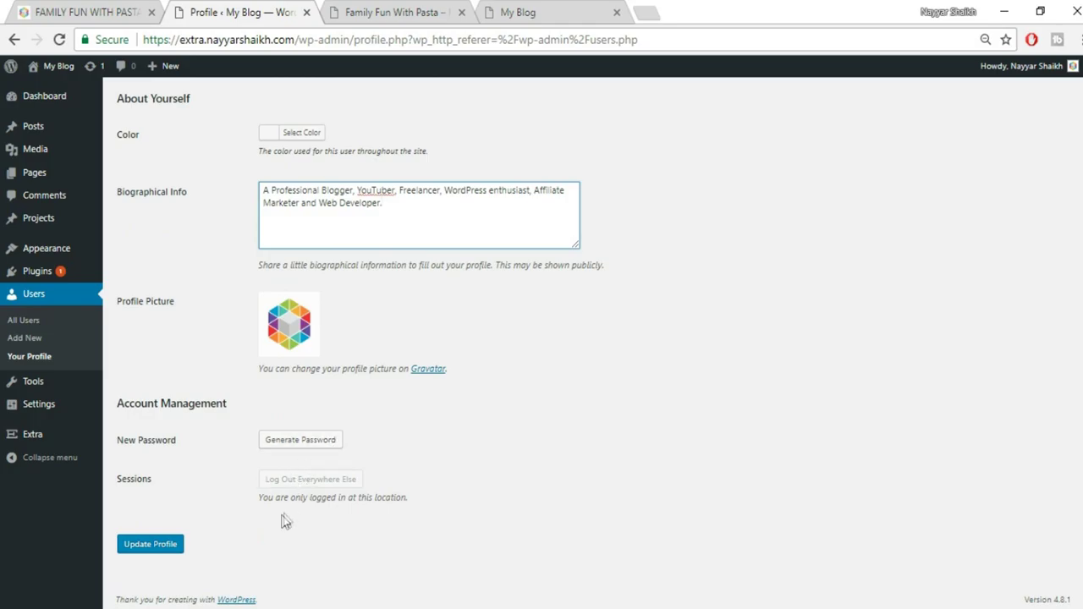
pyautogui.click(169, 551)
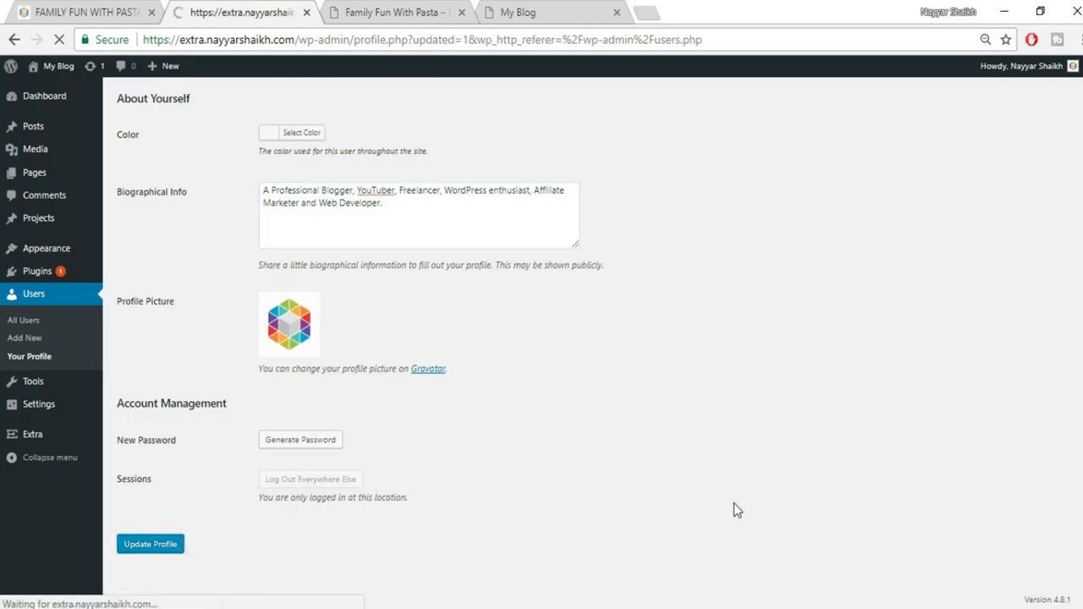
# Reload the second pasta post to verify the new author box, then return to the Profile tab
pyautogui.click(404, 12)
pyautogui.press('F5')
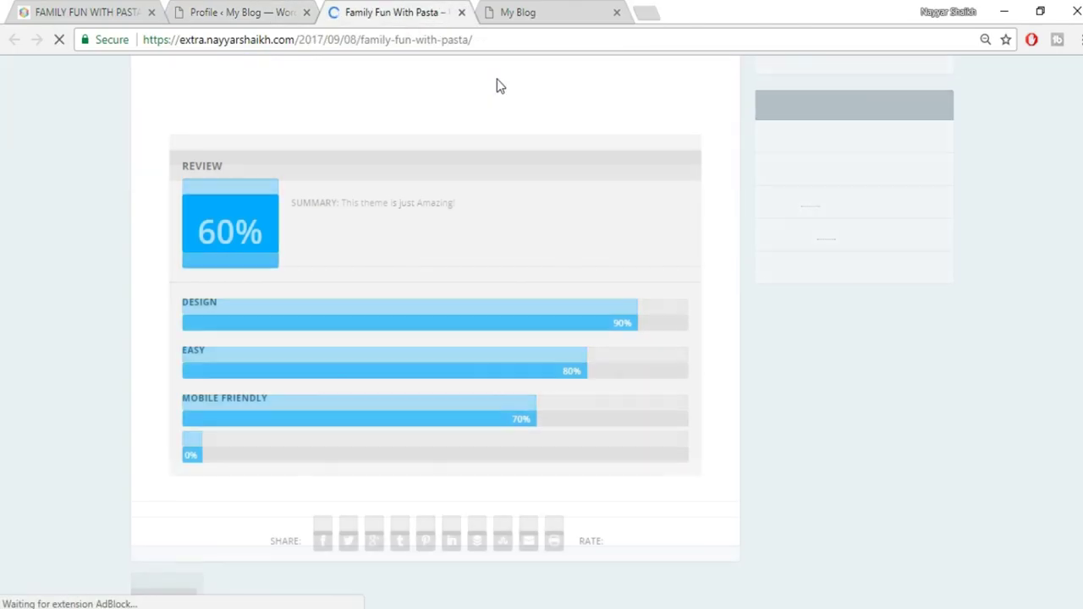
pyautogui.scroll(-12, 660, 308)
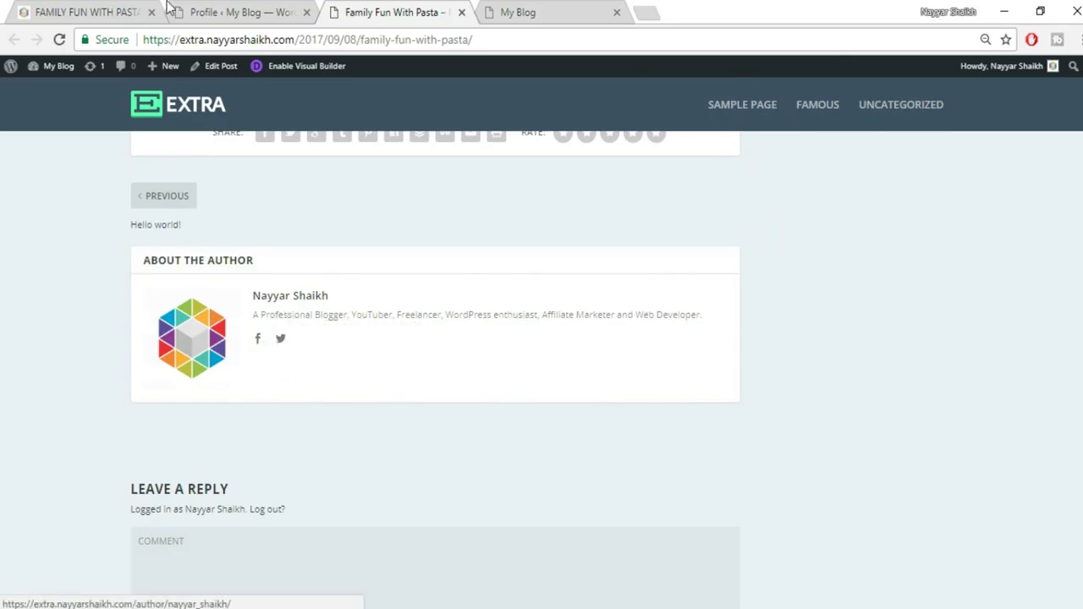
pyautogui.hotkey('ctrl', 'shift', 'Tab')
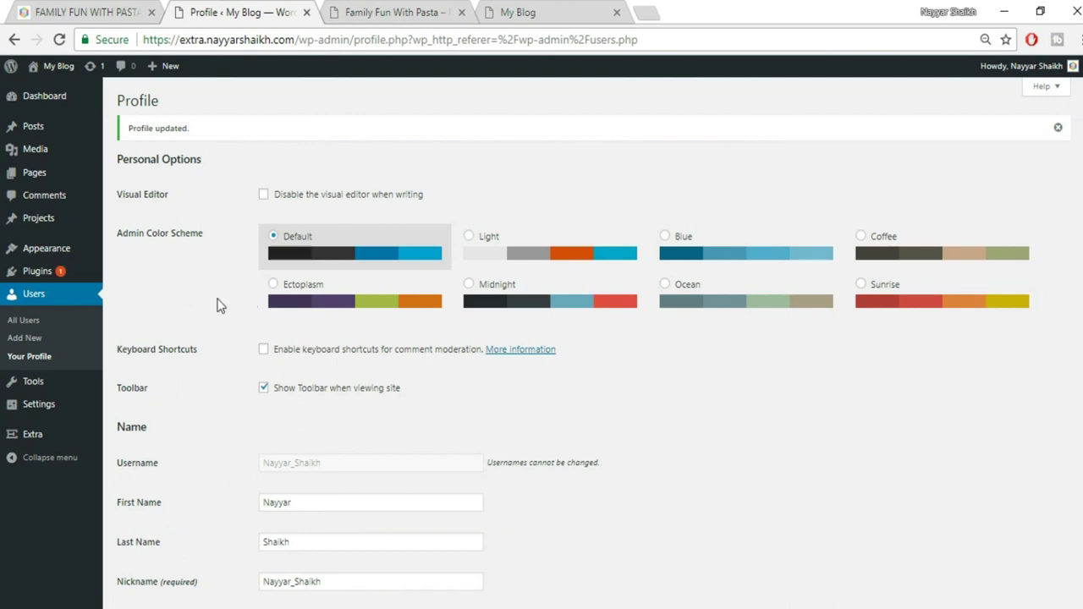
# Open Add New User and enter the new username and the suggested e-mail address
pyautogui.click(18, 345)
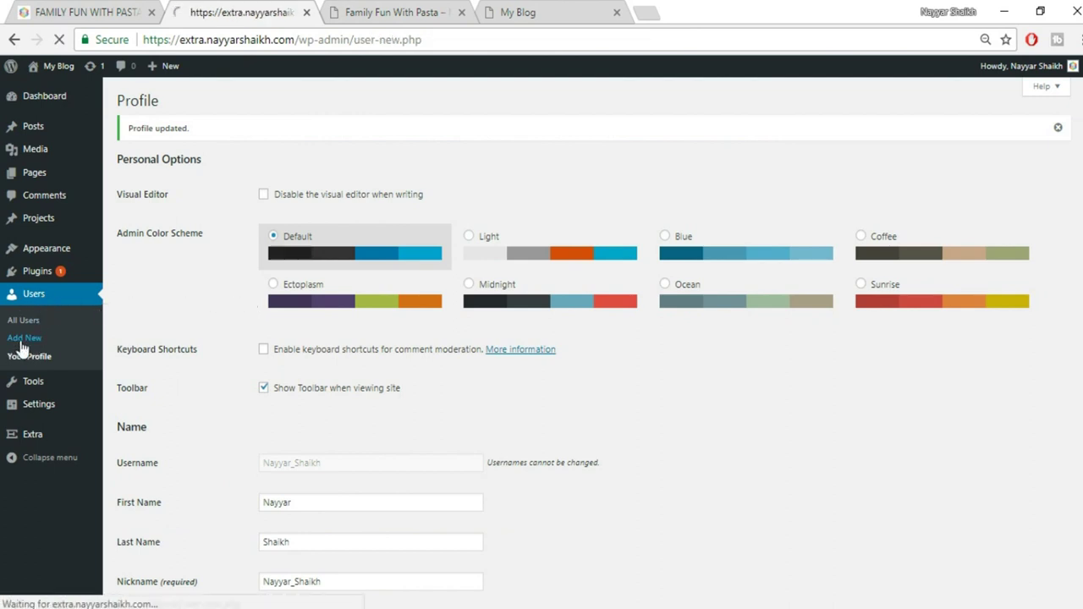
pyautogui.click(303, 165)
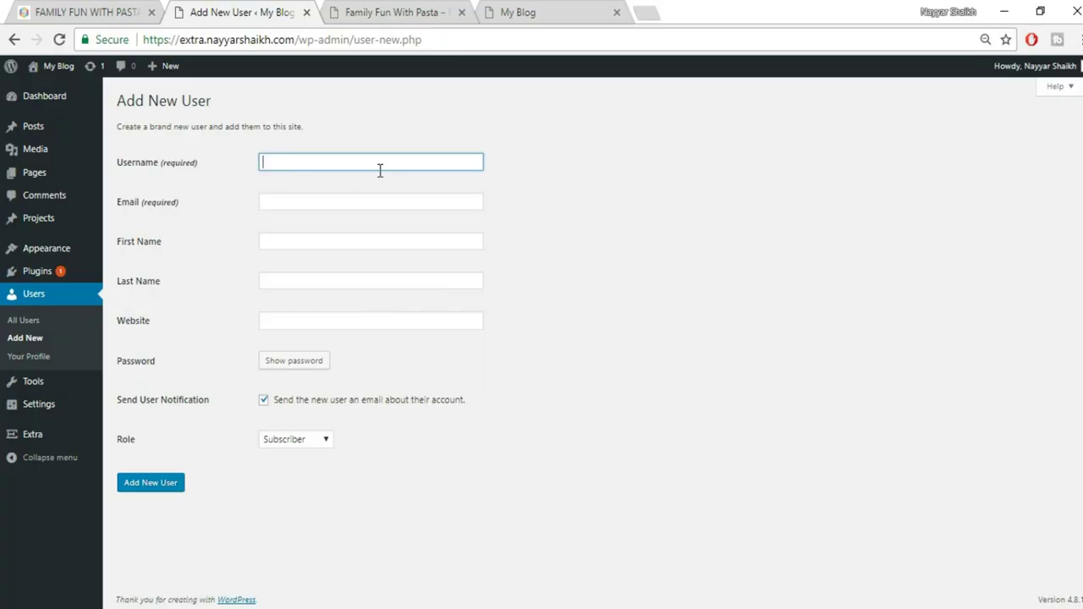
pyautogui.write('nayyars777')
pyautogui.press('Tab')
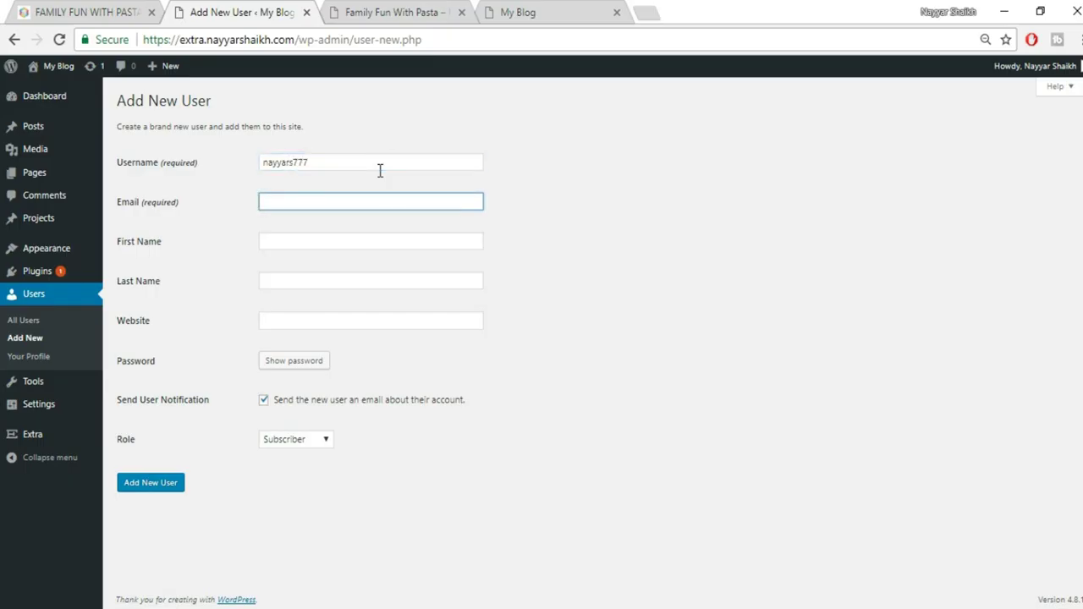
pyautogui.write('na')
pyautogui.press('Down')
pyautogui.press('Return')
pyautogui.press('Tab')
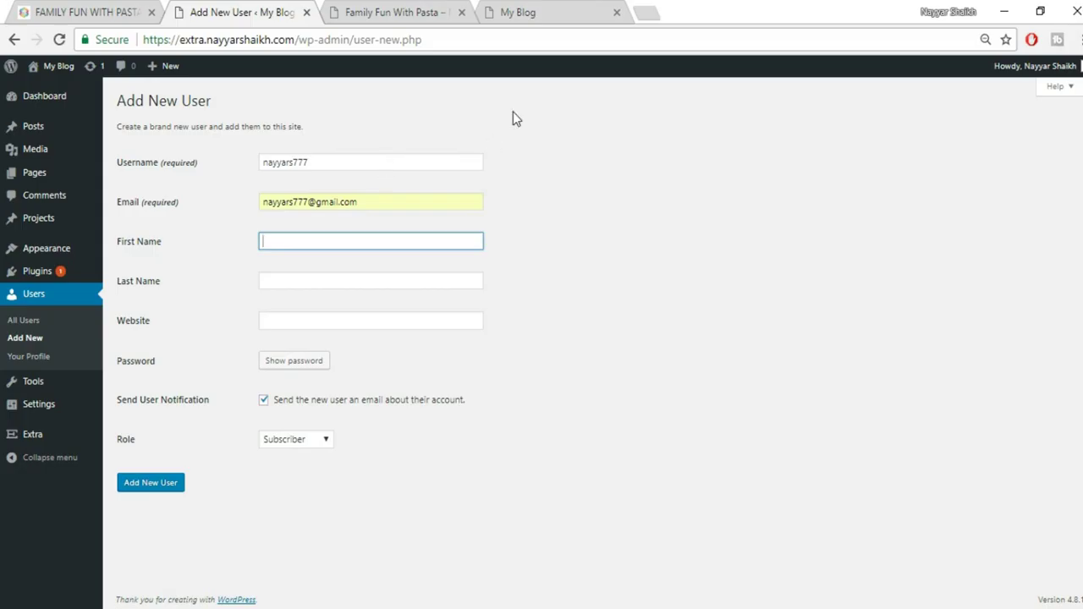
pyautogui.write('Nayya')
pyautogui.press('BackSpace')
pyautogui.press('BackSpace')
pyautogui.press('BackSpace')
pyautogui.press('BackSpace')
pyautogui.press('BackSpace')
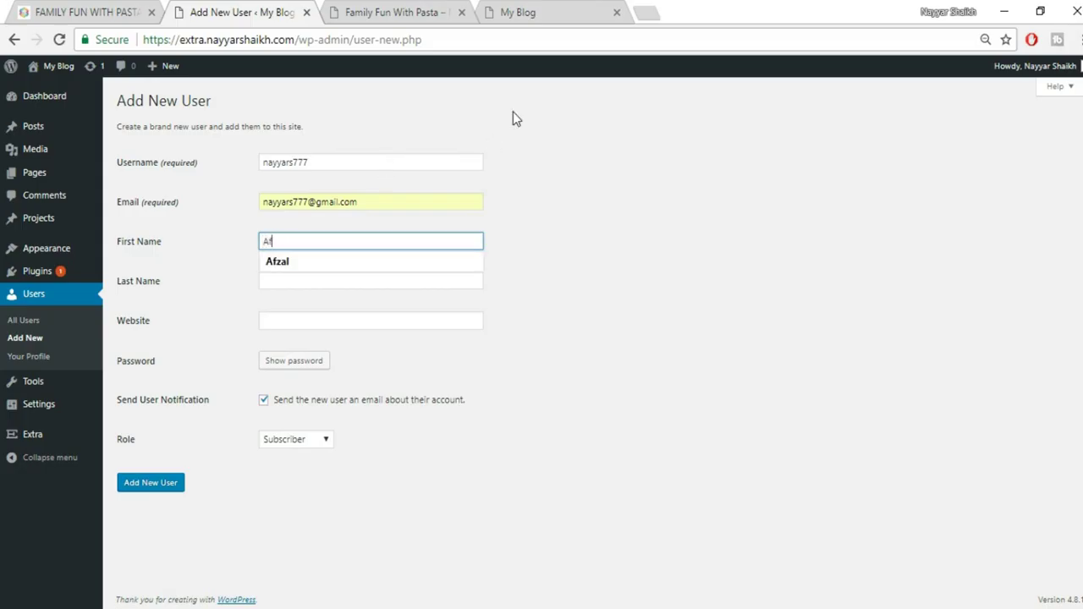
pyautogui.press('Tab')
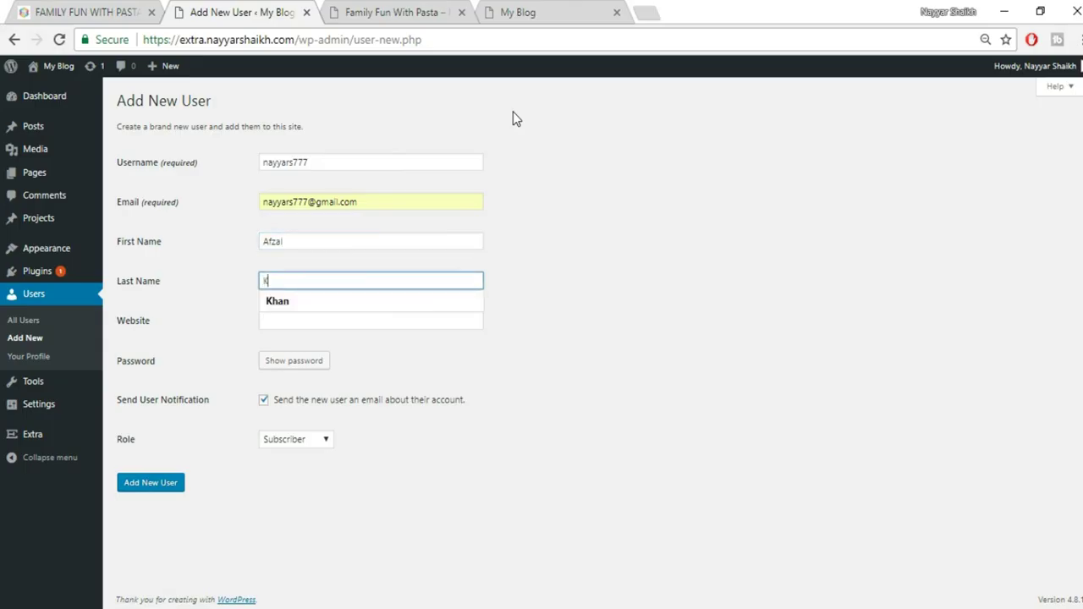
pyautogui.press('Tab')
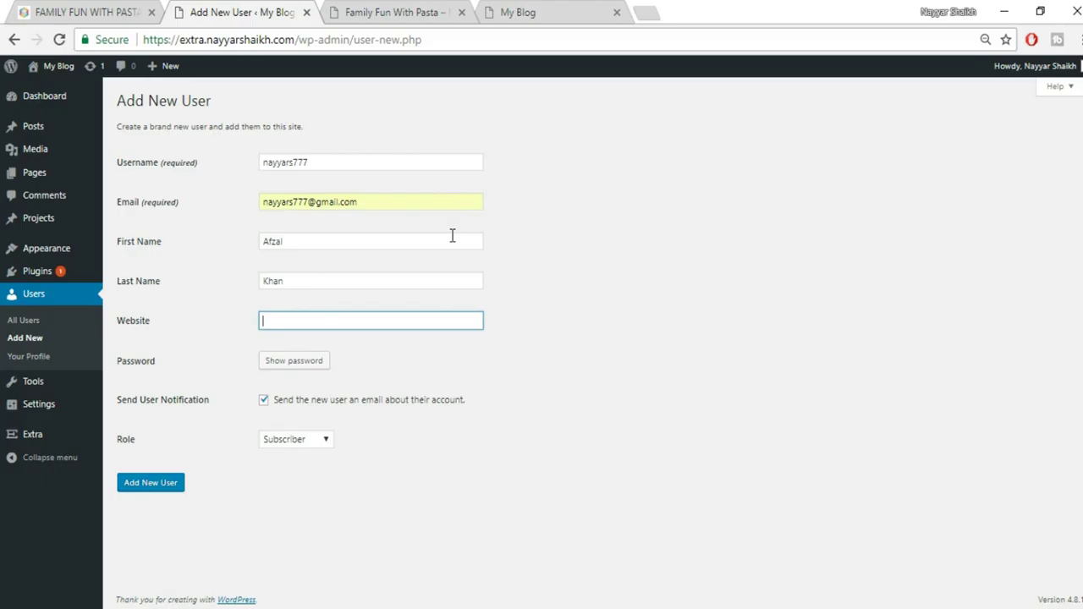
pyautogui.write('www.')
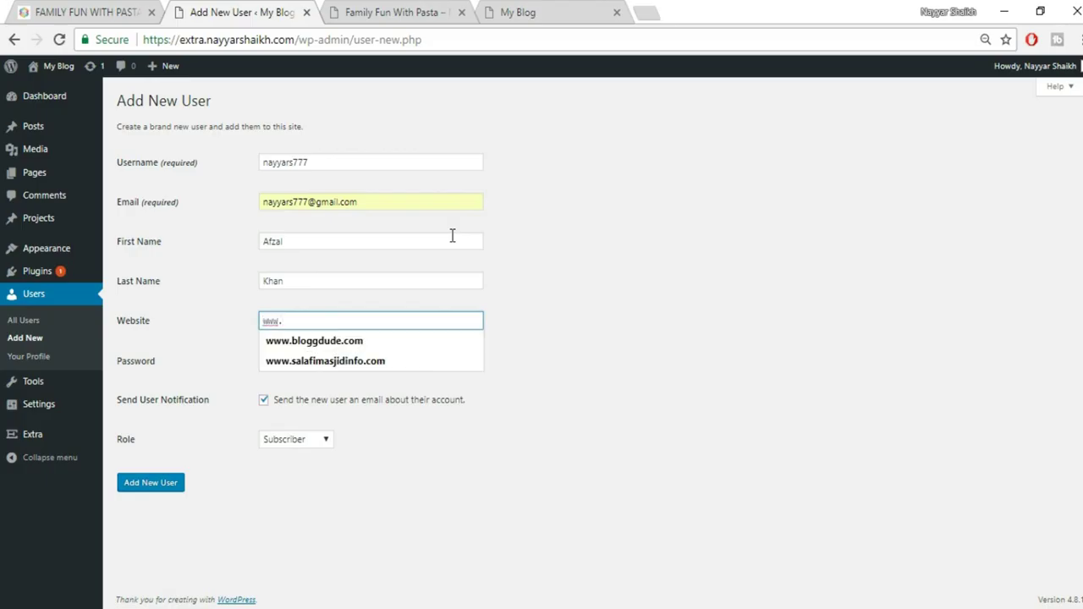
pyautogui.write('google.co')
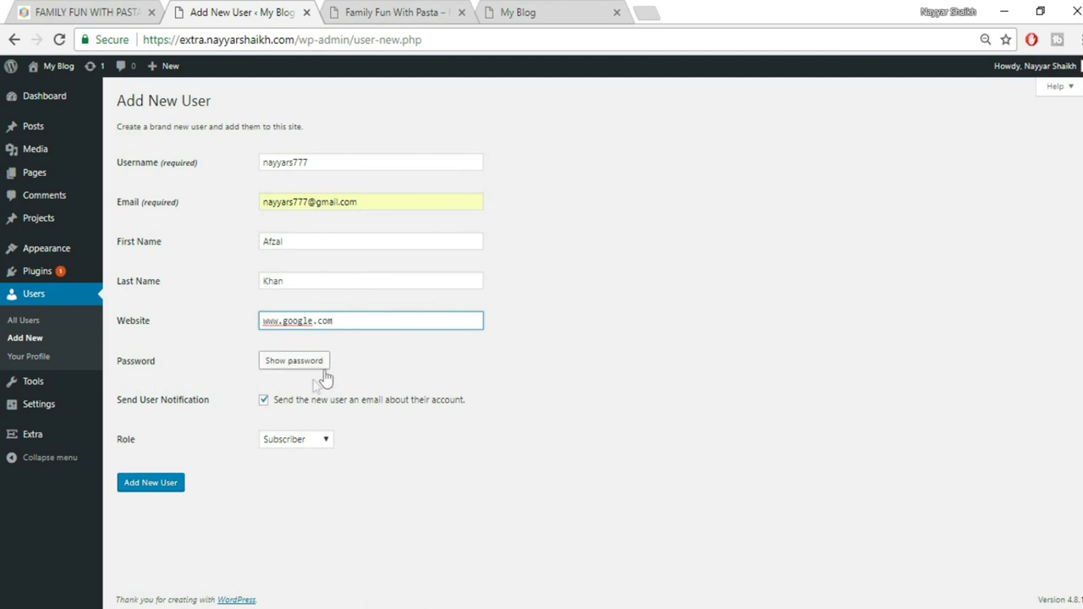
pyautogui.write('m')
pyautogui.click(298, 363)
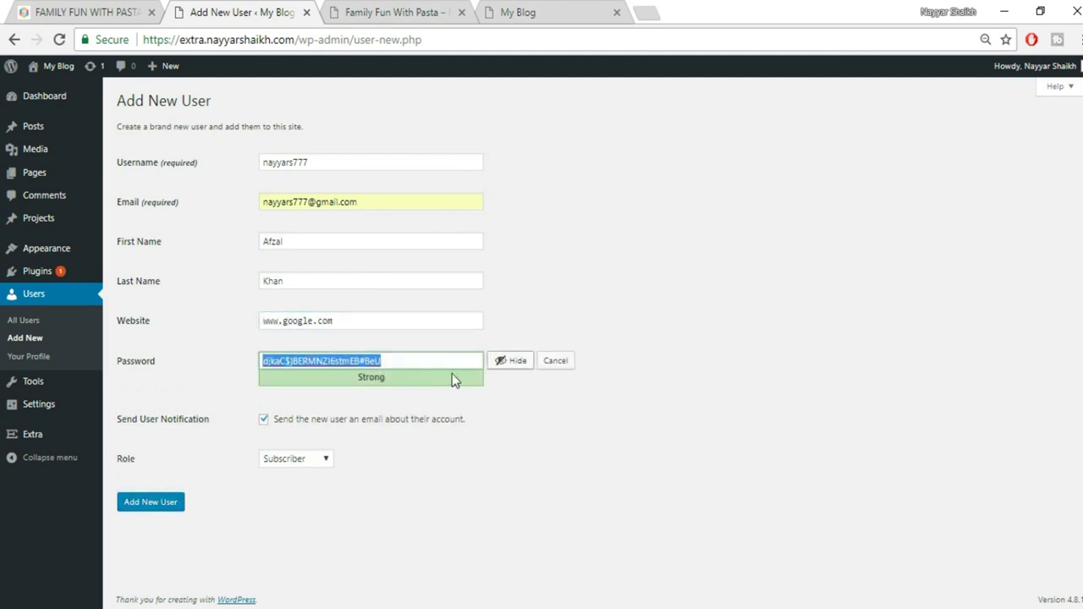
# Replace the generated password with a custom one, choose the Author role, and add the user
pyautogui.click(513, 361)
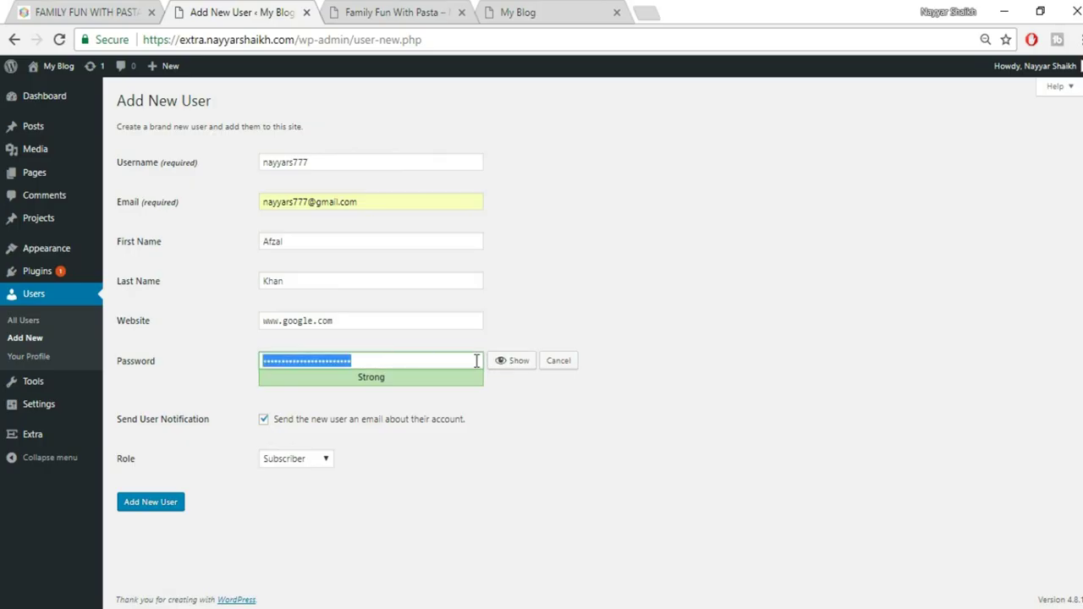
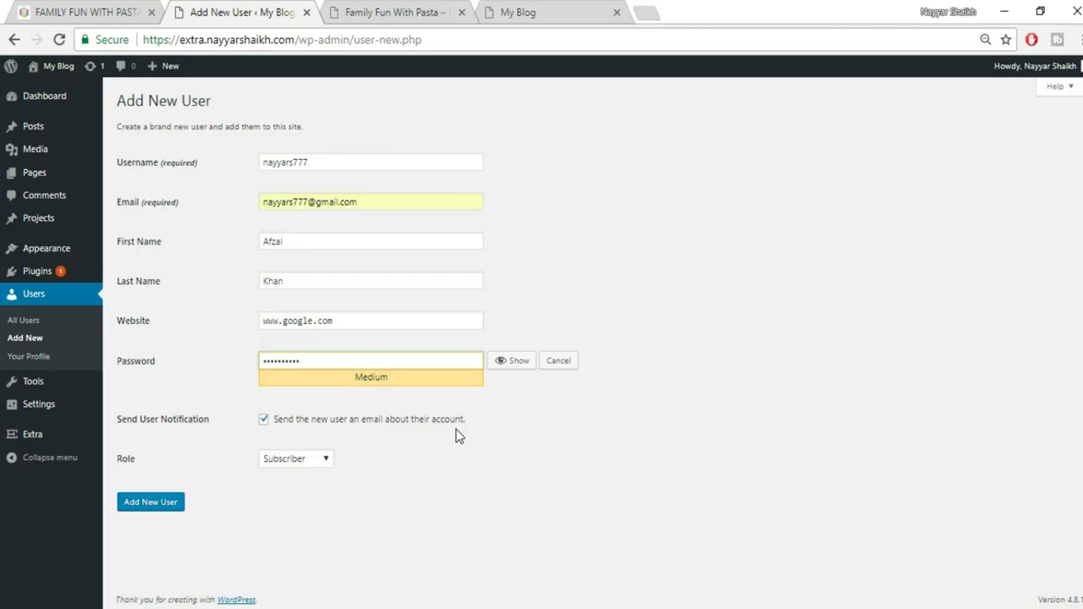
pyautogui.click(290, 462)
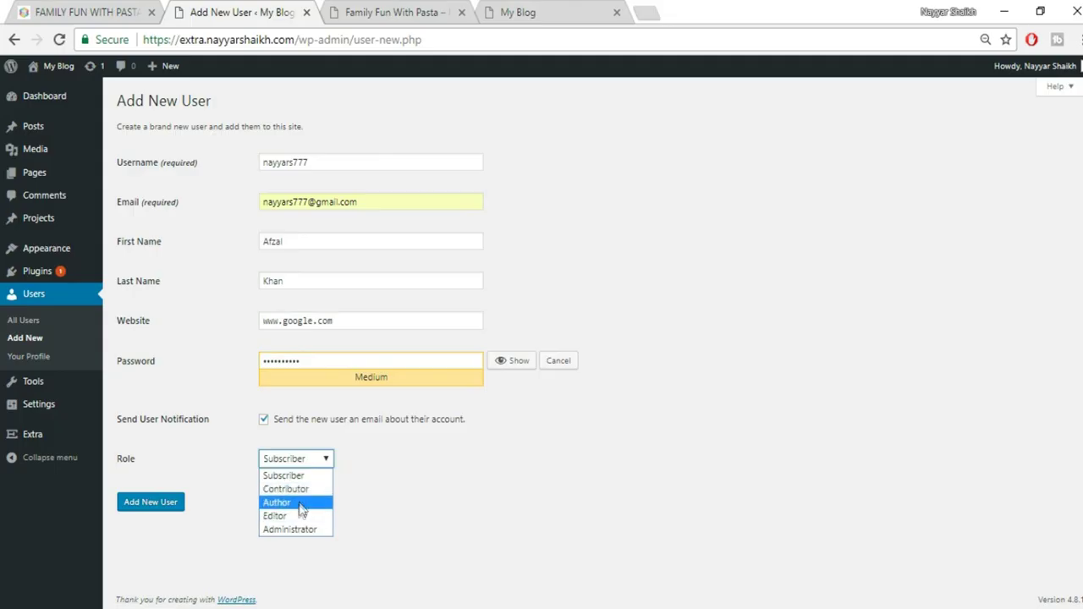
pyautogui.click(298, 503)
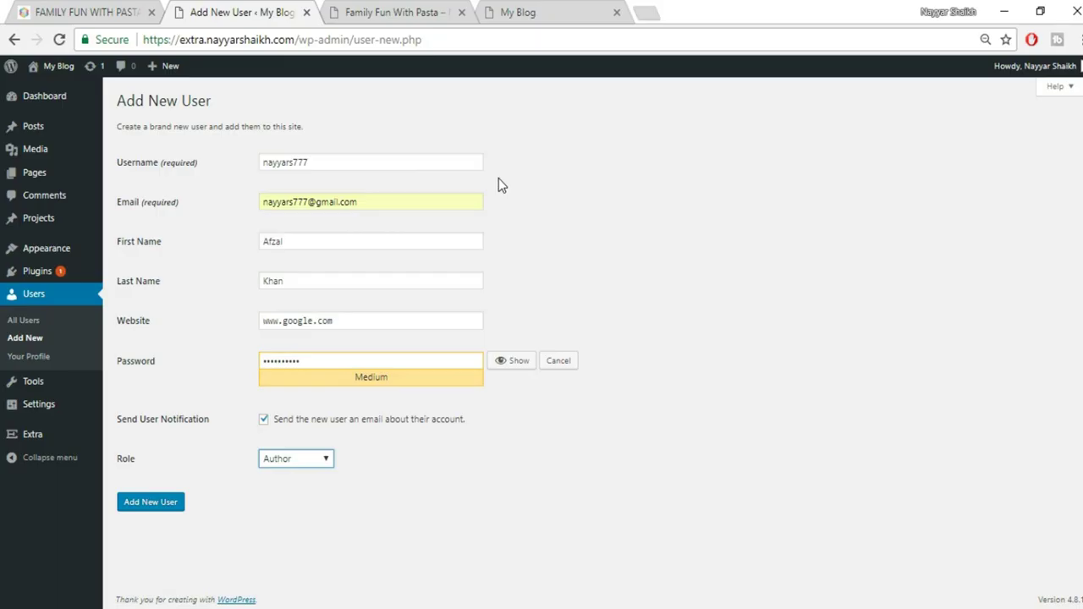
pyautogui.click(298, 460)
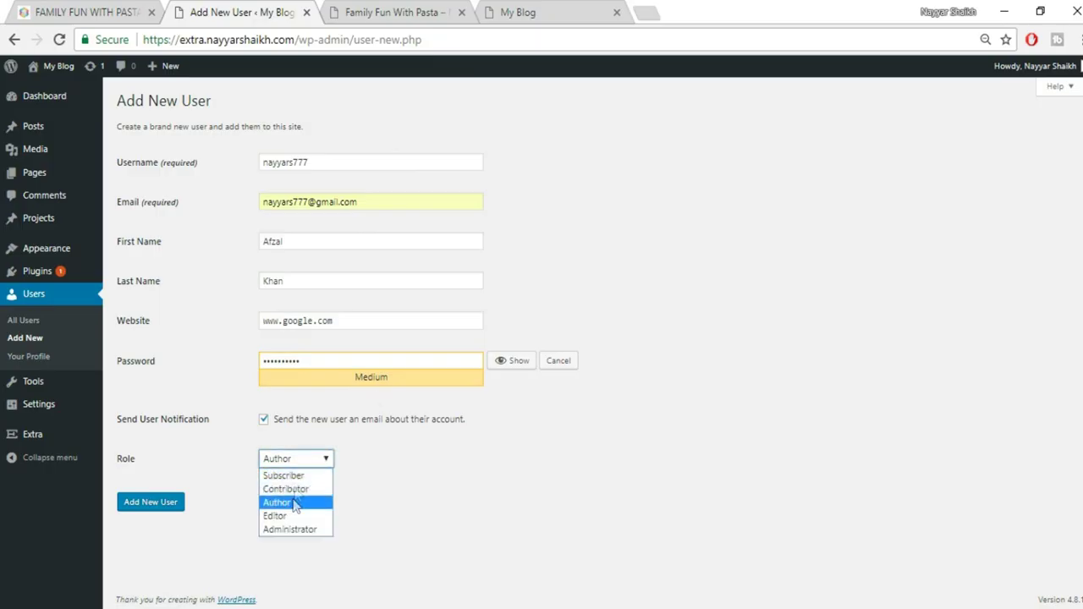
pyautogui.click(397, 489)
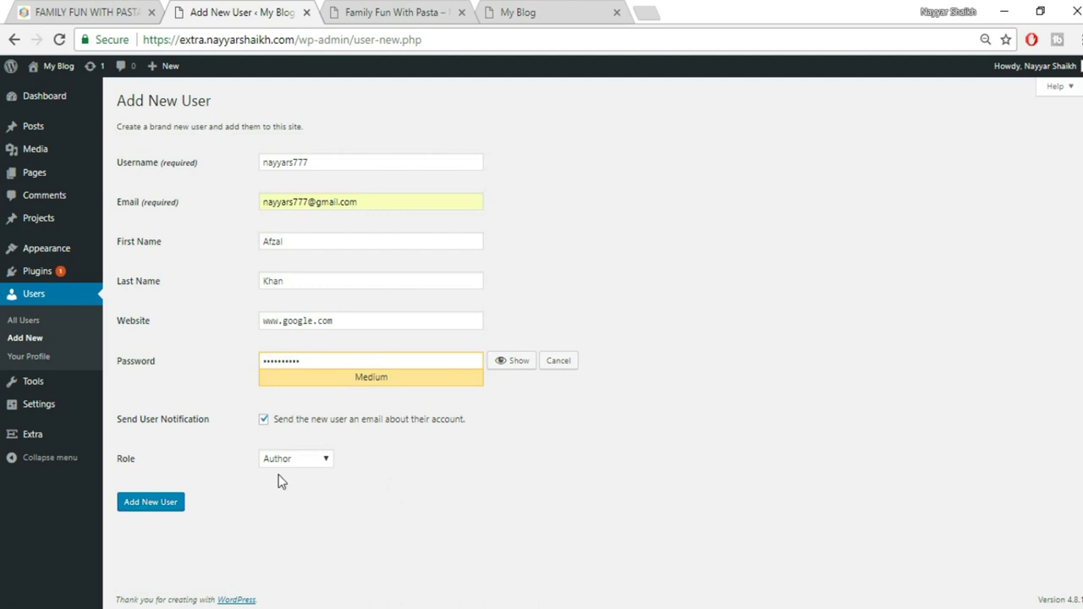
pyautogui.click(152, 504)
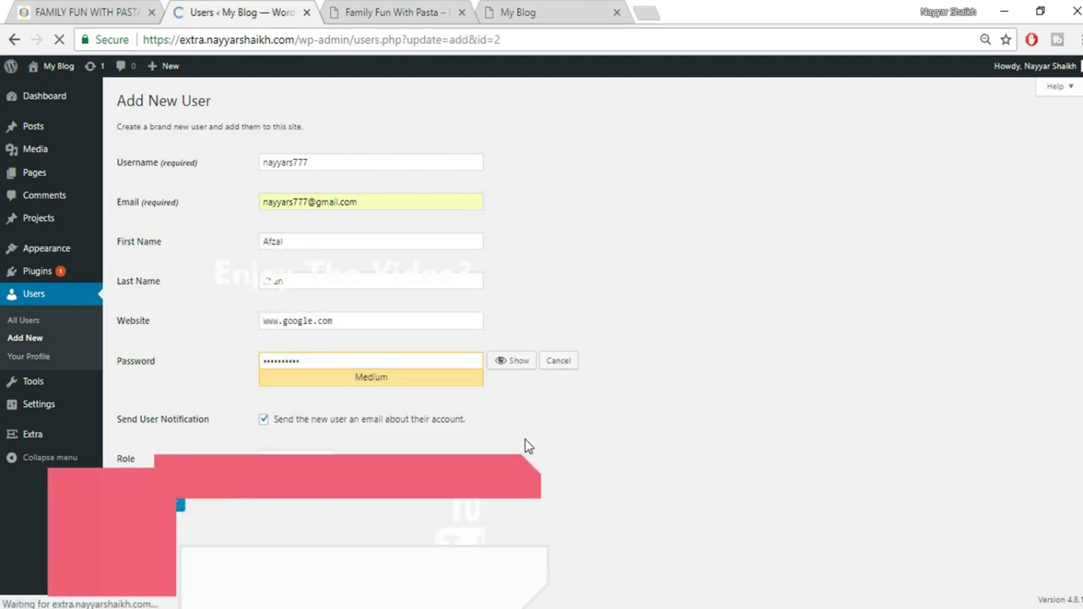
# Confirm the new user was created, review the pasta post, then return to the Users list
pyautogui.moveTo(161, 287)
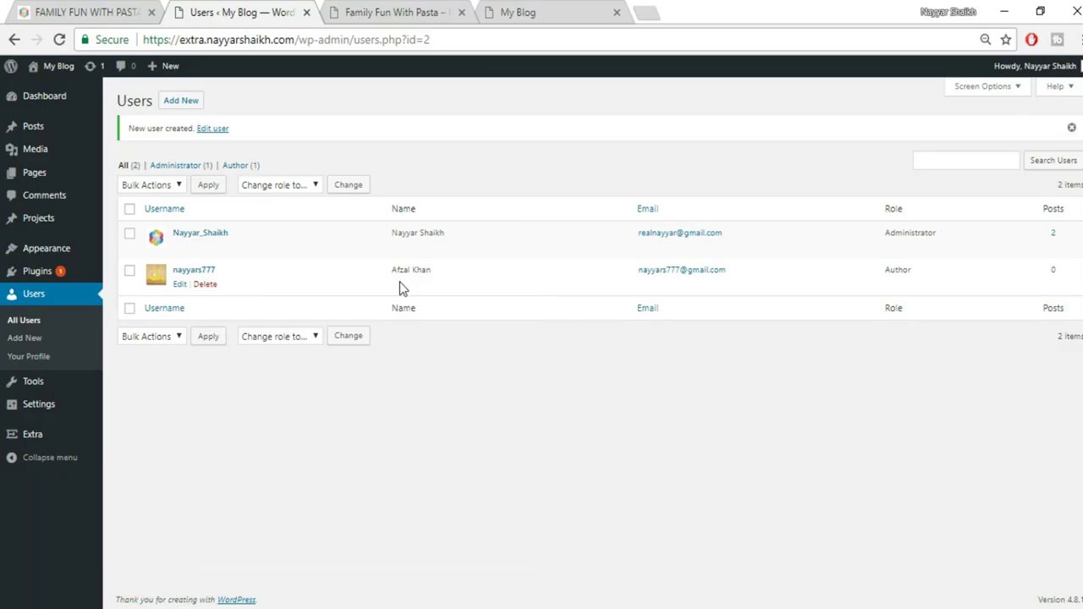
pyautogui.click(387, 12)
pyautogui.scroll(5, 455, 406)
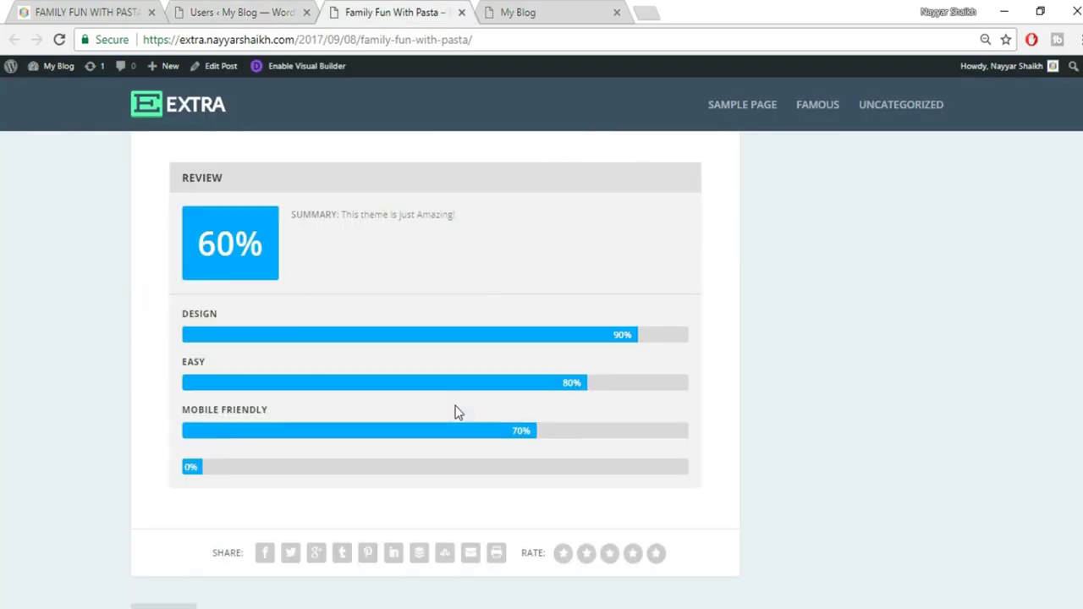
pyautogui.scroll(15, 455, 412)
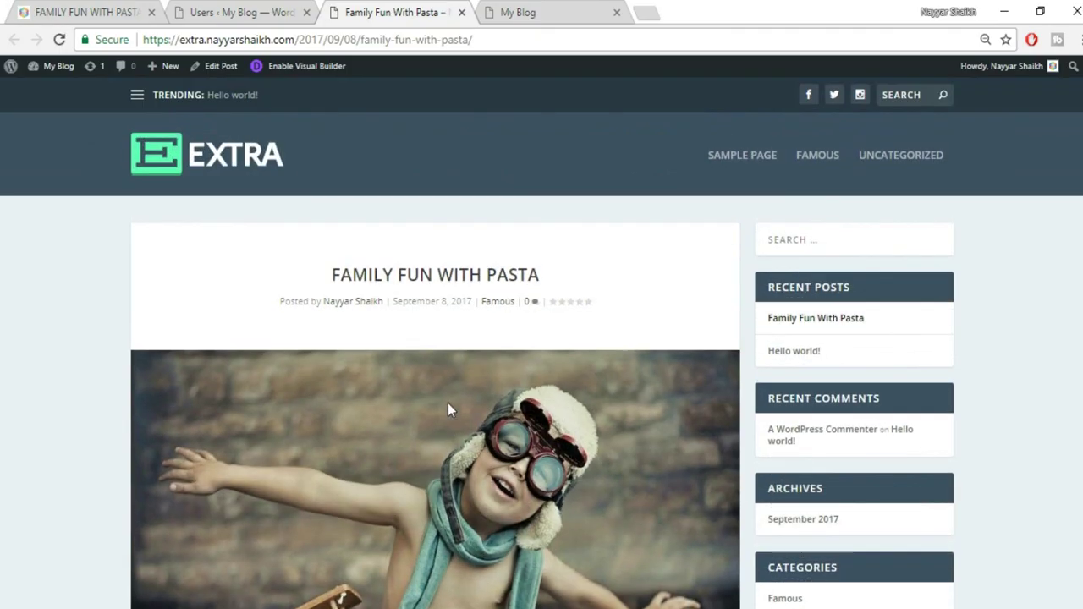
pyautogui.scroll(-3, 575, 353)
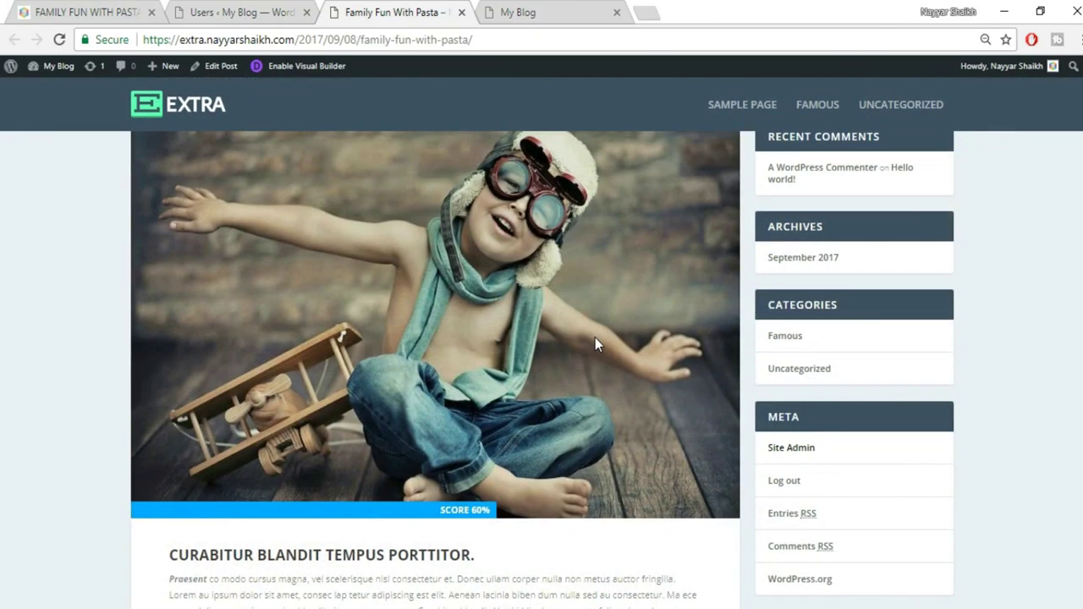
pyautogui.scroll(-4, 595, 340)
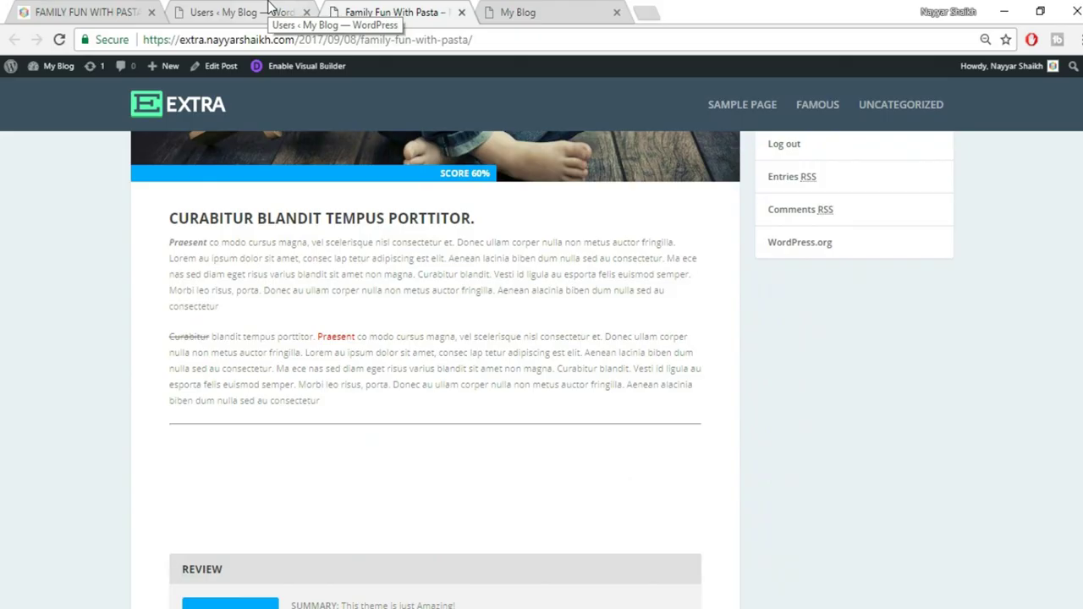
pyautogui.click(269, 6)
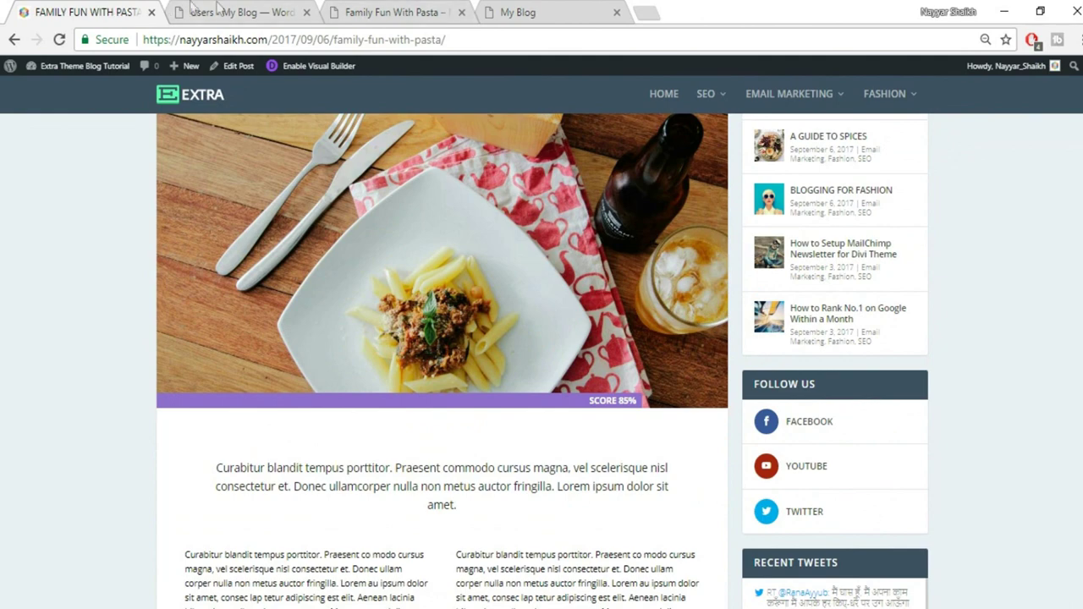
pyautogui.click(217, 8)
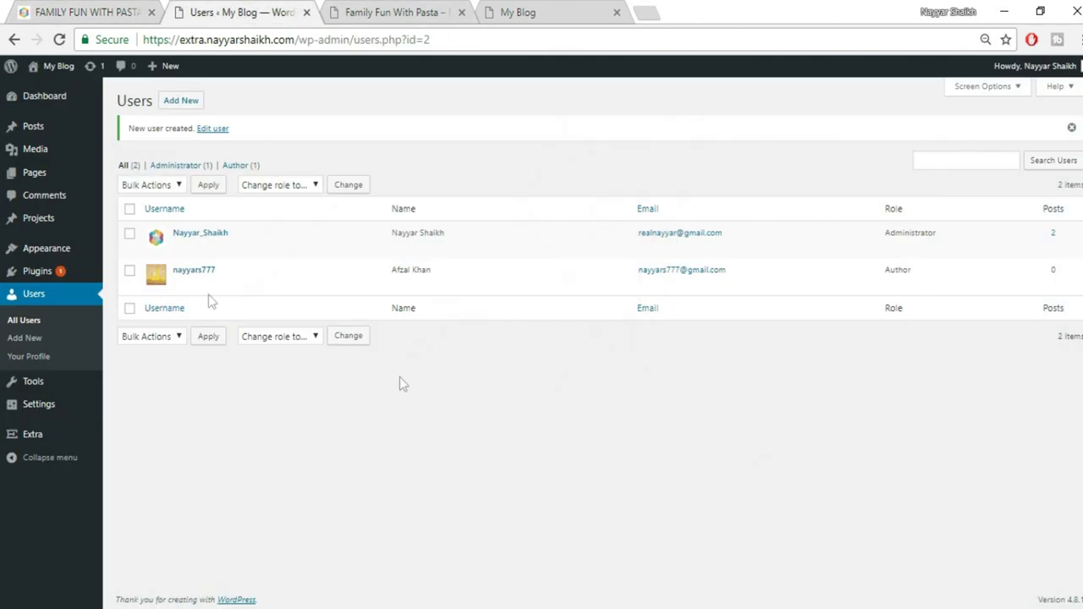
pyautogui.moveTo(42, 135)
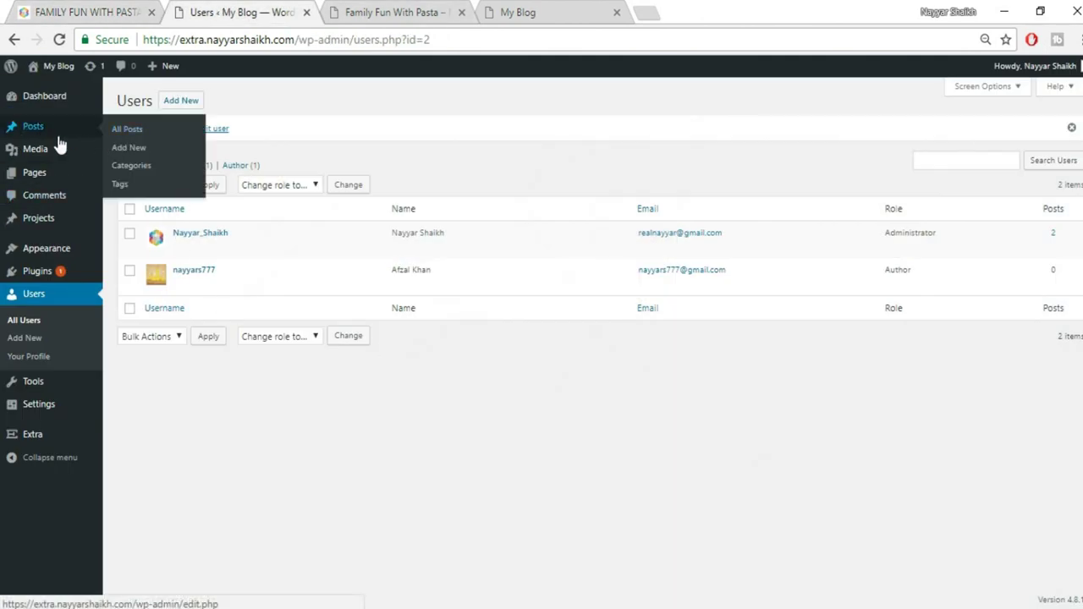
# Start a new post, paste FAMILY FUN WITH PASTA from the reference post as title, tick Famous
pyautogui.click(129, 148)
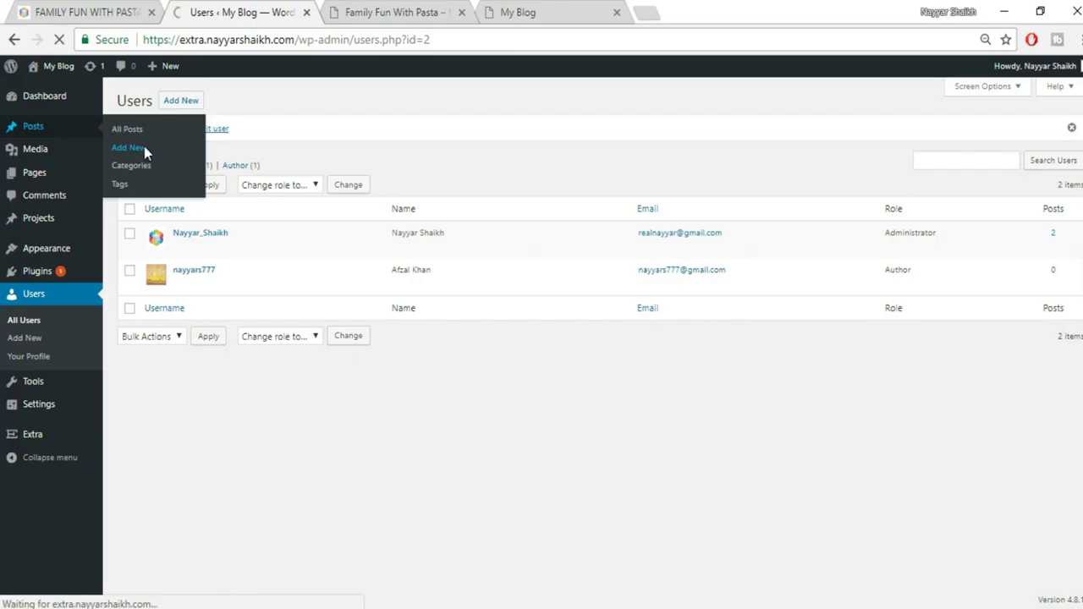
pyautogui.click(85, 11)
pyautogui.scroll(5, 245, 240)
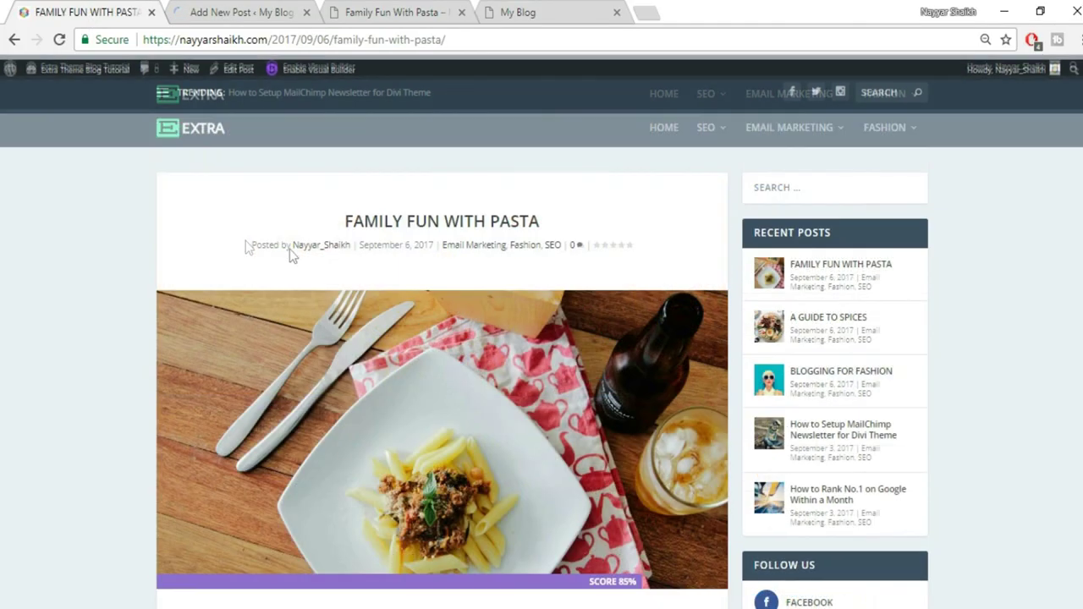
pyautogui.moveTo(345, 234); pyautogui.dragTo(605, 231)
pyautogui.hotkey('ctrl', 'c')
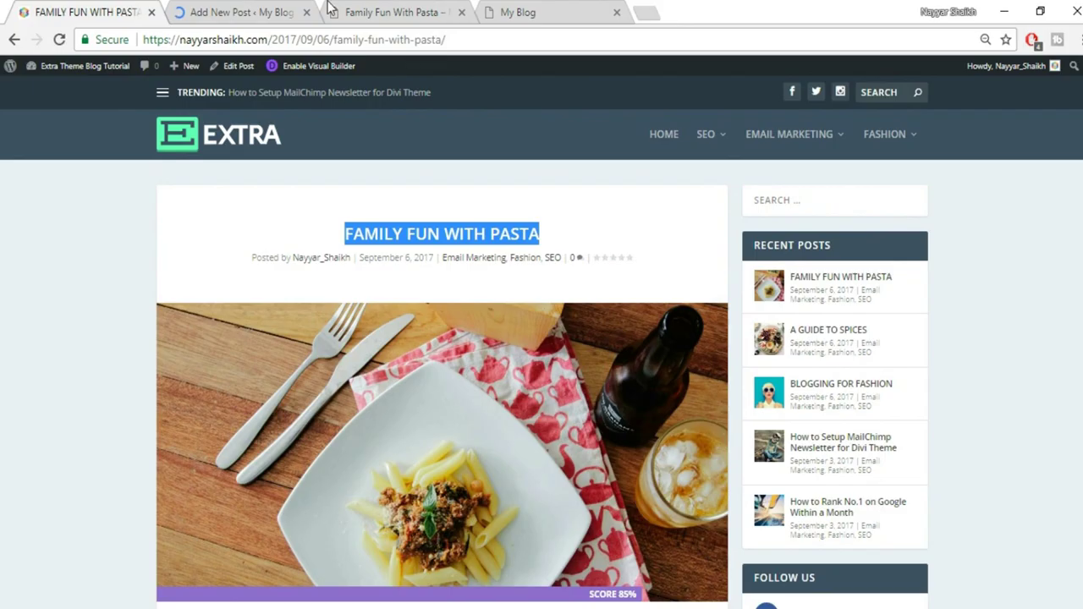
pyautogui.click(279, 10)
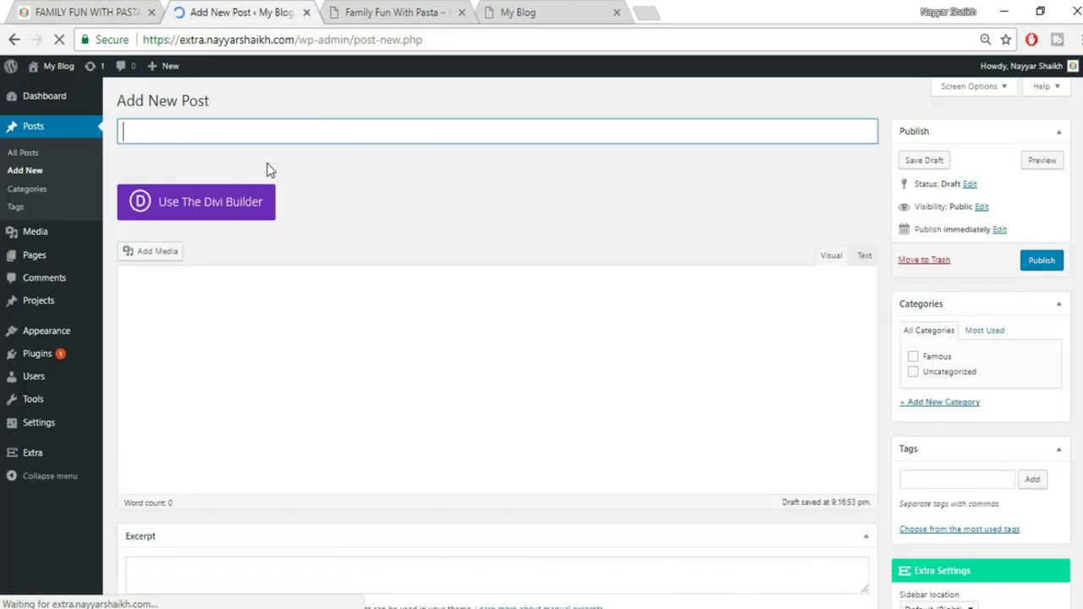
pyautogui.hotkey('ctrl', 'v')
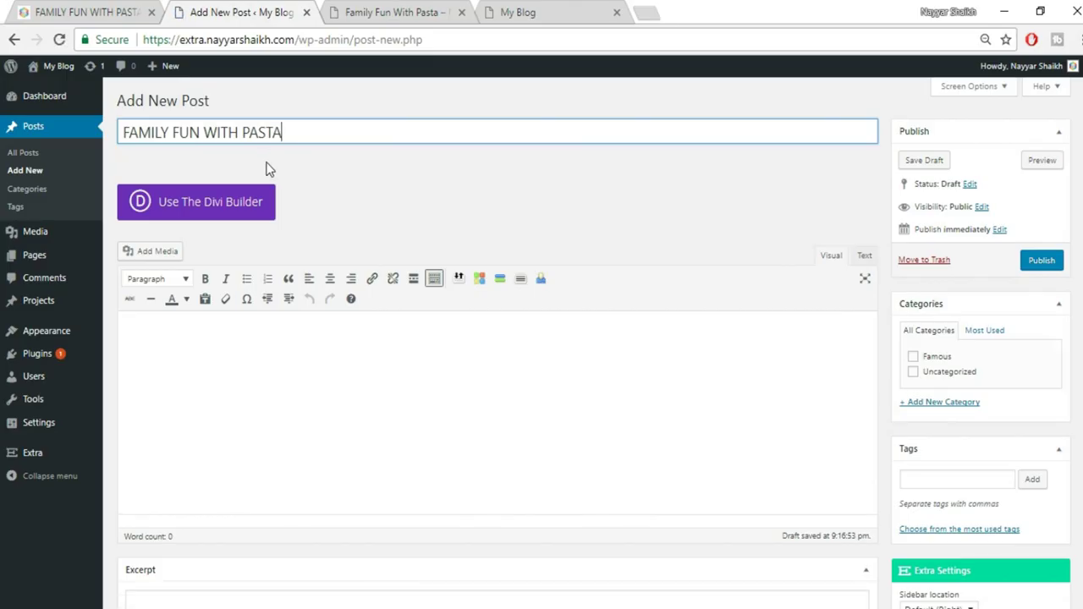
pyautogui.click(942, 360)
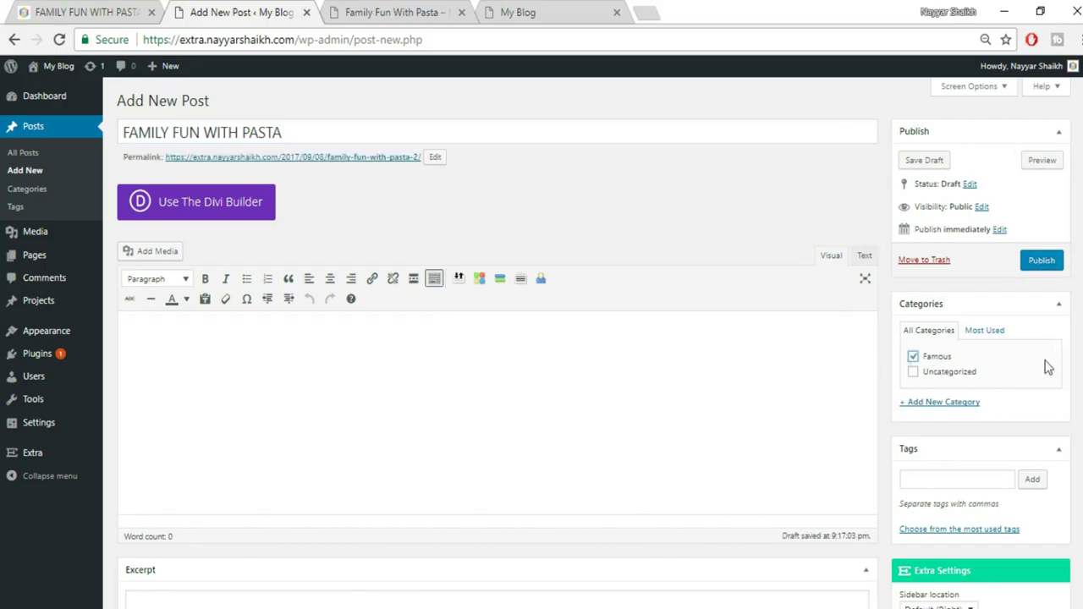
pyautogui.scroll(-4, 1071, 279)
pyautogui.scroll(-4, 931, 451)
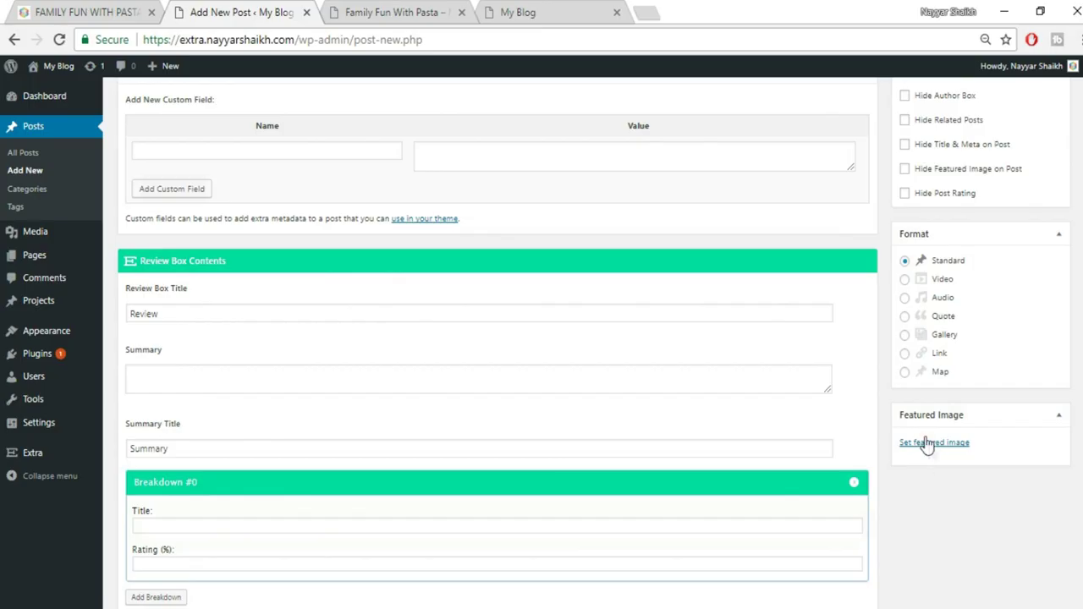
# Upload elli-o-33861.jpg from the computer and set it as the post's featured image
pyautogui.click(115, 10)
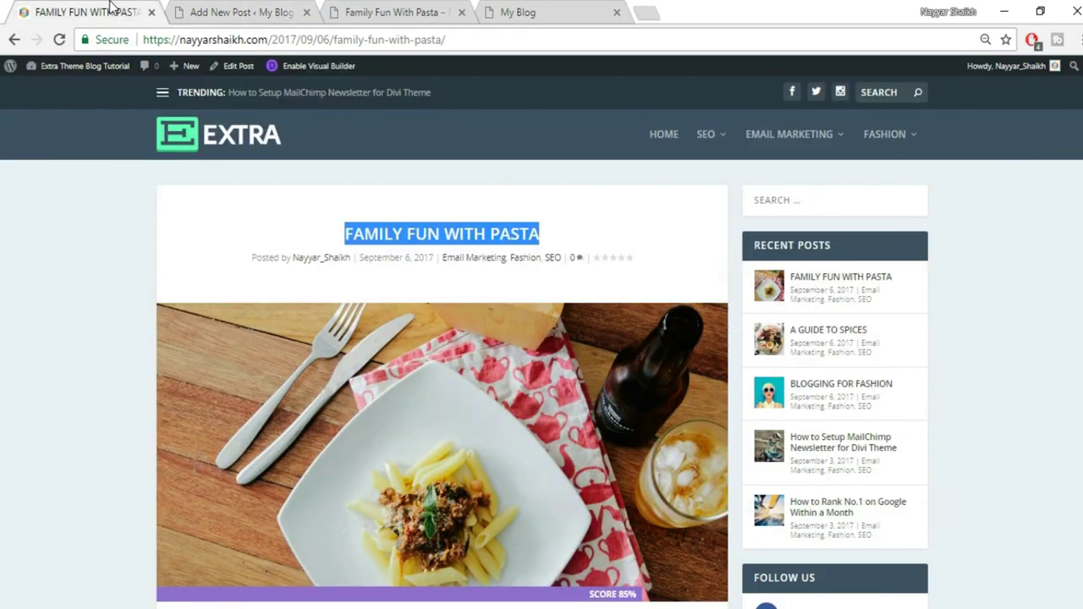
pyautogui.click(193, 10)
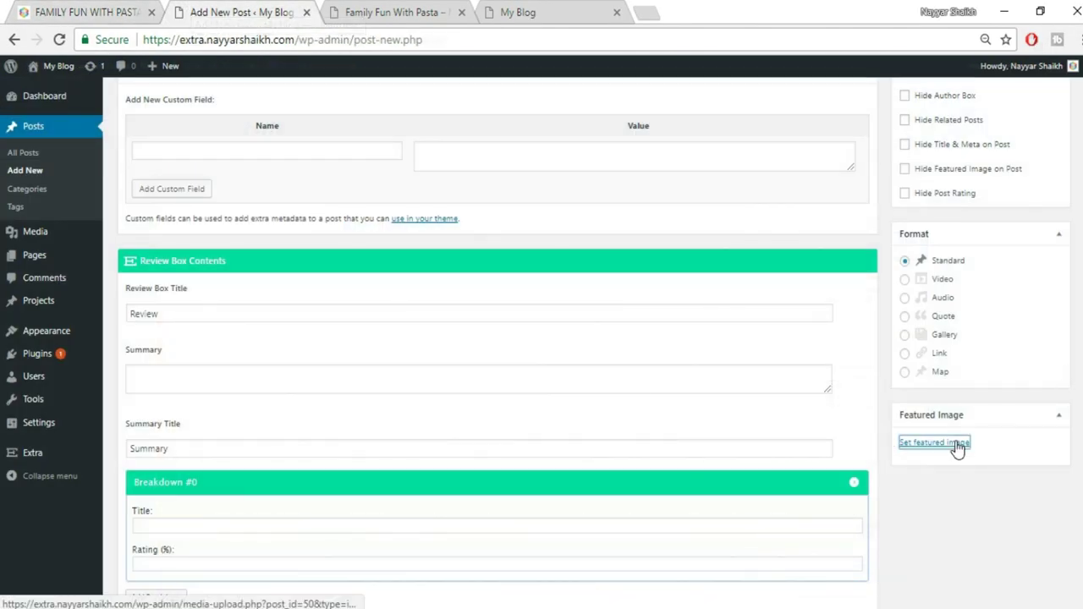
pyautogui.click(934, 443)
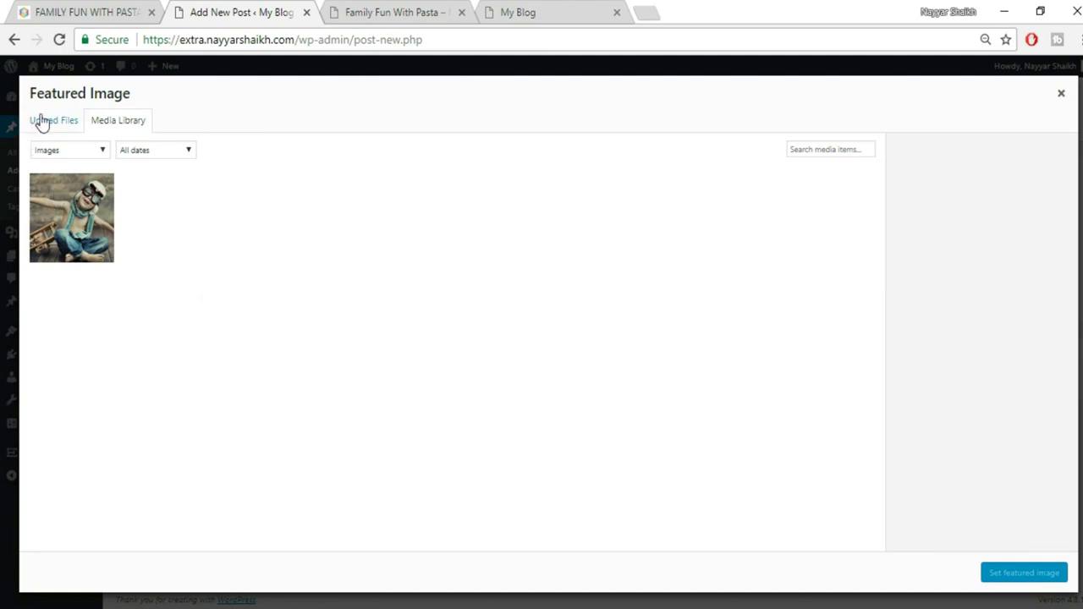
pyautogui.click(42, 122)
pyautogui.click(551, 332)
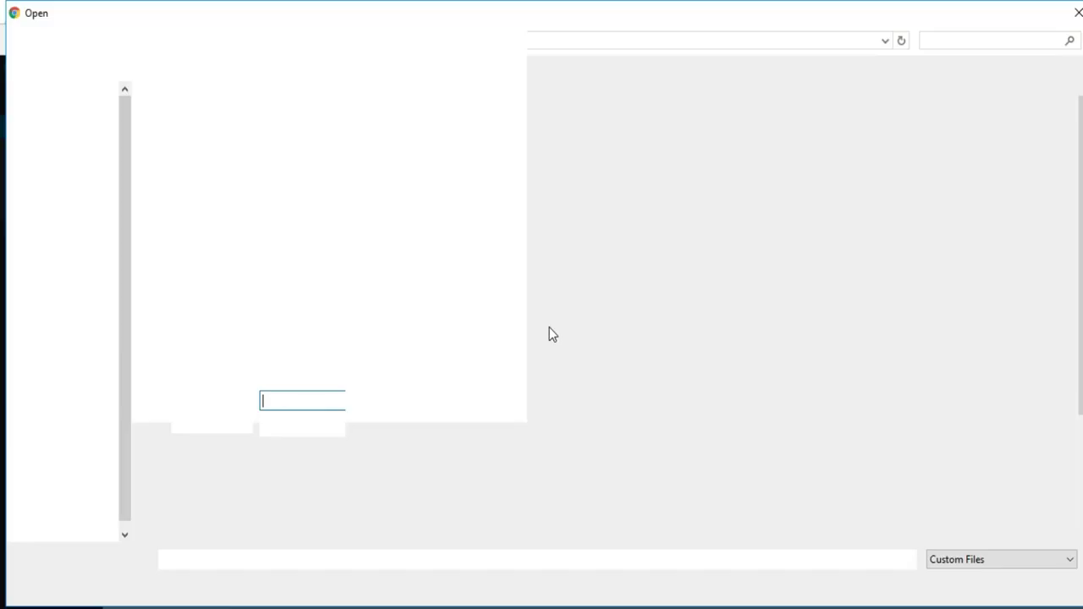
pyautogui.click(834, 335)
pyautogui.click(947, 584)
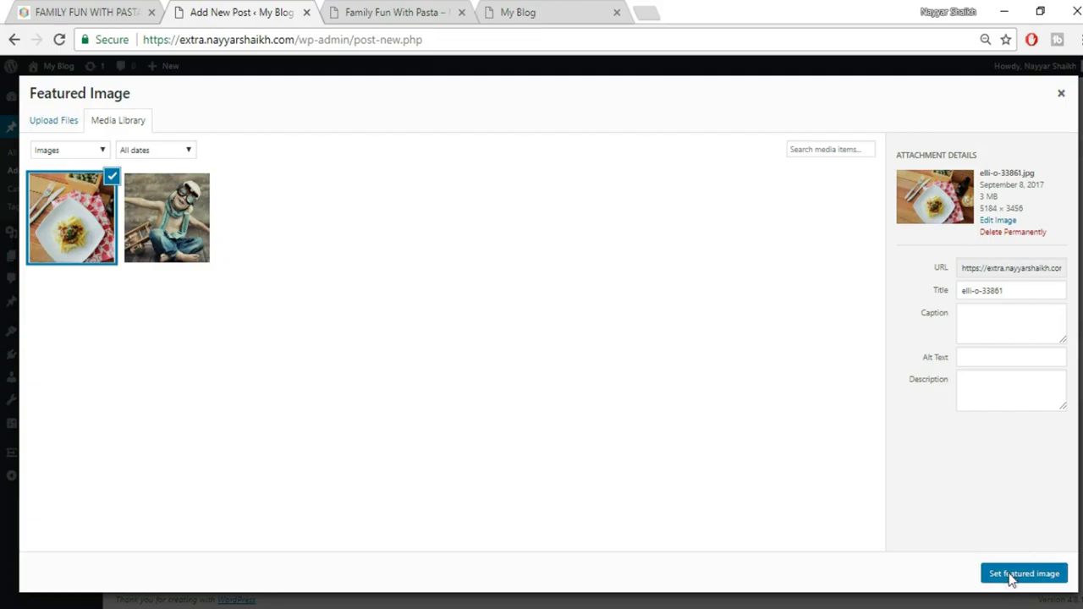
pyautogui.click(1008, 575)
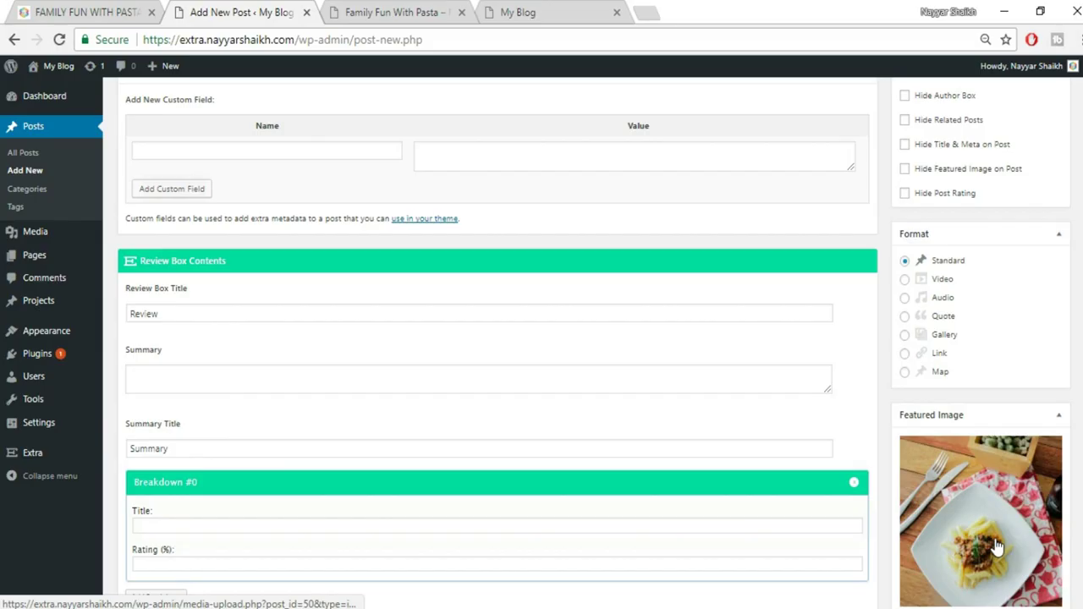
# Publish the 'Family Fun With Pasta' post, switch it to the Divi Builder and launch the Visual Builder
pyautogui.scroll(-1, 994, 550)
pyautogui.scroll(-2, 994, 553)
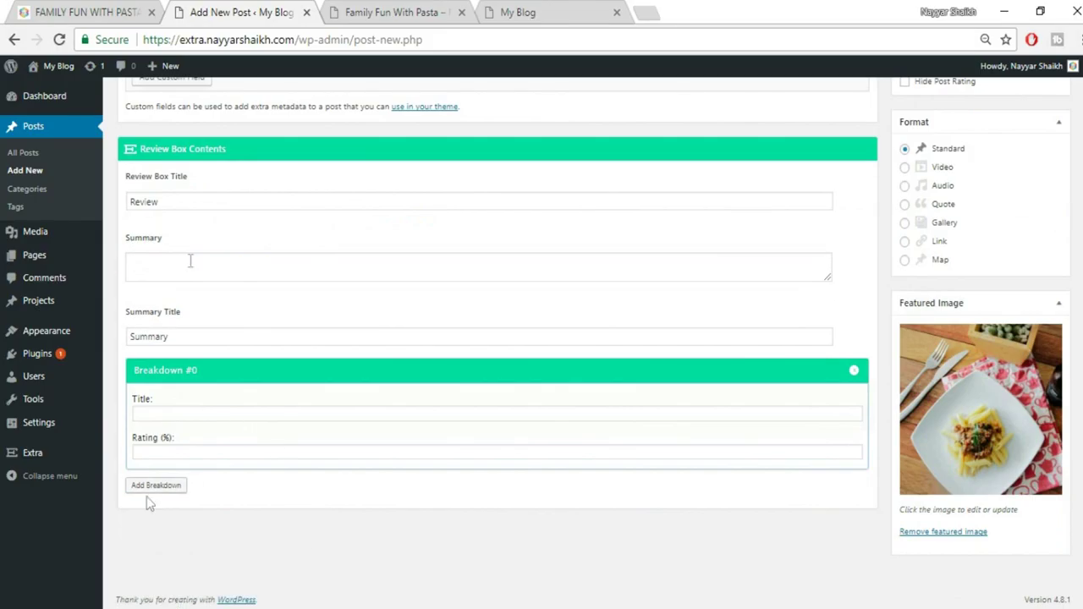
pyautogui.scroll(2, 317, 394)
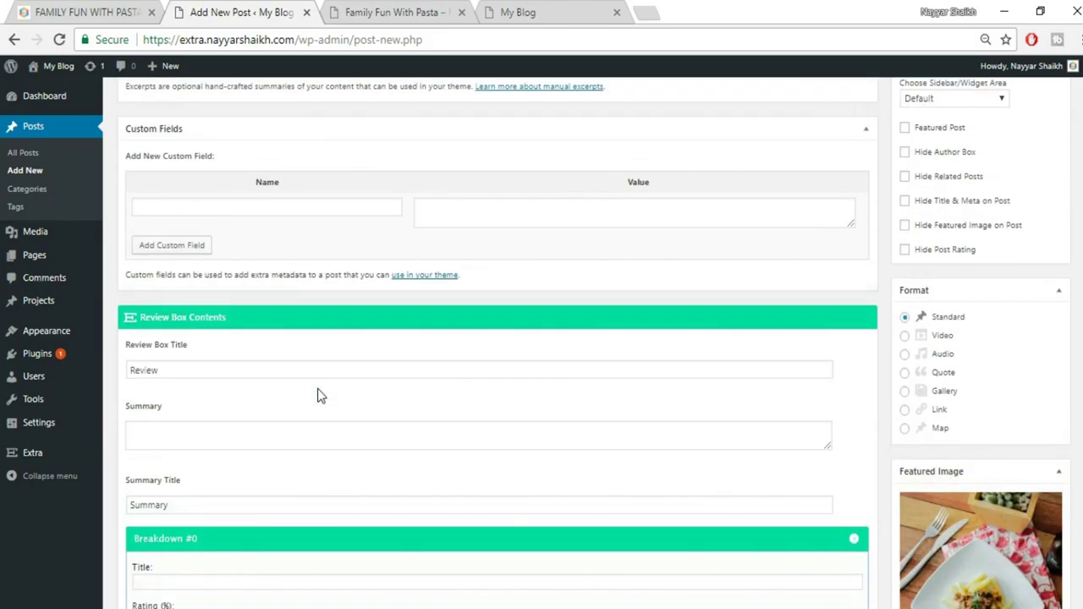
pyautogui.scroll(8, 498, 339)
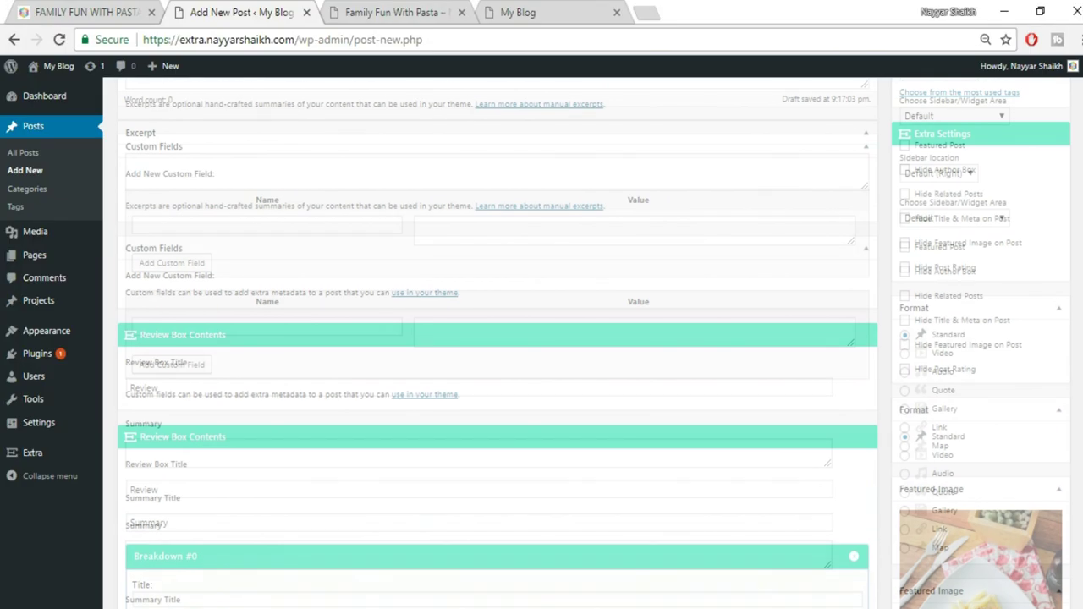
pyautogui.click(1041, 261)
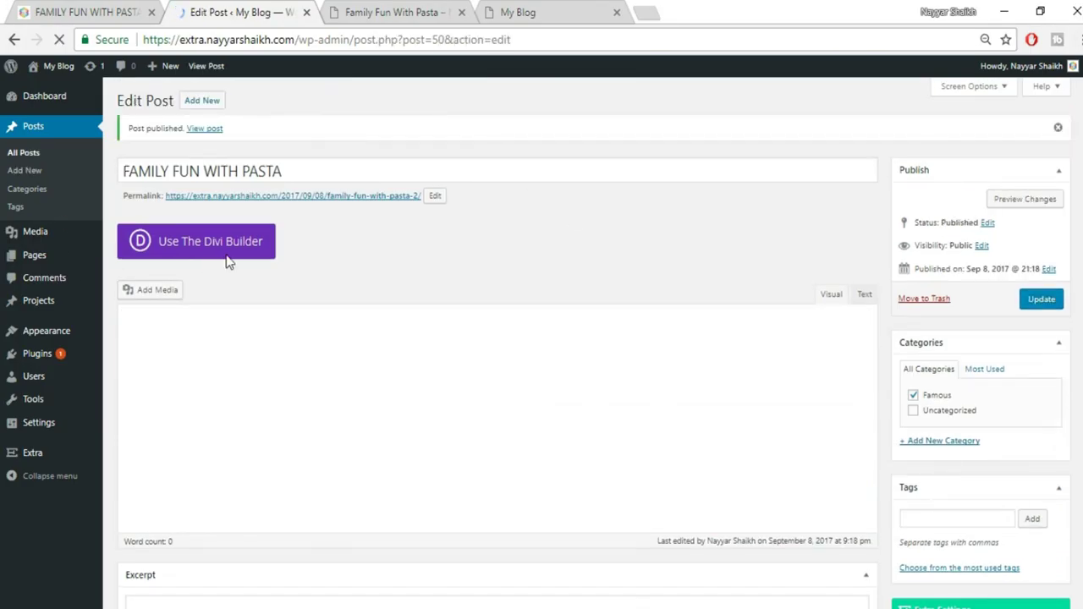
pyautogui.click(230, 259)
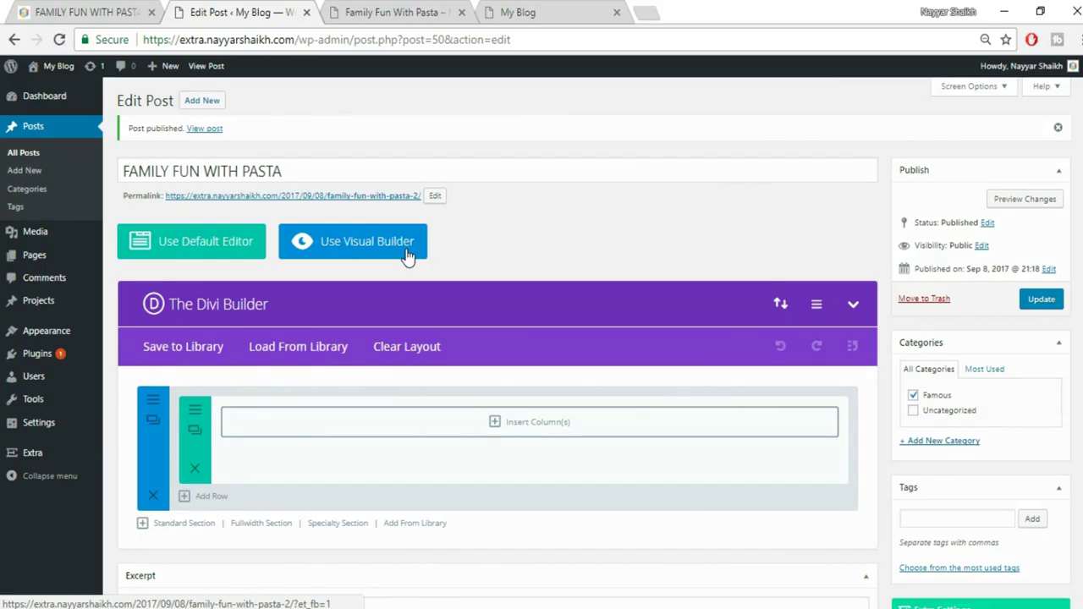
pyautogui.click(407, 258)
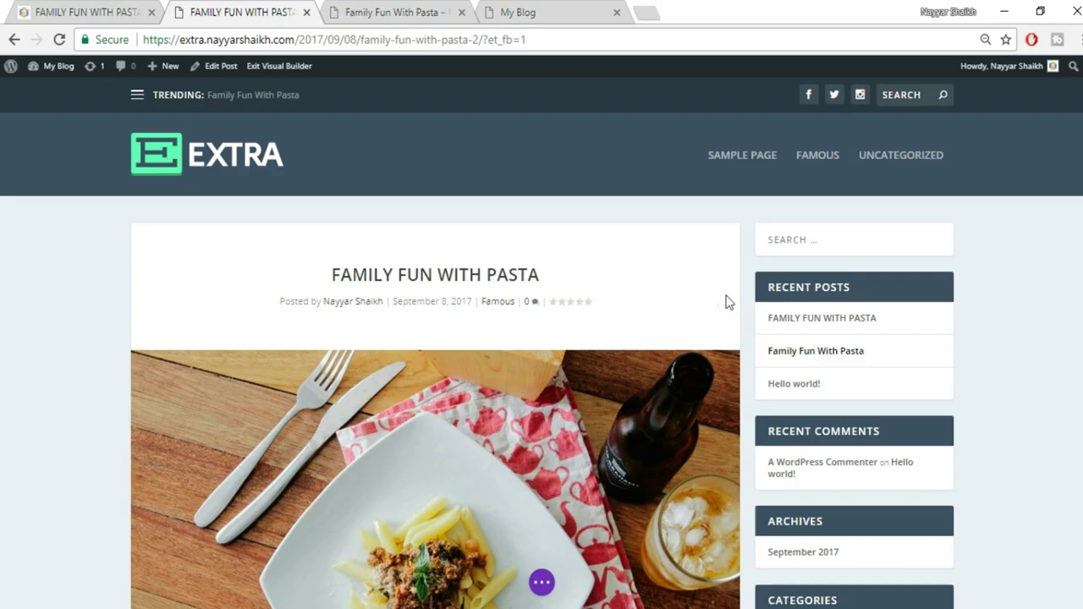
pyautogui.scroll(-5, 542, 350)
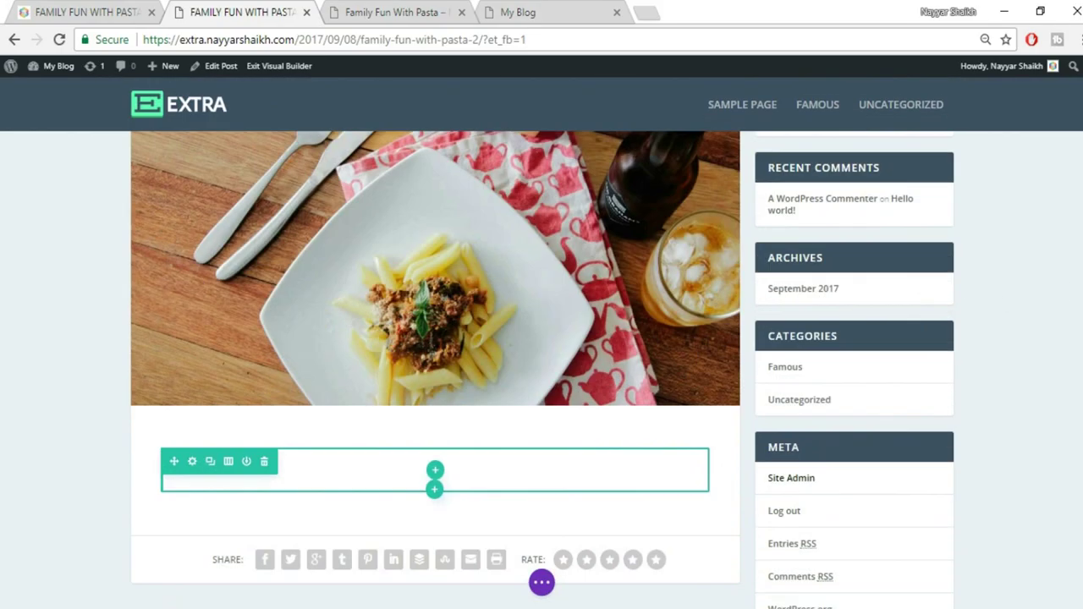
# Select the centred intro paragraph on the reference post
pyautogui.scroll(5, 1002, 350)
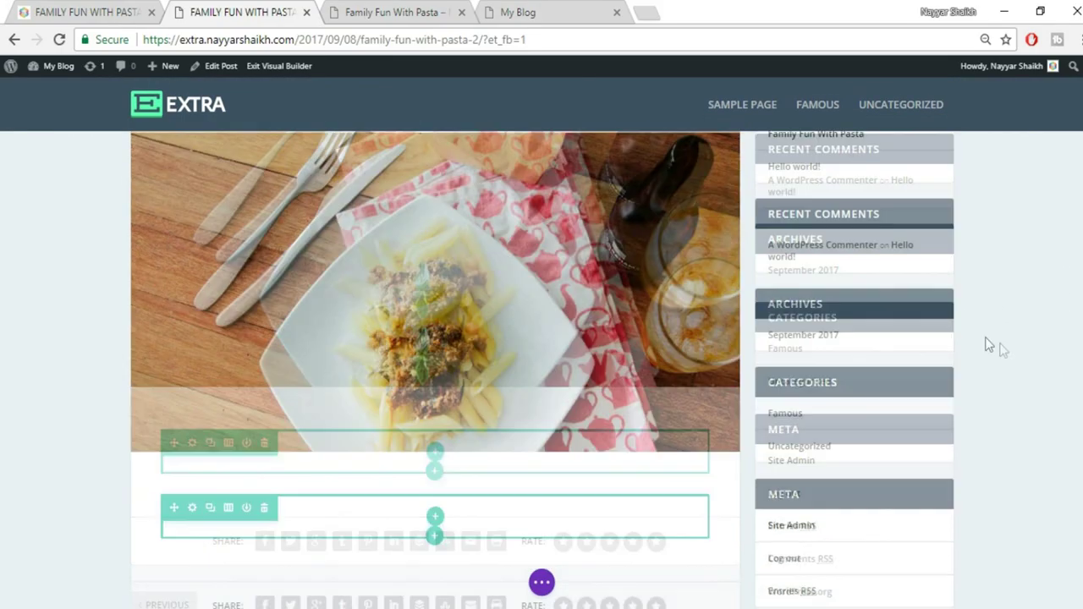
pyautogui.click(99, 11)
pyautogui.scroll(-4, 454, 265)
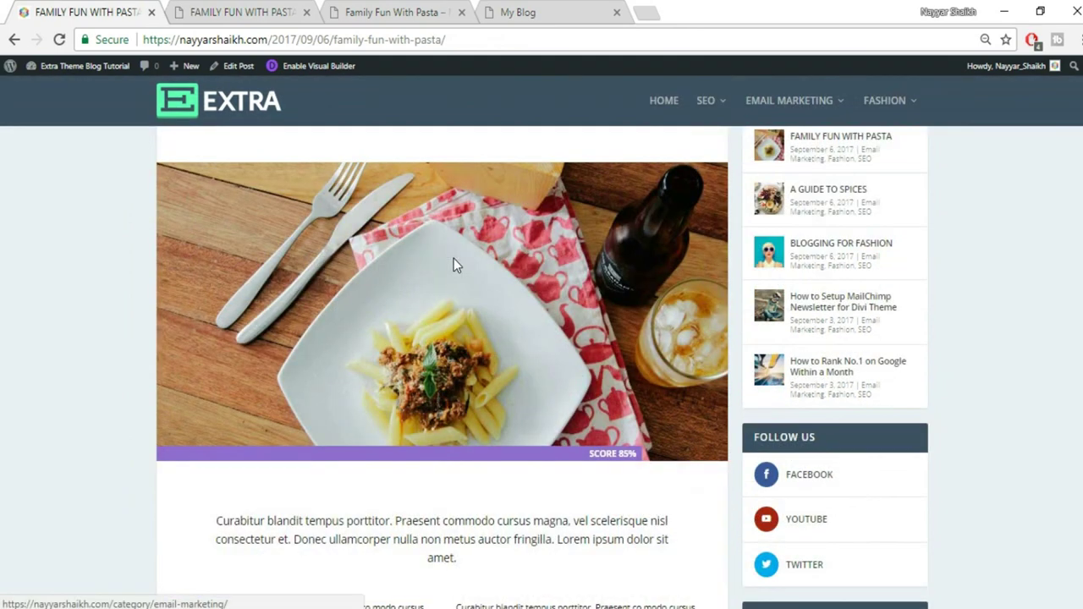
pyautogui.moveTo(215, 328); pyautogui.dragTo(540, 369)
pyautogui.hotkey('ctrl', 'c')
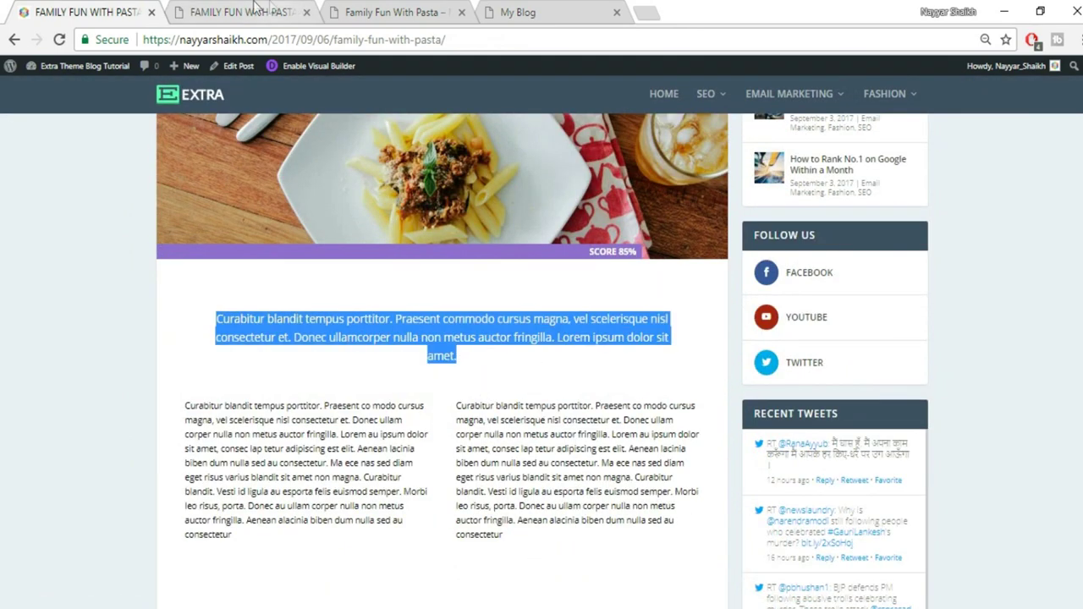
# Delete the empty row from the new post's content section
pyautogui.click(254, 12)
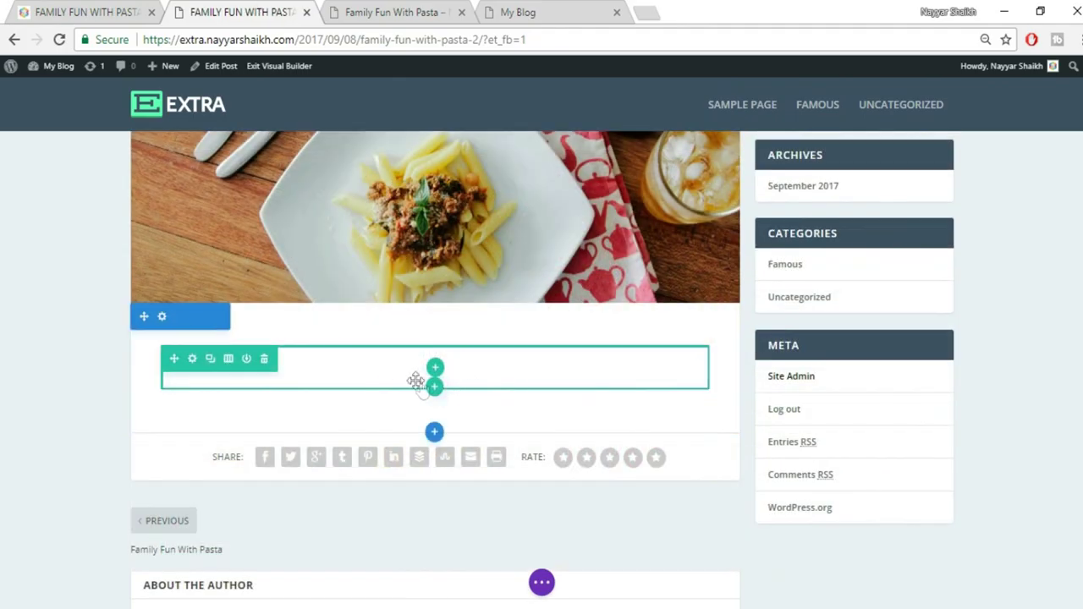
pyautogui.moveTo(222, 330)
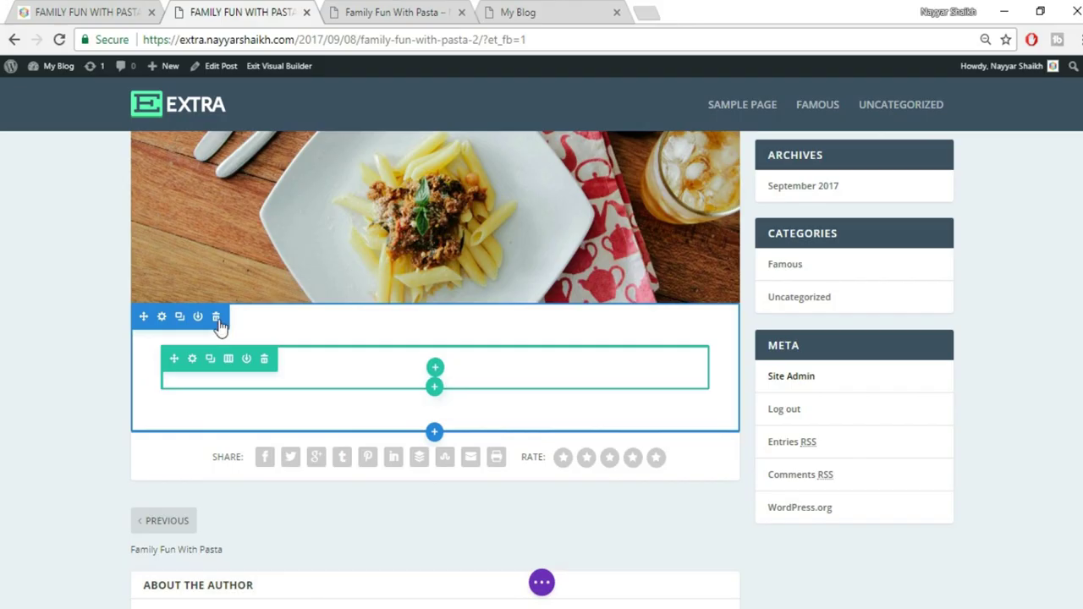
pyautogui.click(217, 321)
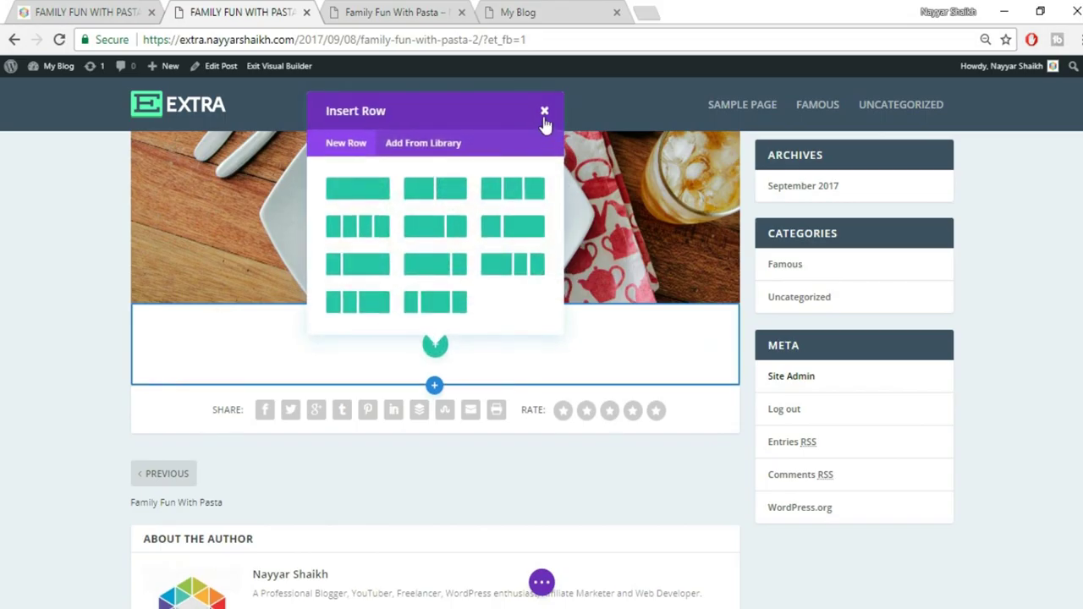
# Add a one-column row to the section and insert a Text module found by searching 'tex'
pyautogui.click(367, 188)
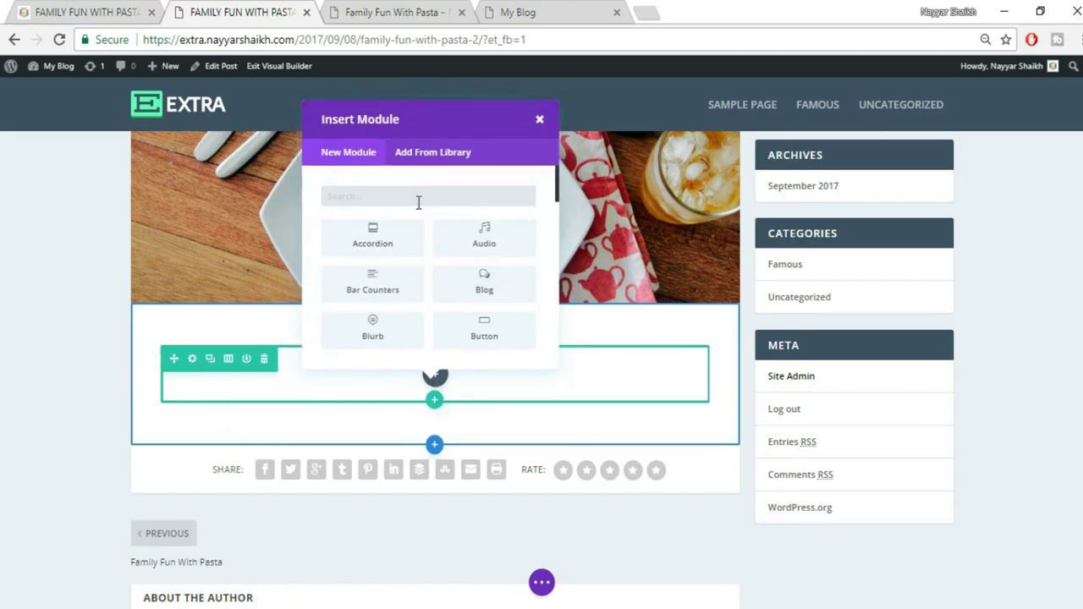
pyautogui.rightClick(7, 7)
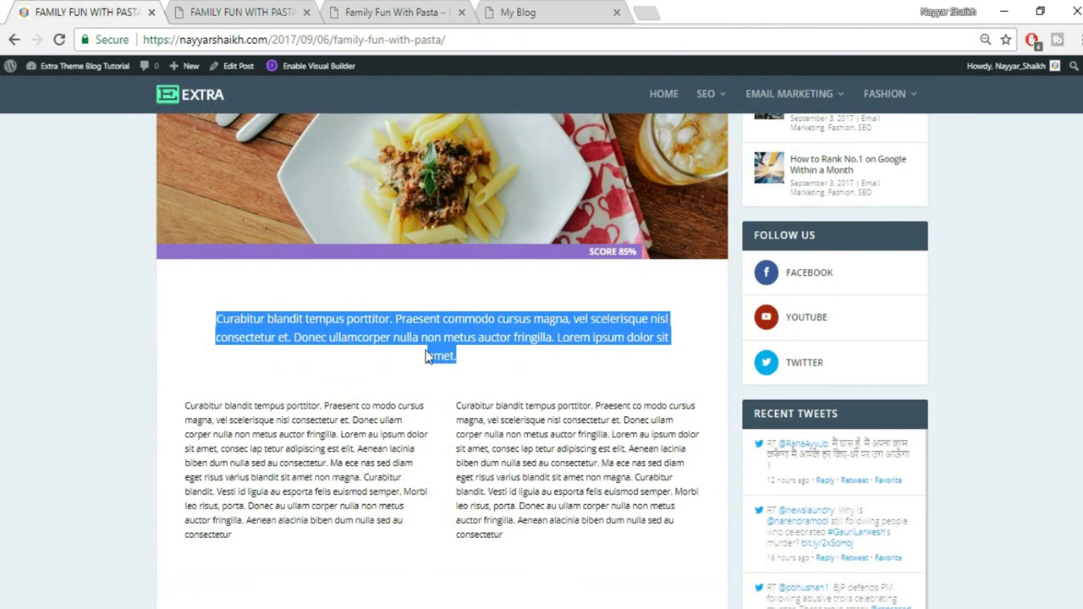
pyautogui.click(258, 10)
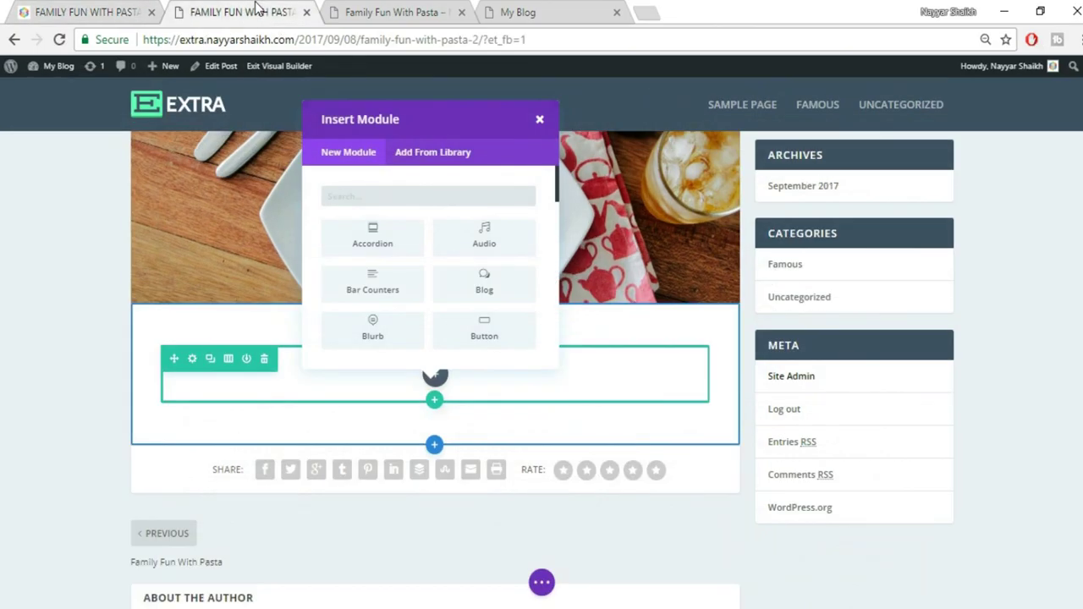
pyautogui.write('tex')
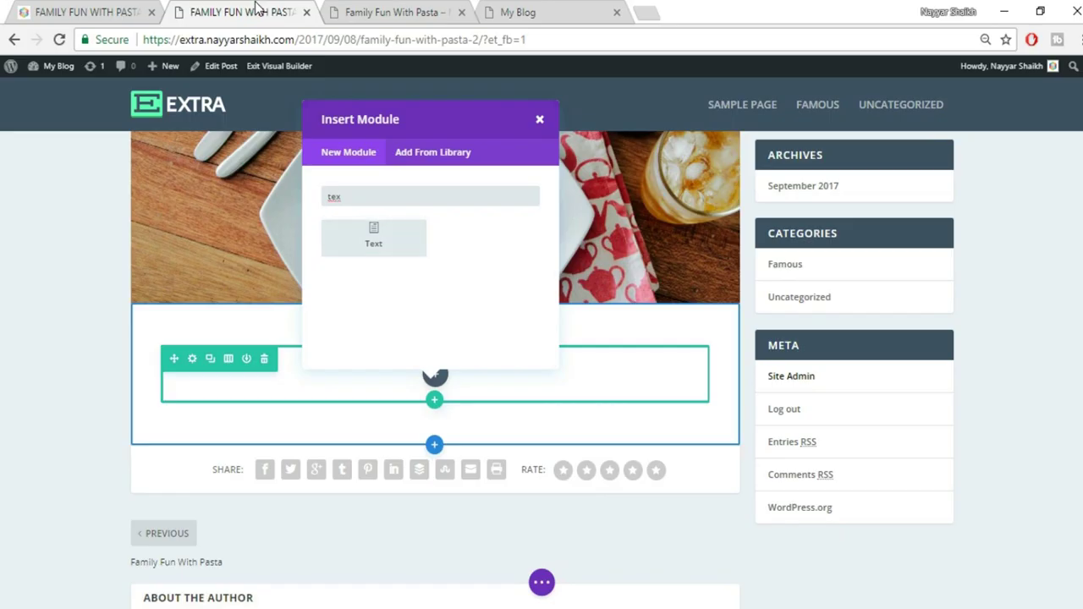
pyautogui.click(381, 256)
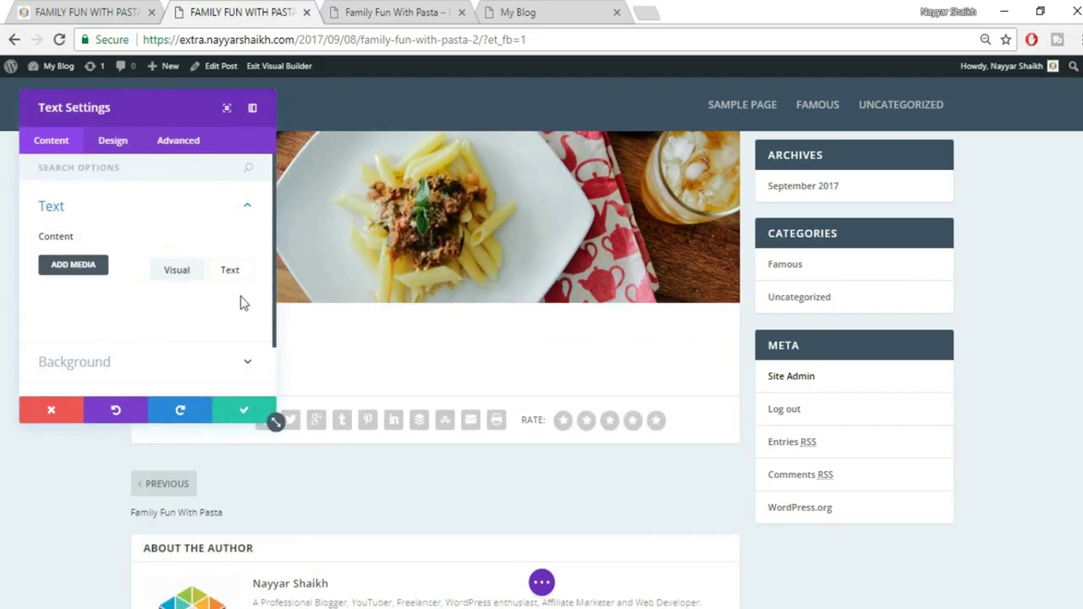
# Paste the reference intro paragraph into the Text module's content in plain-text mode
pyautogui.scroll(-1, 227, 319)
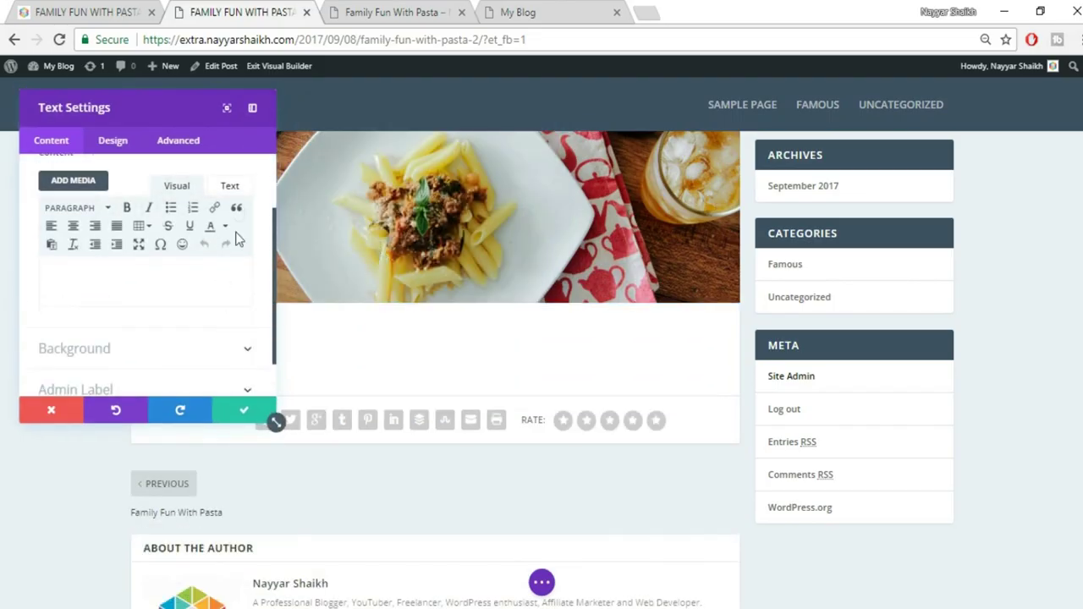
pyautogui.click(232, 194)
pyautogui.hotkey('ctrl', 'v')
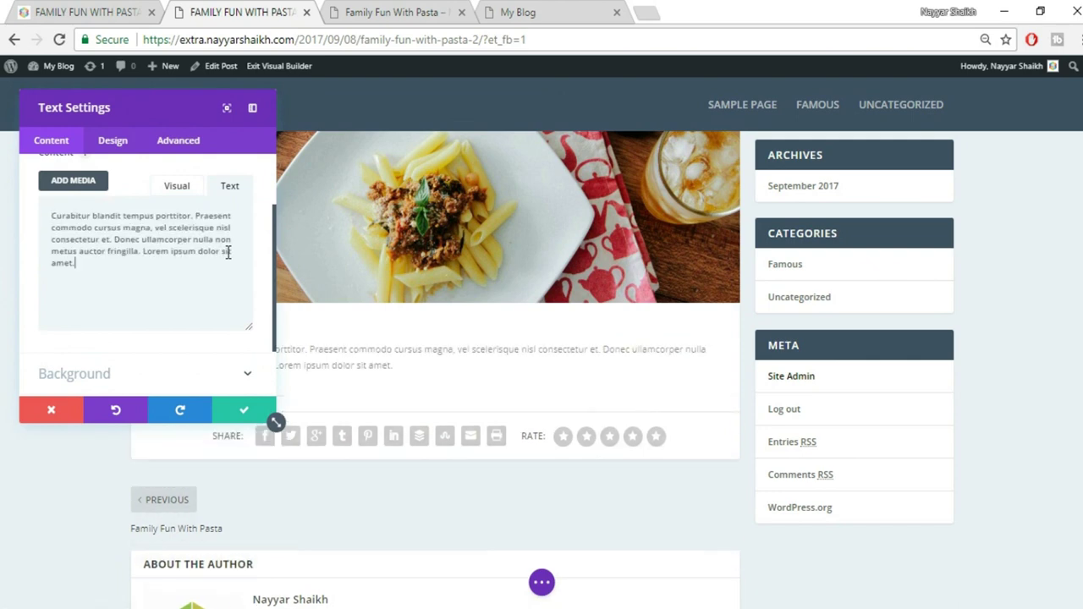
pyautogui.moveTo(161, 99); pyautogui.dragTo(895, 157)
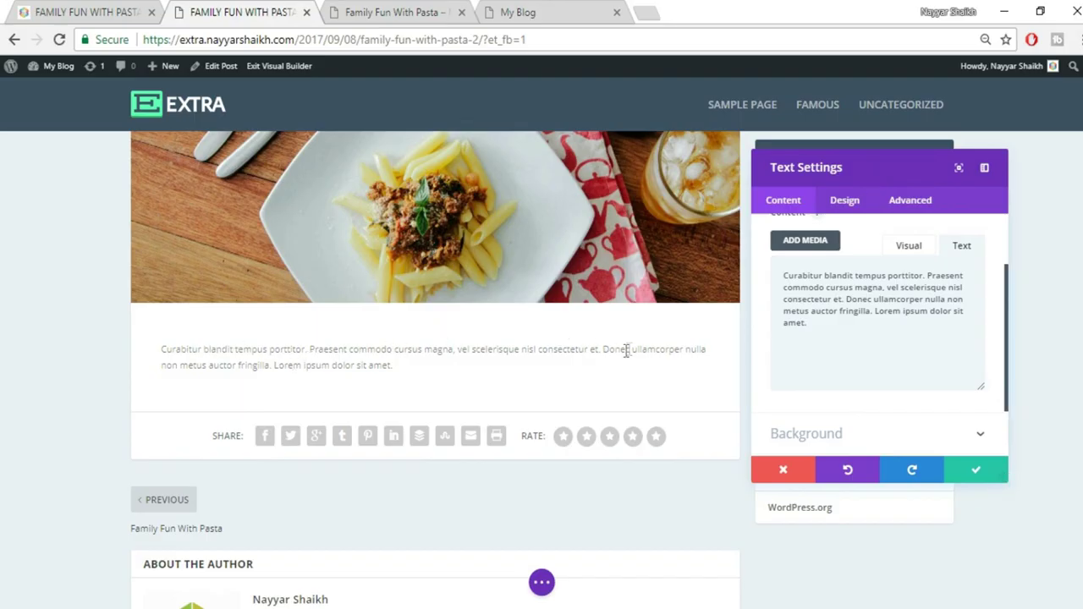
pyautogui.click(63, 12)
pyautogui.click(475, 342)
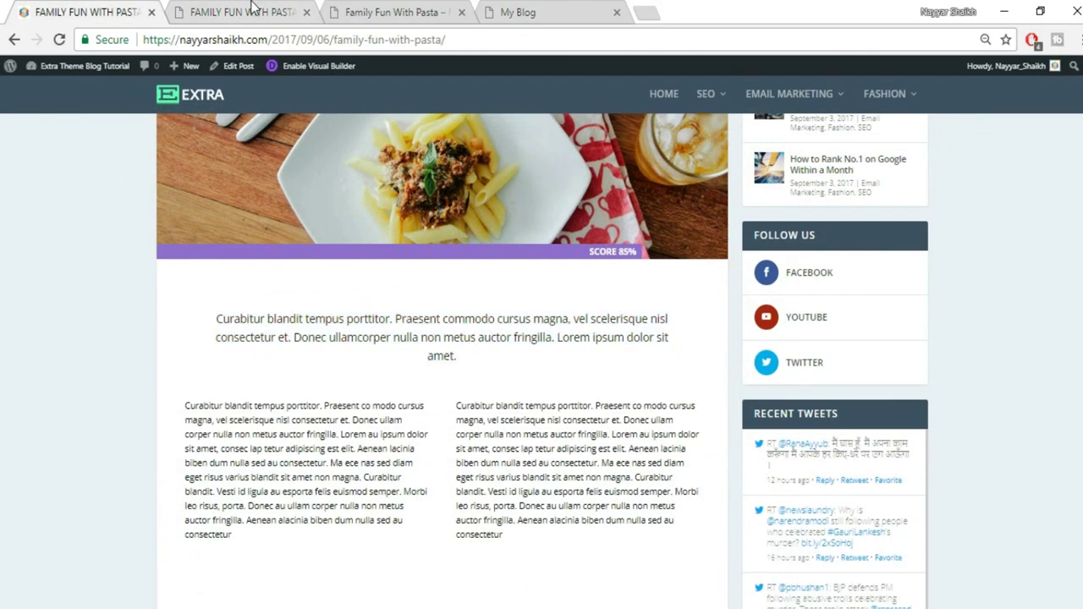
pyautogui.click(252, 8)
# Center the paragraph in the visual editor and compare it against the reference post
pyautogui.click(907, 247)
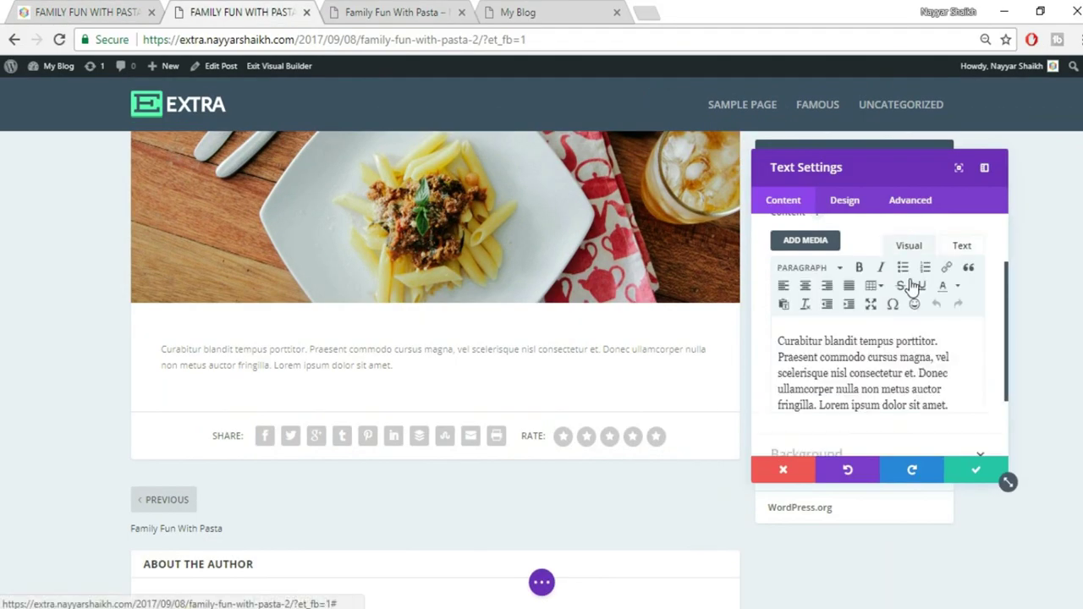
pyautogui.click(806, 288)
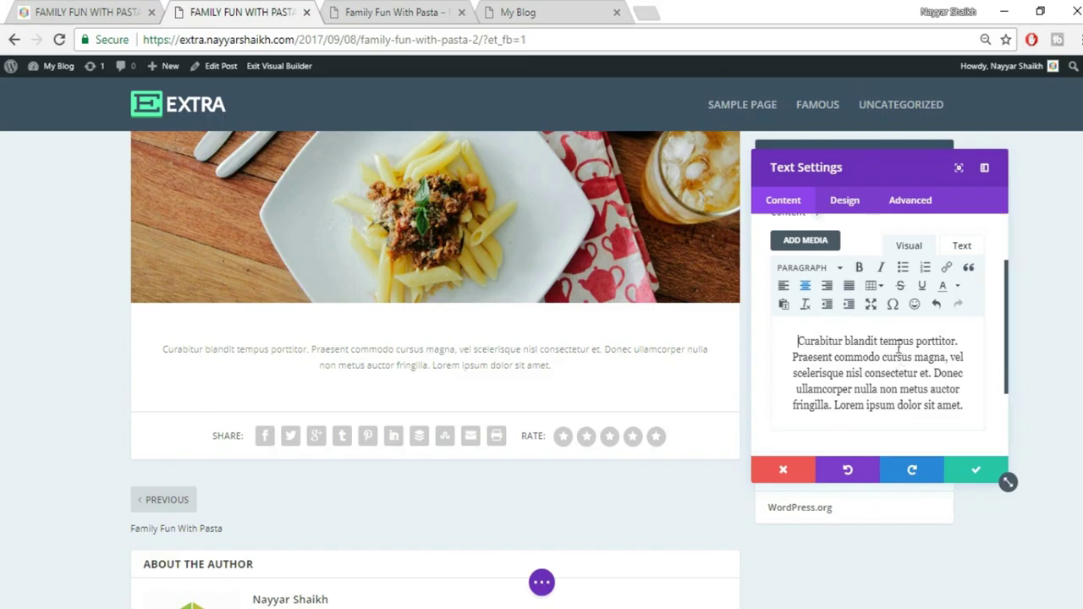
pyautogui.click(127, 12)
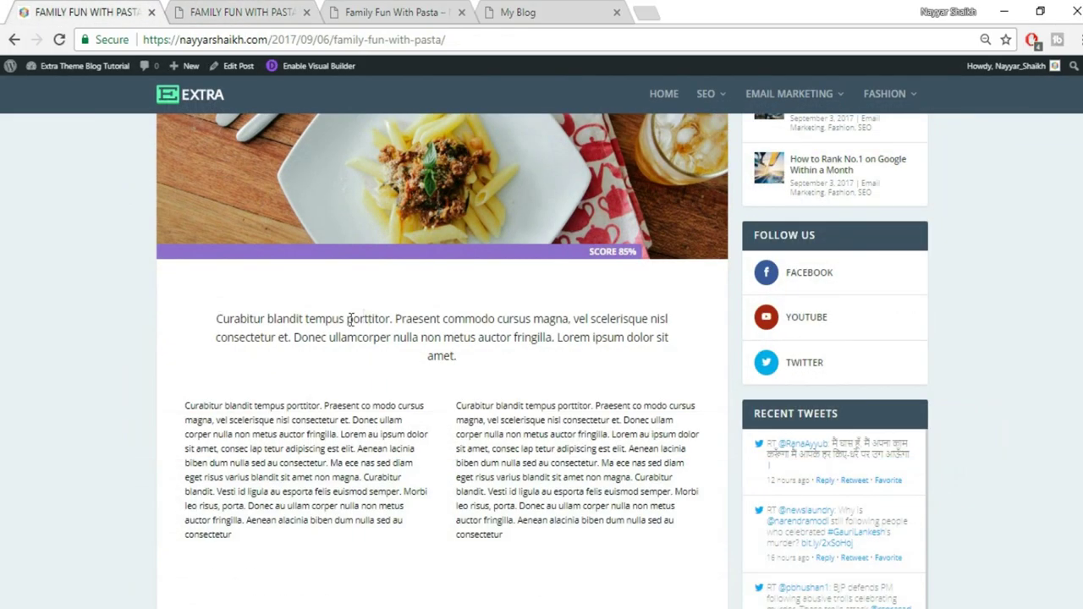
pyautogui.click(195, 10)
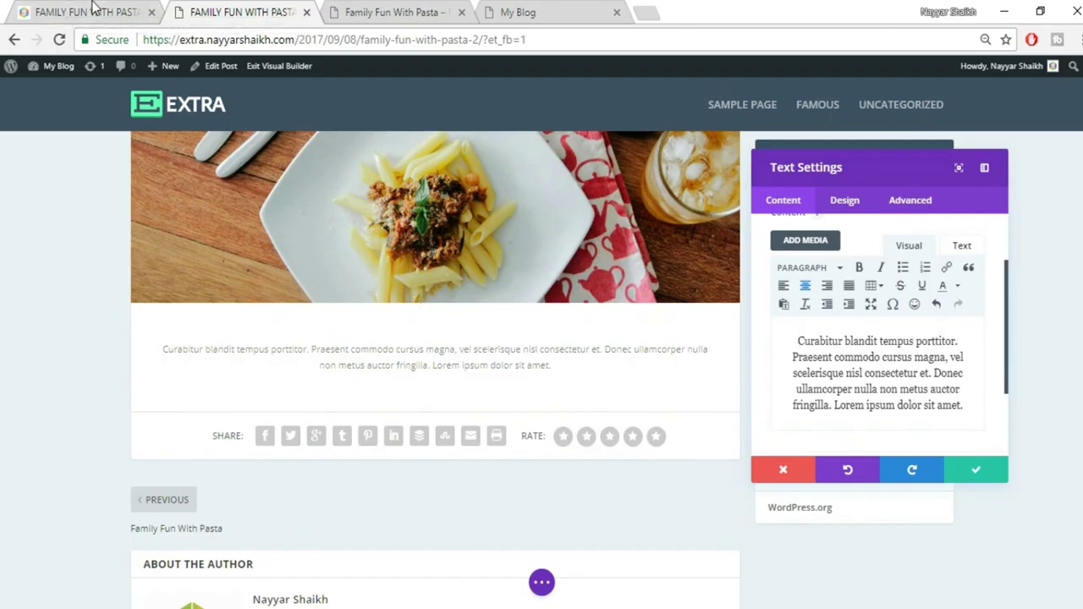
pyautogui.click(68, 12)
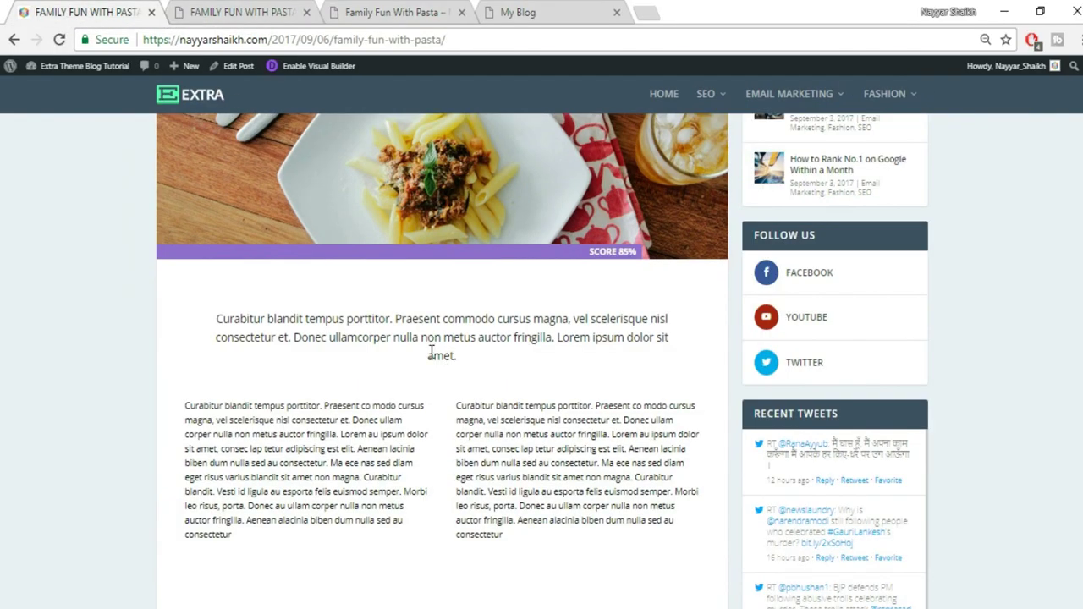
pyautogui.click(292, 10)
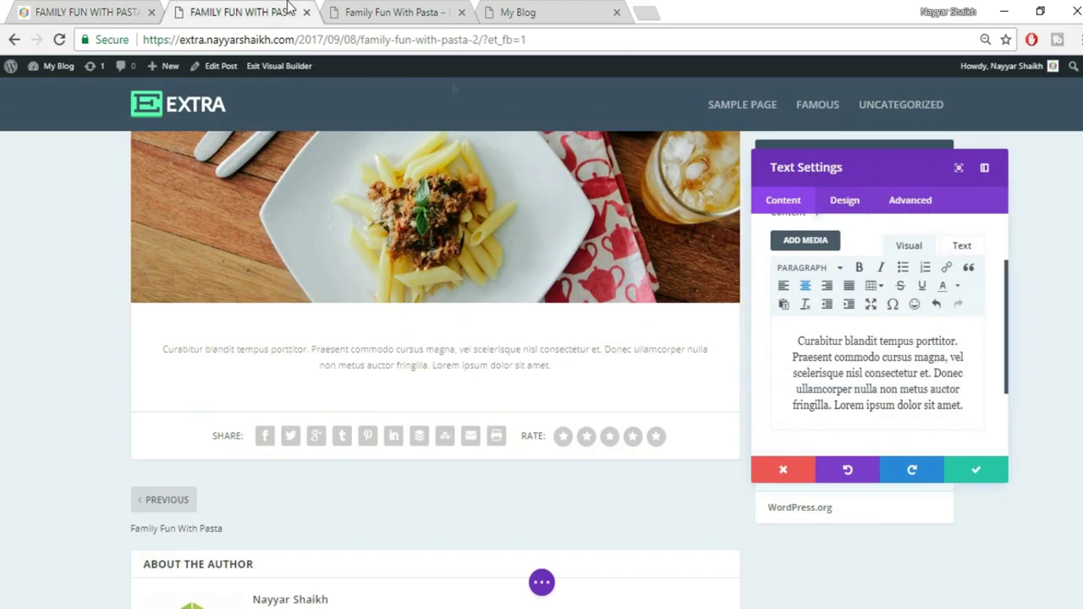
# In the module's Design Text settings, set Text Orientation to Center
pyautogui.click(846, 203)
pyautogui.click(849, 273)
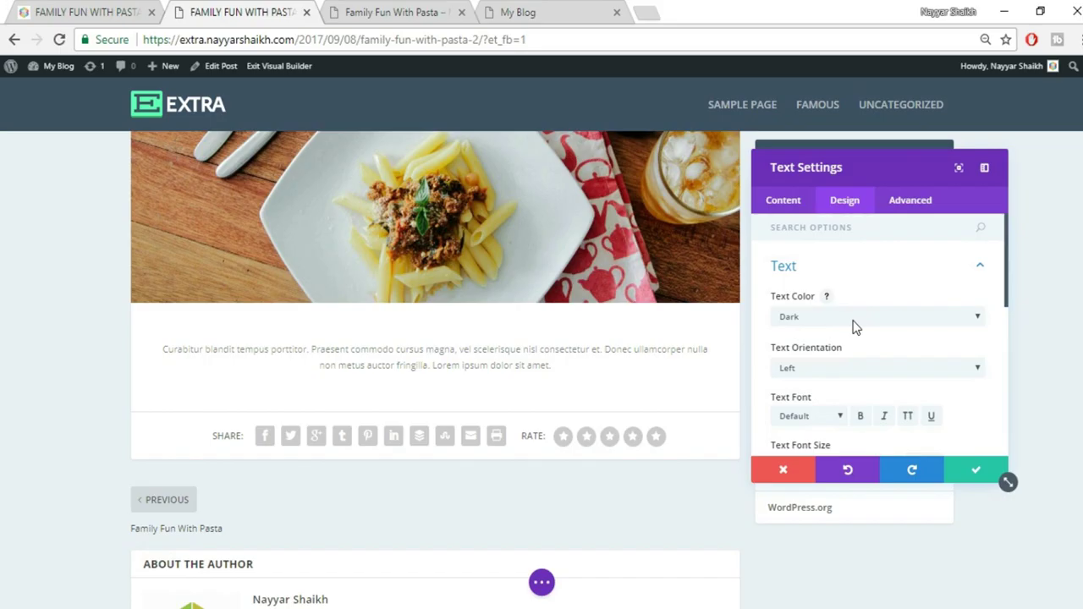
pyautogui.click(855, 317)
pyautogui.click(866, 296)
pyautogui.click(877, 269)
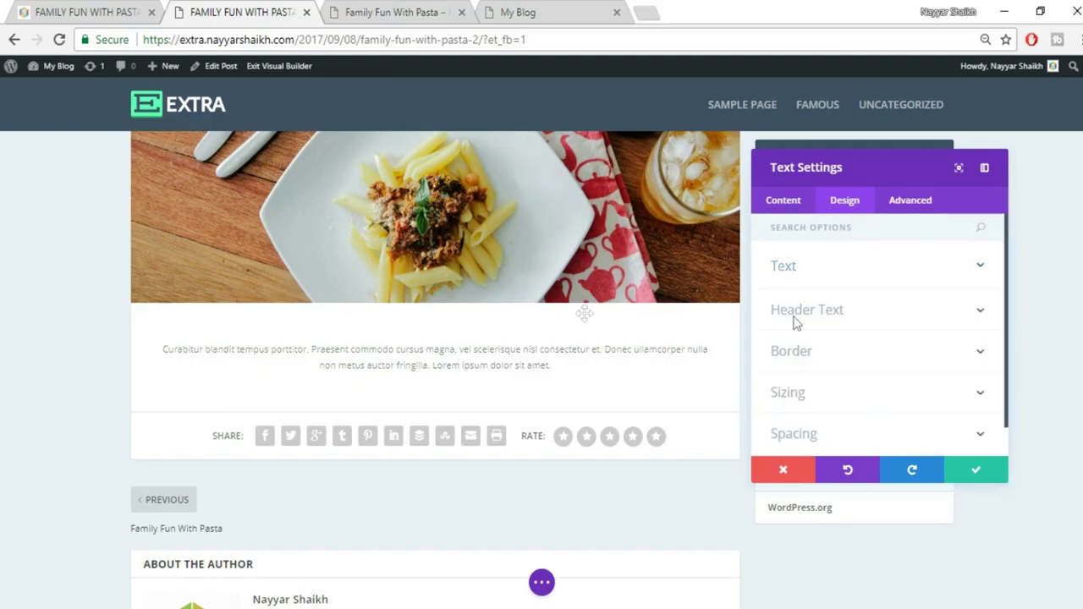
pyautogui.click(860, 284)
pyautogui.scroll(-2, 954, 385)
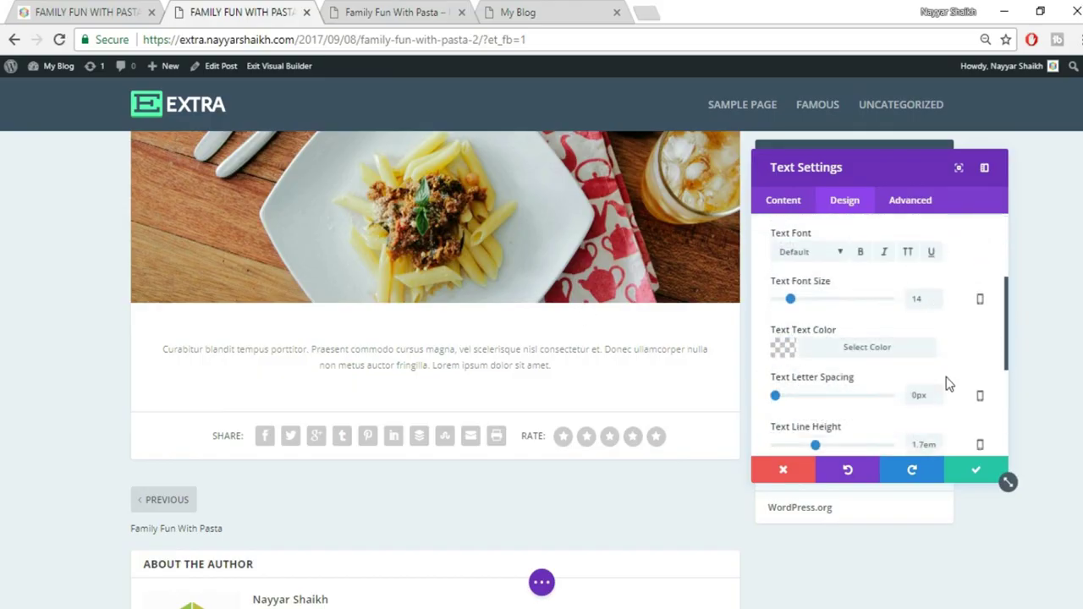
pyautogui.scroll(1, 919, 358)
pyautogui.click(843, 288)
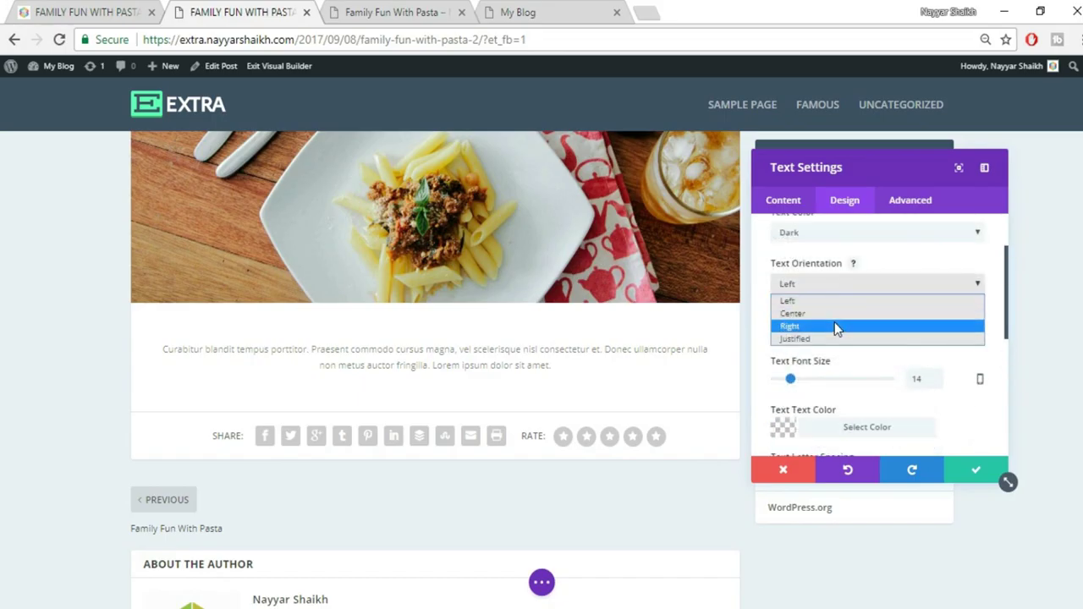
pyautogui.click(838, 313)
# Set the font size to 18px and the text font to Arvo
pyautogui.scroll(-1, 965, 343)
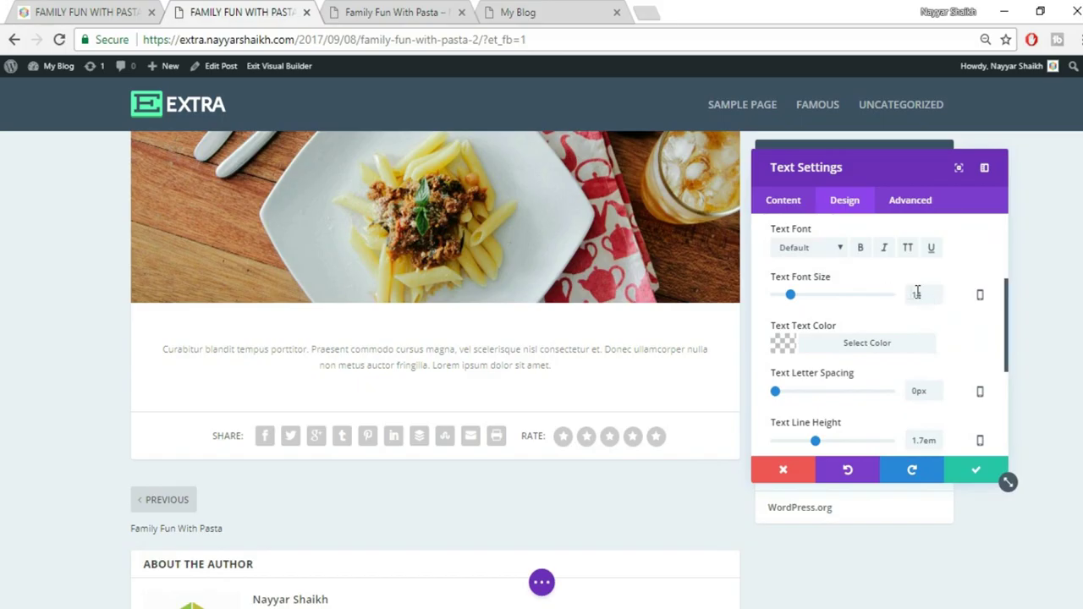
pyautogui.moveTo(922, 294); pyautogui.dragTo(901, 300)
pyautogui.write('18')
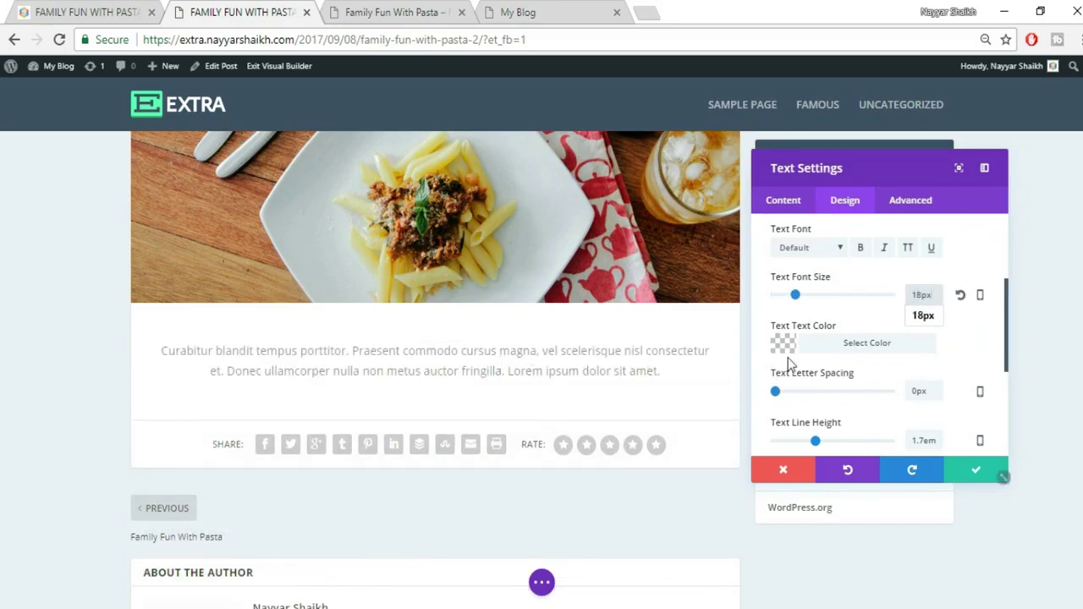
pyautogui.click(809, 249)
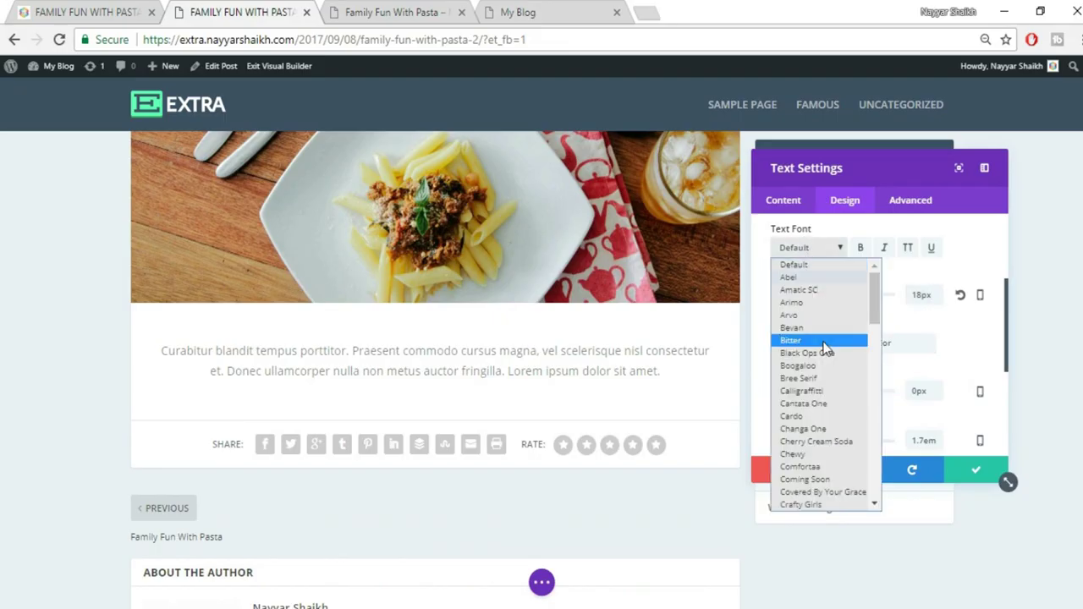
pyautogui.click(826, 350)
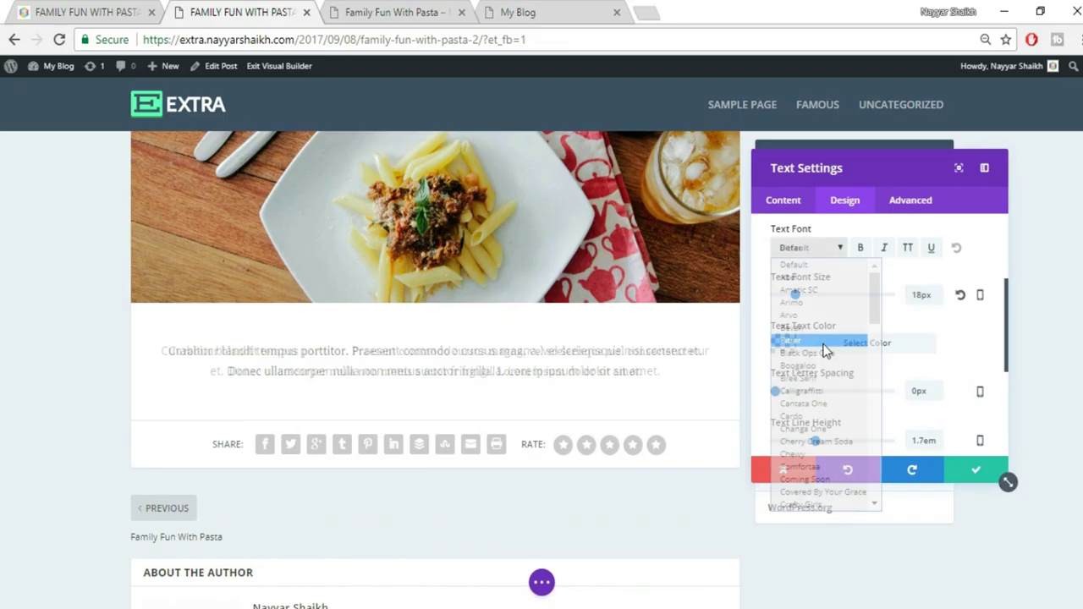
pyautogui.click(809, 247)
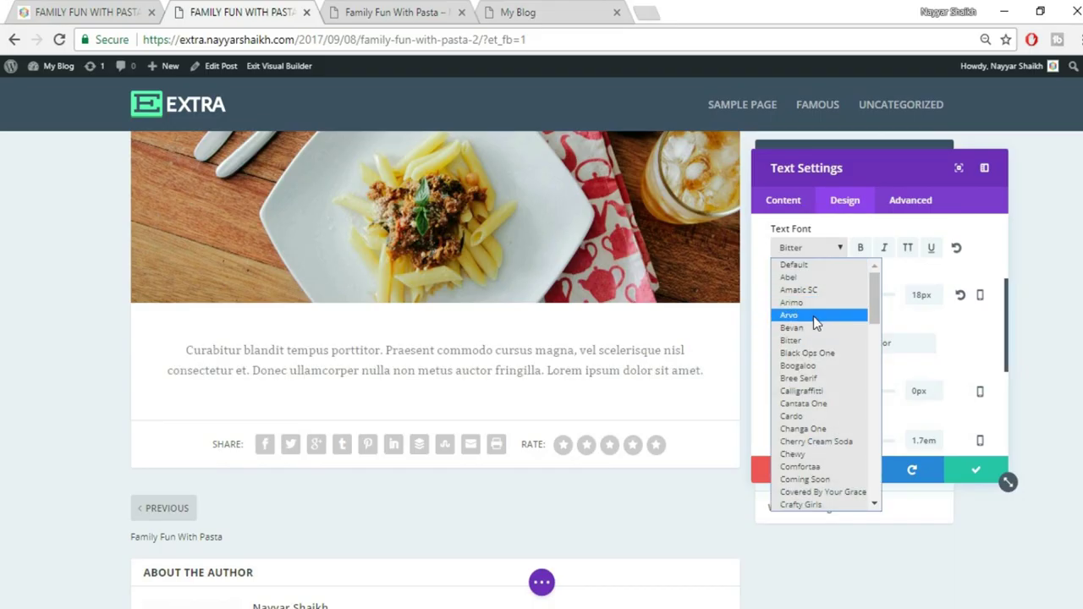
pyautogui.click(825, 315)
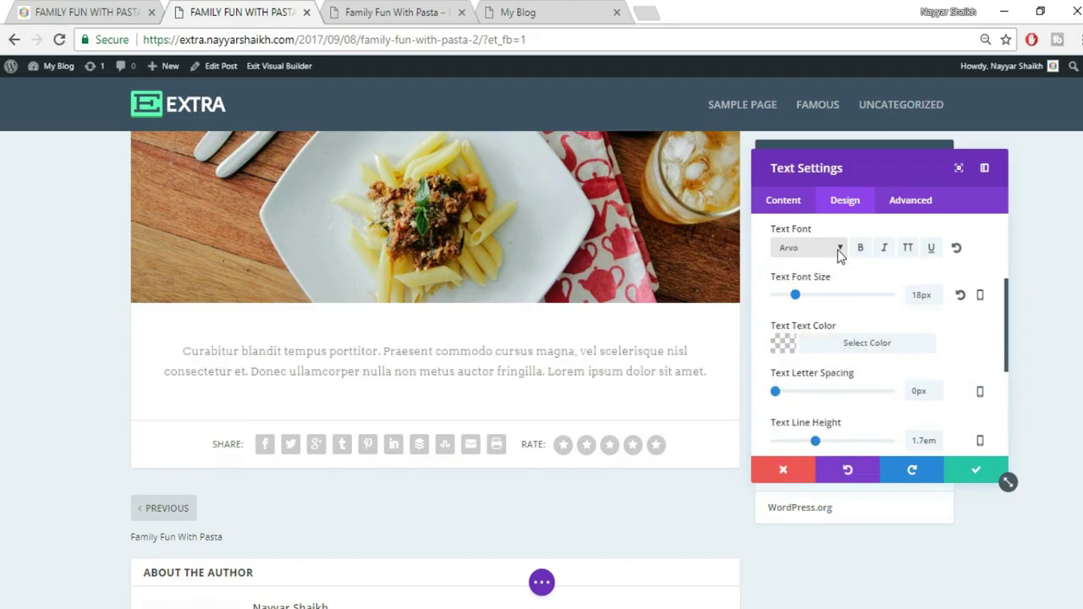
# Make the text colour black at 0.88 opacity
pyautogui.click(859, 347)
pyautogui.moveTo(955, 377); pyautogui.dragTo(954, 364)
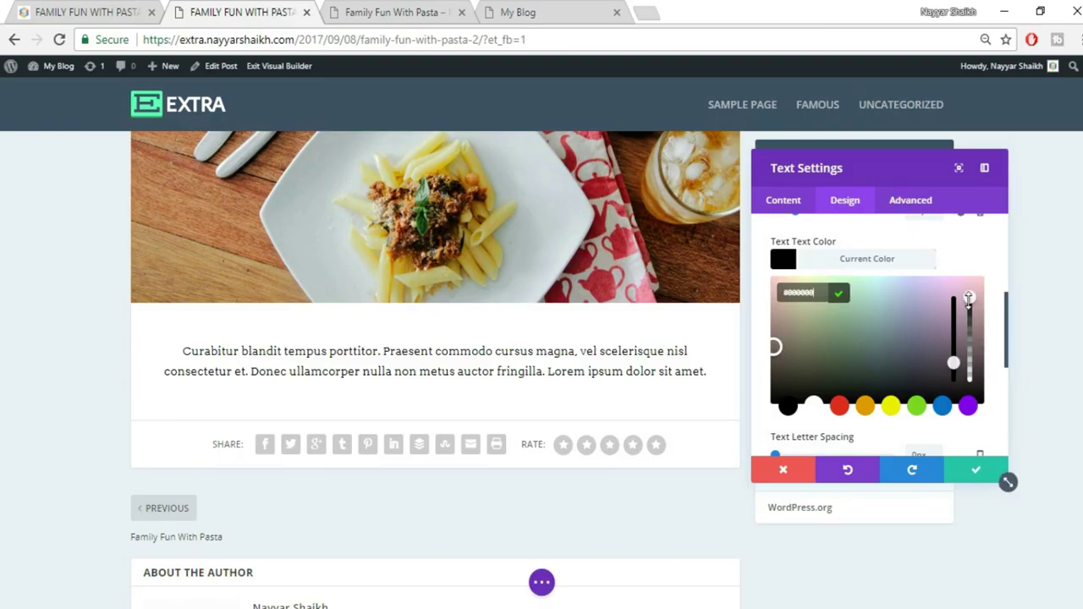
pyautogui.moveTo(969, 315); pyautogui.dragTo(971, 318)
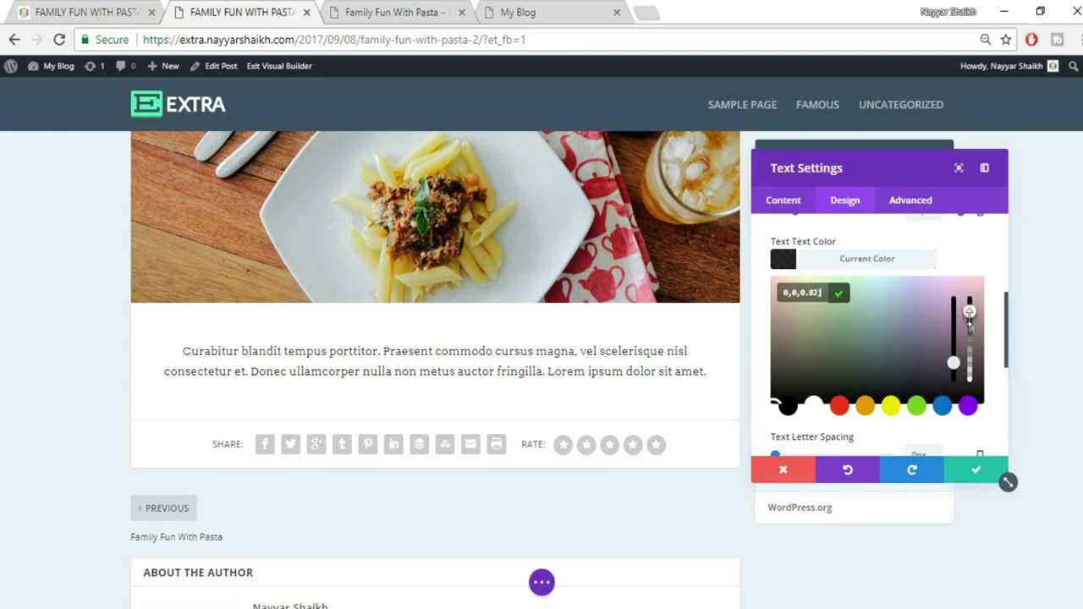
pyautogui.click(868, 264)
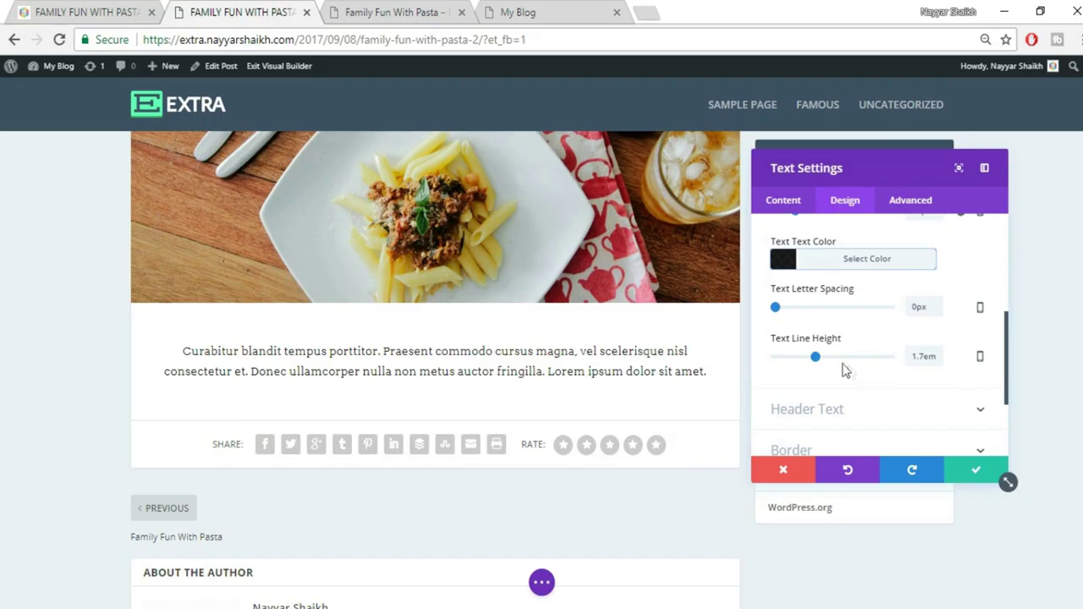
pyautogui.scroll(-2, 940, 352)
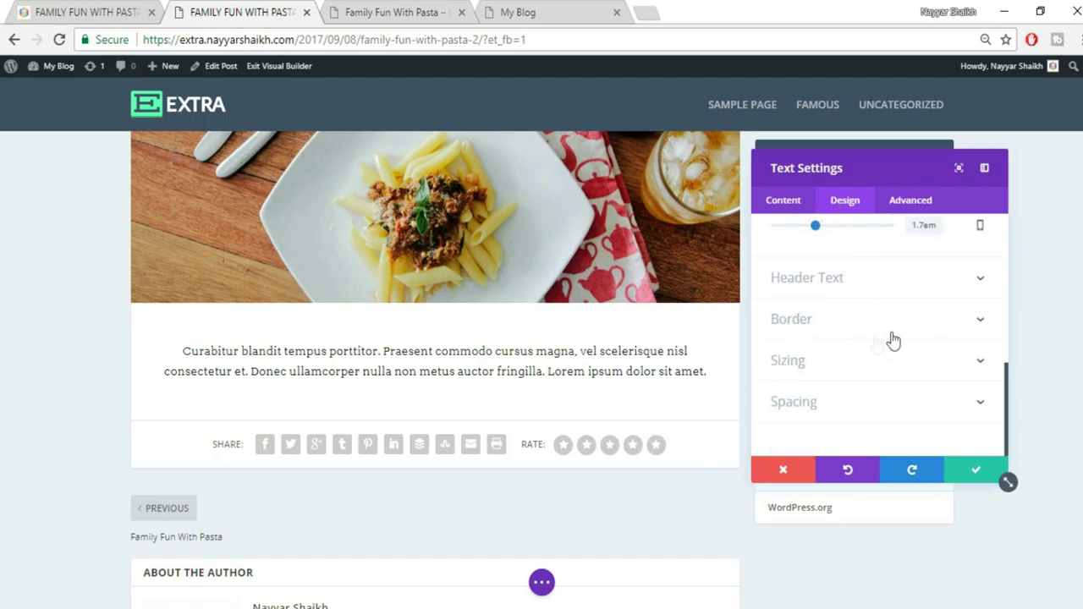
# Save the Text module's settings after checking against the reference post
pyautogui.click(126, 11)
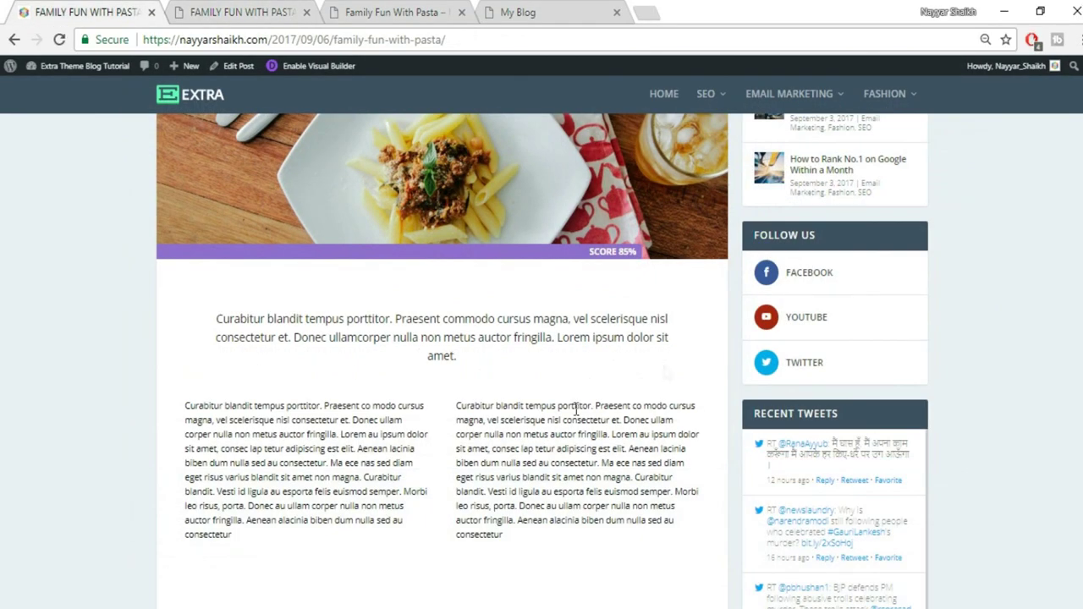
pyautogui.click(246, 10)
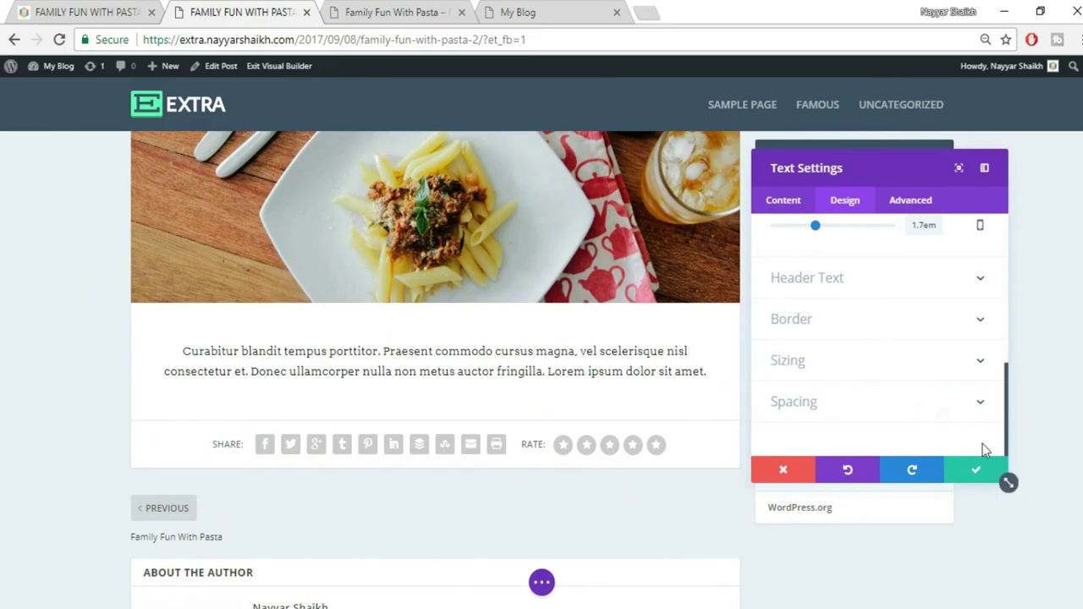
pyautogui.click(978, 472)
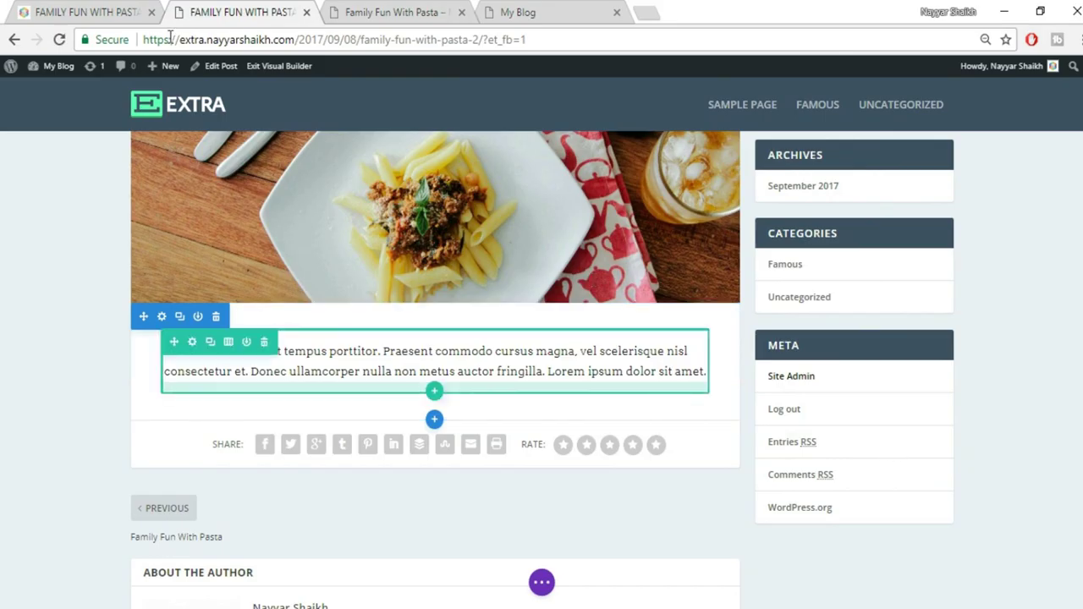
# Give the Text module roughly 60px left padding so the intro wraps like the reference
pyautogui.click(110, 12)
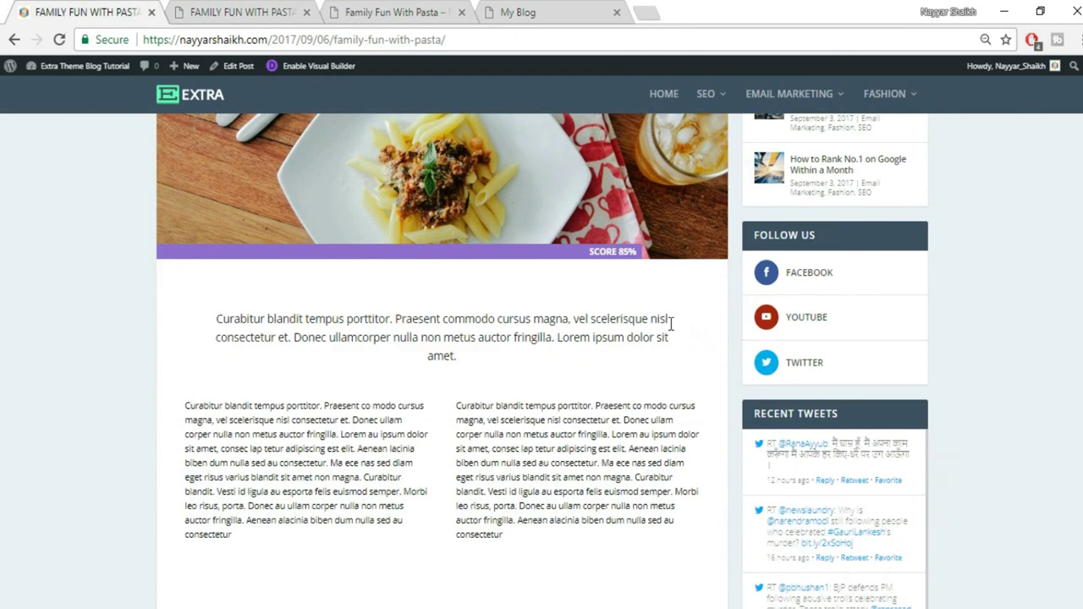
pyautogui.click(239, 12)
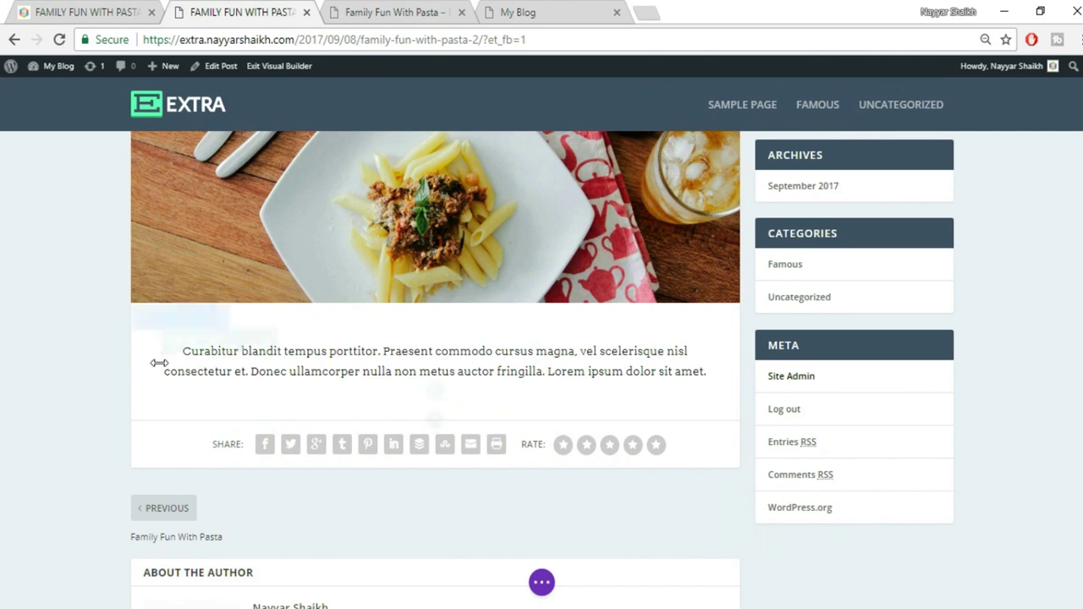
pyautogui.moveTo(165, 363); pyautogui.dragTo(198, 361)
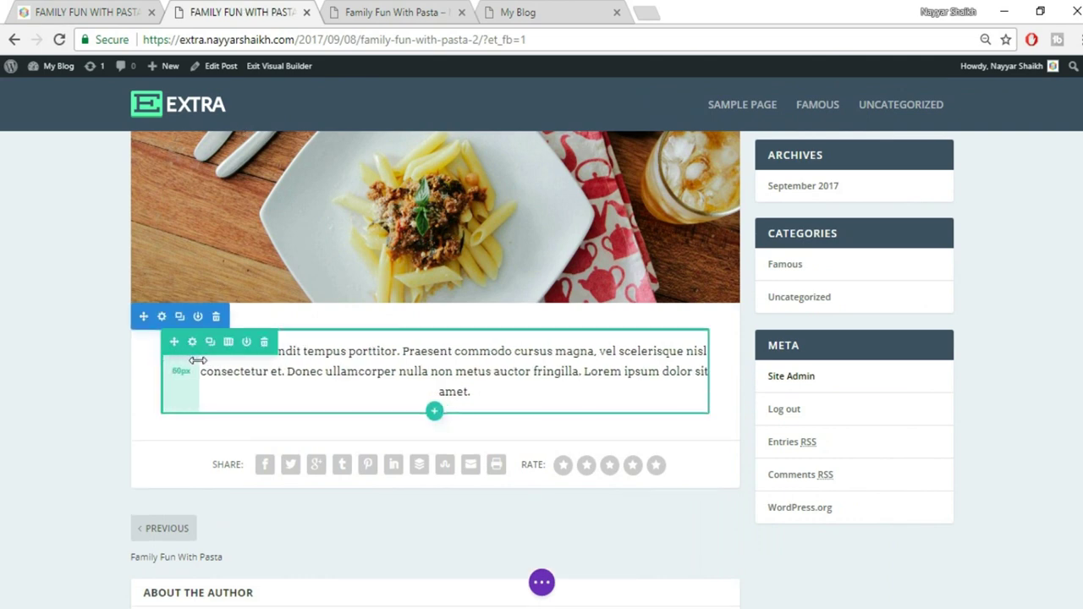
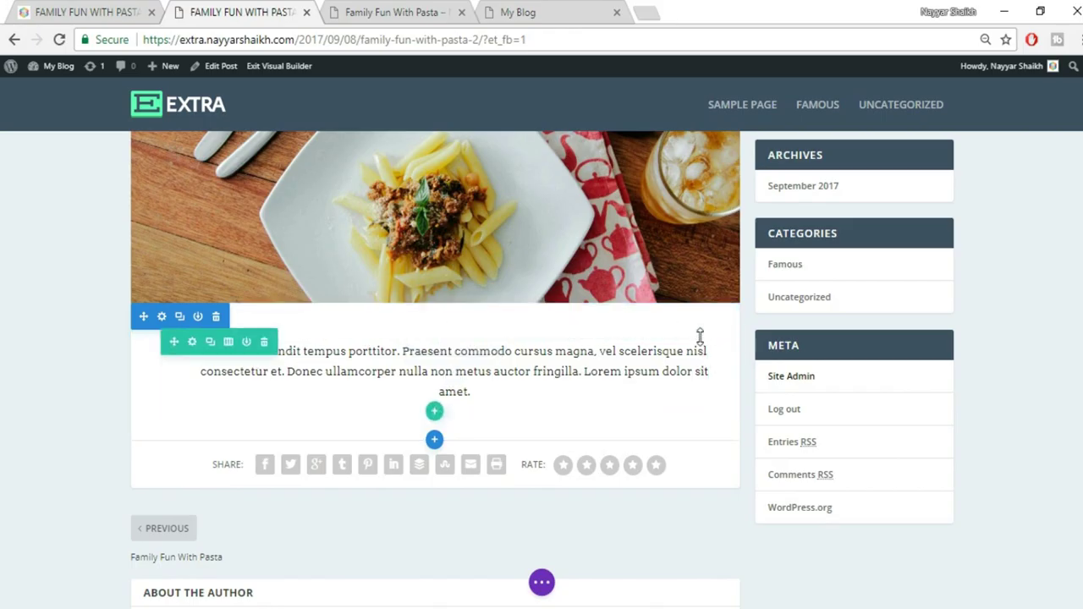
# Widen the intro paragraph's right padding to 60px, checking the original post for reference
pyautogui.moveTo(716, 351); pyautogui.dragTo(675, 355)
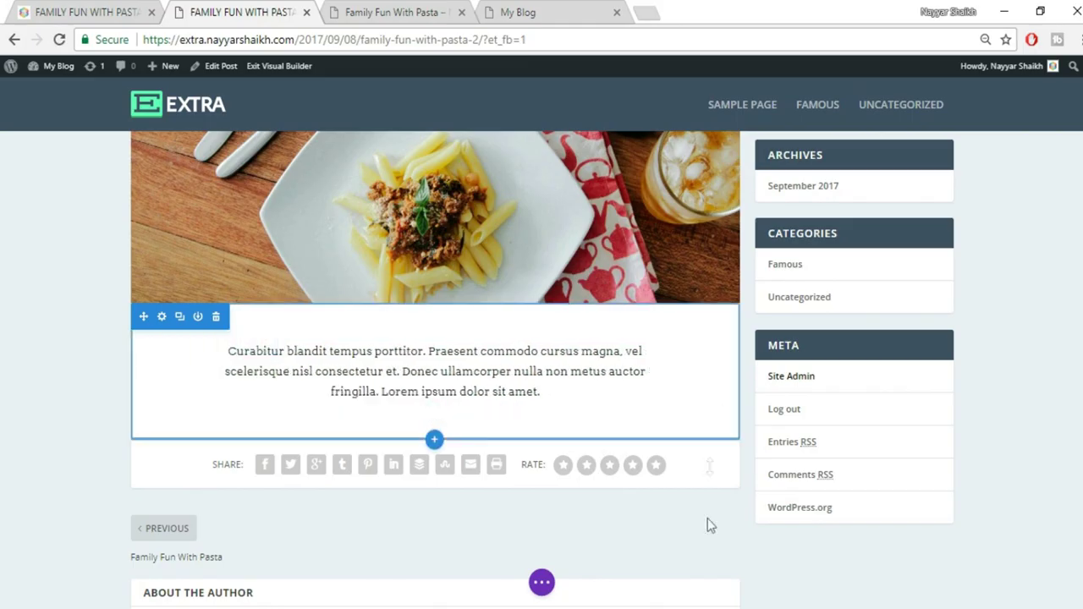
pyautogui.scroll(-1, 745, 538)
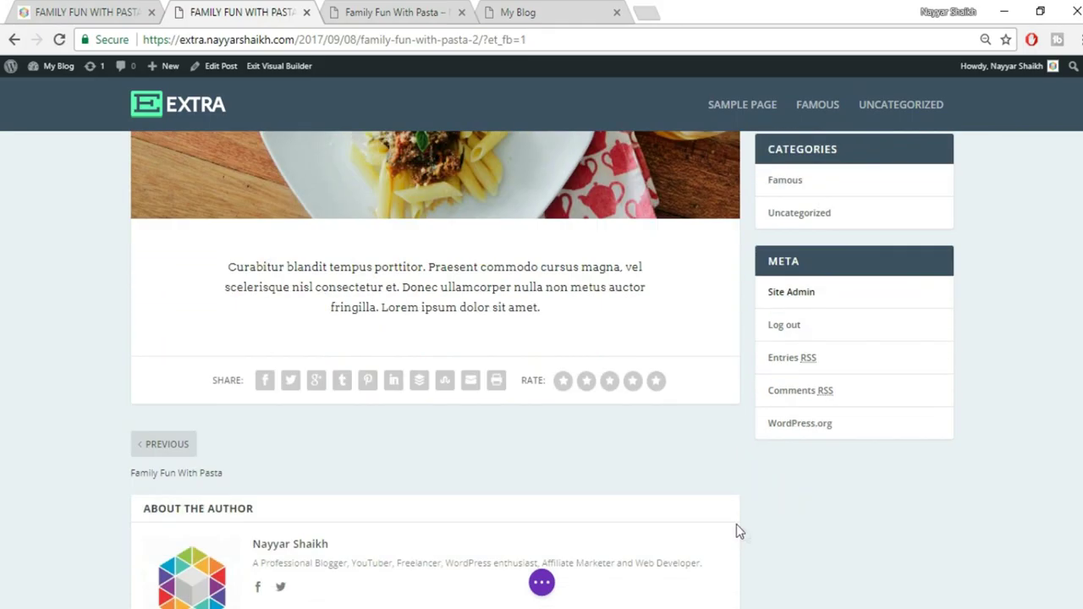
pyautogui.click(110, 12)
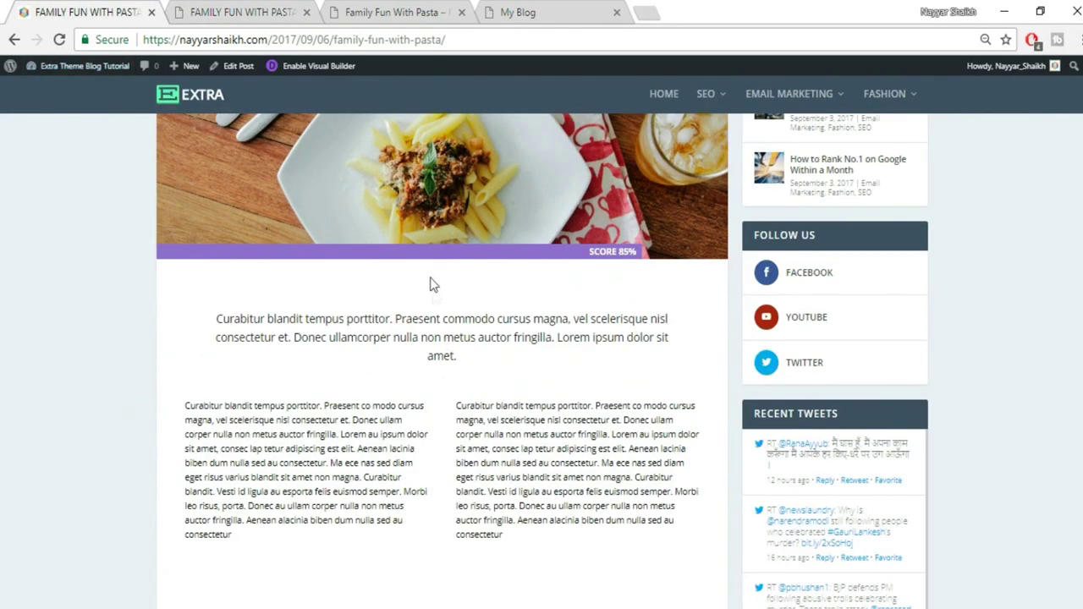
pyautogui.click(244, 12)
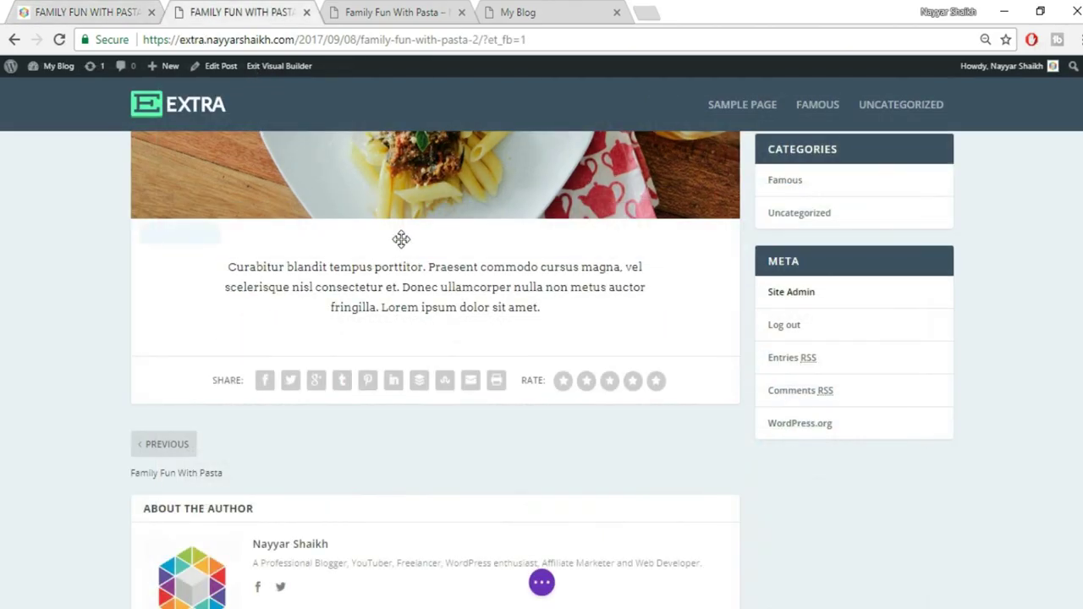
# Increase the intro paragraph's top padding, comparing again against the original post's layout
pyautogui.moveTo(431, 222); pyautogui.dragTo(430, 245)
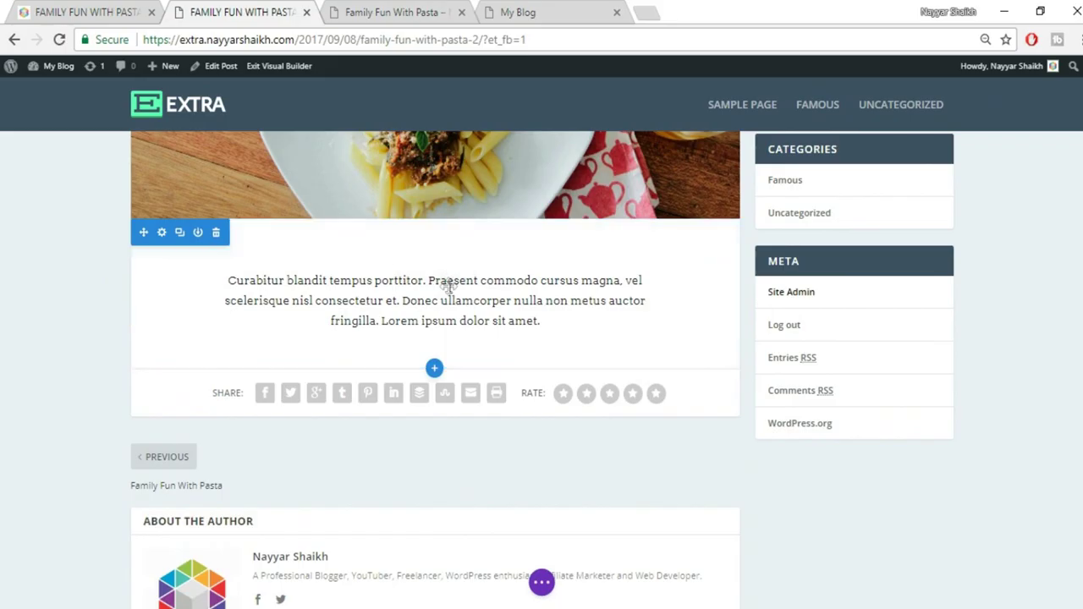
pyautogui.click(124, 10)
pyautogui.scroll(-1, 523, 432)
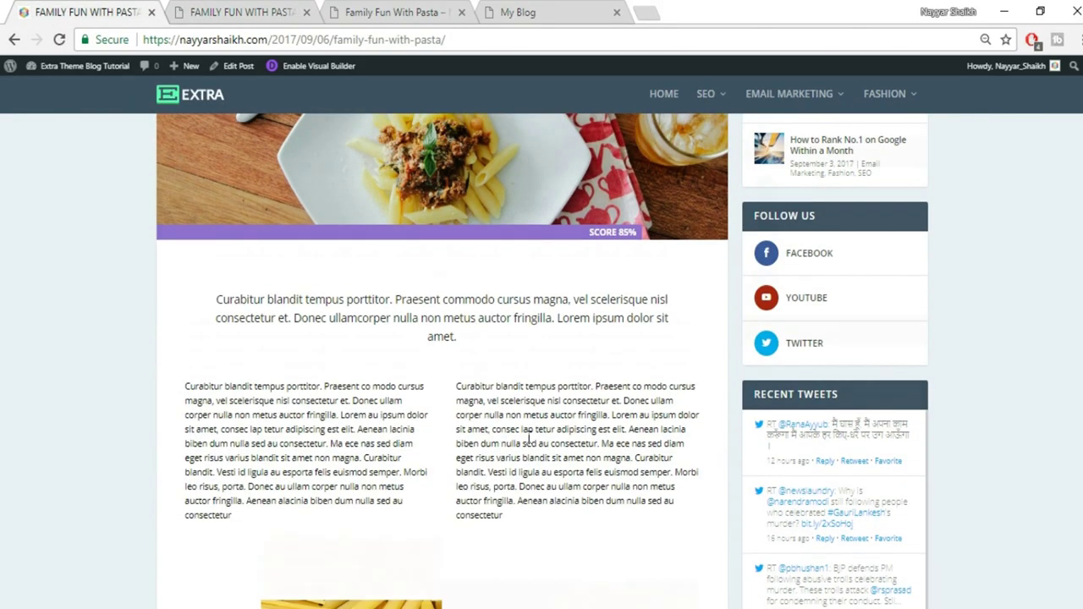
pyautogui.click(256, 9)
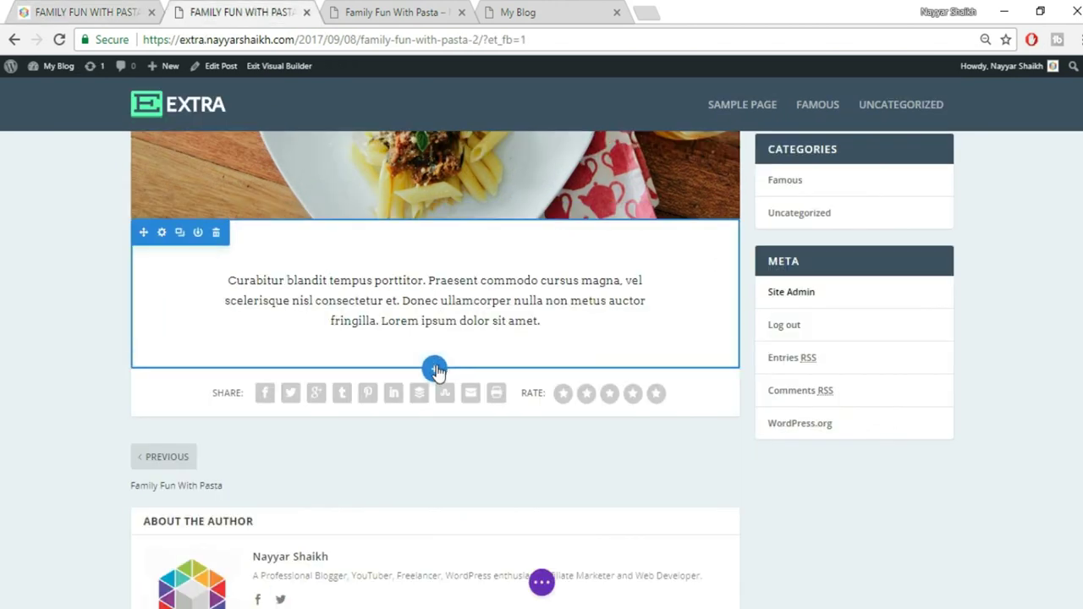
pyautogui.click(434, 369)
# Insert a 1/2 + 1/2 row, copy the original's paragraph, and add a Text module on the left
pyautogui.click(351, 333)
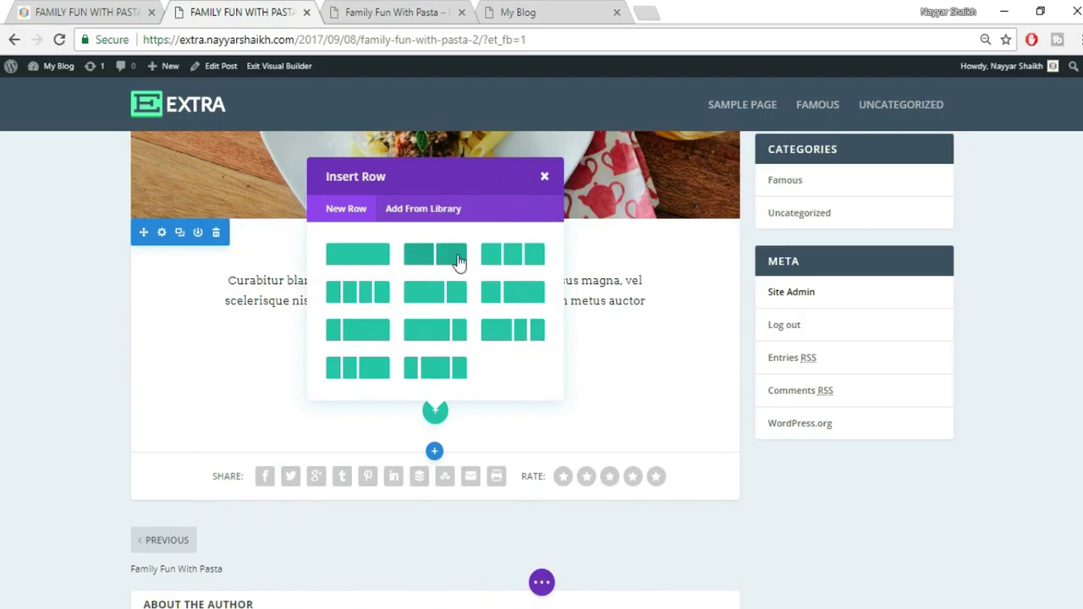
pyautogui.click(441, 261)
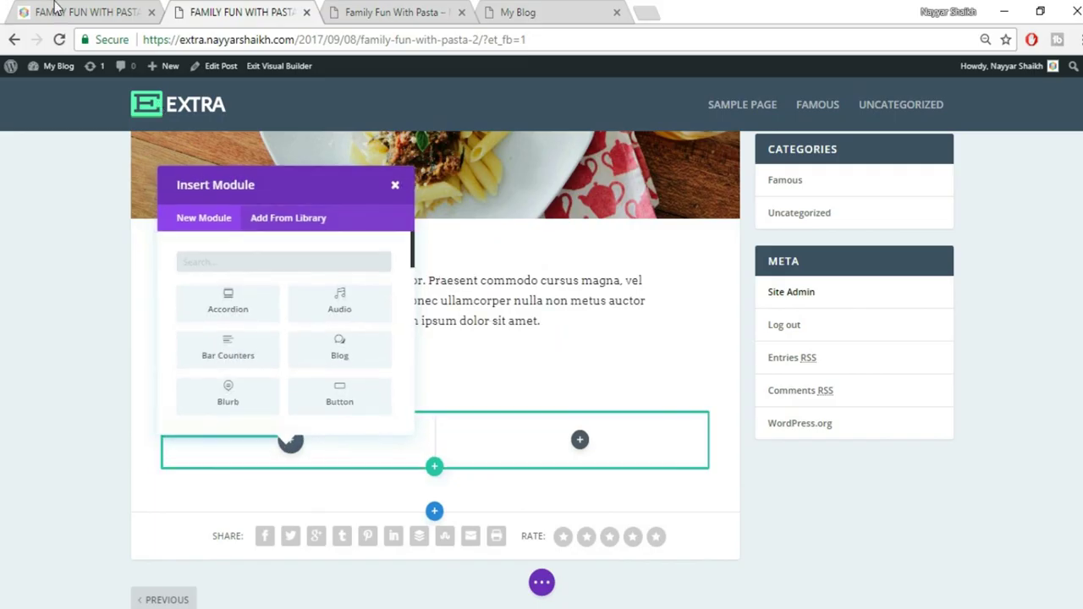
pyautogui.hotkey('ctrl', '1')
pyautogui.moveTo(182, 330); pyautogui.dragTo(315, 460)
pyautogui.hotkey('ctrl', 'c')
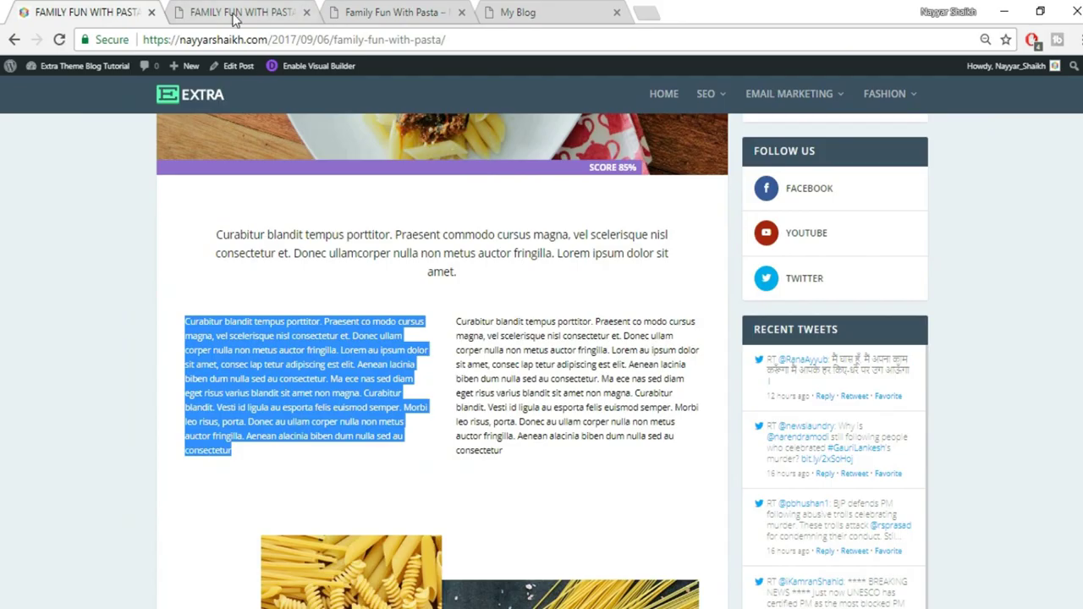
pyautogui.click(237, 16)
pyautogui.write('t')
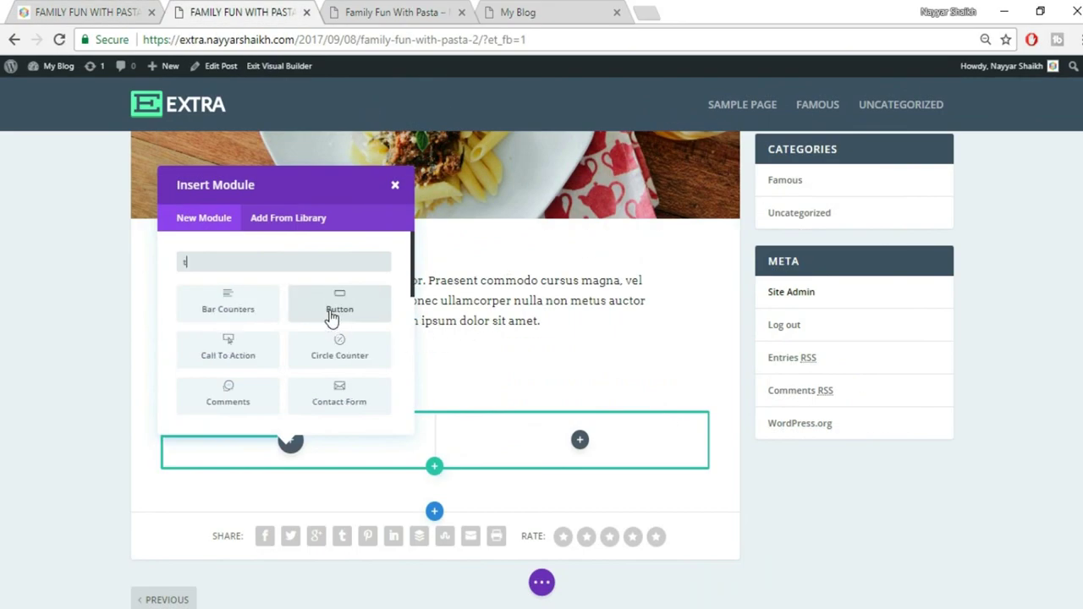
pyautogui.write('ext')
pyautogui.click(204, 313)
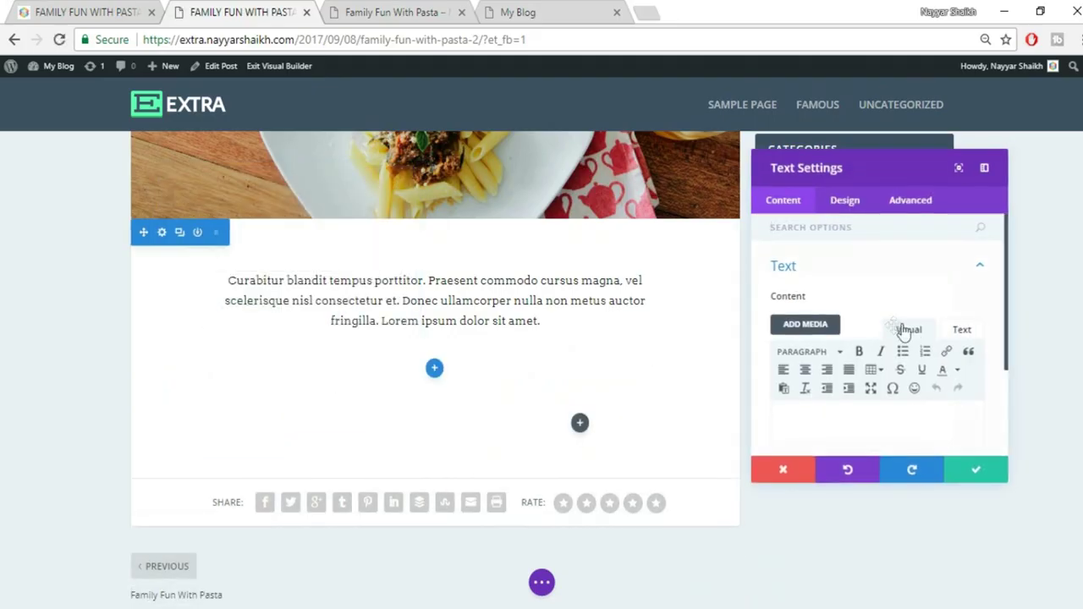
# Paste the copied lorem ipsum paragraph into the left column's Text module
pyautogui.click(962, 332)
pyautogui.scroll(-2, 923, 305)
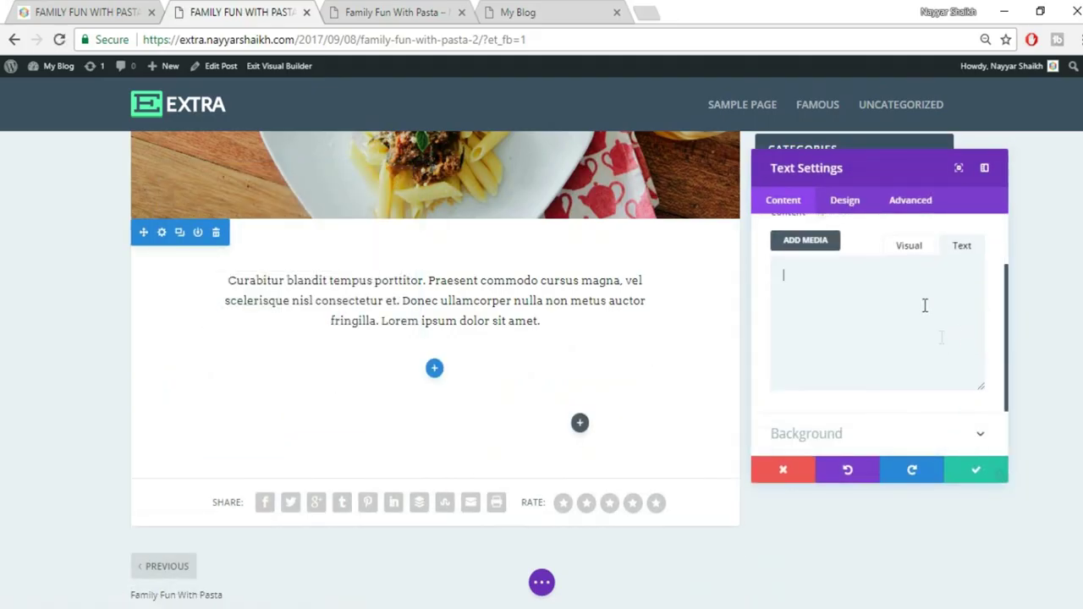
pyautogui.hotkey('ctrl', 'v')
pyautogui.click(910, 249)
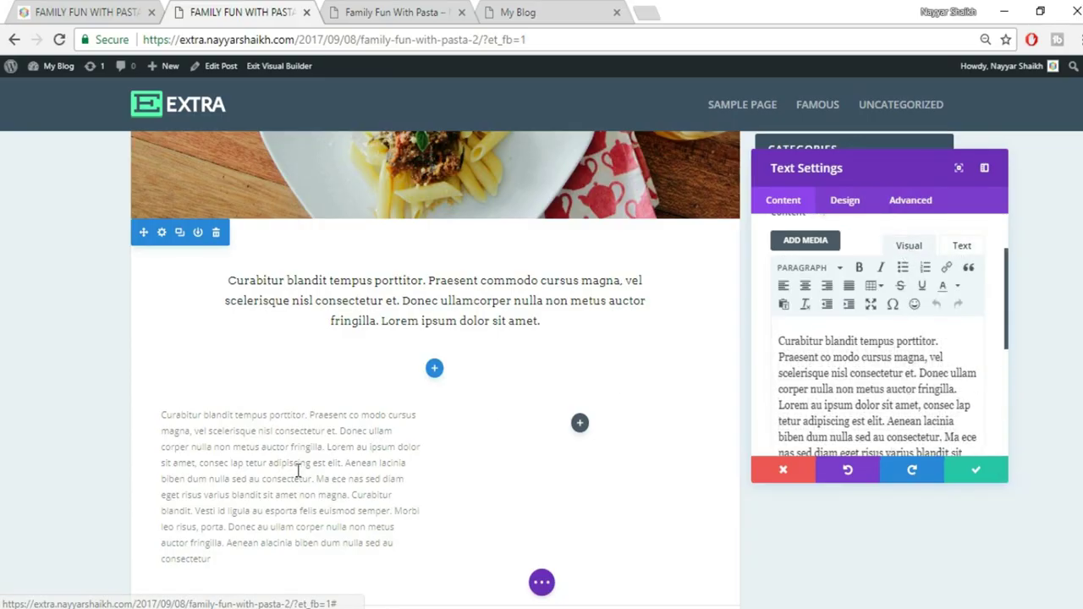
pyautogui.scroll(-2, 297, 474)
pyautogui.scroll(1, 339, 458)
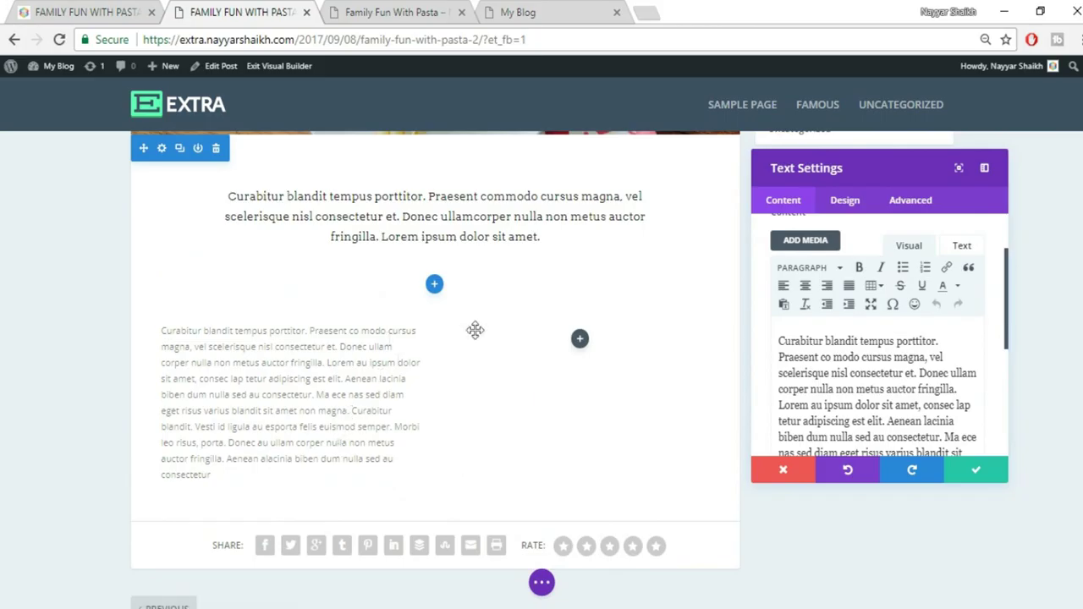
# Justify the paragraph text and set its font size to 16px
pyautogui.click(844, 205)
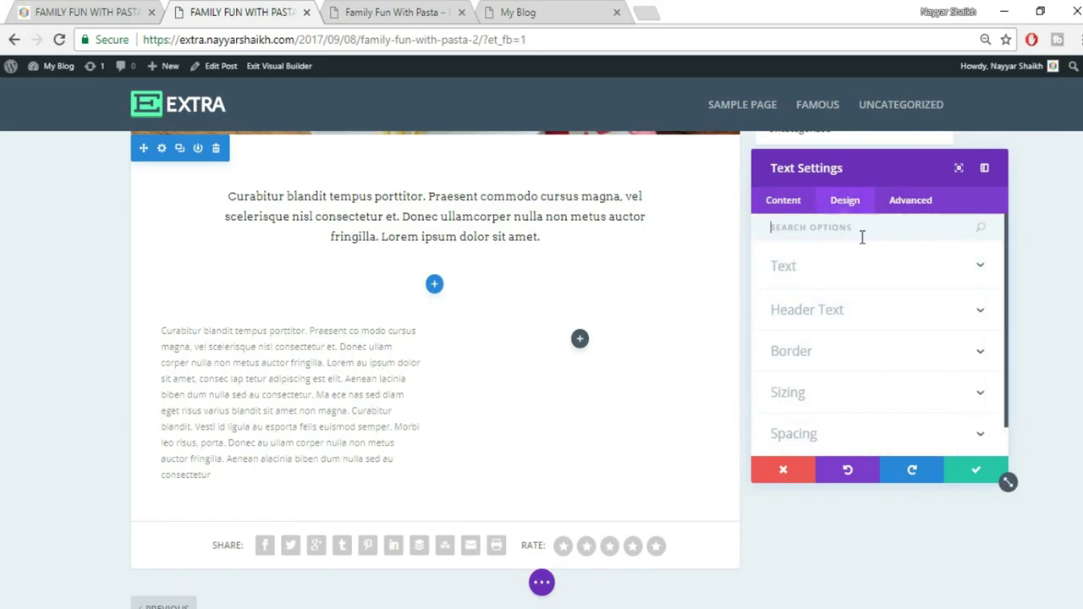
pyautogui.click(868, 279)
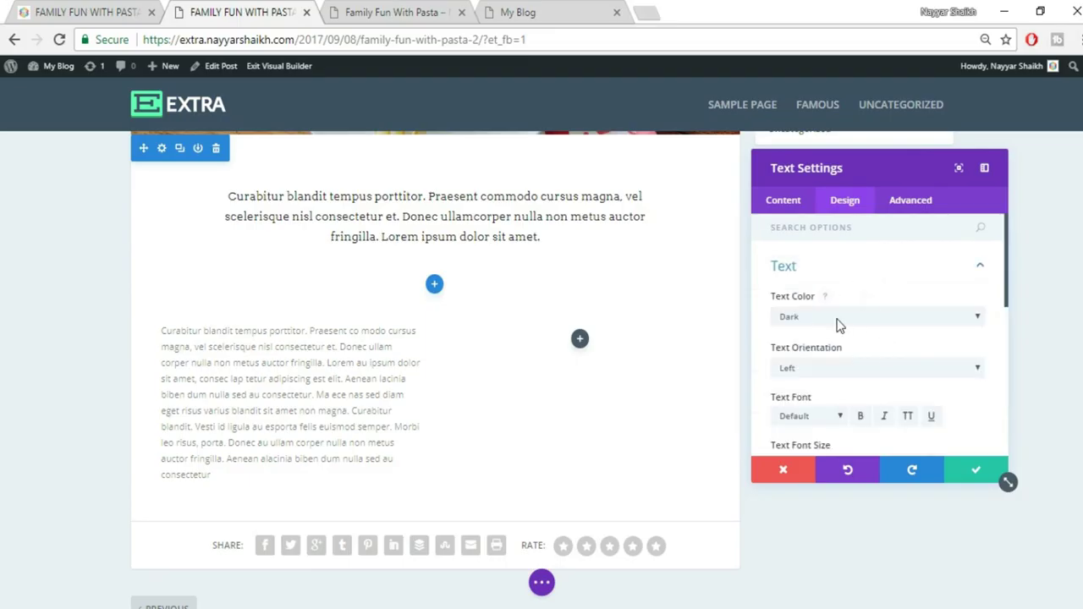
pyautogui.scroll(-1, 872, 351)
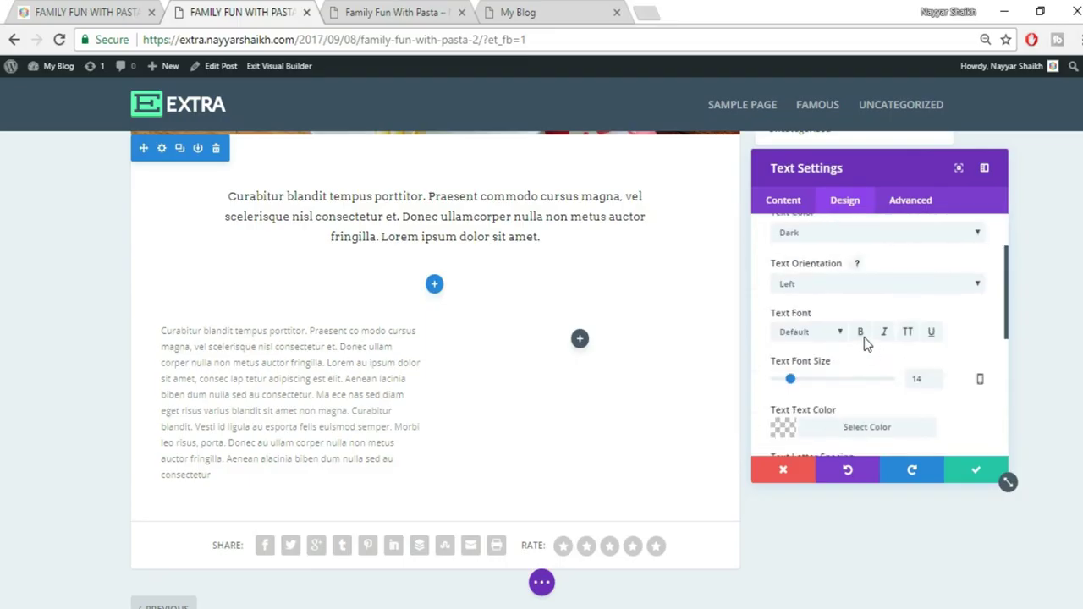
pyautogui.click(828, 288)
pyautogui.click(819, 342)
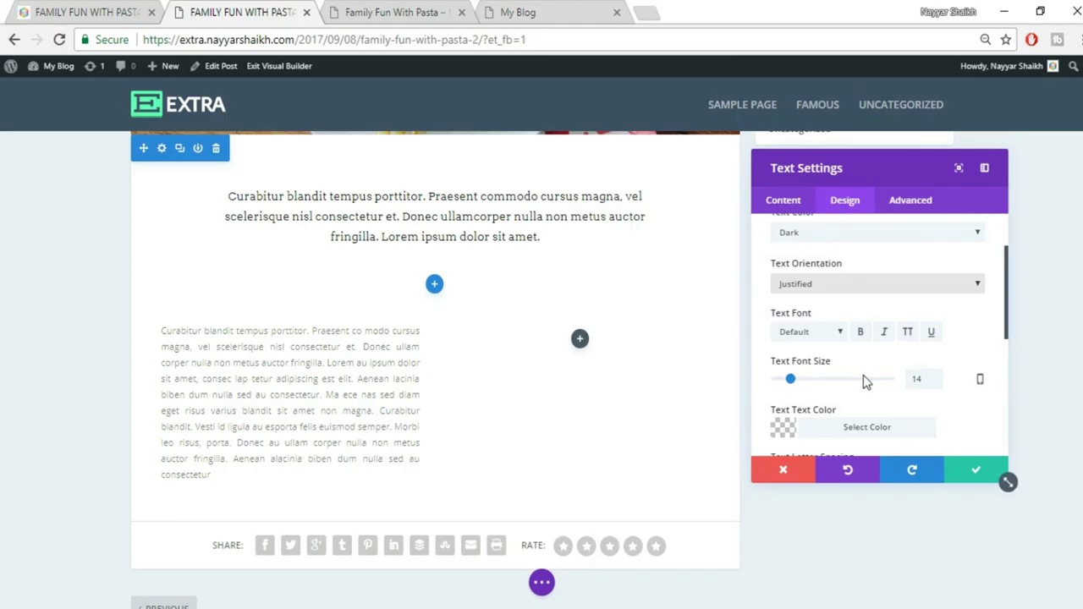
pyautogui.moveTo(929, 379); pyautogui.dragTo(891, 391)
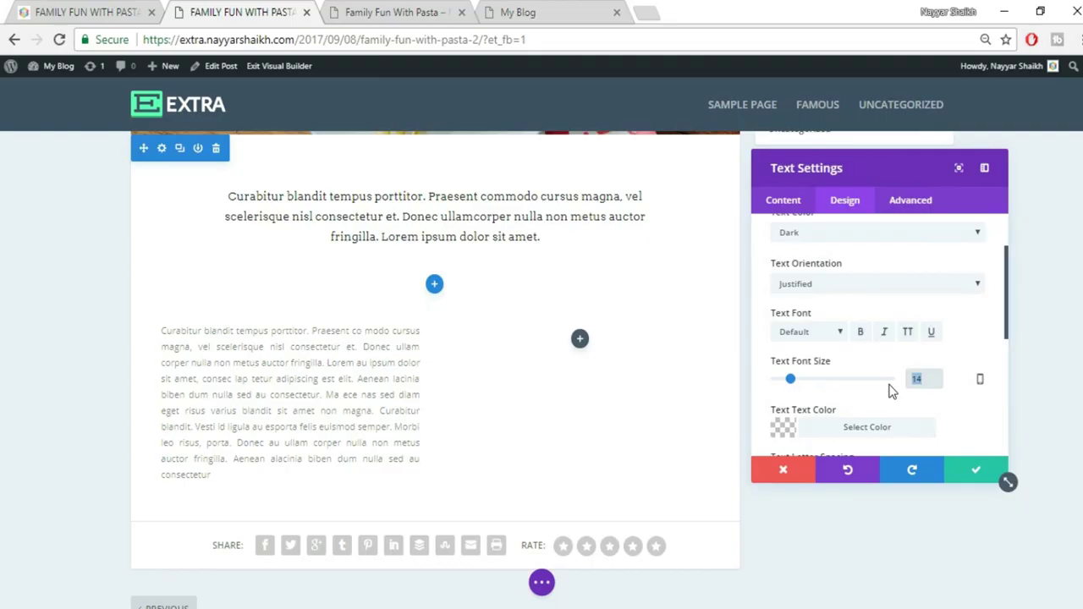
pyautogui.write('15')
pyautogui.moveTo(937, 385); pyautogui.dragTo(879, 387)
pyautogui.write('16')
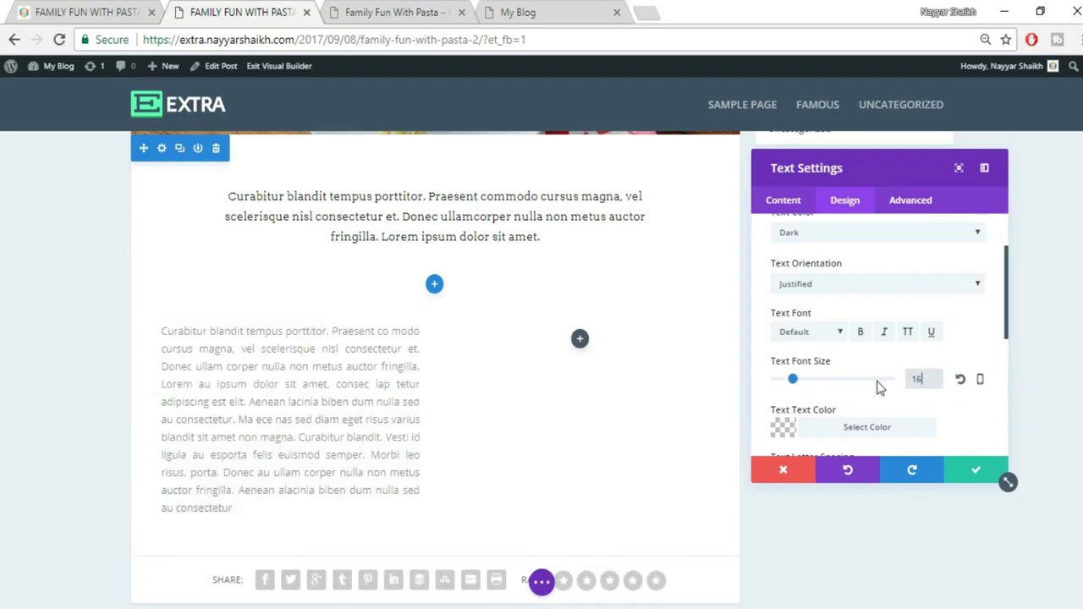
# Set the paragraph's text colour to black at 0.85 opacity, rgba(0,0,0,0.85)
pyautogui.scroll(-1, 848, 358)
pyautogui.click(848, 359)
pyautogui.scroll(-2, 999, 406)
pyautogui.moveTo(953, 291); pyautogui.dragTo(954, 303)
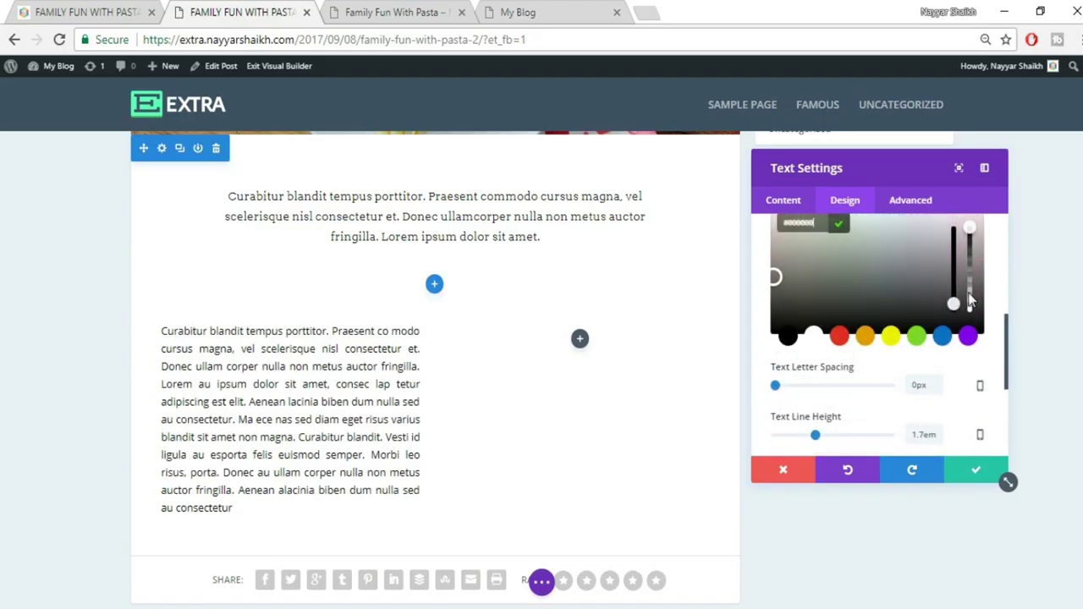
pyautogui.scroll(1, 973, 309)
pyautogui.moveTo(972, 327)
pyautogui.mouseDown()
pyautogui.moveTo(972, 385)
pyautogui.moveTo(972, 335)
pyautogui.mouseUp()
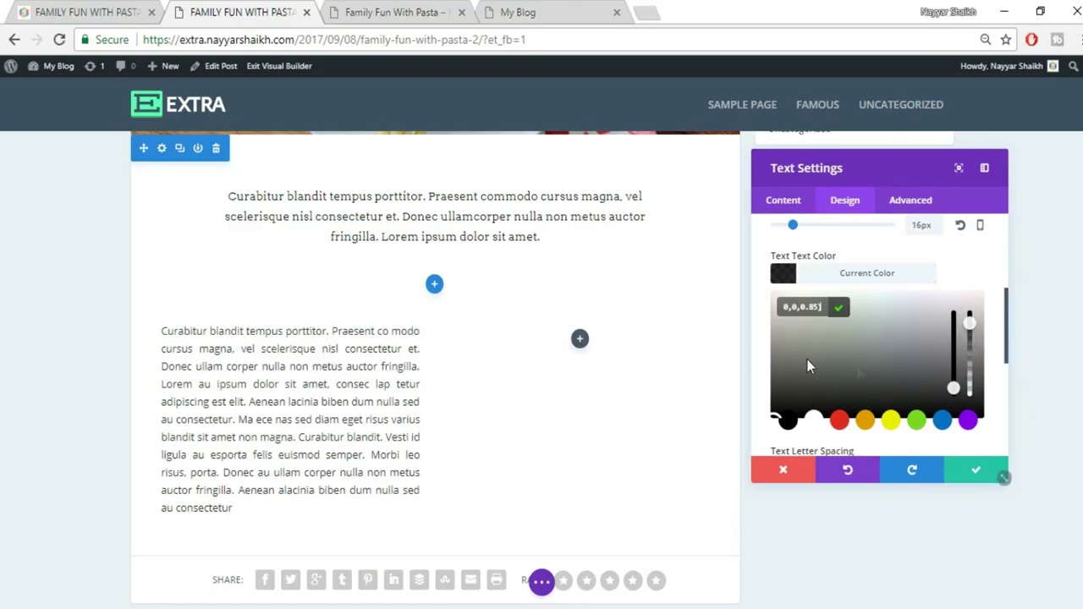
# Save the text module, duplicate it, and move the copy into the right column
pyautogui.click(972, 478)
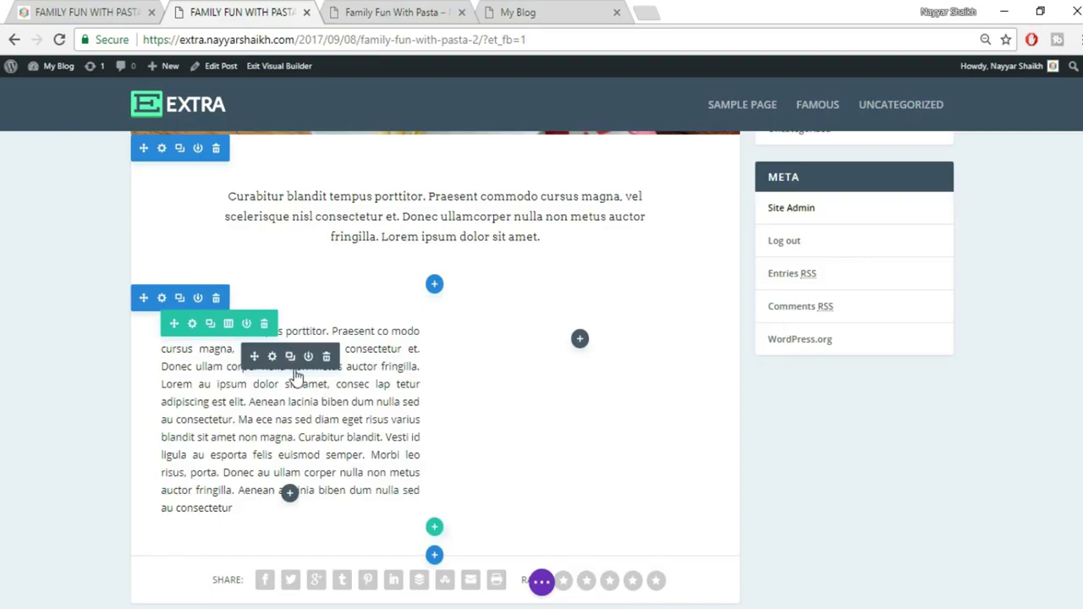
pyautogui.click(290, 357)
pyautogui.moveTo(252, 357); pyautogui.dragTo(614, 362)
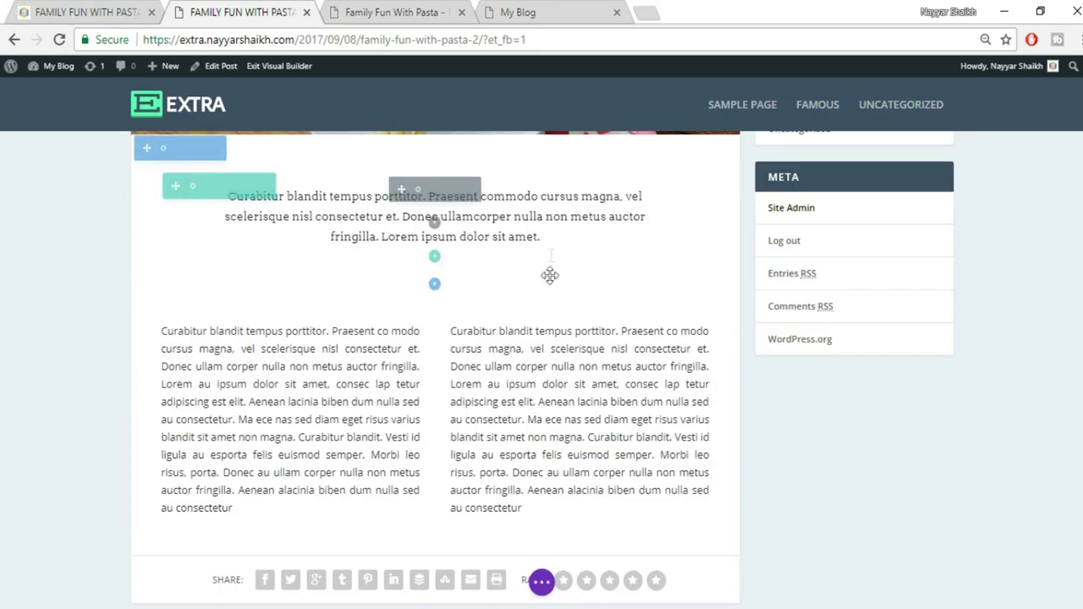
# Remove the section's bottom padding and reduce the two-column row's top padding to 10px
pyautogui.moveTo(548, 288); pyautogui.dragTo(559, 234)
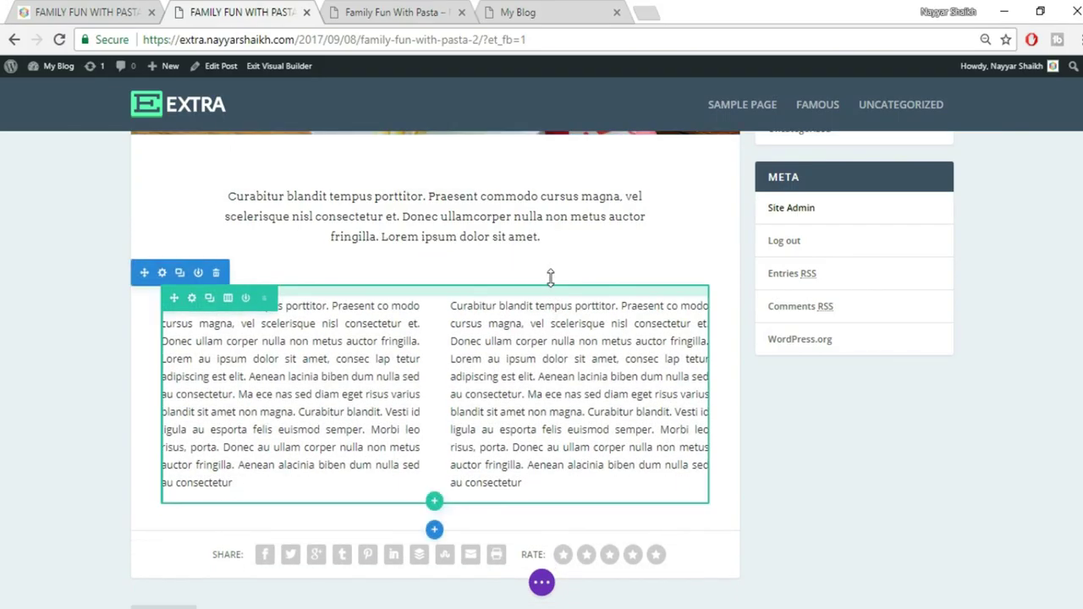
pyautogui.moveTo(552, 260); pyautogui.dragTo(557, 245)
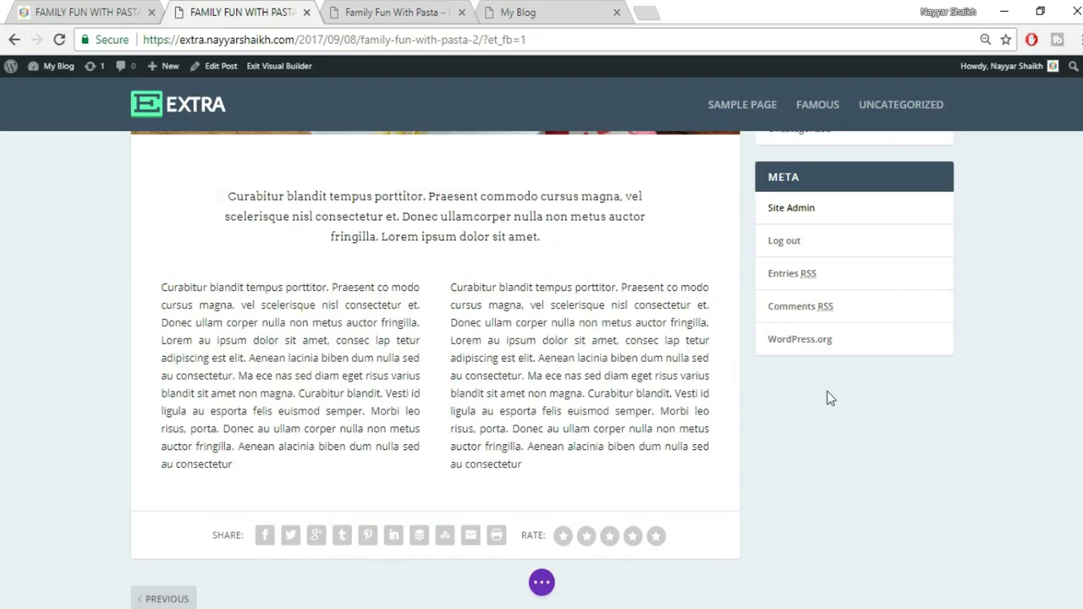
pyautogui.scroll(2, 831, 406)
pyautogui.scroll(-1, 831, 406)
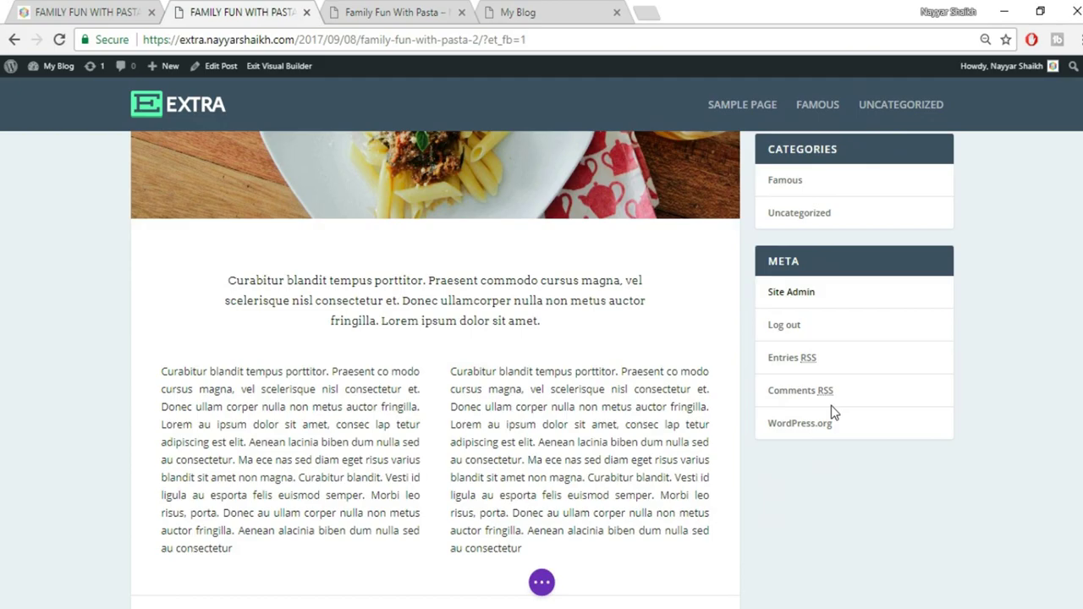
# Save the page through the builder's page options and again with Ctrl+S
pyautogui.click(542, 584)
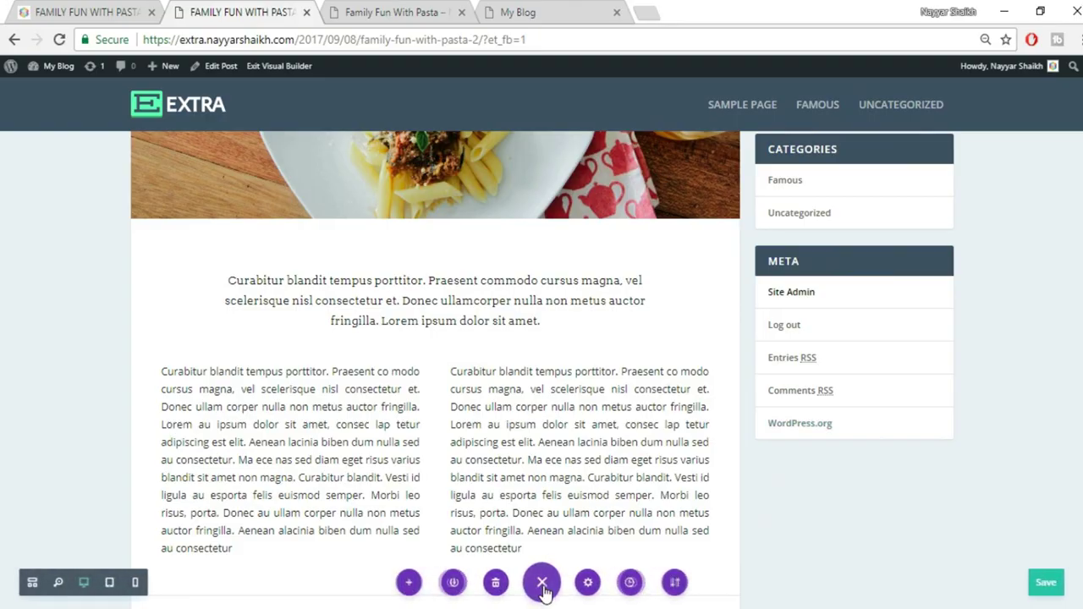
pyautogui.click(1044, 590)
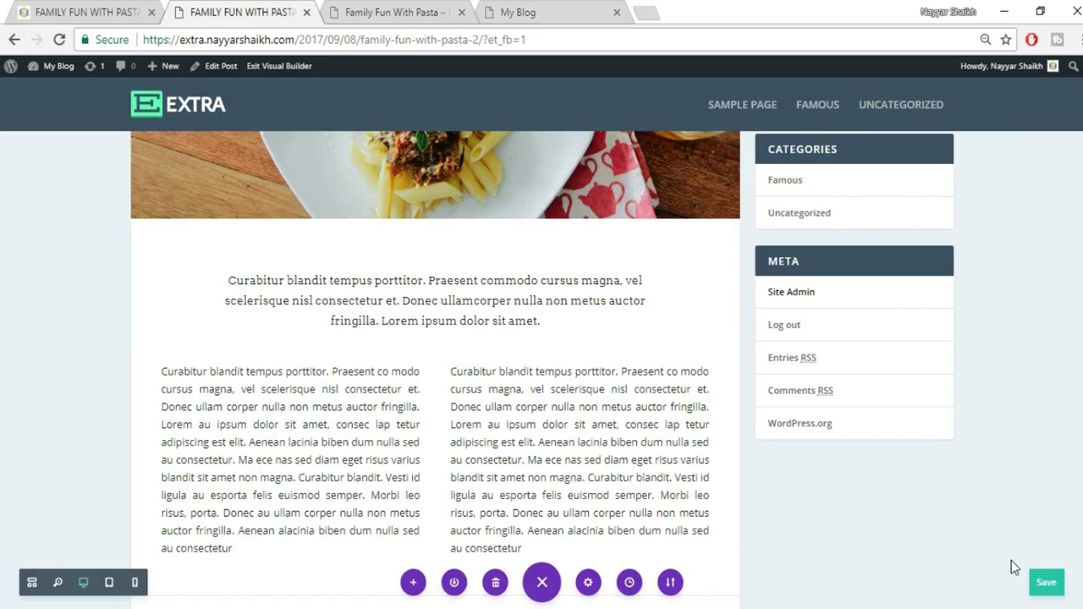
pyautogui.hotkey('ctrl', 's')
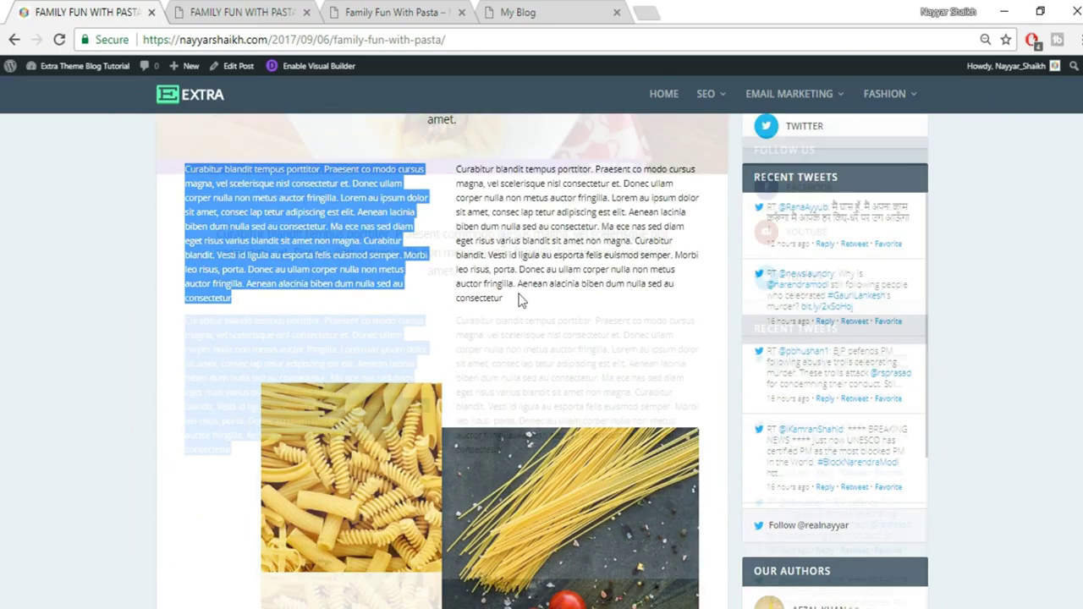
pyautogui.scroll(-3, 525, 321)
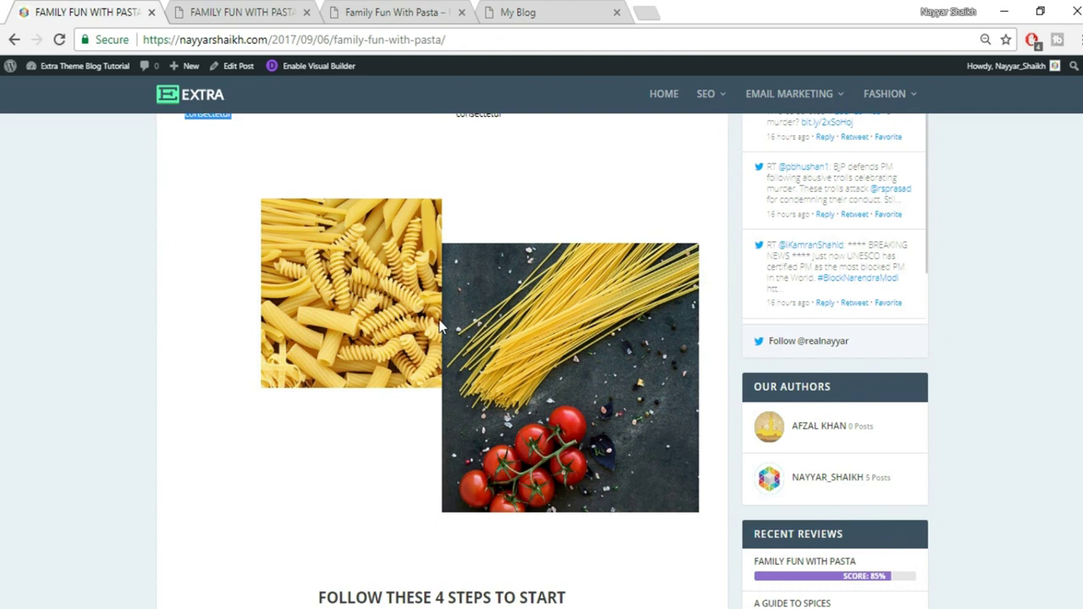
# Switch to the family-fun-with-pasta-2 Visual Builder tab and scroll to the text columns
pyautogui.click(247, 10)
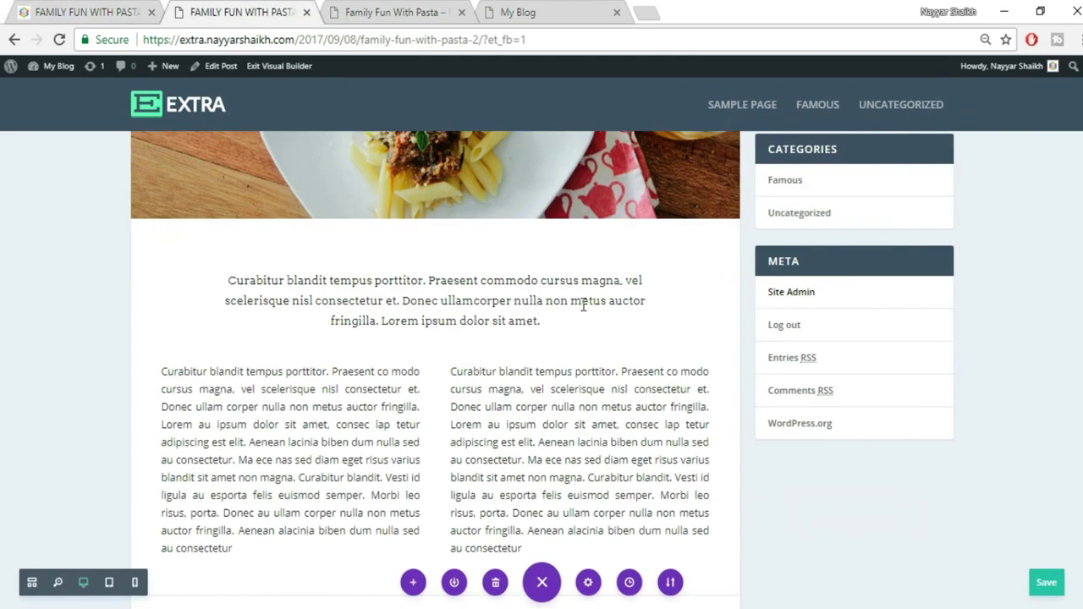
pyautogui.scroll(-4, 550, 326)
pyautogui.scroll(1, 435, 245)
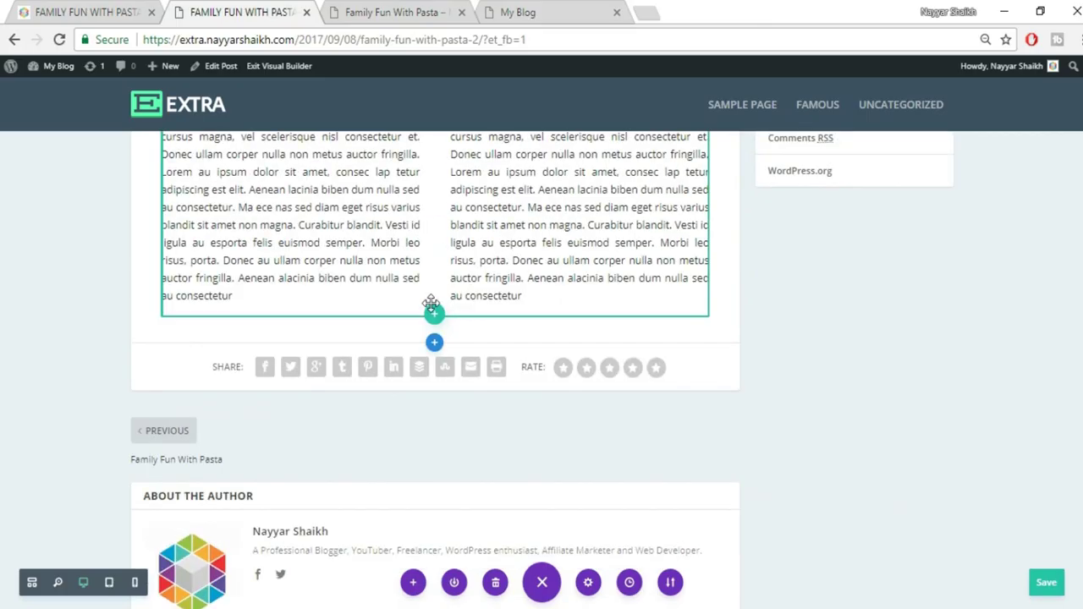
# Add a regular section with a two-column row and an Image module in the left column
pyautogui.click(434, 343)
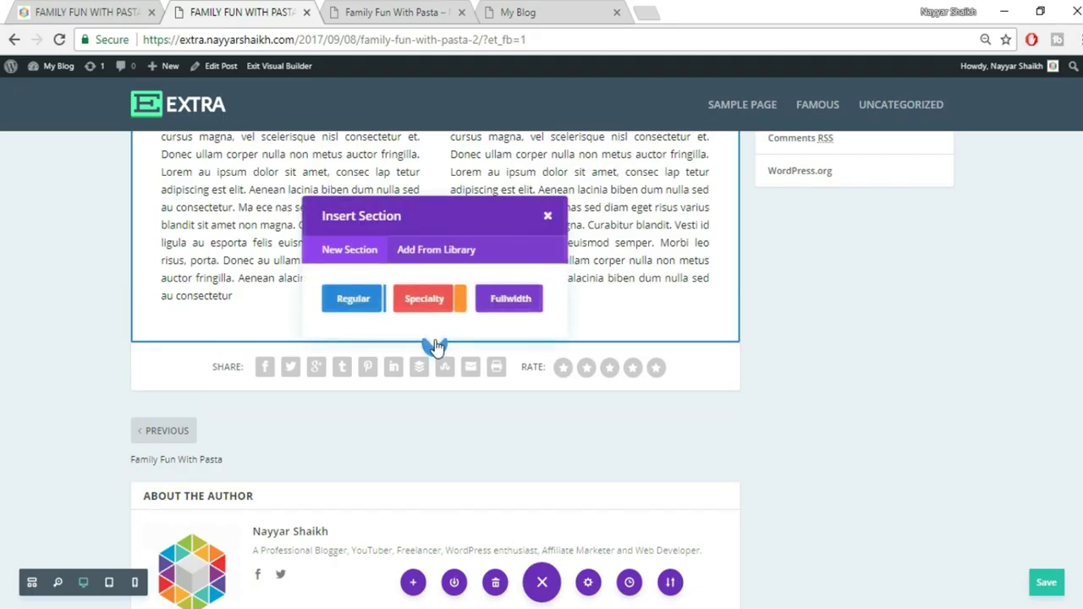
pyautogui.click(348, 301)
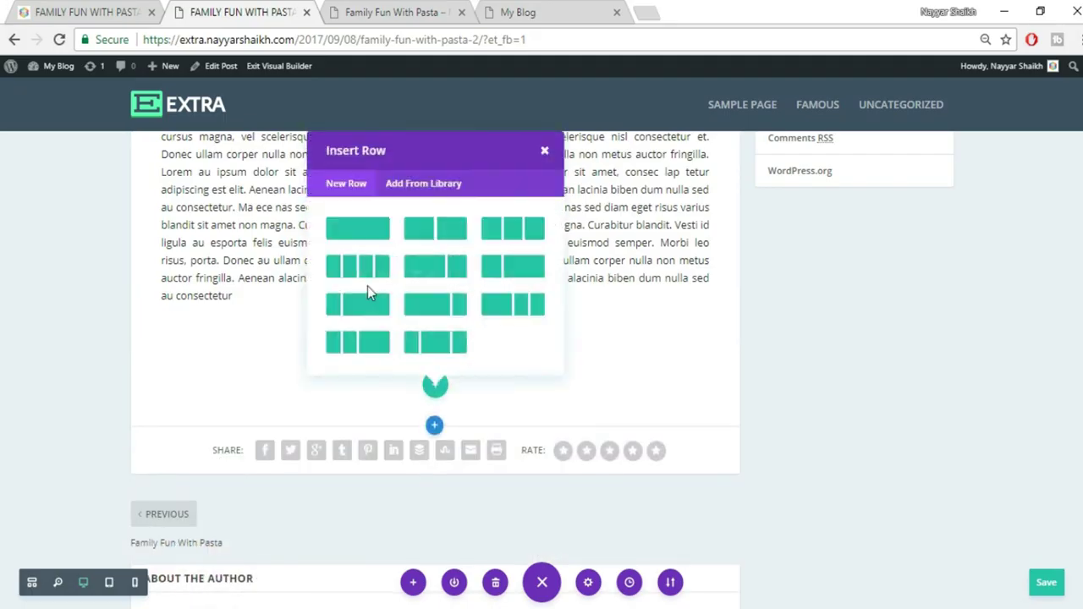
pyautogui.click(427, 235)
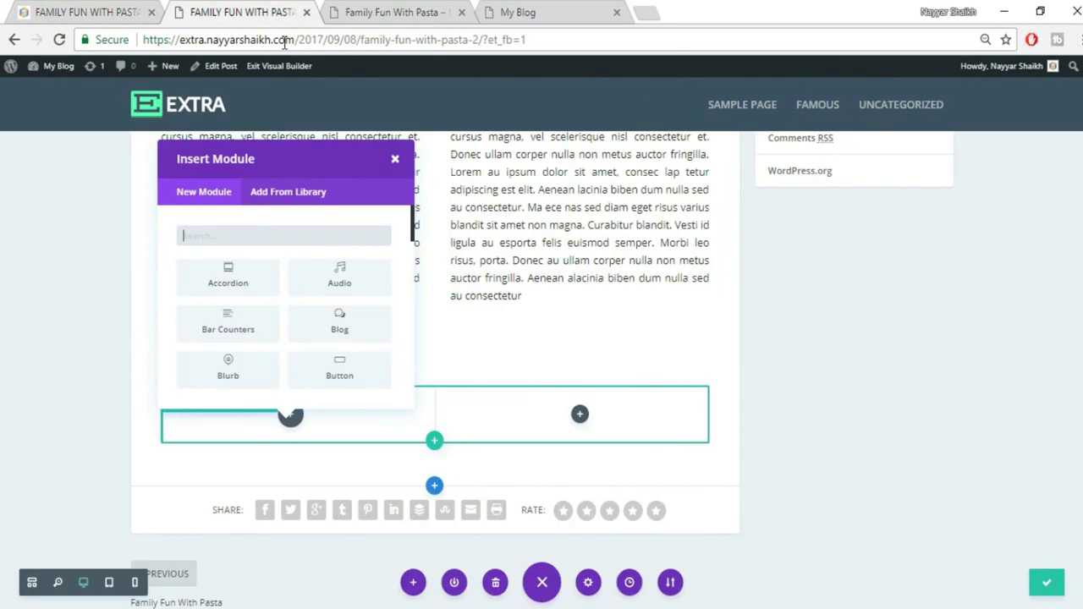
pyautogui.write('ima')
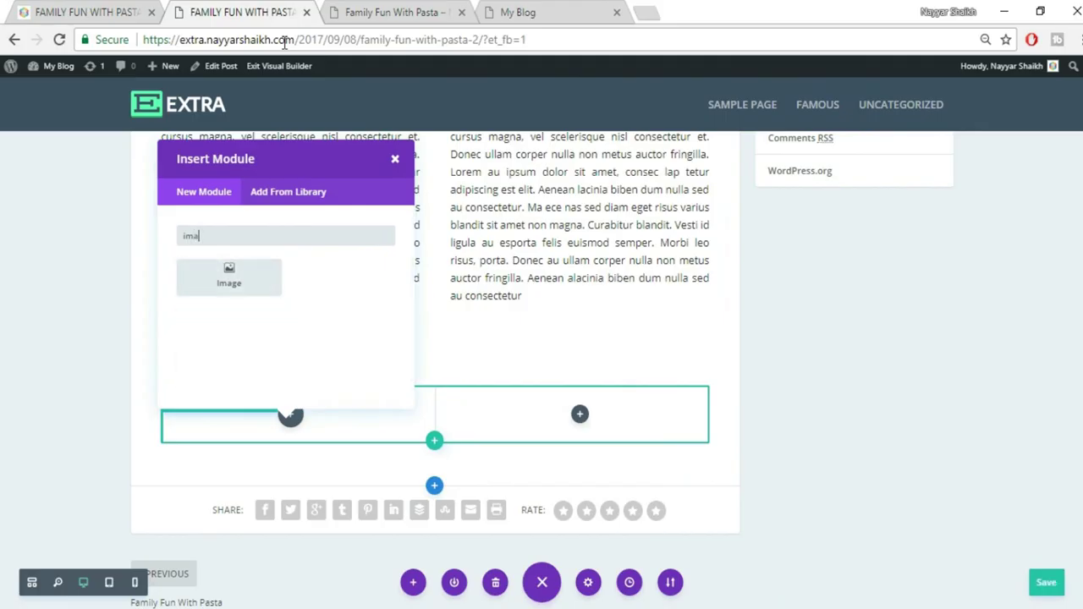
pyautogui.click(230, 276)
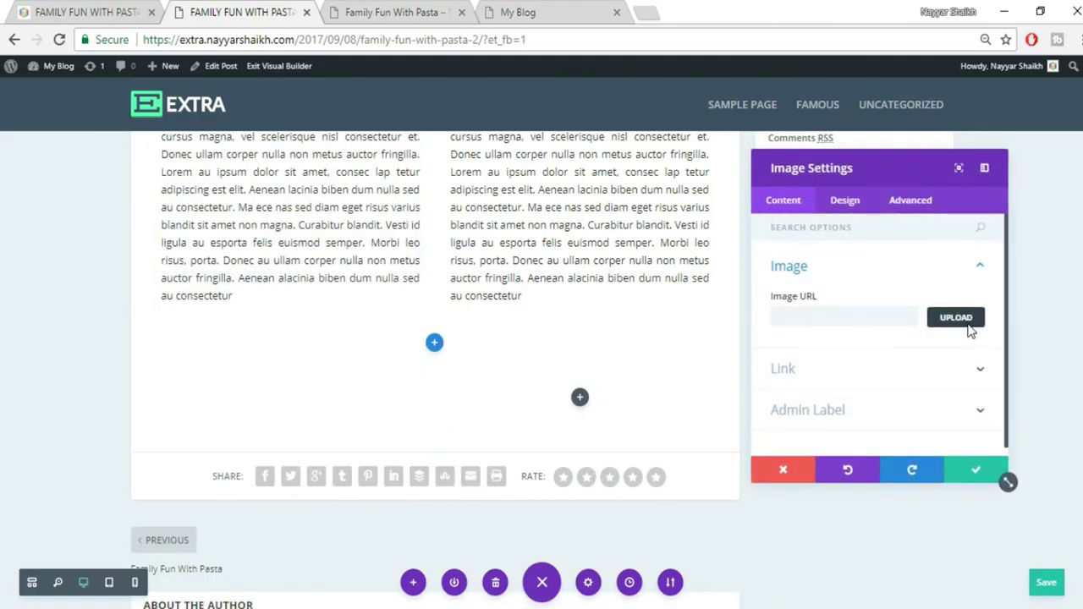
# Upload the 022.jpg pasta photo, insert it into the Image module, then view the reference post
pyautogui.click(971, 331)
pyautogui.click(182, 121)
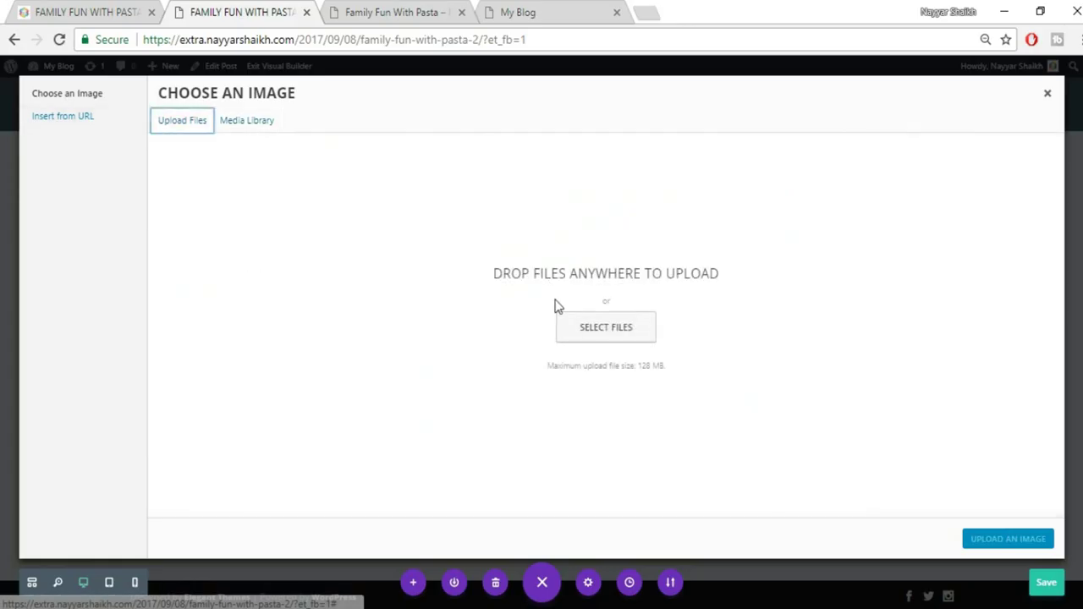
pyautogui.click(583, 332)
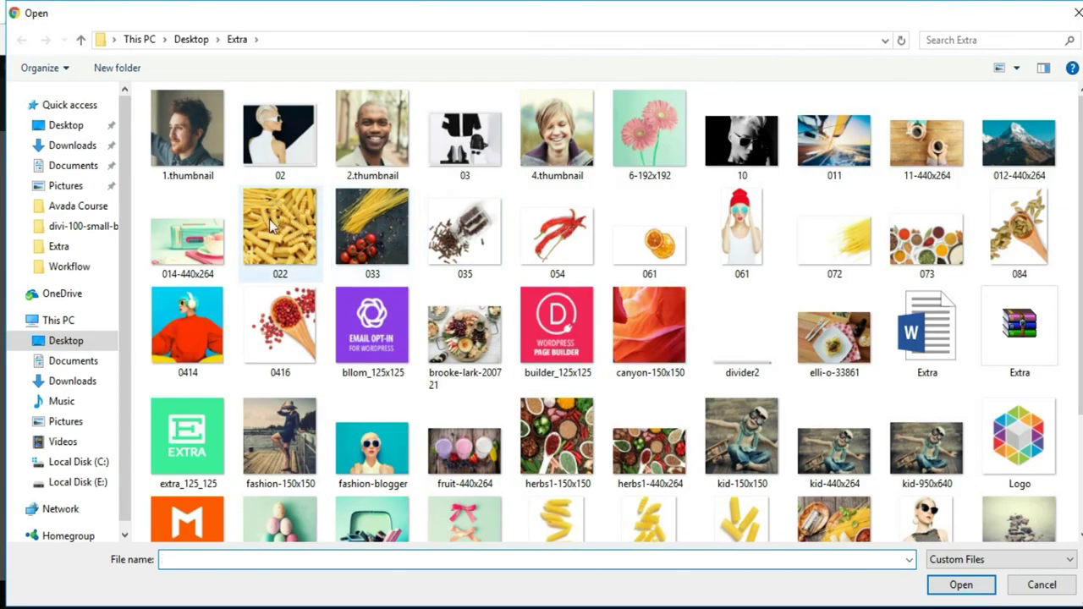
pyautogui.click(279, 228)
pyautogui.click(961, 588)
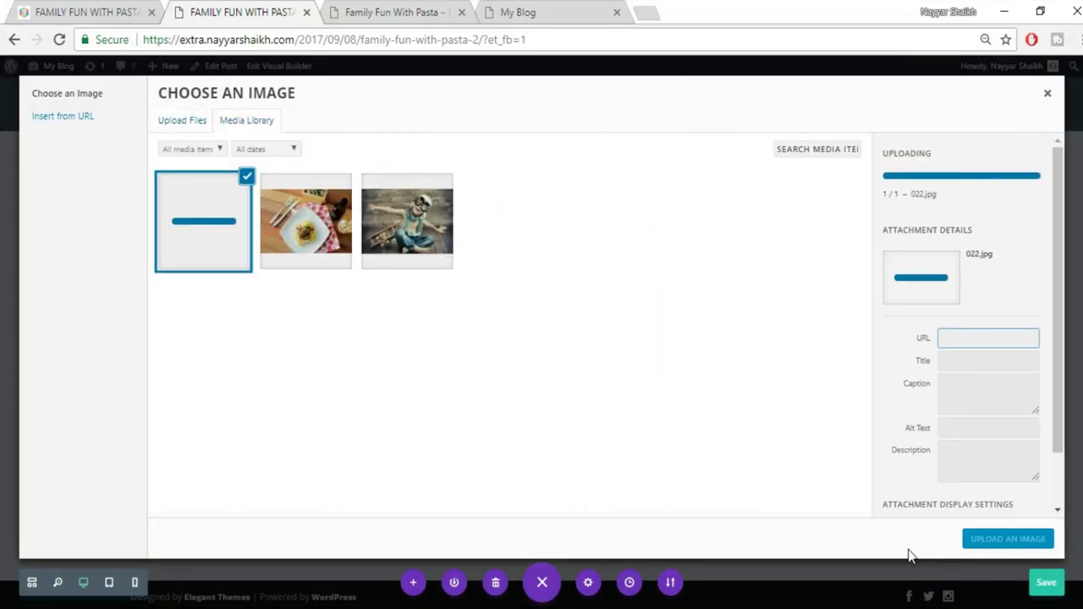
pyautogui.click(998, 548)
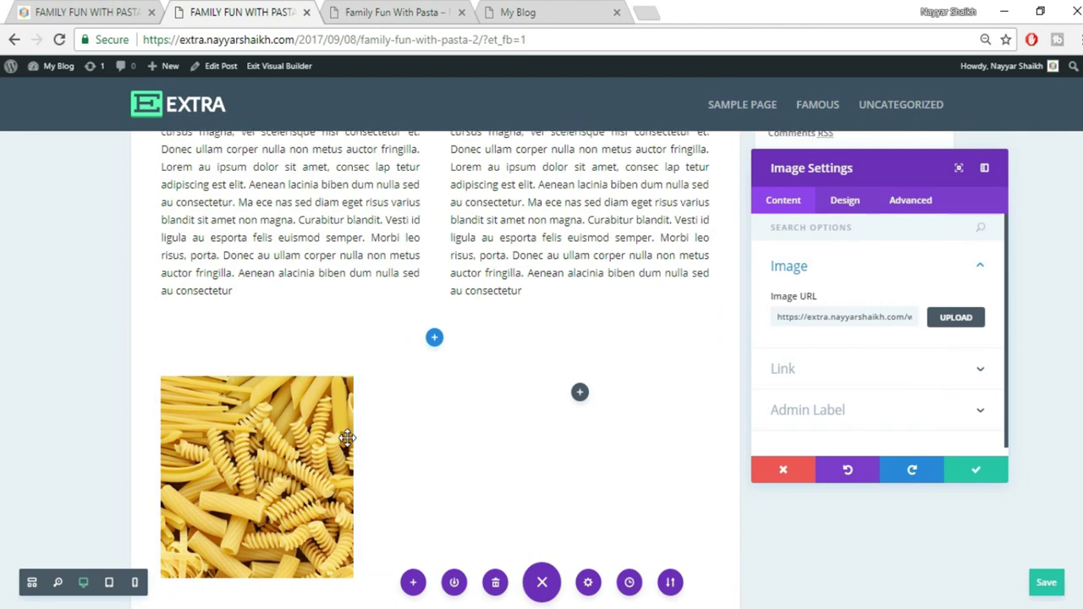
pyautogui.scroll(-1, 345, 433)
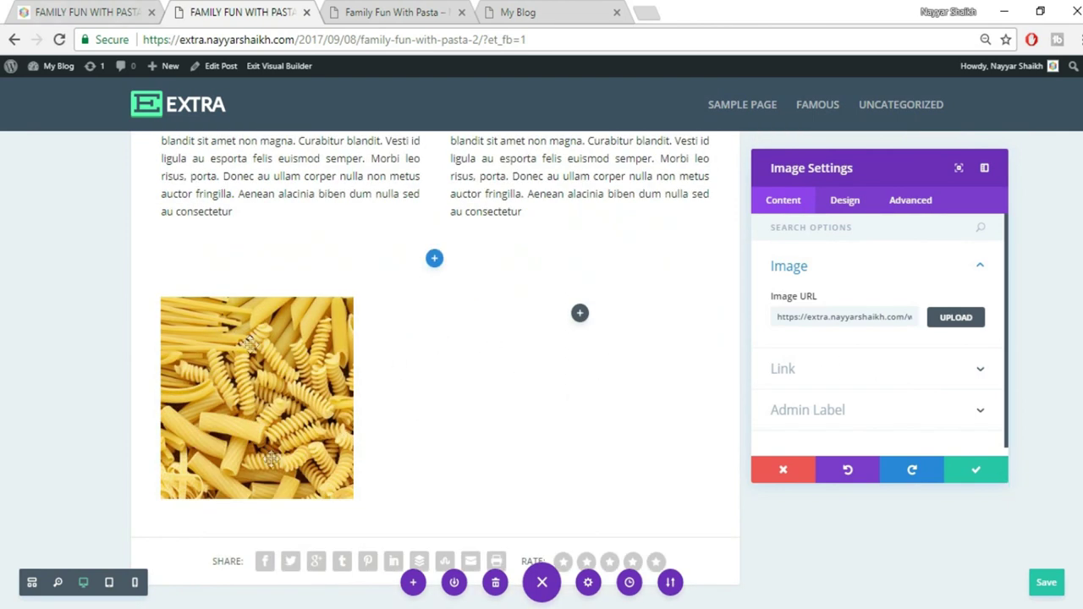
pyautogui.click(85, 10)
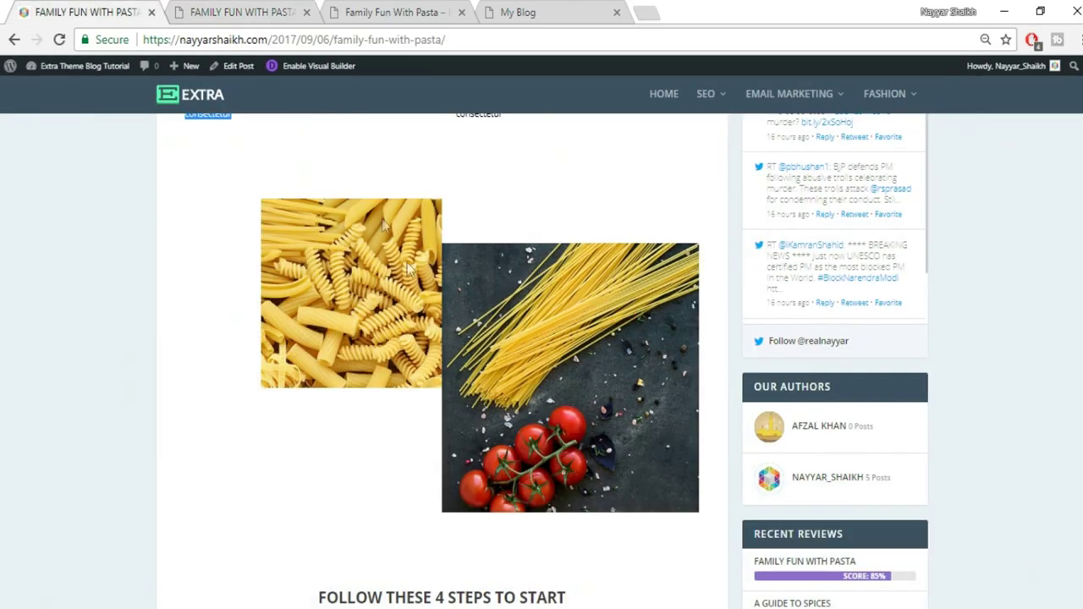
# Set the pasta image's Image Alignment to Right in its Design settings
pyautogui.scroll(3, 426, 311)
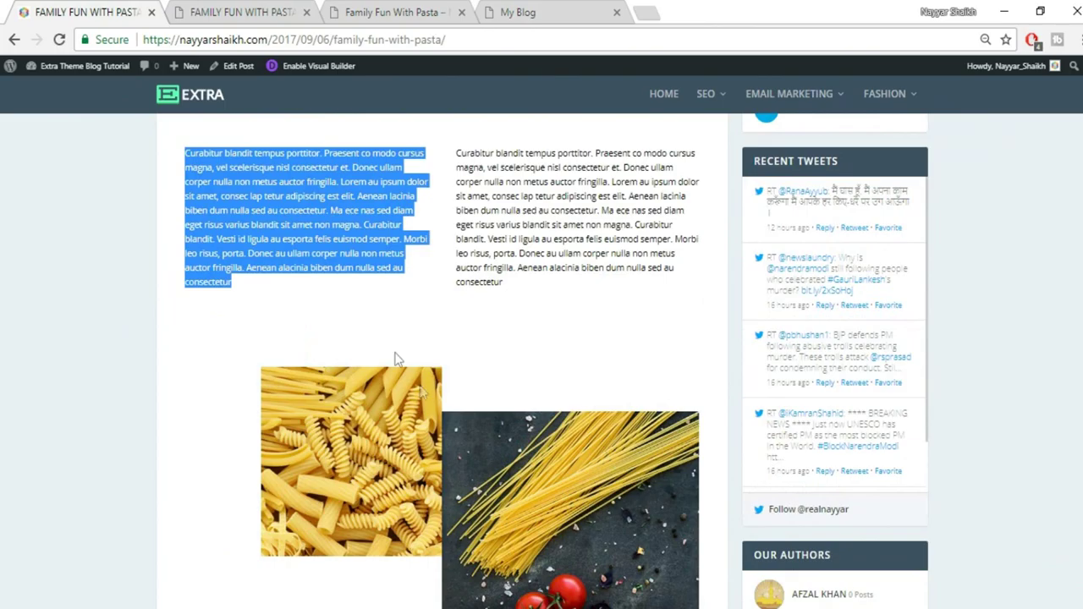
pyautogui.click(285, 11)
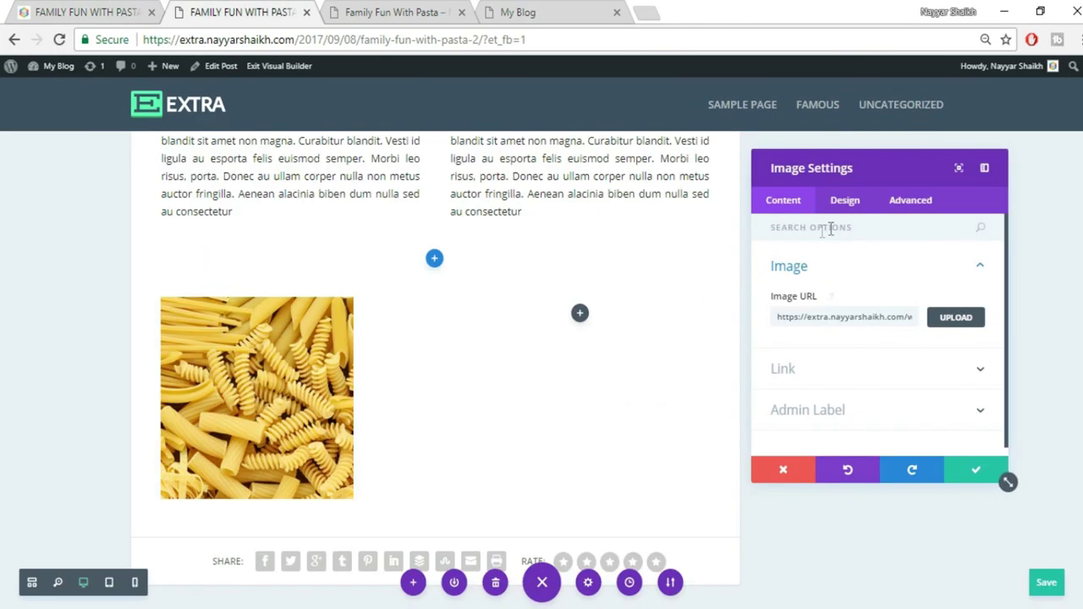
pyautogui.click(843, 203)
pyautogui.click(866, 398)
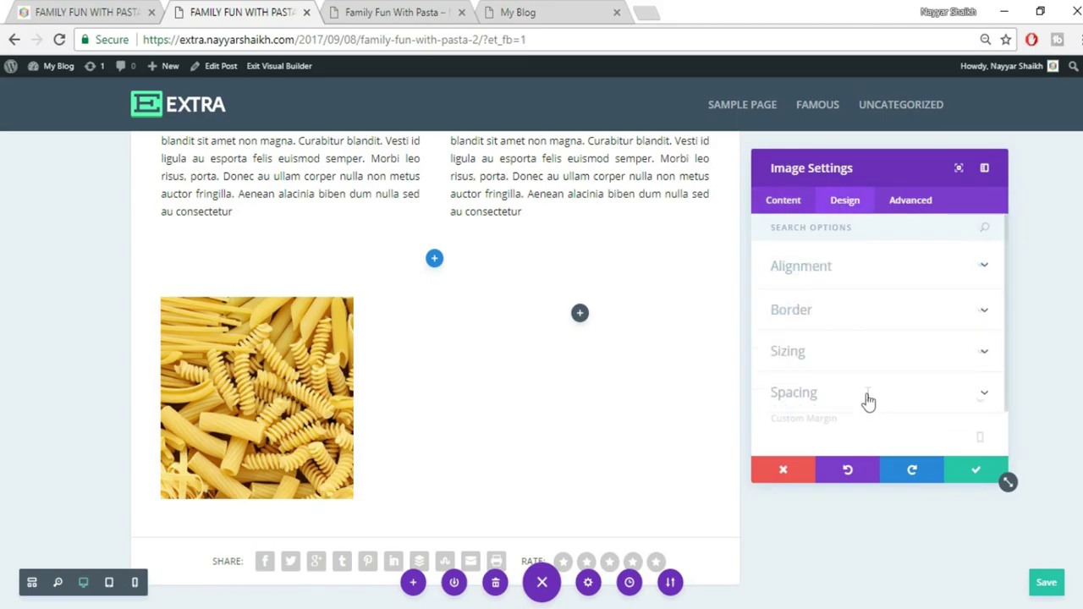
pyautogui.scroll(2, 855, 296)
pyautogui.click(844, 269)
pyautogui.scroll(-1, 846, 287)
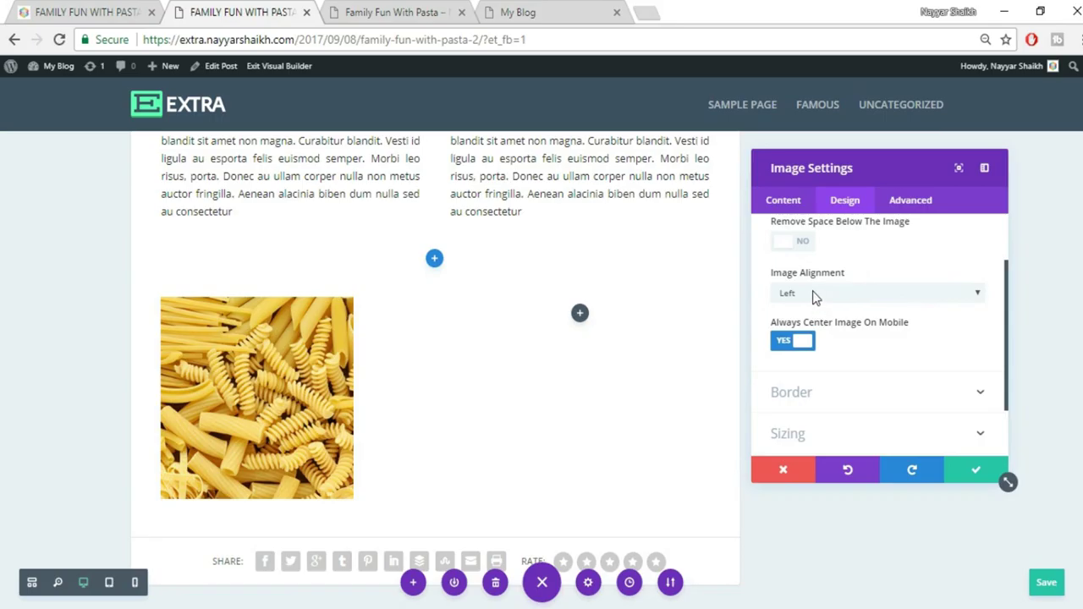
pyautogui.click(823, 300)
pyautogui.click(823, 294)
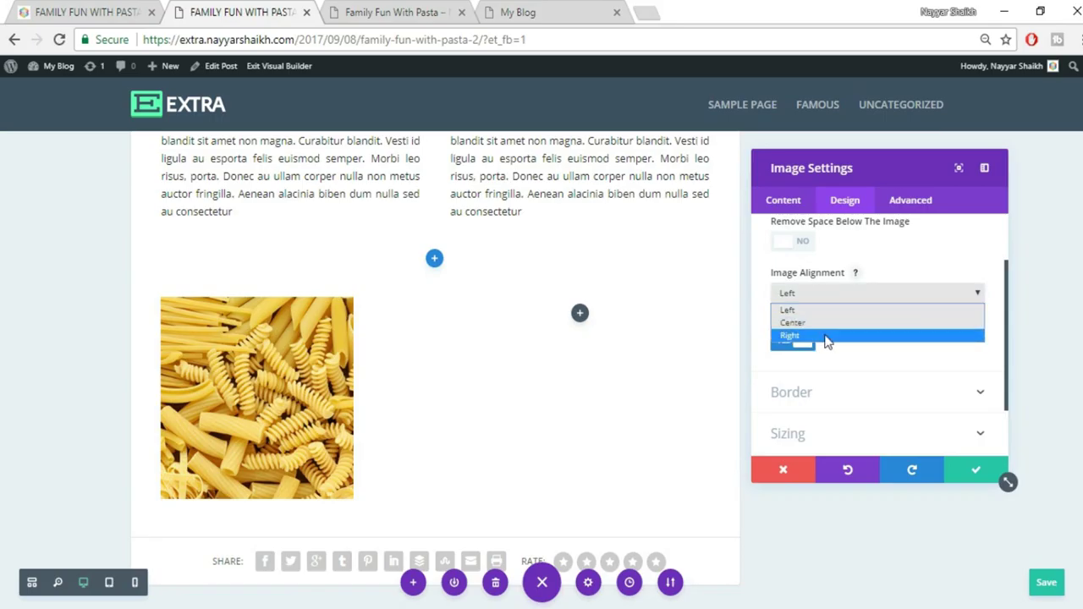
pyautogui.click(828, 336)
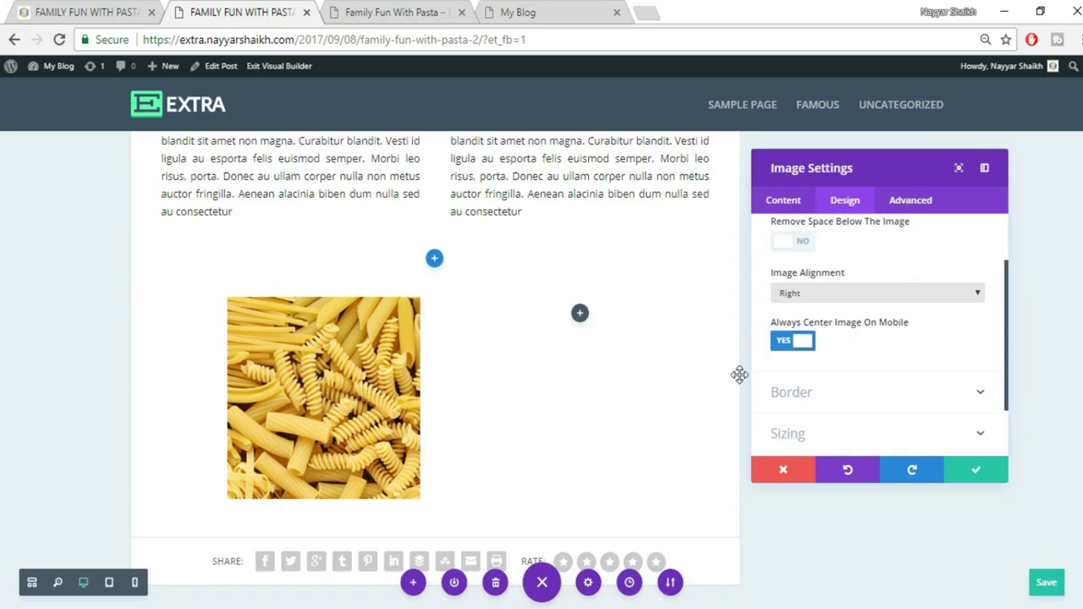
# Give the image a custom right margin of 0 and save the image settings
pyautogui.scroll(-1, 900, 372)
pyautogui.click(853, 404)
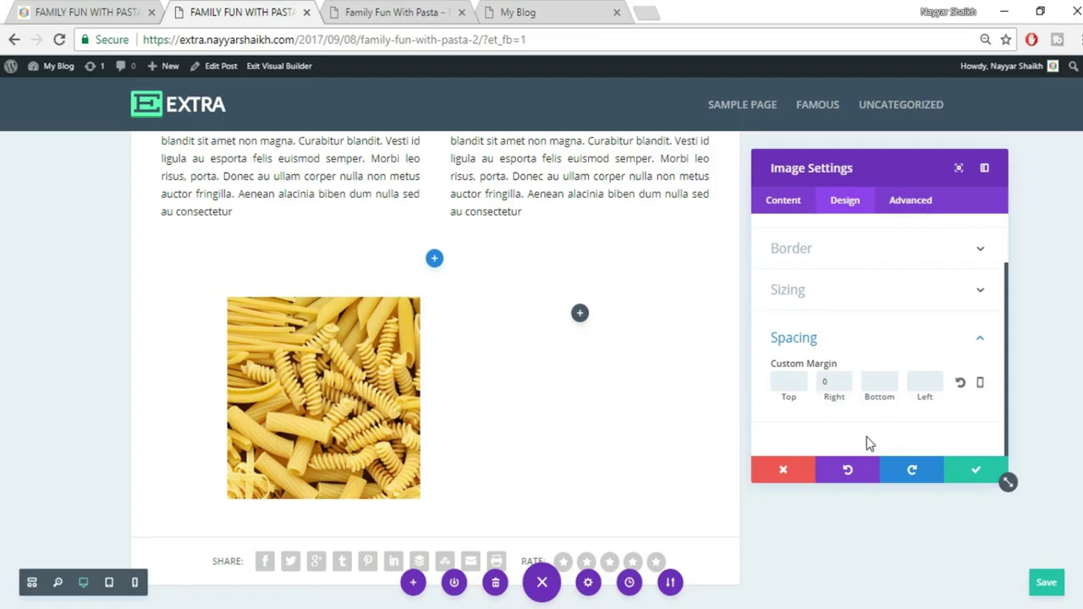
pyautogui.click(976, 470)
pyautogui.moveTo(290, 472)
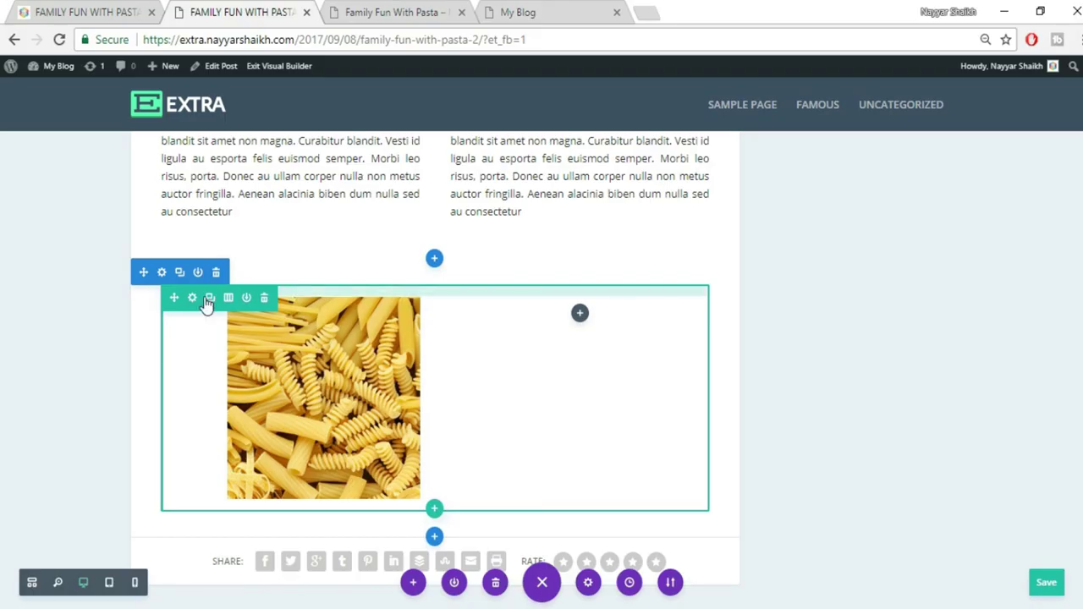
# In the image row's Spacing settings, set Column 1 custom right padding to 0
pyautogui.click(191, 301)
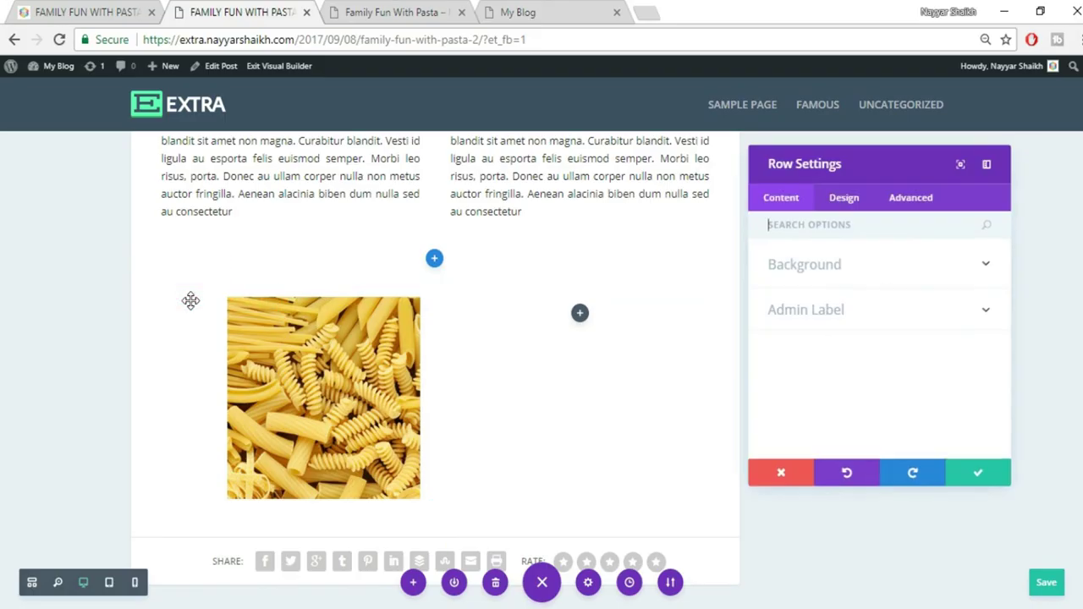
pyautogui.click(845, 207)
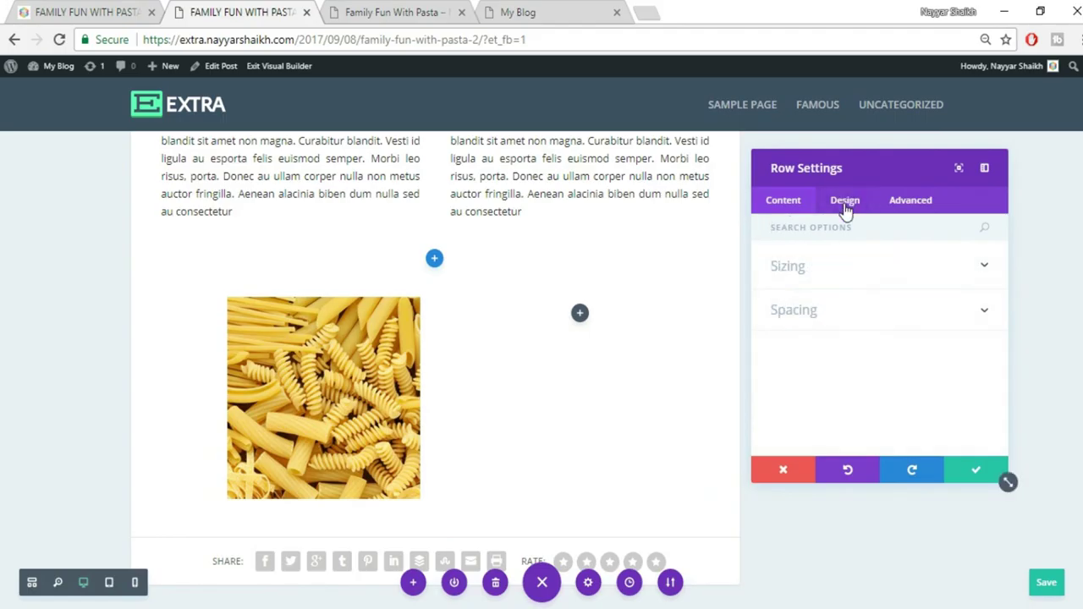
pyautogui.click(857, 314)
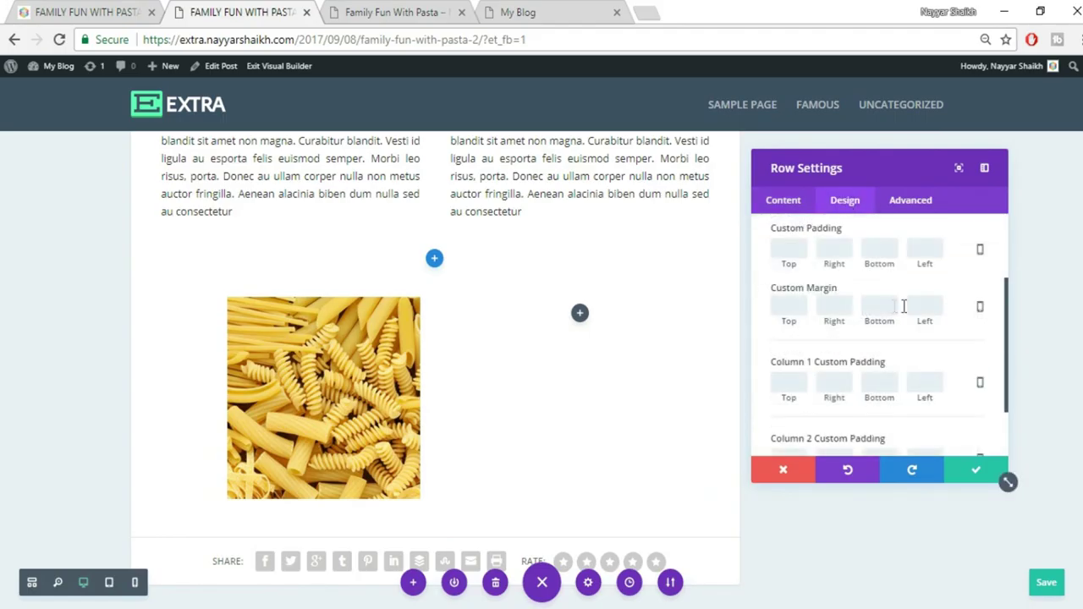
pyautogui.scroll(2, 913, 315)
pyautogui.scroll(-3, 913, 318)
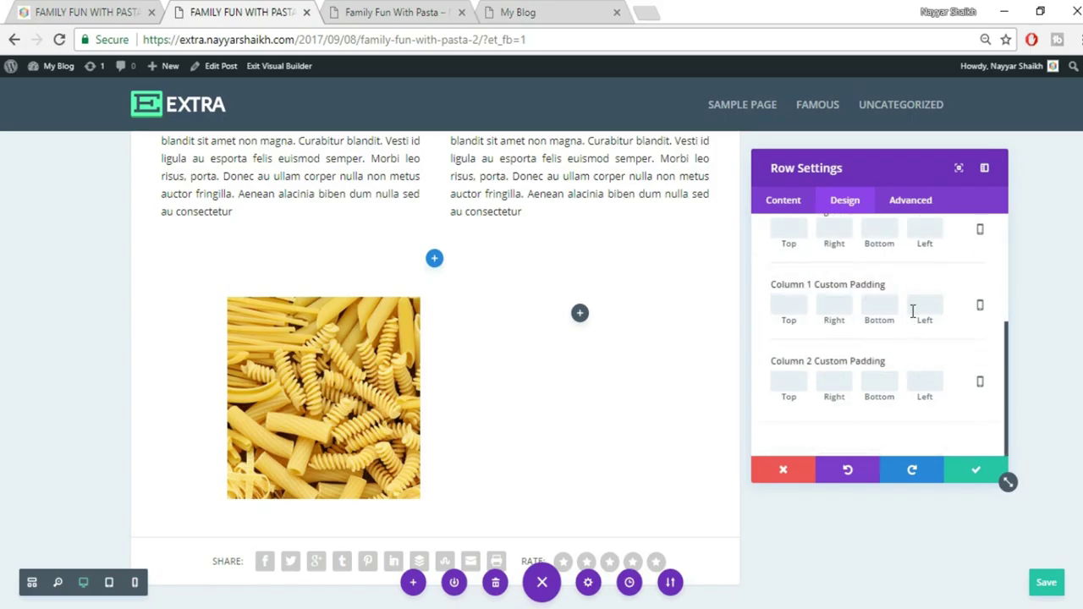
pyautogui.click(838, 309)
pyautogui.write('0')
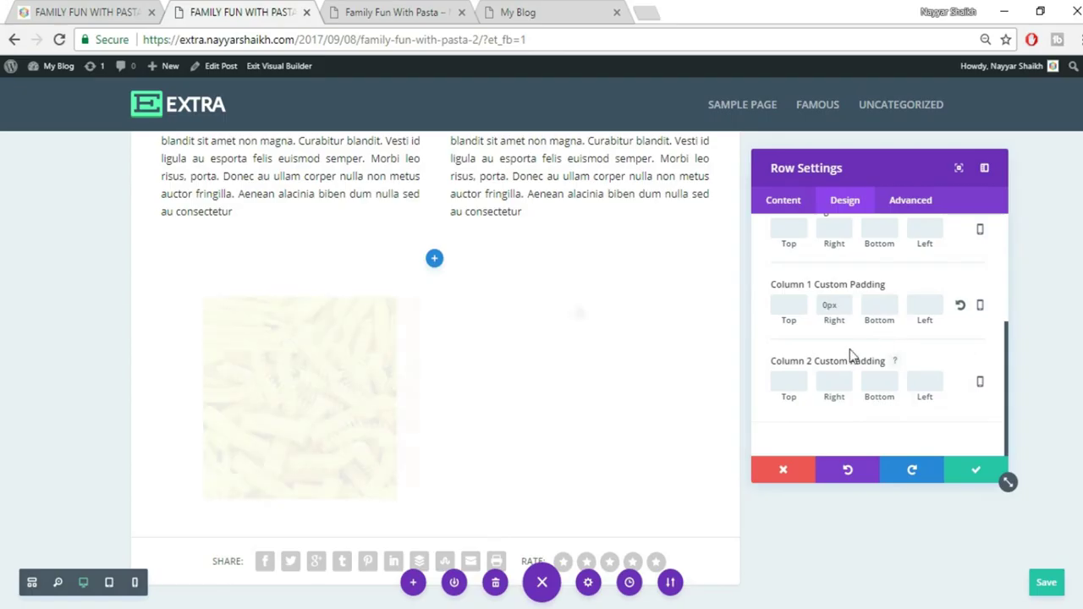
pyautogui.scroll(2, 884, 366)
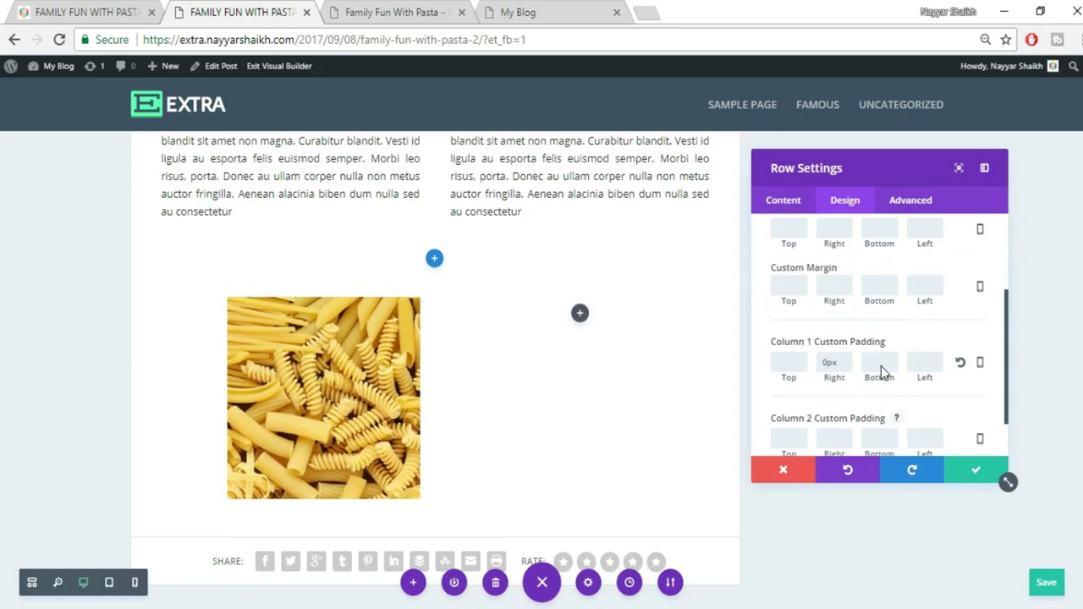
pyautogui.scroll(-2, 881, 366)
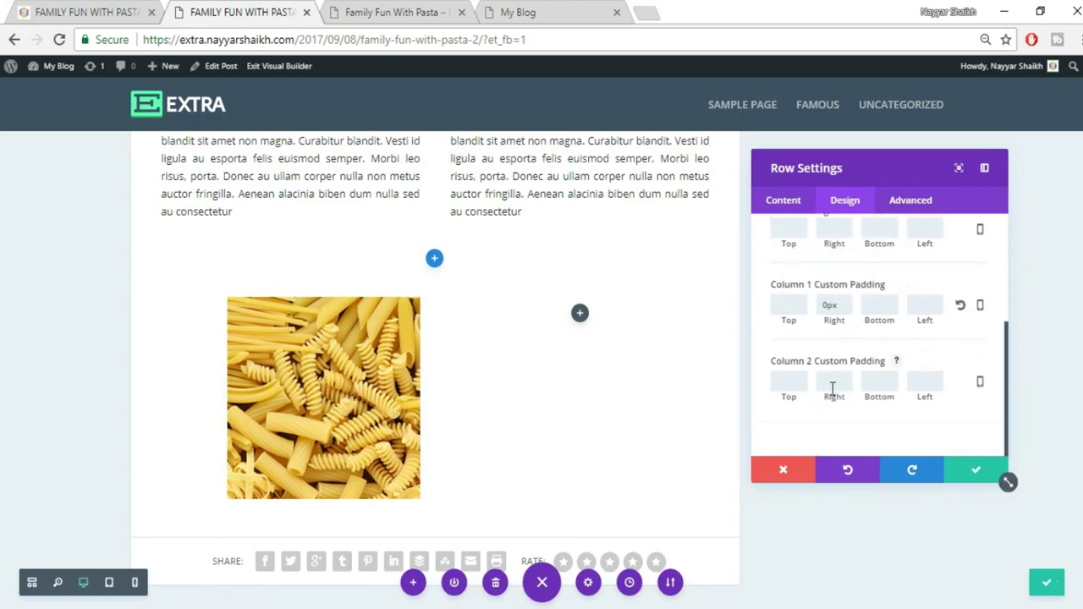
# Set Column 2's custom left padding to 0
pyautogui.click(925, 382)
pyautogui.write('0')
pyautogui.scroll(2, 855, 347)
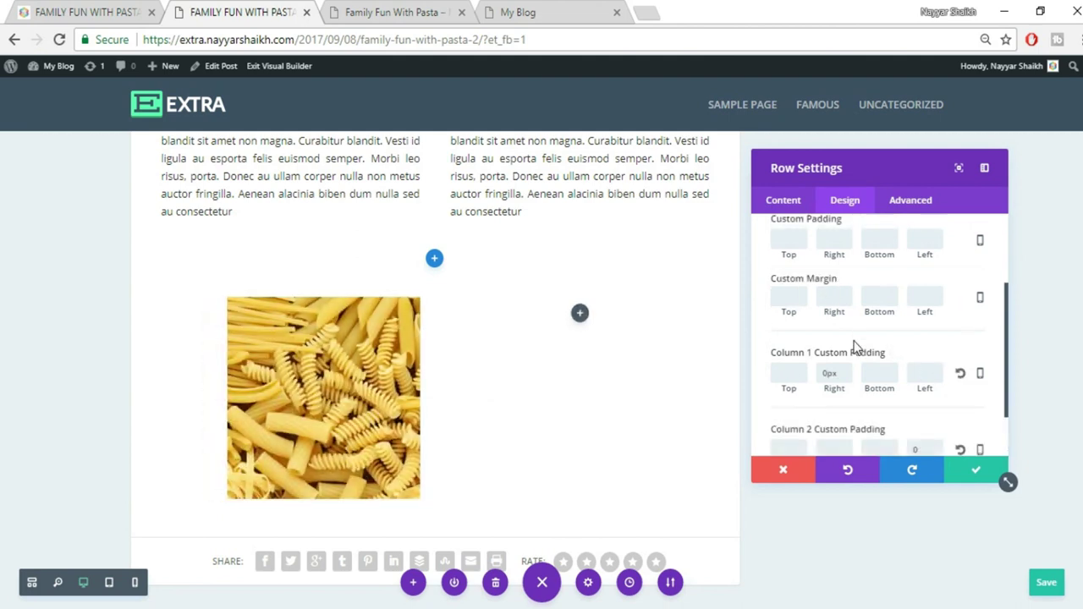
pyautogui.scroll(2, 853, 347)
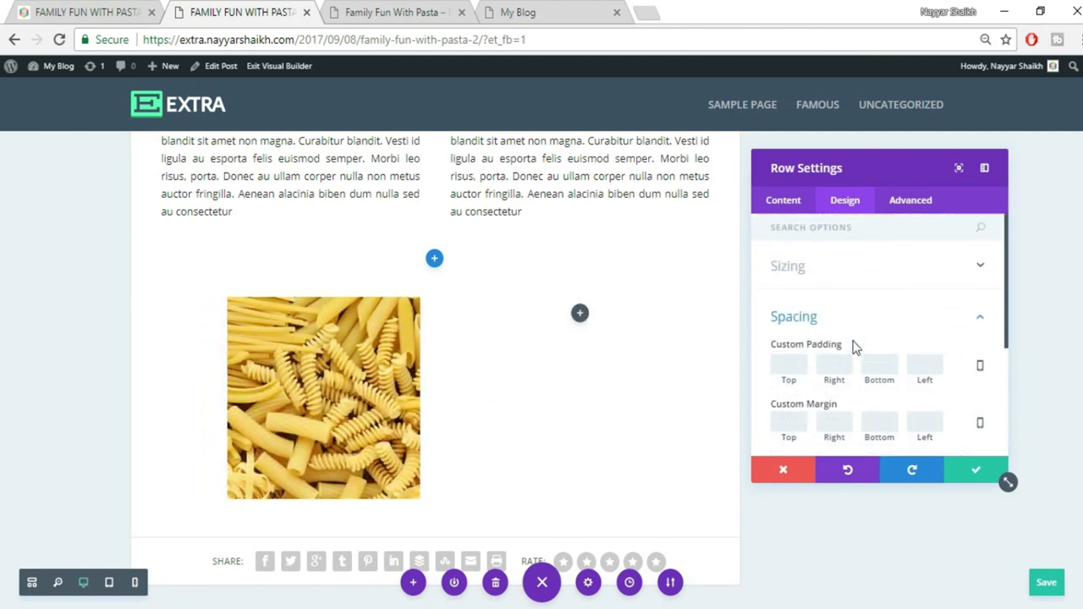
# Enable Use Custom Gutter Width with a gutter of 0, check the published post, and save the row
pyautogui.click(862, 268)
pyautogui.scroll(-2, 947, 320)
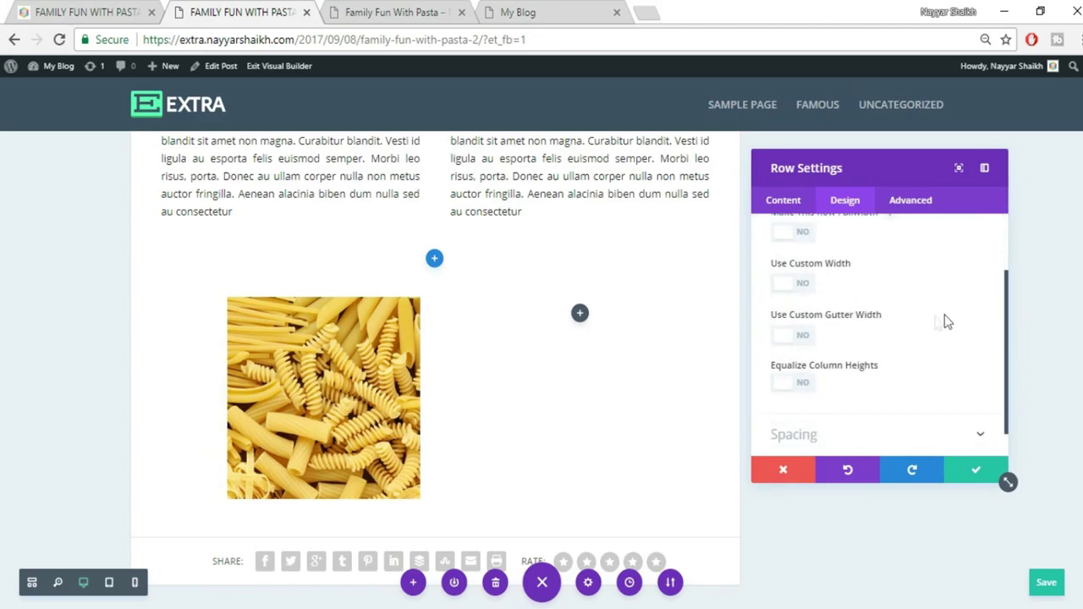
pyautogui.click(795, 336)
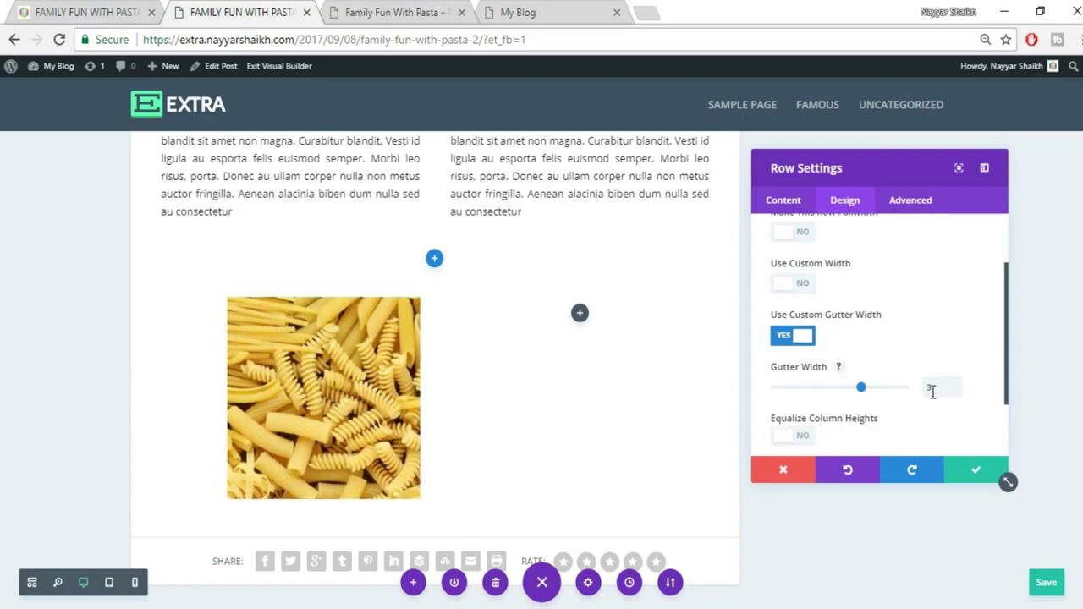
pyautogui.moveTo(936, 391); pyautogui.dragTo(919, 398)
pyautogui.write('0')
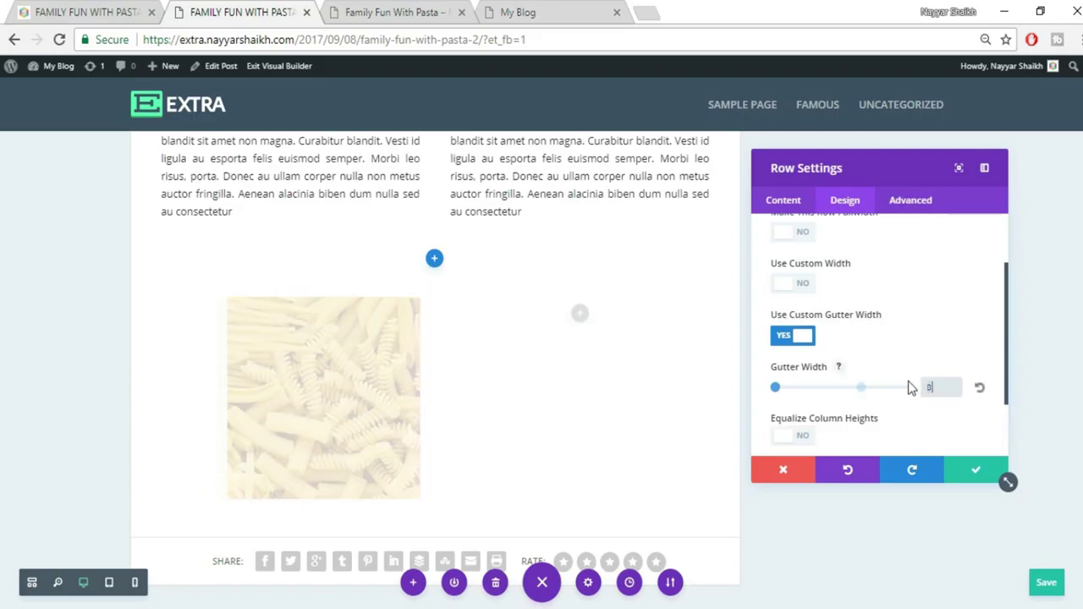
pyautogui.click(909, 366)
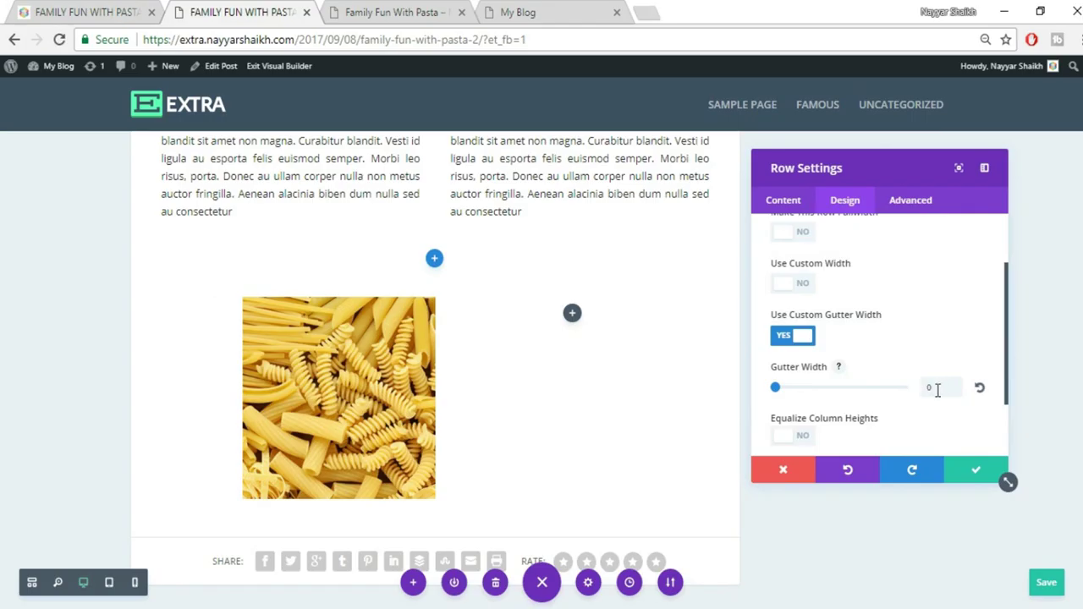
pyautogui.click(59, 12)
pyautogui.scroll(-1, 562, 441)
pyautogui.scroll(-1, 562, 441)
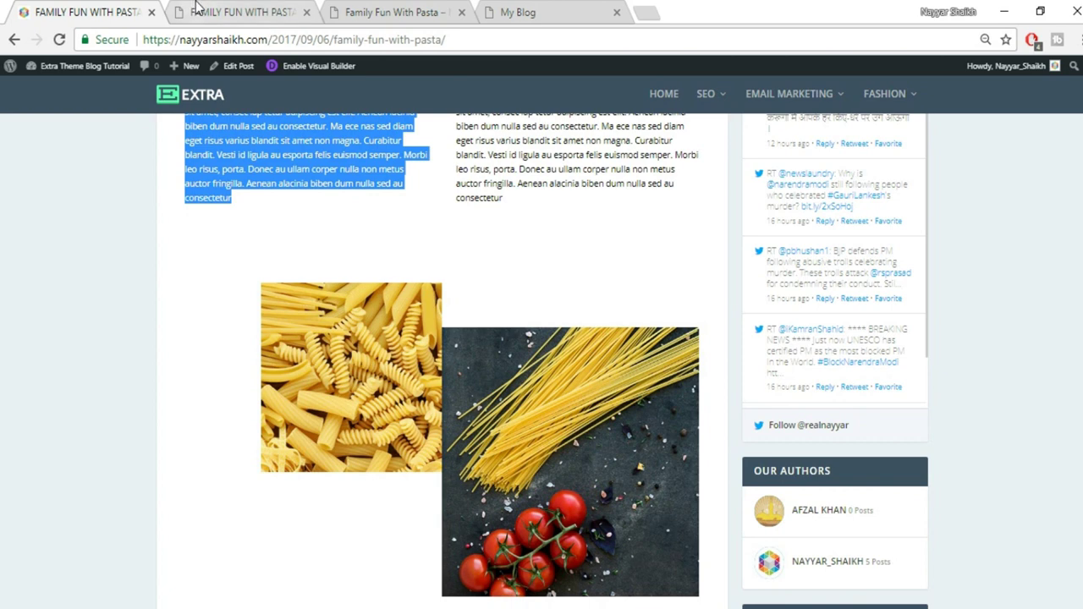
pyautogui.click(245, 12)
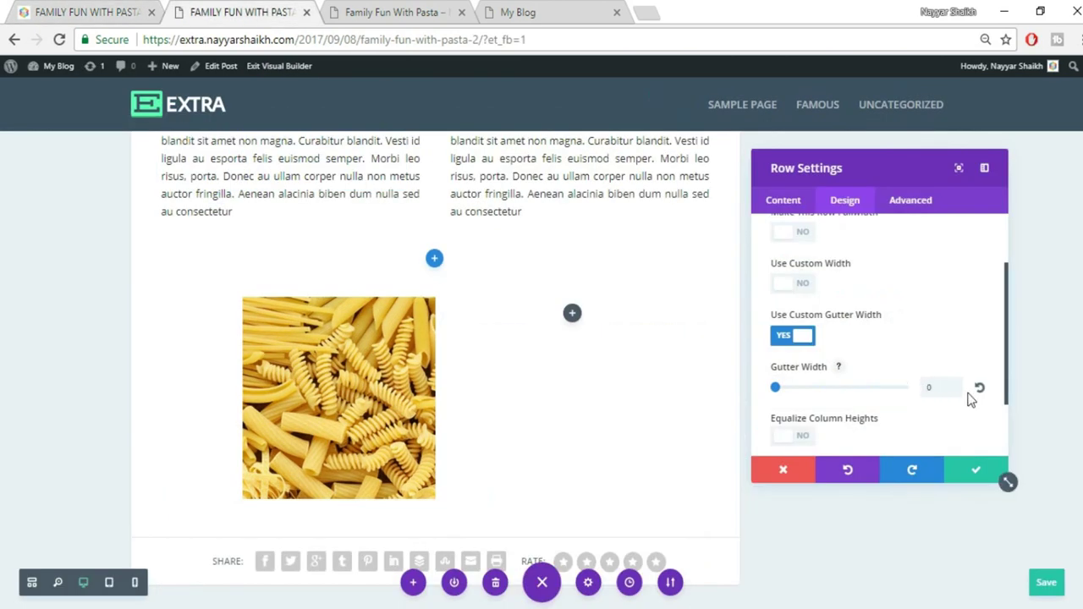
pyautogui.click(973, 472)
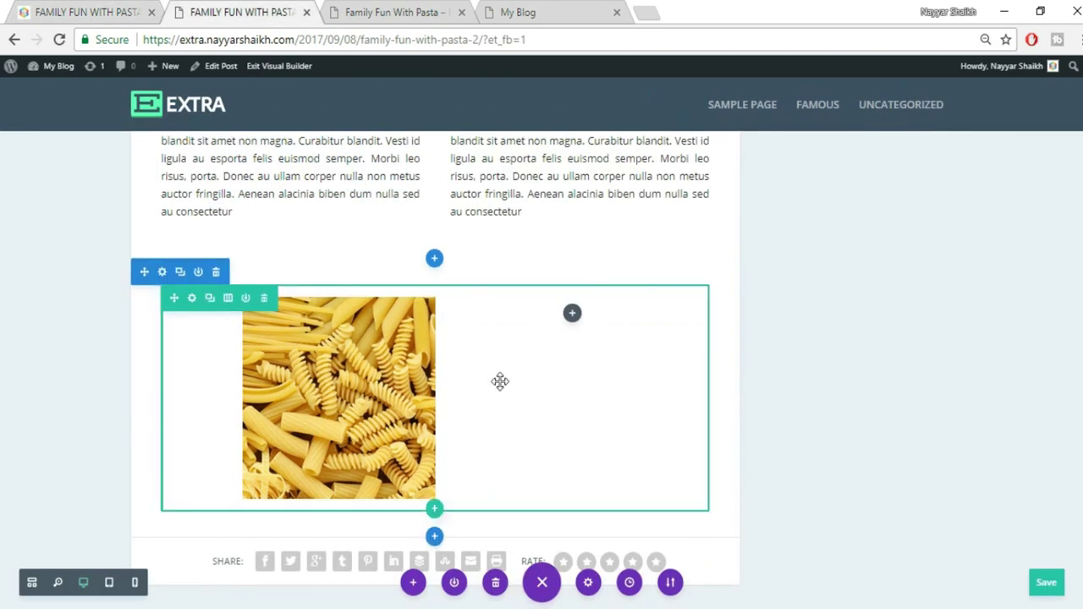
# Add an Image module to the row's empty right column
pyautogui.click(573, 316)
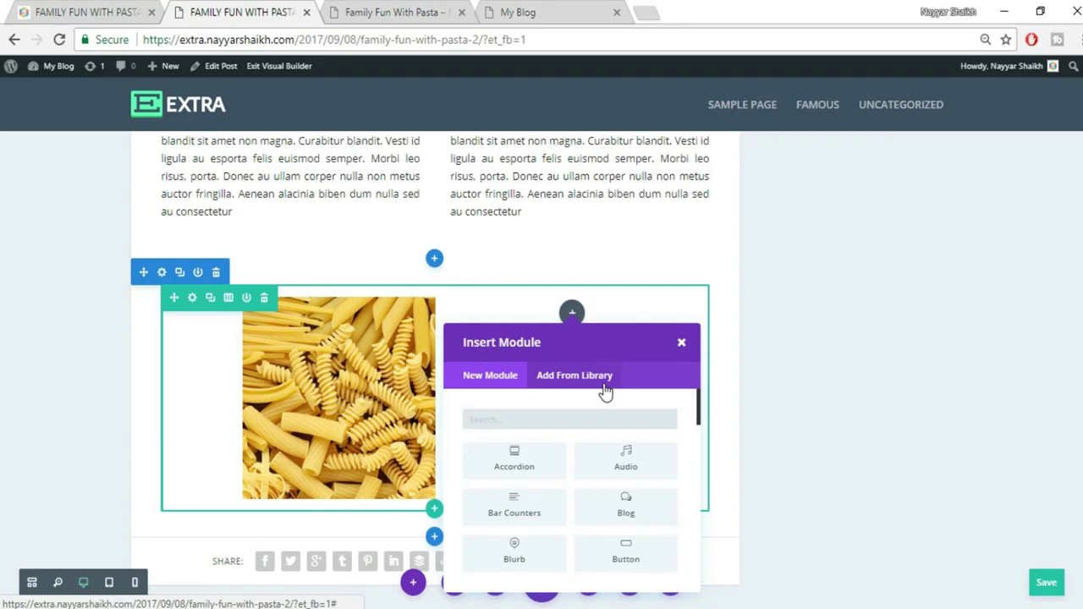
pyautogui.write('imag')
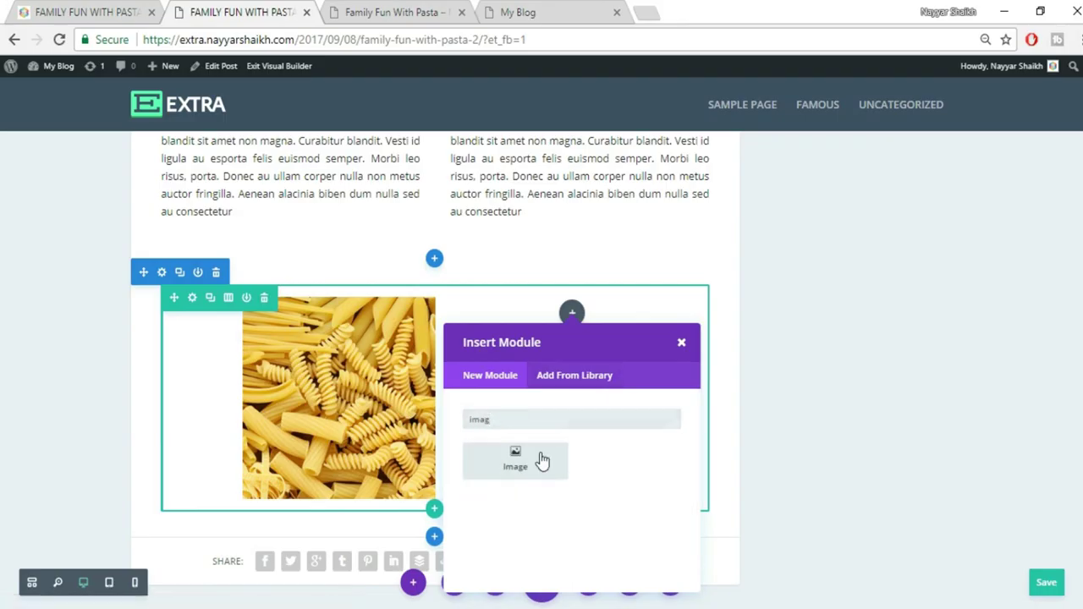
pyautogui.click(541, 460)
# Upload the 033 spaghetti-and-tomatoes photo and place it in the right column's Image module
pyautogui.click(949, 330)
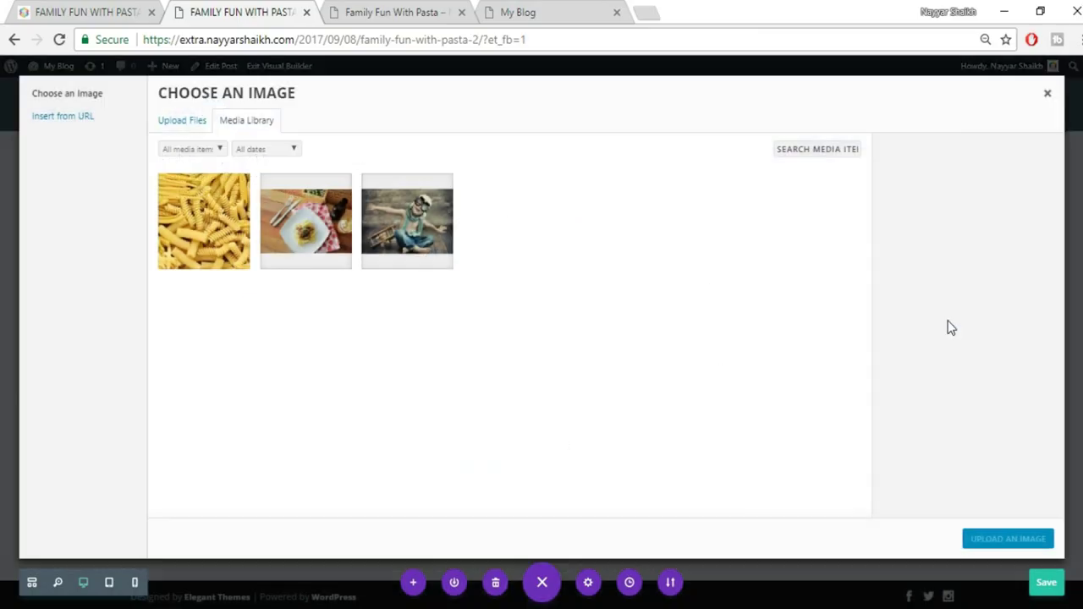
pyautogui.click(179, 129)
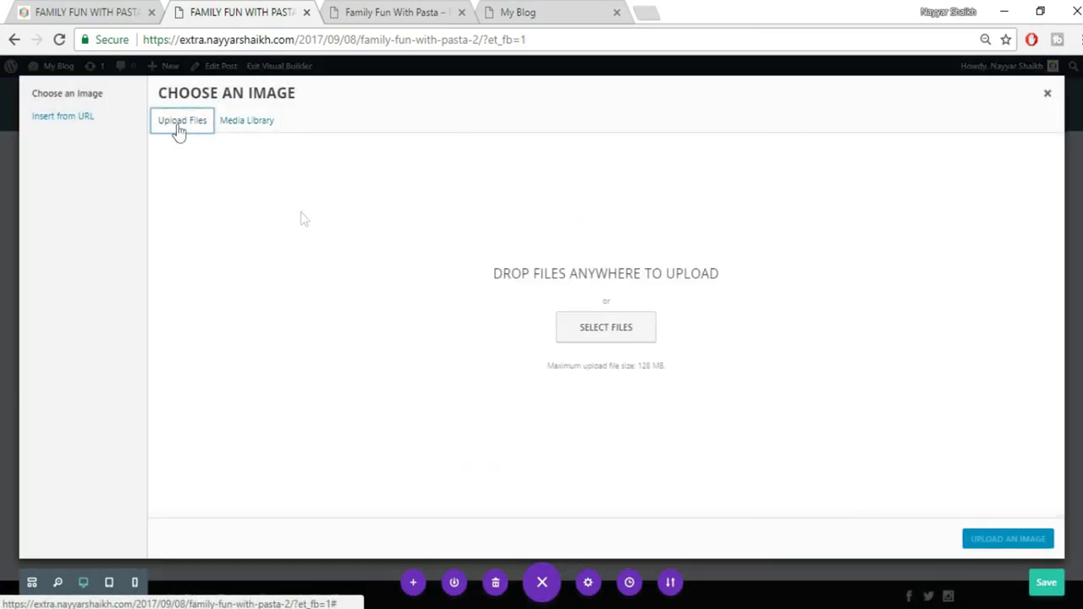
pyautogui.click(631, 329)
pyautogui.click(410, 250)
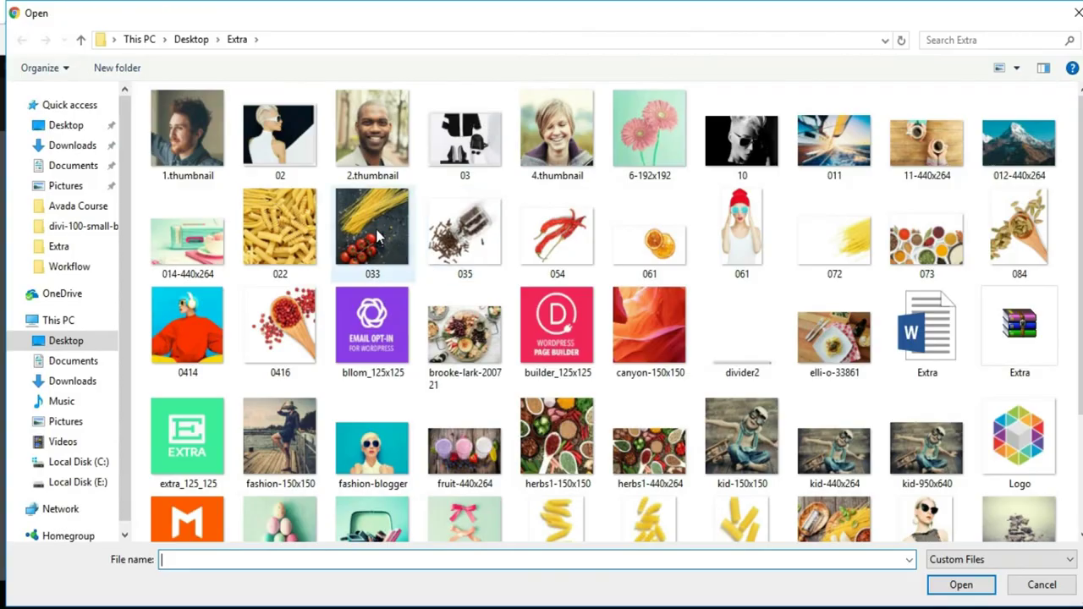
pyautogui.click(988, 586)
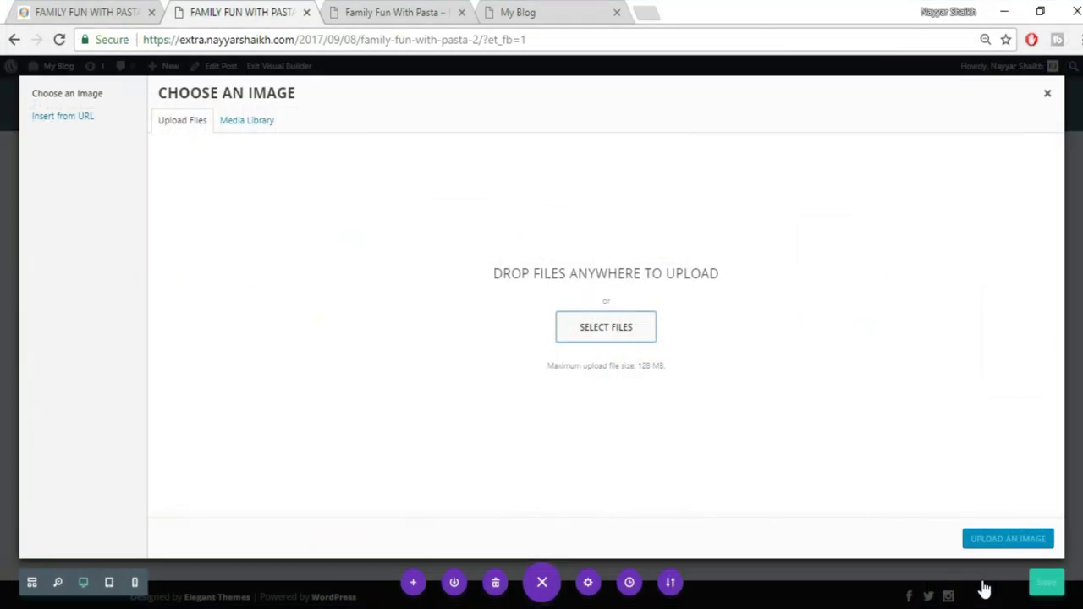
pyautogui.click(998, 540)
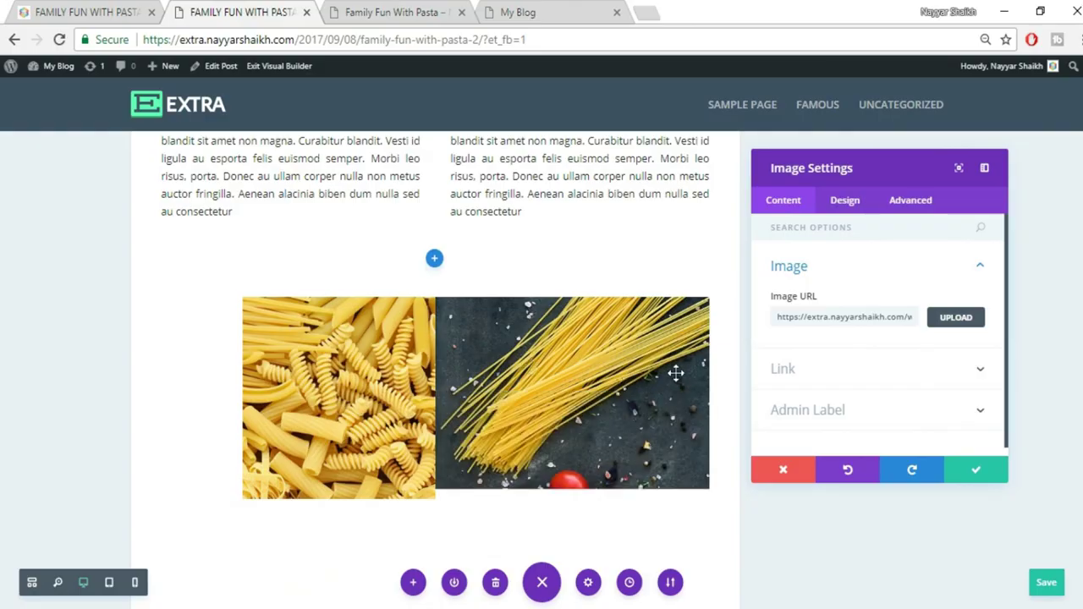
pyautogui.scroll(-1, 644, 430)
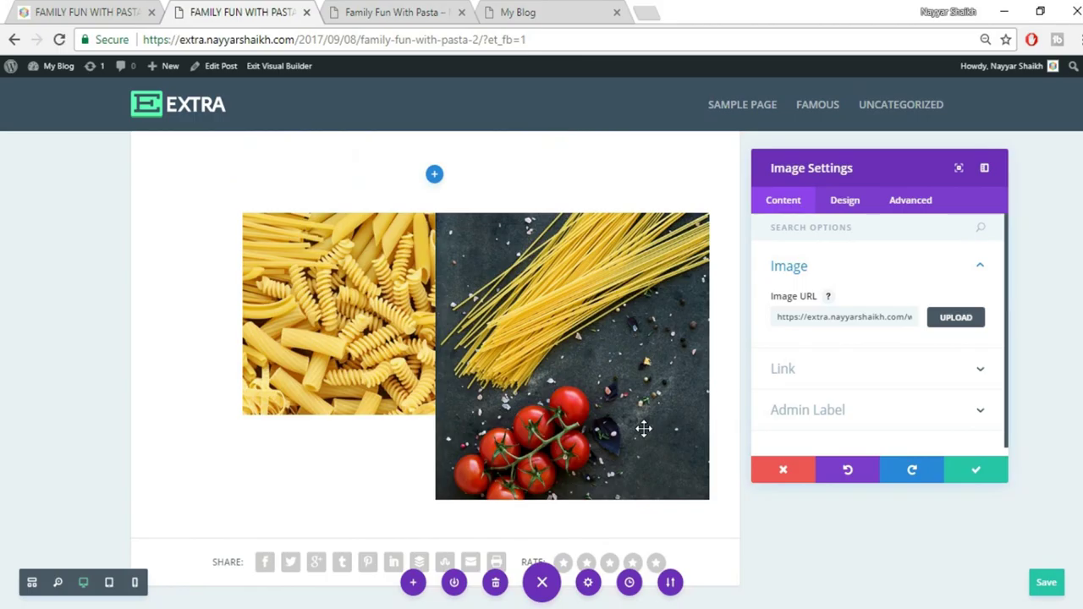
pyautogui.click(42, 11)
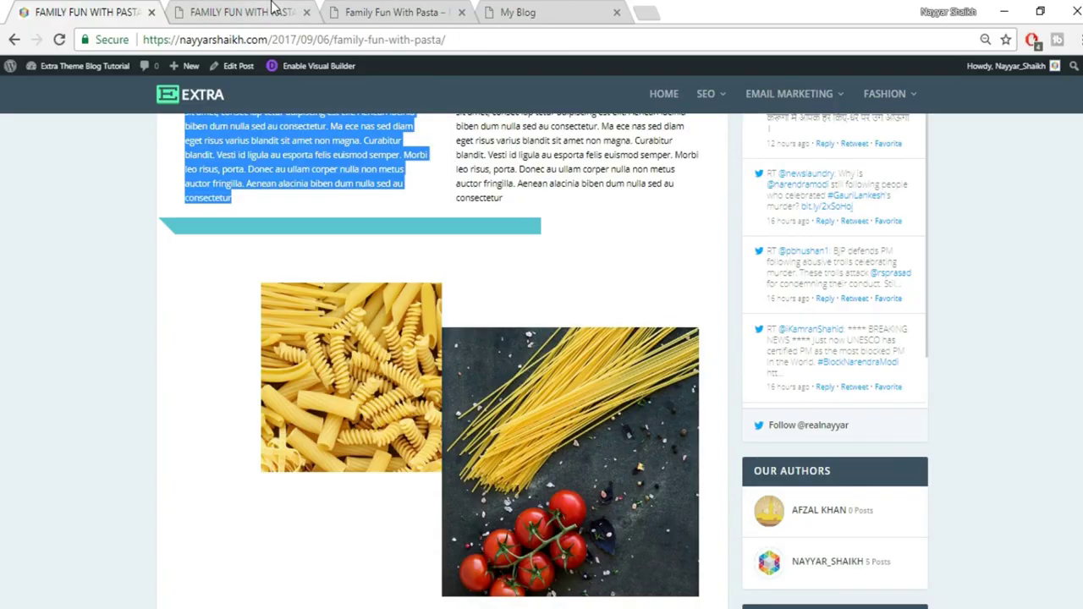
# Give the spaghetti image a 30px top margin and compare it with the published post
pyautogui.hotkey('ctrl', 'Tab')
pyautogui.click(849, 204)
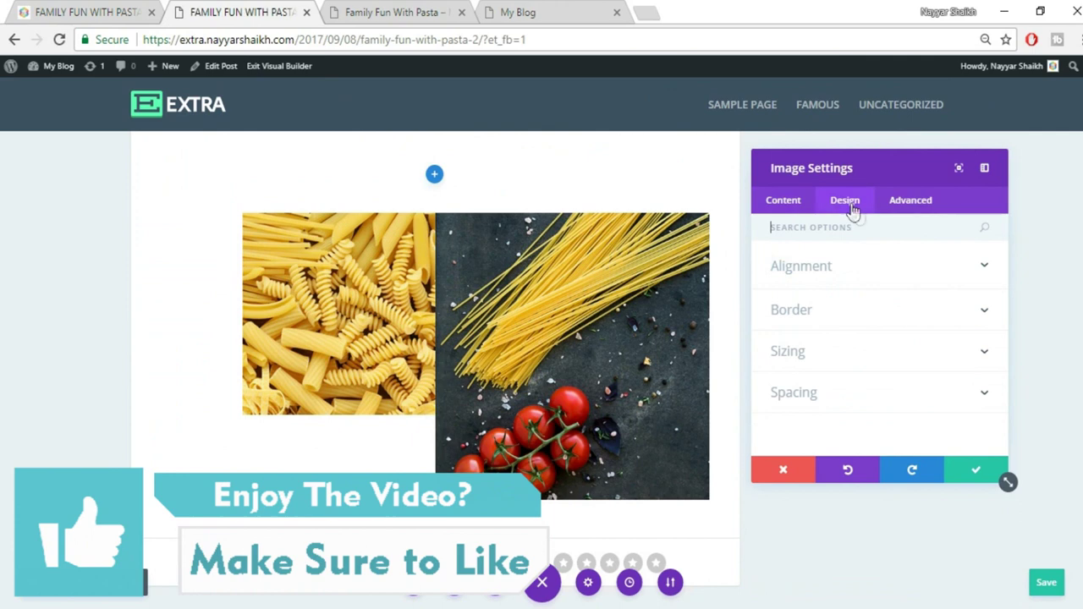
pyautogui.click(821, 405)
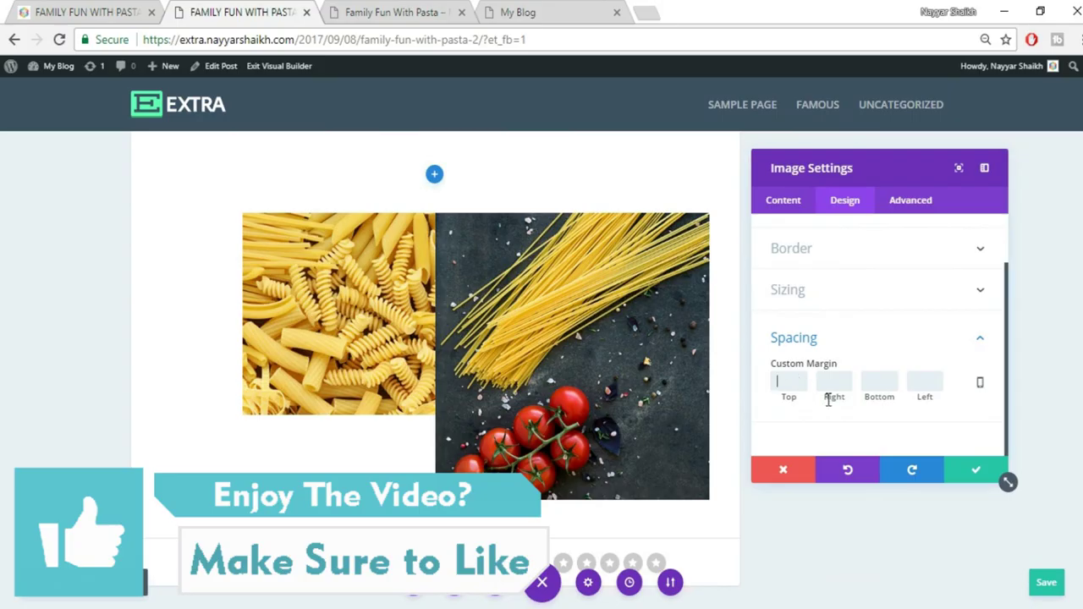
pyautogui.write('30')
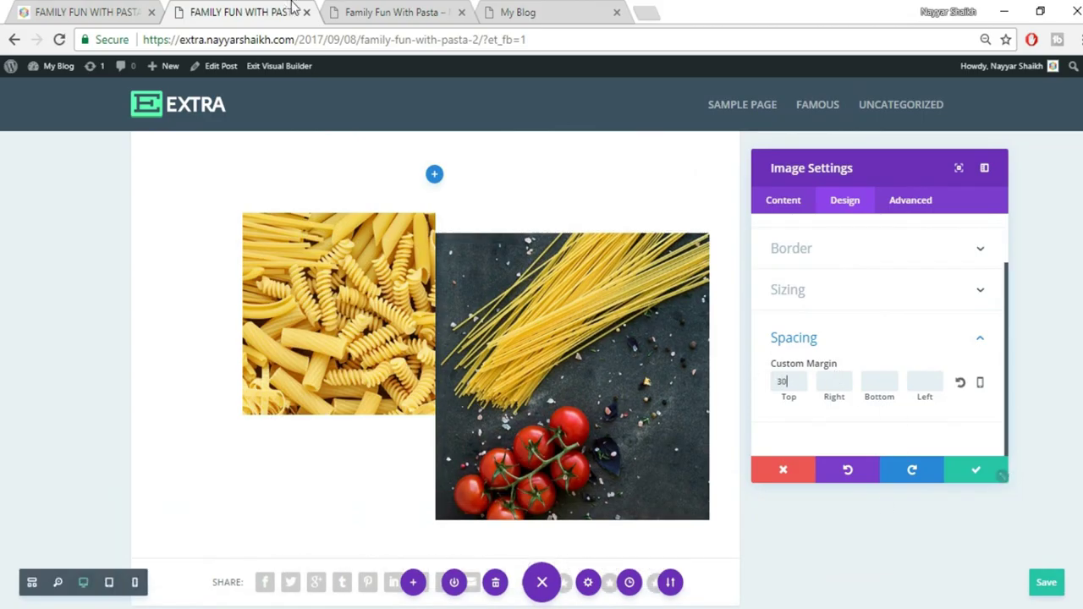
pyautogui.click(93, 12)
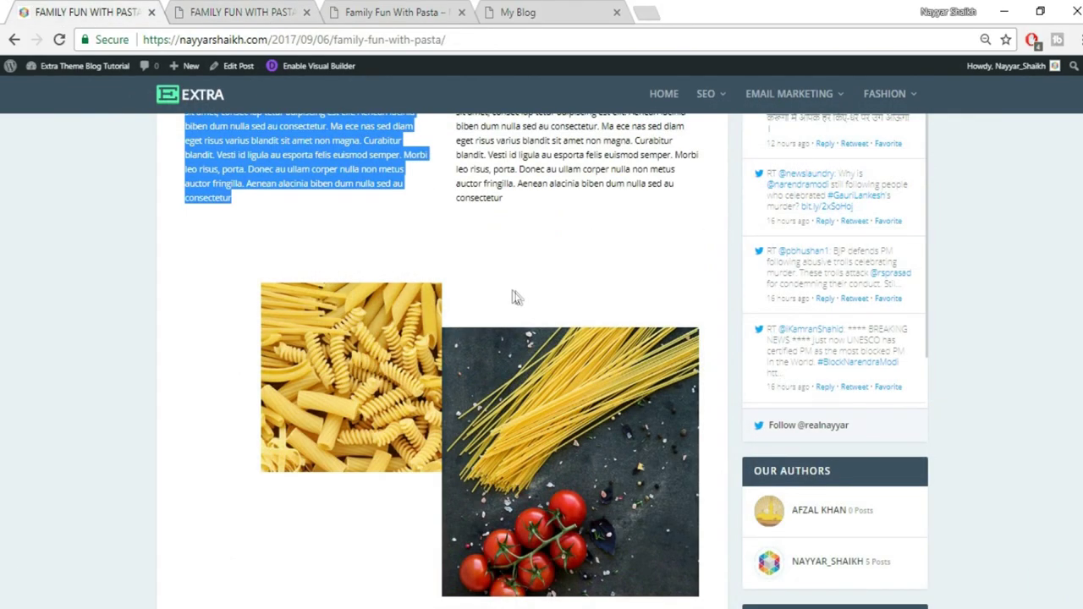
# Change the image's top margin to 60px and save the image settings
pyautogui.click(237, 15)
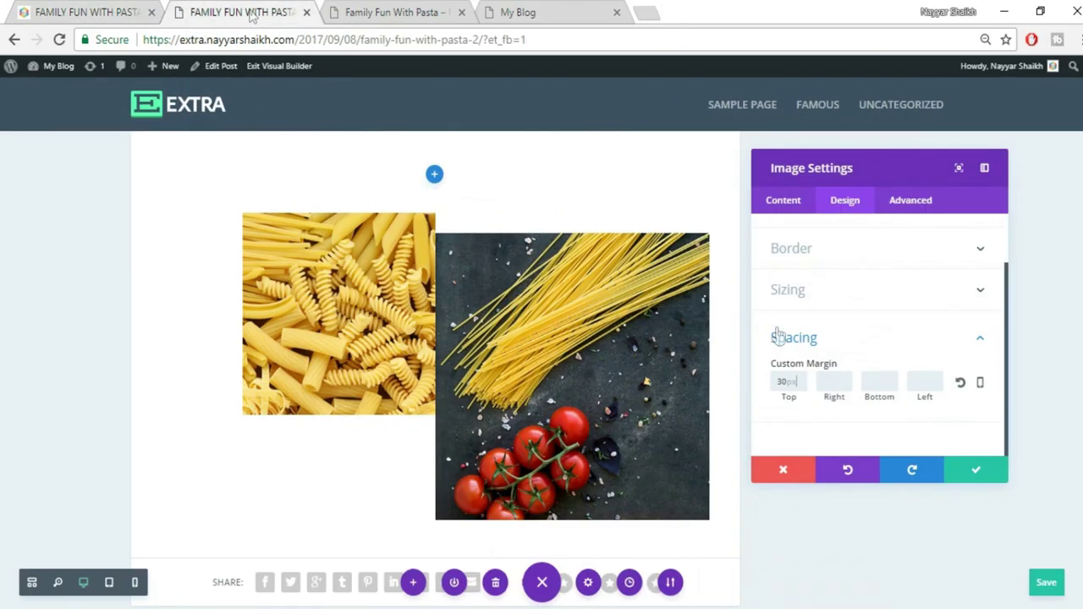
pyautogui.moveTo(789, 382); pyautogui.dragTo(738, 386)
pyautogui.write('60')
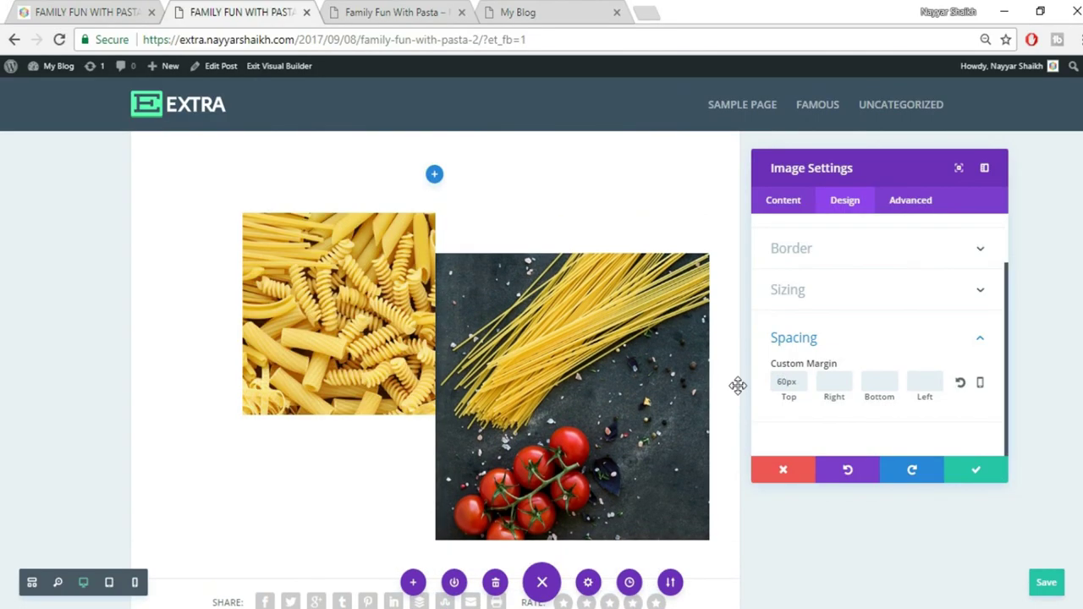
pyautogui.click(976, 472)
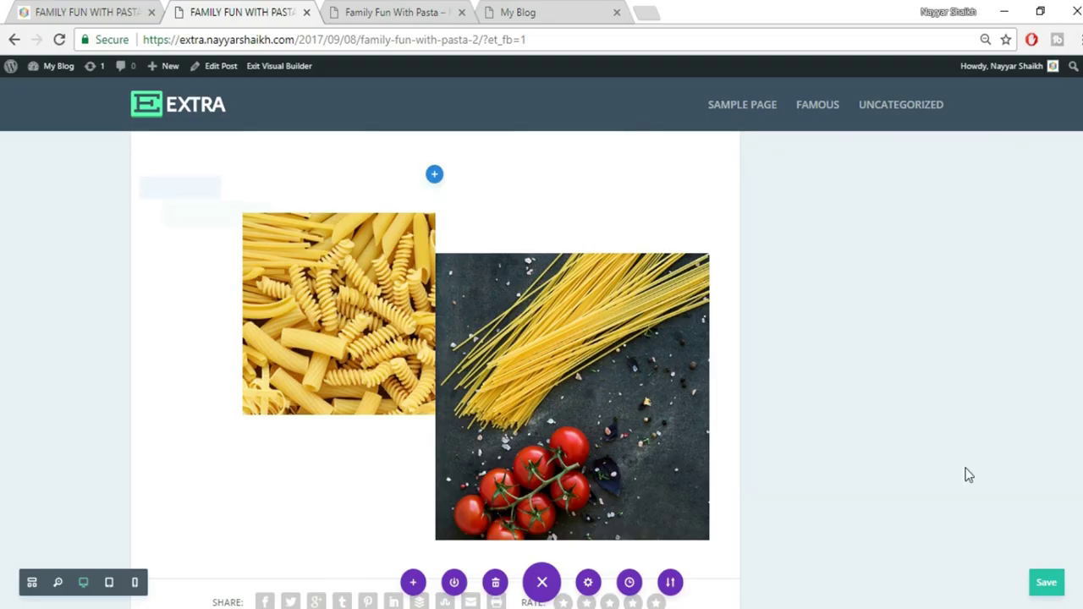
pyautogui.scroll(-2, 949, 458)
pyautogui.scroll(4, 949, 458)
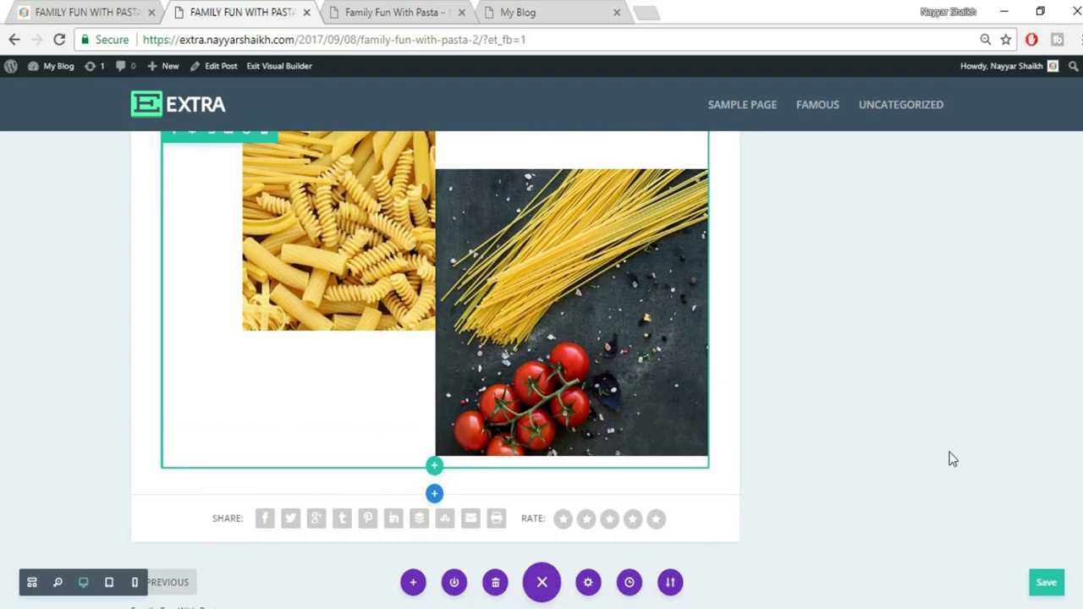
pyautogui.scroll(-1, 949, 415)
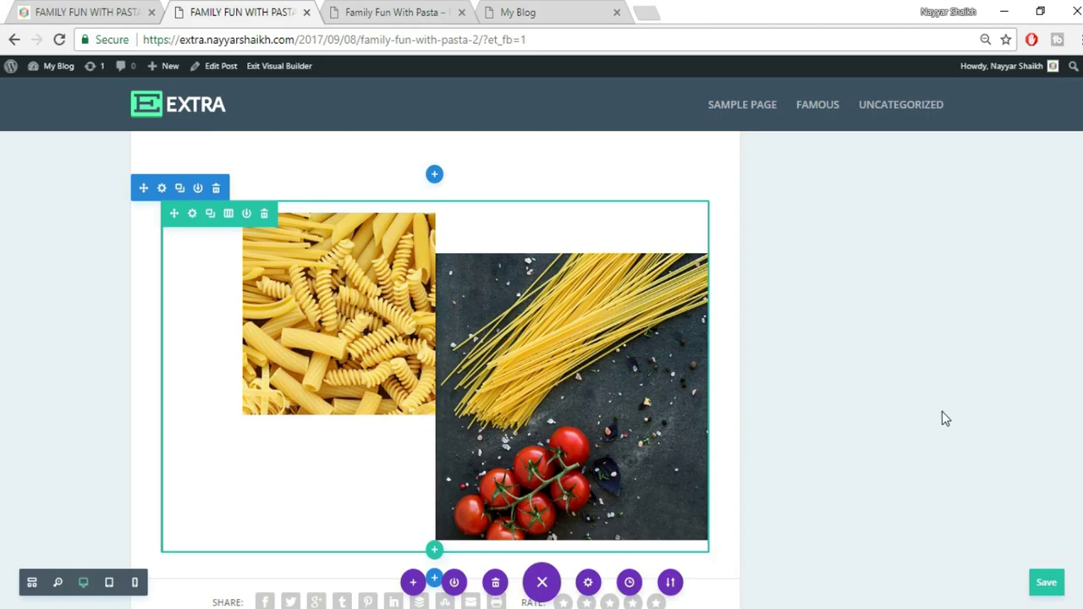
pyautogui.scroll(4, 942, 412)
# Add a regular section with a single-column row below the pasta images
pyautogui.click(74, 12)
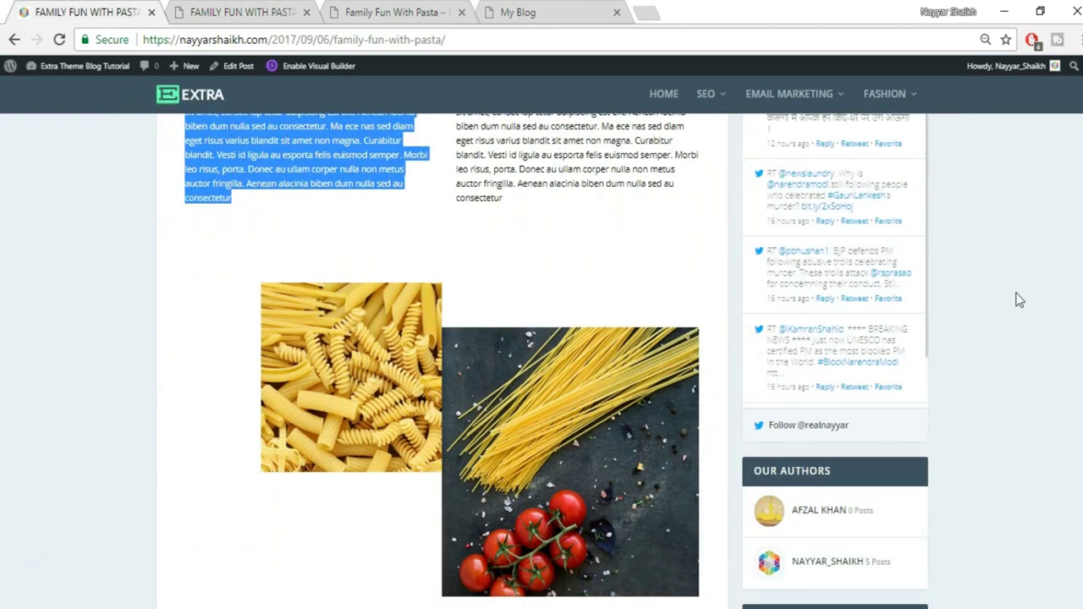
pyautogui.scroll(-5, 1020, 300)
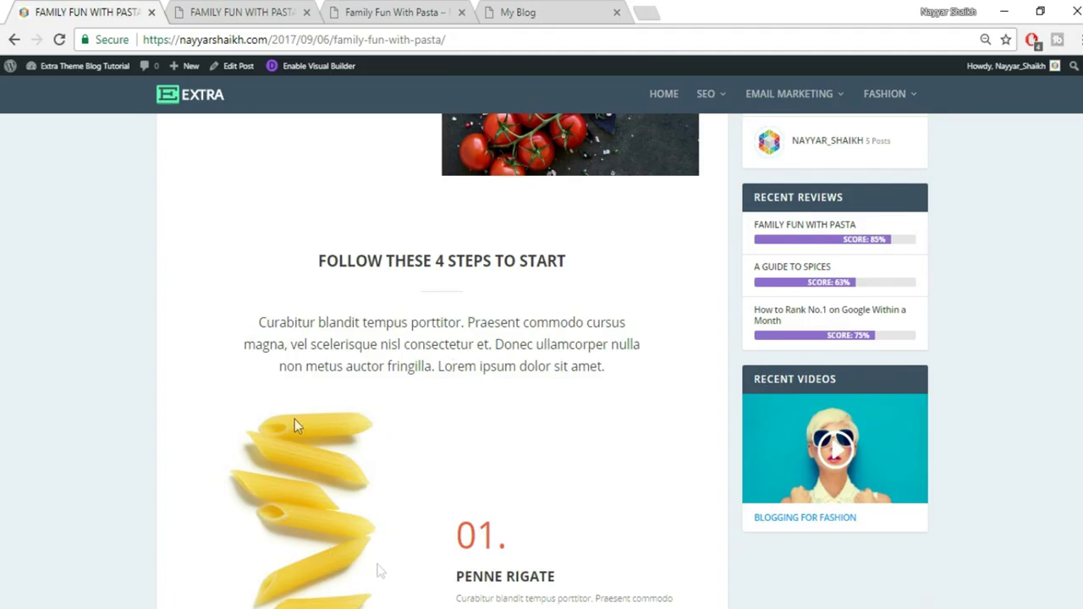
pyautogui.click(218, 8)
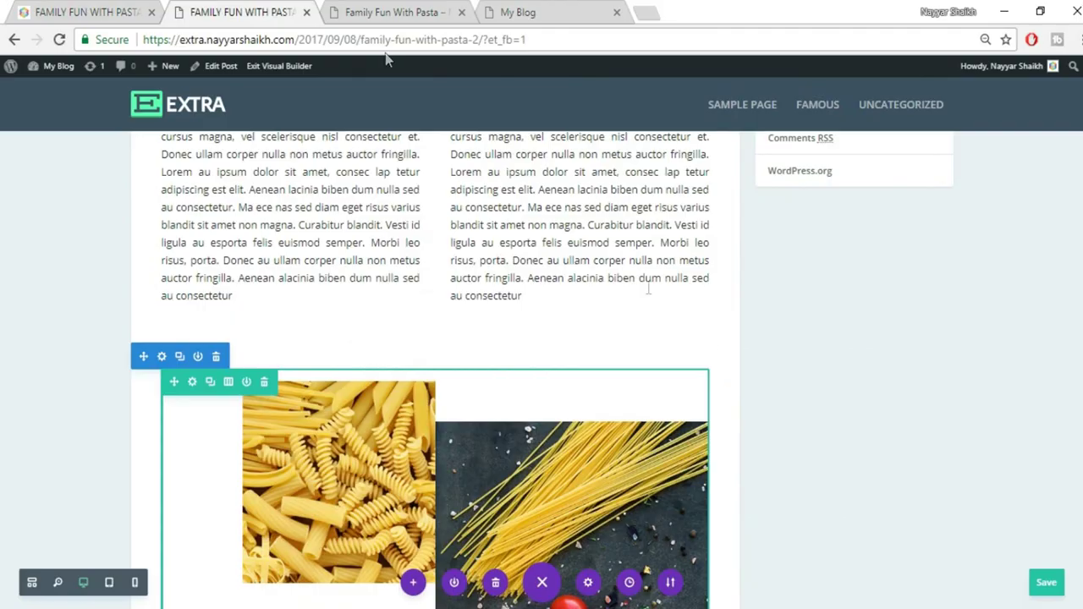
pyautogui.scroll(-5, 721, 366)
pyautogui.click(433, 327)
pyautogui.click(360, 282)
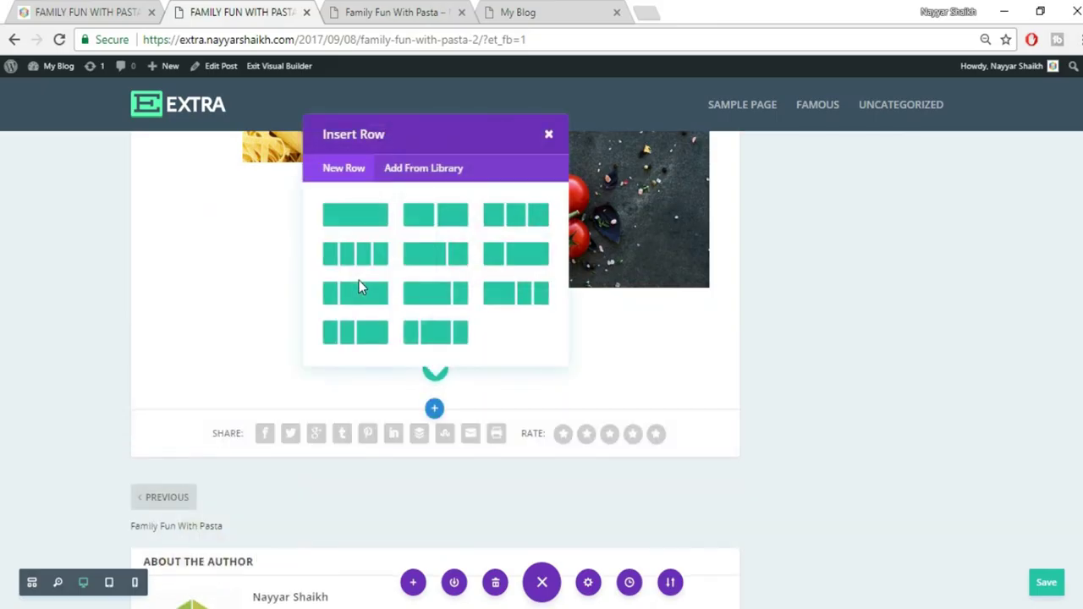
pyautogui.click(373, 224)
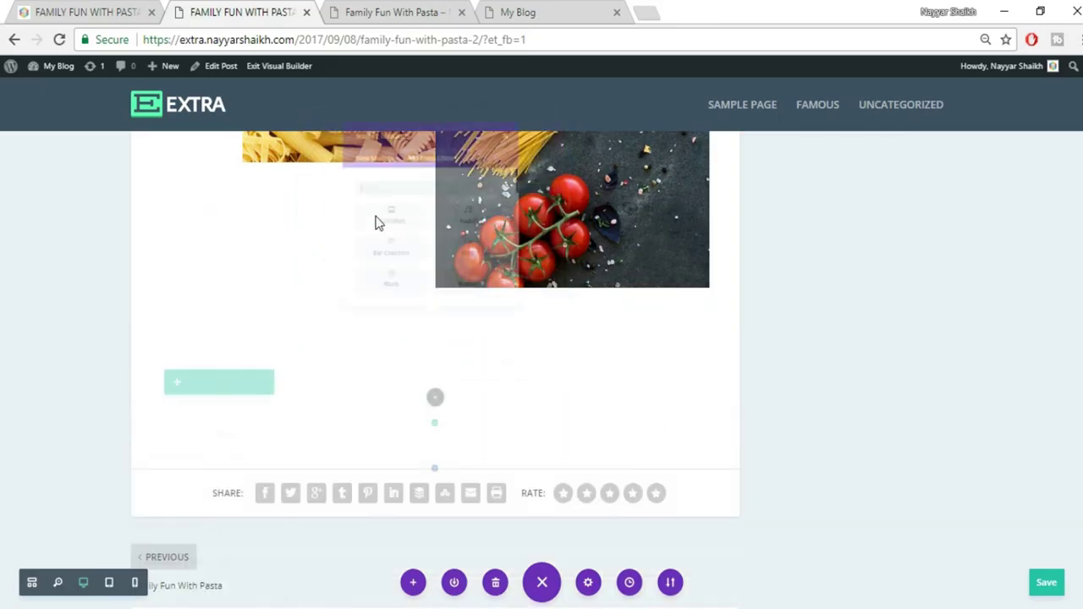
# Insert a Text module holding the copied heading 'FOLLOW THESE 4 STEPS TO START' in visual mode
pyautogui.write('tex')
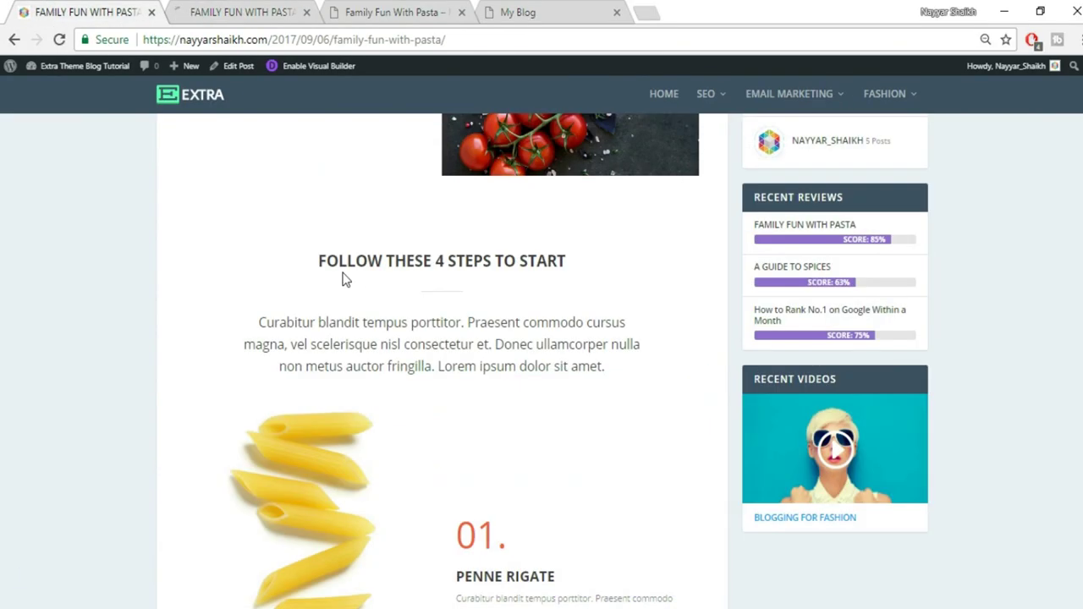
pyautogui.moveTo(311, 271); pyautogui.dragTo(615, 270)
pyautogui.hotkey('ctrl', 'c')
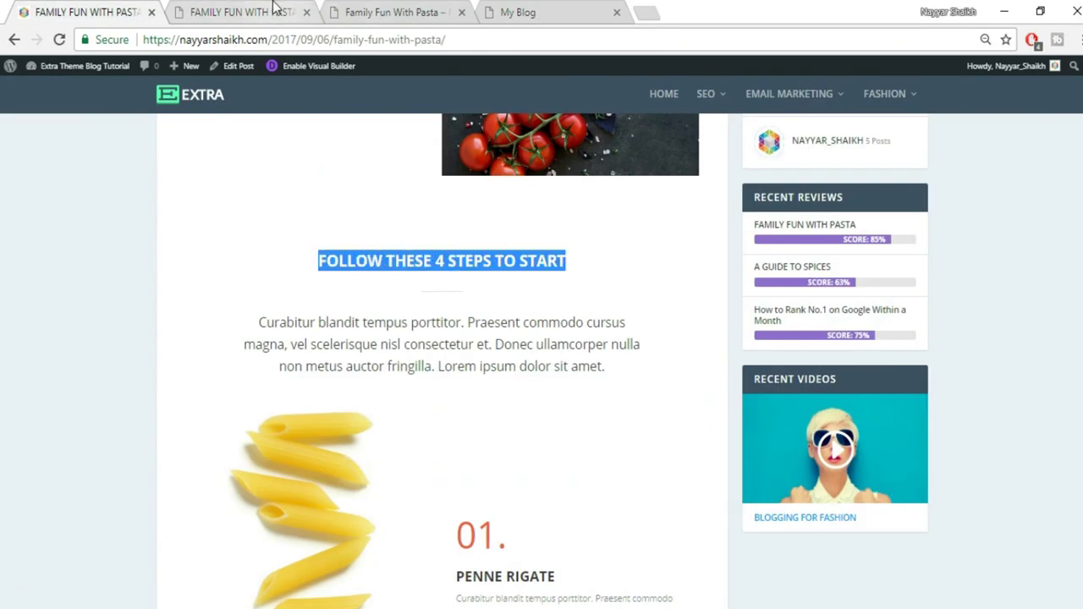
pyautogui.click(275, 10)
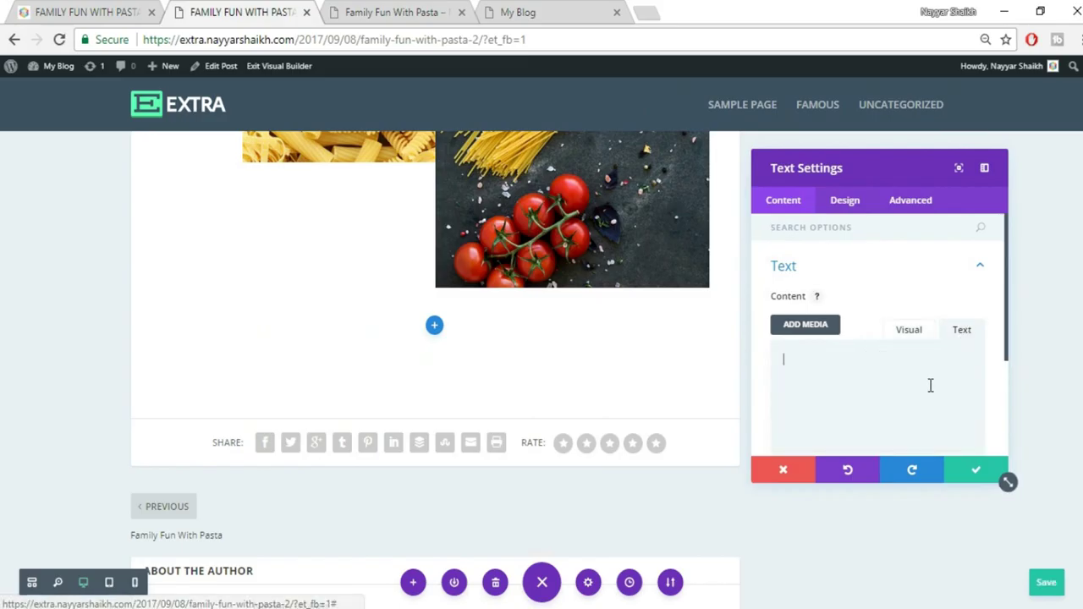
pyautogui.hotkey('ctrl', 'v')
pyautogui.click(918, 336)
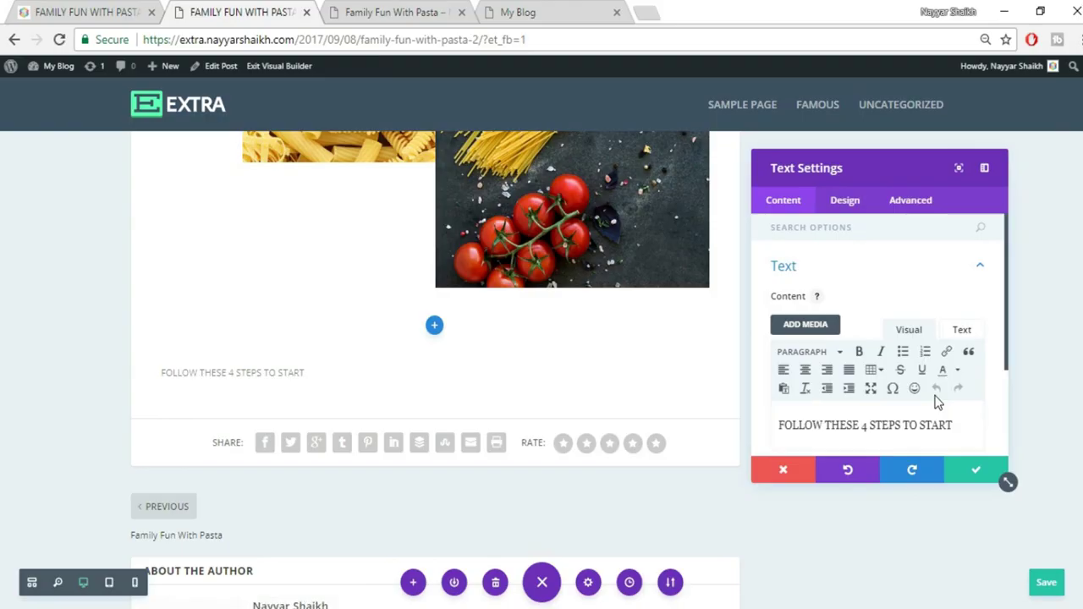
pyautogui.scroll(-2, 936, 399)
pyautogui.click(845, 200)
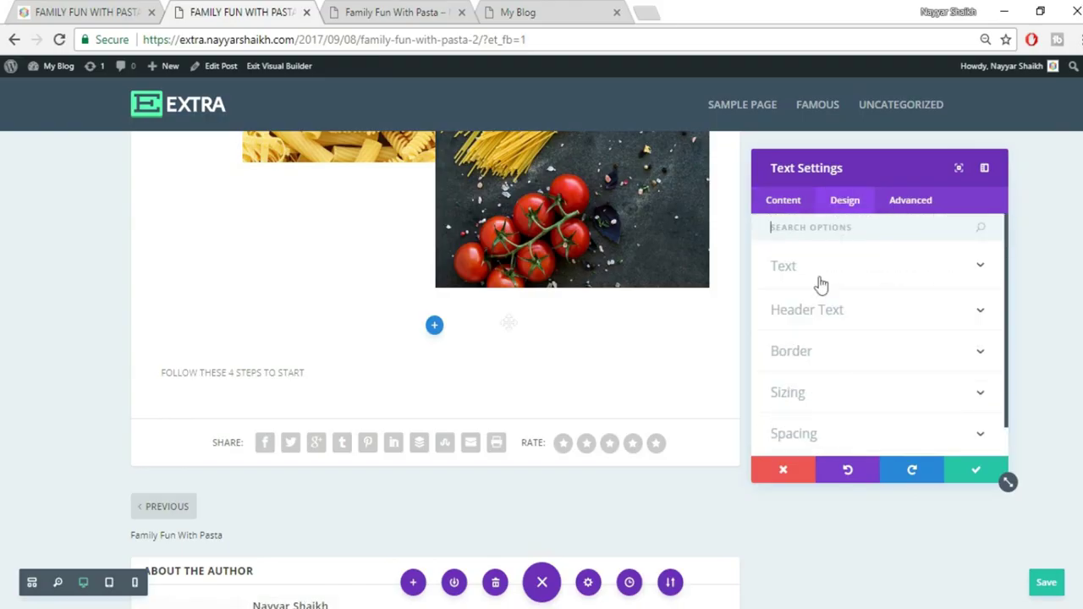
# Centre the heading text and set its font size to 25px
pyautogui.click(858, 269)
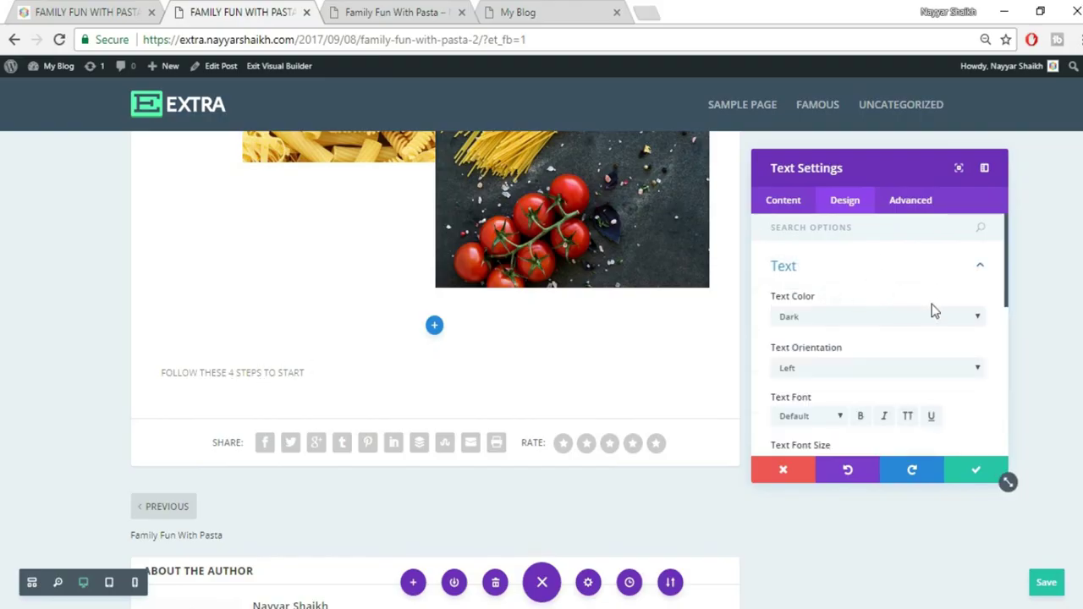
pyautogui.scroll(-1, 934, 311)
pyautogui.click(842, 286)
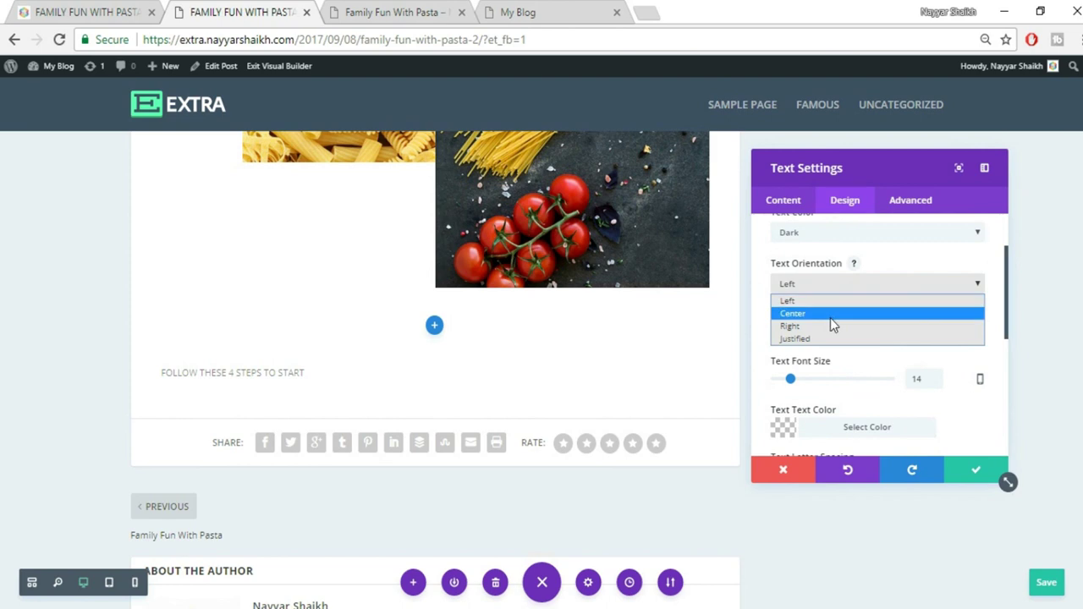
pyautogui.click(830, 317)
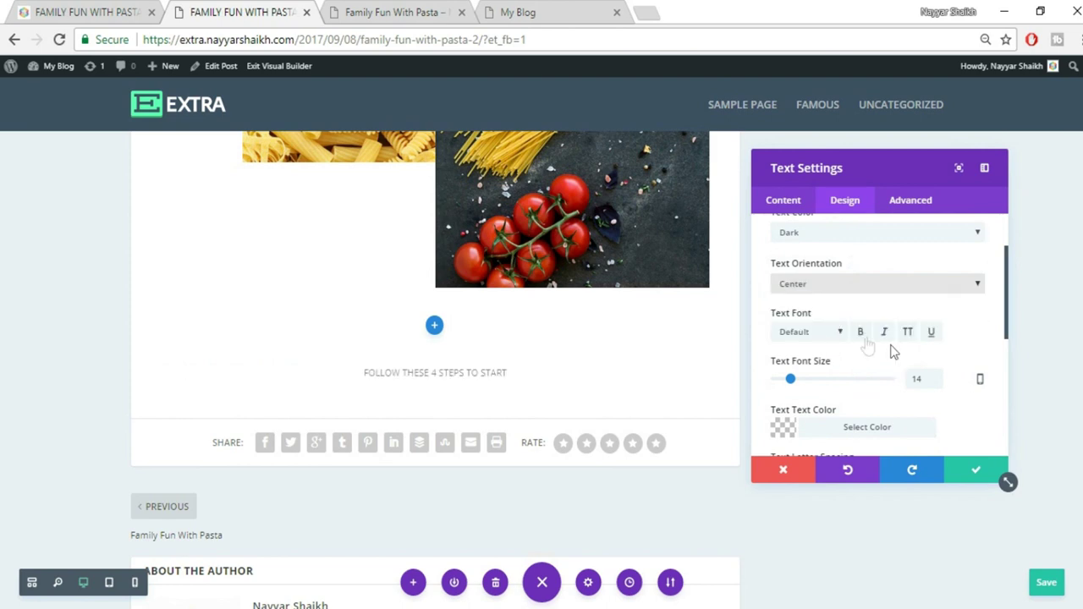
pyautogui.scroll(-2, 825, 330)
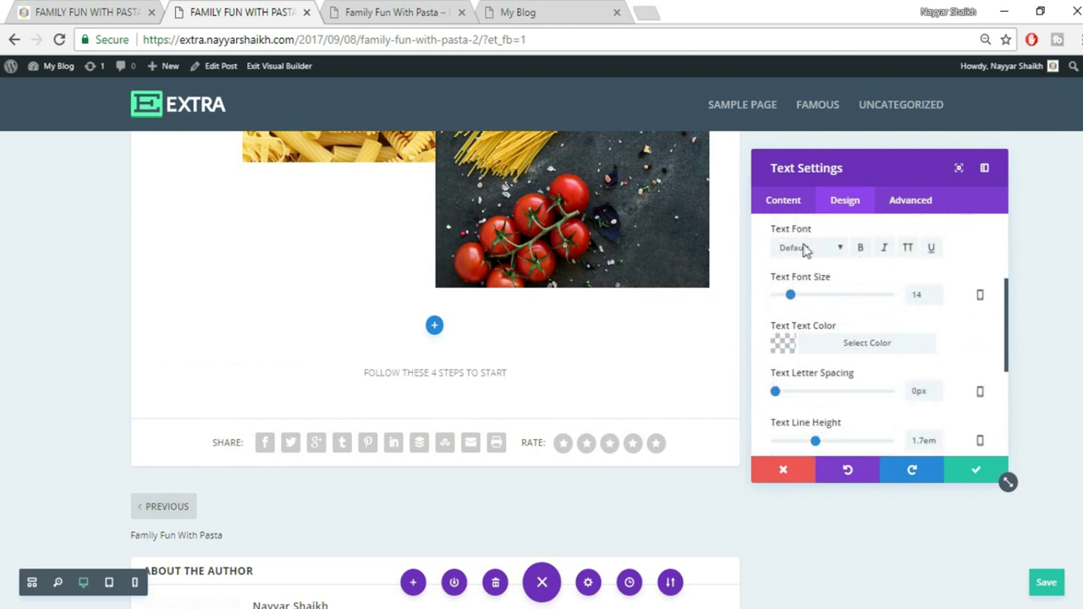
pyautogui.doubleClick(920, 298)
pyautogui.write('20')
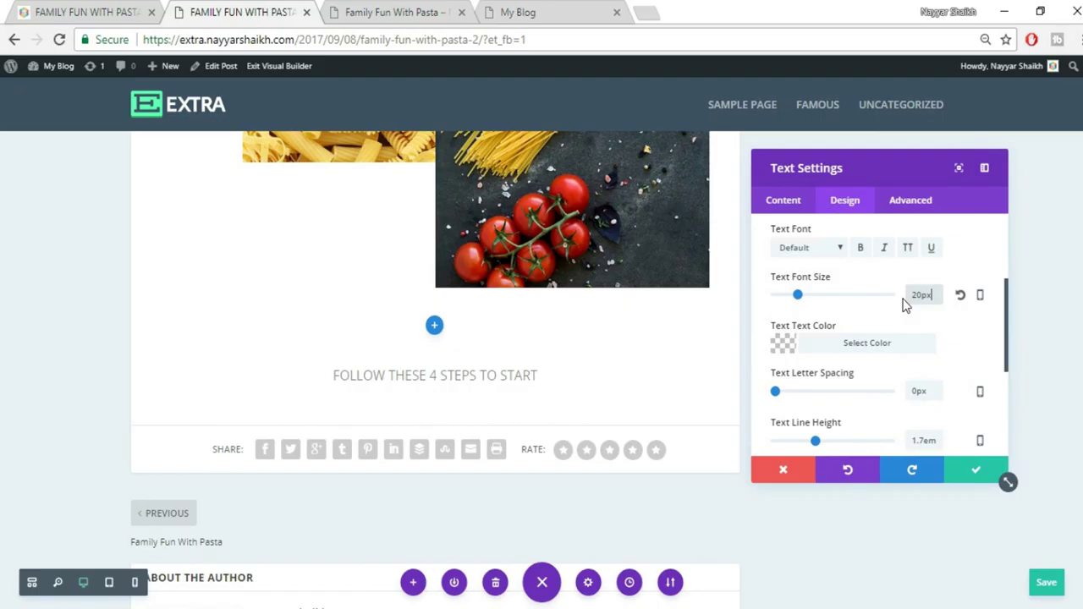
pyautogui.doubleClick(921, 298)
pyautogui.write('25')
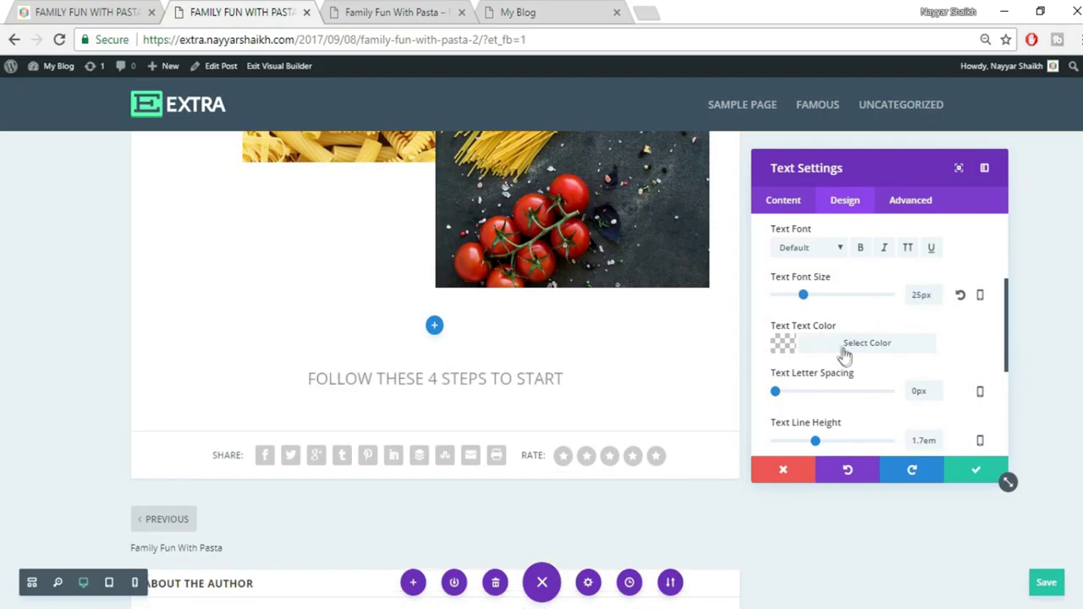
# Set the heading colour to black at slightly reduced opacity (0.88)
pyautogui.scroll(-2, 946, 342)
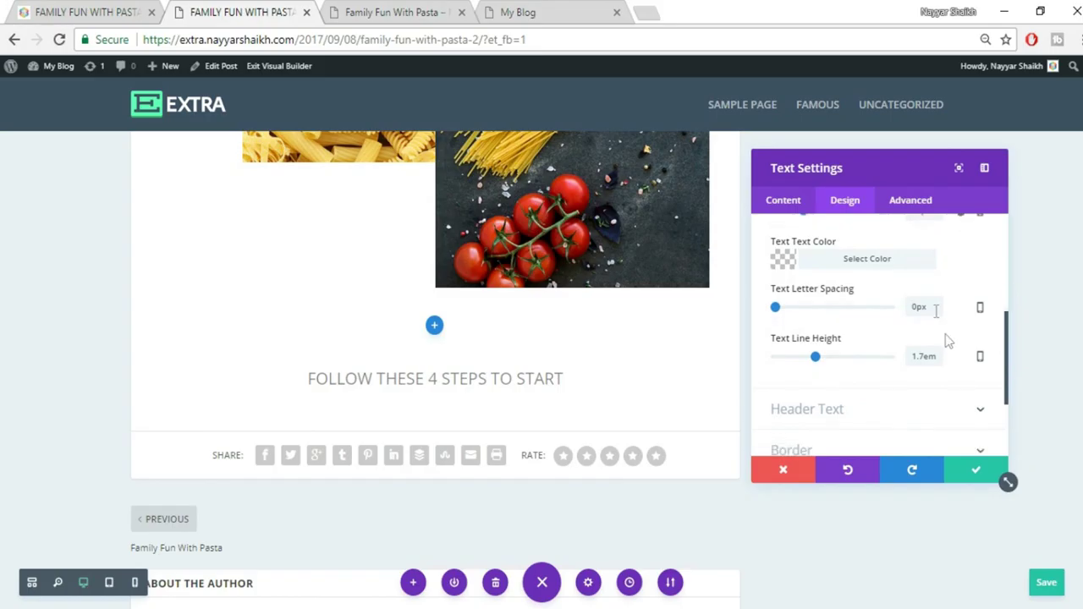
pyautogui.click(855, 263)
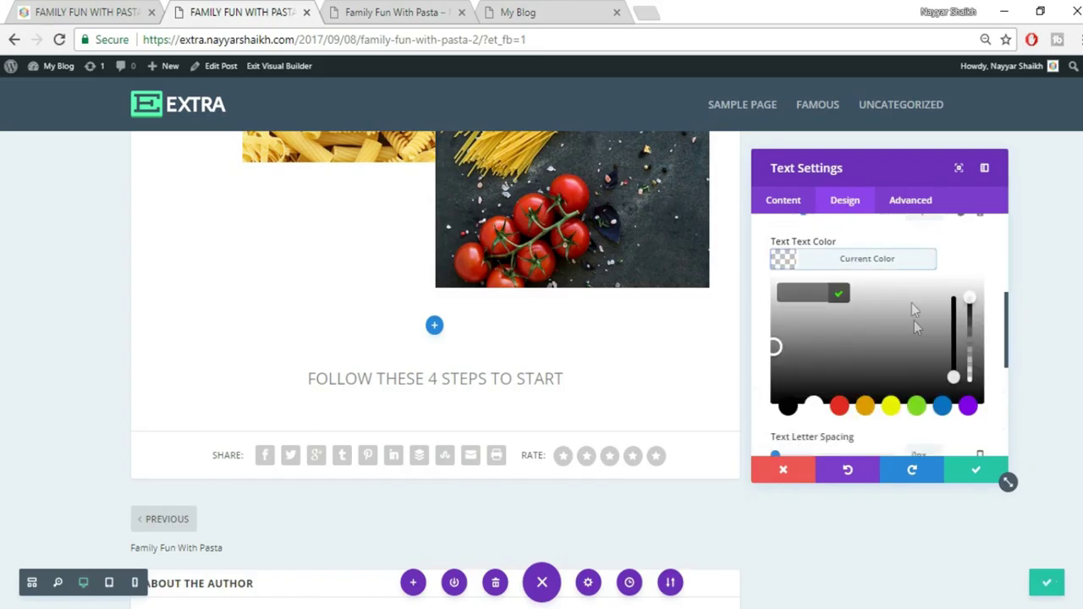
pyautogui.click(838, 408)
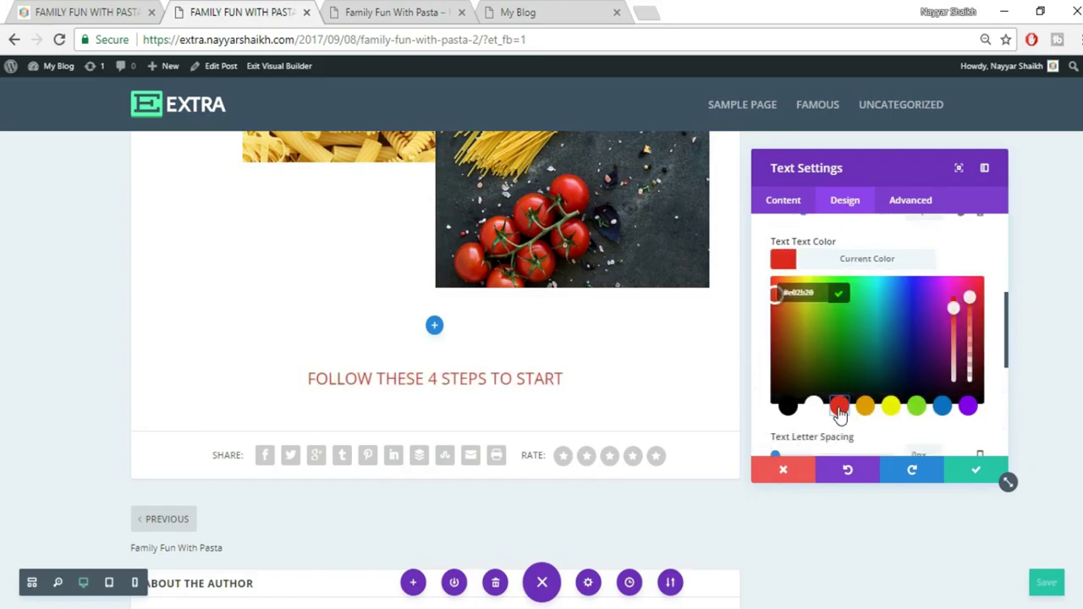
pyautogui.click(894, 410)
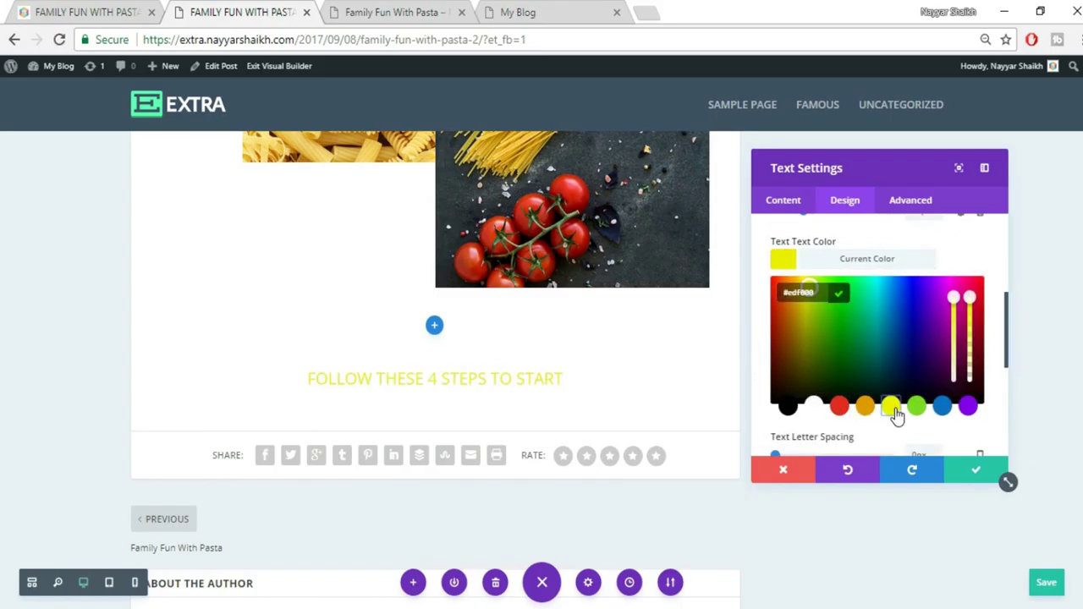
pyautogui.click(787, 408)
pyautogui.moveTo(972, 298); pyautogui.dragTo(969, 310)
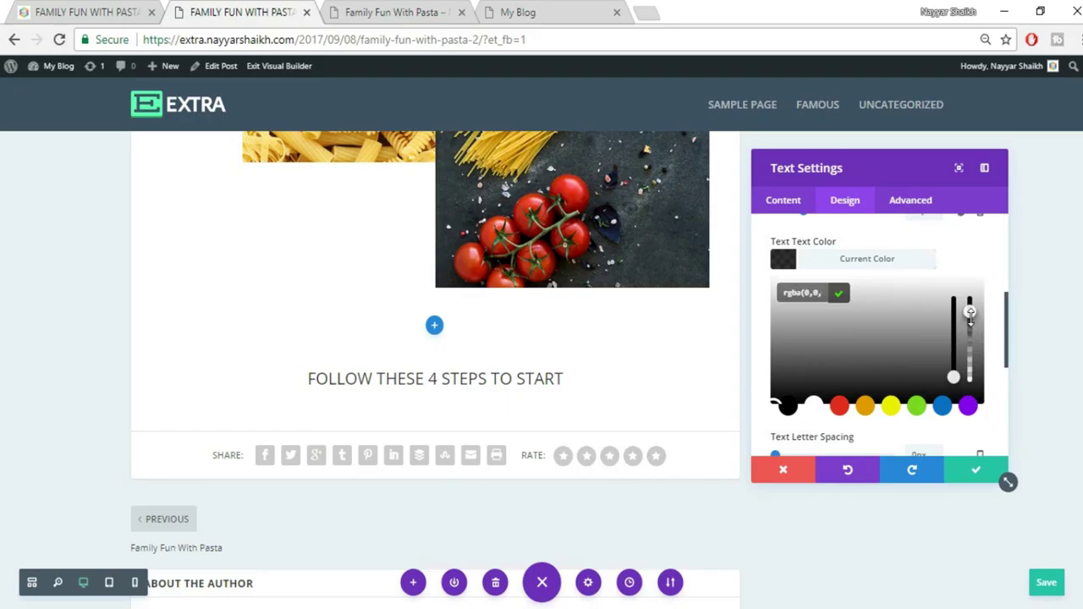
# Make the heading bold, checking it against the original post
pyautogui.click(55, 10)
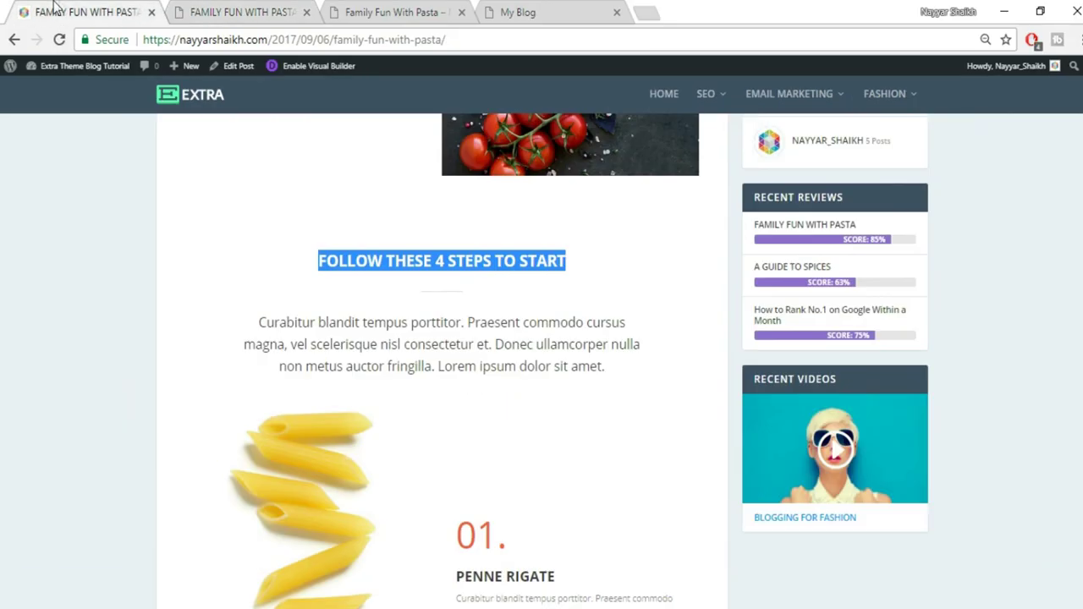
pyautogui.click(353, 261)
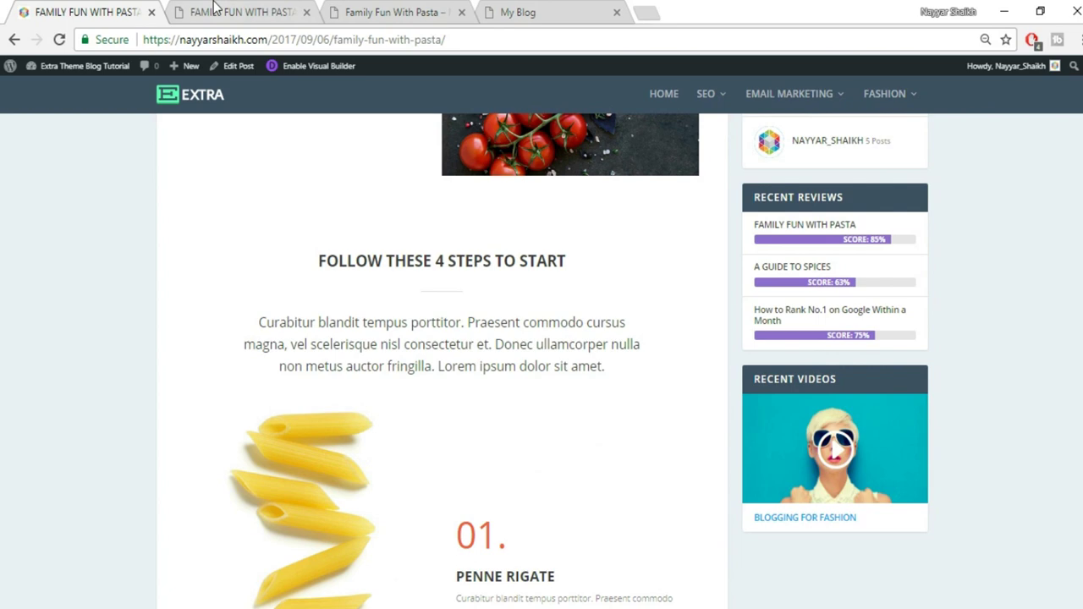
pyautogui.click(215, 10)
pyautogui.scroll(3, 878, 271)
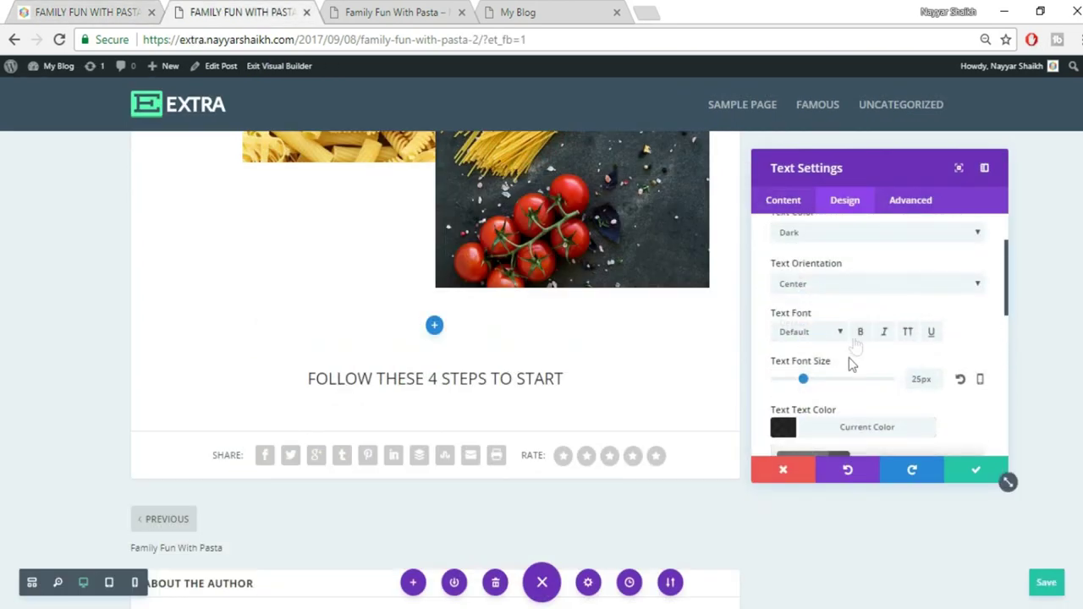
pyautogui.click(860, 334)
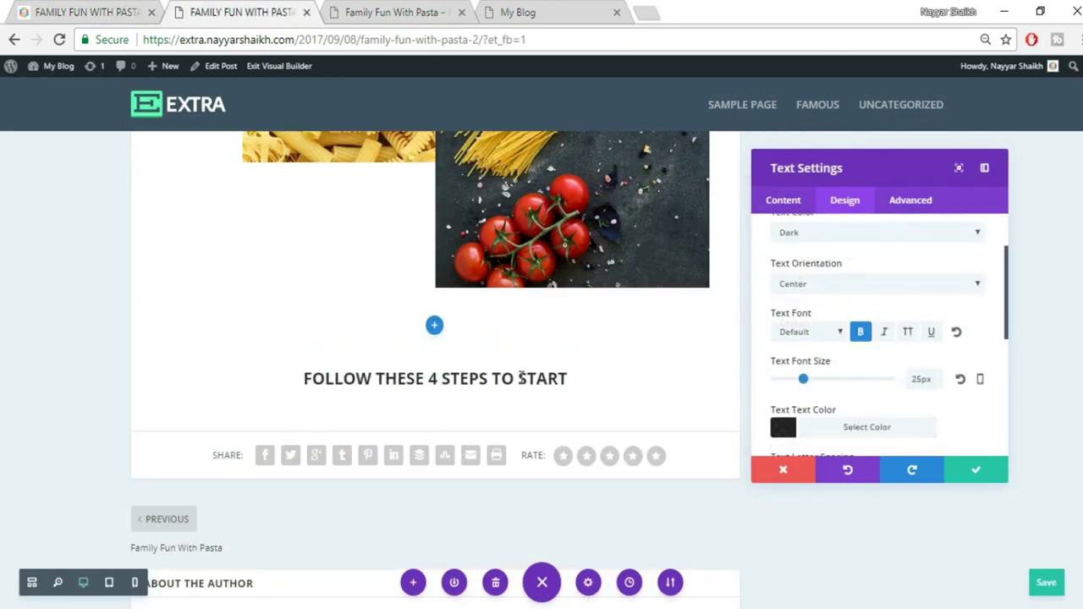
pyautogui.click(89, 11)
pyautogui.click(244, 8)
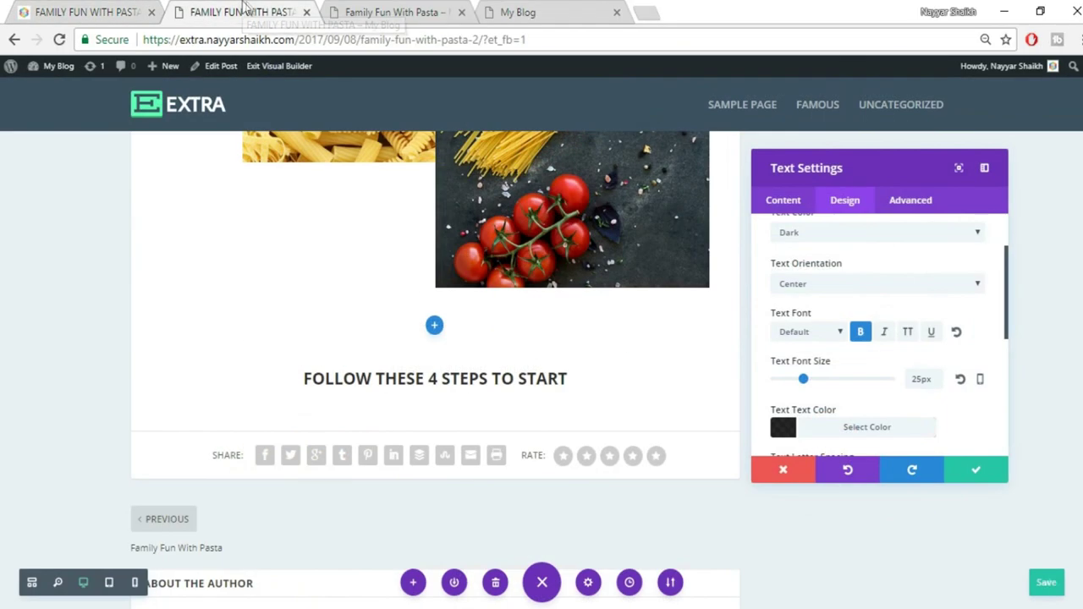
pyautogui.scroll(-5, 962, 427)
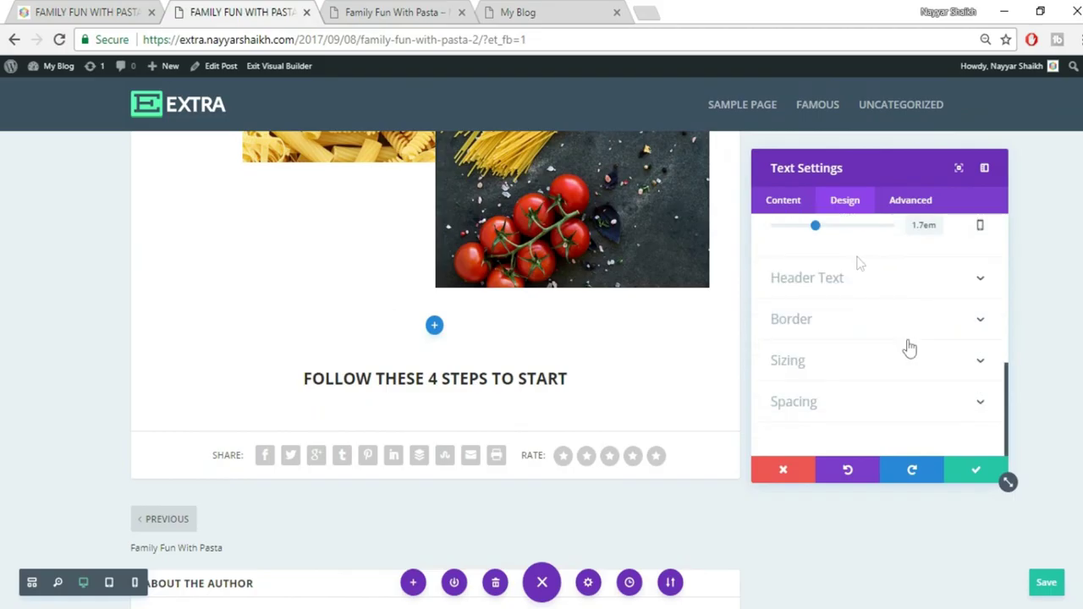
pyautogui.click(770, 202)
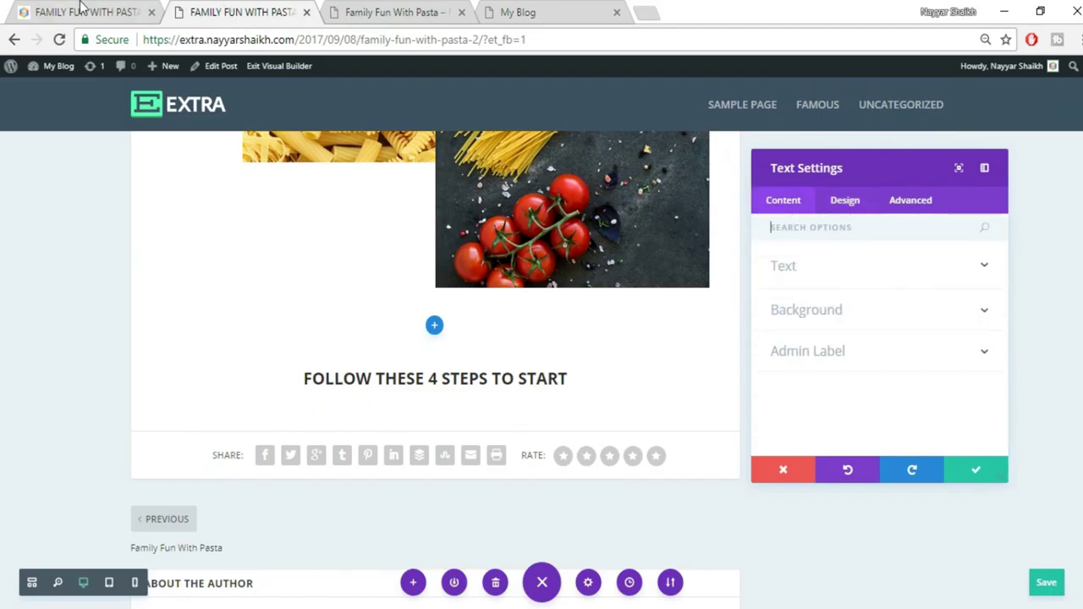
# Upload divider2.jpg and insert it into the heading's text content
pyautogui.click(82, 9)
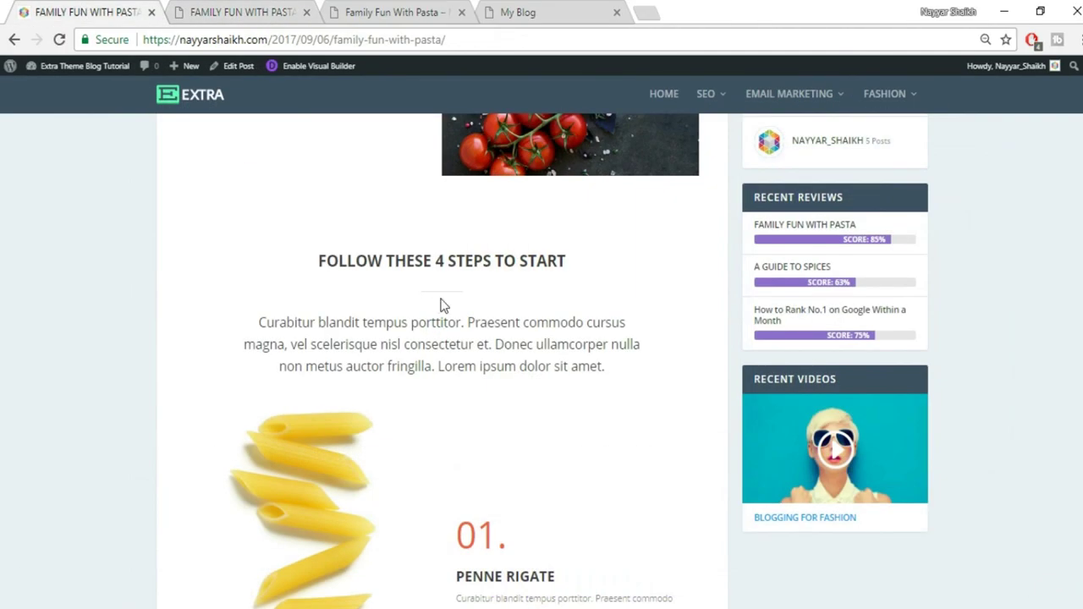
pyautogui.click(280, 10)
pyautogui.click(838, 277)
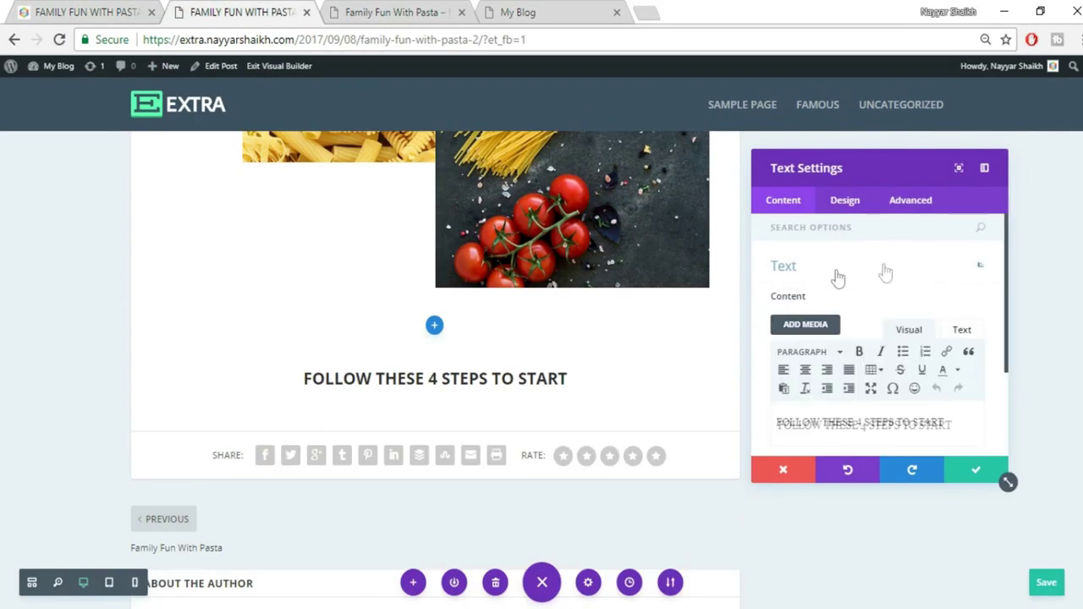
pyautogui.scroll(-2, 930, 379)
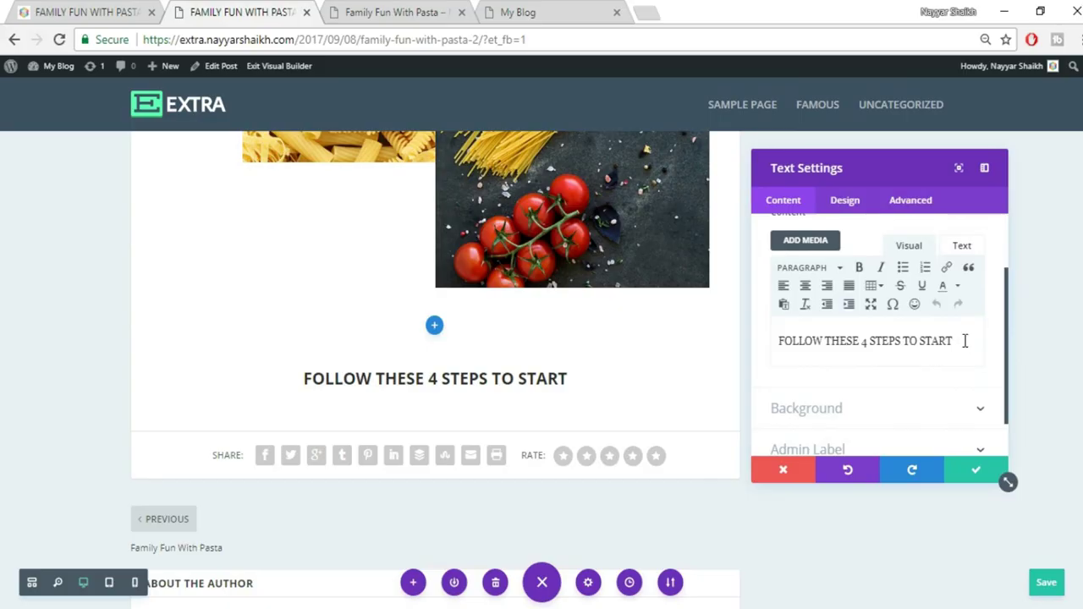
pyautogui.click(813, 243)
pyautogui.click(203, 118)
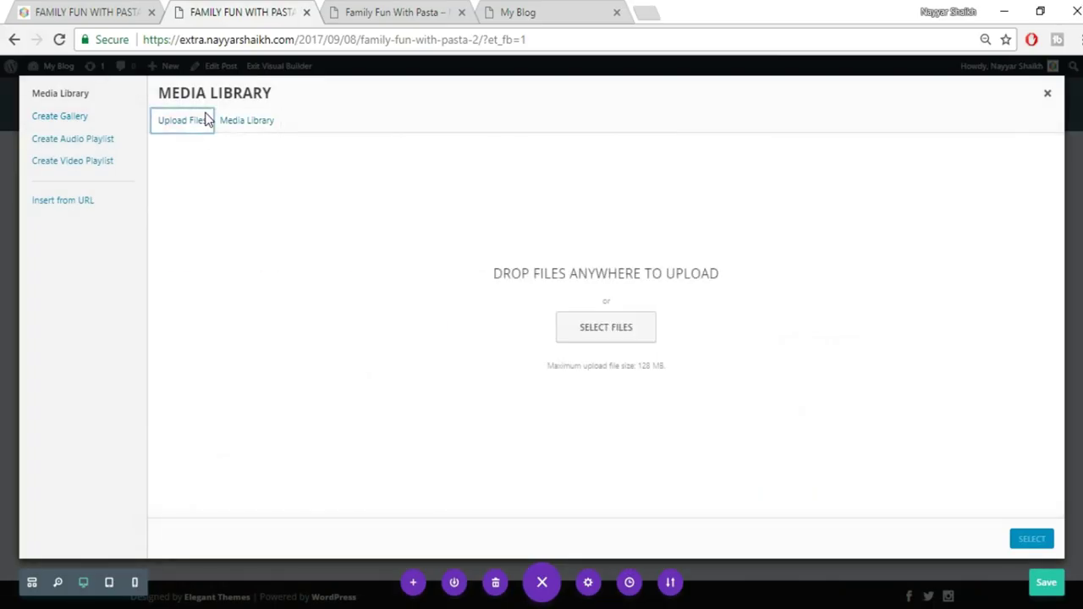
pyautogui.click(644, 333)
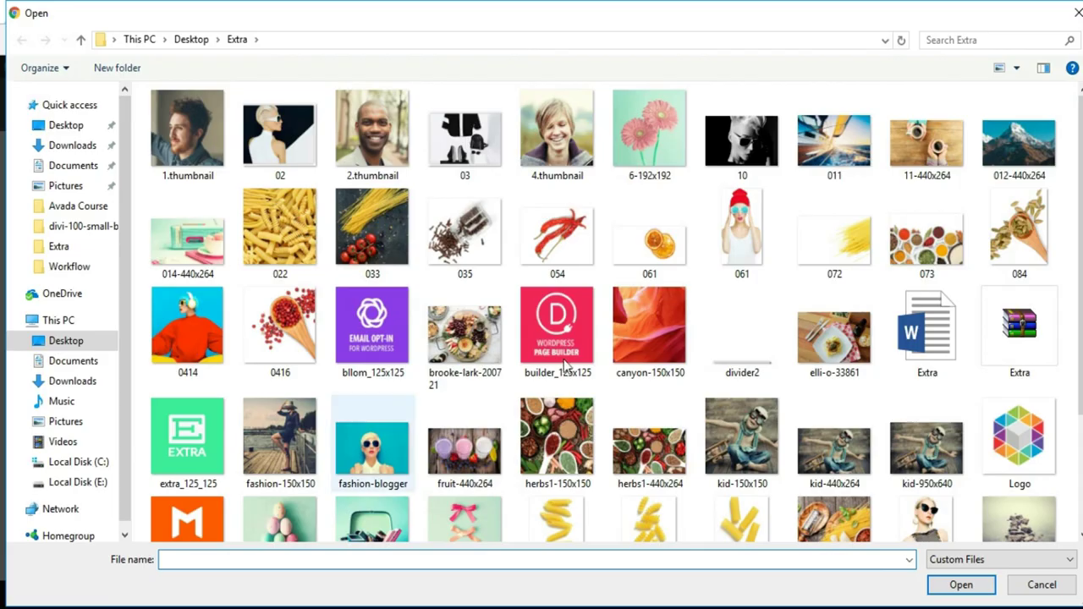
pyautogui.click(743, 360)
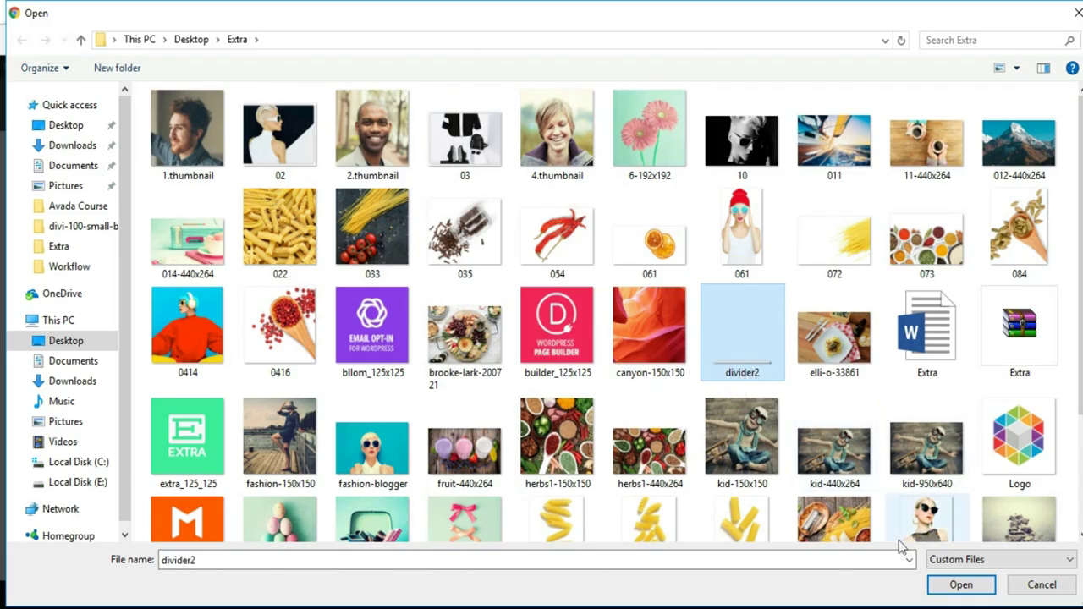
pyautogui.click(960, 584)
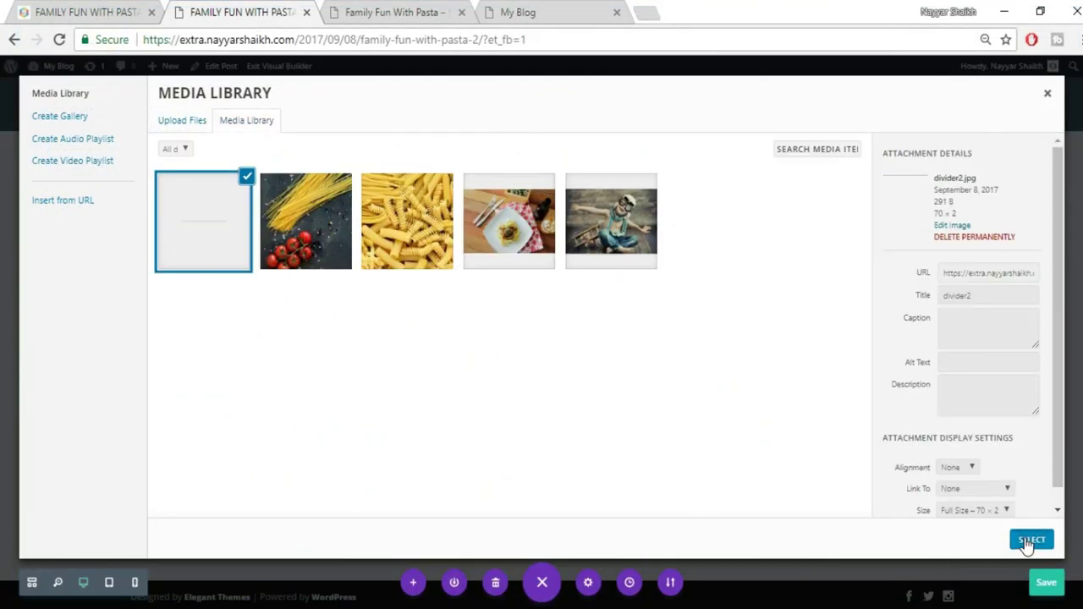
pyautogui.click(1031, 539)
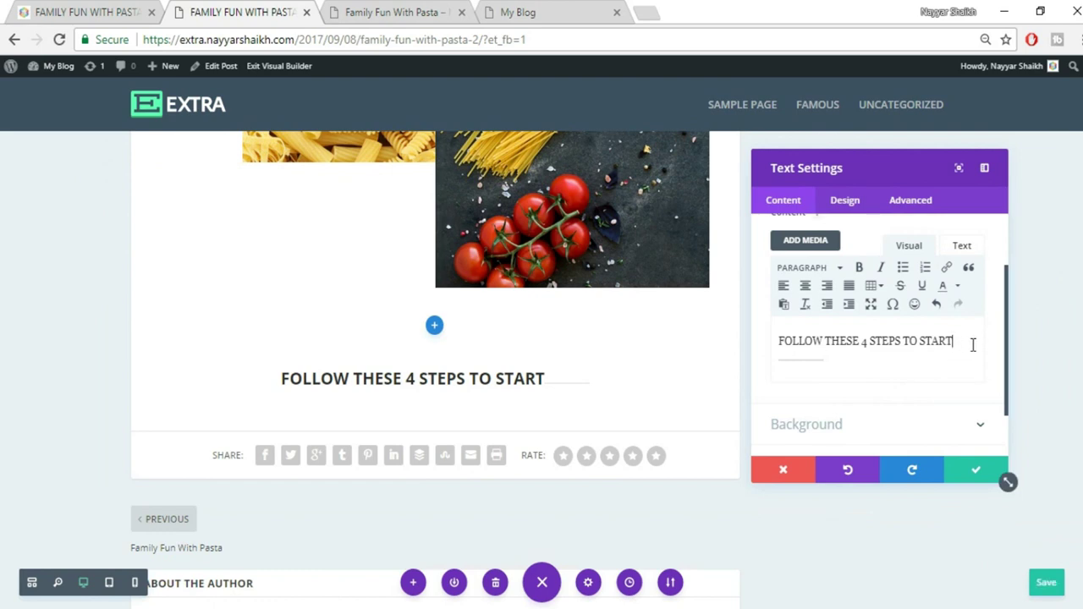
# Put the divider on its own line below the heading and save the Text settings
pyautogui.press('Return')
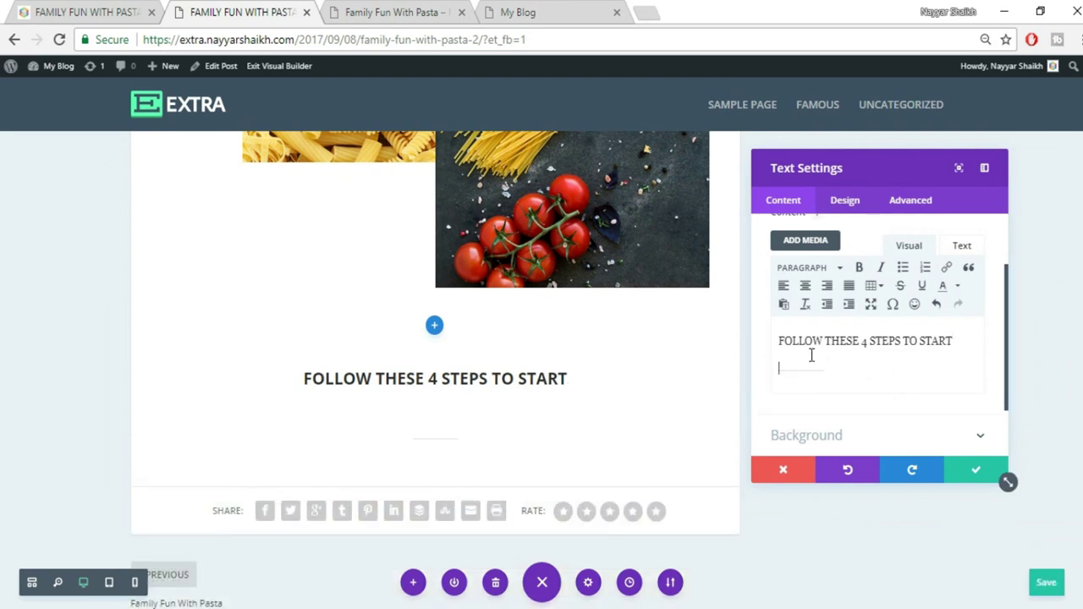
pyautogui.press('BackSpace')
pyautogui.press('Return')
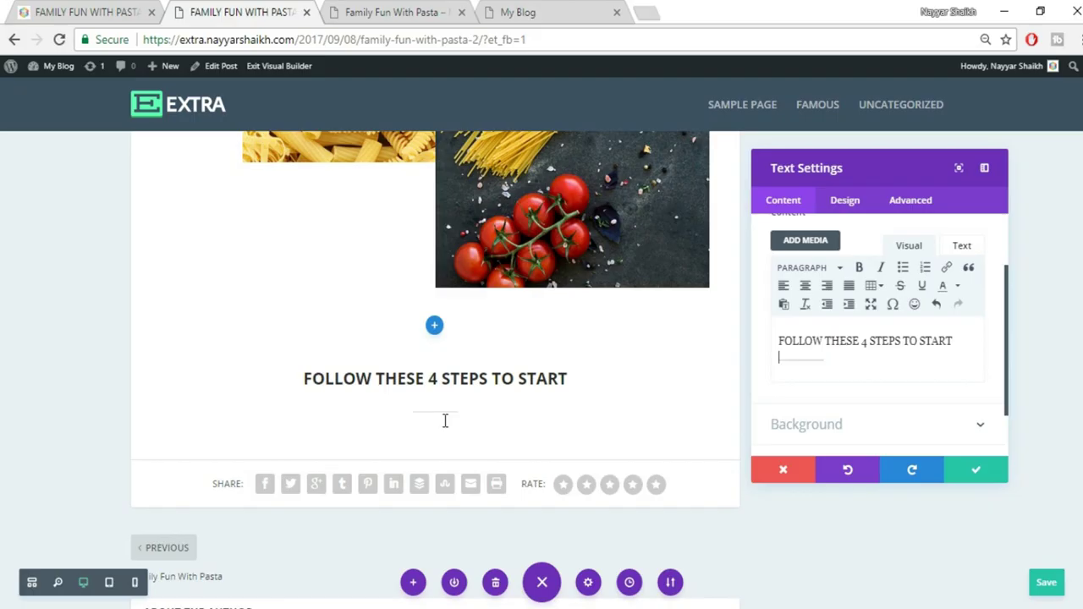
pyautogui.click(975, 468)
pyautogui.scroll(-2, 969, 446)
# Insert a new Text module below the heading and switch its editor to visual mode
pyautogui.moveTo(339, 173)
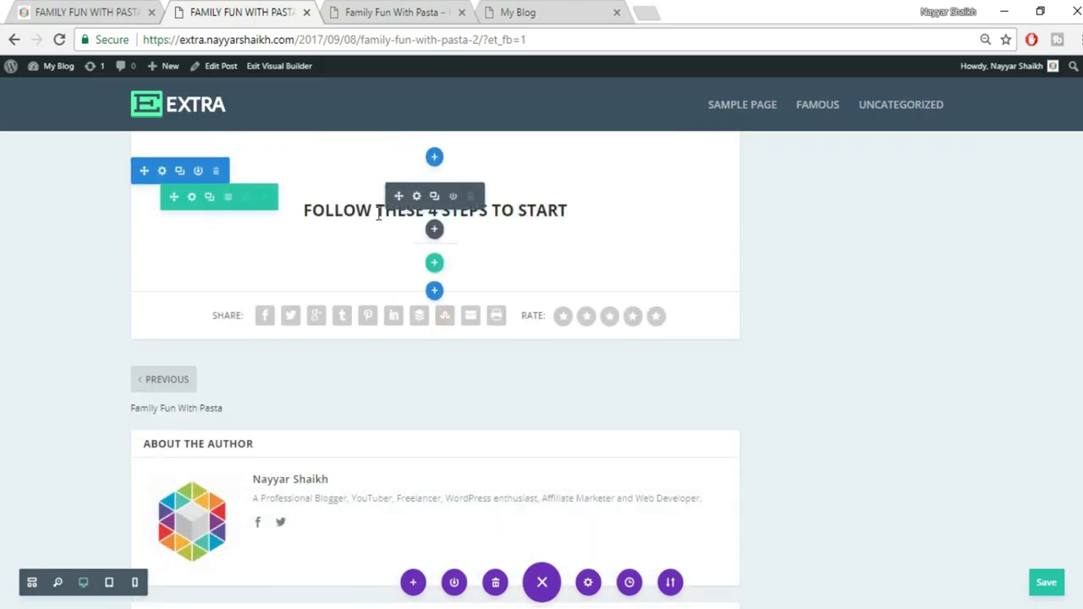
pyautogui.click(108, 11)
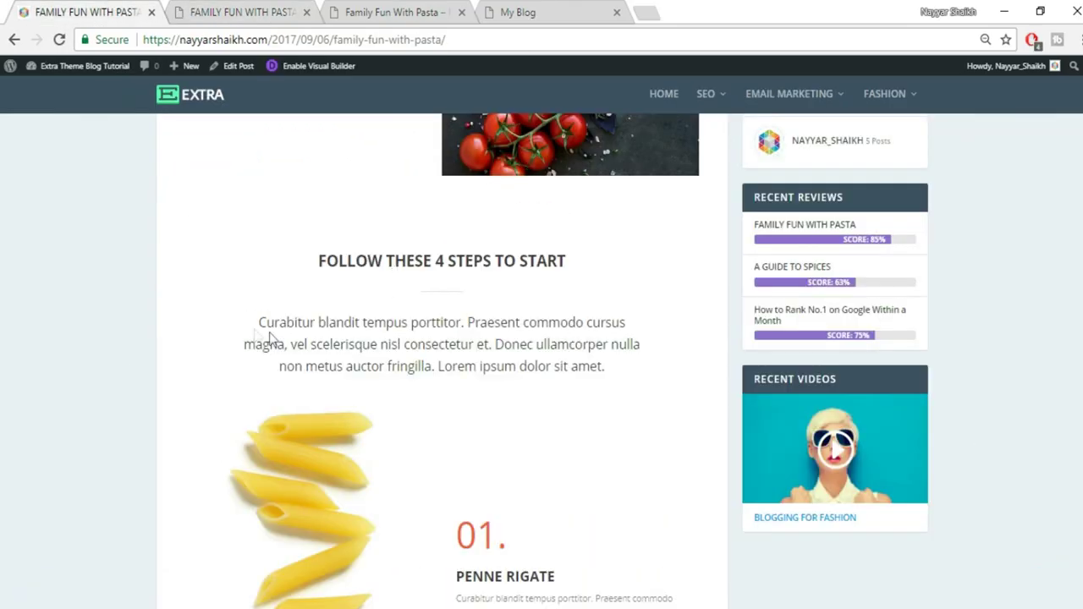
pyautogui.moveTo(256, 326); pyautogui.dragTo(661, 368)
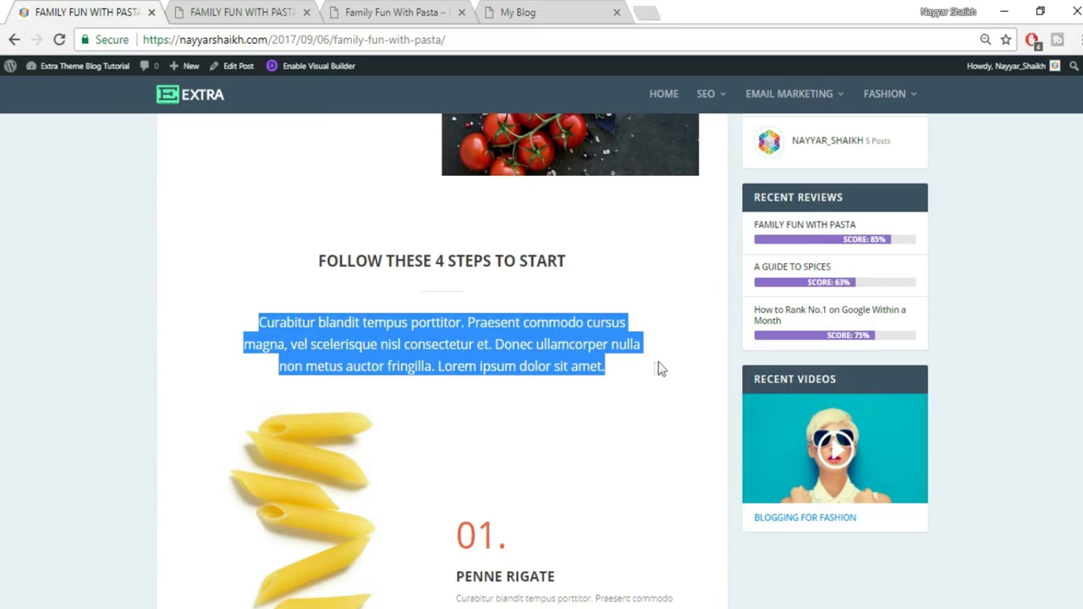
pyautogui.click(239, 12)
pyautogui.moveTo(437, 237)
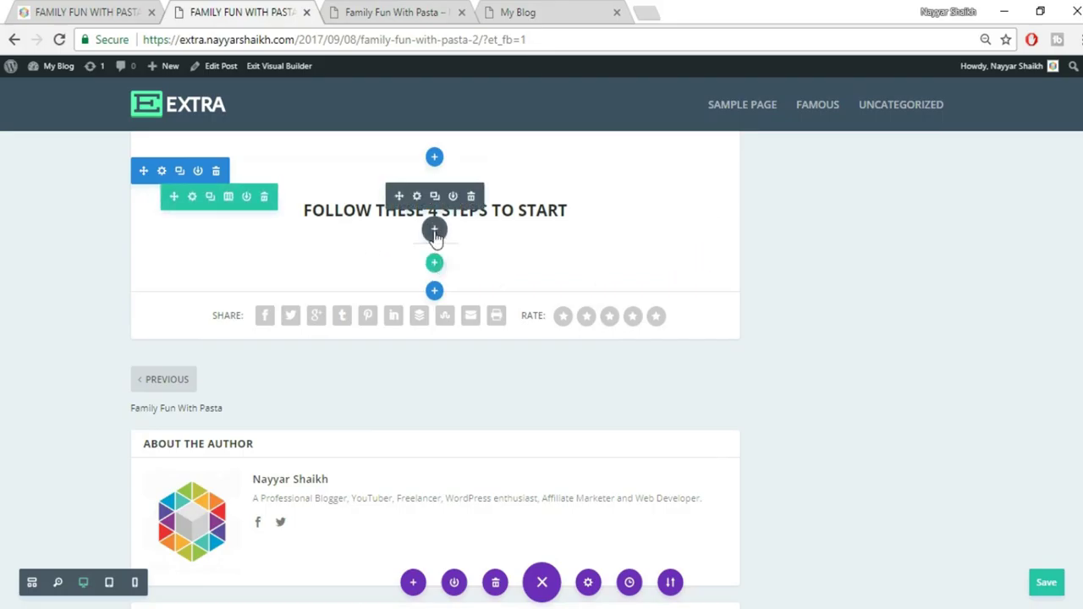
pyautogui.click(434, 231)
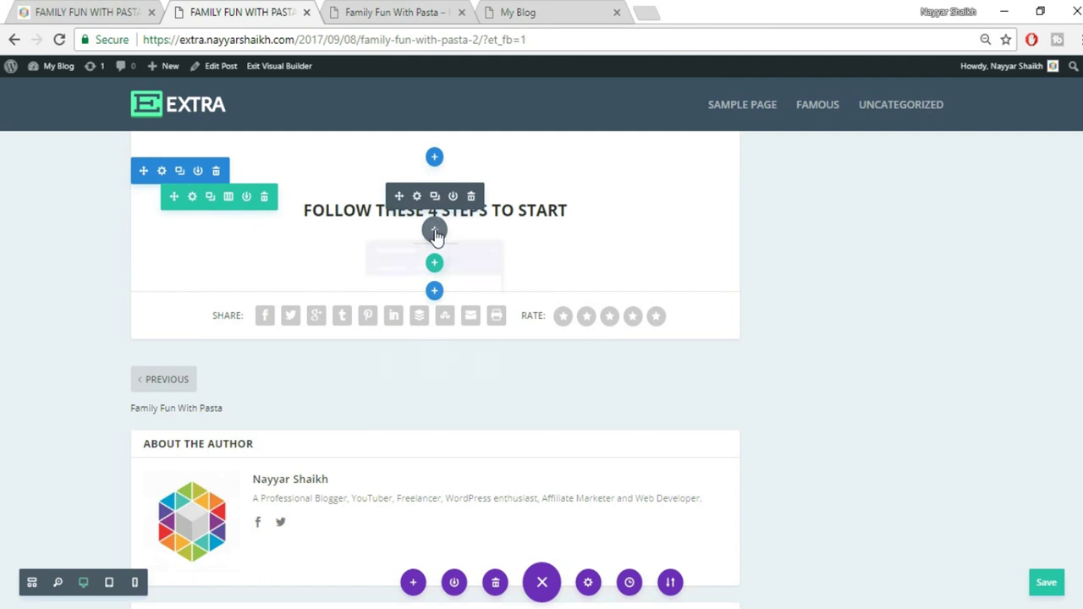
pyautogui.write('tex')
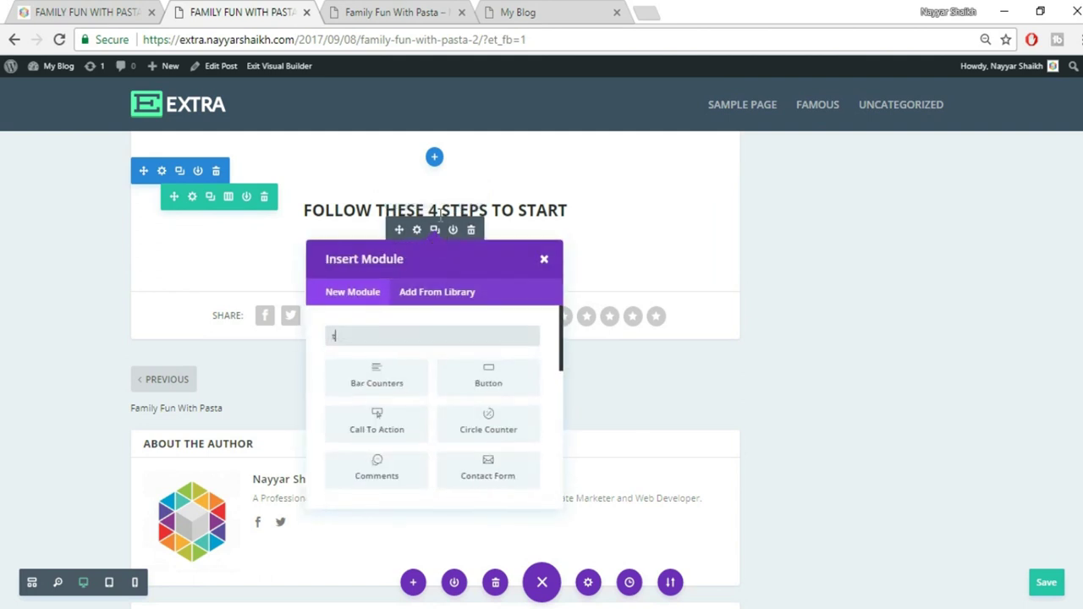
pyautogui.click(387, 404)
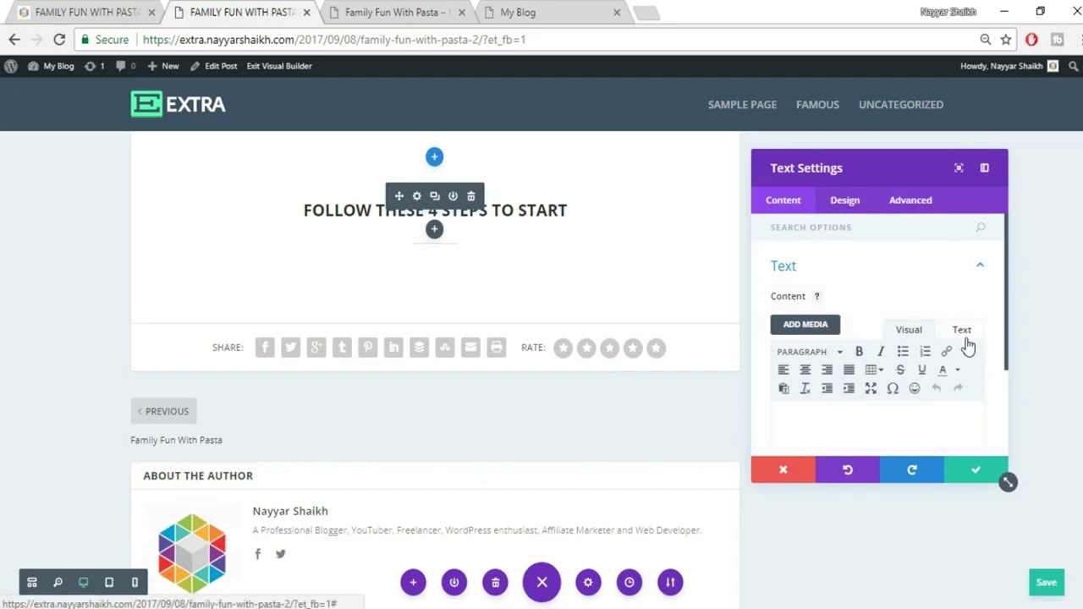
pyautogui.click(911, 332)
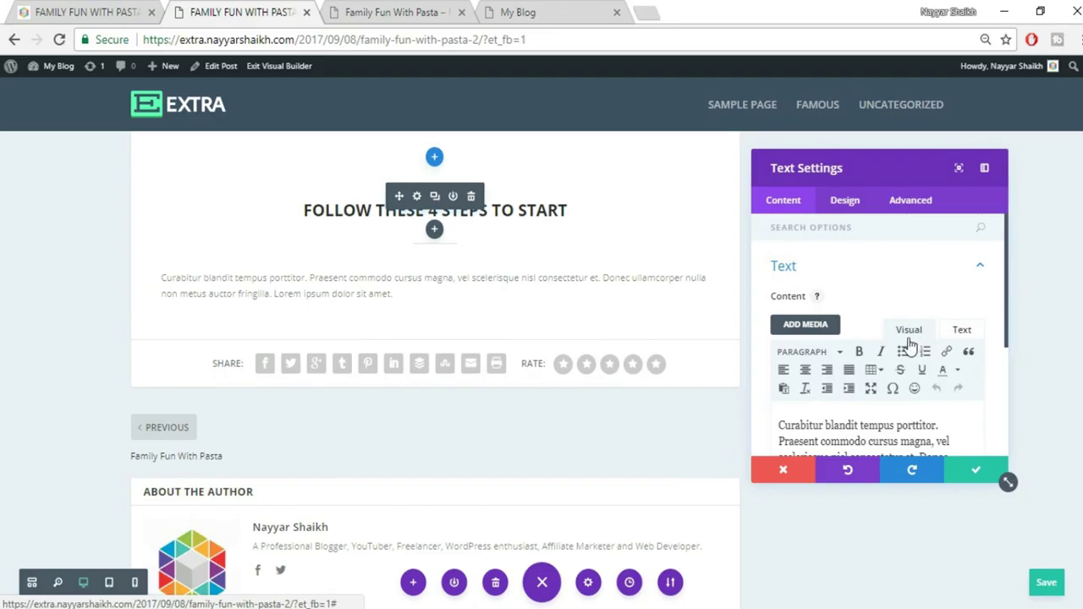
# Set the paragraph's font size to 18 and its text colour to black
pyautogui.click(845, 200)
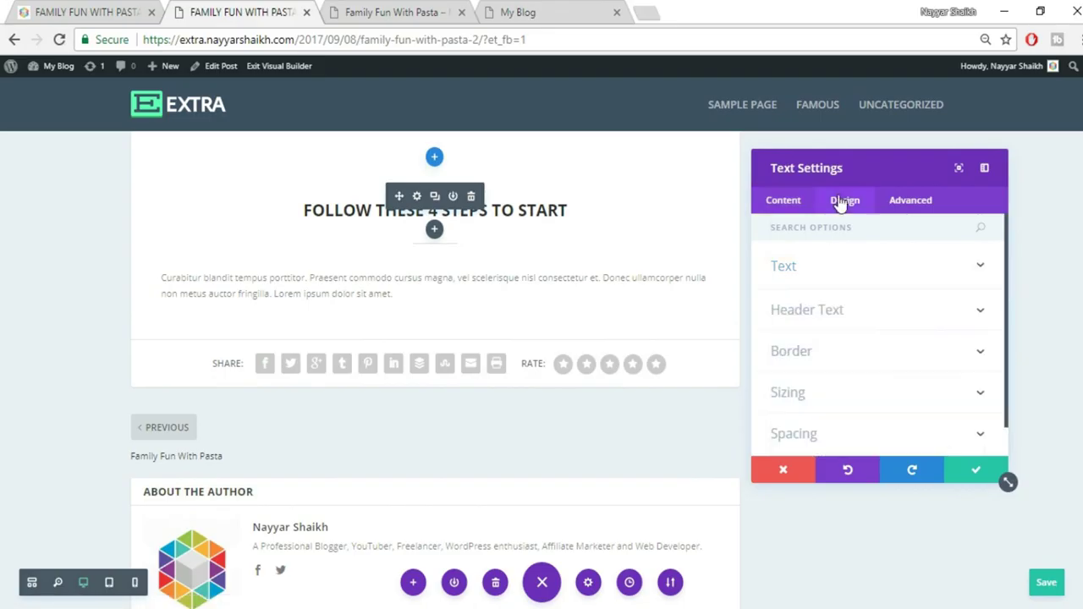
pyautogui.click(865, 279)
pyautogui.scroll(-3, 931, 320)
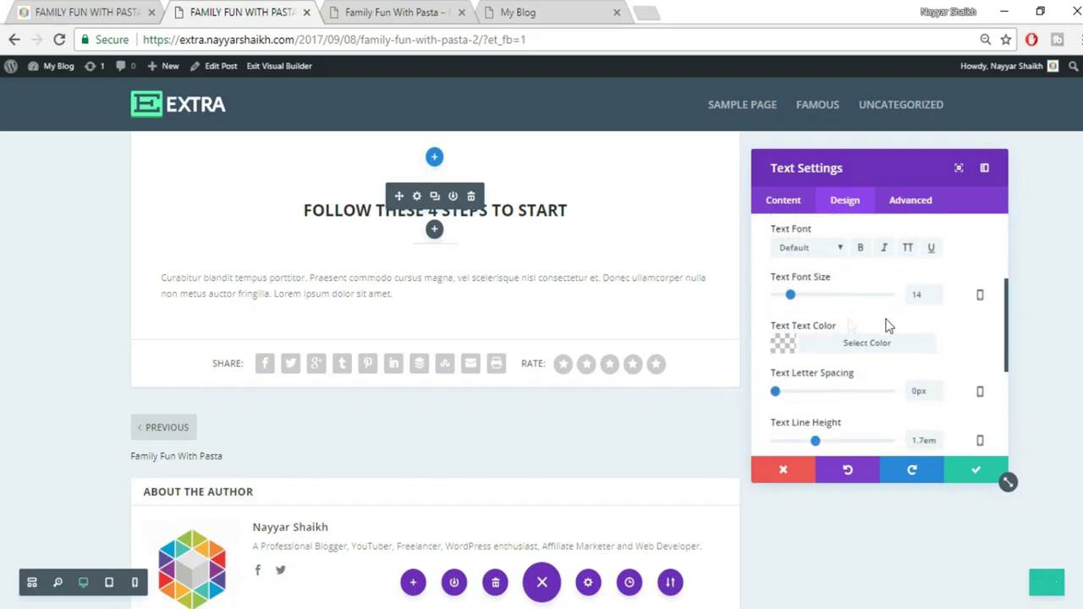
pyautogui.moveTo(928, 298); pyautogui.dragTo(877, 305)
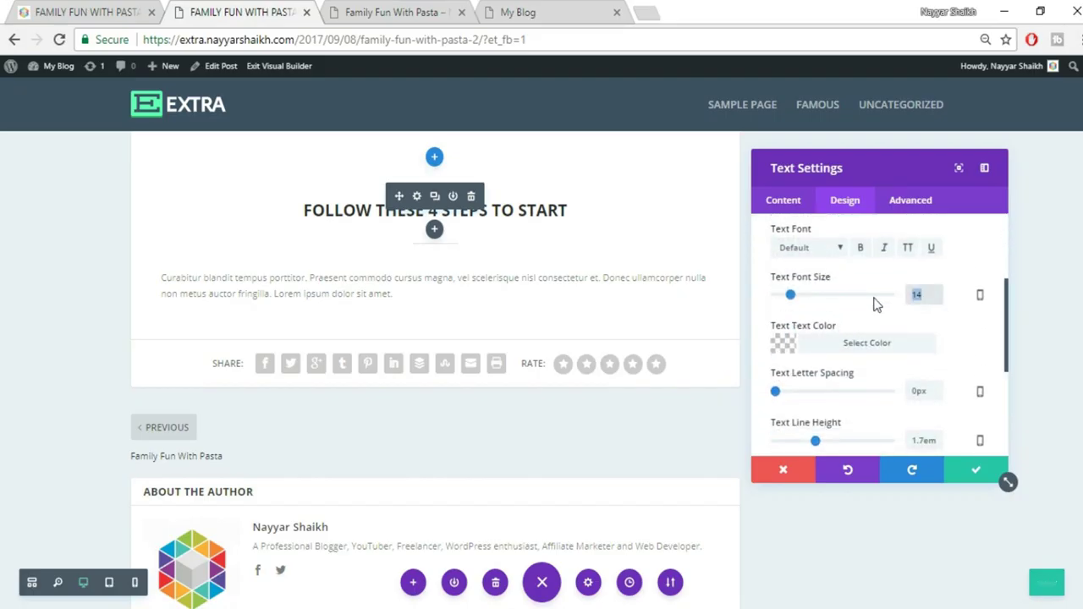
pyautogui.write('18')
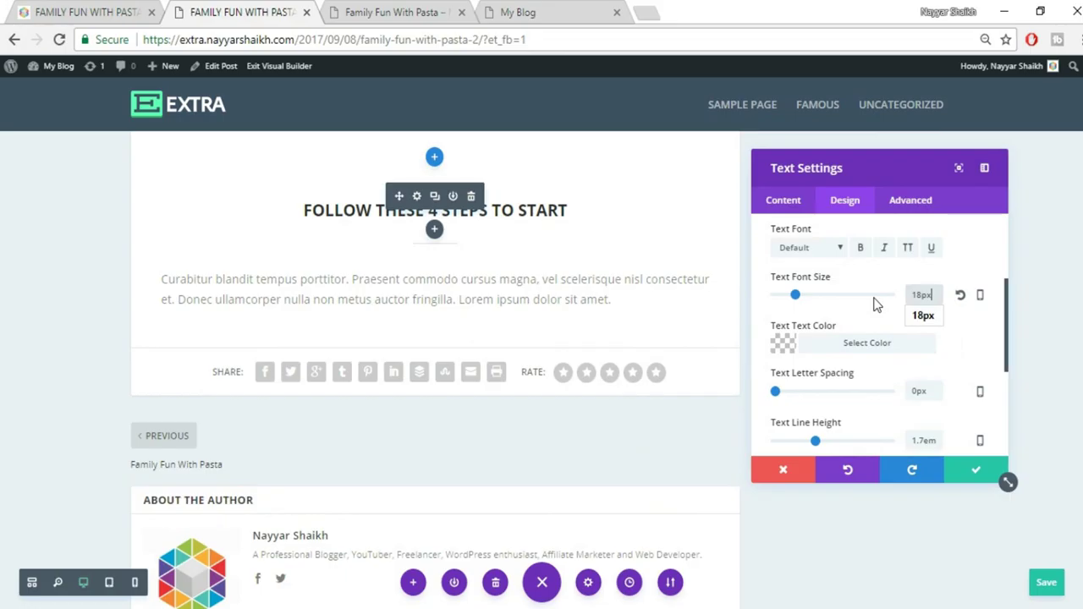
pyautogui.click(875, 347)
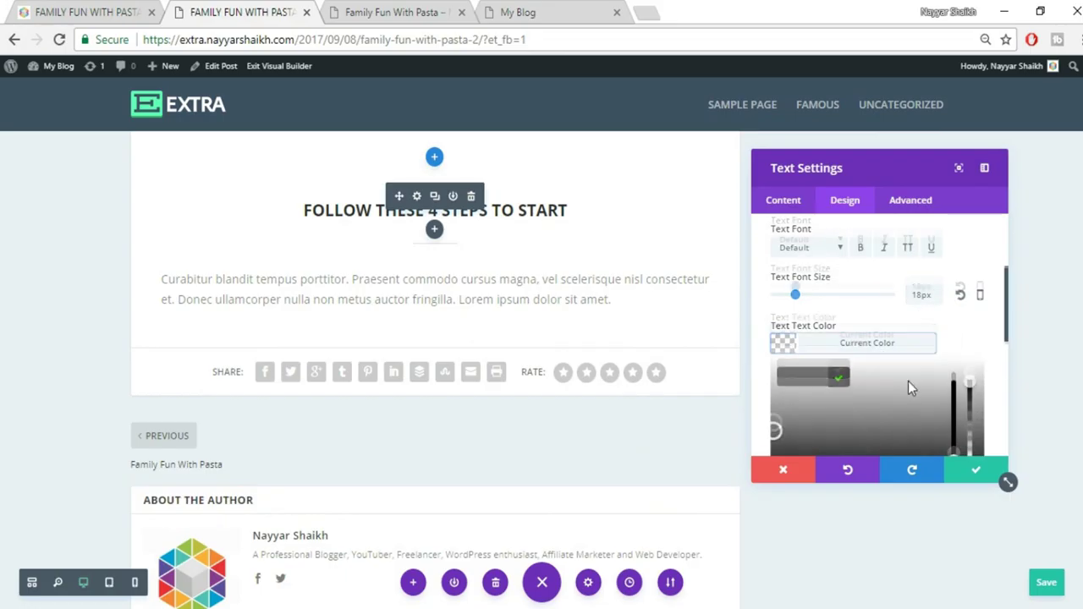
pyautogui.scroll(-1, 908, 381)
pyautogui.click(789, 410)
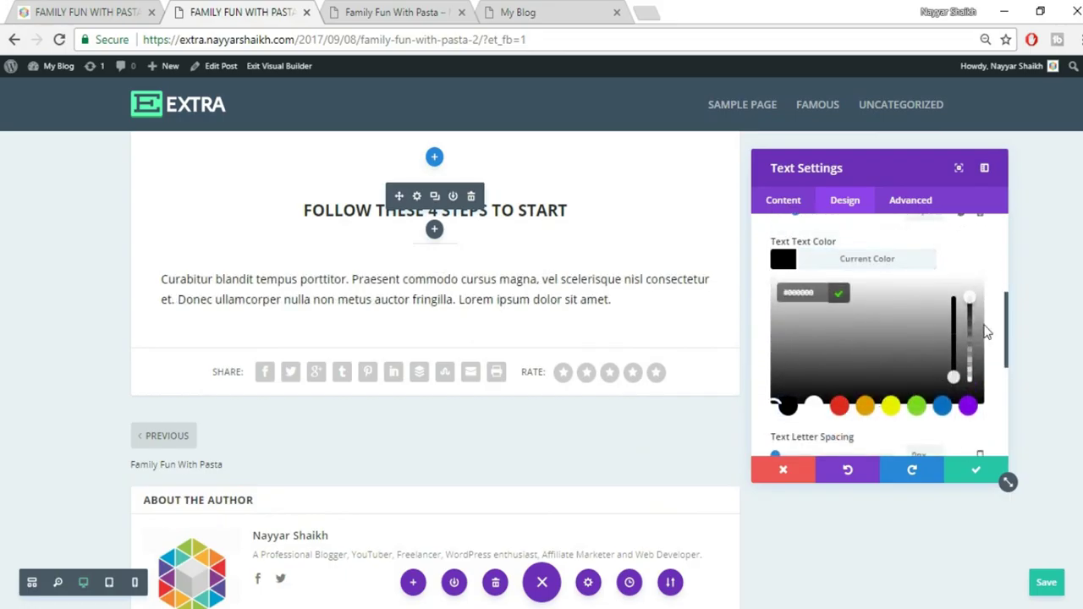
pyautogui.click(931, 261)
# Centre the paragraph text and save its settings
pyautogui.scroll(4, 926, 276)
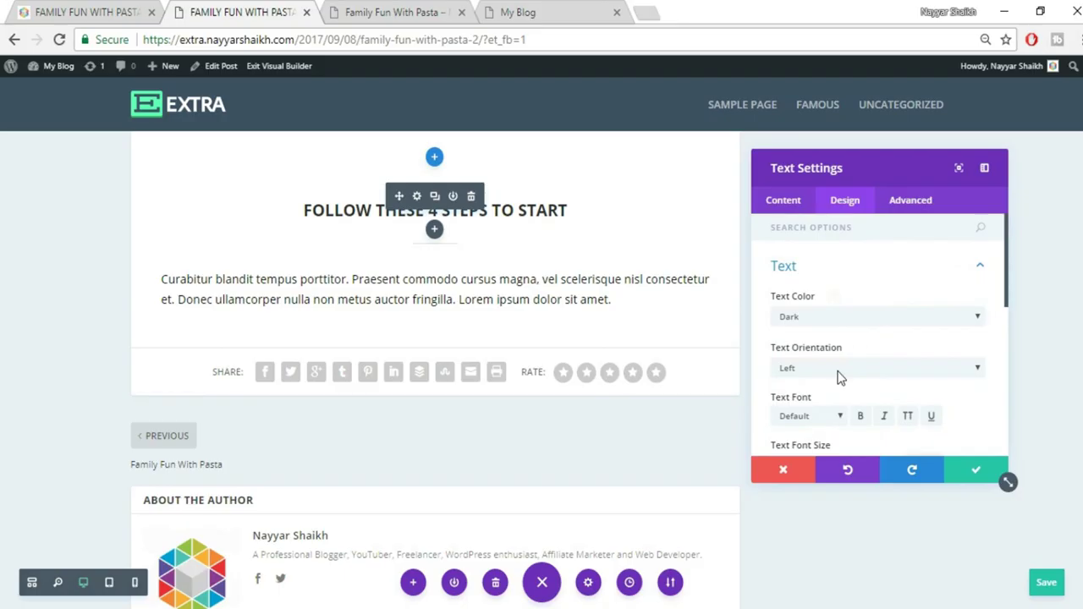
pyautogui.click(839, 370)
pyautogui.click(811, 411)
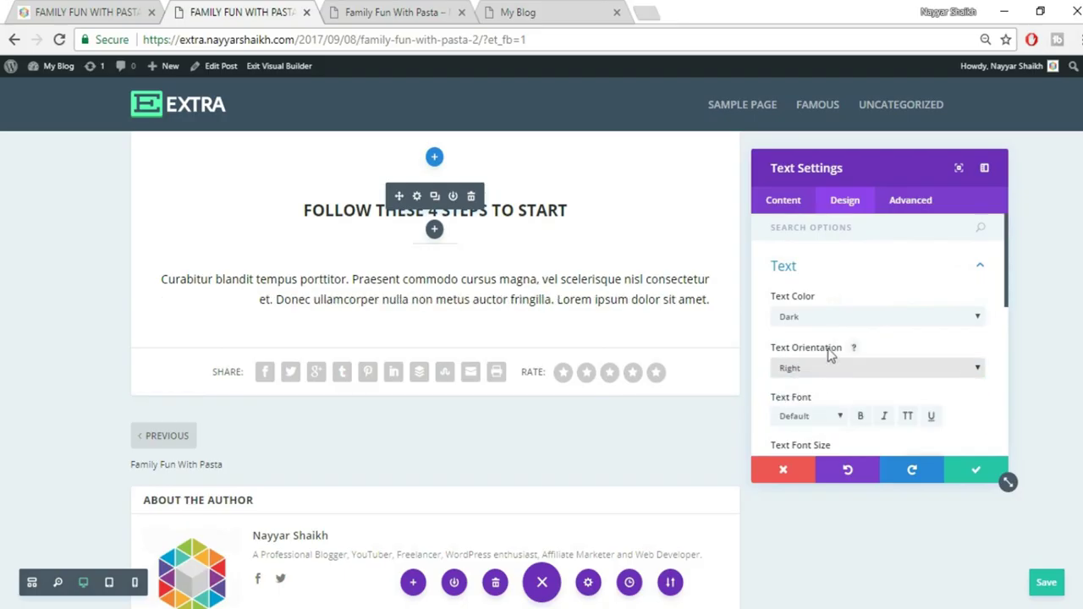
pyautogui.click(831, 366)
pyautogui.click(825, 395)
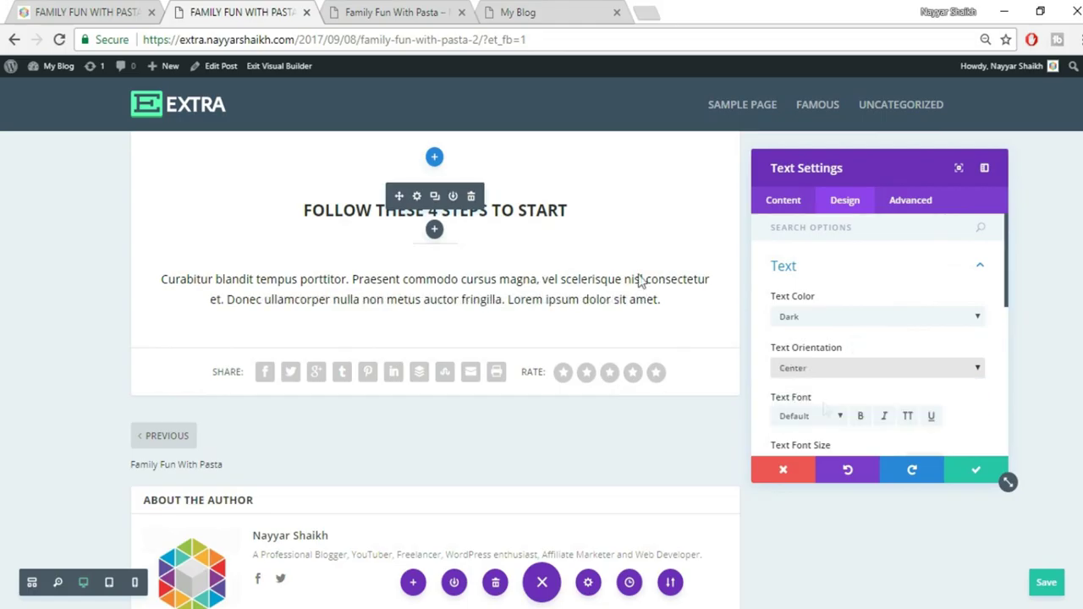
pyautogui.click(122, 10)
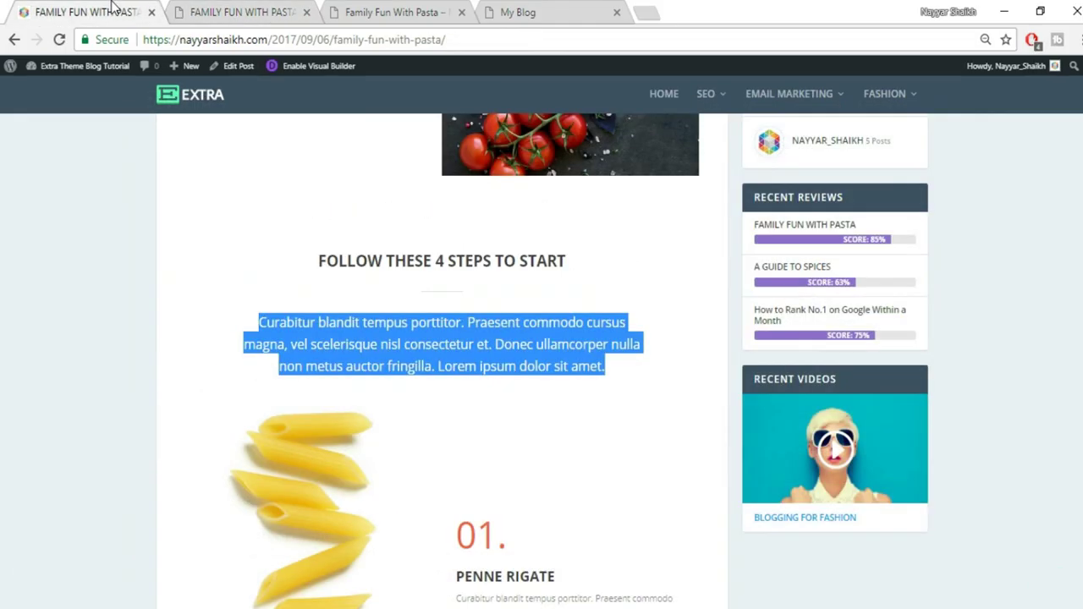
pyautogui.click(301, 8)
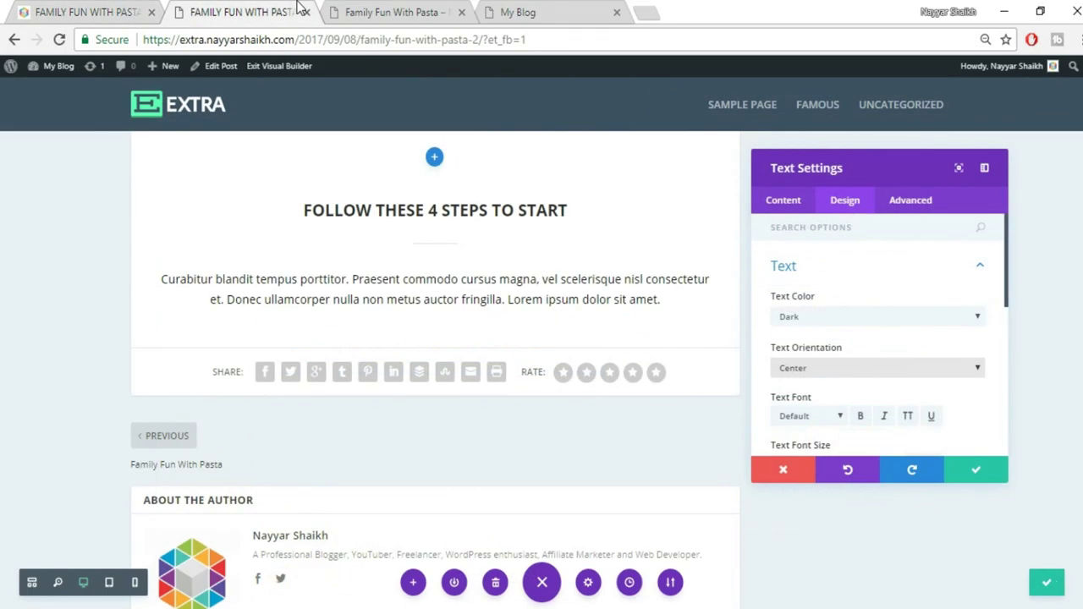
pyautogui.click(975, 475)
pyautogui.click(89, 12)
# Add about 96px left and 81px right padding to the paragraph, comparing with the live post
pyautogui.click(207, 339)
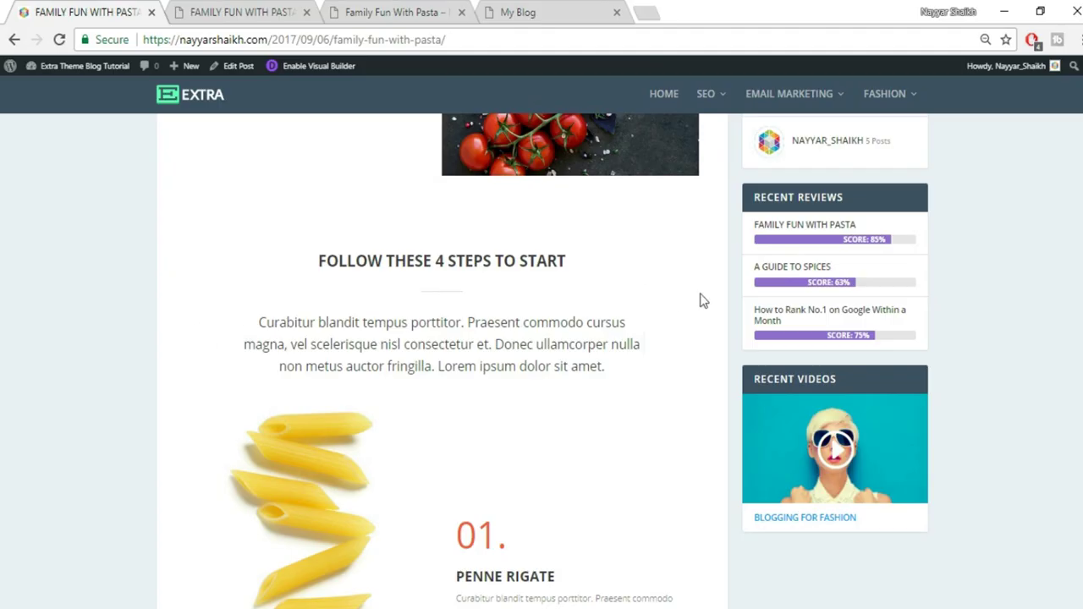
pyautogui.click(252, 8)
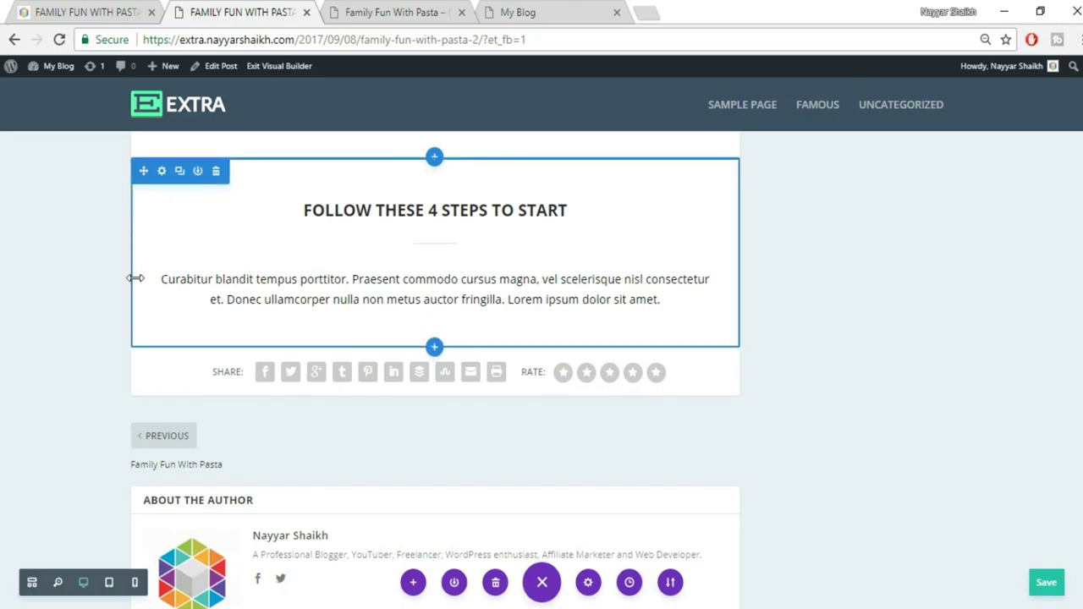
pyautogui.moveTo(136, 279); pyautogui.dragTo(199, 286)
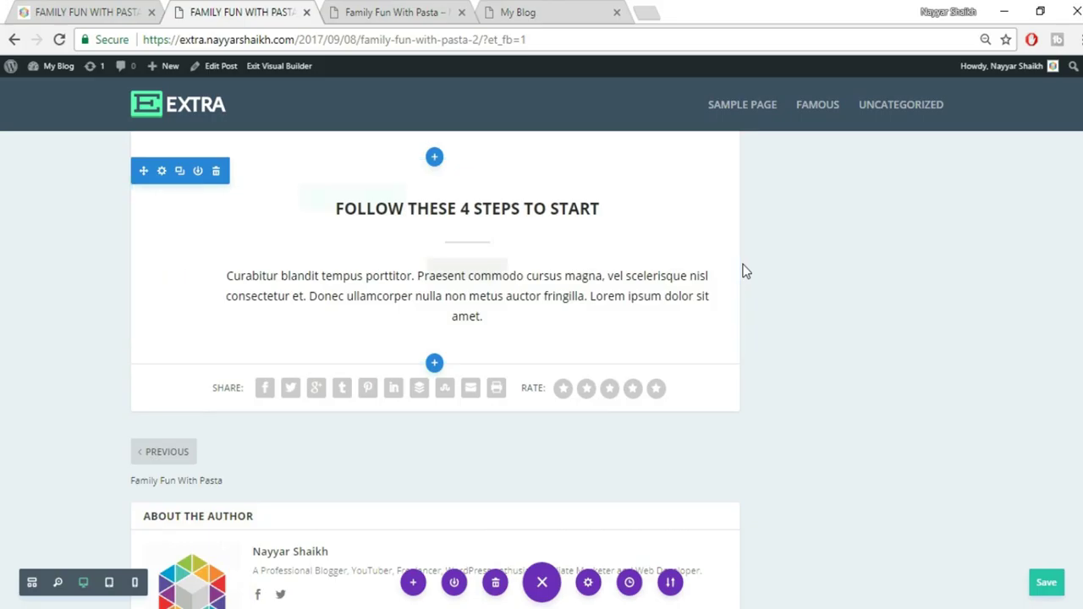
pyautogui.moveTo(730, 264); pyautogui.dragTo(676, 268)
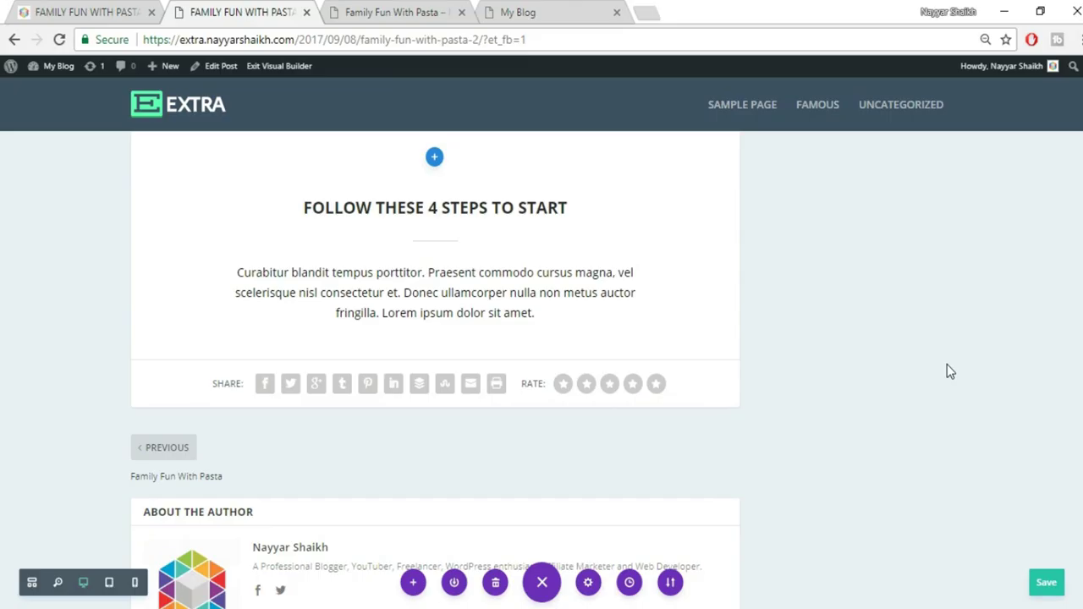
pyautogui.scroll(2, 947, 371)
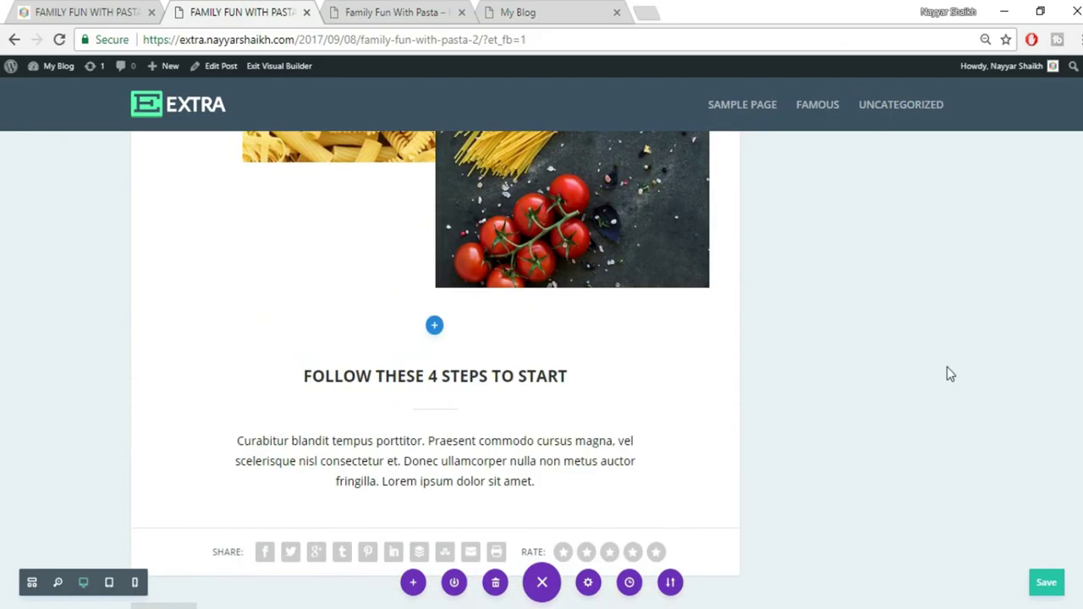
pyautogui.scroll(-1, 946, 370)
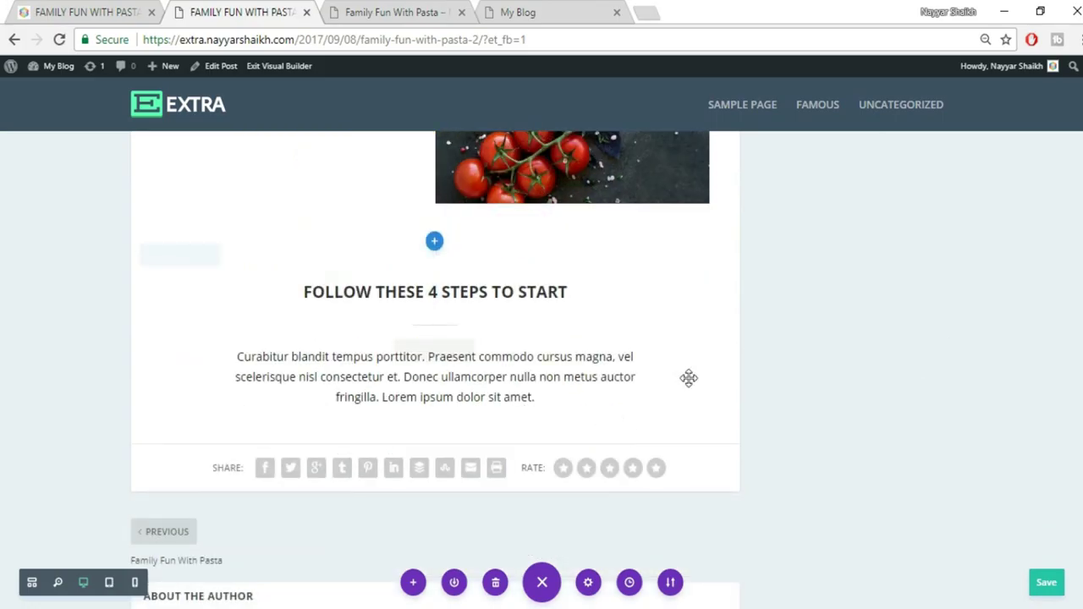
pyautogui.moveTo(430, 378)
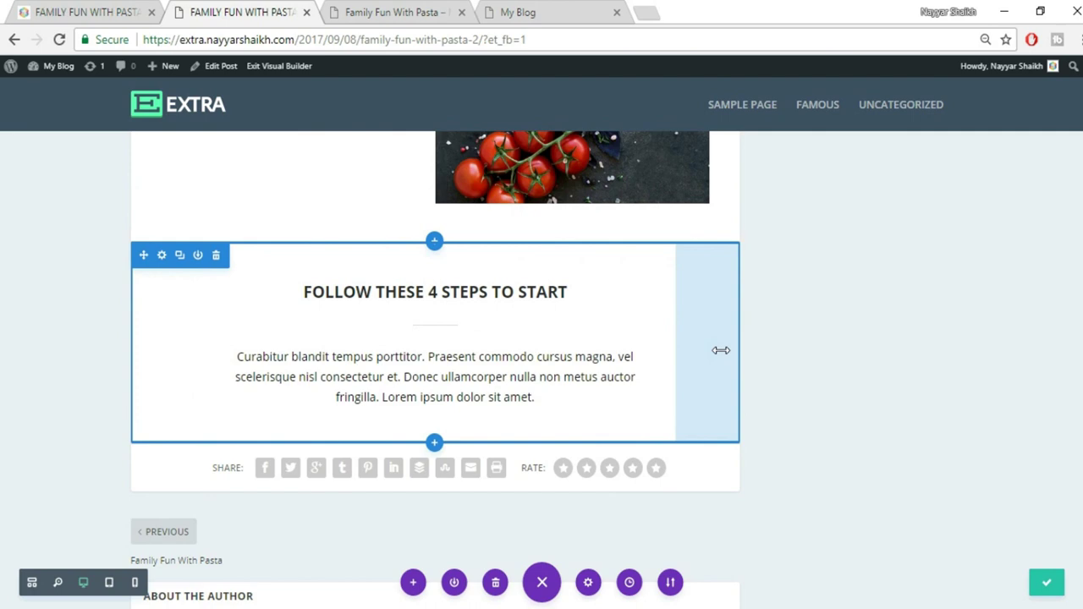
pyautogui.click(77, 10)
pyautogui.scroll(-3, 479, 239)
pyautogui.scroll(1, 551, 404)
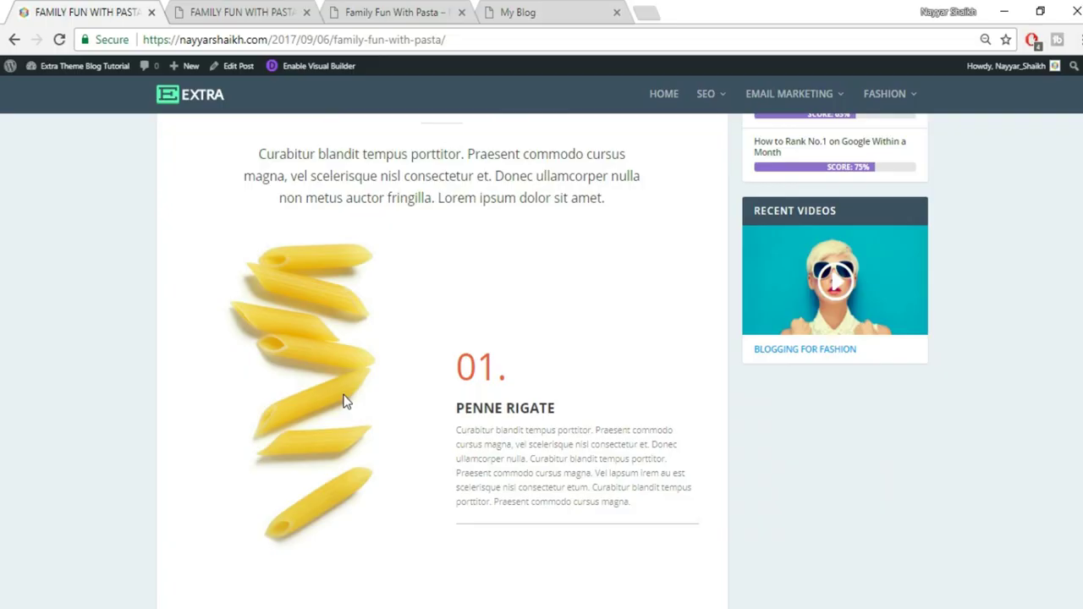
pyautogui.click(195, 9)
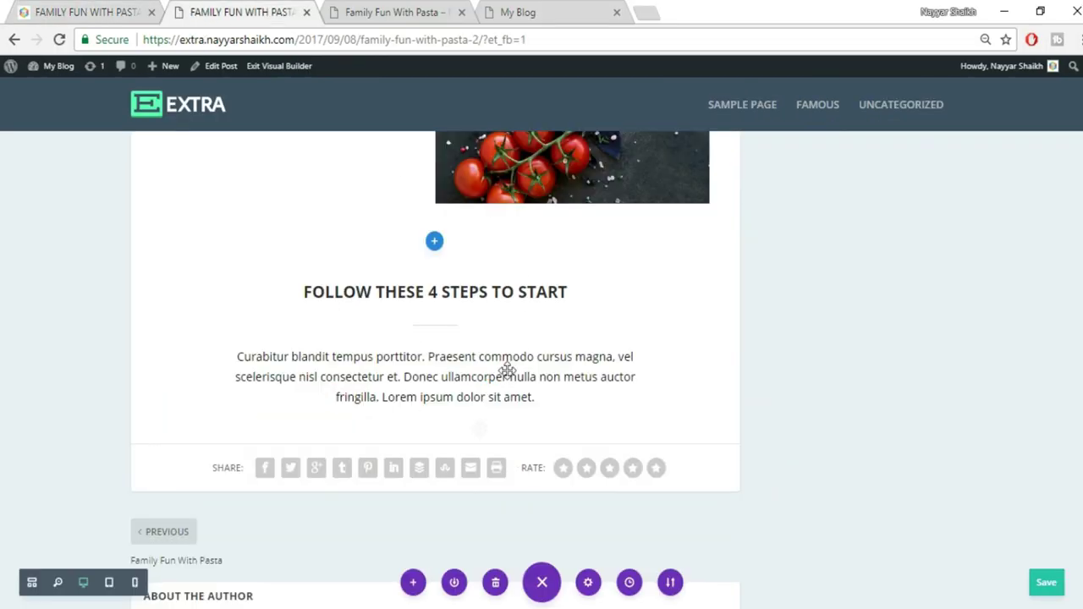
# Add a regular section with a 1/2 + 1/2 row and an Image module in the left column
pyautogui.click(434, 444)
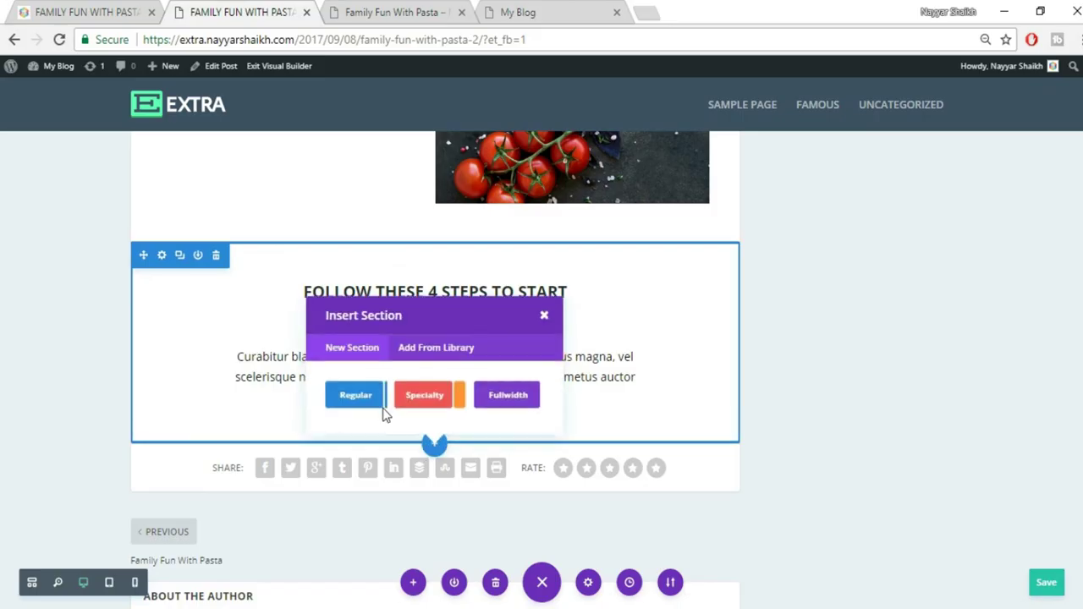
pyautogui.click(350, 404)
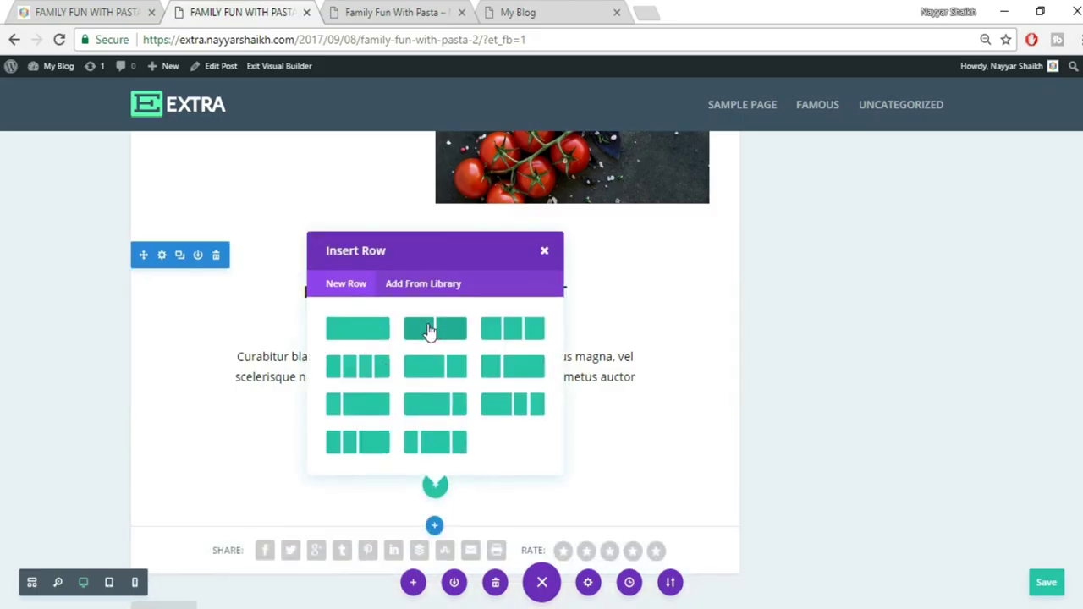
pyautogui.click(431, 330)
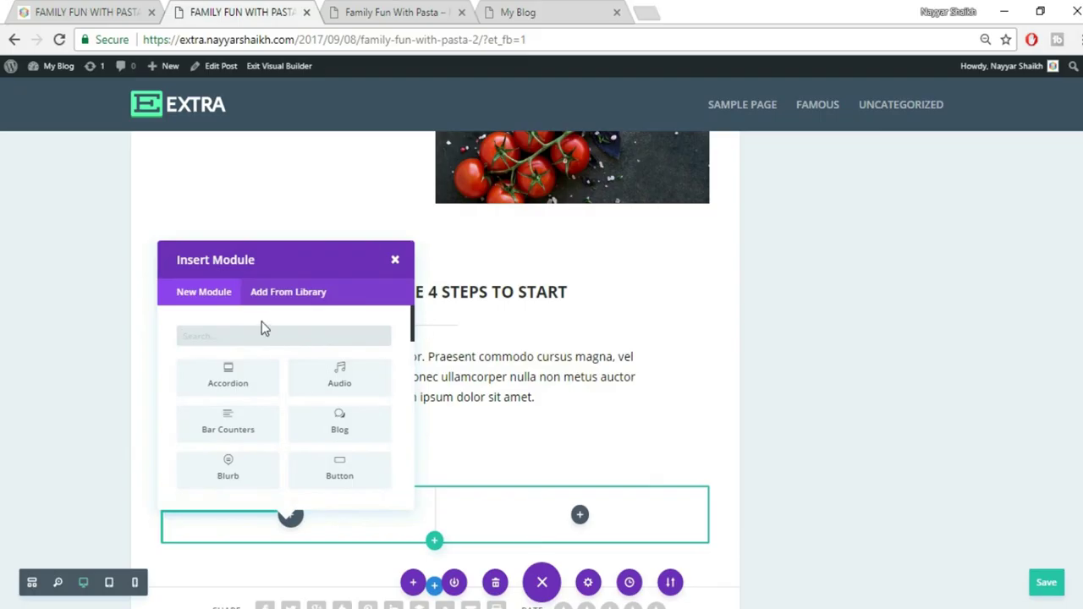
pyautogui.write('imag')
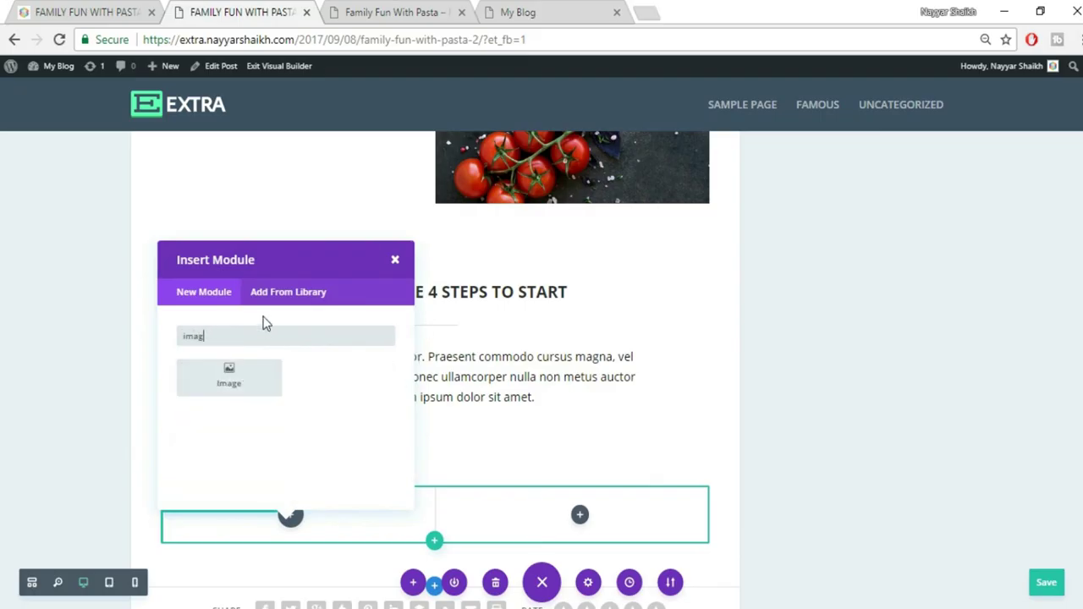
pyautogui.click(256, 380)
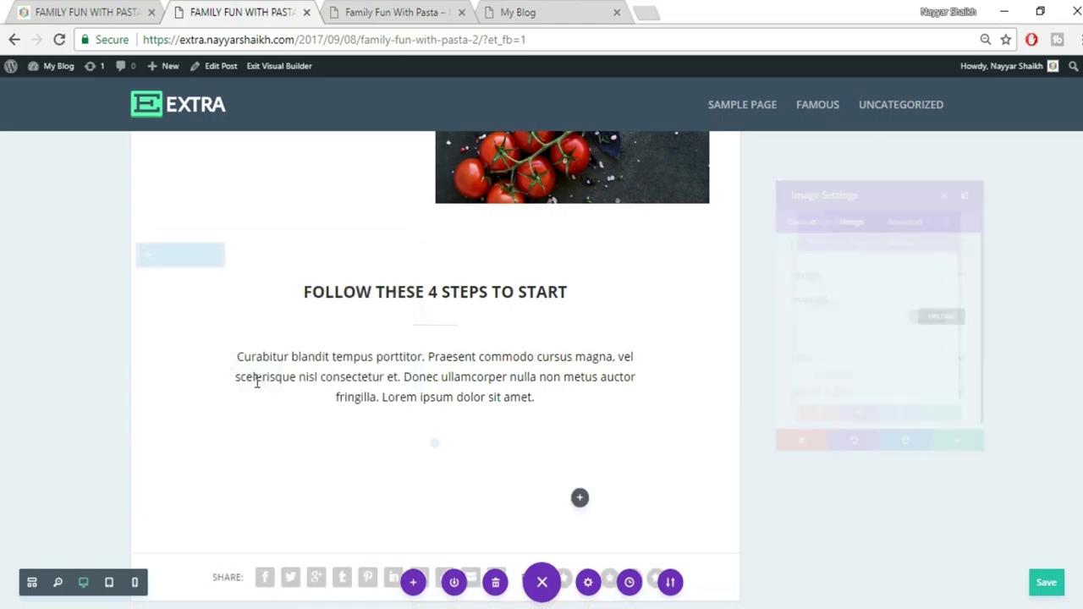
# Upload pasta_01.jpg and insert it into the Image module
pyautogui.click(954, 321)
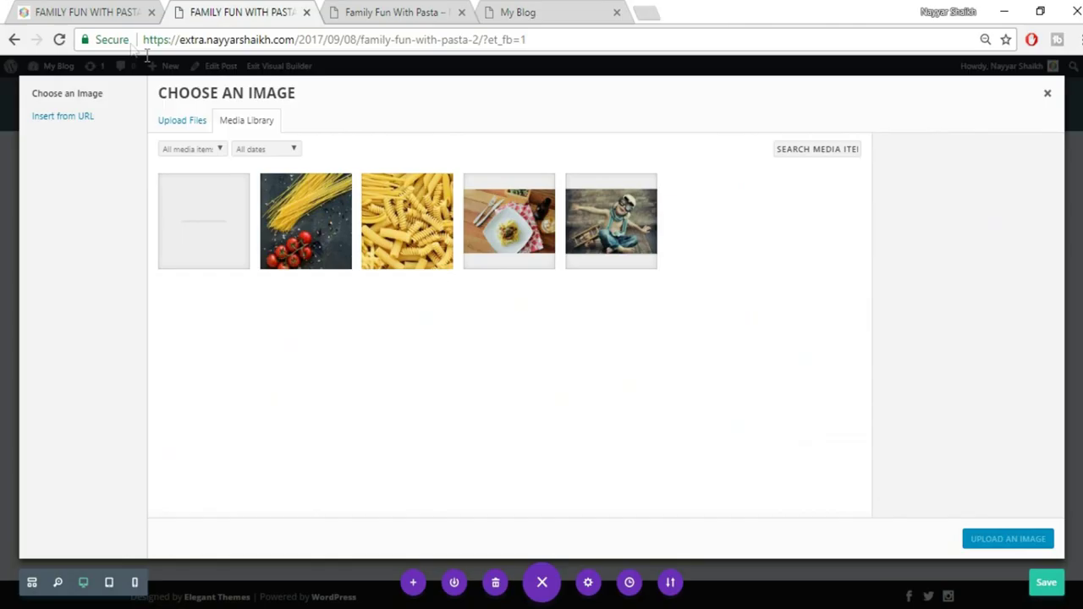
pyautogui.click(100, 10)
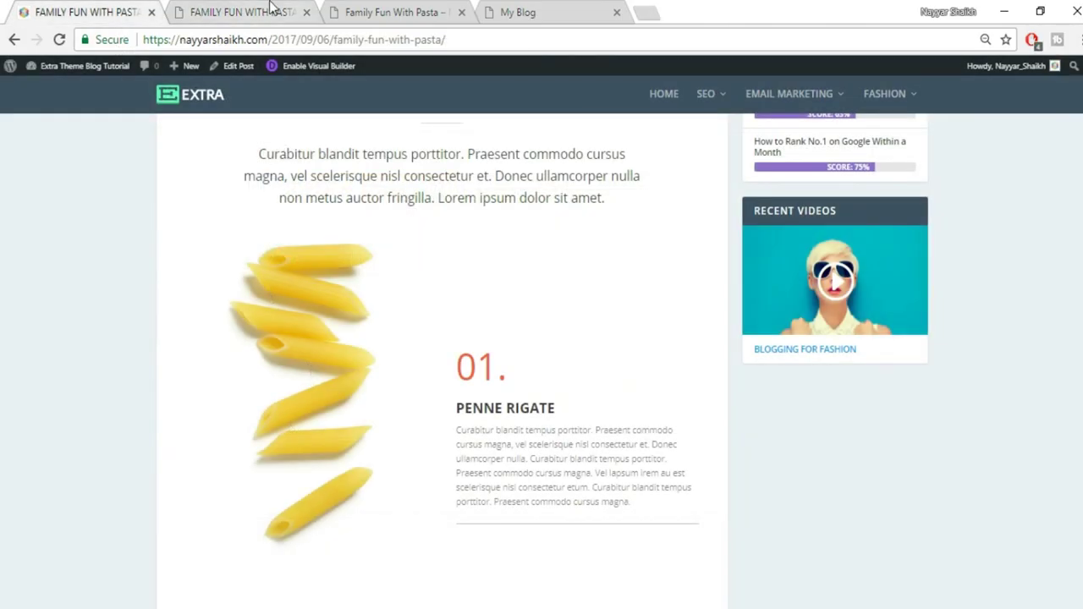
pyautogui.click(271, 10)
pyautogui.click(199, 120)
pyautogui.click(604, 337)
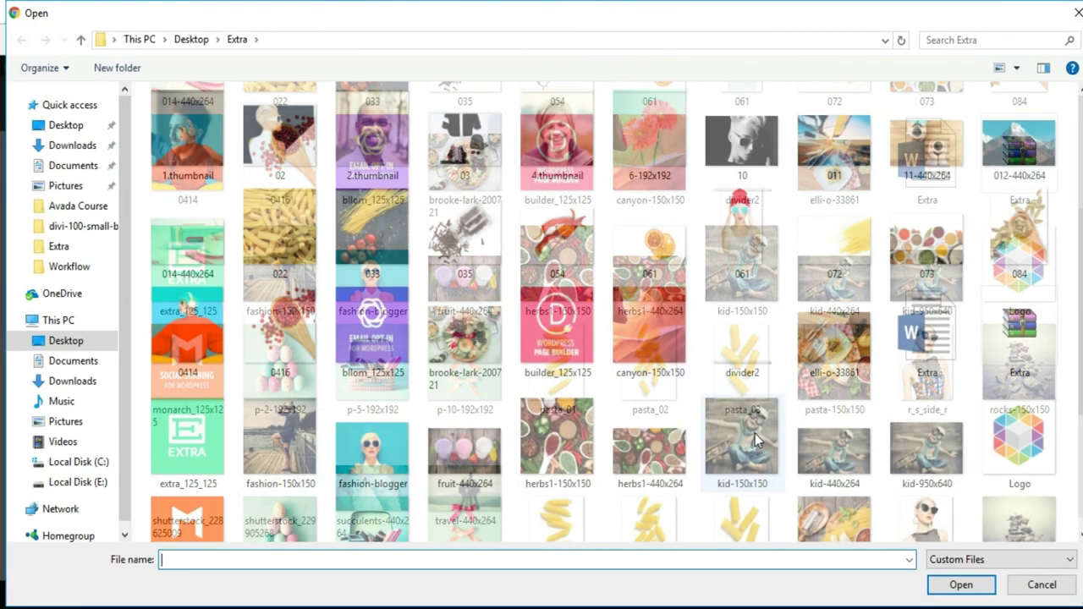
pyautogui.scroll(-2, 755, 433)
pyautogui.click(548, 373)
pyautogui.click(969, 588)
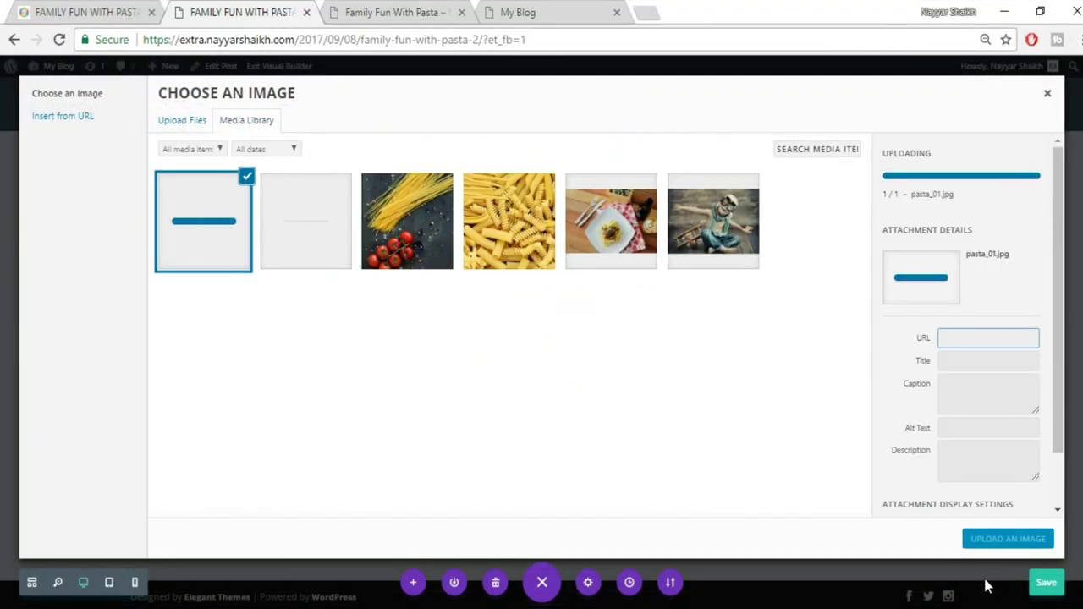
pyautogui.click(1007, 542)
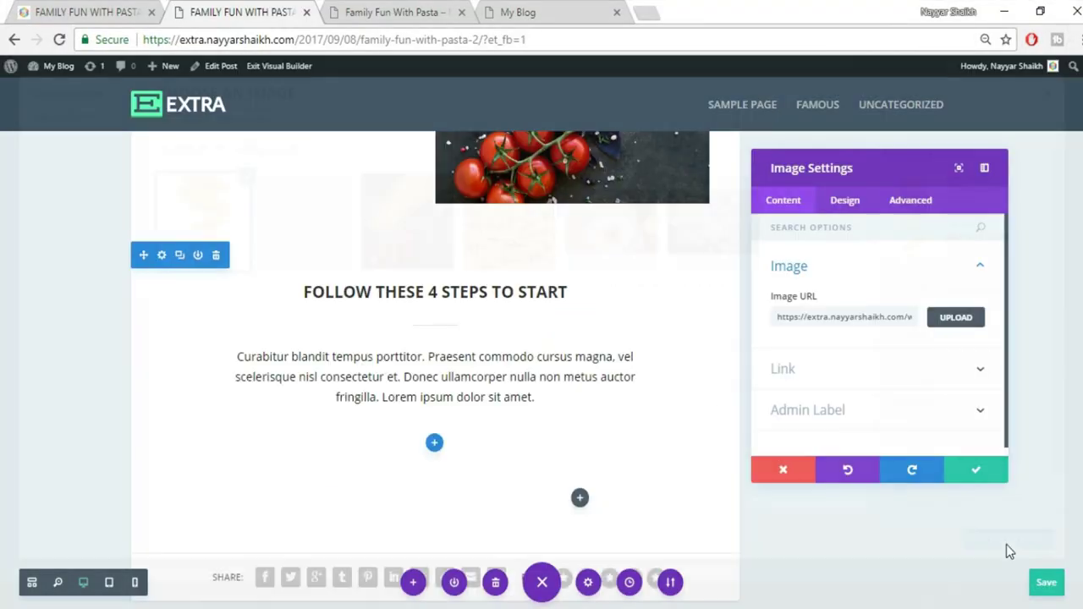
pyautogui.scroll(-3, 364, 432)
pyautogui.scroll(-4, 378, 459)
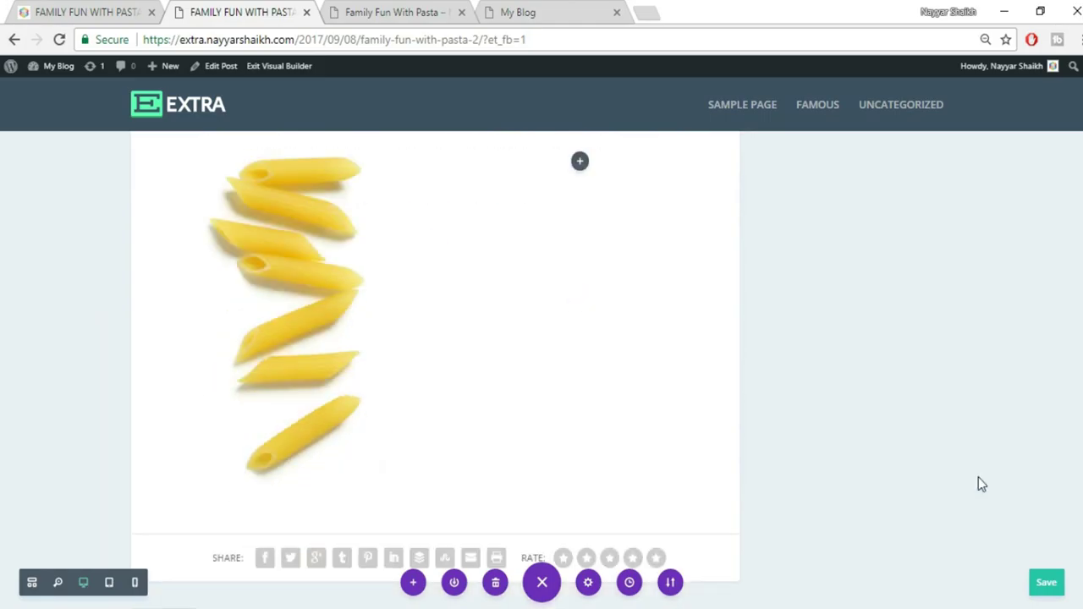
# Add a Text module to the empty right column beside the penne photo
pyautogui.scroll(1, 978, 484)
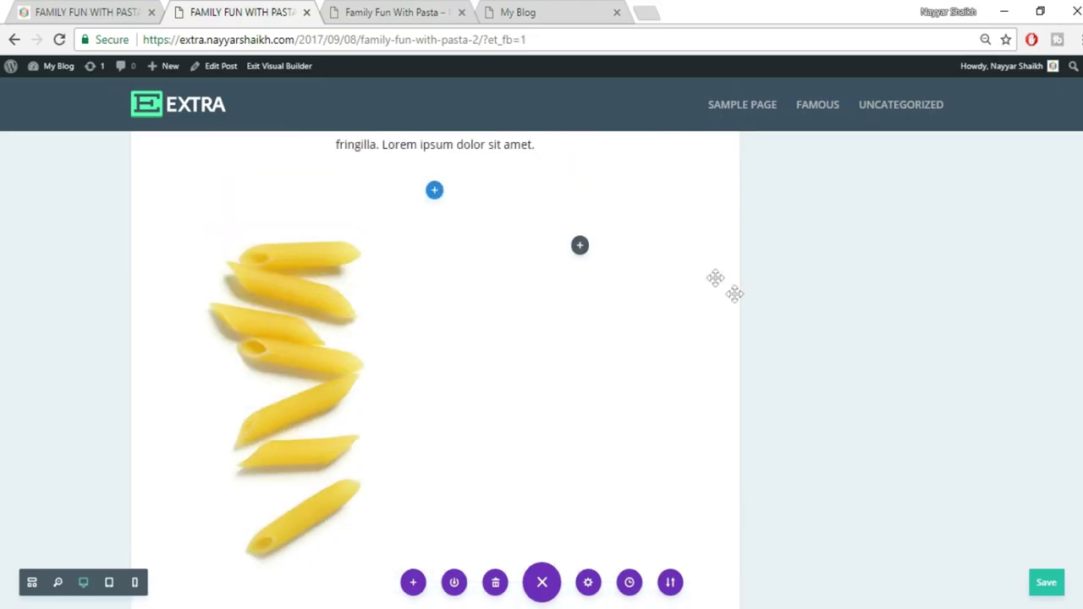
pyautogui.click(580, 247)
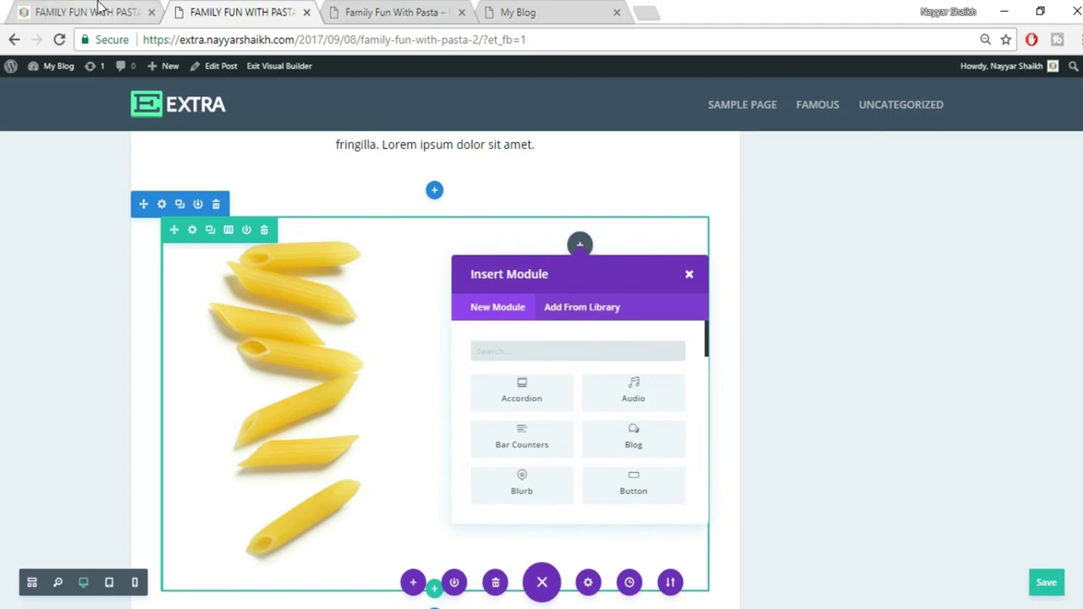
pyautogui.write('tex')
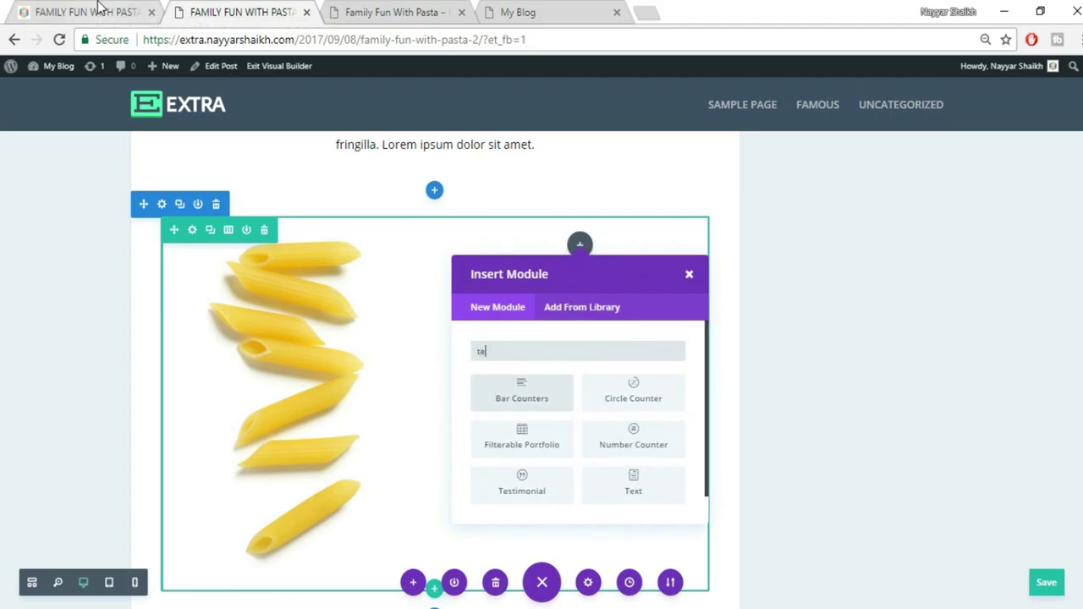
pyautogui.click(508, 398)
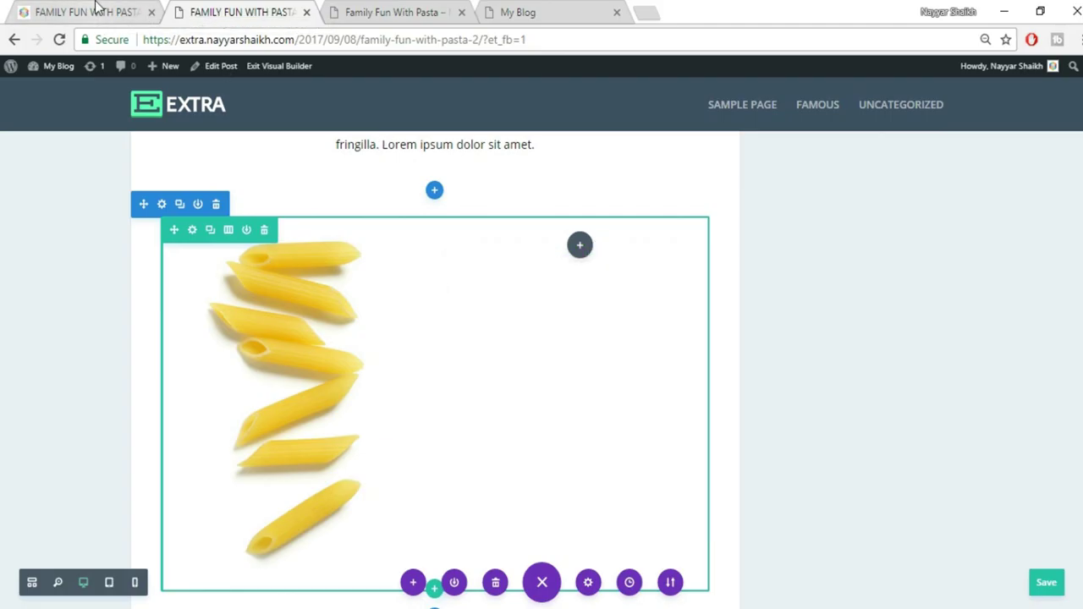
# Copy the 01., PENNE RIGATE and Curabitur step text from the live post into the module
pyautogui.click(95, 10)
pyautogui.moveTo(457, 370); pyautogui.dragTo(675, 510)
pyautogui.hotkey('ctrl', 'c')
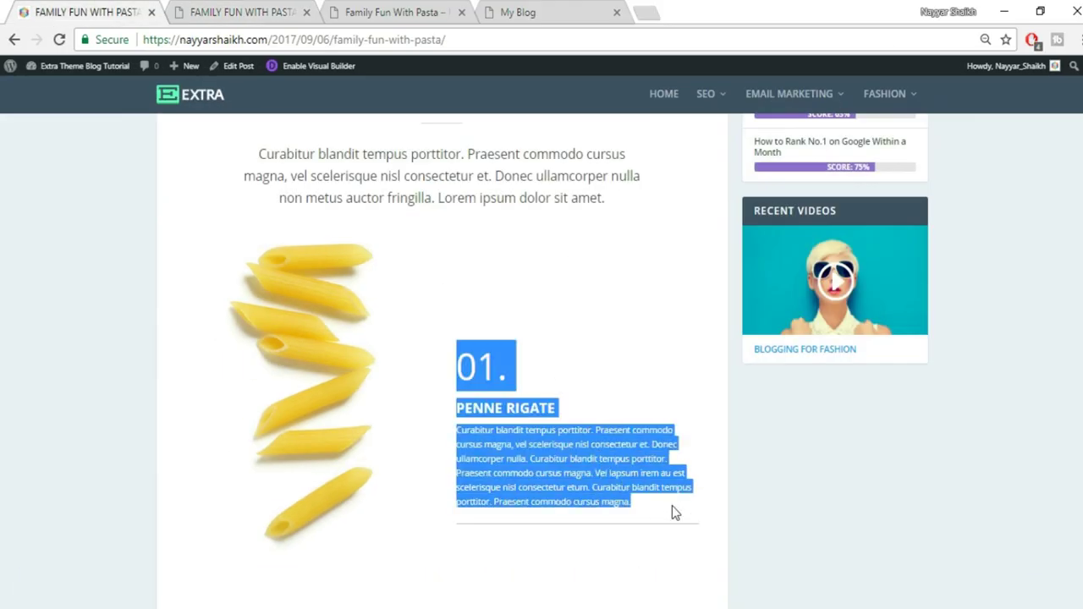
pyautogui.click(578, 403)
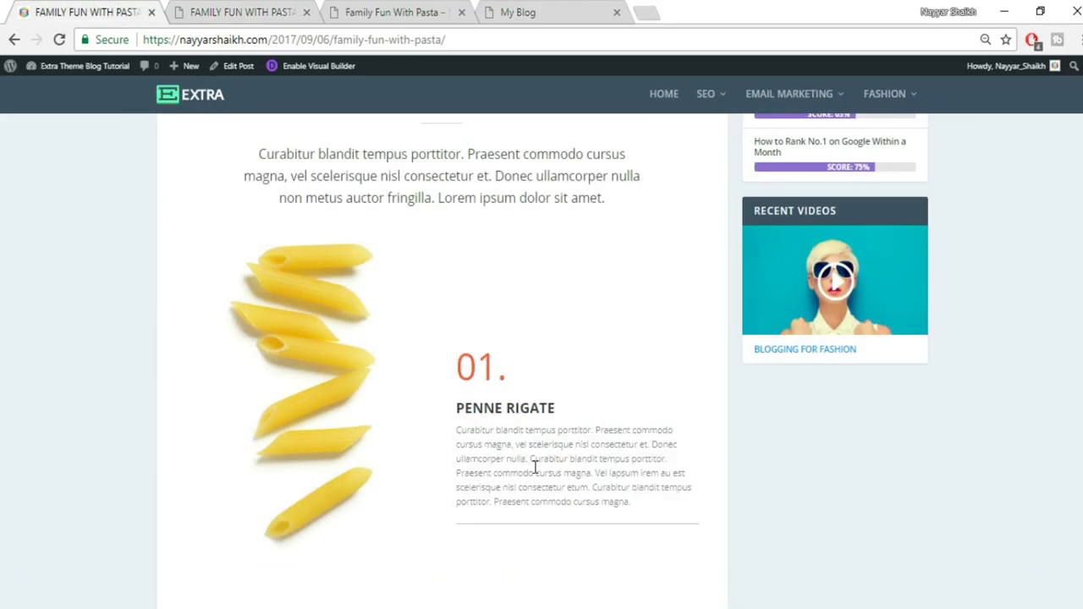
pyautogui.click(238, 10)
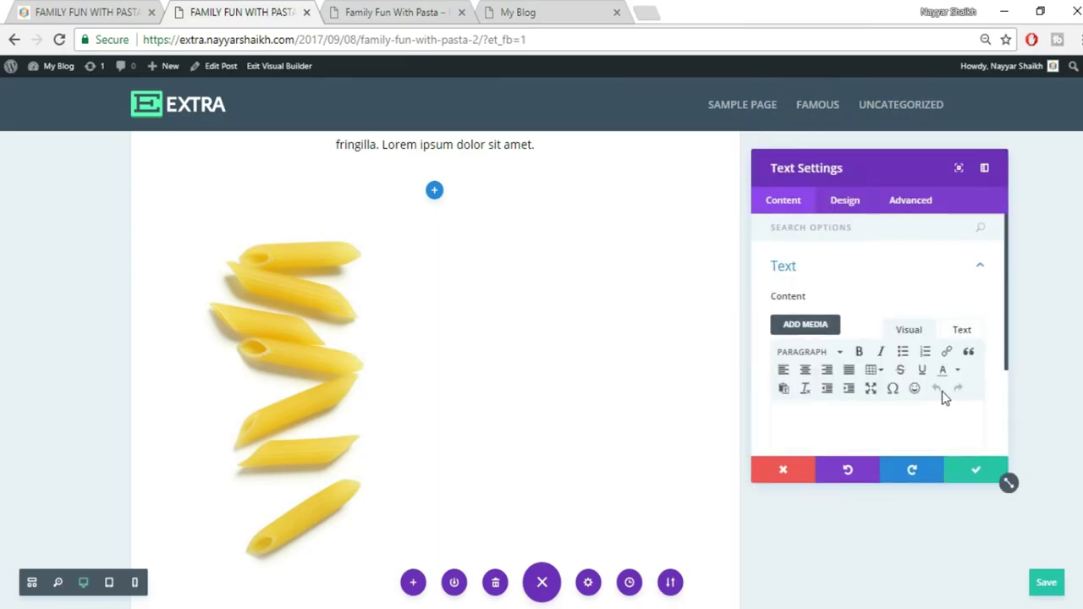
pyautogui.scroll(-2, 942, 391)
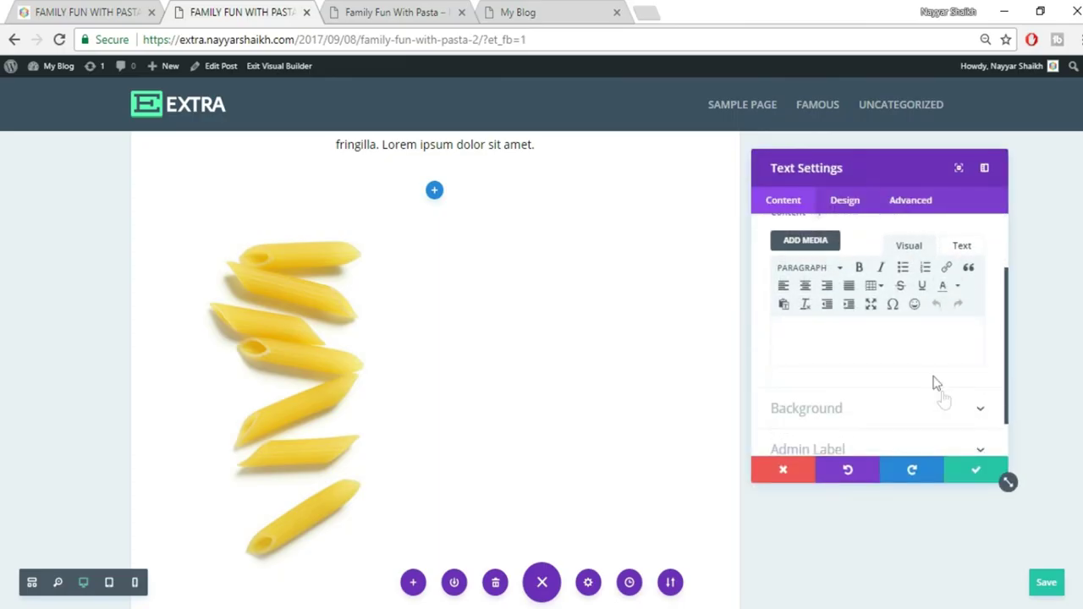
pyautogui.click(965, 251)
pyautogui.hotkey('ctrl', 'v')
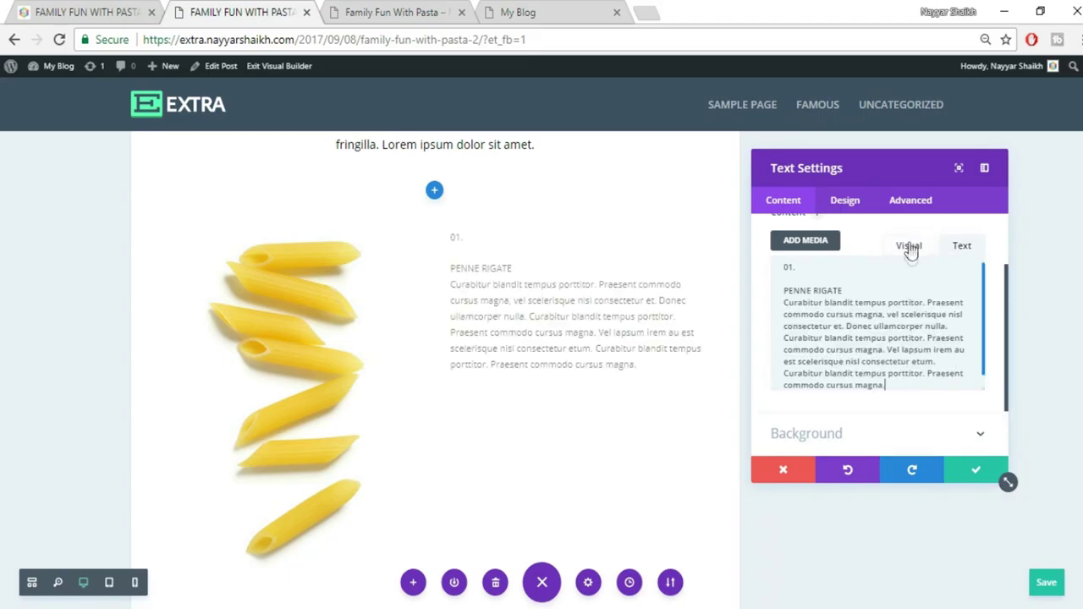
pyautogui.click(909, 245)
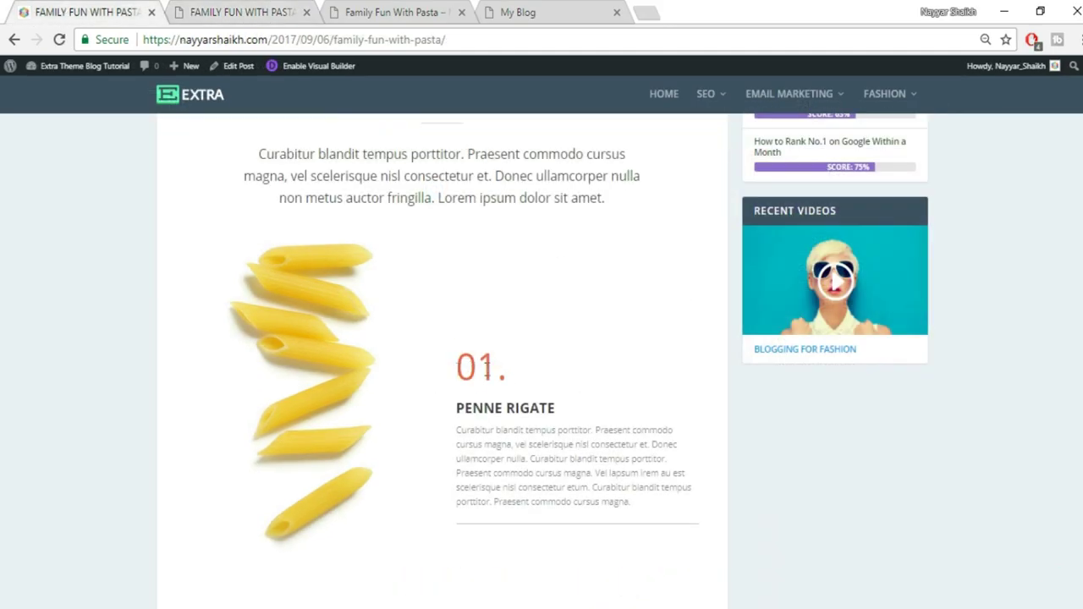
# Check the live post's 01. and PENNE RIGATE lines and add a blank line after the heading
pyautogui.doubleClick(486, 369)
pyautogui.click(520, 382)
pyautogui.moveTo(455, 421); pyautogui.dragTo(558, 407)
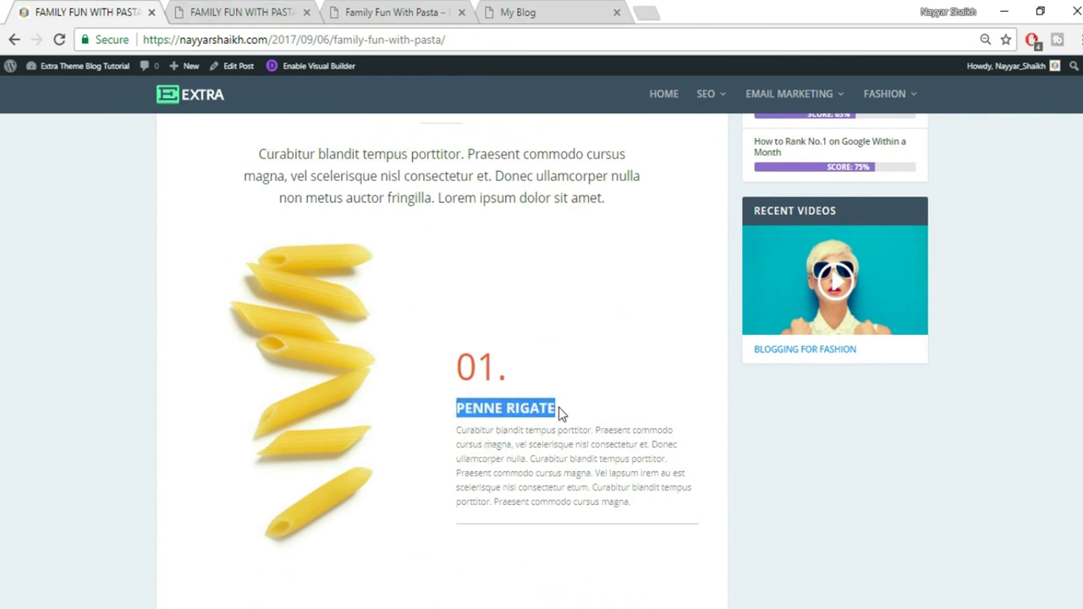
pyautogui.click(559, 407)
pyautogui.click(262, 8)
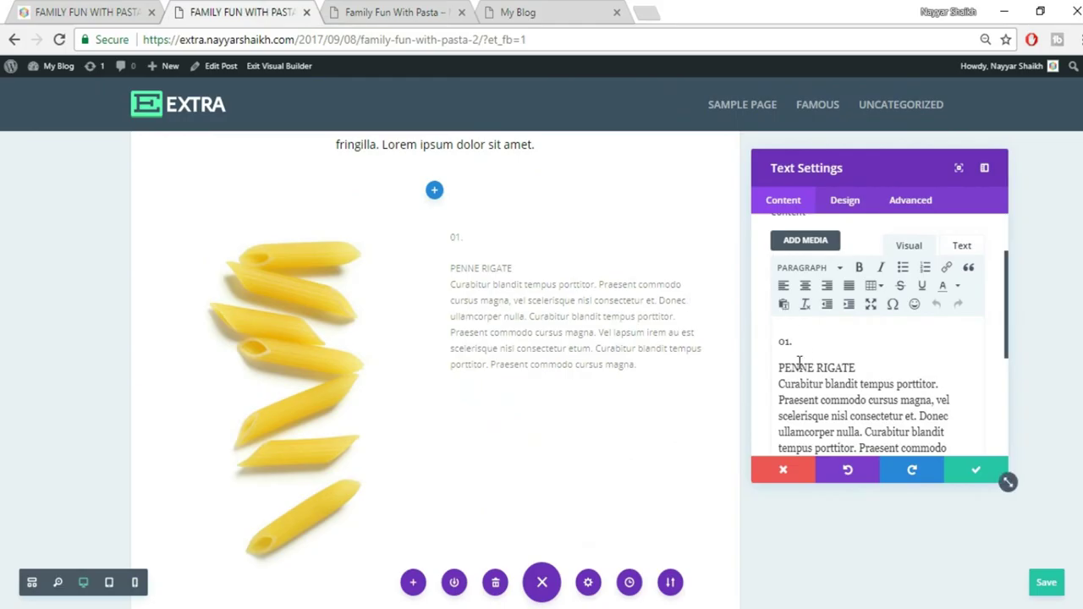
pyautogui.press('Return')
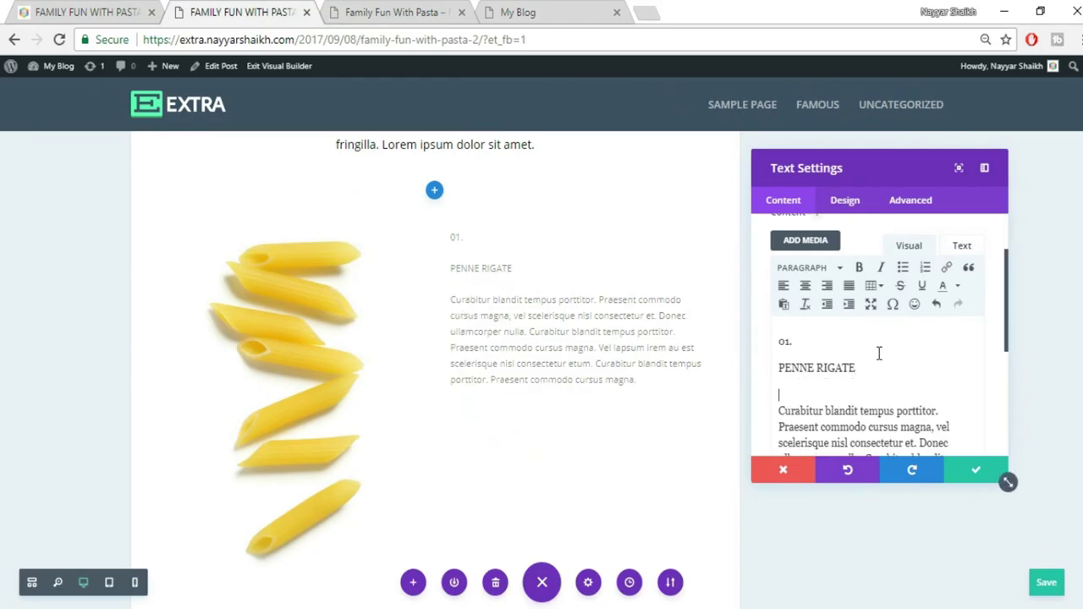
# Format PENNE RIGATE as Heading 2 and 01. as Heading 1
pyautogui.moveTo(780, 369); pyautogui.dragTo(859, 368)
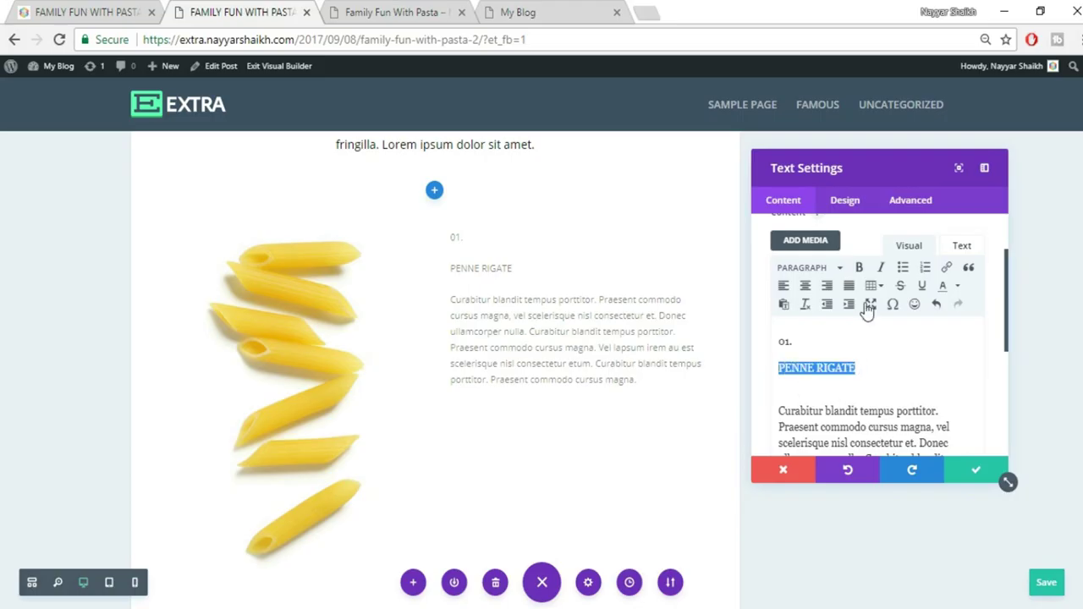
pyautogui.click(819, 270)
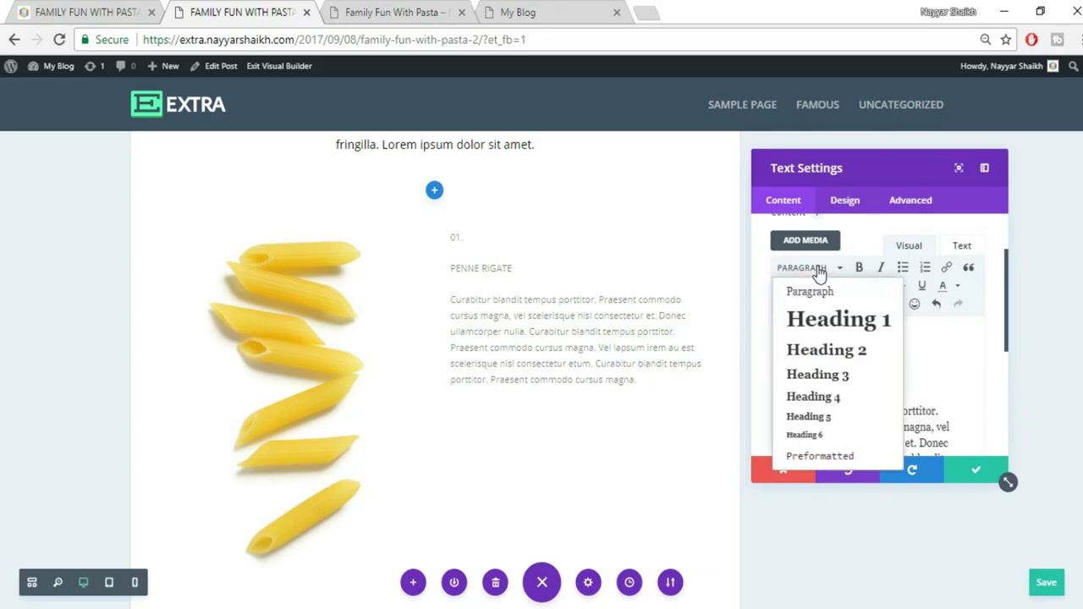
pyautogui.click(829, 352)
pyautogui.moveTo(822, 341); pyautogui.dragTo(764, 347)
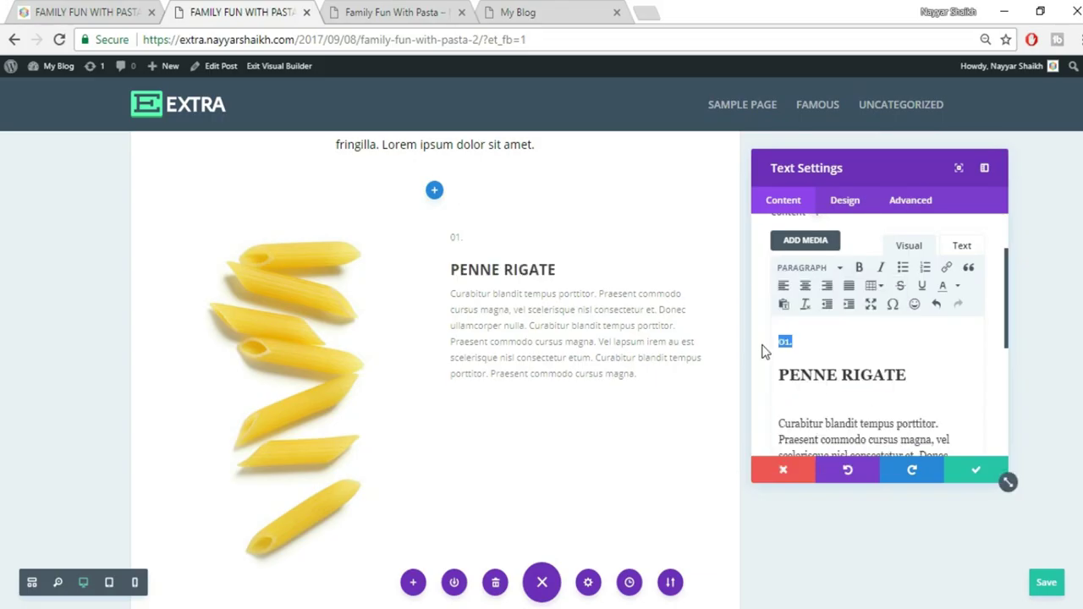
pyautogui.click(804, 269)
pyautogui.click(843, 324)
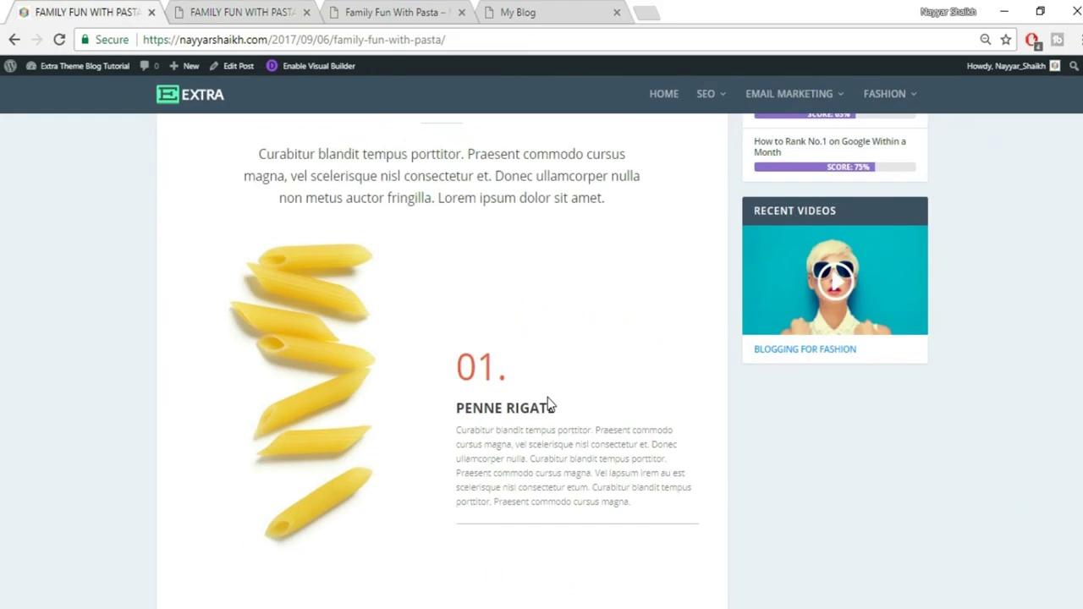
# Compare the 01. number's styling against the live post
pyautogui.moveTo(453, 381); pyautogui.dragTo(536, 378)
pyautogui.click(537, 377)
pyautogui.click(254, 12)
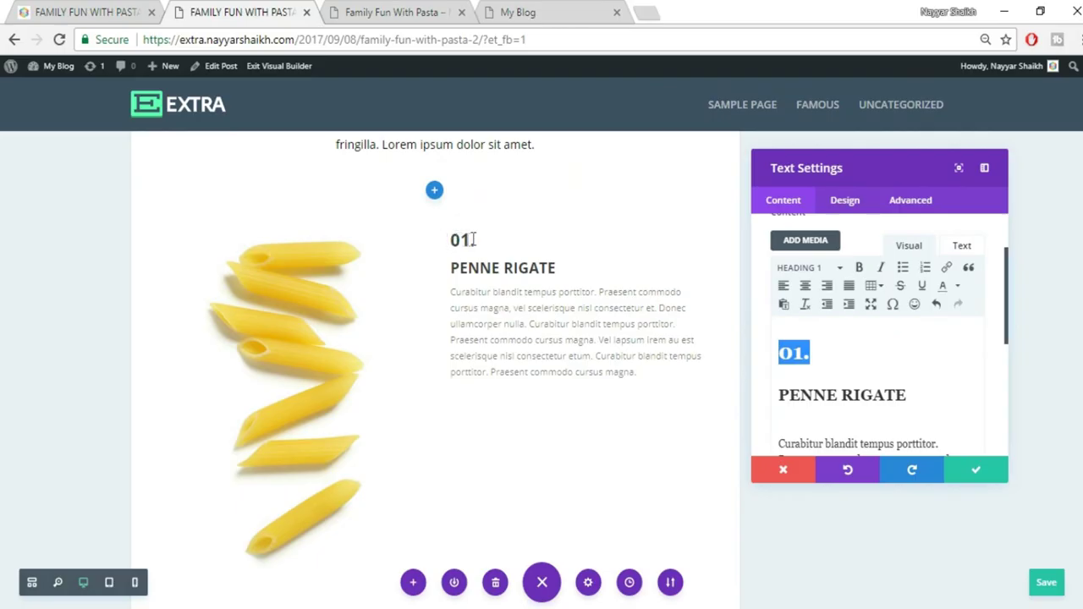
pyautogui.click(104, 10)
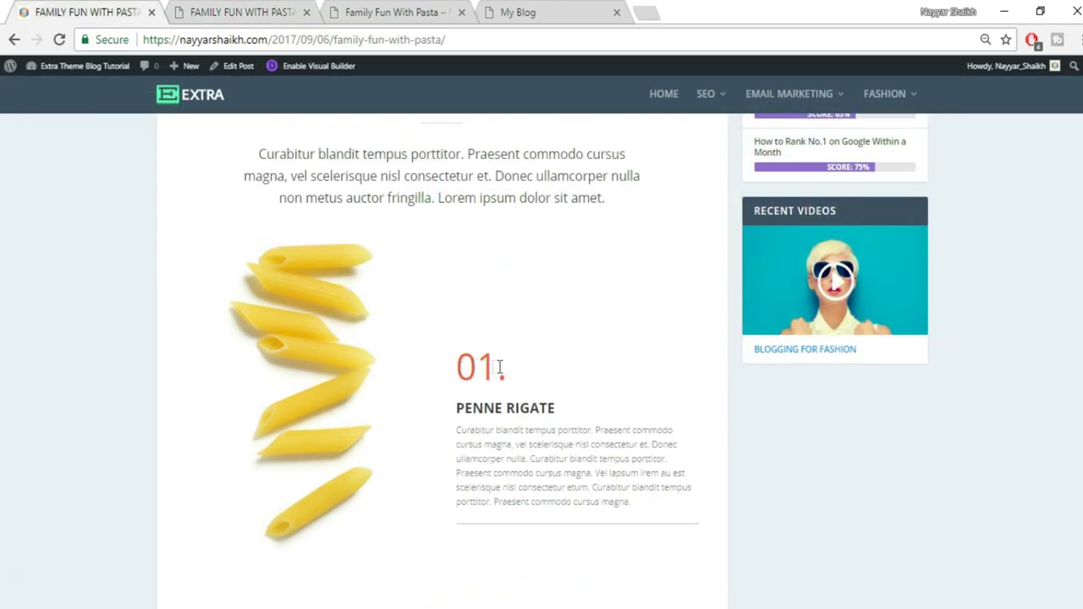
pyautogui.click(305, 12)
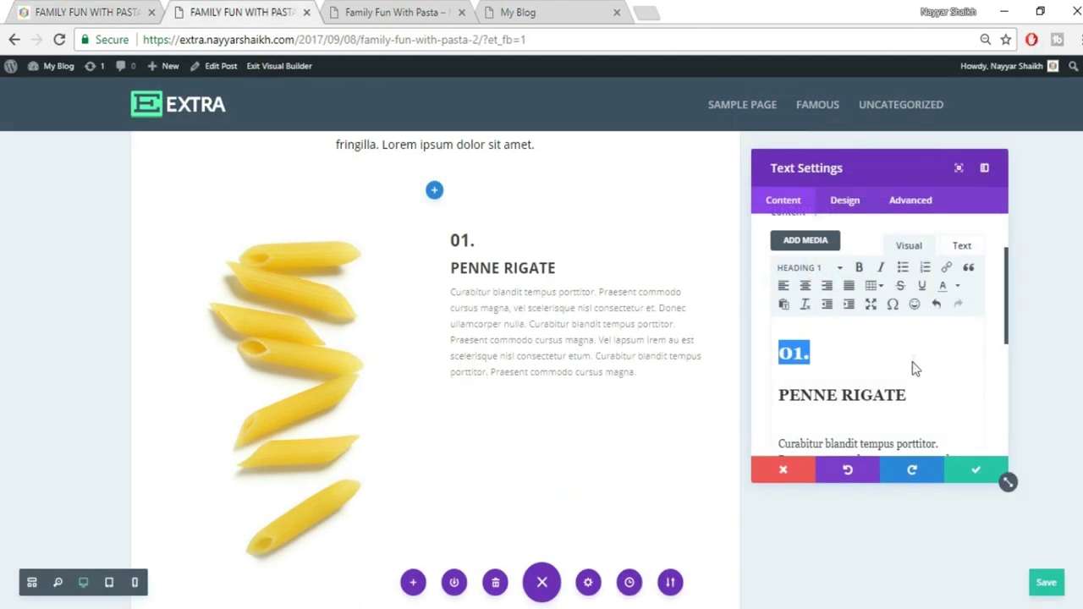
pyautogui.click(913, 361)
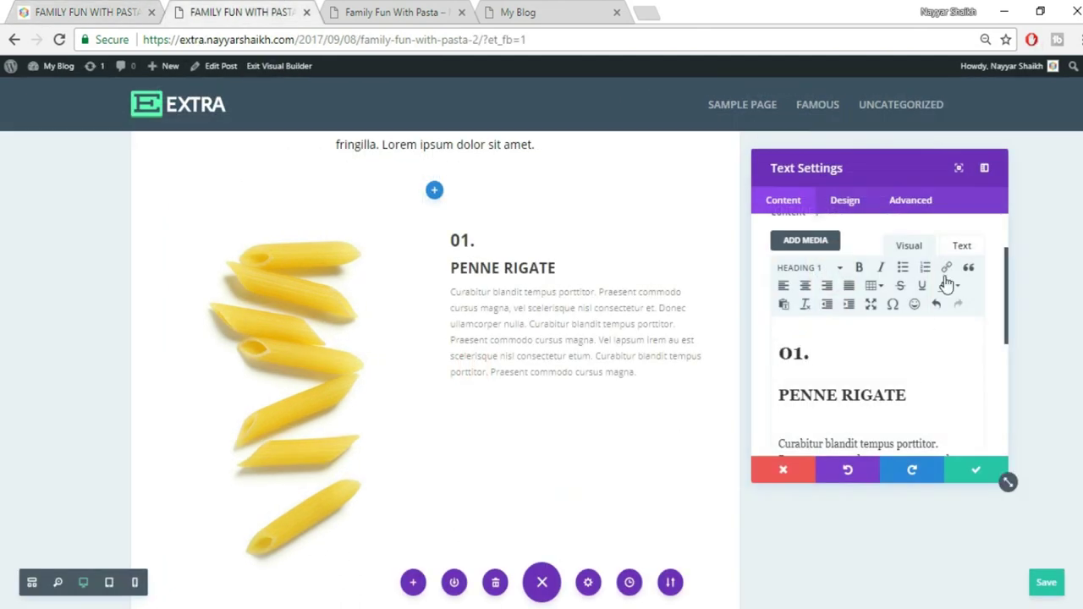
# Change 01. to Paragraph format and review its HTML in the Text view
pyautogui.moveTo(815, 355); pyautogui.dragTo(775, 355)
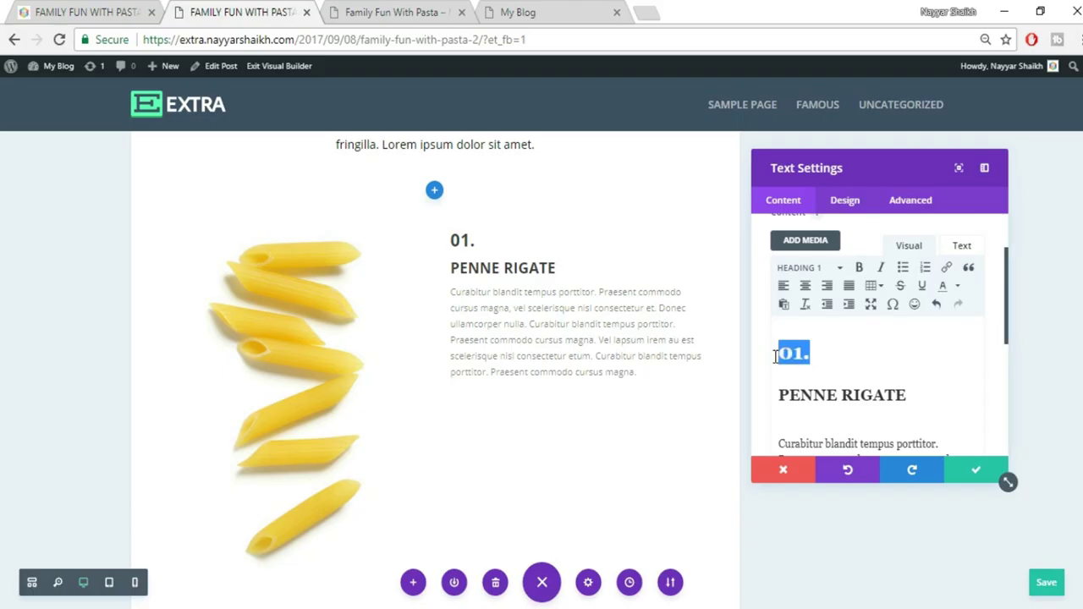
pyautogui.click(803, 268)
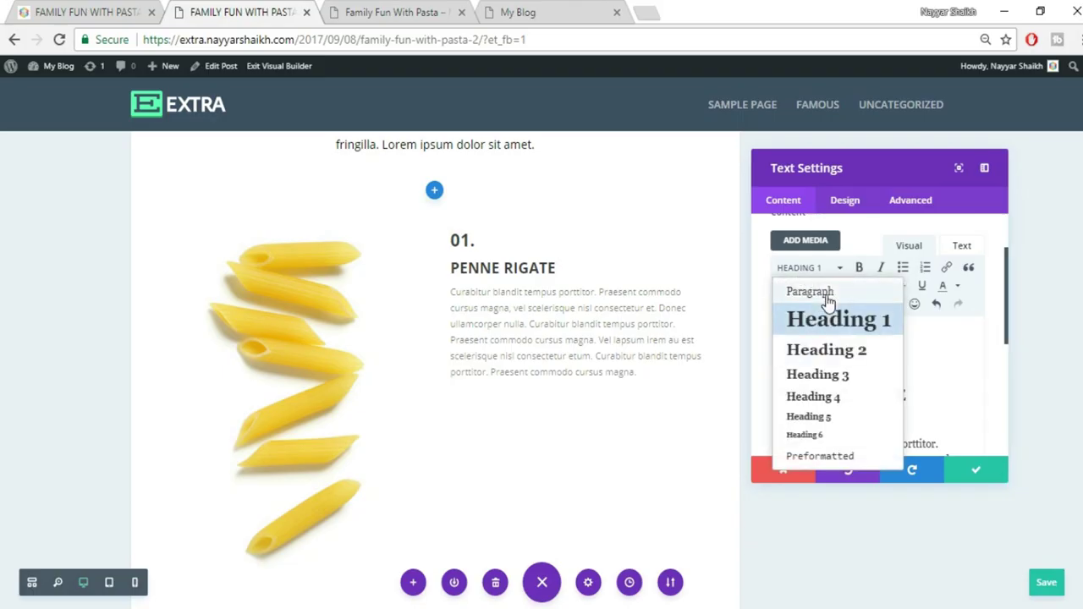
pyautogui.click(820, 298)
pyautogui.press('Right')
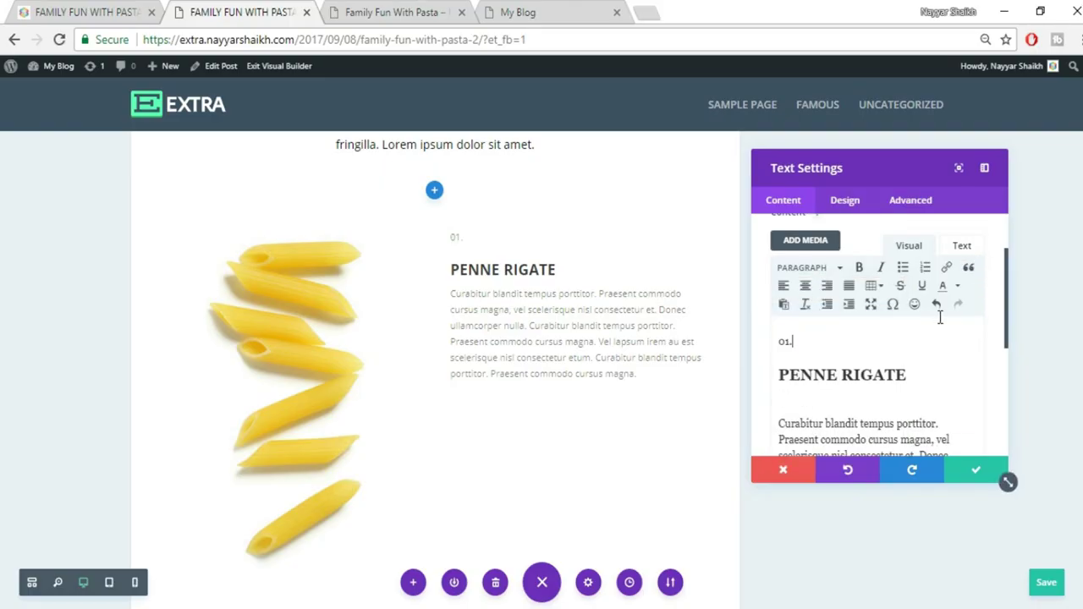
pyautogui.click(964, 249)
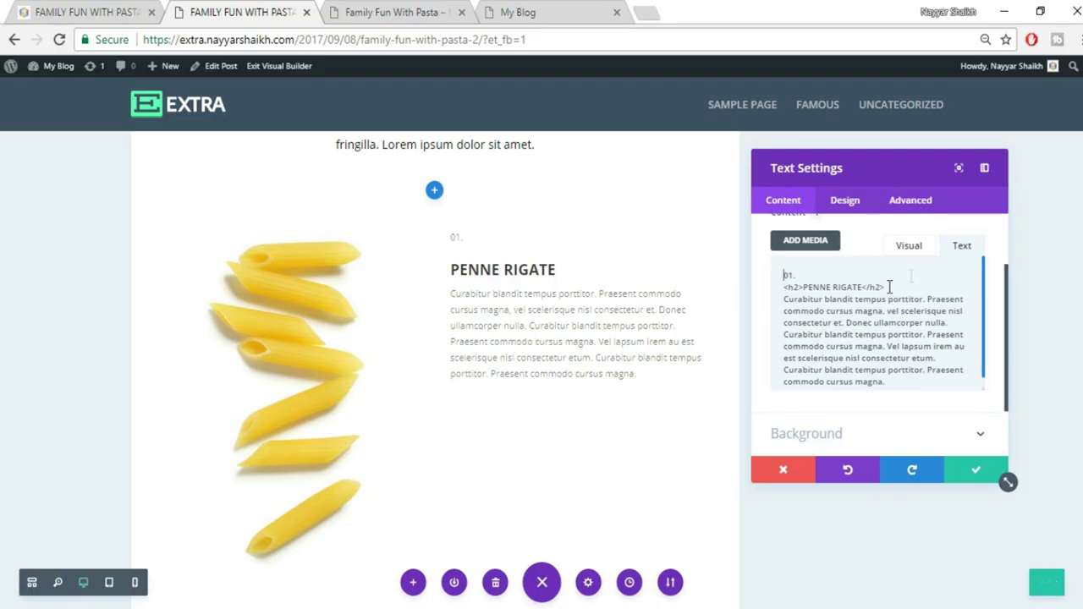
pyautogui.click(909, 256)
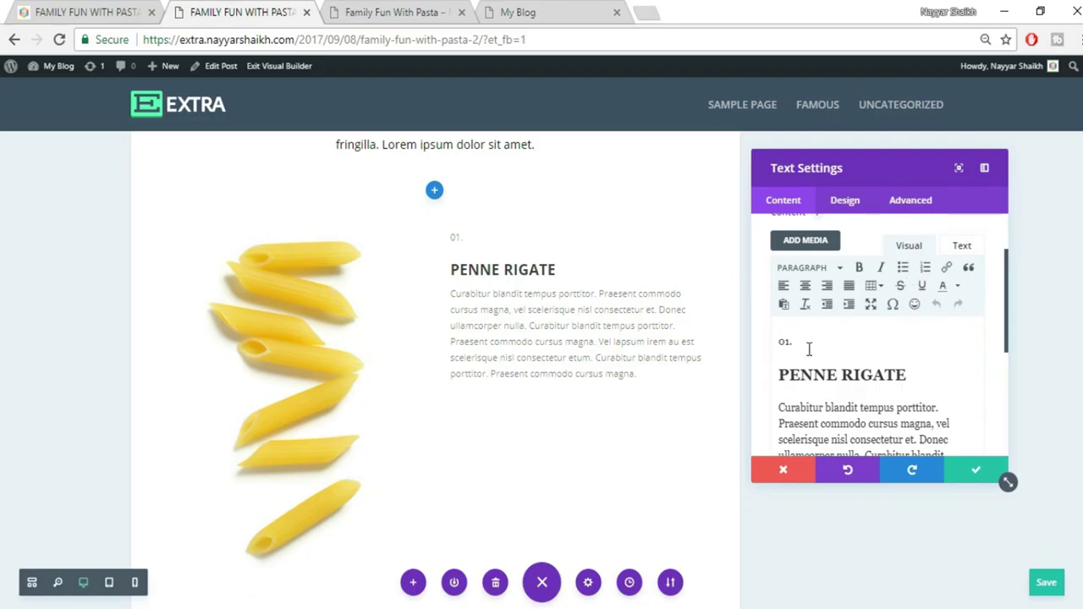
pyautogui.moveTo(800, 345); pyautogui.dragTo(767, 342)
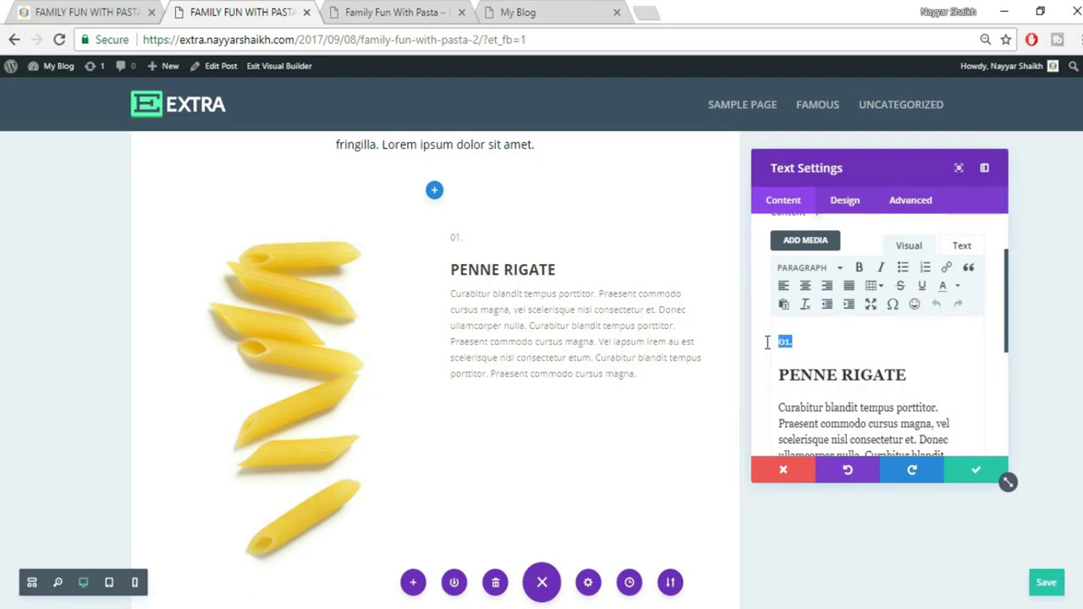
pyautogui.click(136, 12)
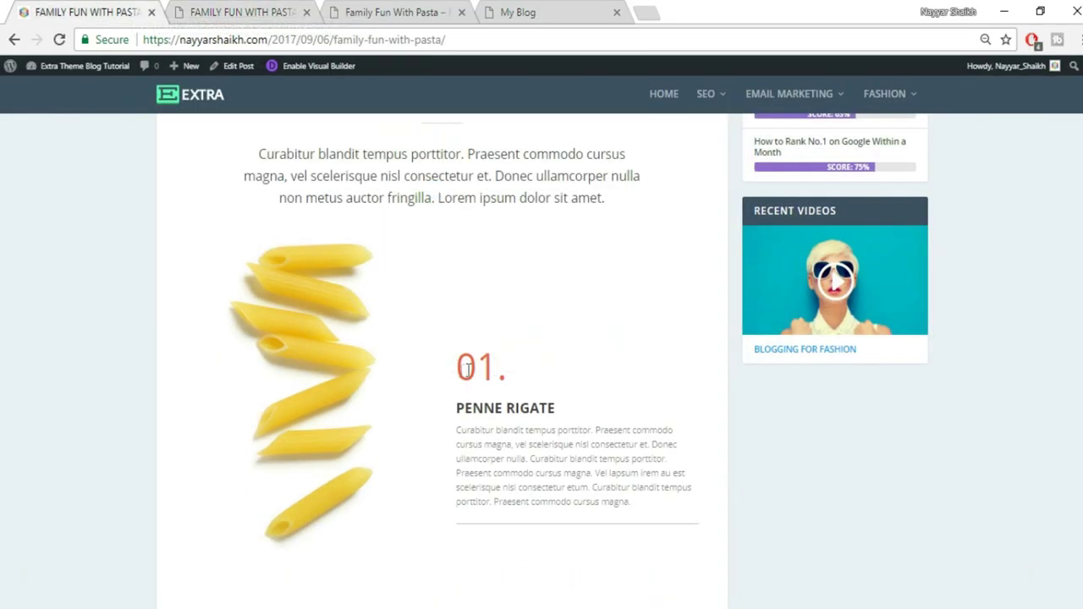
# Colour the 01. number orange (#ff6600) and view the resulting HTML
pyautogui.click(292, 15)
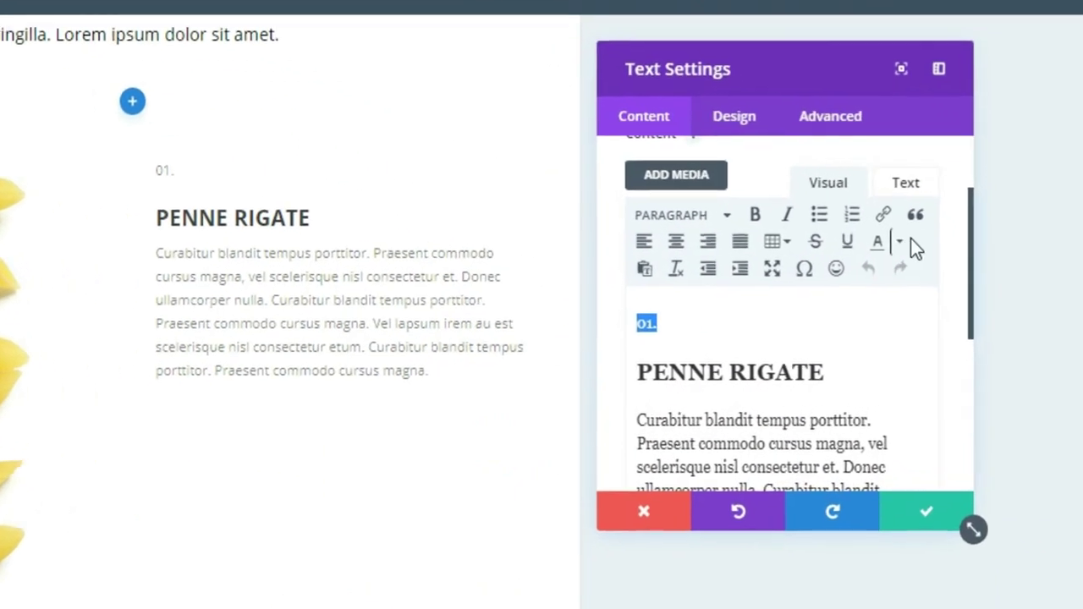
pyautogui.click(919, 257)
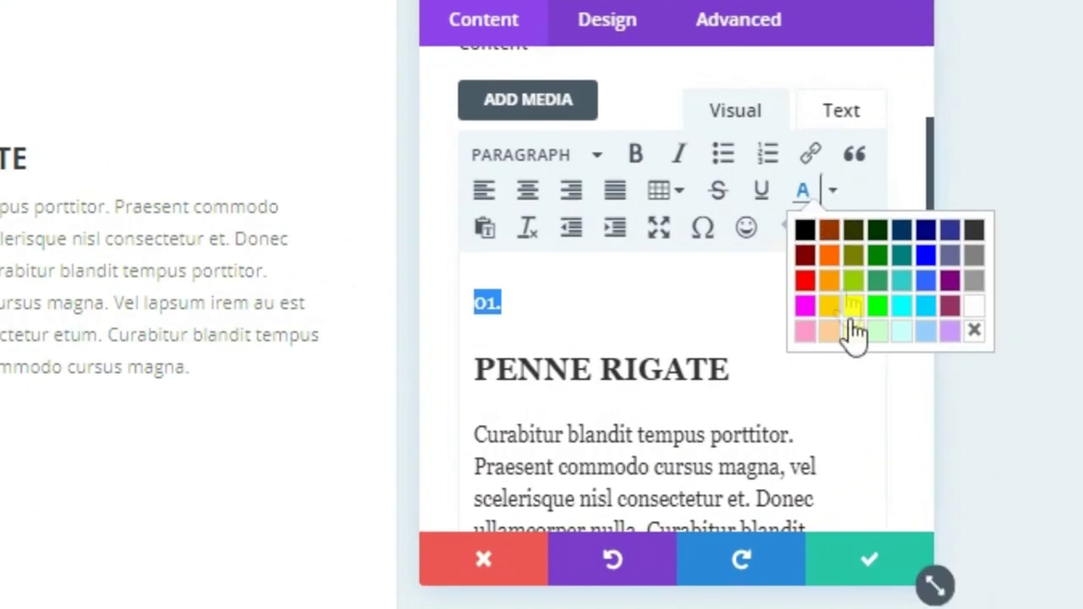
pyautogui.click(829, 256)
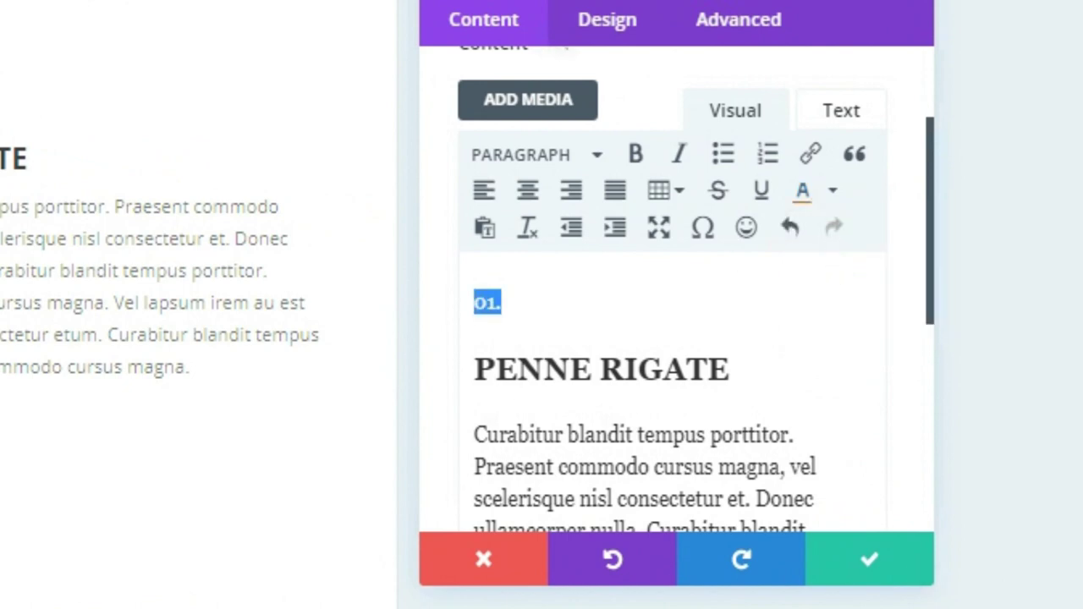
pyautogui.click(861, 117)
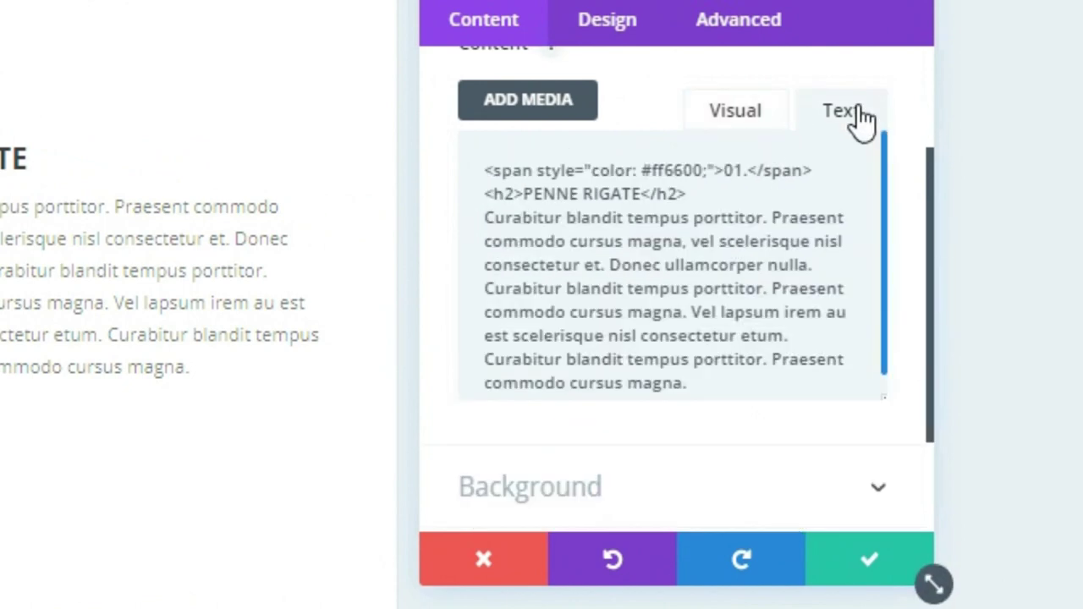
pyautogui.scroll(3, 584, 224)
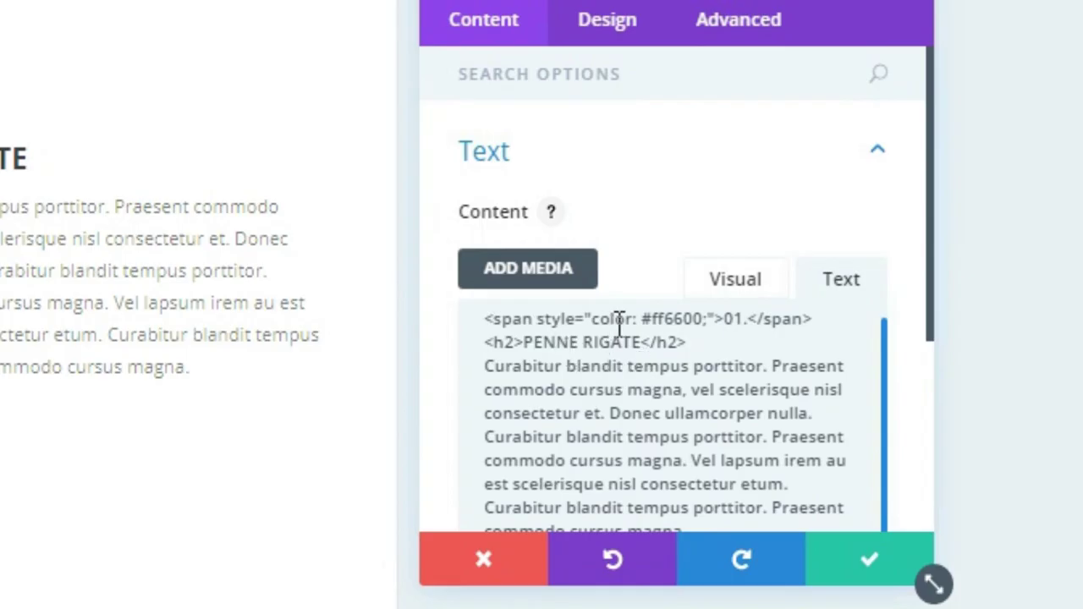
# Add font-size: 60px to the 01. number's span style
pyautogui.click(714, 324)
pyautogui.write('font-size: ')
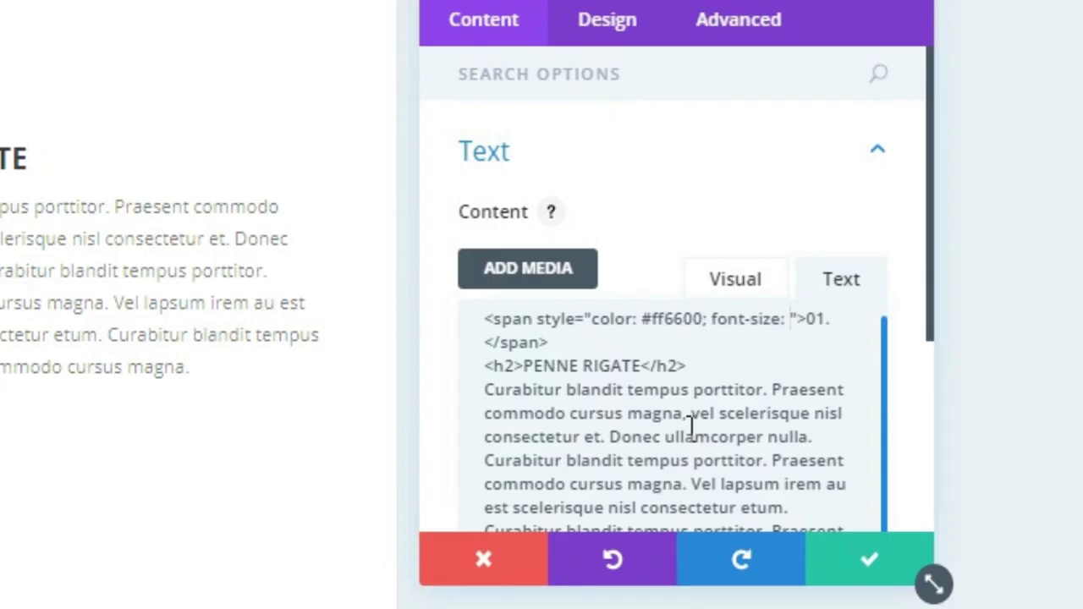
pyautogui.write('30px')
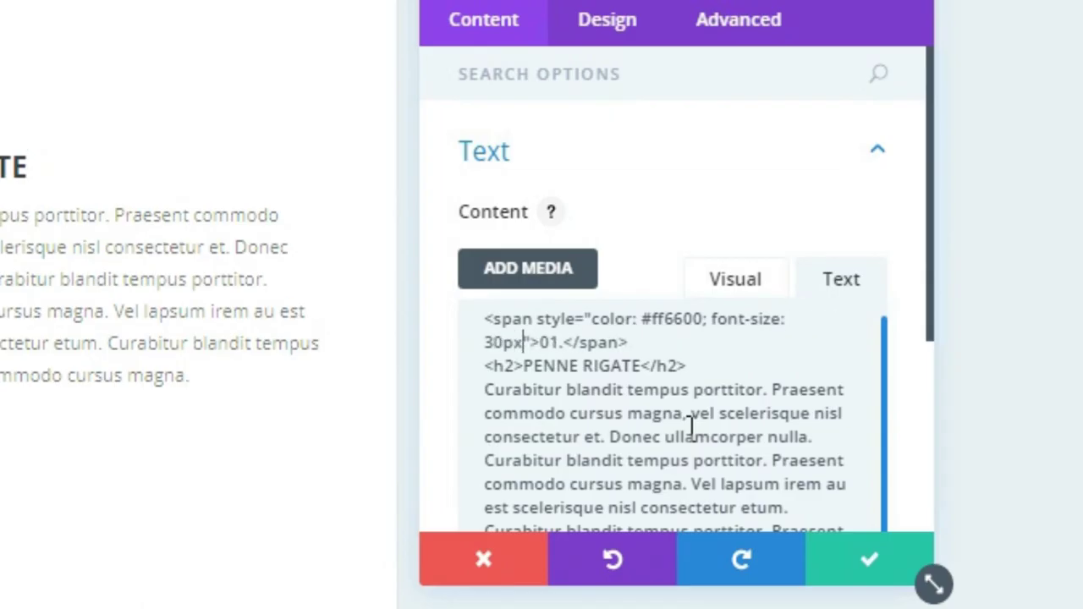
pyautogui.write(';')
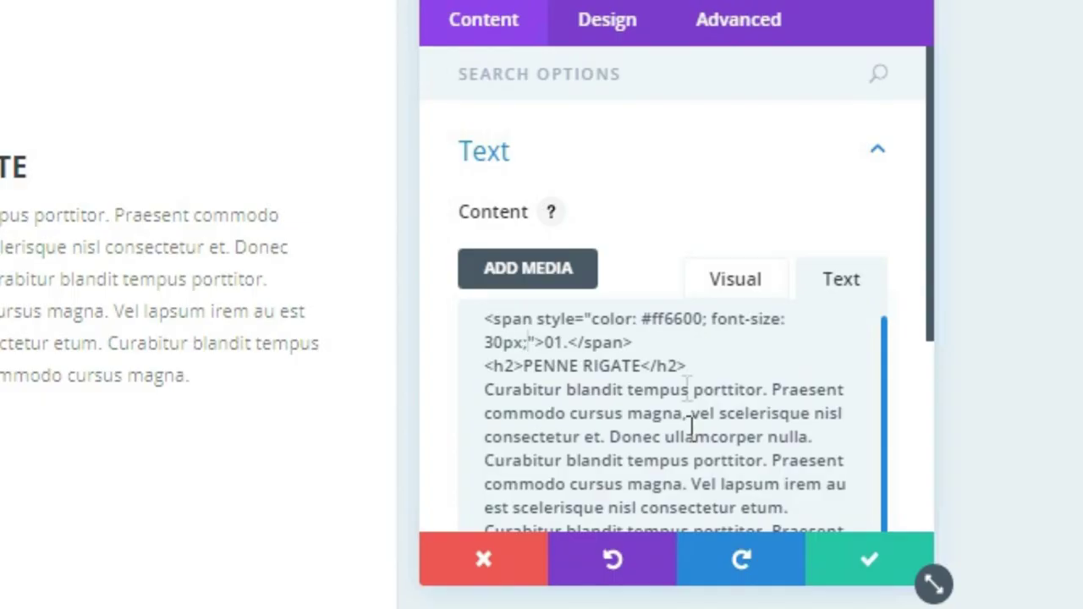
pyautogui.press('Left')
pyautogui.press('Left')
pyautogui.press('Left')
pyautogui.press('BackSpace')
pyautogui.press('BackSpace')
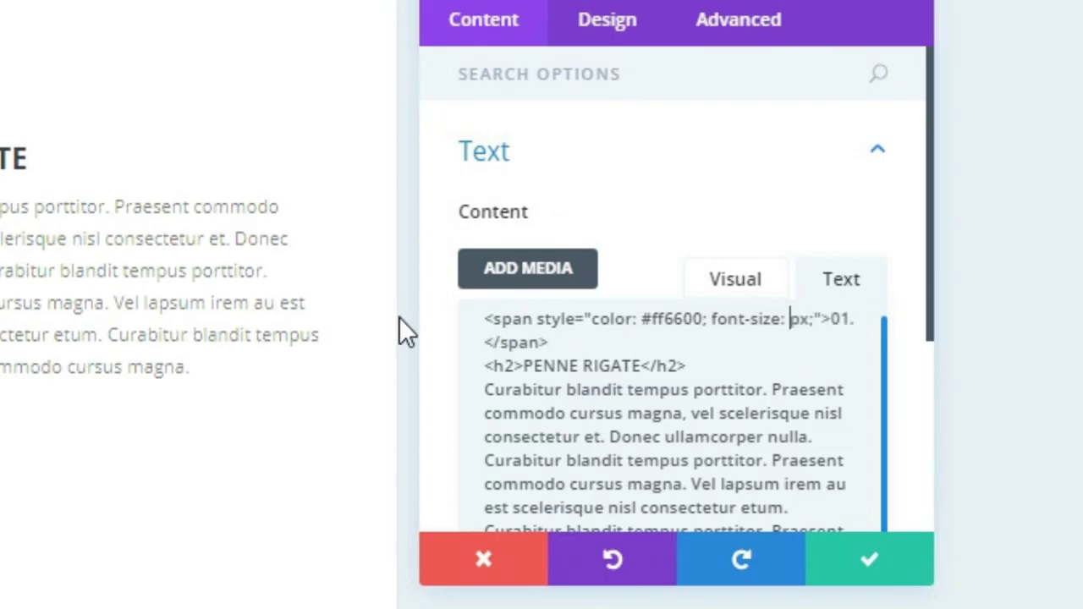
pyautogui.write('60')
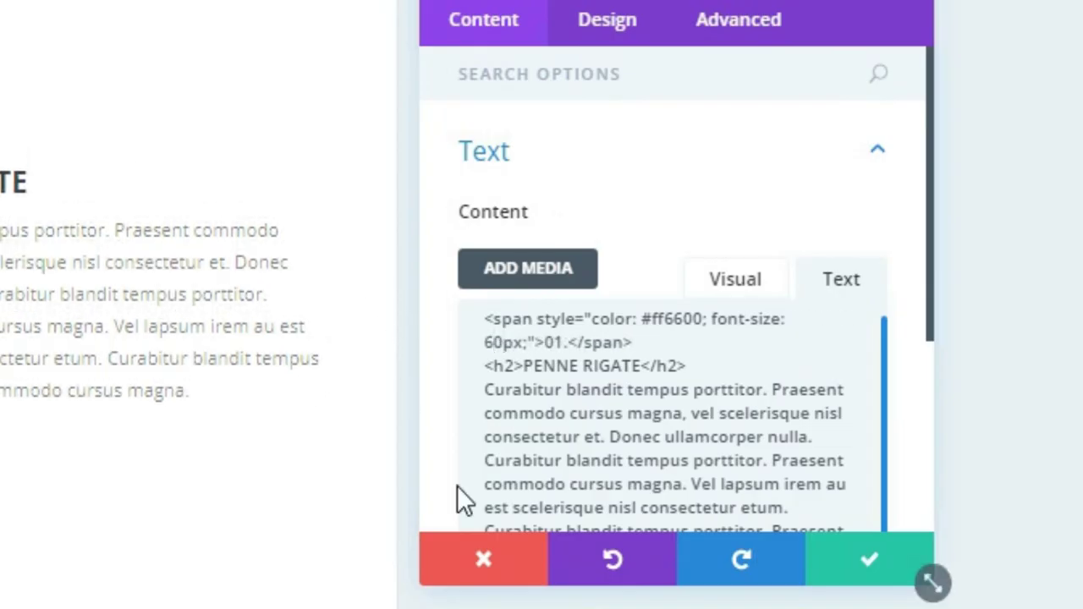
pyautogui.scroll(4, 84, 279)
pyautogui.scroll(-2, 34, 425)
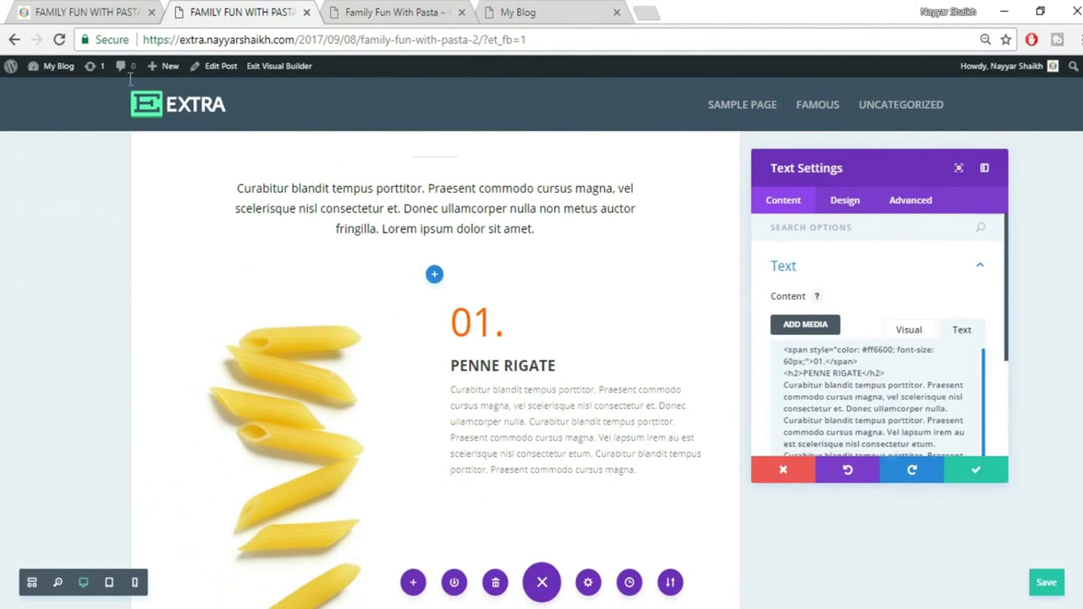
# Save the text module after comparing it with the live post
pyautogui.click(61, 10)
pyautogui.click(250, 13)
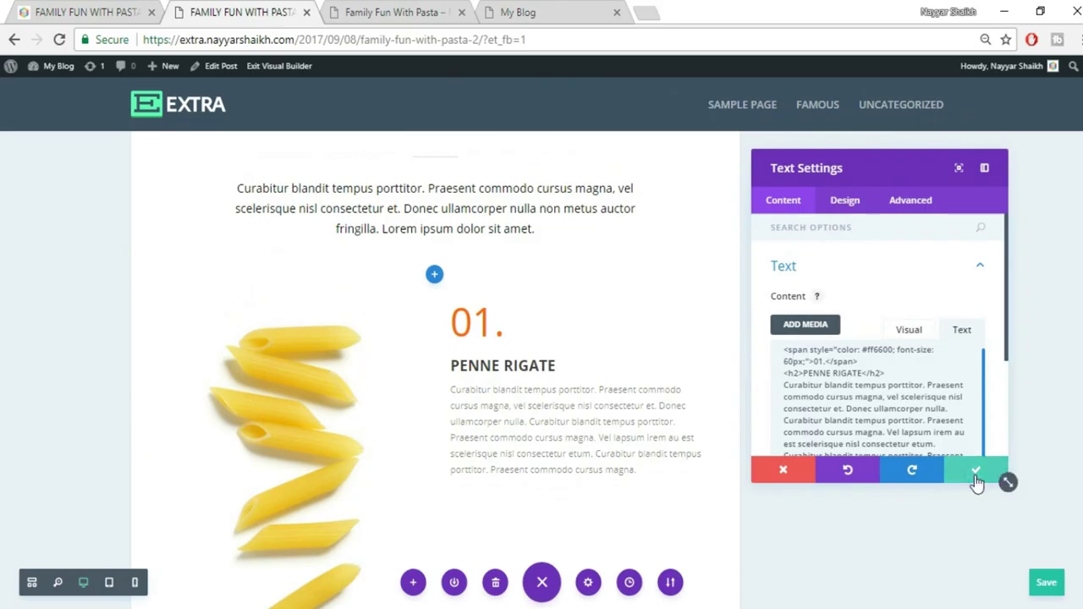
pyautogui.click(976, 479)
pyautogui.click(114, 10)
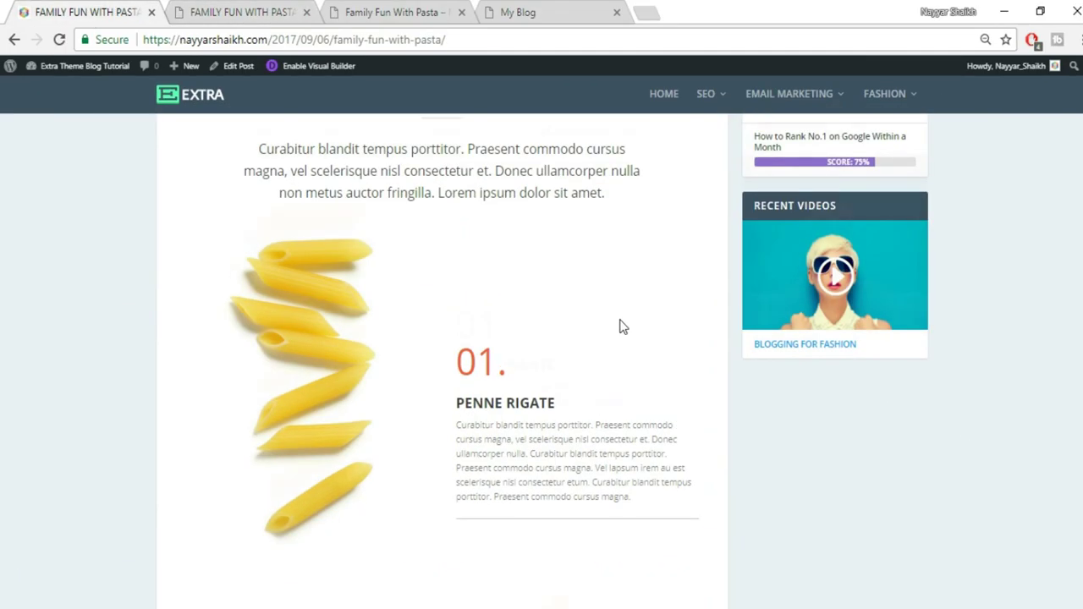
# Insert a Divider module below the PENNE RIGATE step text
pyautogui.scroll(-2, 620, 324)
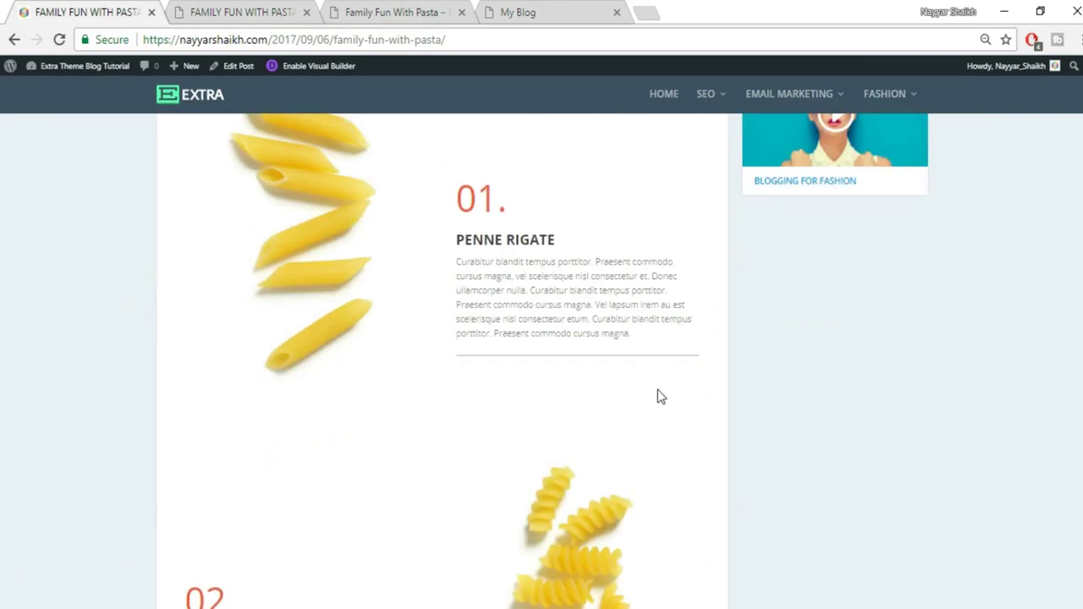
pyautogui.scroll(2, 661, 396)
pyautogui.click(238, 10)
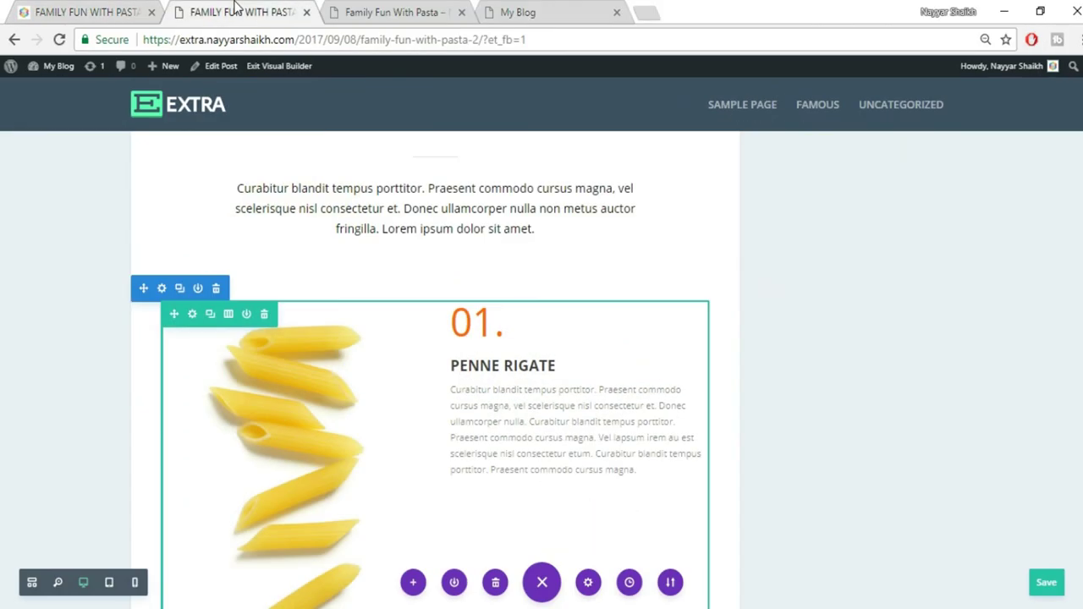
pyautogui.scroll(-2, 702, 308)
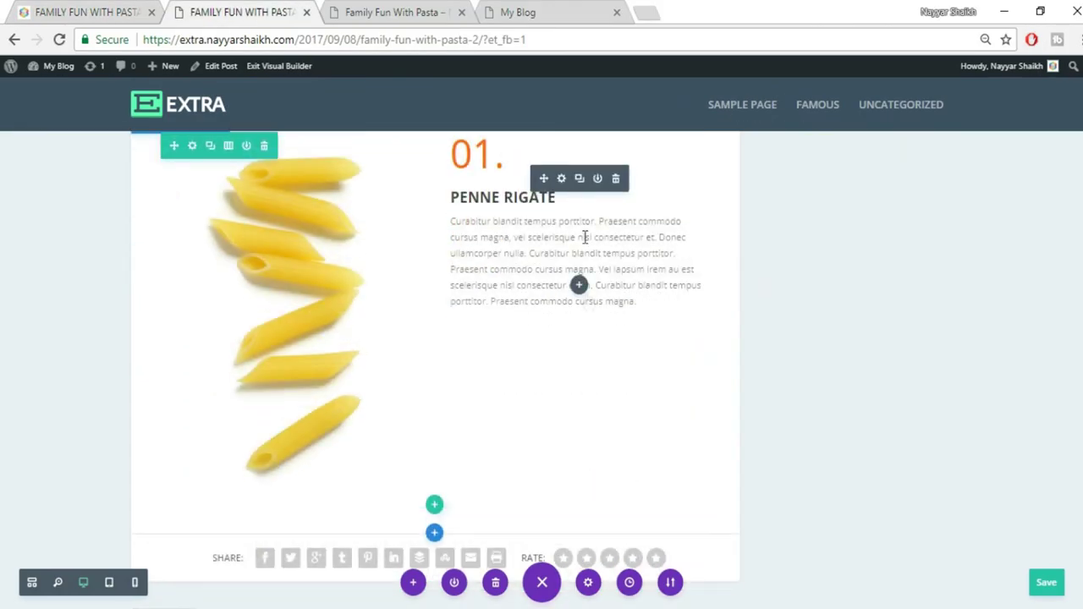
pyautogui.click(579, 286)
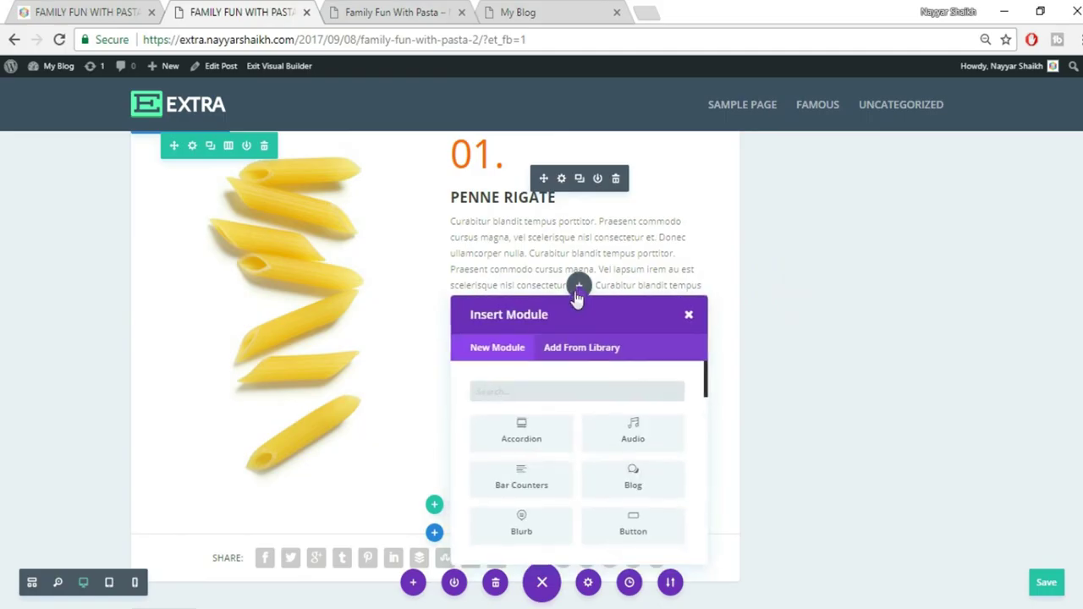
pyautogui.write('di')
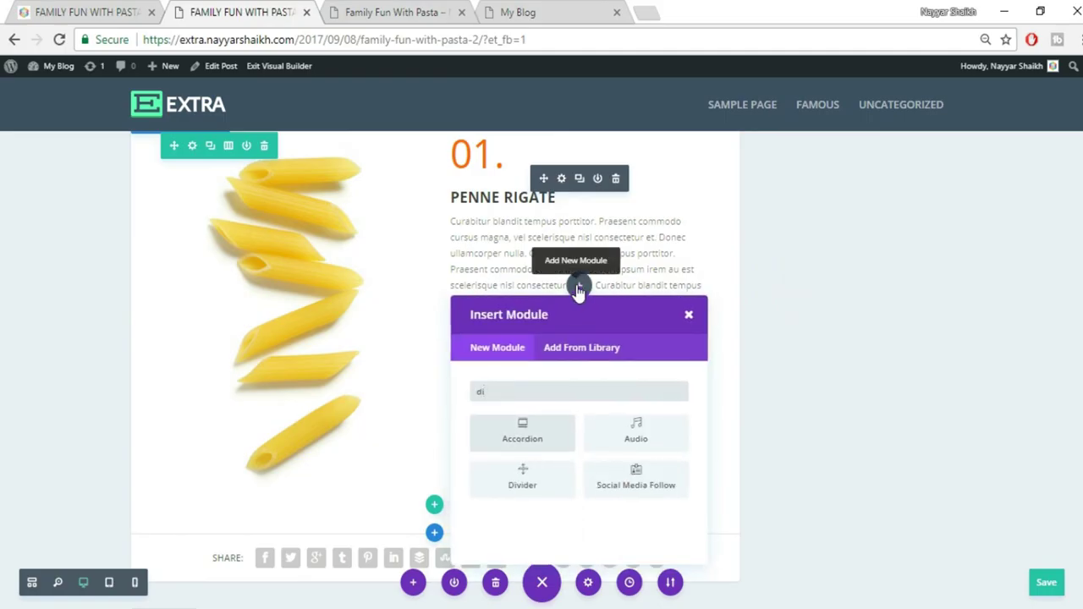
pyautogui.click(530, 495)
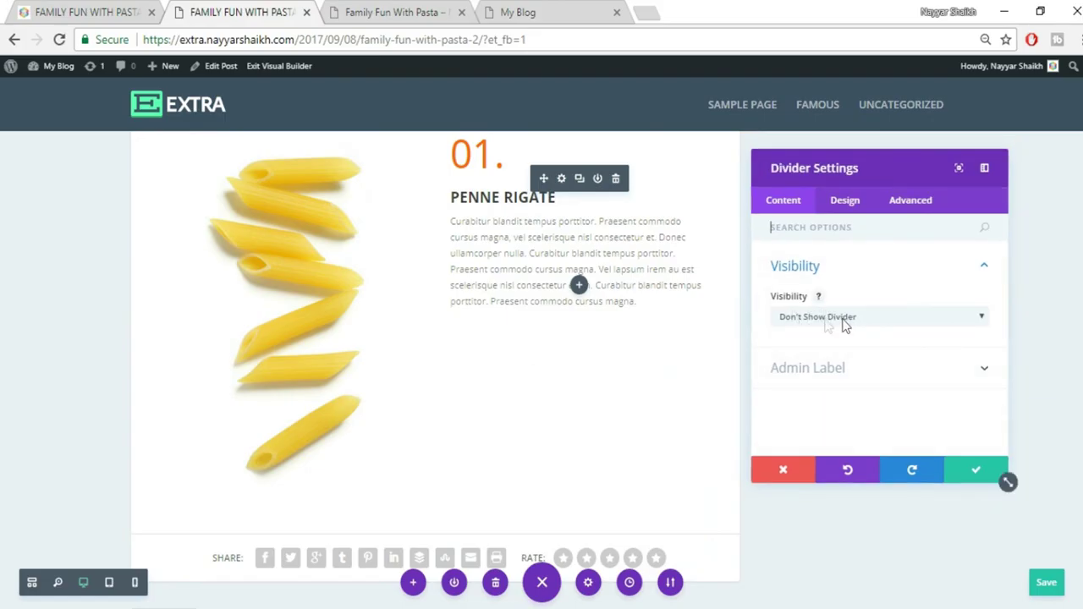
# Make the divider visible with light grey #c4c4c4 colour and save it
pyautogui.click(877, 328)
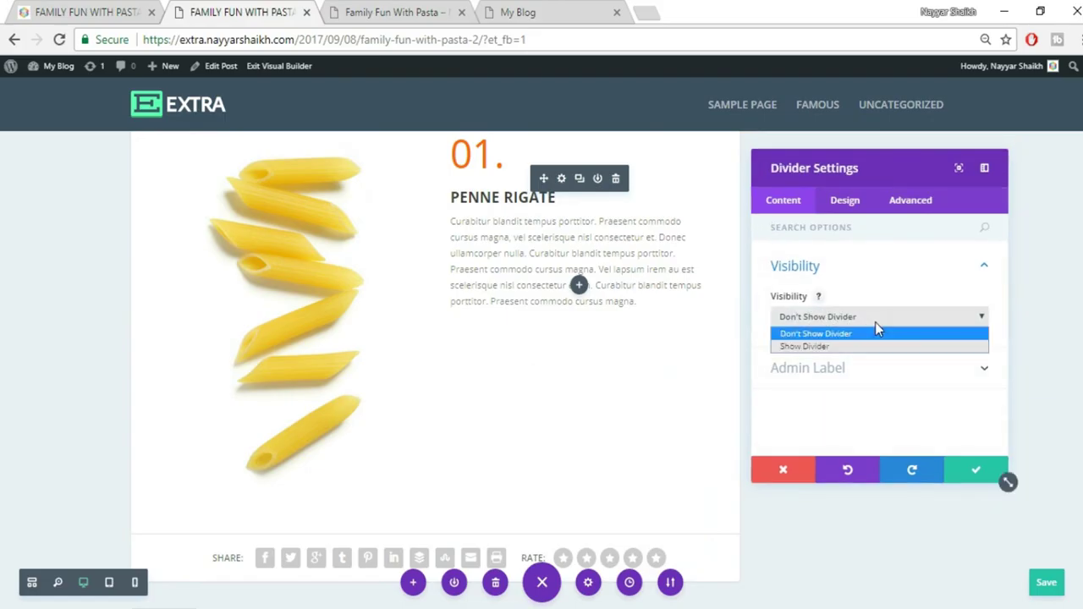
pyautogui.click(845, 343)
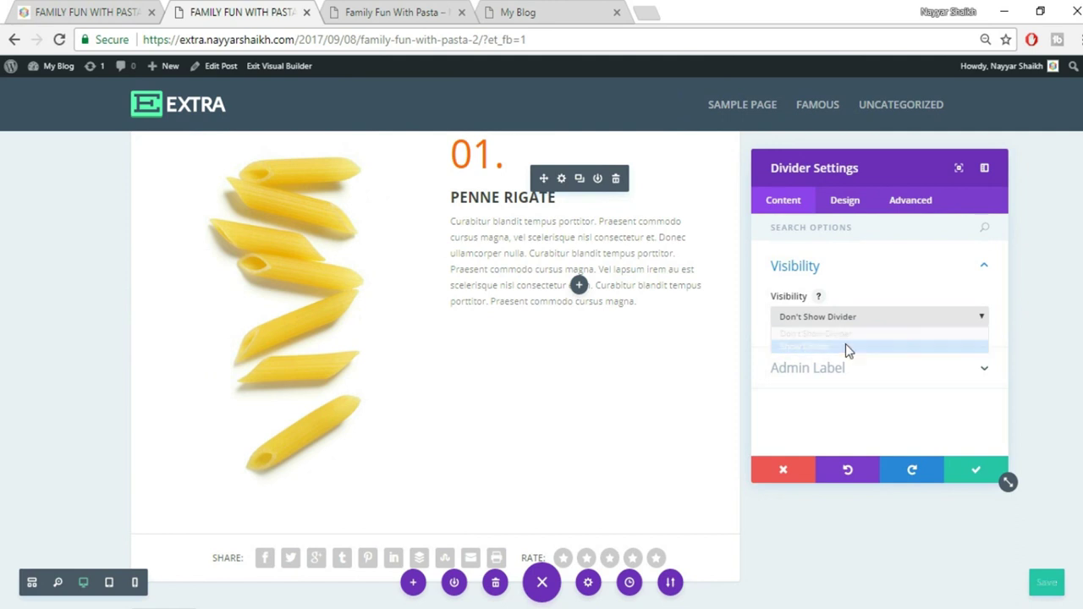
pyautogui.click(839, 200)
pyautogui.click(883, 266)
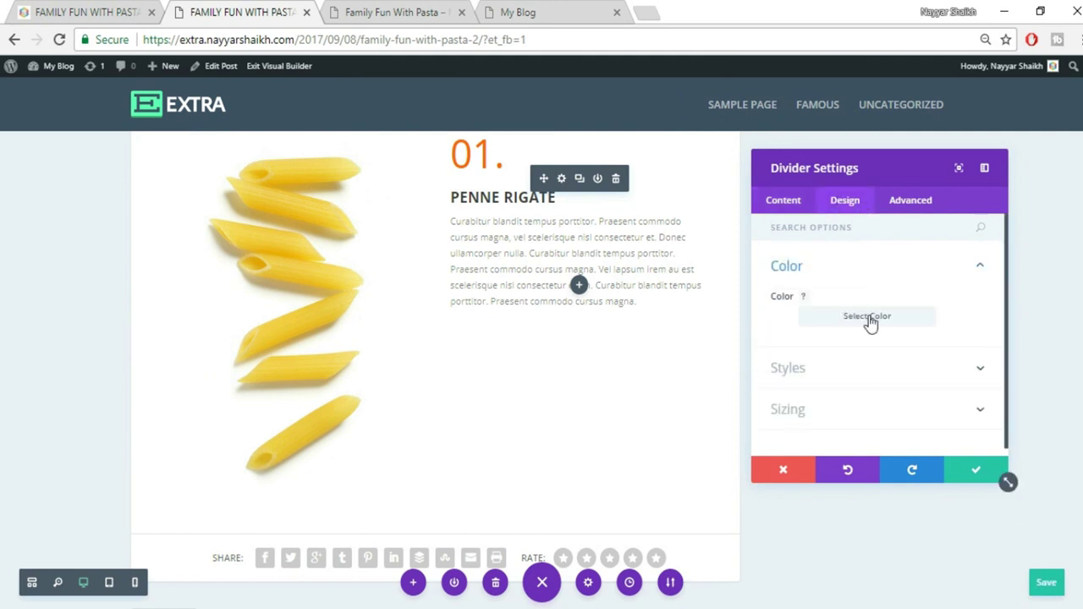
pyautogui.click(869, 318)
pyautogui.moveTo(783, 374); pyautogui.dragTo(787, 366)
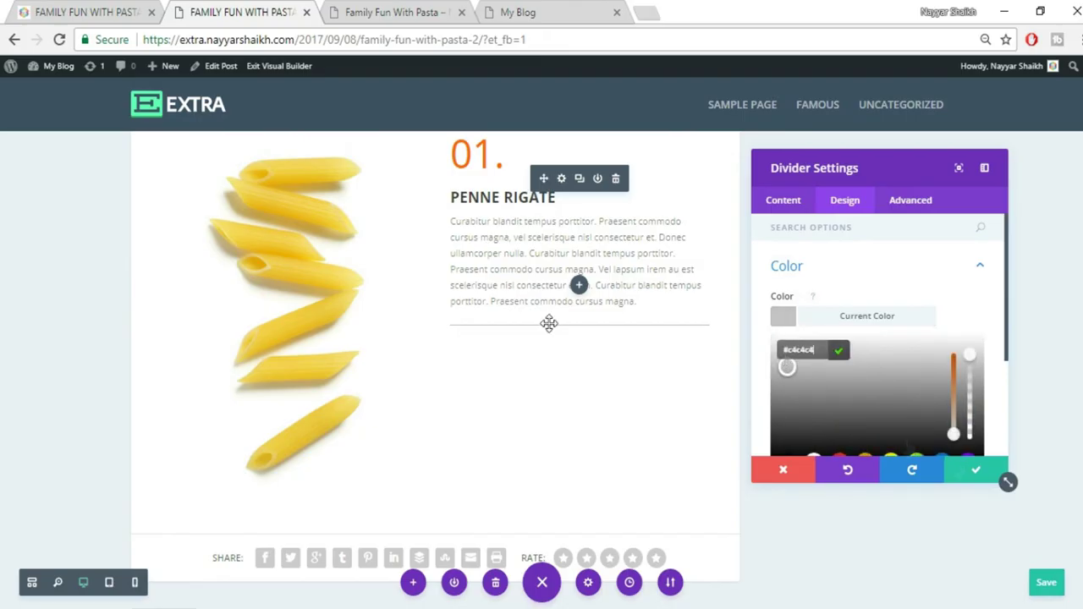
pyautogui.click(973, 474)
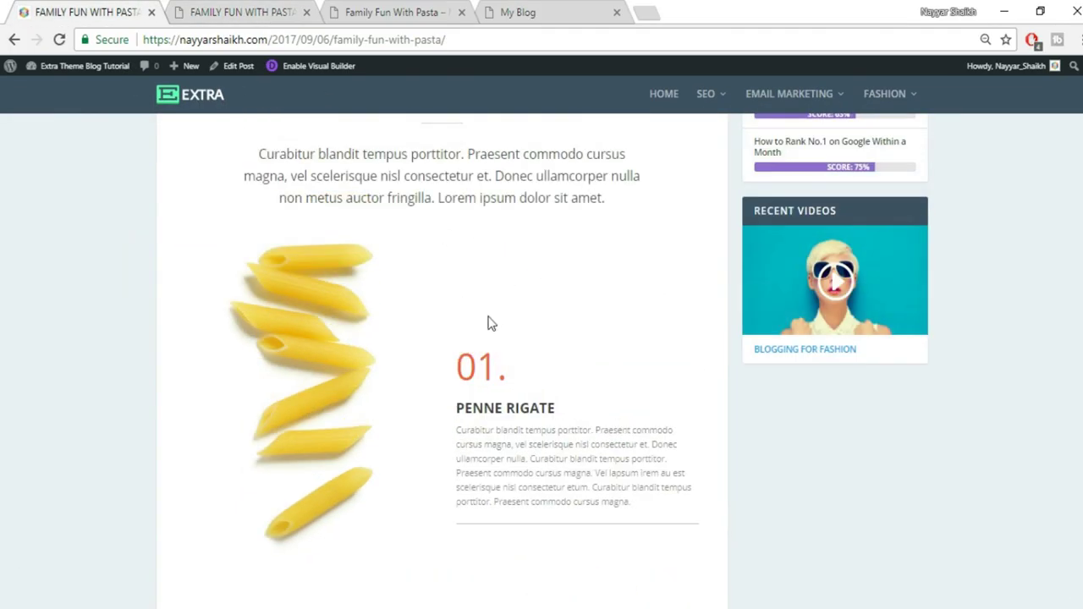
pyautogui.click(215, 11)
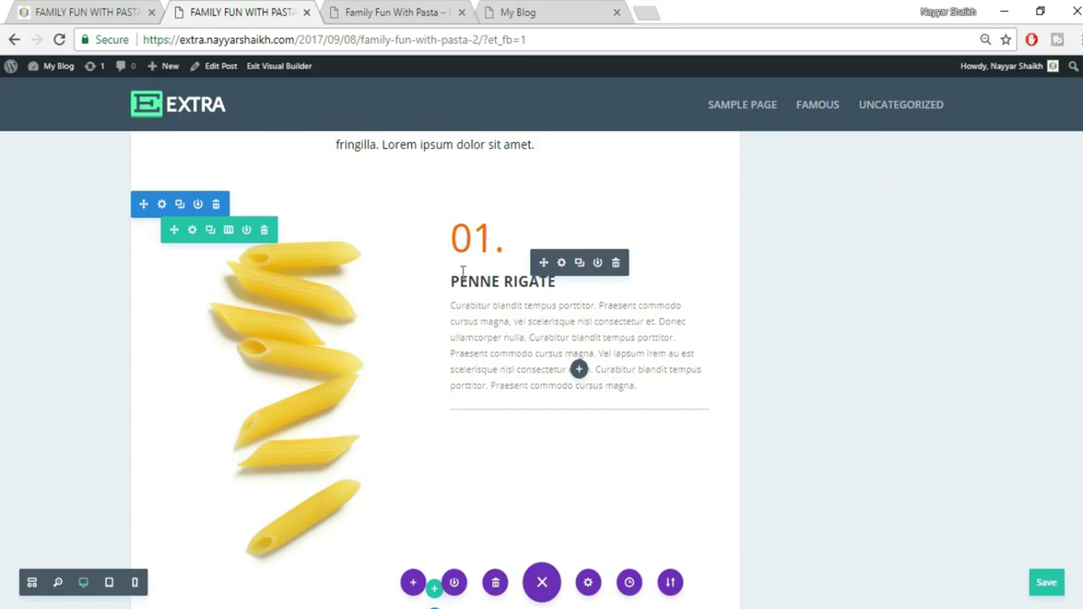
# Open the Penne Rigate text module's Design spacing and enter a top padding value
pyautogui.click(561, 263)
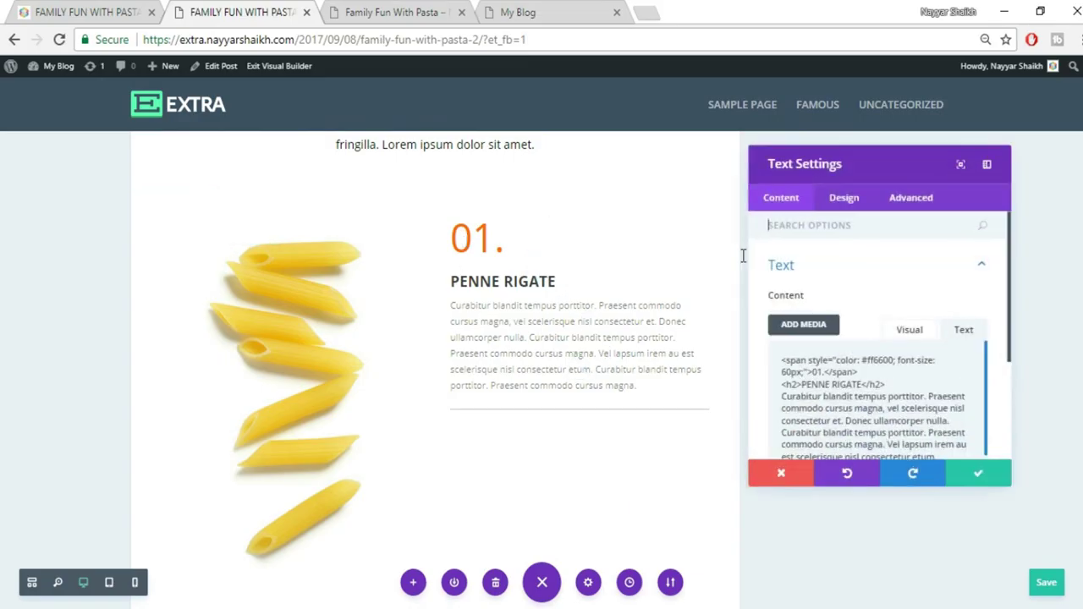
pyautogui.click(845, 201)
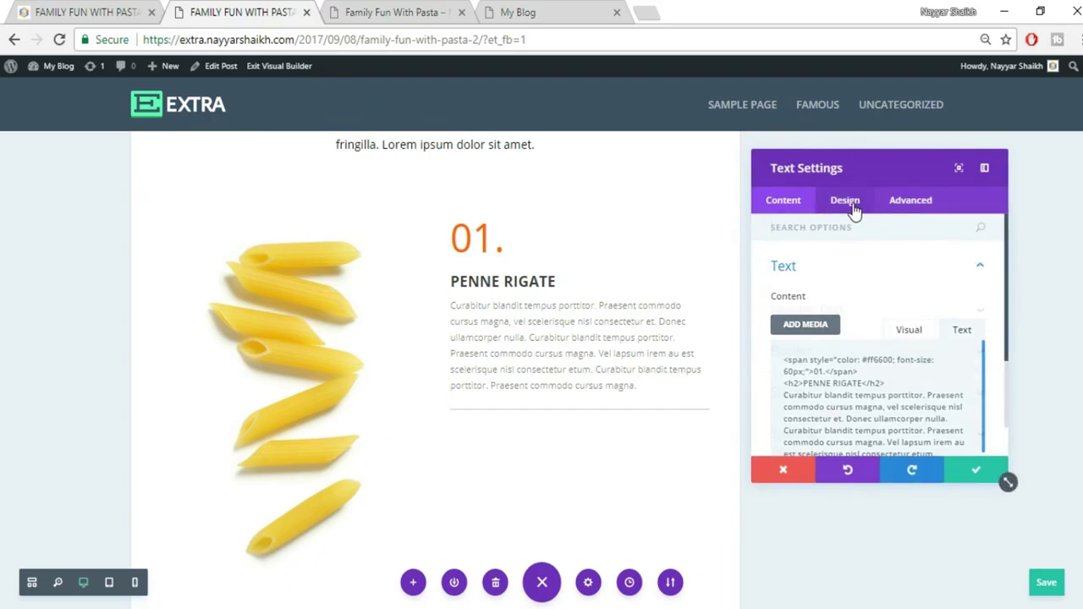
pyautogui.scroll(-1, 923, 381)
pyautogui.click(904, 419)
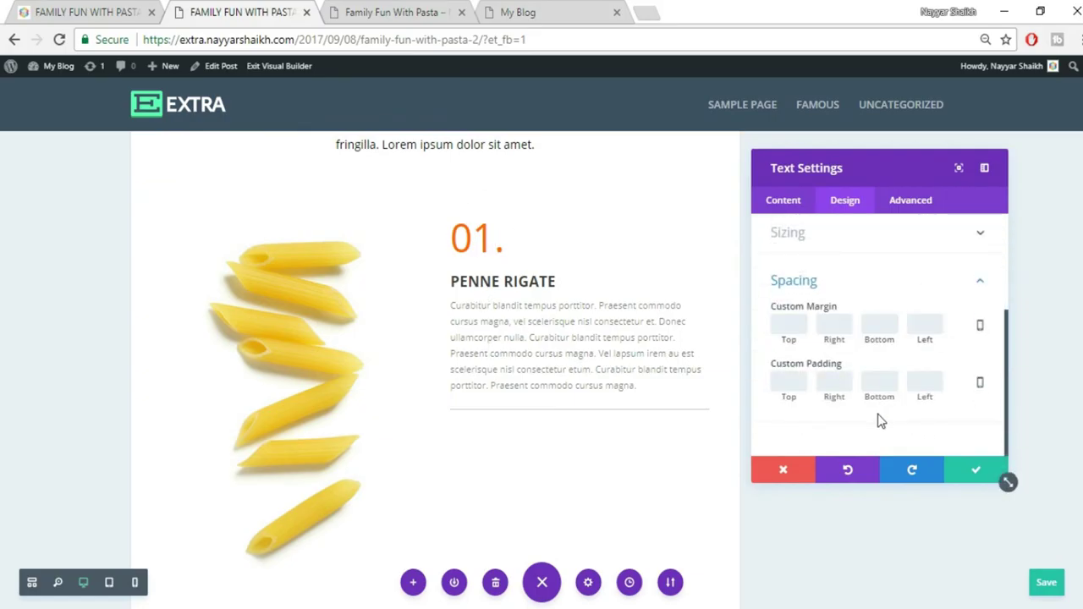
pyautogui.click(780, 382)
pyautogui.write('60')
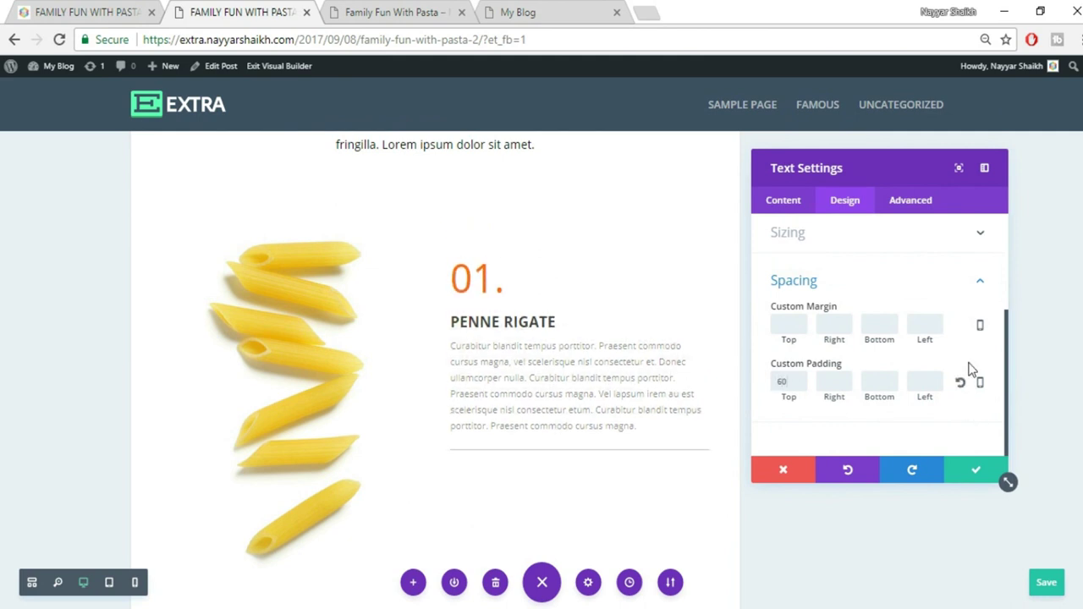
pyautogui.press('BackSpace')
pyautogui.press('BackSpace')
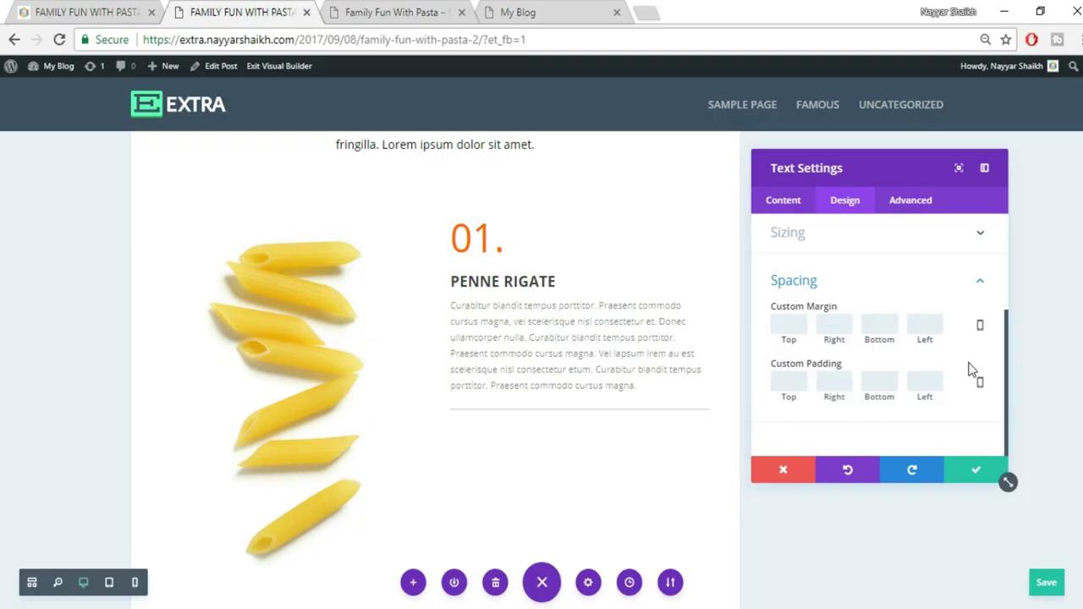
pyautogui.write('150')
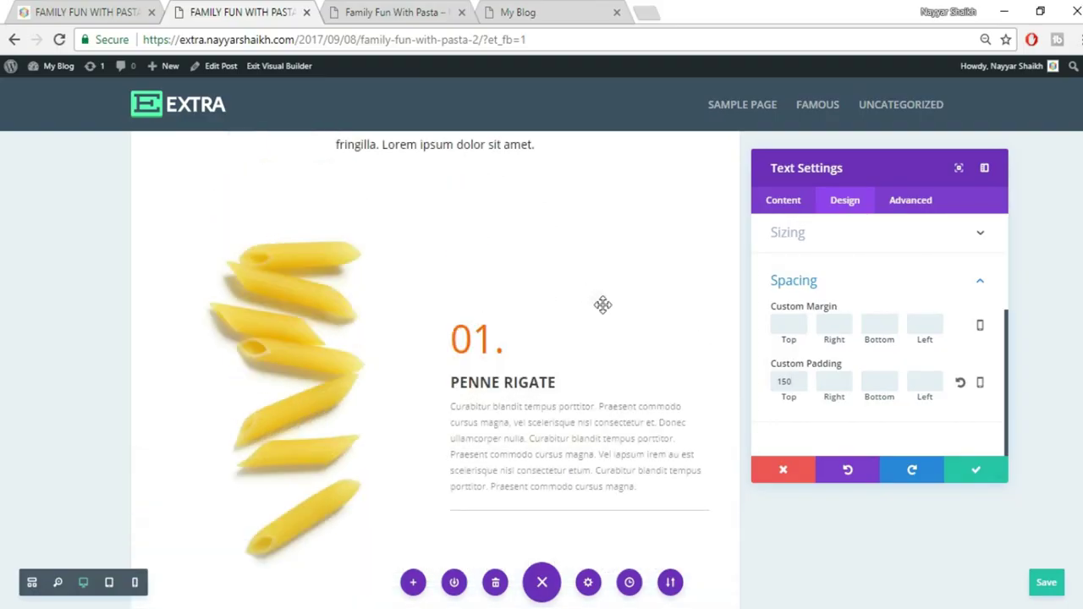
# Adjust the text module's top padding to 200px after checking the live post
pyautogui.click(114, 10)
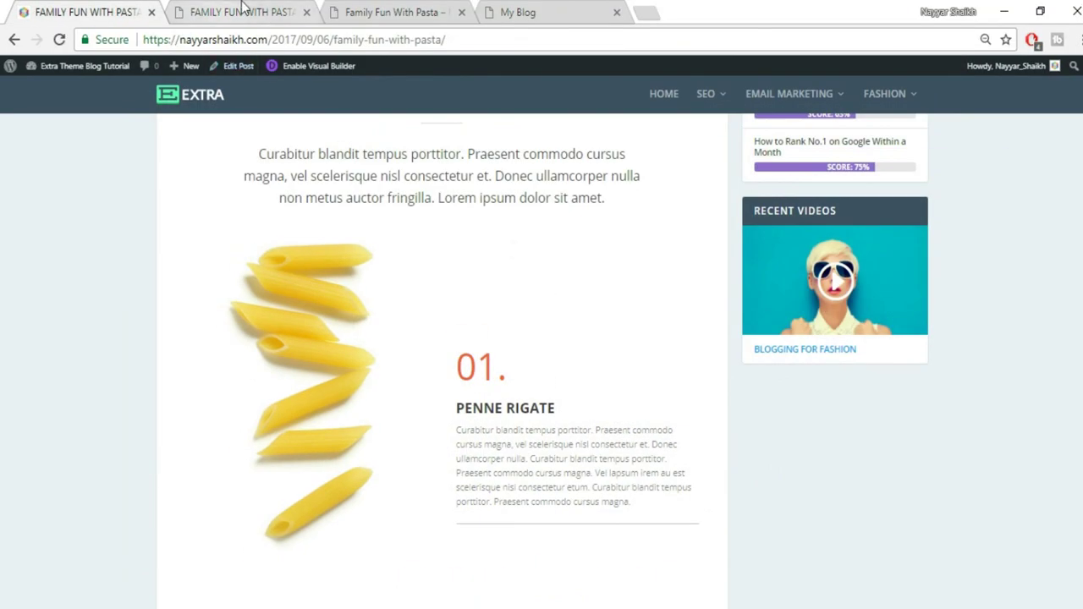
pyautogui.click(243, 10)
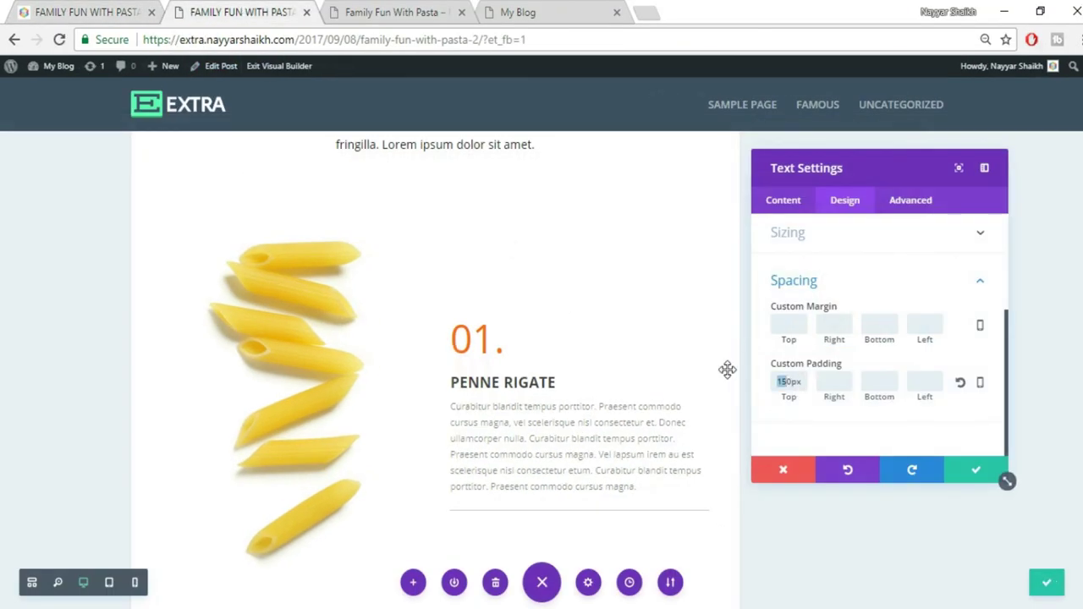
pyautogui.write('2000p')
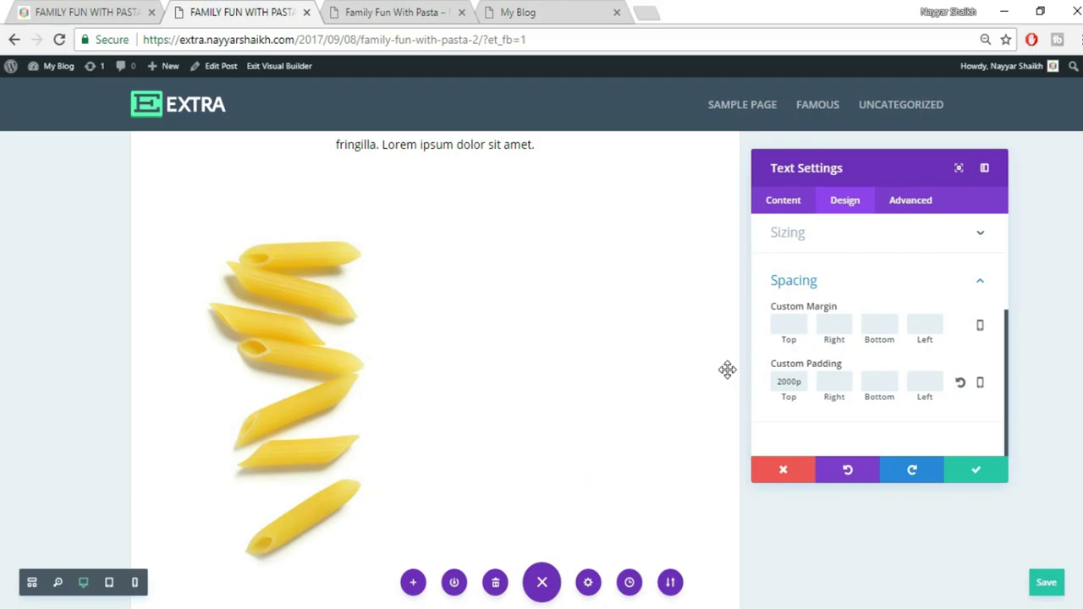
pyautogui.press('BackSpace')
pyautogui.scroll(-1, 733, 367)
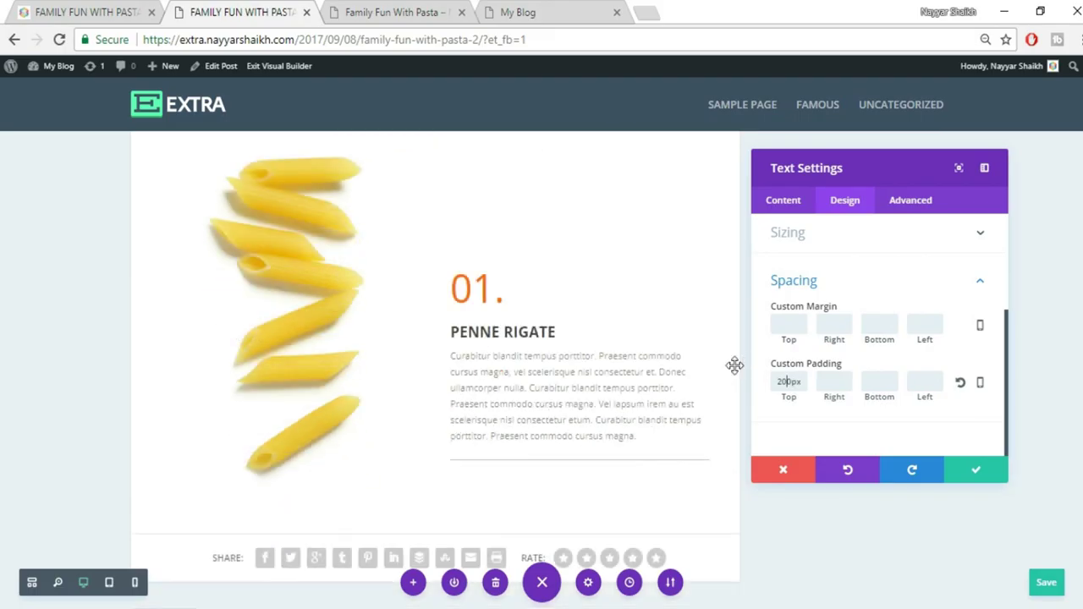
pyautogui.click(89, 12)
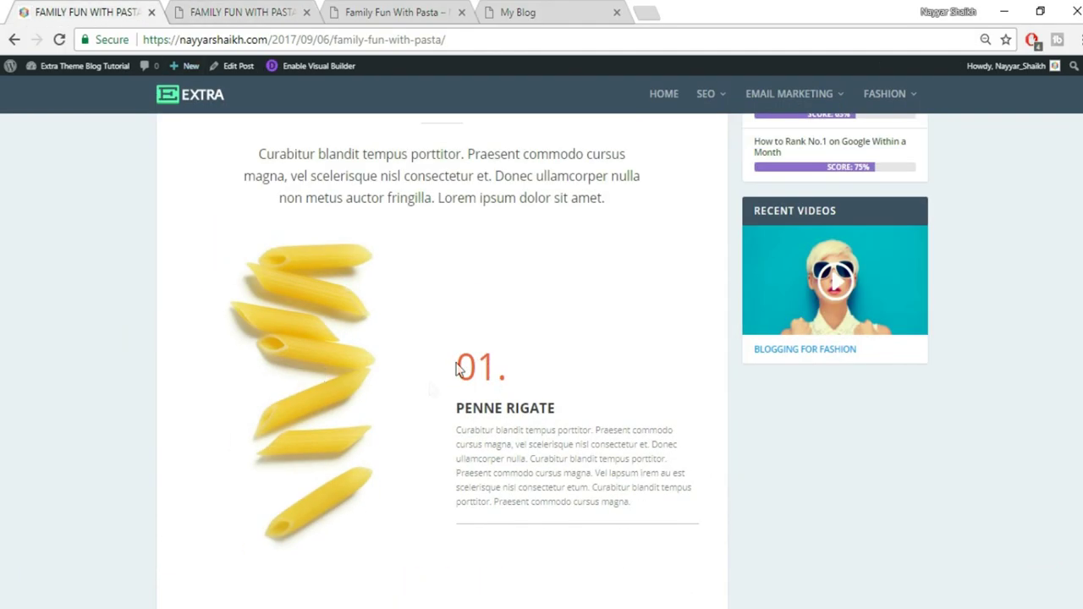
# Save the text module with its 200px top padding
pyautogui.click(194, 12)
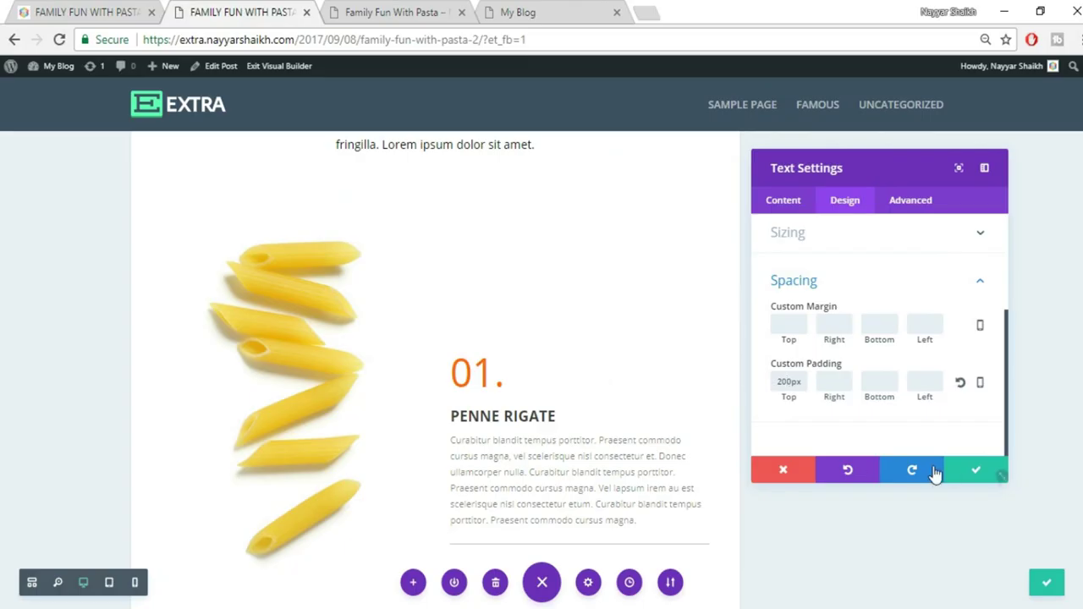
pyautogui.click(977, 470)
pyautogui.scroll(1, 921, 474)
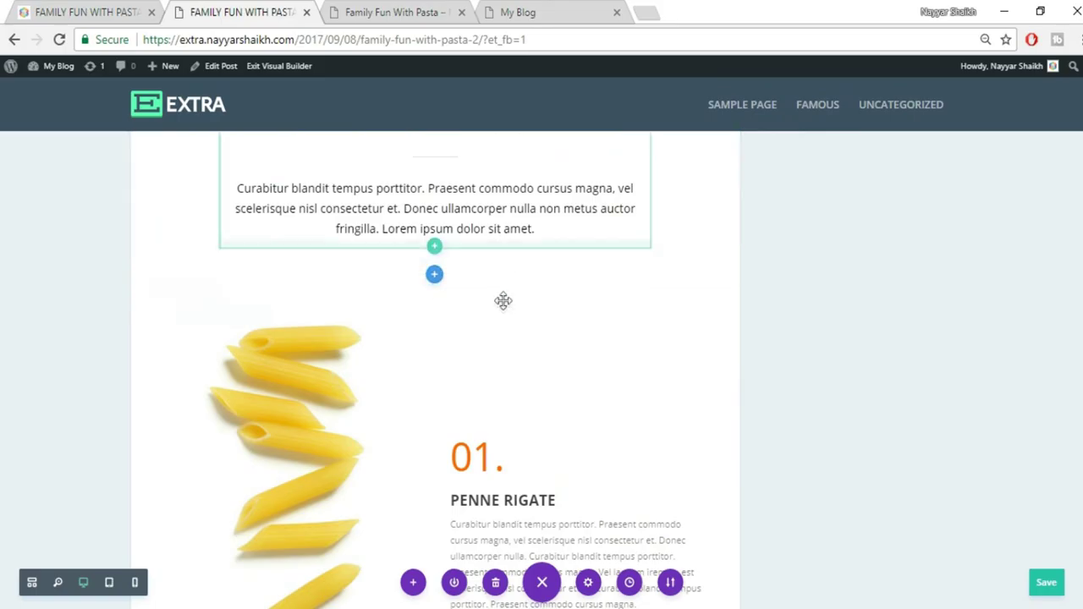
# Shrink the intro section's bottom padding and the pasta row's top padding
pyautogui.click(115, 10)
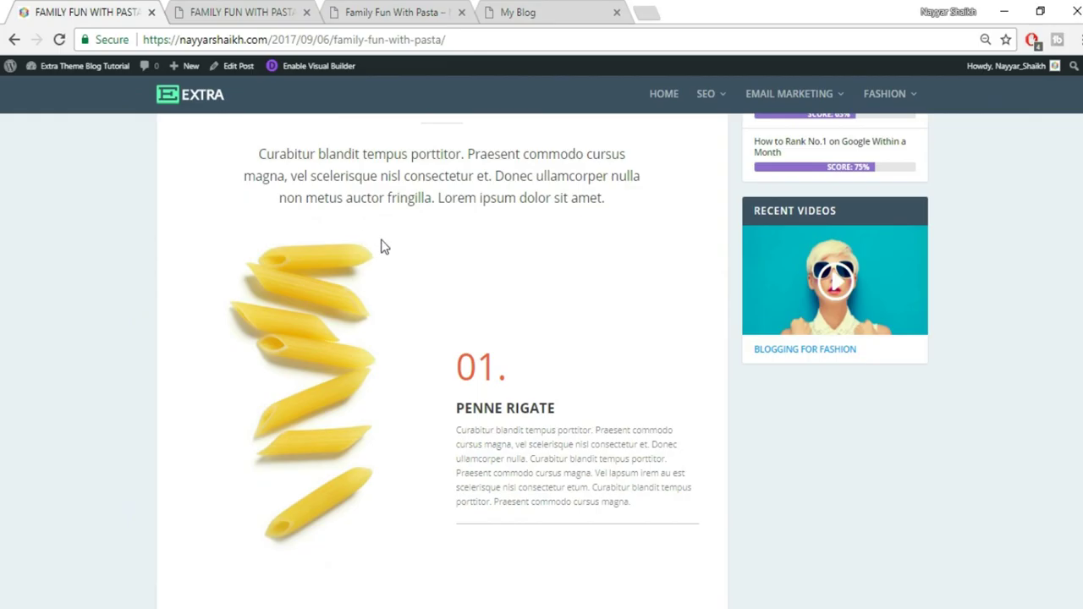
pyautogui.click(242, 12)
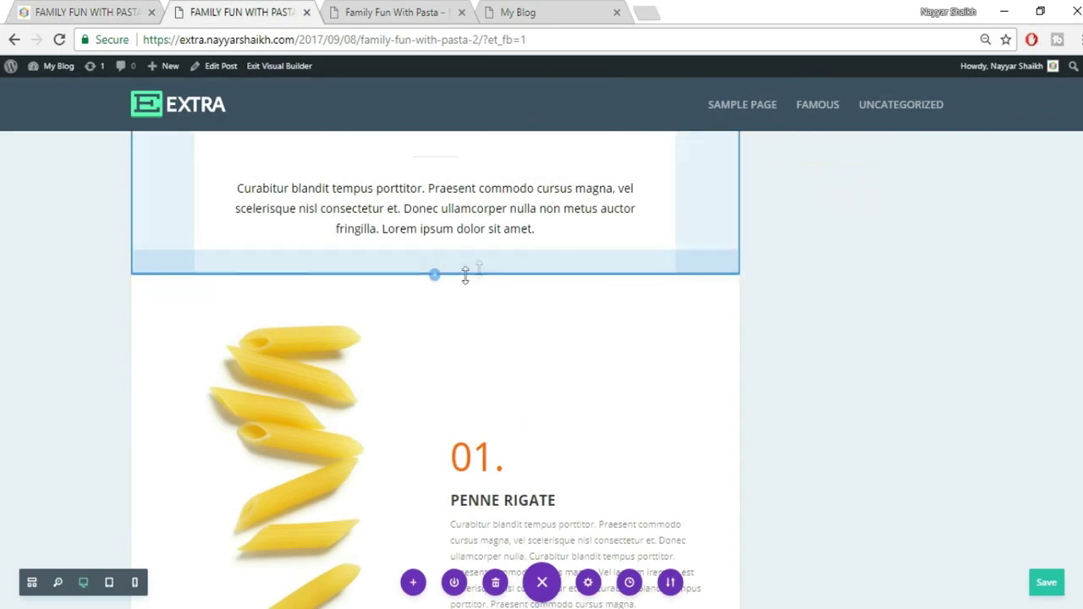
pyautogui.moveTo(484, 267); pyautogui.dragTo(491, 186)
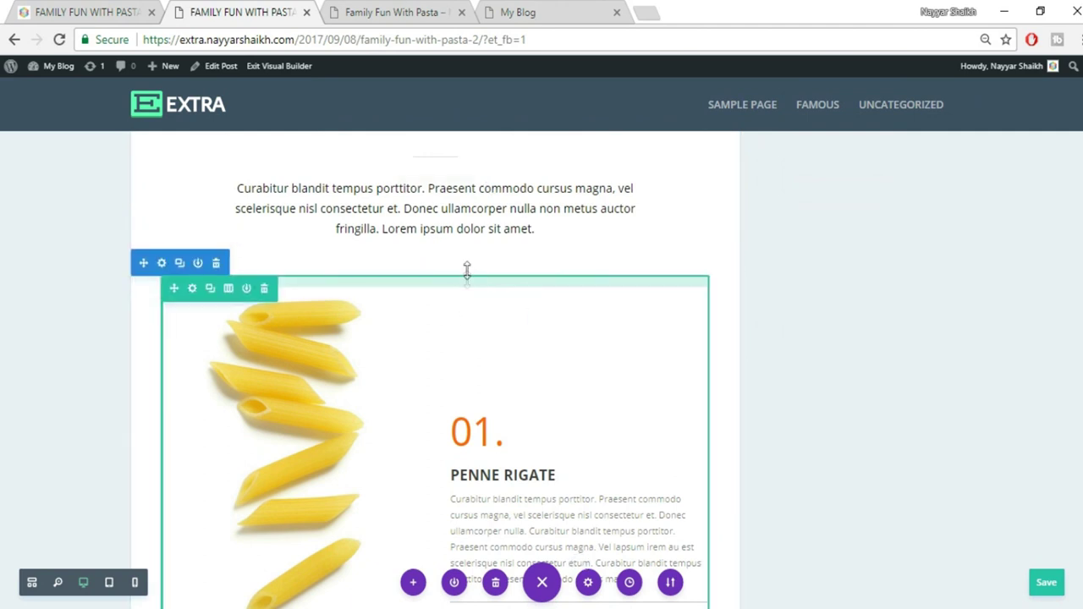
pyautogui.moveTo(472, 234); pyautogui.dragTo(508, 228)
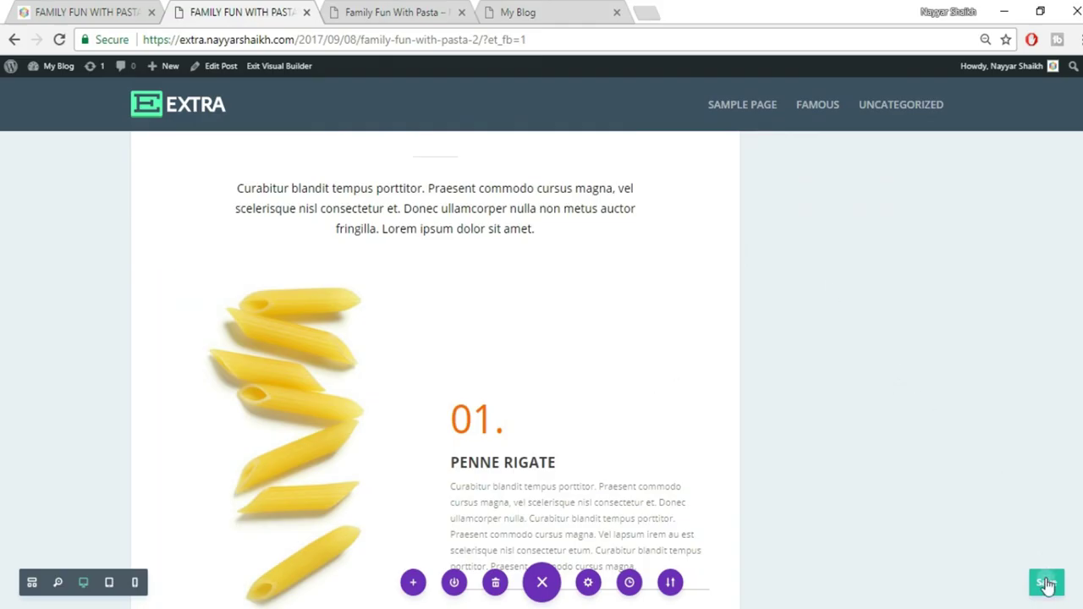
pyautogui.scroll(-3, 857, 396)
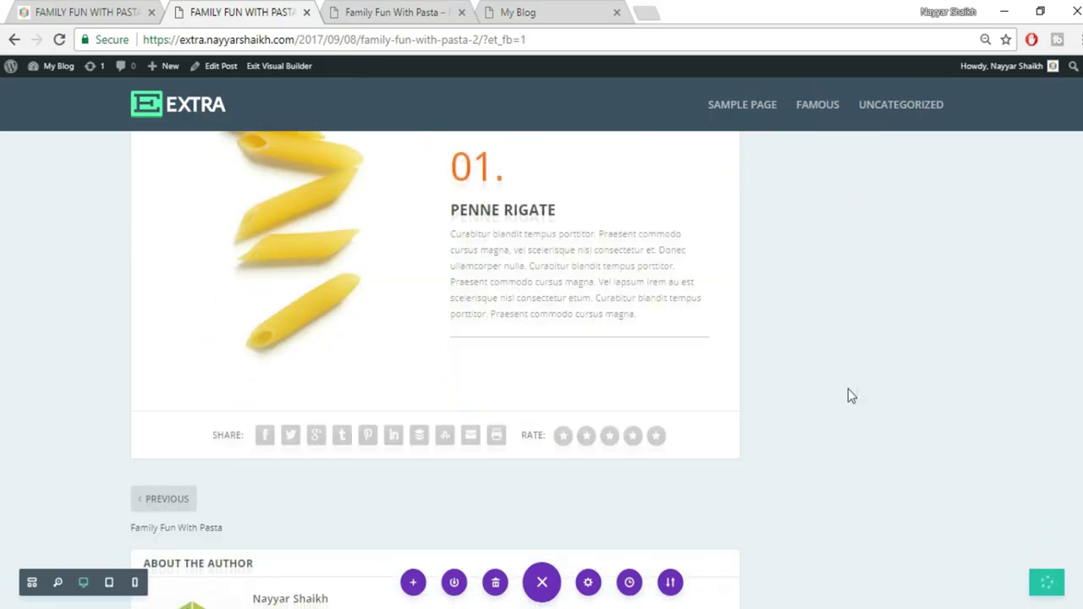
pyautogui.click(109, 9)
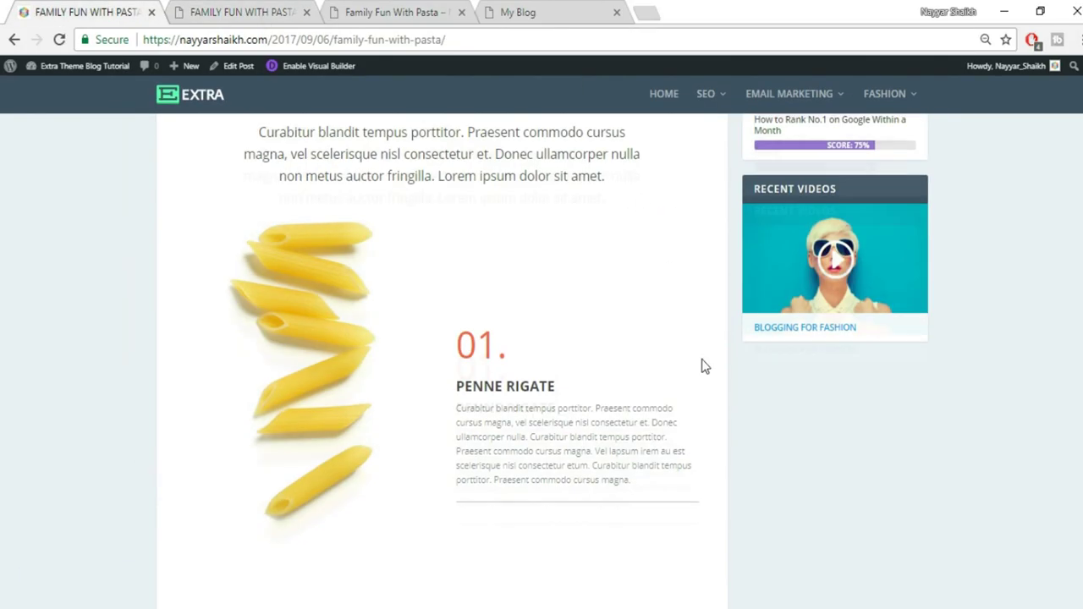
pyautogui.scroll(-5, 702, 365)
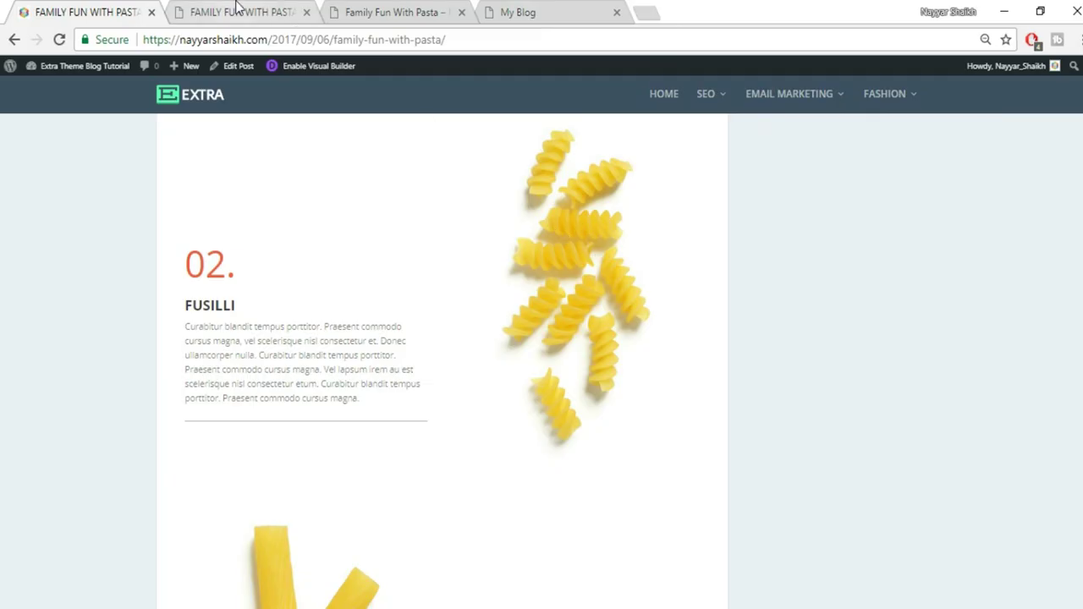
pyautogui.click(239, 8)
pyautogui.scroll(3, 754, 365)
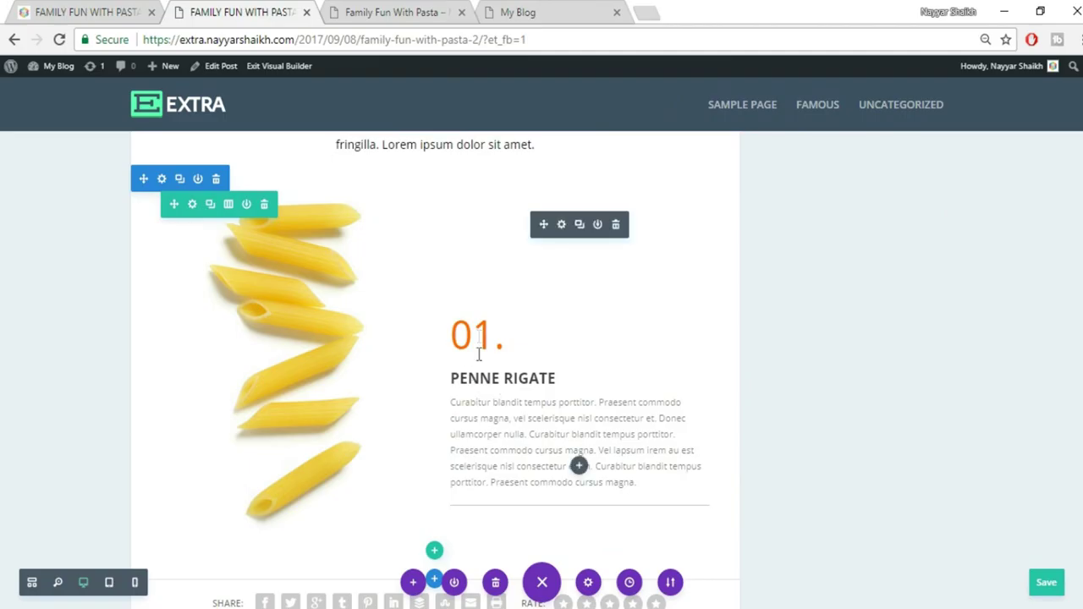
# Duplicate the Penne Rigate row and scroll down to the copy
pyautogui.click(211, 206)
pyautogui.scroll(-3, 857, 380)
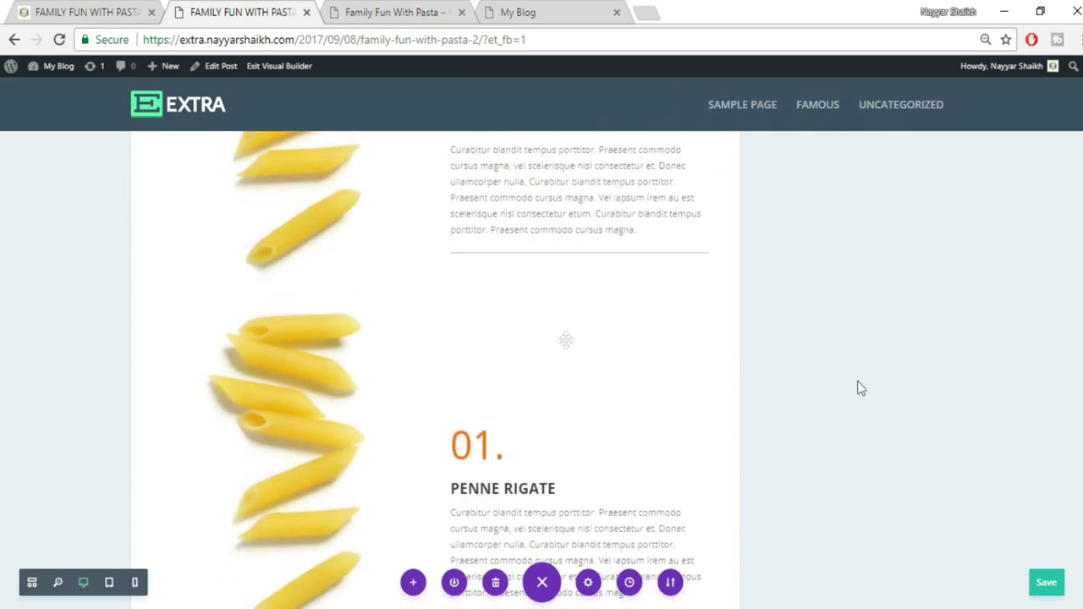
pyautogui.scroll(-4, 531, 460)
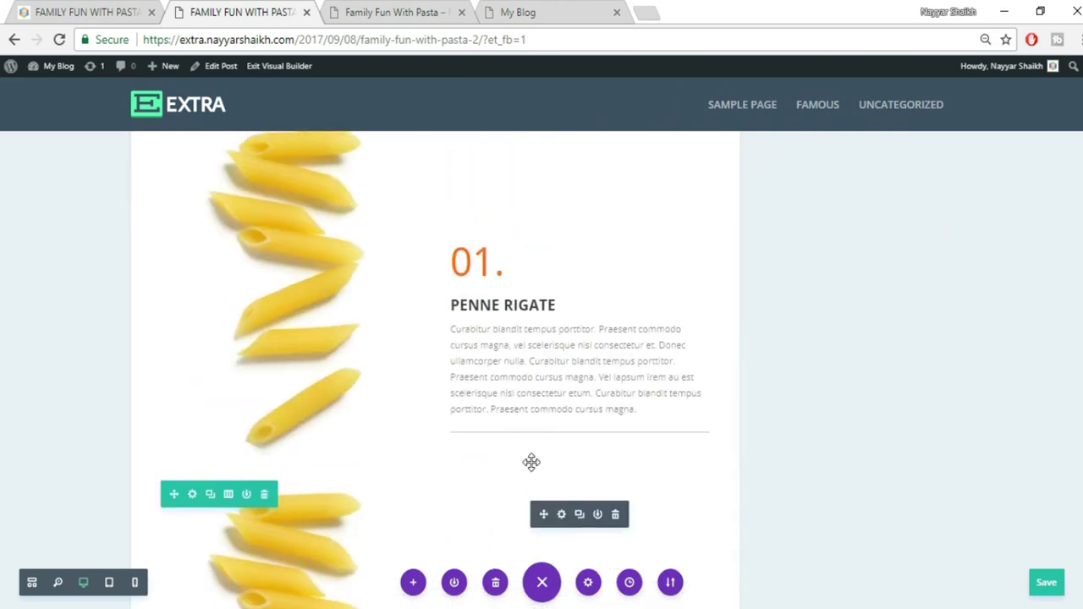
pyautogui.scroll(-5, 327, 344)
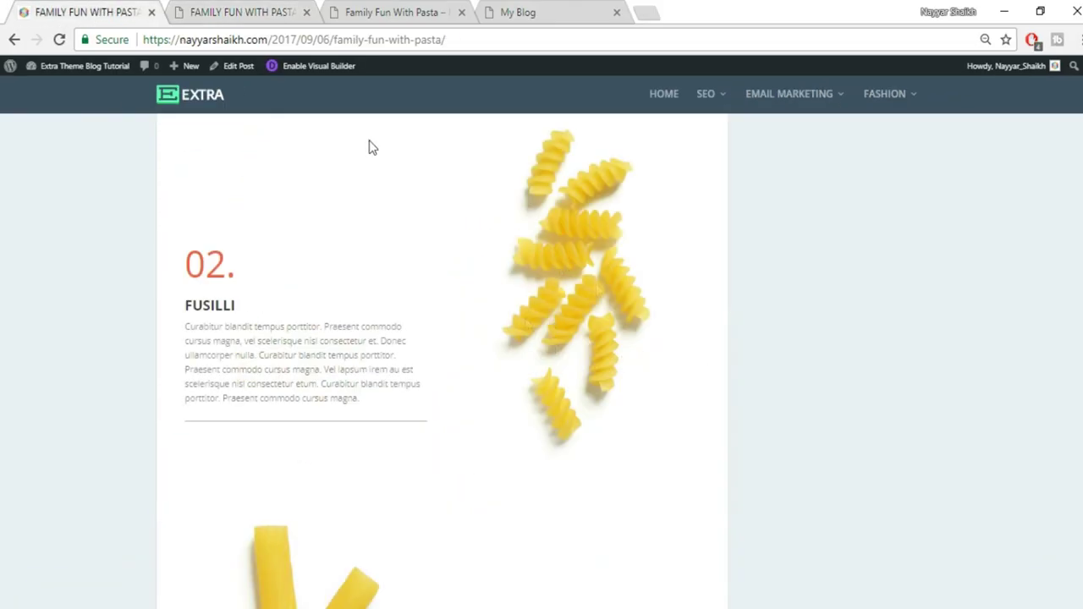
pyautogui.click(254, 12)
# In the copy, put the text and divider on the left and the penne image on the right
pyautogui.moveTo(385, 303); pyautogui.dragTo(584, 320)
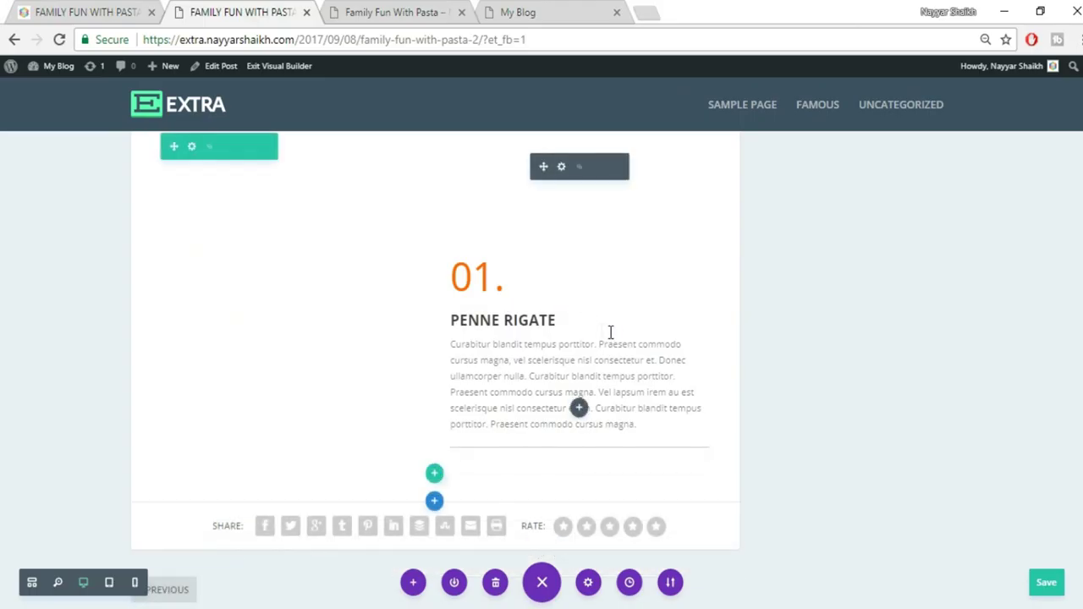
pyautogui.scroll(-1, 584, 491)
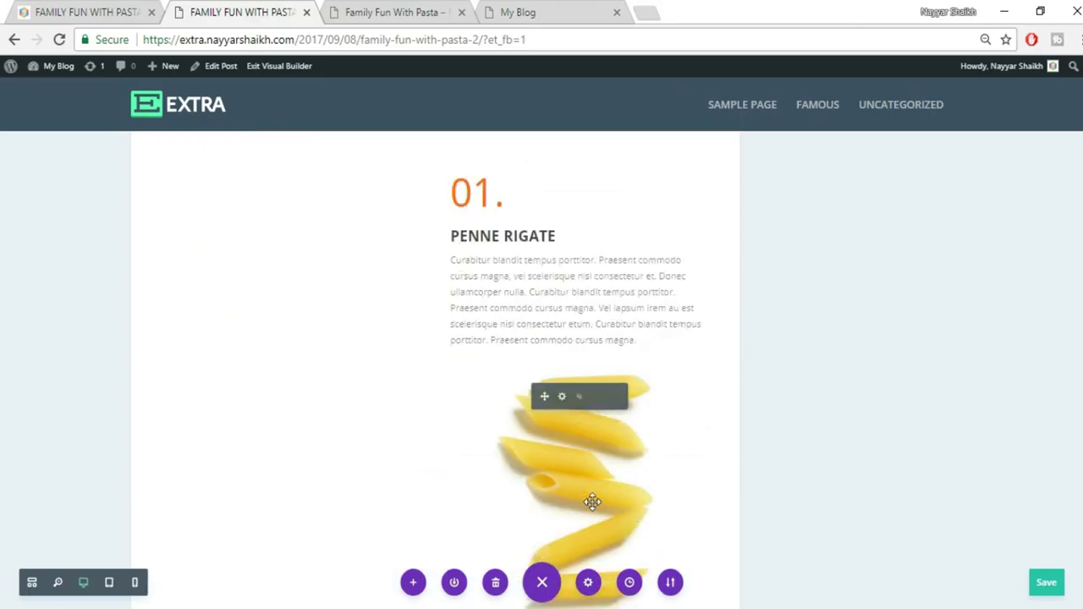
pyautogui.scroll(1, 525, 364)
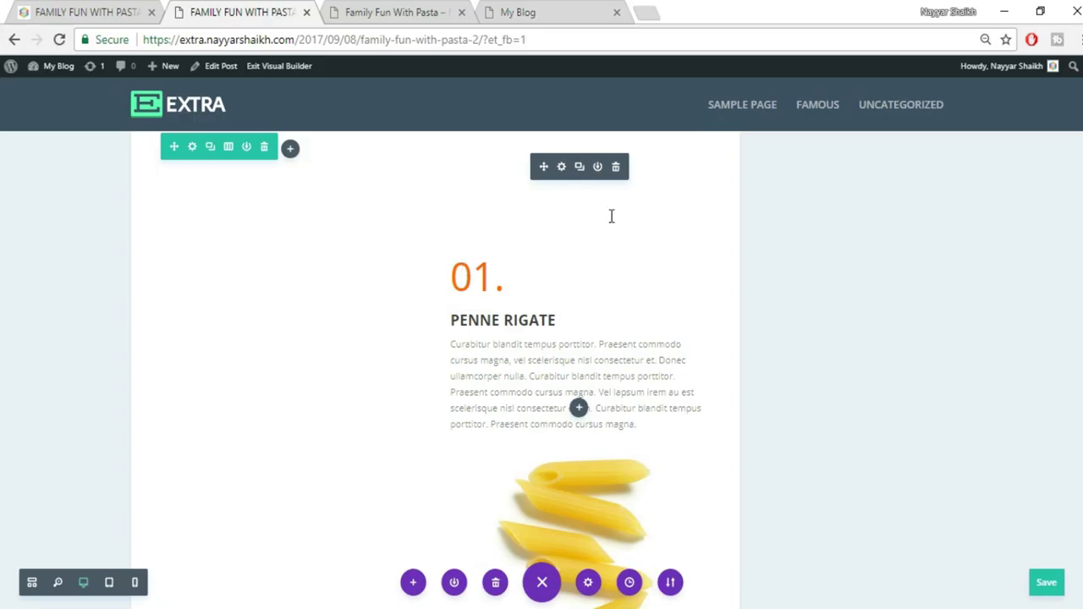
pyautogui.moveTo(546, 166); pyautogui.dragTo(299, 245)
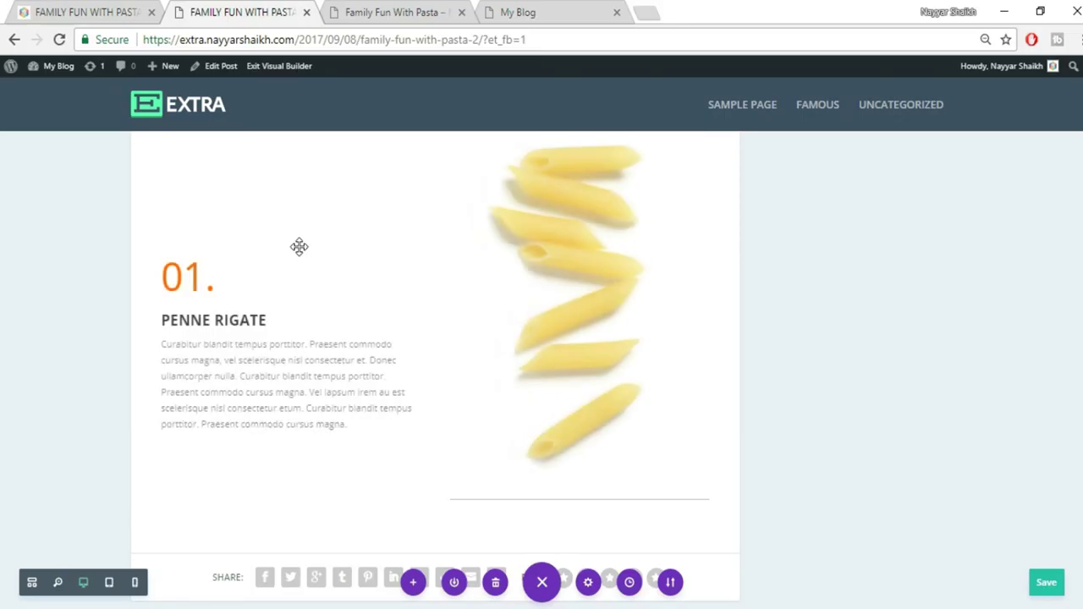
pyautogui.moveTo(540, 457); pyautogui.dragTo(358, 450)
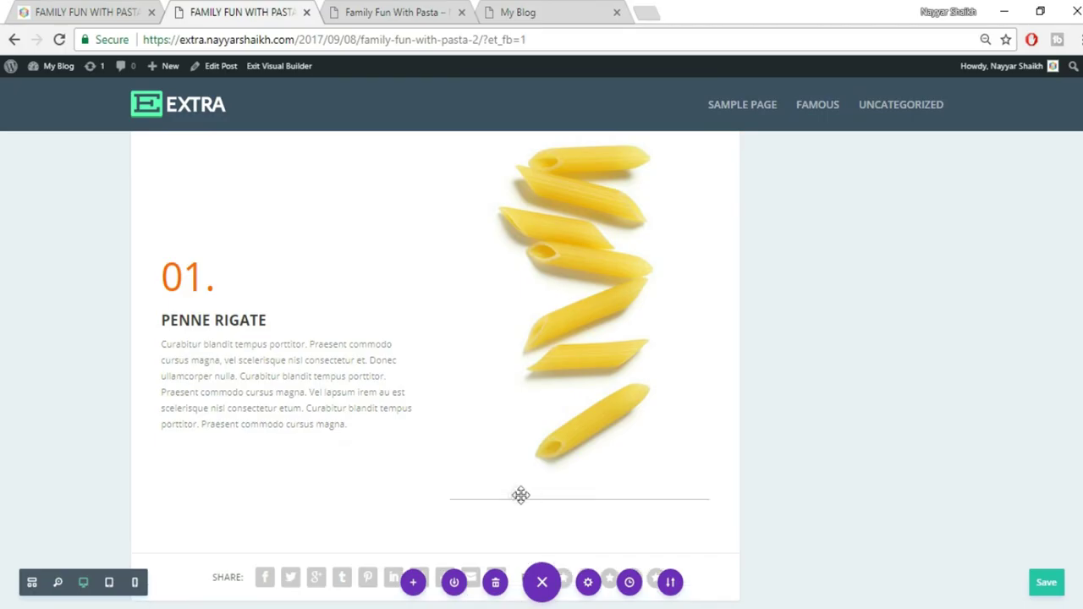
pyautogui.moveTo(478, 500); pyautogui.dragTo(247, 420)
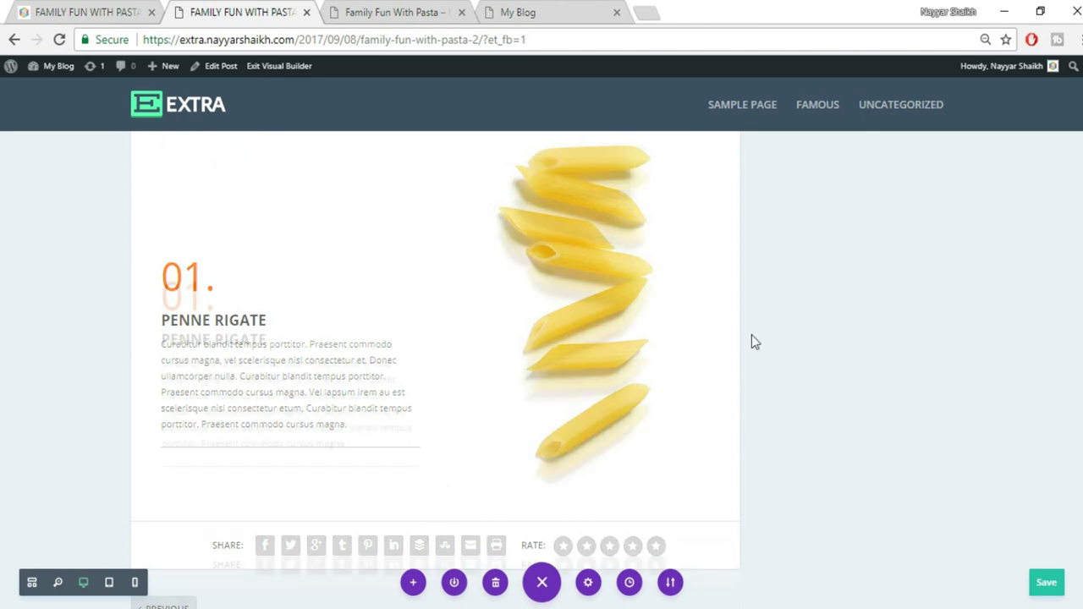
pyautogui.scroll(1, 752, 339)
pyautogui.scroll(-2, 635, 322)
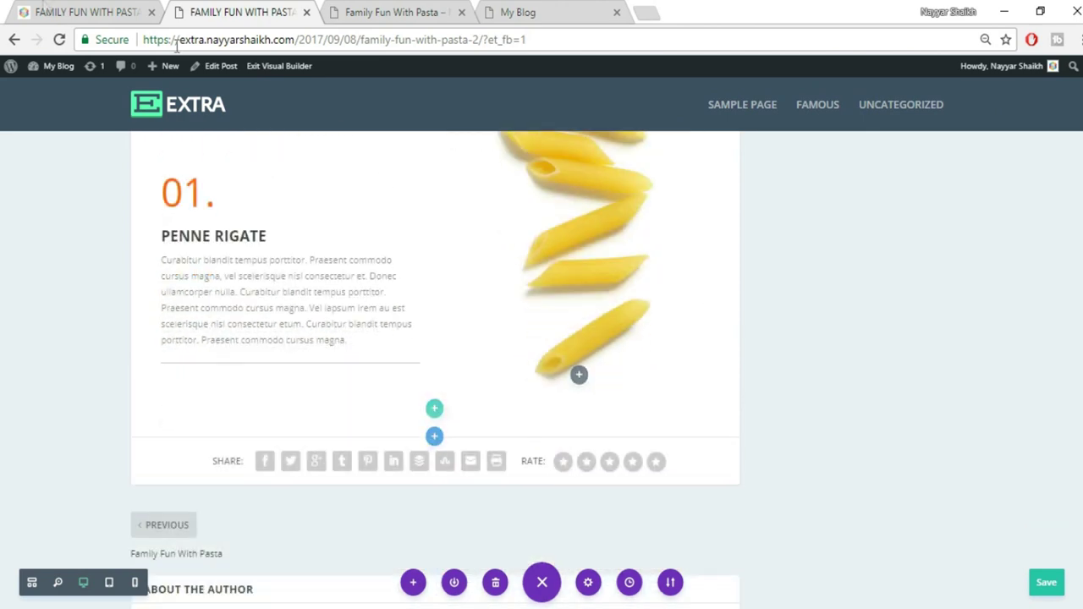
# Renumber the copied row's step number from 01 to 02
pyautogui.click(44, 11)
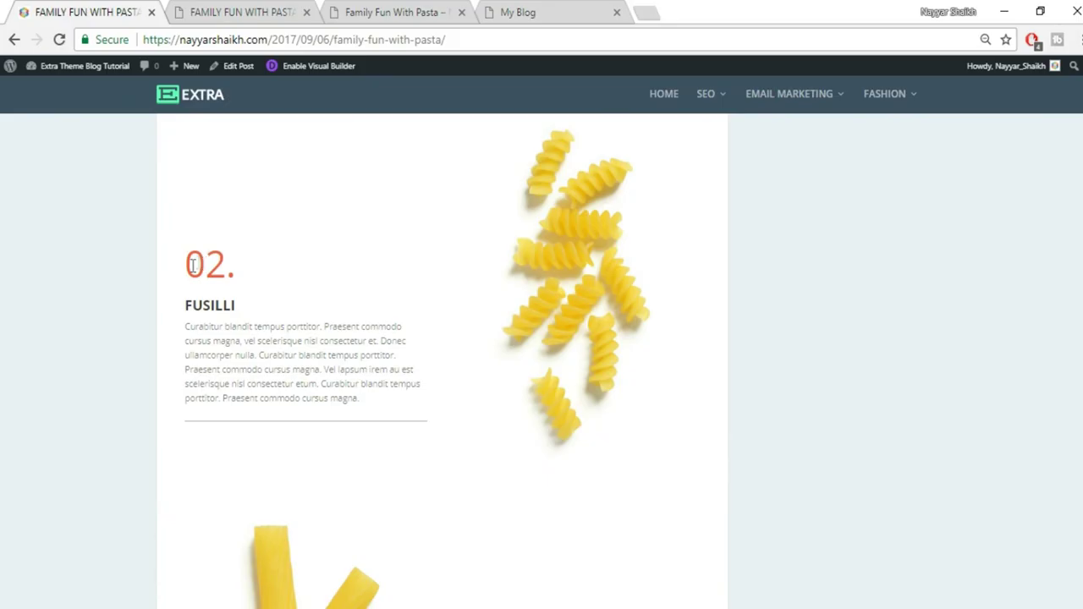
pyautogui.click(200, 11)
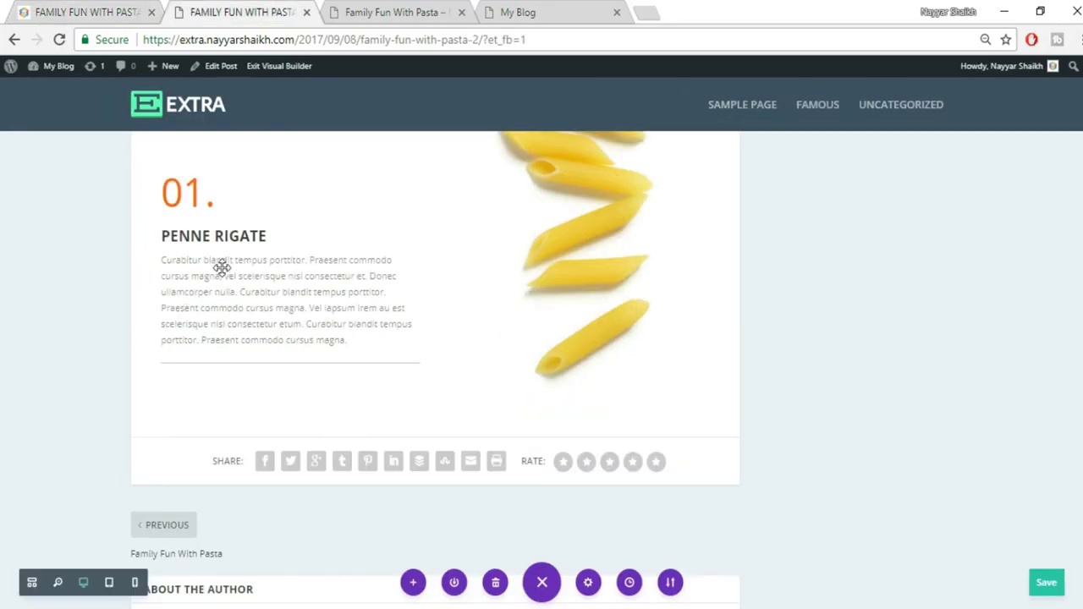
pyautogui.doubleClick(200, 193)
pyautogui.write('02')
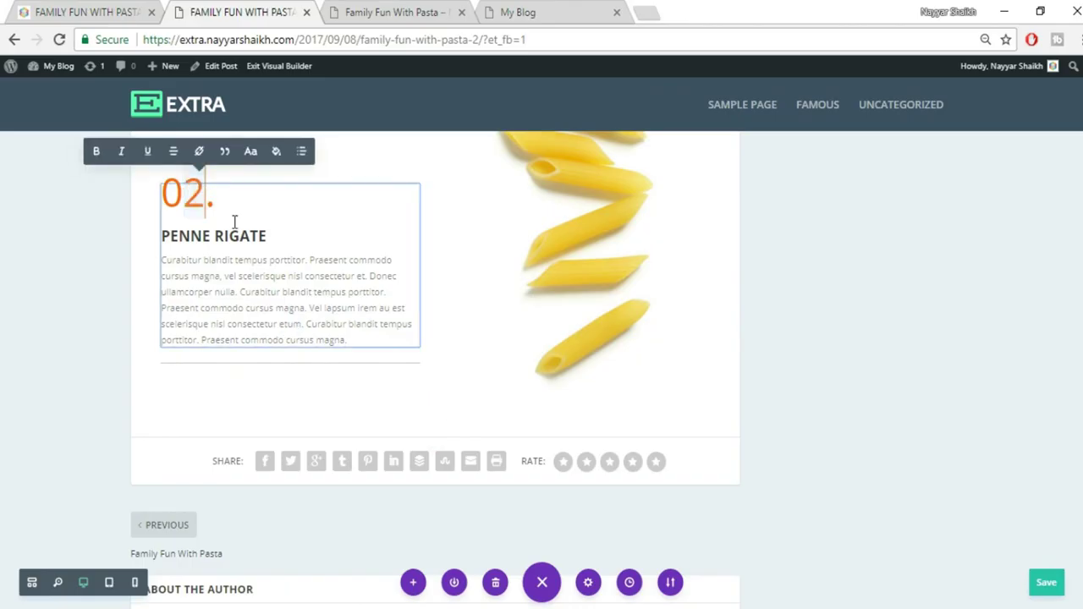
# Replace the PENNE RIGATE heading with FUSILLI copied from the live post
pyautogui.click(96, 9)
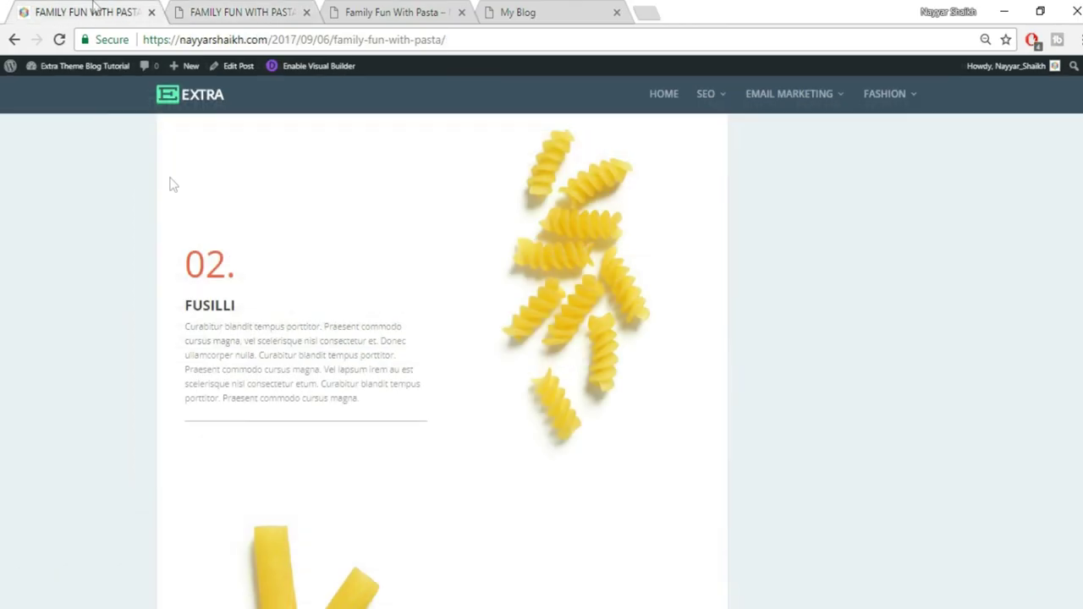
pyautogui.doubleClick(215, 310)
pyautogui.hotkey('ctrl', 'c')
pyautogui.click(217, 12)
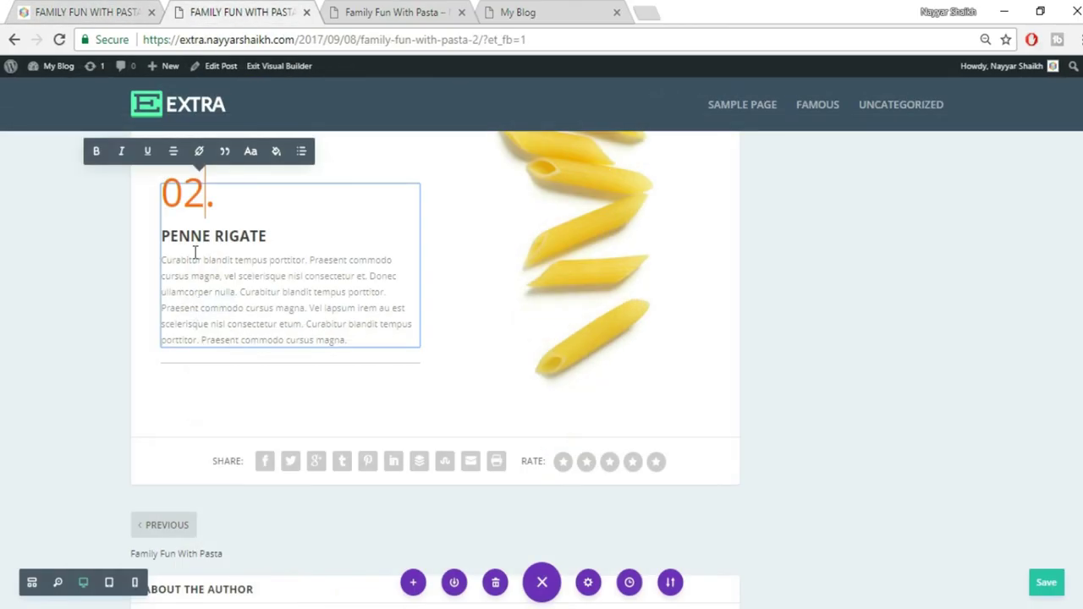
pyautogui.moveTo(170, 236); pyautogui.dragTo(264, 236)
pyautogui.hotkey('ctrl', 'v')
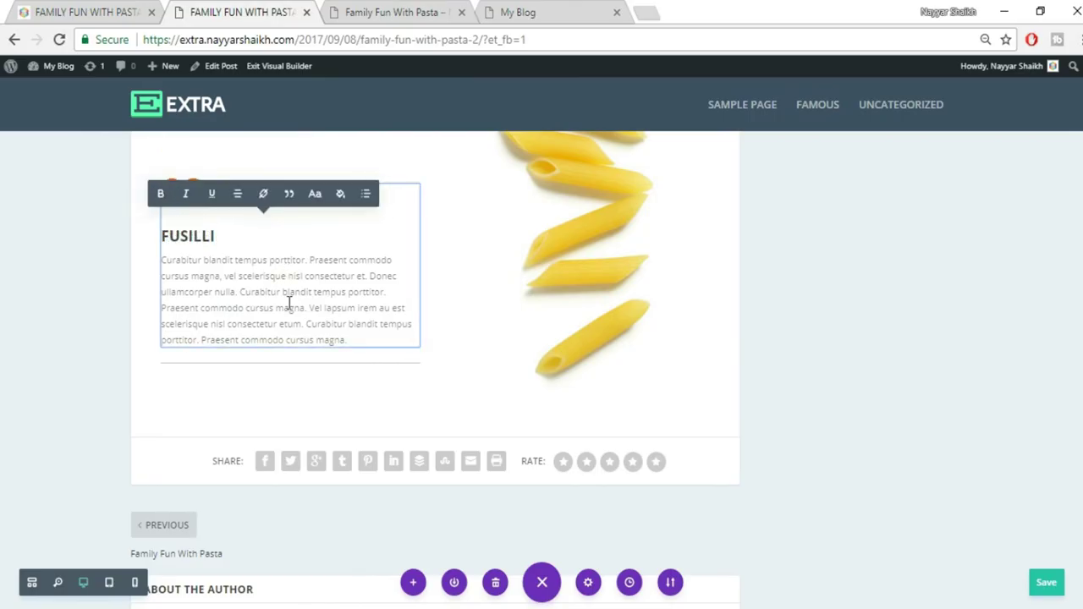
pyautogui.click(926, 403)
pyautogui.scroll(2, 926, 404)
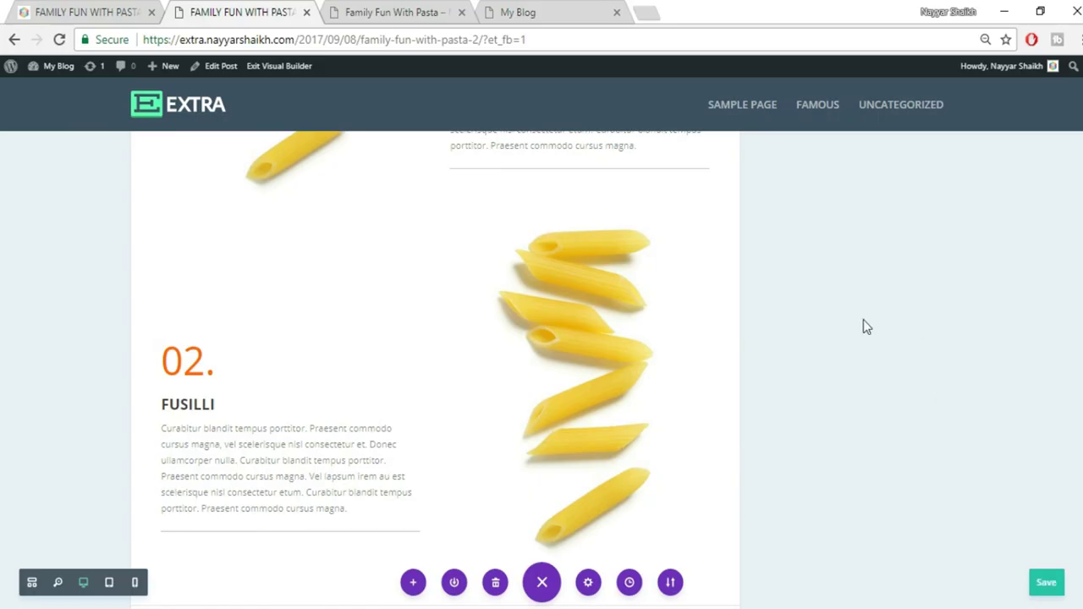
pyautogui.moveTo(593, 349)
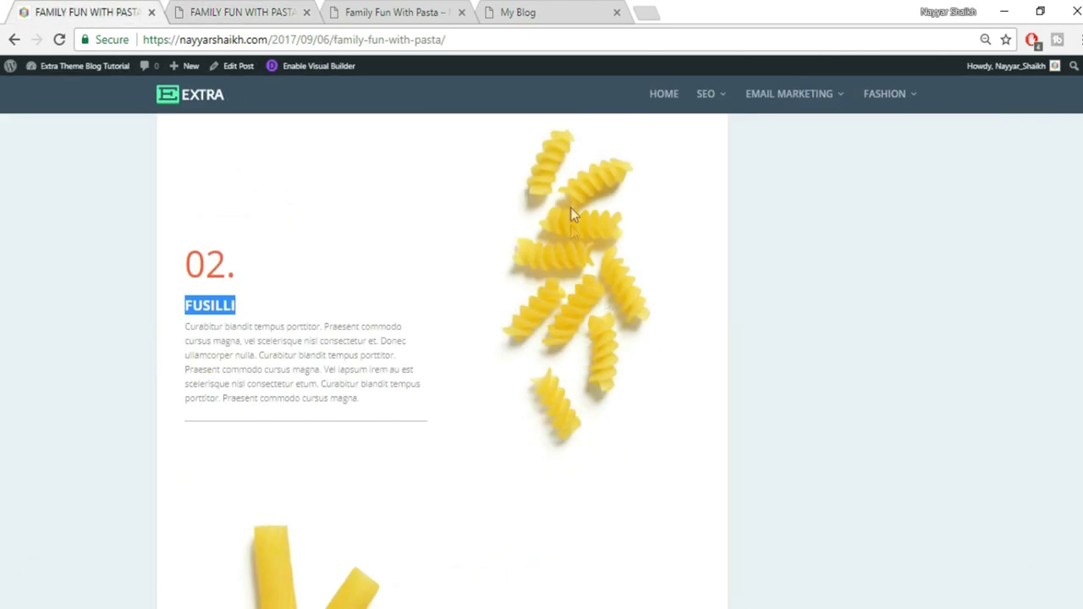
# Upload pasta_02.jpg into the 02. row's image module in place of penne, and save it
pyautogui.click(233, 10)
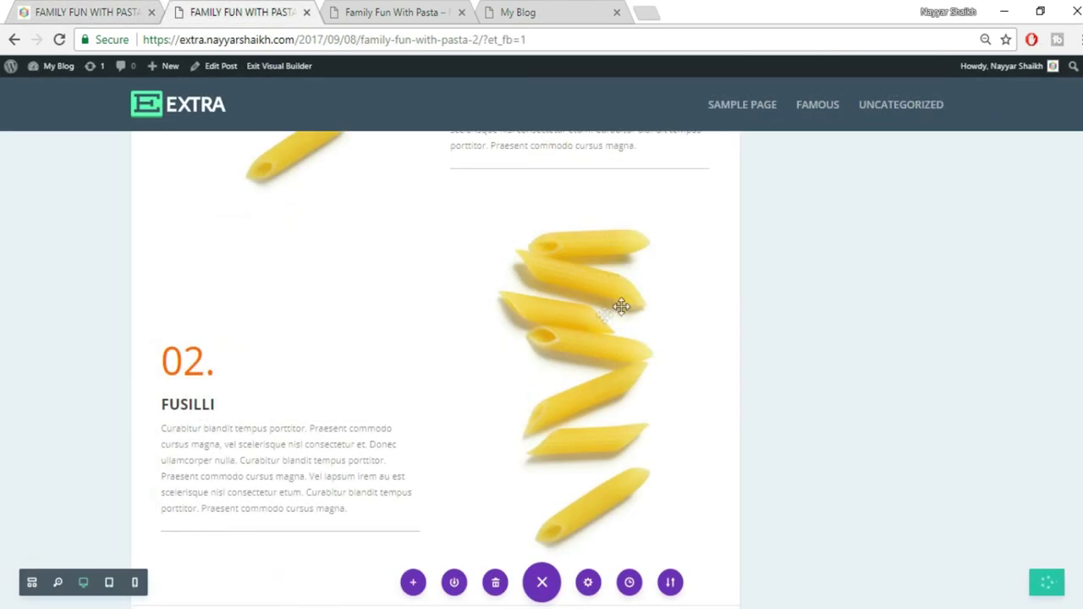
pyautogui.moveTo(573, 267)
pyautogui.click(562, 252)
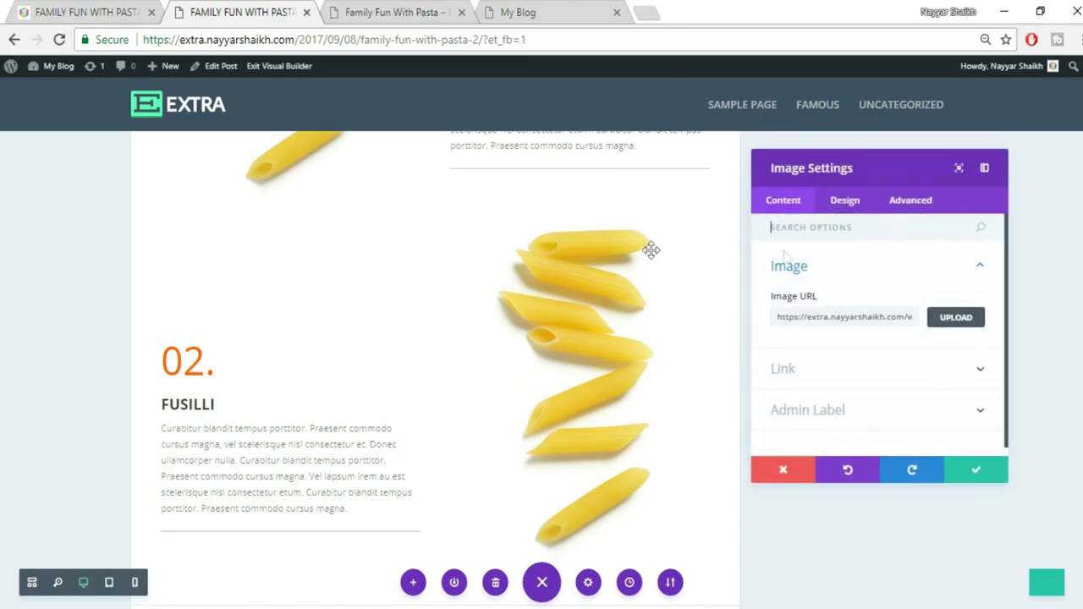
pyautogui.click(957, 318)
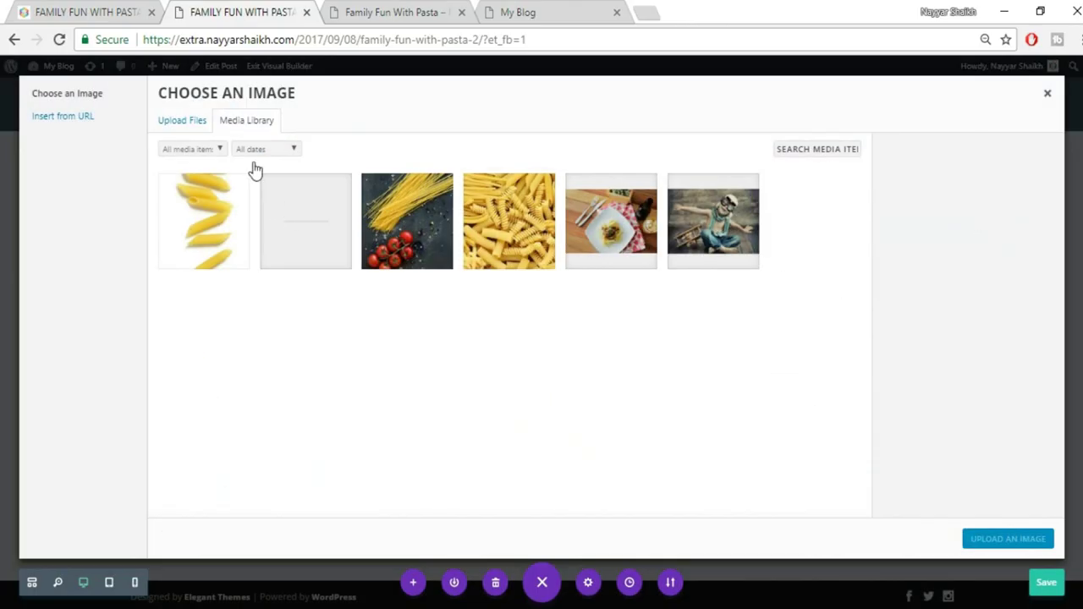
pyautogui.click(191, 122)
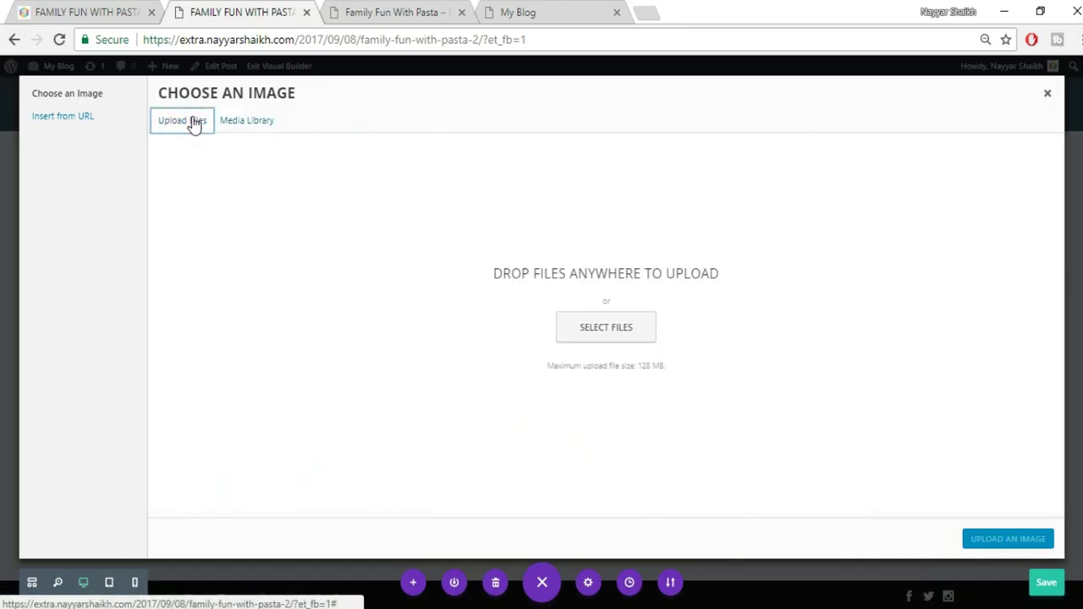
pyautogui.click(617, 326)
pyautogui.scroll(-3, 774, 467)
pyautogui.click(650, 370)
pyautogui.click(960, 587)
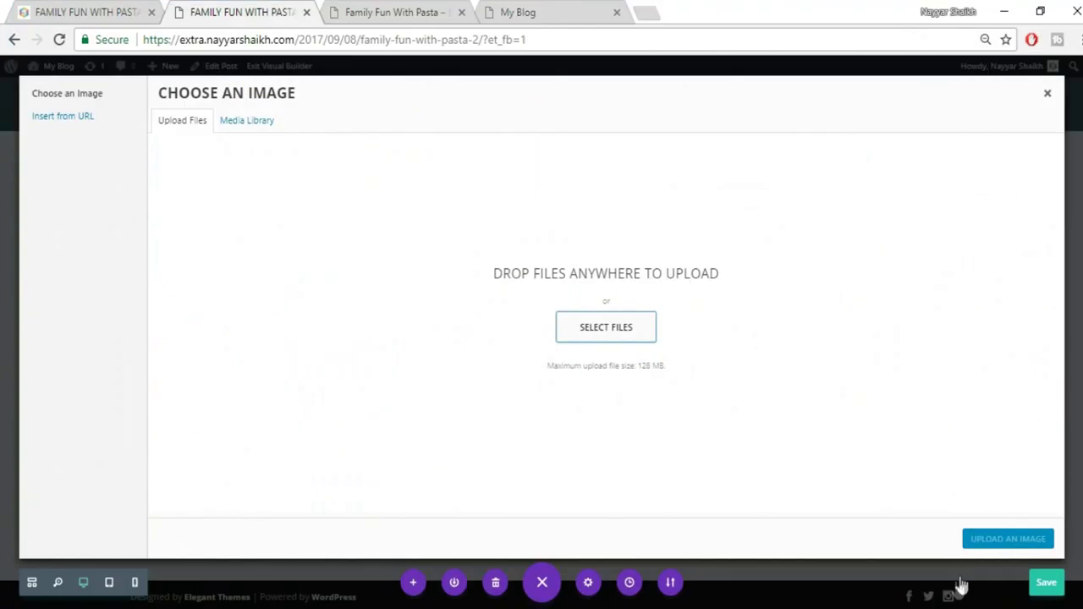
pyautogui.click(990, 549)
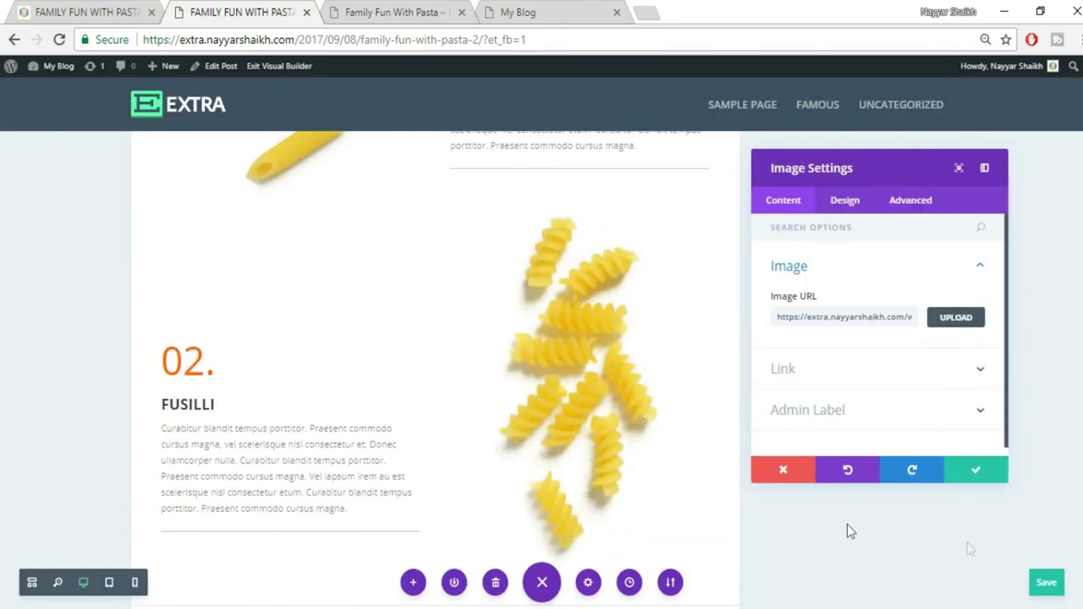
pyautogui.click(969, 472)
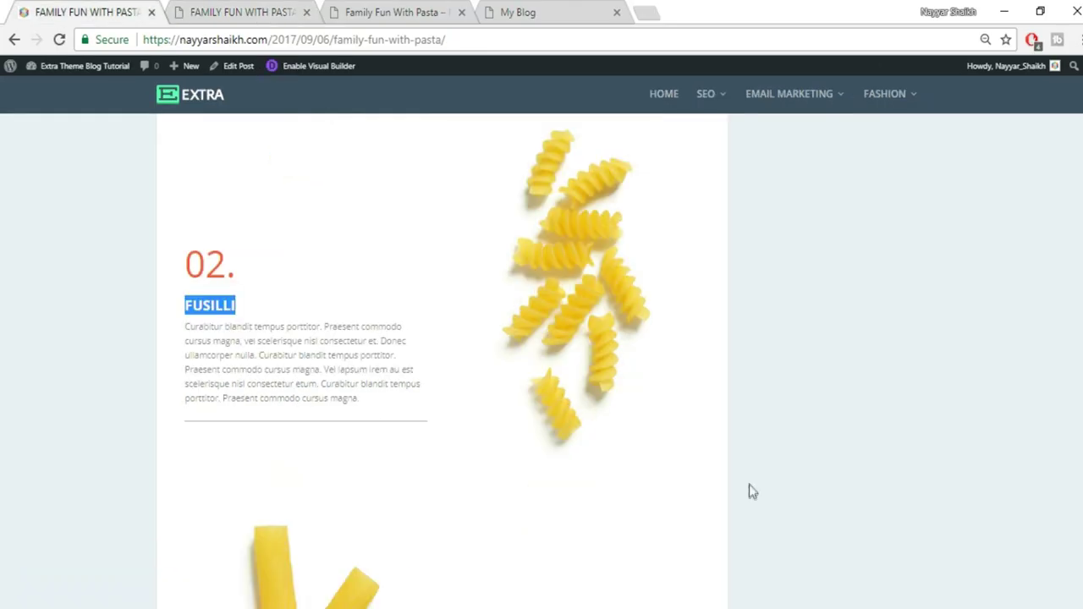
# Give the Penne Rigate row 83px of bottom padding
pyautogui.scroll(-7, 749, 485)
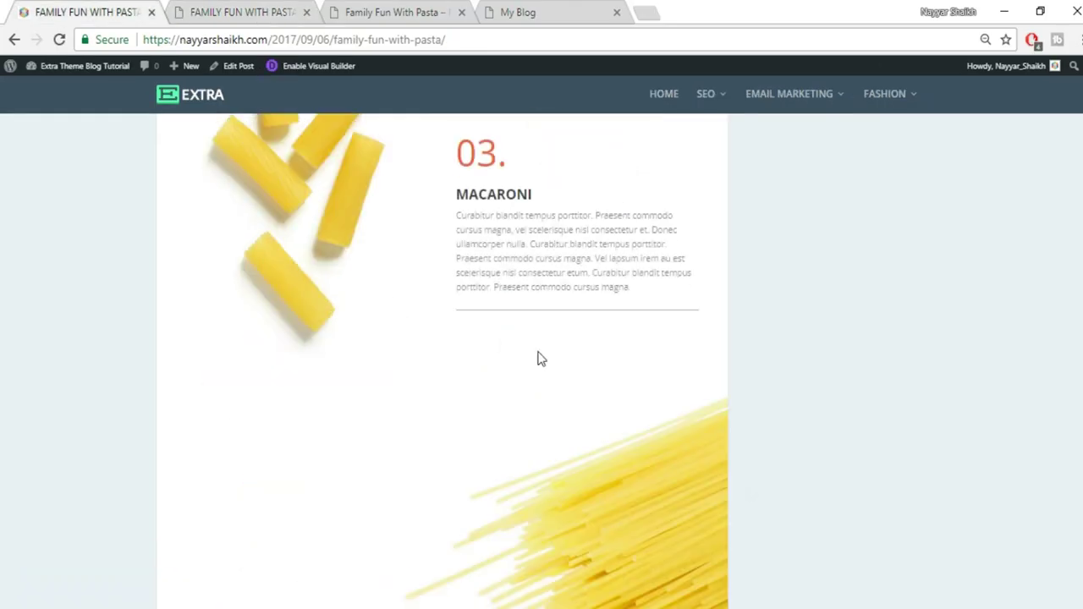
pyautogui.scroll(3, 537, 357)
pyautogui.scroll(6, 515, 391)
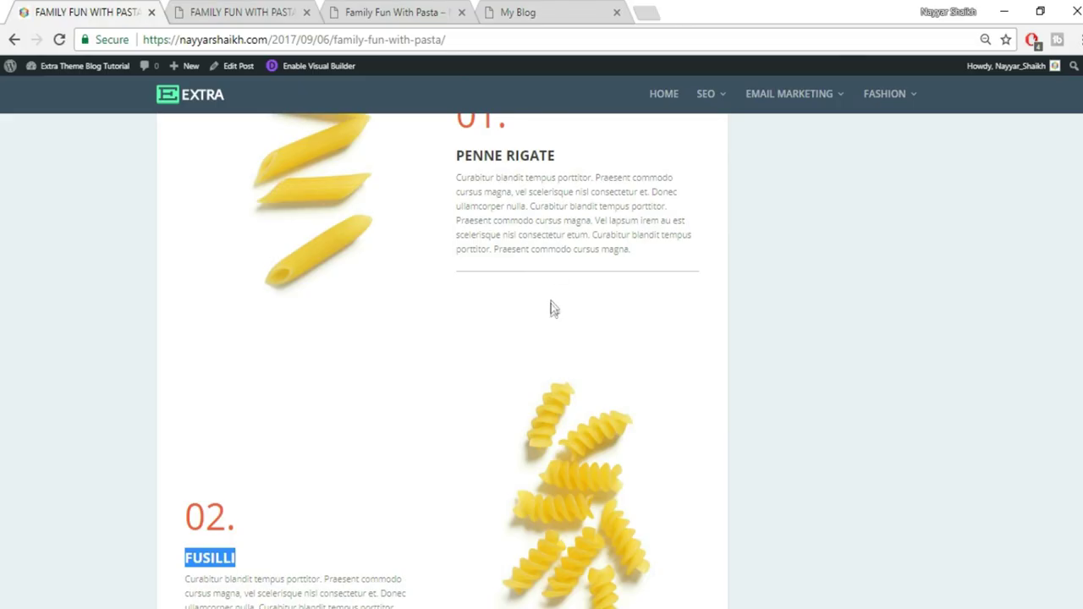
pyautogui.click(303, 10)
pyautogui.scroll(1, 643, 339)
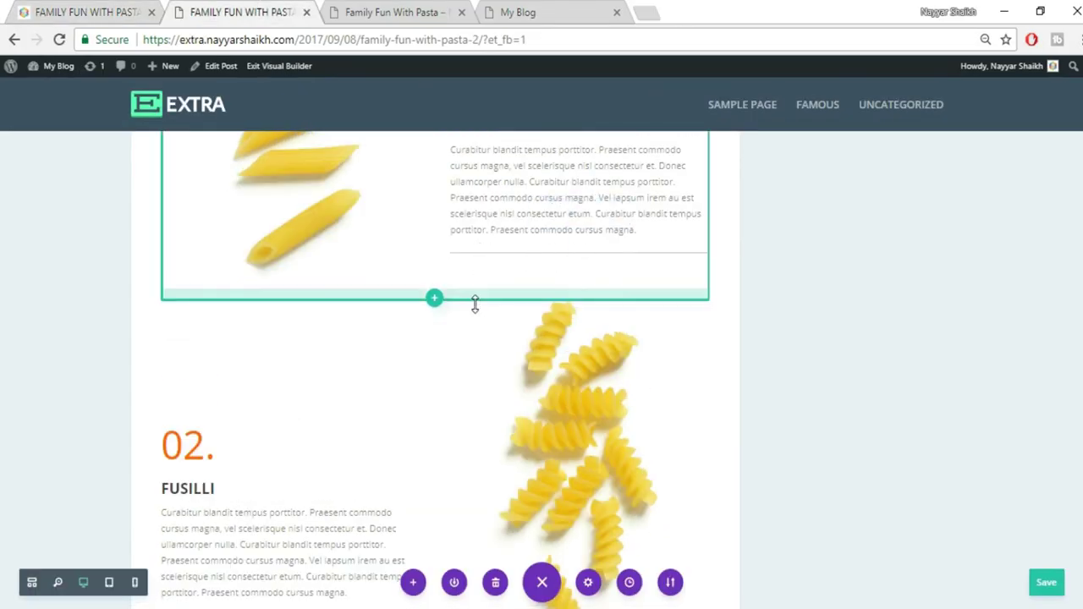
pyautogui.moveTo(475, 315); pyautogui.dragTo(468, 356)
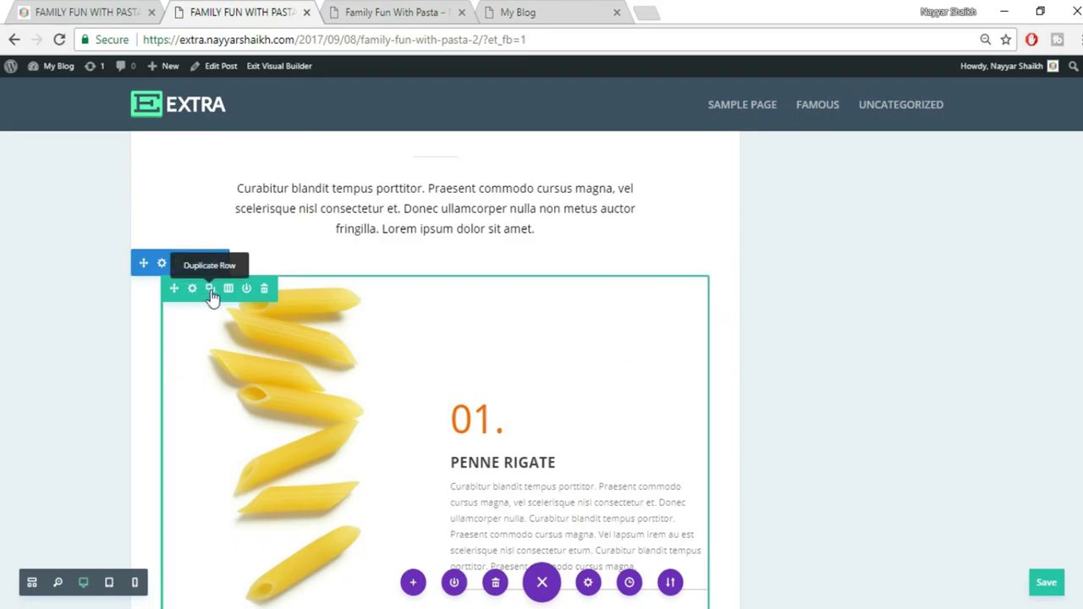
# Drag the 02. FUSILLI row above the duplicated Penne Rigate row
pyautogui.scroll(-6, 462, 358)
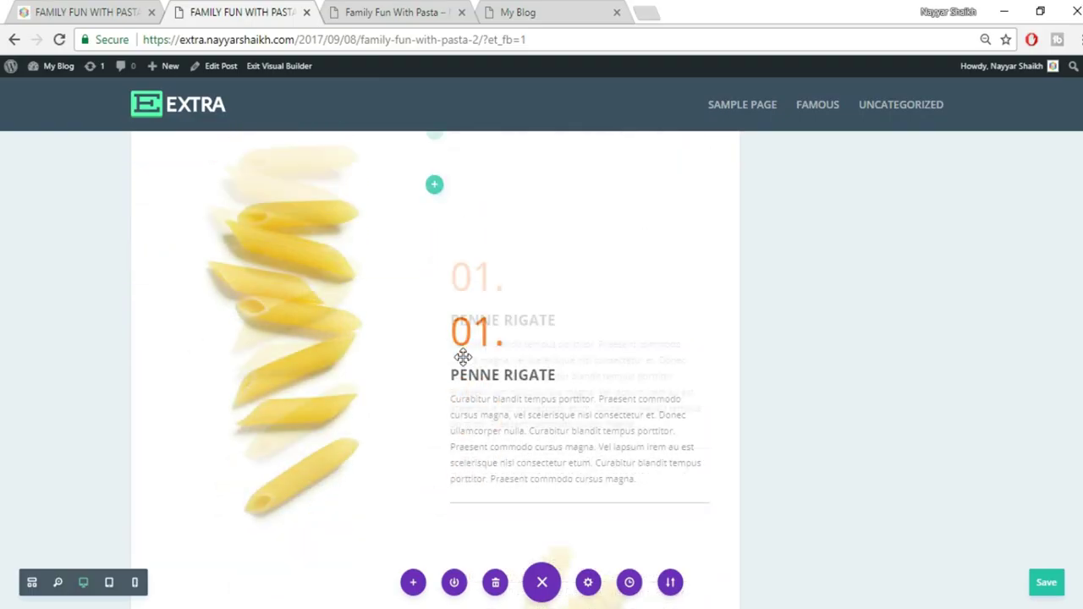
pyautogui.scroll(-5, 516, 433)
pyautogui.scroll(7, 520, 440)
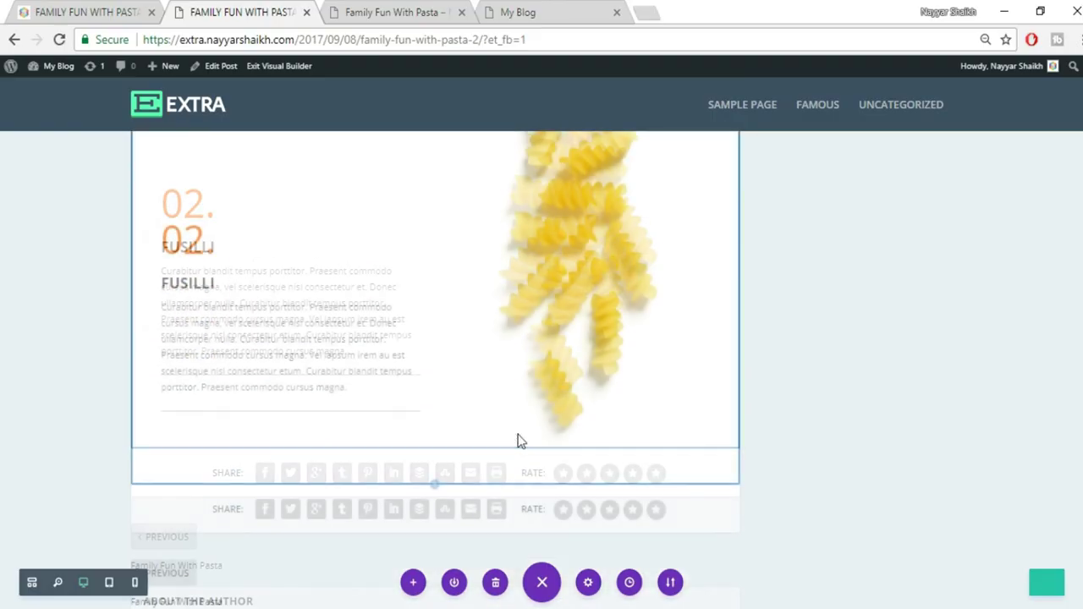
pyautogui.moveTo(191, 540)
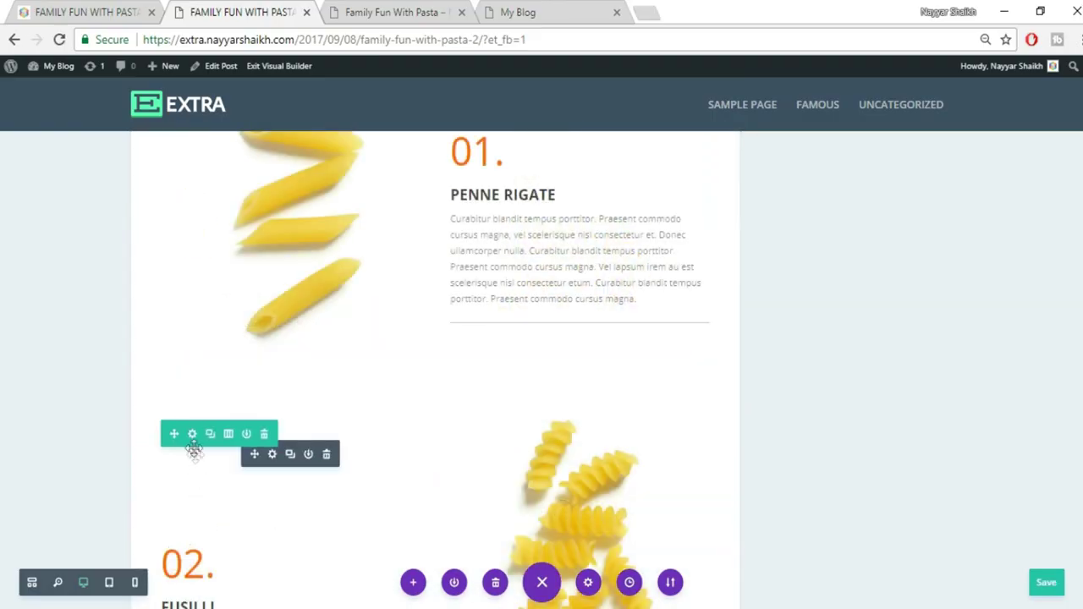
pyautogui.moveTo(180, 434)
pyautogui.mouseDown()
pyautogui.moveTo(187, 138)
pyautogui.moveTo(217, 67)
pyautogui.moveTo(222, 221)
pyautogui.moveTo(233, 223)
pyautogui.mouseUp()
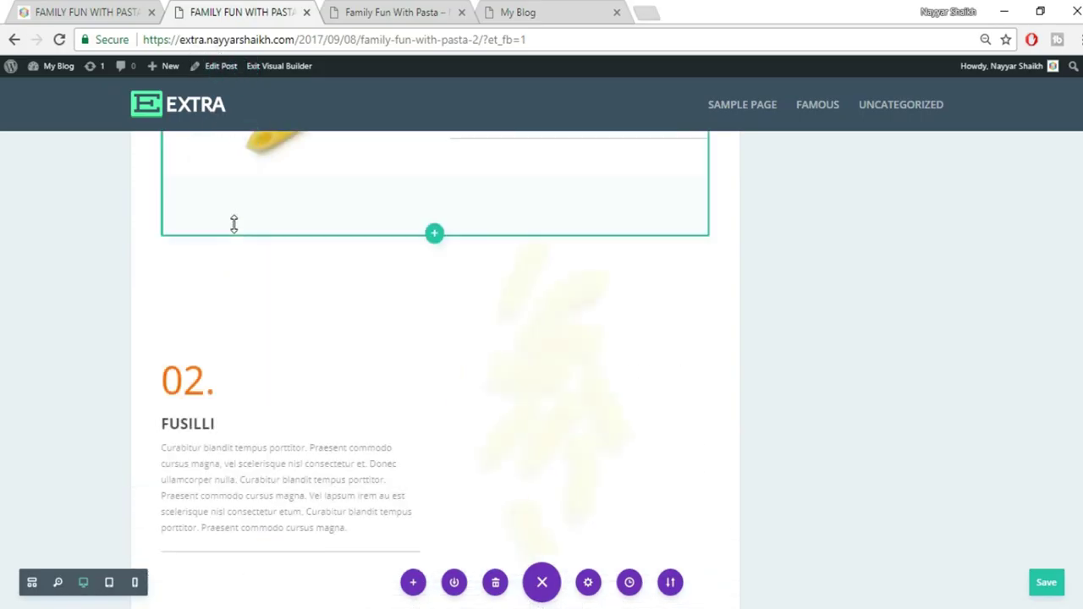
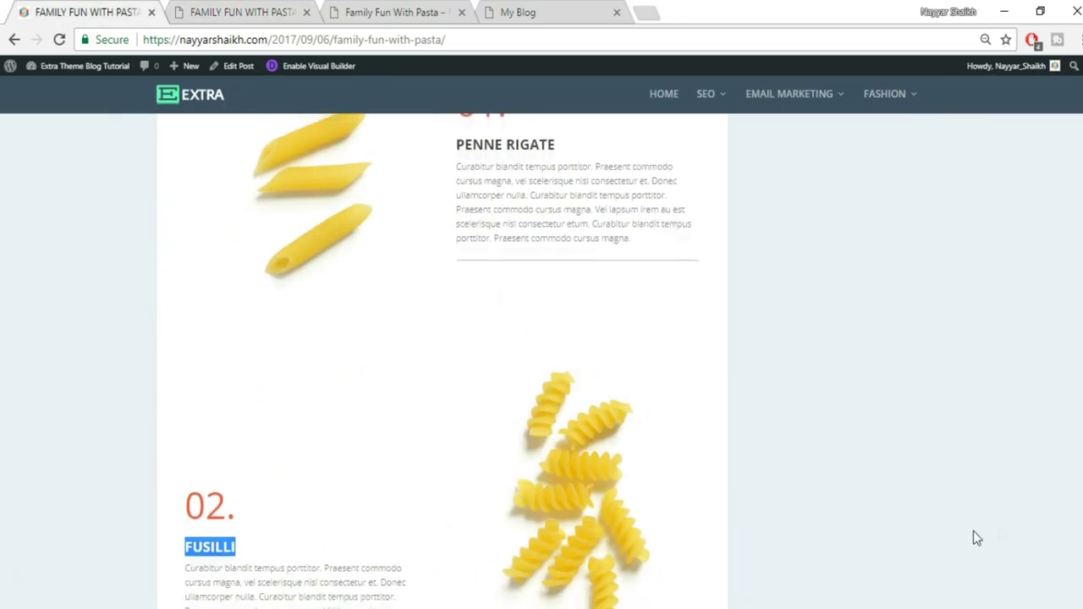
# Replace PENNE RIGATE with MACARONI copied from the reference, change 01. to 03., and save
pyautogui.scroll(-6, 973, 538)
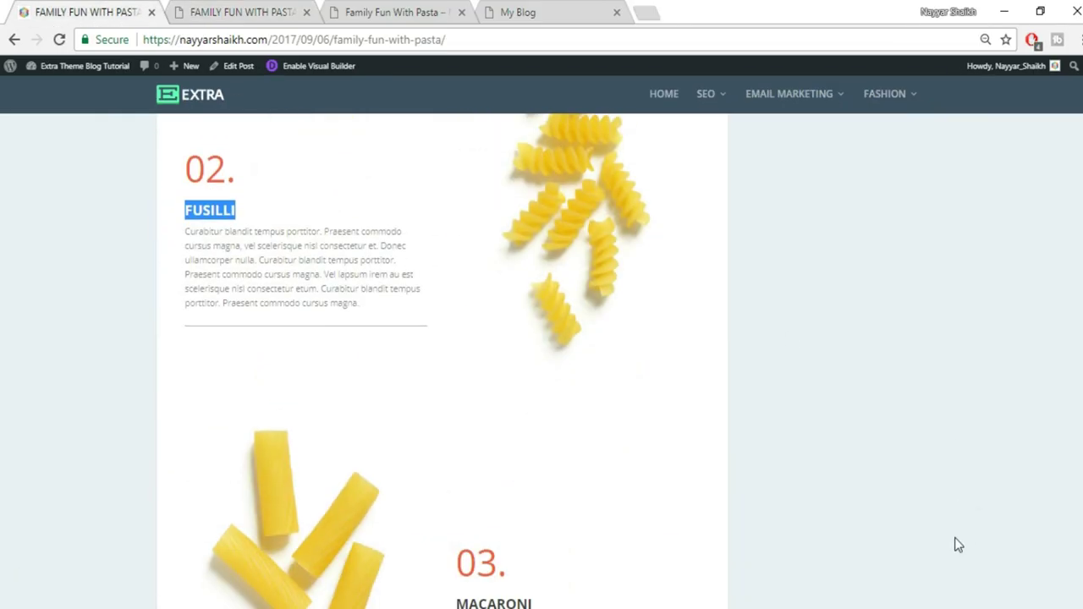
pyautogui.moveTo(460, 368); pyautogui.dragTo(530, 357)
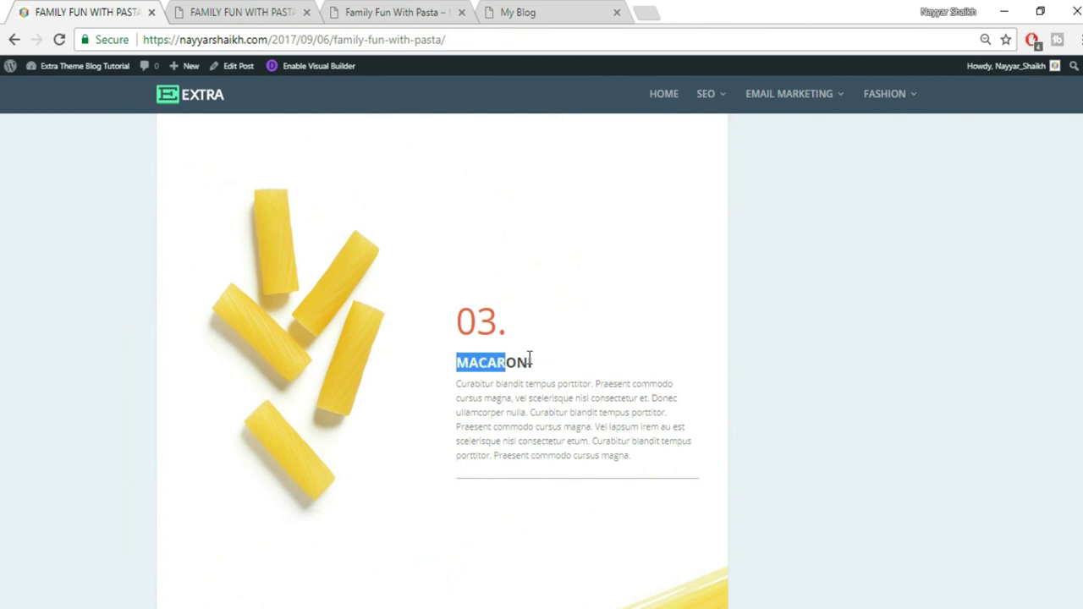
pyautogui.click(182, 8)
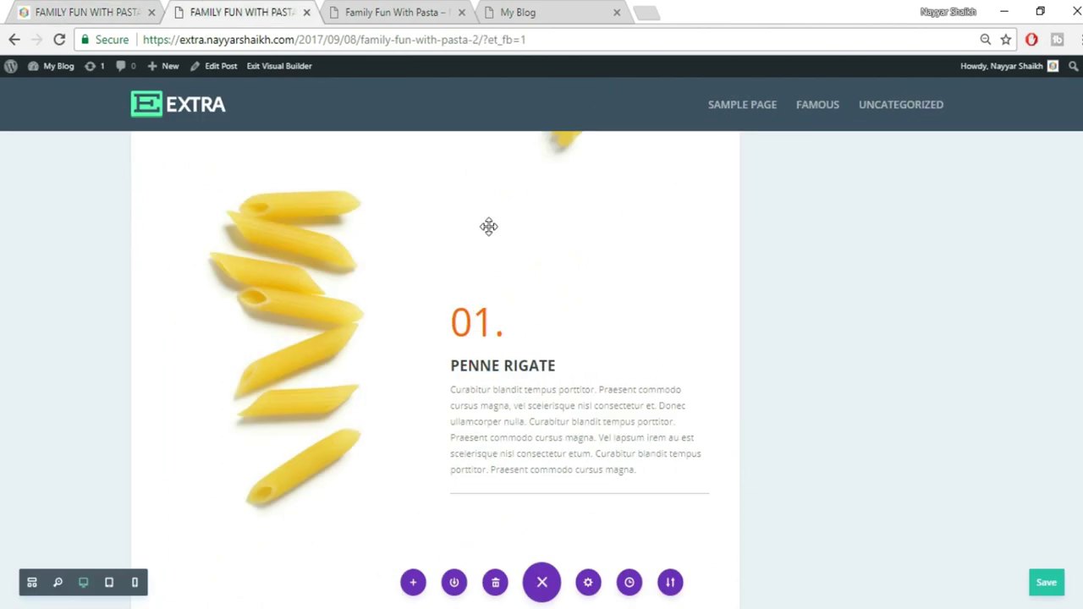
pyautogui.click(447, 365)
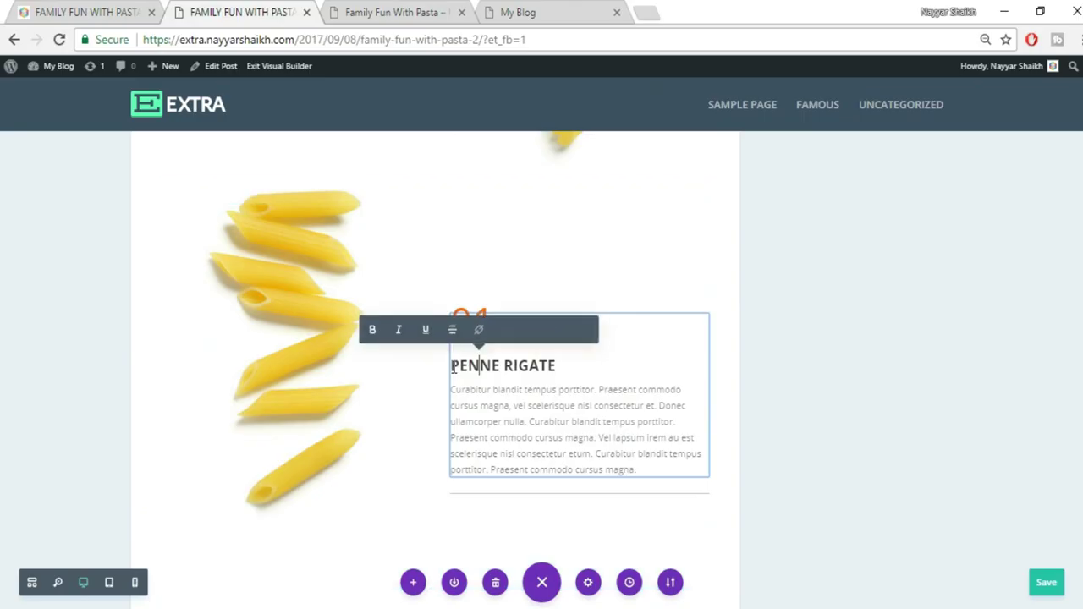
pyautogui.moveTo(449, 366); pyautogui.dragTo(554, 365)
pyautogui.write('MACARONI')
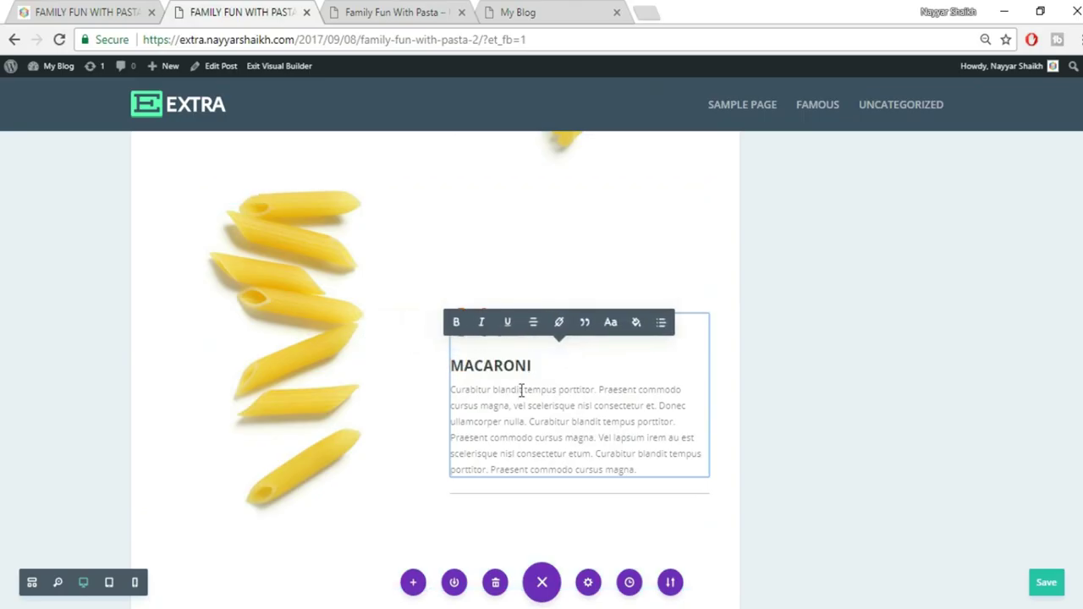
pyautogui.moveTo(472, 338); pyautogui.dragTo(492, 337)
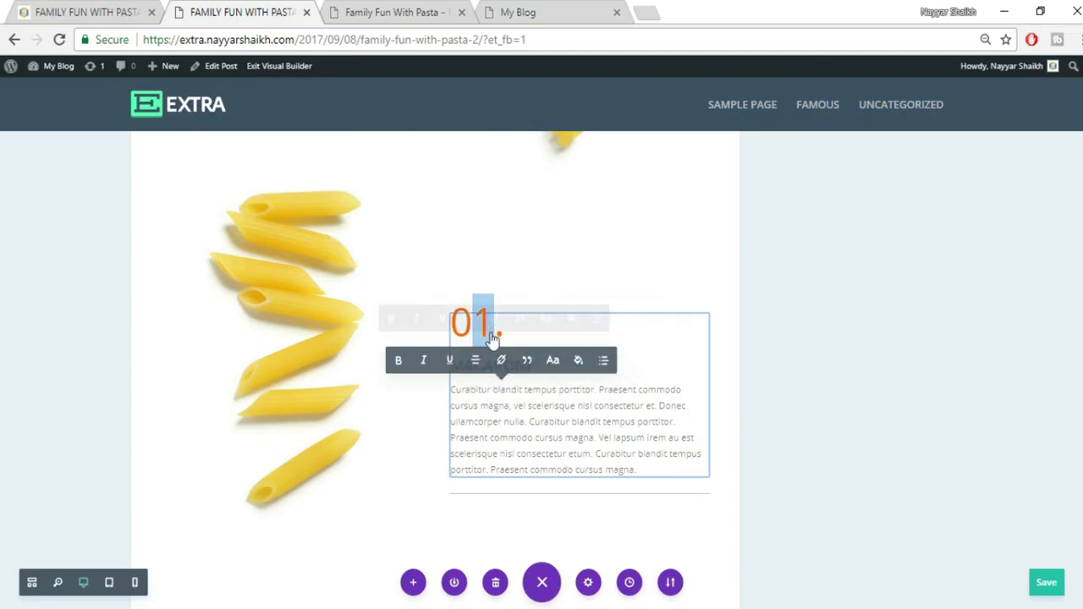
pyautogui.write('3')
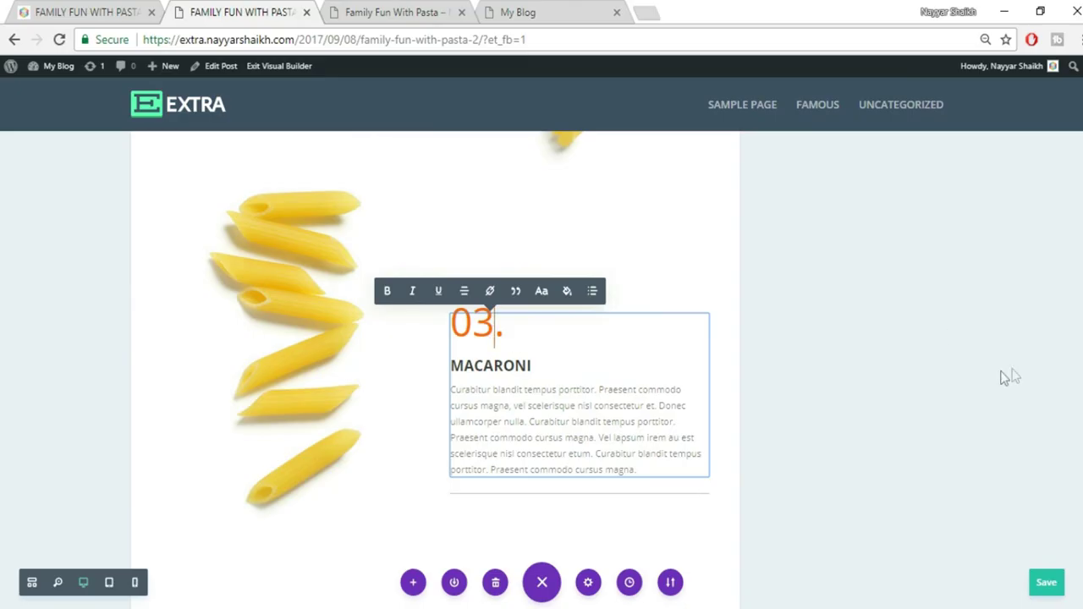
pyautogui.hotkey('ctrl', 's')
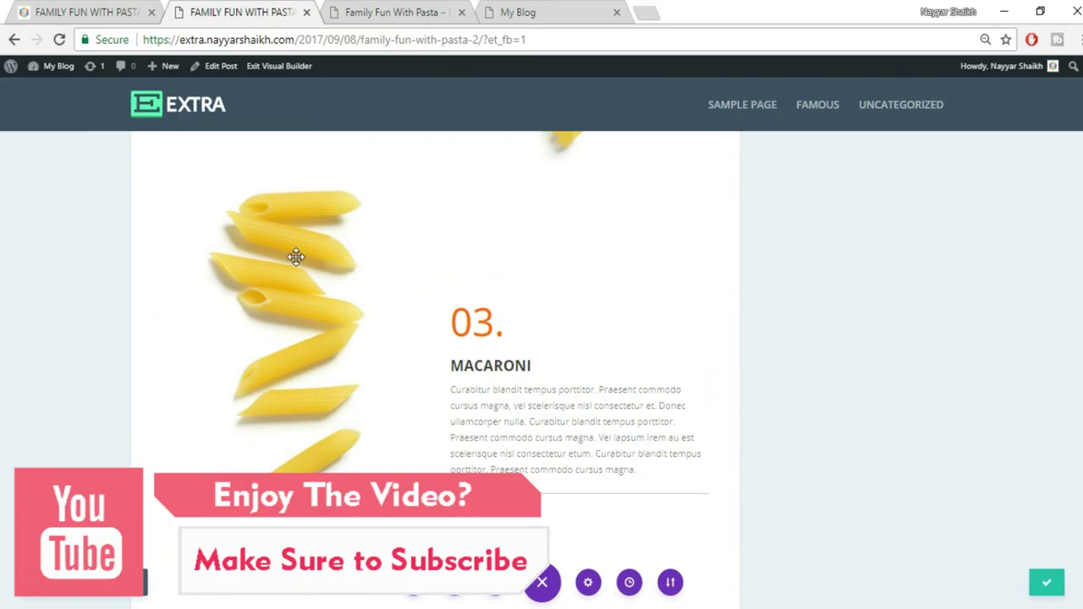
# Upload pasta_03 and set it as the section's image in place of the penne photo
pyautogui.moveTo(278, 245)
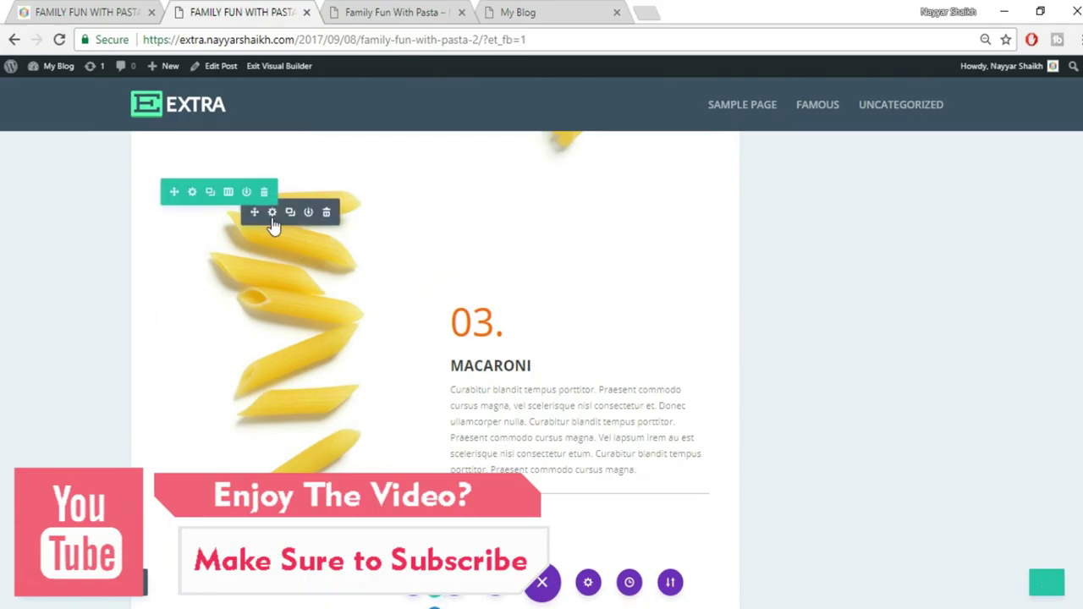
pyautogui.click(273, 213)
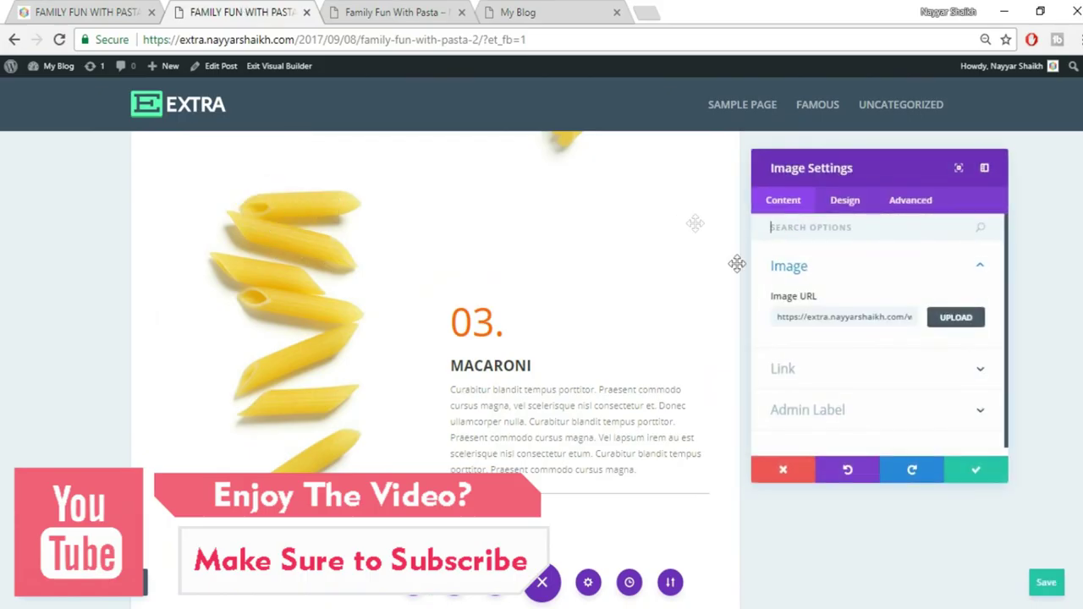
pyautogui.click(957, 320)
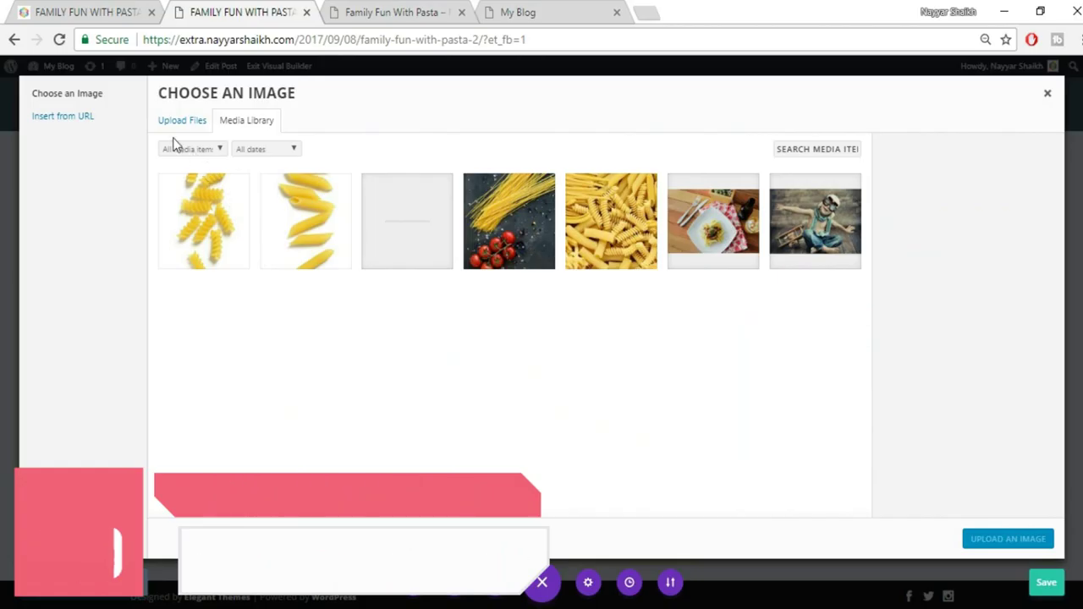
pyautogui.click(182, 121)
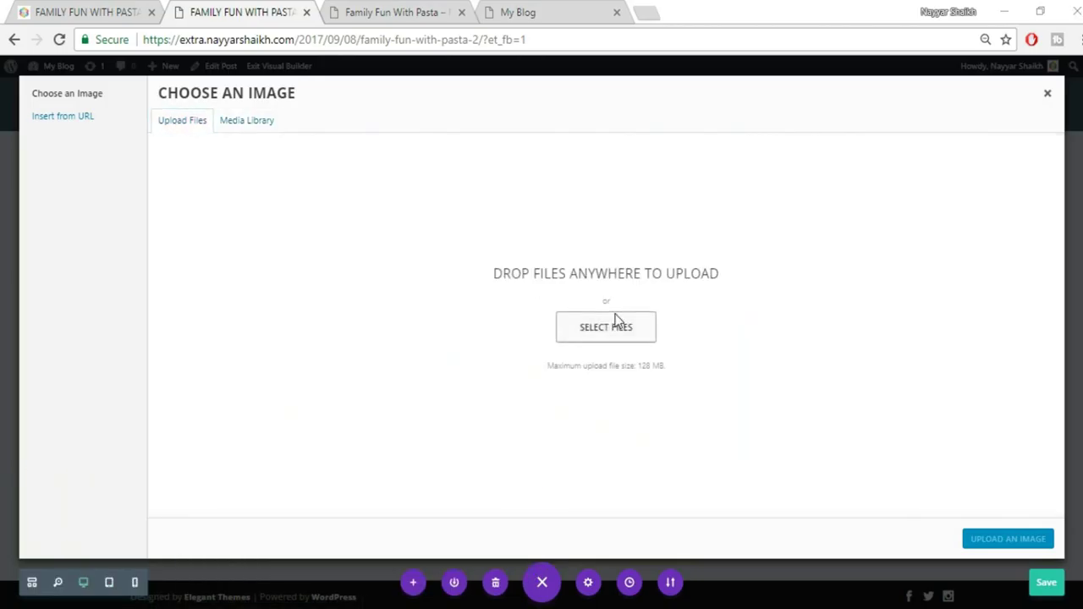
pyautogui.click(616, 323)
pyautogui.scroll(-3, 612, 338)
pyautogui.click(743, 398)
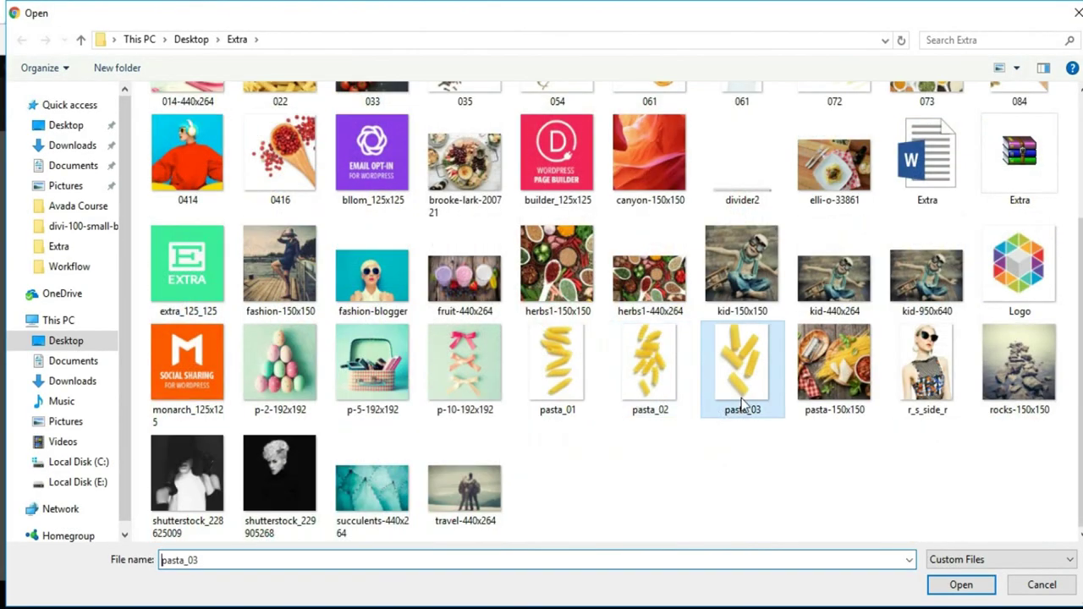
pyautogui.click(963, 588)
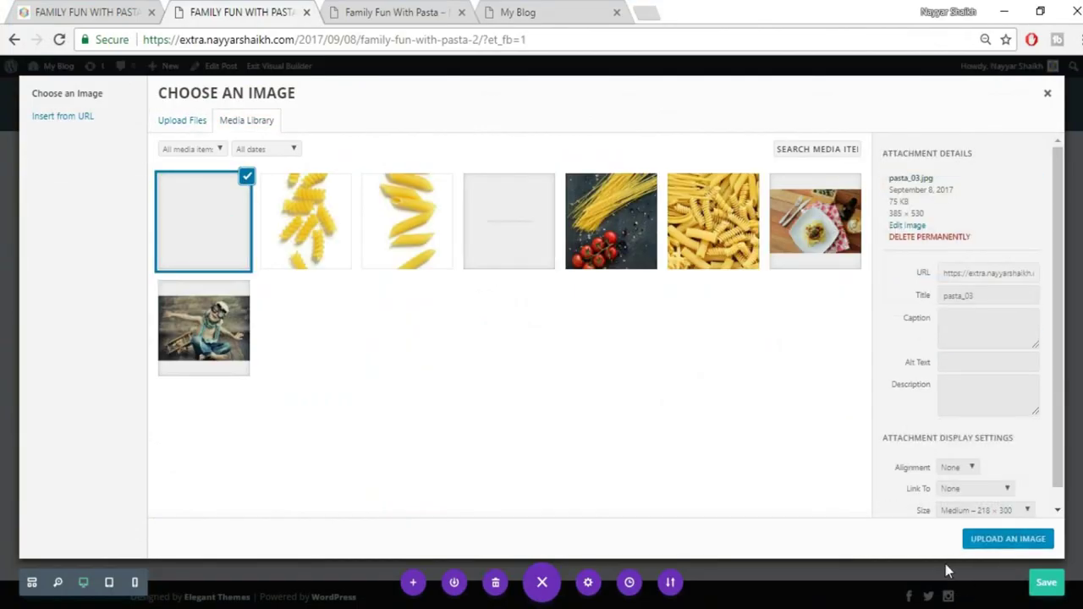
pyautogui.click(982, 543)
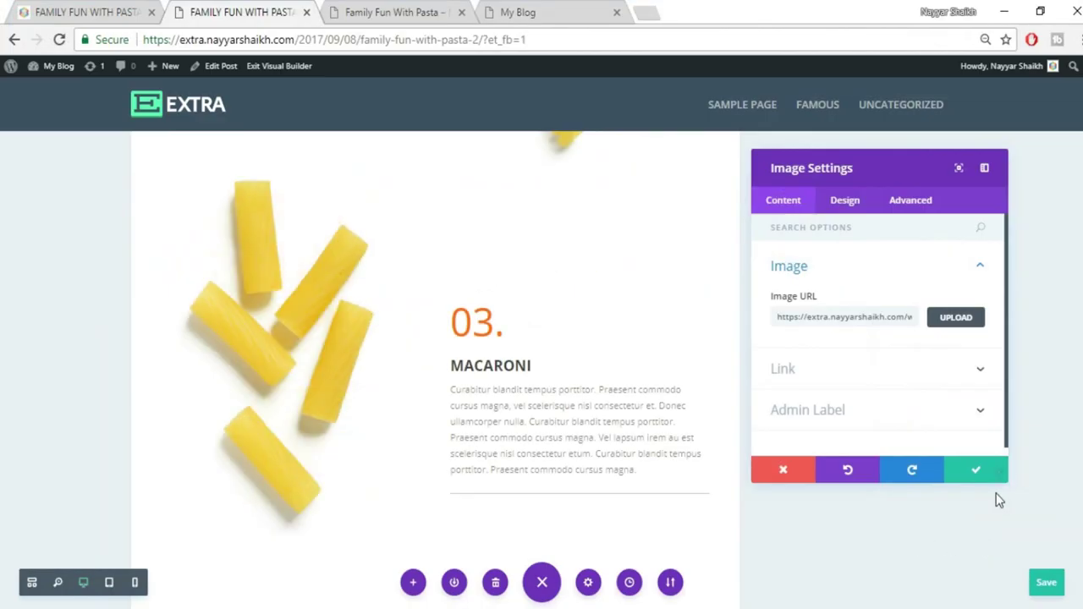
pyautogui.click(959, 474)
pyautogui.scroll(1, 948, 503)
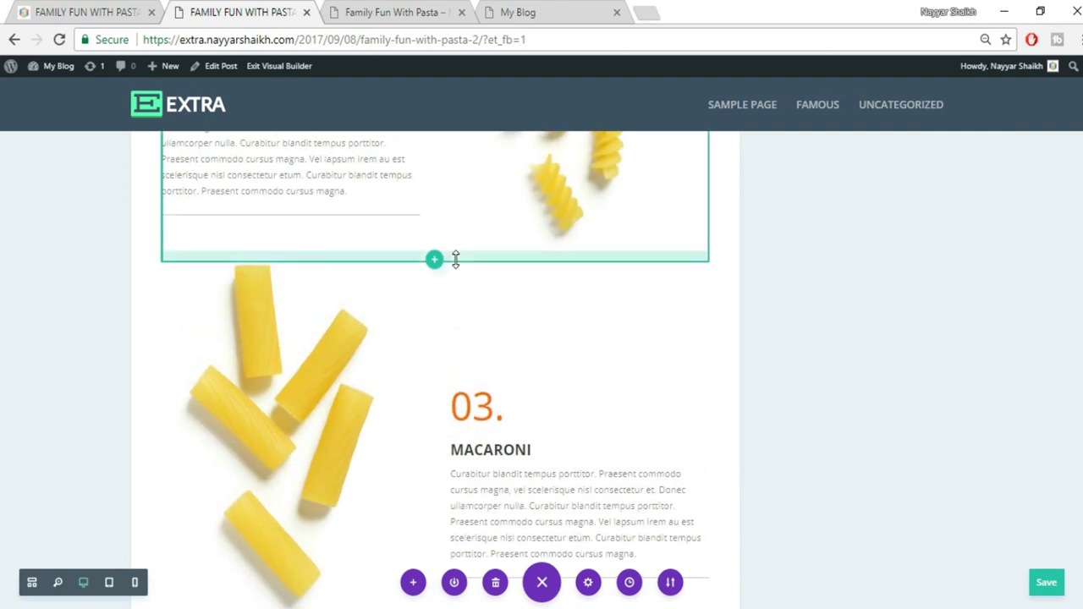
# Increase the Macaroni section's bottom padding to about 92px and start inserting a section below it
pyautogui.moveTo(455, 283); pyautogui.dragTo(452, 310)
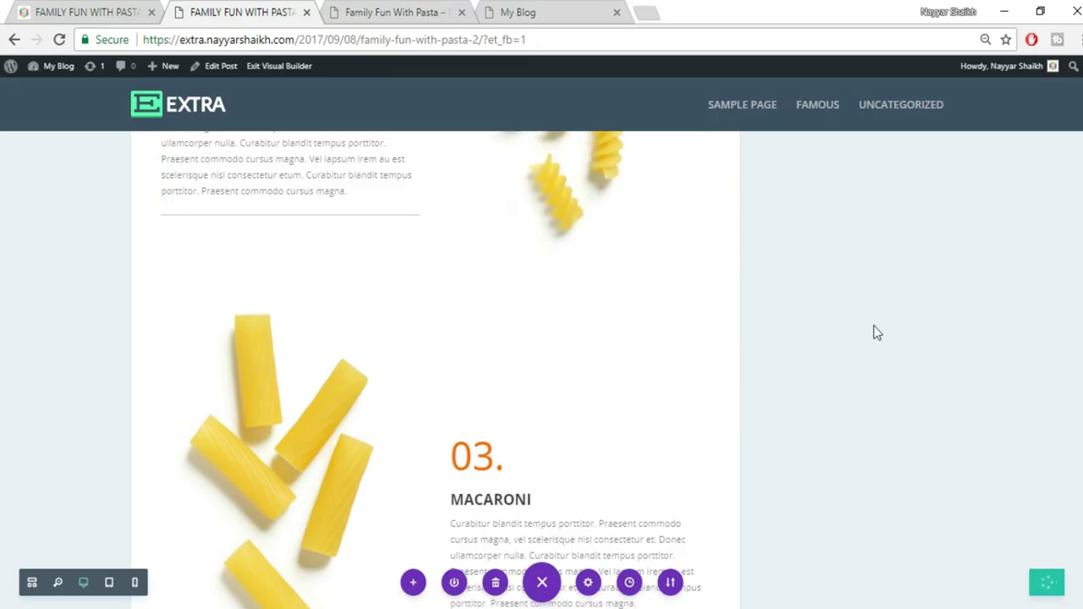
pyautogui.click(82, 11)
pyautogui.scroll(-5, 788, 291)
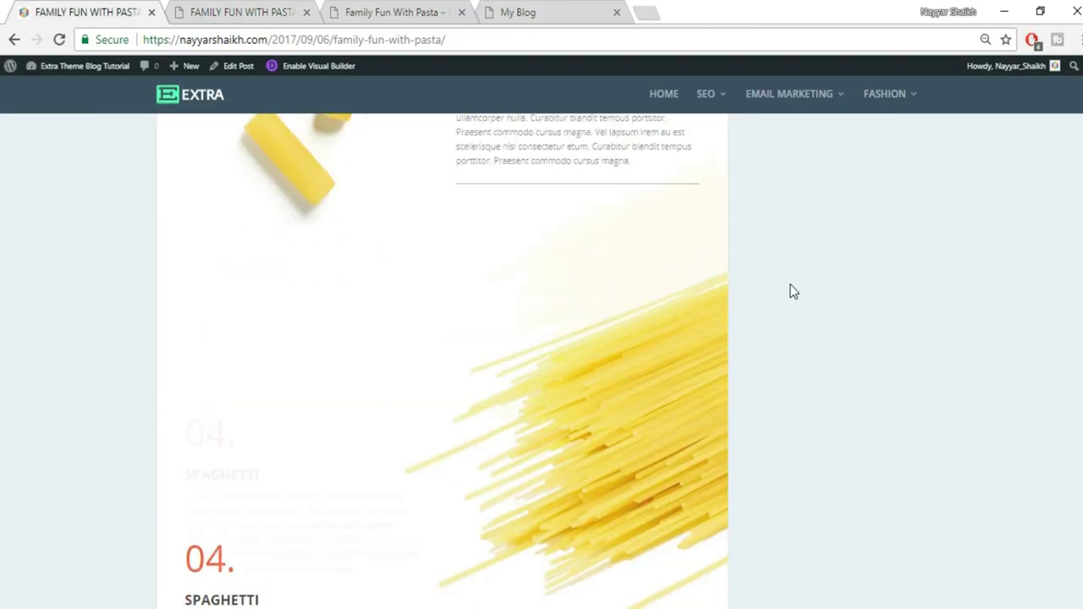
pyautogui.scroll(1, 816, 363)
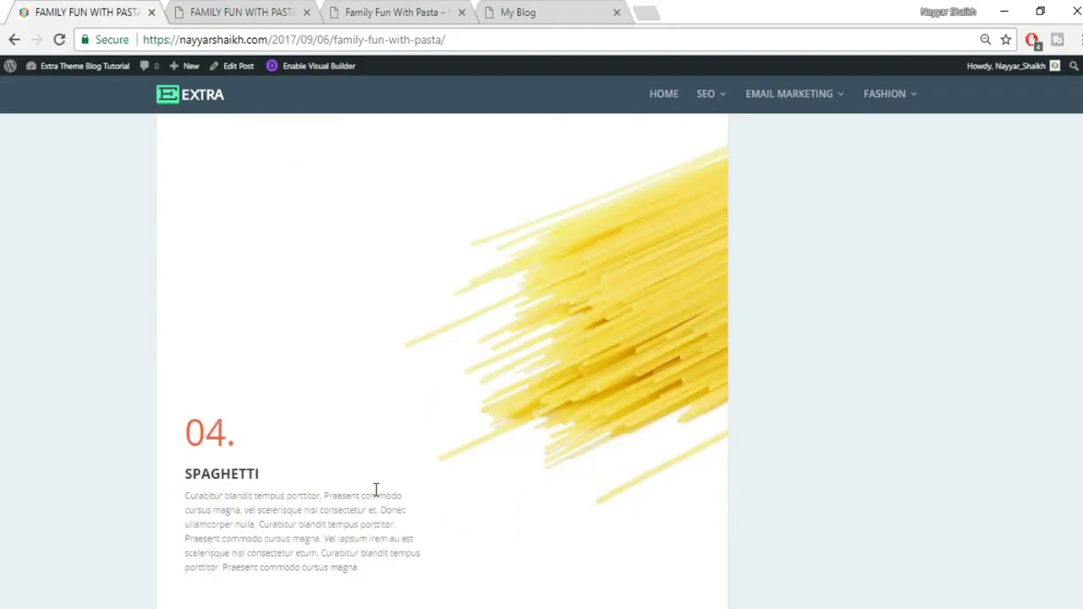
pyautogui.click(263, 10)
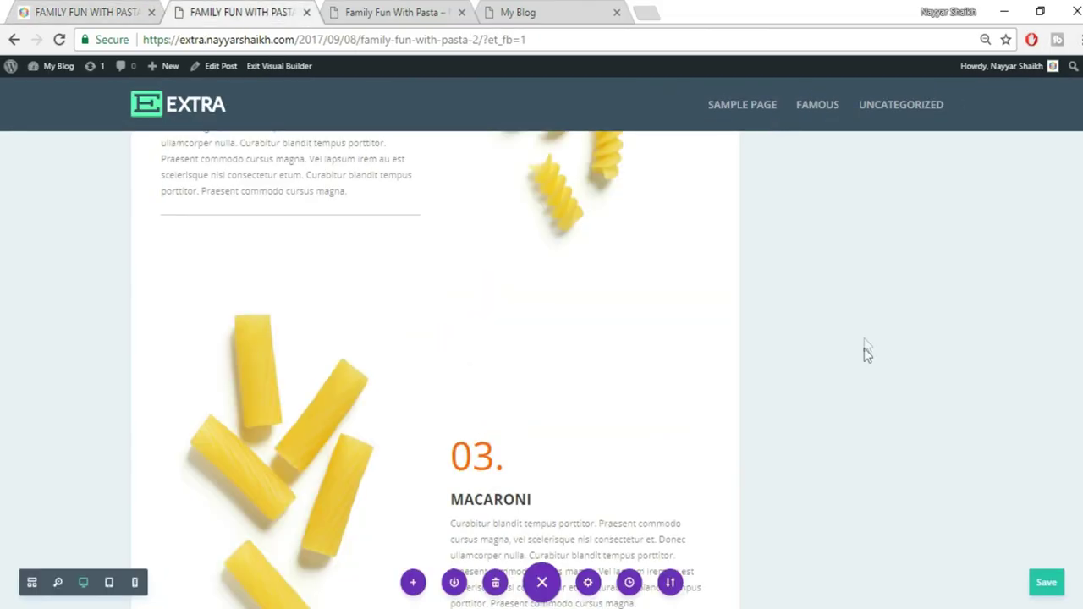
pyautogui.scroll(-6, 864, 348)
pyautogui.scroll(2, 608, 388)
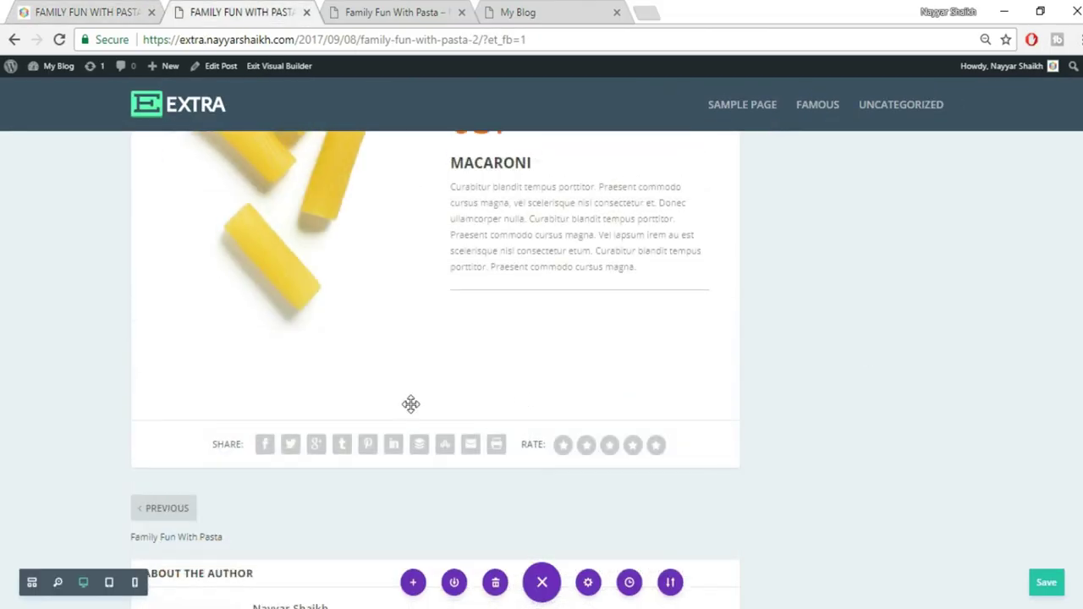
pyautogui.click(433, 420)
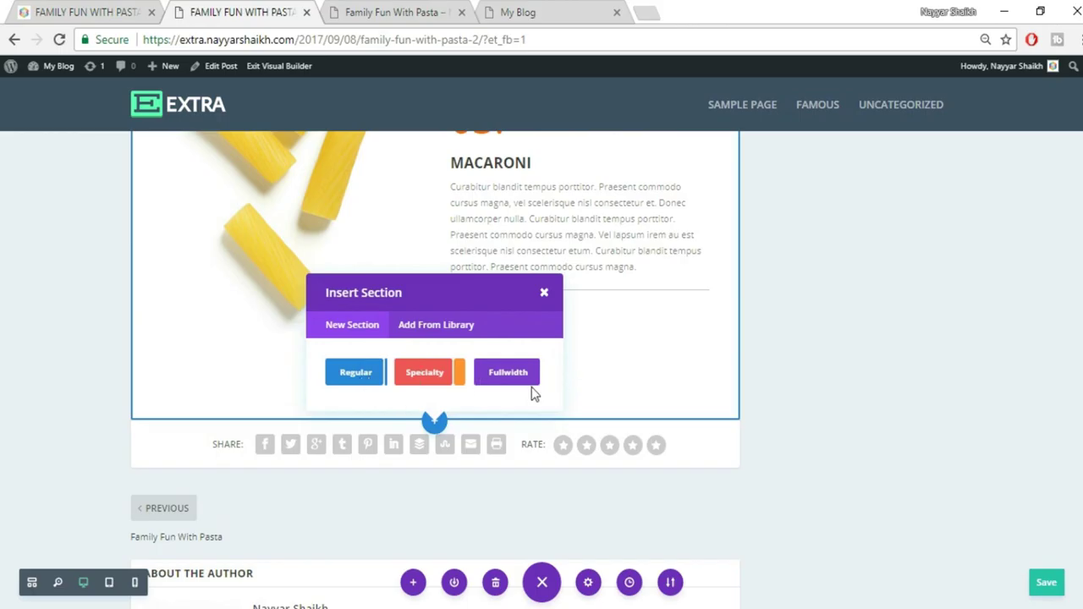
# Add a fullwidth section with a Fullwidth Image module below the Macaroni section
pyautogui.click(76, 10)
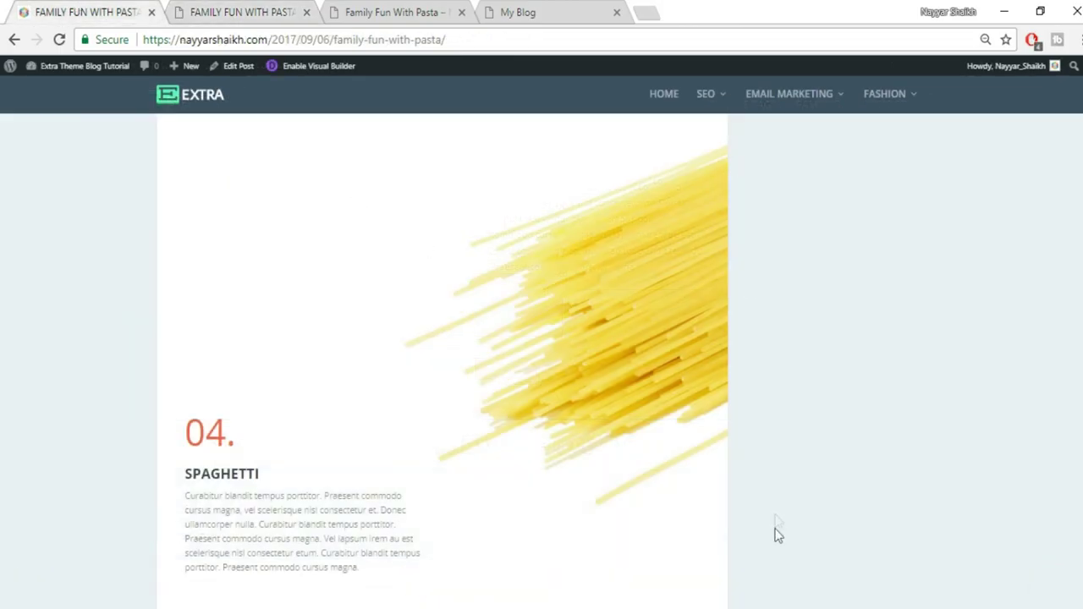
pyautogui.click(254, 12)
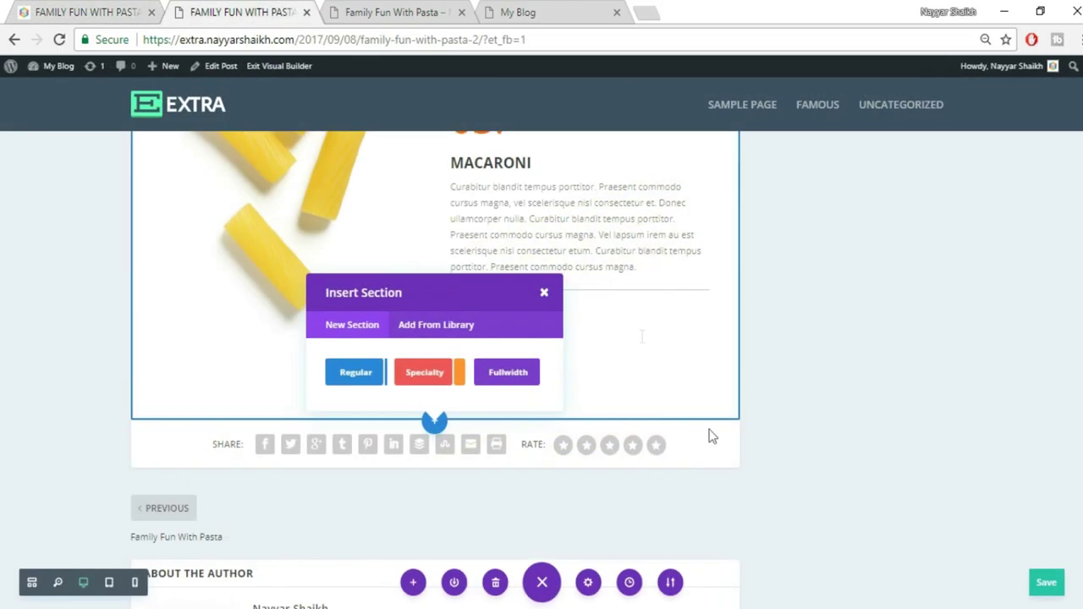
pyautogui.click(508, 374)
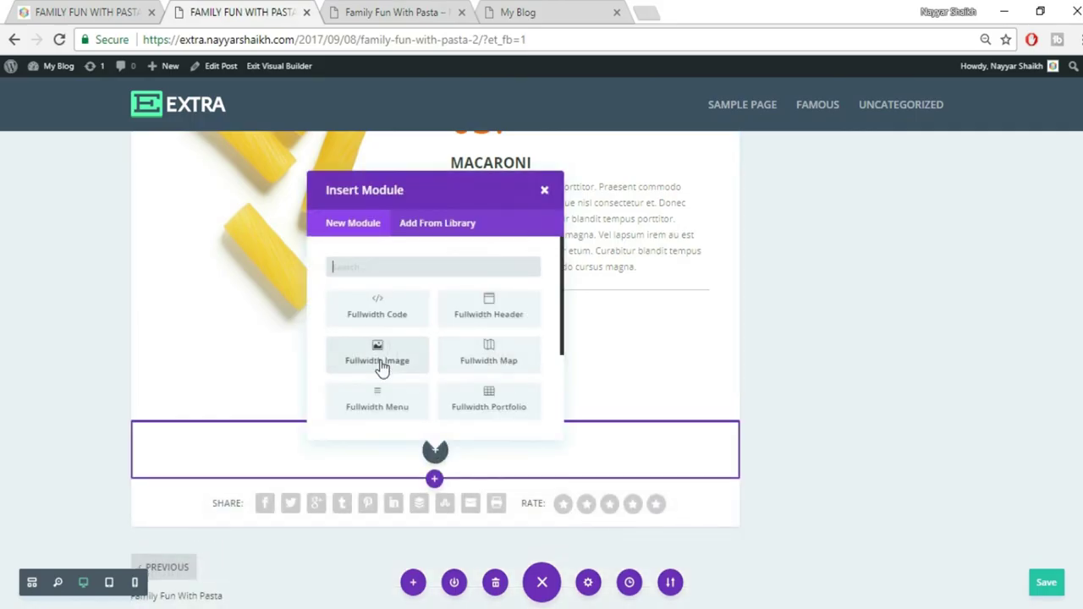
pyautogui.click(380, 363)
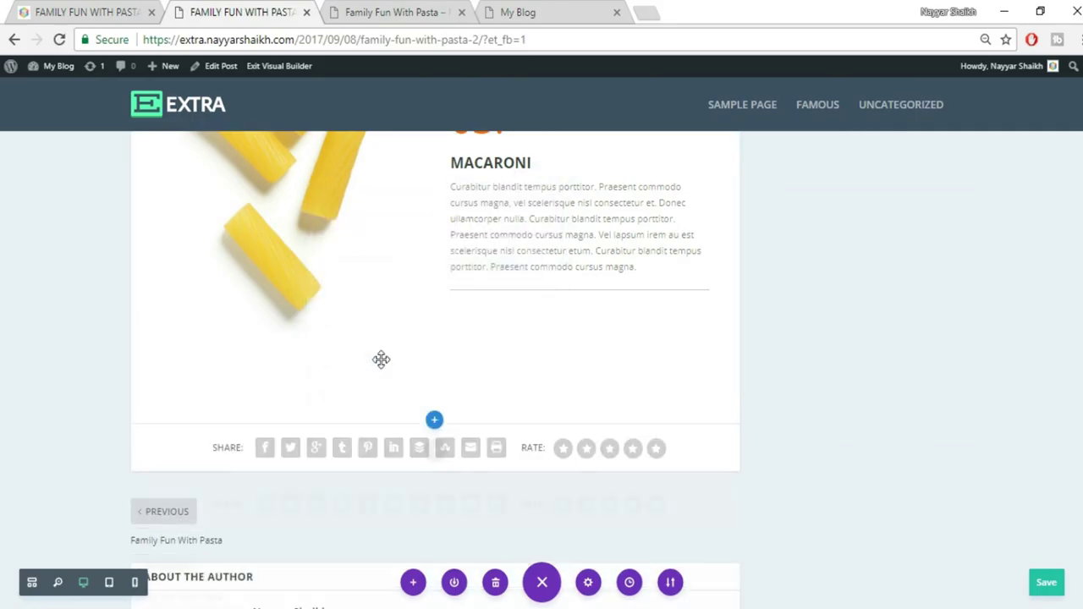
# Upload the 072.jpg spaghetti divider image into the fullwidth image and save its settings
pyautogui.click(951, 324)
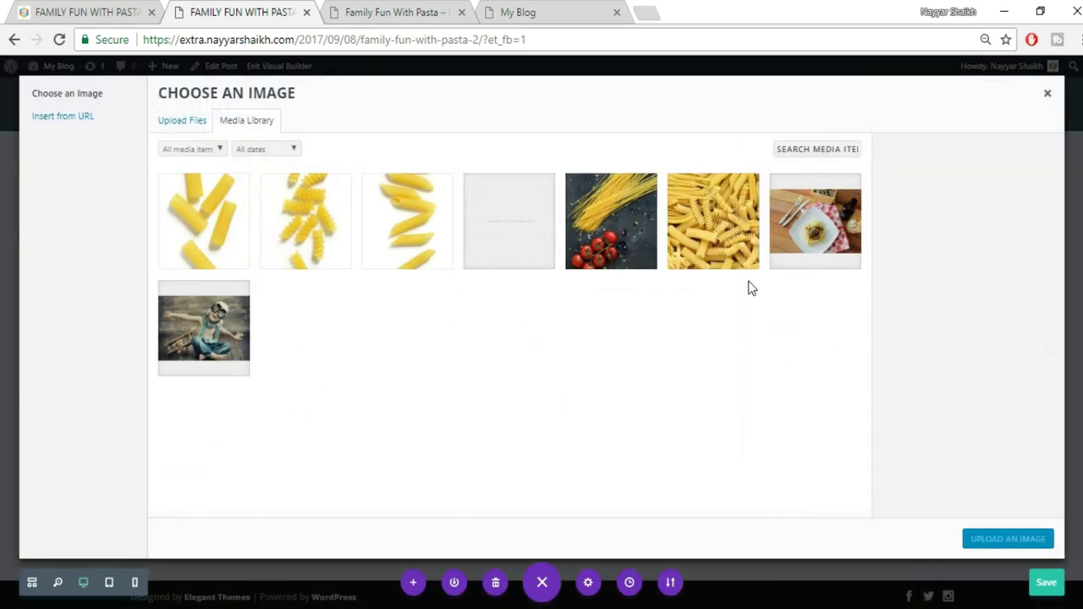
pyautogui.click(183, 124)
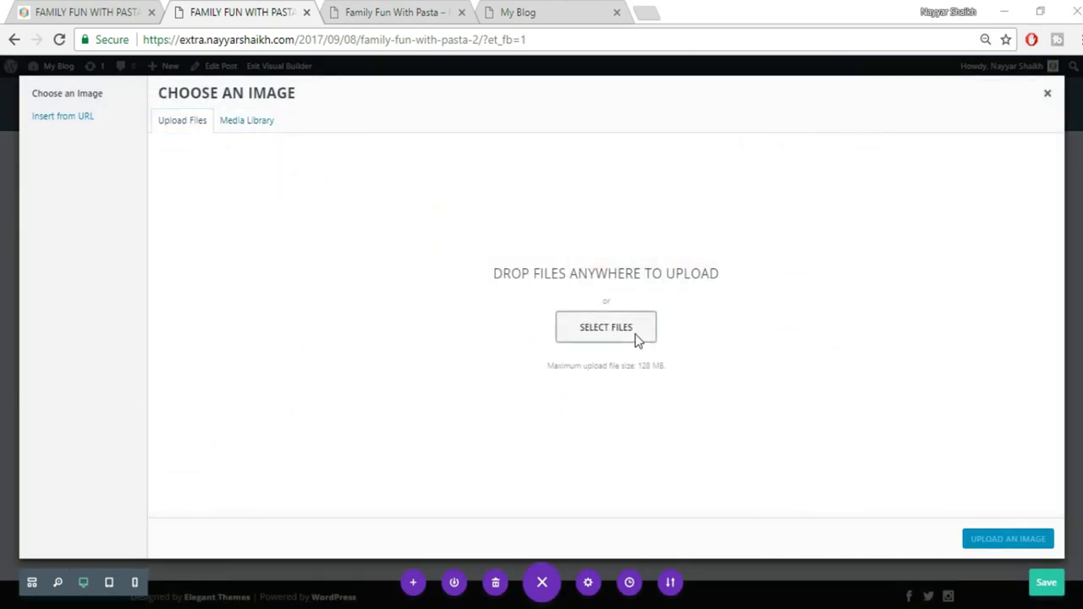
pyautogui.click(638, 338)
pyautogui.click(846, 254)
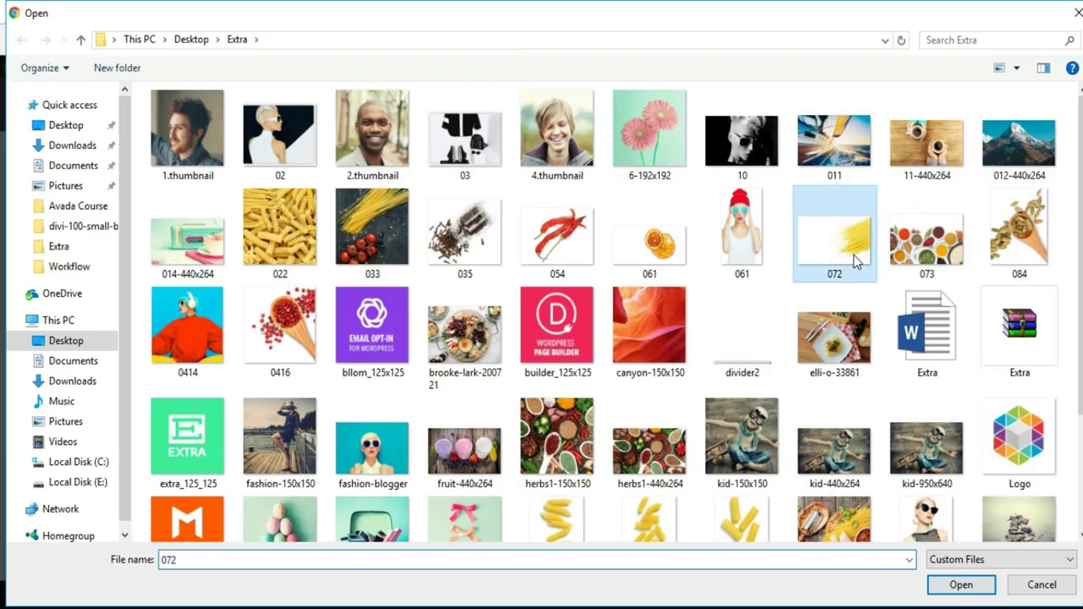
pyautogui.click(961, 584)
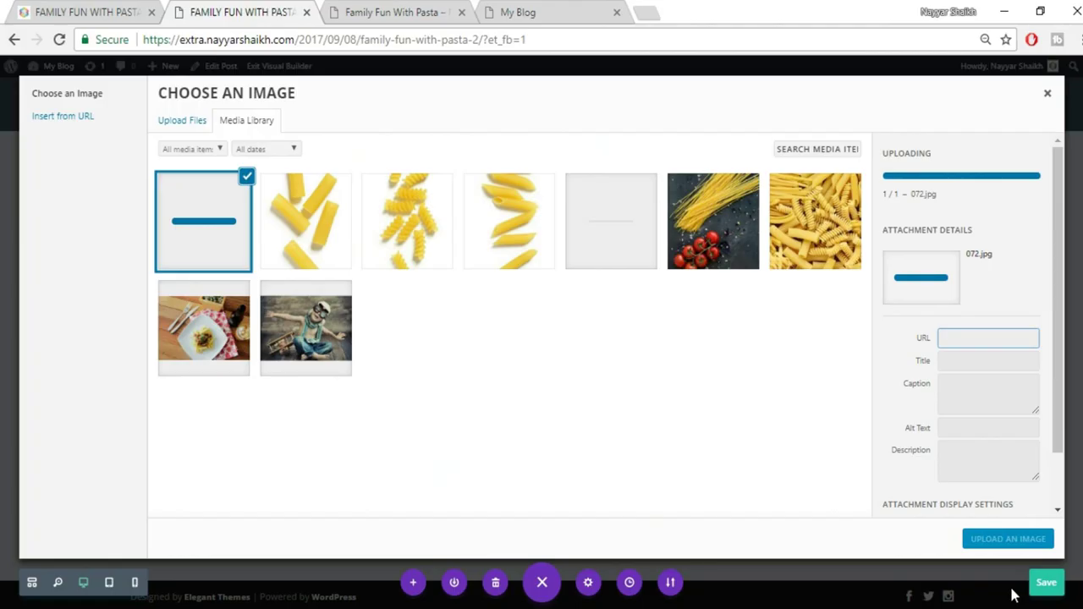
pyautogui.click(1017, 542)
pyautogui.scroll(-2, 697, 490)
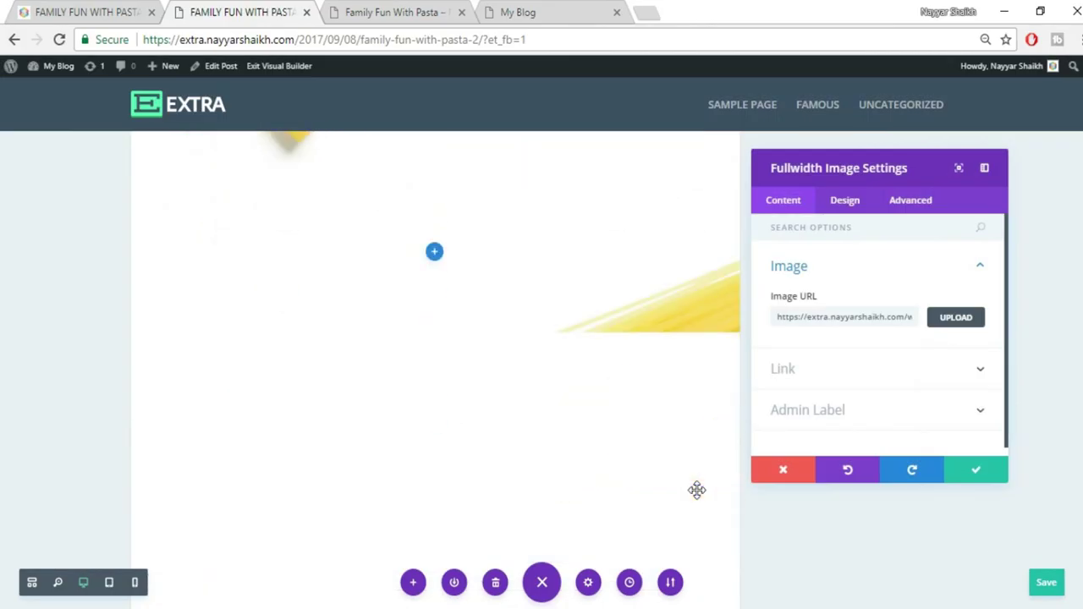
pyautogui.scroll(-1, 643, 427)
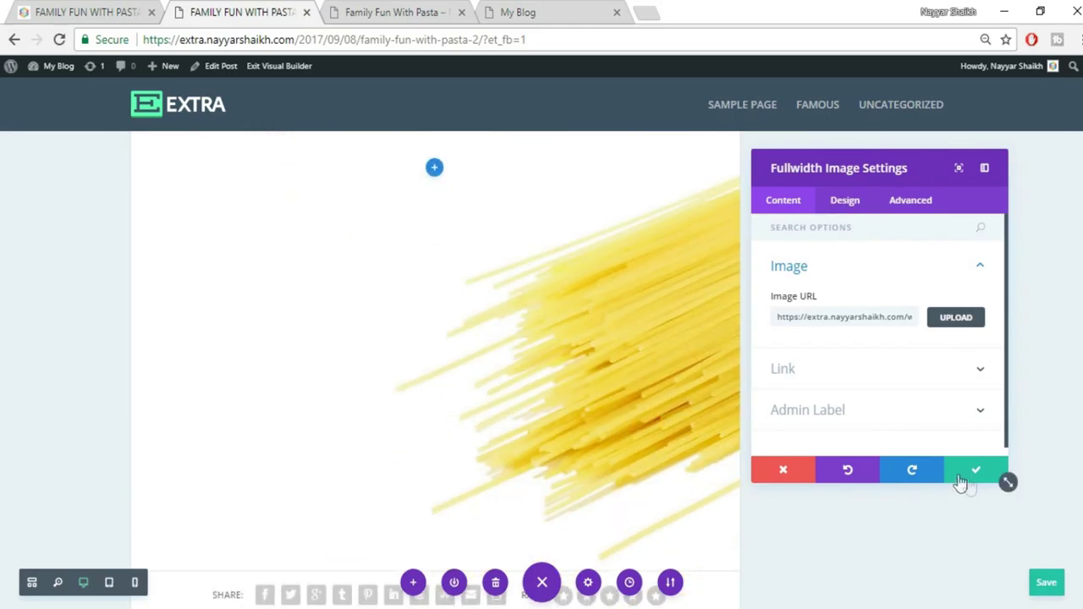
pyautogui.click(980, 472)
pyautogui.scroll(-1, 978, 464)
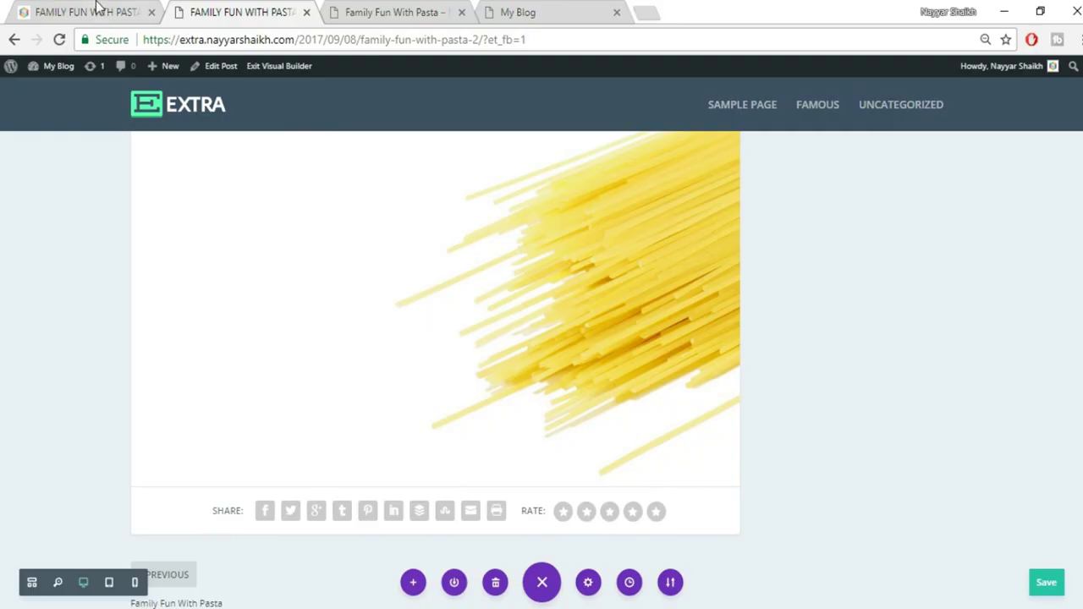
pyautogui.click(96, 8)
pyautogui.scroll(-1, 338, 461)
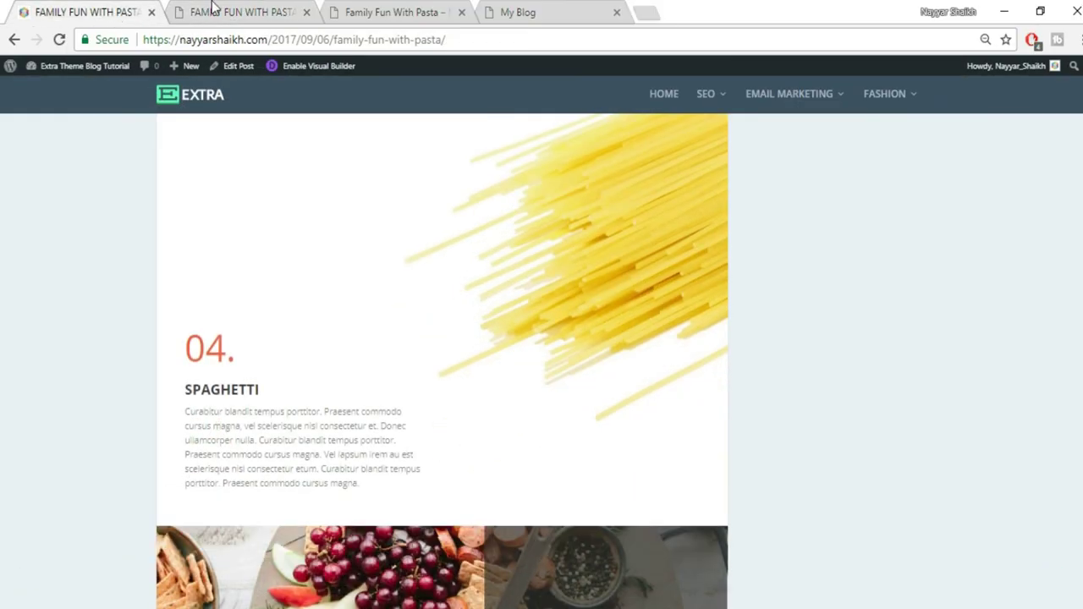
# Add a Regular section with a two-column row below the spaghetti image
pyautogui.click(213, 7)
pyautogui.scroll(3, 493, 485)
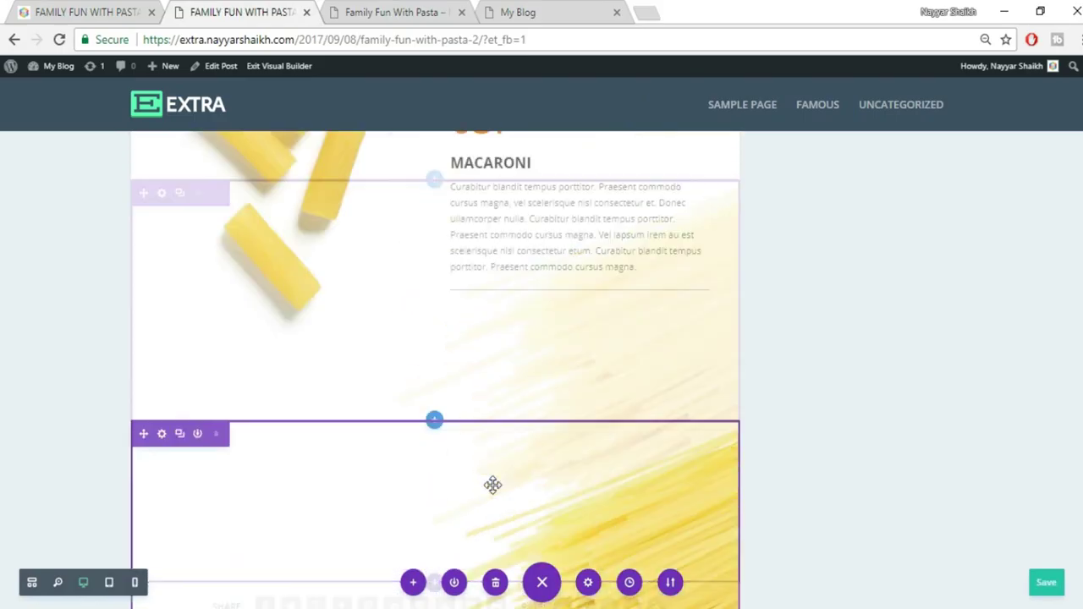
pyautogui.scroll(2, 493, 485)
pyautogui.scroll(-5, 493, 485)
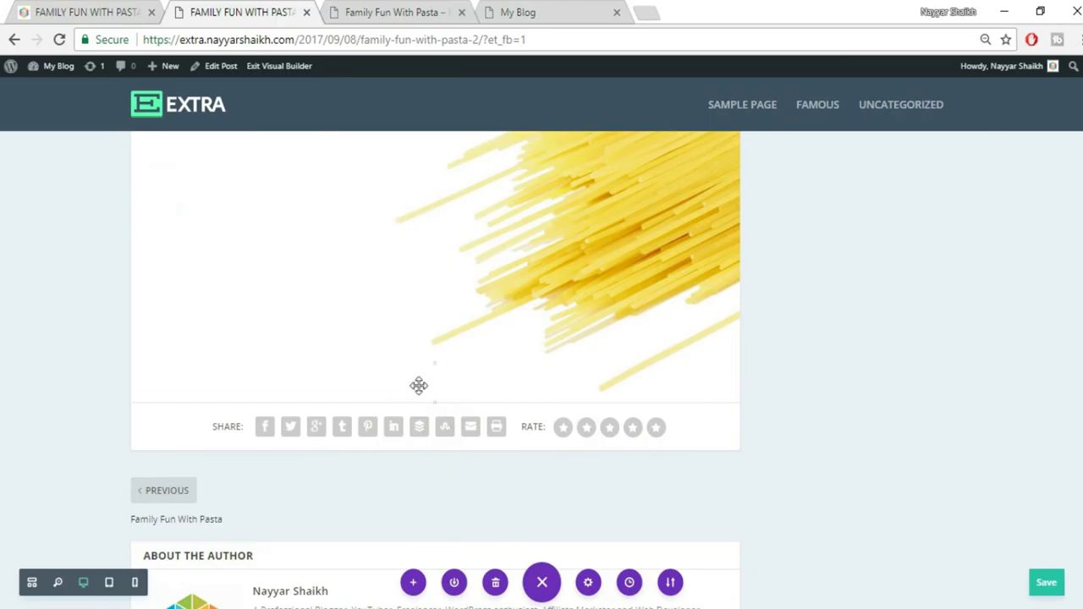
pyautogui.click(435, 405)
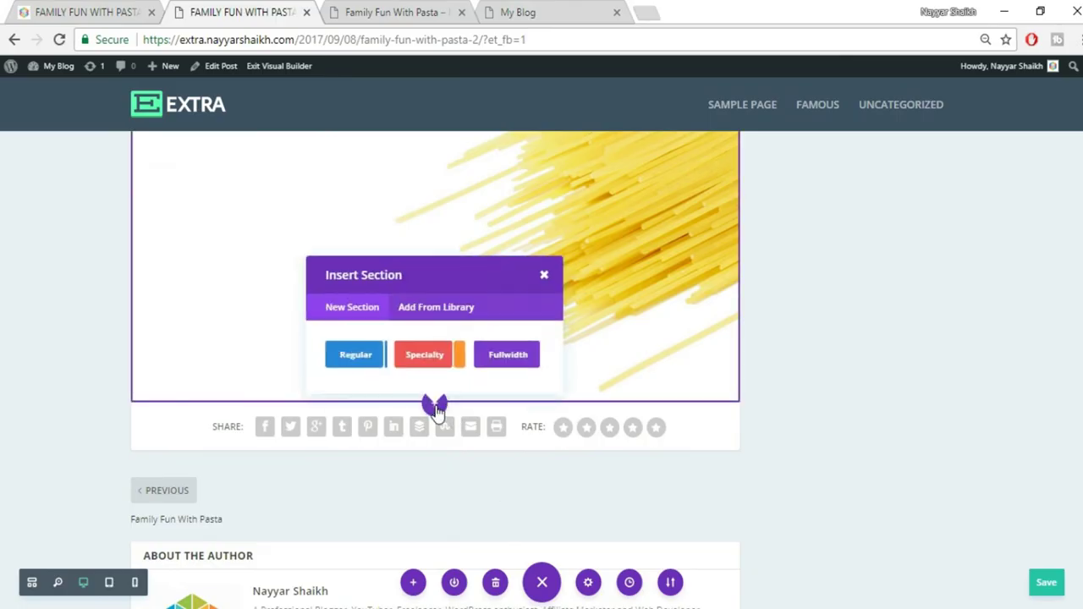
pyautogui.click(357, 359)
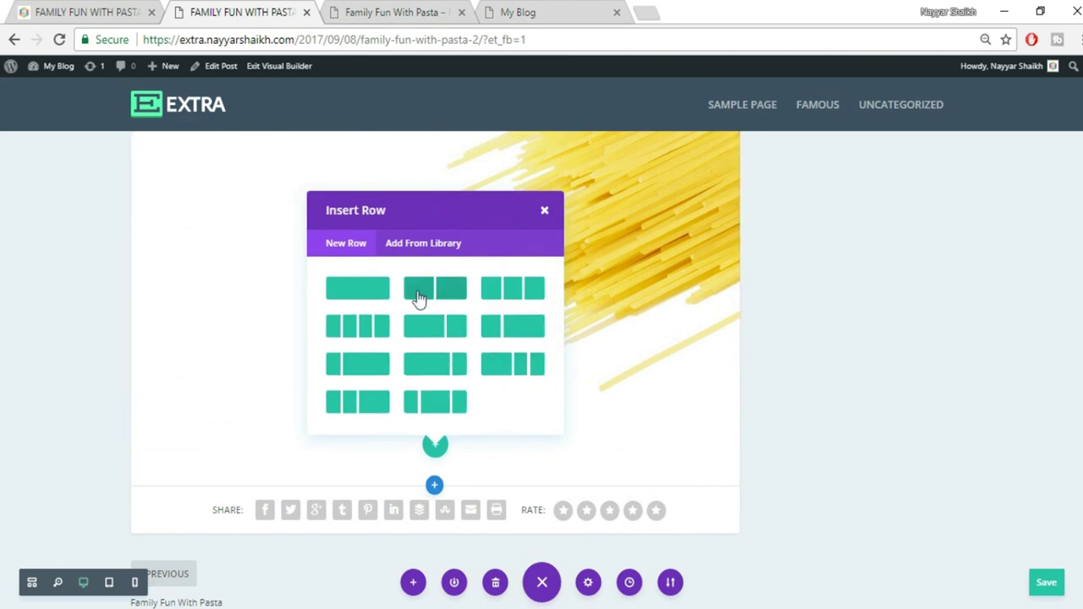
pyautogui.click(441, 293)
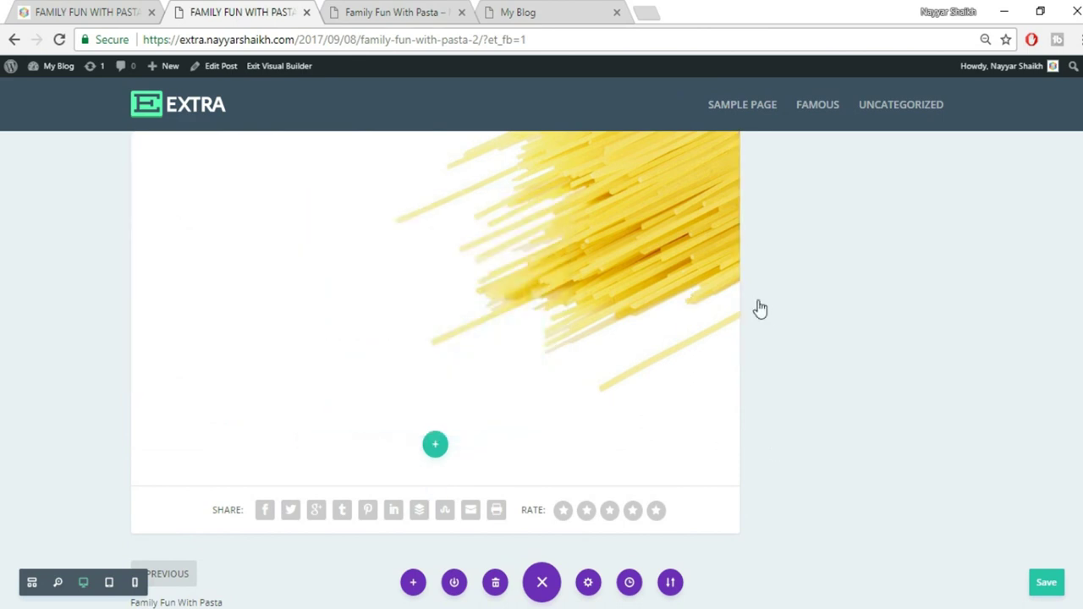
pyautogui.scroll(-1, 766, 368)
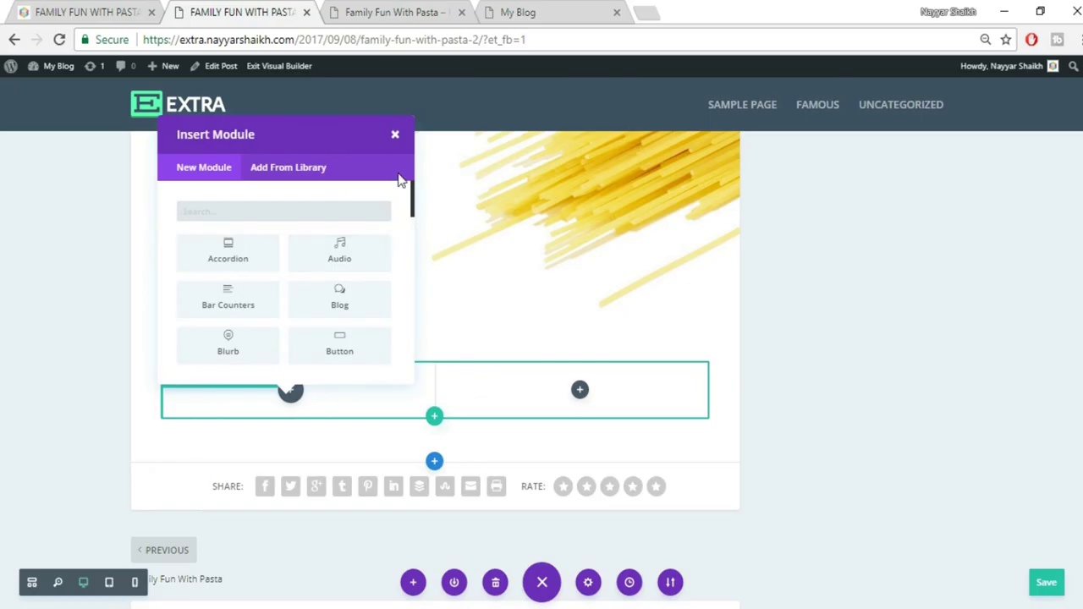
pyautogui.click(394, 138)
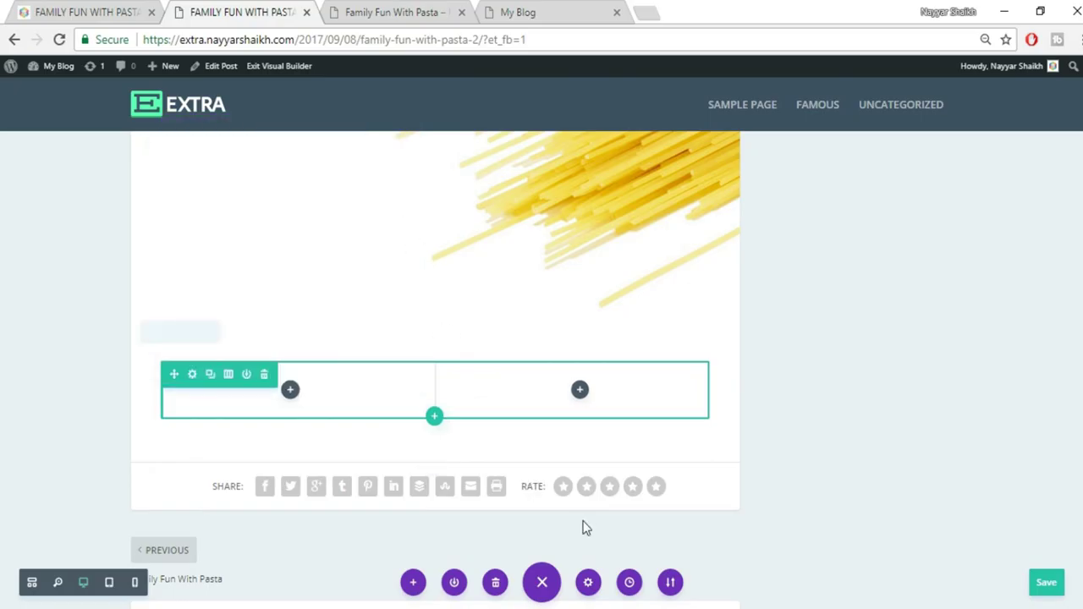
# Duplicate the 03. MACARONI text module and move the copy into the new row
pyautogui.scroll(5, 583, 523)
pyautogui.scroll(3, 583, 520)
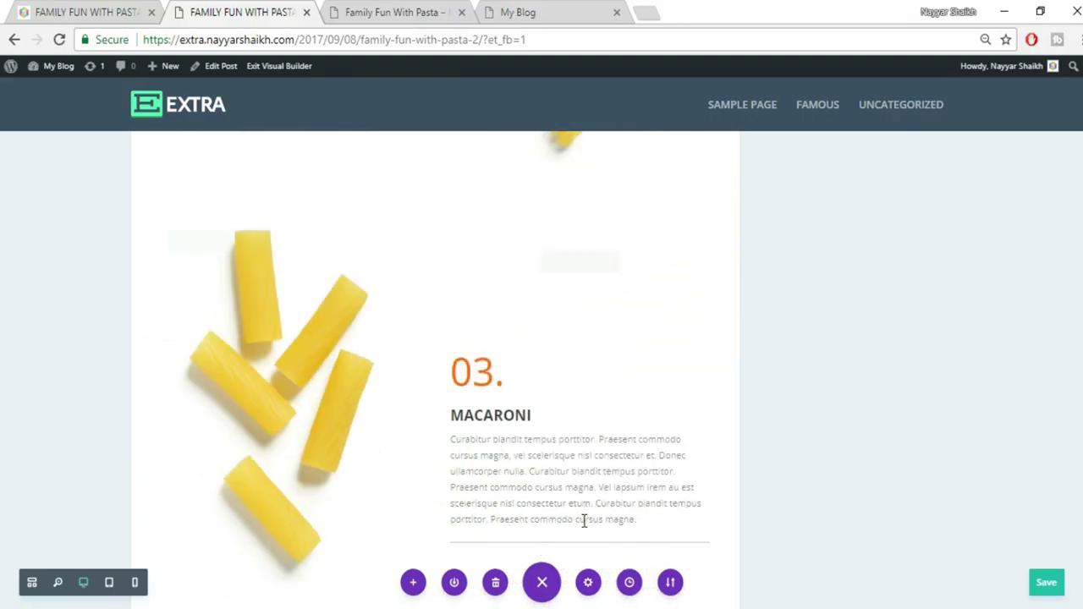
pyautogui.scroll(-1, 522, 387)
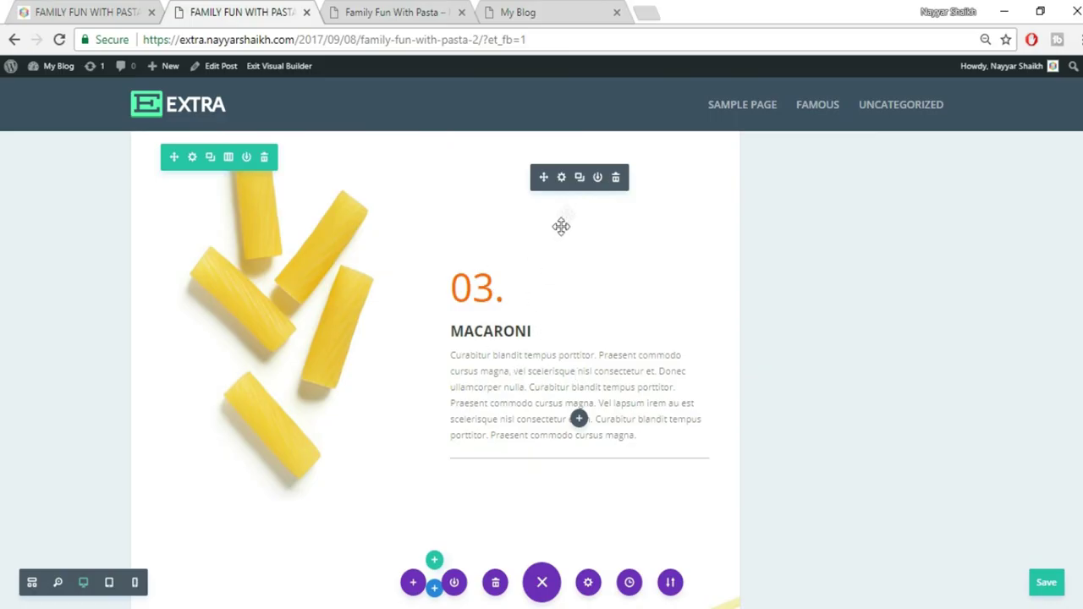
pyautogui.click(579, 177)
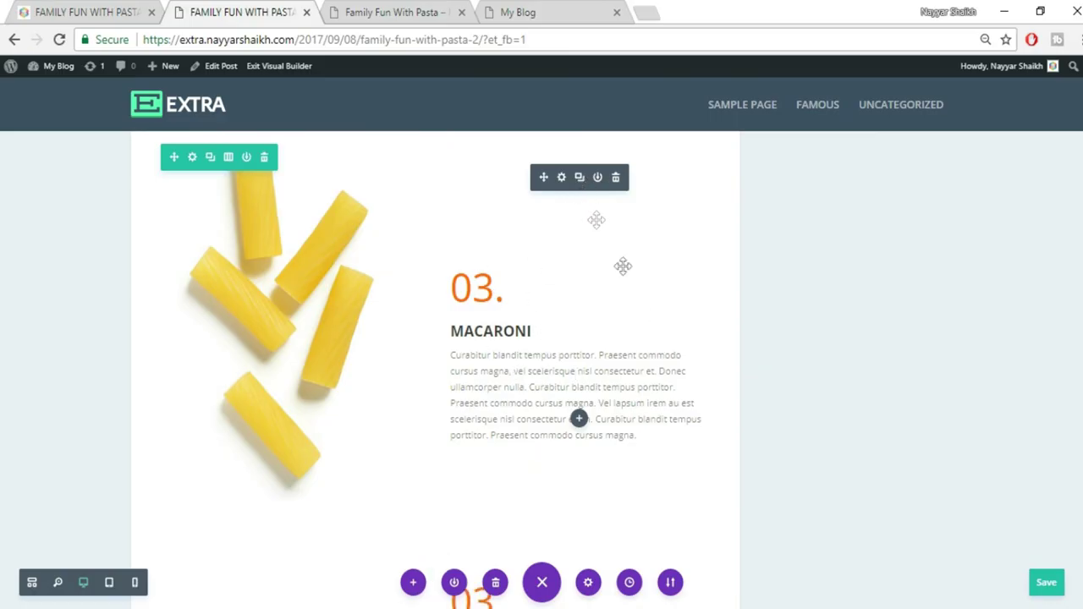
pyautogui.scroll(-2, 506, 455)
pyautogui.scroll(-1, 535, 266)
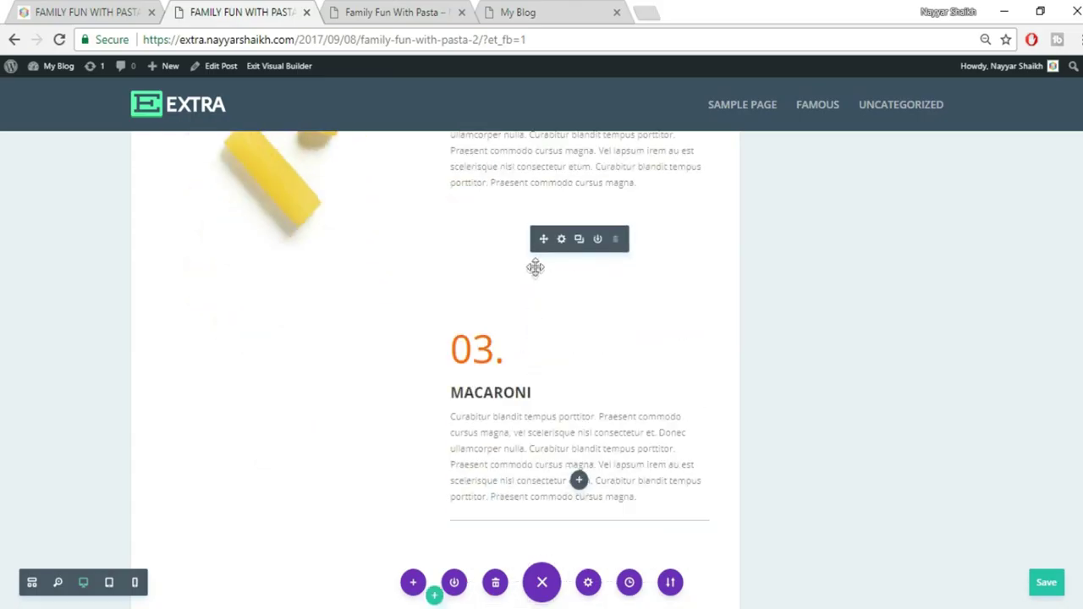
pyautogui.moveTo(497, 479); pyautogui.dragTo(333, 453)
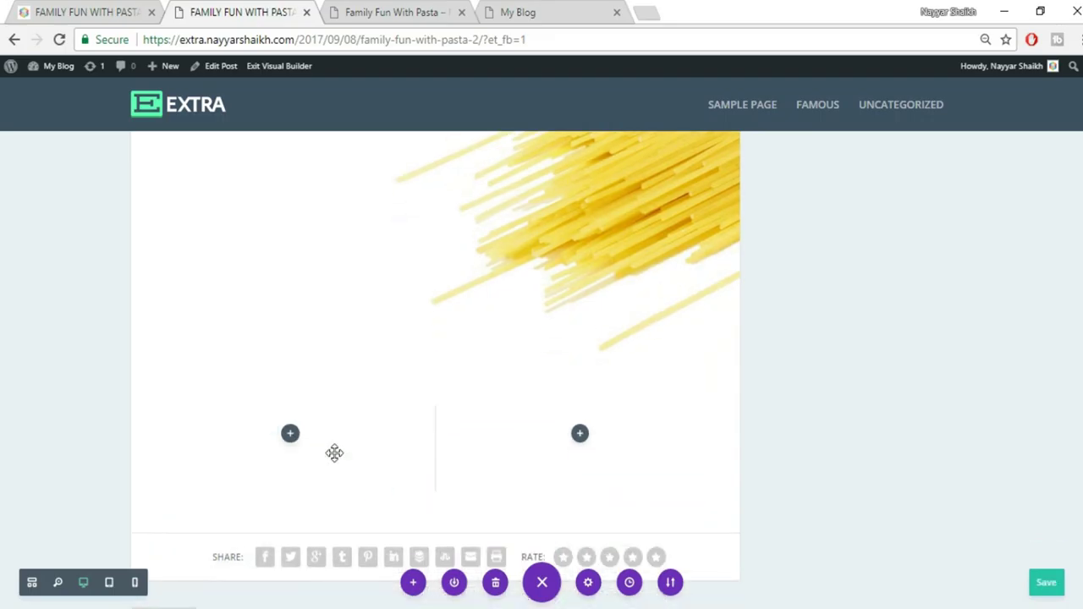
pyautogui.scroll(-2, 355, 454)
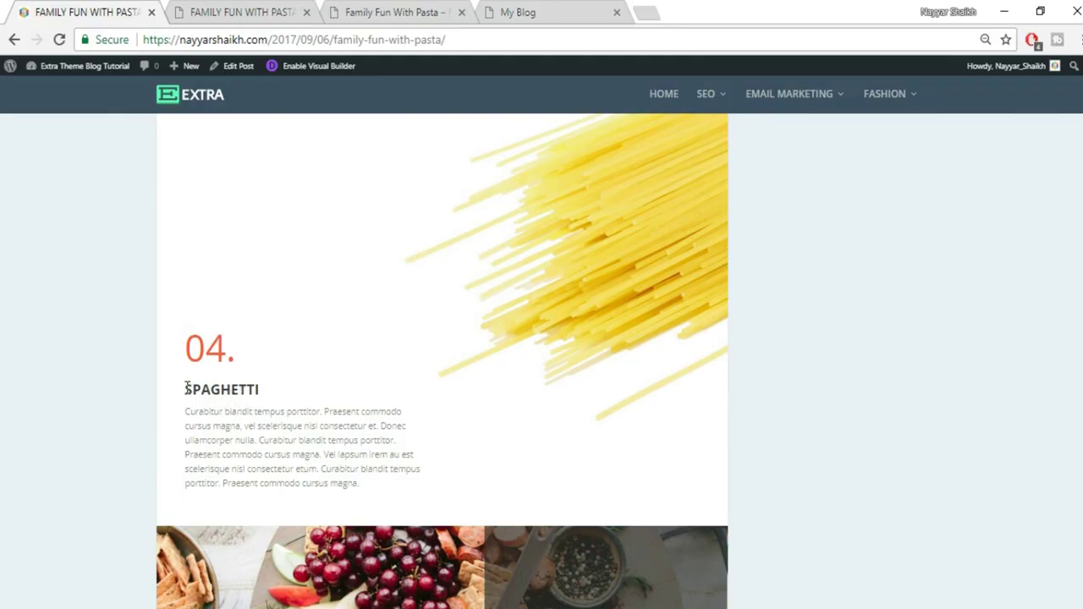
pyautogui.moveTo(186, 388); pyautogui.dragTo(287, 394)
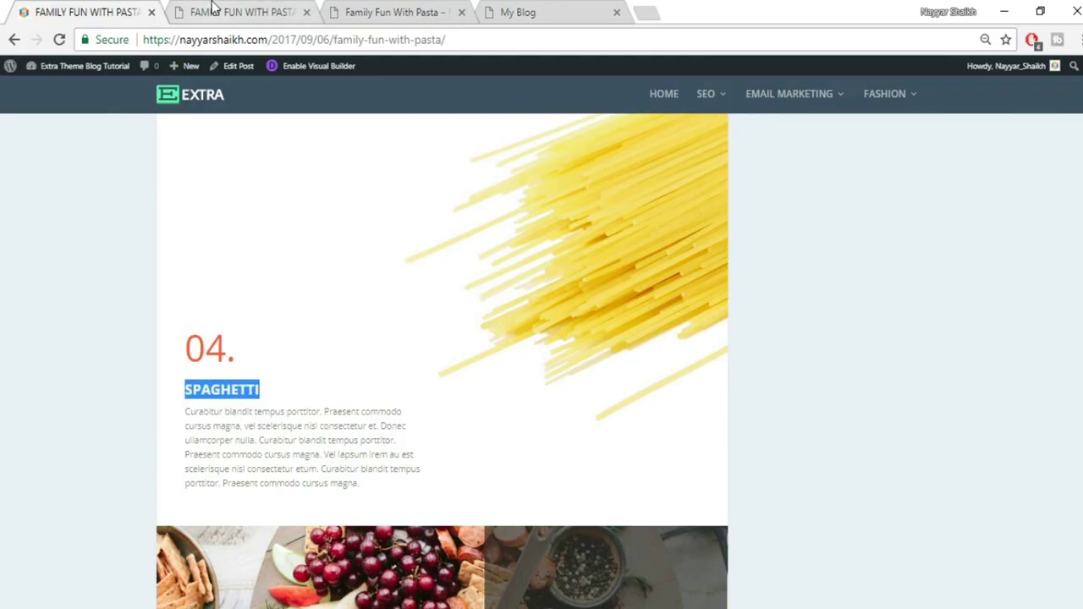
pyautogui.click(212, 12)
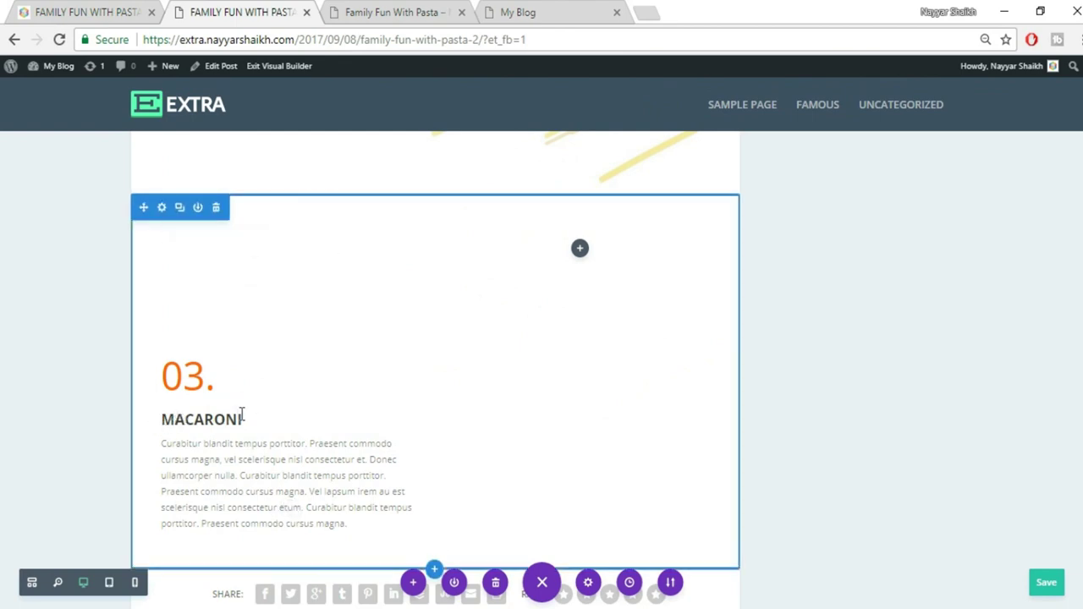
# Change the copied heading from MACARONI to SPAGHETTI and its number from 03. to 04
pyautogui.scroll(-4, 243, 423)
pyautogui.scroll(8, 243, 427)
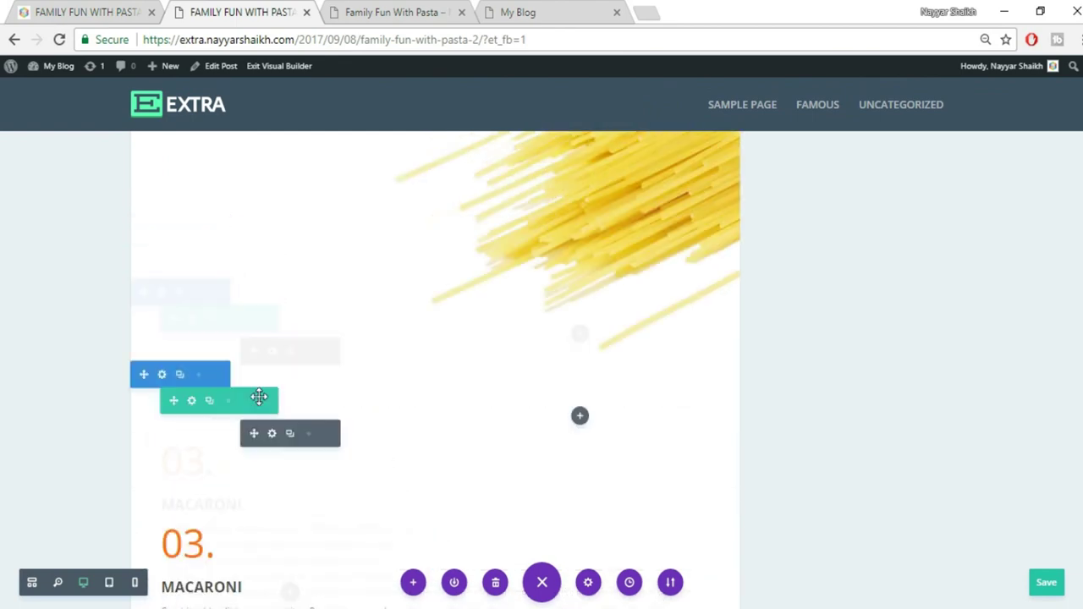
pyautogui.scroll(-2, 258, 523)
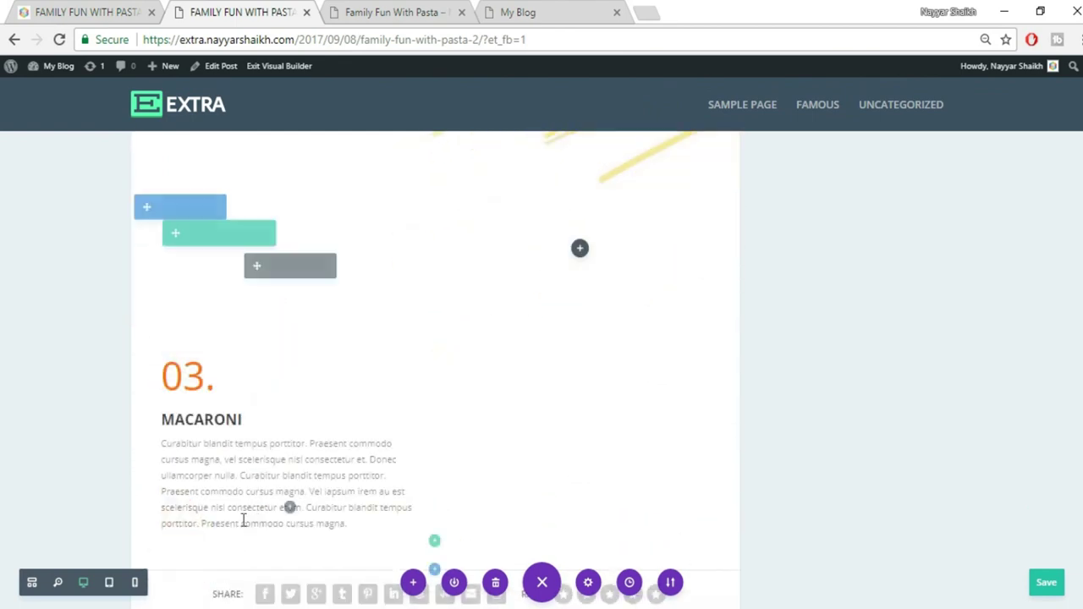
pyautogui.doubleClick(216, 420)
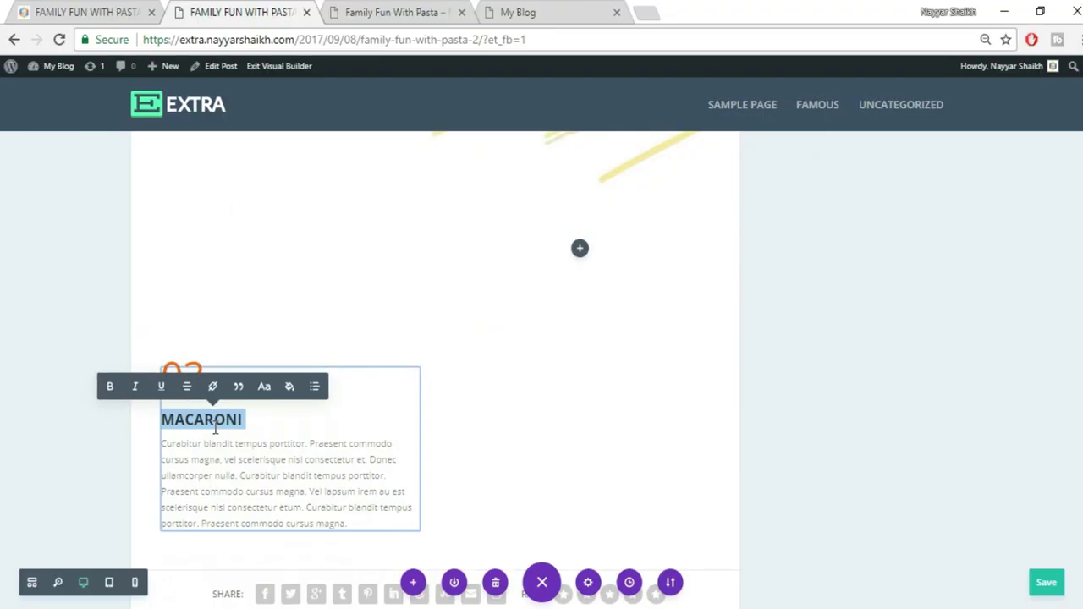
pyautogui.click(243, 420)
pyautogui.moveTo(242, 420); pyautogui.dragTo(167, 421)
pyautogui.write('SPAGHETTI')
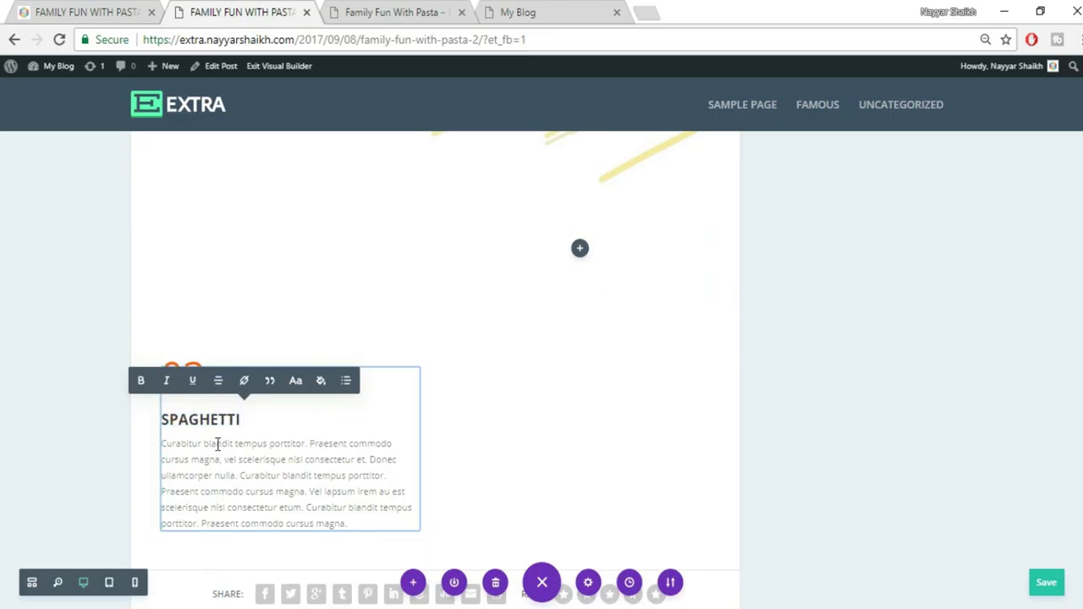
pyautogui.moveTo(205, 377); pyautogui.dragTo(184, 378)
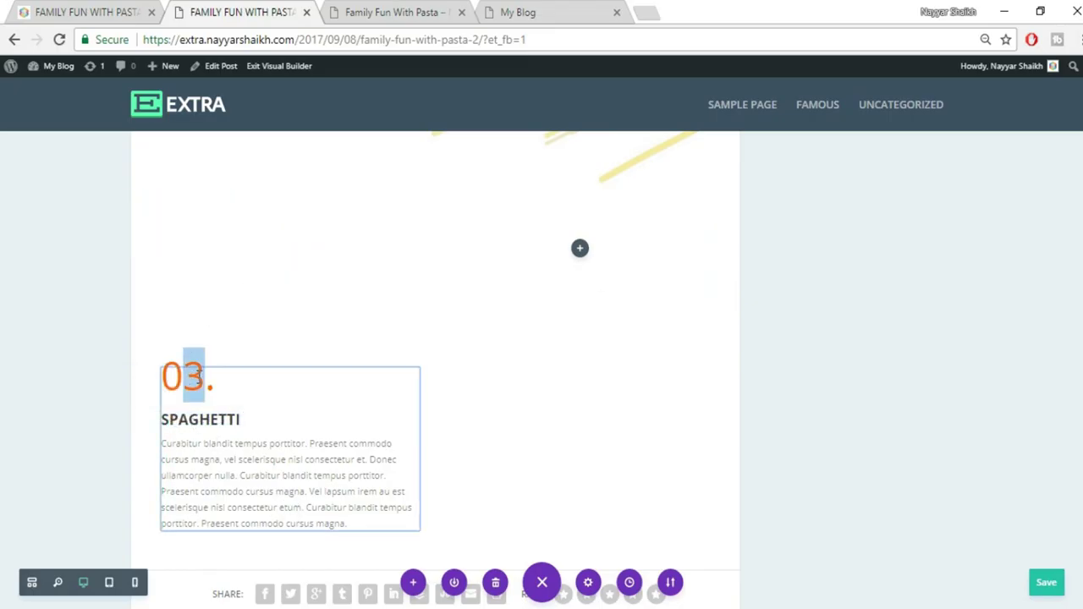
pyautogui.write('4')
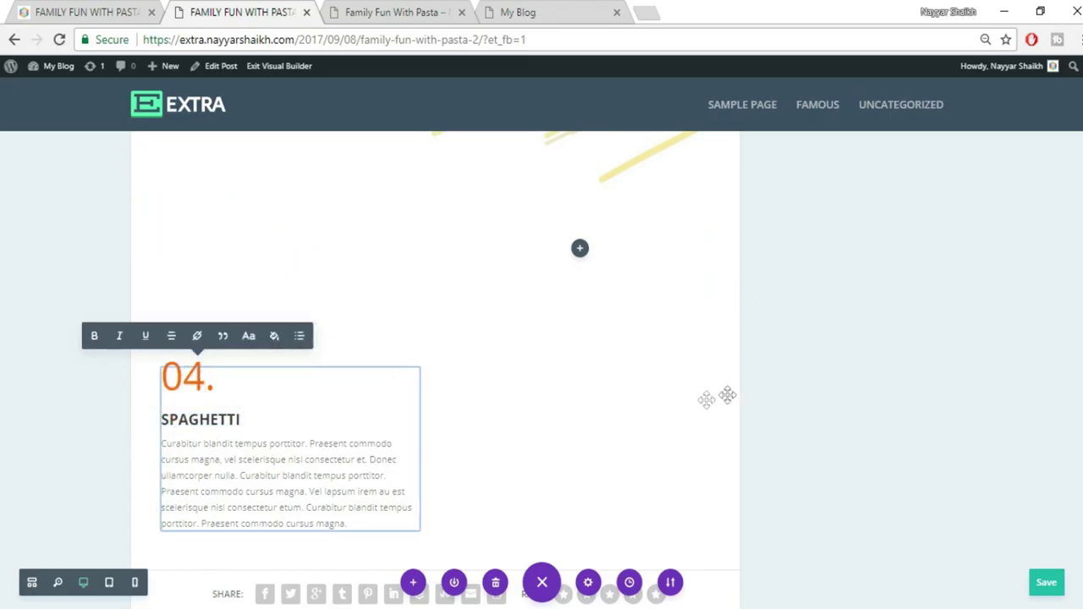
pyautogui.click(829, 391)
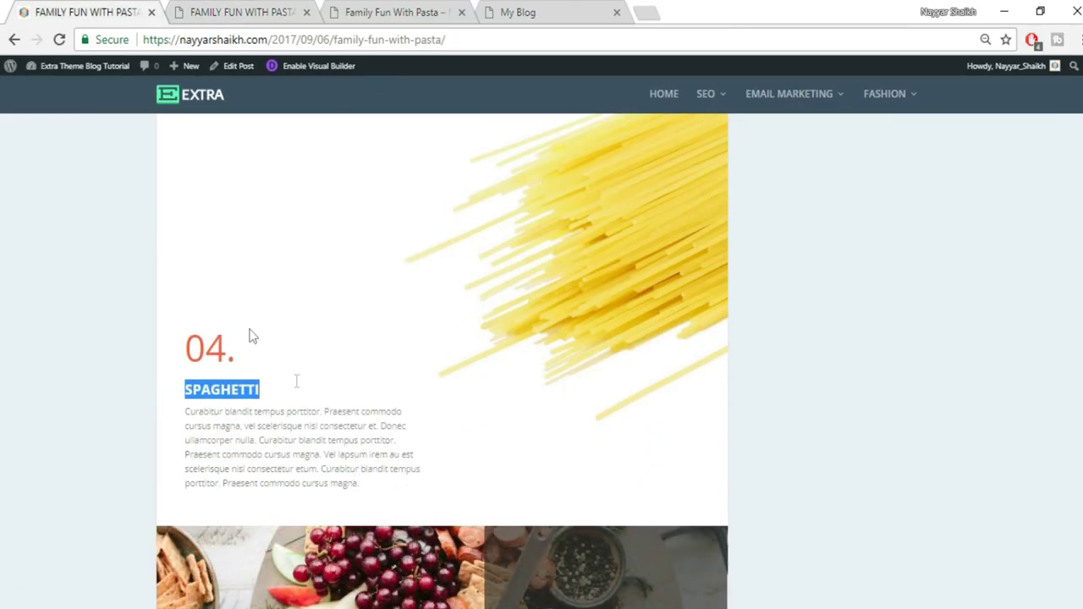
pyautogui.click(247, 11)
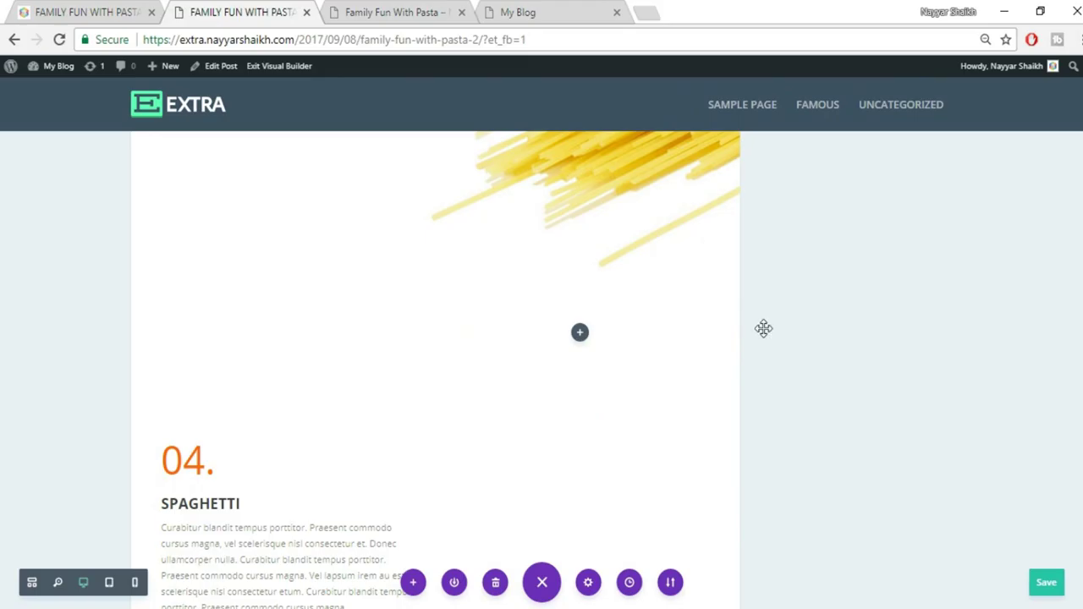
# Set the SPAGHETTI text module's top margin to -200 under Design spacing and save
pyautogui.moveTo(246, 355)
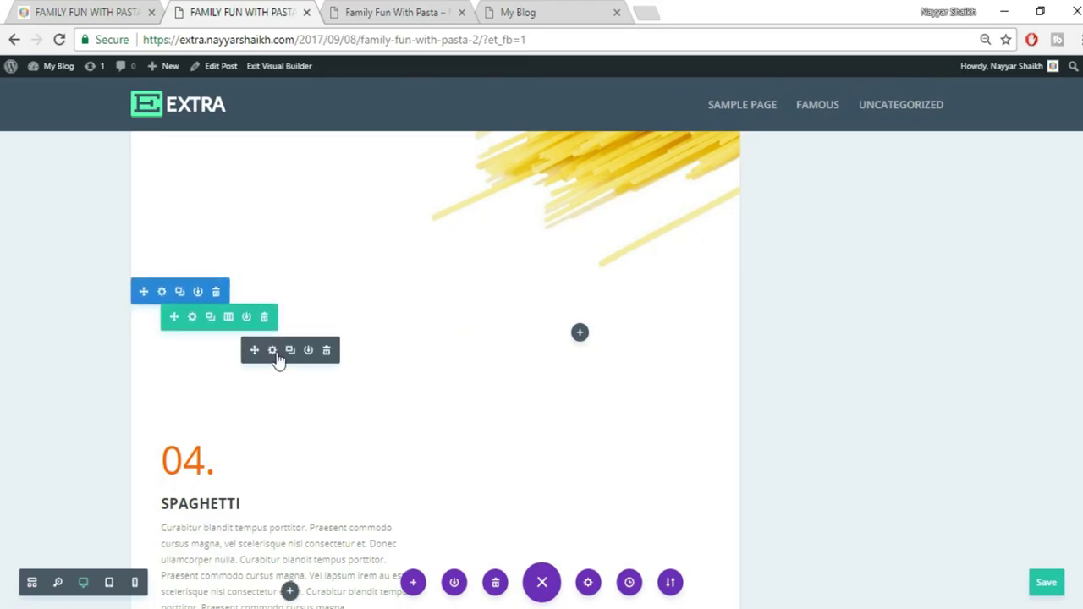
pyautogui.click(272, 351)
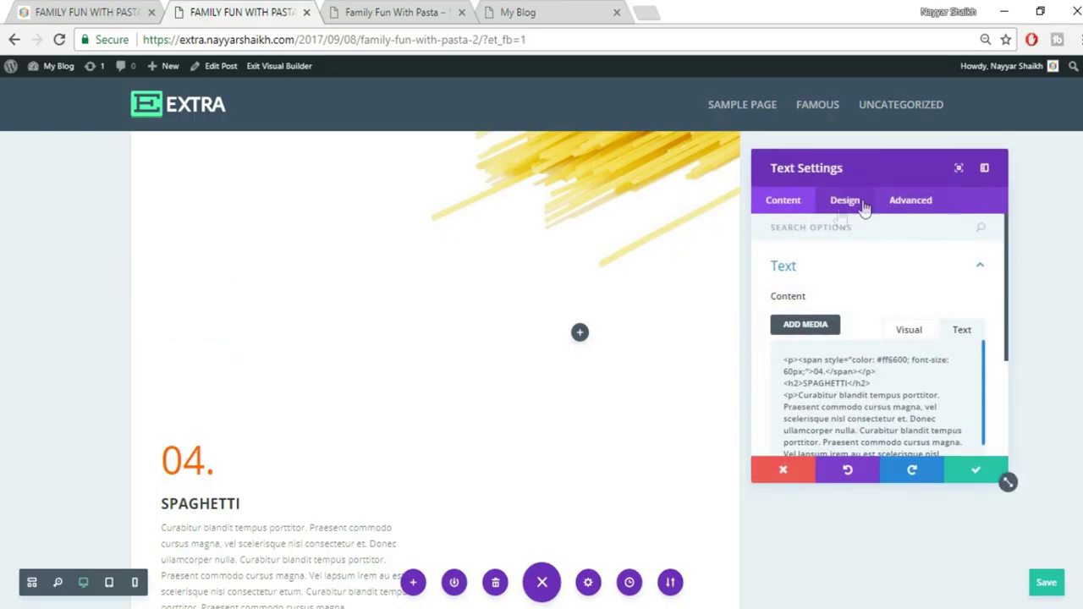
pyautogui.click(861, 205)
pyautogui.click(860, 432)
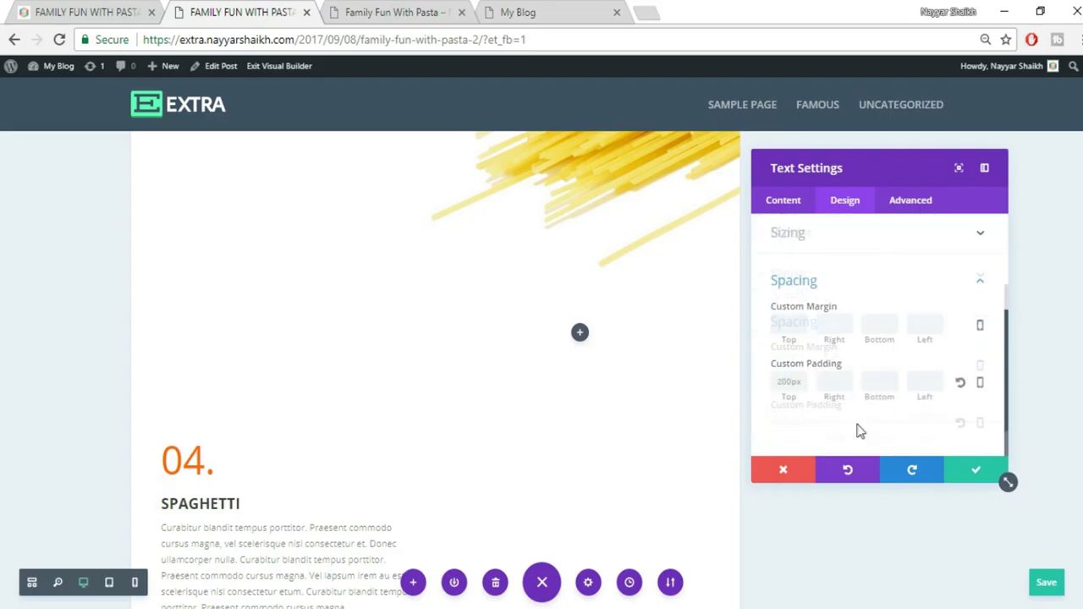
pyautogui.moveTo(808, 384); pyautogui.dragTo(741, 384)
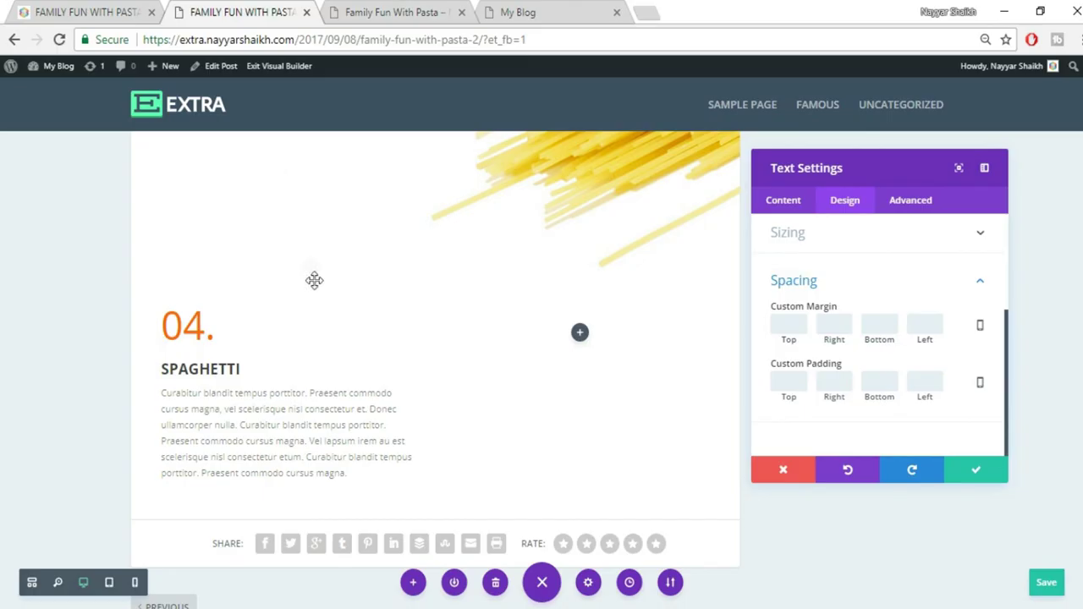
pyautogui.scroll(1, 326, 294)
pyautogui.scroll(2, 411, 421)
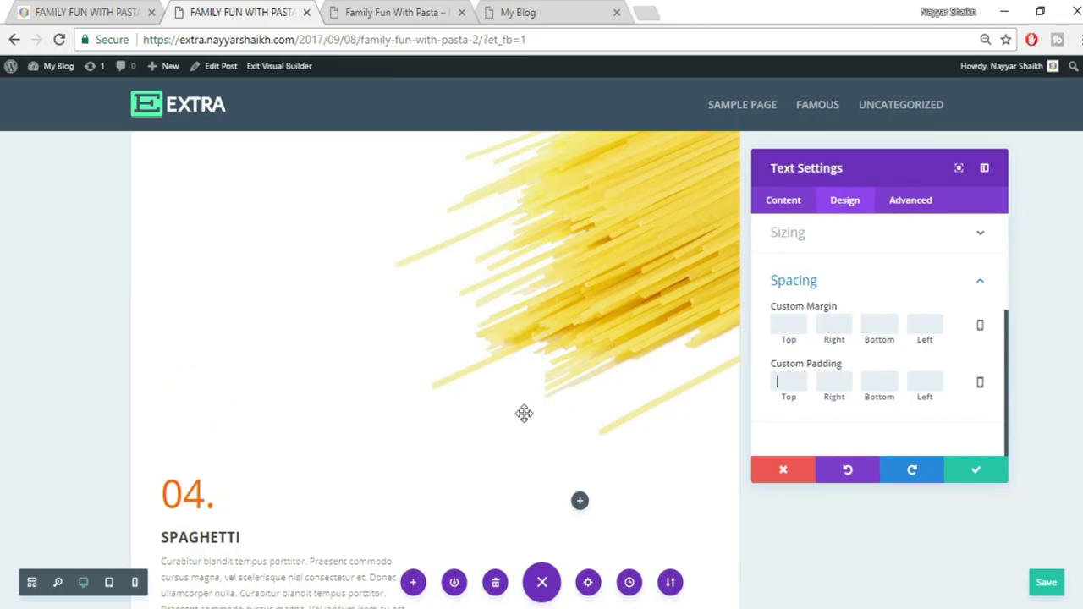
pyautogui.click(793, 329)
pyautogui.write('-100')
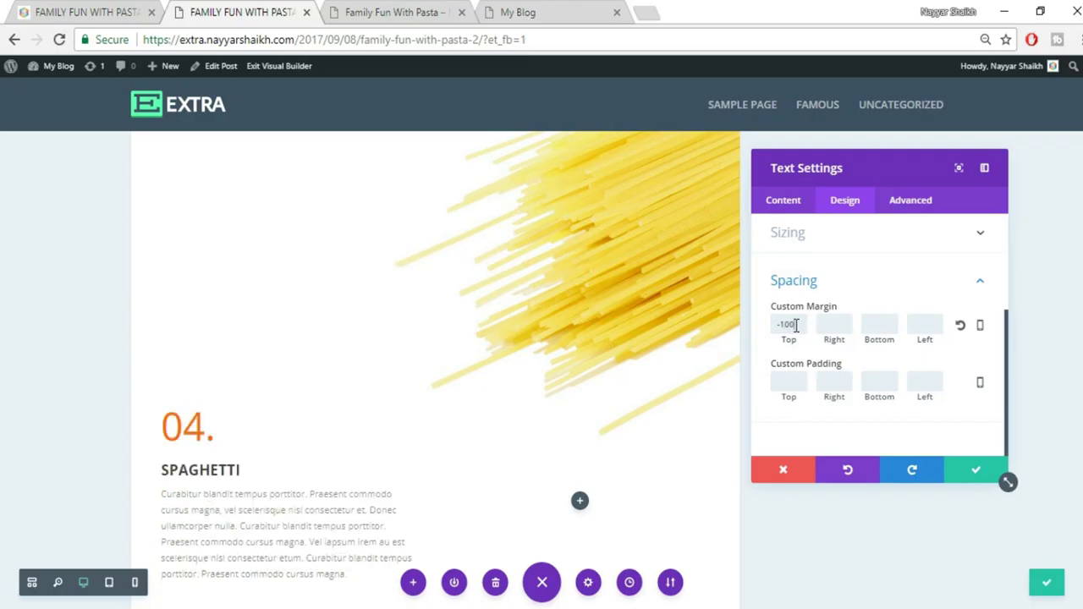
pyautogui.scroll(-1, 269, 512)
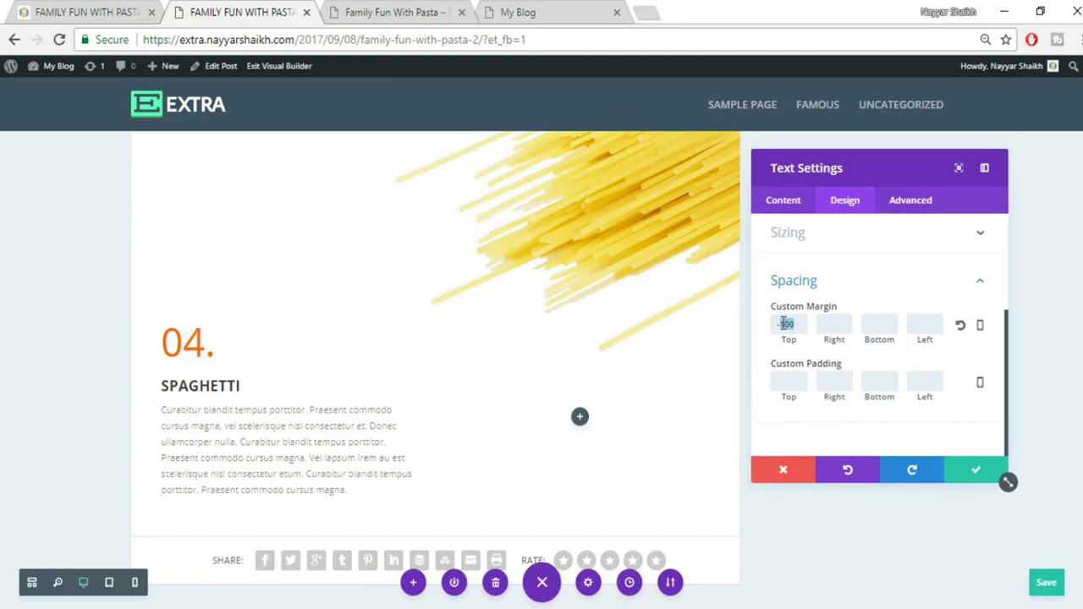
pyautogui.write('200')
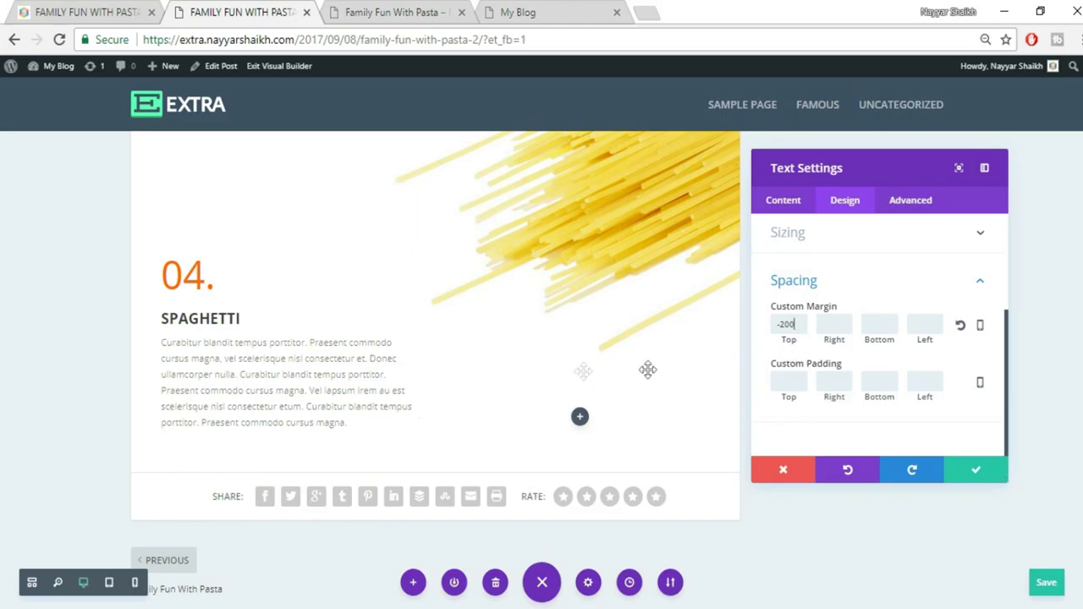
pyautogui.click(965, 476)
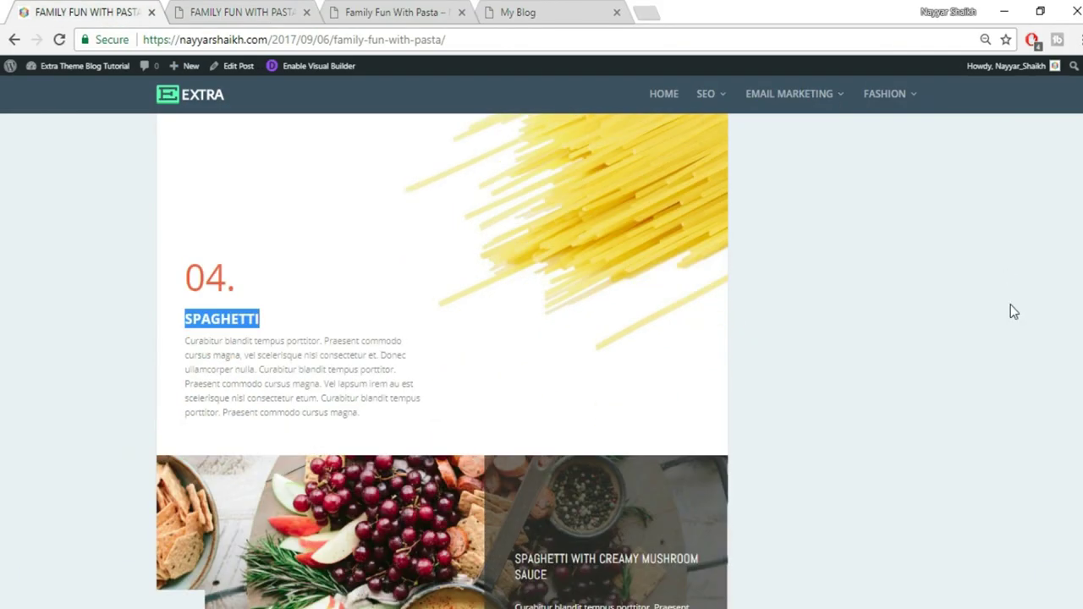
# Add a Regular section with a two-column row below the Spaghetti text
pyautogui.scroll(-4, 1010, 307)
pyautogui.scroll(2, 1010, 311)
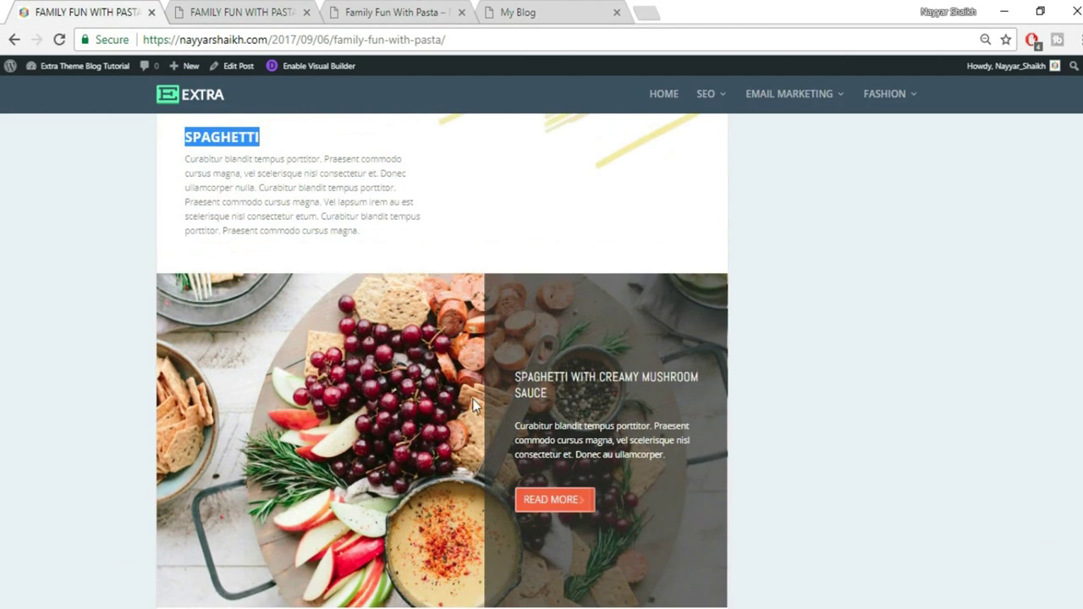
pyautogui.scroll(-1, 473, 403)
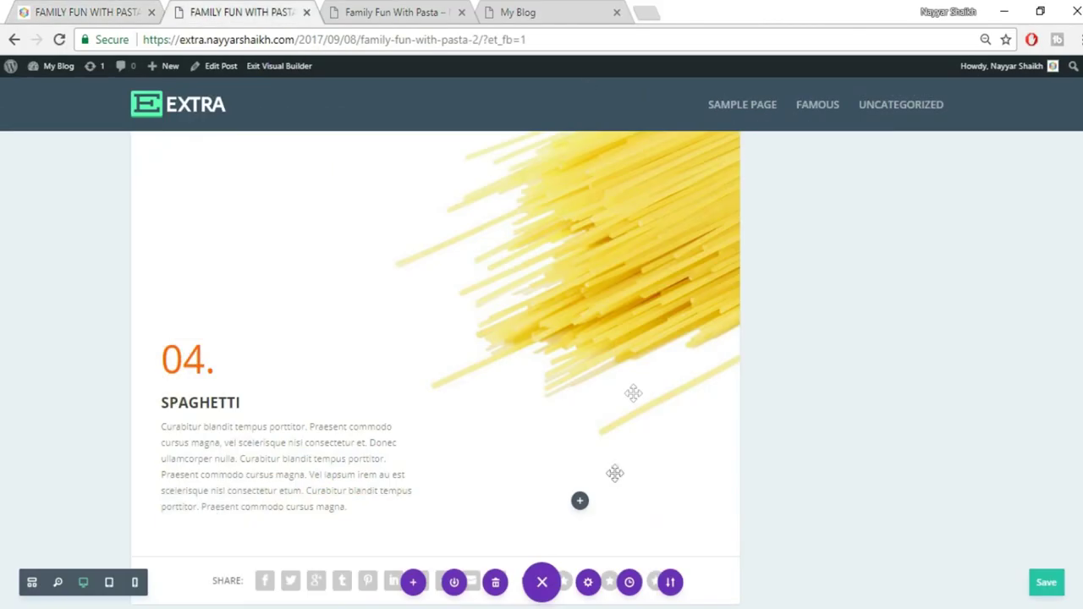
pyautogui.scroll(-2, 615, 478)
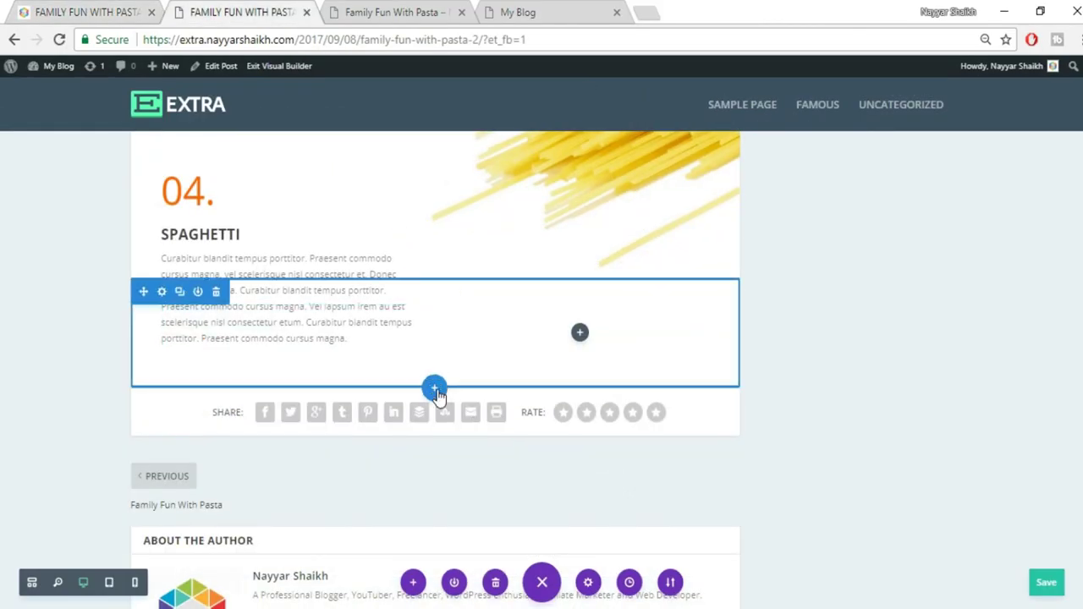
pyautogui.click(435, 389)
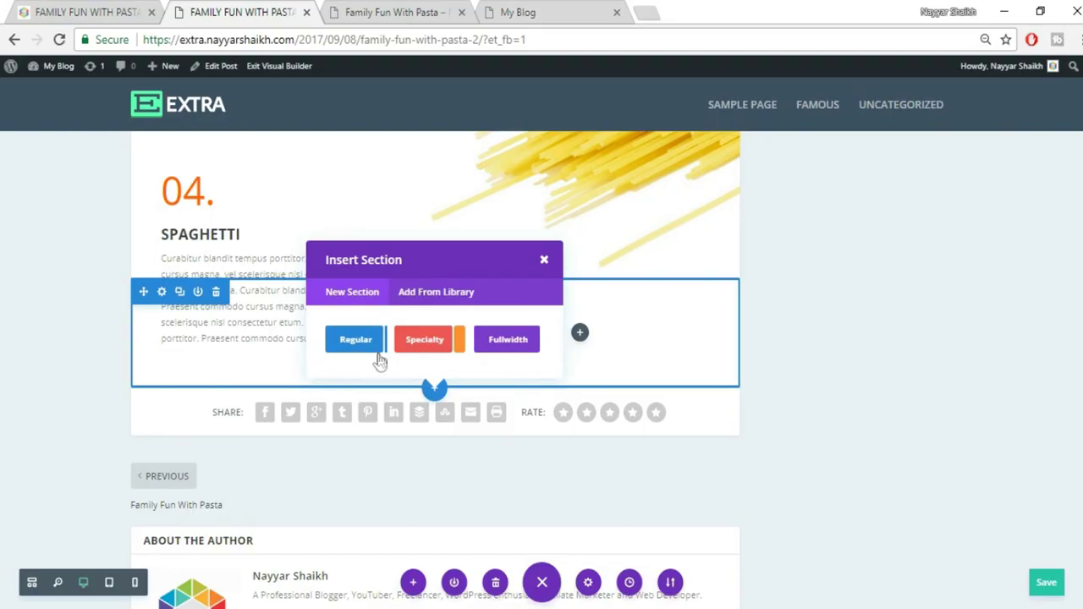
pyautogui.click(85, 12)
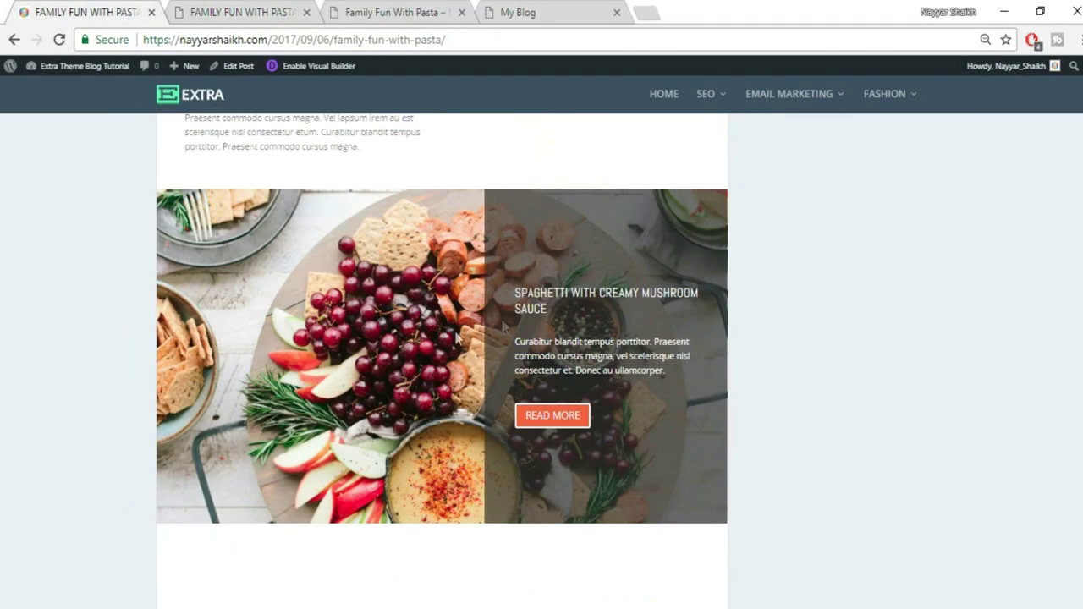
pyautogui.click(277, 10)
pyautogui.click(356, 351)
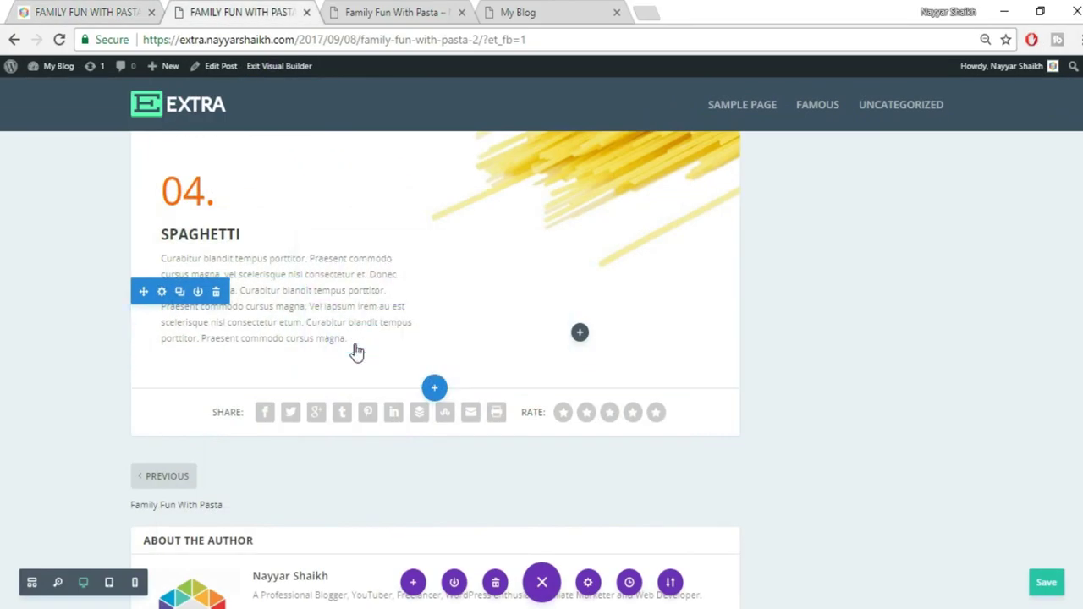
pyautogui.click(442, 278)
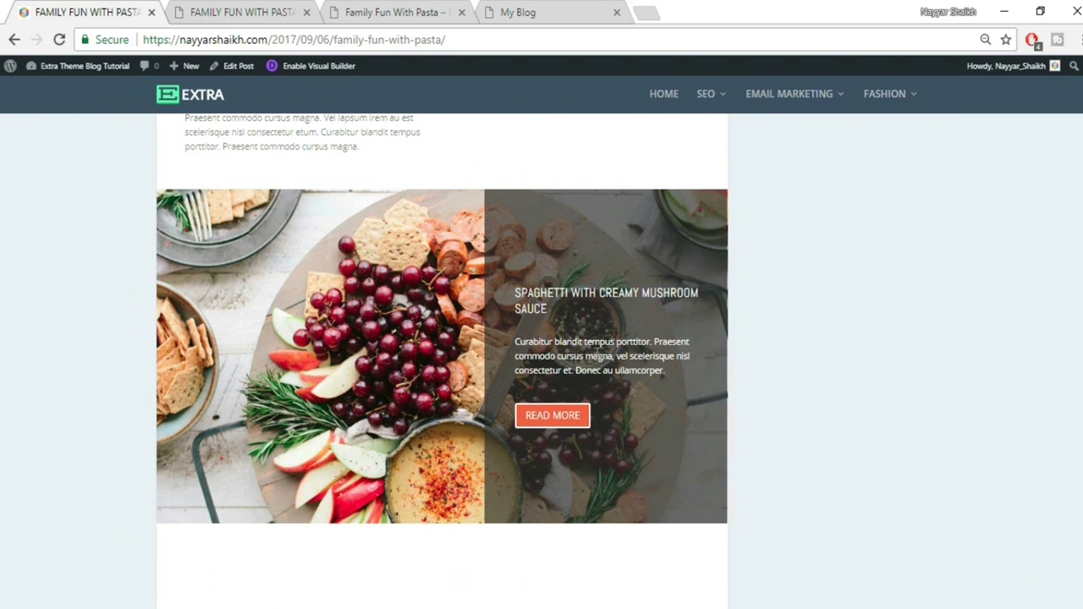
pyautogui.click(184, 10)
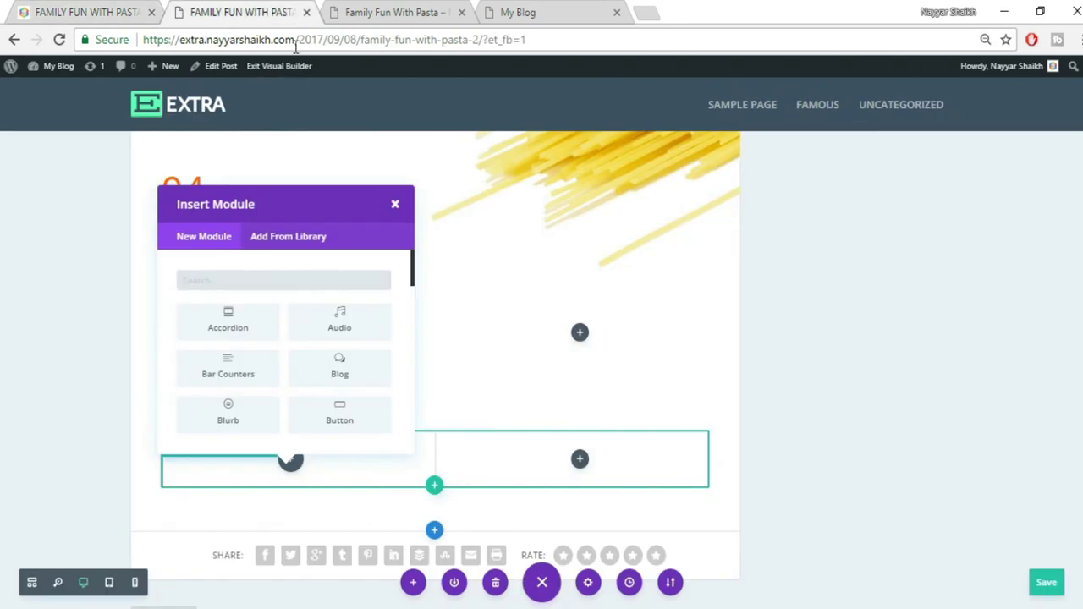
pyautogui.click(397, 205)
# Add a Call To Action module to the right column, found by searching 'call'
pyautogui.click(580, 460)
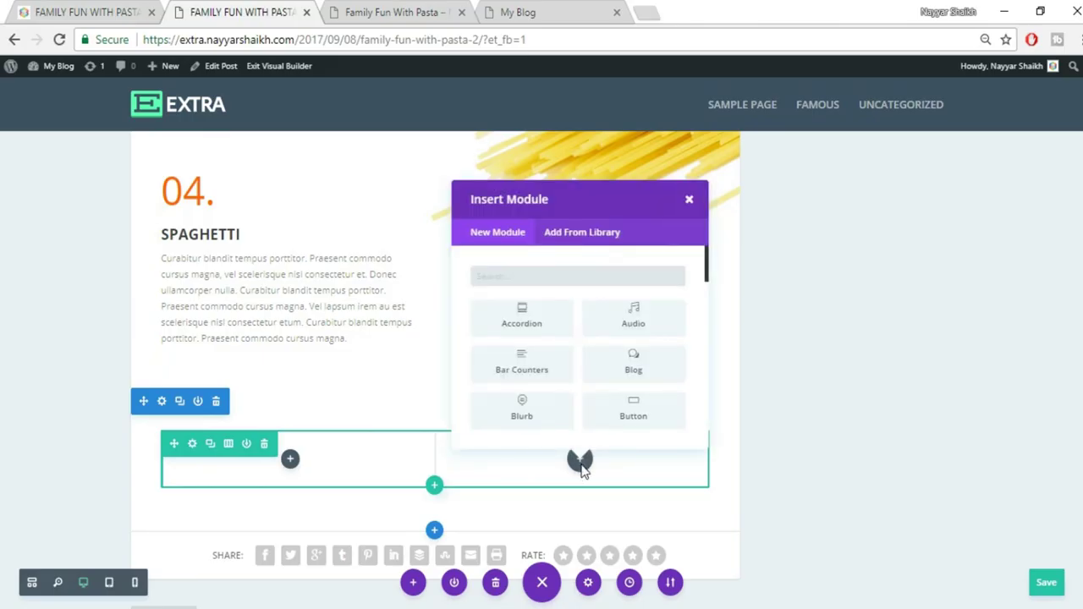
pyautogui.click(90, 16)
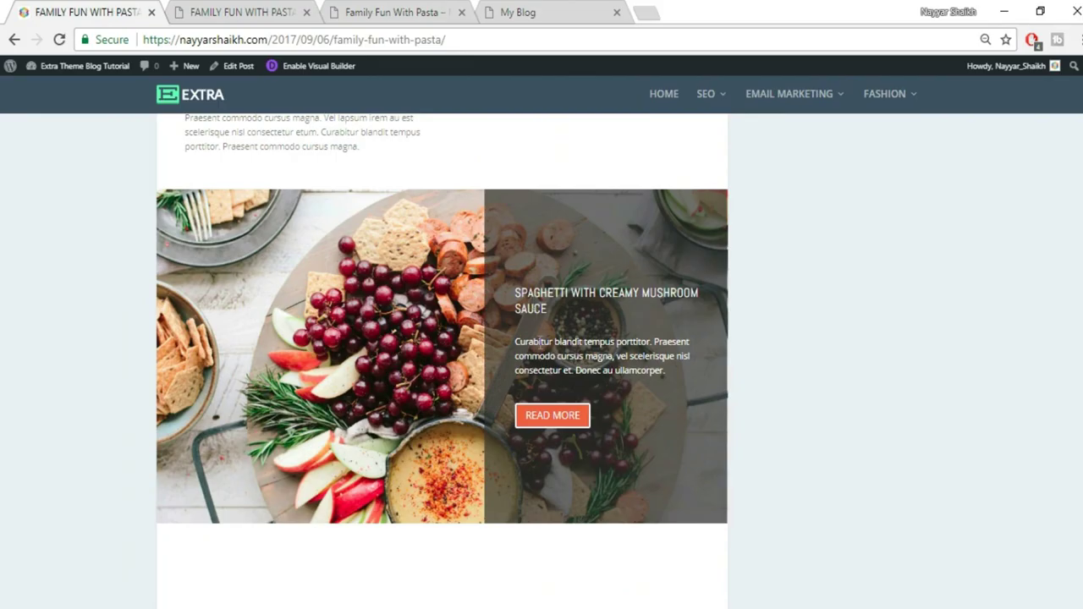
pyautogui.click(221, 10)
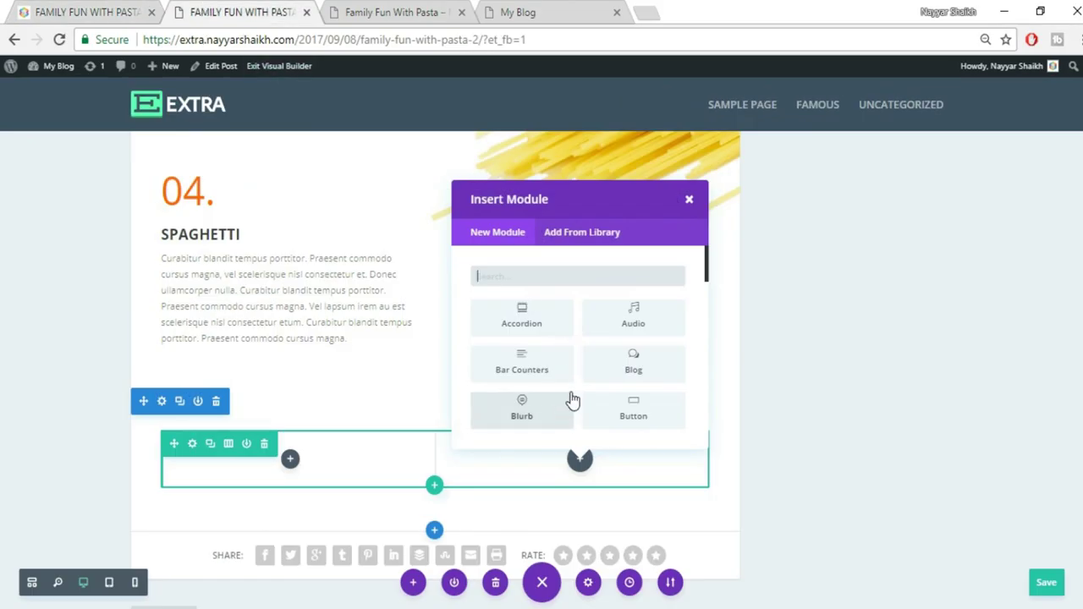
pyautogui.write('call')
pyautogui.click(551, 322)
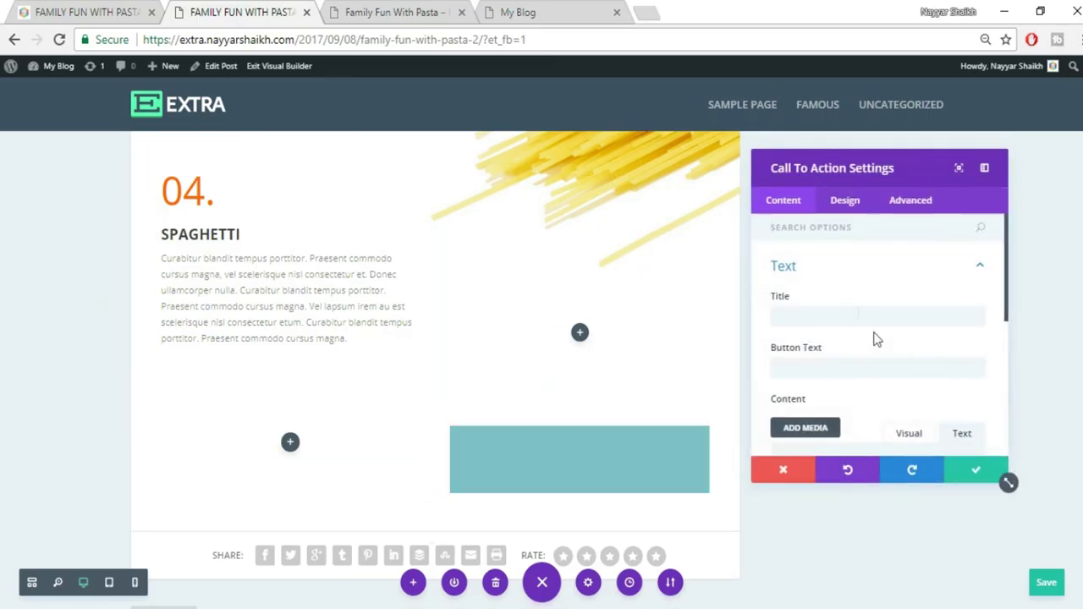
# Paste the SPAGHETTI WITH CREAMY MUSHROOM SAUCE title and reference paragraph into the call to action
pyautogui.click(858, 315)
pyautogui.click(159, 15)
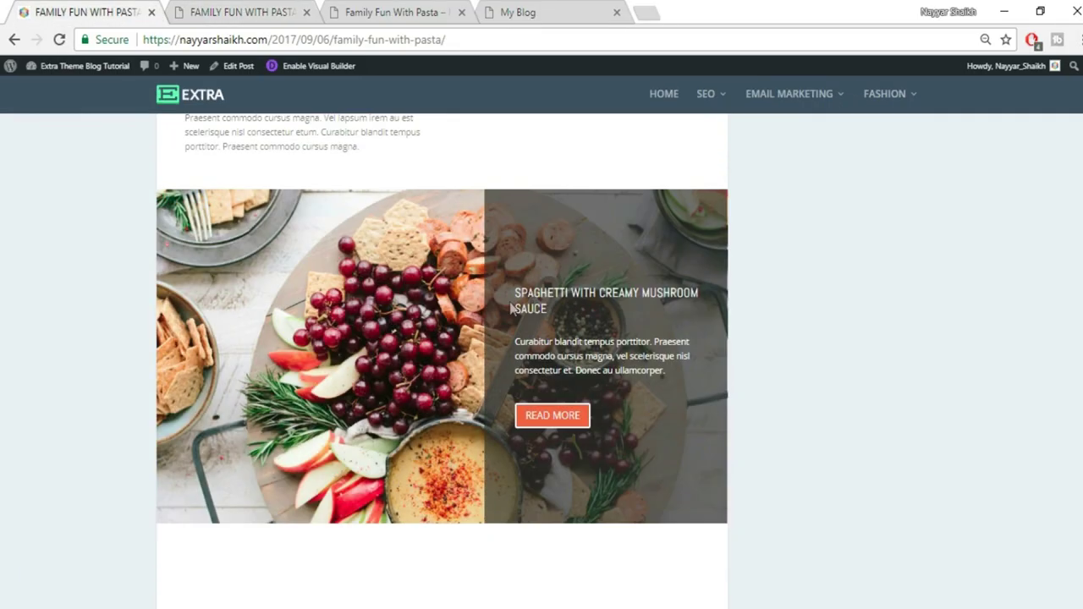
pyautogui.moveTo(517, 292)
pyautogui.mouseDown()
pyautogui.moveTo(572, 311)
pyautogui.moveTo(515, 295)
pyautogui.mouseUp()
pyautogui.hotkey('ctrl', 'c')
pyautogui.click(240, 10)
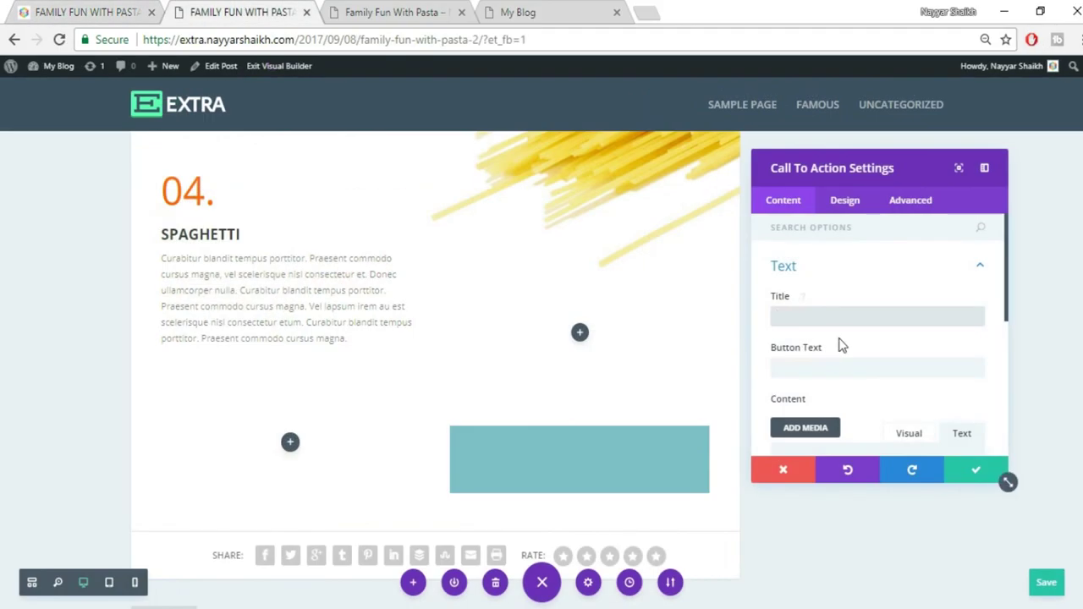
pyautogui.hotkey('ctrl', 'v')
pyautogui.click(34, 12)
pyautogui.moveTo(516, 340); pyautogui.dragTo(684, 373)
pyautogui.hotkey('ctrl', 'c')
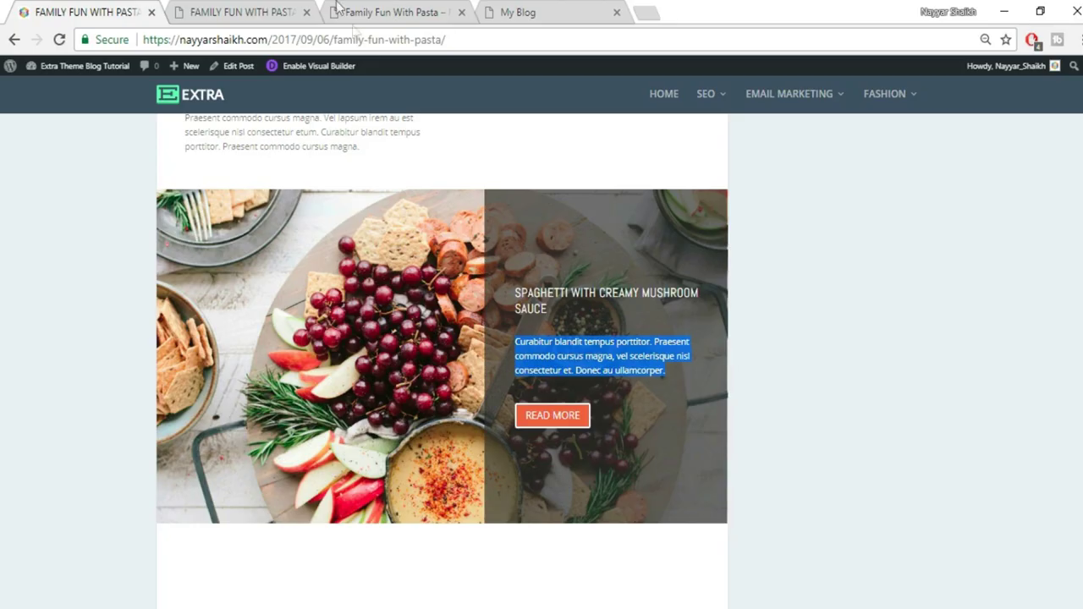
pyautogui.click(282, 7)
pyautogui.scroll(-3, 855, 373)
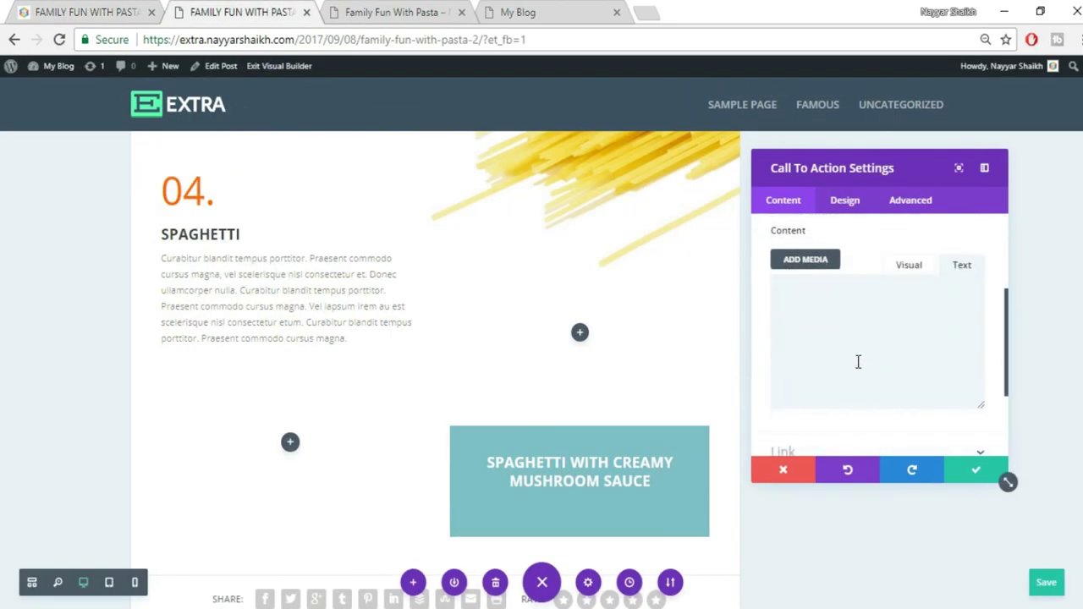
pyautogui.hotkey('ctrl', 'v')
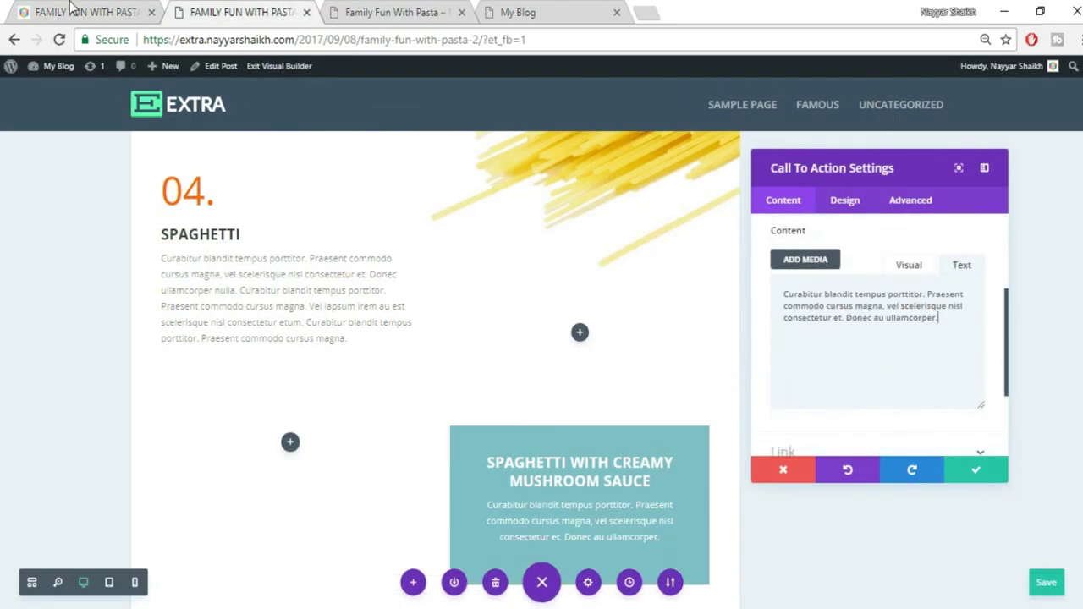
# Set the button text to READ MORE and its URL to '#'
pyautogui.click(74, 10)
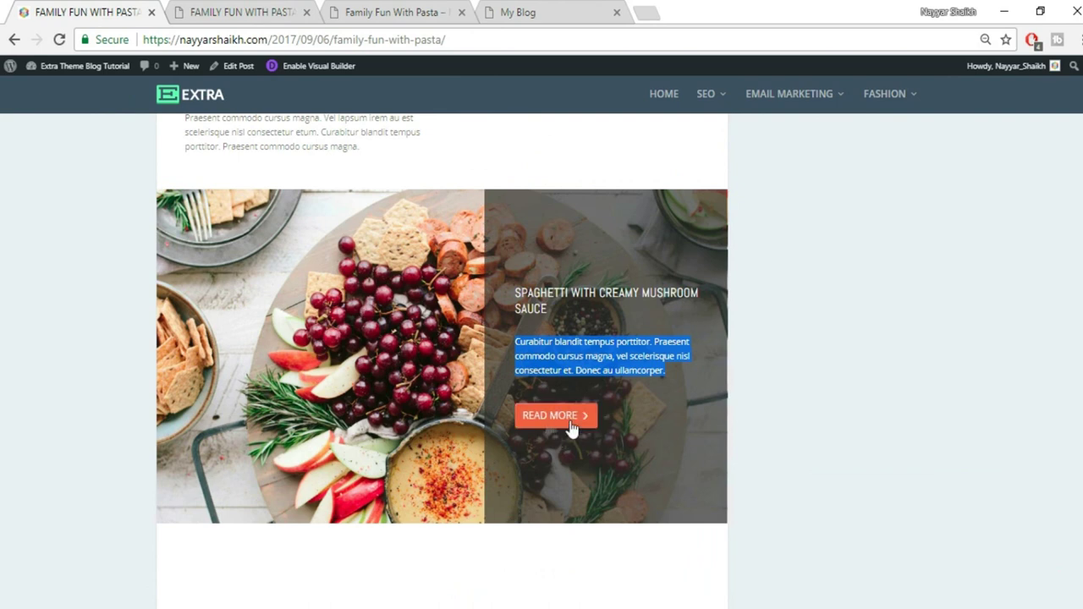
pyautogui.click(192, 10)
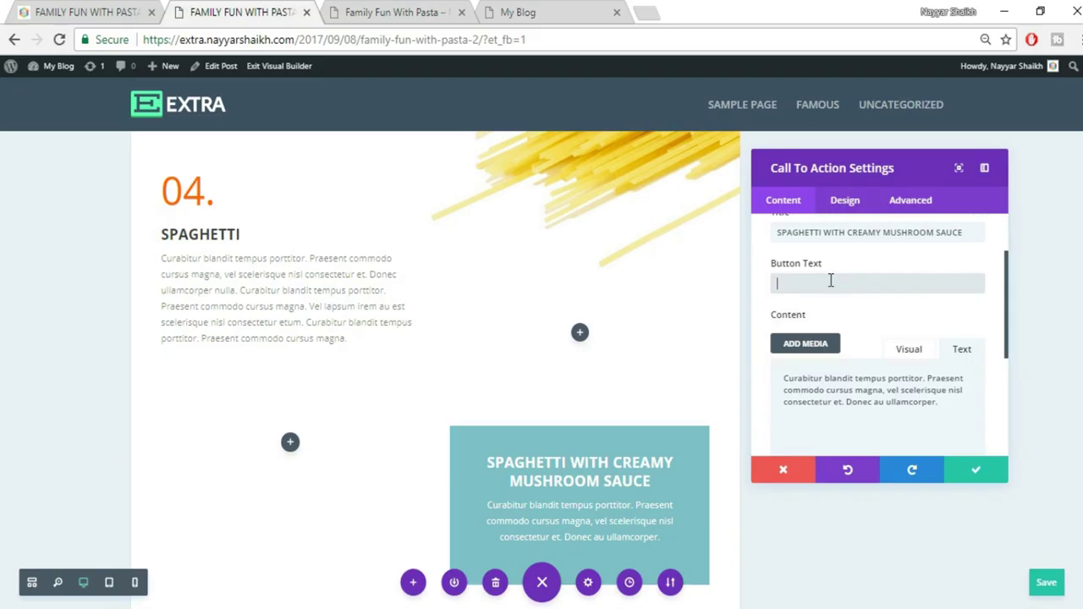
pyautogui.write('RE')
pyautogui.scroll(-1, 914, 335)
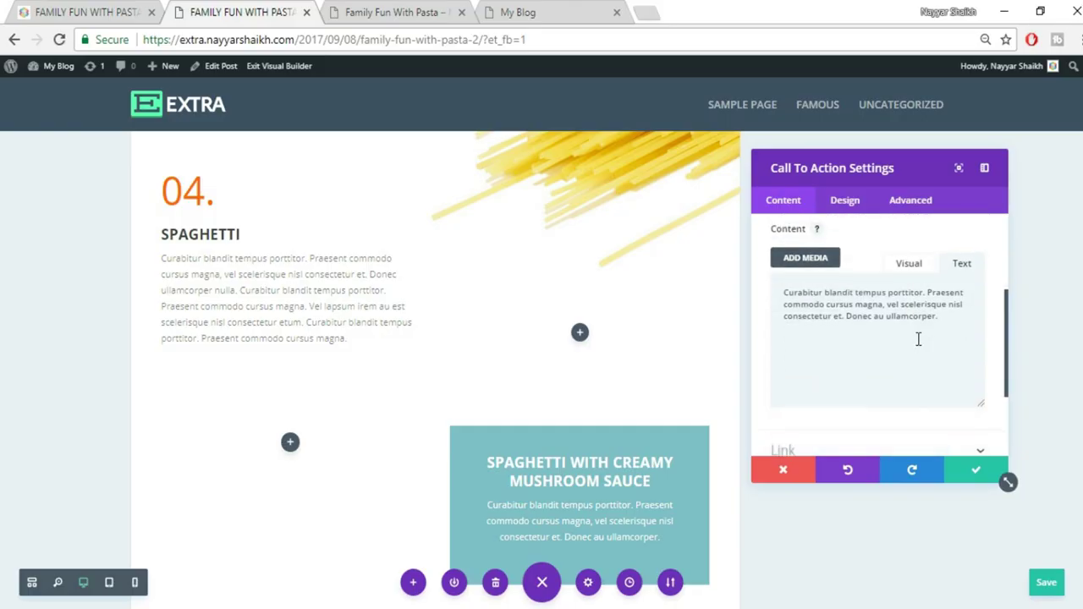
pyautogui.scroll(-1, 918, 339)
pyautogui.click(831, 372)
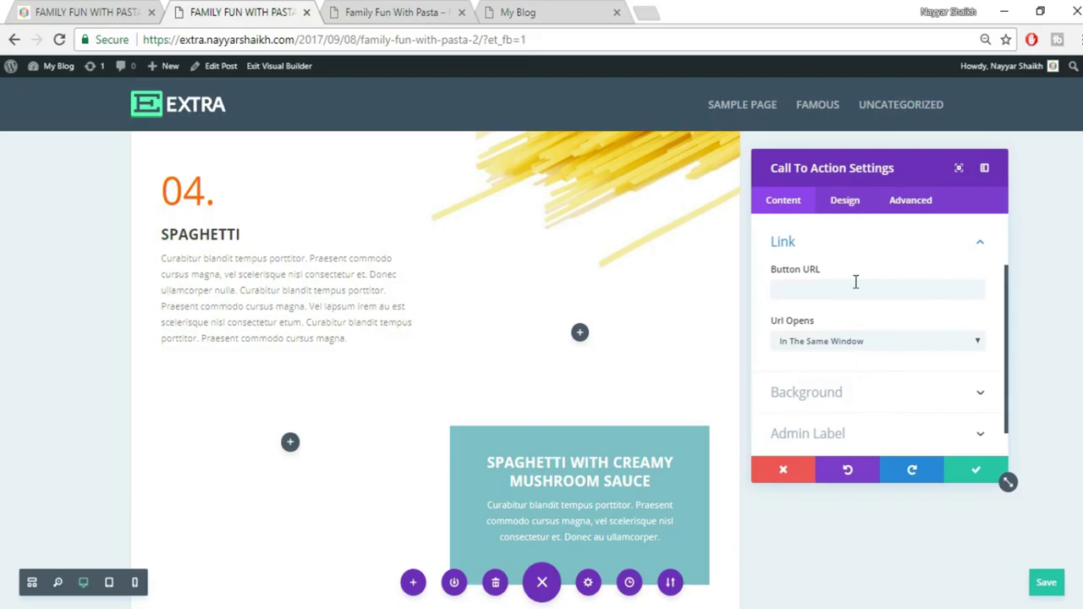
pyautogui.click(855, 288)
pyautogui.write('#')
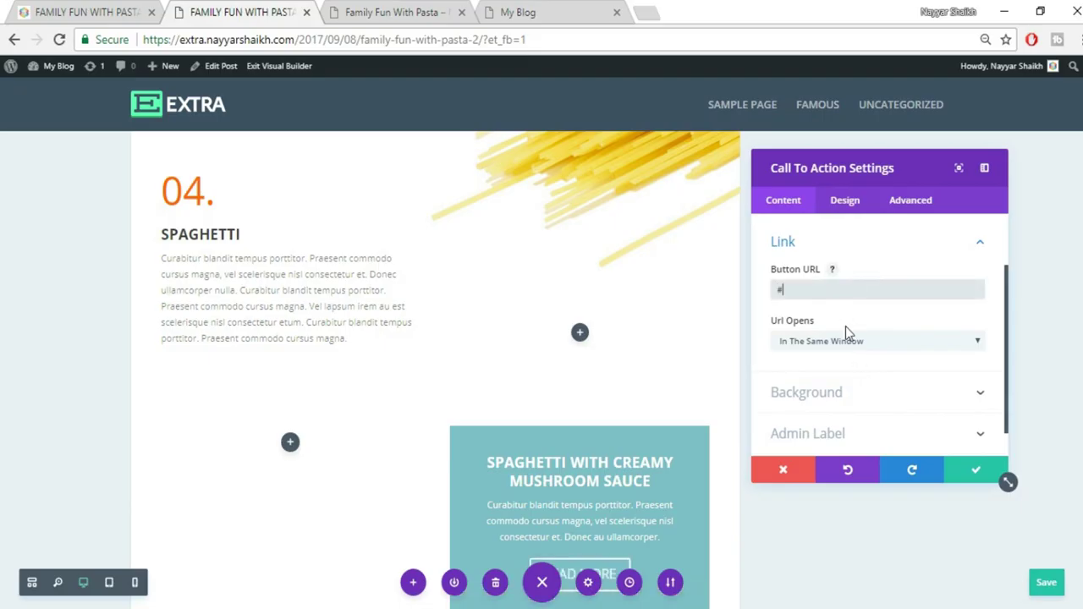
pyautogui.scroll(-1, 853, 324)
pyautogui.scroll(-2, 579, 443)
pyautogui.scroll(-1, 579, 443)
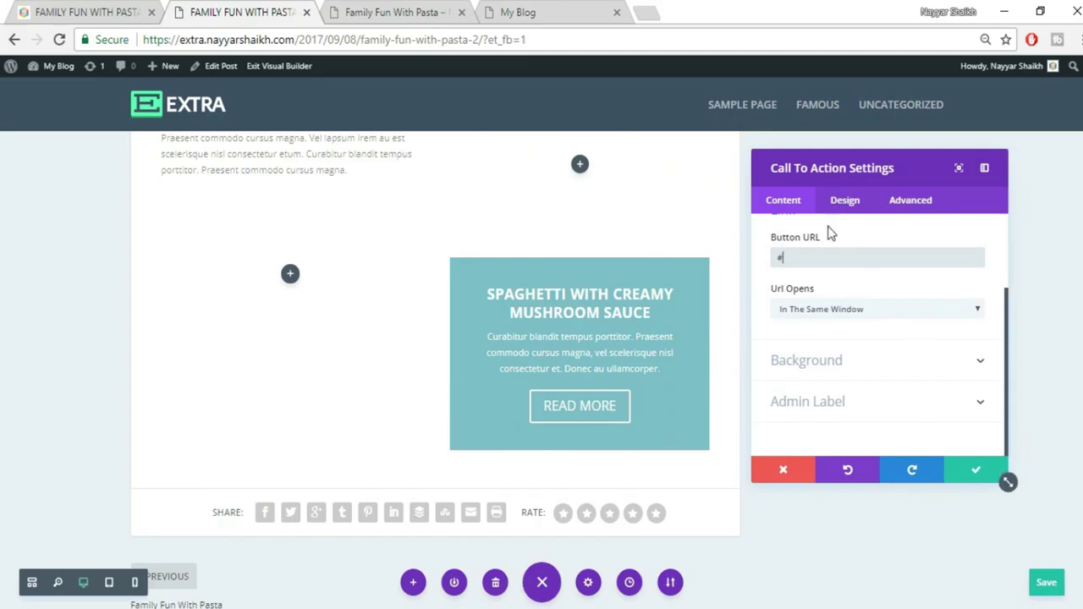
# Compare the call to action's design settings with the reference post
pyautogui.click(844, 201)
pyautogui.click(140, 7)
pyautogui.click(256, 11)
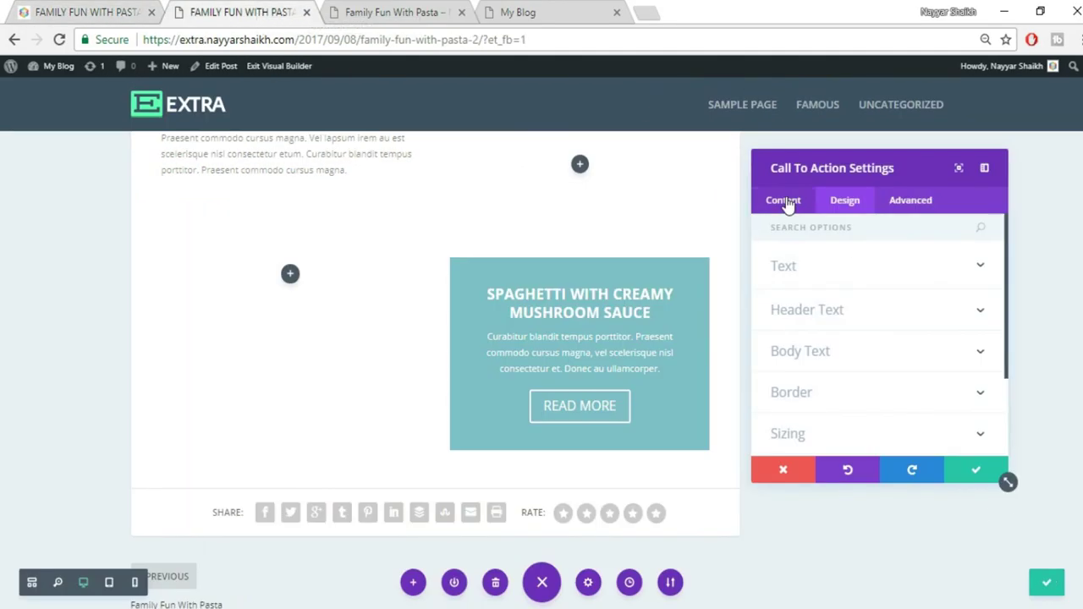
pyautogui.click(783, 202)
pyautogui.scroll(-2, 871, 360)
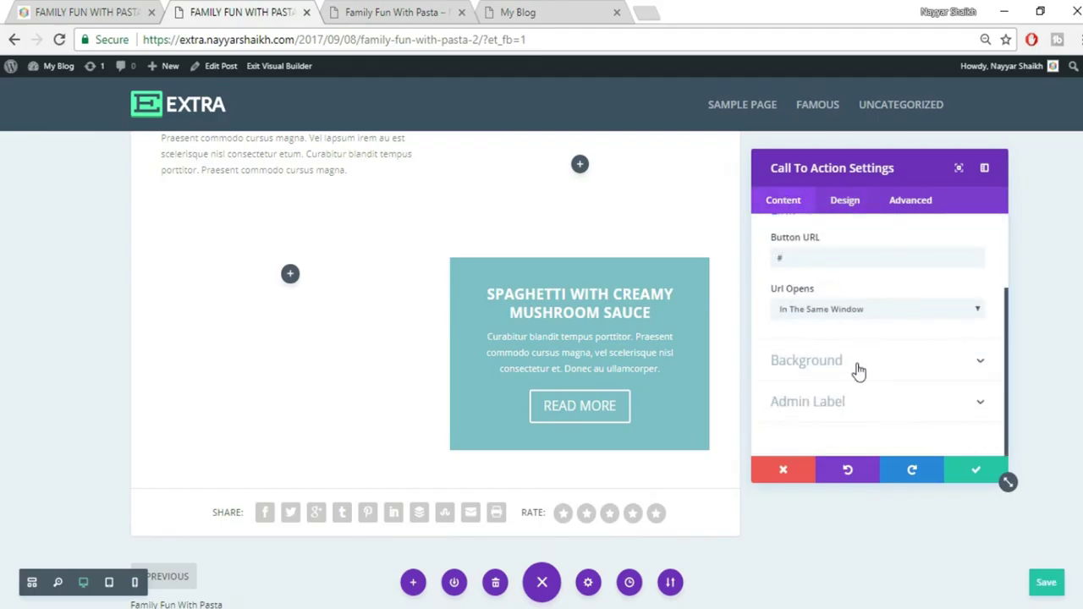
# Remove the call to action's teal background colour and save its settings
pyautogui.click(859, 370)
pyautogui.moveTo(865, 314)
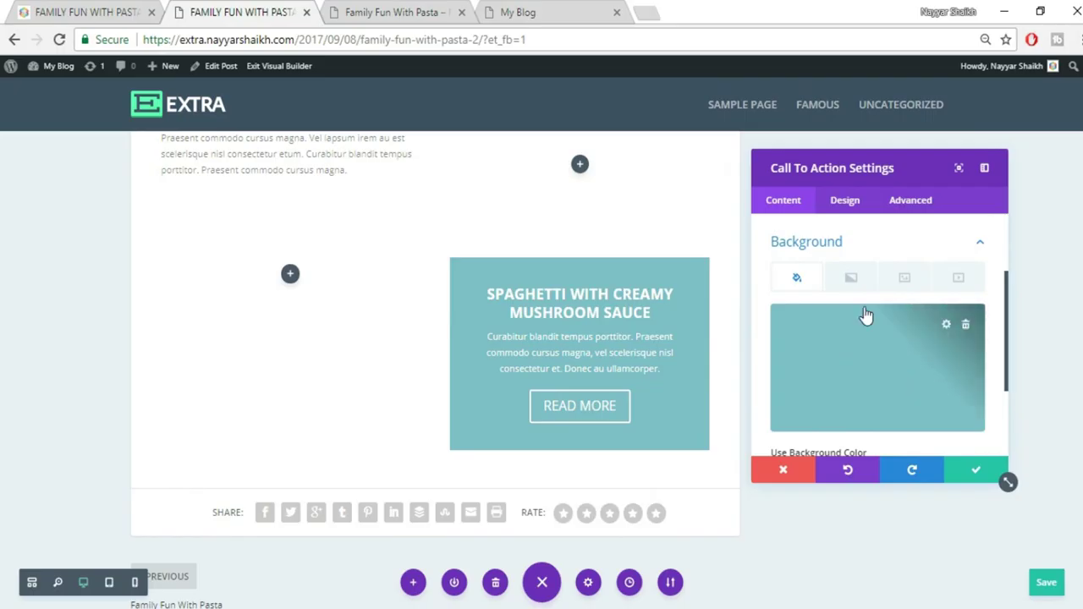
pyautogui.click(947, 328)
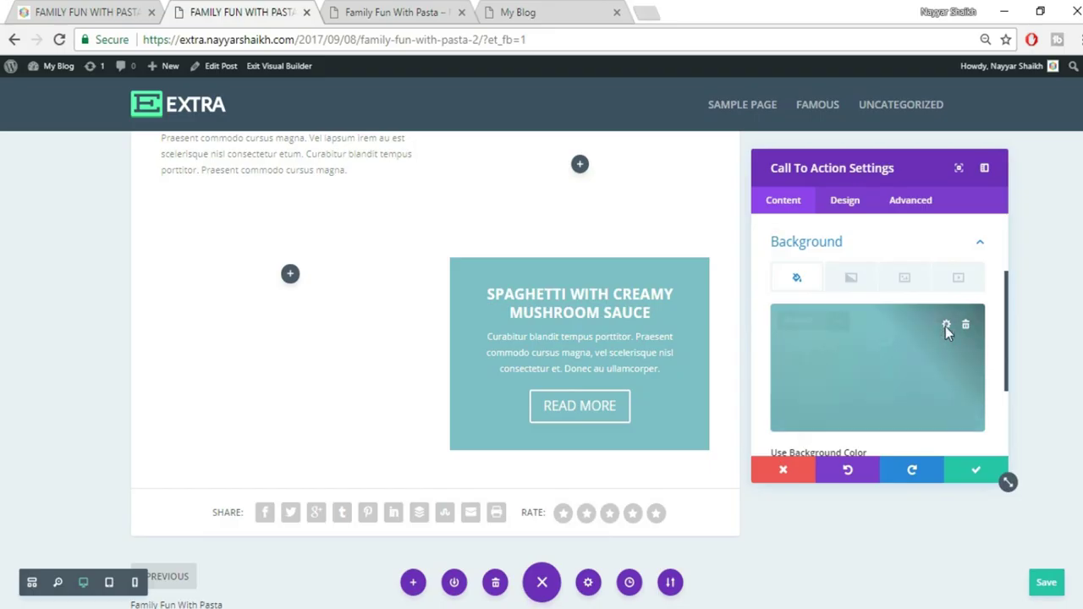
pyautogui.scroll(-1, 896, 358)
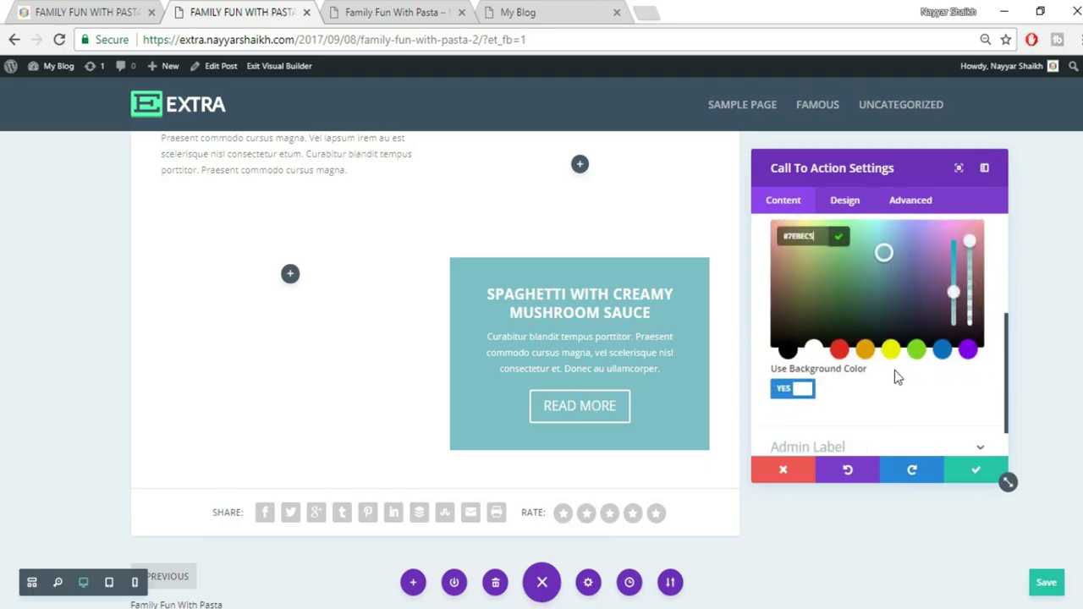
pyautogui.click(794, 395)
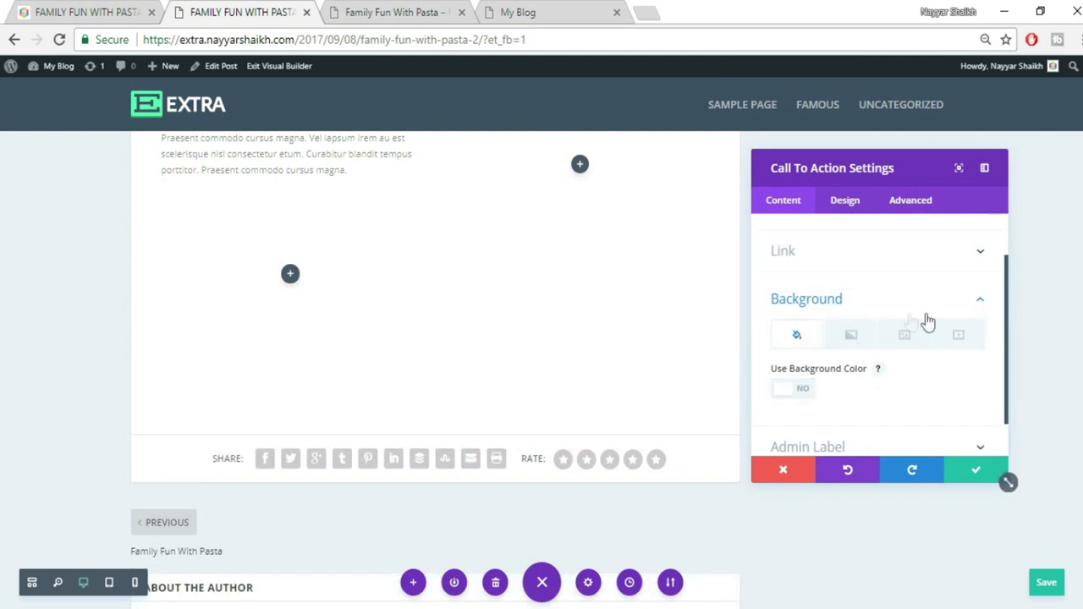
pyautogui.click(845, 203)
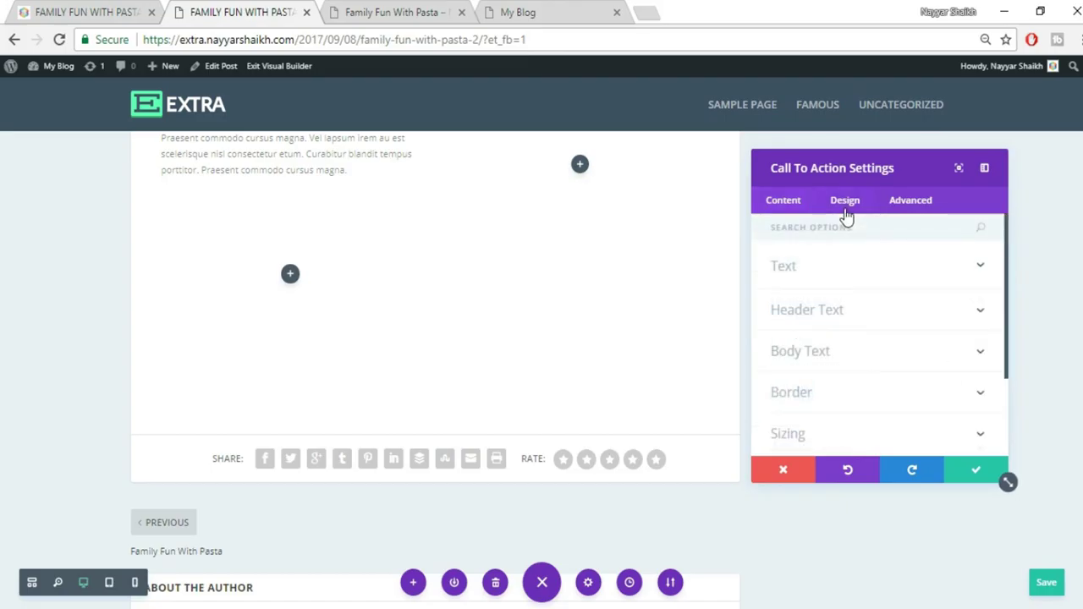
pyautogui.scroll(-3, 919, 327)
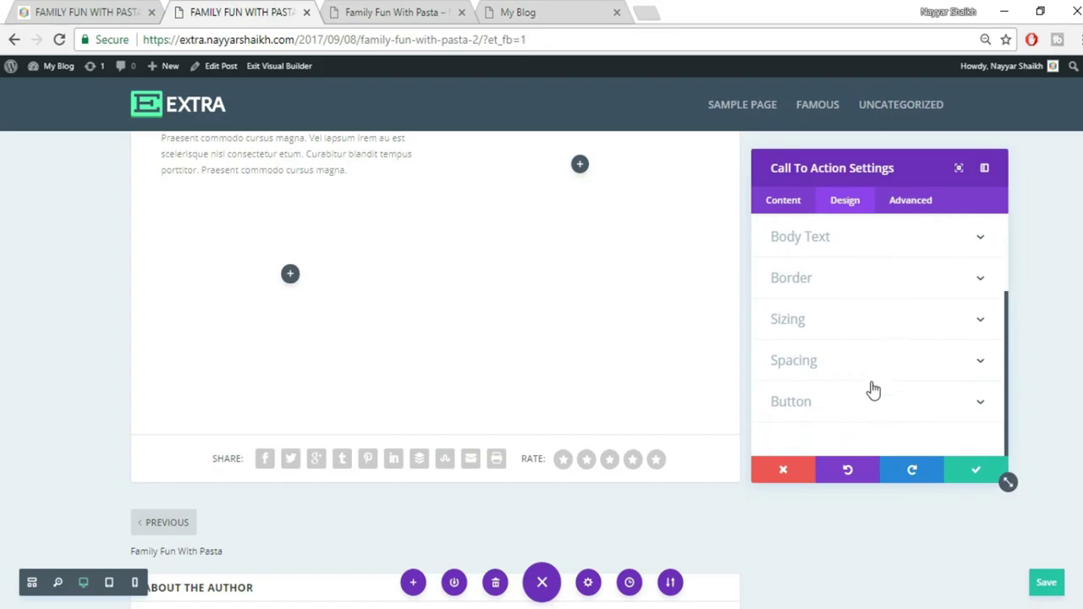
pyautogui.scroll(3, 873, 390)
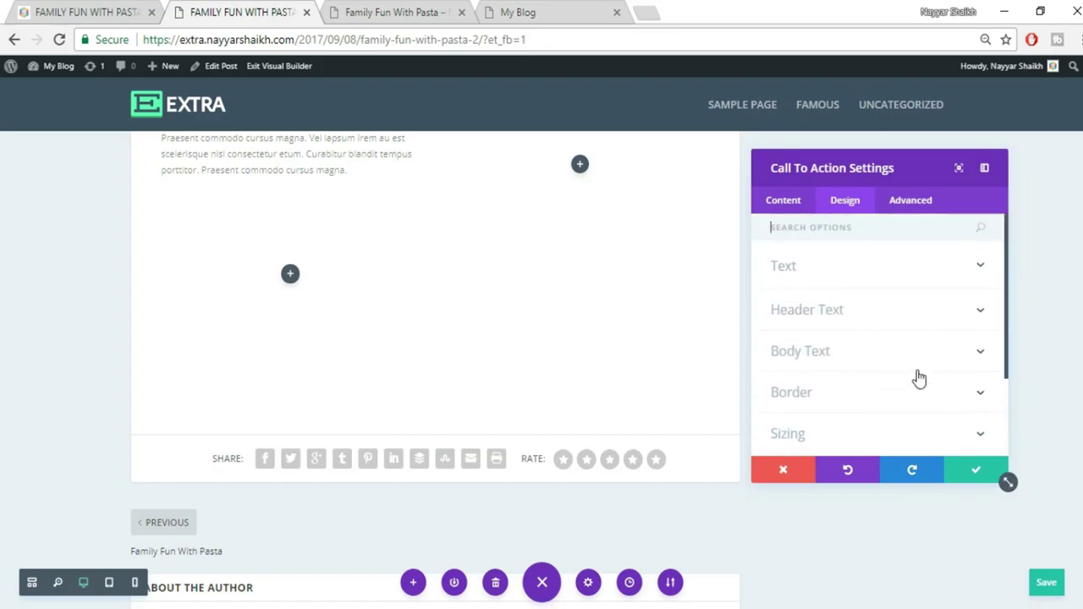
pyautogui.scroll(-3, 916, 375)
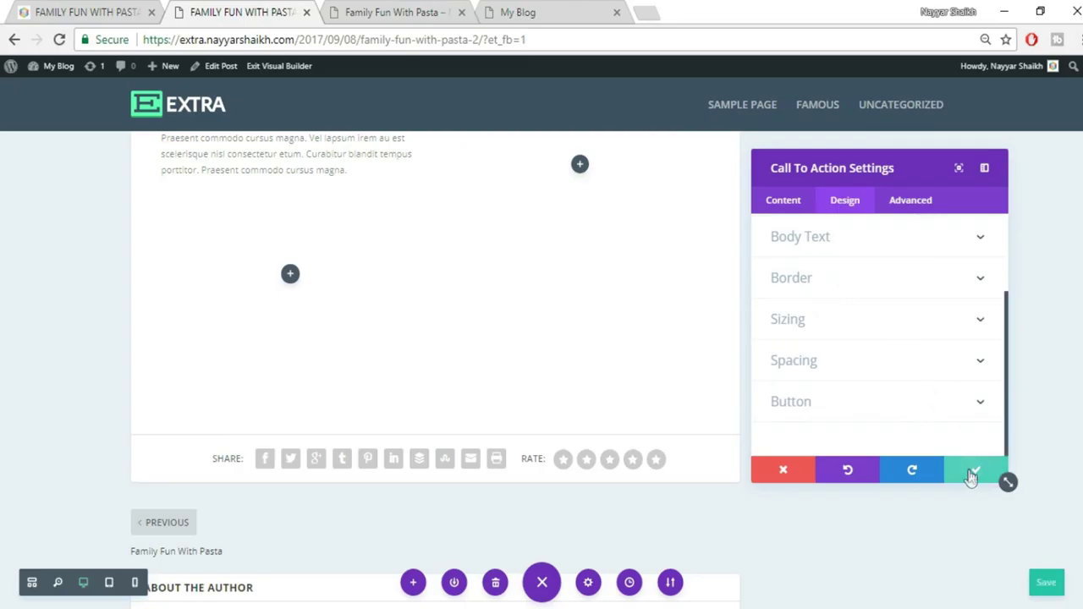
pyautogui.click(971, 476)
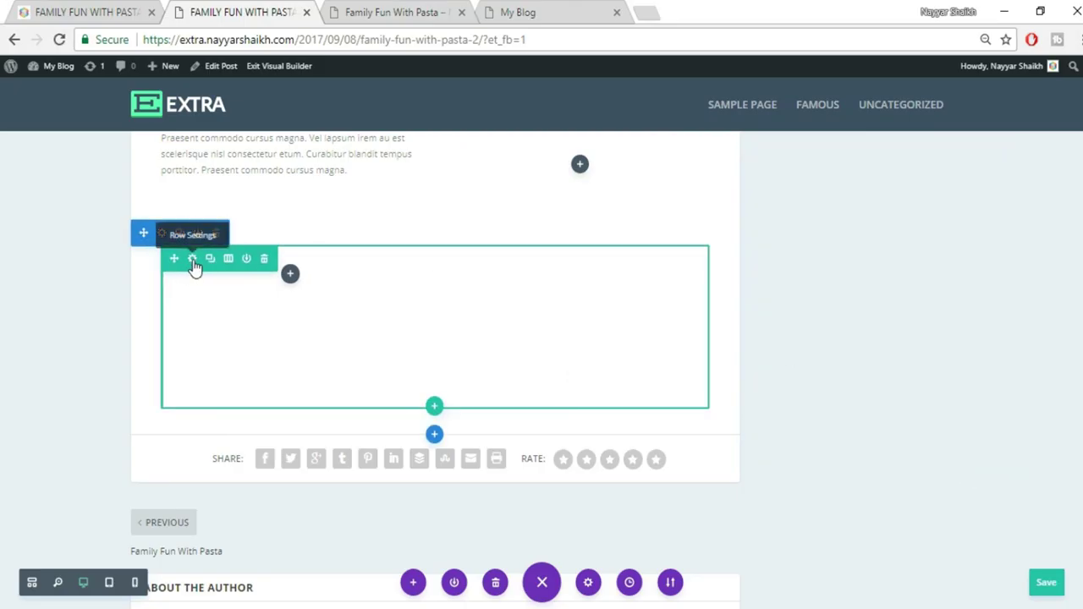
# Give the row's Column 2 a black background at 0.52 opacity and save the row settings
pyautogui.click(193, 260)
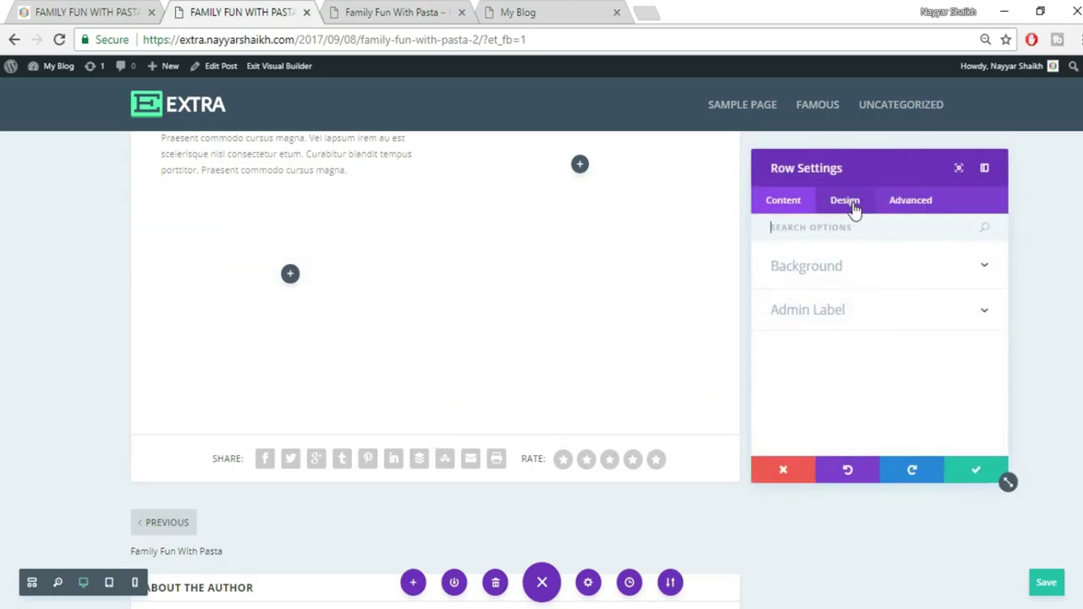
pyautogui.click(855, 269)
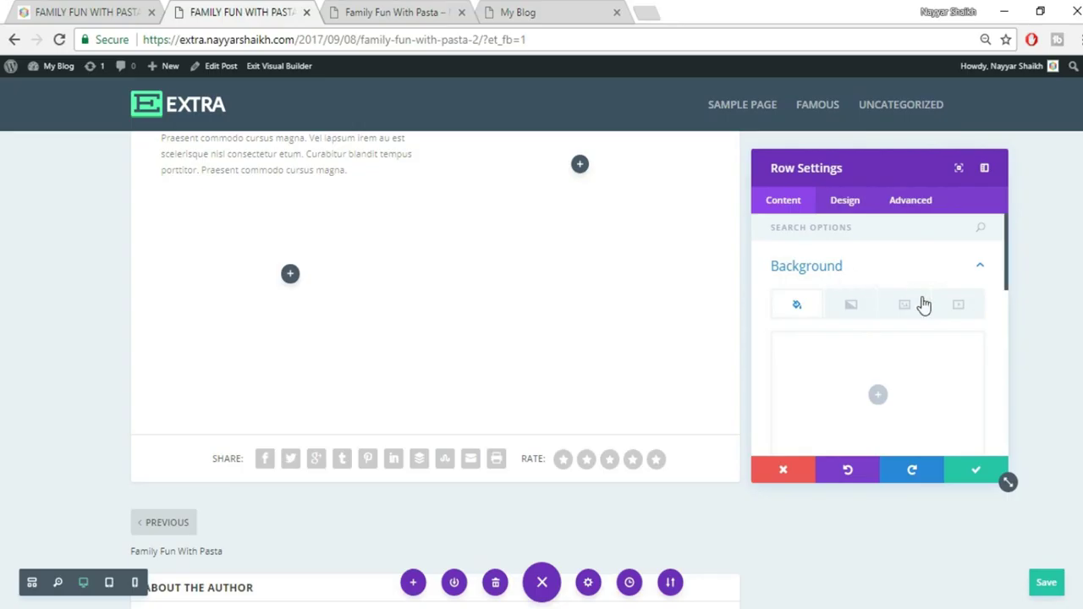
pyautogui.scroll(-5, 921, 305)
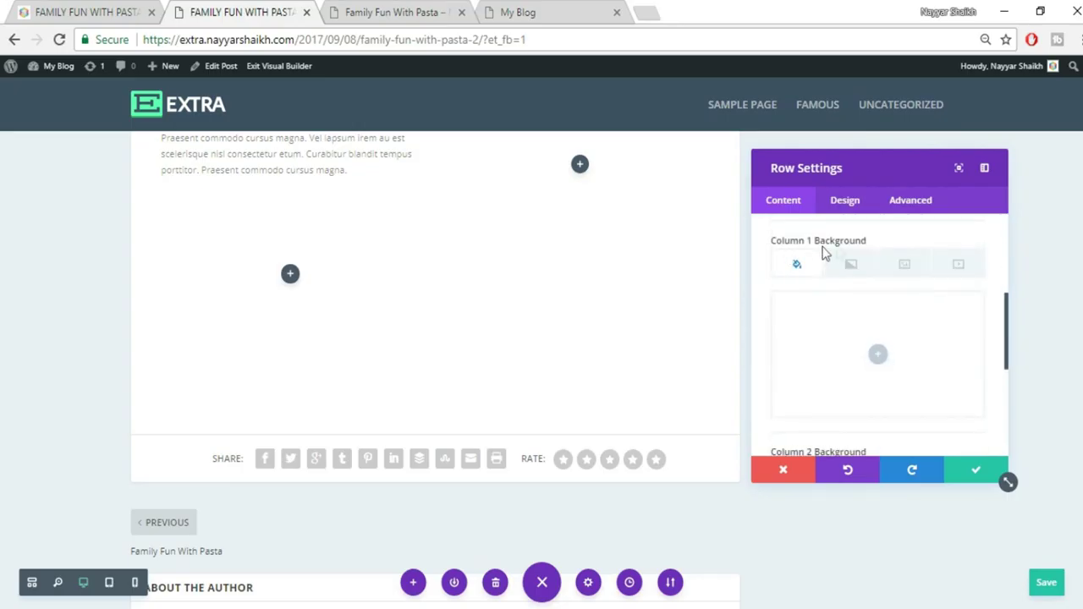
pyautogui.scroll(-2, 911, 288)
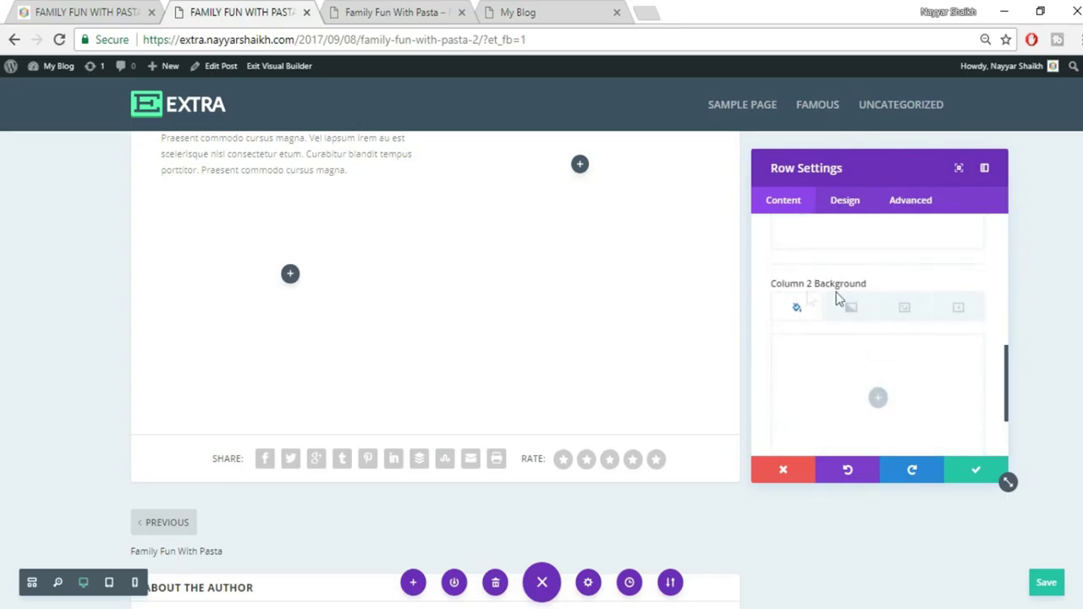
pyautogui.scroll(-1, 913, 330)
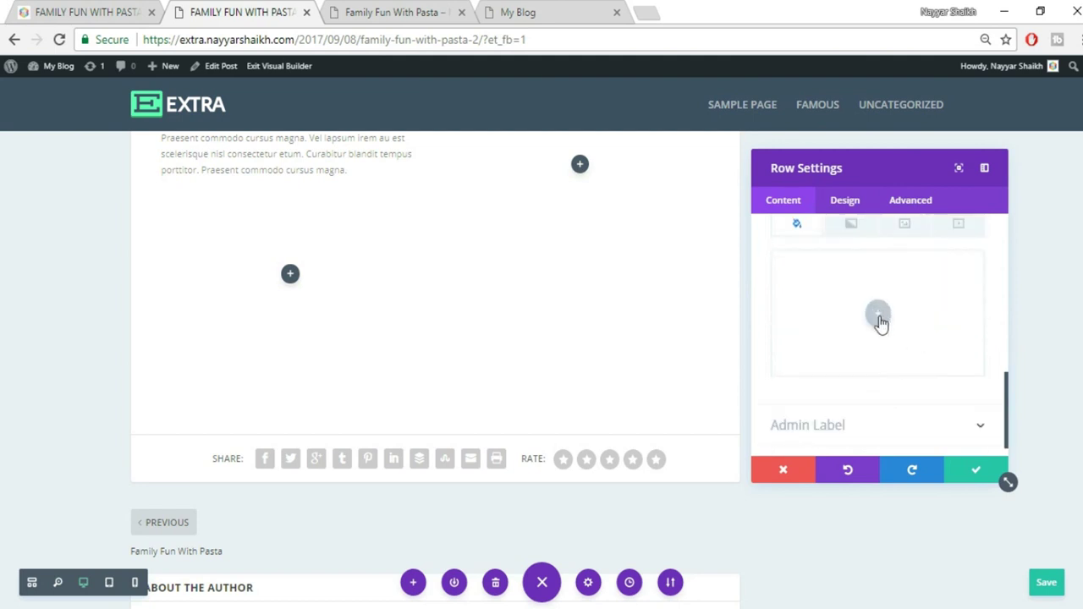
pyautogui.click(879, 319)
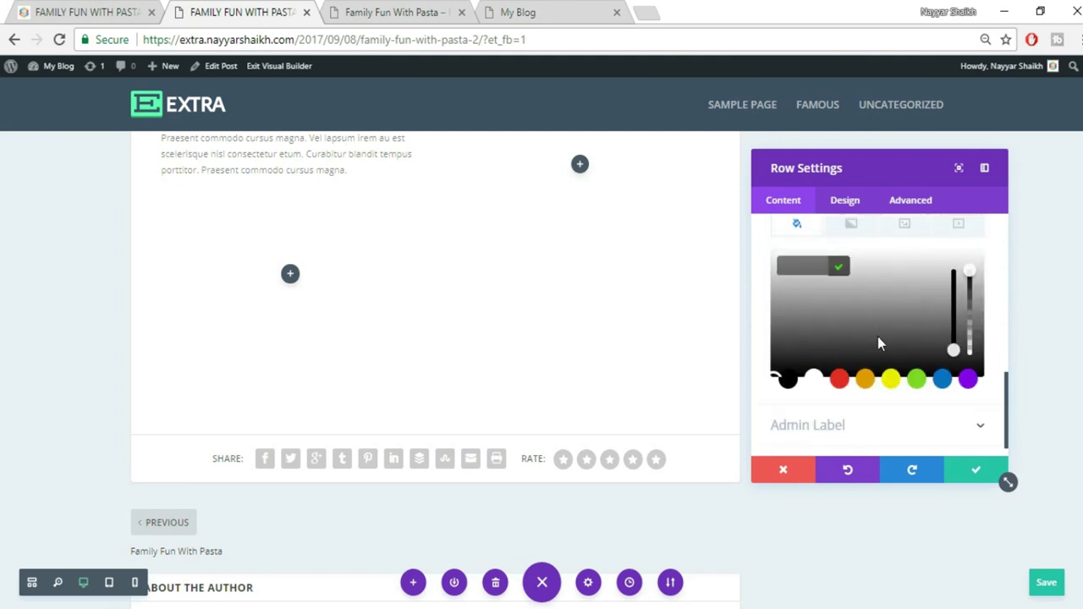
pyautogui.click(805, 348)
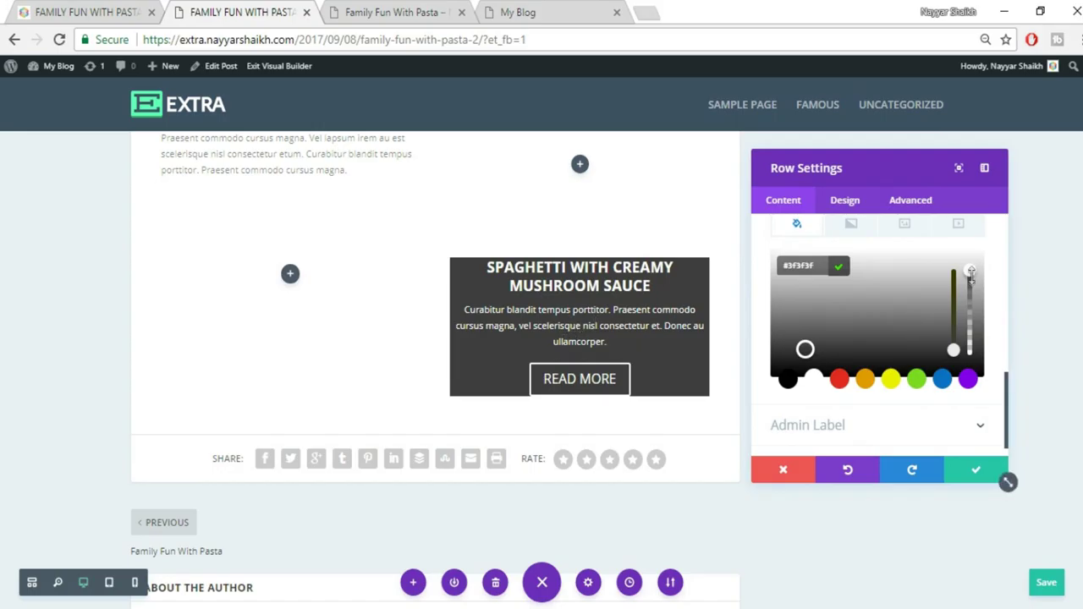
pyautogui.moveTo(971, 291); pyautogui.dragTo(971, 314)
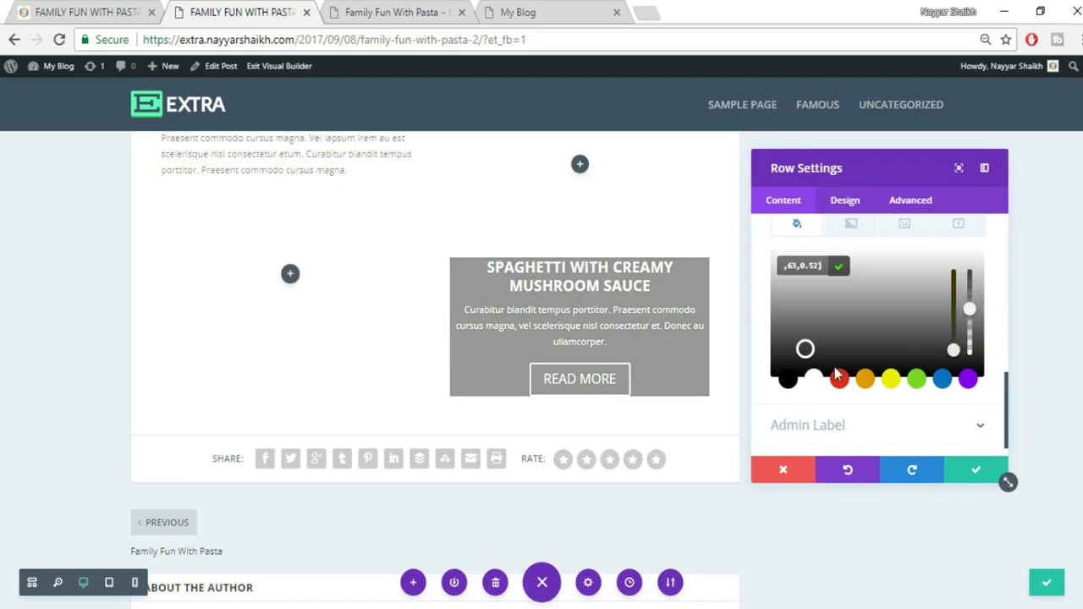
pyautogui.click(785, 380)
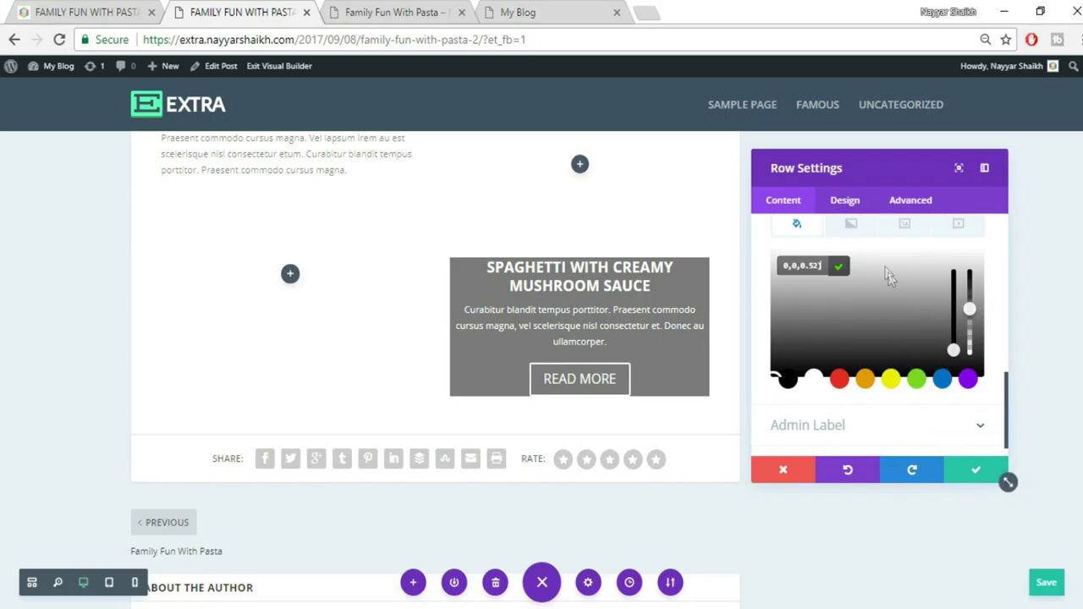
pyautogui.click(846, 203)
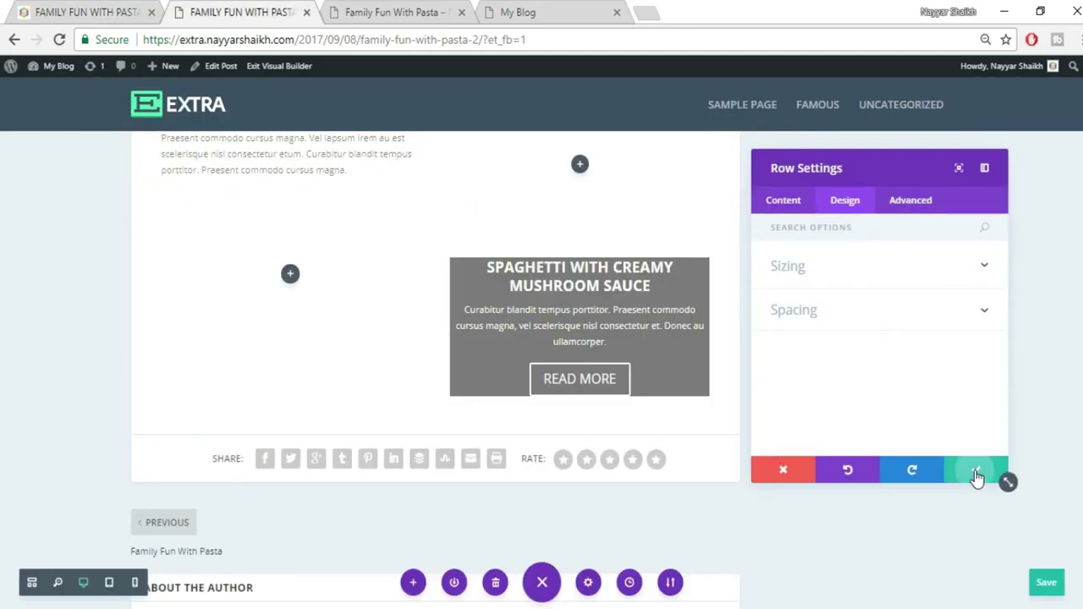
pyautogui.click(977, 474)
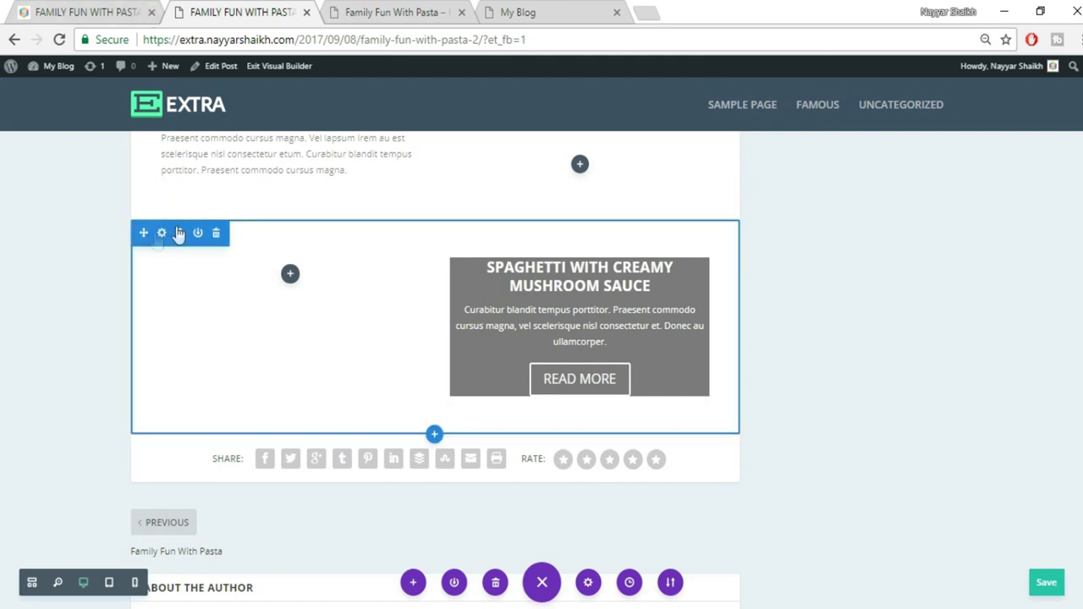
# Set the section background type to image and open the picker's Upload Files view
pyautogui.moveTo(159, 239)
pyautogui.mouseDown()
pyautogui.moveTo(411, 194)
pyautogui.moveTo(727, 324)
pyautogui.moveTo(329, 411)
pyautogui.moveTo(150, 249)
pyautogui.mouseUp()
pyautogui.click(162, 235)
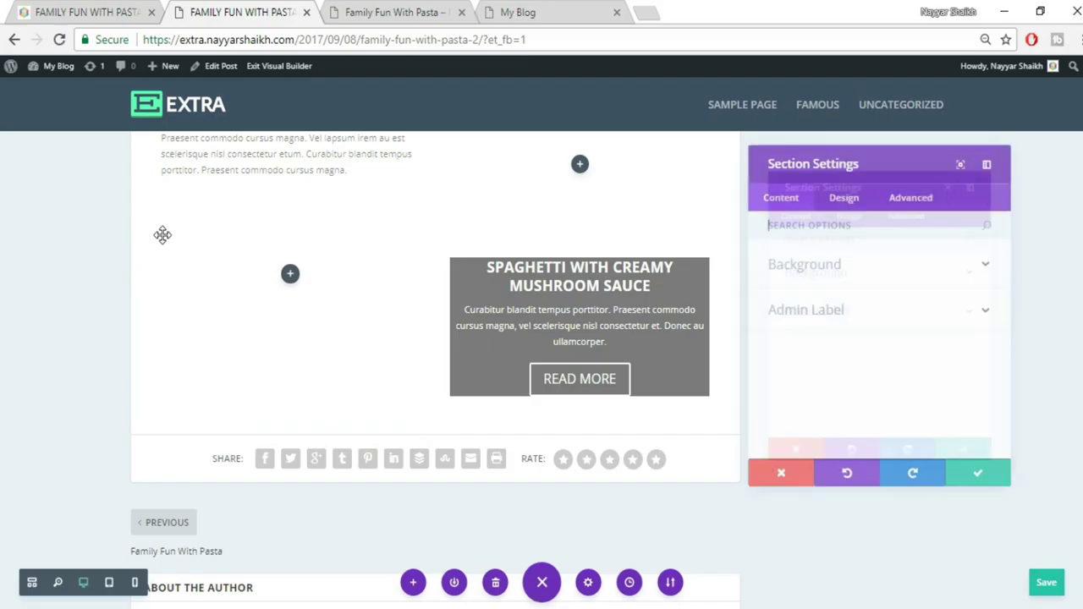
pyautogui.click(842, 269)
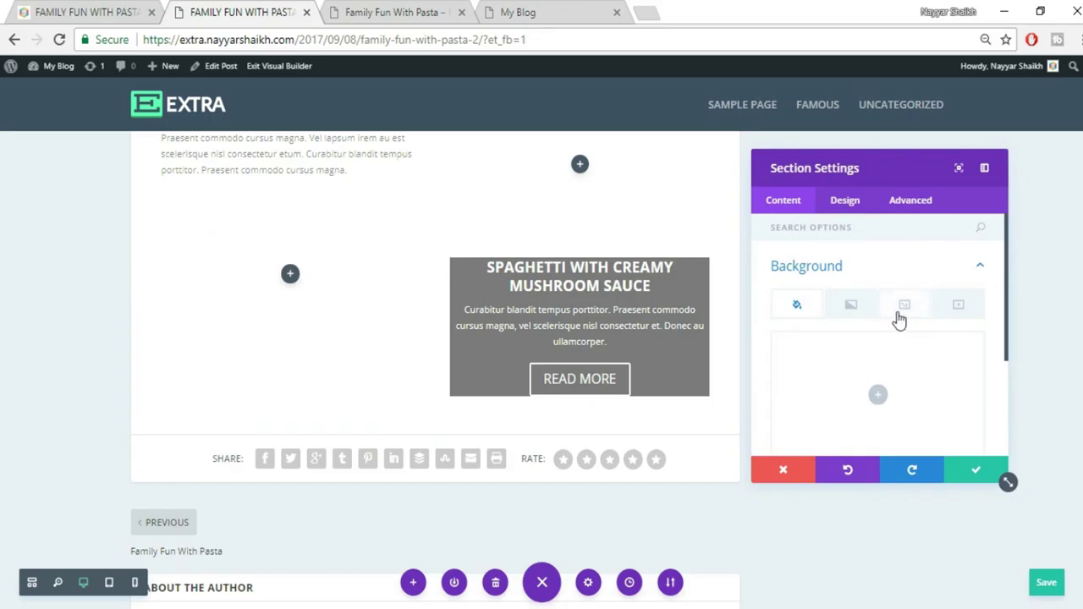
pyautogui.click(911, 315)
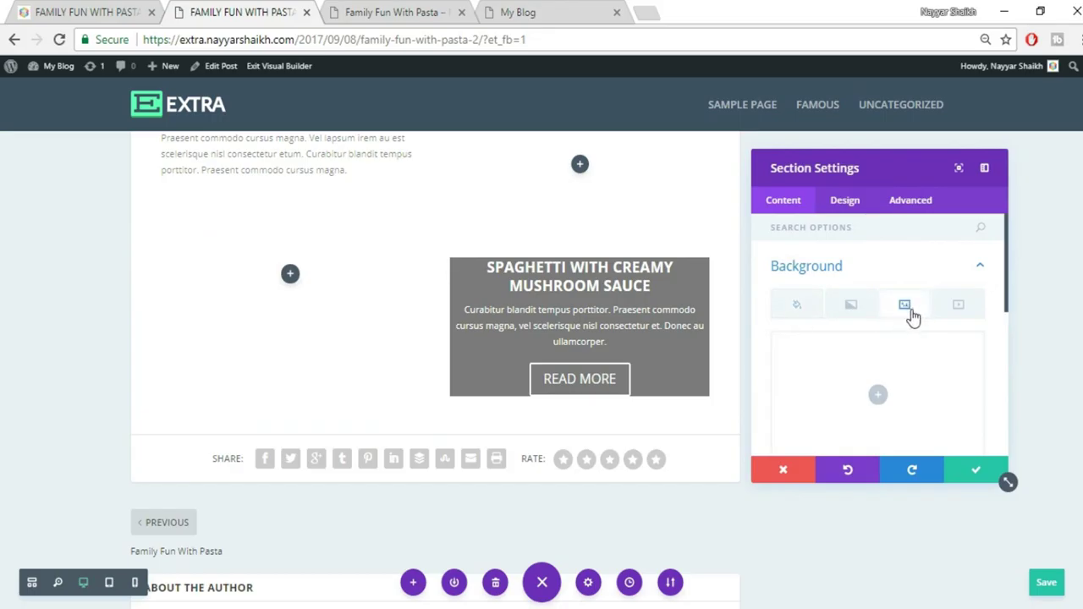
pyautogui.scroll(-1, 877, 394)
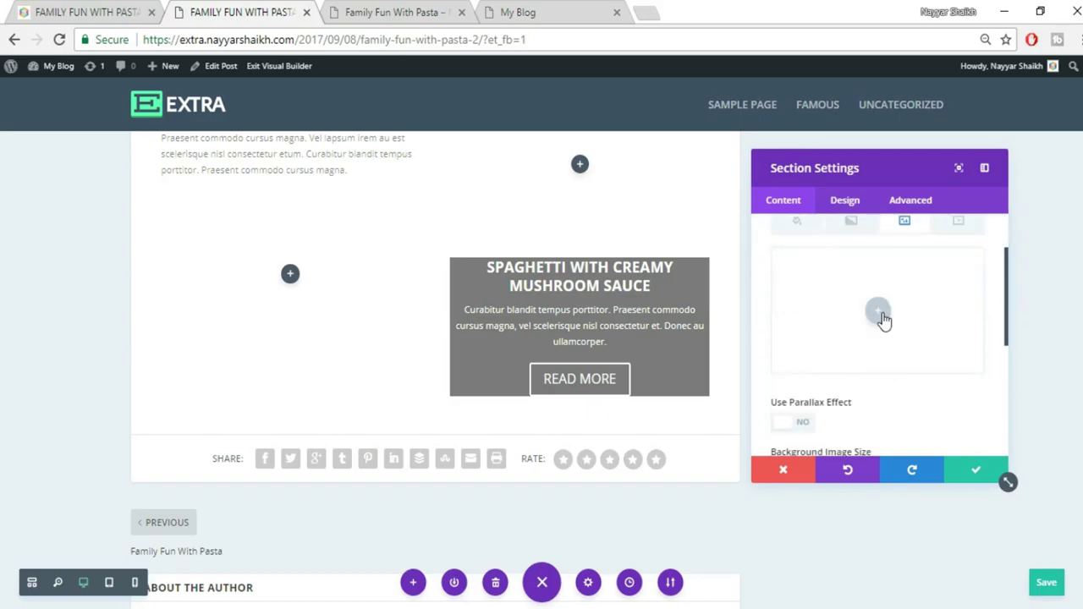
pyautogui.click(888, 310)
pyautogui.click(89, 12)
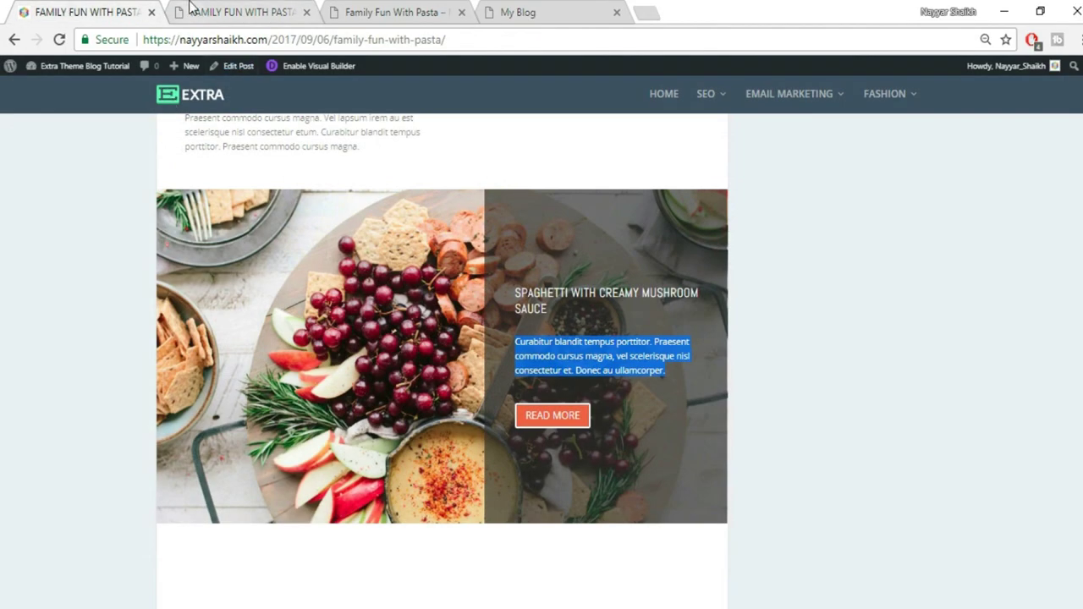
pyautogui.click(190, 10)
pyautogui.click(186, 125)
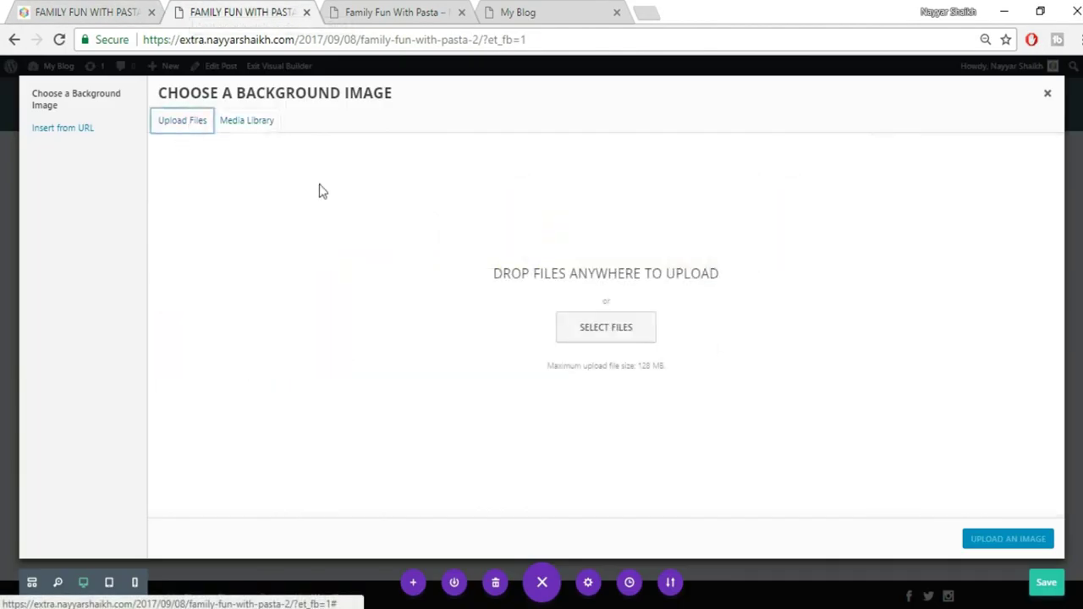
# Upload the sailboat image 011.jpg from the Desktop > Extra folder
pyautogui.click(635, 337)
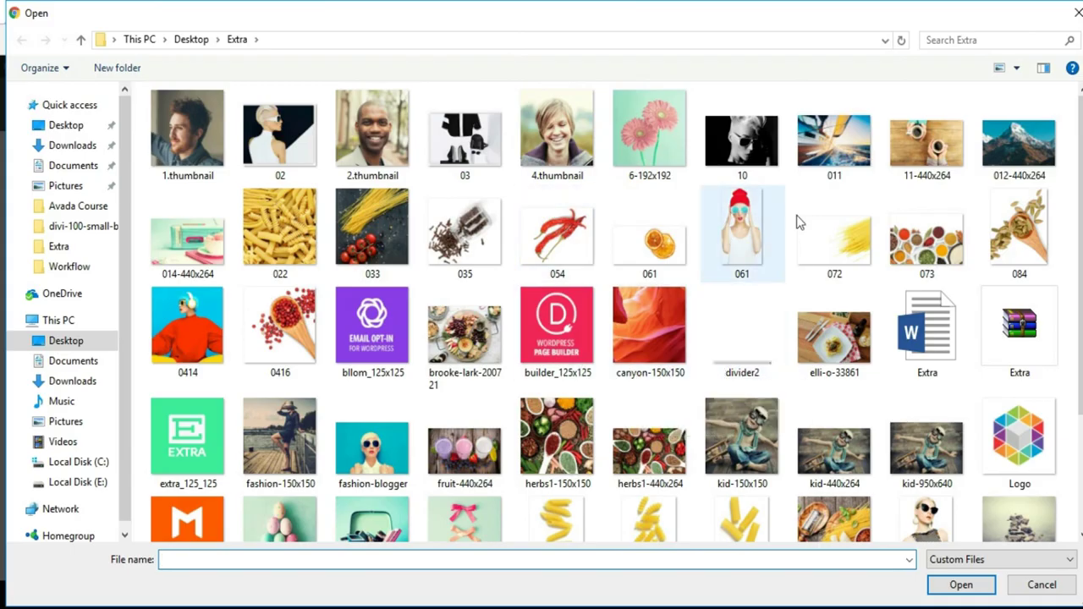
pyautogui.scroll(-2, 1040, 285)
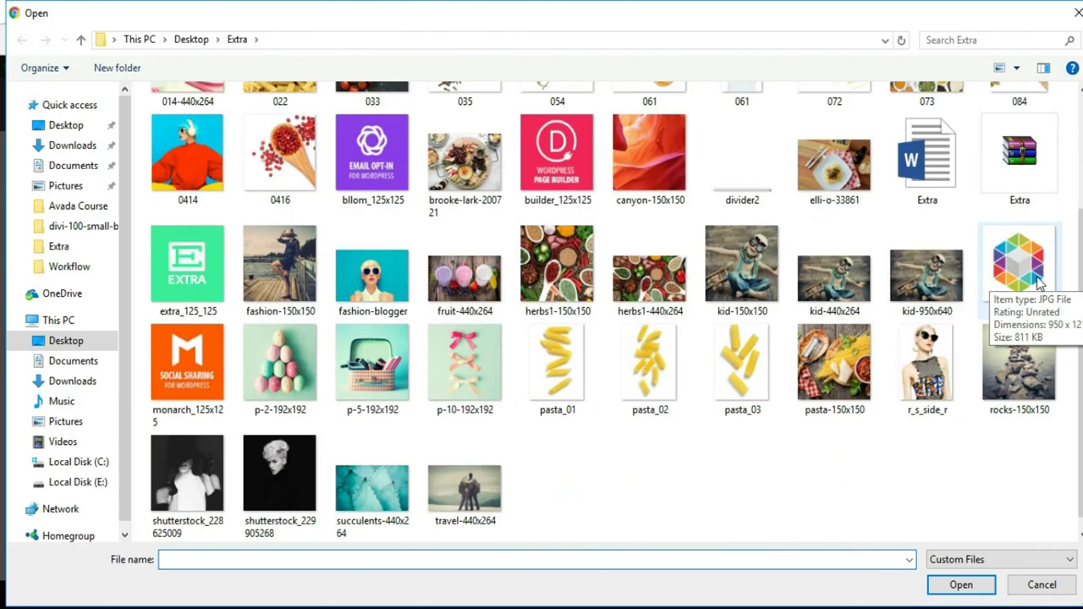
pyautogui.scroll(2, 1039, 284)
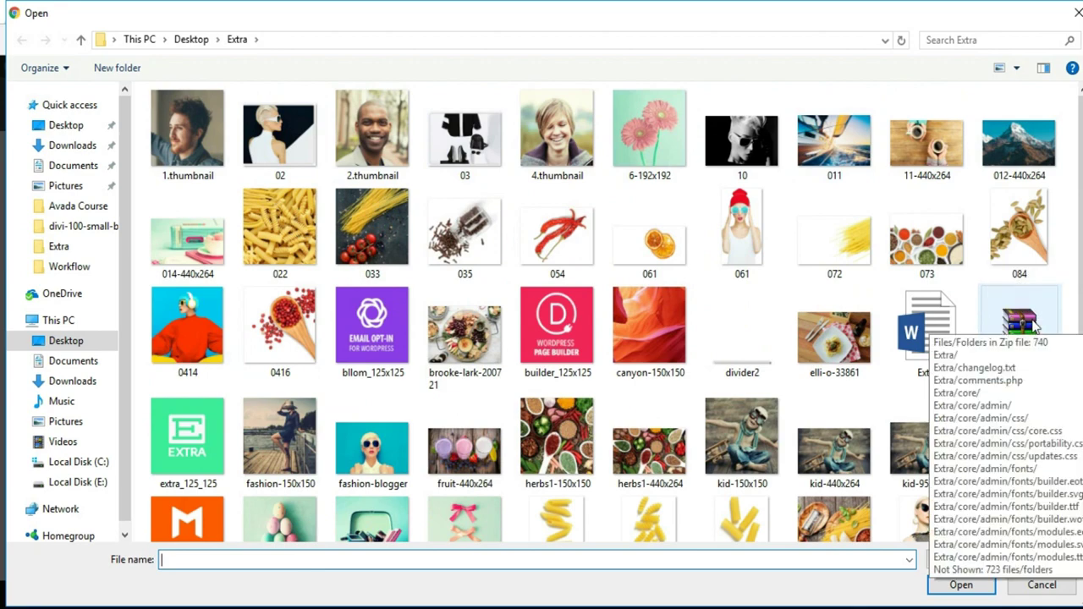
pyautogui.scroll(-2, 251, 316)
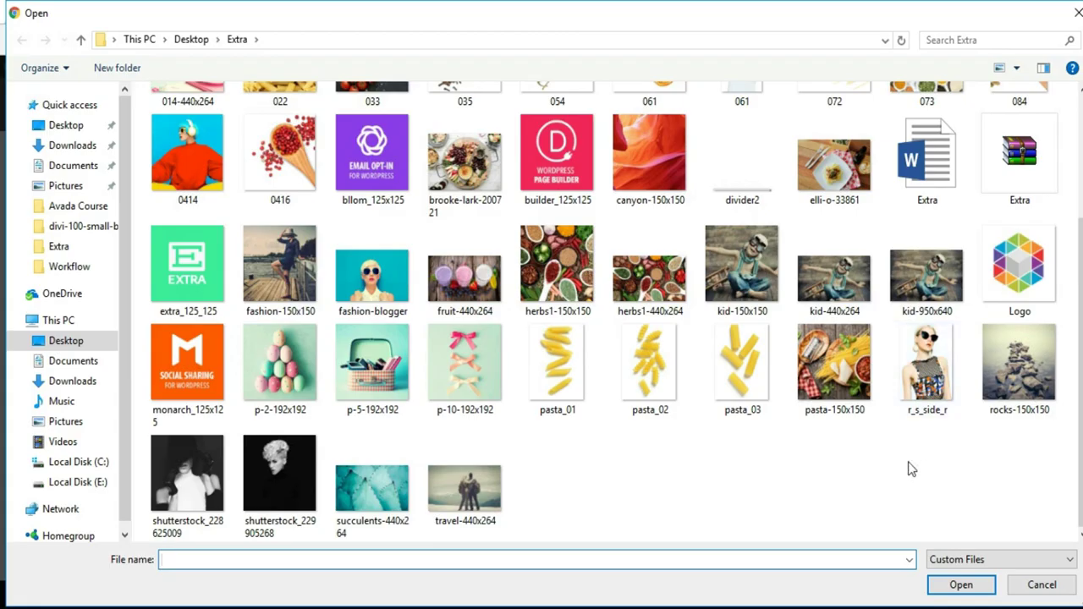
pyautogui.scroll(2, 912, 470)
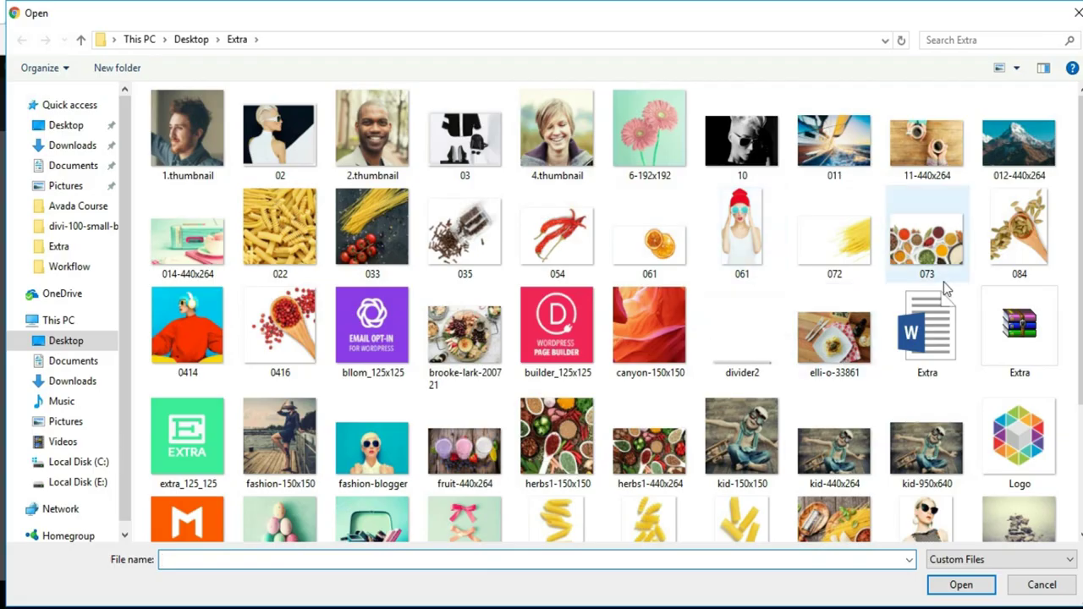
pyautogui.scroll(-2, 944, 281)
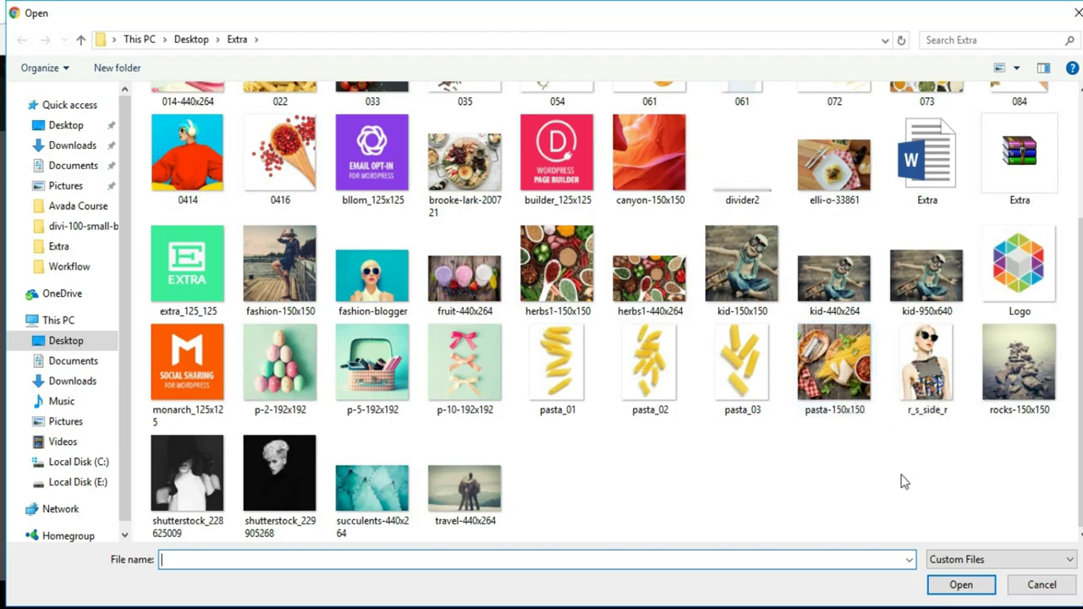
pyautogui.scroll(2, 904, 482)
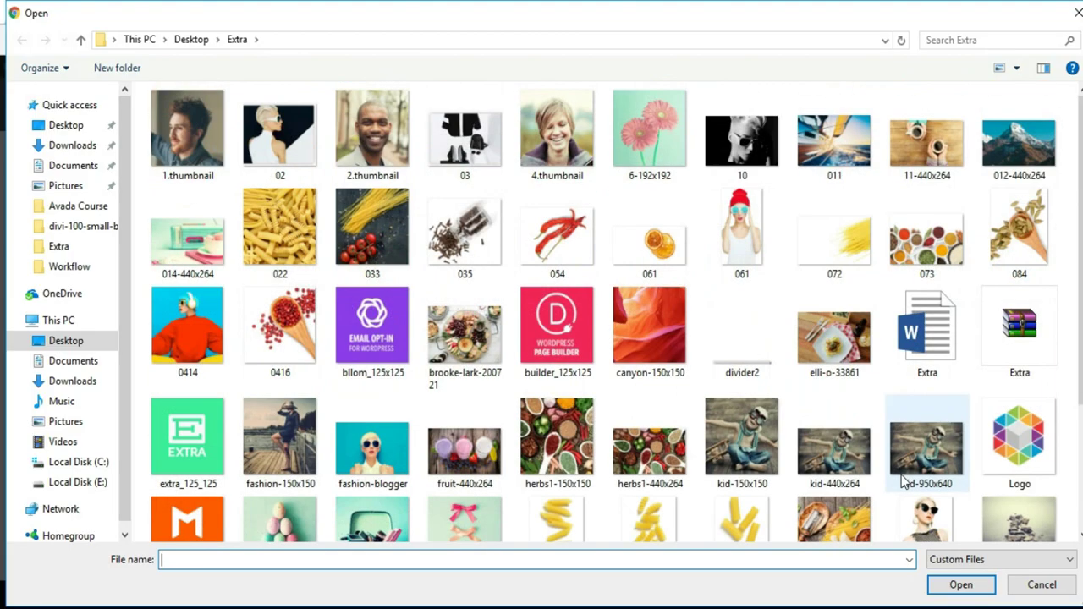
pyautogui.click(868, 170)
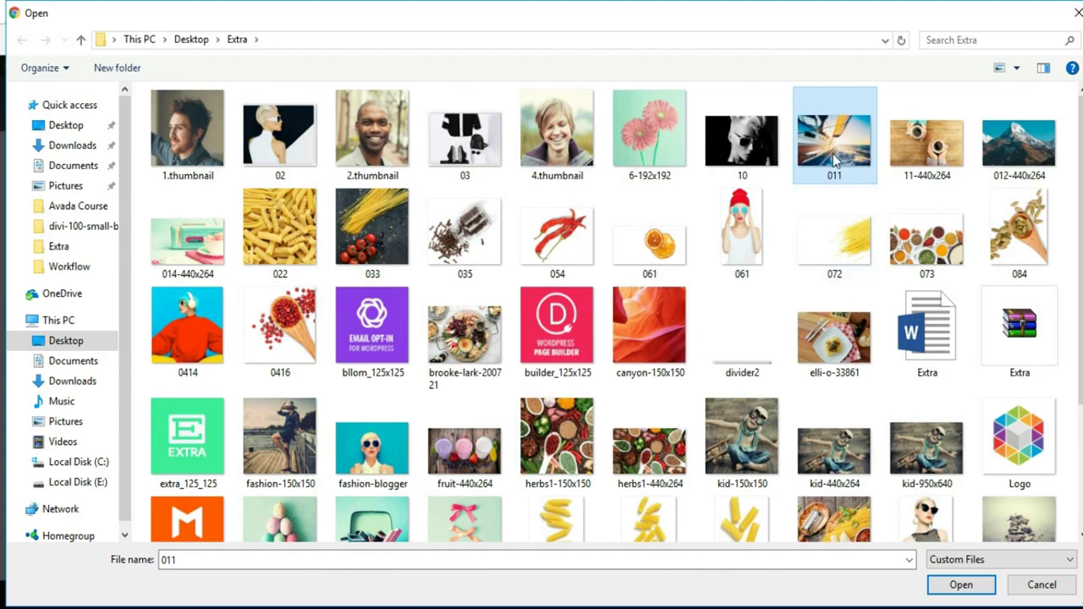
pyautogui.click(962, 585)
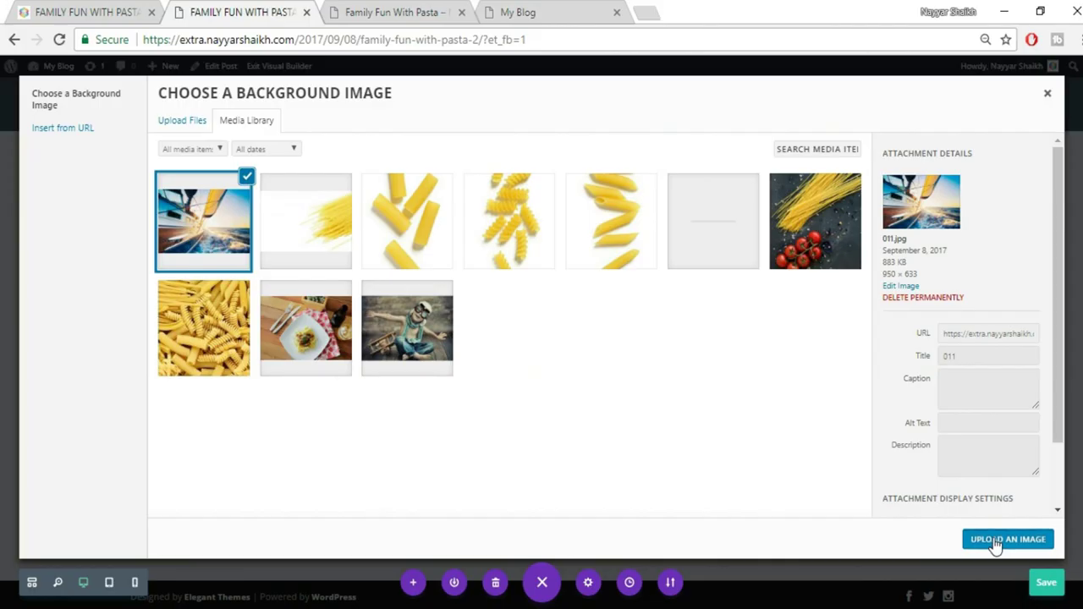
# Apply 011.jpg as the section background, trim the section's top padding and save
pyautogui.click(994, 541)
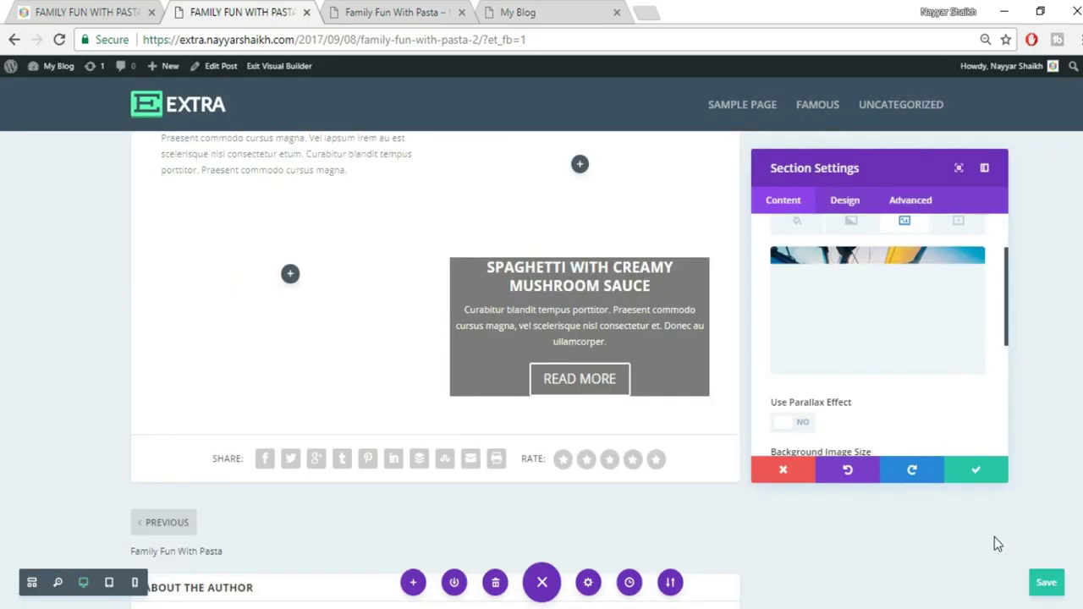
pyautogui.click(973, 473)
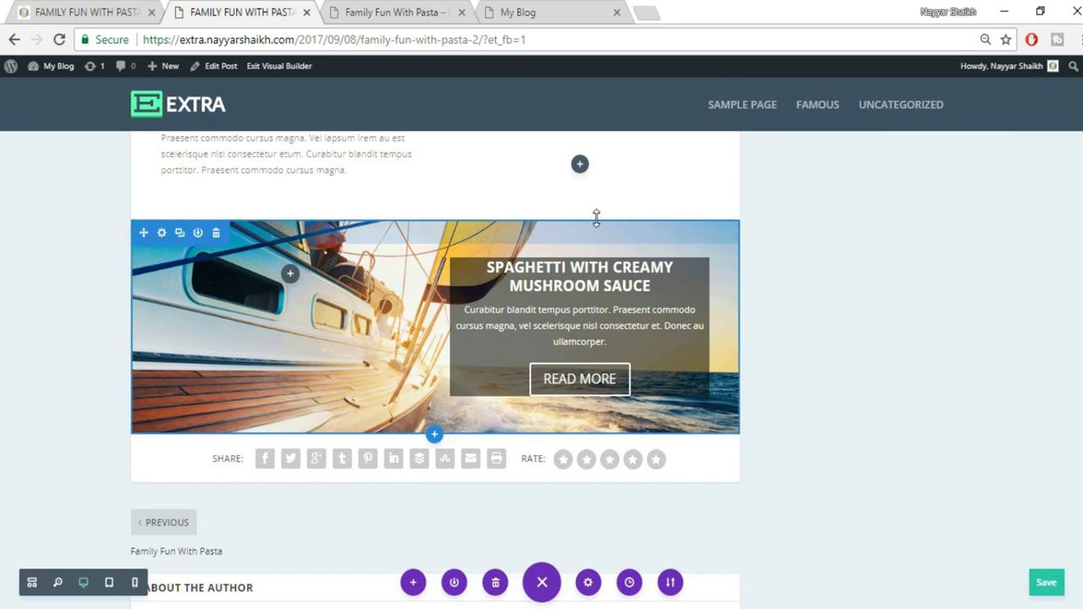
pyautogui.moveTo(594, 197); pyautogui.dragTo(584, 150)
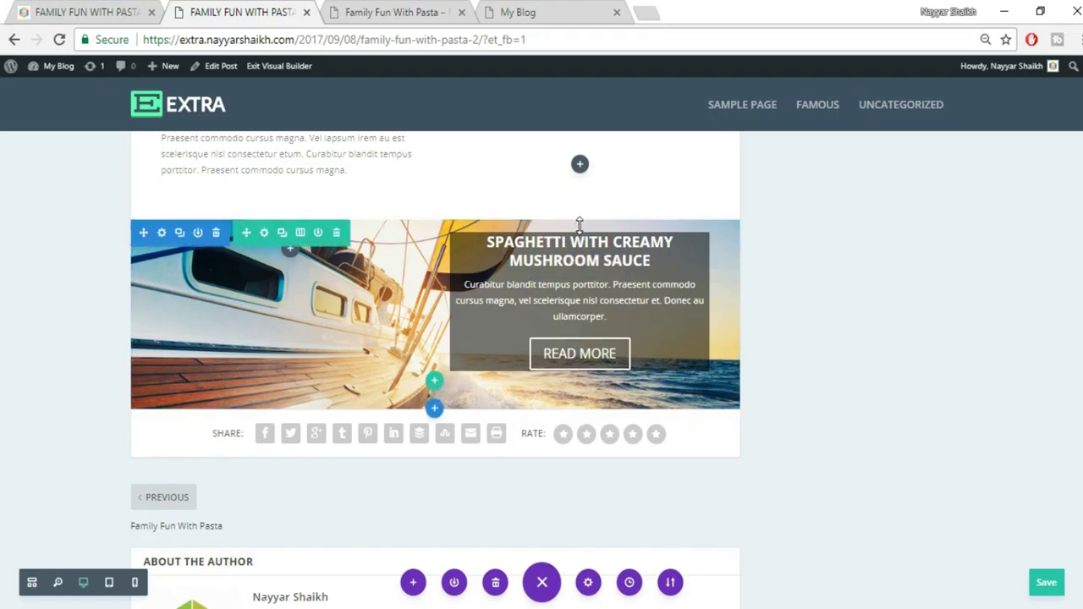
pyautogui.hotkey('ctrl', 's')
# Shrink the sailboat row's top and bottom padding and the section's bottom padding
pyautogui.moveTo(581, 199); pyautogui.dragTo(582, 175)
pyautogui.moveTo(582, 365); pyautogui.dragTo(595, 272)
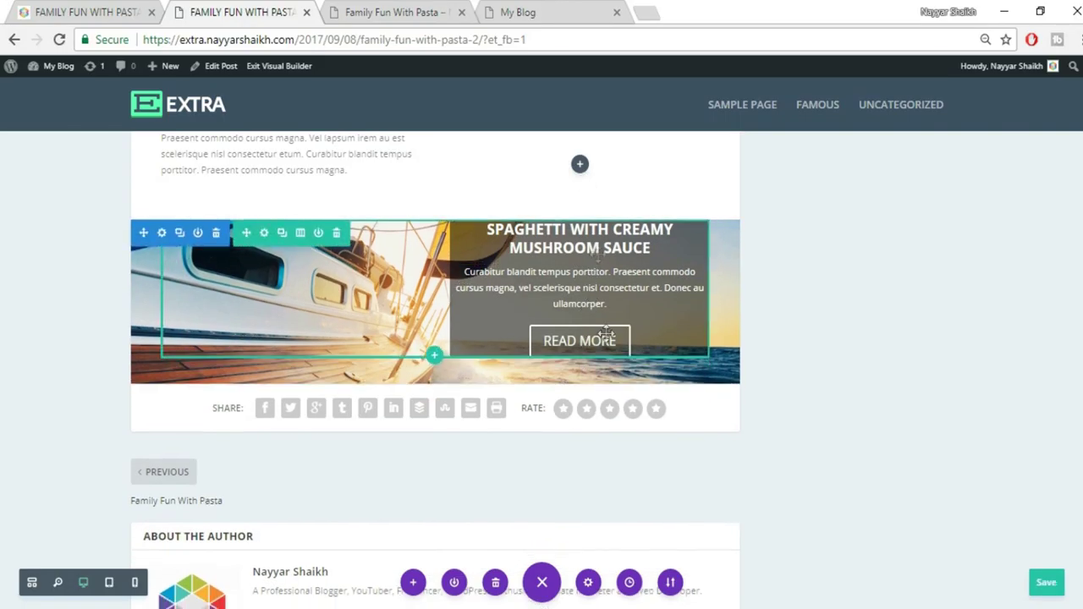
pyautogui.moveTo(601, 344); pyautogui.dragTo(605, 300)
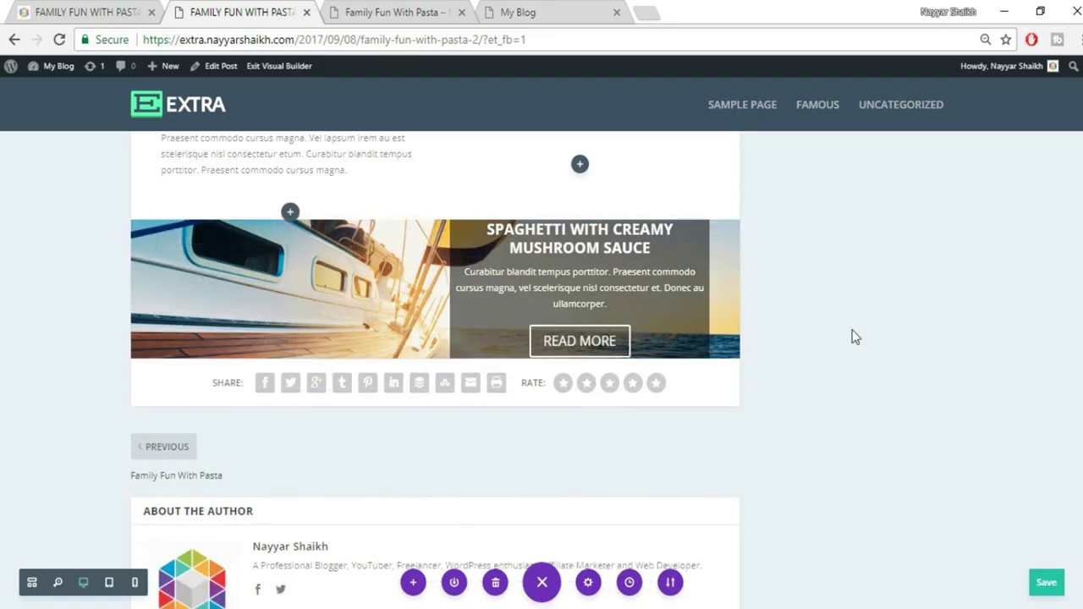
pyautogui.moveTo(562, 262)
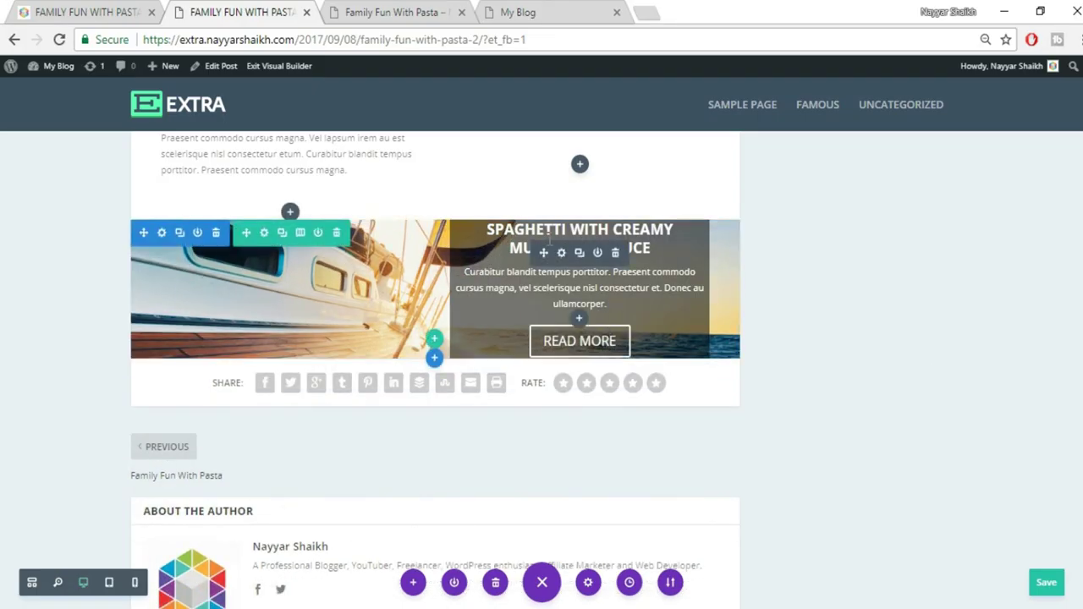
# Set the call-to-action Text Orientation to Left, comparing with the reference post
pyautogui.click(561, 253)
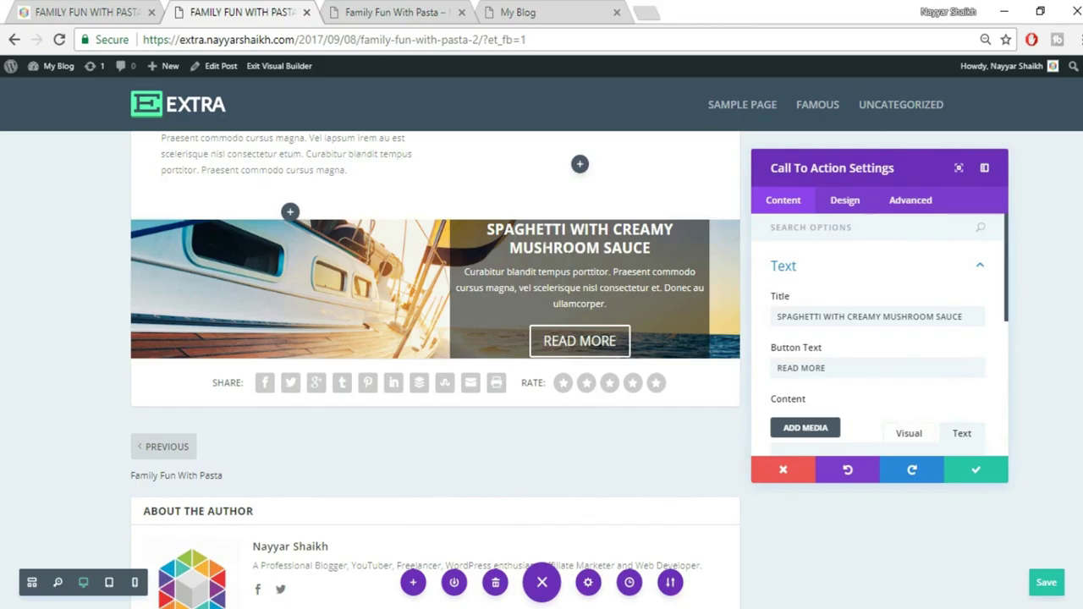
pyautogui.click(76, 11)
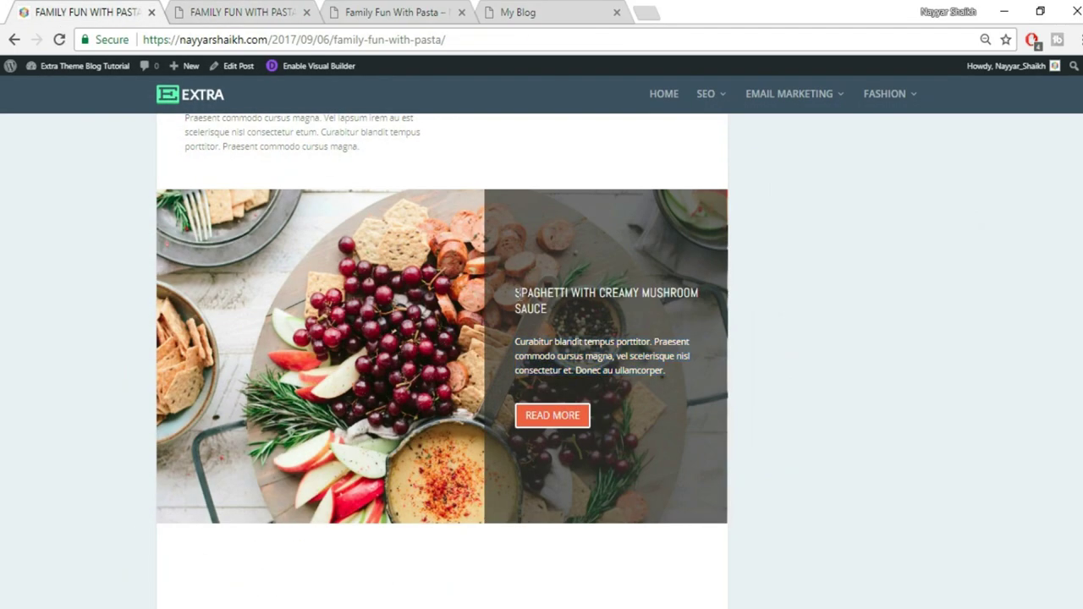
pyautogui.click(239, 16)
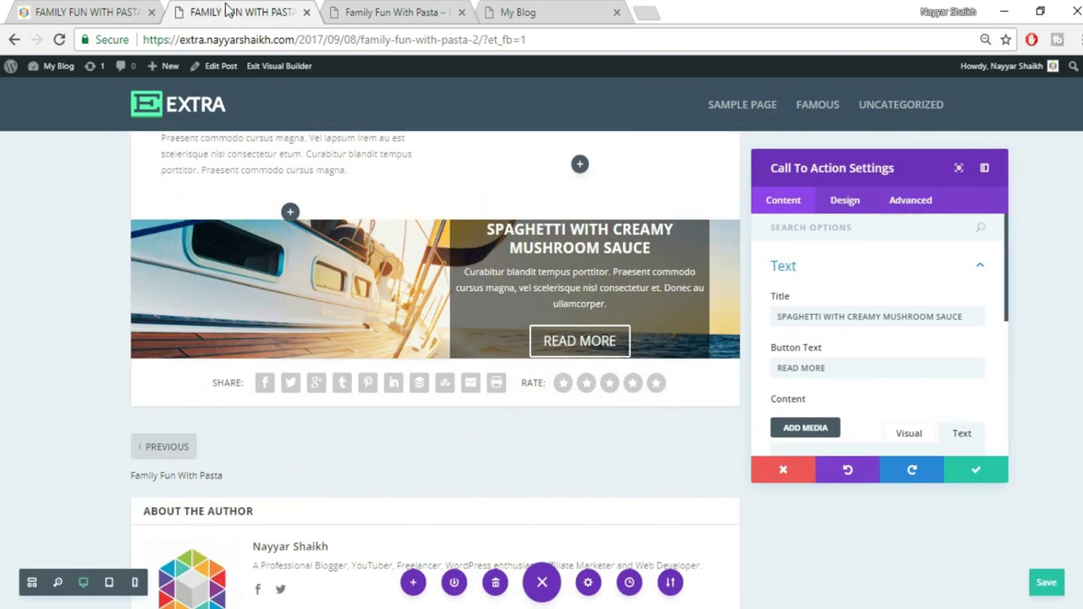
pyautogui.click(856, 203)
pyautogui.click(849, 283)
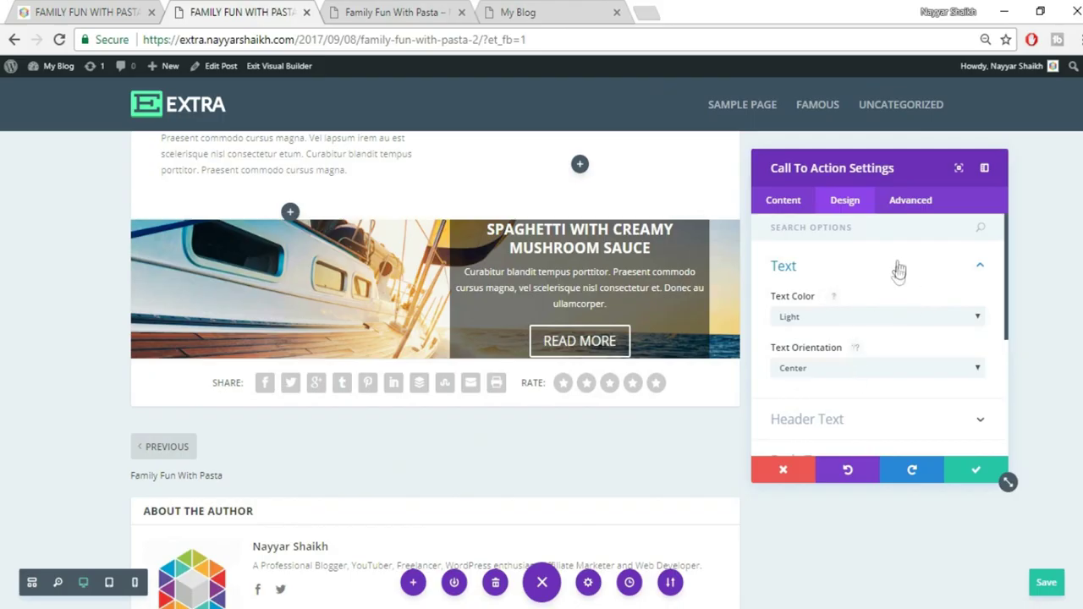
pyautogui.click(846, 369)
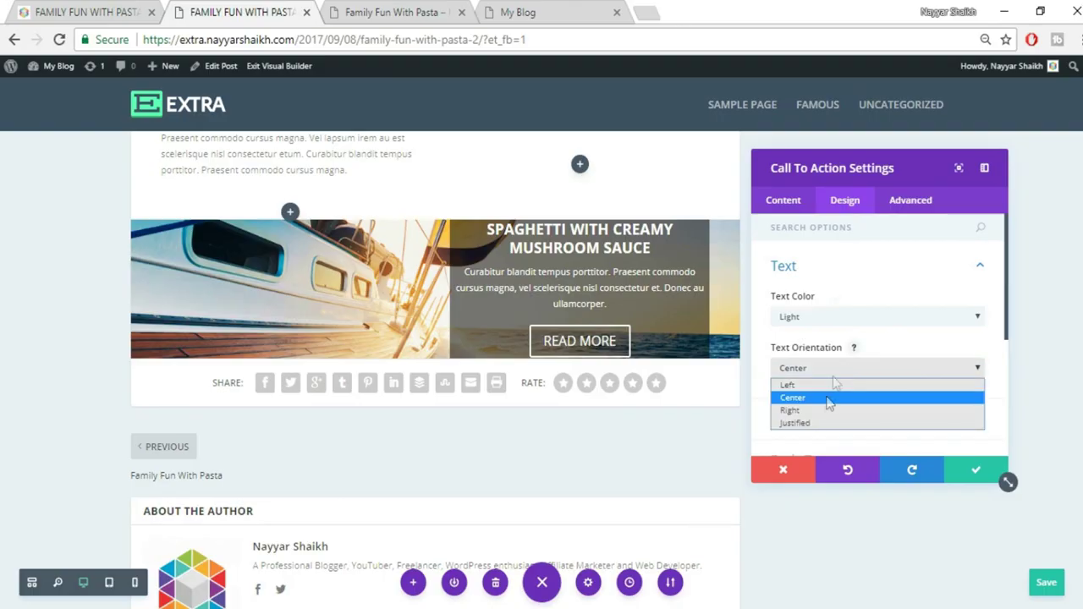
pyautogui.click(814, 385)
pyautogui.click(138, 6)
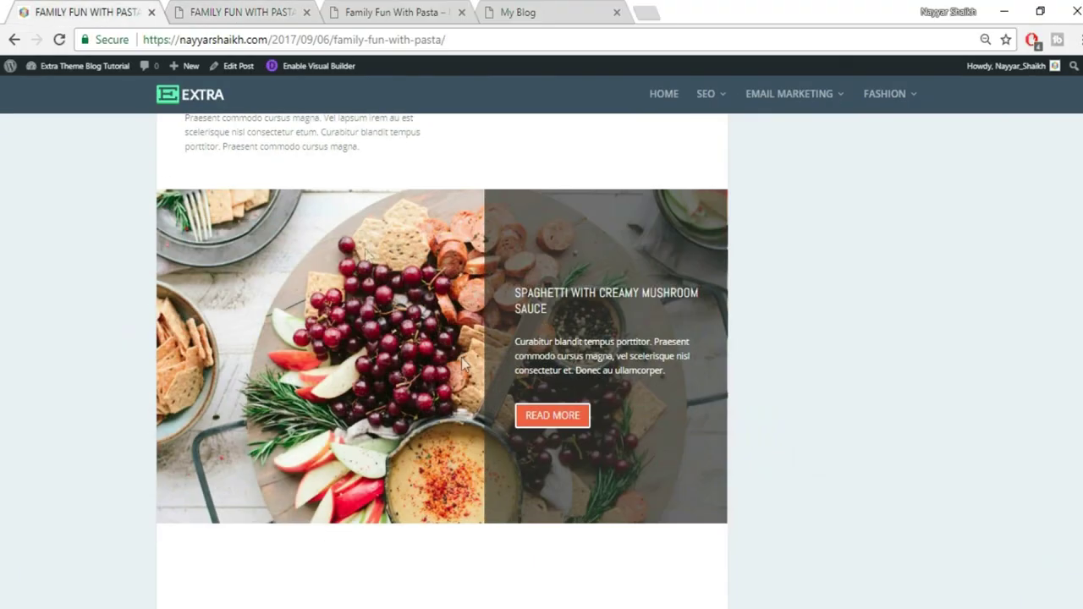
pyautogui.click(250, 10)
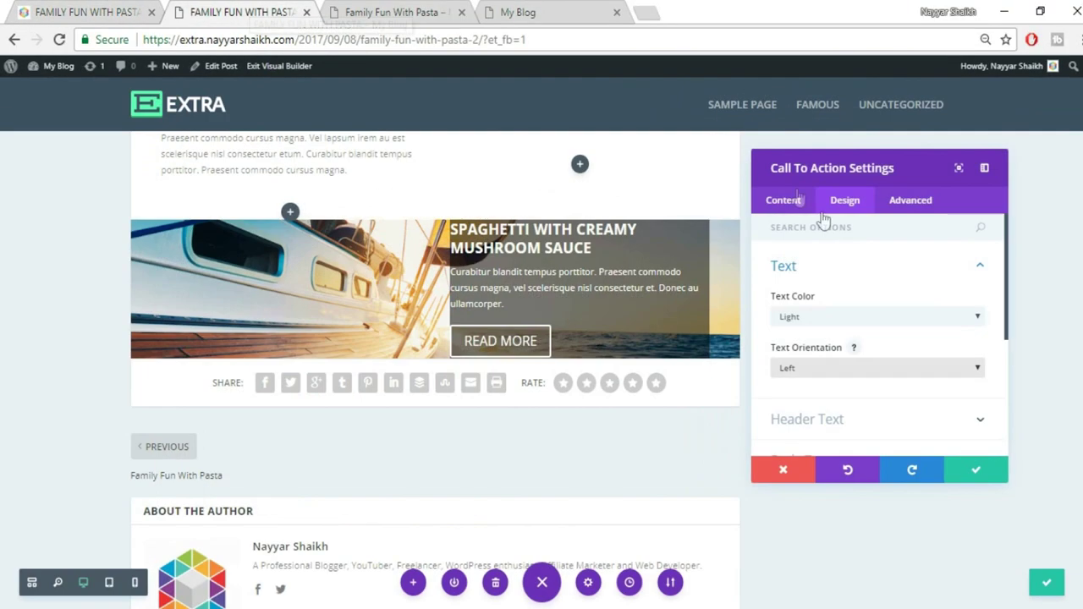
# Change the call-to-action Header Font to Abel
pyautogui.click(895, 280)
pyautogui.click(880, 312)
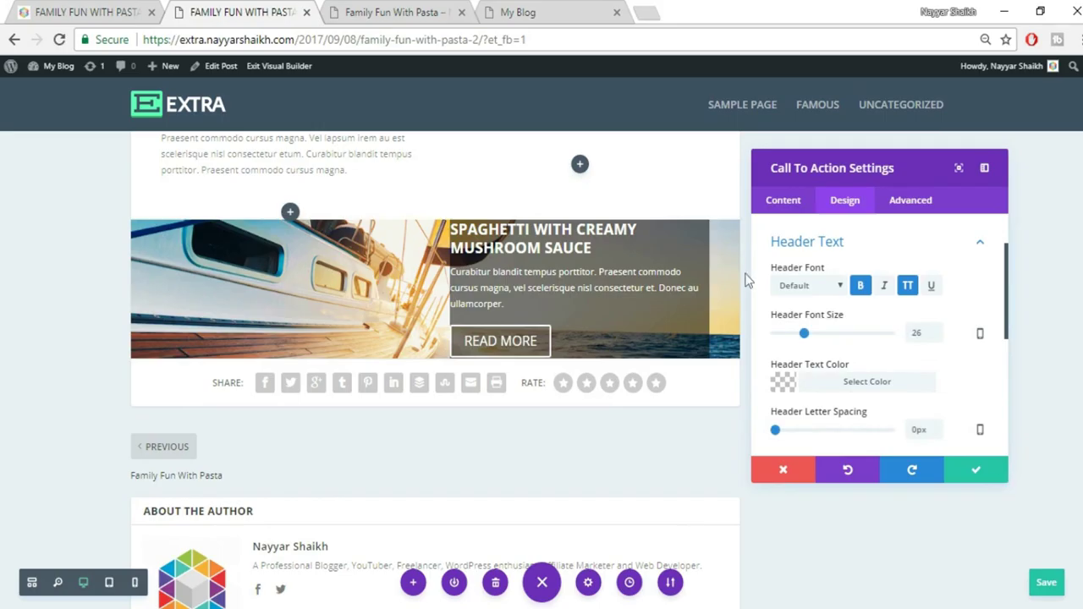
pyautogui.click(817, 287)
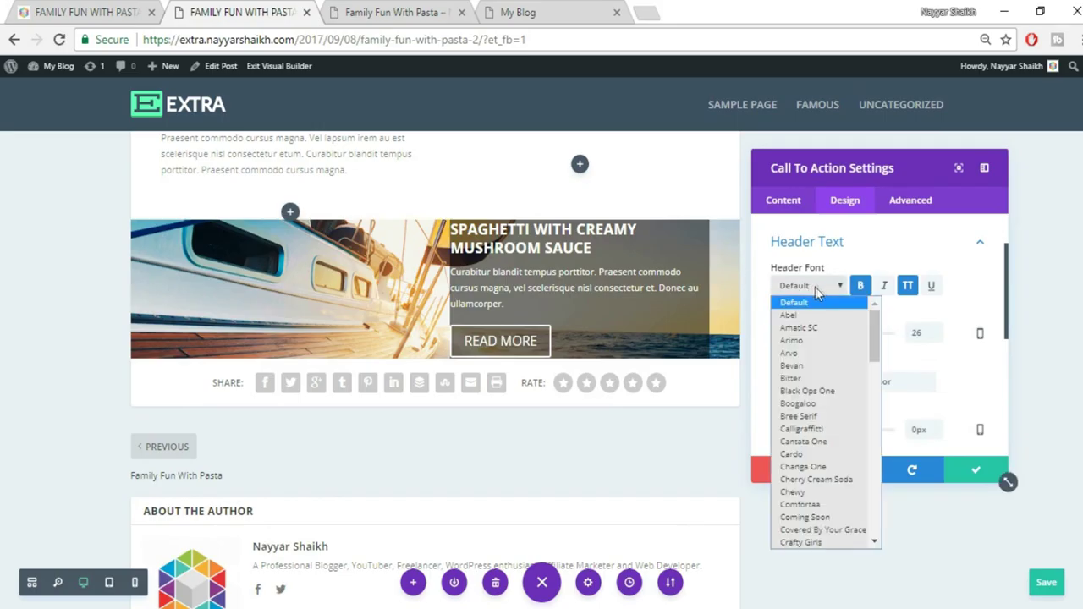
pyautogui.click(829, 317)
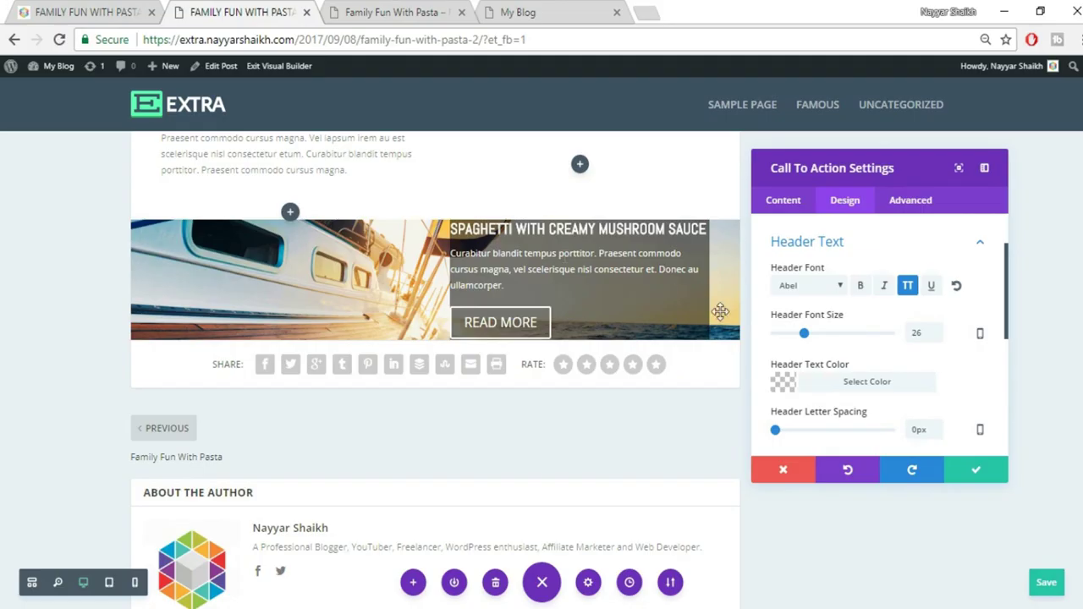
pyautogui.click(93, 8)
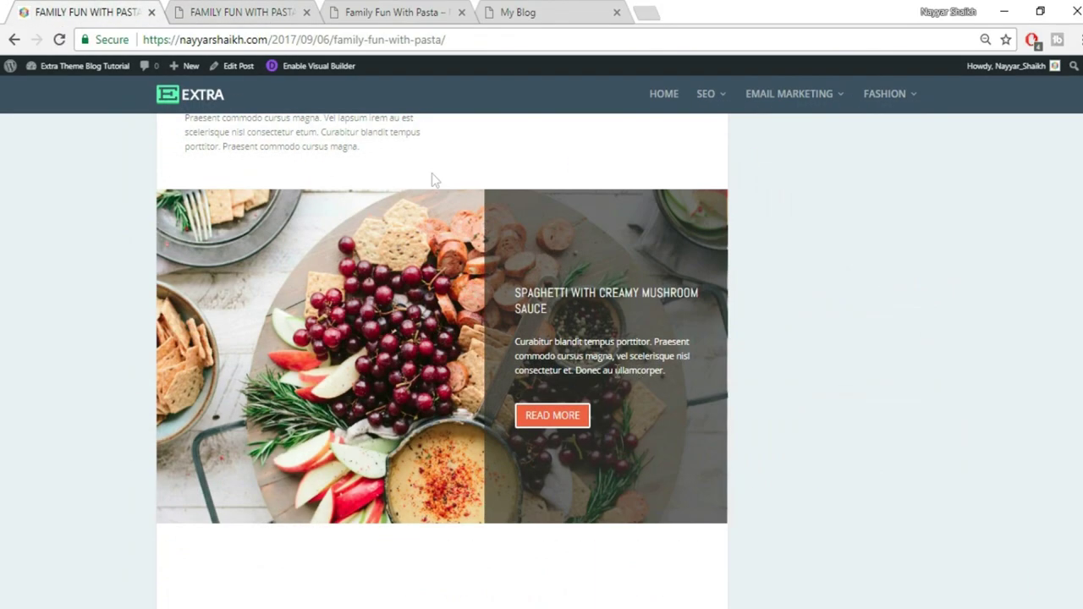
pyautogui.click(252, 11)
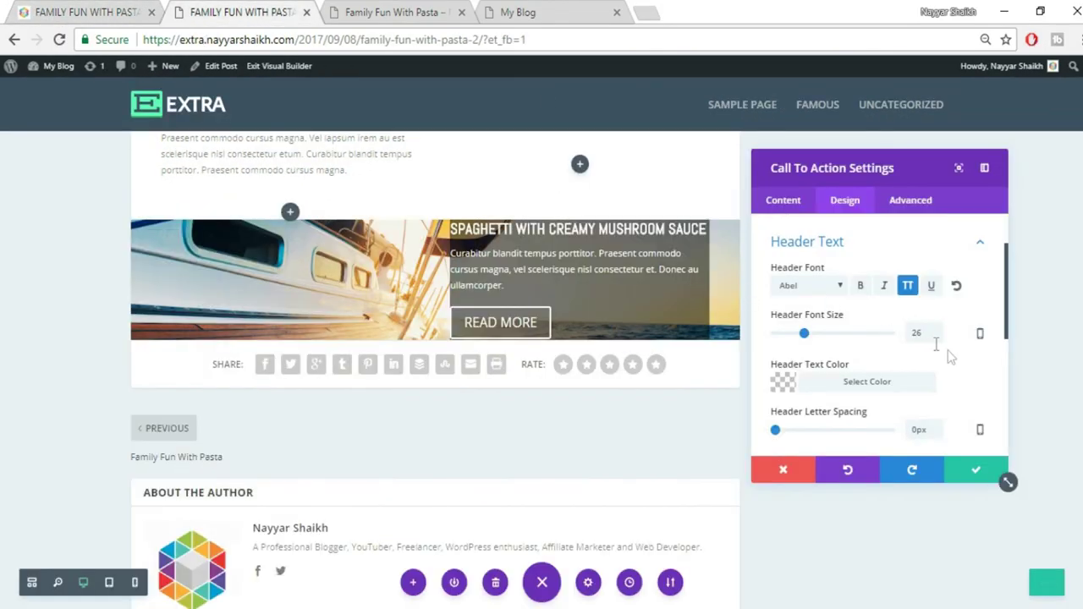
pyautogui.scroll(-5, 967, 373)
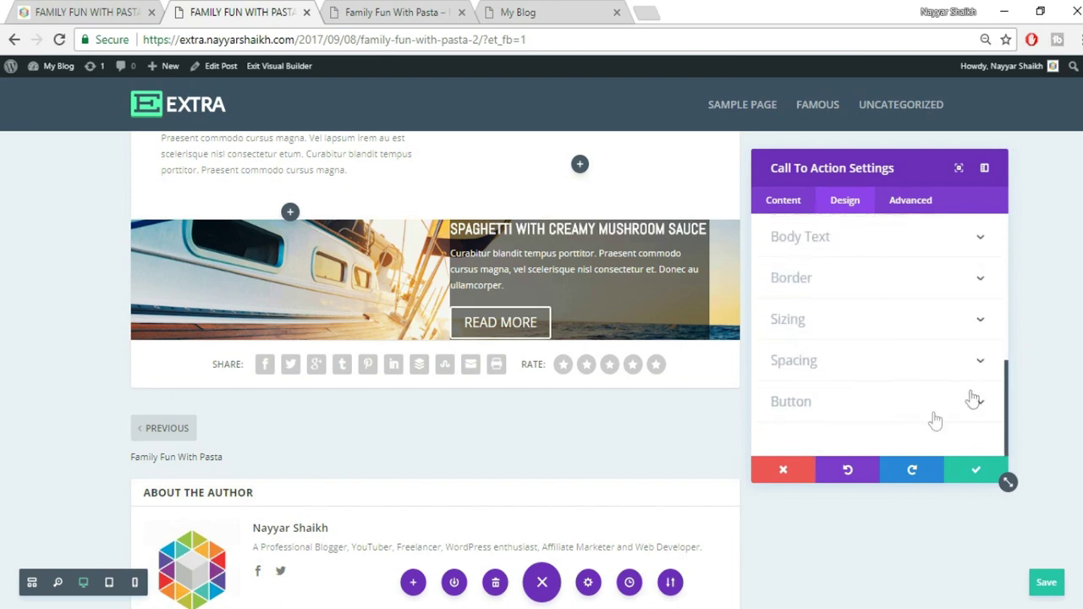
# Enable custom button styles and set the button text size to 16px
pyautogui.click(886, 408)
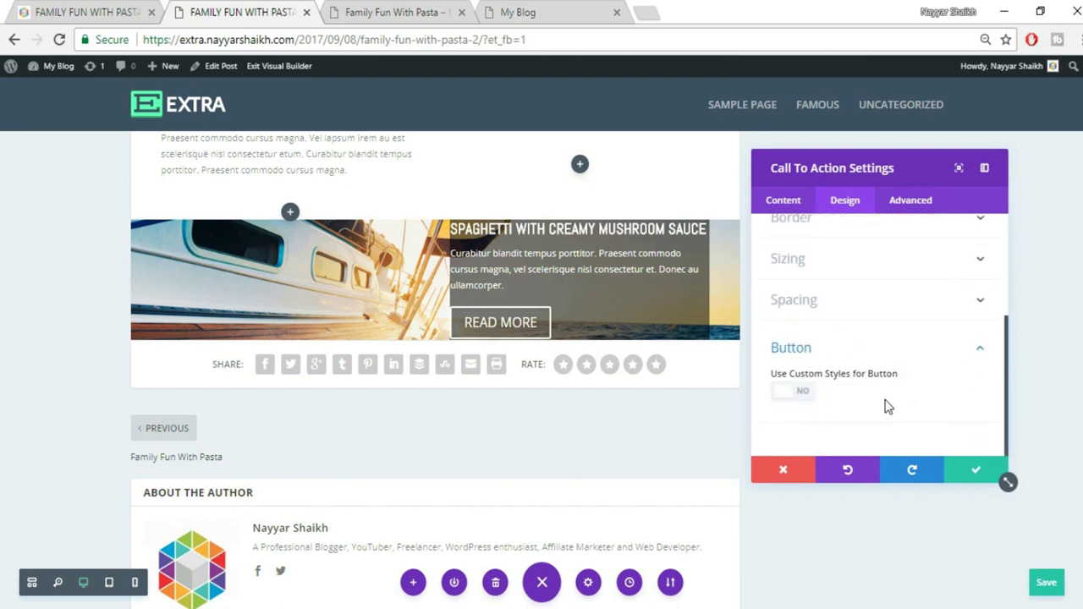
pyautogui.click(810, 397)
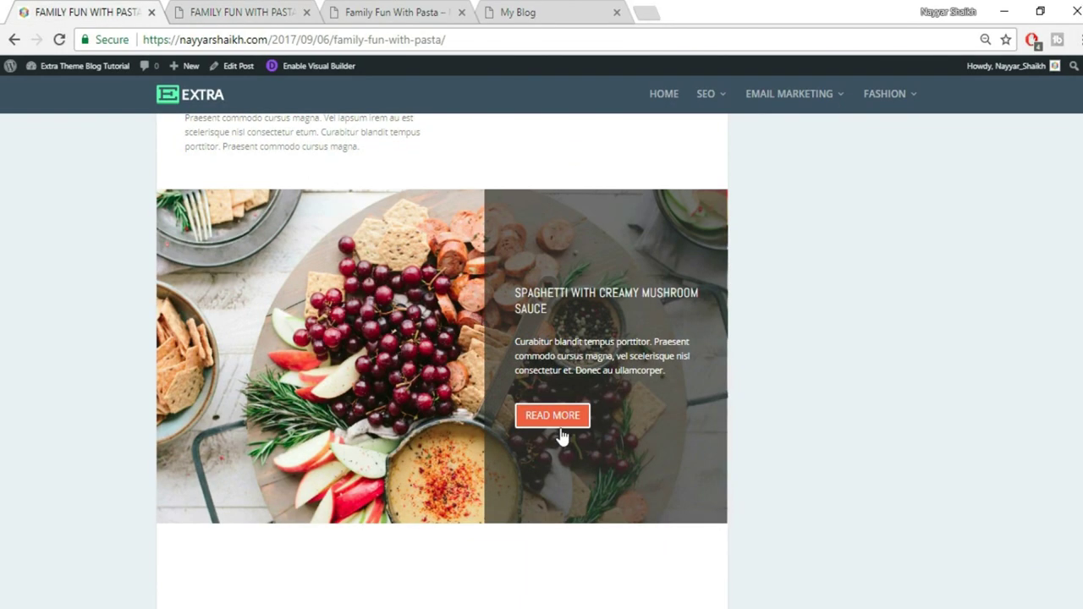
pyautogui.click(245, 12)
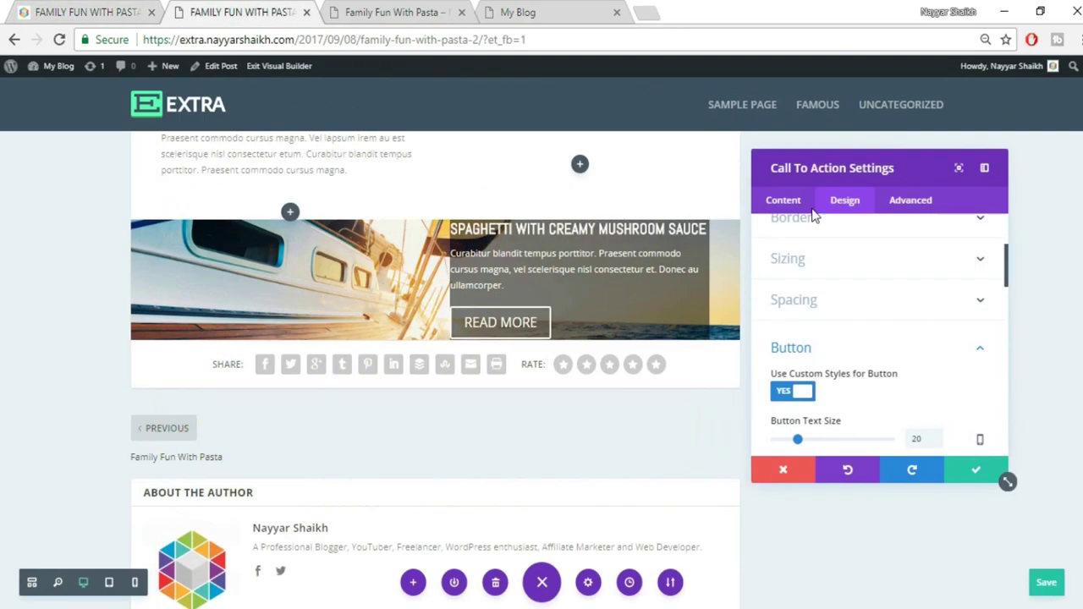
pyautogui.scroll(-2, 918, 373)
pyautogui.doubleClick(928, 358)
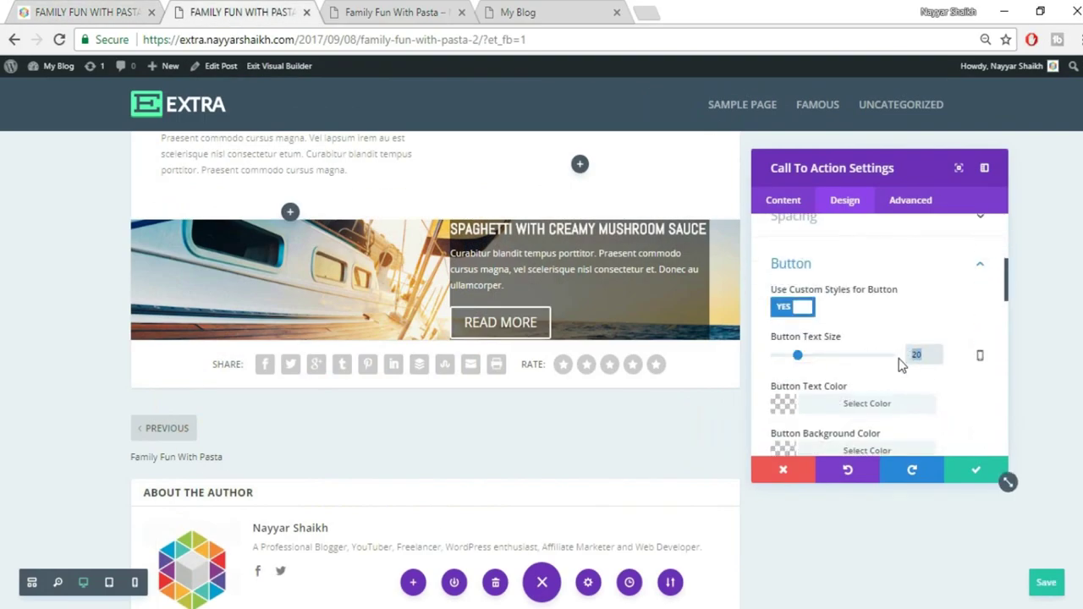
pyautogui.write('16px')
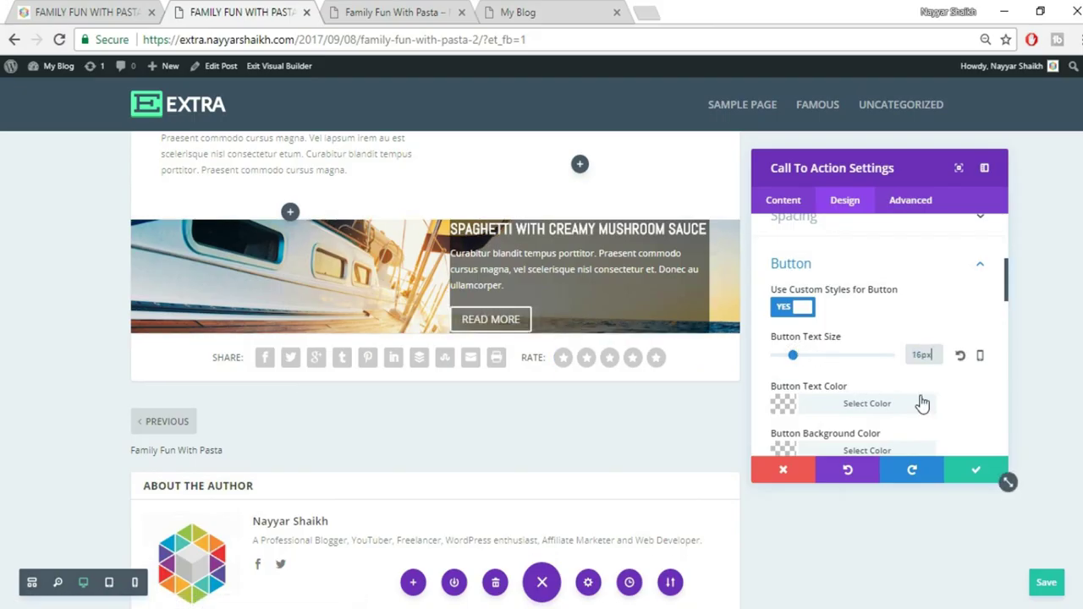
# Make the READ MORE button background red (#e02b20)
pyautogui.scroll(-1, 888, 402)
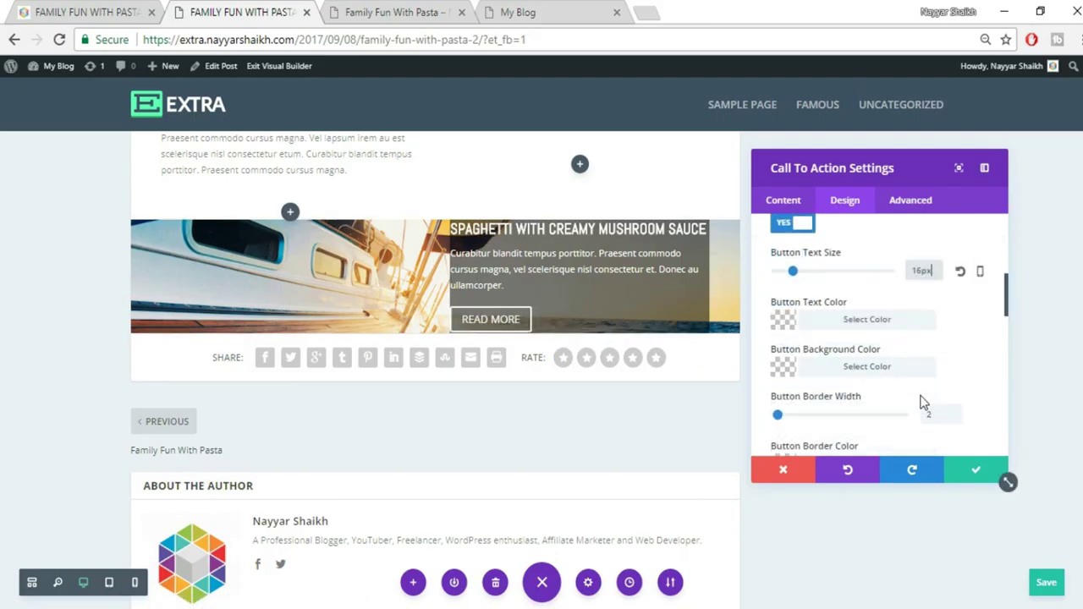
pyautogui.click(878, 371)
pyautogui.scroll(-2, 931, 358)
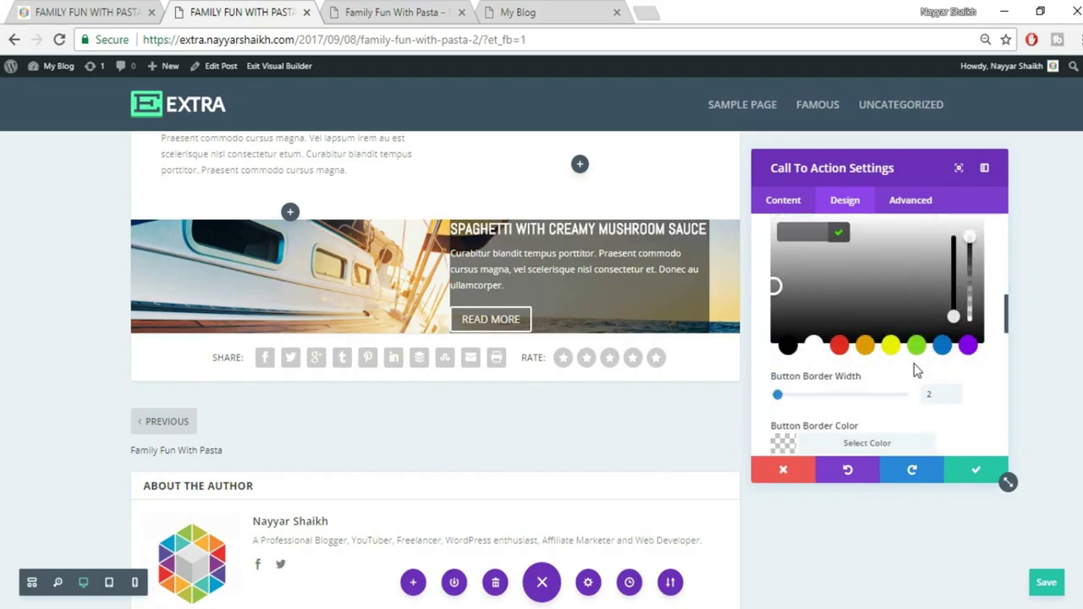
pyautogui.click(842, 356)
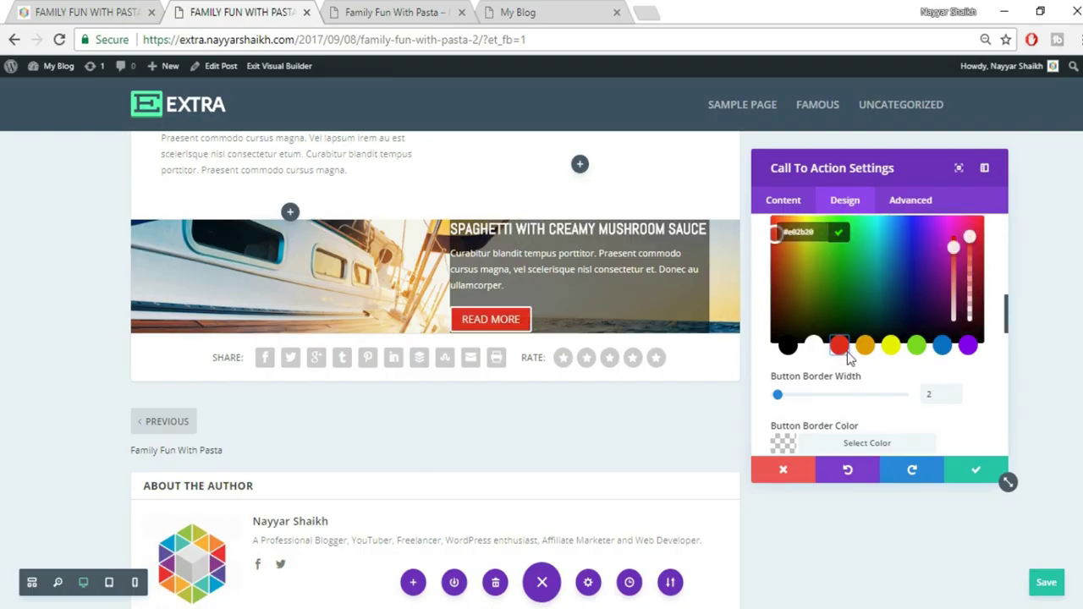
pyautogui.click(989, 271)
pyautogui.scroll(2, 989, 279)
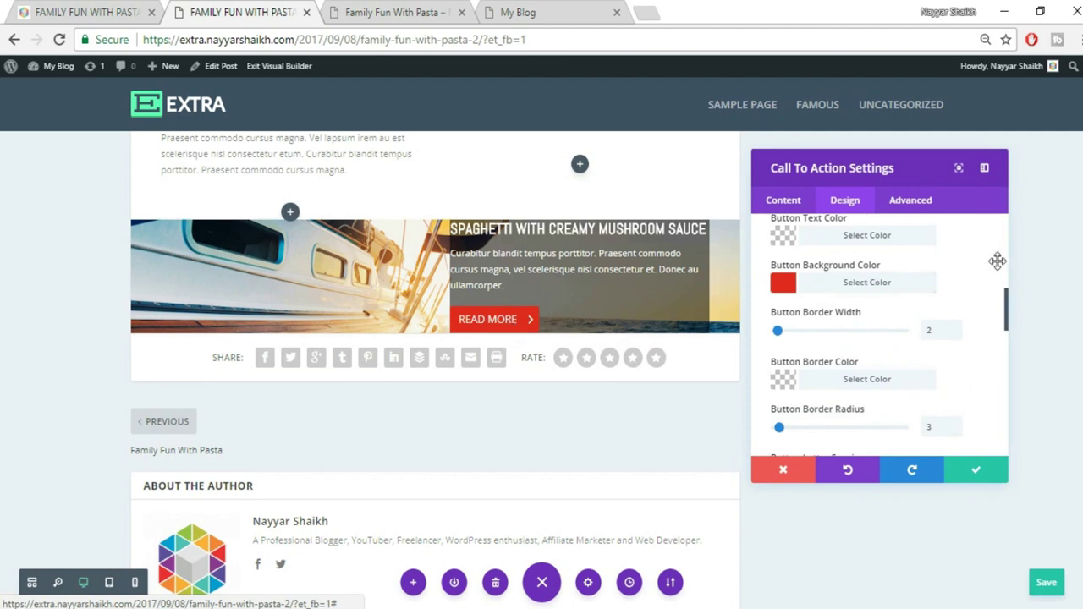
pyautogui.scroll(10, 982, 296)
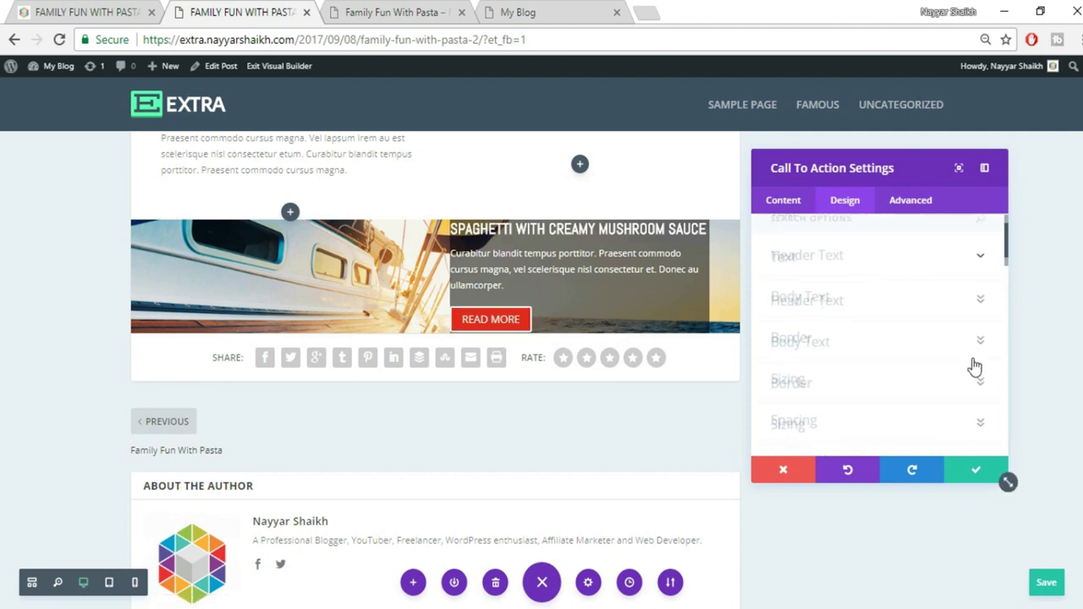
pyautogui.scroll(-5, 975, 366)
# Give the call-to-action 100px top and bottom and 30px left padding, clear the right padding, and apply
pyautogui.click(980, 352)
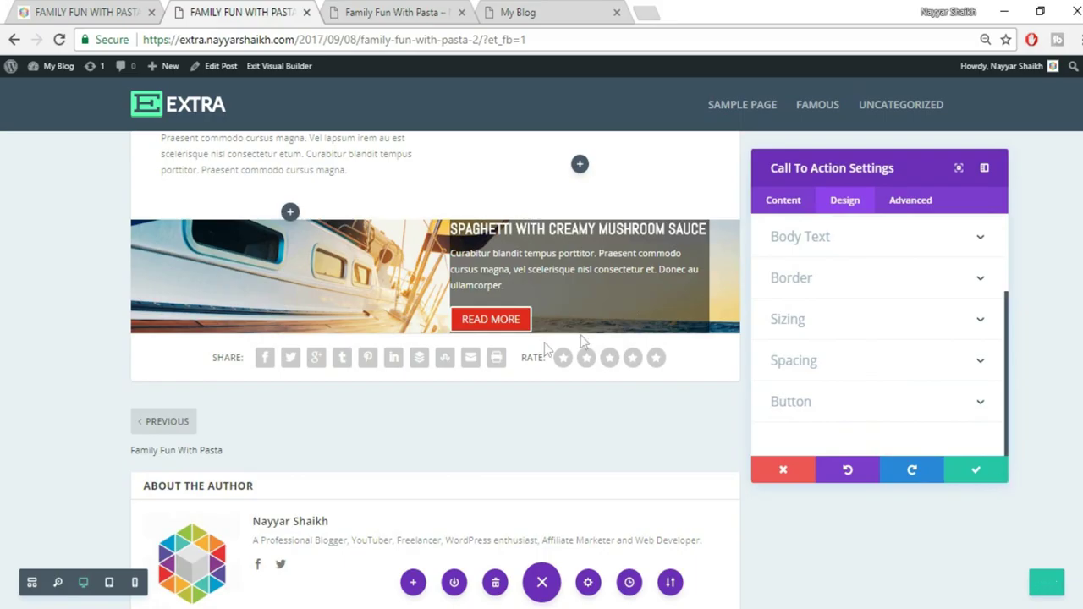
pyautogui.click(940, 362)
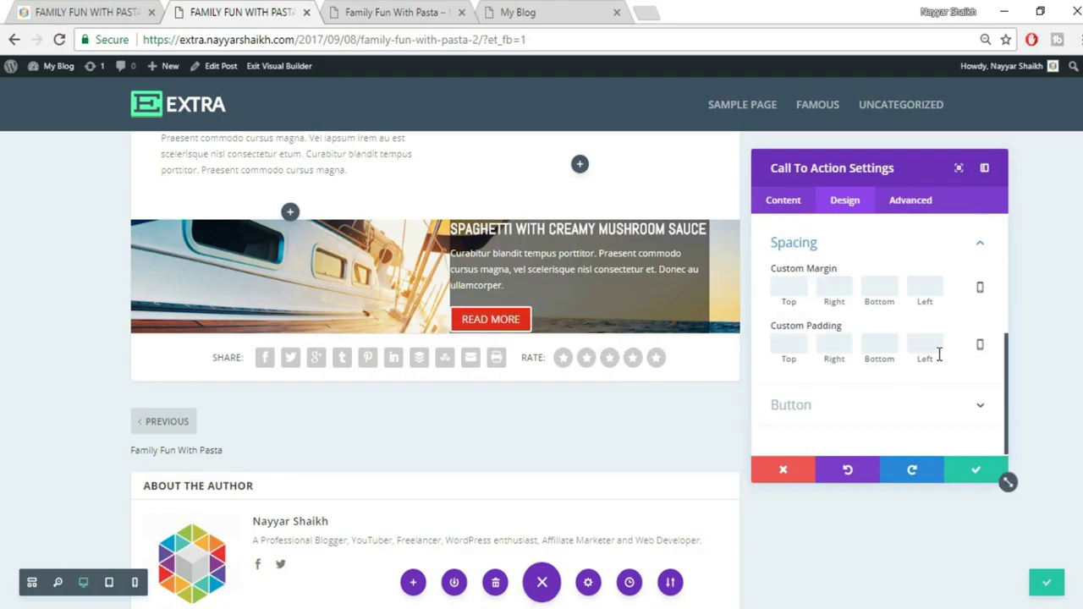
pyautogui.click(789, 344)
pyautogui.write('100')
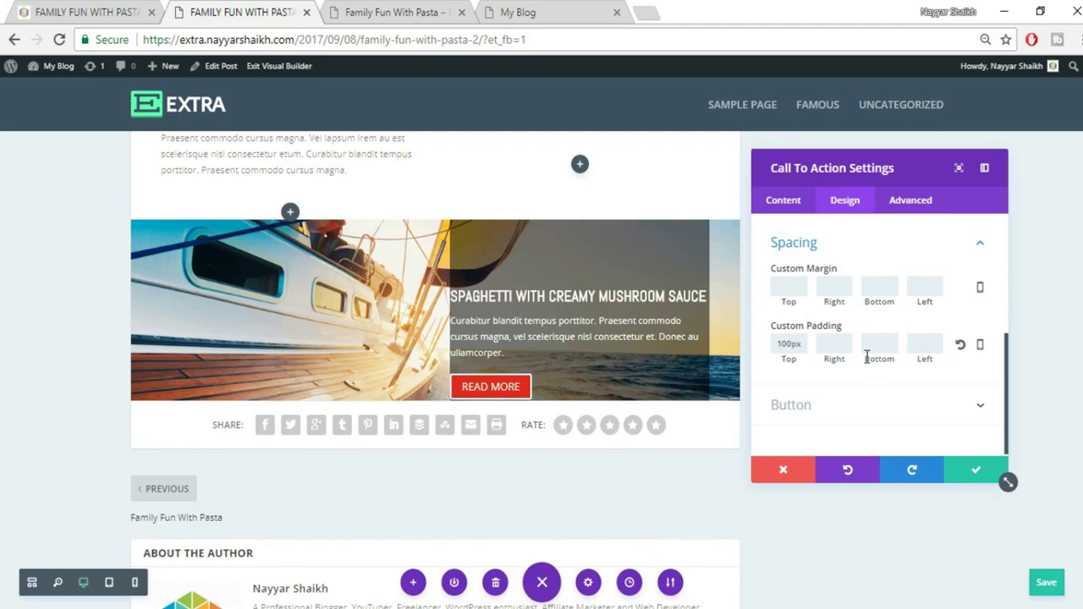
pyautogui.write('30')
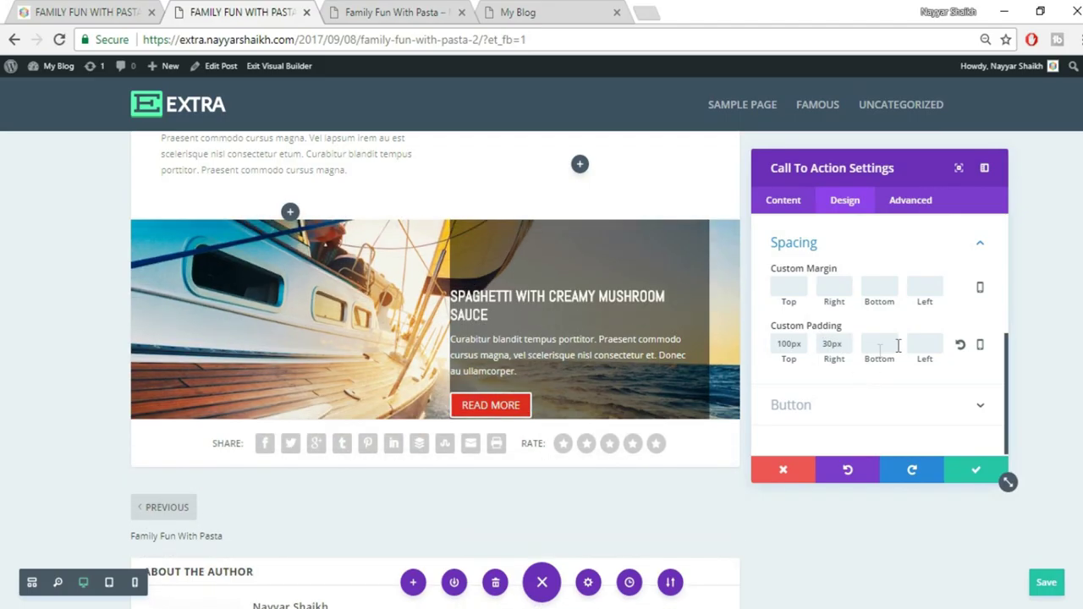
pyautogui.click(924, 342)
pyautogui.write('30')
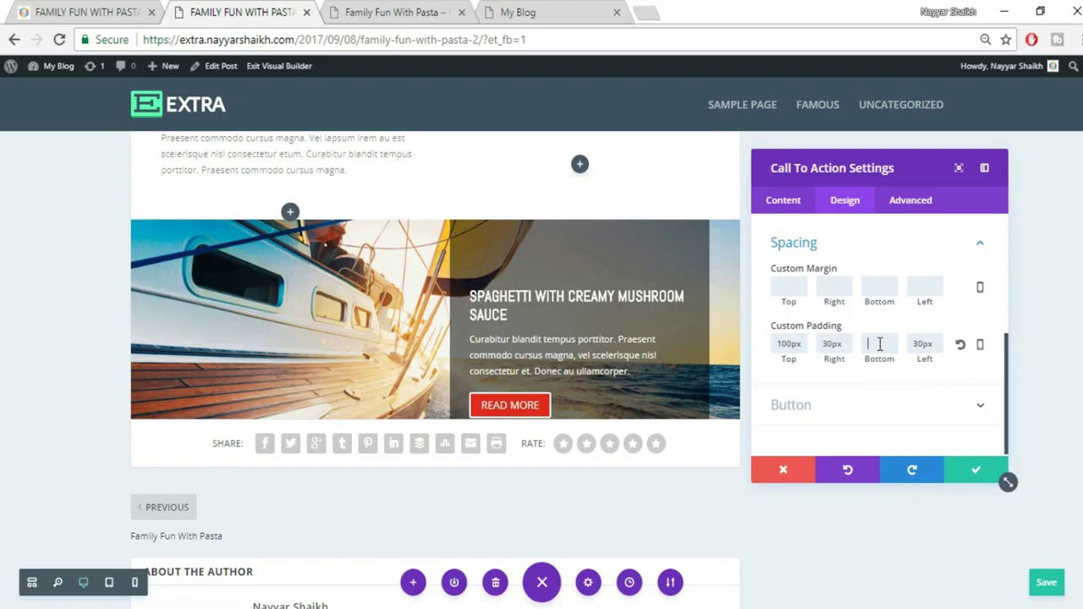
pyautogui.click(880, 344)
pyautogui.write('100')
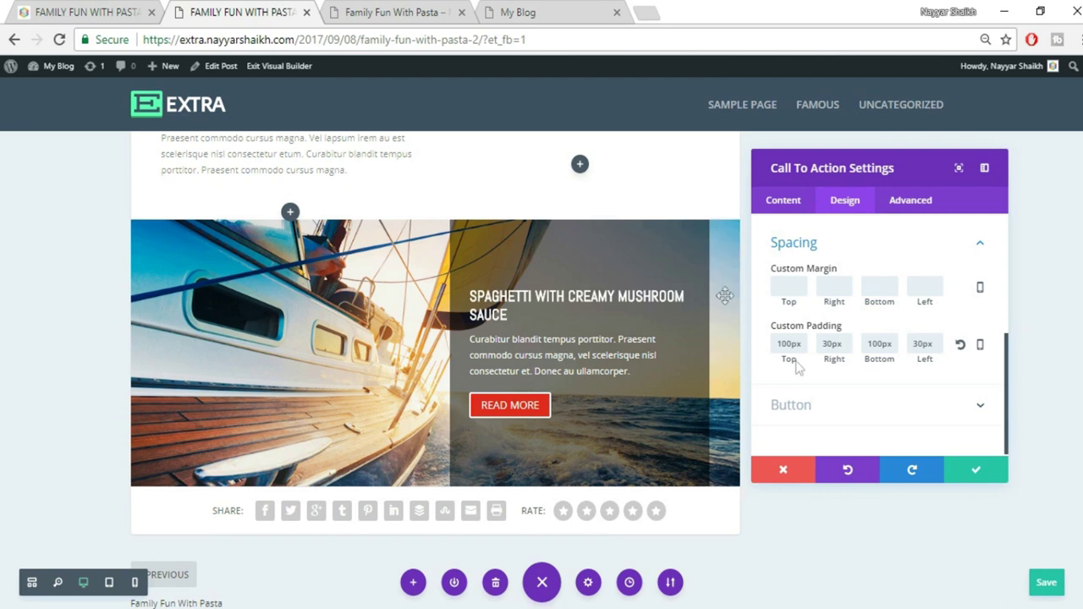
pyautogui.doubleClick(836, 344)
pyautogui.press('BackSpace')
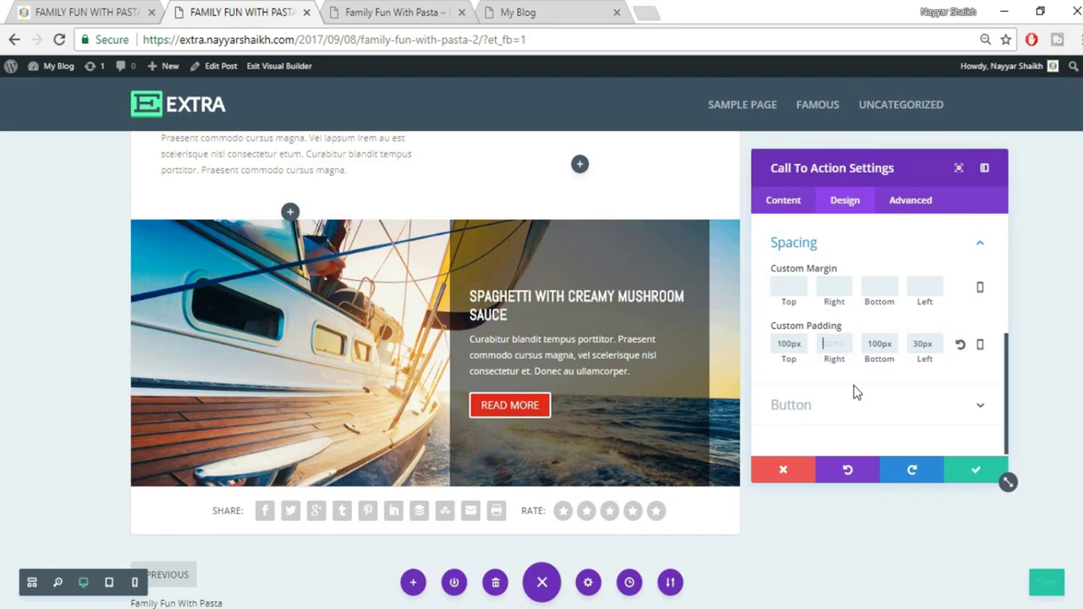
pyautogui.click(975, 472)
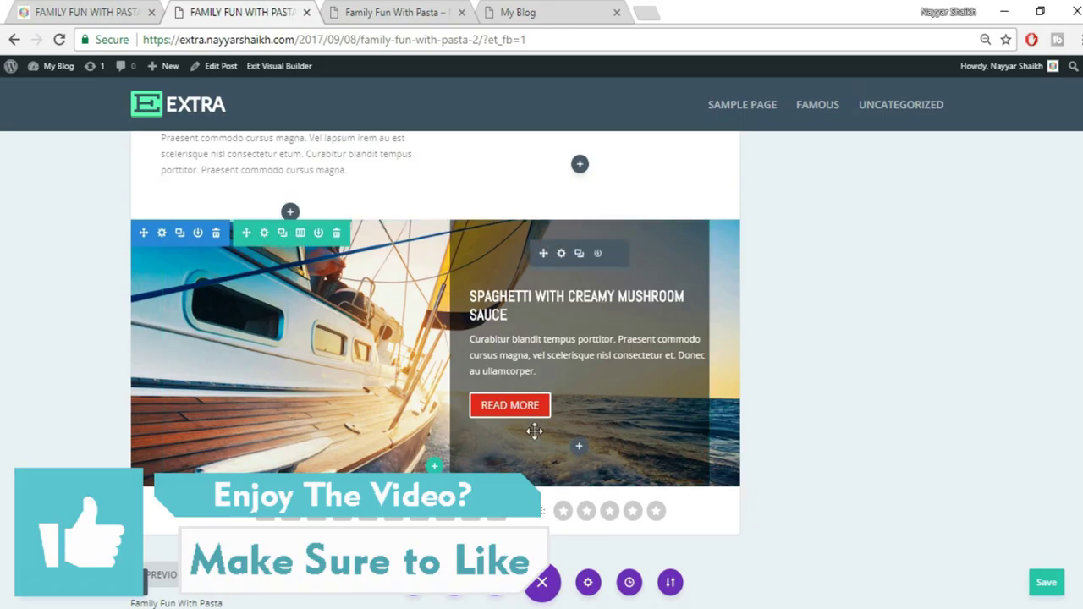
# Set the photo row's Custom Margin Right to 0, apply it, and save the post
pyautogui.click(264, 237)
pyautogui.click(843, 207)
pyautogui.click(871, 313)
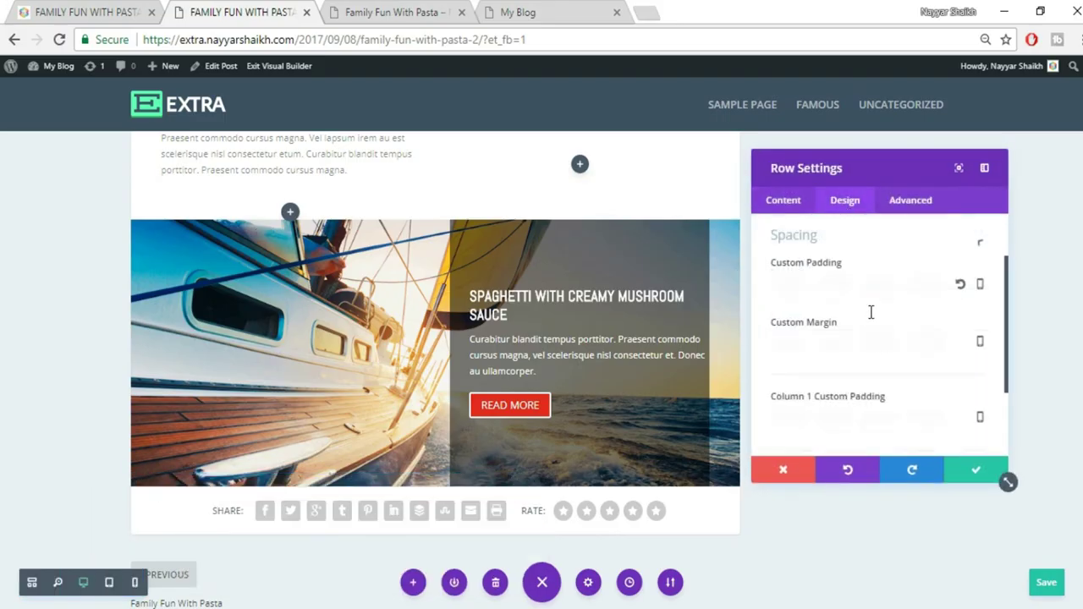
pyautogui.scroll(2, 925, 343)
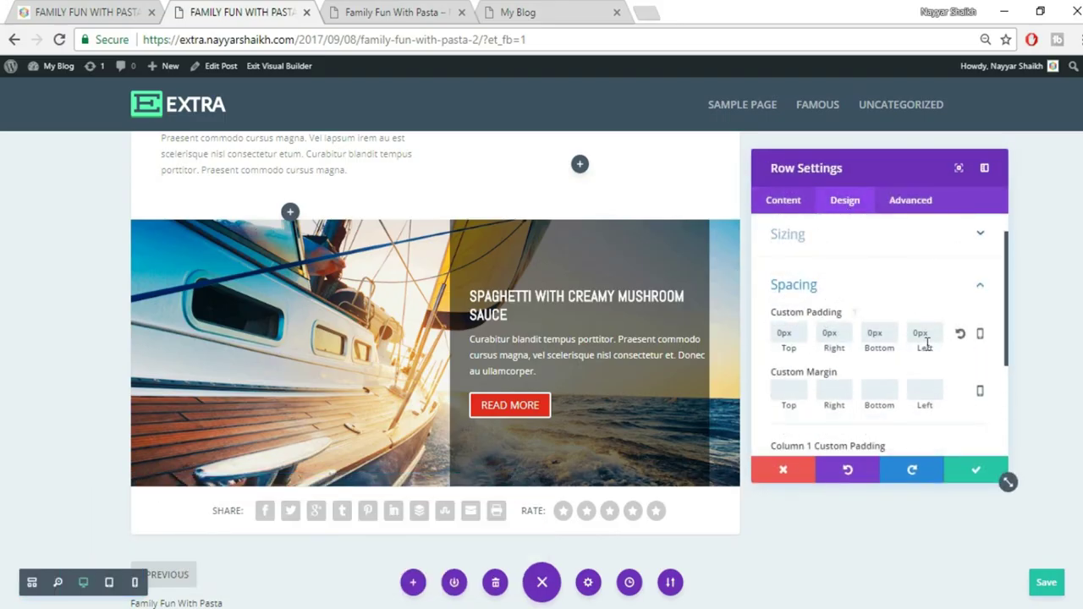
pyautogui.scroll(-2, 926, 343)
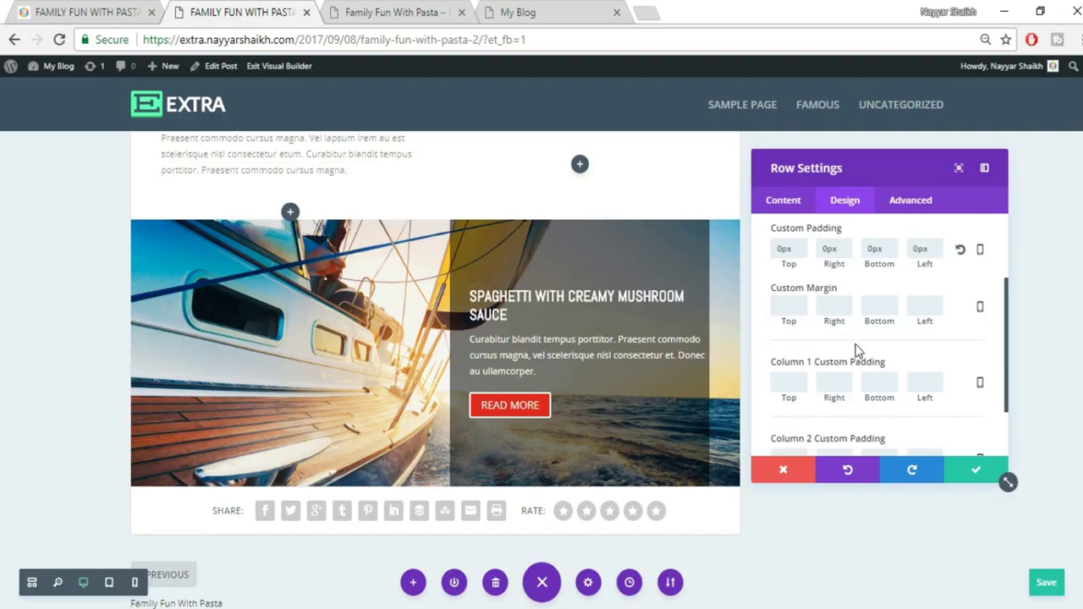
pyautogui.write('0')
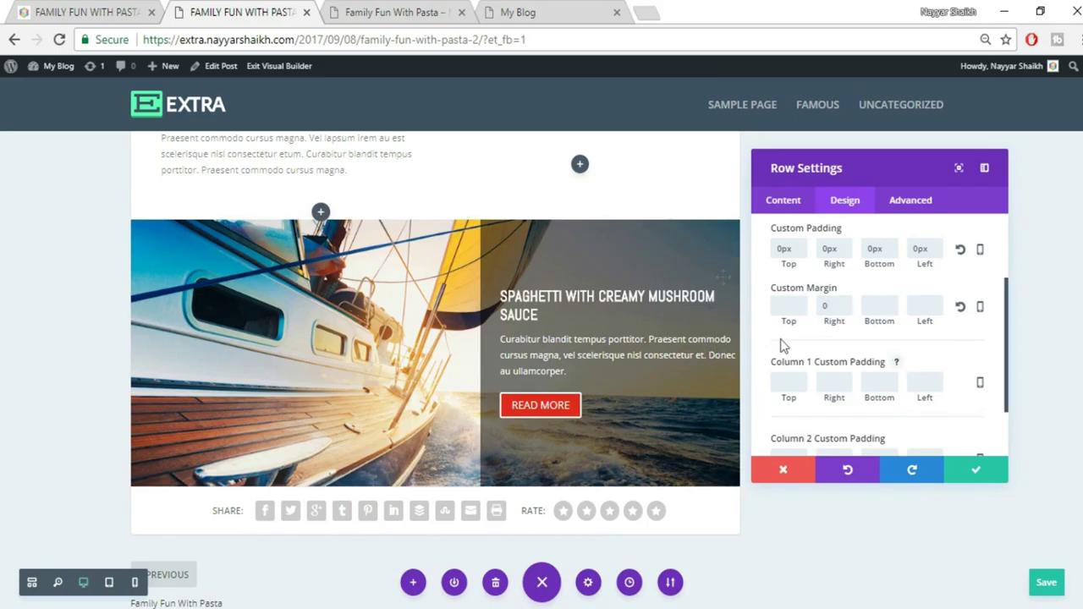
pyautogui.click(977, 469)
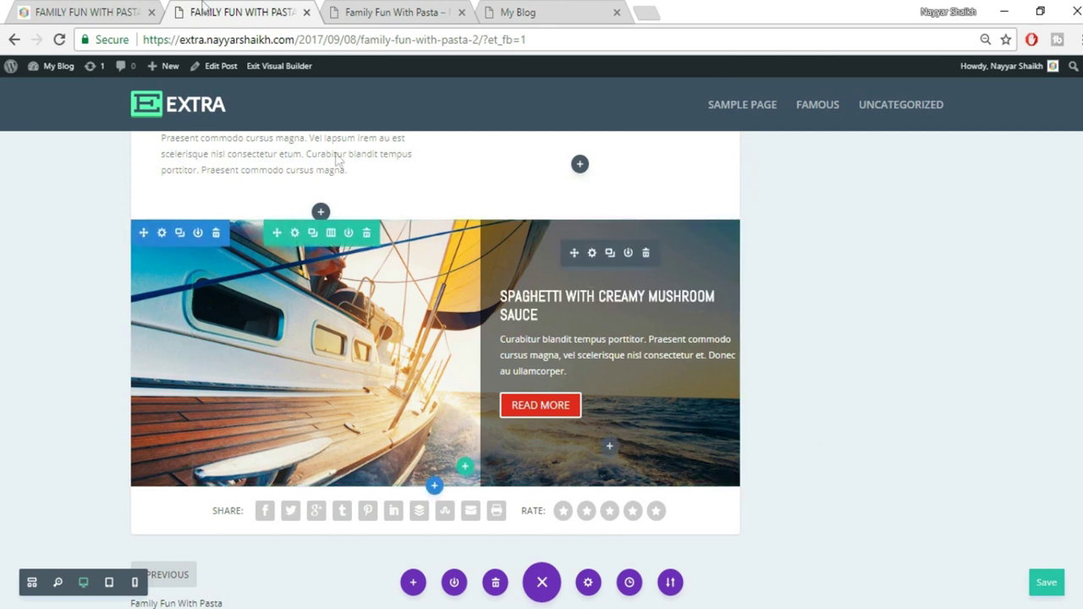
pyautogui.hotkey('ctrl', 's')
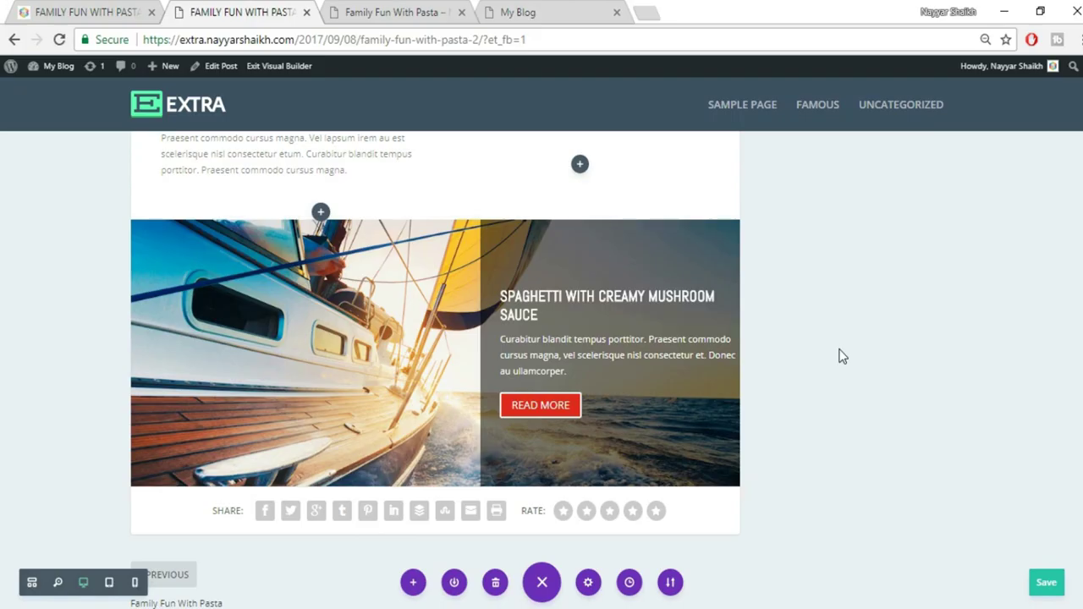
pyautogui.click(110, 11)
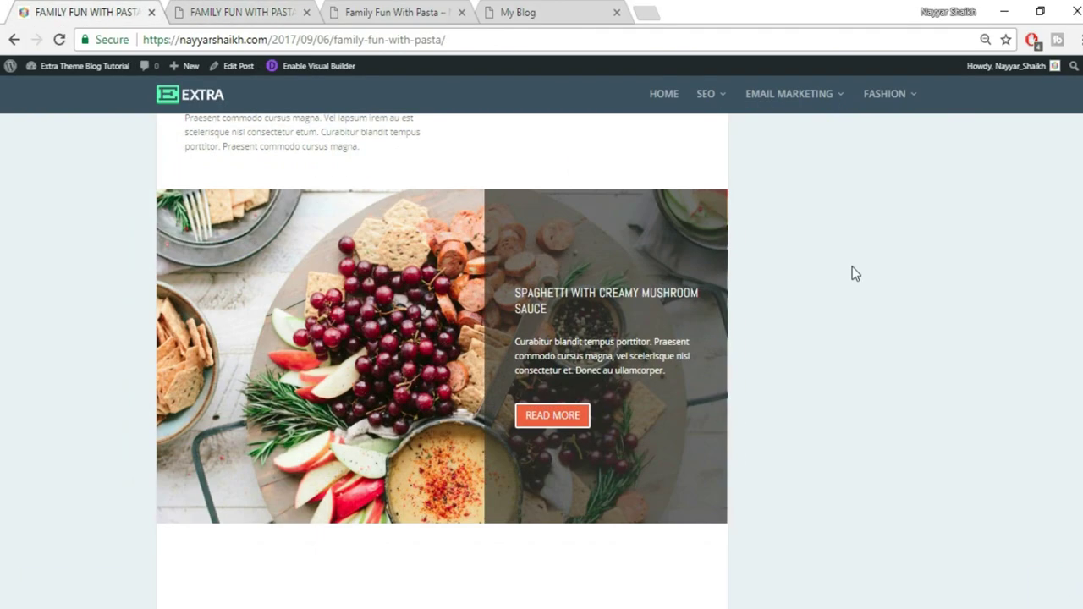
pyautogui.scroll(-6, 852, 270)
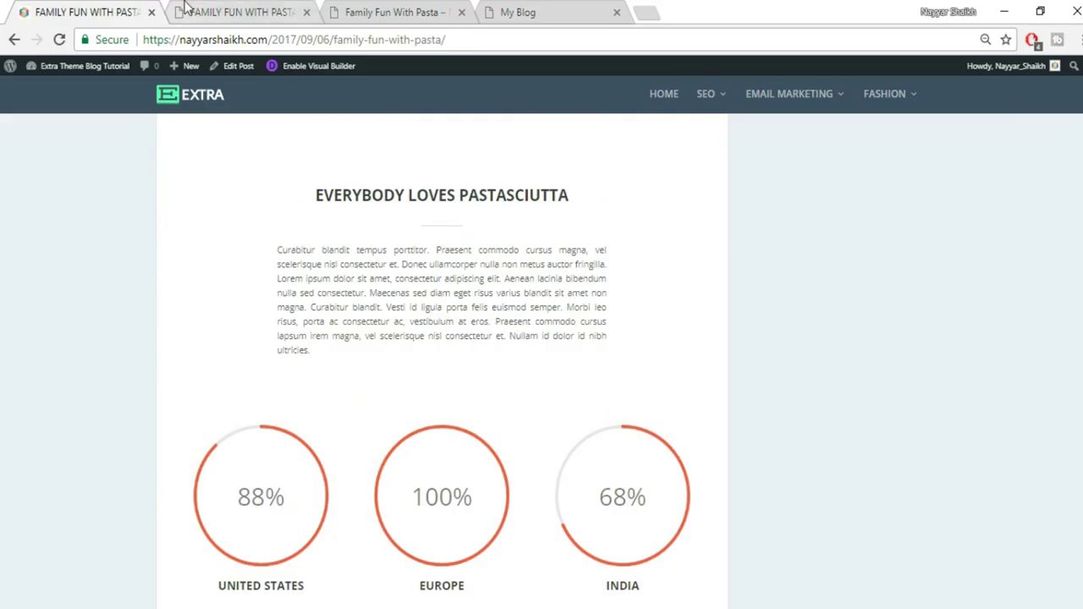
pyautogui.click(237, 12)
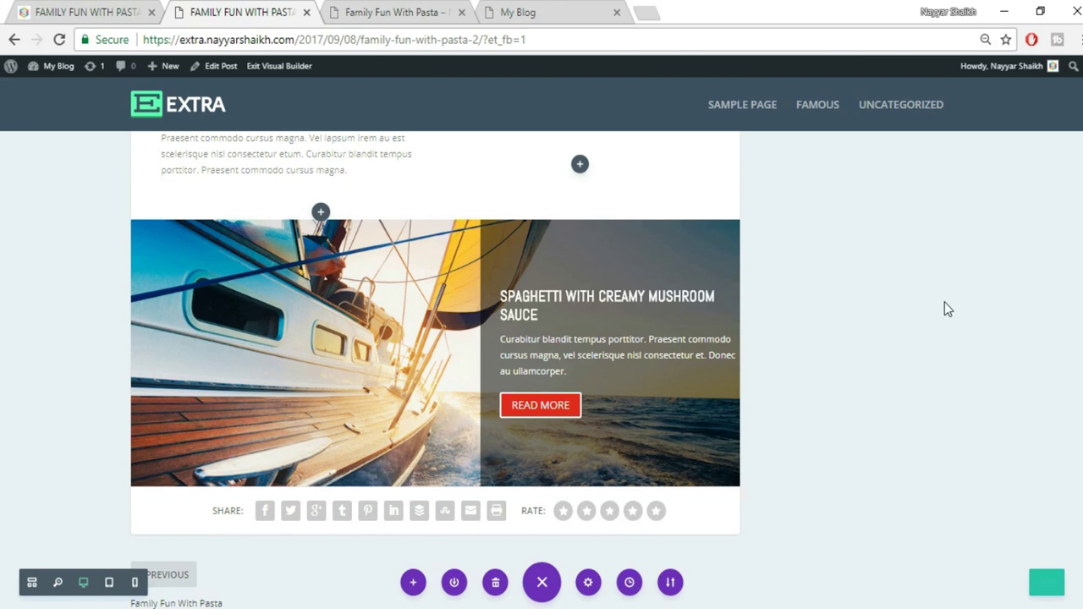
pyautogui.click(93, 12)
pyautogui.moveTo(432, 489)
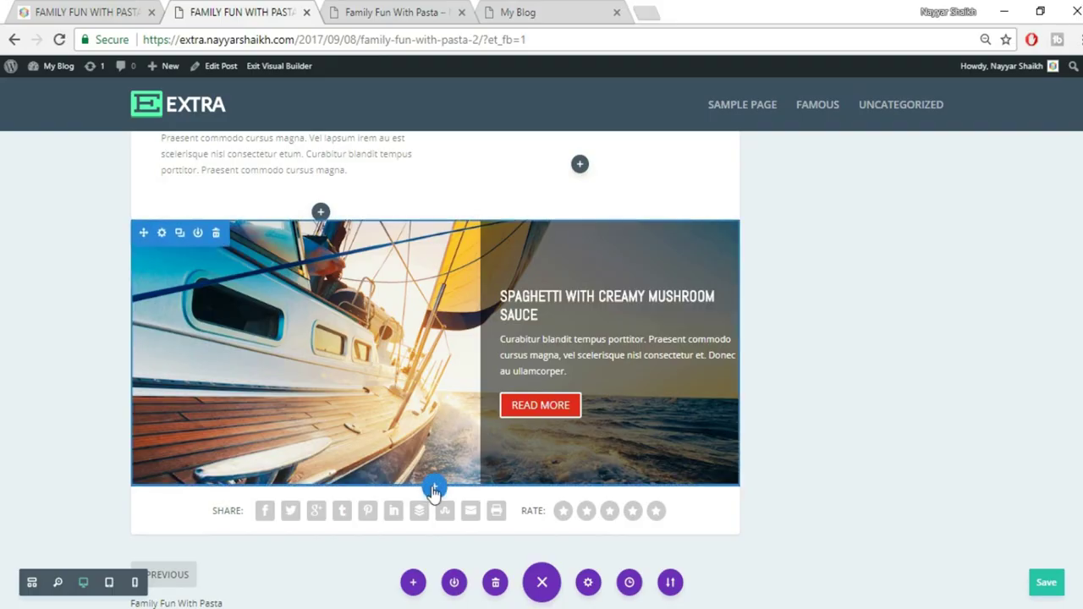
# Insert a regular section with a one-column row below the photo section
pyautogui.click(433, 489)
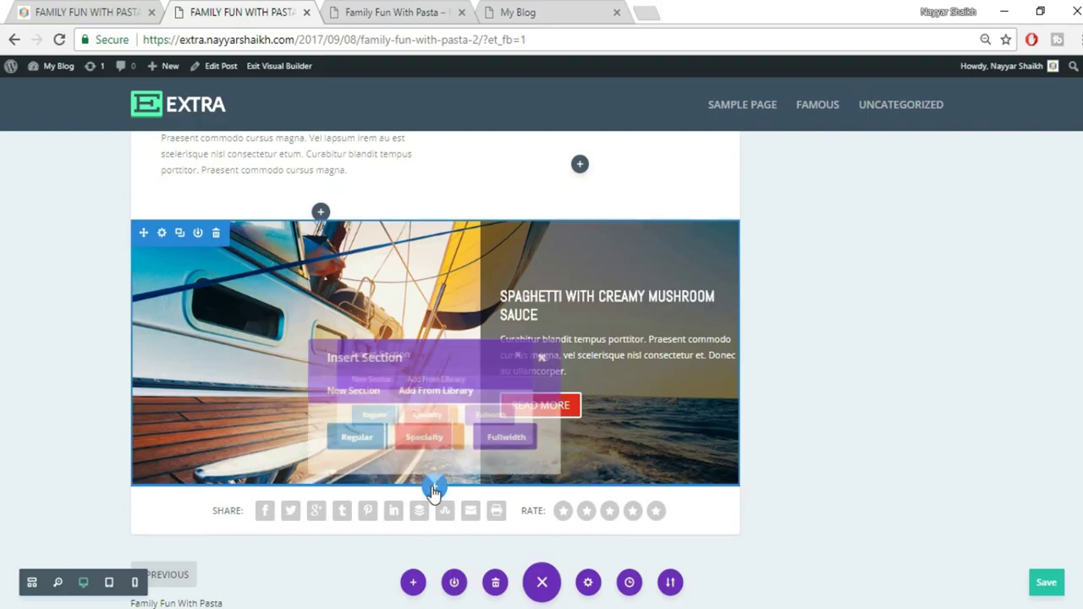
pyautogui.click(353, 438)
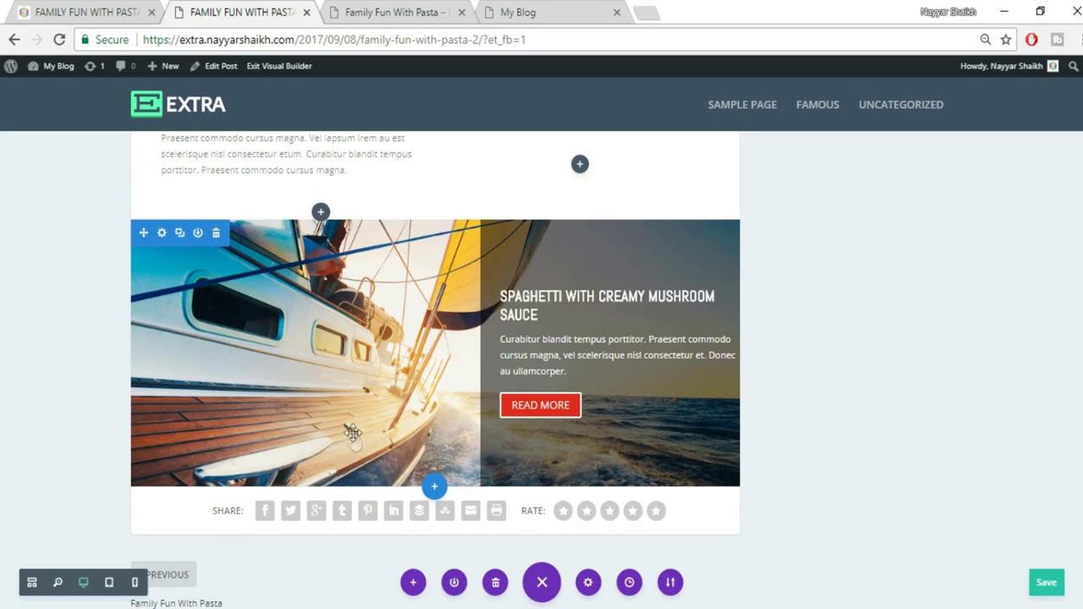
pyautogui.hotkey('ctrl', '1')
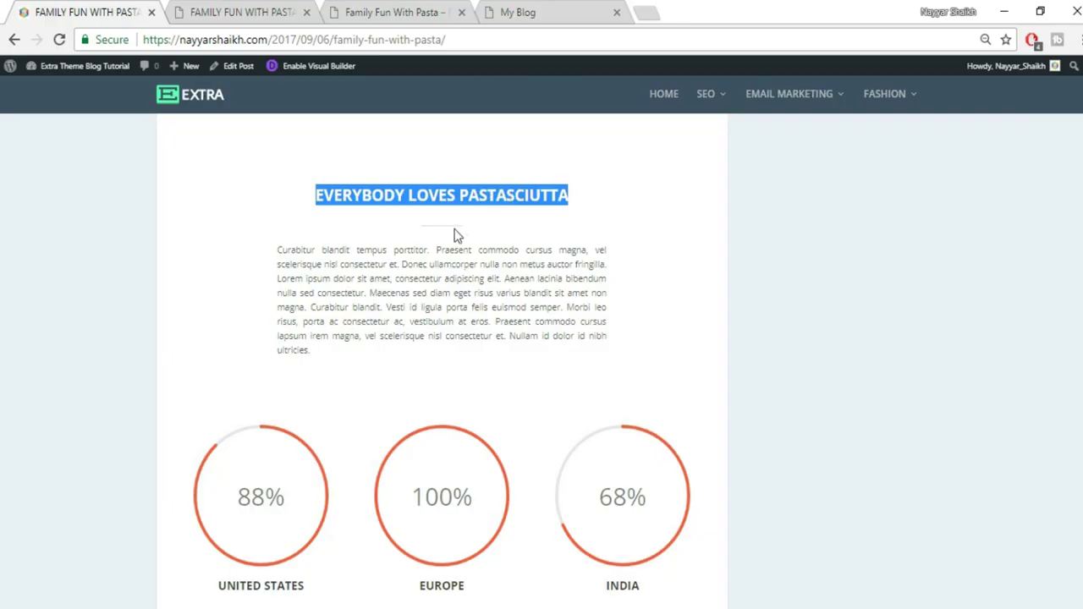
pyautogui.click(296, 10)
pyautogui.click(355, 375)
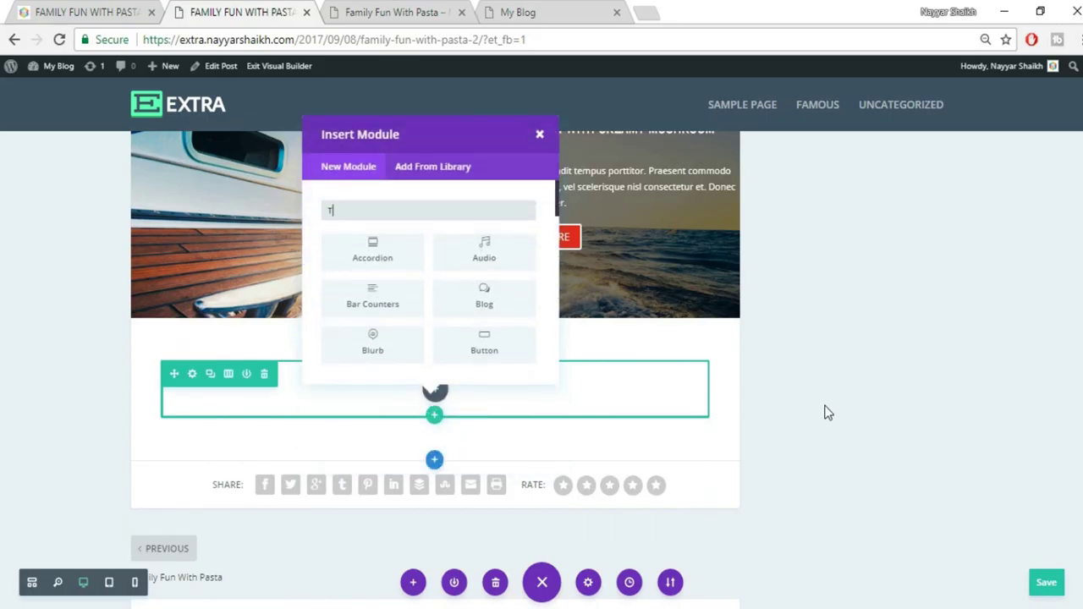
# Add a Text module containing the pasted text EVERYBODY LOVES PASTASCIUTTA
pyautogui.write('XT')
pyautogui.click(375, 252)
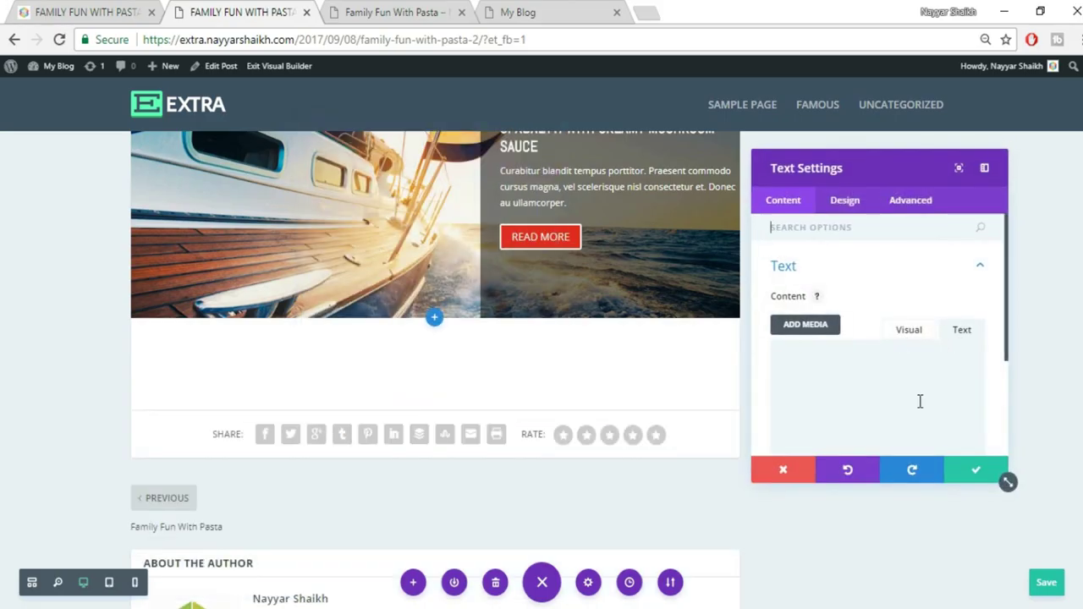
pyautogui.write('EVERYBODY LOVES PASTASCIUTTA')
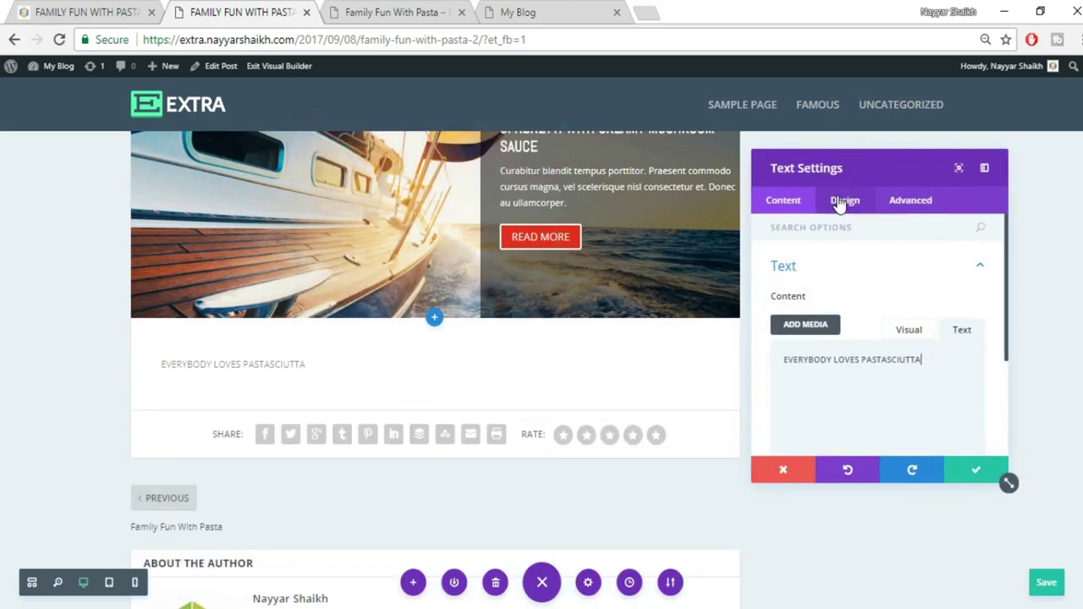
pyautogui.click(842, 203)
pyautogui.click(863, 272)
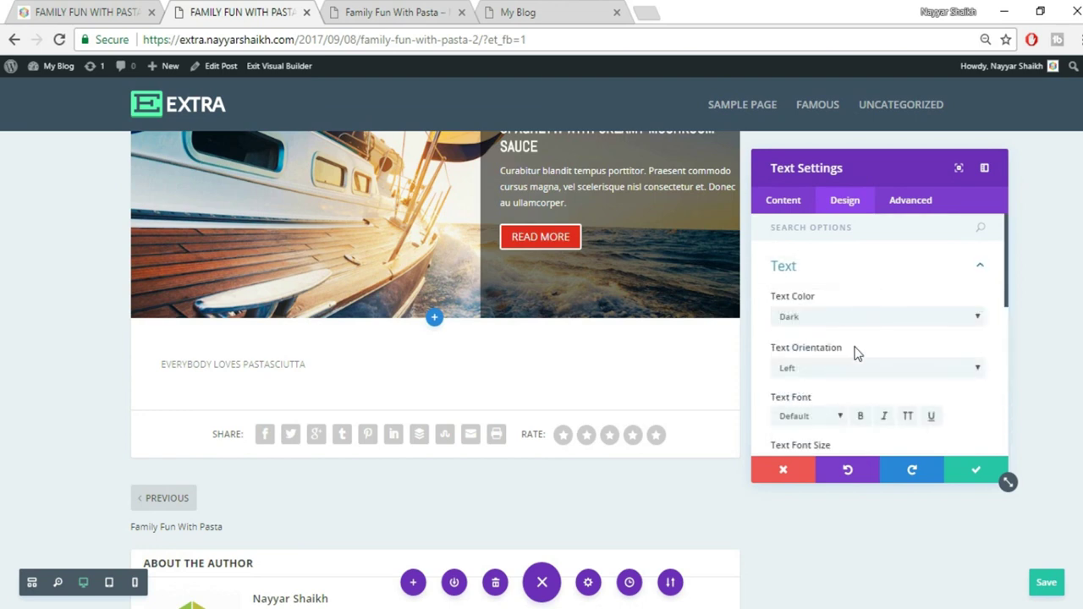
pyautogui.scroll(-1, 875, 360)
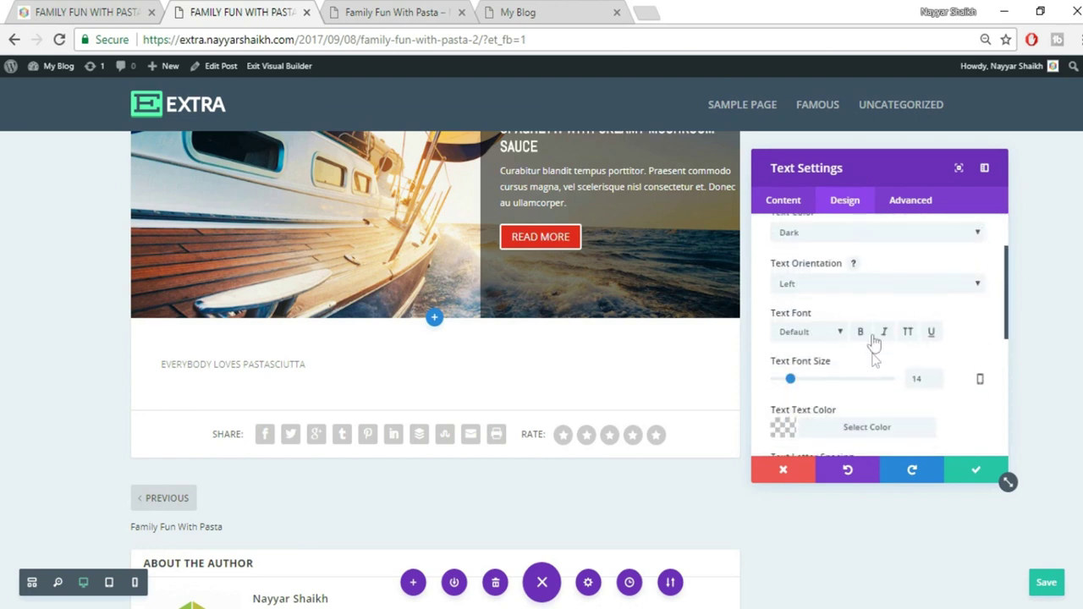
# Center the heading and set its font size to 25px
pyautogui.click(847, 284)
pyautogui.click(837, 314)
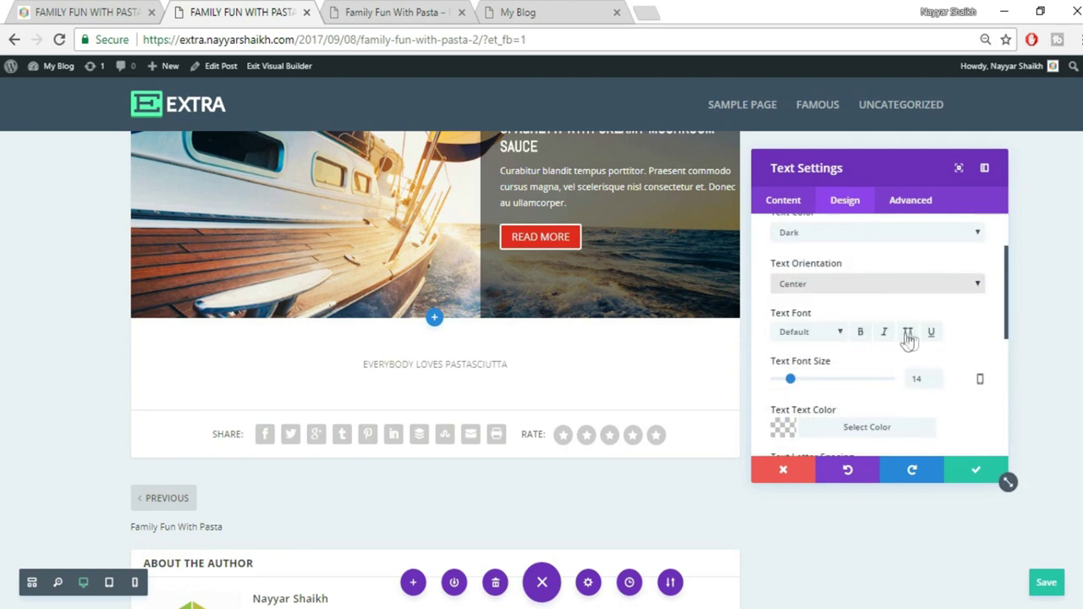
pyautogui.moveTo(928, 379); pyautogui.dragTo(889, 385)
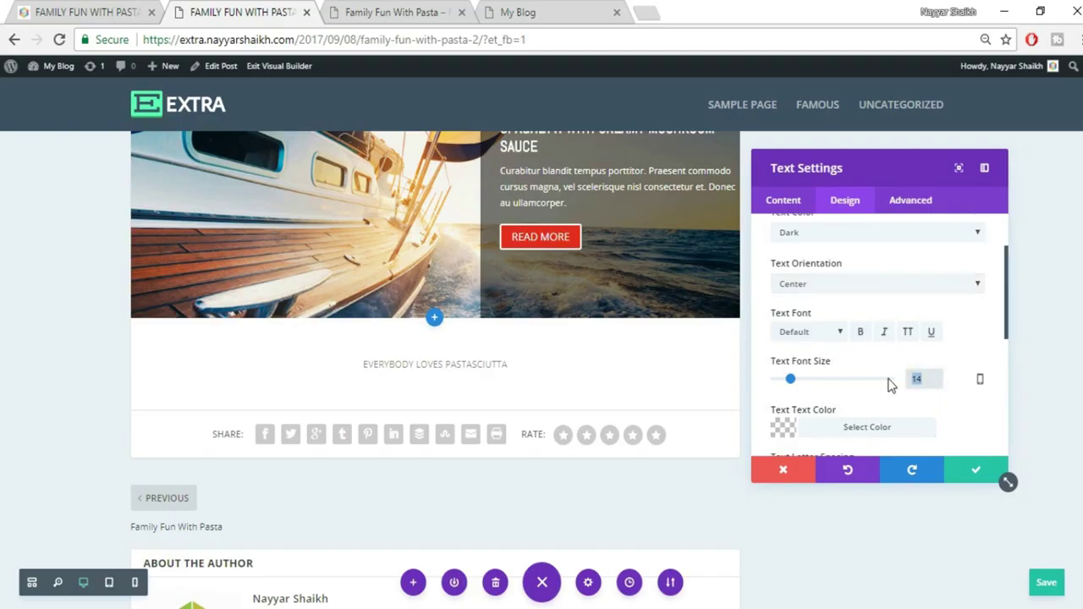
pyautogui.write('25')
# Colour the heading text black with reduced opacity
pyautogui.scroll(-2, 890, 385)
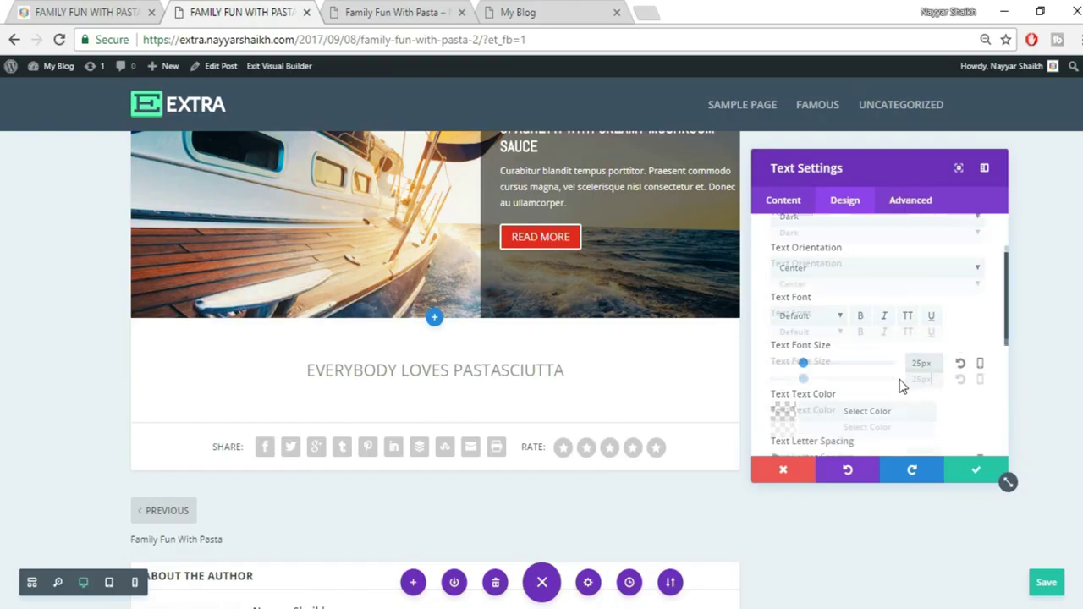
pyautogui.click(848, 343)
pyautogui.scroll(-1, 959, 389)
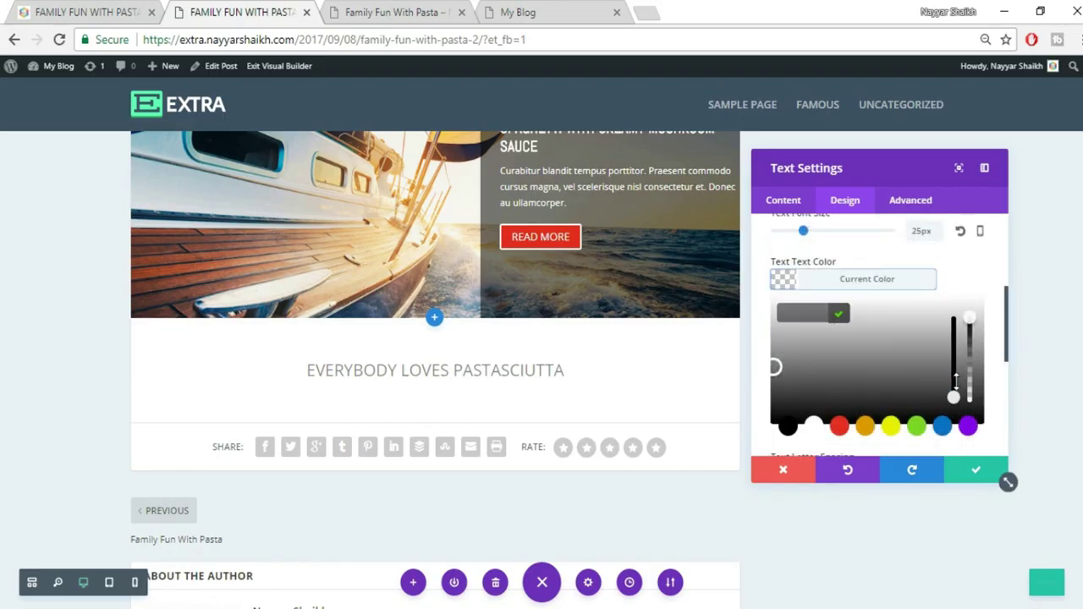
pyautogui.click(788, 406)
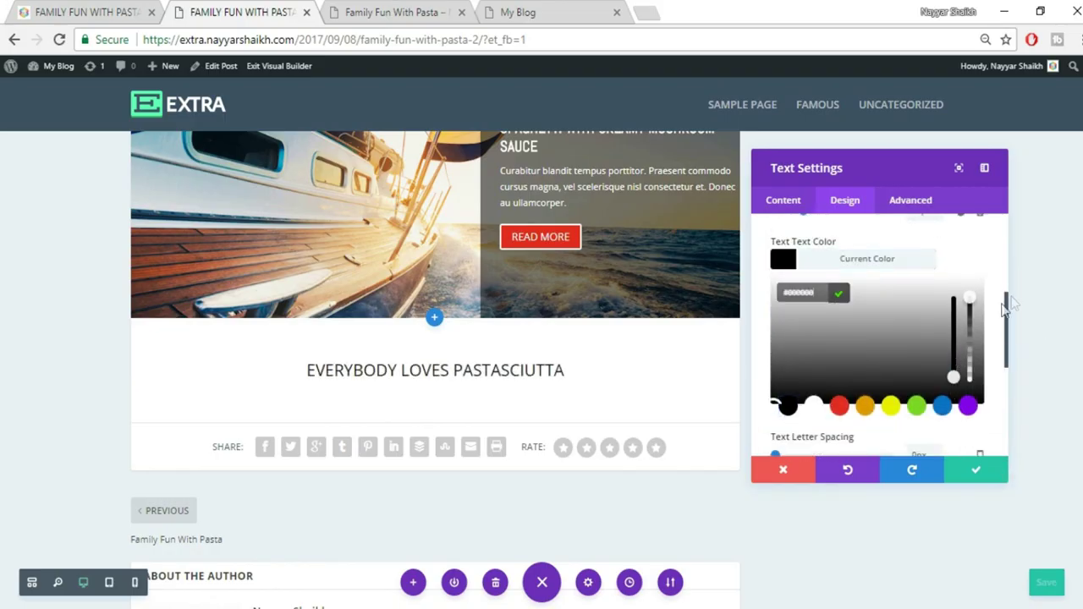
pyautogui.click(972, 311)
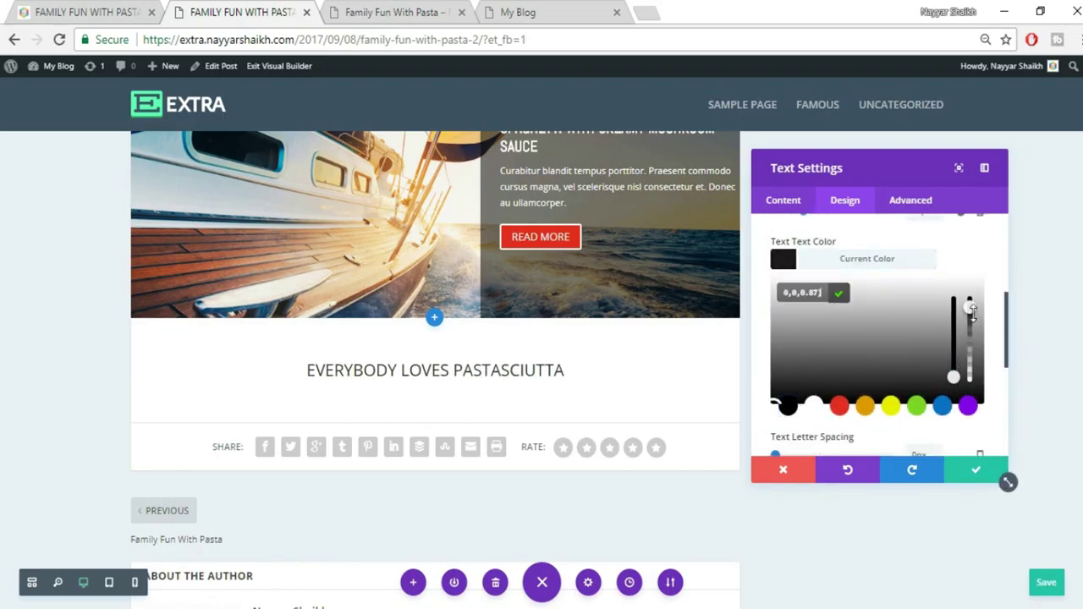
pyautogui.click(904, 269)
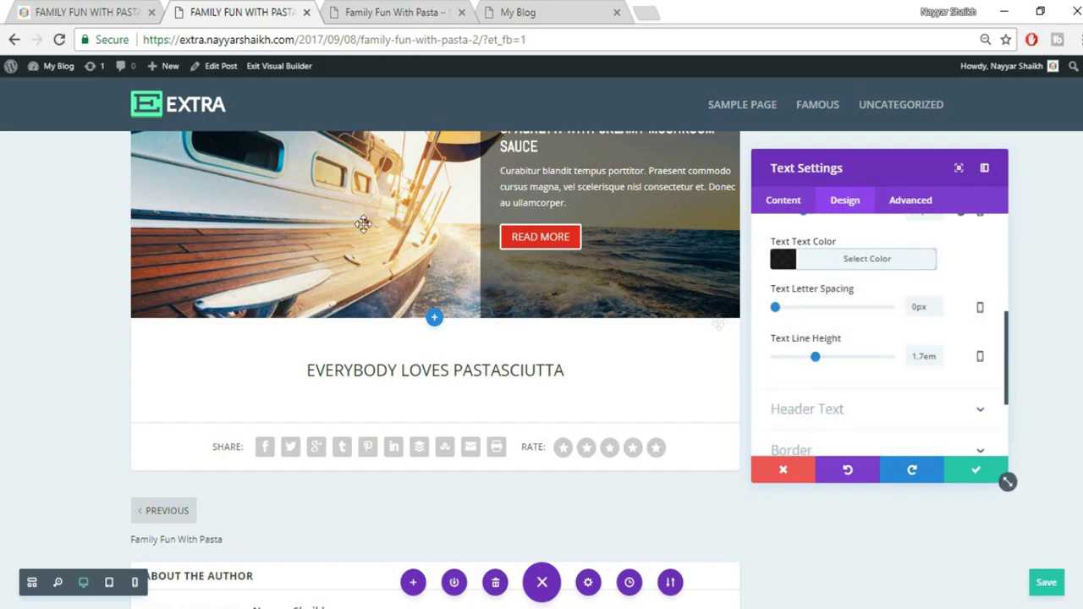
# Make the heading bold, checking it against the reference post
pyautogui.click(106, 8)
pyautogui.click(544, 272)
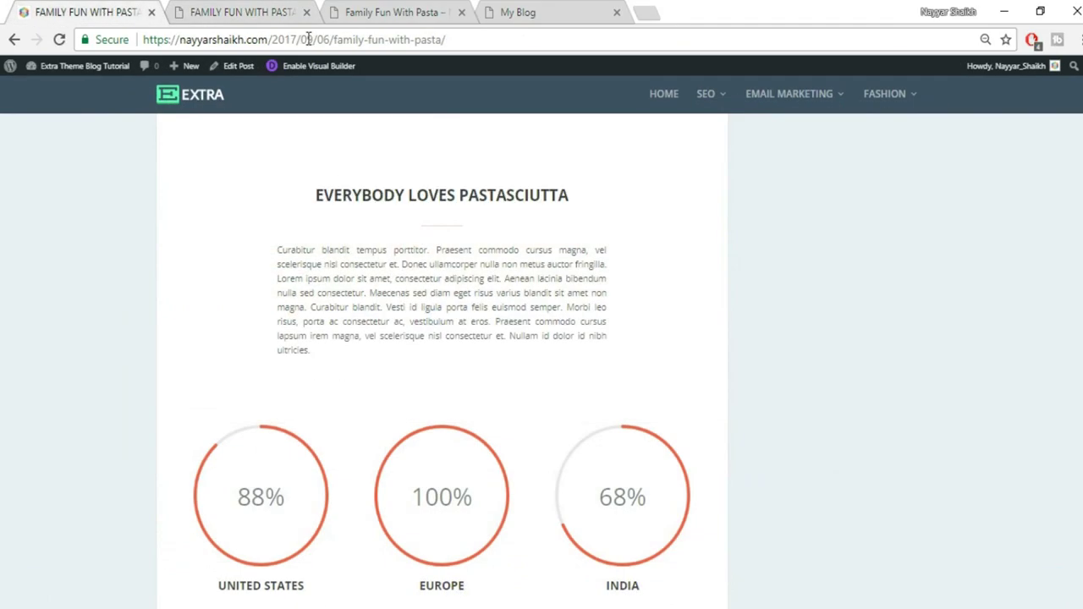
pyautogui.click(285, 8)
pyautogui.scroll(2, 975, 300)
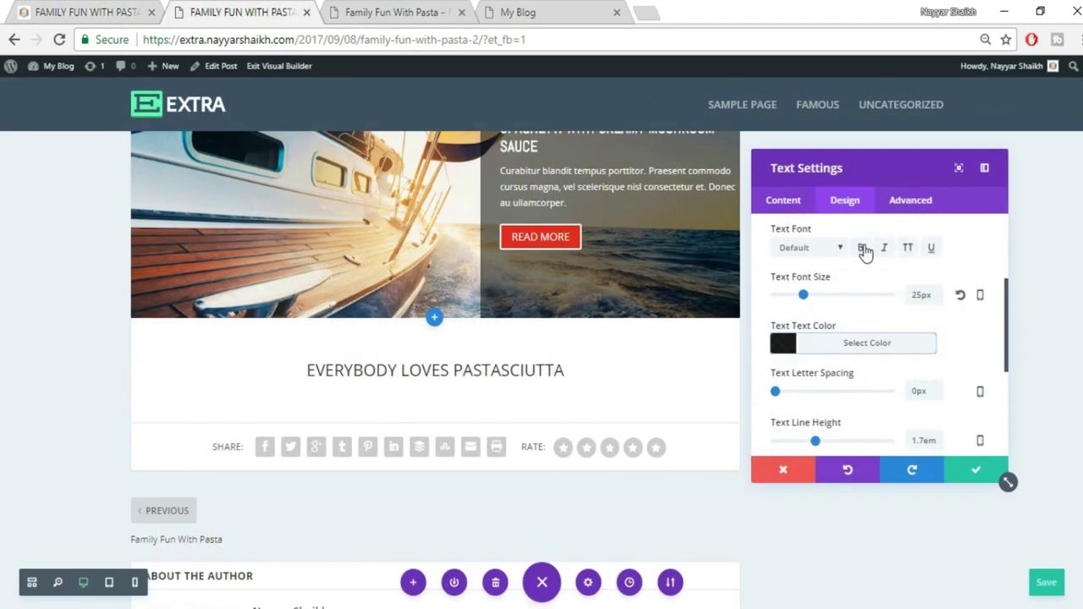
pyautogui.click(863, 247)
pyautogui.click(102, 12)
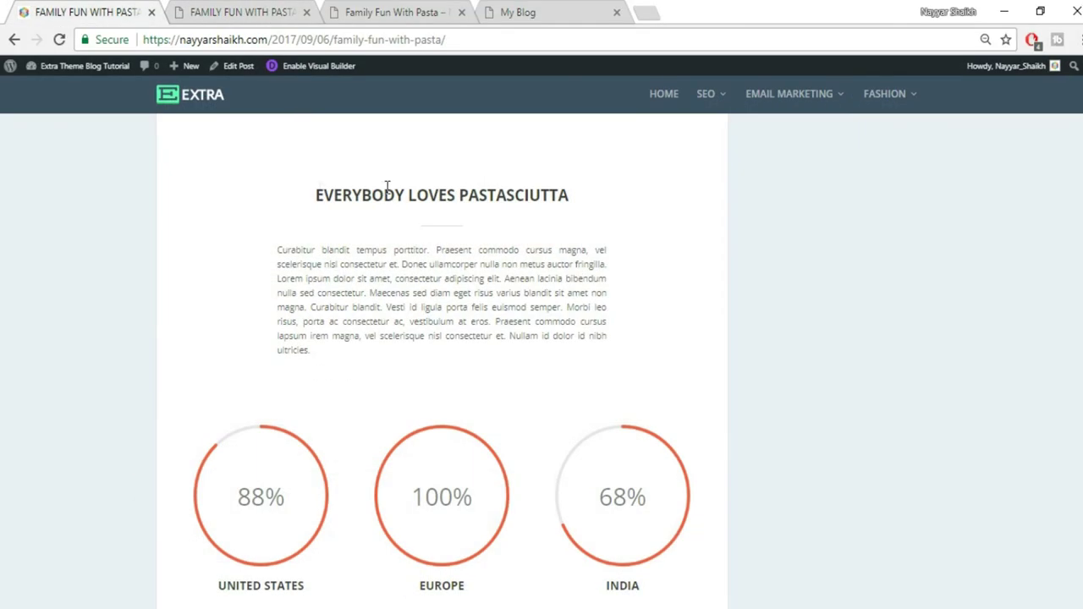
pyautogui.click(257, 12)
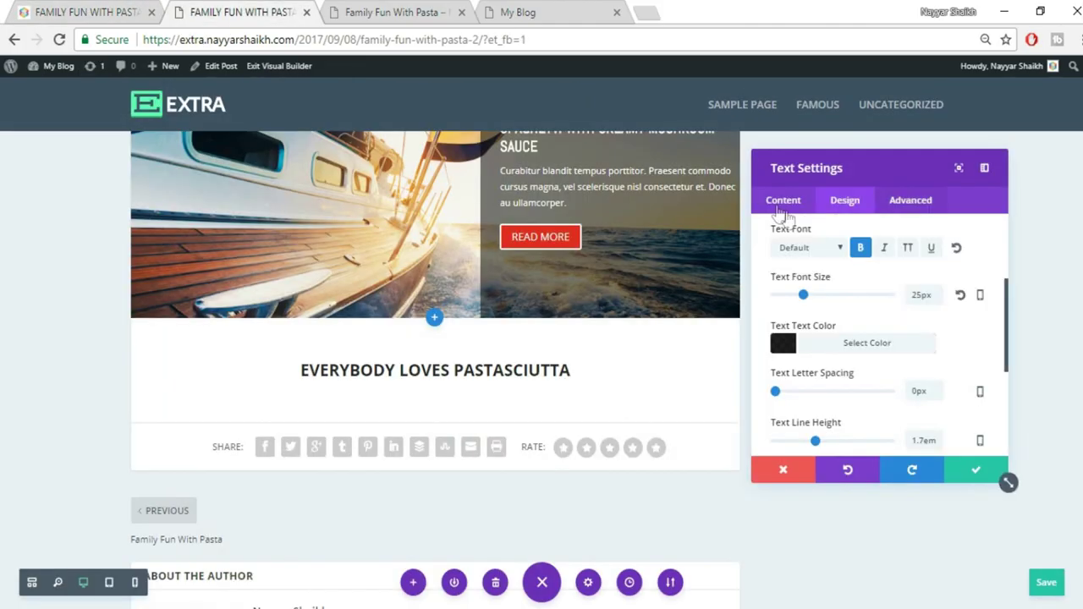
# Insert the divider2 image beneath the EVERYBODY LOVES PASTASCIUTTA heading and save the module
pyautogui.click(797, 203)
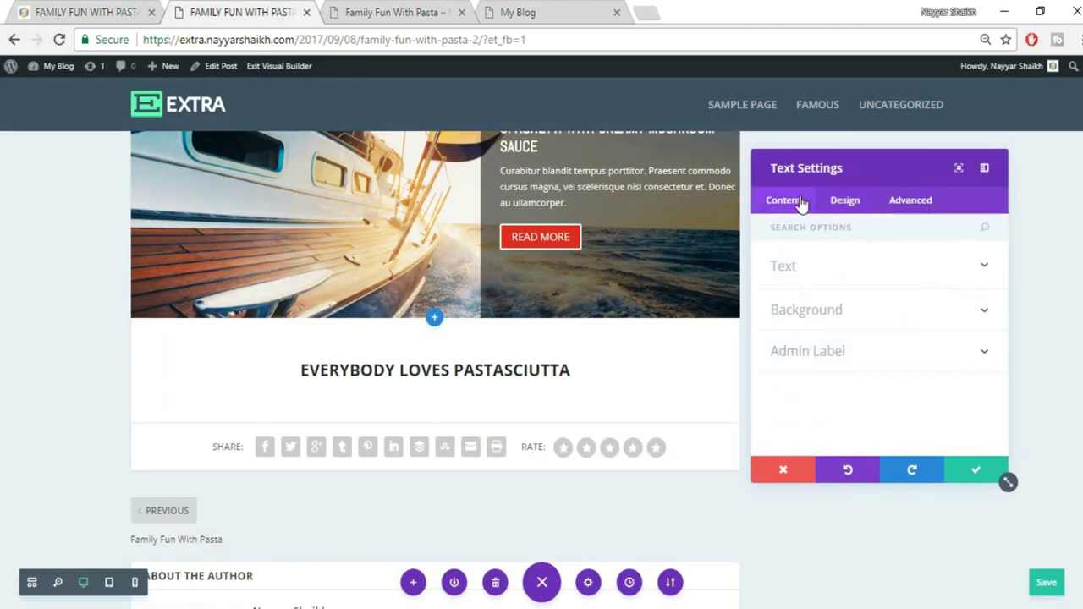
pyautogui.click(897, 285)
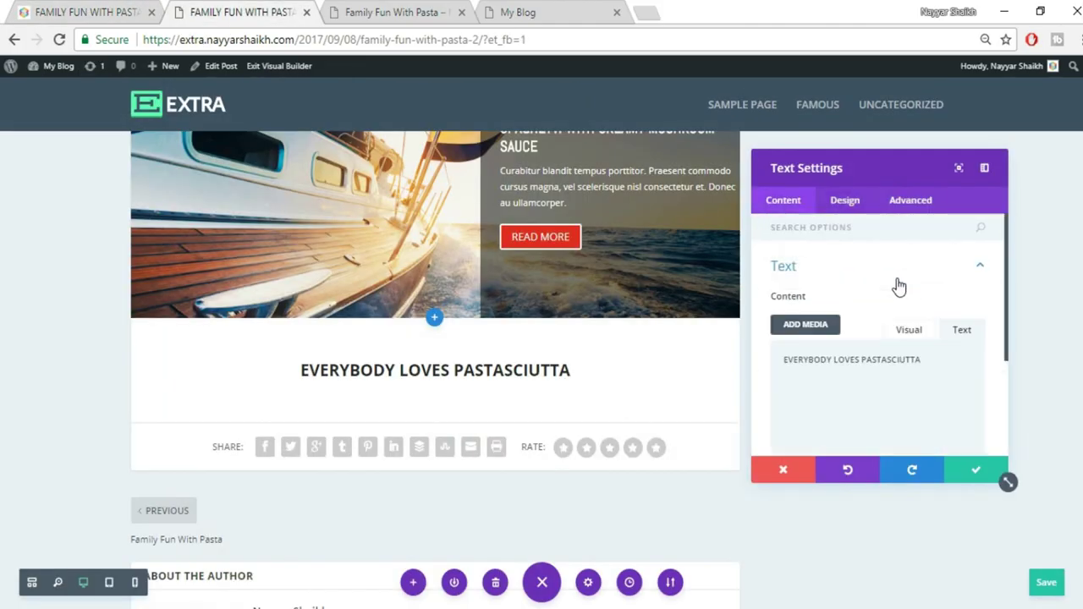
pyautogui.click(907, 333)
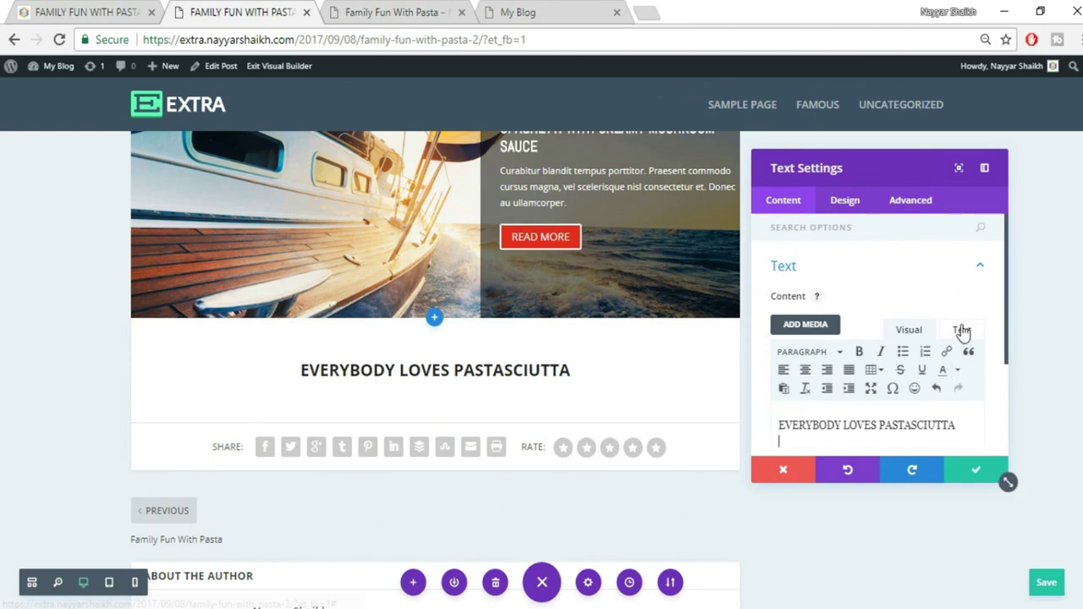
pyautogui.scroll(-2, 962, 332)
pyautogui.click(817, 243)
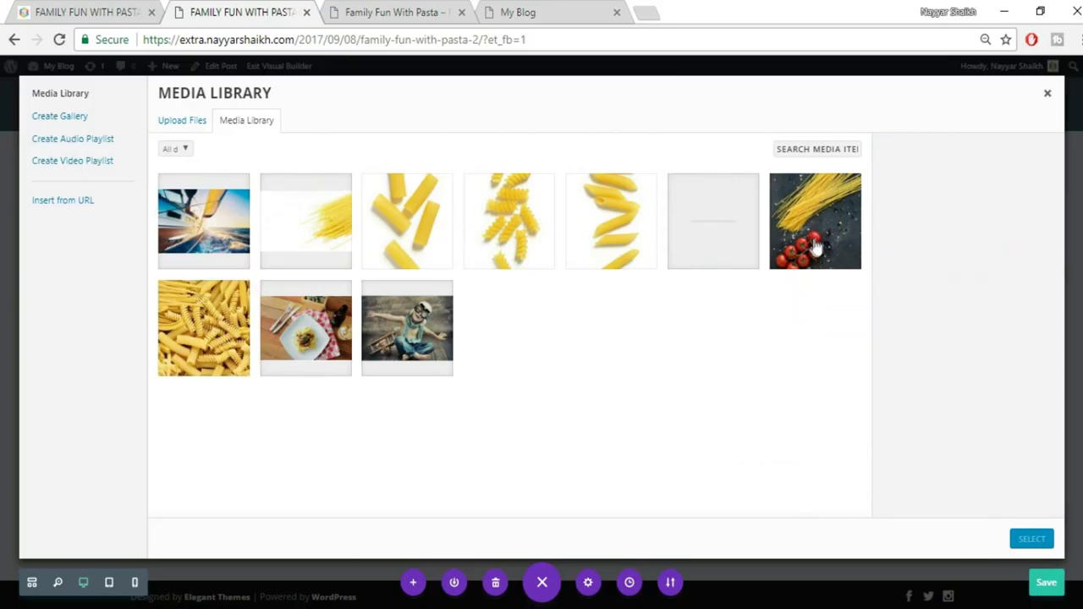
pyautogui.click(726, 237)
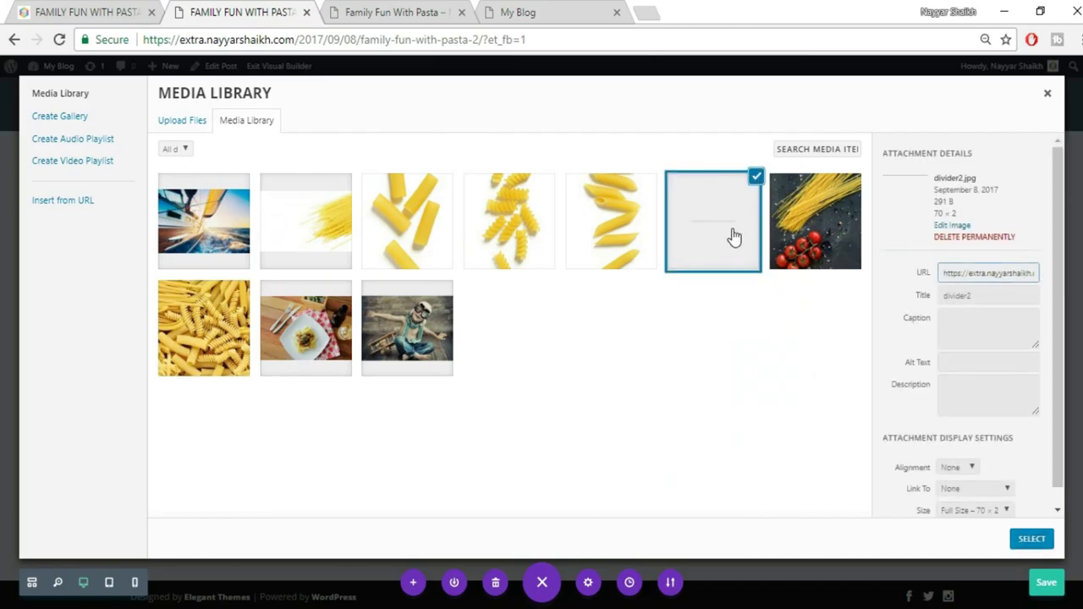
pyautogui.click(1031, 540)
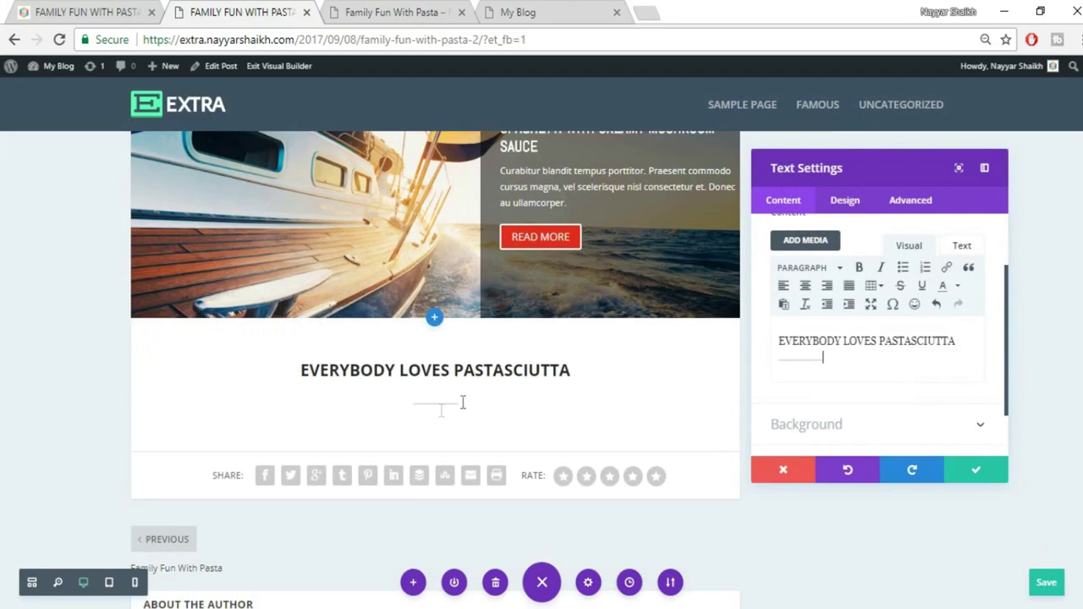
pyautogui.click(988, 472)
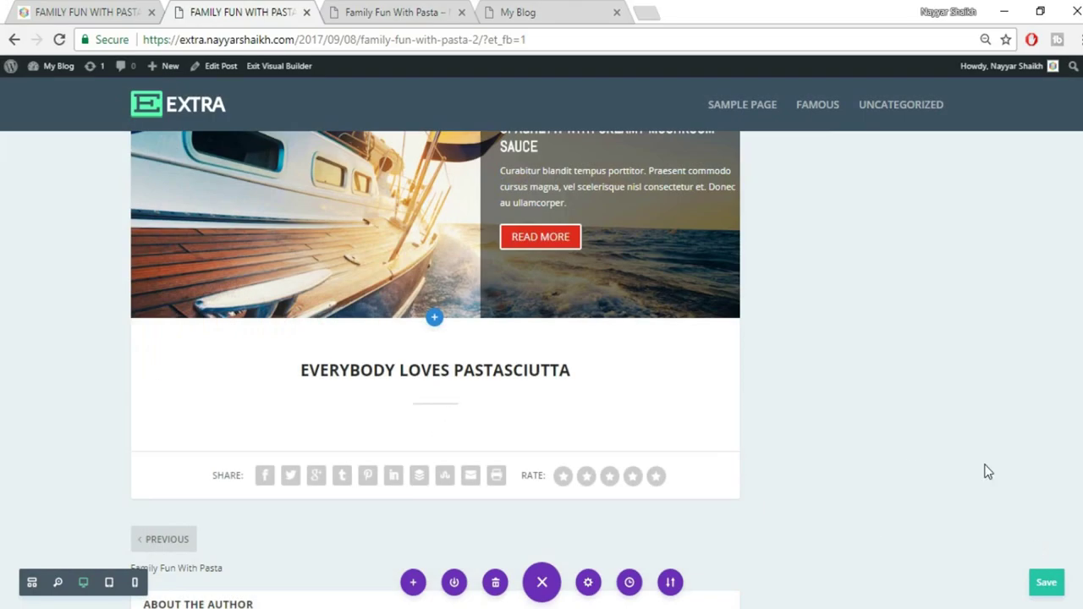
# Select the paragraph in the reference post to copy it
pyautogui.click(90, 10)
pyautogui.moveTo(280, 250); pyautogui.dragTo(354, 364)
pyautogui.hotkey('ctrl', 'c')
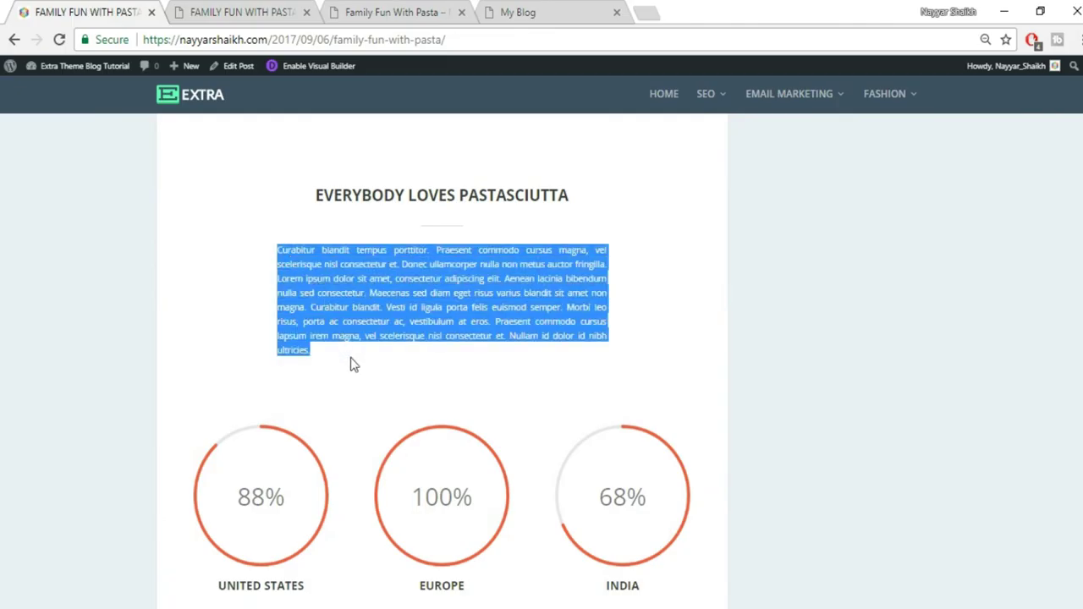
pyautogui.click(191, 10)
# Add a Text module below the heading and paste the copied Curabitur blandit paragraph
pyautogui.moveTo(431, 395)
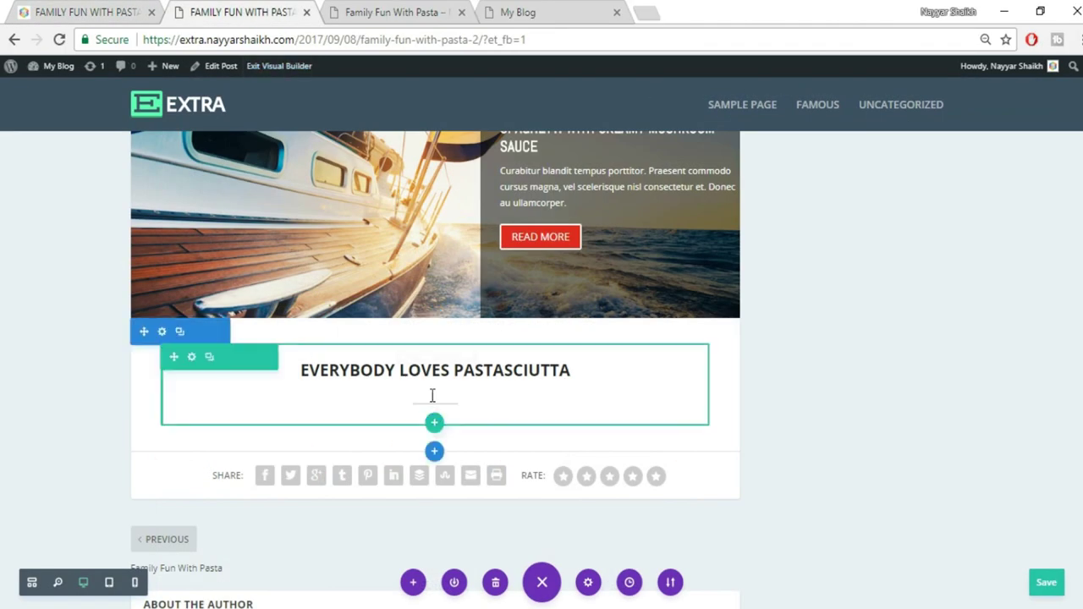
pyautogui.click(434, 391)
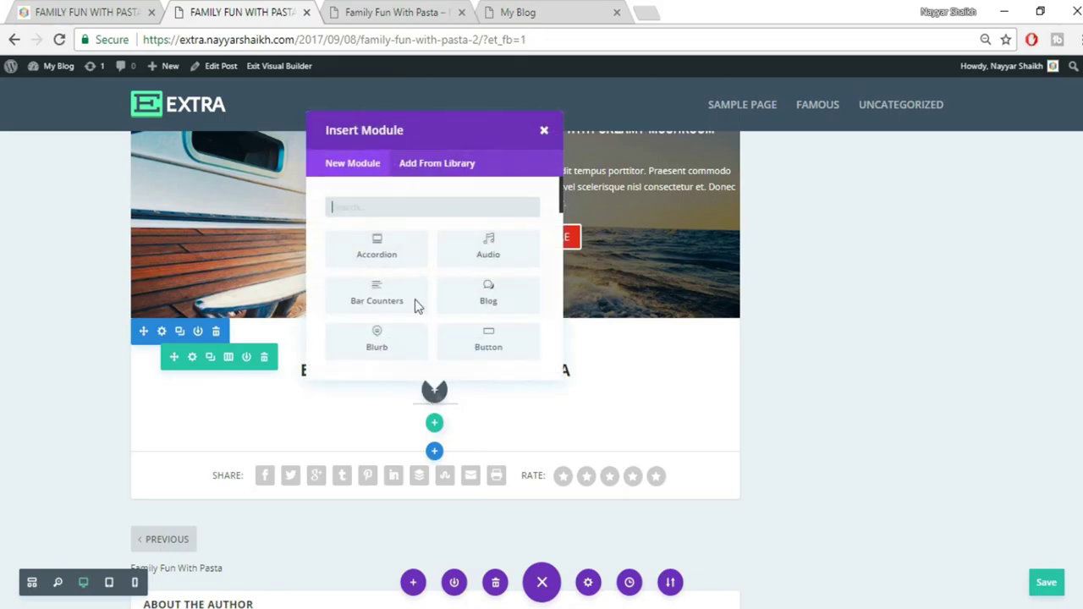
pyautogui.write('tex')
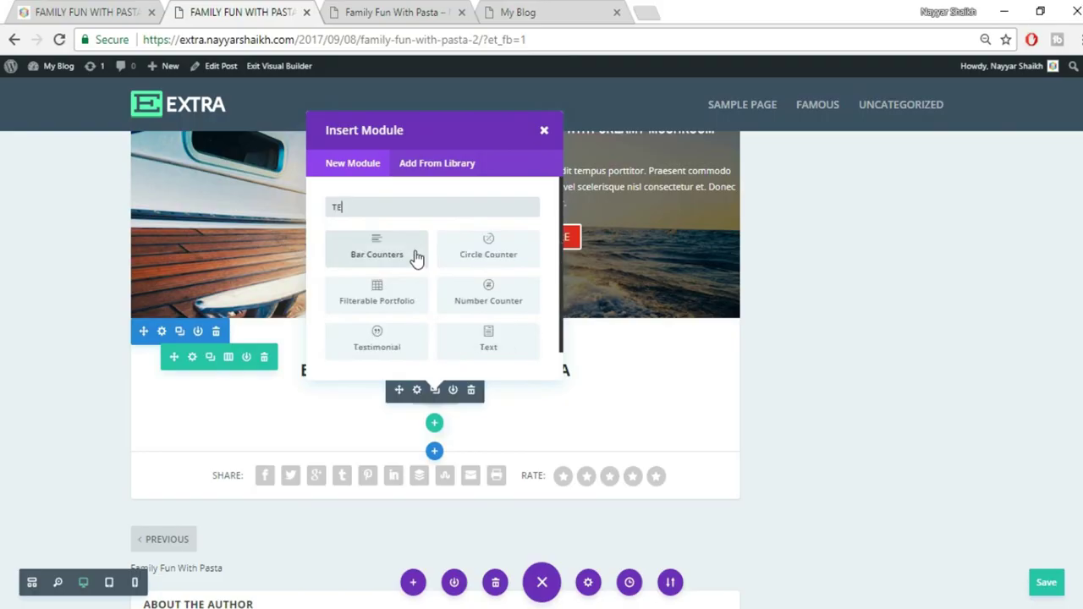
pyautogui.click(377, 248)
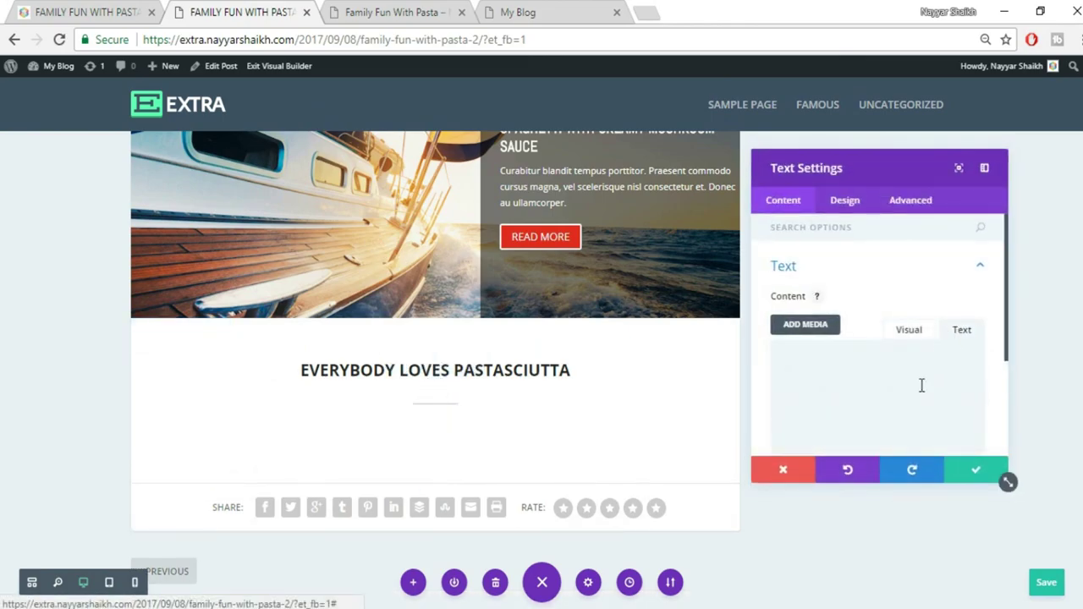
pyautogui.hotkey('ctrl', 'v')
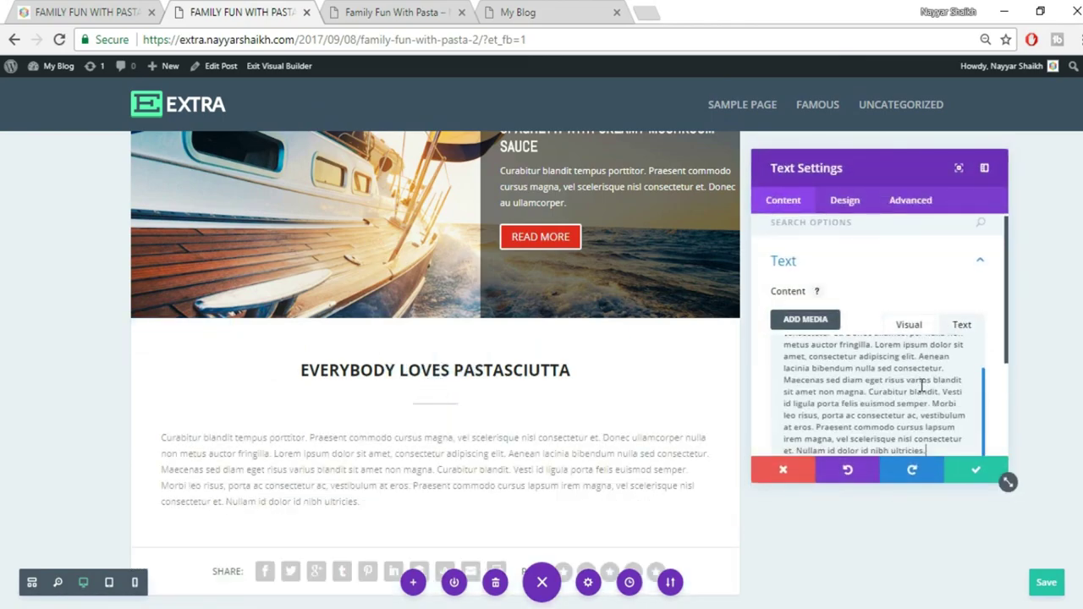
# Set the paragraph's text orientation to centered and save the module
pyautogui.scroll(-2, 888, 321)
pyautogui.click(848, 203)
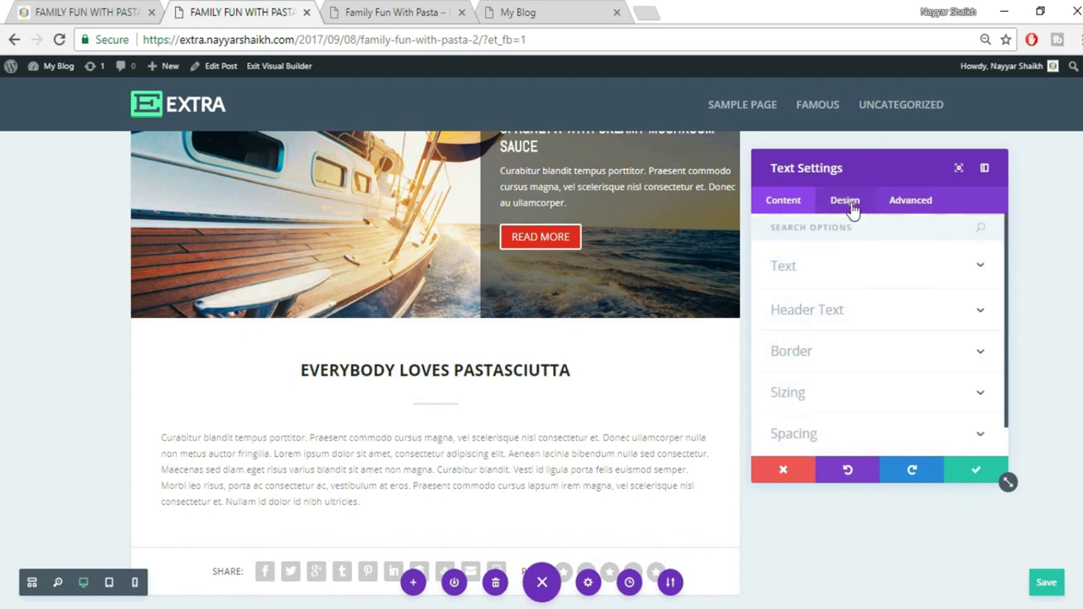
pyautogui.click(858, 270)
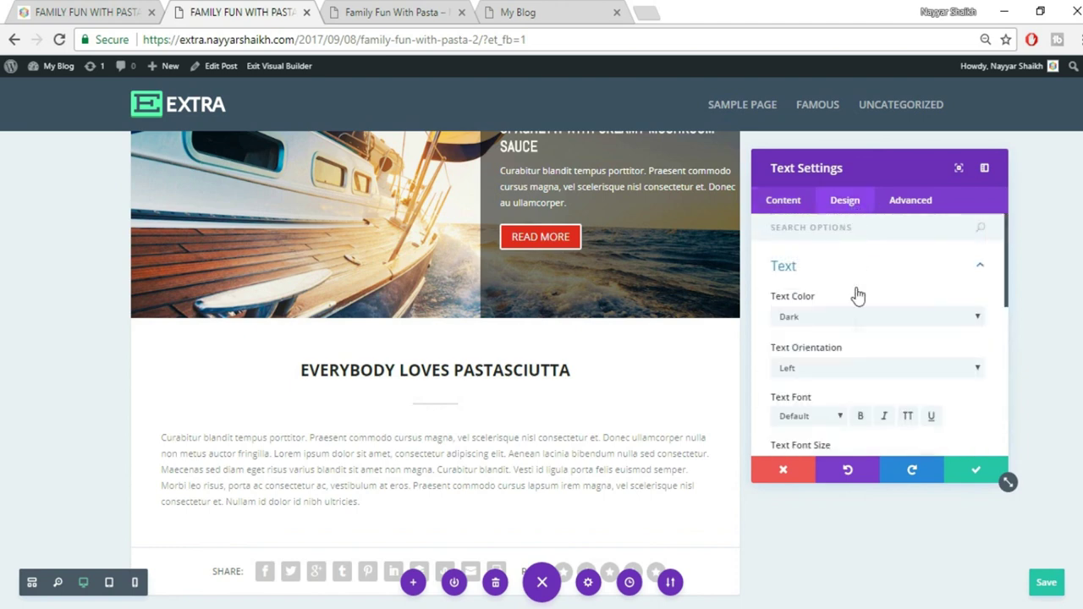
pyautogui.click(842, 370)
pyautogui.click(832, 393)
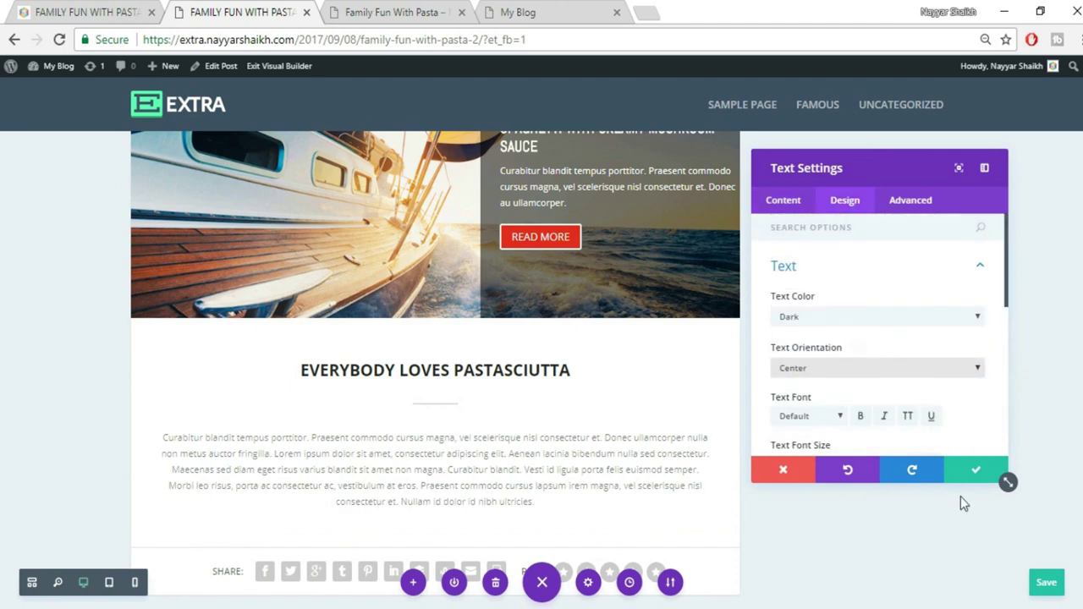
pyautogui.click(972, 476)
# After comparing with the reference, change the paragraph's text orientation to Justified and save
pyautogui.scroll(-1, 970, 479)
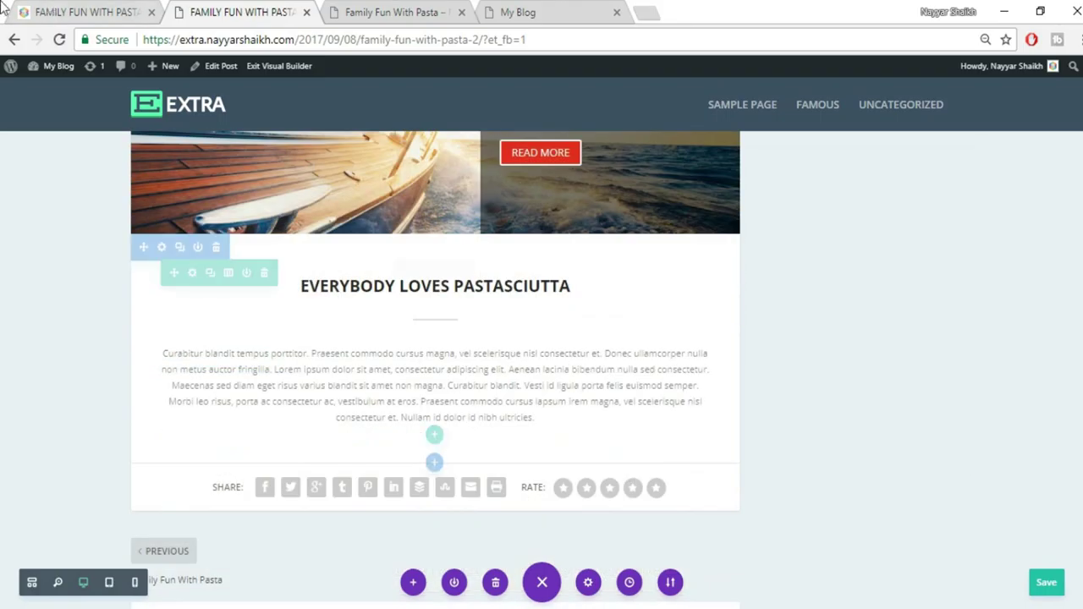
pyautogui.click(47, 11)
pyautogui.click(656, 264)
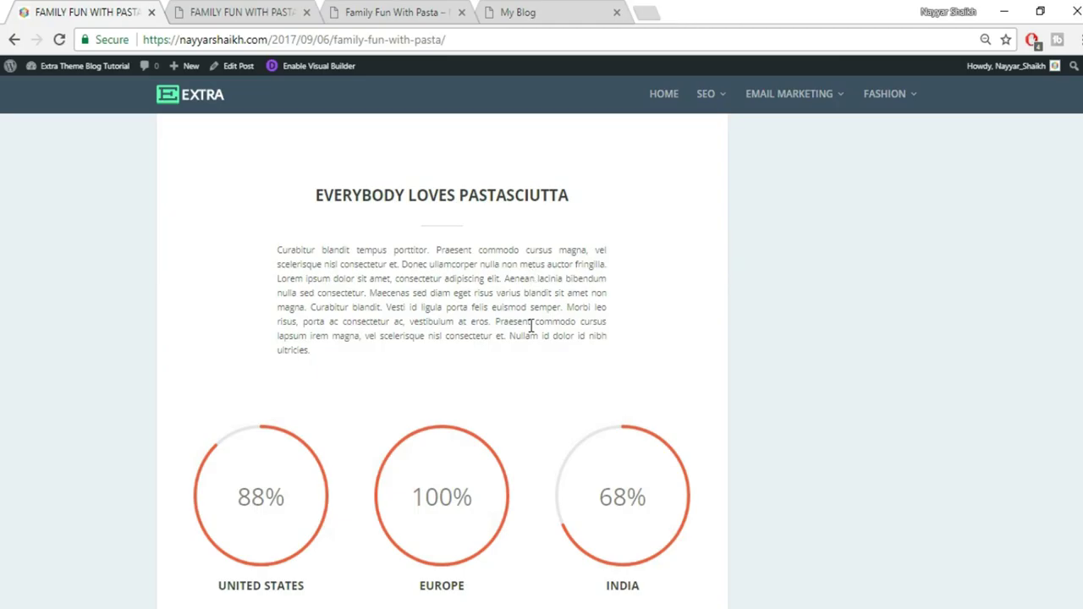
pyautogui.click(258, 10)
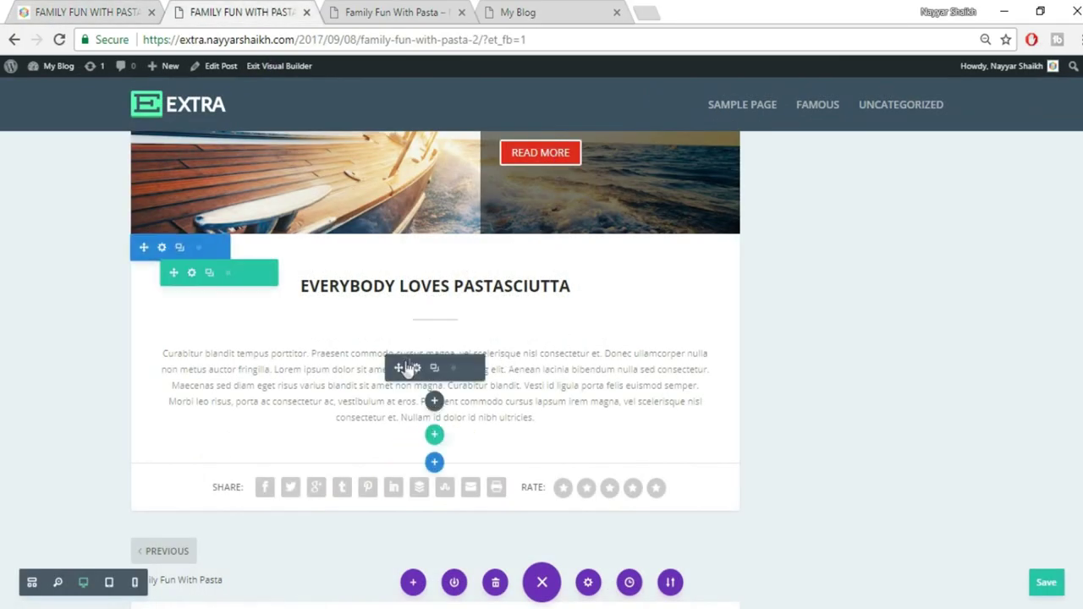
pyautogui.click(414, 368)
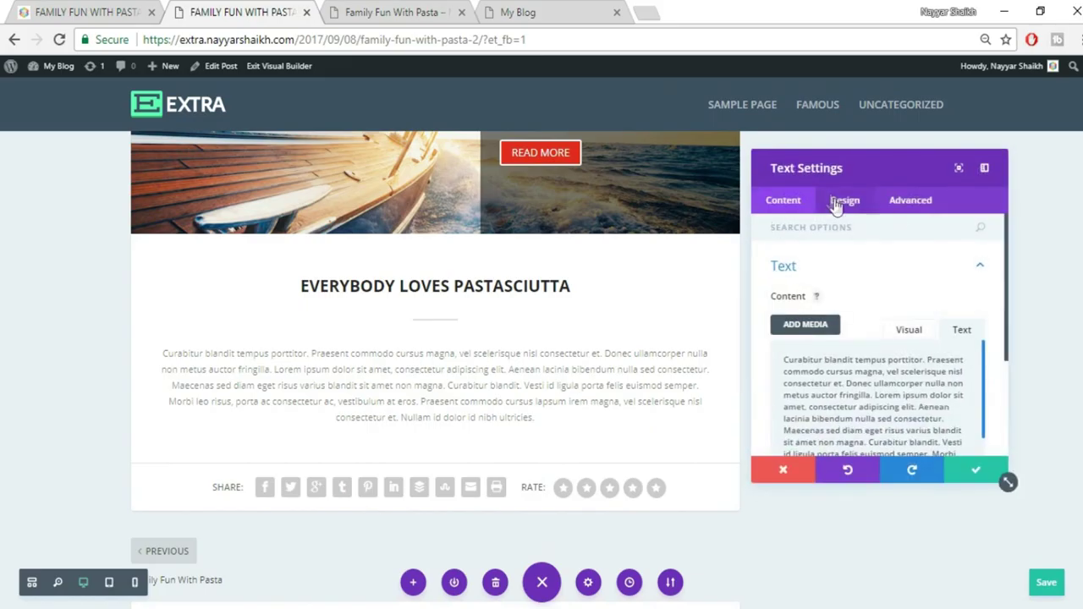
pyautogui.click(836, 205)
pyautogui.click(855, 277)
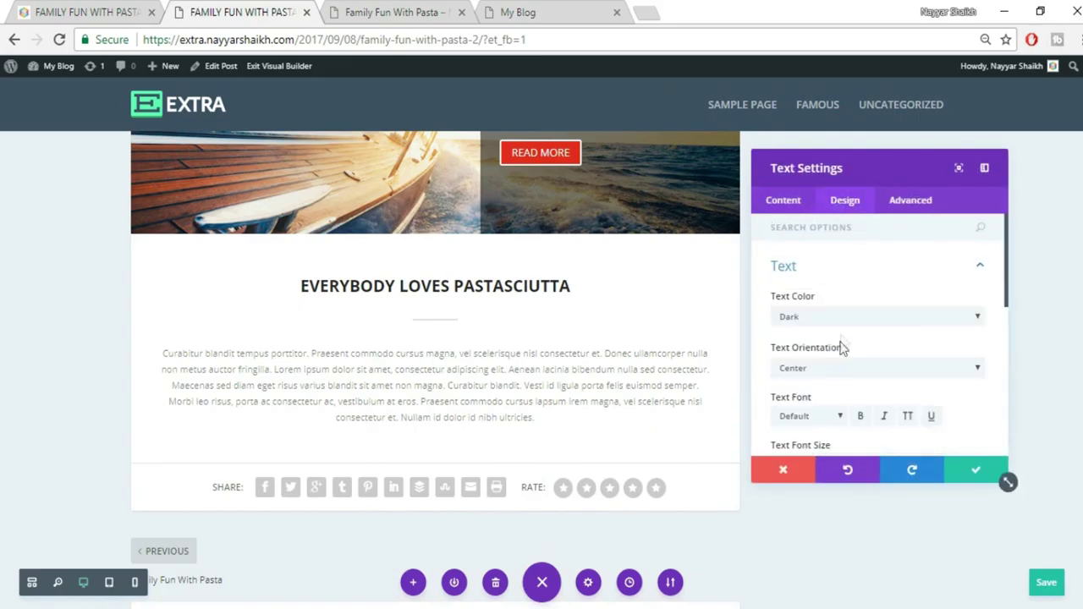
pyautogui.click(841, 368)
pyautogui.click(830, 423)
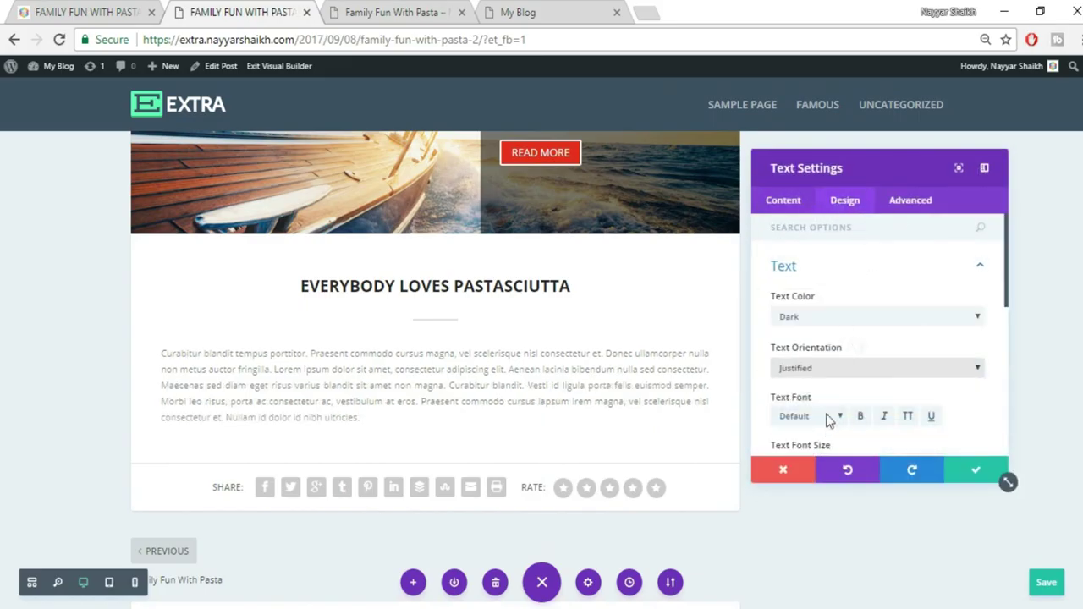
pyautogui.click(975, 472)
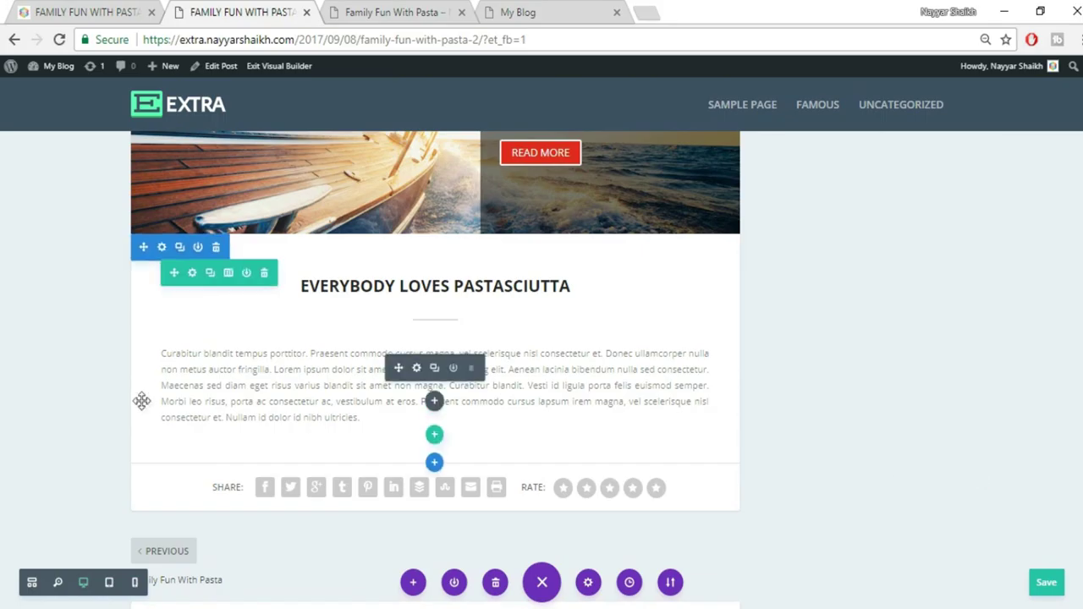
# Give the paragraph about 100px left and 123px right padding, and add space above the heading
pyautogui.moveTo(138, 381); pyautogui.dragTo(200, 385)
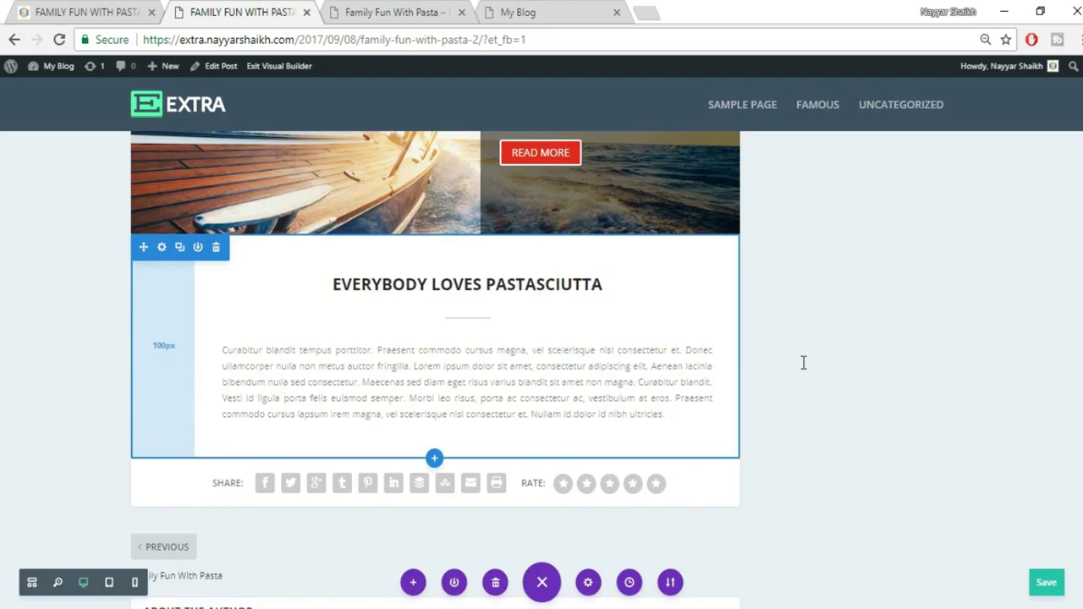
pyautogui.moveTo(735, 350); pyautogui.dragTo(672, 359)
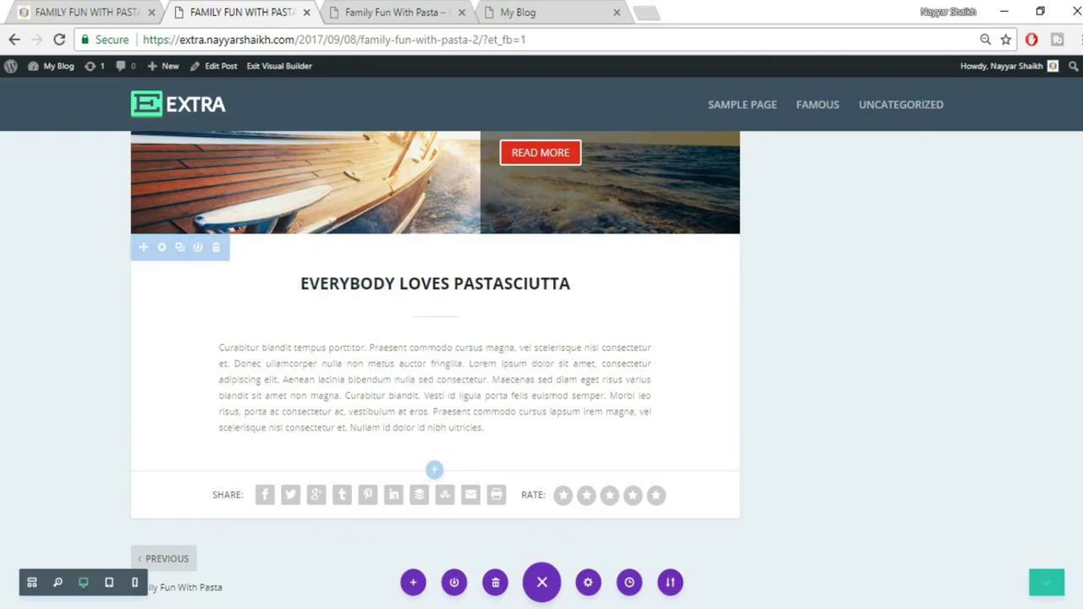
pyautogui.moveTo(493, 242)
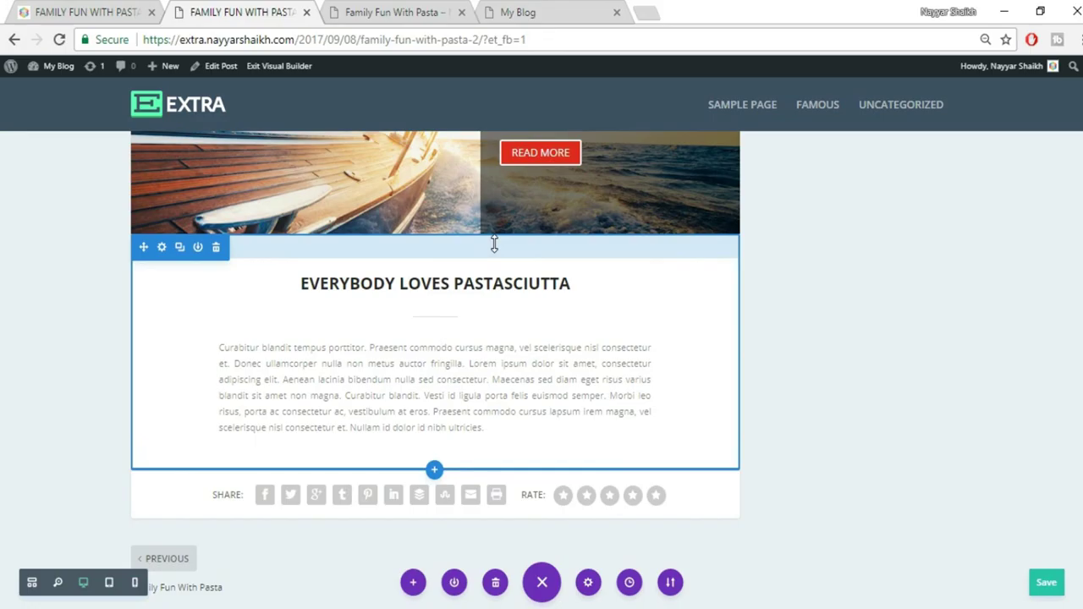
pyautogui.moveTo(494, 246); pyautogui.dragTo(494, 261)
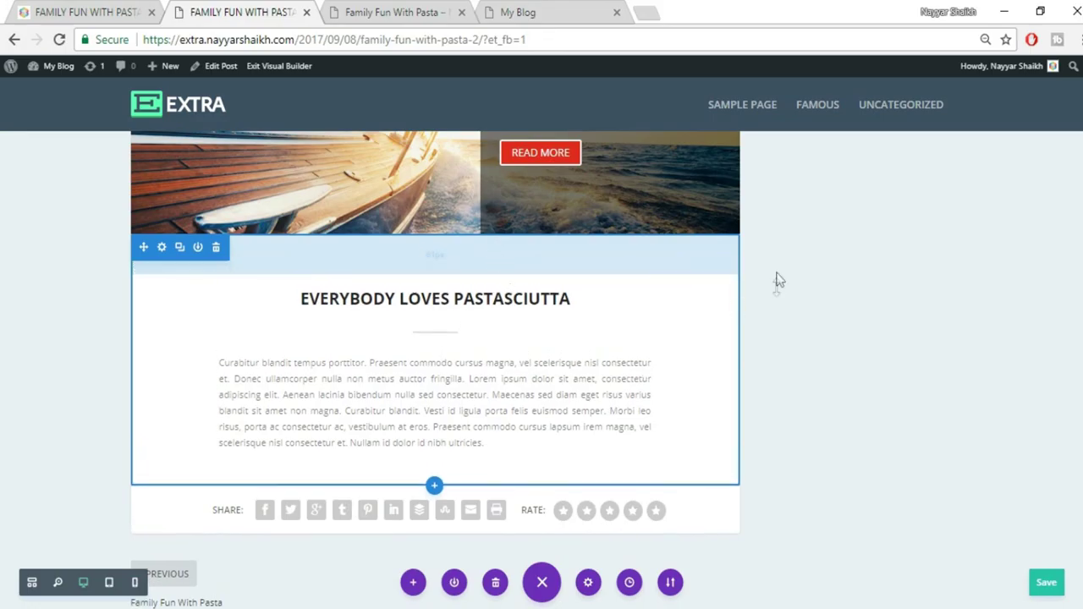
# Compare the layout with the reference post, scrolling down to its circle counters
pyautogui.scroll(-1, 947, 316)
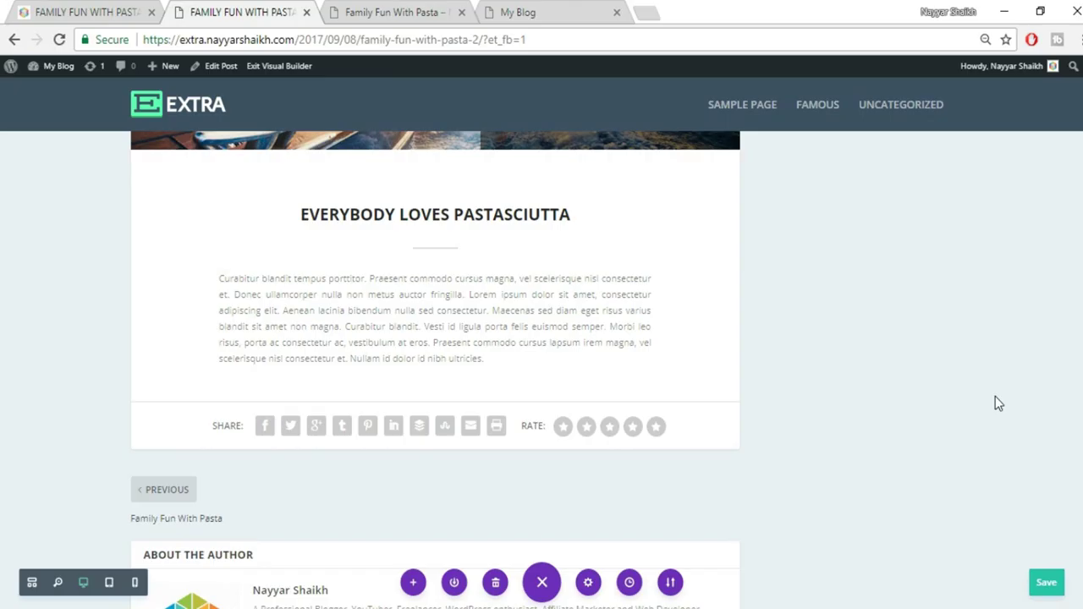
pyautogui.moveTo(685, 279)
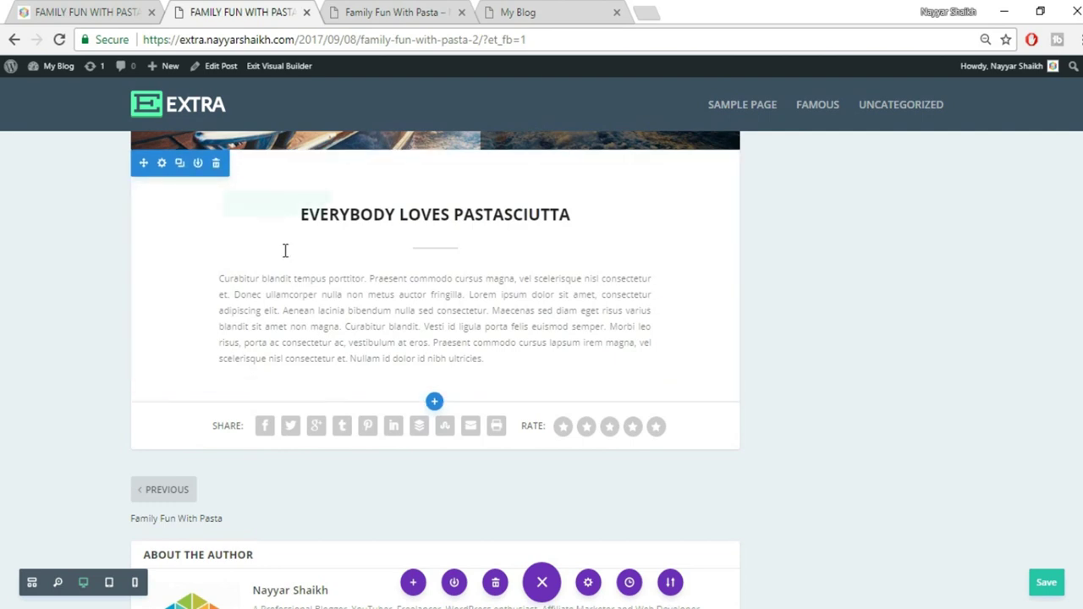
pyautogui.click(84, 12)
pyautogui.scroll(-2, 846, 434)
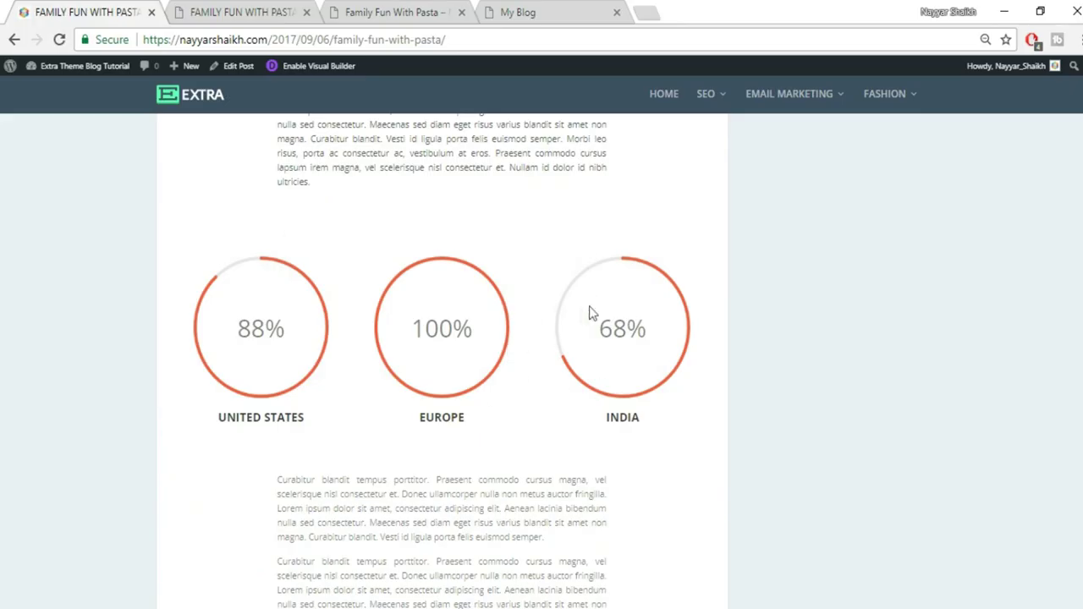
# Add a new Regular section with a three-column row below the text
pyautogui.click(280, 10)
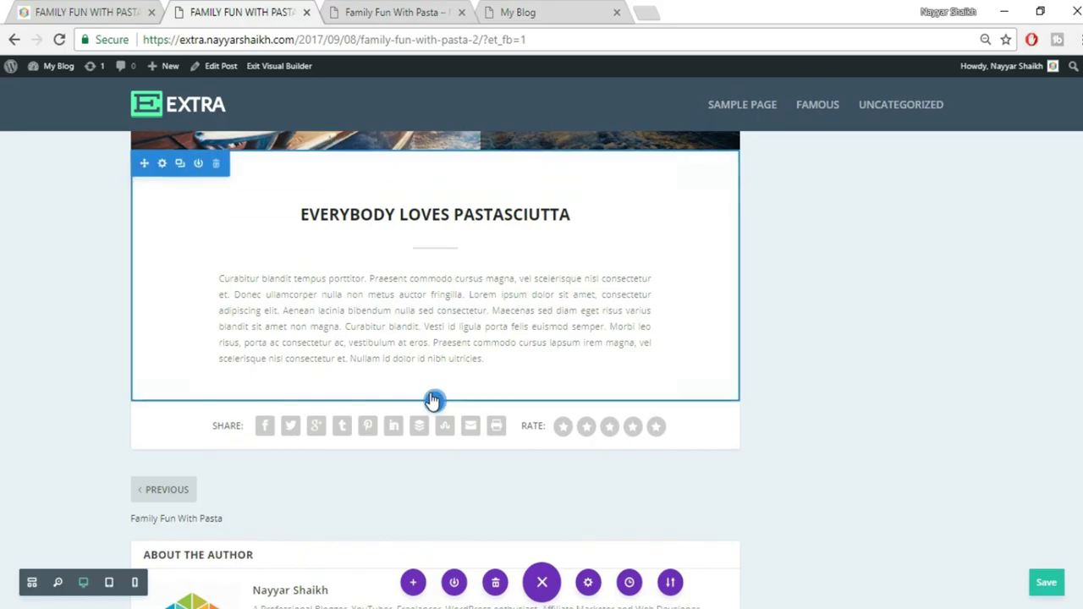
pyautogui.click(432, 405)
pyautogui.click(370, 363)
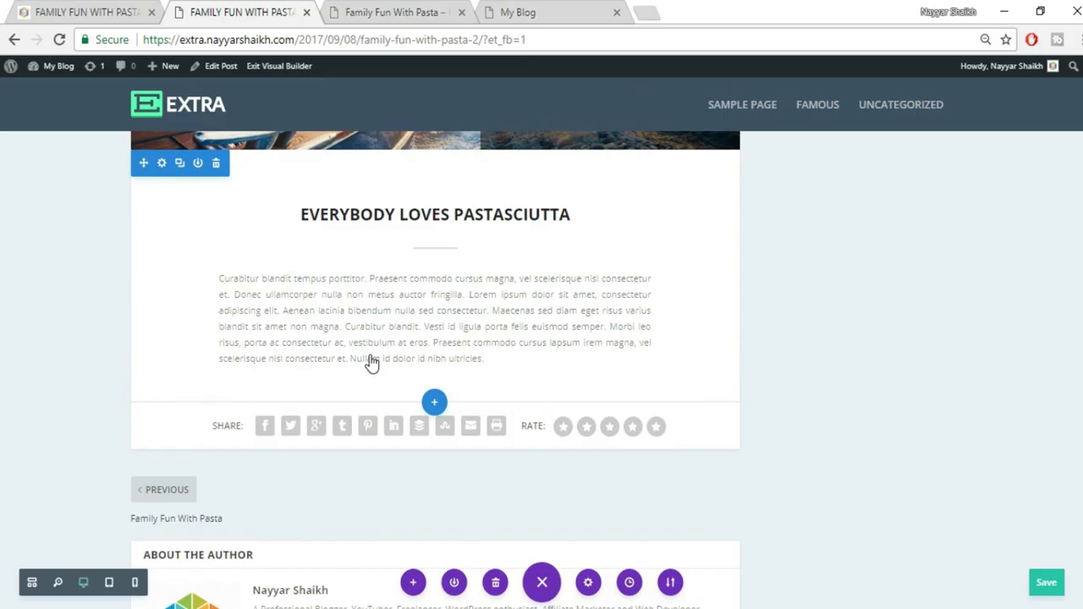
pyautogui.click(106, 9)
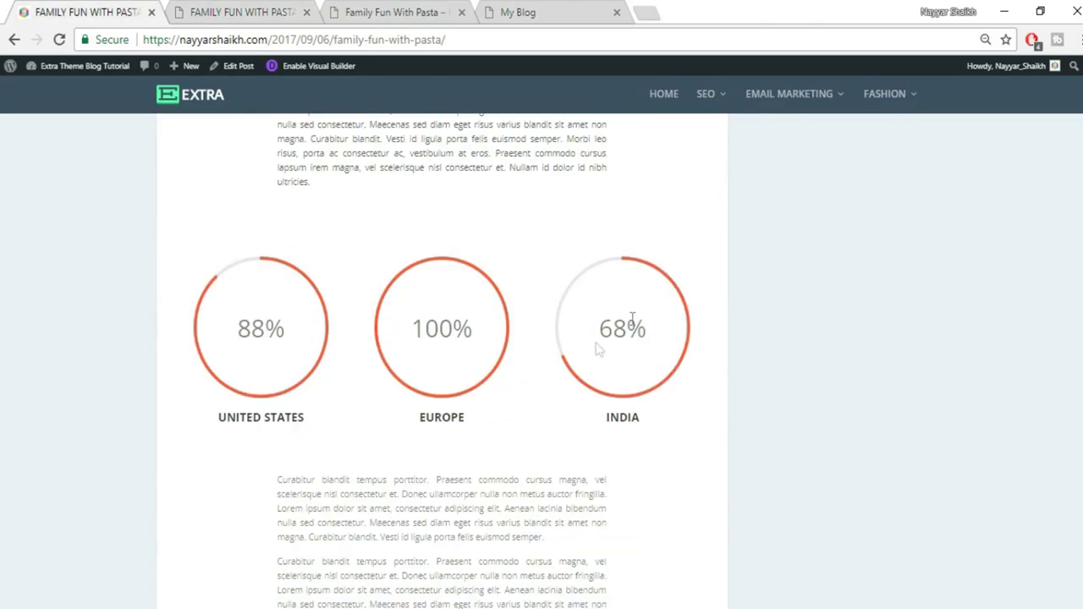
pyautogui.click(220, 12)
pyautogui.click(526, 298)
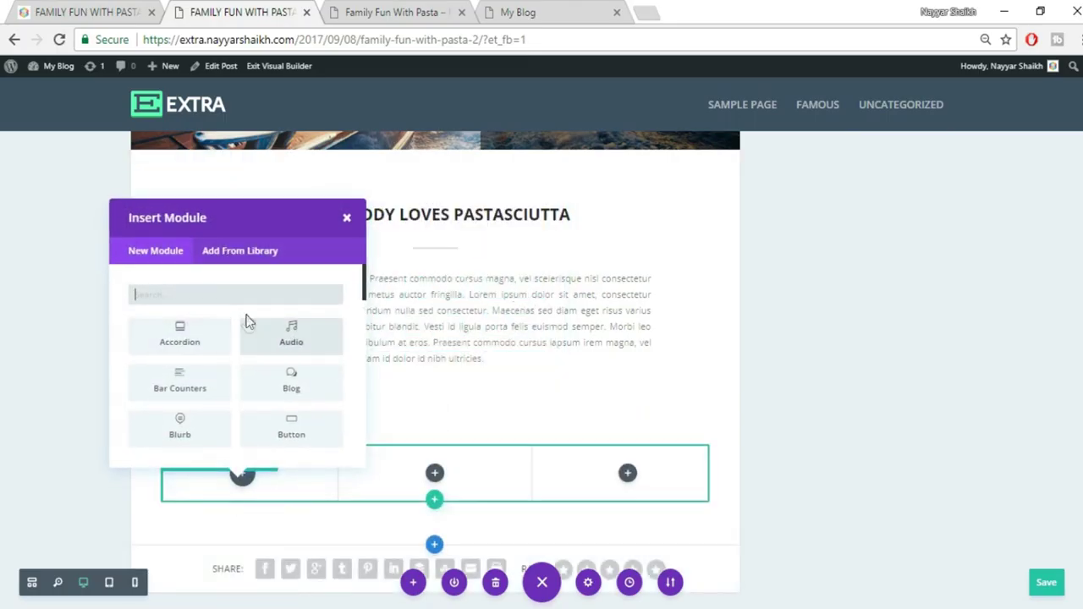
# Insert a Circle Counter in the first column titled UNITED STATES with number 88
pyautogui.write('ci')
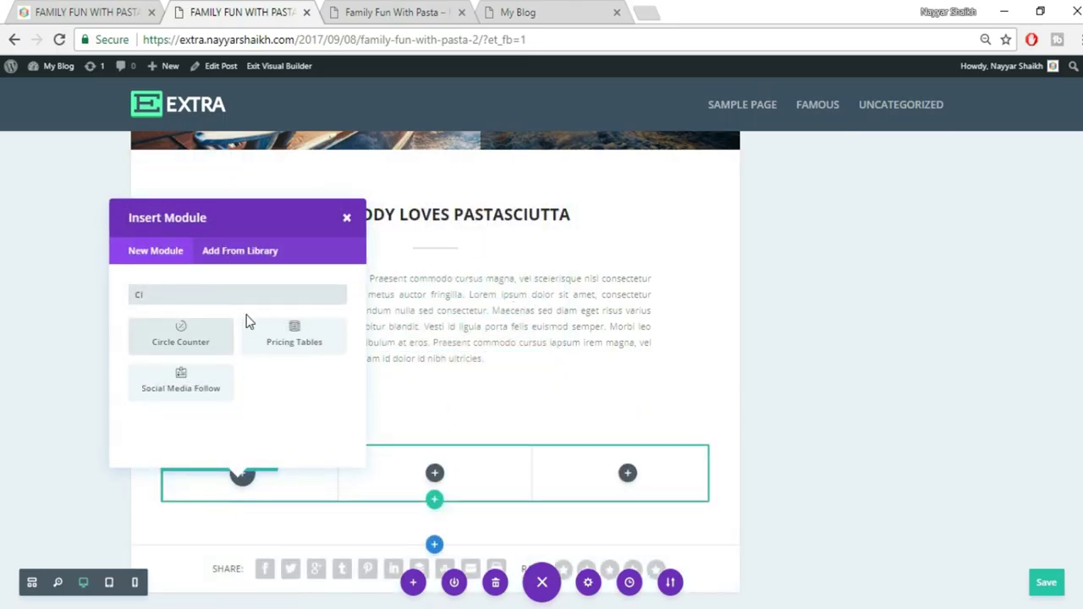
pyautogui.click(174, 354)
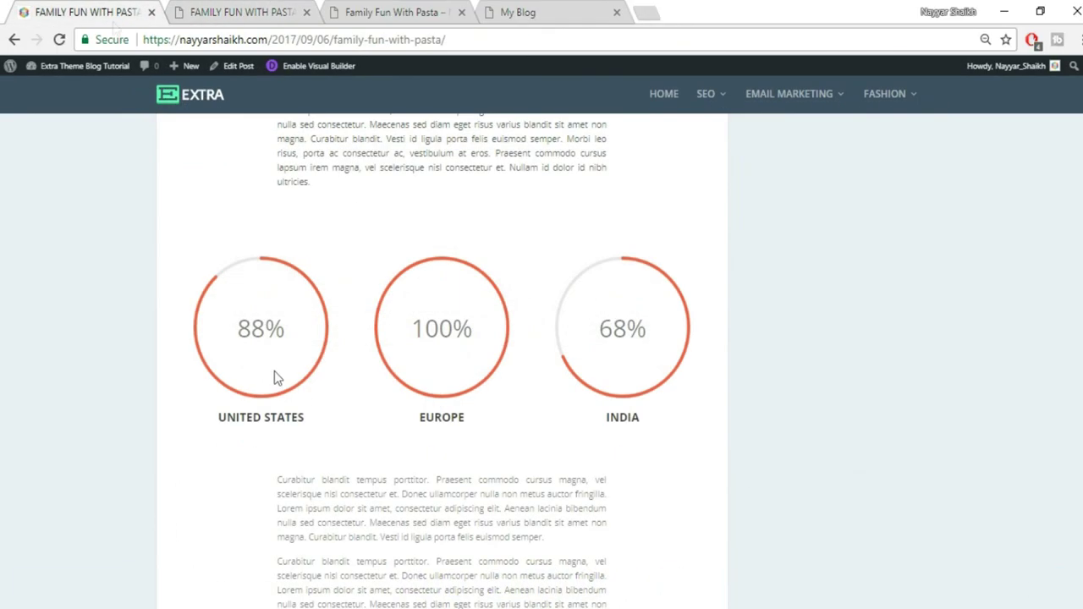
pyautogui.moveTo(219, 417); pyautogui.dragTo(343, 425)
pyautogui.hotkey('ctrl', 'c')
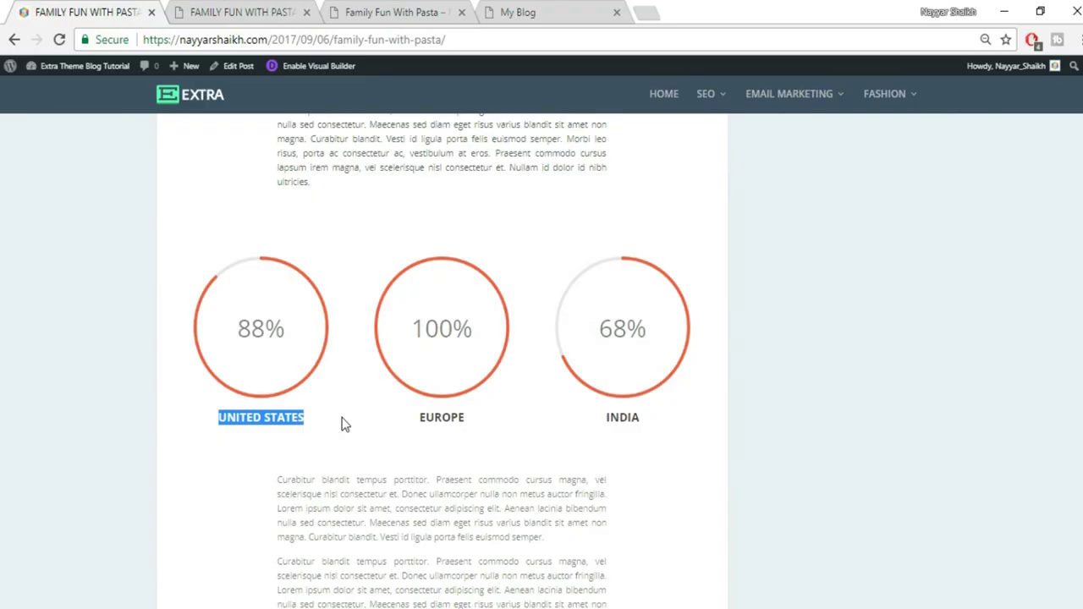
pyautogui.click(217, 9)
pyautogui.click(779, 317)
pyautogui.hotkey('ctrl', 'v')
pyautogui.click(85, 11)
pyautogui.click(217, 10)
pyautogui.click(817, 368)
pyautogui.hotkey('ctrl', 'a')
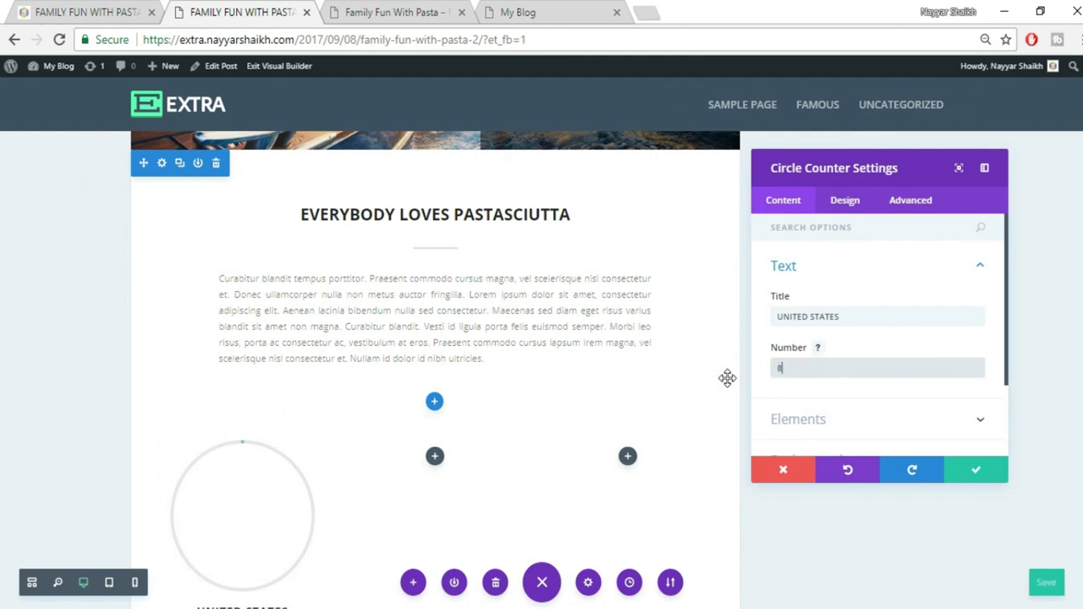
pyautogui.write('88')
pyautogui.scroll(-2, 691, 384)
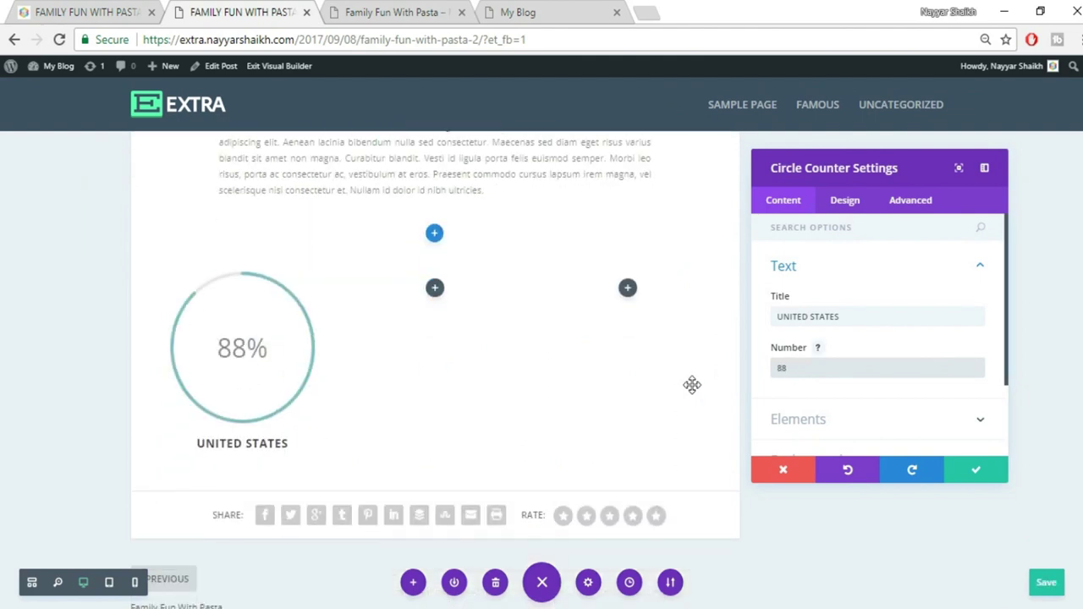
# Set the counter's circle colour to red in its design settings
pyautogui.click(855, 208)
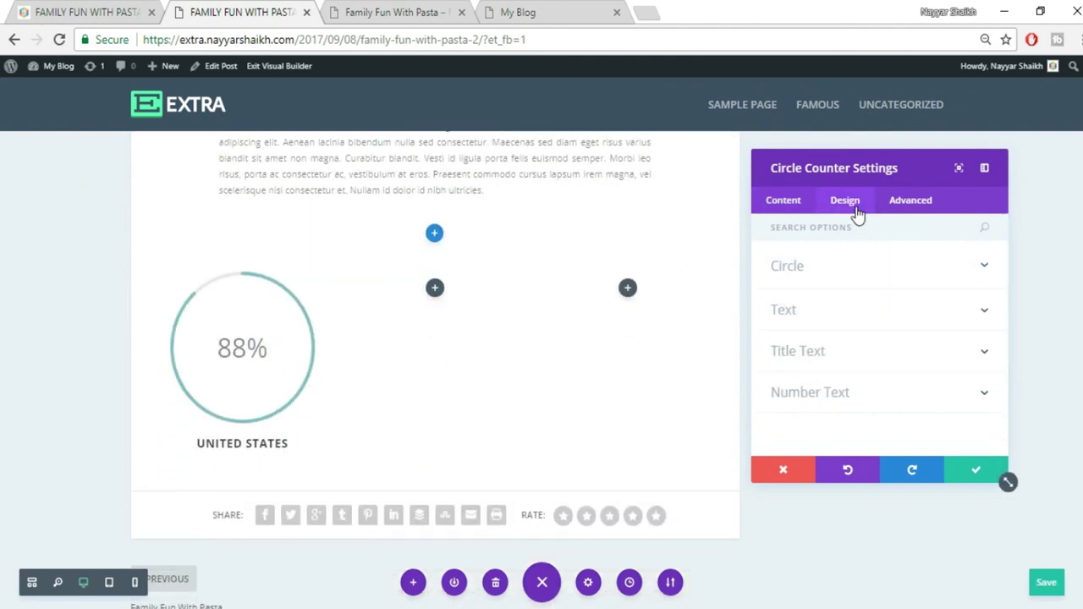
pyautogui.click(76, 18)
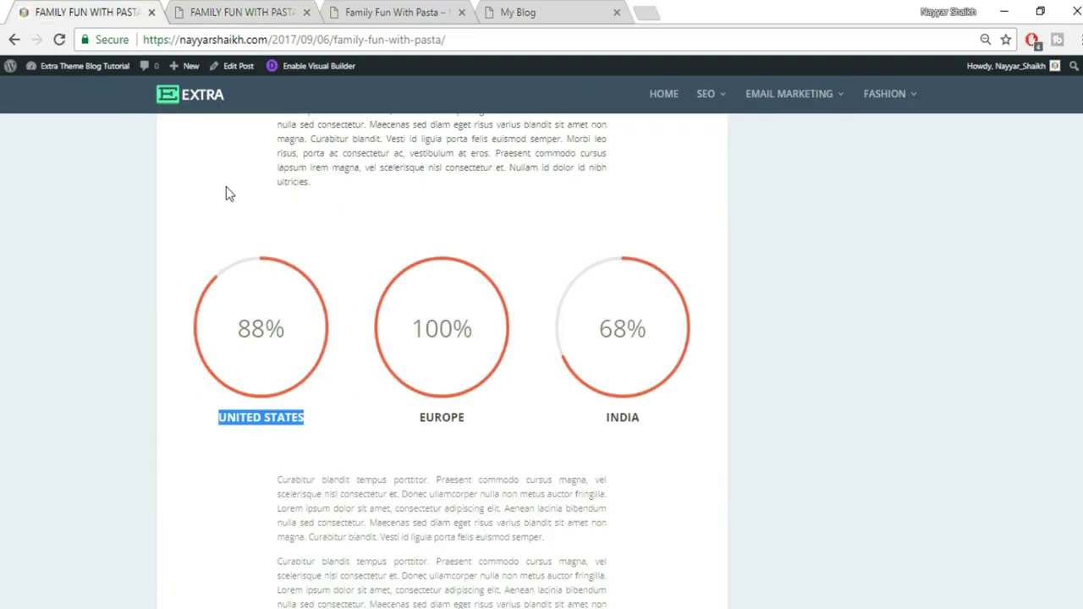
pyautogui.click(233, 12)
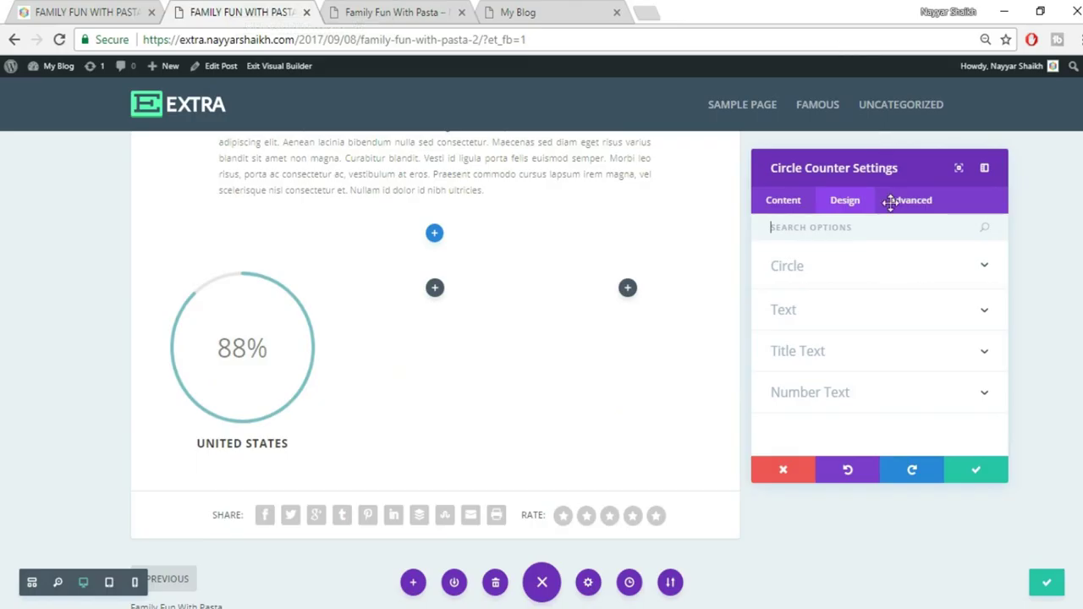
pyautogui.click(896, 275)
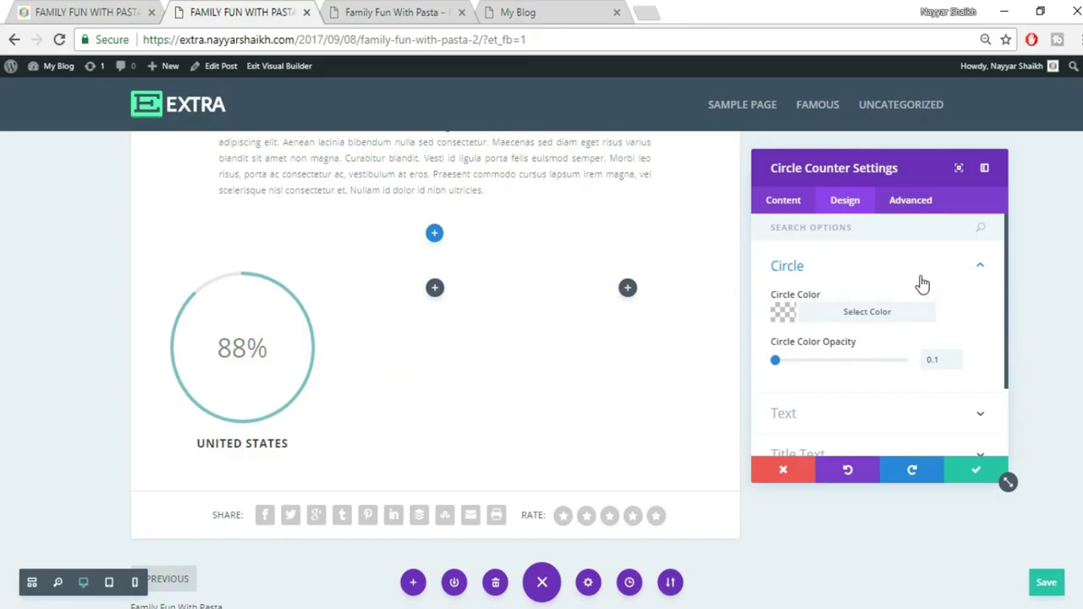
pyautogui.click(868, 320)
pyautogui.scroll(-2, 957, 321)
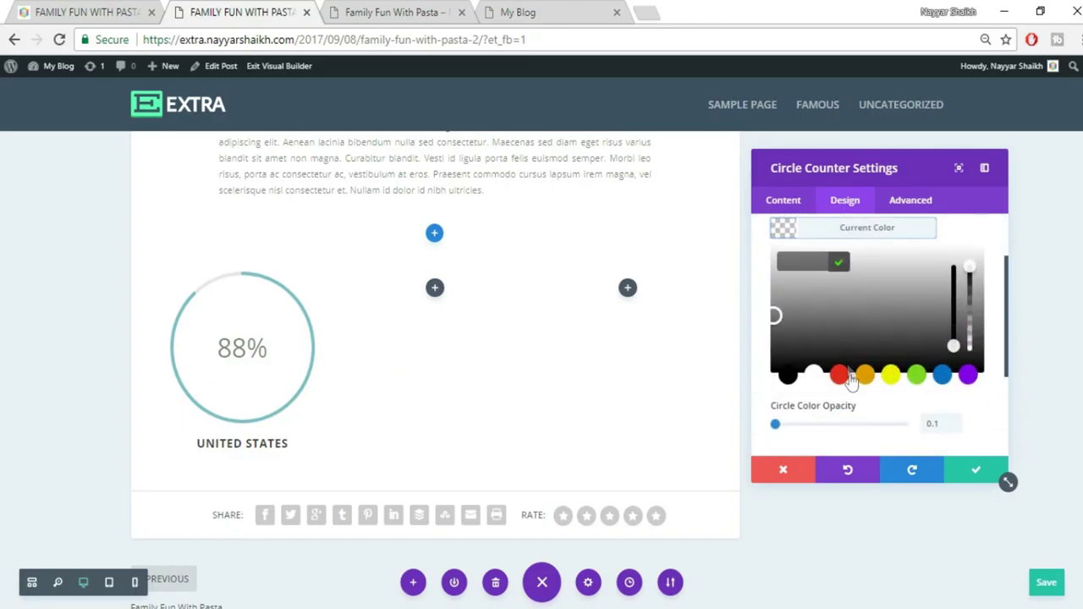
pyautogui.click(840, 375)
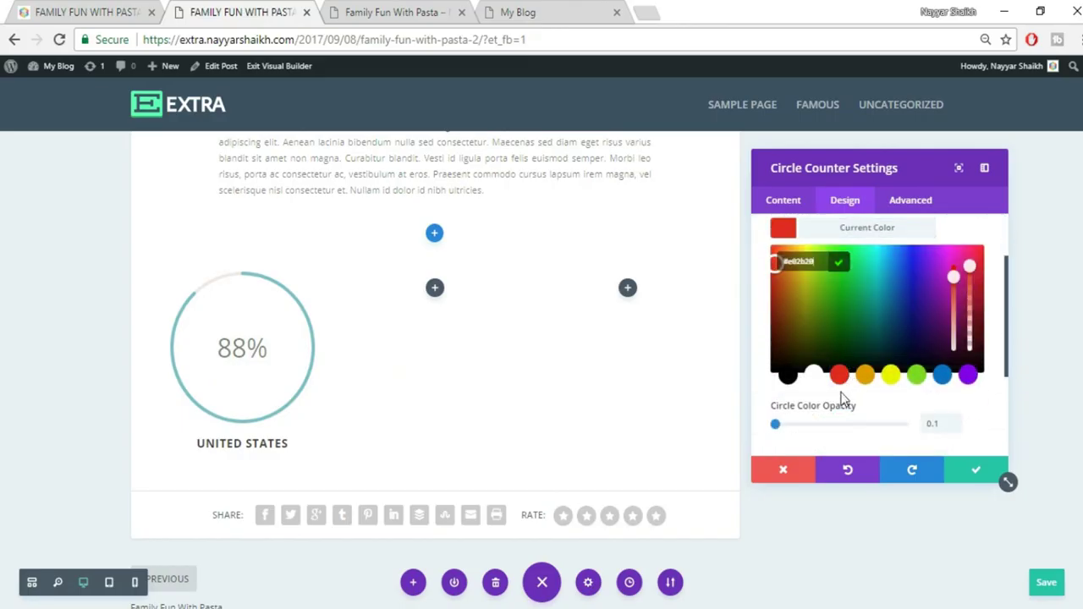
pyautogui.click(870, 409)
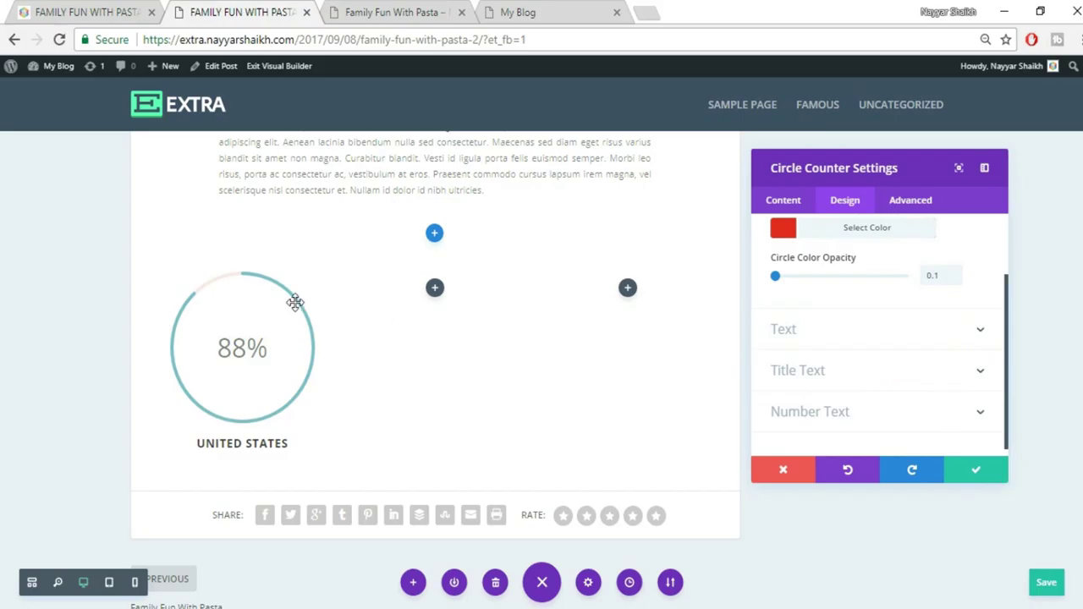
# Clear the counter's circle colour hex value back to empty
pyautogui.scroll(2, 931, 338)
pyautogui.click(905, 319)
pyautogui.click(880, 321)
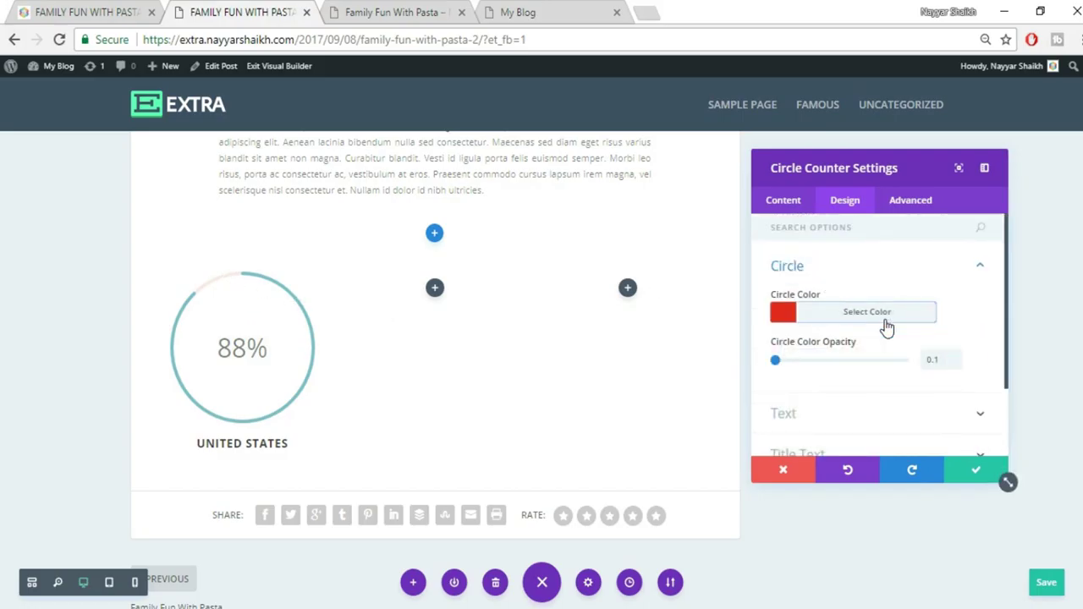
pyautogui.click(864, 319)
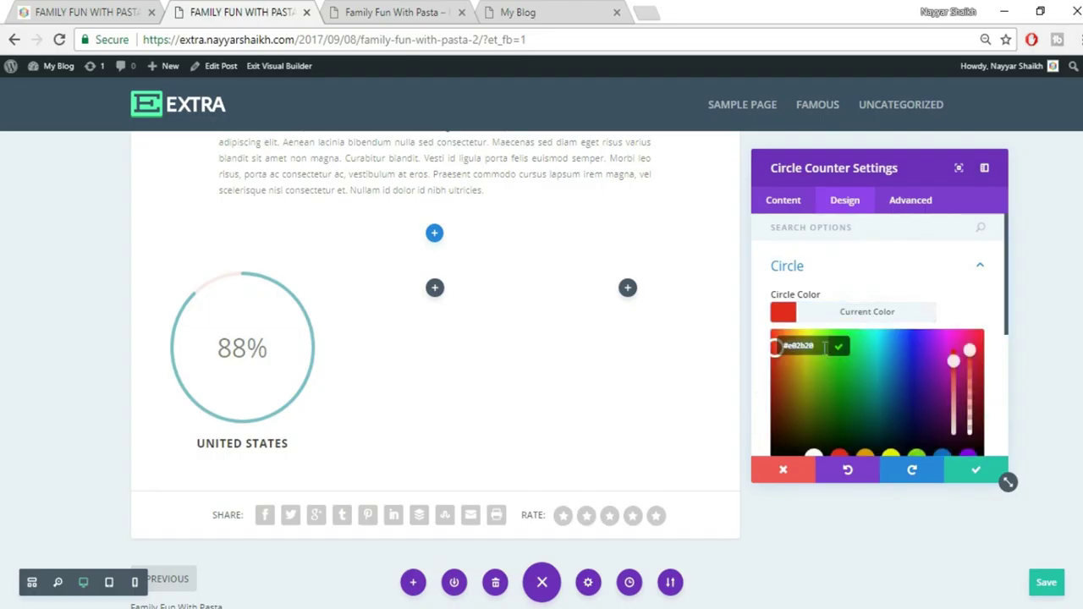
pyautogui.hotkey('ctrl', 'a')
pyautogui.press('BackSpace')
pyautogui.press('Return')
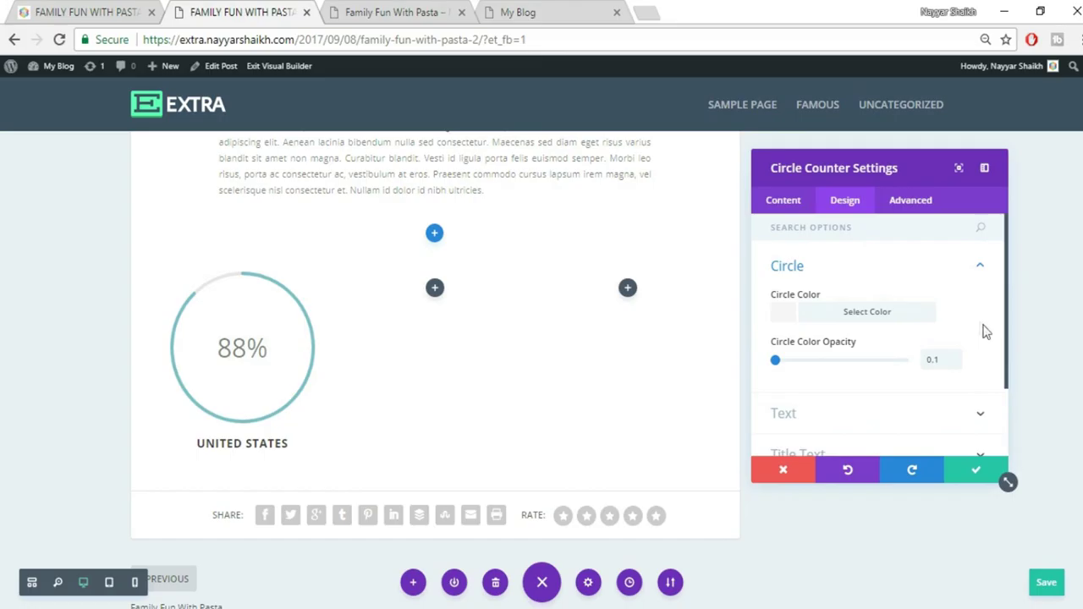
pyautogui.scroll(-2, 984, 332)
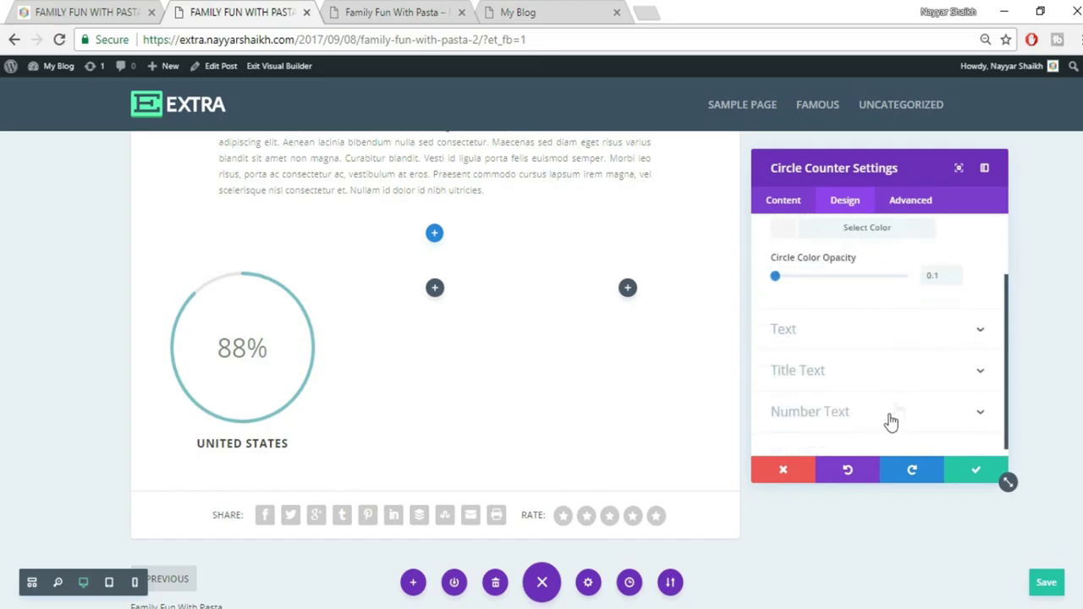
pyautogui.scroll(2, 877, 378)
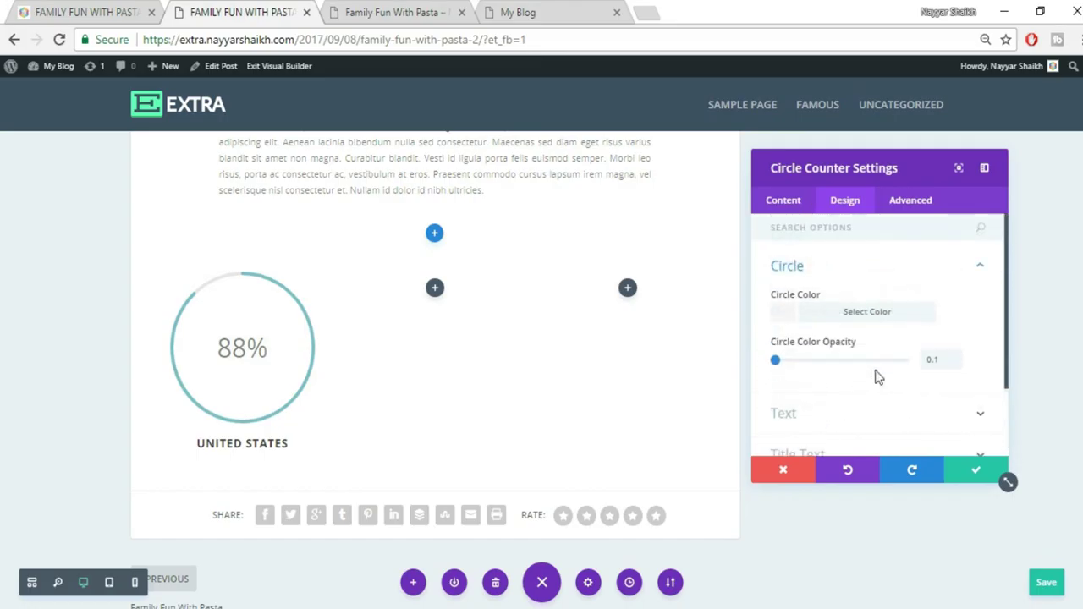
# Make the counter's bar background colour red #e02b20 and save the settings
pyautogui.click(787, 203)
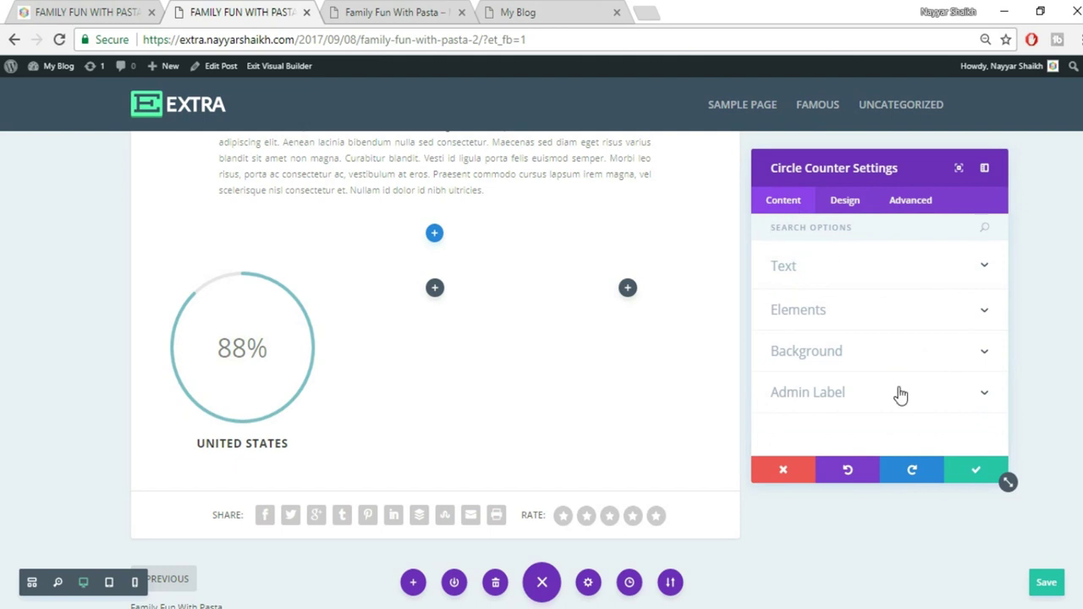
pyautogui.click(867, 354)
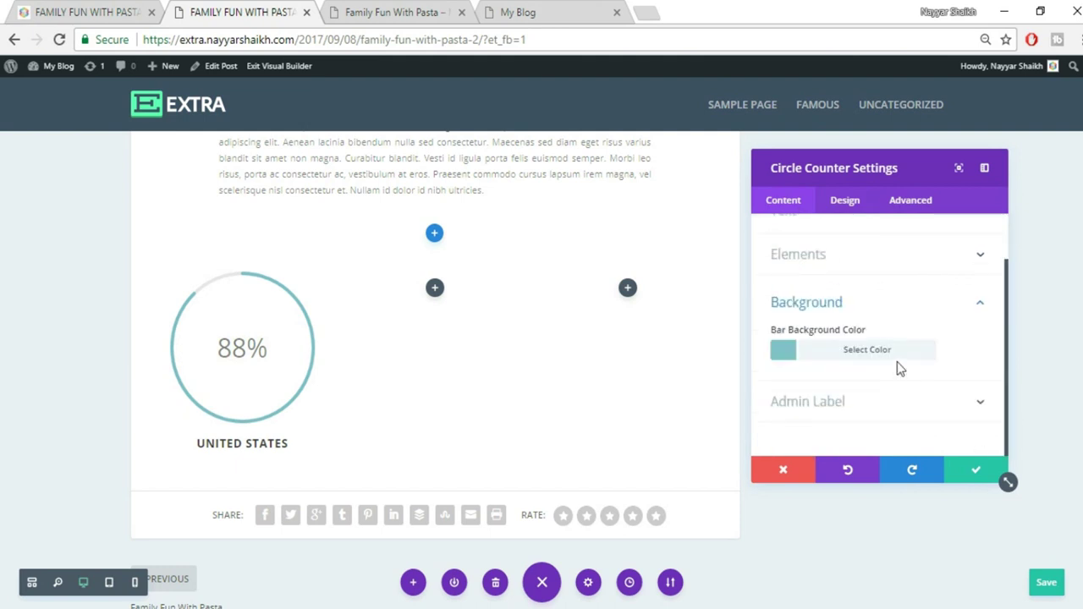
pyautogui.click(836, 353)
pyautogui.scroll(-3, 897, 372)
pyautogui.click(840, 349)
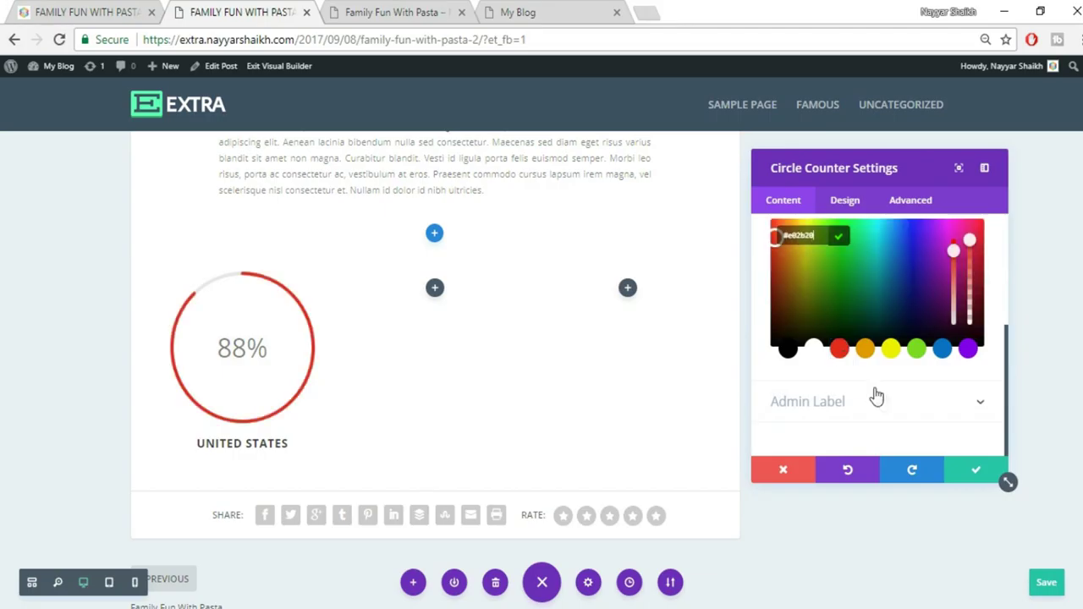
pyautogui.scroll(5, 881, 395)
pyautogui.click(948, 340)
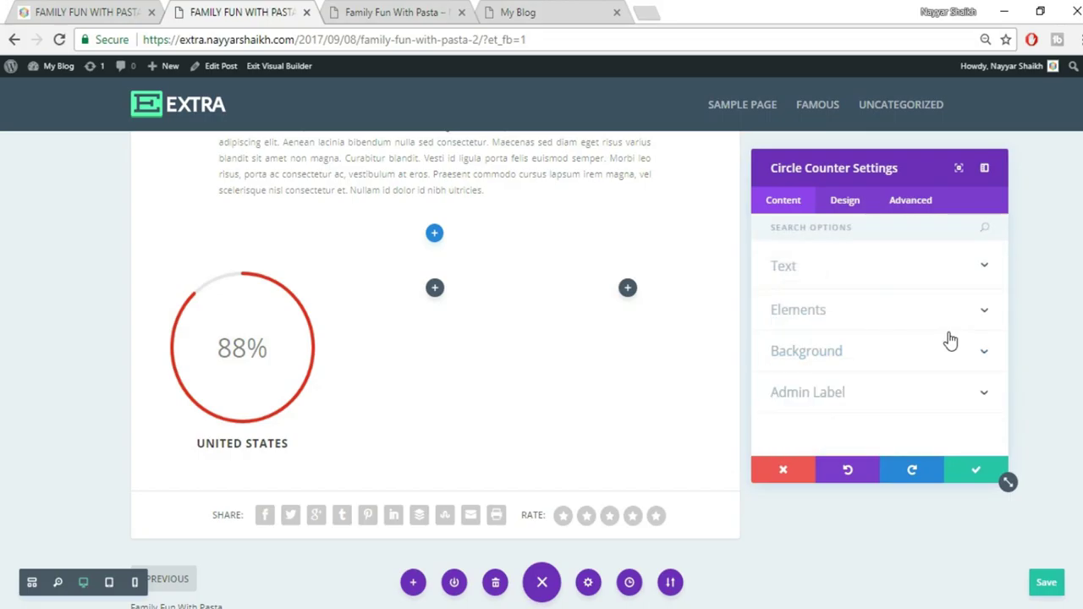
pyautogui.click(853, 359)
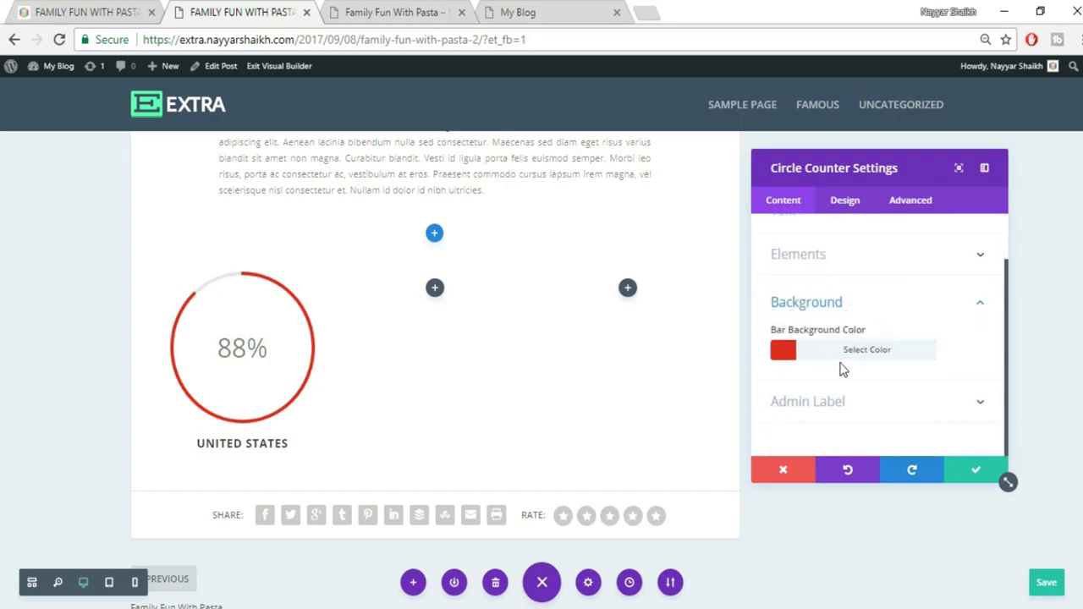
pyautogui.click(975, 472)
pyautogui.click(77, 10)
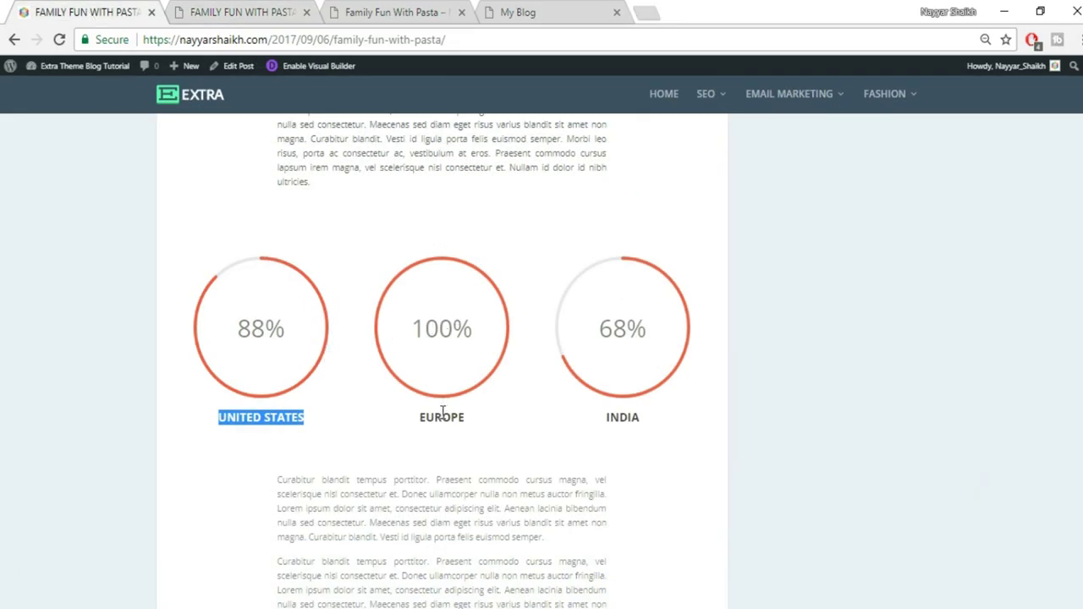
# Duplicate the UNITED STATES counter into the middle and right columns
pyautogui.click(220, 12)
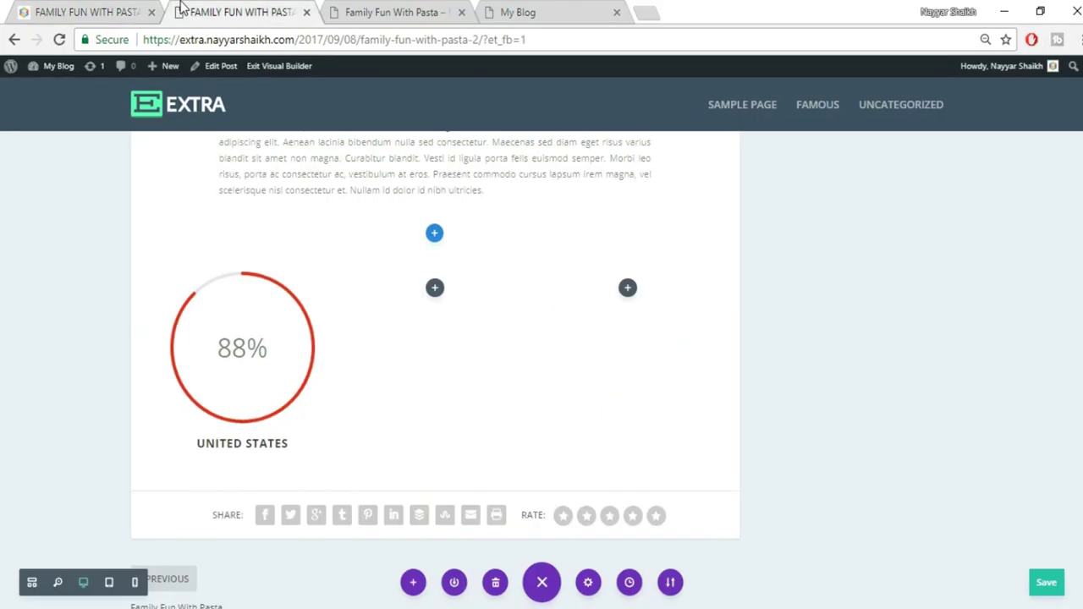
pyautogui.moveTo(261, 320)
pyautogui.click(243, 308)
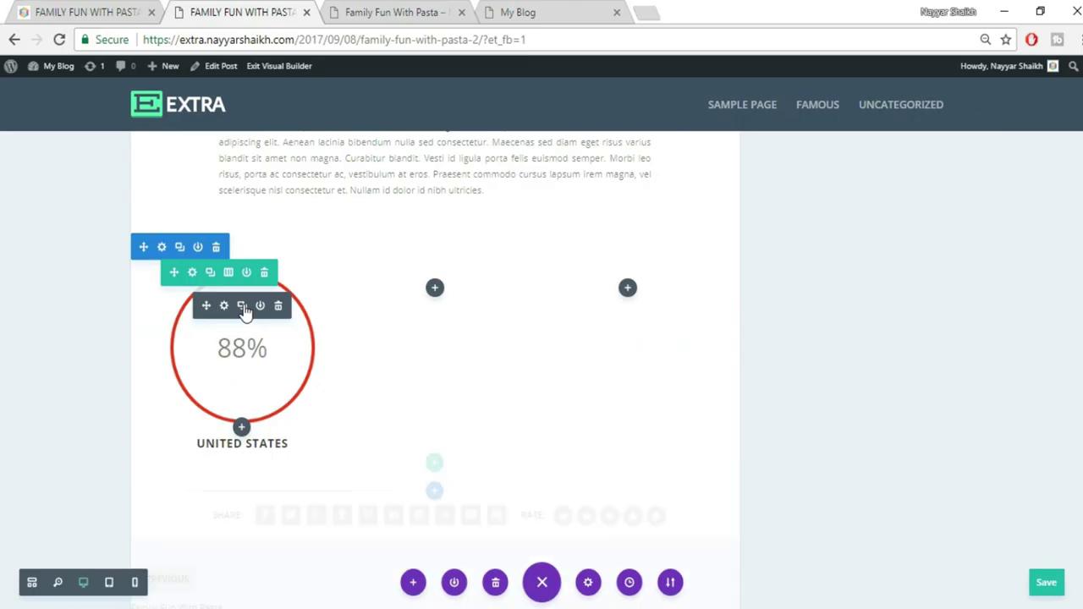
pyautogui.moveTo(203, 306); pyautogui.dragTo(411, 300)
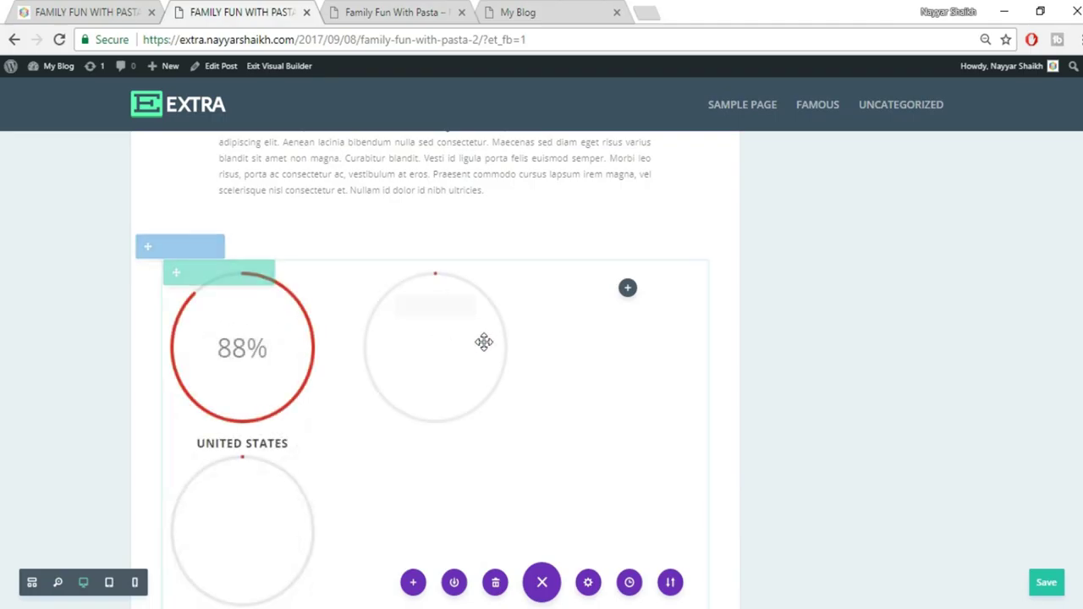
pyautogui.moveTo(549, 317); pyautogui.dragTo(666, 331)
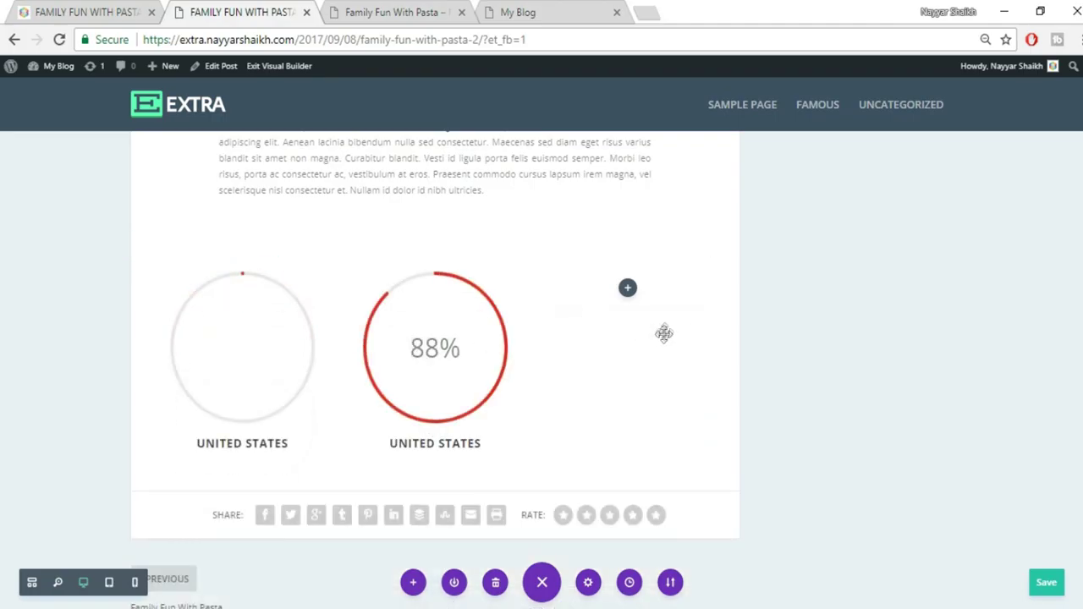
# Retitle the middle counter EUROPE and the right counter INDIA
pyautogui.tripleClick(452, 441)
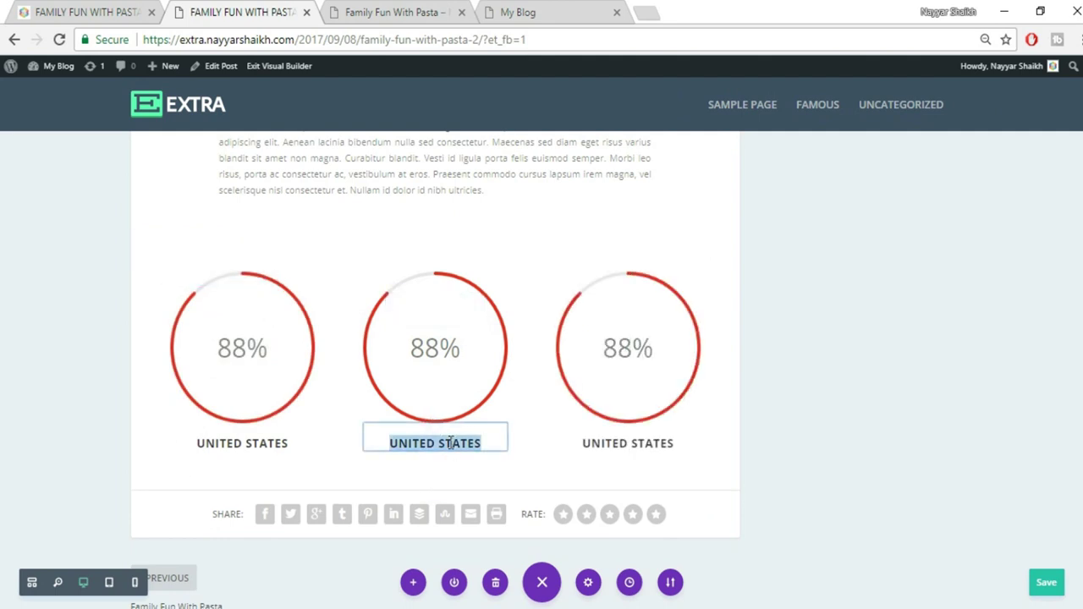
pyautogui.write('EUROPE')
pyautogui.tripleClick(660, 446)
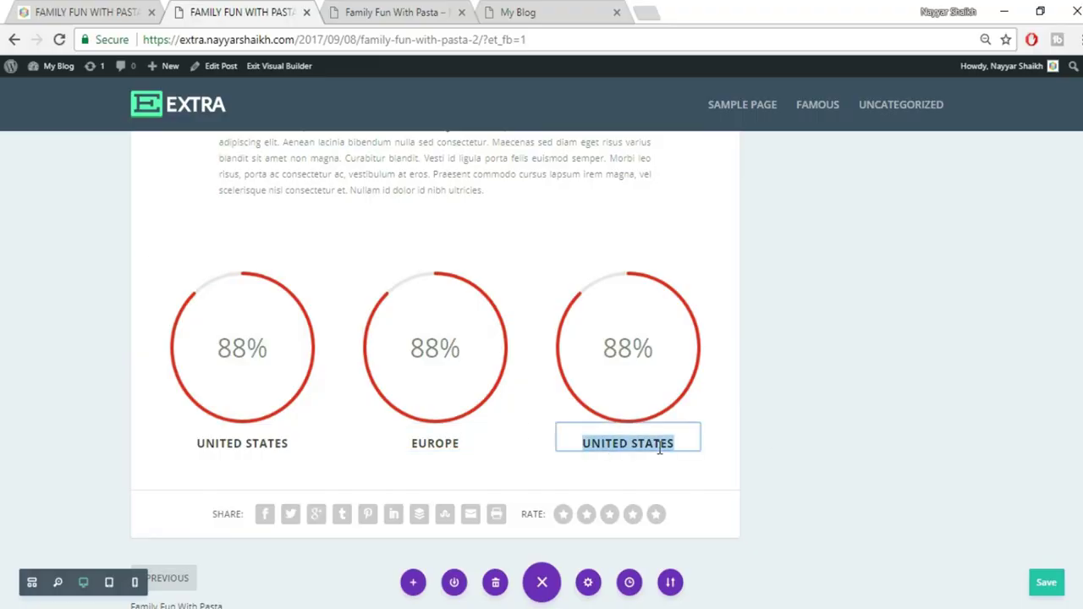
pyautogui.write('INDIA')
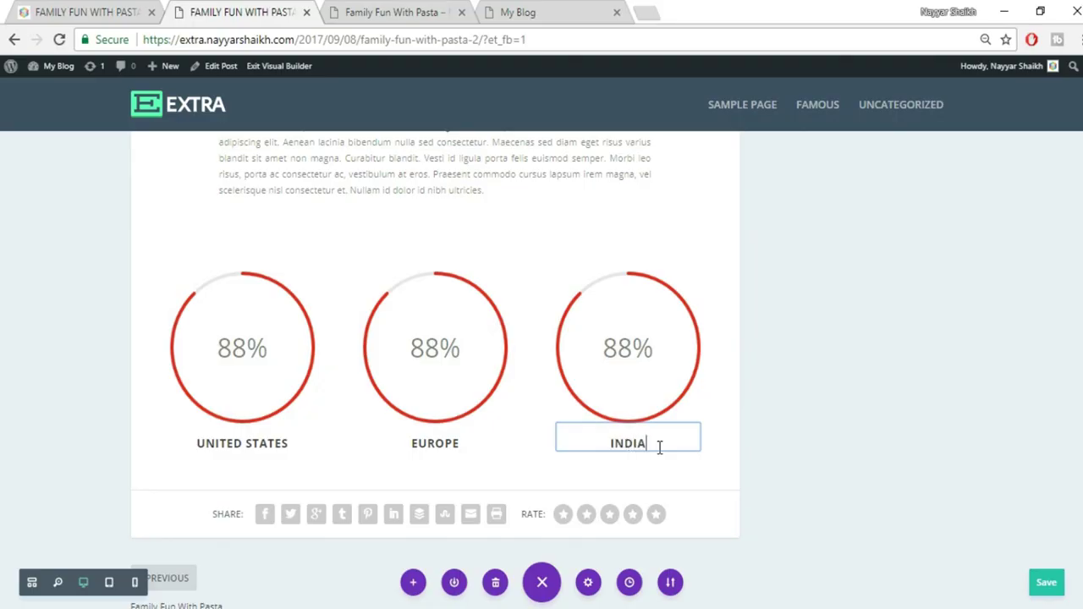
# Set the EUROPE counter to 99 and the INDIA counter to 70
pyautogui.moveTo(428, 380)
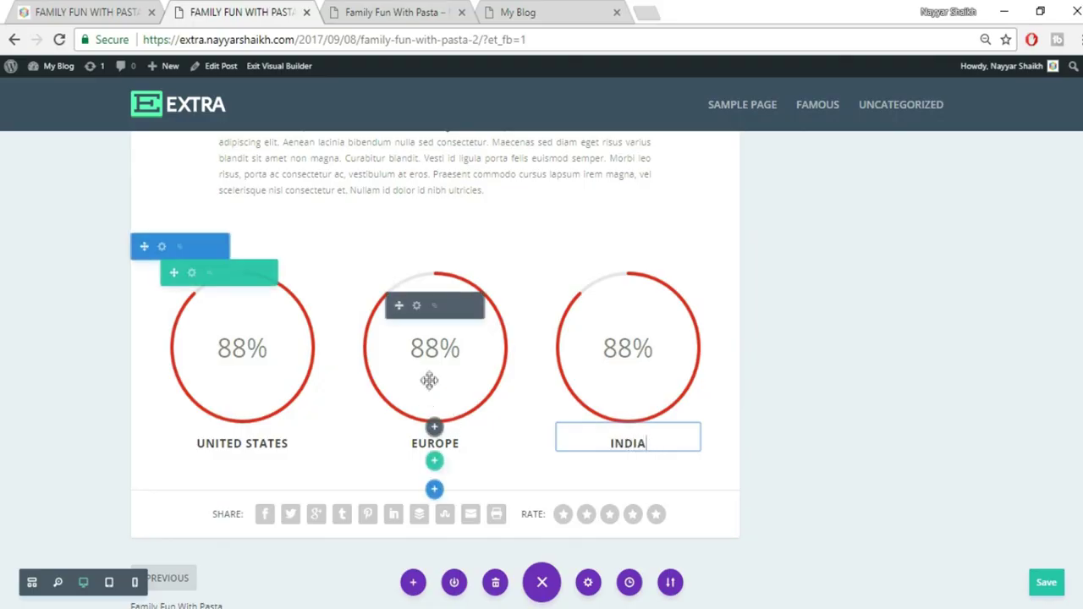
pyautogui.click(416, 309)
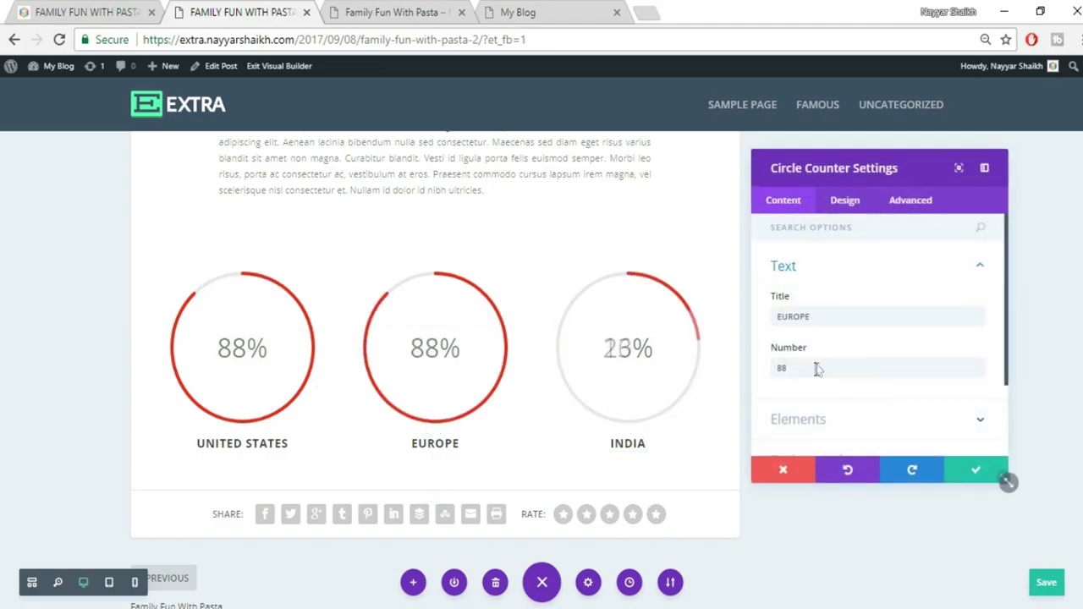
pyautogui.moveTo(815, 368); pyautogui.dragTo(760, 377)
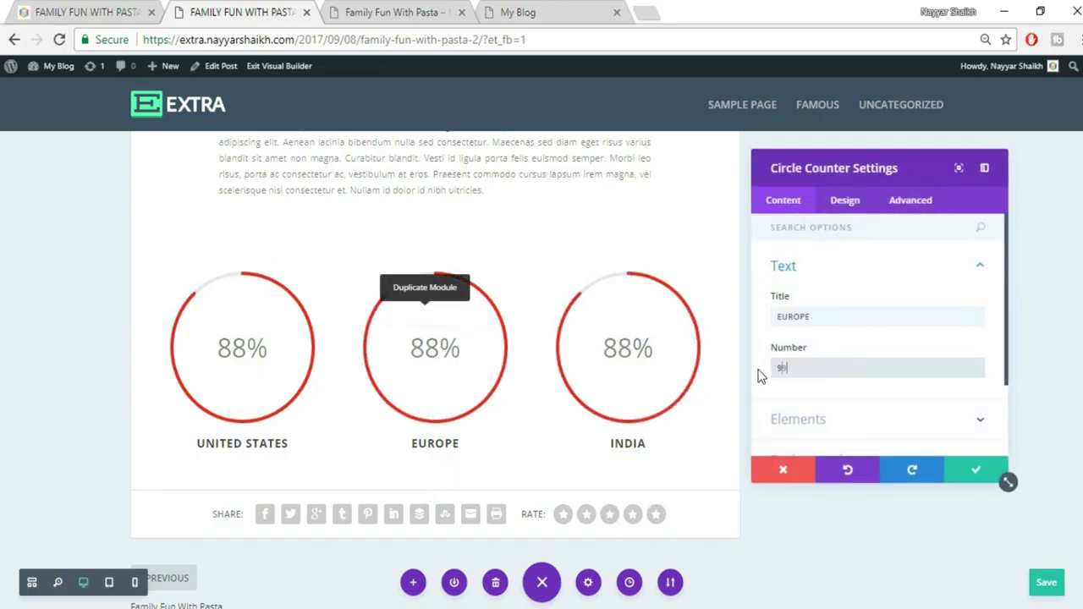
pyautogui.write('99')
pyautogui.click(976, 472)
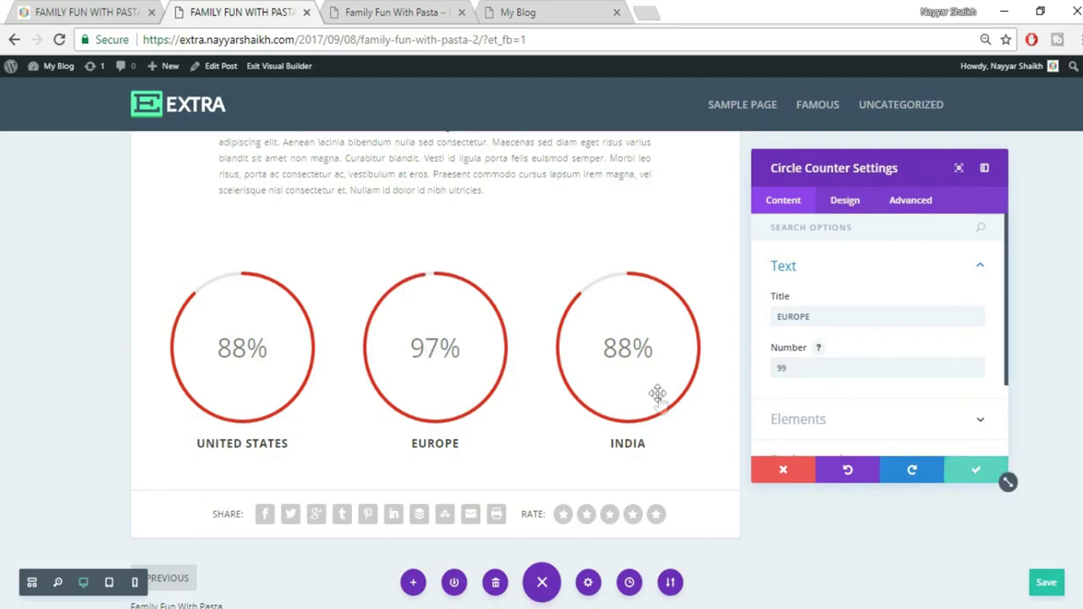
pyautogui.click(609, 306)
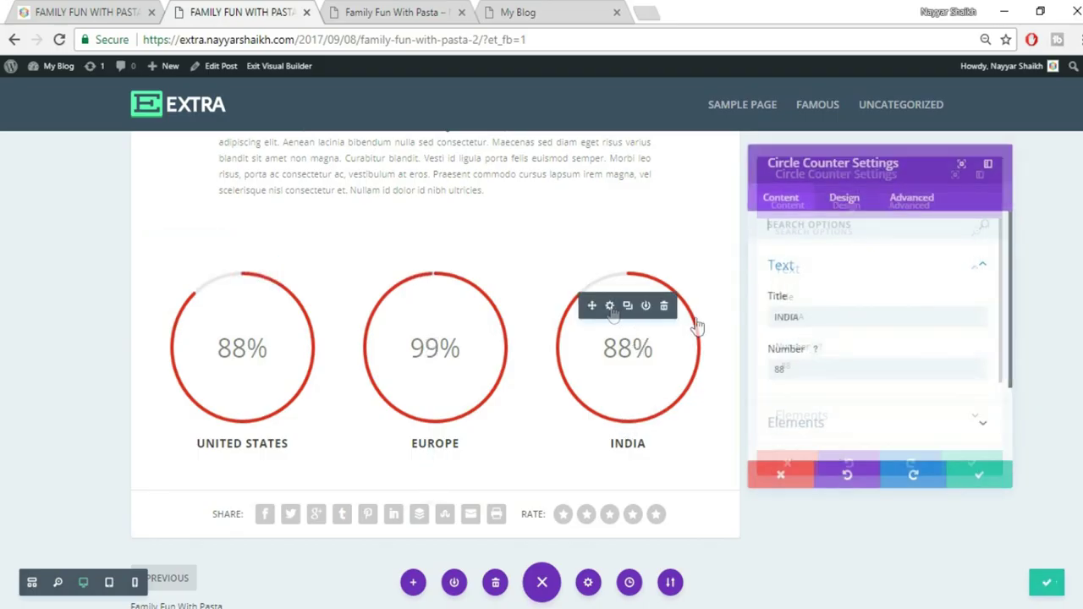
pyautogui.moveTo(803, 370); pyautogui.dragTo(762, 374)
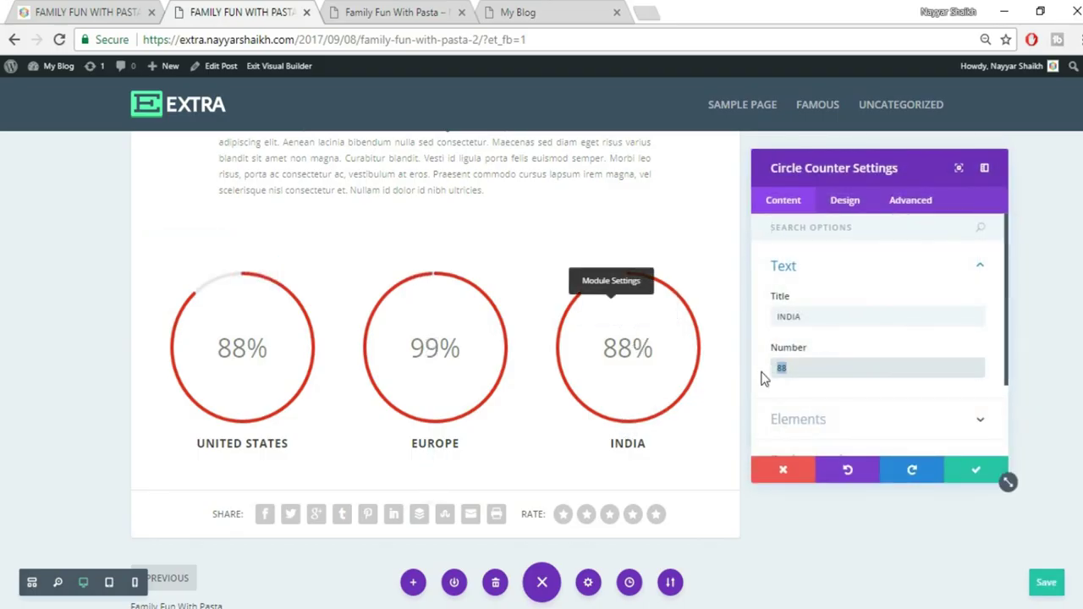
pyautogui.write('70')
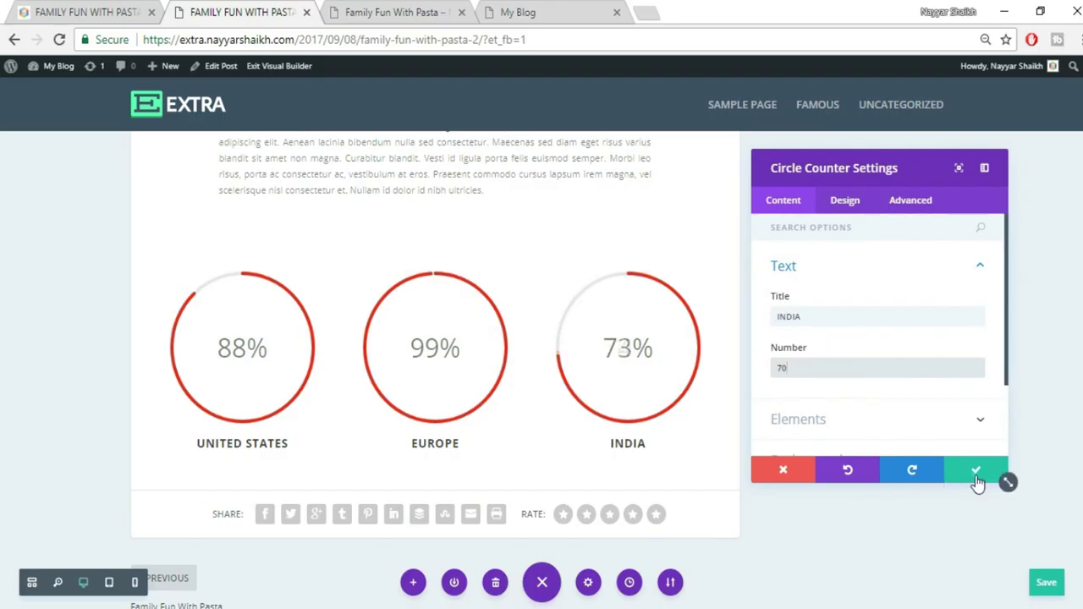
pyautogui.click(976, 476)
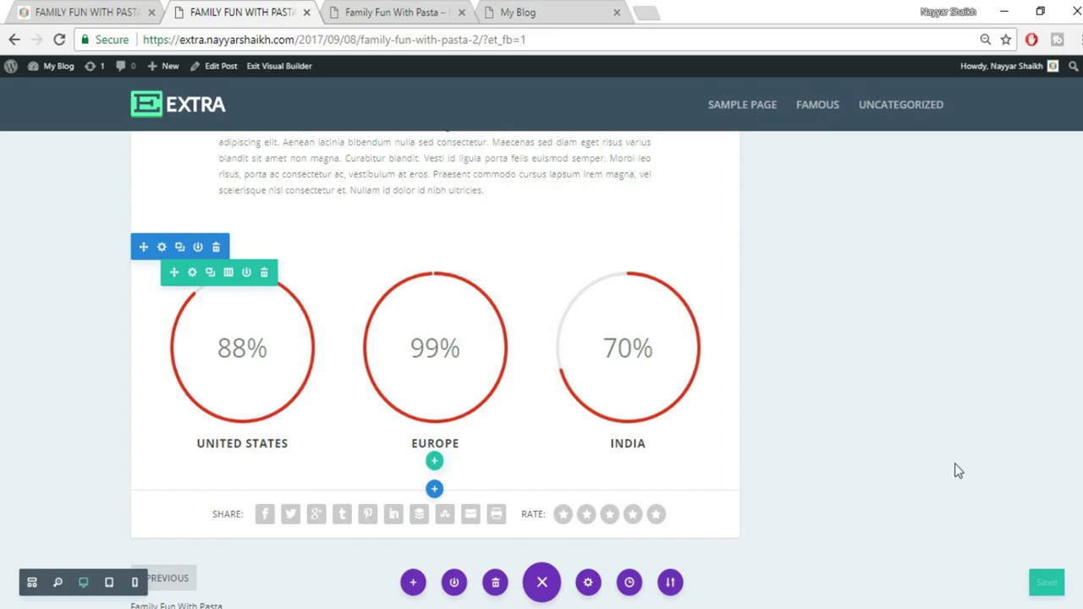
# Compare the counter row against the published reference page
pyautogui.click(103, 6)
pyautogui.scroll(-3, 891, 249)
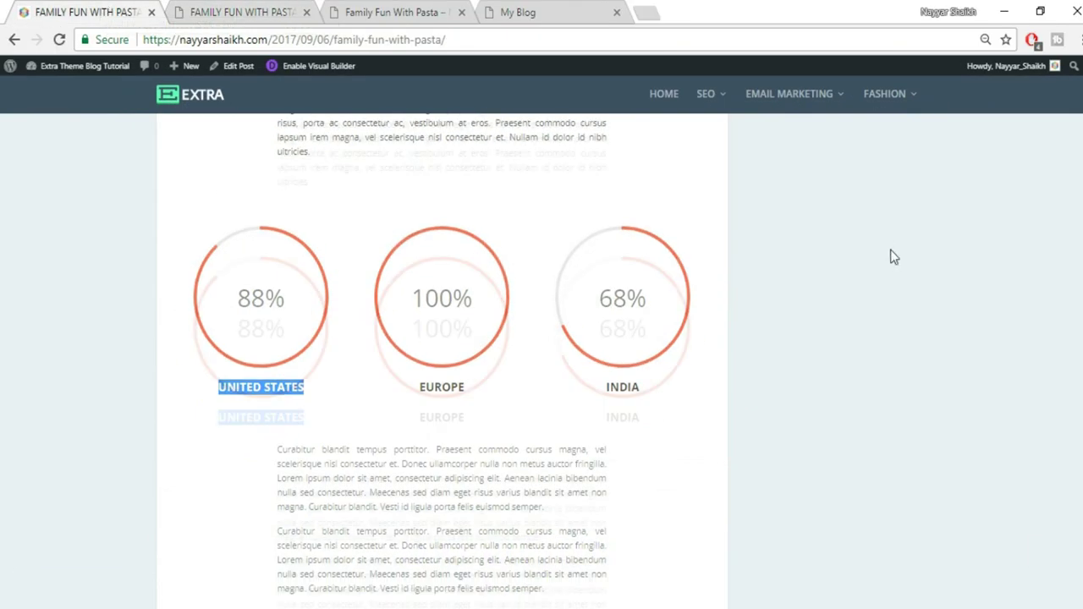
pyautogui.scroll(-2, 890, 257)
pyautogui.scroll(2, 442, 339)
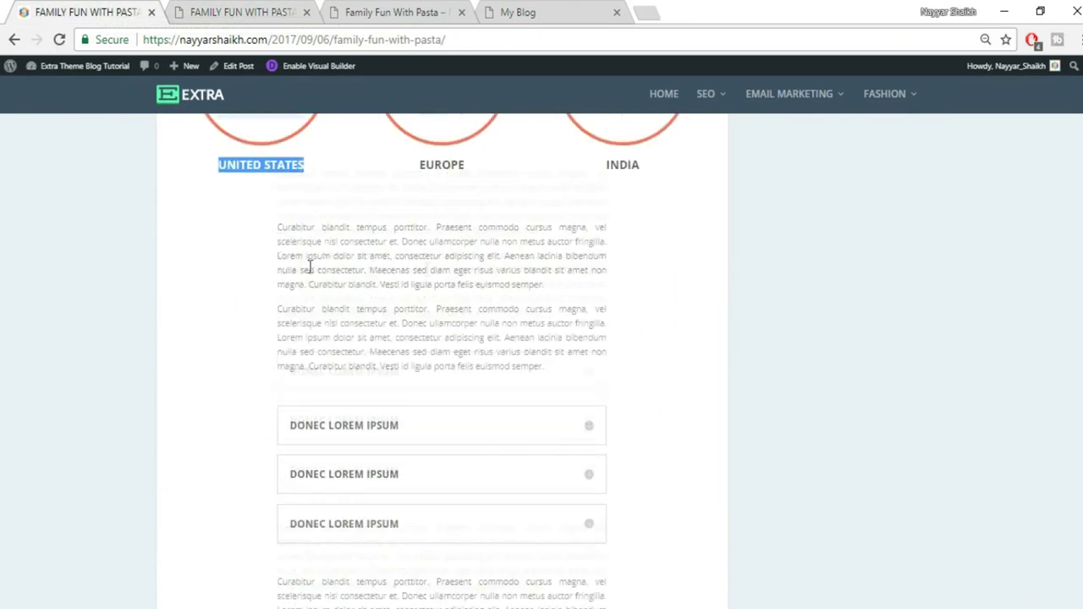
pyautogui.moveTo(277, 228); pyautogui.dragTo(622, 290)
pyautogui.click(210, 7)
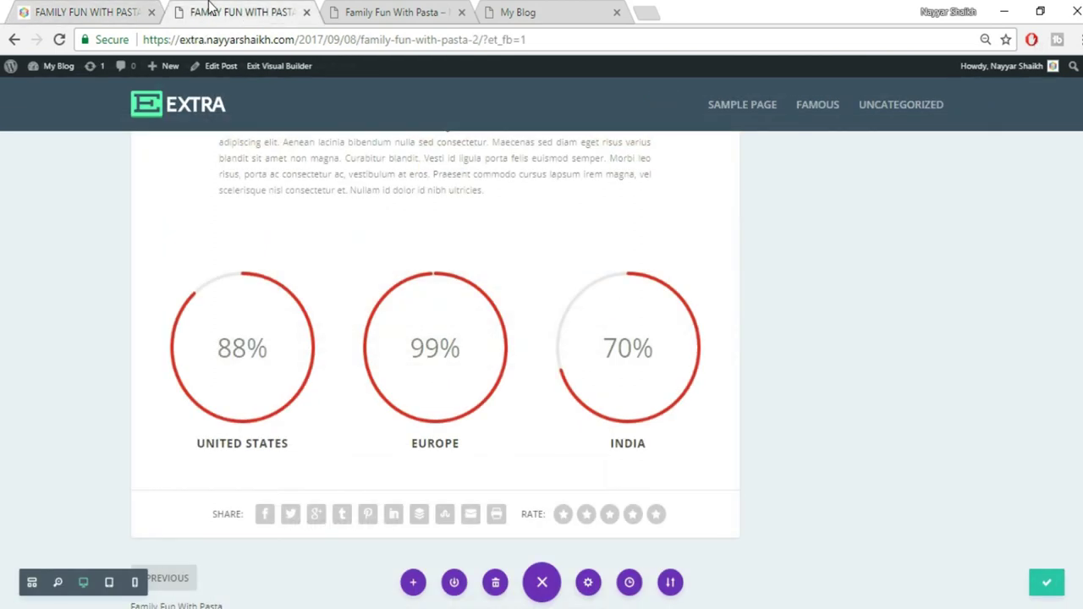
# Add a Regular section with a full-width row holding a Text module of lorem text
pyautogui.click(433, 492)
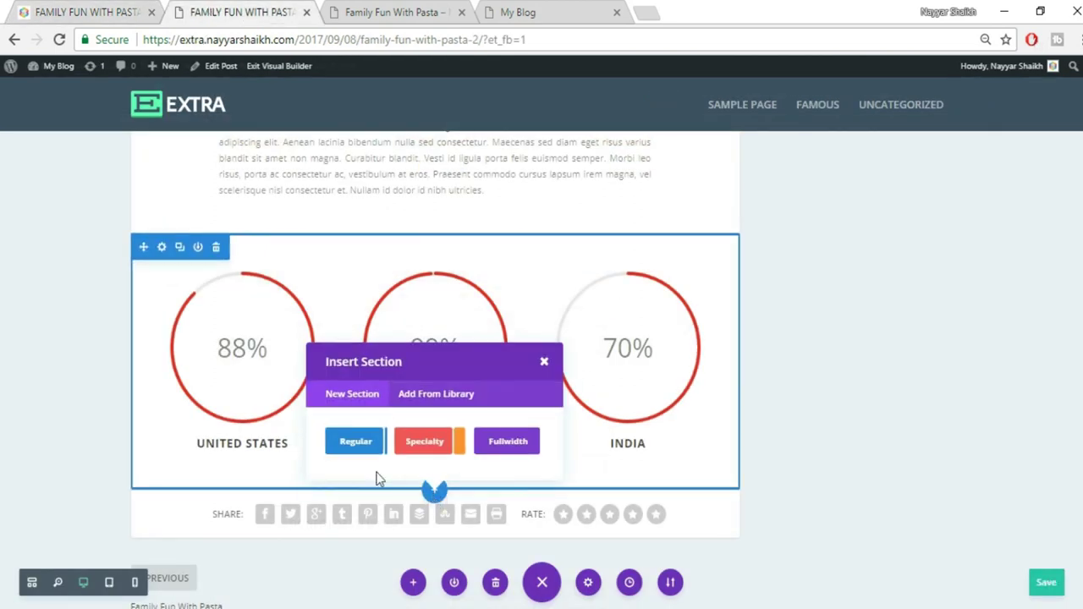
pyautogui.click(331, 449)
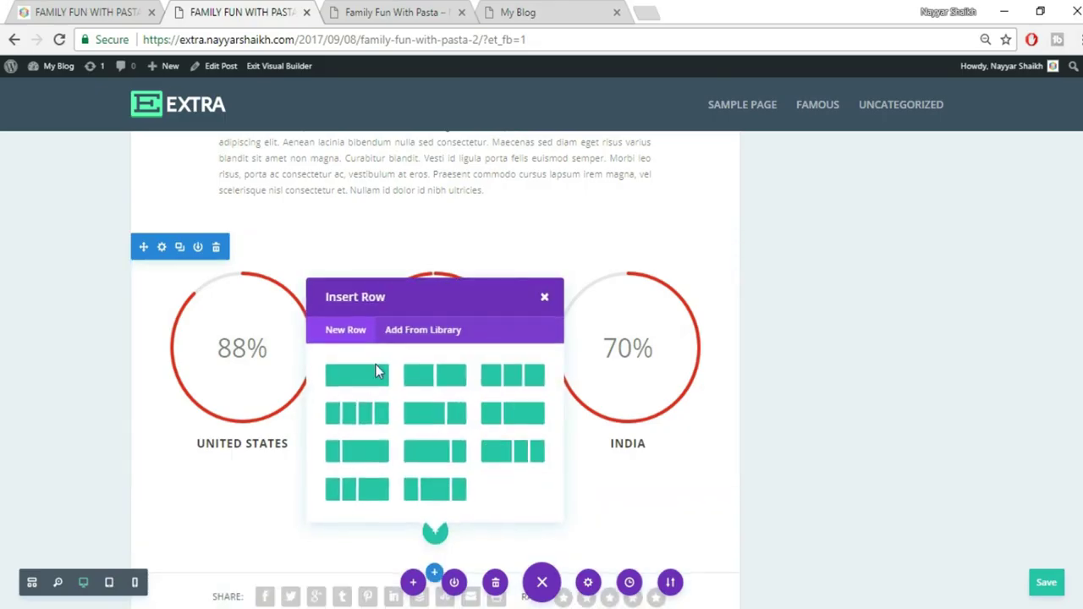
pyautogui.click(363, 383)
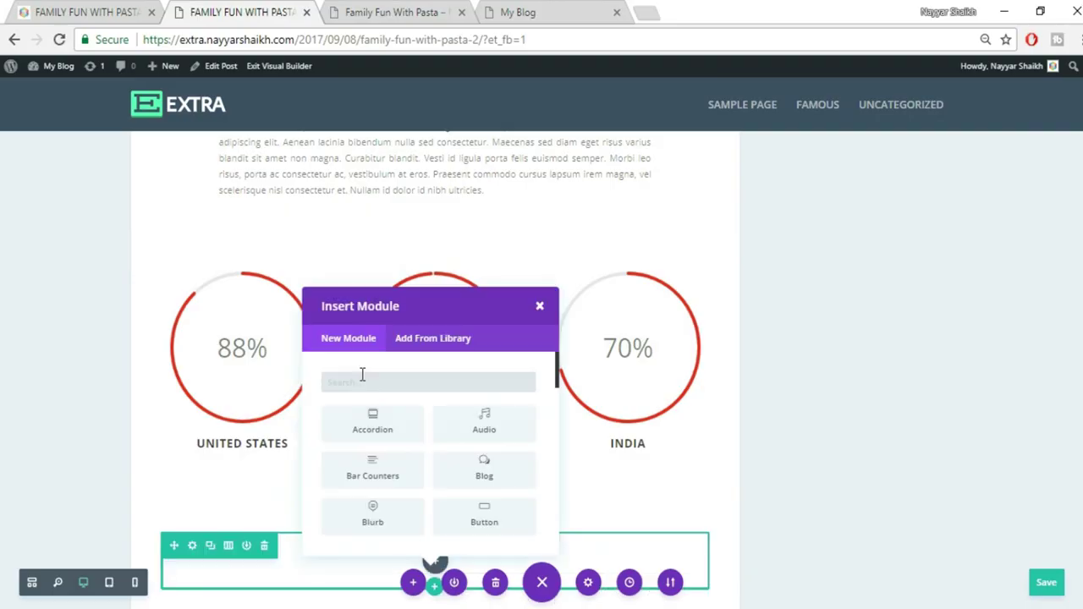
pyautogui.write('TEX')
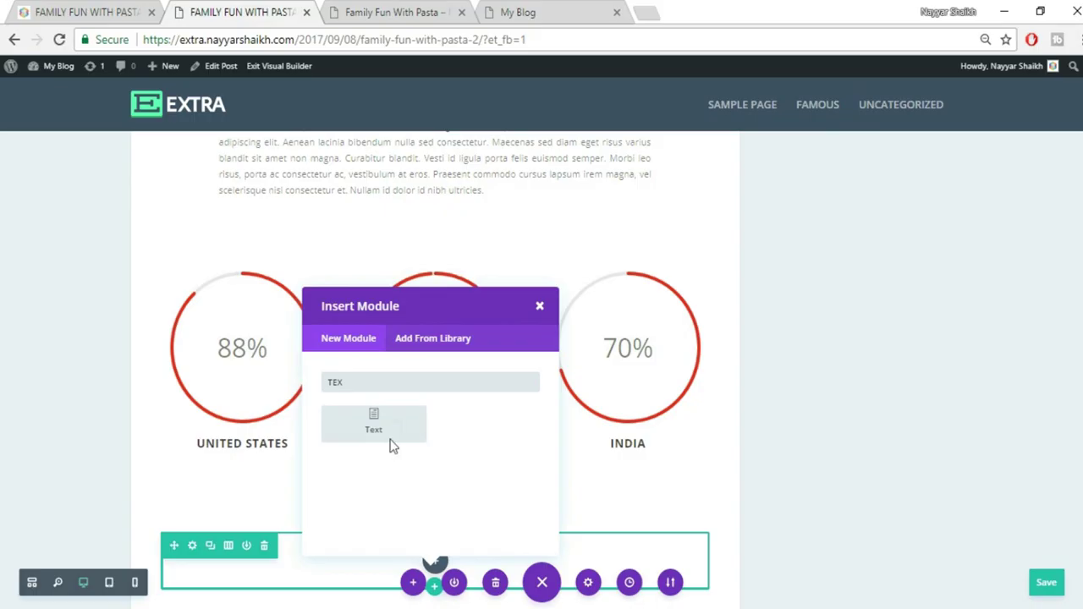
pyautogui.click(391, 423)
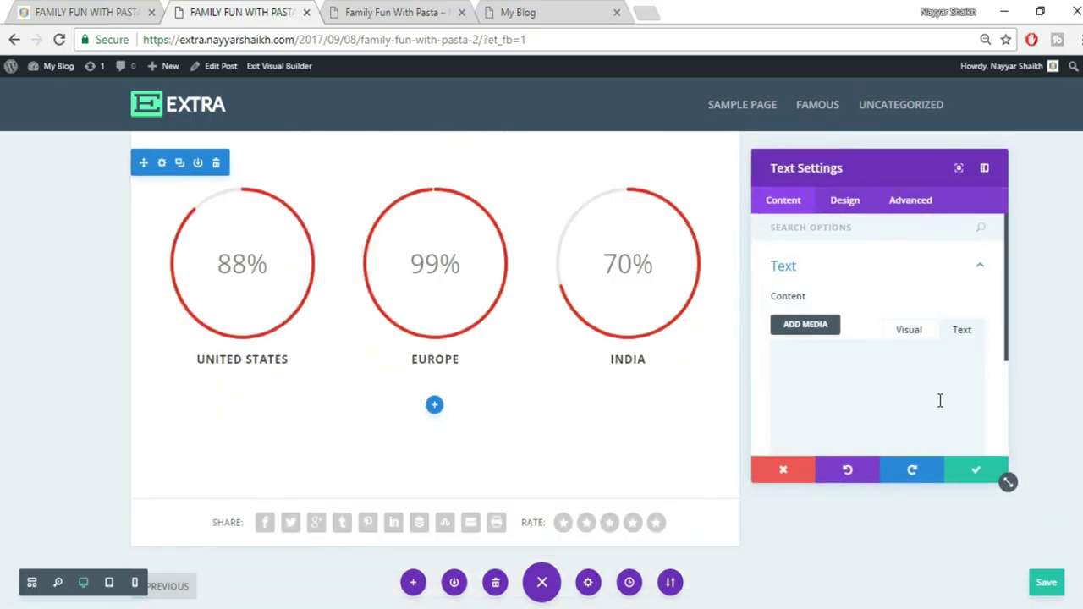
pyautogui.scroll(-2, 906, 339)
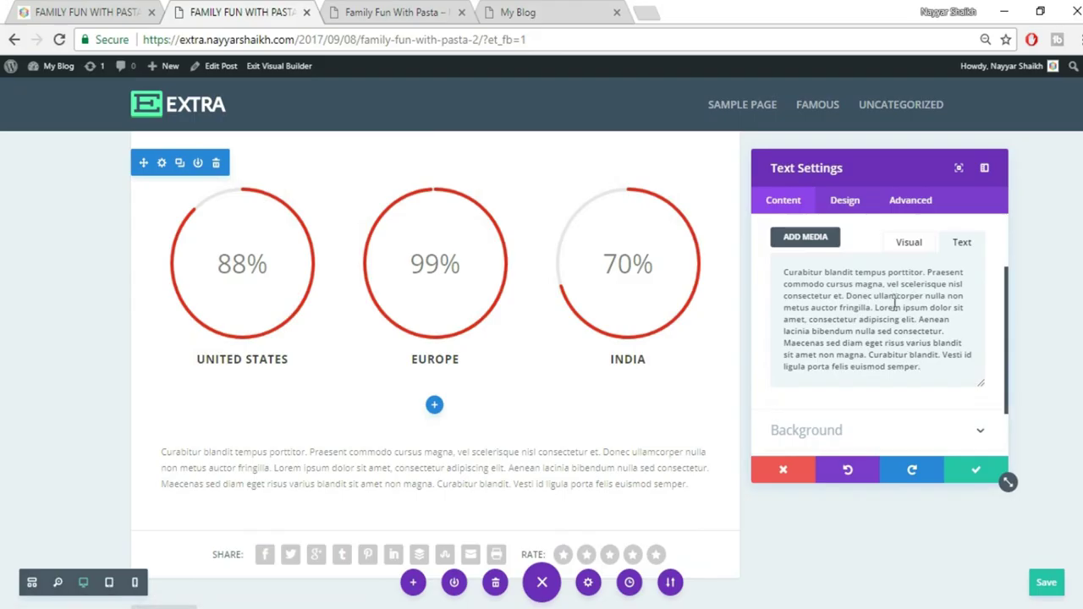
pyautogui.scroll(-3, 895, 305)
pyautogui.click(85, 11)
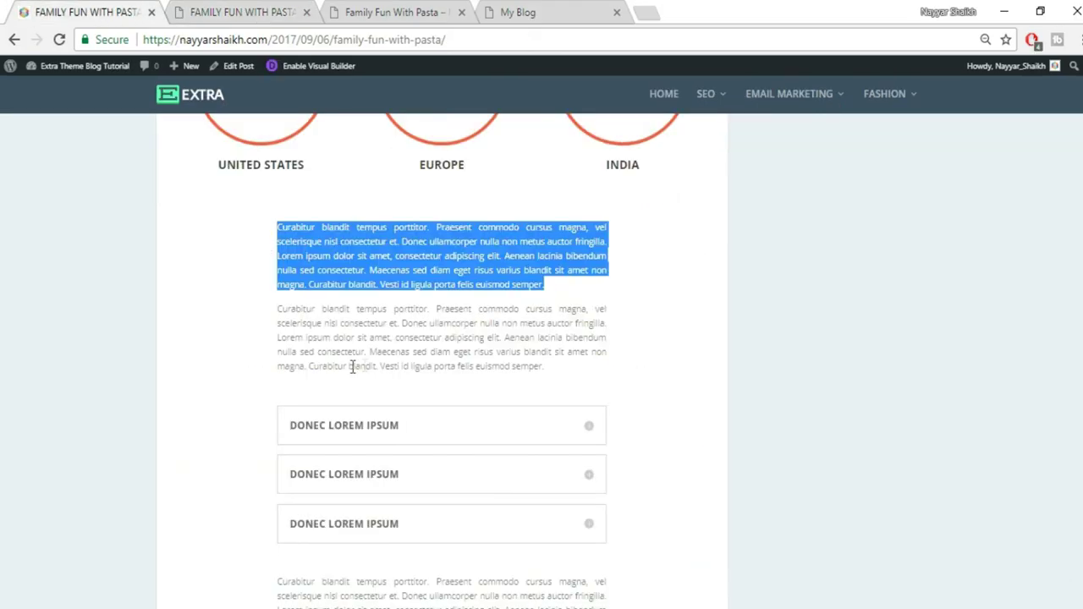
pyautogui.click(281, 12)
pyautogui.click(973, 476)
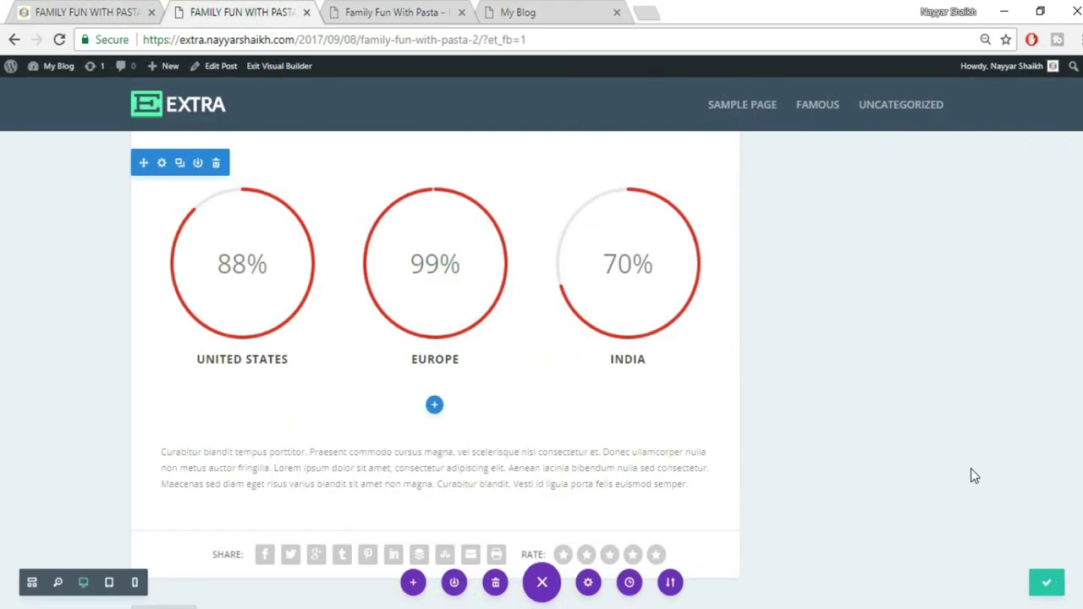
pyautogui.scroll(-1, 973, 476)
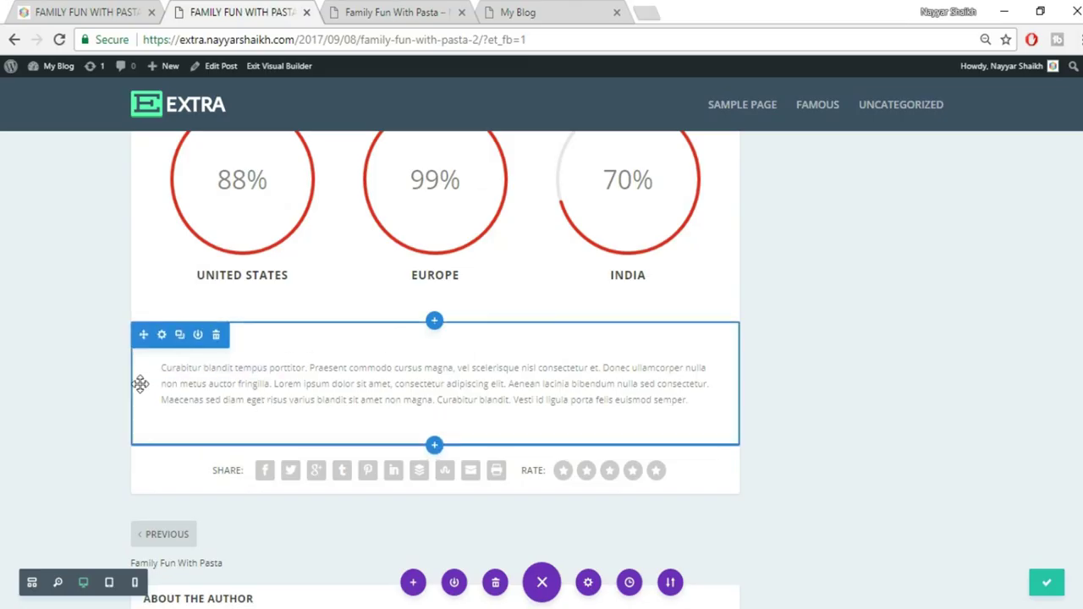
# Give the text block 132px left padding and 180px right padding
pyautogui.moveTo(137, 384); pyautogui.dragTo(236, 389)
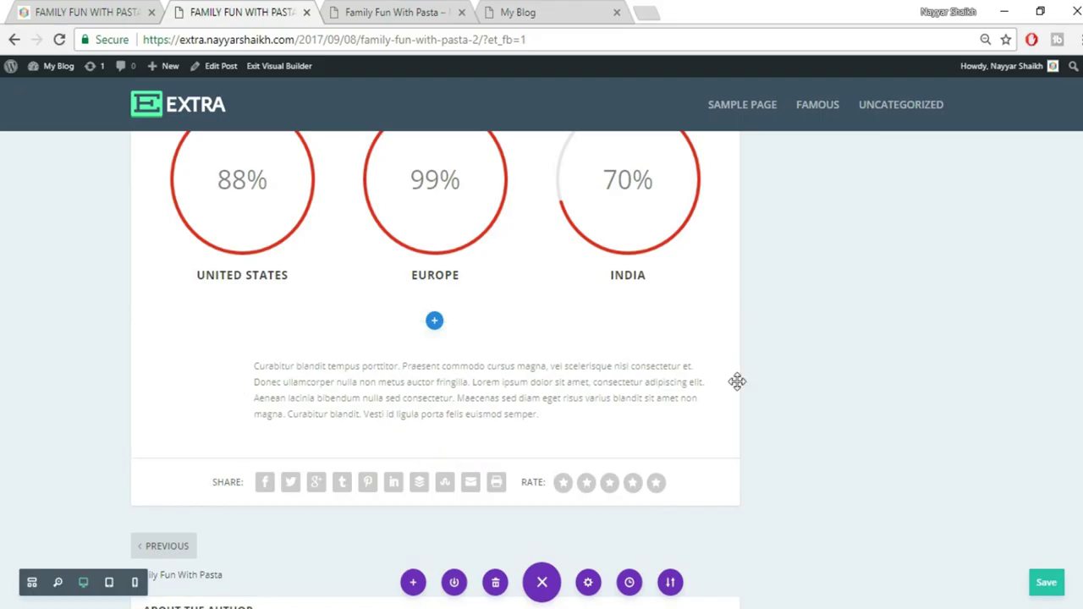
pyautogui.moveTo(737, 382); pyautogui.dragTo(640, 382)
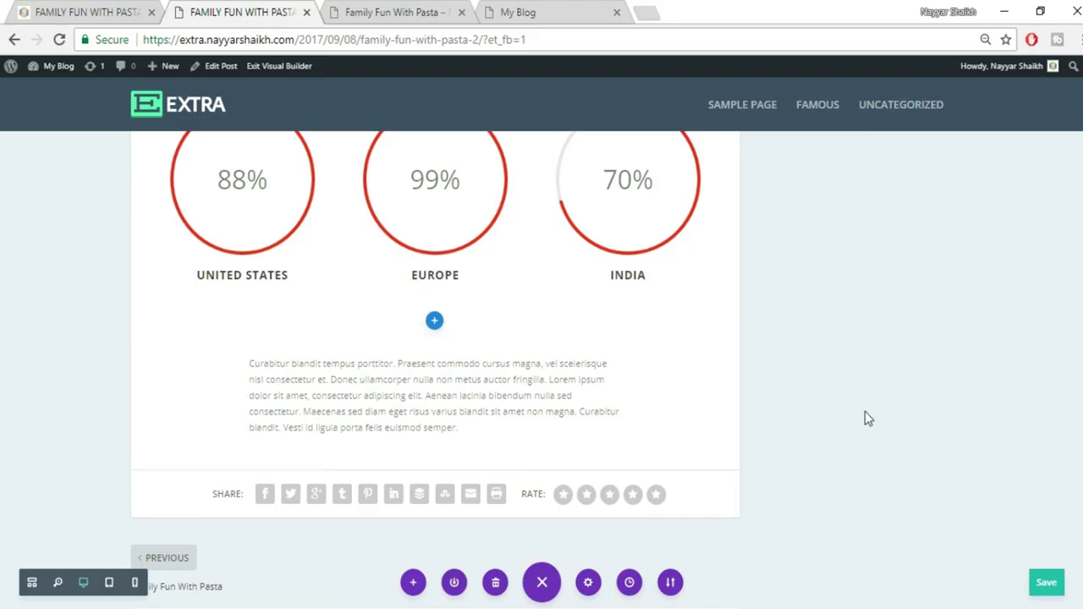
pyautogui.click(92, 11)
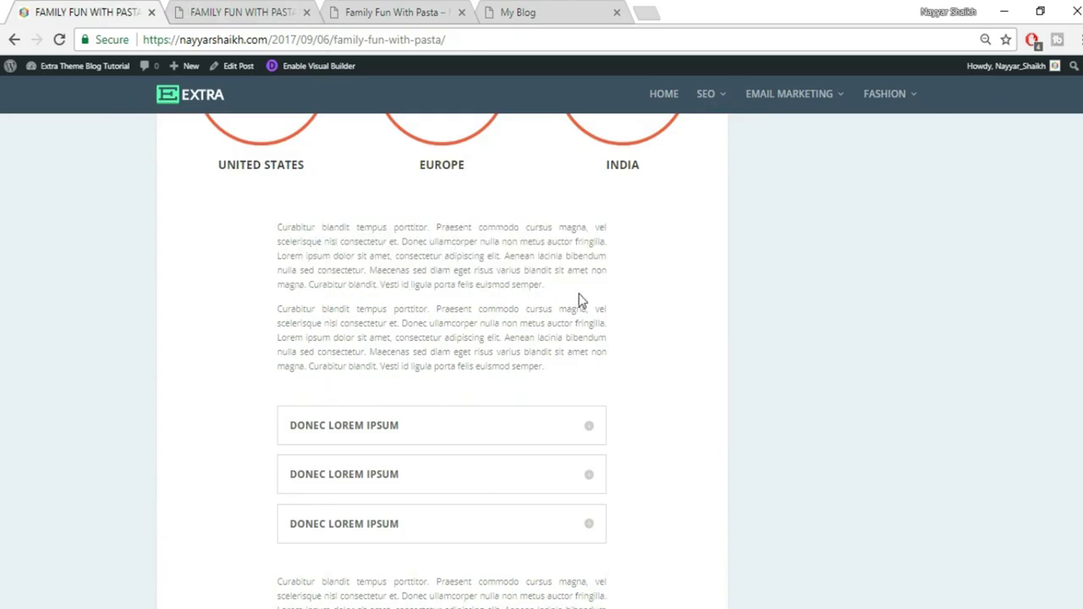
pyautogui.click(219, 10)
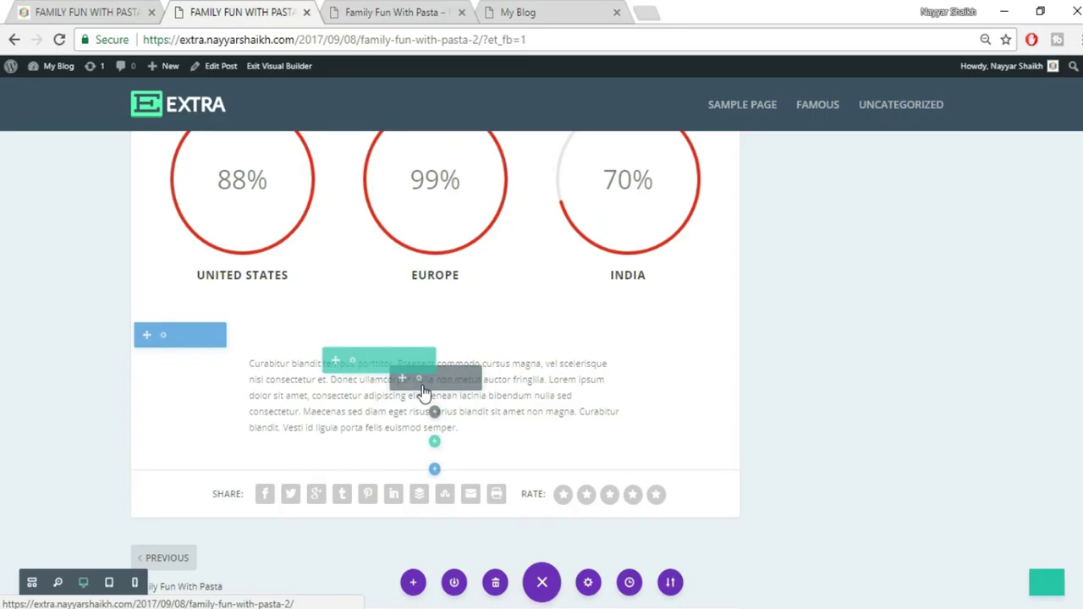
# Set the paragraph's Text Orientation to Justified and save
pyautogui.click(418, 381)
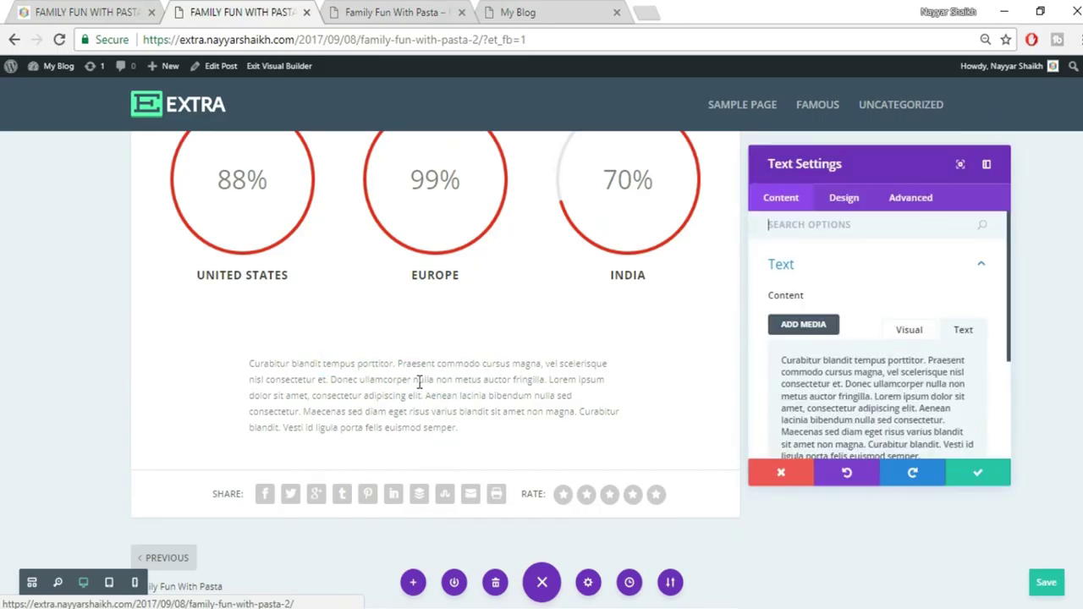
pyautogui.click(897, 199)
pyautogui.click(851, 201)
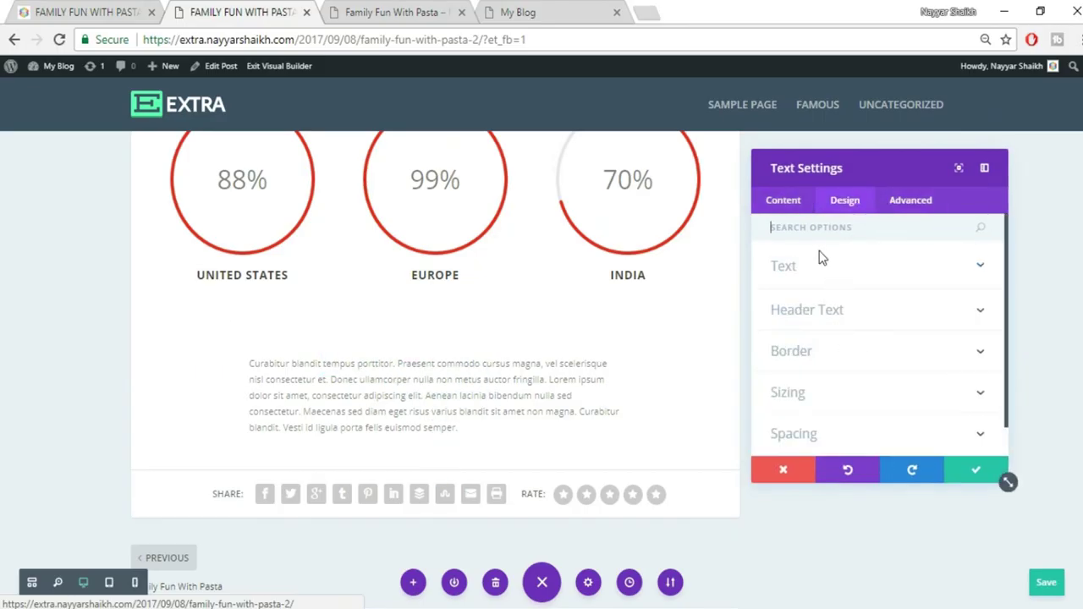
pyautogui.click(831, 274)
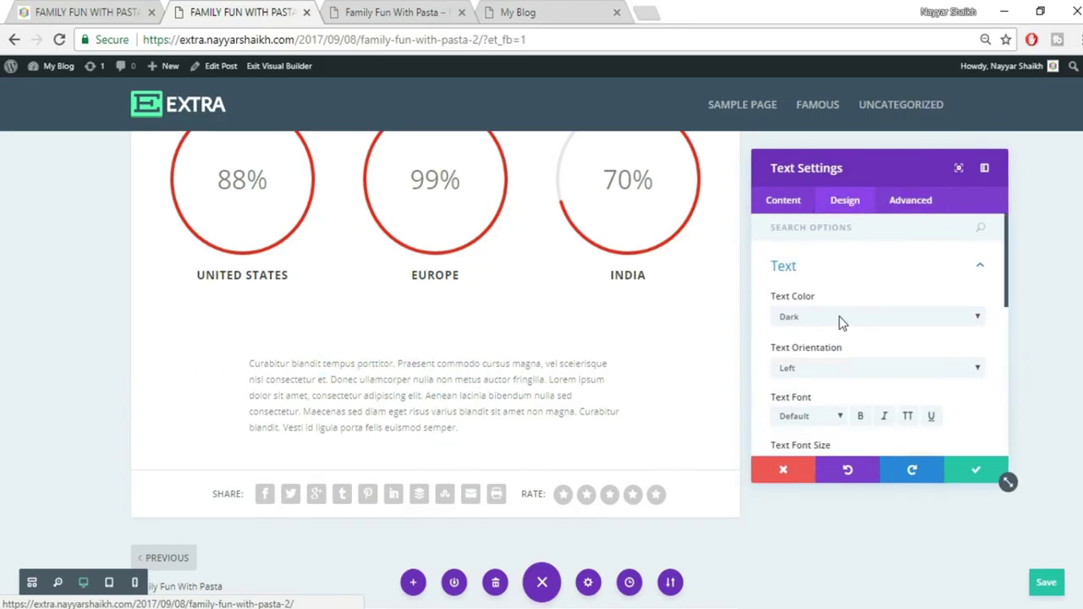
pyautogui.click(829, 366)
pyautogui.click(826, 423)
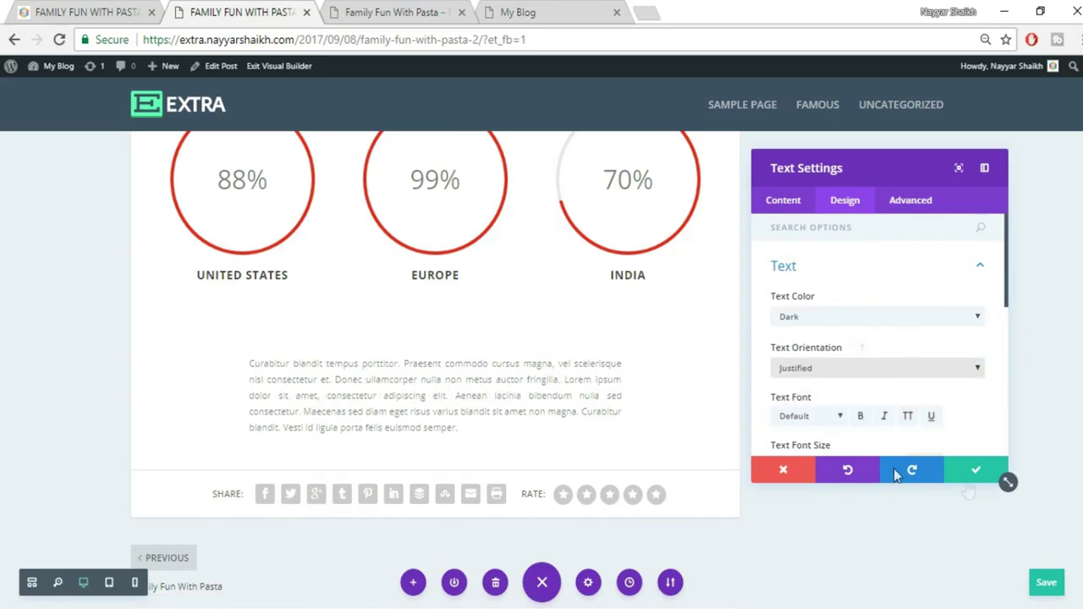
pyautogui.click(972, 471)
# Compare the edited post with the reference post
pyautogui.scroll(-1, 929, 388)
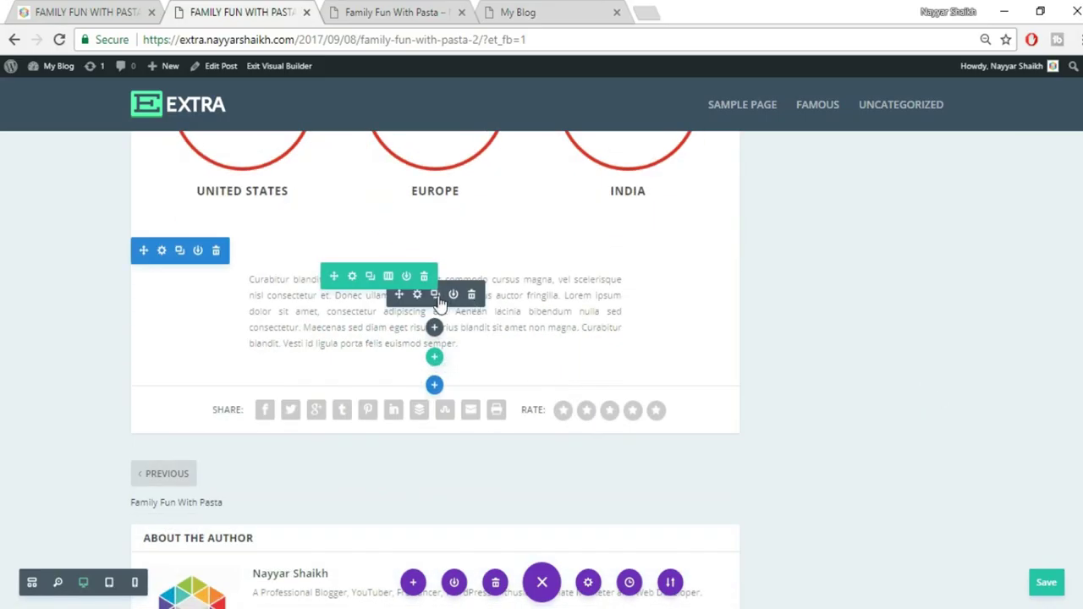
pyautogui.click(127, 10)
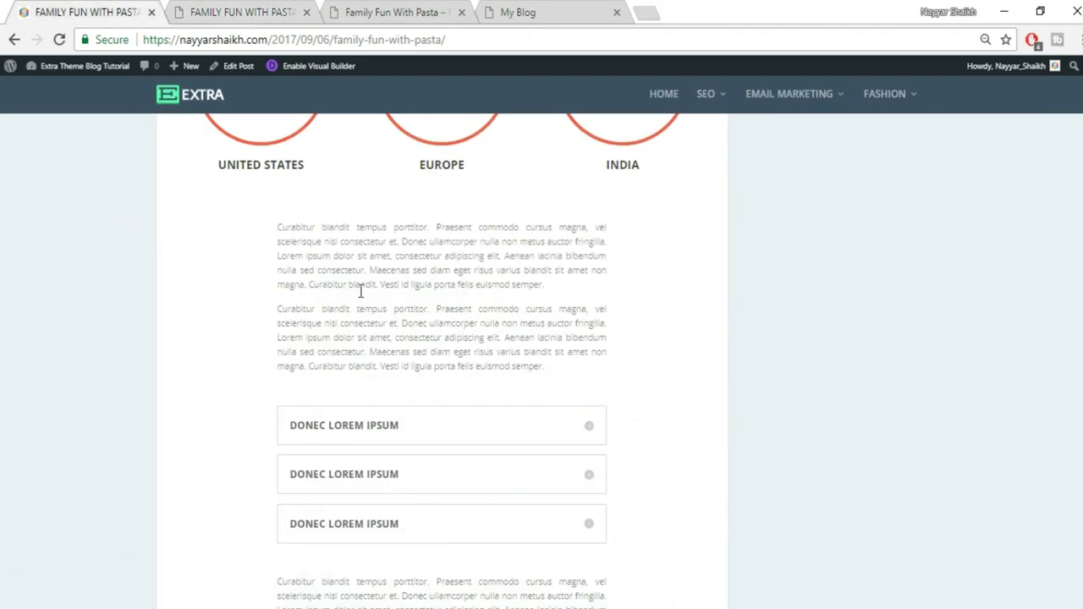
pyautogui.click(224, 10)
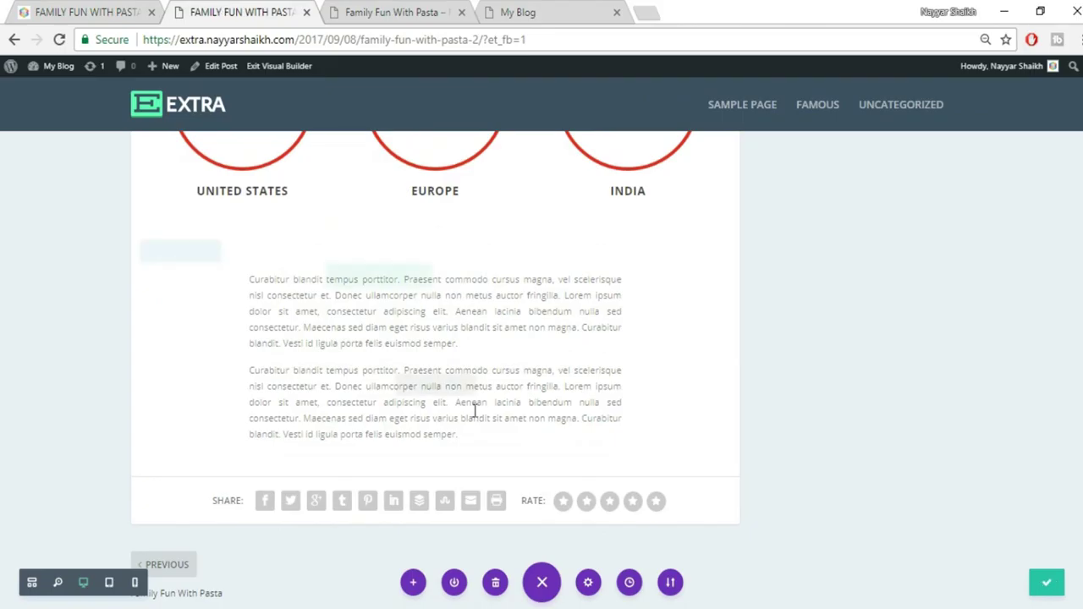
pyautogui.scroll(-3, 440, 339)
pyautogui.click(107, 9)
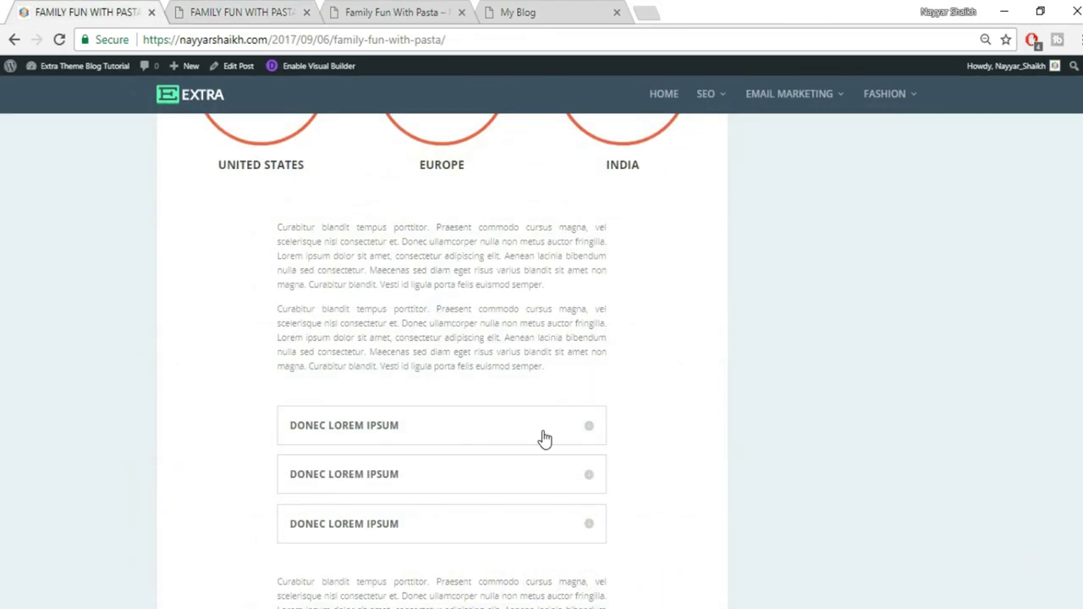
pyautogui.scroll(-1, 545, 439)
pyautogui.click(224, 11)
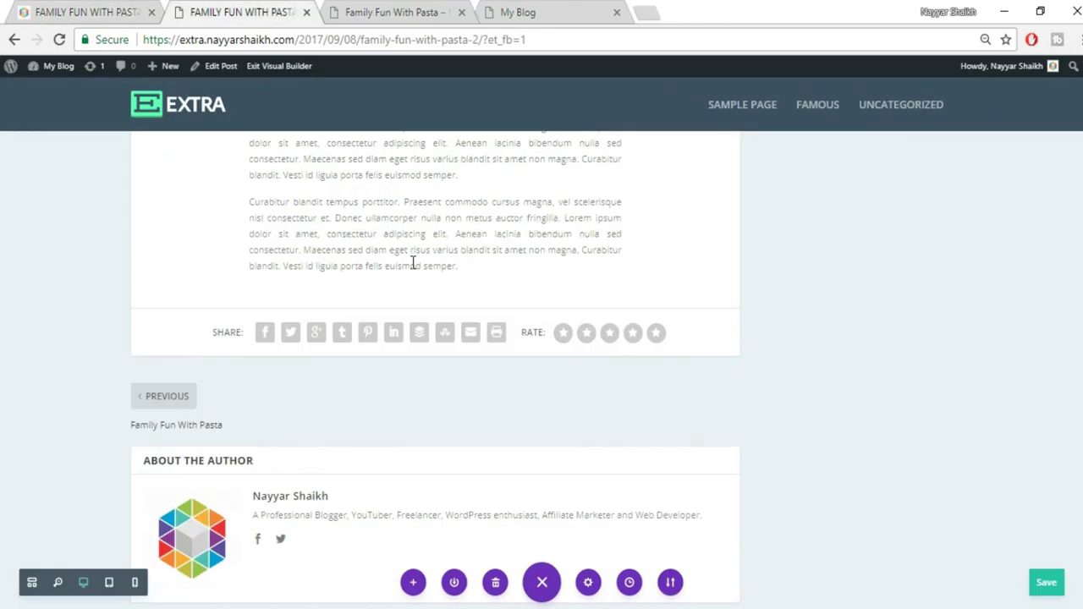
# Open the Insert Module list below the paragraph and scroll to Toggle
pyautogui.moveTo(433, 253)
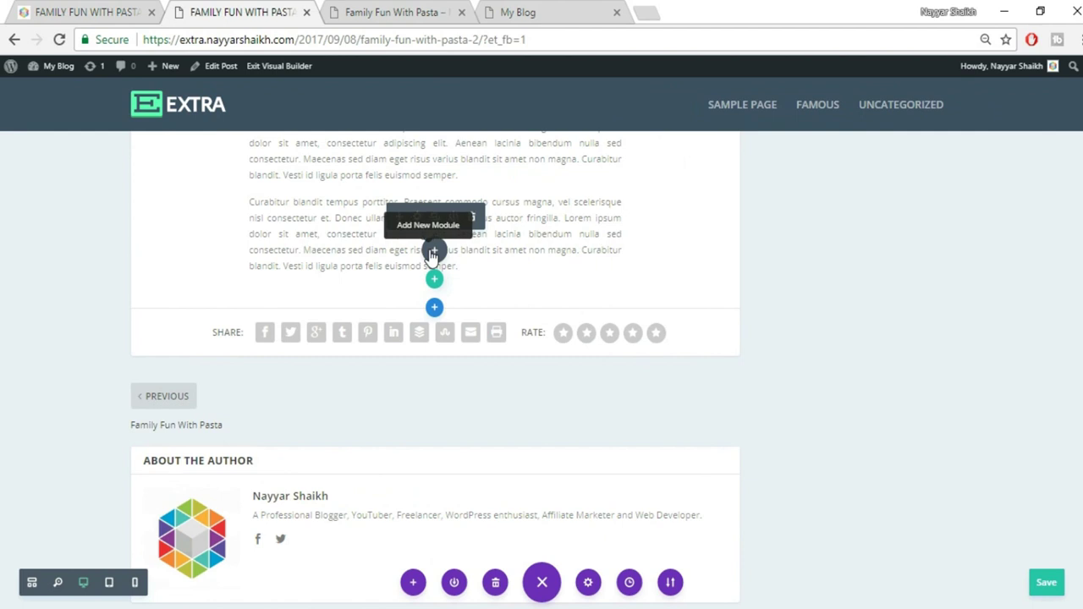
pyautogui.click(432, 252)
pyautogui.scroll(-3, 495, 436)
pyautogui.scroll(-6, 491, 438)
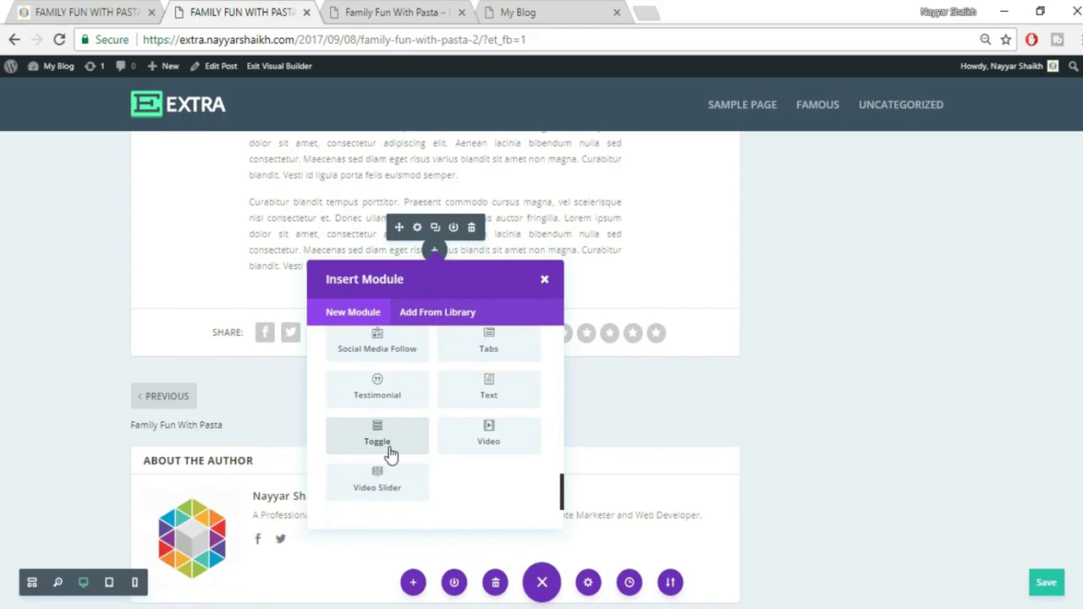
# Add a Toggle module titled DONEC LOREM IPSUM, copied from the reference post
pyautogui.click(390, 454)
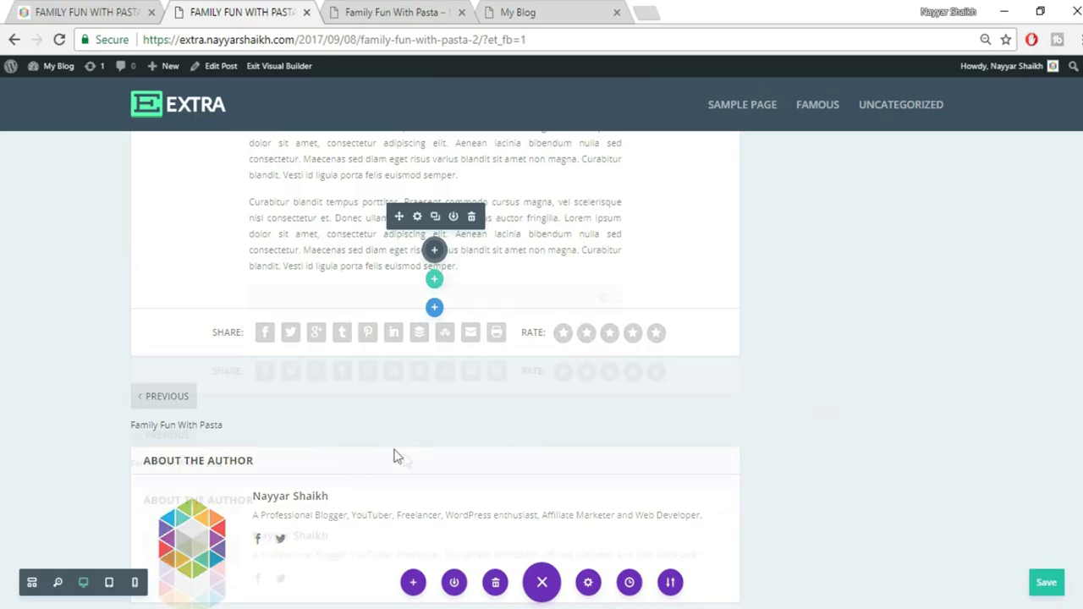
pyautogui.click(869, 318)
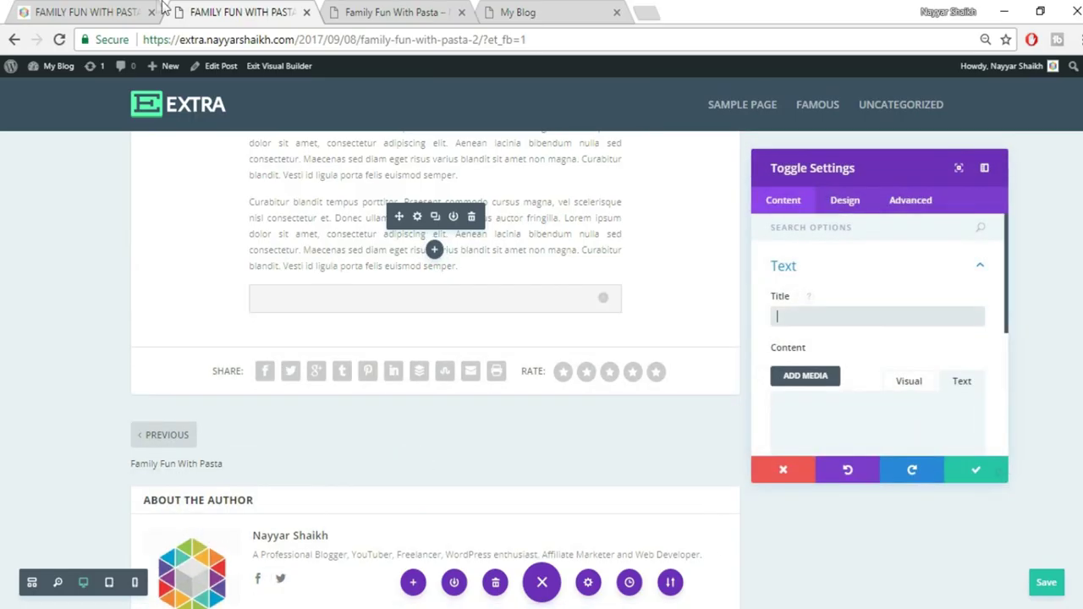
pyautogui.click(114, 9)
pyautogui.moveTo(417, 354); pyautogui.dragTo(283, 341)
pyautogui.hotkey('ctrl', 'c')
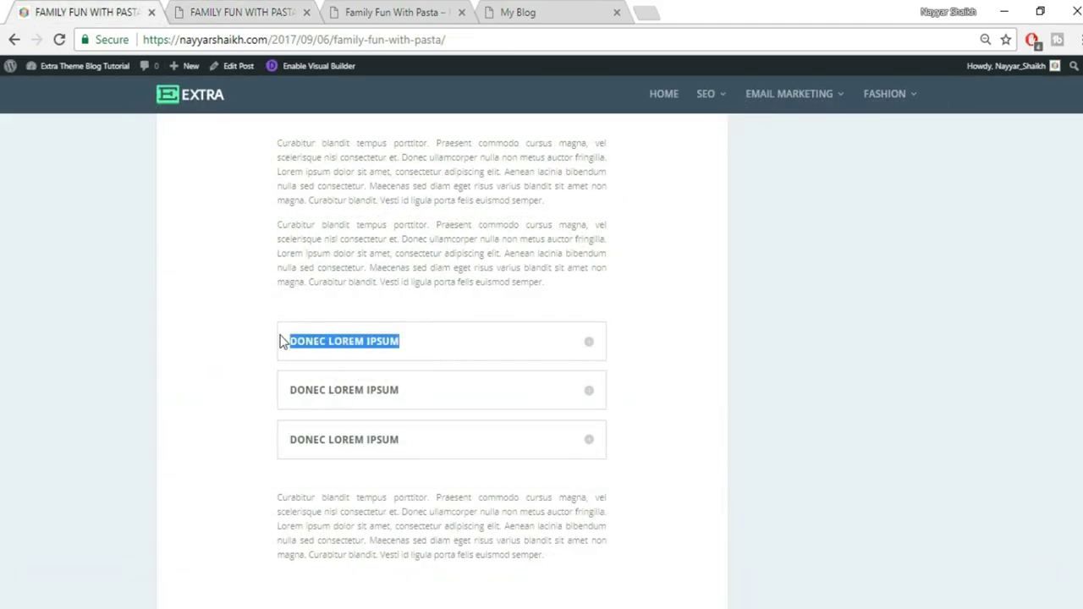
pyautogui.click(246, 14)
pyautogui.hotkey('ctrl', 'v')
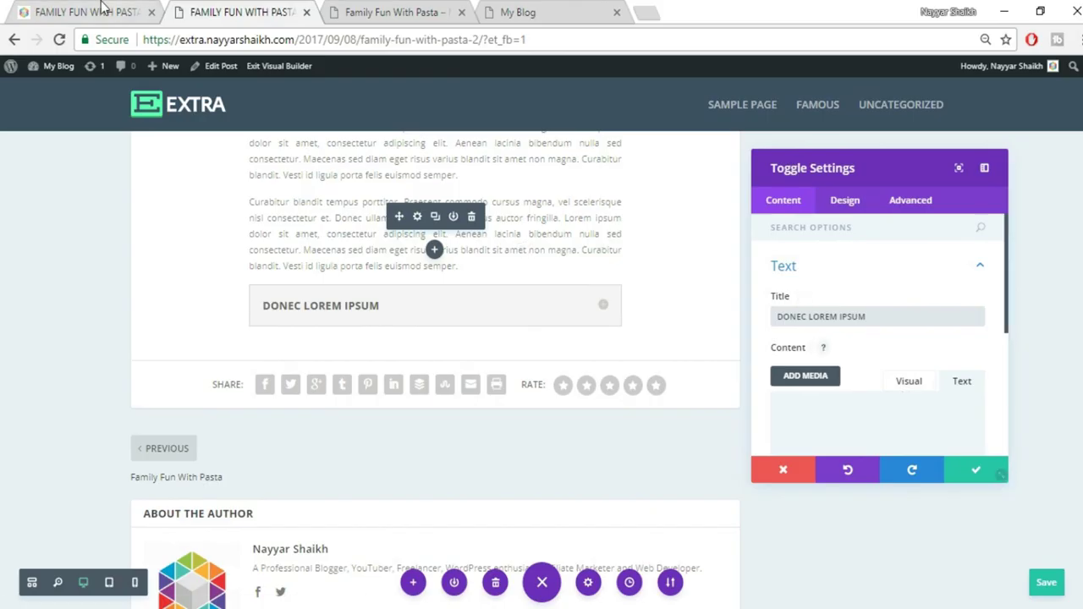
# Paste the reference toggle's body text as the toggle content and save
pyautogui.click(102, 10)
pyautogui.click(586, 353)
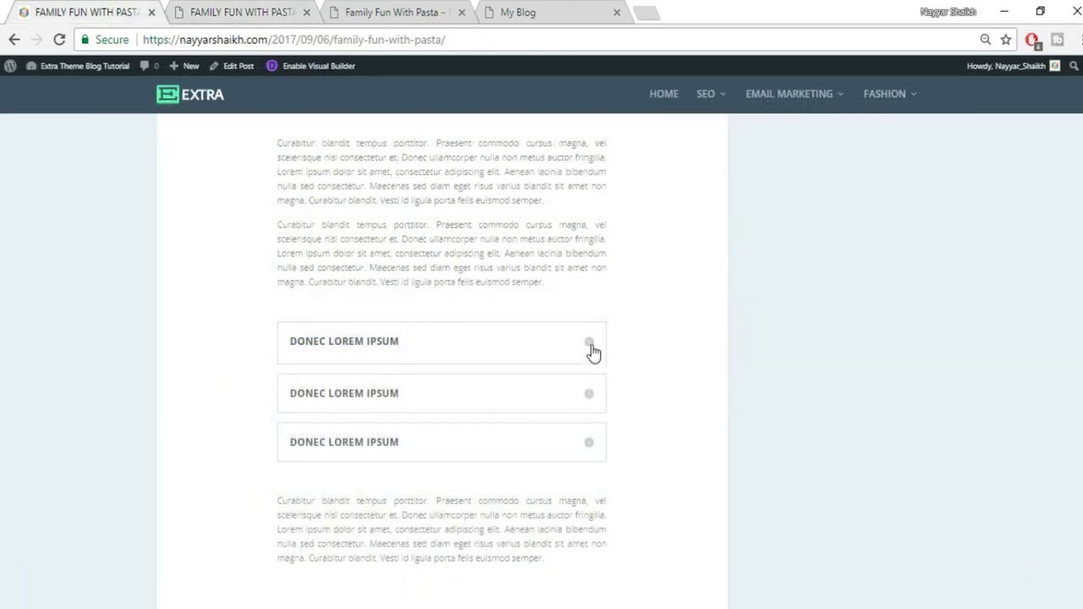
pyautogui.moveTo(292, 369); pyautogui.dragTo(474, 429)
pyautogui.hotkey('ctrl', 'c')
pyautogui.click(241, 11)
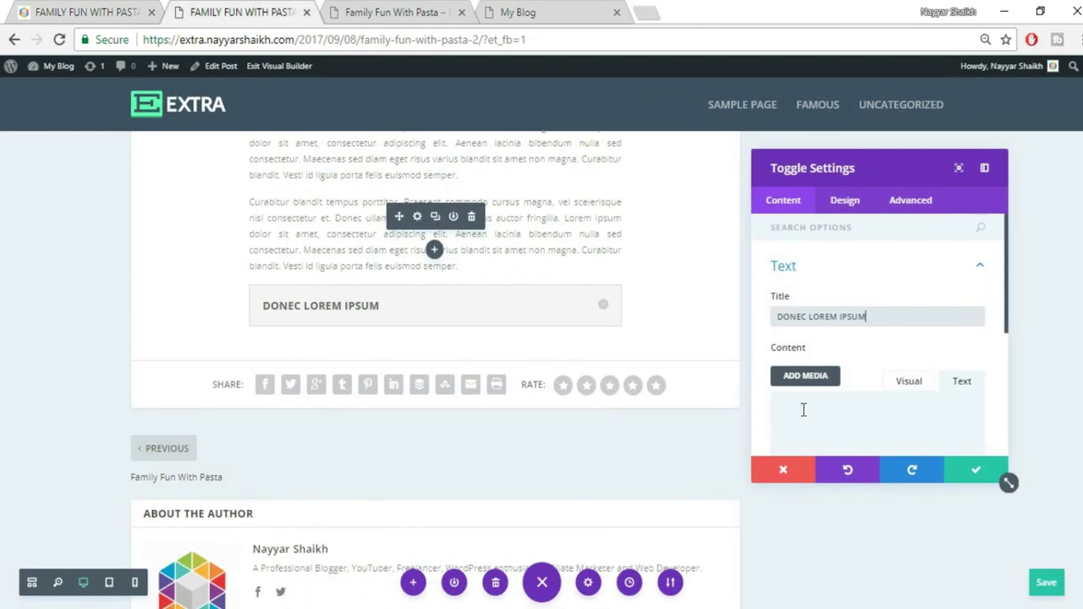
pyautogui.hotkey('ctrl', 'v')
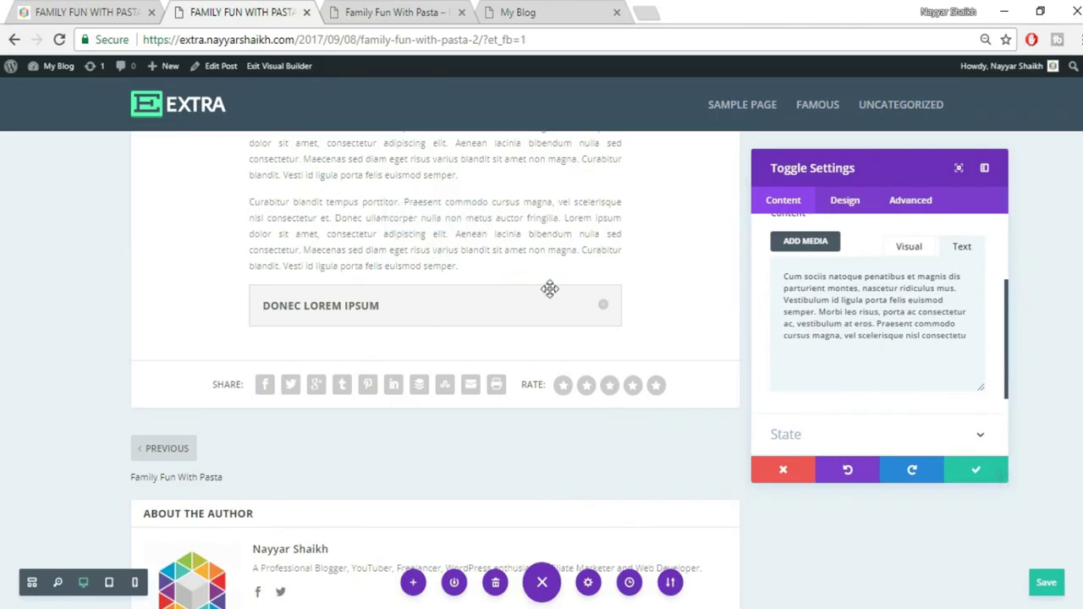
pyautogui.click(608, 315)
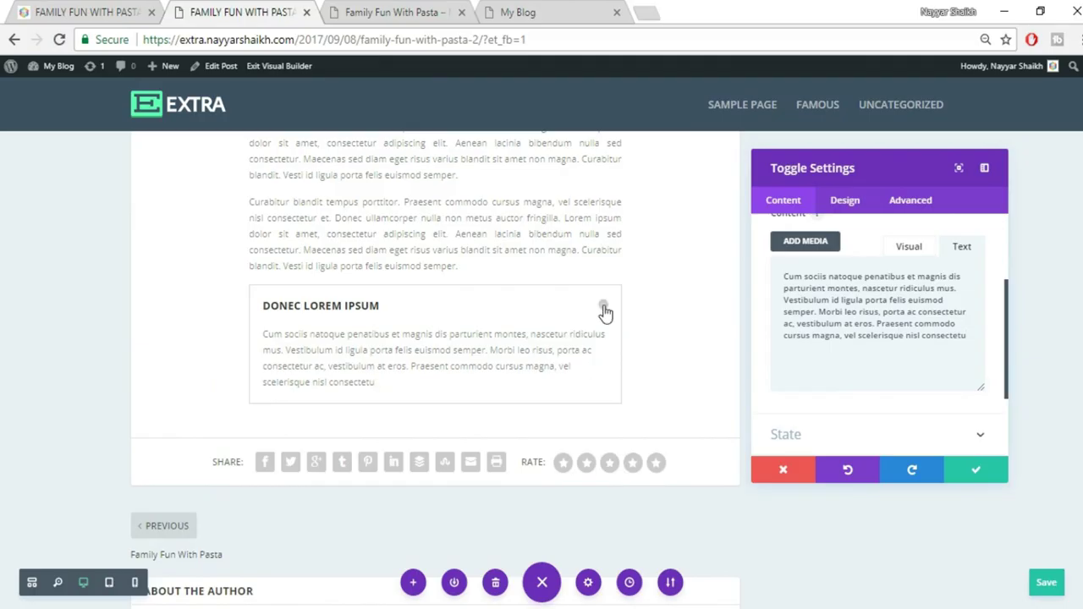
pyautogui.click(604, 310)
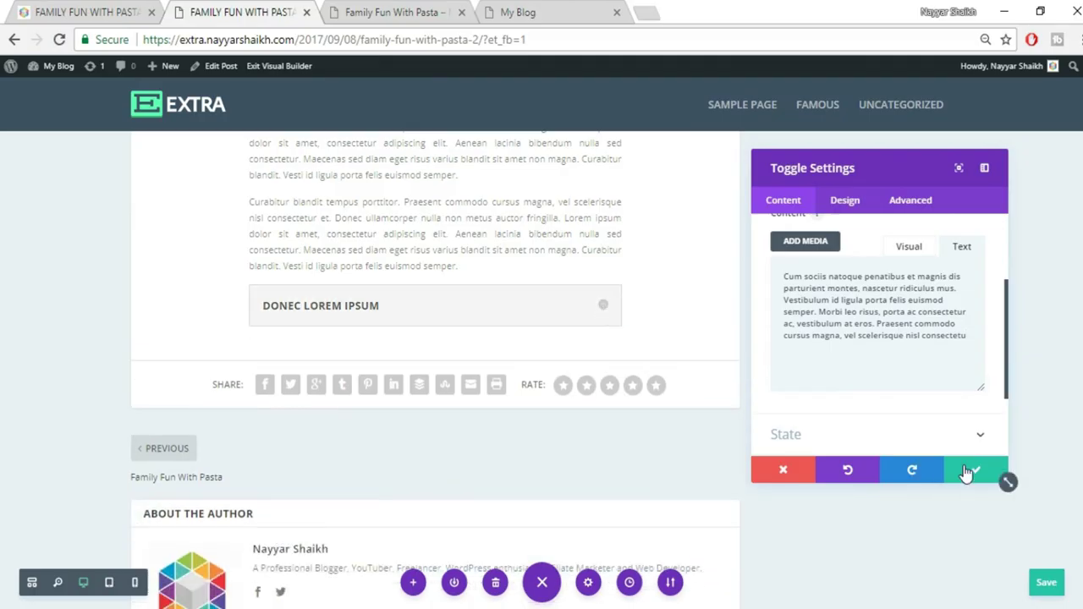
pyautogui.click(967, 472)
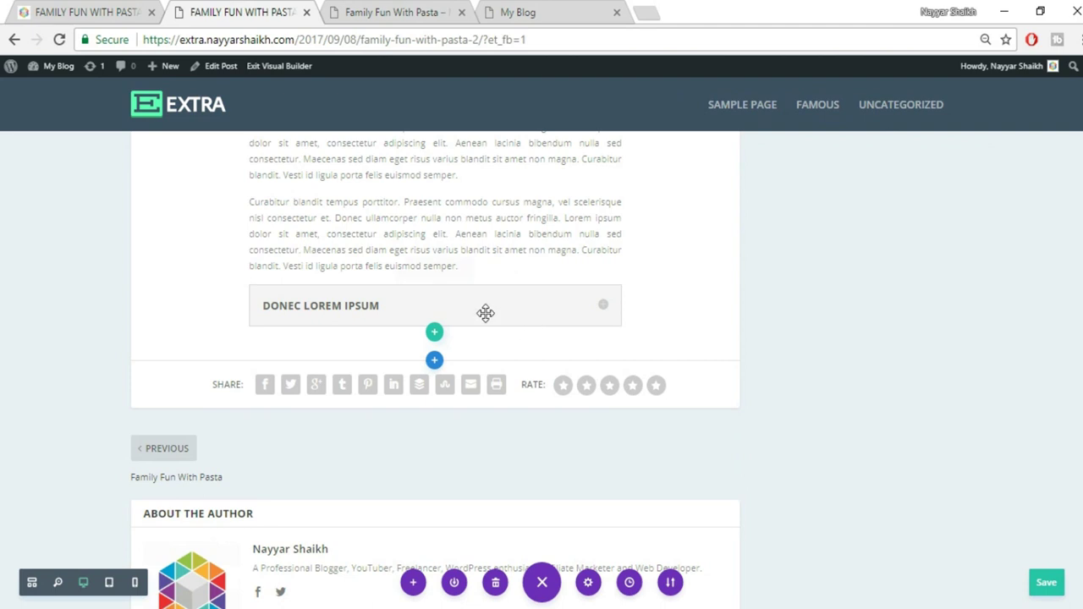
# Duplicate the DONEC LOREM IPSUM toggle twice, then check the reference's following paragraph
pyautogui.moveTo(488, 318)
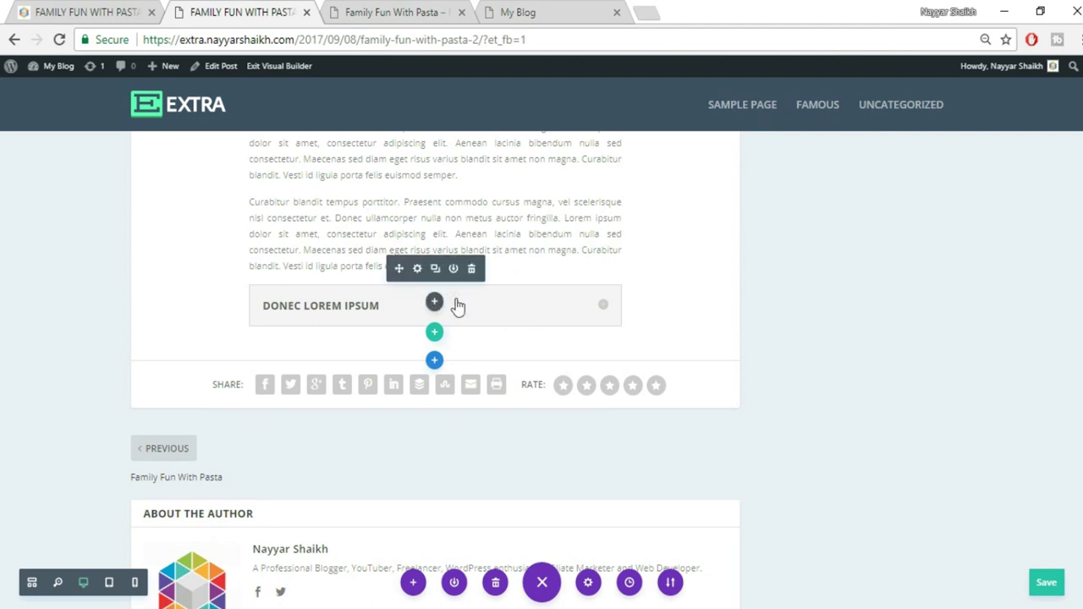
pyautogui.click(435, 269)
pyautogui.click(435, 269)
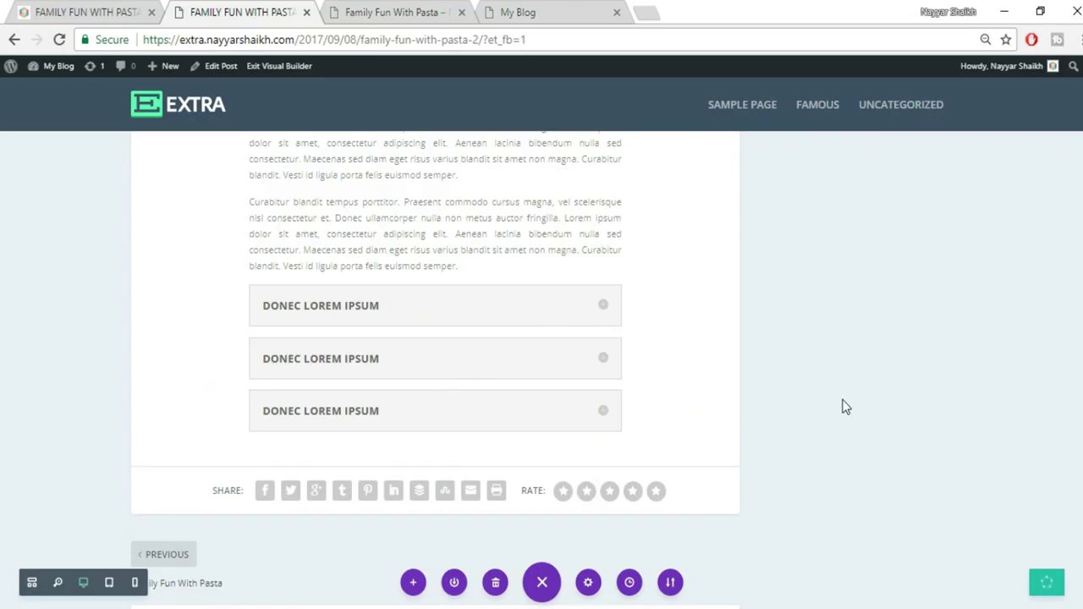
pyautogui.click(116, 8)
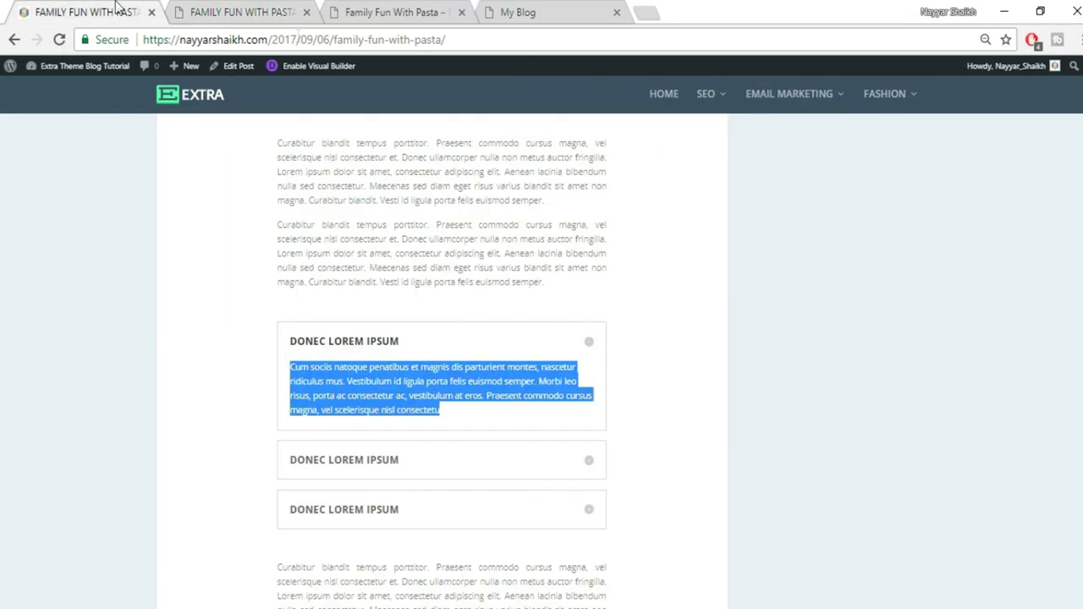
pyautogui.scroll(-4, 668, 321)
pyautogui.moveTo(279, 230); pyautogui.dragTo(566, 307)
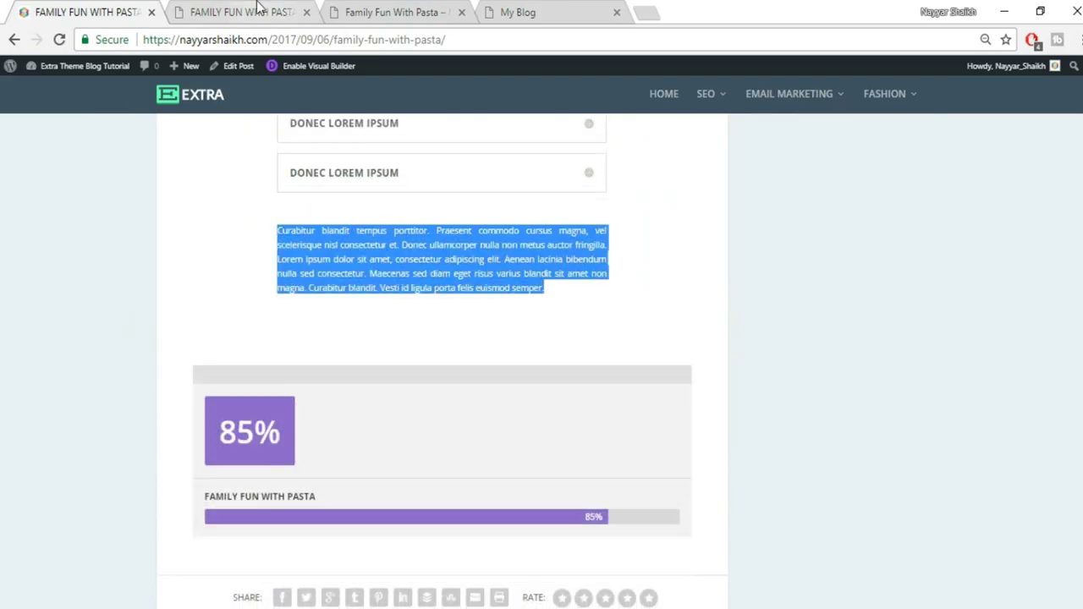
pyautogui.click(258, 8)
pyautogui.scroll(2, 432, 457)
# Duplicate the second lorem paragraph and position it below the three toggles
pyautogui.moveTo(422, 312)
pyautogui.click(435, 302)
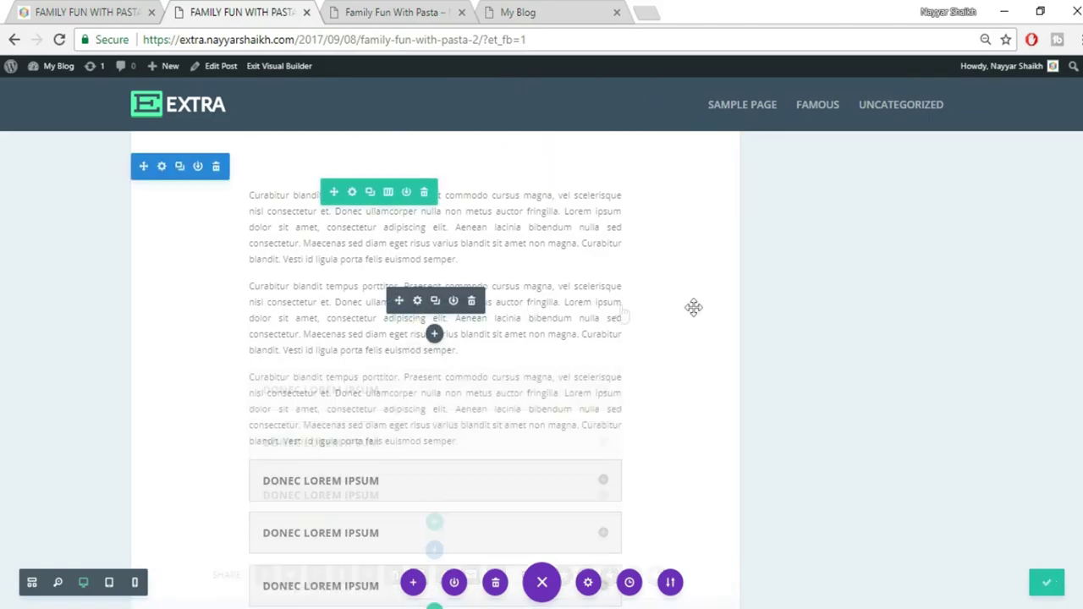
pyautogui.moveTo(414, 396)
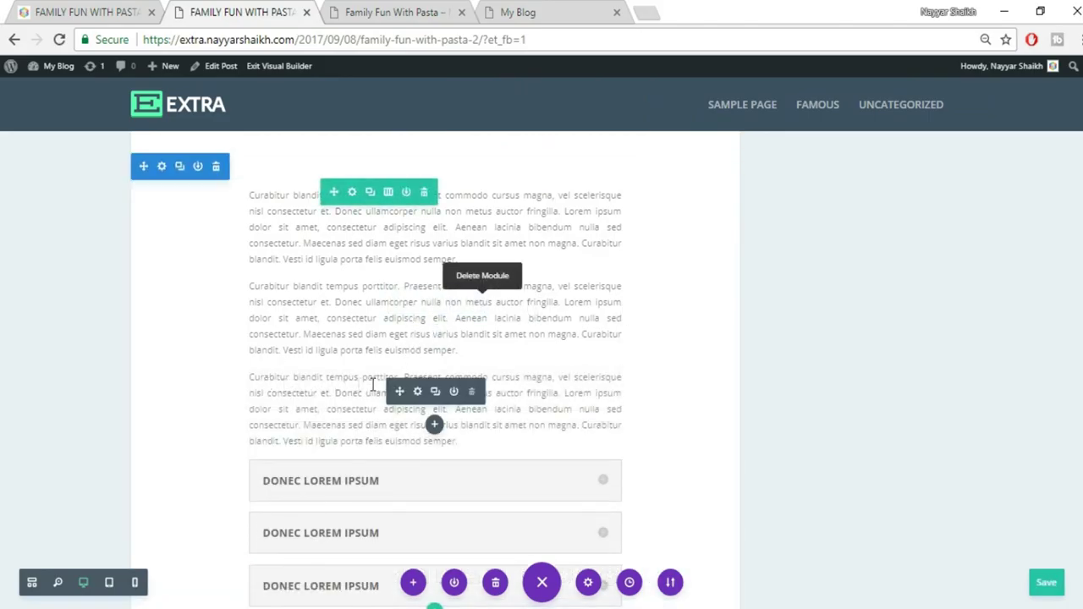
pyautogui.moveTo(411, 561); pyautogui.dragTo(576, 440)
pyautogui.scroll(-1, 576, 441)
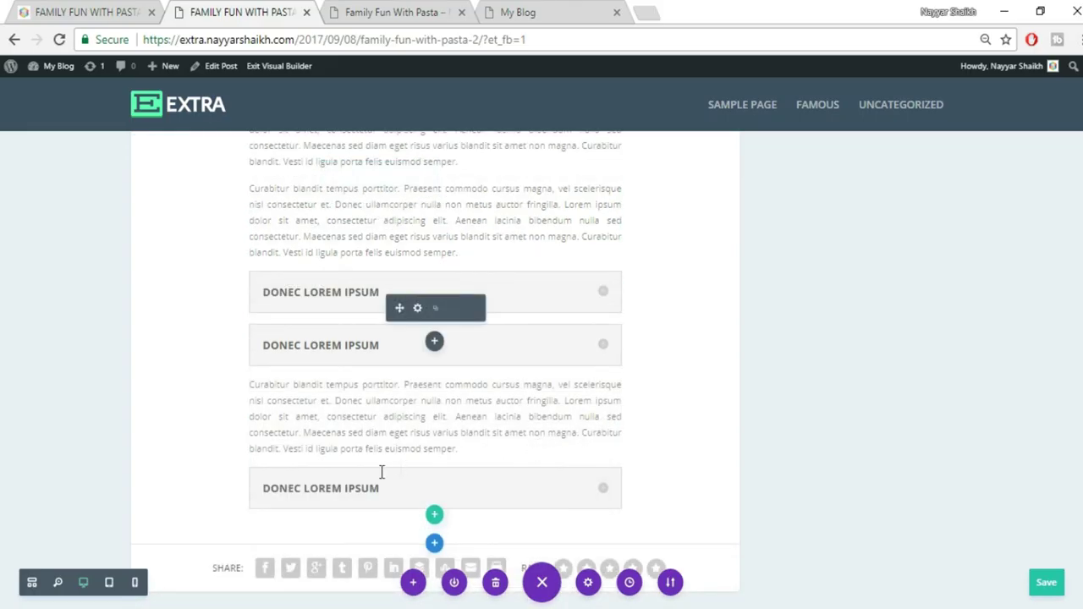
pyautogui.moveTo(289, 489); pyautogui.dragTo(298, 491)
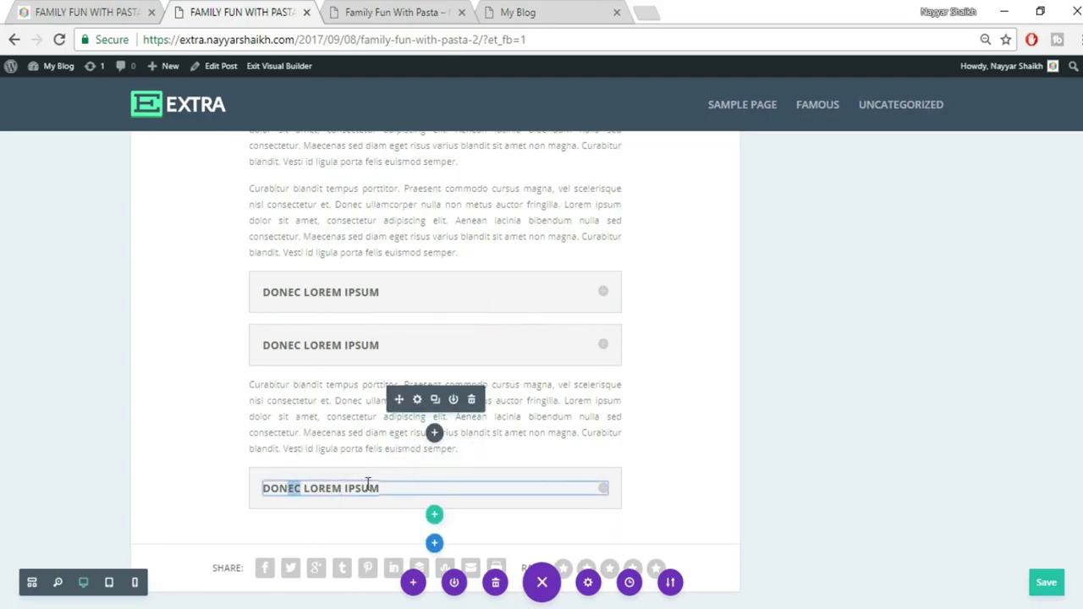
pyautogui.moveTo(485, 399); pyautogui.dragTo(552, 406)
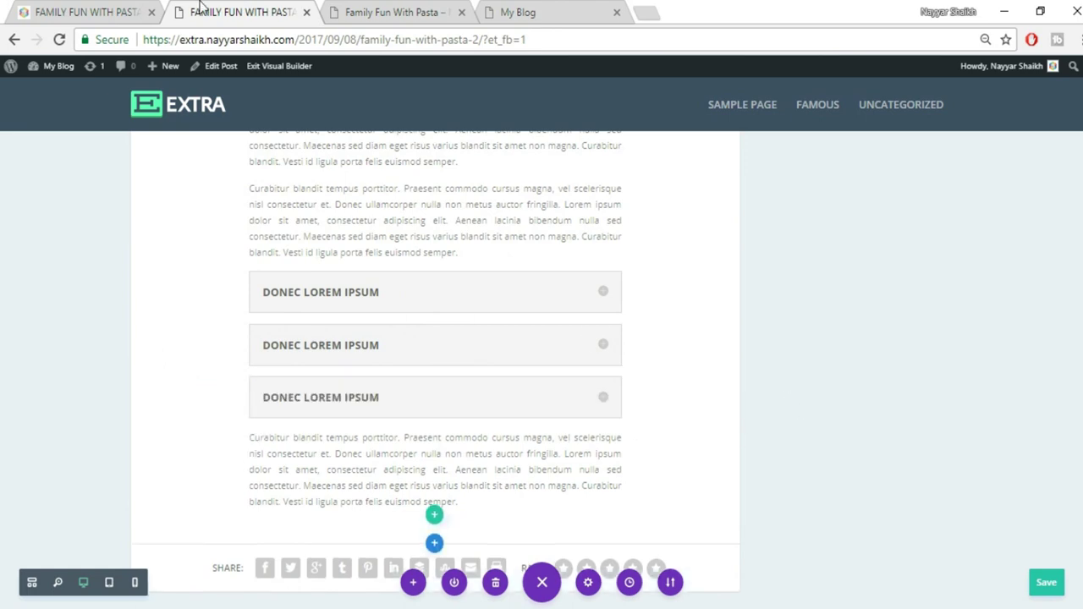
pyautogui.click(131, 10)
# Add a blank line after the paragraph above the toggles and before the one below
pyautogui.click(676, 281)
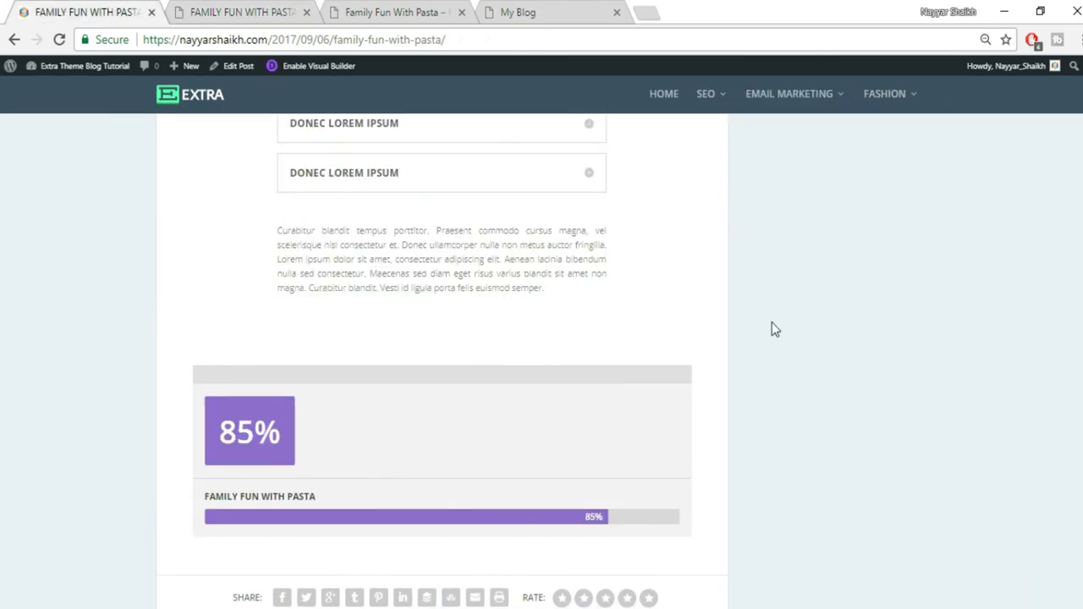
pyautogui.scroll(4, 772, 325)
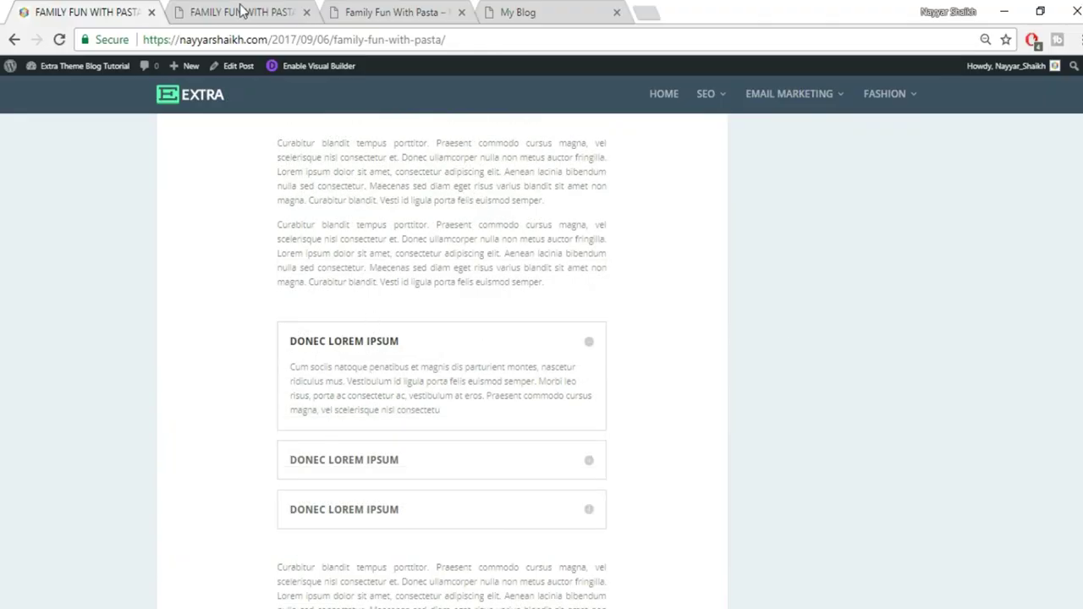
pyautogui.click(243, 10)
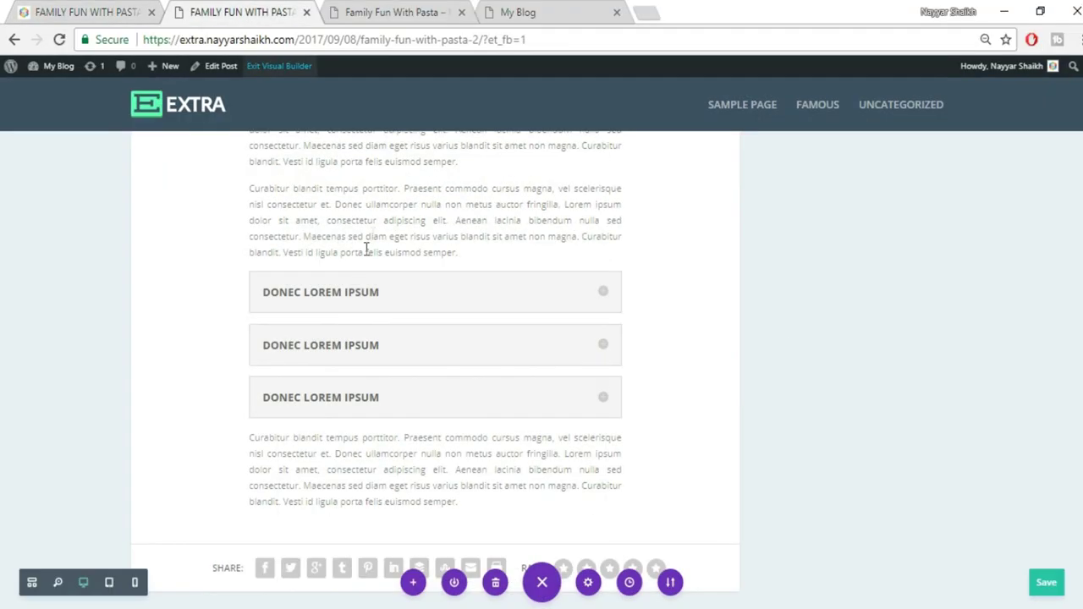
pyautogui.click(478, 252)
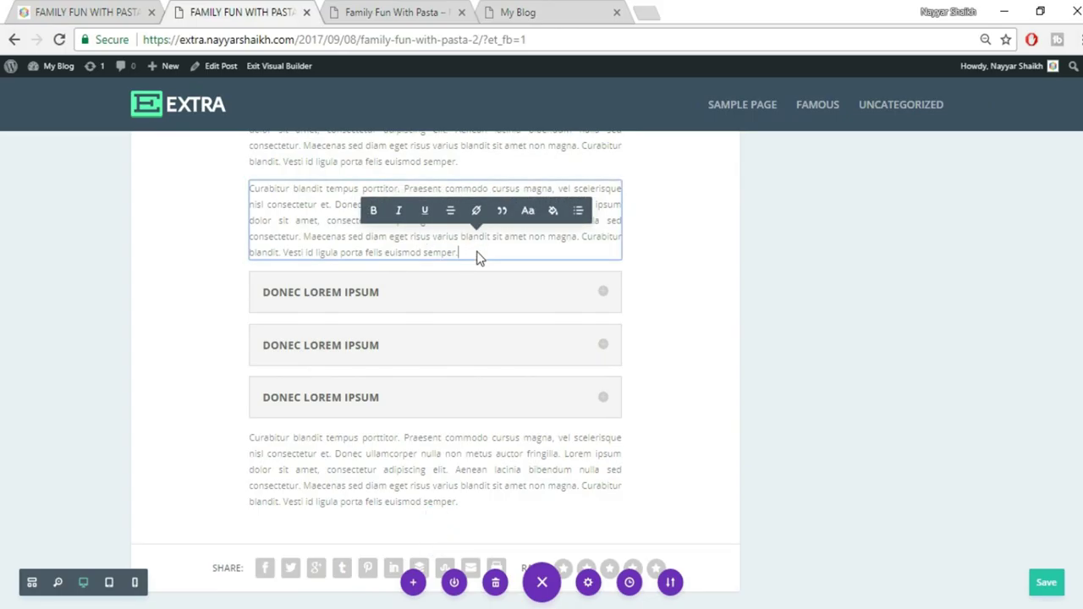
pyautogui.press('Return')
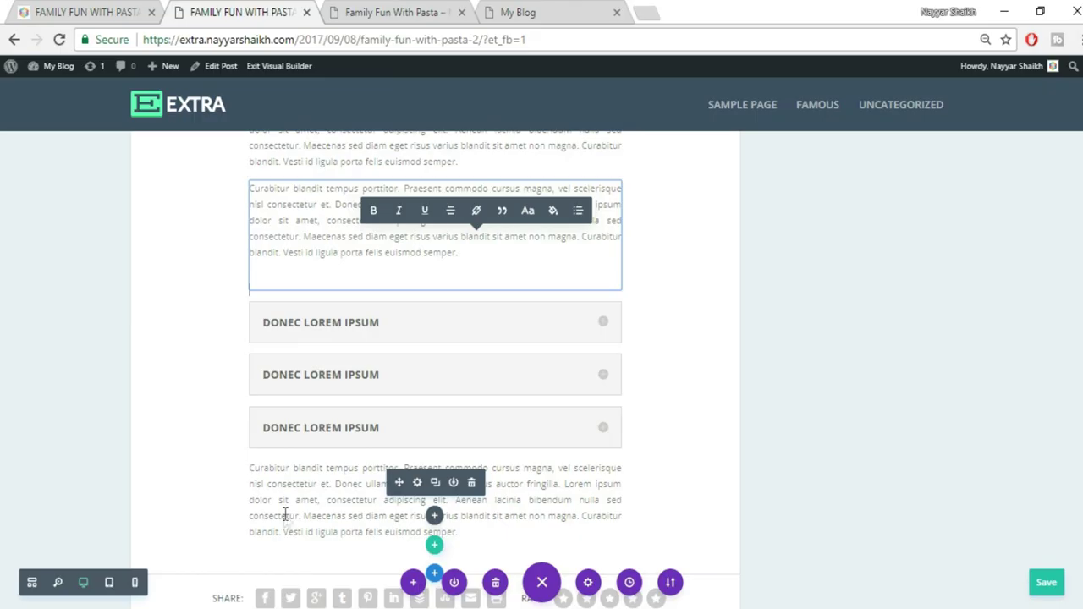
pyautogui.click(286, 513)
pyautogui.press('Return')
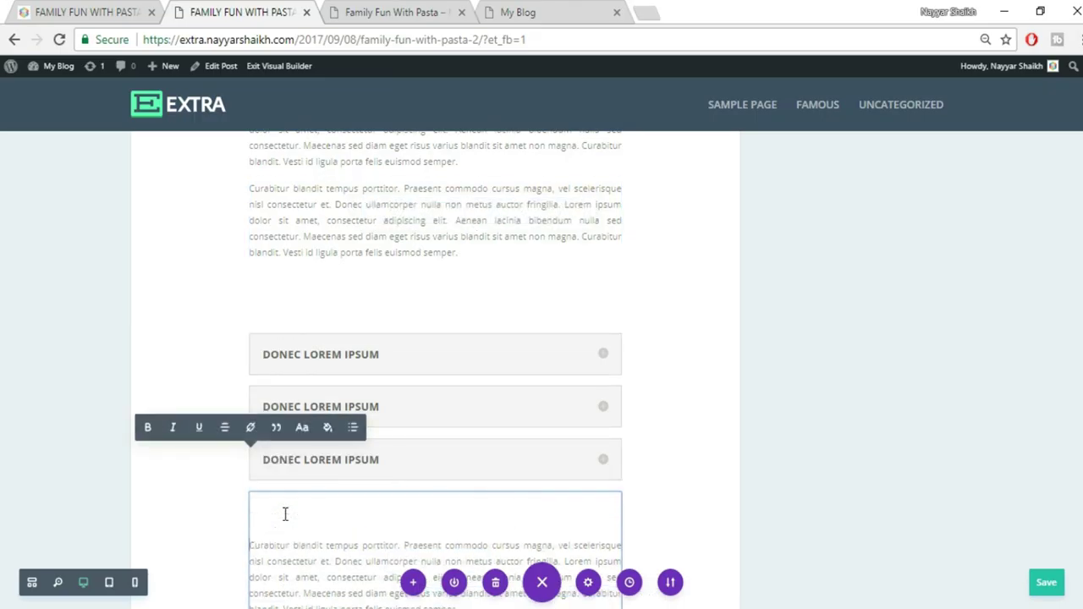
pyautogui.click(769, 450)
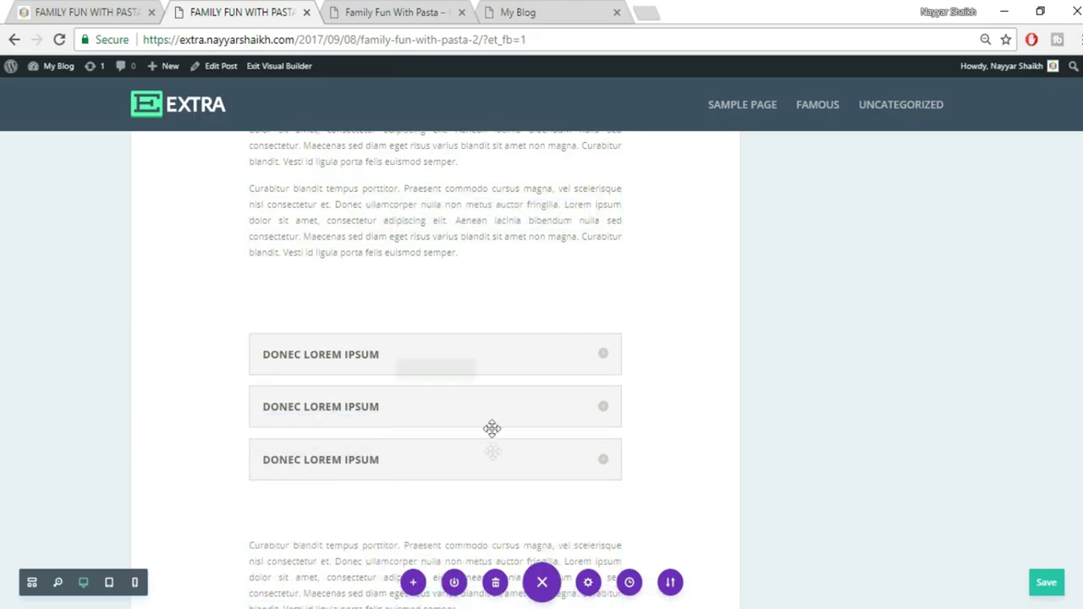
# Save the rebuilt pasta post's changes in the Visual Builder
pyautogui.scroll(-1, 491, 428)
pyautogui.scroll(3, 541, 411)
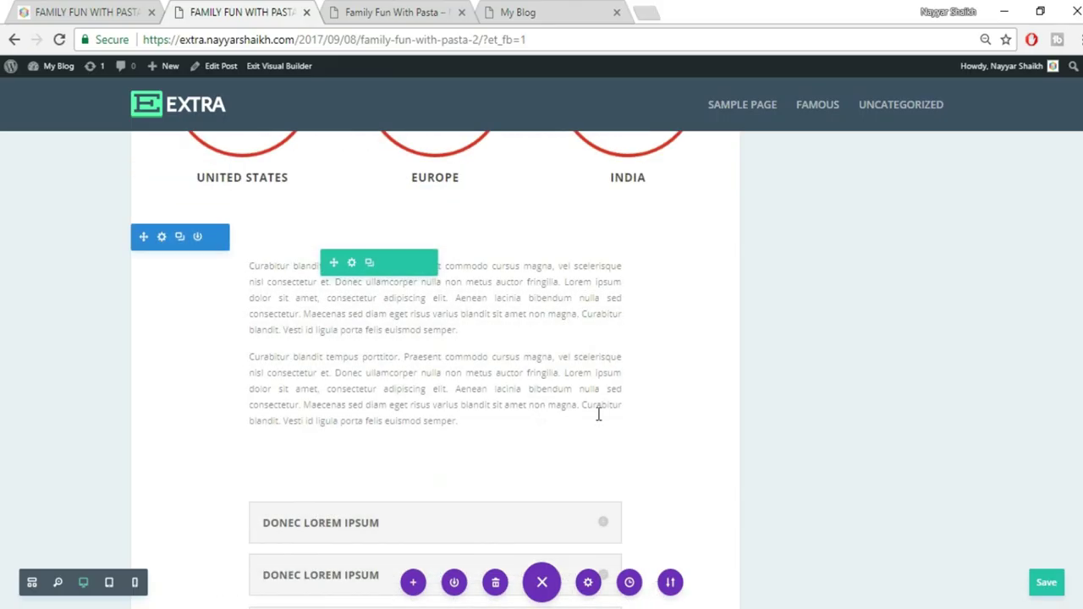
pyautogui.scroll(10, 894, 419)
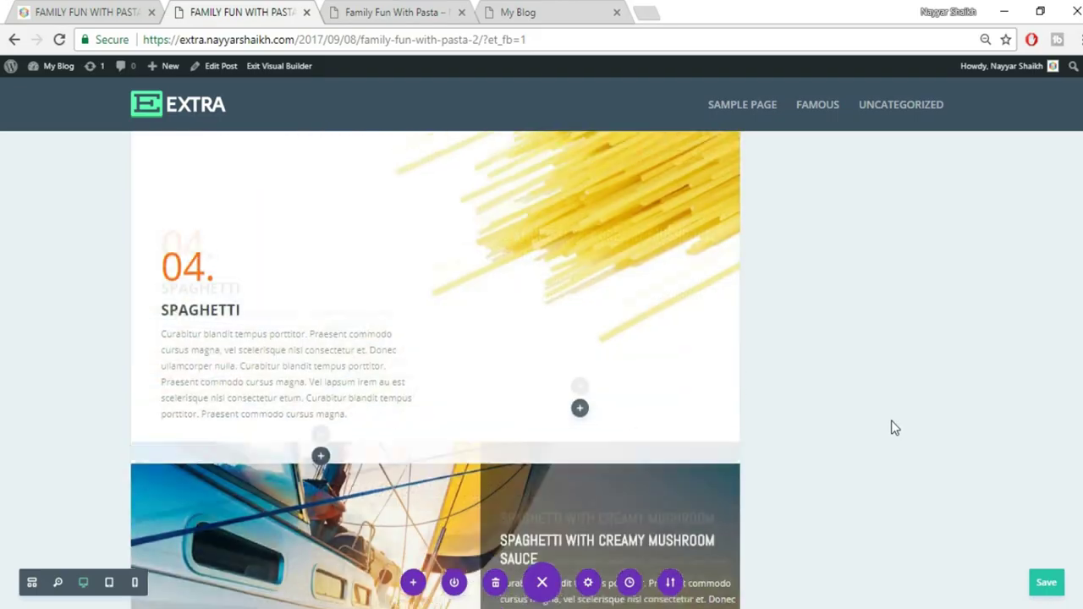
pyautogui.scroll(10, 891, 427)
pyautogui.scroll(8, 893, 440)
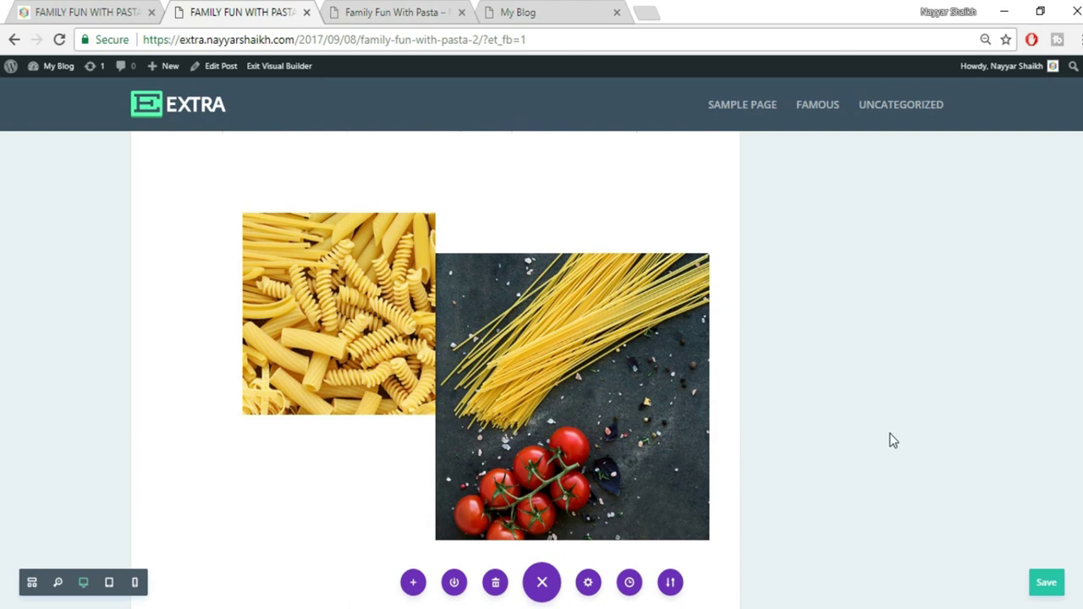
pyautogui.scroll(10, 891, 440)
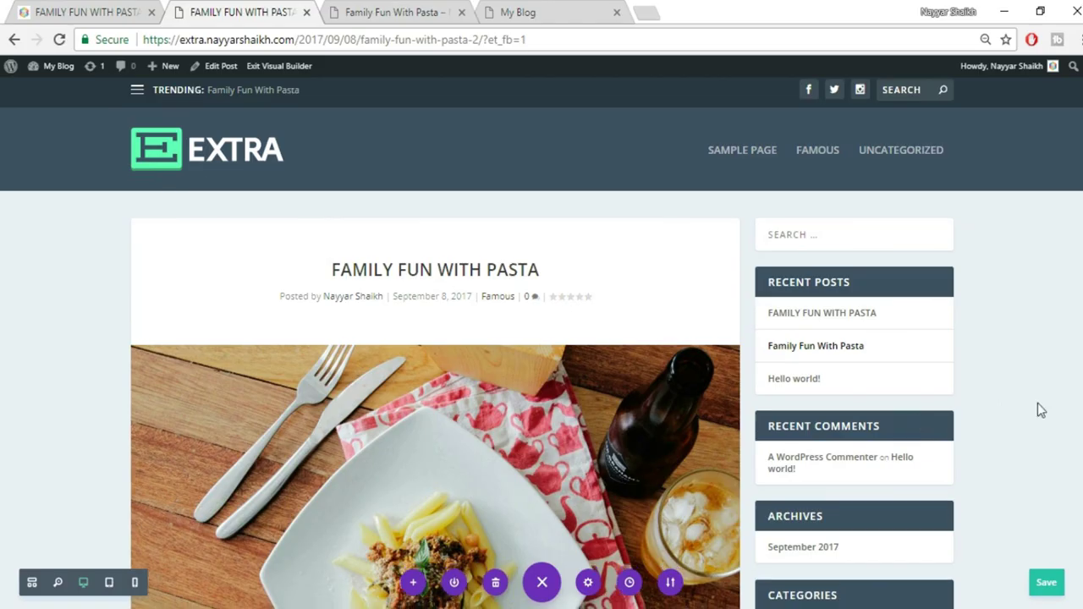
pyautogui.scroll(-3, 1038, 404)
pyautogui.scroll(-5, 1041, 405)
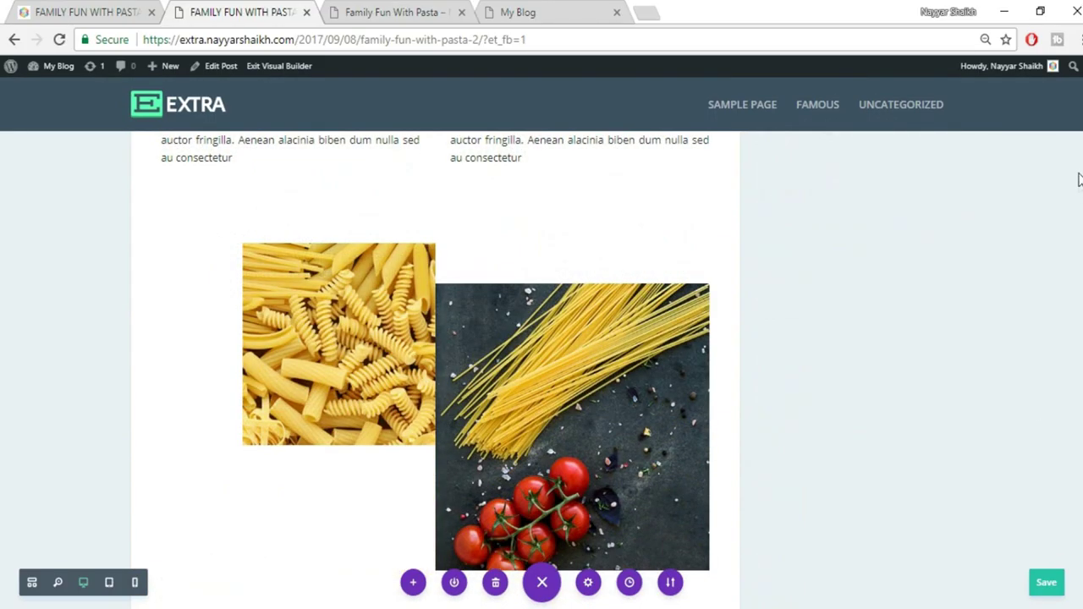
pyautogui.scroll(-20, 541, 370)
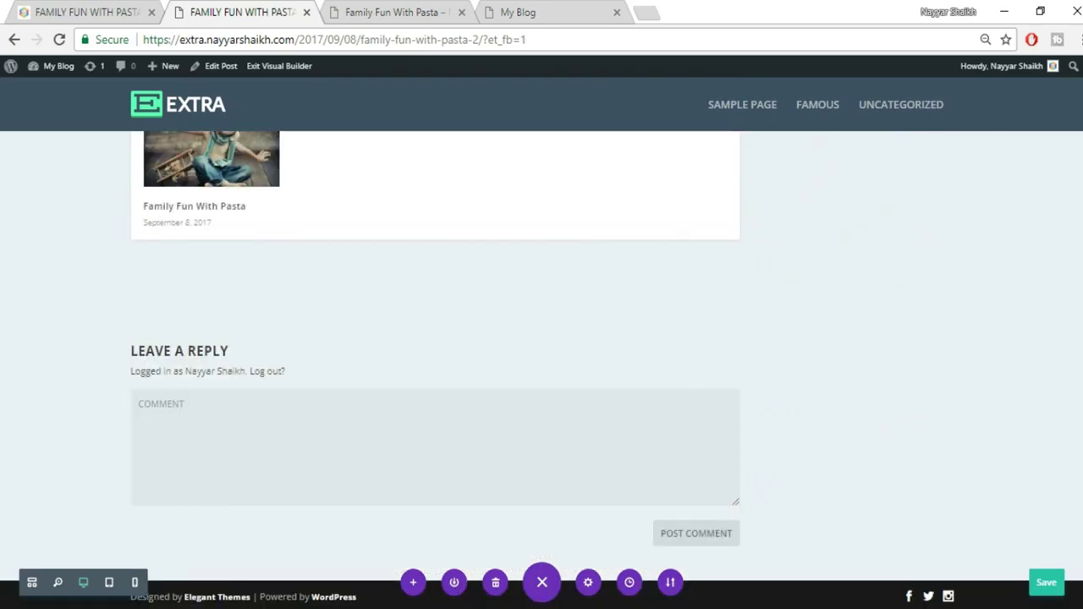
pyautogui.click(1050, 590)
pyautogui.scroll(20, 542, 370)
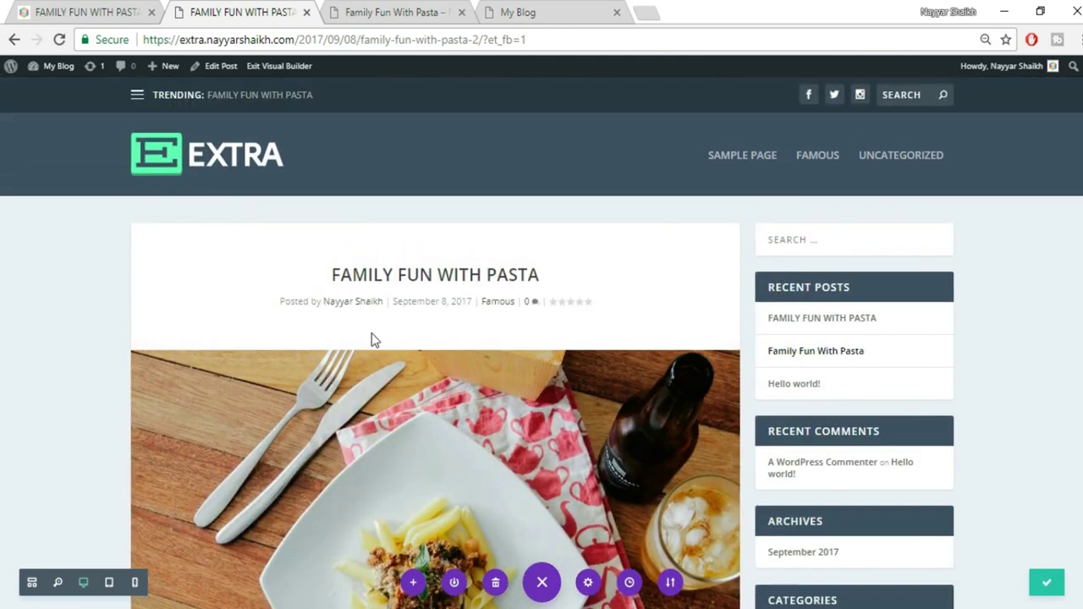
# Return to the original Family Fun With Pasta post, scrolled up to its 03. MACARONI section
pyautogui.click(111, 12)
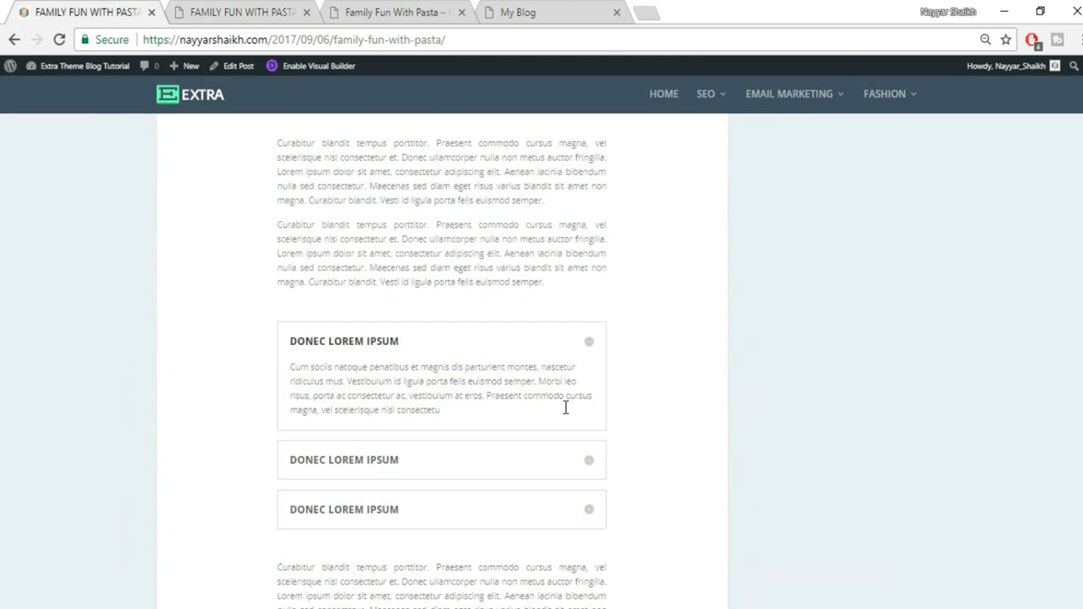
pyautogui.scroll(15, 565, 408)
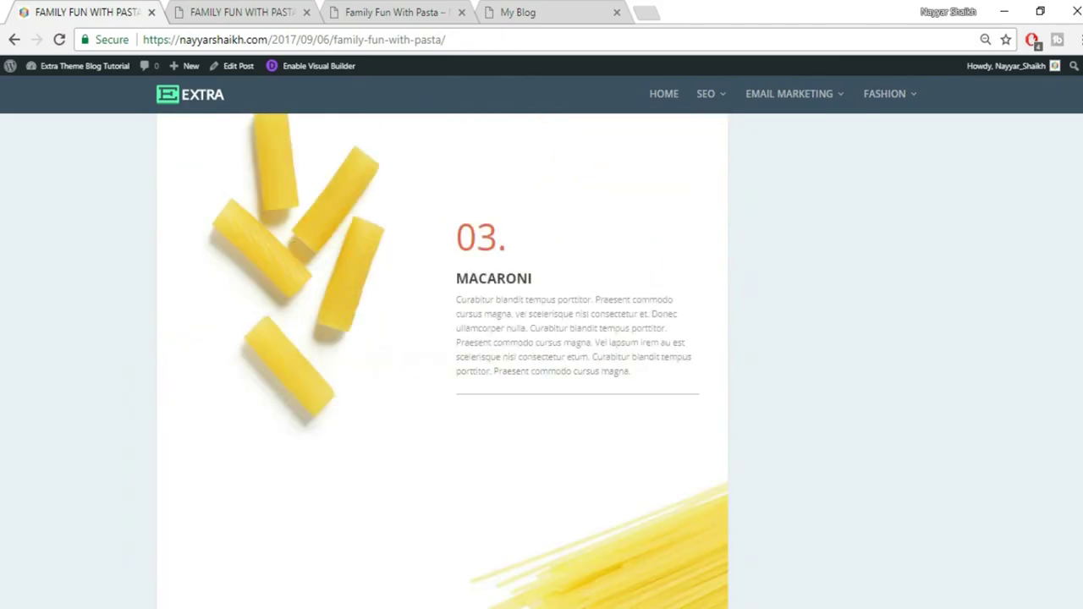
pyautogui.scroll(10, 914, 377)
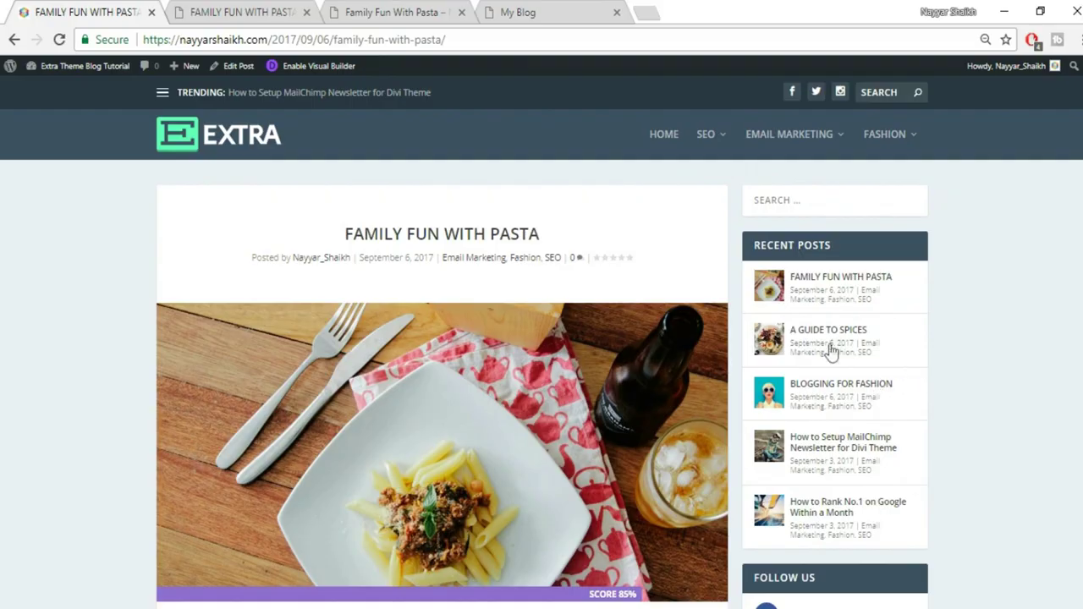
# Open the original A Guide to Spices post, then start a new blank post via + New > Post
pyautogui.click(834, 337)
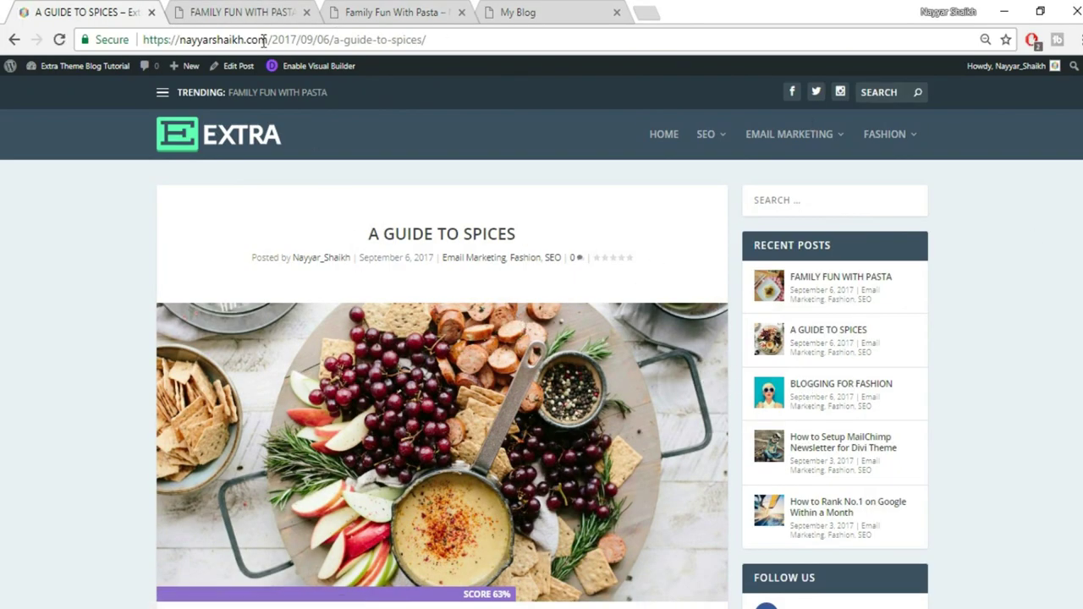
pyautogui.click(237, 10)
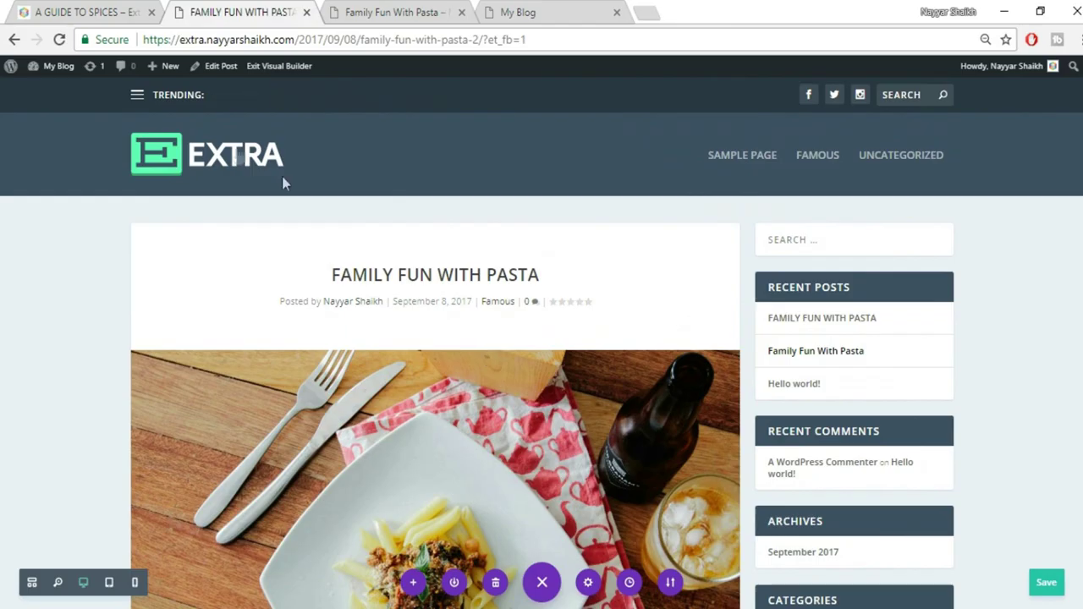
pyautogui.moveTo(161, 80)
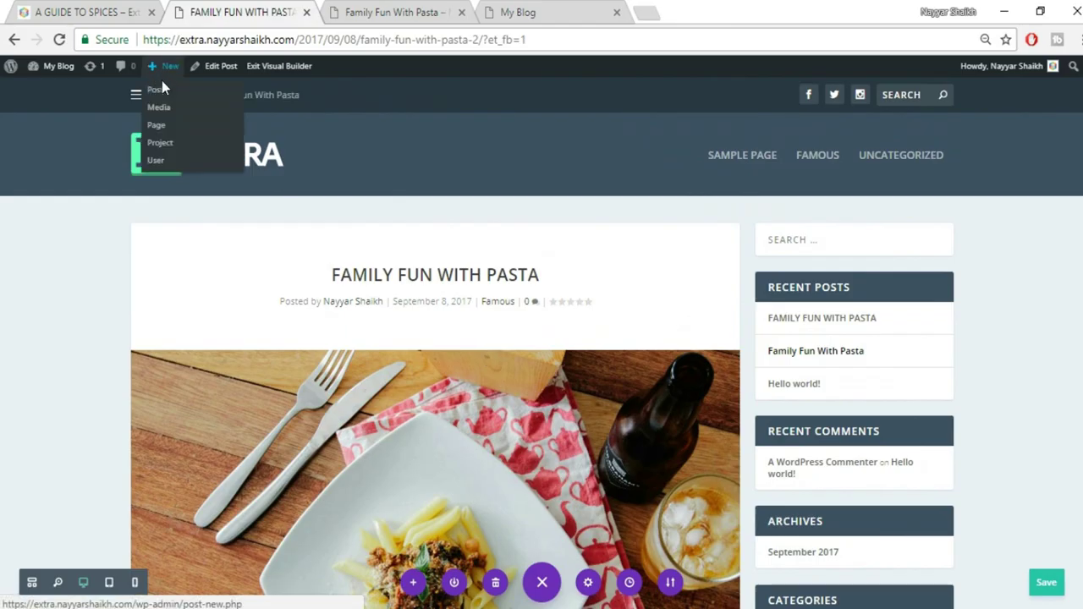
pyautogui.click(156, 93)
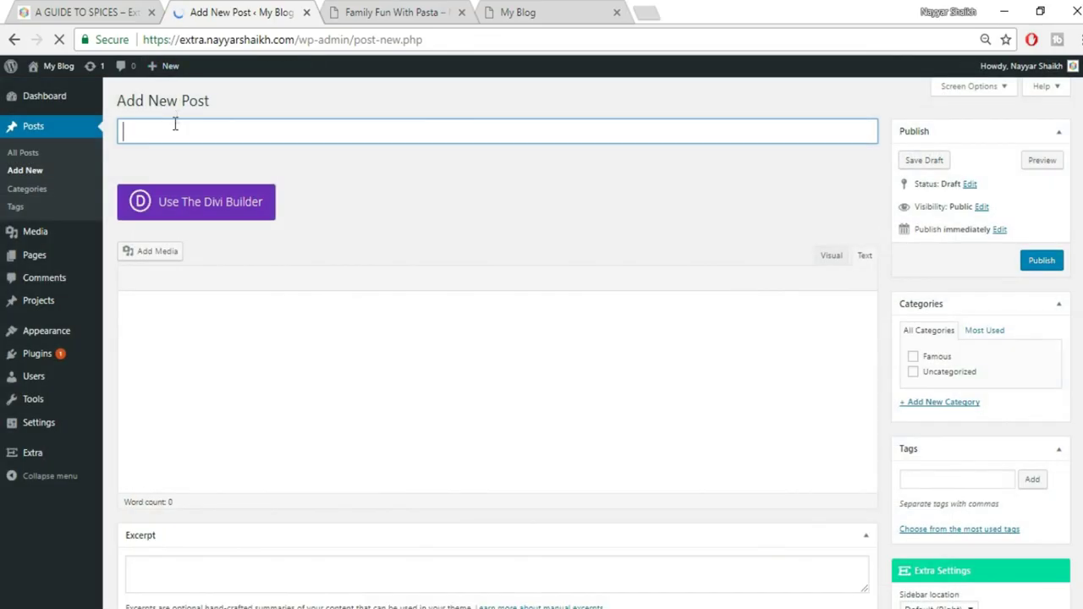
# Copy the title A GUIDE TO SPICES from the original post into the new post's title
pyautogui.hotkey('ctrl', 'pageup')
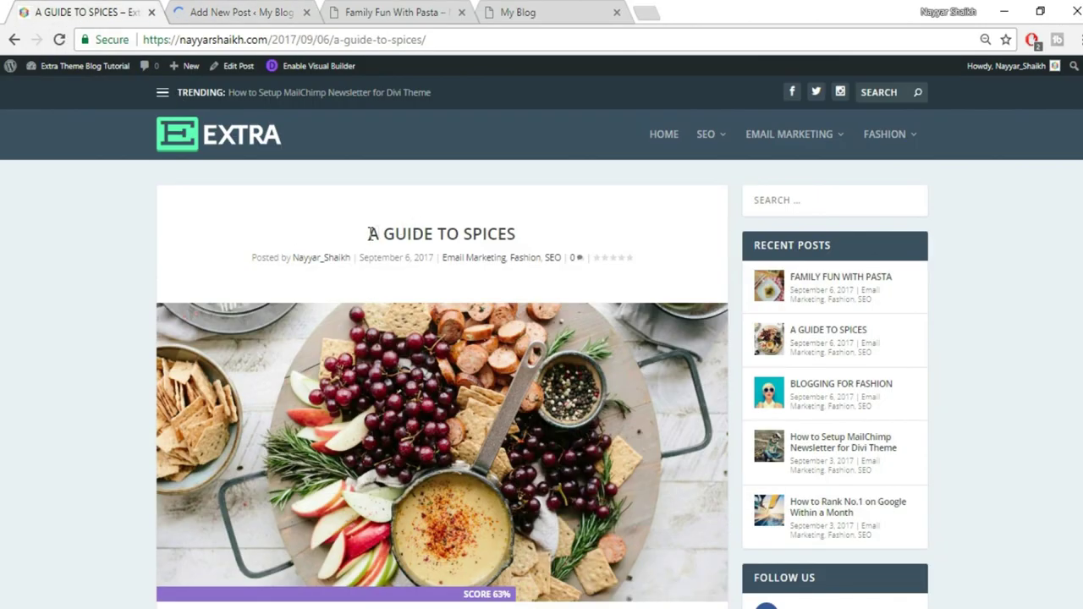
pyautogui.moveTo(368, 235); pyautogui.dragTo(572, 241)
pyautogui.hotkey('ctrl', 'c')
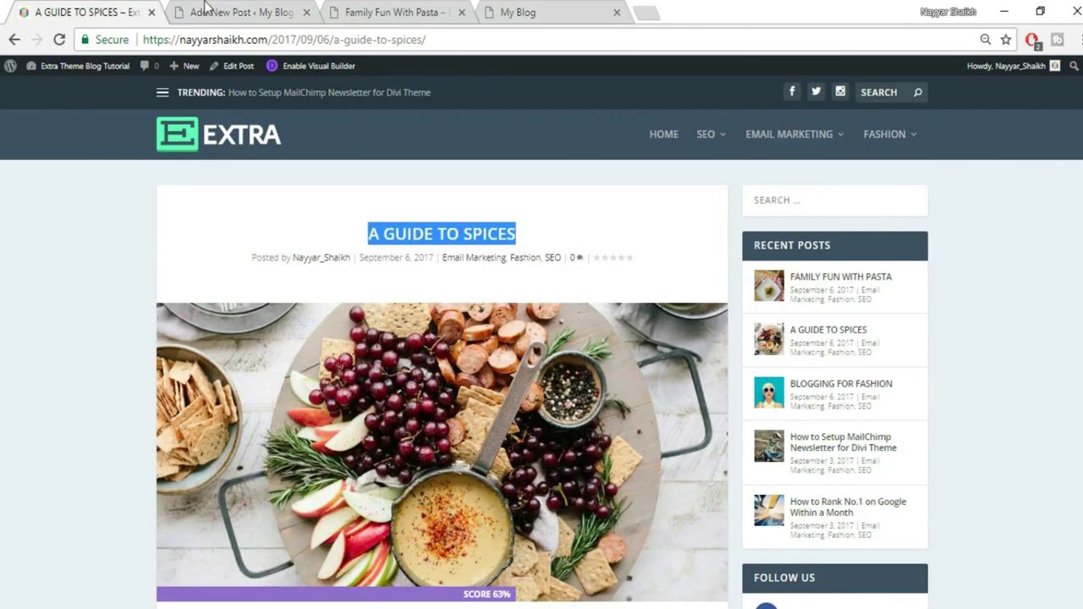
pyautogui.click(206, 10)
pyautogui.hotkey('ctrl', 'v')
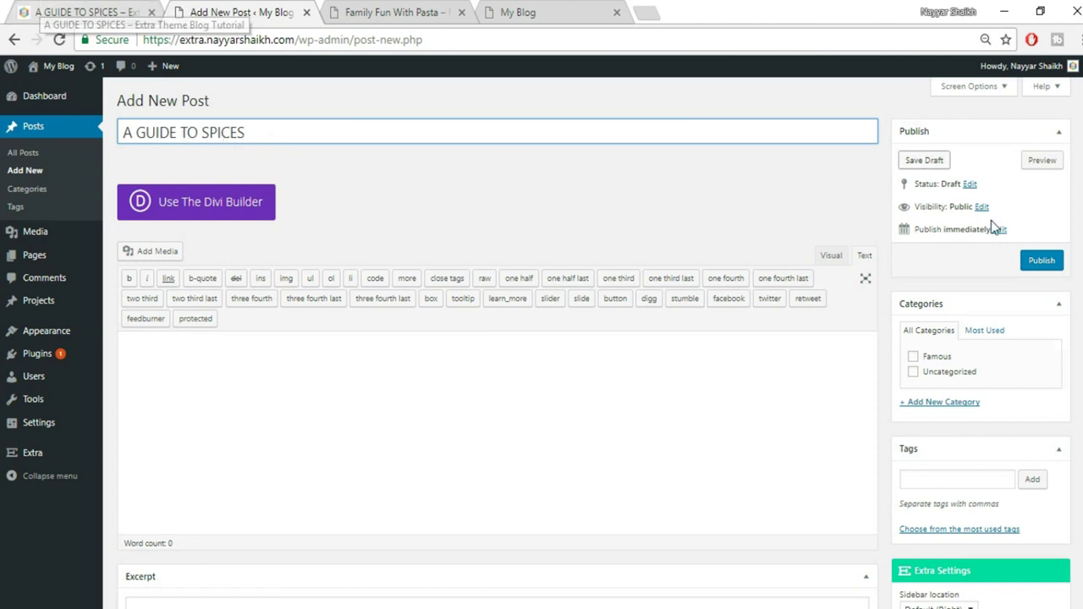
# File the post under Famous and a newly created Spices category
pyautogui.click(936, 358)
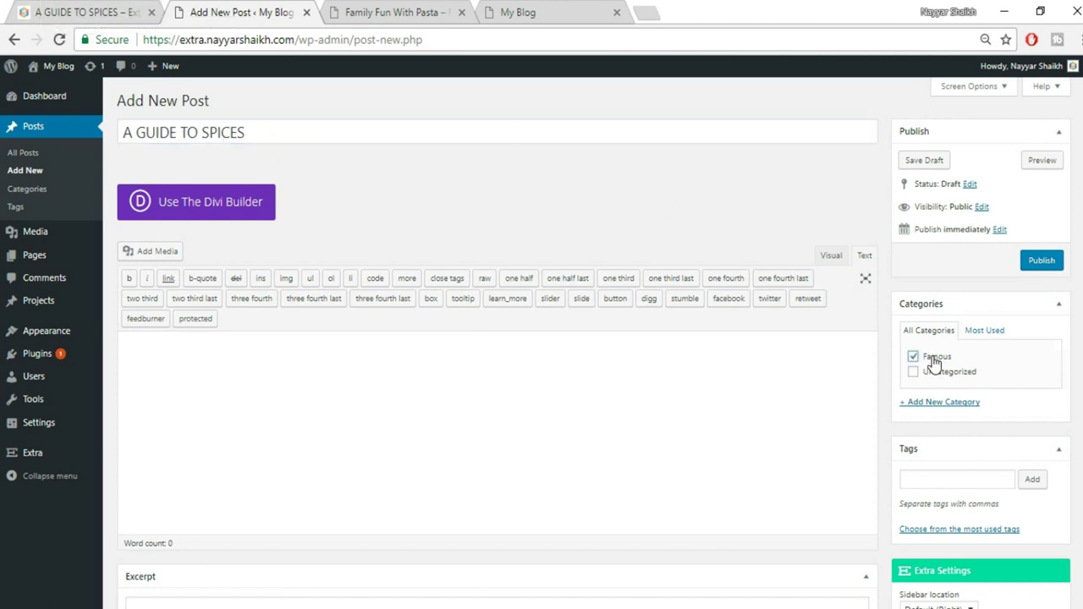
pyautogui.click(960, 402)
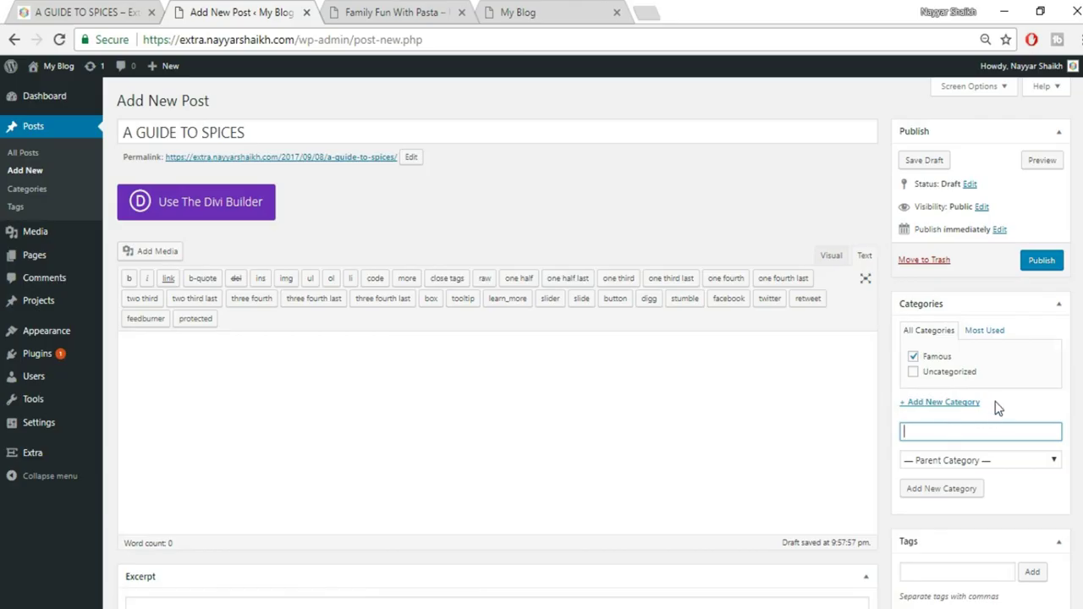
pyautogui.write('Spices')
pyautogui.click(954, 495)
pyautogui.scroll(-5, 497, 338)
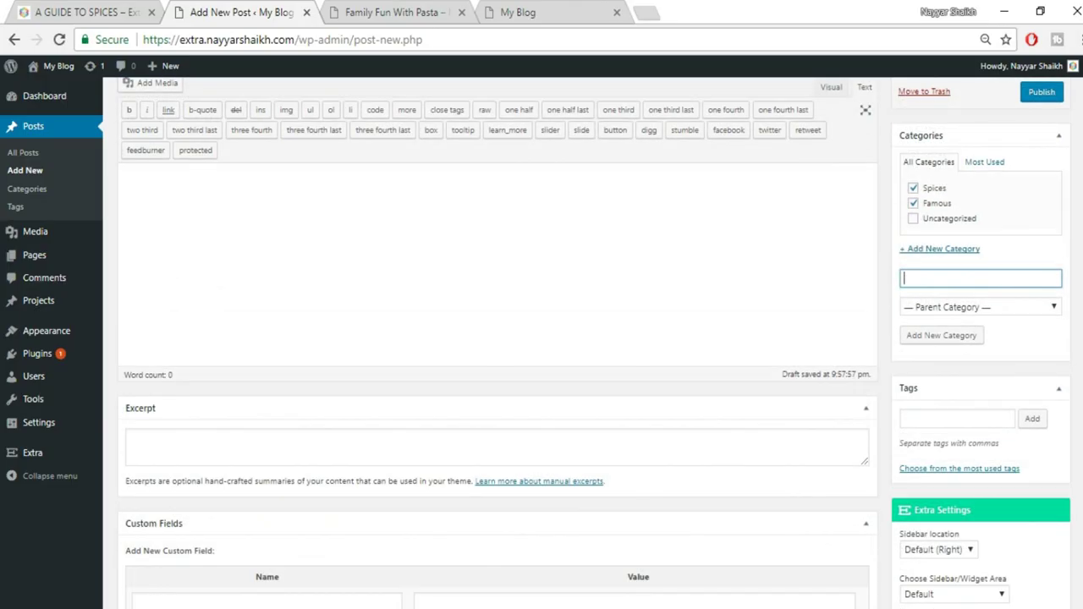
pyautogui.scroll(-3, 498, 339)
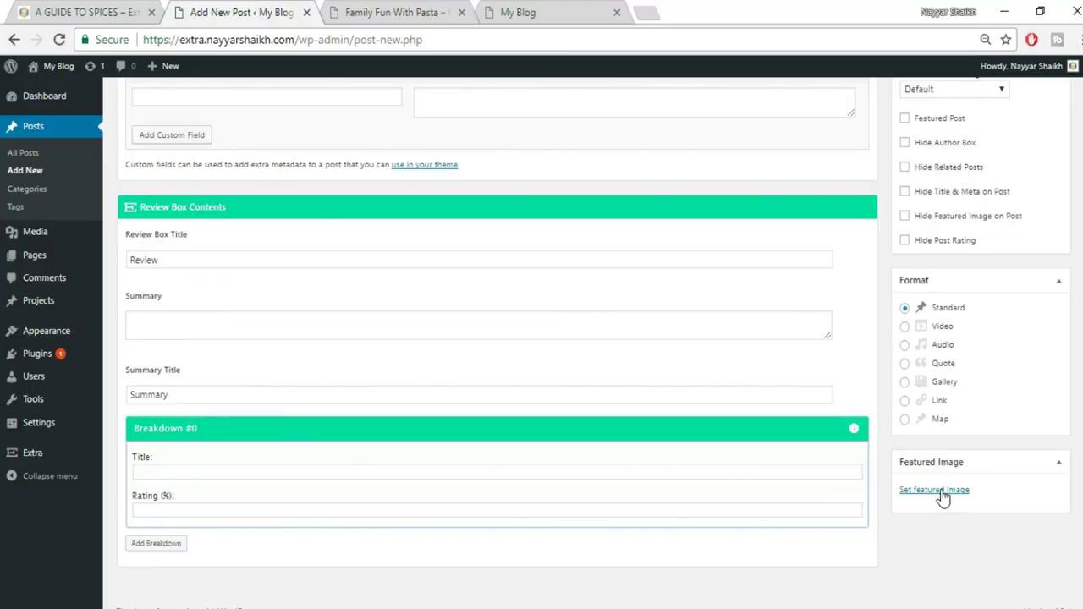
# Open the featured image chooser and browse the computer for an image to upload
pyautogui.click(940, 494)
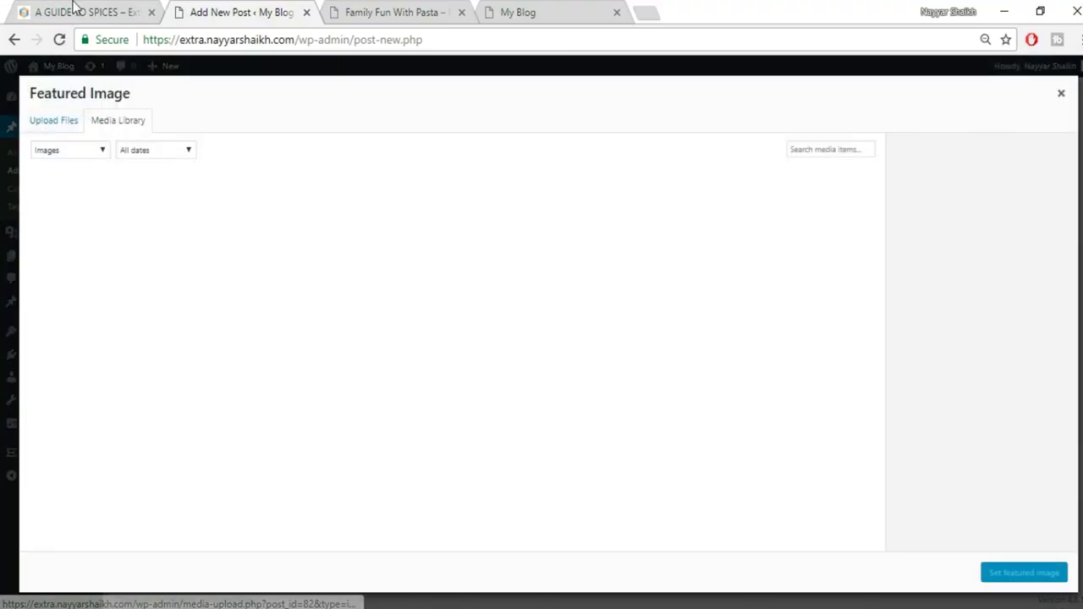
pyautogui.click(75, 7)
pyautogui.scroll(-1, 241, 93)
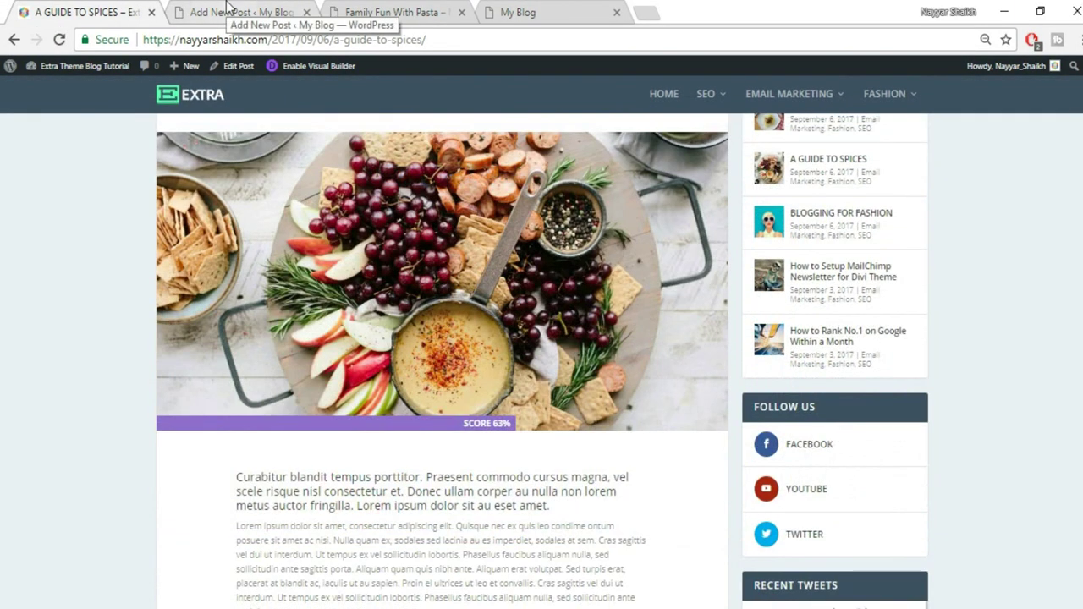
pyautogui.click(227, 7)
pyautogui.click(75, 123)
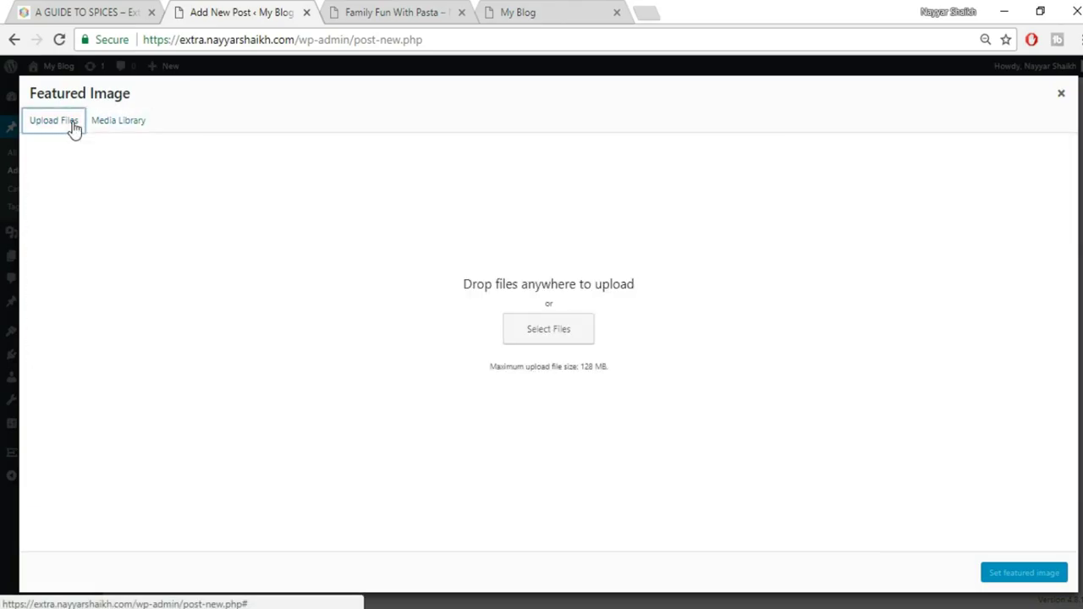
pyautogui.click(540, 333)
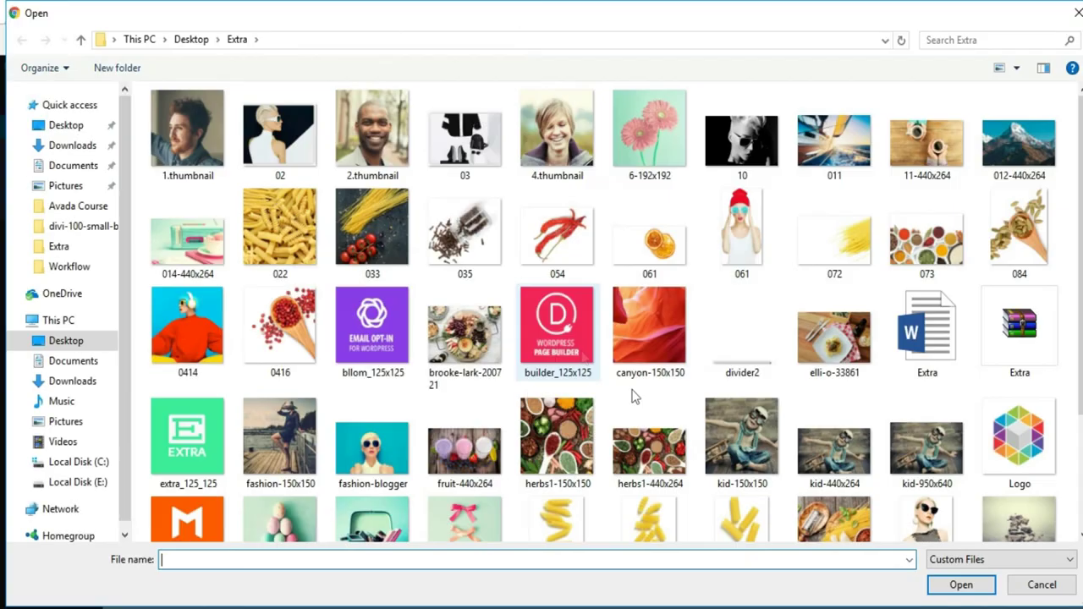
# Upload the brooke-lark-200721 food platter photo and set it as the featured image
pyautogui.scroll(-2, 635, 397)
pyautogui.click(849, 362)
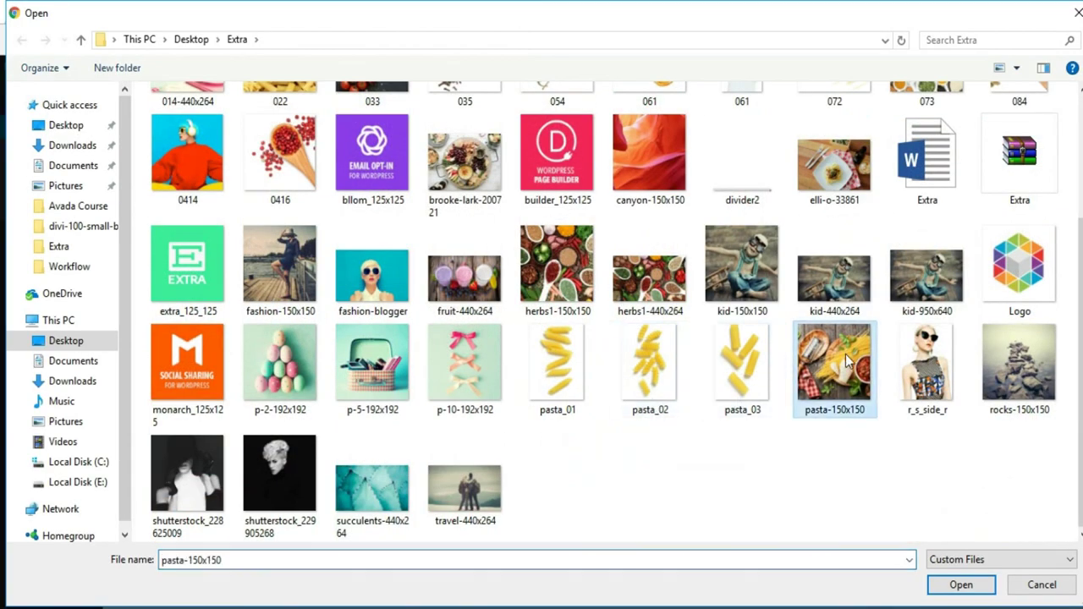
pyautogui.click(652, 297)
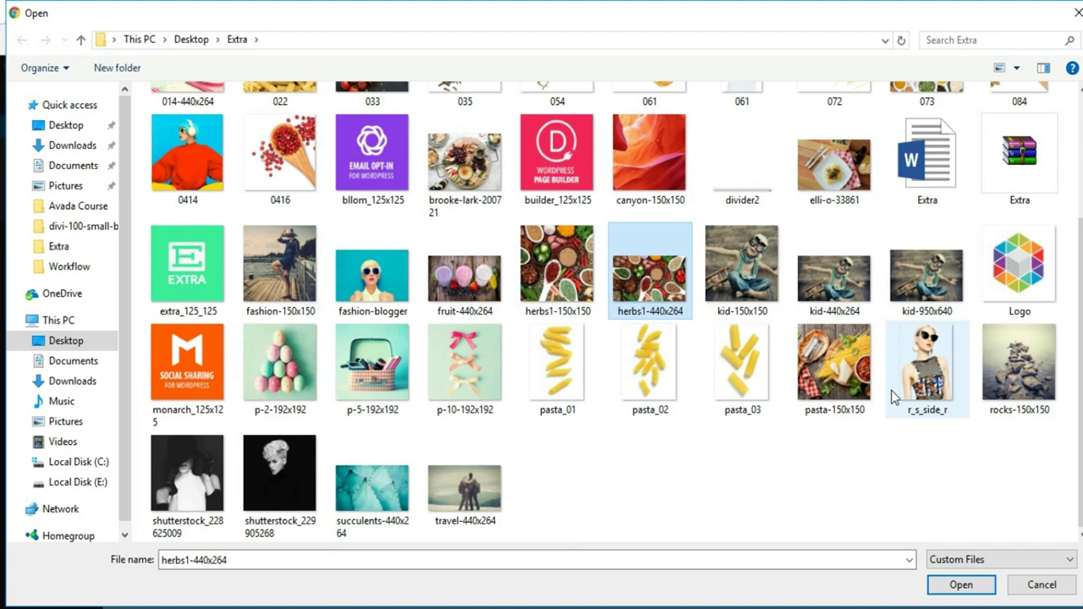
pyautogui.scroll(2, 890, 394)
pyautogui.click(479, 373)
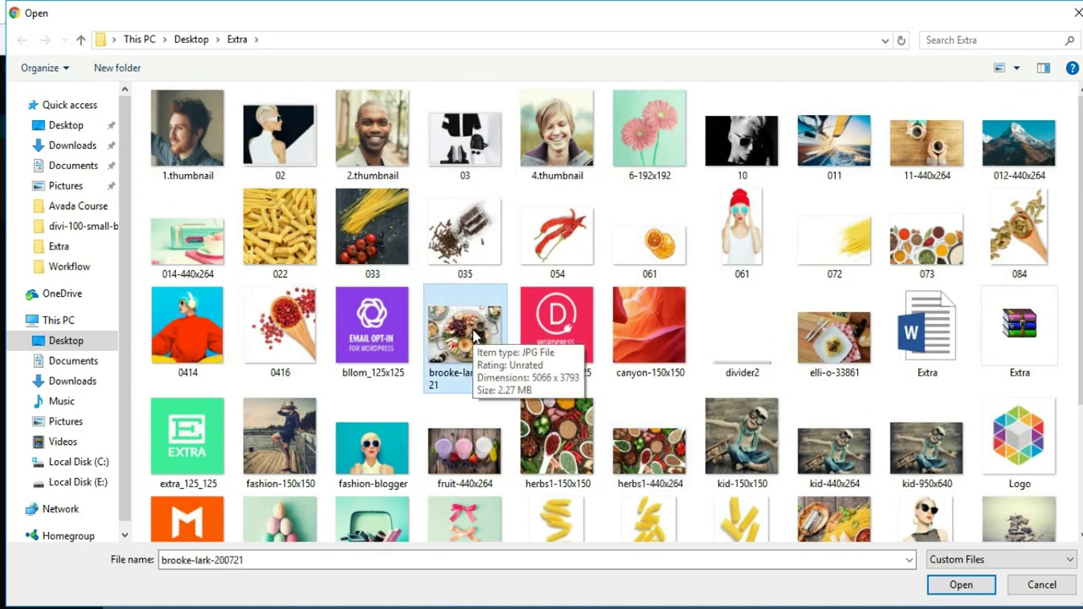
pyautogui.click(960, 584)
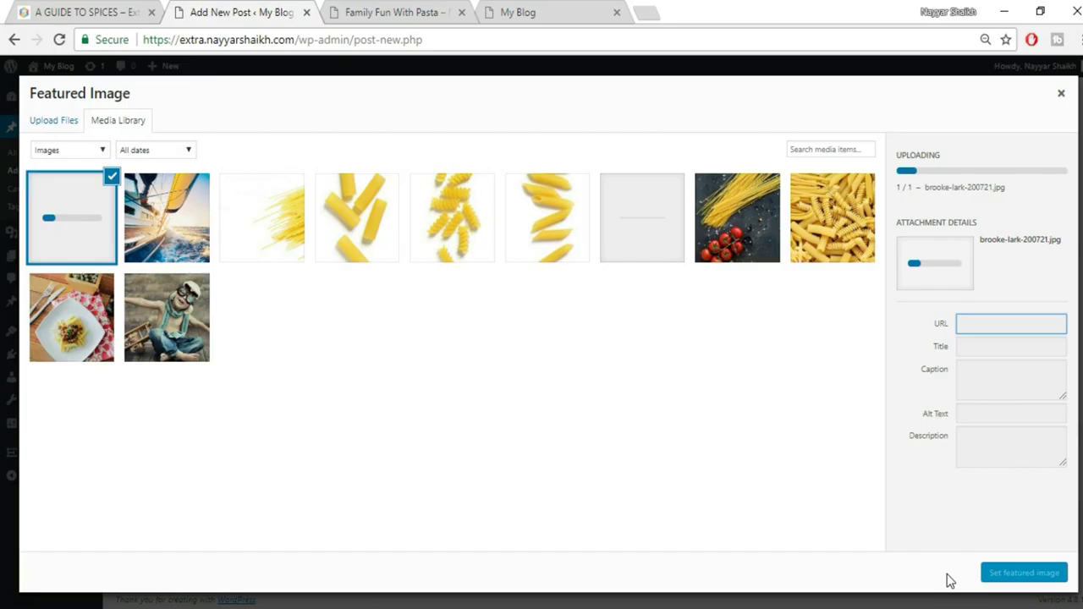
pyautogui.click(1024, 573)
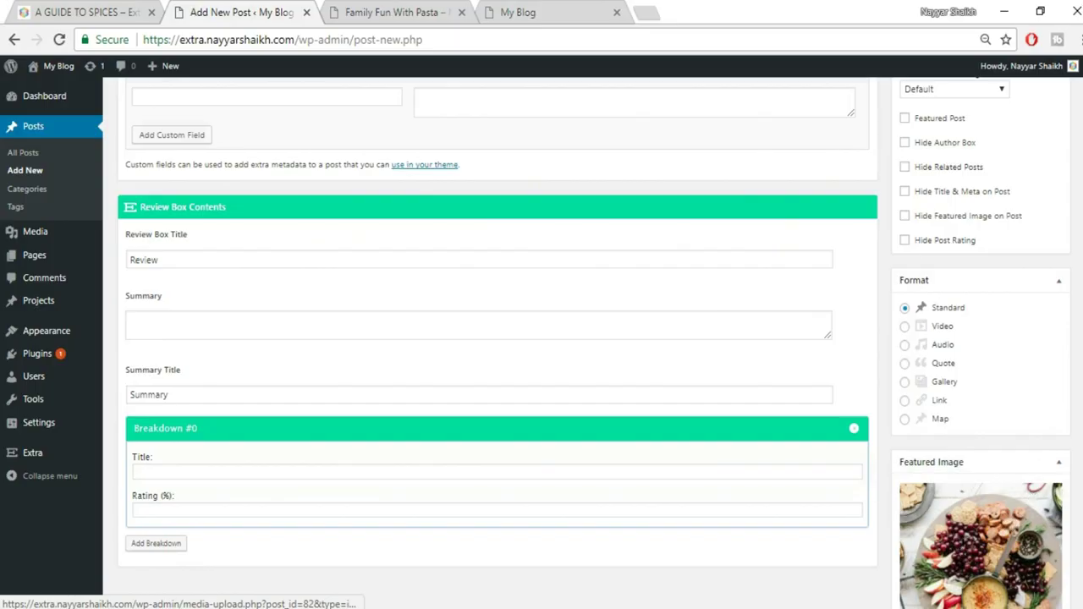
pyautogui.scroll(15, 1040, 307)
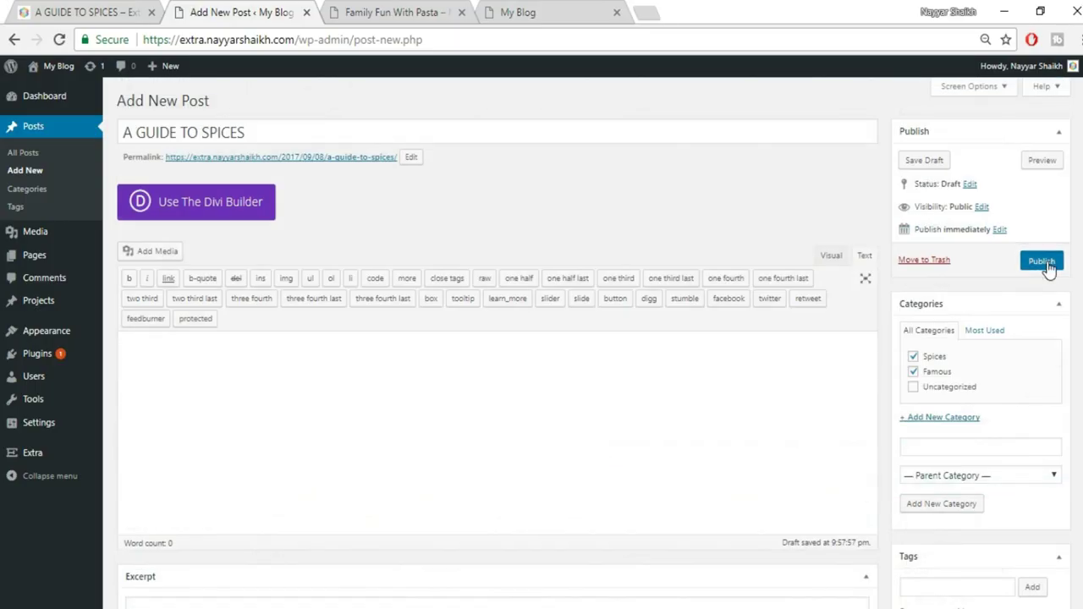
# Publish the A GUIDE TO SPICES post and open it in the Divi Visual Builder
pyautogui.click(1043, 261)
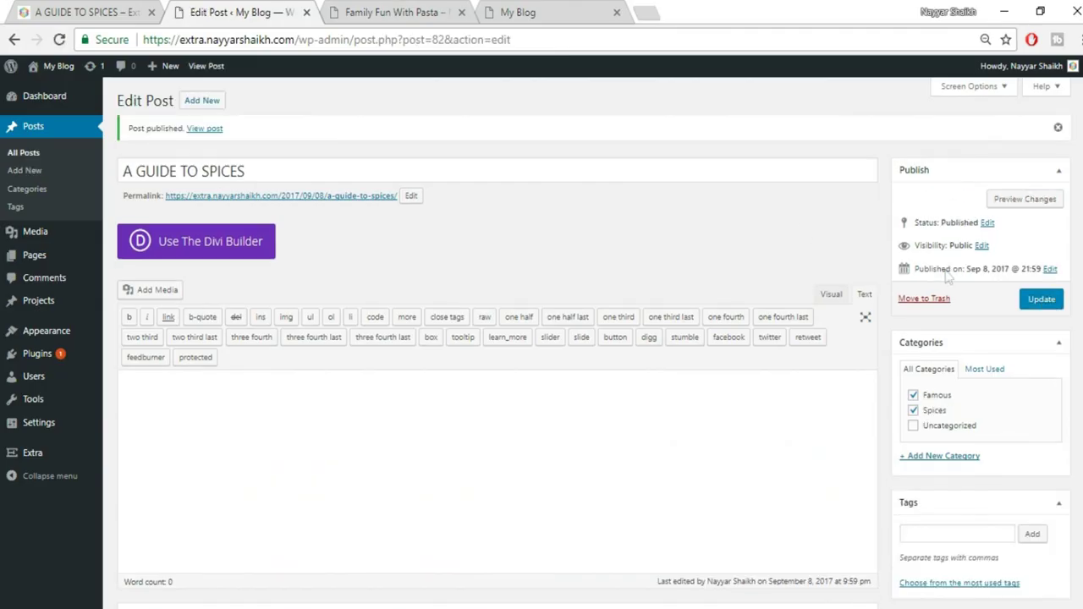
pyautogui.click(249, 258)
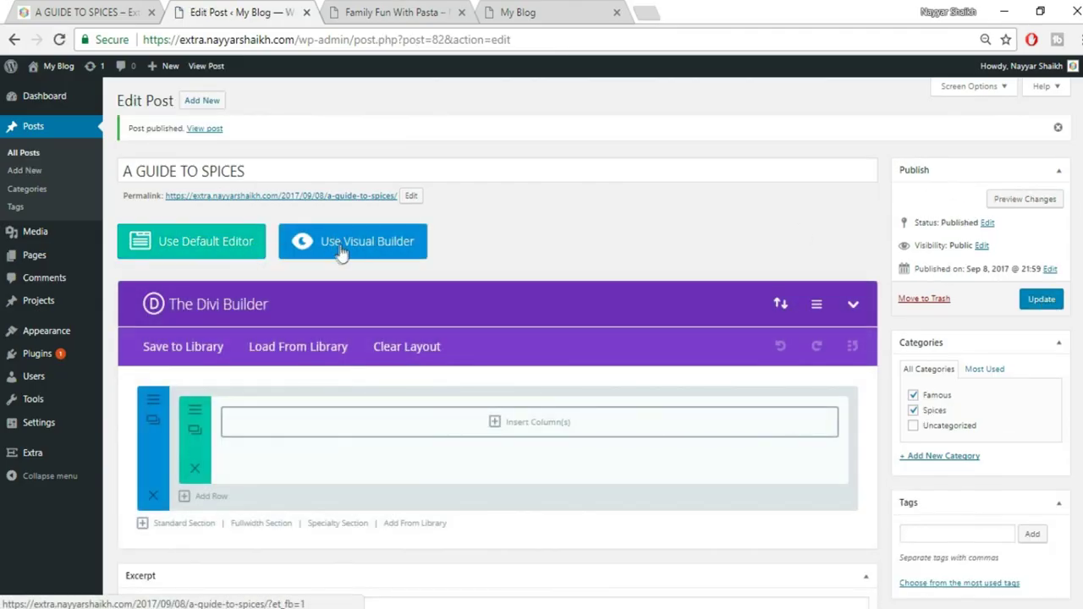
pyautogui.click(396, 248)
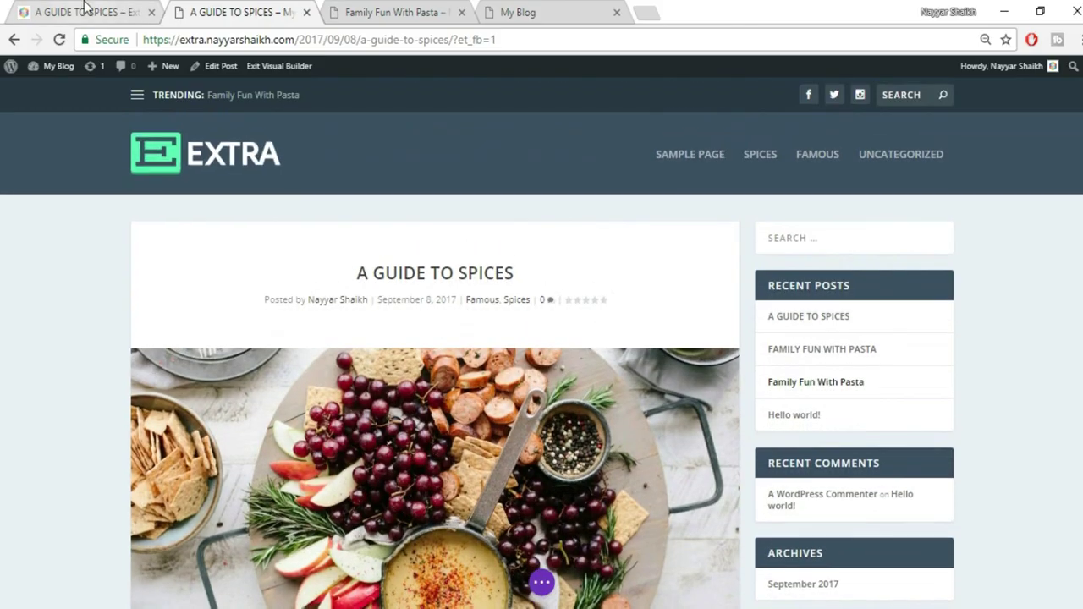
pyautogui.scroll(-3, 402, 315)
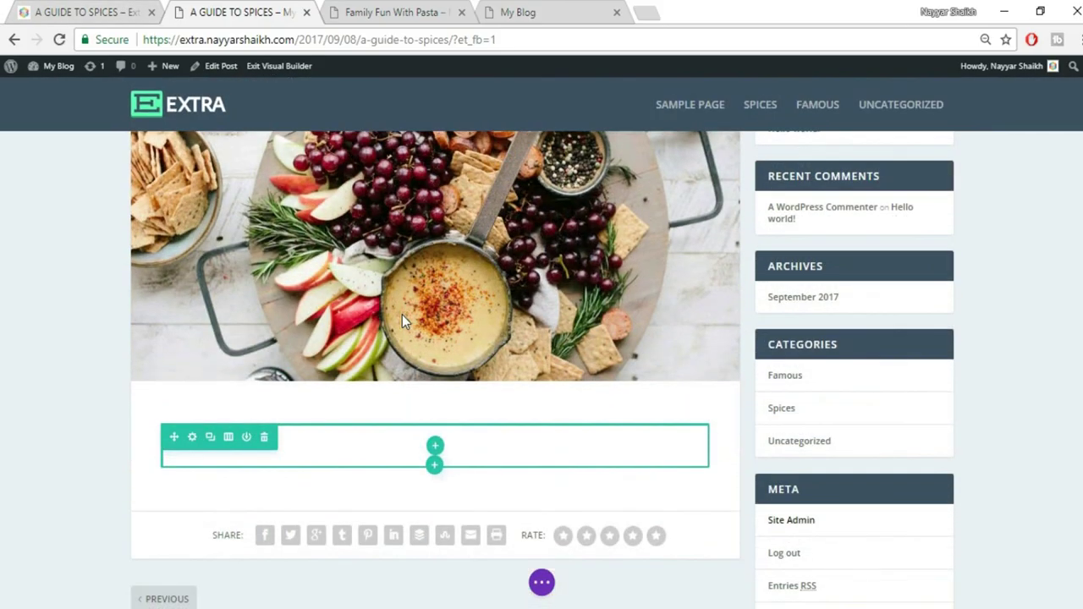
pyautogui.scroll(-2, 402, 314)
# Inspect the bold intro paragraph on the live reference post
pyautogui.hotkey('ctrl', '1')
pyautogui.scroll(3, 273, 326)
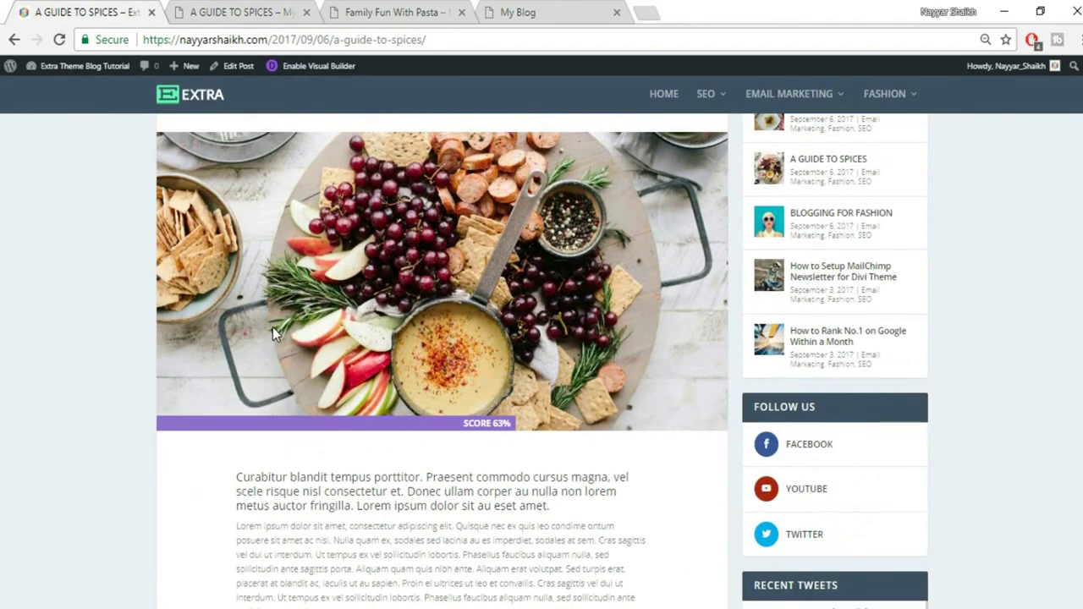
pyautogui.scroll(-2, 272, 327)
pyautogui.moveTo(234, 314); pyautogui.dragTo(611, 341)
pyautogui.click(610, 387)
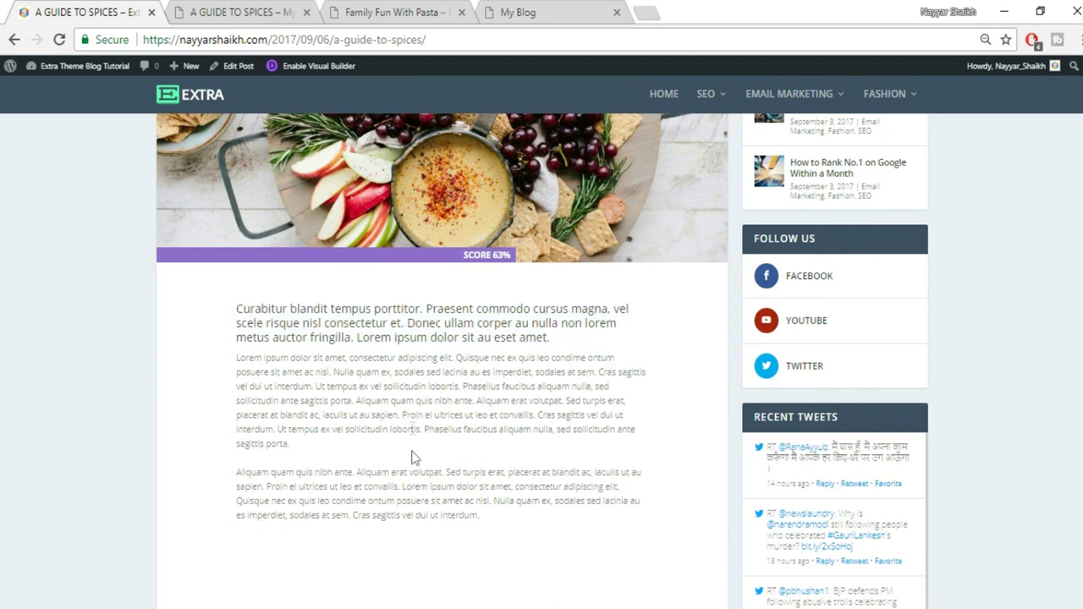
pyautogui.click(243, 12)
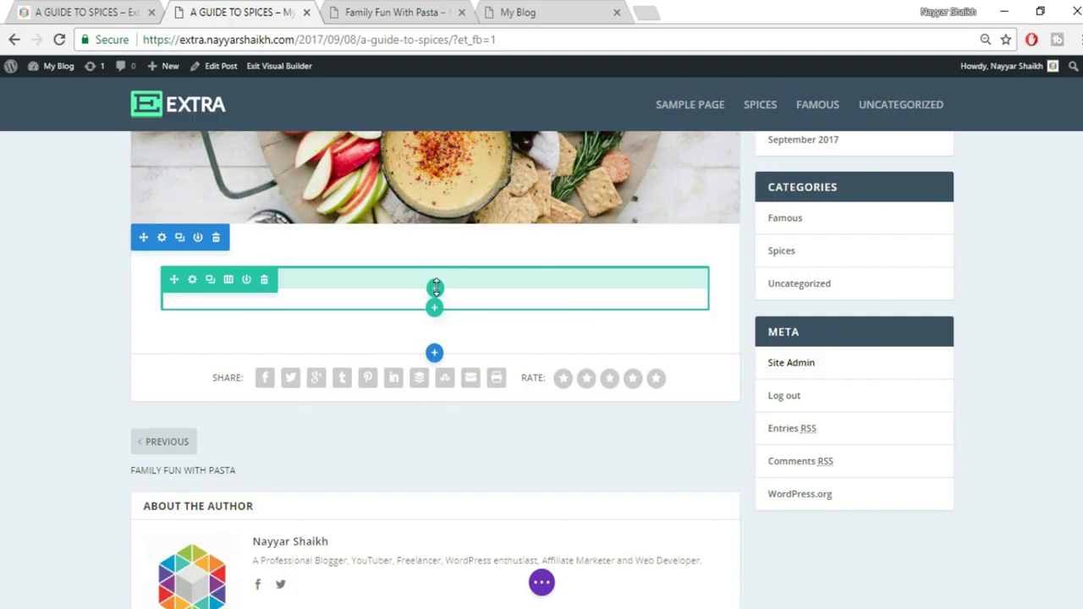
# Add top padding to the empty row and give it a single full-width column
pyautogui.moveTo(436, 288); pyautogui.dragTo(440, 300)
pyautogui.click(438, 300)
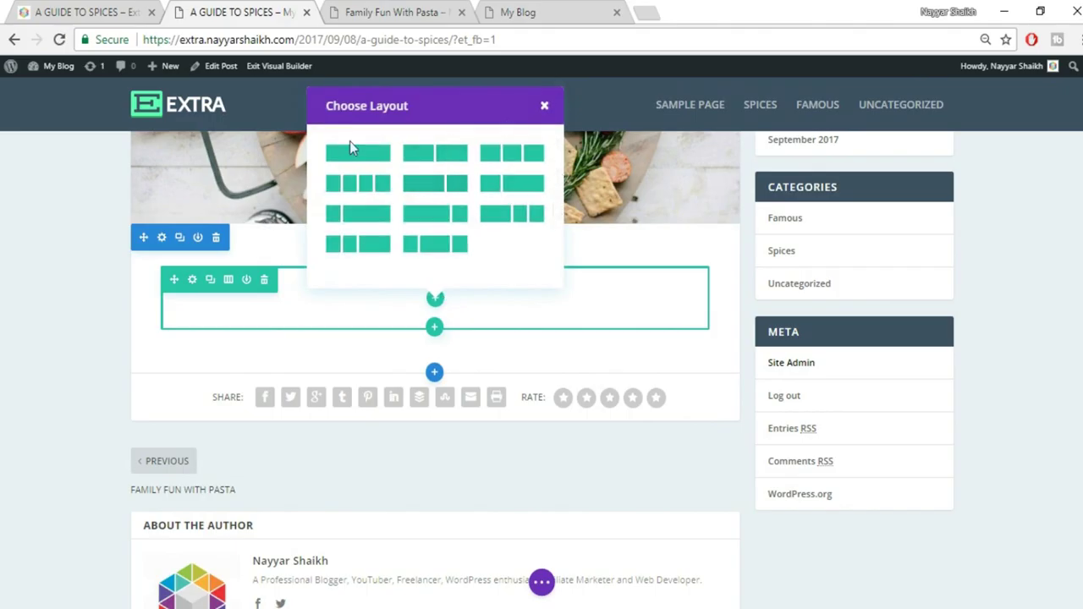
pyautogui.click(118, 12)
pyautogui.hotkey('ctrl', 'Tab')
pyautogui.click(354, 159)
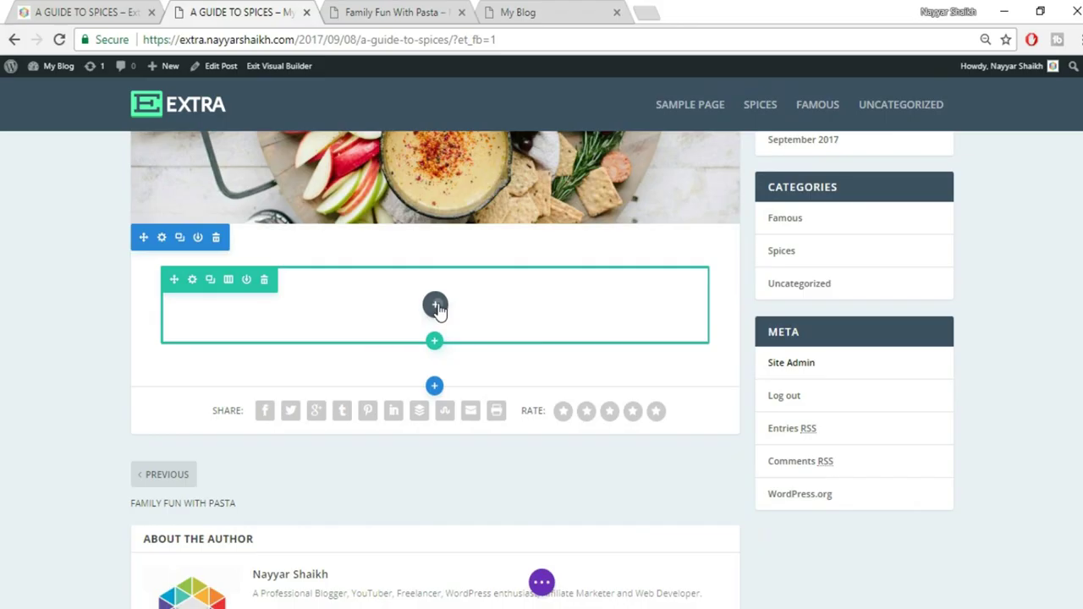
# Insert a Text module into the new column, searching modules for 'tex'
pyautogui.click(436, 306)
pyautogui.write('te')
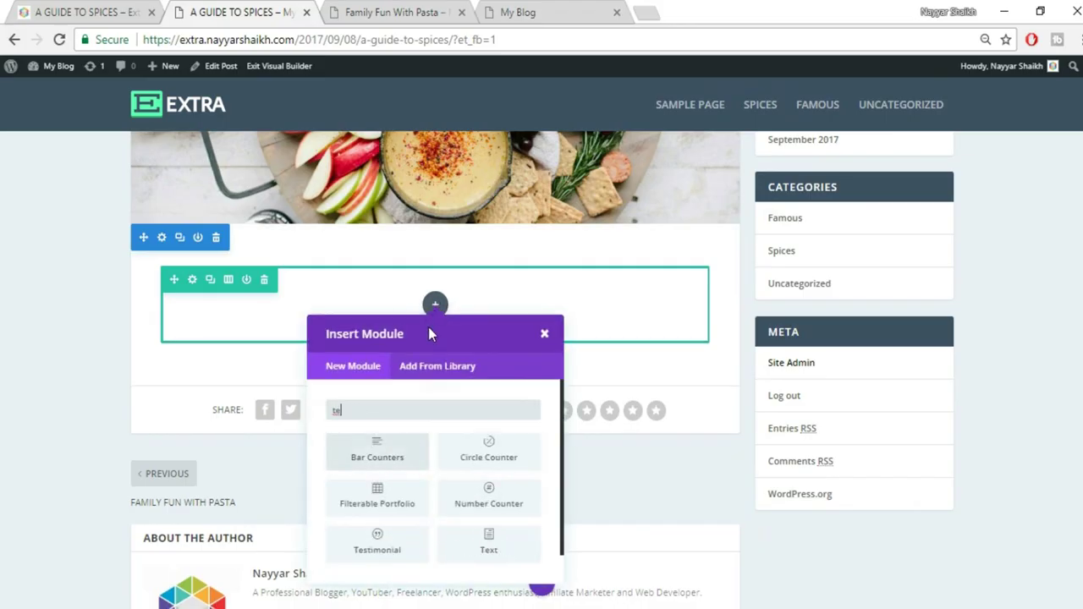
pyautogui.write('x')
pyautogui.click(400, 453)
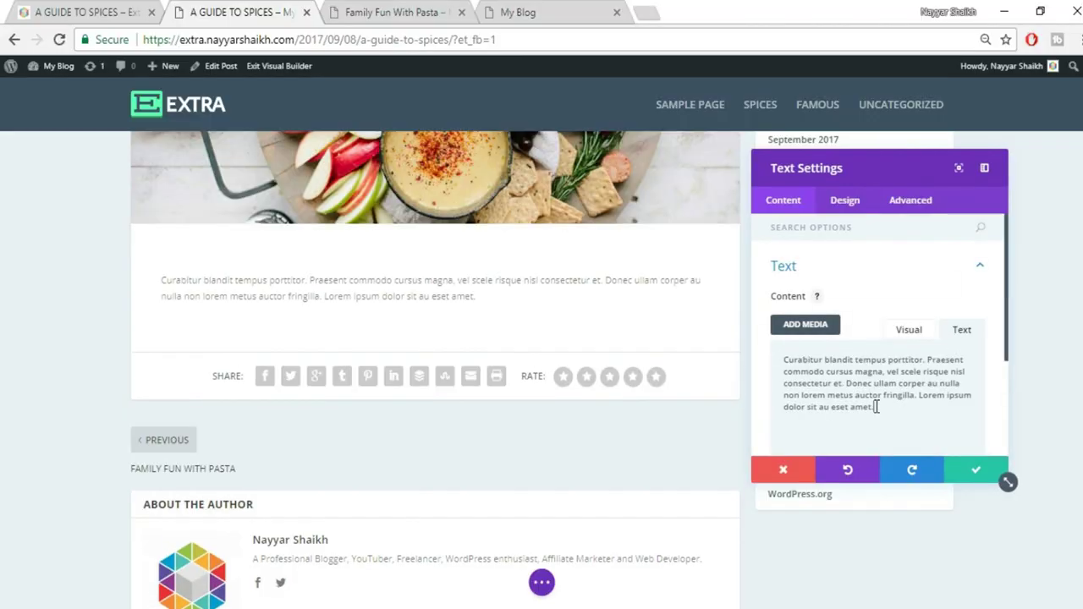
pyautogui.click(57, 8)
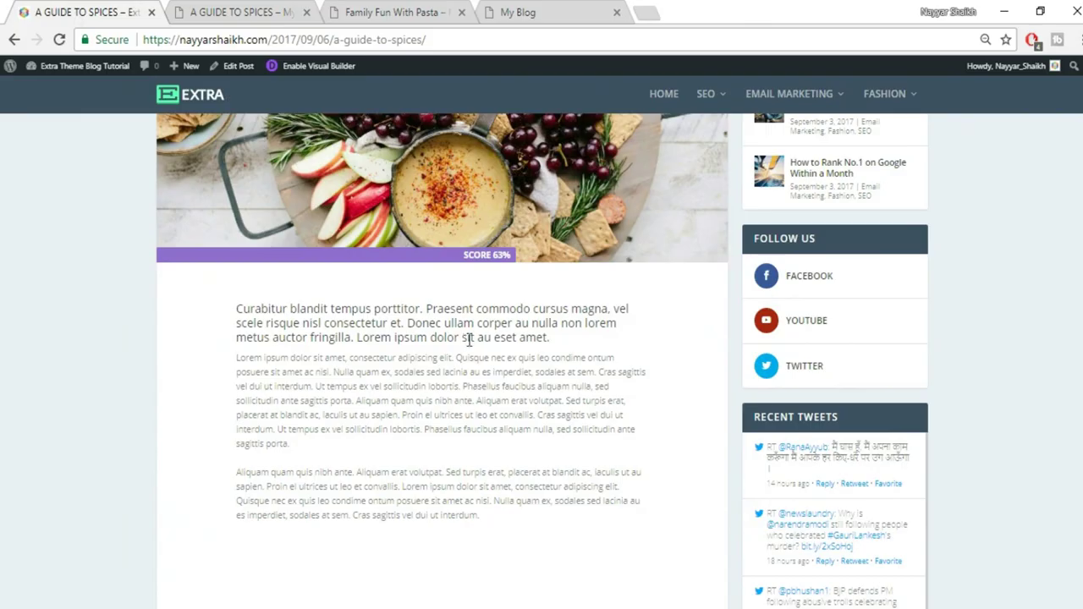
pyautogui.click(241, 12)
# Center-align the text module's paragraph
pyautogui.click(853, 201)
pyautogui.click(858, 277)
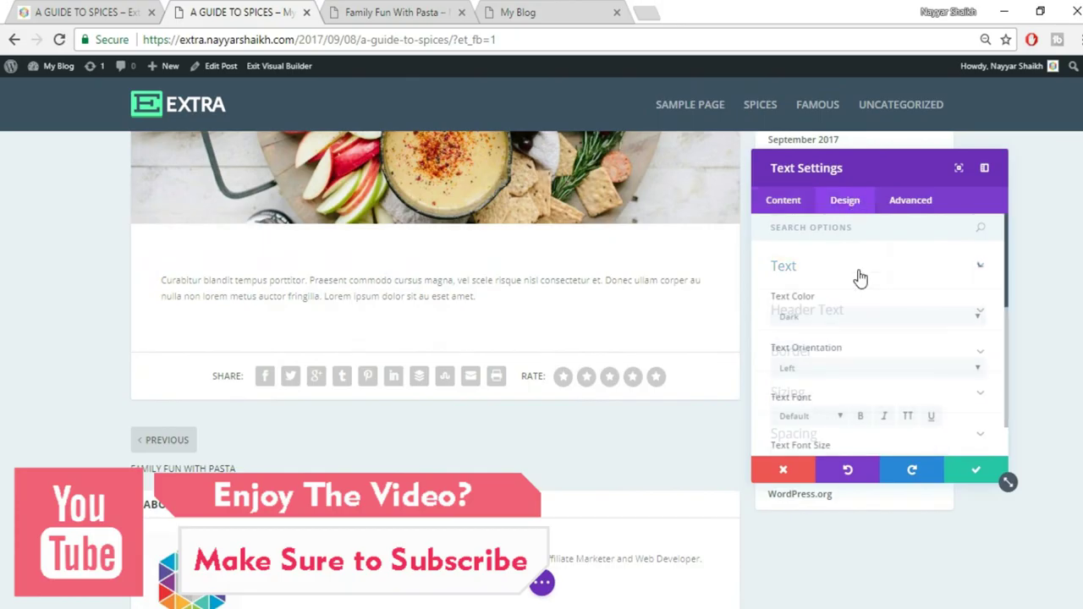
pyautogui.click(844, 368)
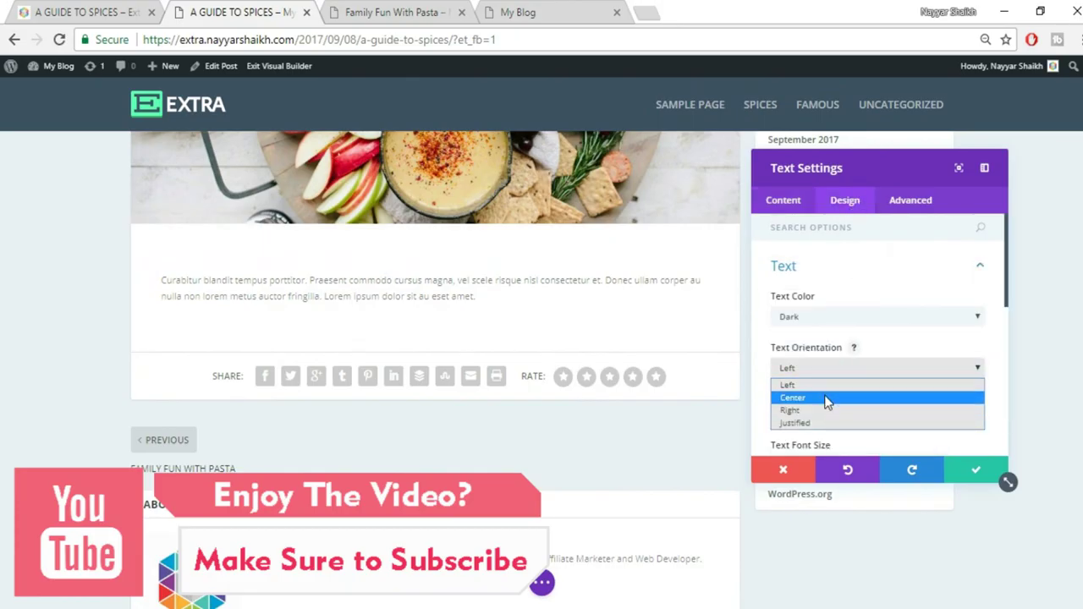
pyautogui.click(827, 397)
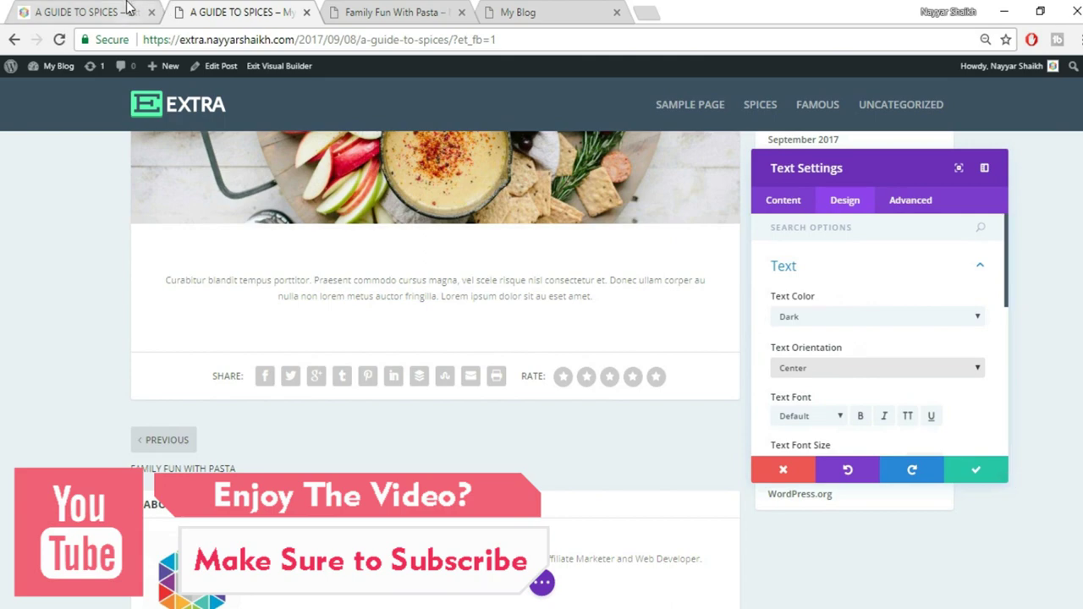
pyautogui.click(129, 10)
pyautogui.click(273, 10)
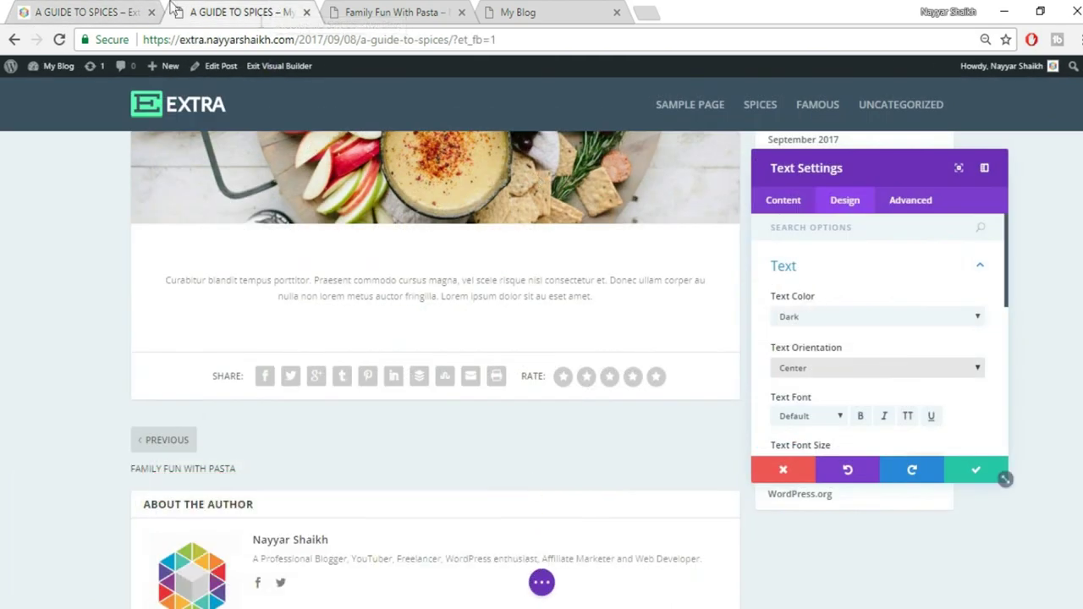
pyautogui.click(85, 11)
pyautogui.click(191, 10)
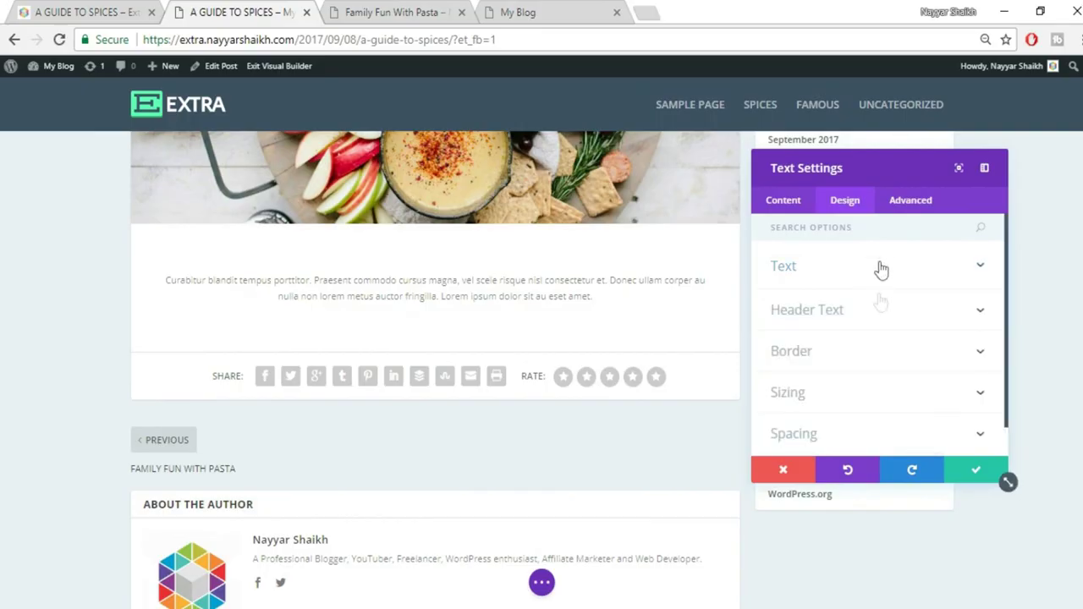
# Set the paragraph to 18px font size in black and save the module
pyautogui.click(884, 272)
pyautogui.scroll(-2, 901, 326)
pyautogui.doubleClick(910, 380)
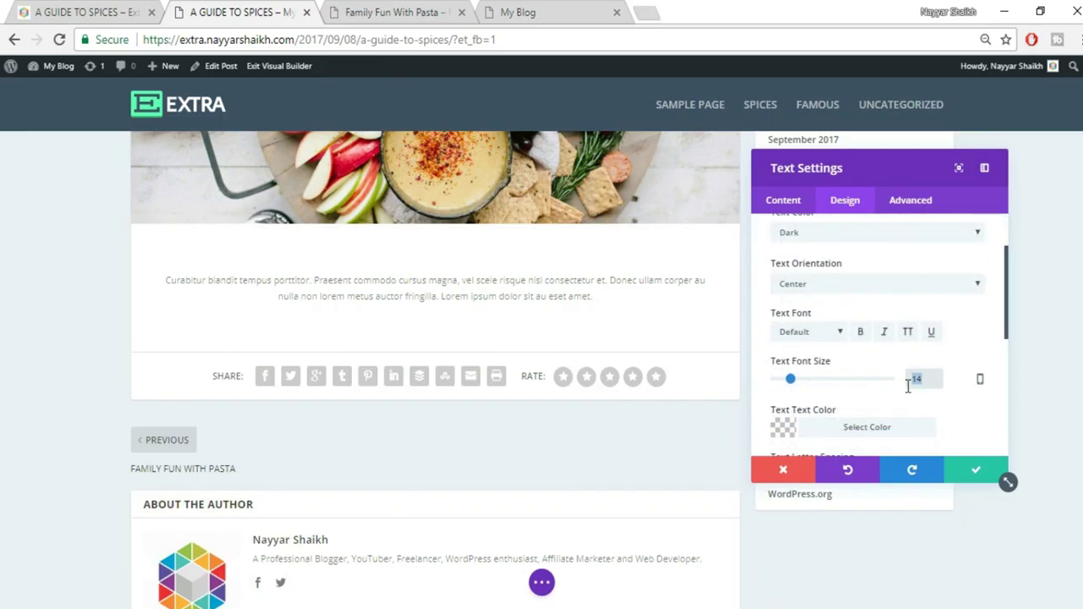
pyautogui.write('18')
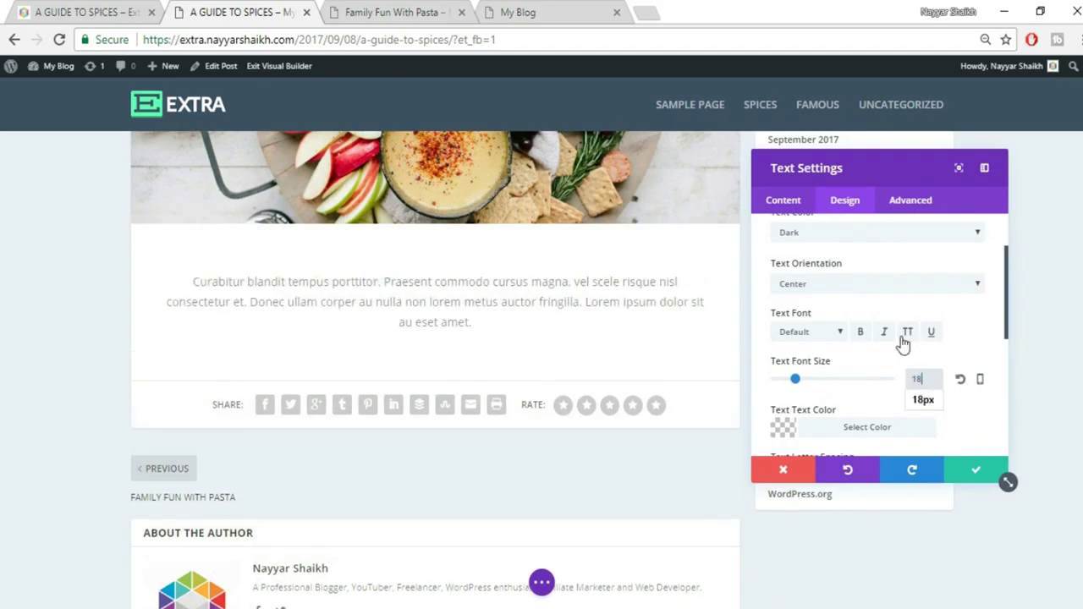
pyautogui.scroll(-1, 914, 353)
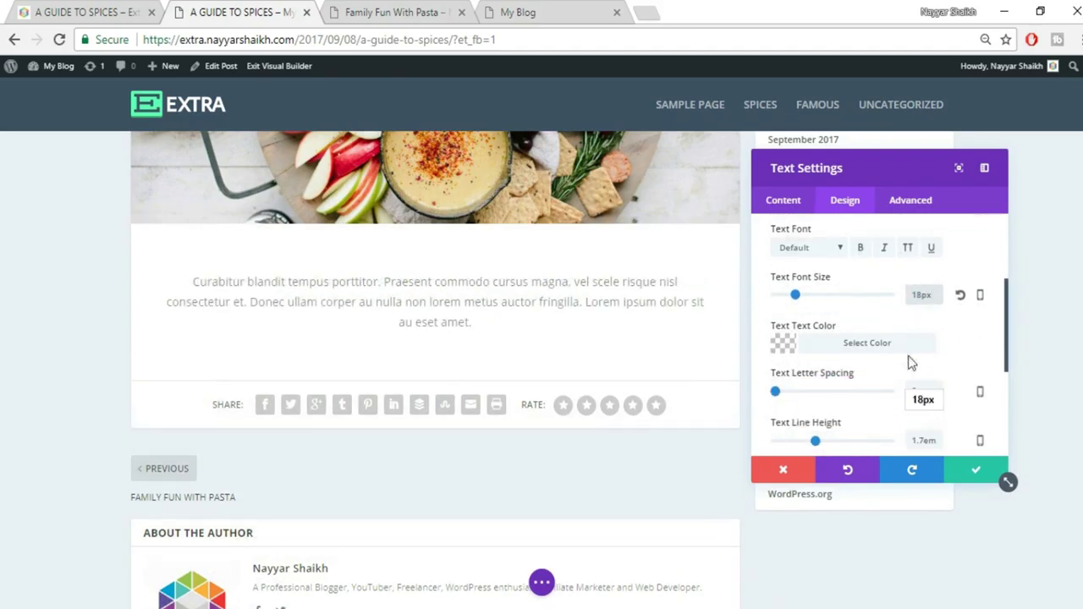
pyautogui.click(863, 343)
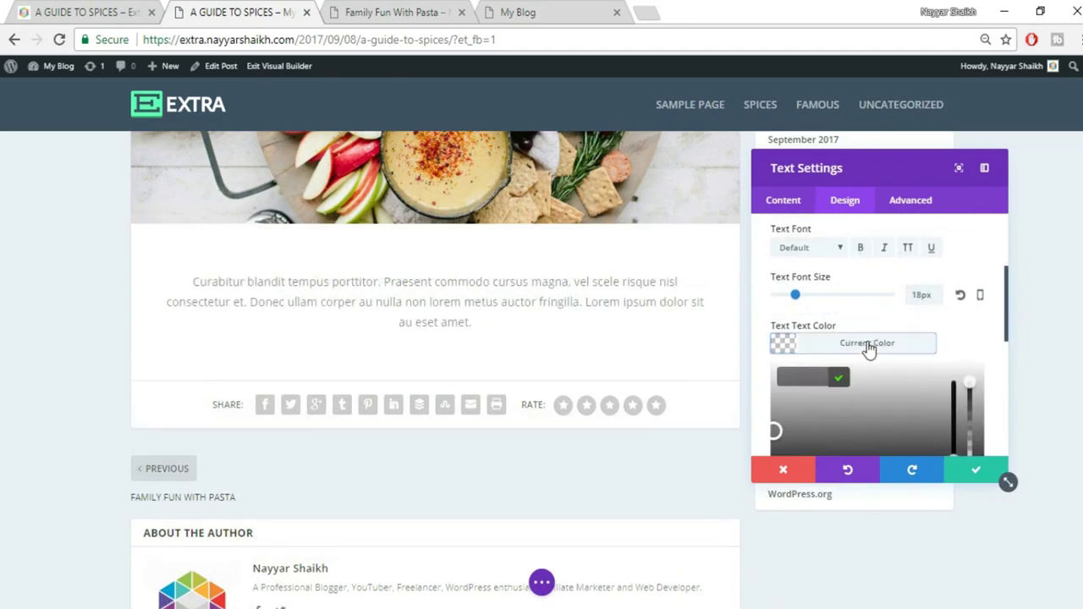
pyautogui.scroll(-1, 807, 412)
pyautogui.click(787, 406)
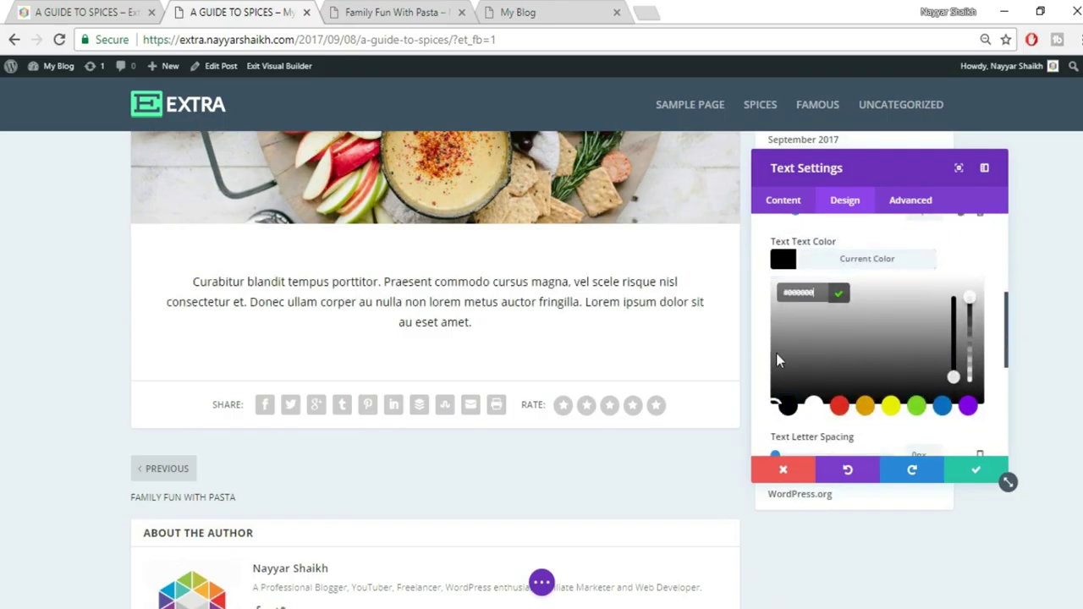
pyautogui.click(976, 472)
# Select the live post's body lorem paragraph as reference
pyautogui.click(88, 13)
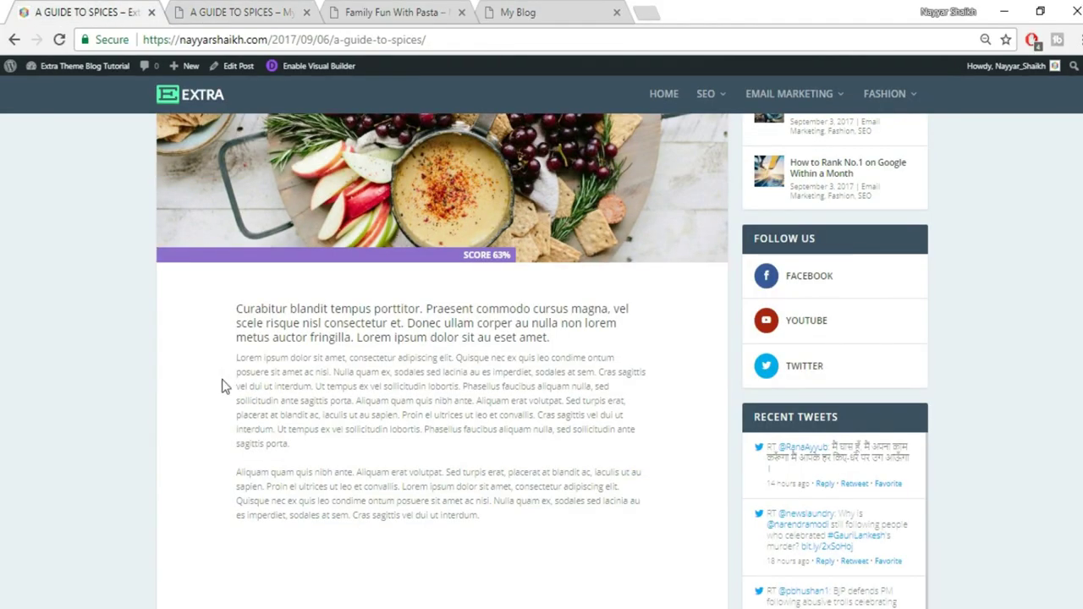
pyautogui.moveTo(235, 361); pyautogui.dragTo(338, 452)
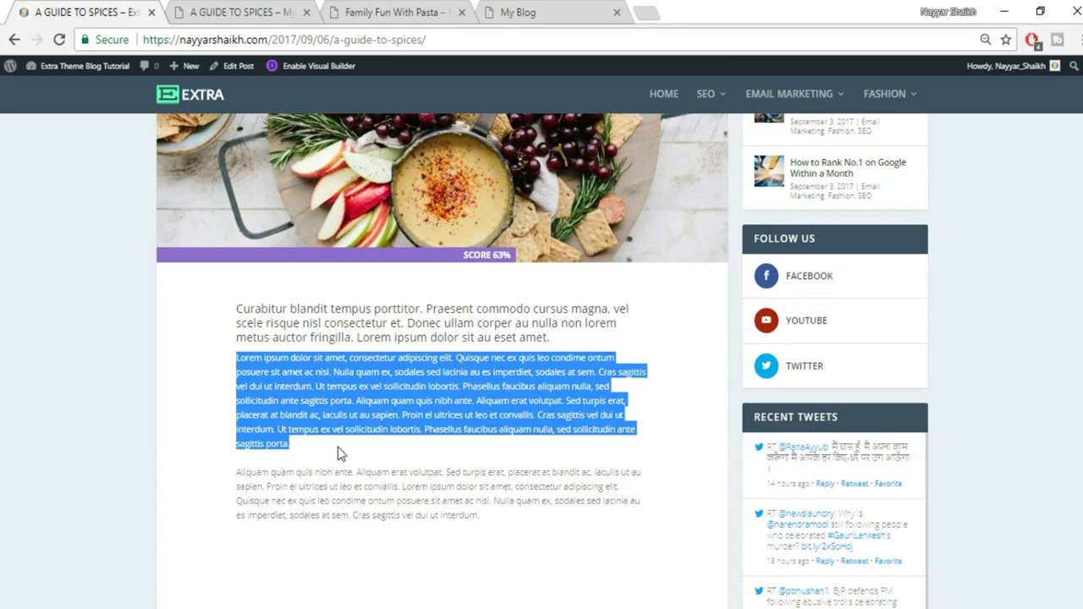
pyautogui.click(212, 10)
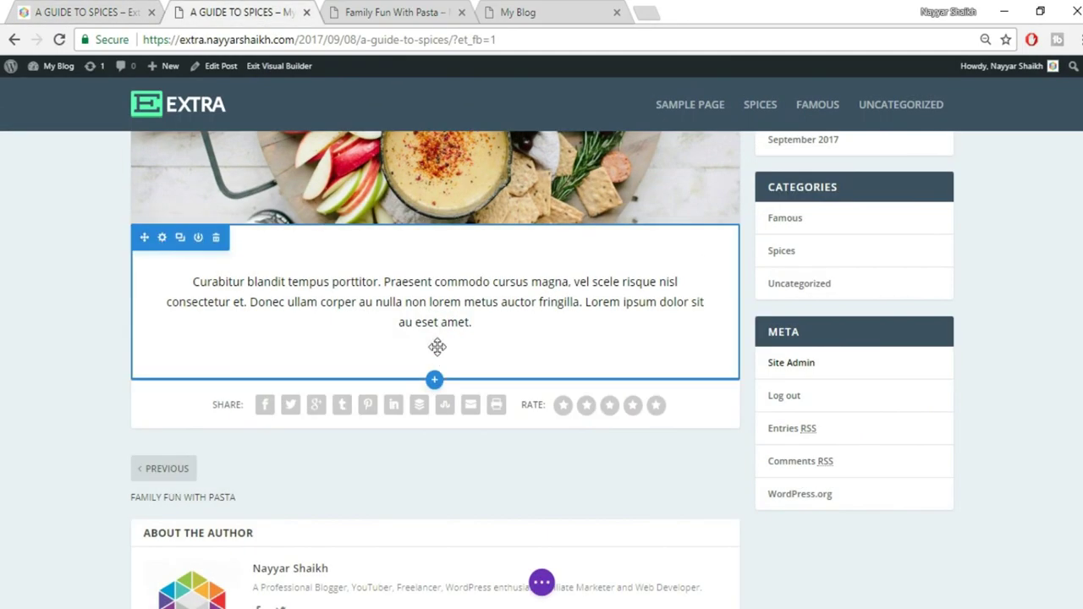
# Add a Text module below the intro and paste the lorem paragraph into it
pyautogui.click(432, 308)
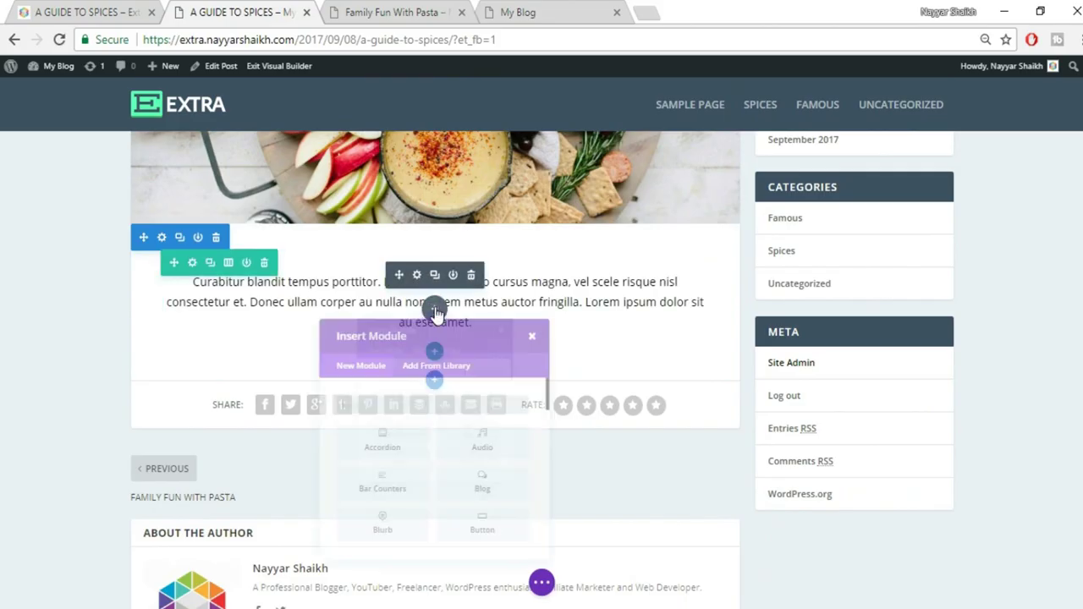
pyautogui.write('tr')
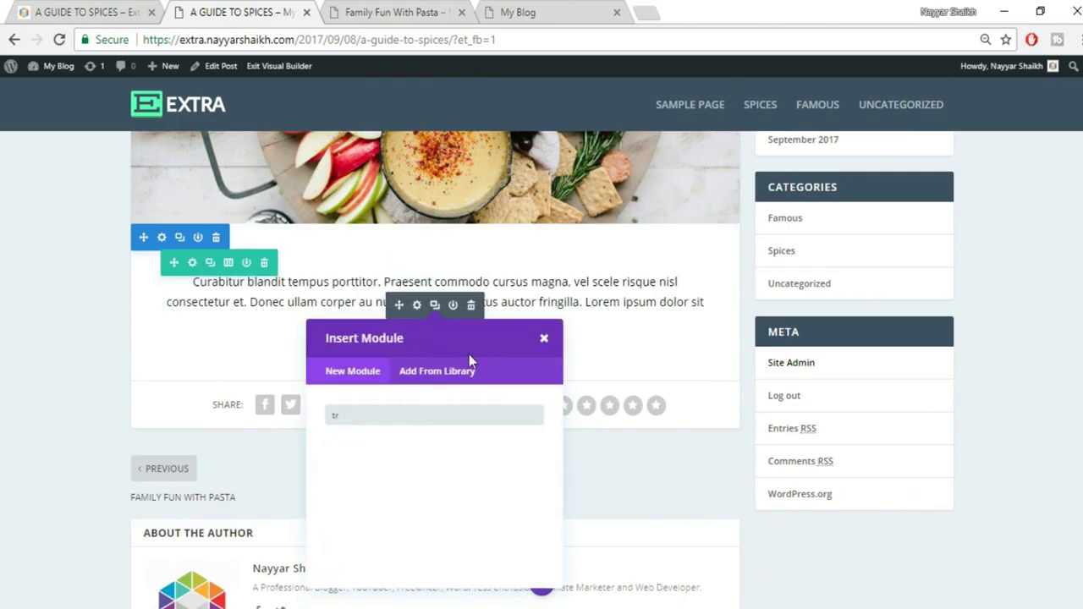
pyautogui.press('BackSpace')
pyautogui.write('ex')
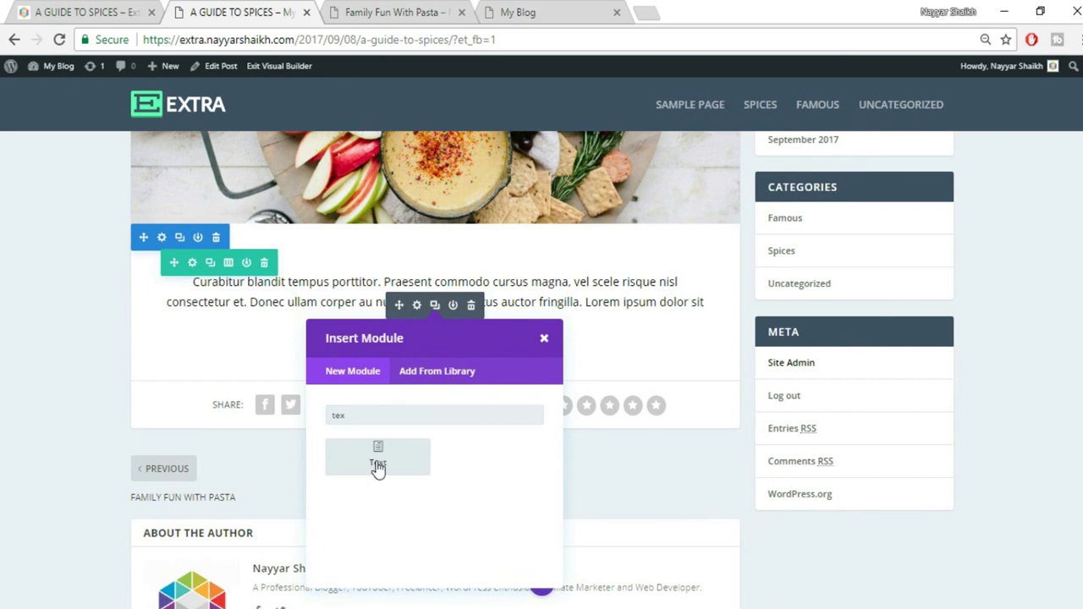
pyautogui.click(378, 463)
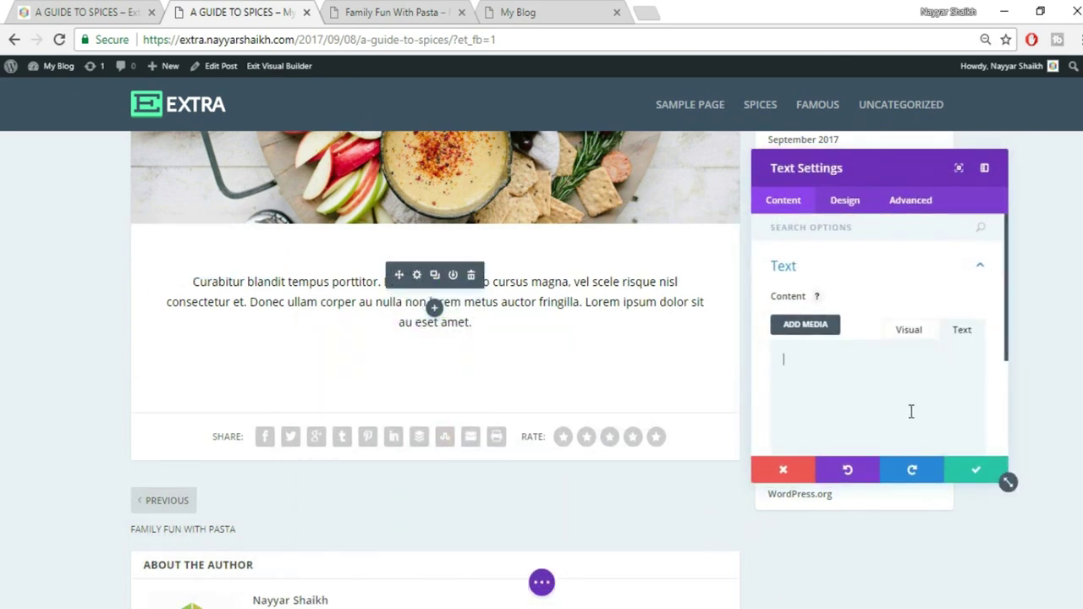
pyautogui.hotkey('ctrl', 'v')
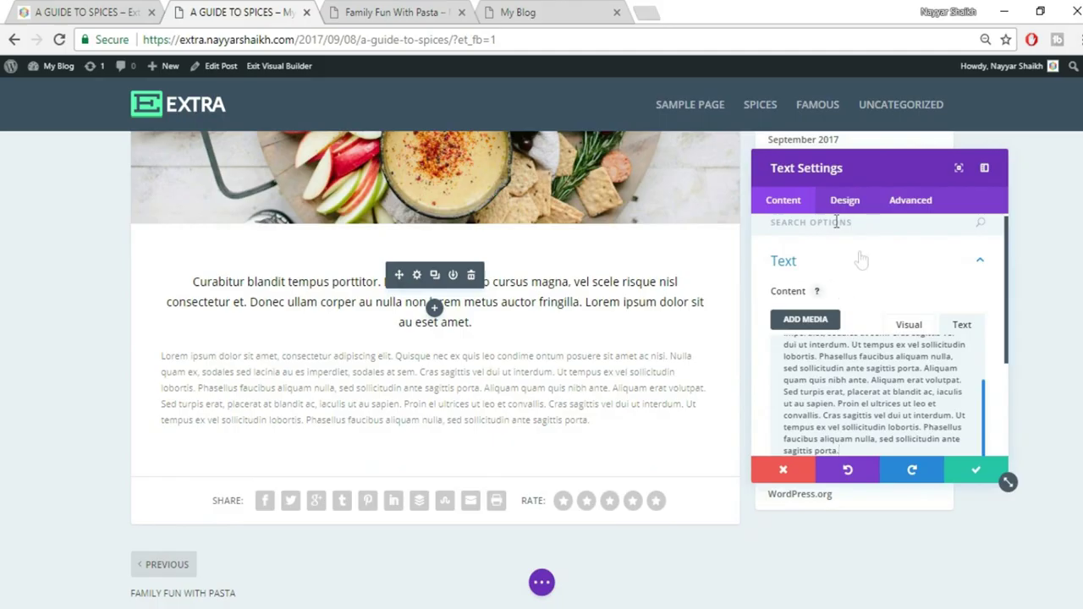
# Make the lorem paragraph justified and save the module settings
pyautogui.click(845, 201)
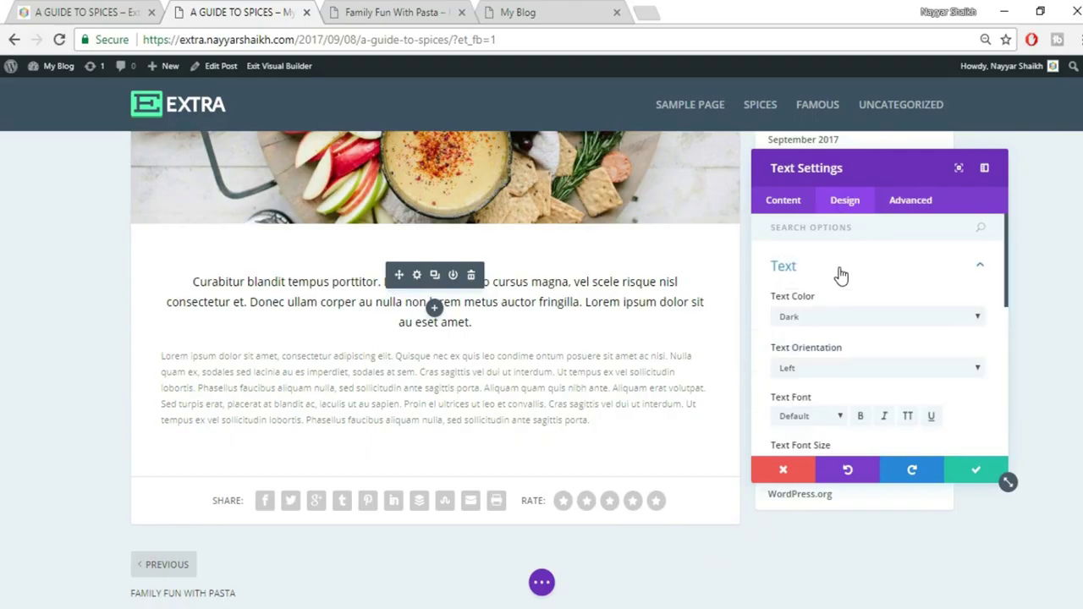
pyautogui.click(847, 368)
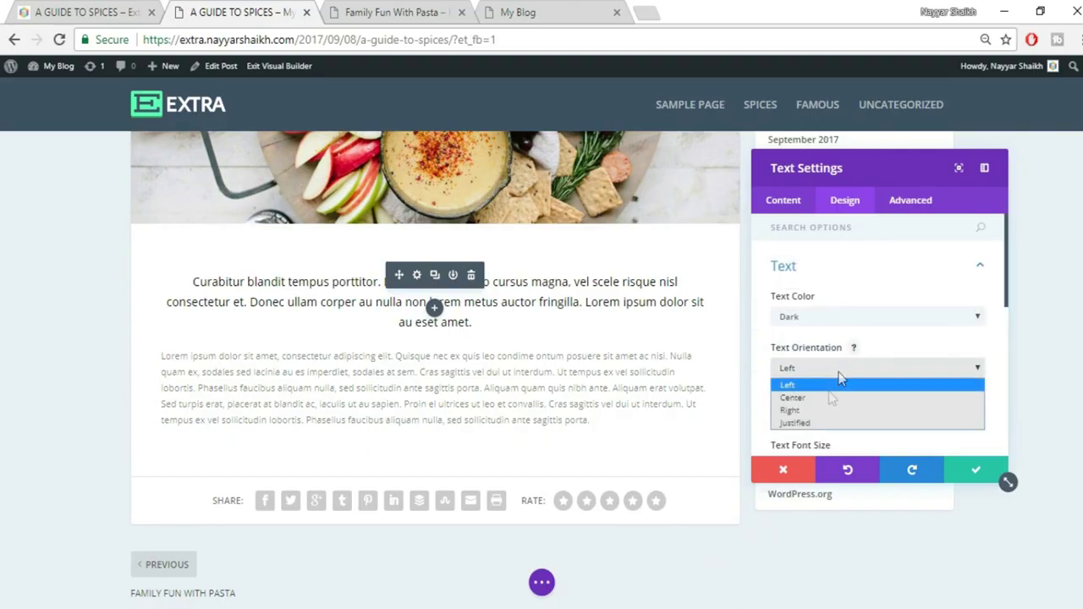
pyautogui.click(819, 423)
pyautogui.click(965, 471)
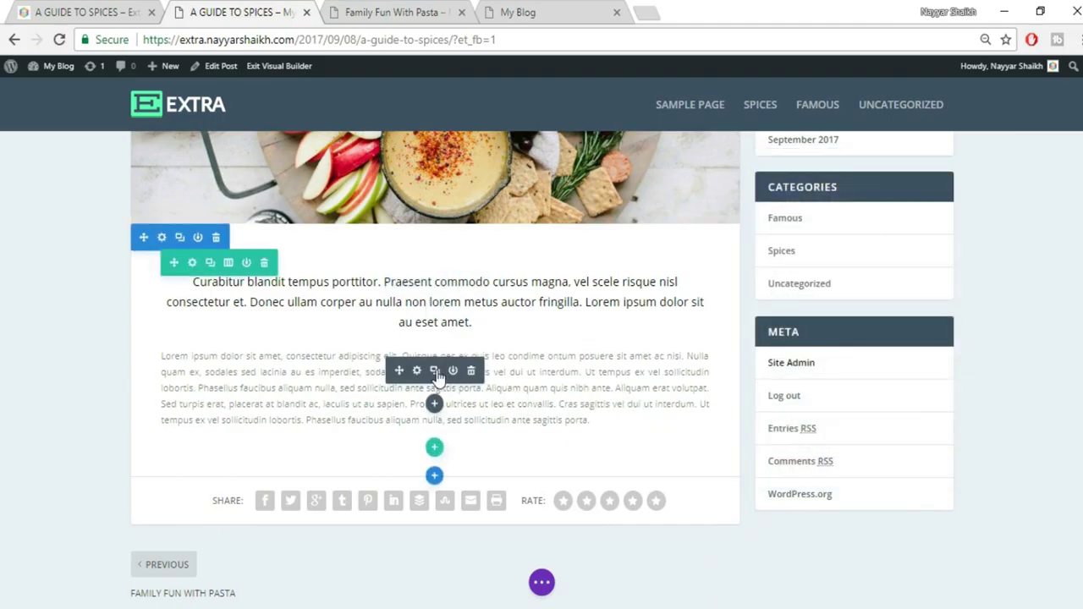
# Duplicate the lorem paragraph module and trim the end of the copy
pyautogui.click(435, 373)
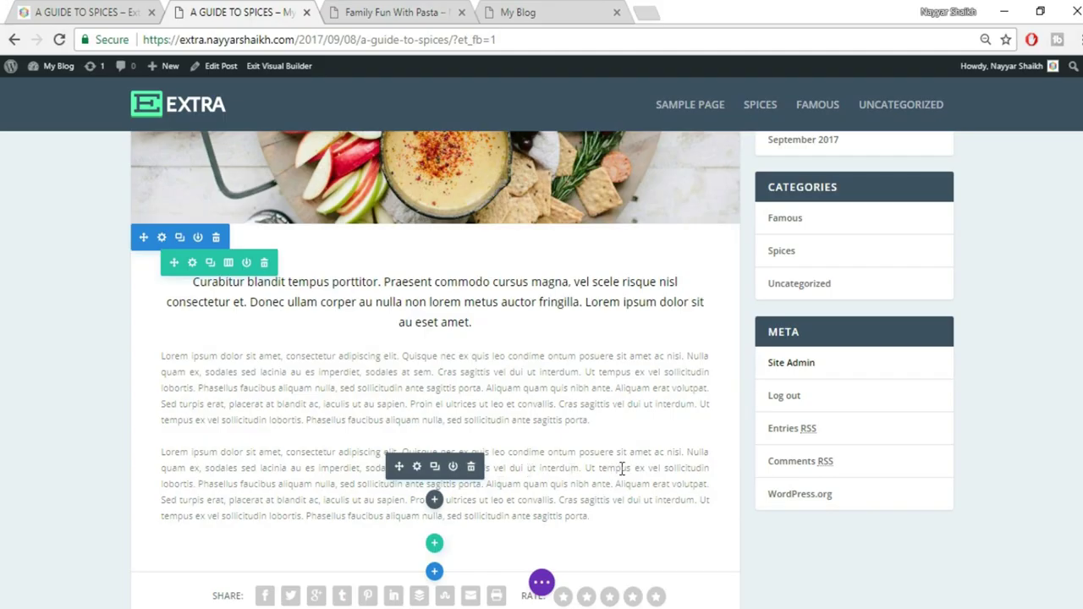
pyautogui.moveTo(587, 472); pyautogui.dragTo(602, 517)
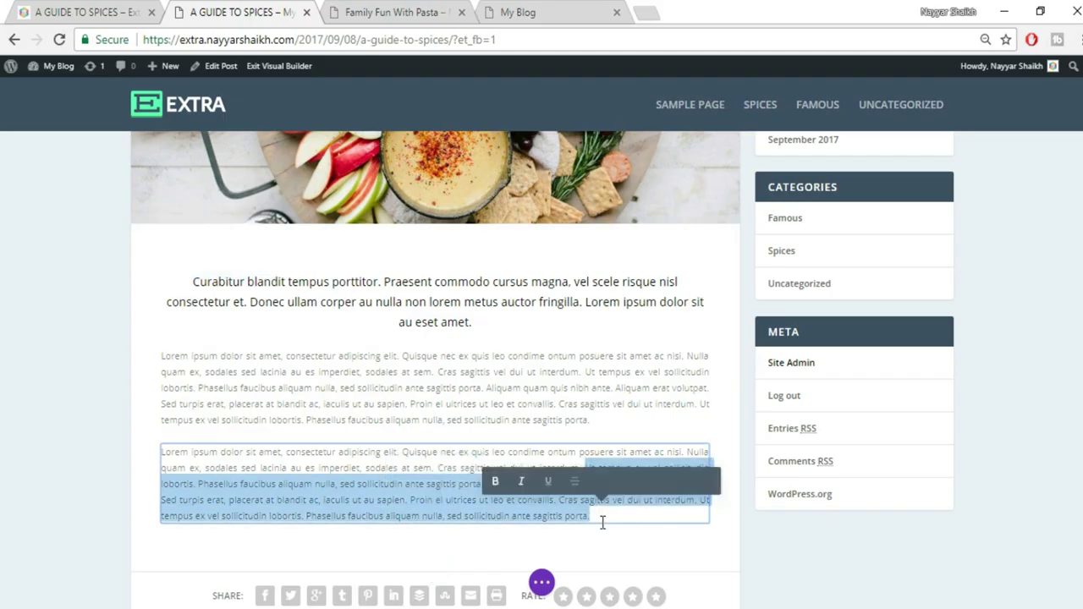
pyautogui.press('BackSpace')
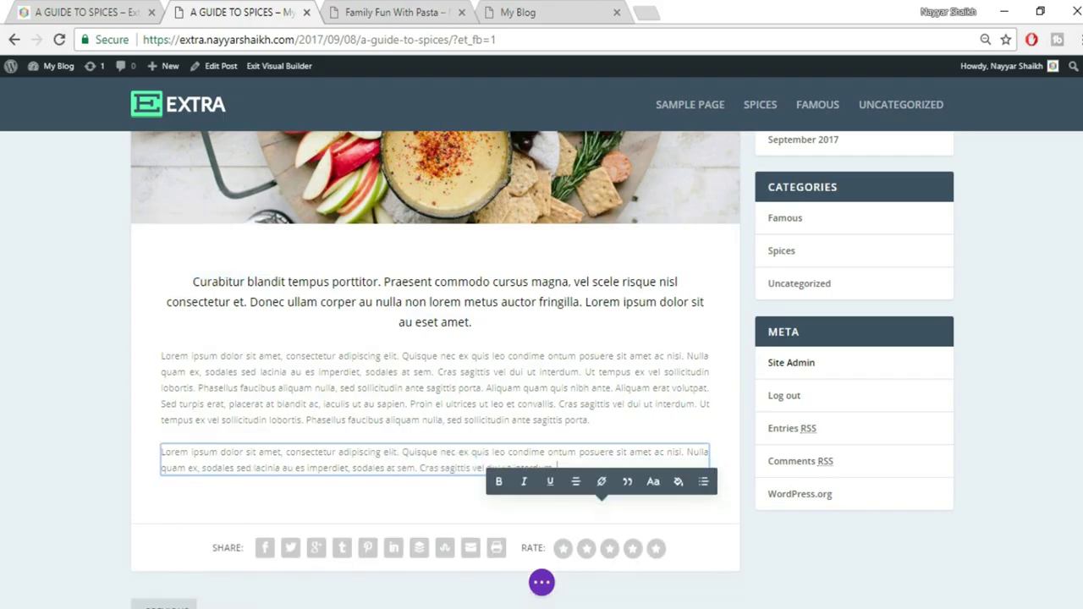
pyautogui.click(542, 582)
pyautogui.click(77, 12)
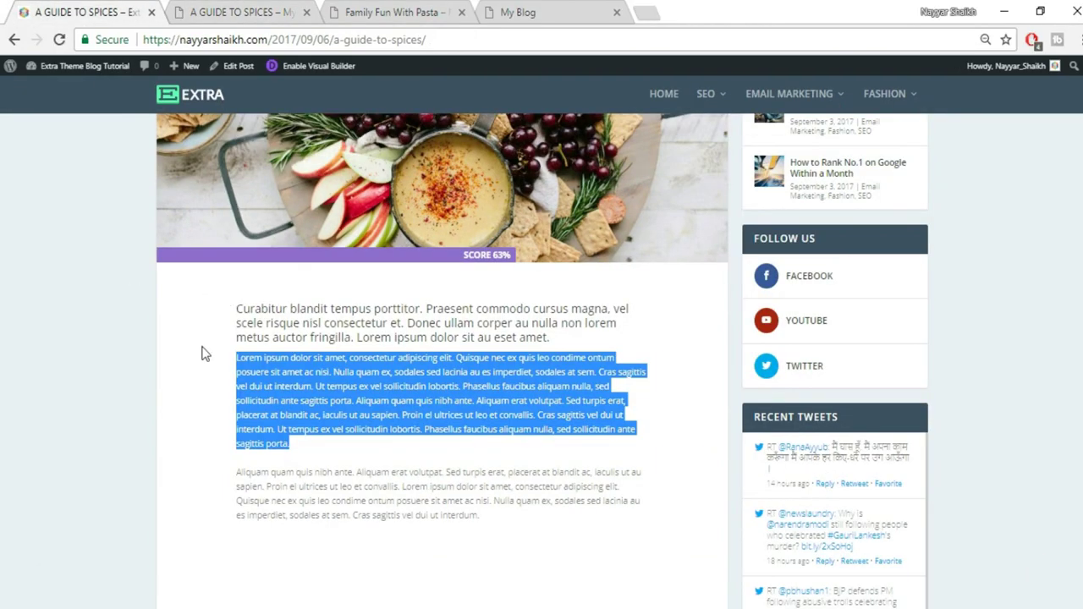
# Add about 100px of padding to the text section's left and right sides
pyautogui.click(196, 9)
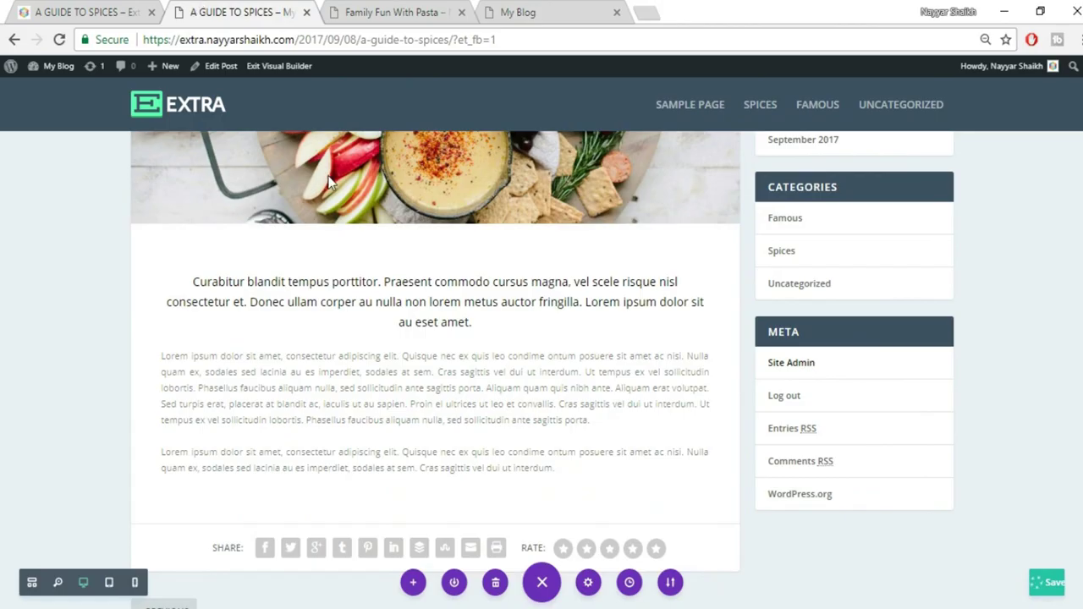
pyautogui.moveTo(137, 349); pyautogui.dragTo(200, 349)
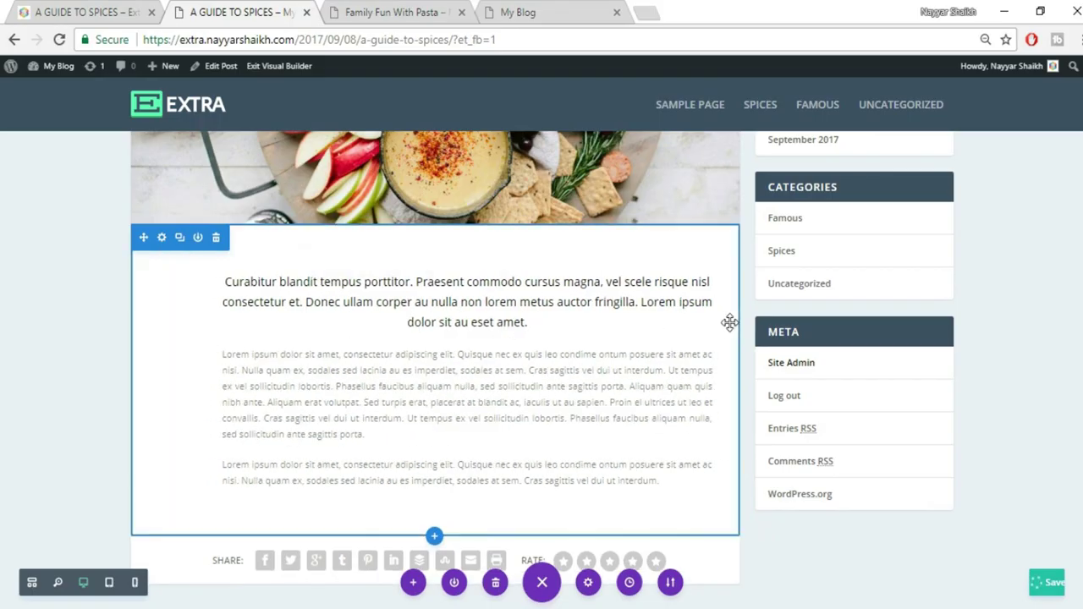
pyautogui.moveTo(714, 322); pyautogui.dragTo(668, 320)
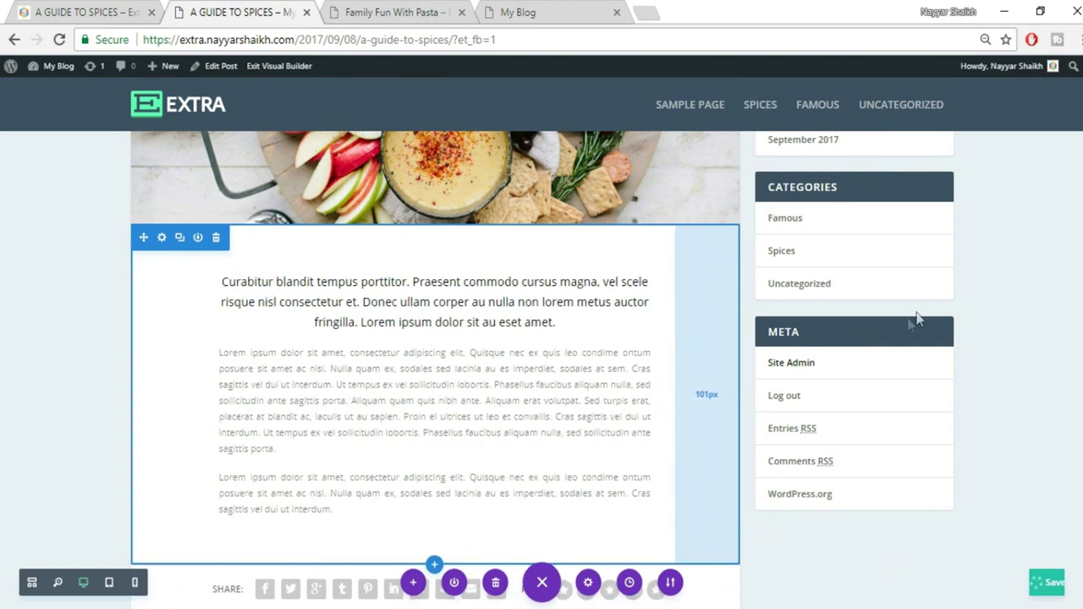
pyautogui.scroll(-2, 719, 347)
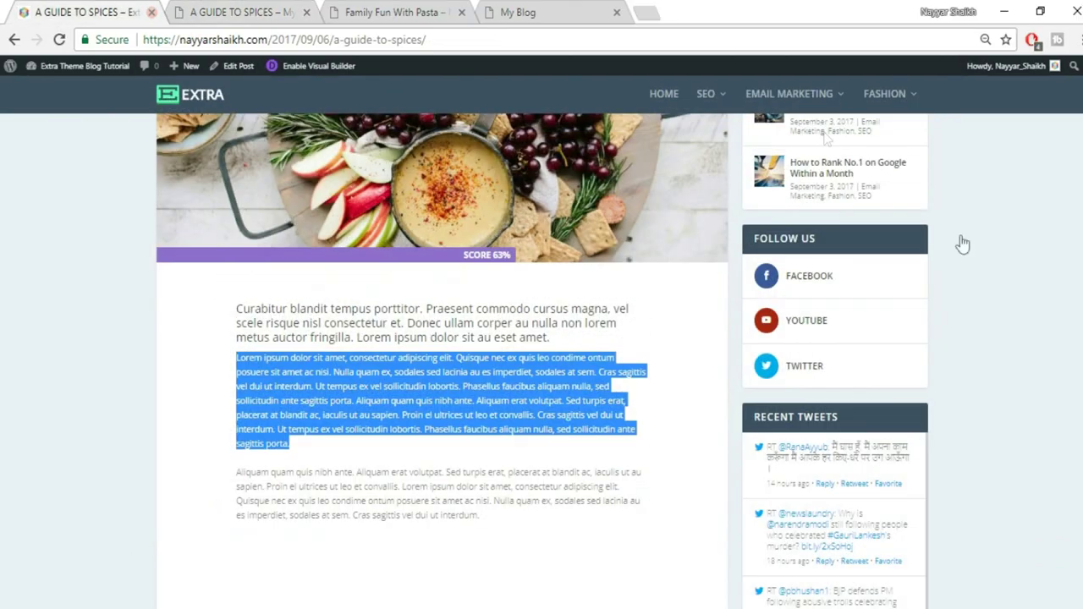
pyautogui.scroll(-4, 969, 258)
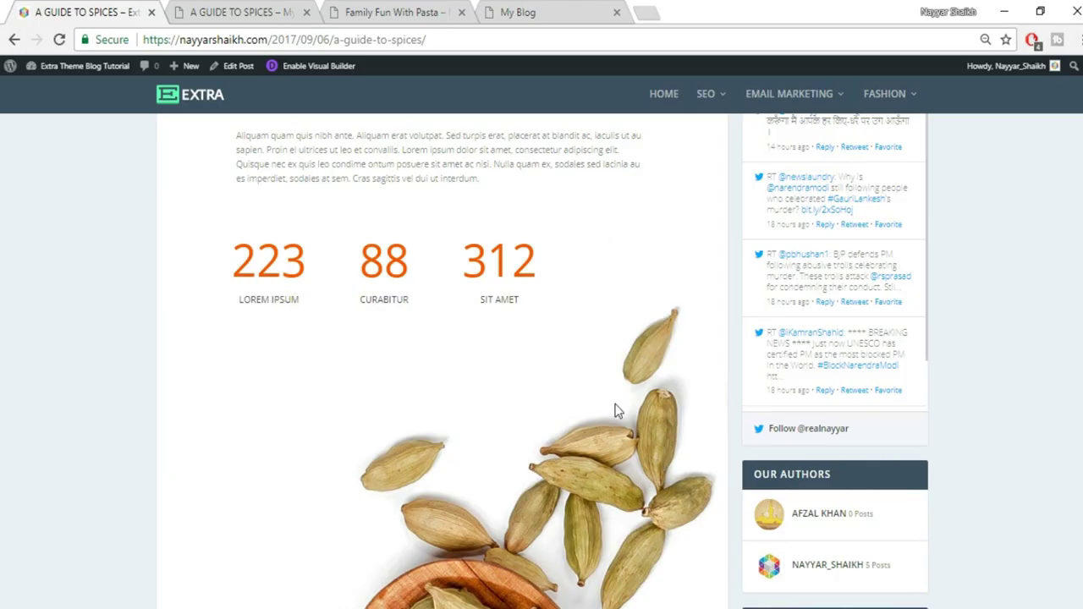
# Add a regular section with four equal columns below the text and search modules for 'coun'
pyautogui.click(245, 12)
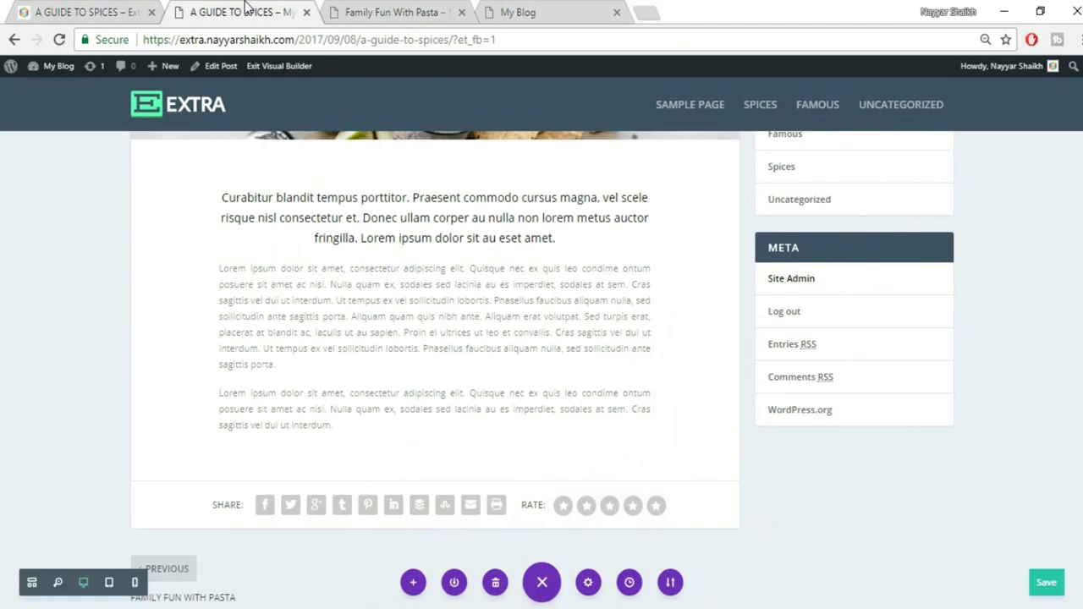
pyautogui.click(434, 480)
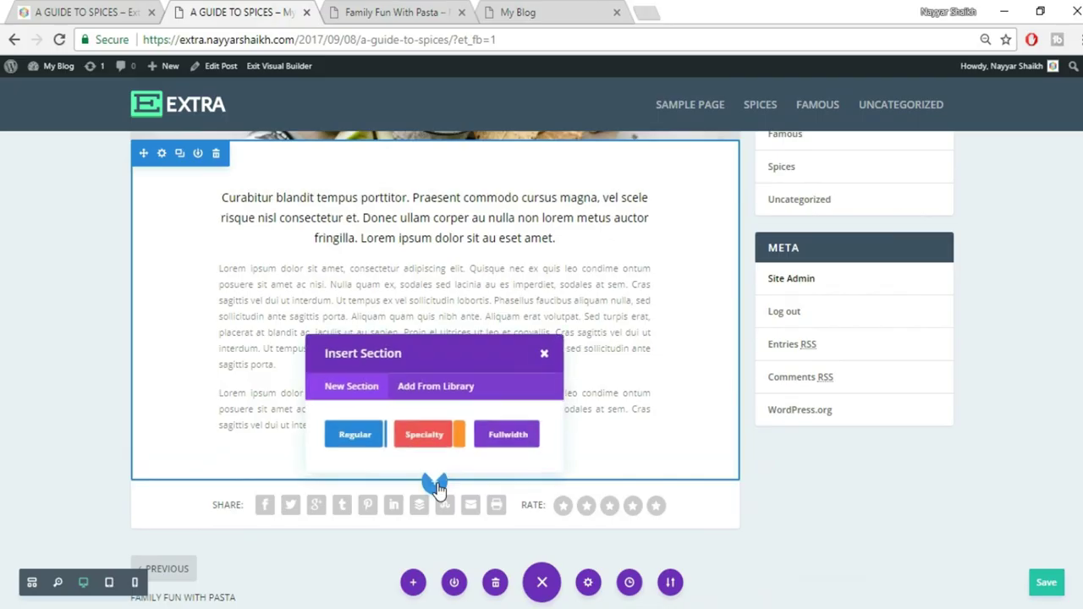
pyautogui.click(370, 441)
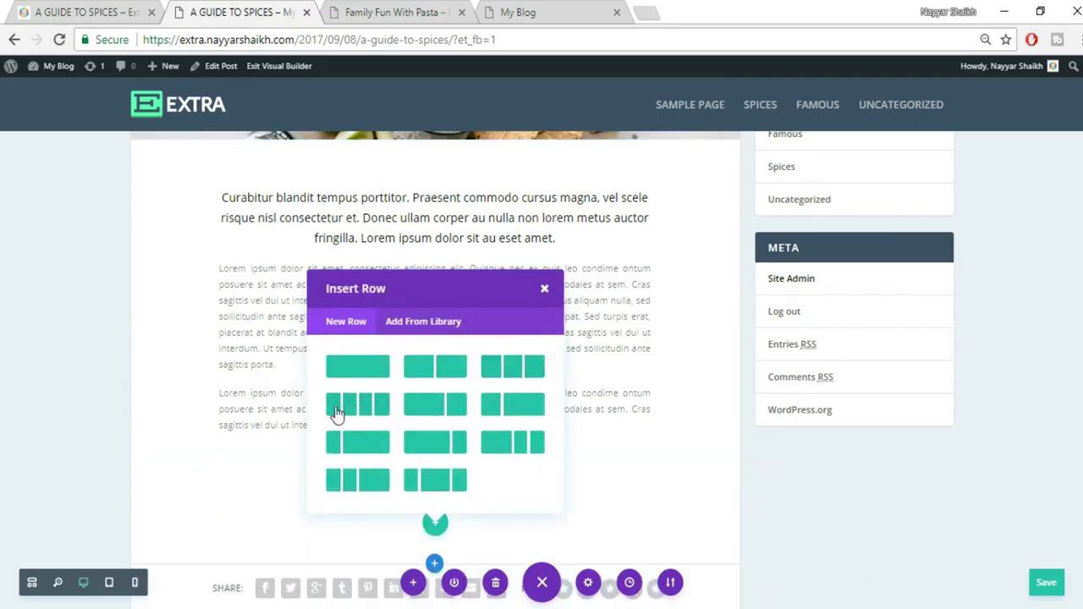
pyautogui.click(352, 411)
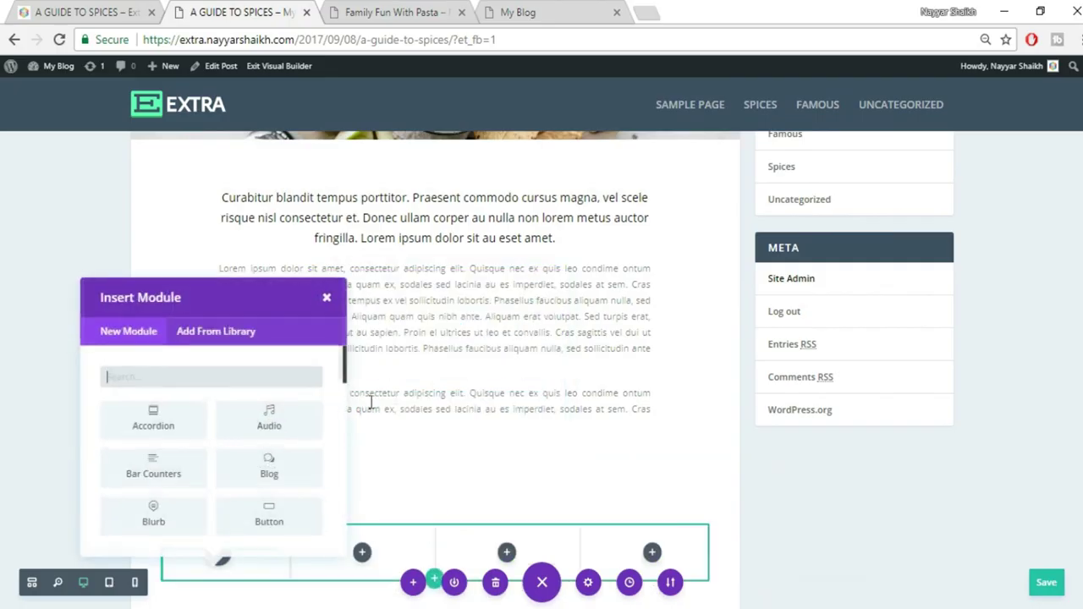
pyautogui.write('coun')
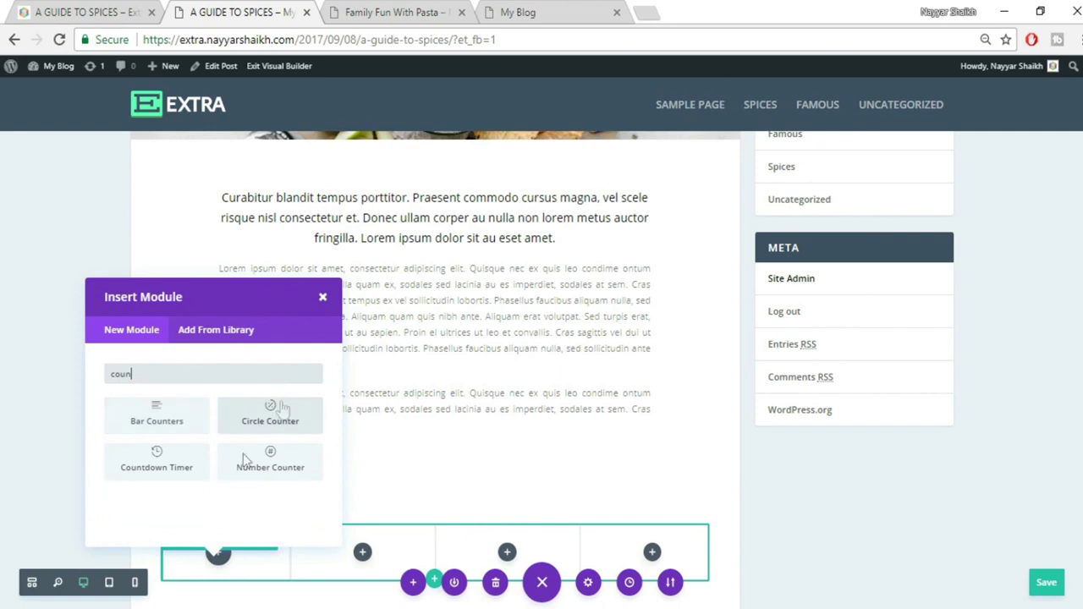
pyautogui.click(84, 12)
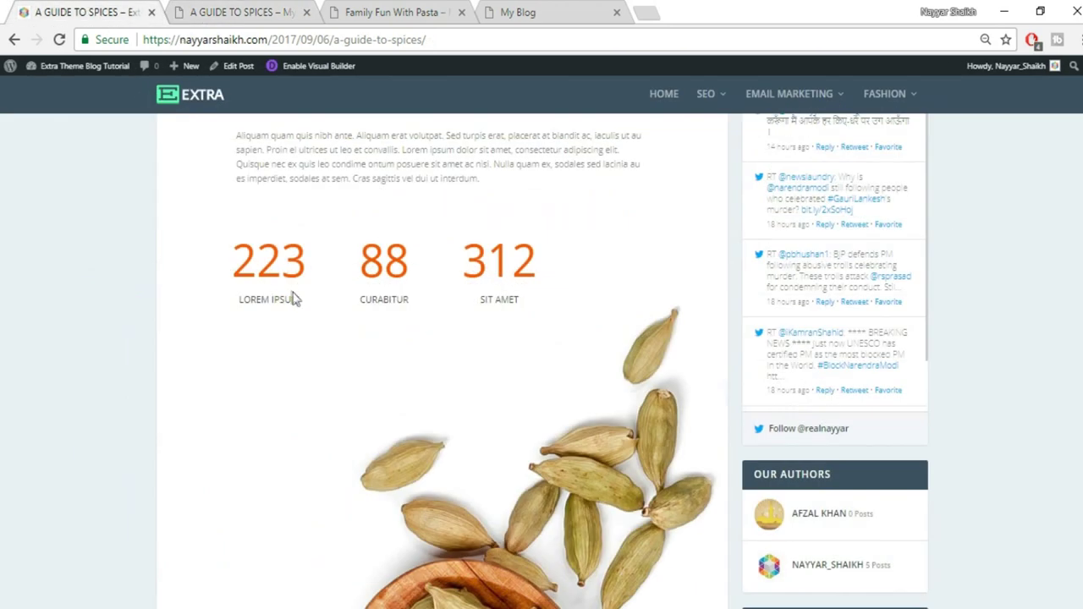
pyautogui.click(260, 10)
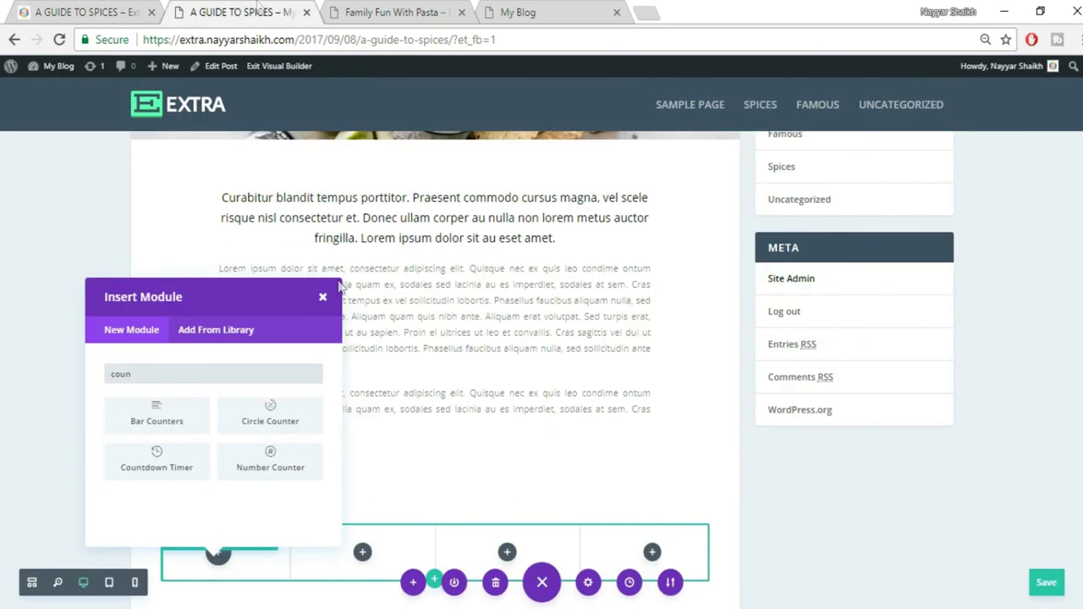
# Add a Number Counter titled LOREM IPSUM with the number 223 to the first column
pyautogui.click(281, 475)
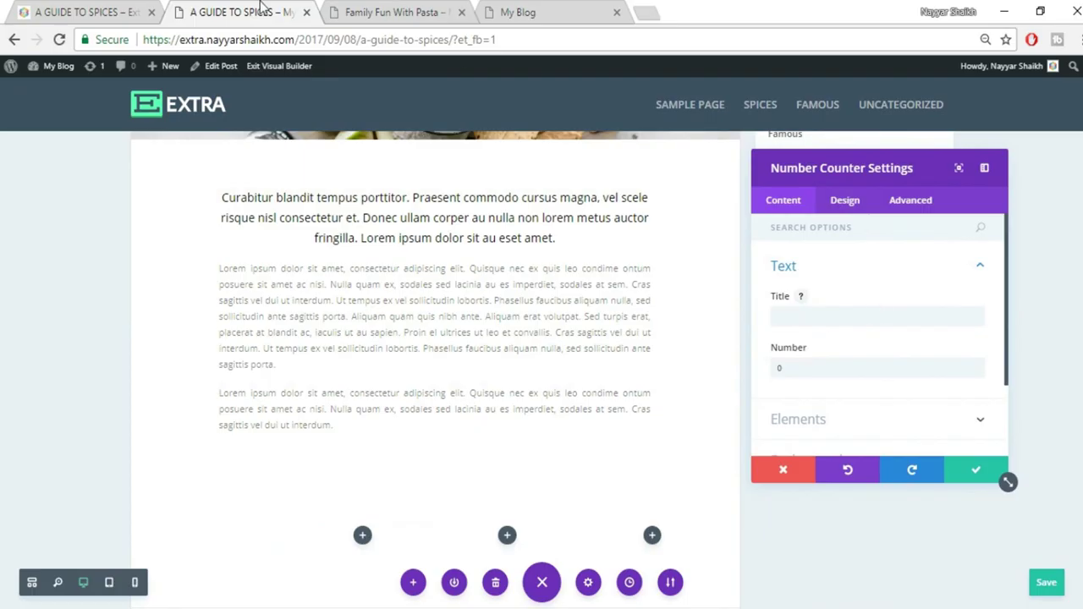
pyautogui.click(93, 11)
pyautogui.moveTo(239, 300); pyautogui.dragTo(320, 305)
pyautogui.hotkey('ctrl', 'c')
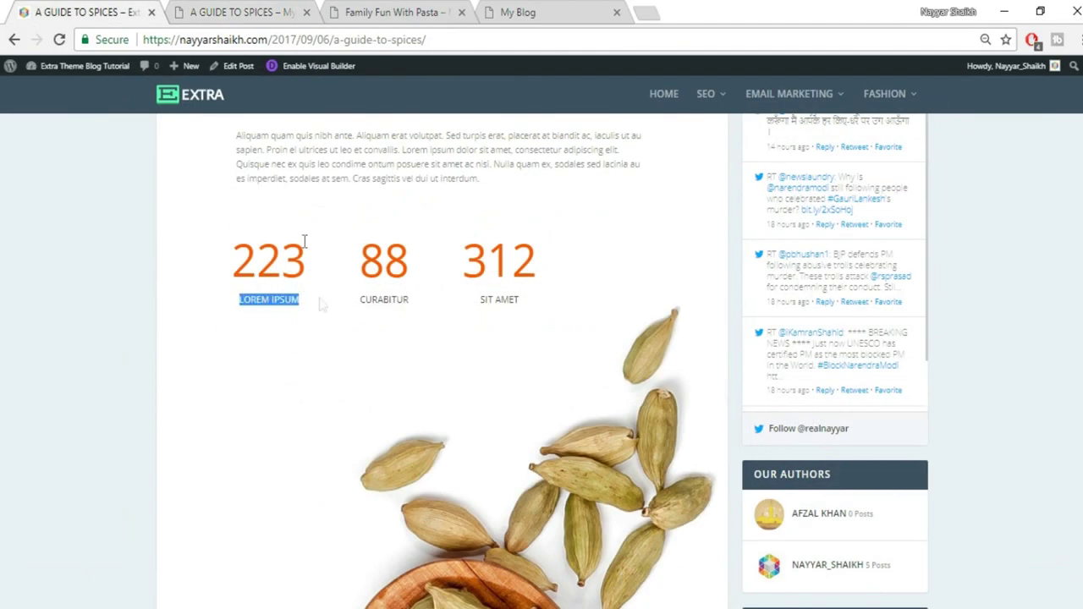
pyautogui.click(216, 11)
pyautogui.click(834, 316)
pyautogui.hotkey('ctrl', 'v')
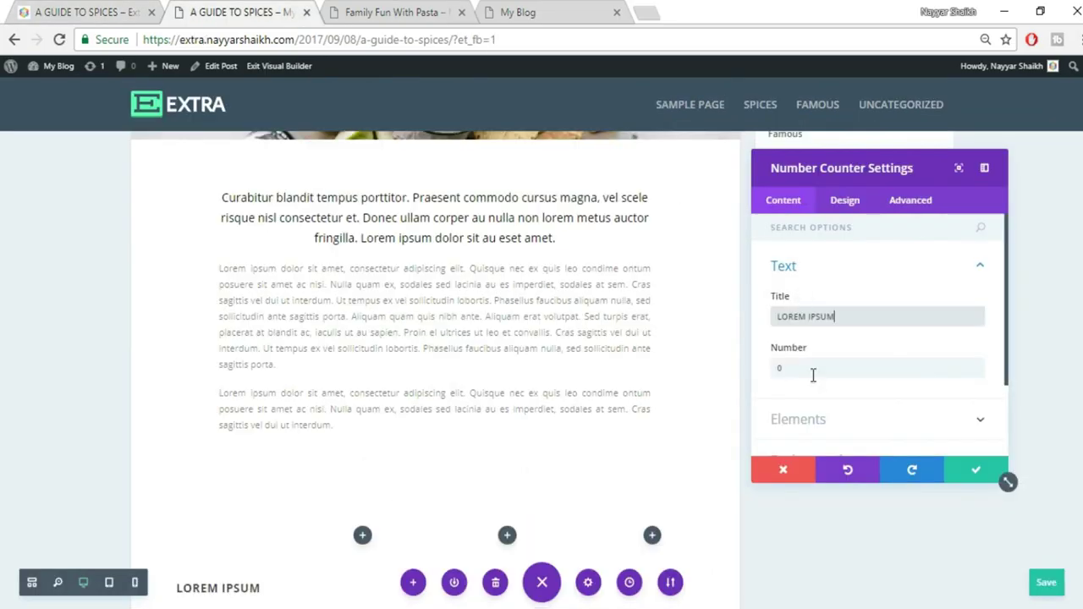
pyautogui.moveTo(787, 369); pyautogui.dragTo(743, 373)
pyautogui.write('22')
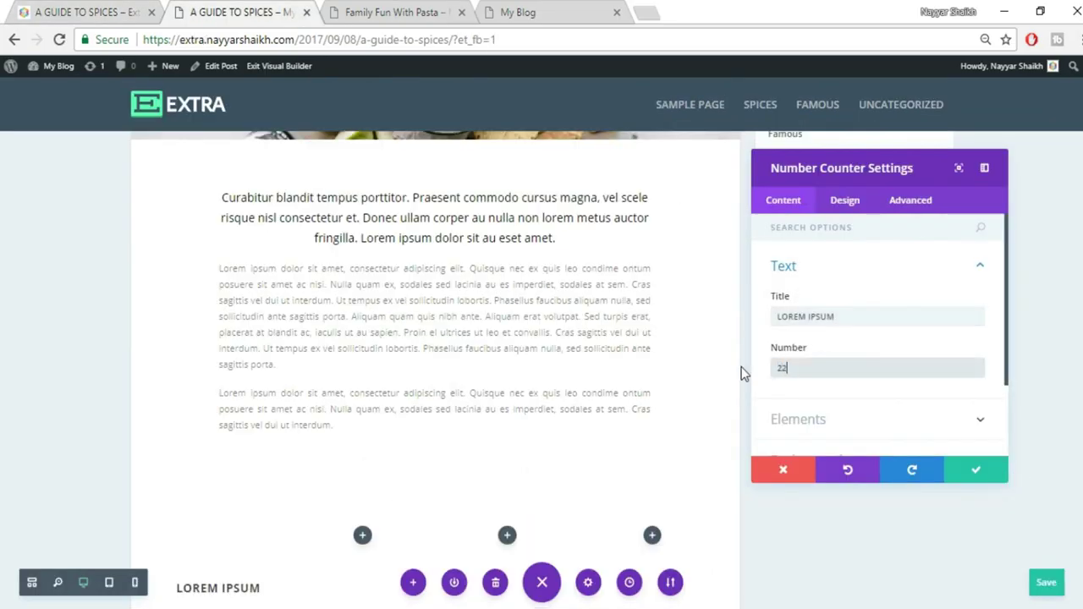
pyautogui.write('3')
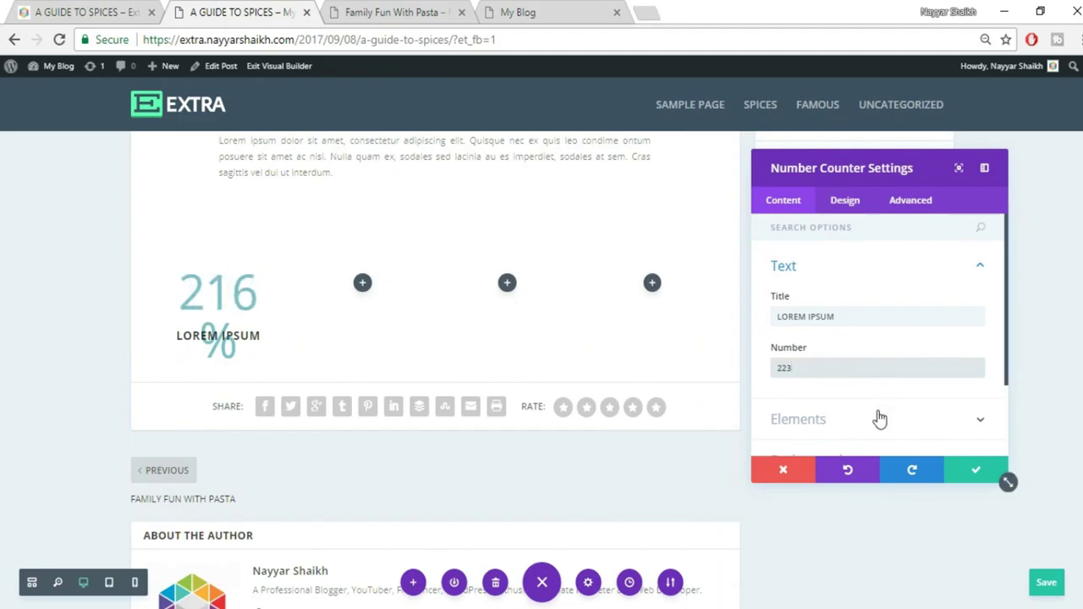
# Switch off the counter's percent sign and save its settings
pyautogui.scroll(-2, 875, 415)
pyautogui.click(852, 330)
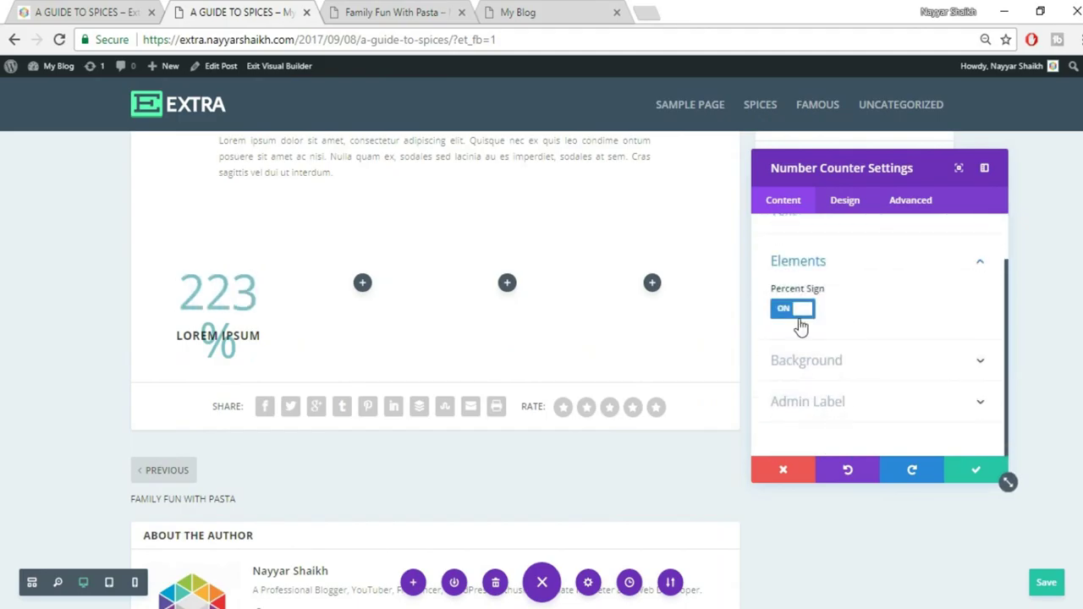
pyautogui.click(799, 315)
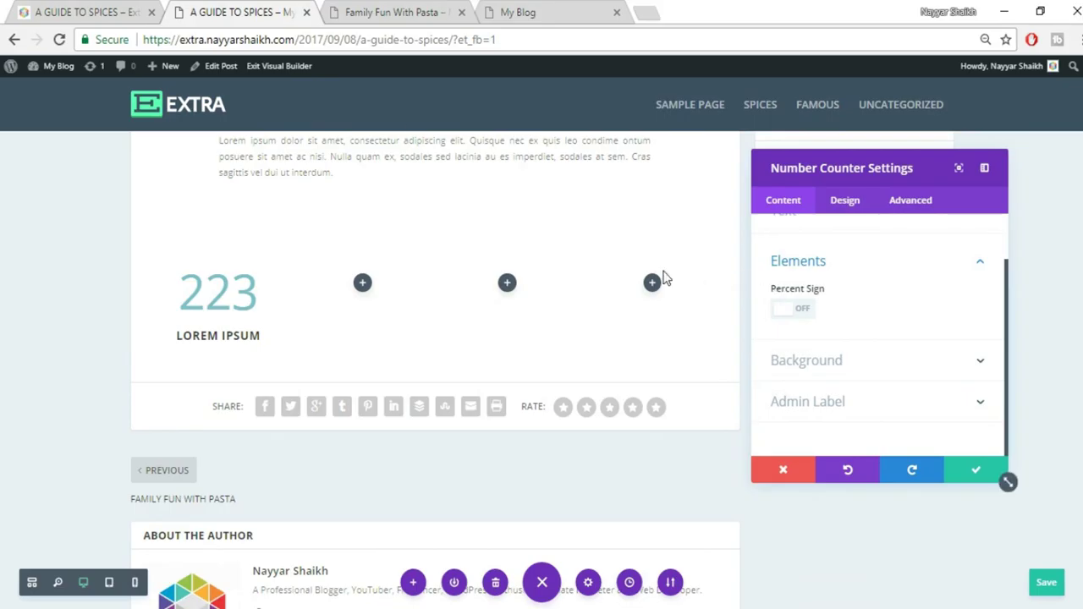
pyautogui.click(25, 8)
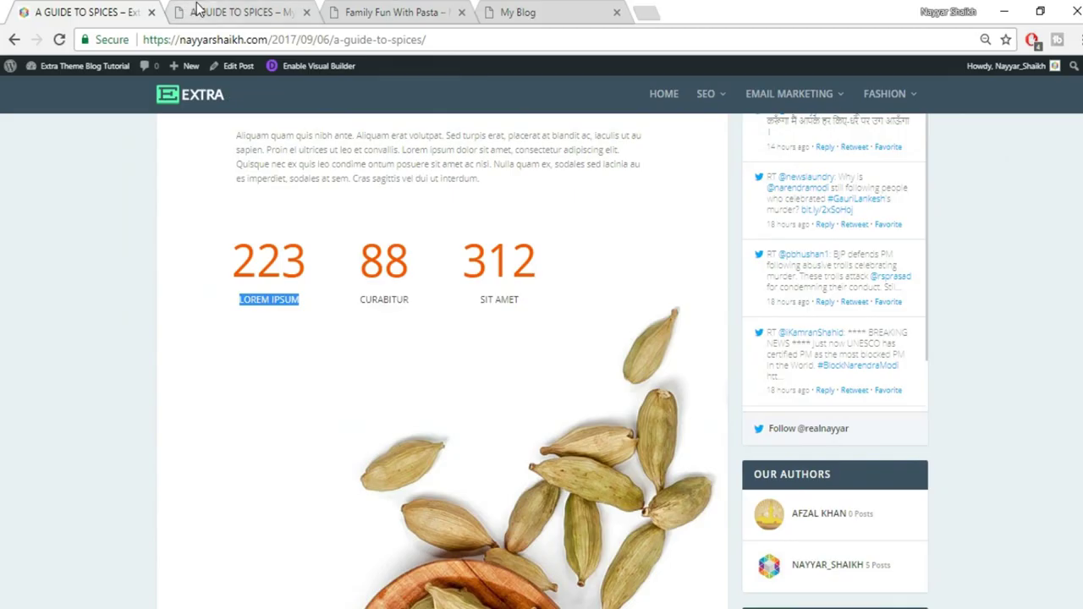
pyautogui.scroll(1, 376, 282)
pyautogui.scroll(3, 376, 281)
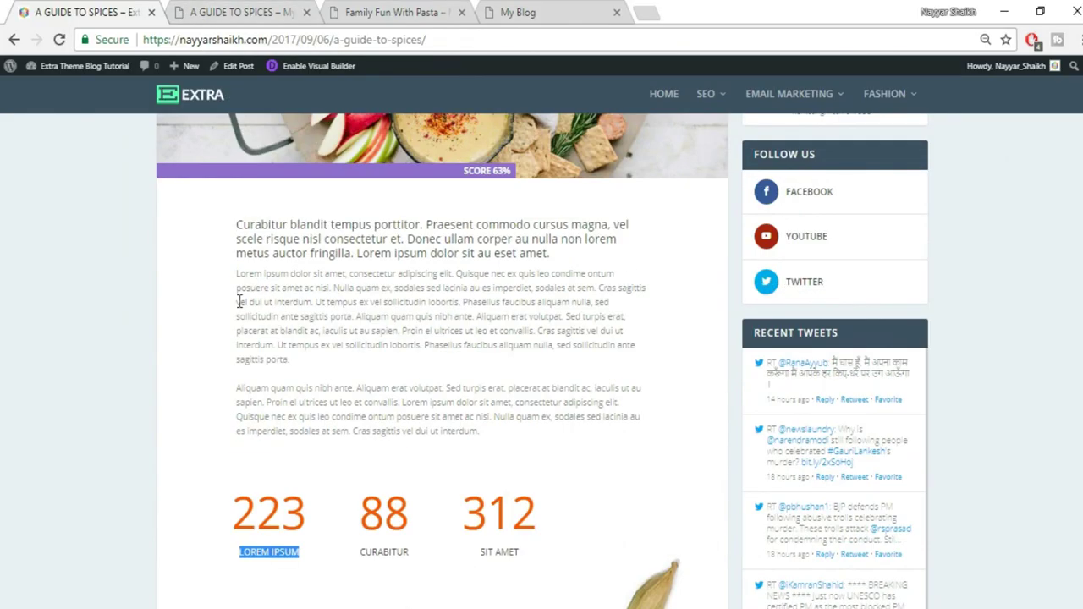
pyautogui.moveTo(237, 383); pyautogui.dragTo(241, 474)
pyautogui.click(240, 508)
pyautogui.click(236, 9)
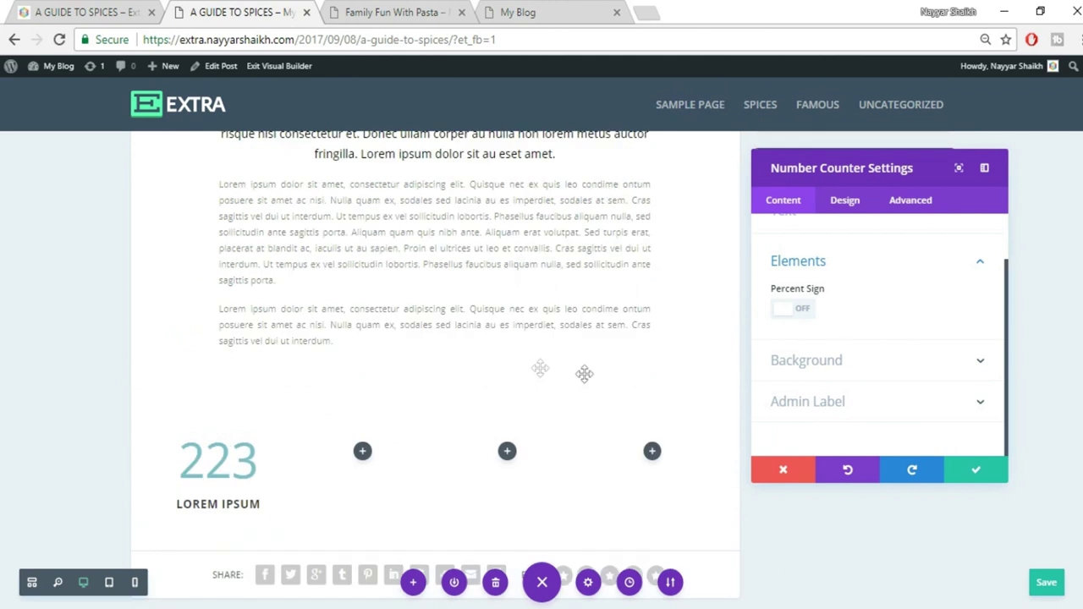
pyautogui.click(972, 475)
pyautogui.moveTo(392, 414)
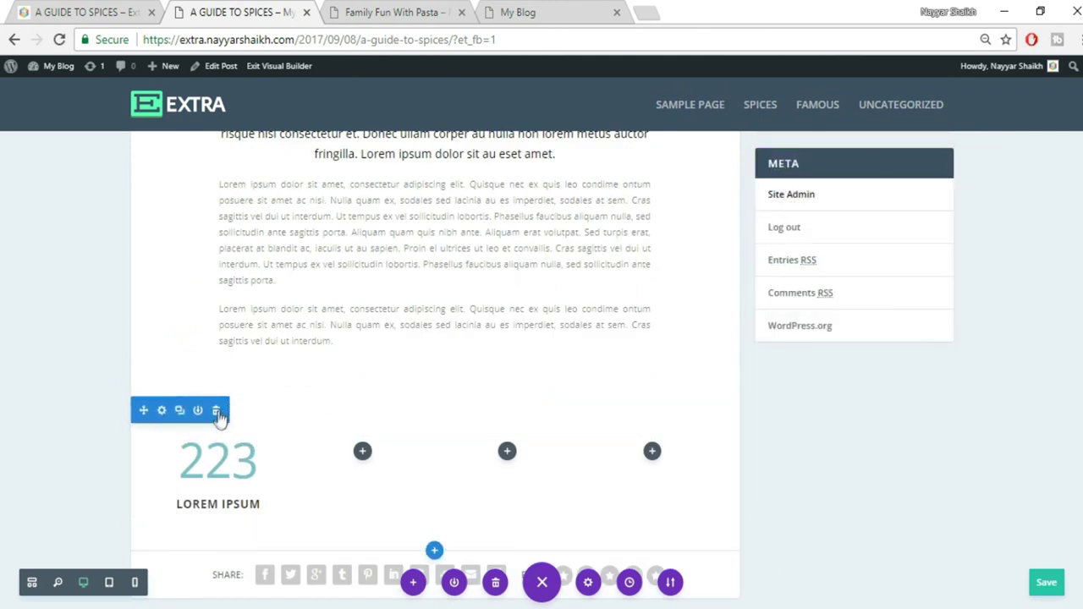
# Replace the old counter row with a four-column row and add a Number Counter to its first column
pyautogui.click(216, 412)
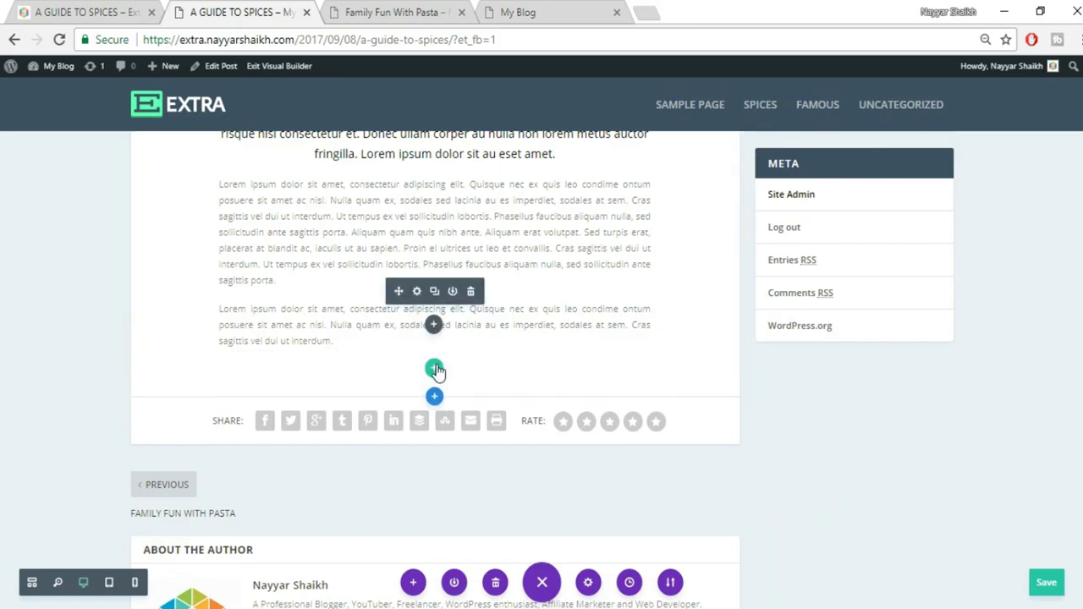
pyautogui.click(438, 374)
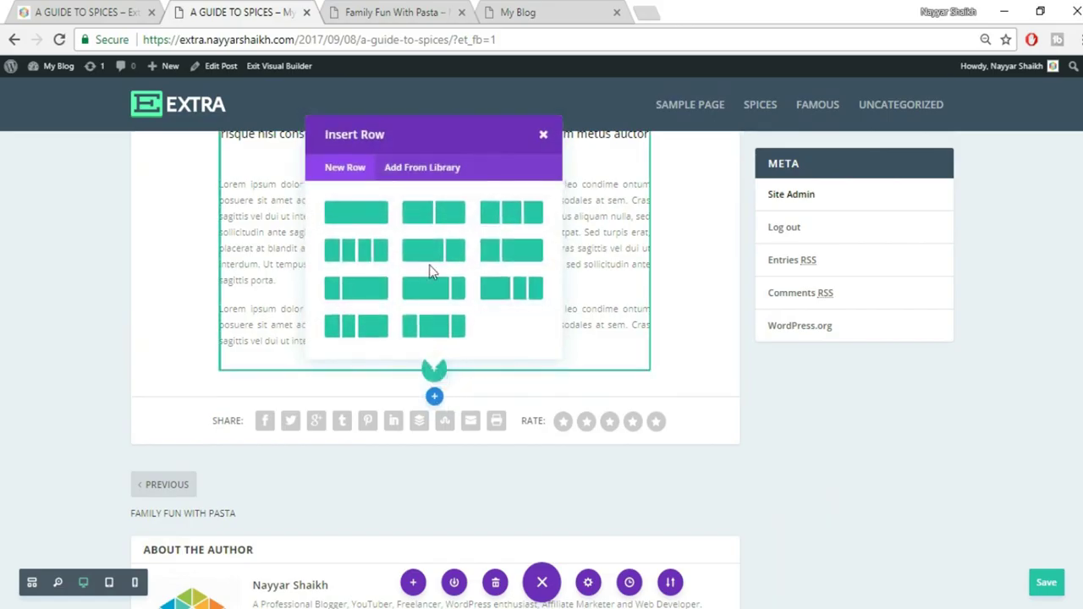
pyautogui.click(366, 252)
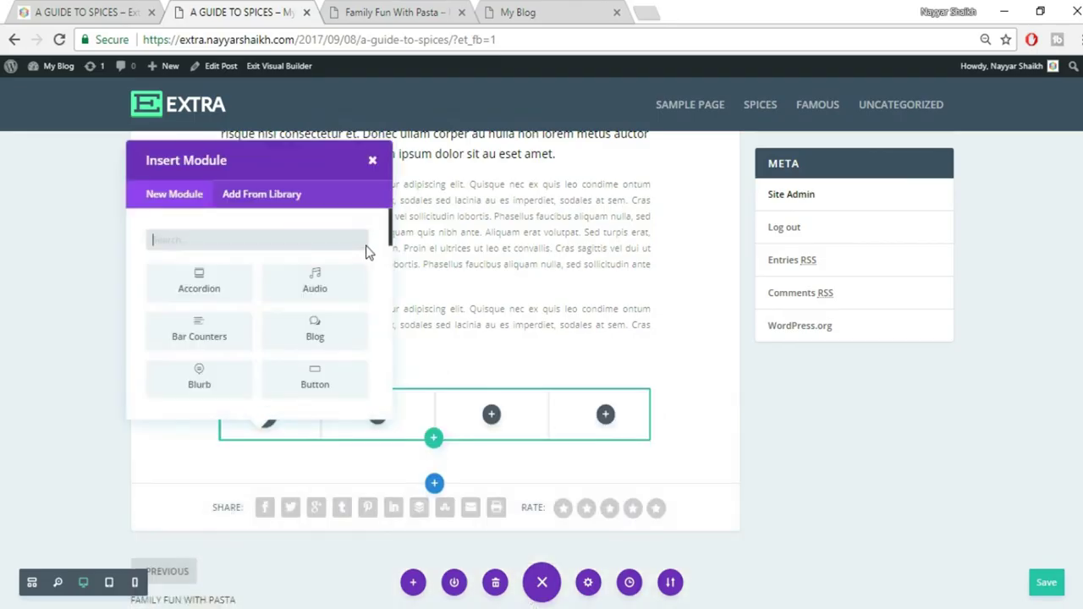
pyautogui.write('coun')
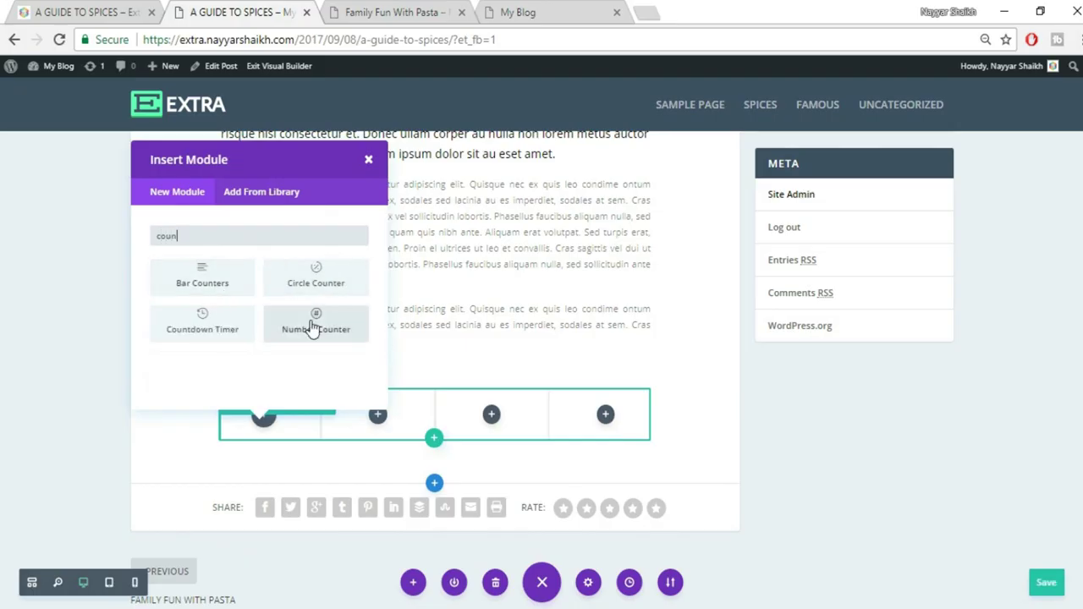
pyautogui.click(314, 326)
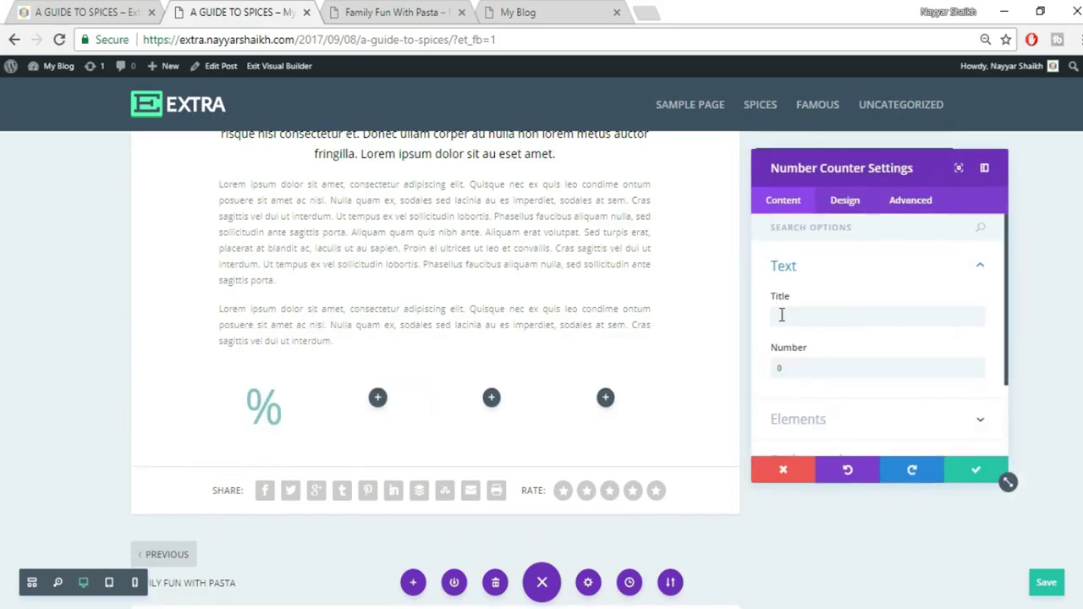
# Give the counter the title Lorem Ipsum and the number 223, and turn off its percent sign
pyautogui.click(779, 314)
pyautogui.write('Lorem Ipsum')
pyautogui.doubleClick(823, 370)
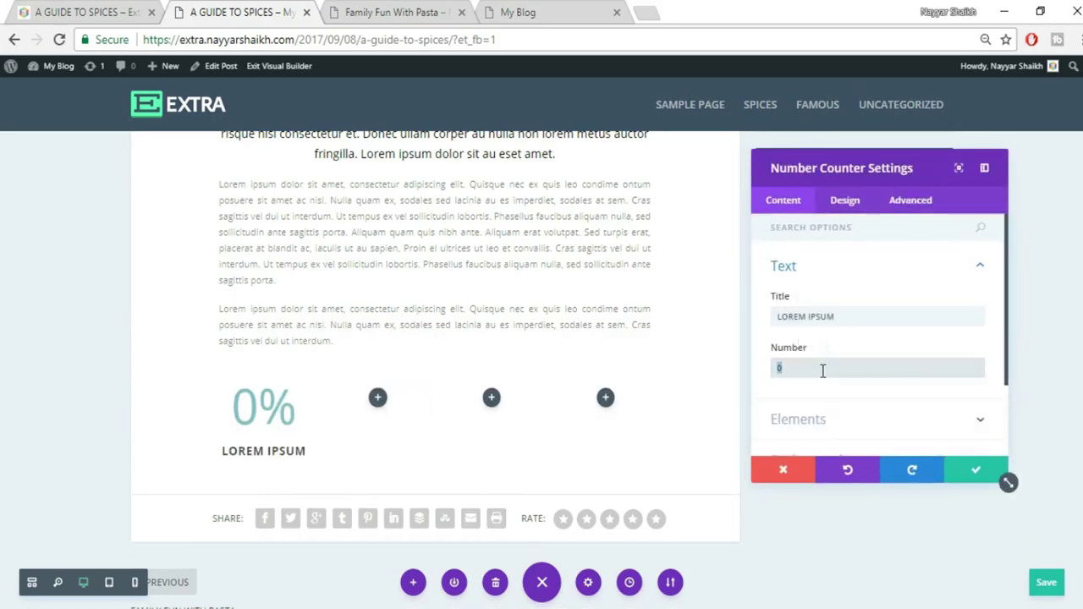
pyautogui.write('223')
pyautogui.scroll(-3, 822, 352)
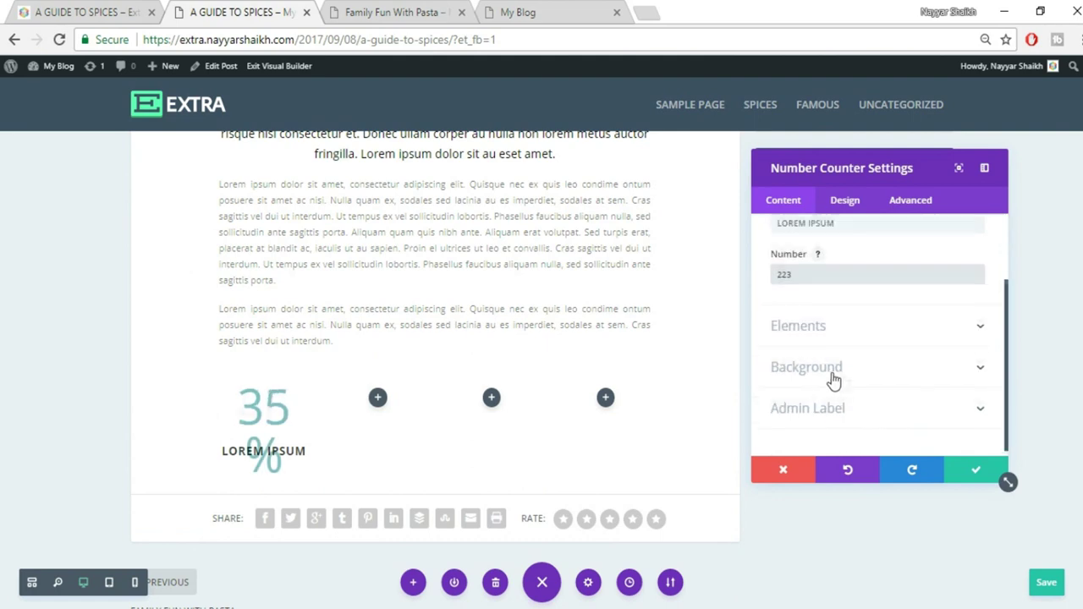
pyautogui.click(781, 248)
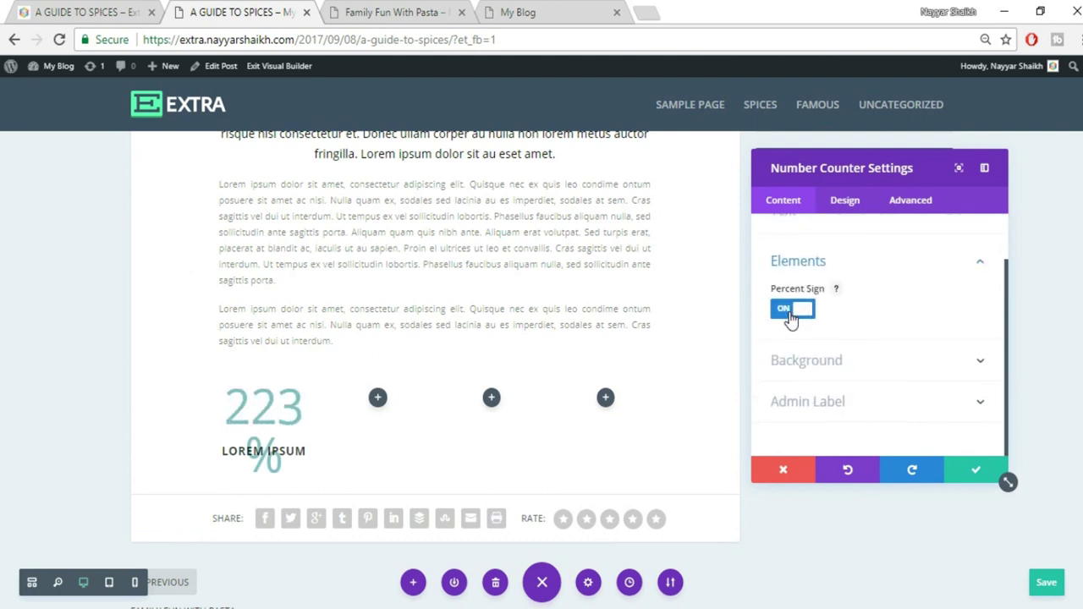
pyautogui.click(791, 313)
pyautogui.click(120, 10)
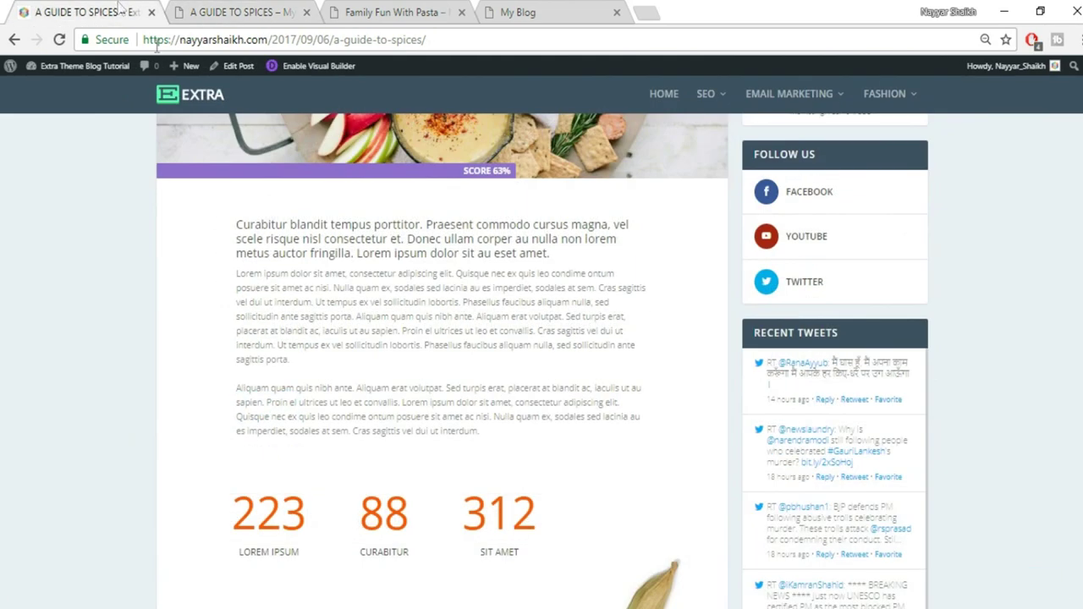
pyautogui.click(211, 10)
pyautogui.click(844, 200)
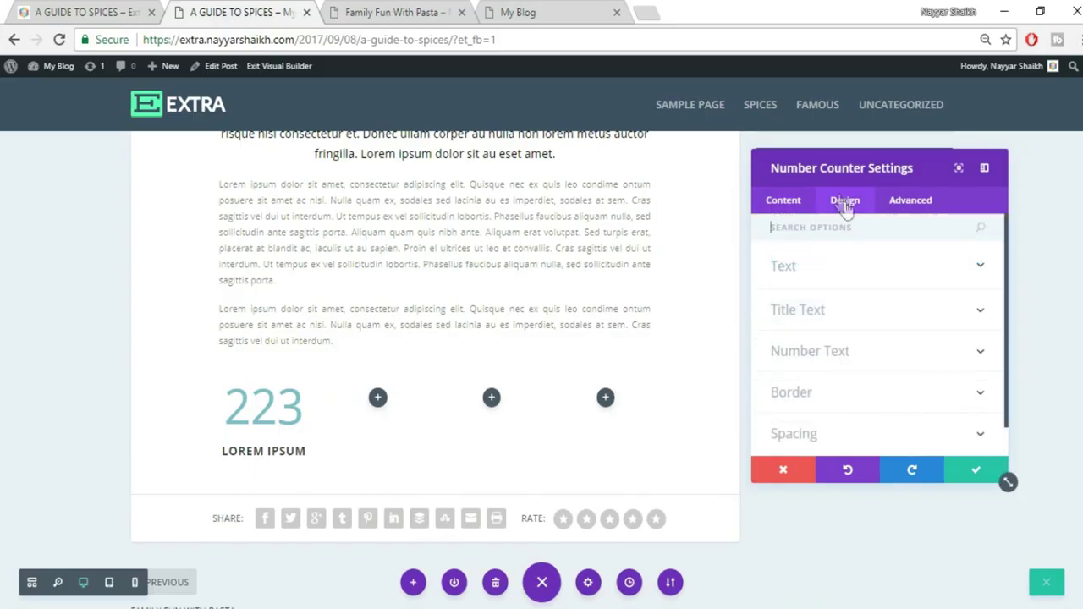
# Colour the counter title black after trying red against the live page
pyautogui.click(873, 277)
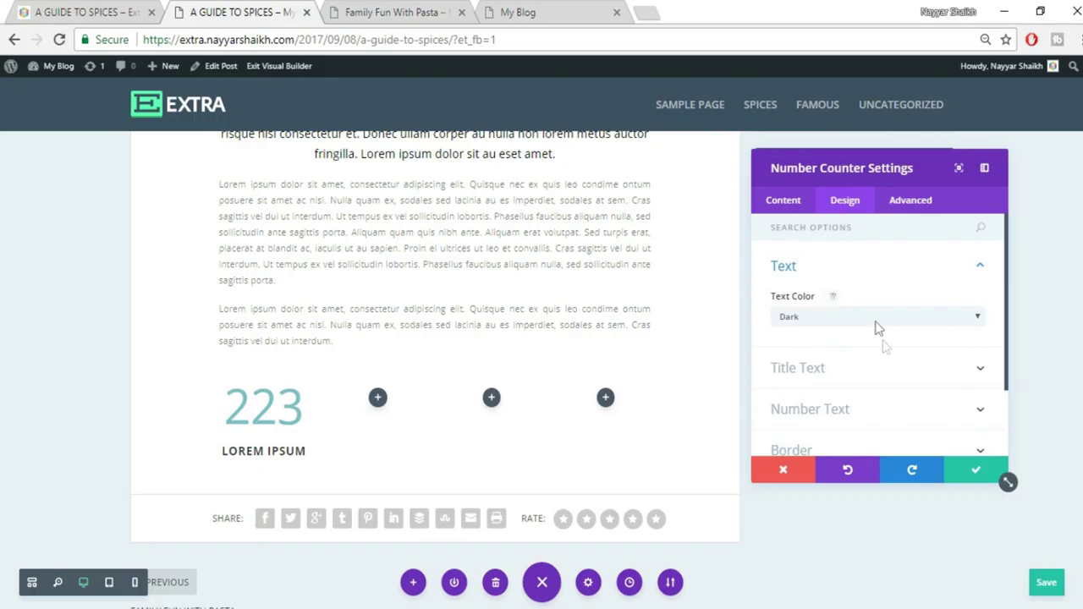
pyautogui.click(864, 367)
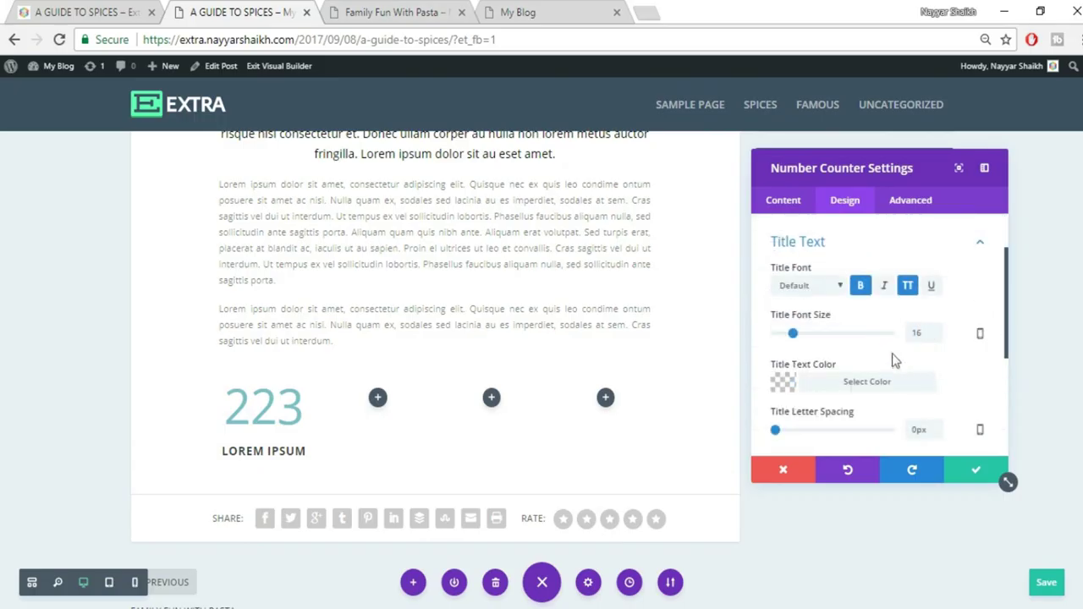
pyautogui.click(855, 383)
pyautogui.scroll(-2, 974, 368)
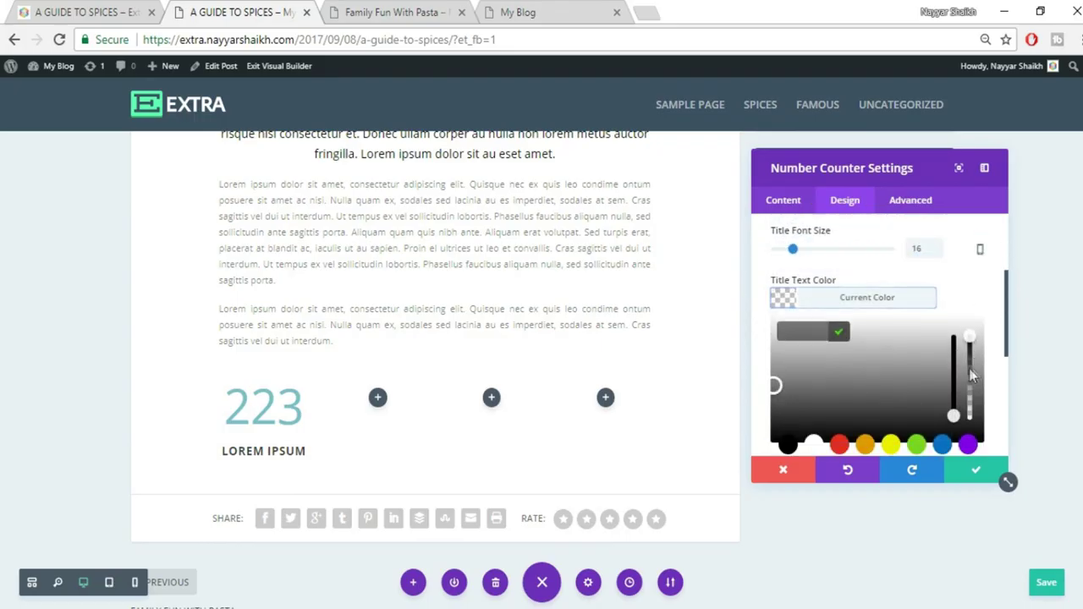
pyautogui.click(839, 445)
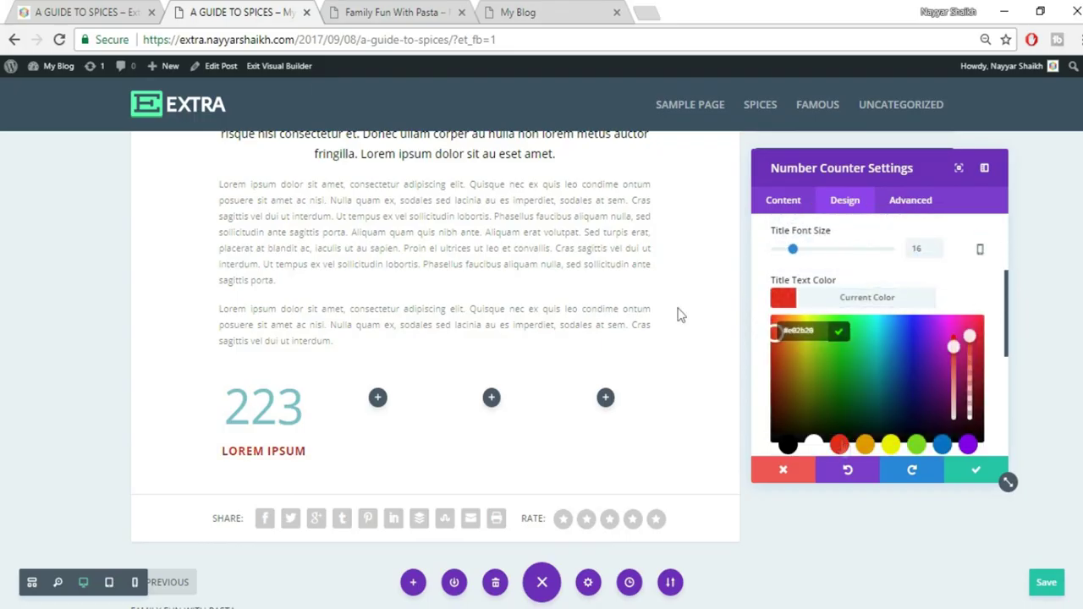
pyautogui.hotkey('ctrl', 'shift', 'Tab')
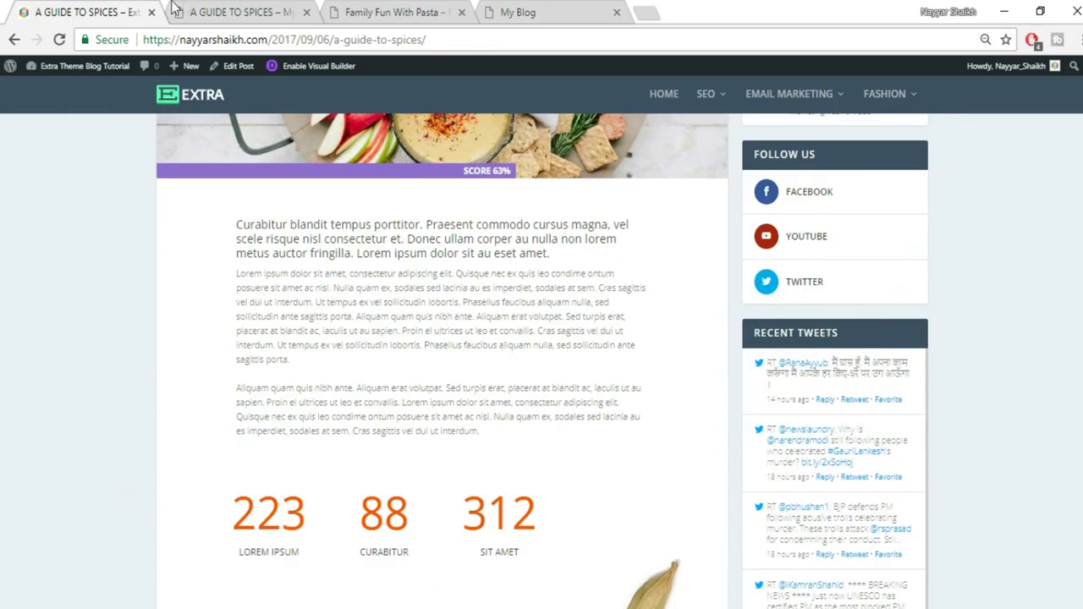
pyautogui.click(226, 8)
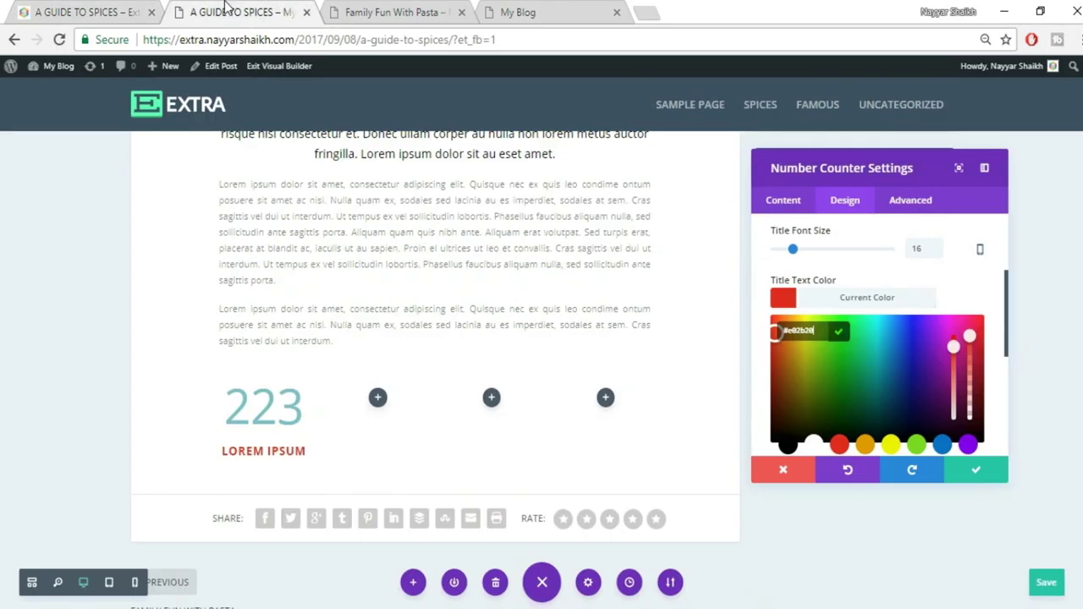
pyautogui.click(787, 446)
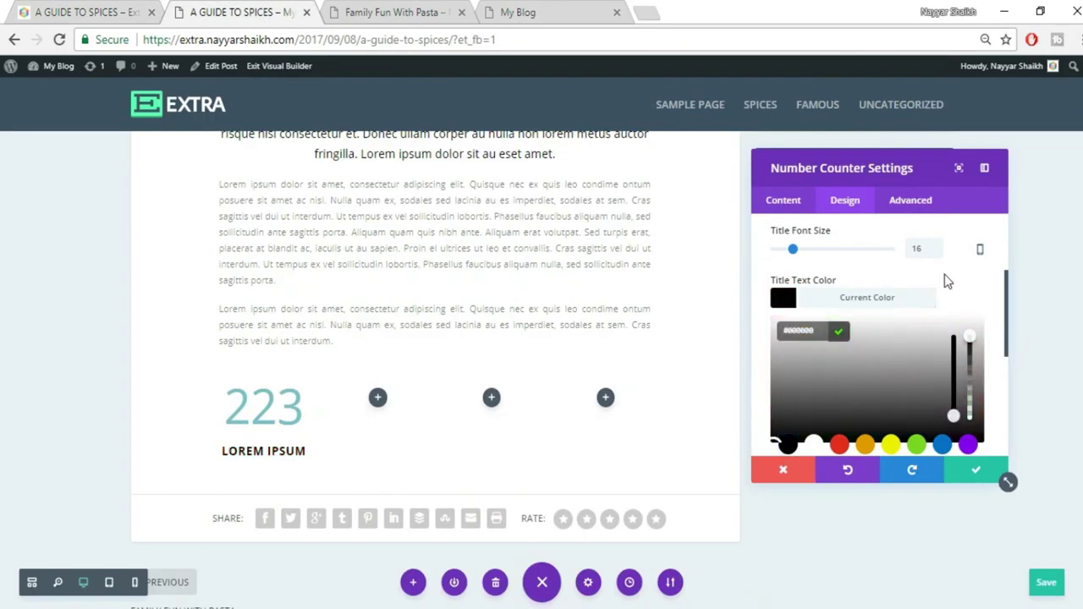
pyautogui.hotkey('ctrl', 'shift', 'Tab')
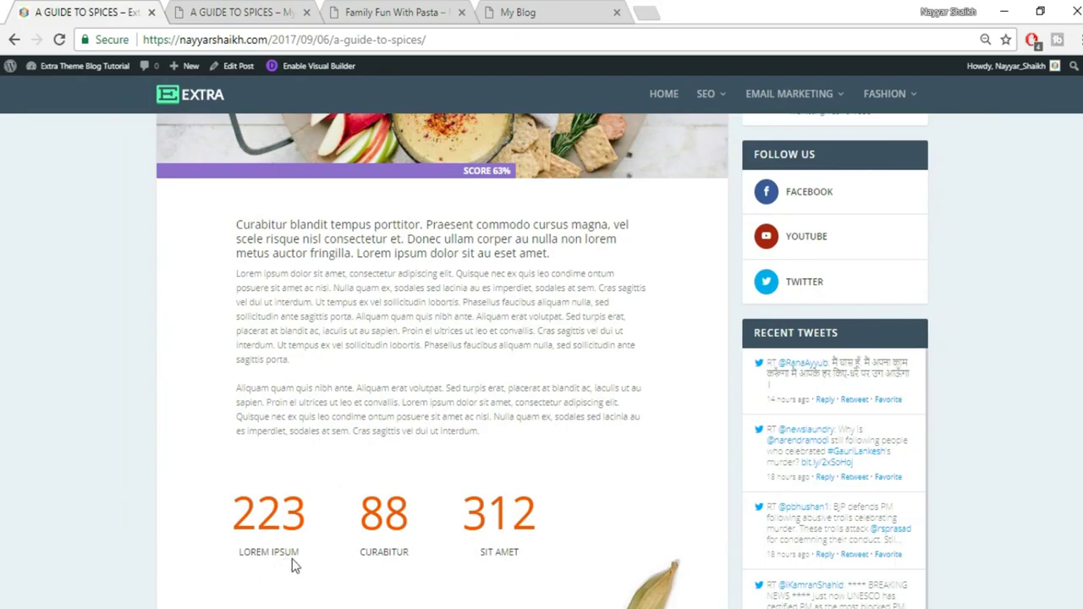
pyautogui.click(173, 15)
# Set the title font to Abel and lower its colour opacity to 0.78
pyautogui.scroll(2, 921, 292)
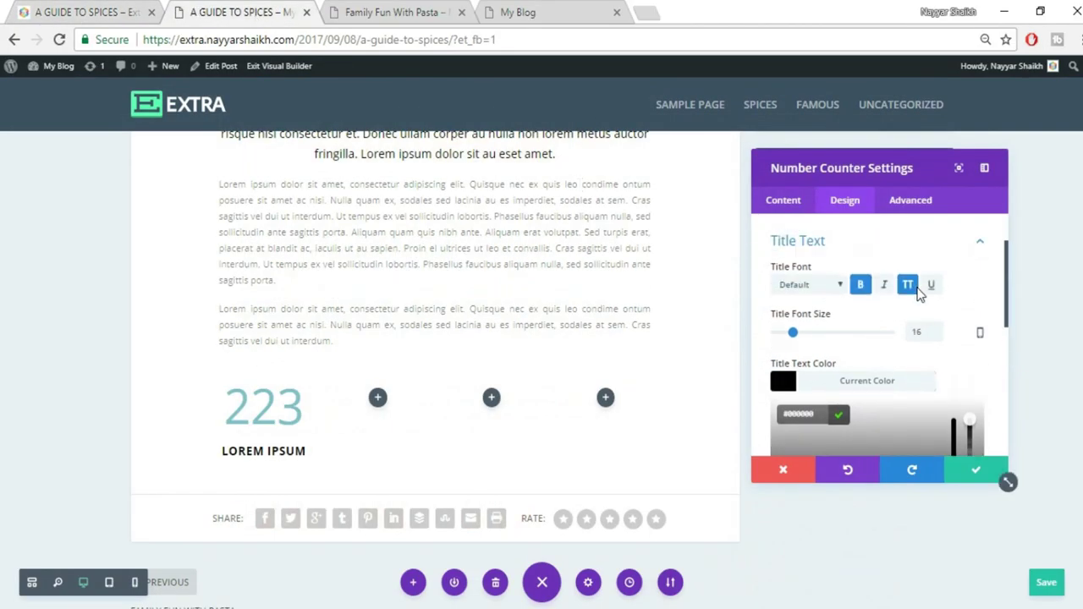
pyautogui.click(818, 286)
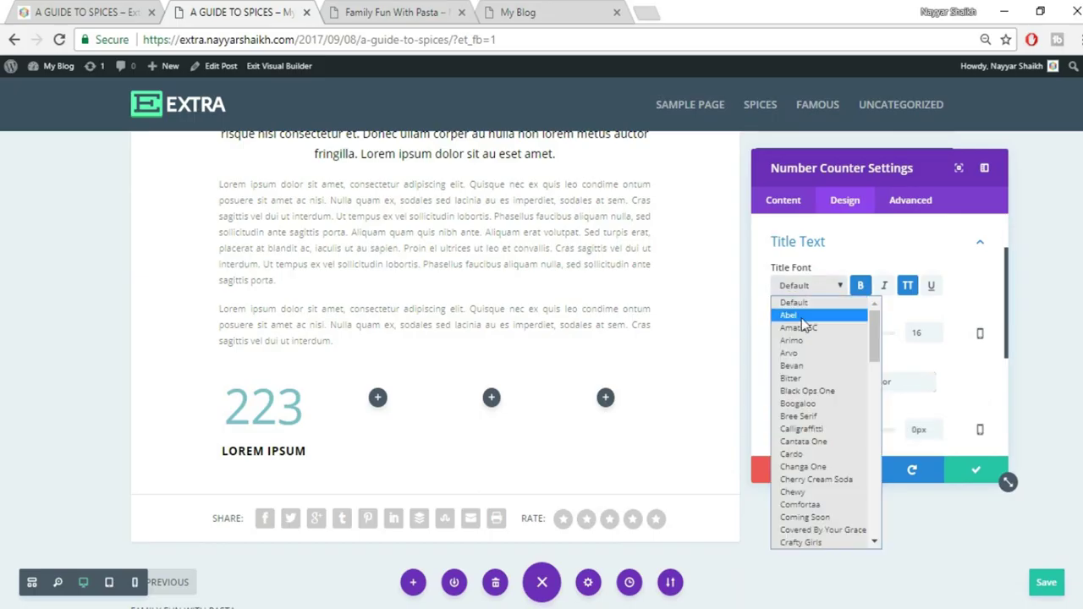
pyautogui.click(800, 316)
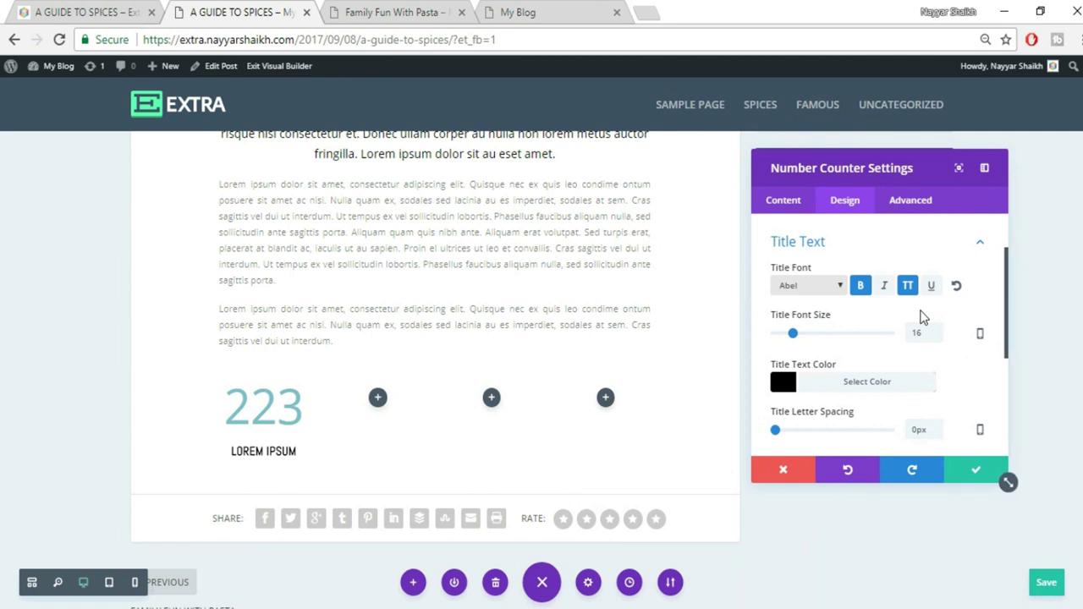
pyautogui.scroll(-1, 944, 349)
pyautogui.click(872, 298)
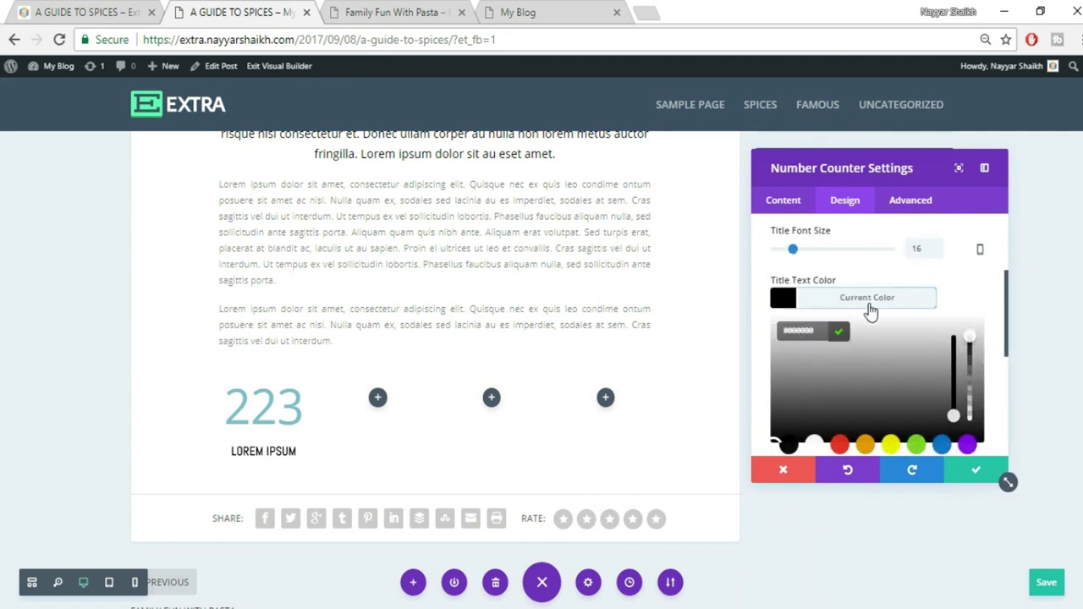
pyautogui.moveTo(970, 337); pyautogui.dragTo(972, 368)
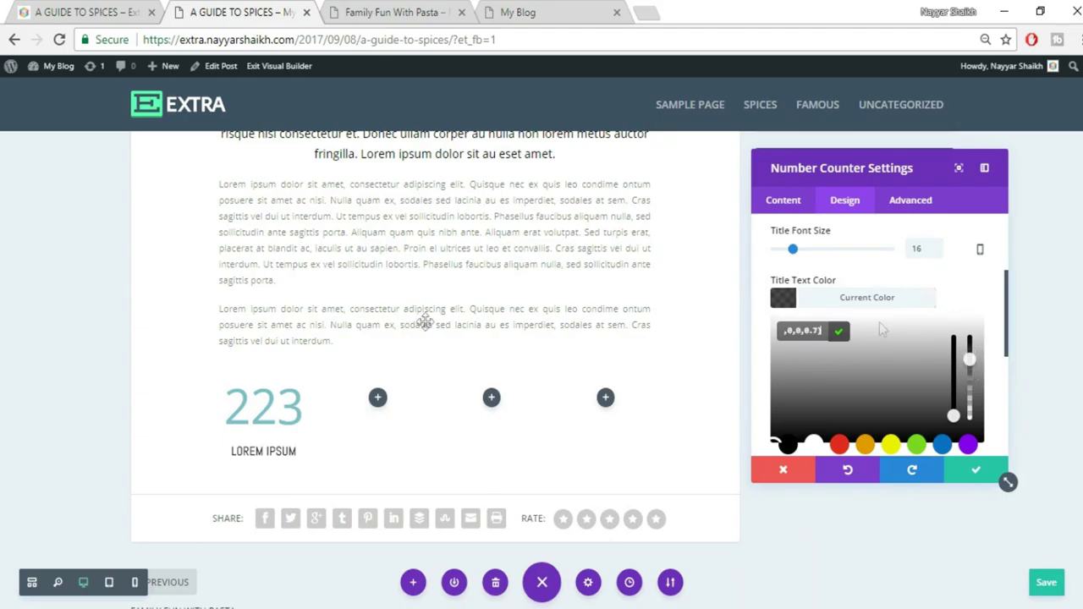
pyautogui.click(962, 282)
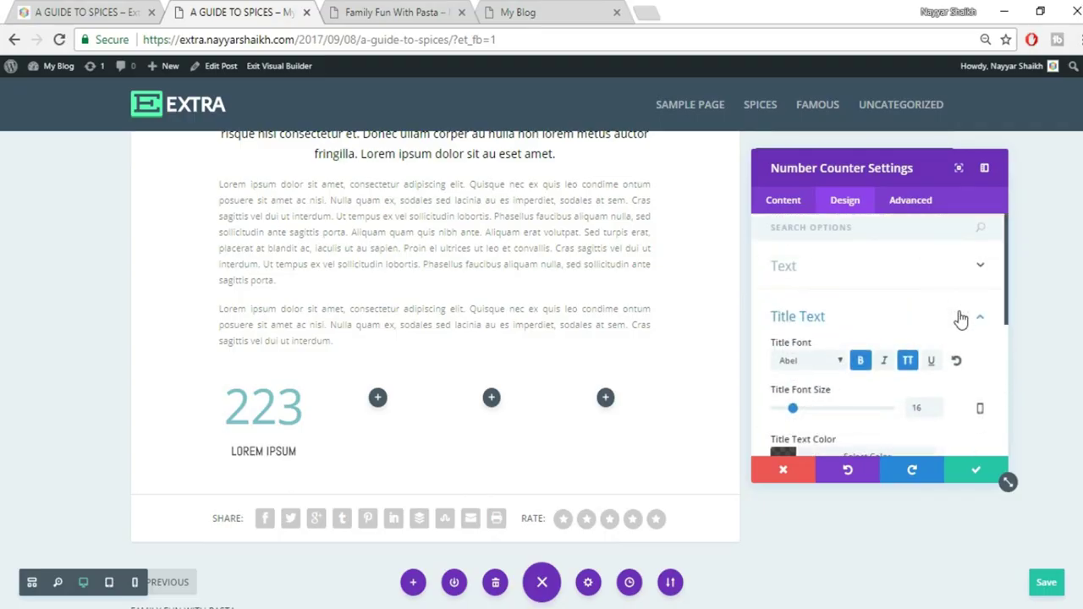
# Set the counter number's font size to 65px
pyautogui.click(958, 313)
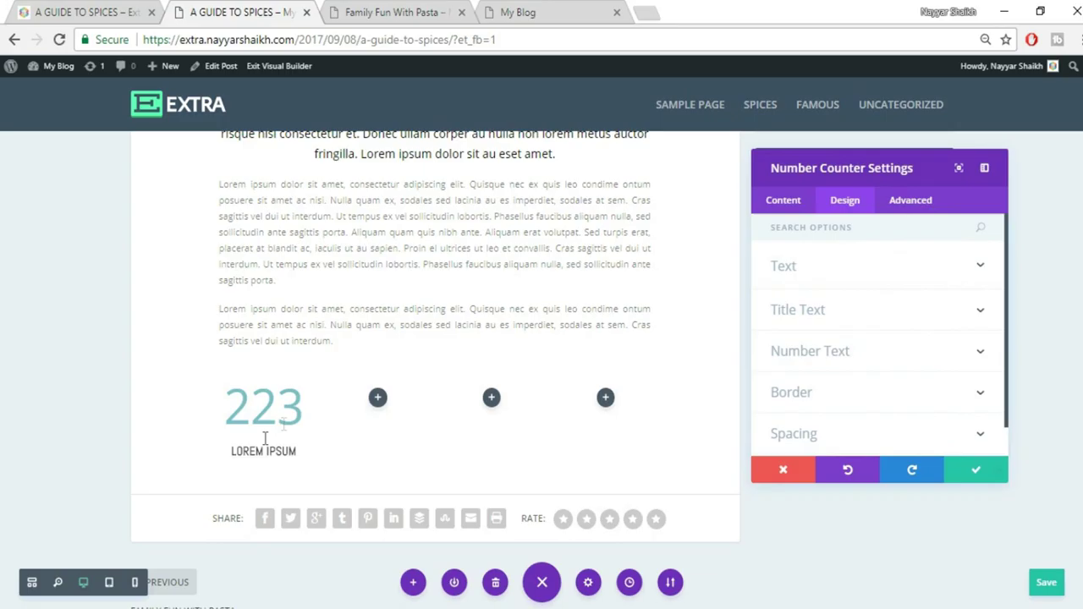
pyautogui.click(851, 354)
pyautogui.scroll(-2, 939, 343)
pyautogui.scroll(4, 931, 373)
pyautogui.scroll(-2, 928, 381)
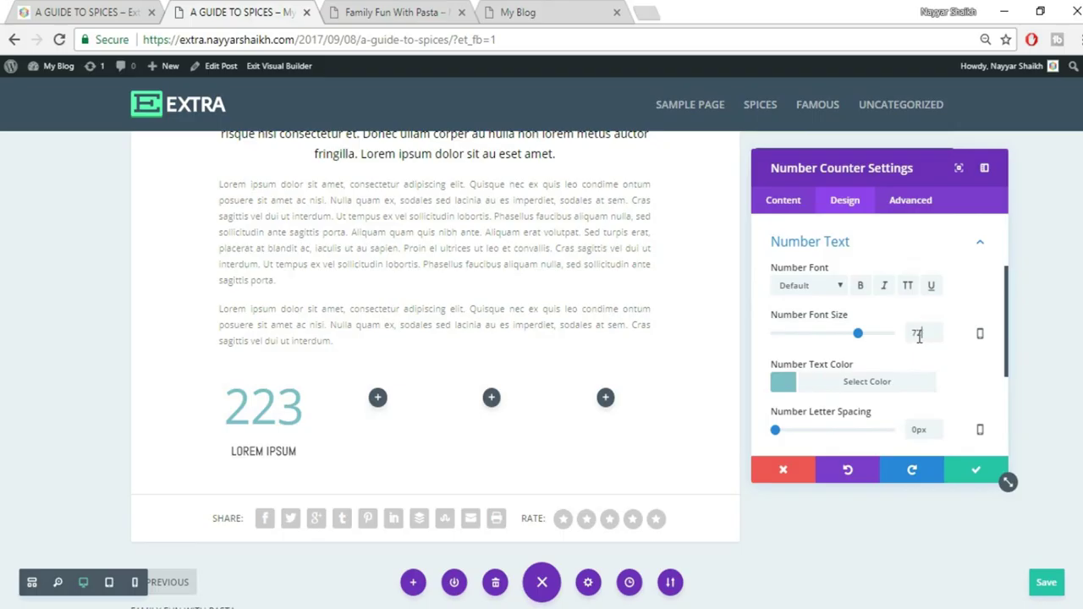
pyautogui.moveTo(931, 334); pyautogui.dragTo(901, 342)
pyautogui.write('65')
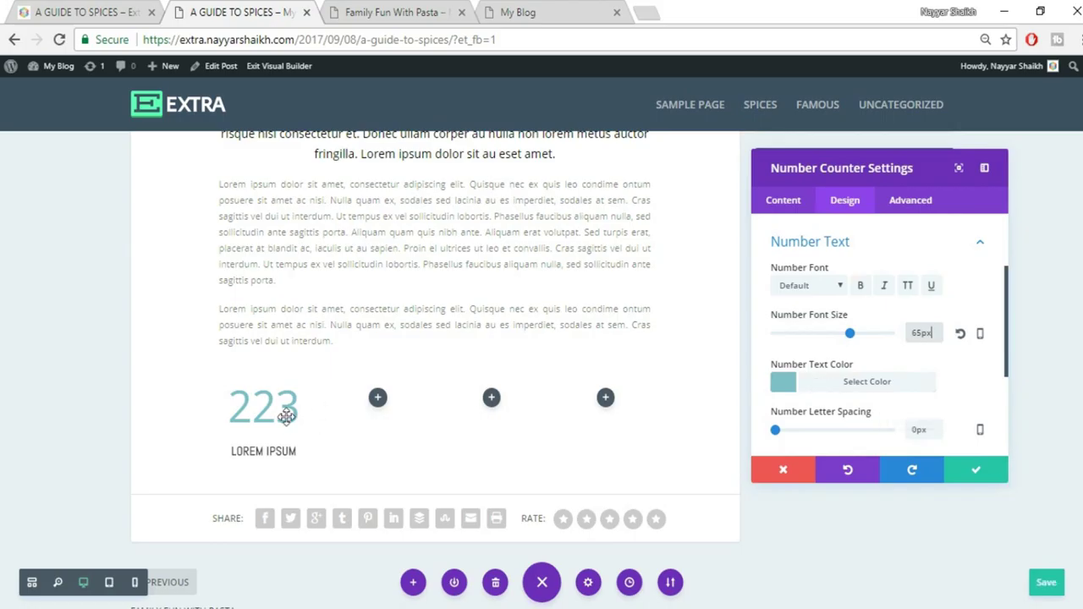
# Colour the number red at 0.75 opacity and save the counter settings
pyautogui.click(861, 381)
pyautogui.click(837, 447)
pyautogui.scroll(-1, 838, 423)
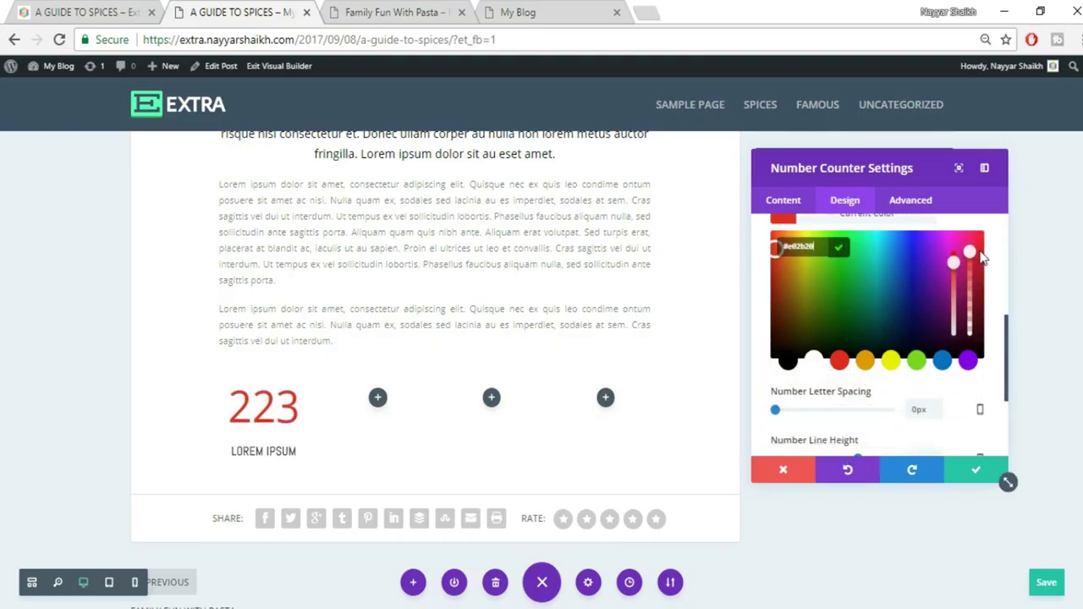
pyautogui.moveTo(970, 252); pyautogui.dragTo(970, 268)
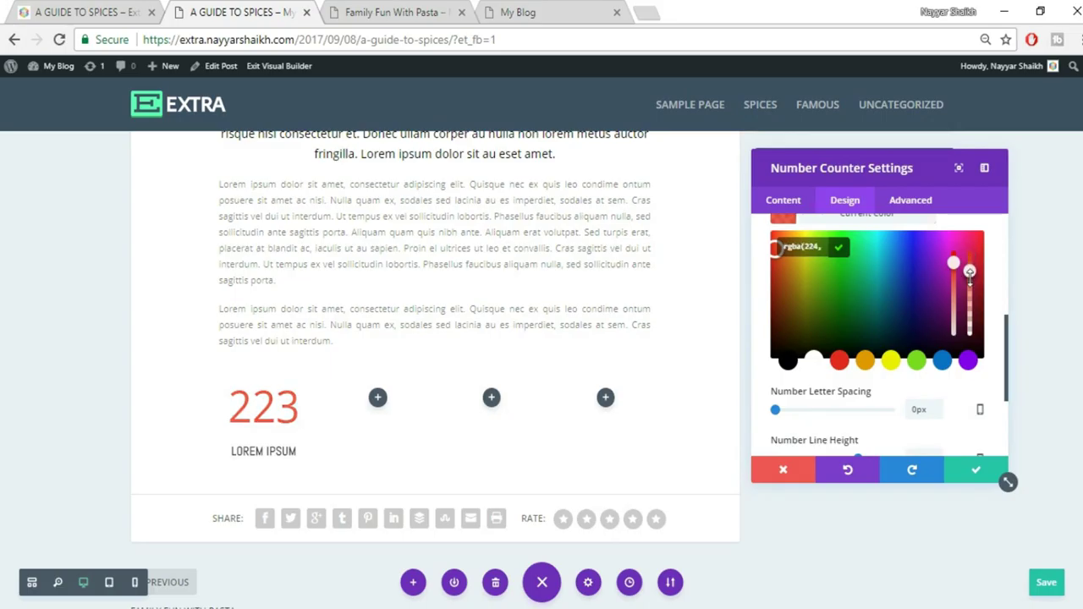
pyautogui.click(978, 471)
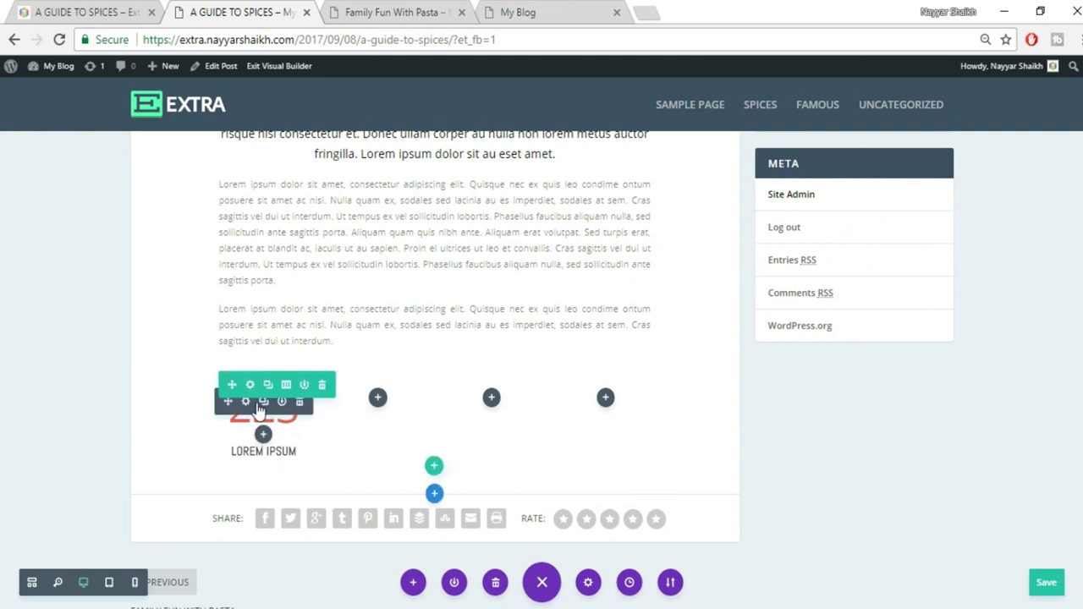
# Duplicate the counter into the second and third columns
pyautogui.click(264, 403)
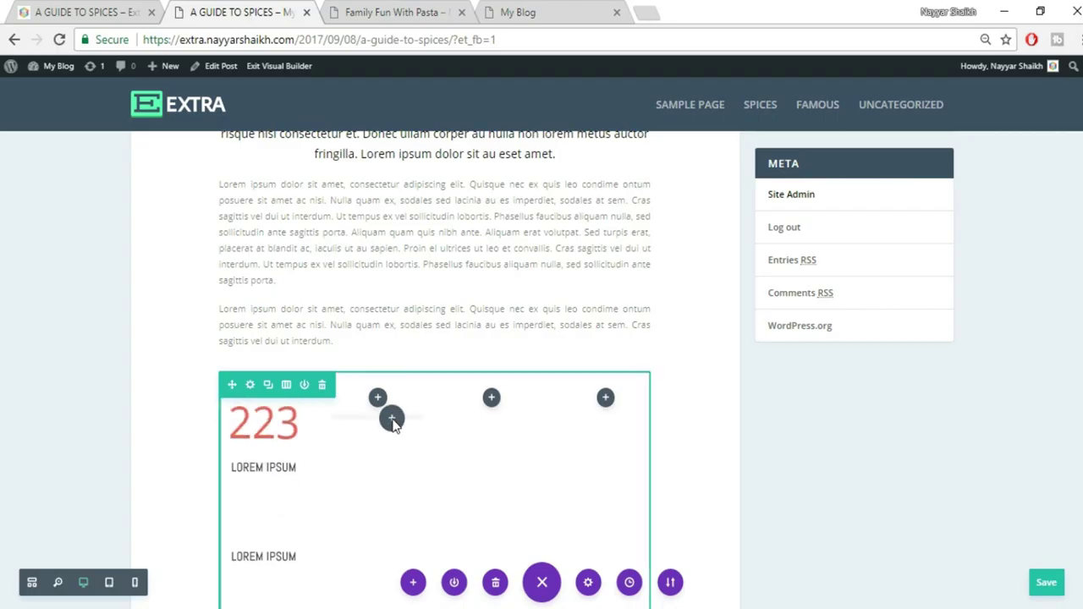
pyautogui.moveTo(246, 406); pyautogui.dragTo(378, 407)
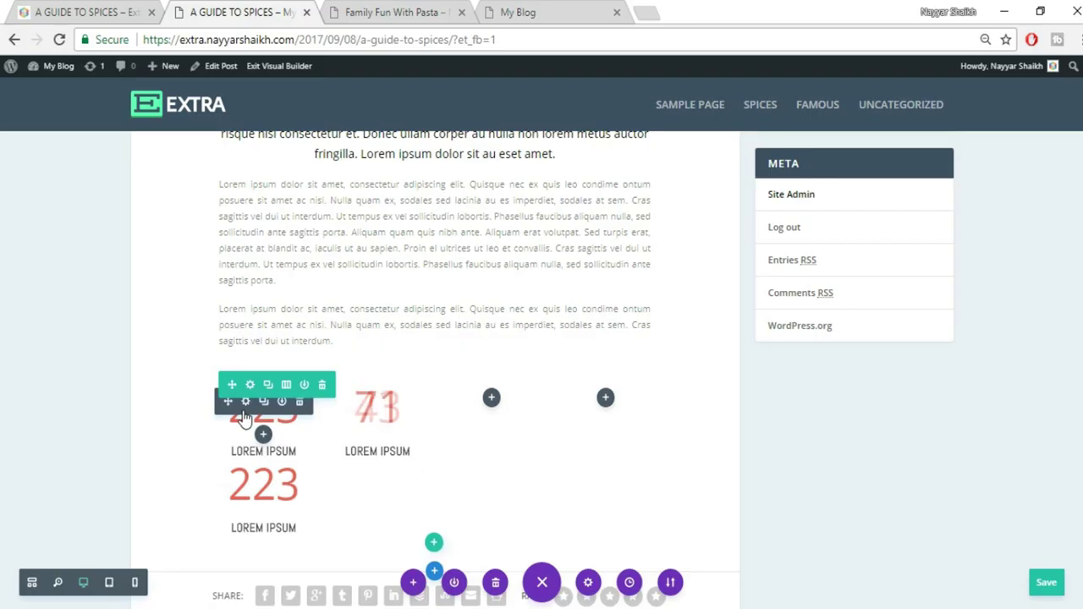
pyautogui.moveTo(501, 412); pyautogui.dragTo(497, 412)
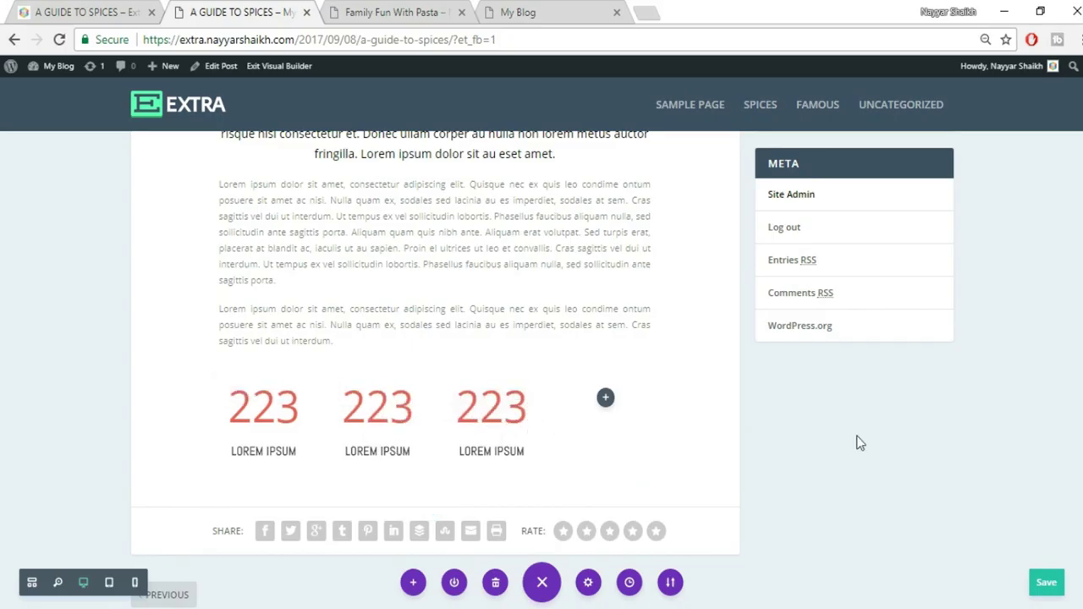
# Retitle the second and third counters CURABITUR and SIT AMET, copied from the reference page
pyautogui.click(120, 9)
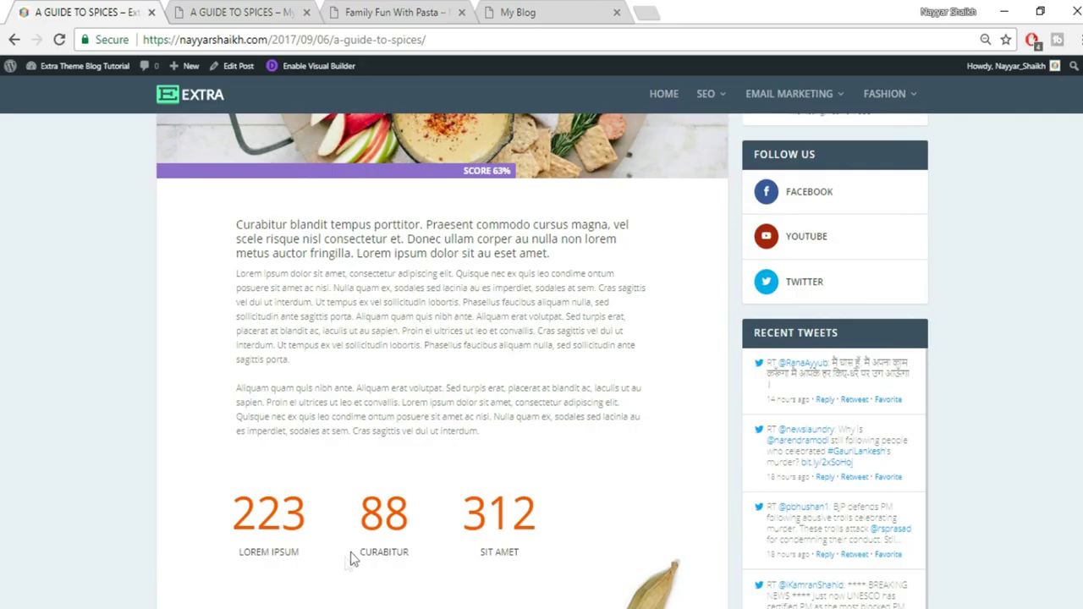
pyautogui.doubleClick(390, 552)
pyautogui.hotkey('ctrl', 'c')
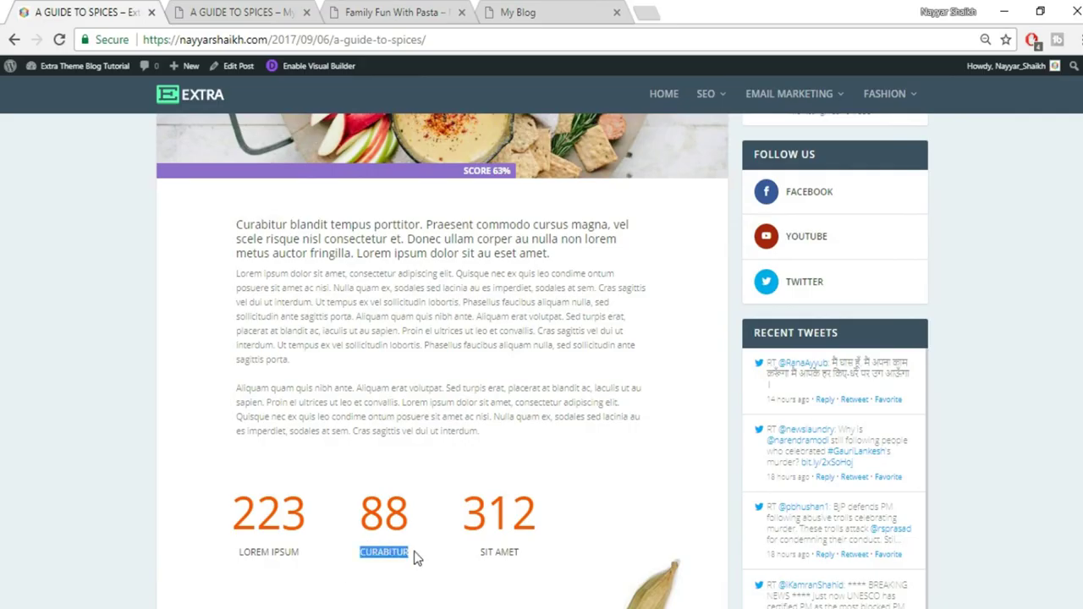
pyautogui.click(292, 12)
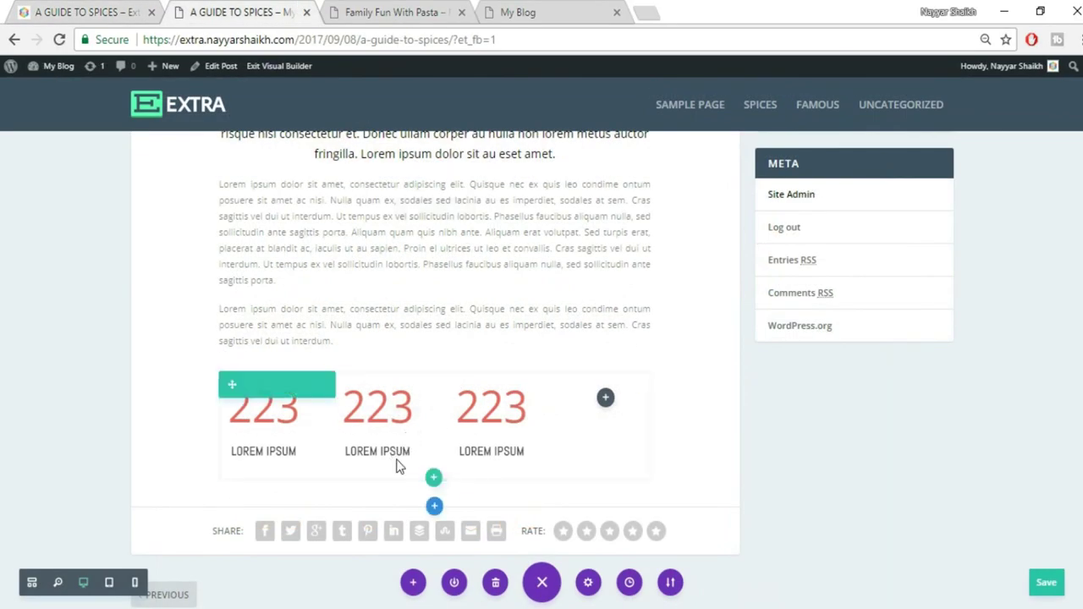
pyautogui.click(397, 453)
pyautogui.tripleClick(397, 452)
pyautogui.hotkey('ctrl', 'v')
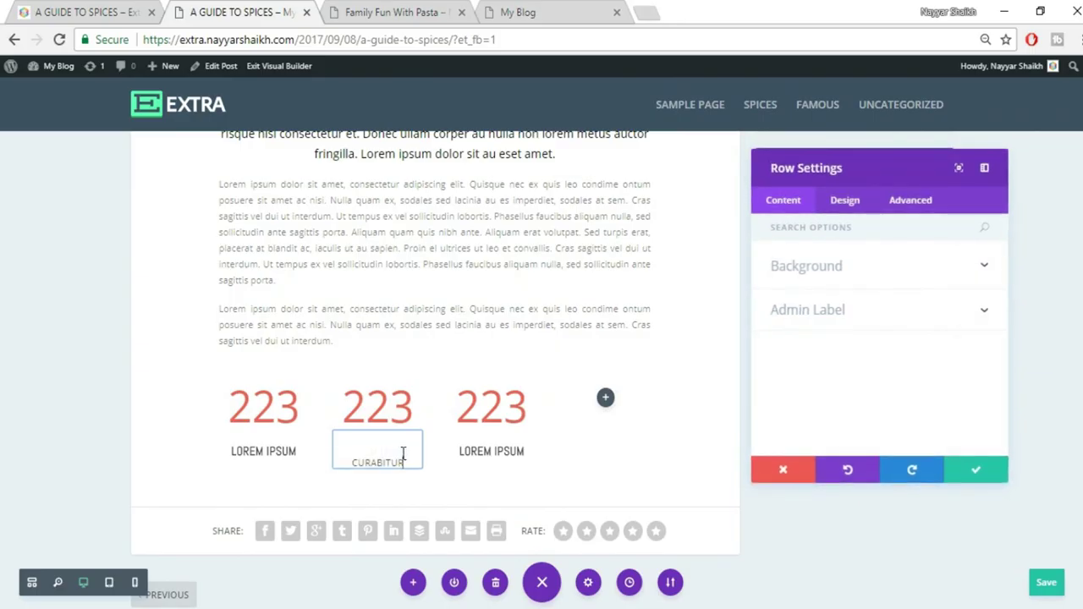
pyautogui.click(965, 478)
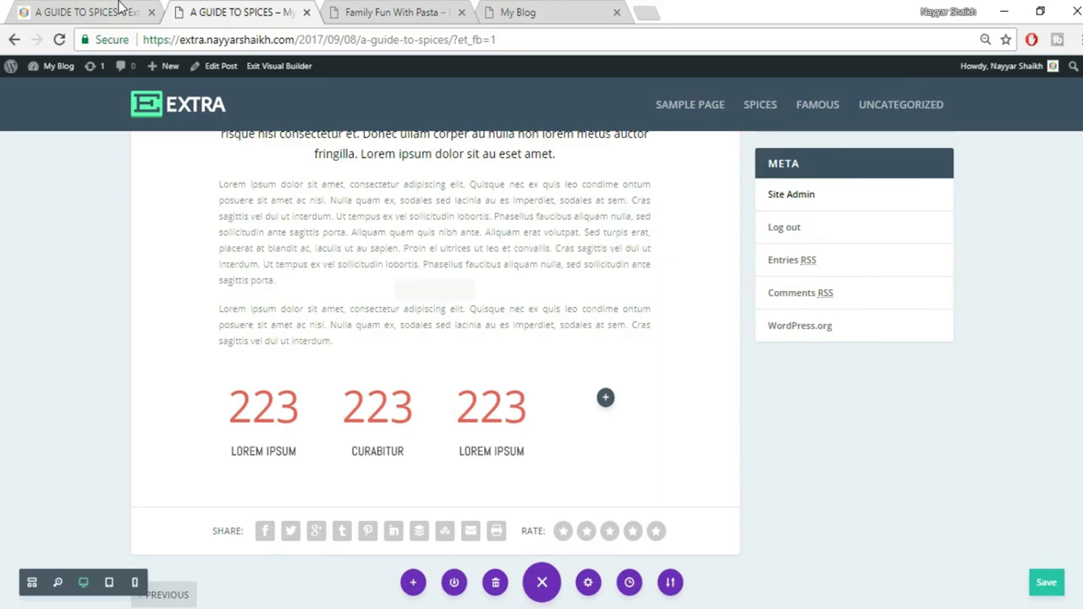
pyautogui.click(119, 8)
pyautogui.moveTo(481, 554); pyautogui.dragTo(544, 560)
pyautogui.hotkey('ctrl', 'c')
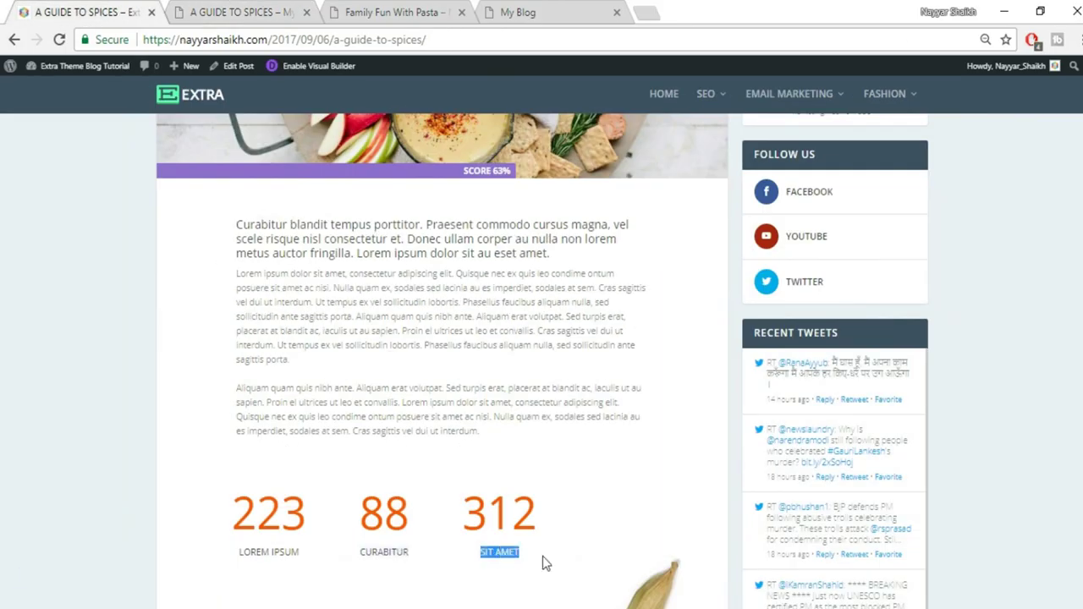
pyautogui.click(308, 9)
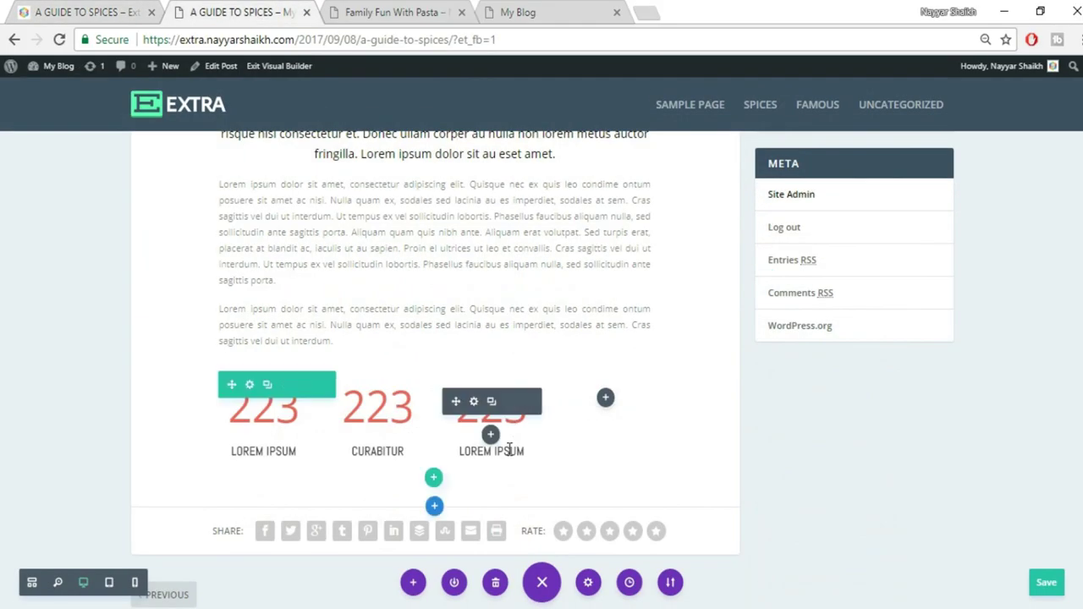
pyautogui.moveTo(461, 451); pyautogui.dragTo(458, 451)
pyautogui.hotkey('ctrl', 'v')
pyautogui.click(784, 478)
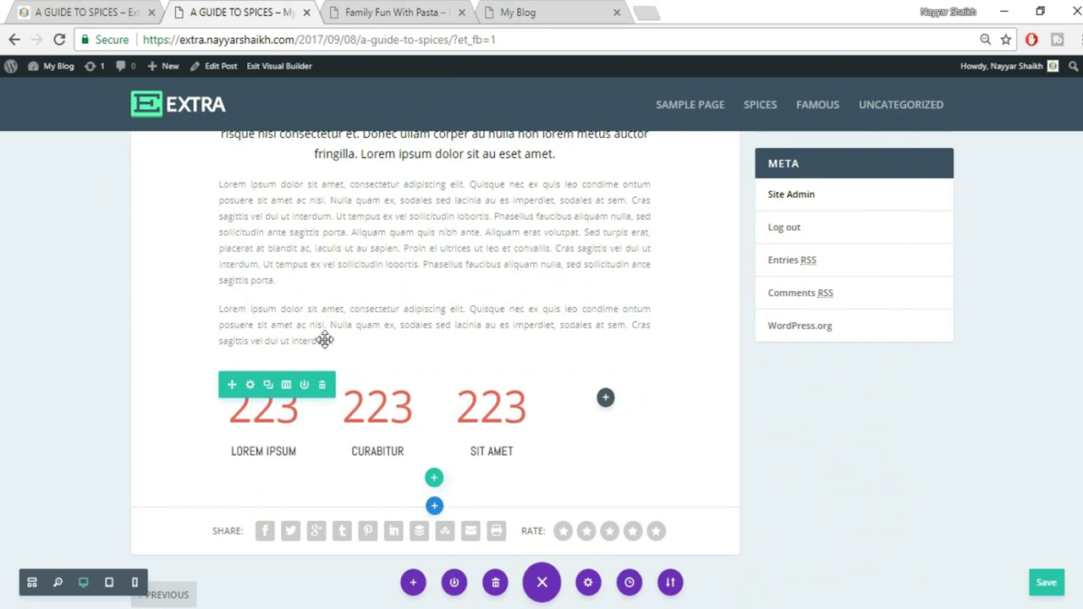
# Set the second counter's number to 88 and the third's to 312
pyautogui.click(70, 7)
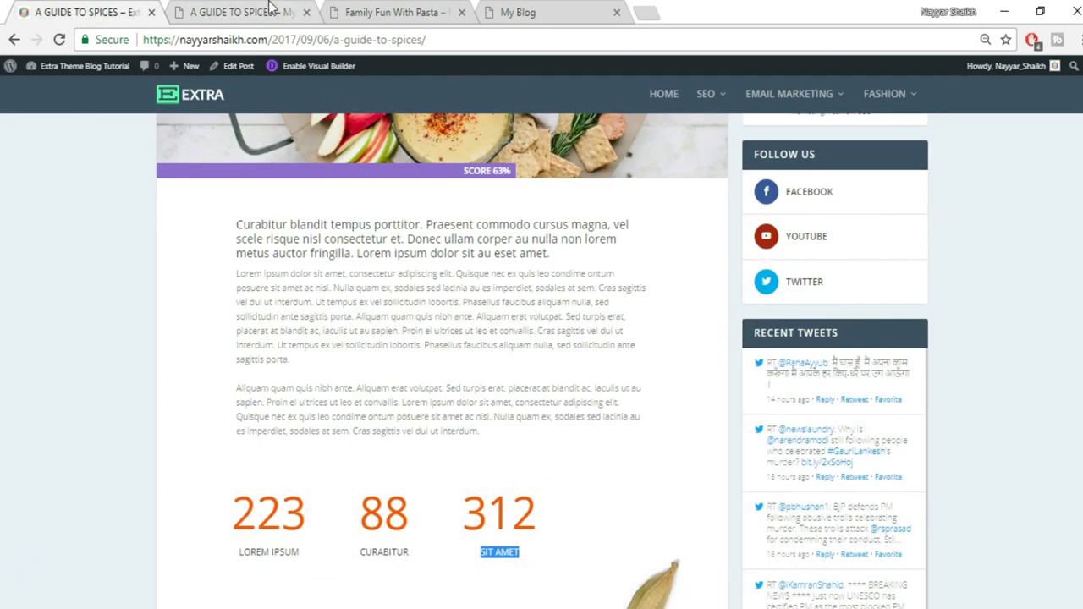
pyautogui.click(271, 8)
pyautogui.click(360, 401)
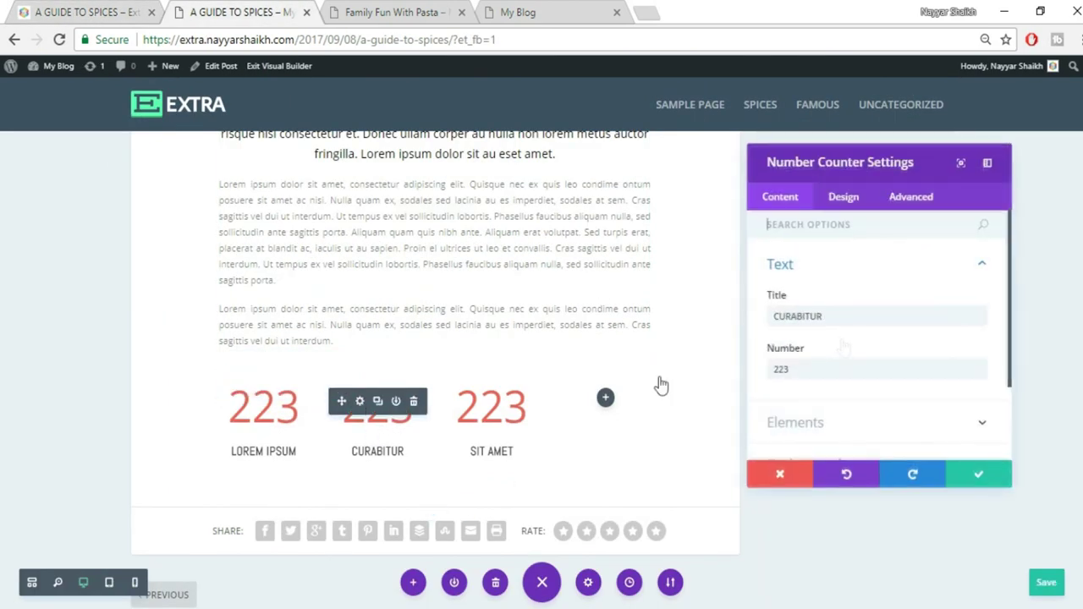
pyautogui.moveTo(838, 367); pyautogui.dragTo(766, 369)
pyautogui.write('89')
pyautogui.click(970, 476)
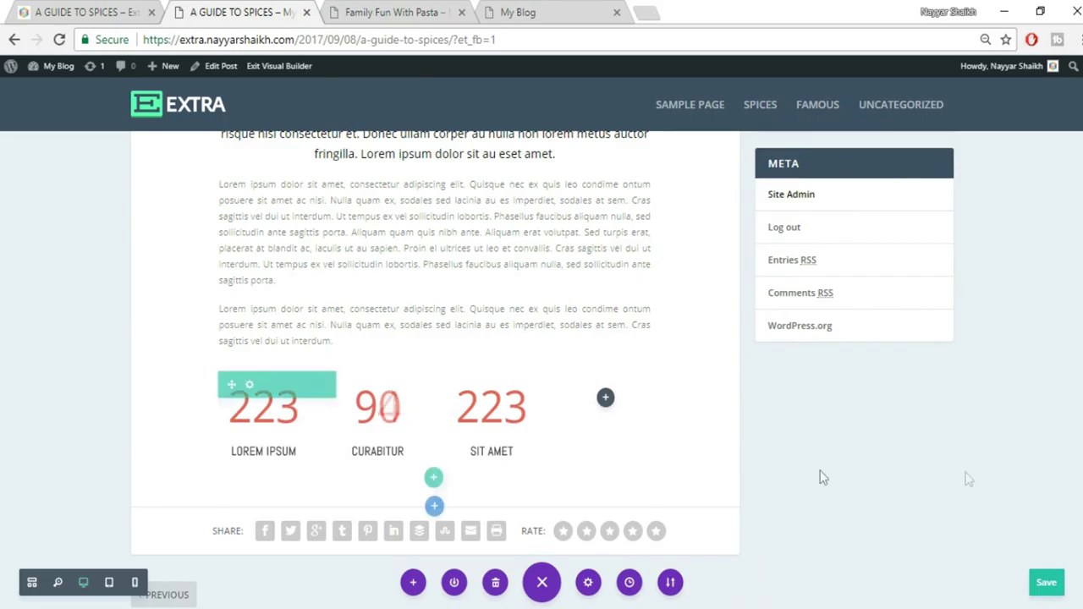
pyautogui.moveTo(495, 414)
pyautogui.click(474, 402)
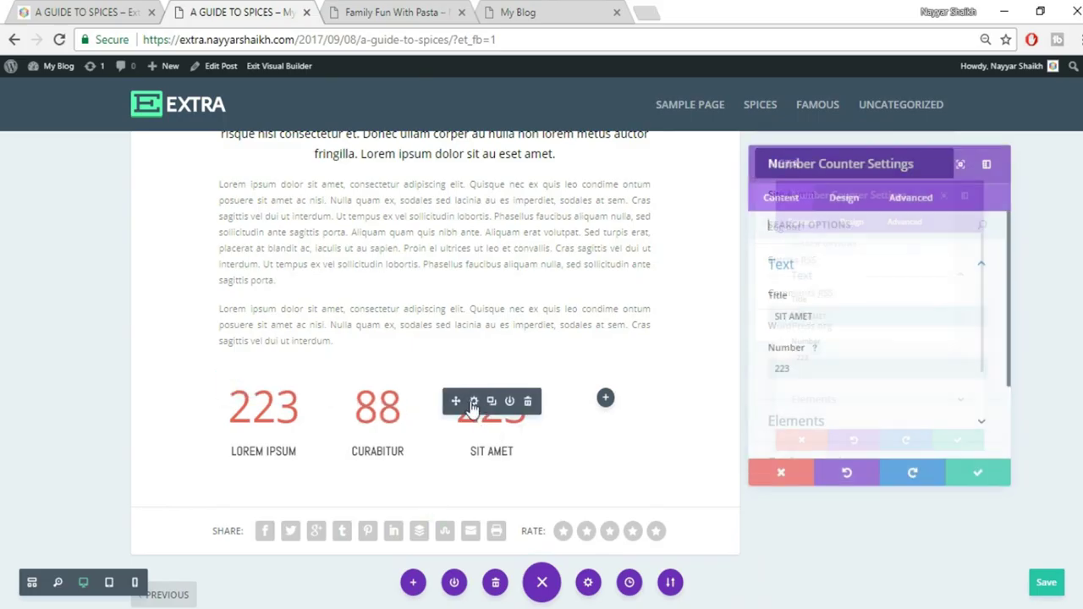
pyautogui.moveTo(831, 368); pyautogui.dragTo(714, 367)
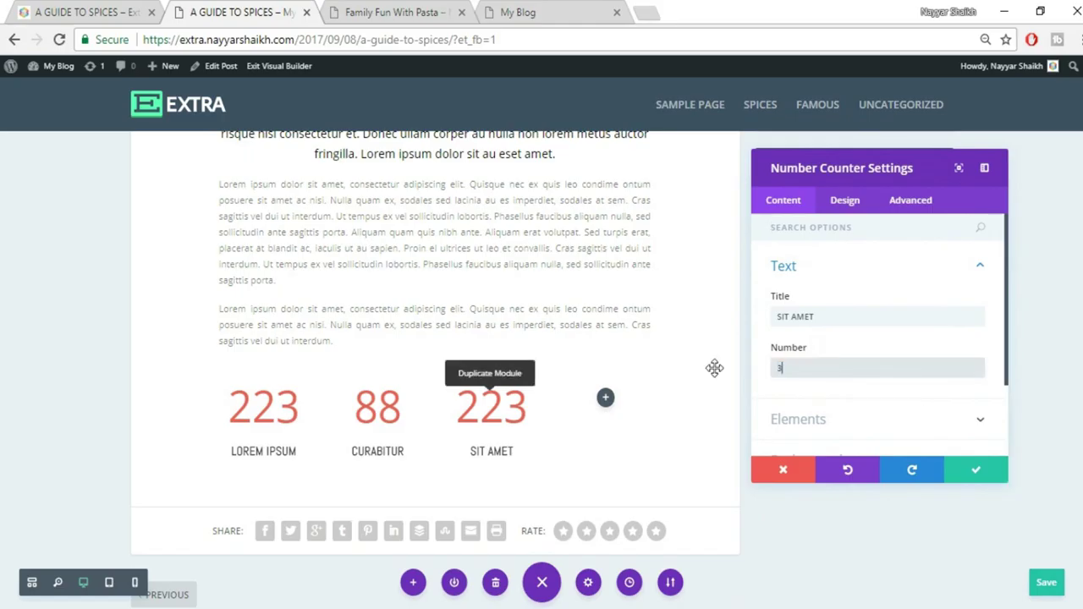
pyautogui.click(972, 471)
pyautogui.hotkey('ctrl', 'shift', 'Tab')
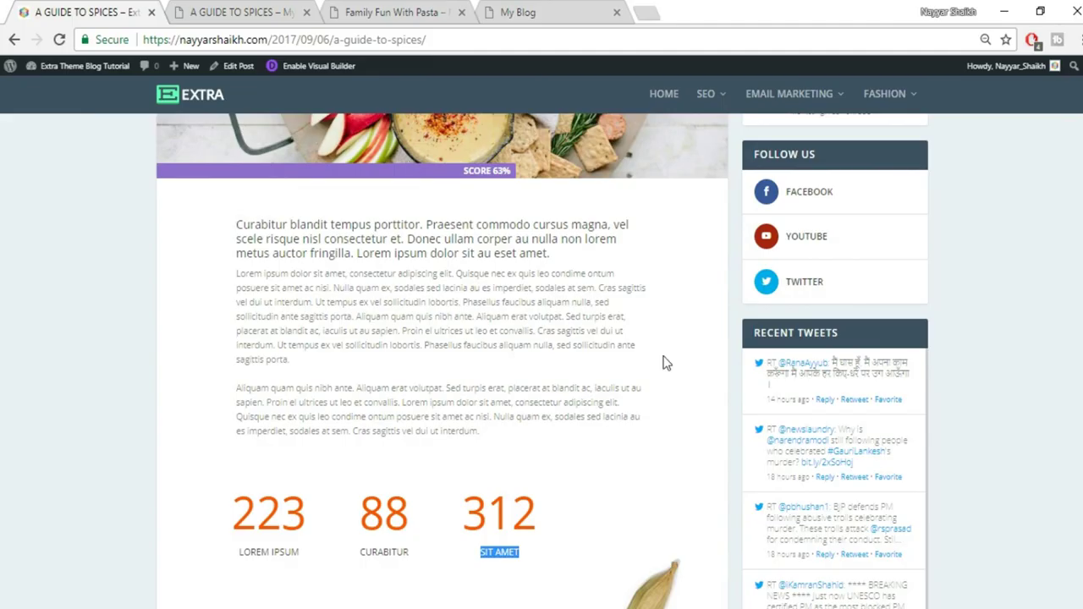
pyautogui.scroll(-8, 662, 398)
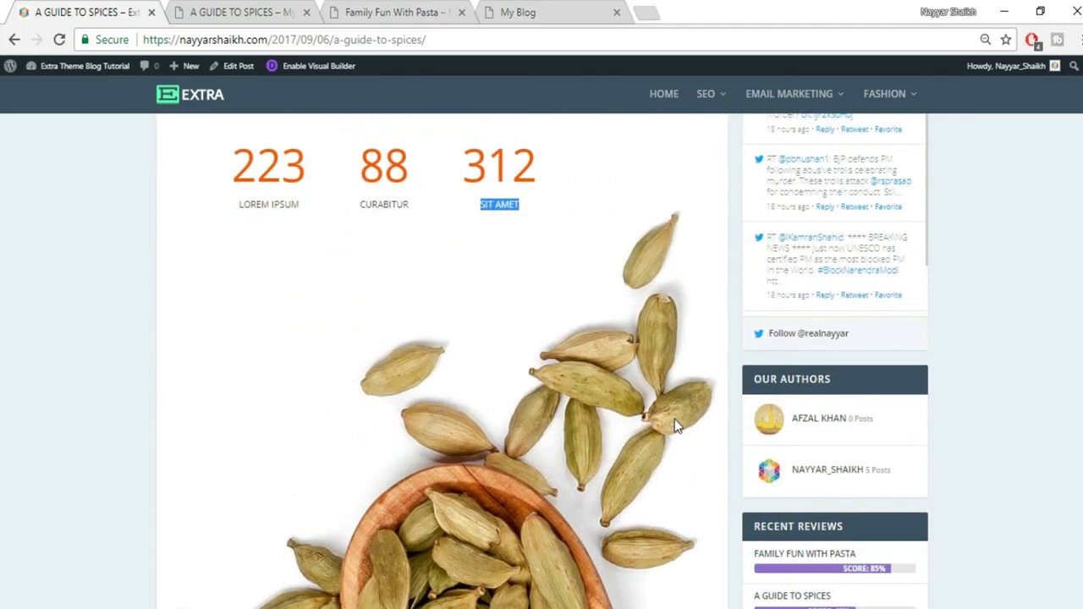
pyautogui.scroll(-5, 652, 334)
pyautogui.scroll(4, 658, 358)
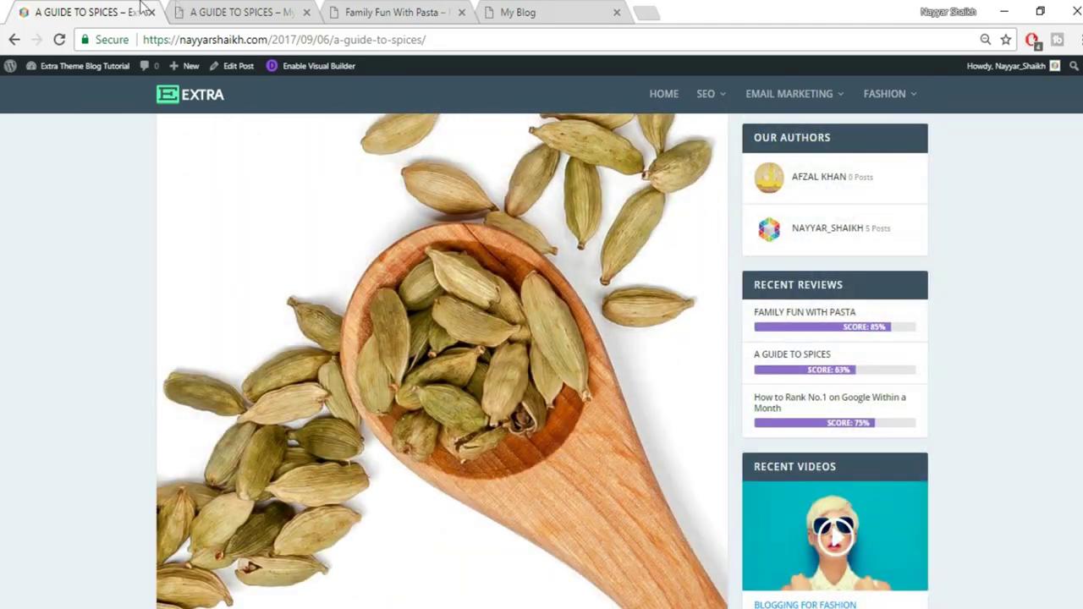
pyautogui.click(218, 9)
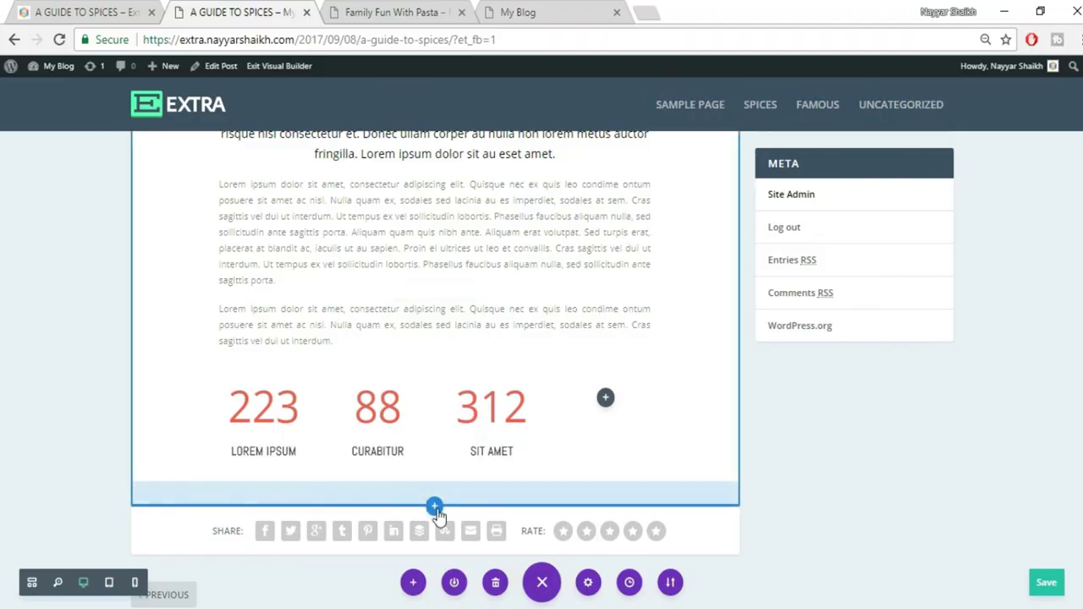
# Add a fullwidth section below the counters containing a Fullwidth Image module
pyautogui.click(434, 509)
pyautogui.click(496, 461)
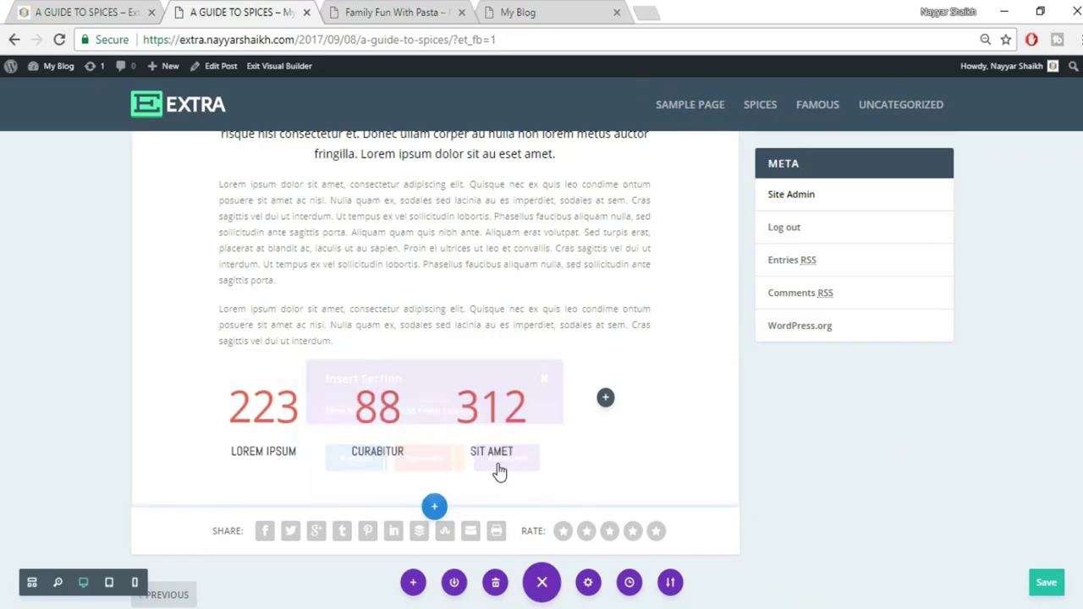
pyautogui.click(379, 445)
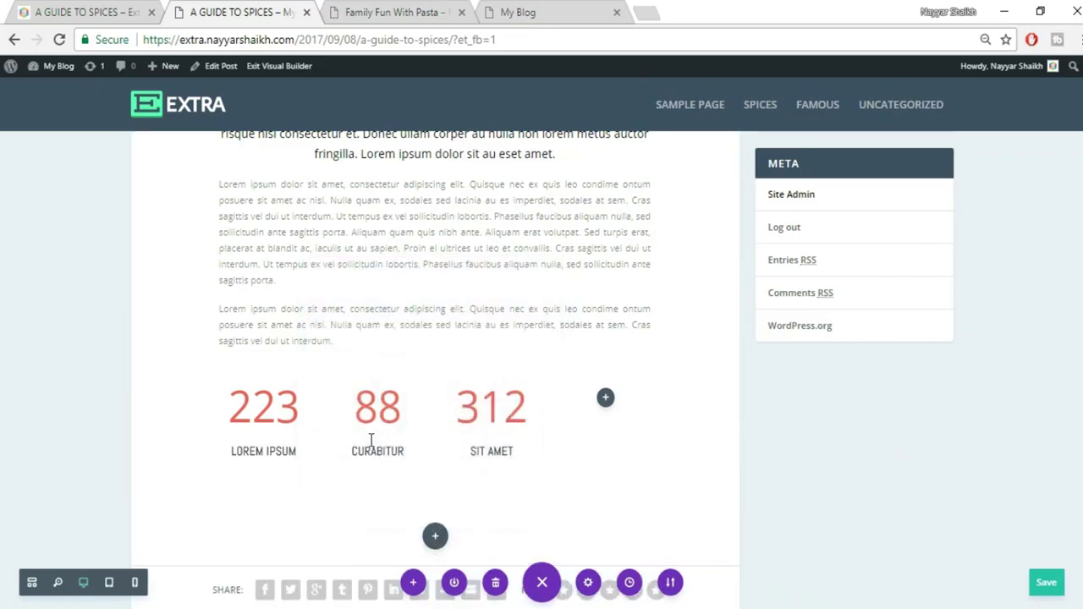
# Upload the cardamom photo 084.jpg into the image module and confirm its settings
pyautogui.click(953, 319)
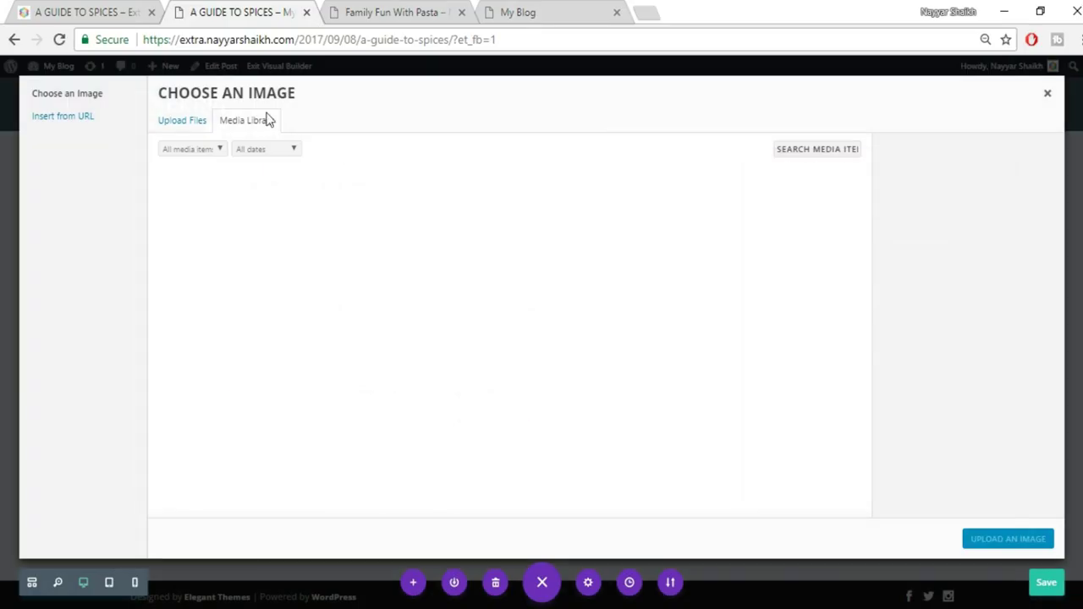
pyautogui.click(172, 123)
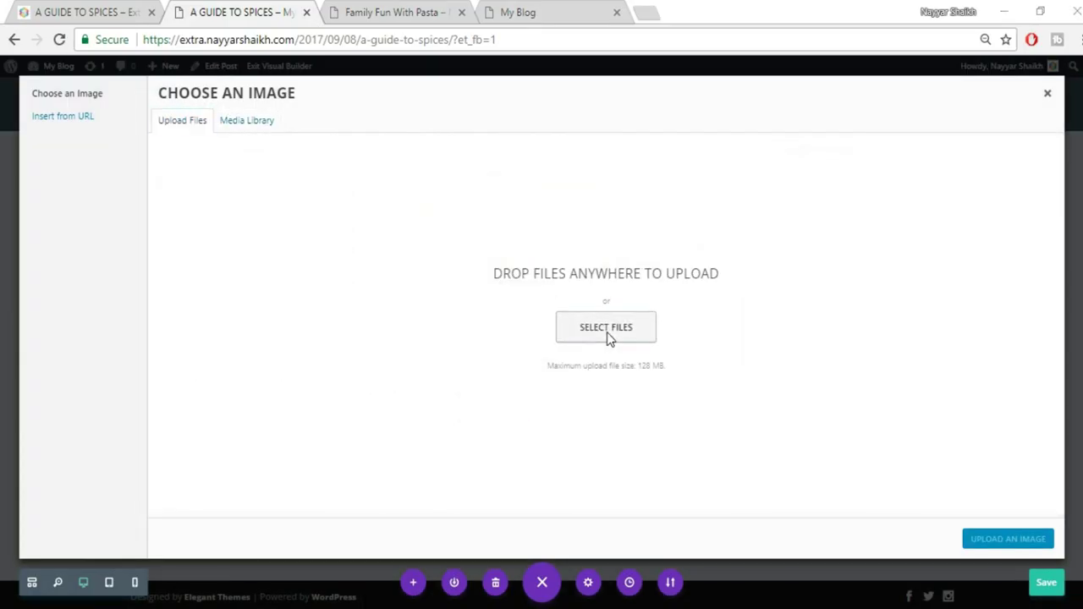
pyautogui.click(606, 330)
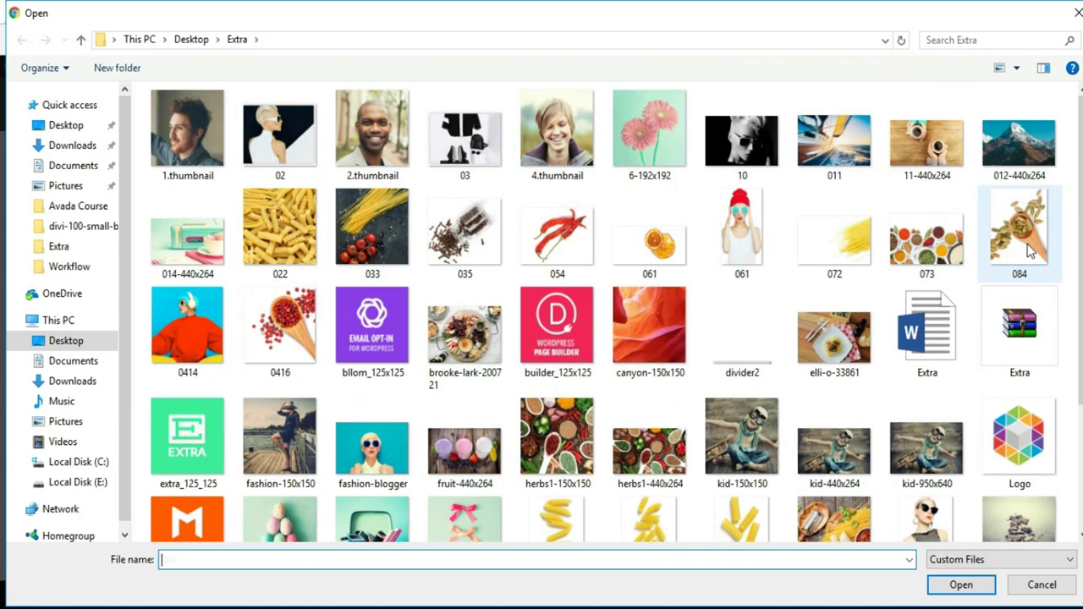
pyautogui.click(1030, 251)
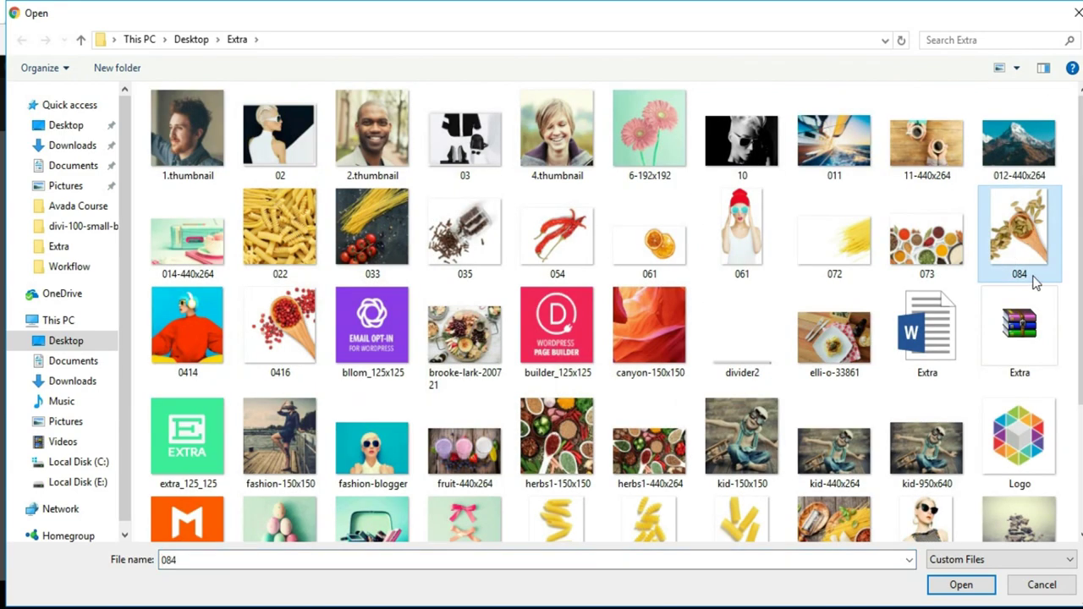
pyautogui.click(960, 585)
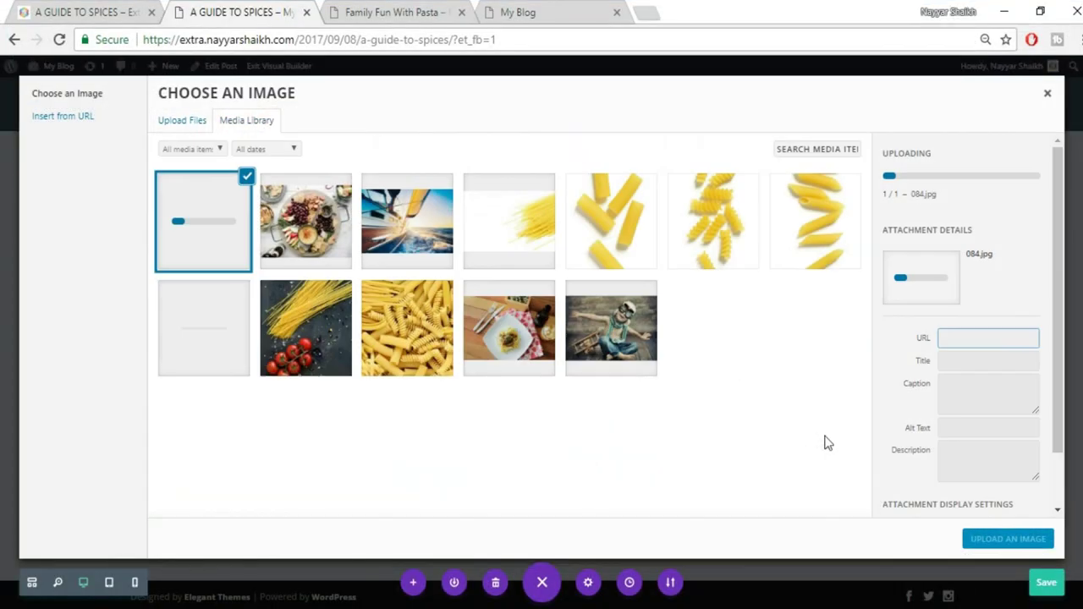
pyautogui.click(982, 540)
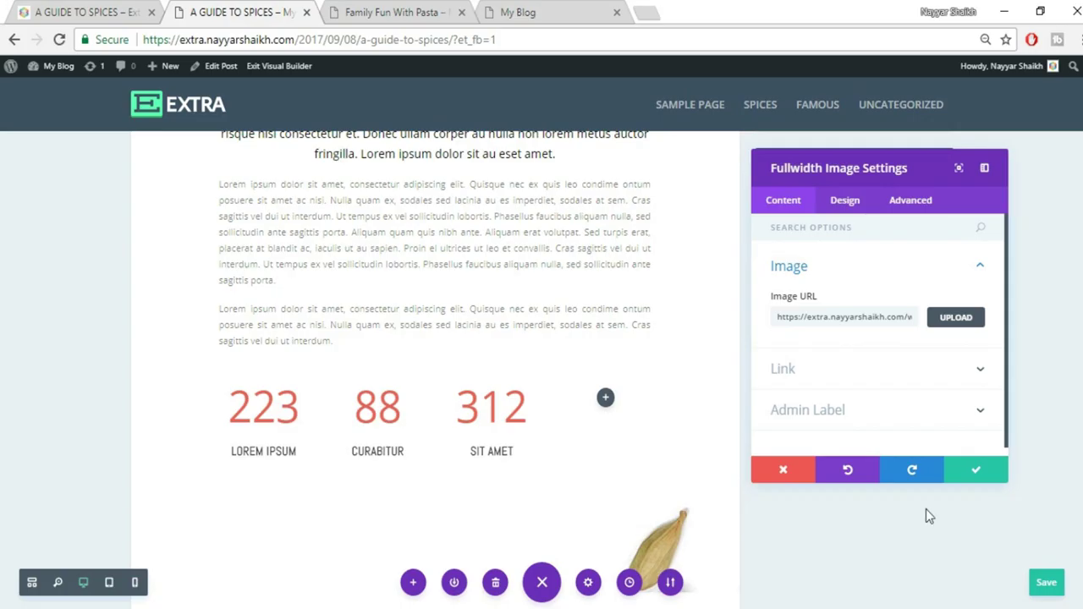
pyautogui.scroll(-3, 559, 393)
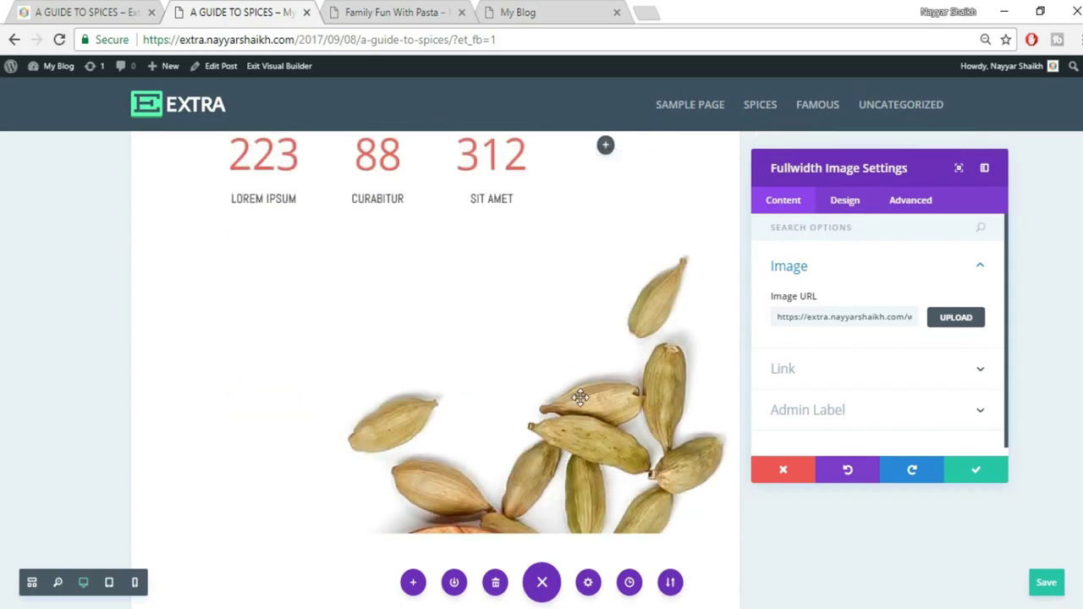
pyautogui.scroll(3, 580, 398)
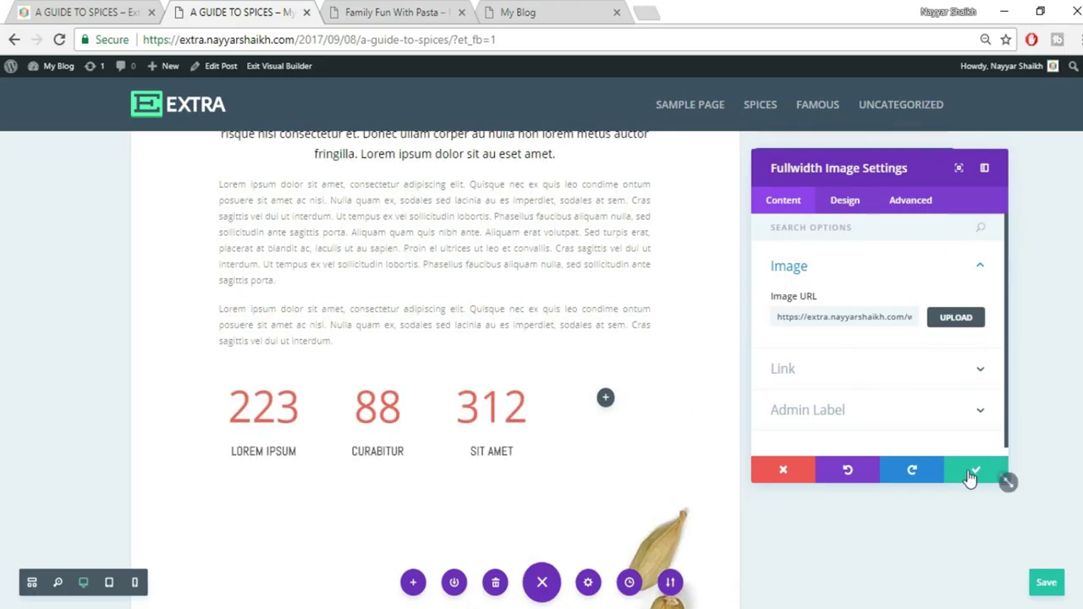
pyautogui.click(973, 472)
pyautogui.scroll(-6, 971, 479)
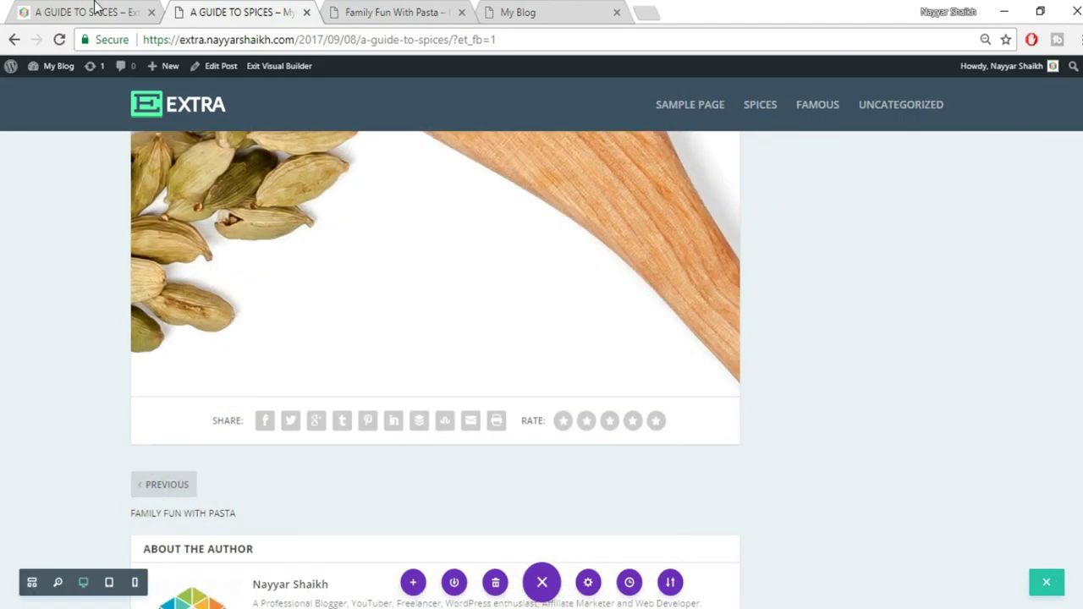
# Add a regular one-column section with a Text module and paste in the 01. PUMPKIN SEEDS copy
pyautogui.click(96, 10)
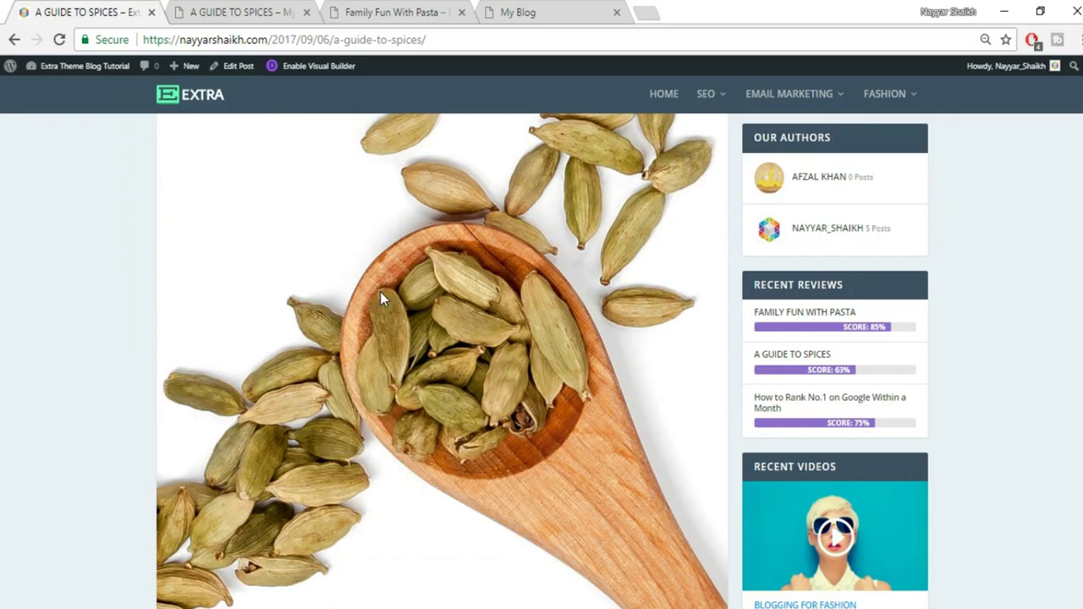
pyautogui.scroll(-5, 380, 297)
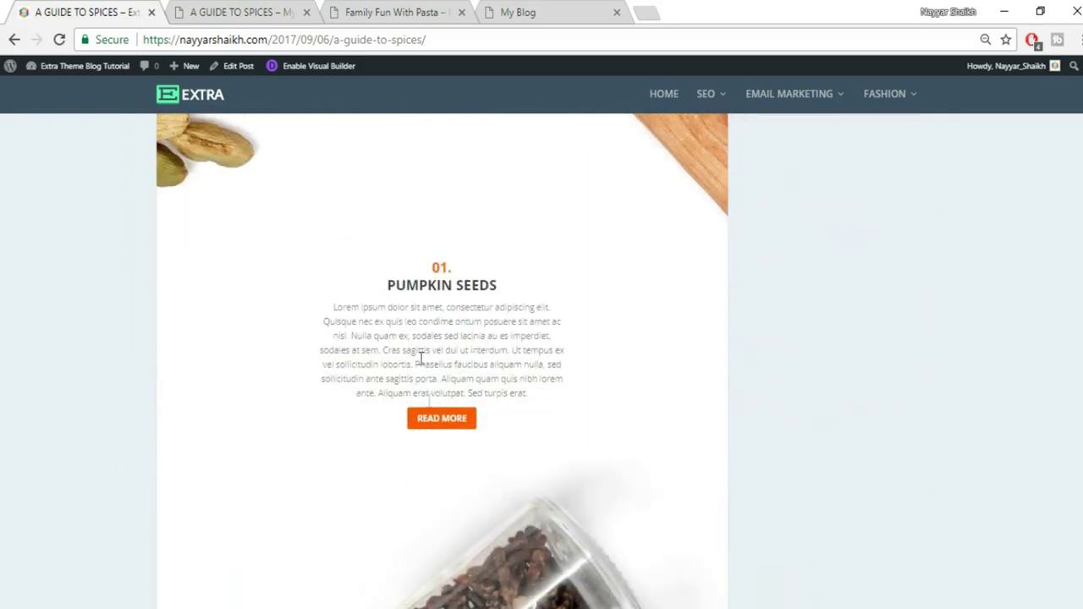
pyautogui.hotkey('ctrl', 'Tab')
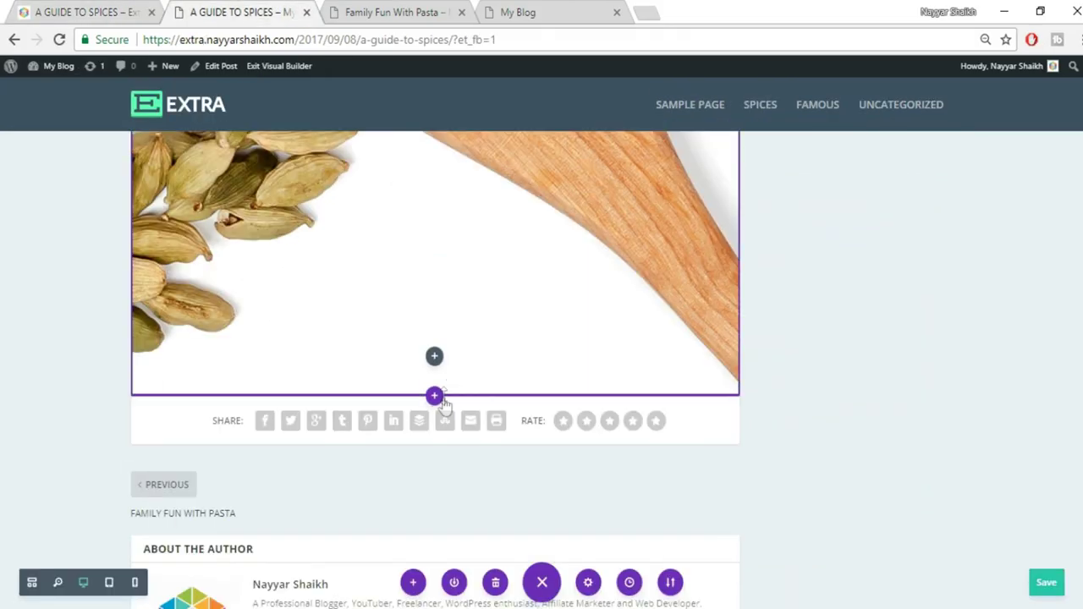
pyautogui.click(434, 398)
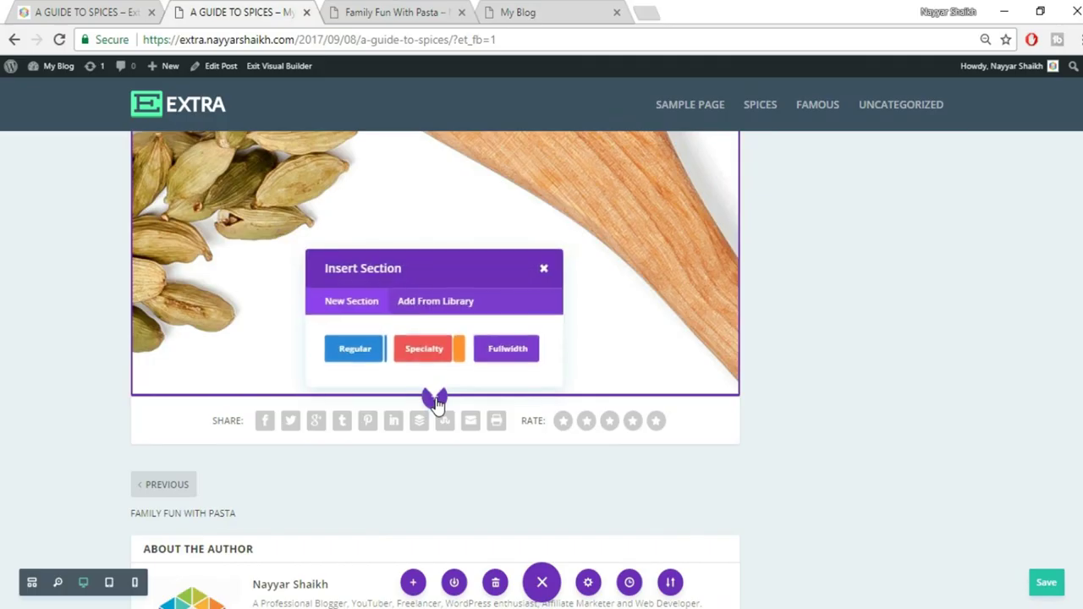
pyautogui.click(363, 352)
pyautogui.click(367, 286)
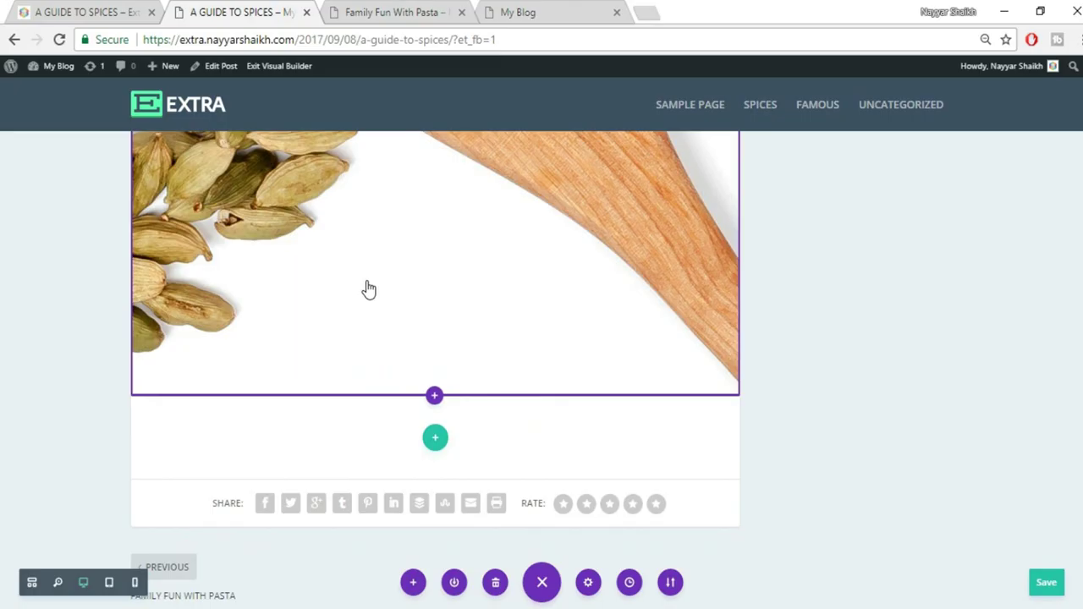
pyautogui.write('tex')
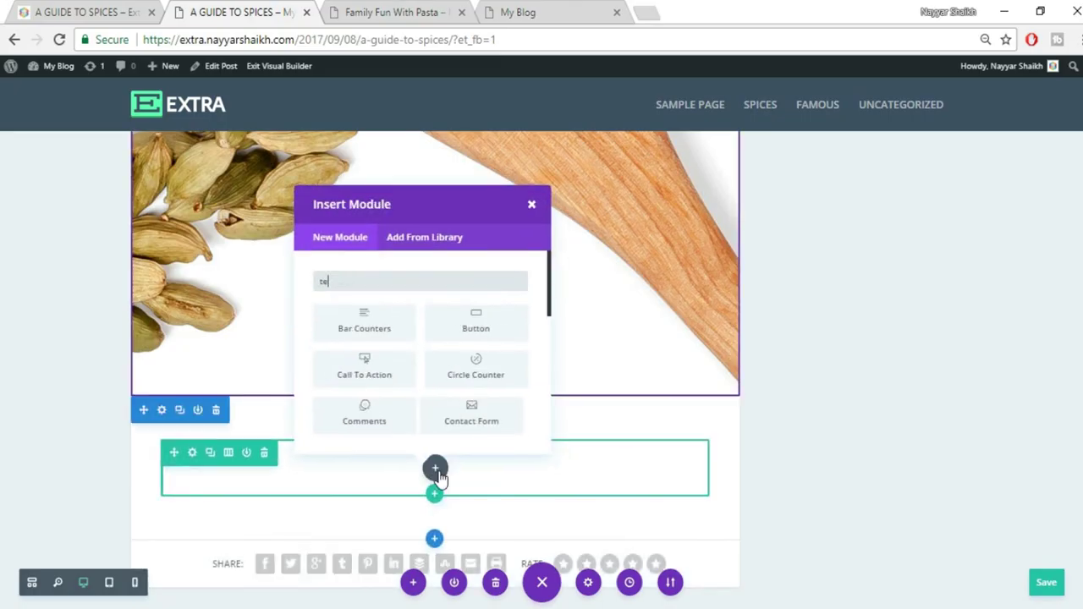
pyautogui.click(389, 319)
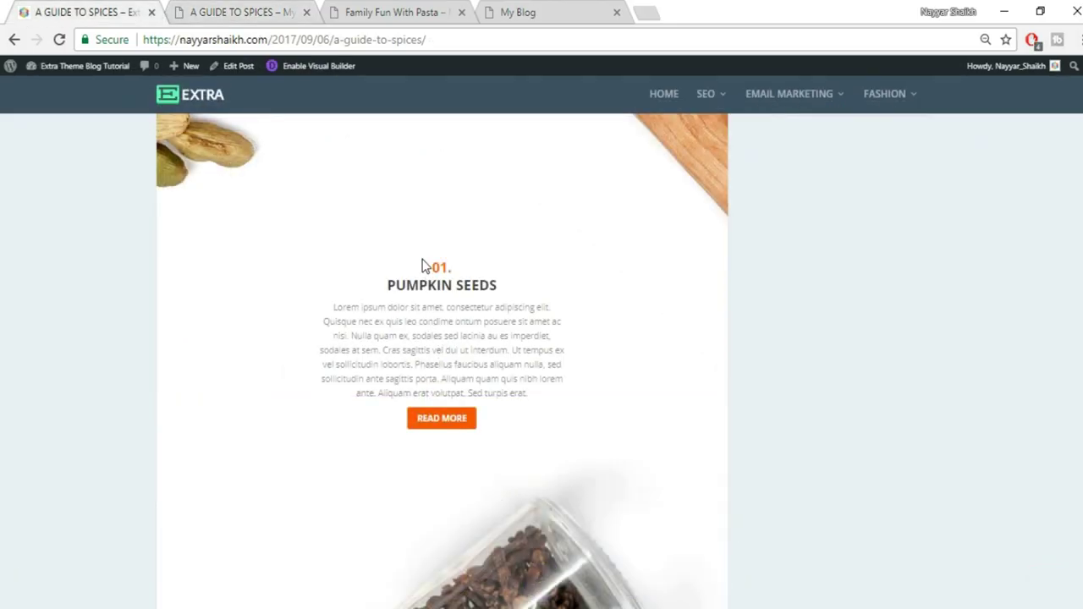
pyautogui.moveTo(423, 266); pyautogui.dragTo(543, 389)
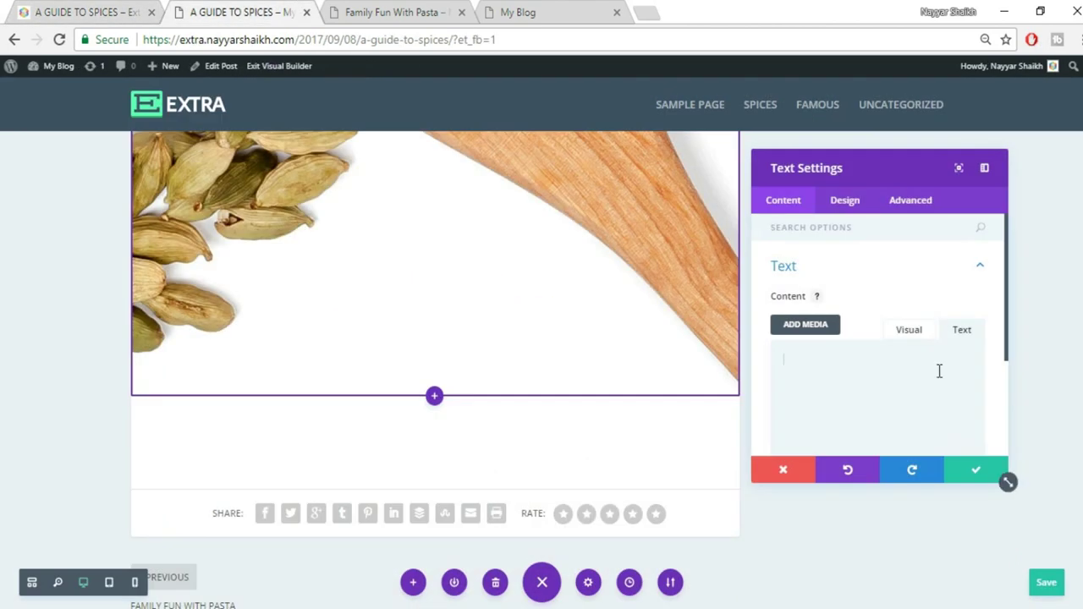
pyautogui.write('01. PUMPKIN SEEDS Lorem ipsum dolor sit amet, consectetur adipiscing elit. Quisque nec ex quis leo condime ontum posuere sit amet ac nisl. Nulla quam ex, sodales sed lacinia au es imperdiet, sodales at sem. Cras sagittis vel dui ut interdum. Ut tempus ex vel sollicitudin lobortis. Phasellus faucibus aliquam nulla, sed sollicitudin ante sagittis porta. Aliquam quam quis nibh lorem ante. Aliquam erat volutpat. Sed turpis erat.')
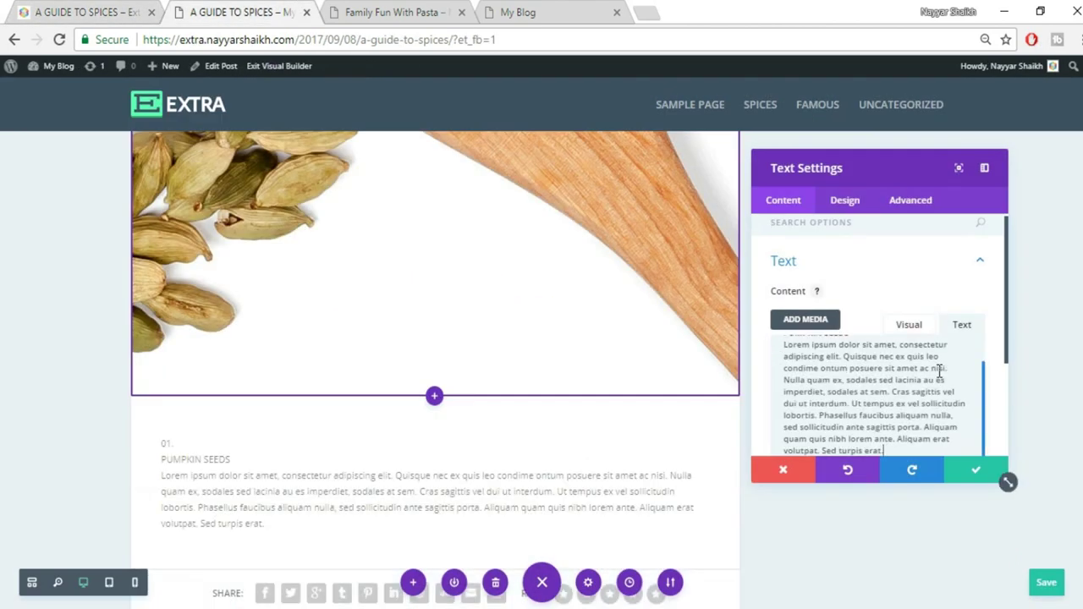
# In the Visual editor, break 01. and PUMPKIN SEEDS onto their own lines
pyautogui.click(912, 328)
pyautogui.scroll(-1, 902, 400)
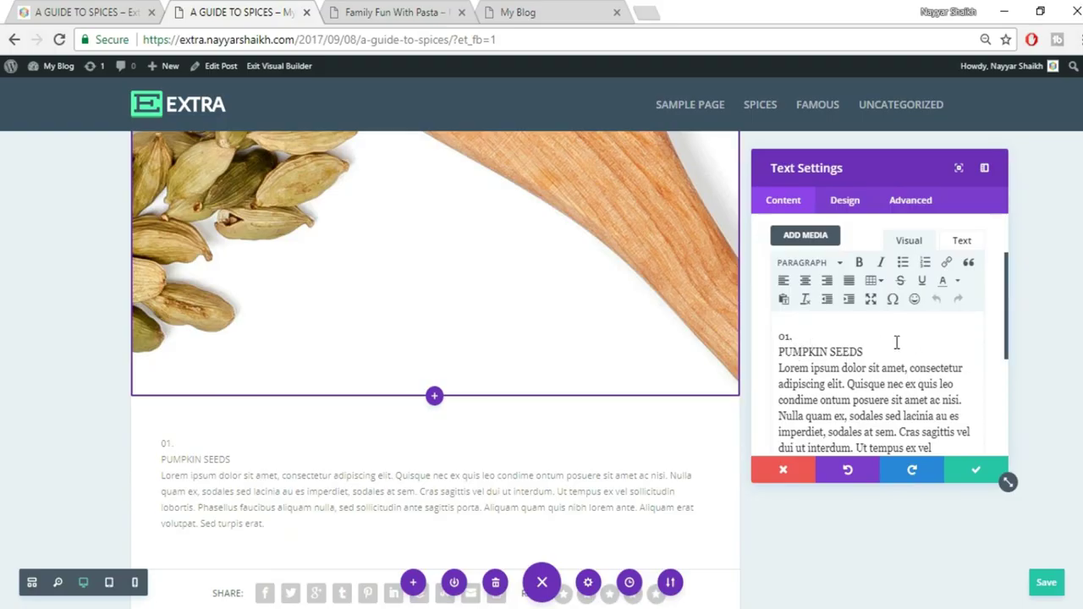
pyautogui.click(819, 337)
pyautogui.press('Return')
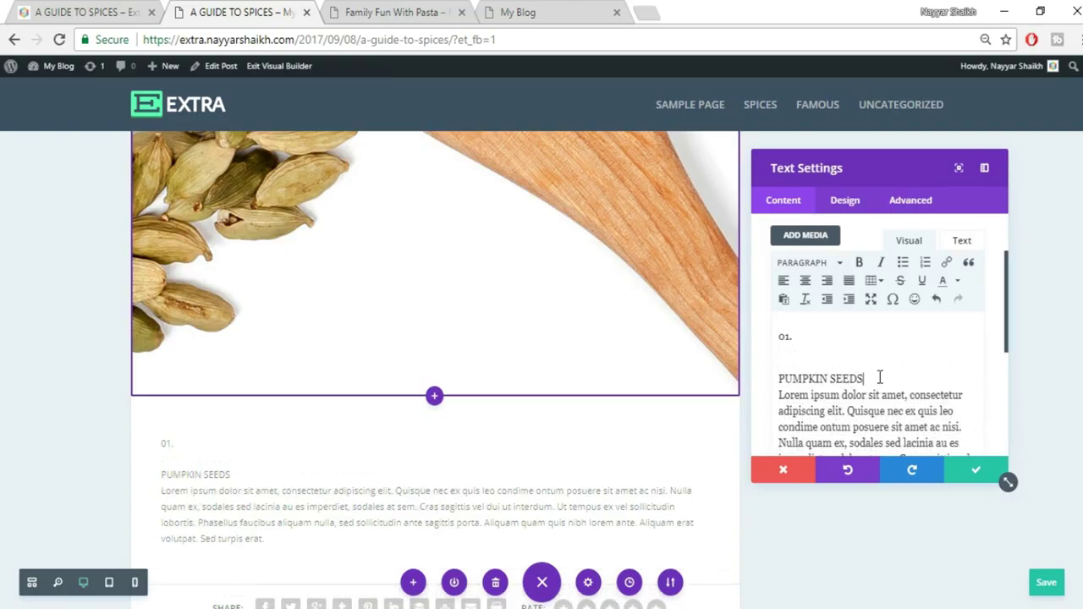
pyautogui.click(881, 378)
pyautogui.press('Return')
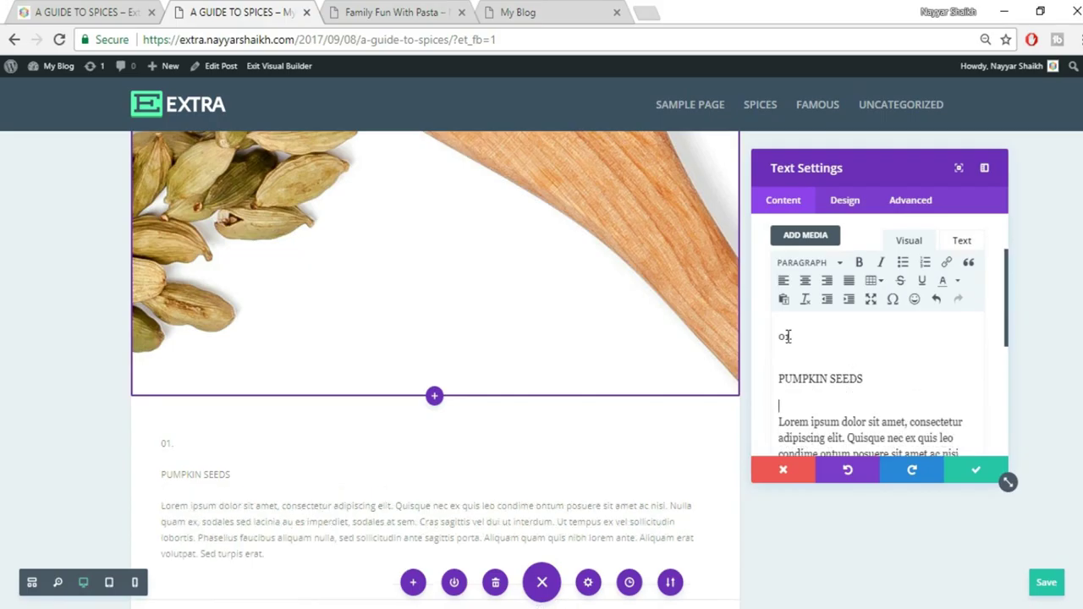
# Format 01. as Heading 1 and PUMPKIN SEEDS as Heading 2
pyautogui.click(817, 263)
pyautogui.click(834, 315)
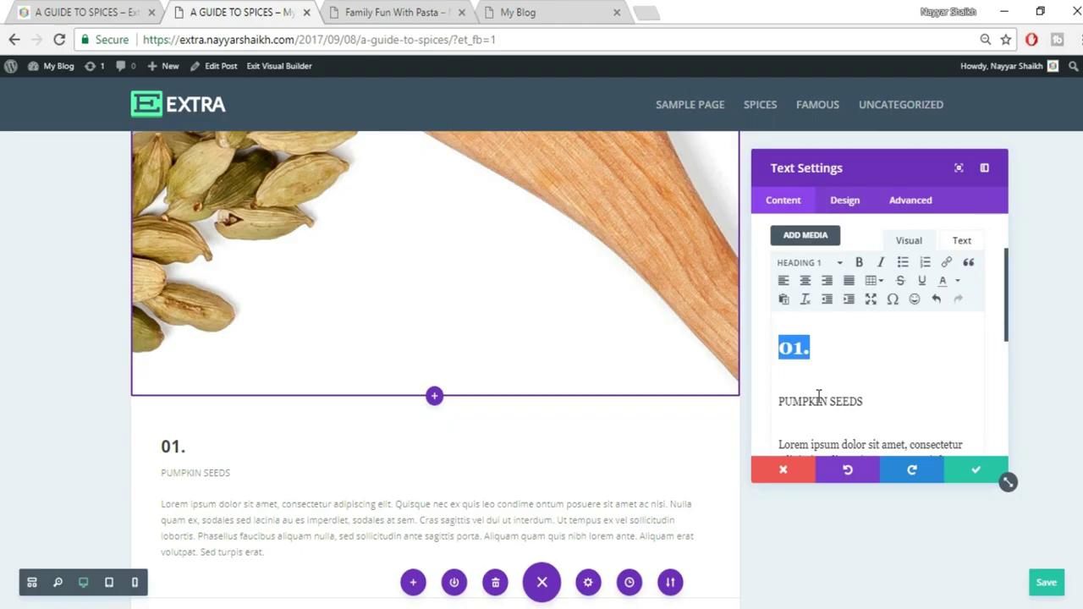
pyautogui.moveTo(864, 402); pyautogui.dragTo(755, 394)
pyautogui.moveTo(880, 406); pyautogui.dragTo(795, 409)
pyautogui.click(818, 264)
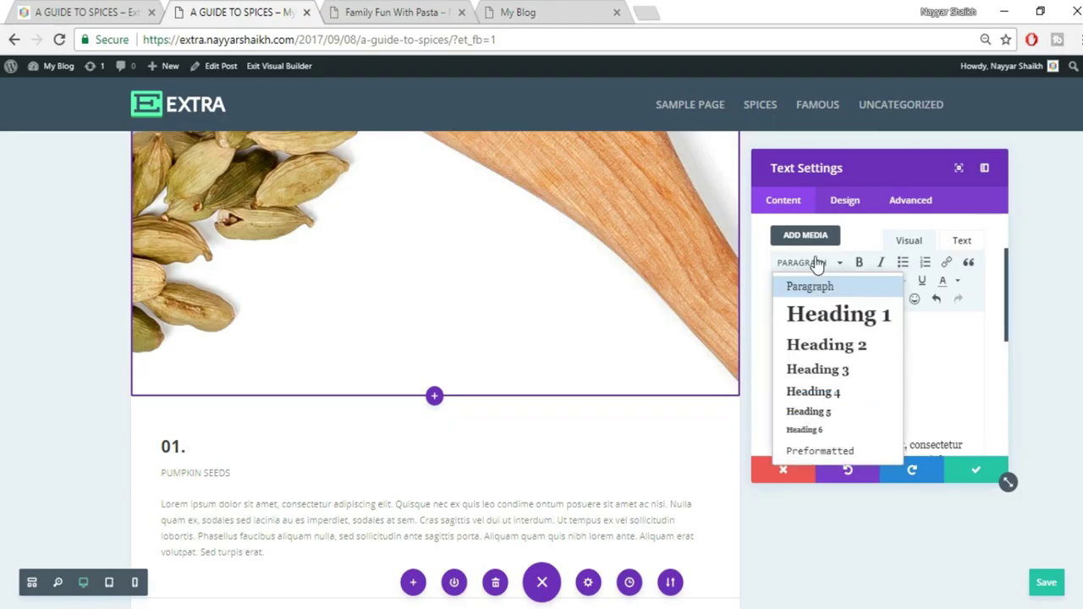
pyautogui.click(830, 346)
pyautogui.scroll(-2, 880, 423)
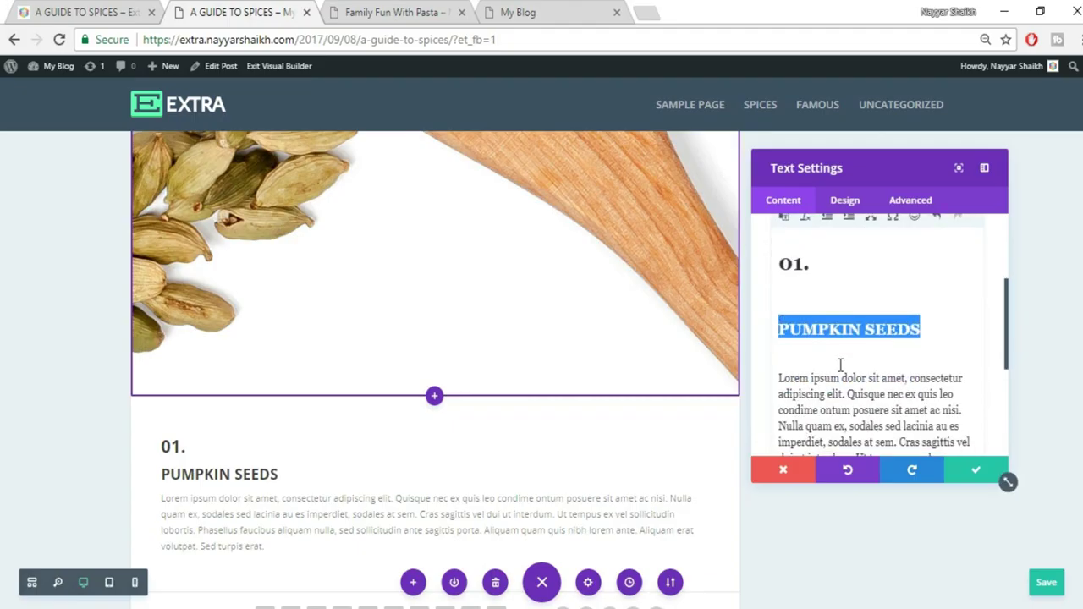
pyautogui.moveTo(812, 264); pyautogui.dragTo(761, 275)
pyautogui.scroll(2, 884, 369)
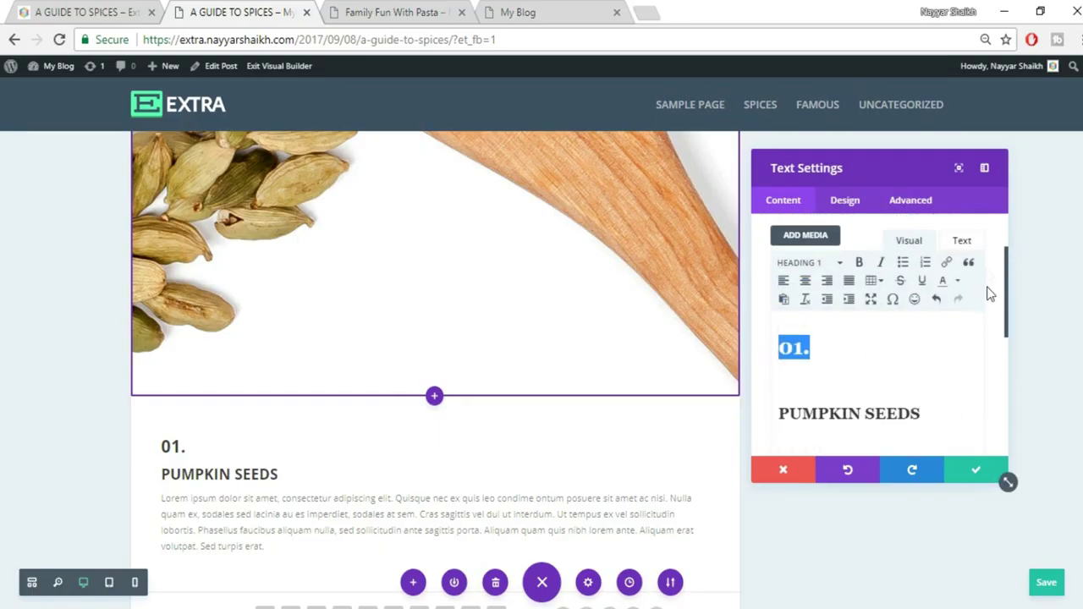
# Colour the 01. text orange
pyautogui.click(957, 282)
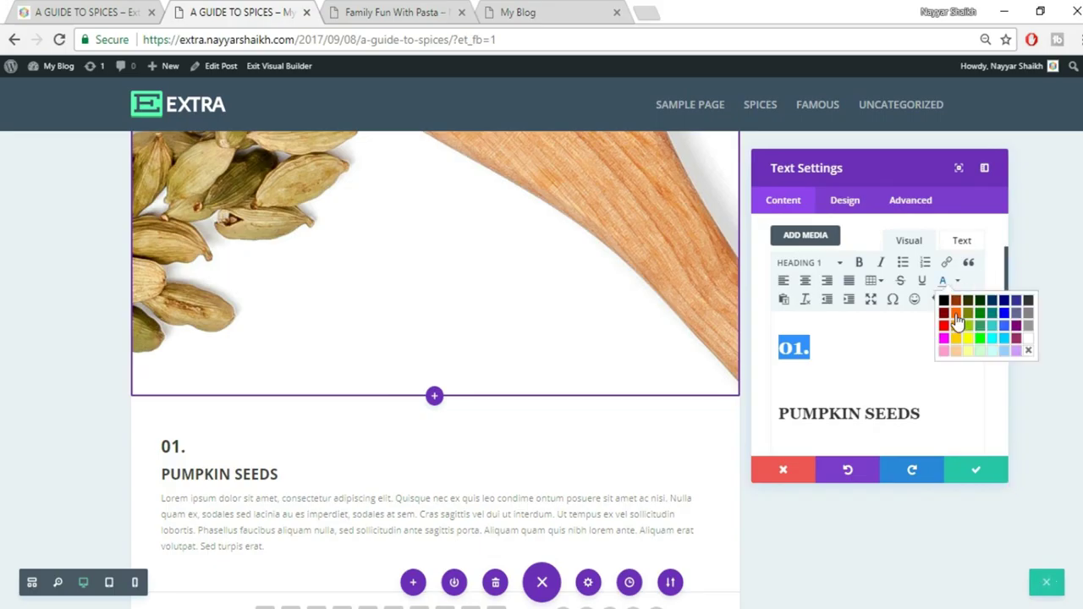
pyautogui.click(958, 313)
pyautogui.click(75, 10)
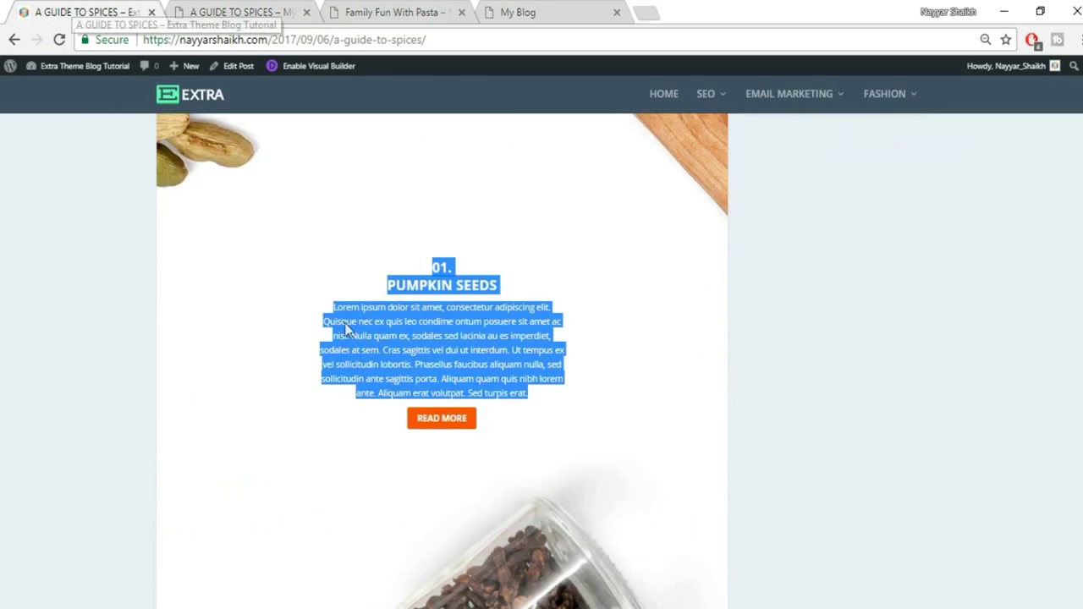
pyautogui.click(463, 342)
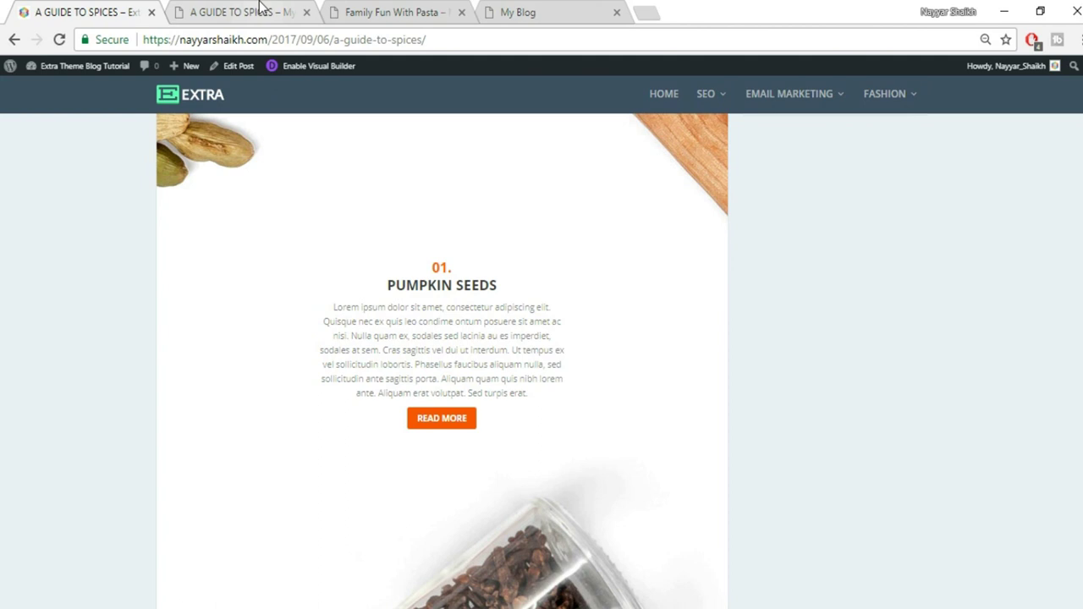
pyautogui.click(254, 12)
# Center all the text block's content and confirm the module settings
pyautogui.hotkey('ctrl', 'a')
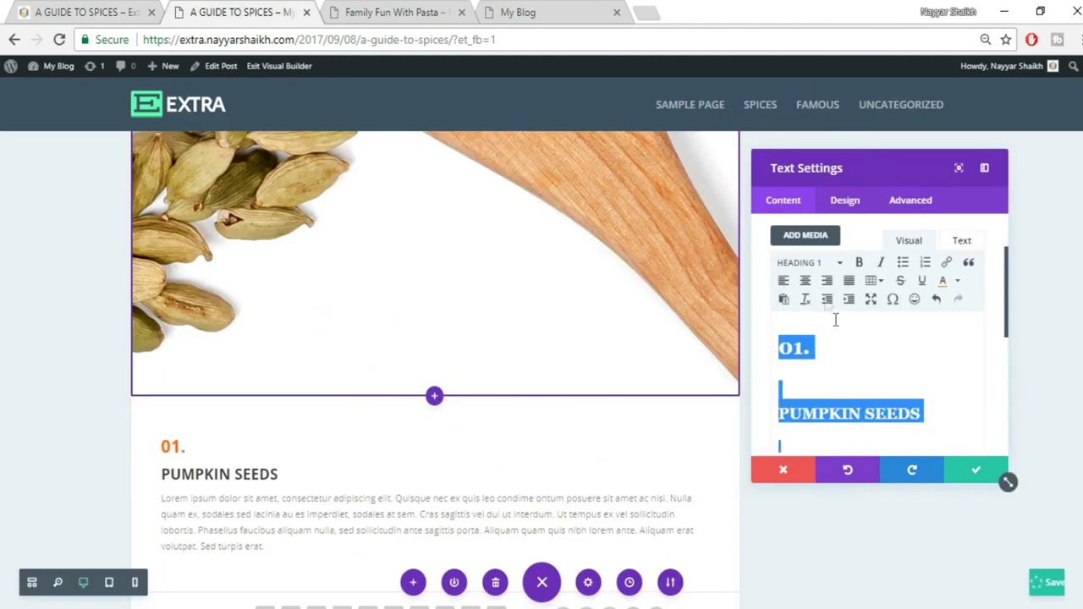
pyautogui.click(805, 283)
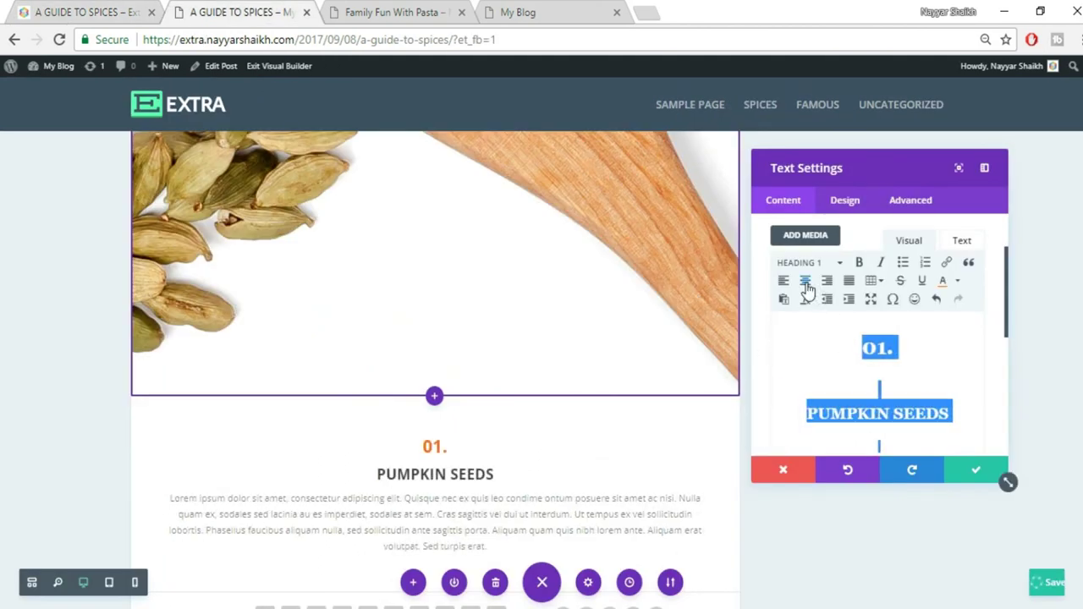
pyautogui.click(81, 10)
pyautogui.click(237, 8)
pyautogui.click(973, 473)
pyautogui.click(81, 11)
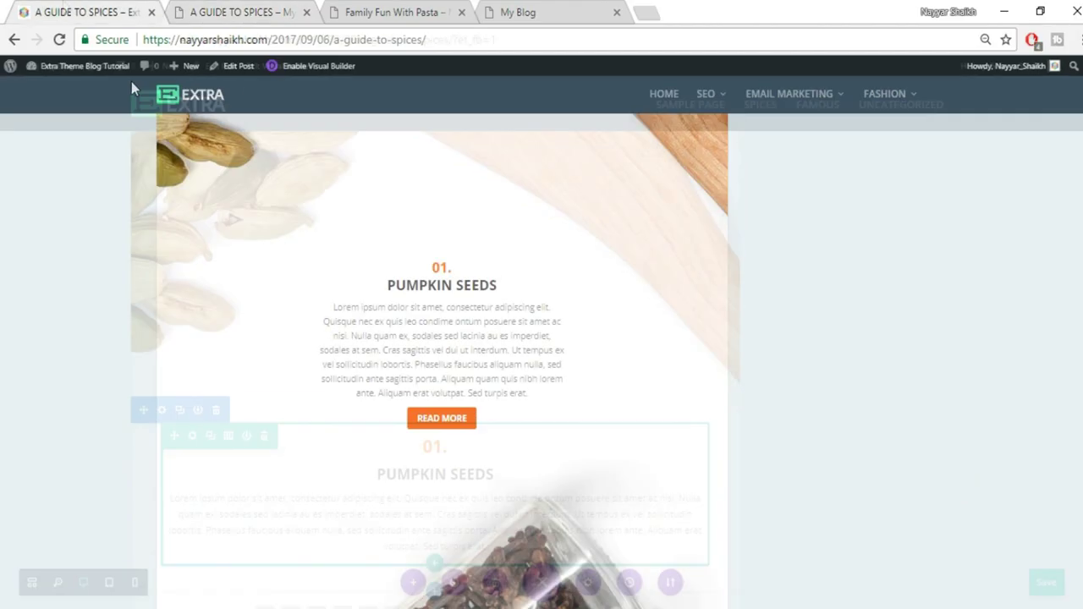
pyautogui.click(233, 7)
pyautogui.scroll(-2, 686, 334)
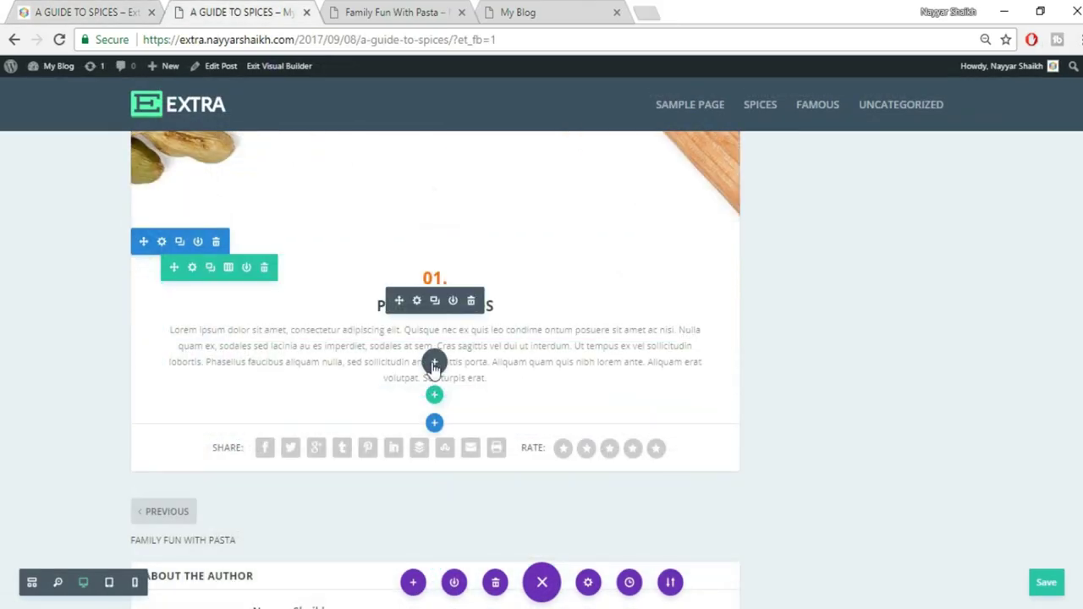
# Insert a Button module under the Pumpkin Seeds text and enter READ MORE as its label
pyautogui.click(433, 364)
pyautogui.write('butt')
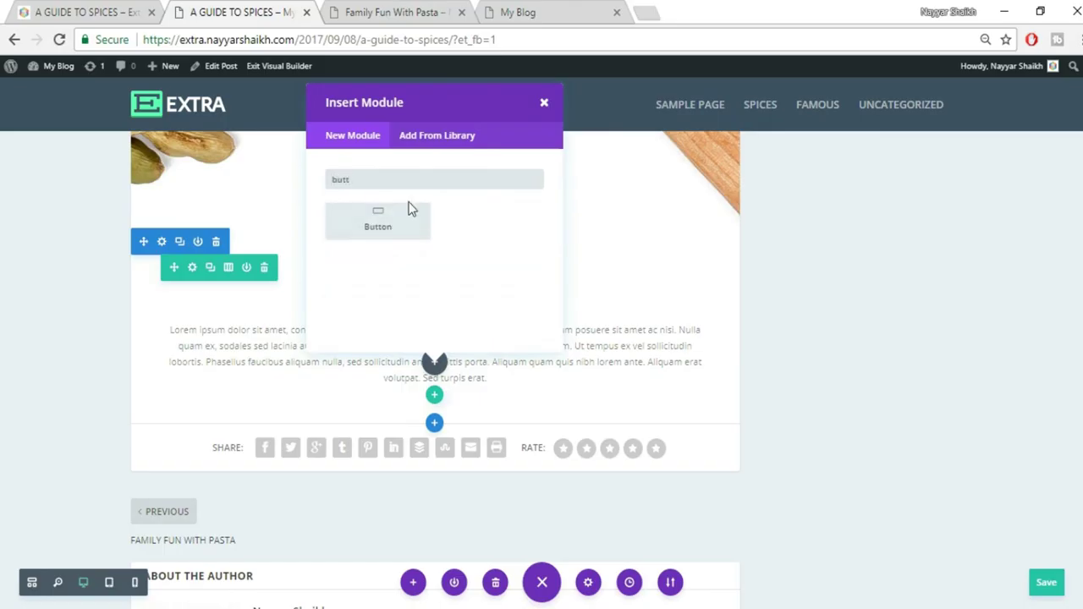
pyautogui.click(408, 214)
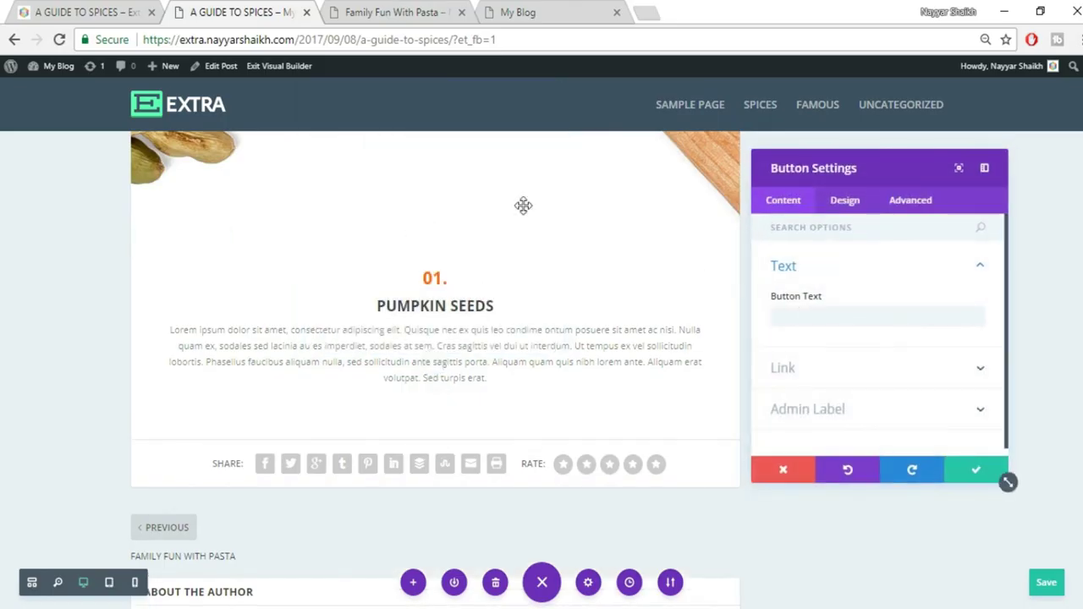
pyautogui.click(77, 12)
pyautogui.click(210, 9)
pyautogui.click(851, 316)
pyautogui.write('RE')
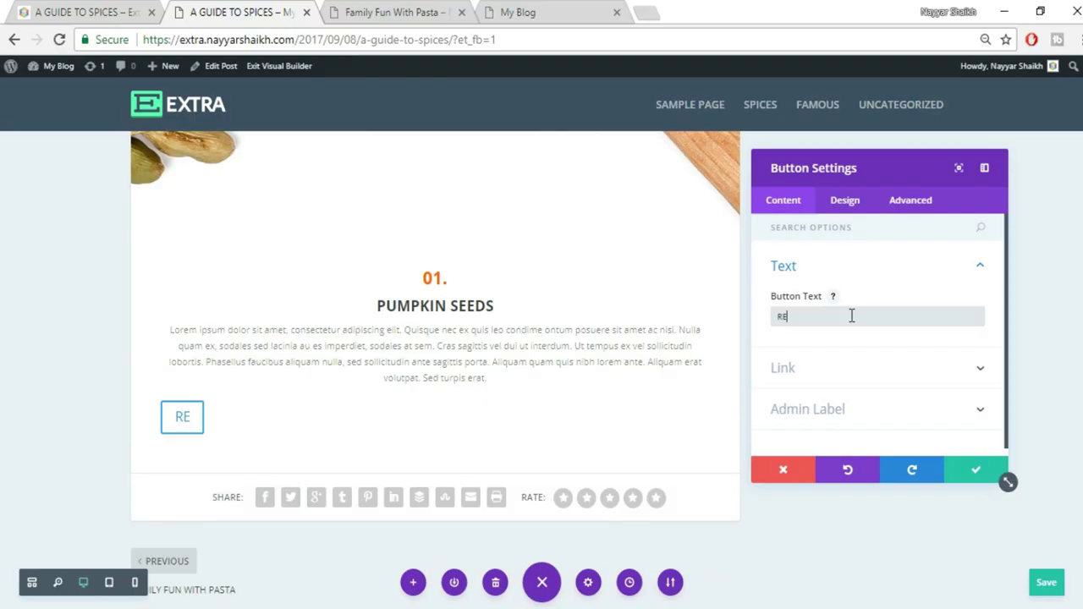
pyautogui.write('AS MORE')
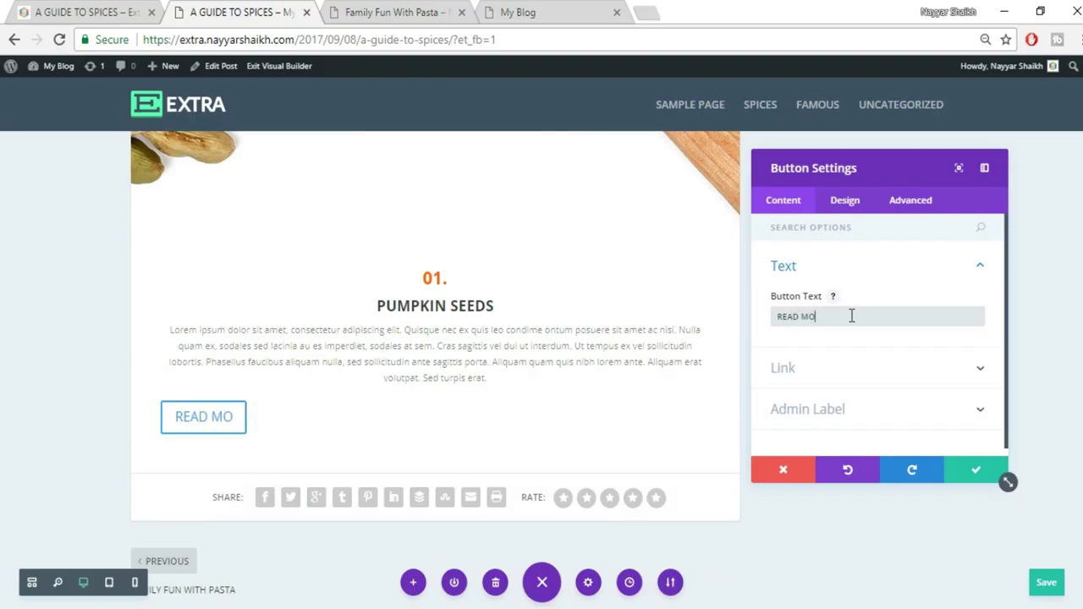
# Enable custom styles on the READ MORE button and set its text size to 15px
pyautogui.click(850, 203)
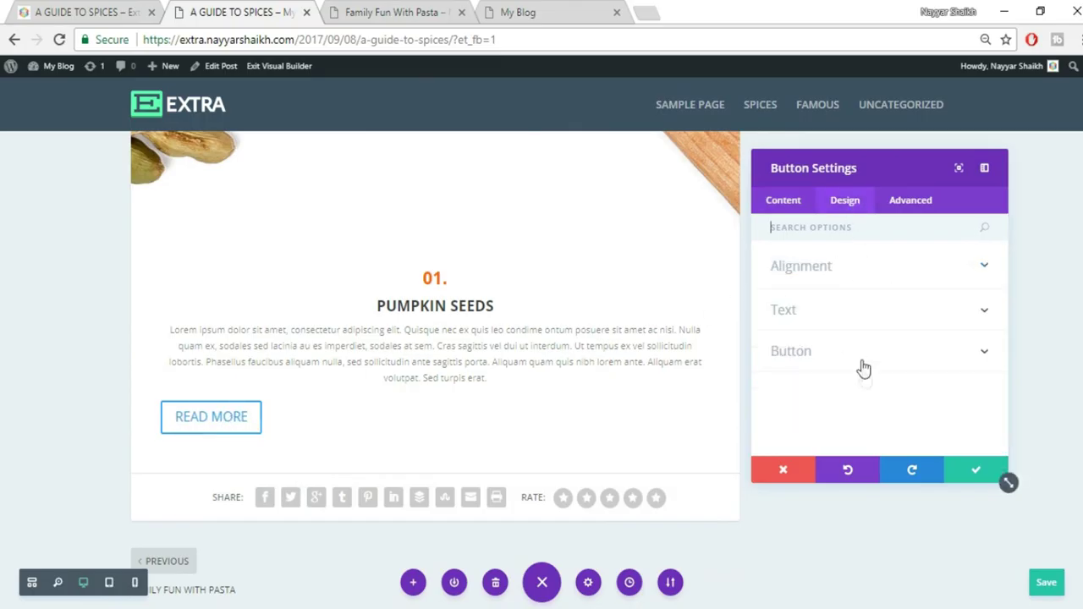
pyautogui.click(788, 360)
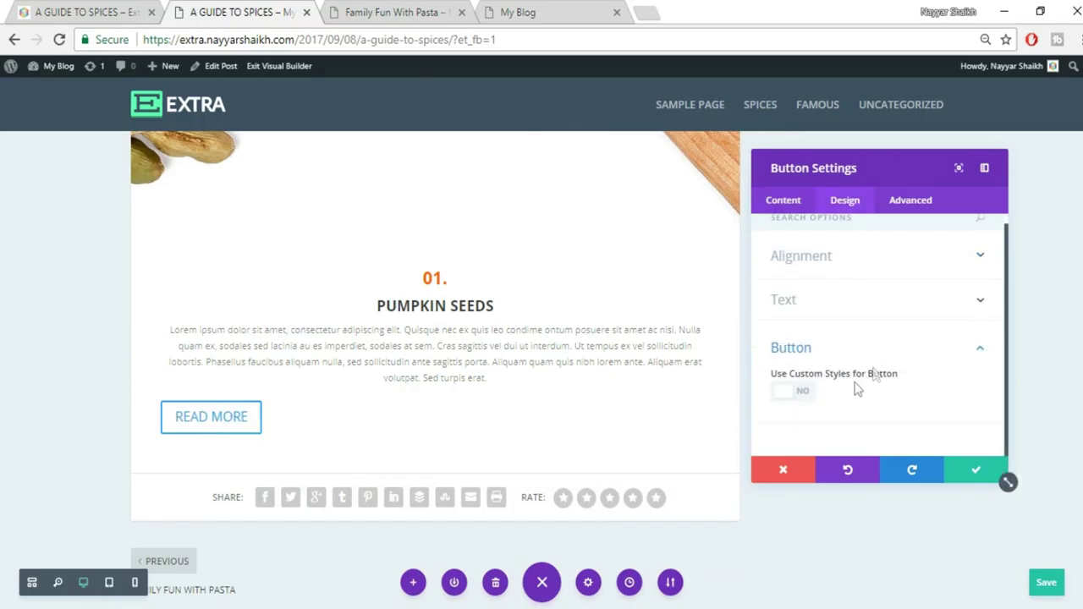
pyautogui.click(796, 394)
pyautogui.scroll(-1, 945, 389)
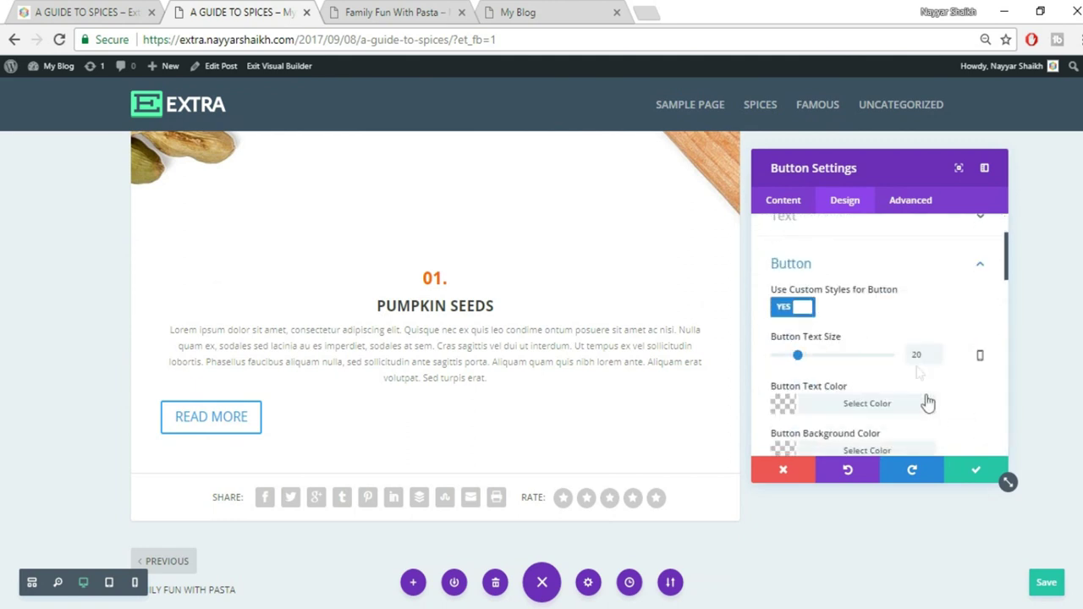
pyautogui.click(923, 359)
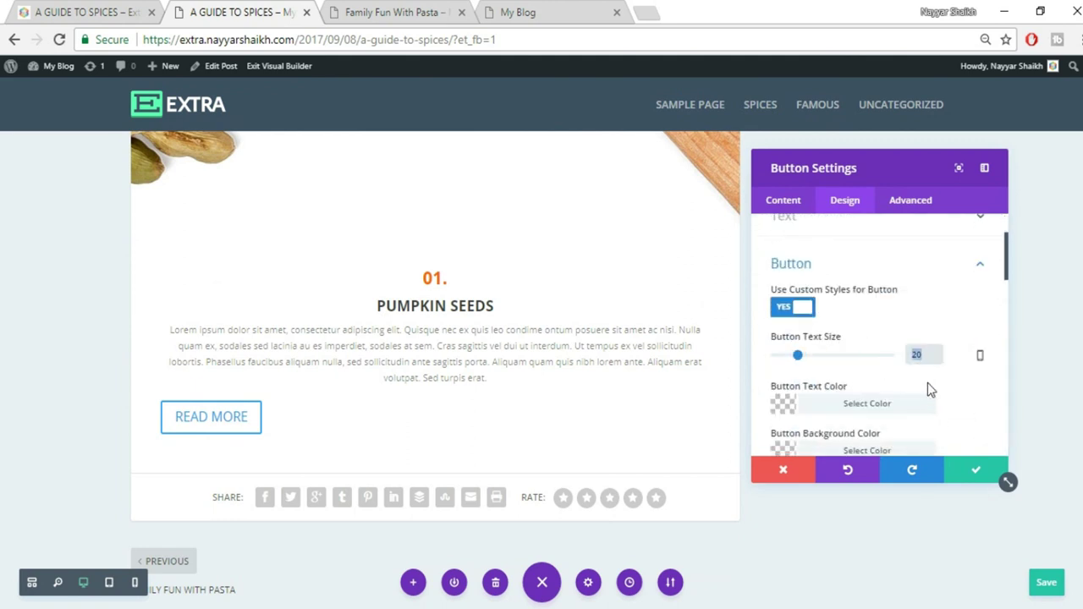
pyautogui.write('15px')
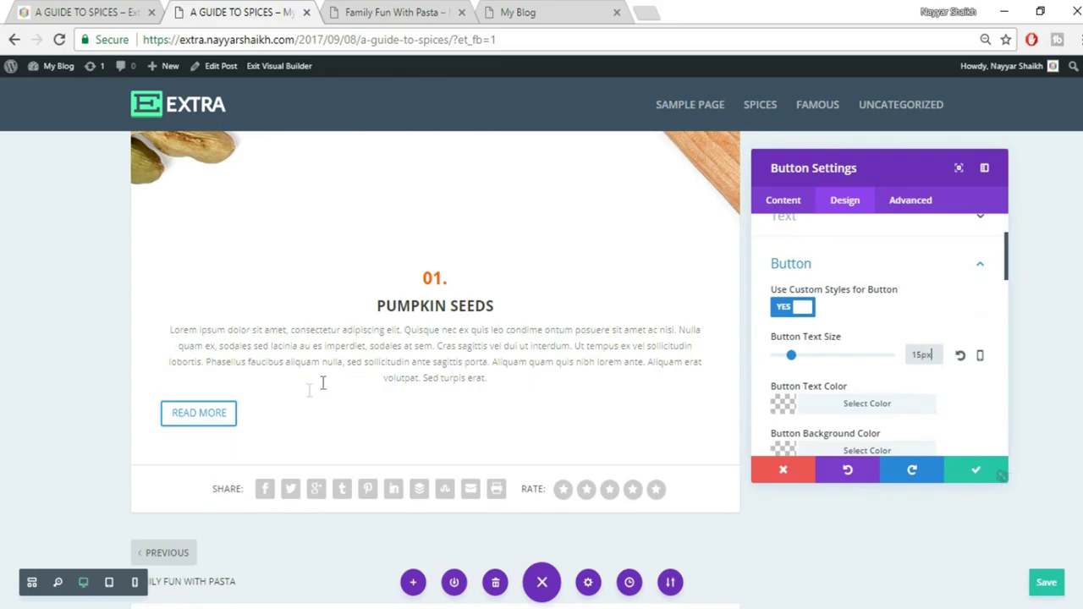
pyautogui.scroll(-1, 951, 394)
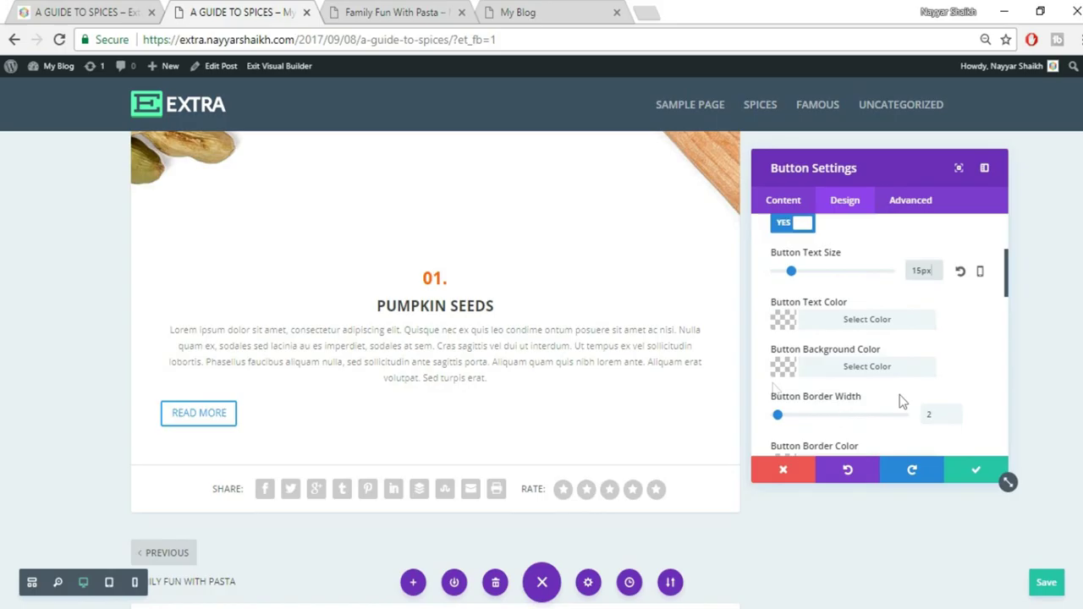
# After checking the live post's reference button, give the button a red background and white text
pyautogui.click(119, 14)
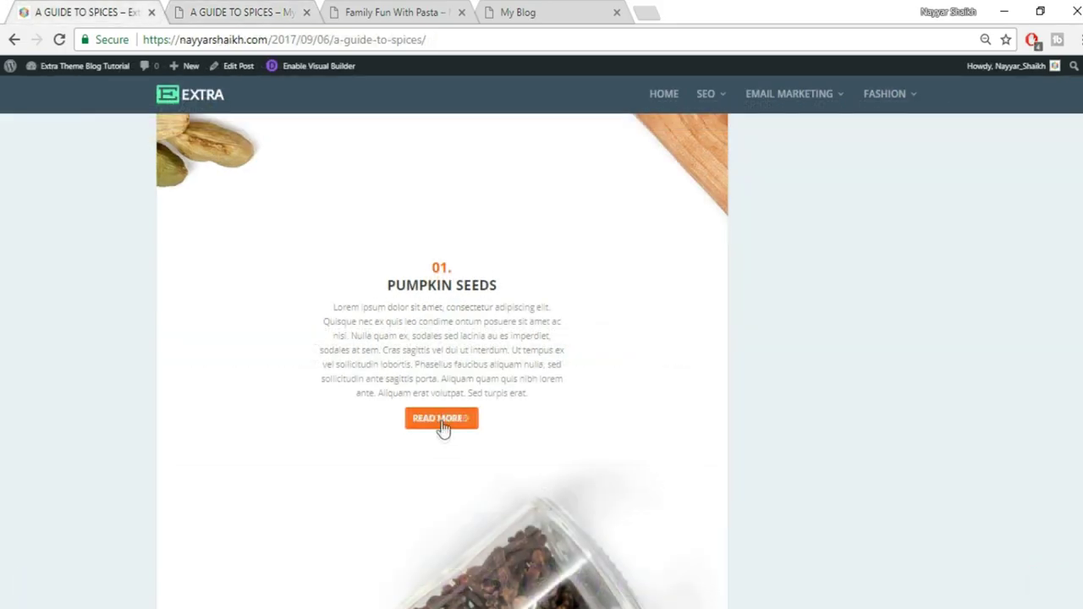
pyautogui.click(281, 9)
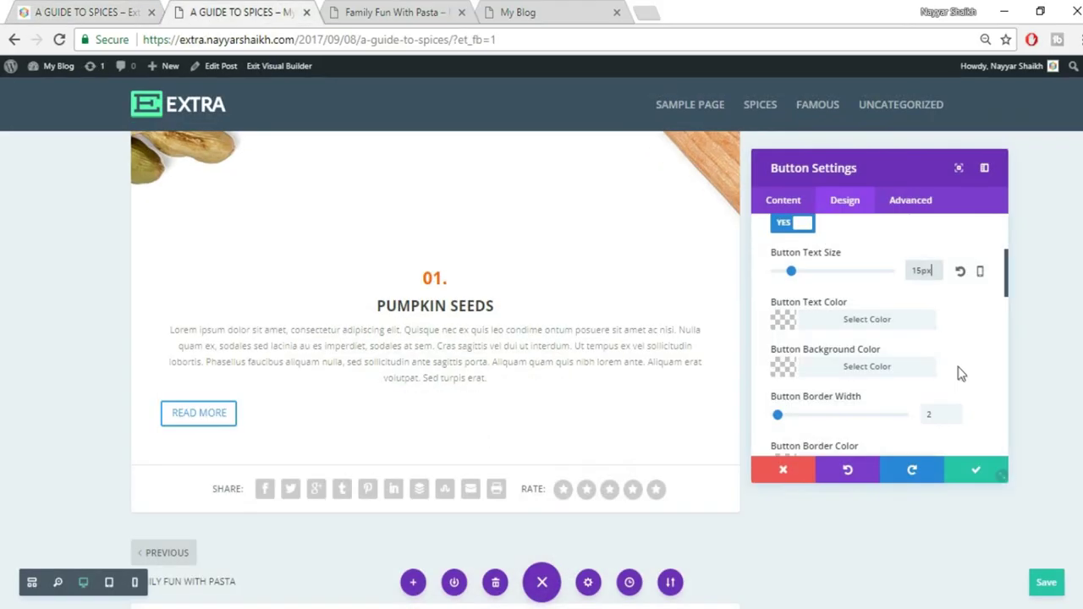
pyautogui.click(858, 366)
pyautogui.scroll(-1, 984, 378)
pyautogui.scroll(-1, 989, 393)
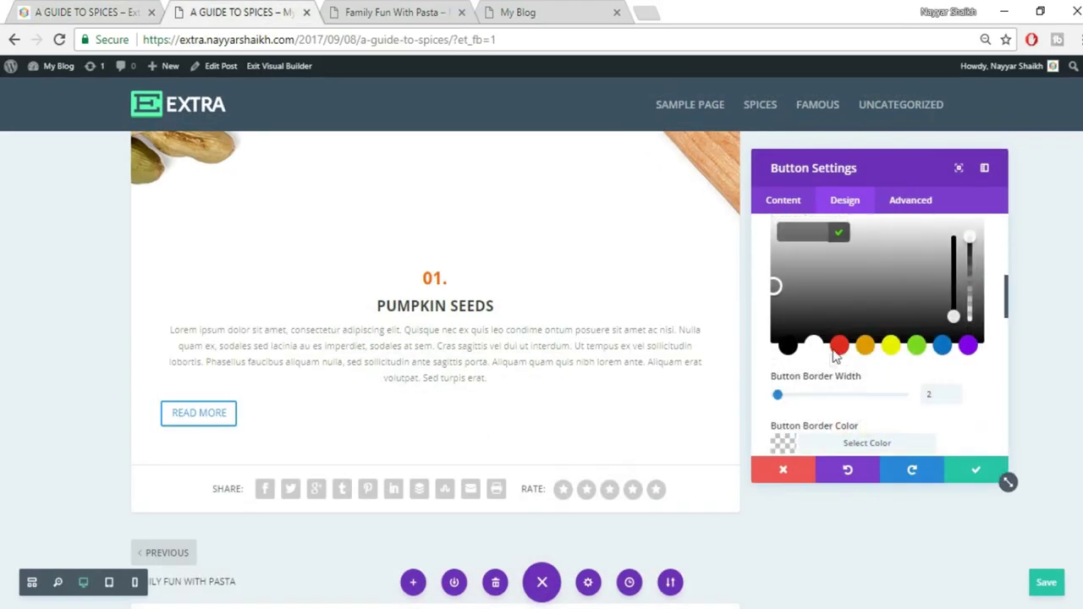
pyautogui.click(840, 347)
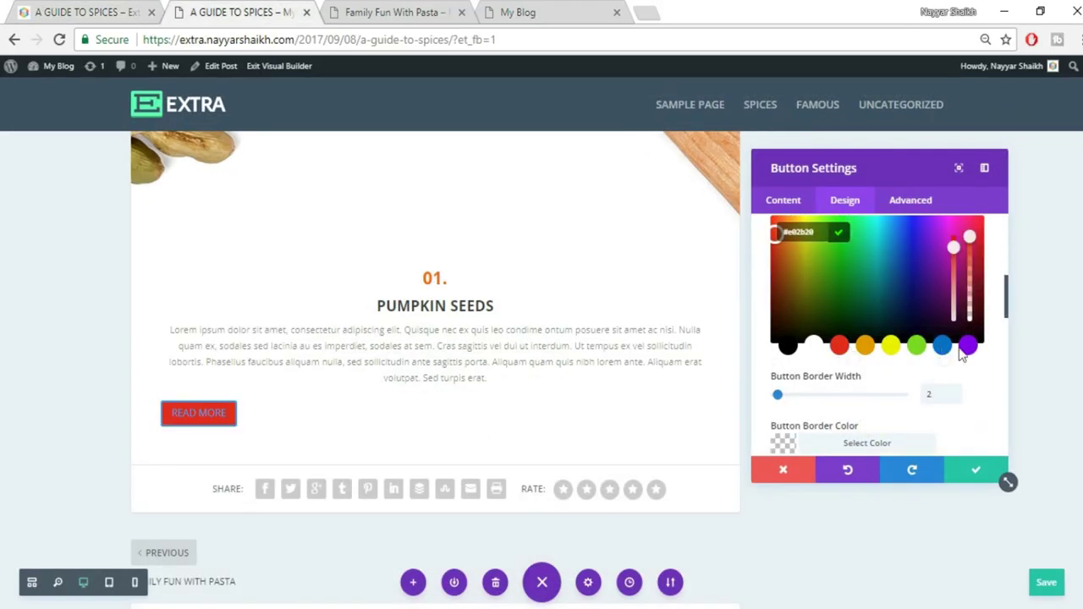
pyautogui.scroll(3, 1001, 312)
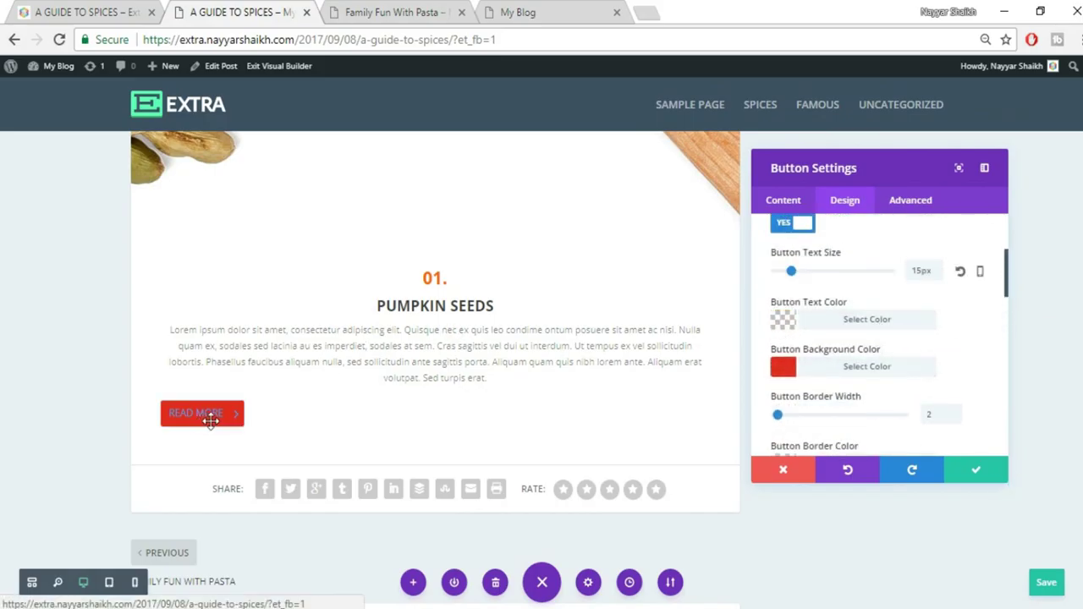
pyautogui.click(885, 321)
pyautogui.click(812, 383)
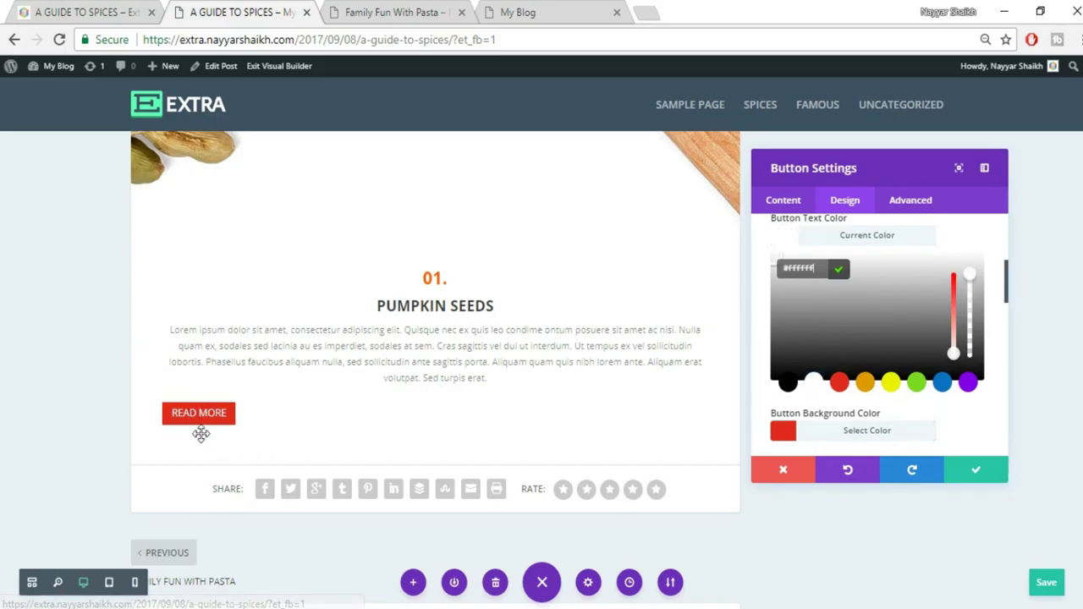
# Center-align the READ MORE button and save the button settings
pyautogui.scroll(5, 949, 407)
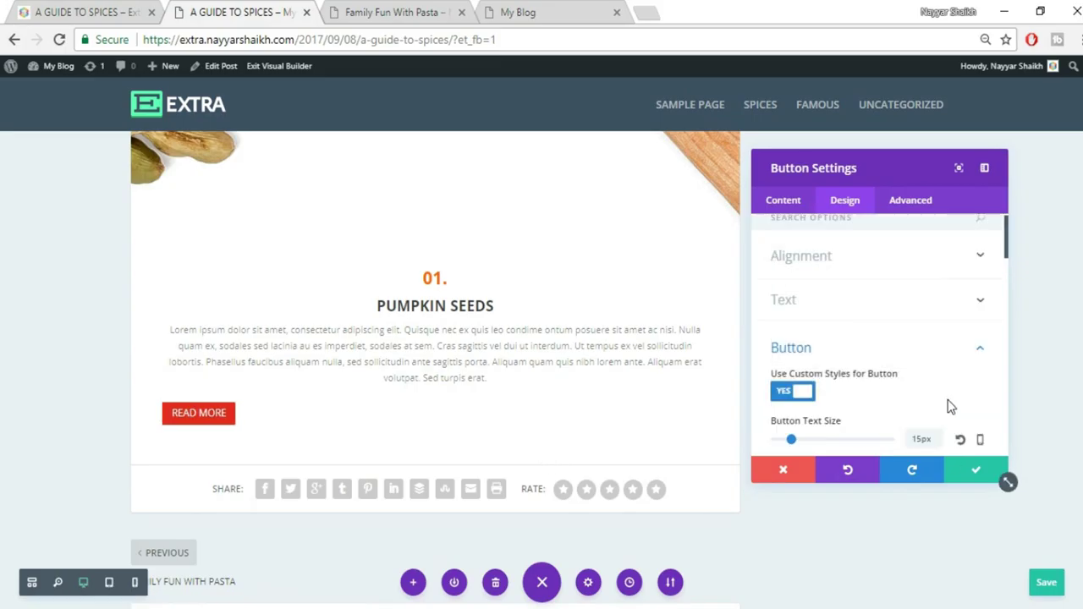
pyautogui.click(877, 278)
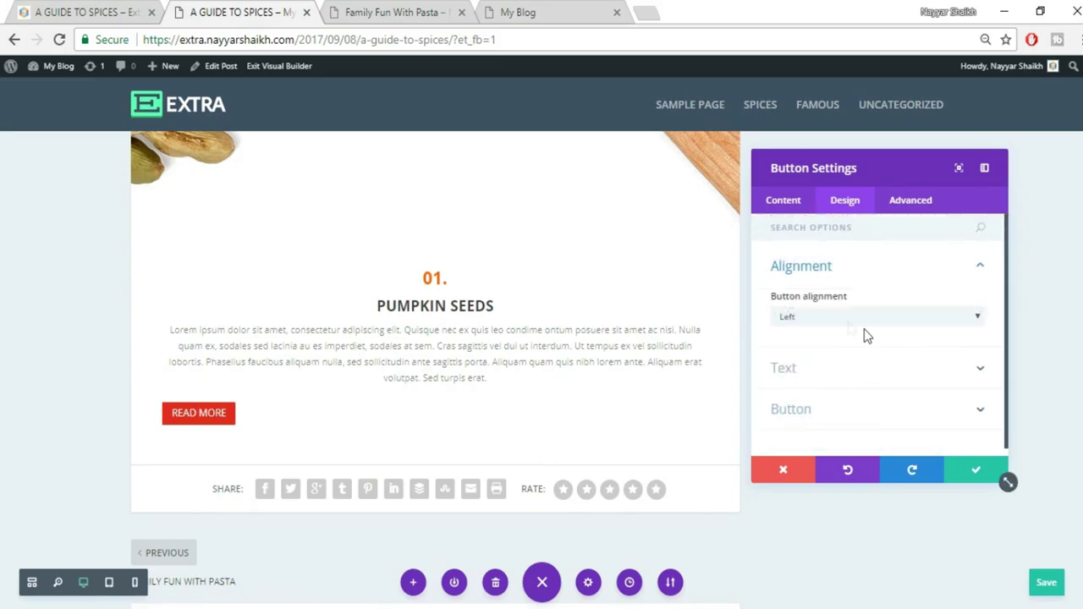
pyautogui.click(831, 316)
pyautogui.click(841, 347)
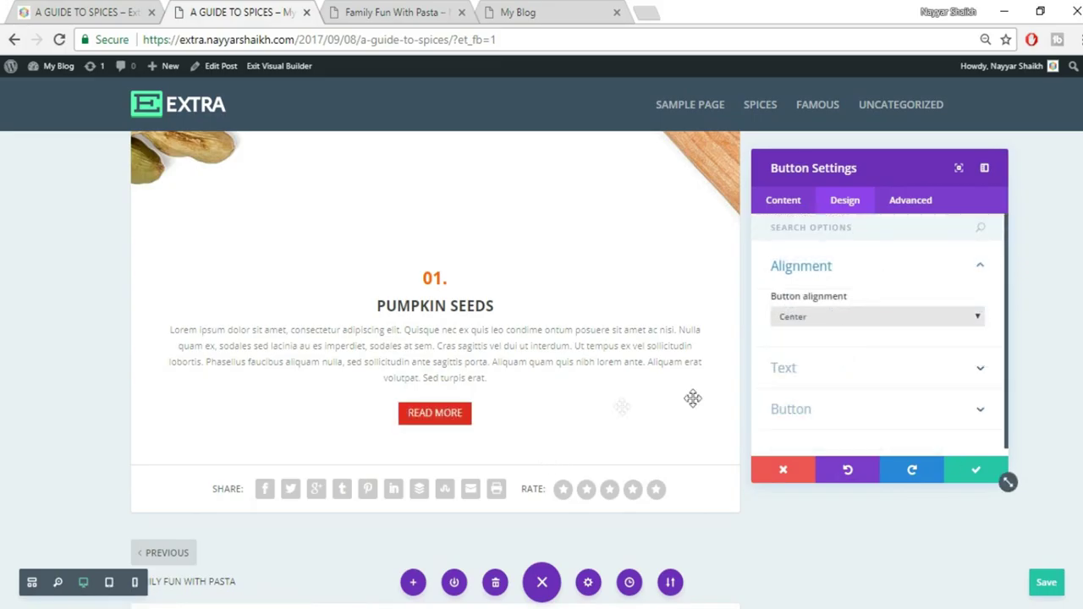
pyautogui.click(1000, 474)
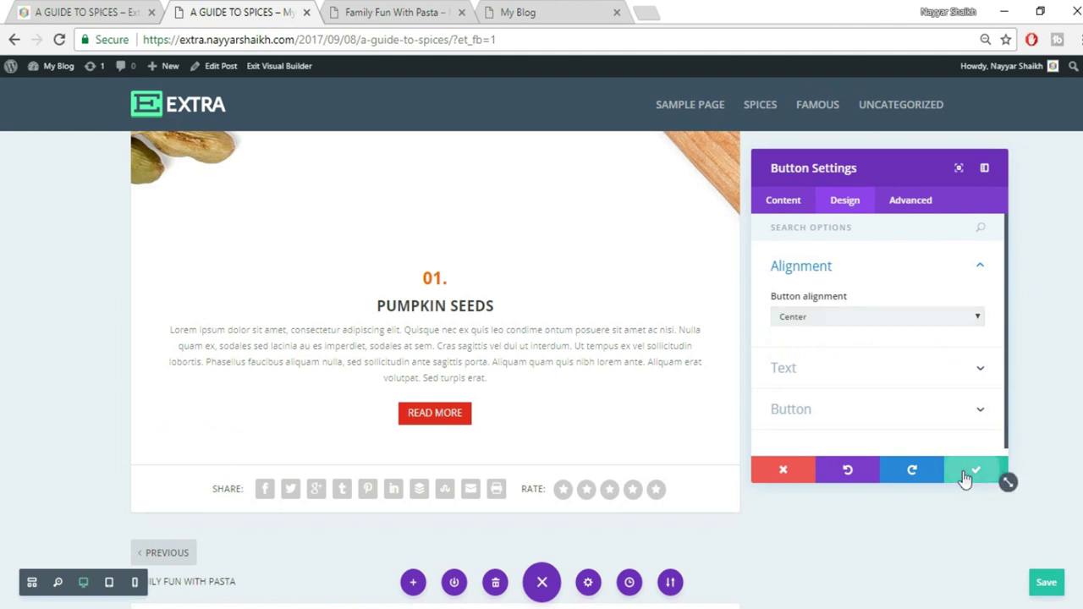
# Compare with the published post, then pad the text block about 120px left and 161px right
pyautogui.hotkey('ctrl', 'shift', 'Tab')
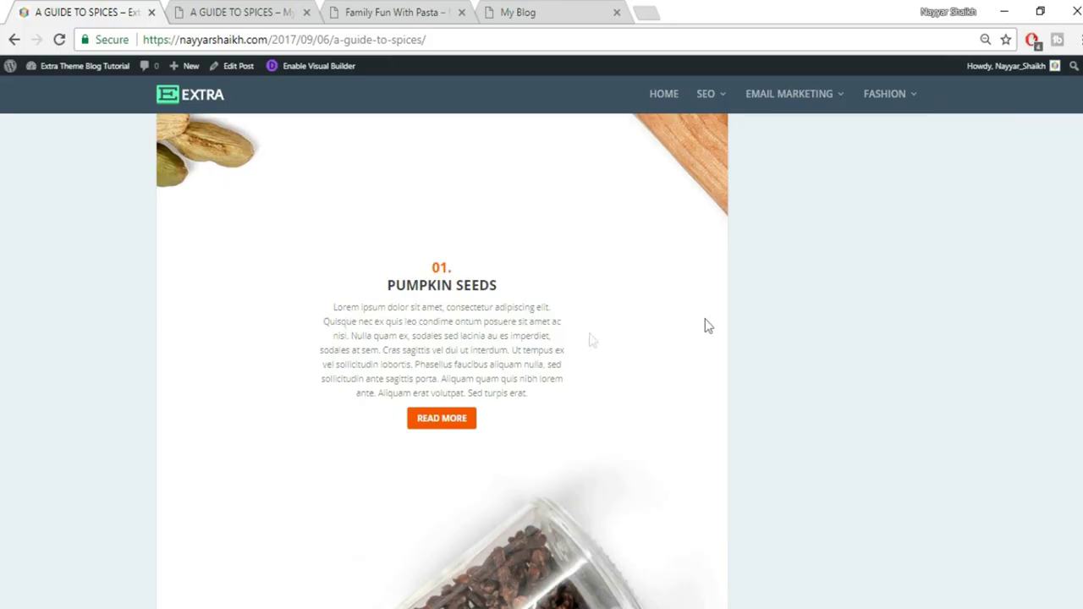
pyautogui.click(254, 12)
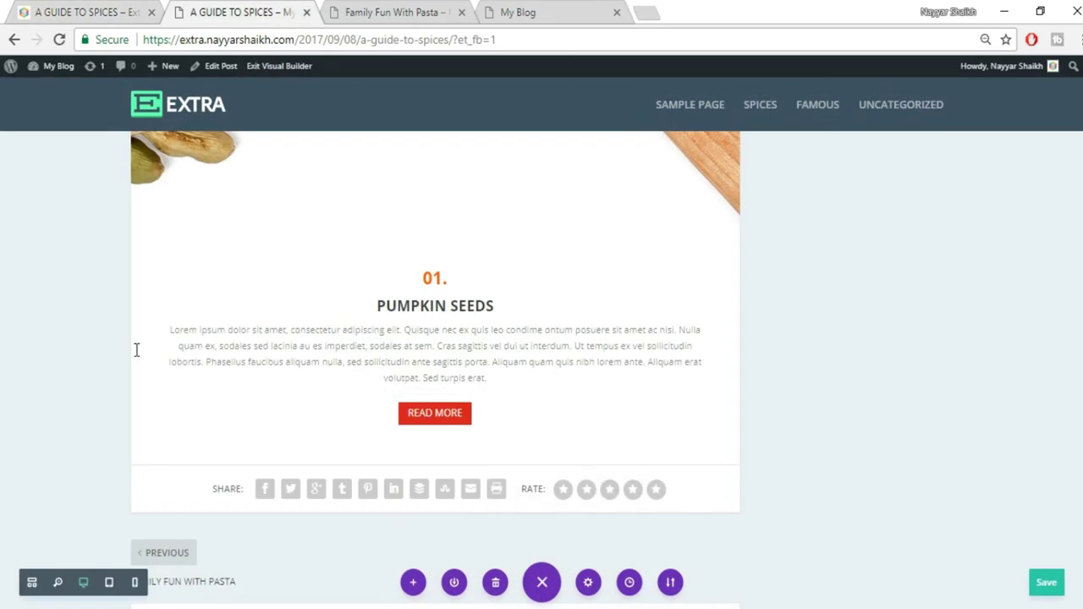
pyautogui.moveTo(134, 345); pyautogui.dragTo(264, 367)
pyautogui.moveTo(737, 341); pyautogui.dragTo(609, 345)
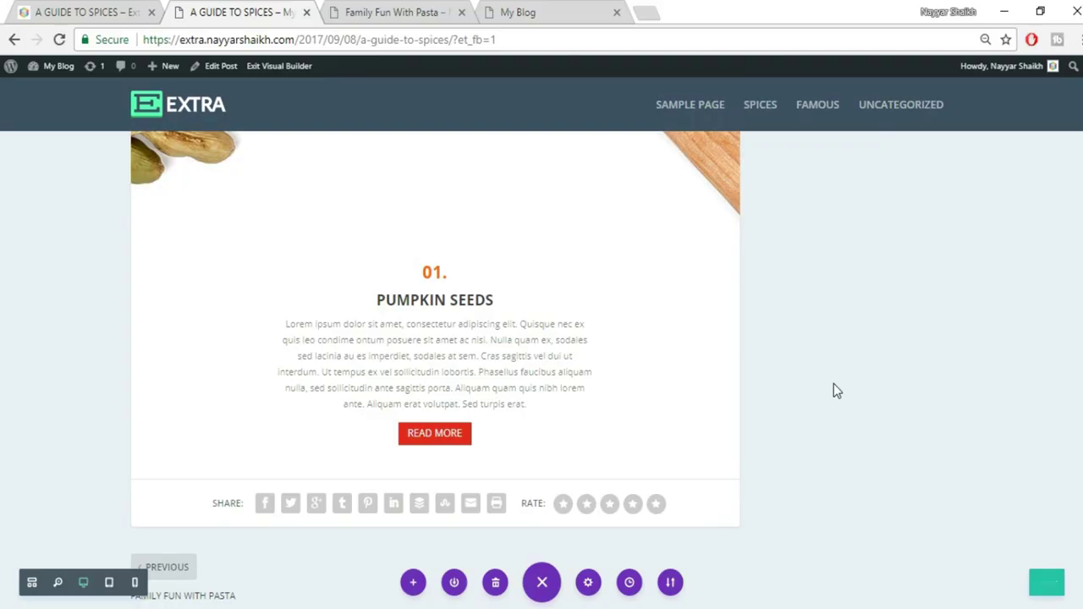
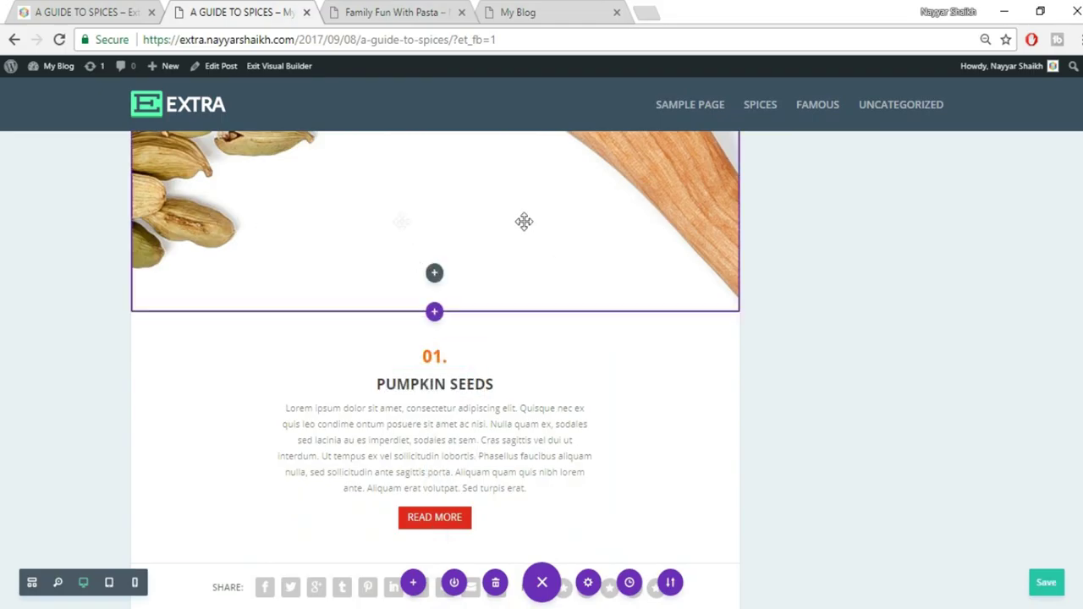
# Give the Pumpkin Seeds text module a custom top margin of -150 and save it
pyautogui.scroll(1, 454, 254)
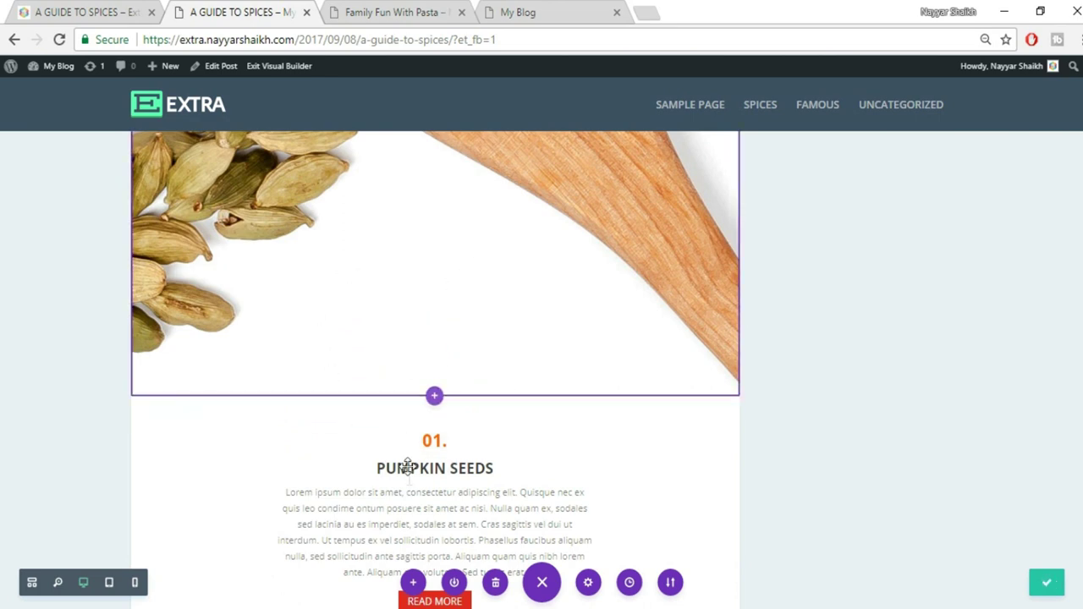
pyautogui.scroll(-1, 423, 474)
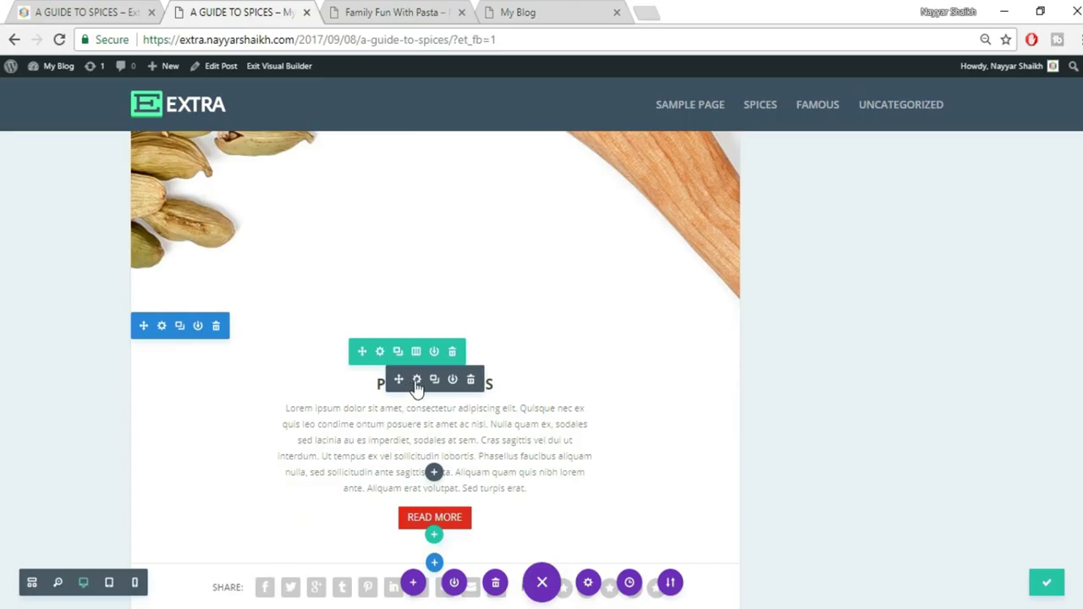
pyautogui.click(415, 380)
pyautogui.click(845, 199)
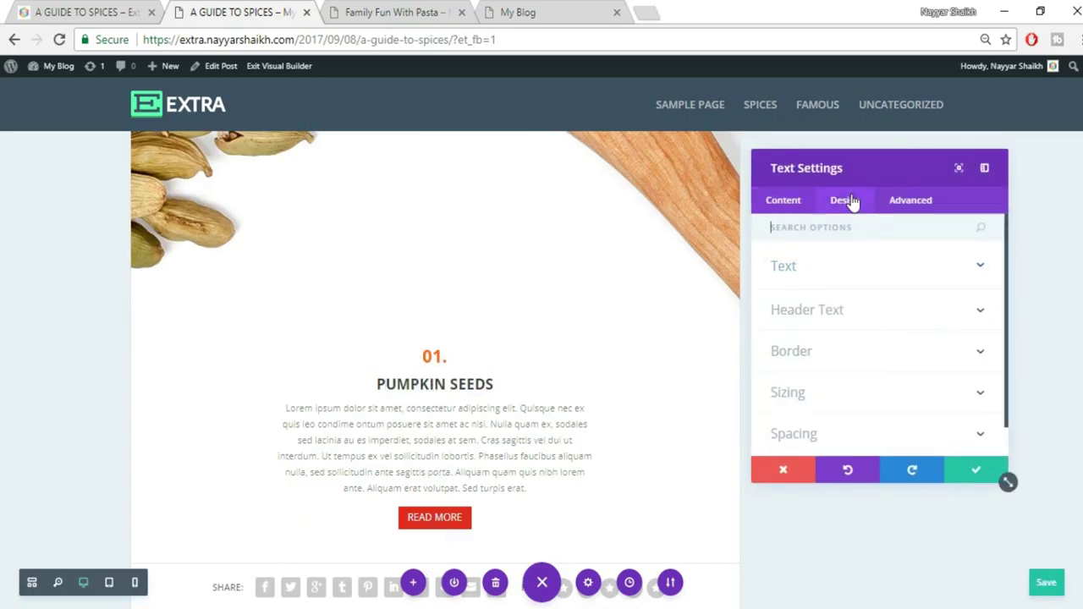
pyautogui.click(892, 401)
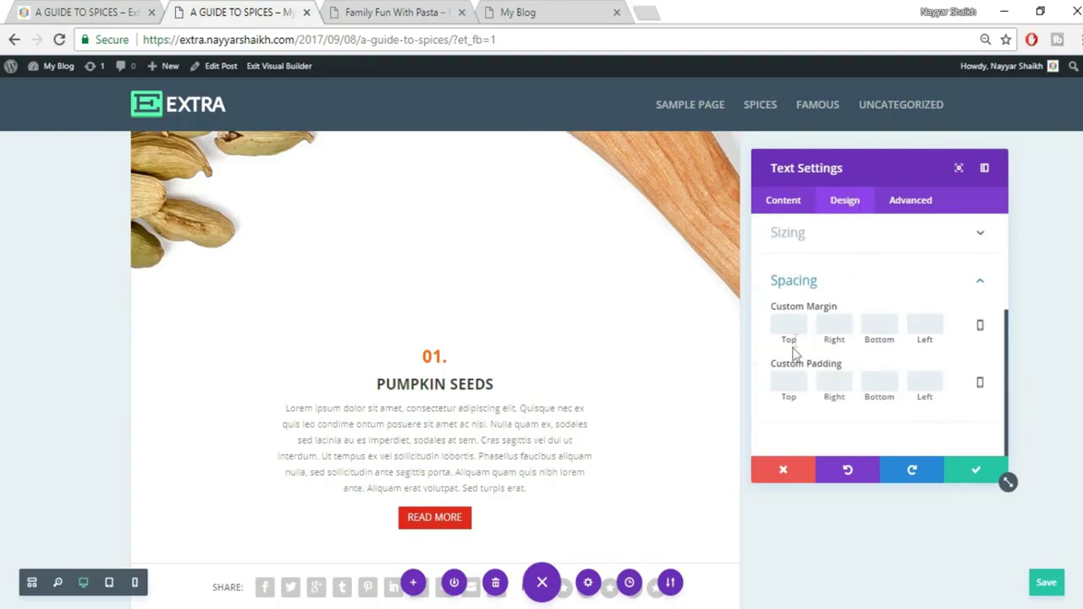
pyautogui.write('-150')
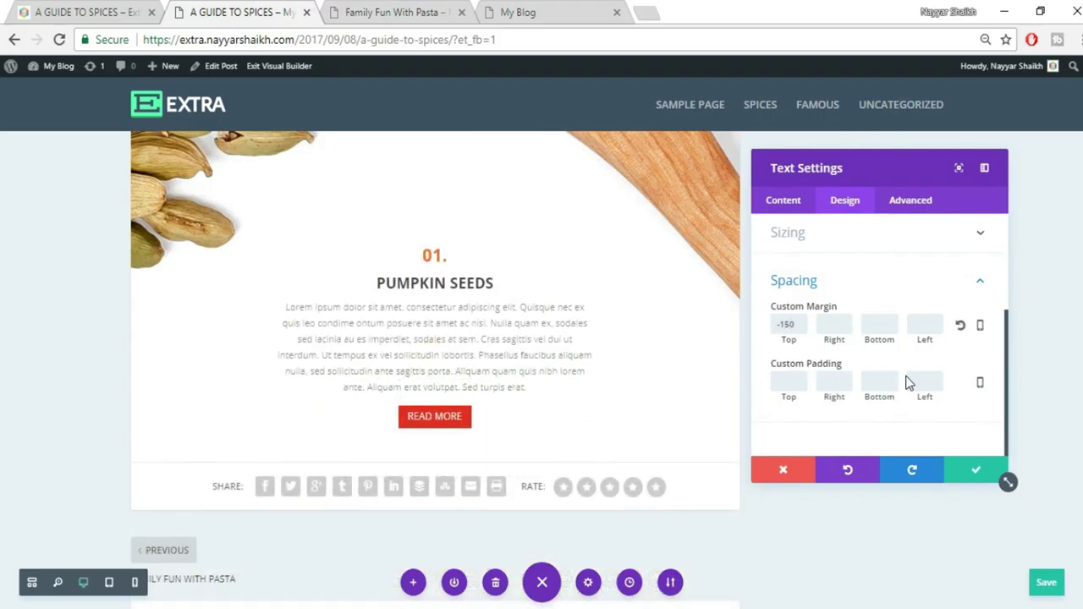
pyautogui.scroll(1, 666, 440)
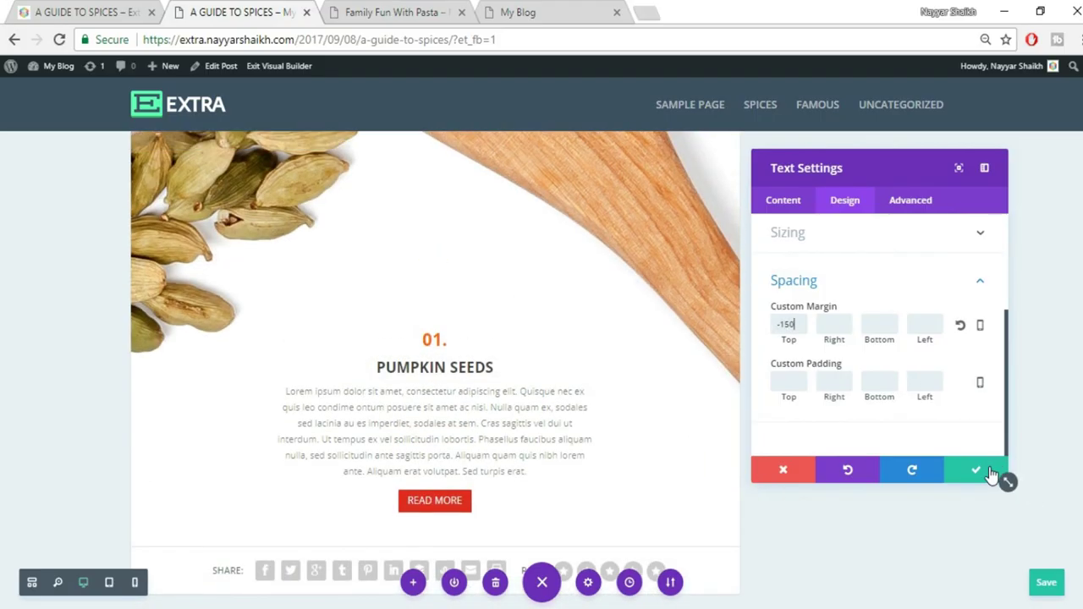
pyautogui.click(975, 474)
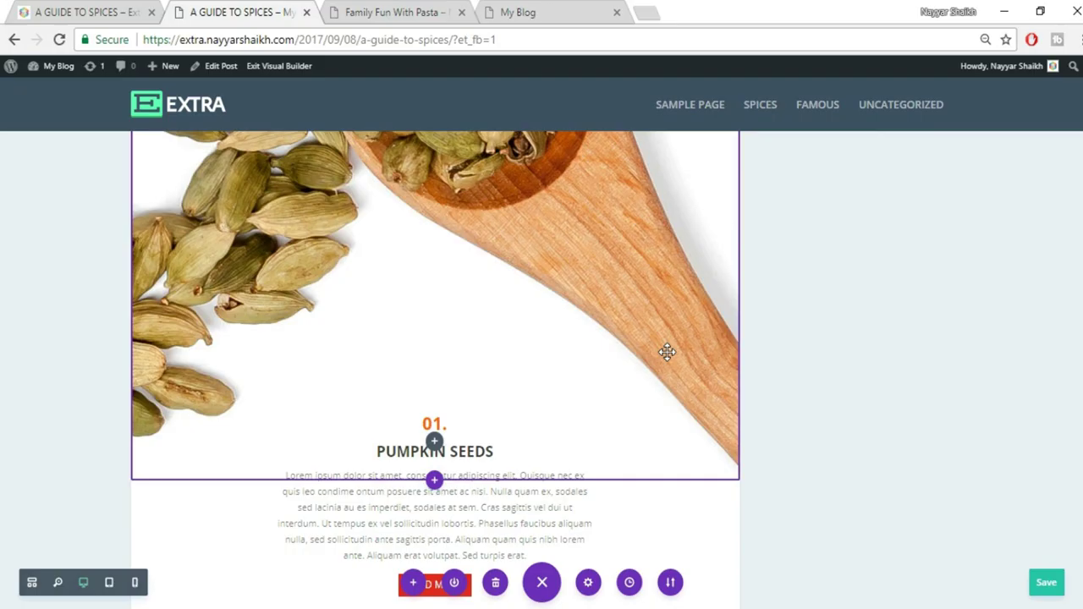
# Compare the overlapping text and cardamom image against the reference spices post
pyautogui.scroll(-2, 1005, 443)
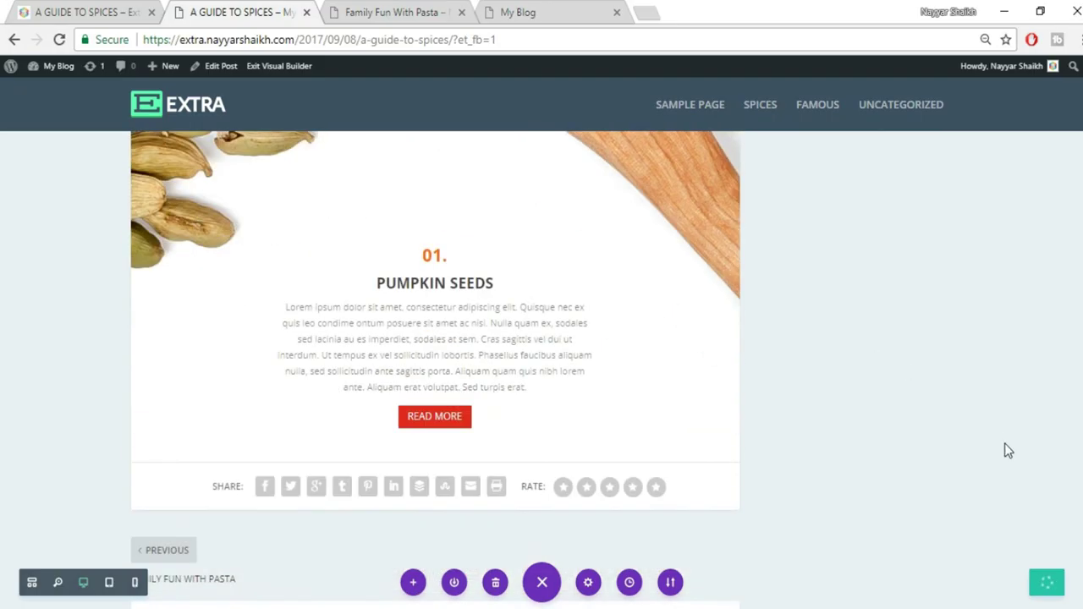
pyautogui.click(97, 12)
pyautogui.scroll(-4, 817, 270)
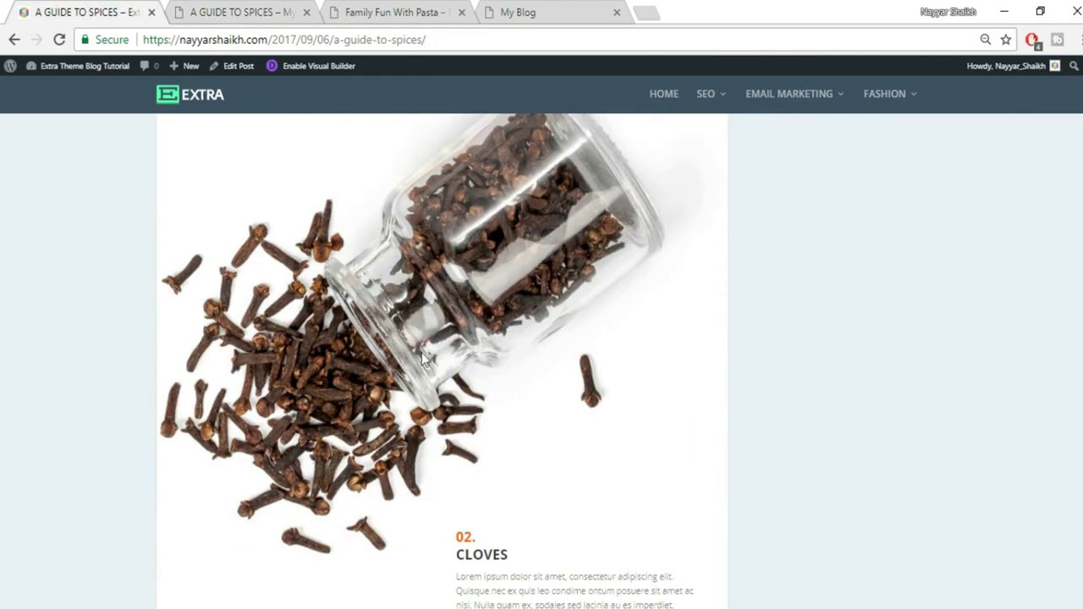
pyautogui.click(301, 10)
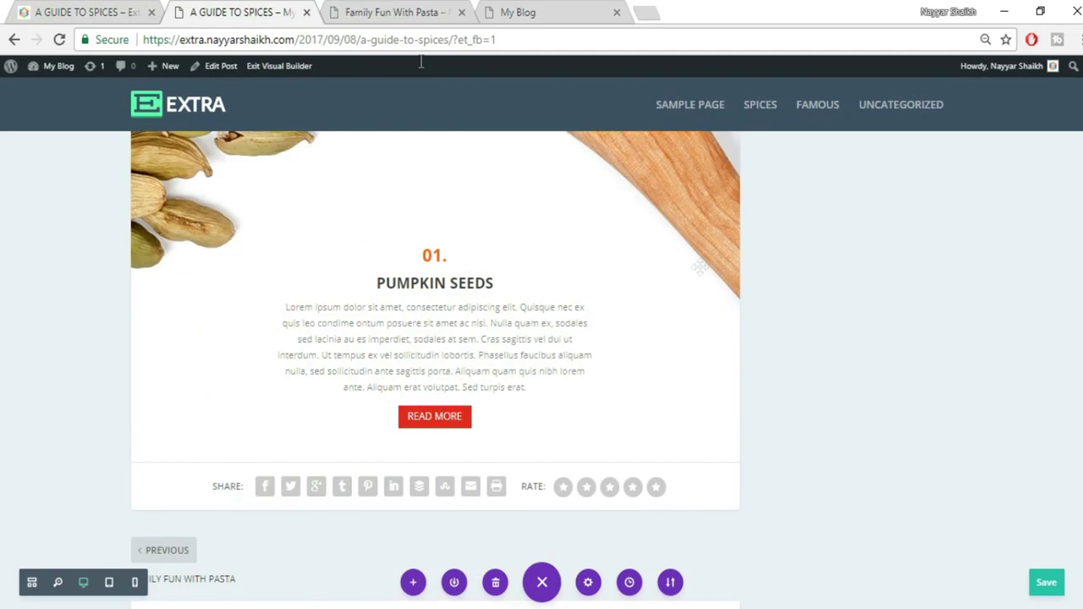
# Add a Fullwidth section with a Fullwidth Image module below the Pumpkin Seeds text
pyautogui.scroll(-1, 491, 406)
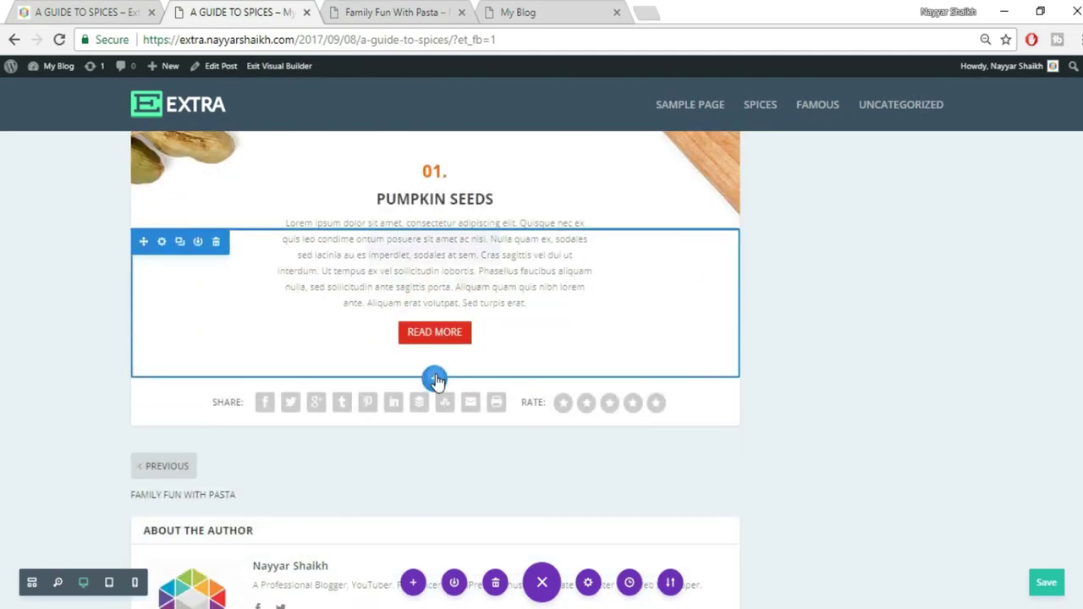
pyautogui.click(434, 379)
pyautogui.click(512, 331)
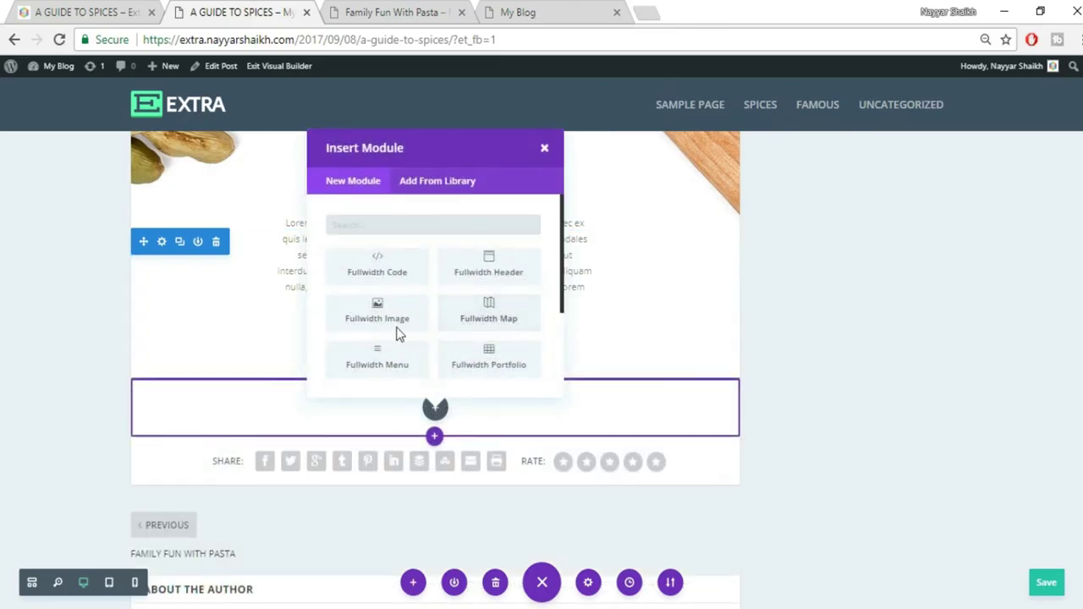
pyautogui.click(395, 324)
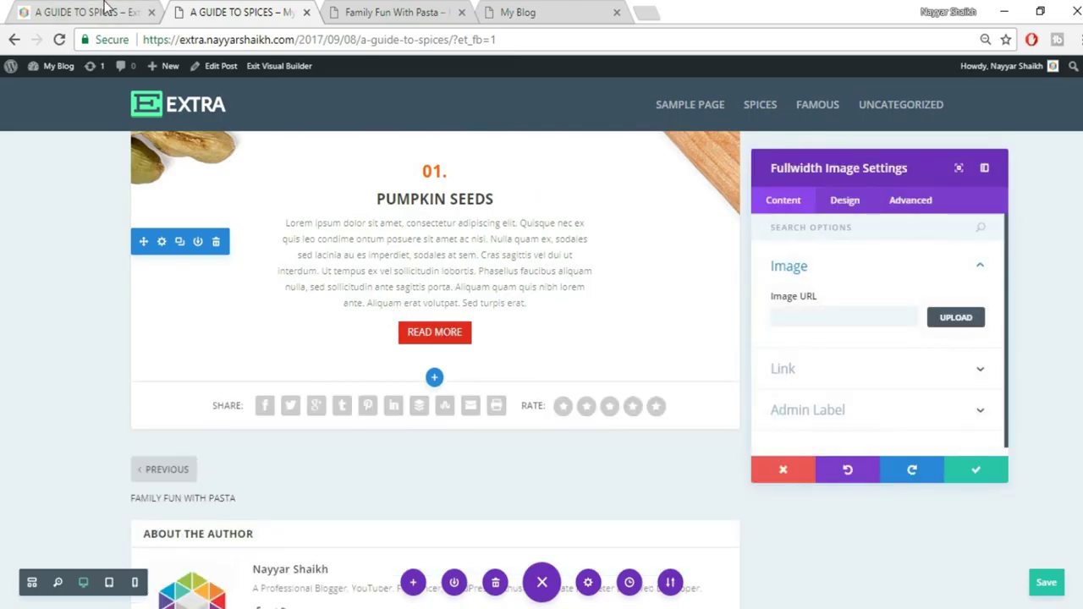
pyautogui.hotkey('ctrl', 'shift', 'Tab')
pyautogui.click(210, 11)
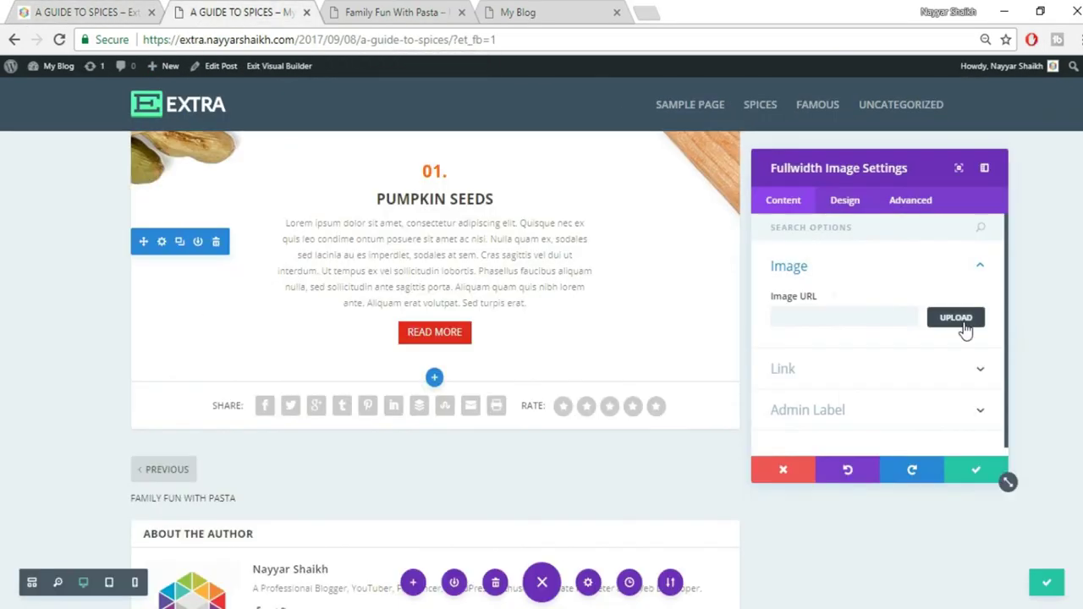
# Upload the clove jar image 035 from the computer and use it in the module
pyautogui.click(965, 324)
pyautogui.click(191, 121)
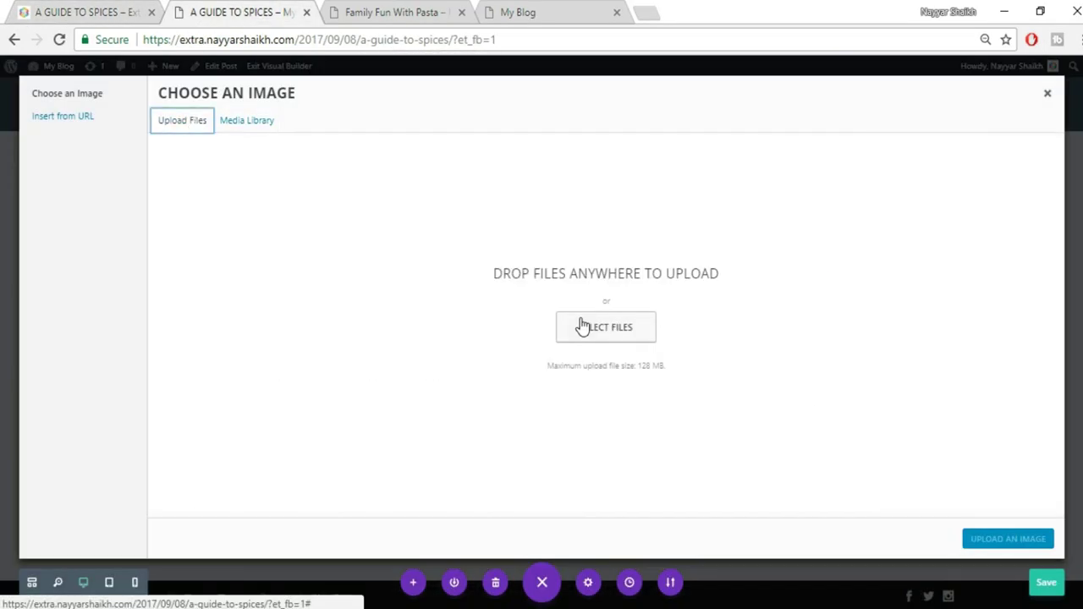
pyautogui.click(636, 335)
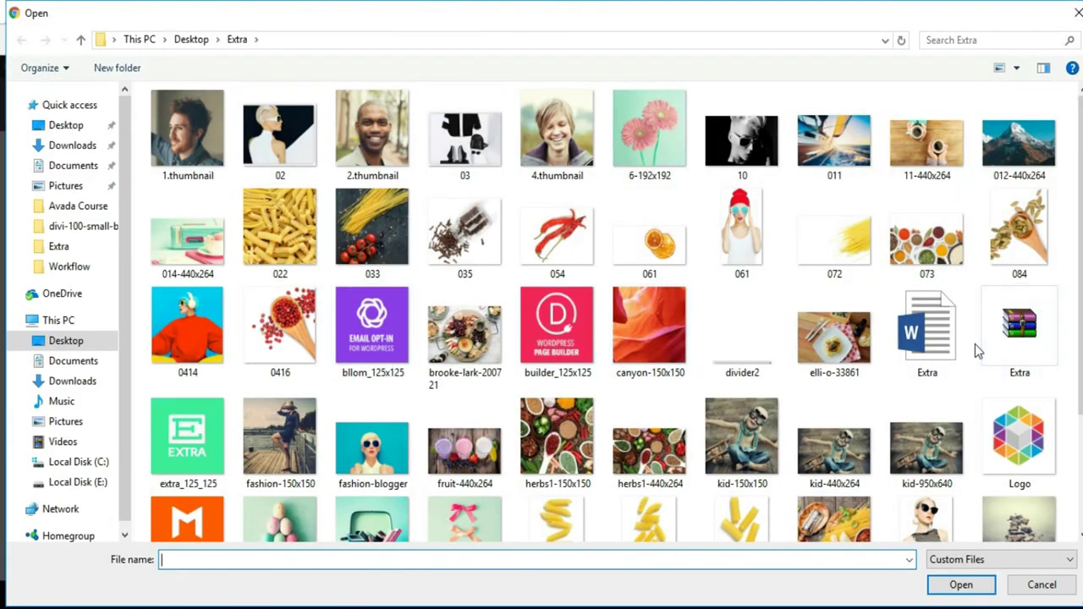
pyautogui.click(464, 237)
pyautogui.click(961, 586)
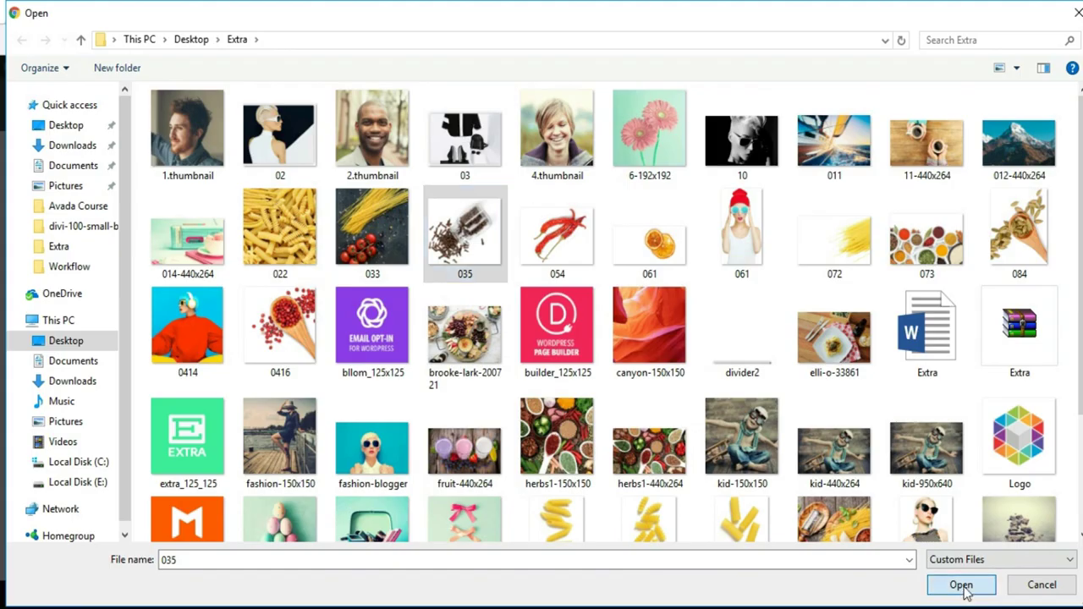
pyautogui.click(999, 546)
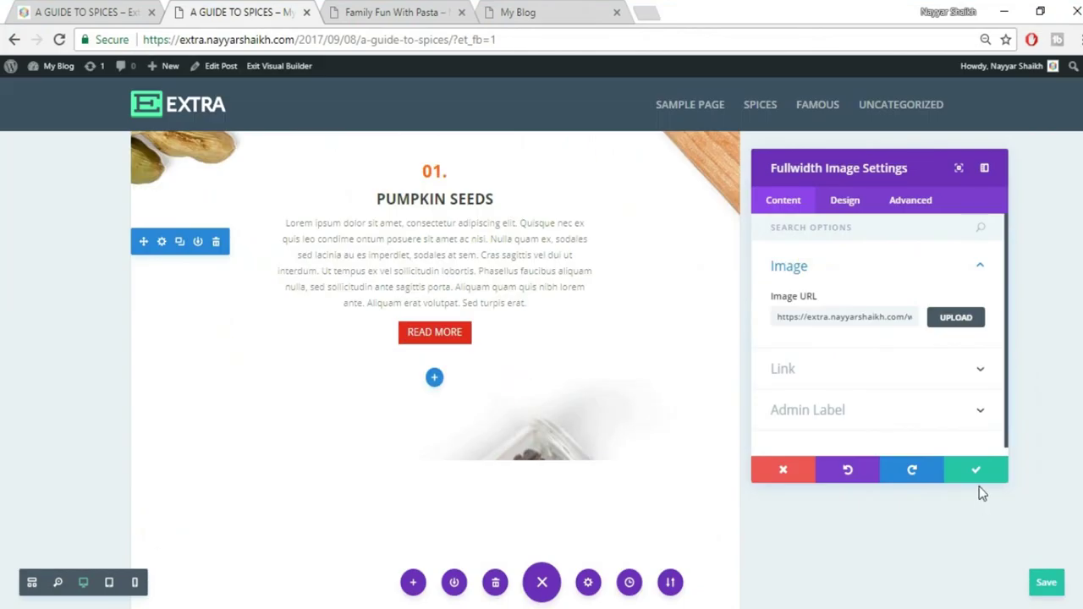
# Check the reference post's Cloves section, then save the fullwidth image settings
pyautogui.scroll(-5, 430, 368)
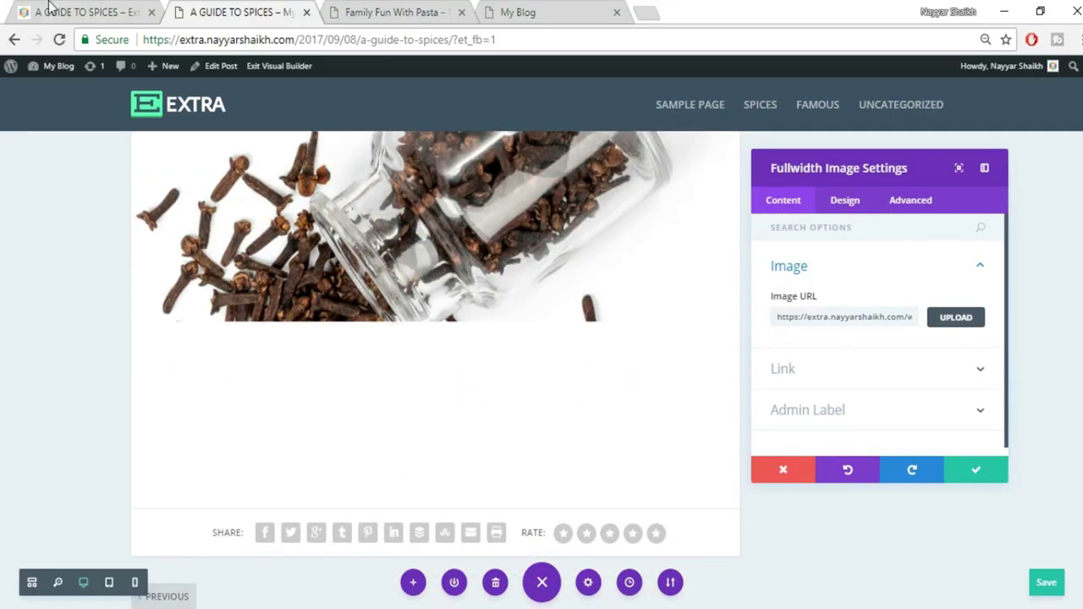
pyautogui.click(51, 9)
pyautogui.scroll(-2, 560, 352)
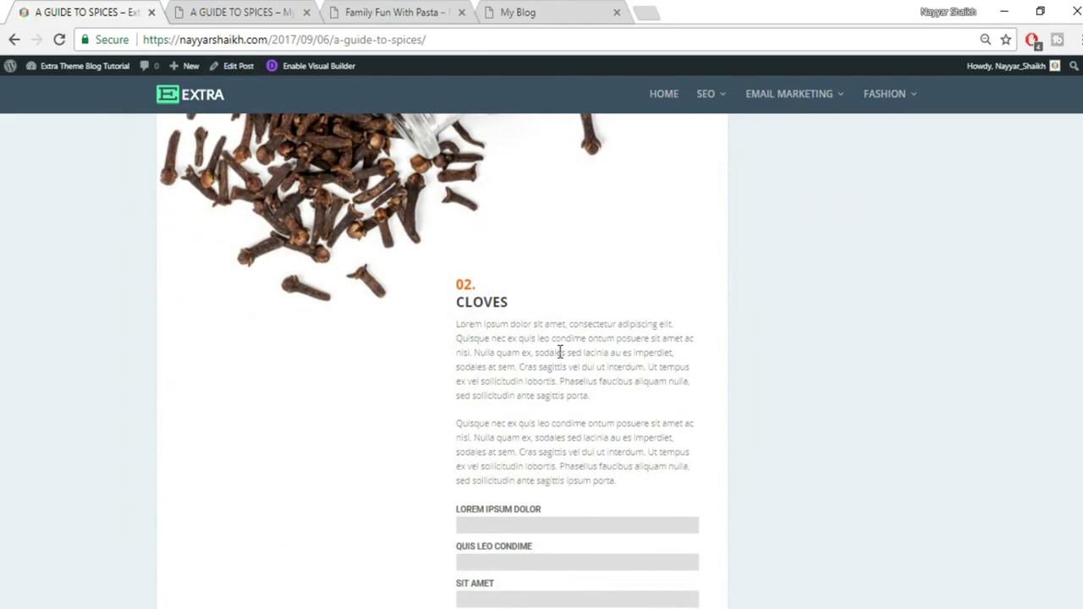
pyautogui.scroll(-1, 559, 352)
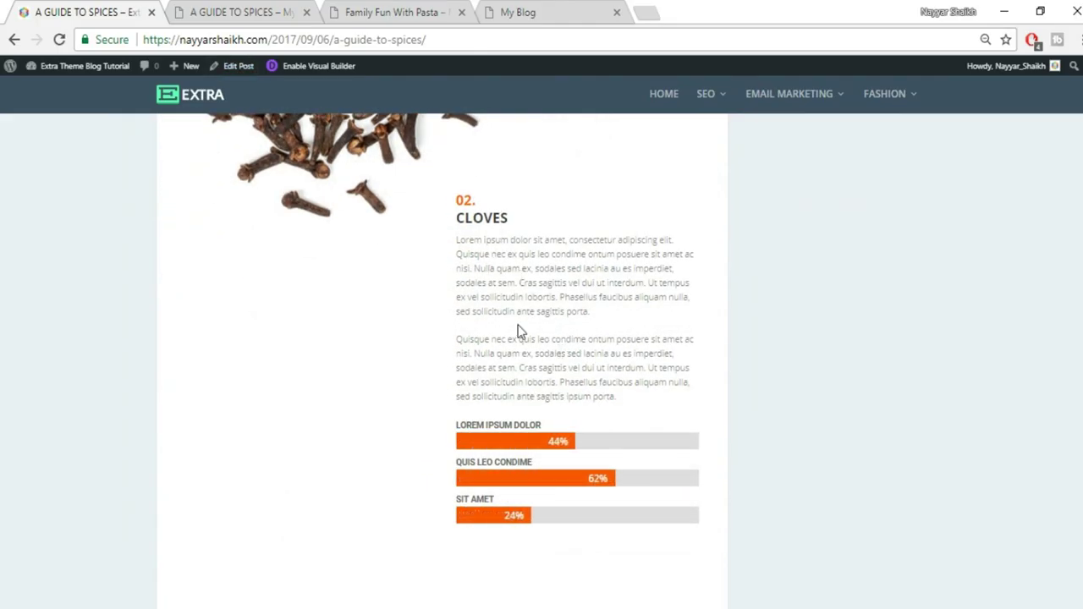
pyautogui.click(247, 12)
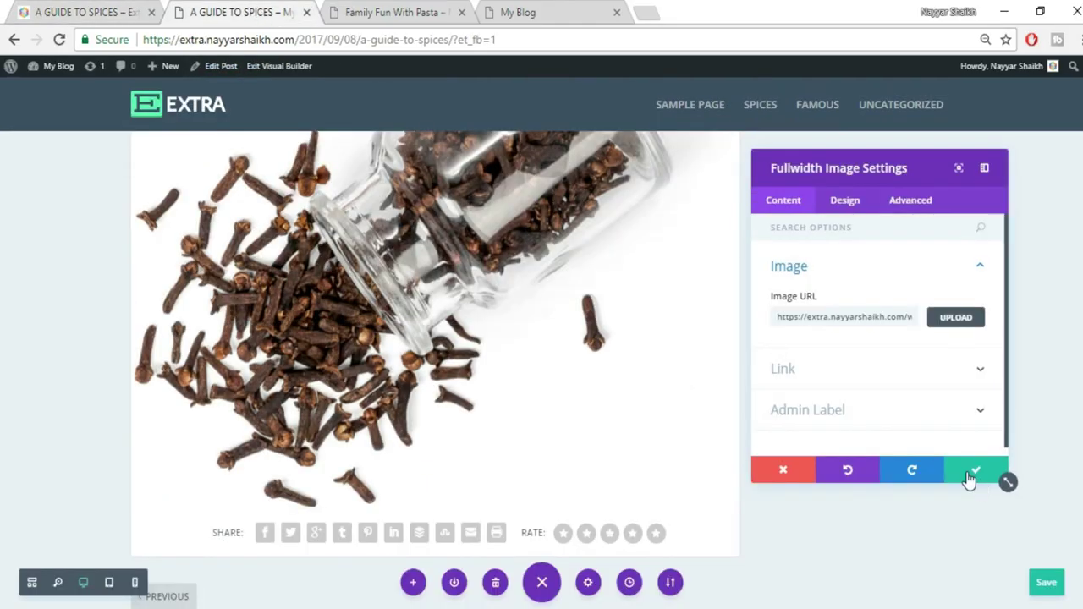
pyautogui.click(970, 479)
pyautogui.scroll(-1, 970, 479)
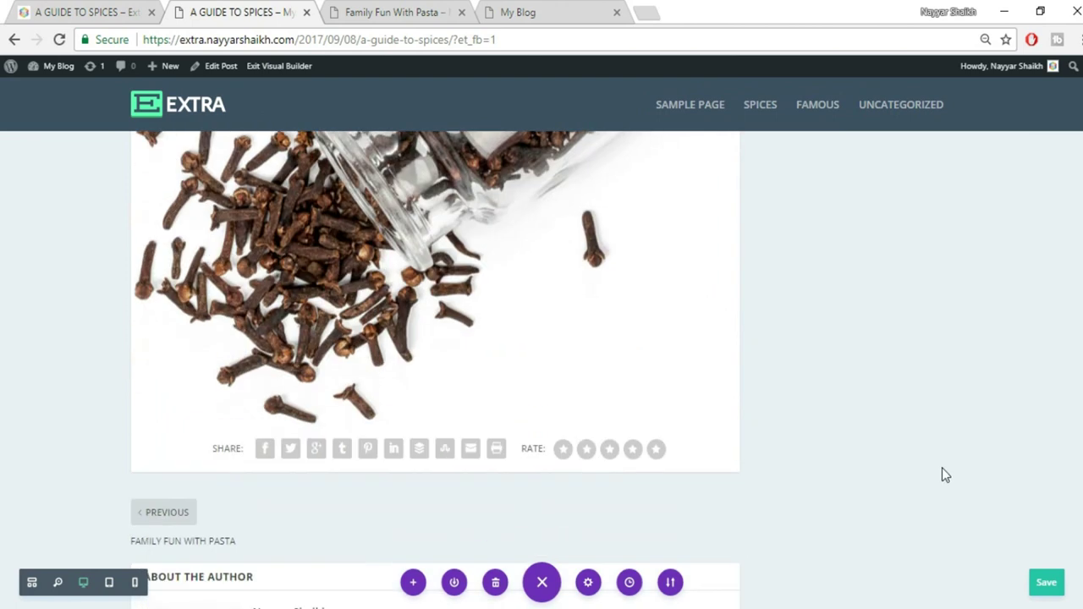
pyautogui.click(434, 424)
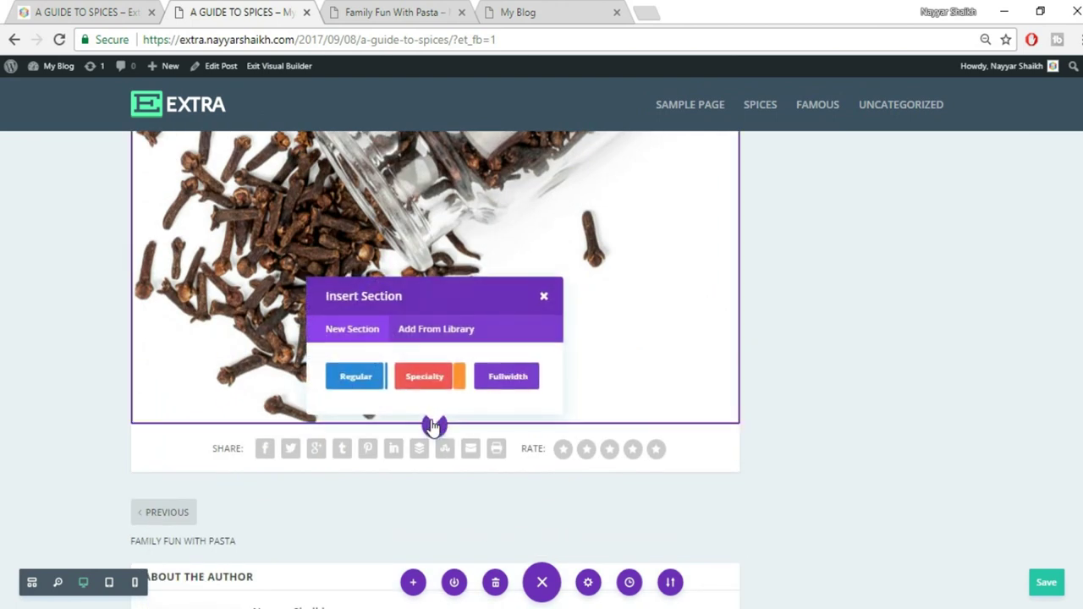
# Add a regular section below the cloves image, matching the reference Cloves layout
pyautogui.click(343, 387)
pyautogui.press('Escape')
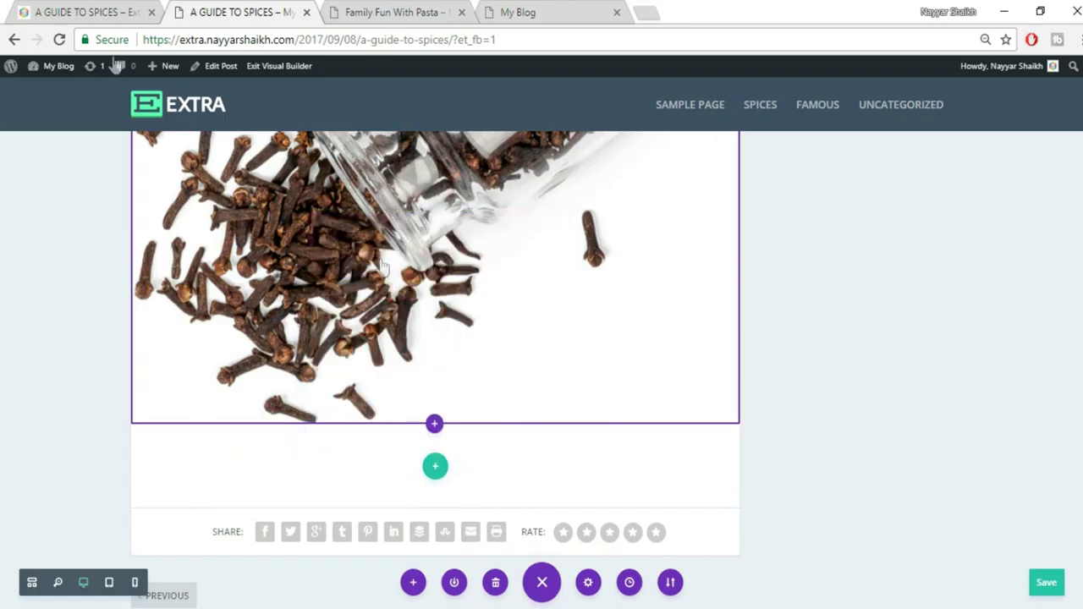
pyautogui.click(135, 10)
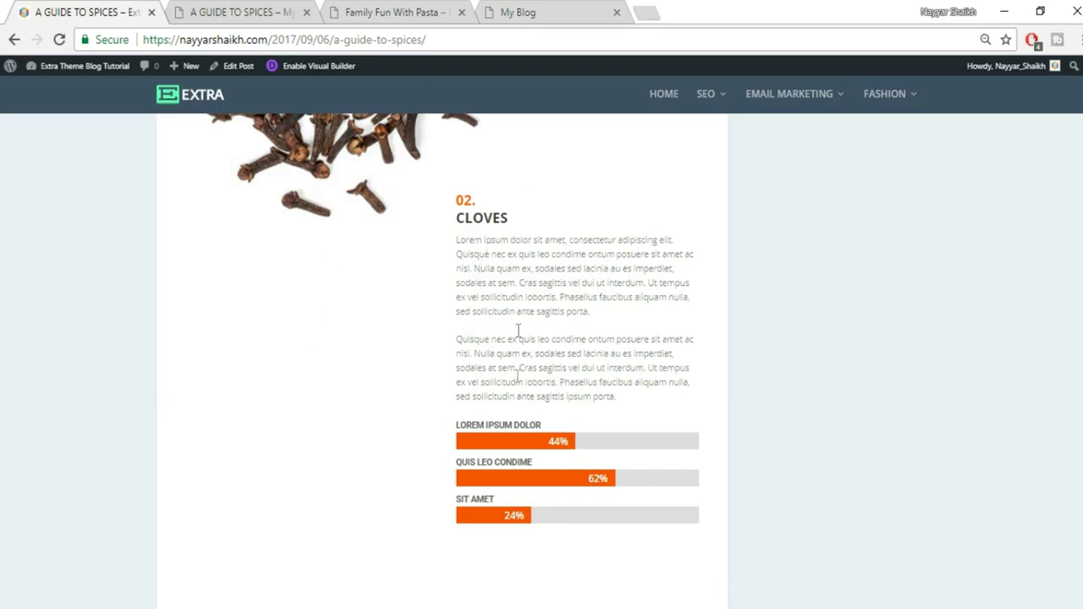
pyautogui.click(216, 9)
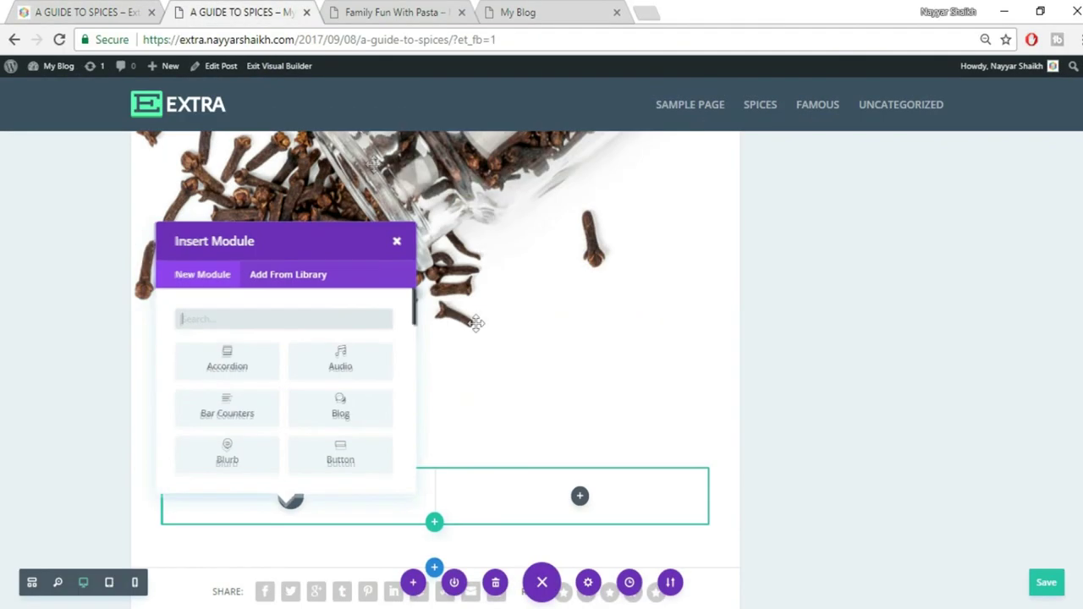
pyautogui.click(396, 243)
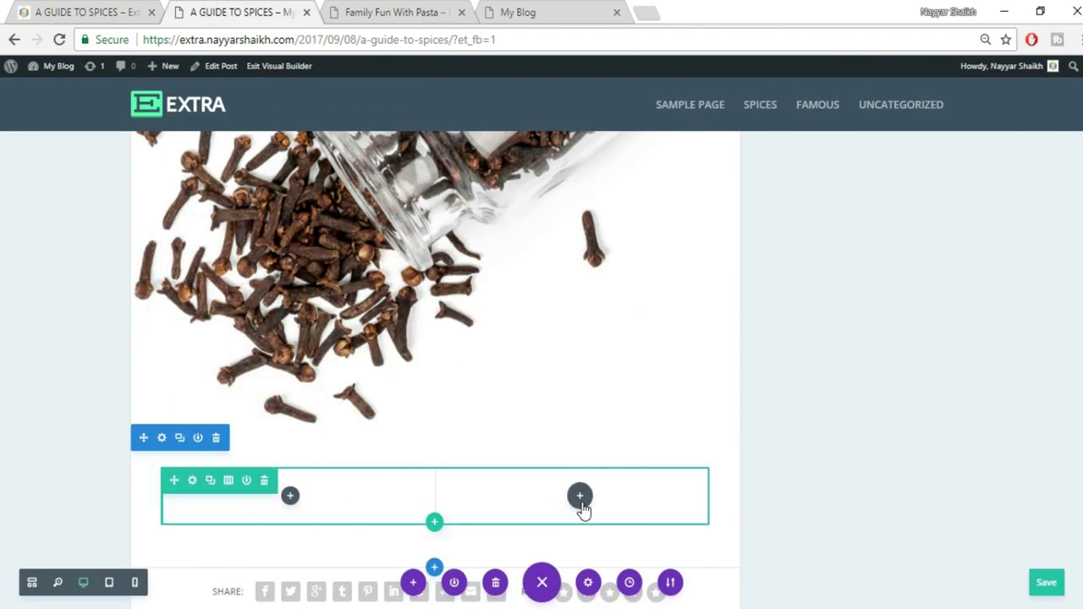
# Insert a Text module into the right column of the new section
pyautogui.click(586, 501)
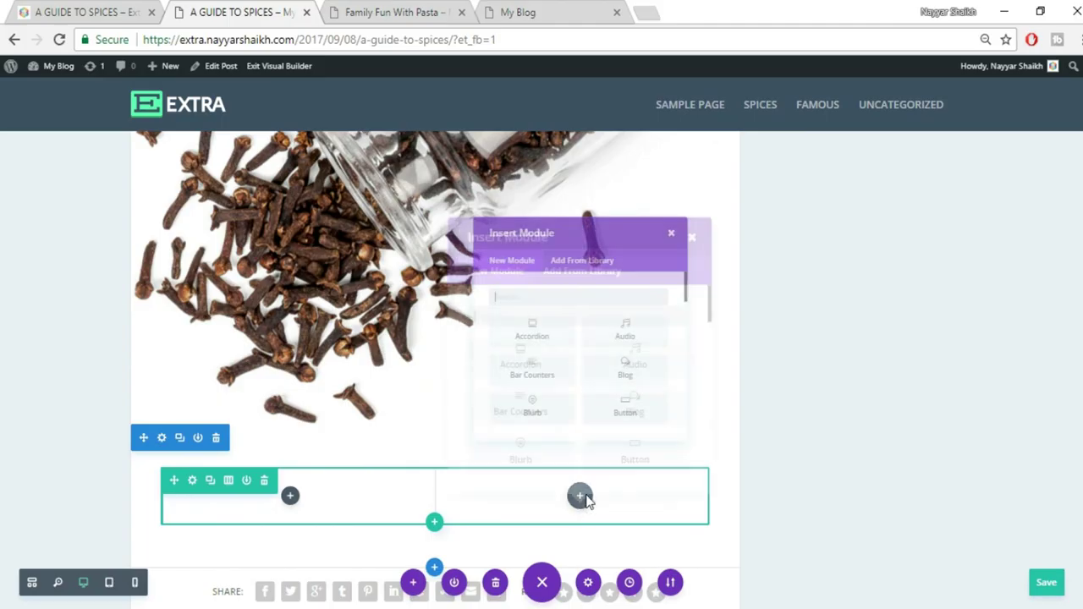
pyautogui.click(9, 6)
pyautogui.click(75, 10)
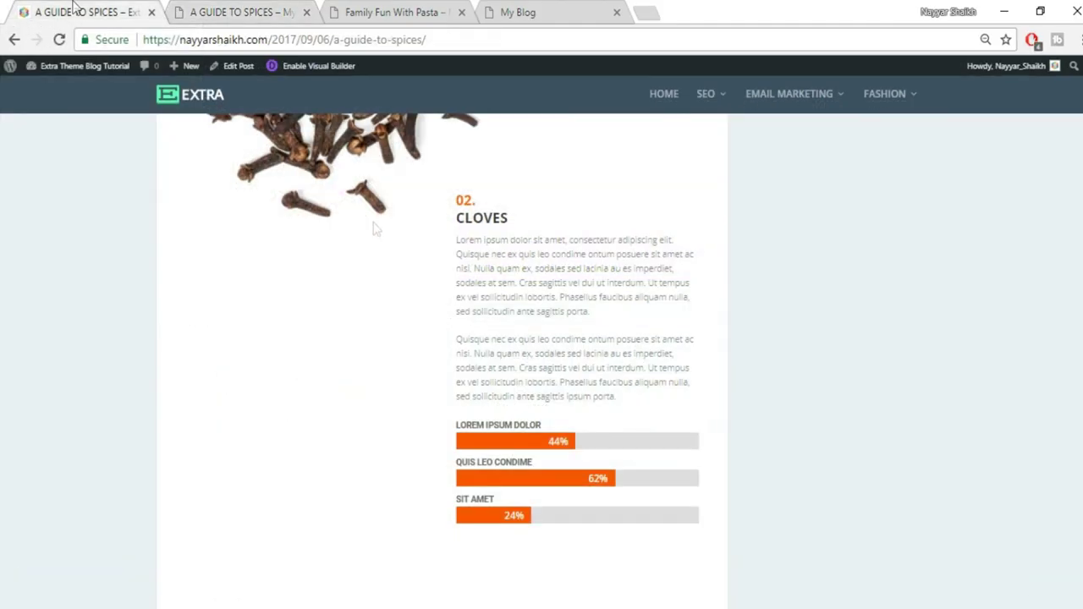
pyautogui.click(227, 10)
pyautogui.write('TEXT')
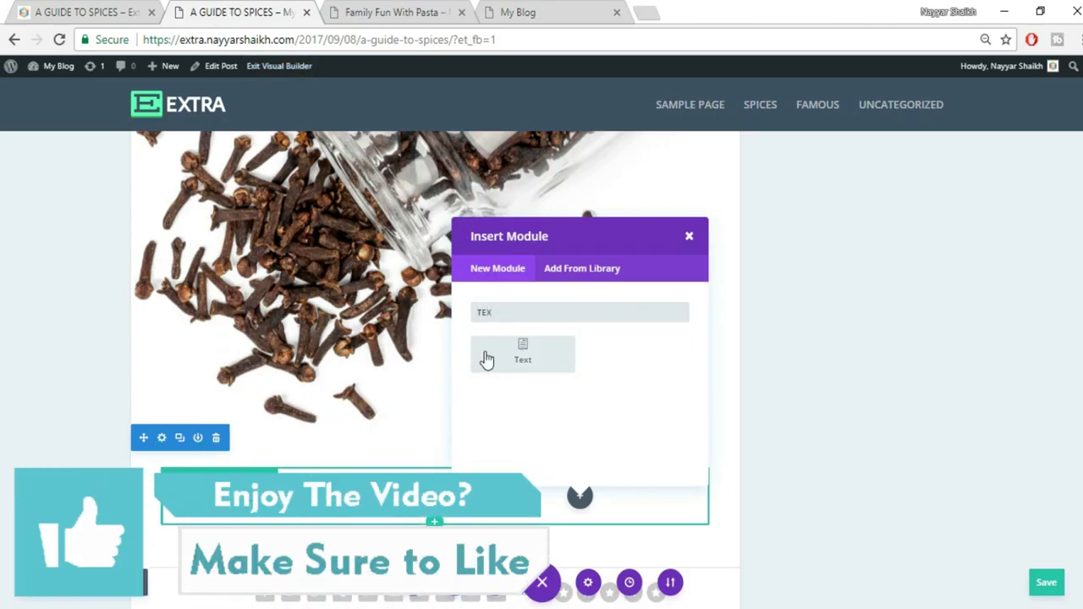
pyautogui.click(486, 358)
# Copy the 02. CLOVES heading and paragraphs from the reference post into the module in Text mode
pyautogui.hotkey('ctrl', '1')
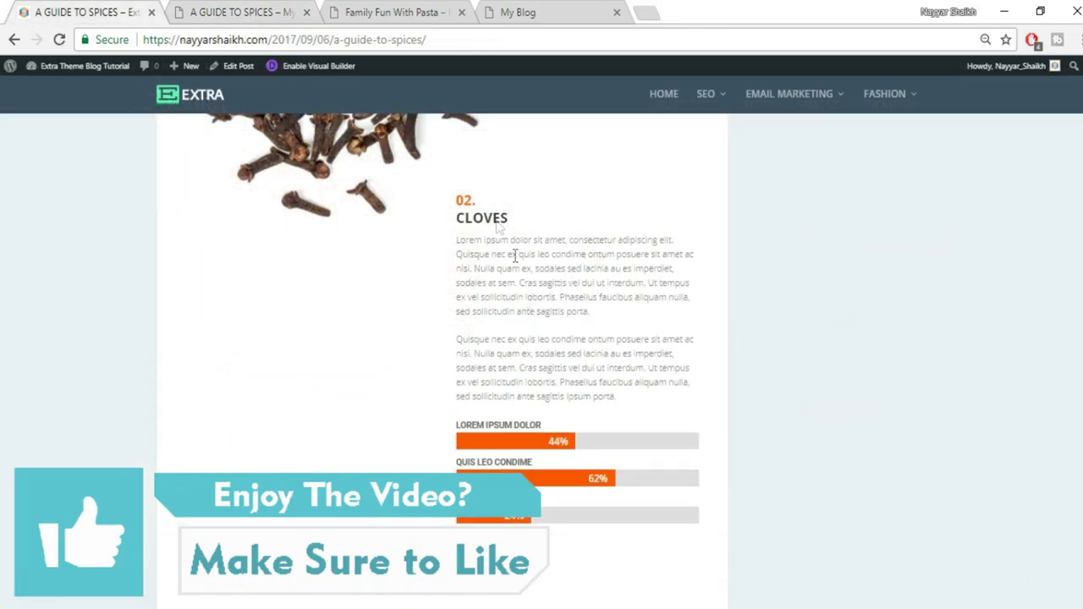
pyautogui.moveTo(453, 201); pyautogui.dragTo(506, 246)
pyautogui.moveTo(641, 408); pyautogui.dragTo(458, 197)
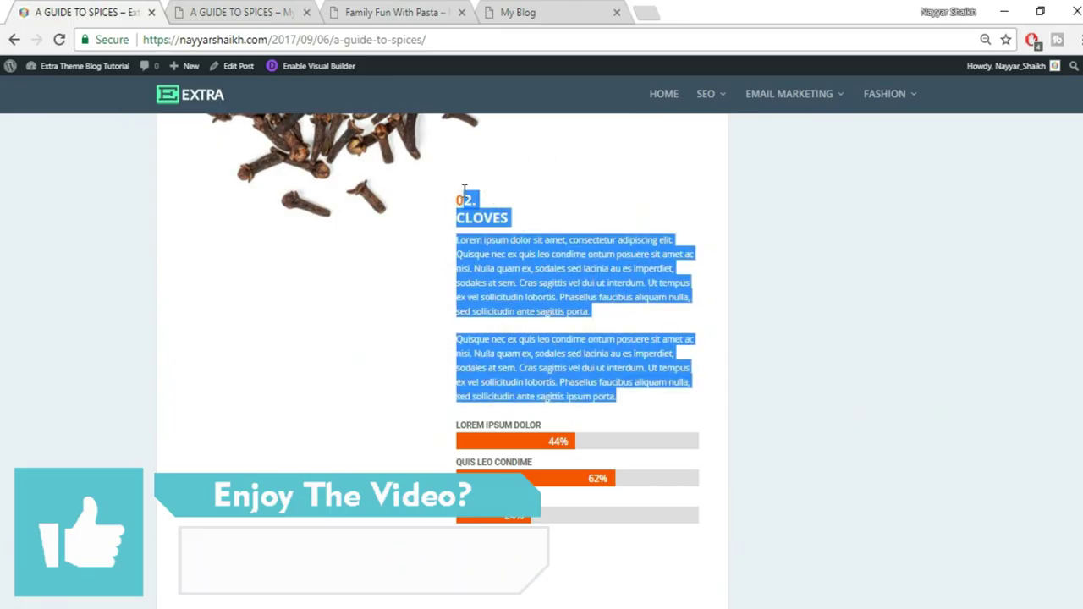
pyautogui.click(224, 8)
pyautogui.click(973, 335)
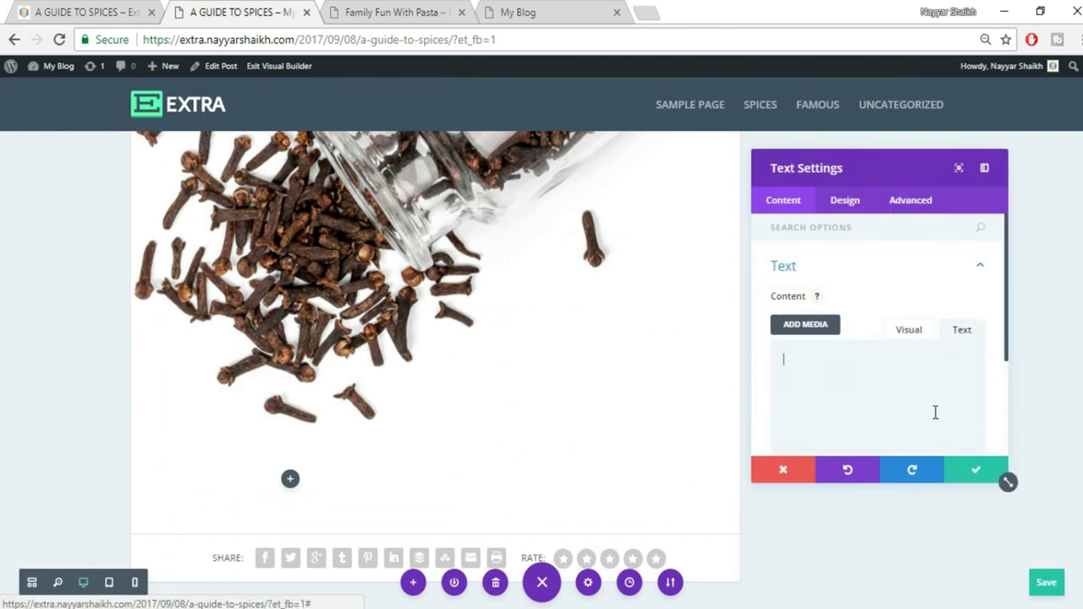
pyautogui.hotkey('ctrl', 'v')
pyautogui.click(909, 329)
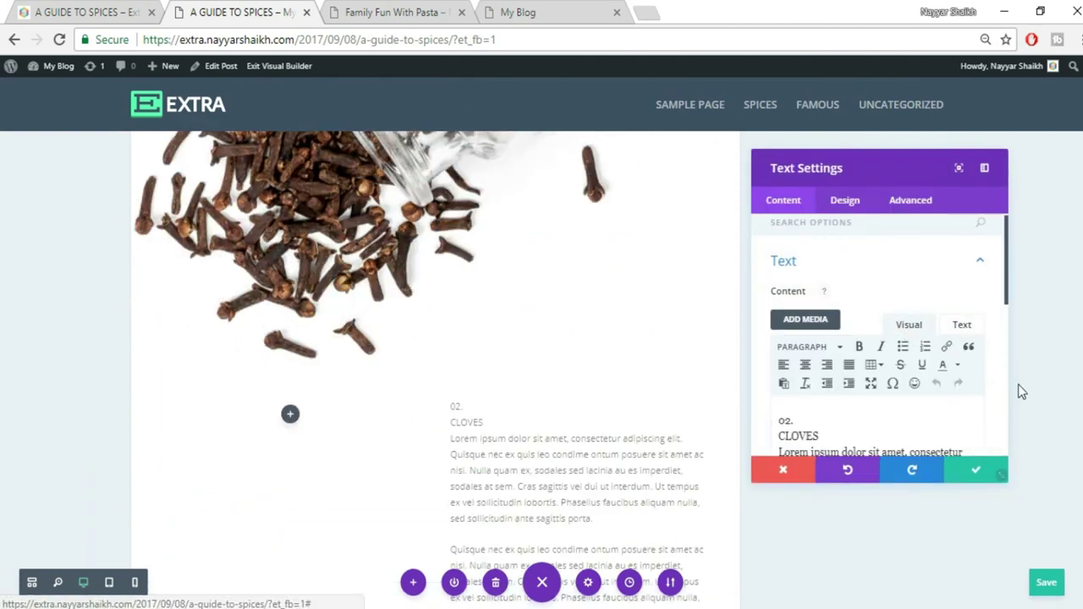
pyautogui.click(85, 12)
pyautogui.click(467, 214)
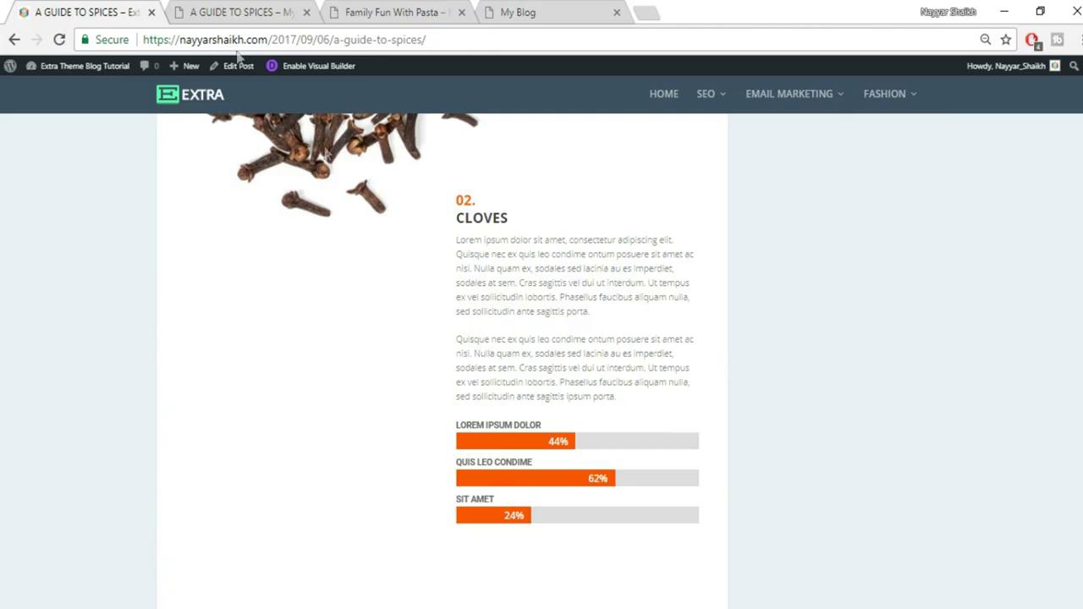
pyautogui.click(244, 13)
# Put 02. and CLOVES on separate lines with a blank line after CLOVES
pyautogui.scroll(-1, 854, 398)
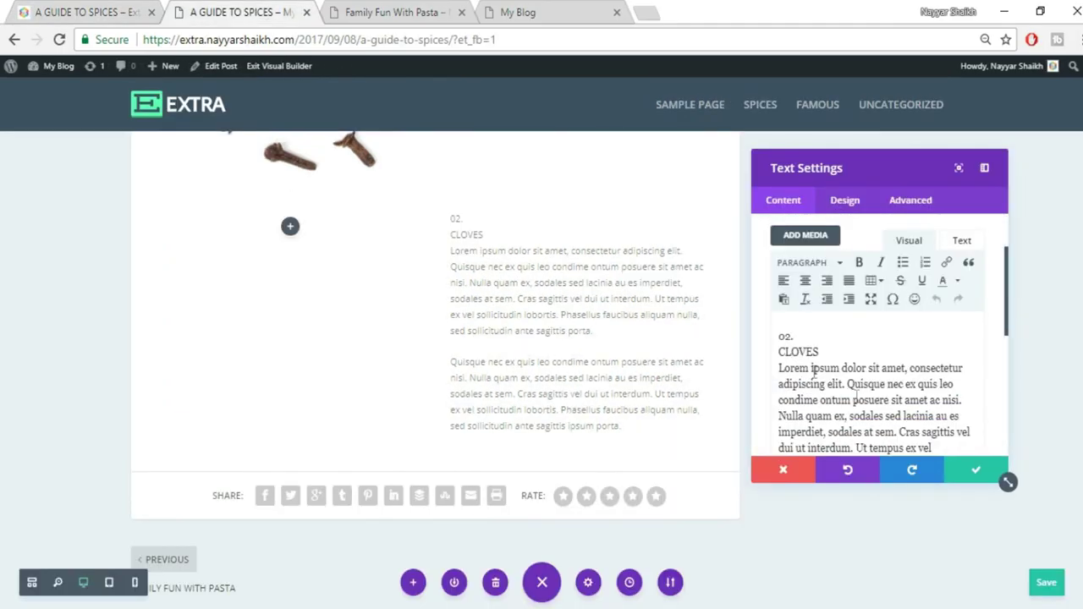
pyautogui.click(815, 260)
pyautogui.click(853, 320)
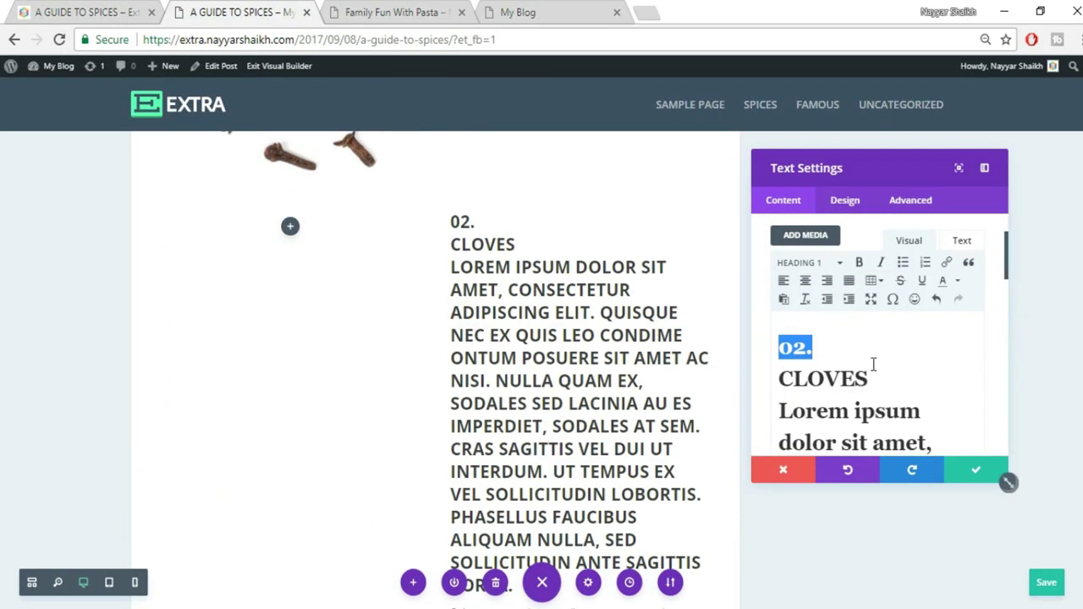
pyautogui.hotkey('ctrl', 'z')
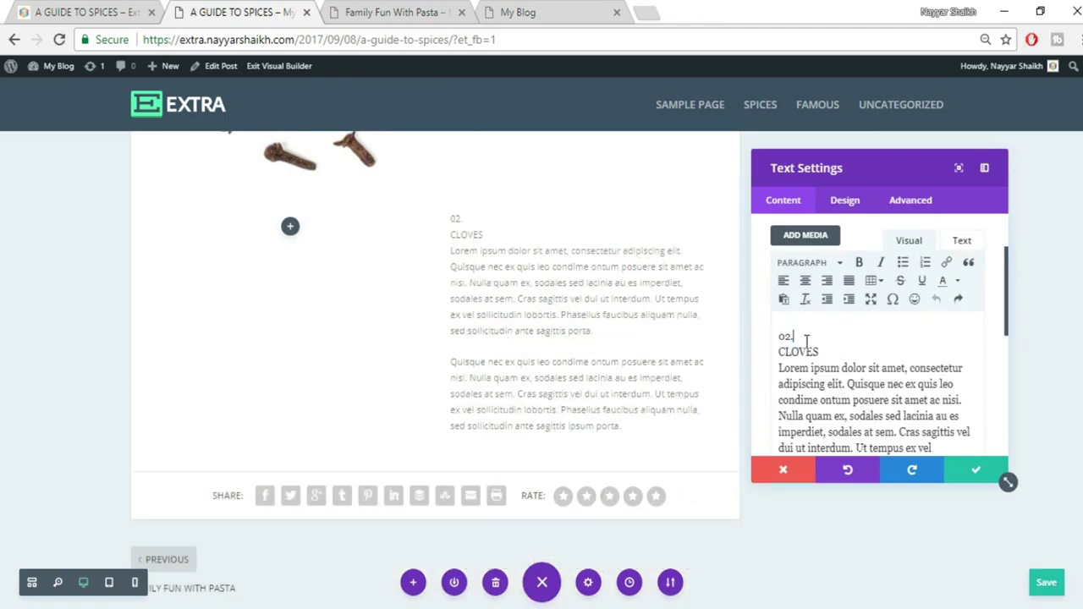
pyautogui.click(806, 338)
pyautogui.press('Return')
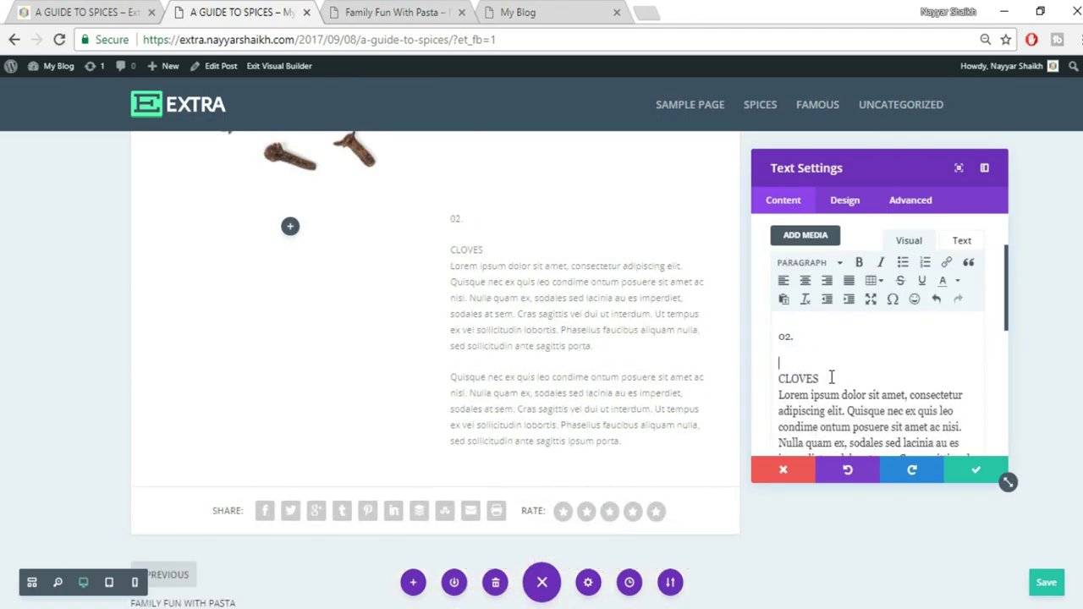
pyautogui.press('Return')
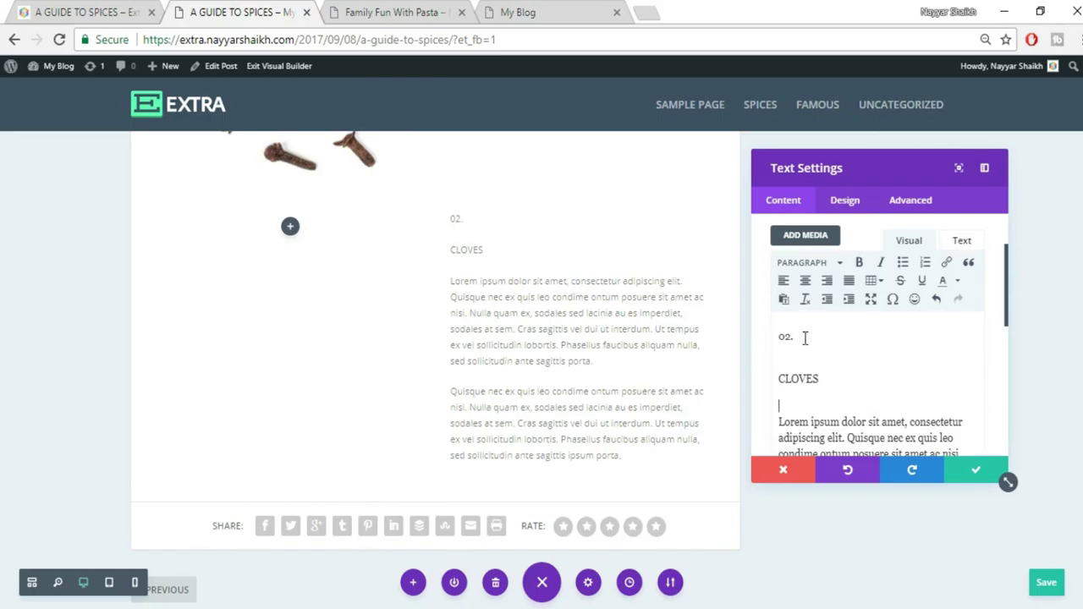
# Make 02. an orange Heading 1 and CLOVES a Heading 2, then save the module
pyautogui.click(808, 263)
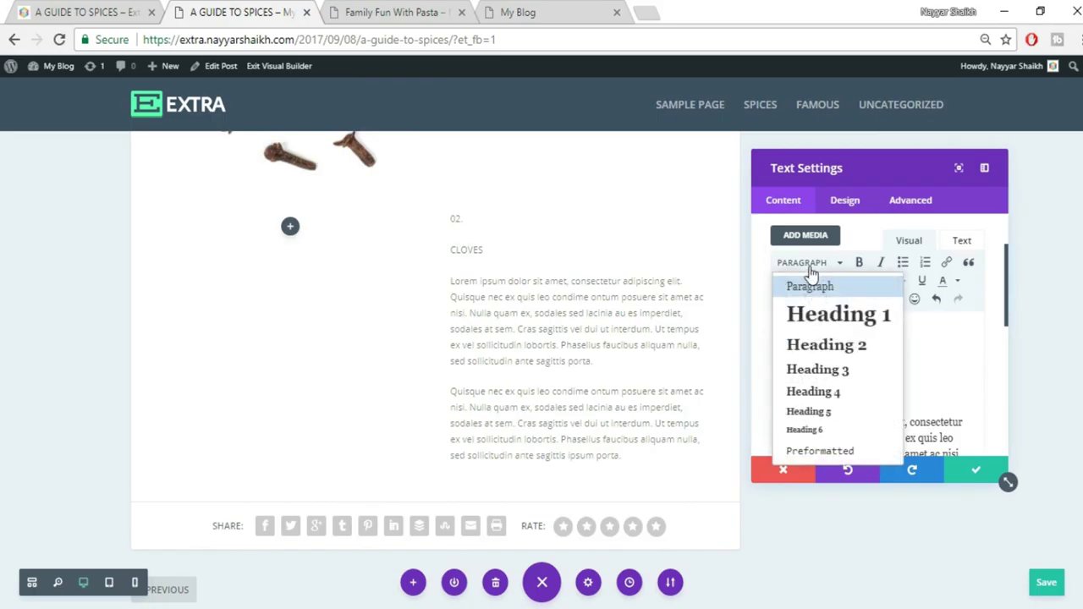
pyautogui.click(819, 320)
pyautogui.moveTo(819, 402); pyautogui.dragTo(778, 402)
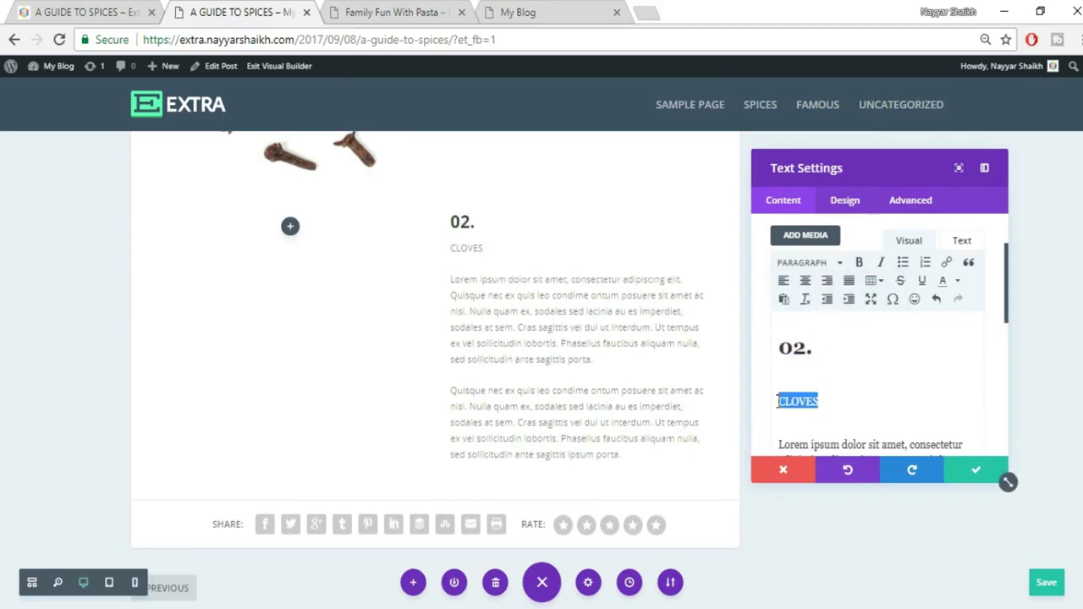
pyautogui.click(806, 265)
pyautogui.click(833, 349)
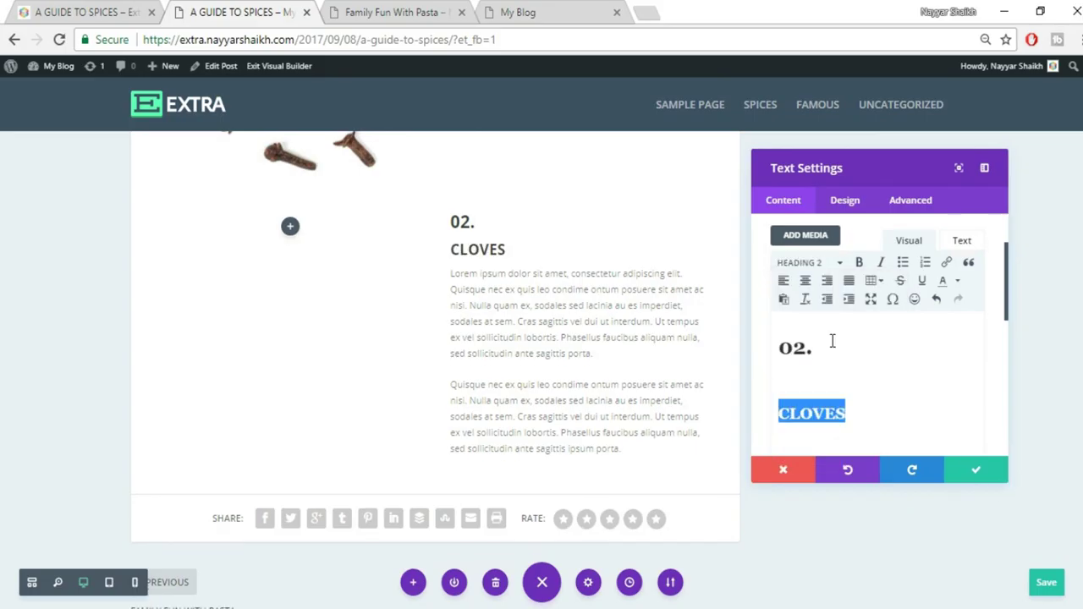
pyautogui.moveTo(843, 348); pyautogui.dragTo(766, 354)
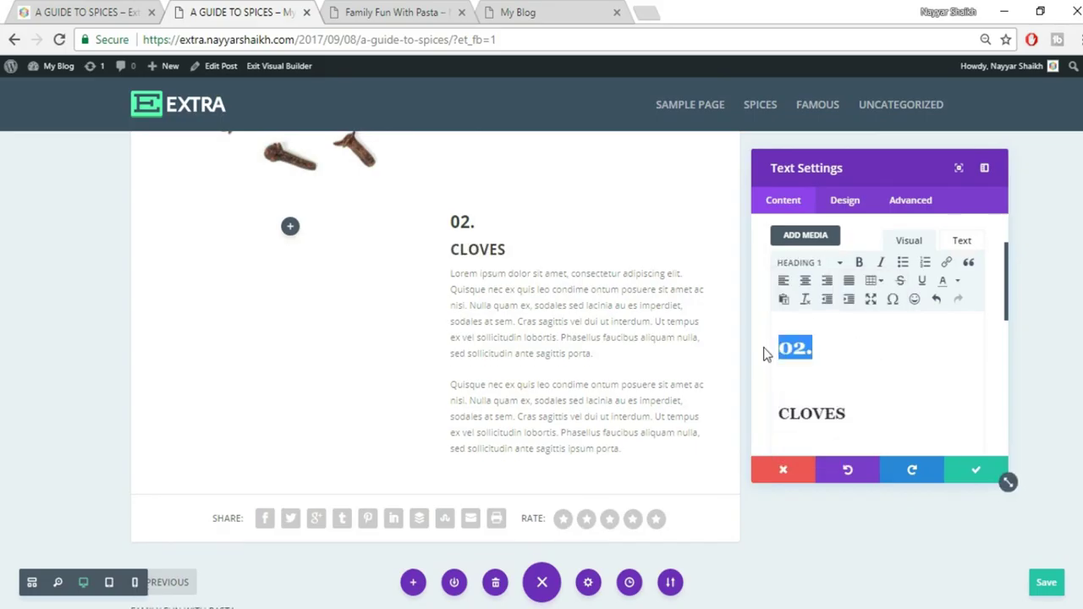
pyautogui.click(959, 282)
pyautogui.click(960, 316)
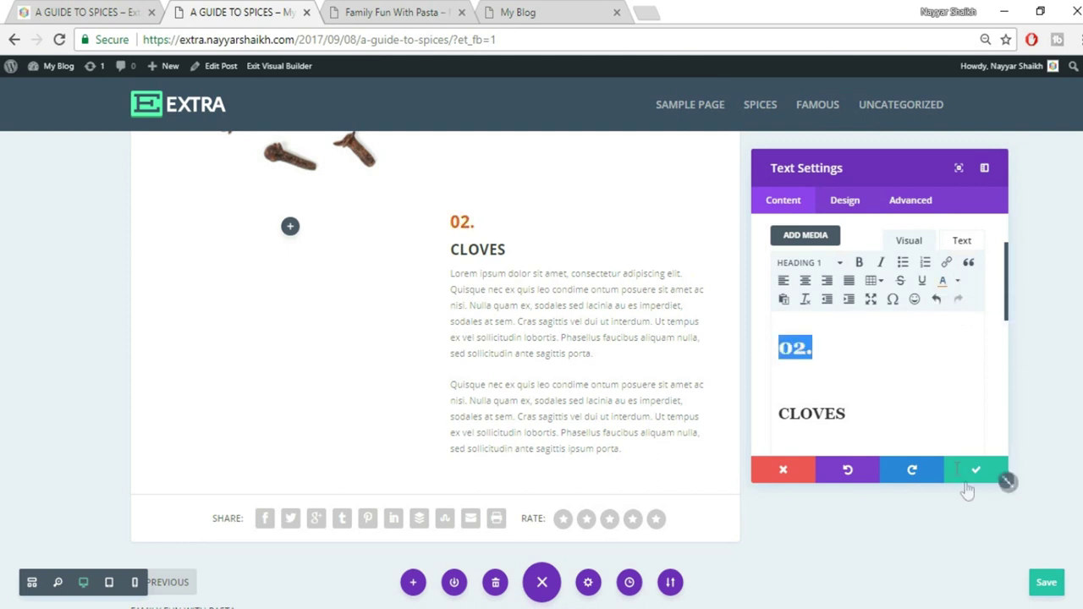
pyautogui.click(969, 472)
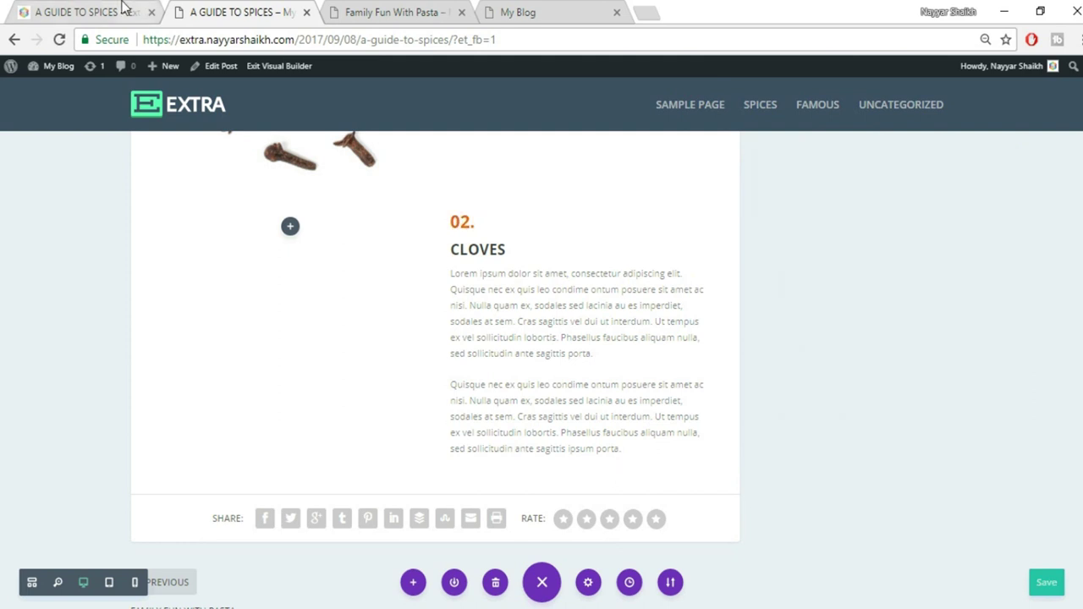
# Add a Bar Counters module under the Cloves text
pyautogui.click(123, 9)
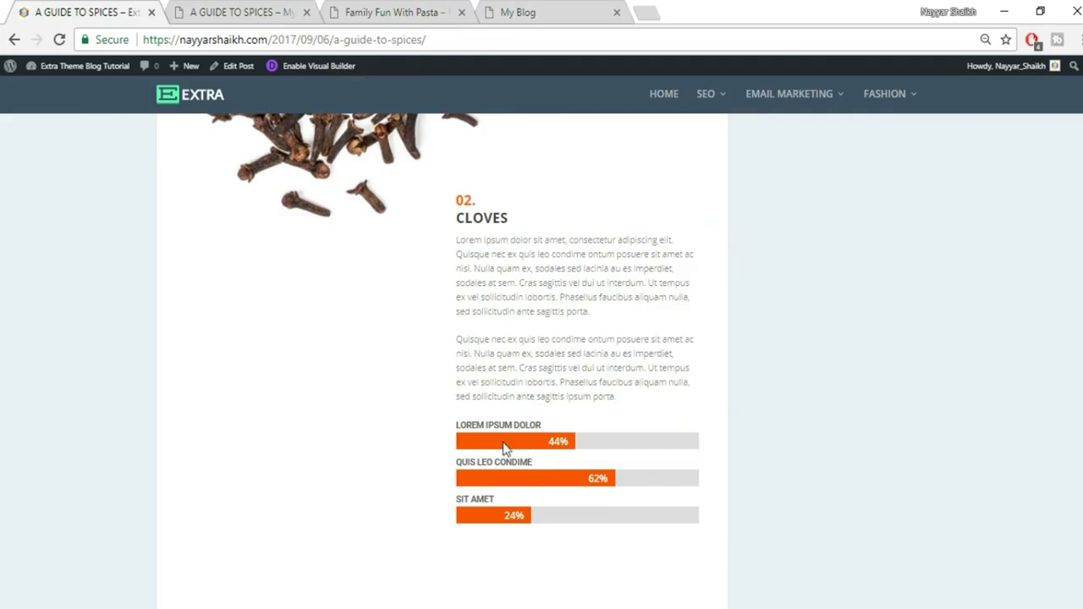
pyautogui.click(231, 10)
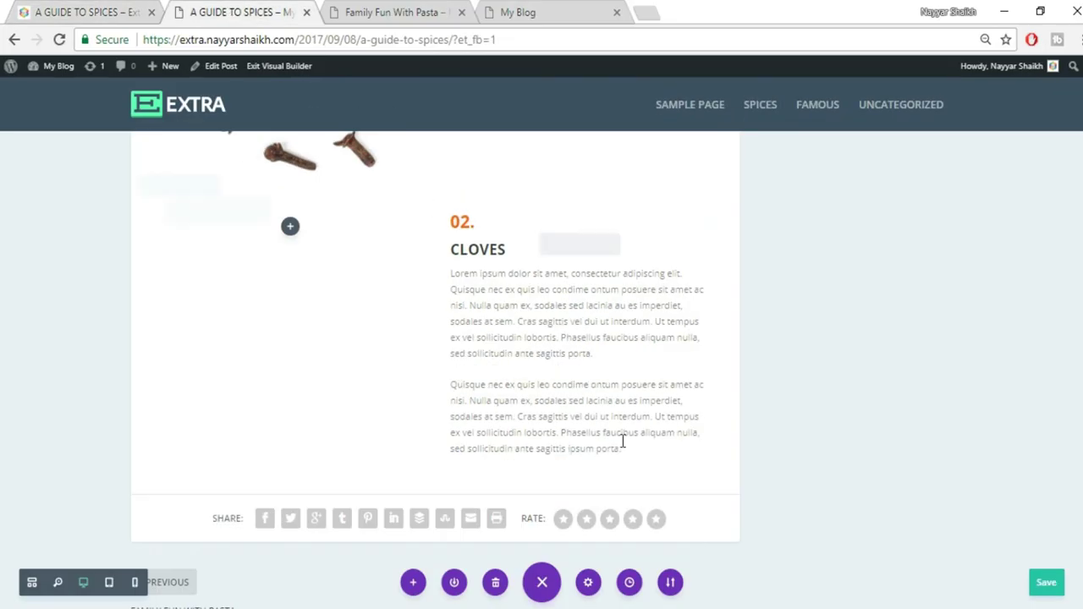
pyautogui.click(578, 435)
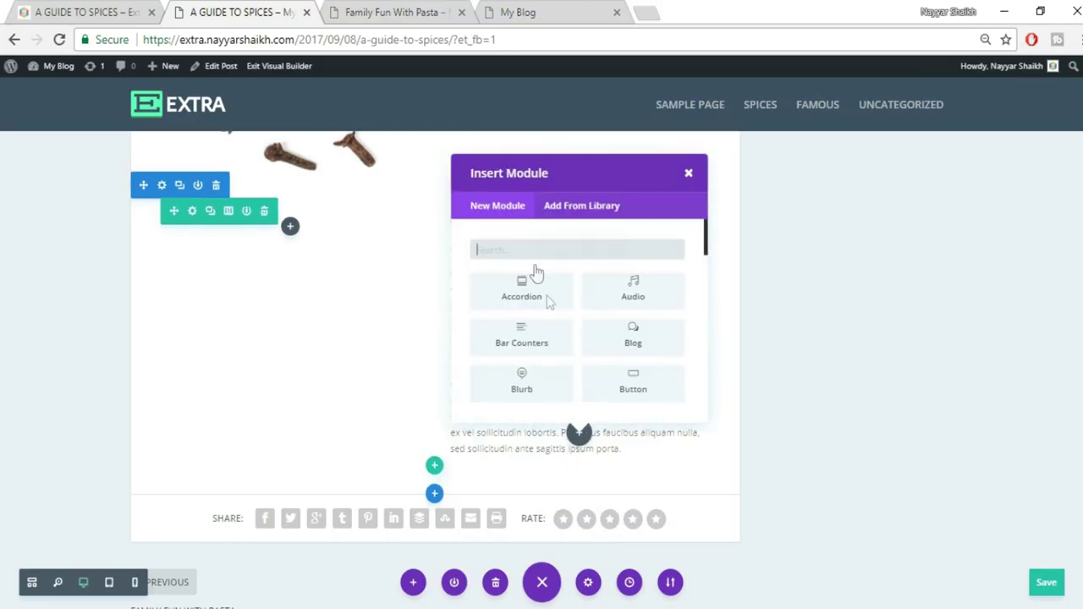
pyautogui.write('BAR')
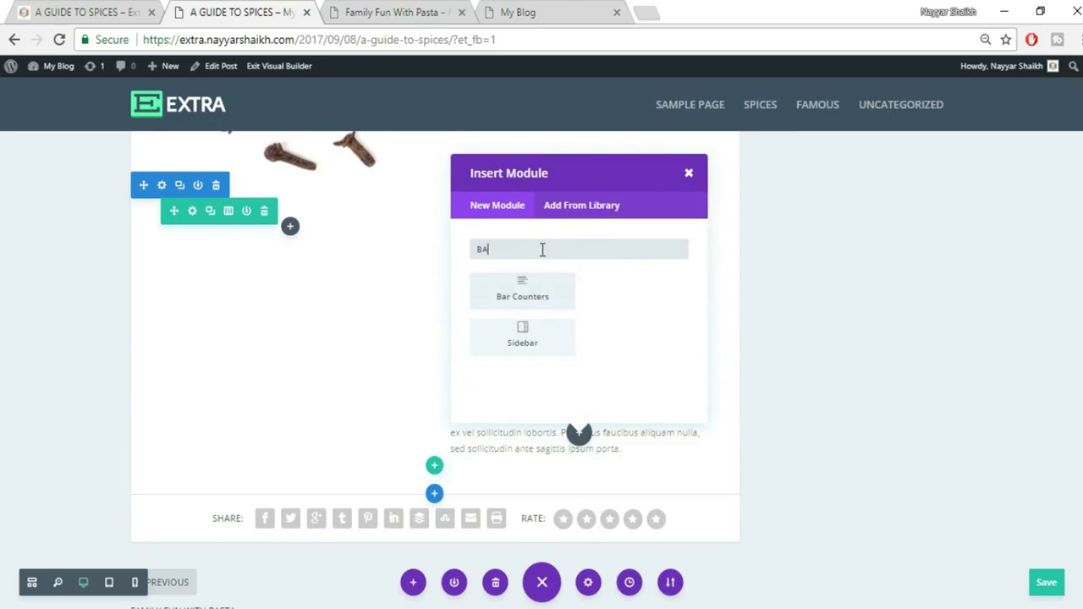
pyautogui.click(532, 304)
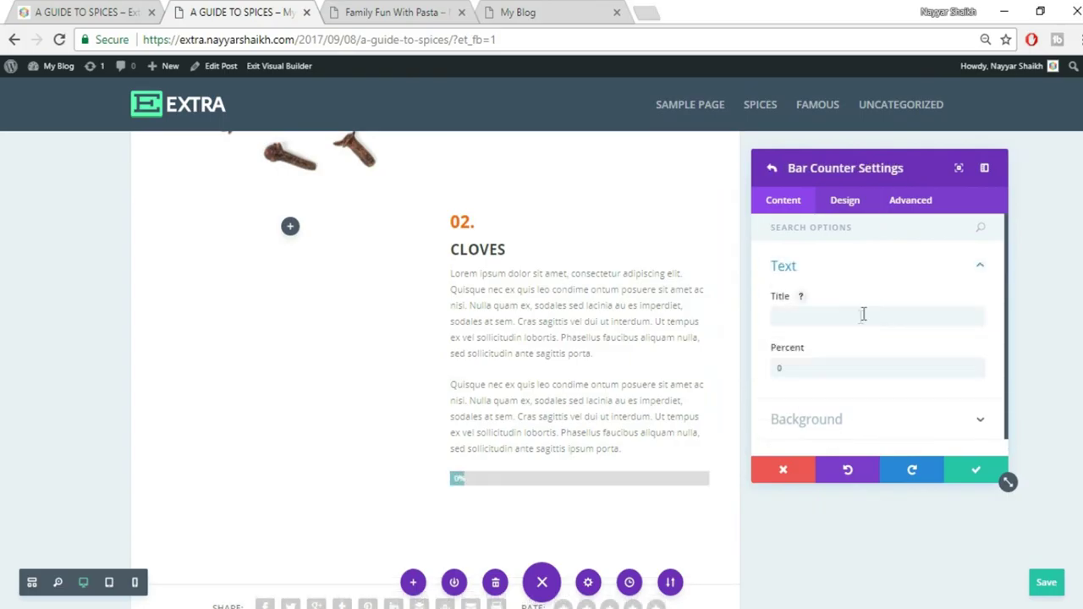
# Set the first bar to LOREM IPSUM DOLOR at 44%, copying the title from the reference
pyautogui.click(82, 7)
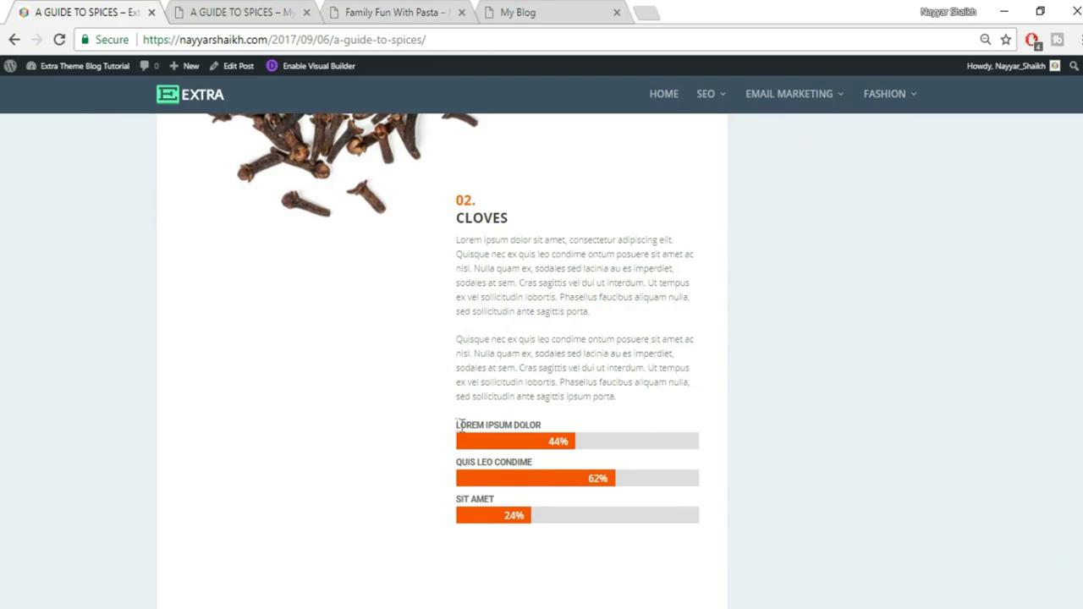
pyautogui.moveTo(453, 430); pyautogui.dragTo(552, 425)
pyautogui.hotkey('ctrl', 'c')
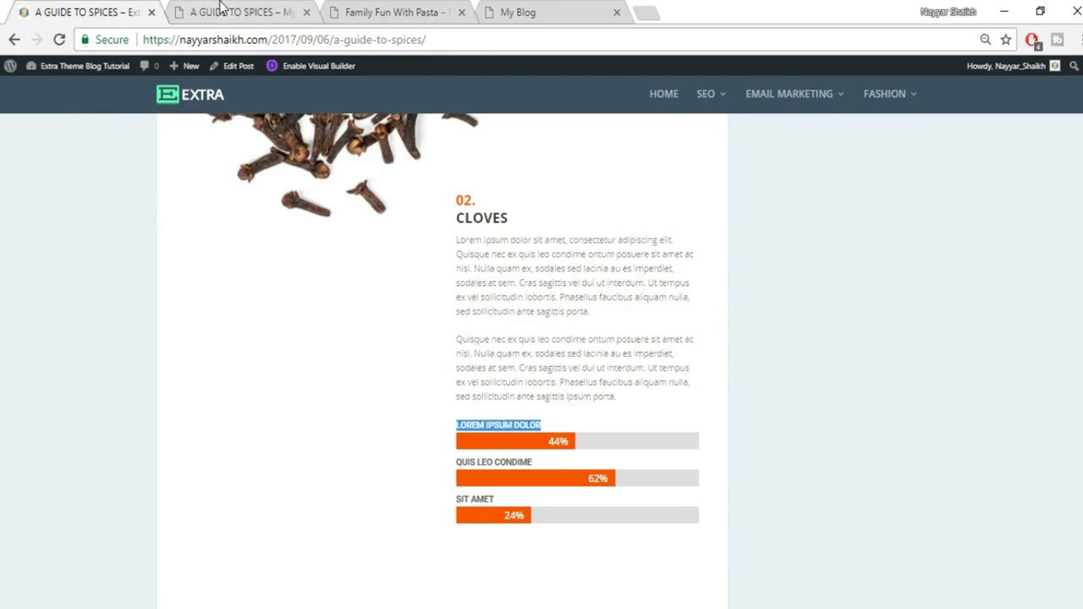
pyautogui.click(222, 7)
pyautogui.click(885, 316)
pyautogui.hotkey('ctrl', 'v')
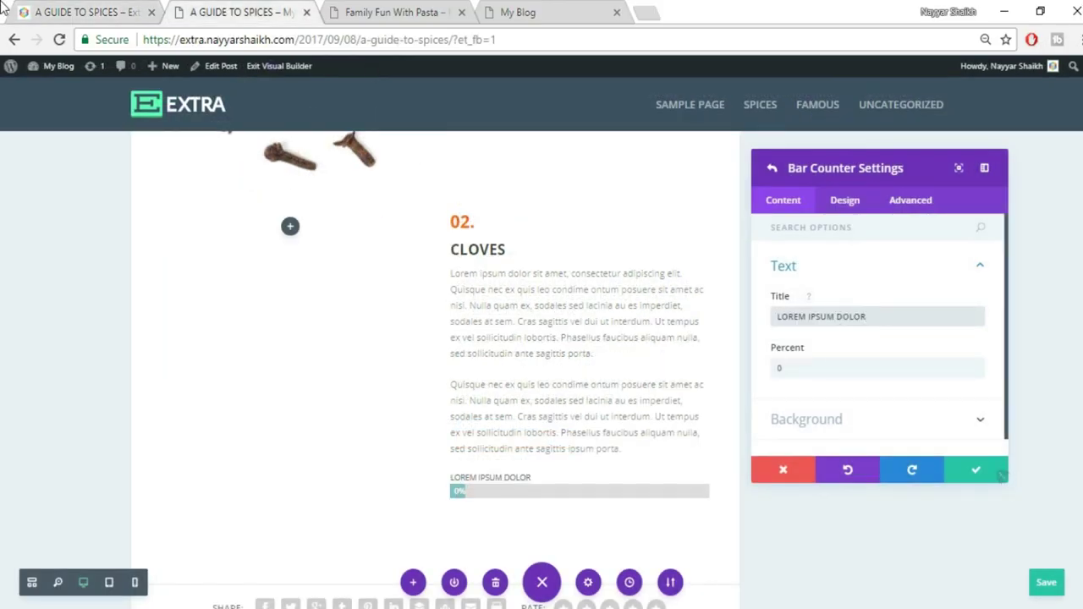
pyautogui.click(49, 9)
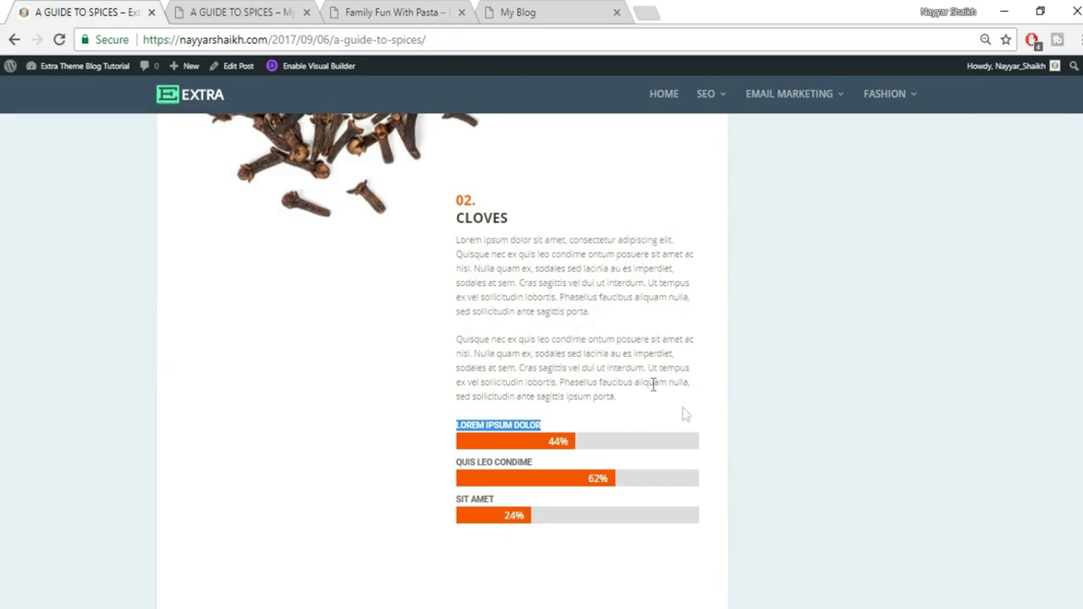
pyautogui.click(303, 5)
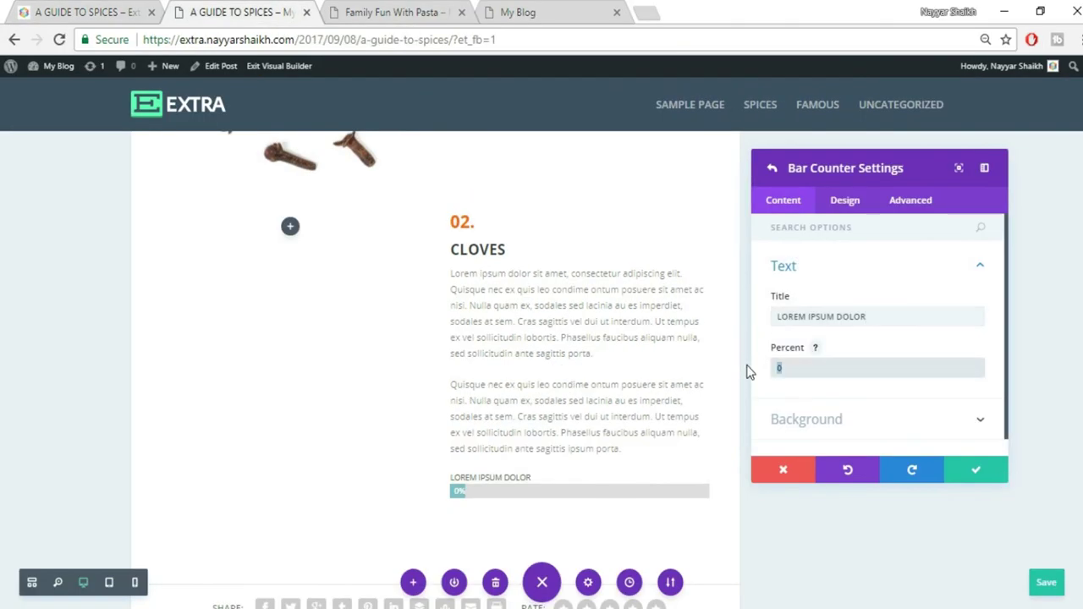
pyautogui.write('44')
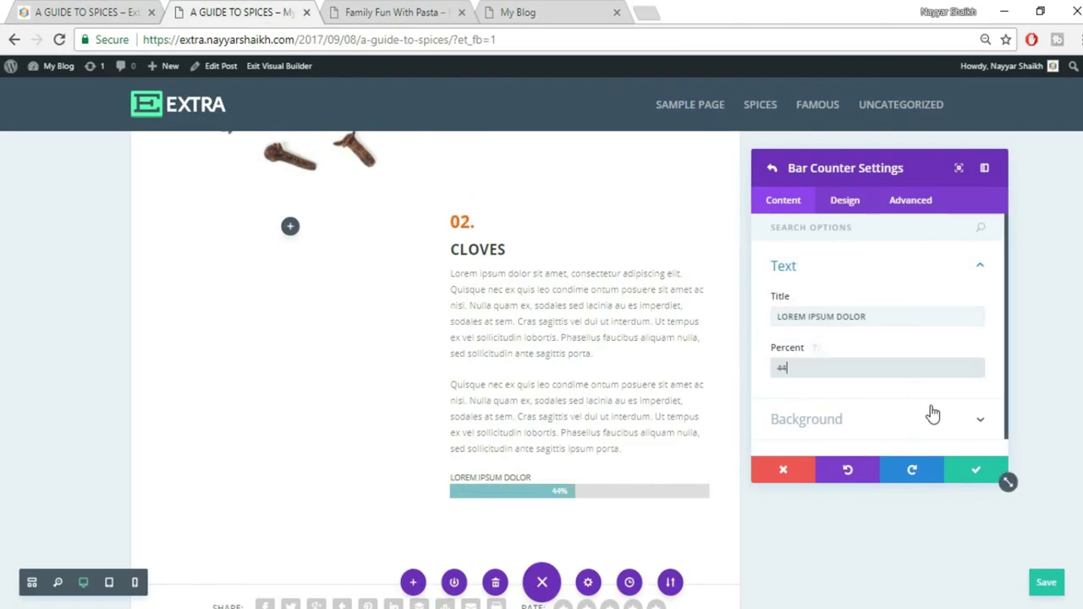
pyautogui.click(973, 405)
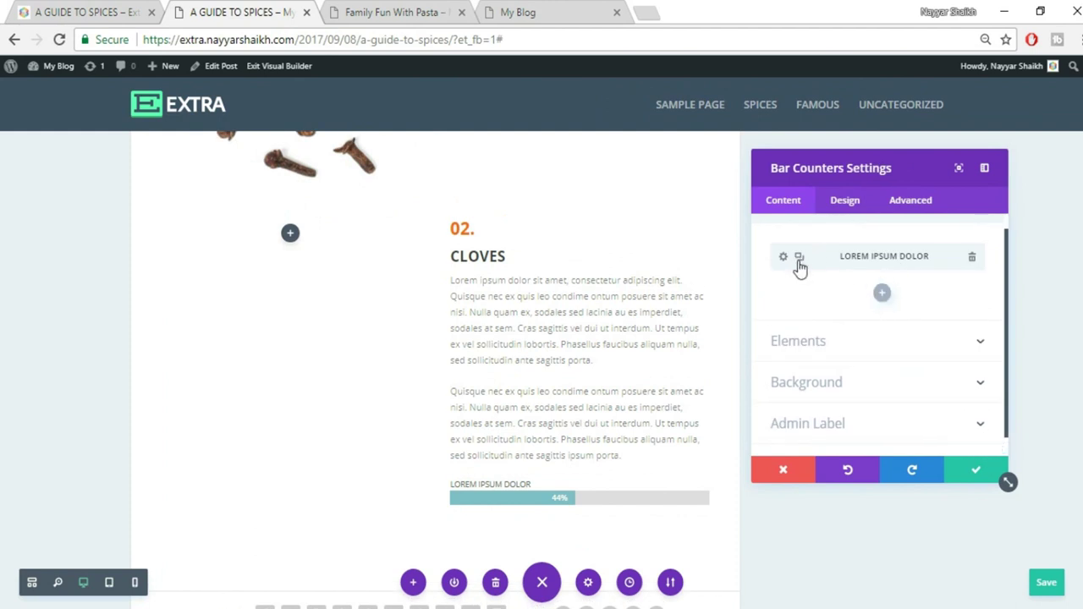
# Add a second bar titled QUIS LEO CONDIME at 62%
pyautogui.click(881, 301)
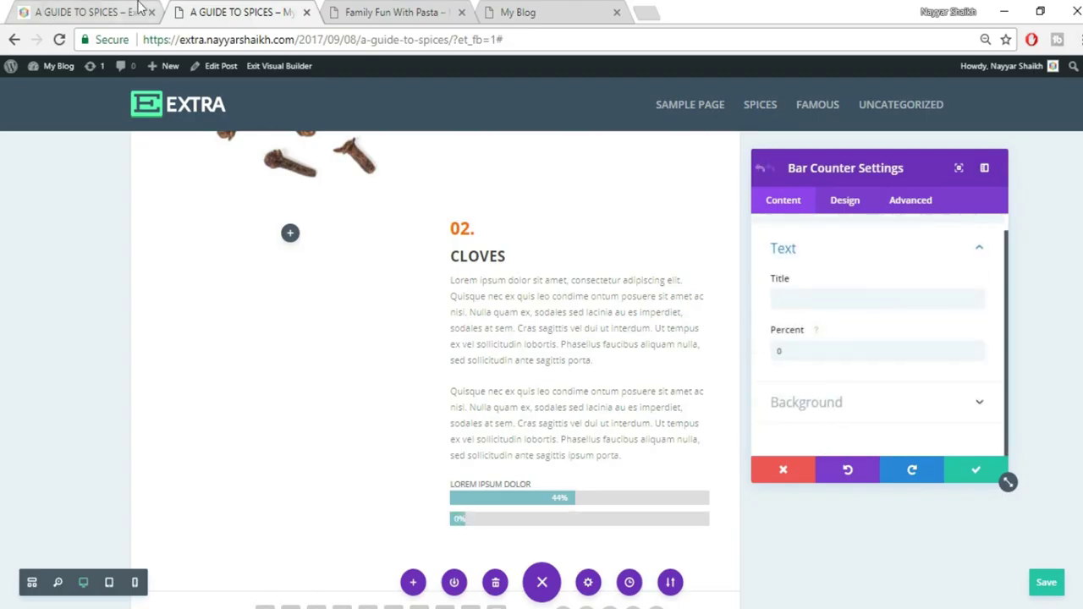
pyautogui.click(75, 7)
pyautogui.moveTo(458, 464); pyautogui.dragTo(557, 464)
pyautogui.hotkey('ctrl', 'c')
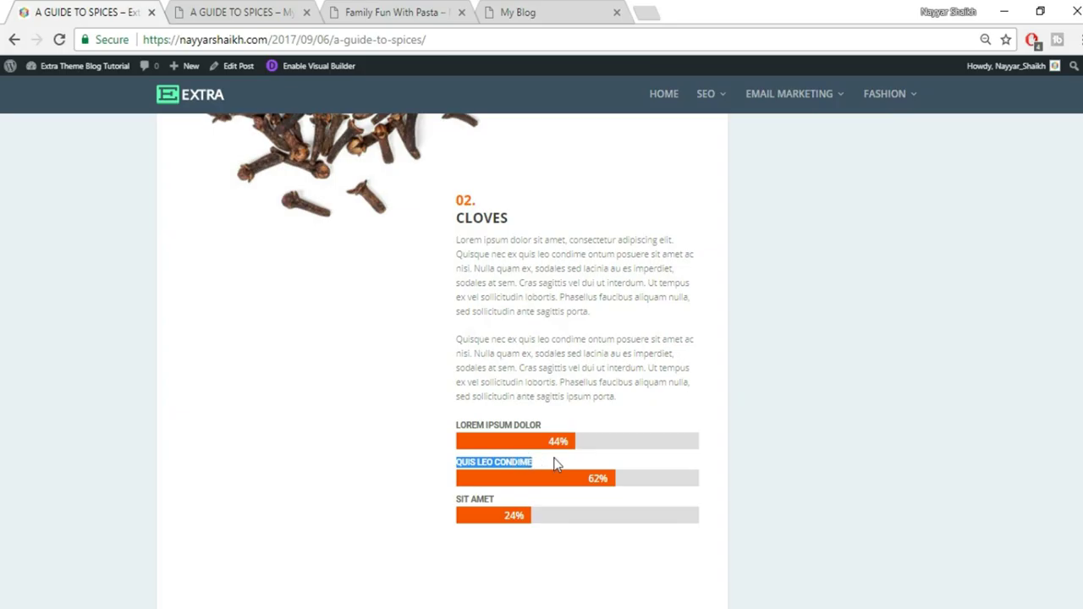
pyautogui.click(286, 9)
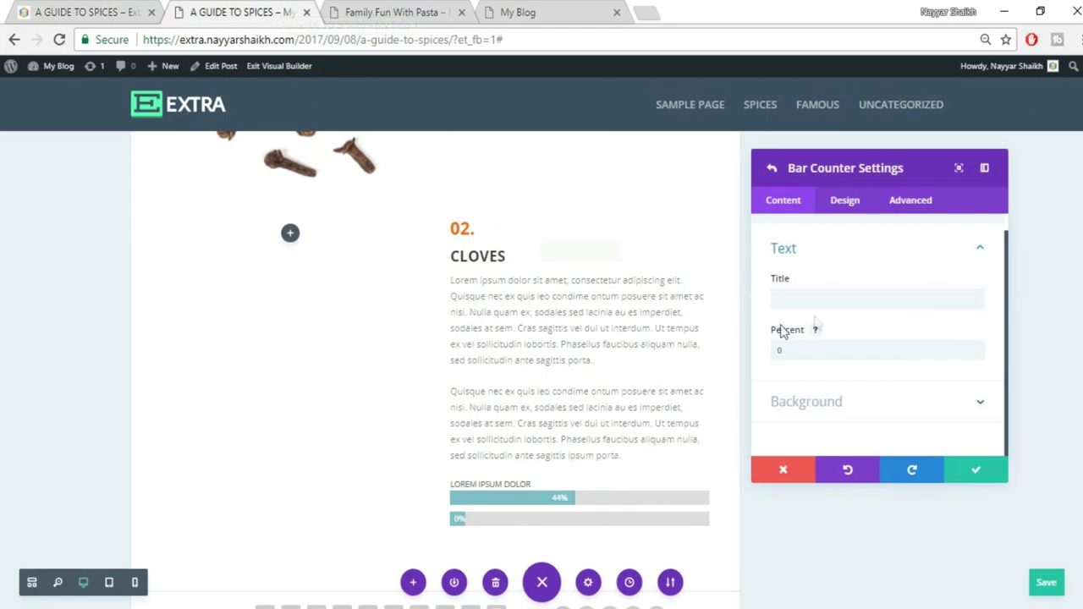
pyautogui.click(810, 300)
pyautogui.hotkey('ctrl', 'v')
pyautogui.click(776, 347)
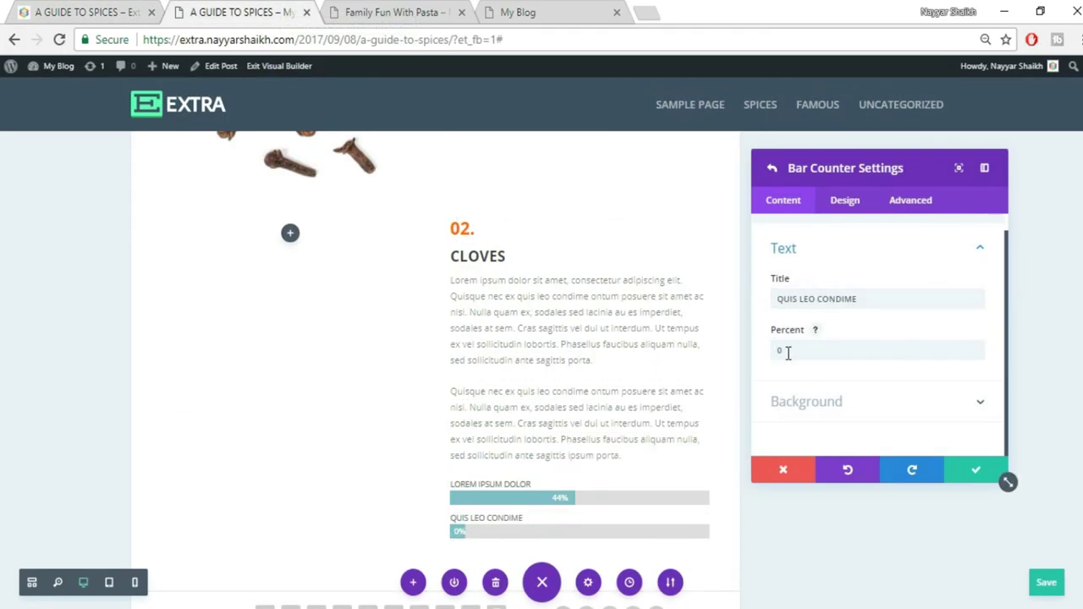
pyautogui.doubleClick(788, 353)
pyautogui.write('62')
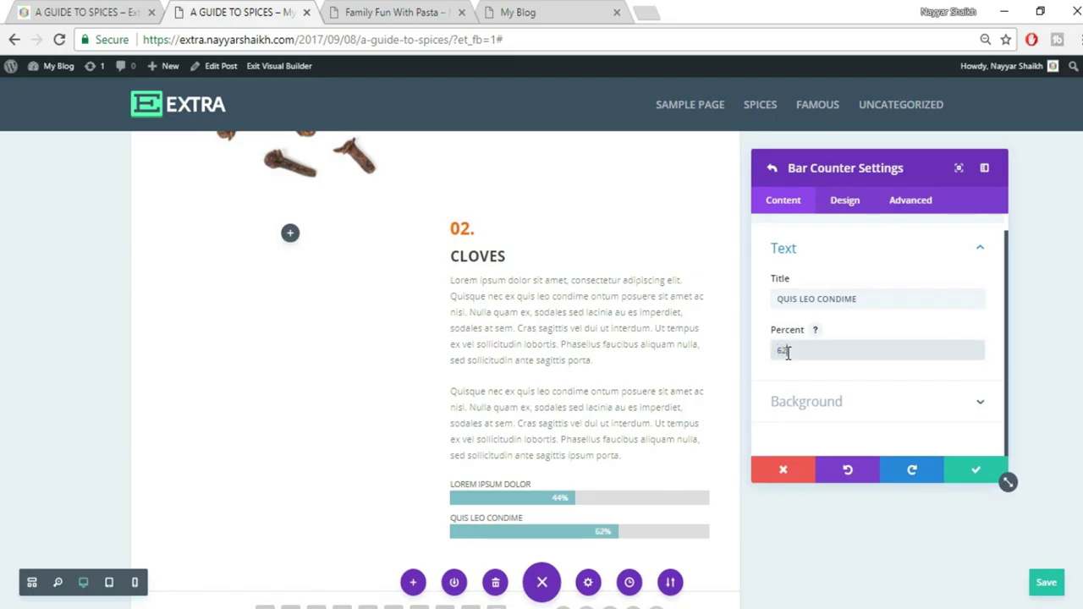
# Add a third bar titled SIT AMET at 32%, copying the label from the reference
pyautogui.click(85, 12)
pyautogui.scroll(-2, 604, 435)
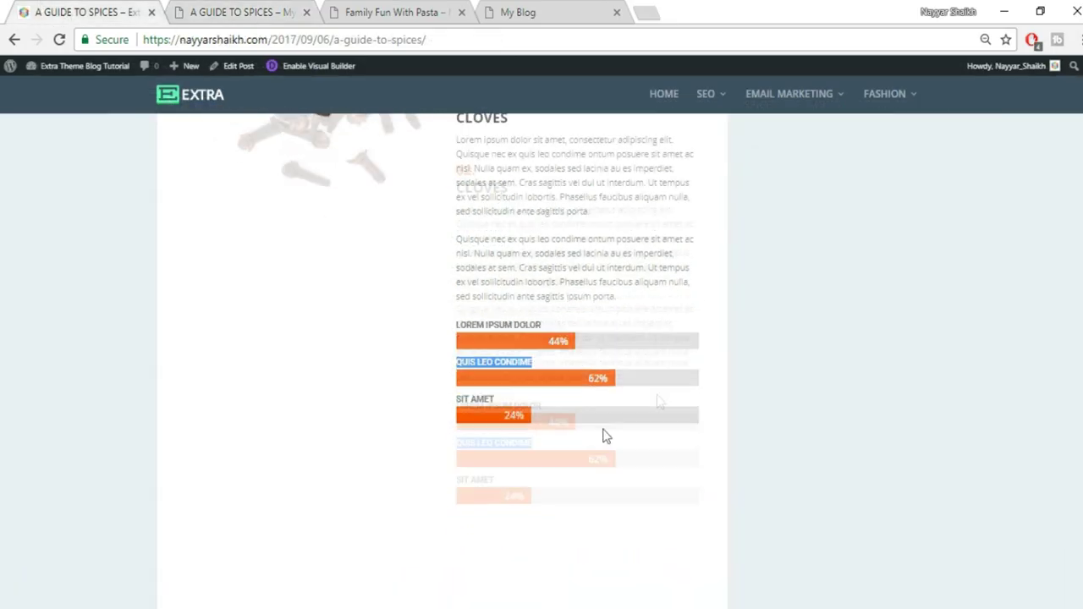
pyautogui.moveTo(496, 330); pyautogui.dragTo(454, 331)
pyautogui.hotkey('ctrl', 'c')
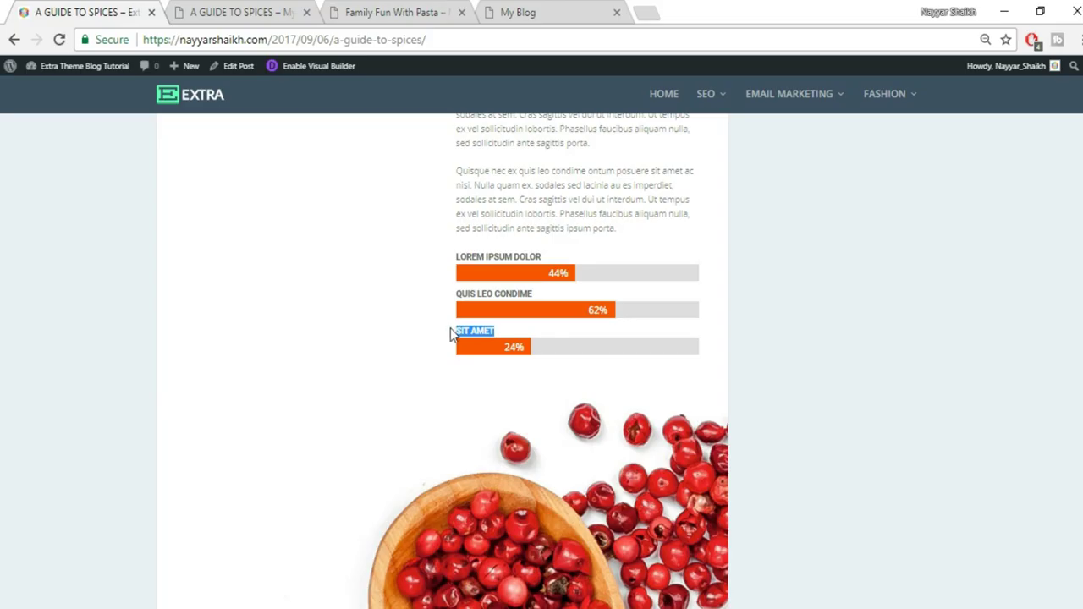
pyautogui.hotkey('ctrl', 'Tab')
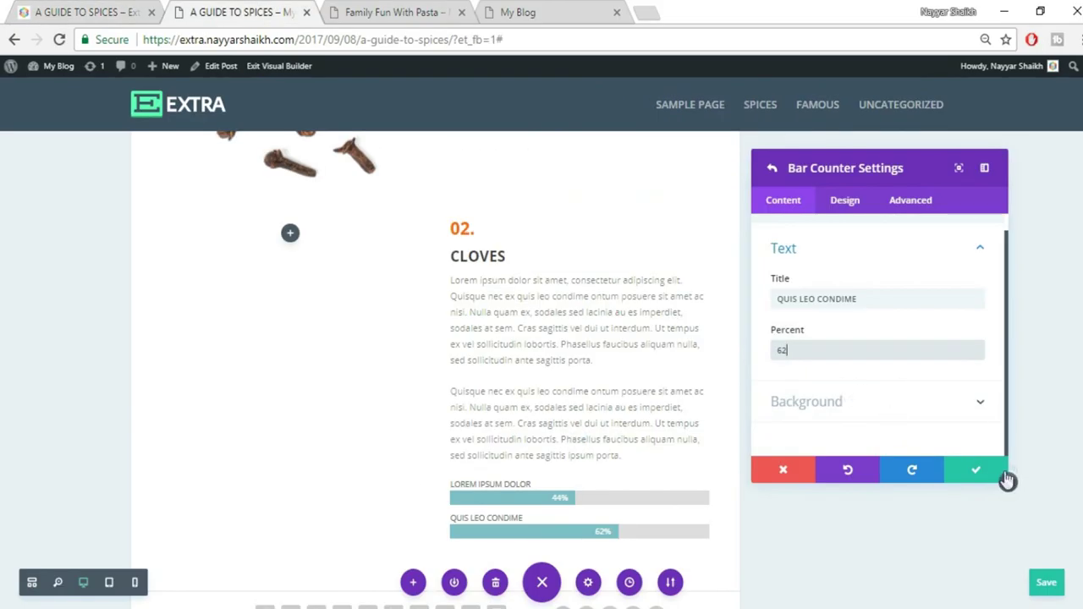
pyautogui.click(992, 474)
pyautogui.click(882, 327)
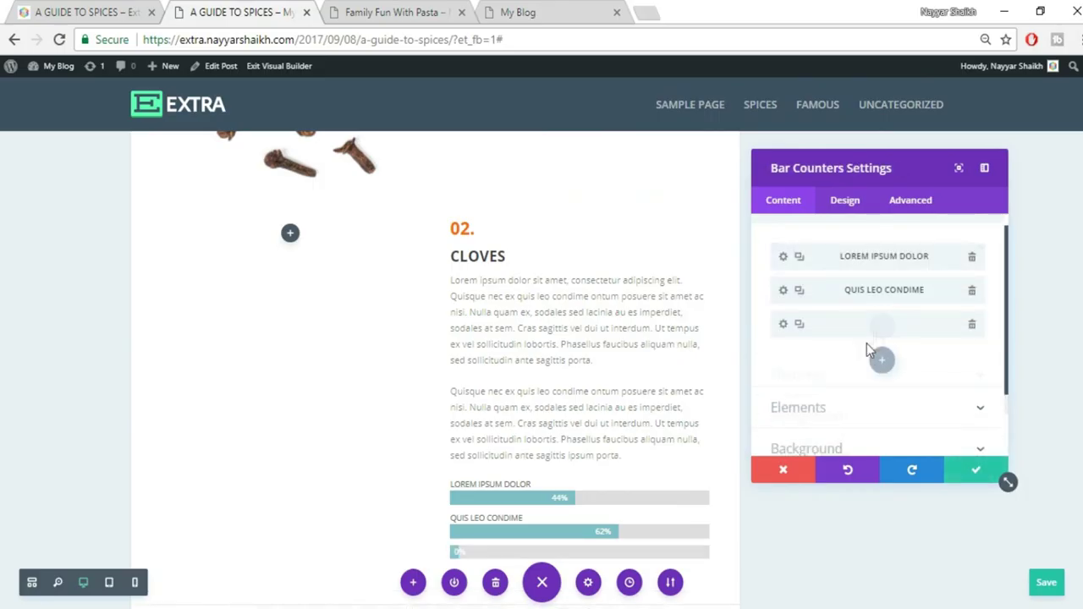
pyautogui.click(820, 297)
pyautogui.hotkey('ctrl', 'v')
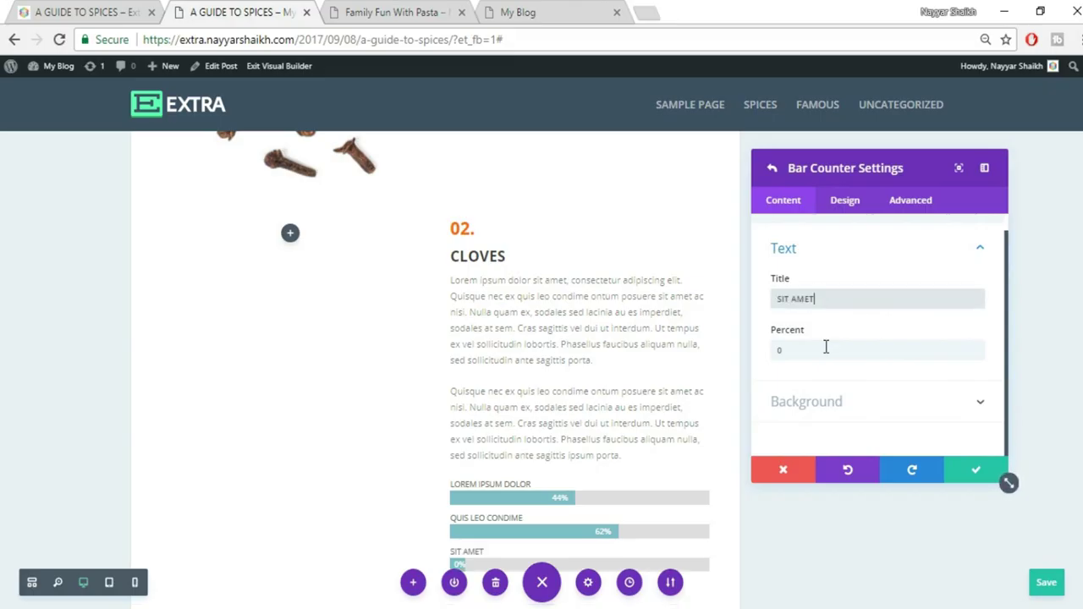
pyautogui.click(827, 346)
pyautogui.write('32')
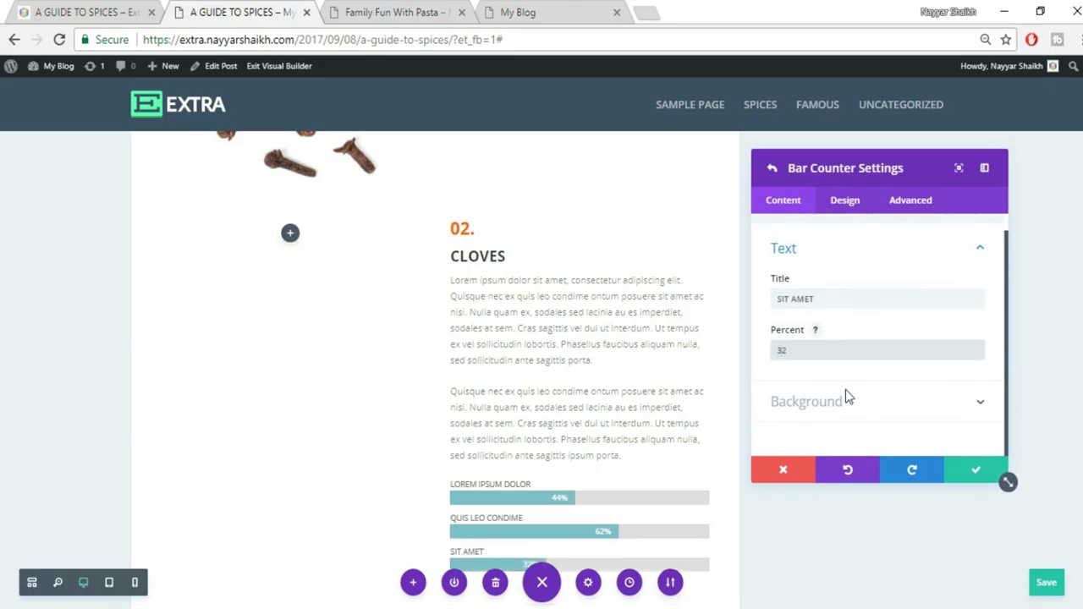
pyautogui.click(980, 477)
pyautogui.scroll(-2, 635, 382)
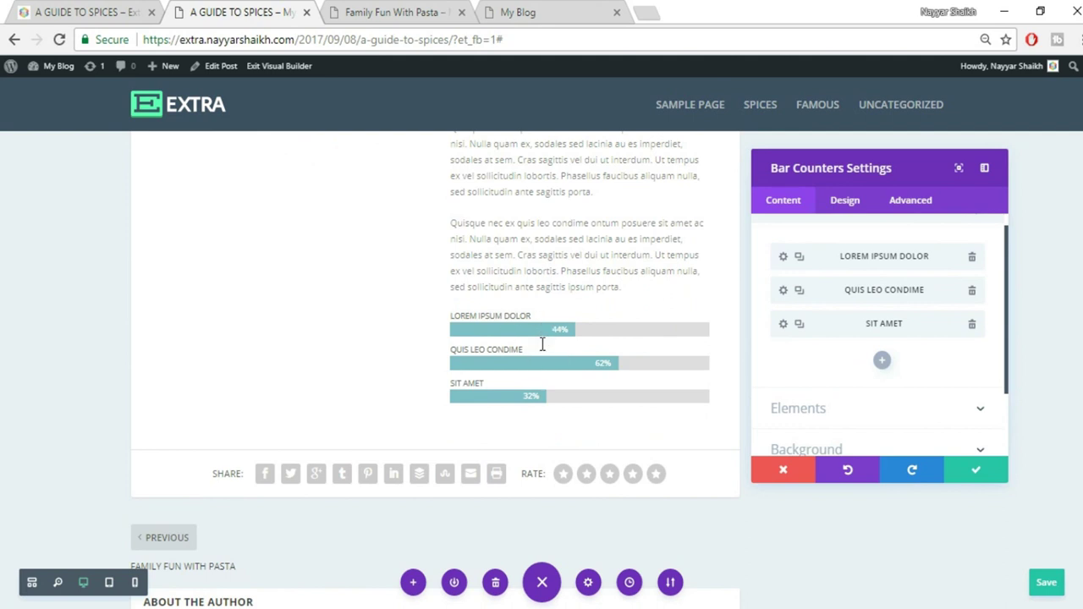
# Set the Bar Background Color of the bar counters to red
pyautogui.scroll(-2, 777, 372)
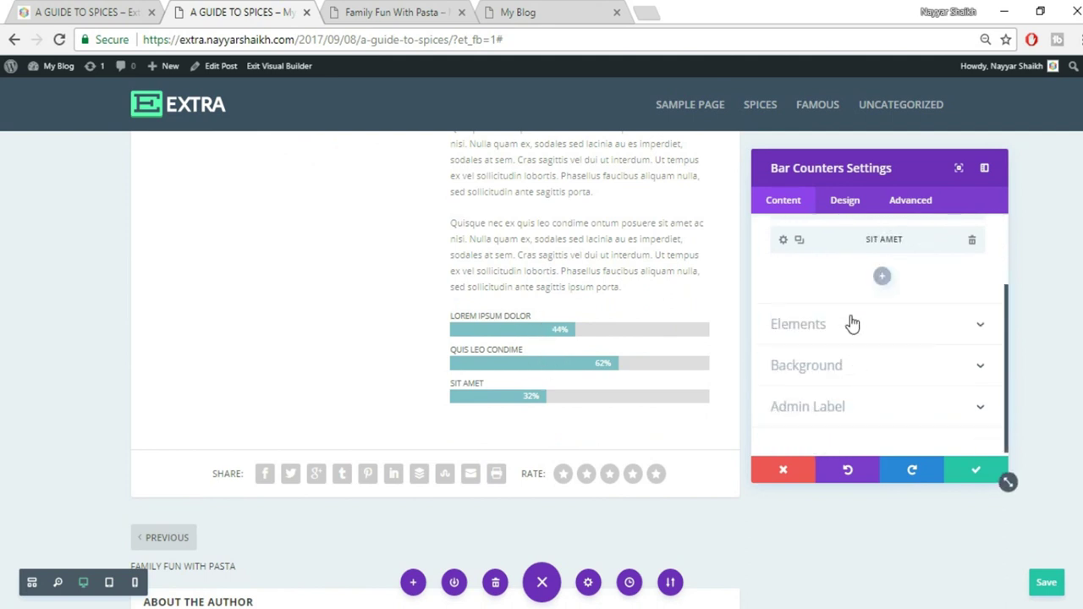
pyautogui.click(784, 321)
pyautogui.scroll(3, 851, 314)
pyautogui.scroll(-2, 891, 385)
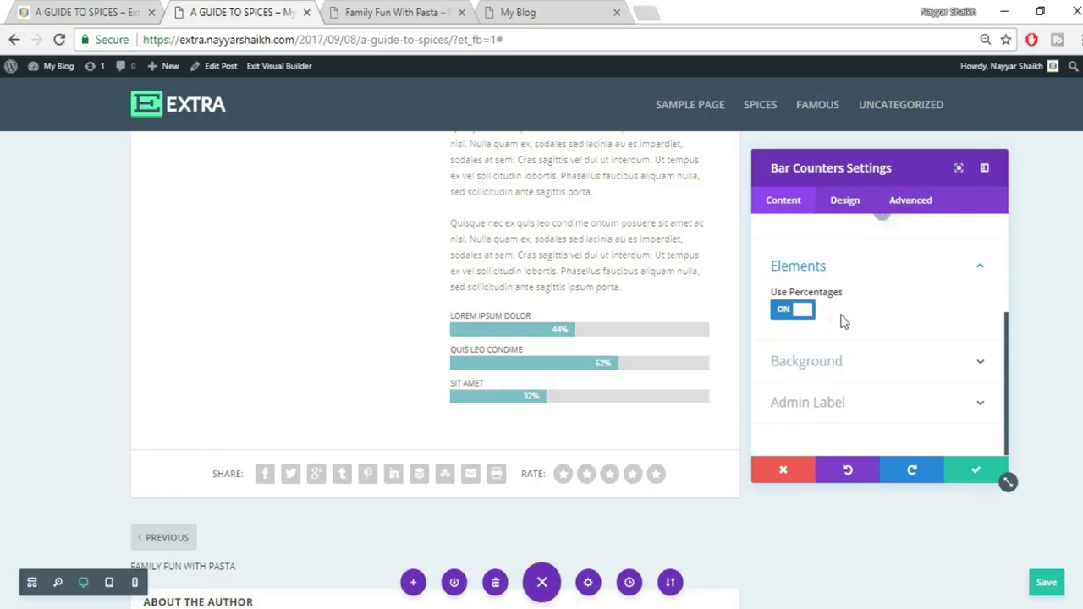
pyautogui.click(922, 372)
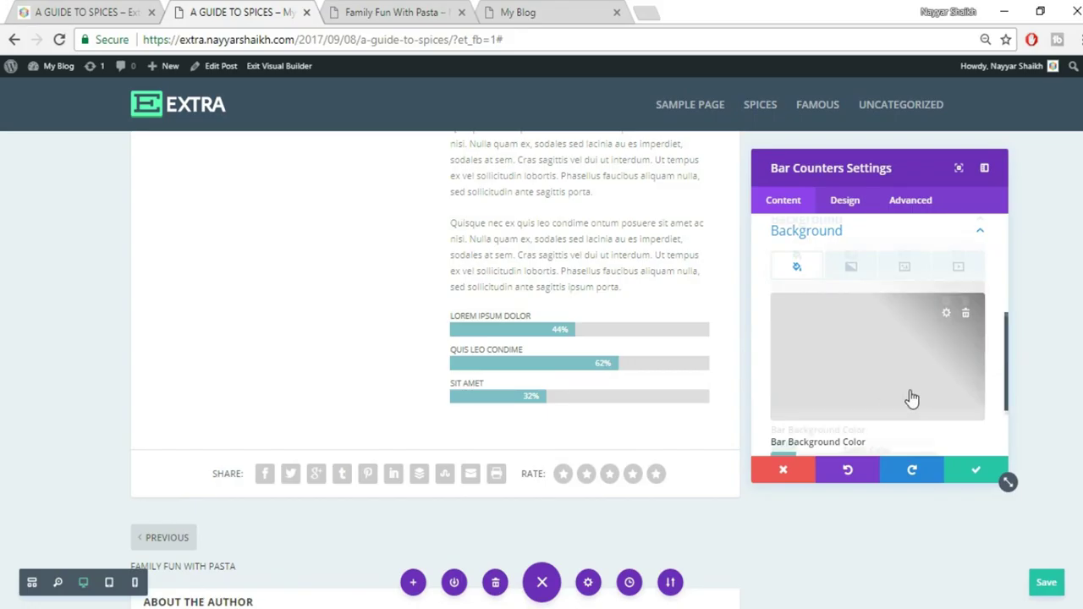
pyautogui.scroll(-1, 909, 399)
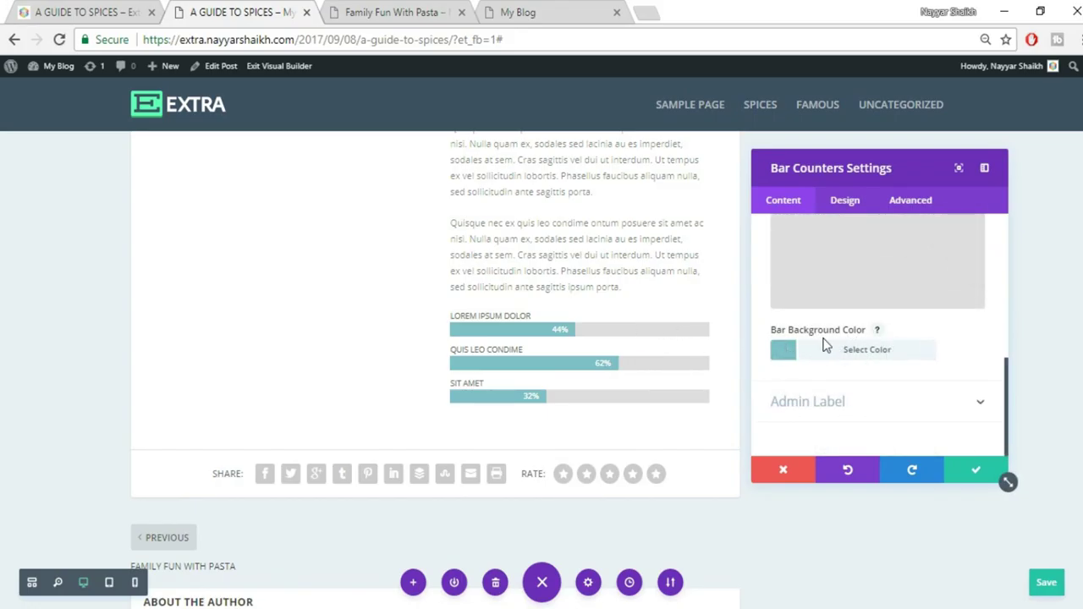
pyautogui.click(880, 355)
pyautogui.scroll(-1, 914, 372)
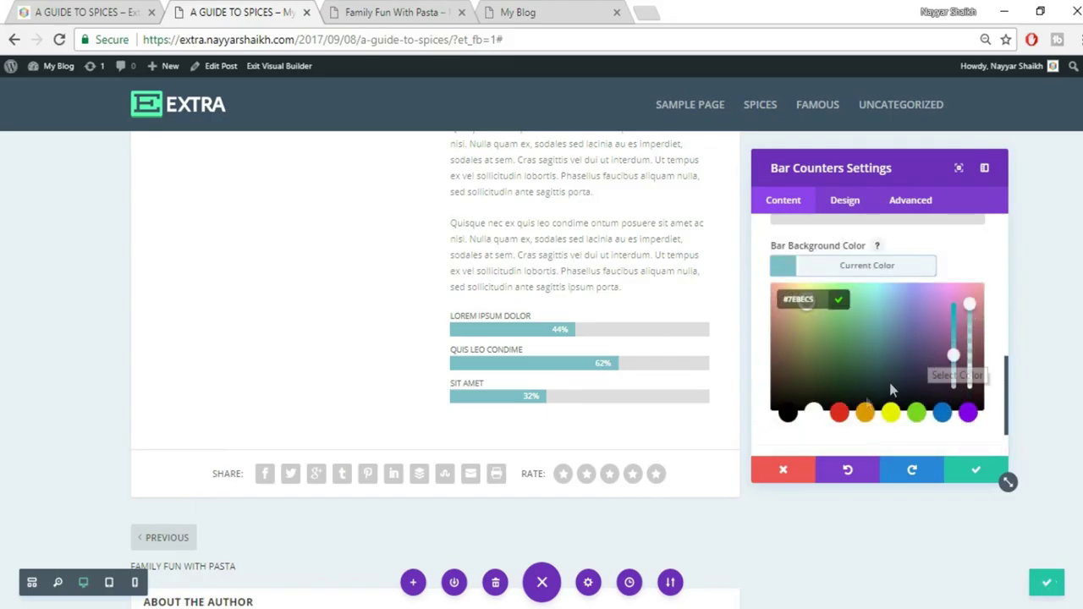
pyautogui.click(839, 413)
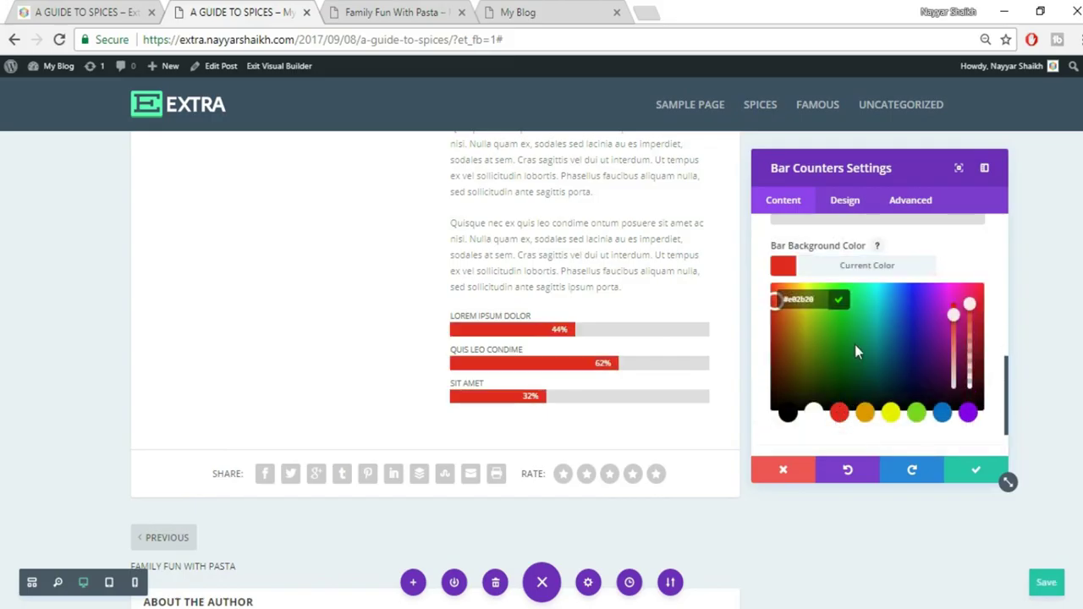
# Try darker and orange shades, then settle on the preset red #e02b20 and collapse Background
pyautogui.click(777, 328)
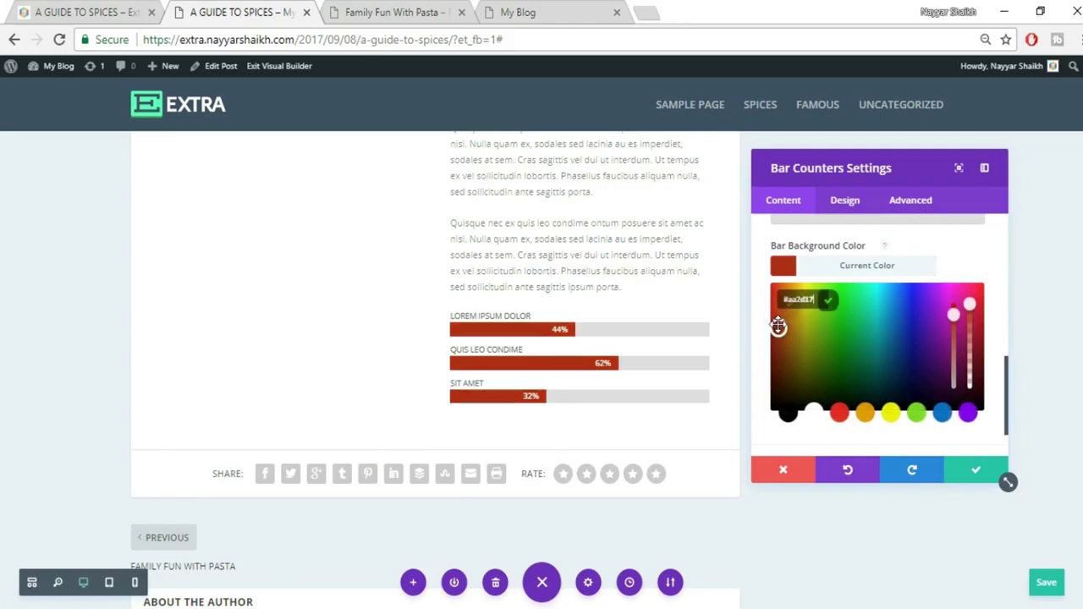
pyautogui.moveTo(777, 320); pyautogui.dragTo(774, 297)
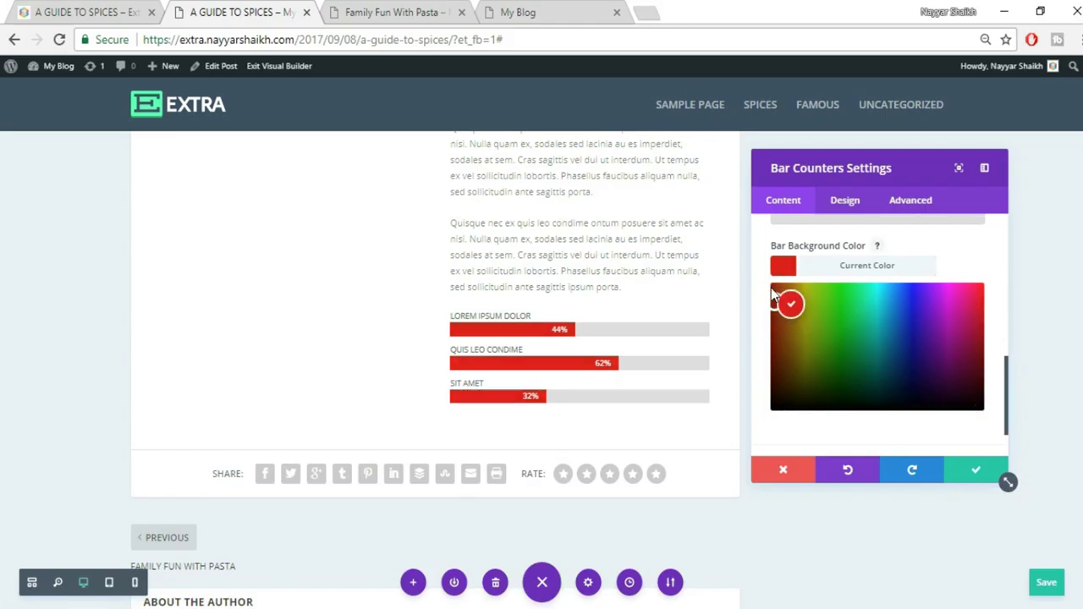
pyautogui.moveTo(782, 313); pyautogui.dragTo(789, 311)
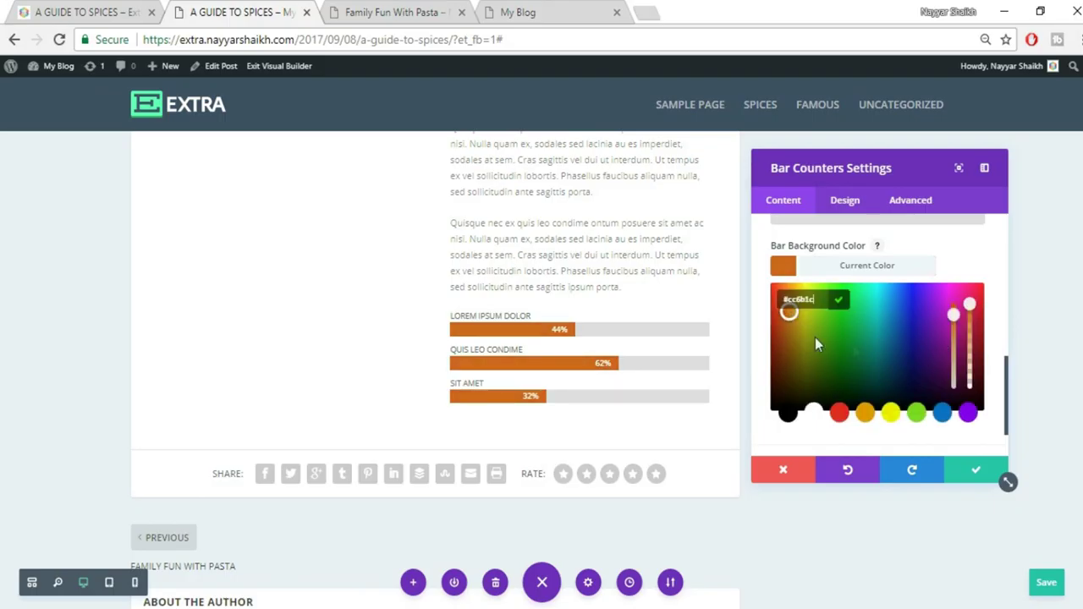
pyautogui.click(839, 414)
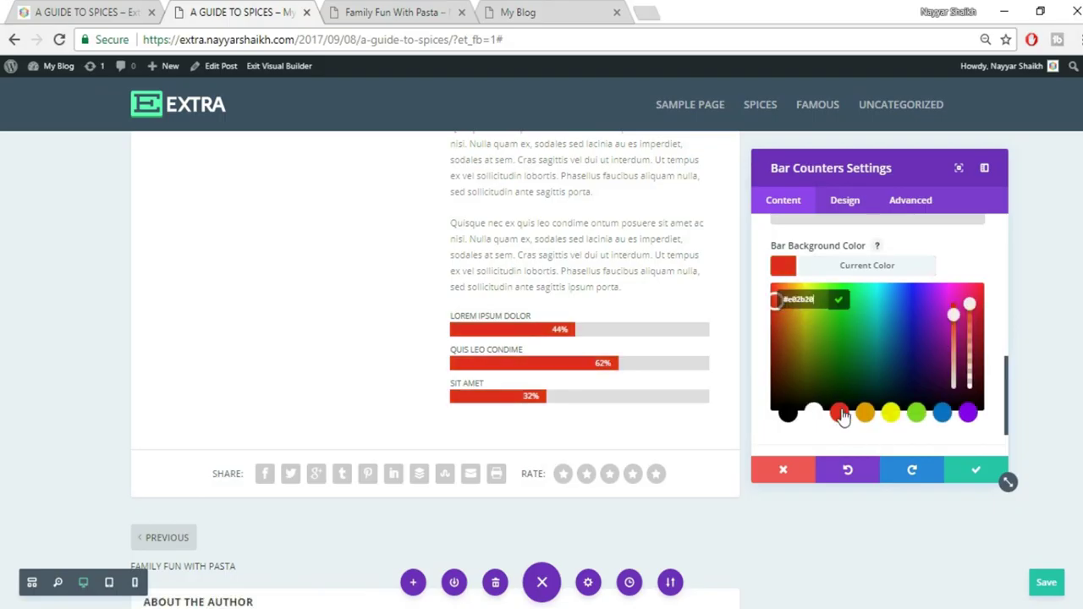
pyautogui.click(883, 266)
pyautogui.scroll(3, 935, 397)
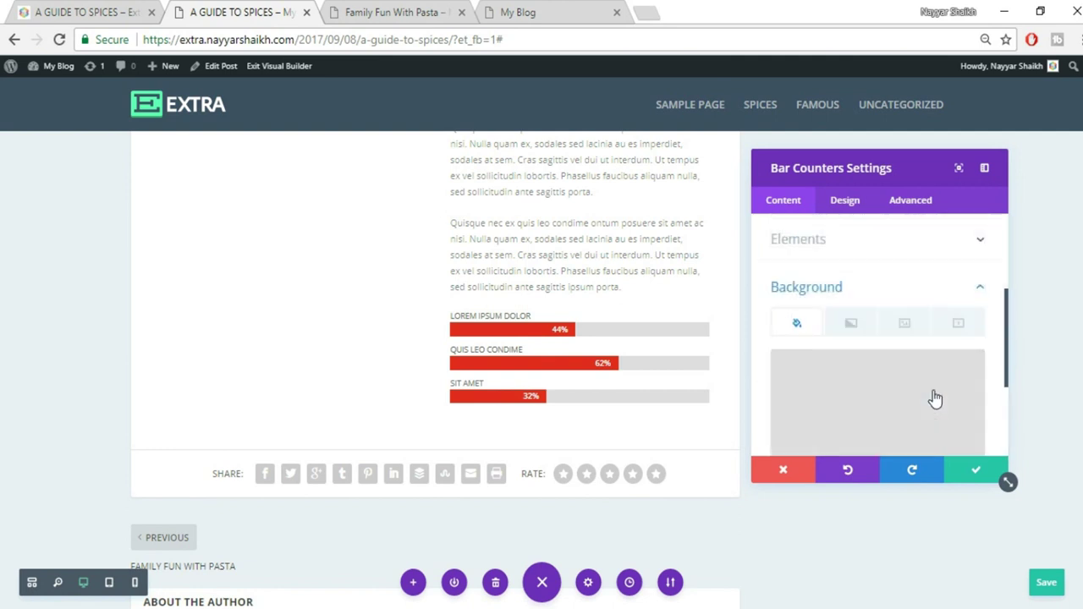
pyautogui.click(933, 285)
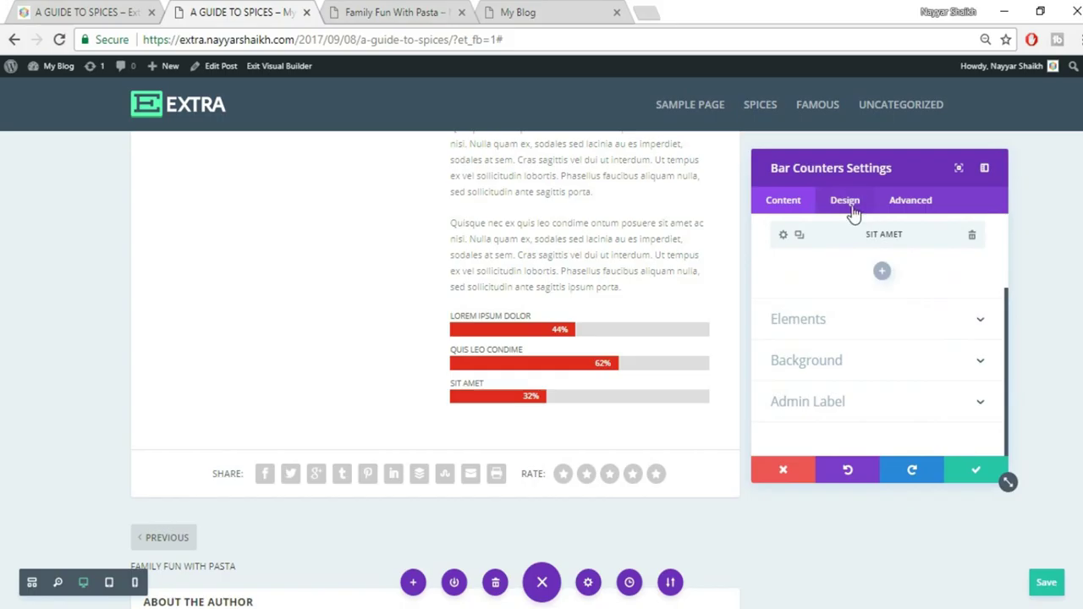
pyautogui.click(850, 207)
# Make the bar titles bold with a 14px title font size
pyautogui.click(859, 276)
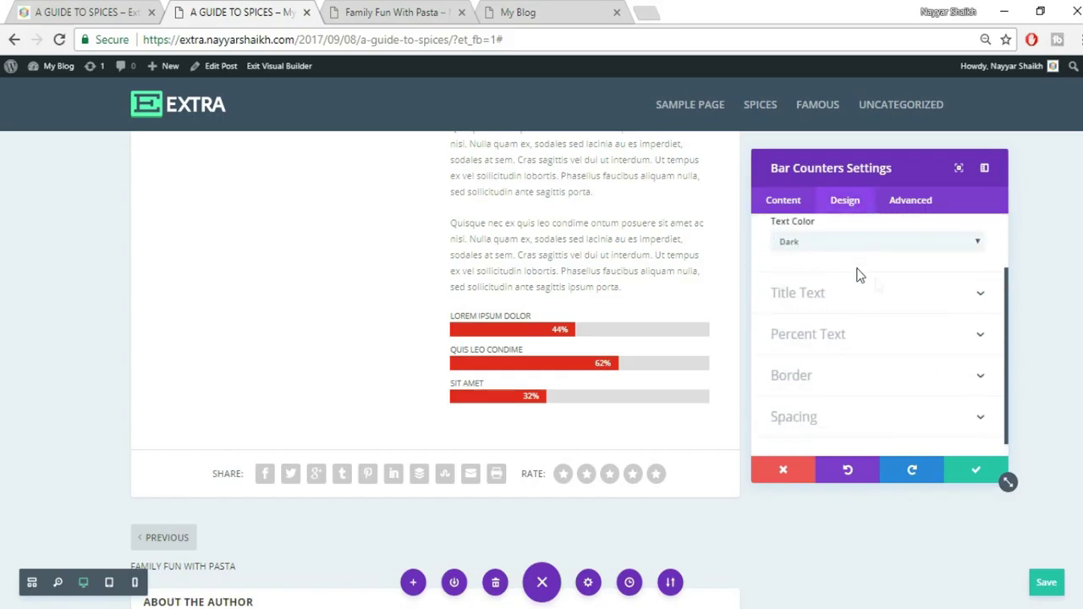
pyautogui.click(885, 293)
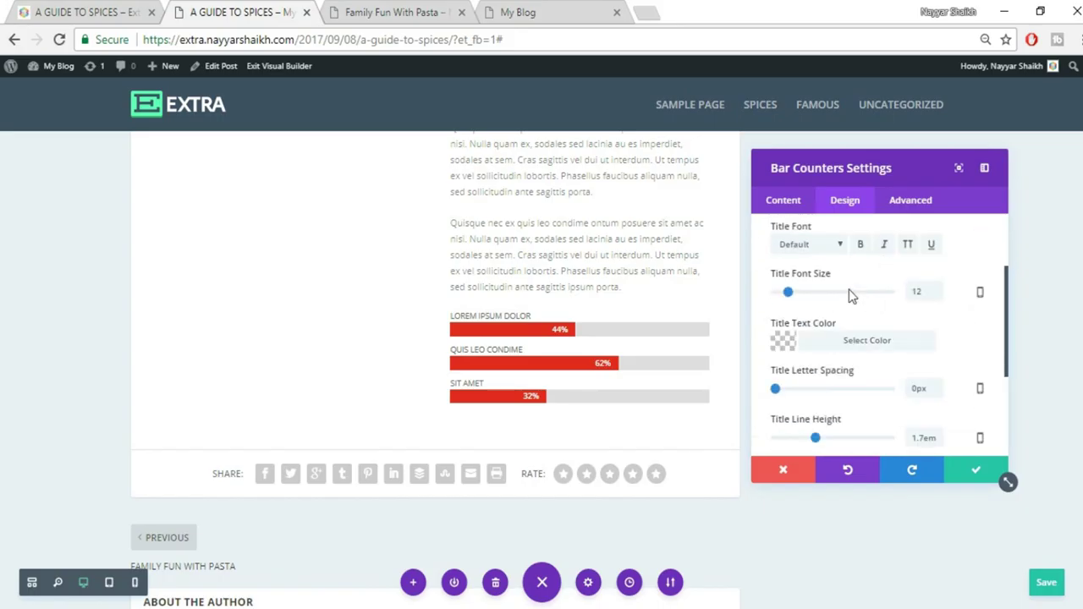
pyautogui.click(61, 10)
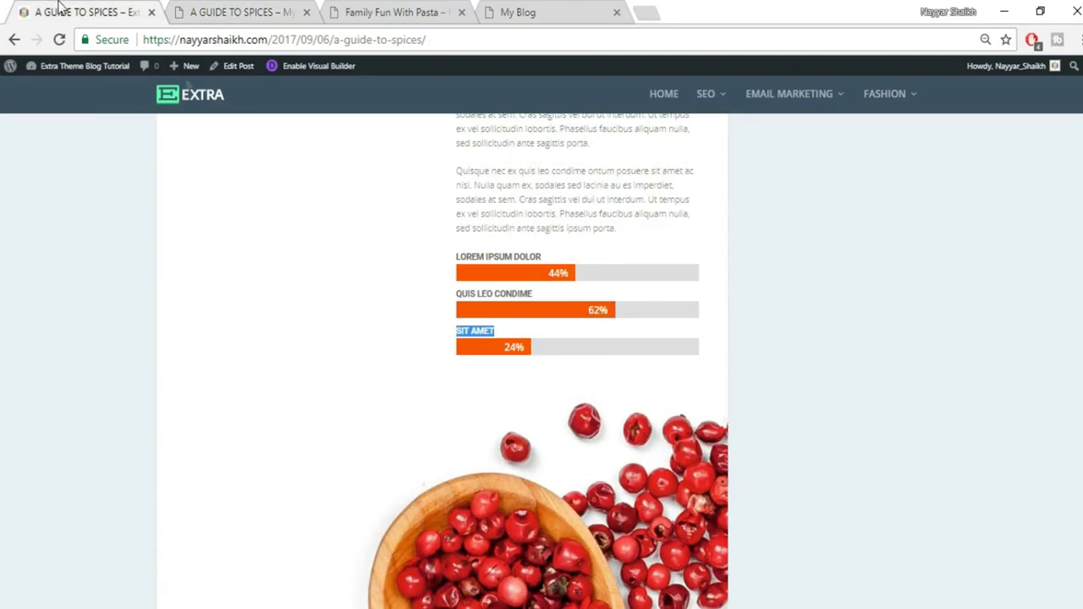
pyautogui.click(217, 10)
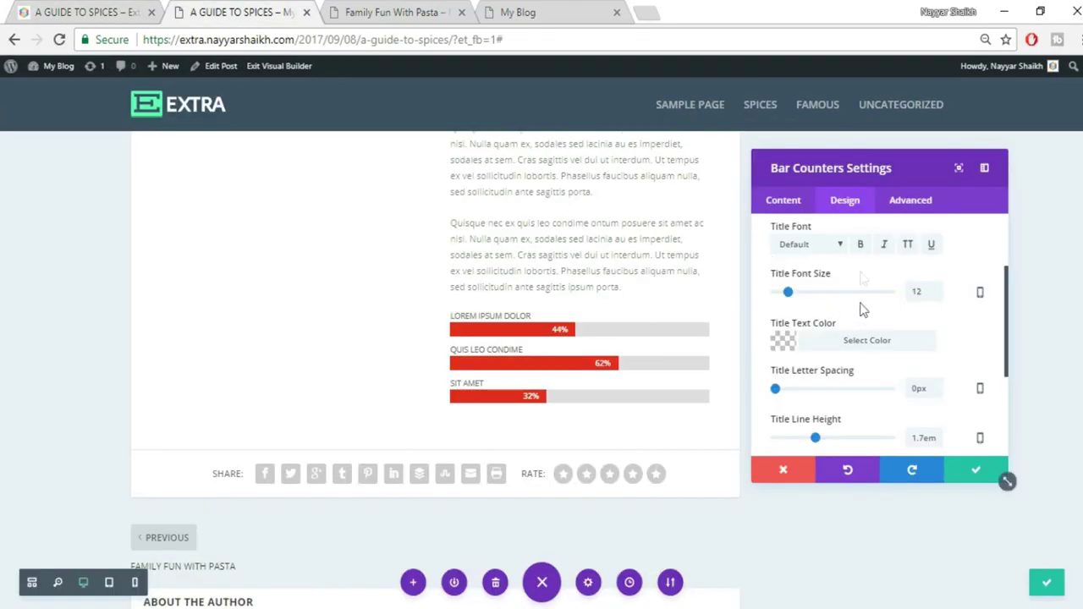
pyautogui.click(860, 245)
pyautogui.moveTo(925, 291); pyautogui.dragTo(904, 300)
pyautogui.write('15')
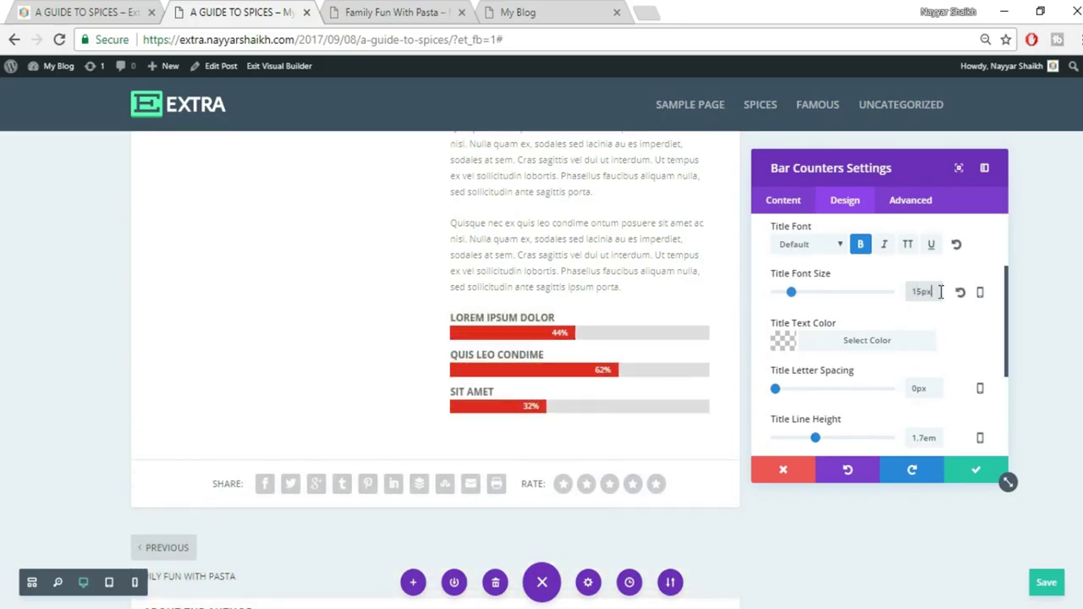
pyautogui.write('14')
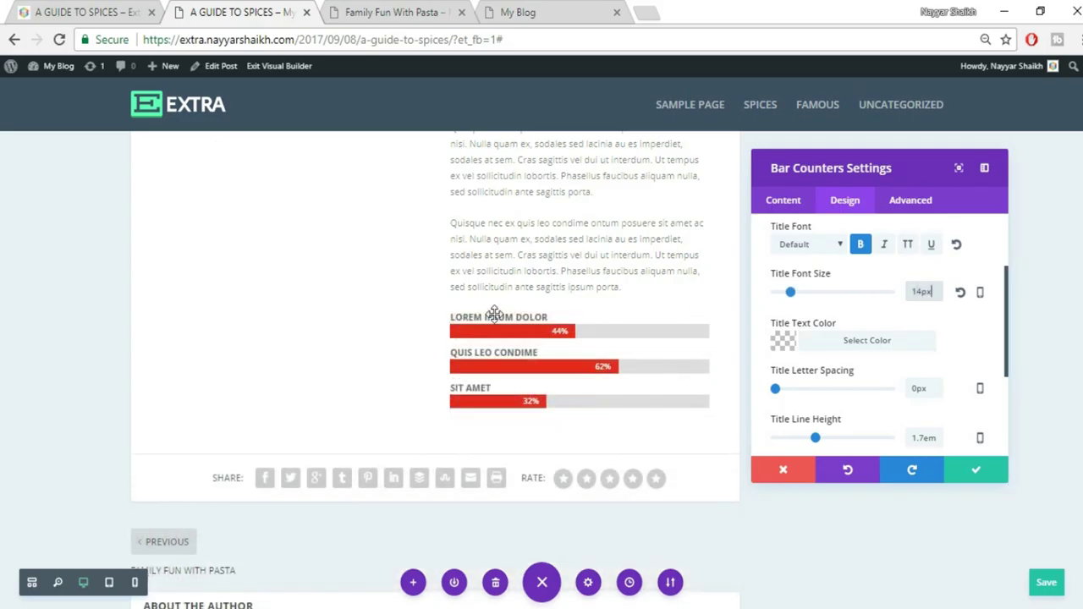
# Check the reference bars and set the percentage text font size to 18px
pyautogui.click(128, 10)
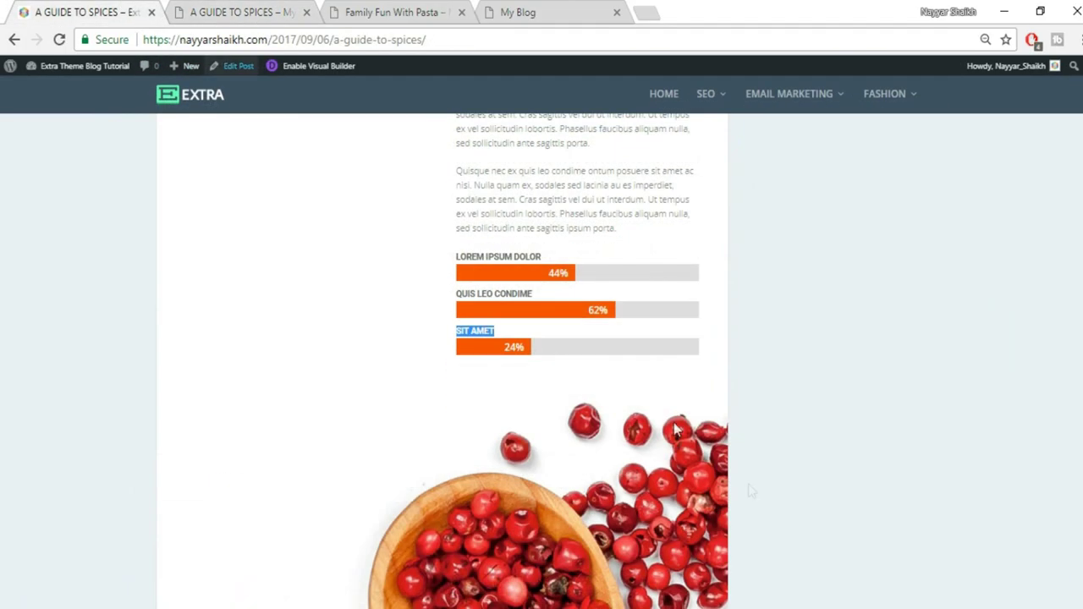
pyautogui.click(583, 284)
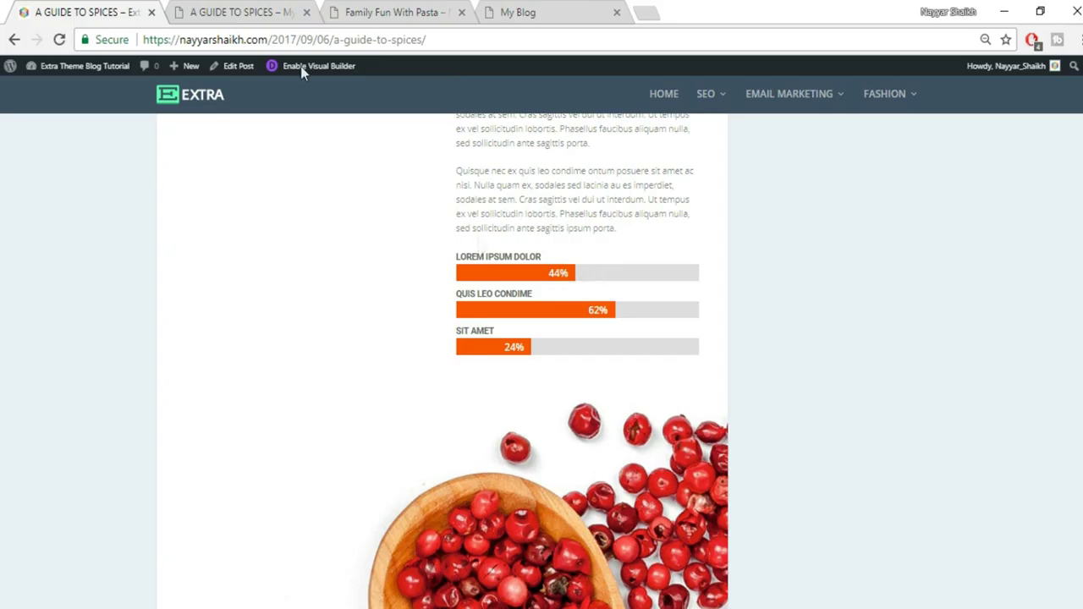
pyautogui.click(195, 10)
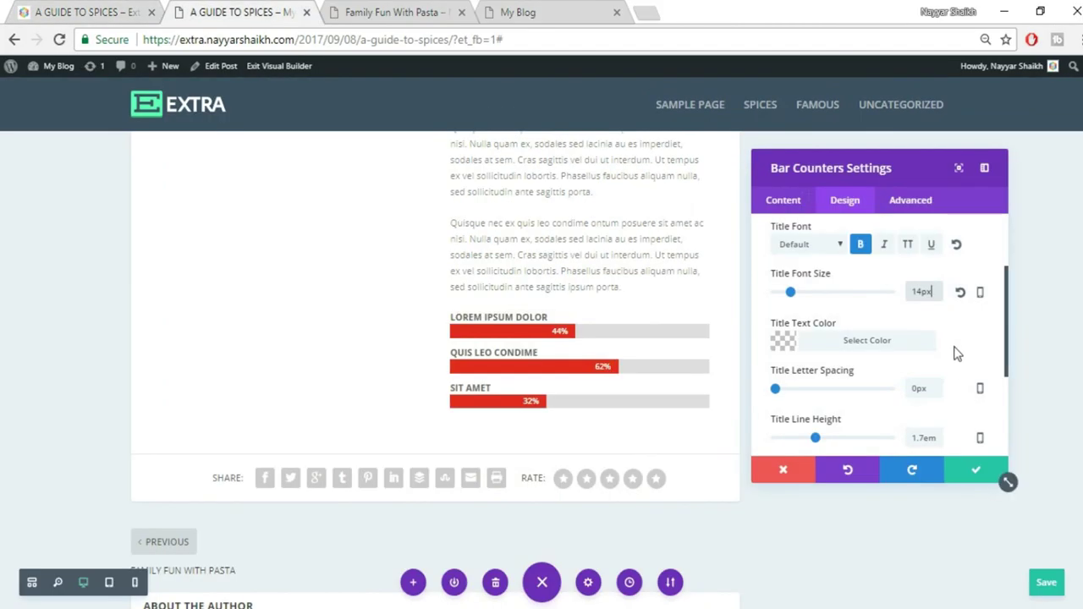
pyautogui.scroll(-2, 955, 353)
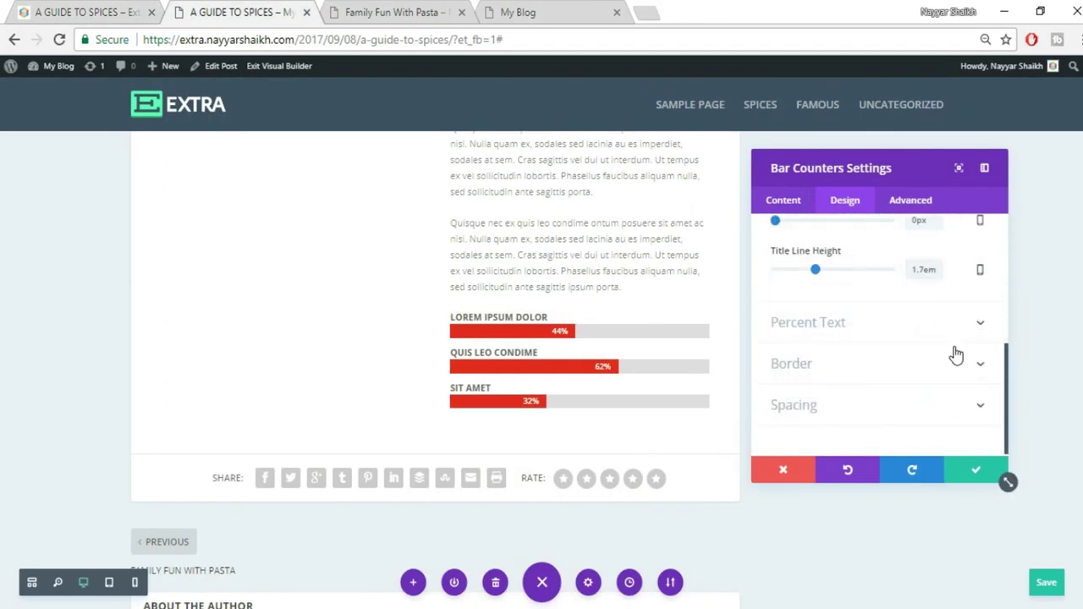
pyautogui.click(844, 330)
pyautogui.moveTo(937, 289); pyautogui.dragTo(890, 299)
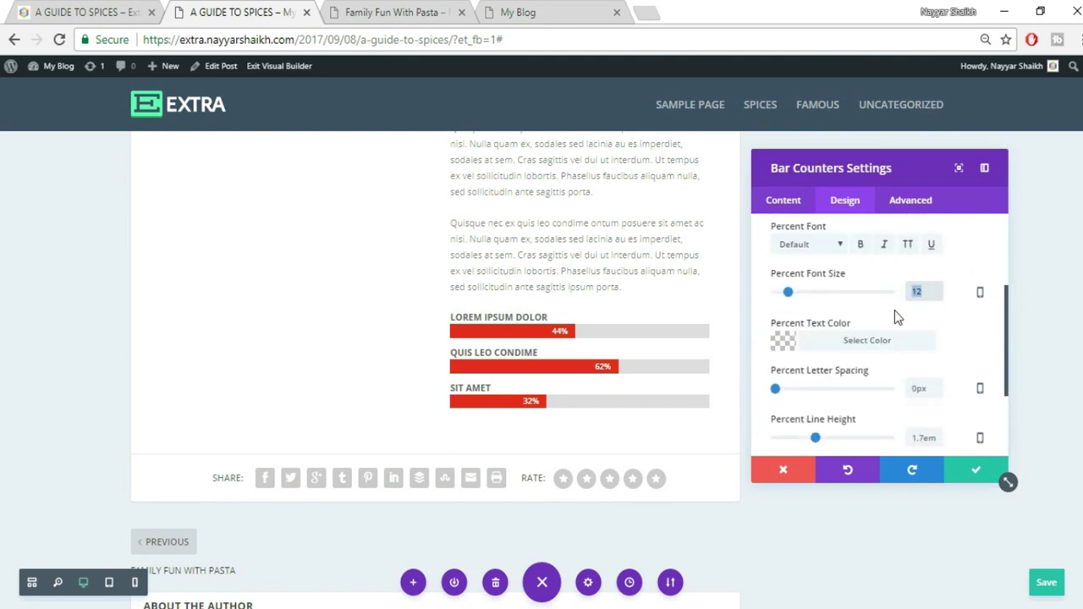
pyautogui.write('15')
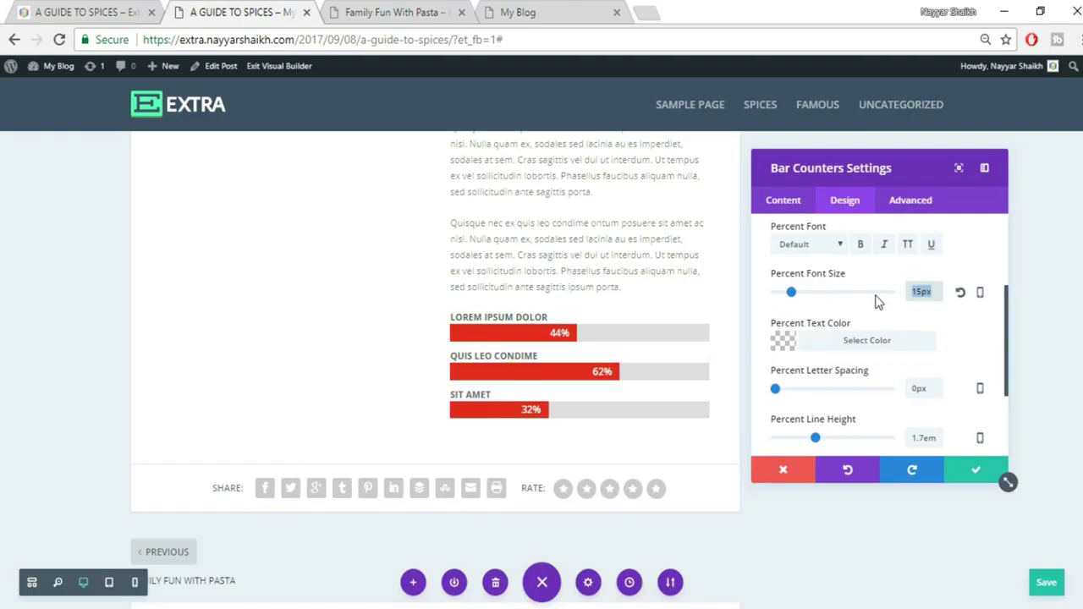
pyautogui.write('18')
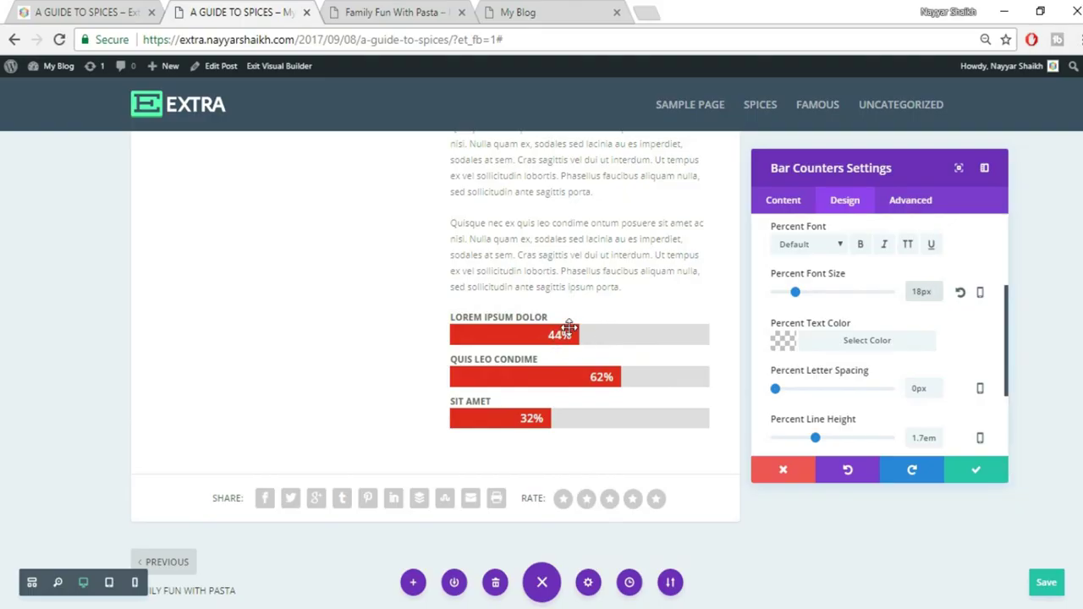
# Save the Cloves bar counter settings and compare against the live spices post
pyautogui.click(975, 472)
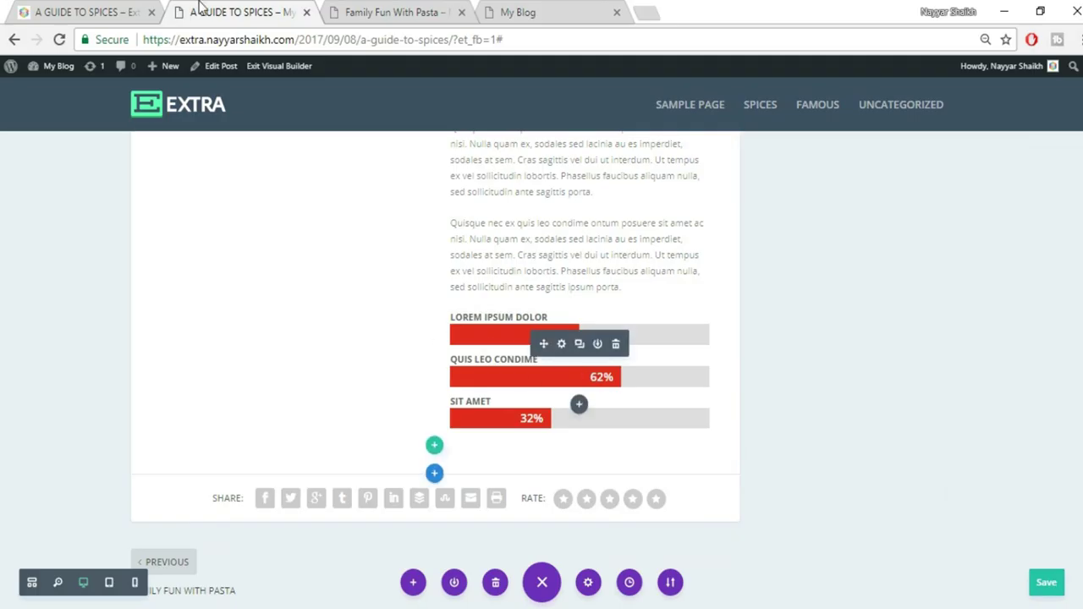
pyautogui.click(33, 9)
pyautogui.scroll(-3, 836, 313)
pyautogui.scroll(2, 835, 331)
pyautogui.scroll(-3, 596, 397)
pyautogui.click(241, 12)
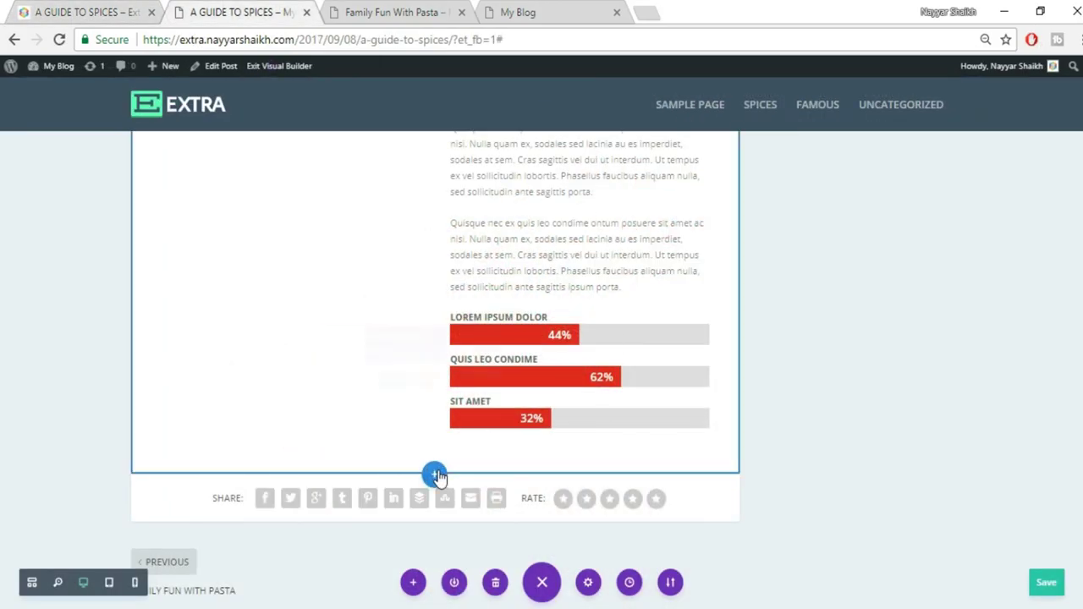
# Add a fullwidth section below the Cloves row with a Fullwidth Image of uploaded file 0416
pyautogui.click(434, 475)
pyautogui.click(508, 427)
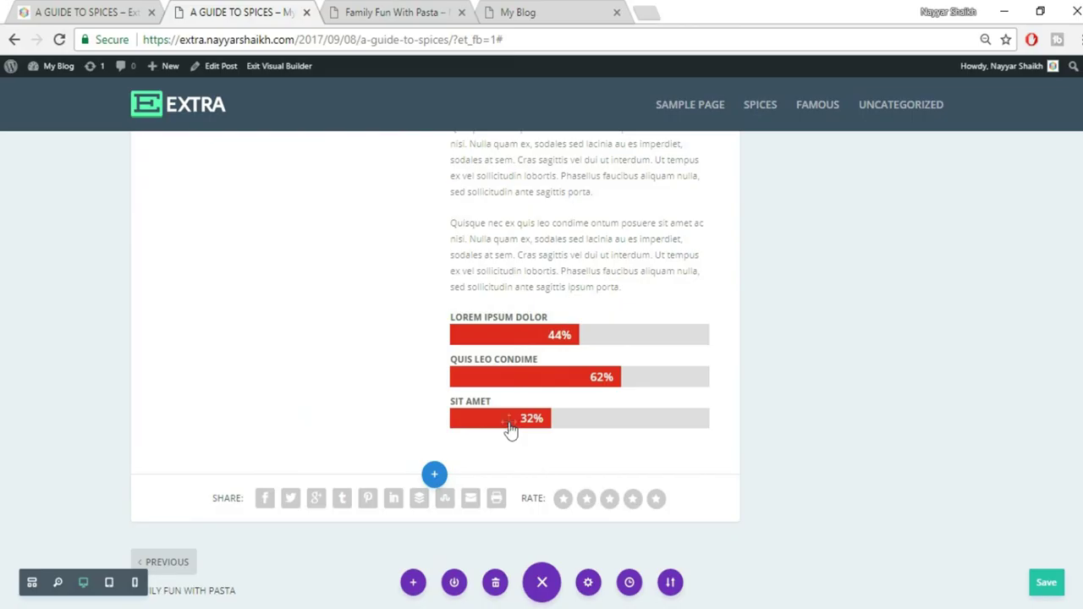
pyautogui.click(393, 412)
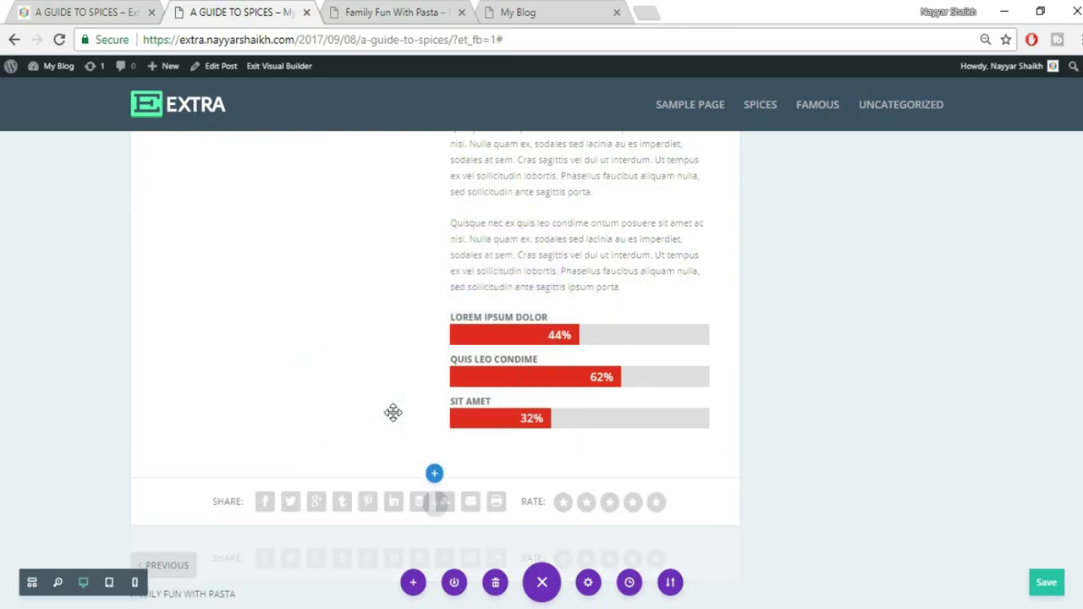
pyautogui.click(956, 317)
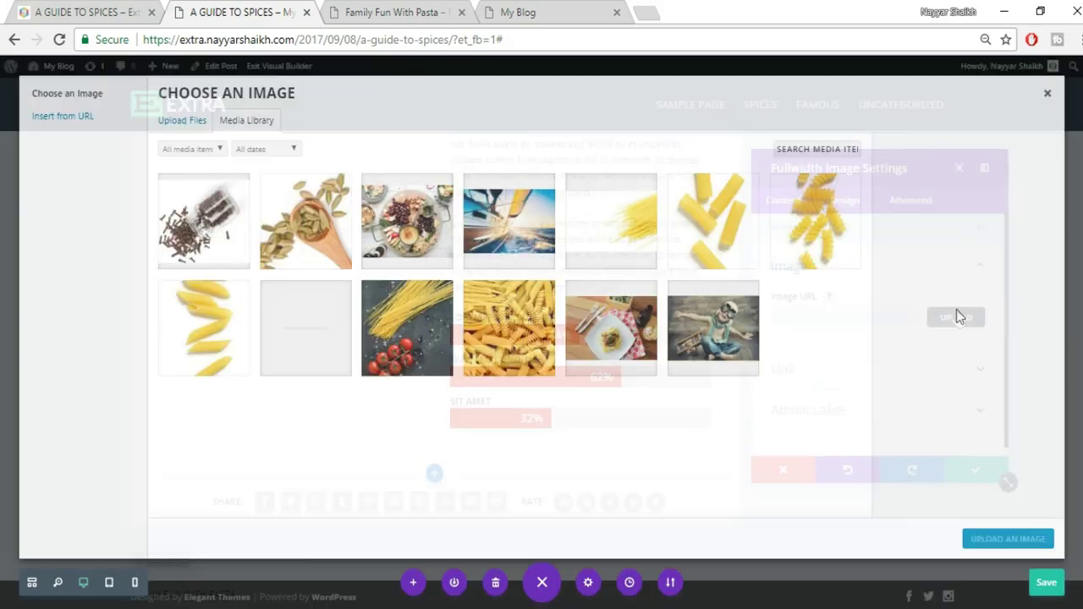
pyautogui.click(180, 121)
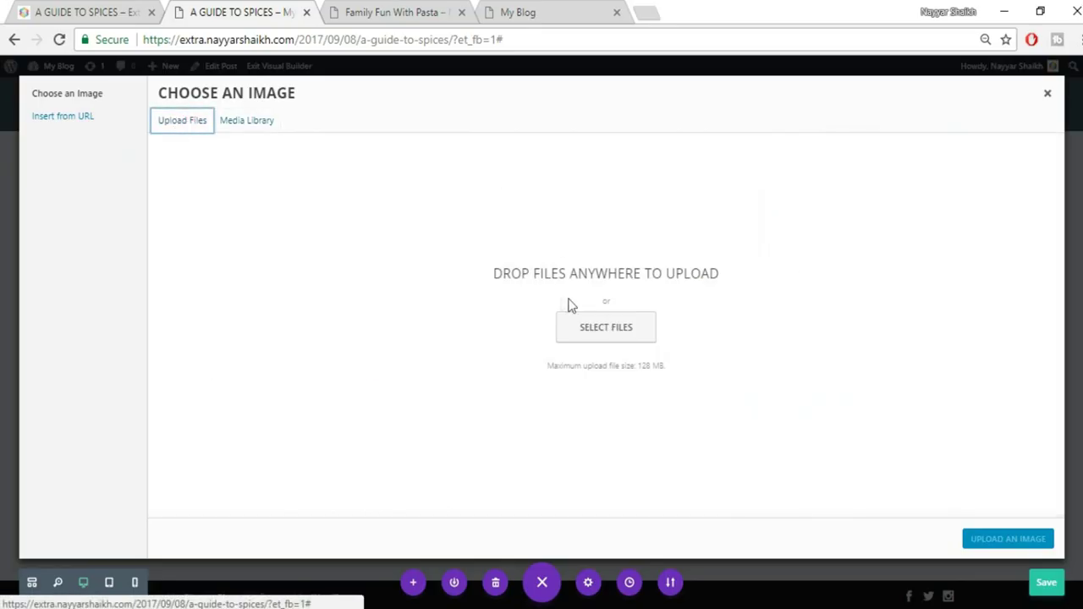
pyautogui.click(593, 330)
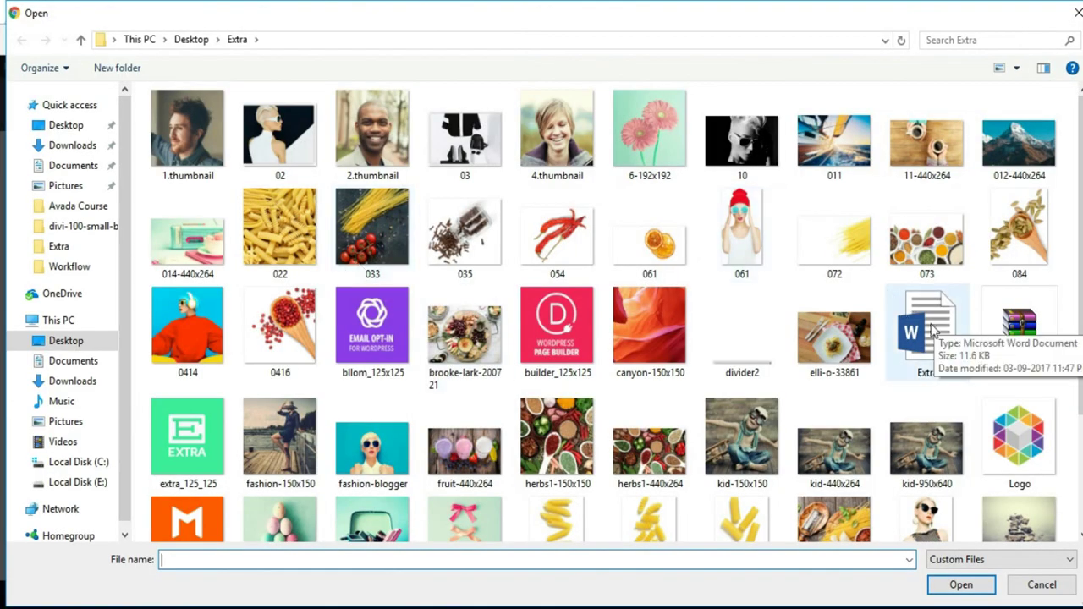
pyautogui.click(307, 331)
pyautogui.click(960, 585)
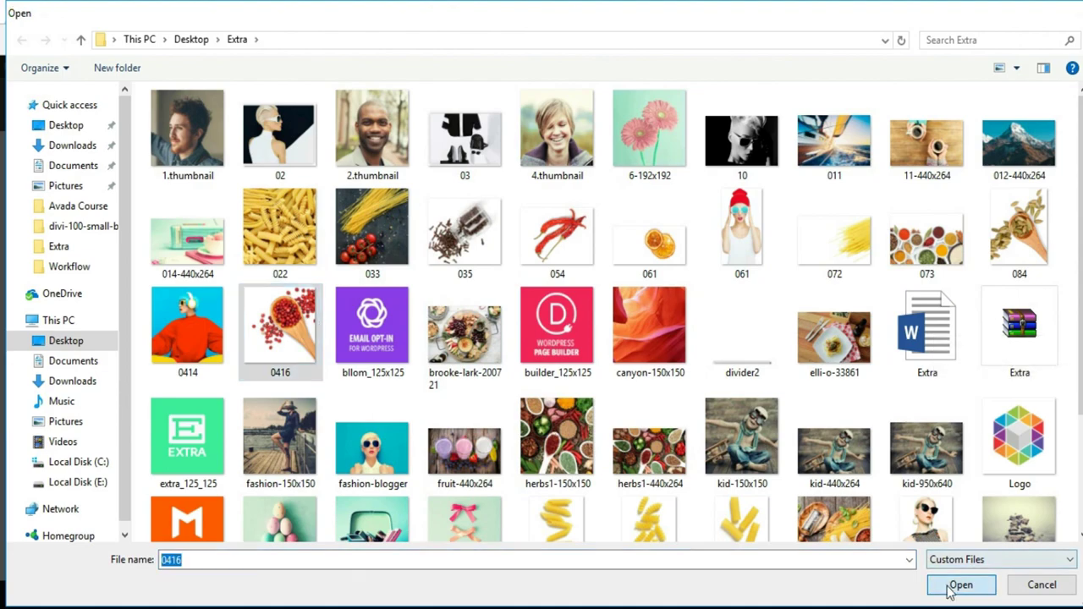
pyautogui.click(1040, 542)
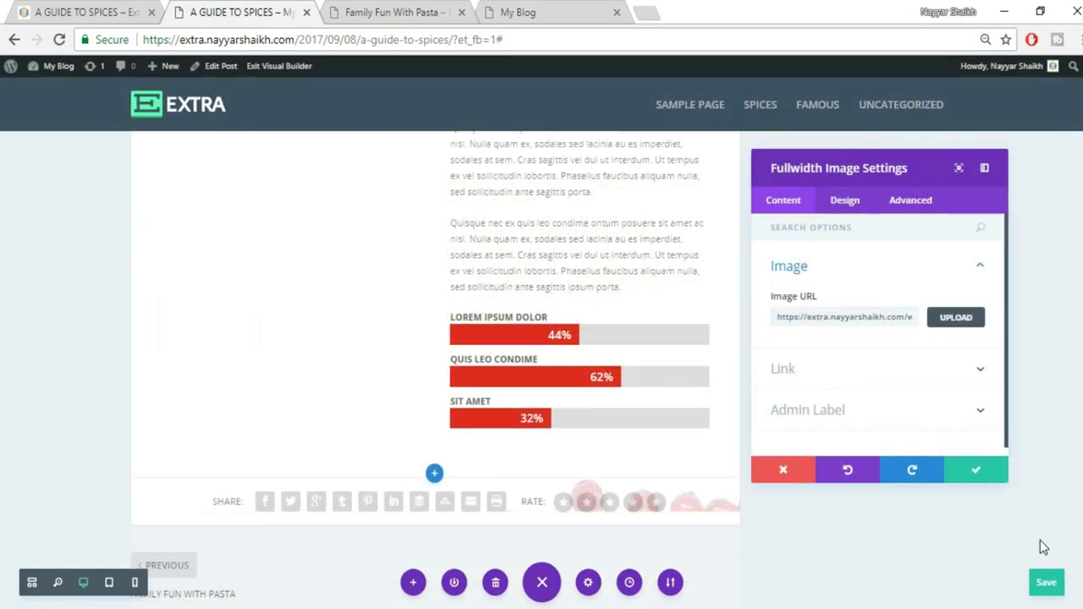
pyautogui.click(968, 477)
# Give the 02. CLOVES text module a custom top margin of -100px
pyautogui.scroll(-10, 963, 489)
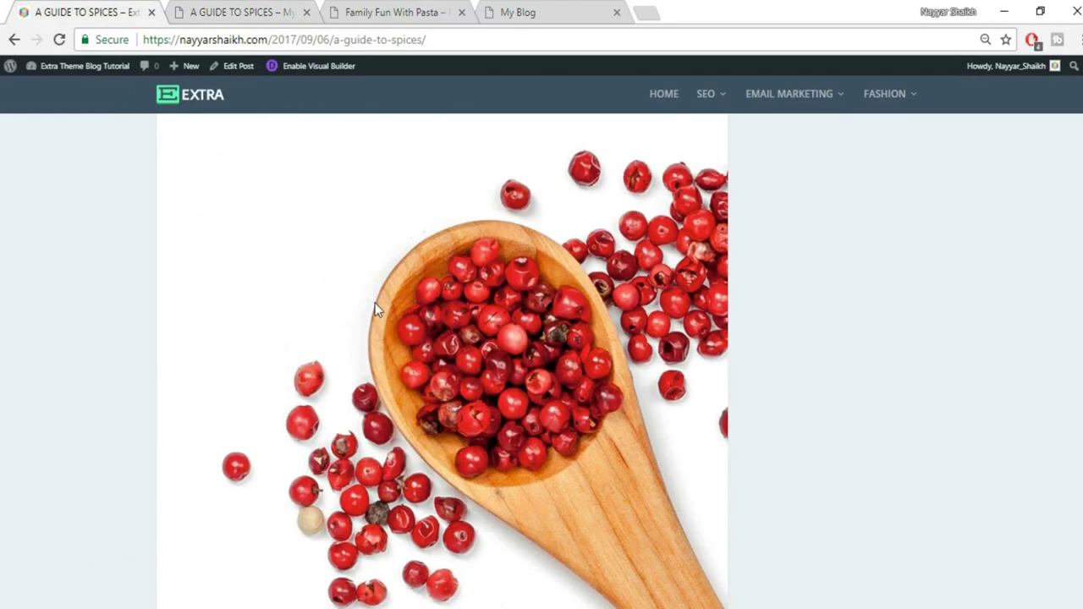
pyautogui.scroll(-10, 377, 306)
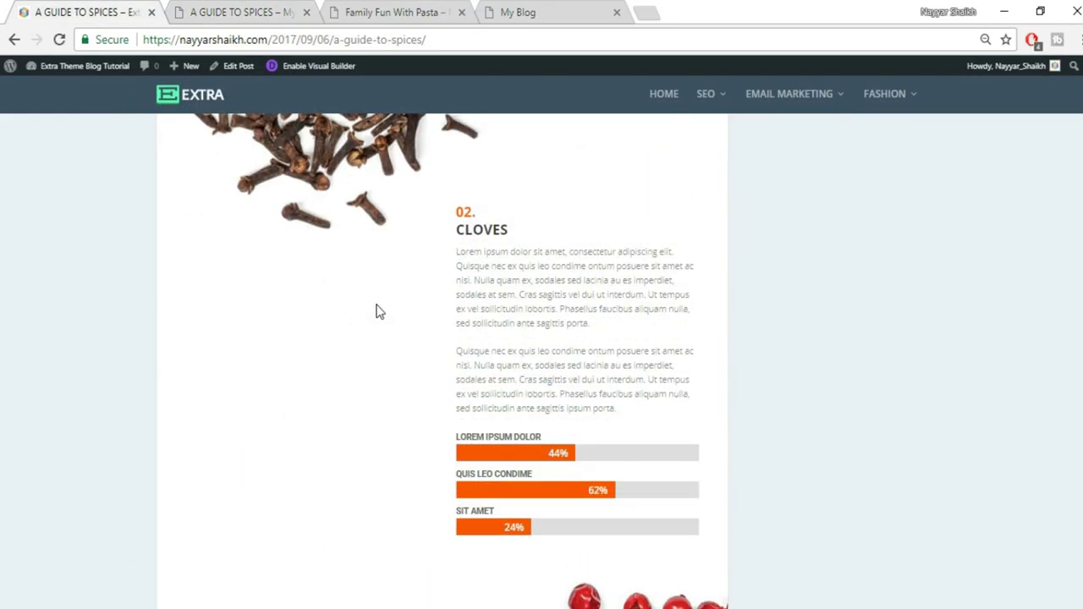
pyautogui.scroll(3, 551, 387)
pyautogui.scroll(-1, 474, 373)
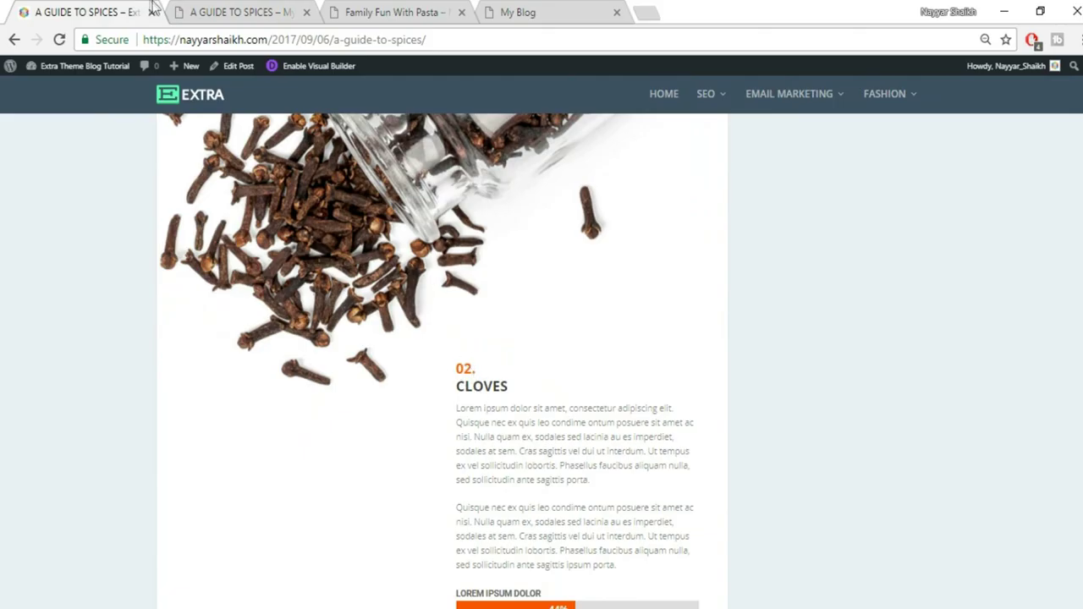
pyautogui.click(214, 9)
pyautogui.scroll(-2, 507, 381)
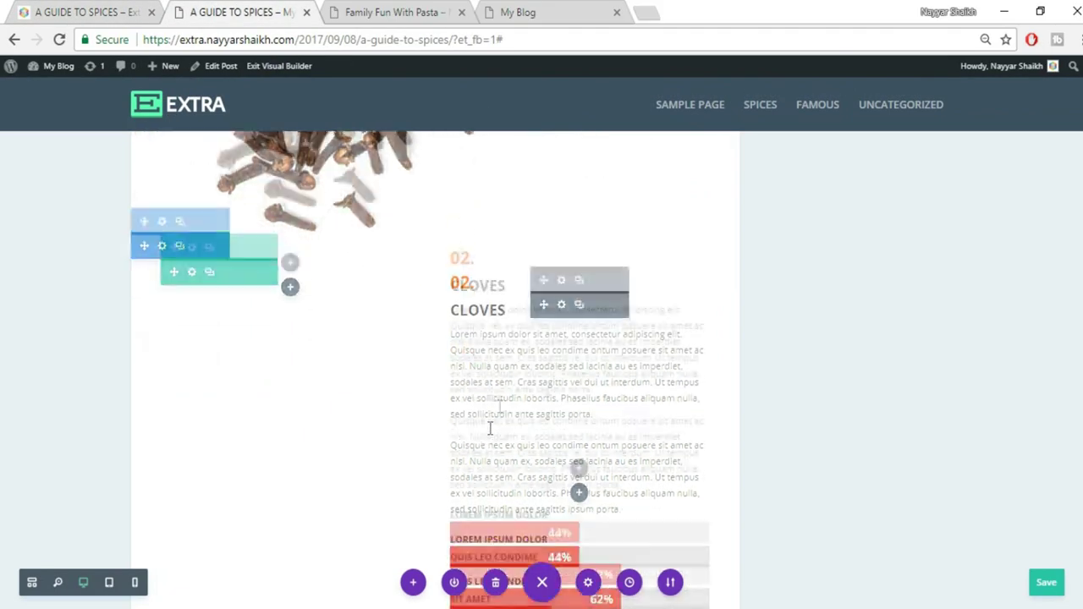
pyautogui.scroll(1, 529, 332)
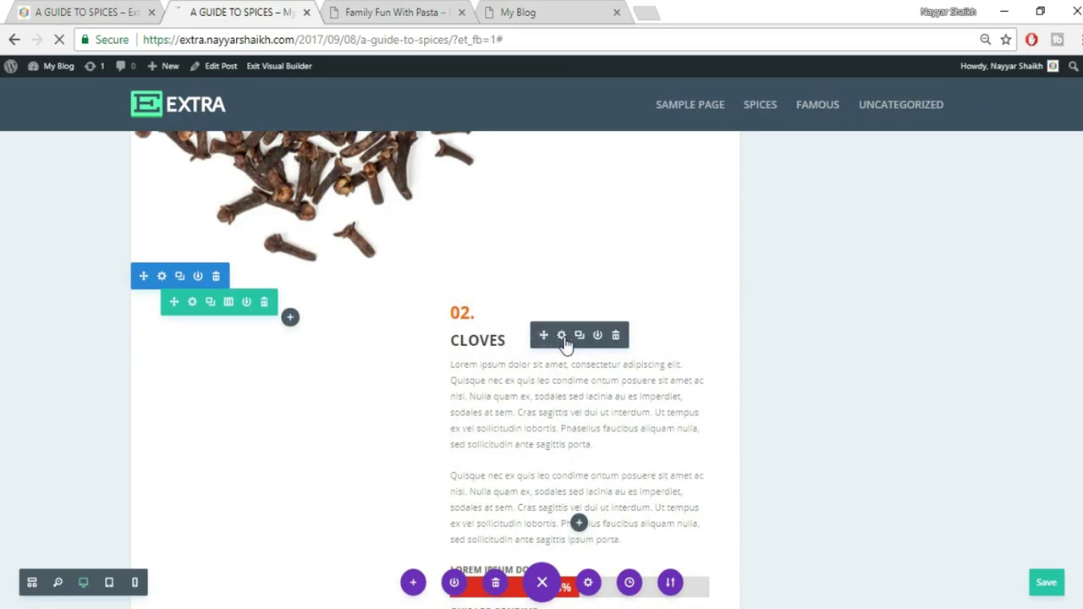
pyautogui.click(561, 335)
pyautogui.click(846, 200)
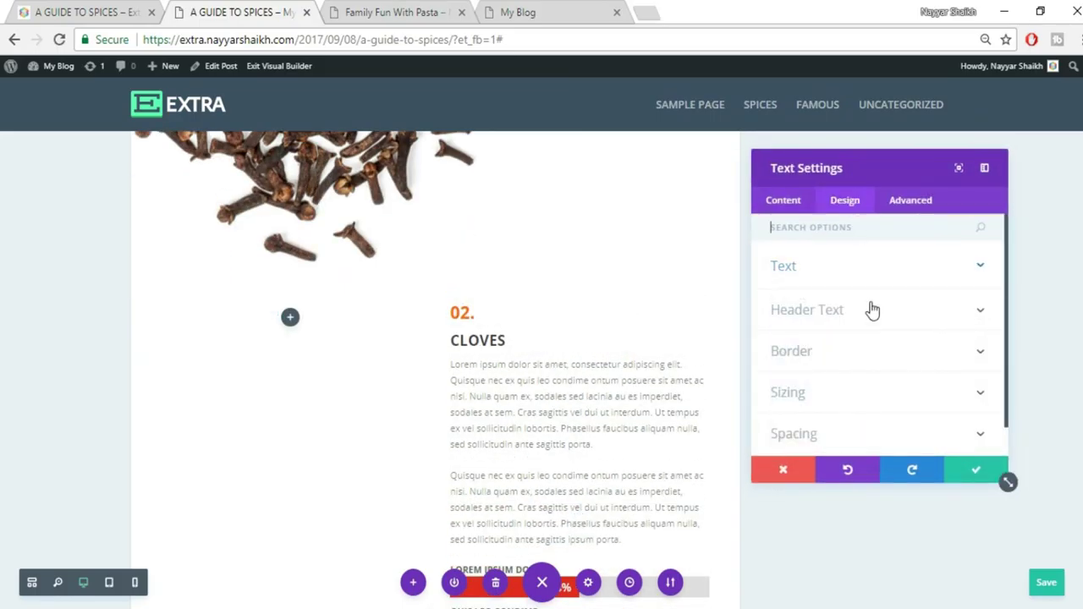
pyautogui.click(854, 395)
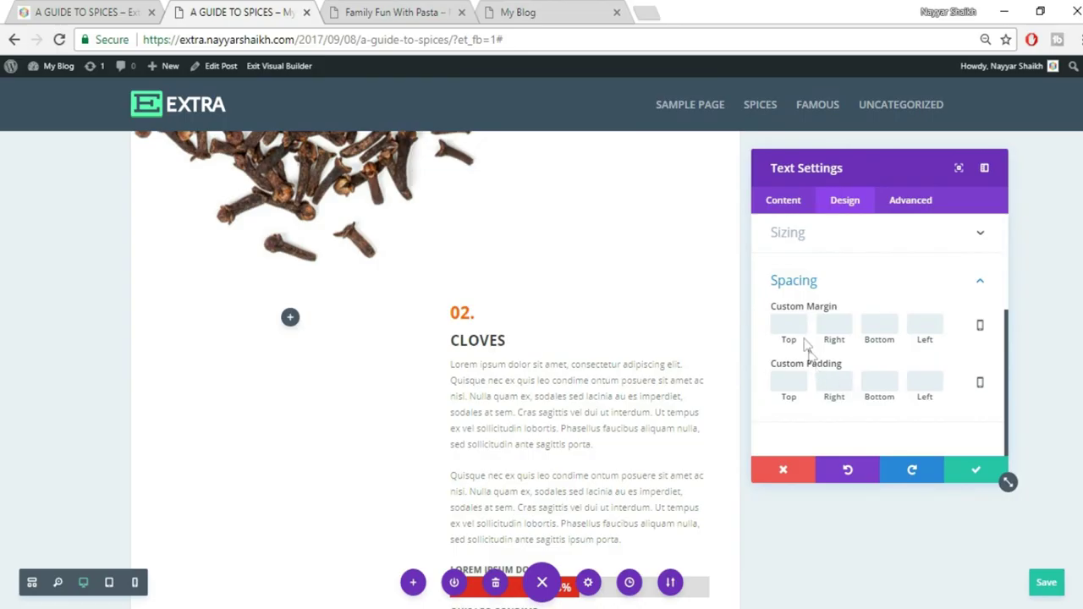
pyautogui.write('-100')
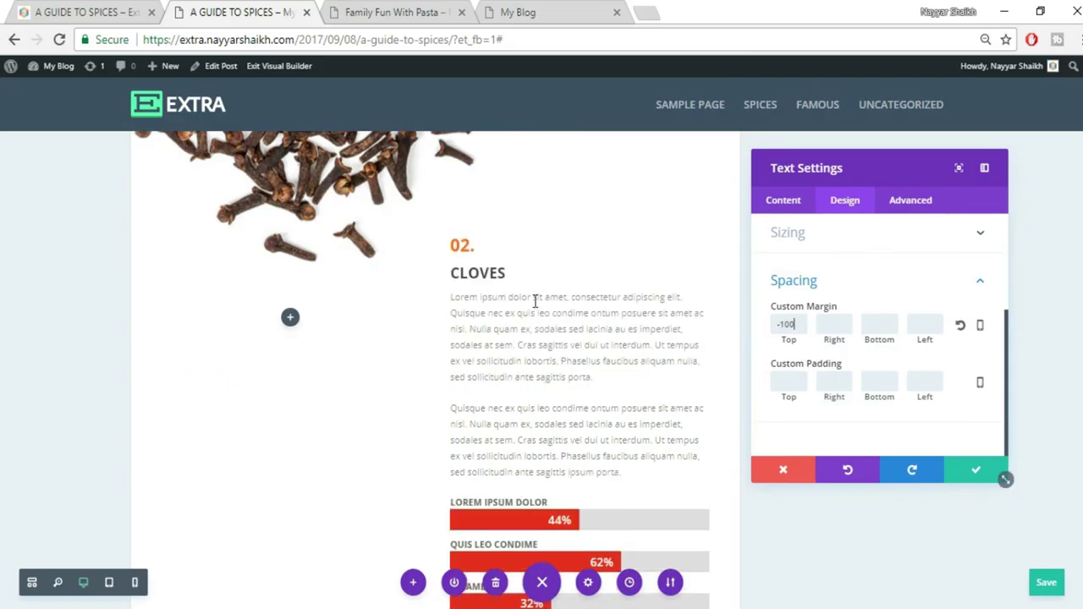
pyautogui.click(977, 471)
# Review the 03. Hawthorn section on the live reference post
pyautogui.scroll(-2, 979, 478)
pyautogui.scroll(-4, 978, 478)
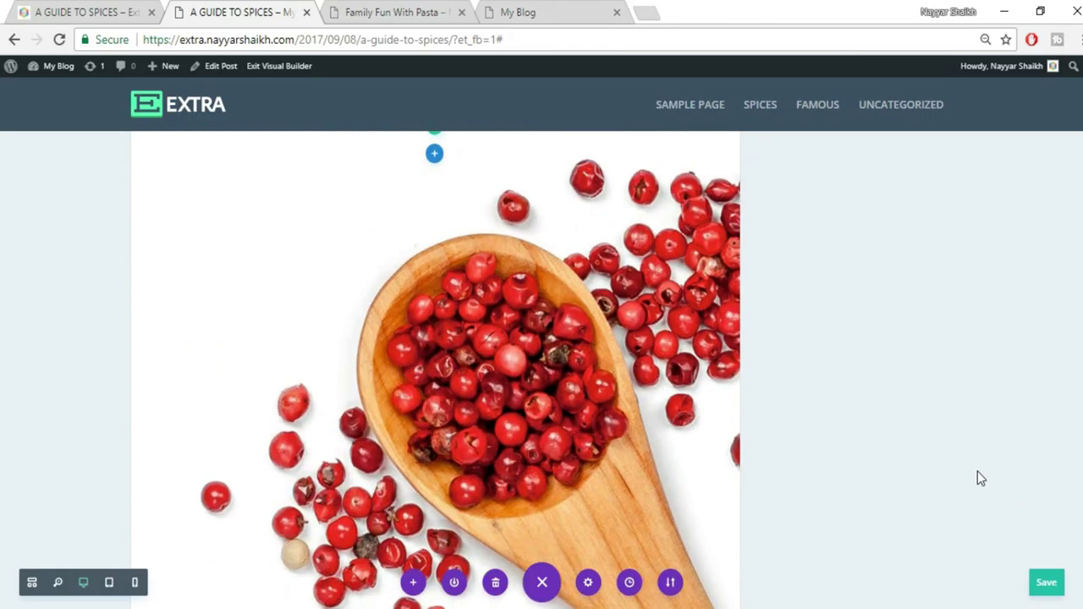
pyautogui.click(77, 8)
pyautogui.scroll(-10, 730, 377)
pyautogui.scroll(1, 734, 391)
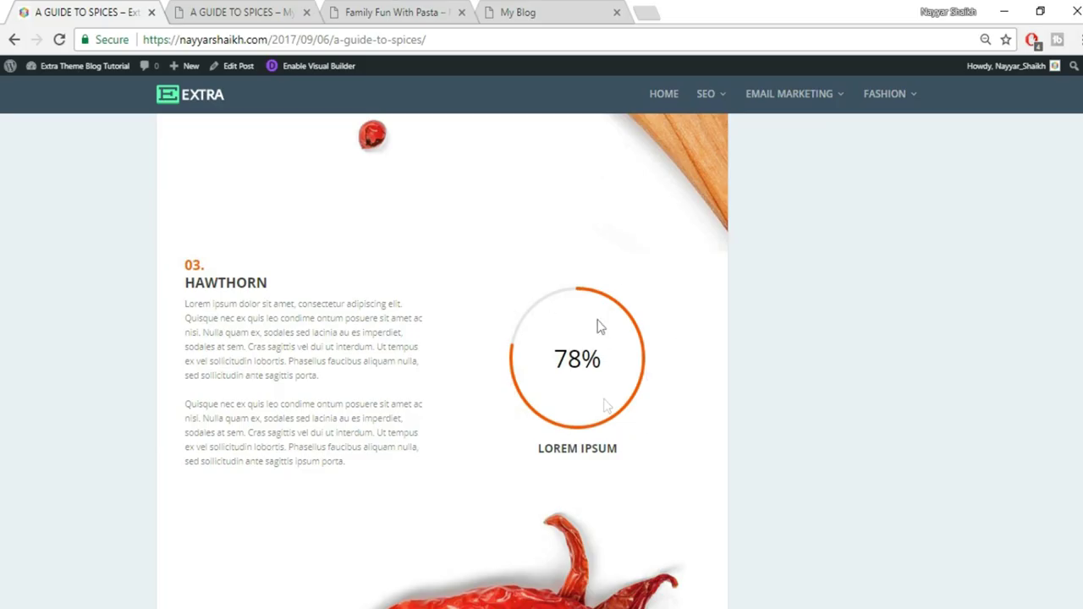
# Duplicate the 02. CLOVES text module
pyautogui.click(241, 12)
pyautogui.scroll(5, 708, 366)
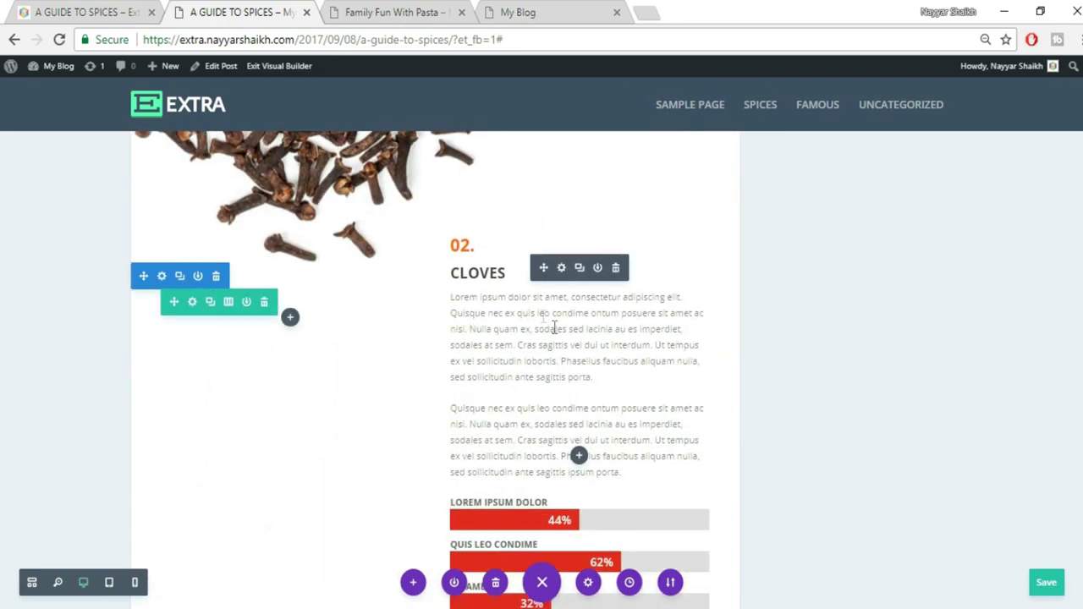
pyautogui.click(579, 269)
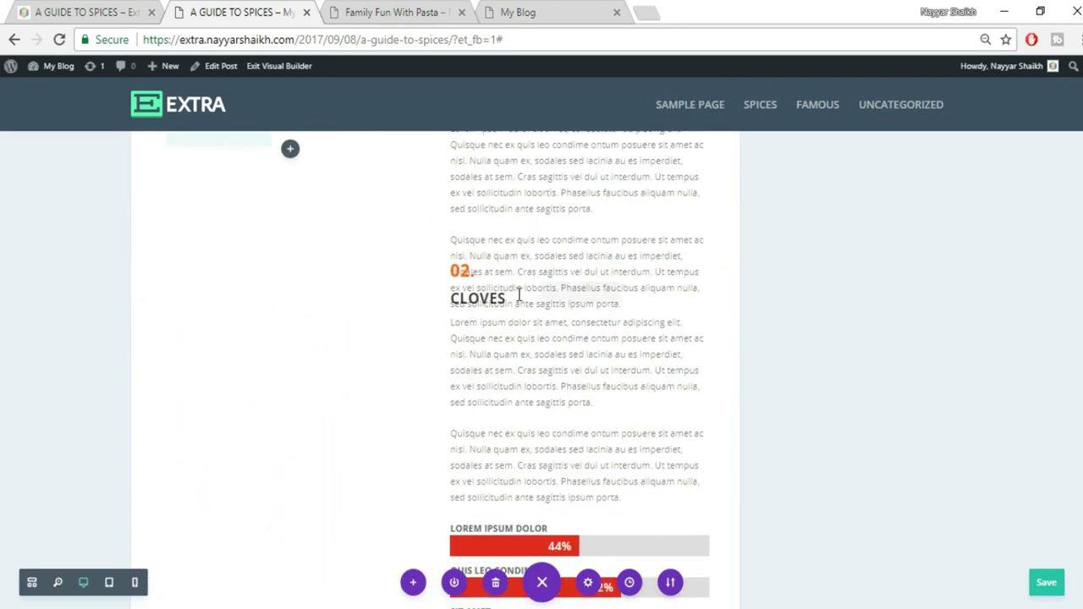
# Add a Regular section with a two-column row below the peppercorn image
pyautogui.scroll(-6, 817, 352)
pyautogui.scroll(-5, 818, 357)
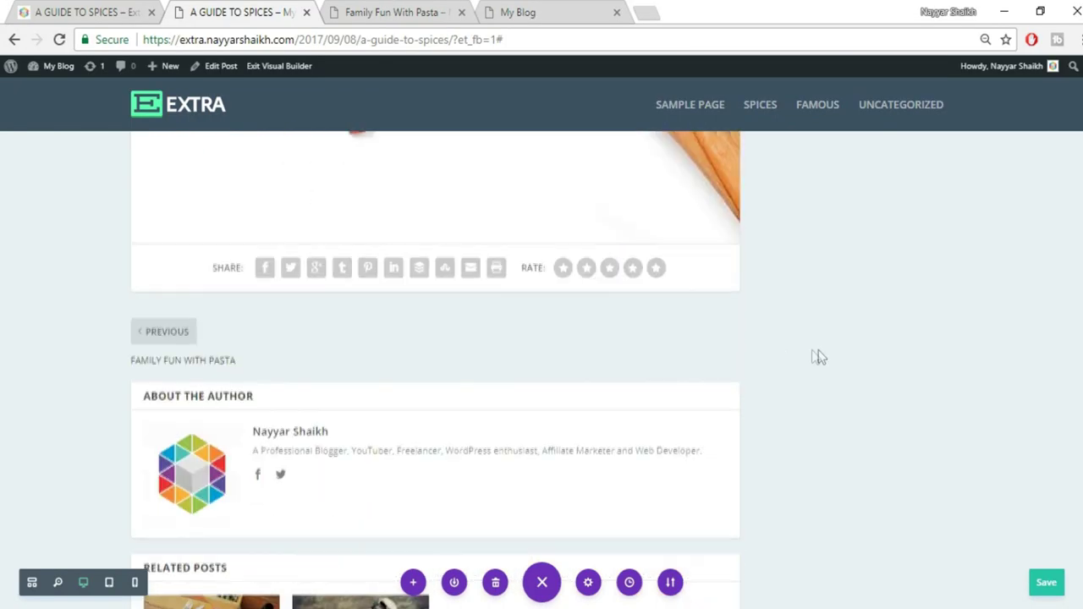
pyautogui.click(435, 244)
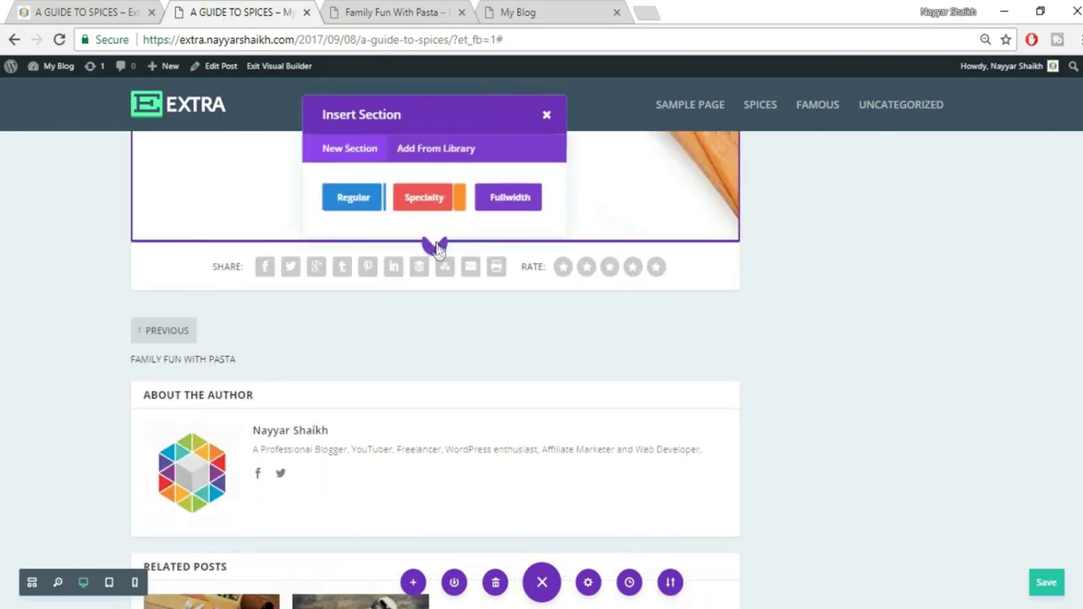
pyautogui.click(369, 198)
pyautogui.click(430, 394)
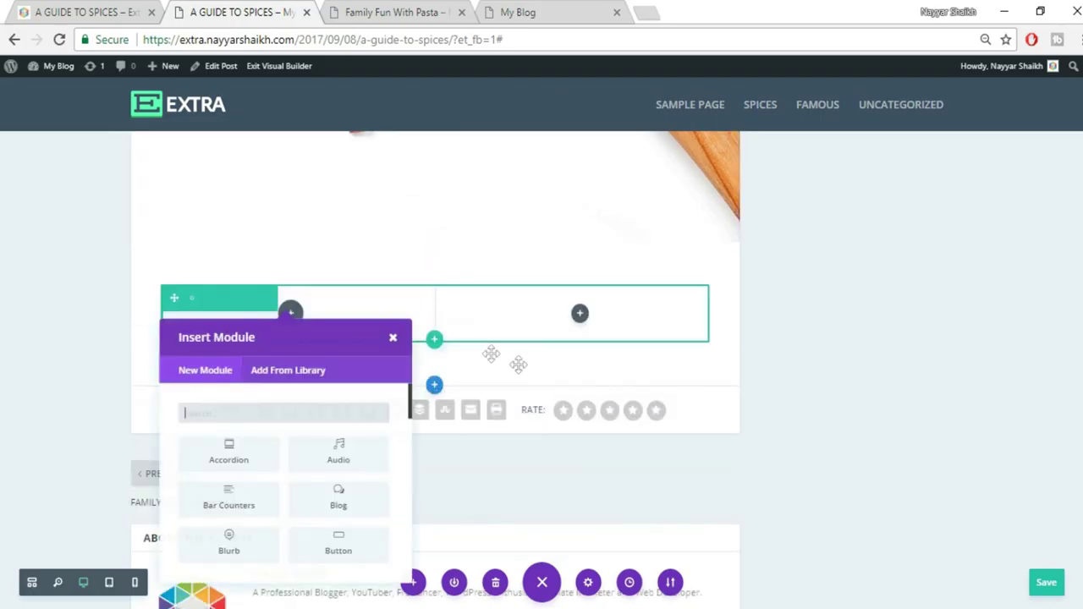
pyautogui.click(395, 339)
# Move the copied Cloves text into the new row's right column
pyautogui.scroll(10, 851, 375)
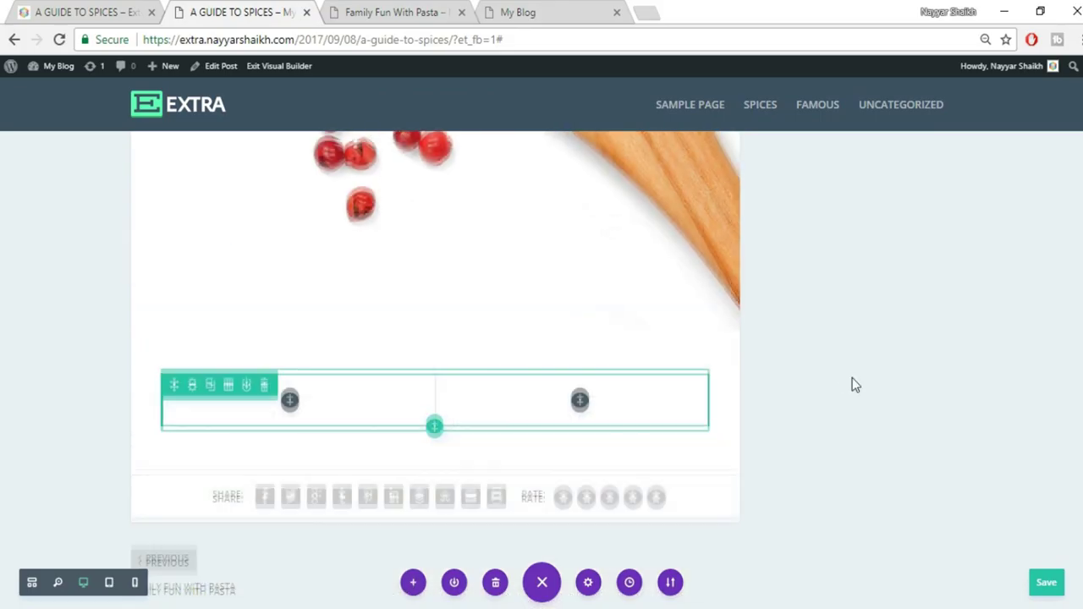
pyautogui.scroll(1, 852, 385)
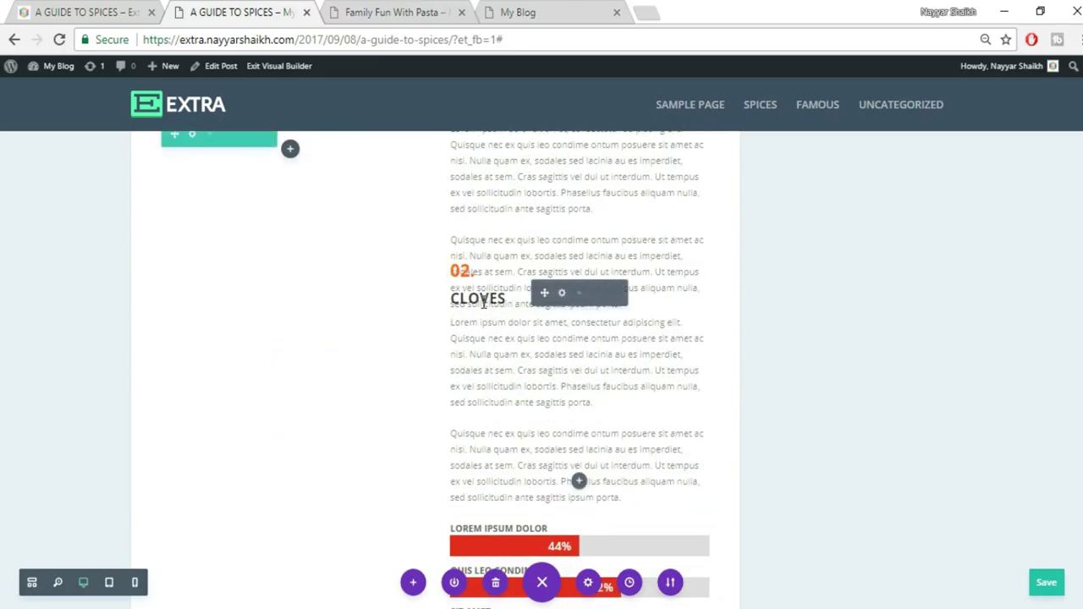
pyautogui.scroll(-5, 538, 364)
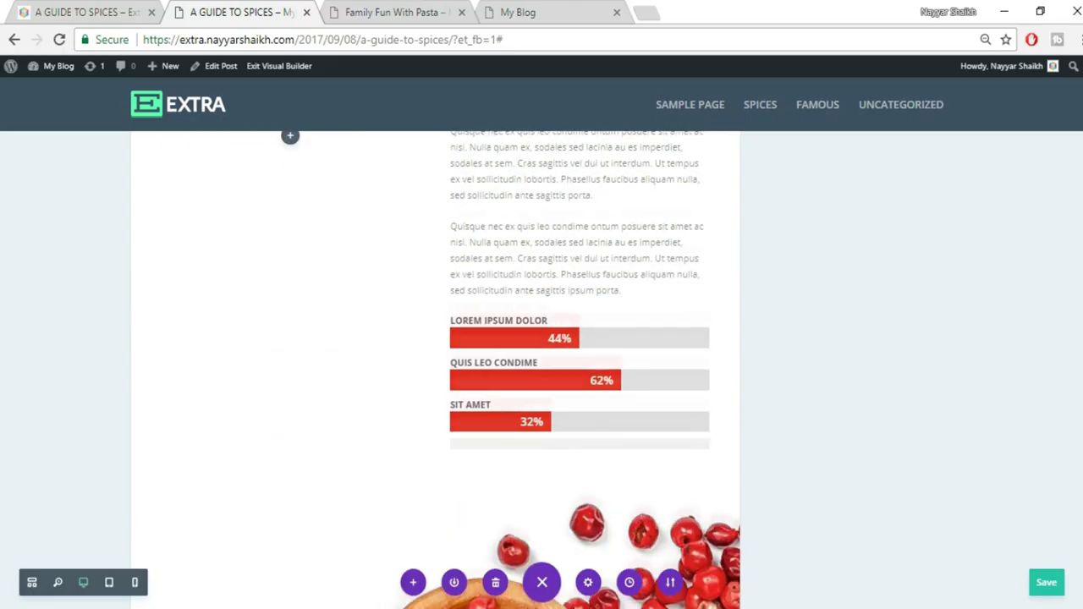
pyautogui.scroll(-4, 435, 369)
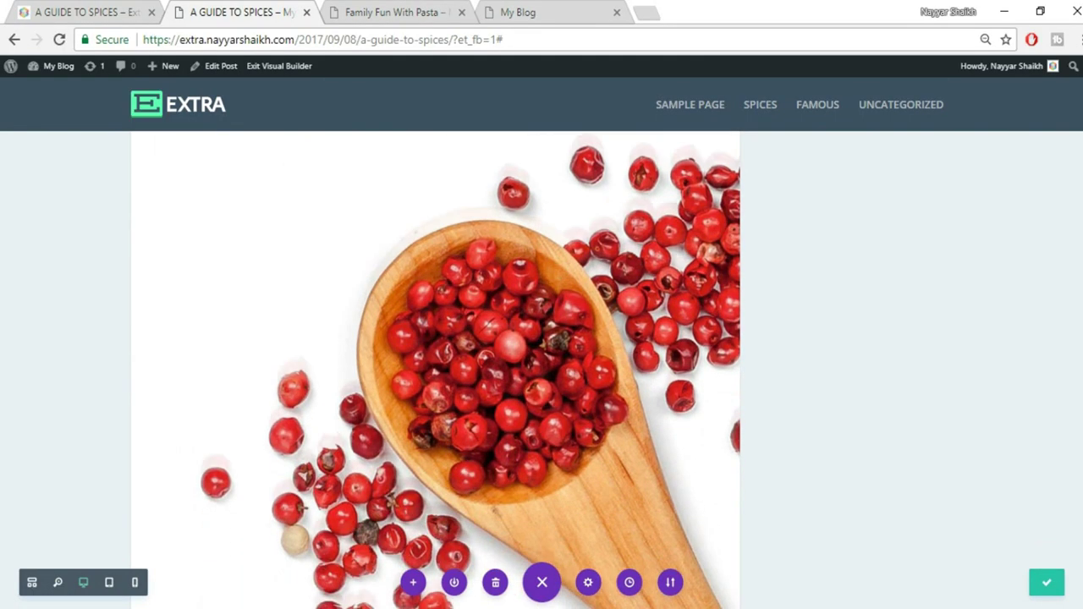
pyautogui.scroll(-4, 355, 372)
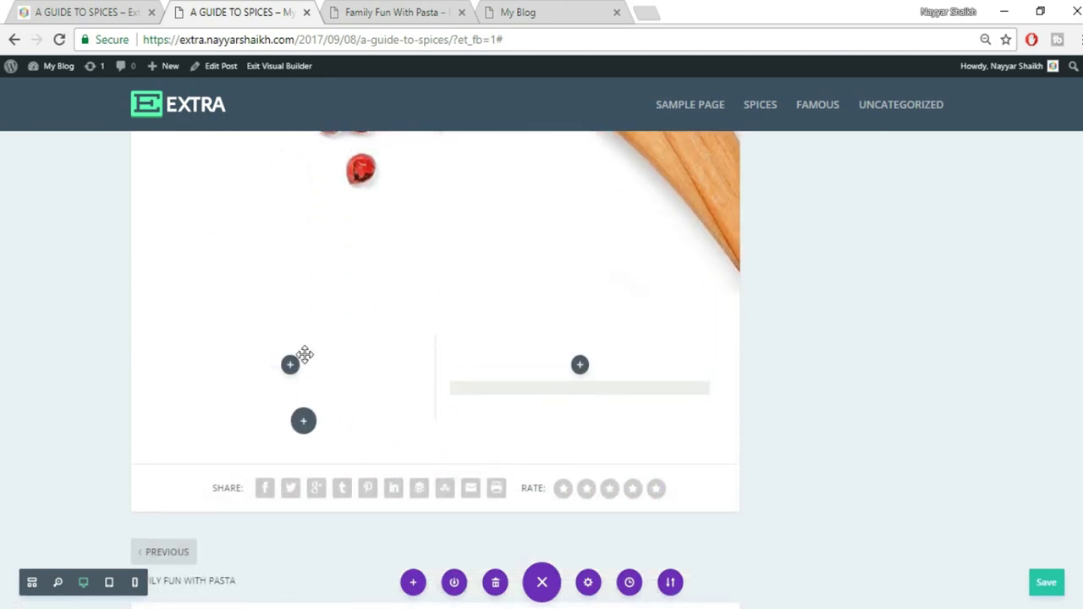
pyautogui.moveTo(610, 382); pyautogui.dragTo(672, 387)
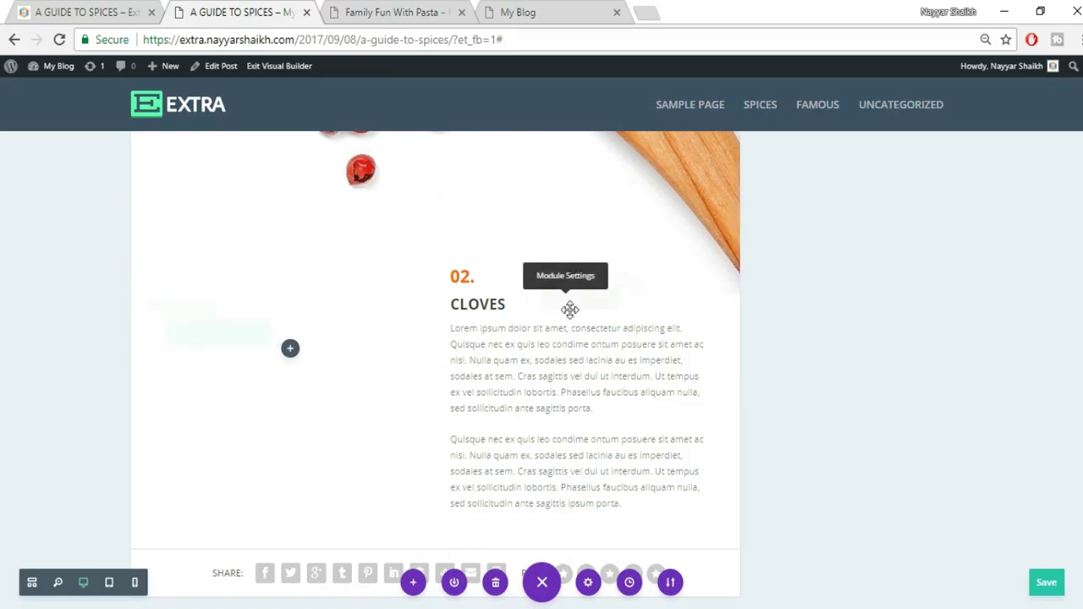
# Remove the -100px custom top margin from the copied text block
pyautogui.moveTo(554, 308)
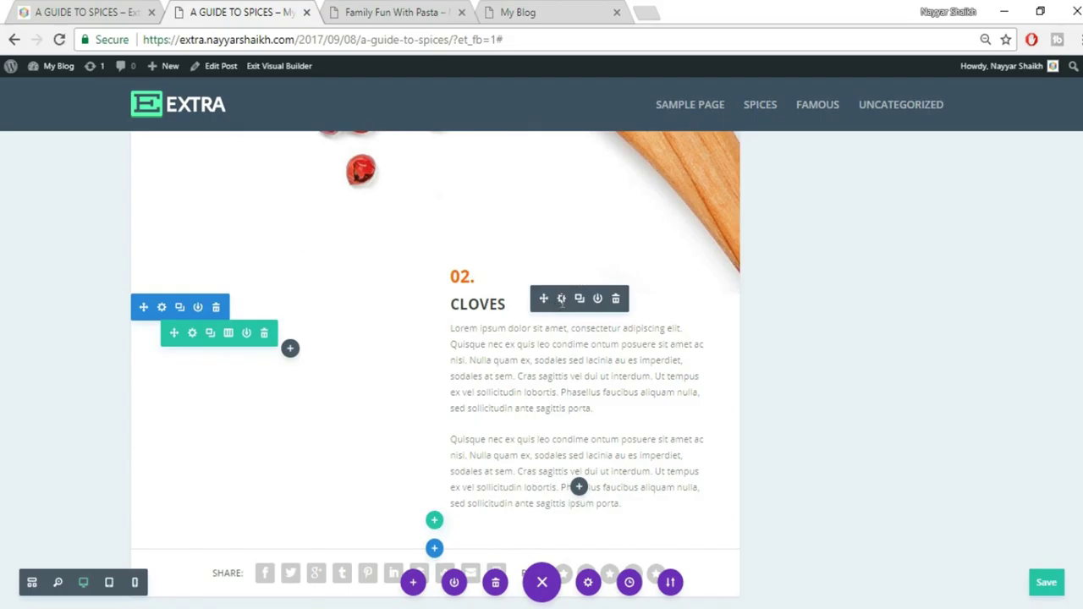
pyautogui.click(561, 299)
pyautogui.click(844, 199)
pyautogui.scroll(-1, 846, 402)
pyautogui.click(826, 403)
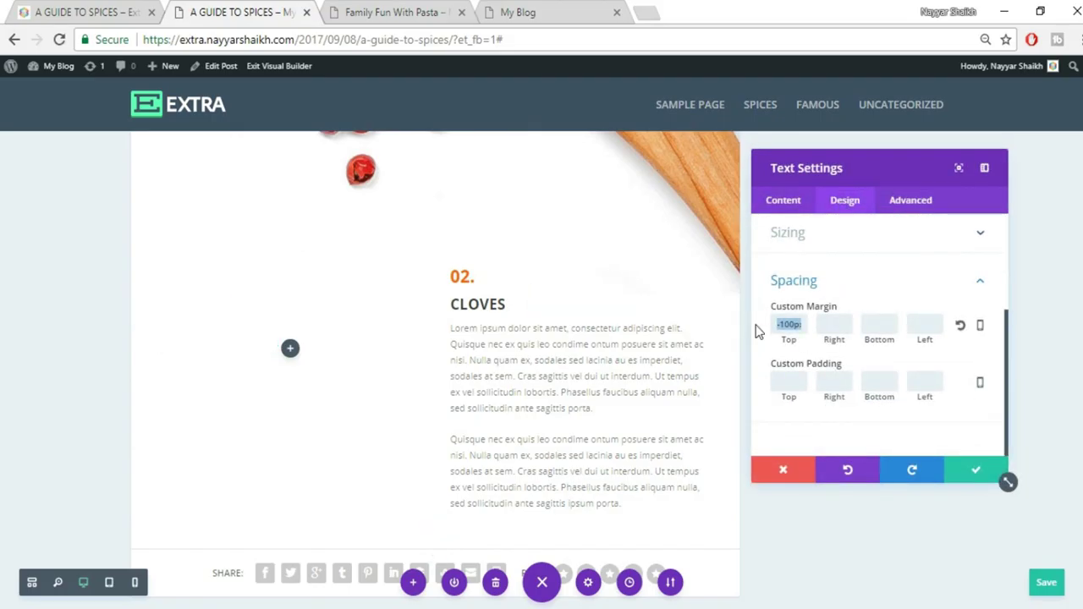
pyautogui.press('BackSpace')
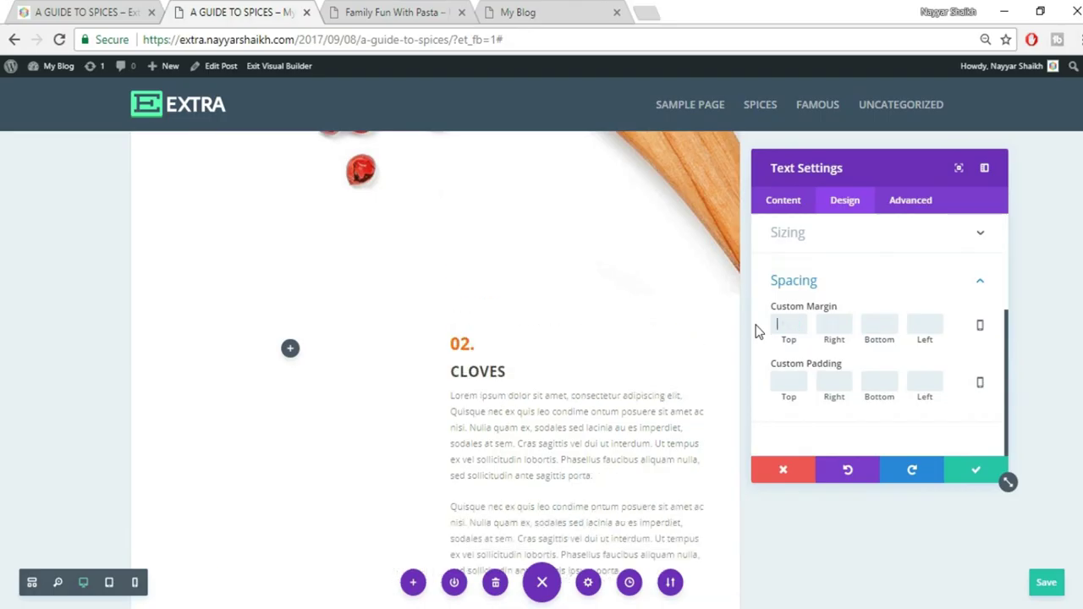
pyautogui.click(974, 473)
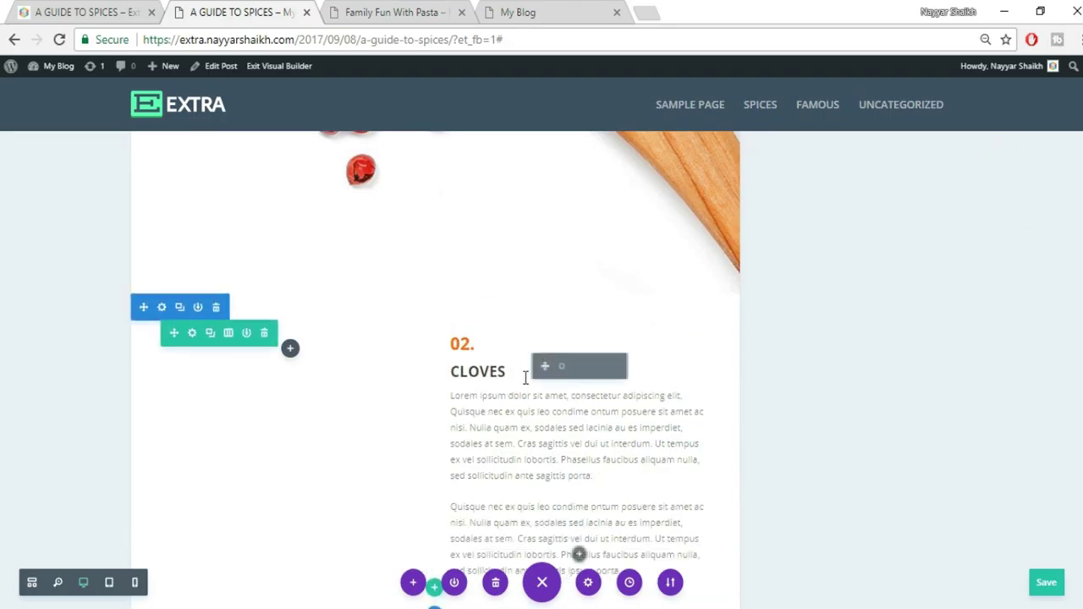
# Relabel the copied text block 03. HAWTHORN, using the heading copied from the reference post
pyautogui.press('Delete')
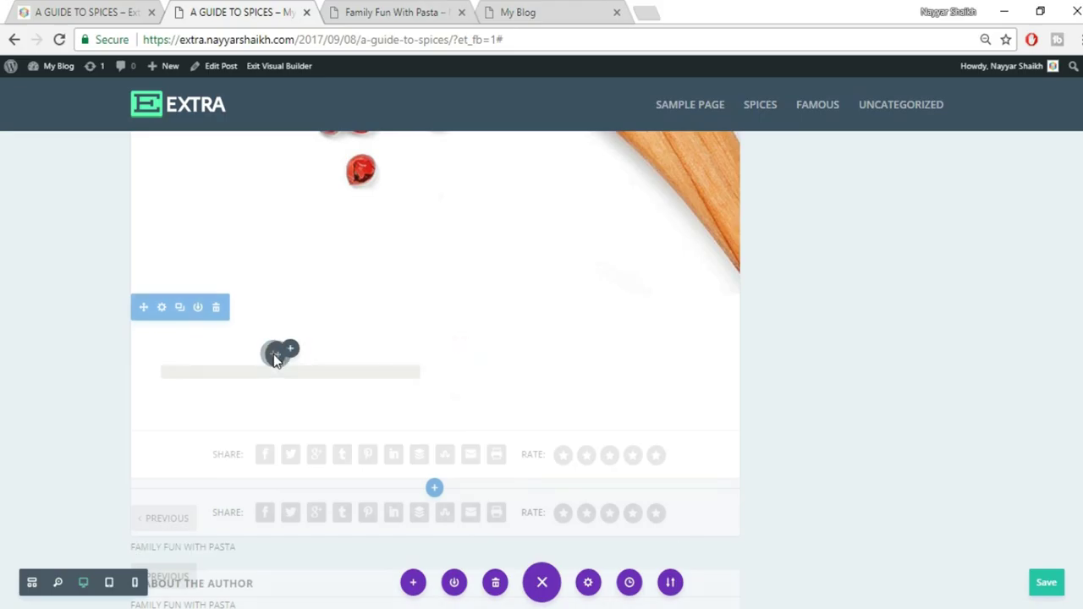
pyautogui.hotkey('ctrl', 'z')
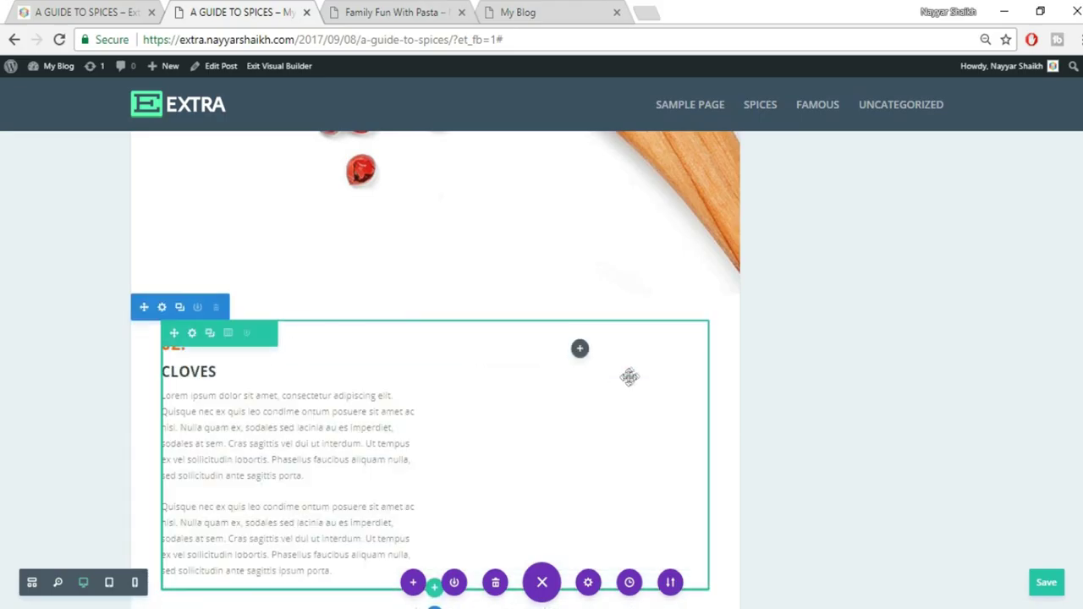
pyautogui.click(81, 5)
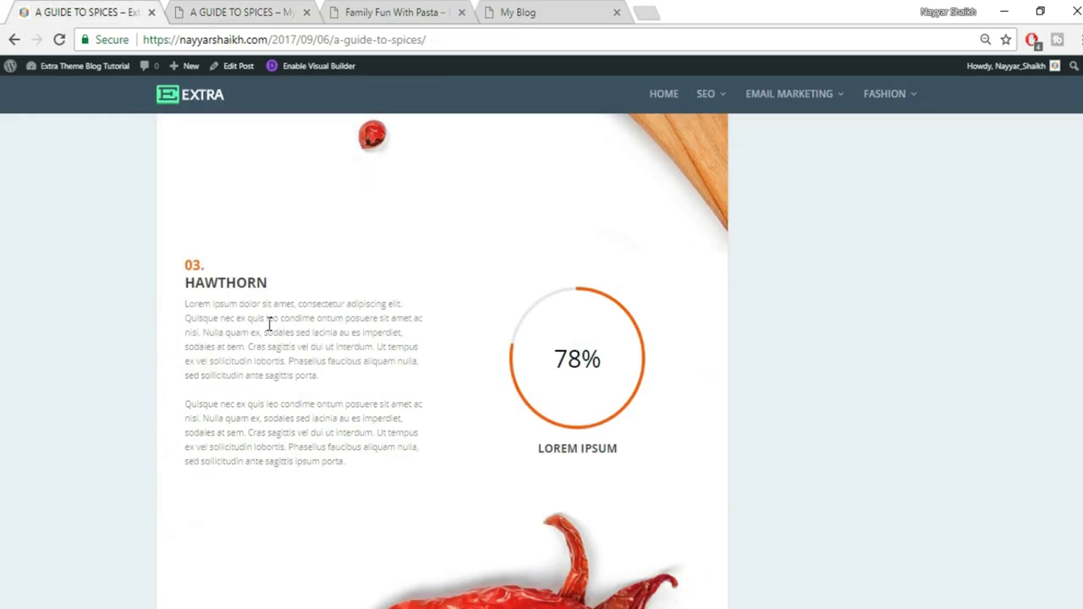
pyautogui.moveTo(269, 284); pyautogui.dragTo(174, 286)
pyautogui.hotkey('ctrl', 'c')
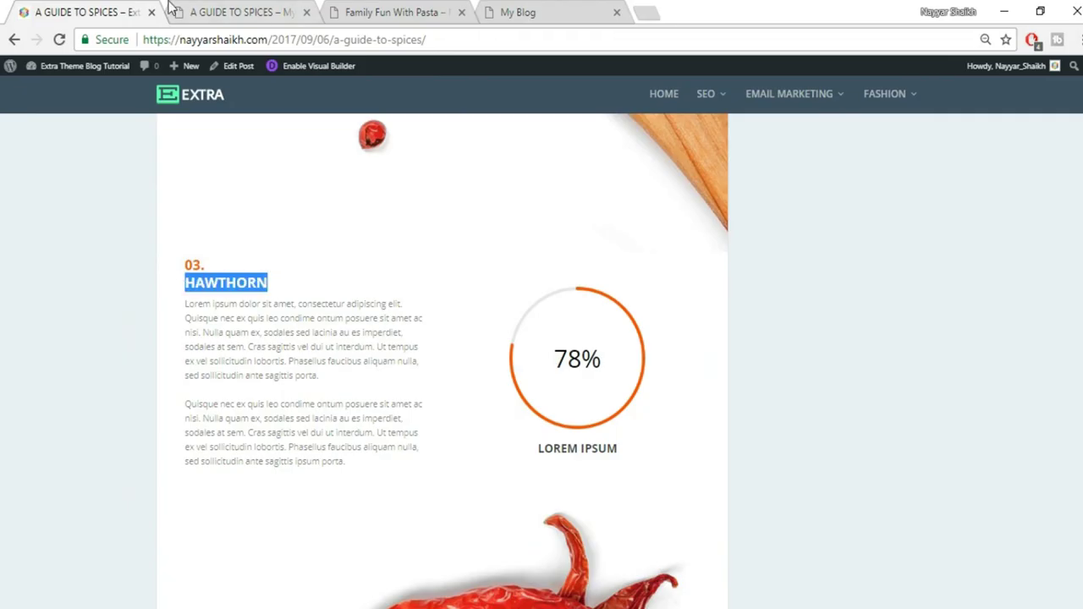
pyautogui.click(227, 10)
pyautogui.click(180, 346)
pyautogui.moveTo(171, 346); pyautogui.dragTo(182, 344)
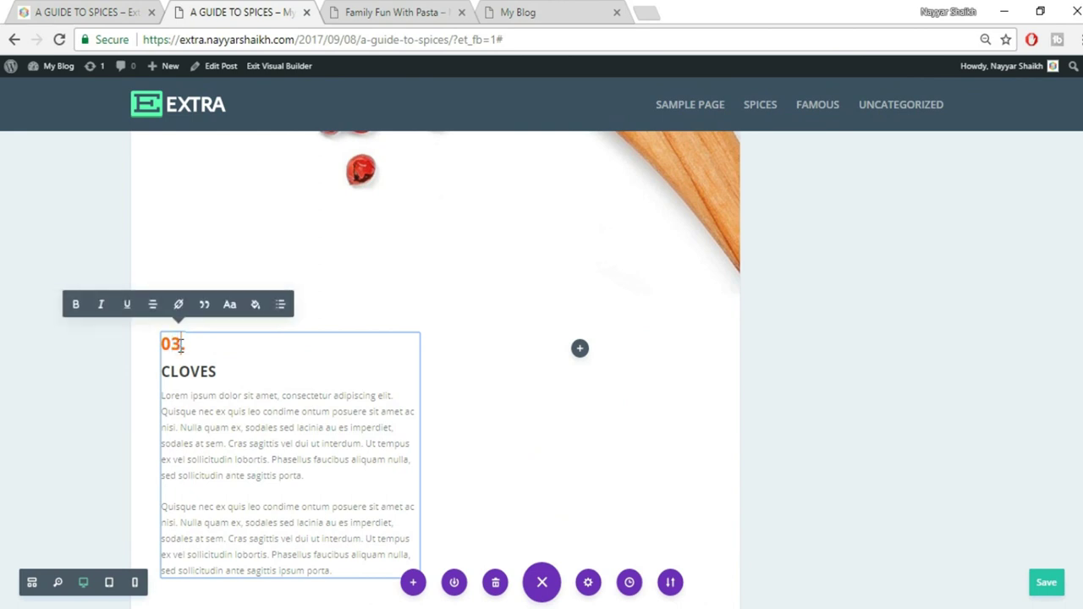
pyautogui.doubleClick(173, 372)
pyautogui.hotkey('ctrl', 'v')
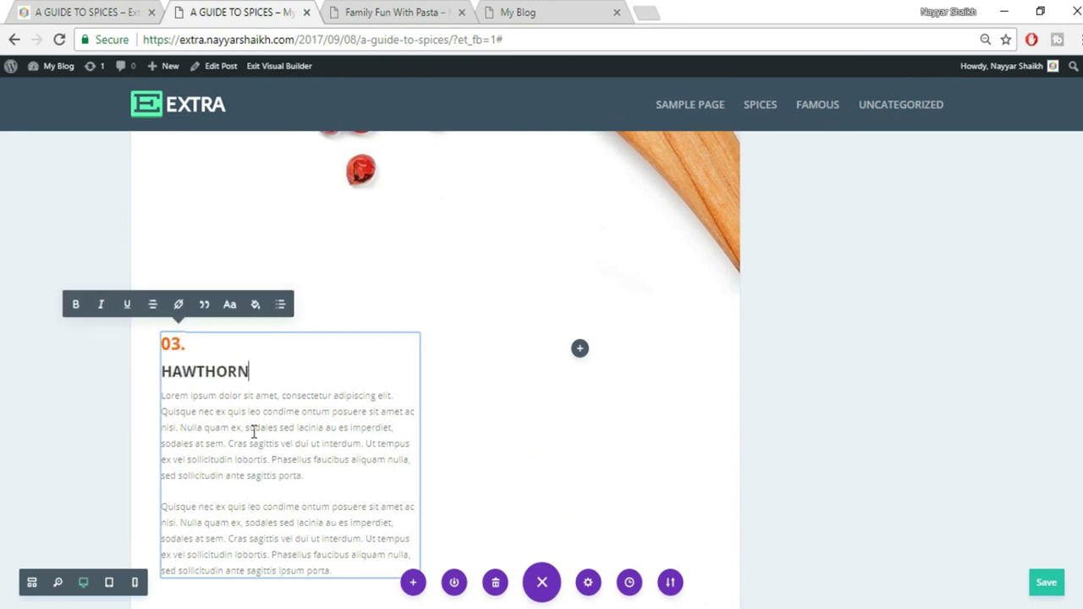
pyautogui.click(701, 457)
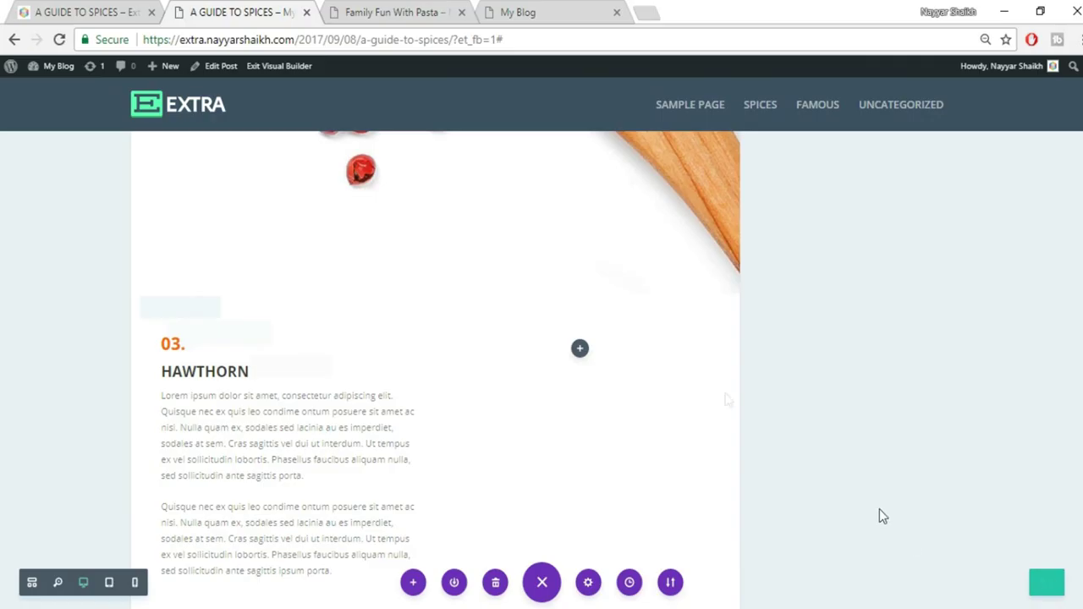
pyautogui.click(100, 10)
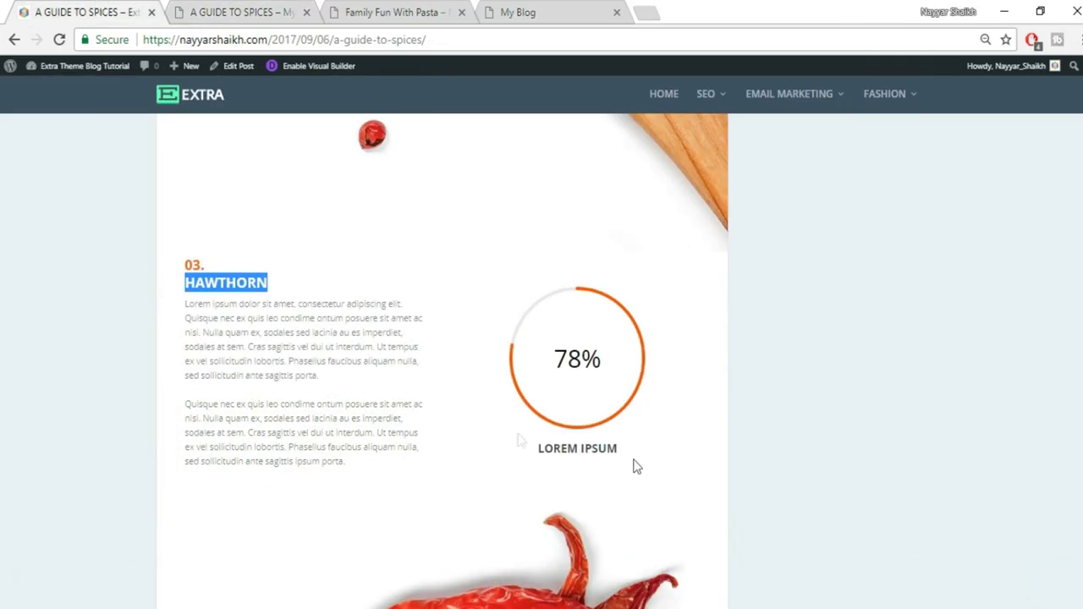
pyautogui.click(218, 11)
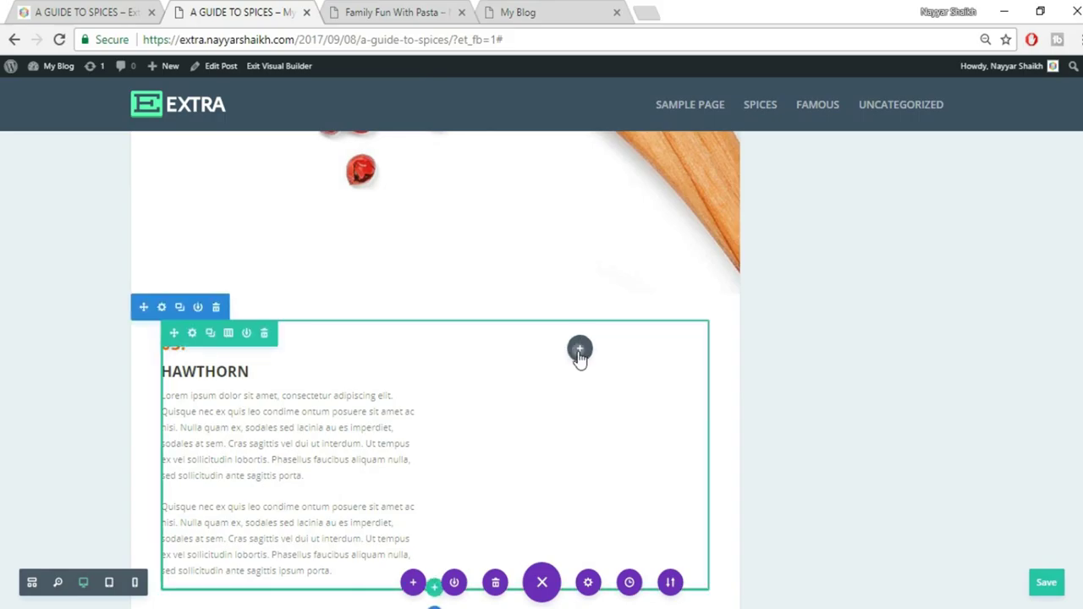
# Add a Circle Counter to the right column titled LOREM IPSUM with number 78
pyautogui.click(580, 350)
pyautogui.write('c')
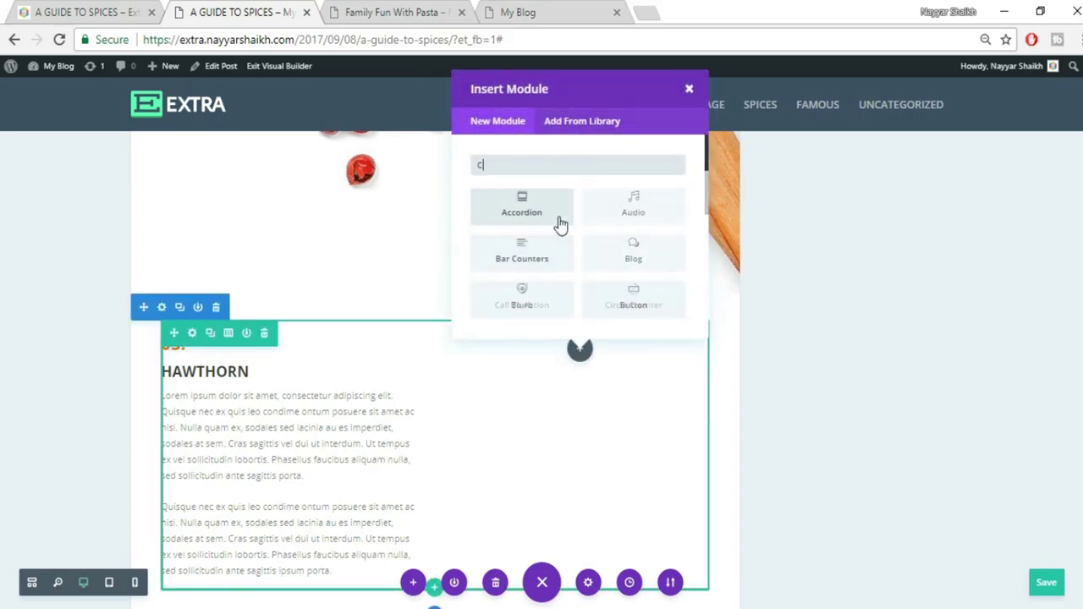
pyautogui.write('ir')
pyautogui.click(523, 207)
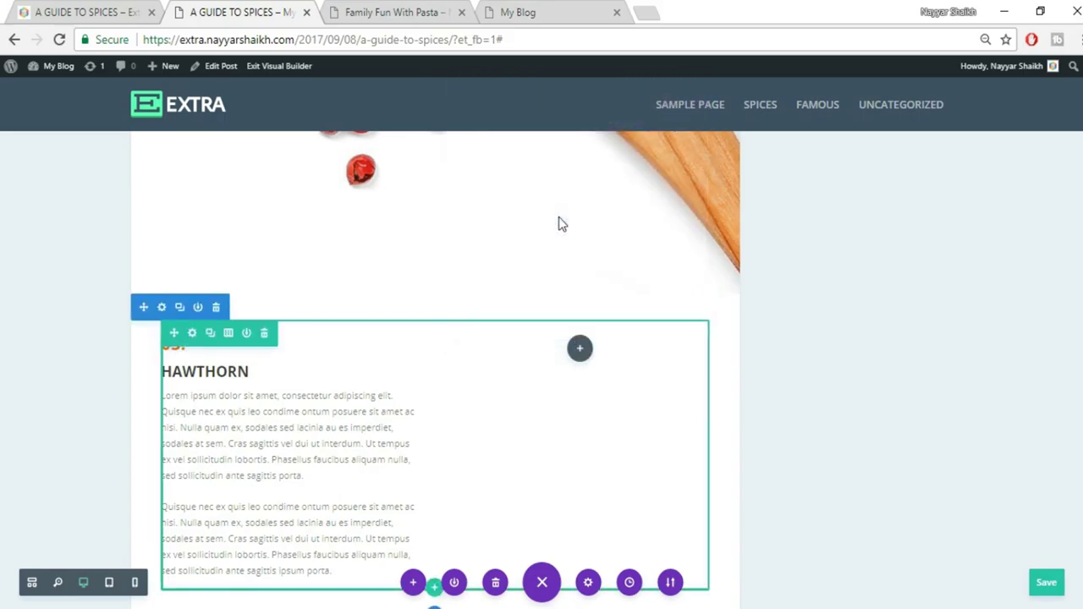
pyautogui.click(82, 10)
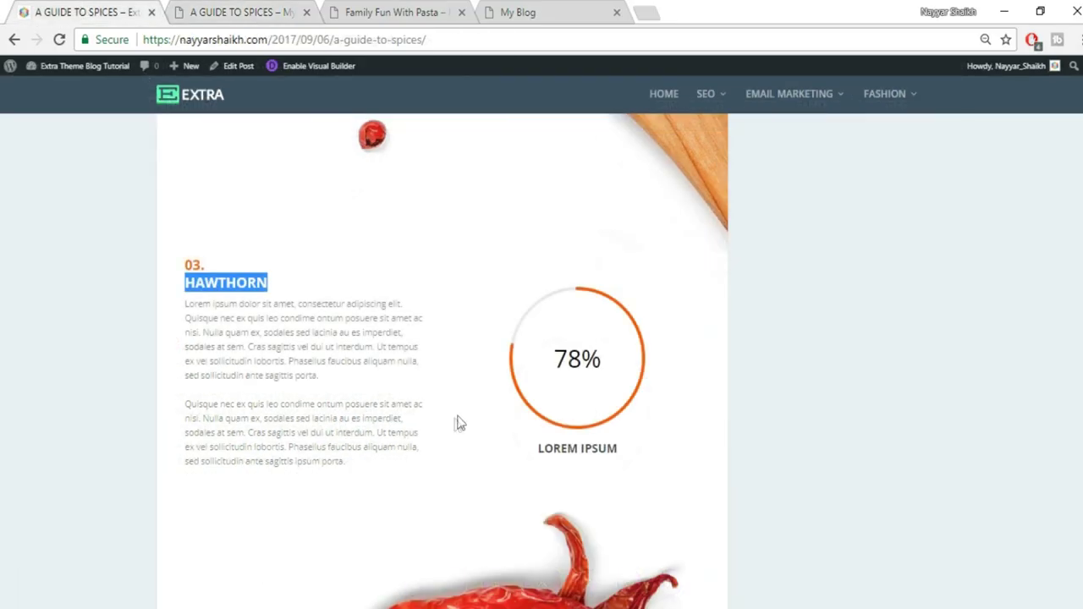
pyautogui.moveTo(539, 458); pyautogui.dragTo(655, 459)
pyautogui.hotkey('ctrl', 'c')
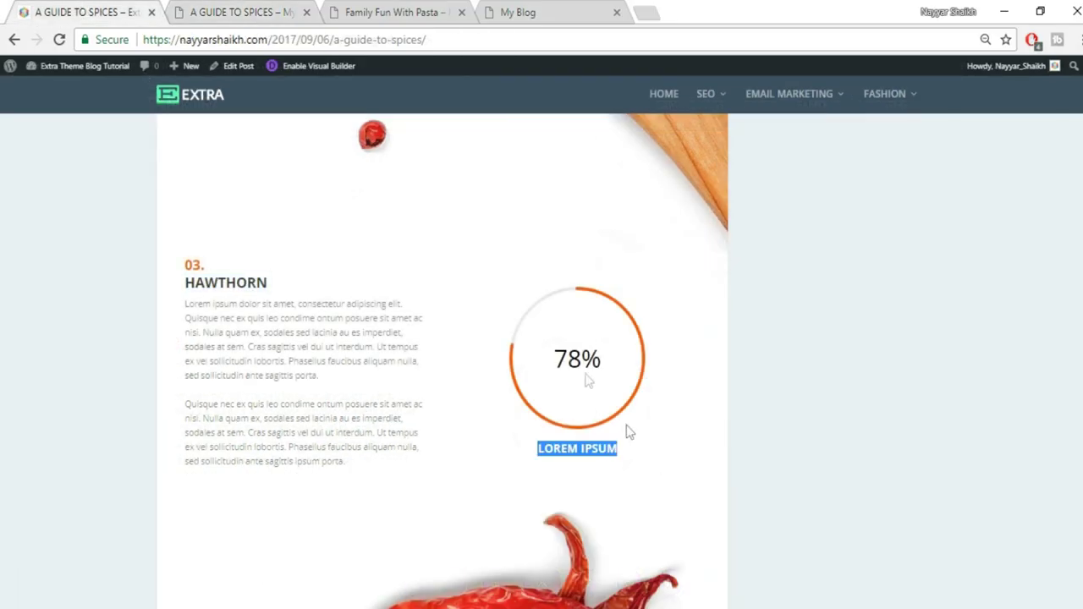
pyautogui.click(211, 10)
pyautogui.click(839, 314)
pyautogui.hotkey('ctrl', 'v')
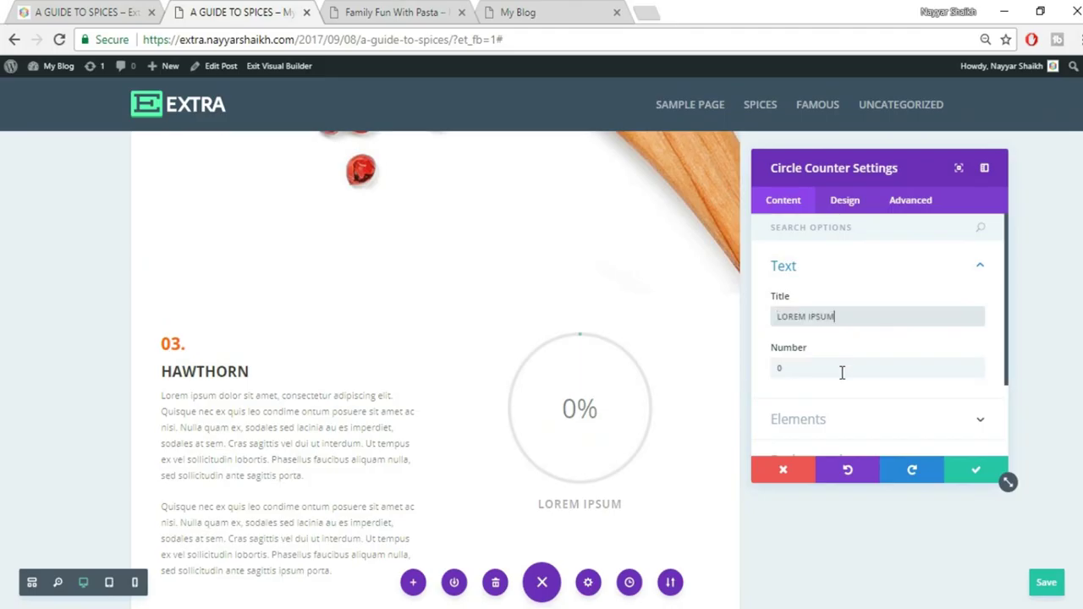
pyautogui.click(842, 370)
pyautogui.doubleClick(844, 367)
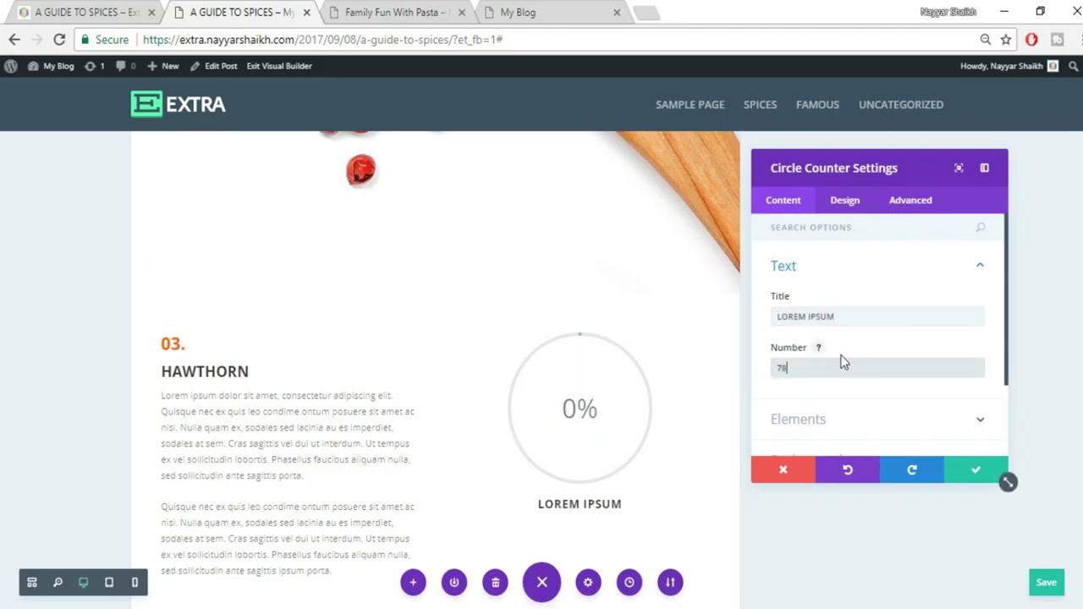
pyautogui.write('78')
# Make the circle counter's bar red and save it
pyautogui.scroll(-3, 851, 363)
pyautogui.click(857, 368)
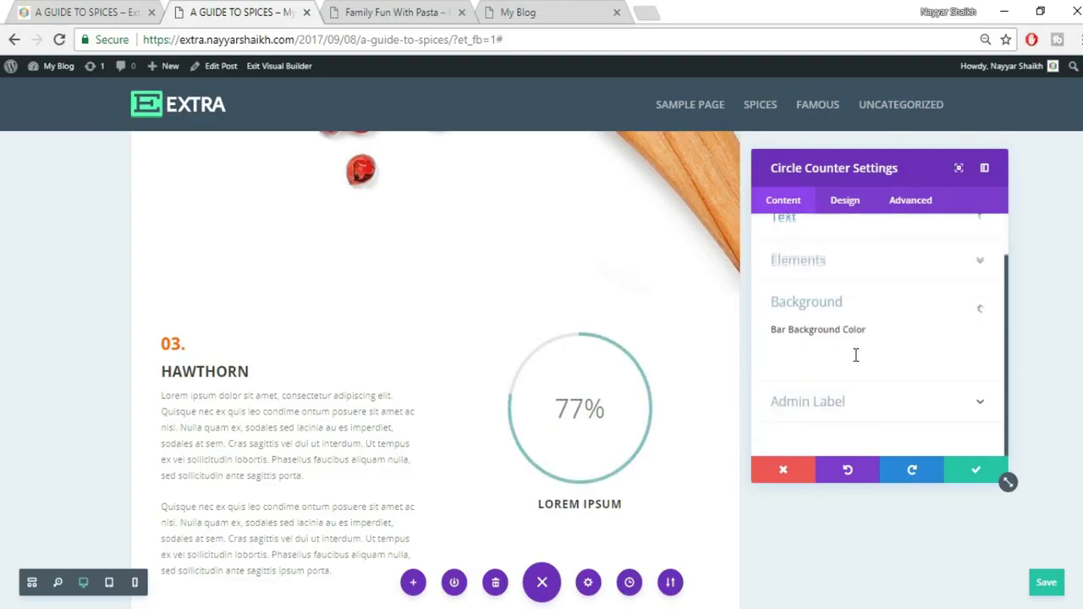
pyautogui.click(860, 355)
pyautogui.scroll(-2, 920, 389)
pyautogui.click(839, 350)
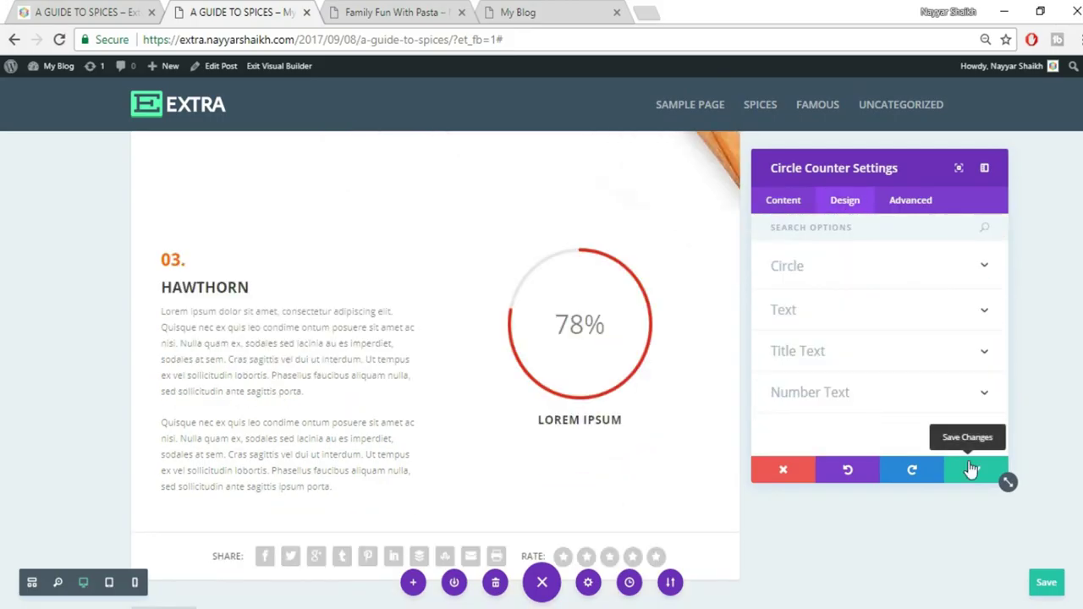
pyautogui.click(970, 470)
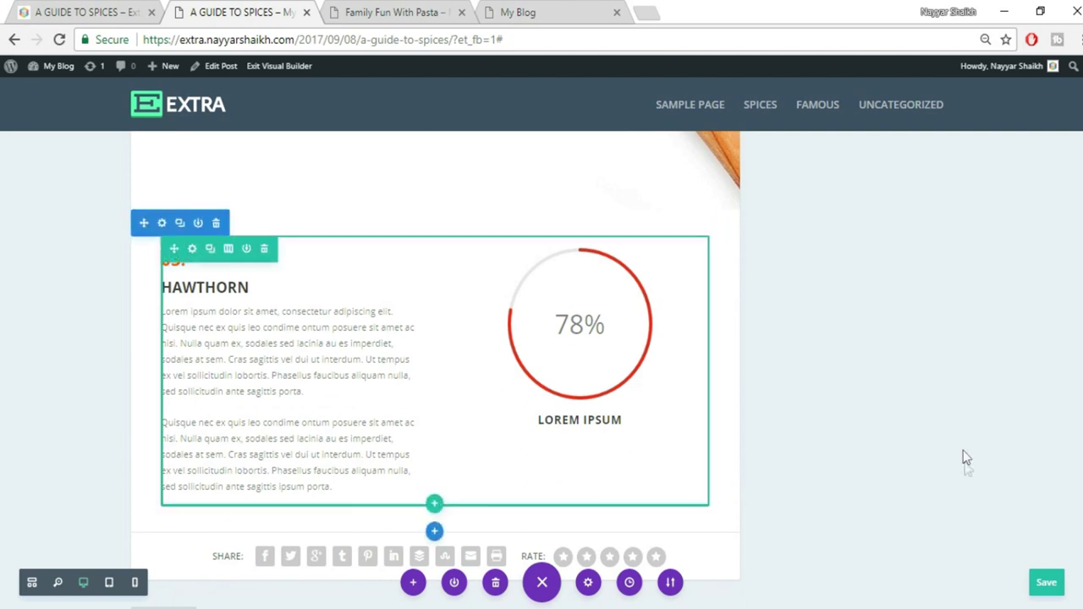
# Check the reference post, then start a new section below the HAWTHORN block
pyautogui.click(102, 12)
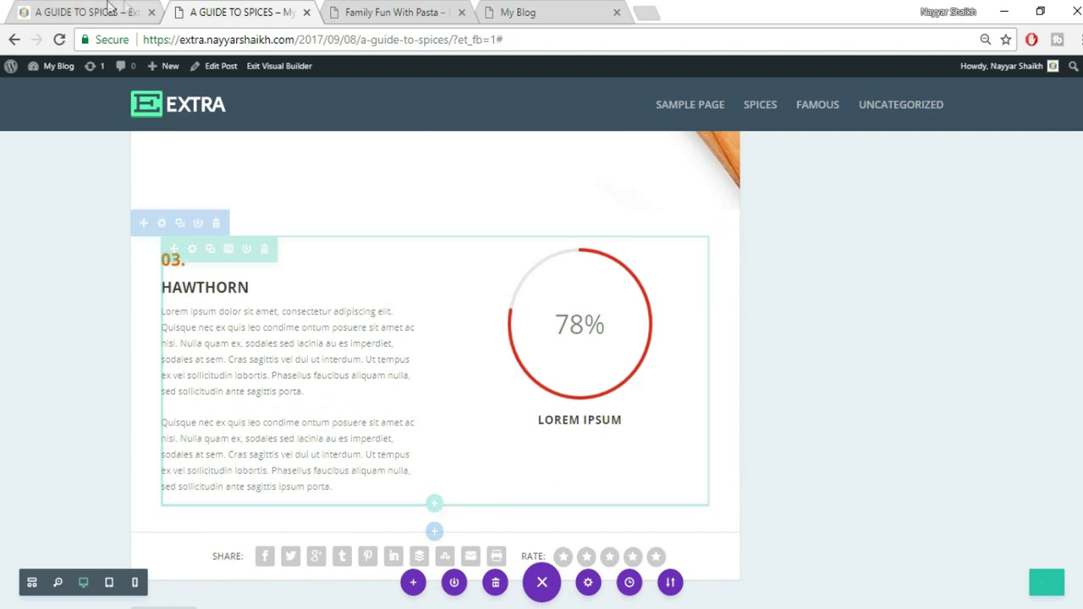
pyautogui.scroll(-4, 948, 366)
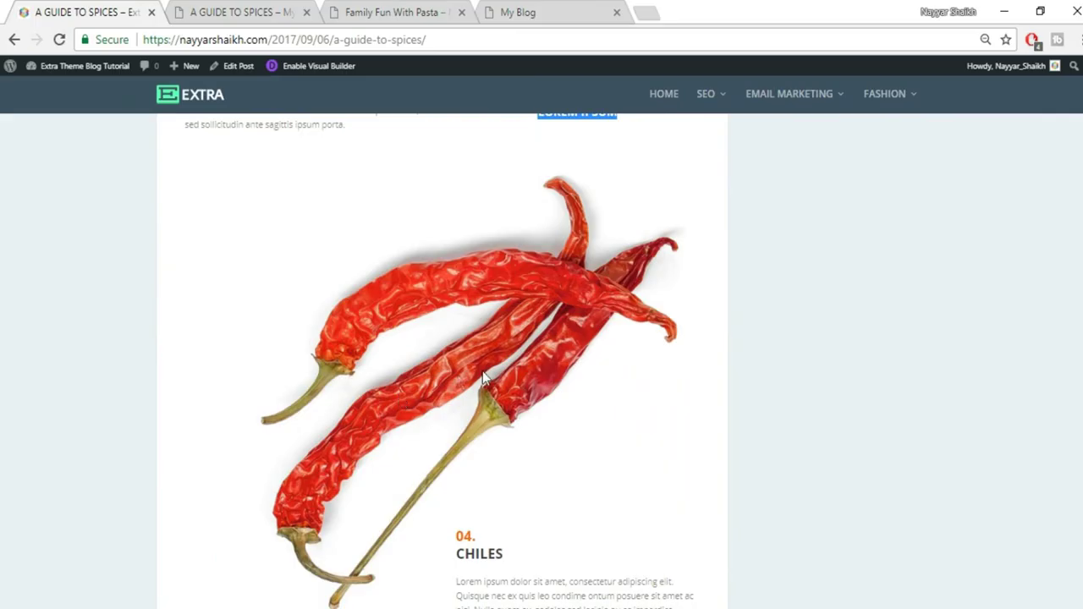
pyautogui.click(243, 9)
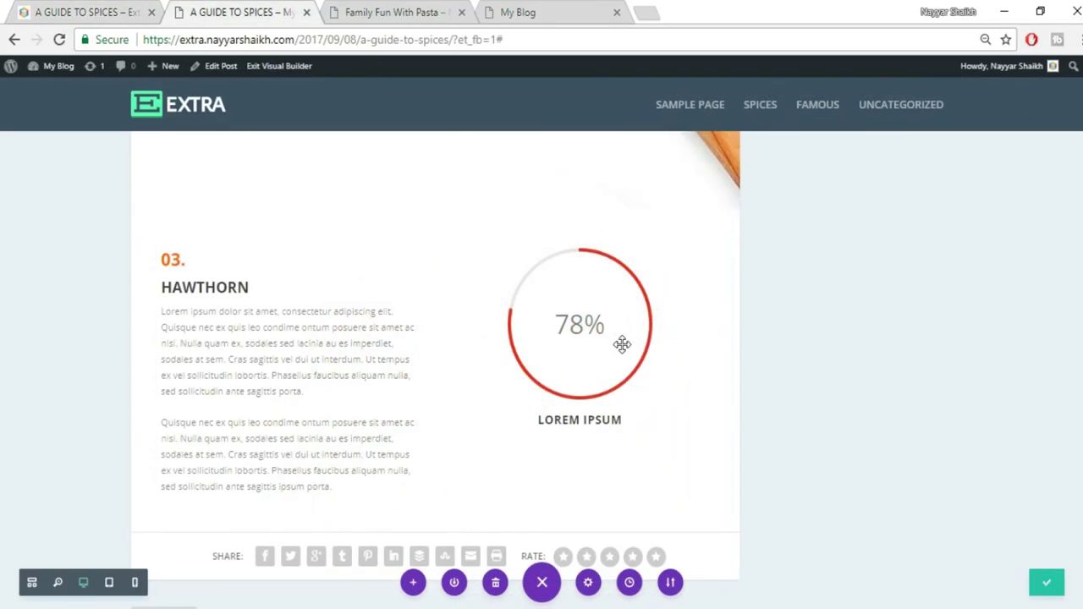
pyautogui.scroll(-2, 623, 342)
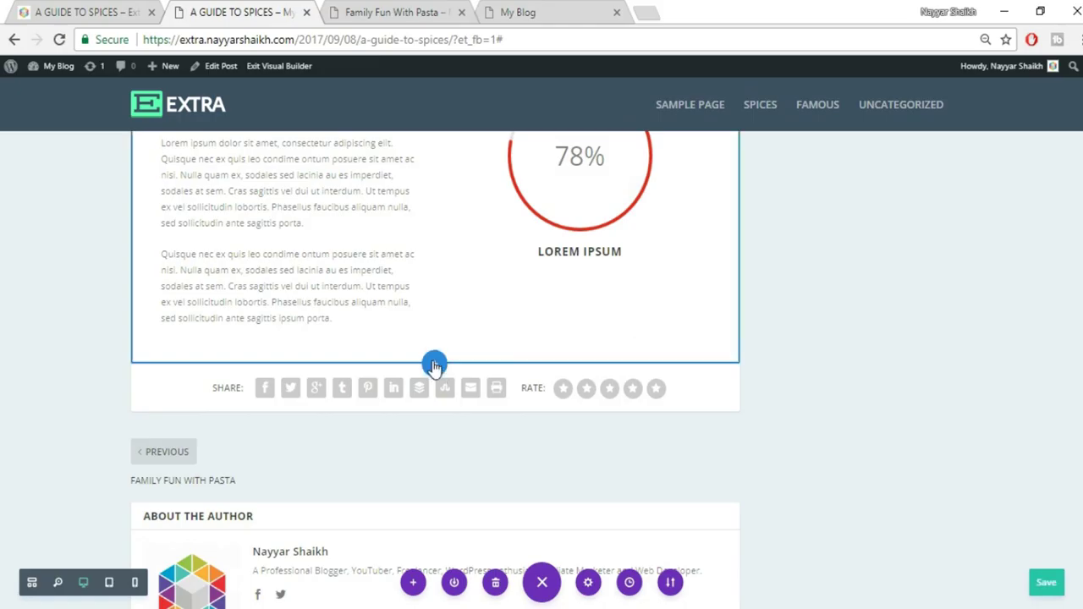
pyautogui.click(434, 364)
# Make the new section fullwidth with a Fullwidth Image of uploaded file 054
pyautogui.click(501, 316)
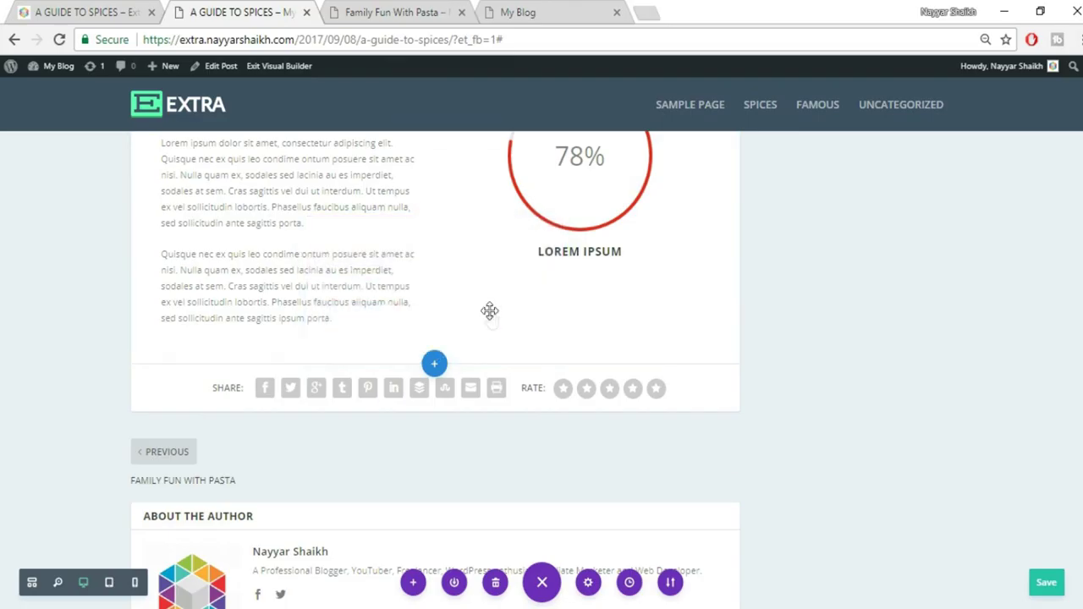
pyautogui.click(360, 303)
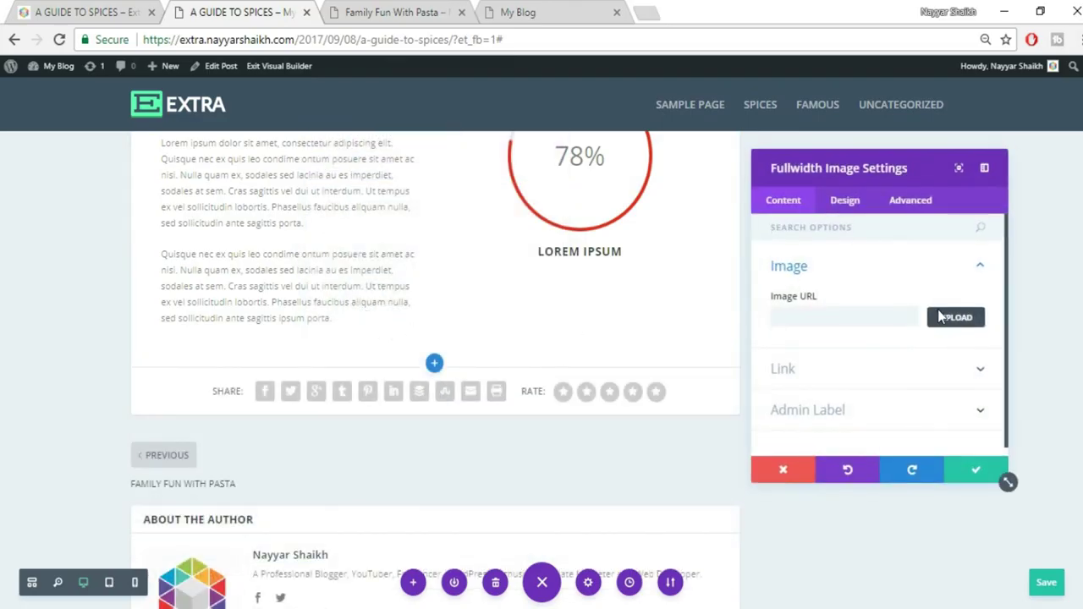
pyautogui.click(940, 318)
pyautogui.click(167, 120)
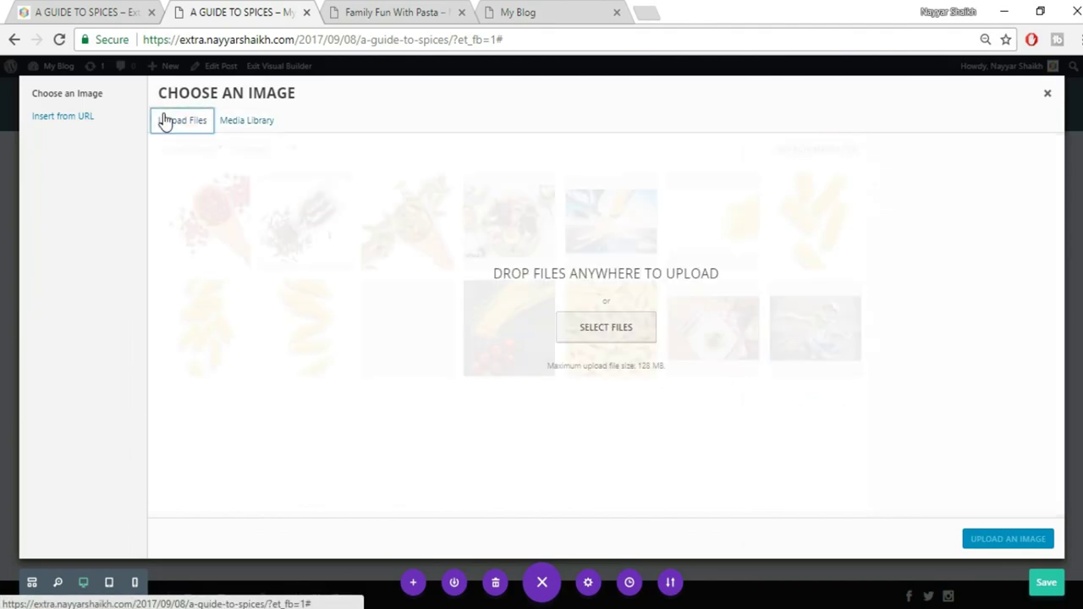
pyautogui.click(607, 330)
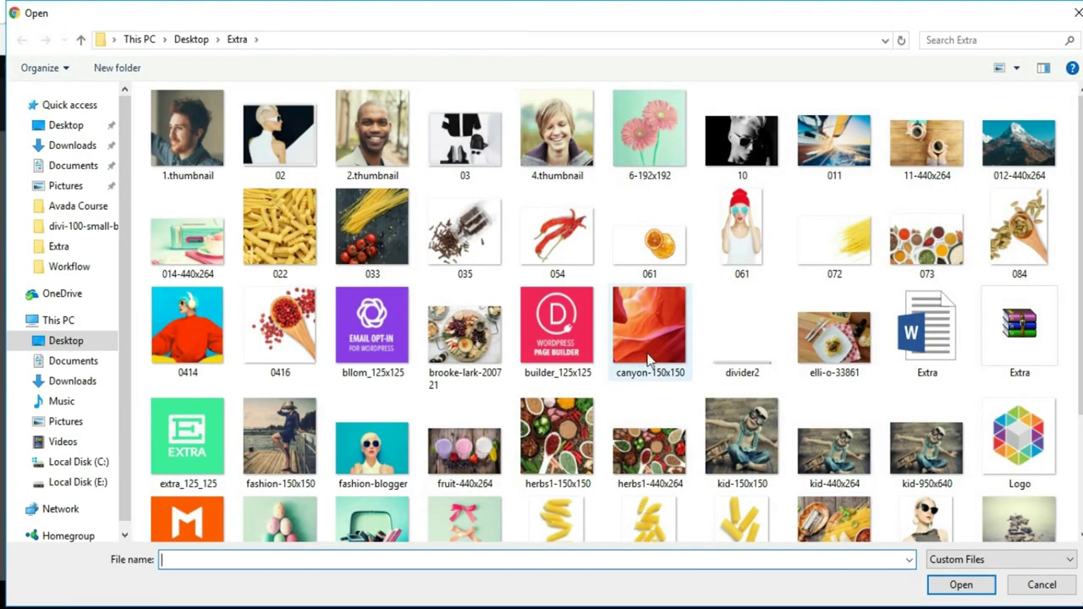
pyautogui.click(592, 241)
pyautogui.click(963, 585)
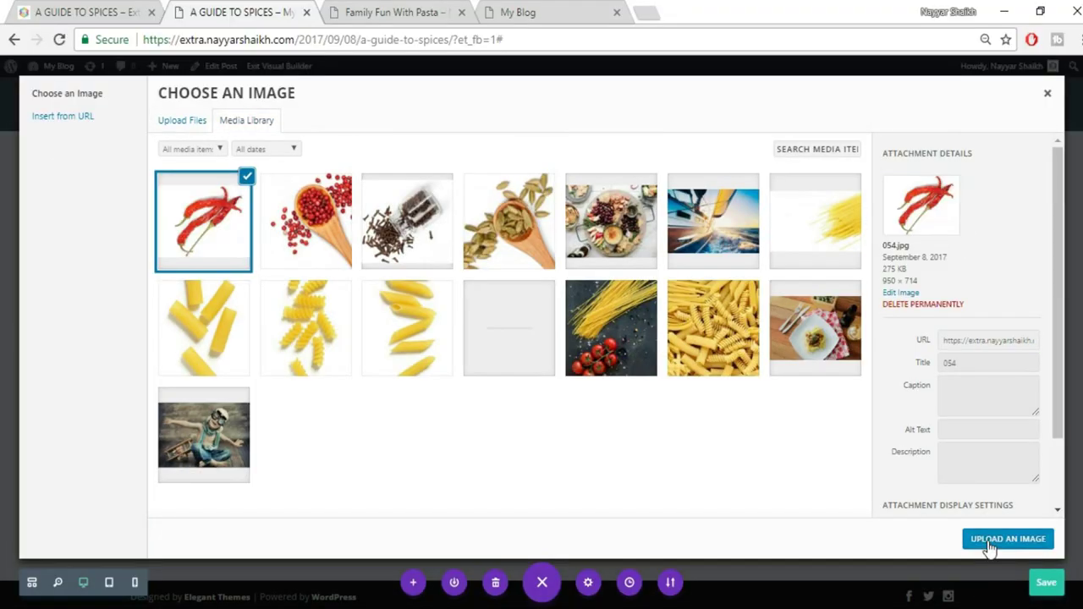
pyautogui.click(987, 543)
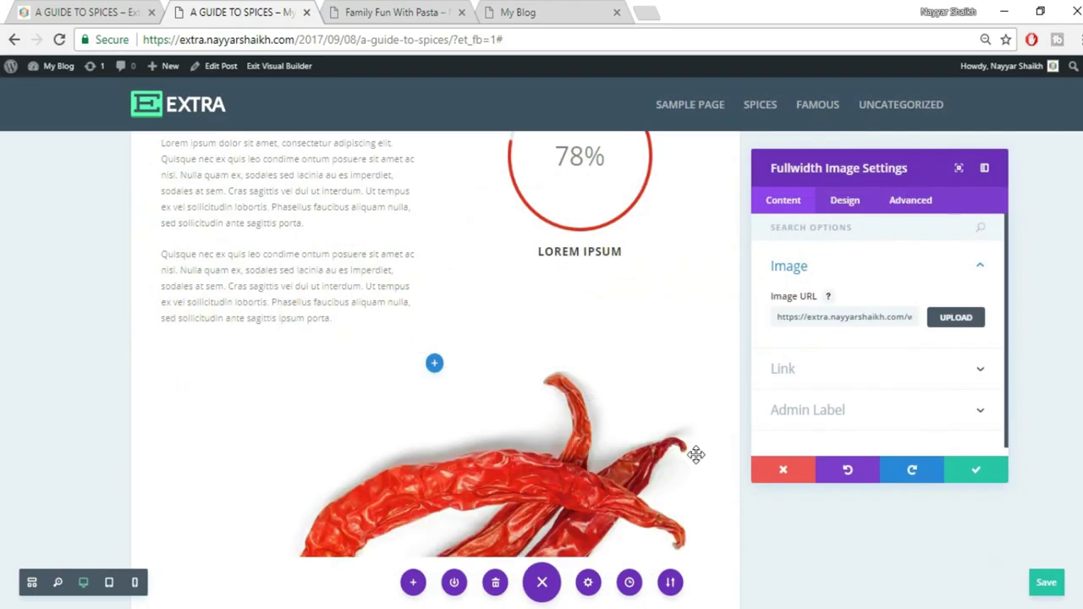
pyautogui.click(977, 472)
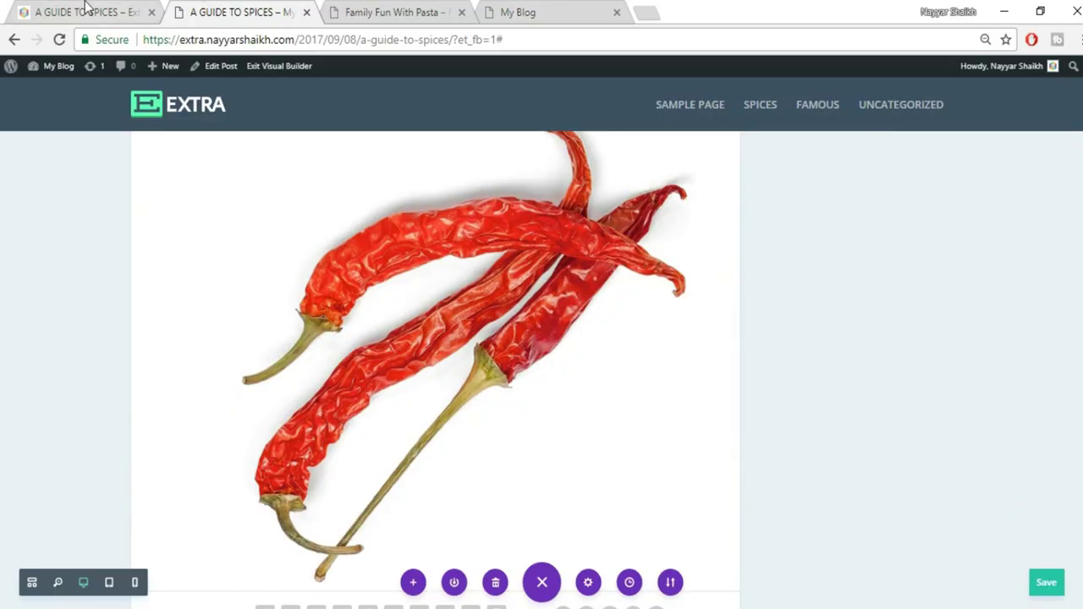
# Compare the layout against the reference spices post
pyautogui.hotkey('ctrl', 'shift', 'Tab')
pyautogui.scroll(-5, 952, 406)
pyautogui.scroll(2, 554, 303)
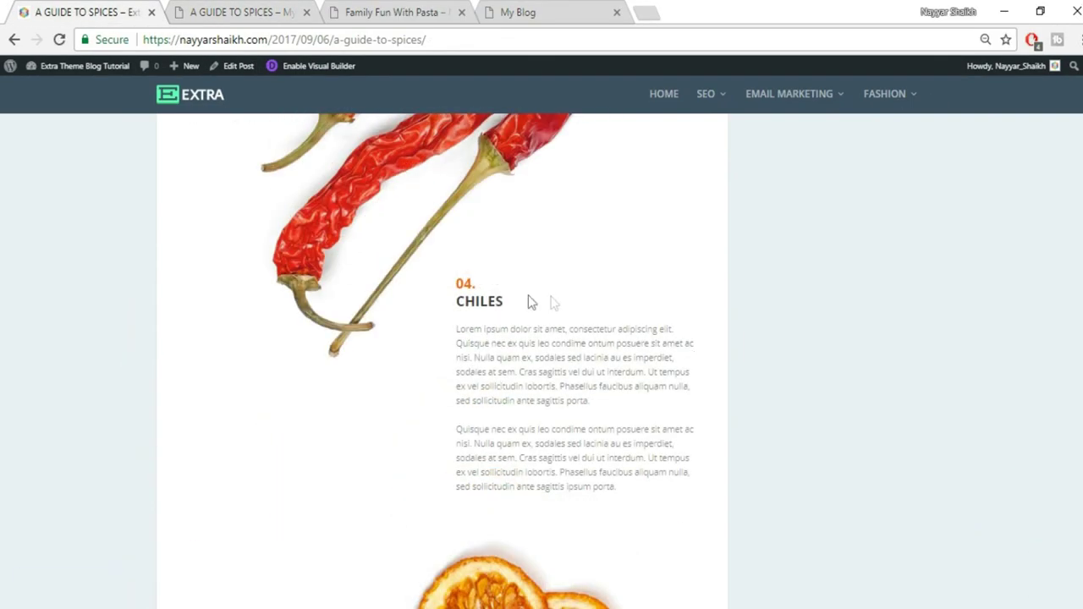
pyautogui.click(265, 11)
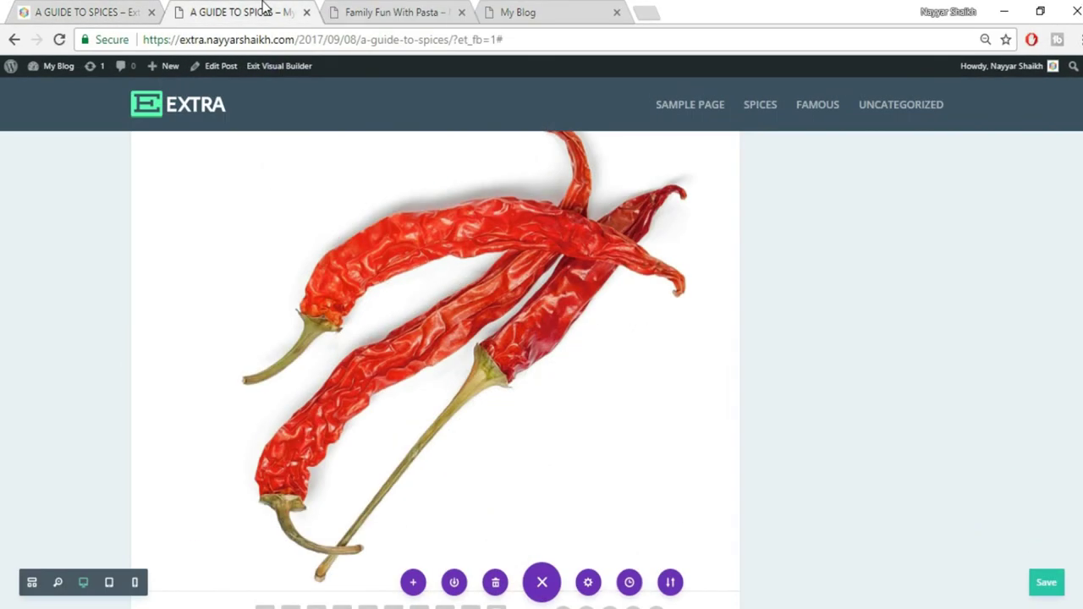
# Add a Regular section with a 1/2+1/2 row below the chili image
pyautogui.scroll(5, 823, 410)
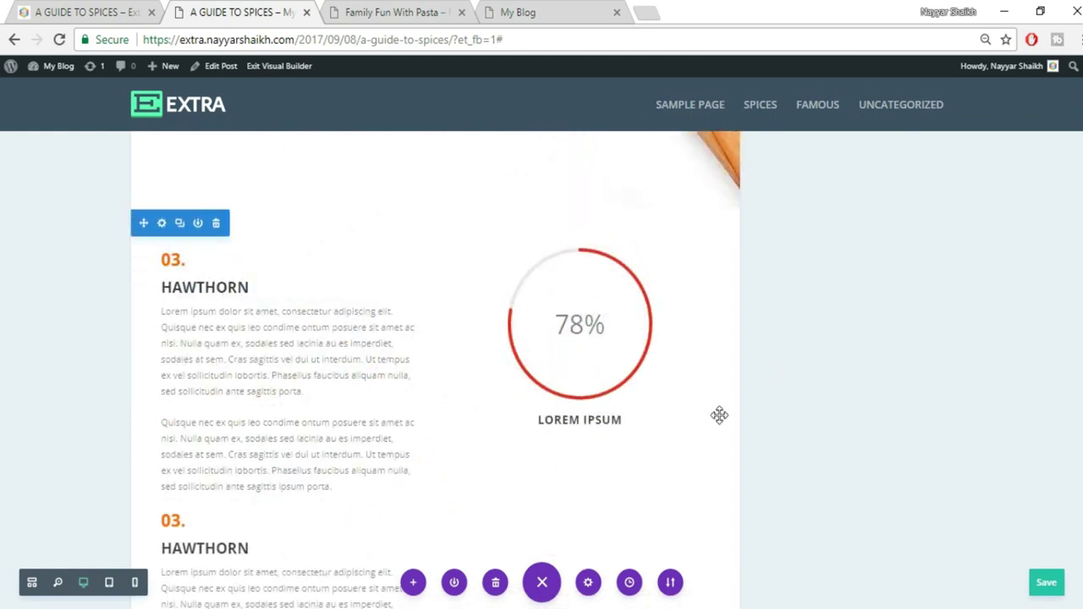
pyautogui.scroll(-4, 719, 415)
pyautogui.scroll(-8, 665, 408)
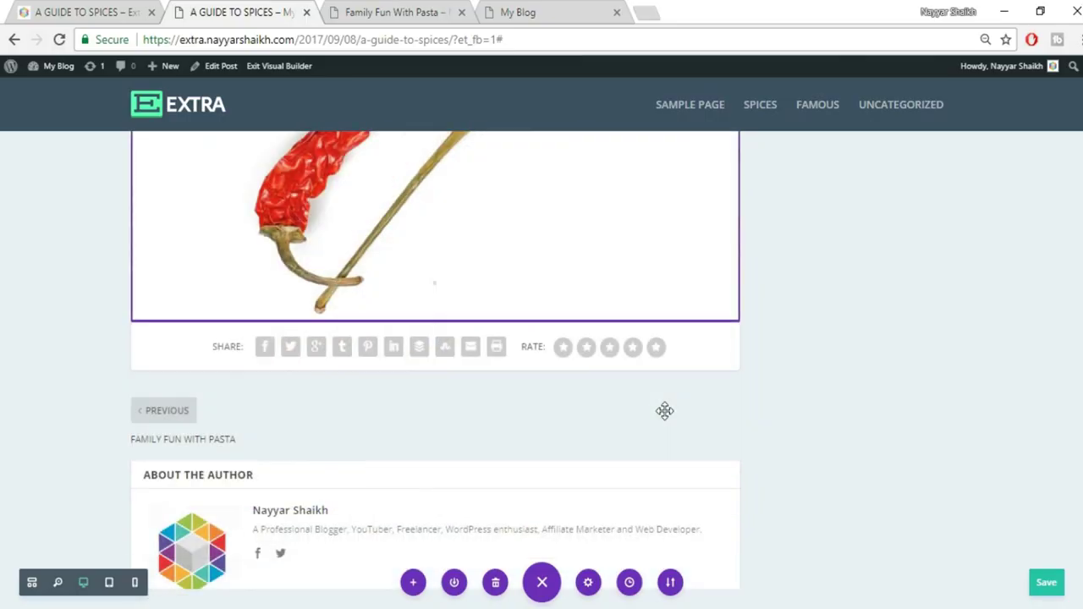
pyautogui.scroll(3, 457, 336)
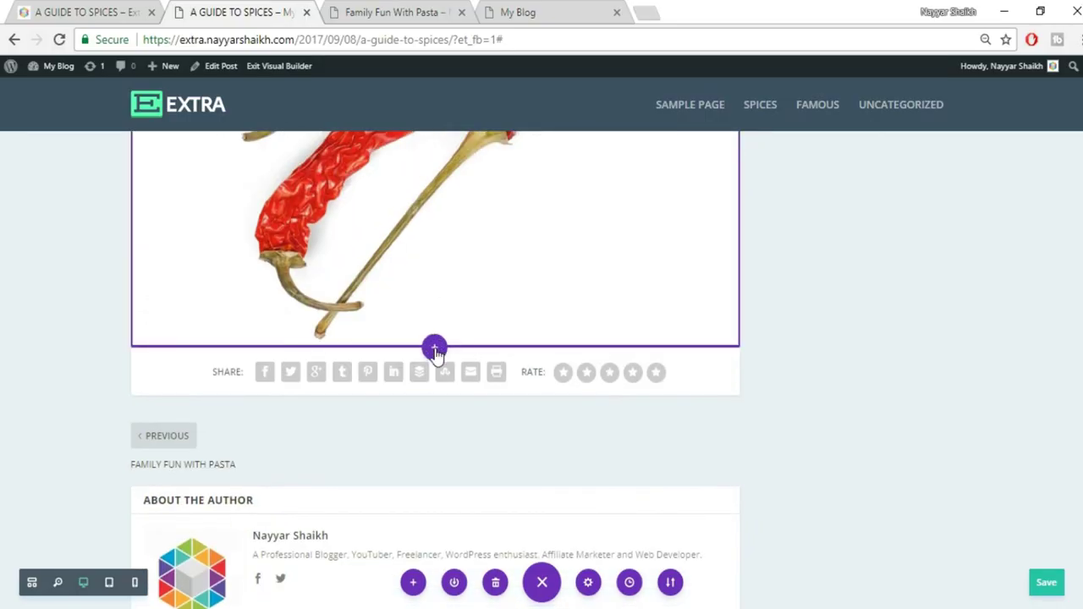
pyautogui.click(433, 346)
pyautogui.click(368, 309)
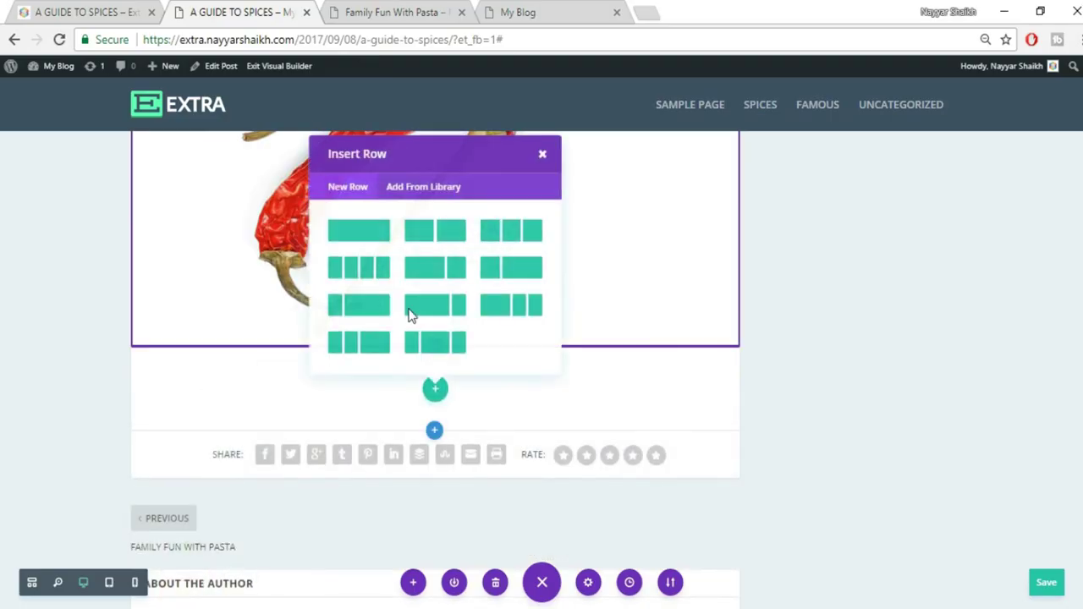
pyautogui.click(430, 236)
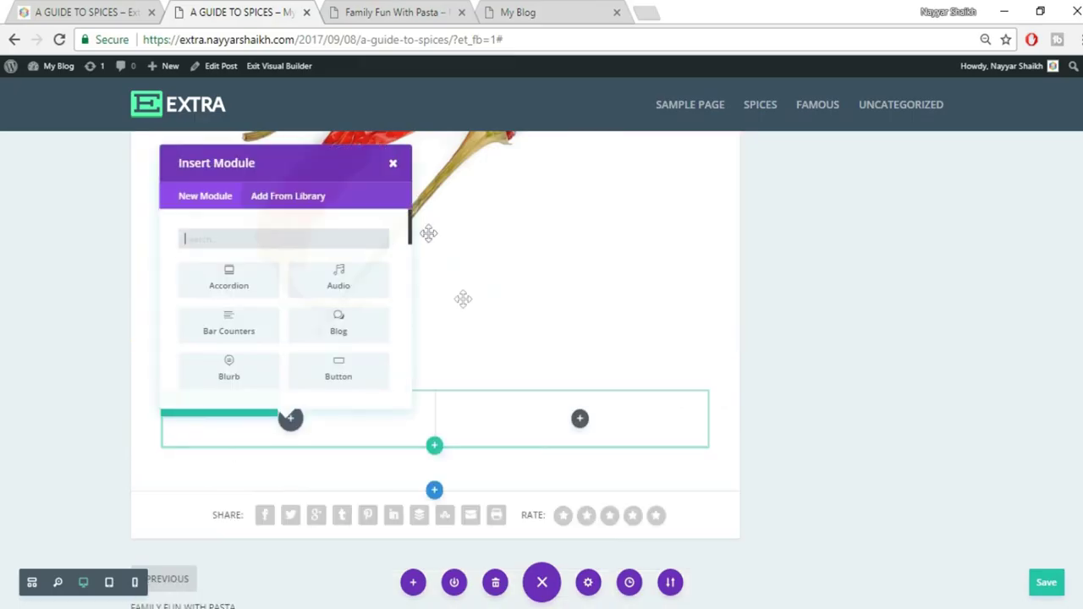
pyautogui.click(397, 161)
# Move the 03. HAWTHORN text into the new right column and relabel it 04. CHILES
pyautogui.scroll(5, 549, 362)
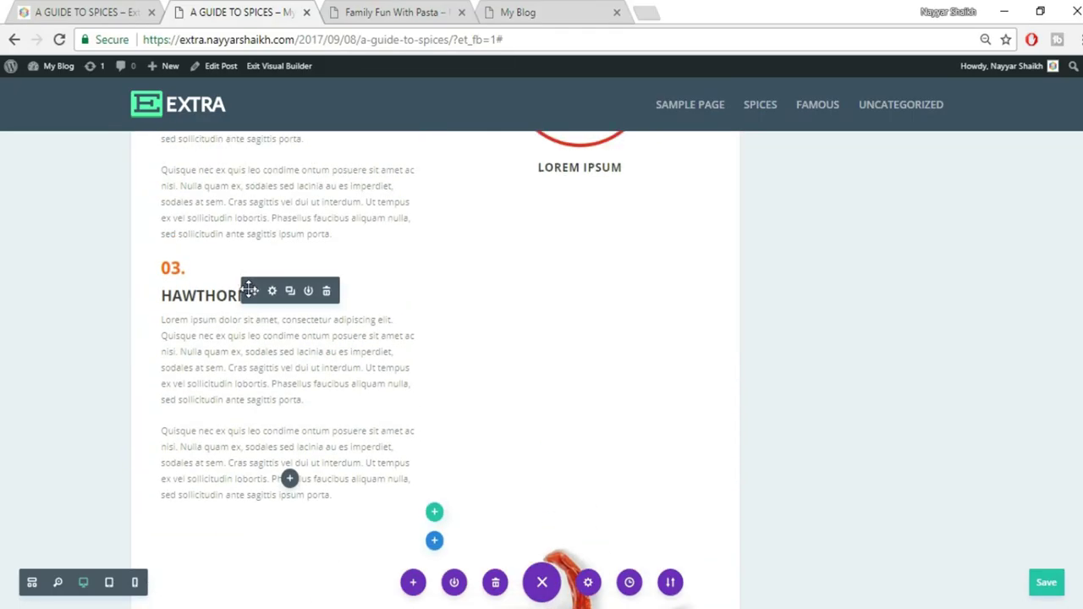
pyautogui.moveTo(254, 290); pyautogui.dragTo(720, 422)
pyautogui.moveTo(780, 389); pyautogui.dragTo(812, 375)
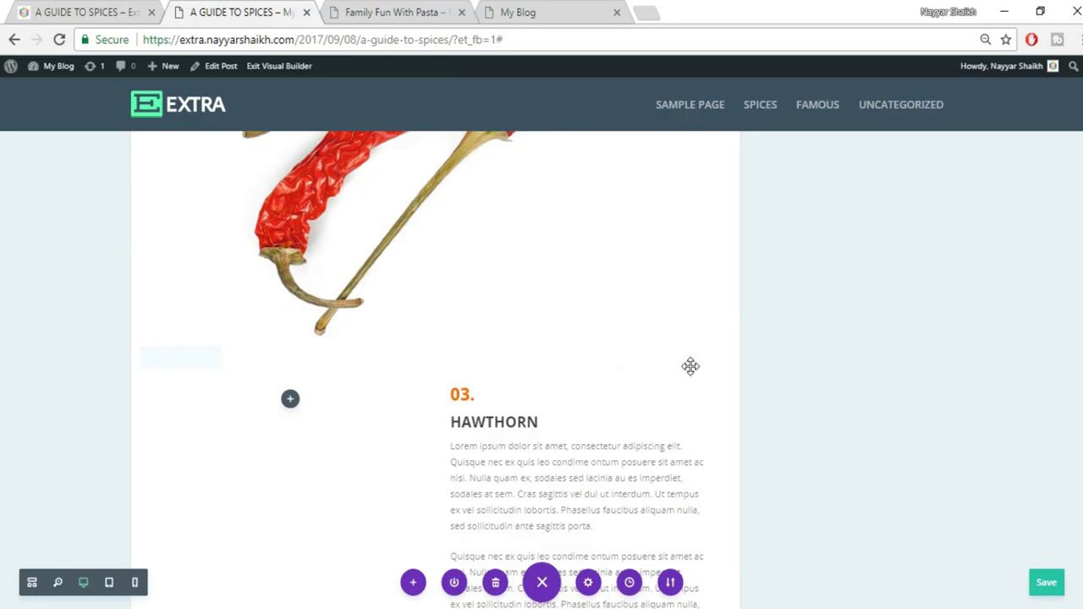
pyautogui.scroll(-1, 690, 366)
pyautogui.moveTo(460, 310); pyautogui.dragTo(470, 312)
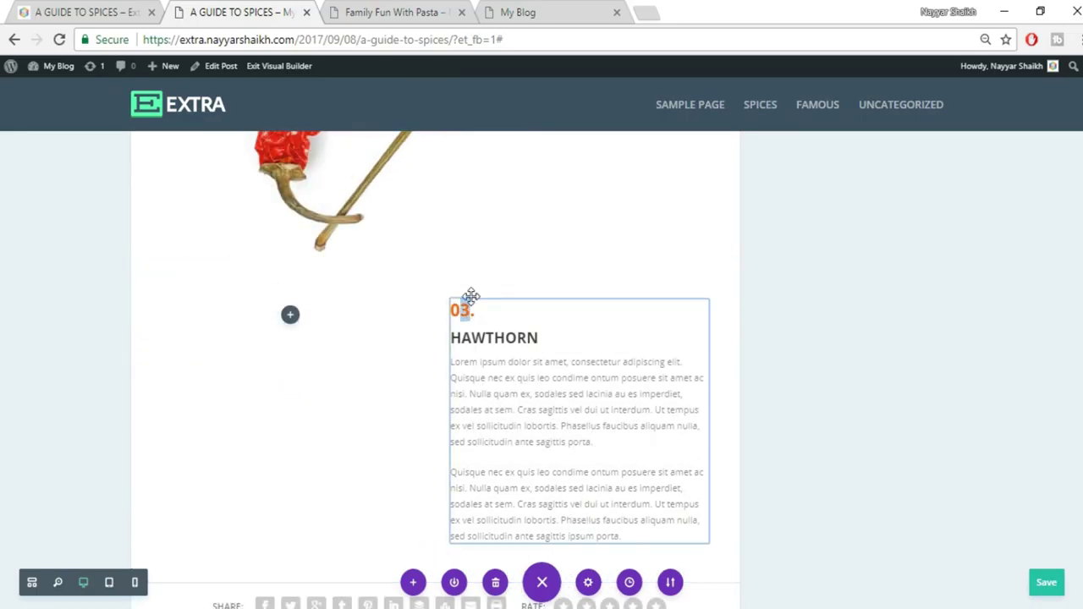
pyautogui.write('4')
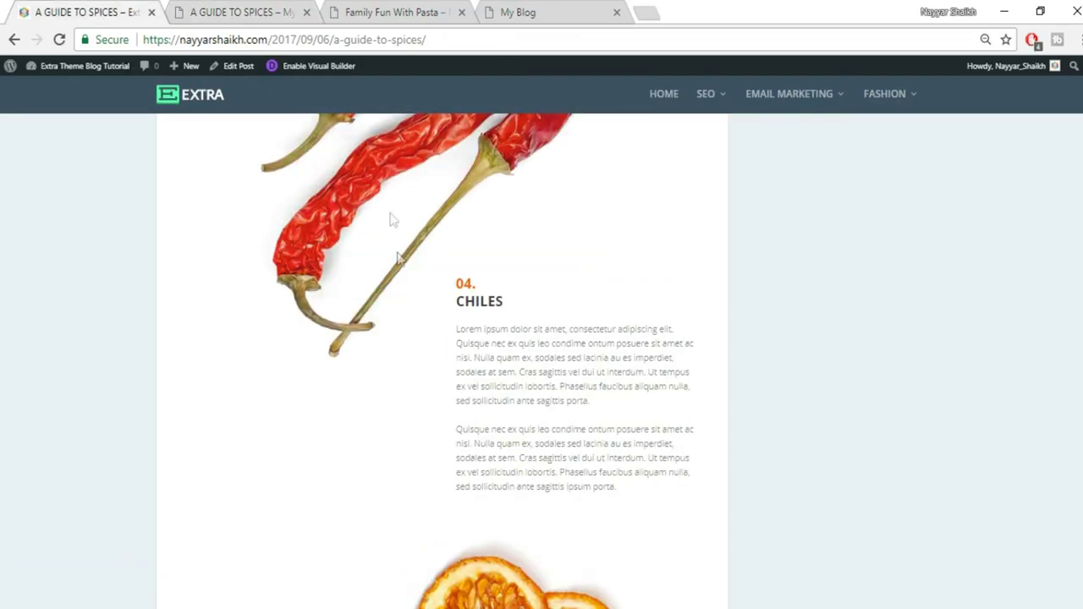
pyautogui.moveTo(460, 310); pyautogui.dragTo(518, 308)
pyautogui.hotkey('ctrl', 'c')
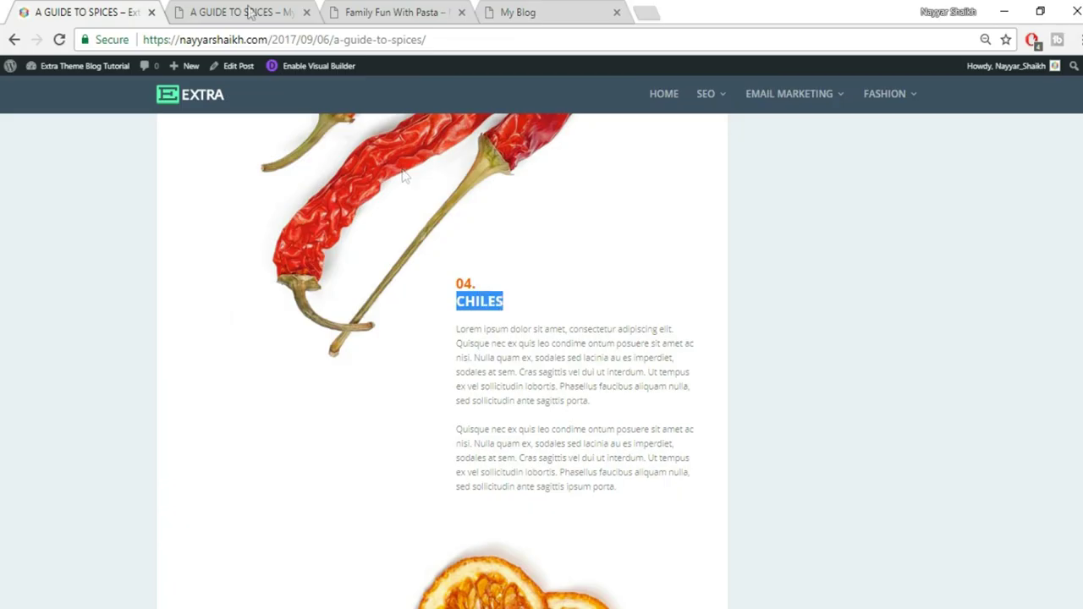
pyautogui.click(194, 10)
pyautogui.doubleClick(464, 337)
pyautogui.hotkey('ctrl', 'v')
pyautogui.click(865, 347)
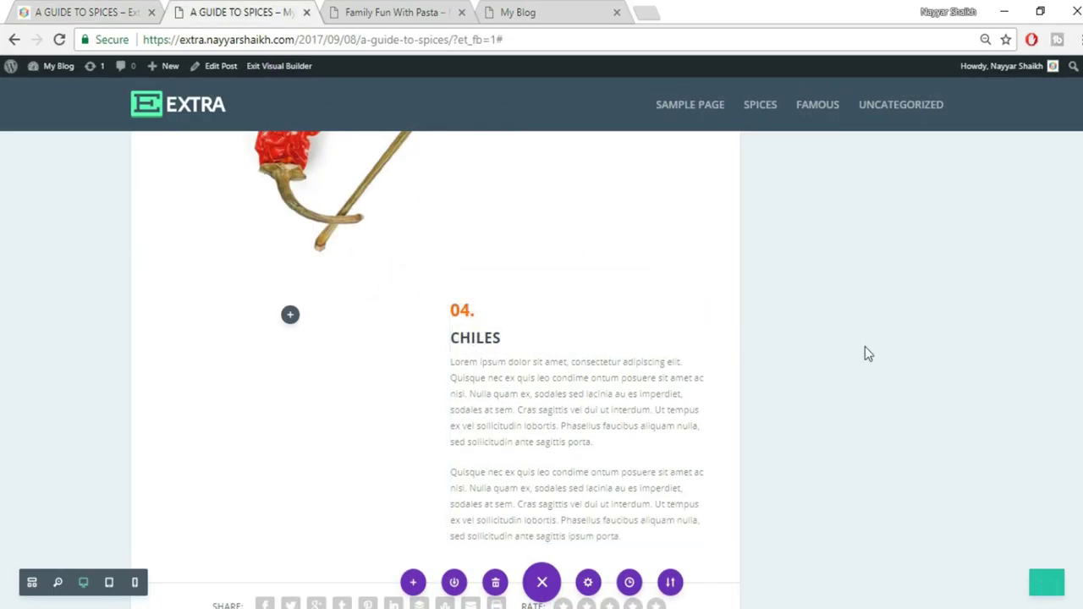
# Scroll through the page to check the new 04. CHILES block
pyautogui.scroll(-4, 865, 354)
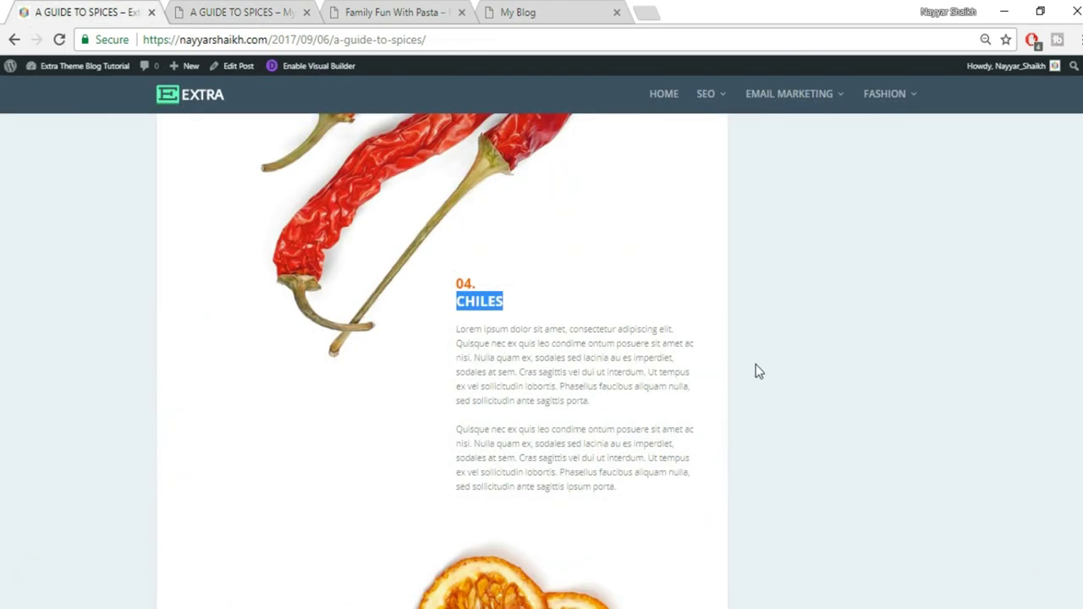
pyautogui.scroll(-5, 758, 371)
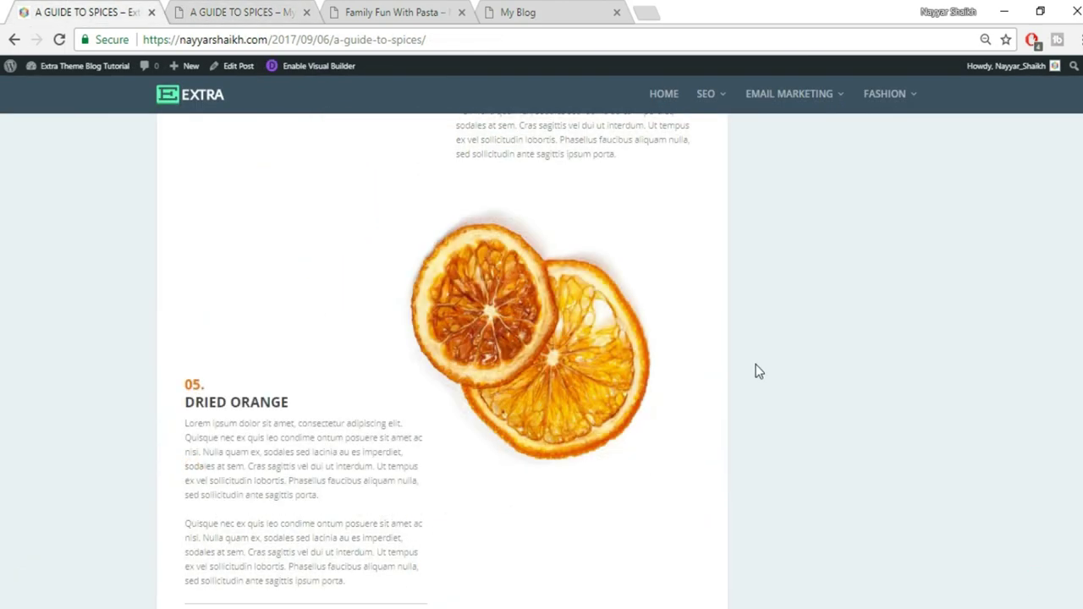
pyautogui.scroll(2, 758, 370)
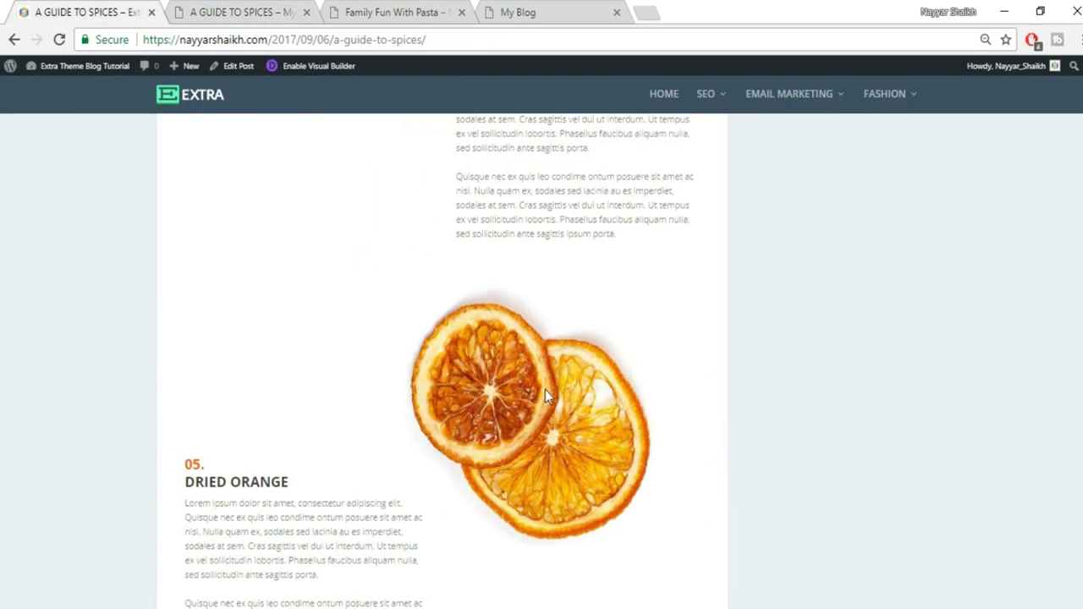
pyautogui.scroll(-1, 545, 389)
pyautogui.click(198, 8)
pyautogui.scroll(-1, 590, 339)
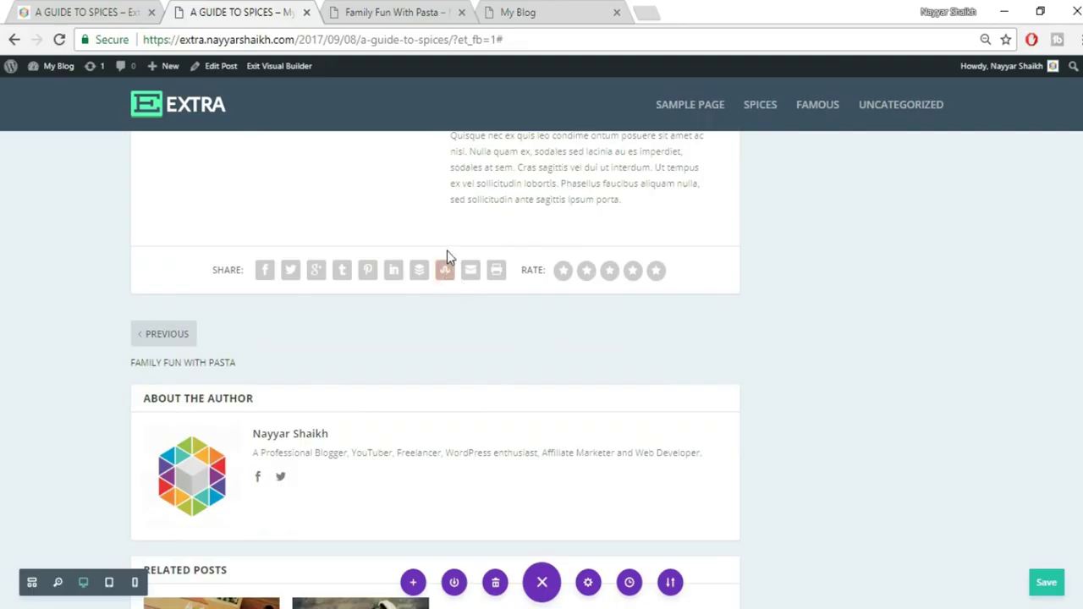
# Add a regular section below the Chiles text, then delete the empty section again
pyautogui.click(434, 246)
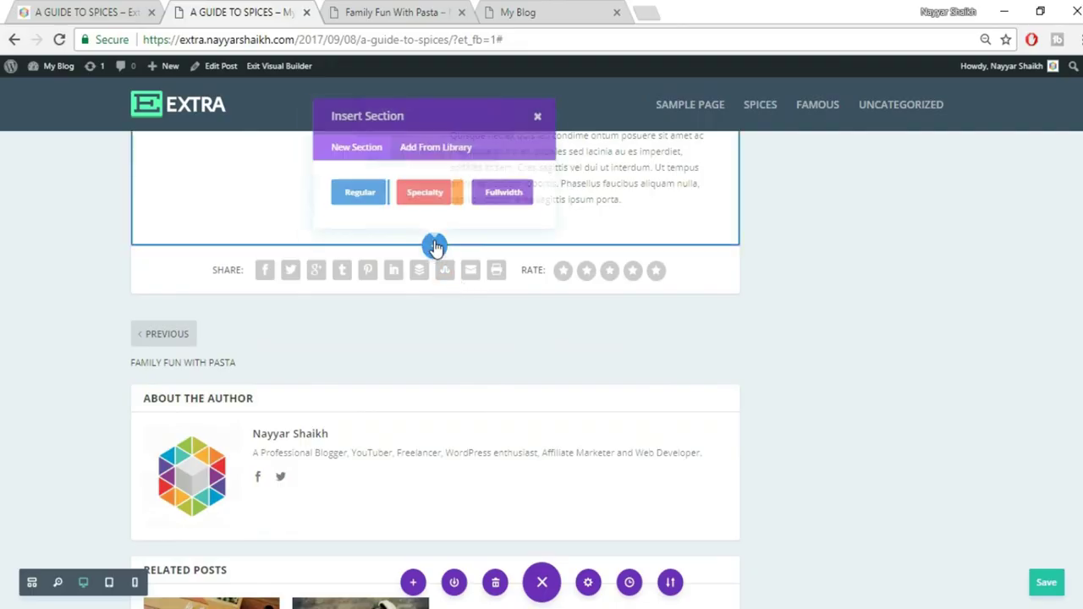
pyautogui.click(351, 198)
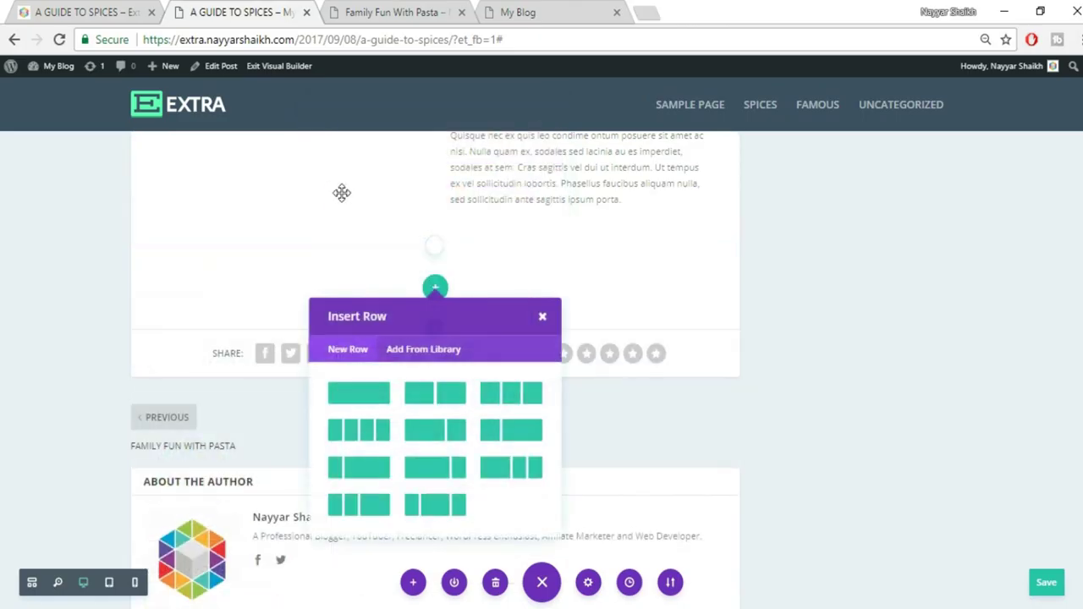
pyautogui.click(545, 318)
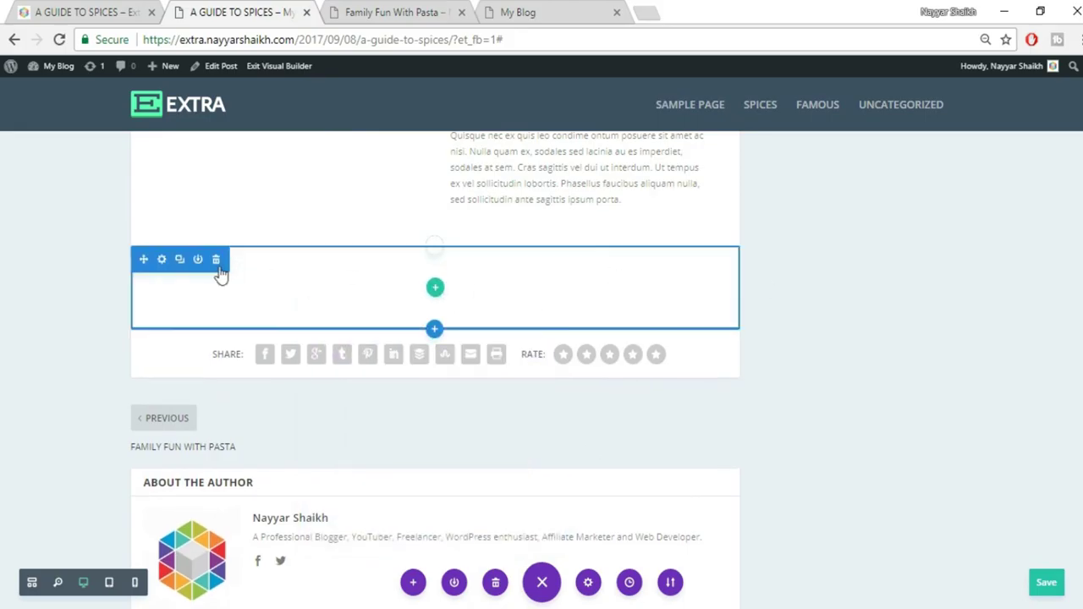
pyautogui.click(216, 259)
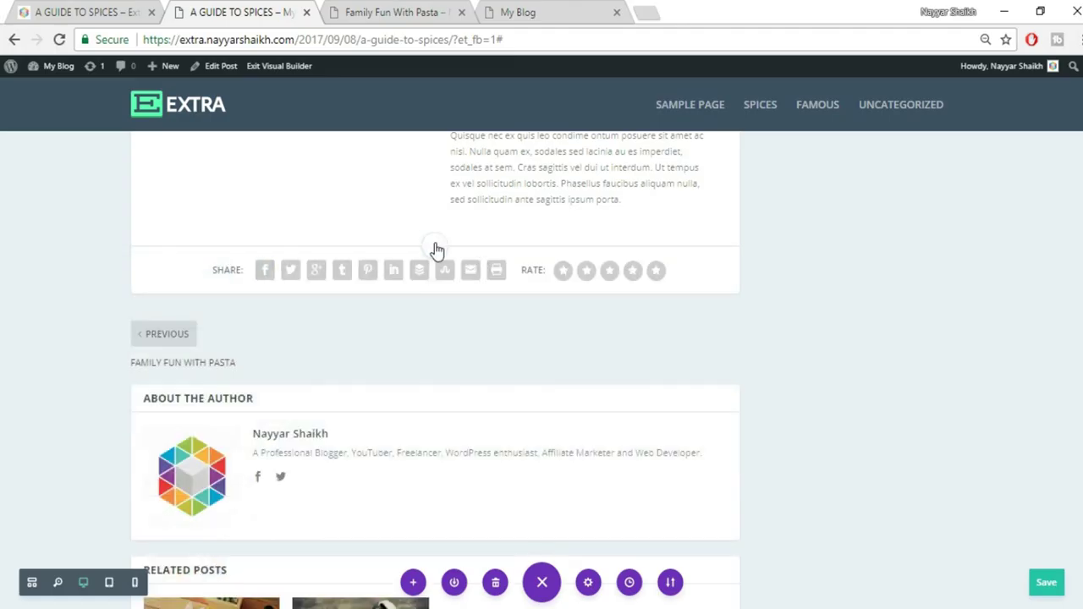
# Add a Fullwidth section below the Chiles text containing a Fullwidth Image module
pyautogui.click(434, 251)
pyautogui.click(498, 199)
pyautogui.click(435, 275)
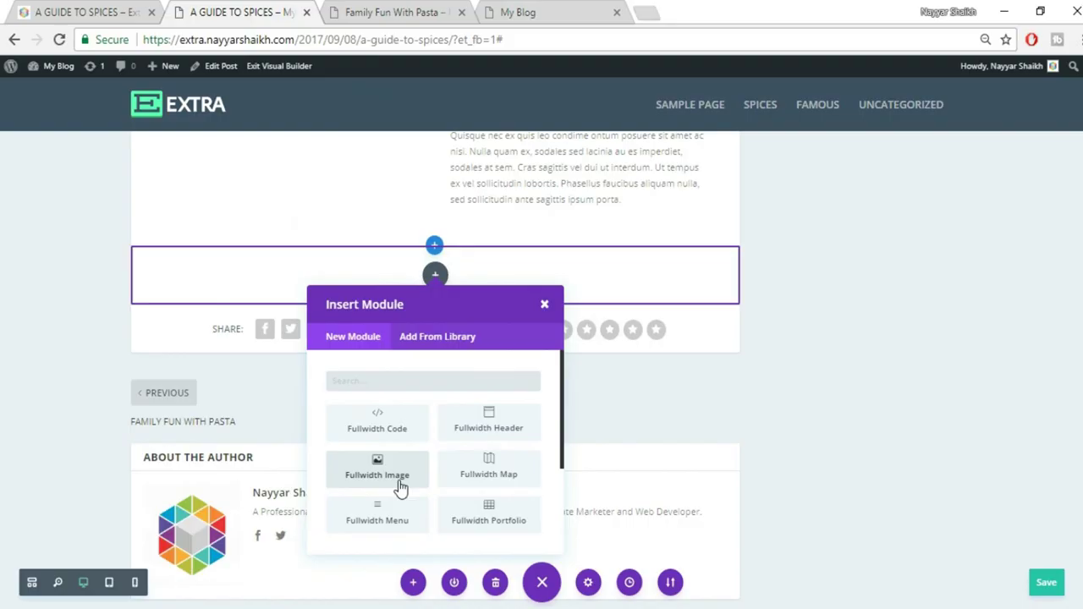
pyautogui.click(403, 487)
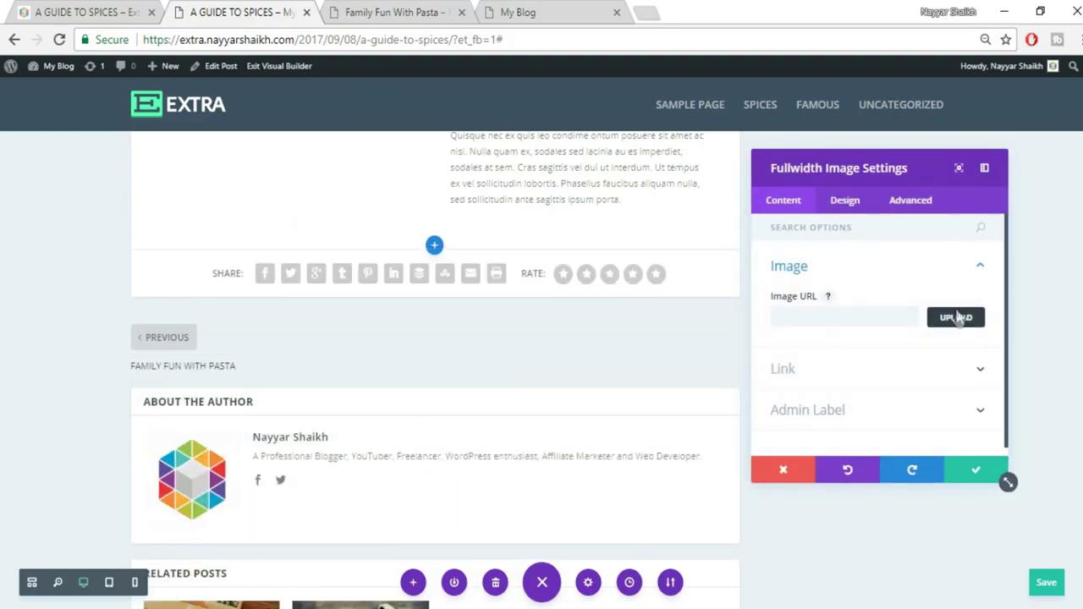
# Upload 061.jpg, the dried-orange image, into the Fullwidth Image module and save its settings
pyautogui.click(957, 315)
pyautogui.click(183, 122)
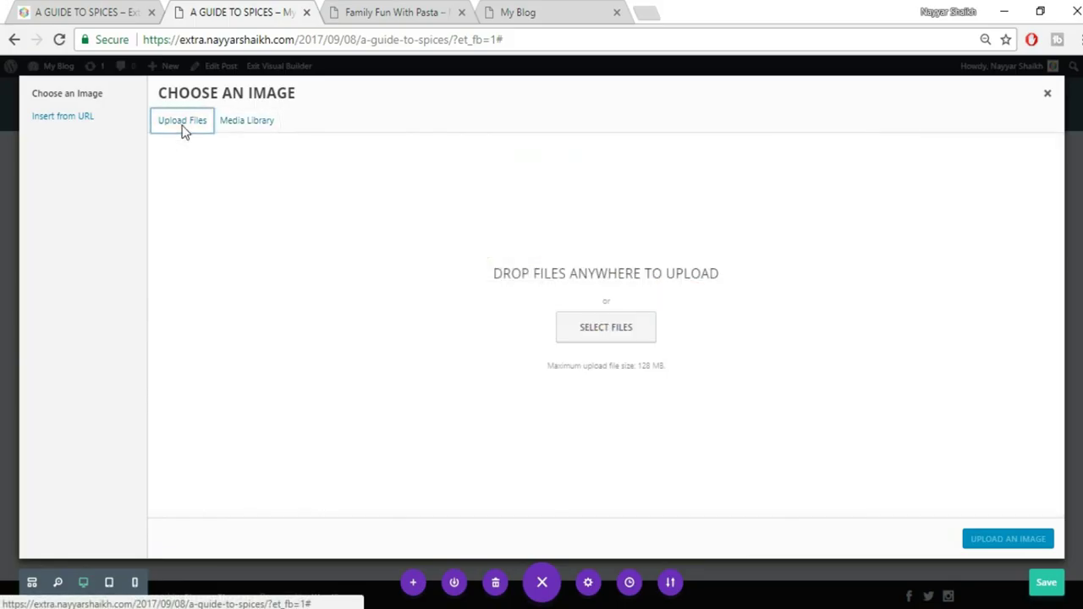
pyautogui.click(606, 328)
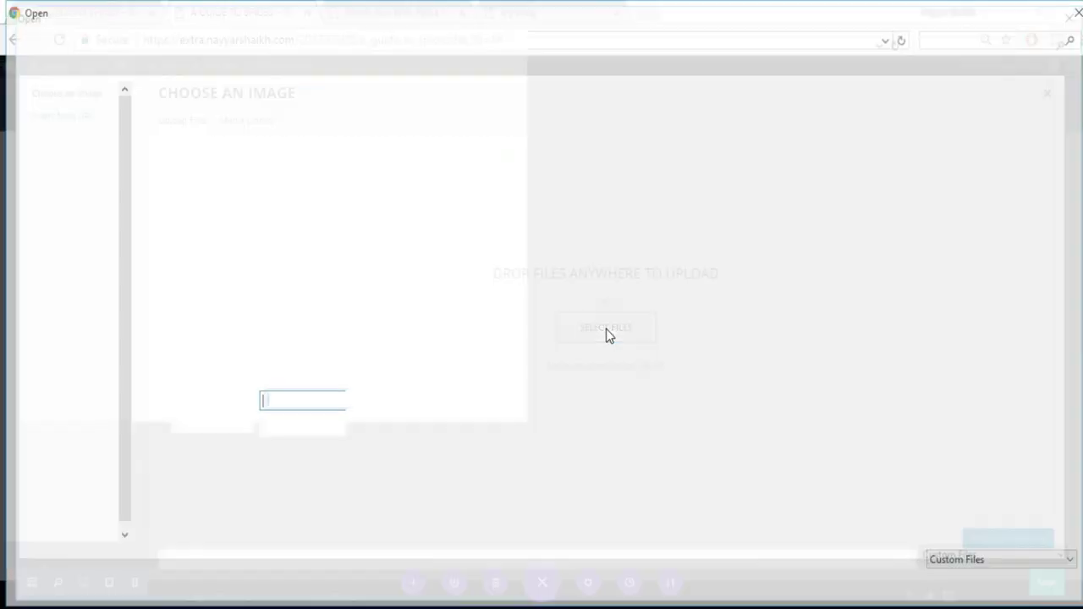
pyautogui.click(651, 259)
pyautogui.click(959, 587)
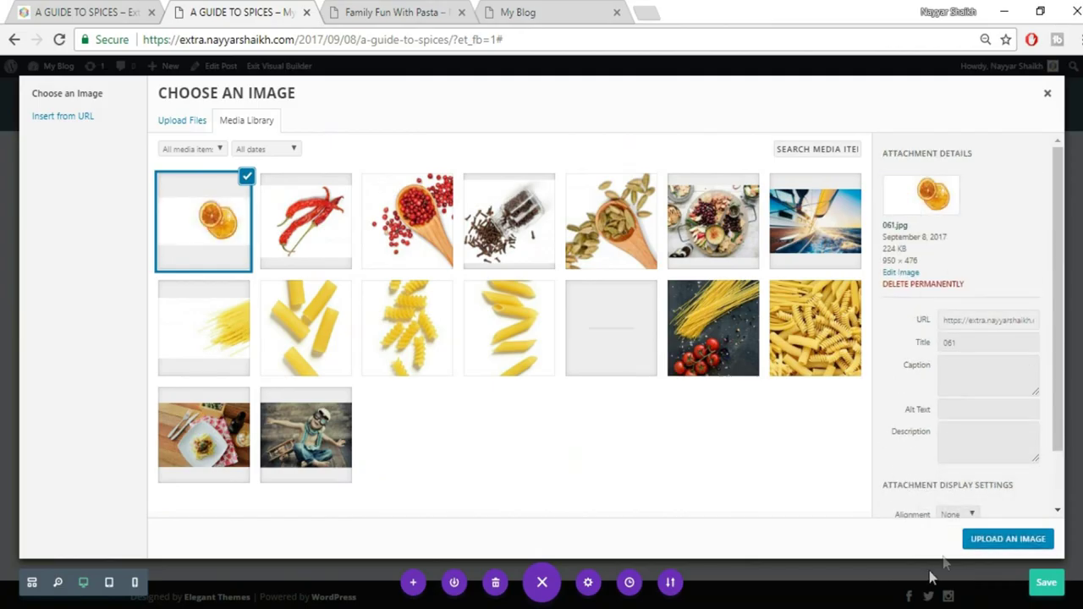
pyautogui.click(1007, 539)
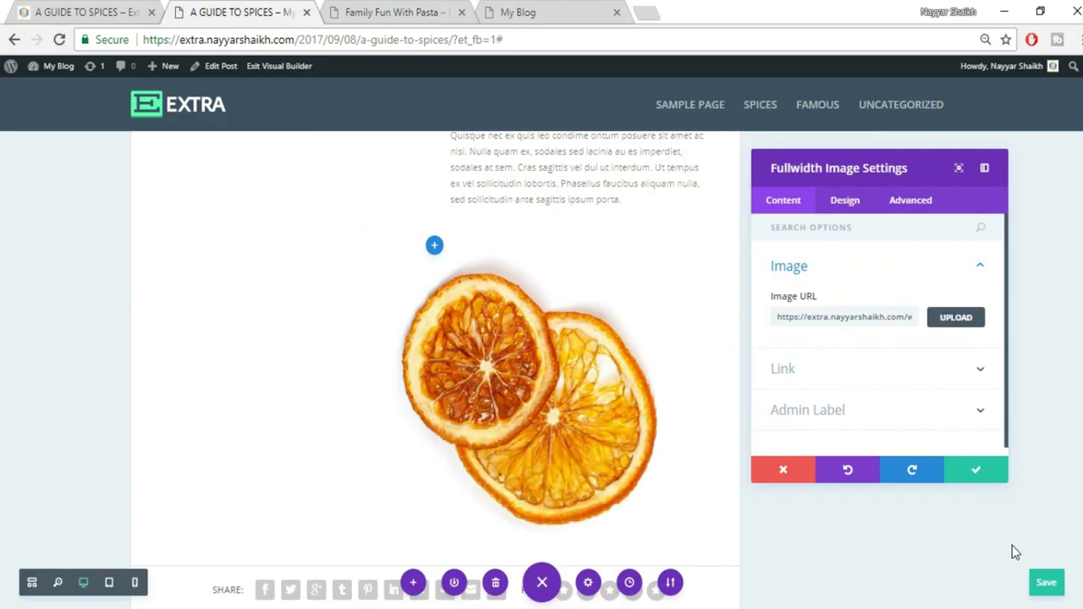
pyautogui.click(977, 471)
# Compare the edited post against the reference post and the Family Fun With Pasta tab
pyautogui.click(61, 10)
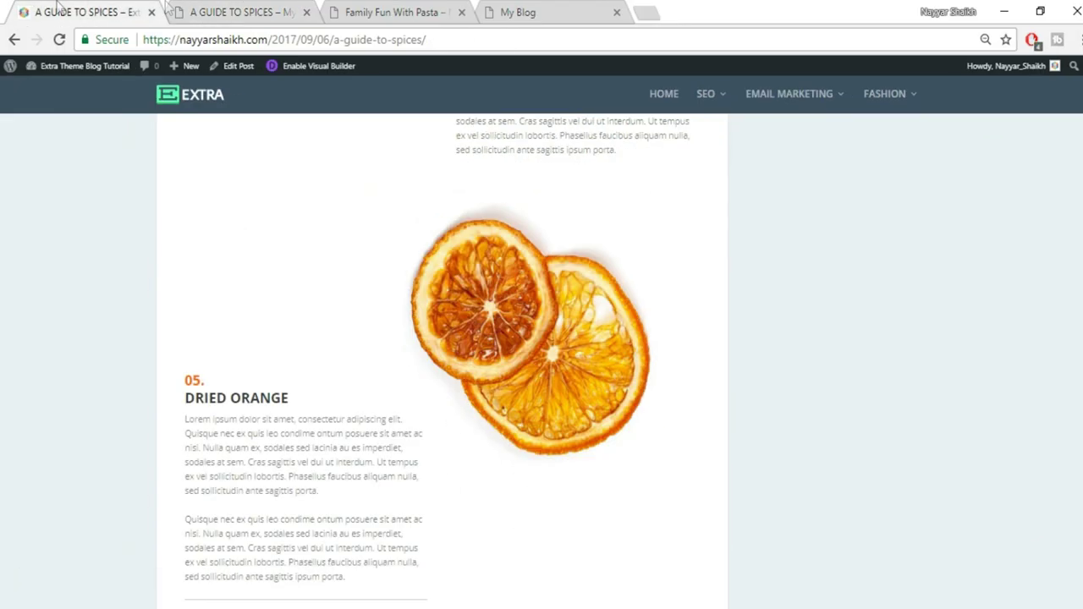
pyautogui.scroll(-2, 845, 347)
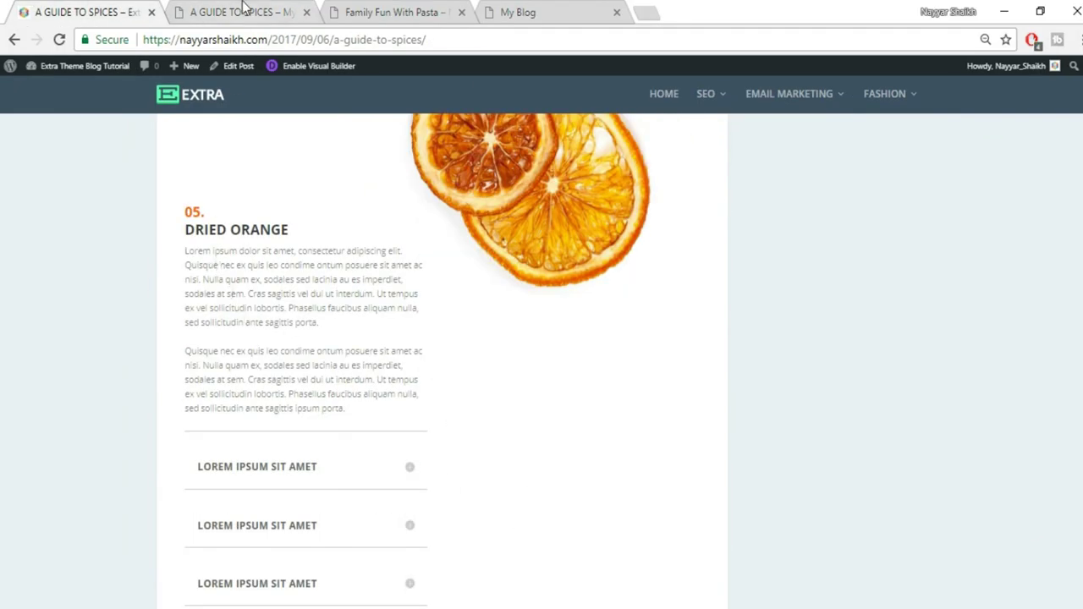
pyautogui.click(243, 10)
pyautogui.click(373, 12)
pyautogui.click(241, 12)
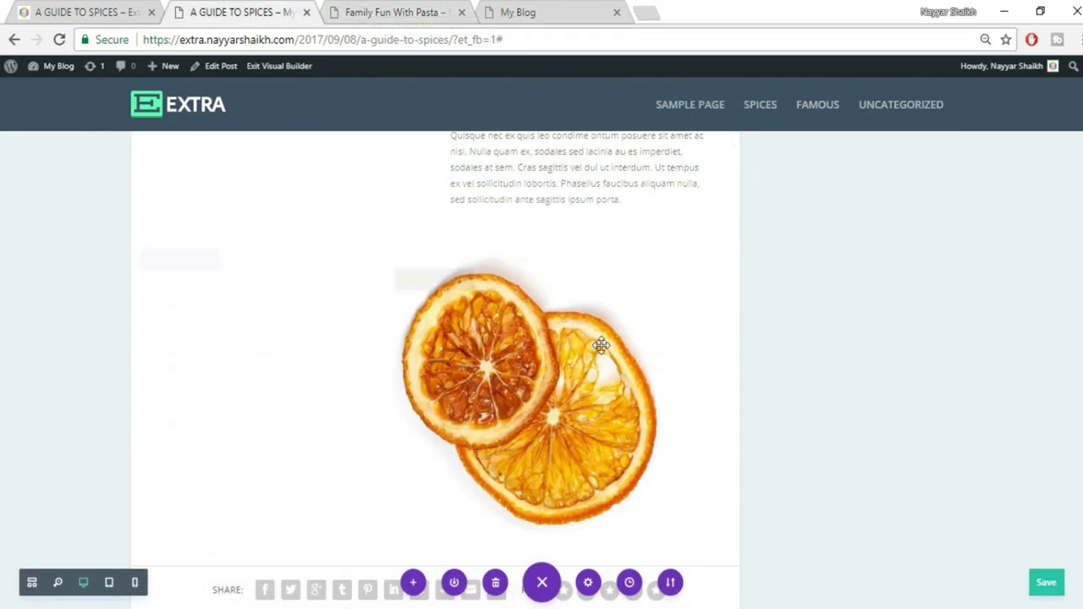
pyautogui.scroll(2, 601, 345)
pyautogui.scroll(-2, 602, 278)
pyautogui.scroll(-5, 466, 290)
pyautogui.scroll(2, 479, 306)
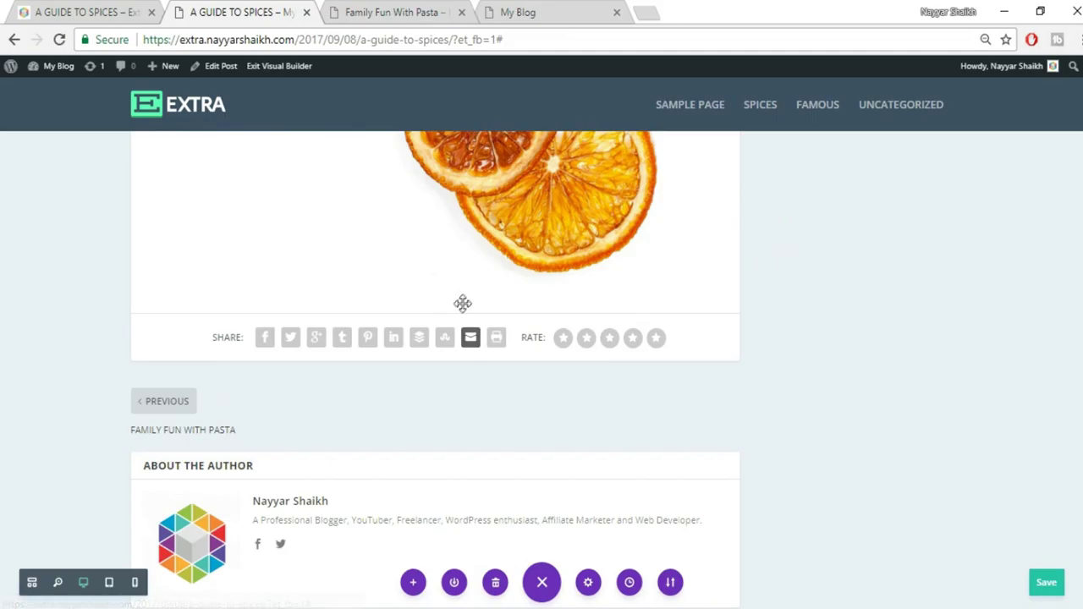
# Add a regular section with a two-column row below the orange image, leaving it without modules
pyautogui.click(434, 314)
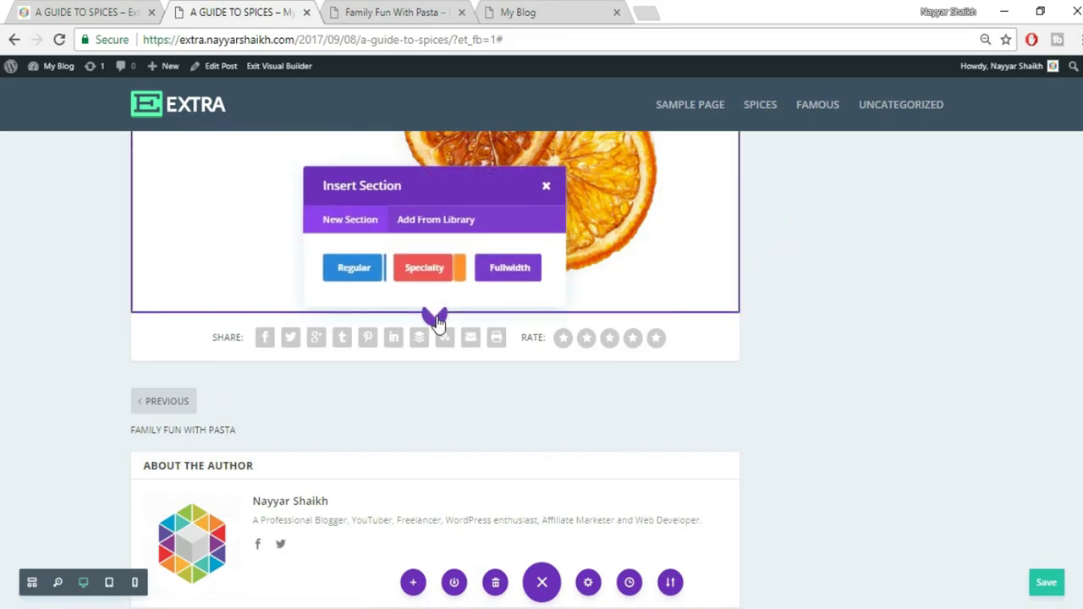
pyautogui.click(355, 271)
pyautogui.click(418, 199)
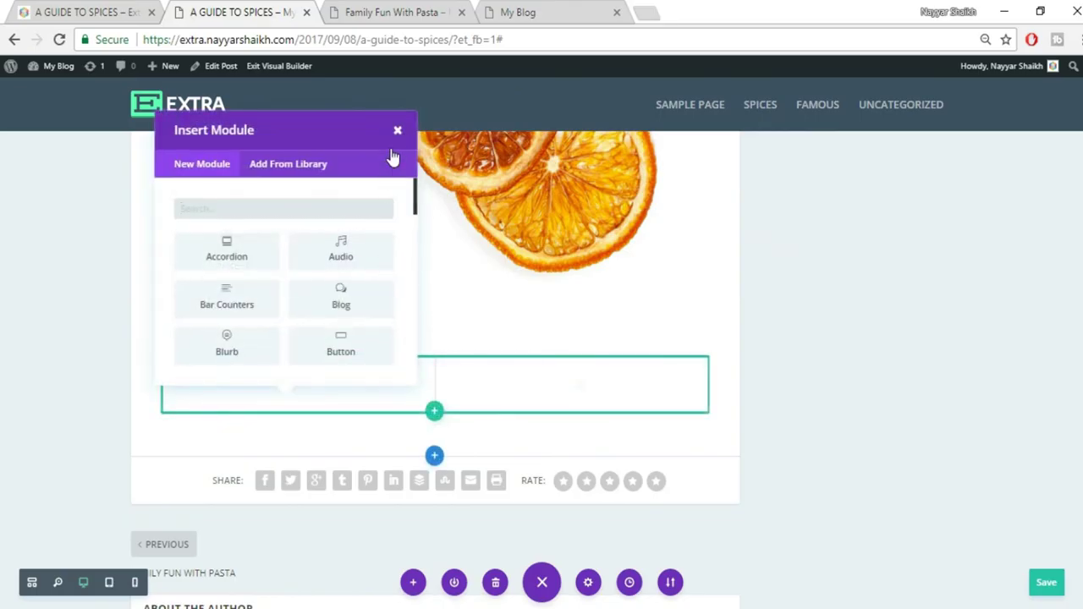
pyautogui.click(395, 134)
pyautogui.scroll(10, 858, 430)
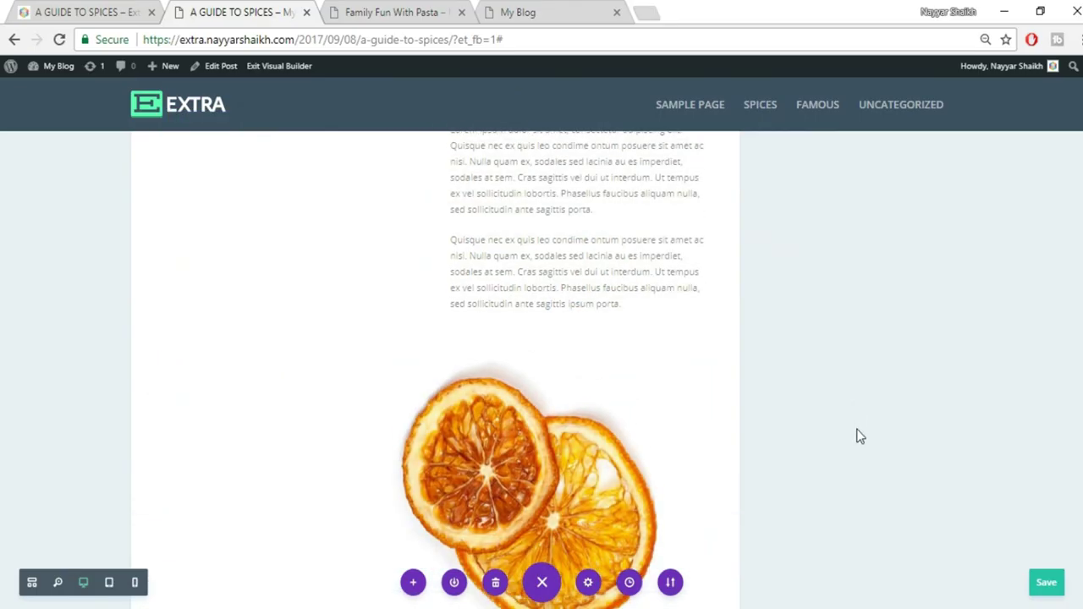
pyautogui.moveTo(559, 367)
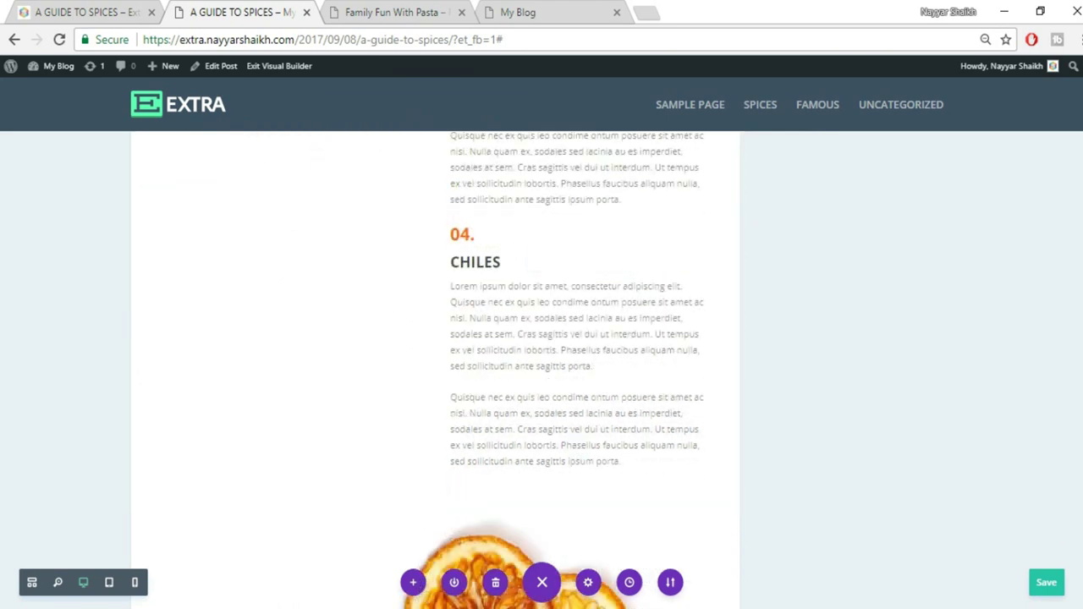
pyautogui.scroll(-3, 311, 450)
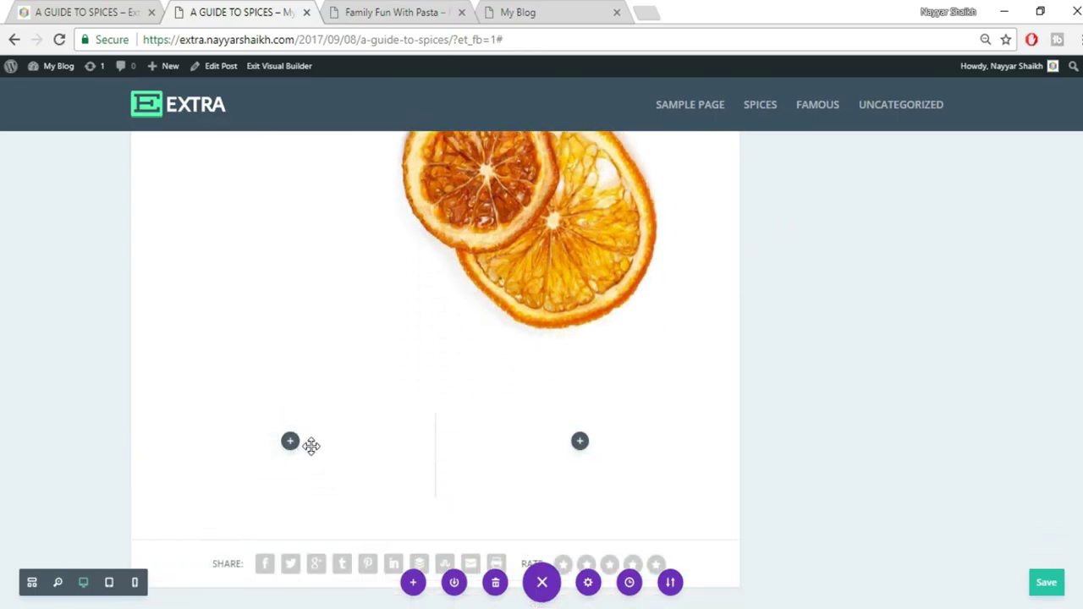
# Copy the DRIED ORANGE heading from the reference spices post
pyautogui.click(60, 10)
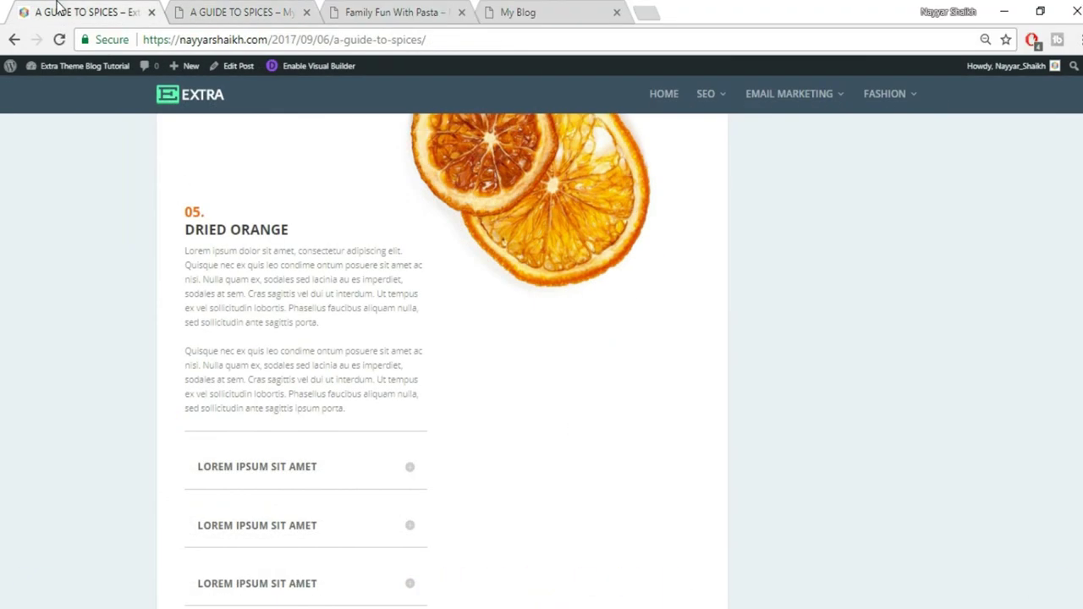
pyautogui.moveTo(290, 233); pyautogui.dragTo(165, 225)
pyautogui.click(200, 236)
pyautogui.moveTo(187, 234); pyautogui.dragTo(293, 229)
pyautogui.hotkey('ctrl', 'c')
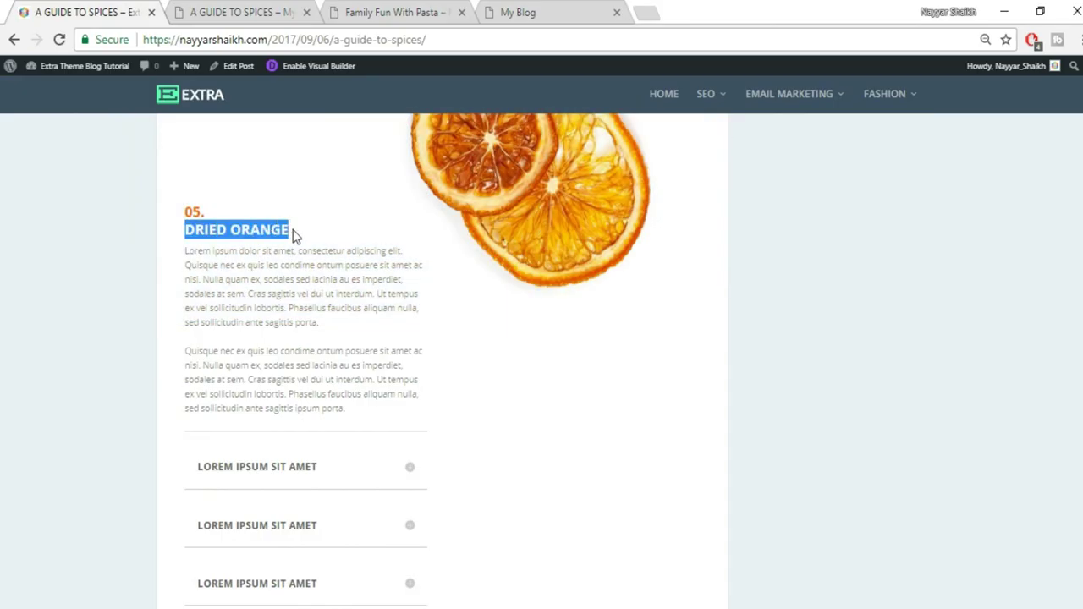
pyautogui.click(219, 10)
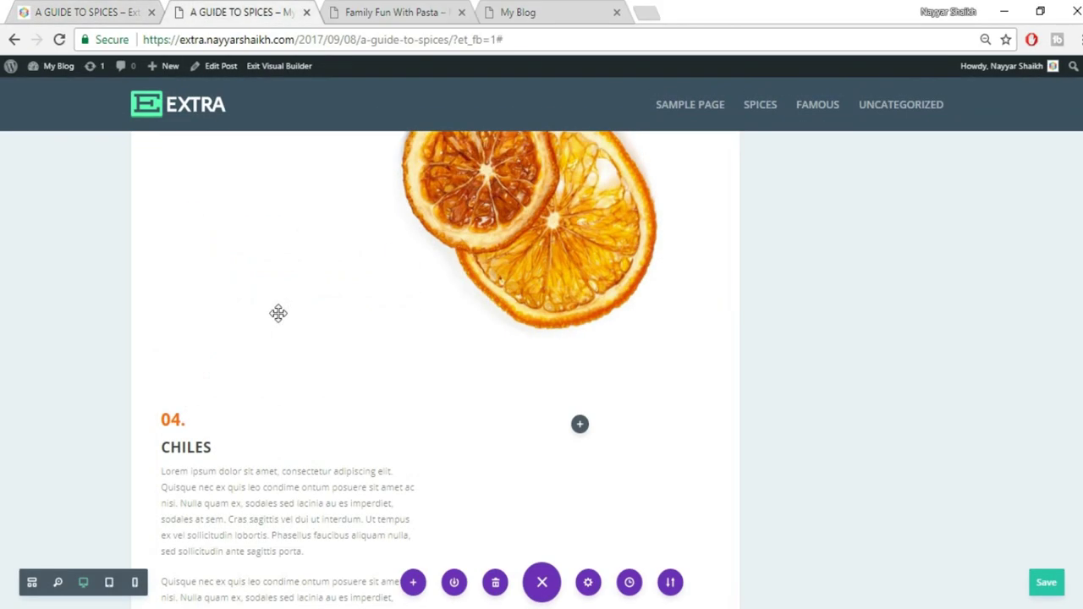
# Change the duplicated section's number from 04 to 05 and paste DRIED ORANGE over CHILES
pyautogui.click(169, 418)
pyautogui.moveTo(169, 418); pyautogui.dragTo(230, 447)
pyautogui.write('5')
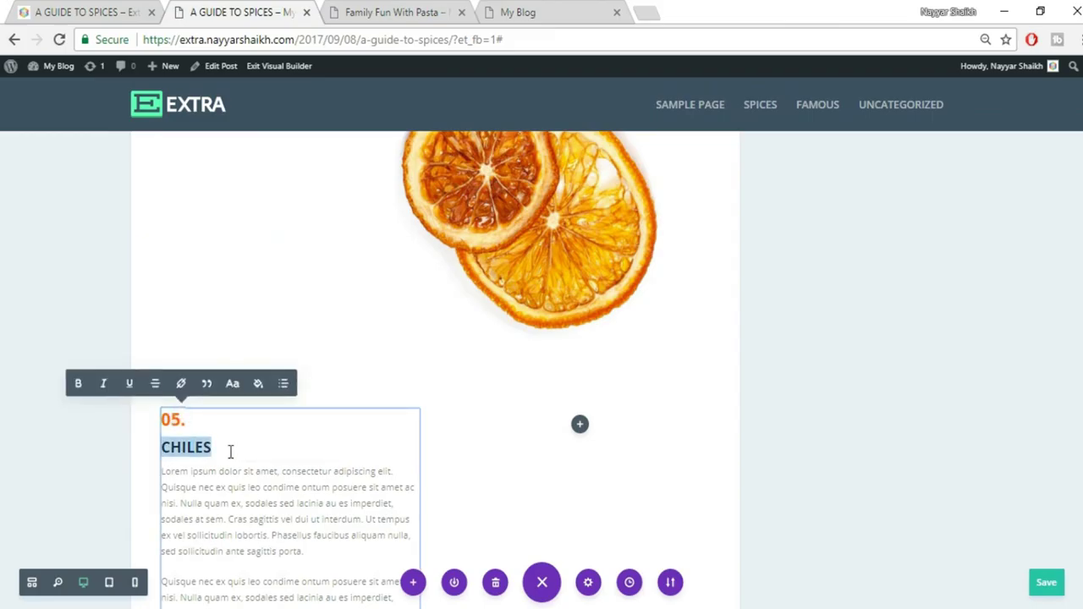
pyautogui.hotkey('ctrl', 'v')
pyautogui.scroll(-2, 269, 461)
pyautogui.scroll(-2, 269, 461)
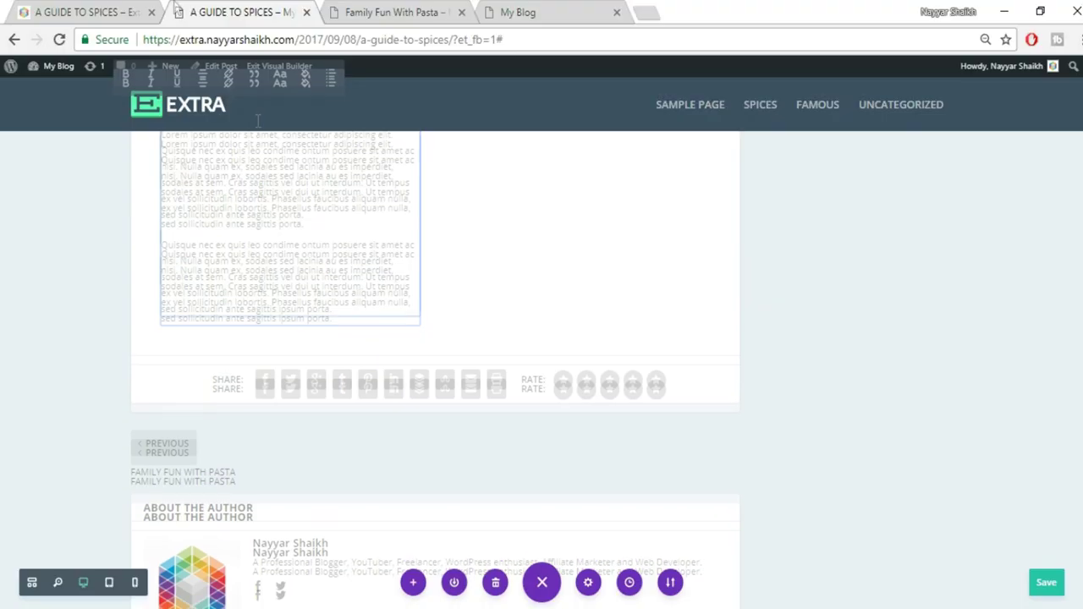
# Scroll through the reference post to compare it with the edited spices post
pyautogui.click(95, 8)
pyautogui.scroll(-2, 802, 335)
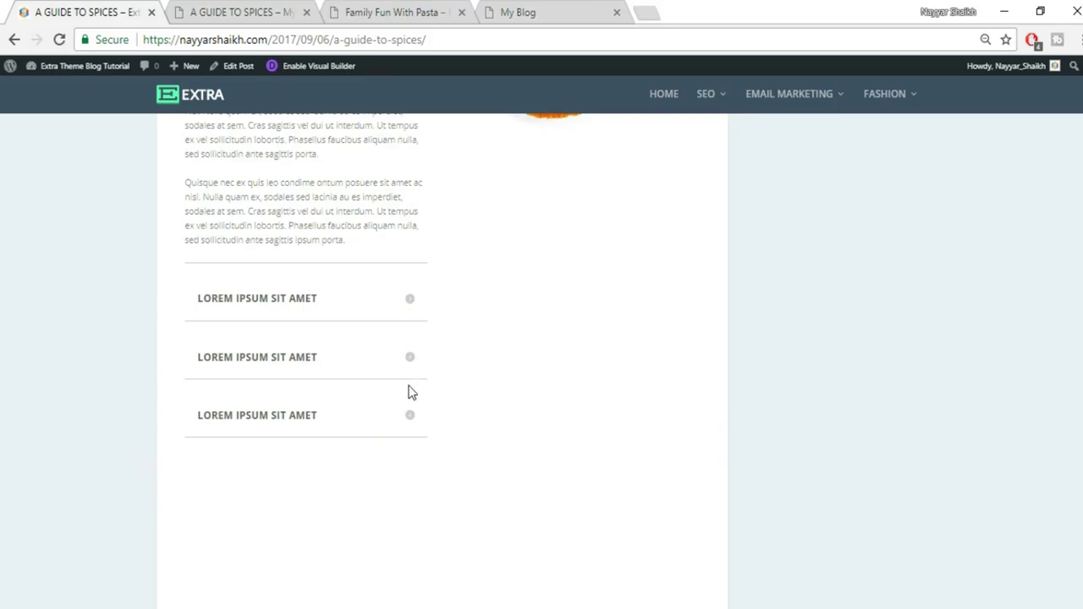
pyautogui.scroll(-2, 408, 392)
pyautogui.scroll(-3, 407, 392)
pyautogui.scroll(2, 408, 392)
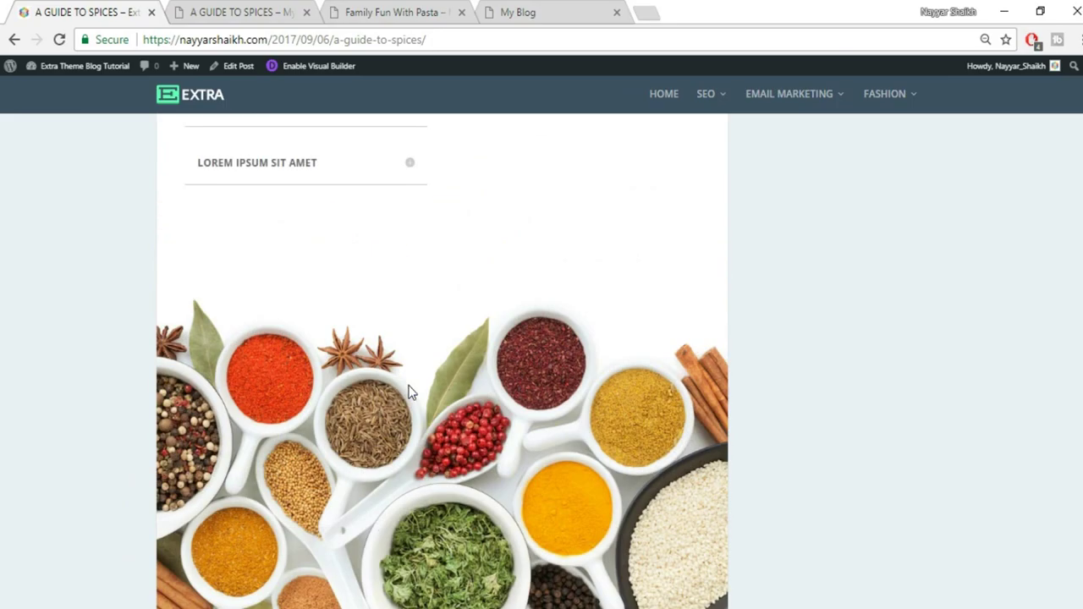
pyautogui.scroll(-1, 408, 391)
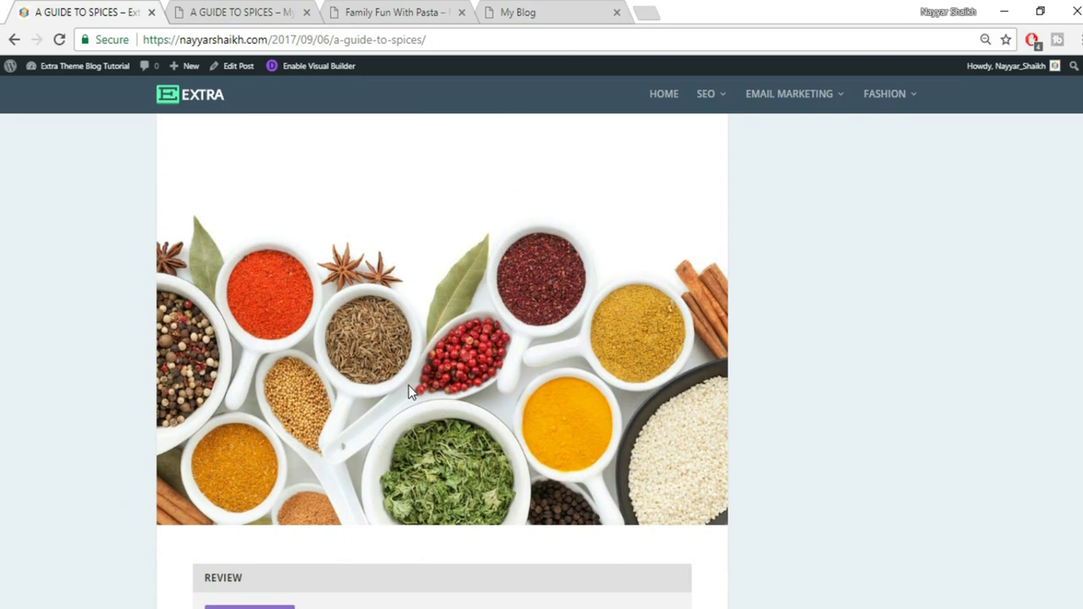
pyautogui.click(253, 17)
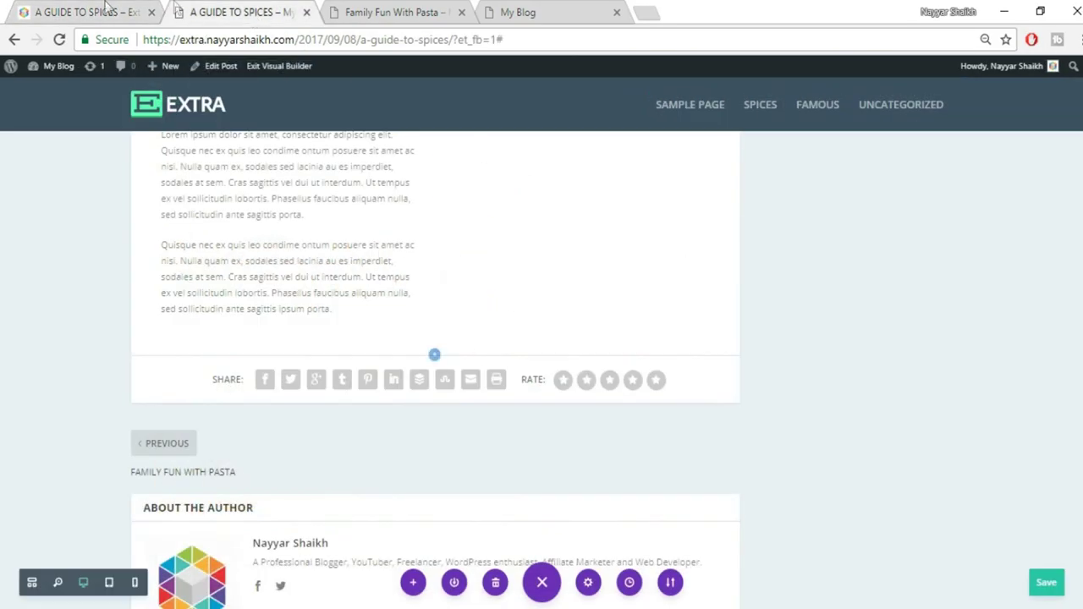
# Add a Fullwidth section with a Fullwidth Image module at the end of the spices post
pyautogui.click(97, 10)
pyautogui.click(203, 10)
pyautogui.click(433, 356)
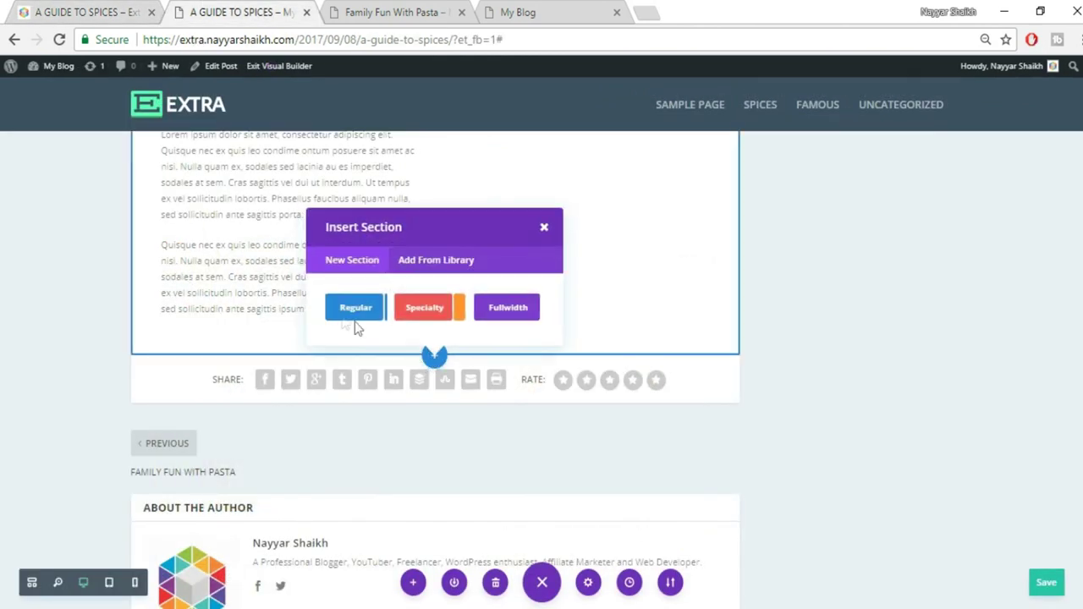
pyautogui.click(508, 309)
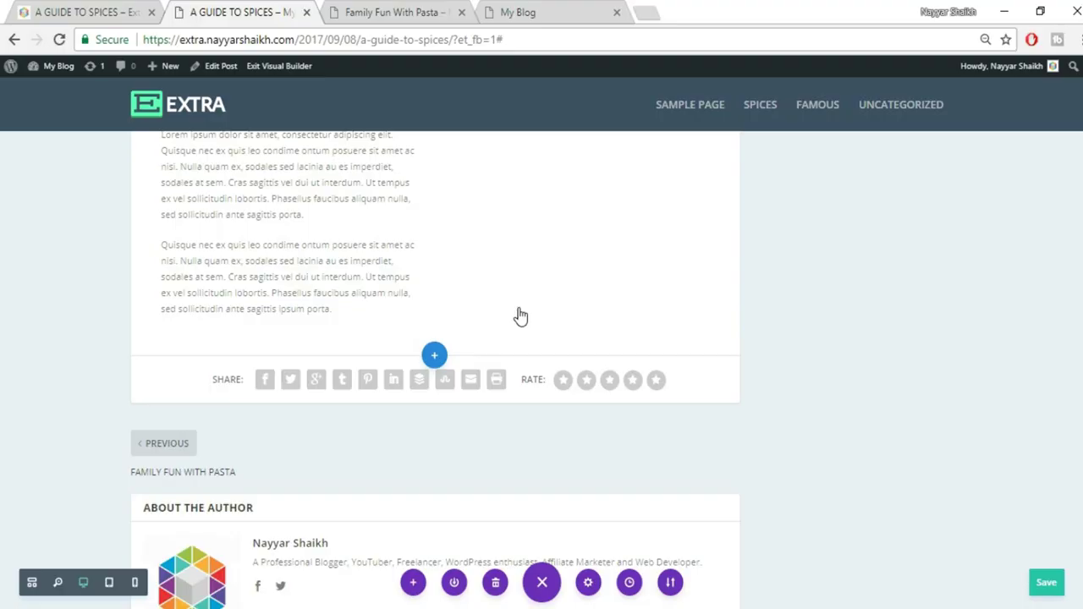
pyautogui.click(380, 296)
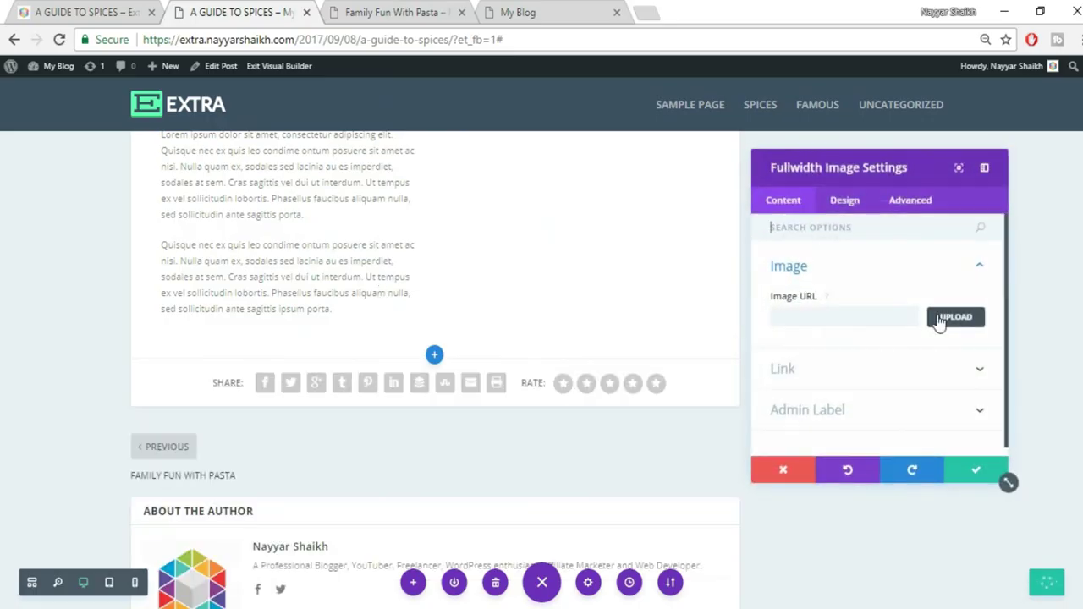
# Upload the spice-bowls image 073 into the Fullwidth Image module and confirm its settings
pyautogui.click(941, 321)
pyautogui.click(188, 121)
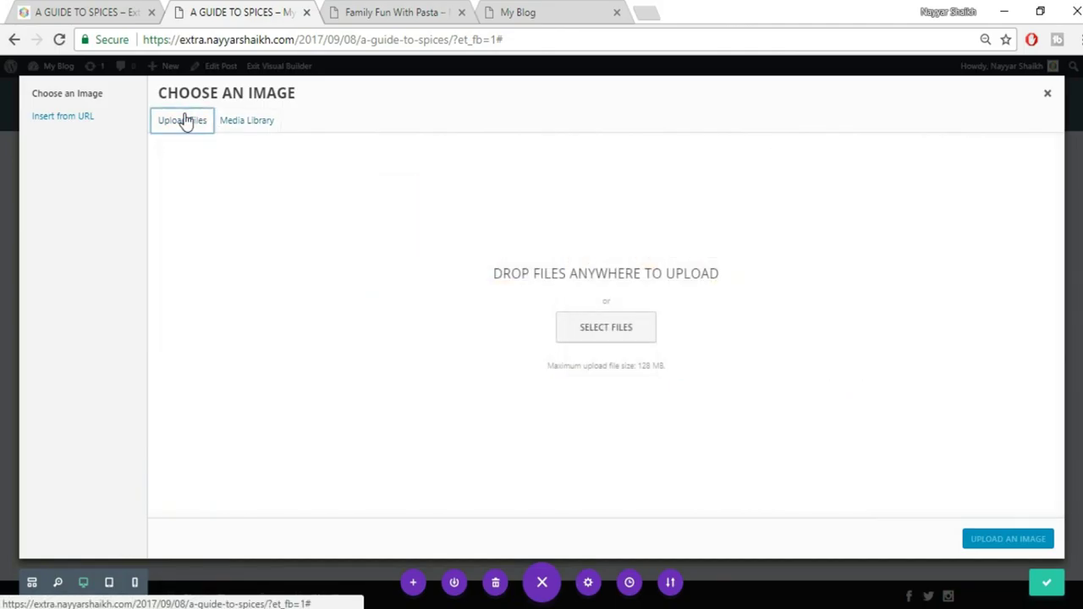
pyautogui.click(601, 327)
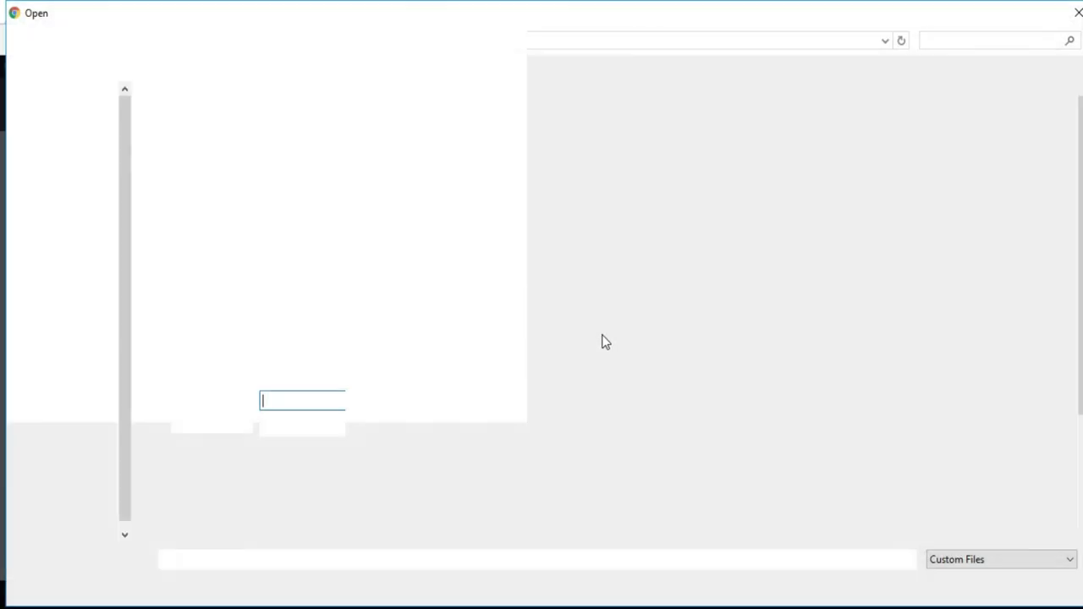
pyautogui.scroll(-2, 677, 406)
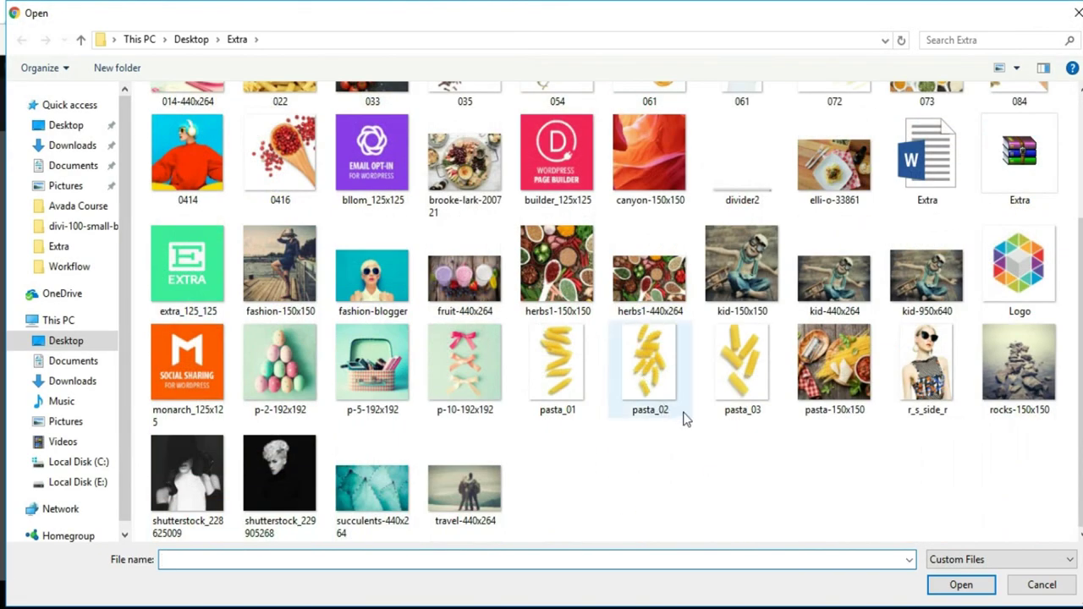
pyautogui.scroll(2, 685, 419)
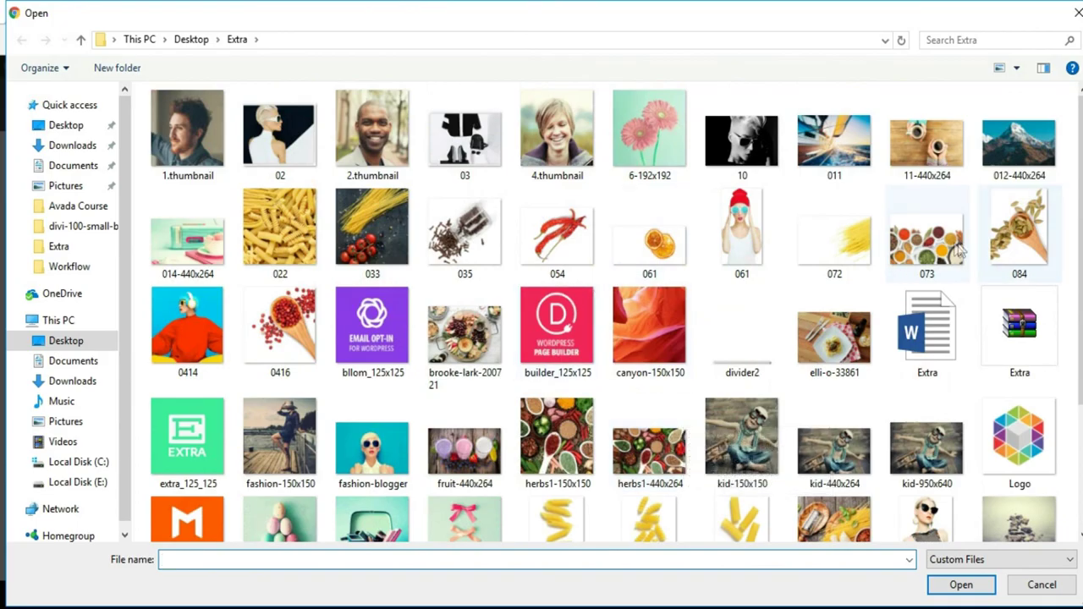
pyautogui.click(927, 241)
pyautogui.click(960, 585)
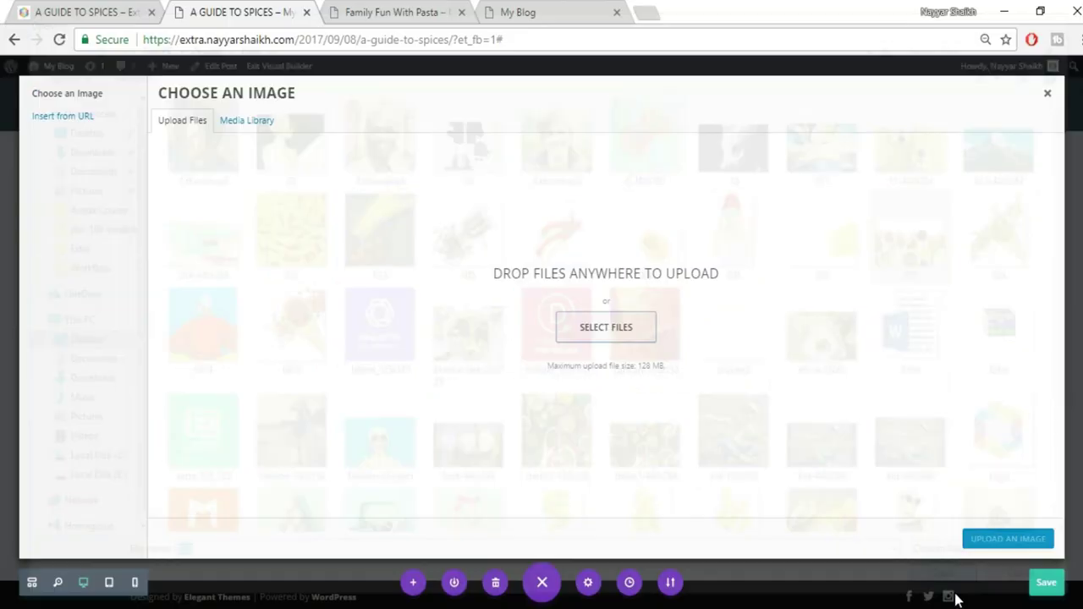
pyautogui.click(984, 542)
pyautogui.click(975, 470)
# Scroll through the spices post to review the finished layout
pyautogui.scroll(-5, 435, 353)
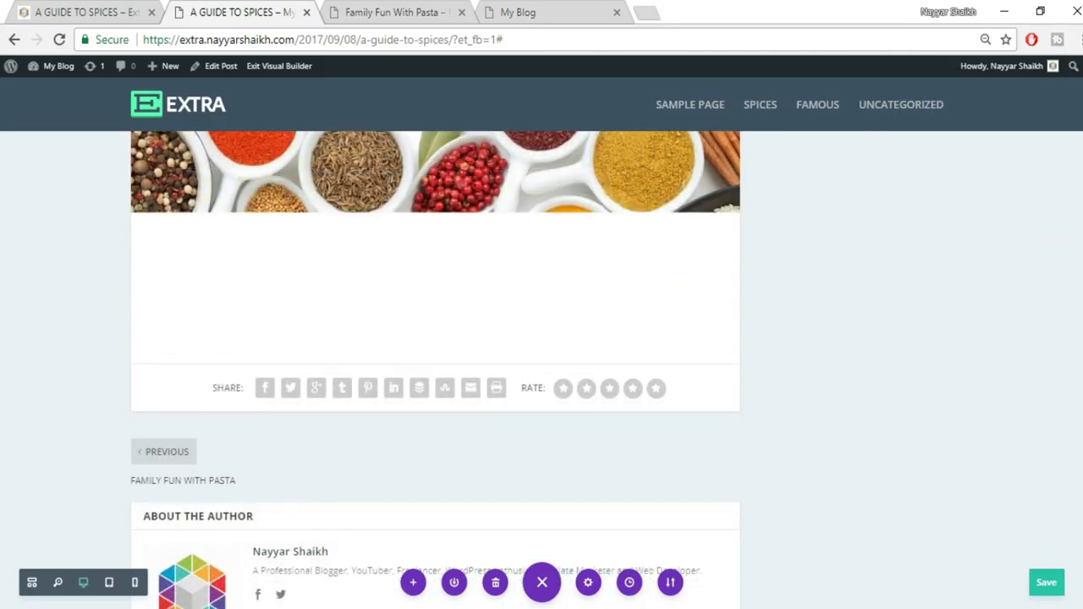
pyautogui.scroll(8, 435, 353)
pyautogui.scroll(20, 579, 369)
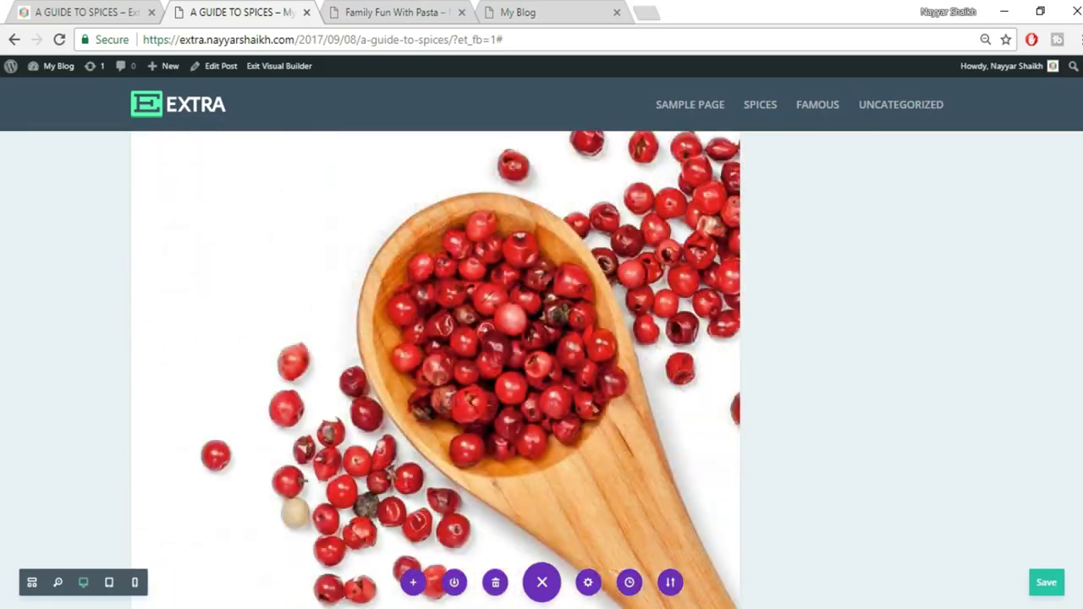
pyautogui.scroll(8, 1080, 201)
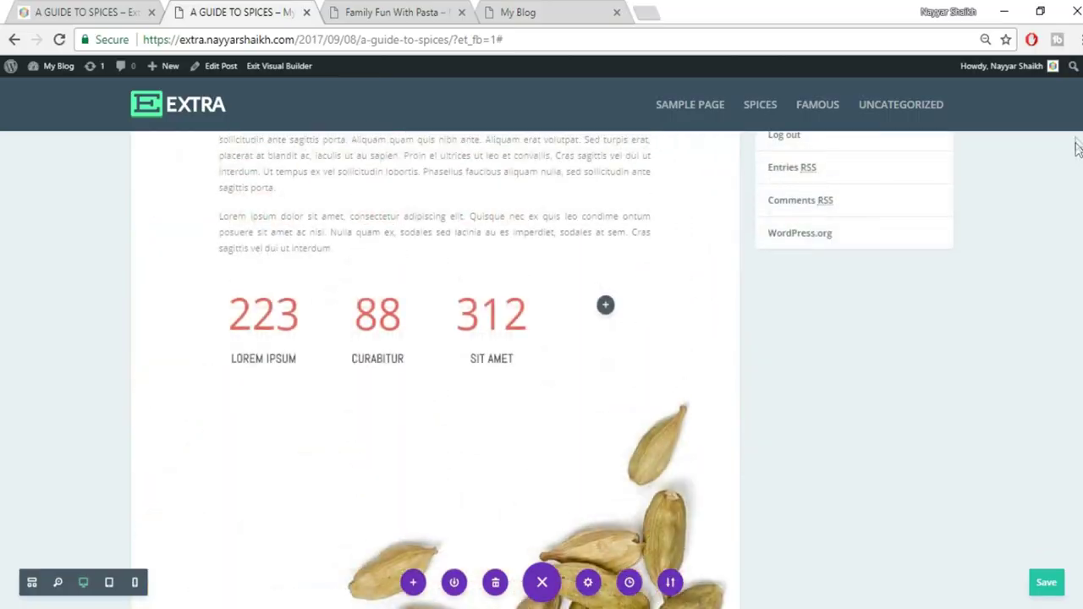
pyautogui.scroll(4, 1057, 355)
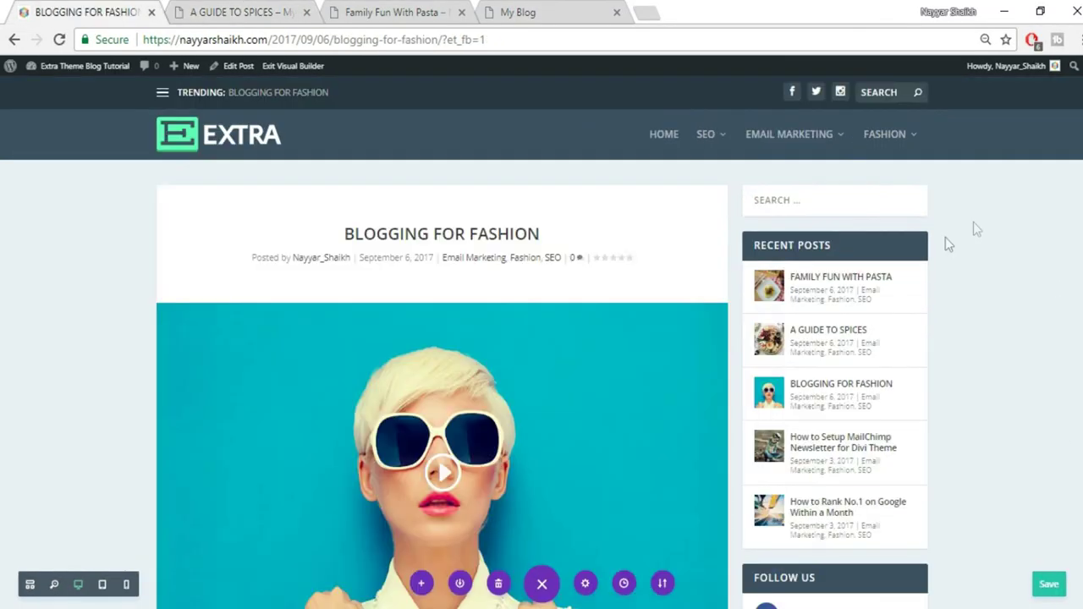
# Scroll down through the Blogging for Fashion reference post and back to the top
pyautogui.scroll(-20, 542, 355)
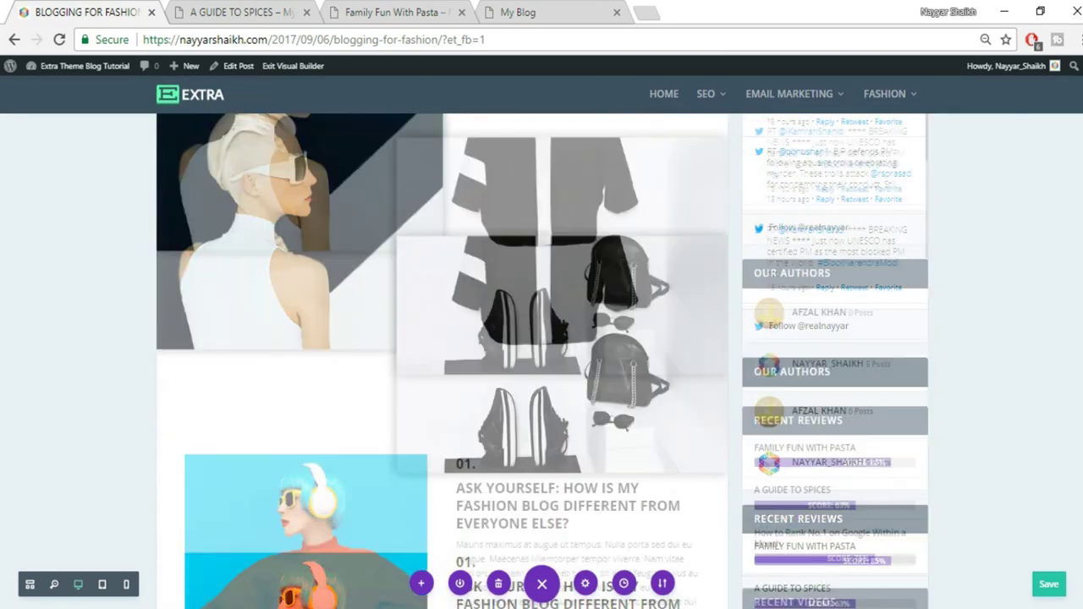
pyautogui.scroll(-20, 442, 361)
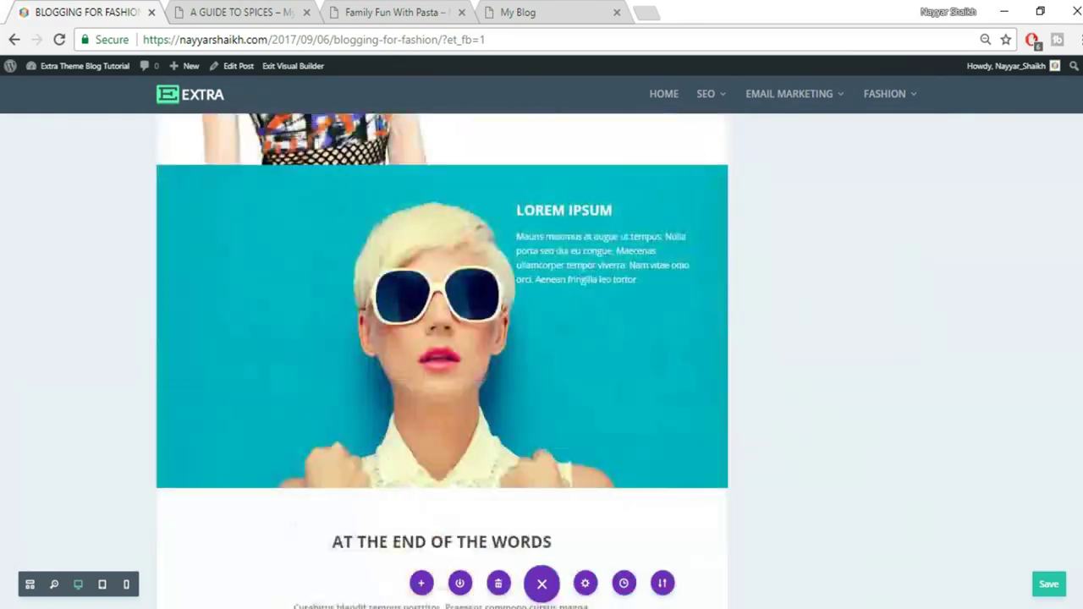
pyautogui.scroll(20, 443, 361)
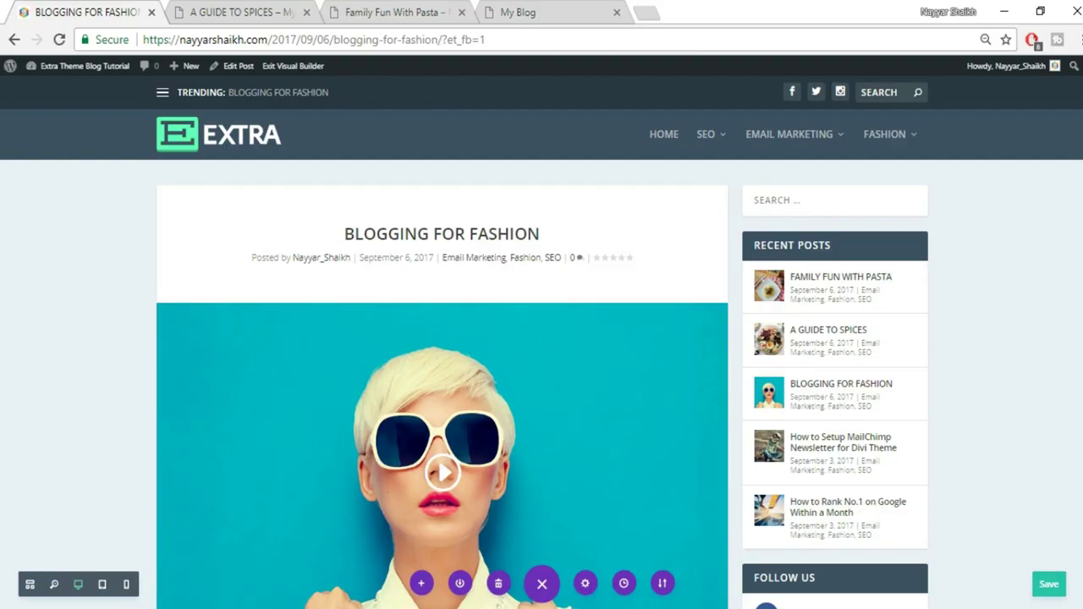
# Start a new blank post from the admin bar's New > Post menu
pyautogui.click(400, 15)
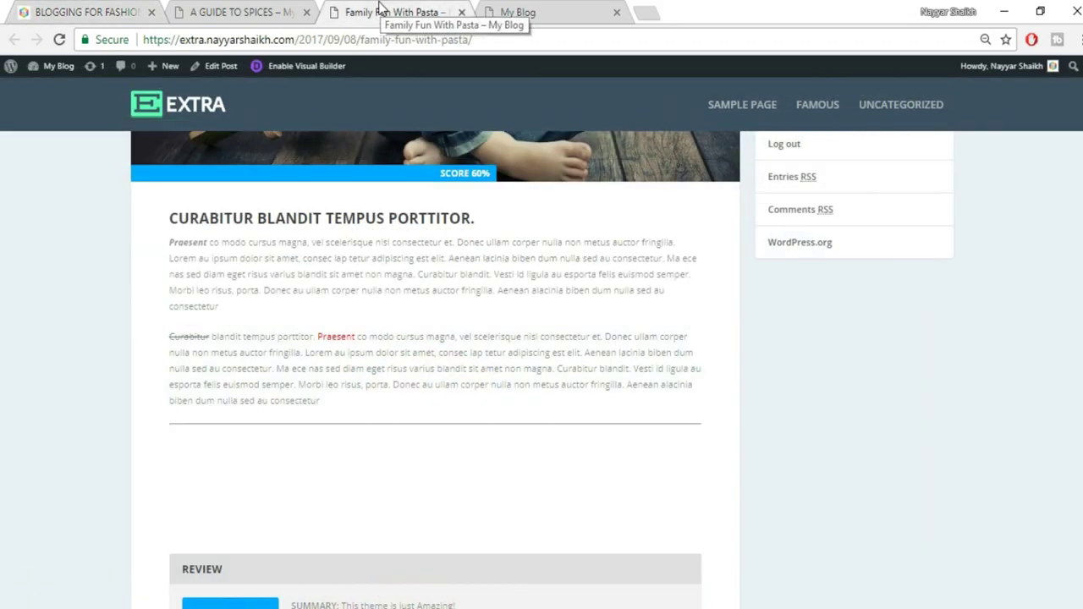
pyautogui.scroll(10, 610, 372)
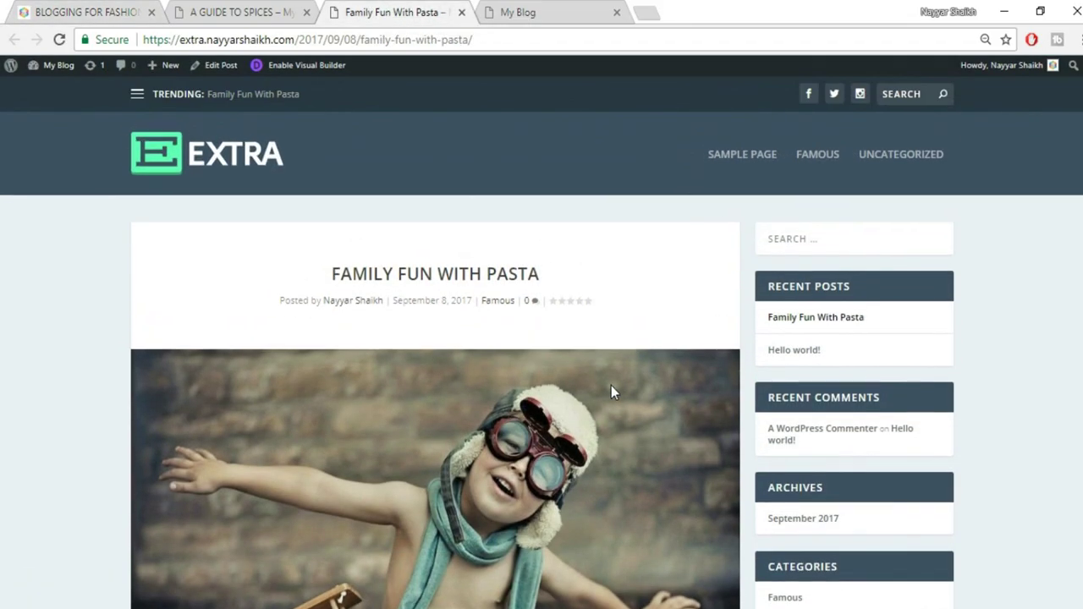
pyautogui.click(252, 12)
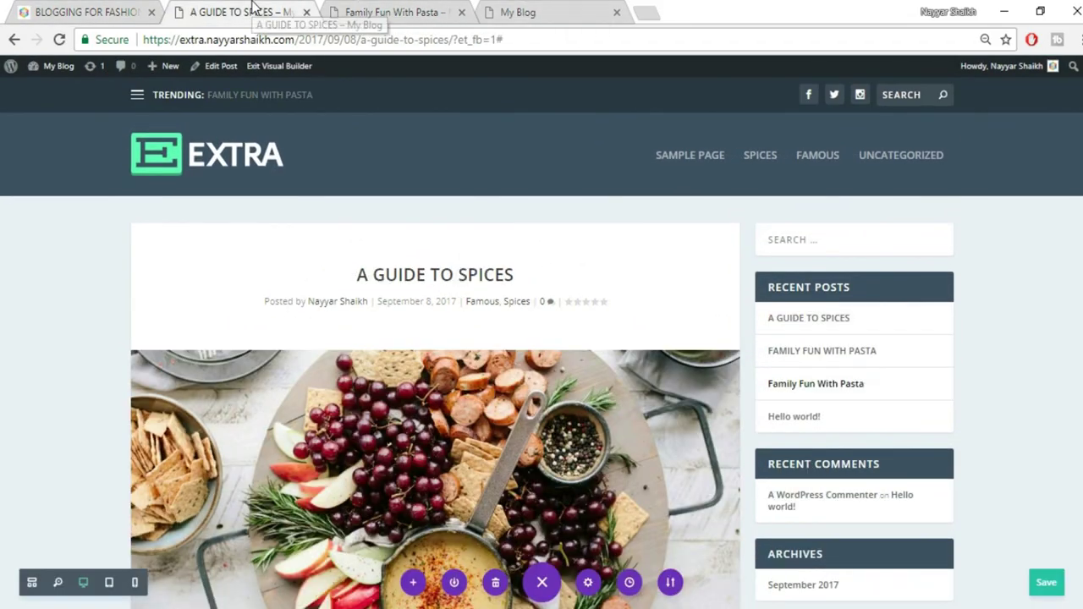
pyautogui.moveTo(172, 79)
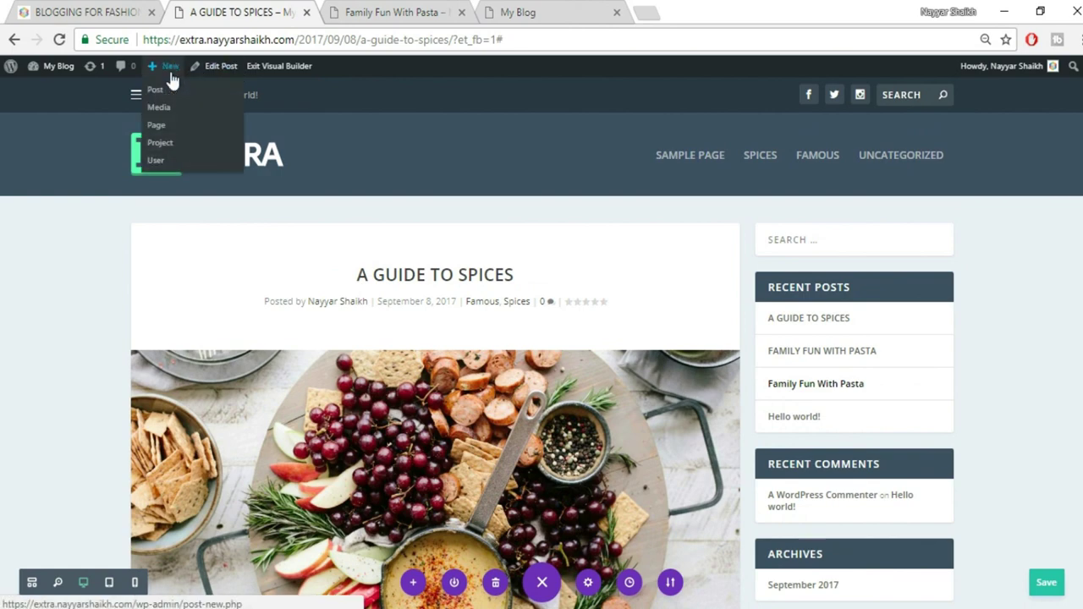
pyautogui.click(174, 89)
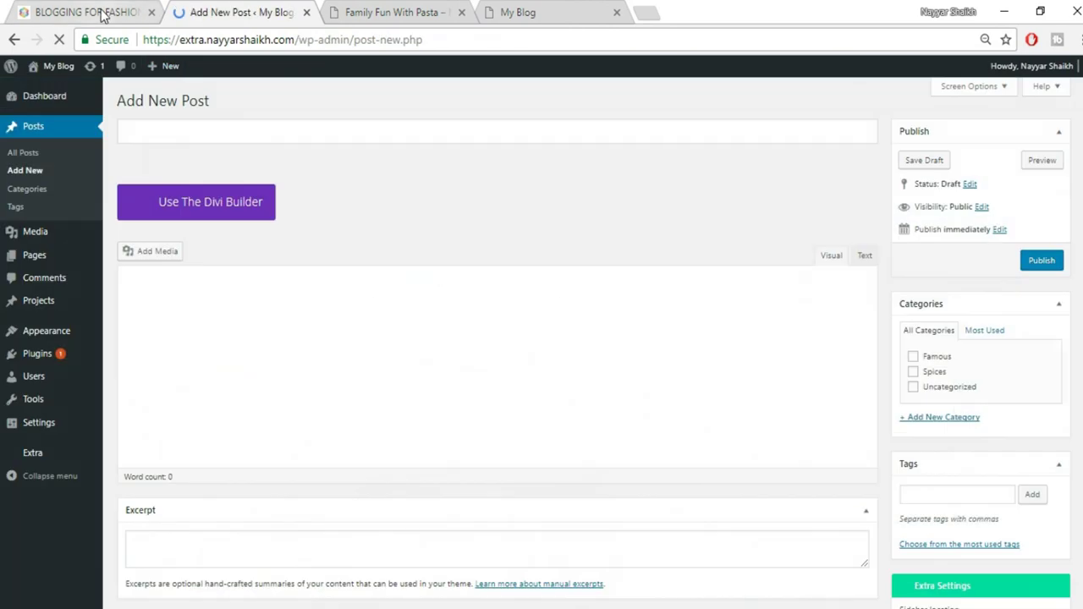
# Copy the BLOGGING FOR FASHION title from the reference post
pyautogui.click(76, 12)
pyautogui.moveTo(343, 234); pyautogui.dragTo(590, 232)
pyautogui.hotkey('ctrl', 'c')
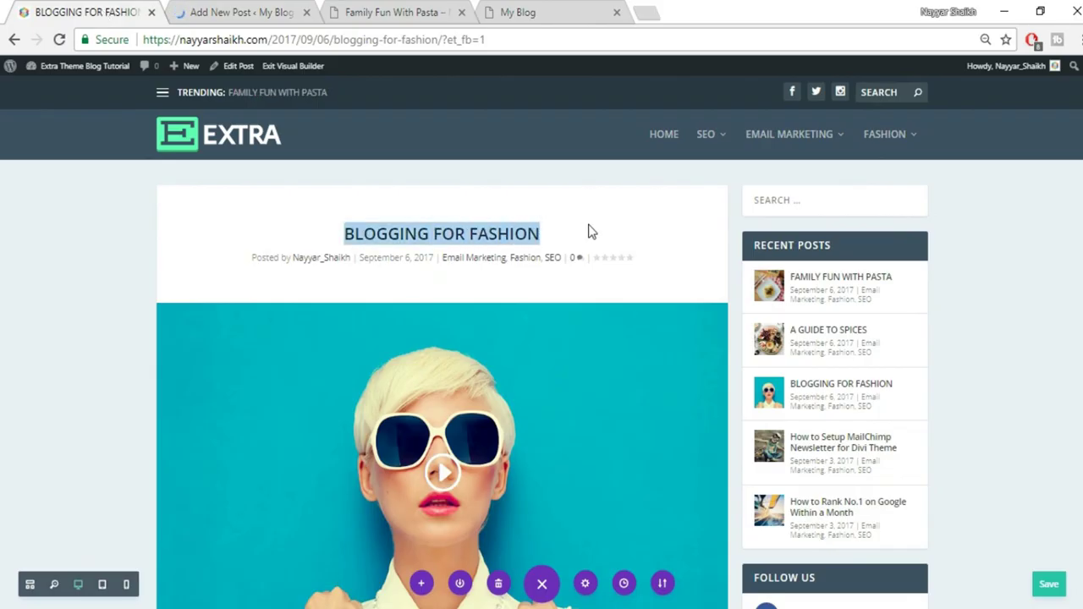
pyautogui.click(289, 11)
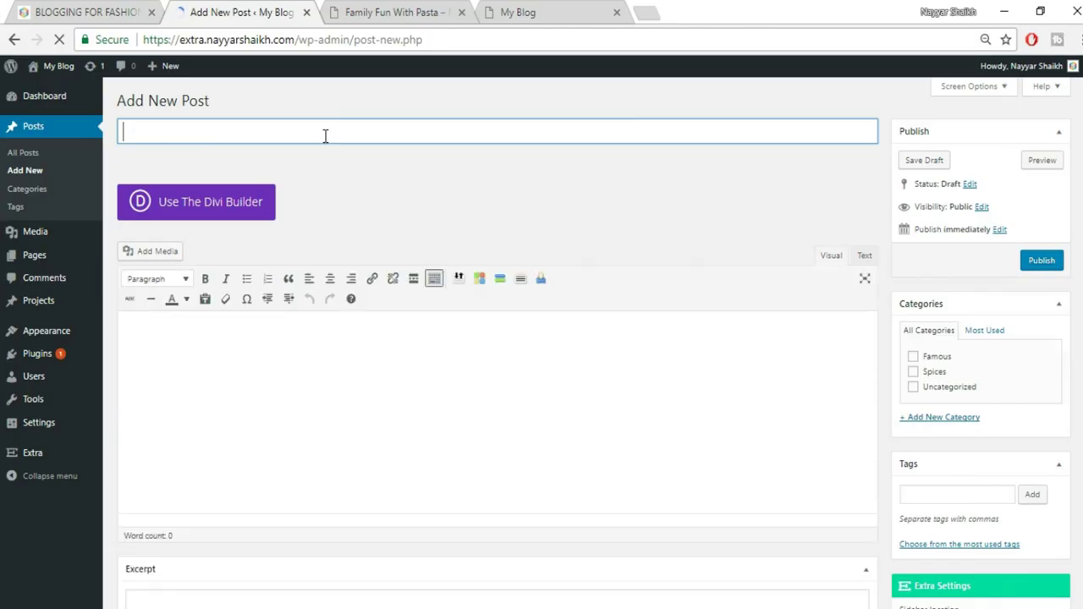
# Title the post BLOGGING FOR FASHION, create a Fashion category, tick Spices, and open Set featured image
pyautogui.hotkey('ctrl', 'v')
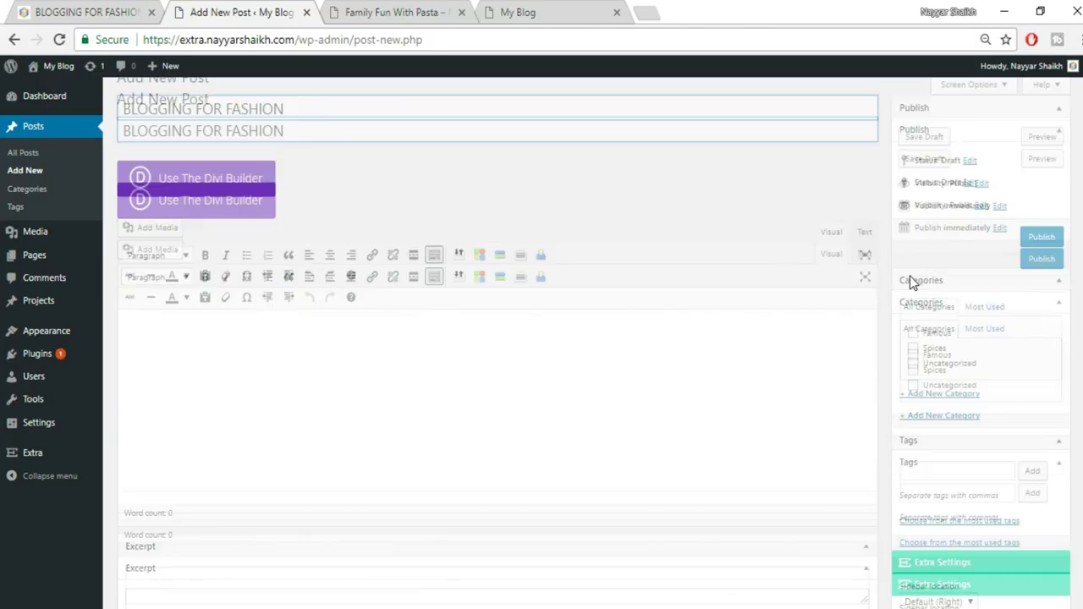
pyautogui.scroll(-1, 909, 276)
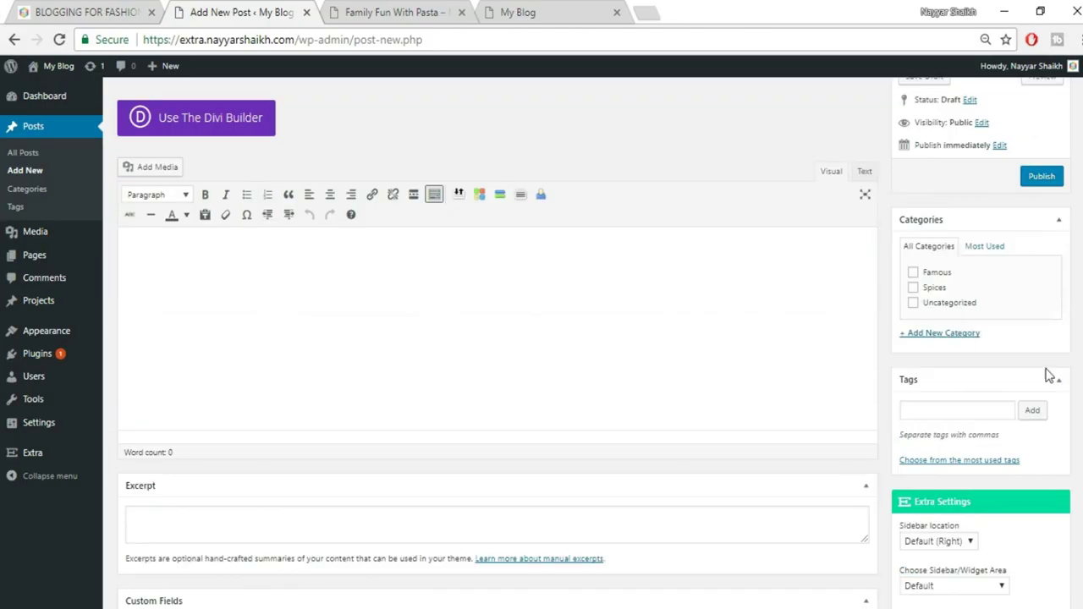
pyautogui.click(945, 333)
pyautogui.write('Fashi')
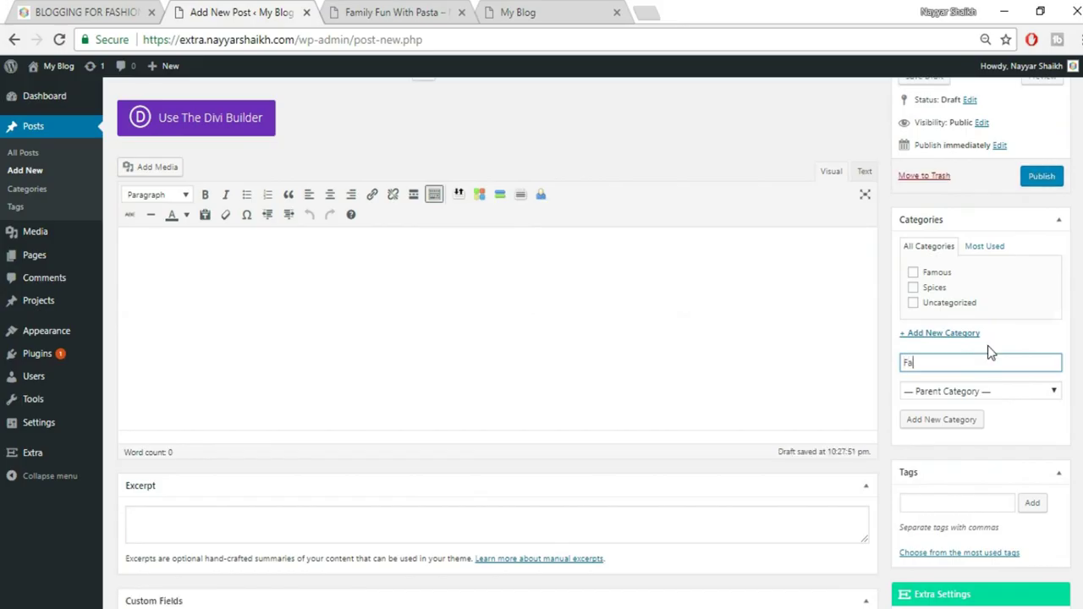
pyautogui.write('on')
pyautogui.click(943, 290)
pyautogui.click(941, 419)
pyautogui.scroll(-7, 995, 303)
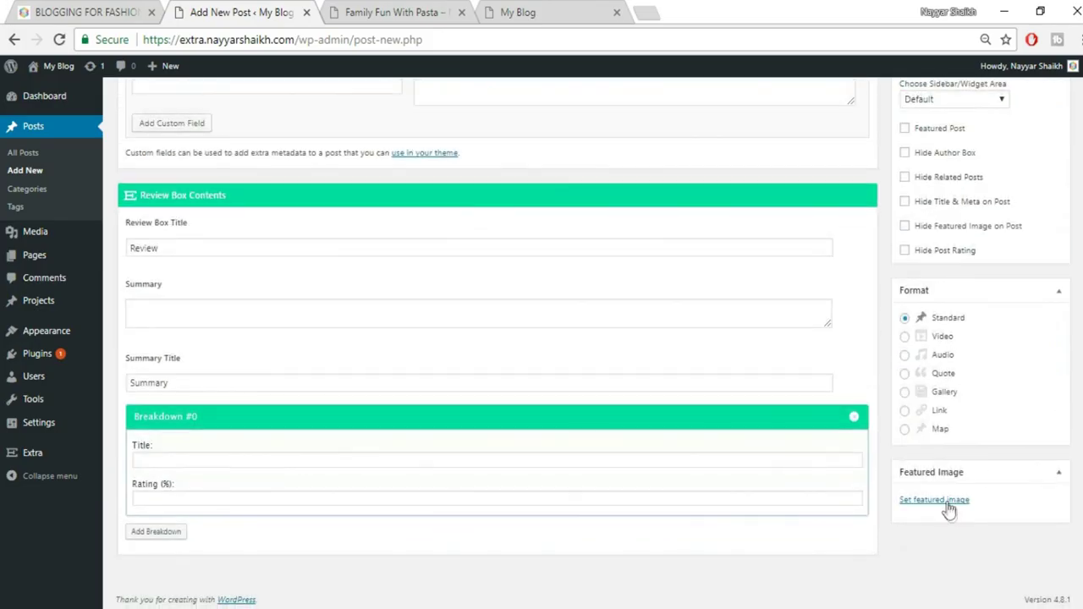
pyautogui.click(947, 500)
# Upload fashion-blogger.jpg (948 × 640) and set it as the post's featured image
pyautogui.click(96, 8)
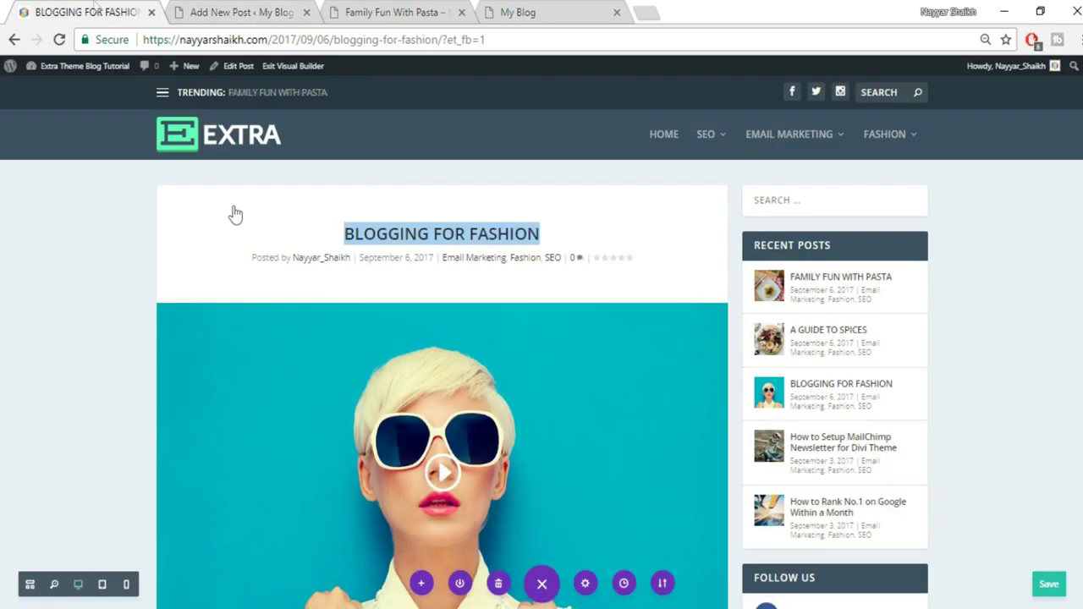
pyautogui.scroll(-2, 451, 296)
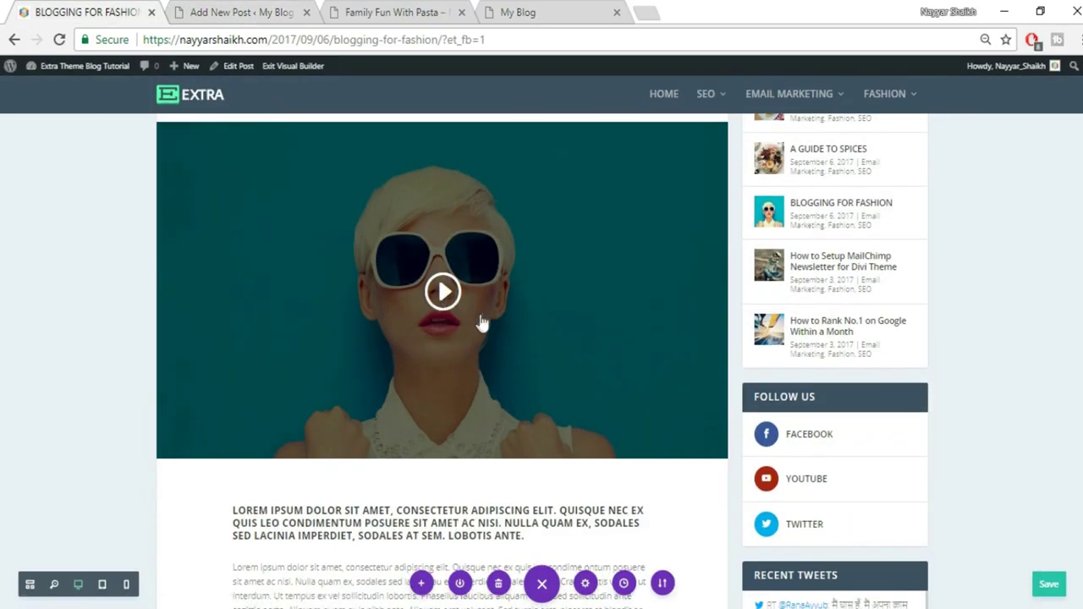
pyautogui.click(262, 10)
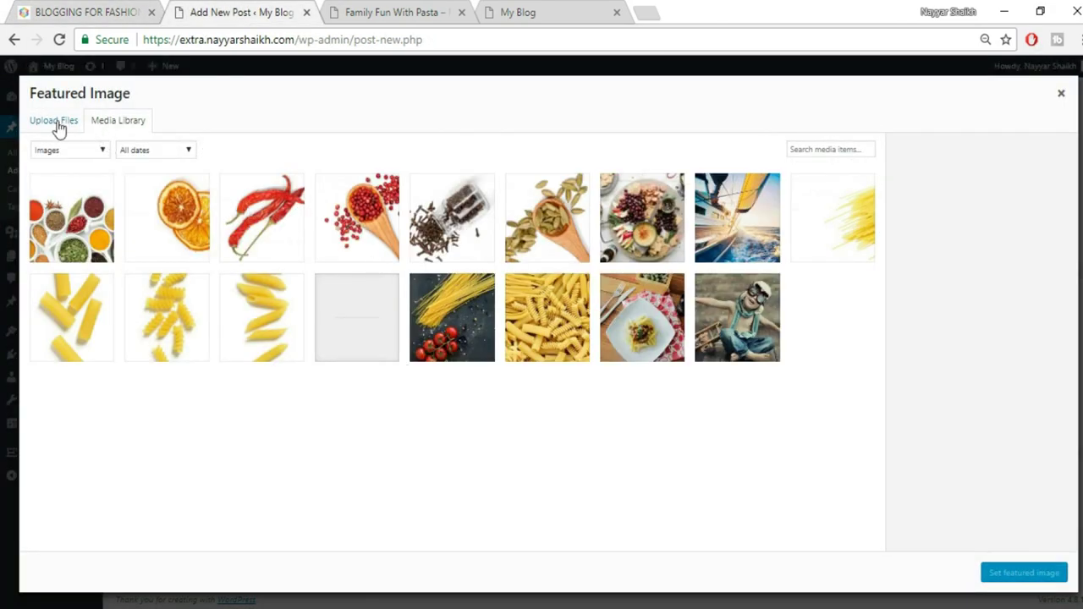
pyautogui.click(57, 125)
pyautogui.click(550, 337)
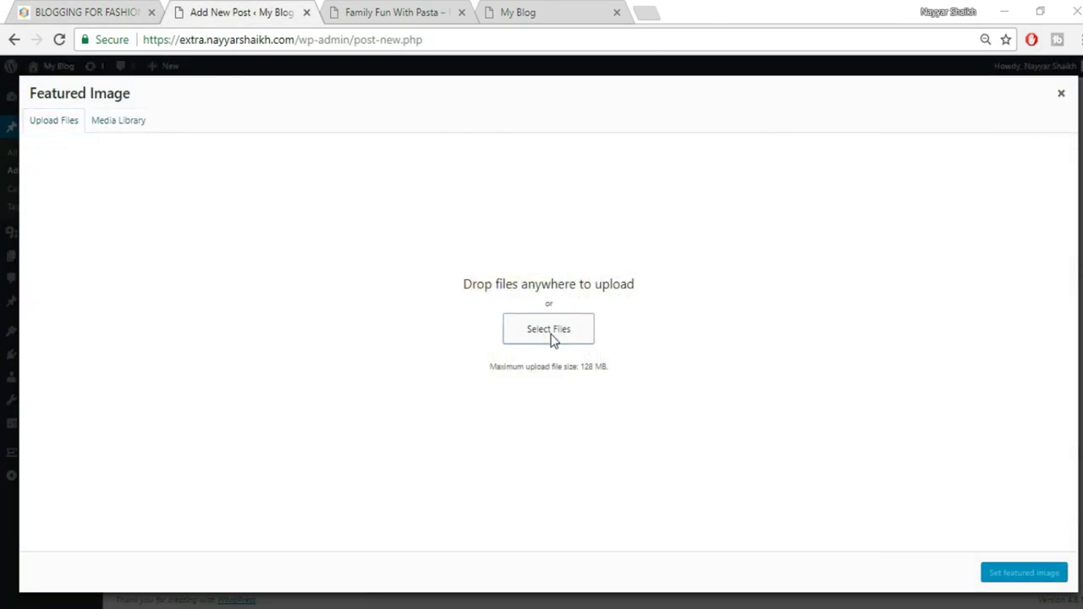
pyautogui.scroll(-2, 673, 305)
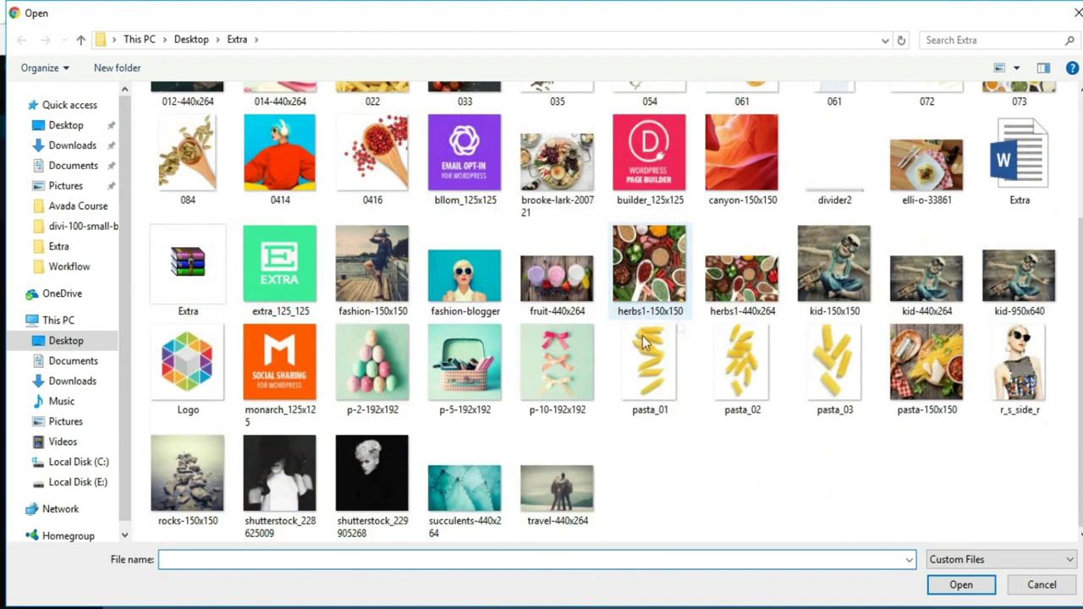
pyautogui.click(452, 286)
pyautogui.click(956, 584)
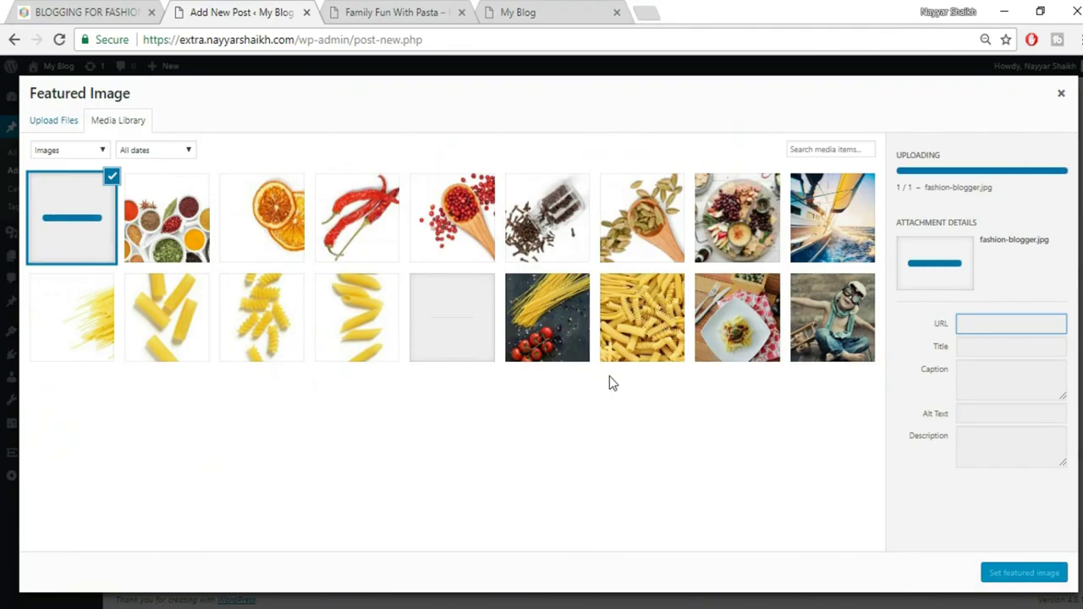
pyautogui.click(1002, 573)
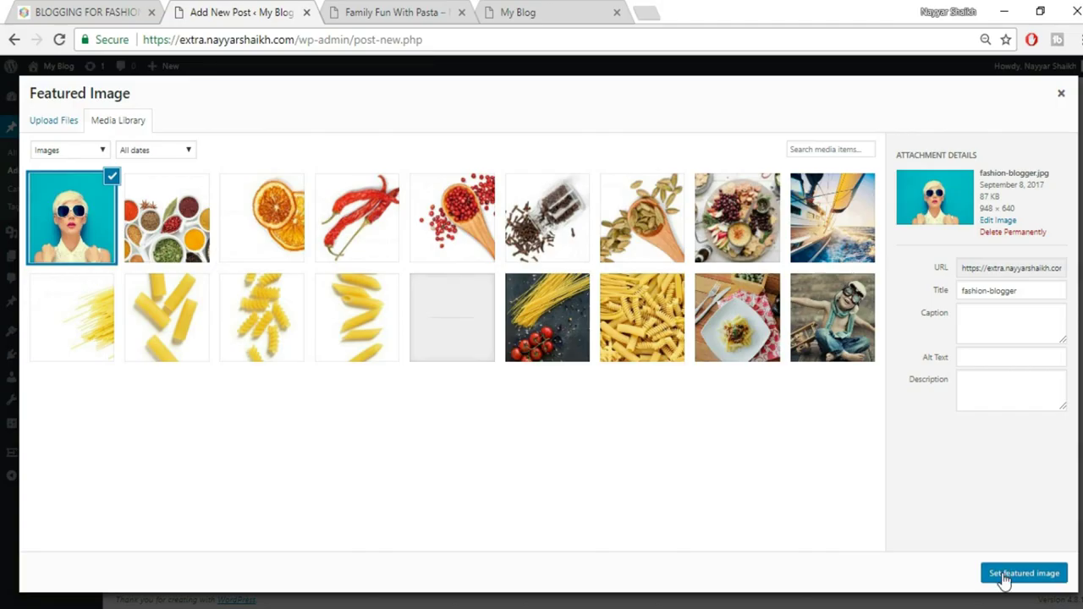
# Set the post format to Video and place the cursor in the Video URL field
pyautogui.scroll(2, 980, 474)
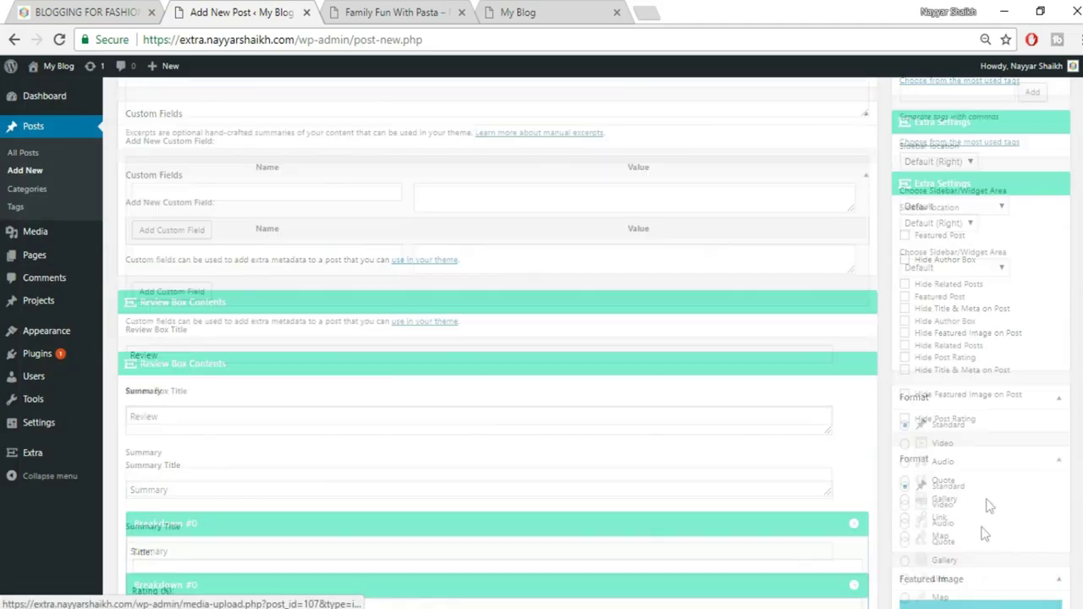
pyautogui.scroll(-1, 955, 416)
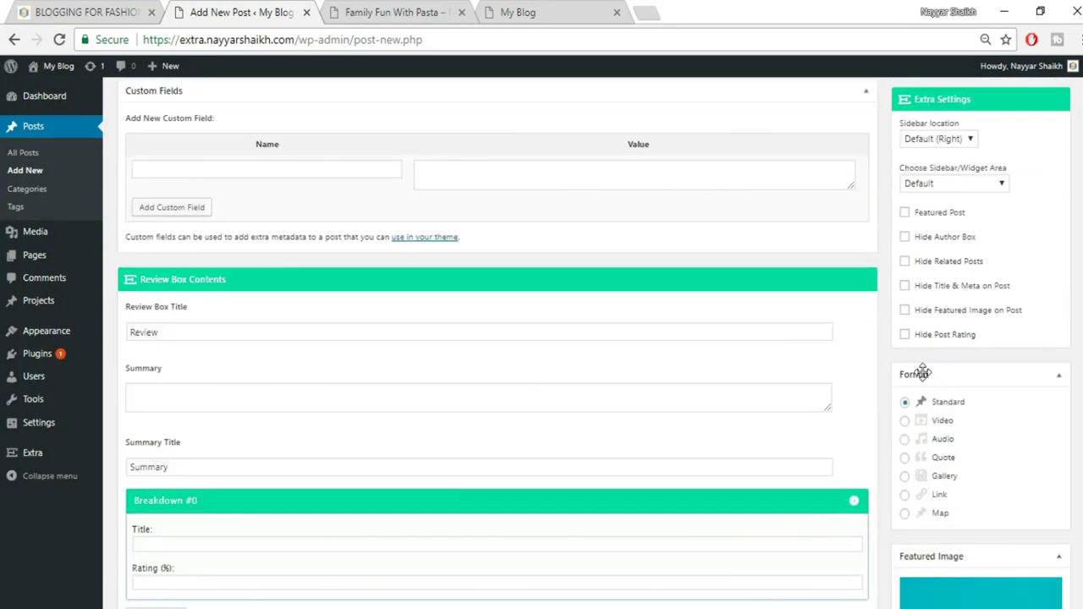
pyautogui.click(924, 423)
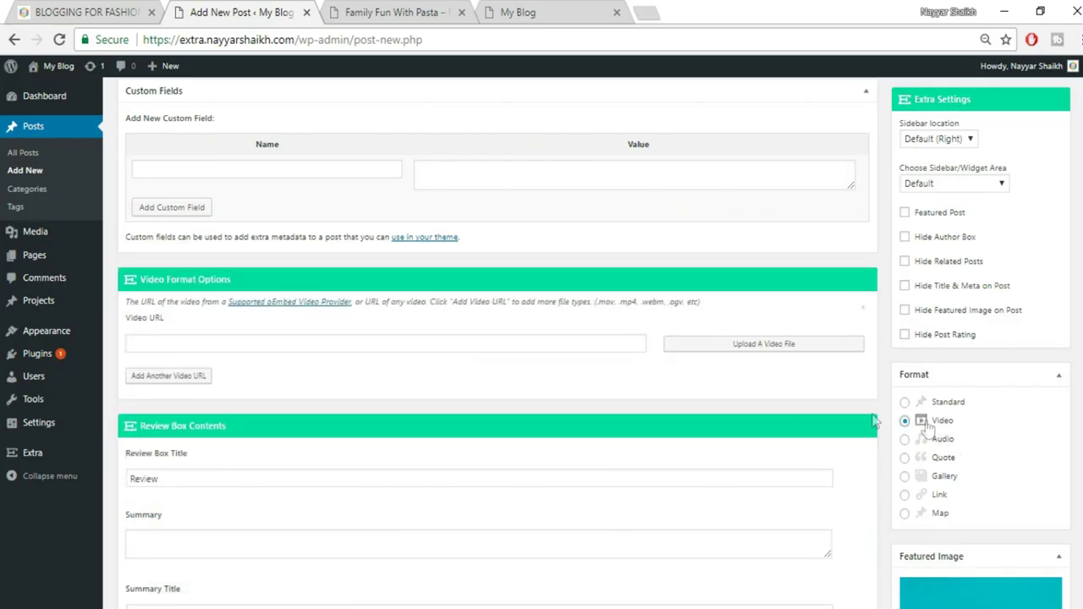
pyautogui.click(285, 344)
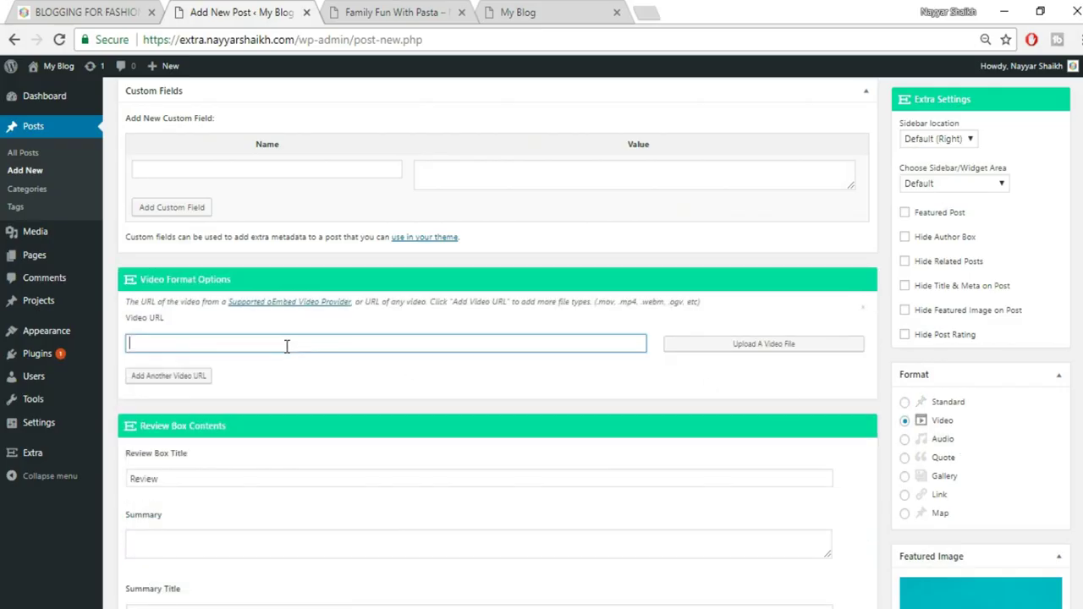
pyautogui.click(94, 11)
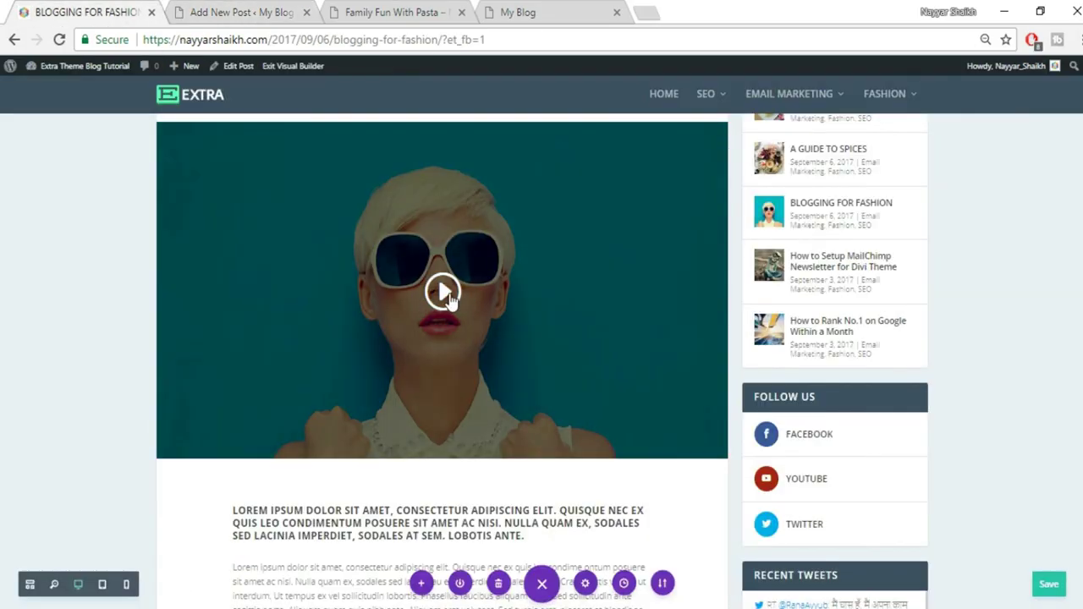
# Load the YouTube channel page in a new browser tab
pyautogui.click(643, 11)
pyautogui.write('youtube.com/nayyarshaikh')
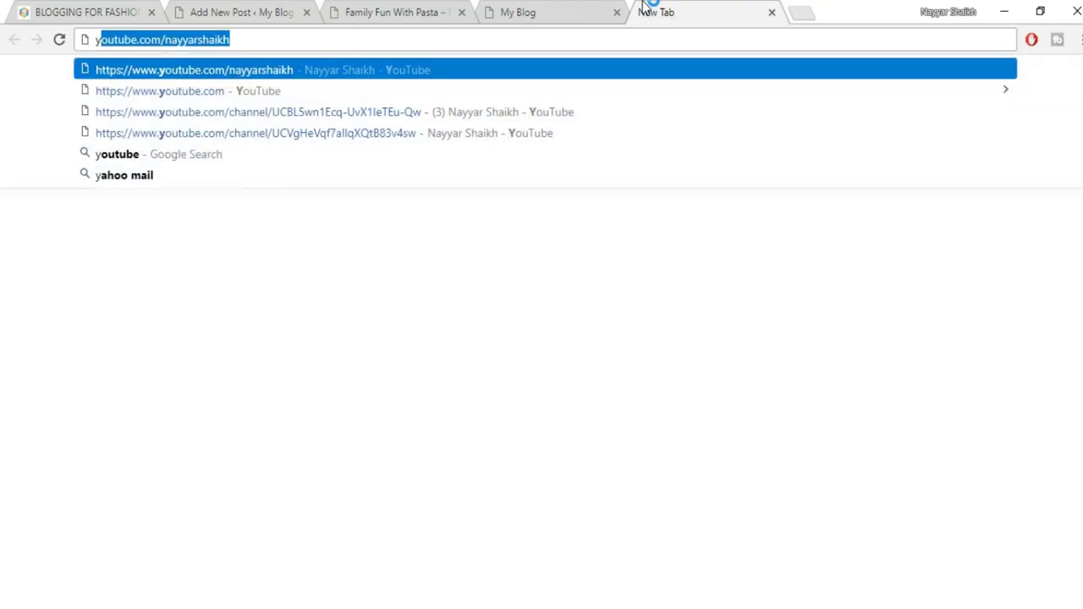
pyautogui.press('Right')
pyautogui.press('Return')
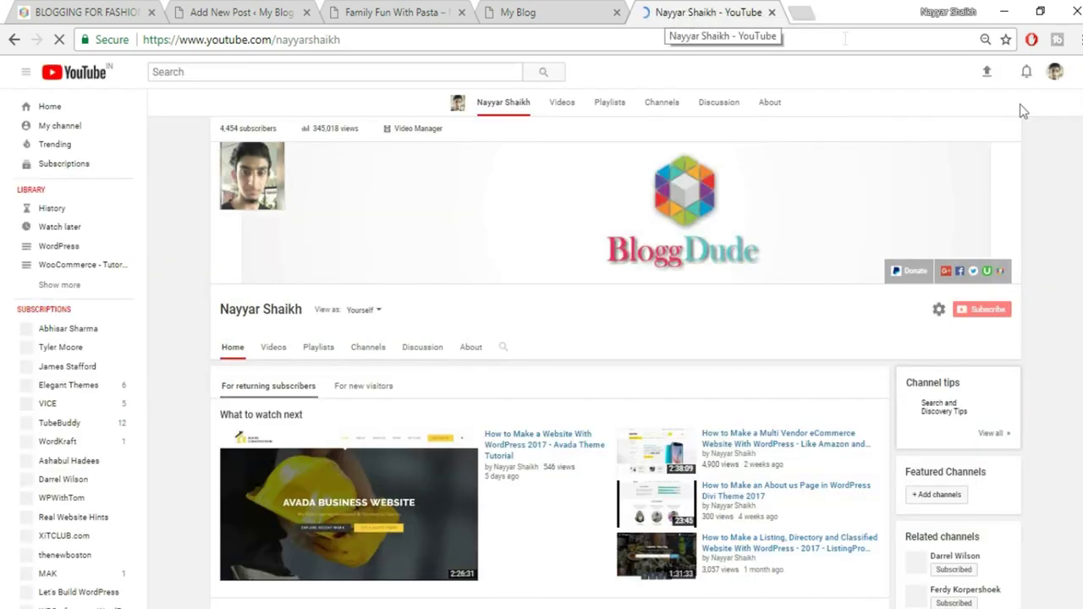
# Copy the WooCommerce Checkout tutorial video's link and return to the Add New Post editor
pyautogui.scroll(-5, 1023, 110)
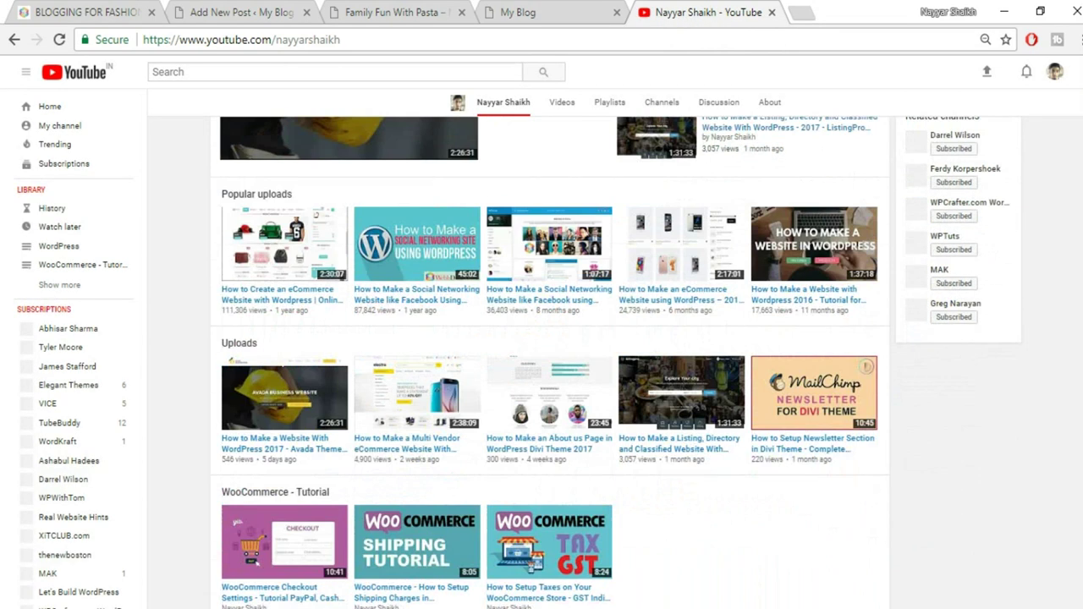
pyautogui.scroll(-1, 370, 454)
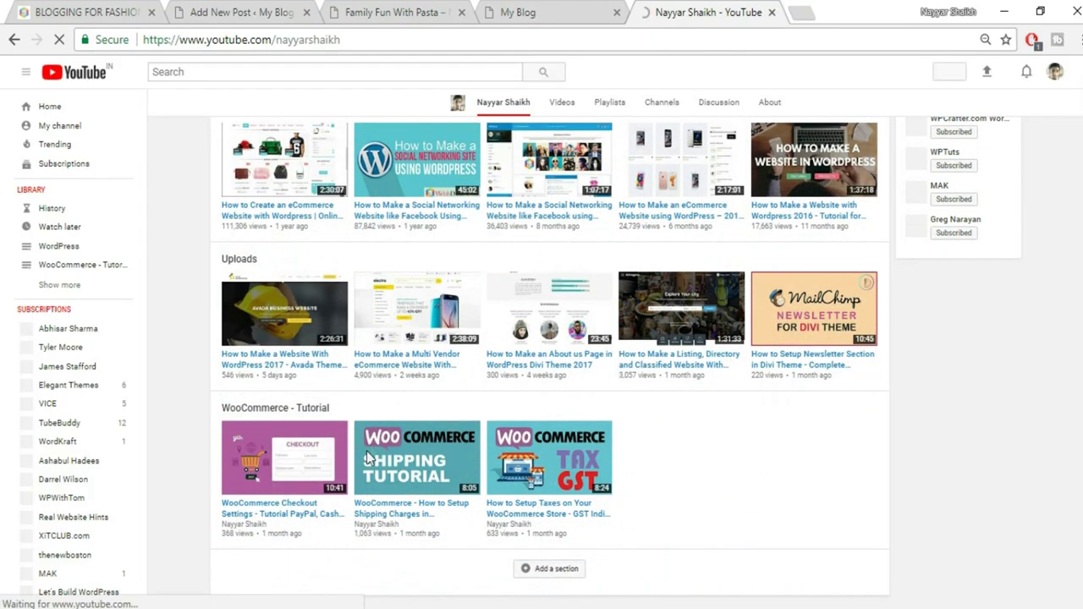
pyautogui.rightClick(304, 514)
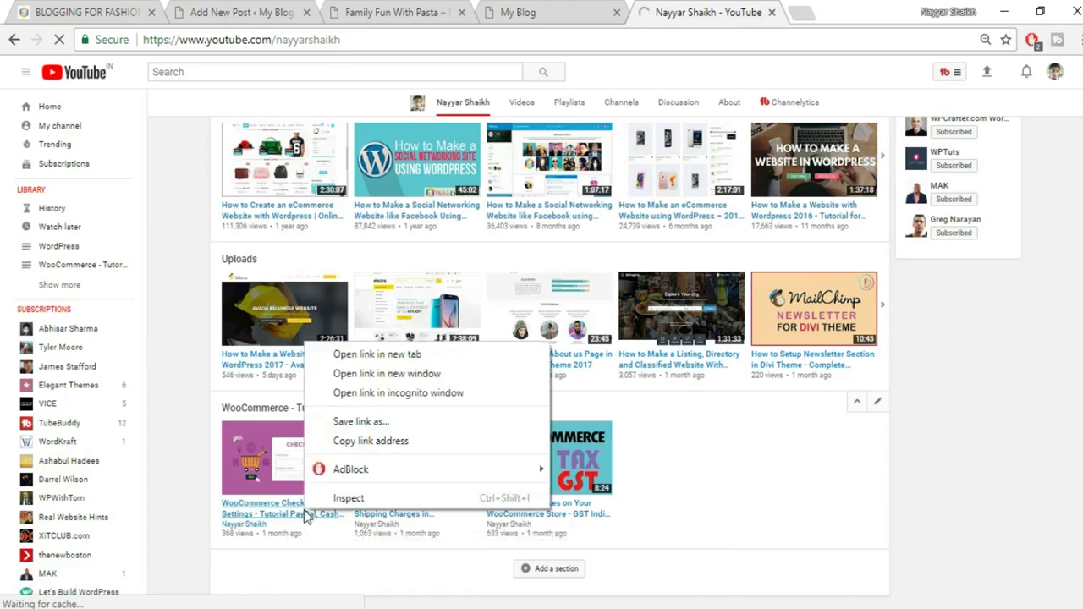
pyautogui.click(352, 447)
pyautogui.click(542, 10)
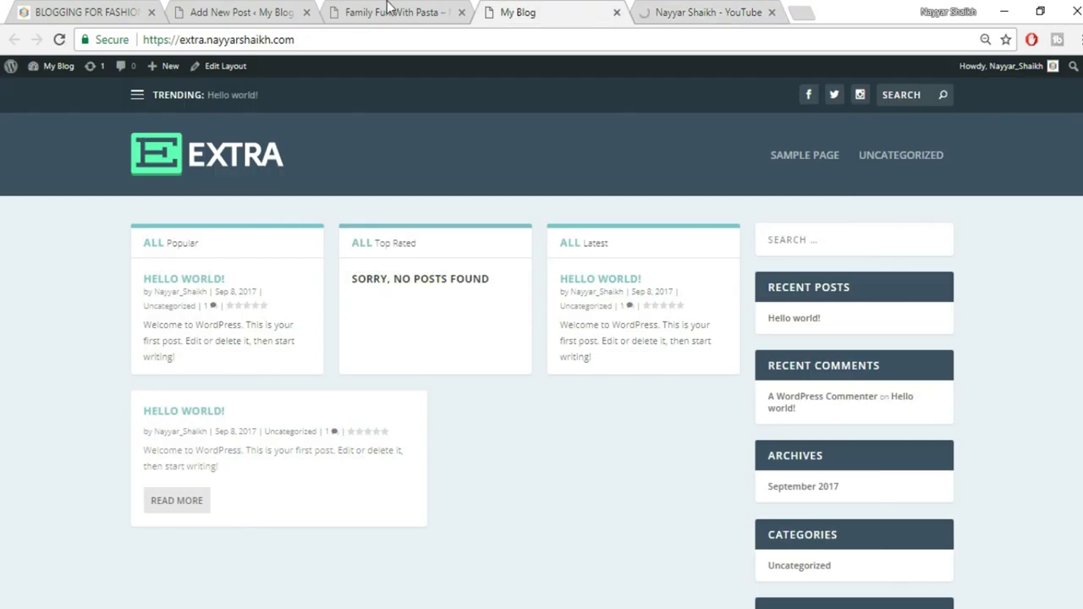
pyautogui.click(364, 10)
pyautogui.click(195, 6)
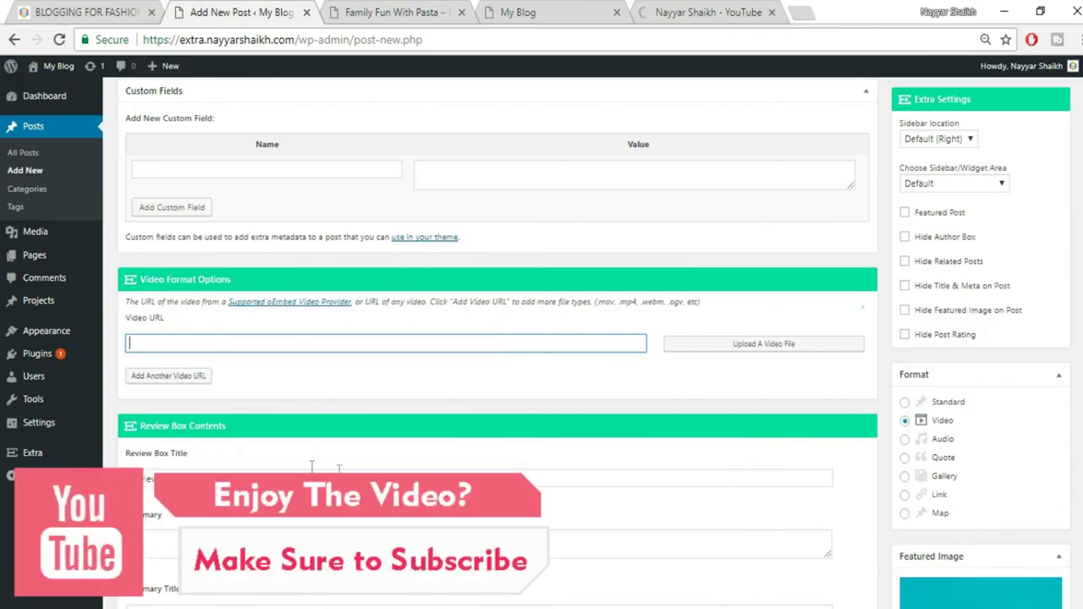
# Paste the YouTube link as the Video URL and publish the BLOGGING FOR FASHION post
pyautogui.write('https://www.youtube.com/watch?v=9JT7wYq377E')
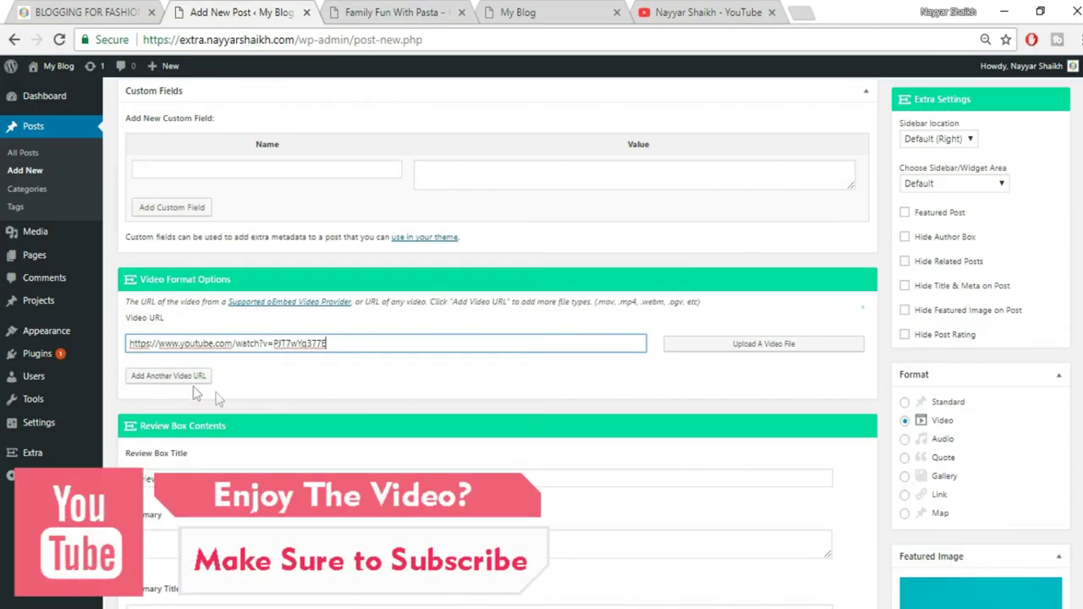
pyautogui.scroll(10, 498, 338)
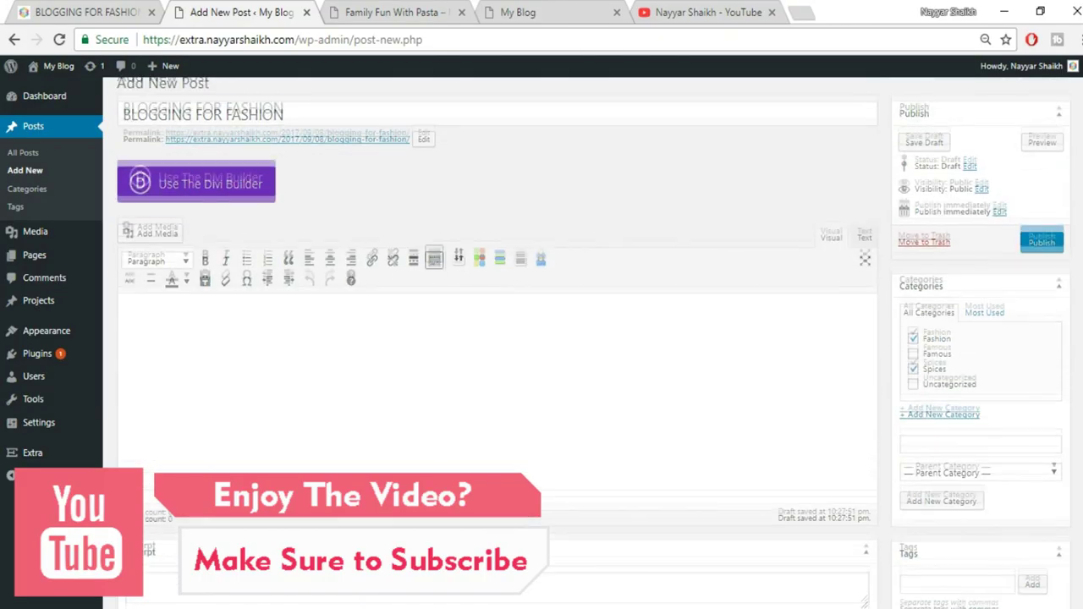
pyautogui.click(1041, 250)
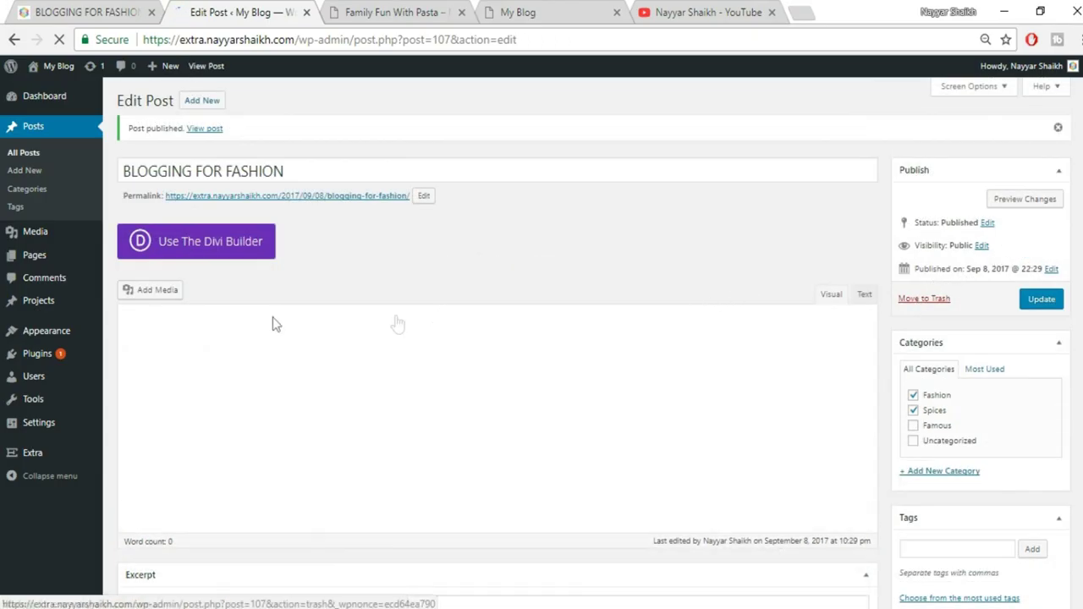
pyautogui.moveTo(37, 464)
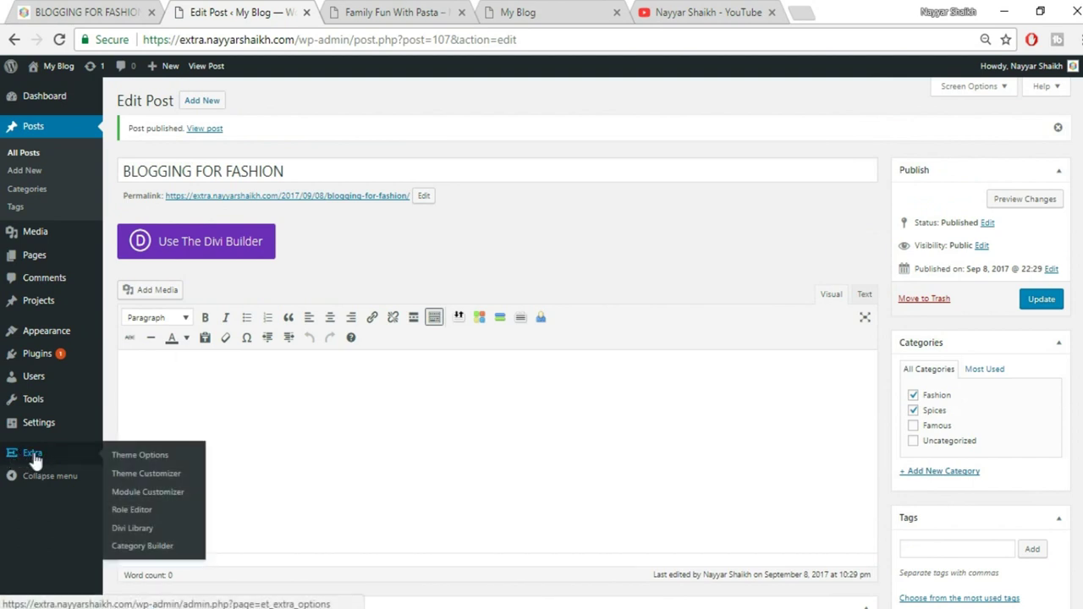
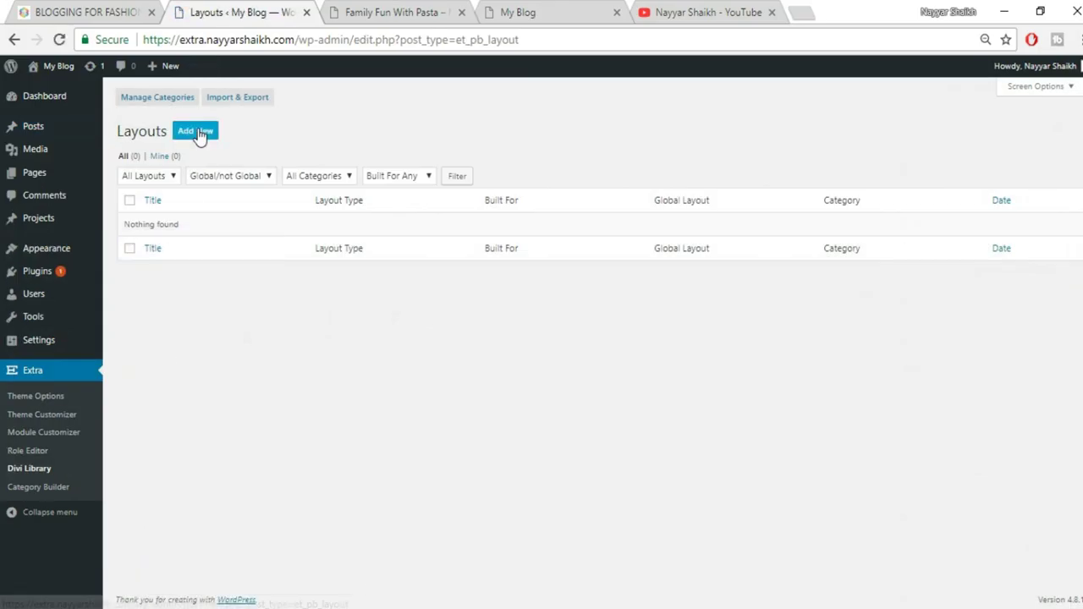
# Import the LAYOUT\FashionPost.json layouts file into the Divi Library
pyautogui.click(244, 100)
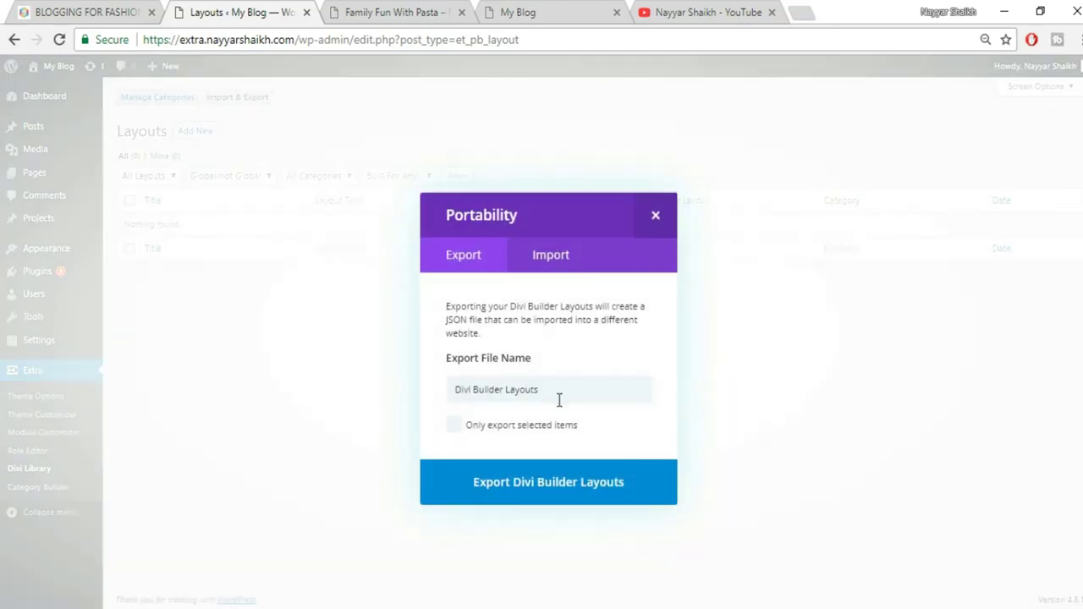
pyautogui.click(564, 265)
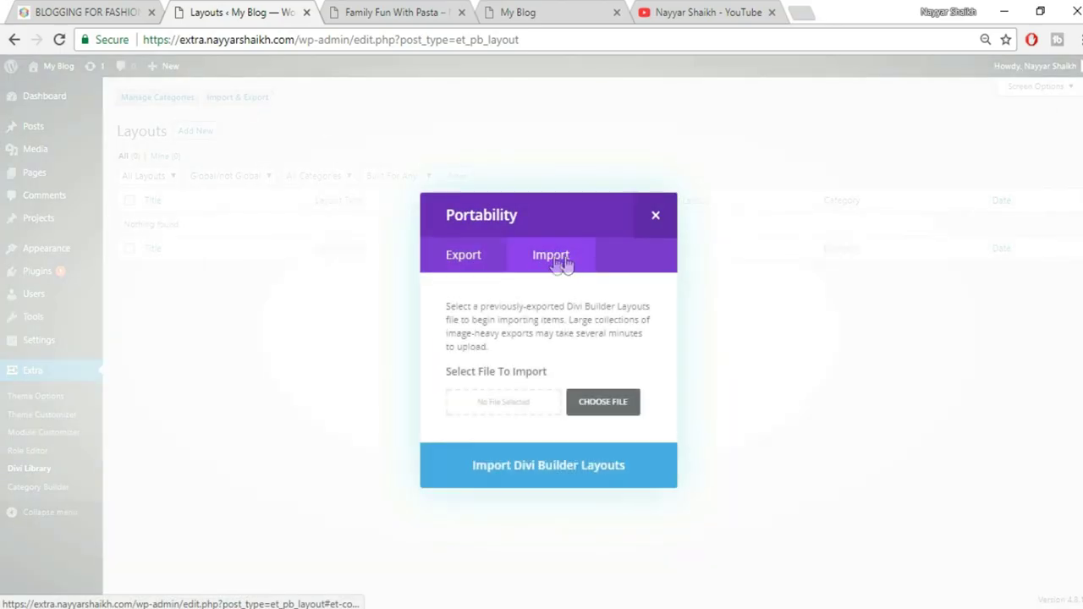
pyautogui.click(614, 411)
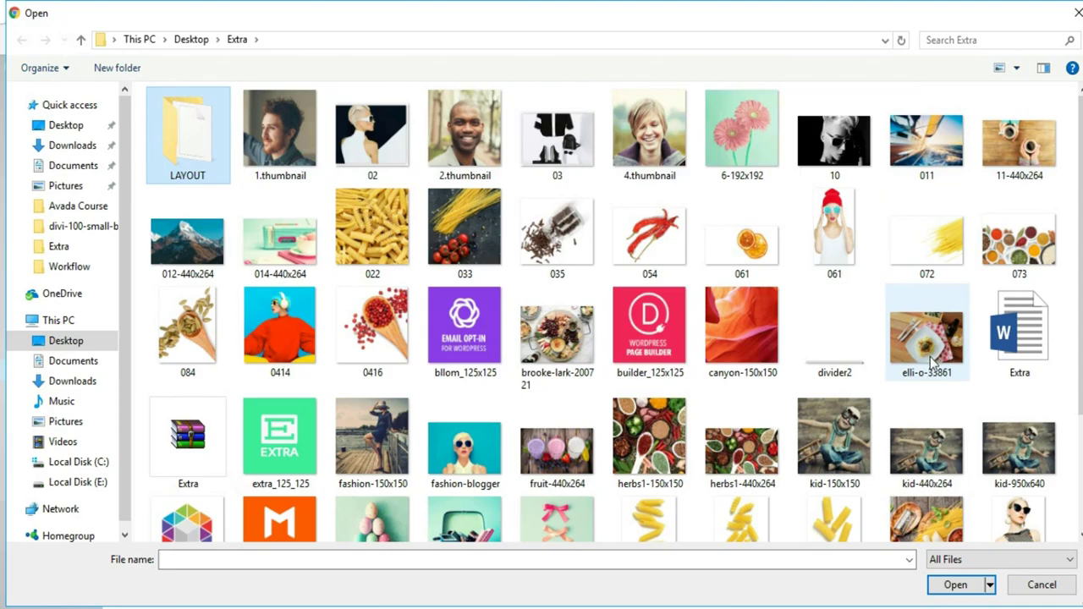
pyautogui.doubleClick(206, 149)
pyautogui.click(208, 123)
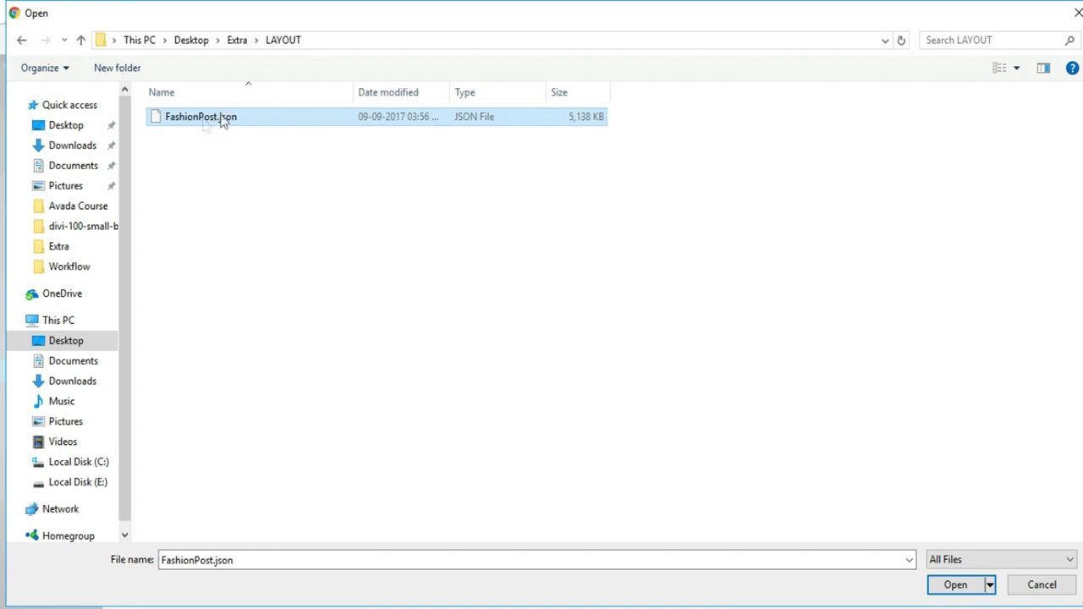
pyautogui.click(960, 589)
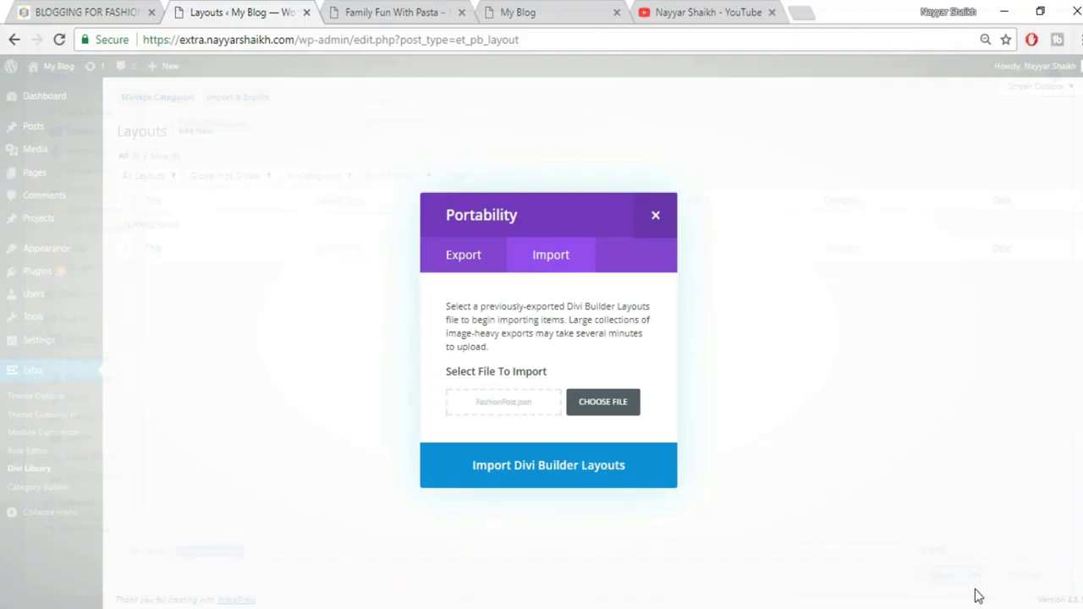
pyautogui.click(584, 472)
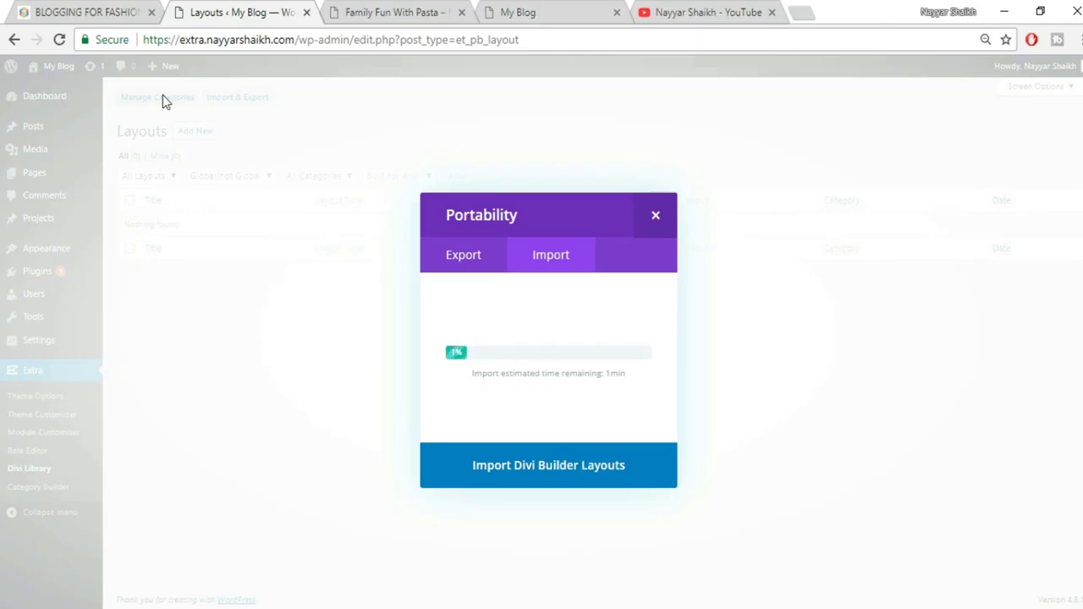
pyautogui.click(83, 10)
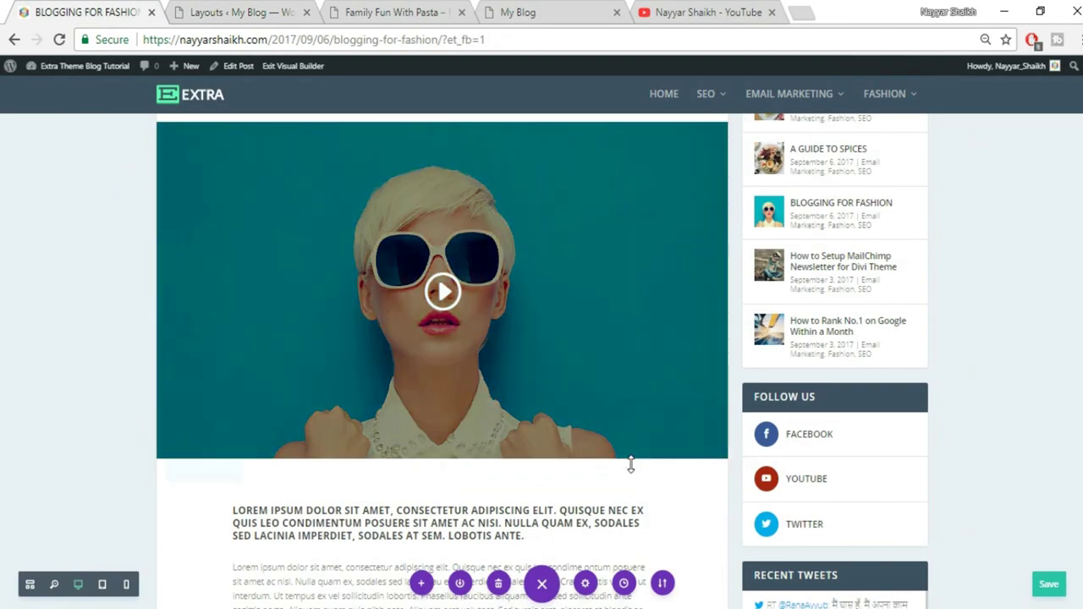
# Scroll through the published Blogging for Fashion post with its video header, checking the library import
pyautogui.scroll(-4, 523, 406)
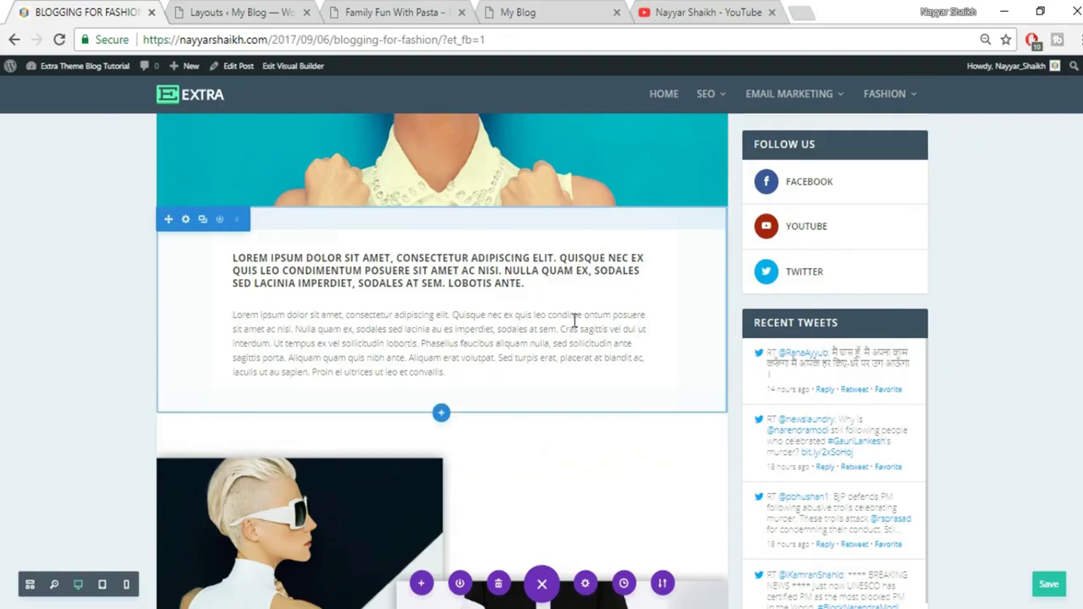
pyautogui.scroll(-5, 587, 420)
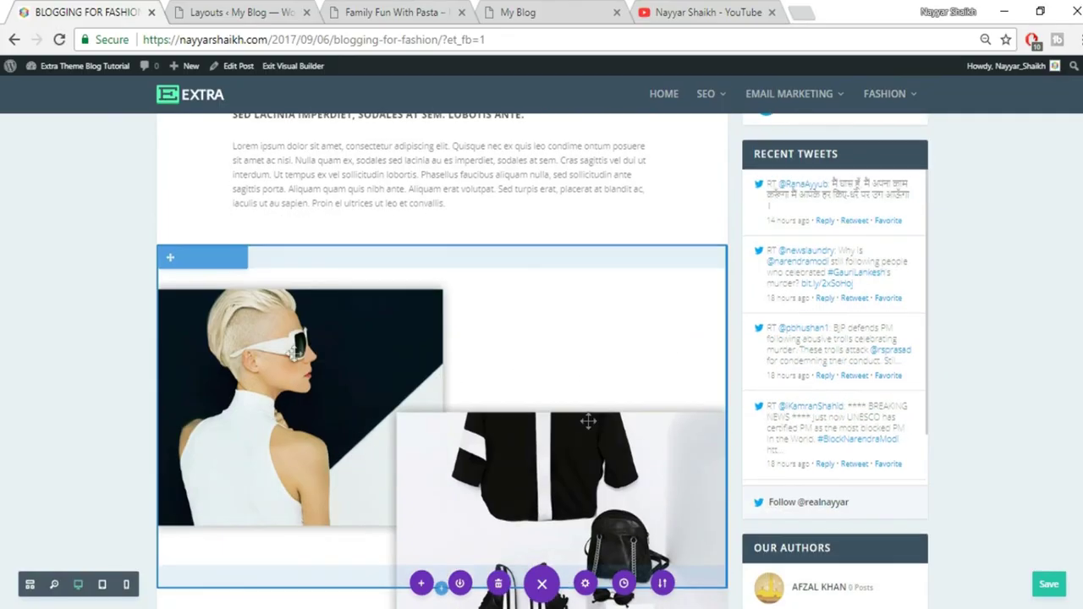
pyautogui.scroll(-1, 421, 475)
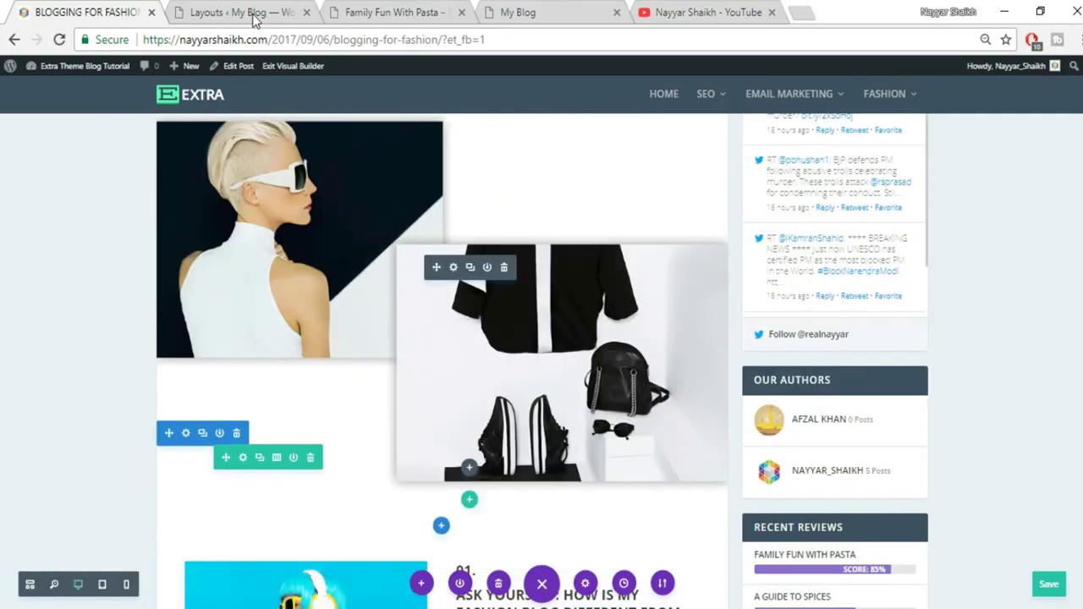
pyautogui.click(254, 18)
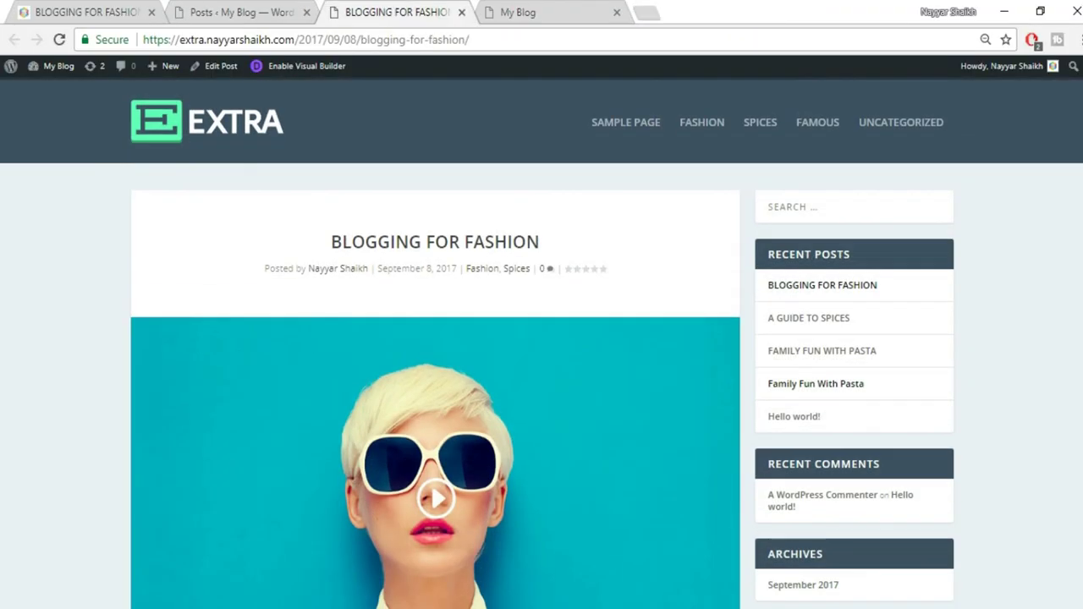
pyautogui.scroll(-3, 541, 339)
pyautogui.scroll(3, 541, 338)
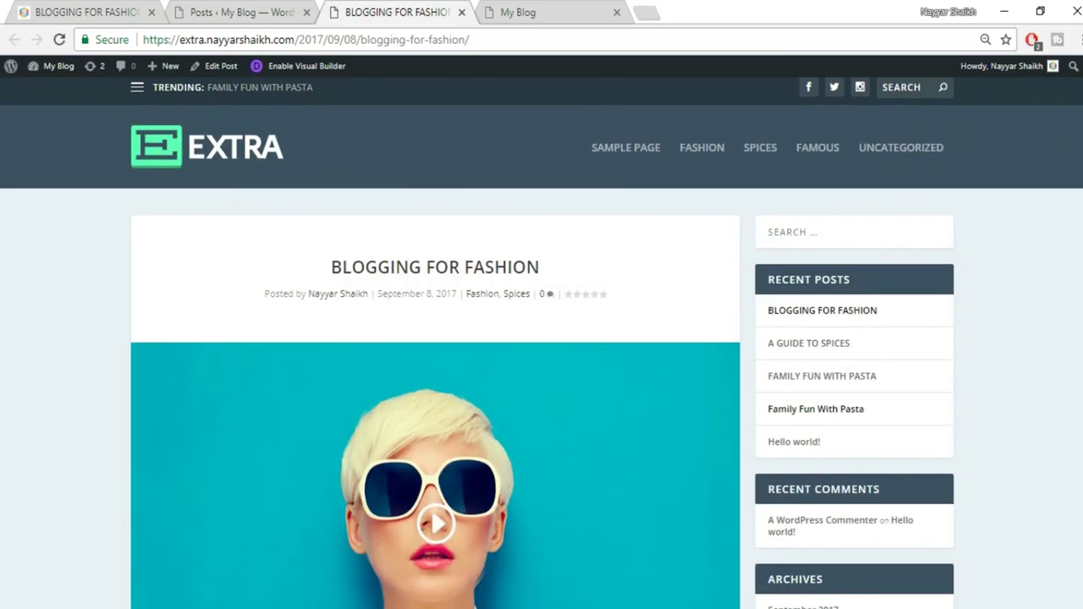
pyautogui.scroll(-4, 768, 243)
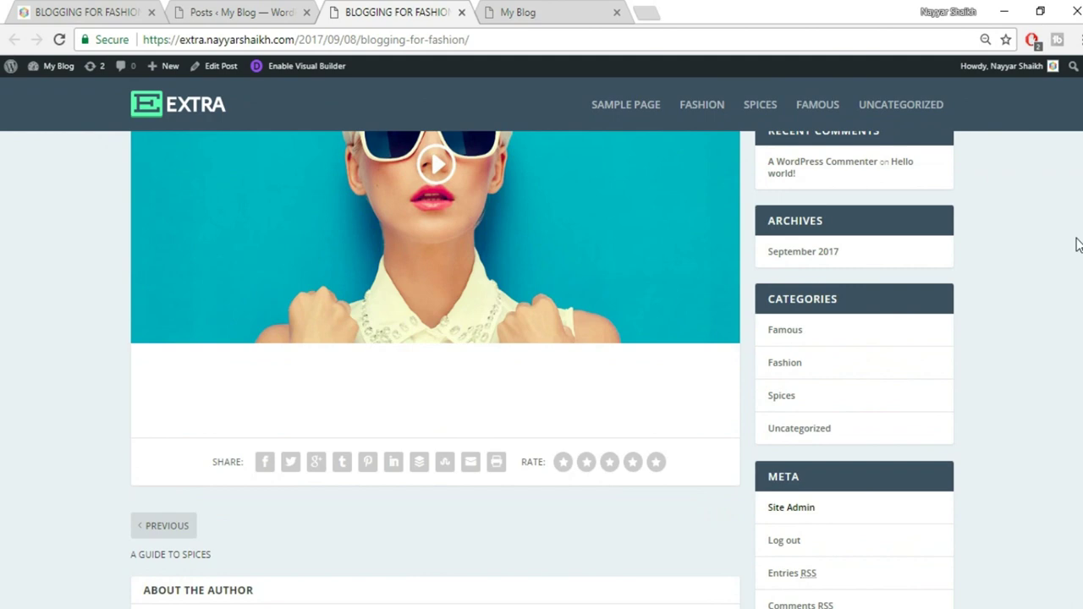
pyautogui.scroll(5, 1079, 244)
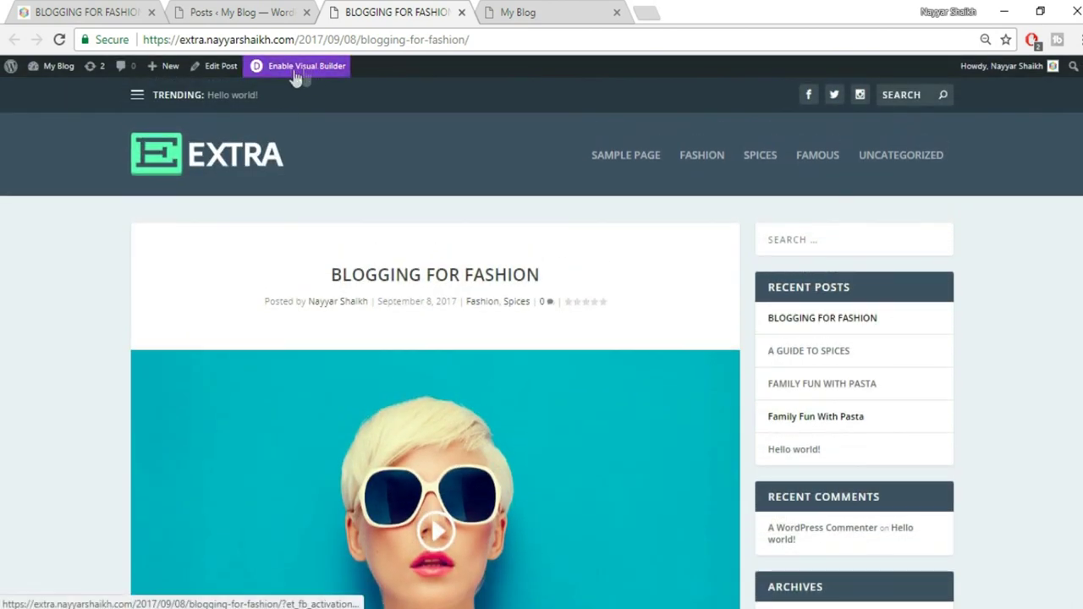
# Enable the Visual Builder on the Blogging for Fashion post and open its Portability options
pyautogui.click(306, 73)
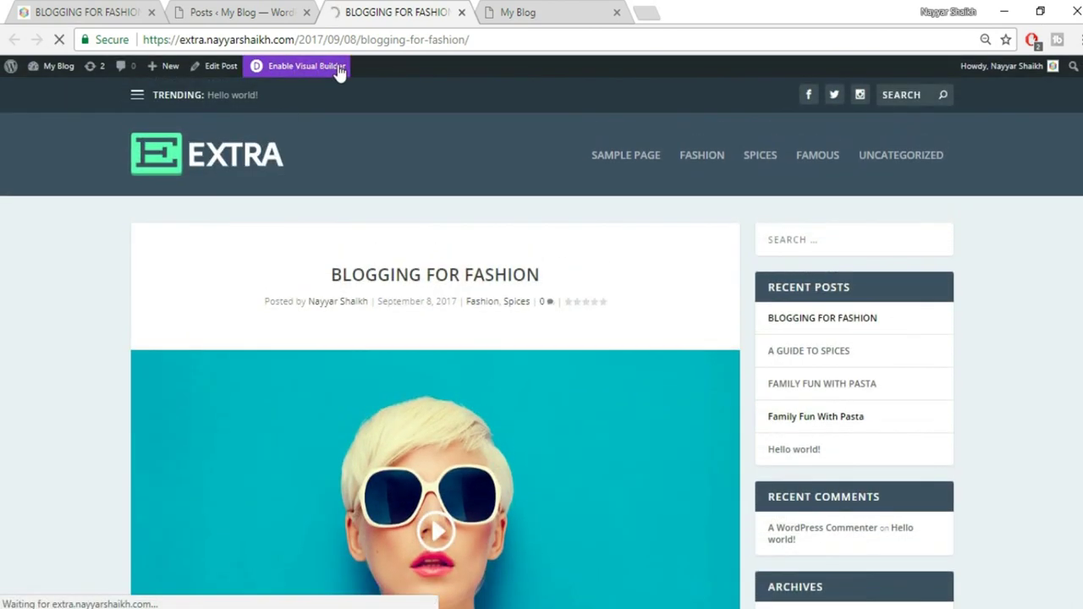
pyautogui.scroll(-2, 629, 387)
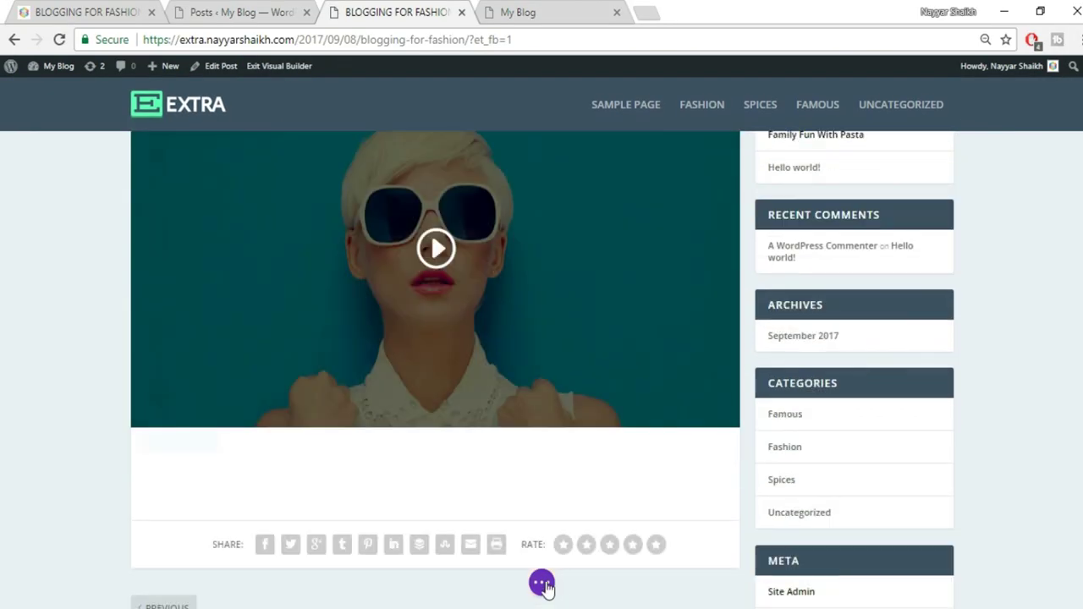
pyautogui.click(543, 583)
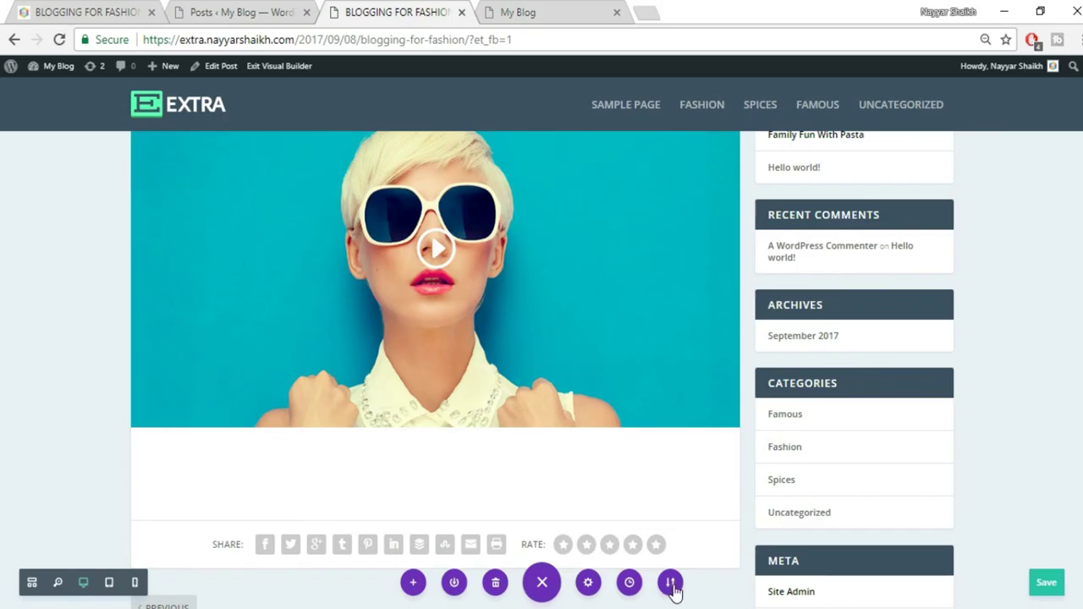
pyautogui.click(670, 584)
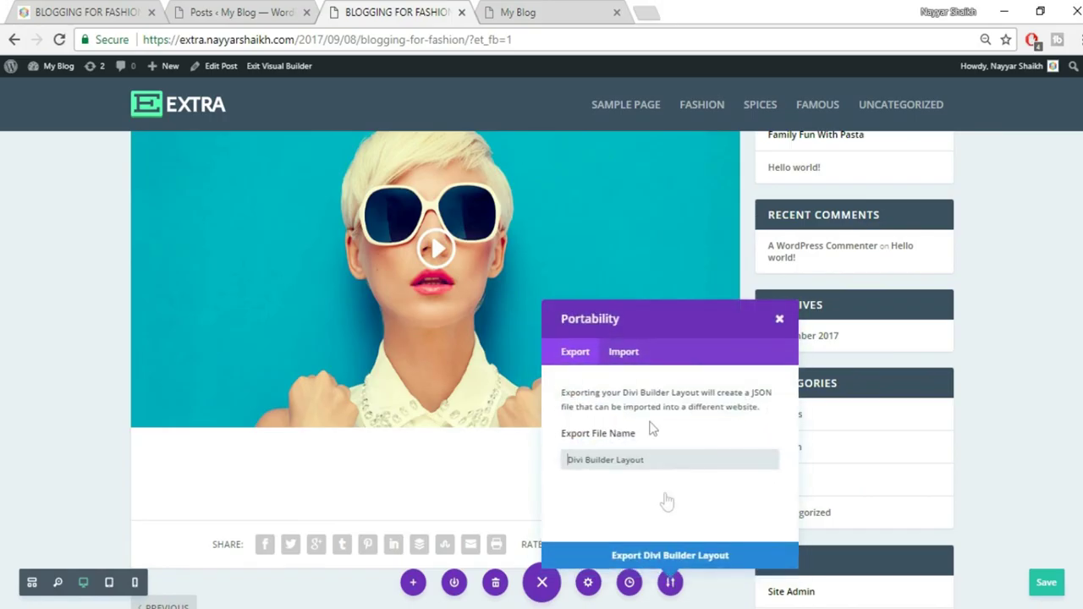
# Import LAYOUT\FashionPost.json as the post's Divi Builder layout
pyautogui.click(632, 362)
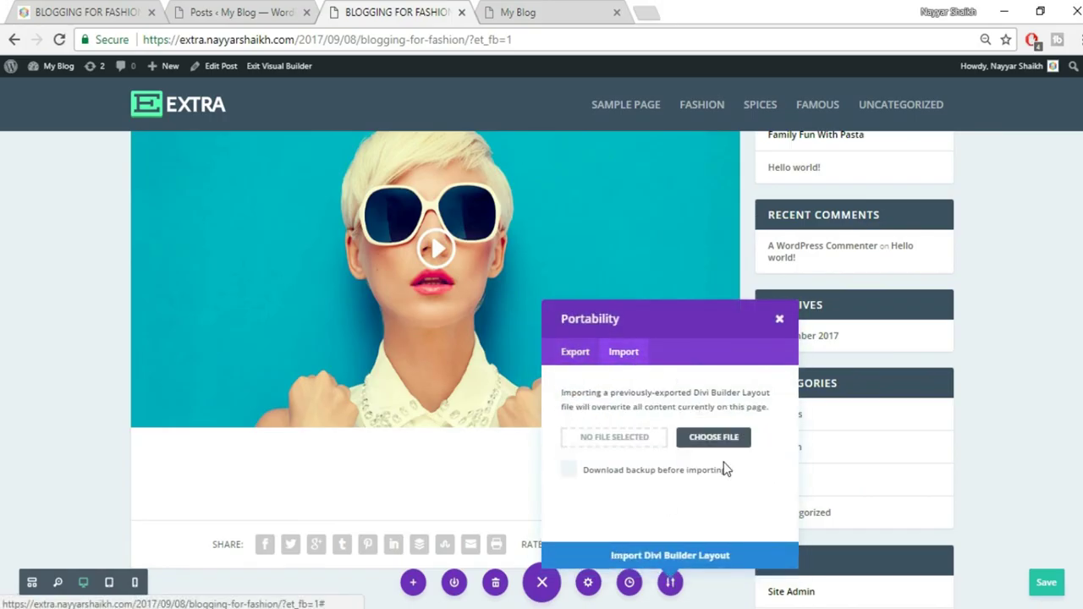
pyautogui.click(692, 439)
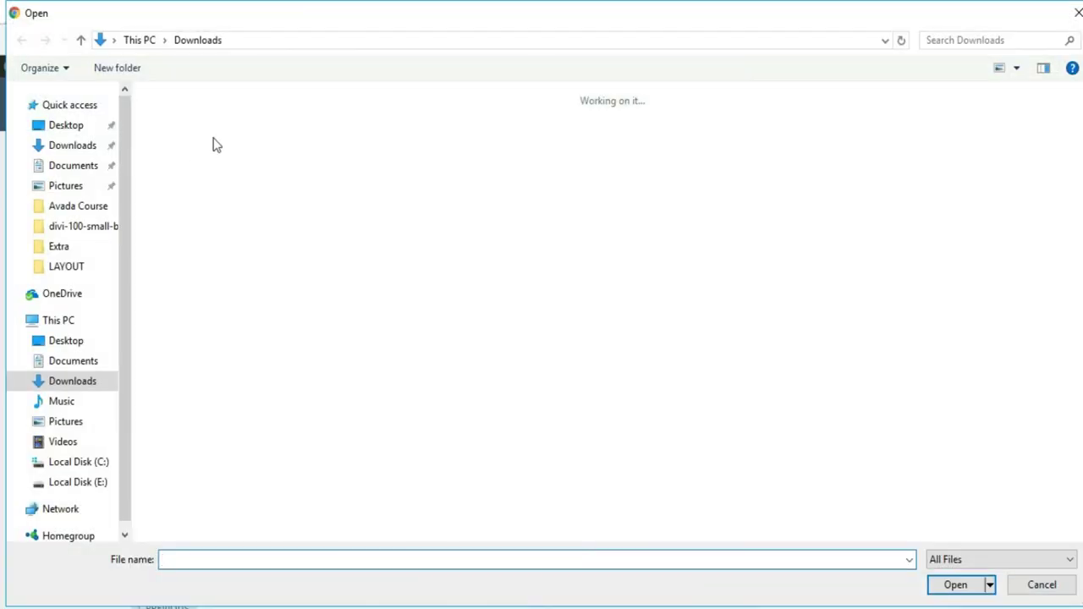
pyautogui.click(78, 249)
pyautogui.click(77, 270)
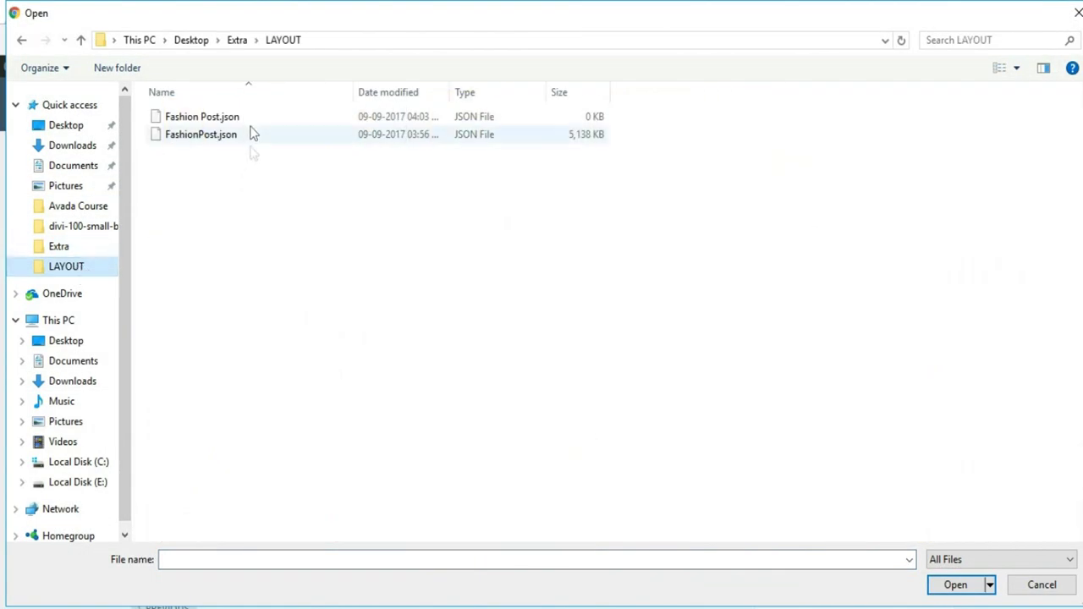
pyautogui.click(225, 140)
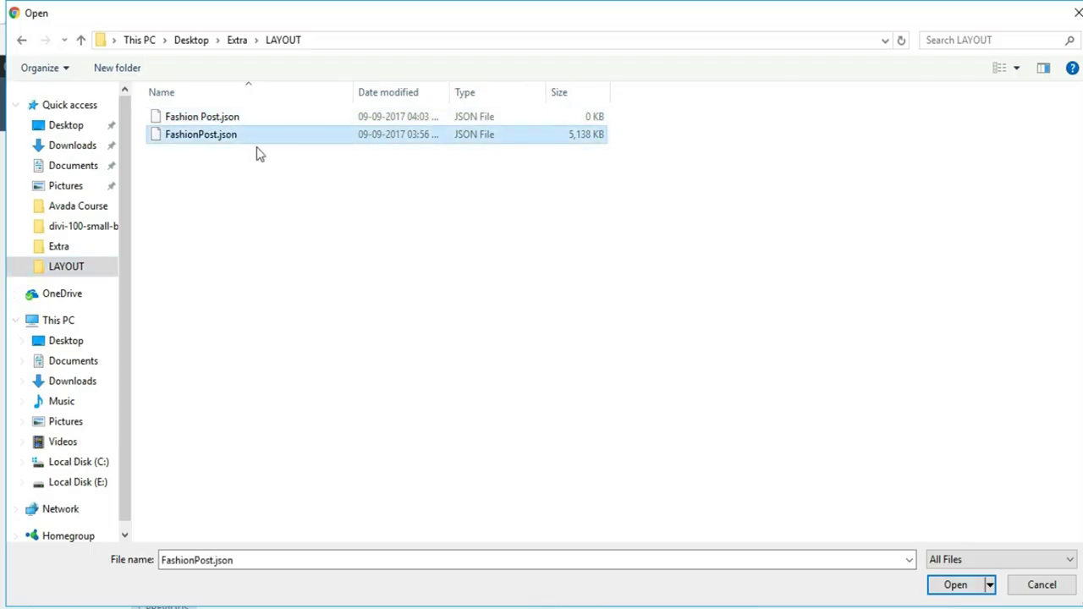
pyautogui.click(948, 585)
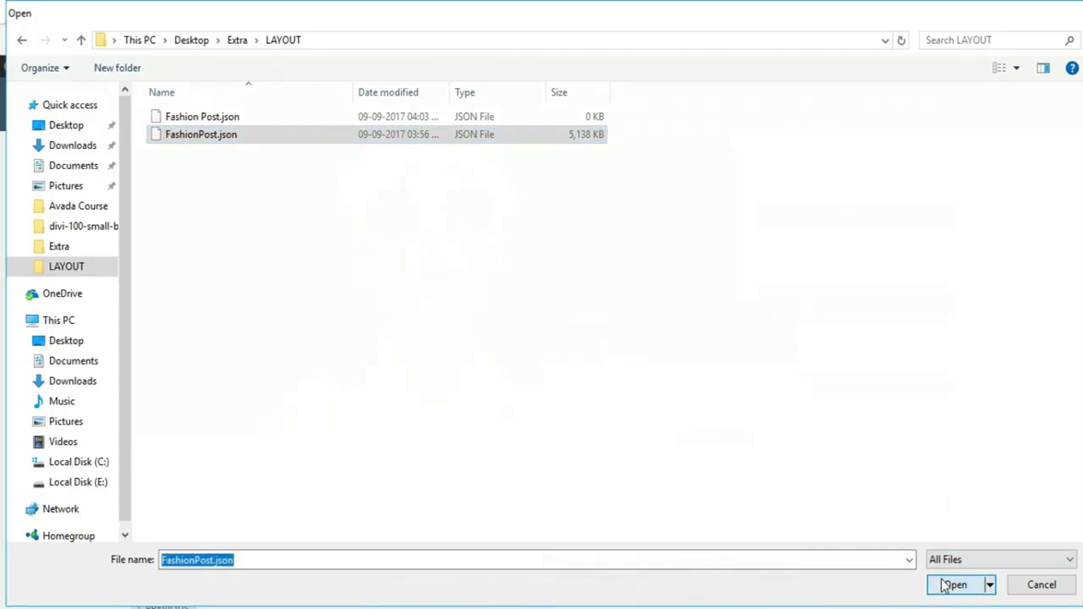
pyautogui.click(717, 557)
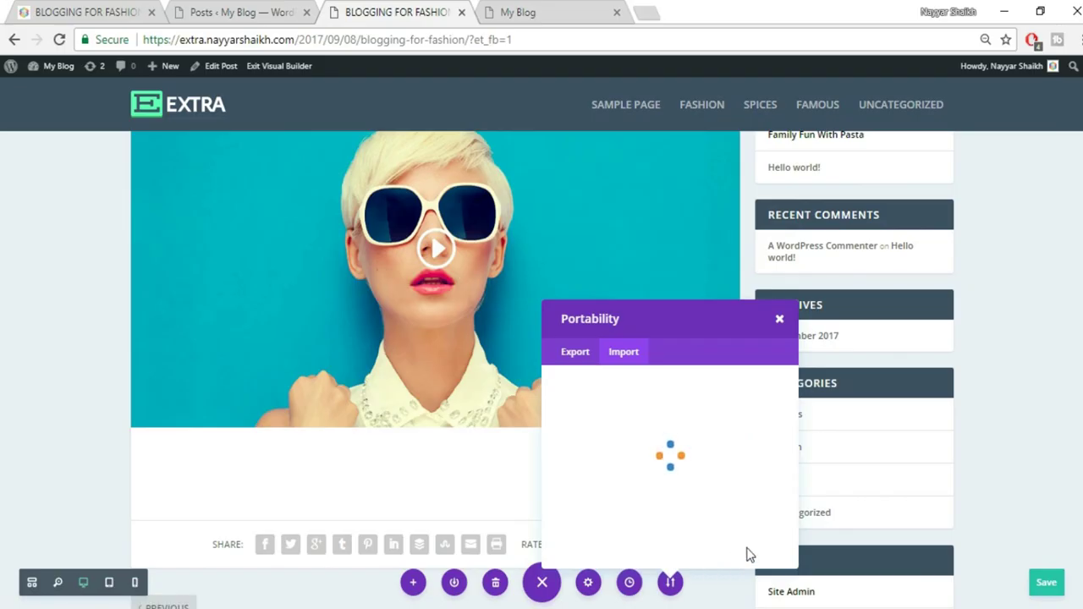
pyautogui.scroll(-3, 944, 470)
pyautogui.scroll(-8, 945, 471)
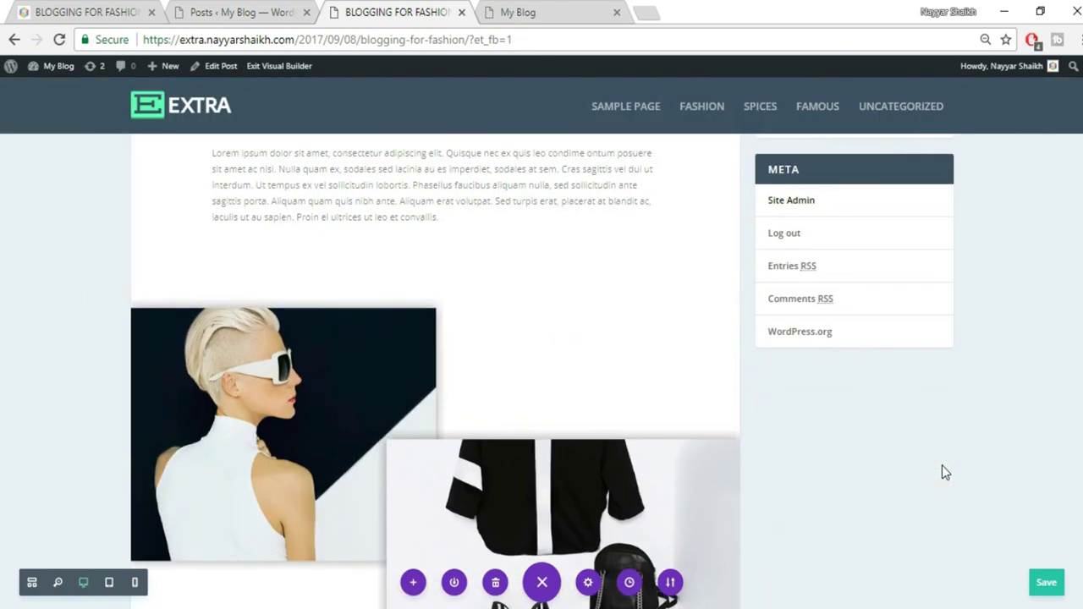
pyautogui.scroll(5, 1037, 309)
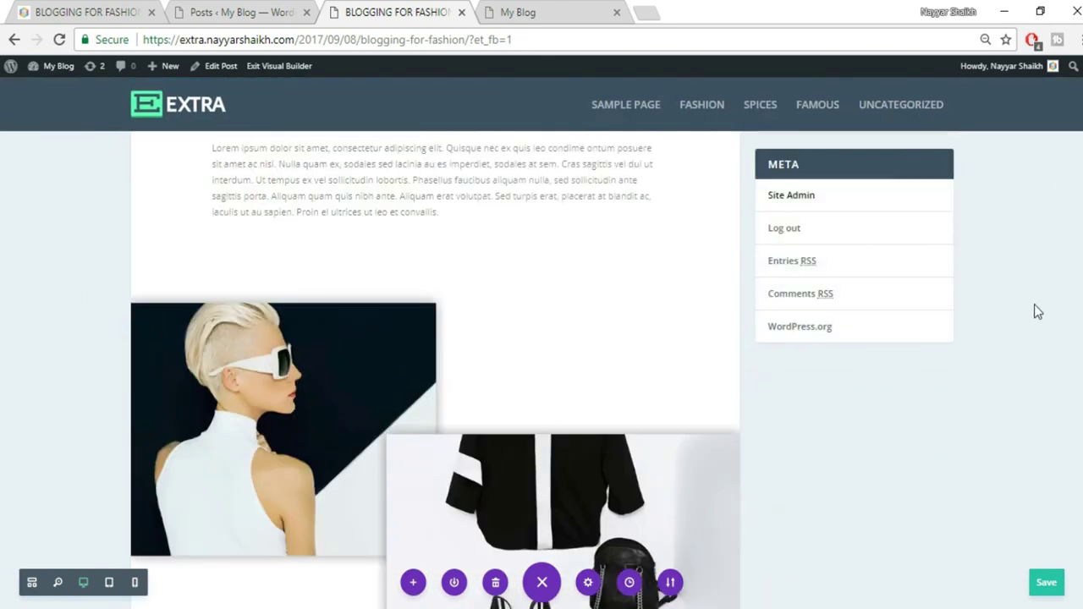
pyautogui.scroll(-1, 327, 322)
pyautogui.scroll(-8, 539, 359)
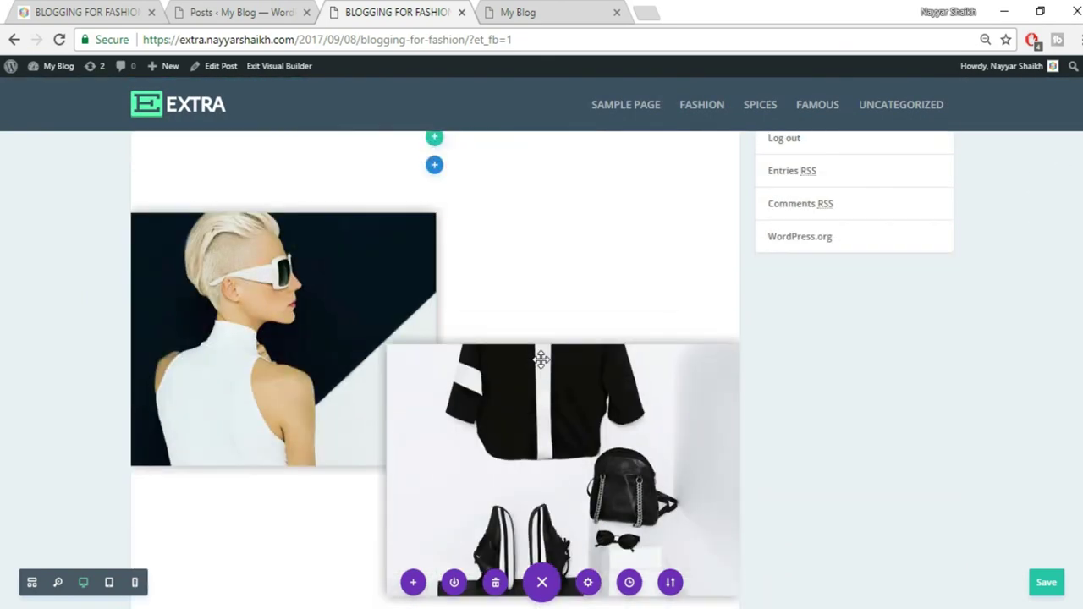
pyautogui.scroll(-4, 542, 362)
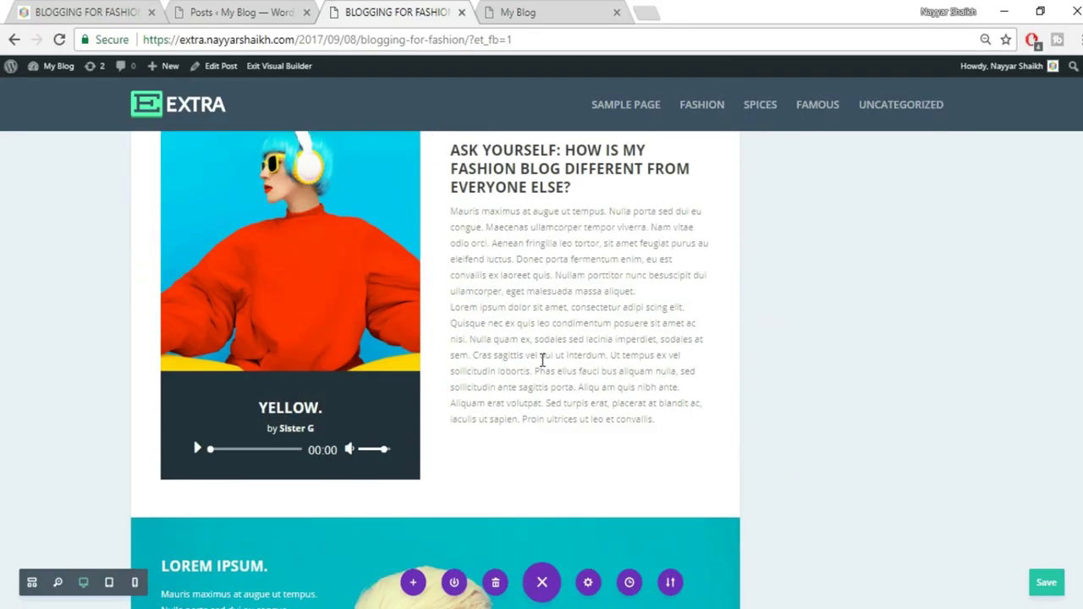
pyautogui.scroll(-12, 559, 341)
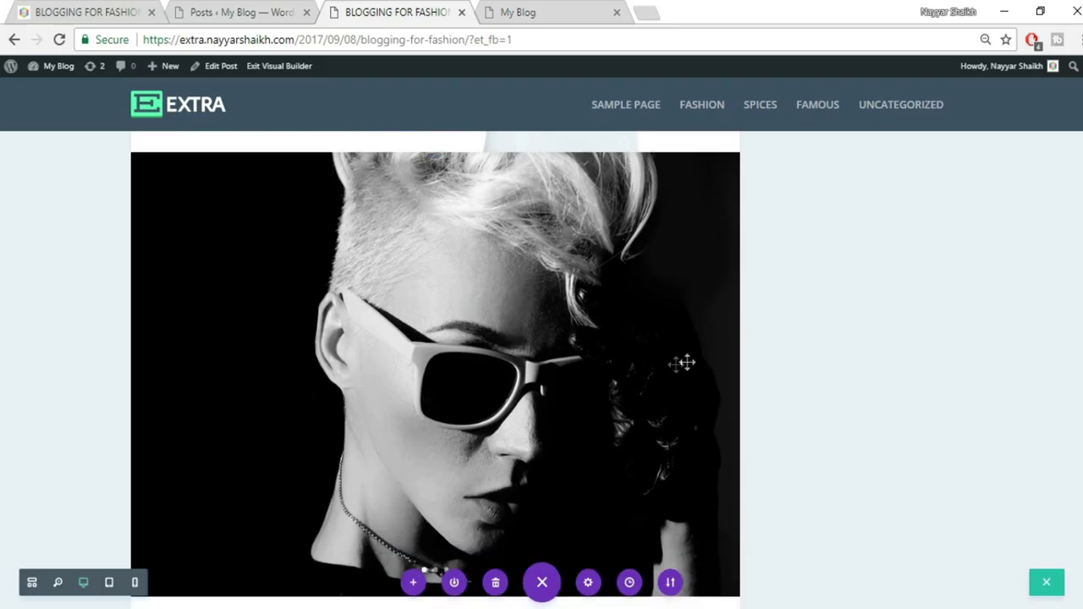
pyautogui.click(712, 376)
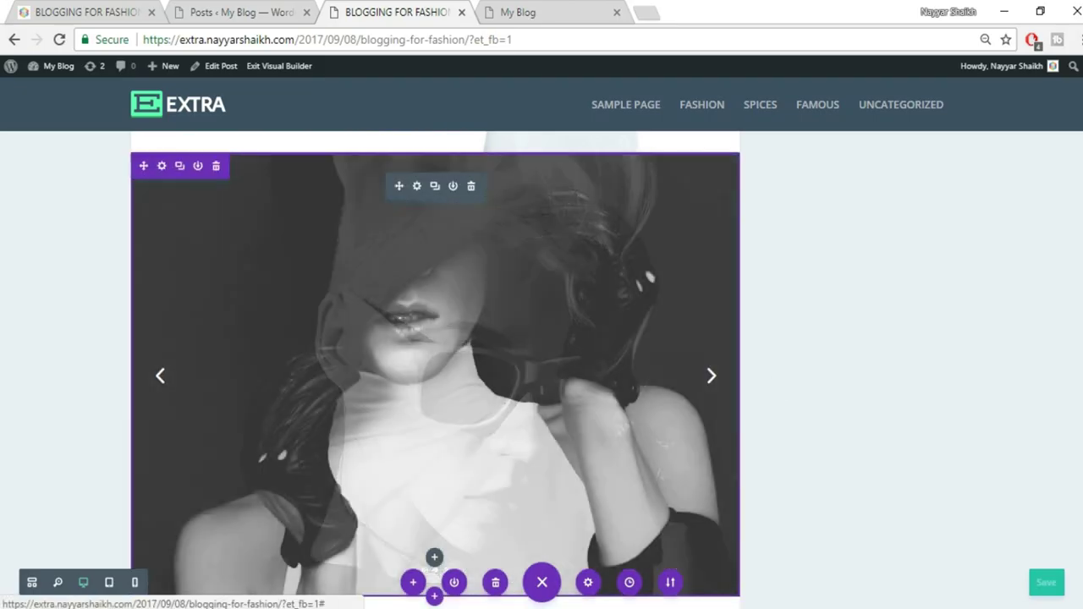
pyautogui.scroll(10, 541, 364)
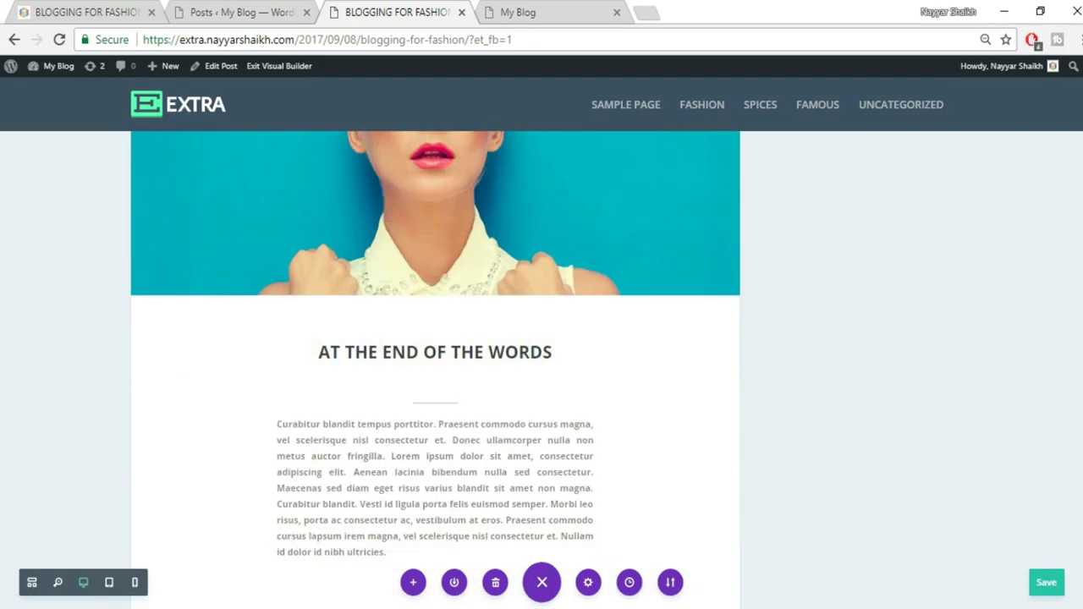
pyautogui.scroll(-6, 605, 501)
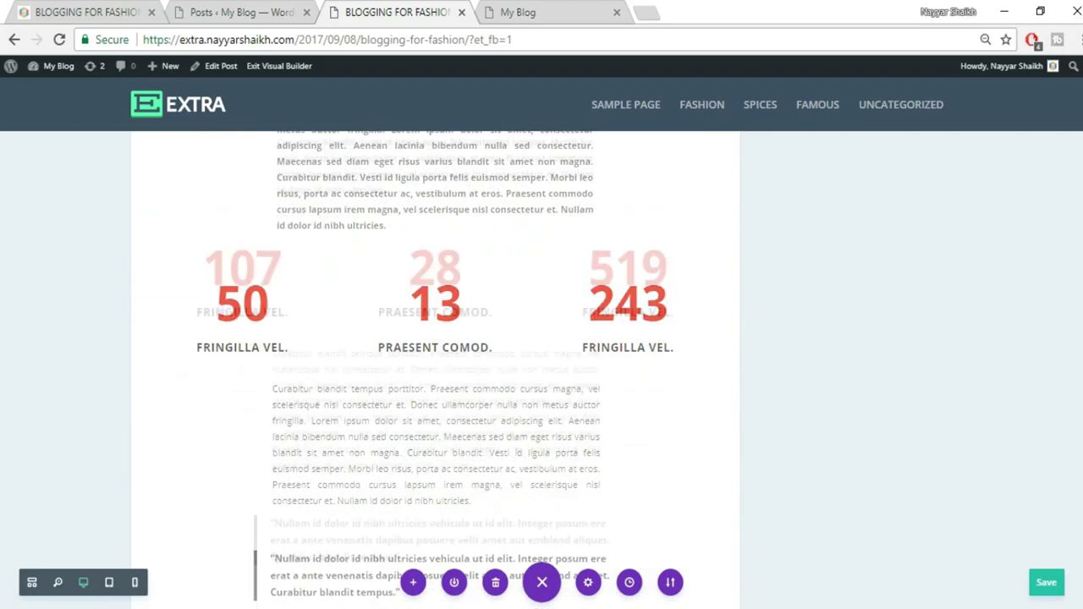
pyautogui.scroll(5, 605, 501)
pyautogui.scroll(-1, 605, 501)
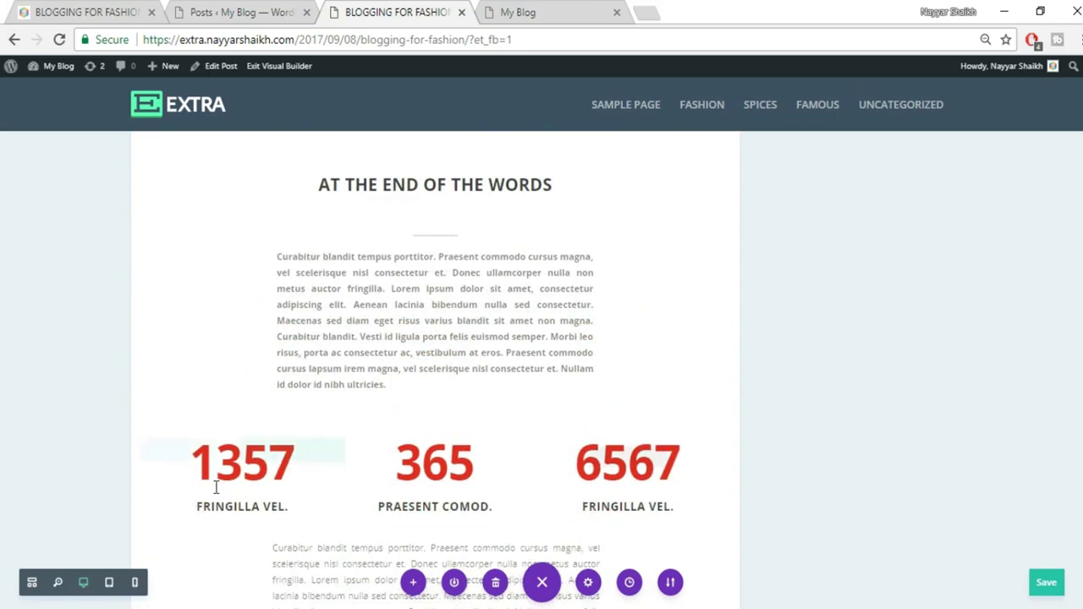
pyautogui.moveTo(417, 483)
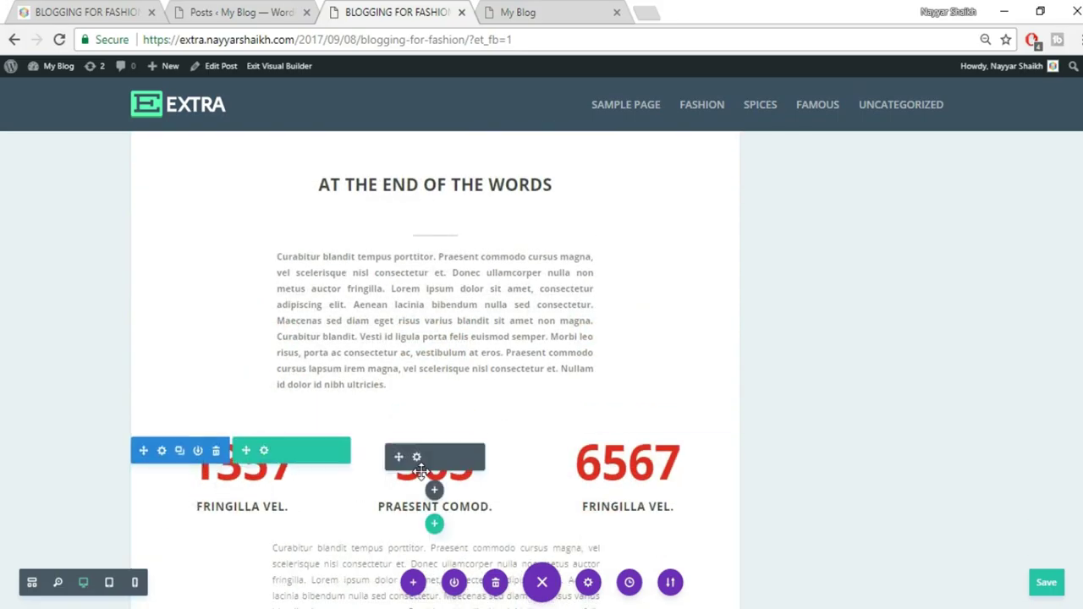
pyautogui.click(417, 458)
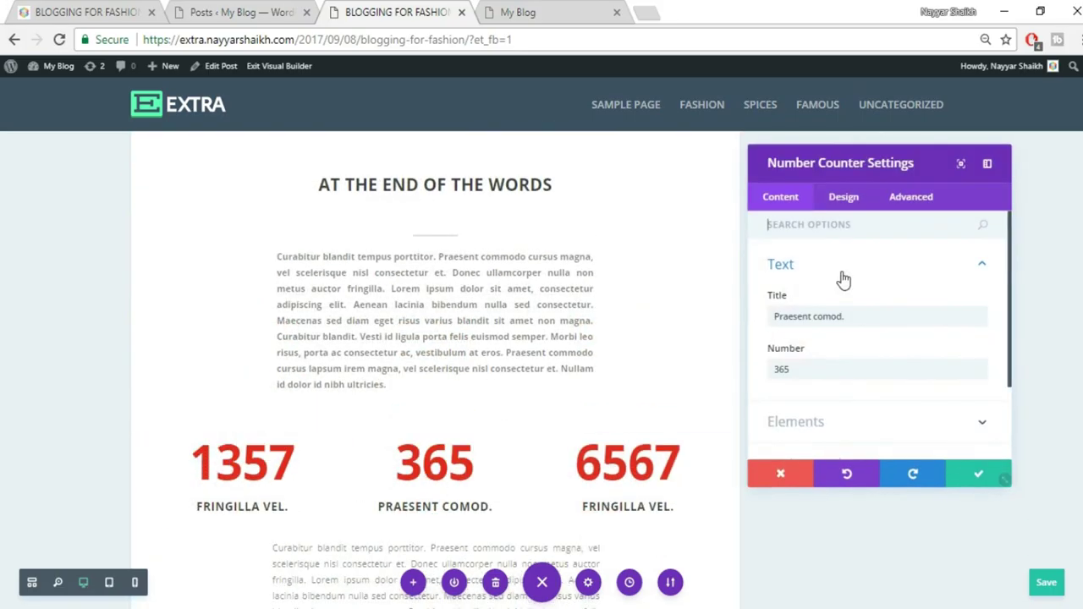
pyautogui.click(973, 471)
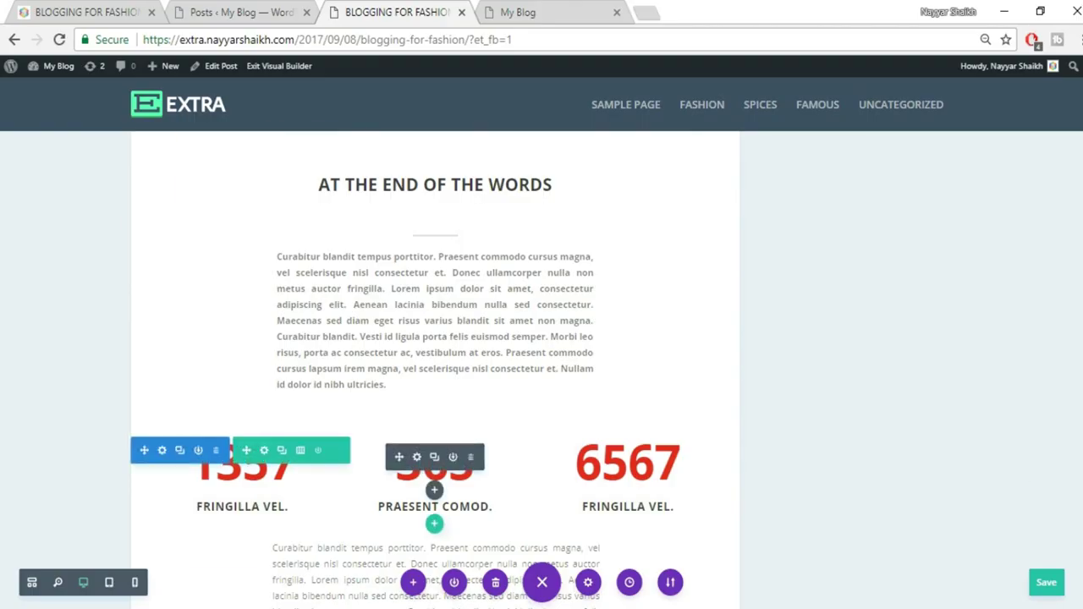
pyautogui.scroll(10, 339, 457)
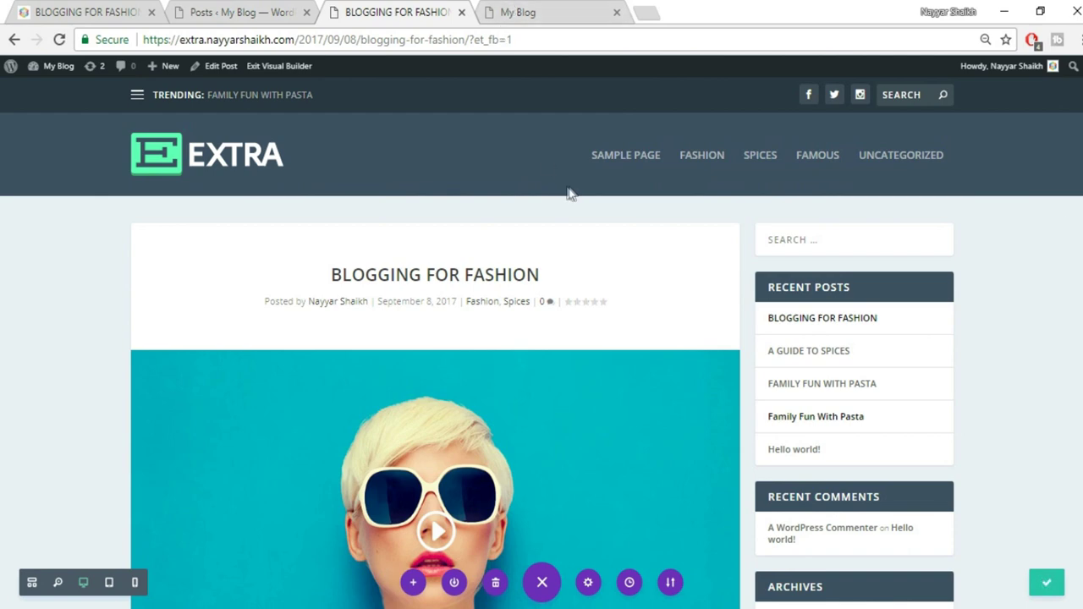
# Reload the My Blog home page and compare it with the reference site's home page
pyautogui.click(563, 9)
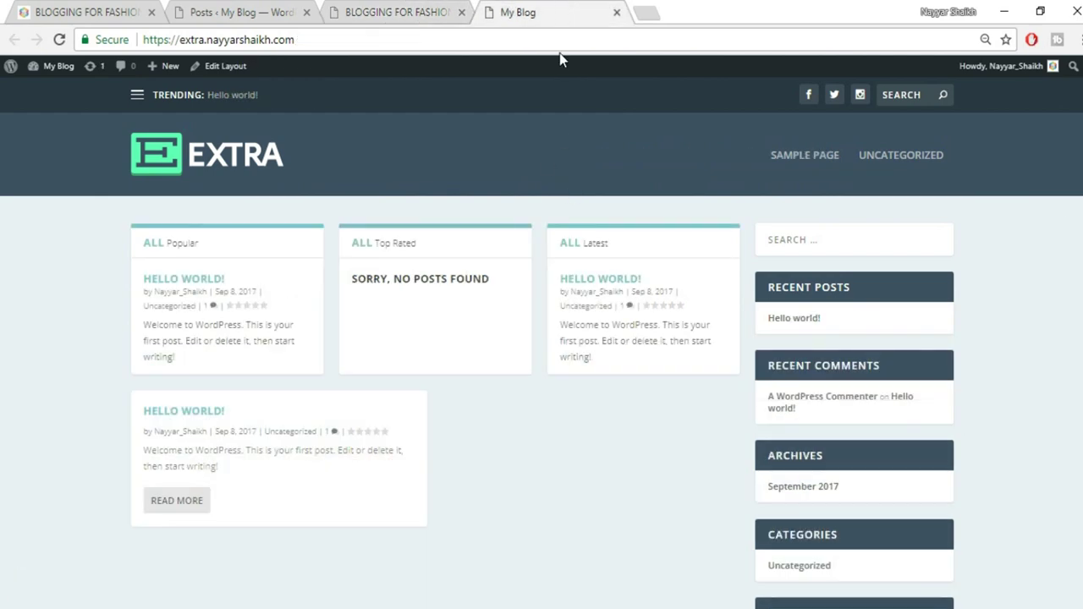
pyautogui.click(223, 159)
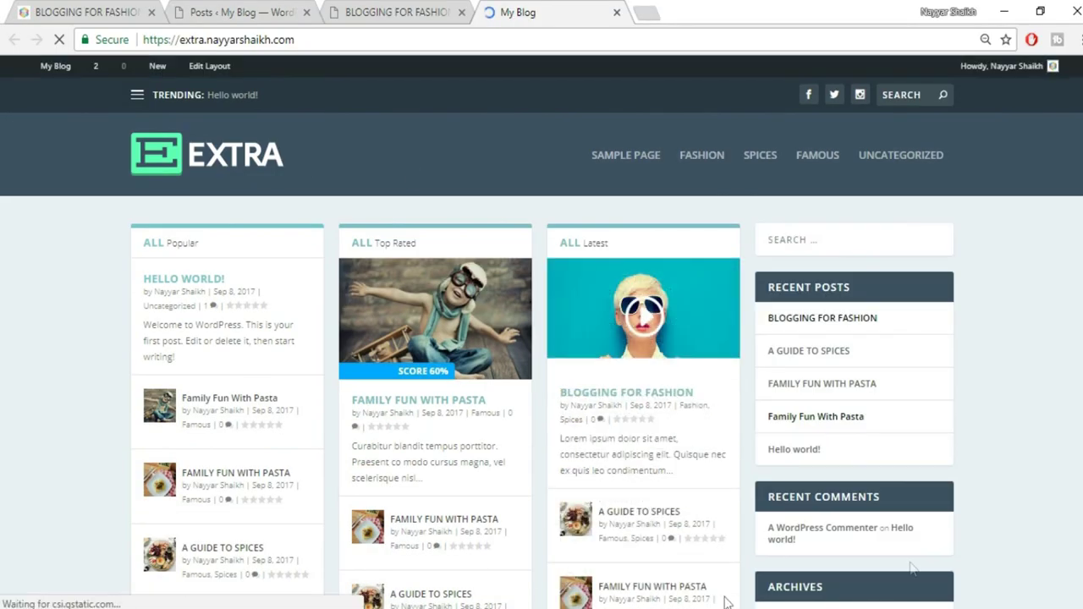
pyautogui.click(85, 12)
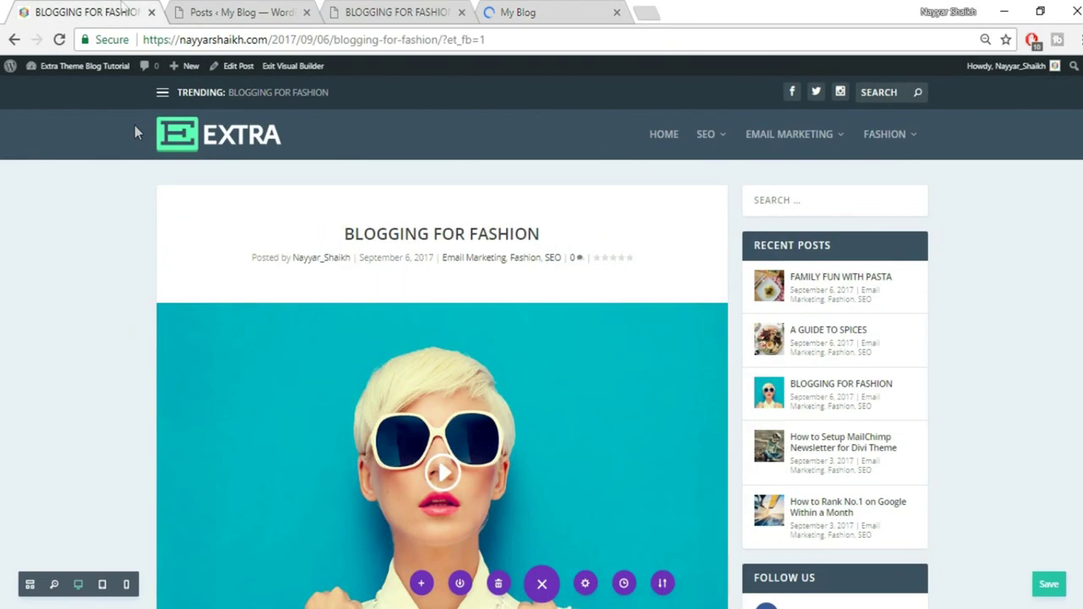
pyautogui.click(211, 137)
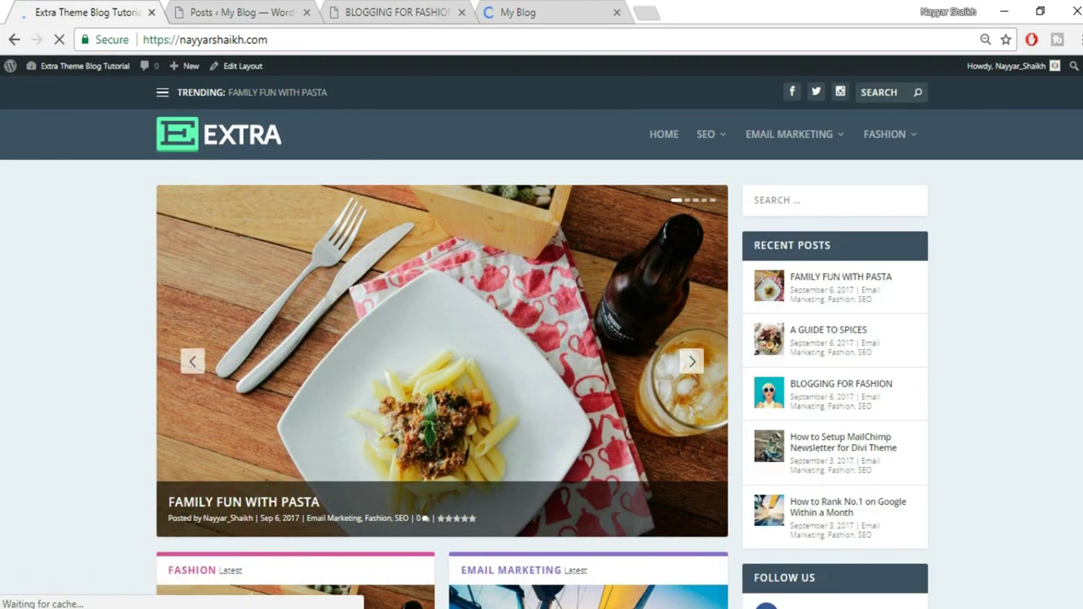
pyautogui.scroll(-6, 1008, 353)
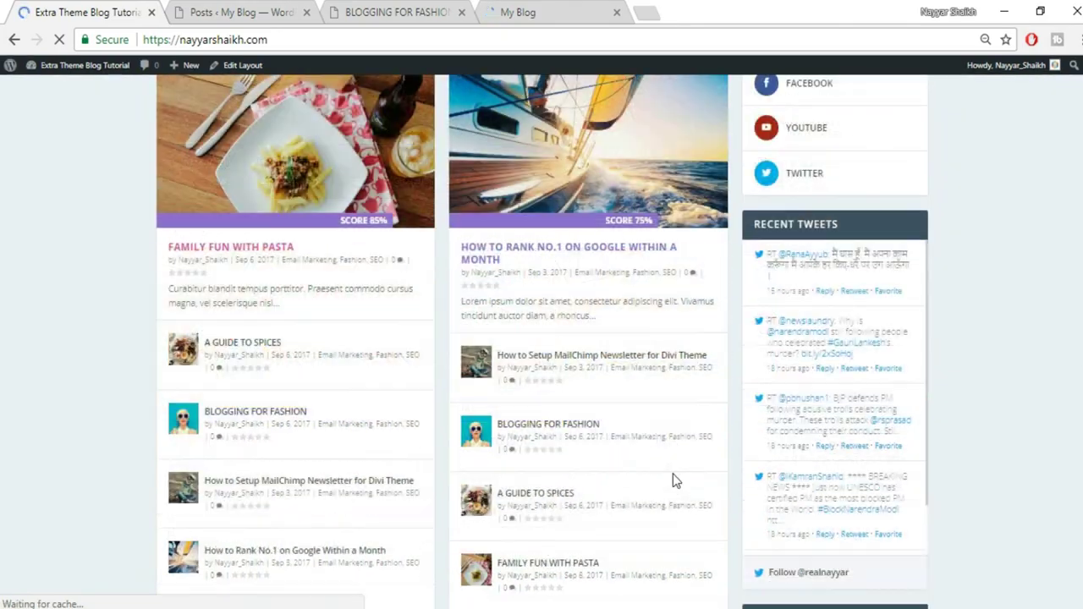
pyautogui.scroll(-10, 675, 481)
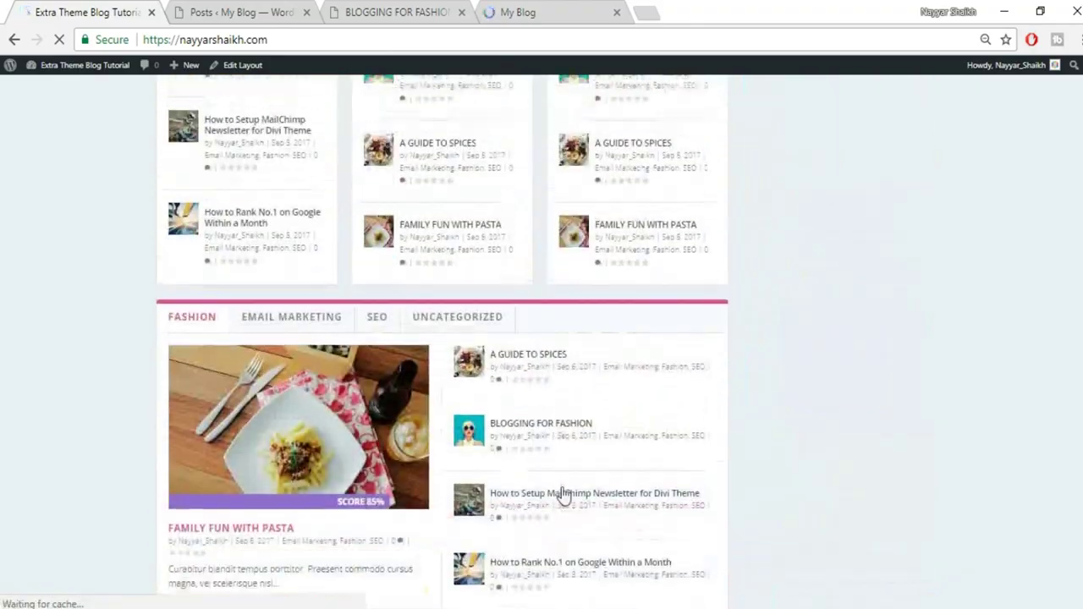
pyautogui.scroll(10, 564, 496)
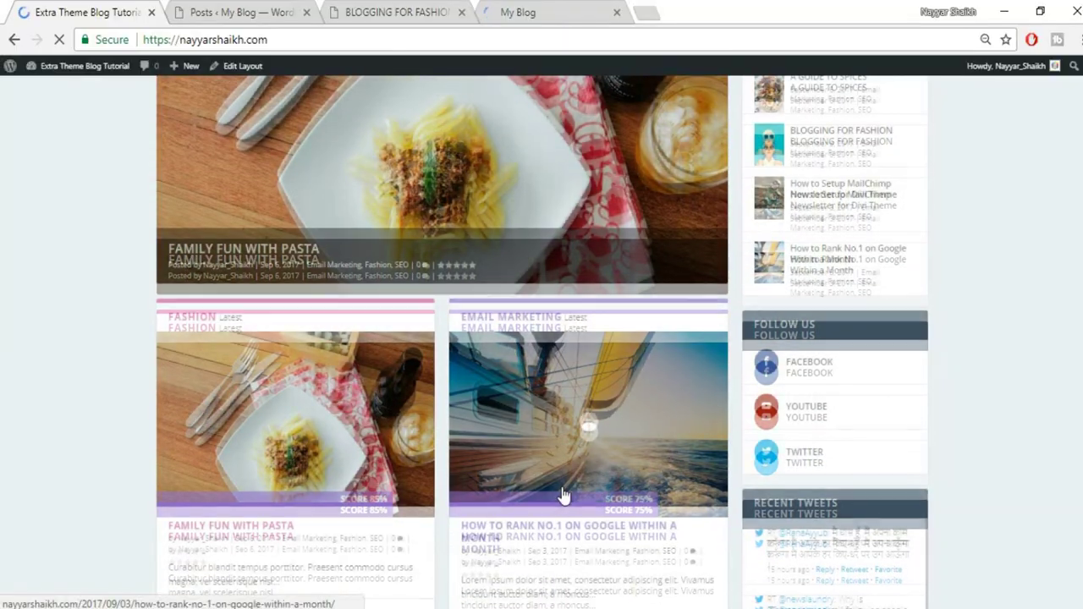
# From the My Blog home page, open the home Edit Layout link in a new tab
pyautogui.click(398, 12)
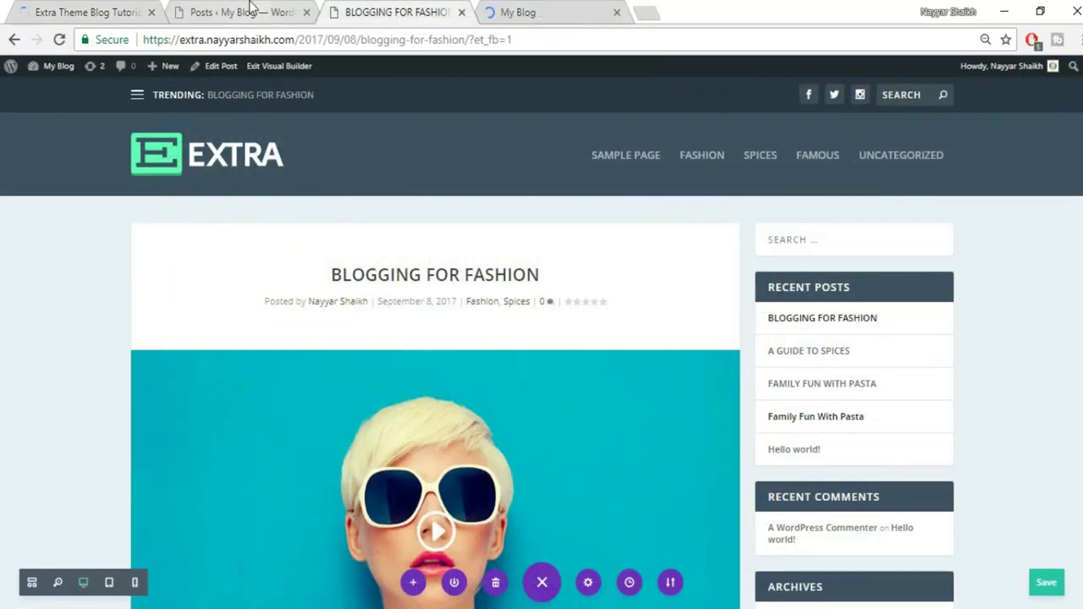
pyautogui.click(251, 9)
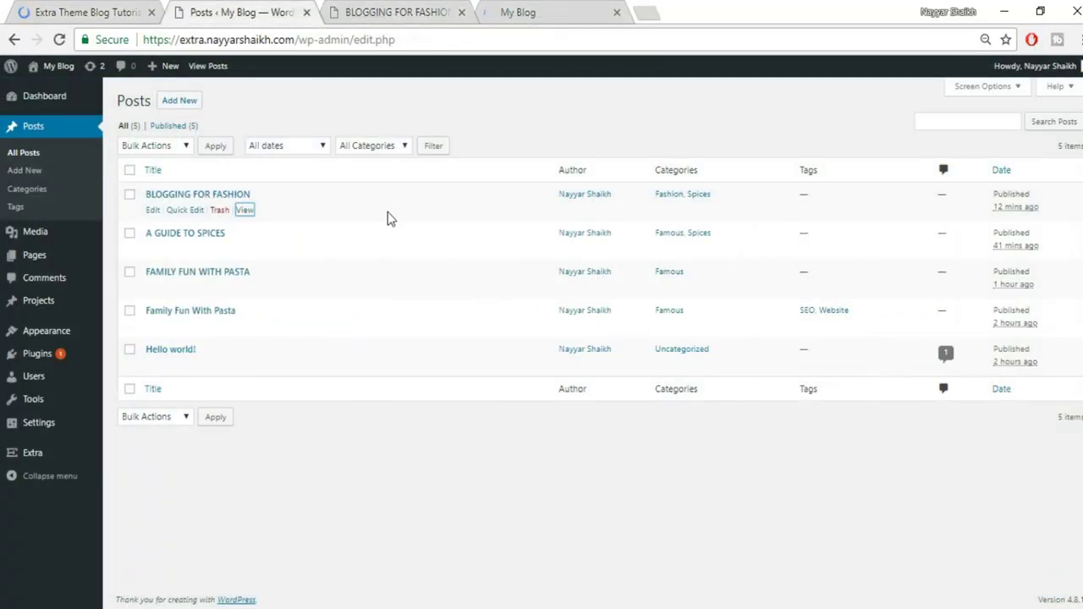
pyautogui.moveTo(47, 264)
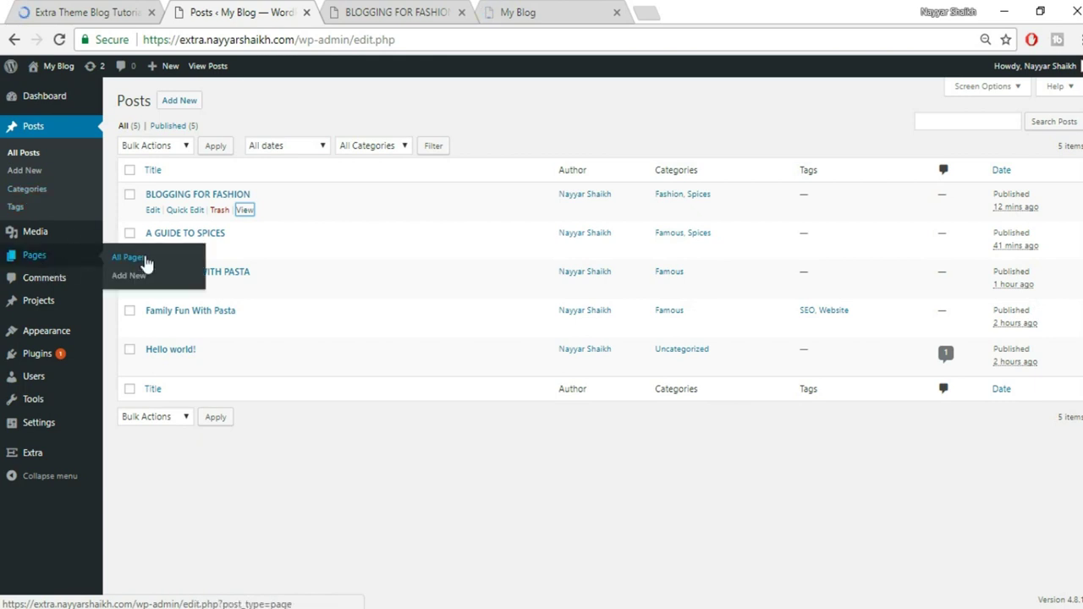
pyautogui.click(382, 8)
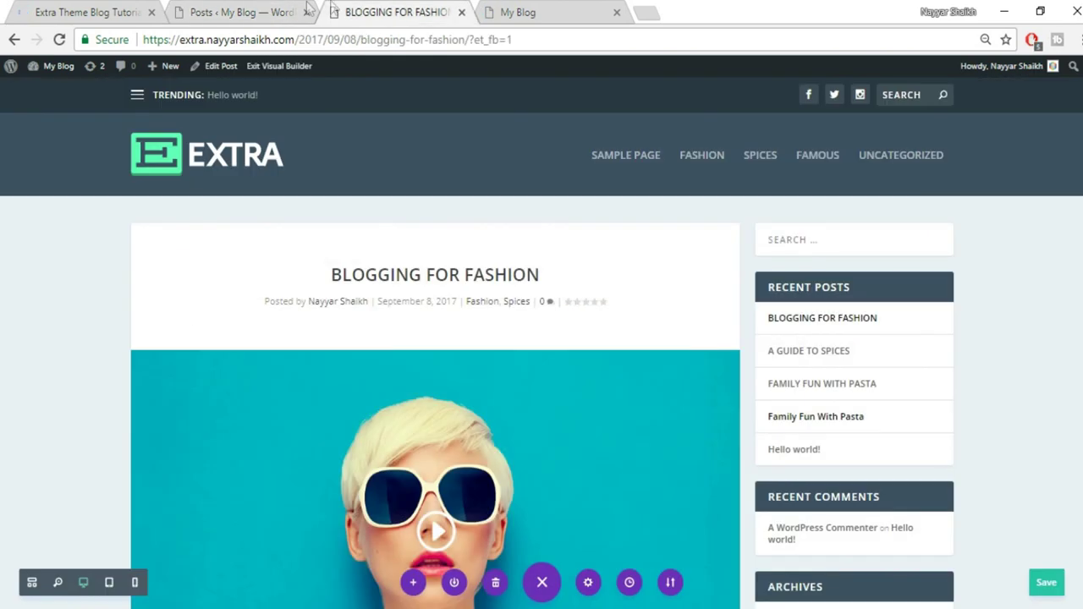
pyautogui.click(491, 10)
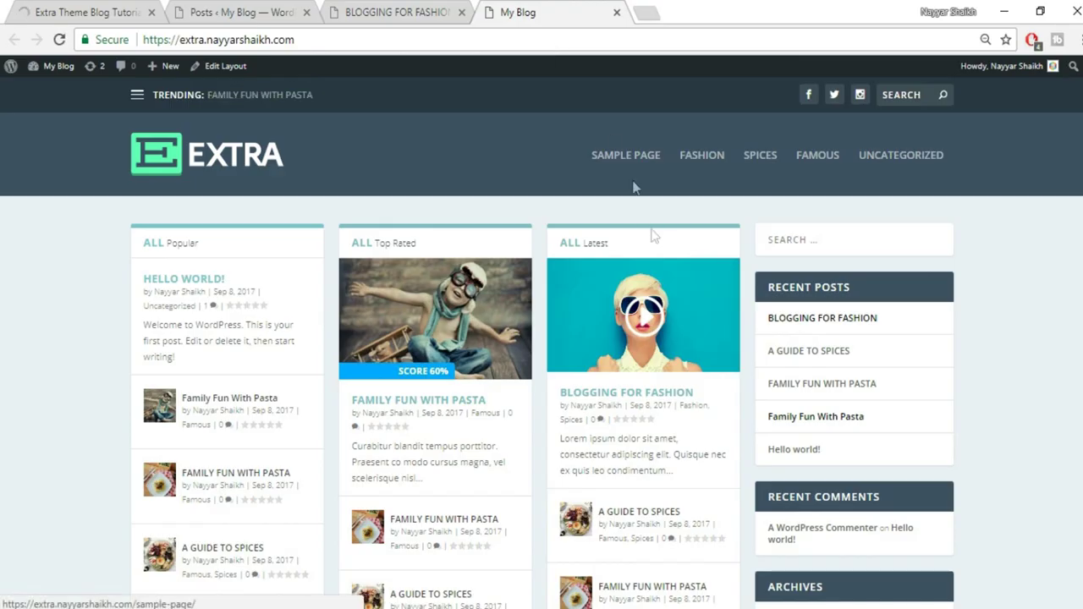
pyautogui.rightClick(222, 76)
pyautogui.click(241, 80)
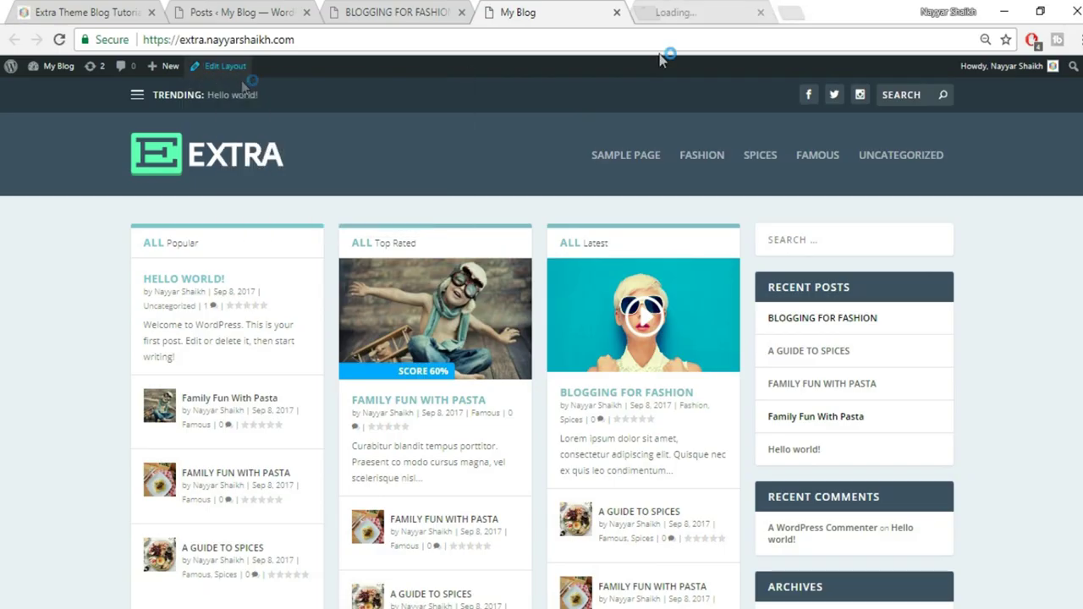
# Tick the Famous, Fashion and Spices categories for the Homepage category layout
pyautogui.click(705, 8)
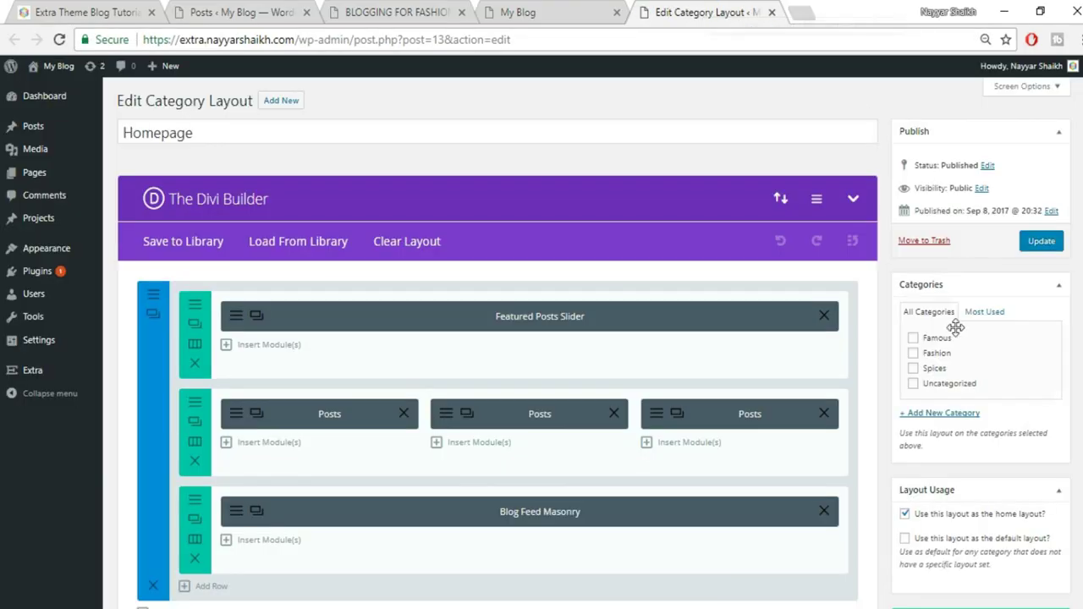
pyautogui.click(934, 338)
pyautogui.click(933, 353)
pyautogui.click(934, 369)
pyautogui.scroll(-2, 1081, 370)
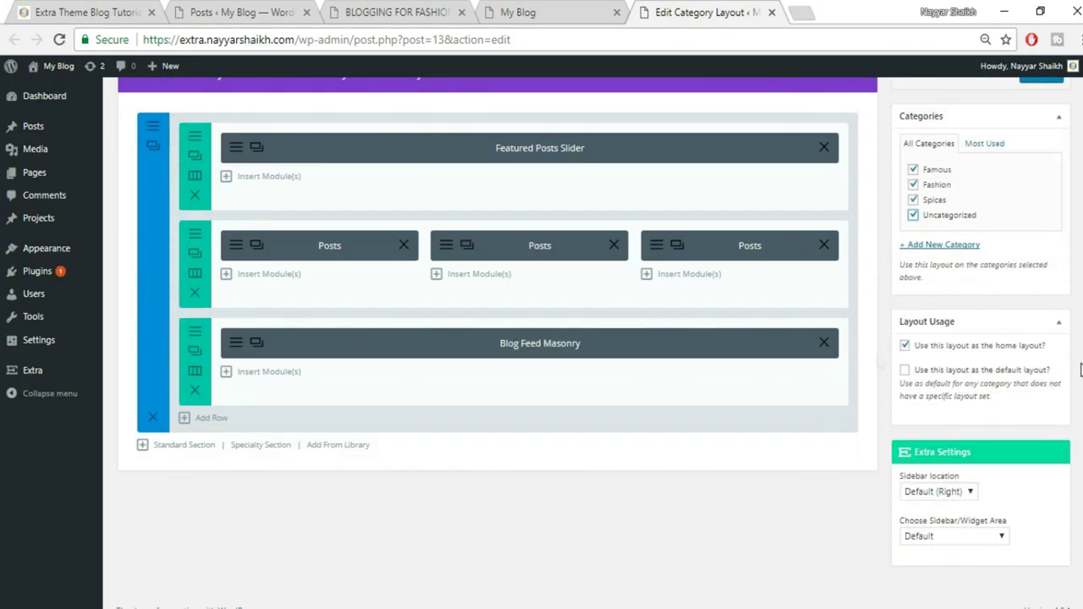
pyautogui.scroll(1, 425, 382)
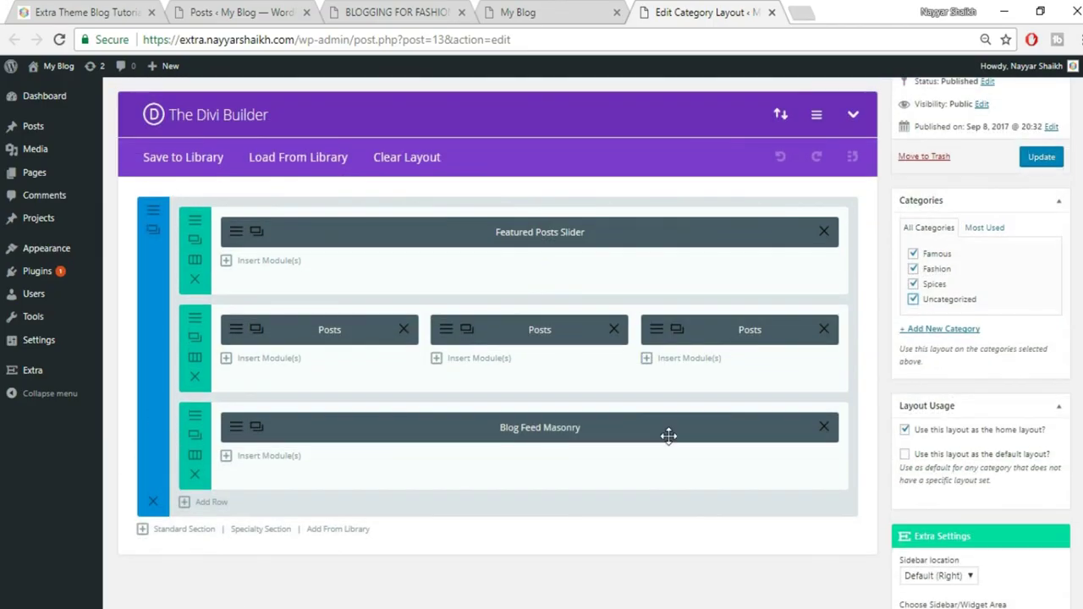
pyautogui.click(518, 13)
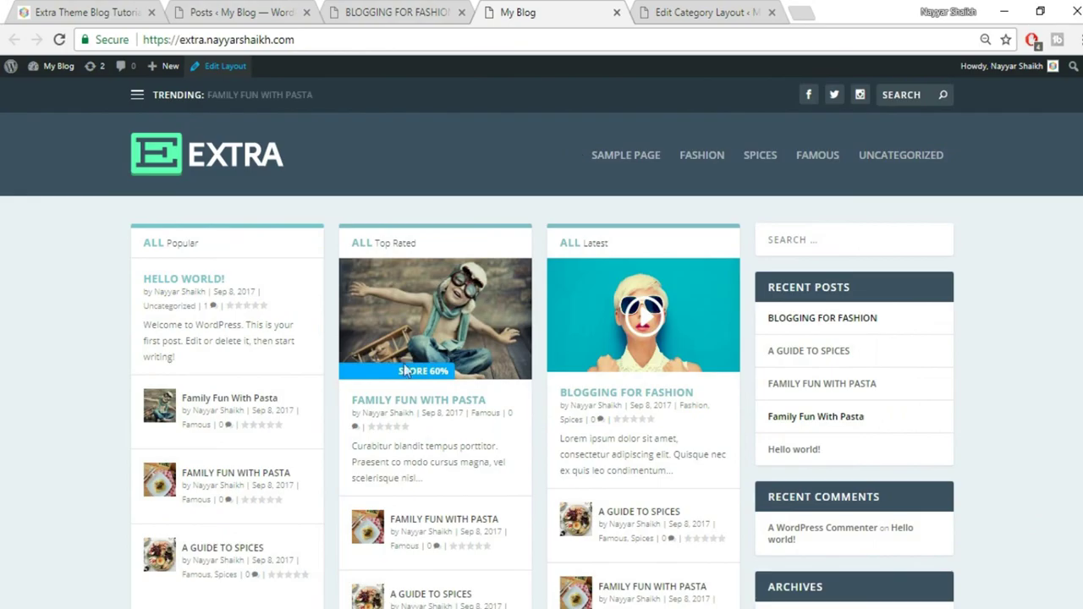
pyautogui.click(721, 10)
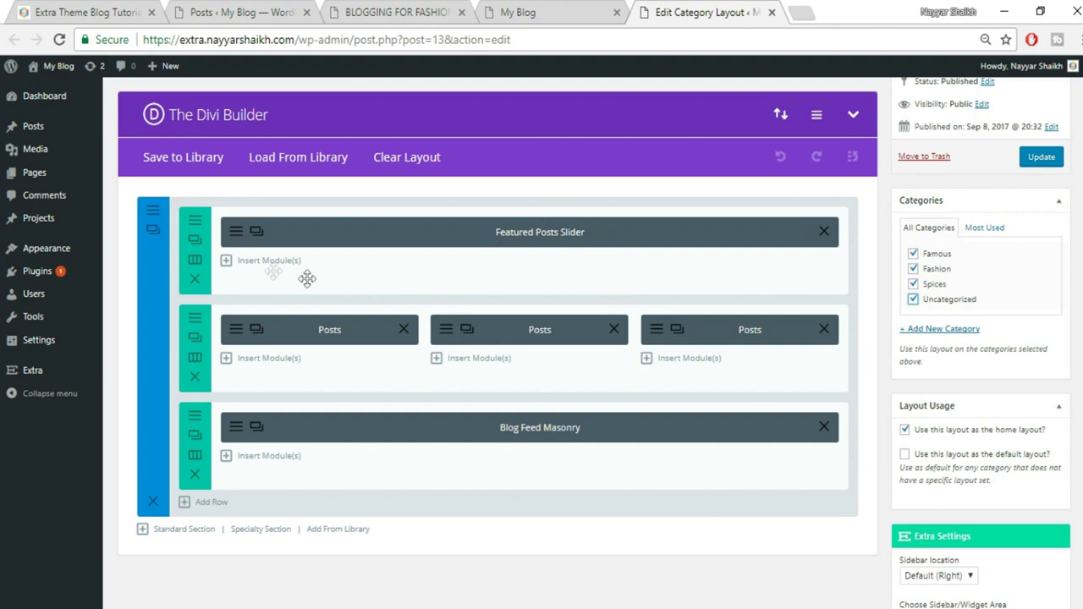
# Add a second Featured Posts Slider module below the first, including posts from all categories
pyautogui.click(261, 263)
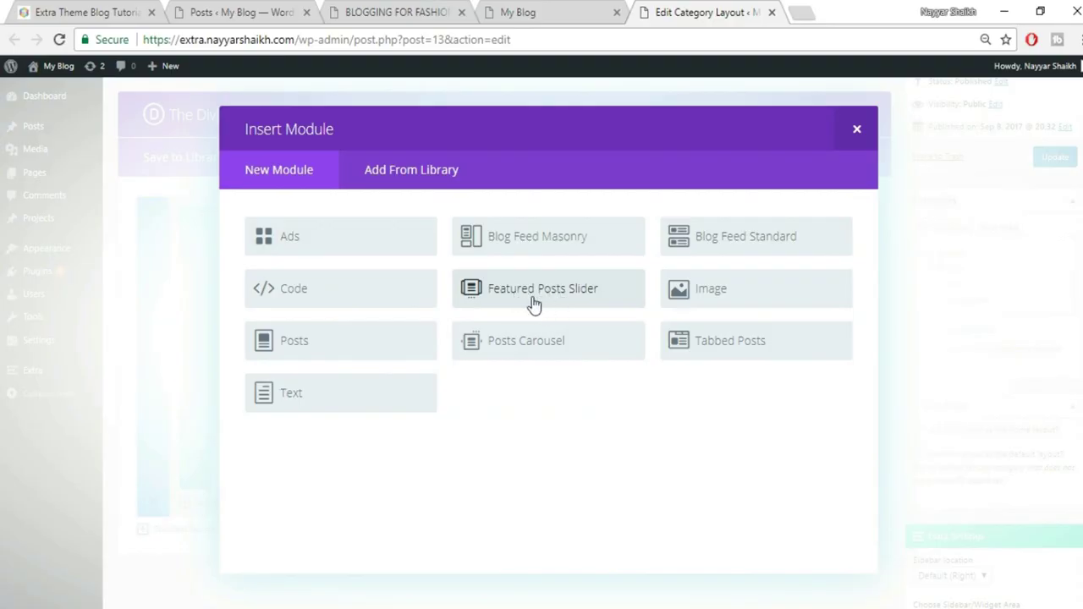
pyautogui.click(545, 292)
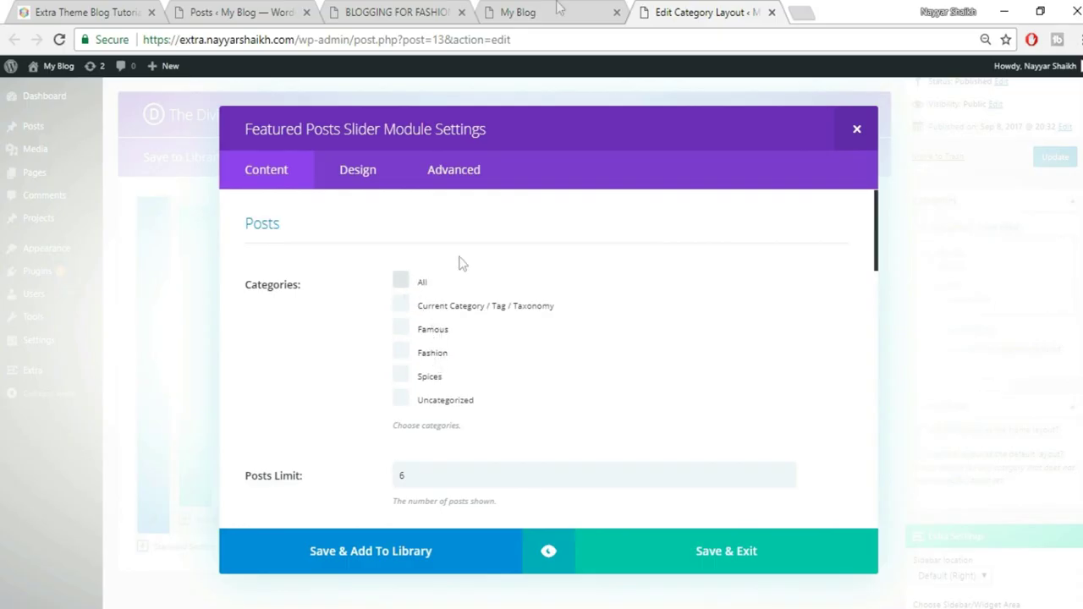
pyautogui.click(403, 280)
pyautogui.scroll(-2, 783, 350)
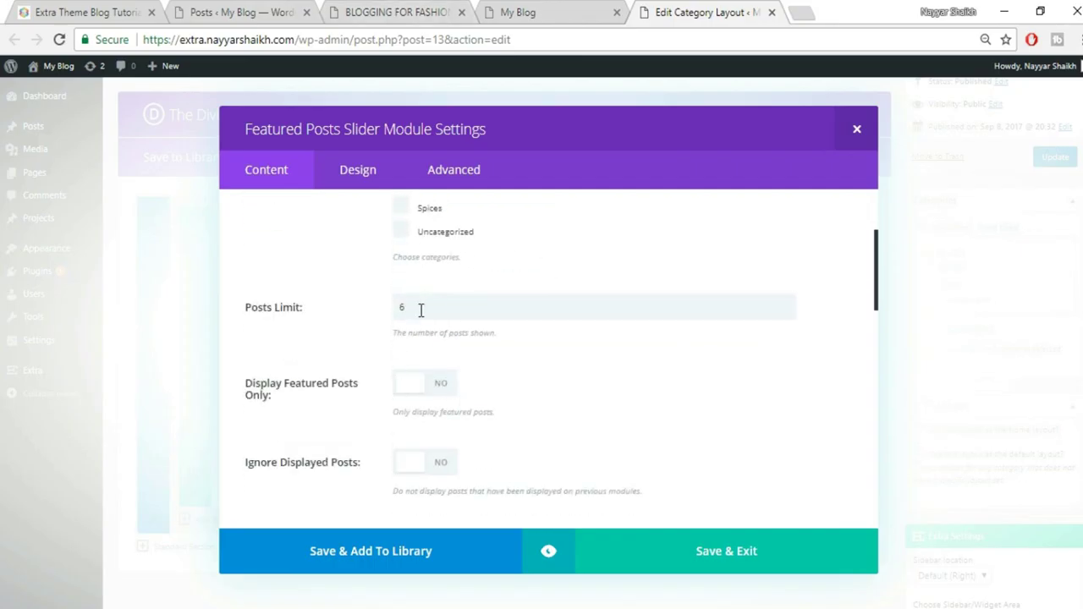
pyautogui.scroll(-1, 561, 373)
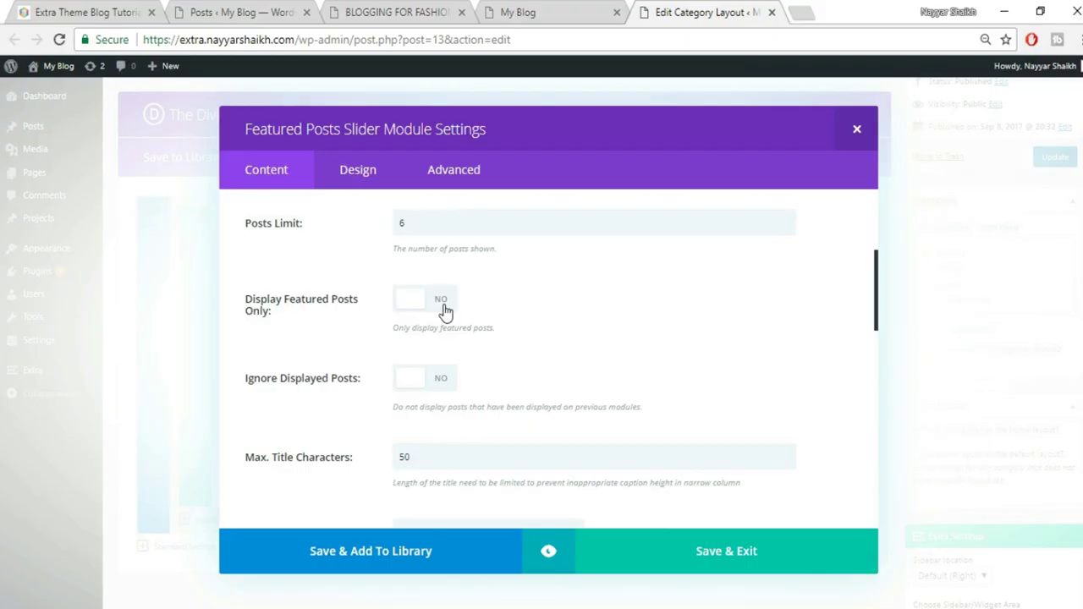
pyautogui.scroll(-1, 596, 330)
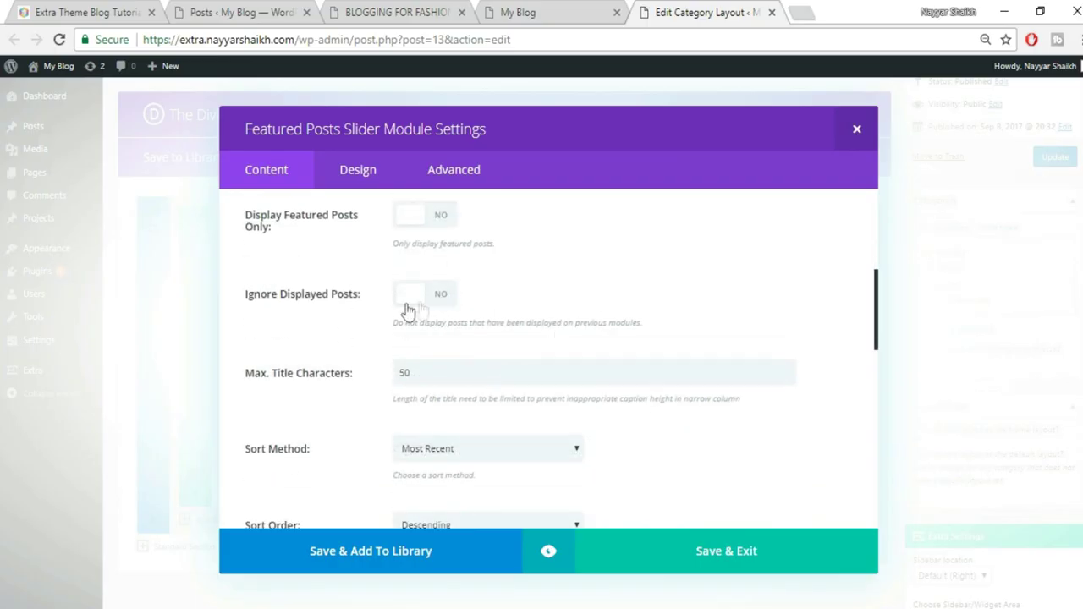
pyautogui.scroll(-2, 643, 300)
pyautogui.scroll(1, 413, 283)
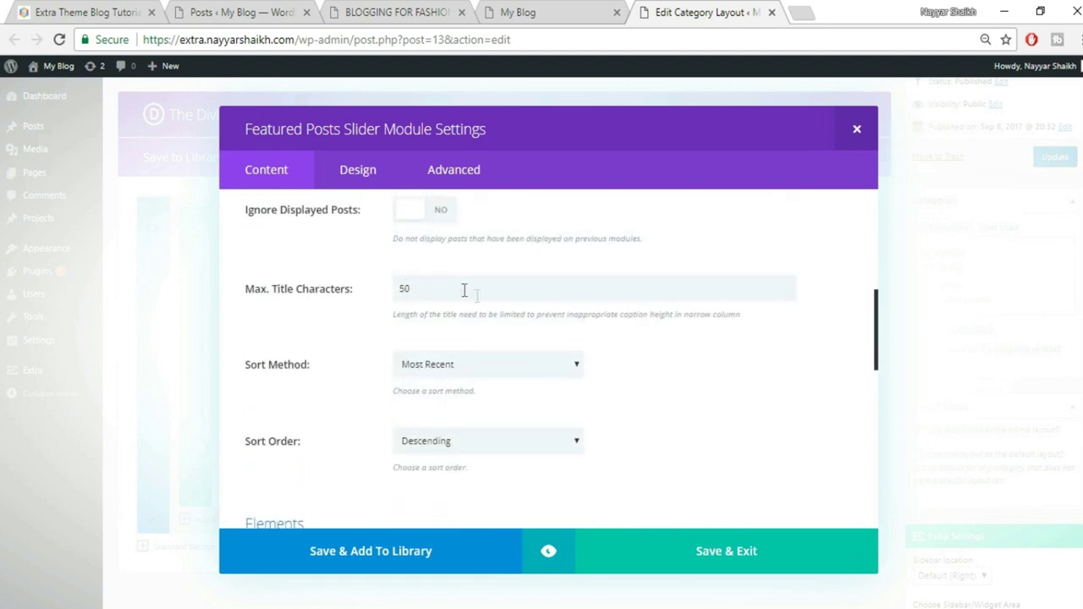
# After checking the reference home page, save the slider settings and update the Homepage layout
pyautogui.click(71, 6)
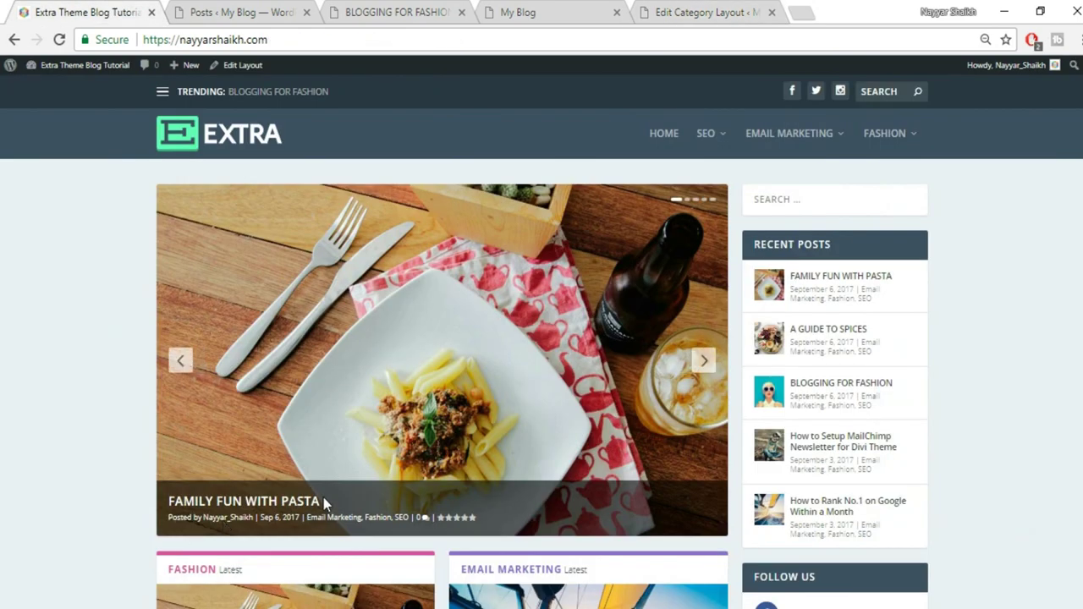
pyautogui.click(361, 9)
pyautogui.click(695, 8)
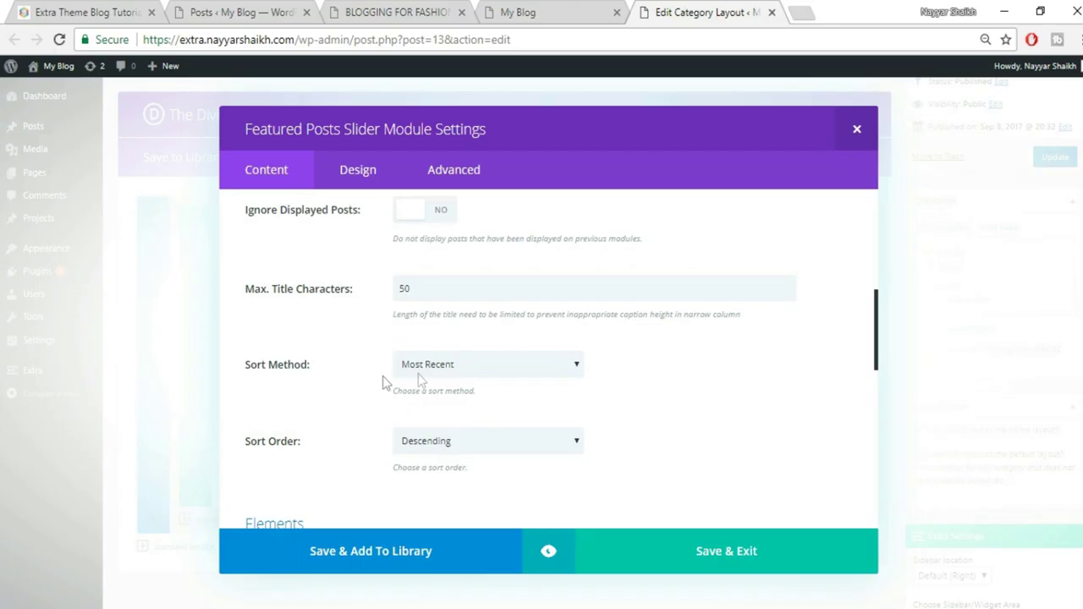
pyautogui.scroll(-1, 646, 369)
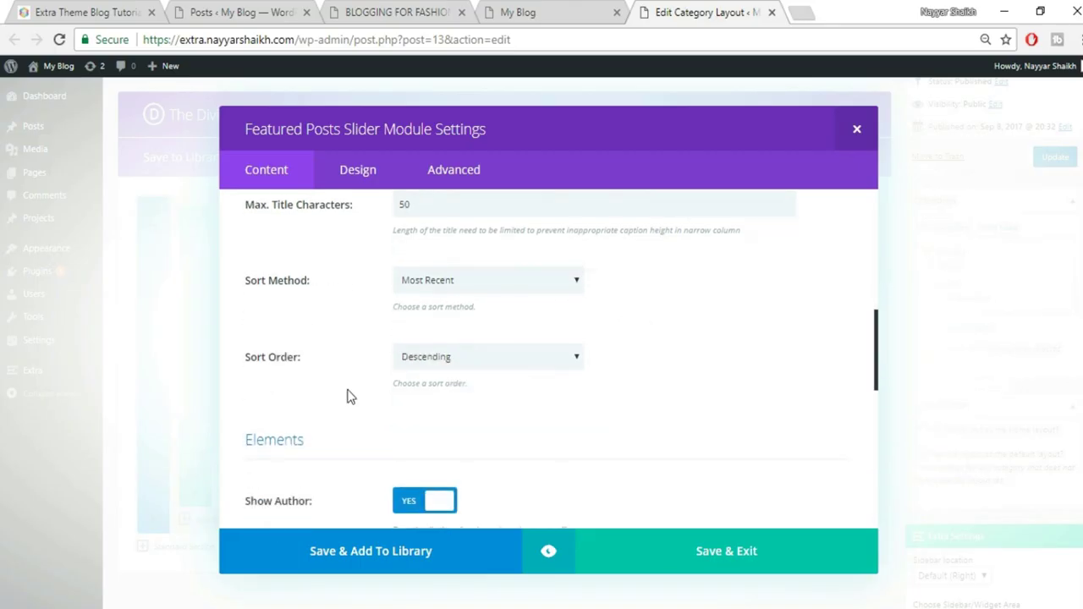
pyautogui.scroll(-2, 517, 392)
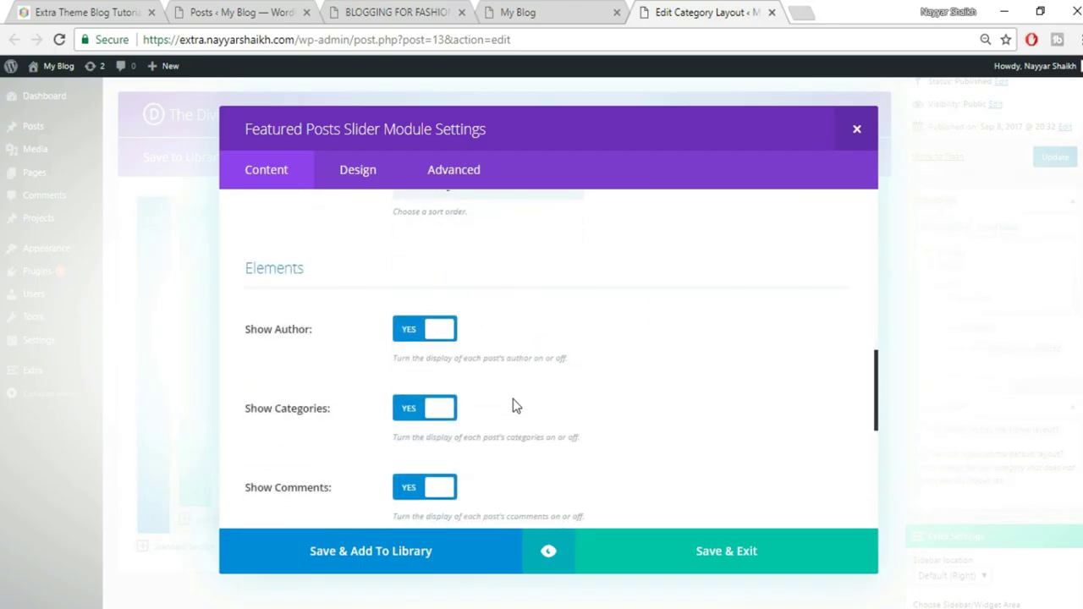
pyautogui.scroll(-5, 517, 406)
pyautogui.click(704, 551)
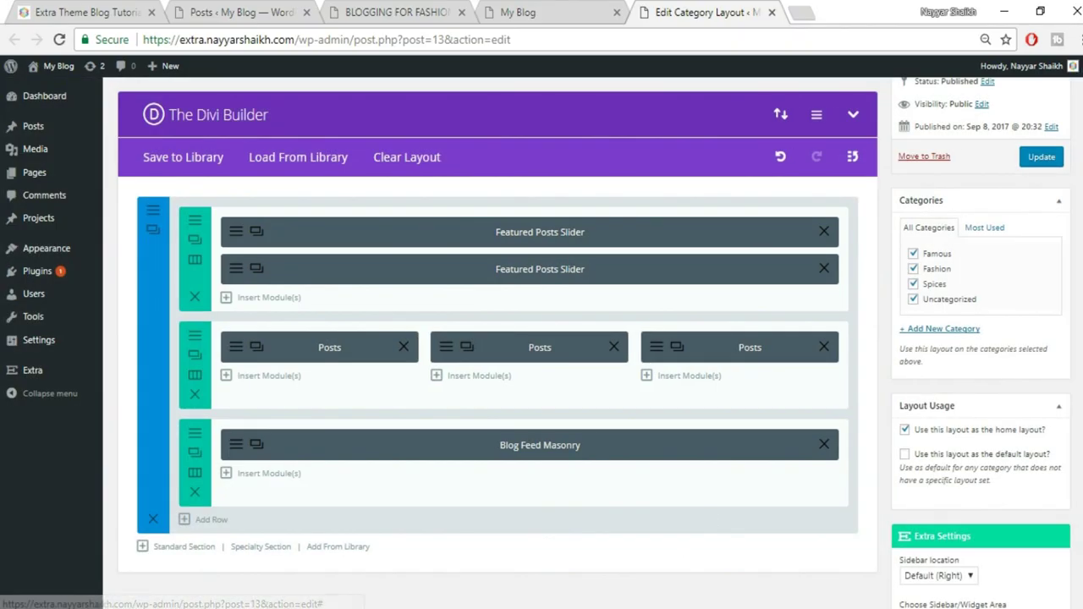
pyautogui.click(1044, 157)
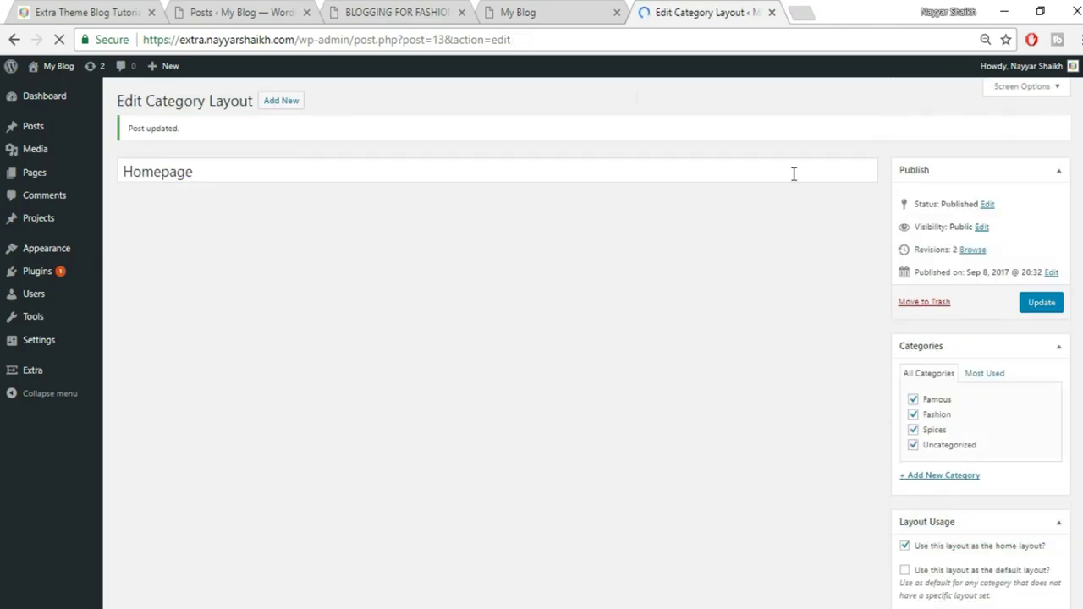
# Reload the My Blog homepage and advance the new slider through two posts
pyautogui.click(573, 17)
pyautogui.click(574, 44)
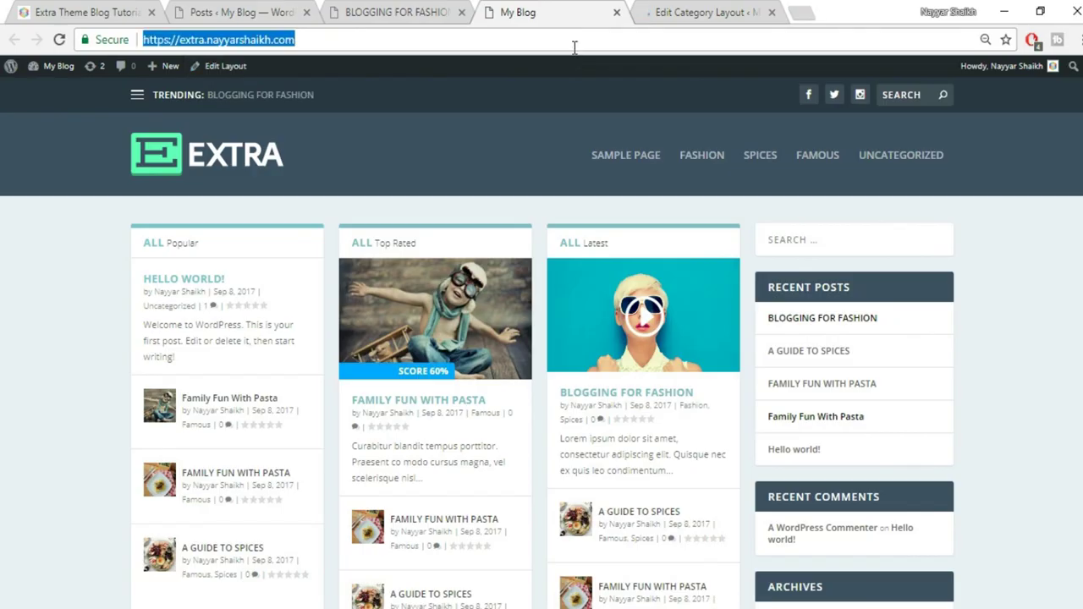
pyautogui.press('Return')
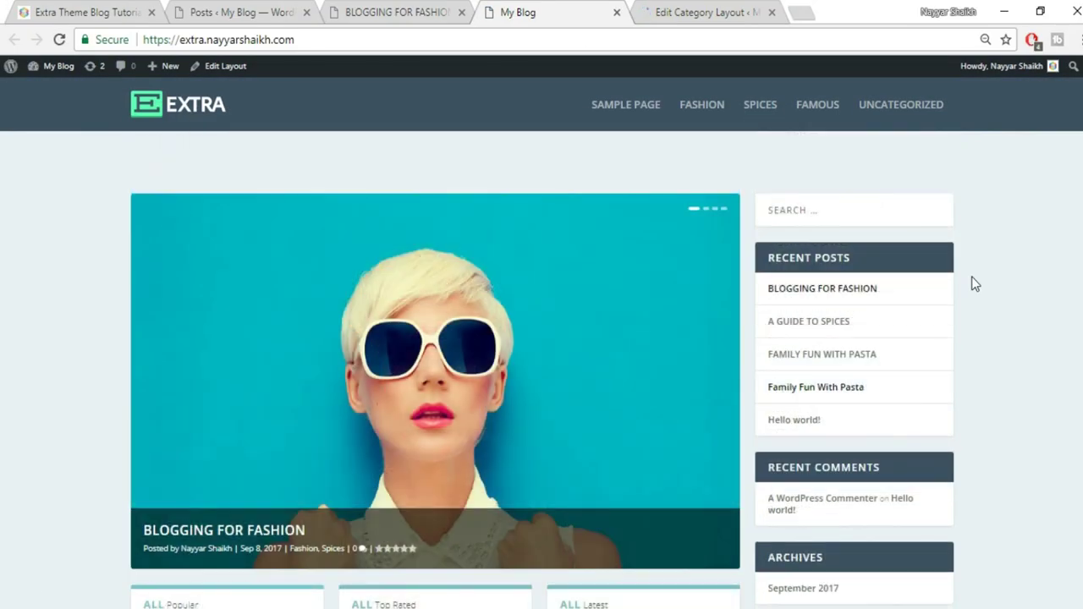
pyautogui.scroll(-2, 690, 321)
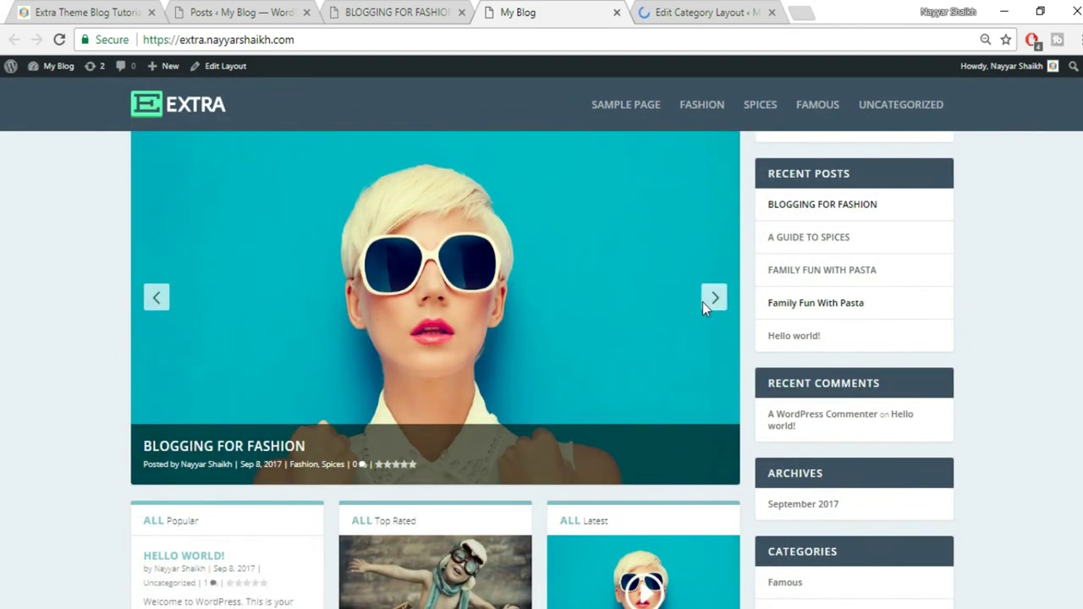
pyautogui.click(704, 307)
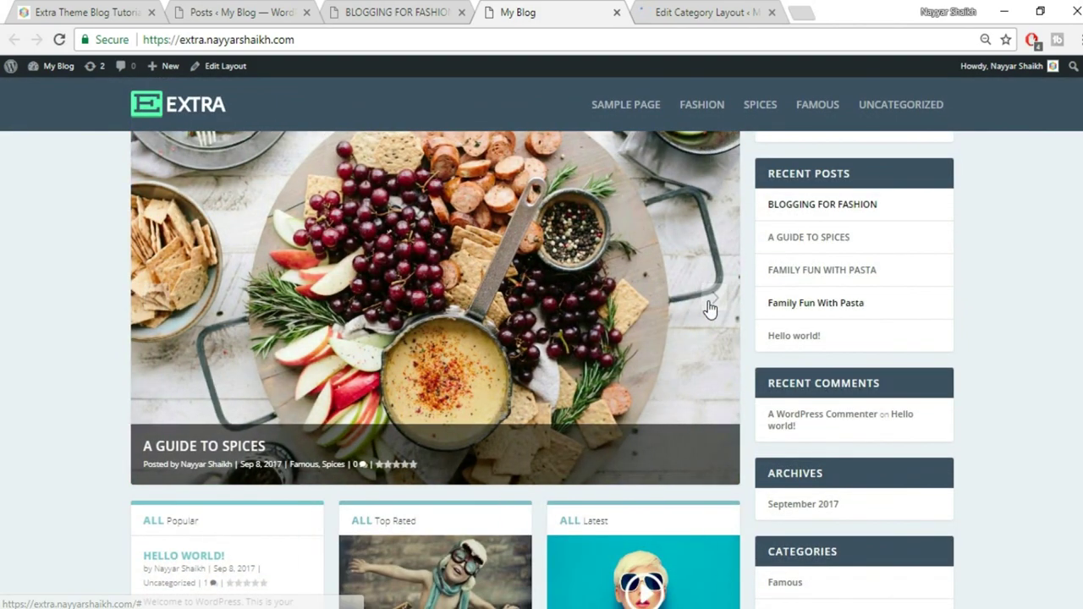
pyautogui.click(709, 309)
# Move the slider back a post, then view the Extra Theme Blog Tutorial site for comparison
pyautogui.scroll(2, 960, 313)
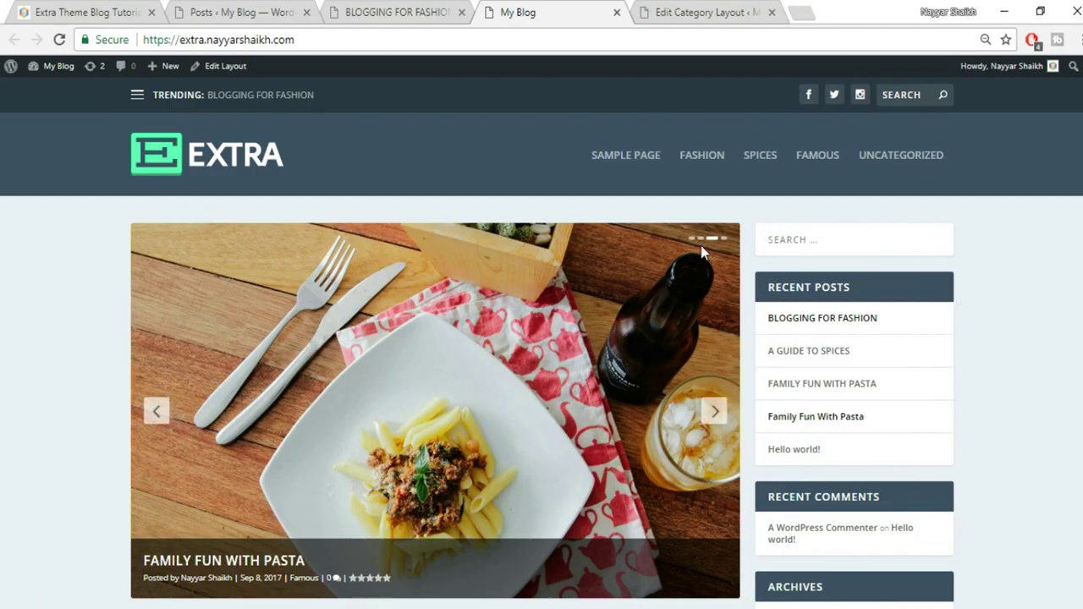
pyautogui.click(156, 412)
pyautogui.scroll(-2, 1015, 360)
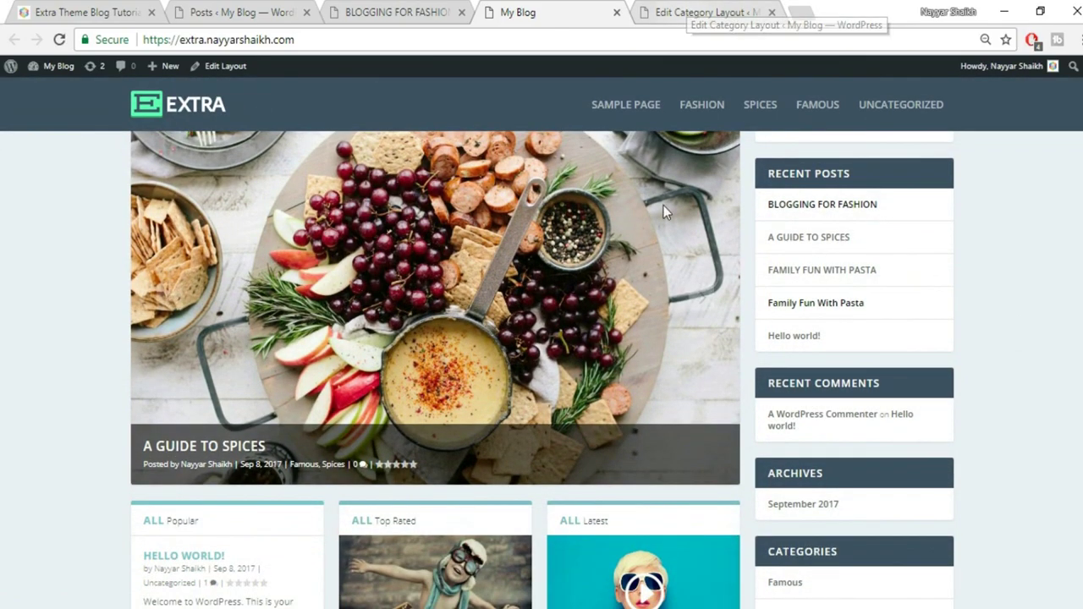
pyautogui.scroll(-3, 655, 160)
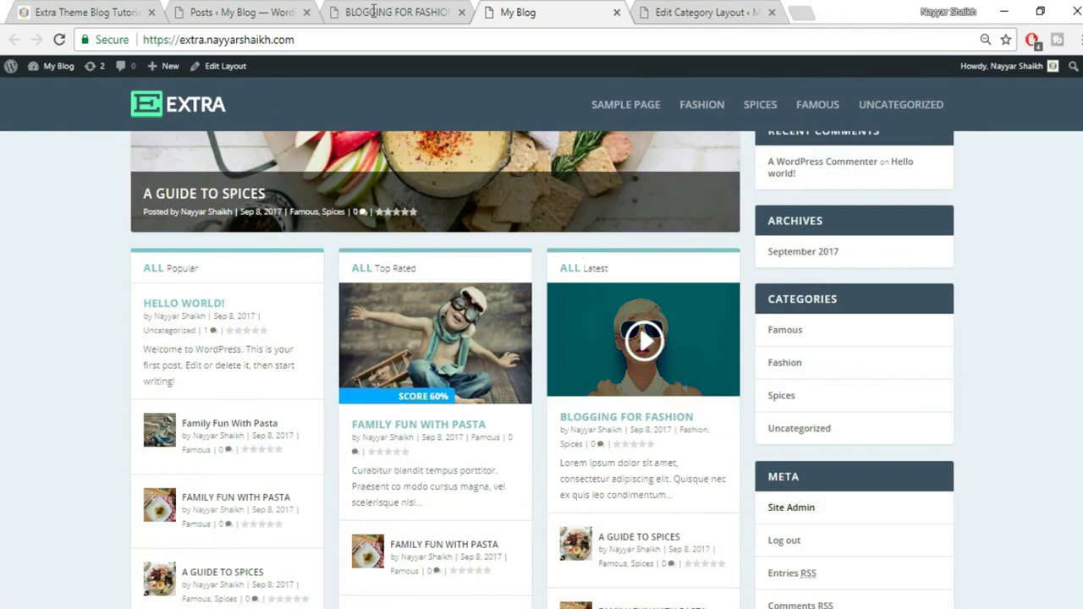
pyautogui.click(93, 11)
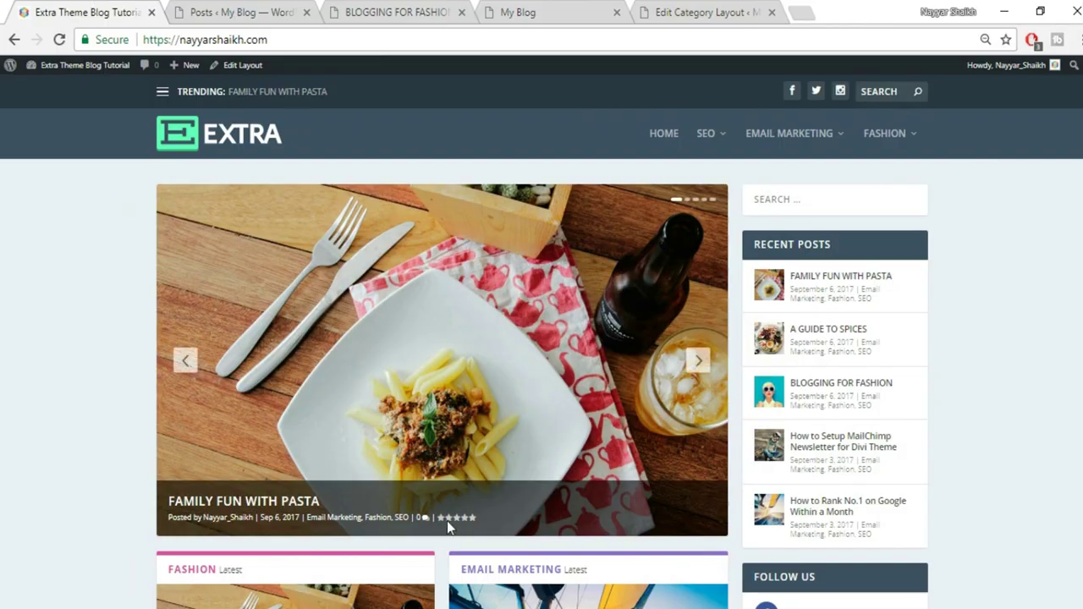
pyautogui.scroll(-3, 395, 539)
# Delete the three-Posts row and the Blog Feed Masonry row from the Homepage layout
pyautogui.click(739, 9)
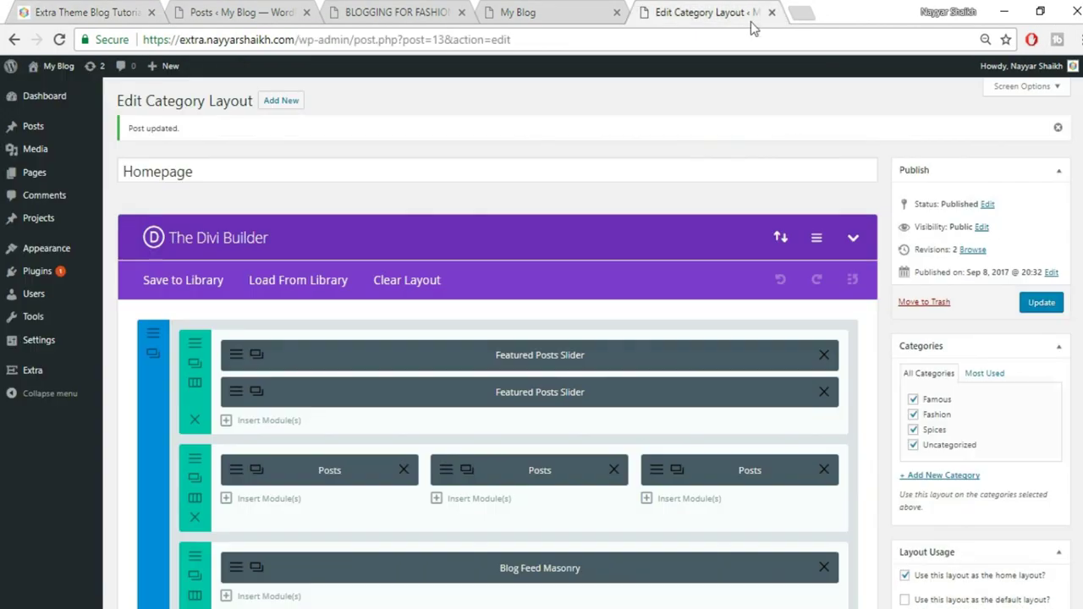
pyautogui.scroll(-1, 295, 424)
pyautogui.click(194, 434)
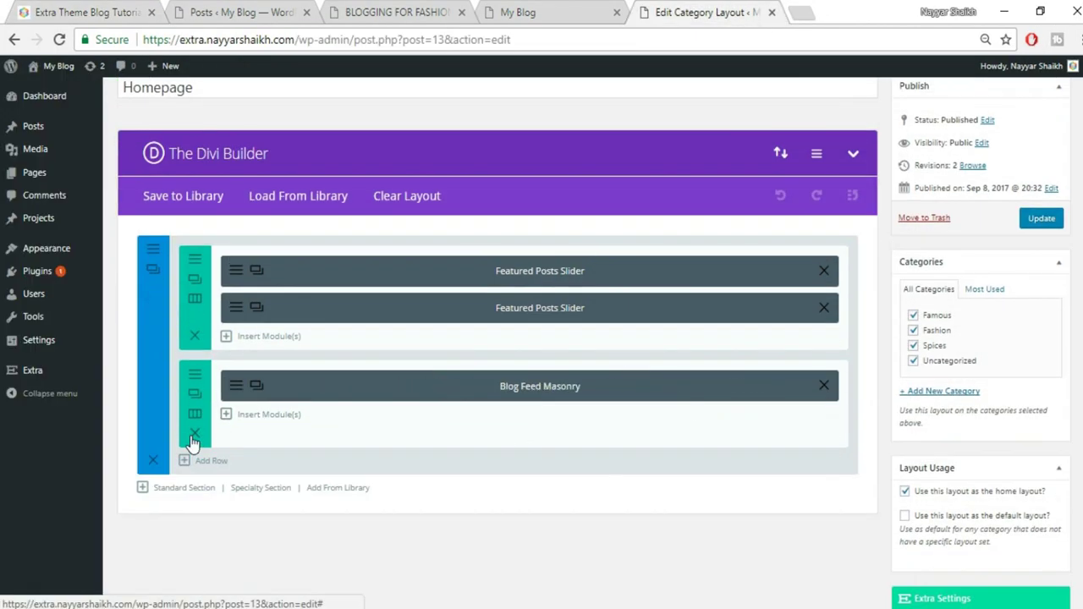
pyautogui.click(194, 433)
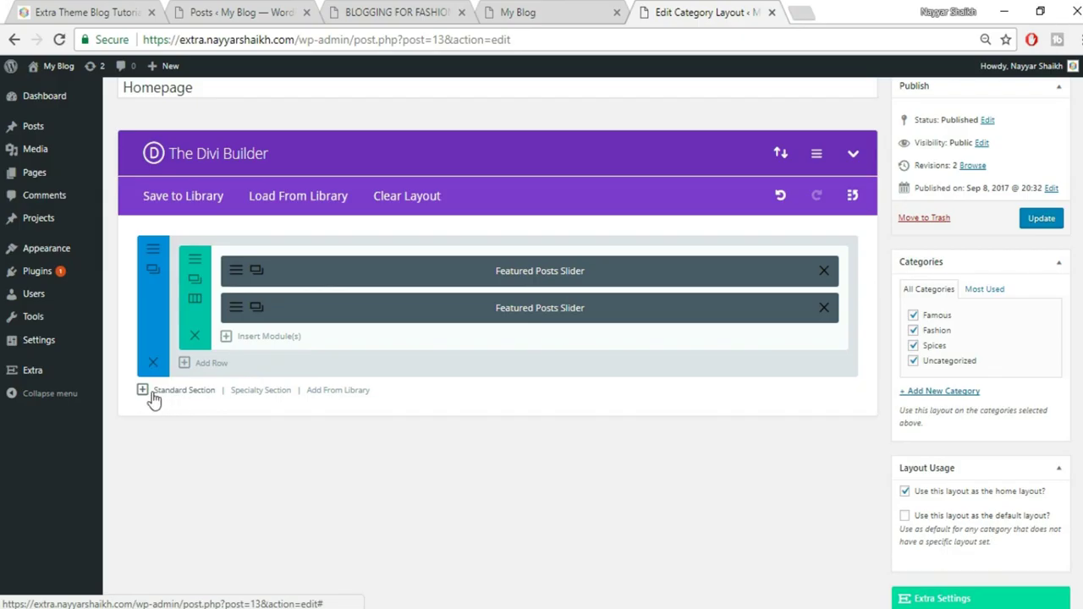
# Add a standard section with a 1/2 + 1/2 row and start inserting a module in its left column
pyautogui.click(184, 391)
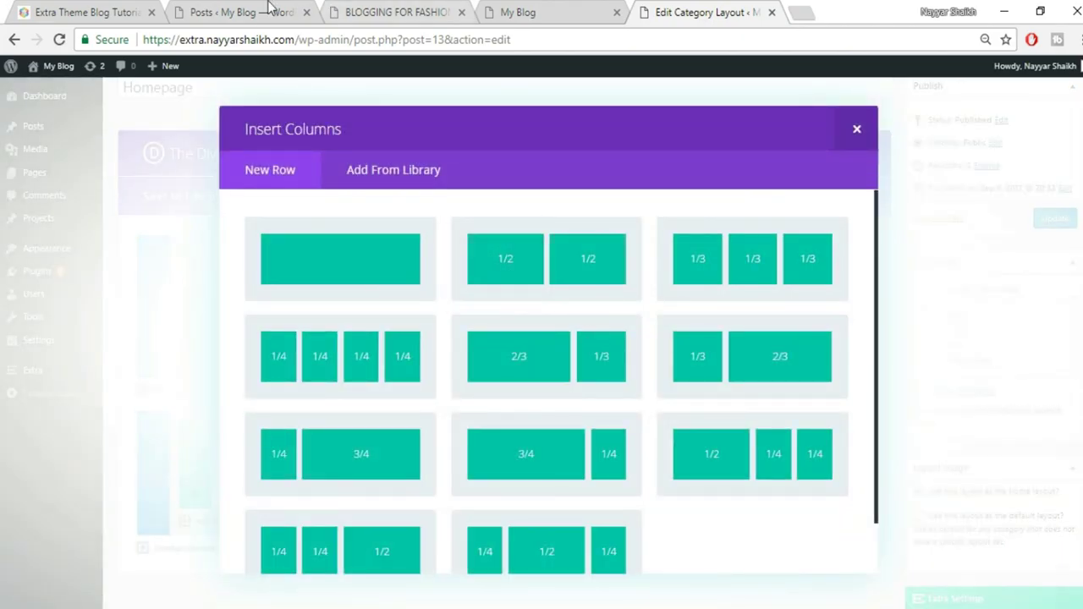
pyautogui.click(556, 280)
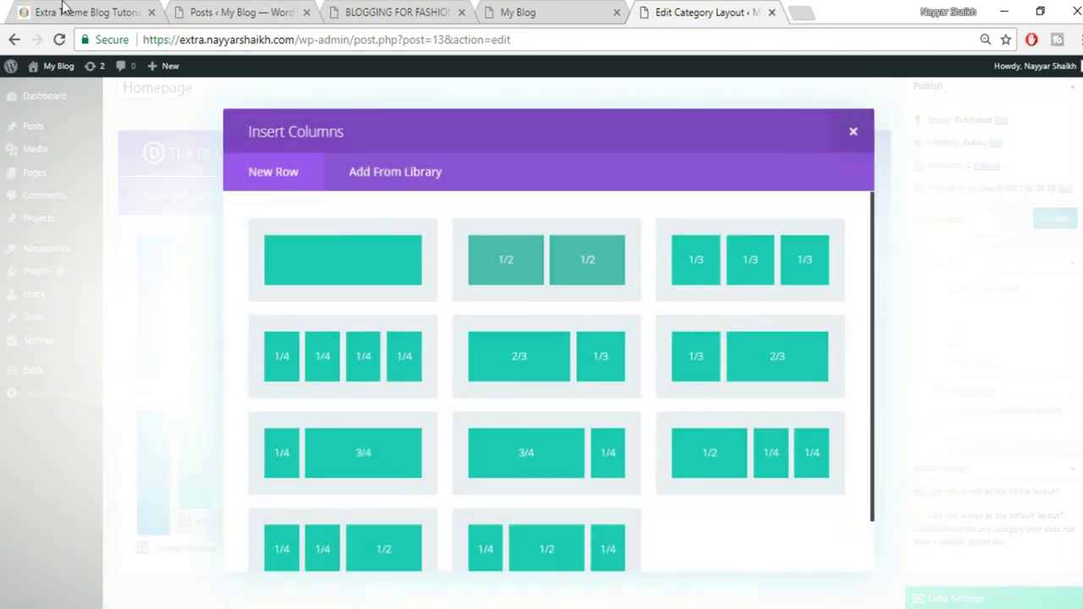
pyautogui.click(63, 10)
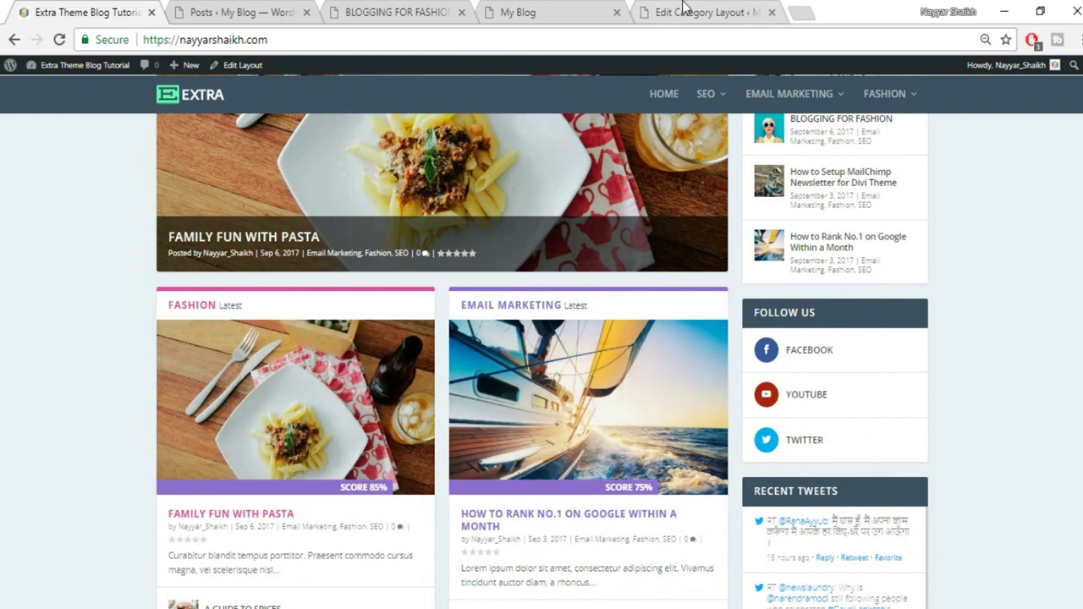
pyautogui.click(684, 11)
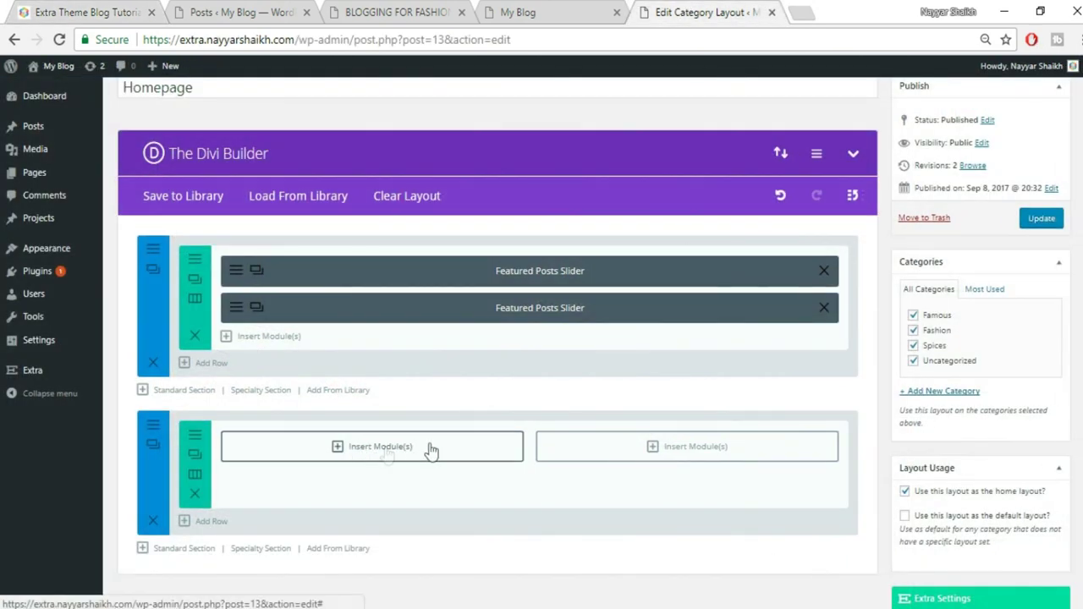
pyautogui.click(390, 455)
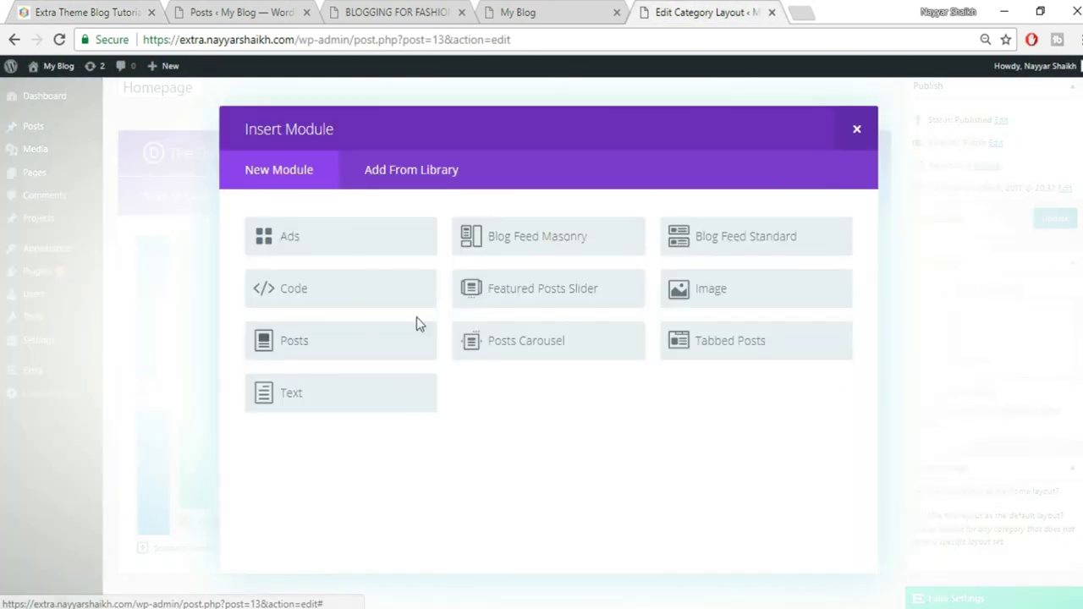
# Add a Posts module to the left half column, adjusting its post count, and save it
pyautogui.click(353, 353)
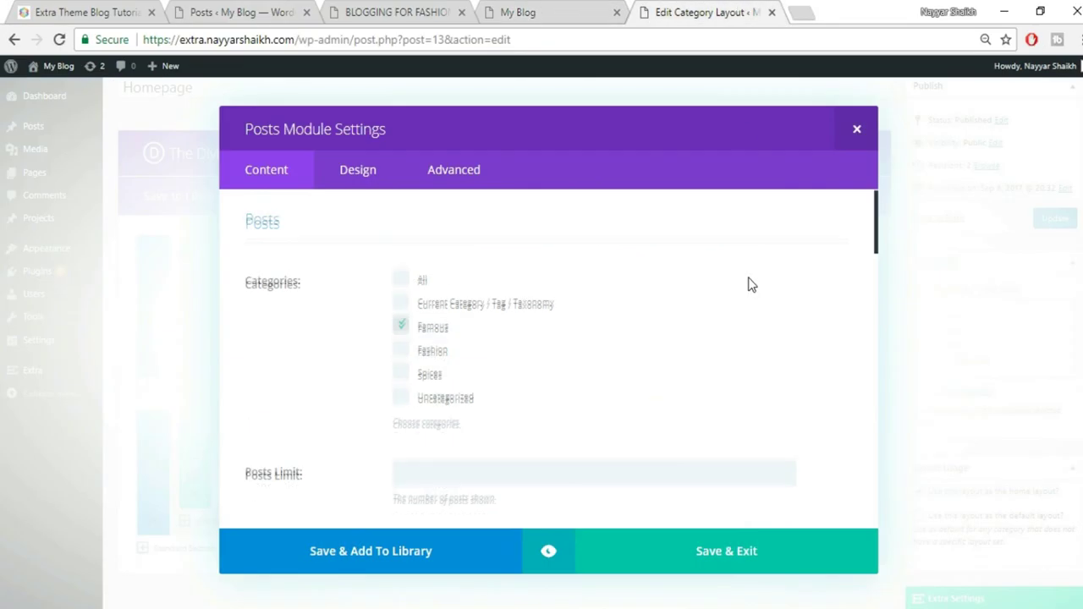
pyautogui.scroll(-3, 750, 284)
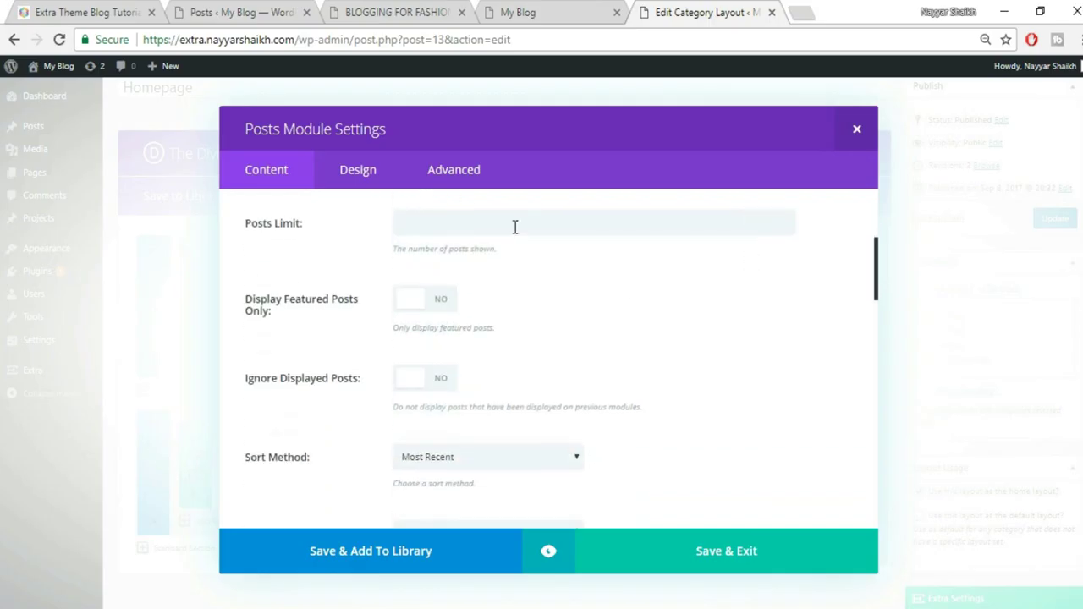
pyautogui.click(521, 223)
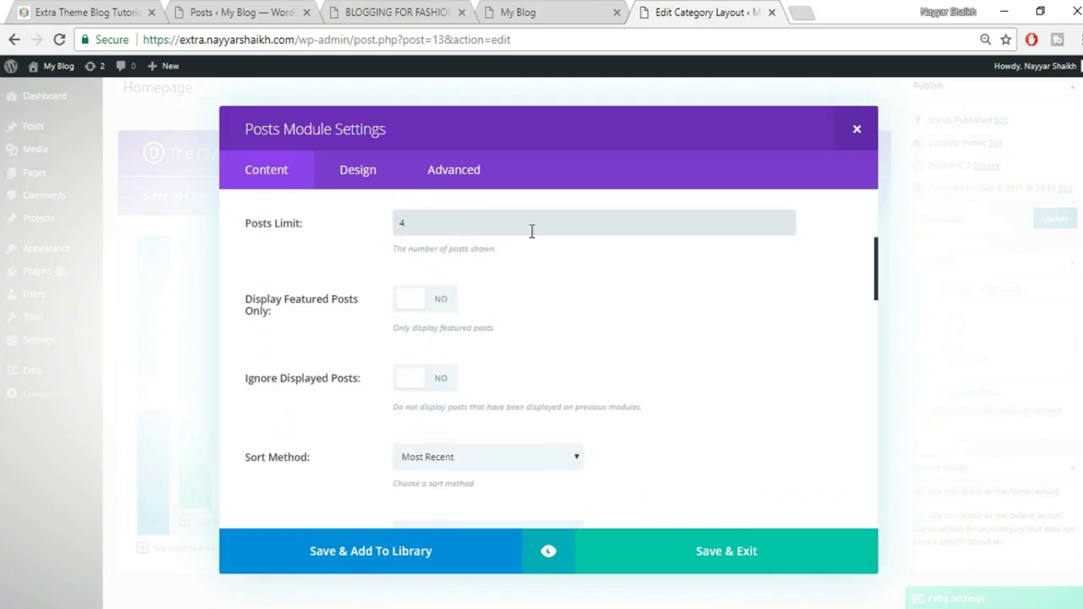
pyautogui.scroll(-1, 561, 310)
pyautogui.scroll(1, 561, 316)
pyautogui.scroll(-1, 508, 270)
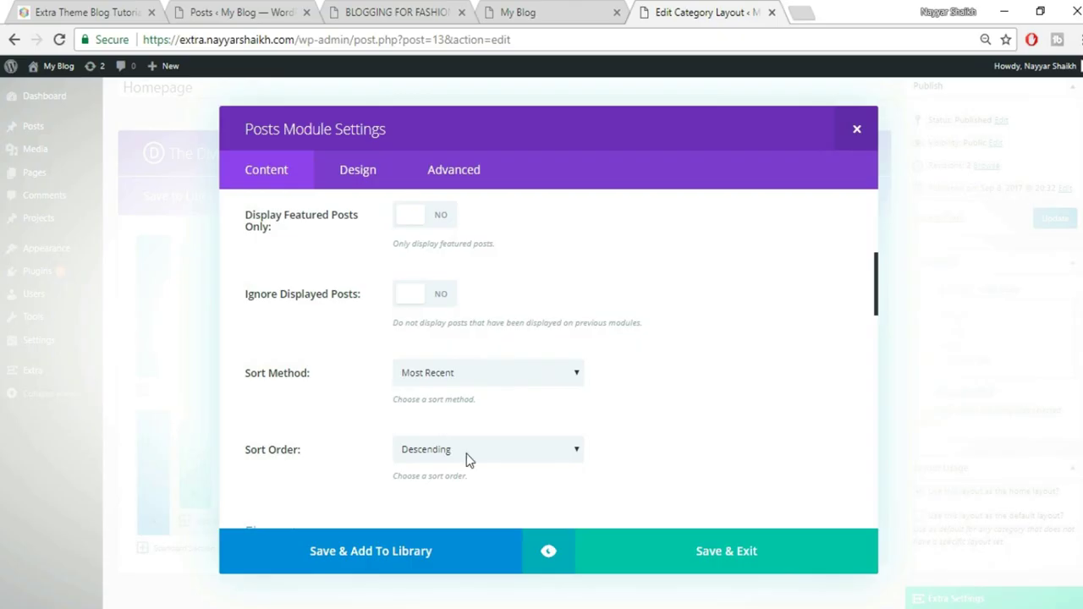
pyautogui.scroll(-2, 466, 454)
pyautogui.scroll(-5, 472, 398)
pyautogui.scroll(-3, 491, 440)
pyautogui.scroll(-2, 297, 401)
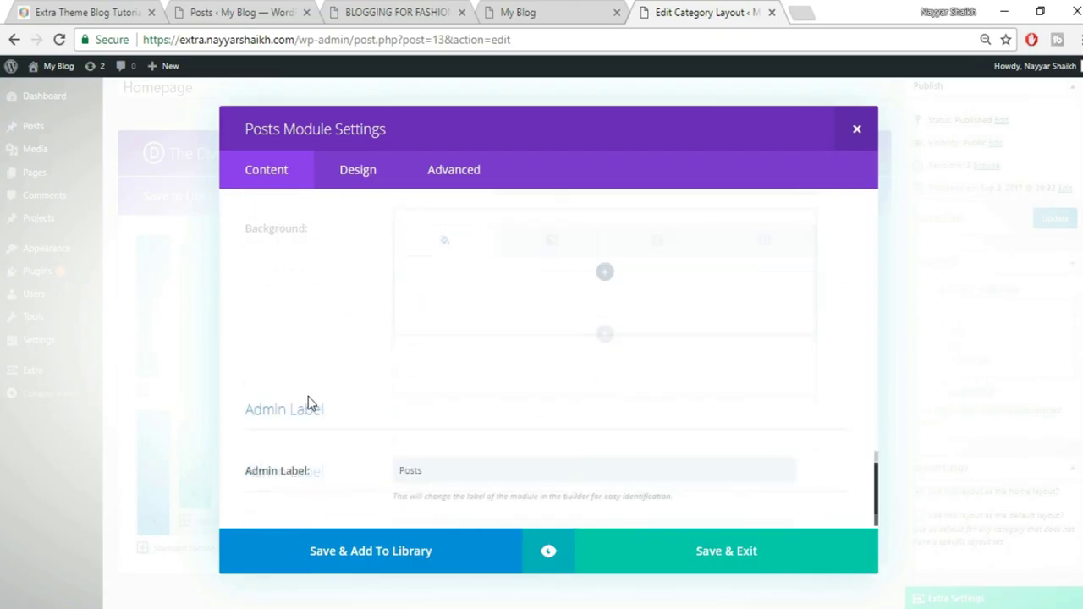
pyautogui.click(739, 552)
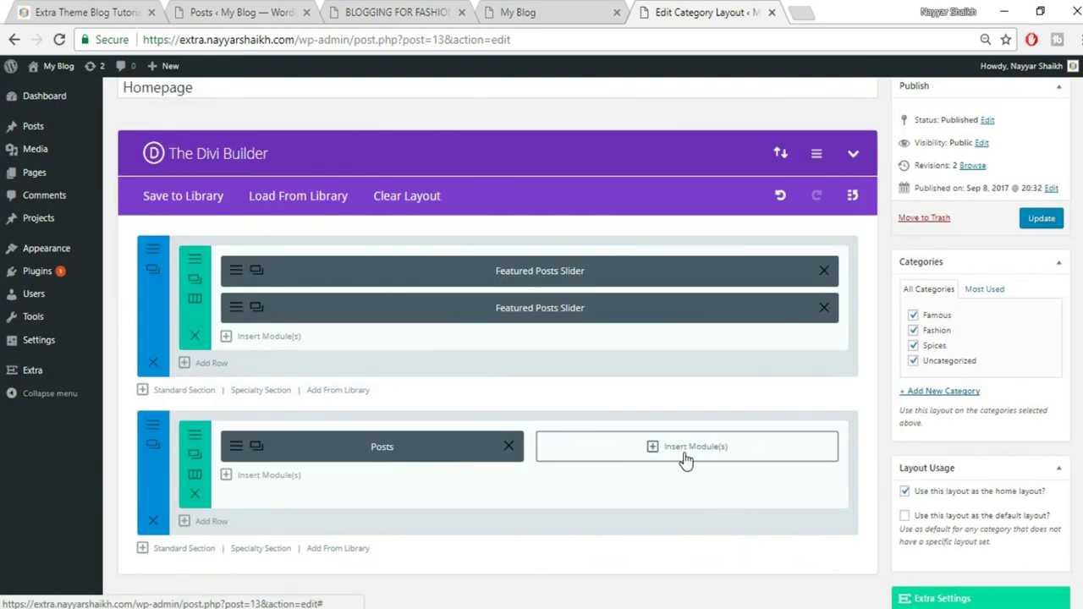
# Add a Posts module to the right column, sorted by Most Recent in Ascending order
pyautogui.click(684, 456)
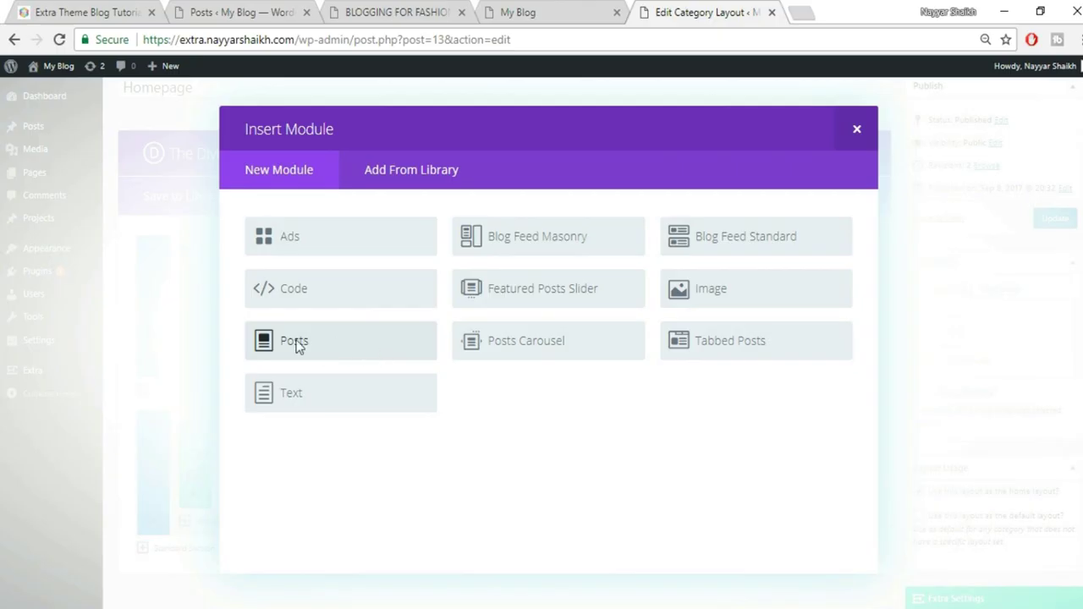
pyautogui.click(296, 343)
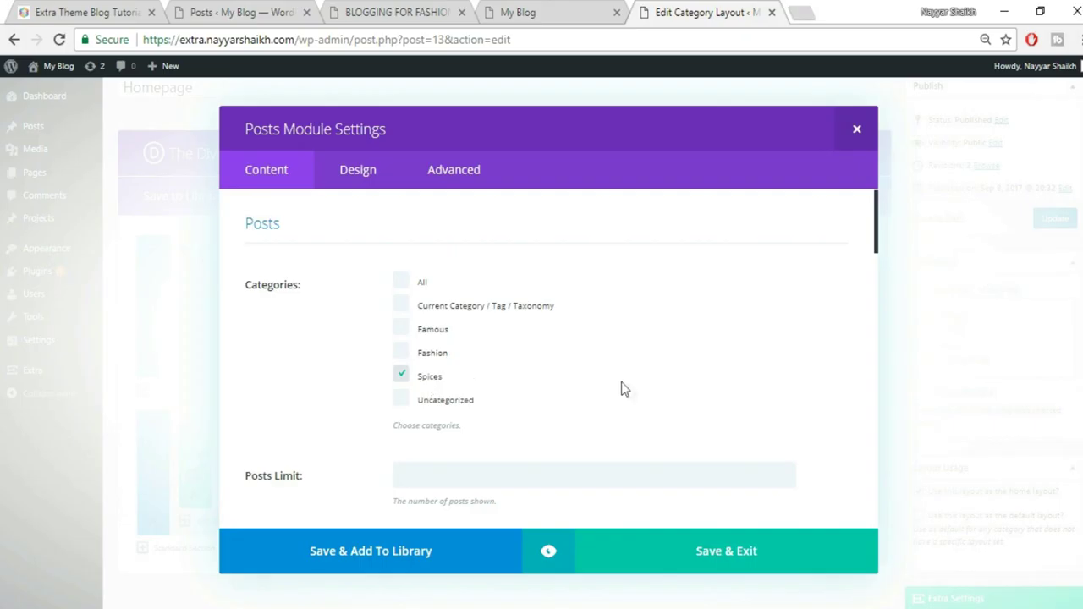
pyautogui.scroll(-6, 631, 391)
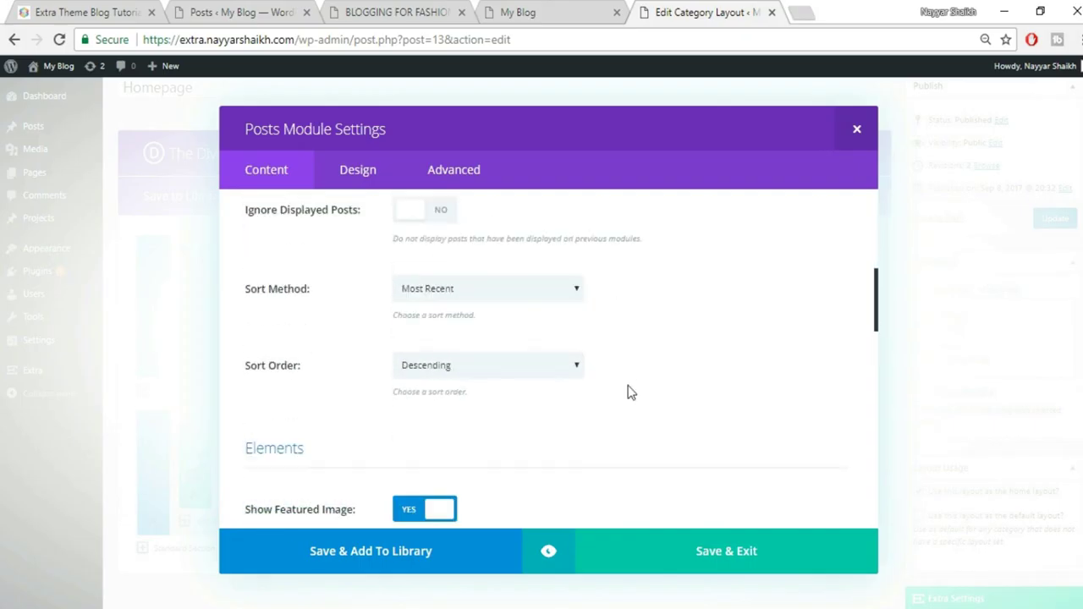
pyautogui.scroll(2, 630, 392)
pyautogui.click(474, 373)
pyautogui.click(674, 387)
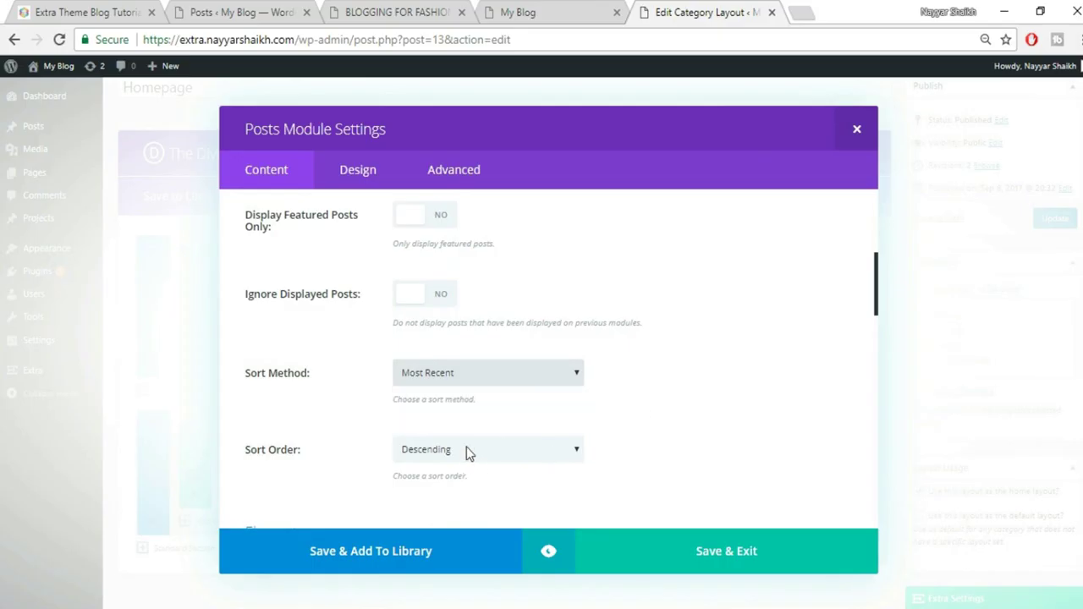
pyautogui.click(444, 458)
pyautogui.click(439, 484)
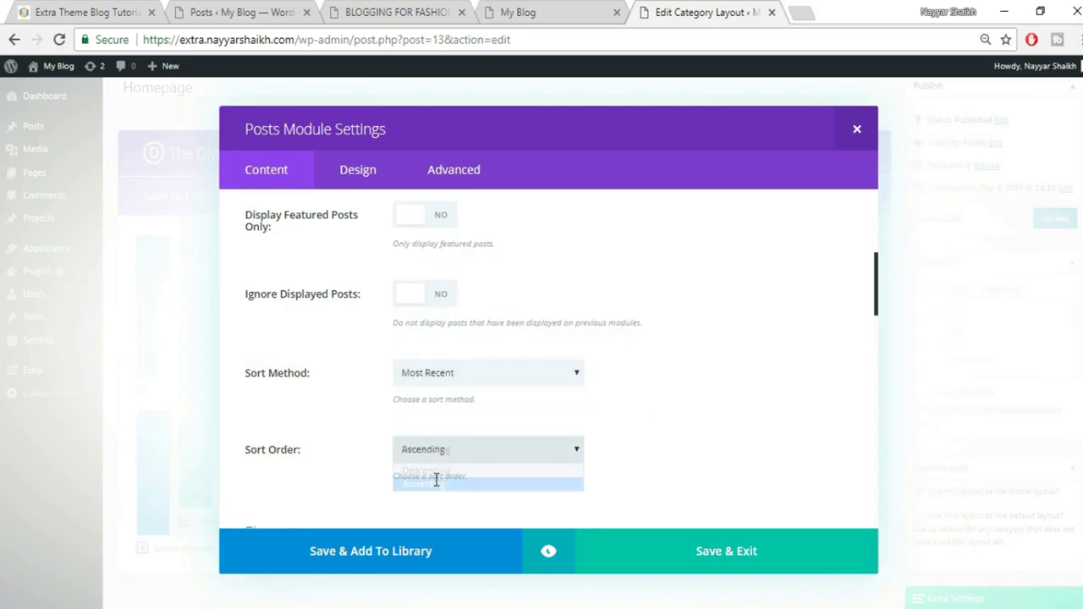
pyautogui.click(726, 551)
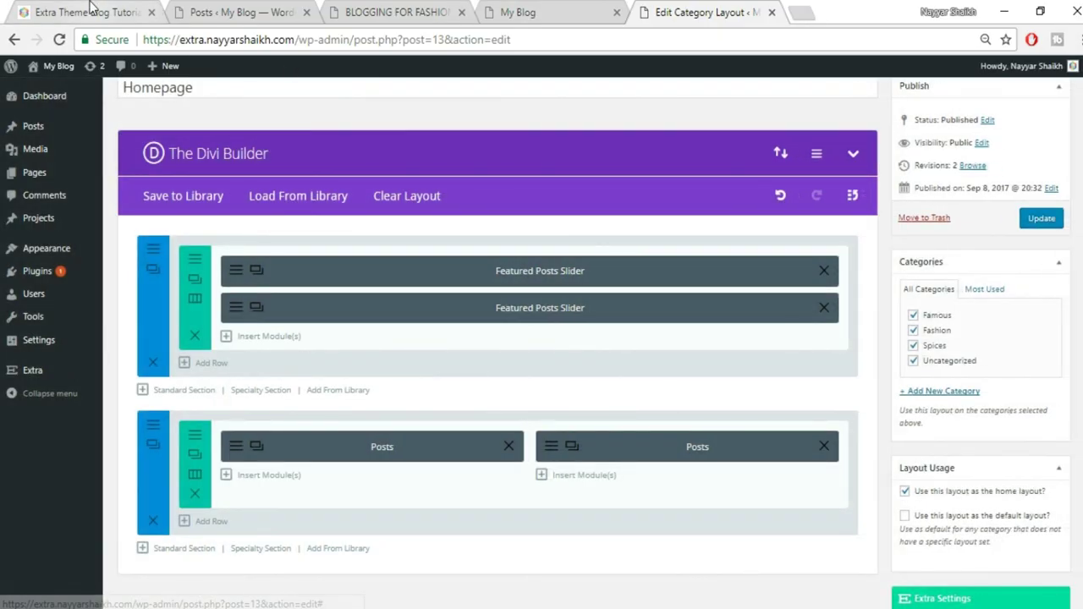
# Compare with the reference tutorial site and return to the home layout in the builder
pyautogui.click(118, 12)
pyautogui.scroll(-7, 666, 412)
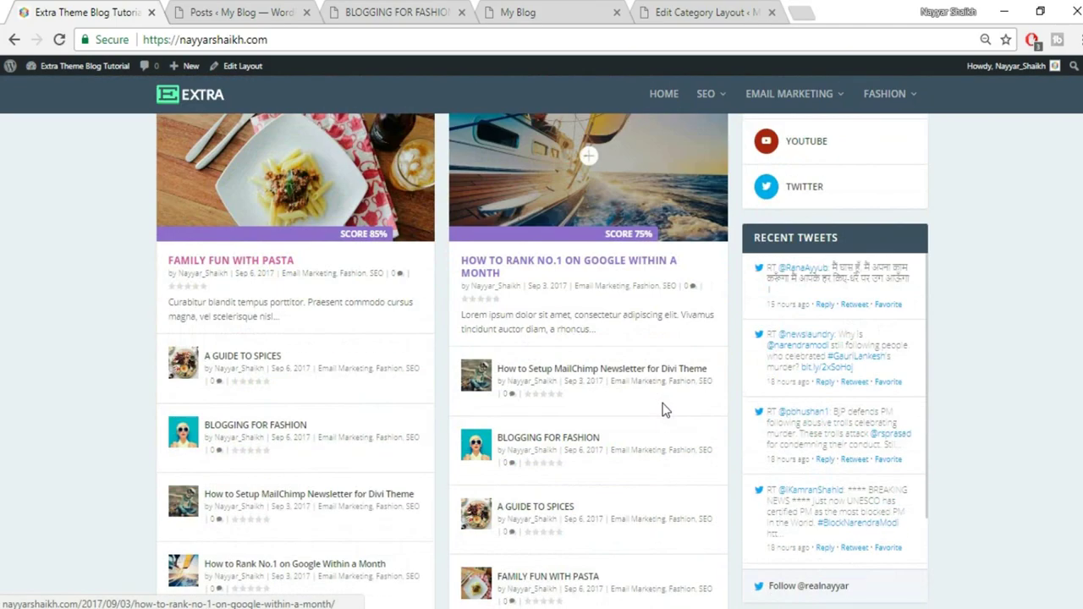
pyautogui.scroll(-1, 665, 412)
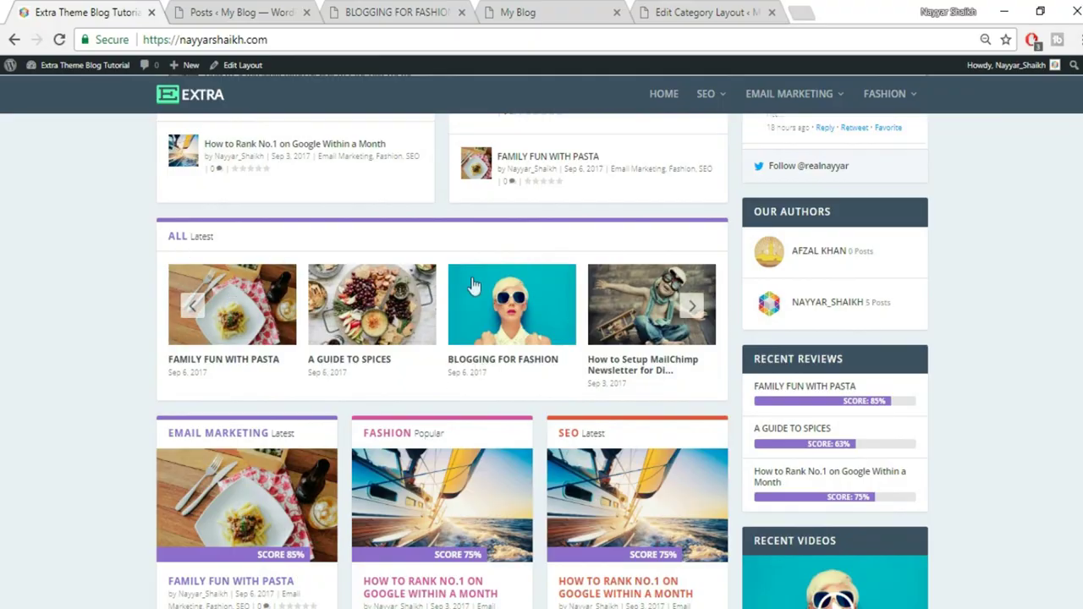
pyautogui.click(699, 10)
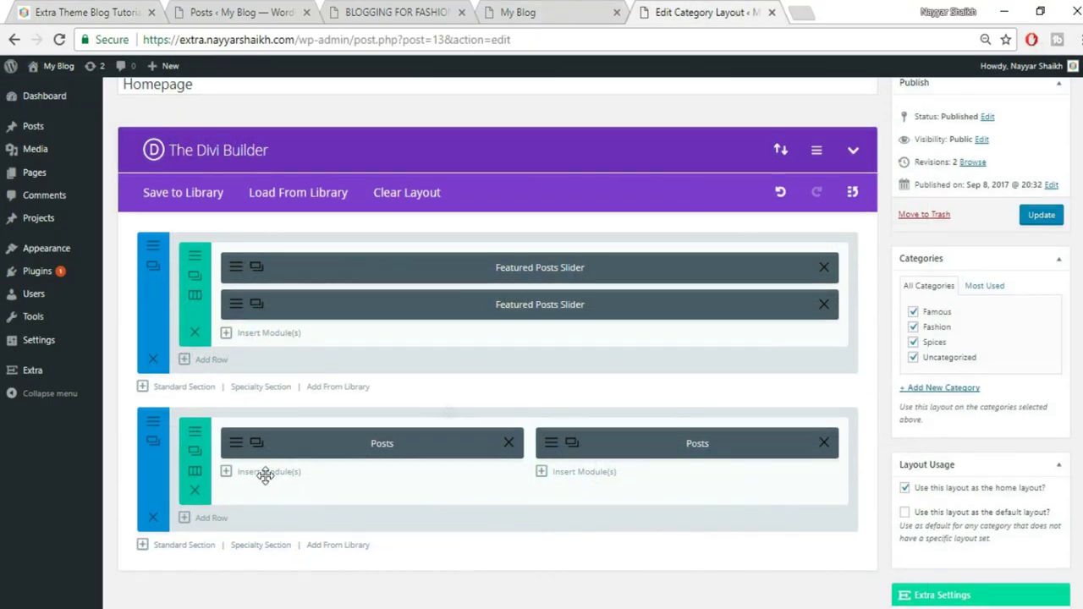
pyautogui.scroll(-1, 237, 478)
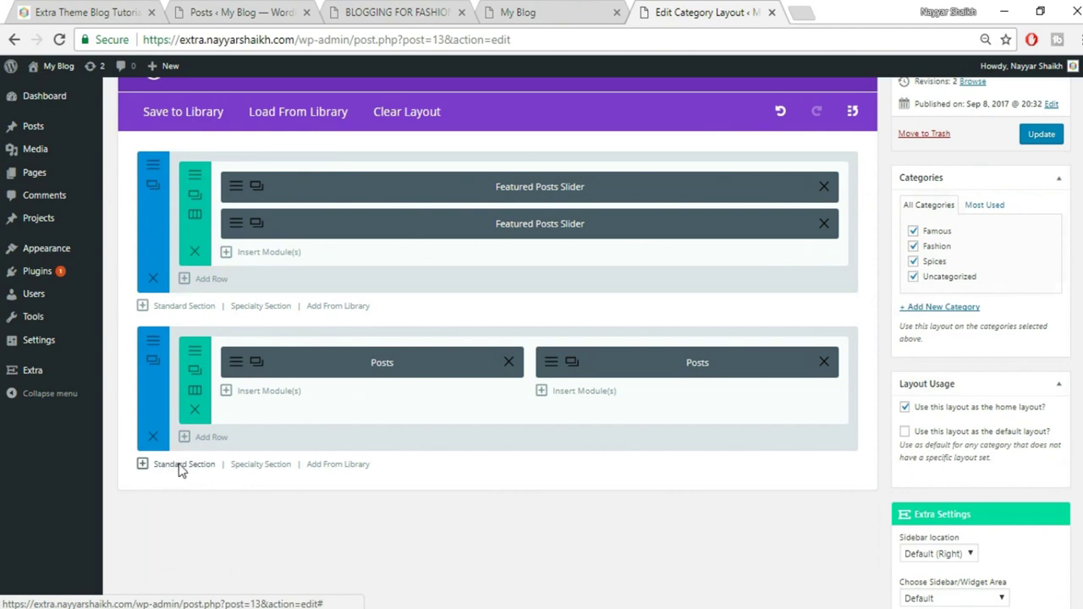
# Add a standard section with one full-width column holding a Posts Carousel module
pyautogui.click(180, 465)
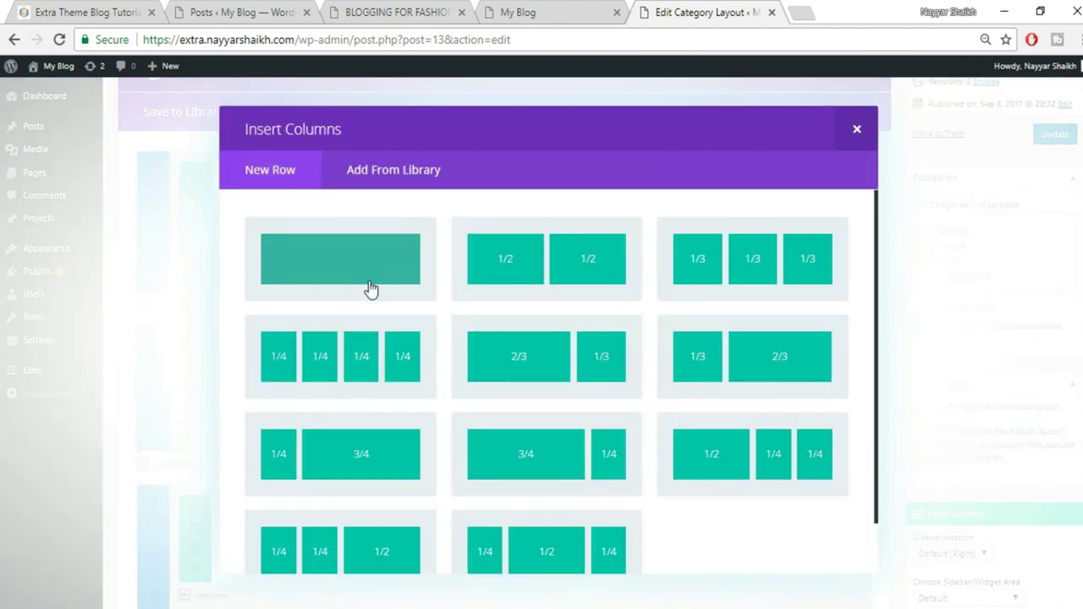
pyautogui.click(370, 290)
pyautogui.scroll(-3, 636, 418)
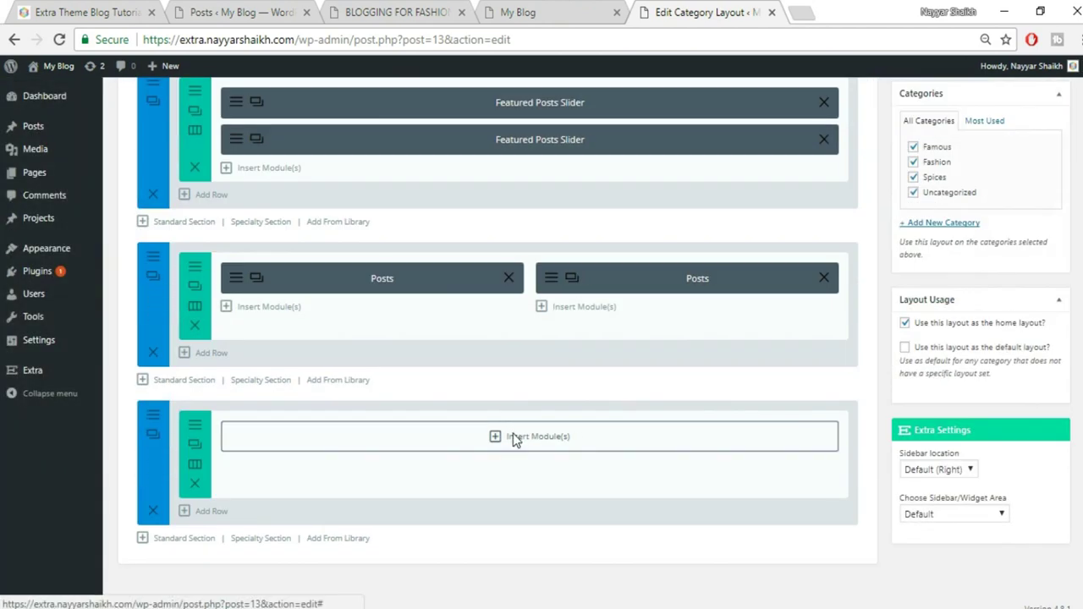
pyautogui.click(513, 435)
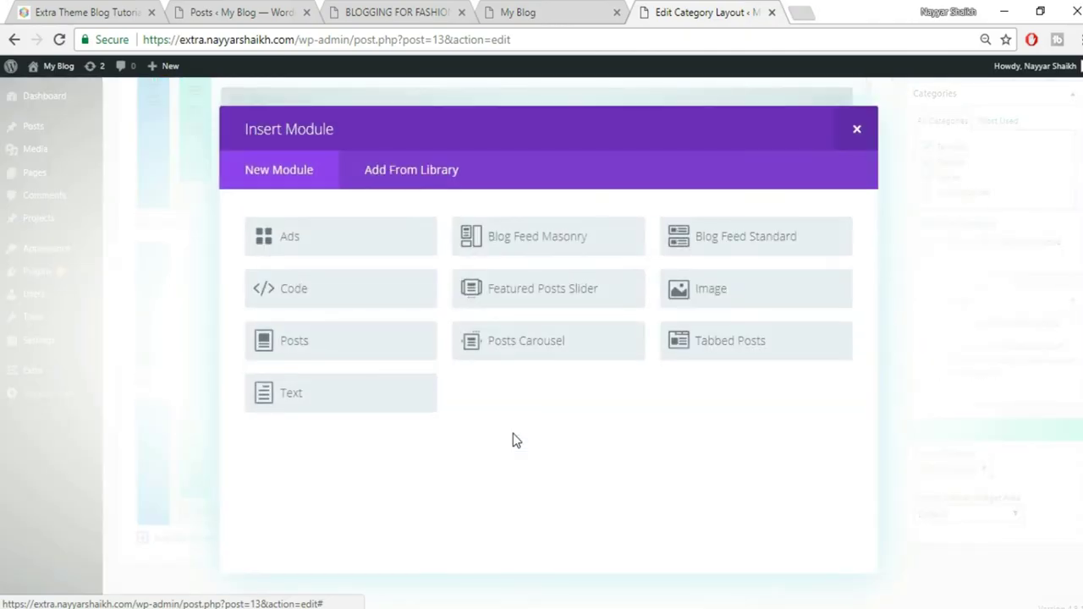
pyautogui.click(527, 347)
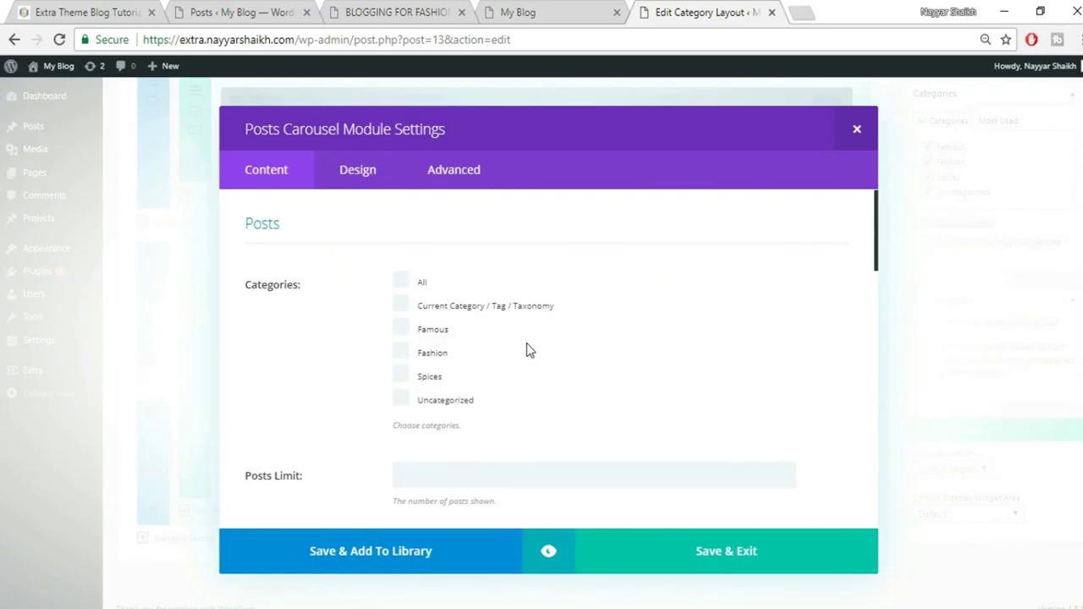
# Set the carousel to all categories with an 8-post limit, save it, and view the live homepage
pyautogui.click(414, 286)
pyautogui.scroll(-2, 673, 339)
pyautogui.click(482, 306)
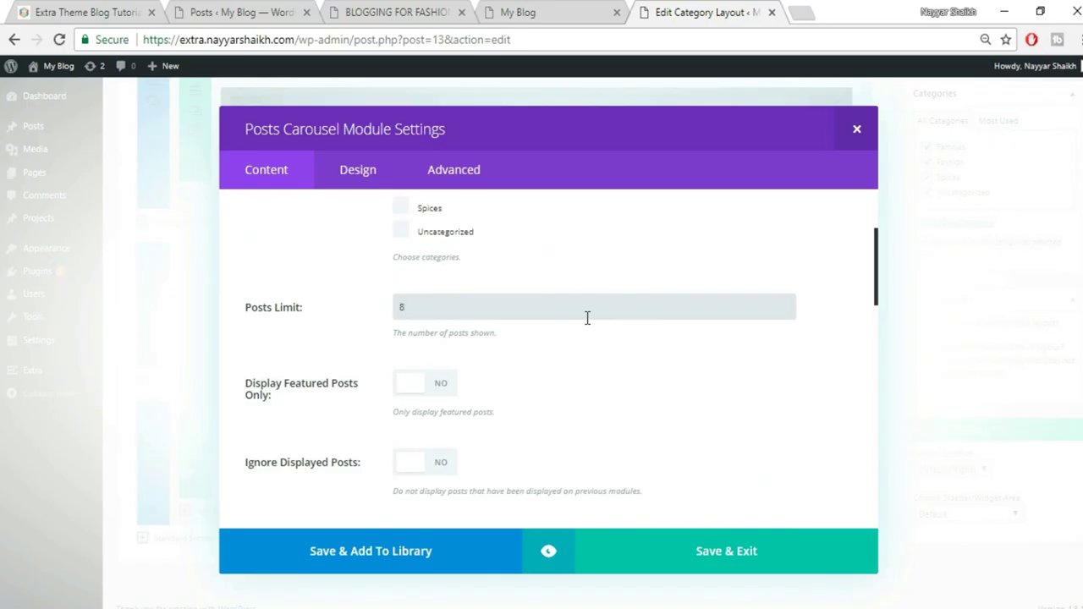
pyautogui.scroll(-3, 597, 351)
pyautogui.scroll(-4, 551, 387)
pyautogui.scroll(-5, 551, 387)
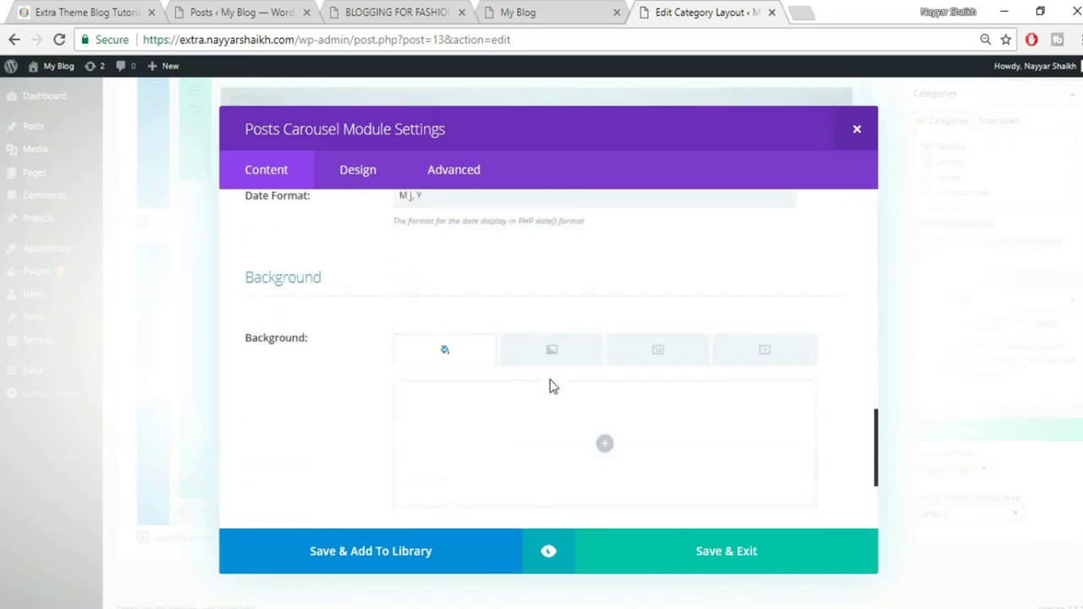
pyautogui.click(763, 561)
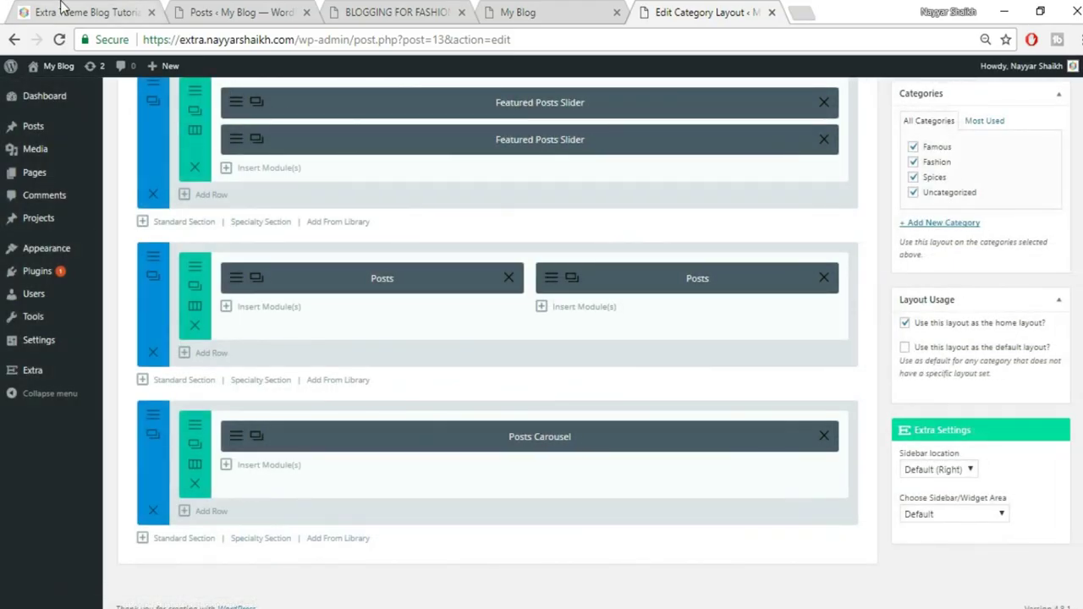
pyautogui.click(61, 6)
pyautogui.scroll(-2, 517, 302)
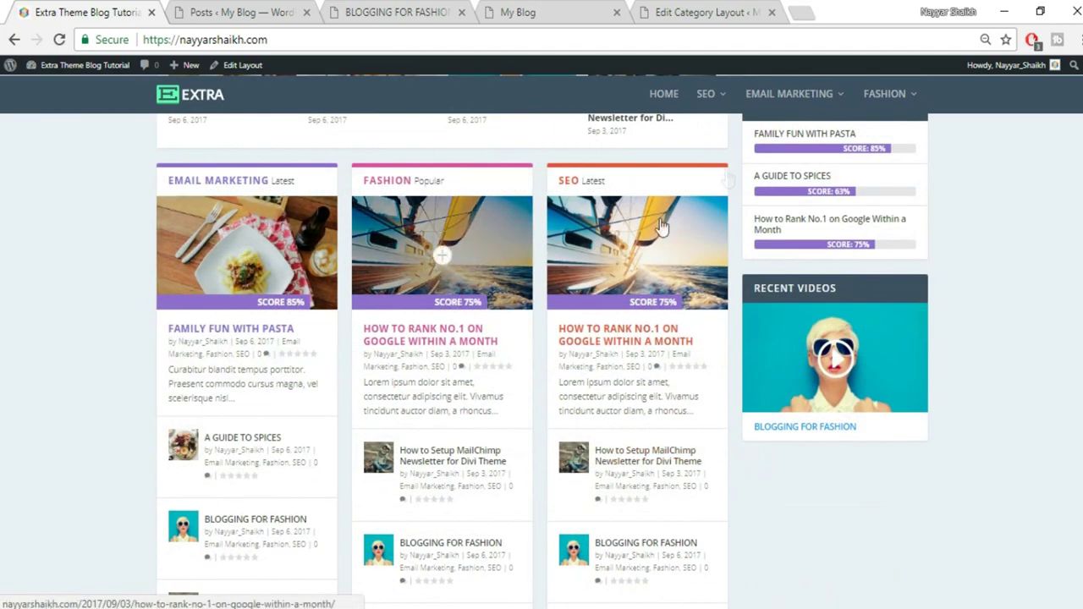
# Add a new standard section at the bottom of the home layout with three equal 1/3 columns
pyautogui.click(690, 10)
pyautogui.scroll(-1, 379, 531)
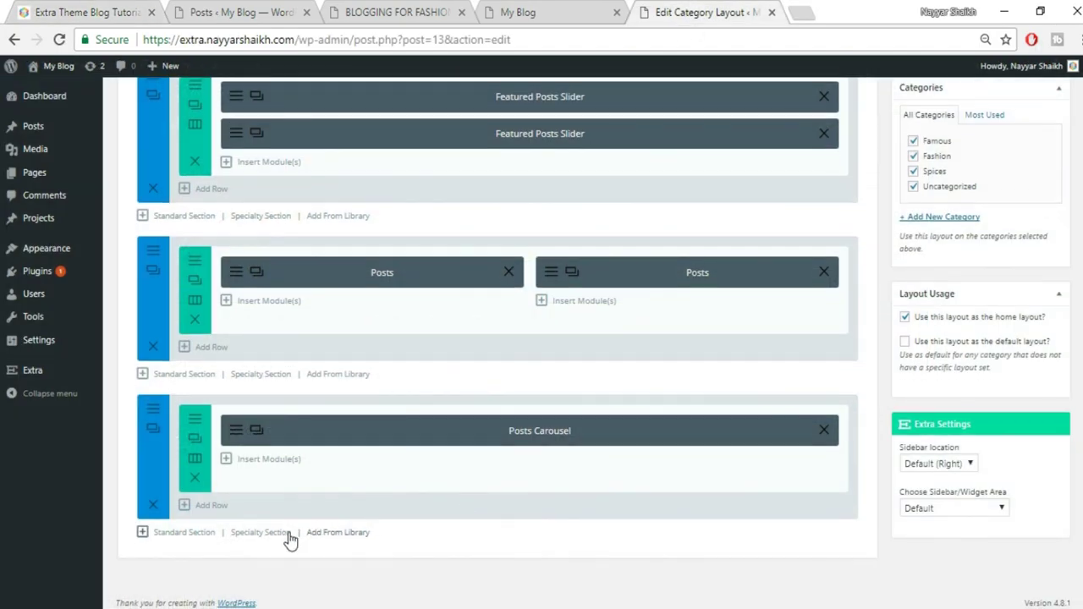
pyautogui.click(197, 535)
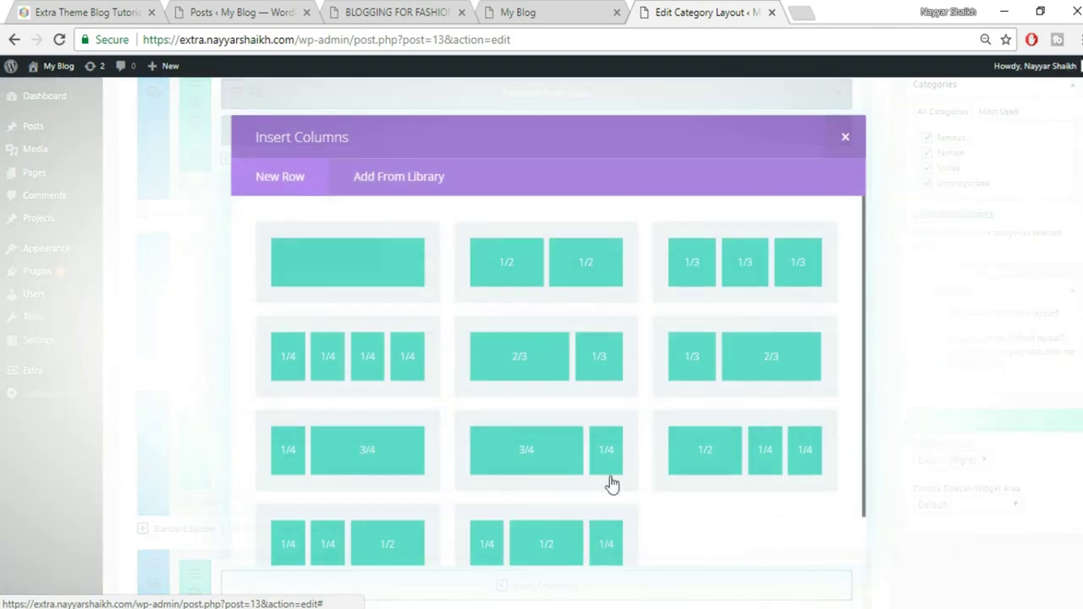
pyautogui.click(775, 254)
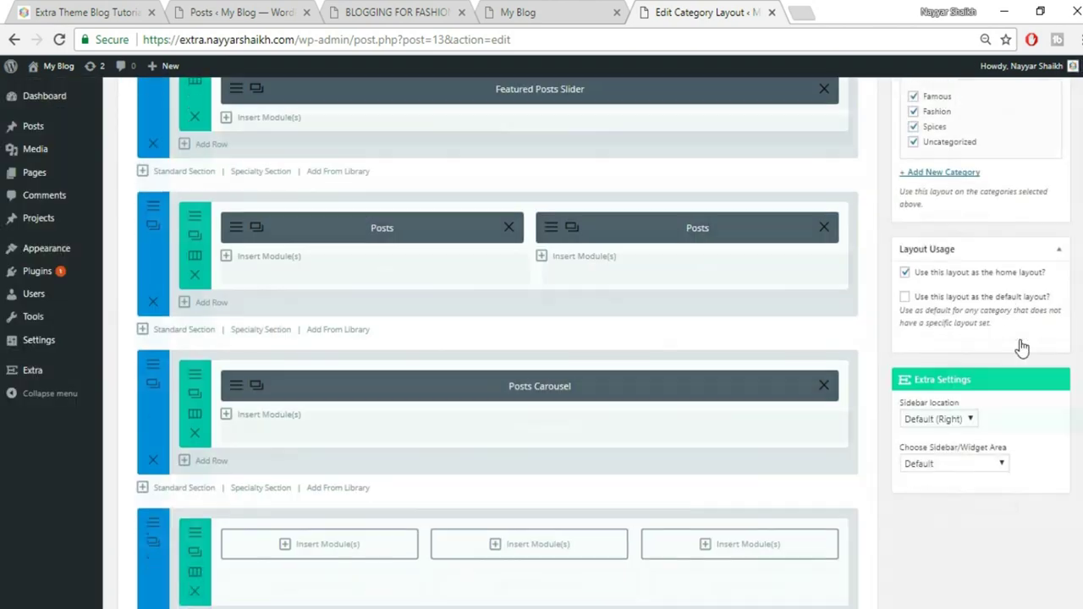
pyautogui.scroll(-2, 954, 273)
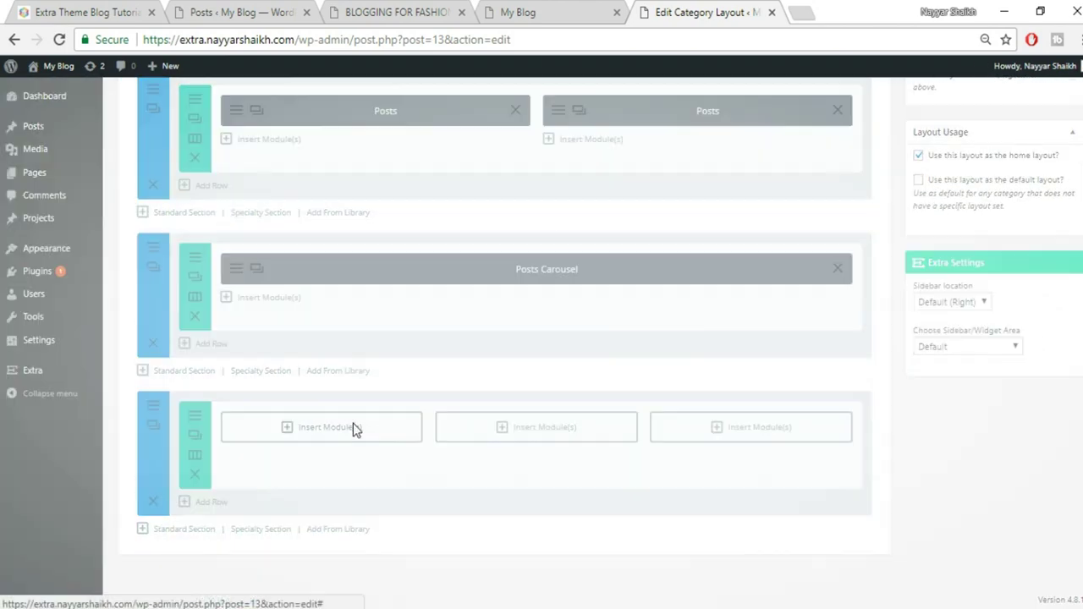
# Insert a Posts module in each column, filtered to Famous, Spices and Fashion respectively
pyautogui.click(353, 425)
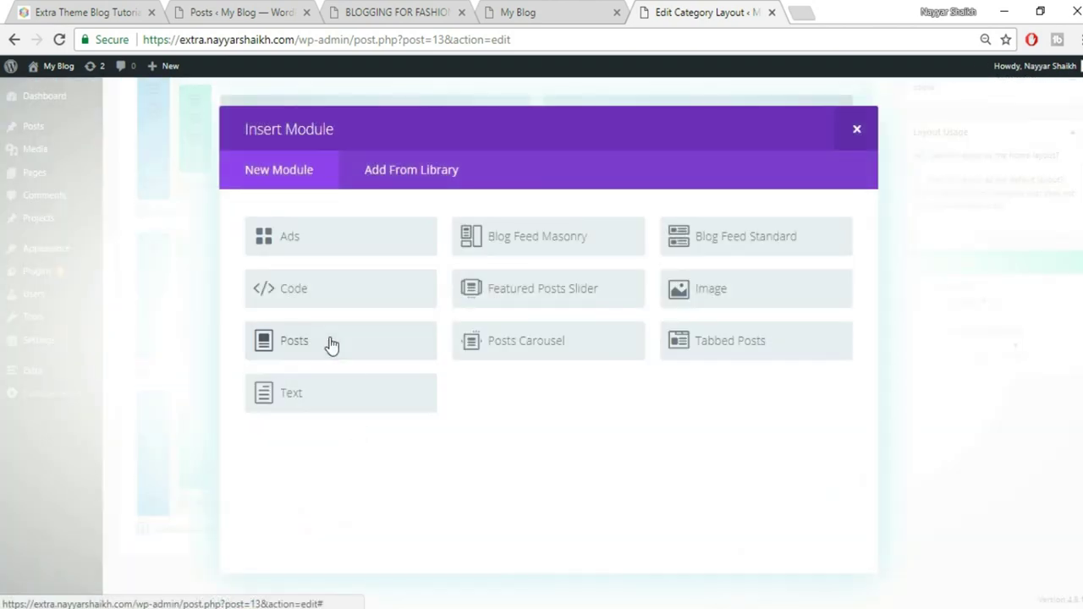
pyautogui.click(331, 342)
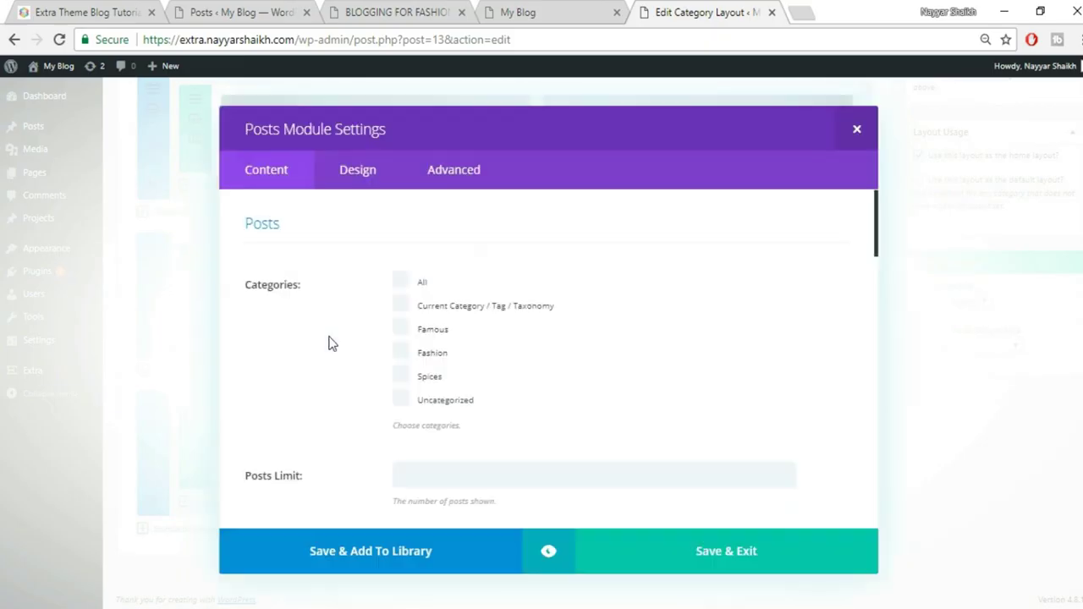
pyautogui.click(436, 337)
pyautogui.click(710, 563)
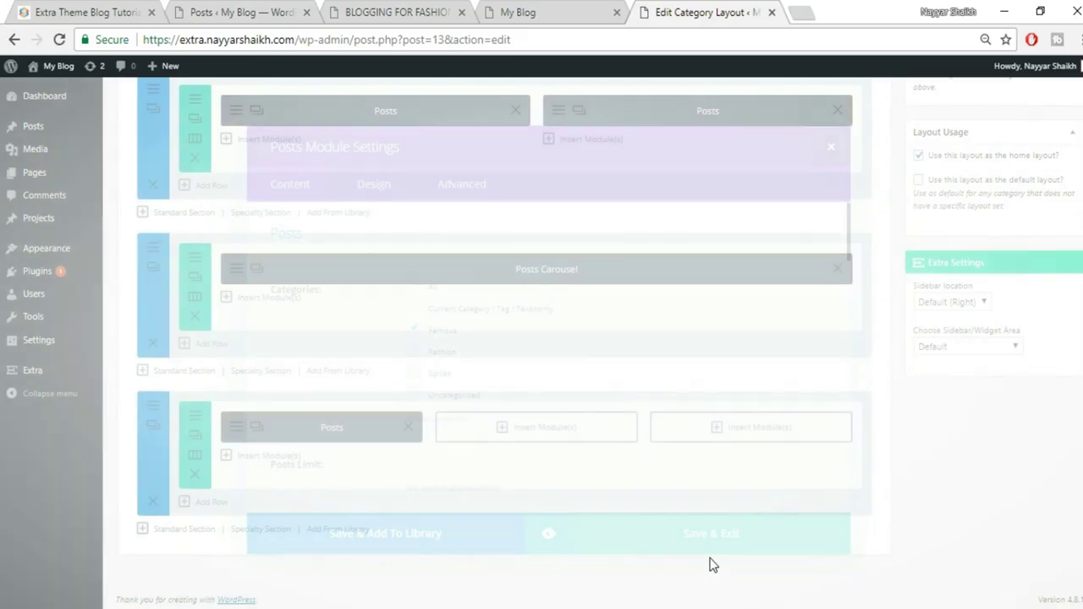
pyautogui.click(515, 433)
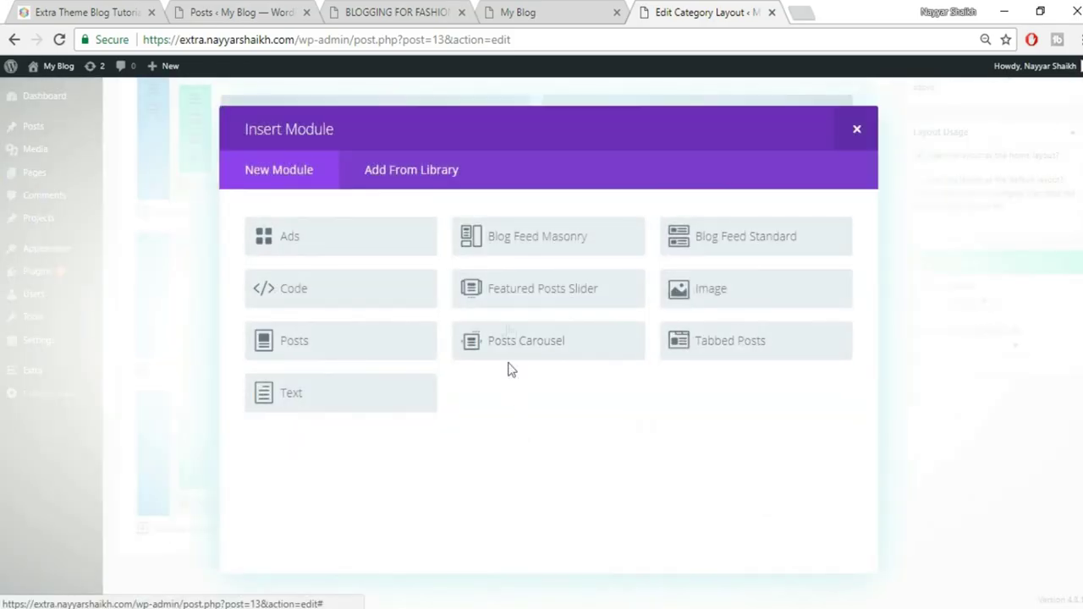
pyautogui.click(342, 343)
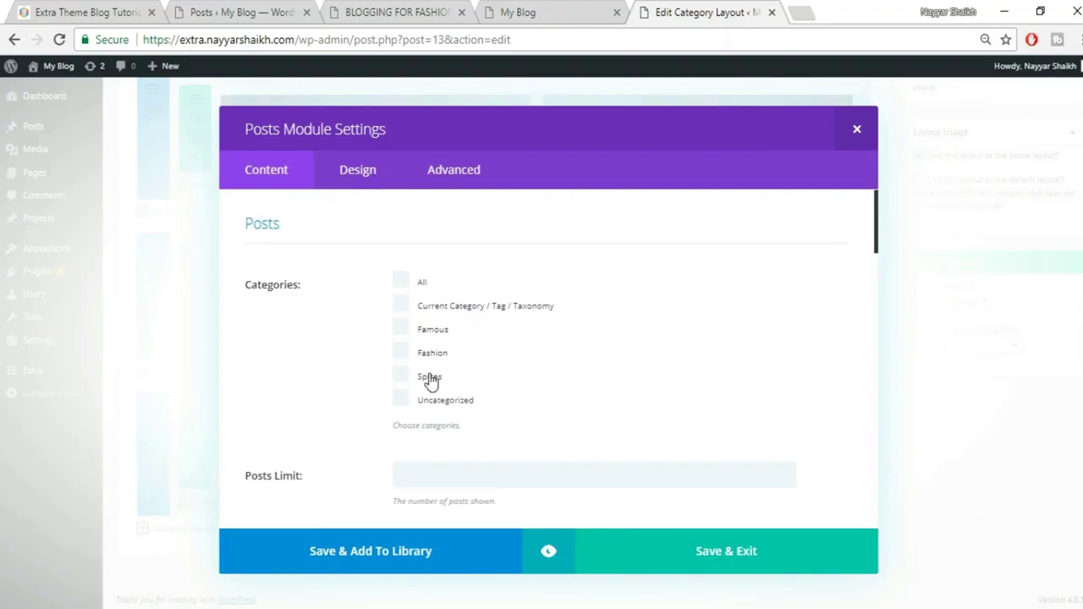
pyautogui.click(430, 379)
pyautogui.click(694, 572)
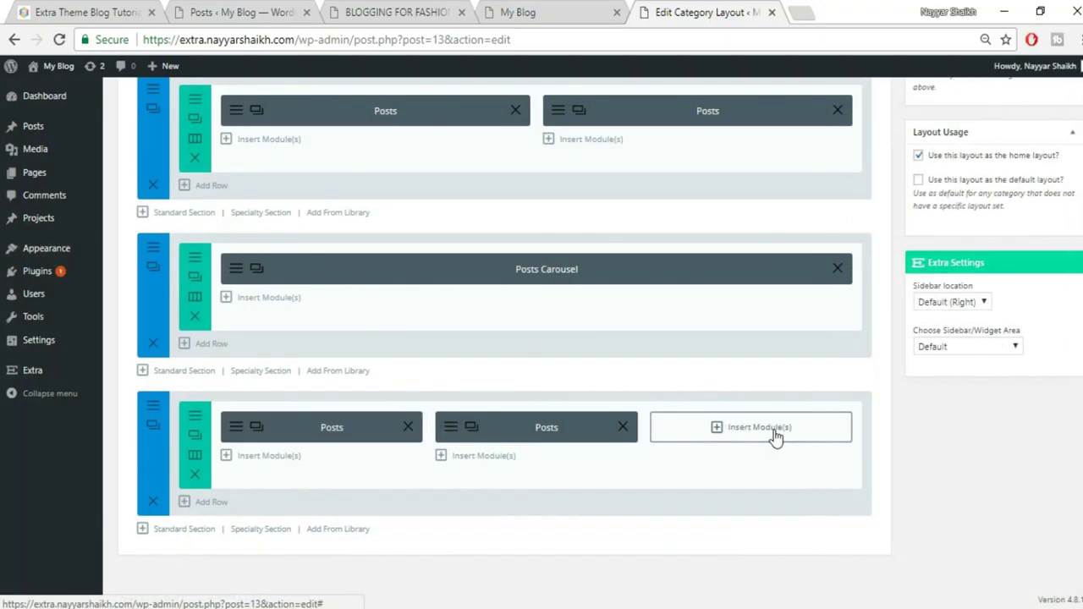
pyautogui.click(774, 437)
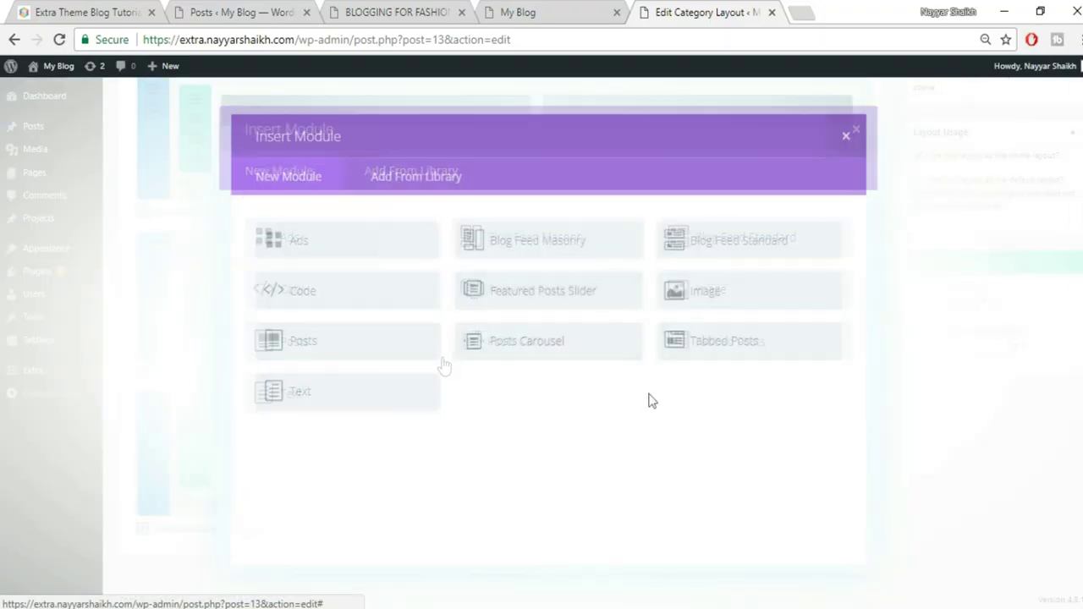
pyautogui.click(353, 342)
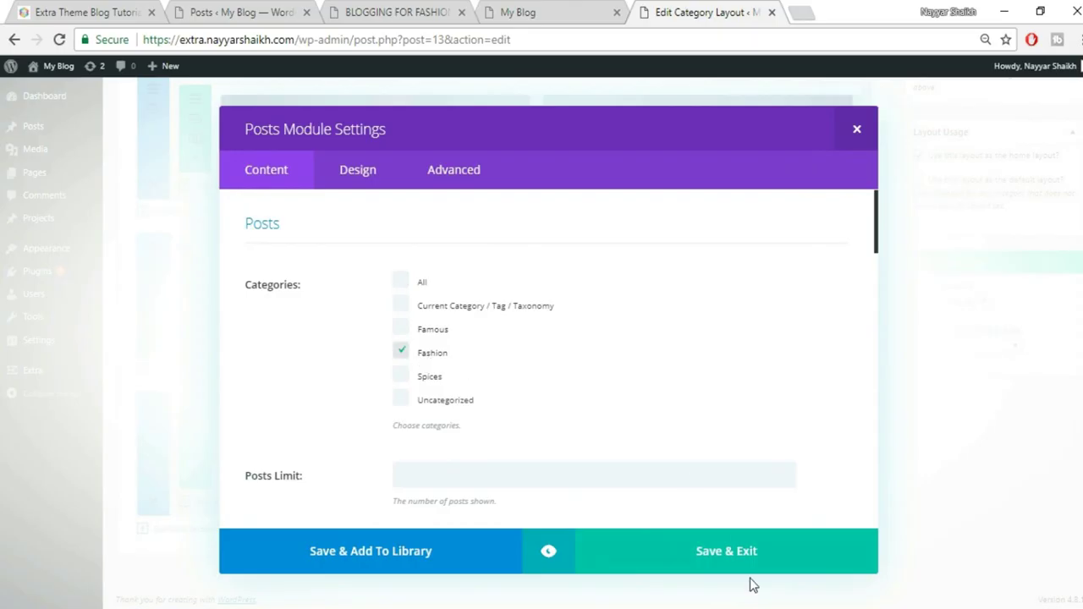
pyautogui.click(733, 565)
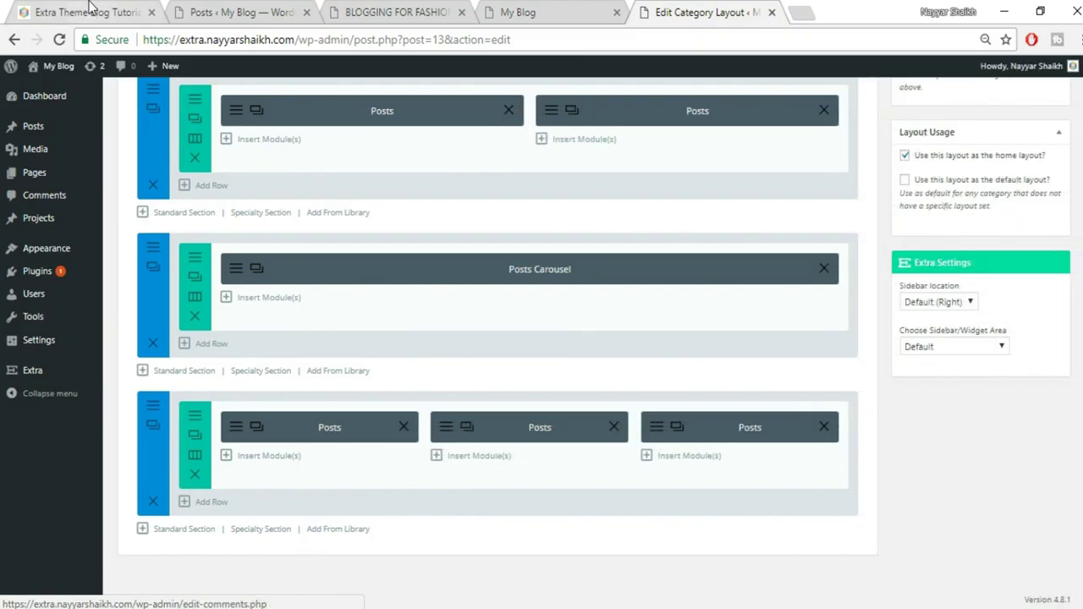
# After checking the live homepage, add a one-column section holding a Tabbed Posts module
pyautogui.click(91, 10)
pyautogui.scroll(-5, 606, 431)
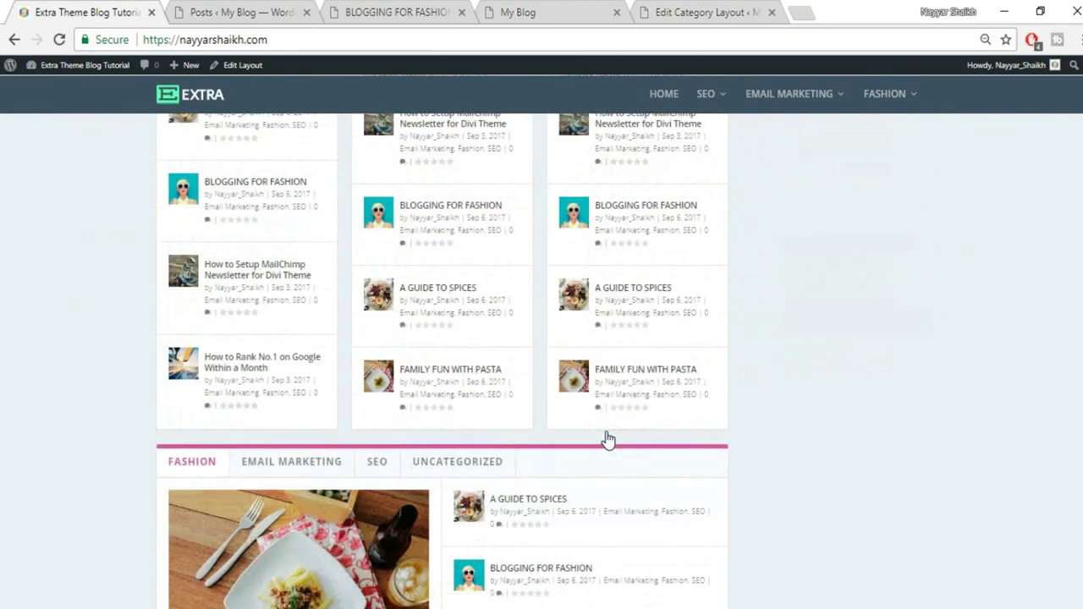
pyautogui.scroll(-3, 606, 440)
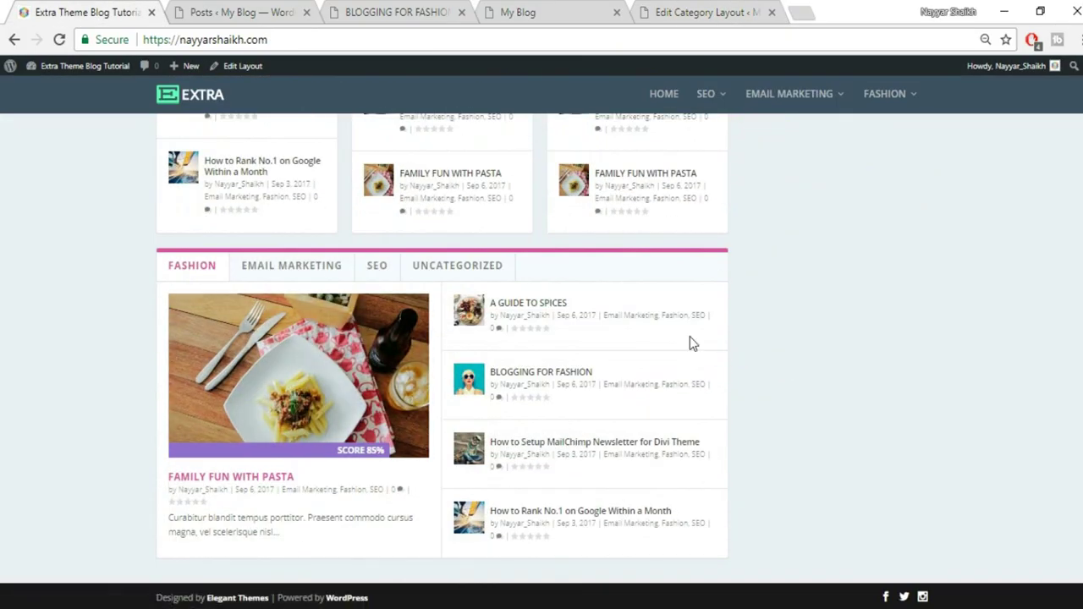
pyautogui.click(707, 11)
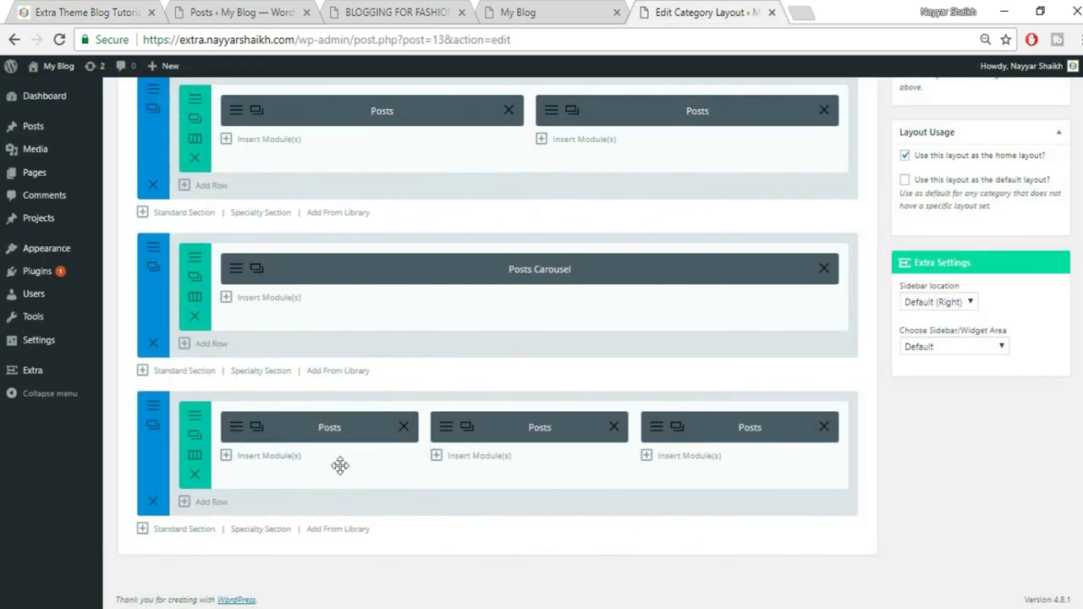
pyautogui.click(184, 530)
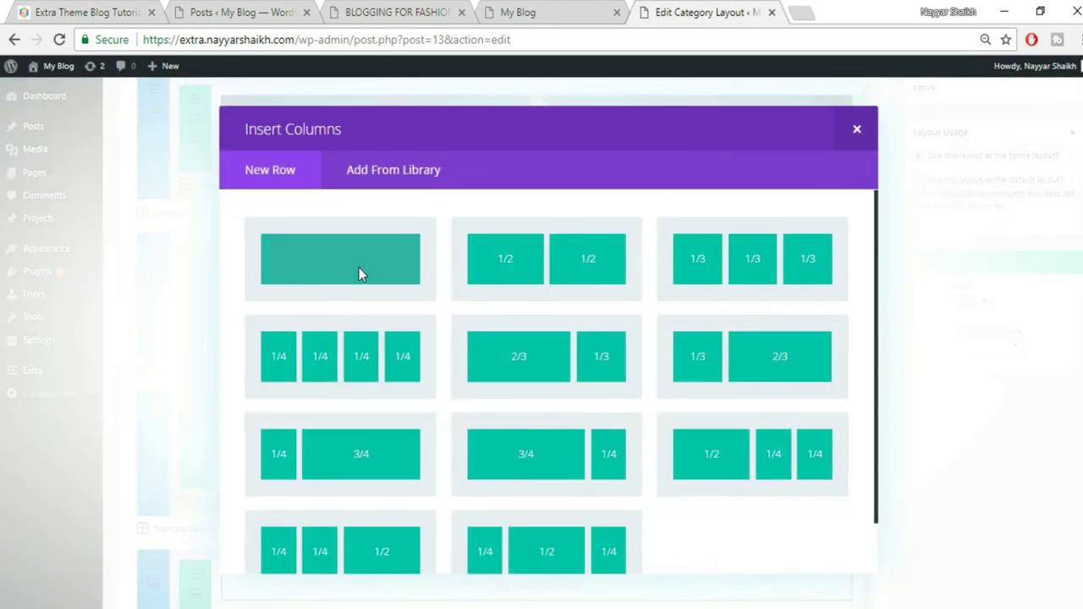
pyautogui.click(358, 268)
pyautogui.scroll(-2, 898, 372)
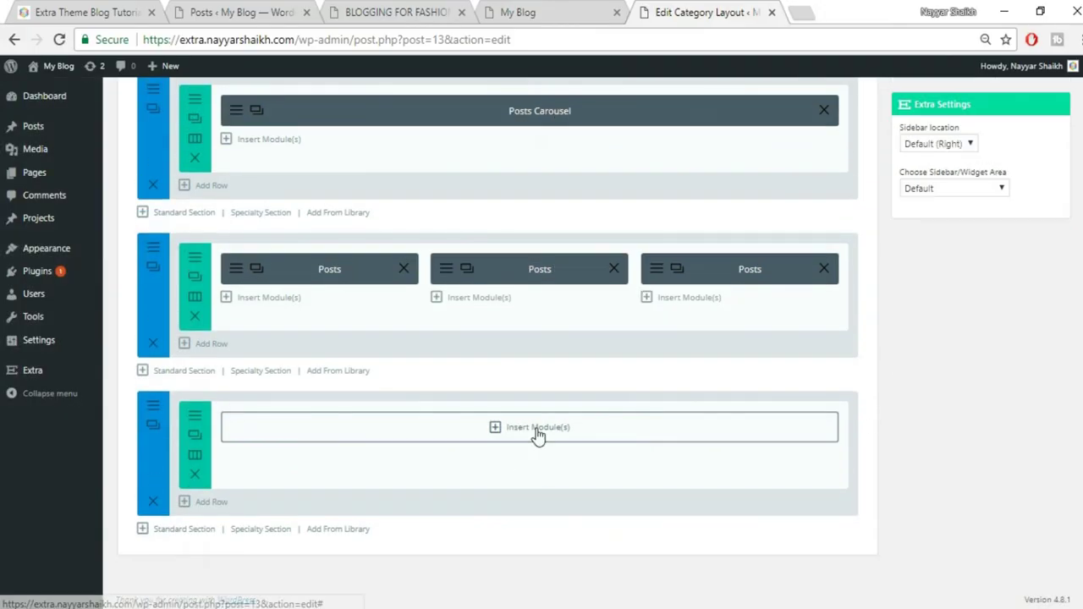
pyautogui.click(537, 429)
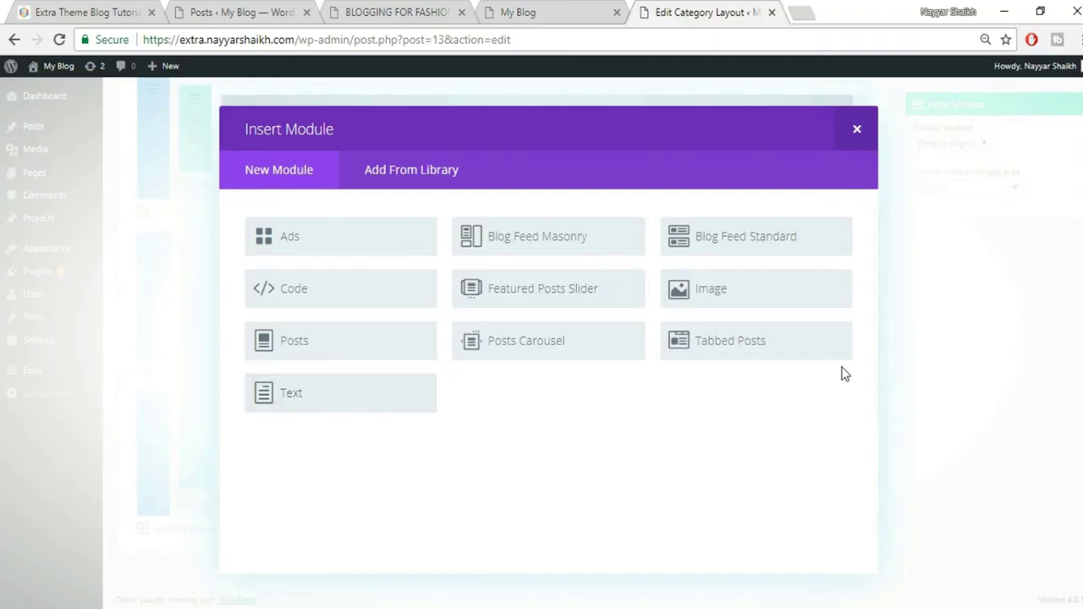
pyautogui.click(763, 356)
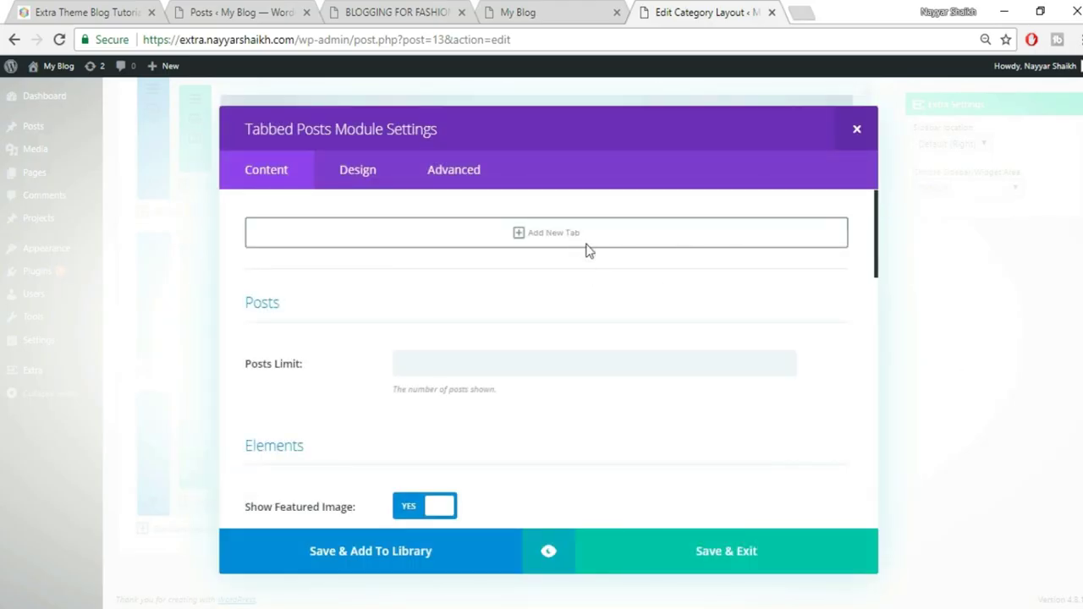
# Add a first tab showing the Famous category
pyautogui.click(74, 11)
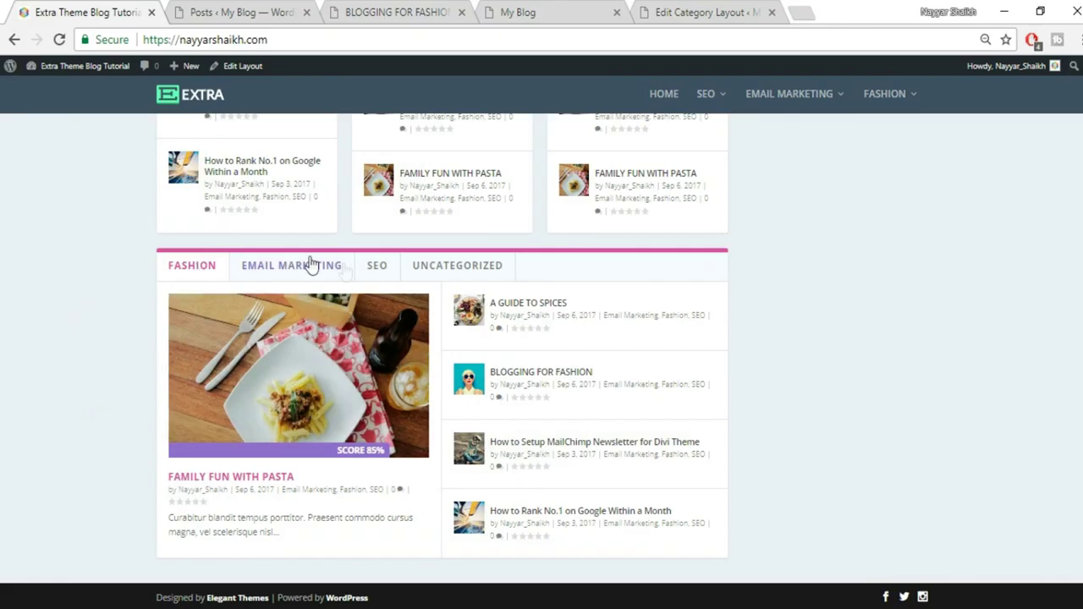
pyautogui.click(729, 10)
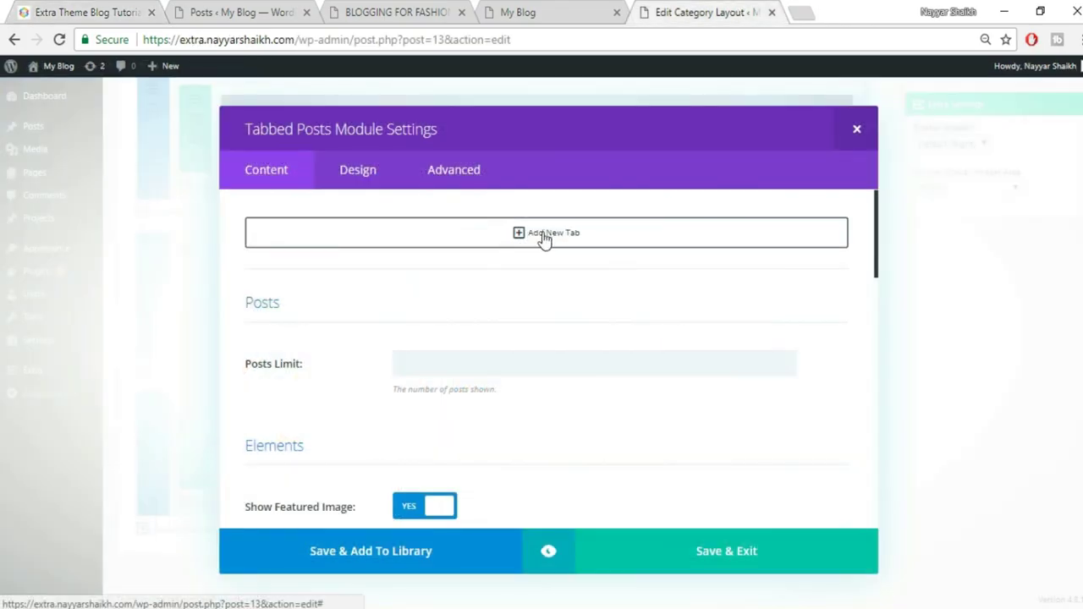
pyautogui.click(543, 235)
pyautogui.click(478, 288)
pyautogui.click(461, 334)
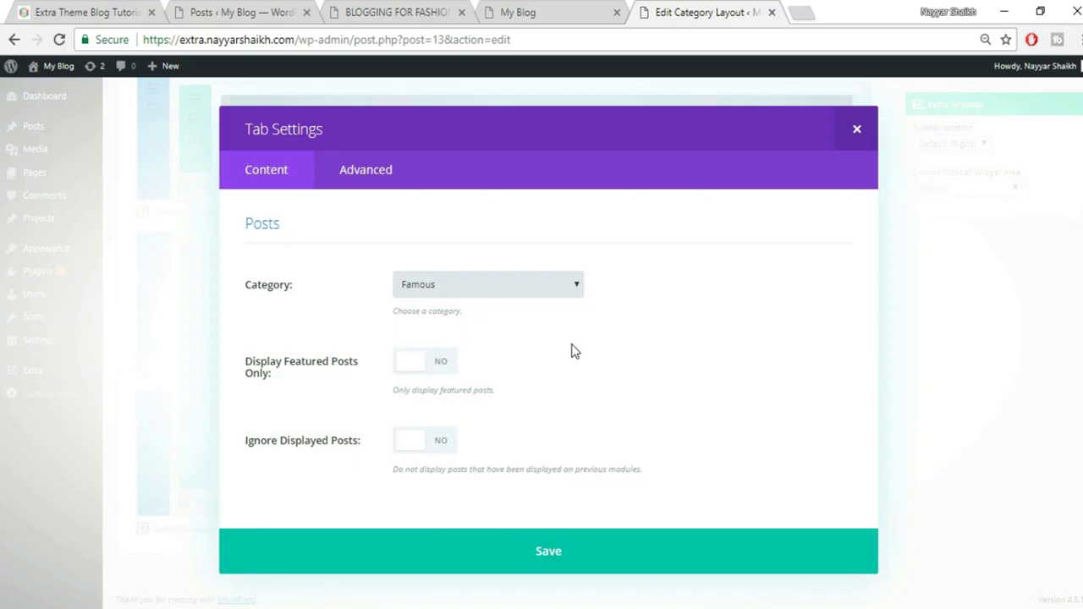
pyautogui.click(611, 571)
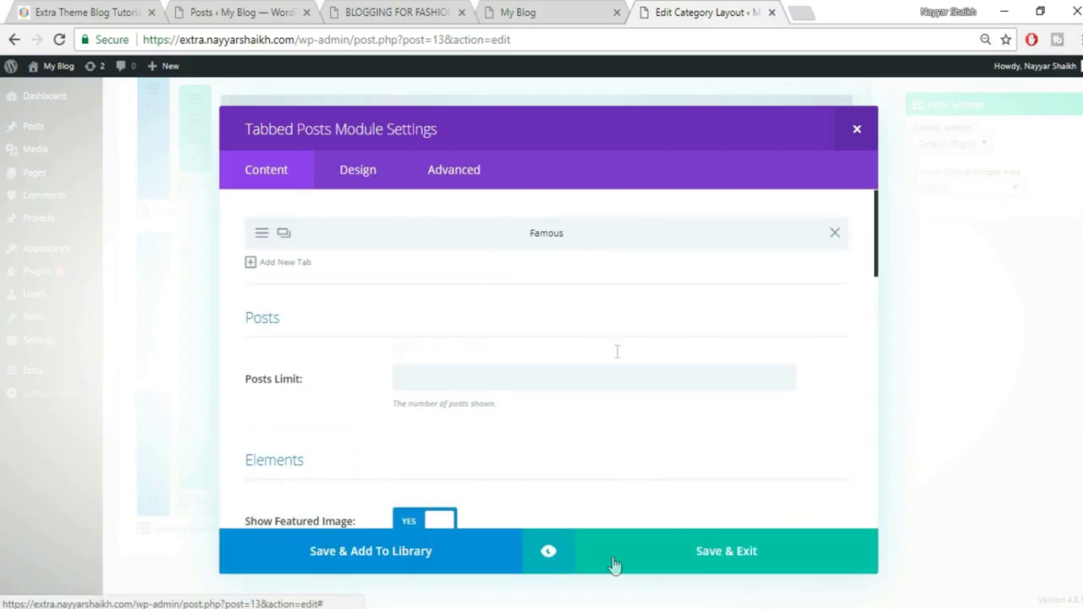
# Add two more tabs for the Spices and Fashion categories
pyautogui.click(266, 267)
pyautogui.click(476, 288)
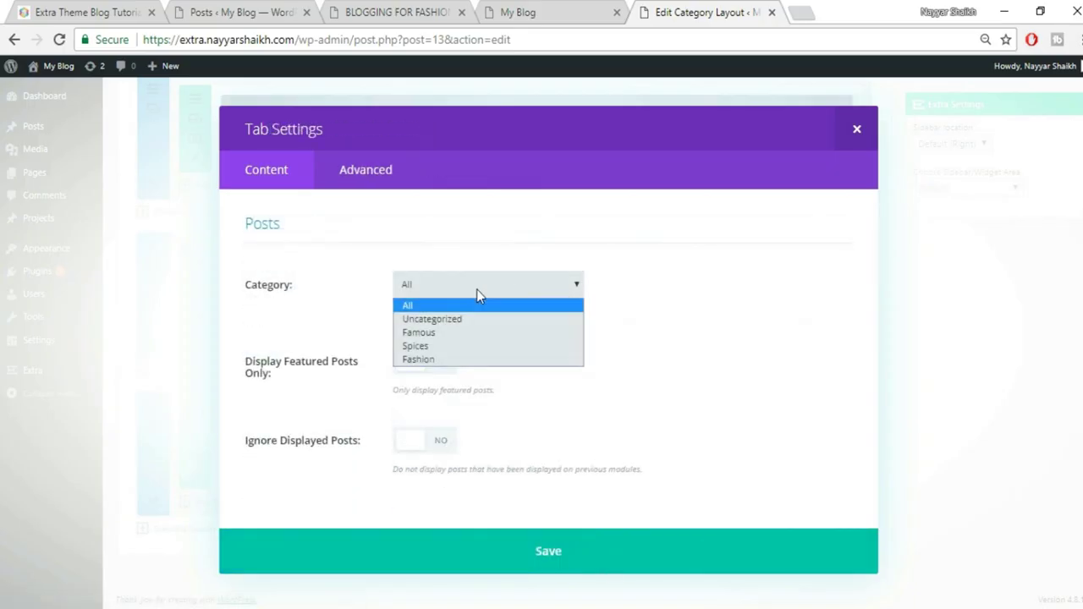
pyautogui.click(455, 347)
pyautogui.click(648, 563)
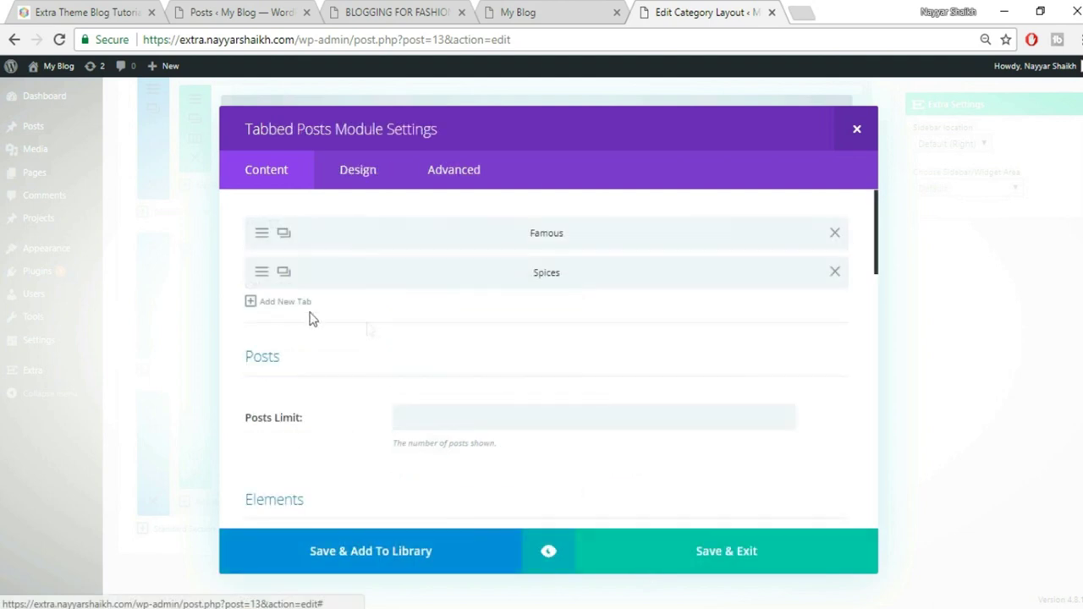
pyautogui.click(258, 301)
pyautogui.click(474, 290)
pyautogui.click(454, 370)
pyautogui.click(595, 552)
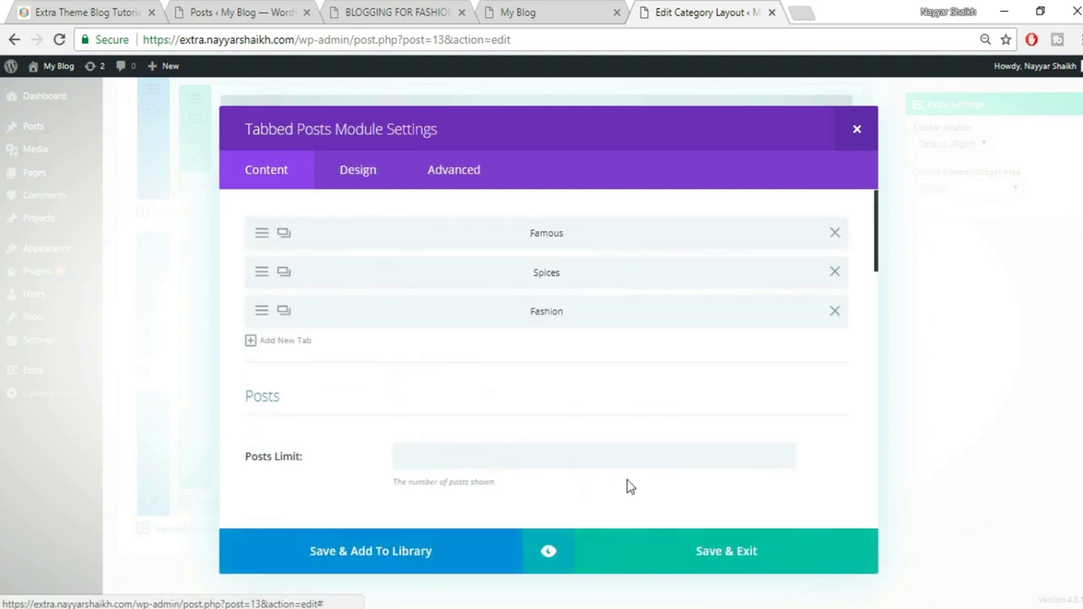
# Save and exit the Tabbed Posts module settings
pyautogui.scroll(-2, 643, 448)
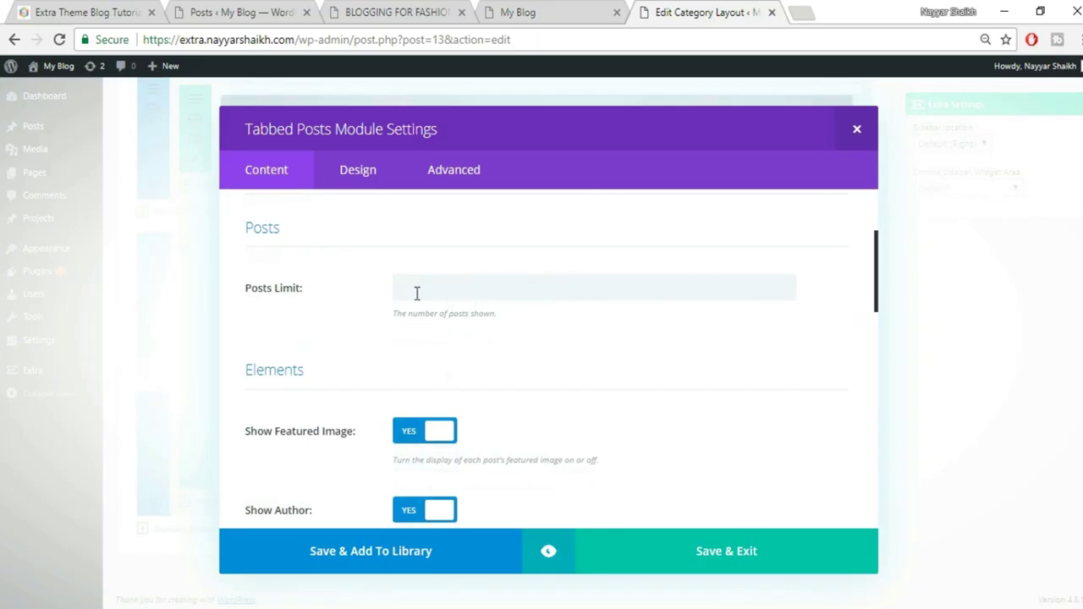
pyautogui.scroll(-6, 590, 355)
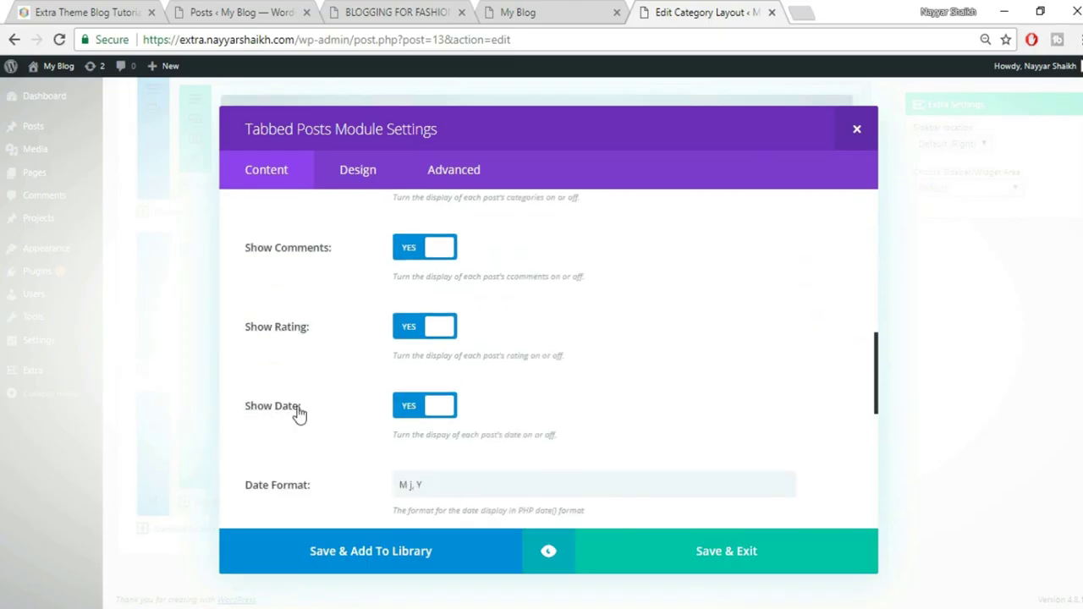
pyautogui.scroll(-4, 534, 410)
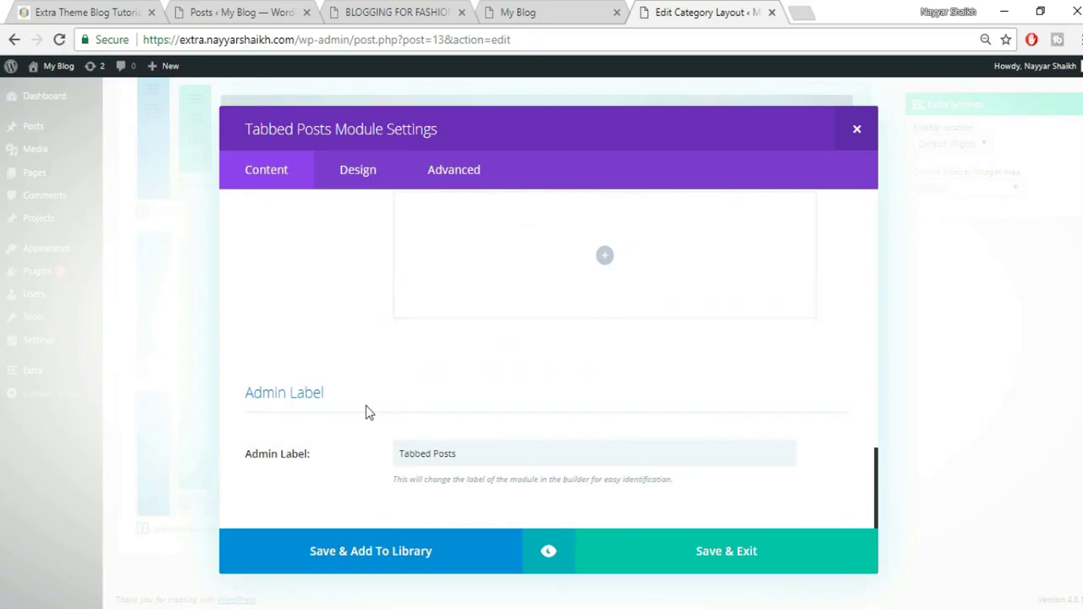
pyautogui.click(753, 555)
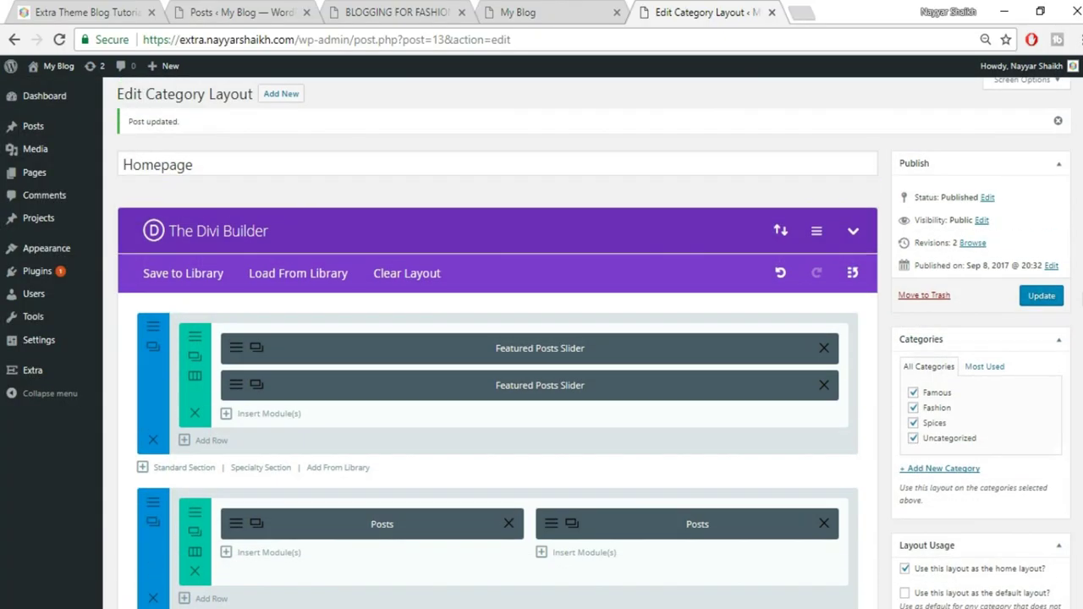
# Update the Homepage layout and reload the live blog
pyautogui.click(1042, 296)
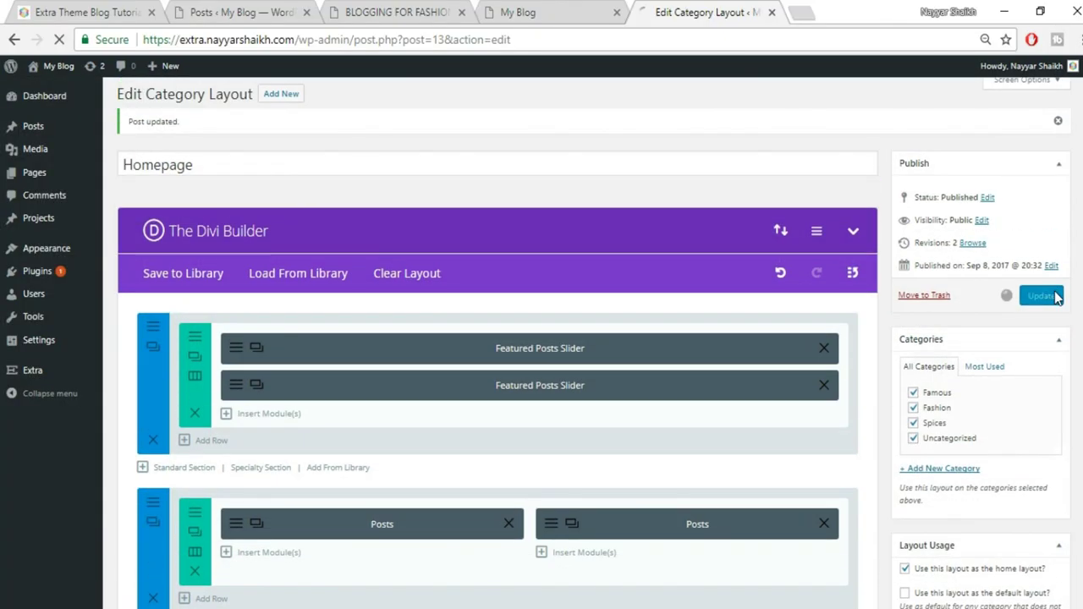
pyautogui.click(573, 12)
pyautogui.click(573, 39)
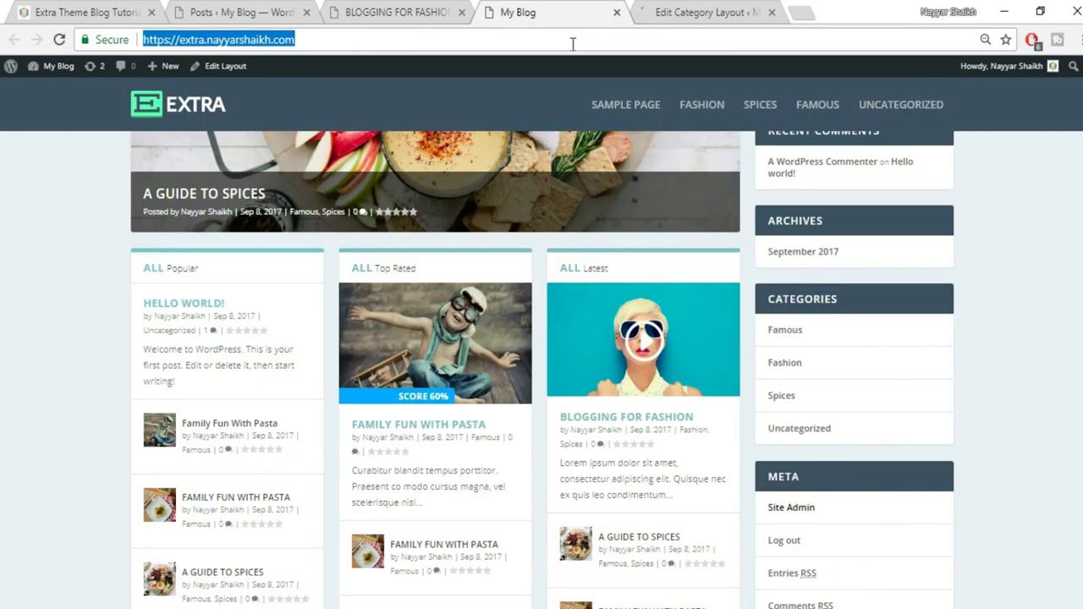
pyautogui.press('Return')
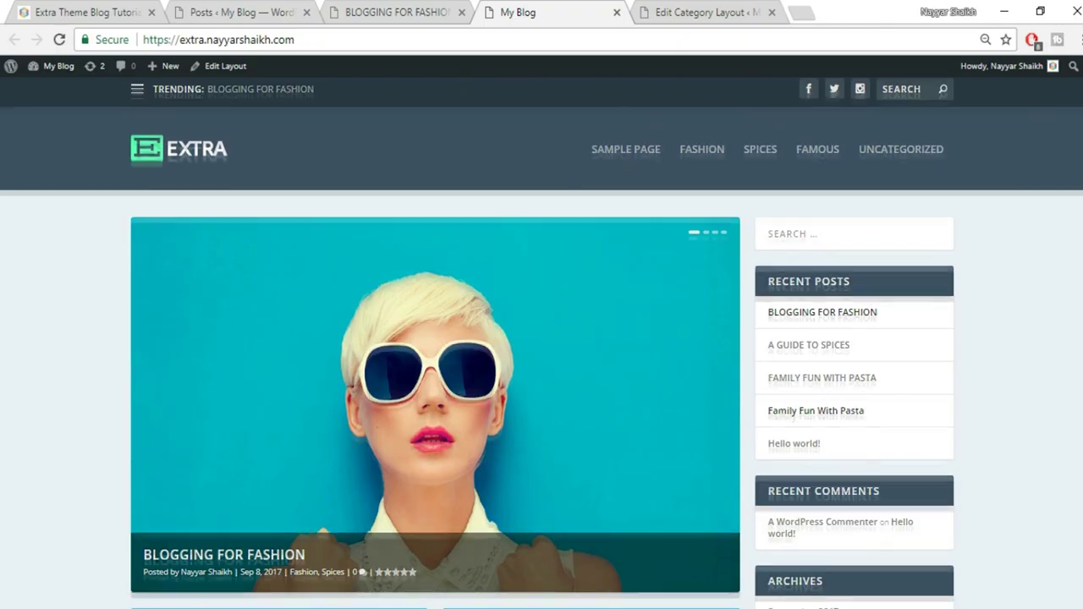
# Review the new Famous/Spices/Fashion tabbed block on the homepage against the Extra demo site
pyautogui.scroll(-5, 542, 339)
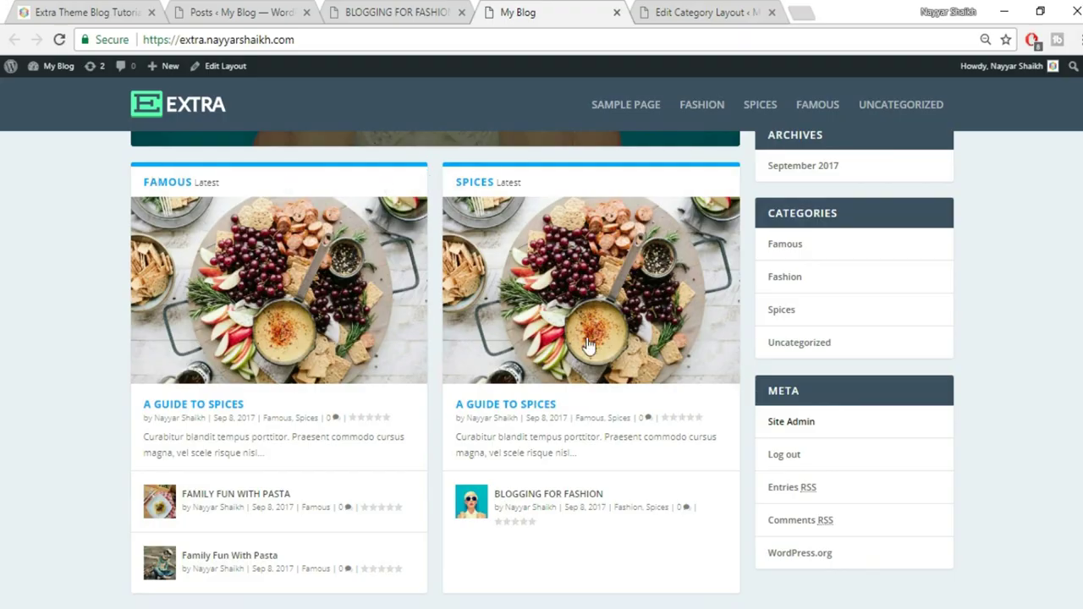
pyautogui.scroll(-5, 590, 345)
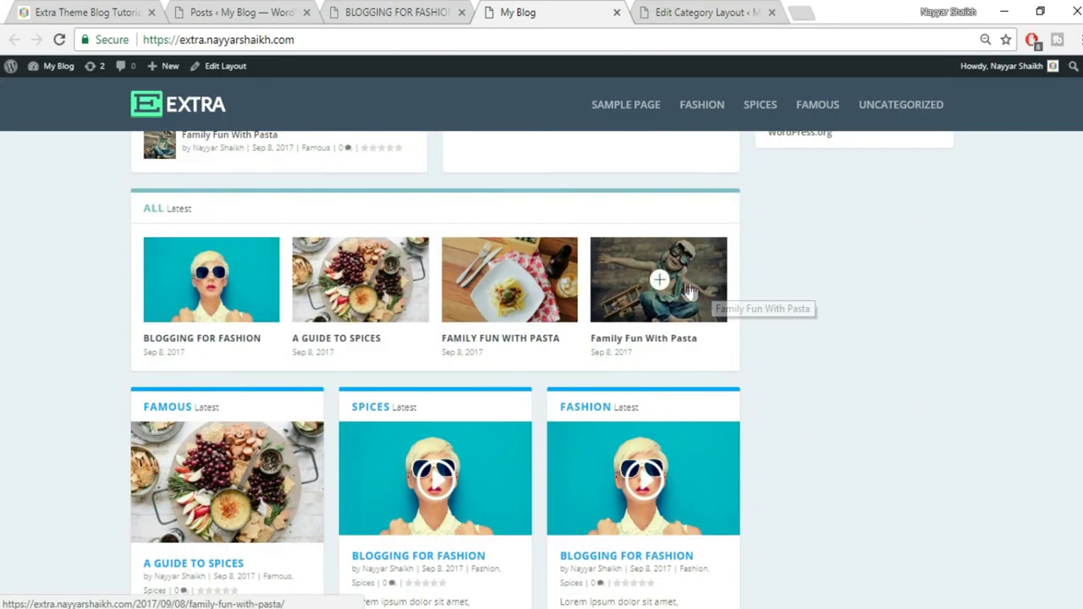
pyautogui.scroll(-2, 839, 299)
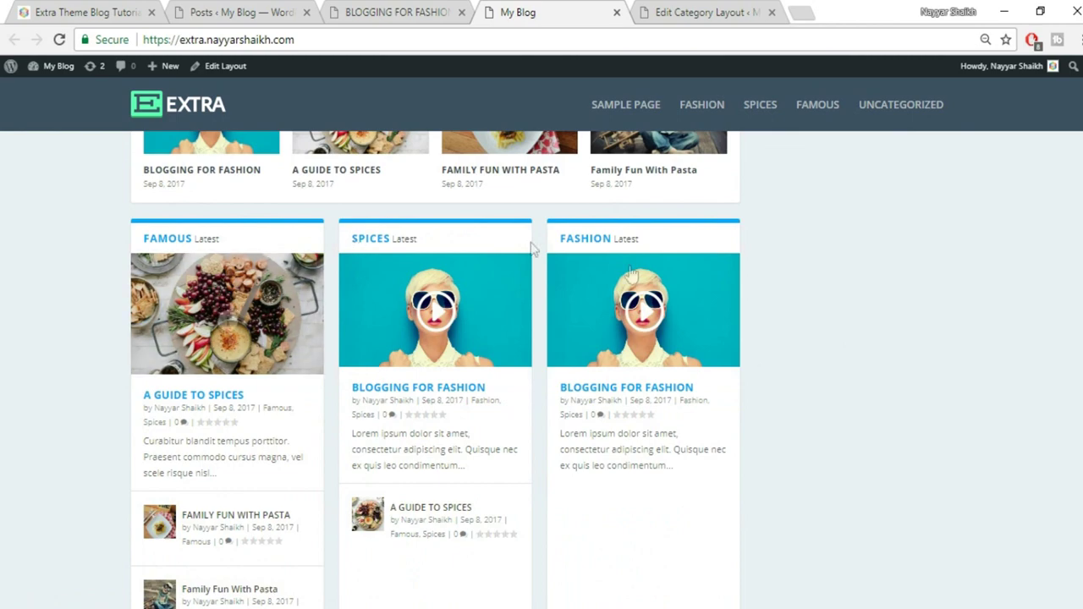
pyautogui.scroll(-5, 491, 344)
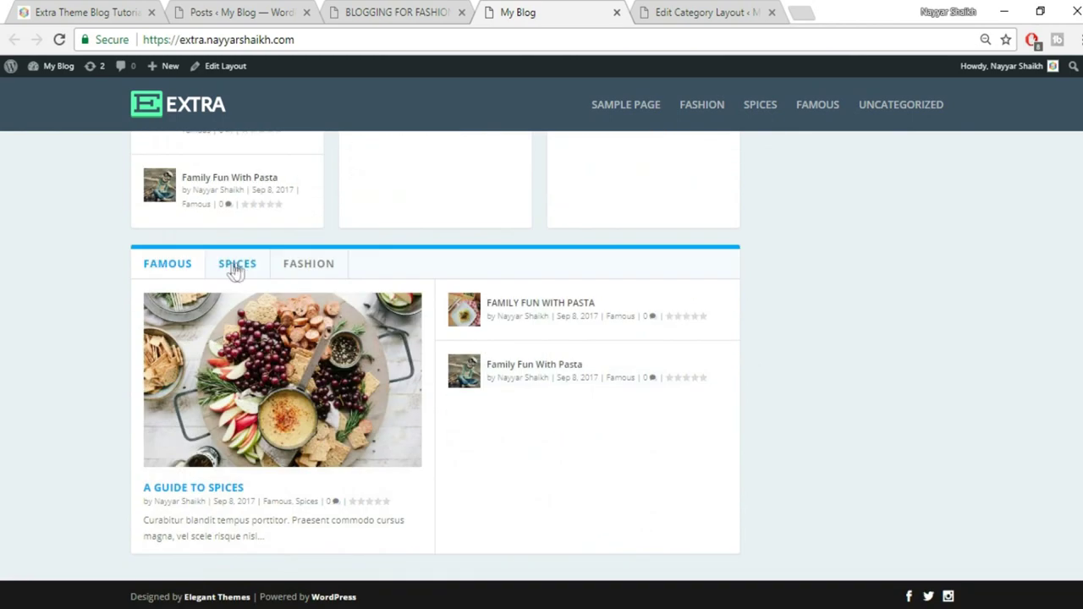
pyautogui.scroll(2, 733, 363)
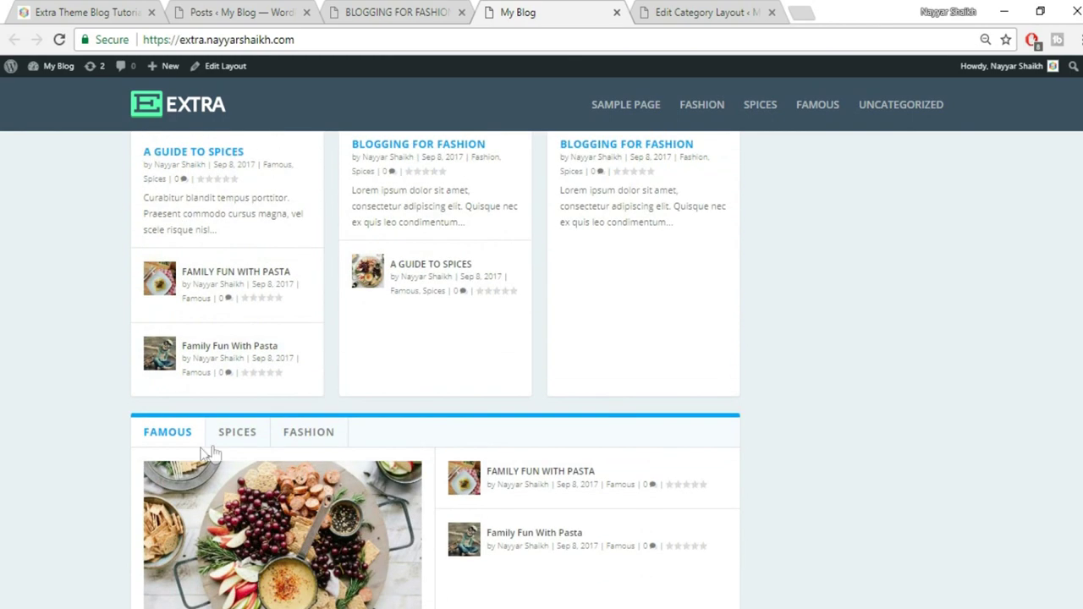
pyautogui.scroll(2, 505, 432)
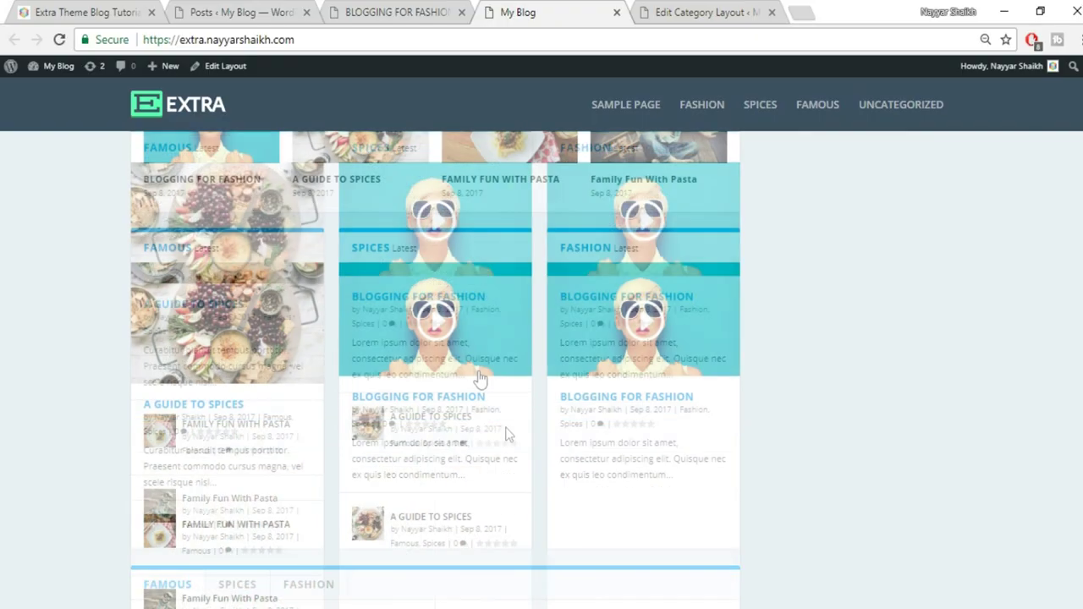
pyautogui.scroll(4, 813, 297)
pyautogui.scroll(5, 767, 336)
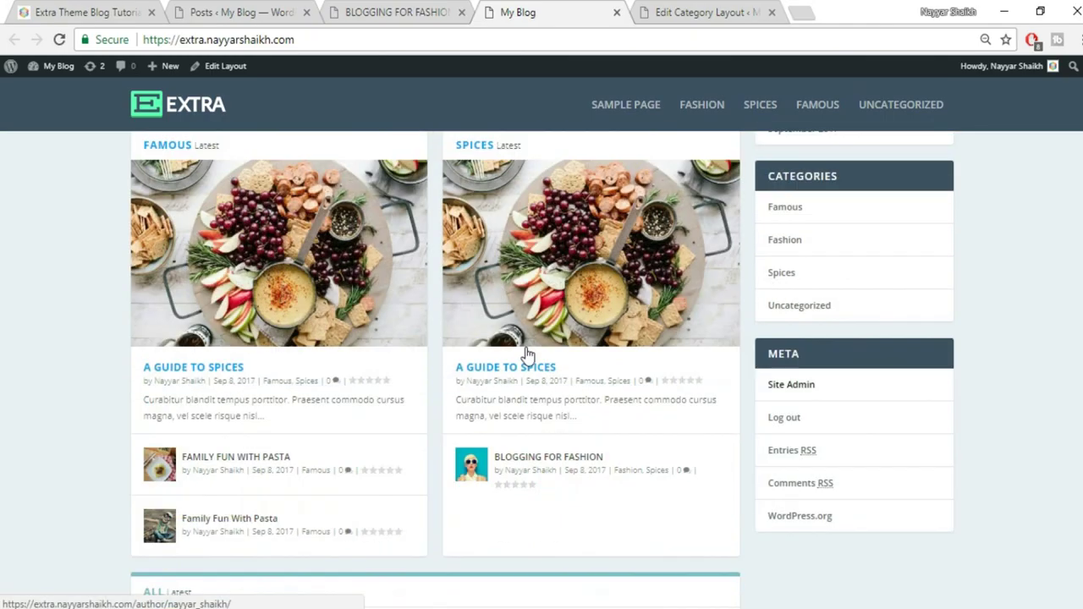
pyautogui.hotkey('ctrl', '1')
pyautogui.scroll(10, 573, 378)
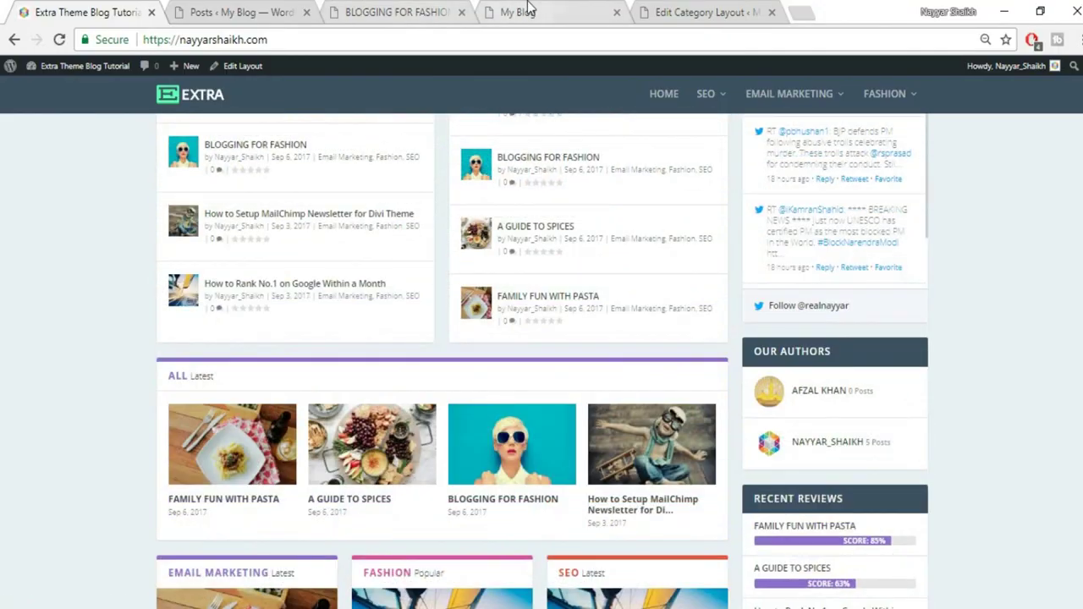
pyautogui.click(531, 11)
pyautogui.click(667, 11)
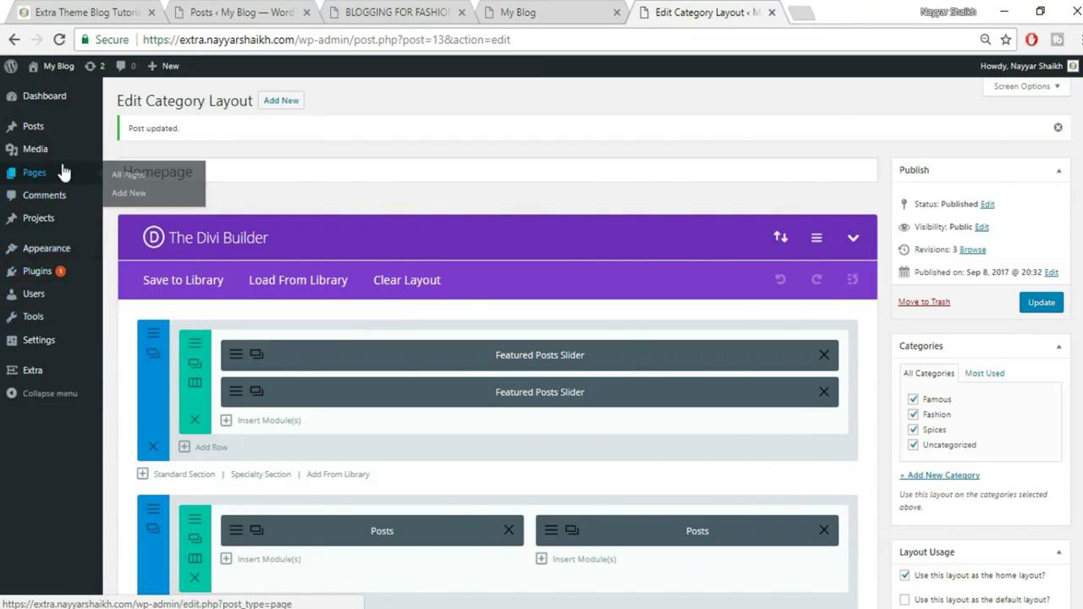
# Give the Famous category purple, Fashion pink and Spices red in the category editor
pyautogui.moveTo(41, 135)
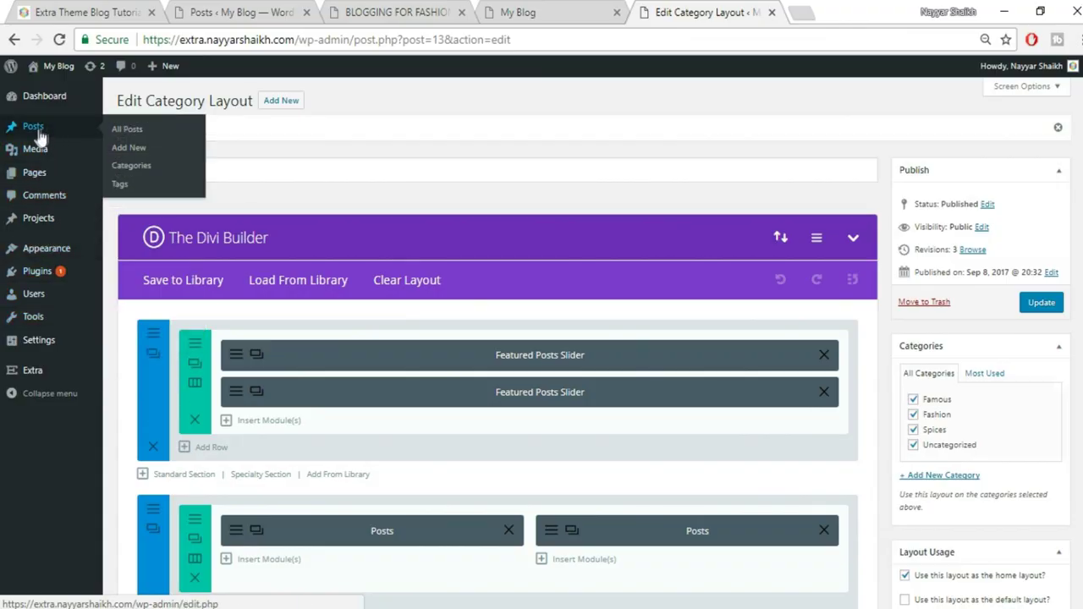
pyautogui.click(132, 168)
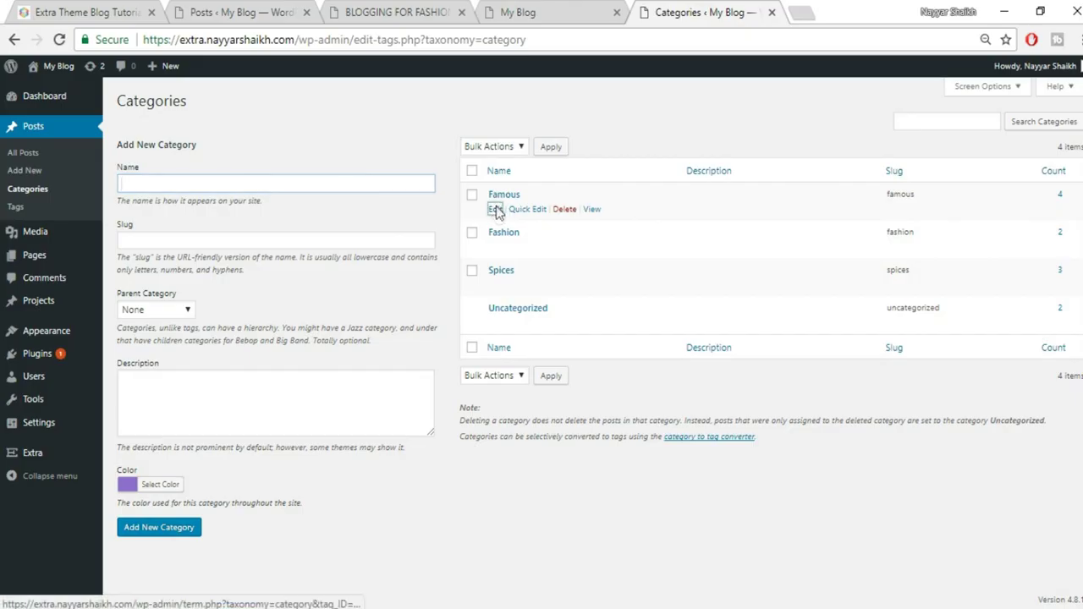
pyautogui.click(496, 210)
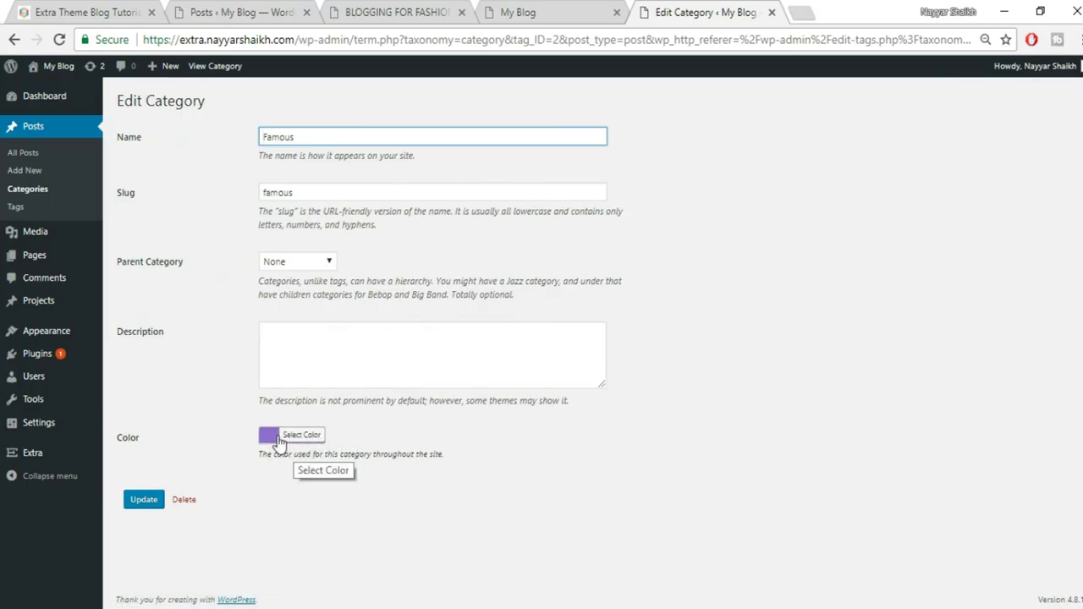
pyautogui.click(142, 502)
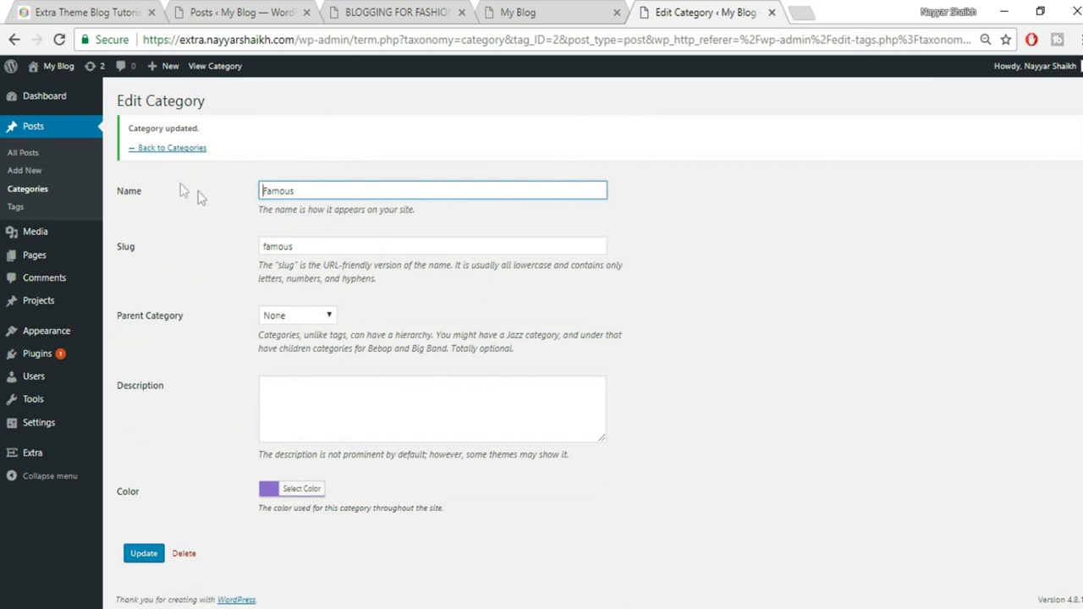
pyautogui.click(172, 148)
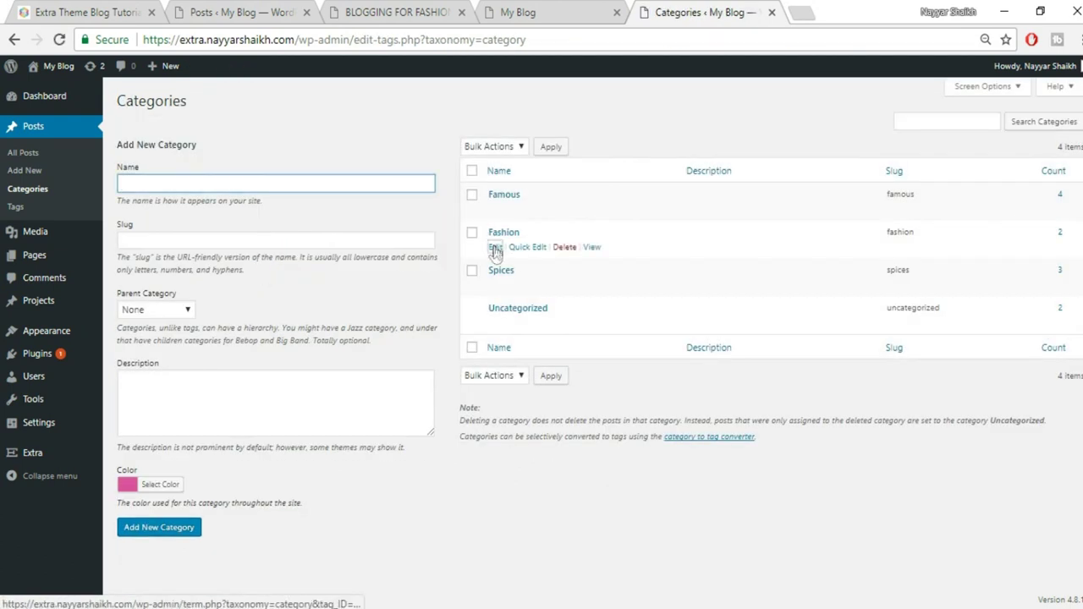
pyautogui.click(495, 247)
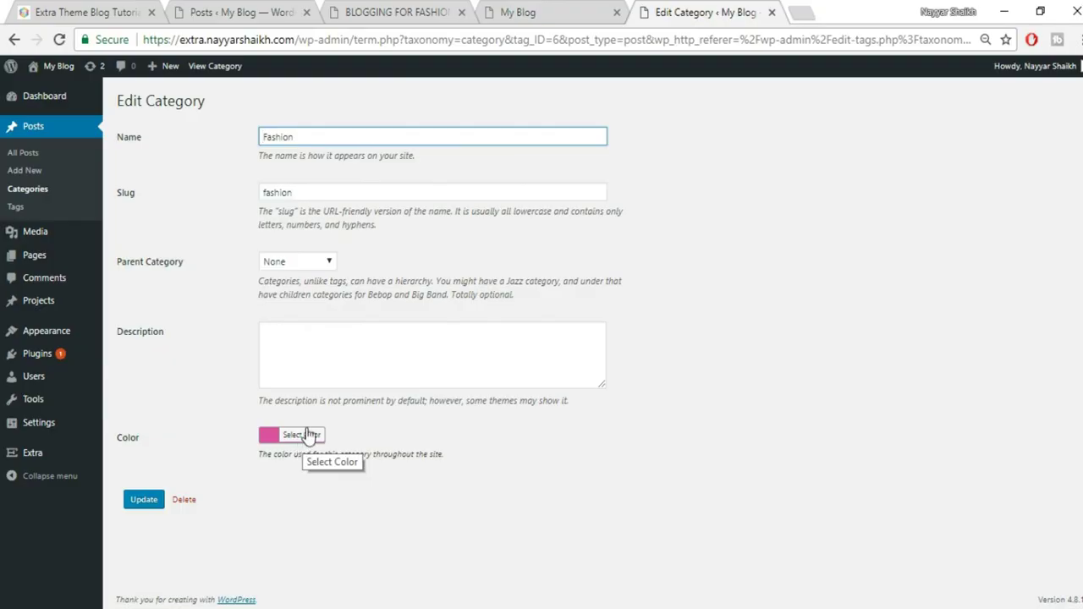
pyautogui.click(140, 501)
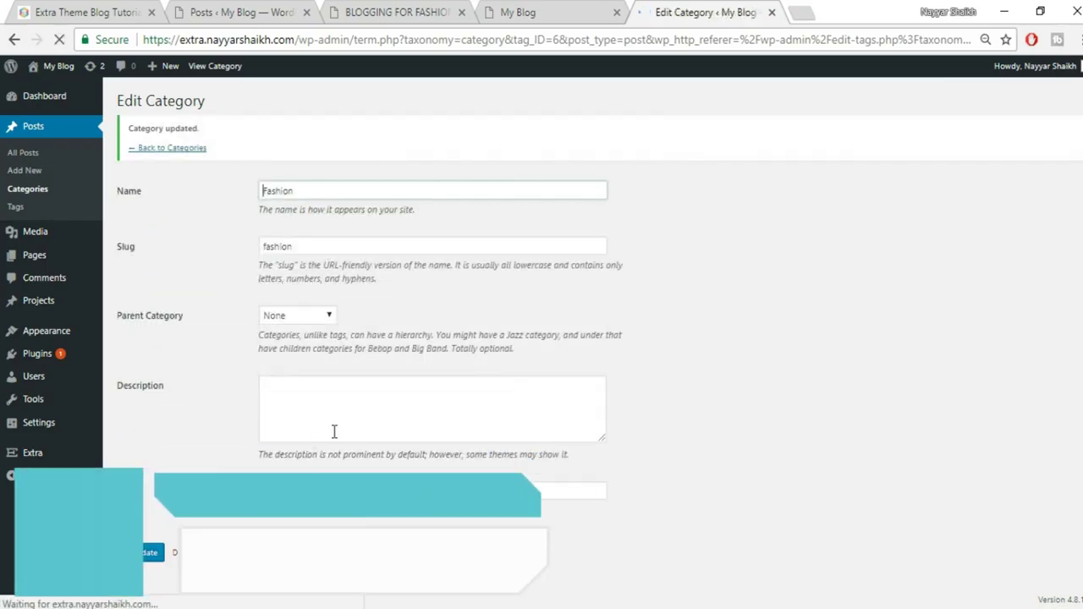
pyautogui.click(181, 148)
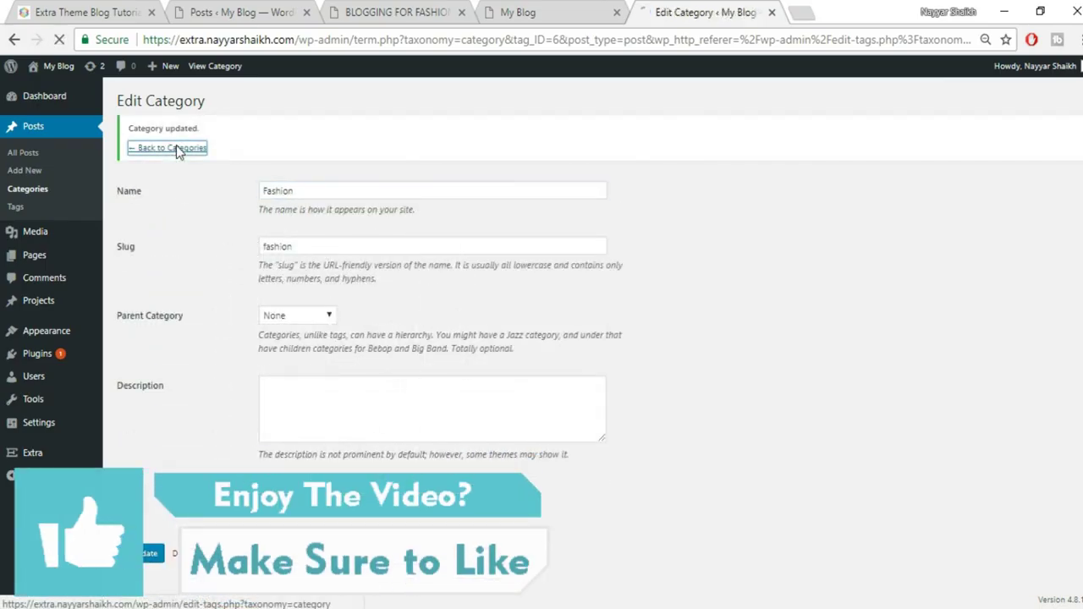
pyautogui.click(496, 285)
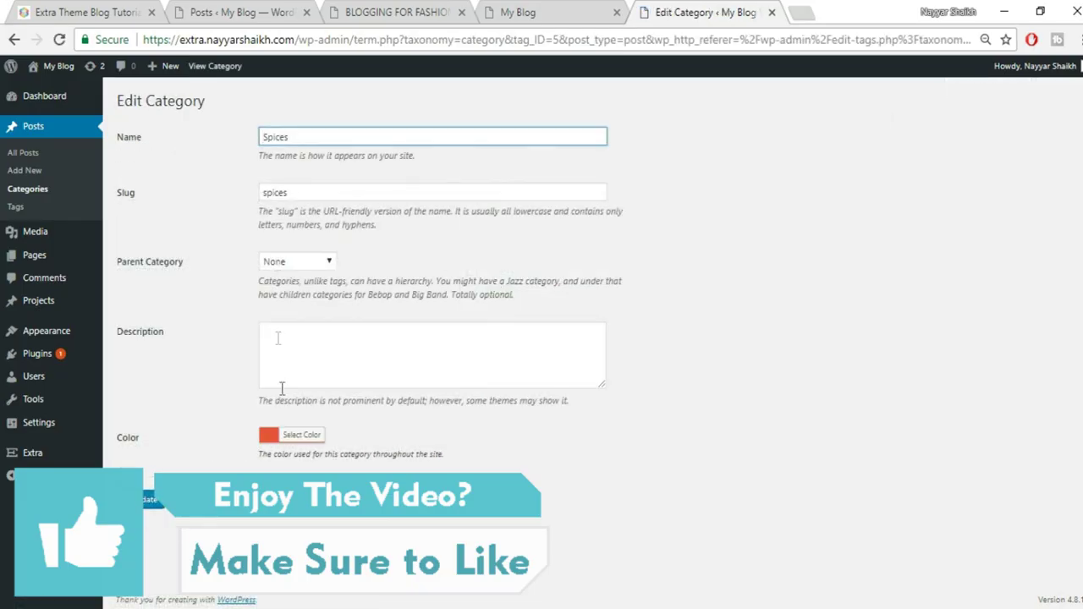
pyautogui.click(148, 500)
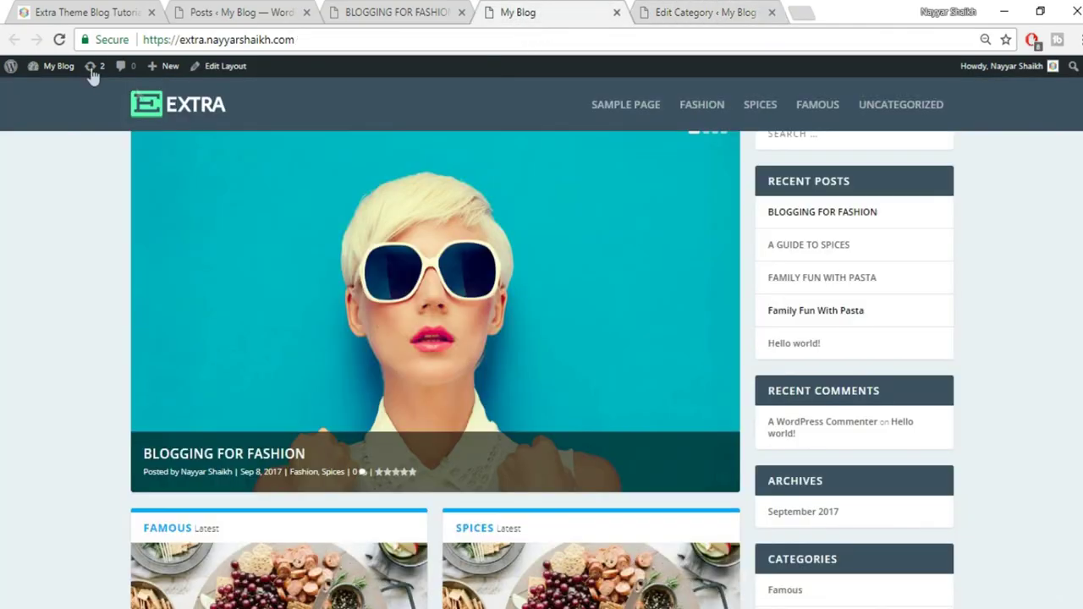
# Reload the blog and view the Spices tab in the tabbed posts section
pyautogui.click(60, 40)
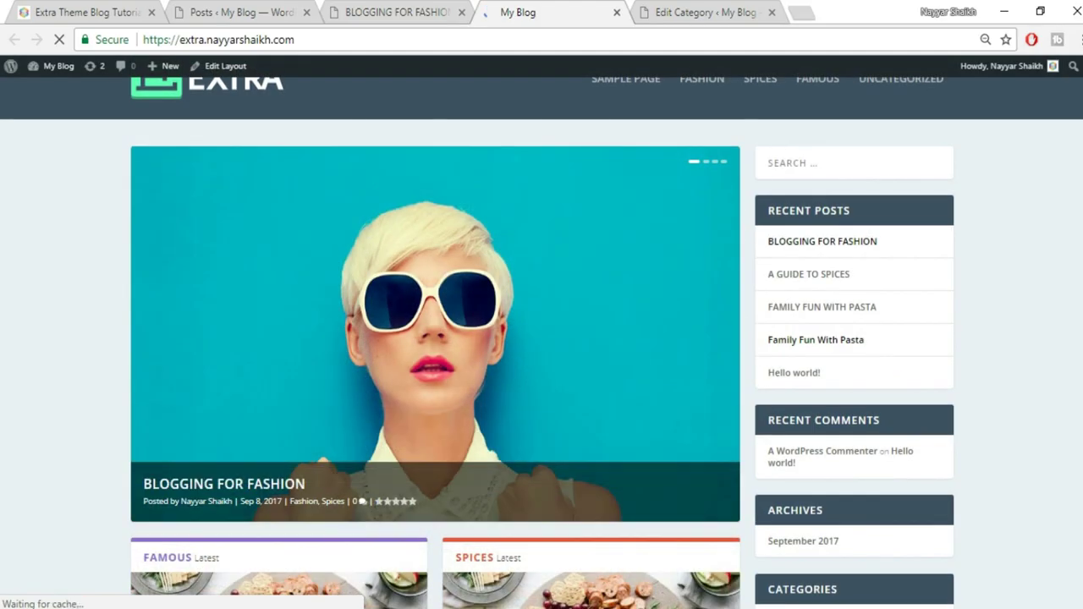
pyautogui.scroll(-1, 541, 339)
pyautogui.scroll(-3, 450, 432)
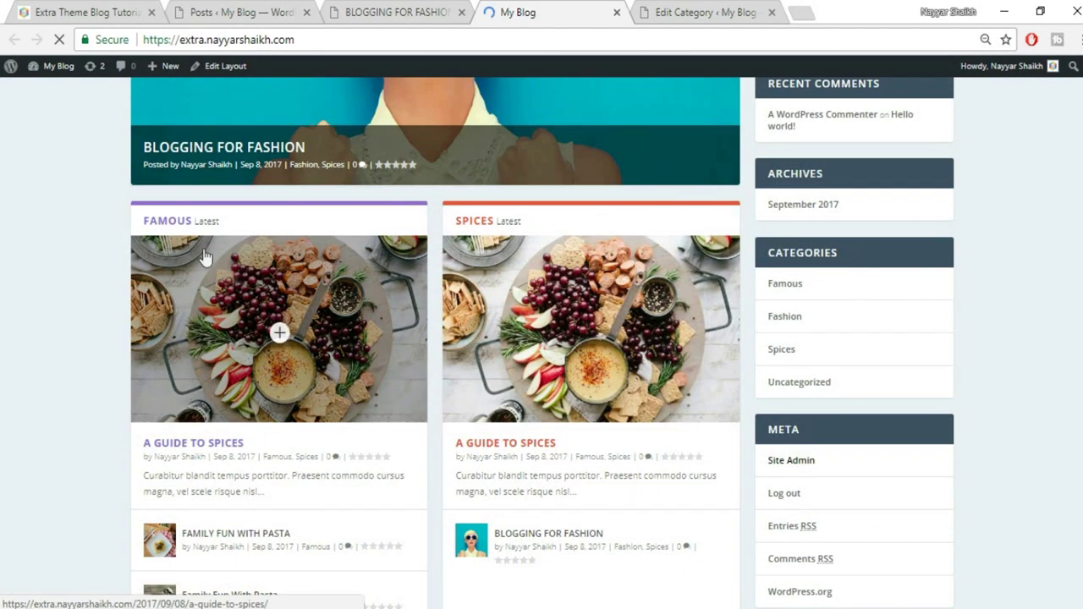
pyautogui.scroll(-4, 584, 244)
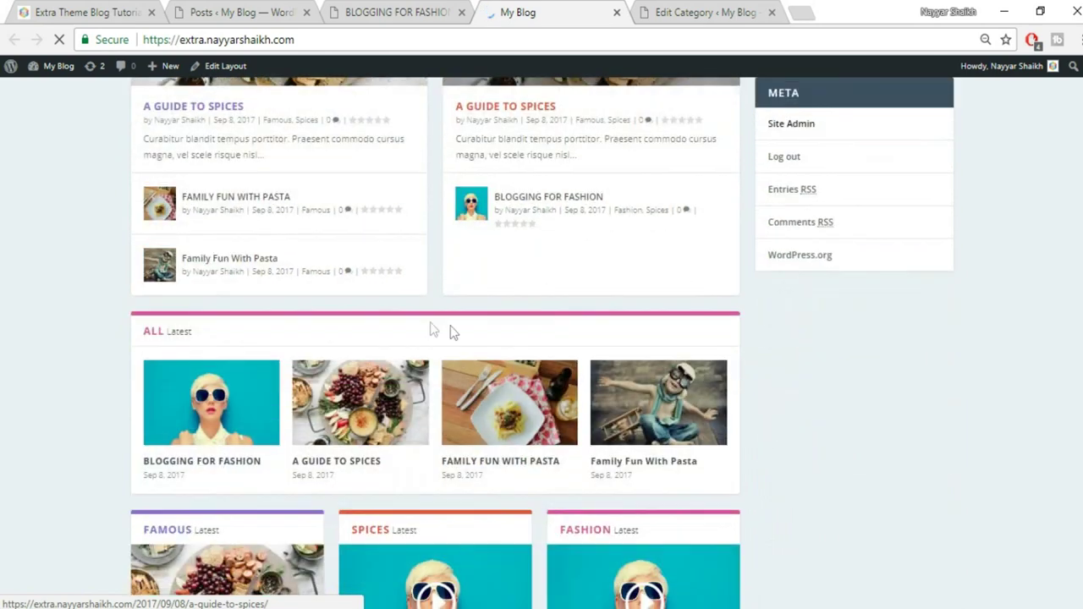
pyautogui.scroll(-8, 761, 355)
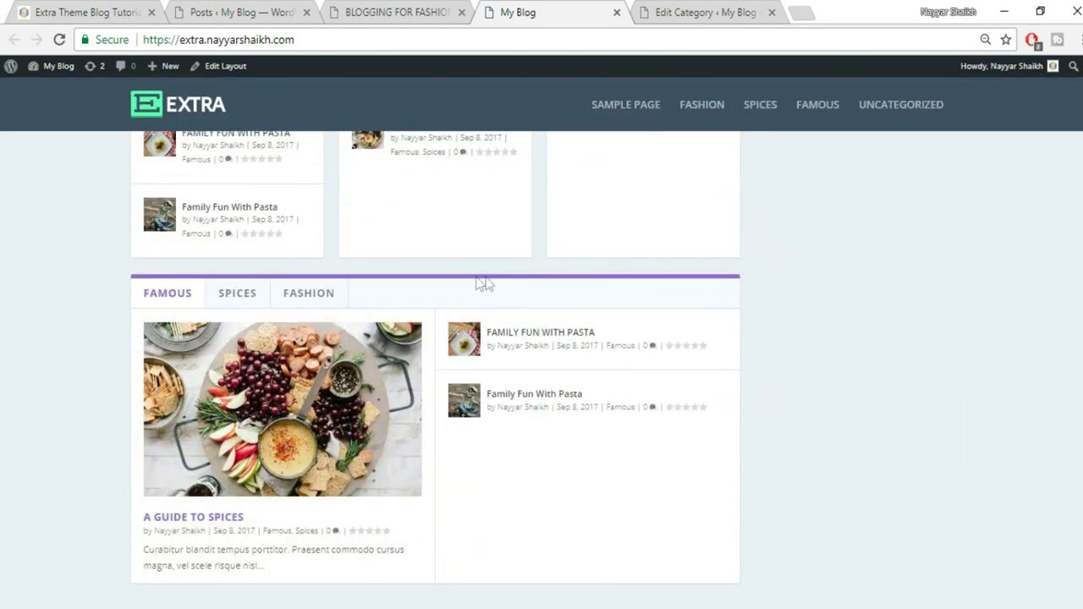
pyautogui.click(236, 294)
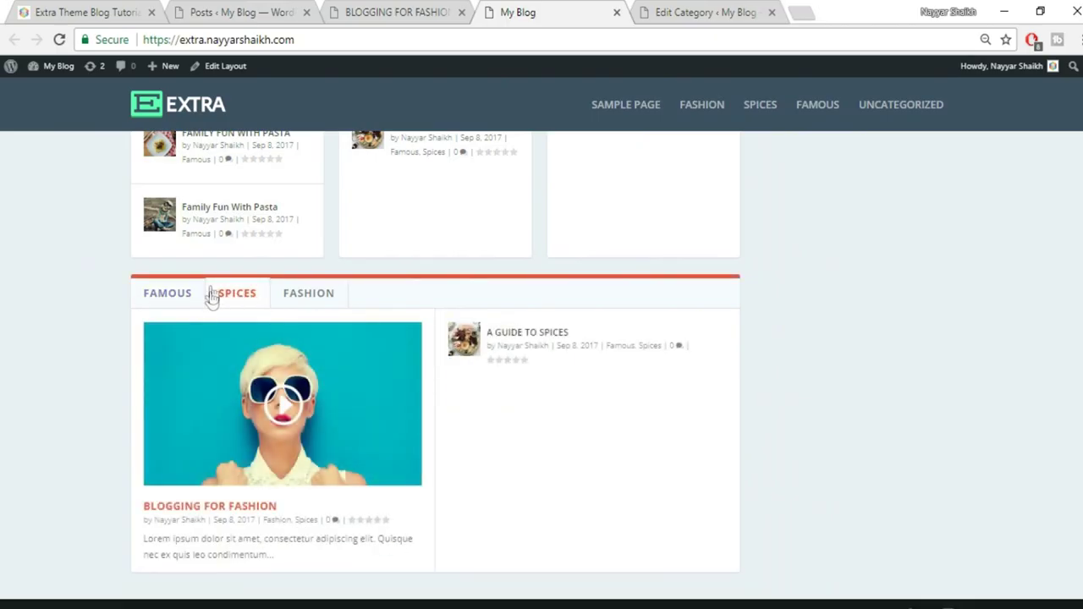
pyautogui.scroll(10, 767, 512)
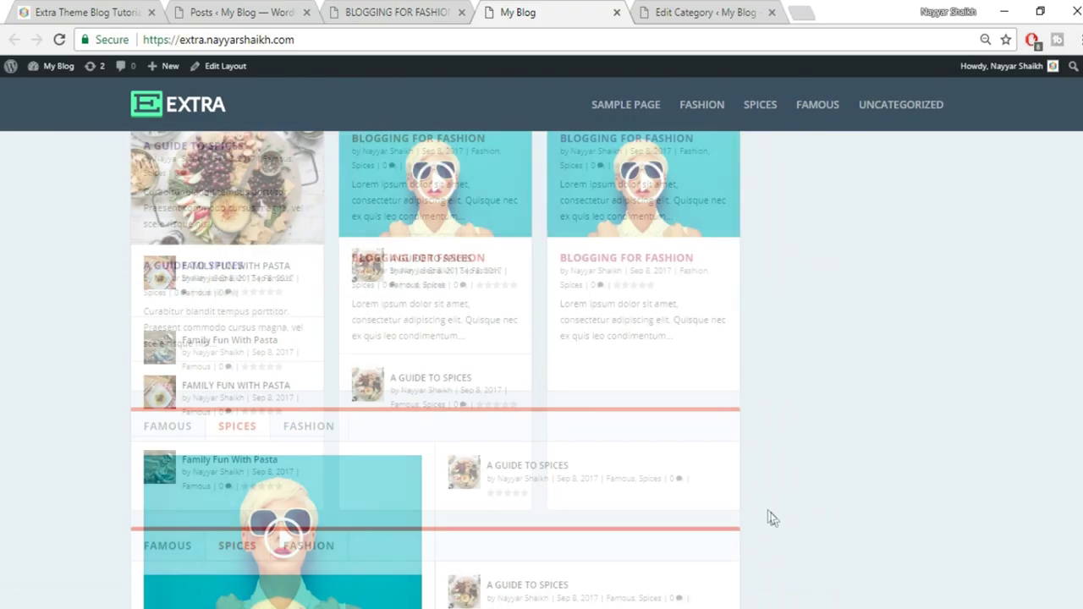
pyautogui.scroll(2, 769, 514)
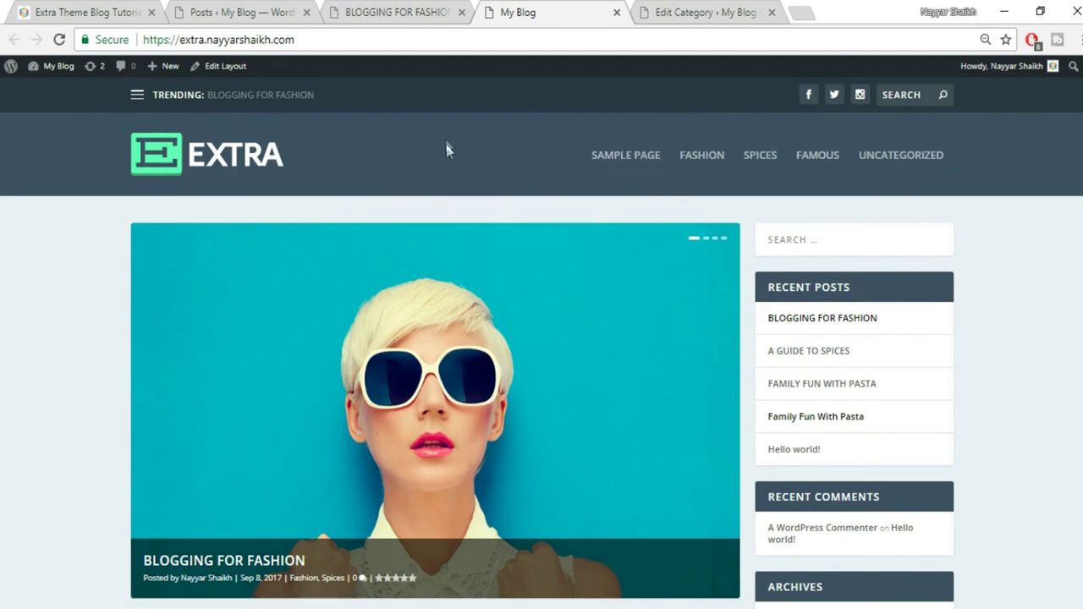
# Compare with the Extra Theme Blog Tutorial demo site, then return to the Spices category editor
pyautogui.click(386, 10)
pyautogui.click(91, 10)
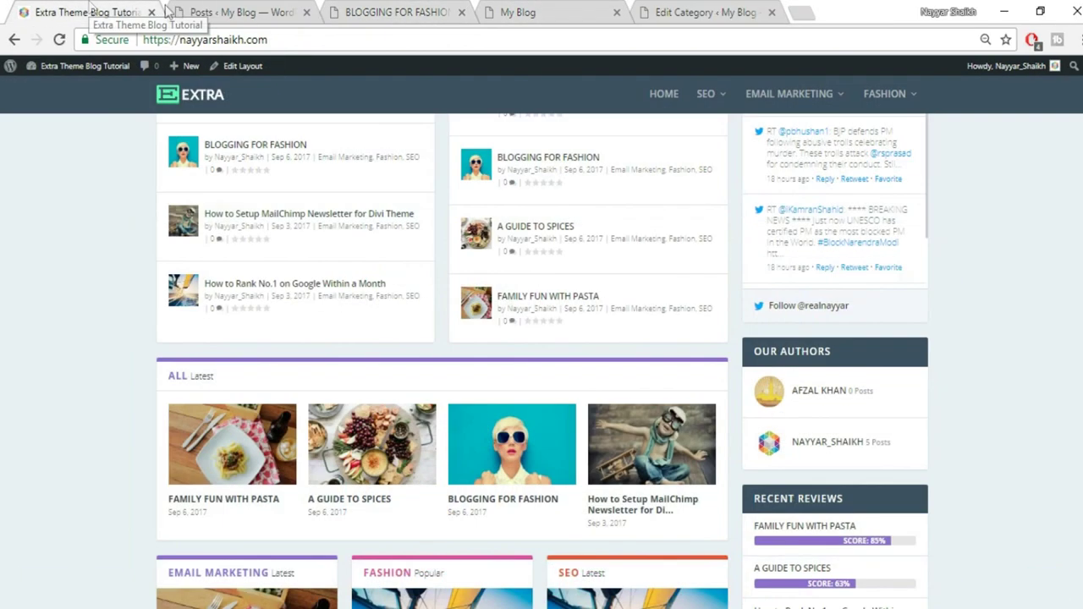
pyautogui.scroll(10, 641, 284)
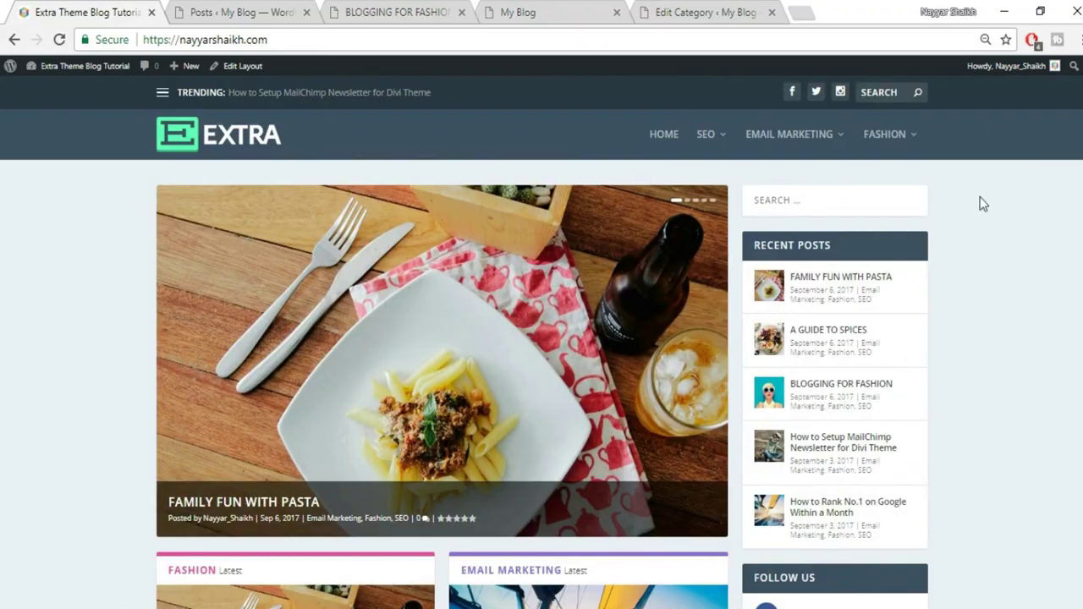
pyautogui.click(569, 12)
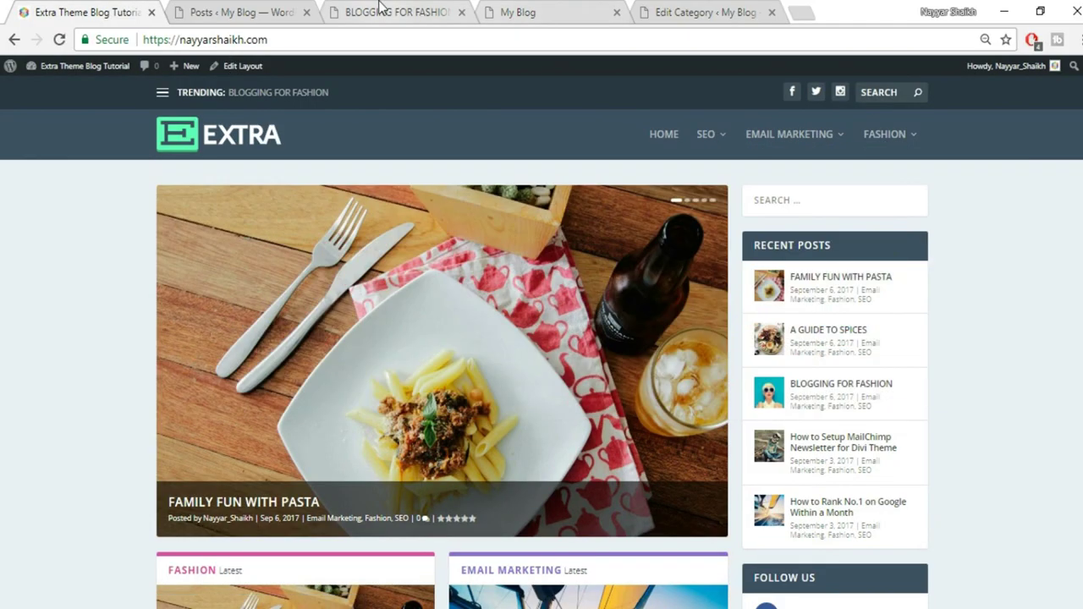
pyautogui.click(692, 12)
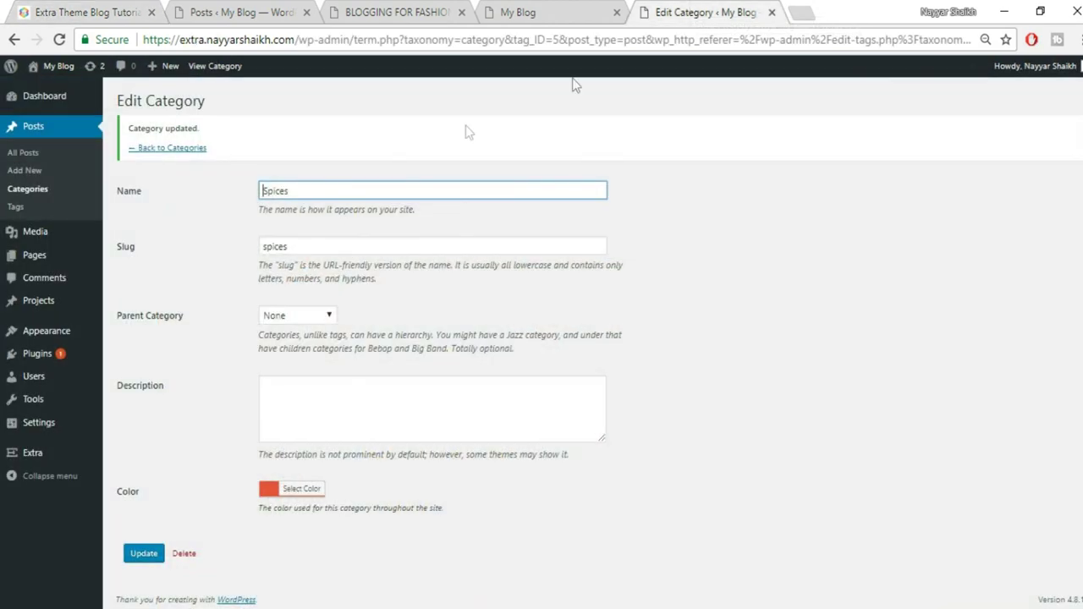
# Create a new menu named Main under Appearance > Menus
pyautogui.moveTo(38, 339)
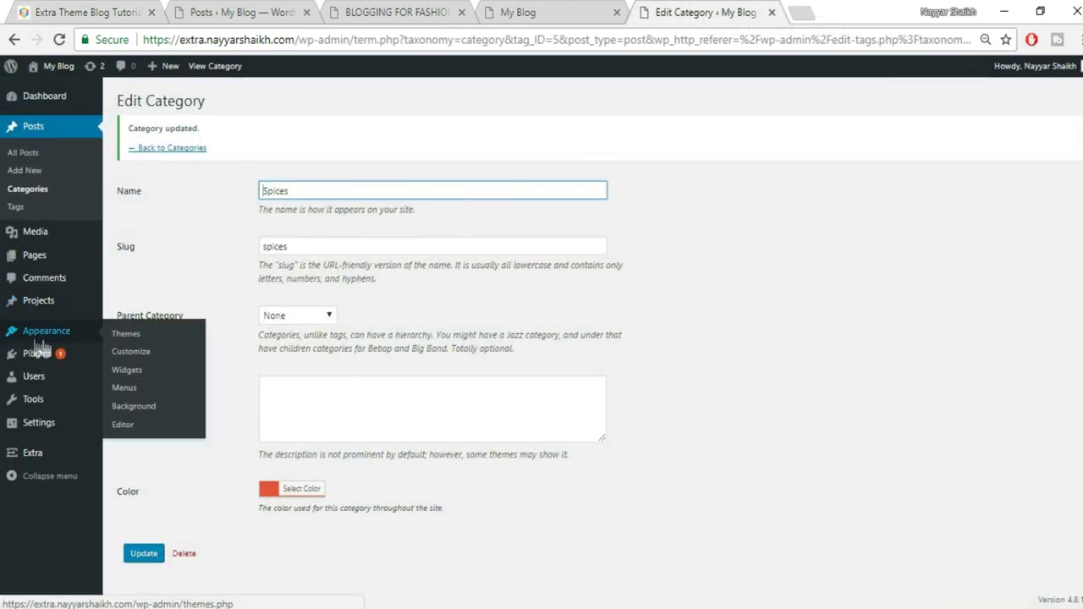
pyautogui.click(127, 389)
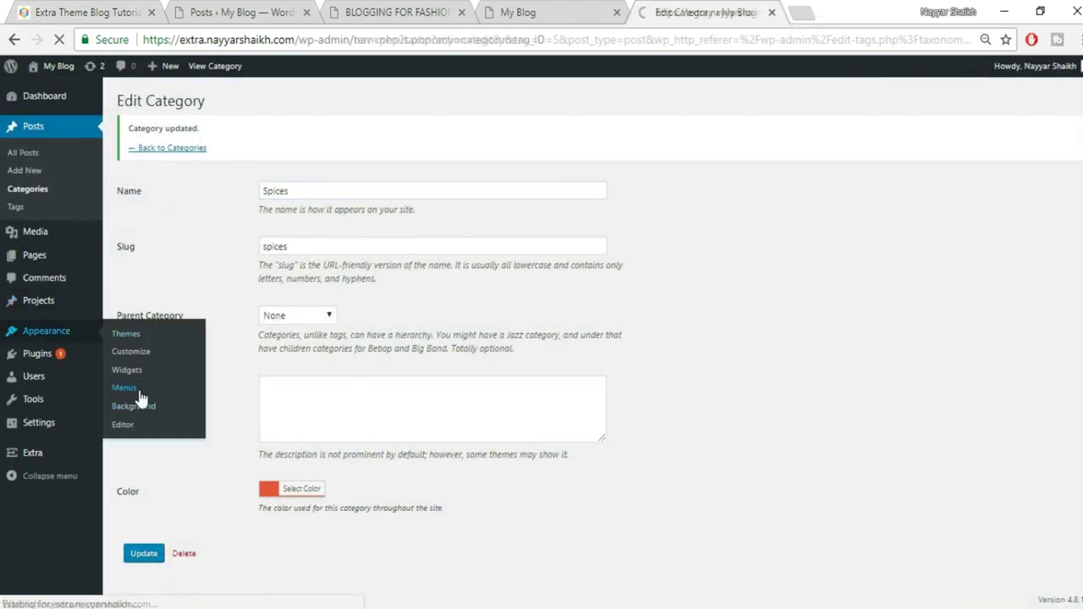
pyautogui.click(430, 214)
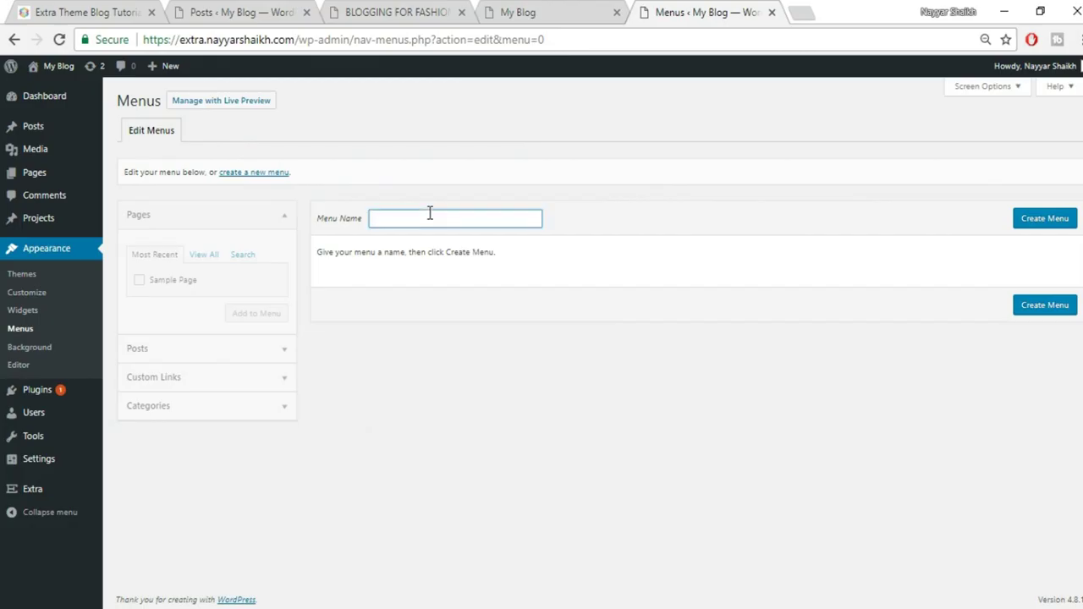
pyautogui.write('Main')
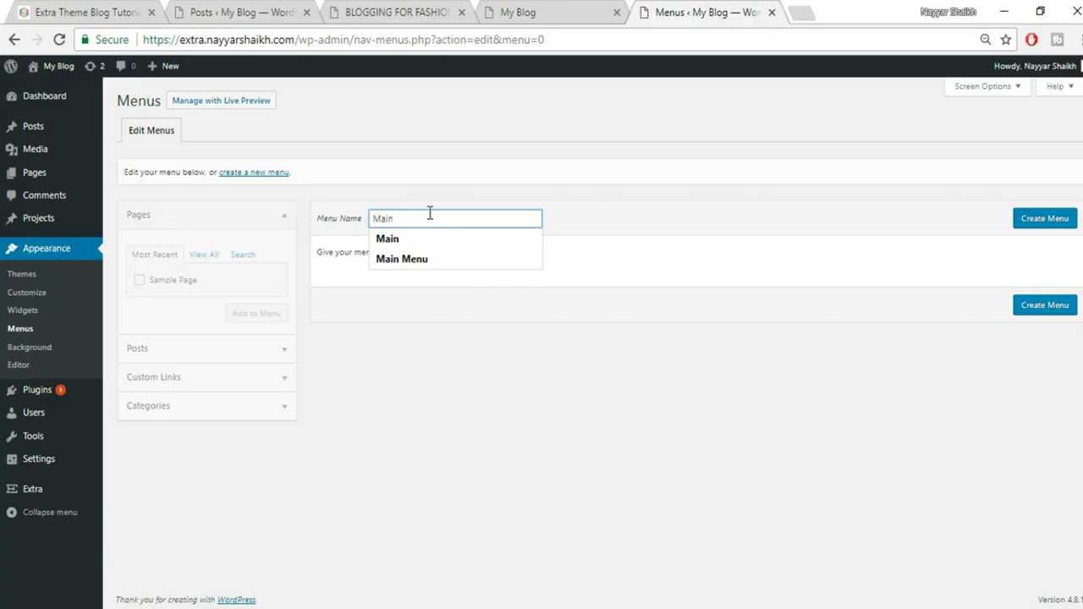
pyautogui.click(1044, 221)
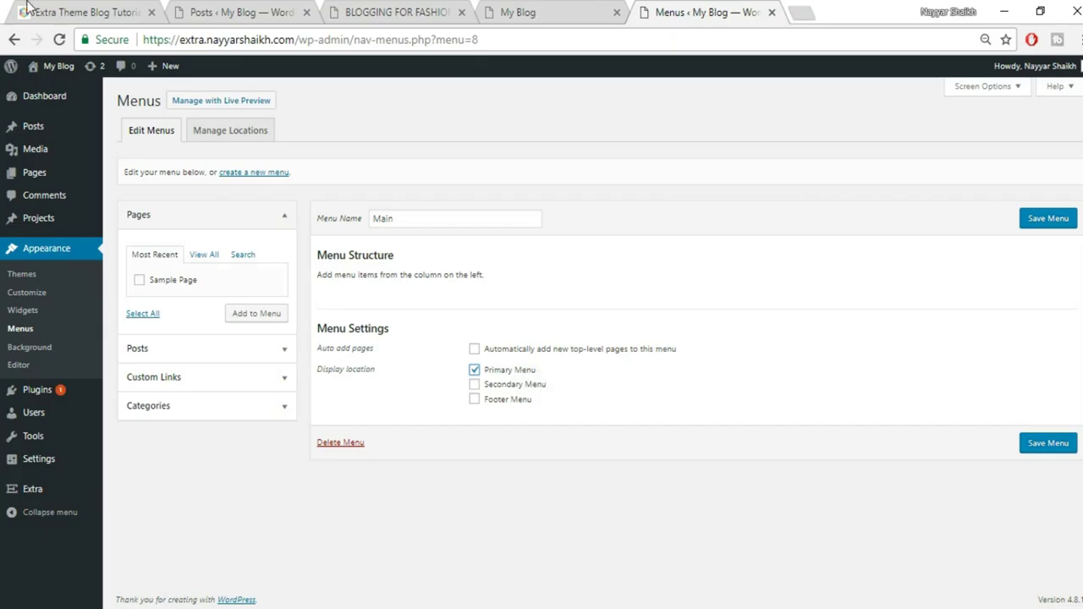
# Add a Home custom link pointing to the blog's front page address
pyautogui.click(538, 10)
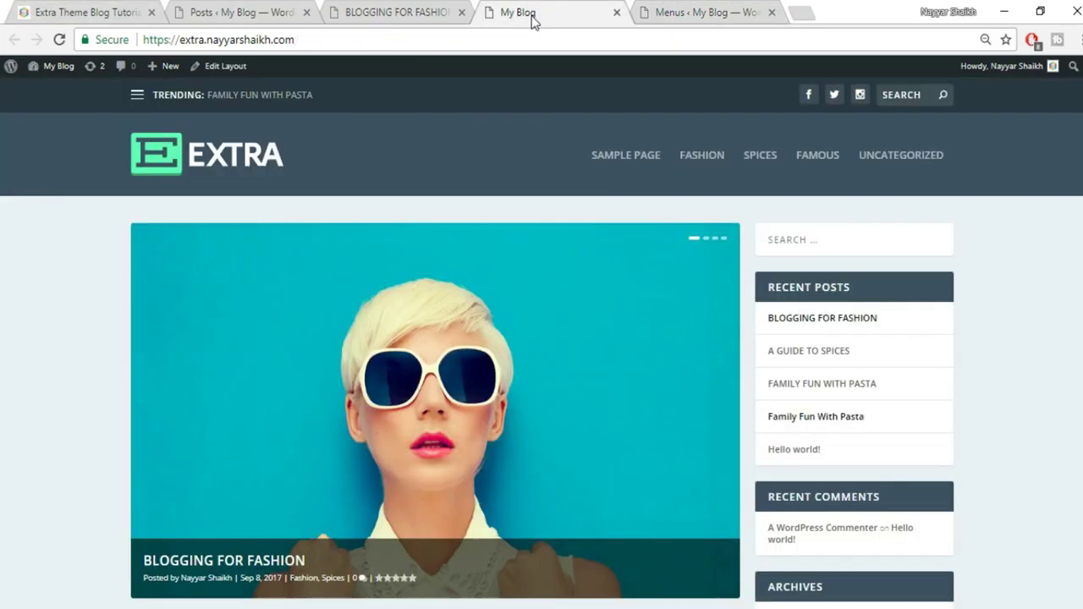
pyautogui.click(709, 11)
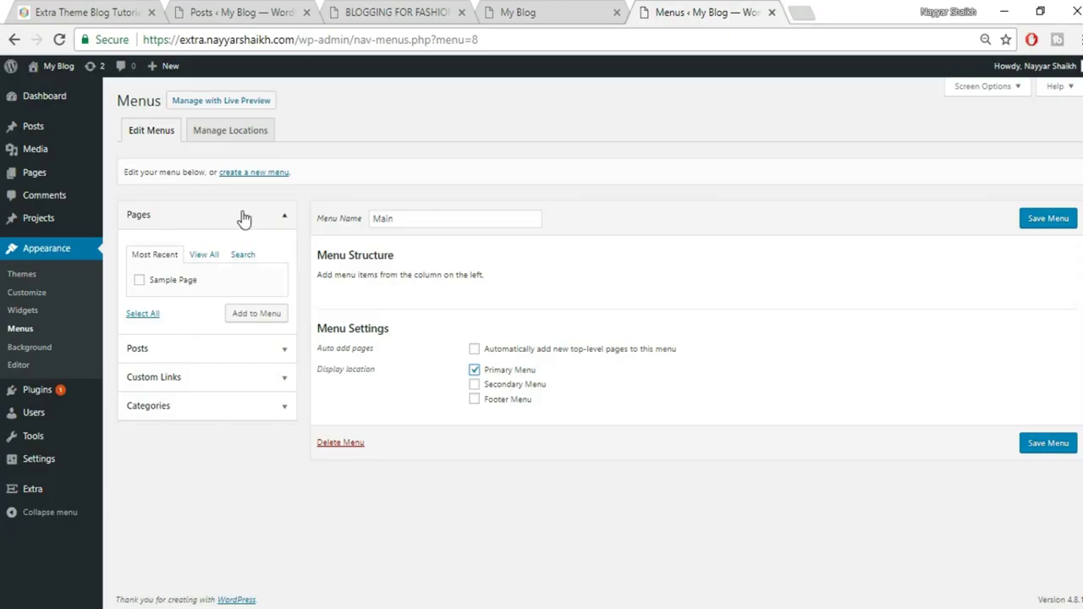
pyautogui.click(276, 218)
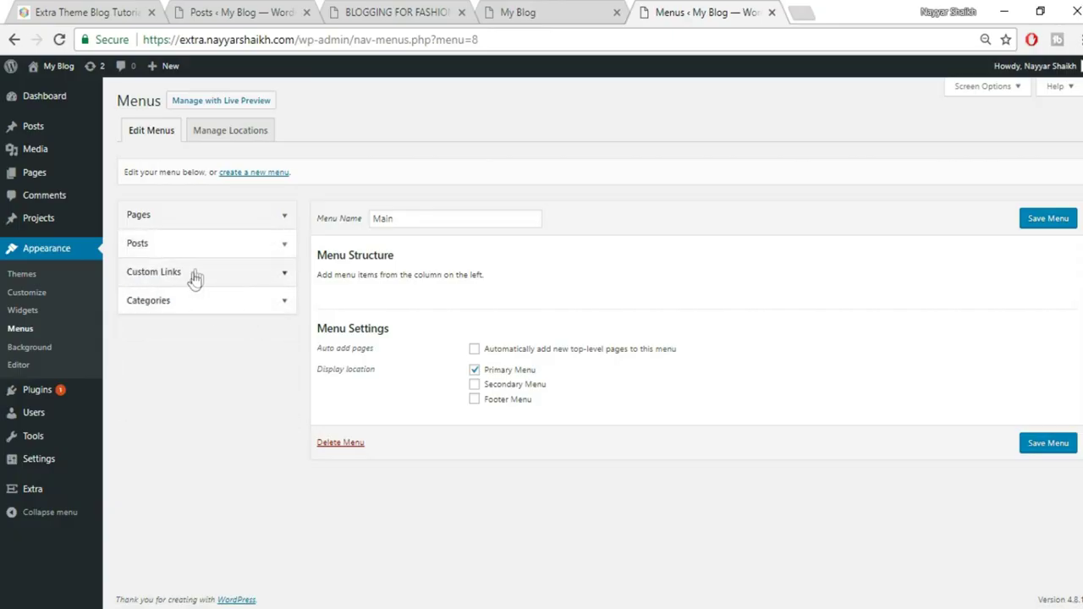
pyautogui.click(195, 273)
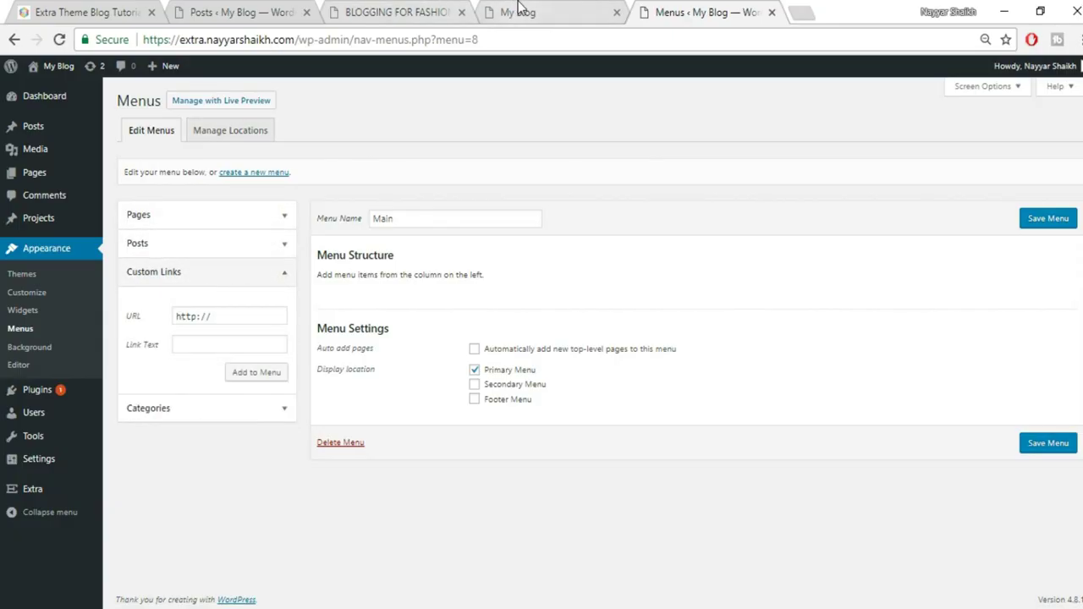
pyautogui.click(518, 12)
pyautogui.click(429, 45)
pyautogui.hotkey('ctrl', 'c')
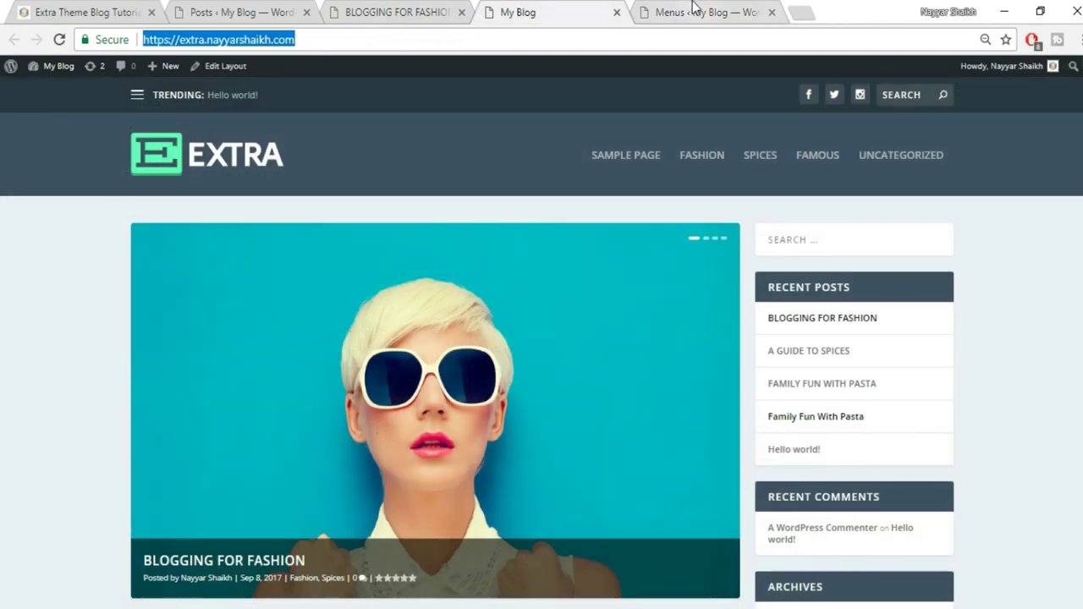
pyautogui.click(694, 10)
pyautogui.tripleClick(258, 316)
pyautogui.hotkey('ctrl', 'v')
pyautogui.click(216, 343)
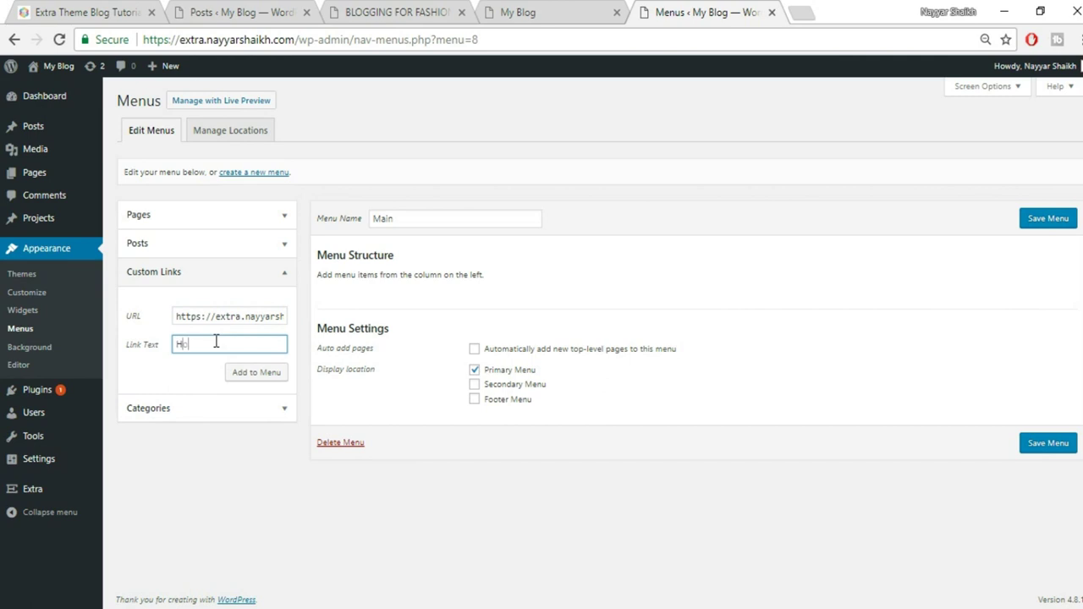
pyautogui.click(258, 375)
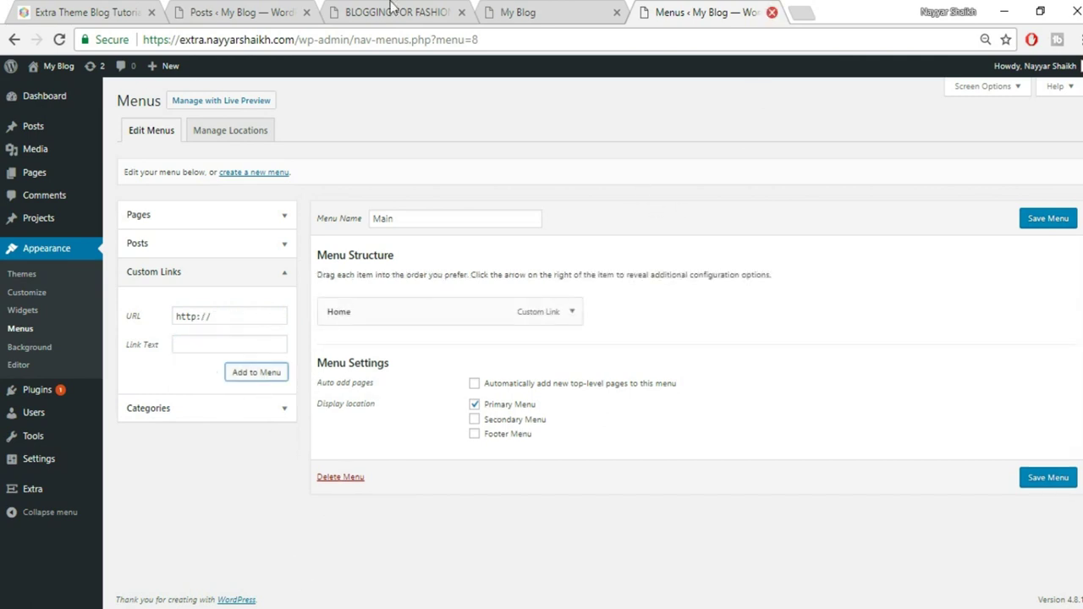
# Rename the Home menu item's label to HOME
pyautogui.click(498, 10)
pyautogui.click(715, 10)
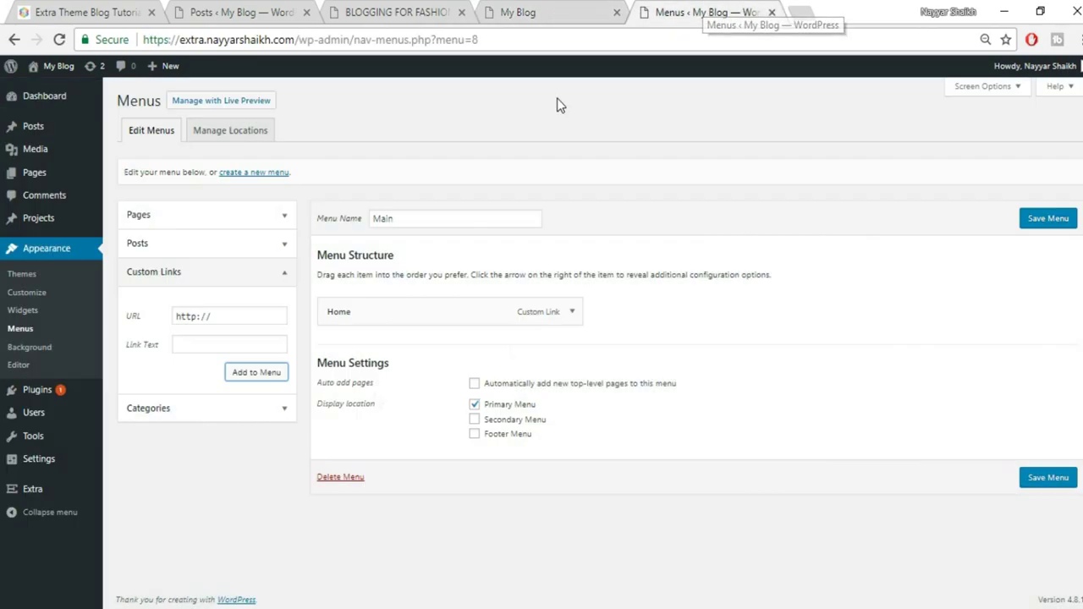
pyautogui.click(573, 313)
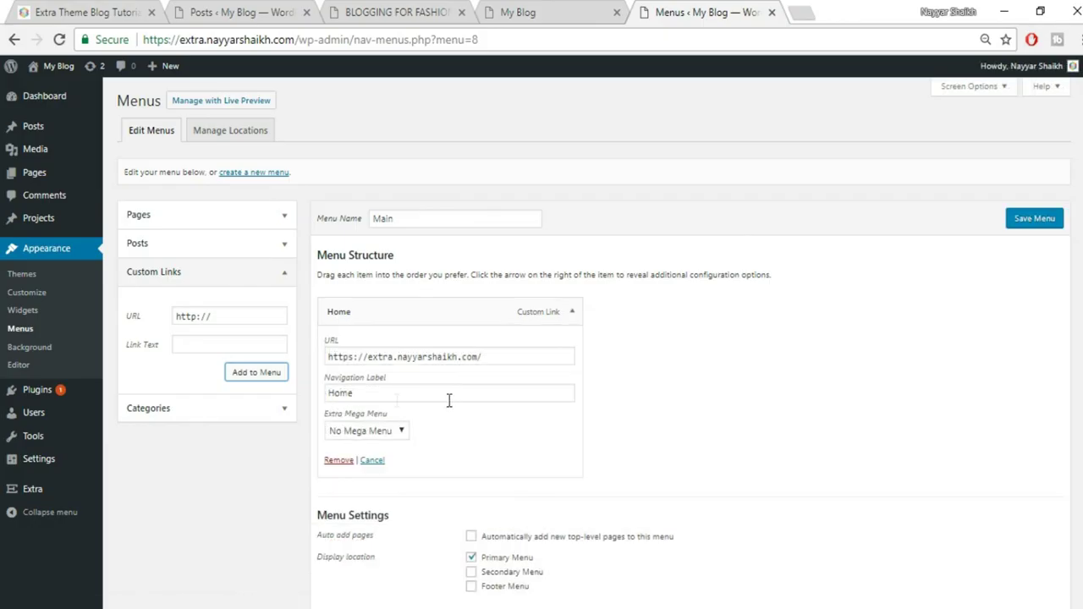
pyautogui.doubleClick(449, 400)
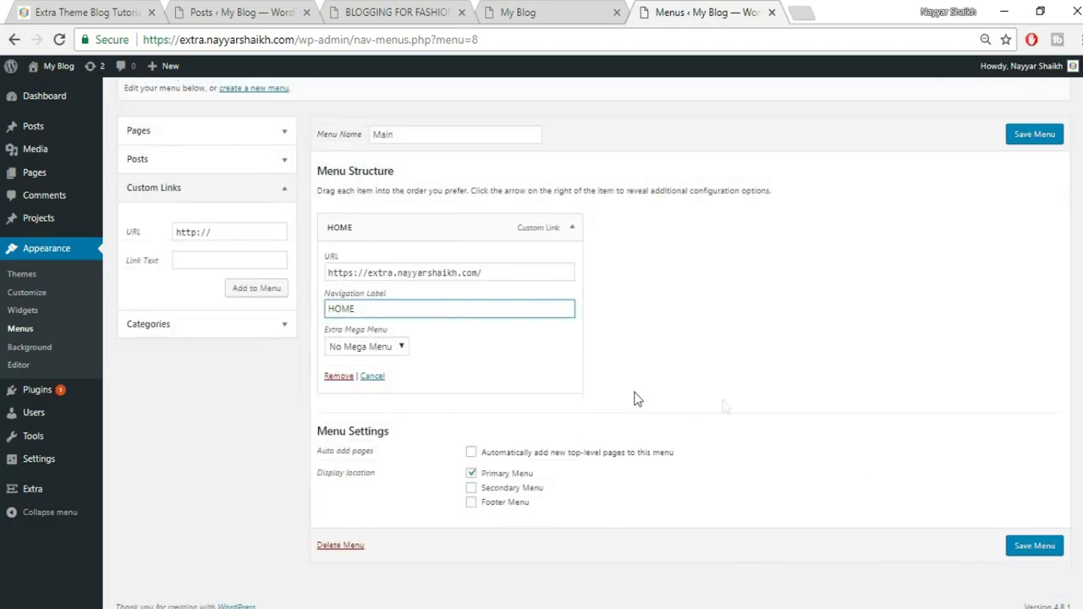
pyautogui.click(572, 228)
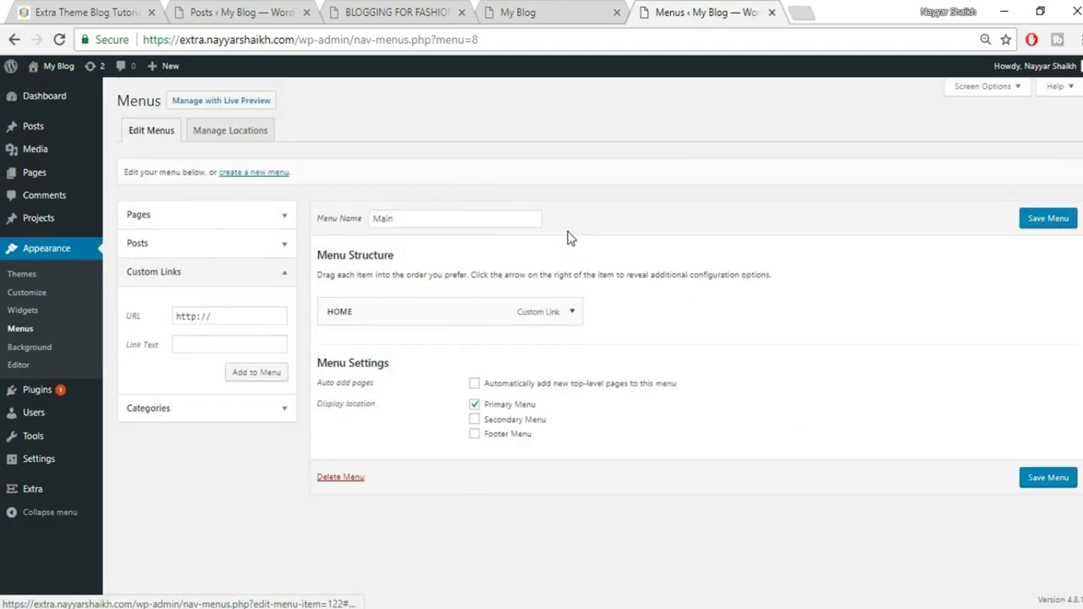
# Add the Famous, Spices and Fashion categories to the Main menu
pyautogui.click(272, 415)
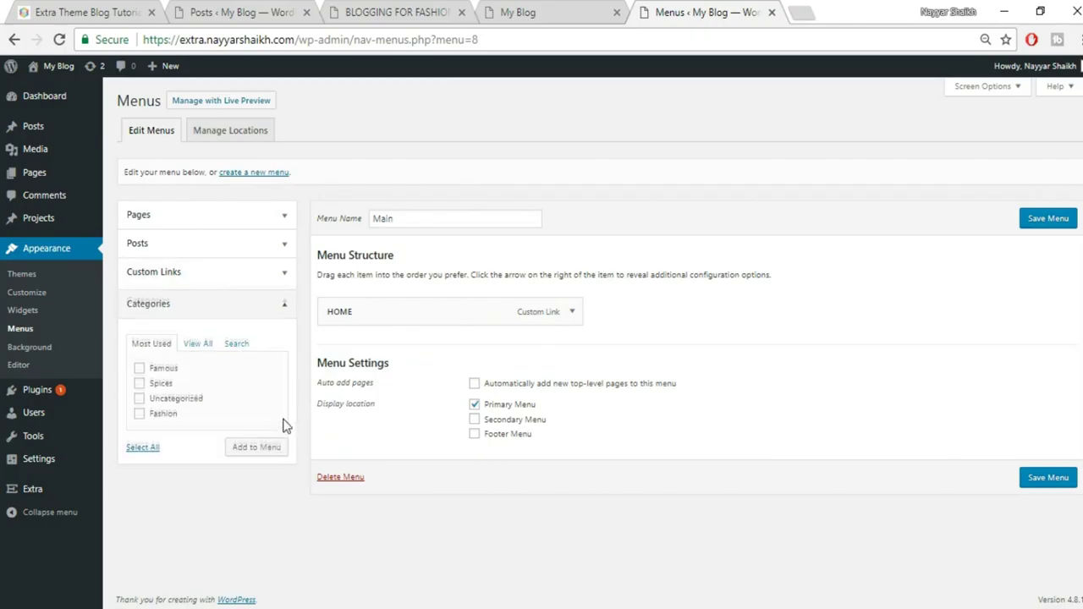
pyautogui.click(162, 366)
pyautogui.click(161, 380)
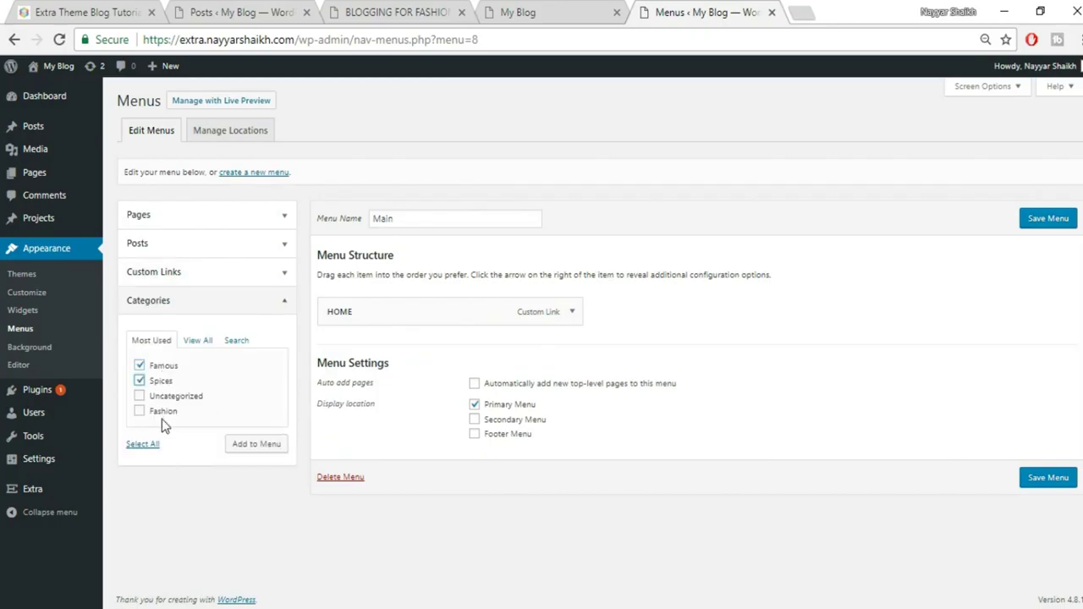
pyautogui.click(164, 412)
pyautogui.click(254, 445)
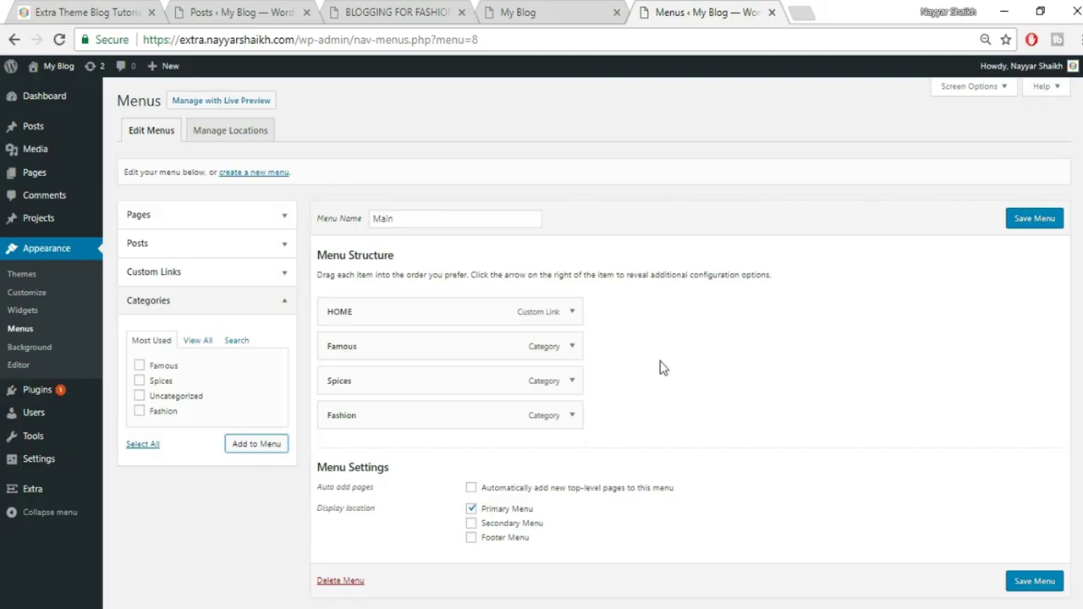
# Set the Famous item's mega menu to Mega Menu 3 Featured, comparing with the demo site
pyautogui.click(572, 348)
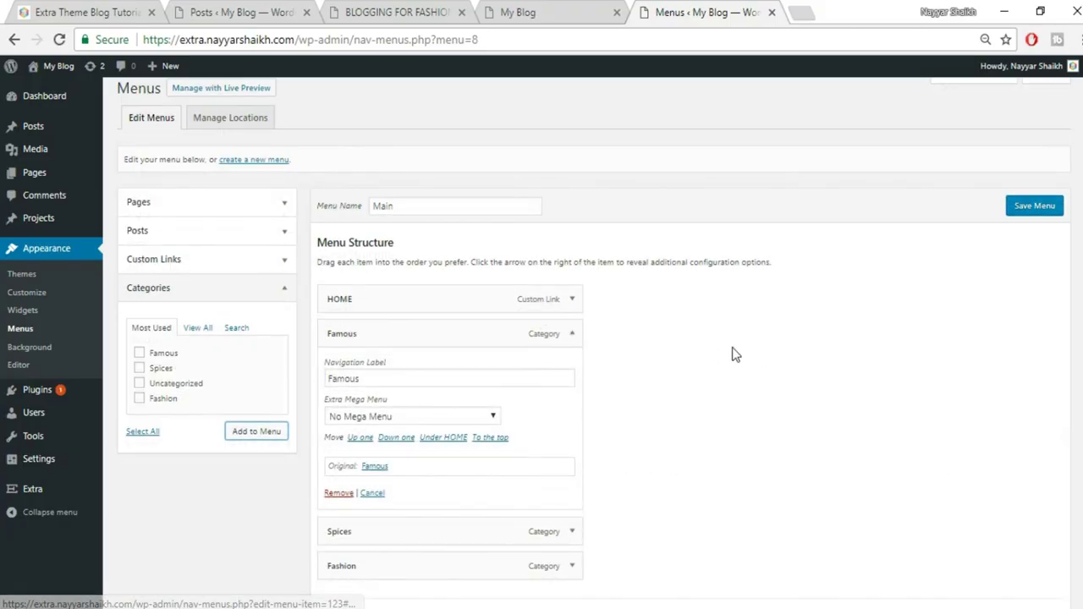
pyautogui.scroll(-1, 462, 357)
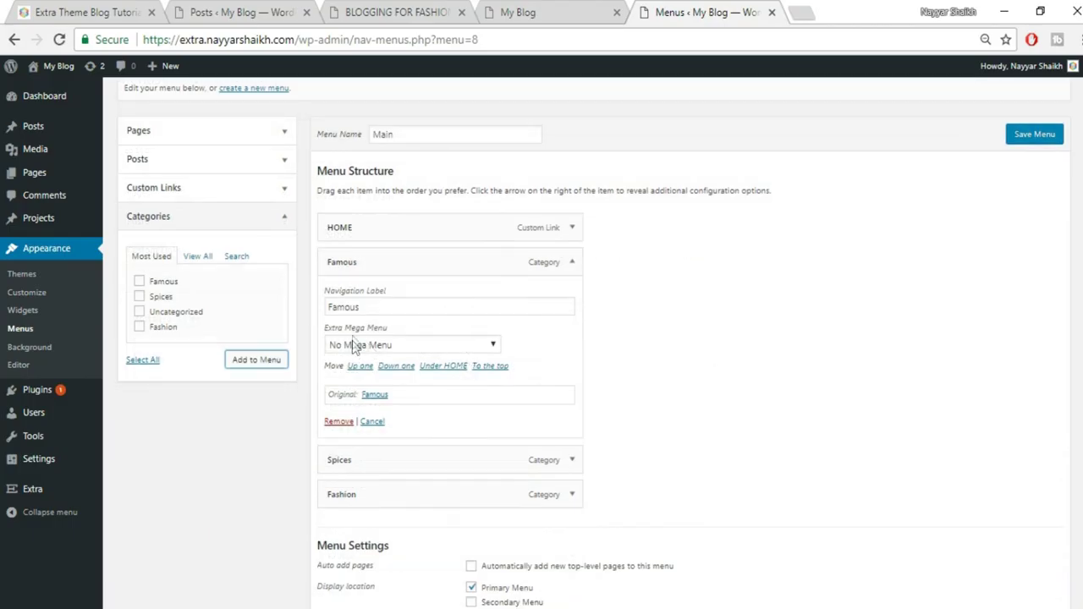
pyautogui.click(404, 347)
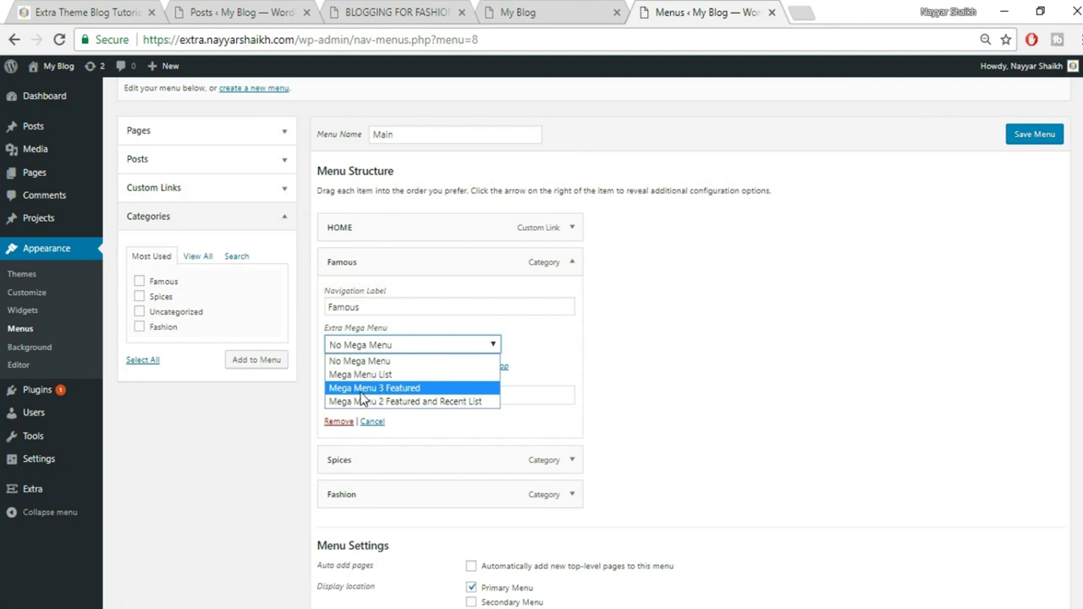
pyautogui.click(402, 389)
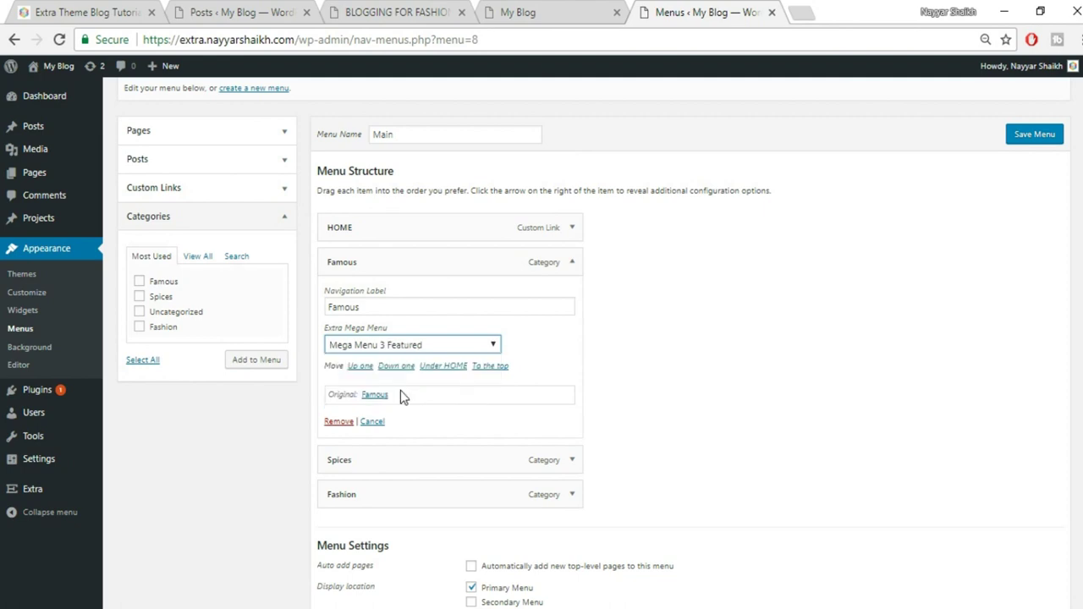
pyautogui.click(97, 12)
pyautogui.moveTo(901, 150)
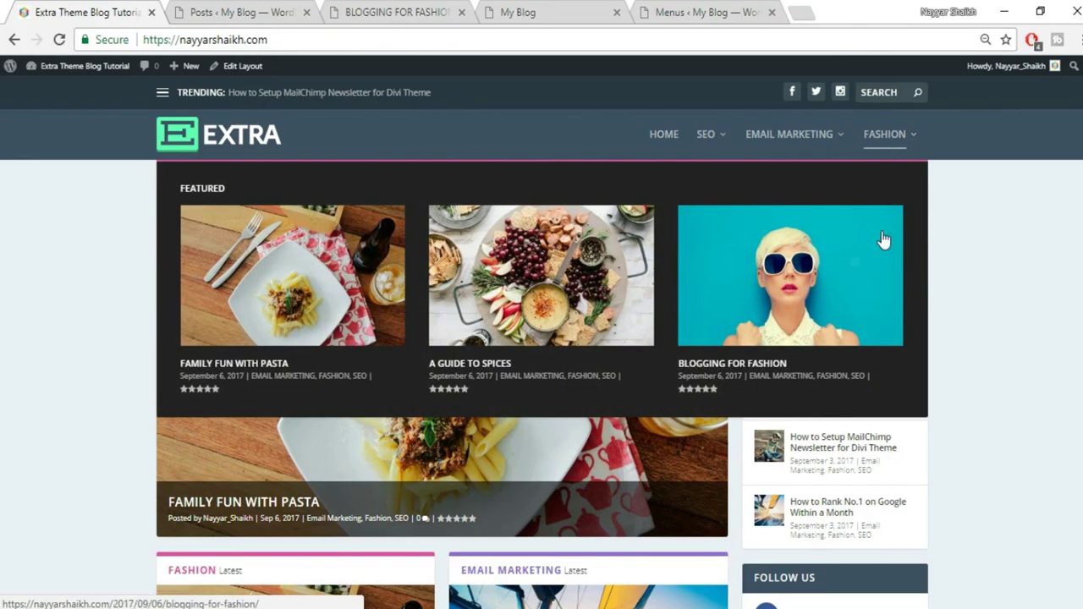
pyautogui.click(707, 12)
pyautogui.click(570, 269)
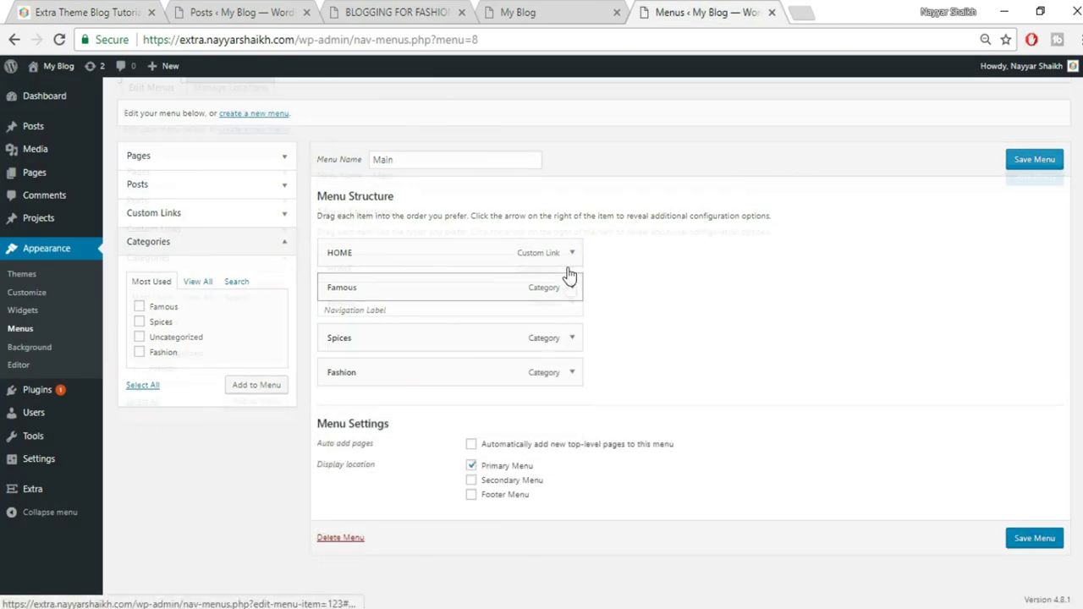
# Set Spices to Mega Menu 2 Featured and Recent List and save the menu
pyautogui.click(572, 338)
pyautogui.scroll(-2, 708, 346)
pyautogui.click(469, 293)
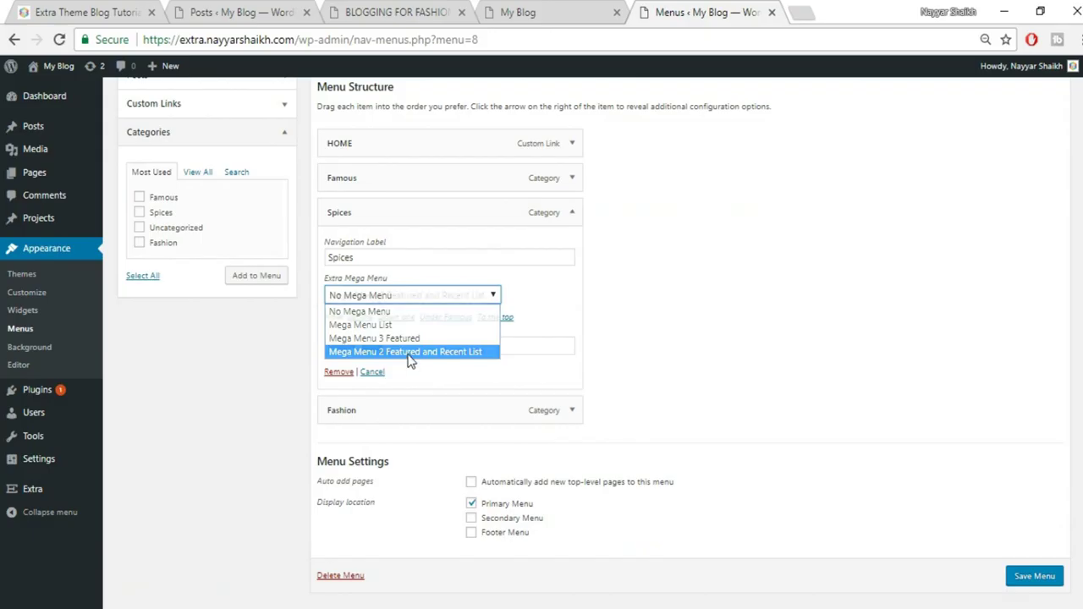
pyautogui.click(404, 351)
pyautogui.click(54, 12)
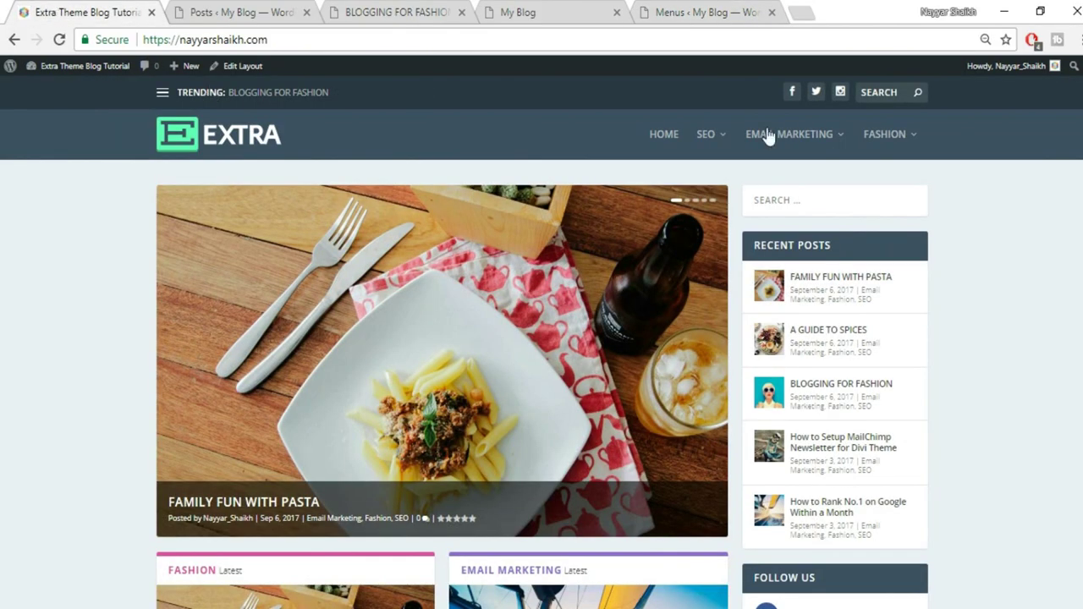
pyautogui.moveTo(783, 137)
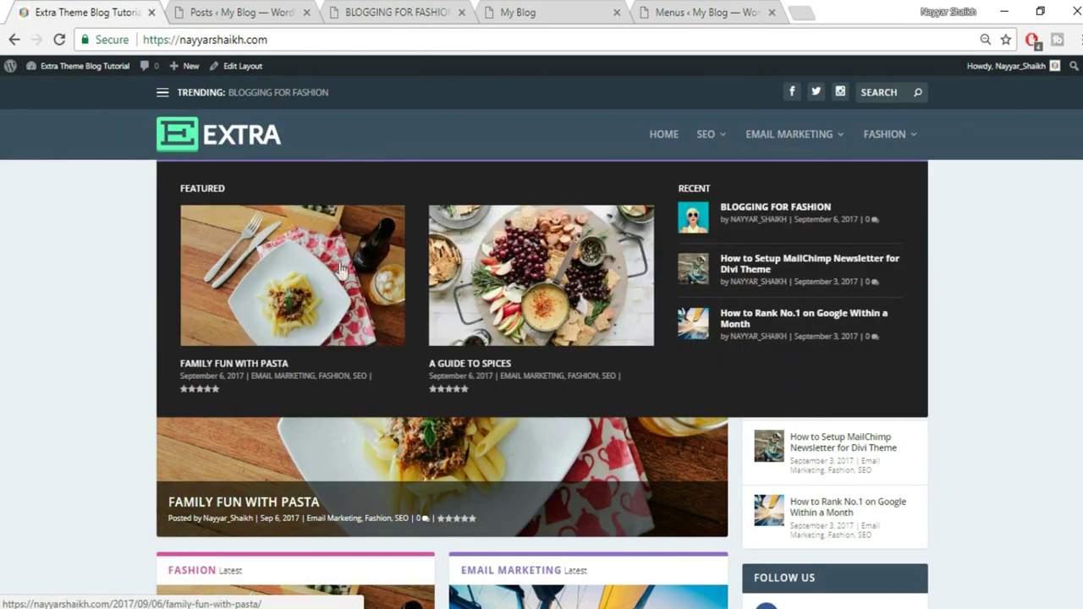
pyautogui.click(677, 12)
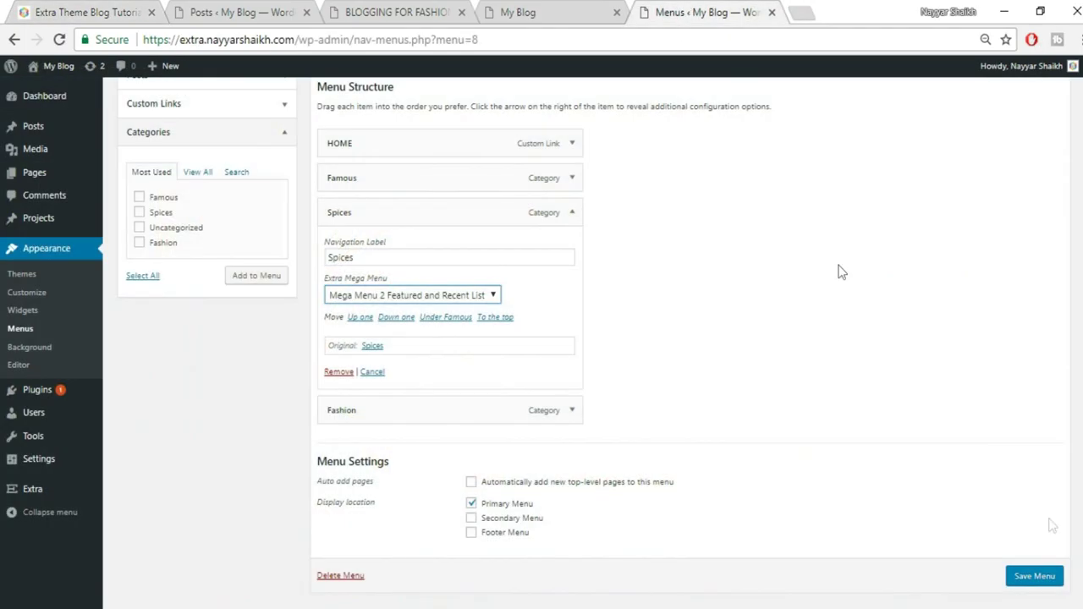
pyautogui.click(1035, 584)
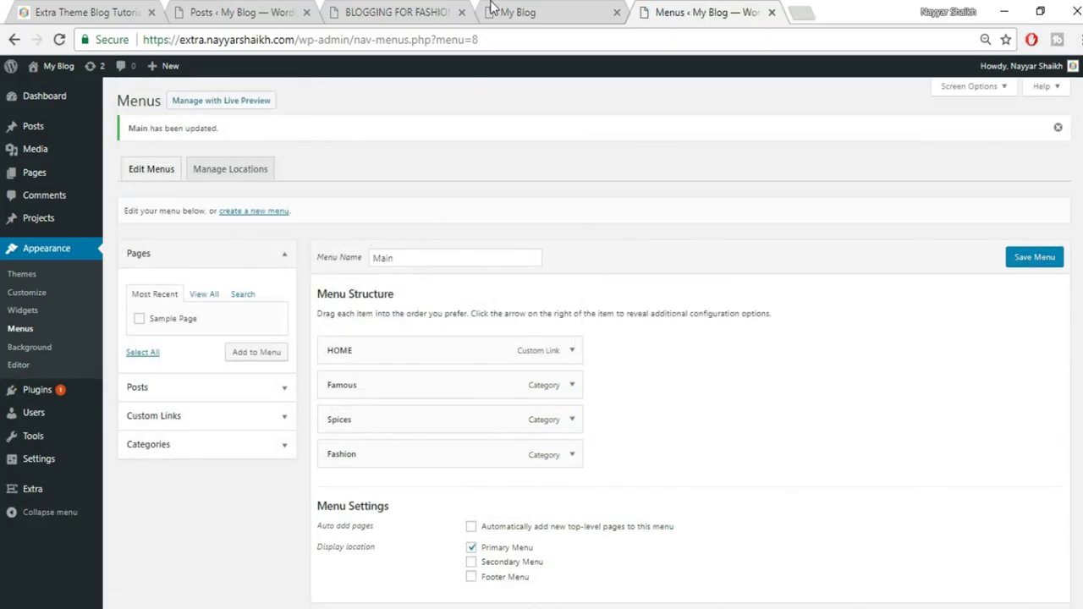
# Reload the live blog and preview the FAMOUS and SPICES mega menus in the header
pyautogui.click(508, 12)
pyautogui.click(555, 41)
pyautogui.press('Return')
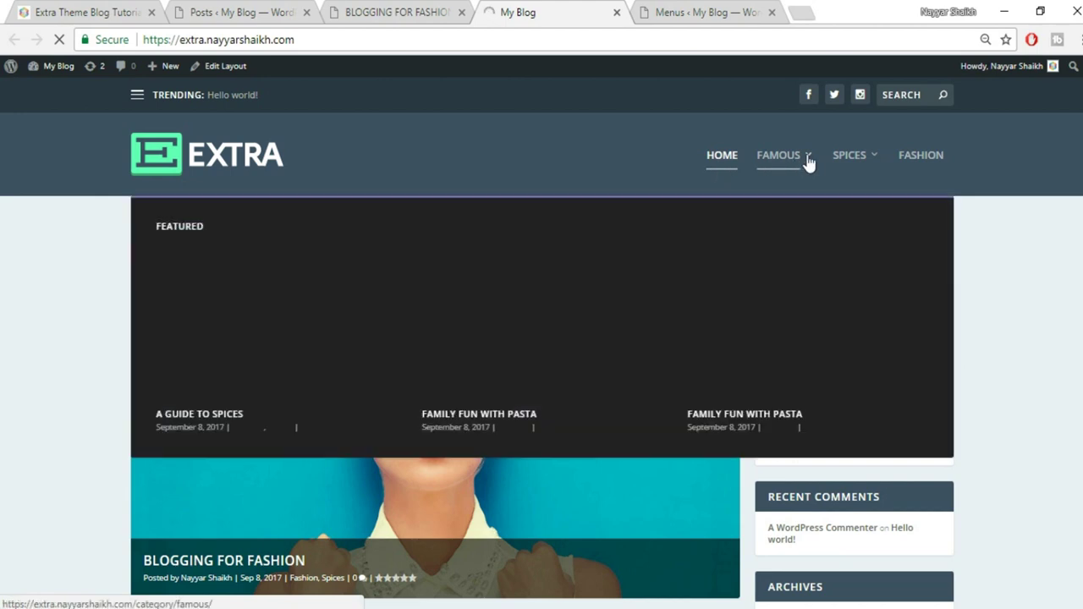
pyautogui.moveTo(808, 163)
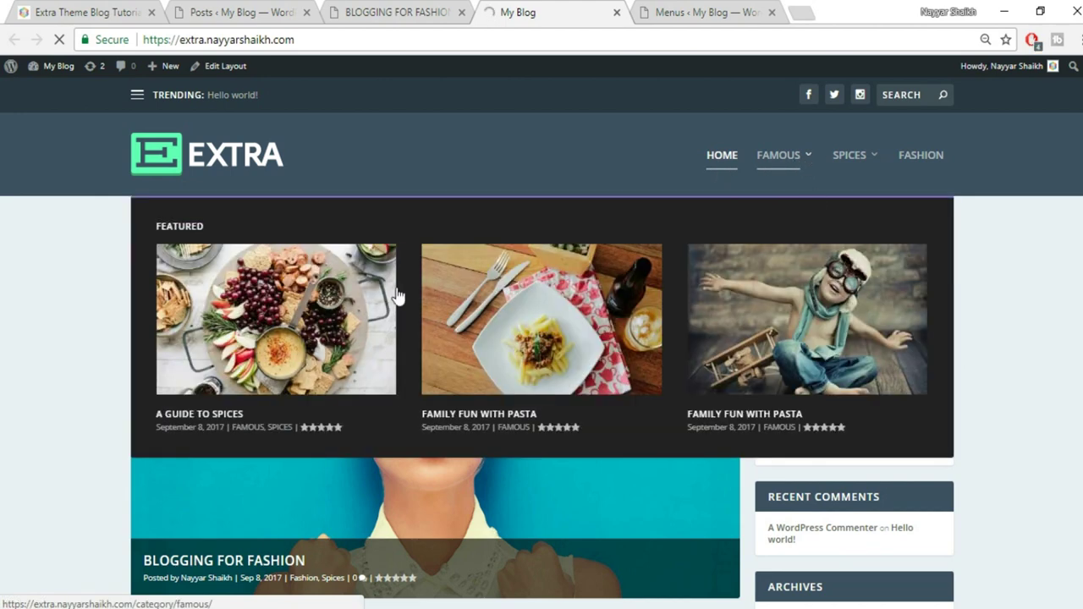
pyautogui.moveTo(844, 159)
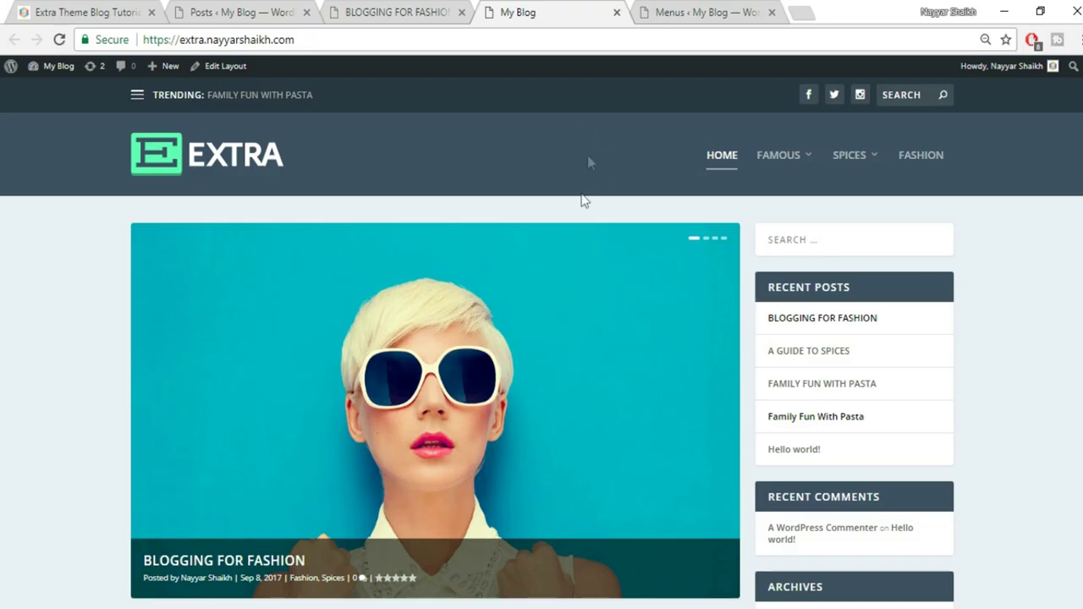
pyautogui.moveTo(59, 74)
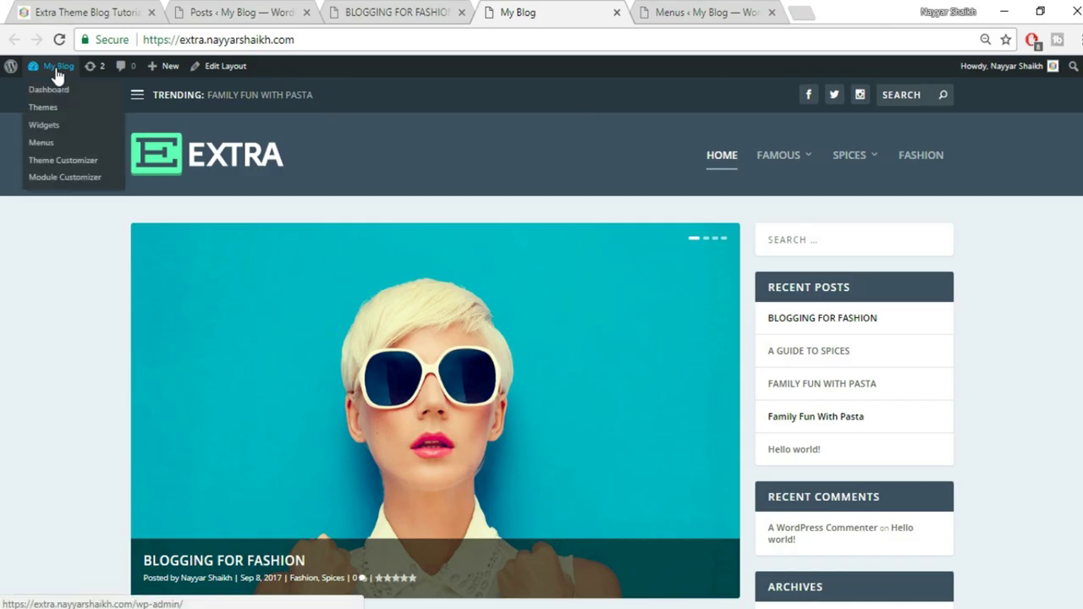
# In the Customizer's Site Identity, replace the site title 'My Blog' with 'BloggDude'
pyautogui.click(63, 163)
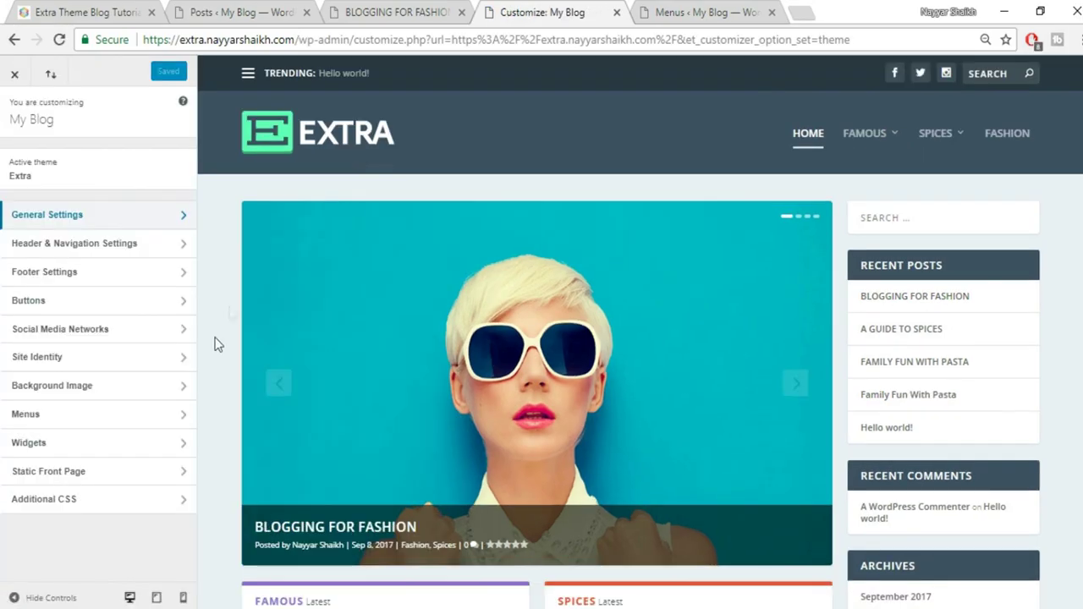
pyautogui.click(98, 359)
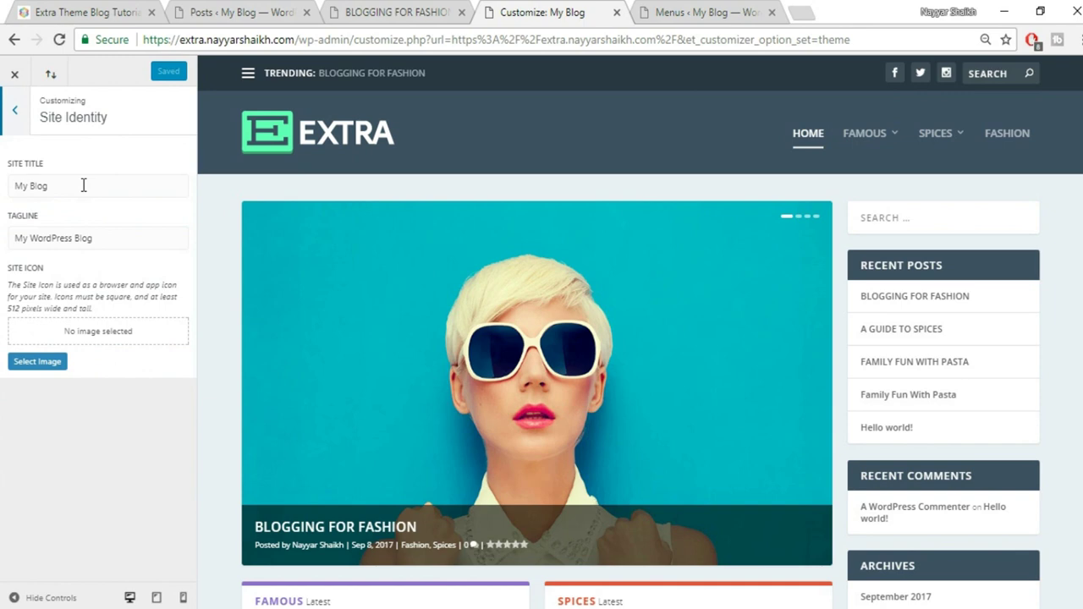
pyautogui.moveTo(83, 185); pyautogui.dragTo(2, 185)
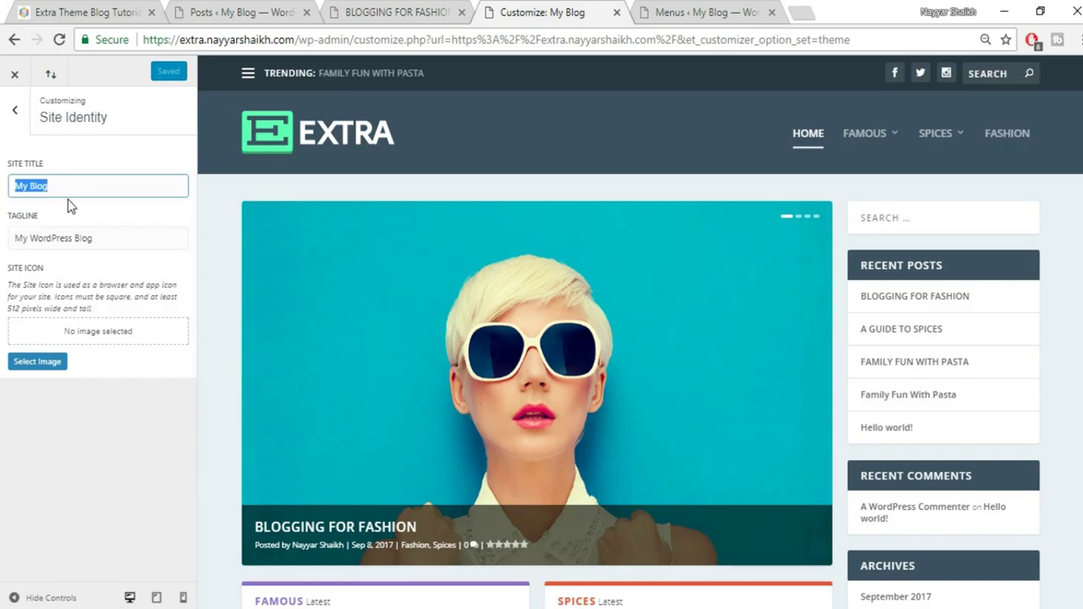
pyautogui.write('bLO')
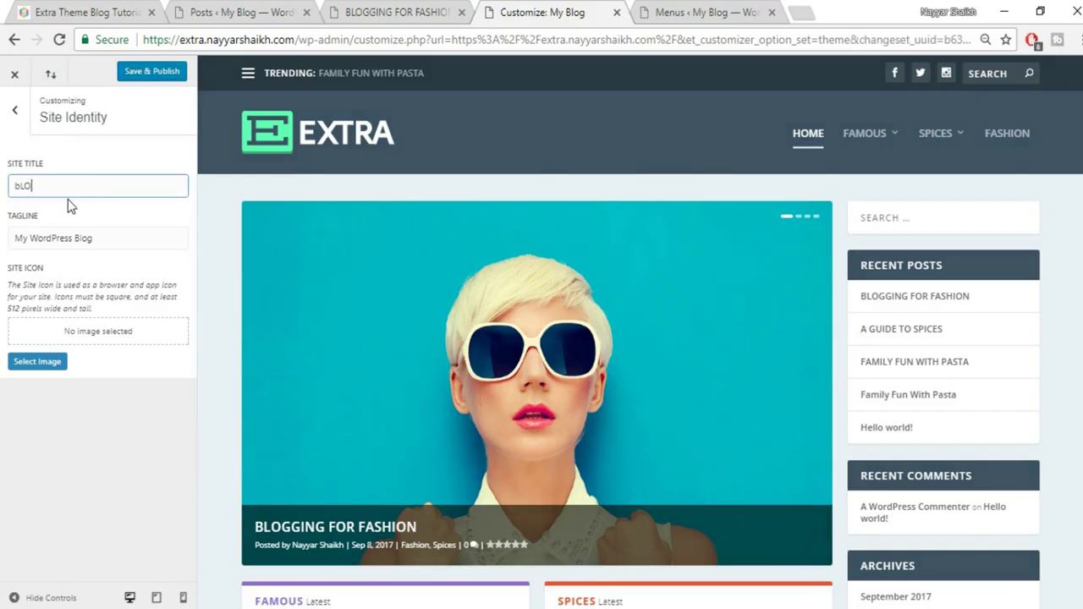
pyautogui.write('GGdUDE')
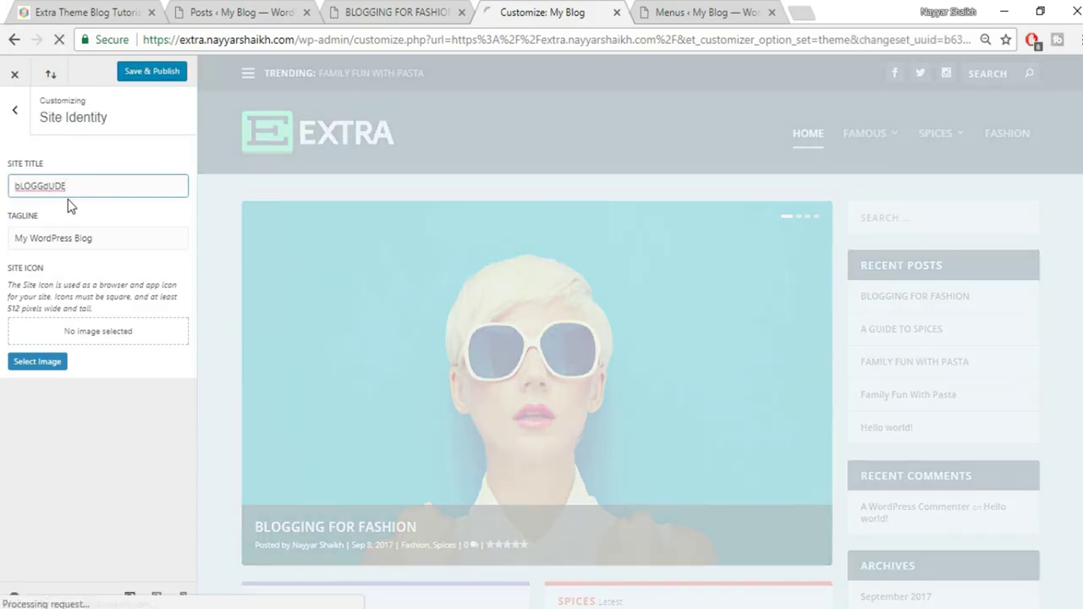
pyautogui.doubleClick(62, 196)
pyautogui.write('Blo')
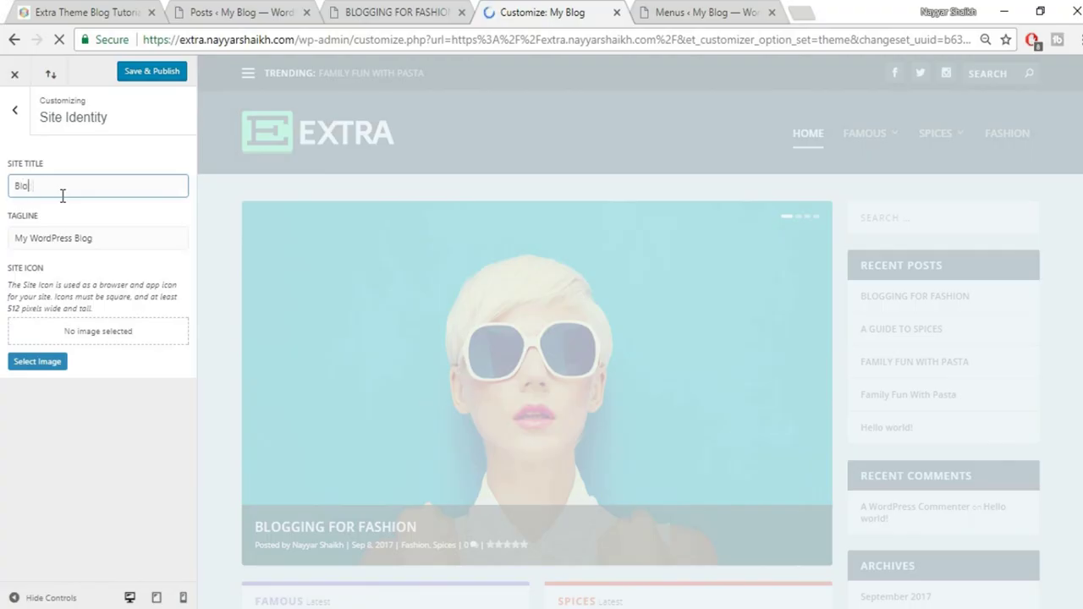
pyautogui.write('ggDude')
# Set the tagline to 'Best Place for Bloggers', then start choosing a Site Icon image
pyautogui.press('Tab')
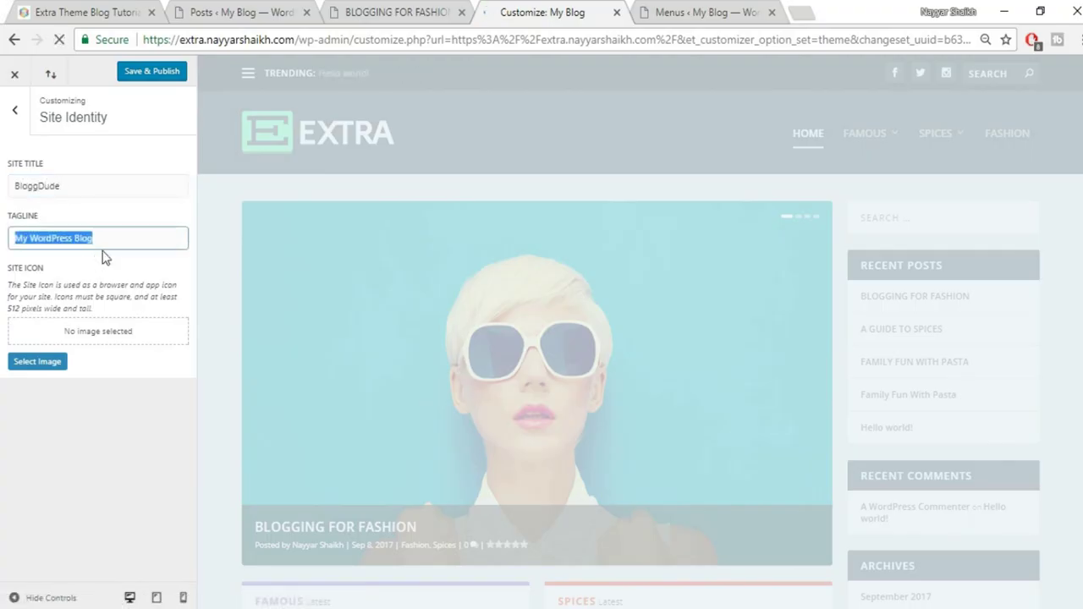
pyautogui.write('Best ')
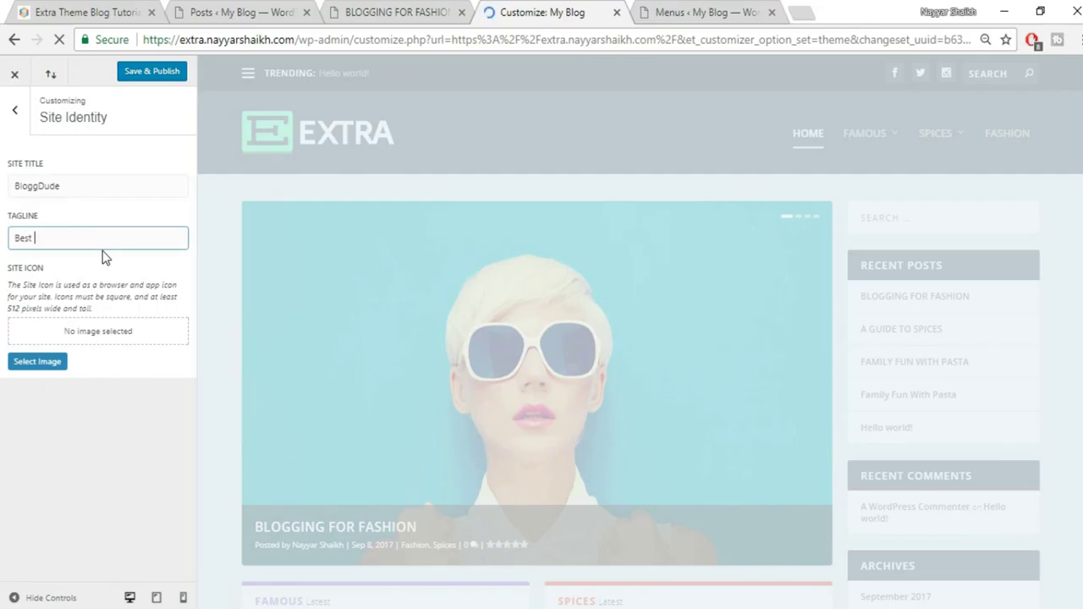
pyautogui.write('Place fo')
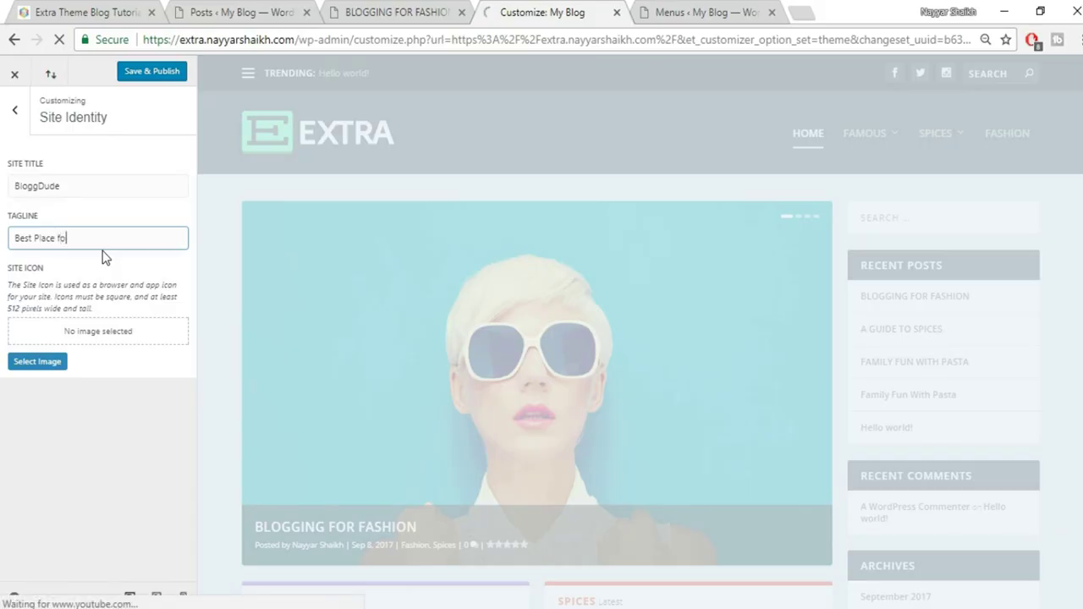
pyautogui.write('r Bloggers')
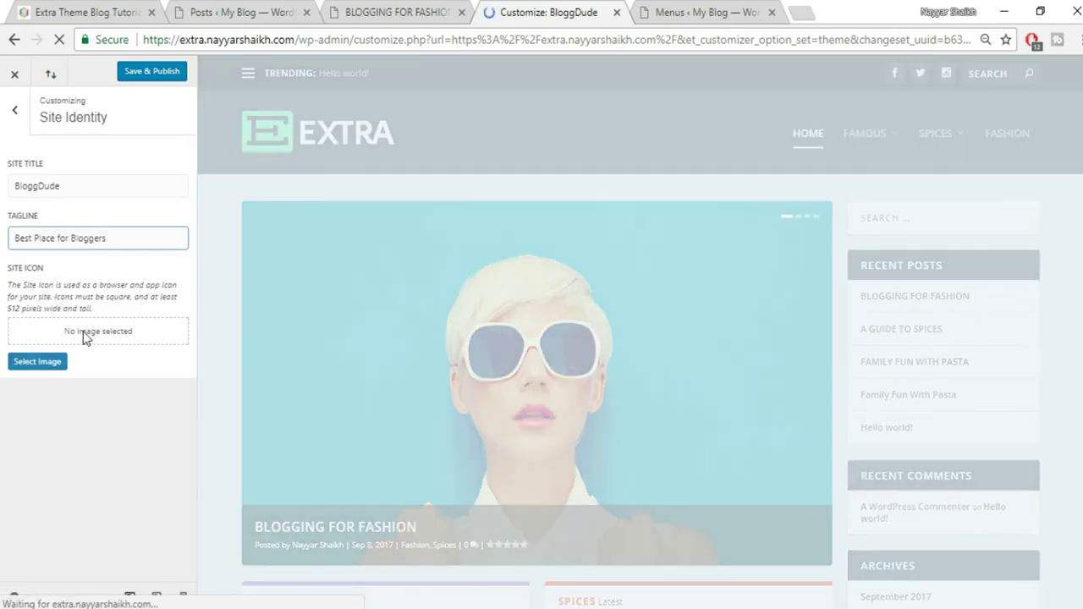
pyautogui.click(55, 12)
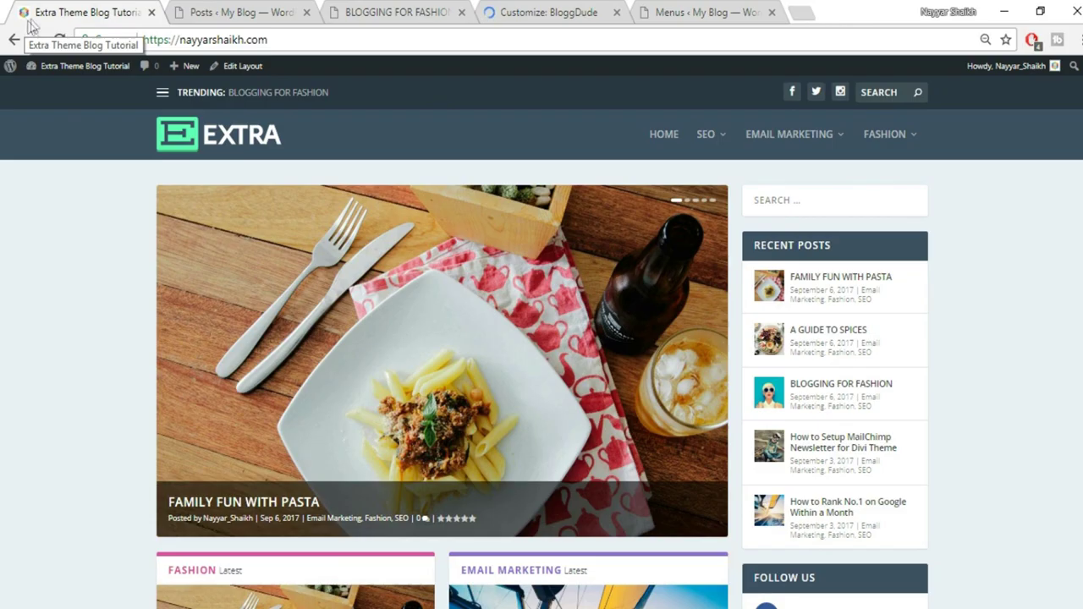
pyautogui.click(534, 12)
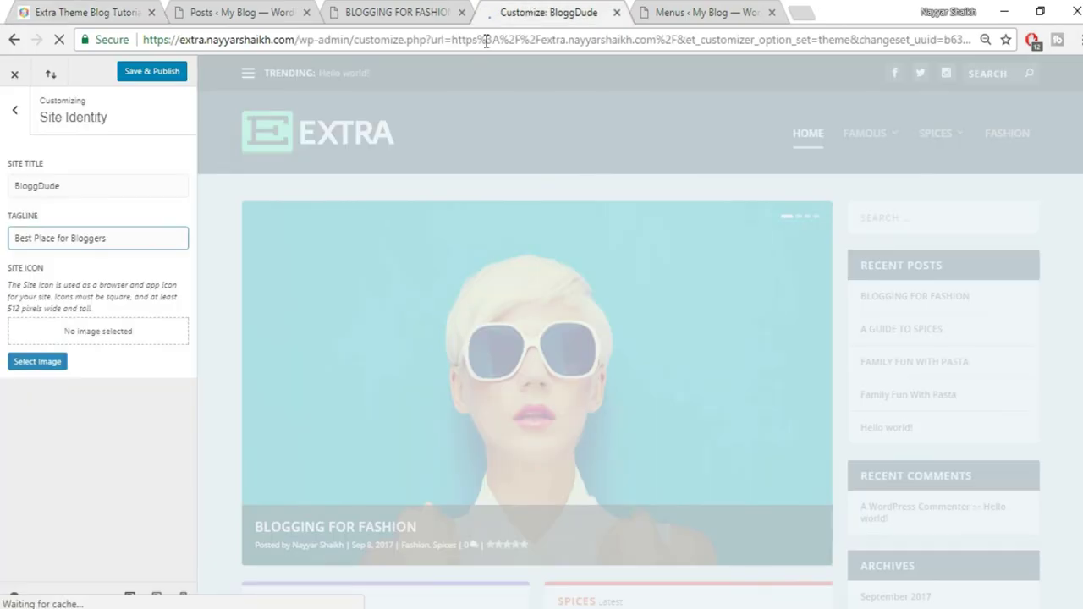
pyautogui.click(48, 360)
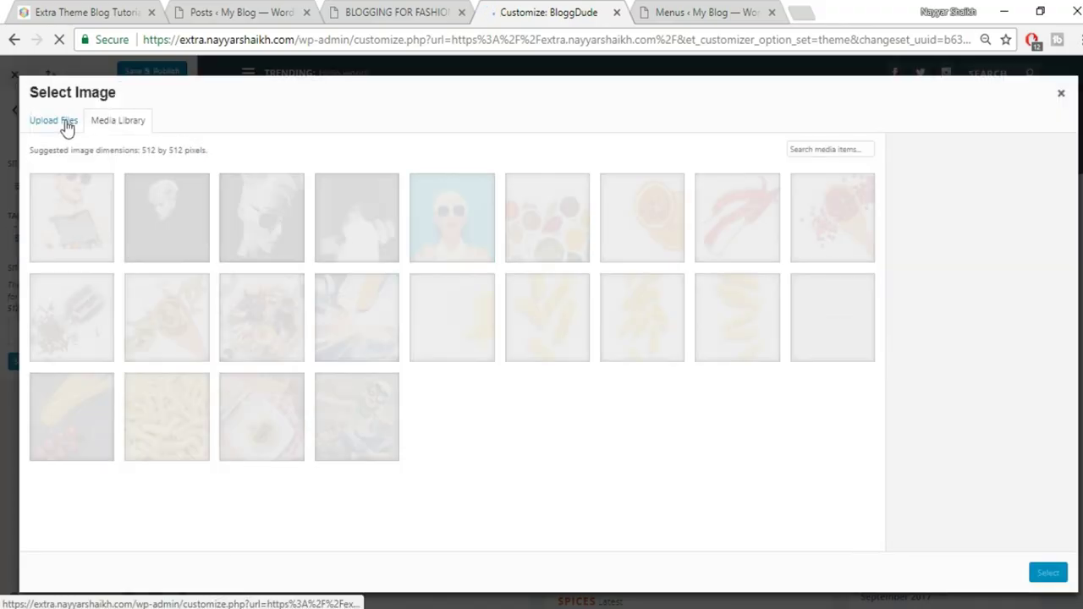
# Upload the Logo image from the Extra folder and crop it as the site icon
pyautogui.click(60, 123)
pyautogui.click(565, 335)
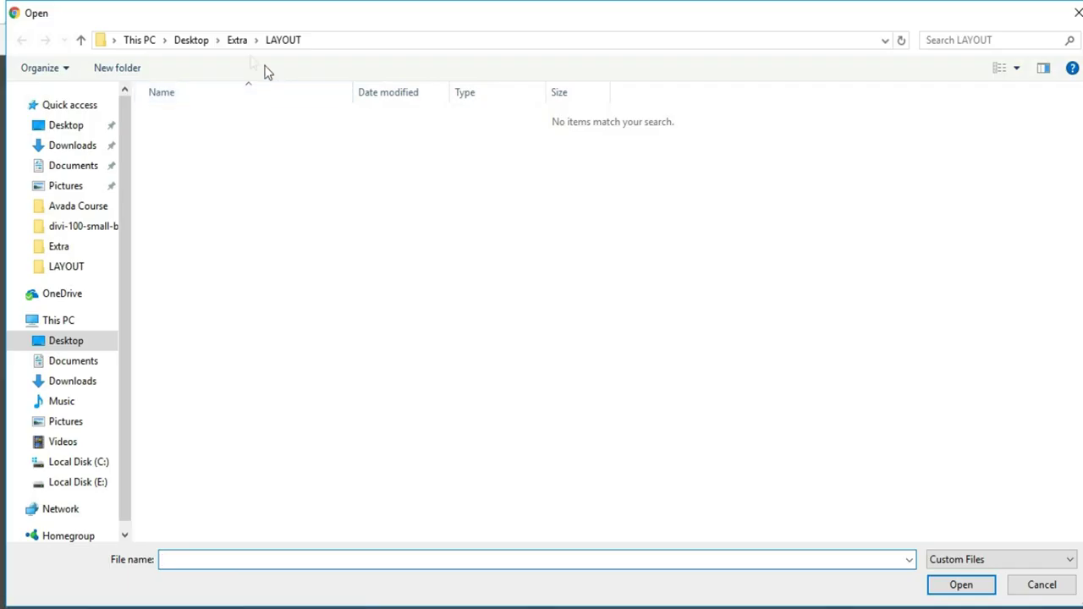
pyautogui.click(237, 40)
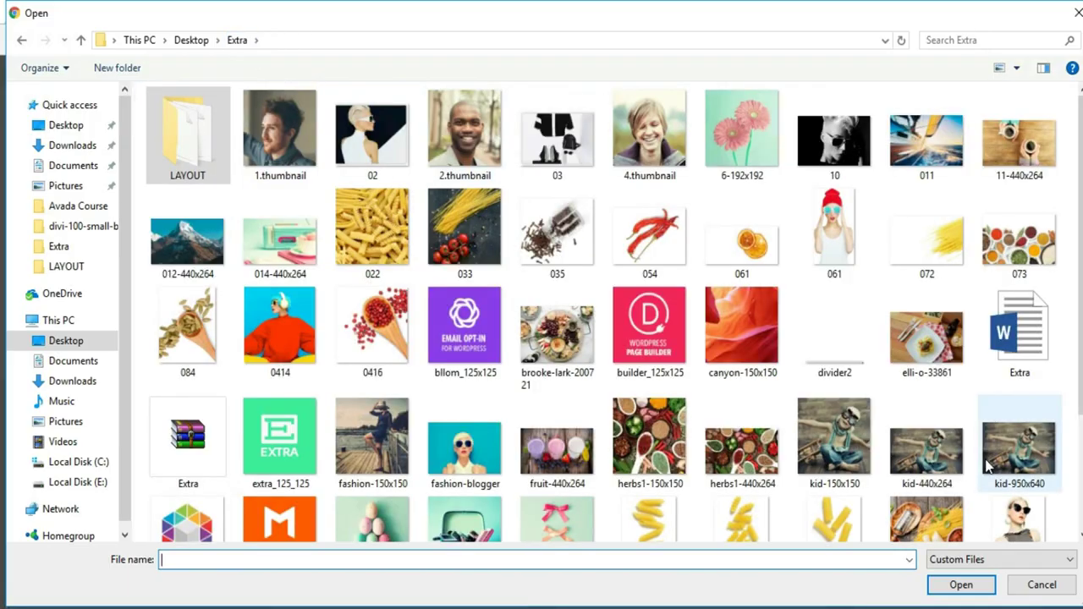
pyautogui.scroll(-2, 607, 479)
pyautogui.click(173, 393)
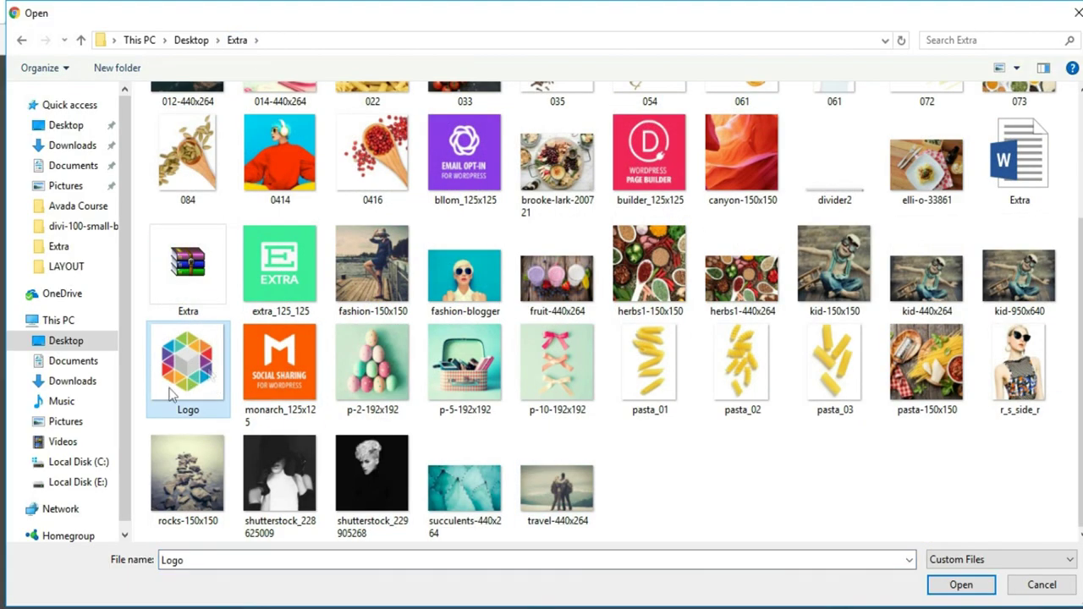
pyautogui.click(961, 585)
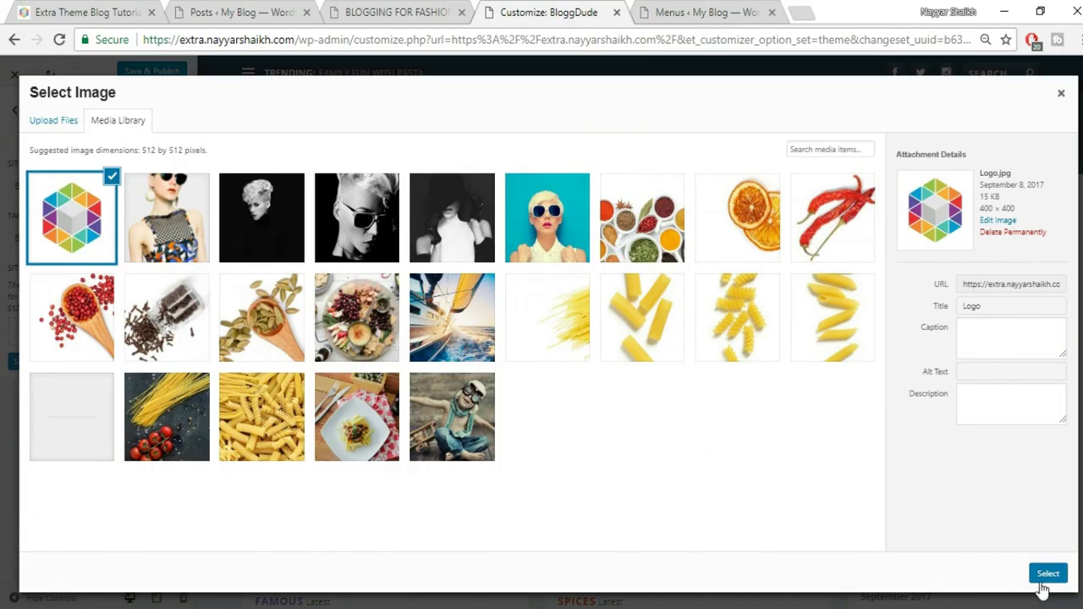
pyautogui.click(1047, 573)
pyautogui.click(977, 576)
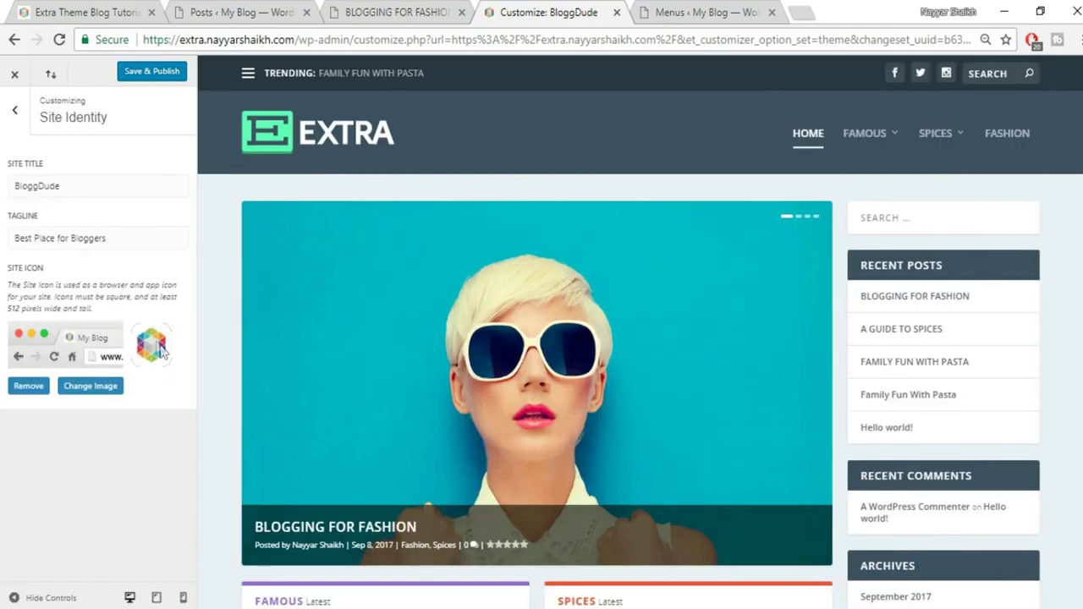
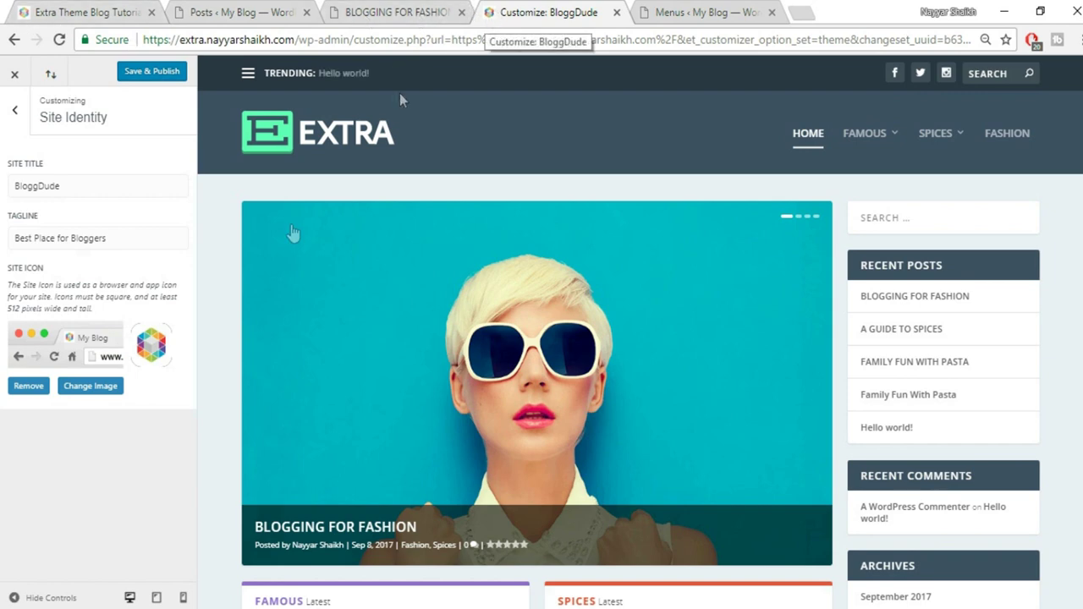
# Publish the site identity settings without changing the site icon
pyautogui.click(85, 388)
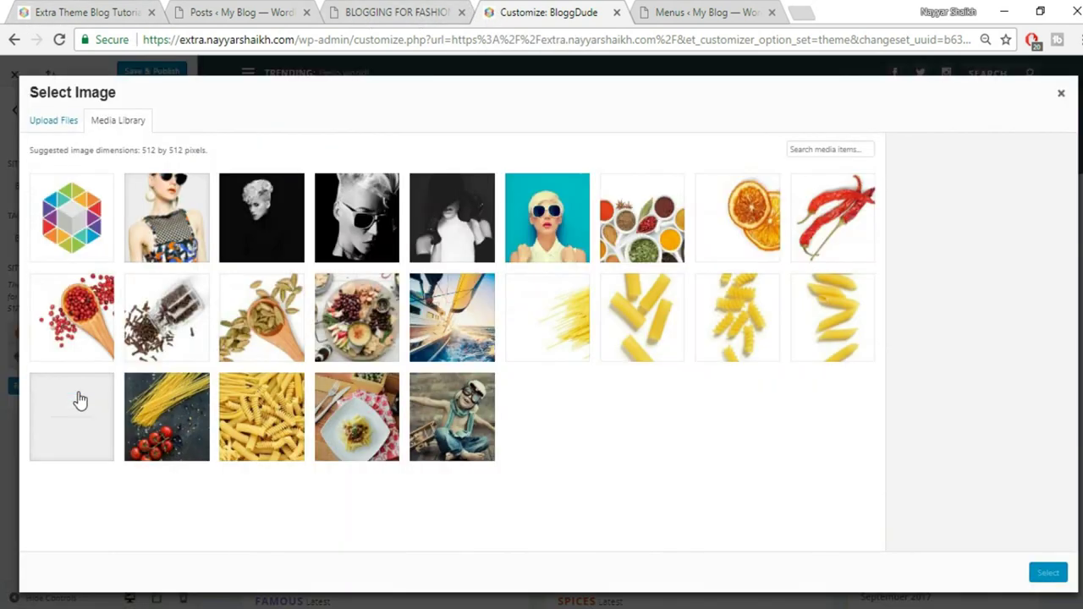
pyautogui.click(1060, 96)
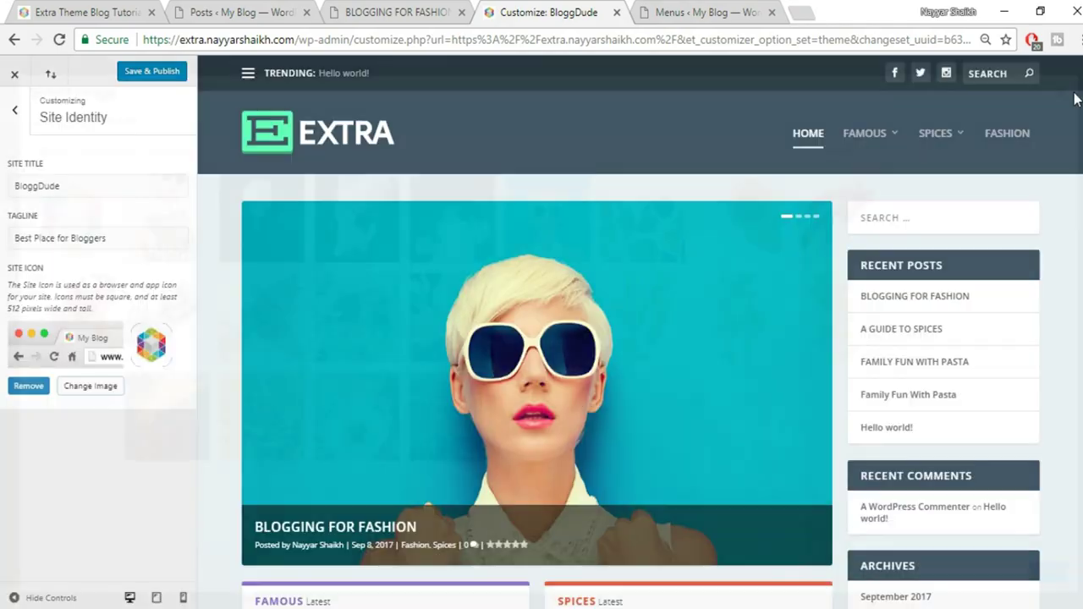
pyautogui.click(148, 72)
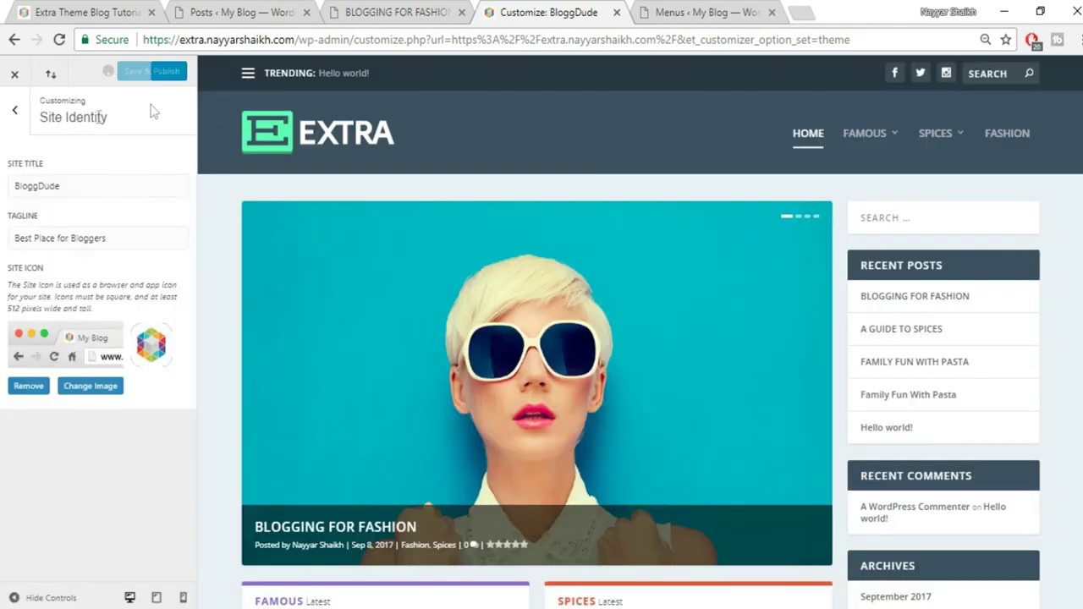
# Preview the Centered header format, then revert to the Left/Right layout
pyautogui.click(12, 117)
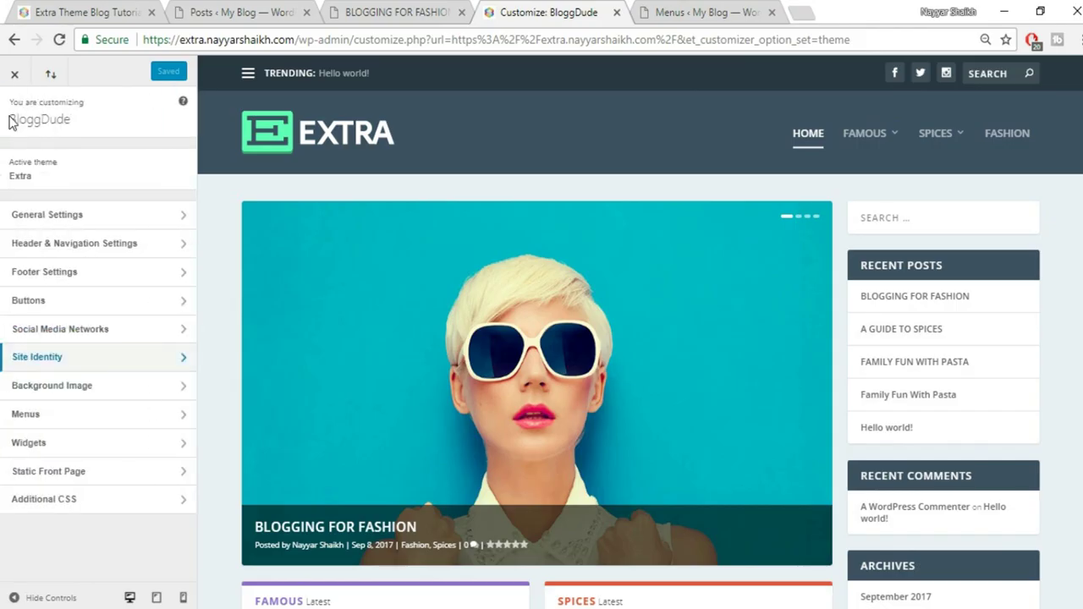
pyautogui.click(116, 252)
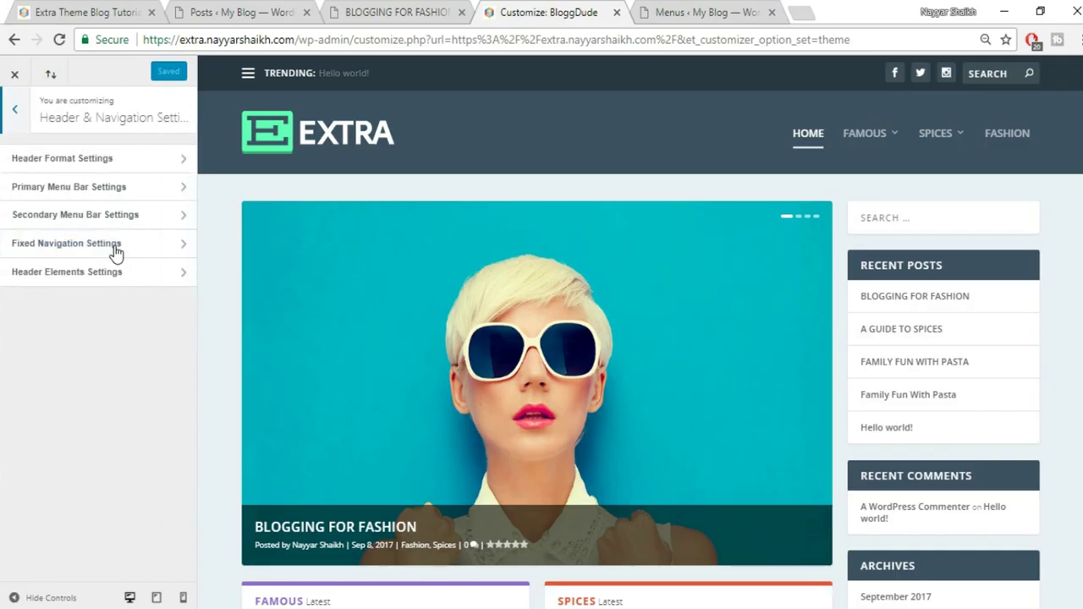
pyautogui.click(136, 159)
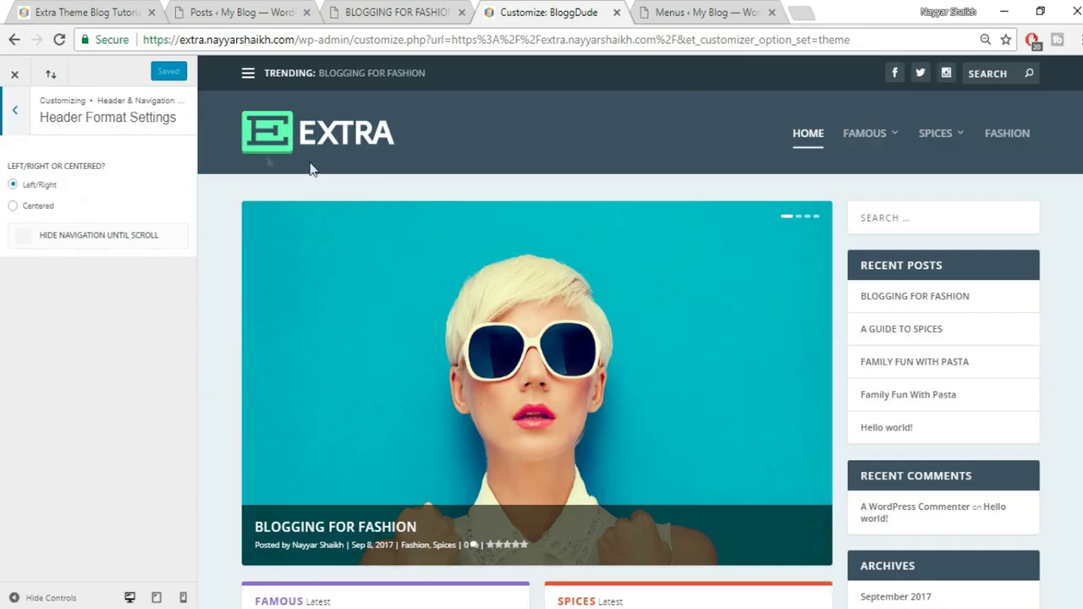
pyautogui.click(40, 208)
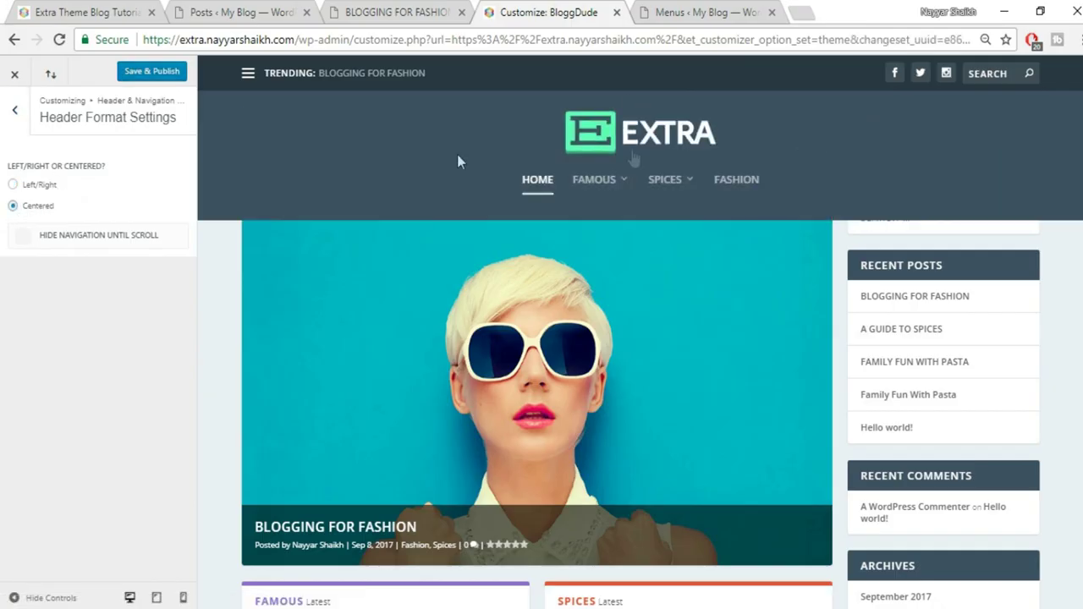
pyautogui.click(40, 185)
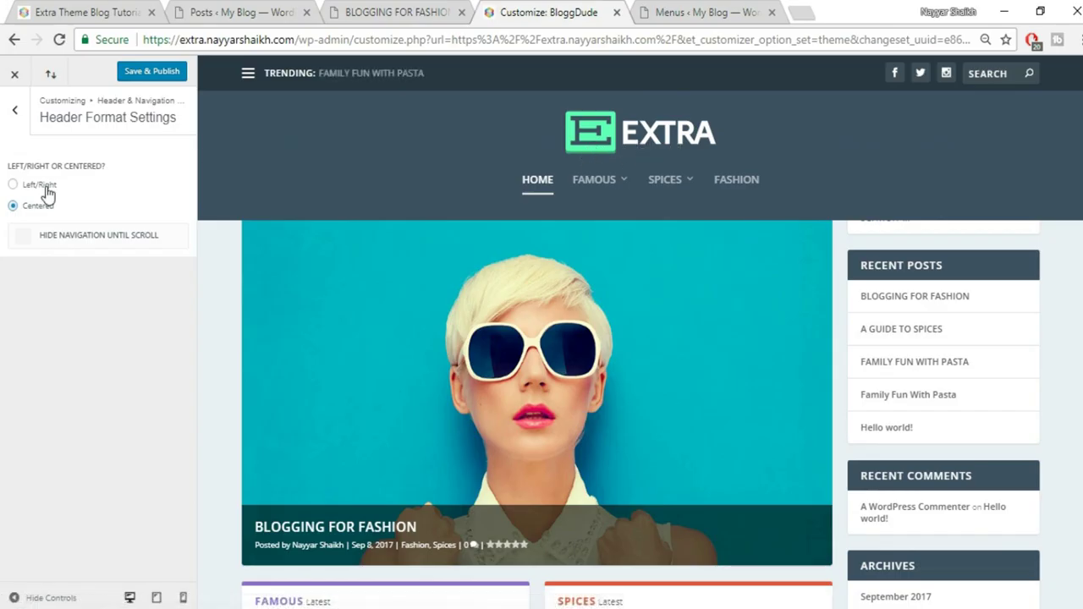
pyautogui.click(17, 111)
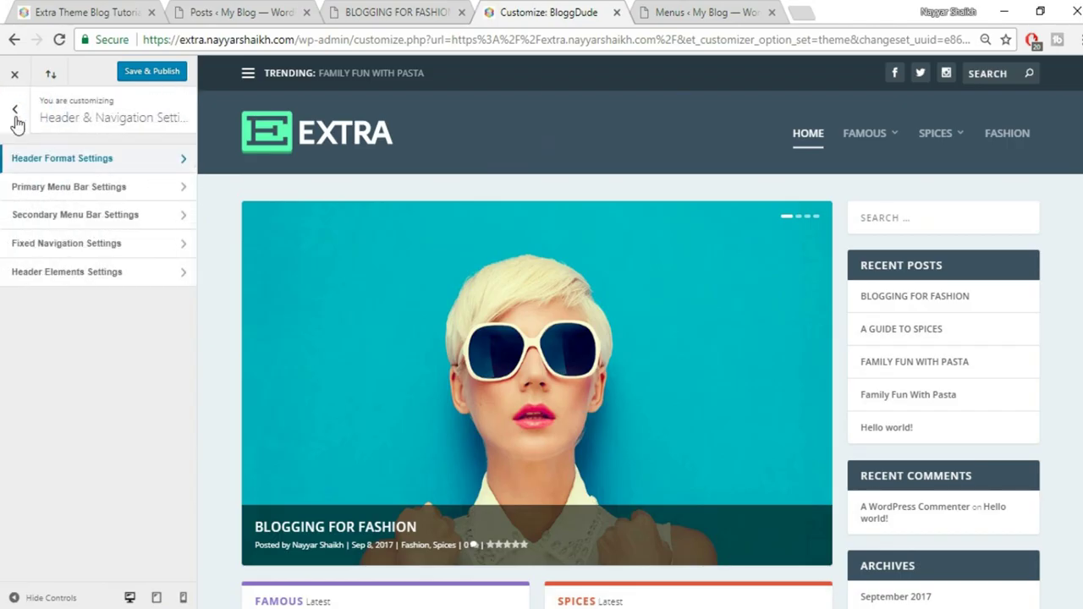
# Set the primary menu bar to menu height 80, logo height 49 and text size 19, and publish
pyautogui.click(108, 195)
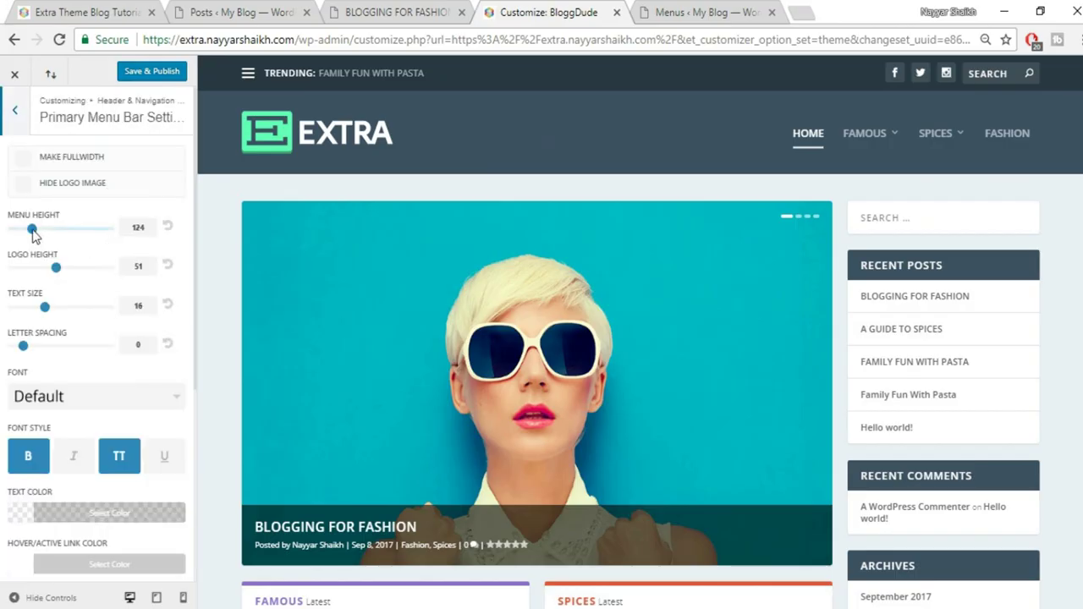
pyautogui.moveTo(34, 237); pyautogui.dragTo(2, 229)
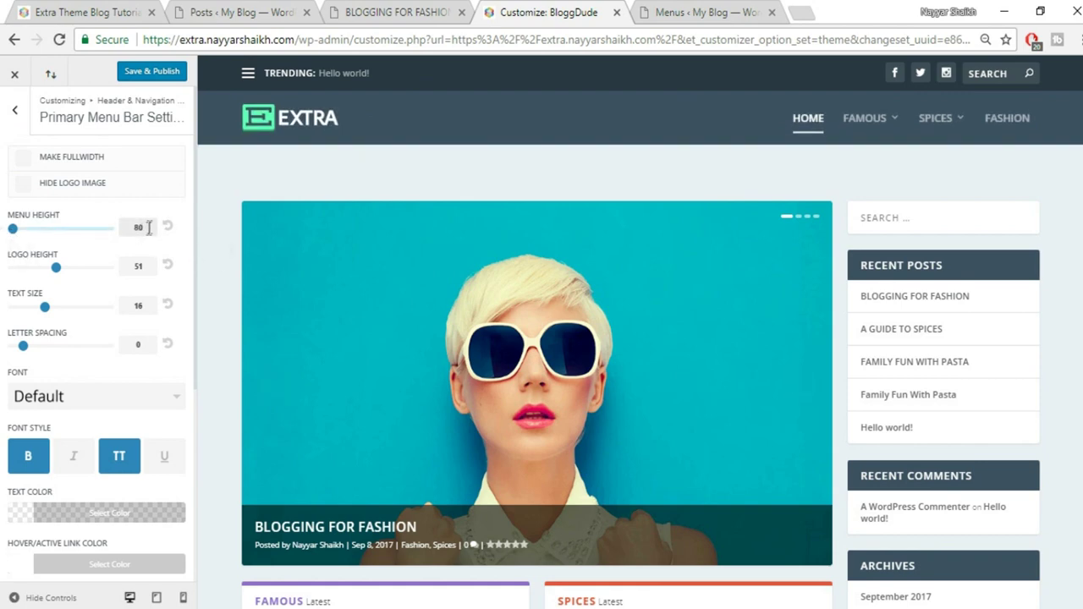
pyautogui.doubleClick(140, 228)
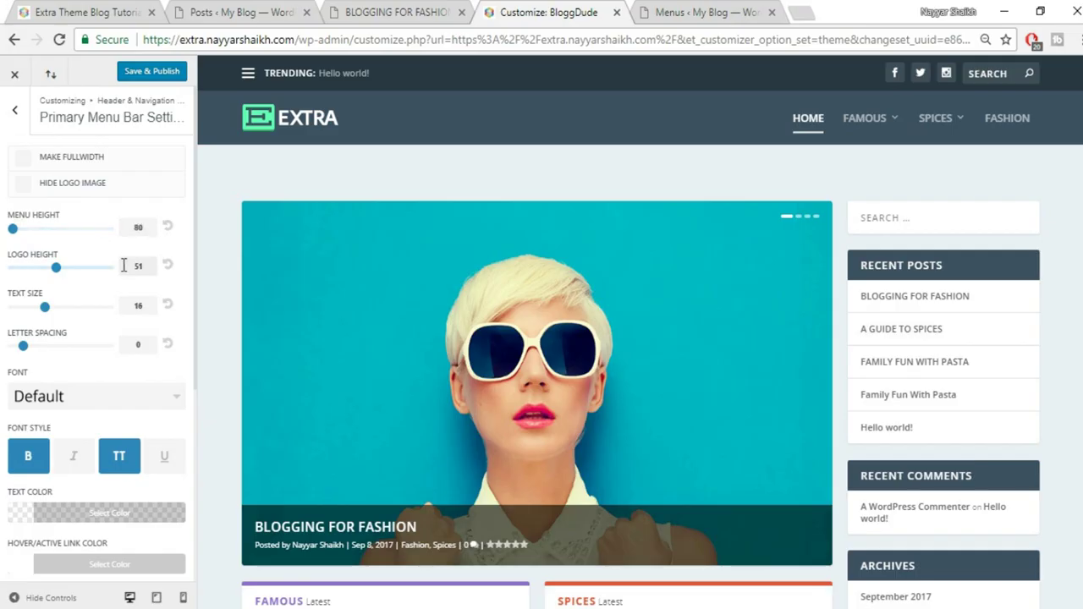
pyautogui.moveTo(56, 271)
pyautogui.mouseDown()
pyautogui.moveTo(31, 271)
pyautogui.moveTo(55, 270)
pyautogui.mouseUp()
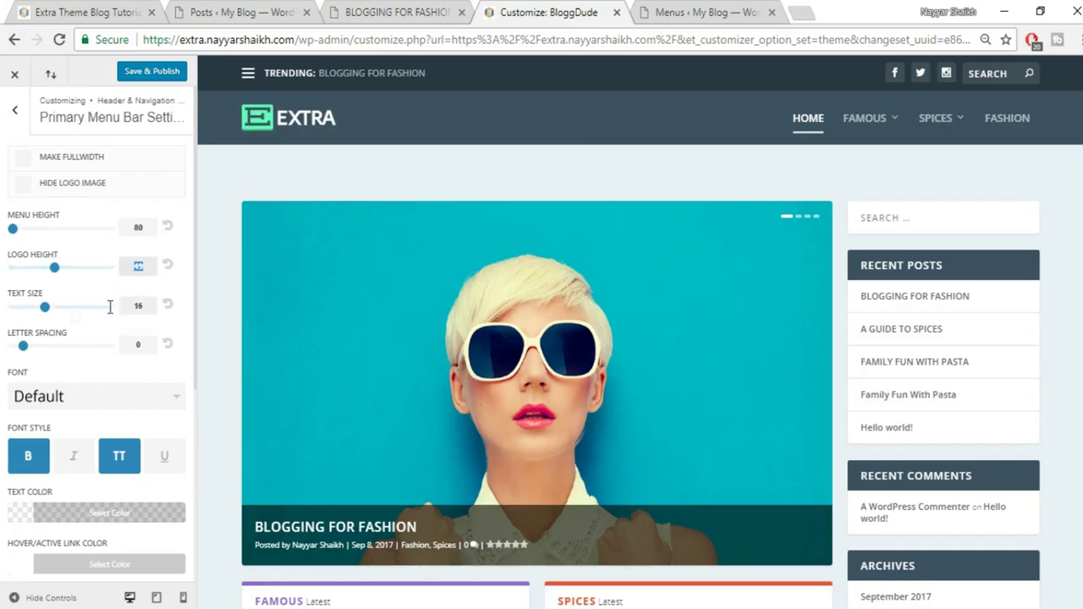
pyautogui.moveTo(48, 311); pyautogui.dragTo(68, 310)
pyautogui.scroll(-3, 99, 339)
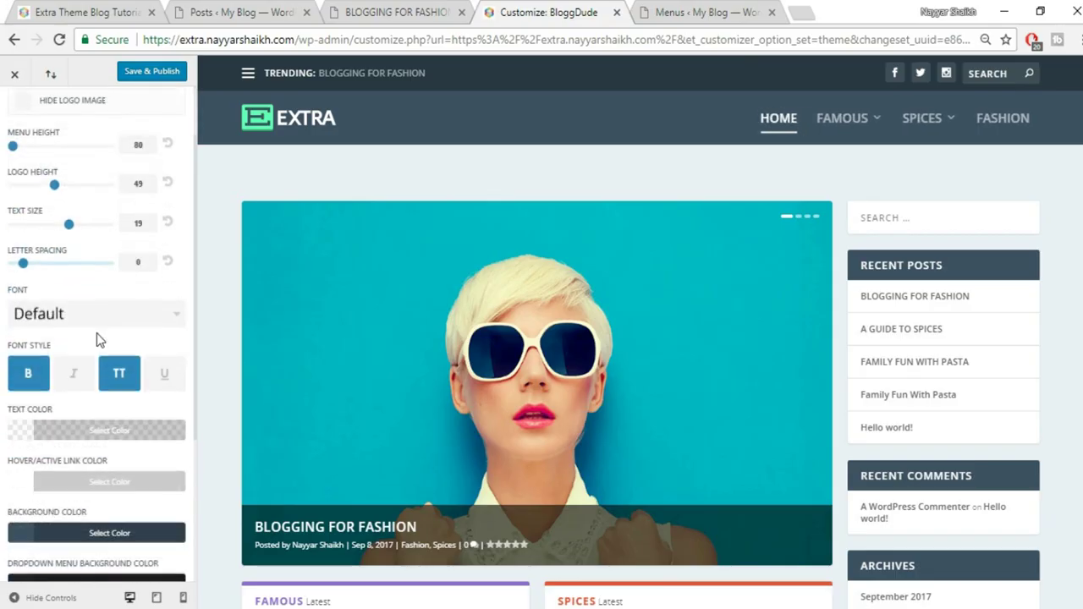
pyautogui.scroll(4, 116, 387)
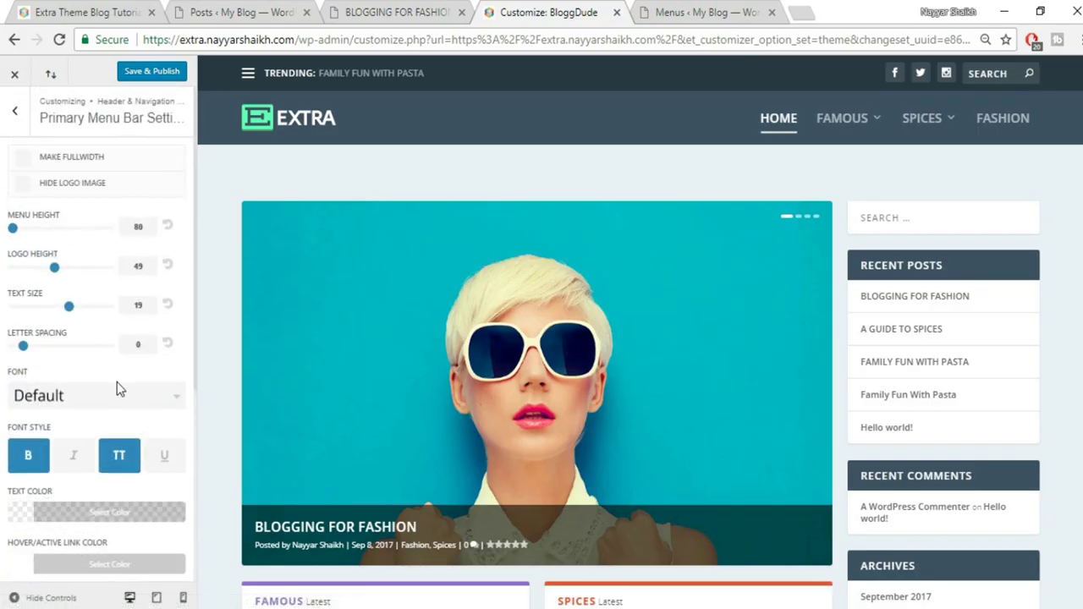
pyautogui.click(152, 72)
pyautogui.scroll(-1, 621, 355)
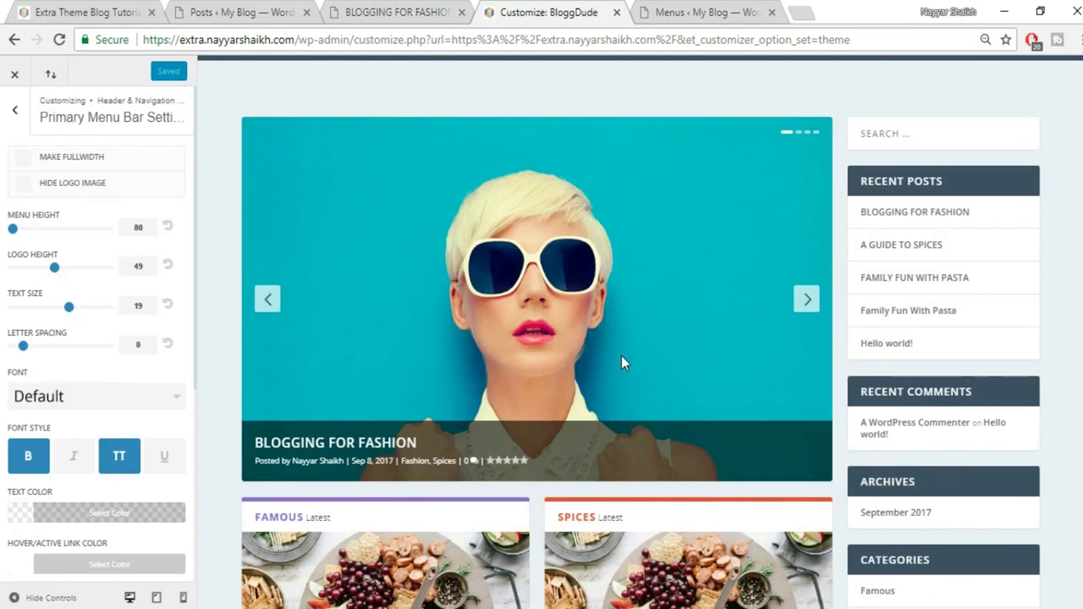
pyautogui.scroll(-3, 621, 356)
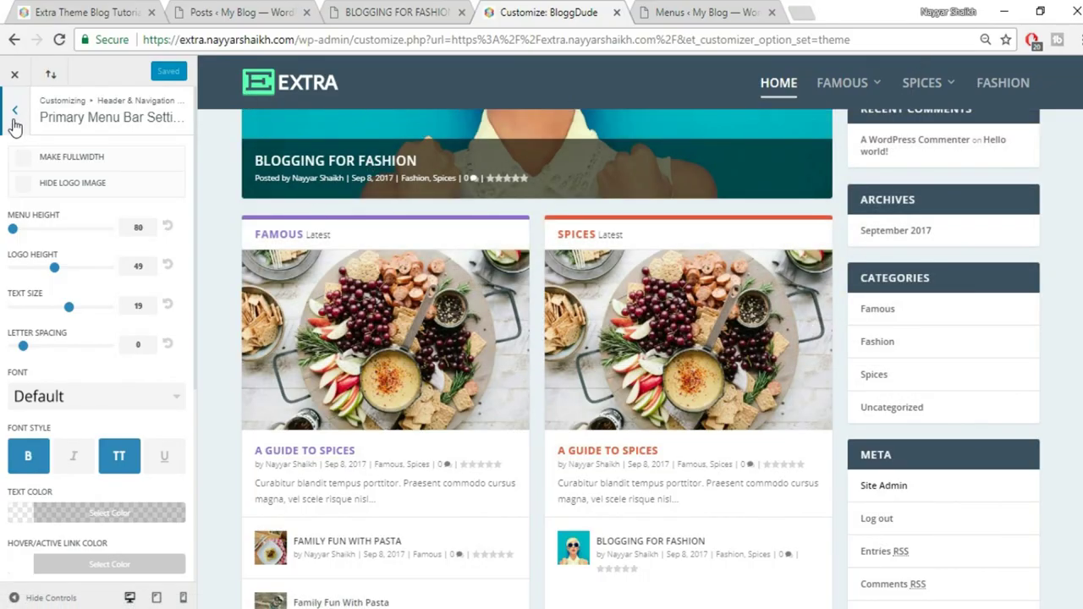
pyautogui.click(12, 111)
# Give the fixed navigation bar menu height 60 and text size 15
pyautogui.click(111, 246)
pyautogui.scroll(5, 554, 355)
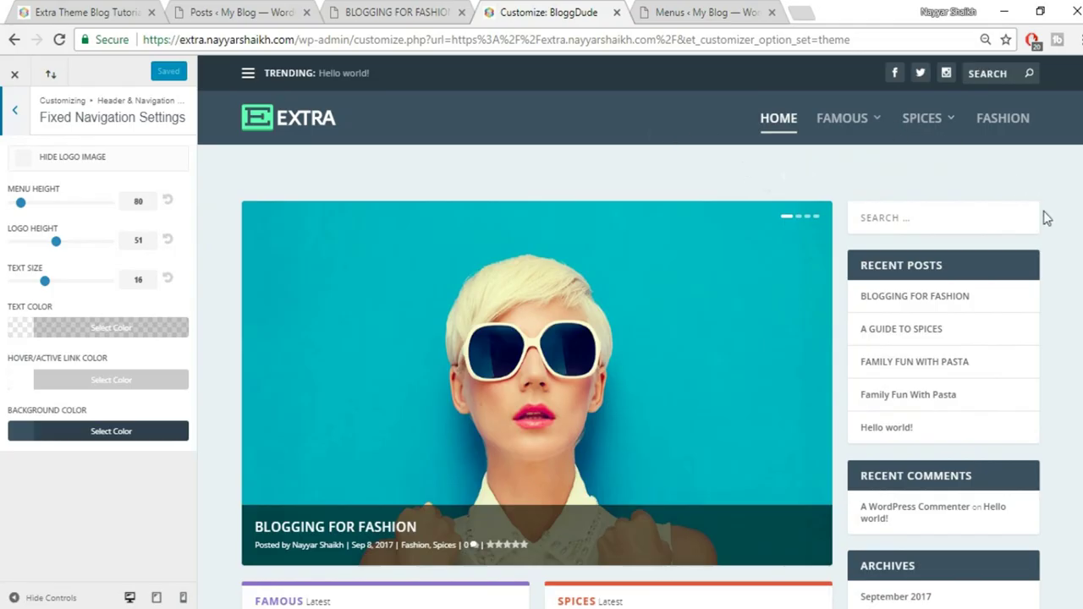
pyautogui.scroll(-6, 1047, 218)
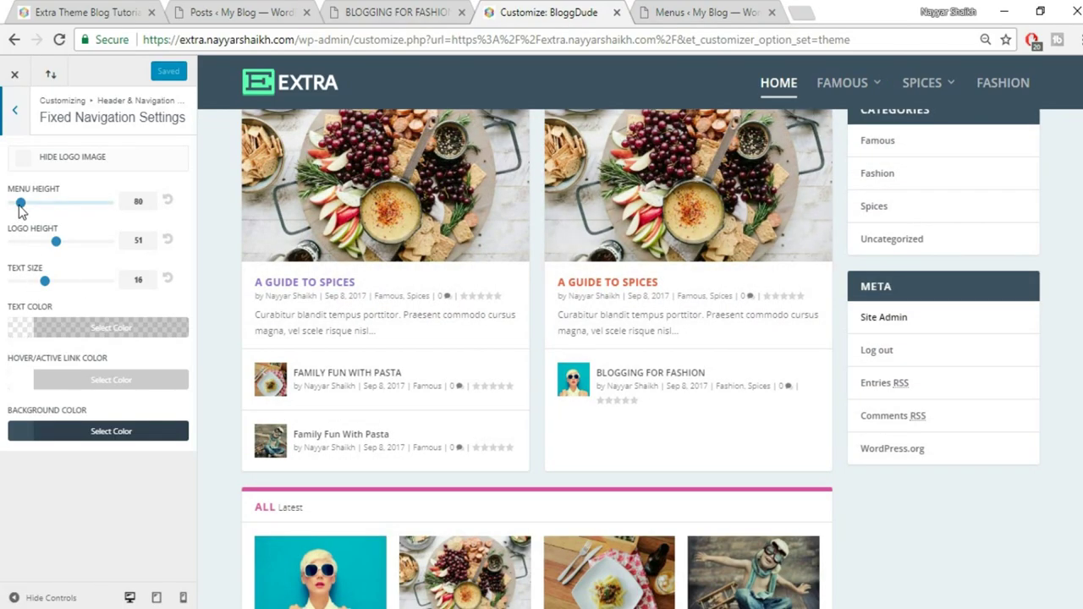
pyautogui.moveTo(21, 205); pyautogui.dragTo(2, 212)
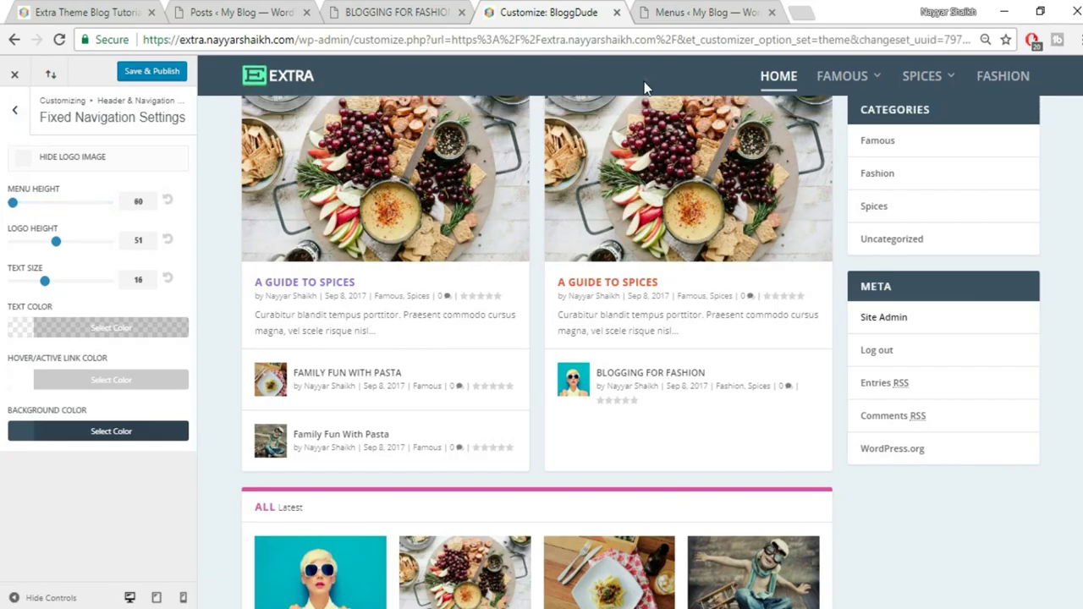
pyautogui.moveTo(44, 281); pyautogui.dragTo(37, 281)
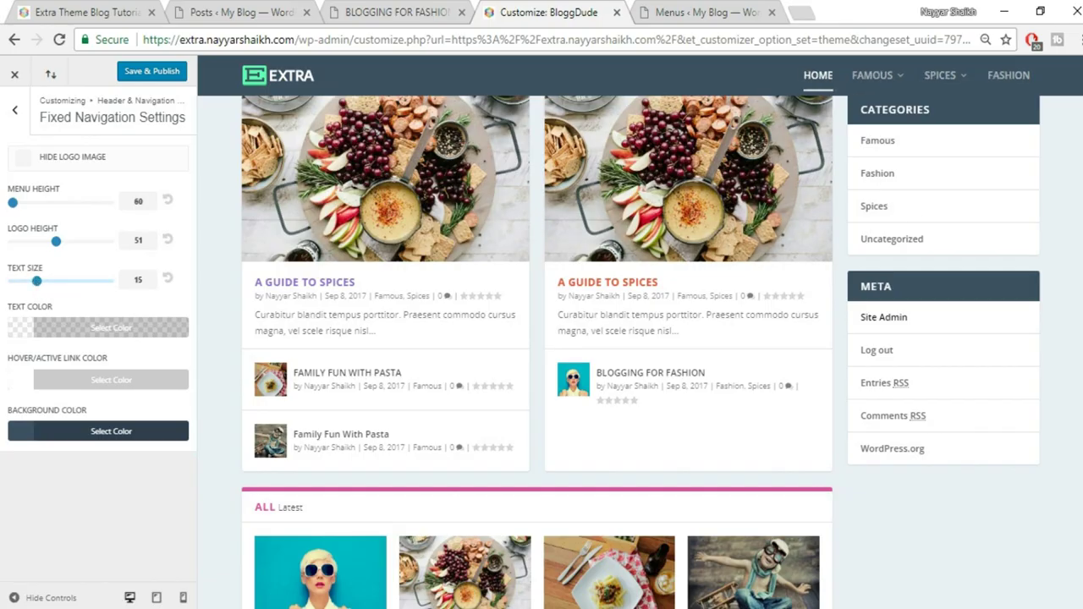
# Publish the fixed navigation changes and close the Customizer to the live homepage
pyautogui.scroll(-10, 799, 138)
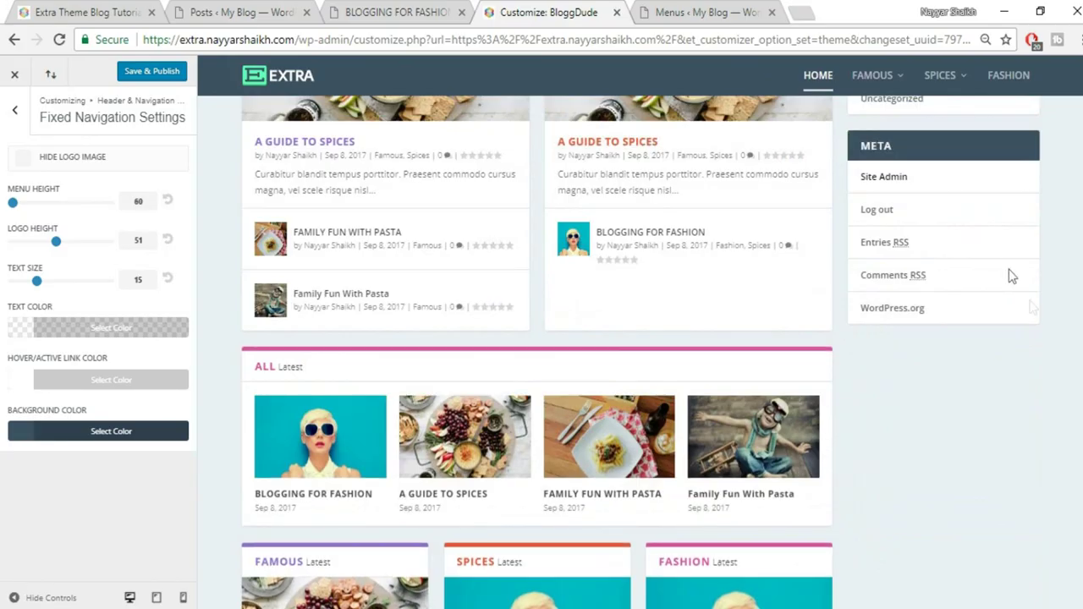
pyautogui.scroll(-2, 640, 352)
pyautogui.scroll(4, 641, 352)
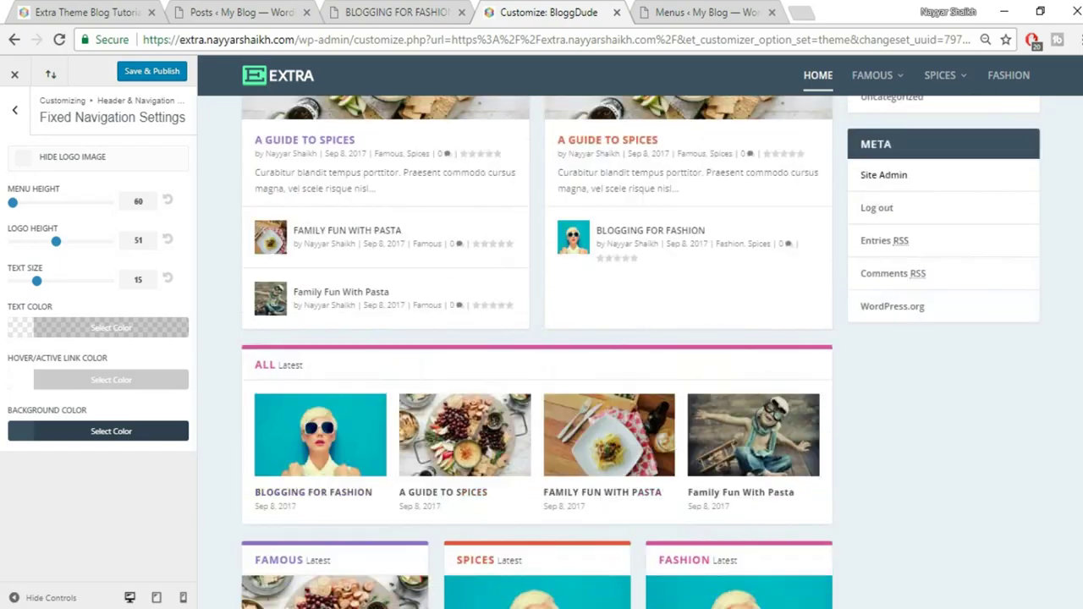
pyautogui.scroll(-3, 536, 352)
pyautogui.scroll(1, 536, 352)
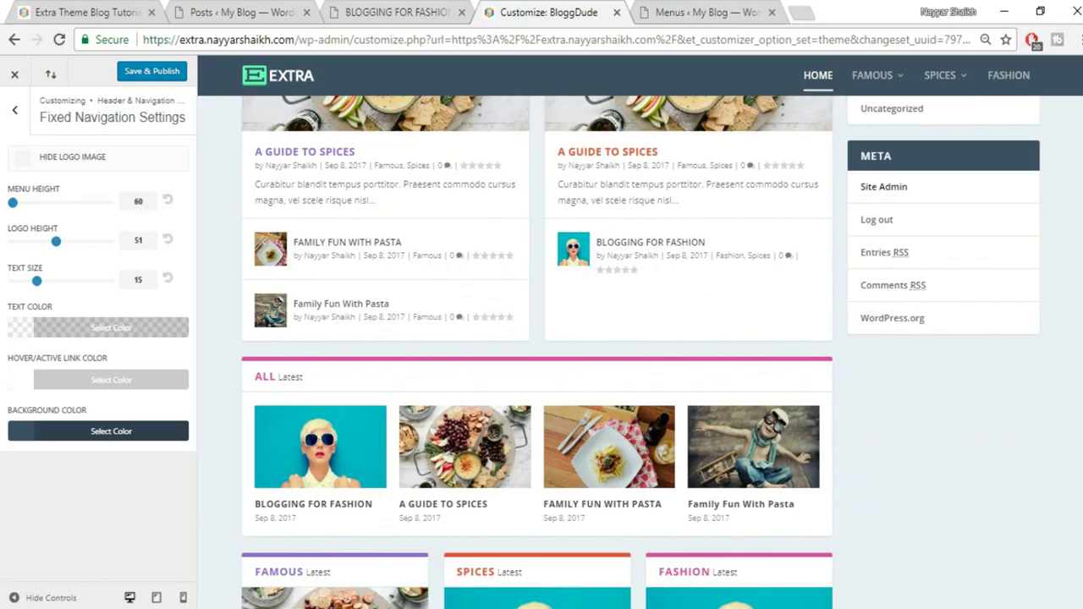
pyautogui.scroll(10, 946, 82)
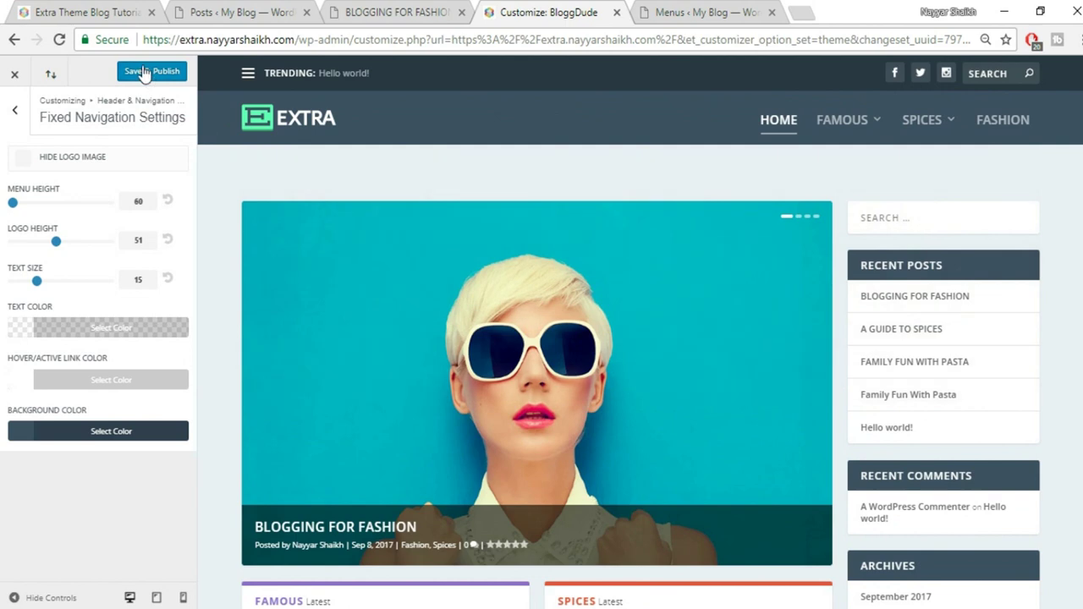
pyautogui.click(140, 73)
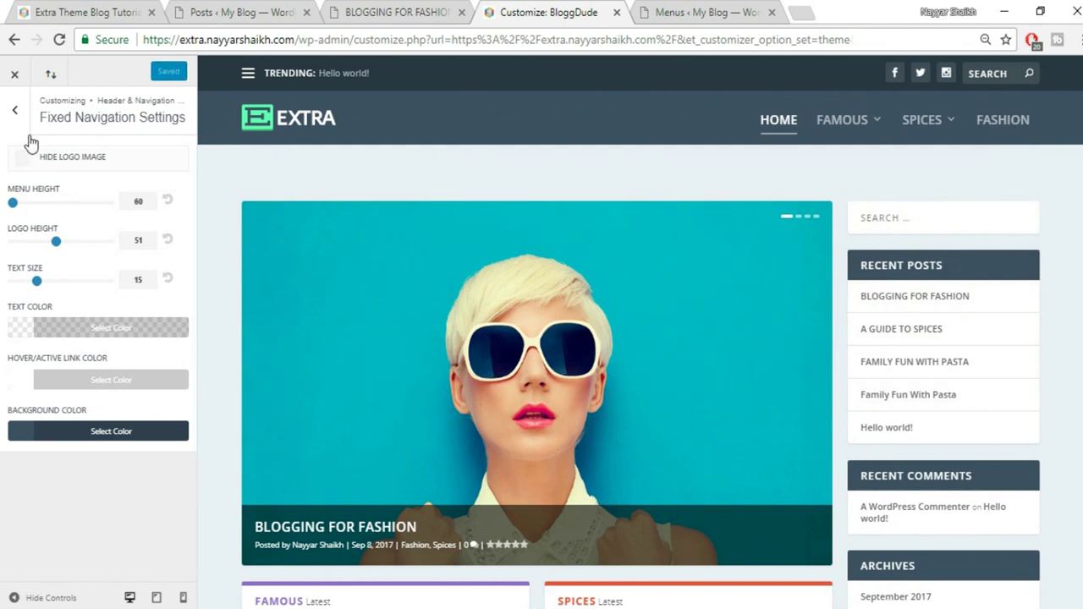
pyautogui.click(17, 76)
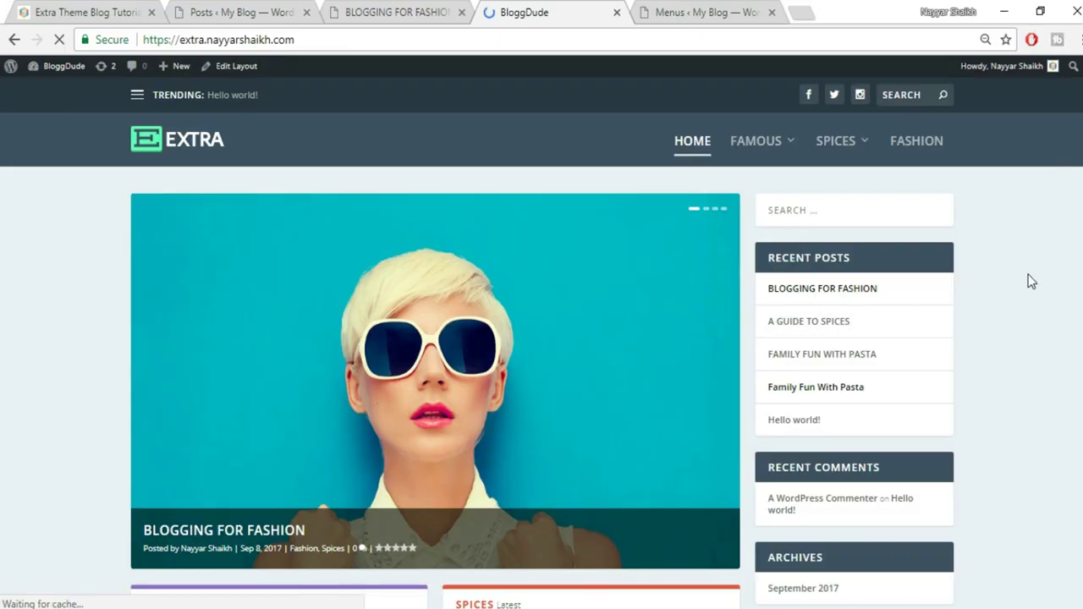
# Scroll through the reference blog's sidebar: Recent Posts, Follow Us, Recent Tweets and more
pyautogui.scroll(-1, 1023, 286)
pyautogui.scroll(-1, 821, 354)
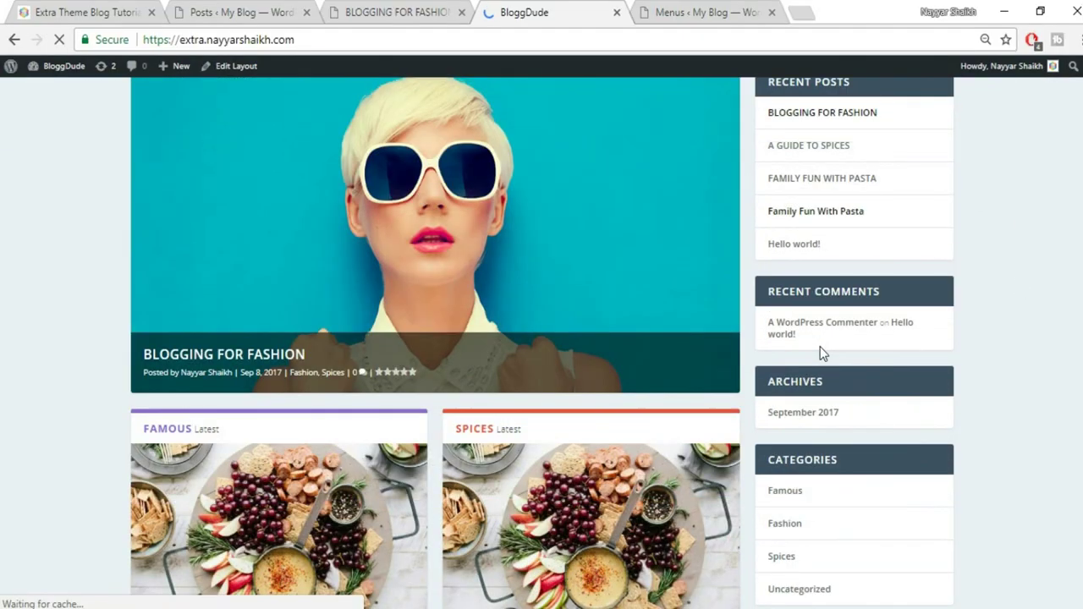
pyautogui.scroll(-3, 821, 353)
pyautogui.hotkey('ctrl', '1')
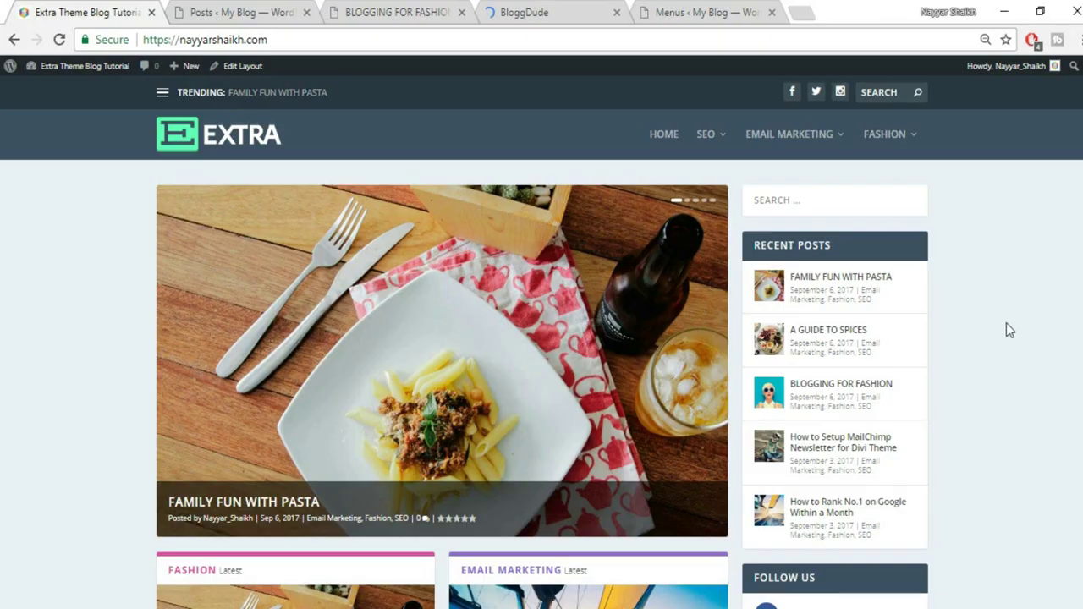
pyautogui.scroll(-3, 1005, 323)
pyautogui.scroll(1, 965, 268)
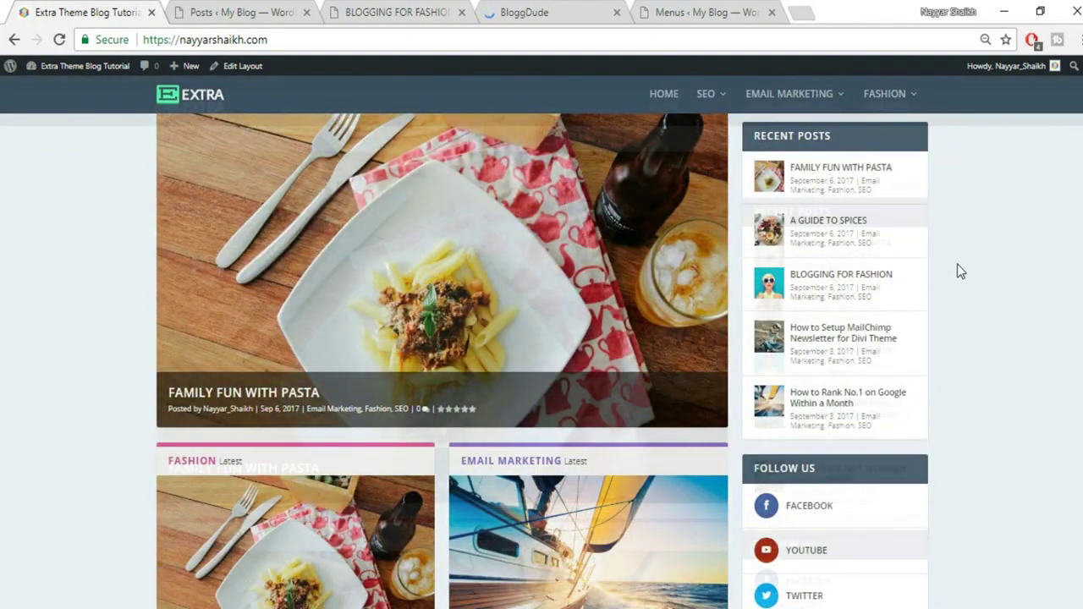
pyautogui.scroll(2, 957, 264)
pyautogui.scroll(-3, 785, 361)
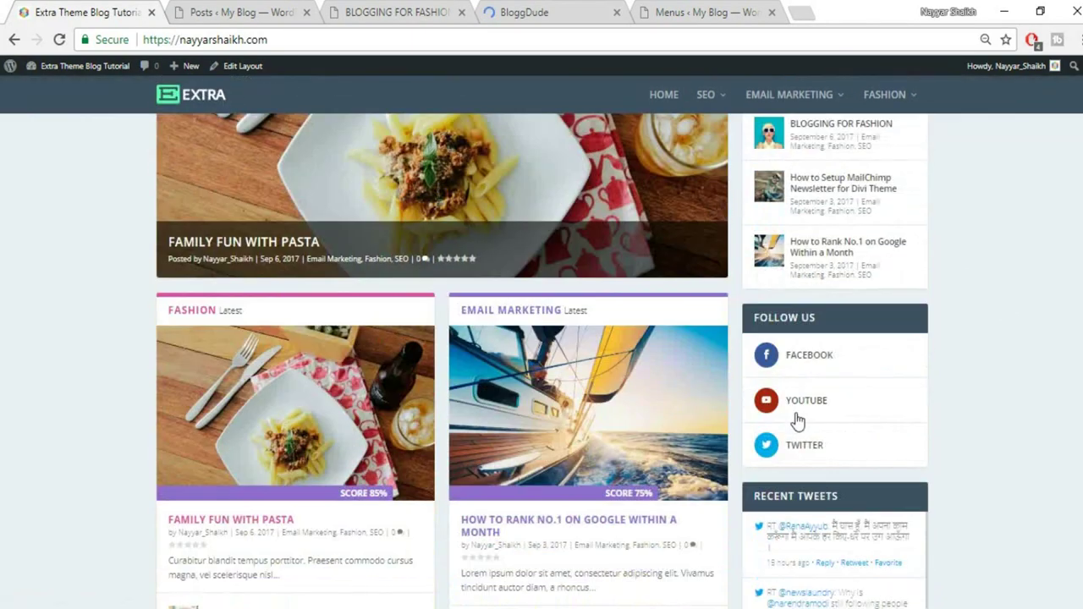
pyautogui.scroll(-1, 803, 373)
pyautogui.scroll(-8, 910, 449)
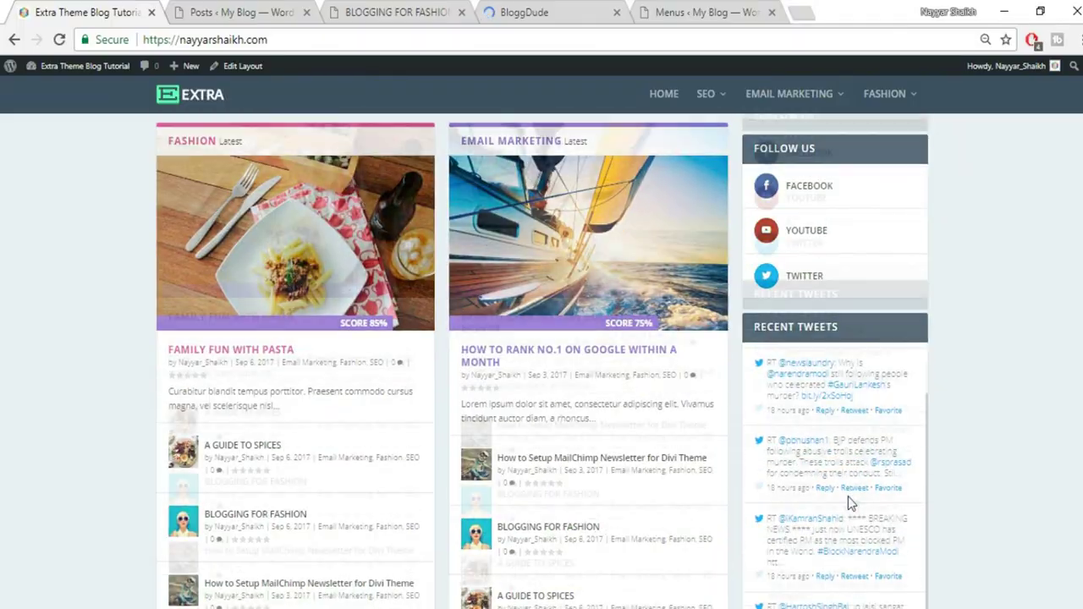
pyautogui.scroll(10, 995, 414)
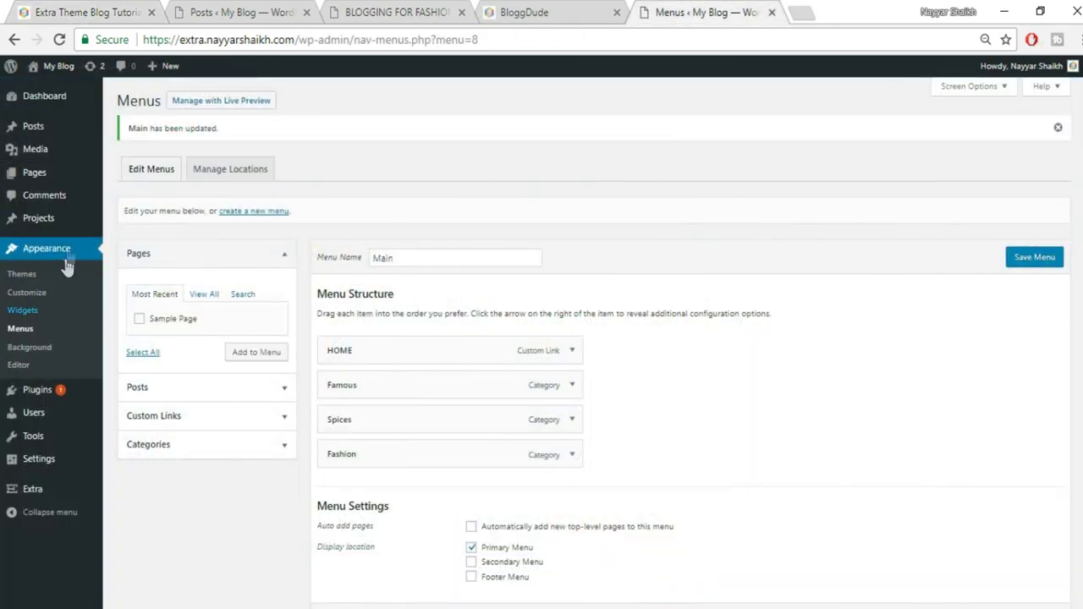
# Delete Recent Posts, Recent Comments, Archives, Categories and Meta from the Main Sidebar, keeping Search
pyautogui.click(33, 314)
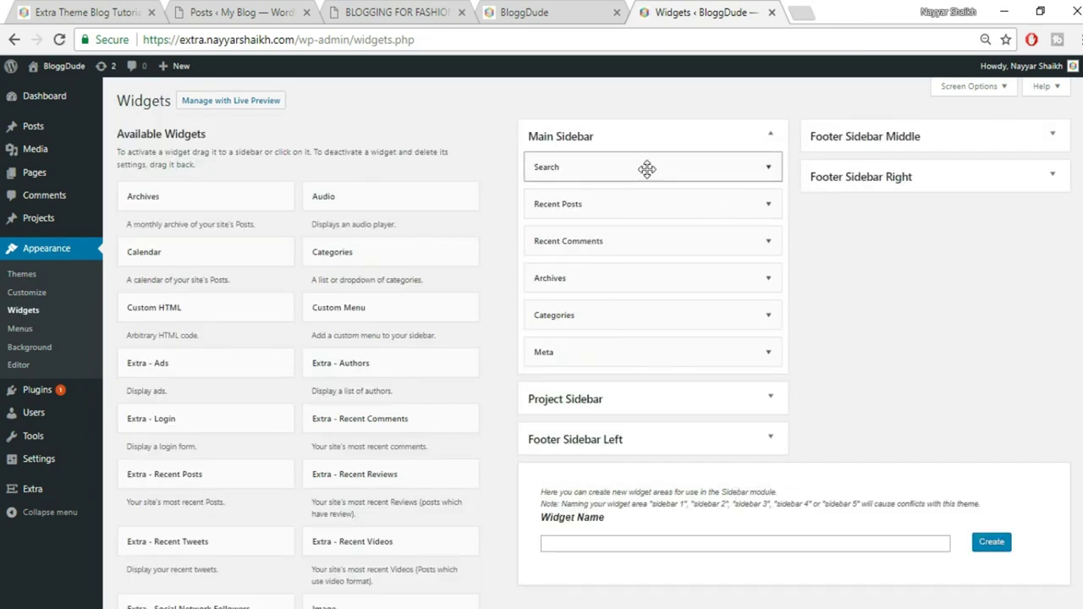
pyautogui.click(767, 204)
pyautogui.click(543, 328)
pyautogui.click(556, 17)
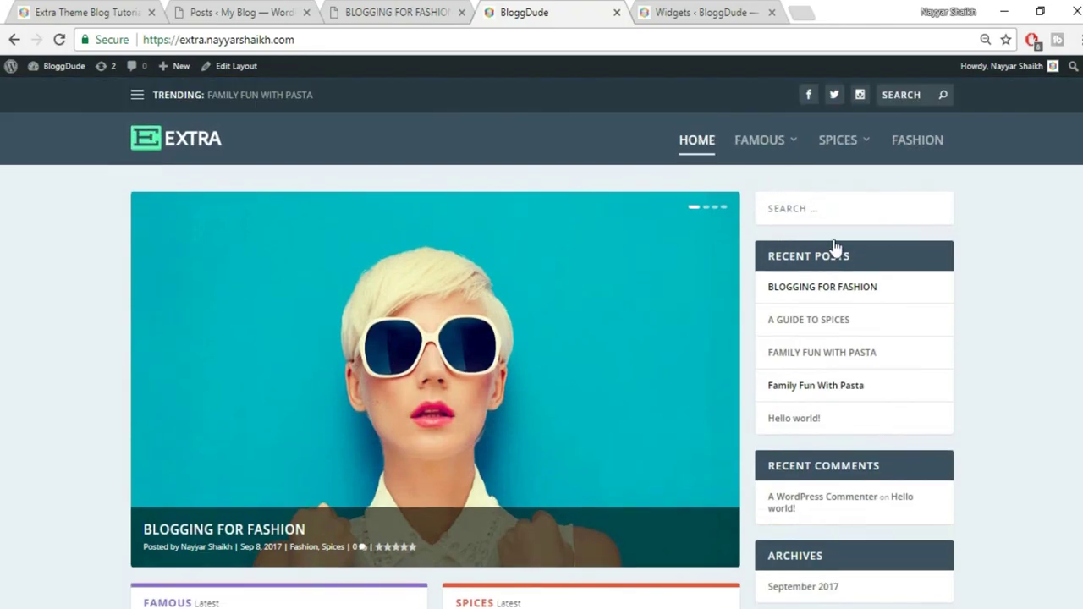
pyautogui.click(711, 12)
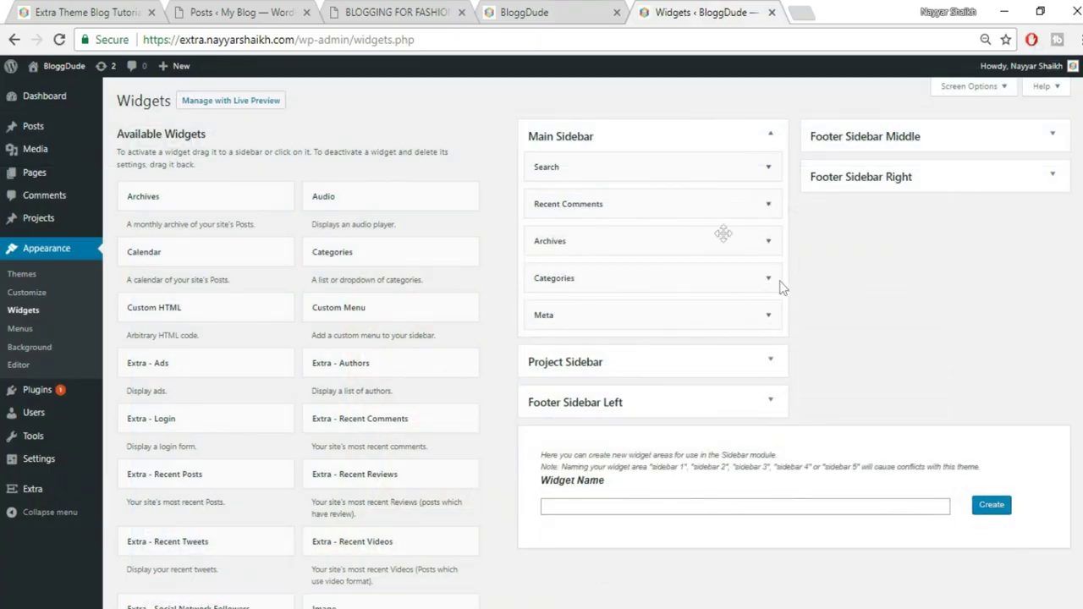
pyautogui.click(737, 205)
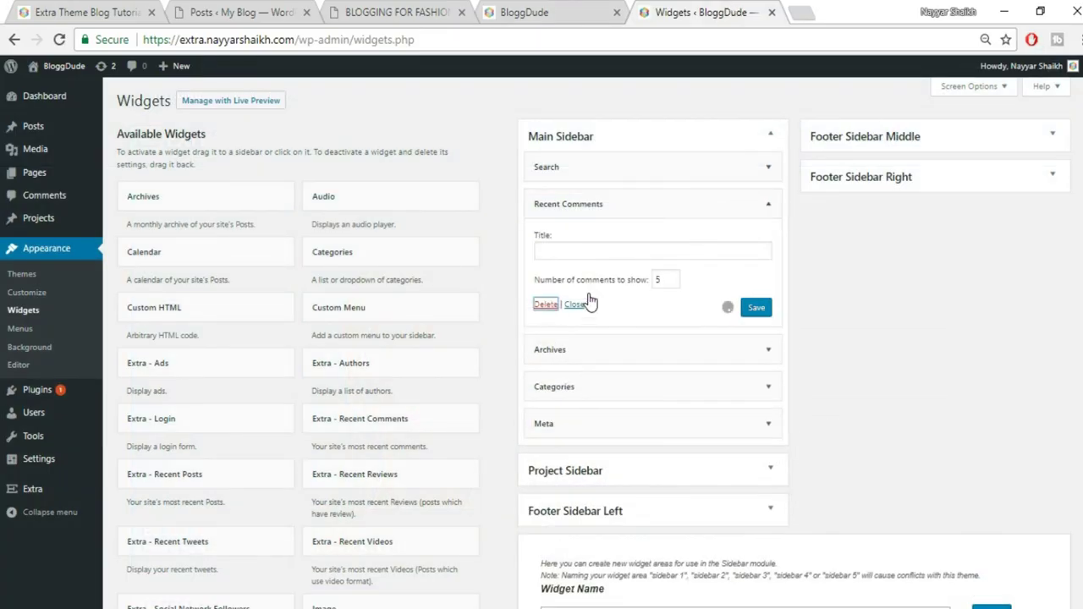
pyautogui.click(768, 205)
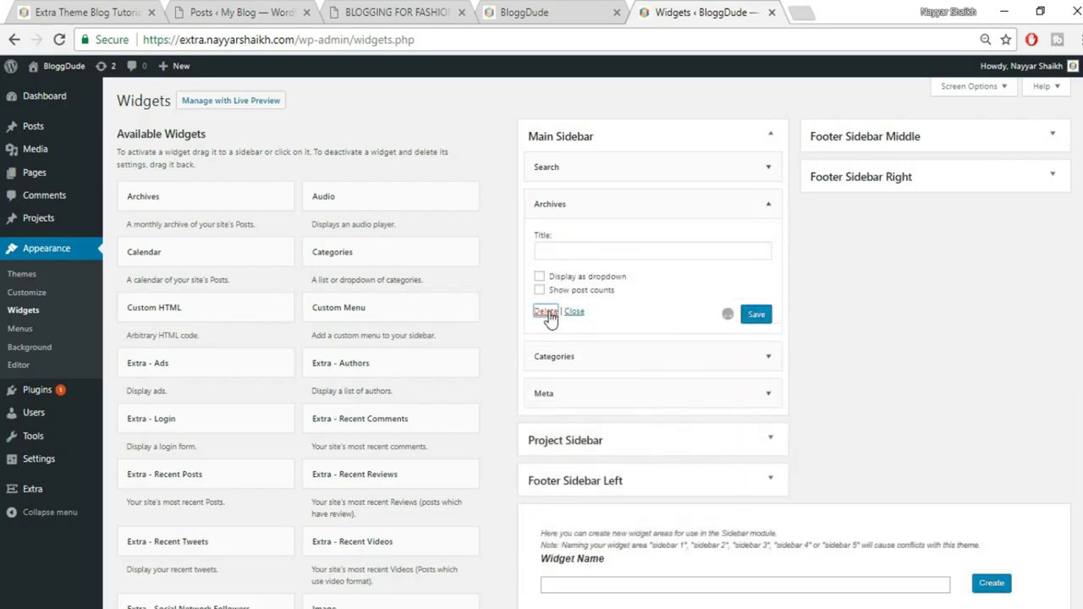
pyautogui.click(769, 206)
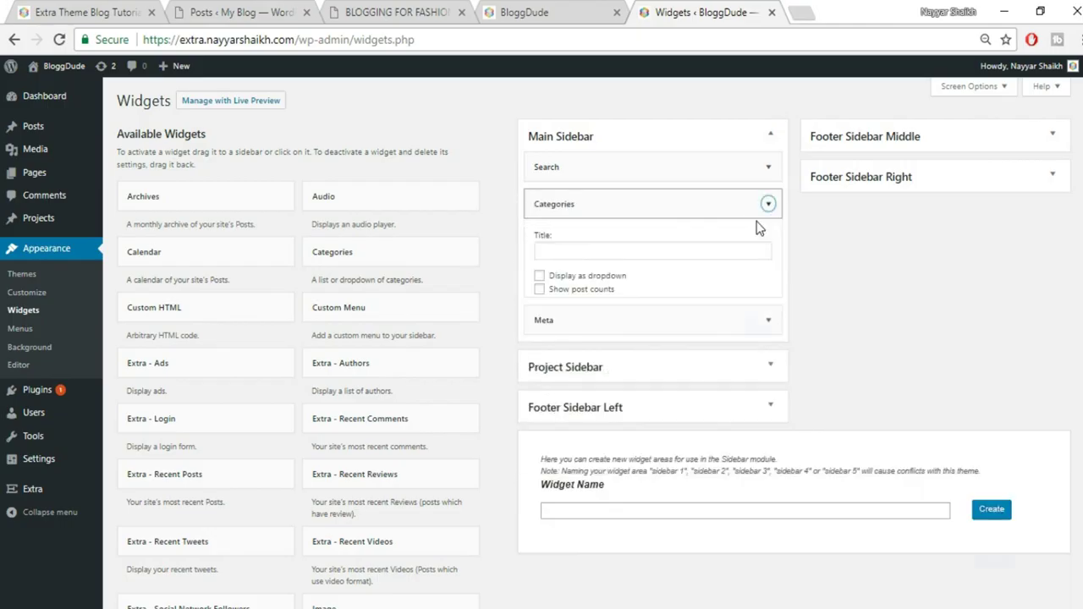
pyautogui.click(541, 326)
pyautogui.click(769, 204)
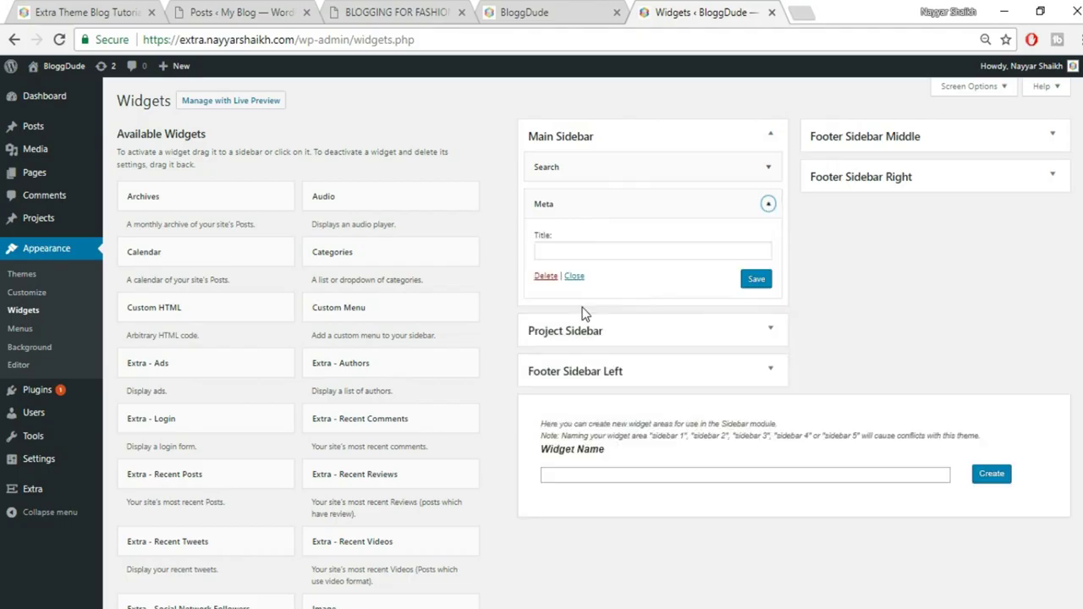
pyautogui.click(545, 276)
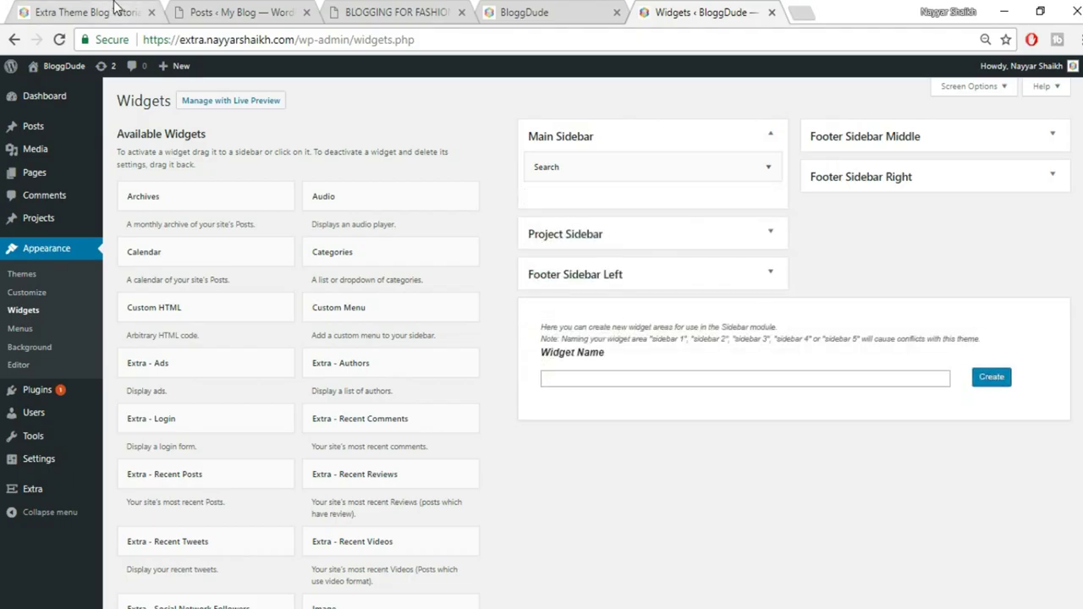
pyautogui.click(110, 12)
# Add an Extra - Recent Posts widget to the Main Sidebar
pyautogui.click(692, 10)
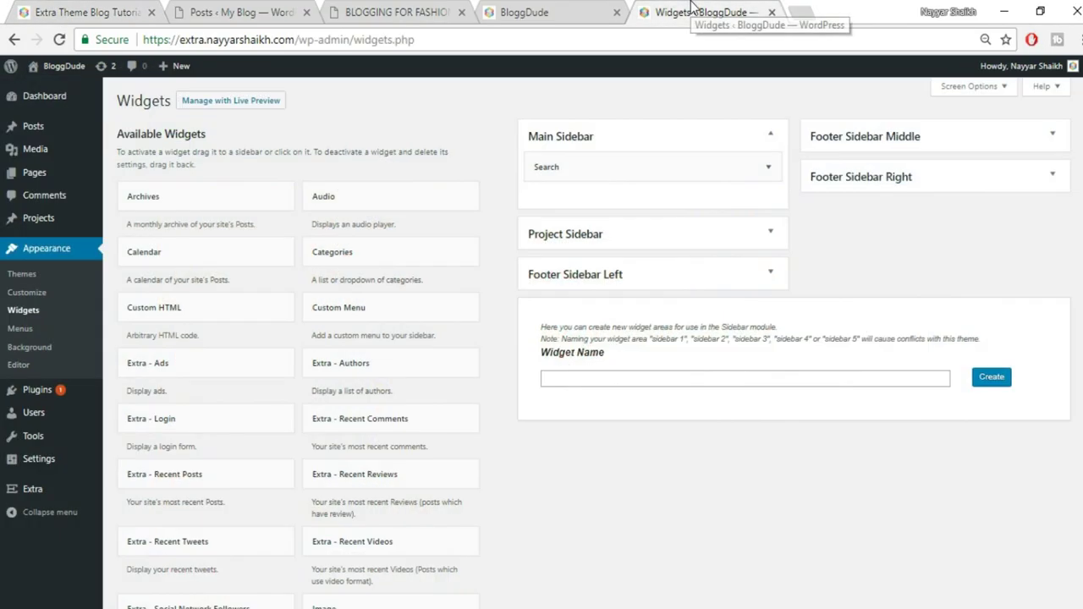
pyautogui.scroll(-1, 438, 296)
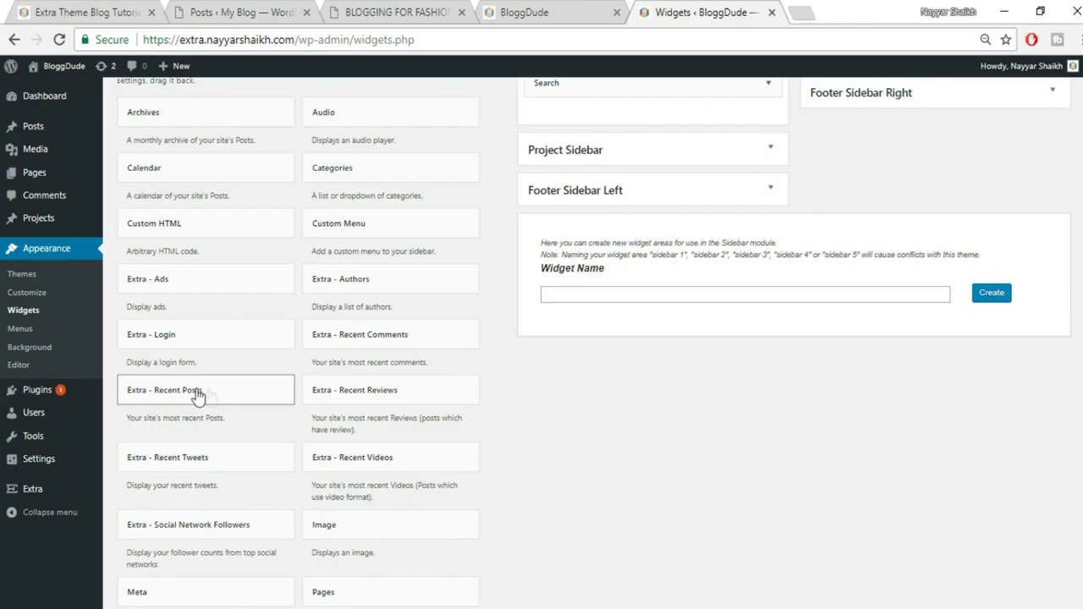
pyautogui.click(227, 397)
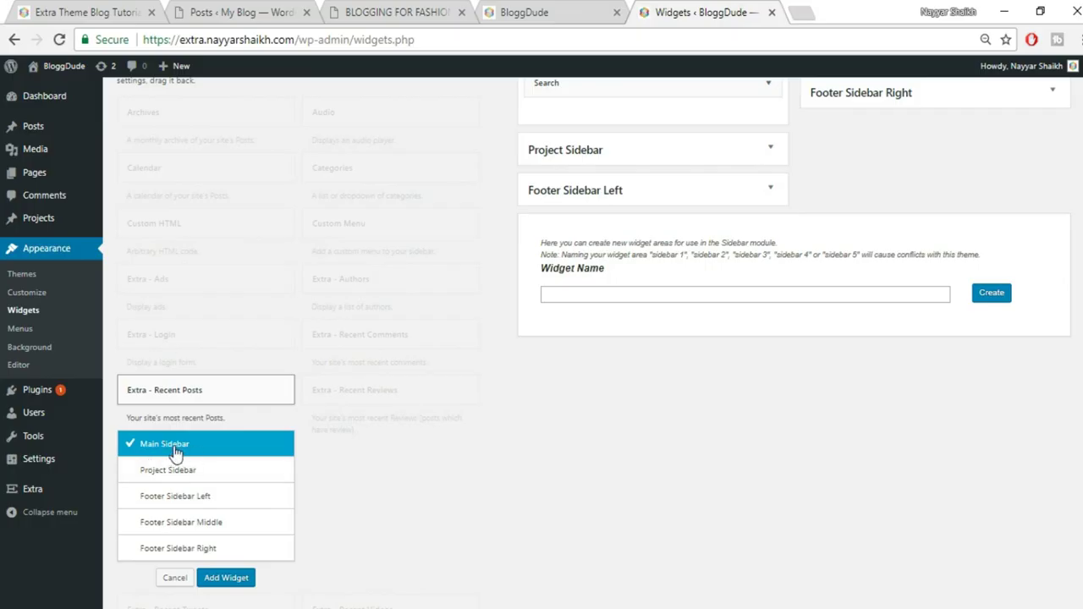
pyautogui.click(235, 579)
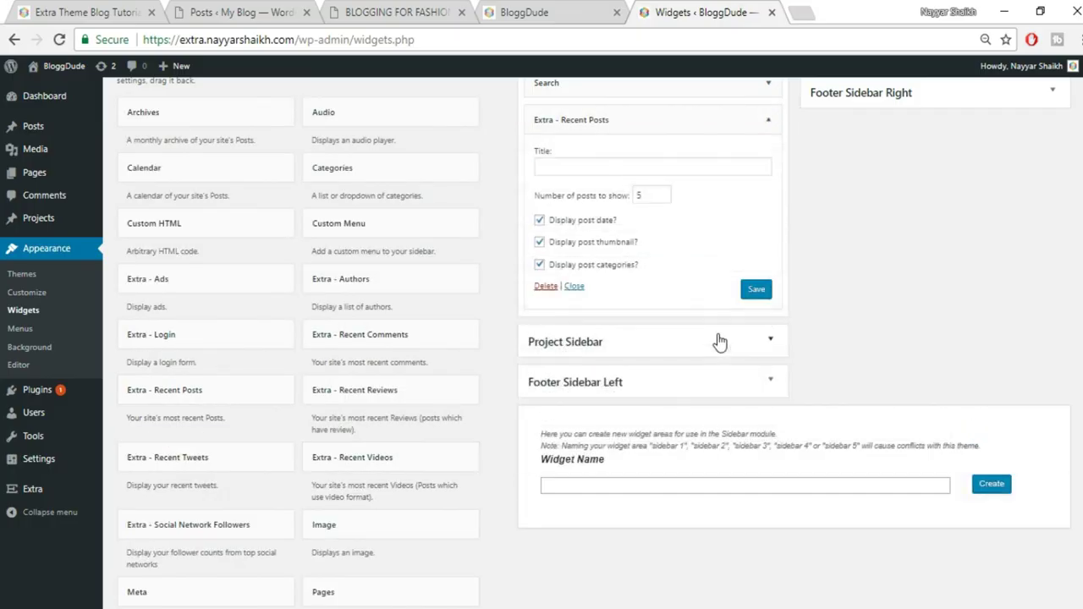
pyautogui.scroll(1, 745, 292)
# Title the widget RECENT POSTS, copied from the reference blog's heading
pyautogui.click(698, 251)
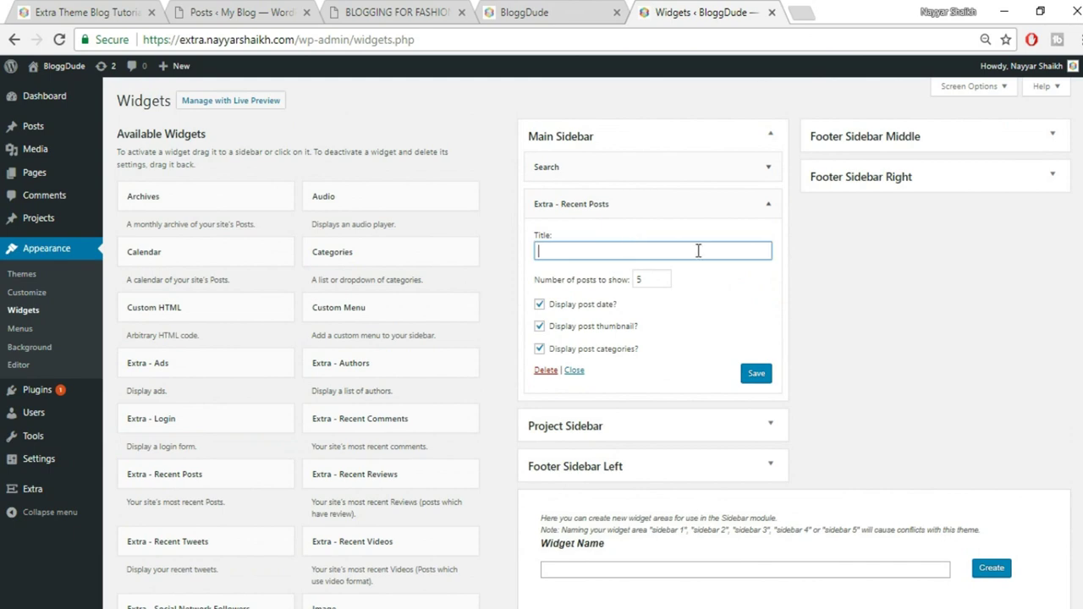
pyautogui.hotkey('ctrl', '1')
pyautogui.moveTo(851, 245); pyautogui.dragTo(744, 251)
pyautogui.hotkey('ctrl', 'c')
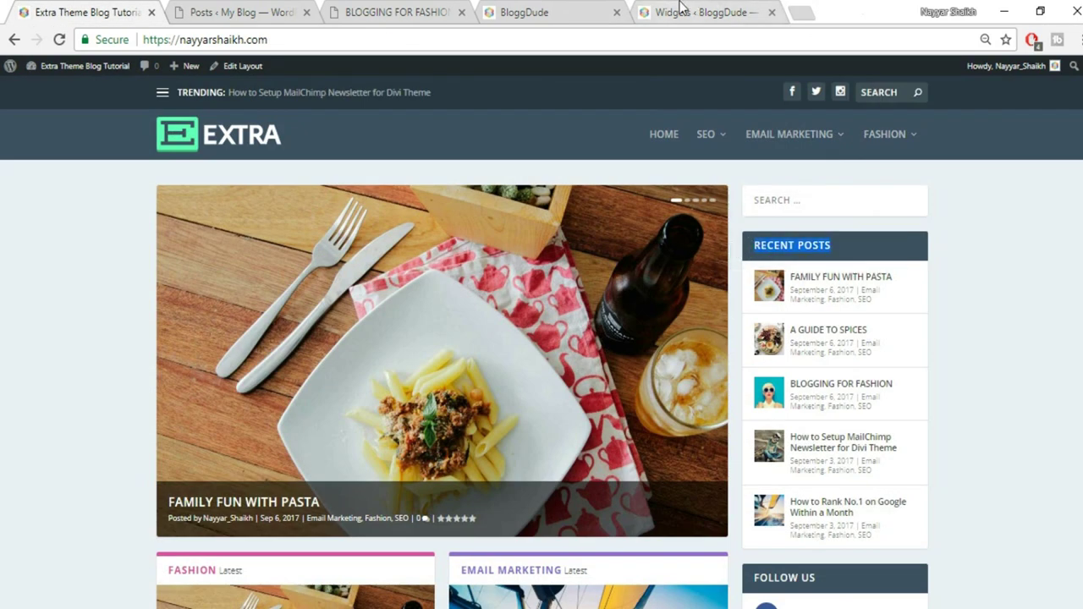
pyautogui.click(690, 12)
pyautogui.hotkey('ctrl', 'v')
pyautogui.click(669, 335)
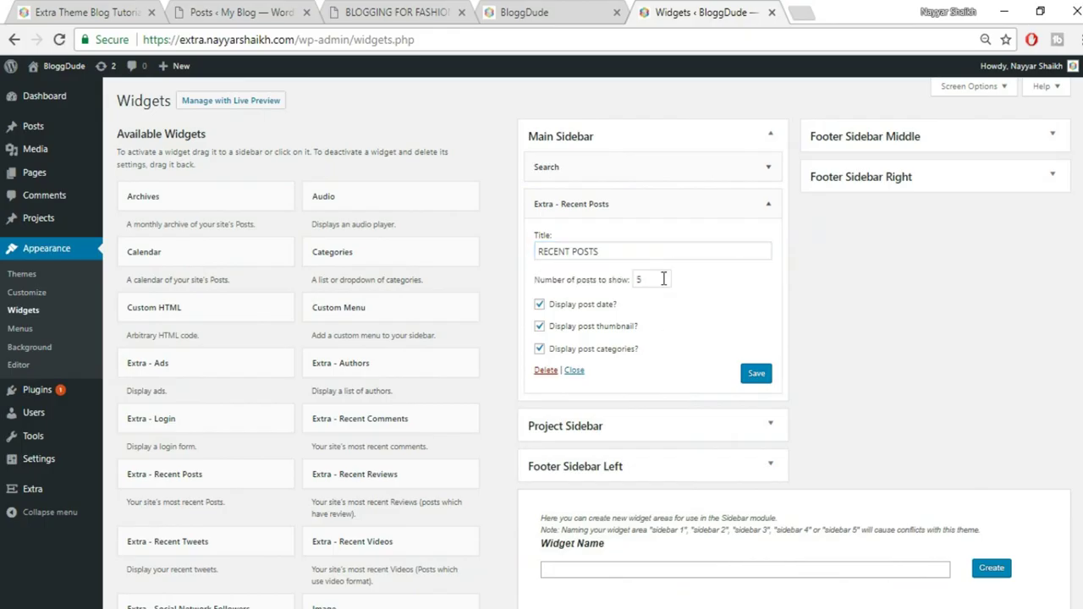
# Save the Recent Posts widget with 5 posts and collapse it
pyautogui.moveTo(663, 279); pyautogui.dragTo(631, 278)
pyautogui.click(756, 374)
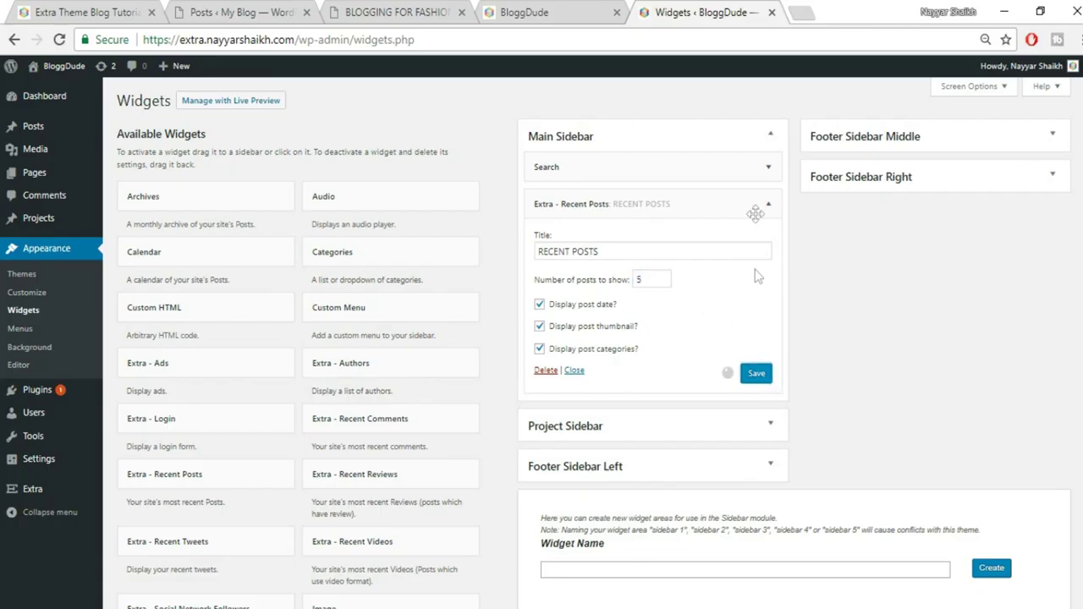
pyautogui.click(769, 210)
pyautogui.click(125, 8)
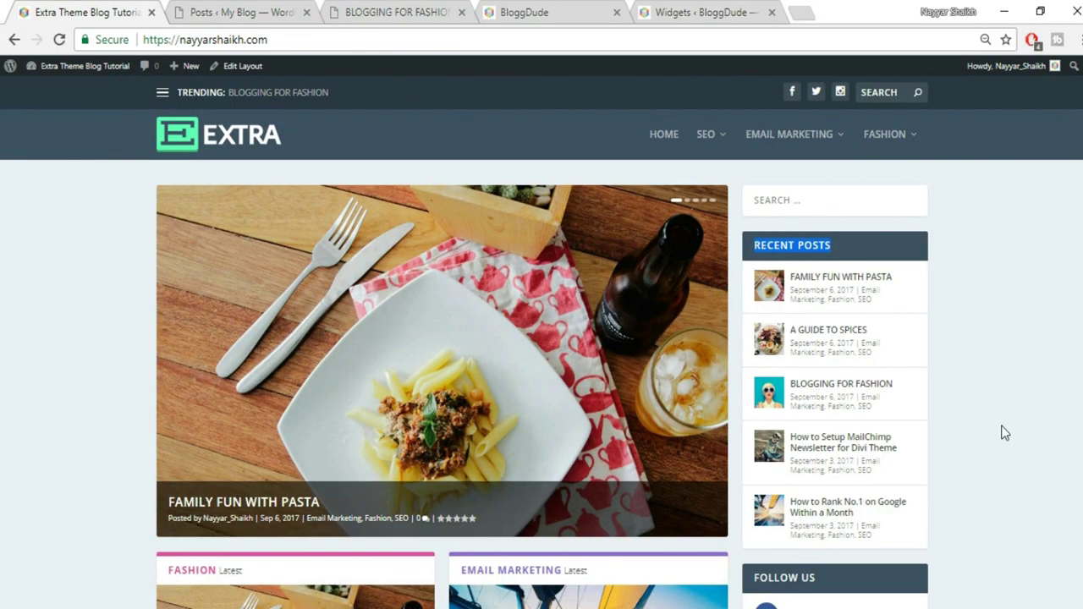
pyautogui.scroll(-3, 982, 433)
pyautogui.click(682, 9)
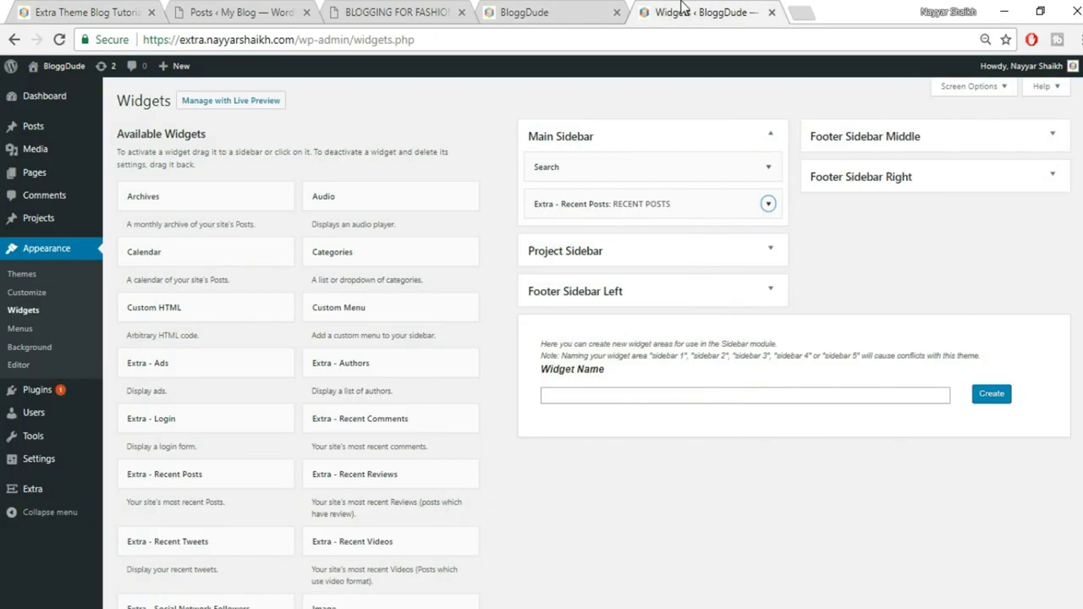
# Add an Extra - Social Network Followers widget to the Main Sidebar
pyautogui.scroll(-2, 580, 412)
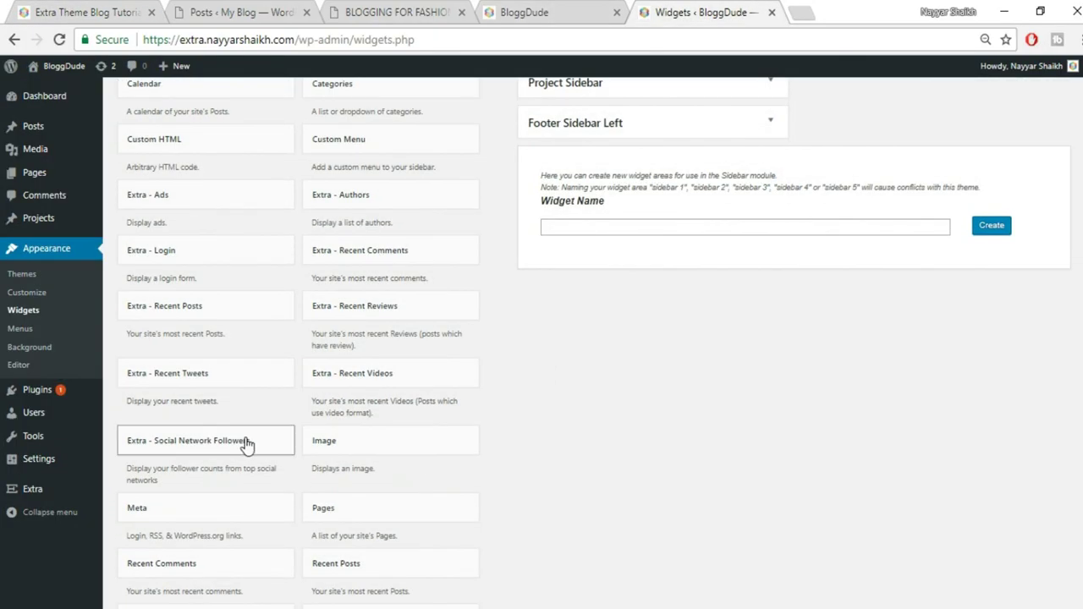
pyautogui.scroll(-1, 246, 451)
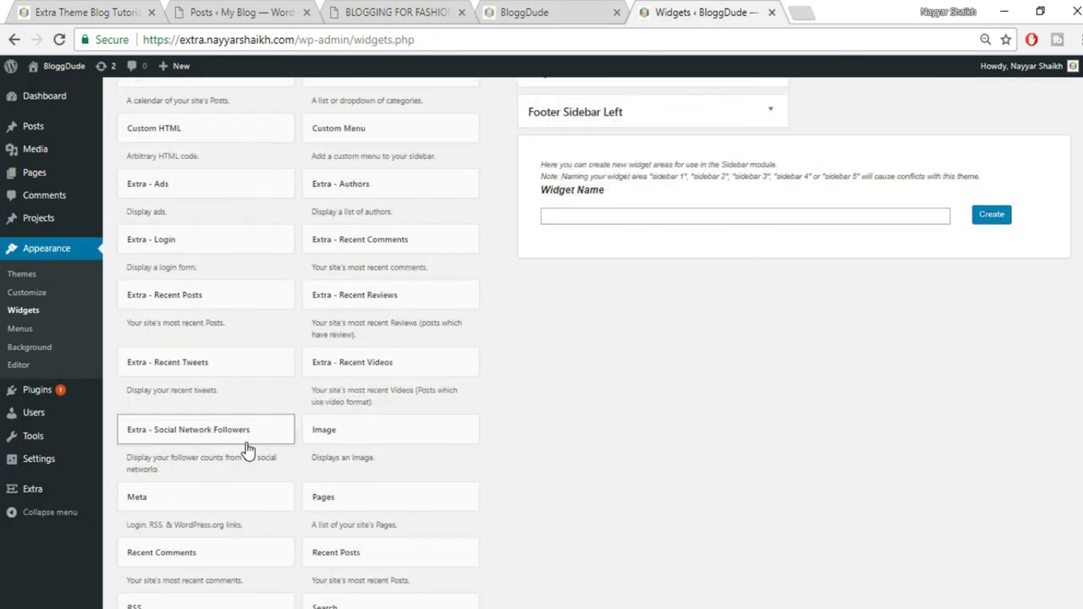
pyautogui.click(245, 360)
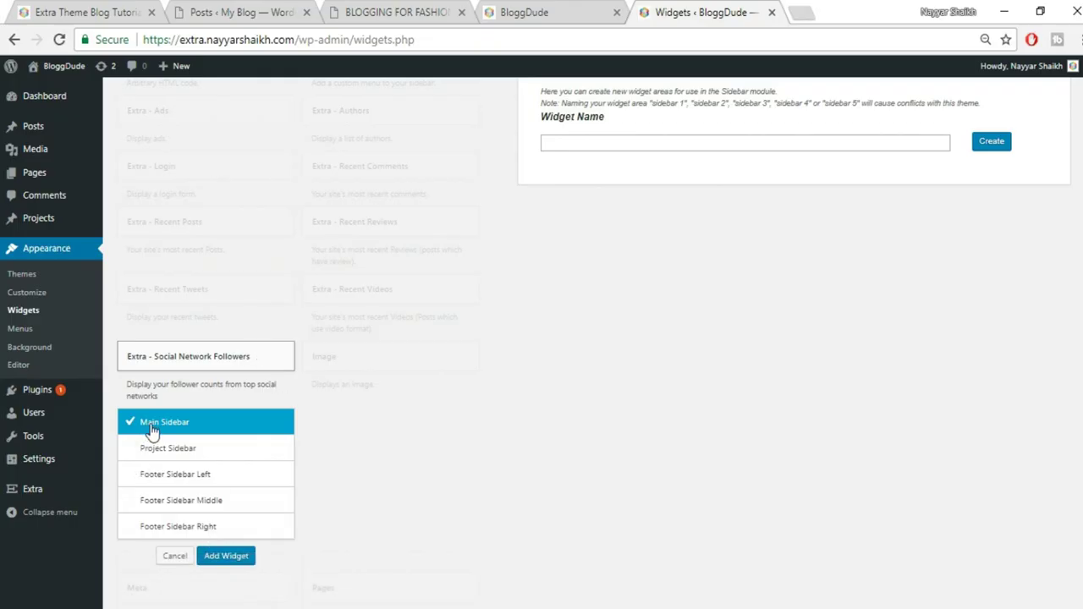
pyautogui.click(225, 556)
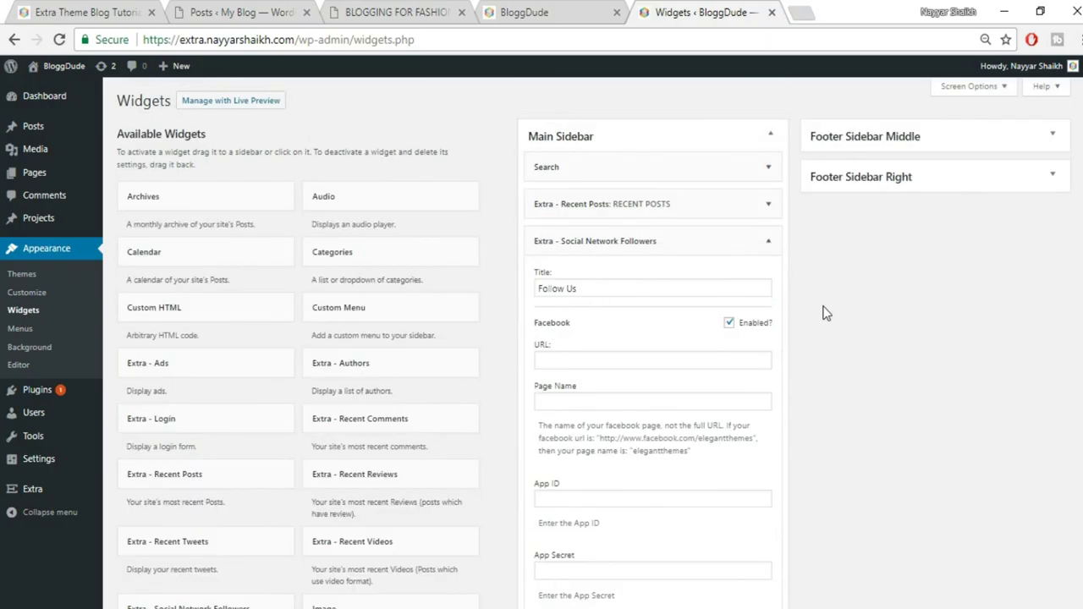
# Paste the Facebook profile address, taken from a browser suggestion, into the Facebook URL field
pyautogui.click(589, 360)
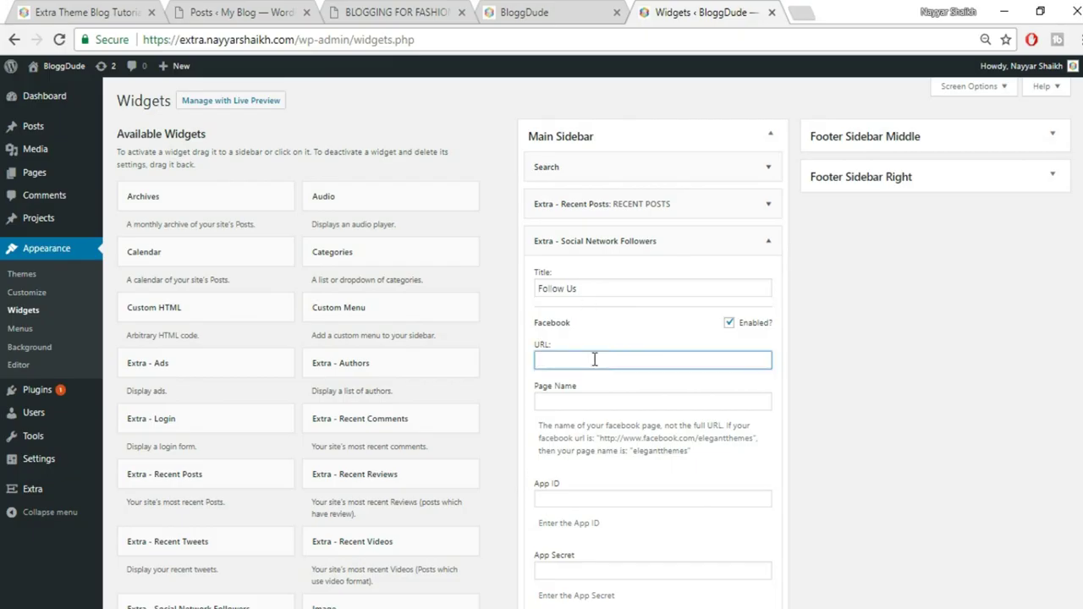
pyautogui.click(807, 10)
pyautogui.write('fa')
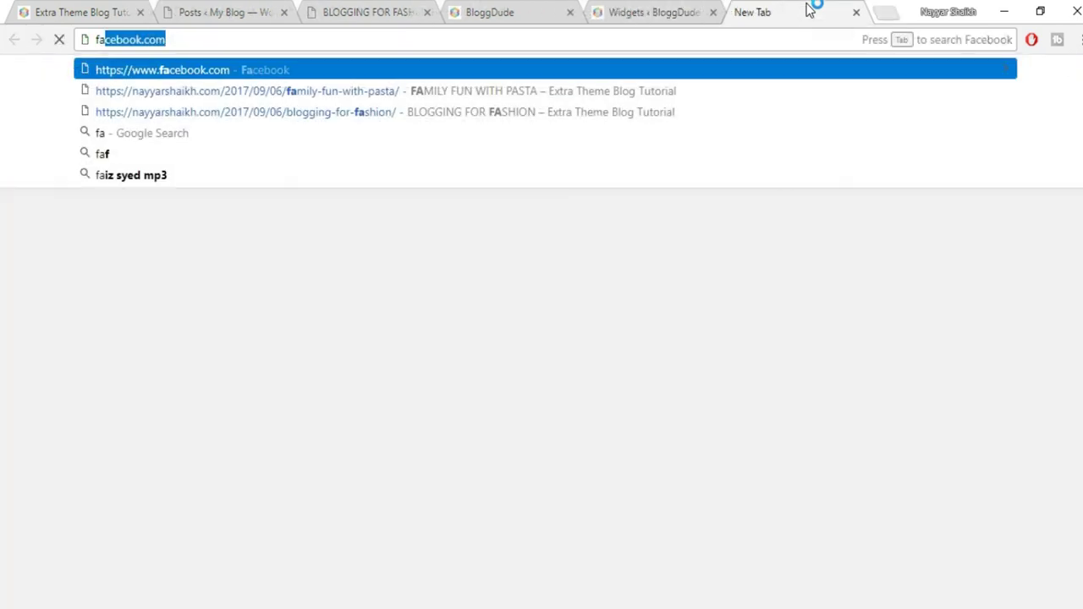
pyautogui.press('Right')
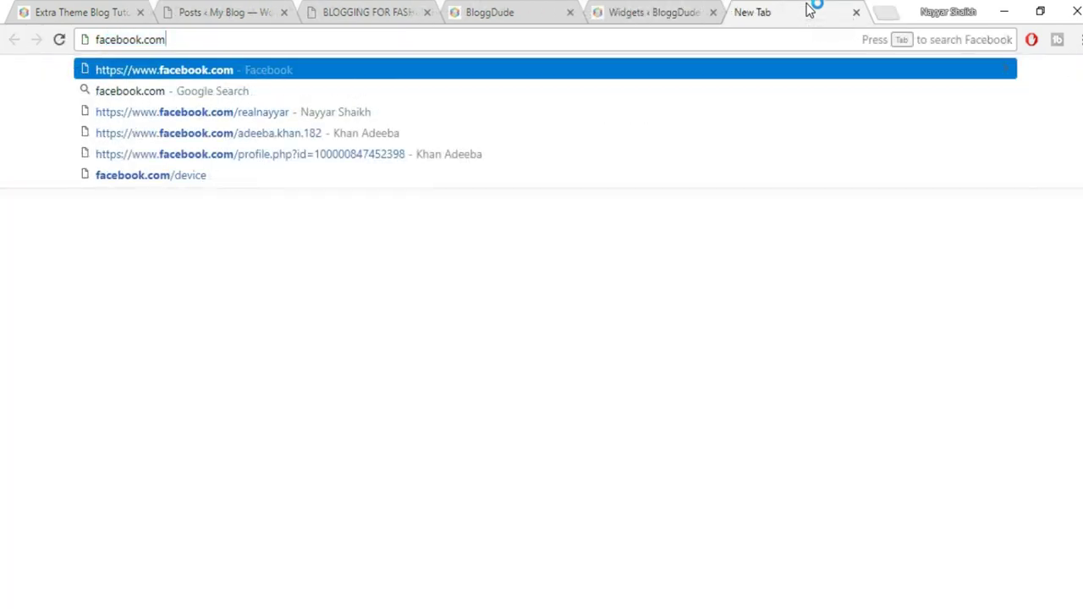
pyautogui.press('Down')
pyautogui.press('Down')
pyautogui.hotkey('ctrl', 'c')
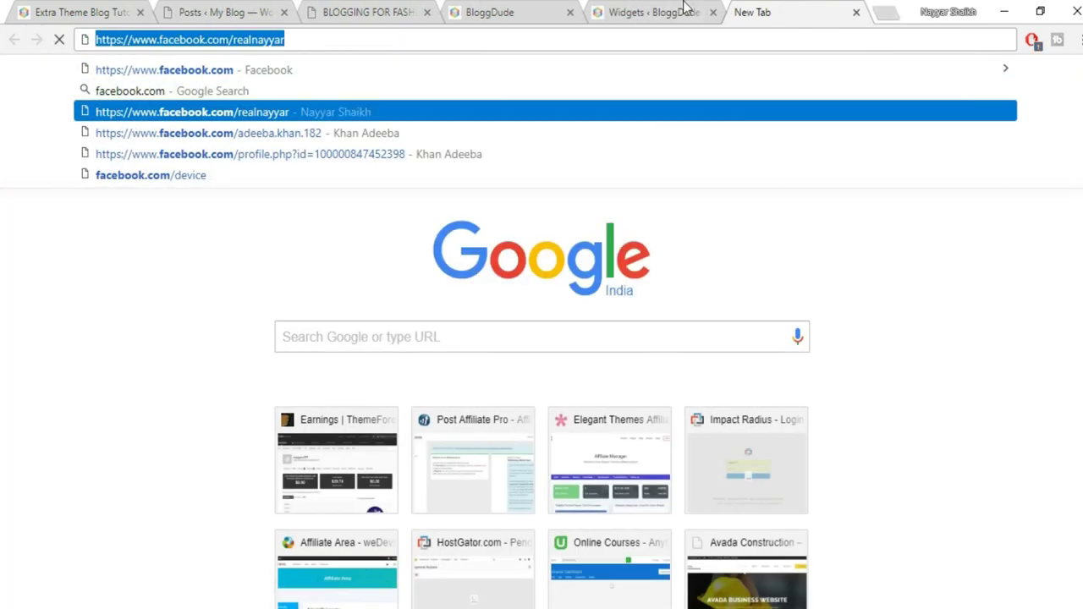
pyautogui.click(685, 10)
pyautogui.hotkey('ctrl', 'v')
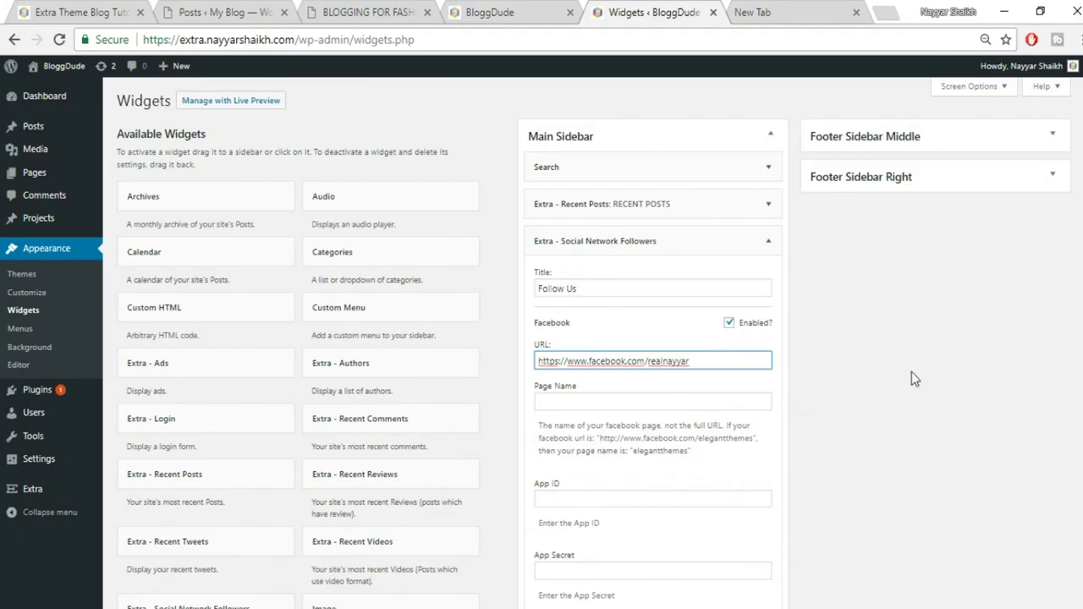
pyautogui.scroll(-1, 912, 371)
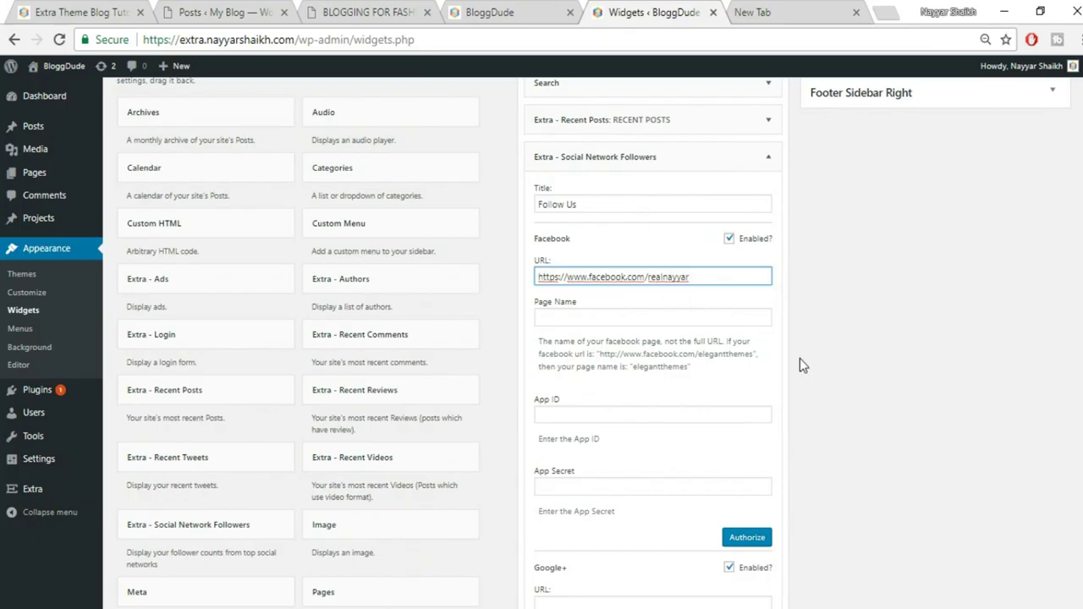
pyautogui.scroll(-5, 817, 434)
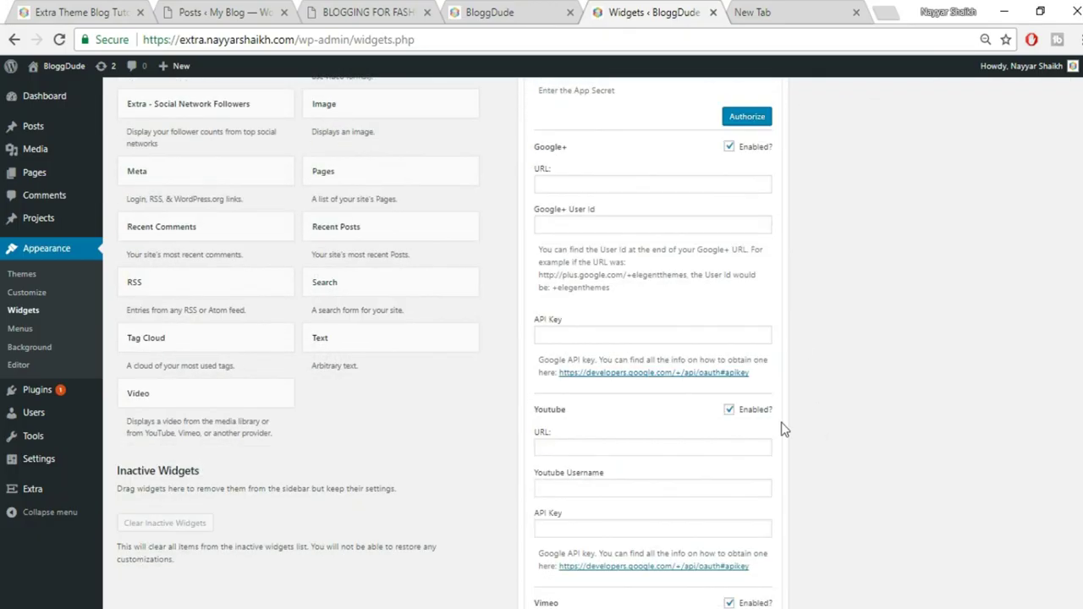
pyautogui.scroll(3, 729, 385)
pyautogui.scroll(-3, 776, 356)
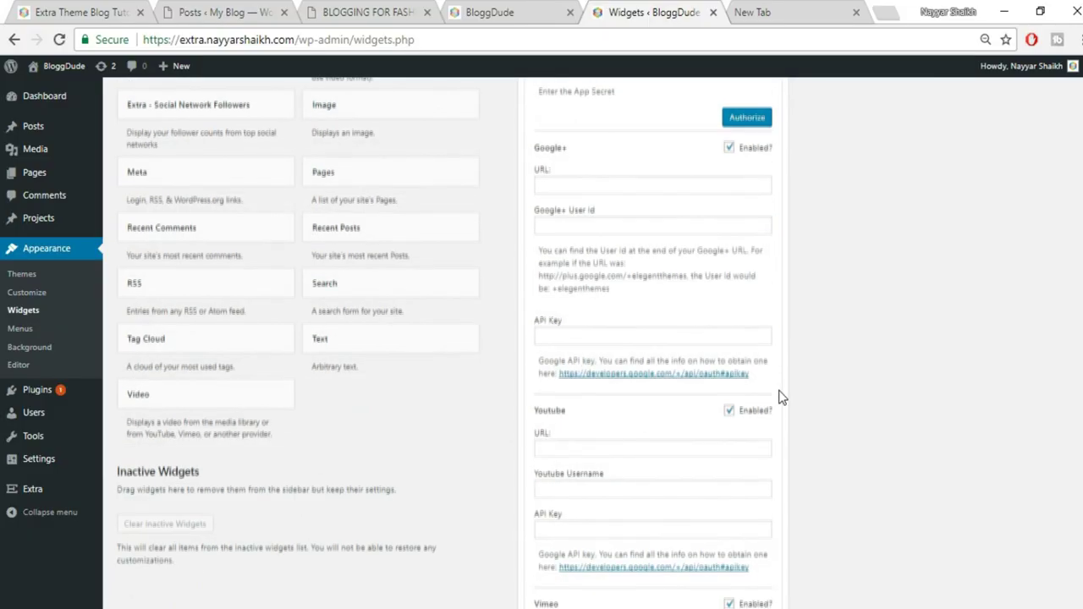
pyautogui.scroll(-3, 876, 287)
# Enter the full YouTube channel address in the widget's YouTube URL field
pyautogui.hotkey('ctrl', 'Tab')
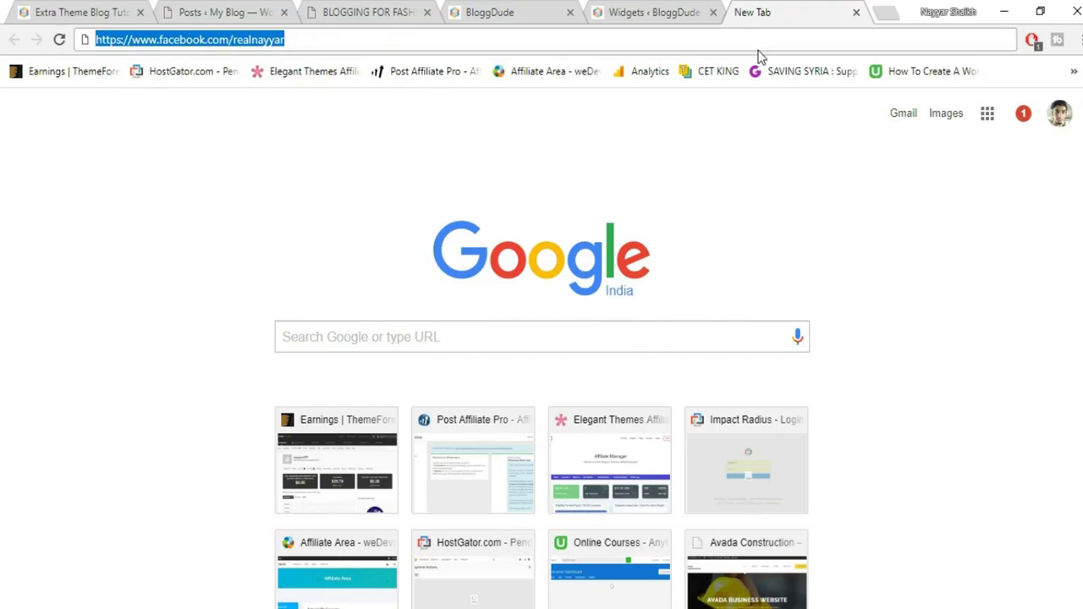
pyautogui.write('y')
pyautogui.press('End')
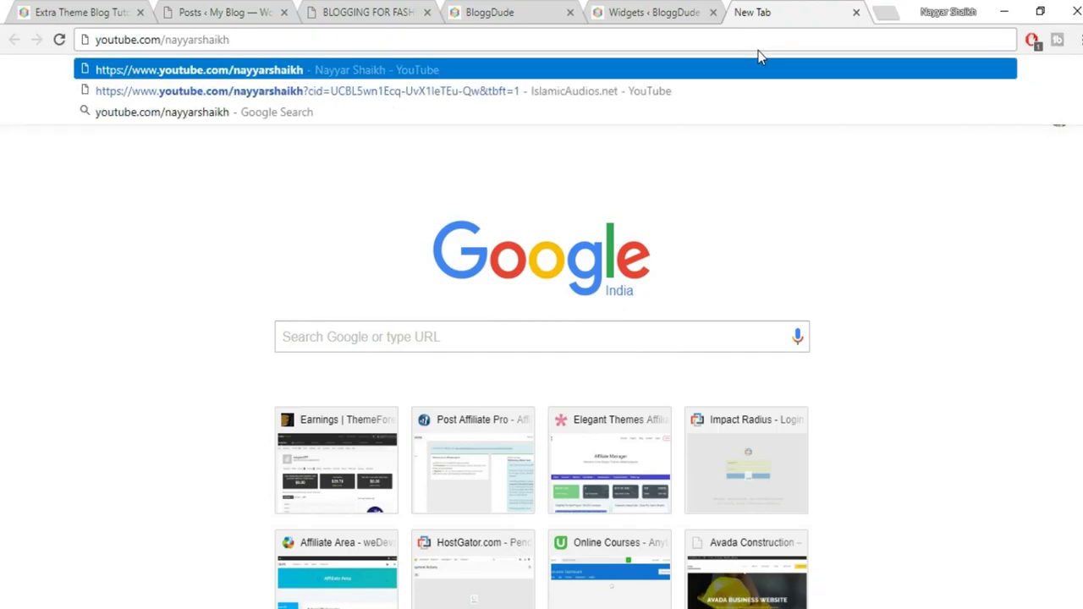
pyautogui.hotkey('ctrl', 'a')
pyautogui.hotkey('ctrl', 'c')
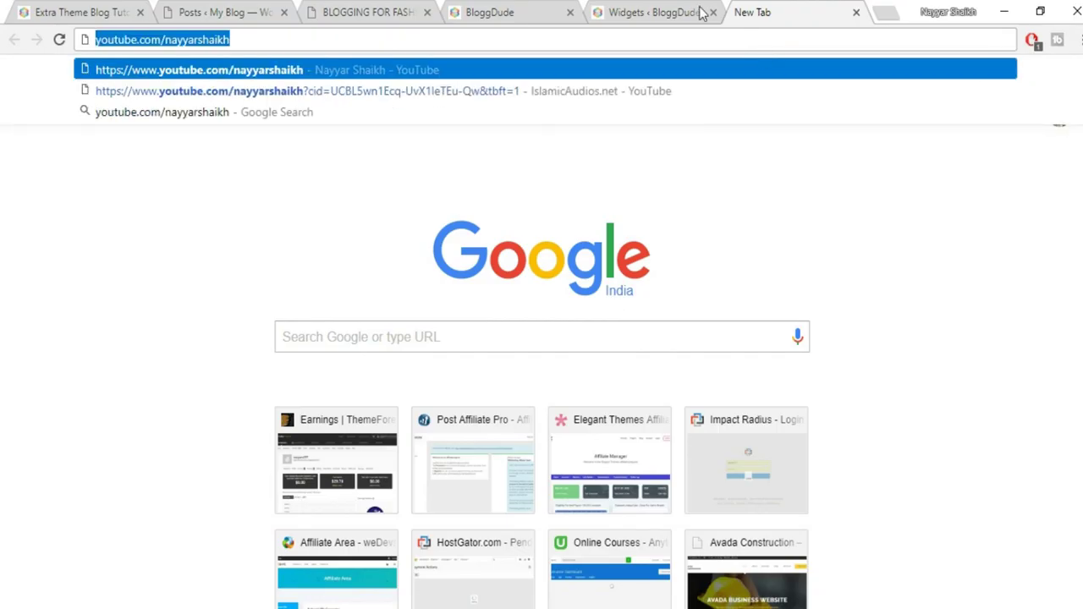
pyautogui.click(701, 12)
pyautogui.click(622, 203)
pyautogui.hotkey('ctrl', 'v')
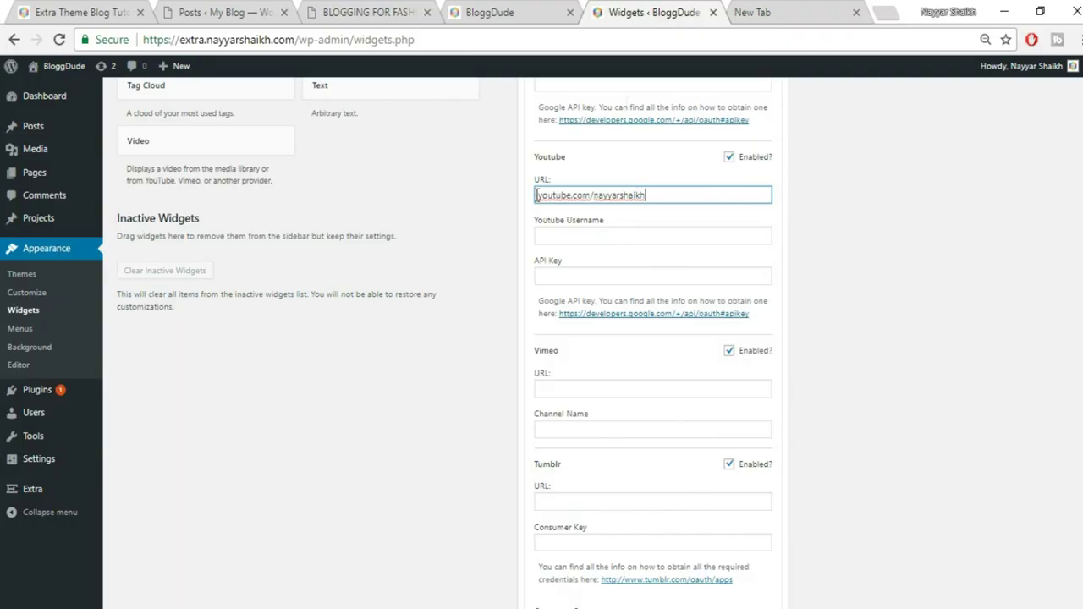
pyautogui.click(764, 12)
pyautogui.press('Return')
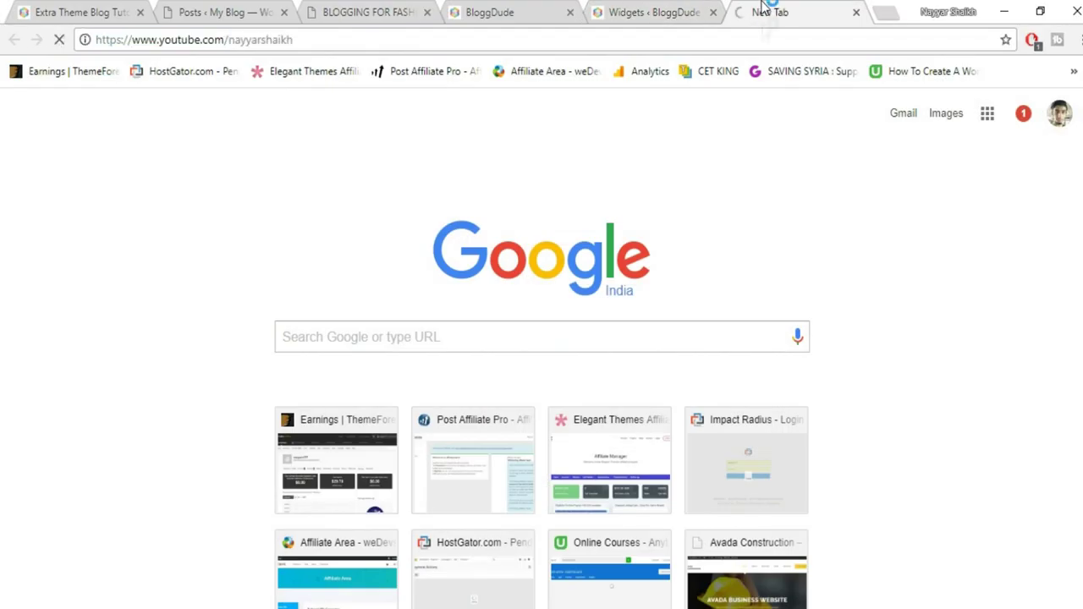
pyautogui.click(765, 42)
pyautogui.hotkey('ctrl', 'c')
pyautogui.click(682, 17)
pyautogui.tripleClick(665, 196)
pyautogui.hotkey('ctrl', 'v')
pyautogui.click(936, 320)
# Copy the Twitter profile address and paste it into the Twitter URL field
pyautogui.scroll(-3, 938, 321)
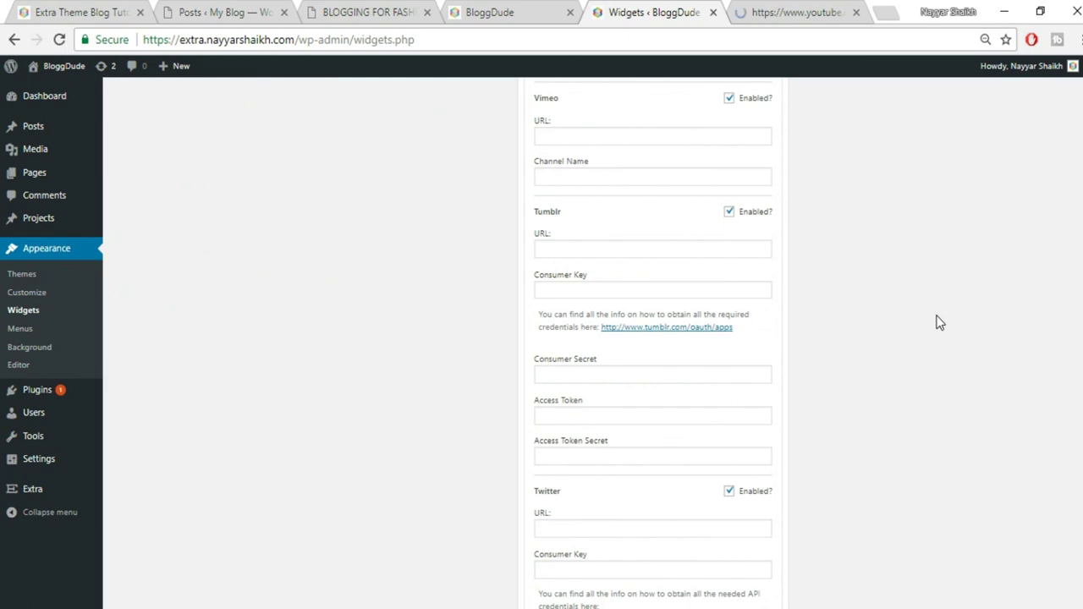
pyautogui.scroll(-3, 905, 331)
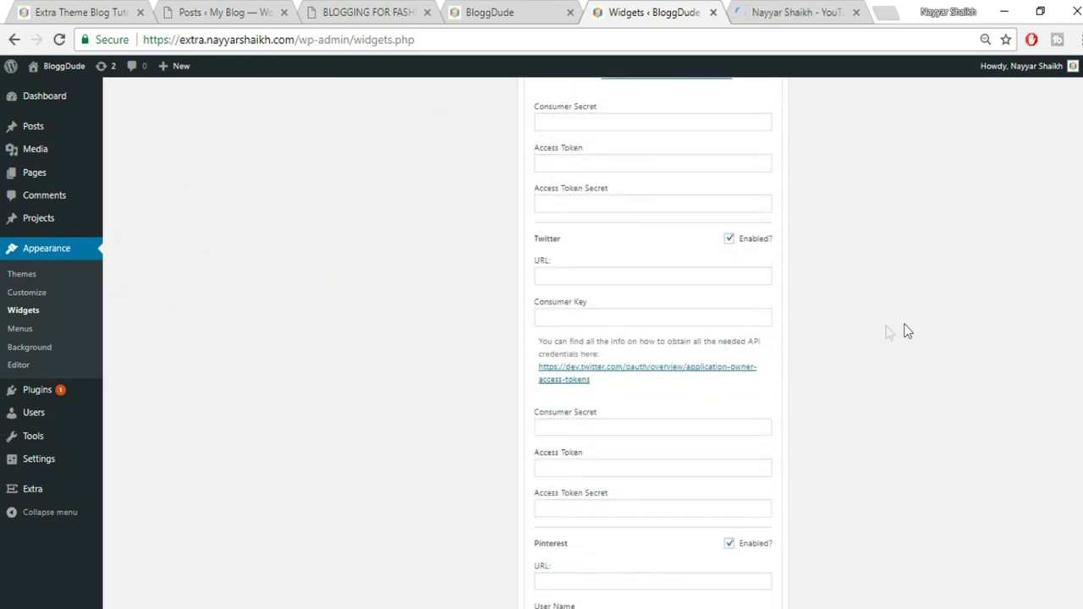
pyautogui.click(770, 12)
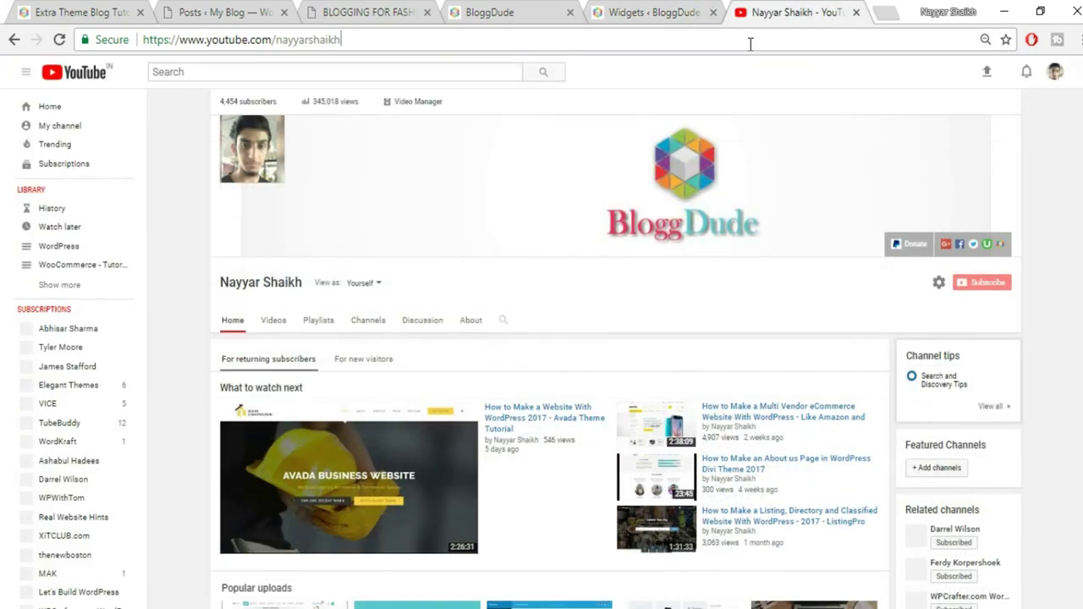
pyautogui.click(750, 43)
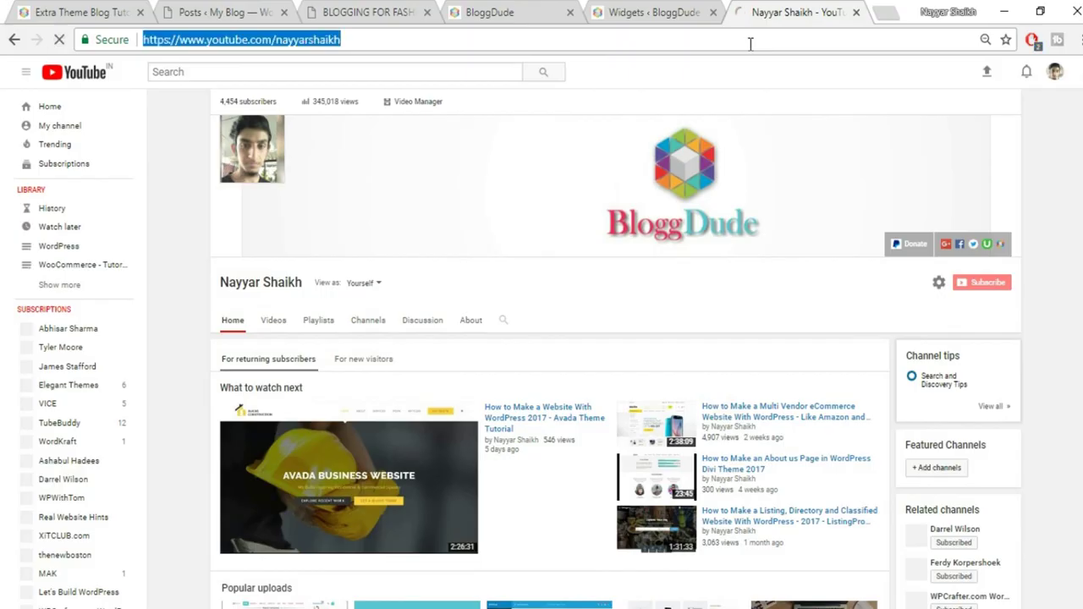
pyautogui.write('twitter.com')
pyautogui.press('Down')
pyautogui.hotkey('ctrl', 'a')
pyautogui.hotkey('ctrl', 'c')
pyautogui.click(647, 12)
pyautogui.click(617, 277)
pyautogui.hotkey('ctrl', 'v')
# Save the Follow Us widget, check the blog sidebar, then collapse the widget
pyautogui.scroll(-9, 819, 392)
pyautogui.click(756, 332)
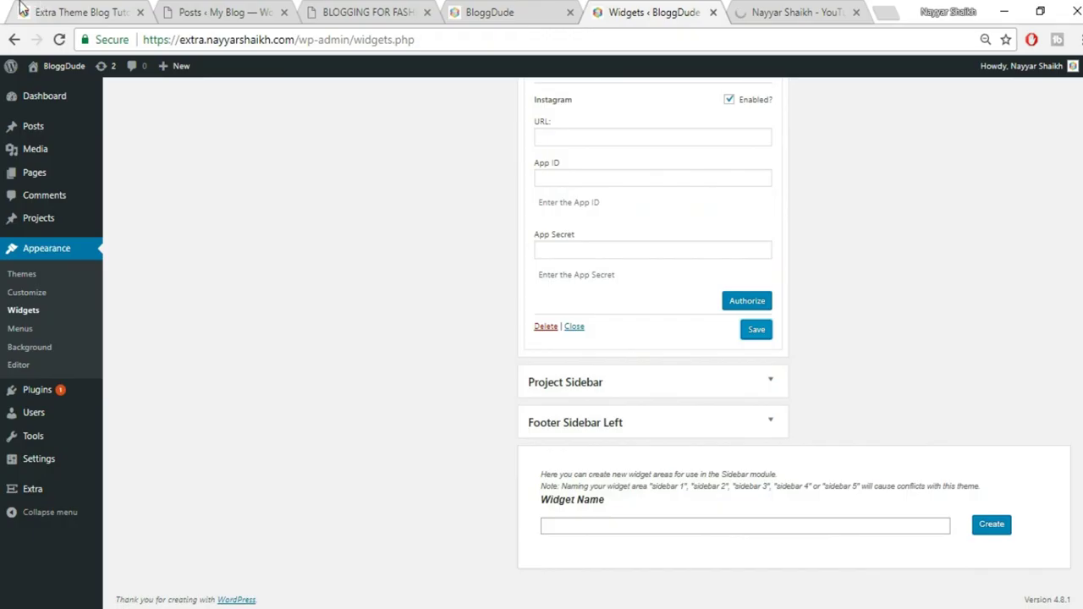
pyautogui.click(38, 10)
pyautogui.scroll(-3, 1061, 377)
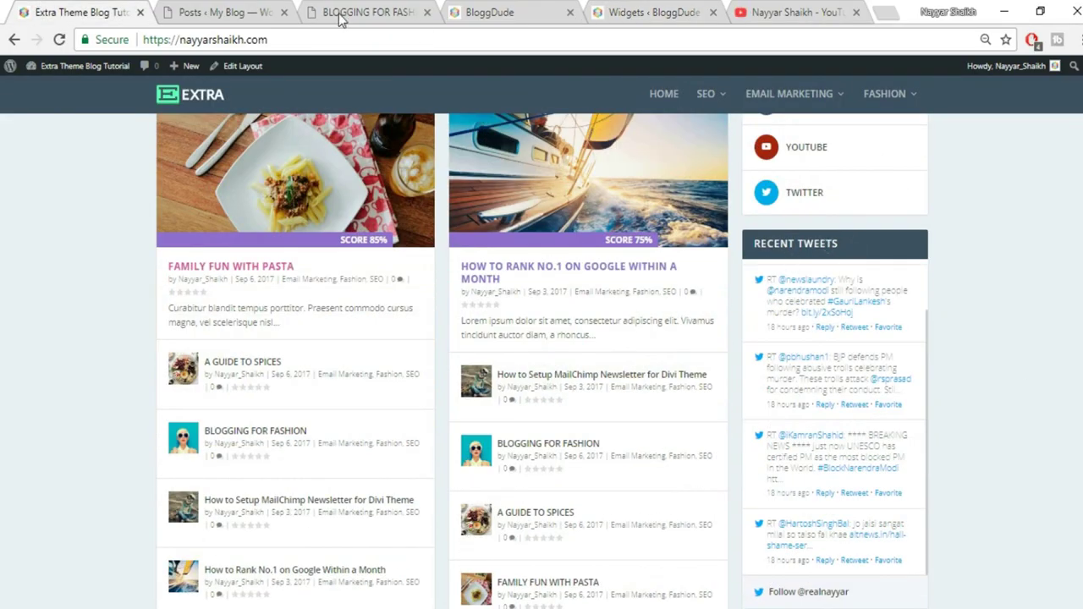
pyautogui.click(650, 9)
pyautogui.scroll(15, 890, 372)
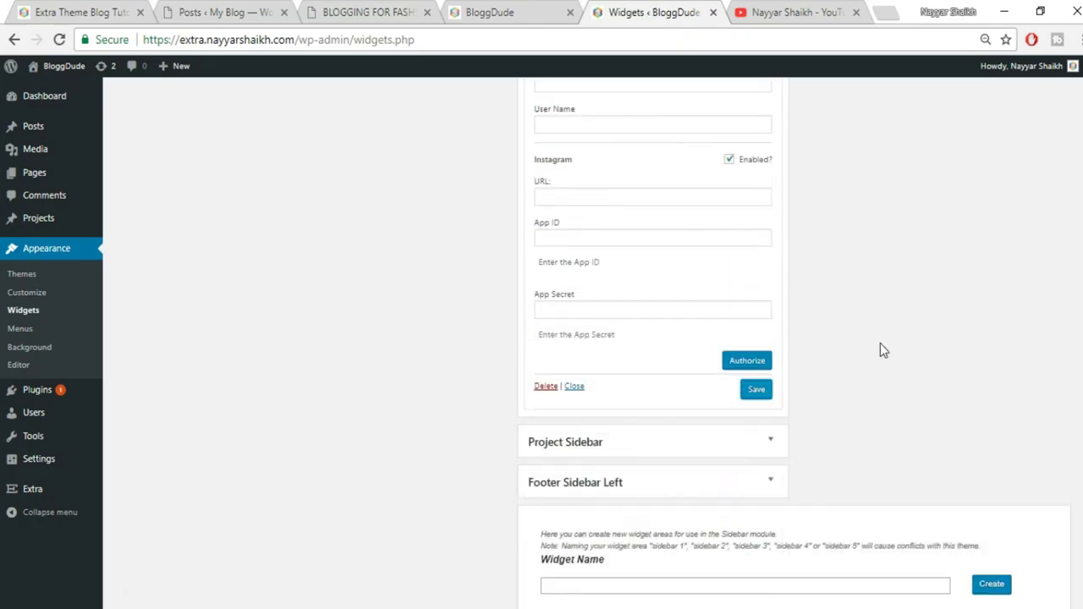
pyautogui.scroll(7, 860, 343)
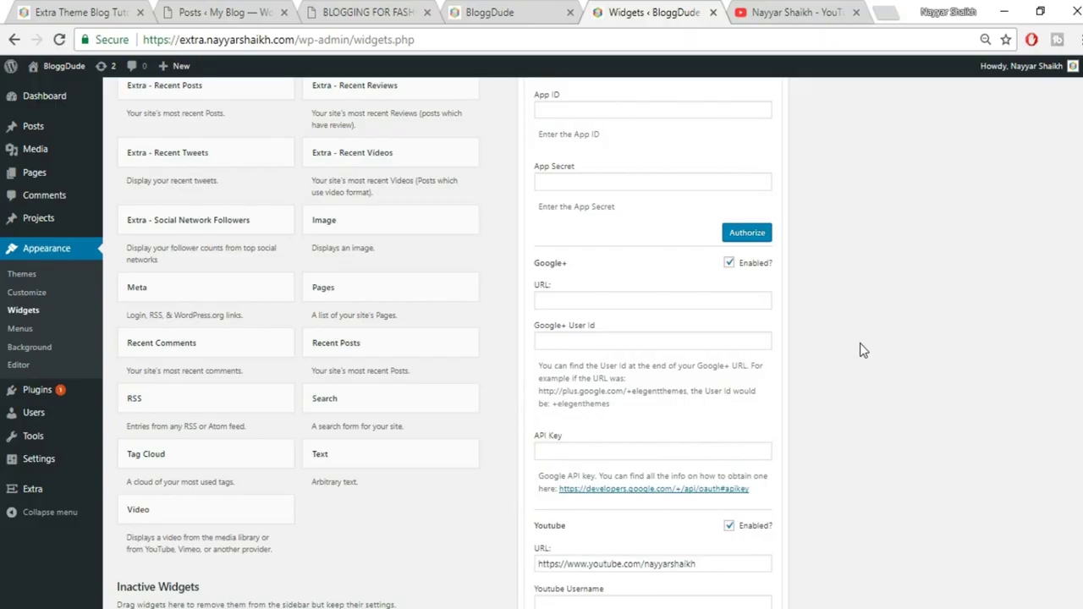
pyautogui.click(769, 190)
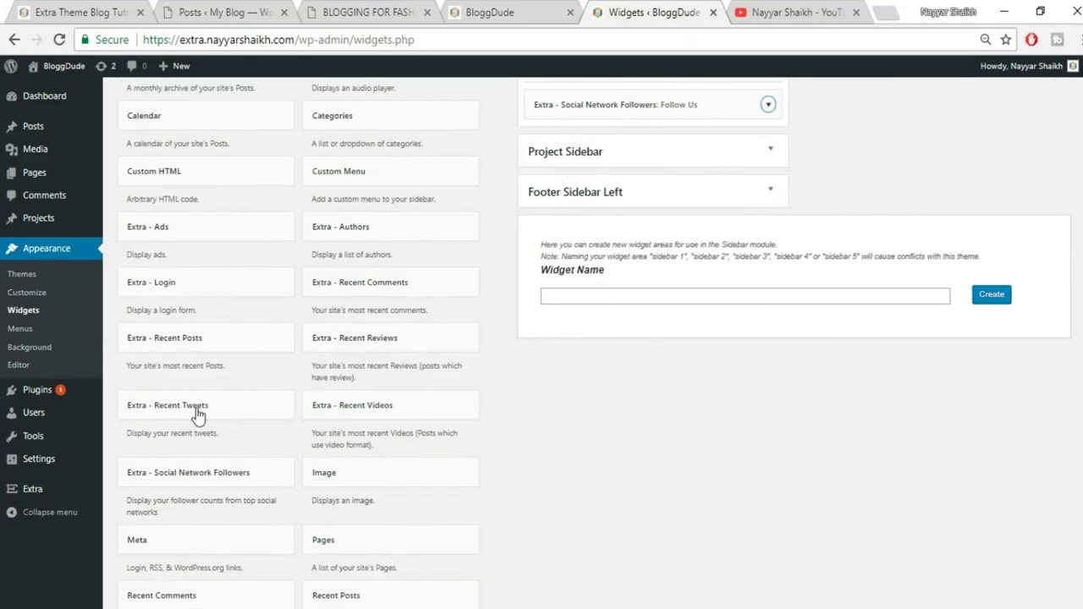
# Add an Extra - Recent Tweets widget to the Main Sidebar
pyautogui.click(210, 421)
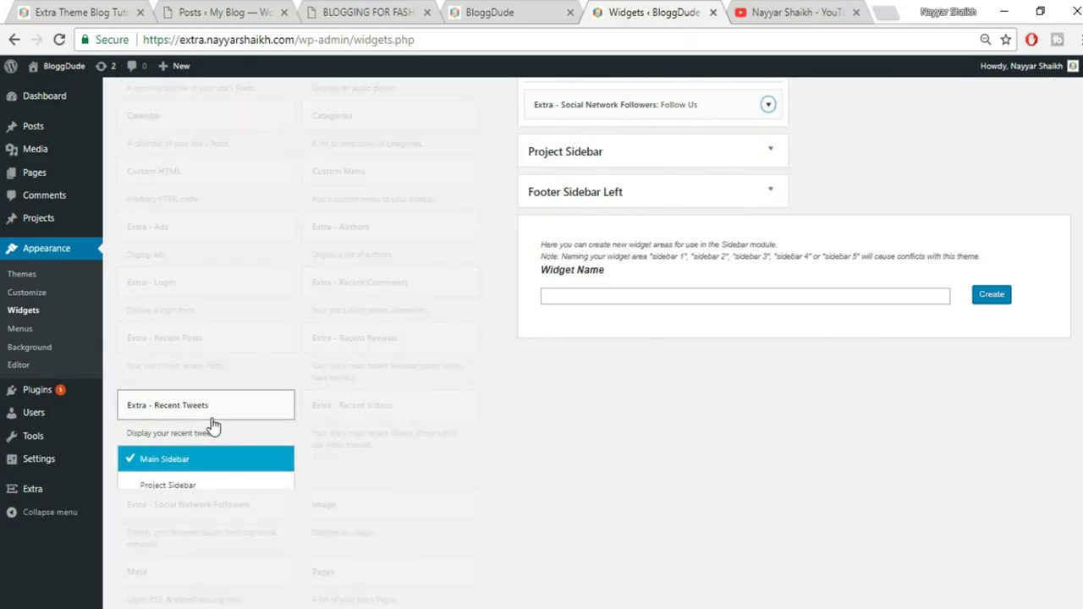
pyautogui.scroll(-1, 271, 482)
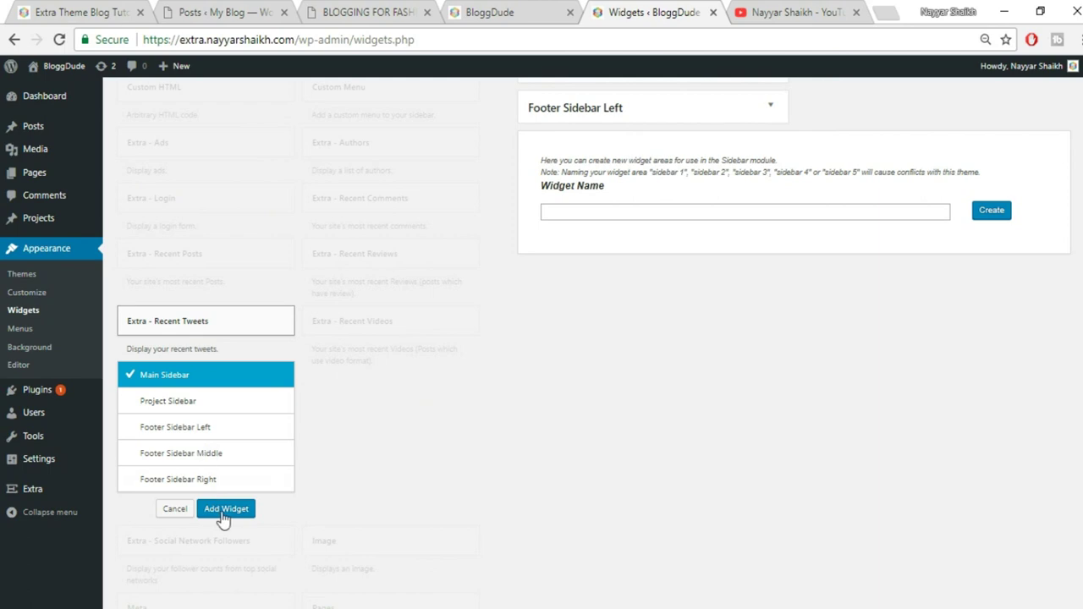
pyautogui.click(225, 509)
pyautogui.scroll(2, 816, 377)
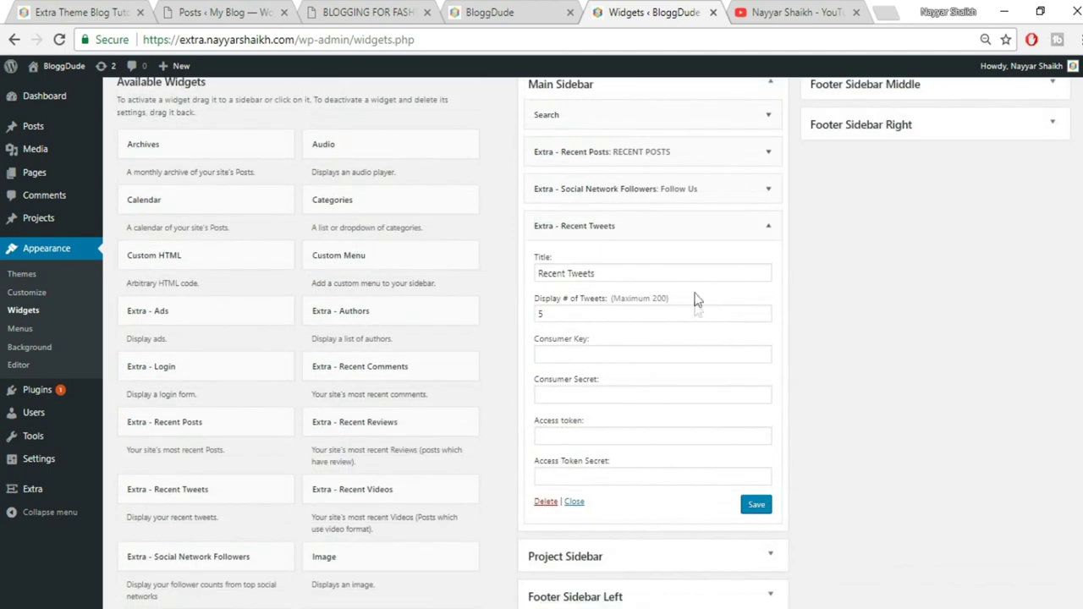
# Expand the Social Network Followers widget and scroll down to its Twitter fields
pyautogui.click(766, 191)
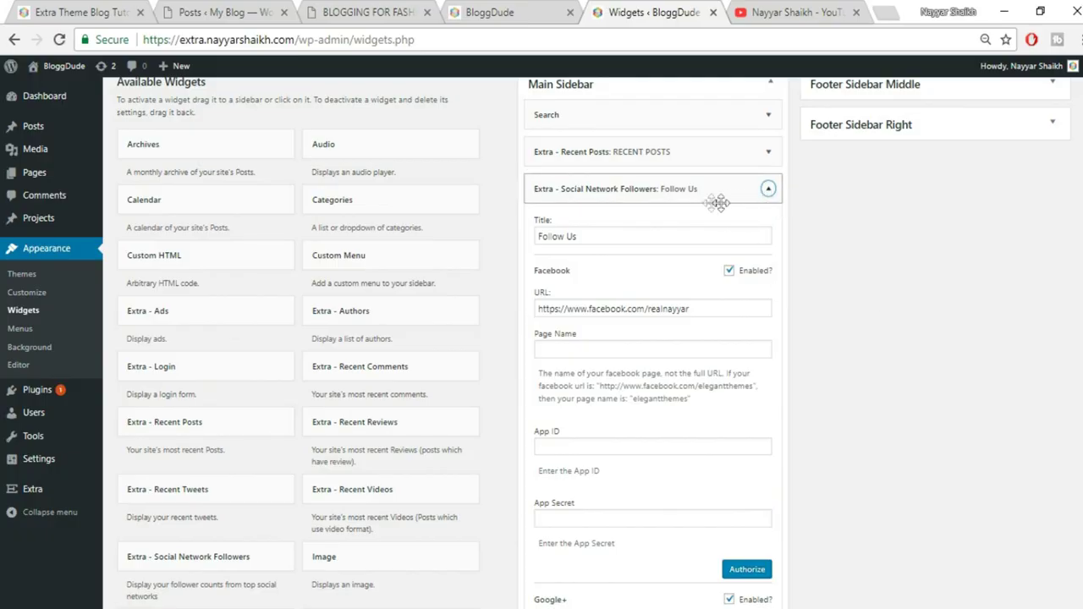
pyautogui.scroll(-5, 749, 333)
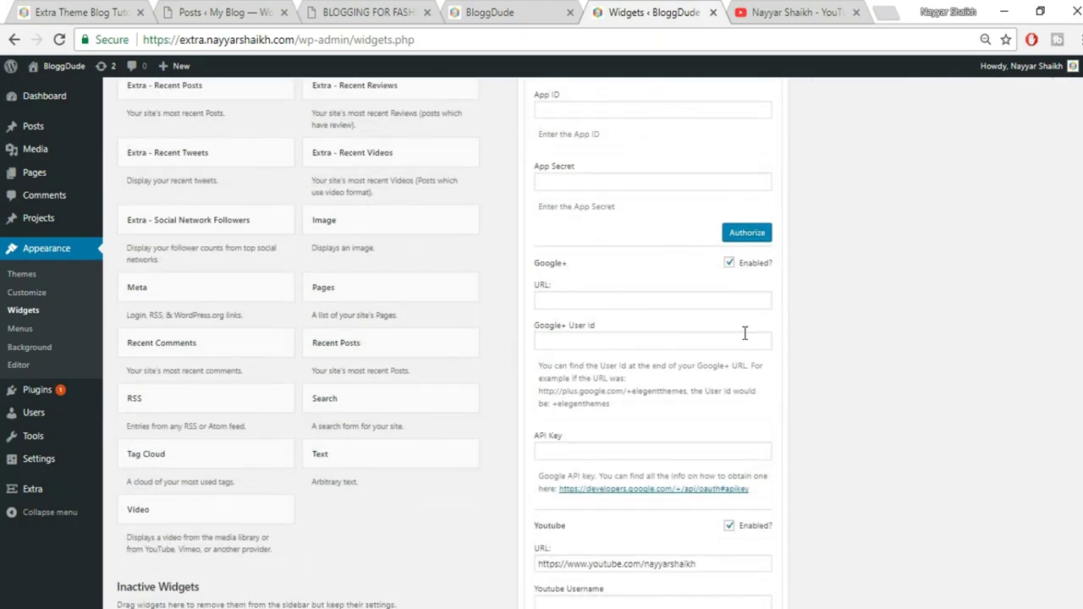
pyautogui.scroll(-5, 715, 341)
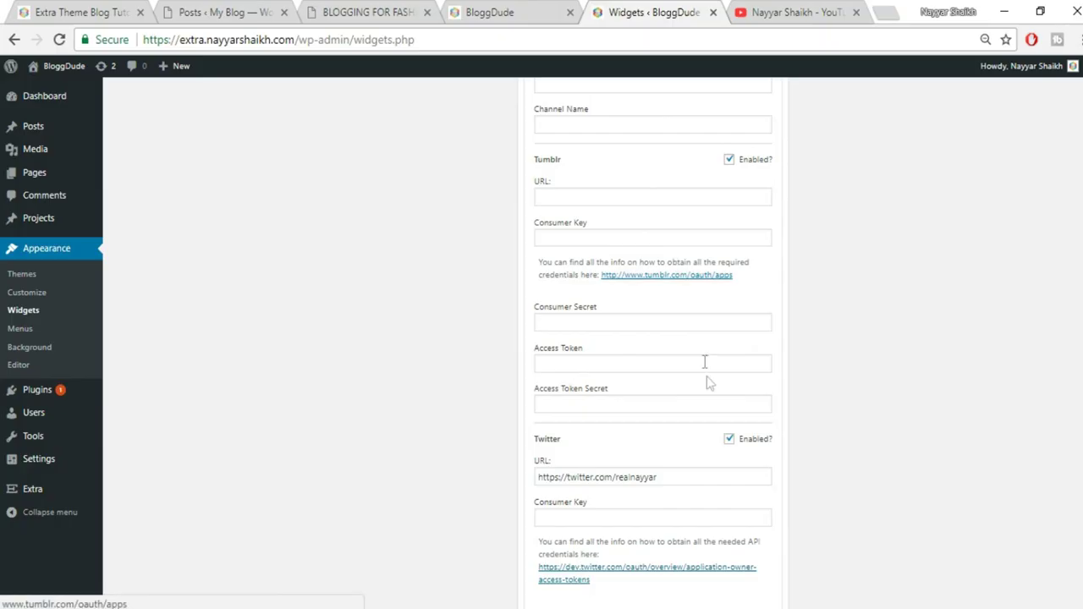
pyautogui.scroll(-3, 708, 382)
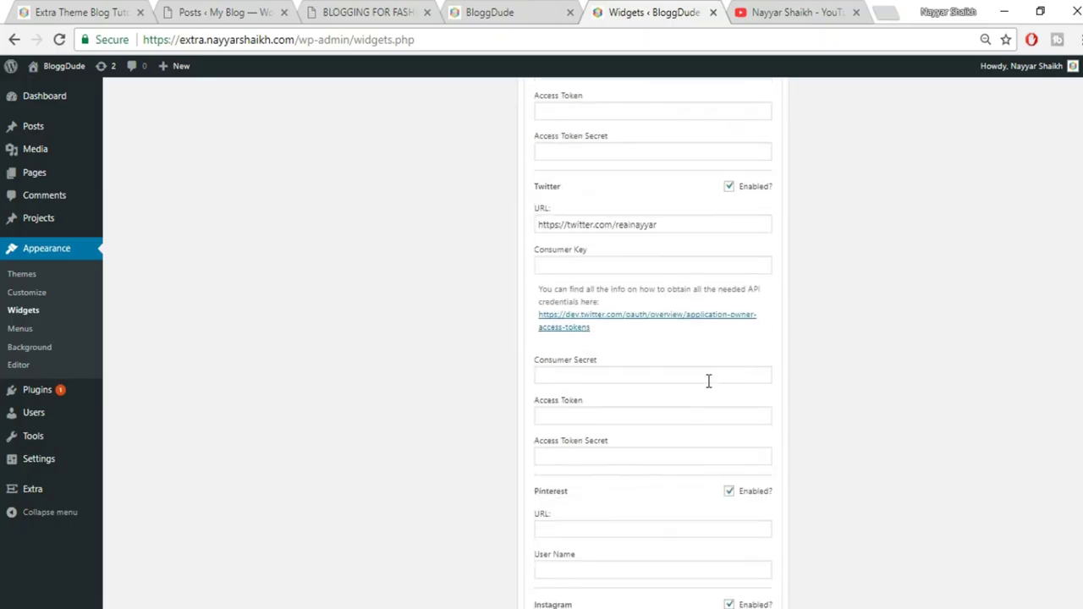
# Open the Twitter API credentials guide, then open apps.twitter.com in a new tab
pyautogui.click(643, 325)
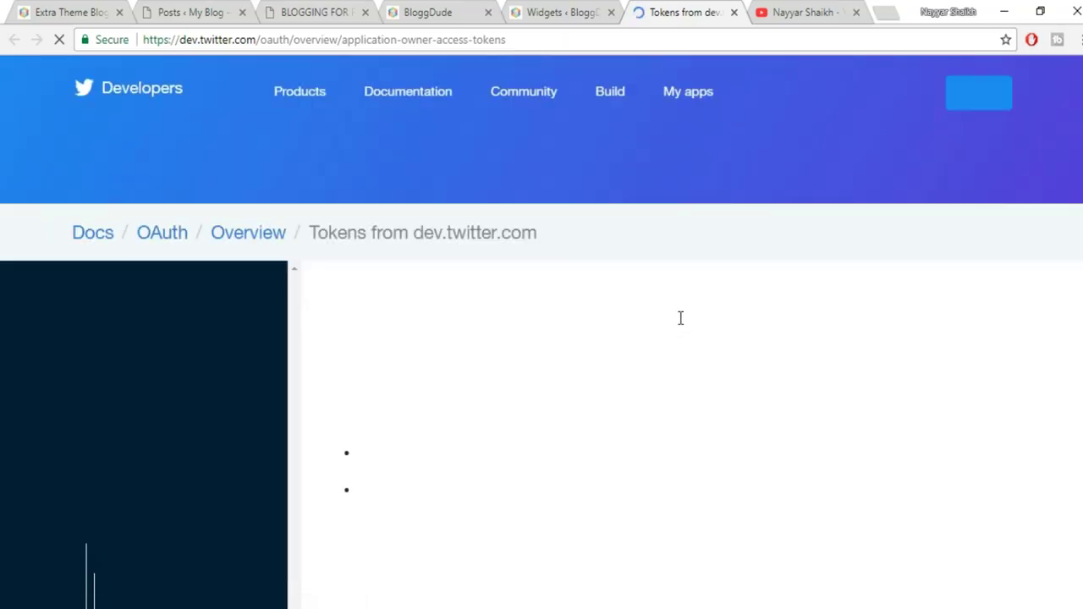
pyautogui.scroll(-4, 836, 409)
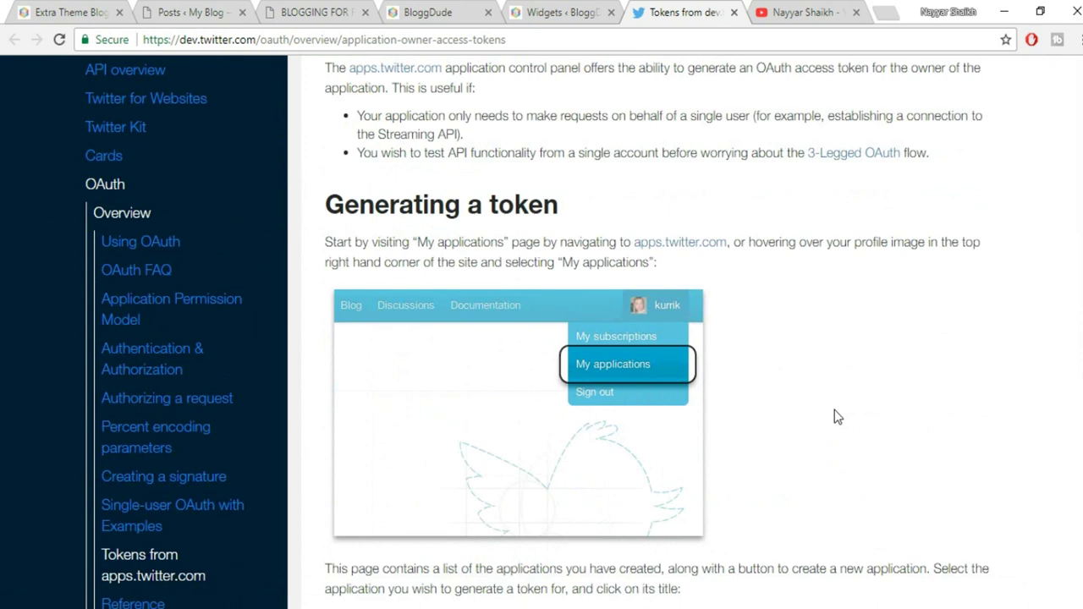
pyautogui.scroll(2, 836, 410)
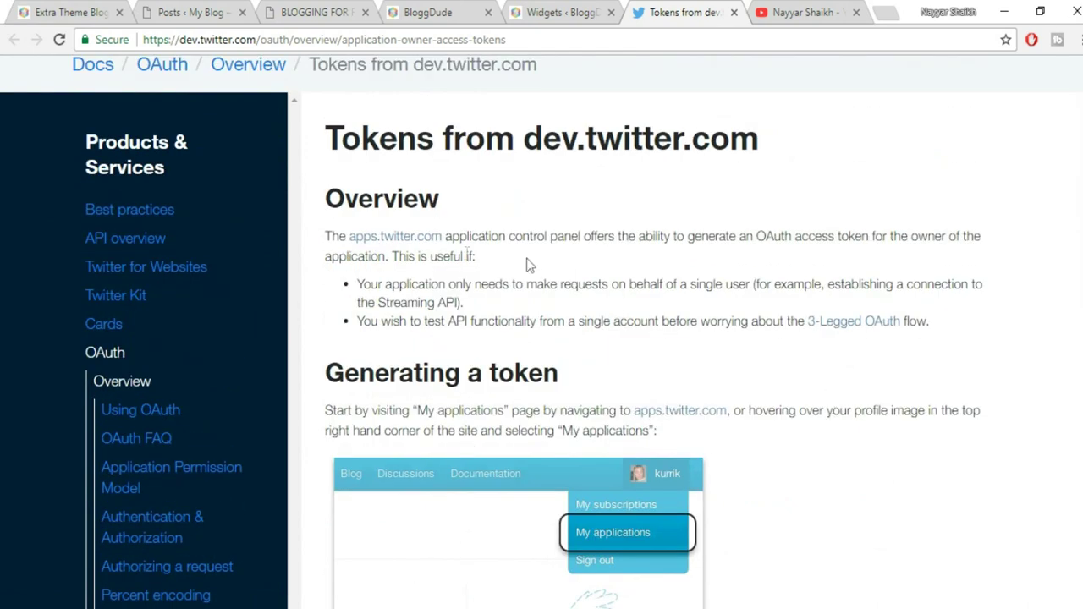
pyautogui.rightClick(412, 244)
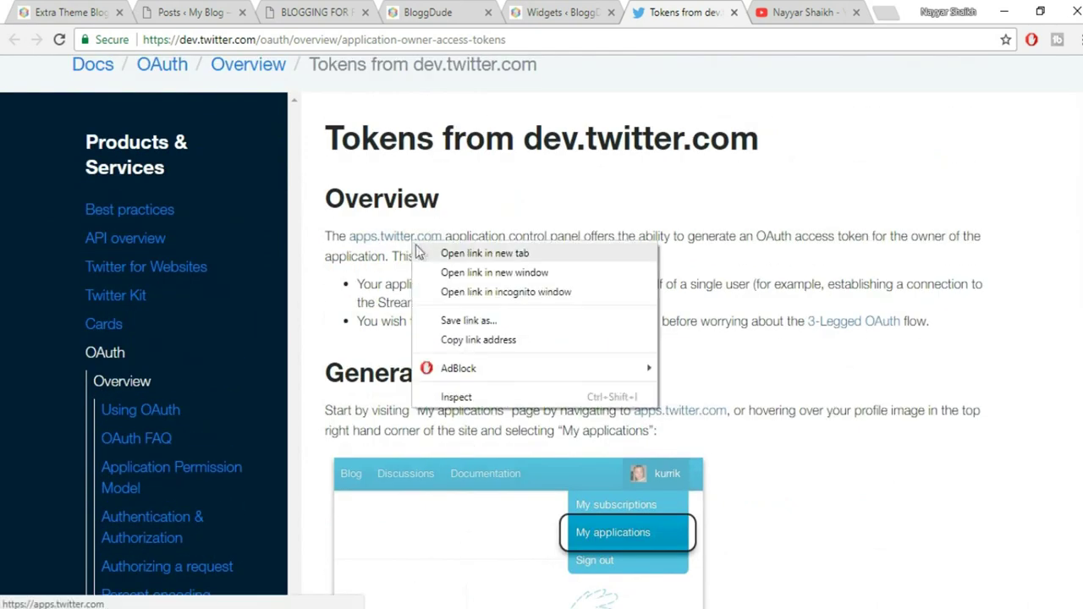
pyautogui.click(428, 251)
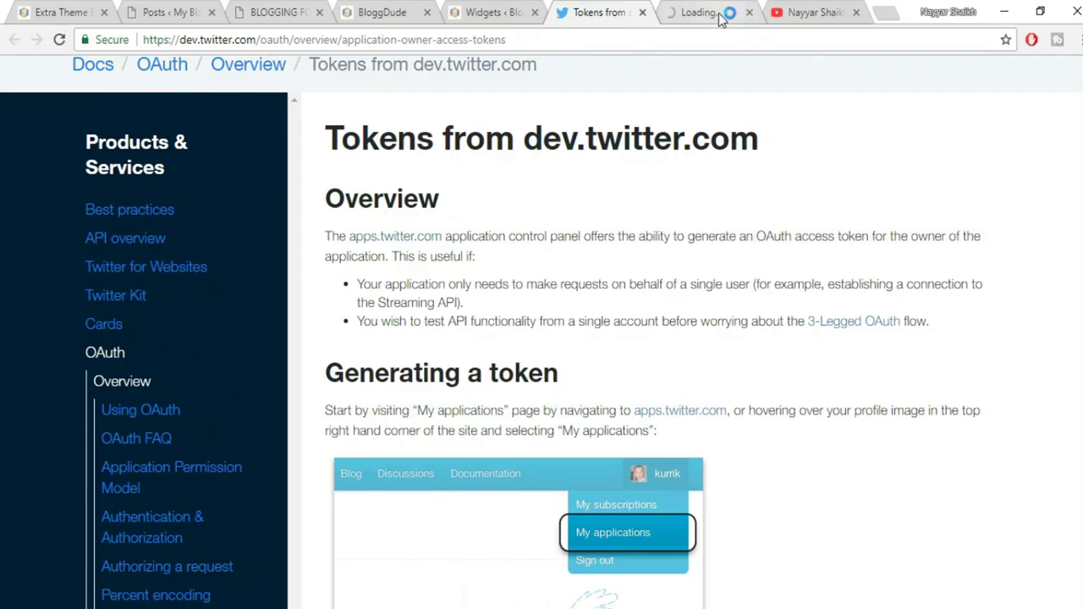
pyautogui.click(722, 19)
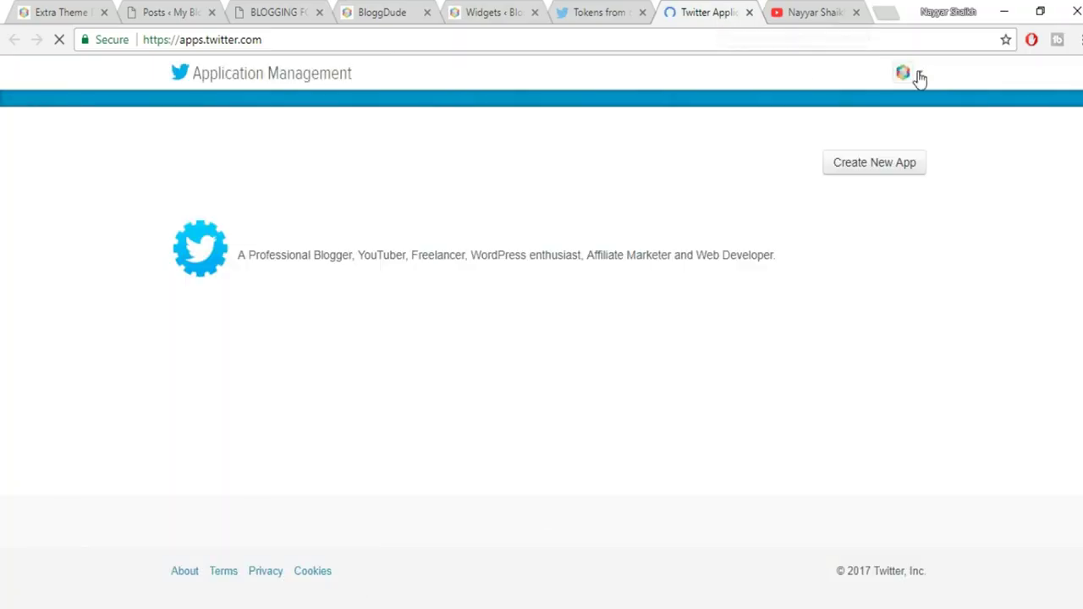
# Start a new Twitter app and name it BloggDude
pyautogui.click(883, 167)
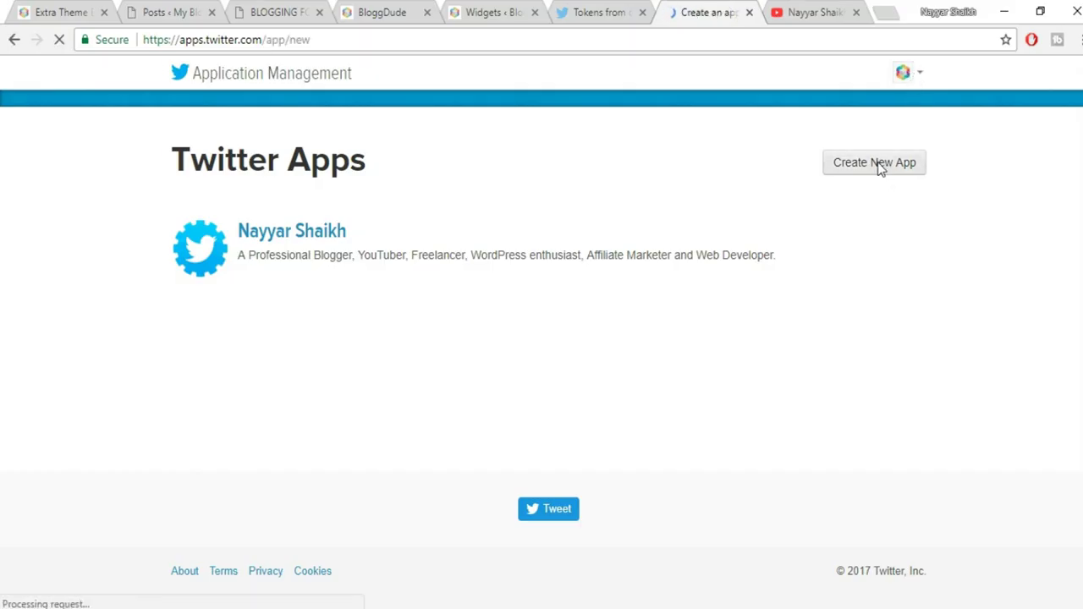
pyautogui.click(296, 295)
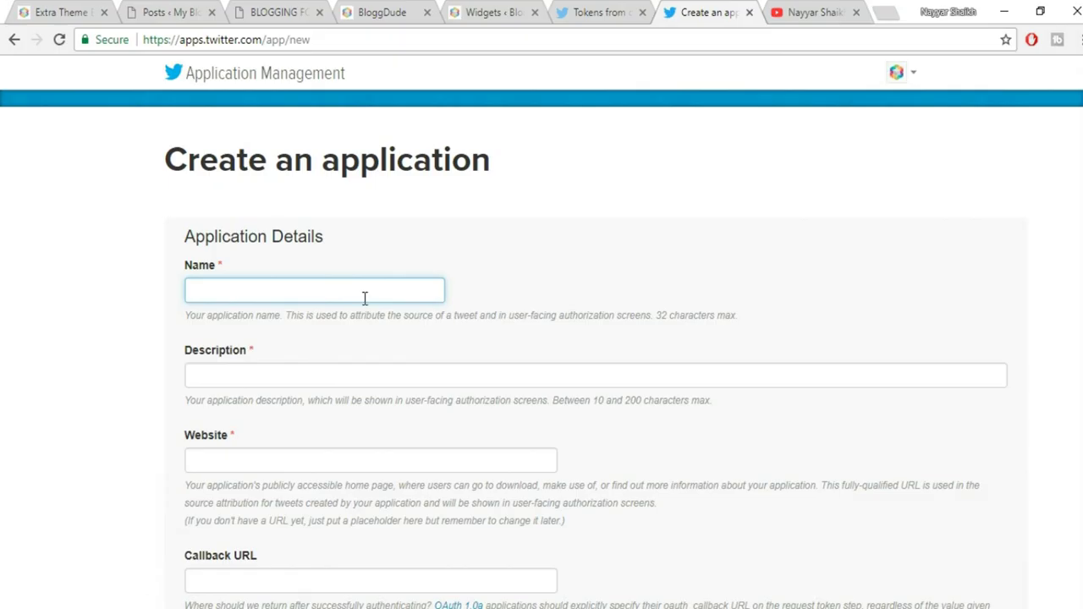
pyautogui.write('BloggDude')
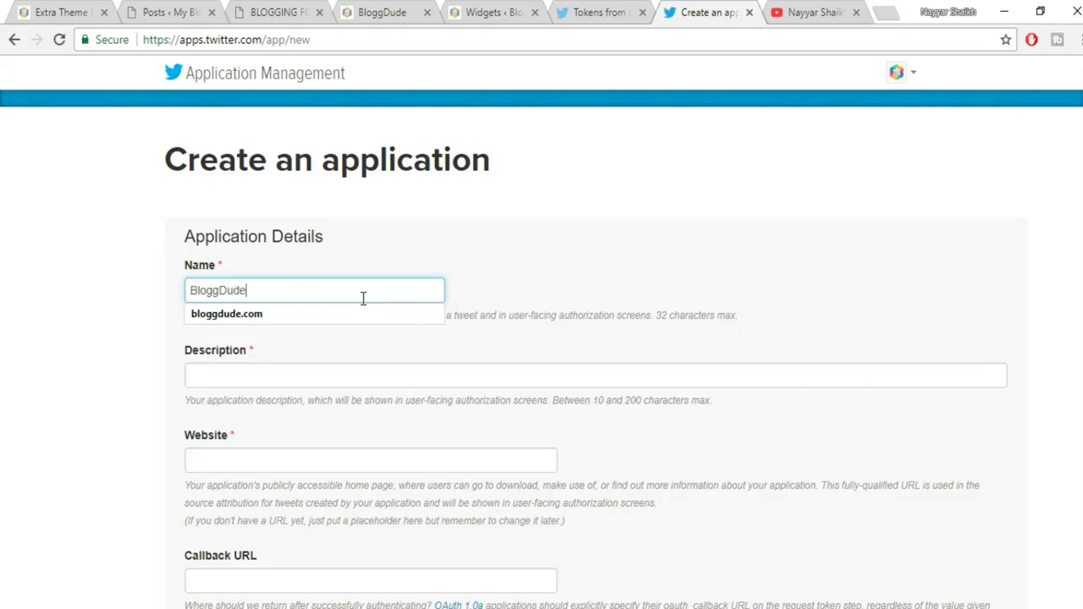
pyautogui.press('Tab')
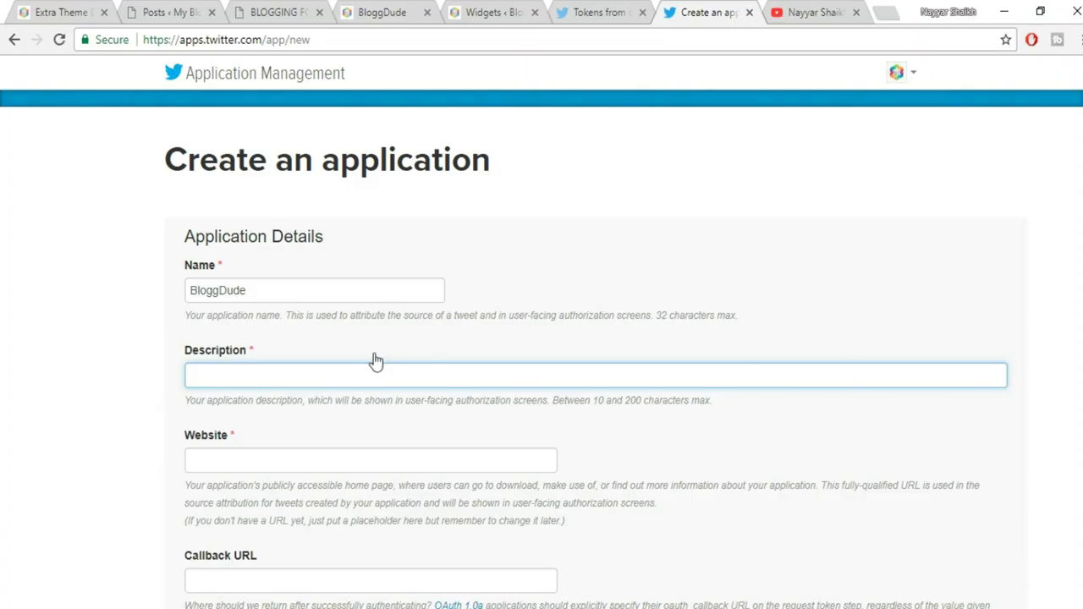
# Browse the blog's front-page slider, then return to the widgets settings tab
pyautogui.click(68, 10)
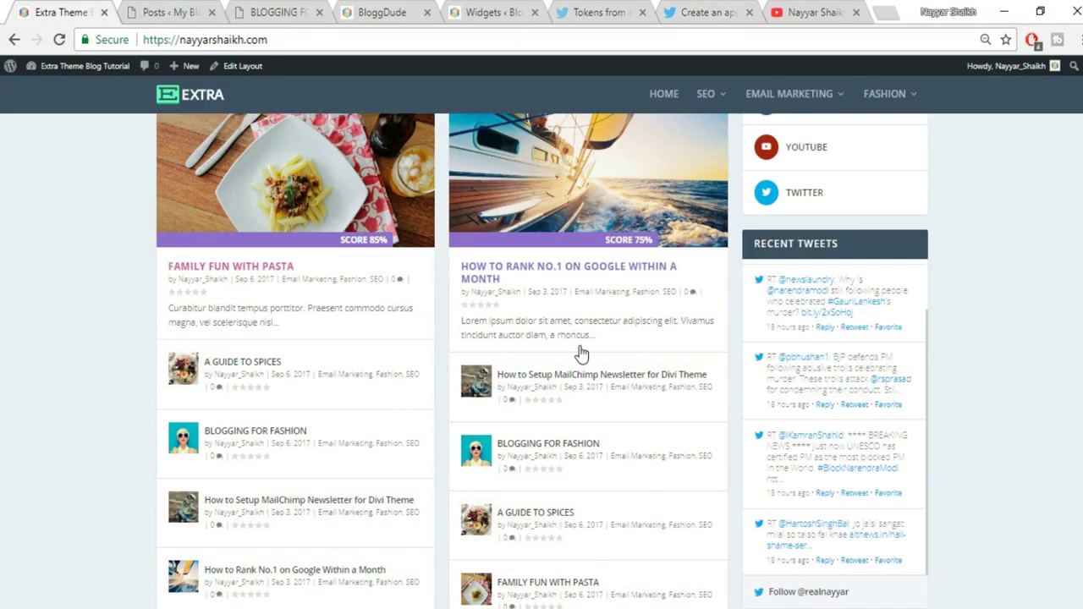
pyautogui.scroll(10, 945, 347)
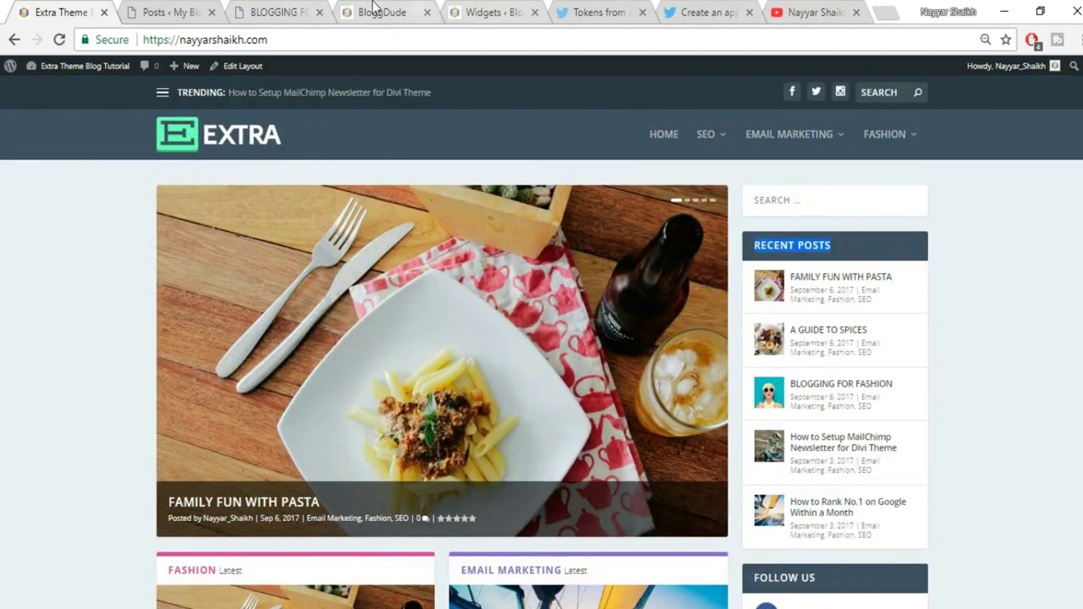
pyautogui.click(212, 8)
pyautogui.hotkey('alt', 'space')
pyautogui.press('Escape')
pyautogui.hotkey('ctrl', '1')
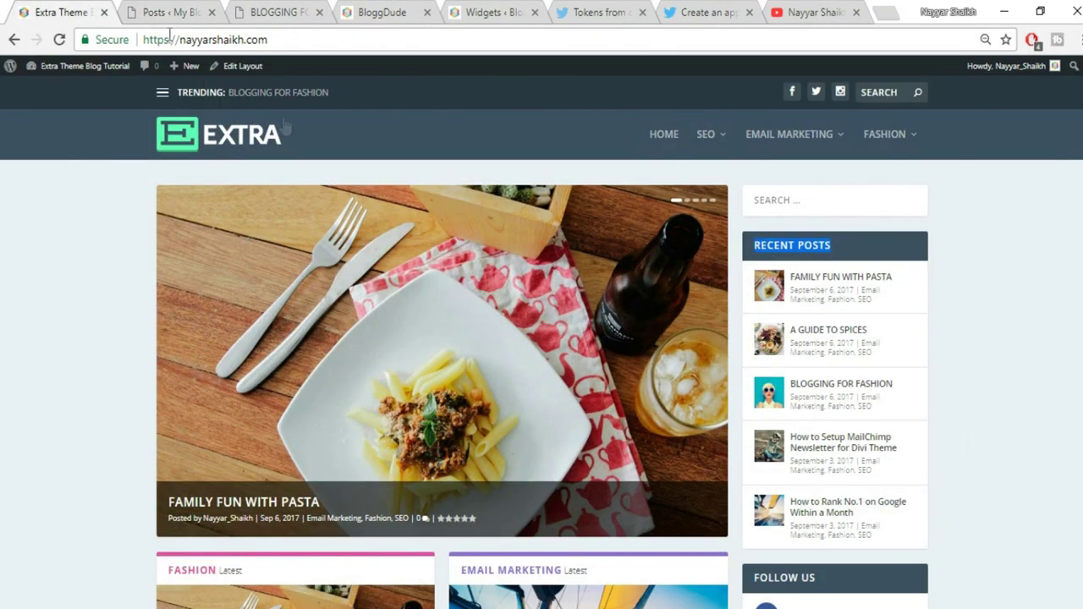
pyautogui.moveTo(169, 507); pyautogui.dragTo(499, 490)
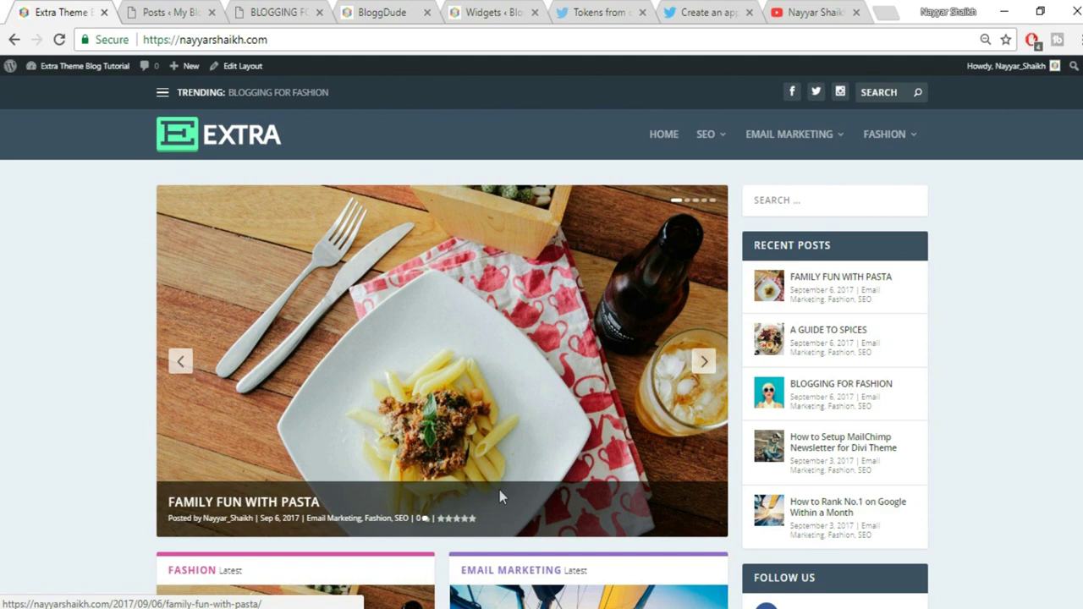
pyautogui.scroll(-5, 1064, 401)
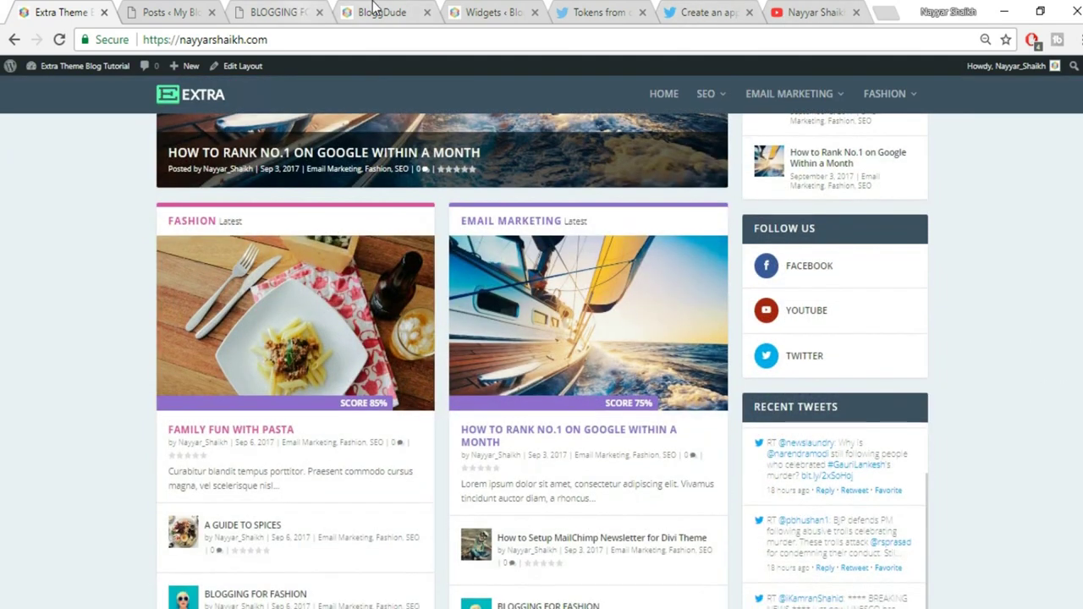
pyautogui.click(380, 12)
pyautogui.click(512, 10)
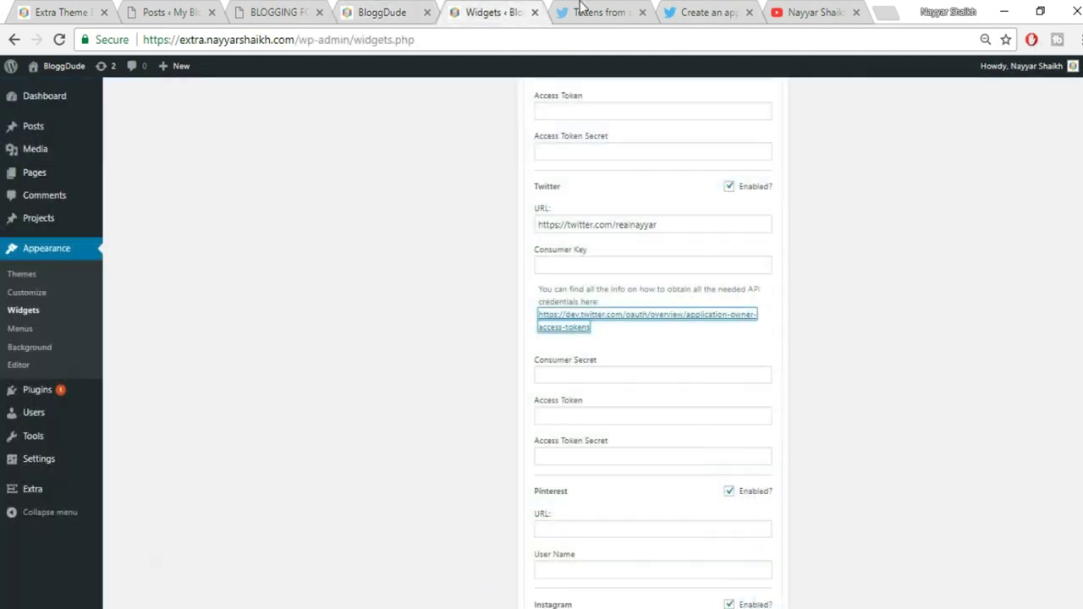
# Copy the docs' first Overview paragraph into the app's Description field
pyautogui.click(584, 10)
pyautogui.moveTo(321, 243); pyautogui.dragTo(536, 264)
pyautogui.hotkey('ctrl', 'c')
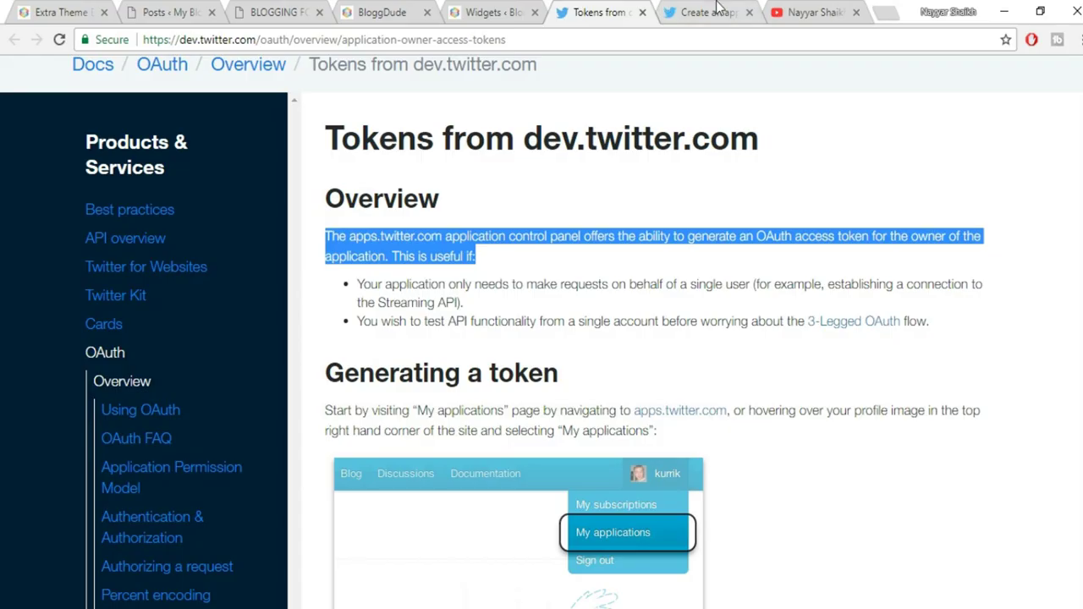
pyautogui.click(718, 8)
pyautogui.hotkey('ctrl', 'v')
# Set the Website to the blog's home address and accept the Developer Agreement
pyautogui.scroll(-1, 488, 441)
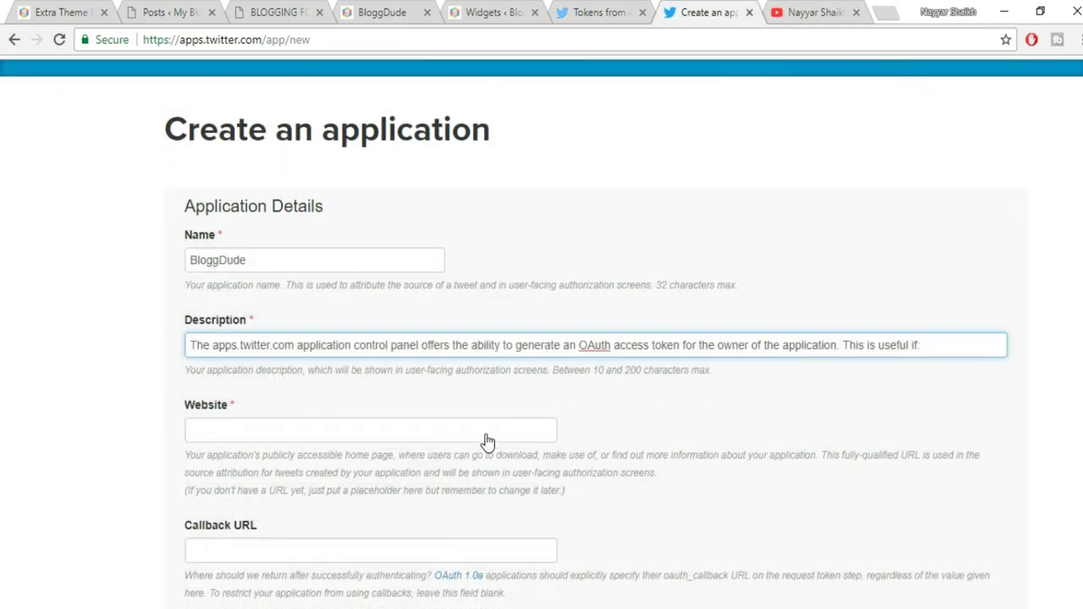
pyautogui.scroll(-1, 487, 441)
pyautogui.click(307, 288)
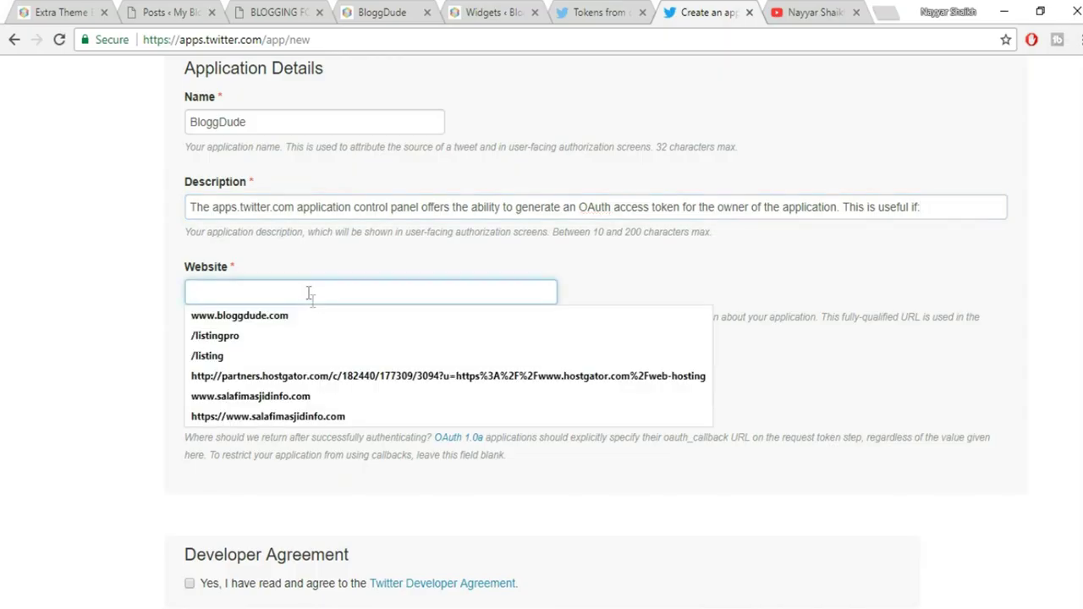
pyautogui.click(315, 316)
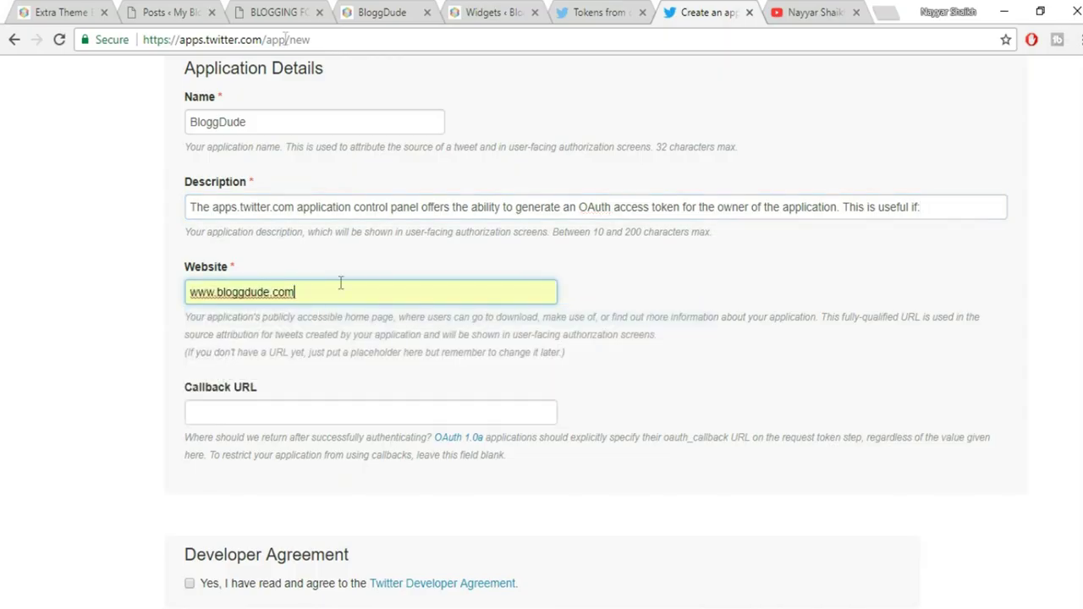
pyautogui.click(89, 7)
pyautogui.click(257, 44)
pyautogui.hotkey('ctrl', 'c')
pyautogui.click(702, 12)
pyautogui.hotkey('ctrl', 'a')
pyautogui.hotkey('ctrl', 'v')
pyautogui.click(718, 342)
pyautogui.scroll(-2, 716, 355)
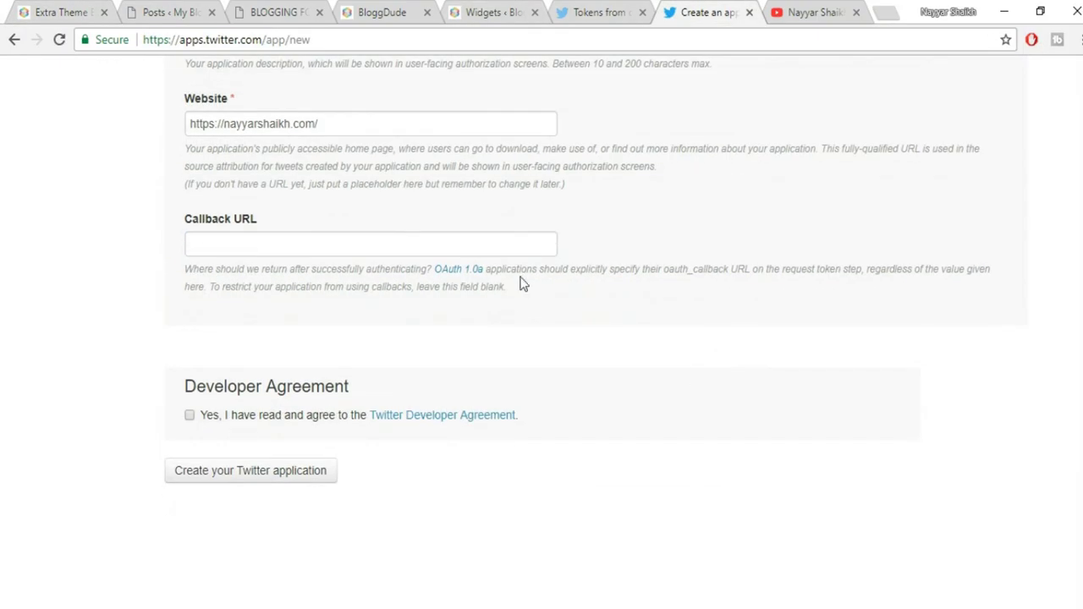
pyautogui.click(190, 416)
# Create the BloggDude app and look over its details page
pyautogui.click(216, 474)
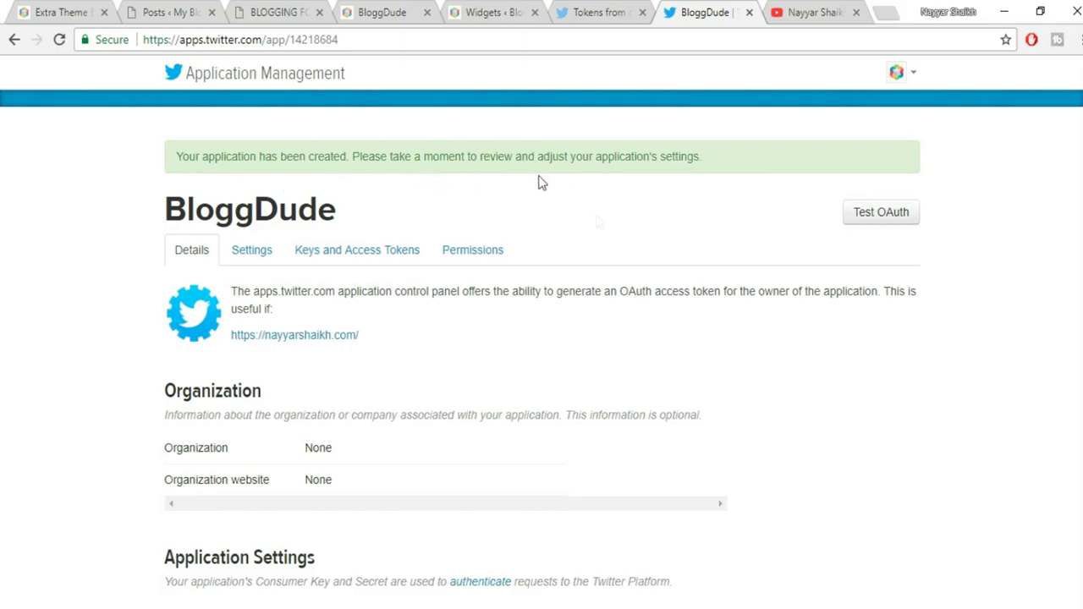
pyautogui.scroll(-3, 640, 302)
pyautogui.scroll(3, 641, 302)
pyautogui.scroll(-5, 999, 274)
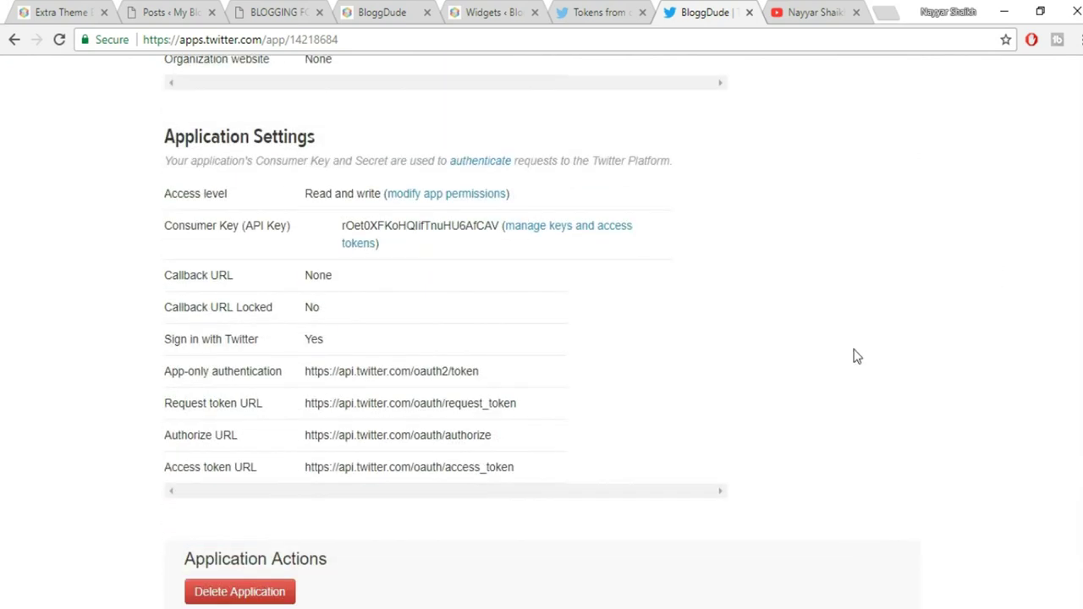
pyautogui.scroll(-2, 855, 356)
pyautogui.scroll(7, 853, 375)
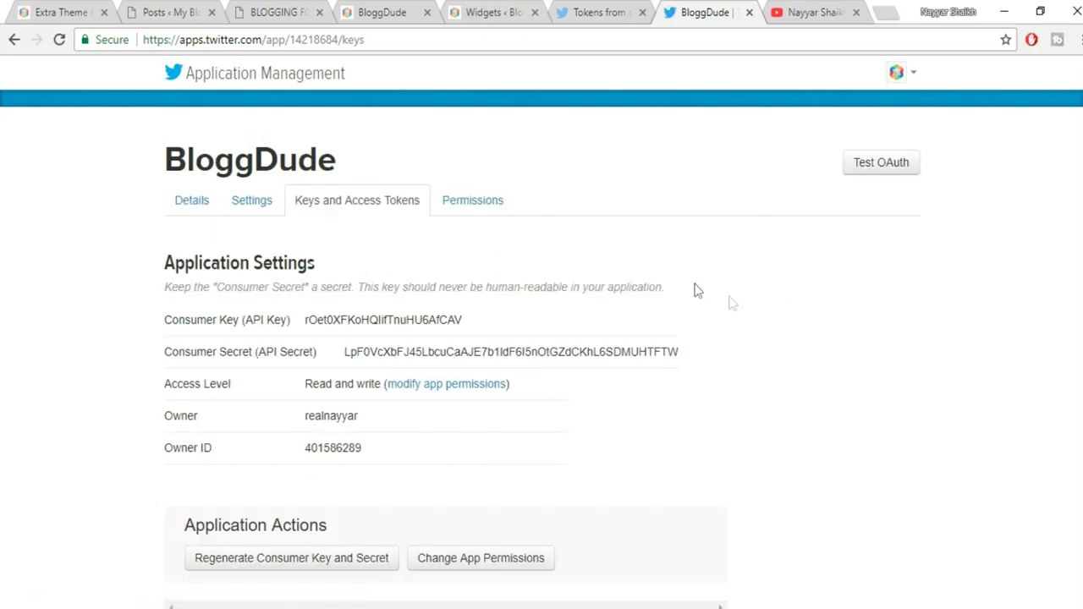
pyautogui.scroll(-1, 778, 338)
# Regenerate the BloggDude app's consumer key and secret
pyautogui.click(290, 478)
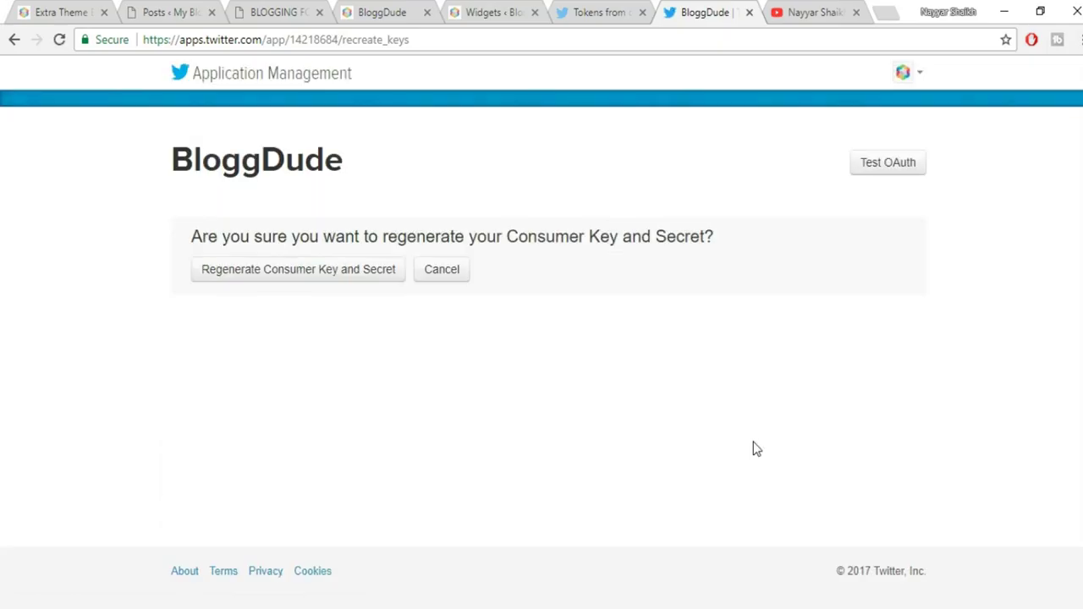
pyautogui.click(303, 279)
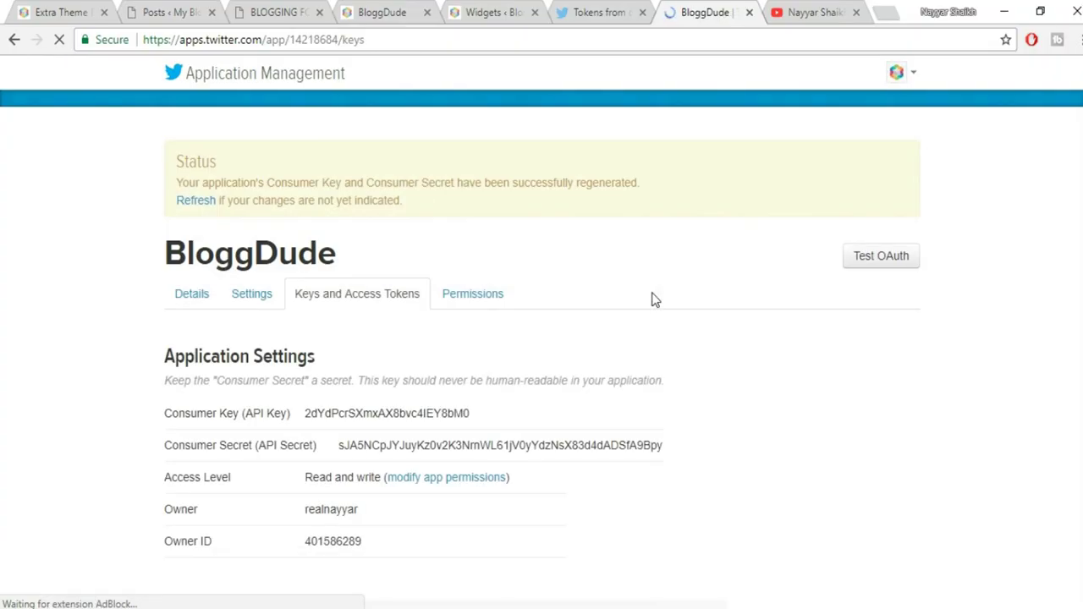
pyautogui.scroll(-2, 653, 301)
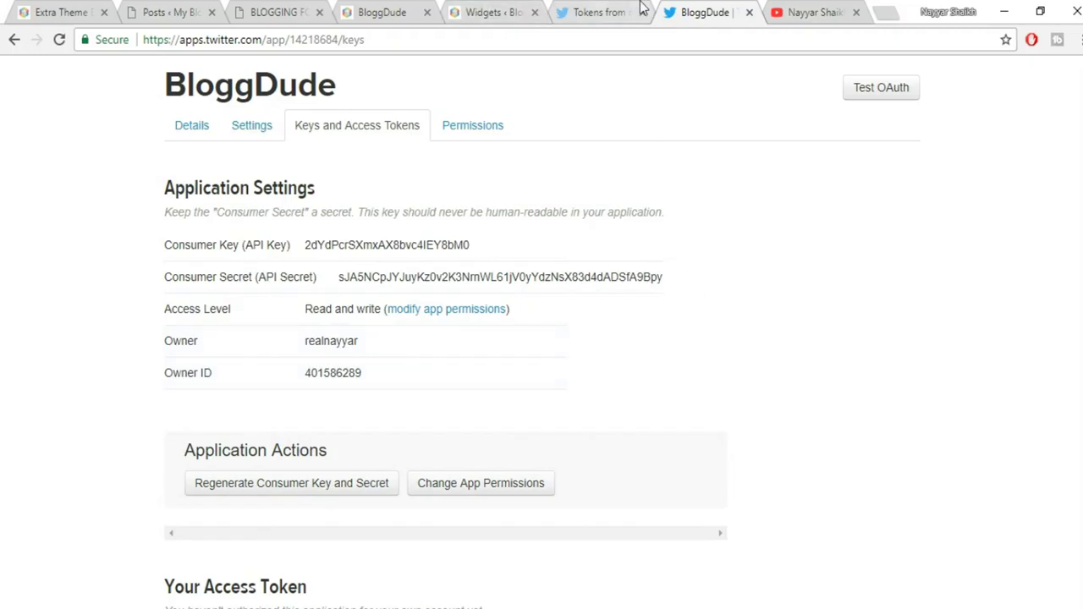
# Read the guide on generating access tokens, then scroll the widgets page to the top
pyautogui.click(599, 12)
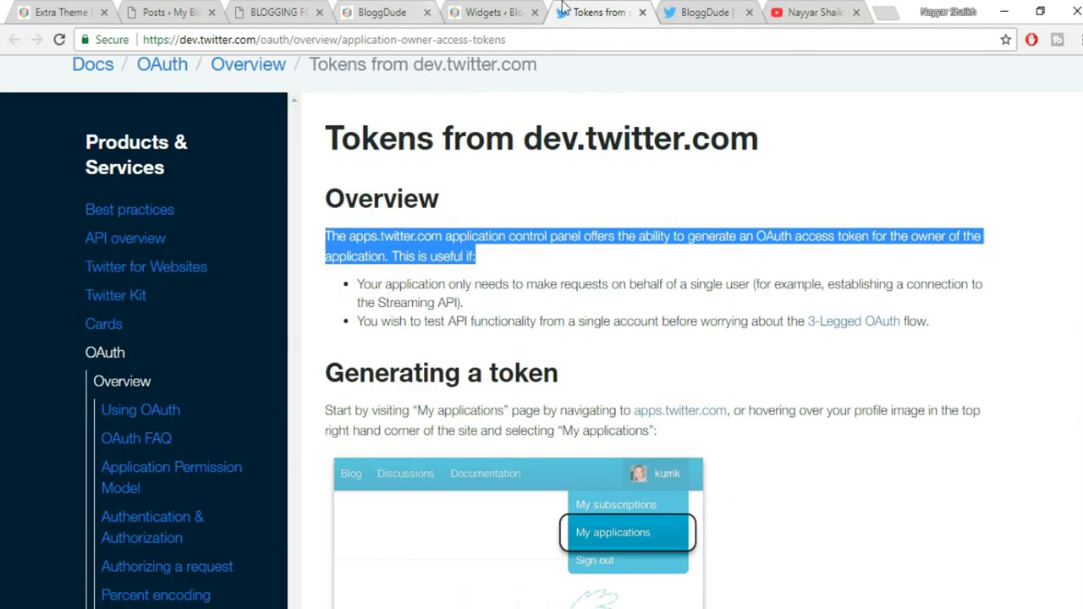
pyautogui.moveTo(499, 12); pyautogui.dragTo(579, 10)
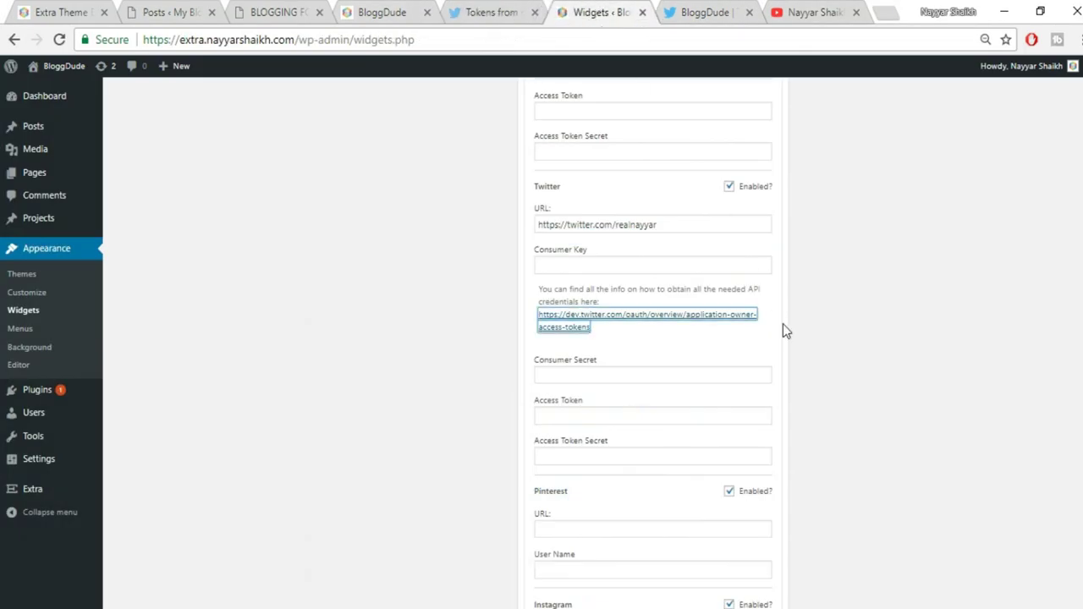
pyautogui.scroll(10, 836, 350)
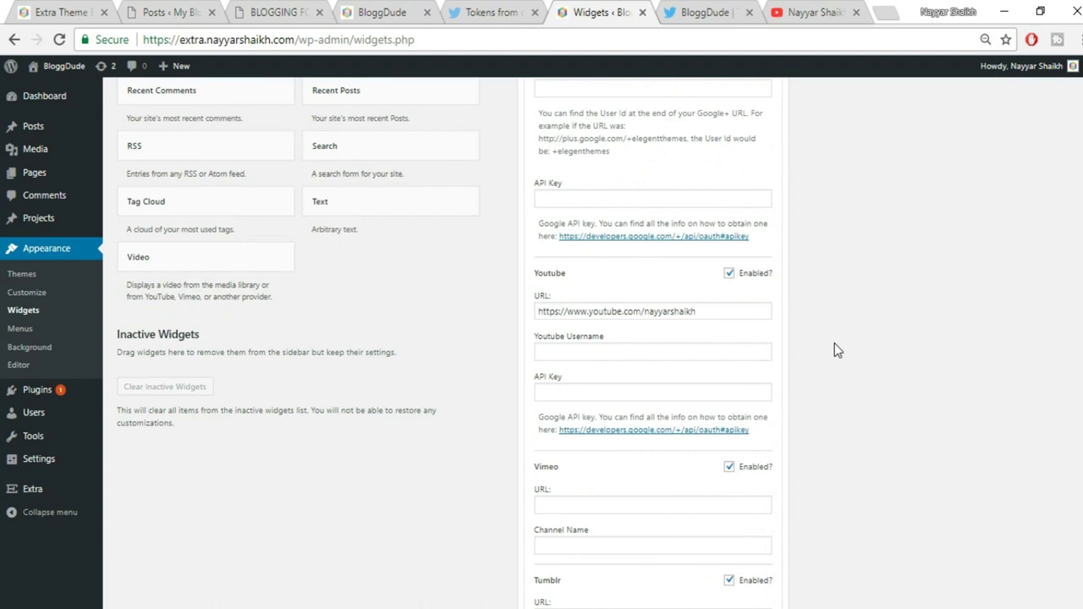
pyautogui.scroll(5, 804, 343)
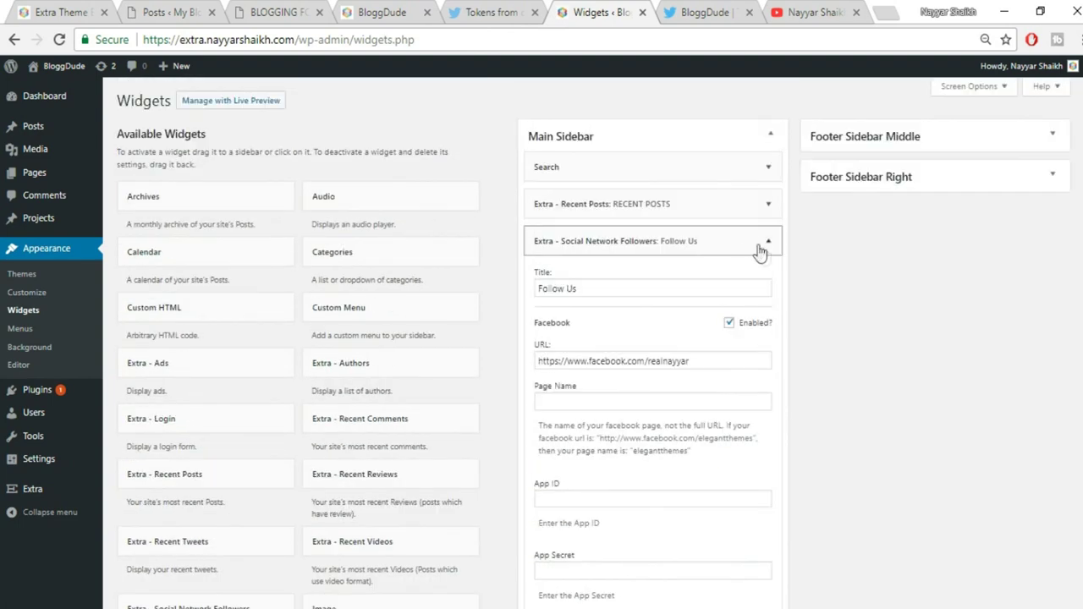
# Collapse Follow Us and paste the app's Consumer Key into the Recent Tweets widget
pyautogui.click(766, 244)
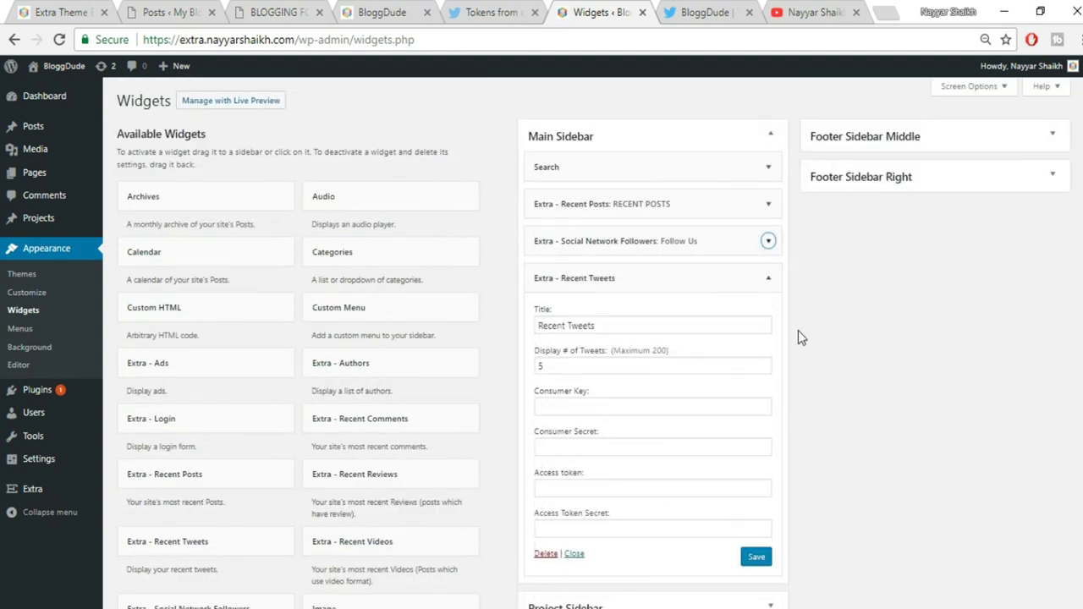
pyautogui.scroll(-1, 798, 330)
pyautogui.click(711, 8)
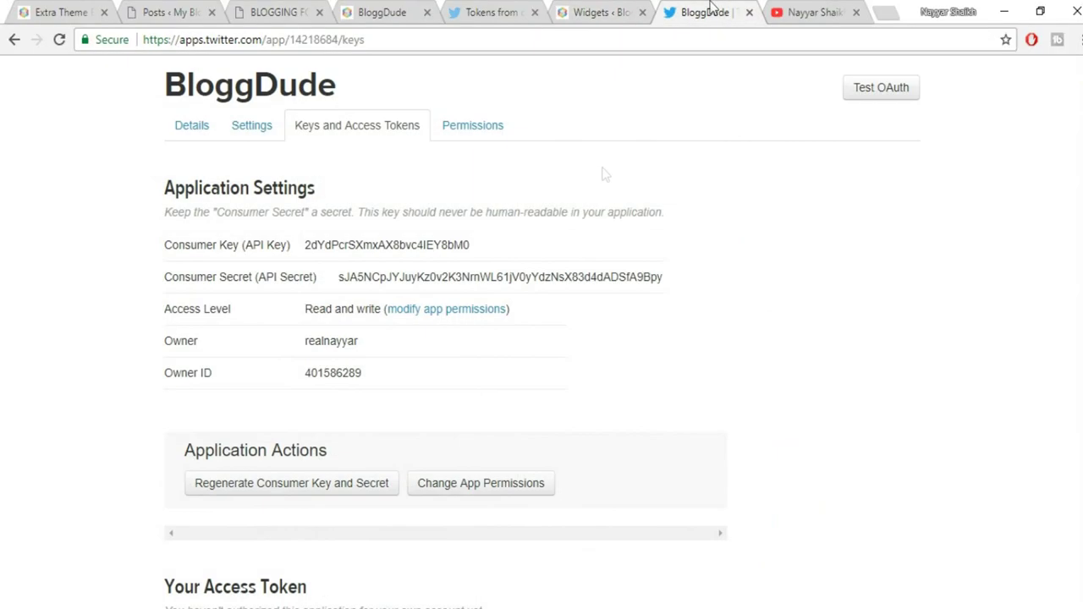
pyautogui.moveTo(478, 252); pyautogui.dragTo(306, 245)
pyautogui.hotkey('ctrl', 'c')
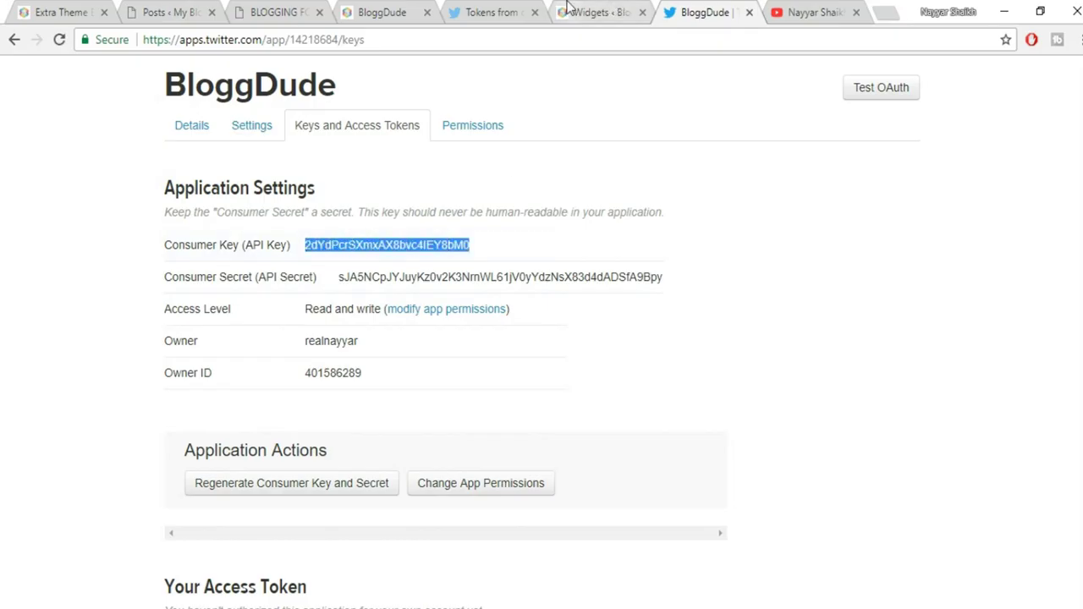
pyautogui.click(592, 12)
pyautogui.click(625, 321)
pyautogui.hotkey('ctrl', 'v')
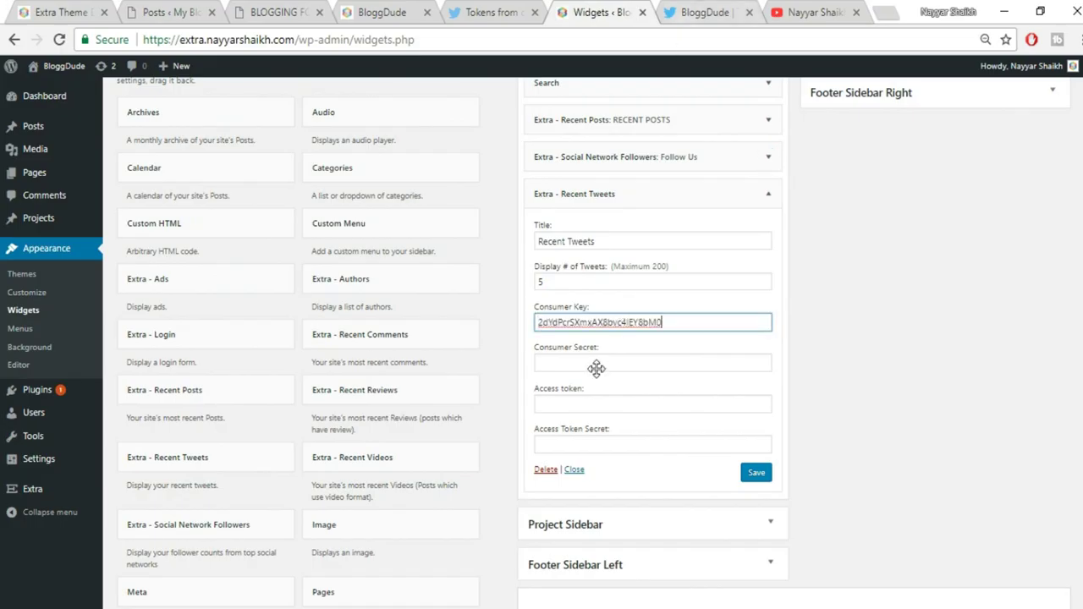
# Paste the app's Consumer Secret into the Recent Tweets widget
pyautogui.click(685, 10)
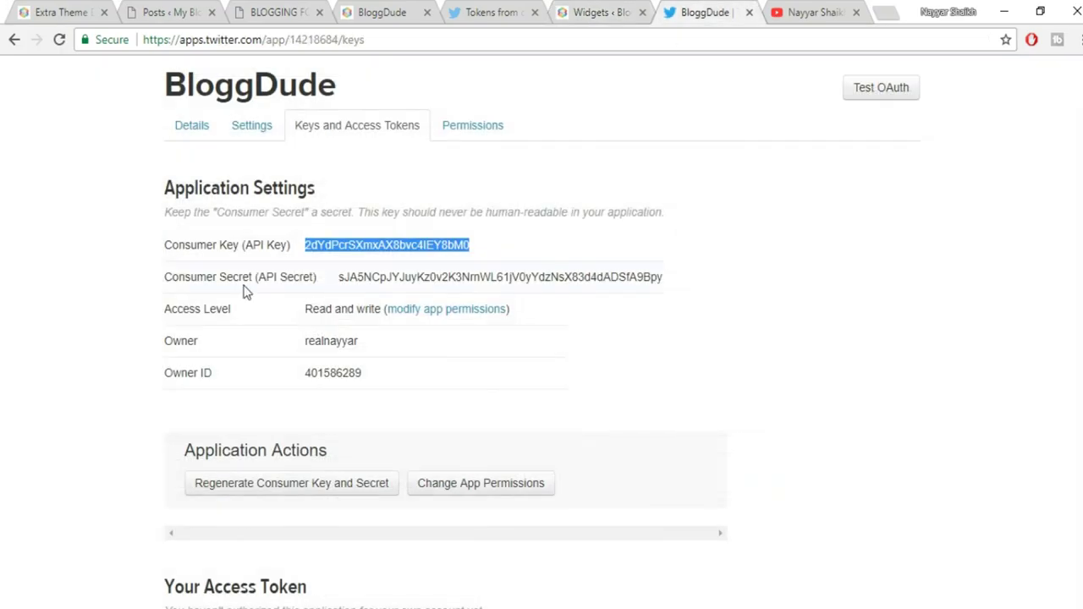
pyautogui.moveTo(680, 280); pyautogui.dragTo(338, 282)
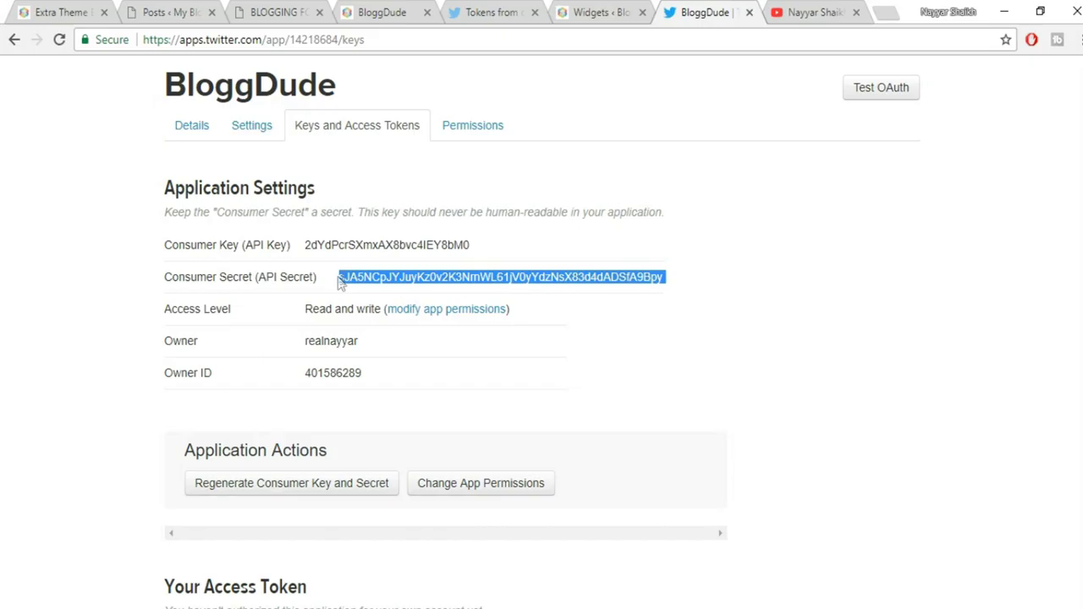
pyautogui.click(574, 7)
pyautogui.click(624, 366)
pyautogui.hotkey('ctrl', 'v')
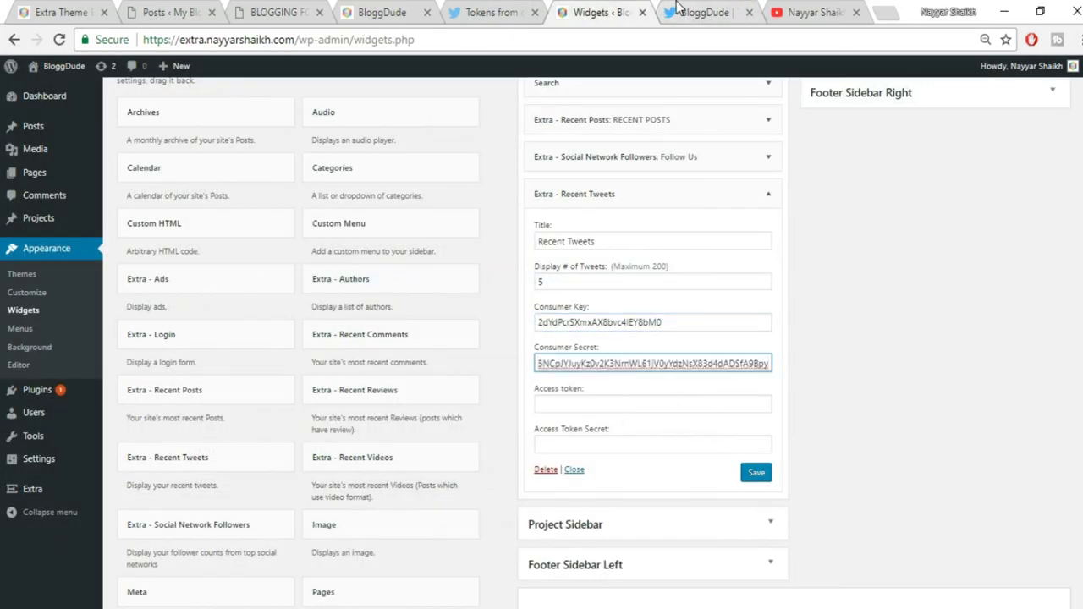
# Generate an access token for the account and paste it into the widget's Access token field
pyautogui.click(680, 10)
pyautogui.click(306, 321)
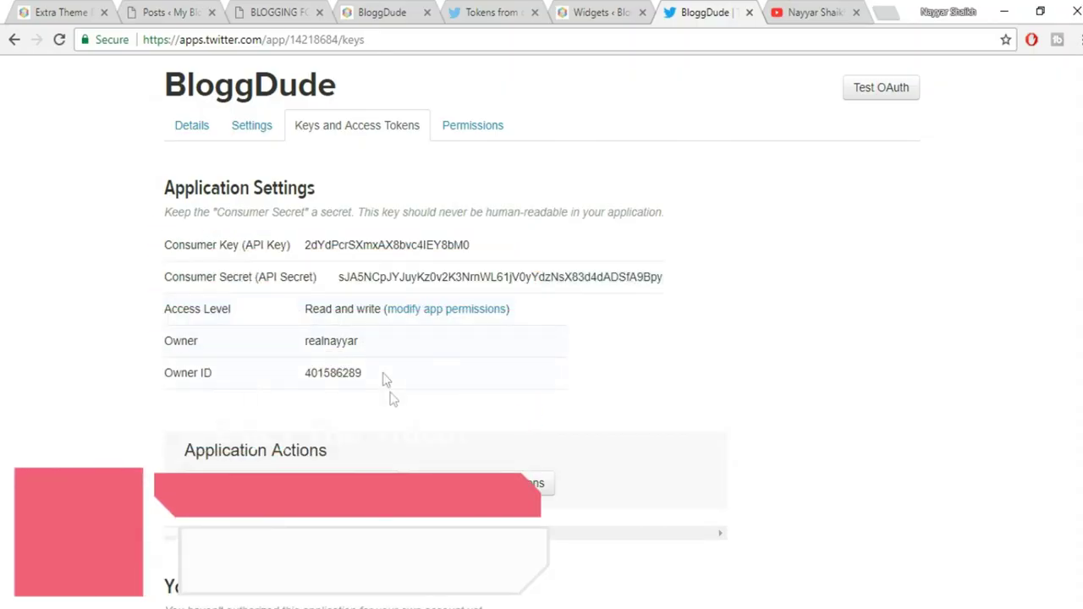
pyautogui.scroll(-3, 394, 404)
pyautogui.scroll(-1, 393, 407)
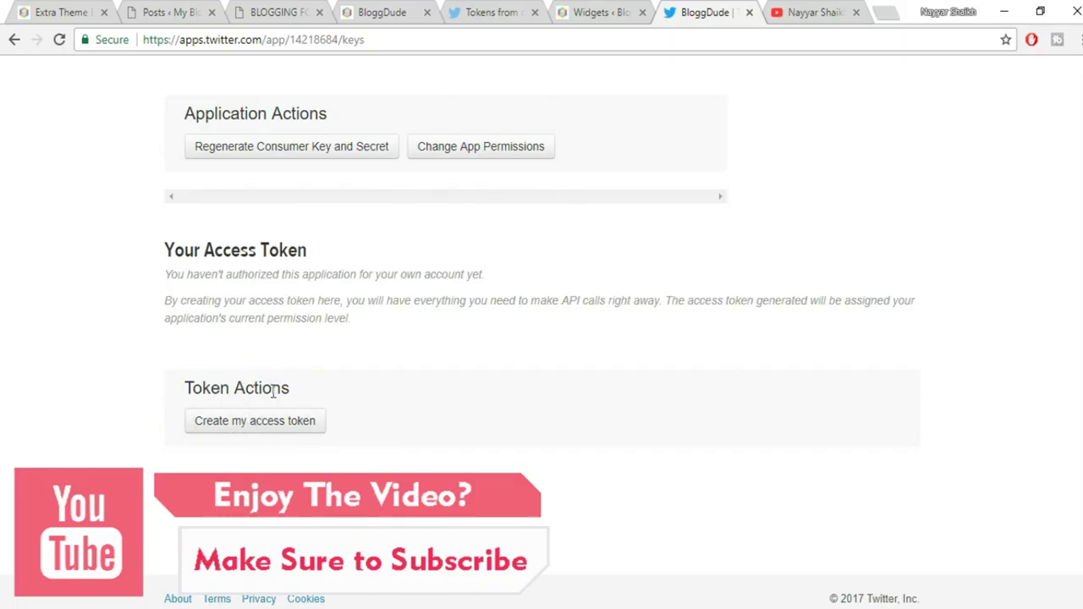
pyautogui.click(247, 431)
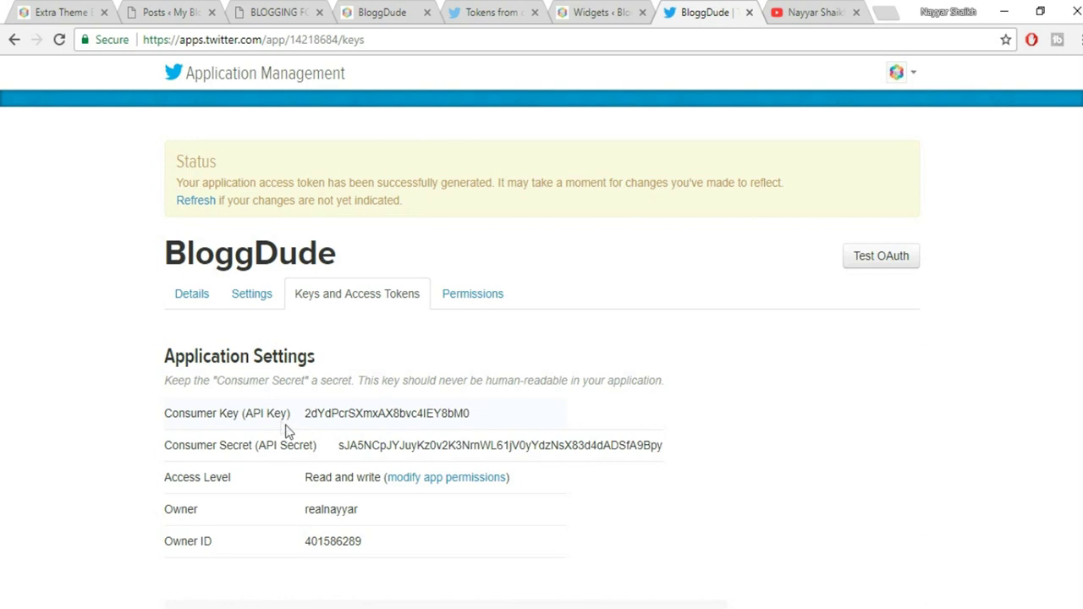
pyautogui.scroll(-5, 392, 442)
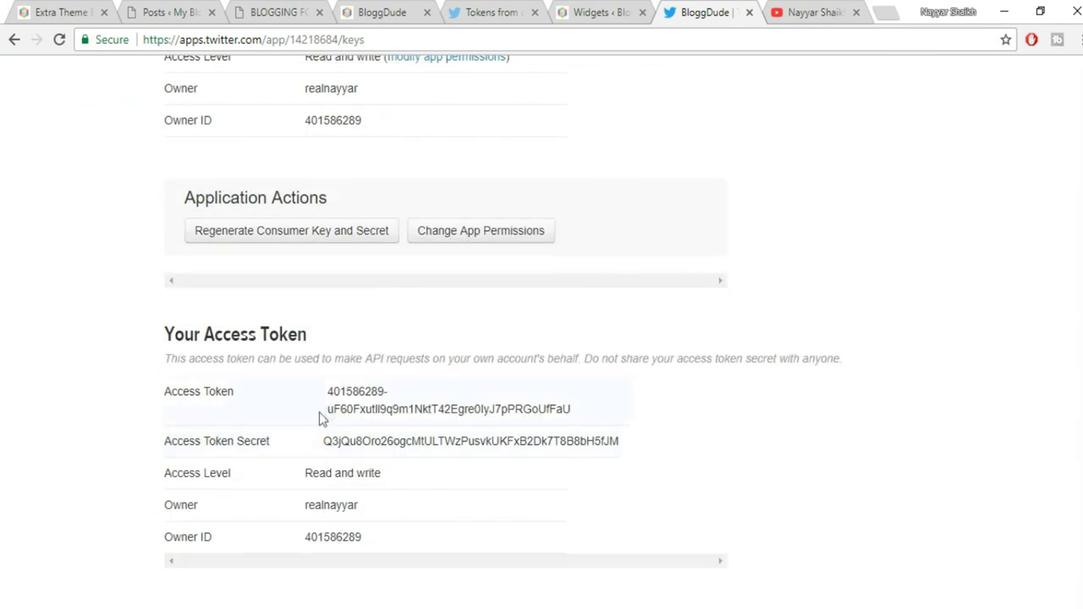
pyautogui.moveTo(328, 395); pyautogui.dragTo(586, 413)
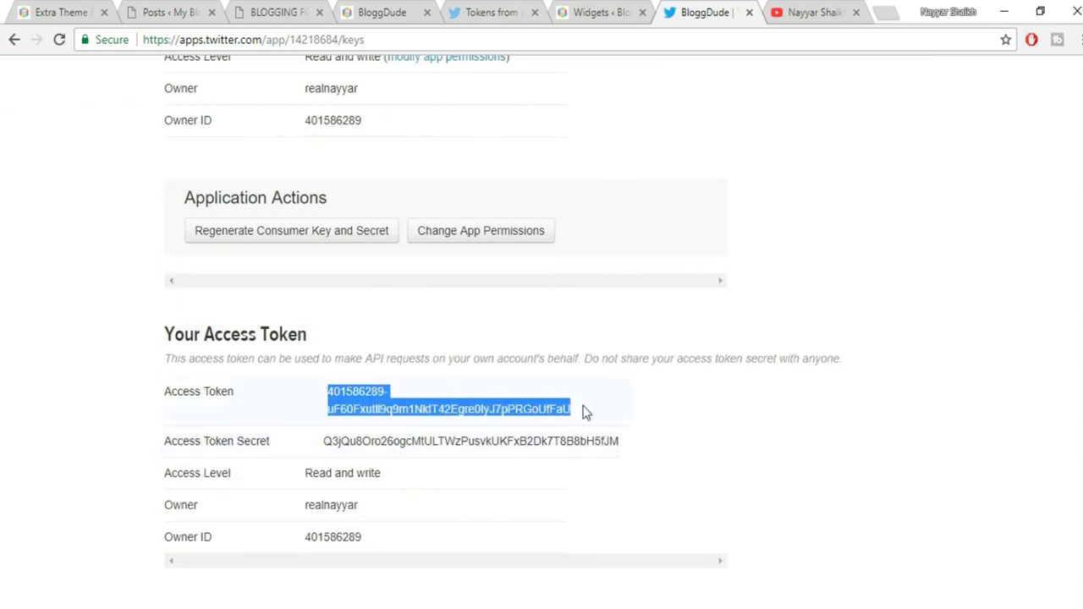
pyautogui.click(618, 11)
pyautogui.click(617, 411)
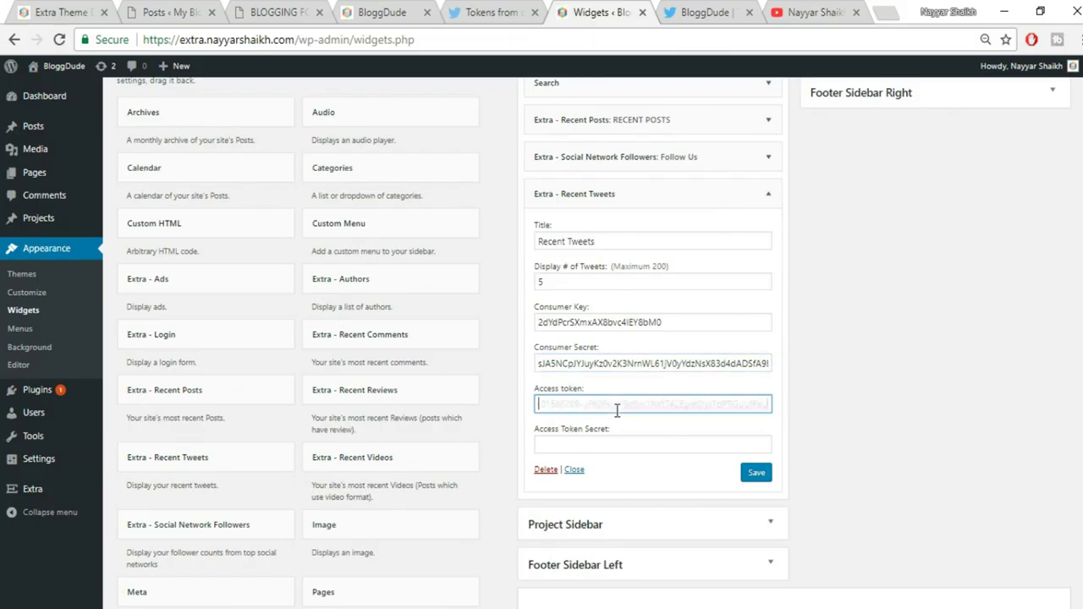
pyautogui.hotkey('ctrl', 'v')
# Paste the Access Token Secret, save the Recent Tweets widget, and view the live site
pyautogui.click(669, 10)
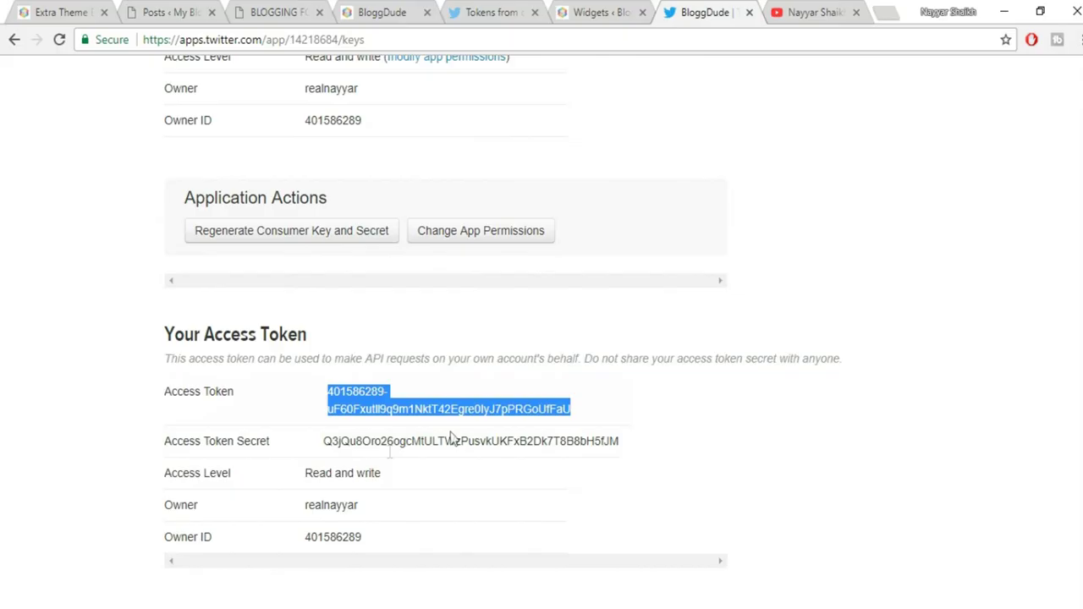
pyautogui.moveTo(326, 441); pyautogui.dragTo(642, 444)
pyautogui.hotkey('ctrl', 'c')
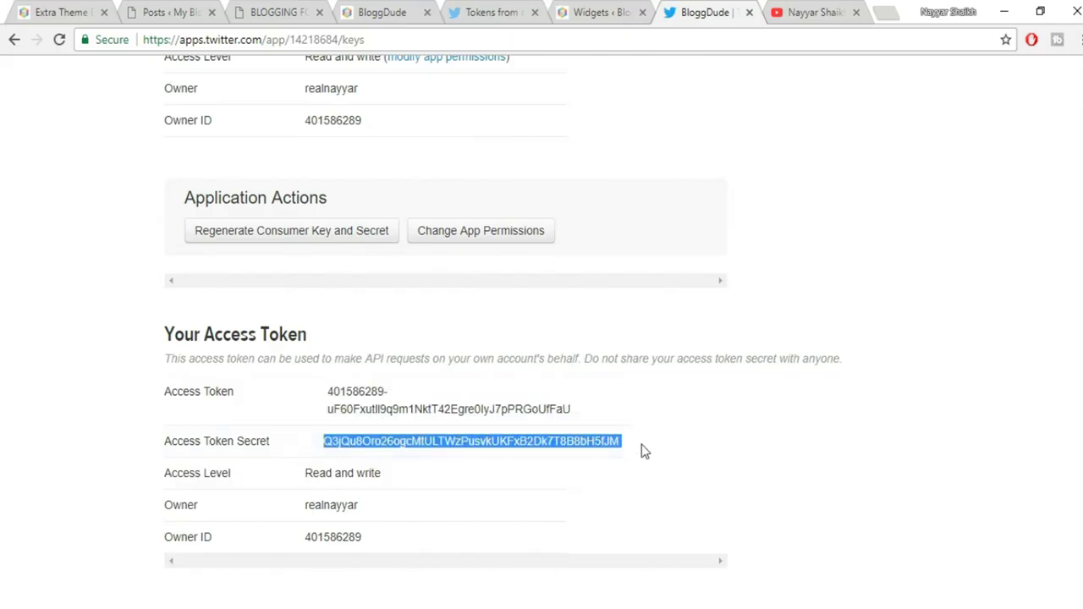
pyautogui.click(572, 8)
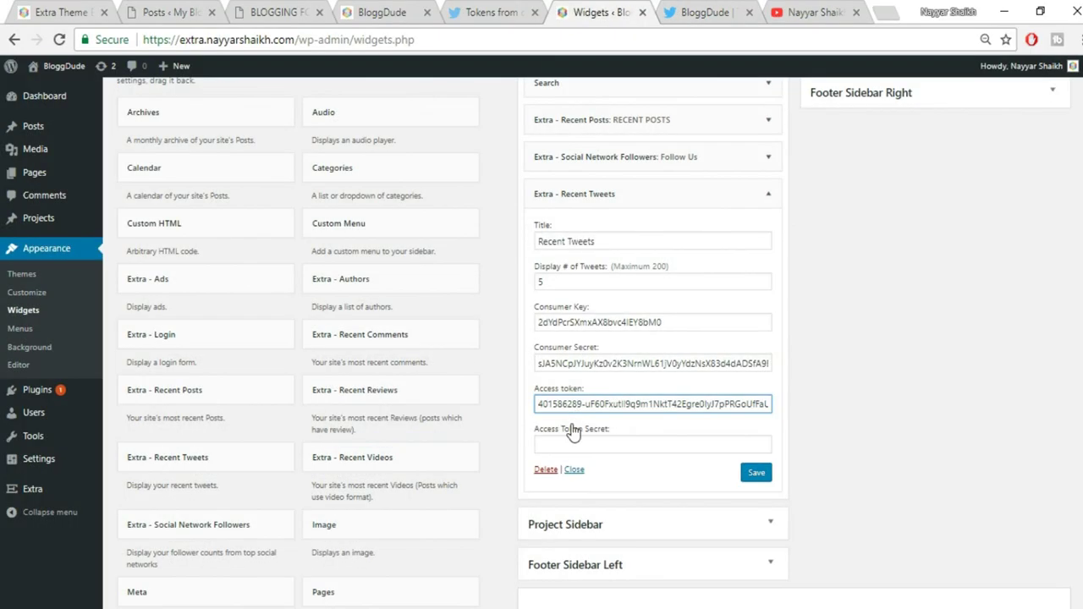
pyautogui.click(576, 442)
pyautogui.hotkey('ctrl', 'v')
pyautogui.click(765, 478)
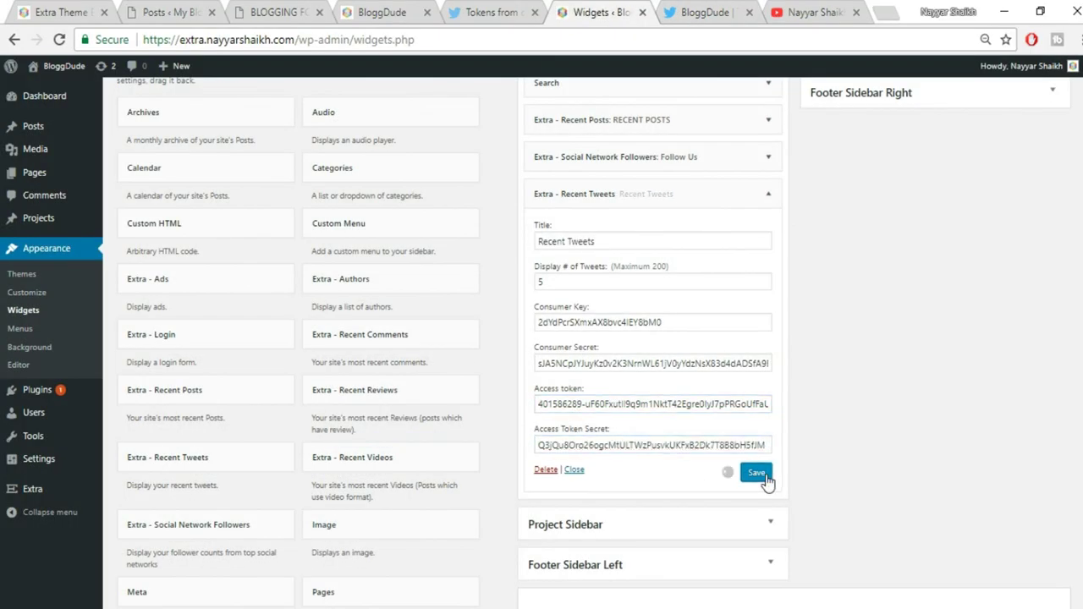
pyautogui.click(59, 12)
# Close the Twitter app, YouTube and token-guide tabs, and collapse the Recent Tweets widget
pyautogui.scroll(-4, 986, 339)
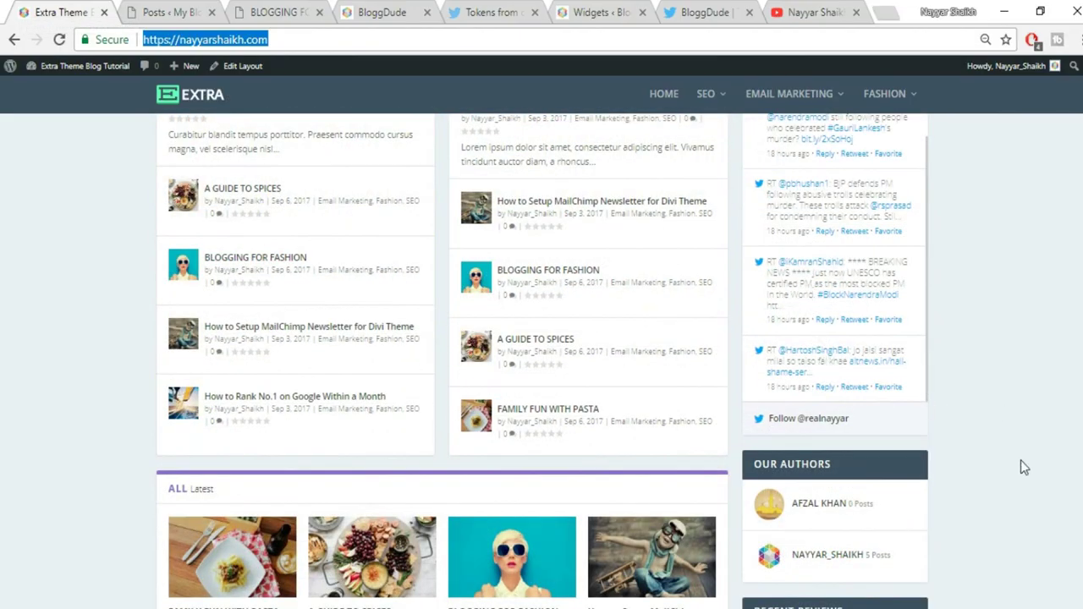
pyautogui.scroll(-1, 1022, 469)
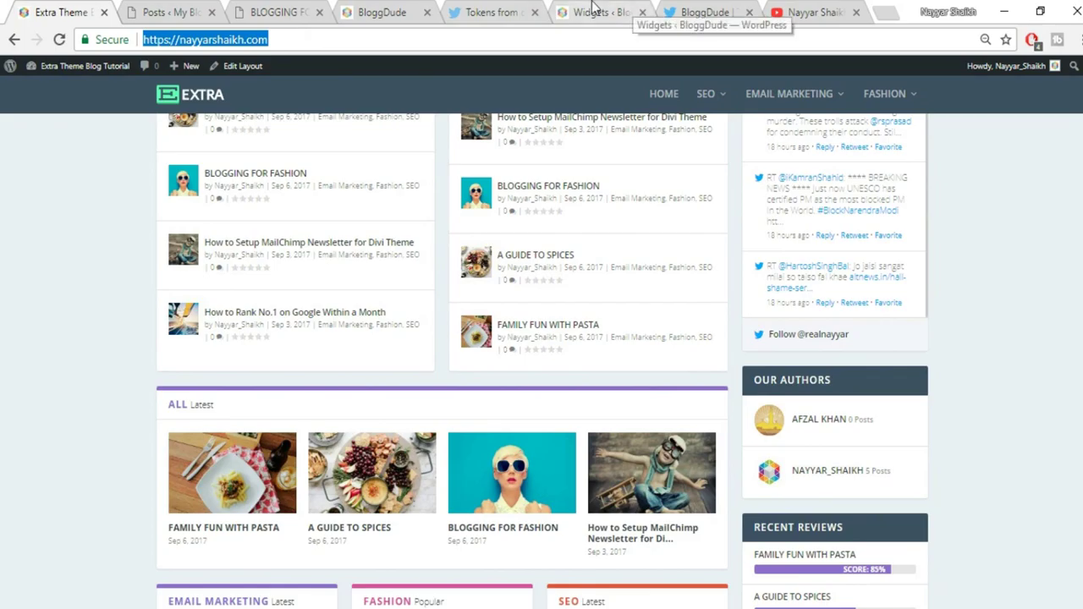
pyautogui.click(633, 12)
pyautogui.click(749, 12)
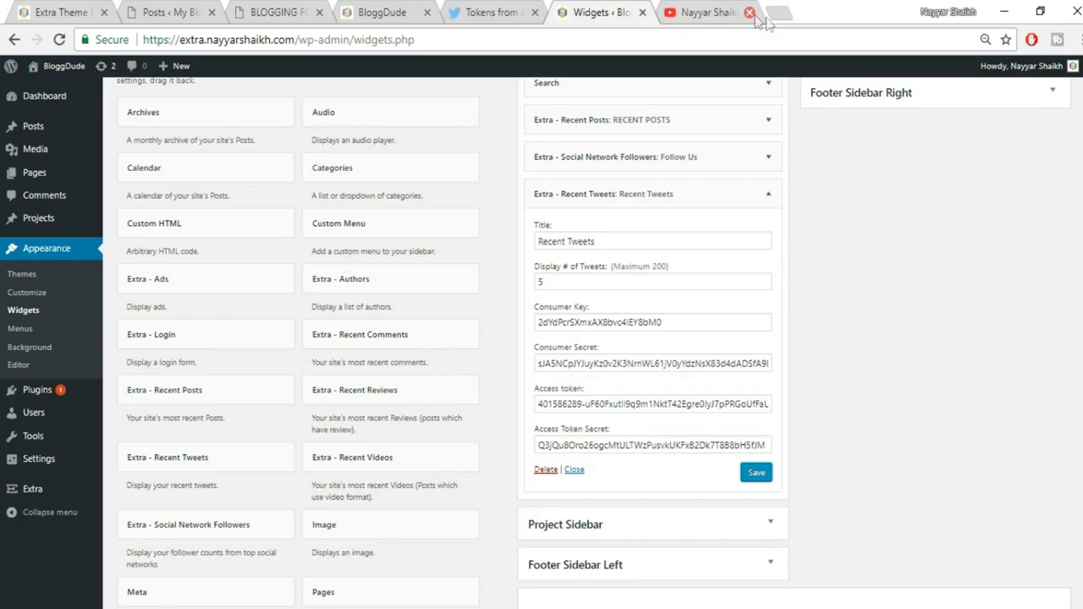
pyautogui.click(749, 13)
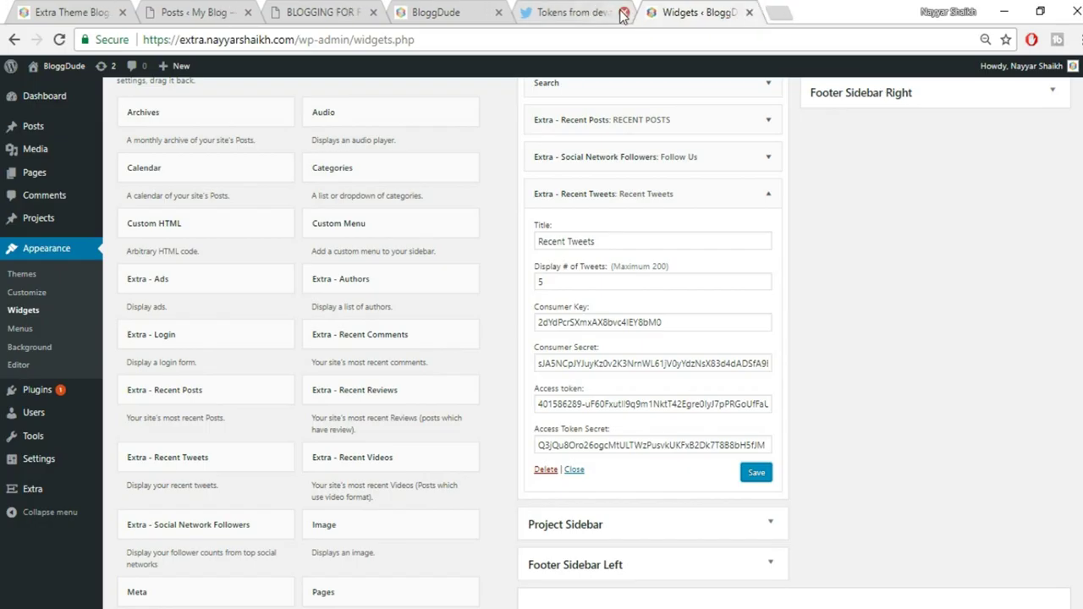
pyautogui.click(628, 12)
pyautogui.scroll(1, 751, 279)
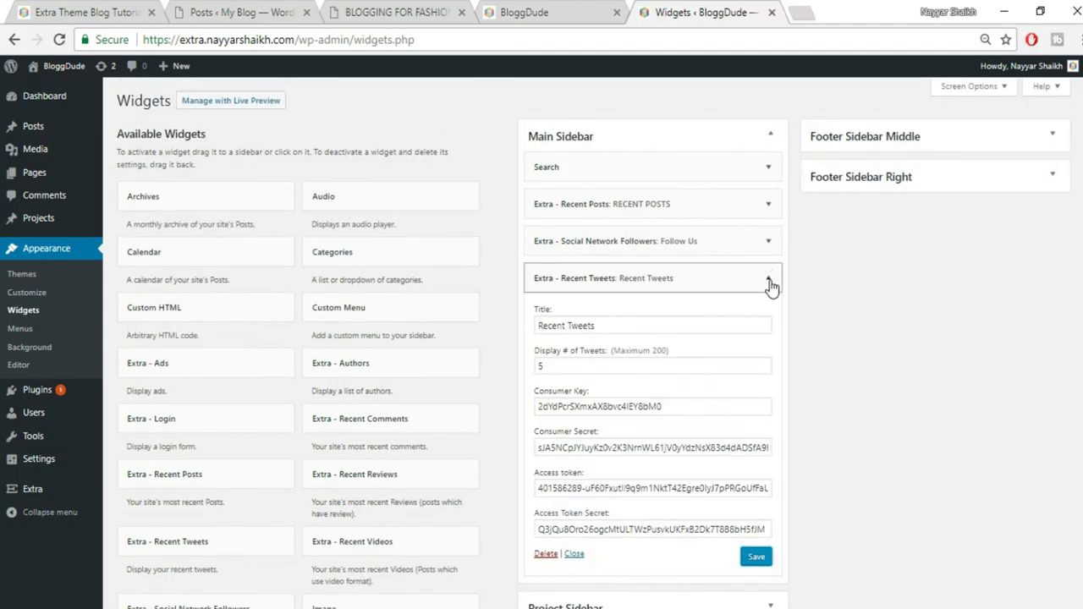
pyautogui.click(768, 278)
# Add the Extra - Authors widget titled Our Authors and save it
pyautogui.scroll(-2, 258, 389)
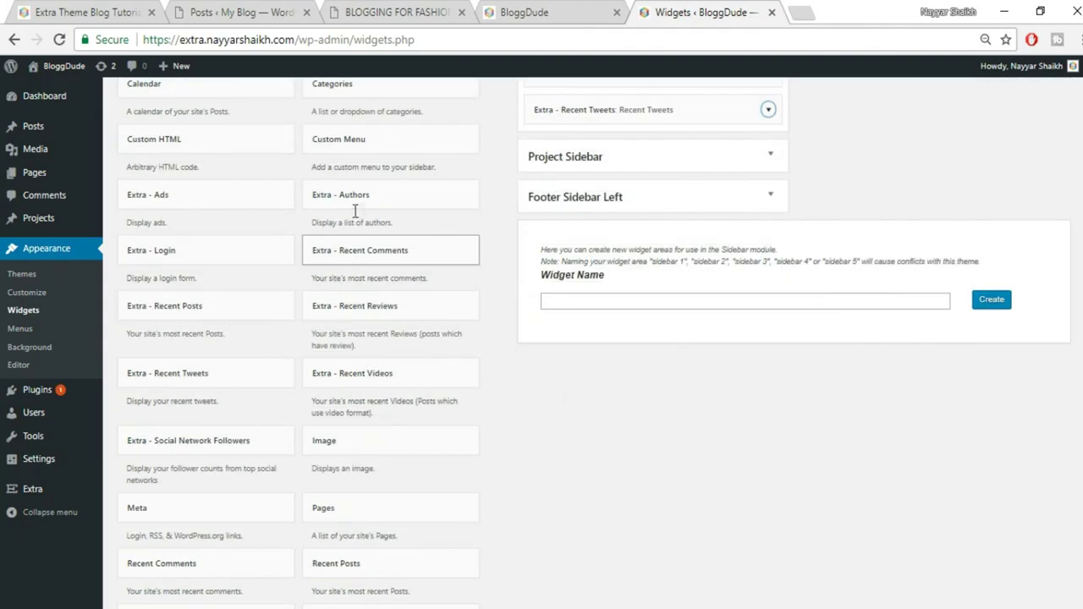
pyautogui.click(392, 204)
pyautogui.scroll(-1, 381, 212)
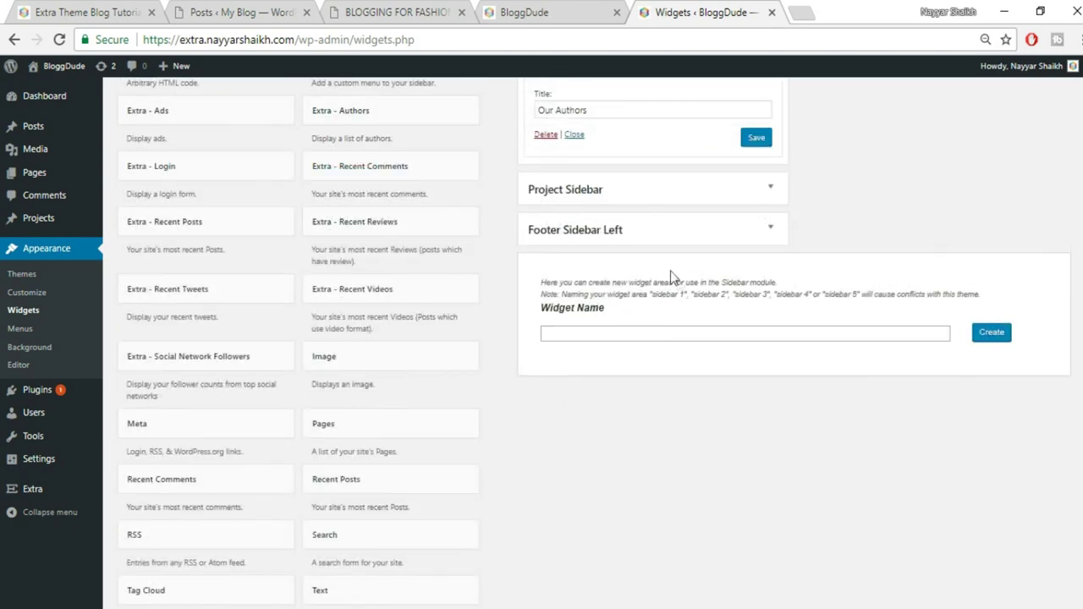
pyautogui.scroll(2, 677, 297)
pyautogui.click(756, 307)
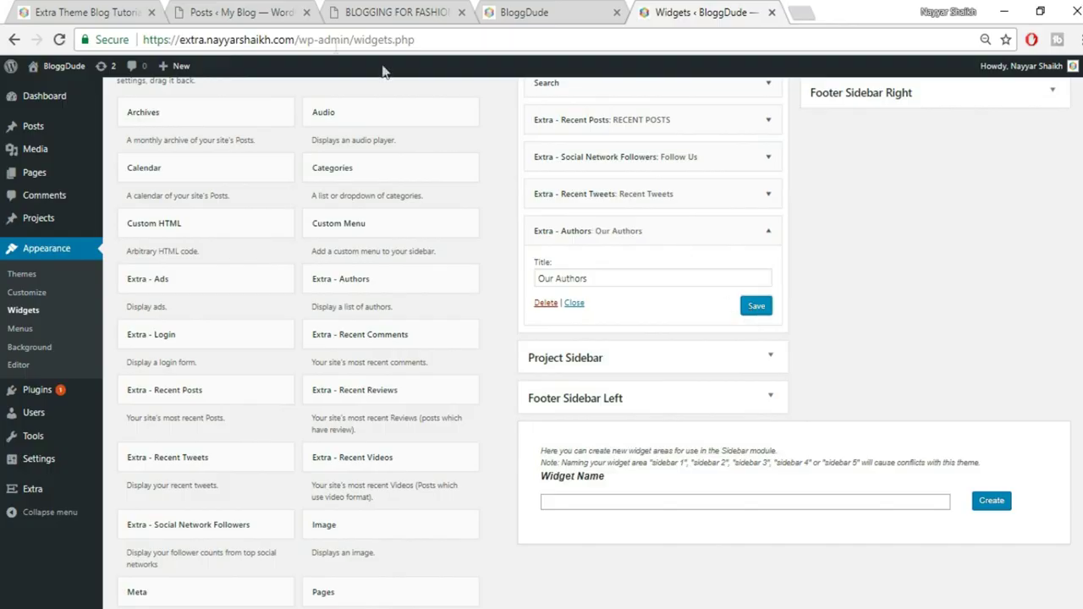
# Check the authors list in the live sidebar, then collapse the Our Authors settings
pyautogui.rightClick(6, 9)
pyautogui.click(89, 10)
pyautogui.scroll(-3, 974, 370)
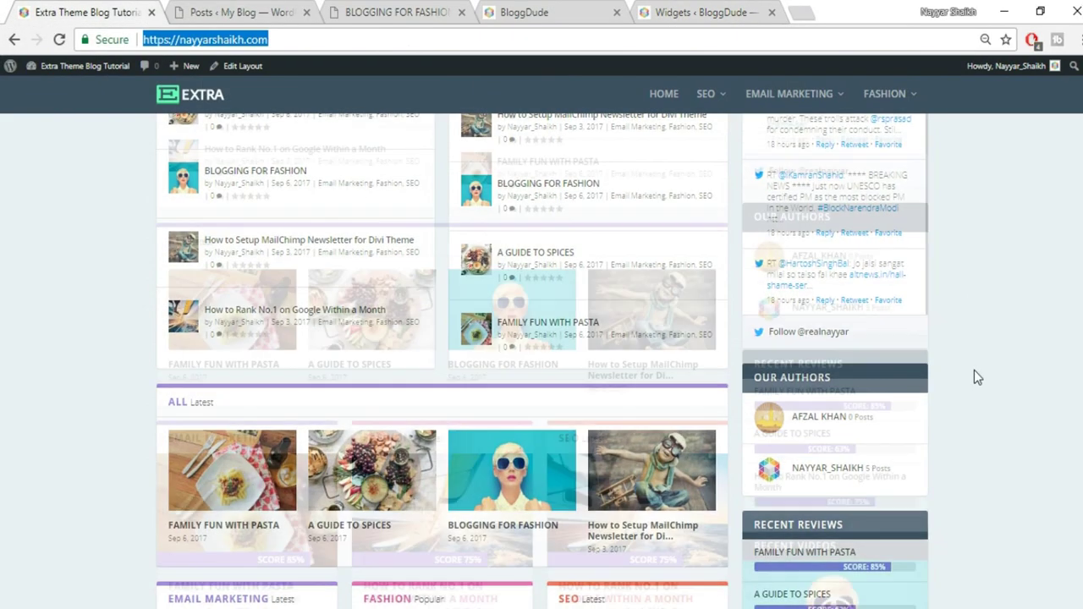
pyautogui.click(701, 10)
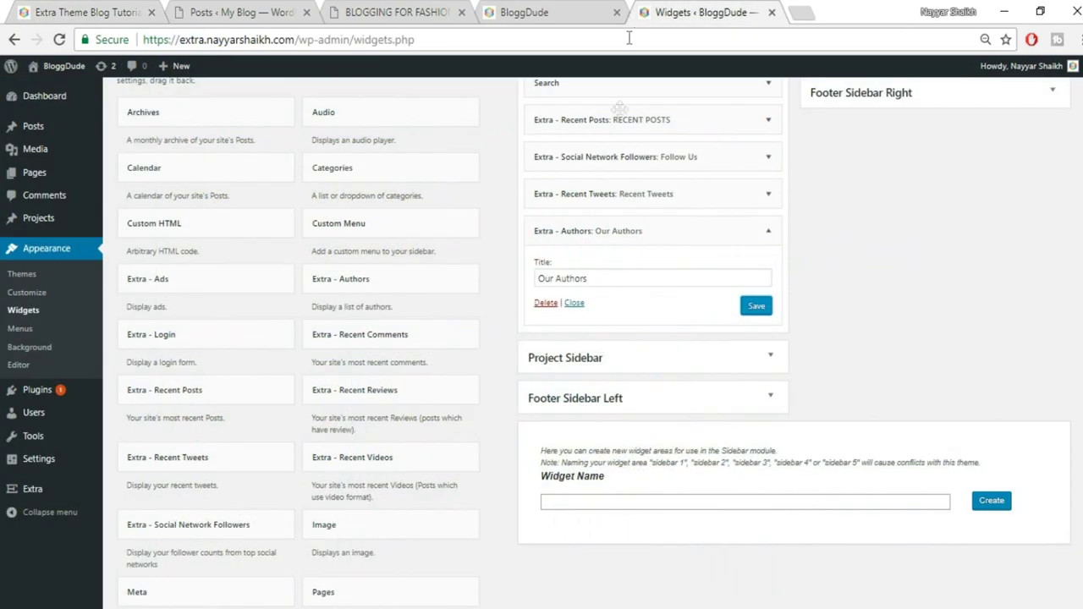
pyautogui.click(768, 231)
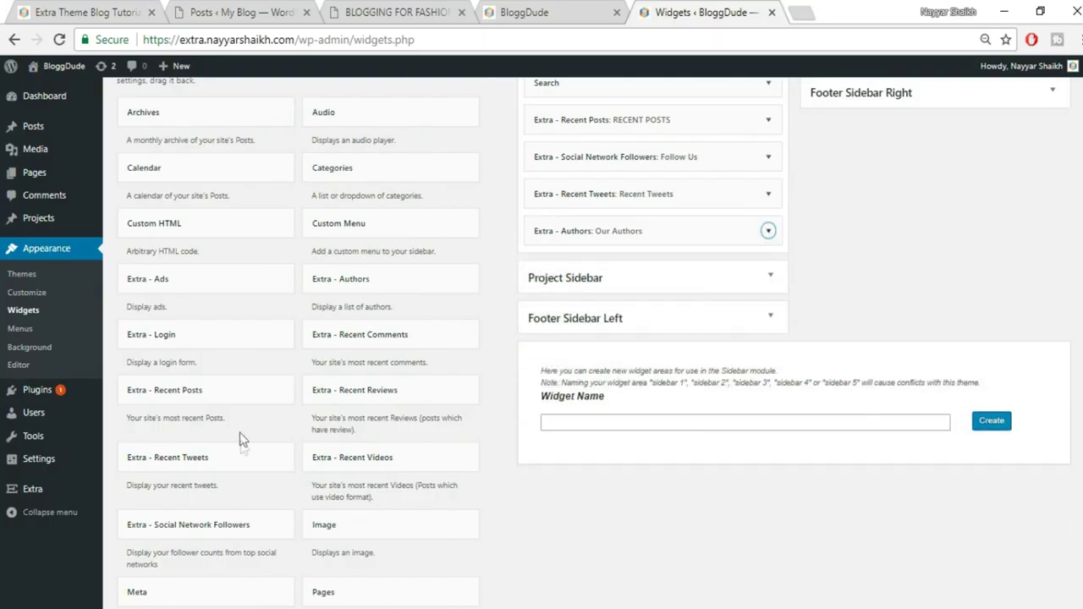
# Add Recent Reviews titled RECENT REVIEWS to the Main Sidebar, save, and preview the site
pyautogui.click(410, 412)
pyautogui.click(410, 590)
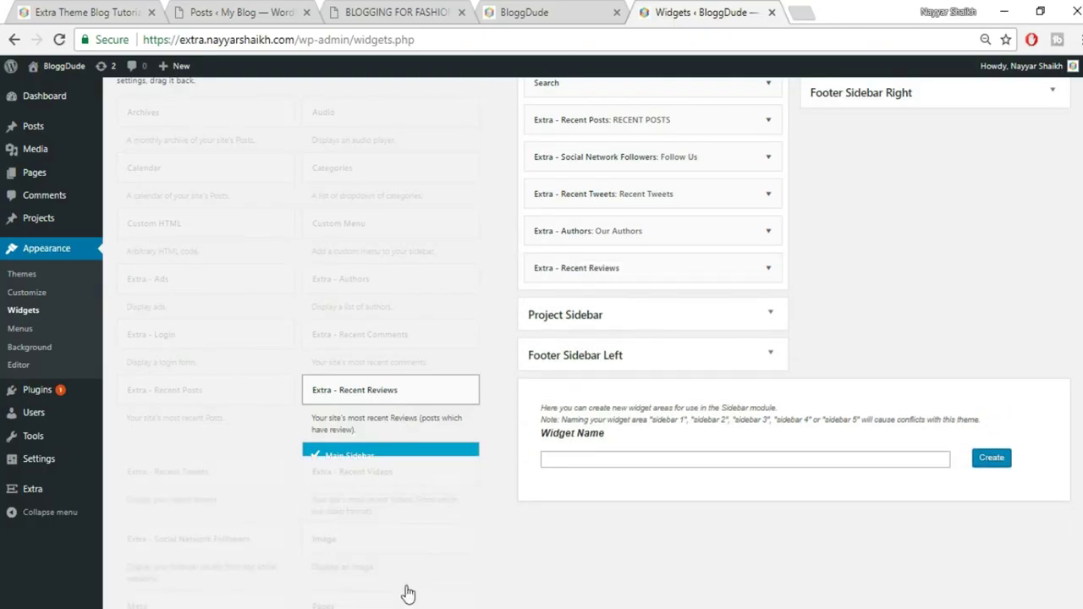
pyautogui.click(649, 313)
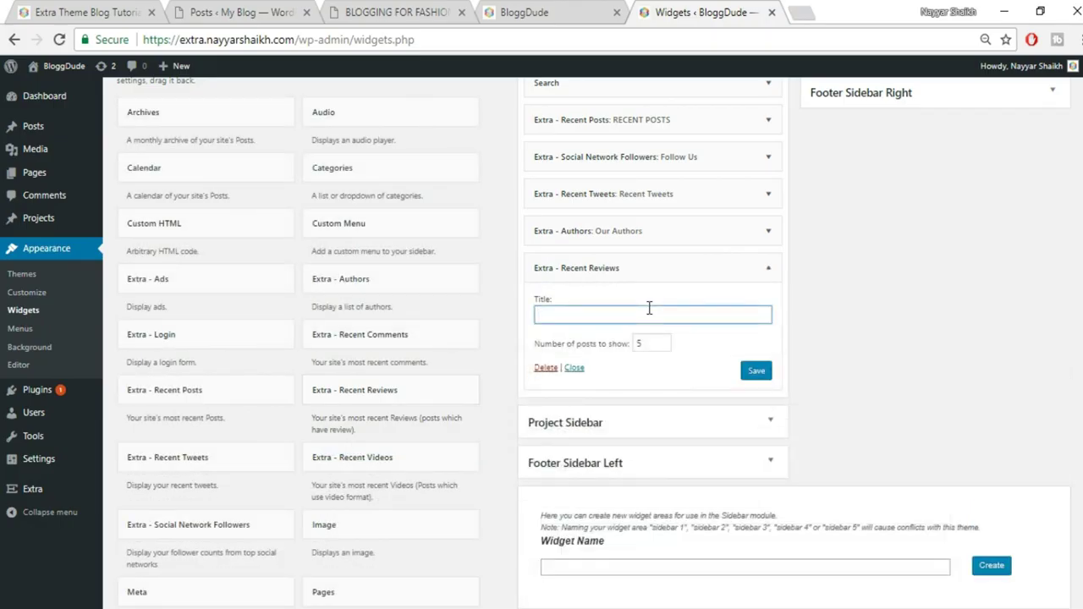
pyautogui.press('Tab')
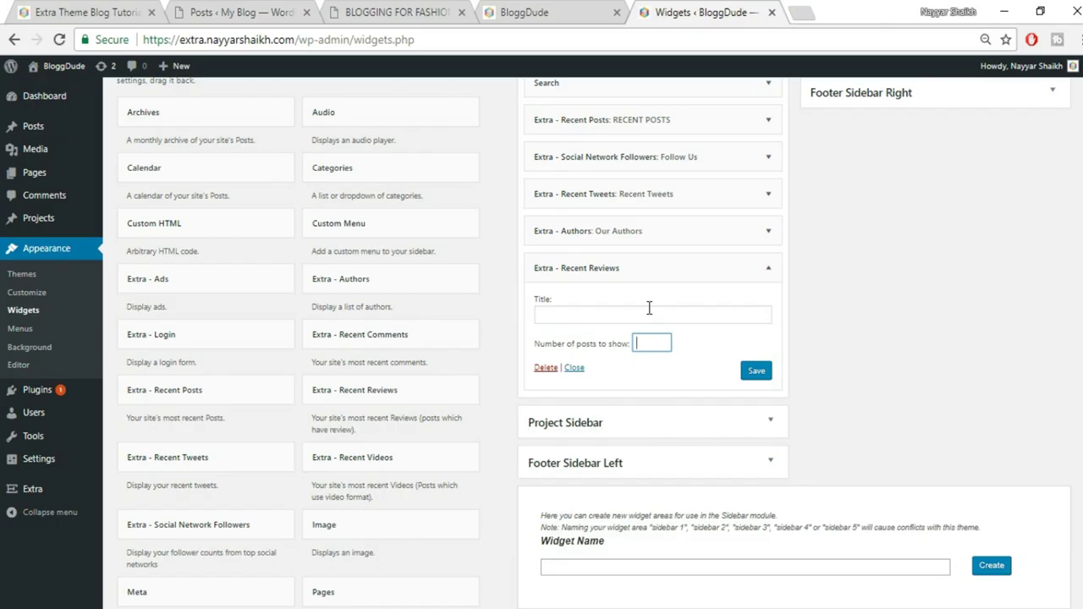
pyautogui.click(649, 313)
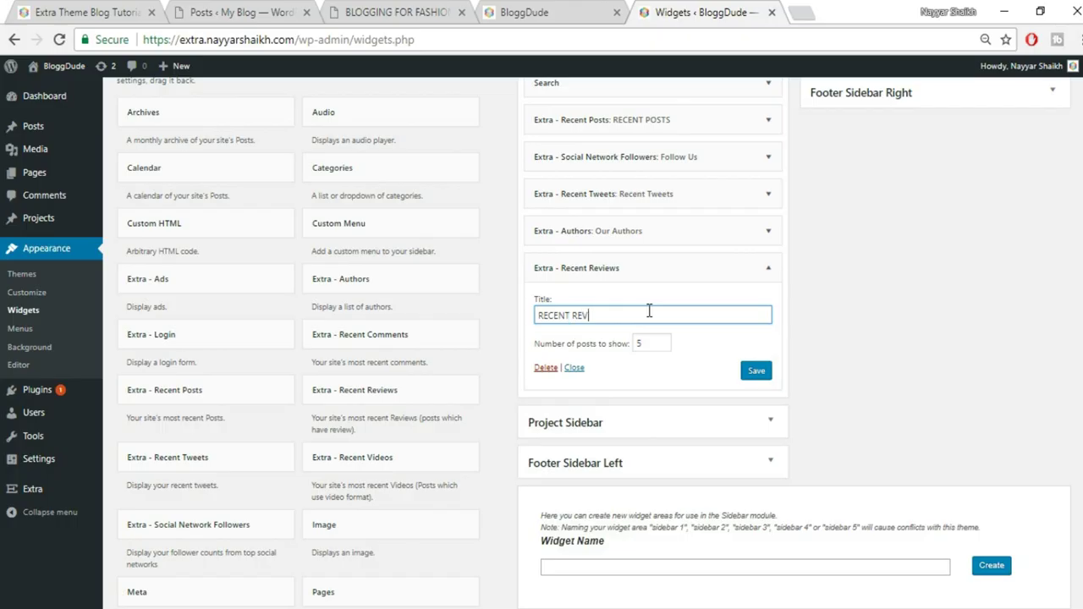
pyautogui.write('RECENT REVIEWS')
pyautogui.click(756, 371)
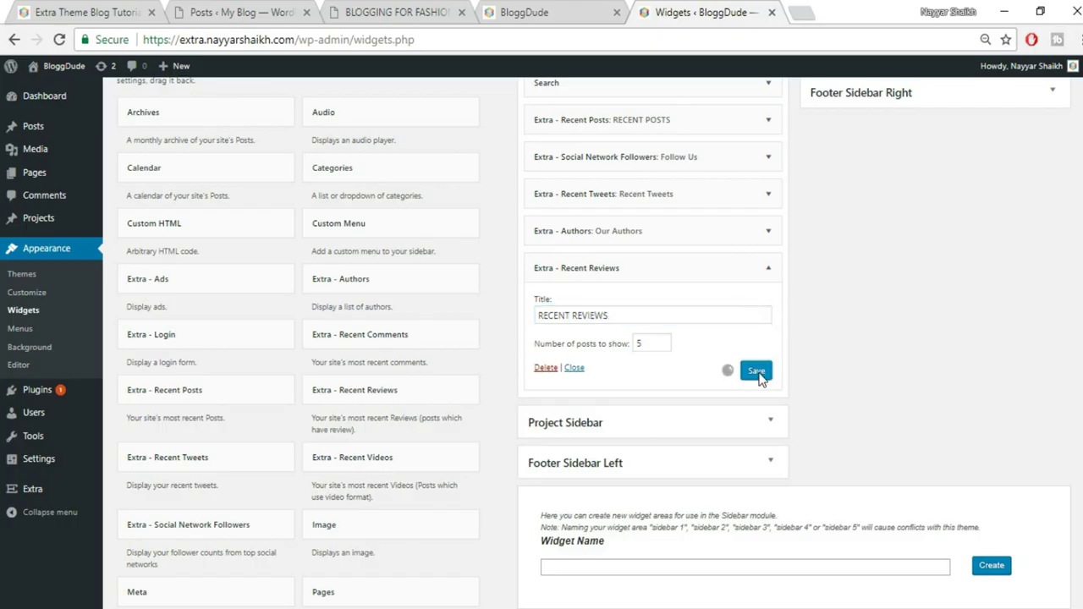
pyautogui.click(110, 12)
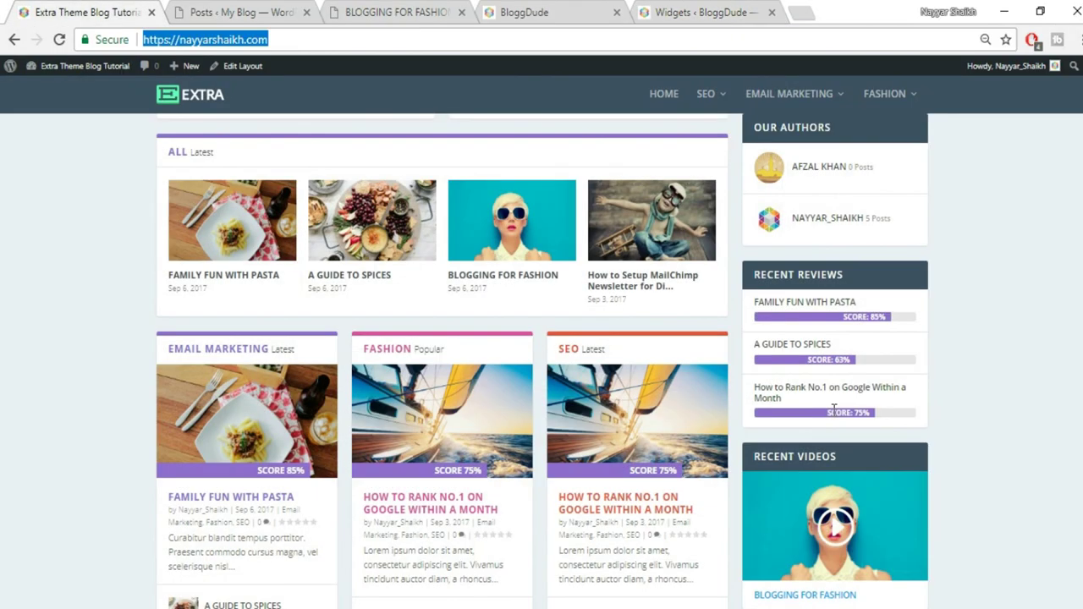
pyautogui.scroll(-5, 835, 409)
pyautogui.click(245, 12)
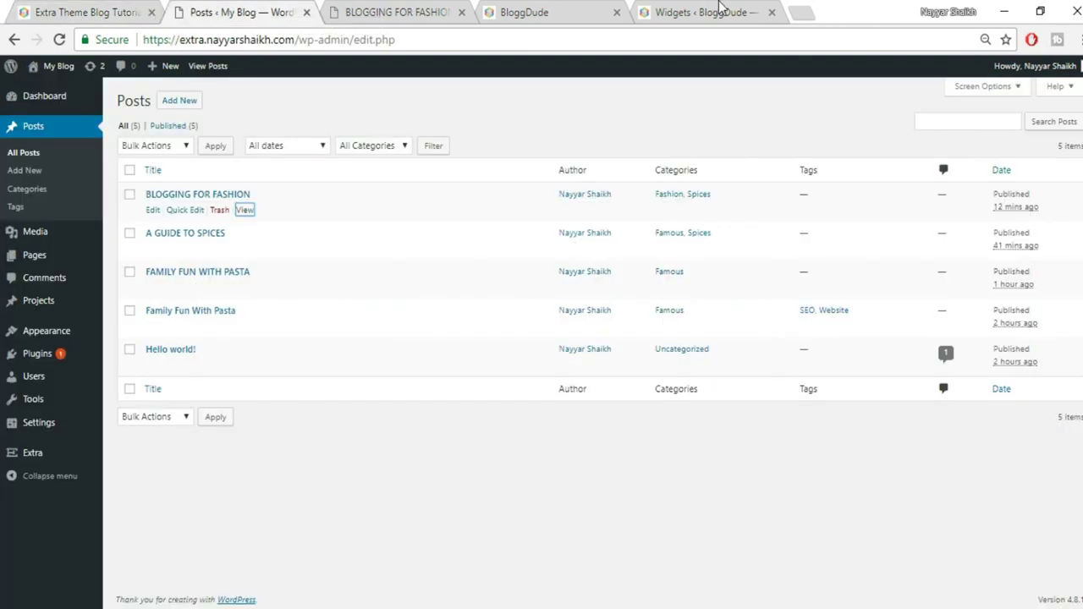
pyautogui.click(703, 12)
# Add Recent Videos titled RECENT VIDEO showing 1 post to the Main Sidebar and save it
pyautogui.click(453, 461)
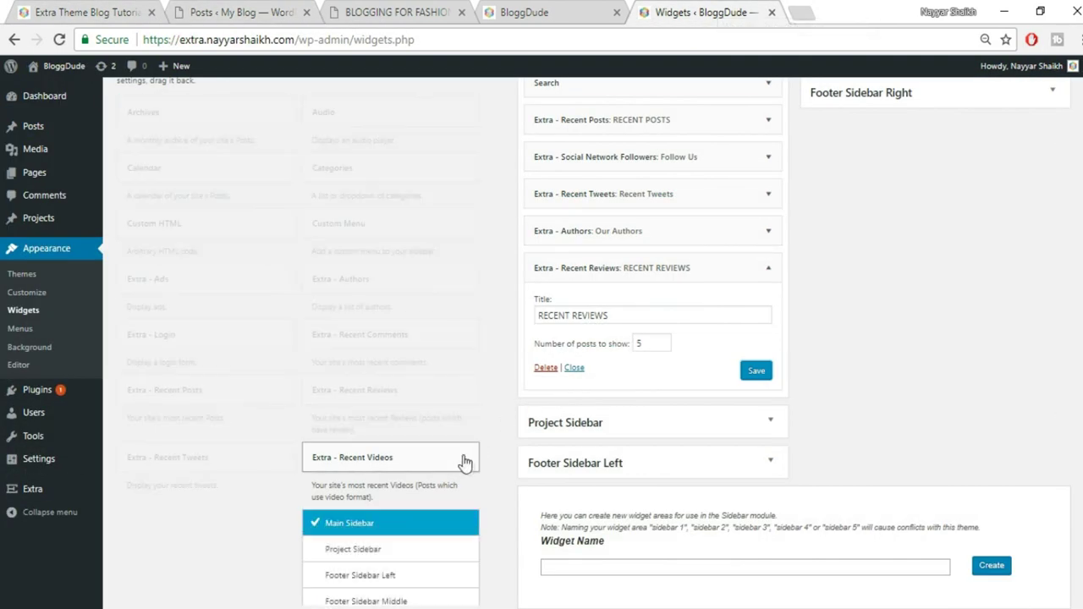
pyautogui.scroll(-2, 446, 601)
pyautogui.click(426, 496)
pyautogui.doubleClick(653, 319)
pyautogui.write('1')
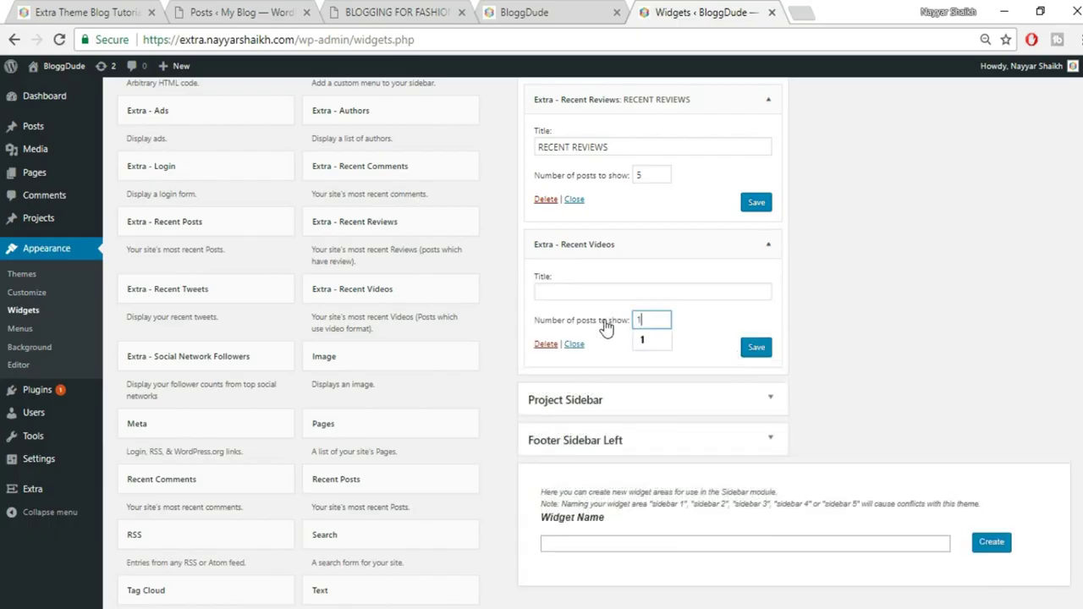
pyautogui.click(615, 292)
pyautogui.write('RECENT VIDEO')
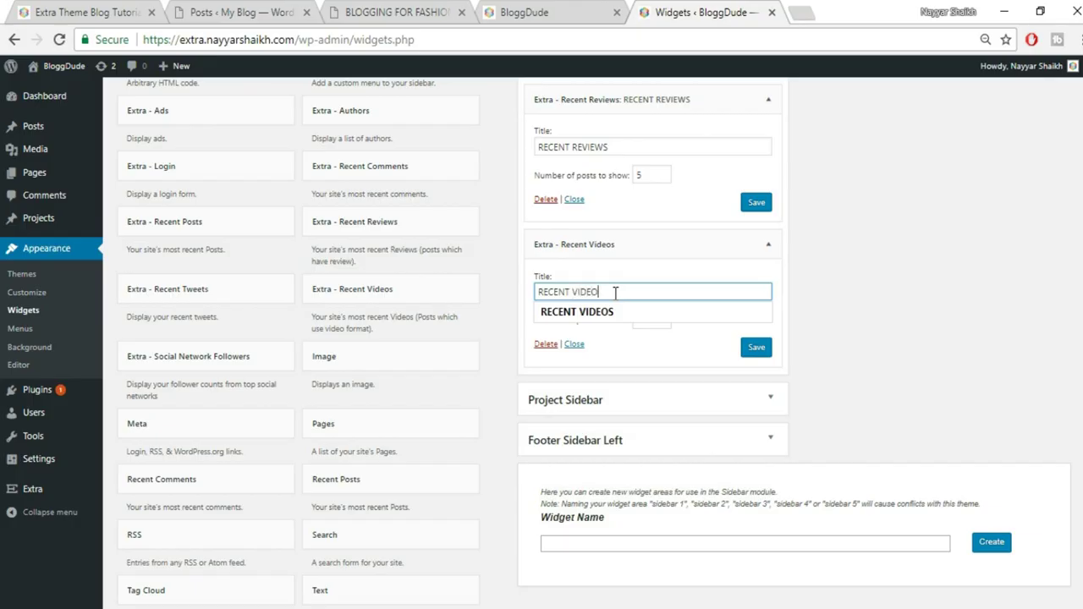
pyautogui.click(756, 347)
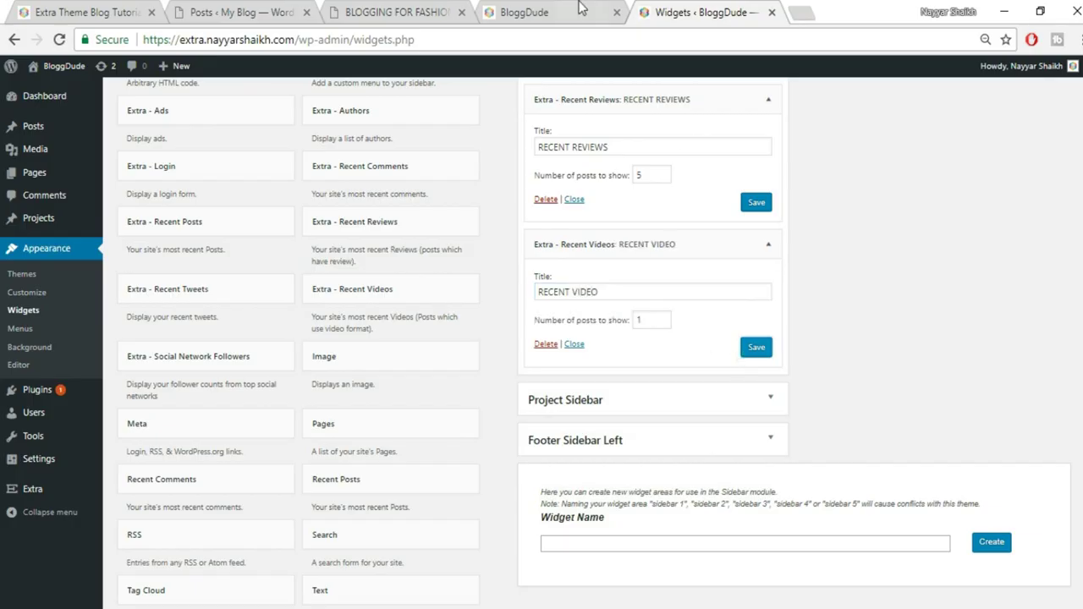
pyautogui.click(584, 11)
pyautogui.click(588, 39)
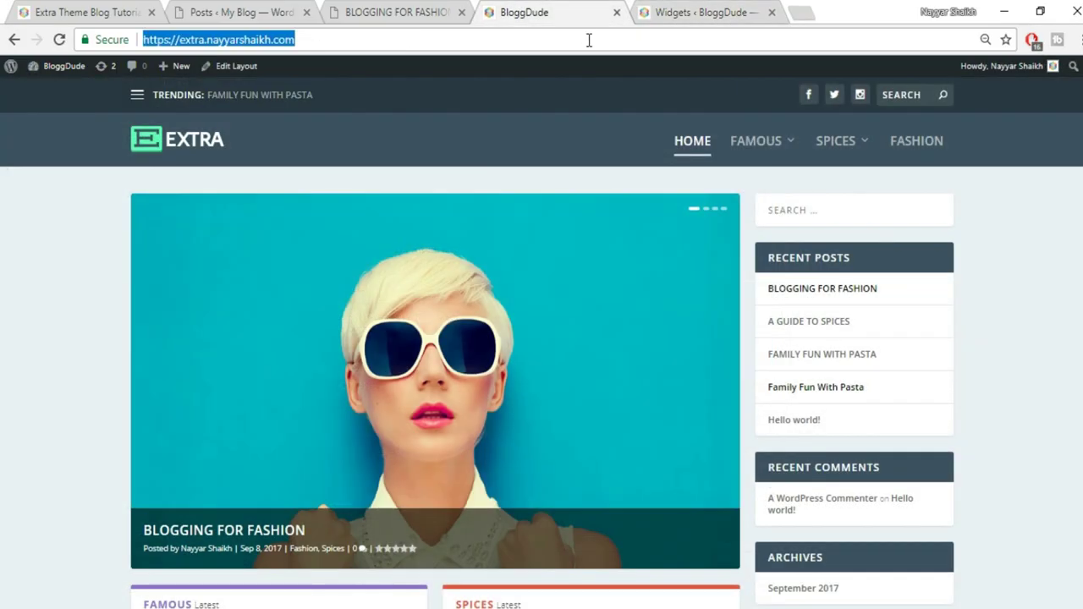
# Reload the BloggDude home page and scroll the sidebar down to the Recent Video widget
pyautogui.press('Return')
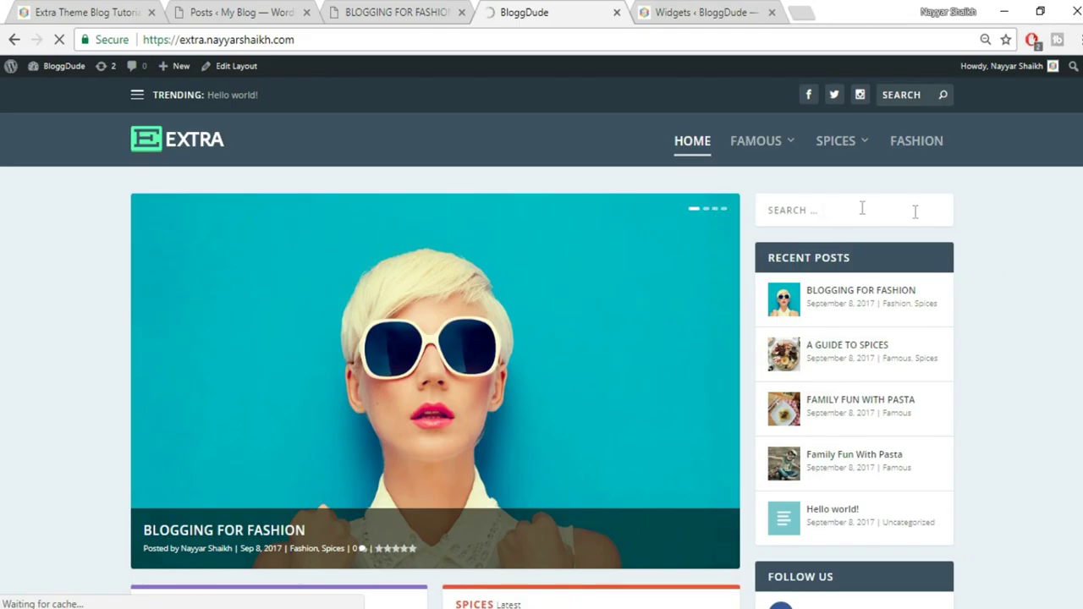
pyautogui.scroll(-3, 888, 404)
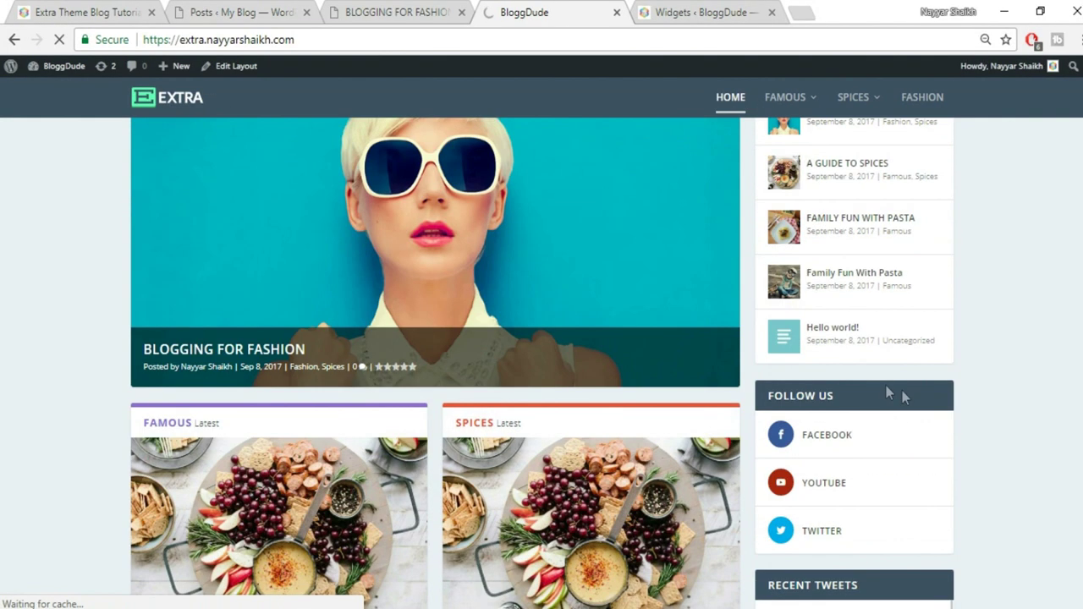
pyautogui.scroll(-4, 902, 390)
pyautogui.scroll(-3, 967, 339)
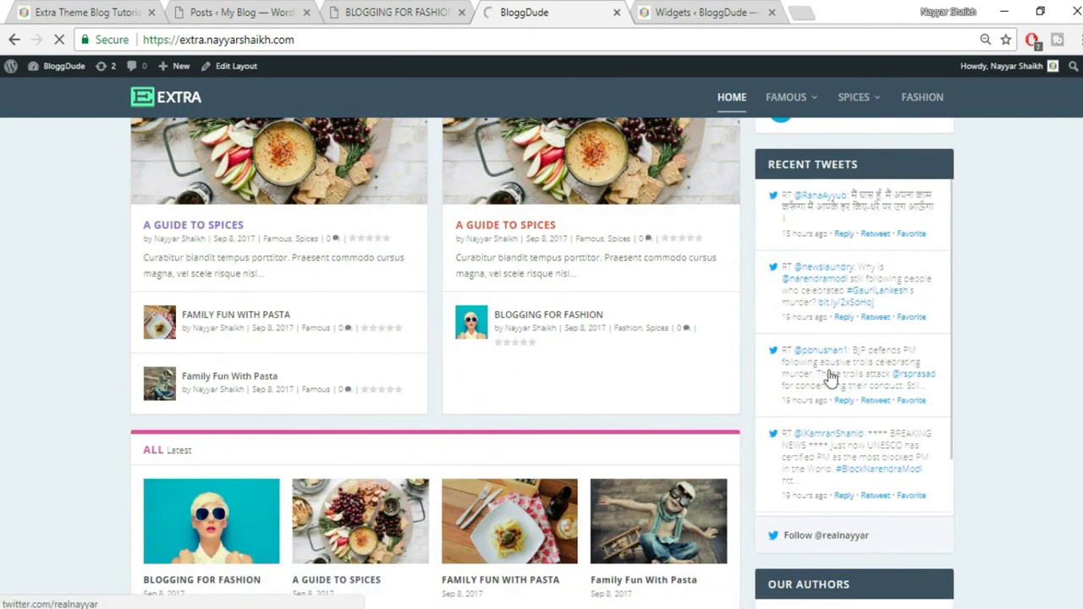
pyautogui.scroll(-1, 846, 389)
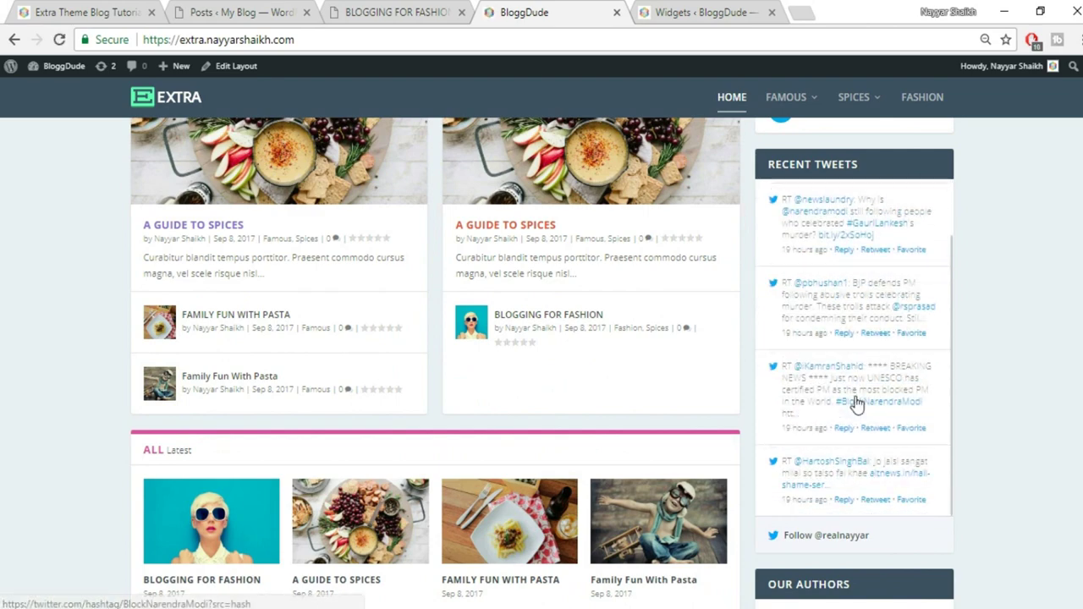
pyautogui.scroll(-3, 1006, 401)
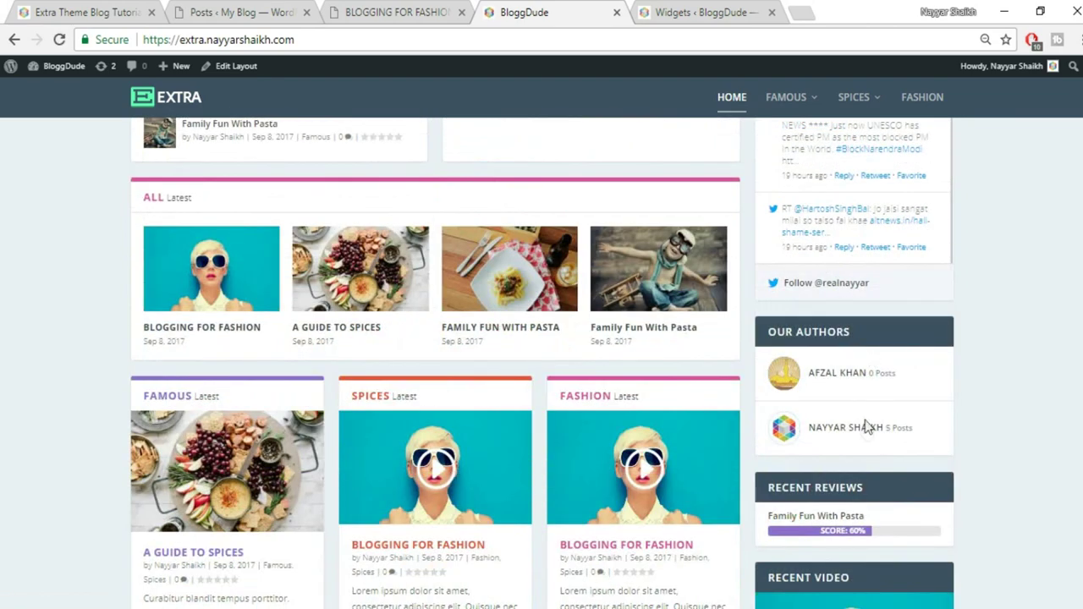
pyautogui.scroll(-2, 863, 423)
pyautogui.scroll(-1, 967, 415)
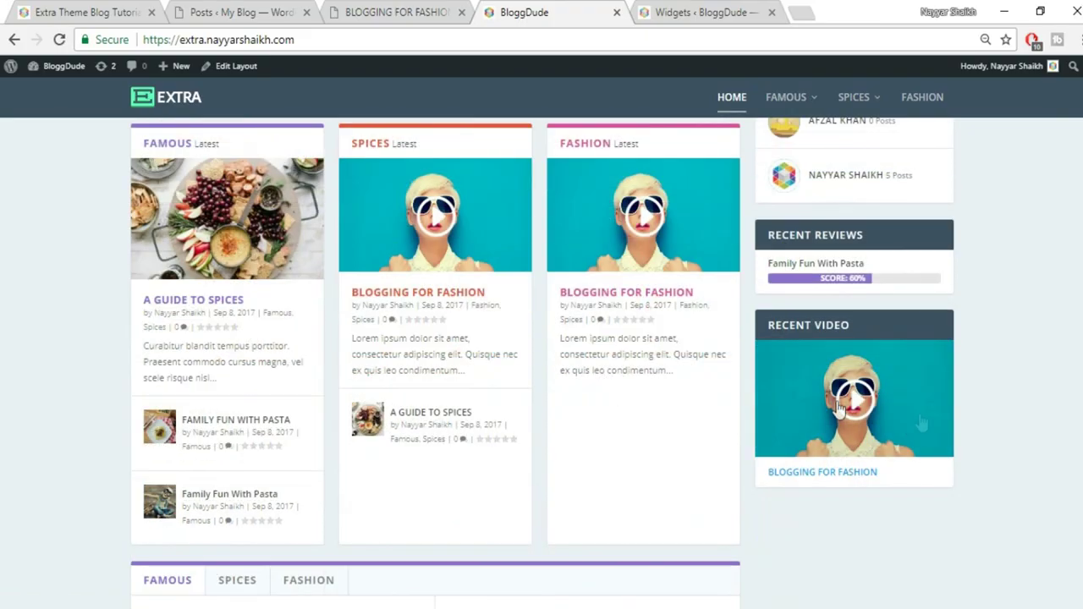
pyautogui.scroll(6, 838, 408)
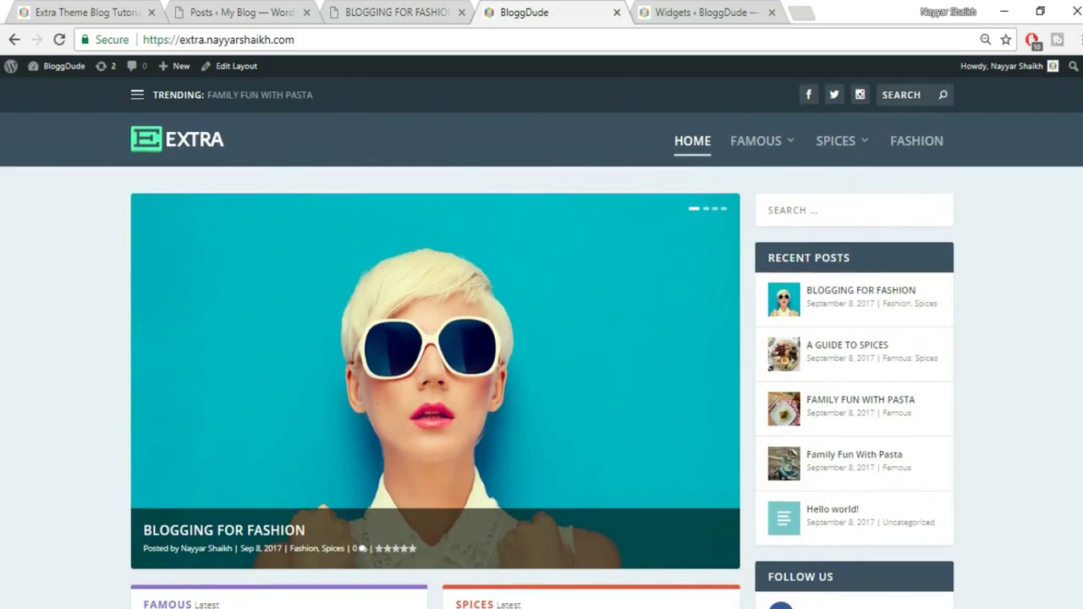
pyautogui.scroll(-15, 542, 364)
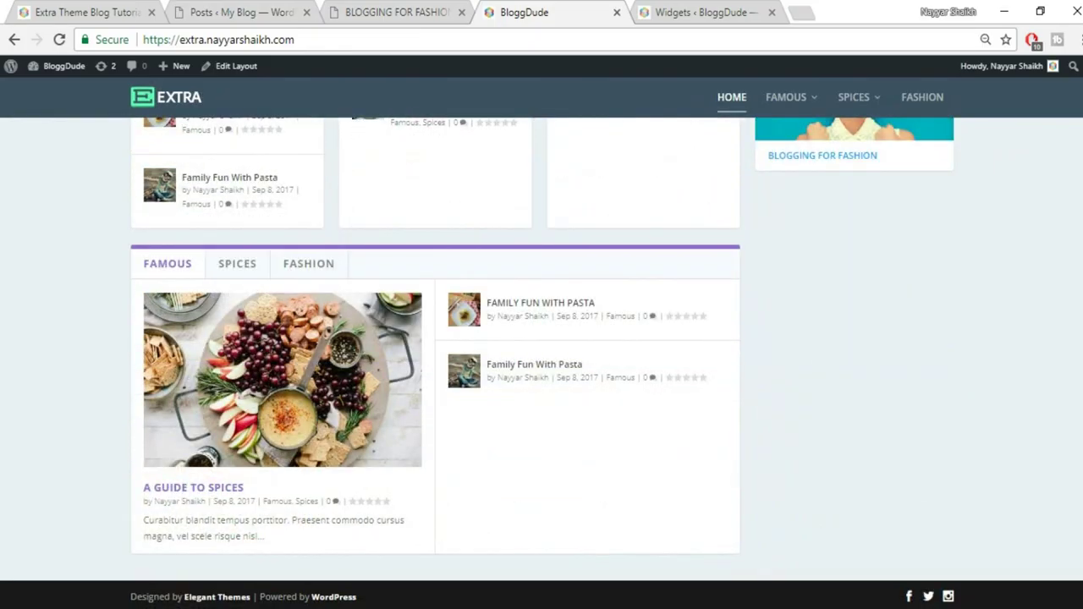
pyautogui.scroll(15, 541, 364)
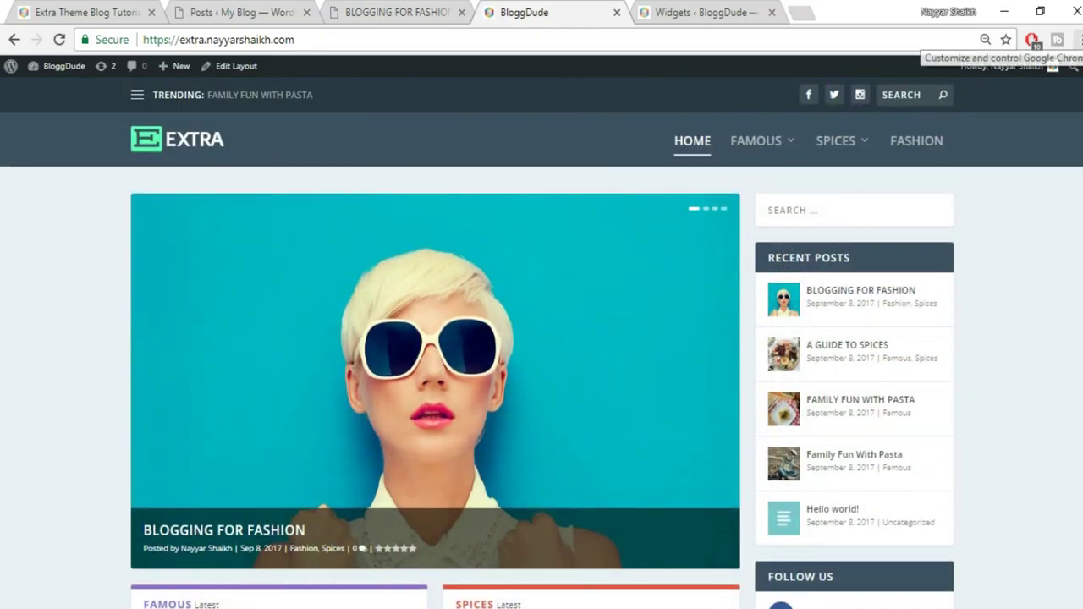